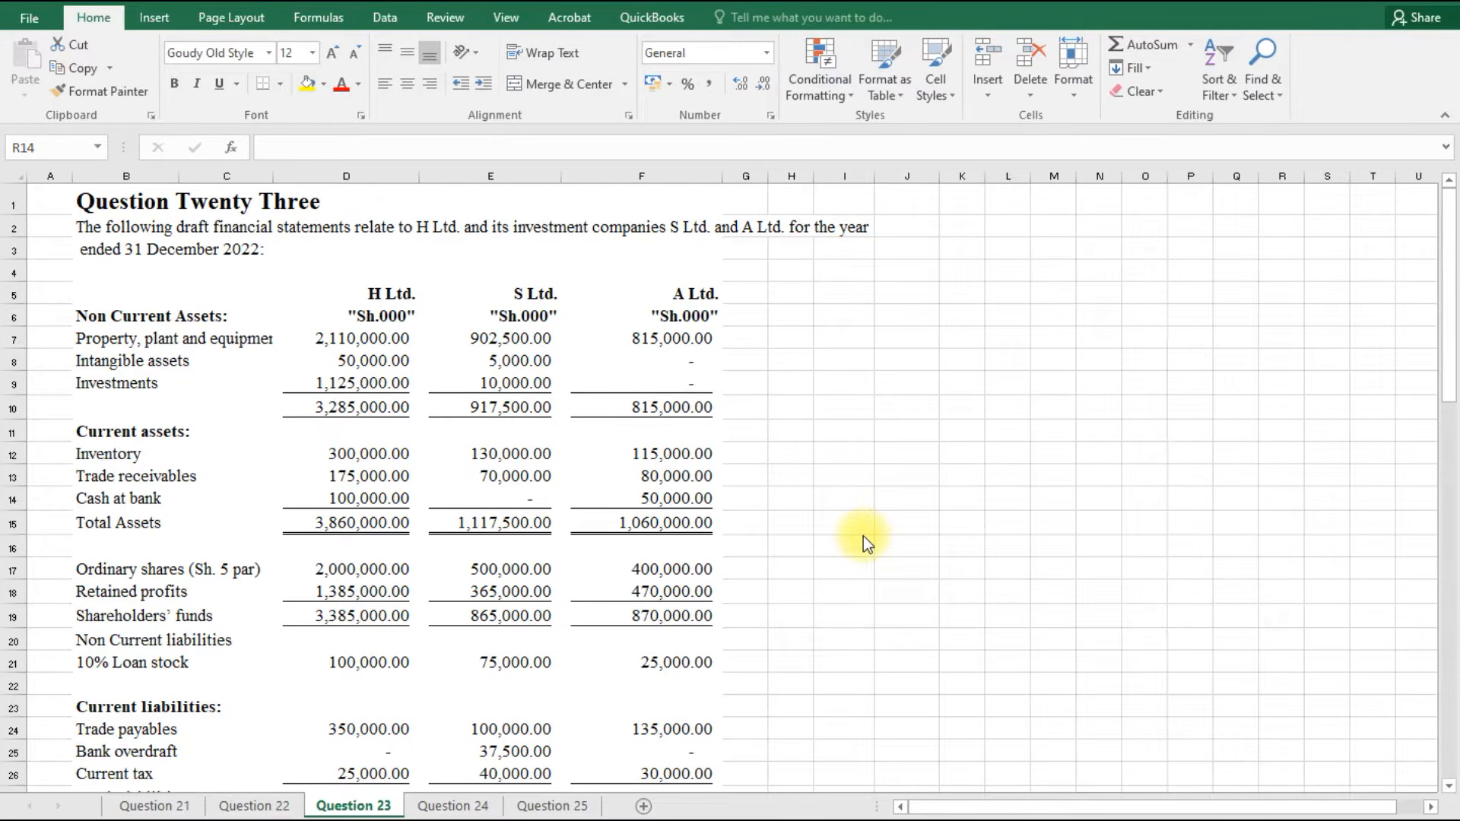
Review the Question 21, 22, 23 and 24 sheets, examining their data, additional information and requirements.
left_click(145, 808)
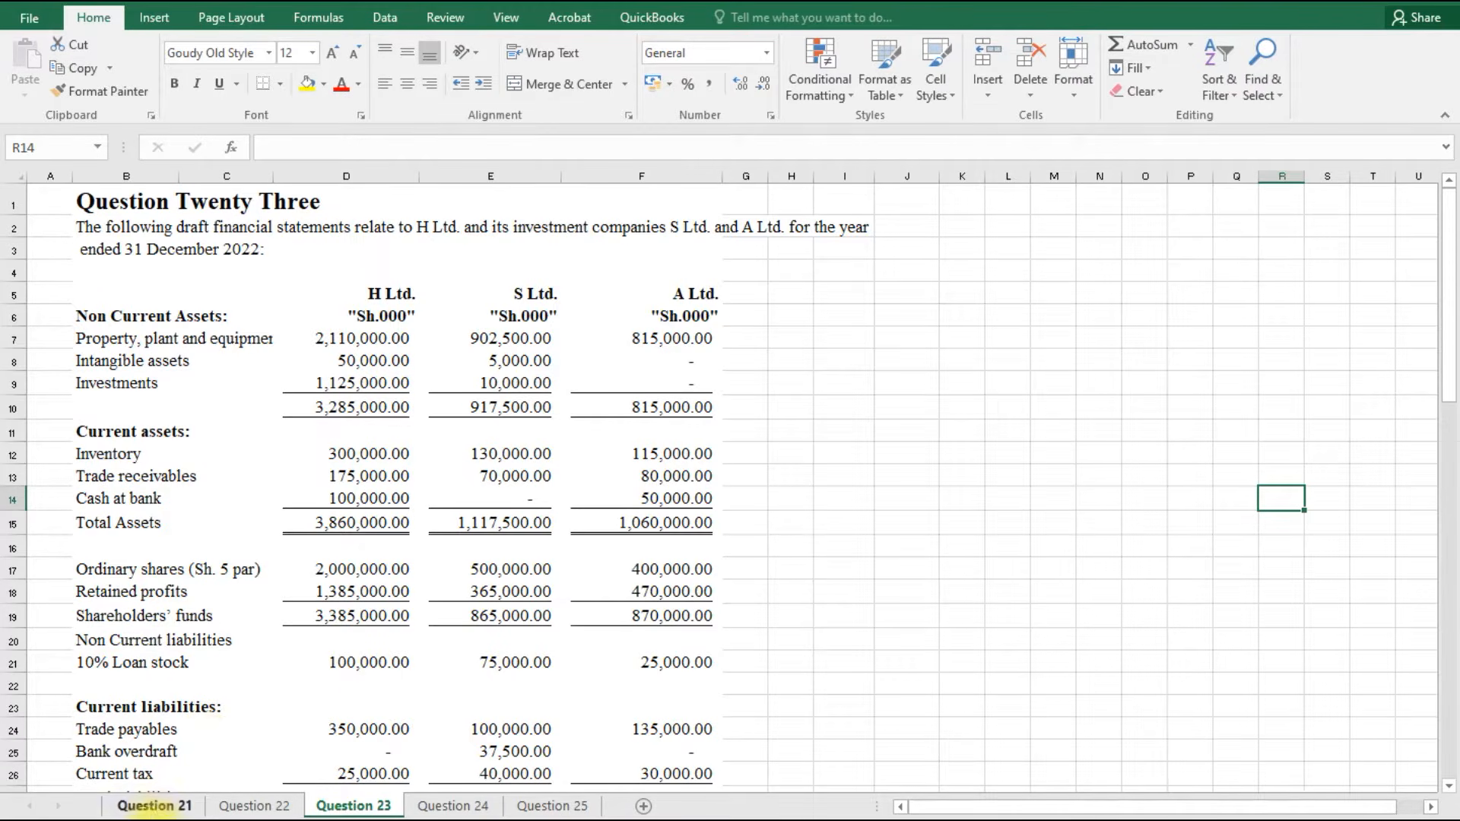
left_click(152, 809)
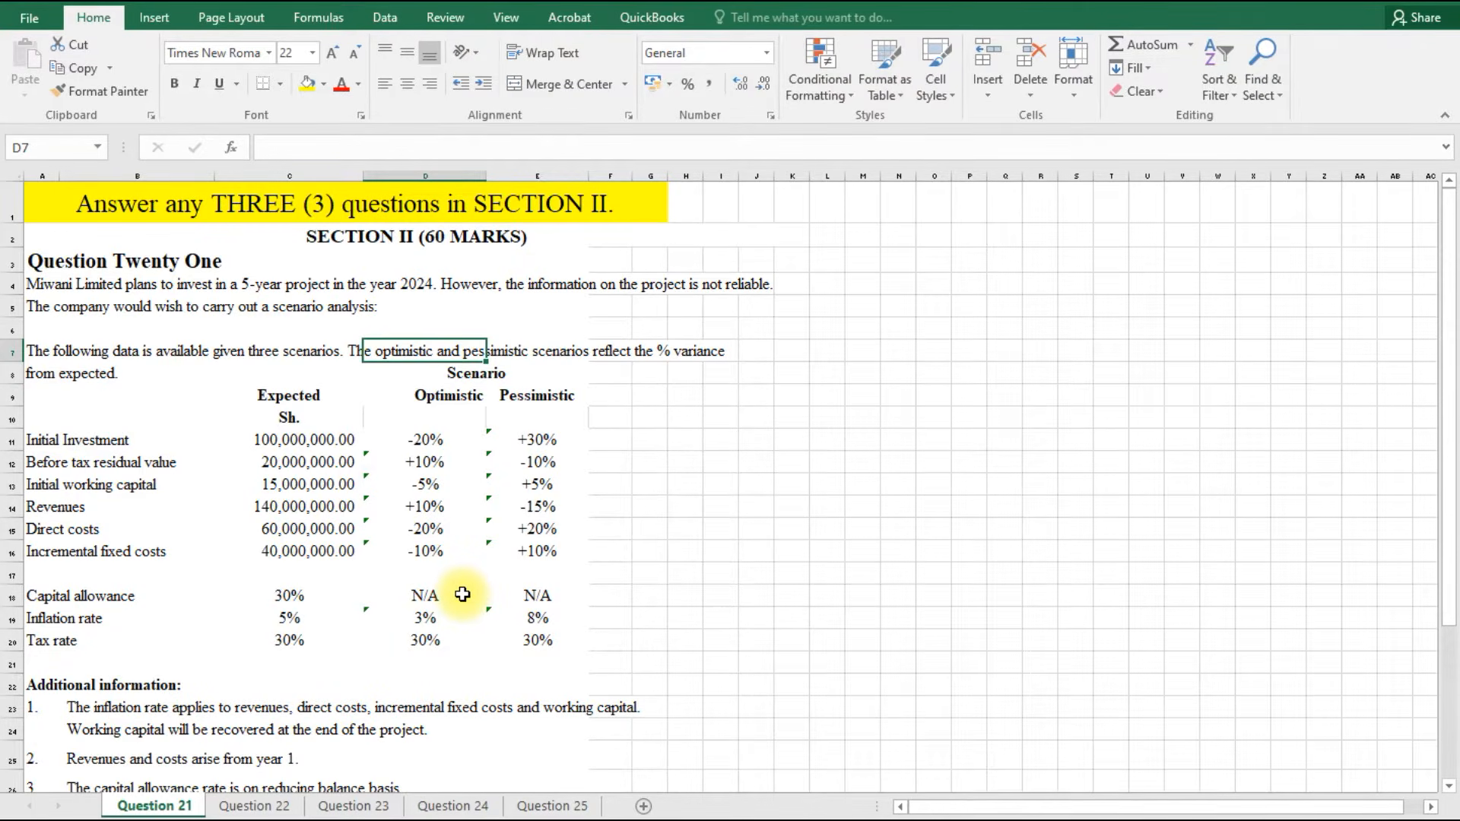
scroll(463, 594, "down", 5)
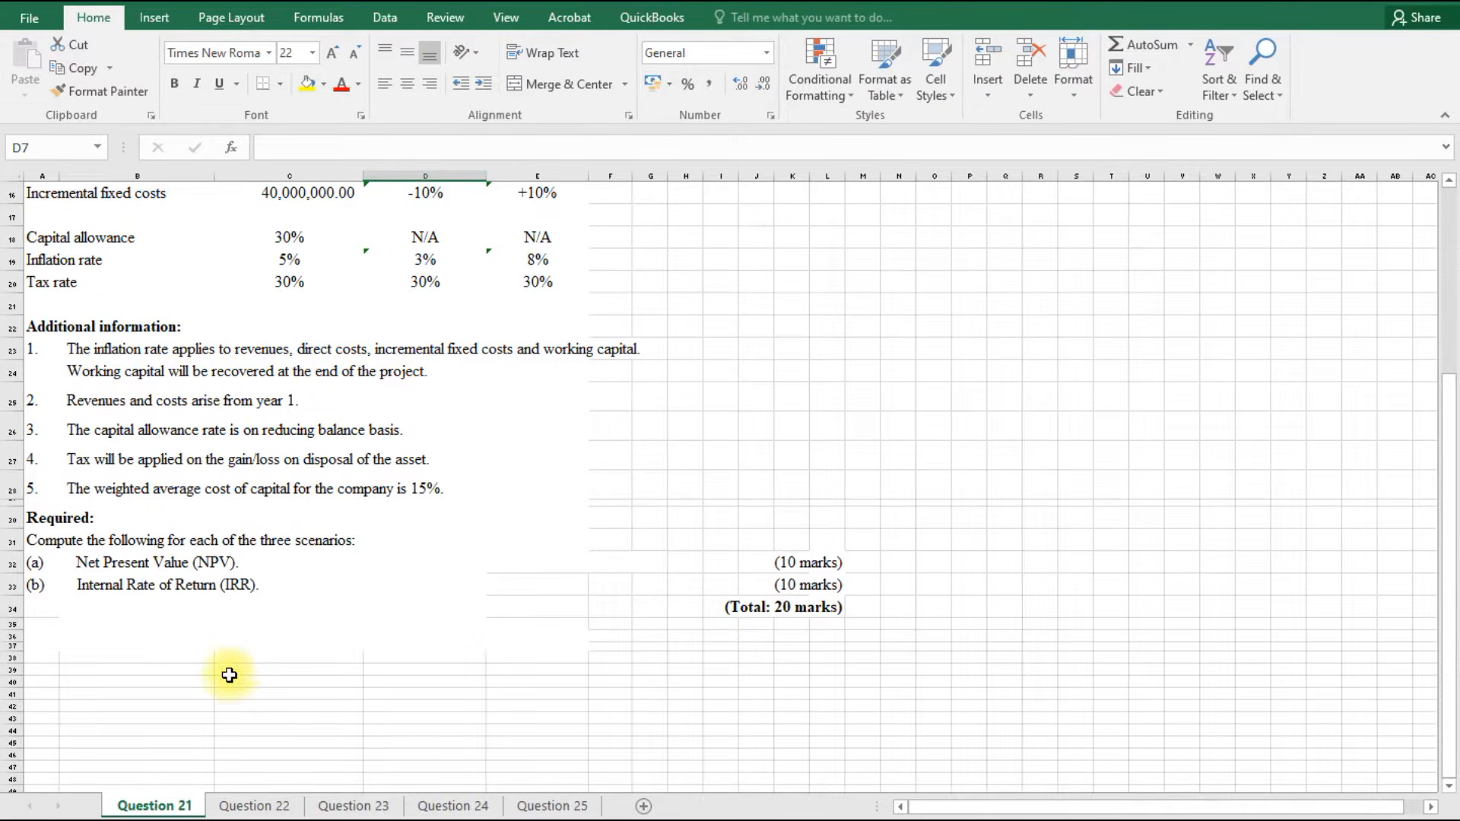
left_click(254, 806)
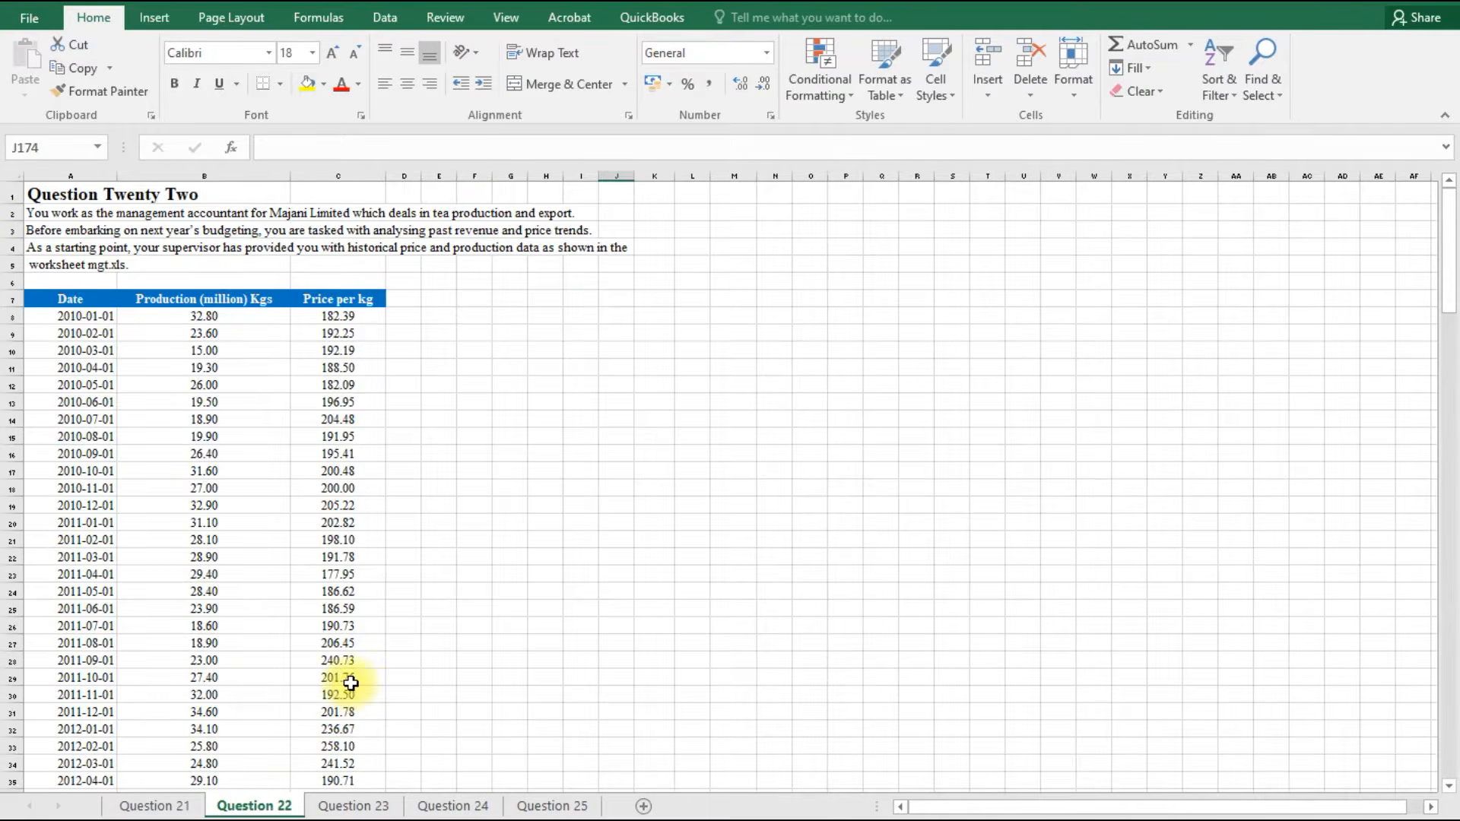
scroll(350, 683, "down", 20)
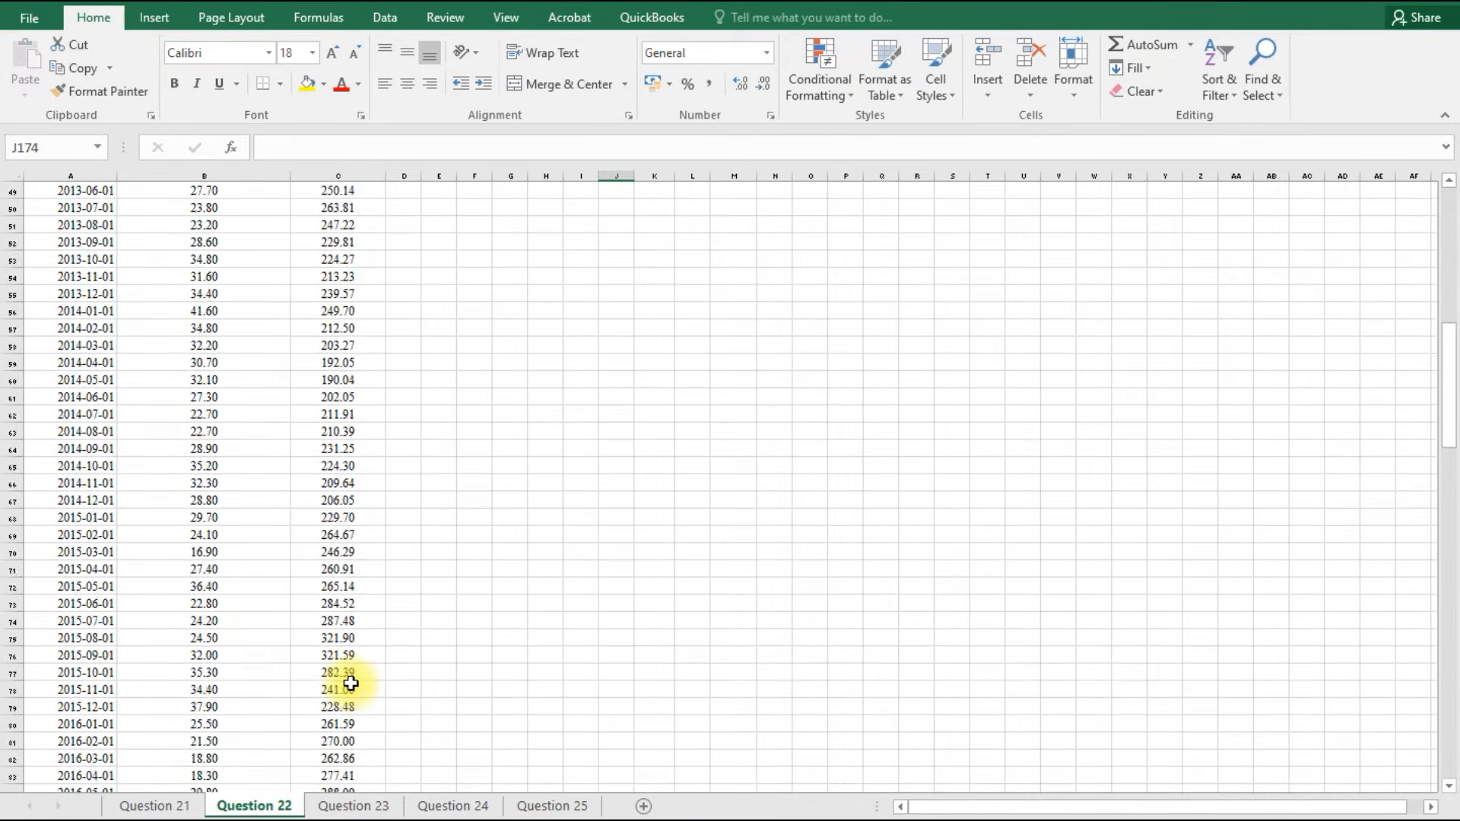
scroll(351, 684, "down", 20)
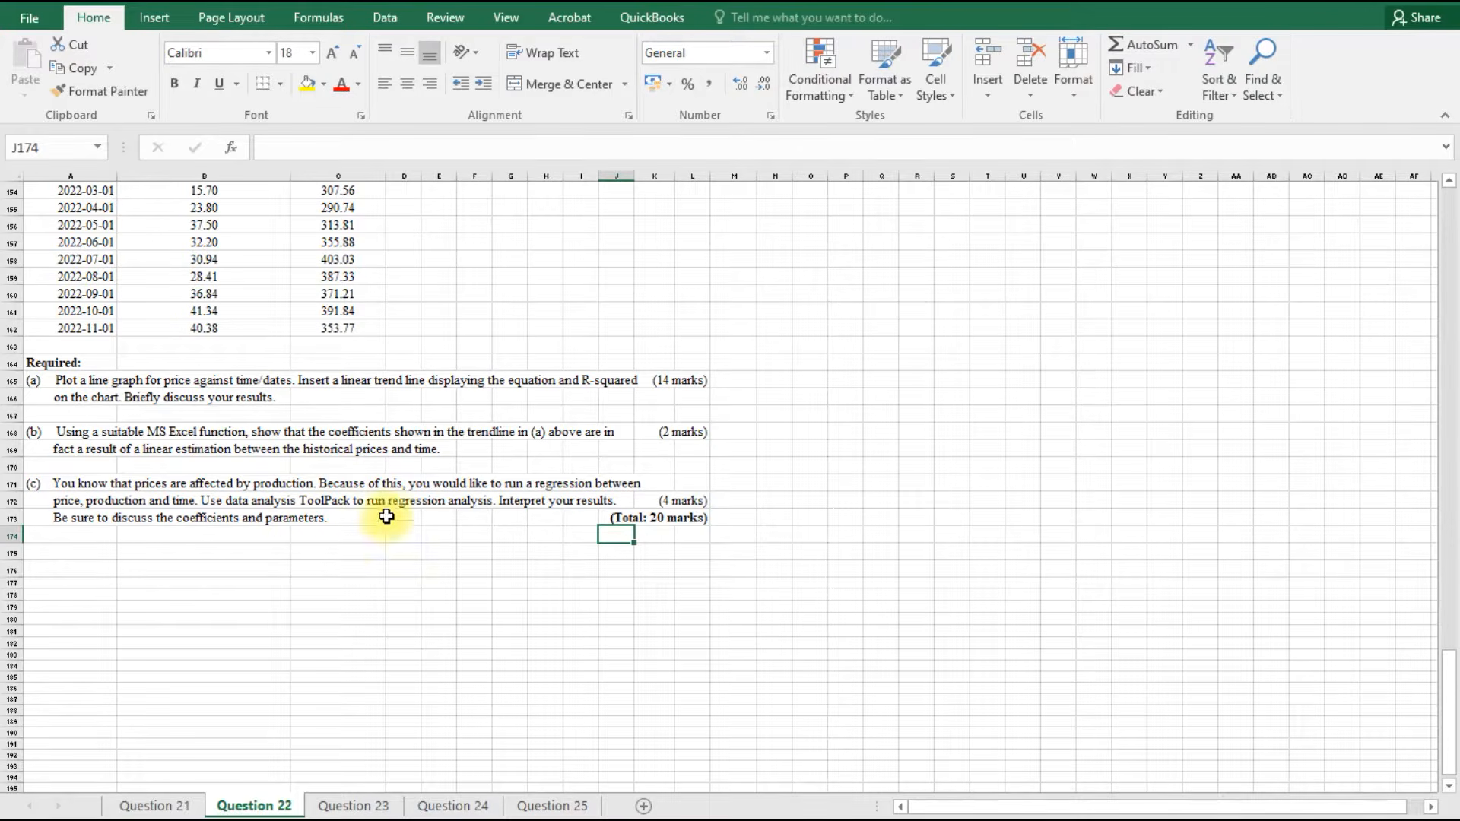
scroll(485, 543, "up", 8)
scroll(488, 542, "up", 6)
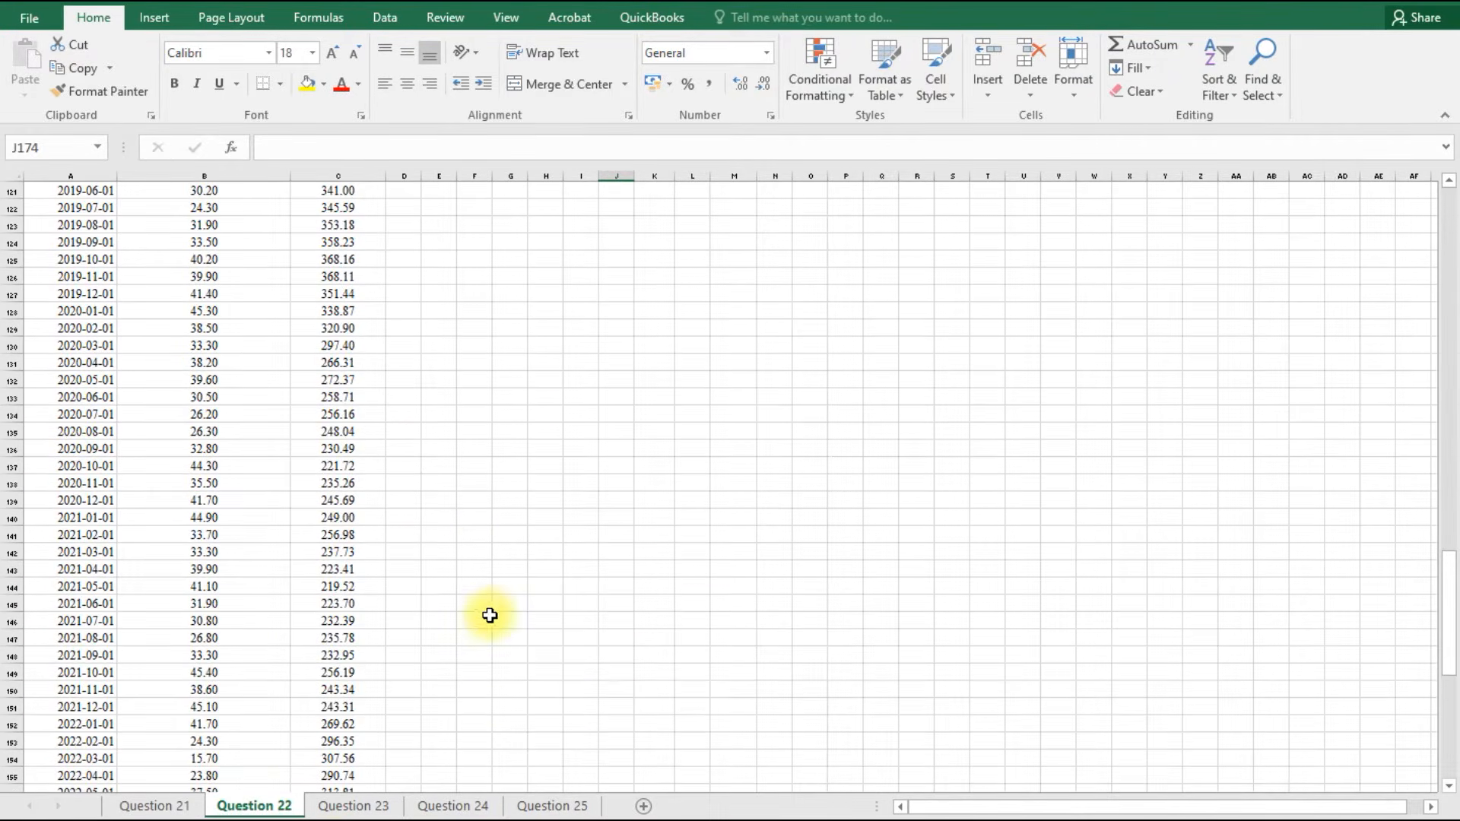
left_click(353, 806)
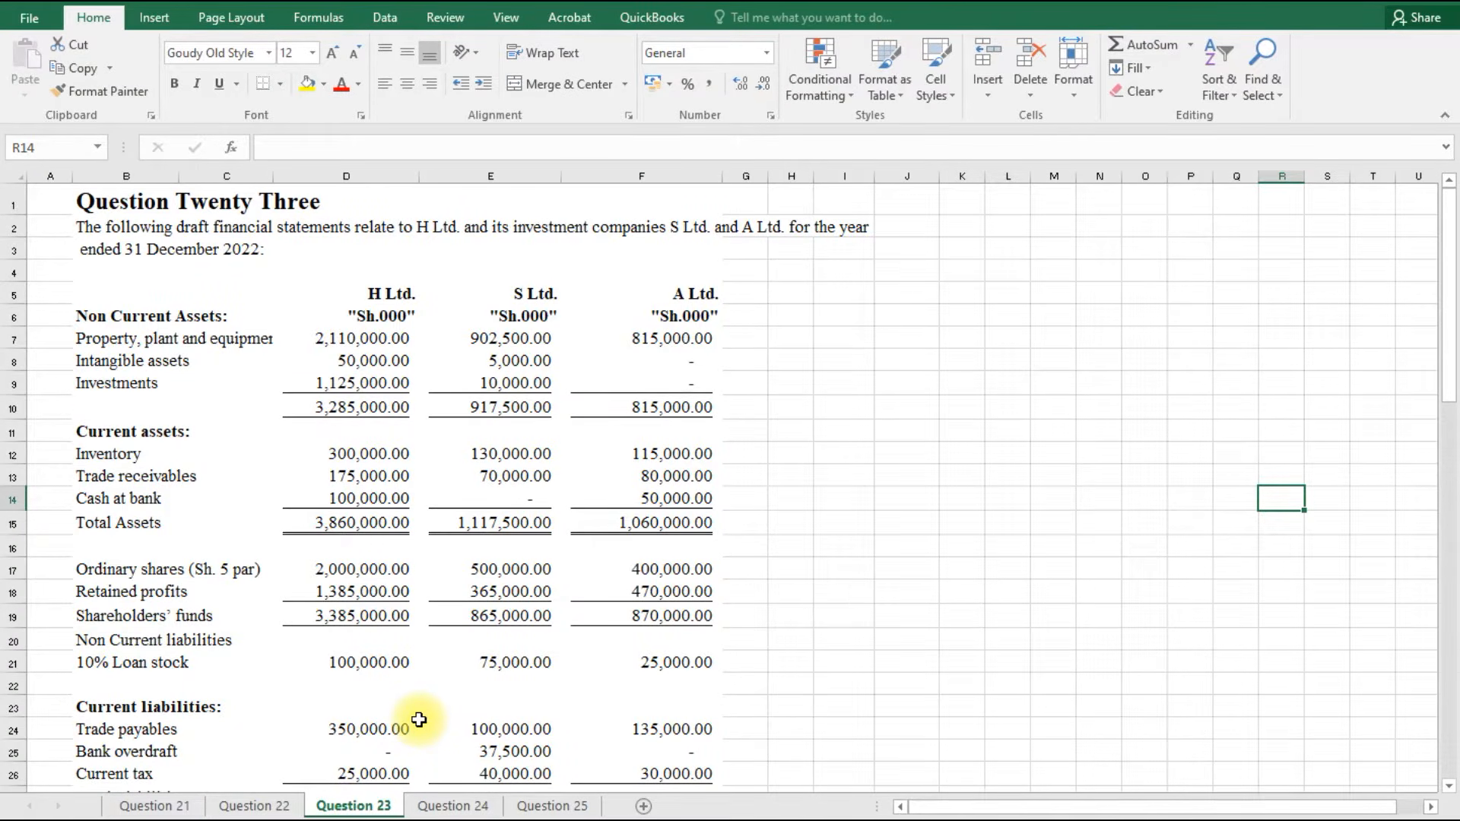
left_click(461, 805)
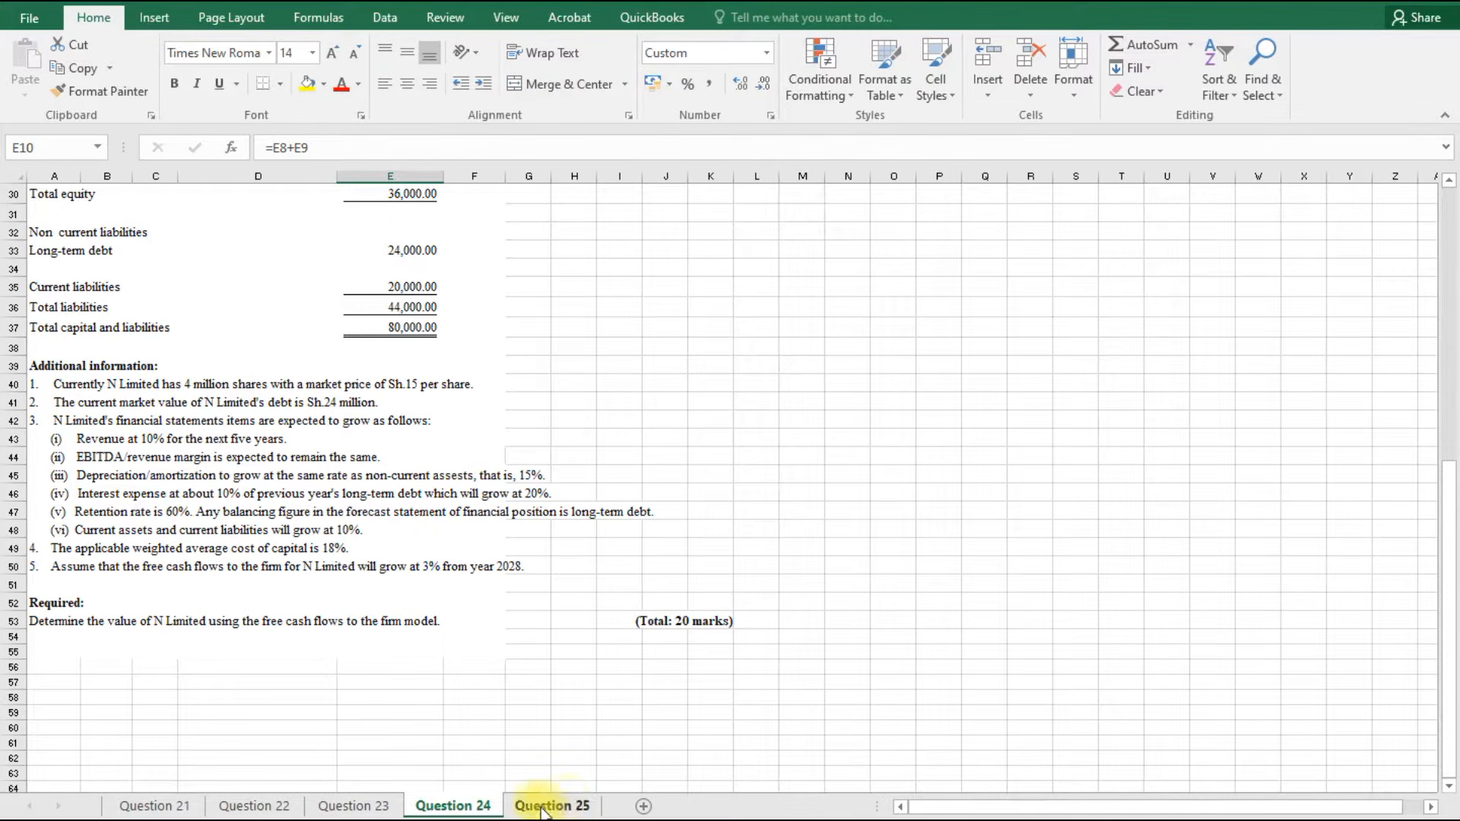
Examine the Question 25 sheet's account balances, adjustments, identified errors and audit schedule requirement.
left_click(544, 808)
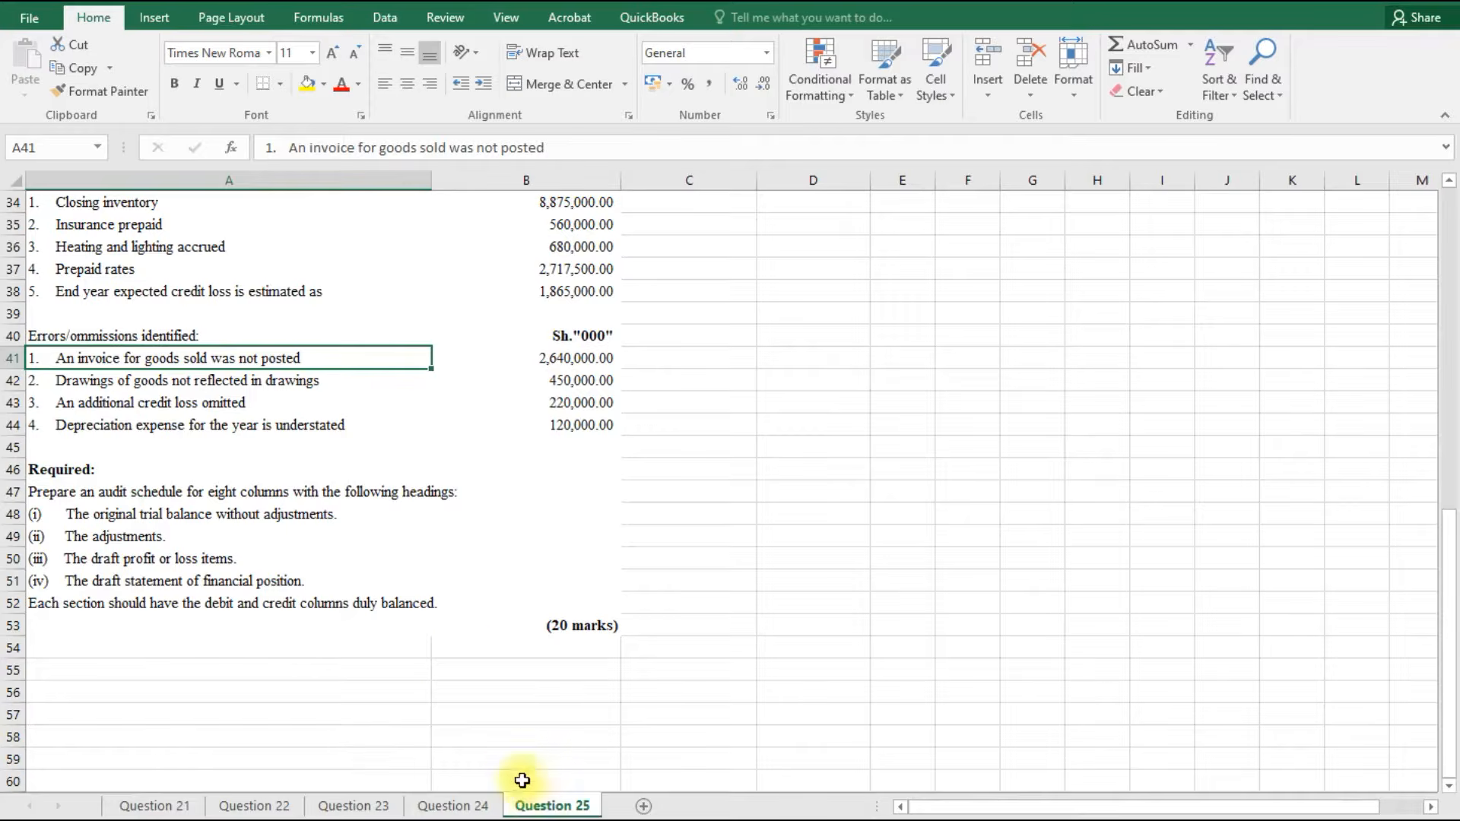
scroll(463, 688, "up", 11)
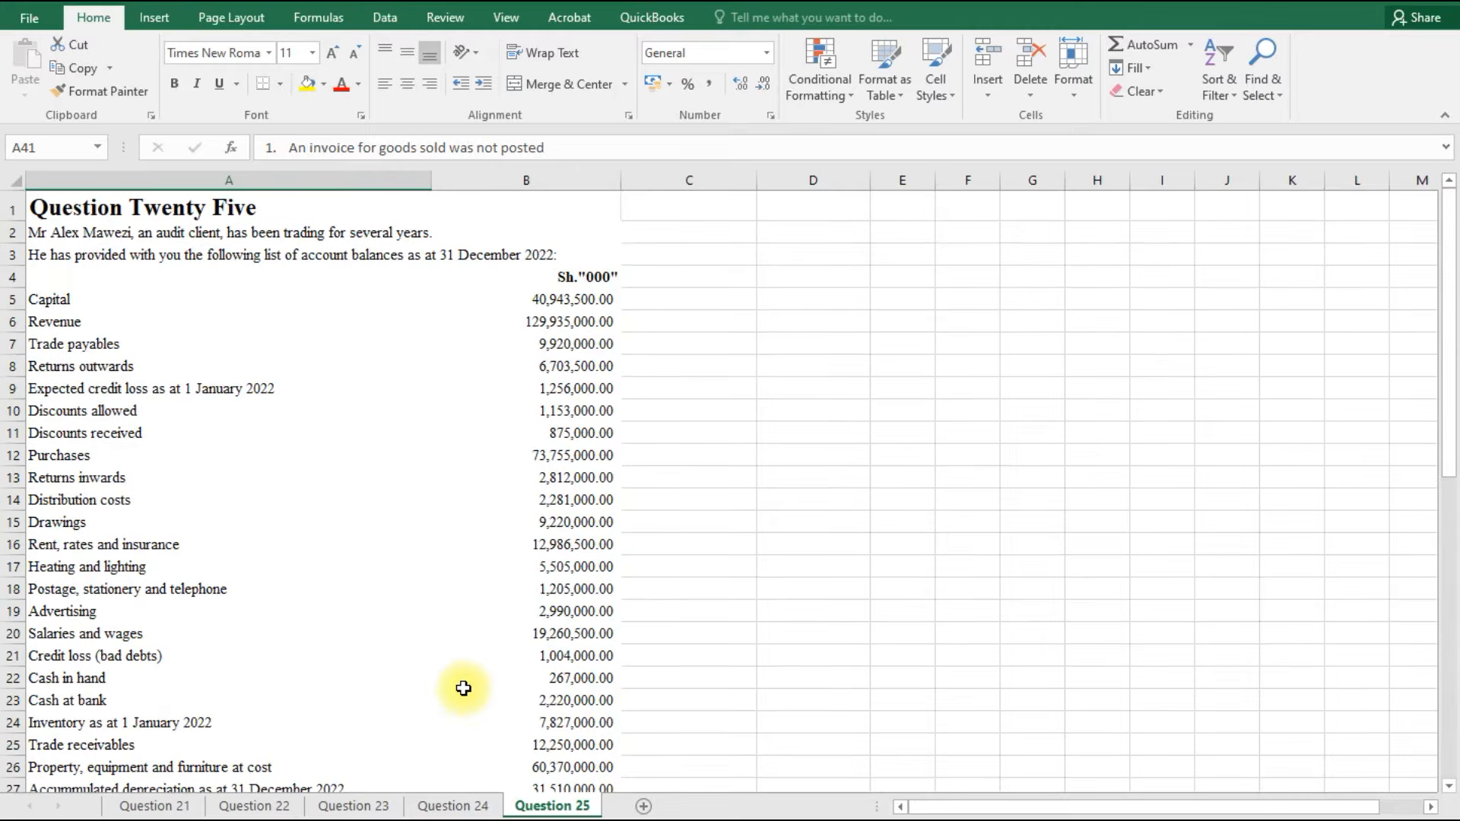
scroll(463, 689, "down", 1)
scroll(463, 689, "up", 1)
scroll(463, 688, "down", 3)
scroll(464, 689, "down", 2)
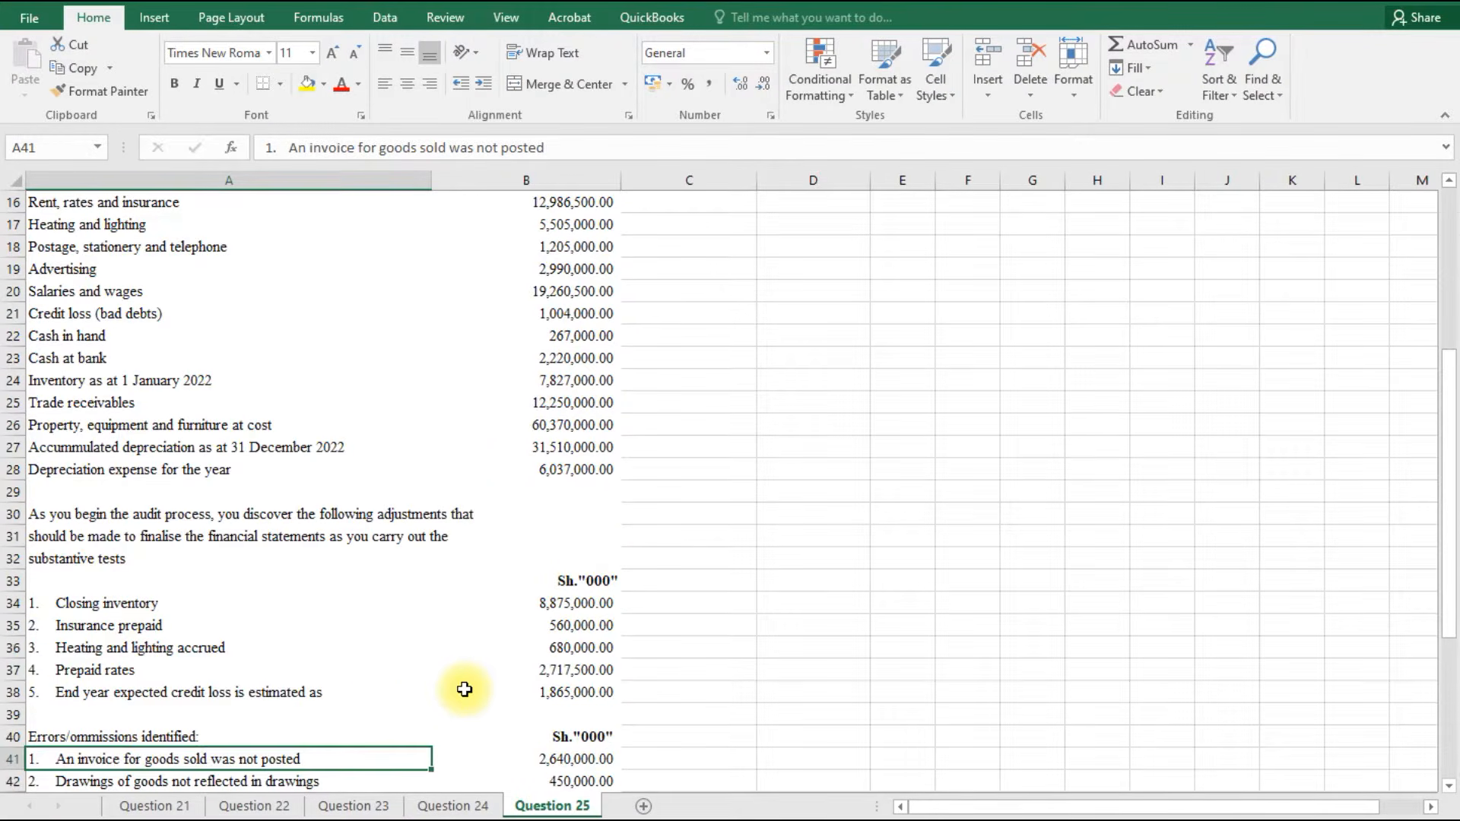
scroll(464, 689, "down", 1)
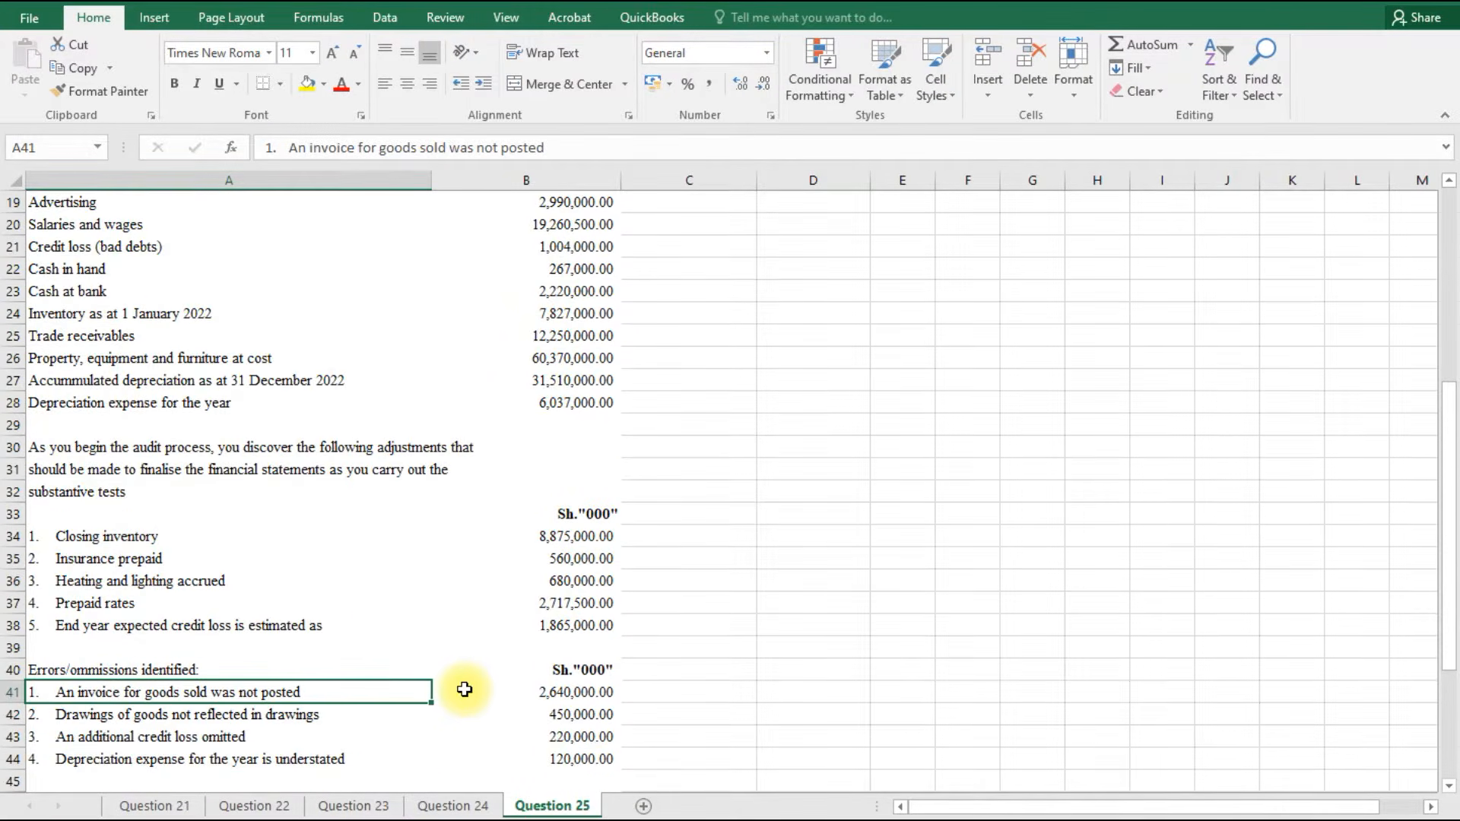
scroll(464, 689, "down", 1)
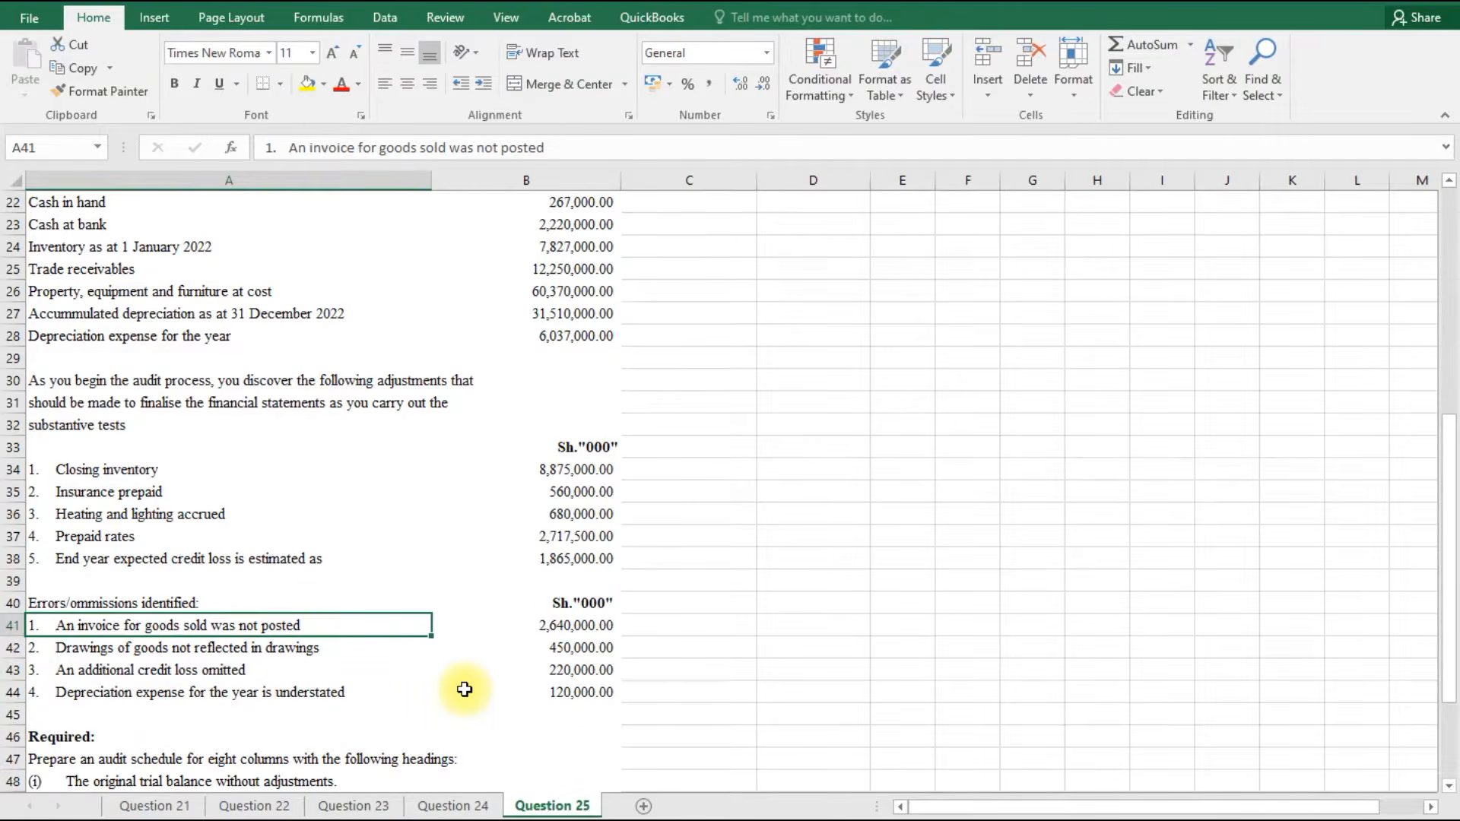
scroll(464, 689, "down", 2)
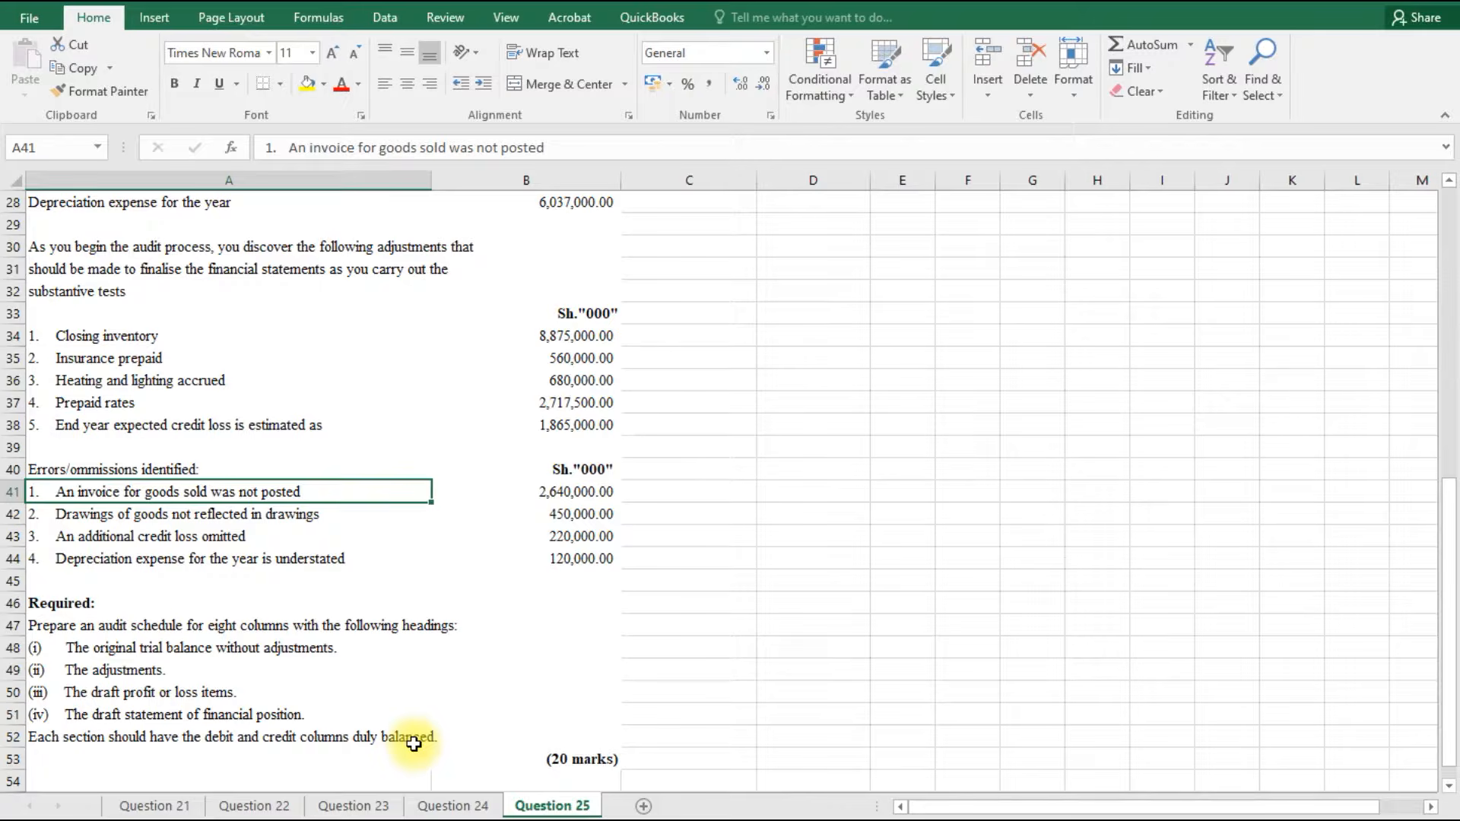
scroll(413, 743, "up", 9)
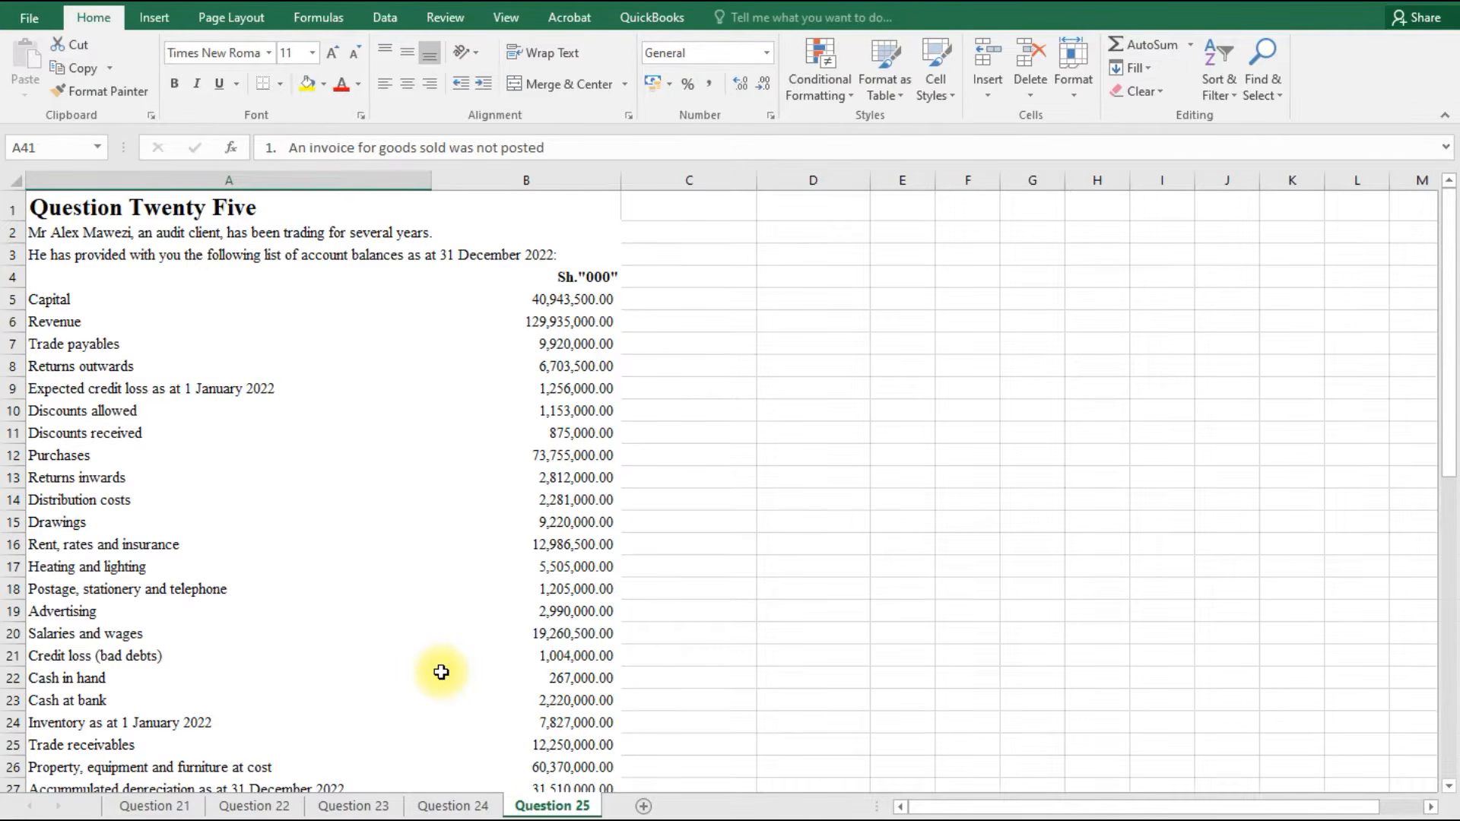
scroll(441, 669, "down", 2)
On the Question 23 sheet, auto-fit column C to the acquisition dates in the acquisition details table.
left_click(354, 808)
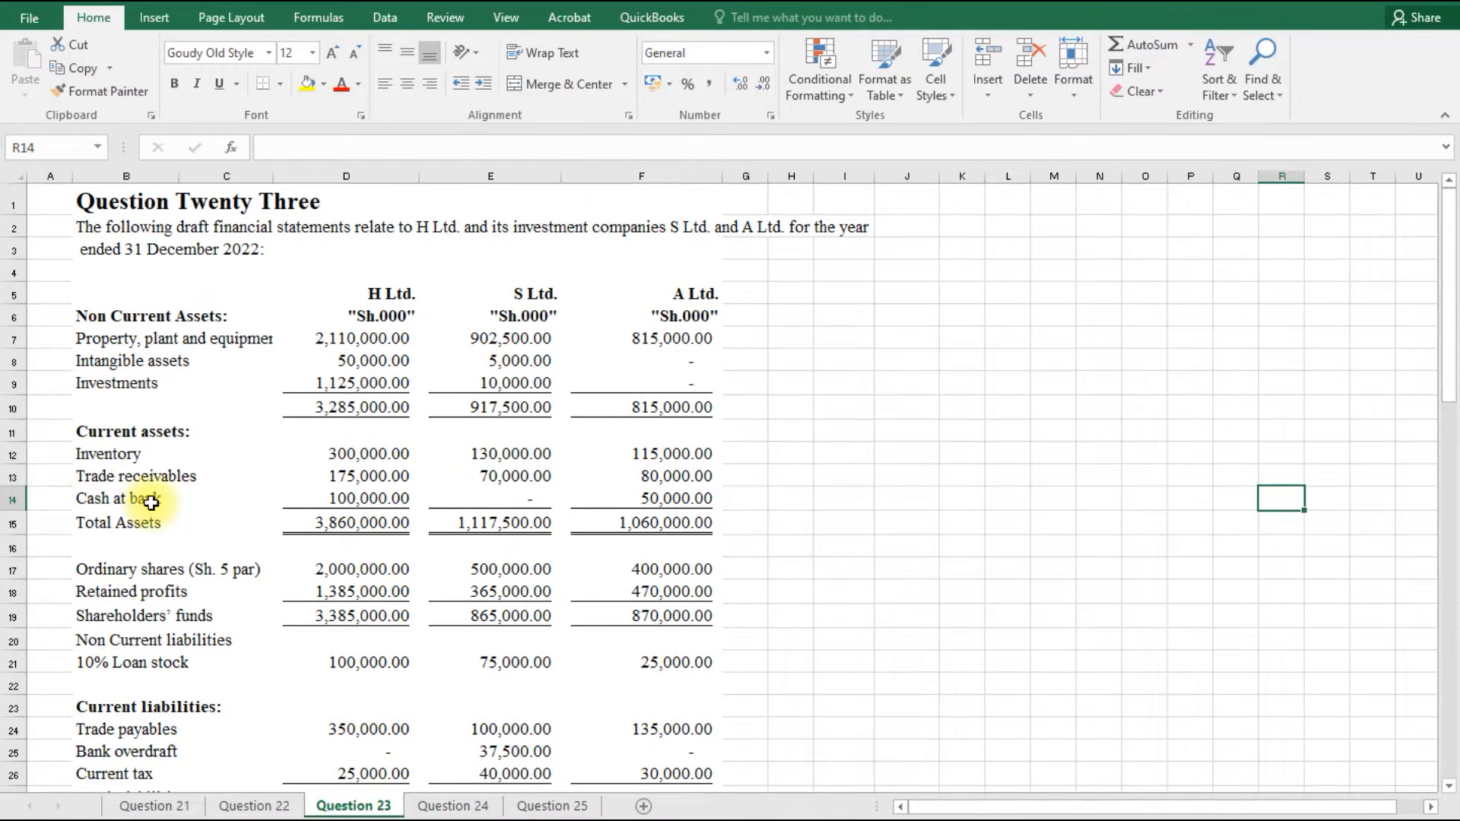
scroll(194, 614, "down", 1)
scroll(195, 620, "down", 1)
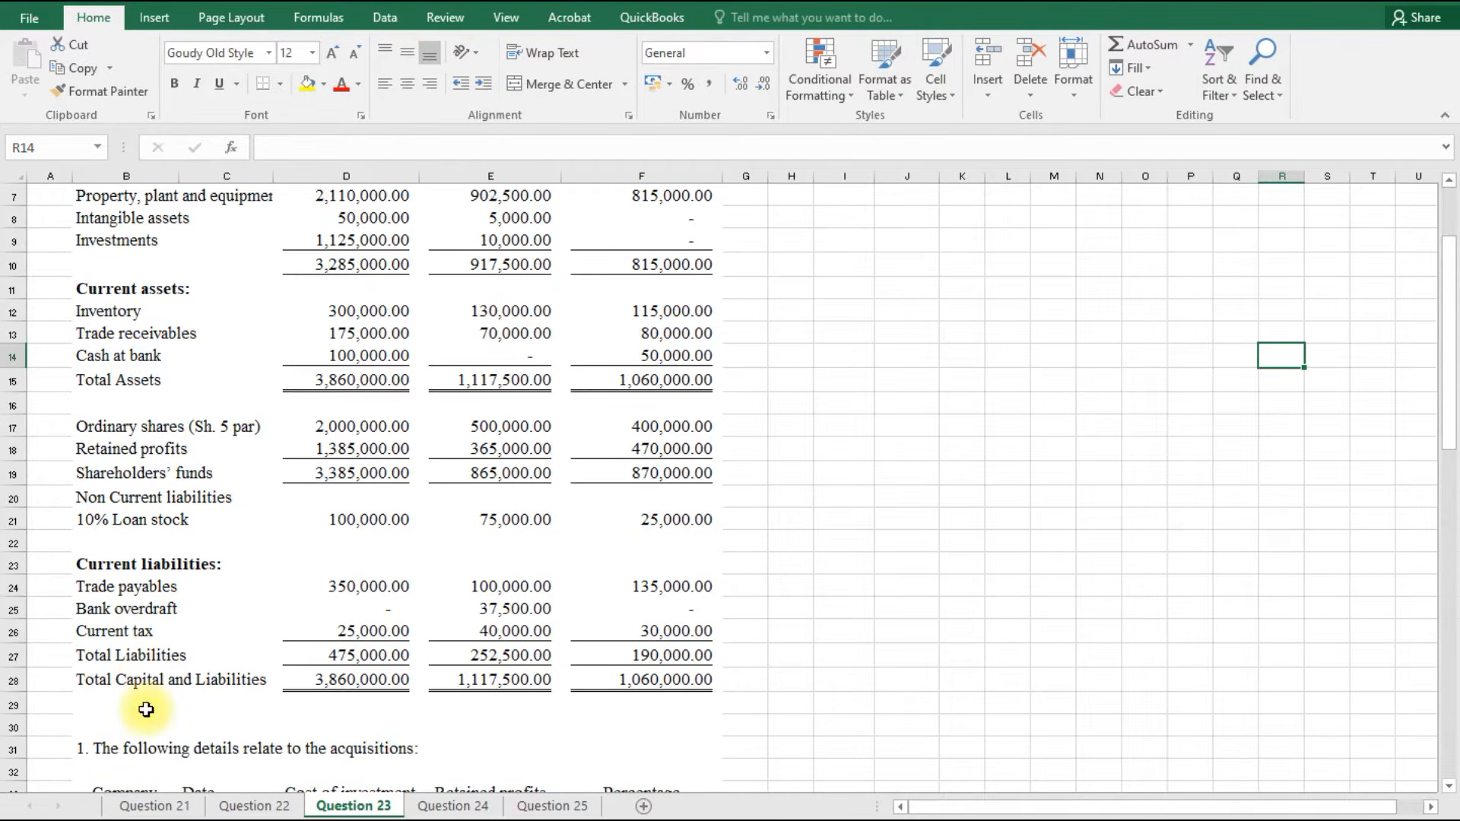
scroll(146, 710, "down", 4)
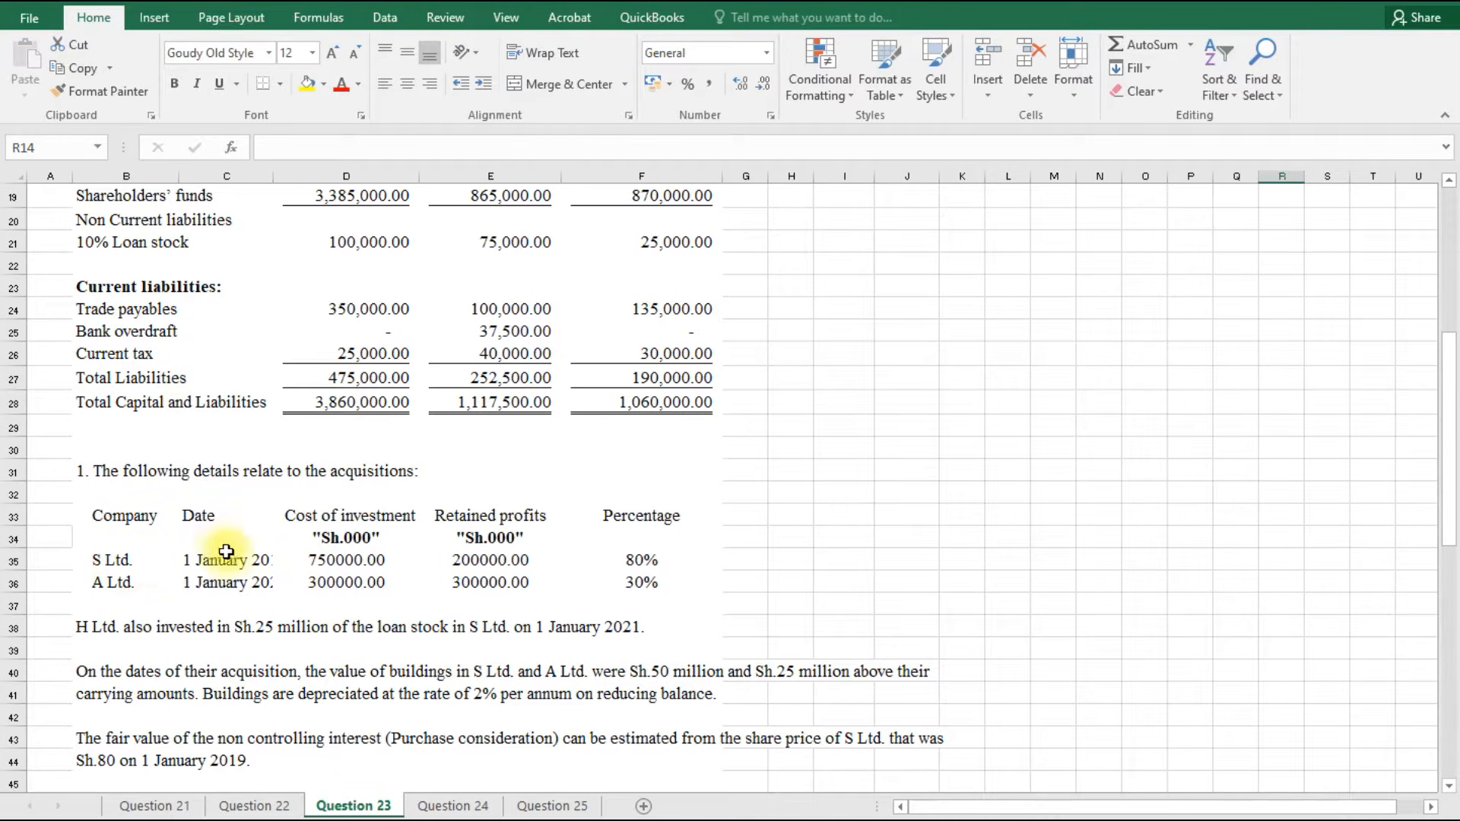
double_click(272, 176)
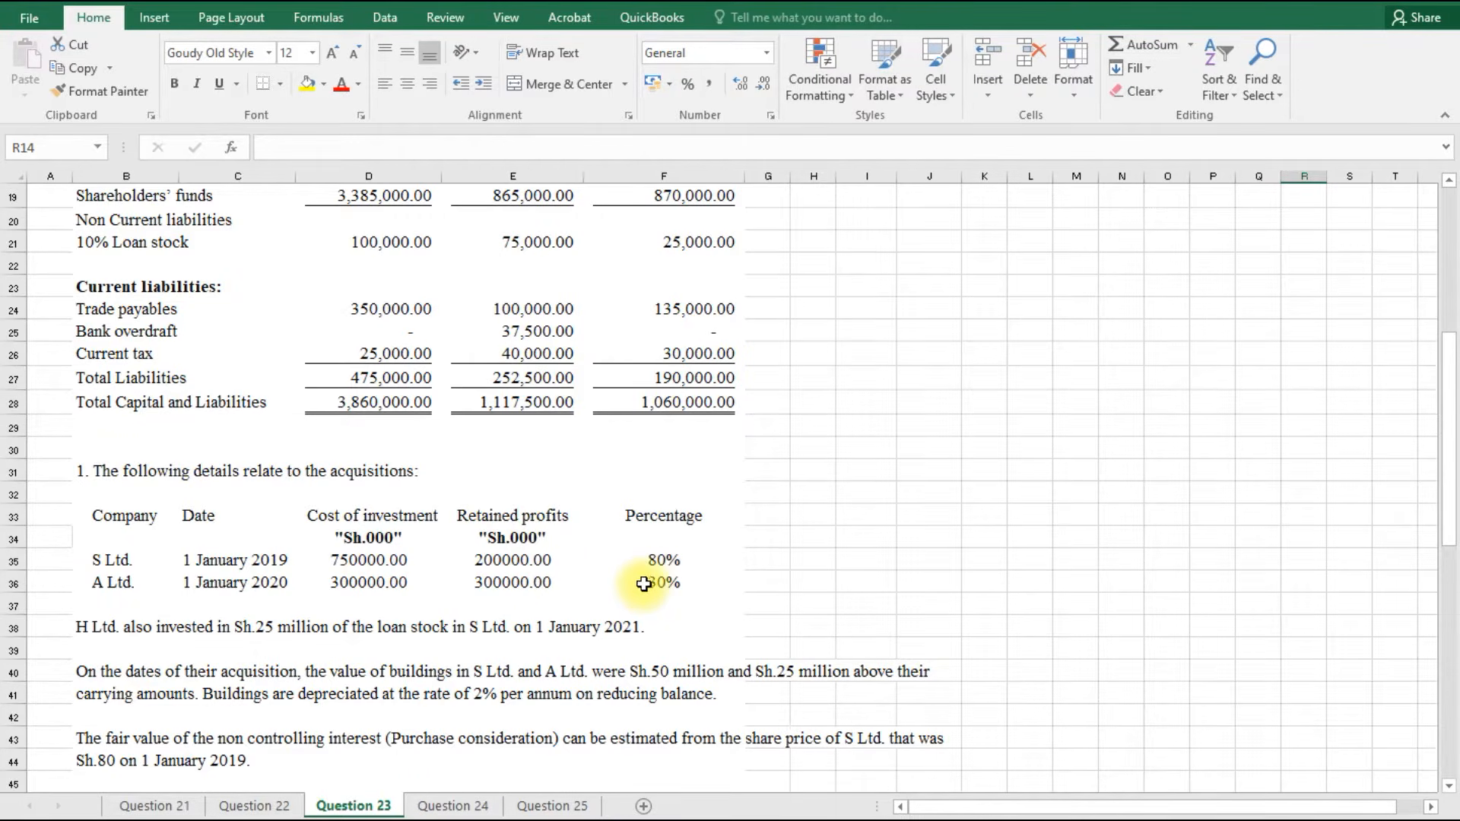
Apply comma style to the cost of investment and retained profits figures in D35:E36.
left_click_drag(333, 561, 525, 583)
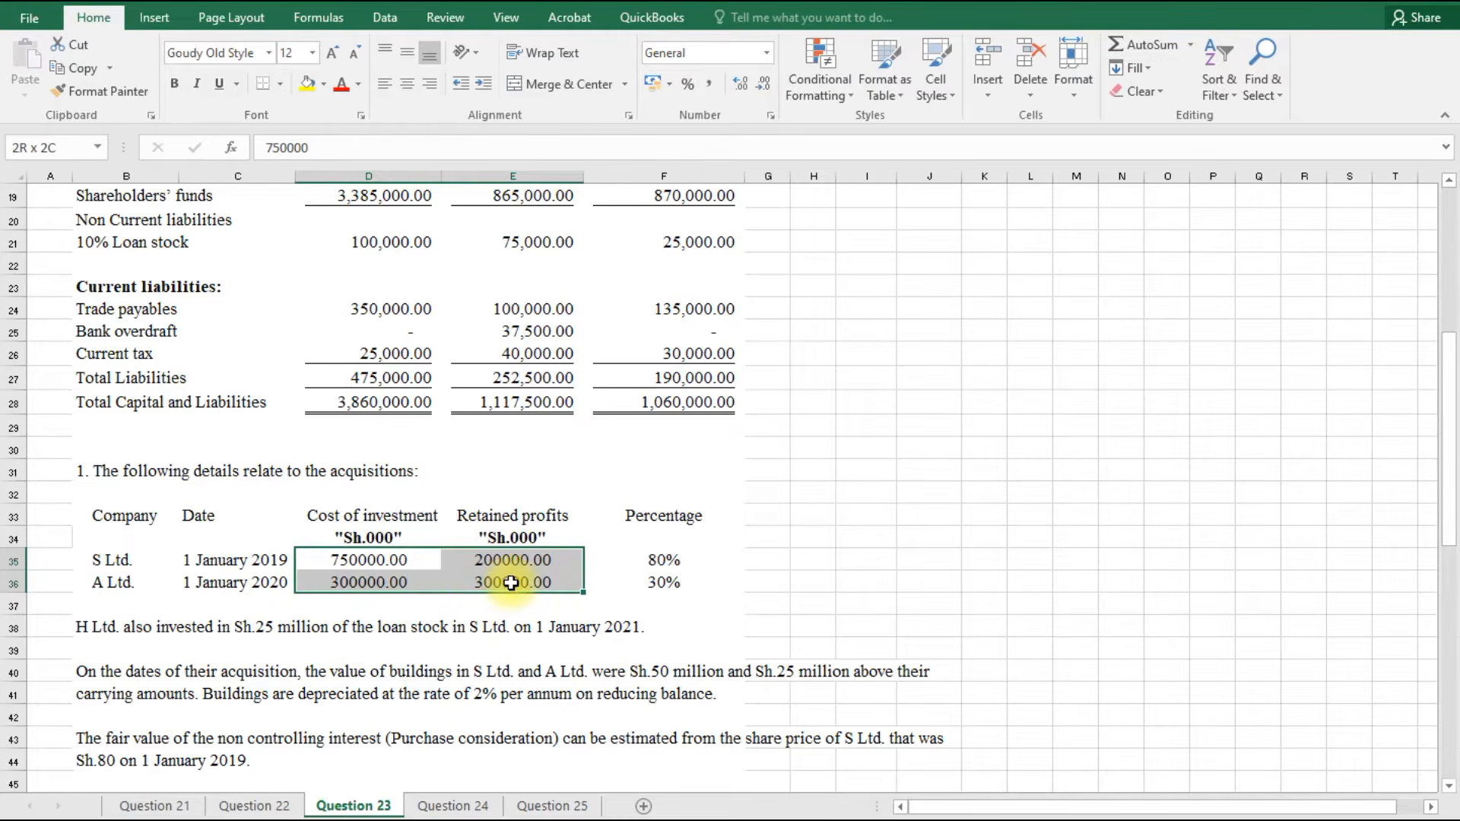
left_click(708, 83)
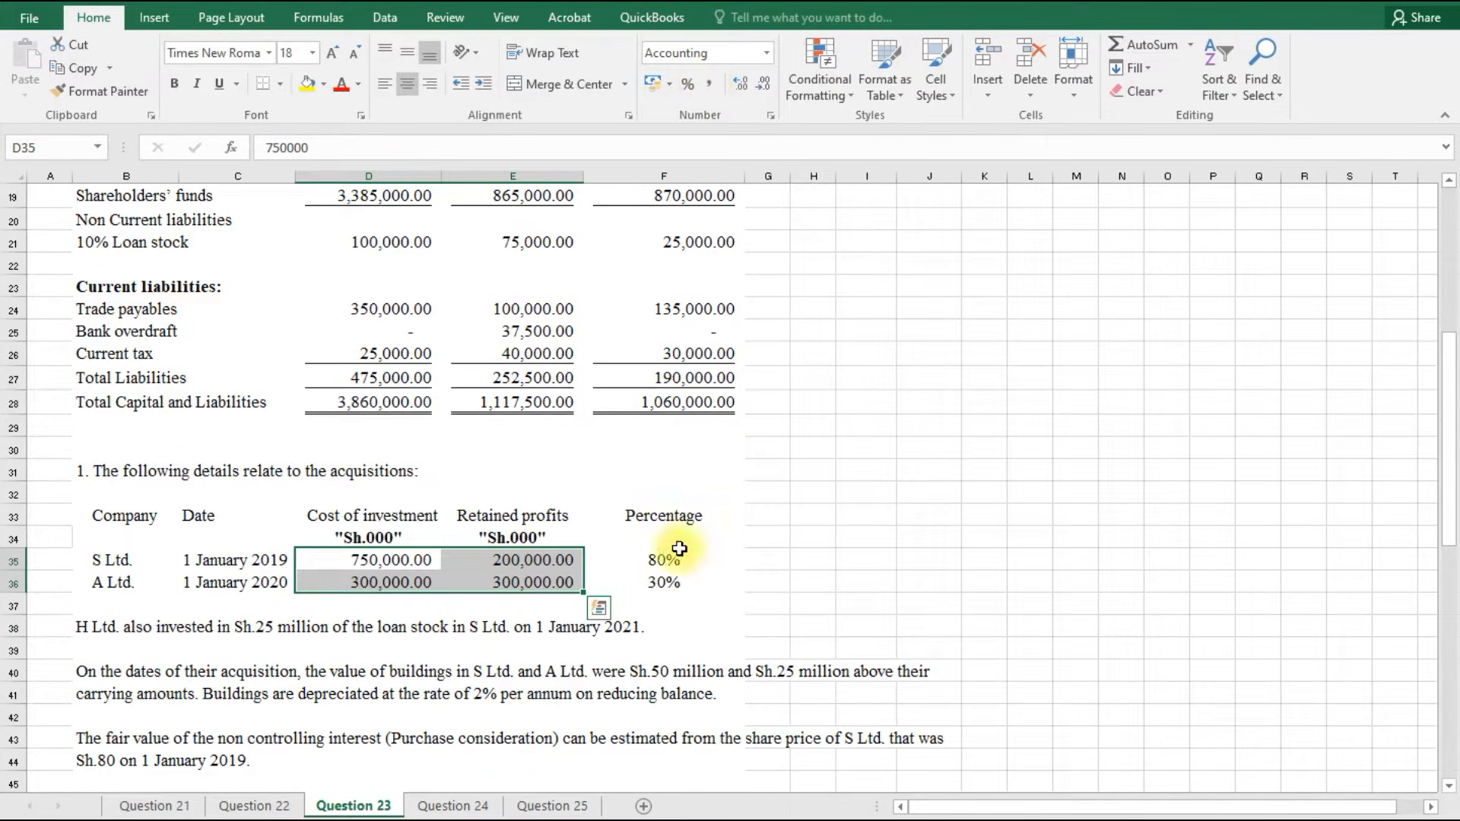
left_click(750, 581)
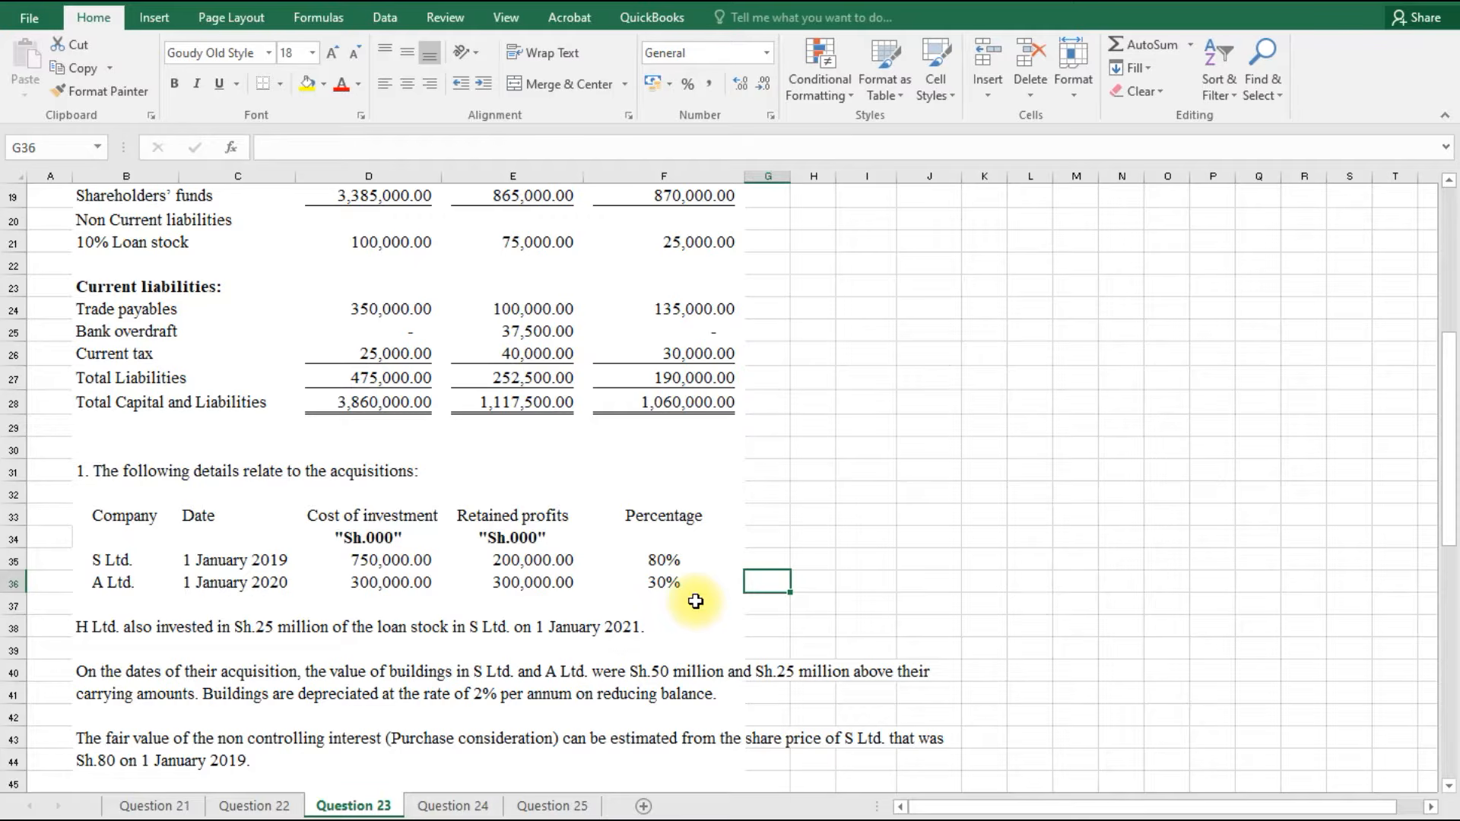
Read the Question 23 notes on acquisitions, plant sale, inter-company trading and balances, goodwill impairment and the requirement.
scroll(696, 602, "down", 2)
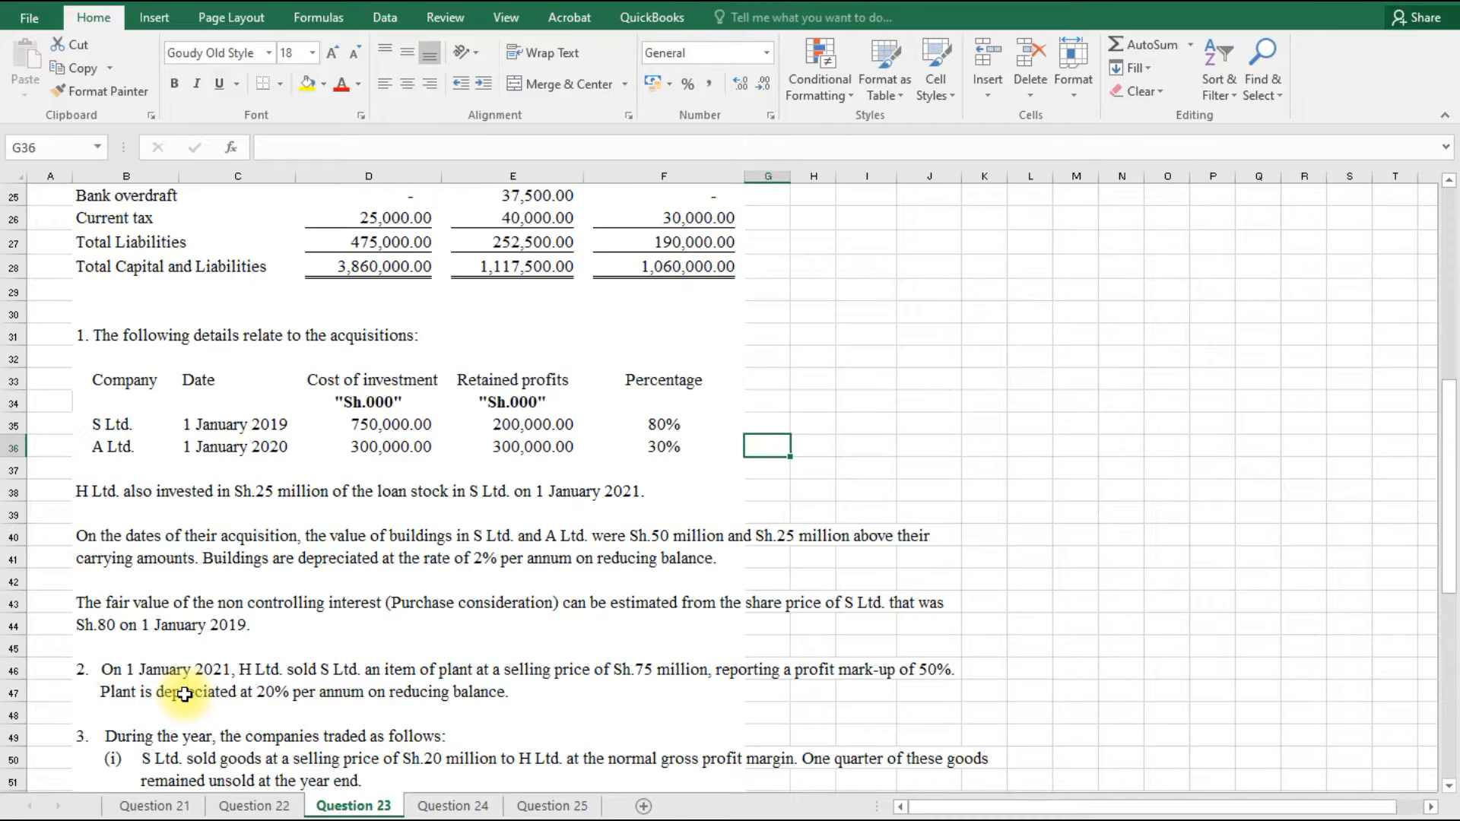
scroll(185, 695, "down", 1)
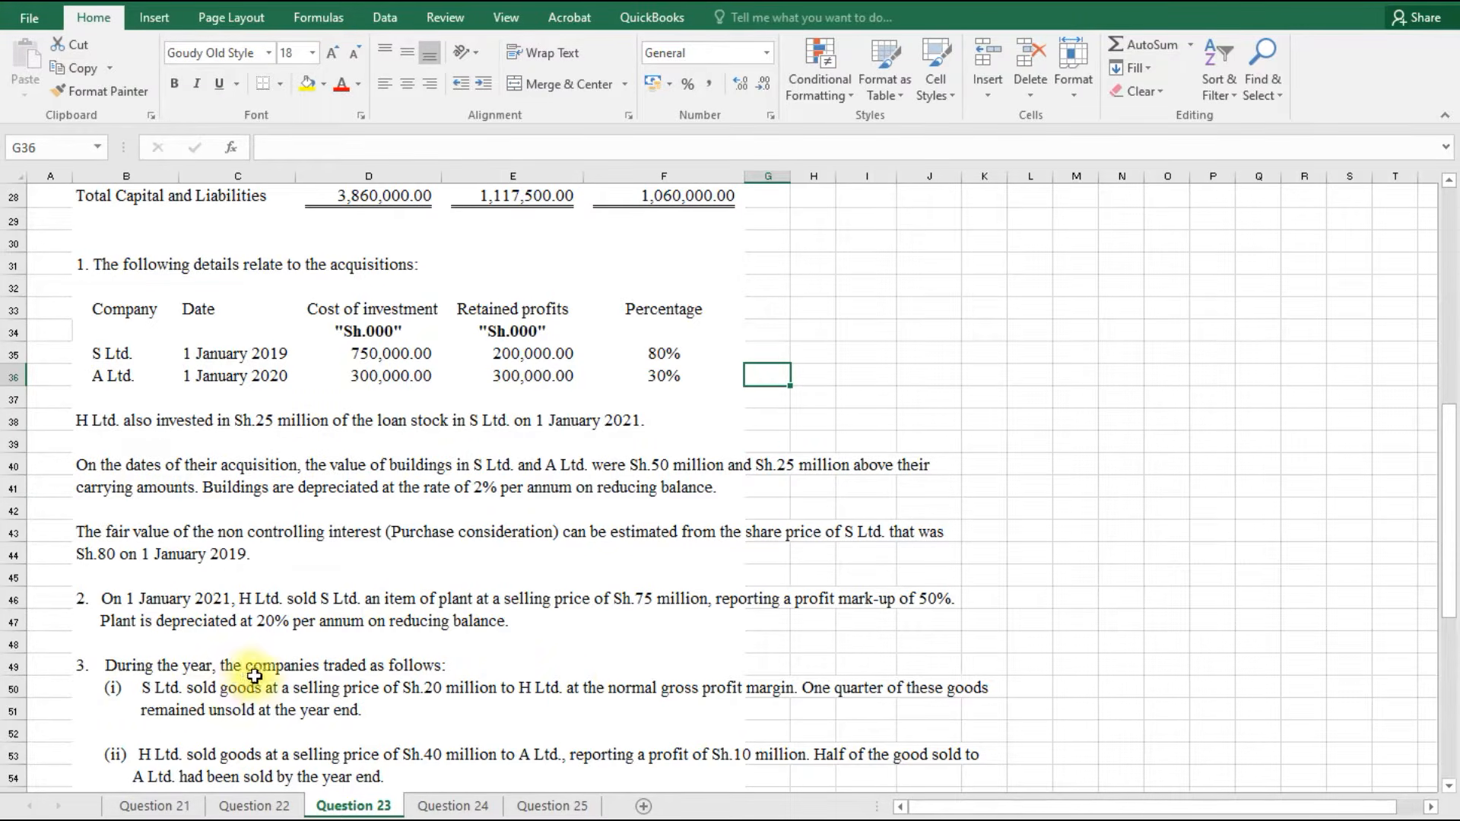
scroll(254, 677, "down", 1)
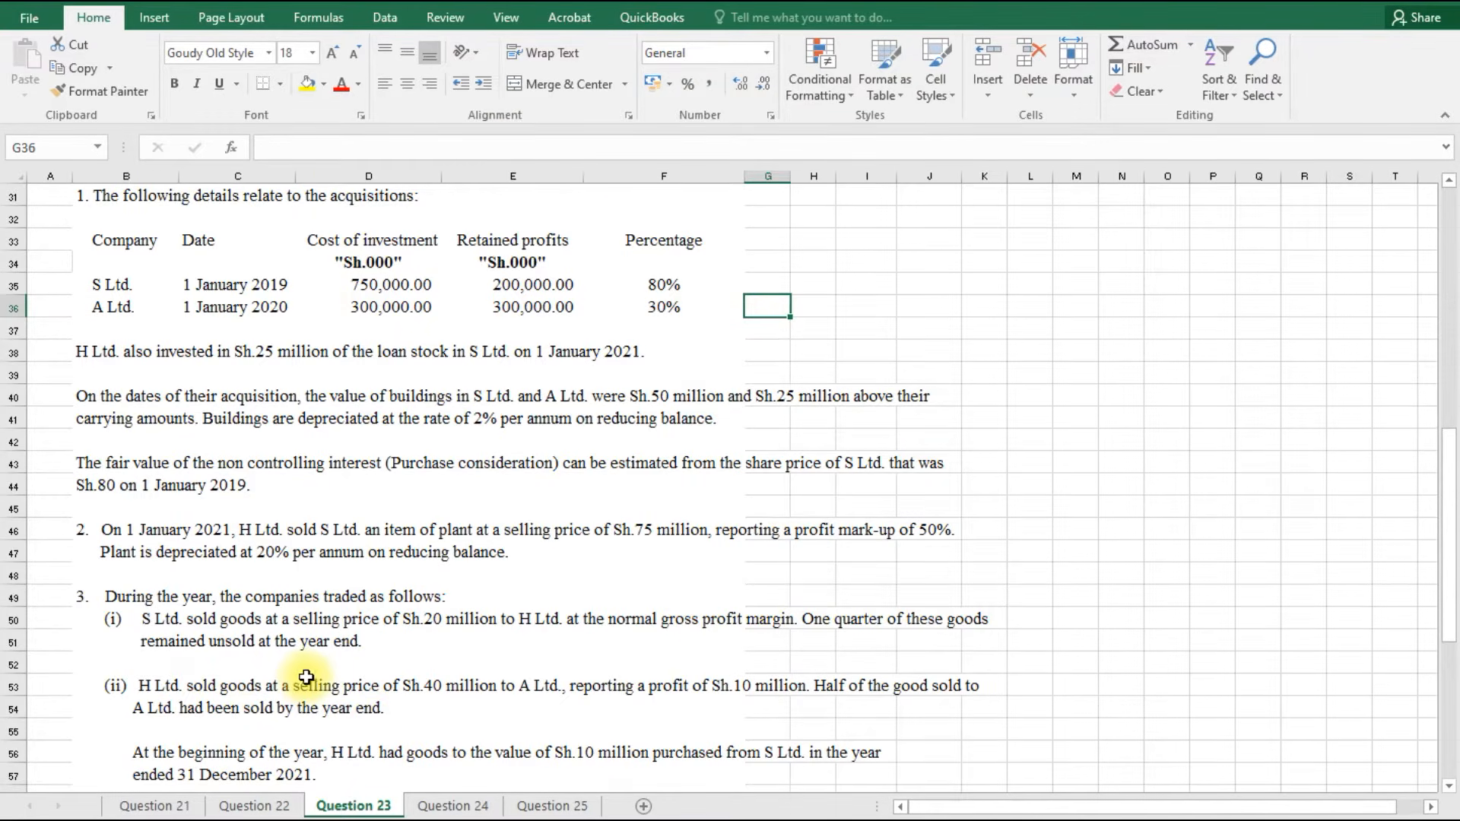
scroll(308, 677, "down", 1)
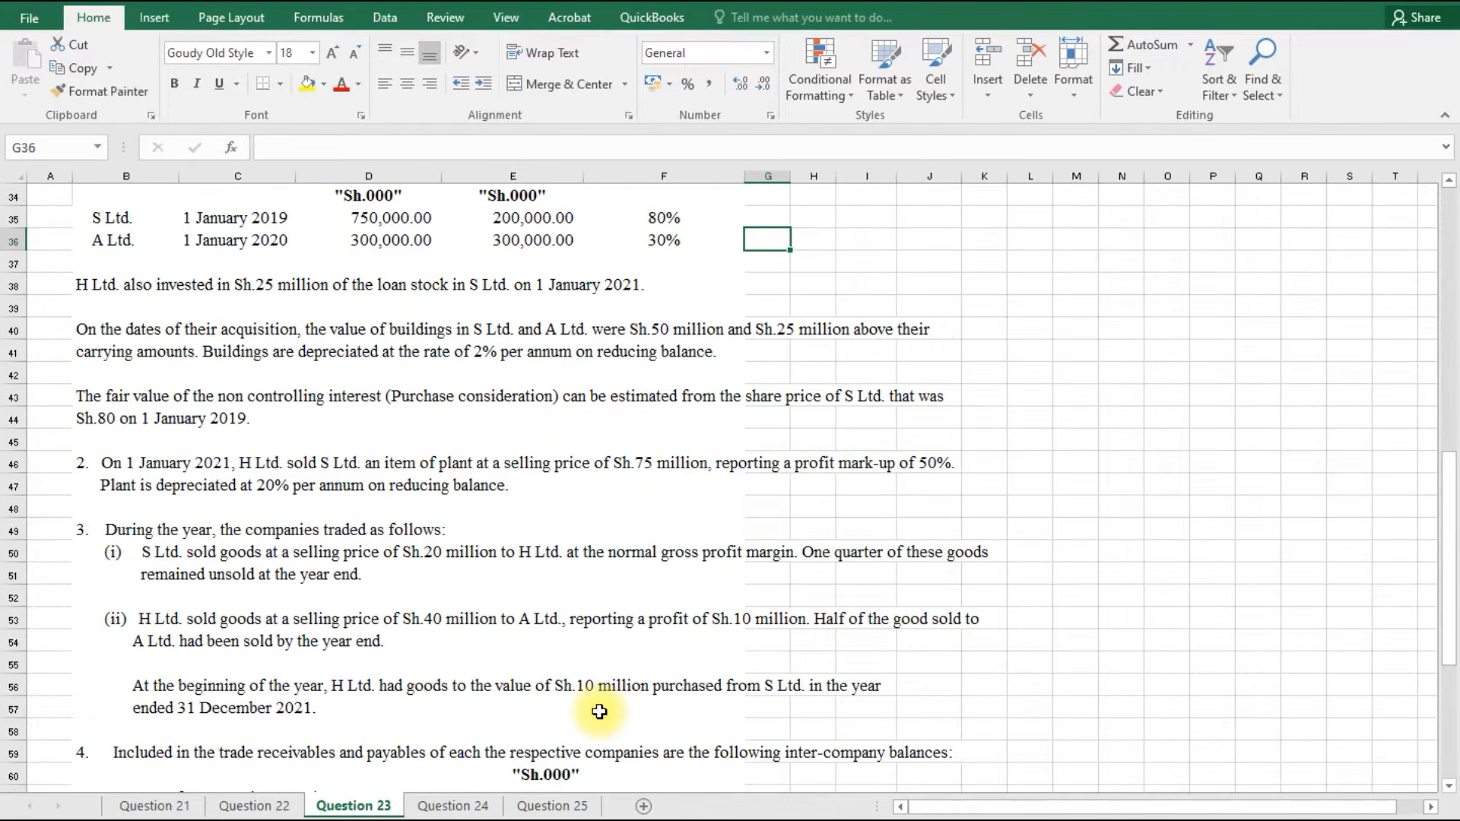
scroll(599, 712, "down", 1)
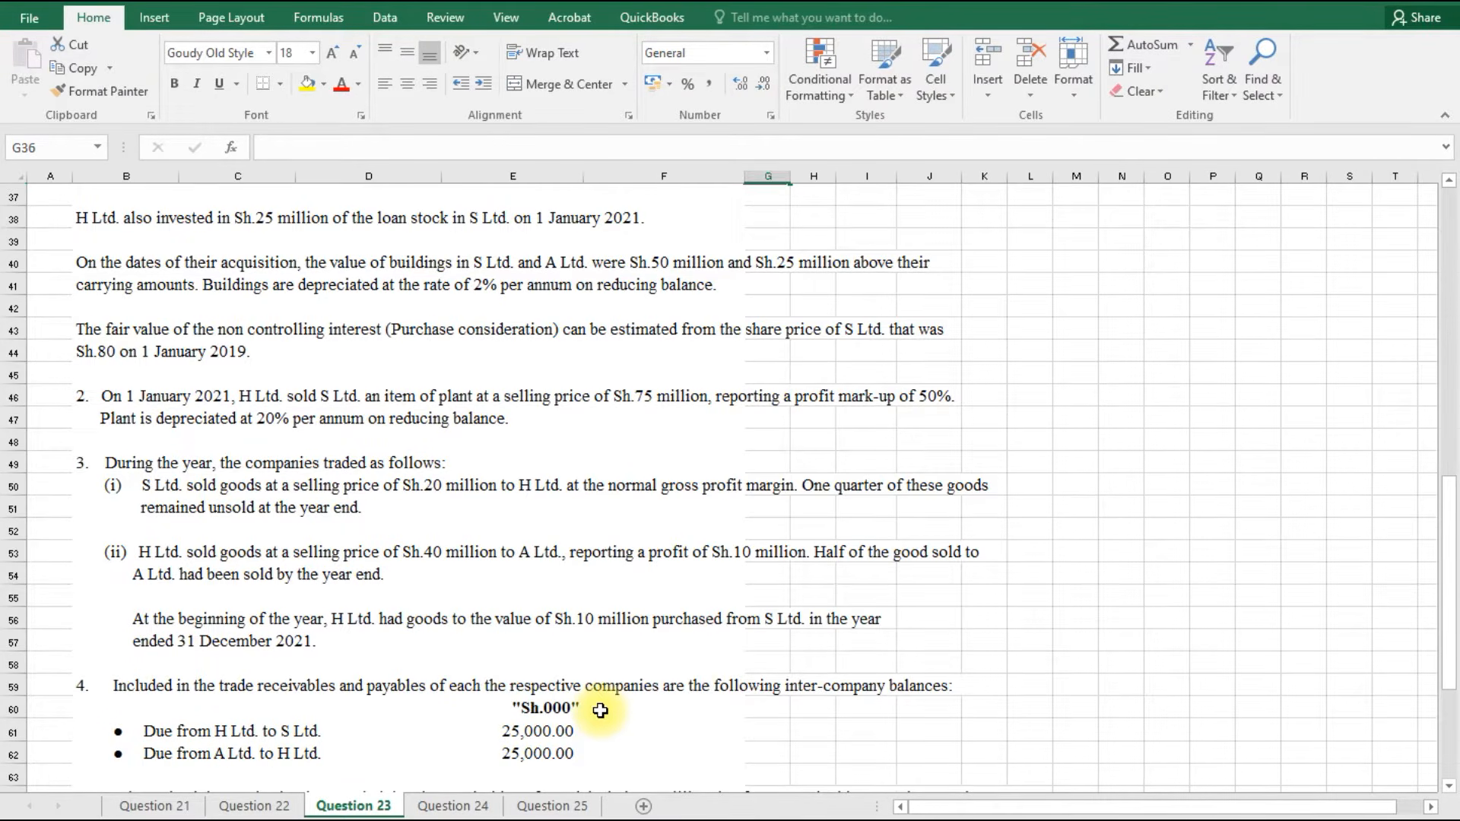
scroll(601, 711, "down", 1)
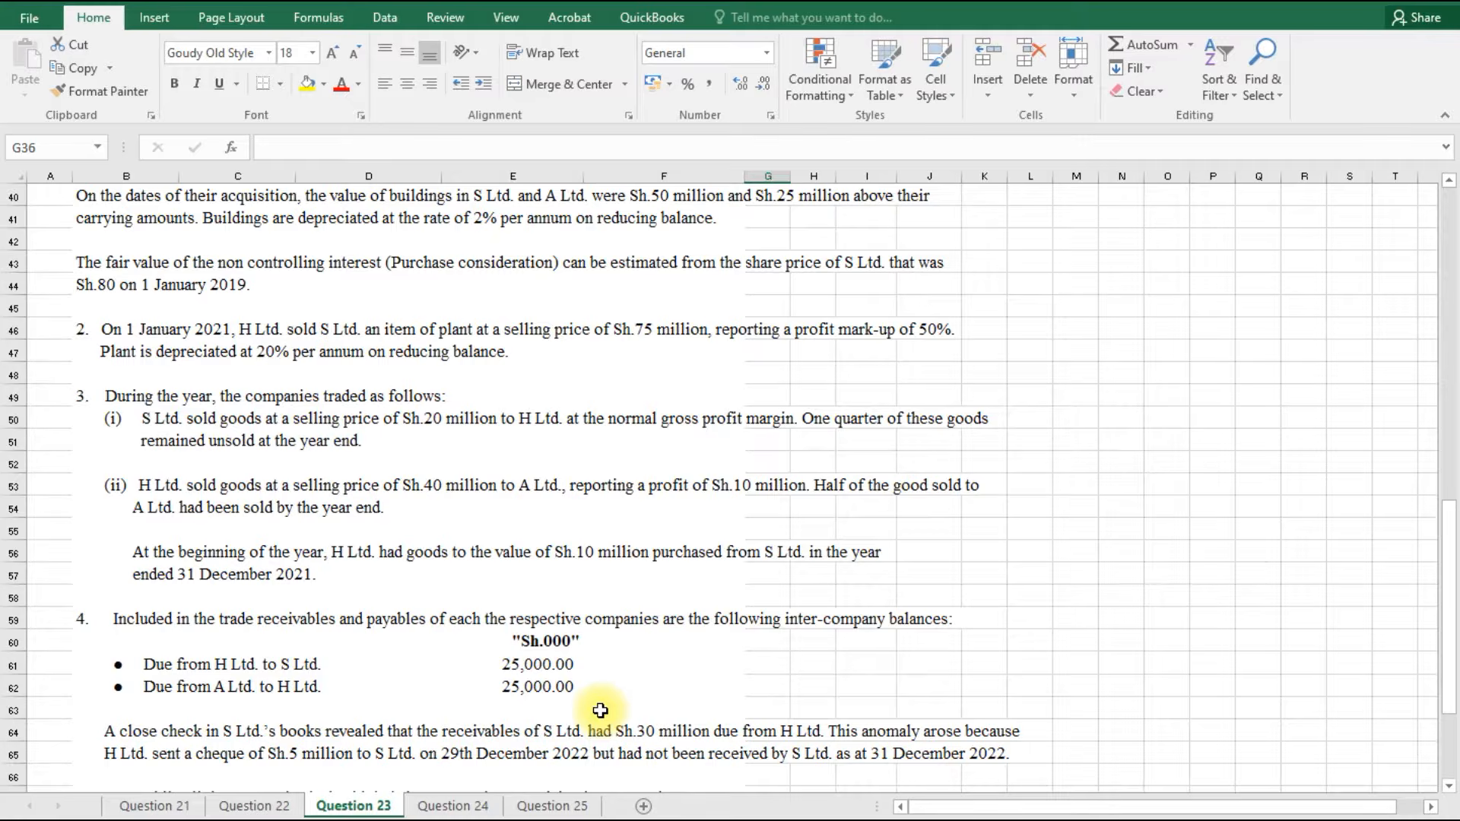
scroll(600, 710, "down", 1)
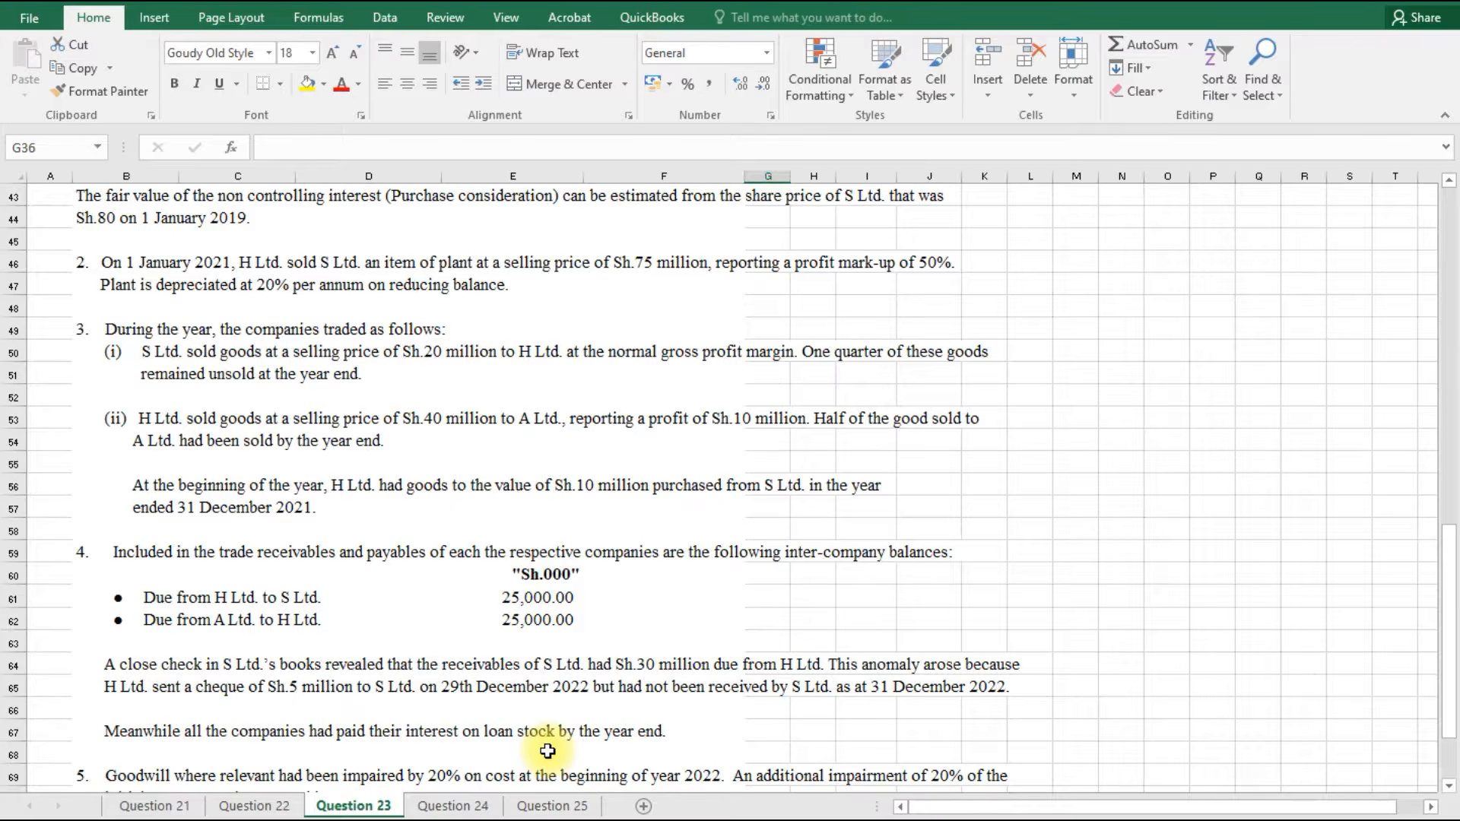
scroll(548, 750, "down", 1)
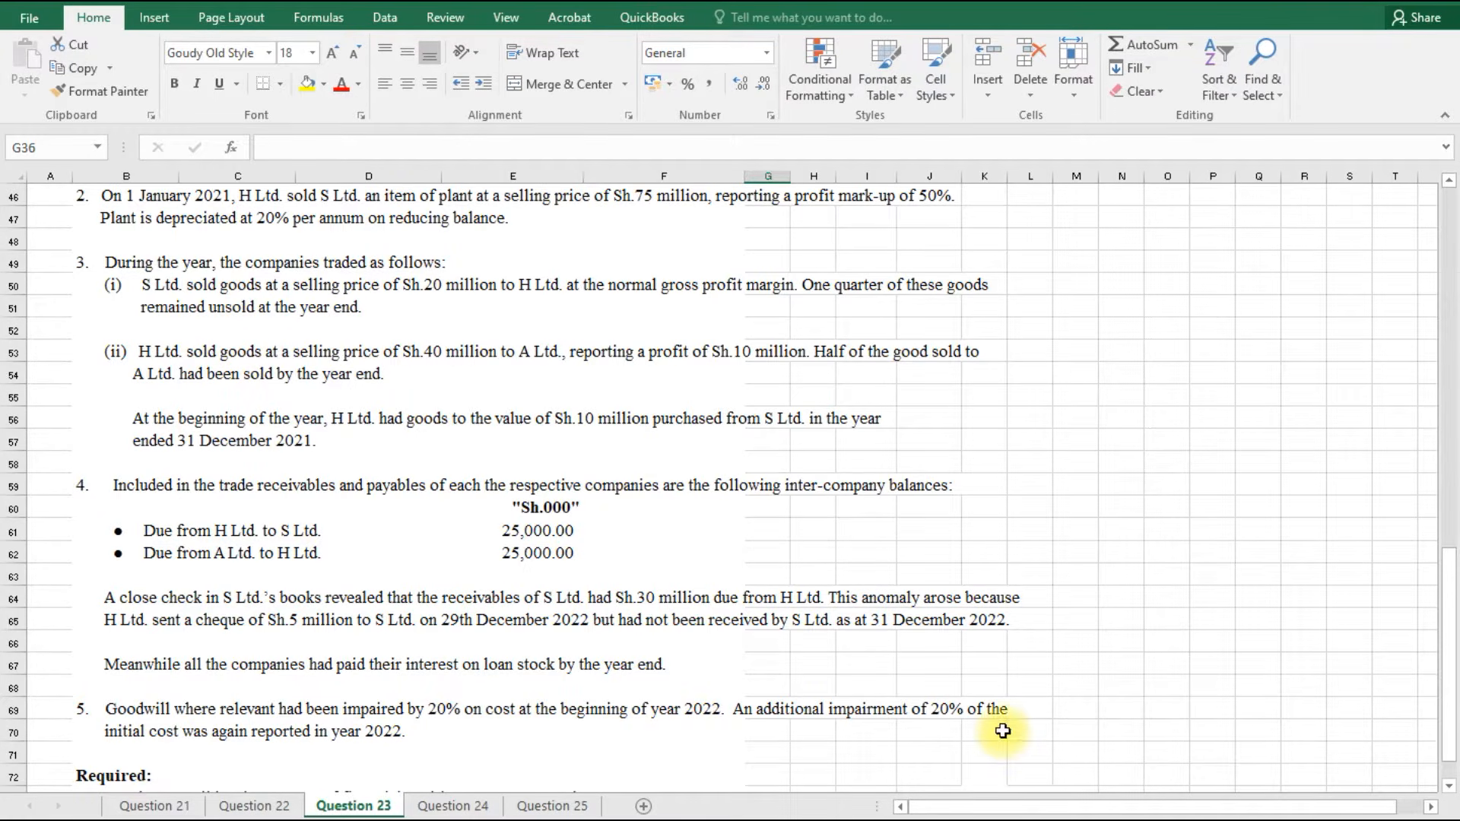
scroll(1003, 731, "down", 1)
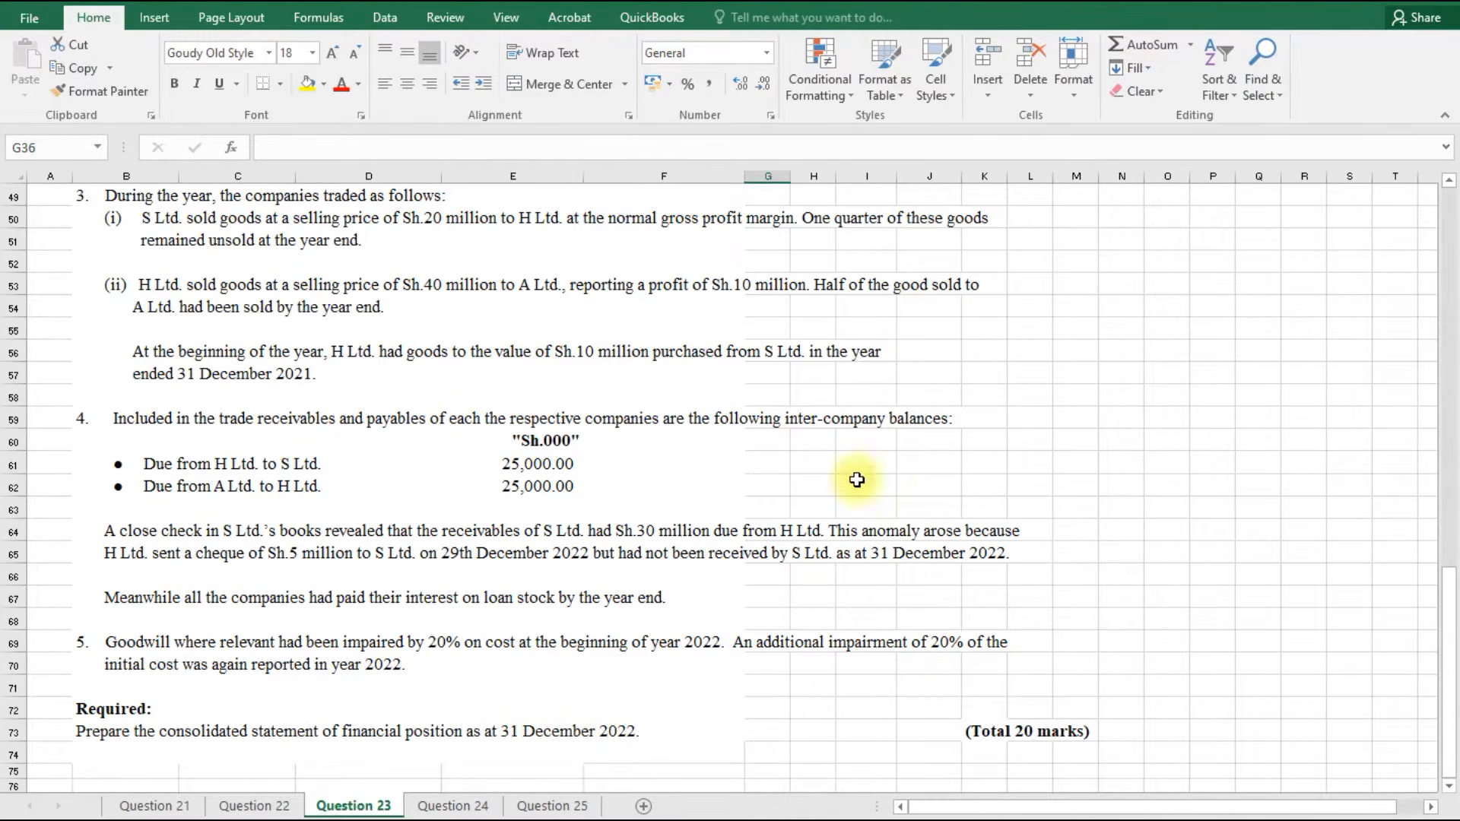
scroll(1023, 686, "up", 2)
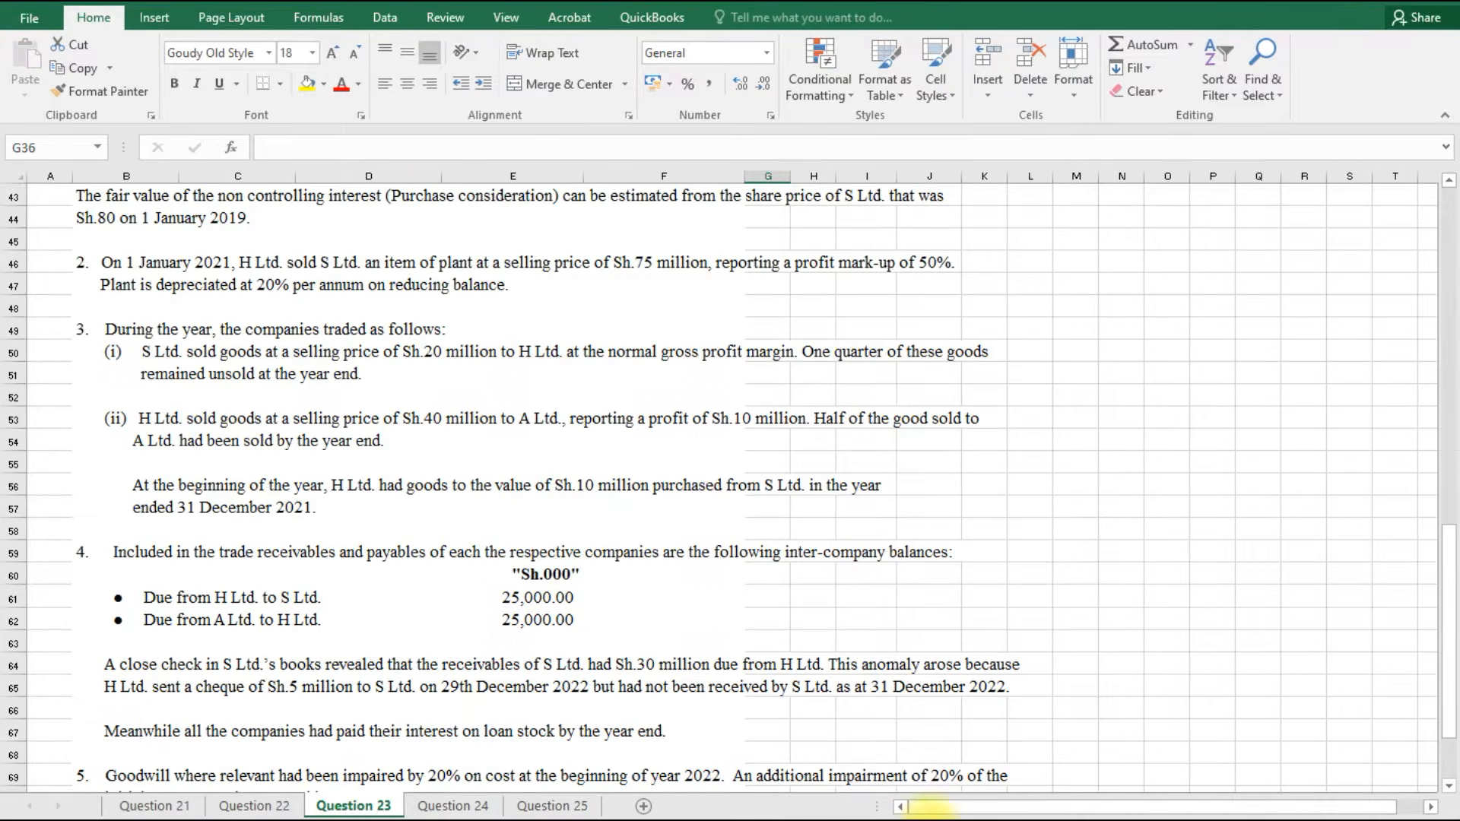
left_click_drag(949, 812, 1081, 813)
scroll(1087, 640, "up", 5)
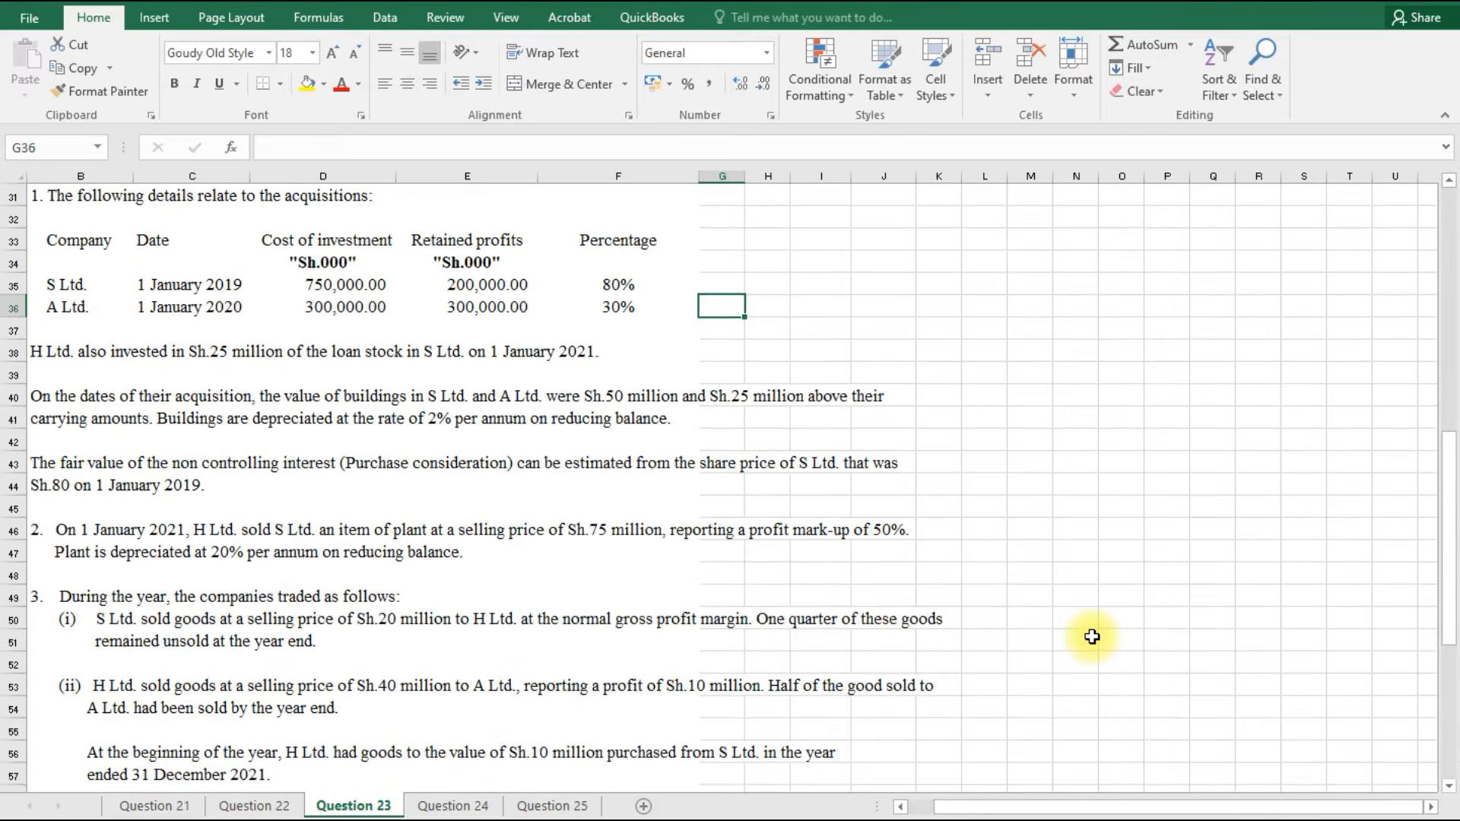
scroll(1093, 638, "up", 2)
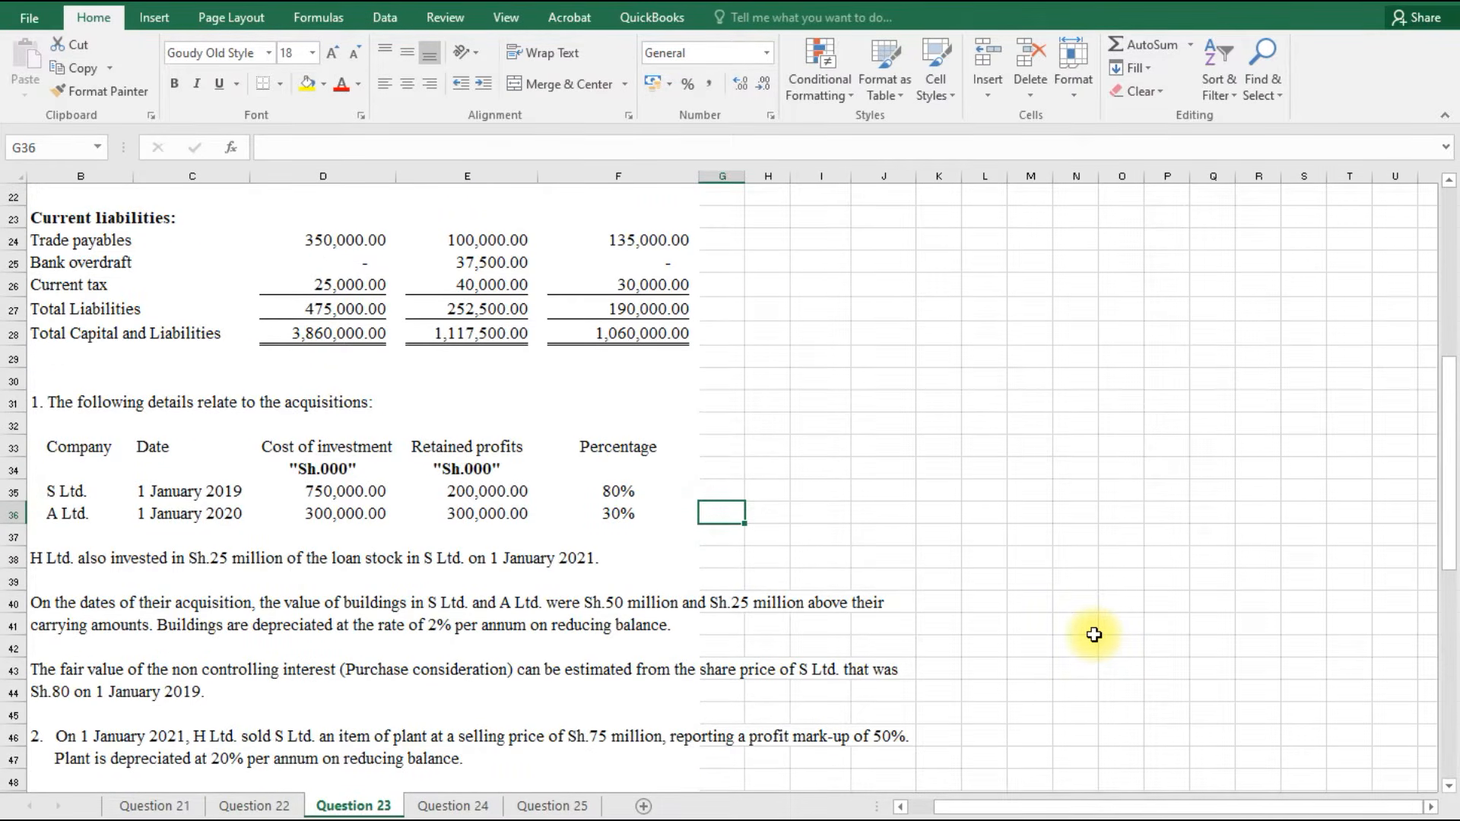
Review the draft financial statements of H Ltd., S Ltd. and A Ltd. and the acquisition details on the Question 23 sheet.
scroll(1094, 634, "up", 4)
scroll(1093, 635, "down", 7)
scroll(1093, 634, "down", 14)
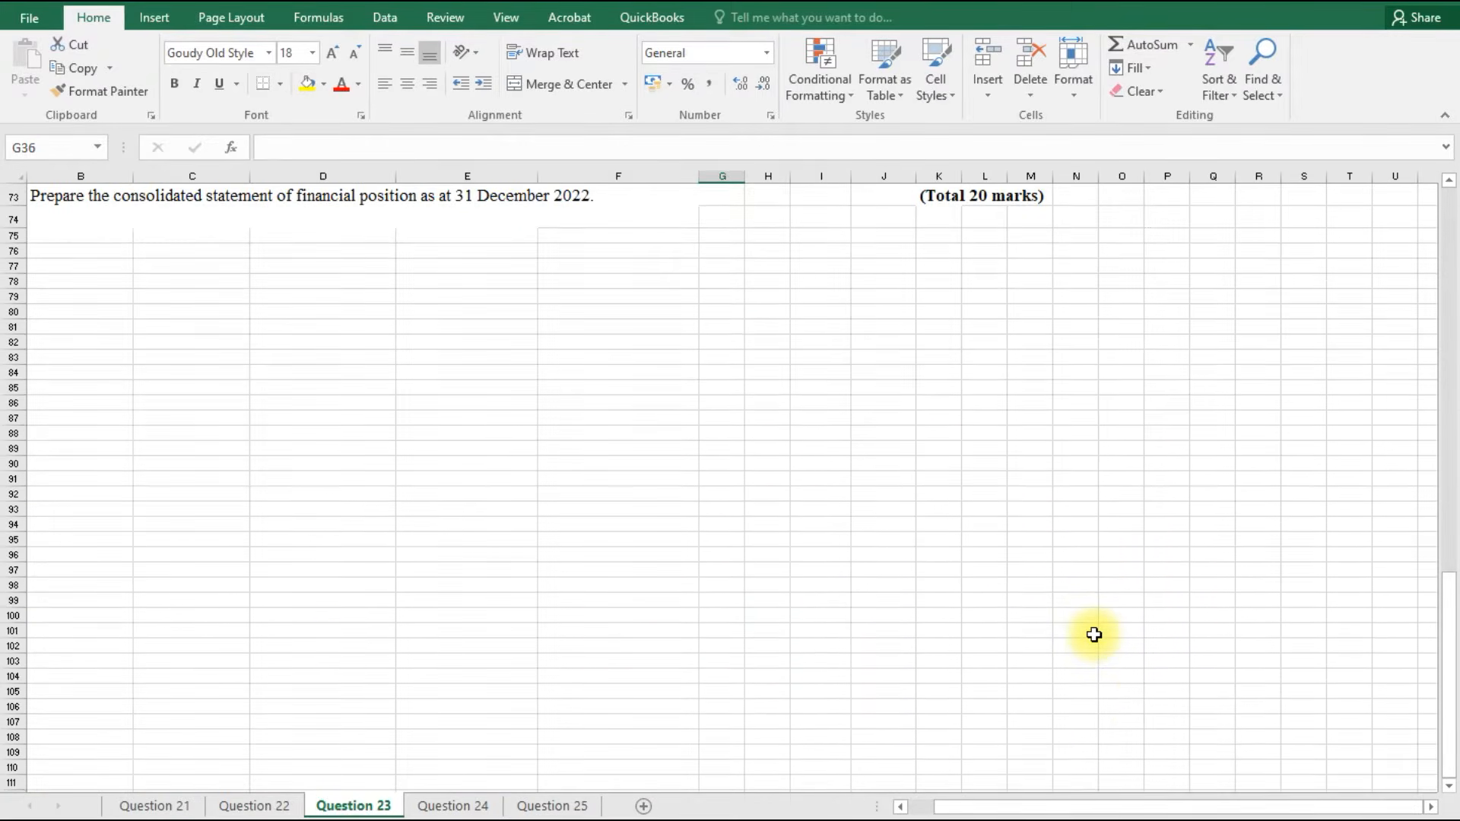
scroll(1094, 634, "up", 15)
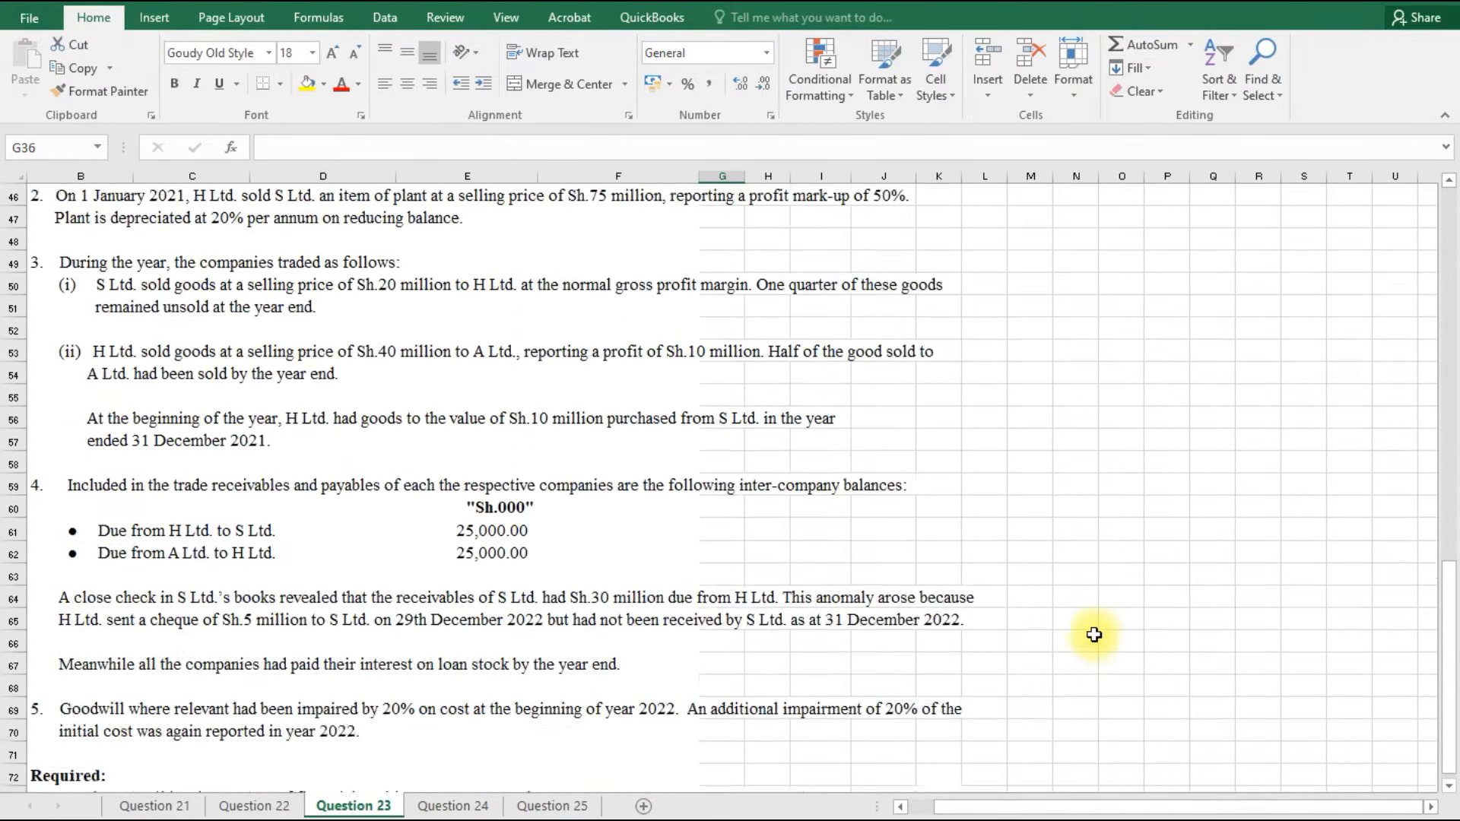
scroll(1094, 635, "up", 8)
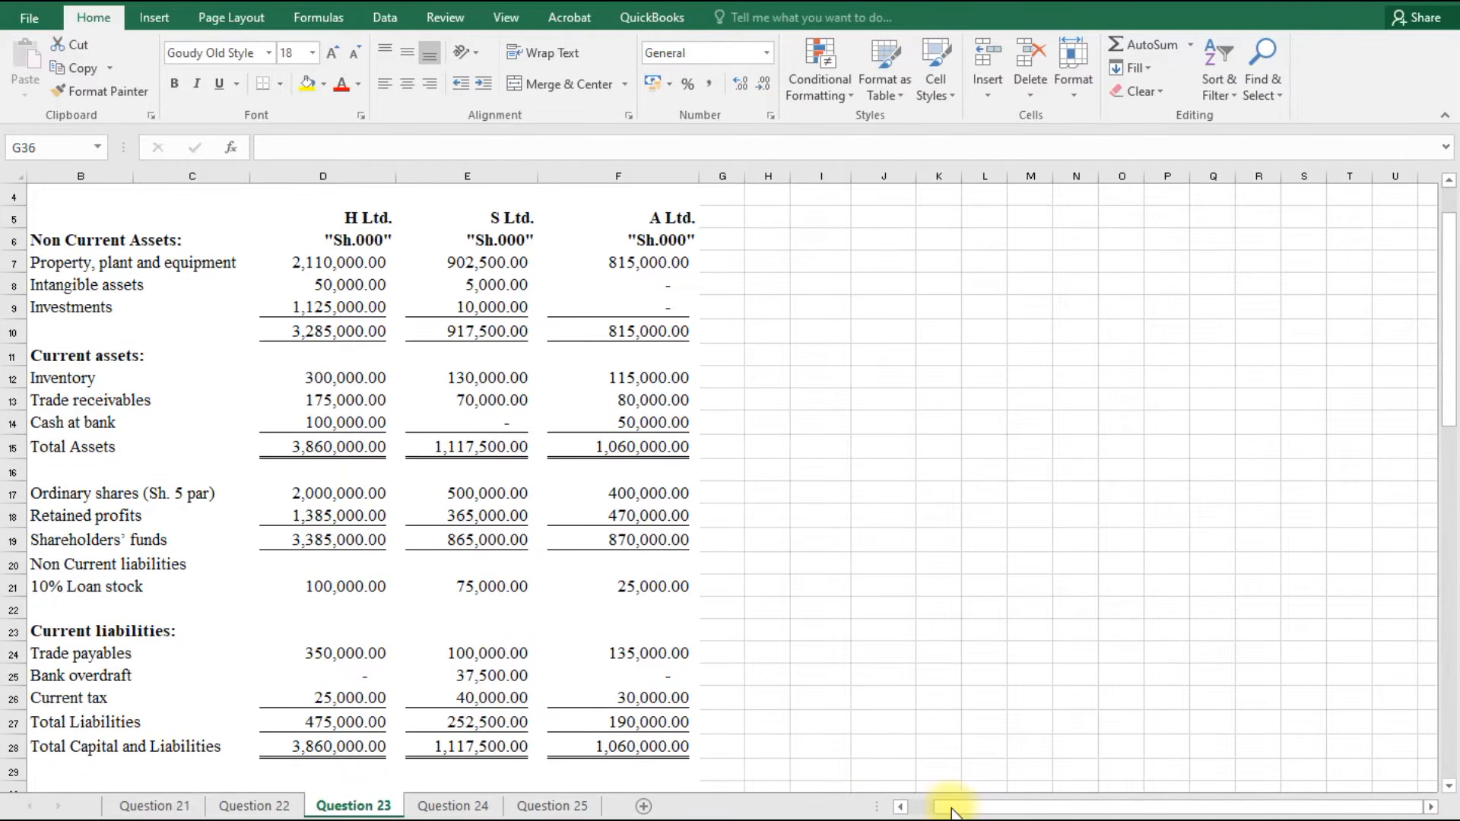
left_click_drag(956, 808, 1071, 808)
scroll(965, 590, "down", 7)
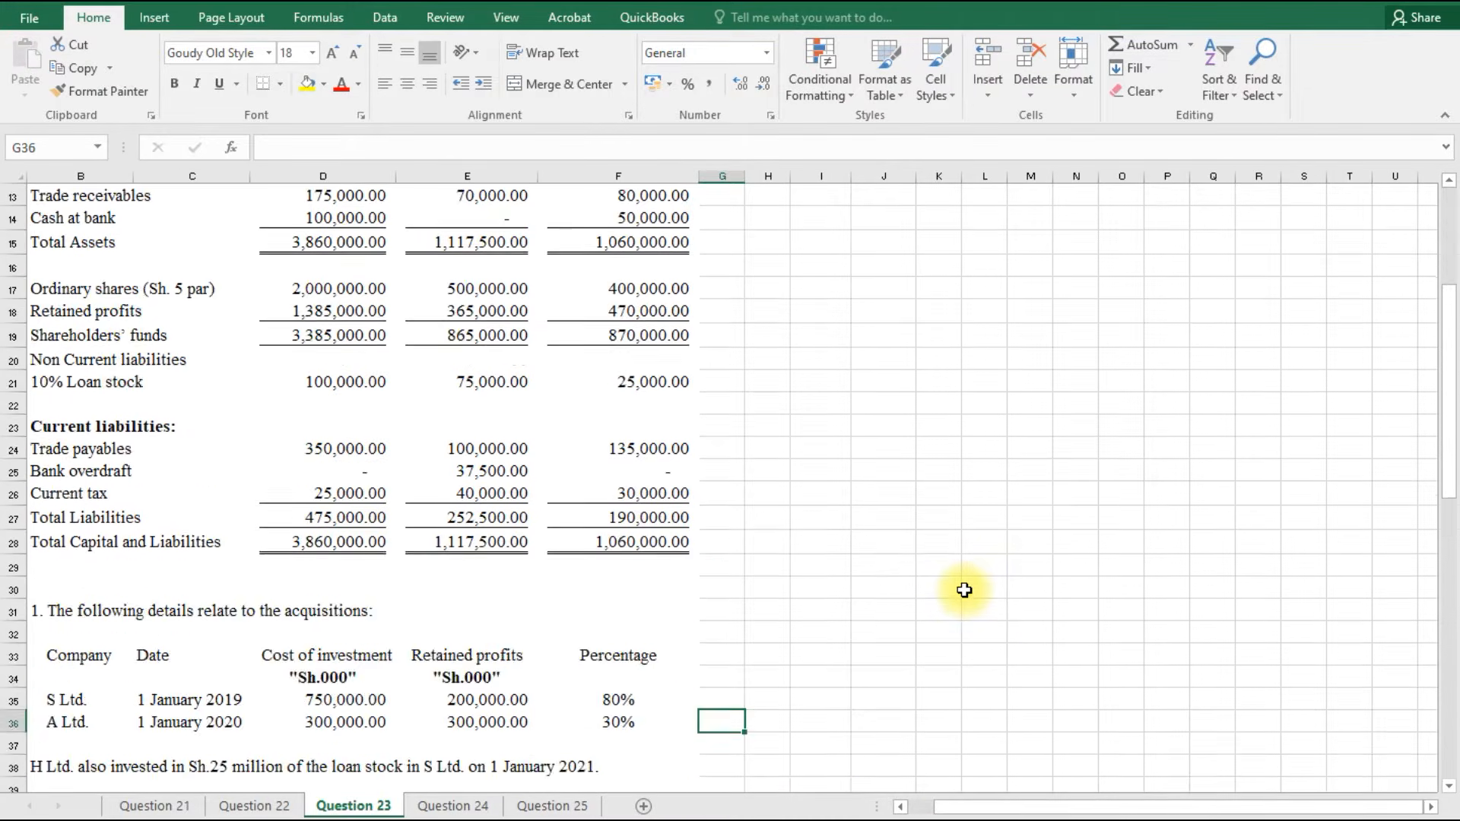
scroll(965, 590, "up", 4)
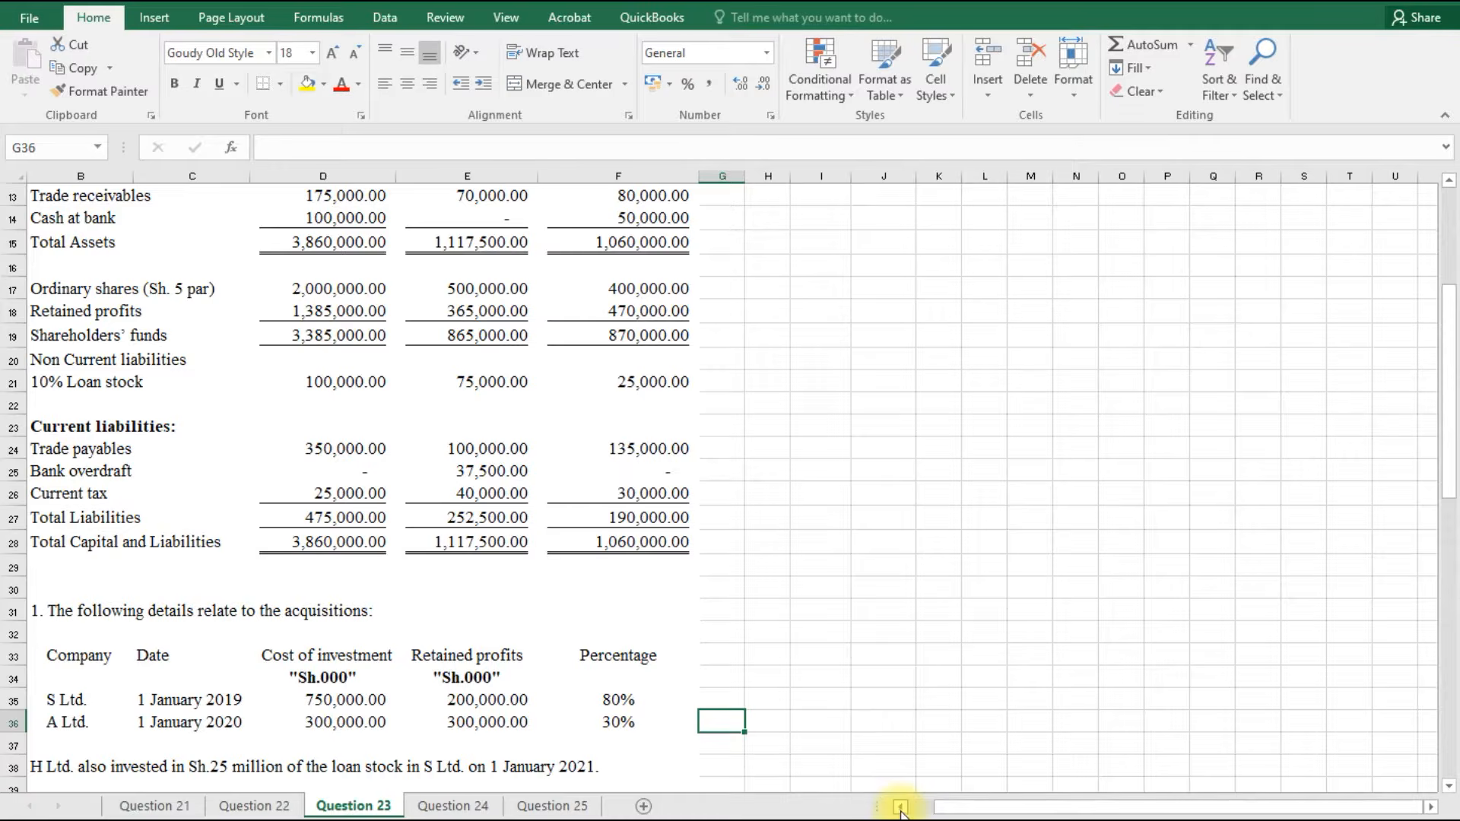
left_click(900, 807)
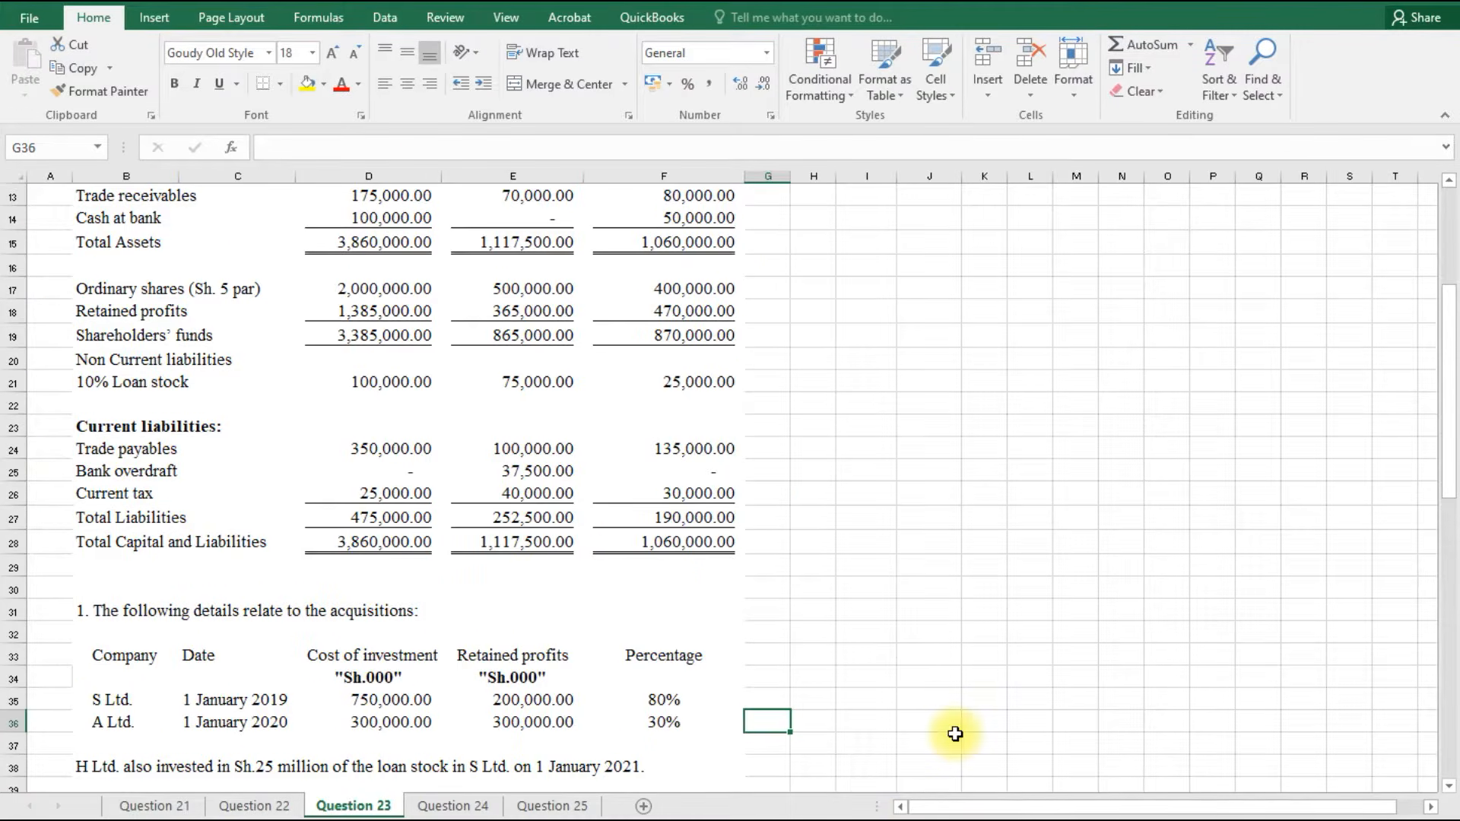
Reread Question 23 from the acquisition details through the notes to the requirement, checking the empty area below it.
scroll(955, 734, "down", 2)
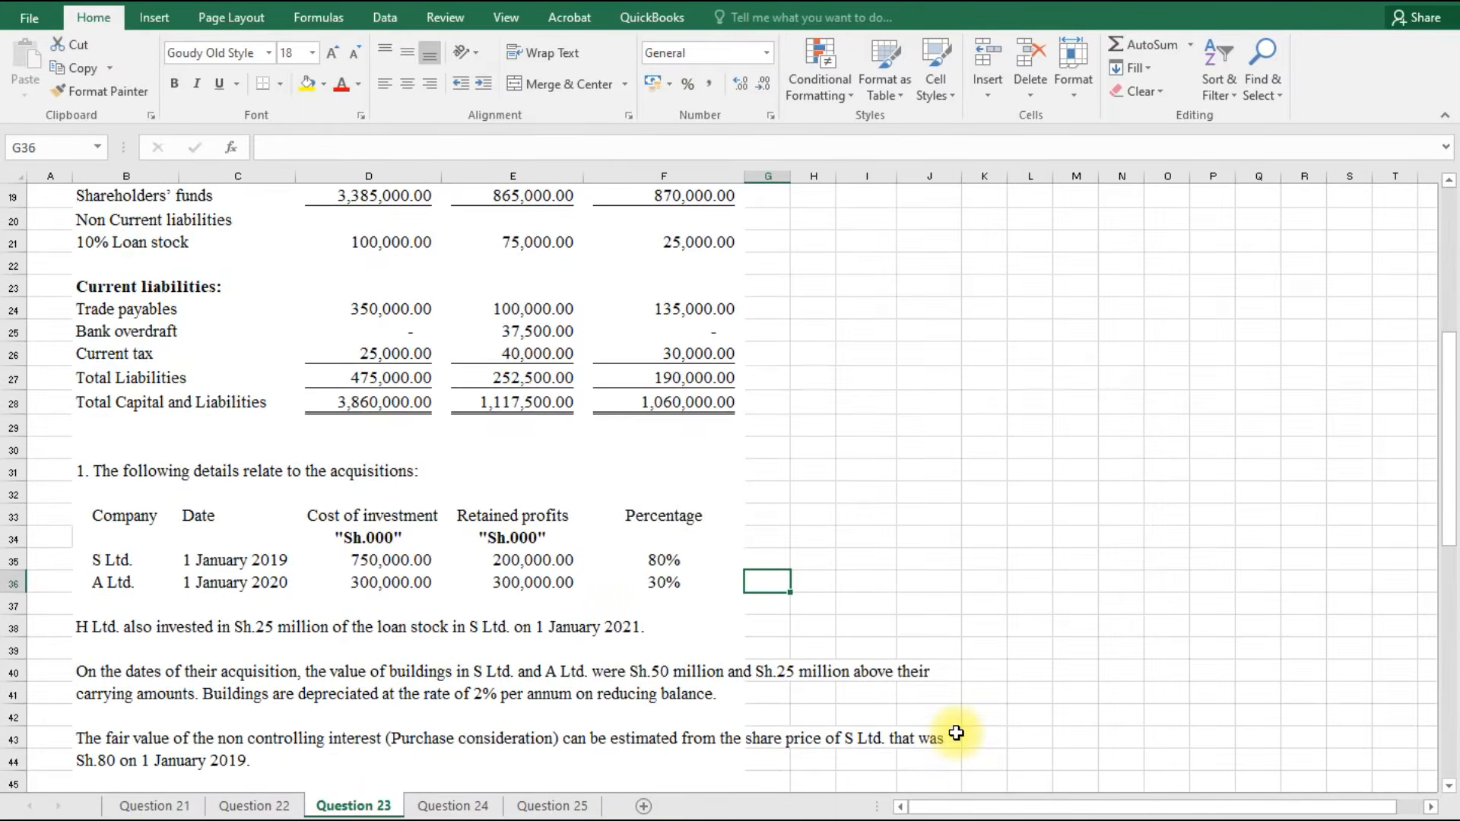
scroll(962, 715, "down", 7)
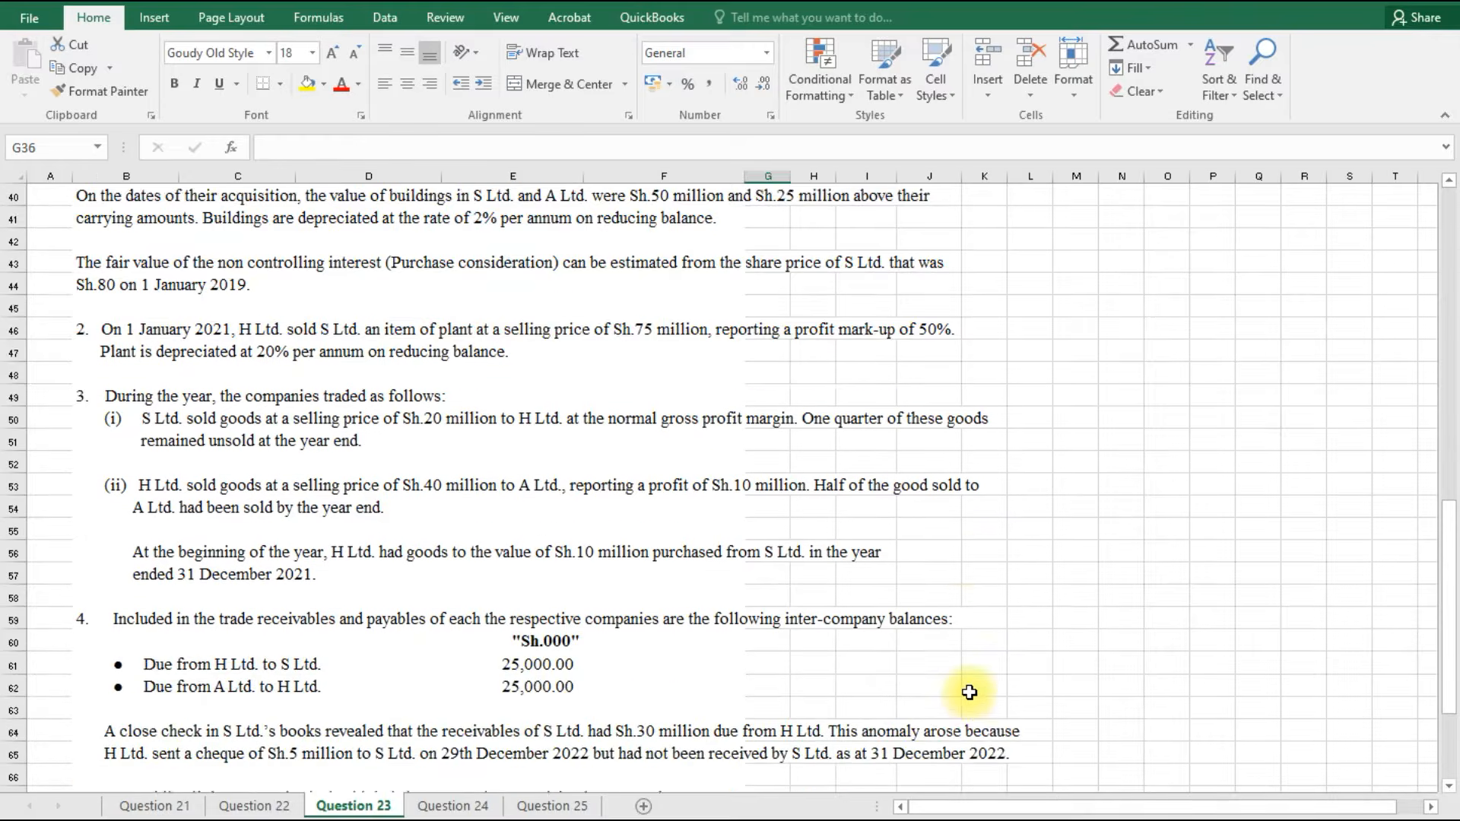
scroll(969, 693, "down", 7)
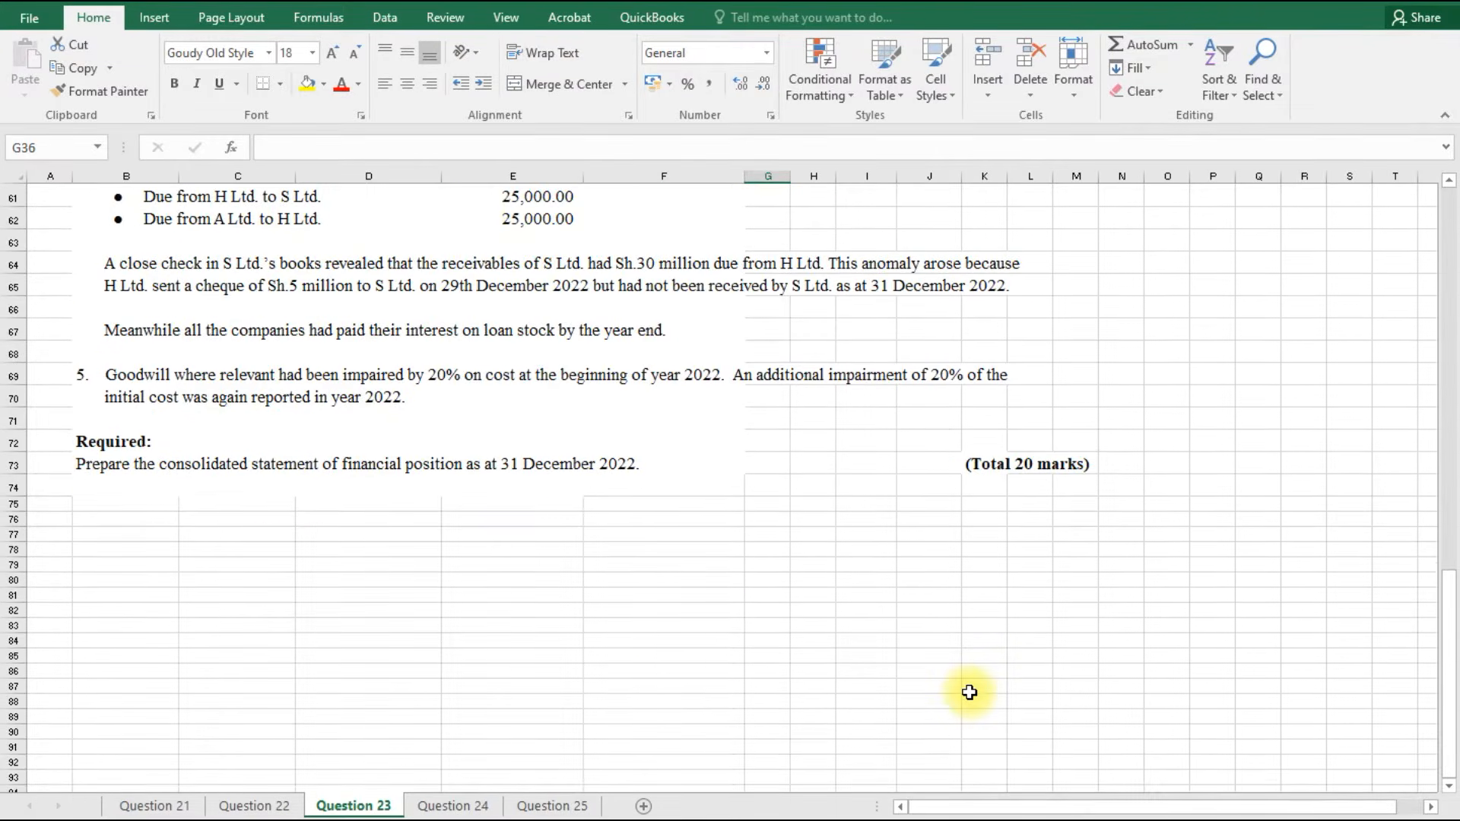
scroll(969, 692, "down", 4)
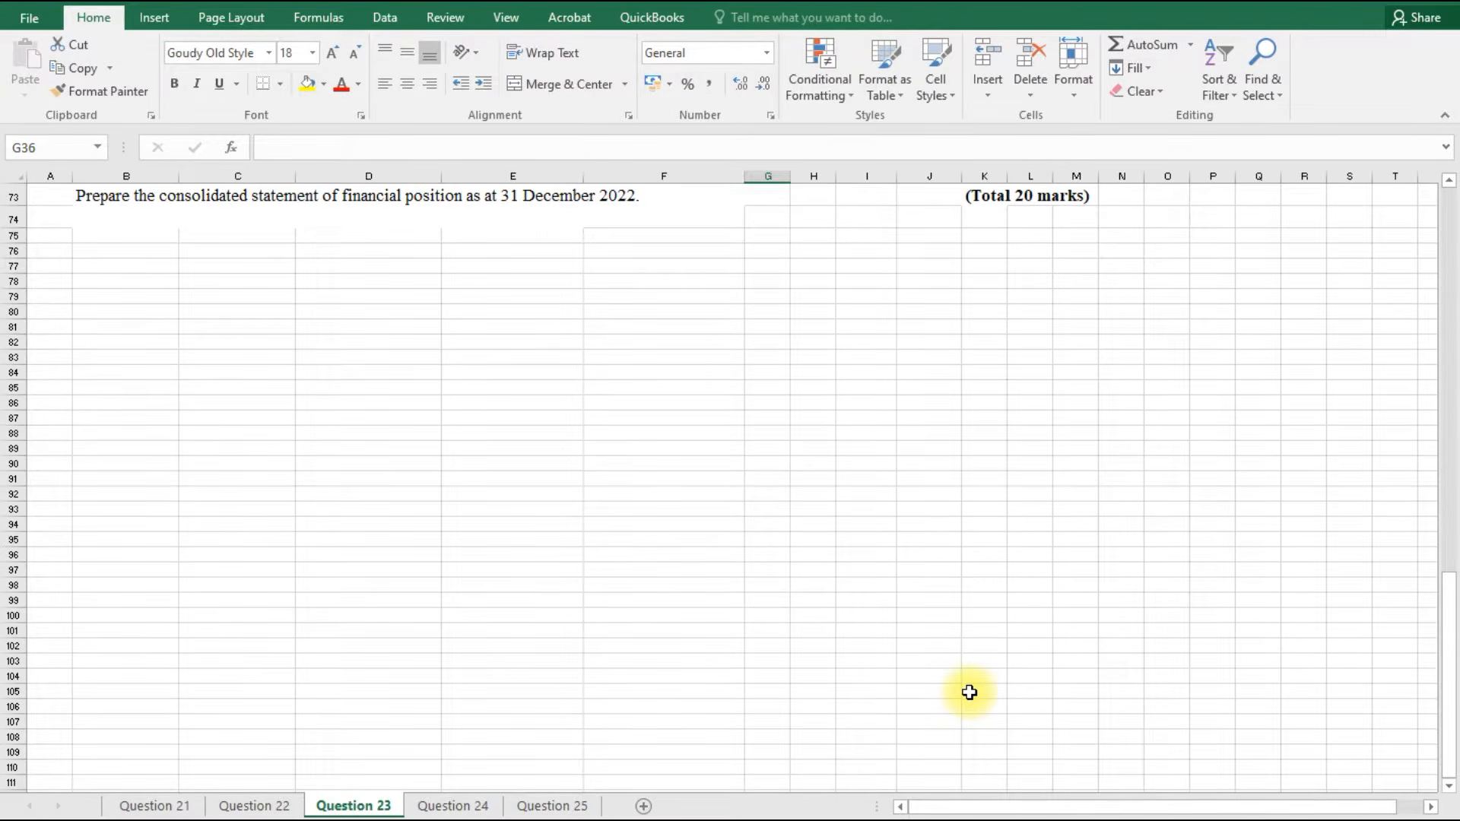
scroll(969, 693, "down", 1)
scroll(969, 693, "up", 3)
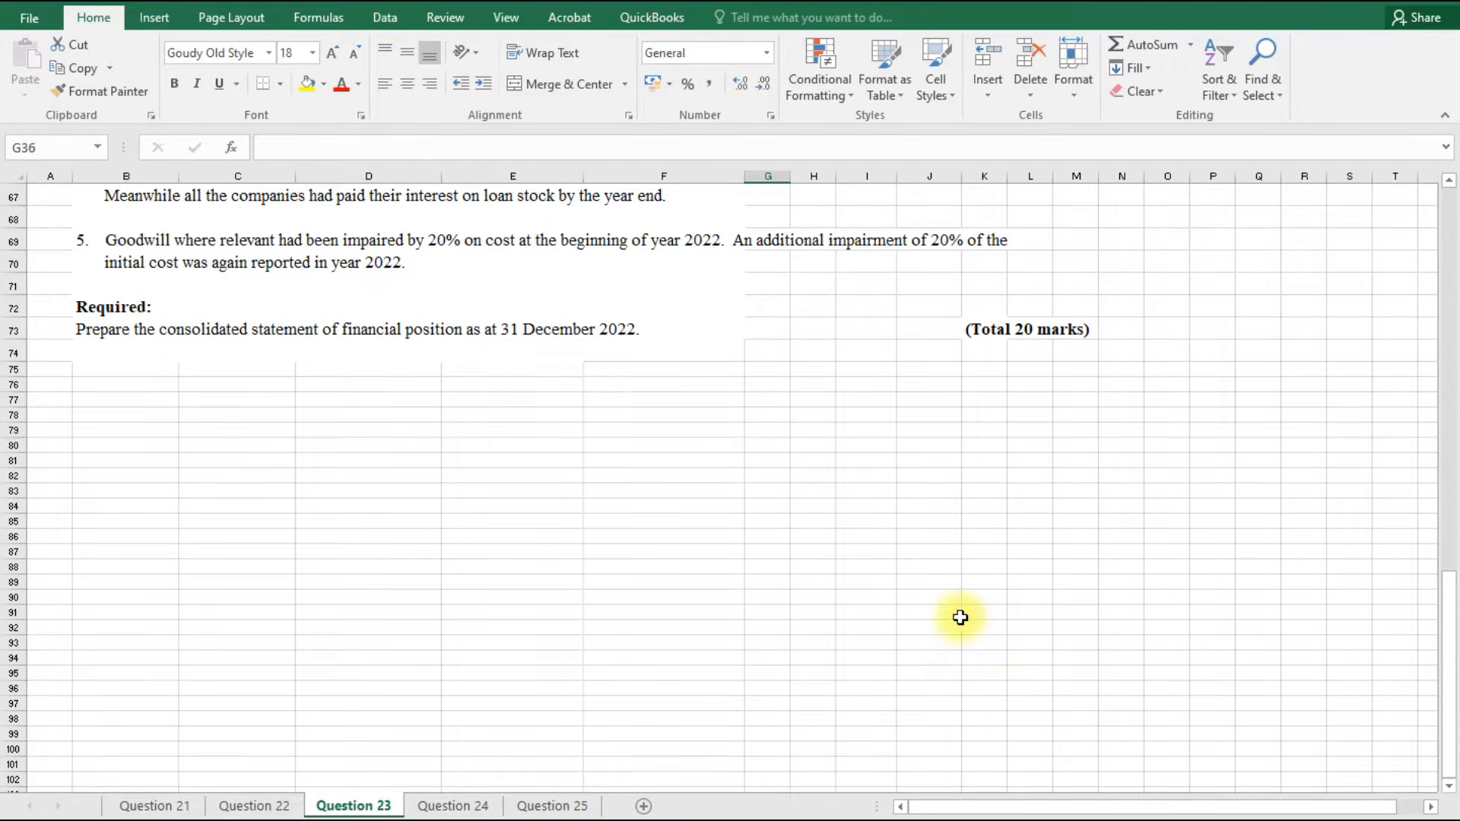
scroll(950, 618, "up", 12)
scroll(951, 617, "up", 10)
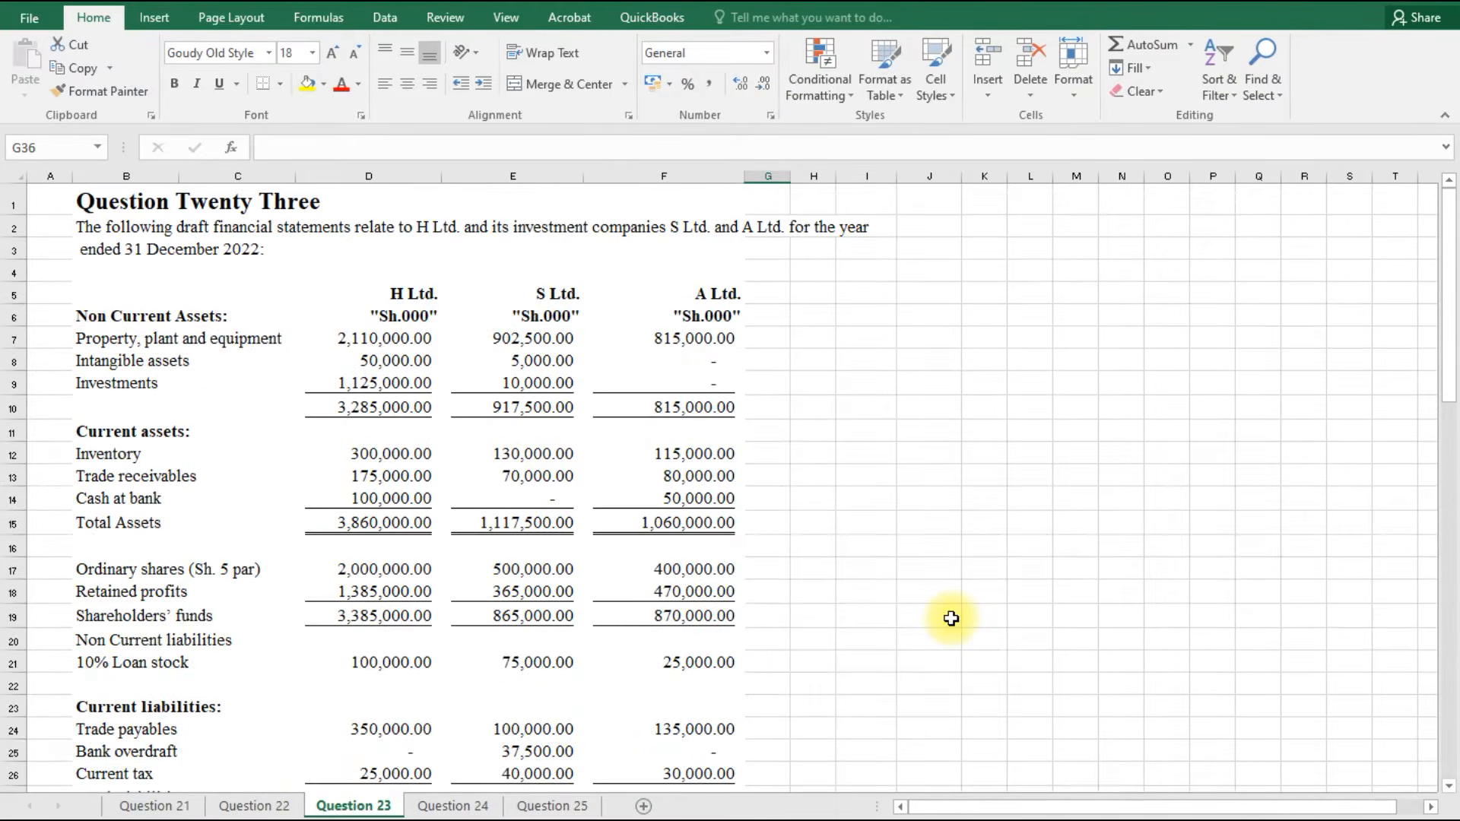
scroll(951, 618, "down", 20)
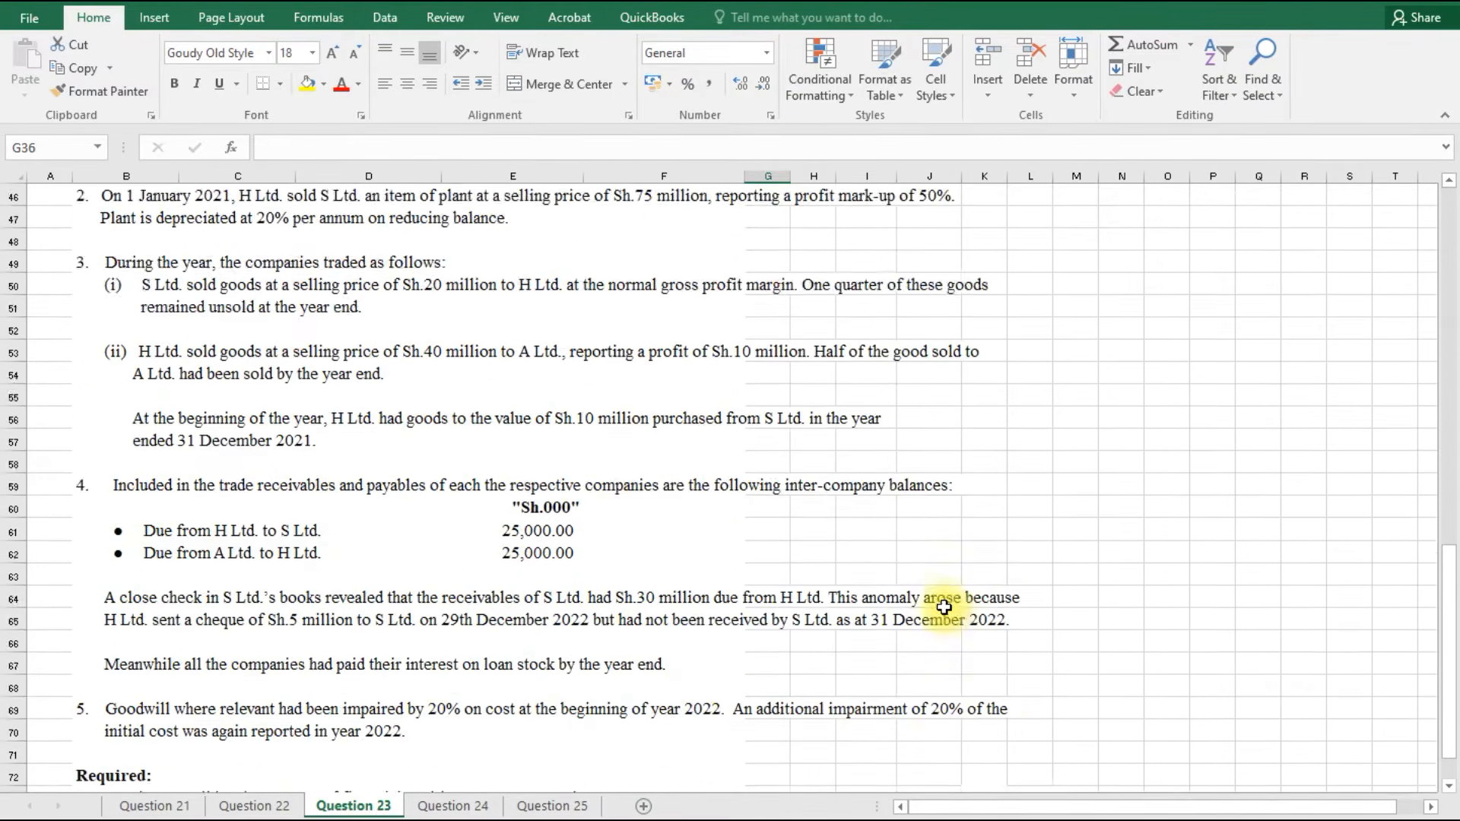
left_click(409, 534)
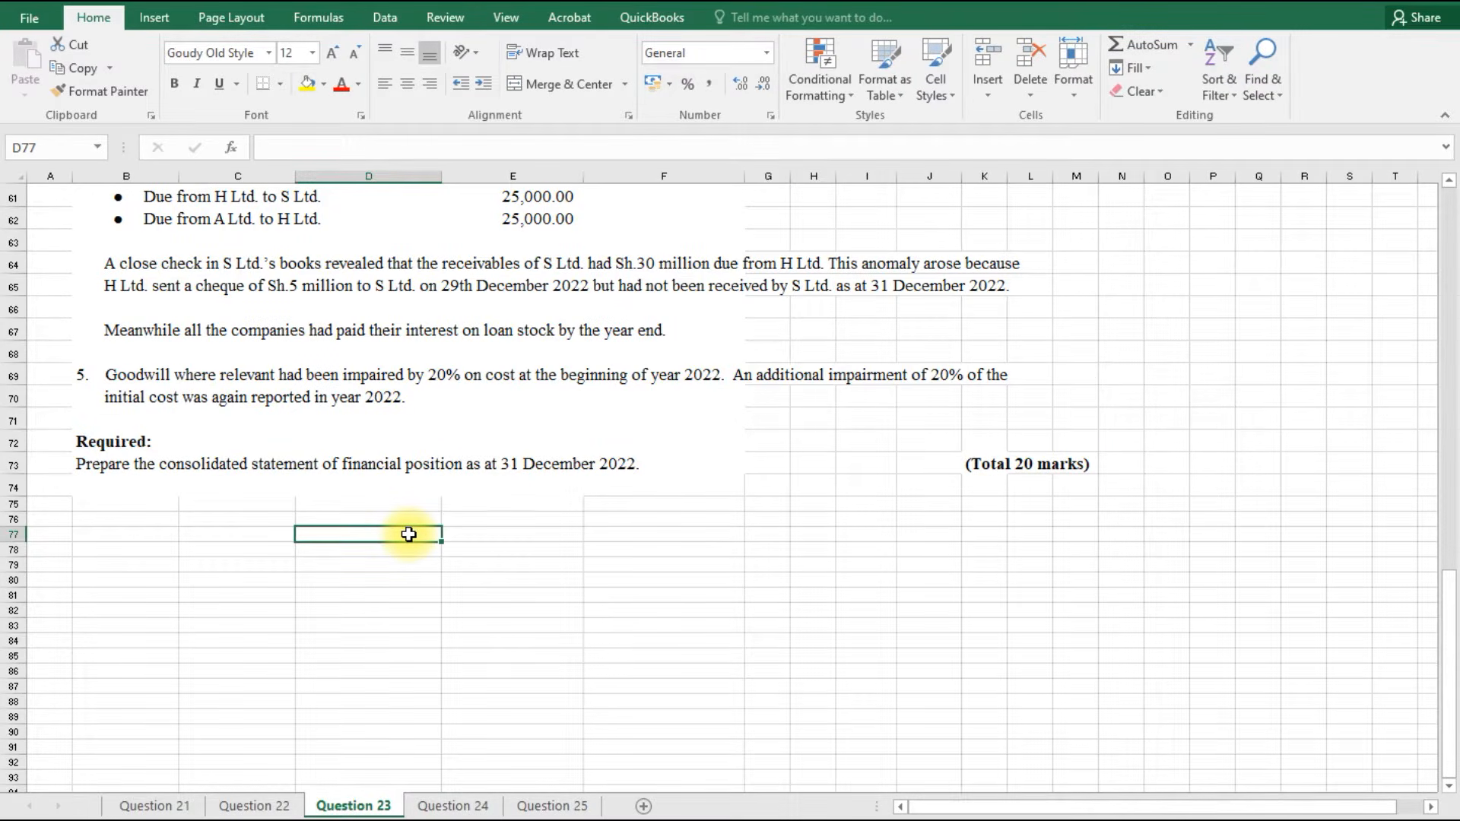
type("H")
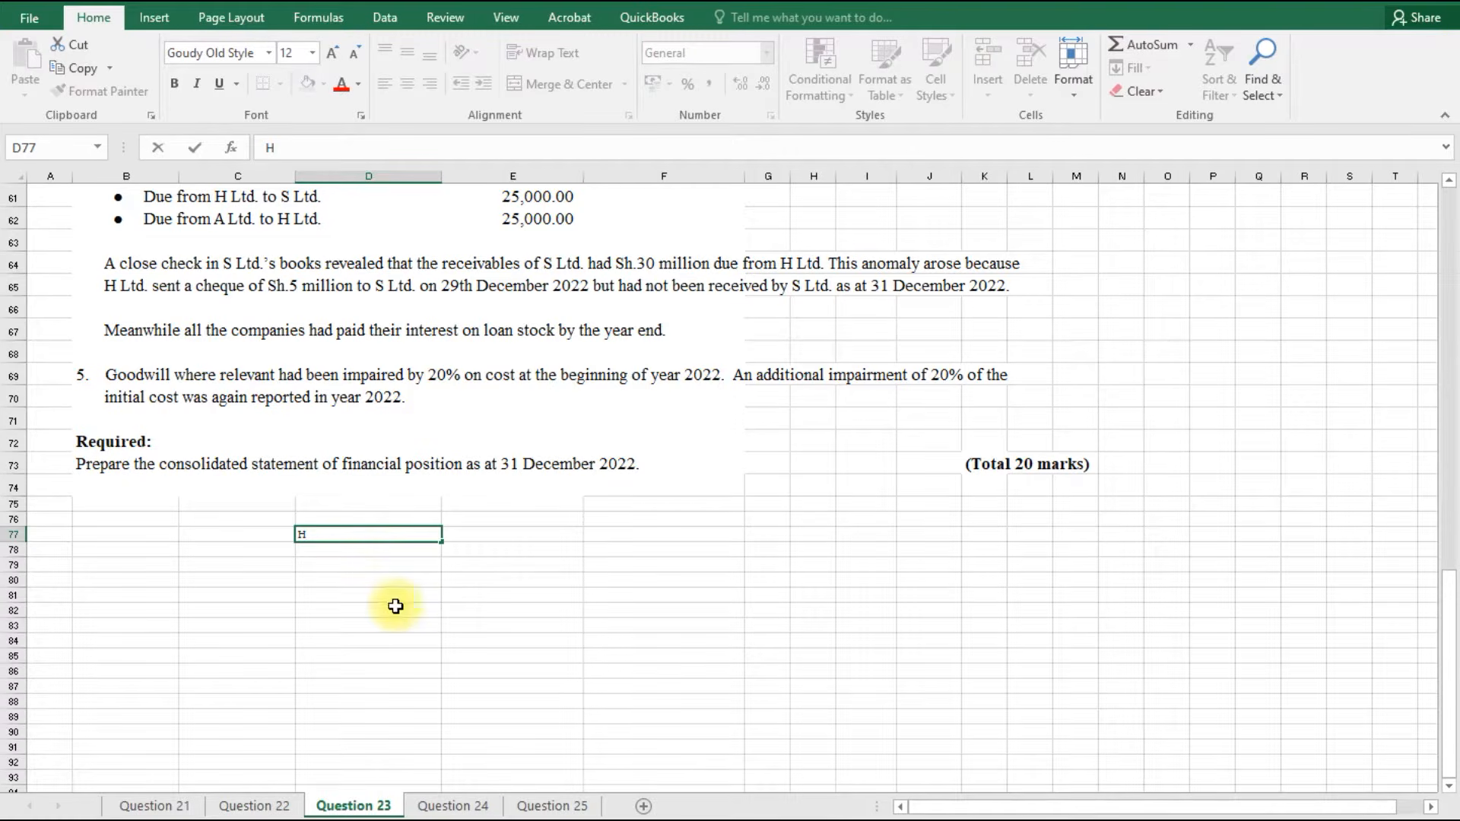
left_click(479, 561)
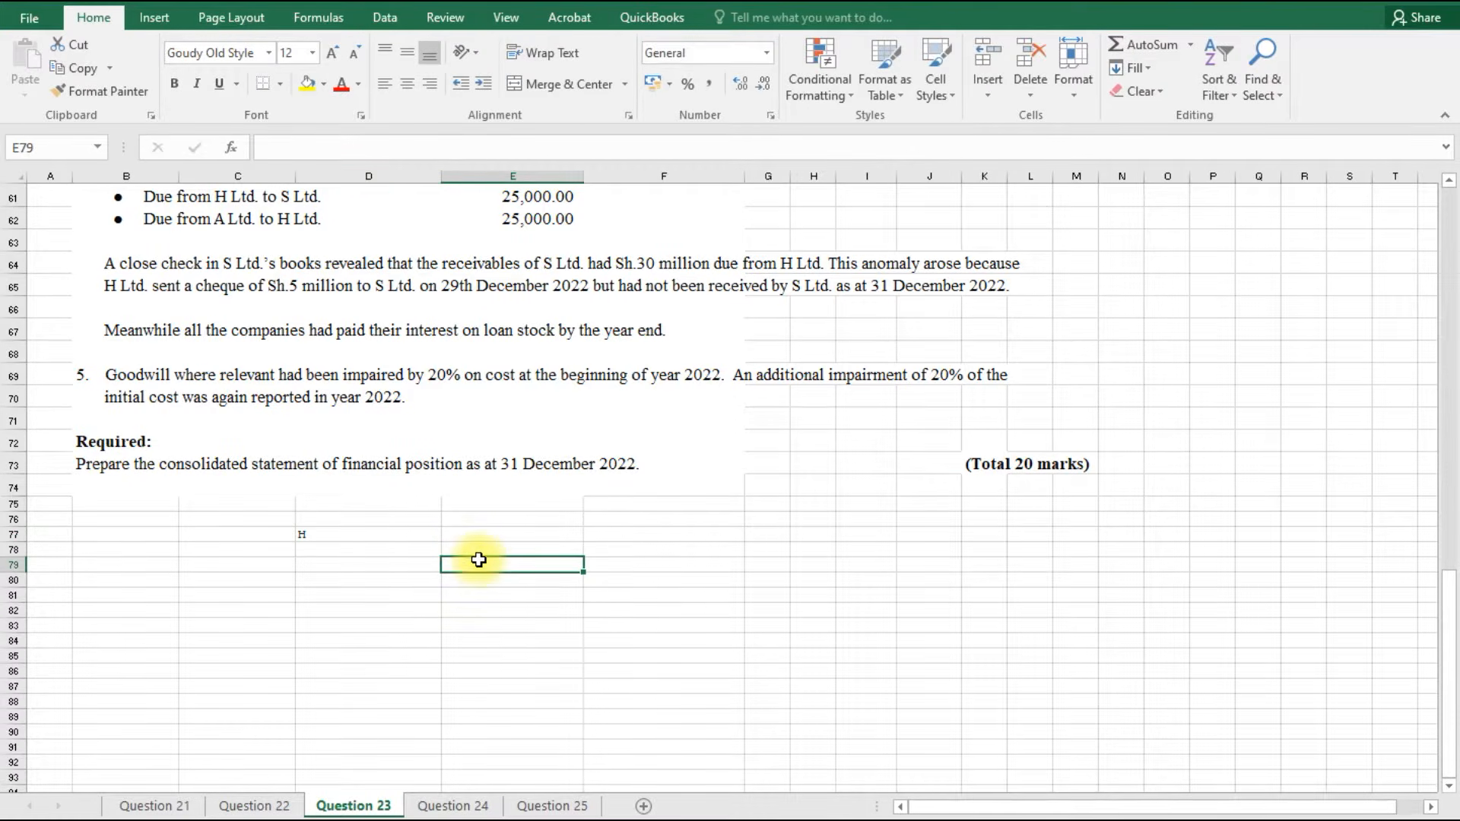
left_click(427, 538)
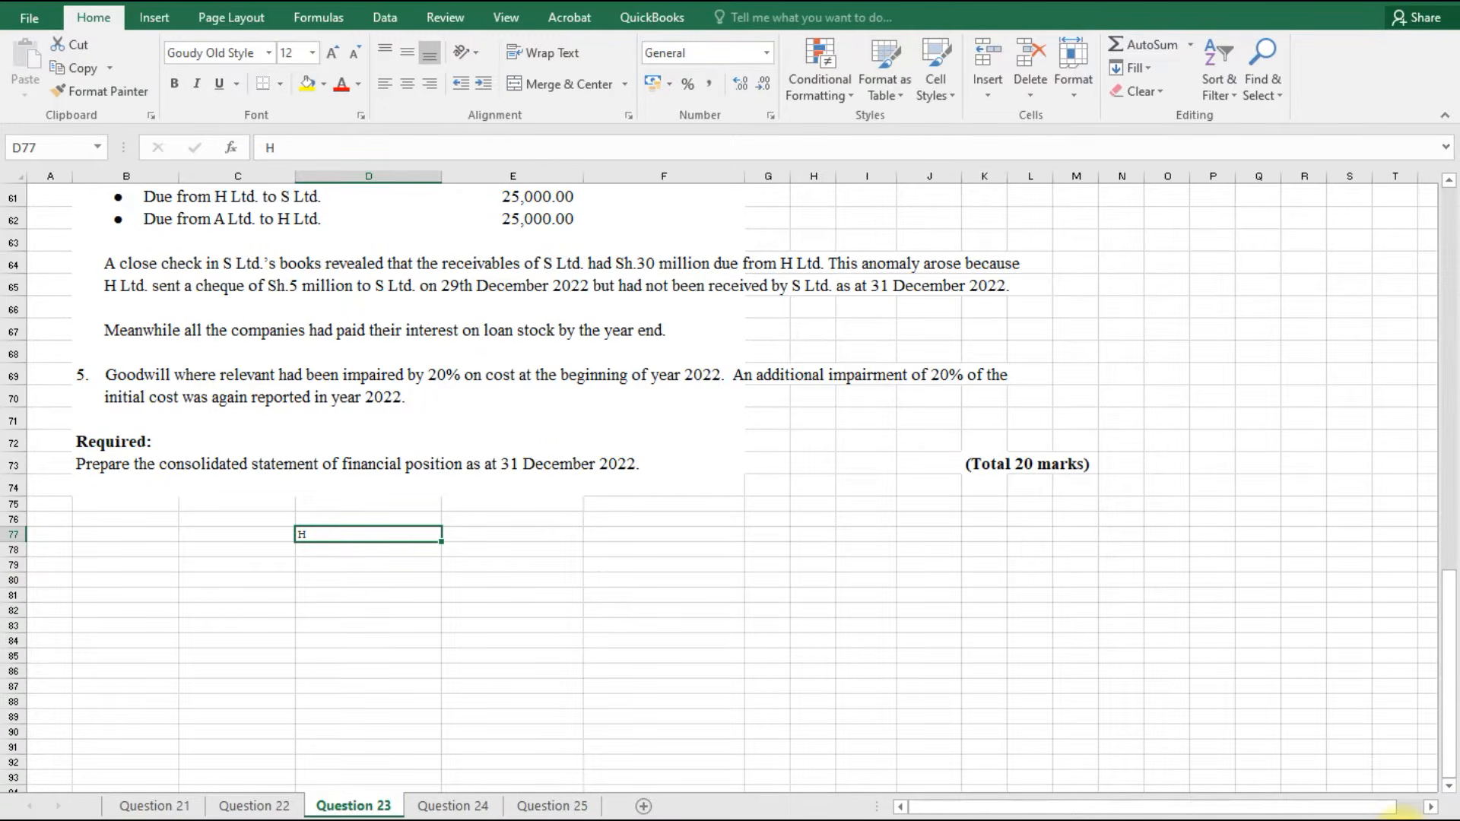
left_click(1402, 820)
left_click(1402, 820)
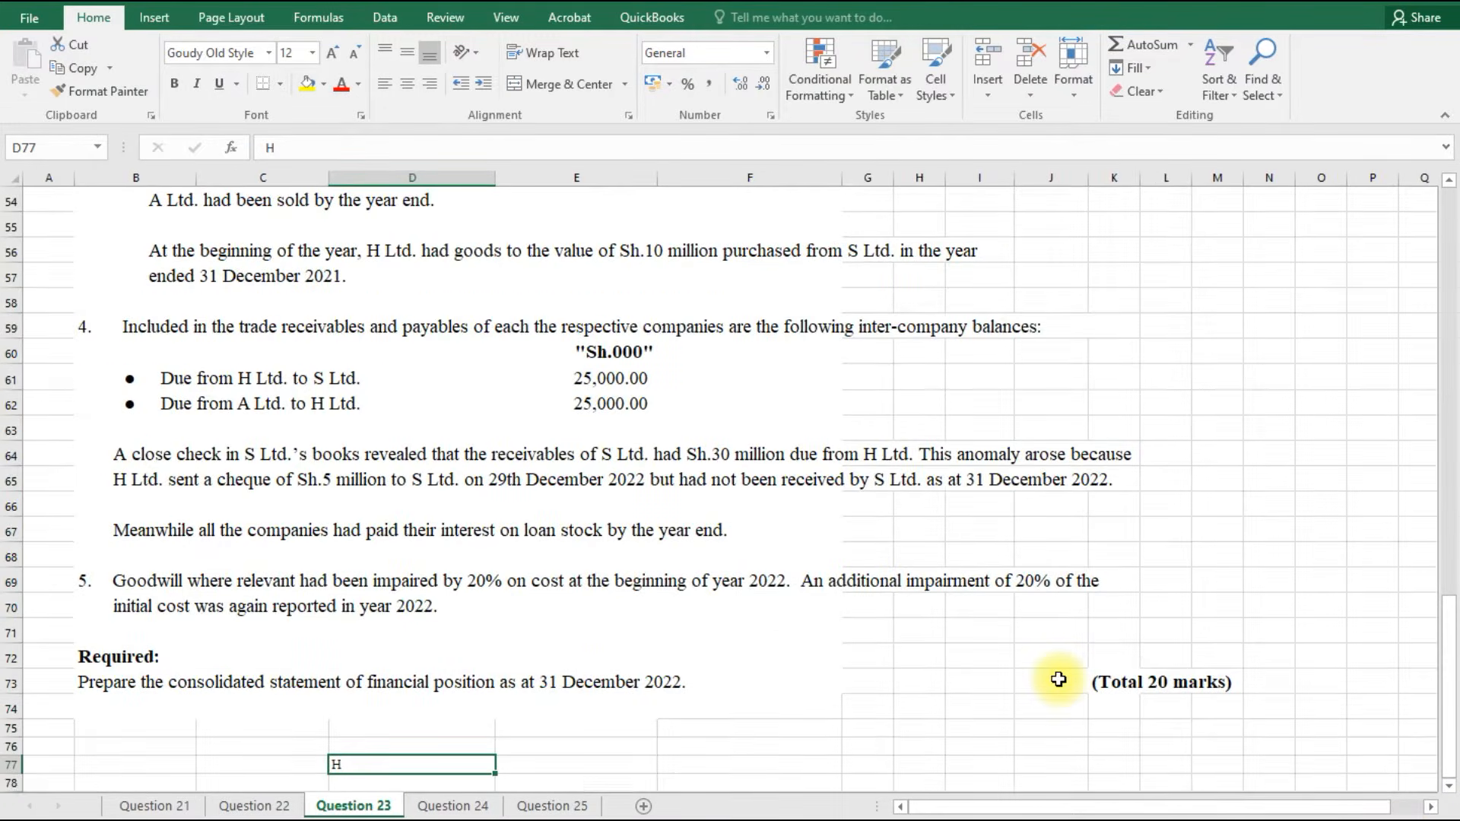
scroll(1058, 679, "down", 2)
scroll(1059, 680, "down", 4)
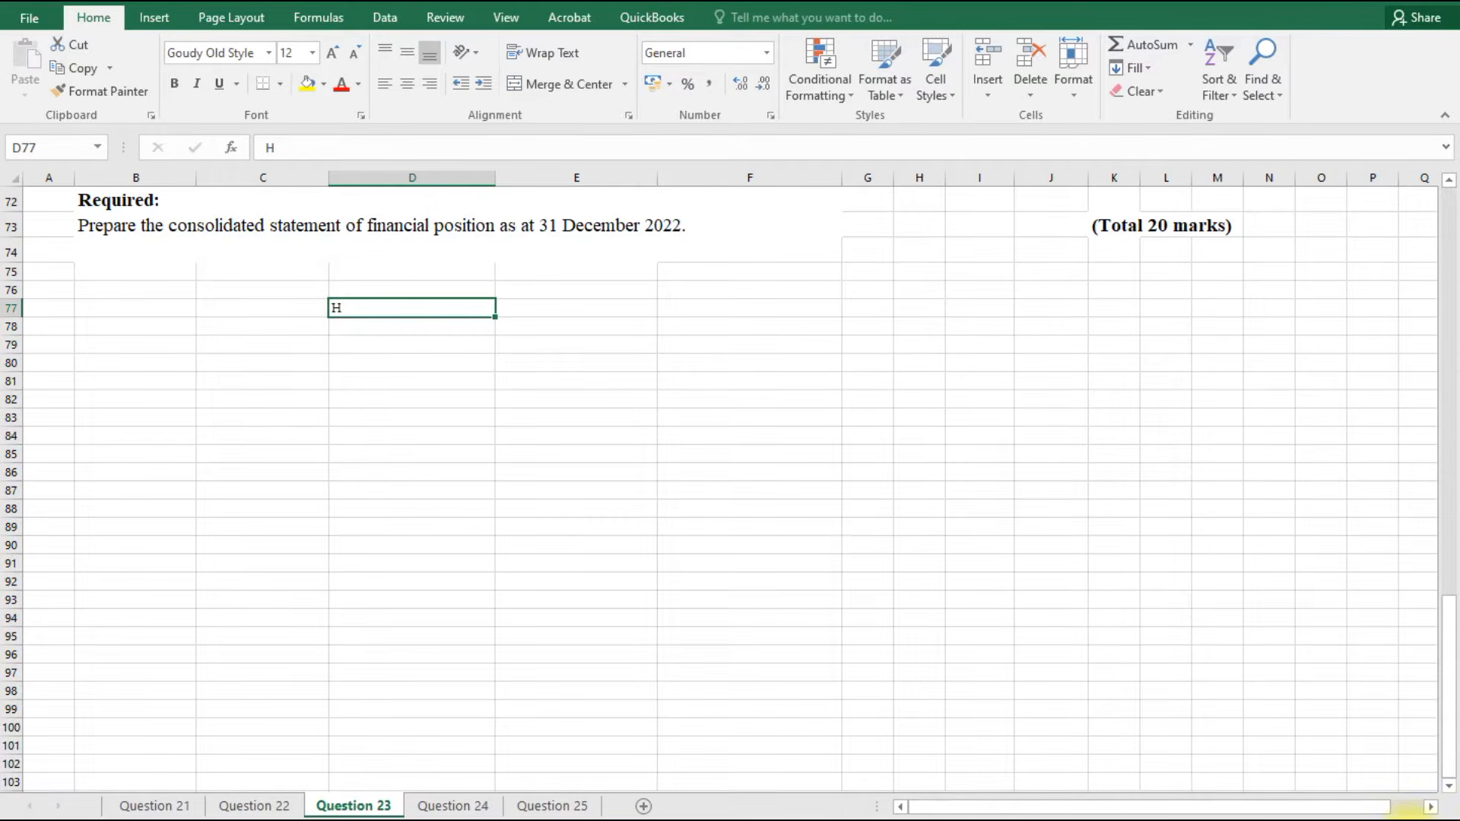
left_click(1402, 820)
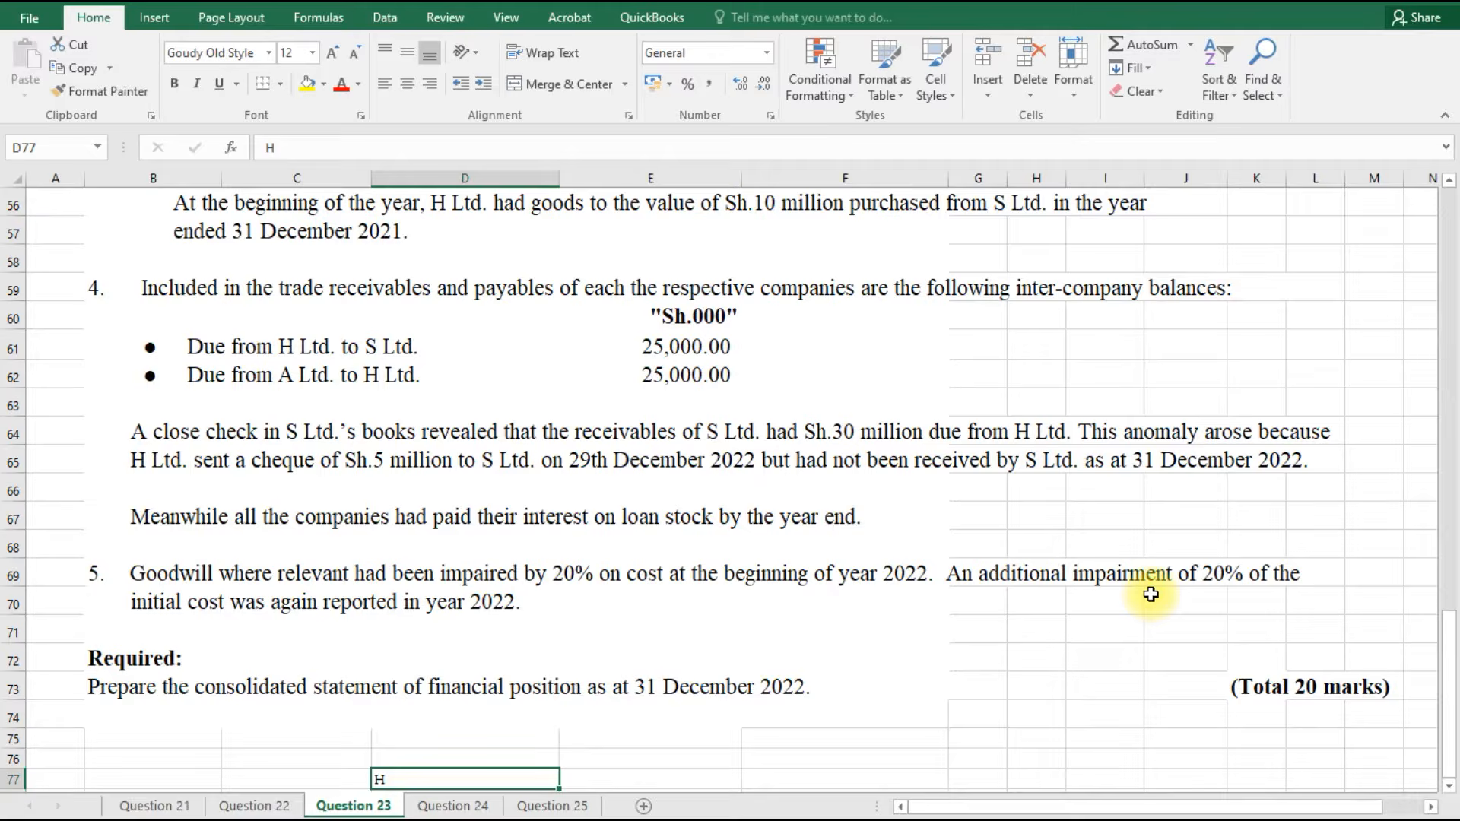
scroll(1151, 594, "down", 5)
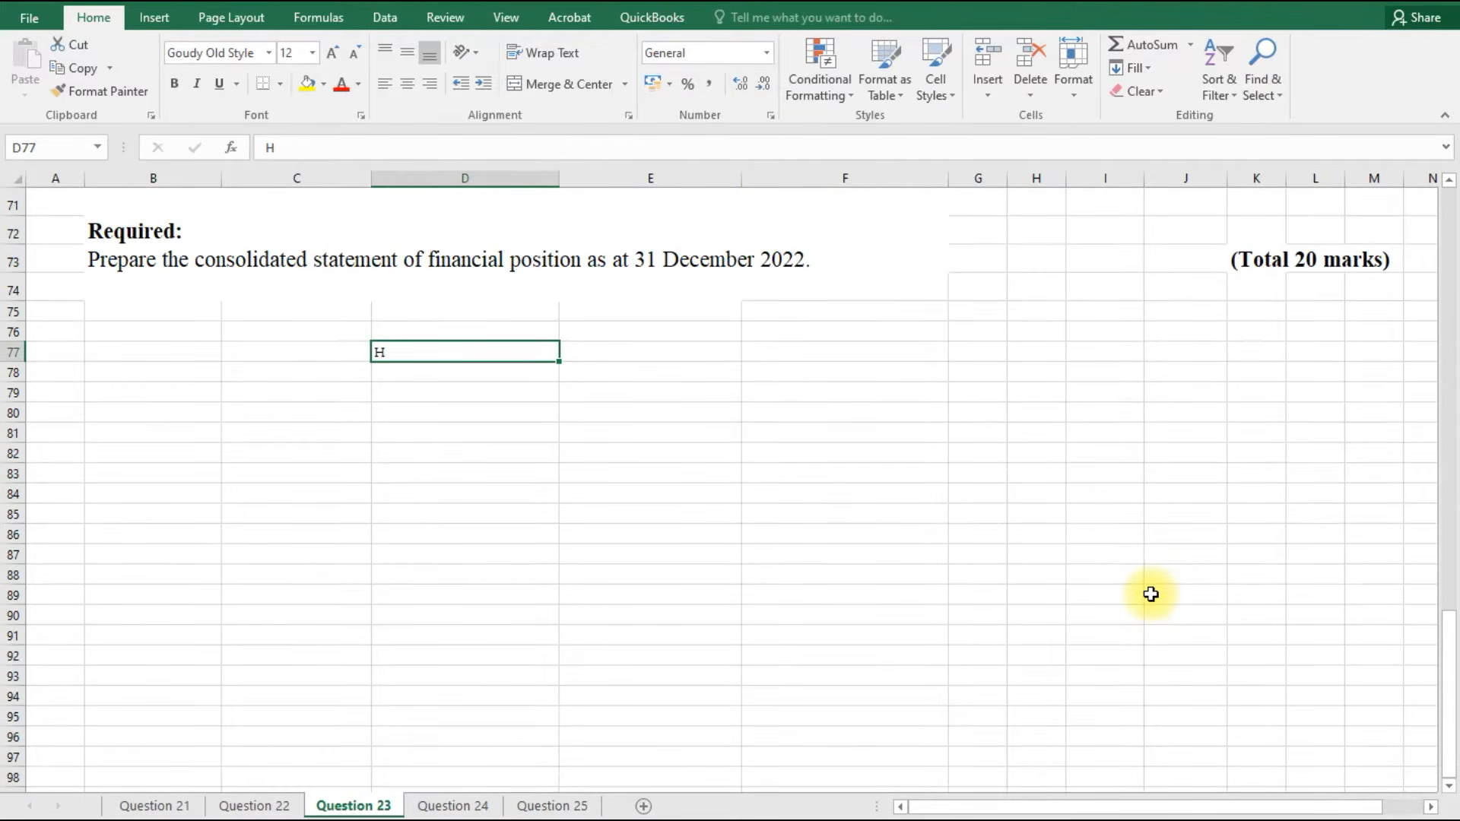
scroll(1151, 594, "down", 1)
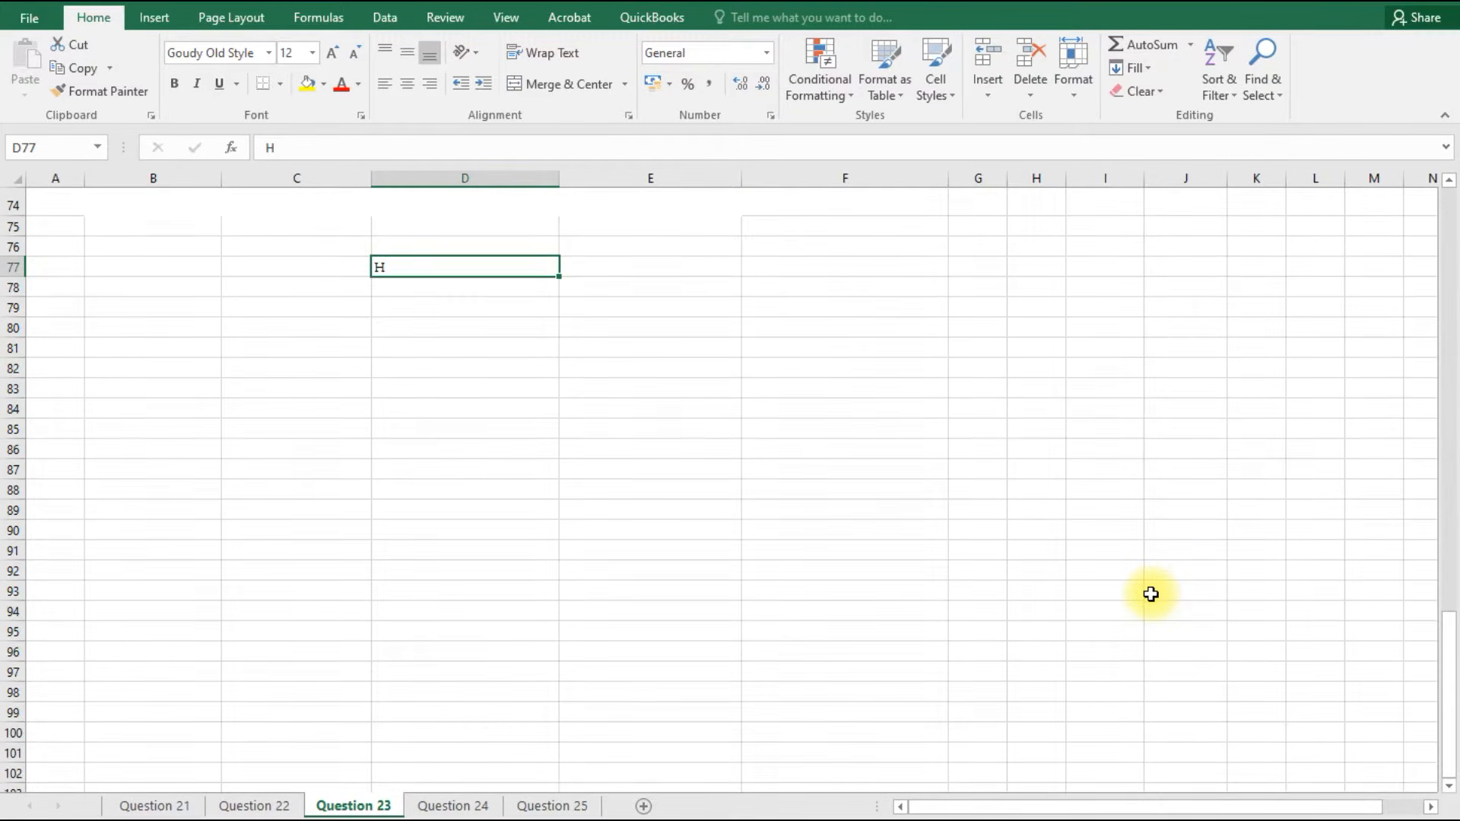
scroll(1151, 594, "up", 3)
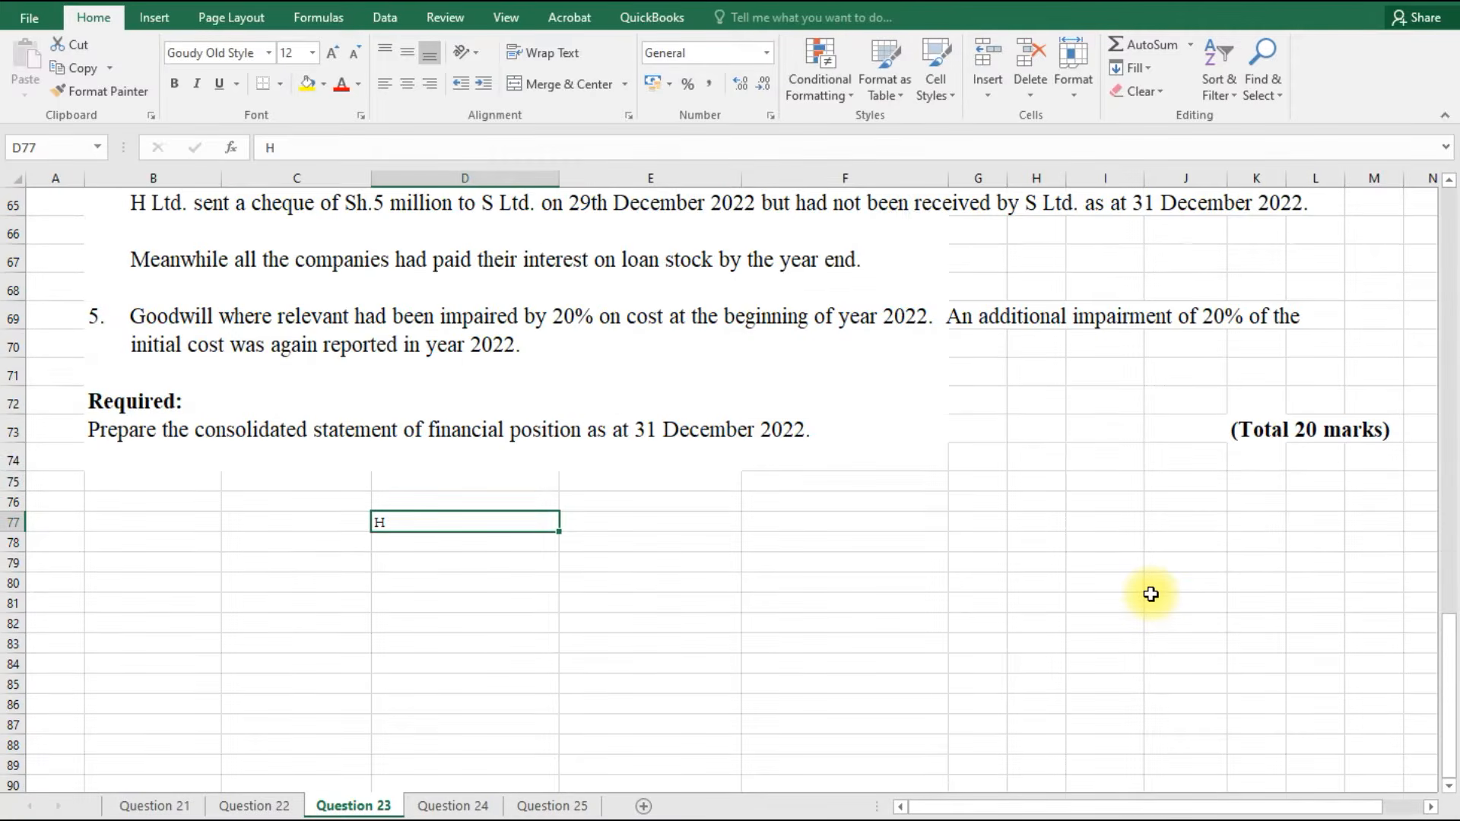
key("BackSpace")
scroll(837, 594, "up", 3)
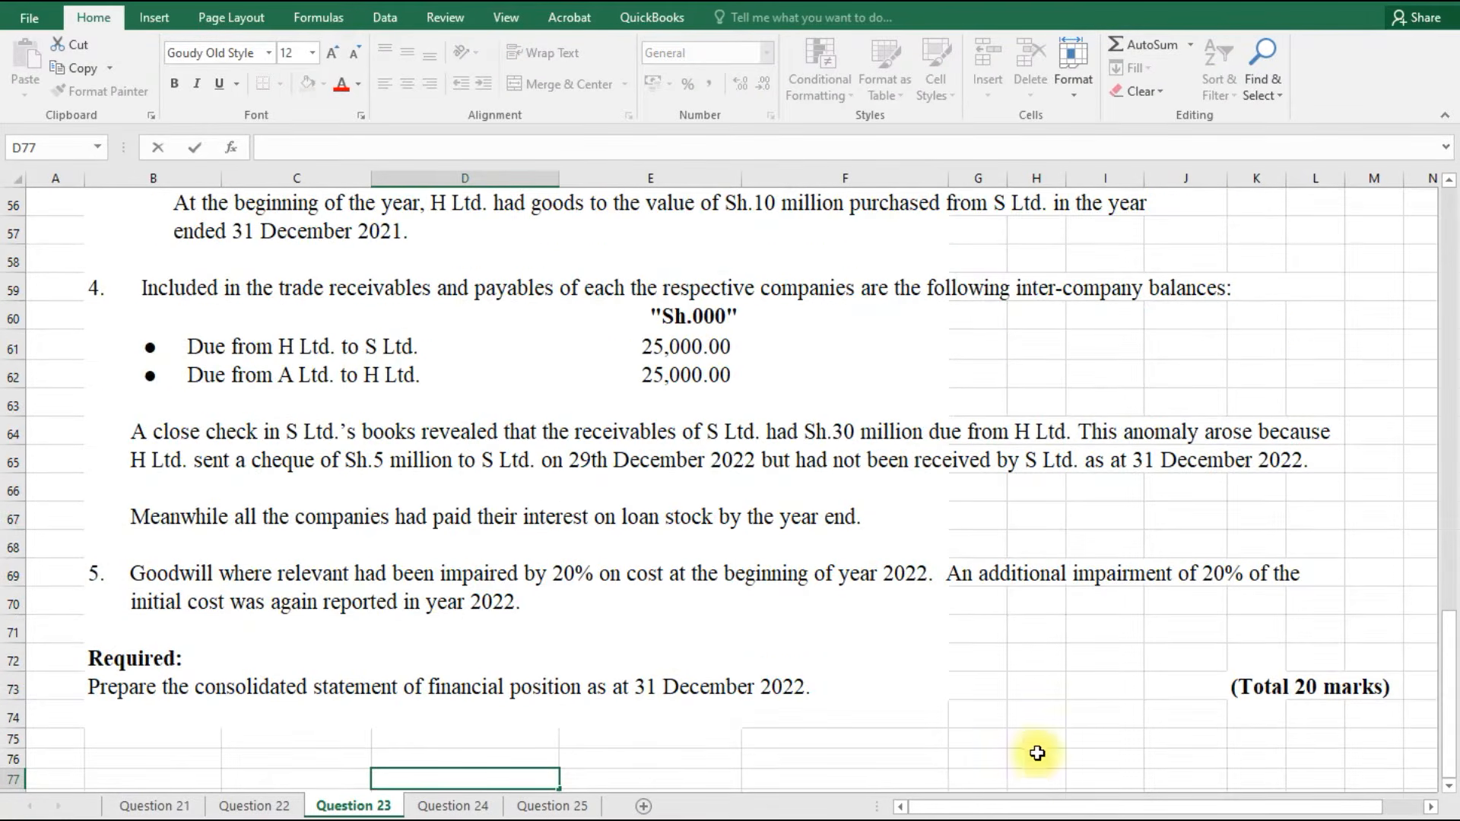
left_click(993, 815)
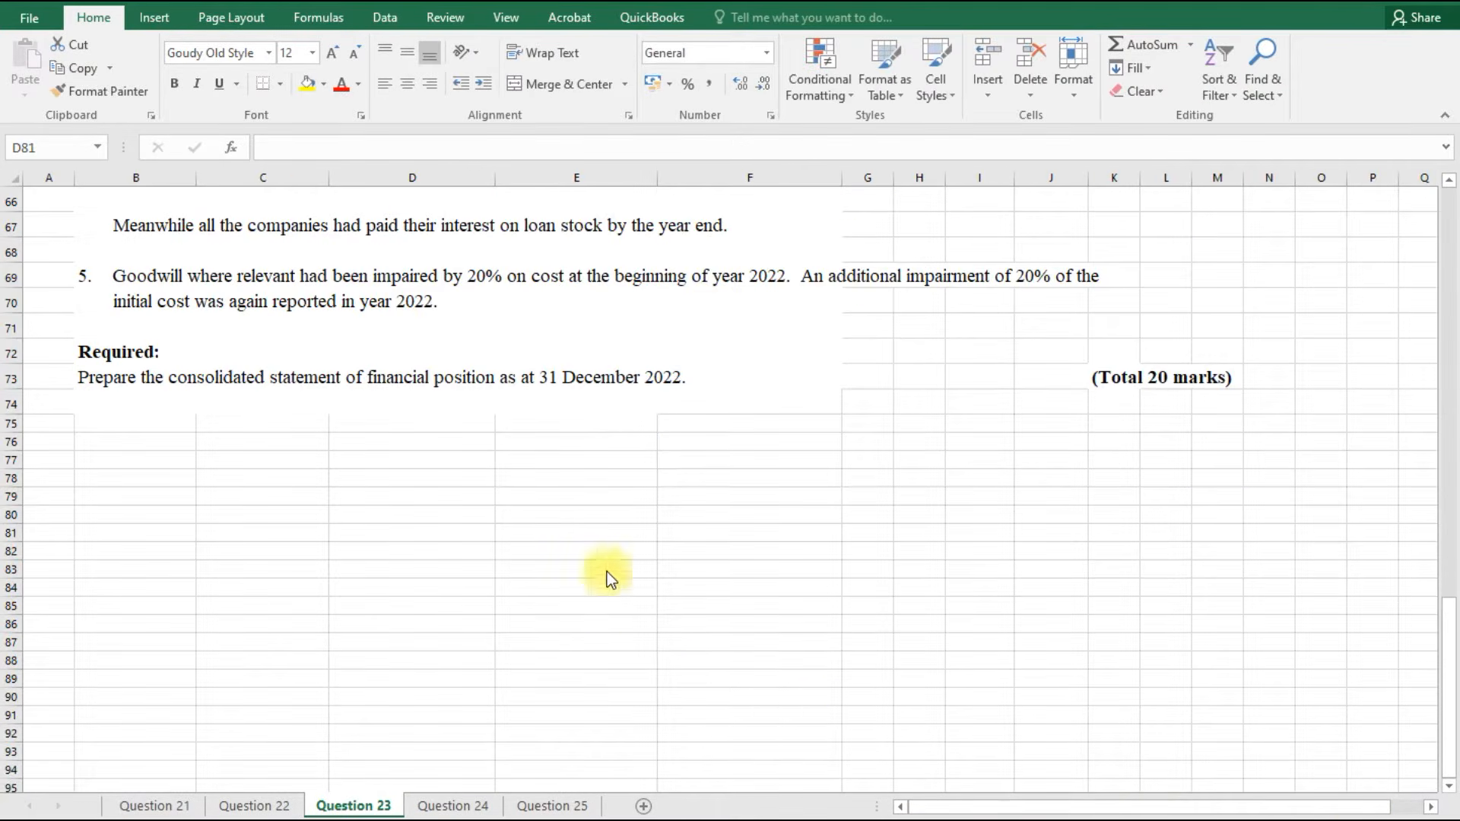
Enter the heading "H LTD CONSOLIDATED STATEMMENT OF FINANCIAL POSITION" in cell D77, below the question's requirement.
left_click(417, 466)
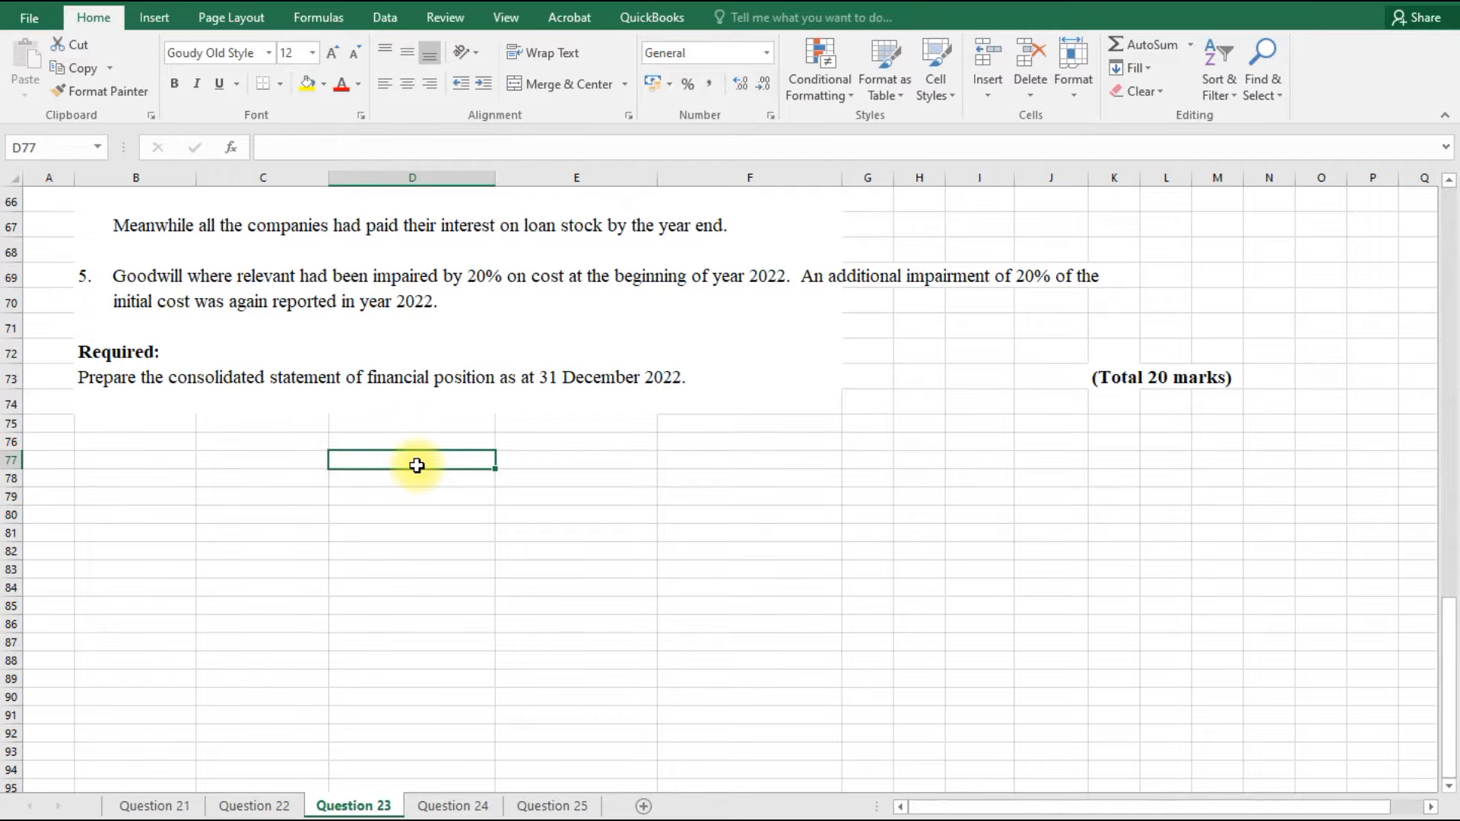
type("H")
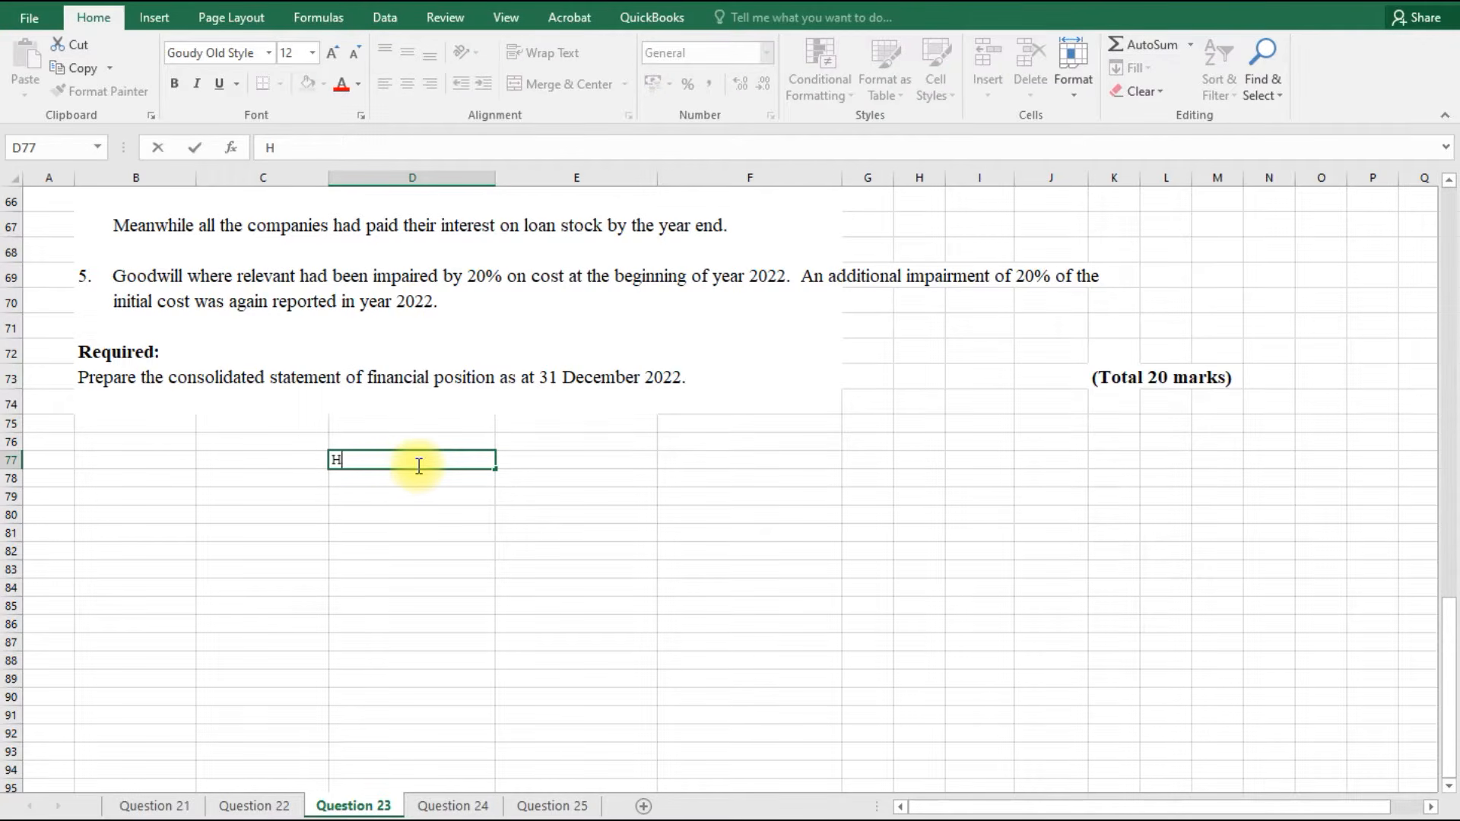
type(" LTS")
key("BackSpace")
type("D CONSOLIDATED")
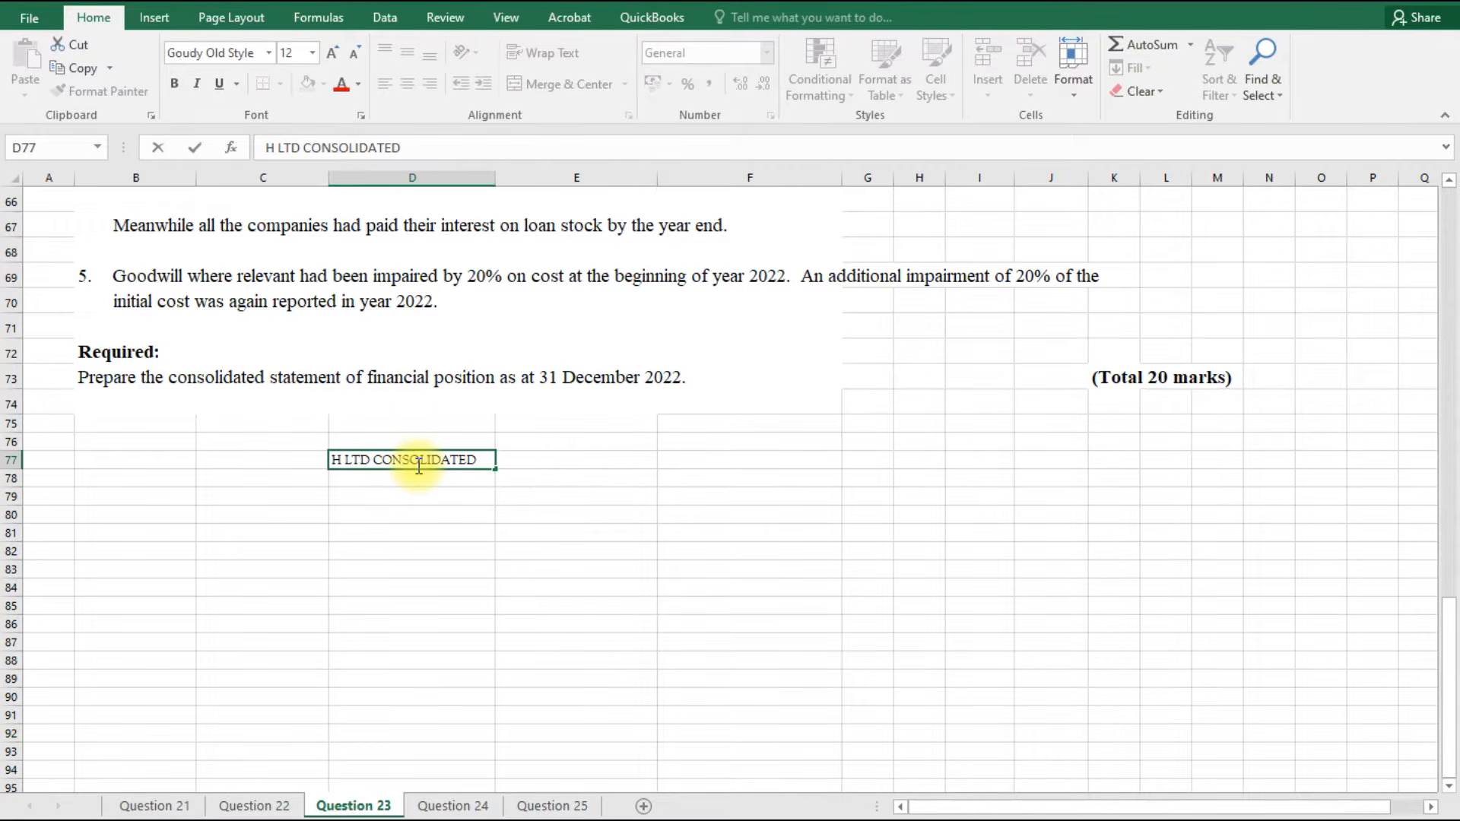
type(" STAEMN")
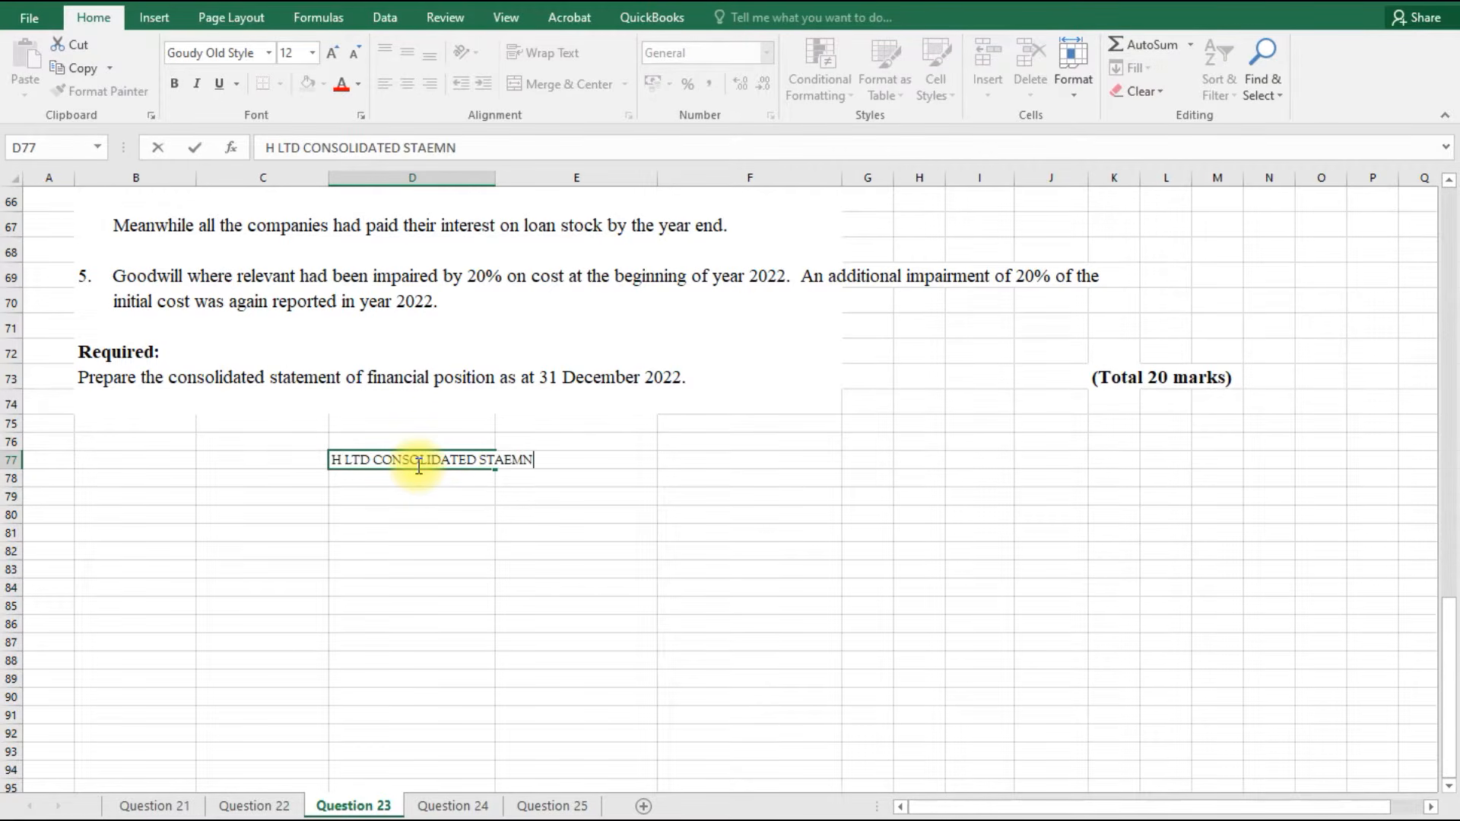
key("BackSpace")
key("BackSpace")
key("BackSpace")
key("BackSpace")
type("ATEMMENT O")
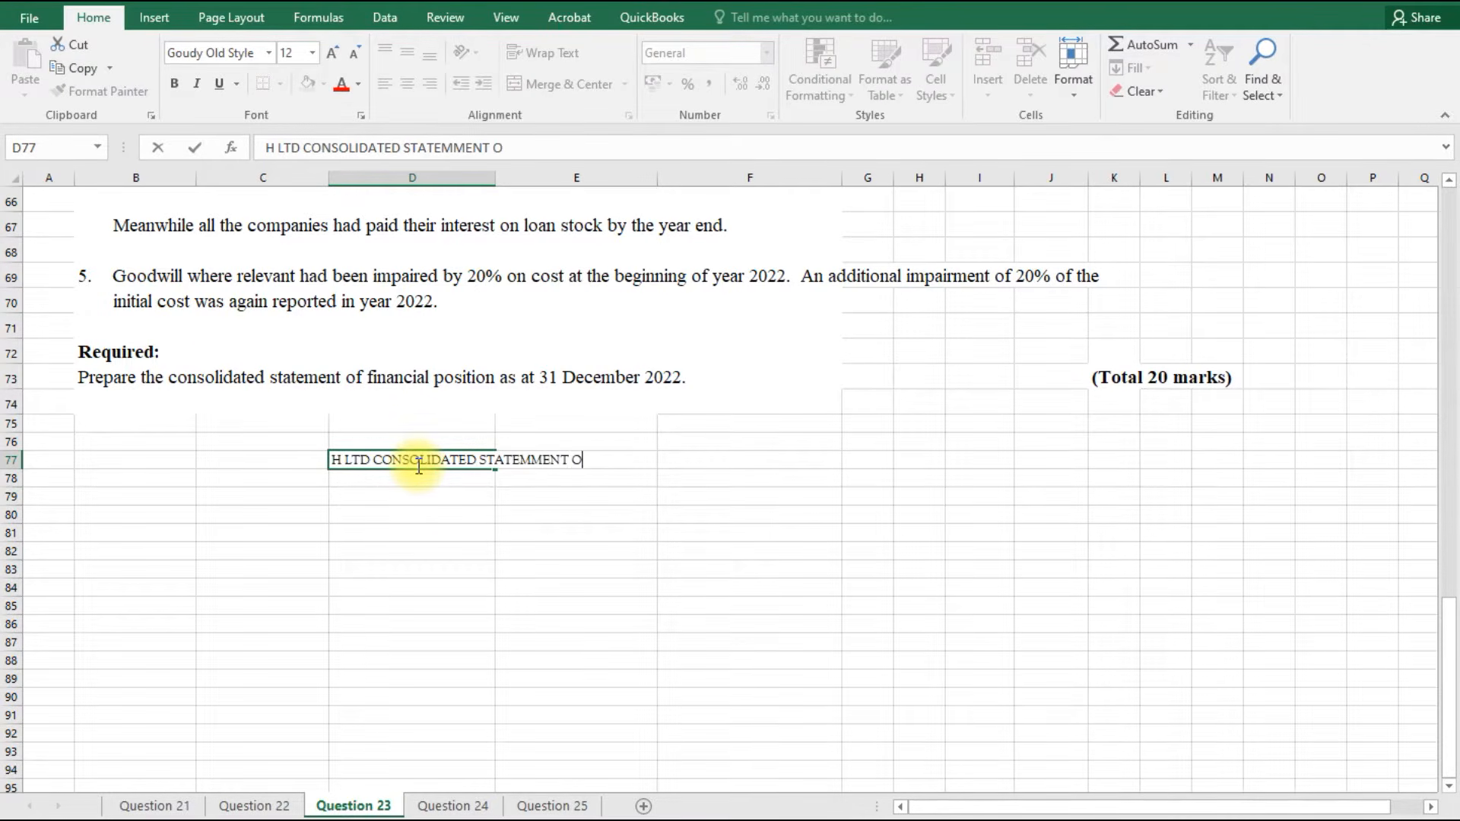
type("F FINANCIAL")
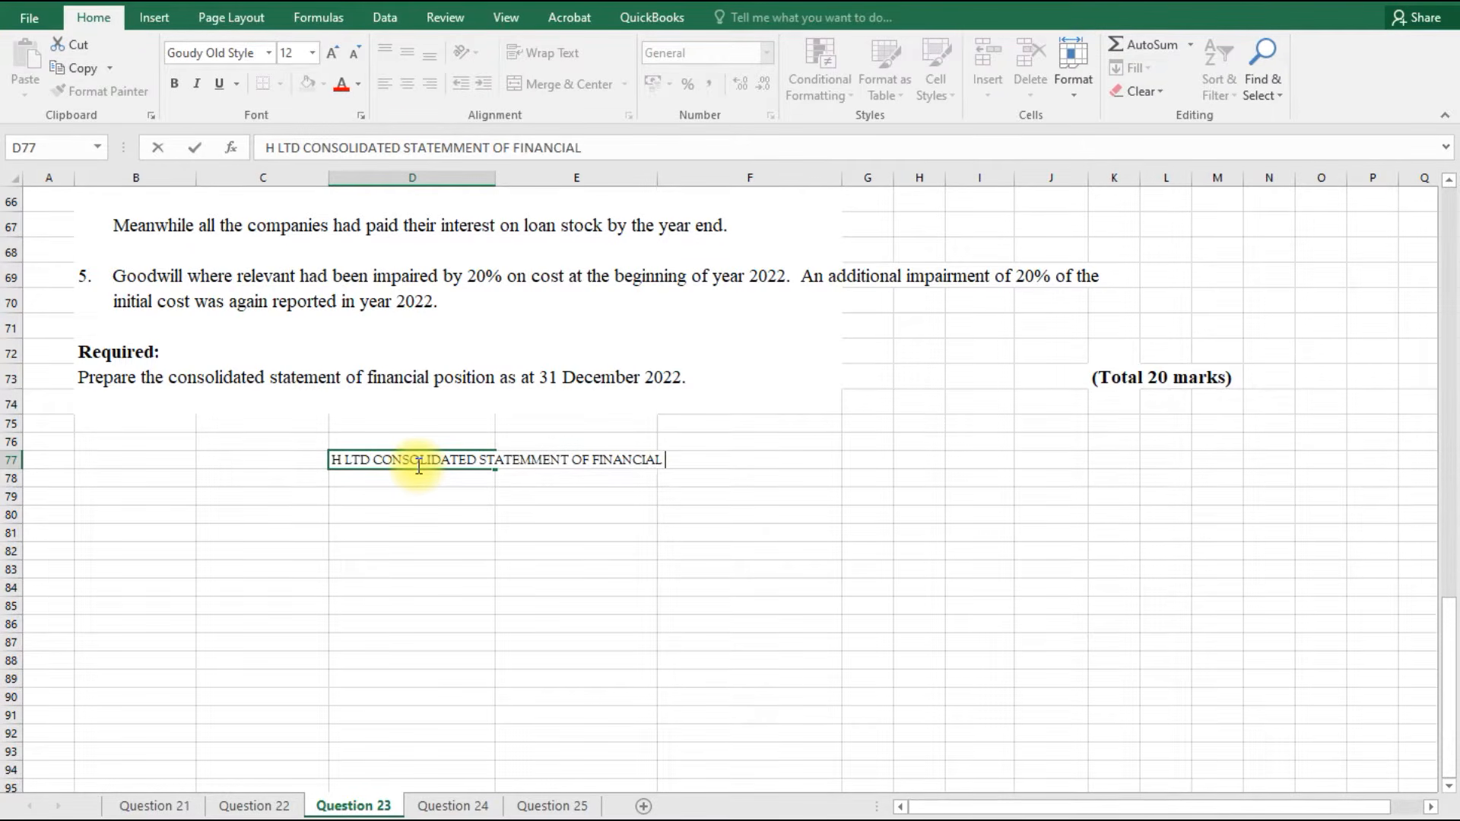
type(" POSOION")
key("BackSpace")
key("BackSpace")
key("BackSpace")
key("BackSpace")
type("ITION")
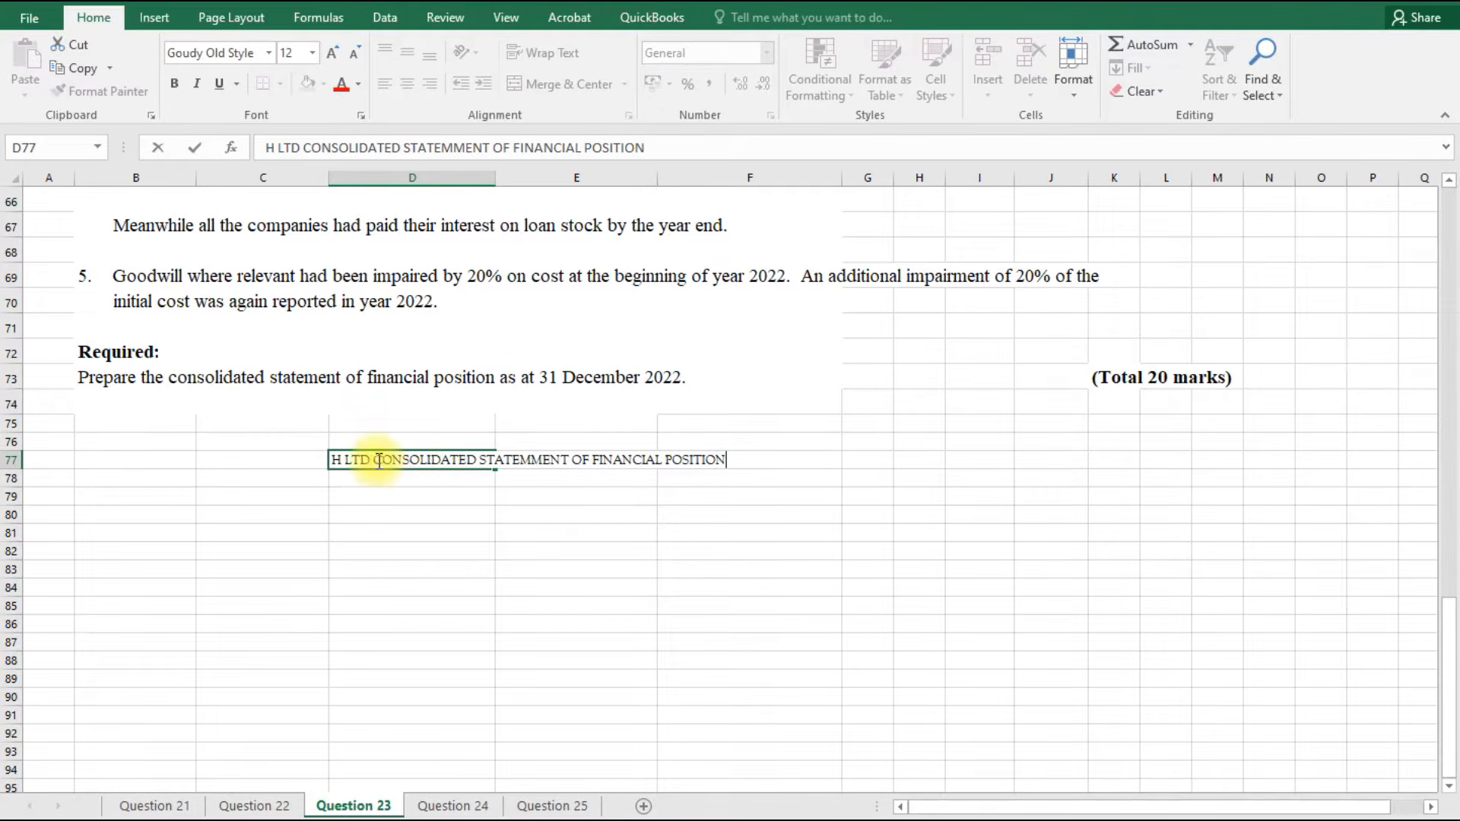
Enter "AS AT 31 DECEMBER 2022" in cell D78, directly below the statement heading.
left_click(474, 478)
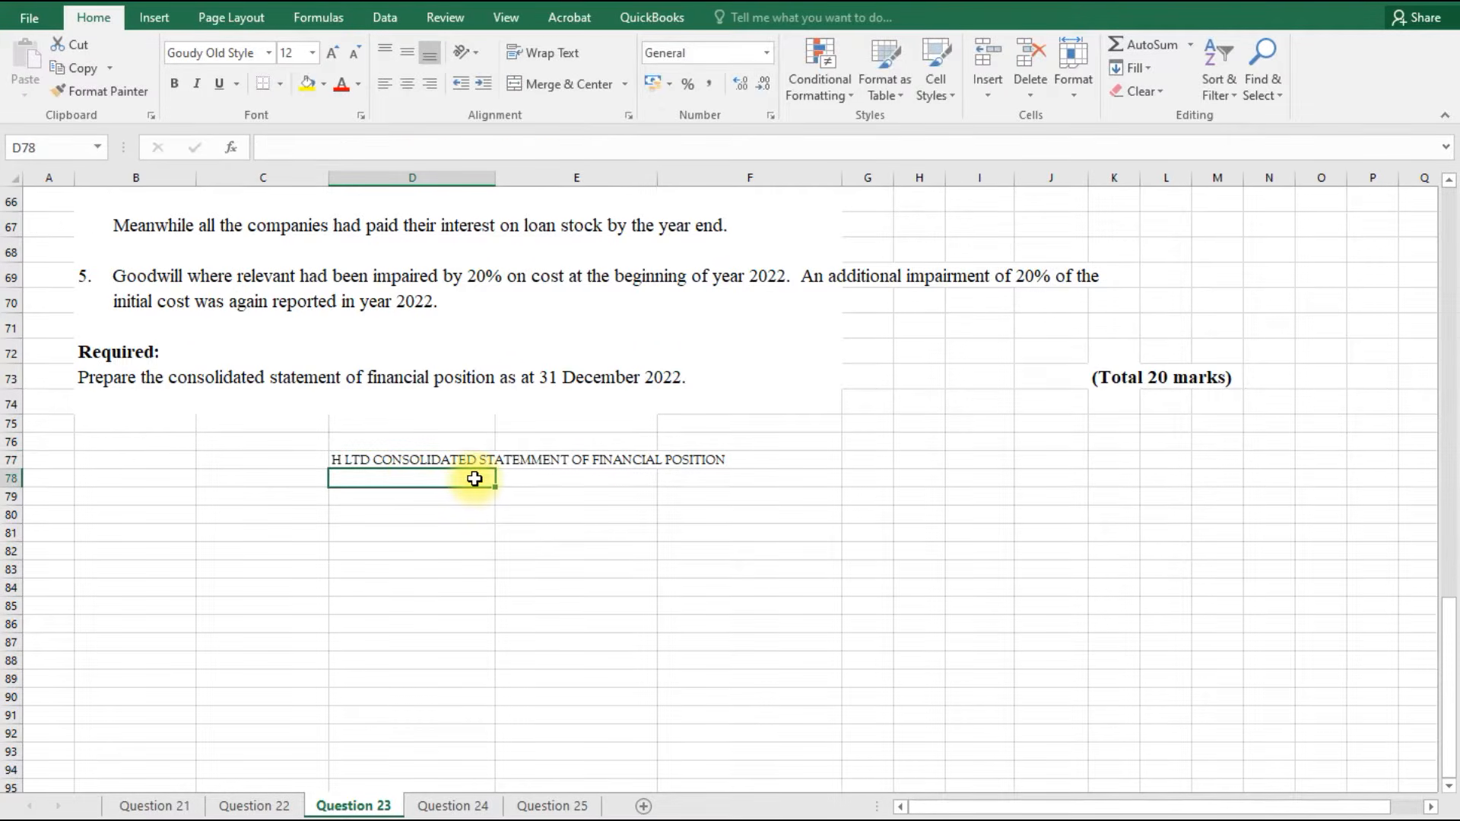
type("AS AT")
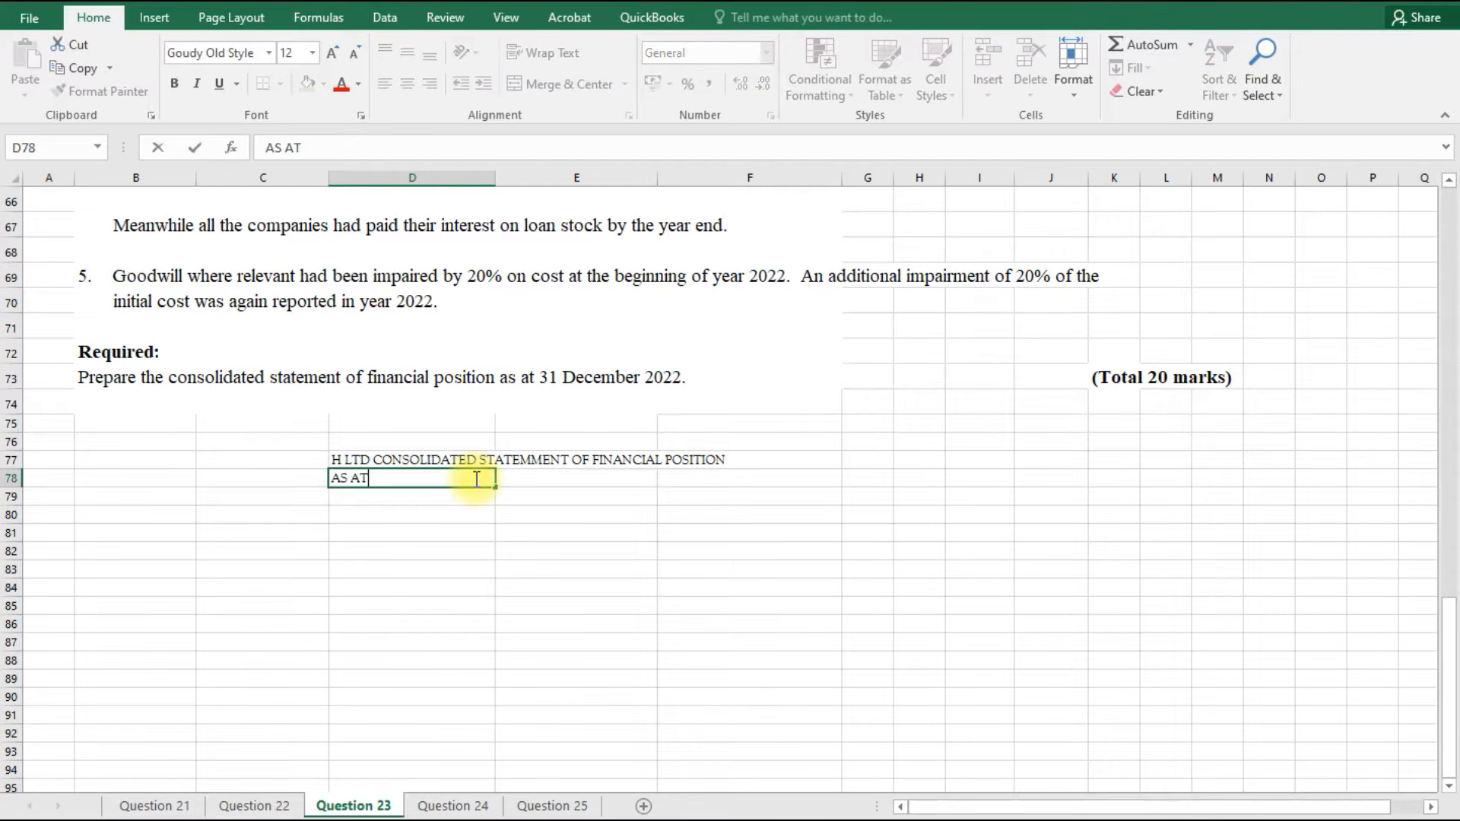
type(" 31 DECEMBER")
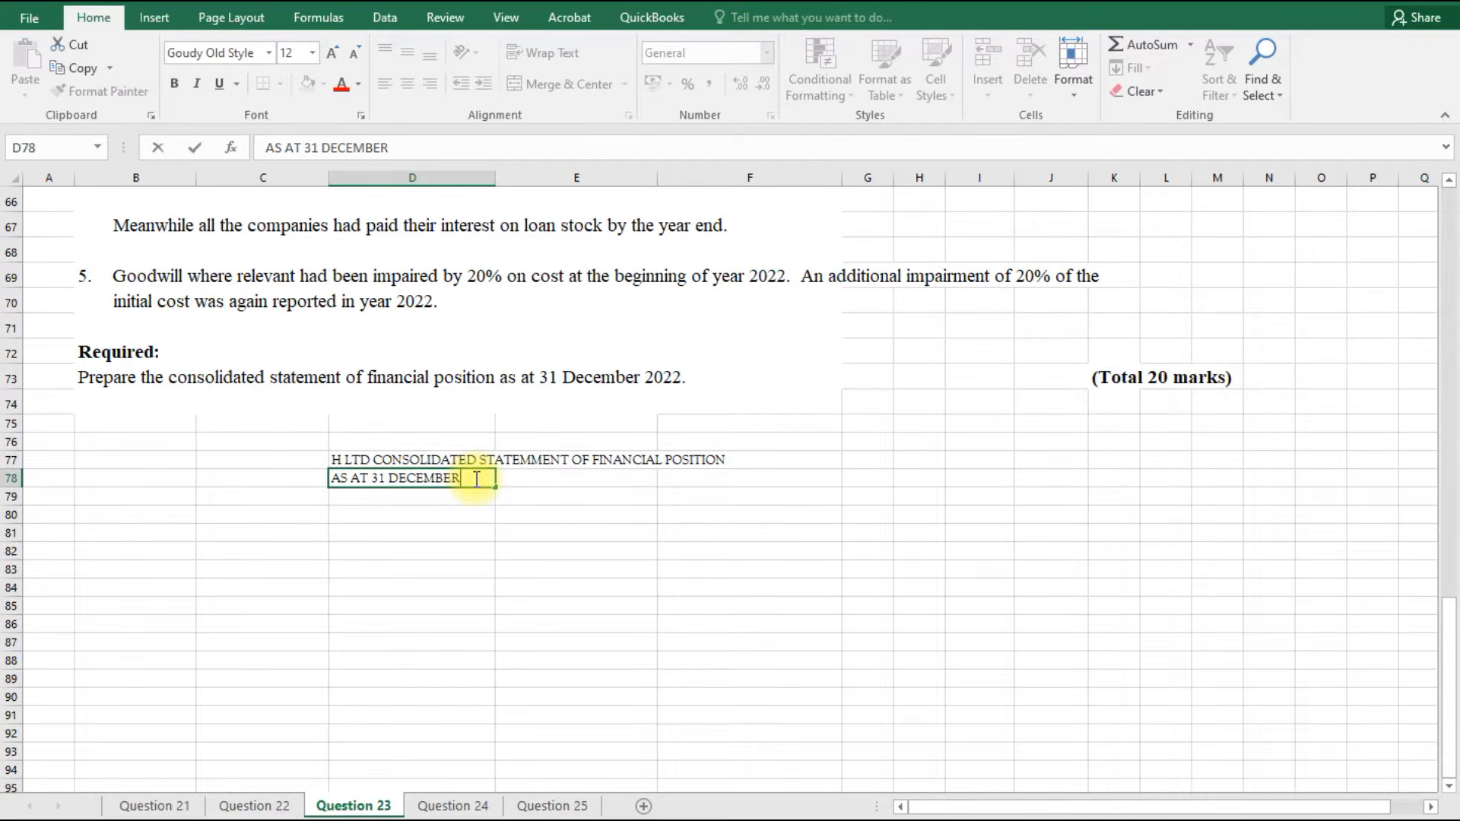
type(" 2022")
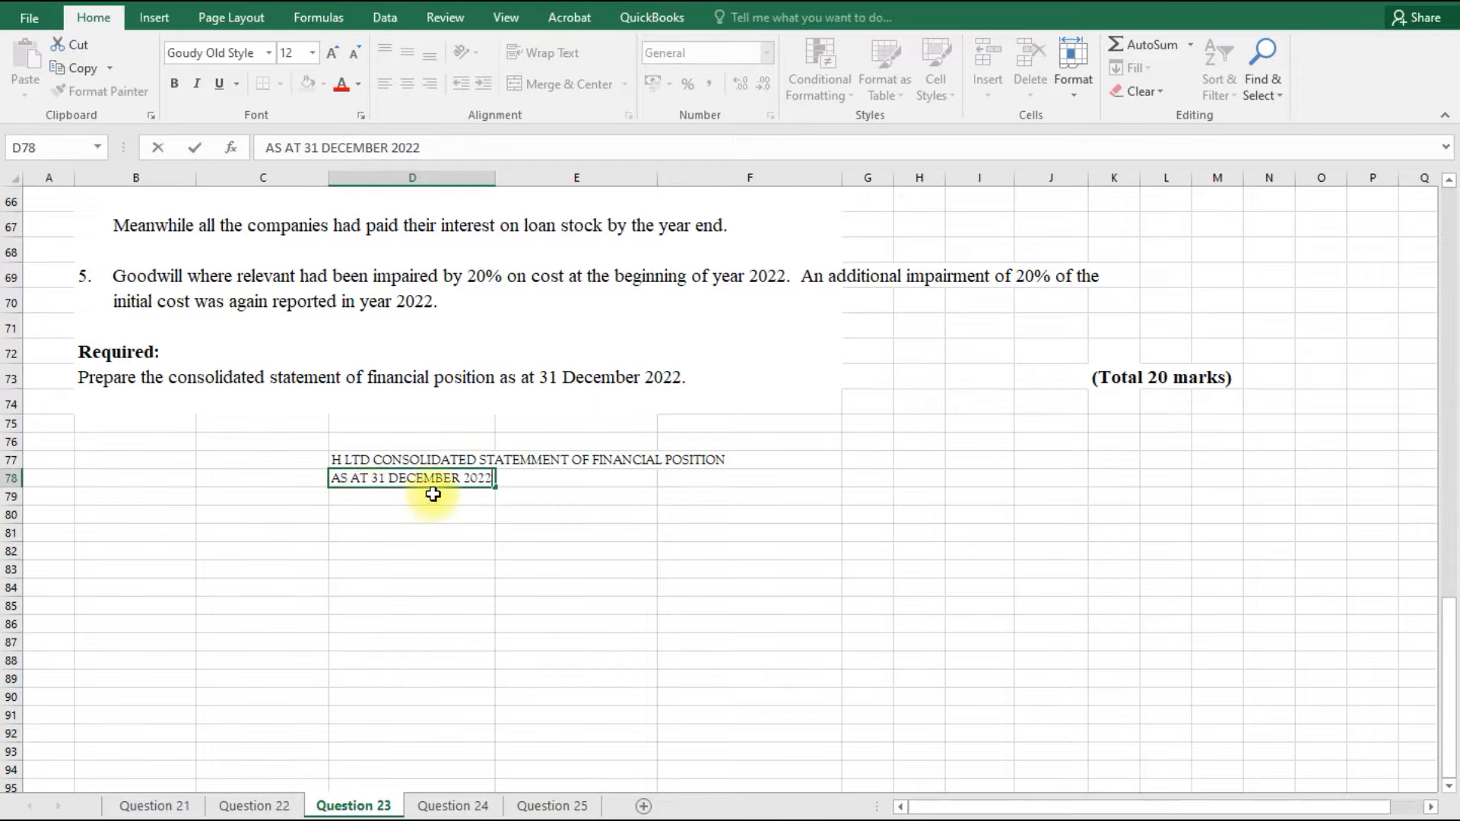
Merge and center the statement heading across D77:F77 and set its font size to 14.
left_click(339, 458)
left_click_drag(339, 458, 761, 460)
left_click(552, 85)
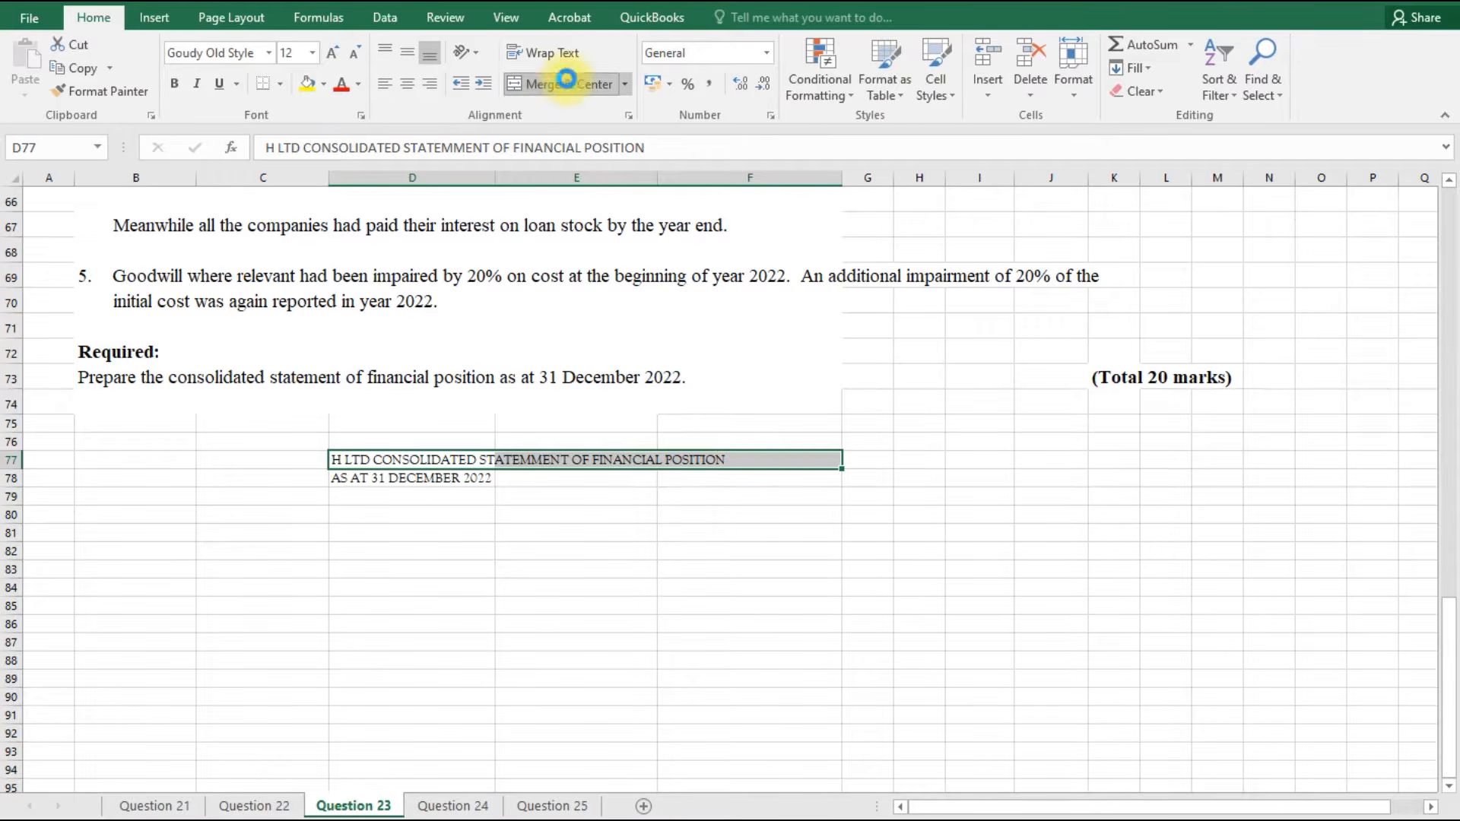
left_click(310, 53)
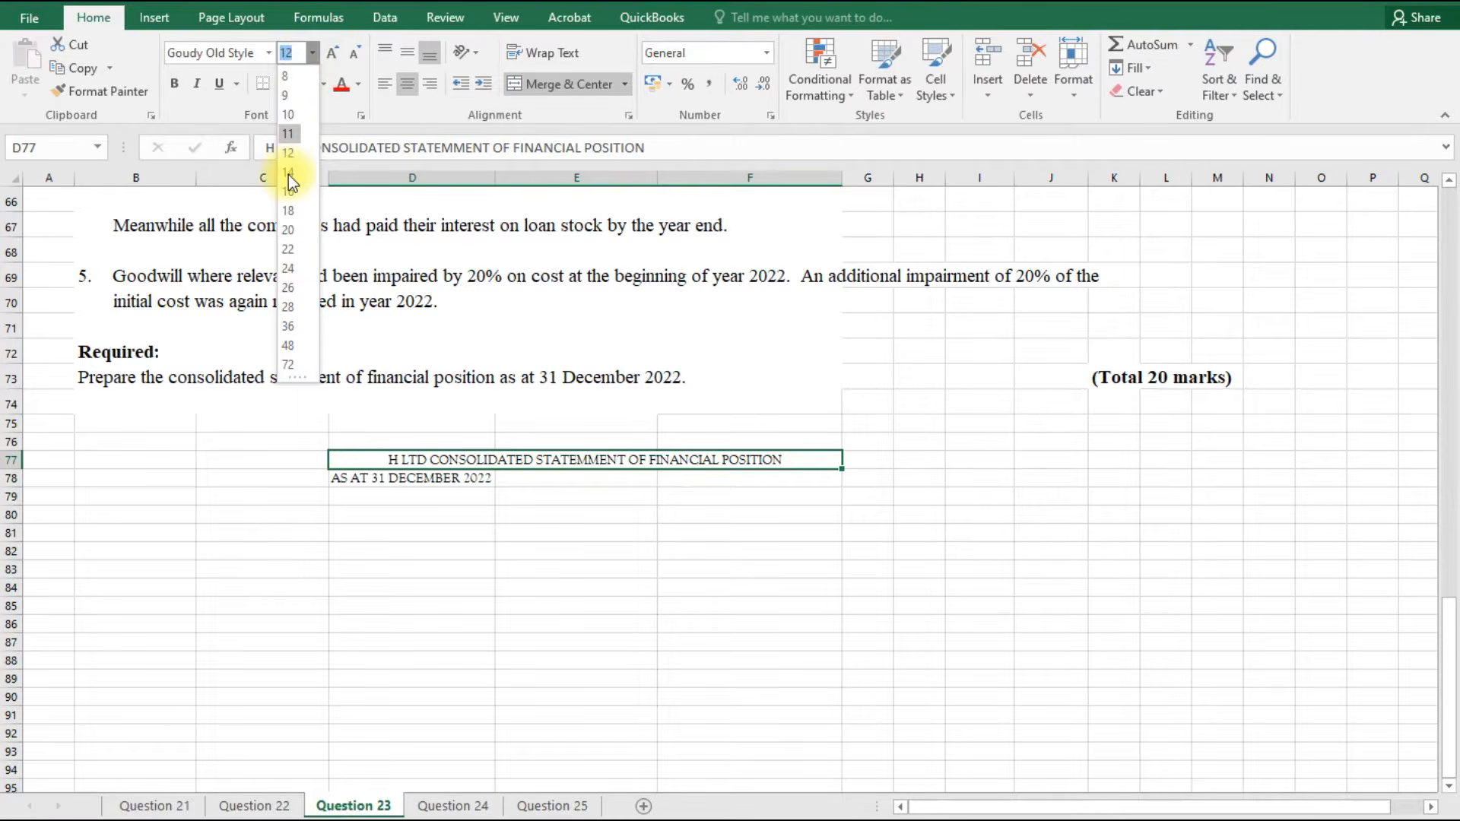
left_click(289, 173)
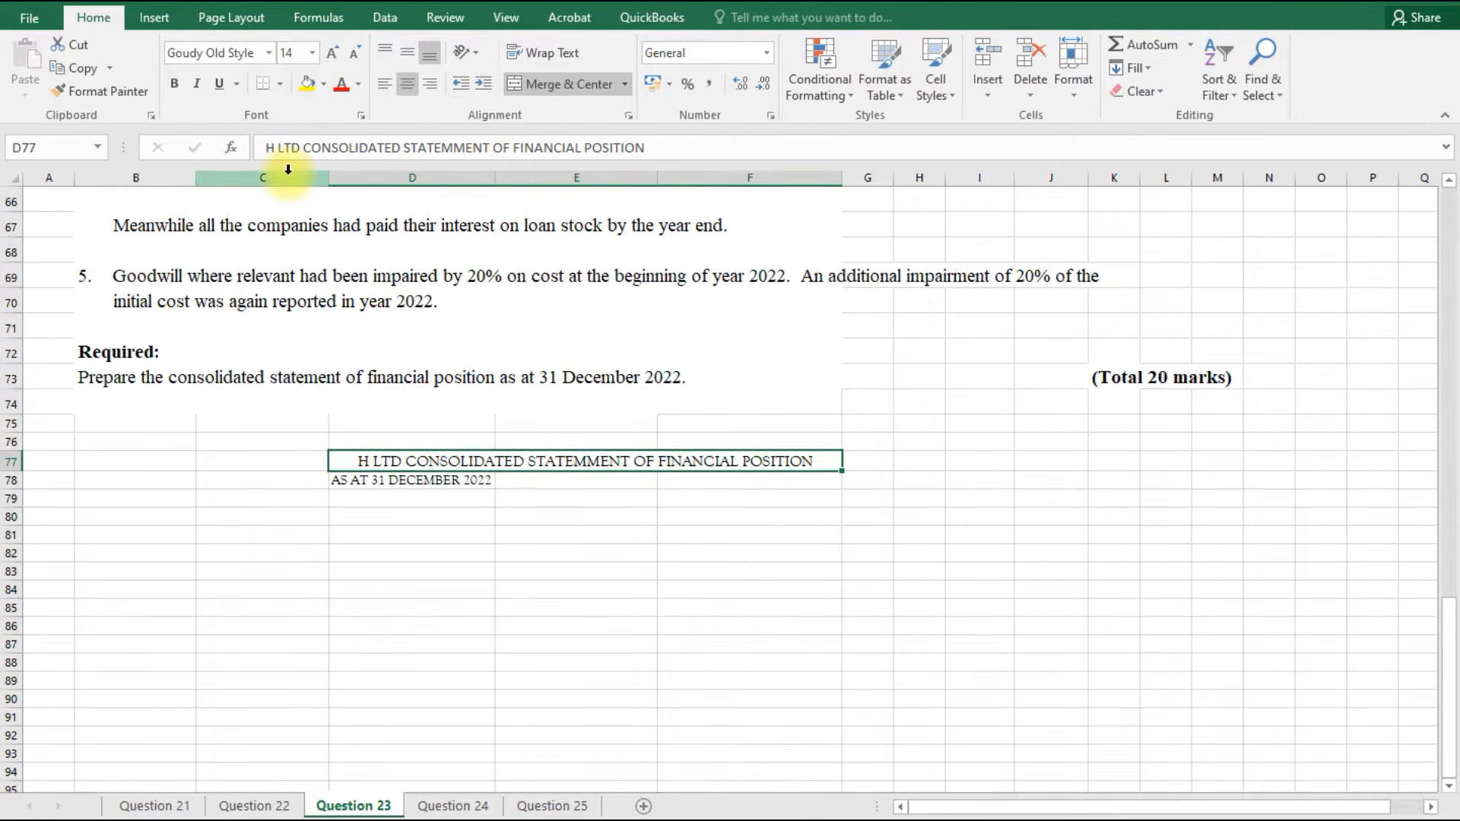
Merge and center the date line across D78:F78 and set its font size to 14.
left_click(365, 481)
left_click_drag(352, 481, 773, 483)
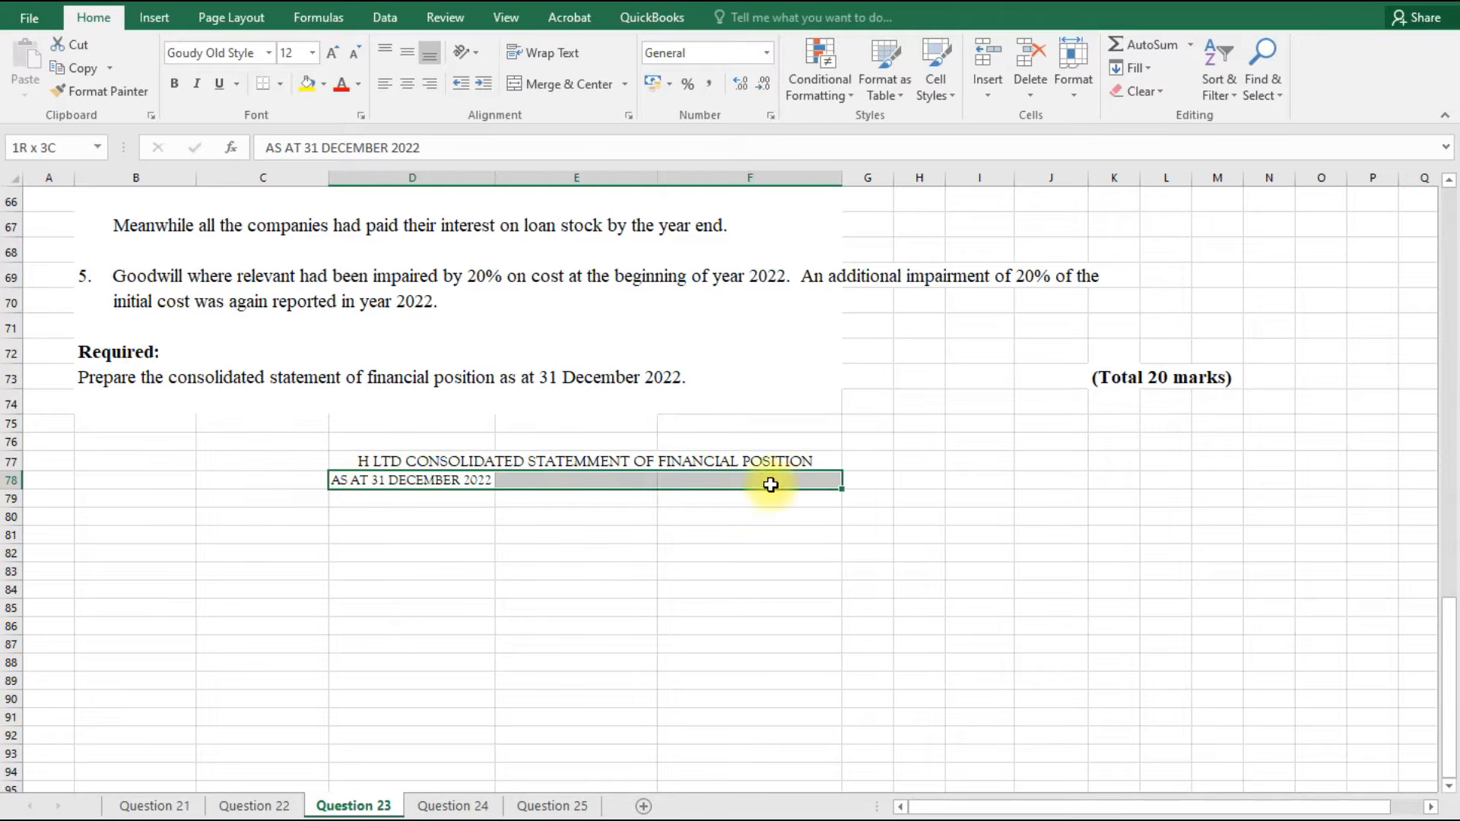
left_click(587, 81)
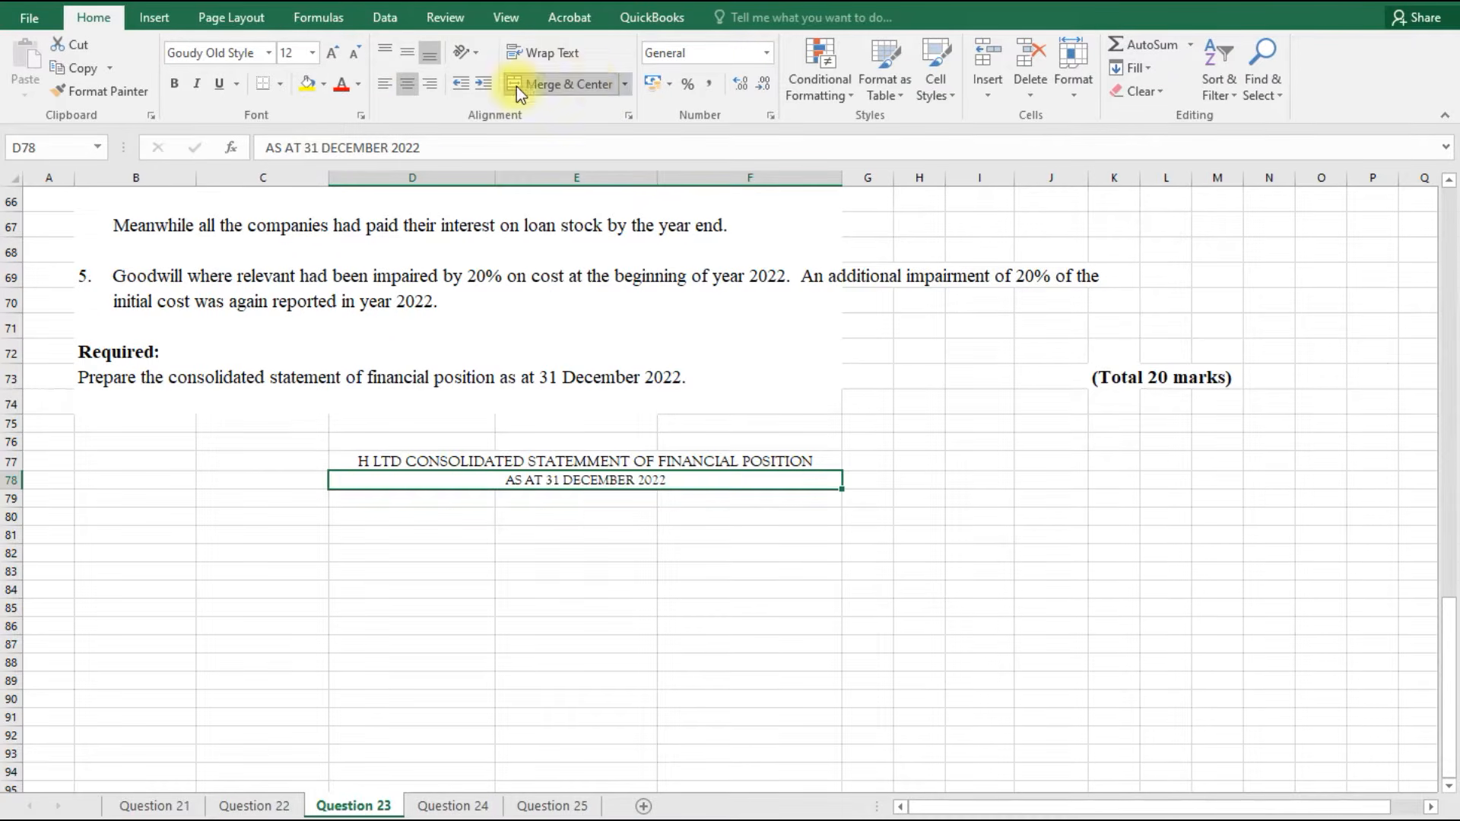
left_click(312, 52)
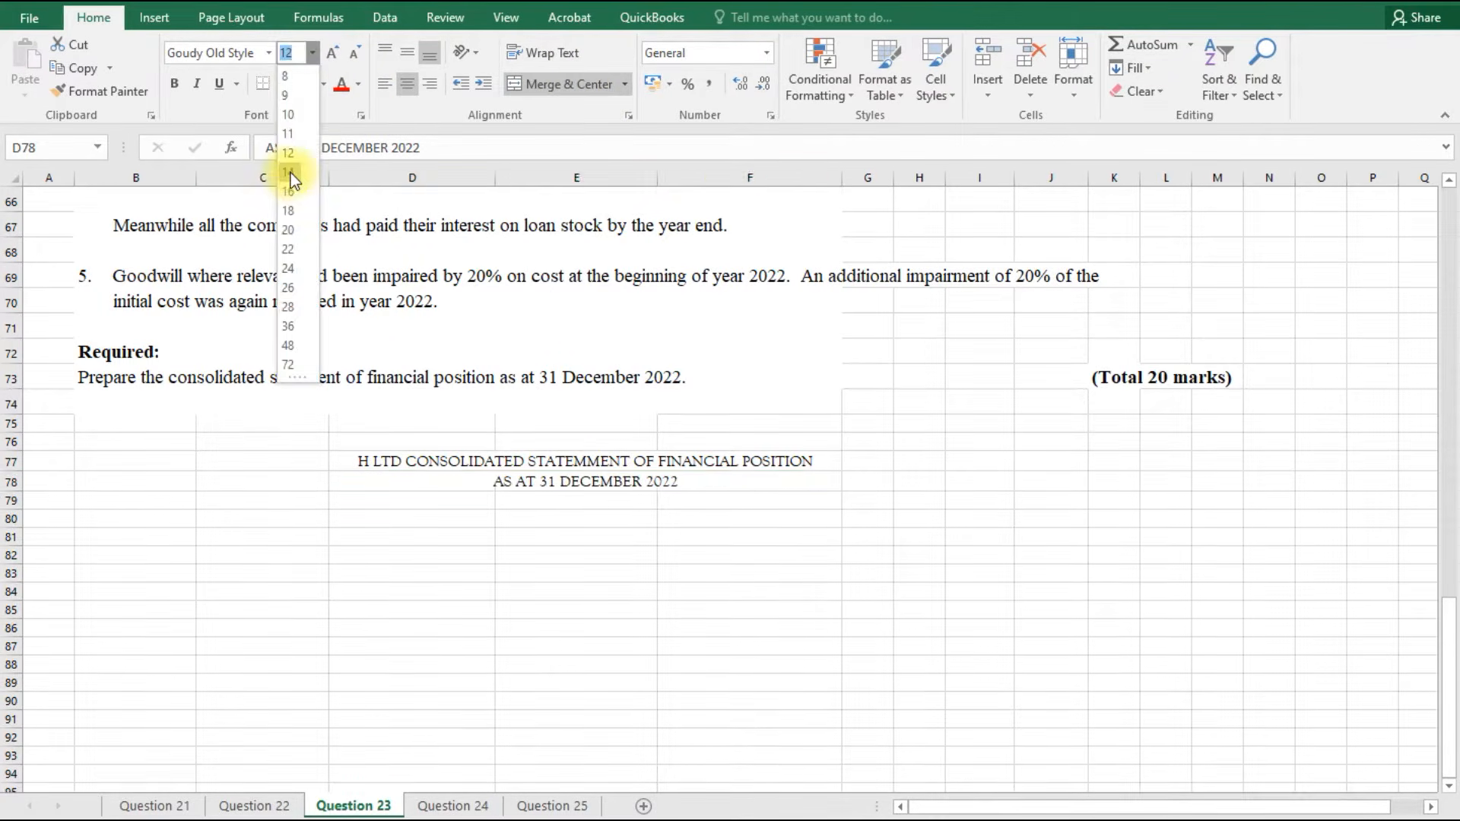
left_click(291, 172)
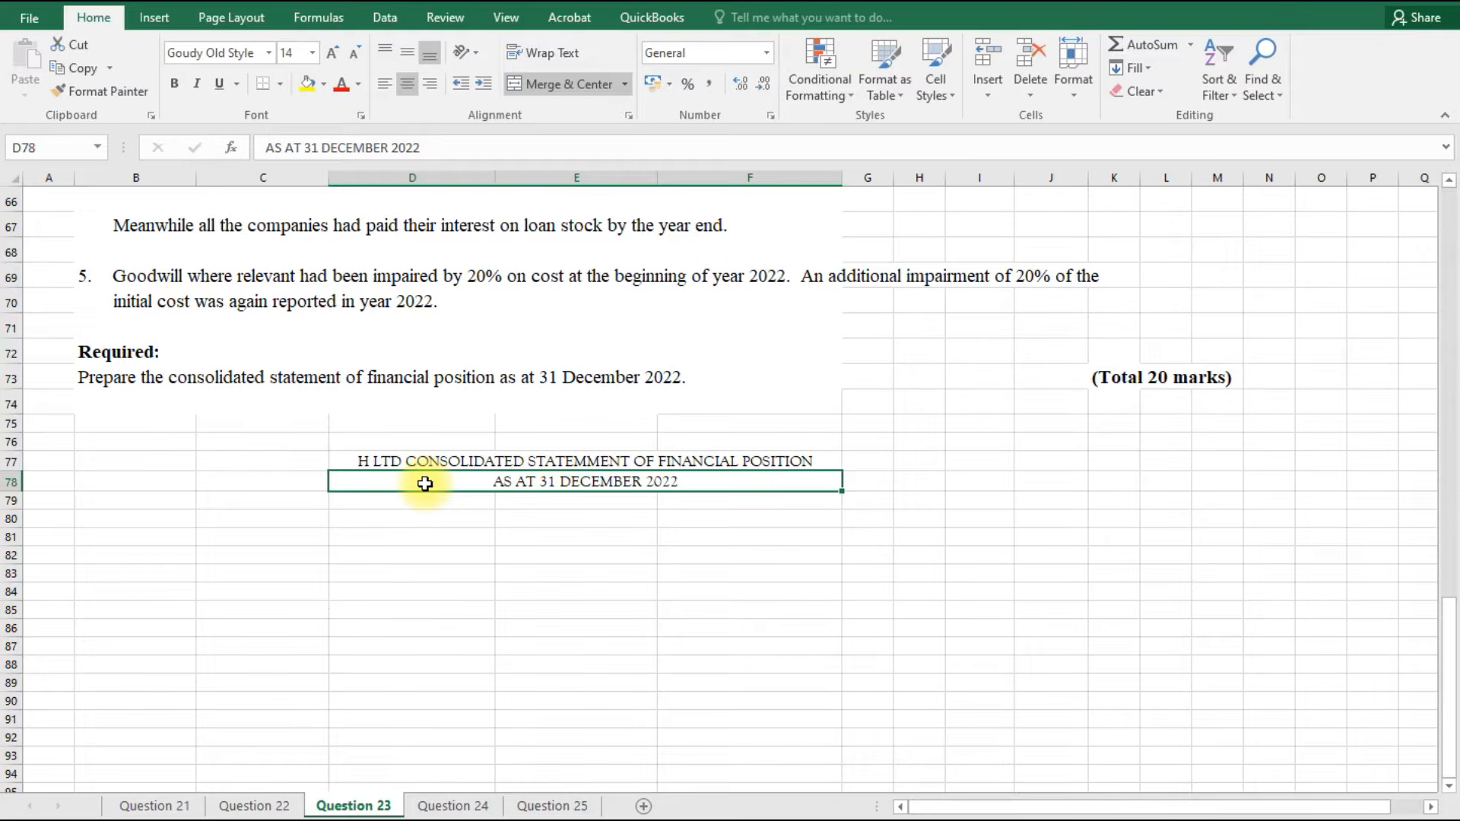
Make both the date line in row 78 and the statement heading in row 77 bold.
key("ctrl+b")
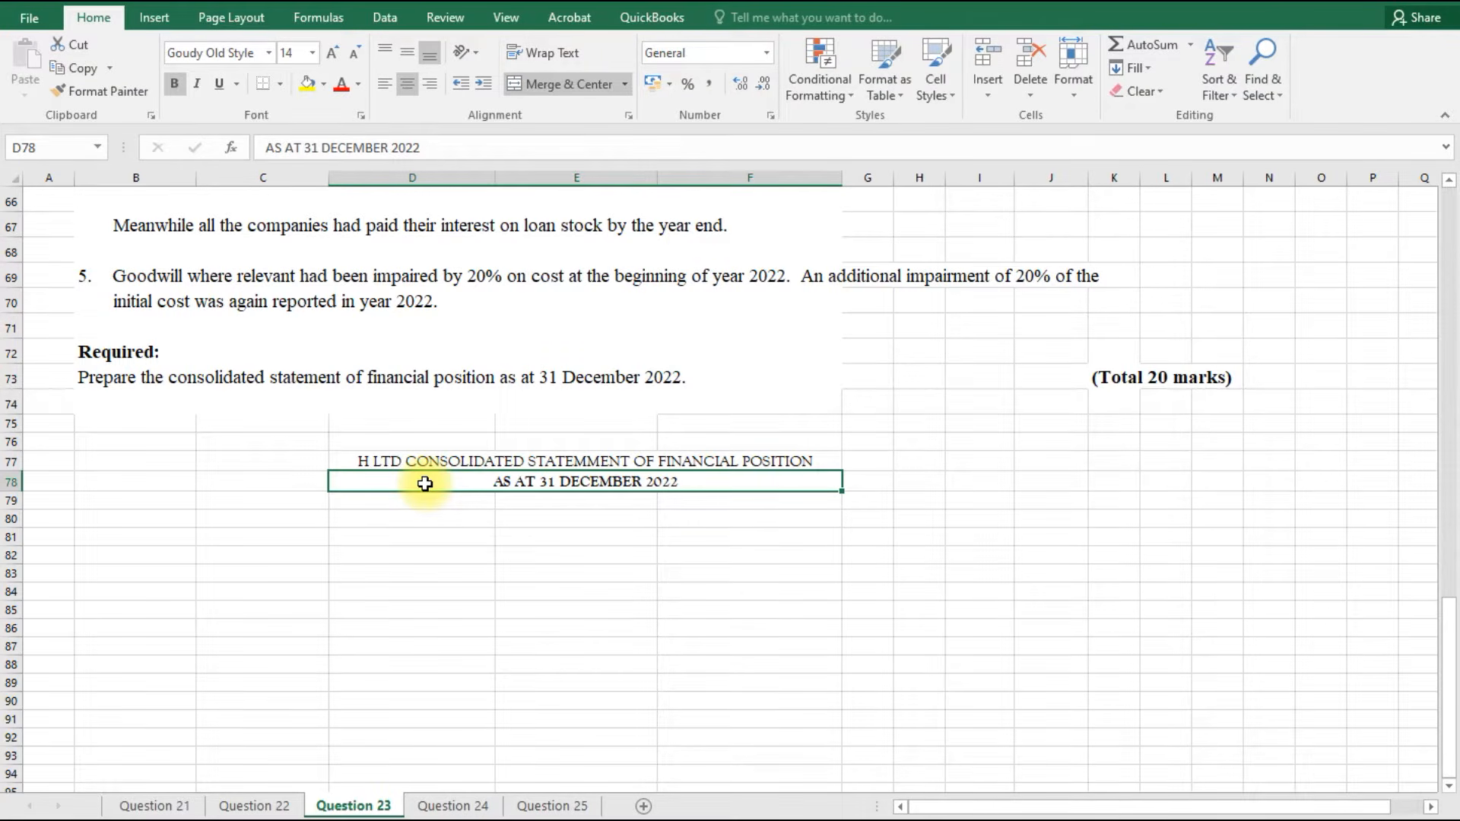
left_click(392, 460)
key("ctrl+b")
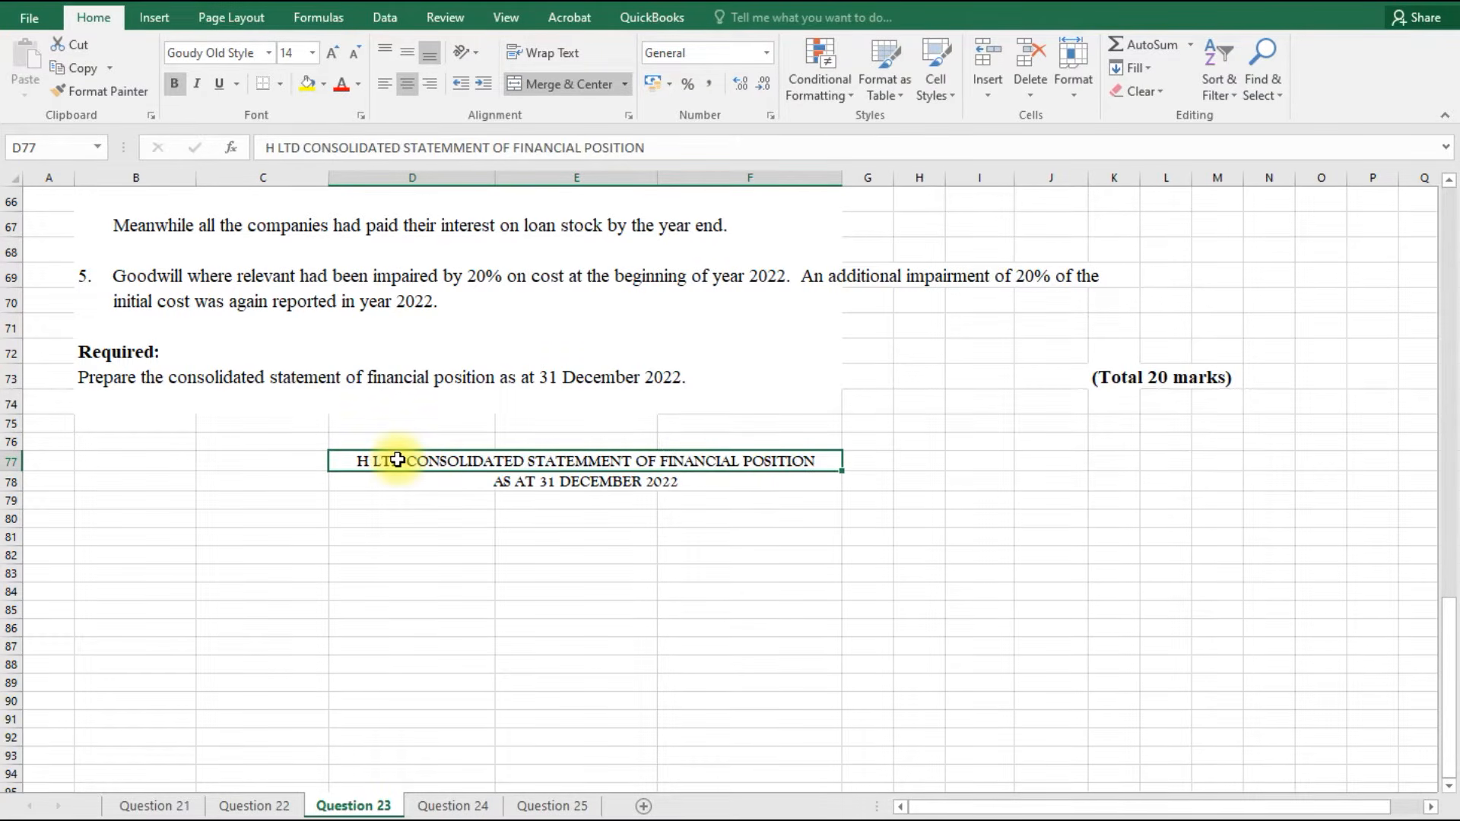
left_click(780, 537)
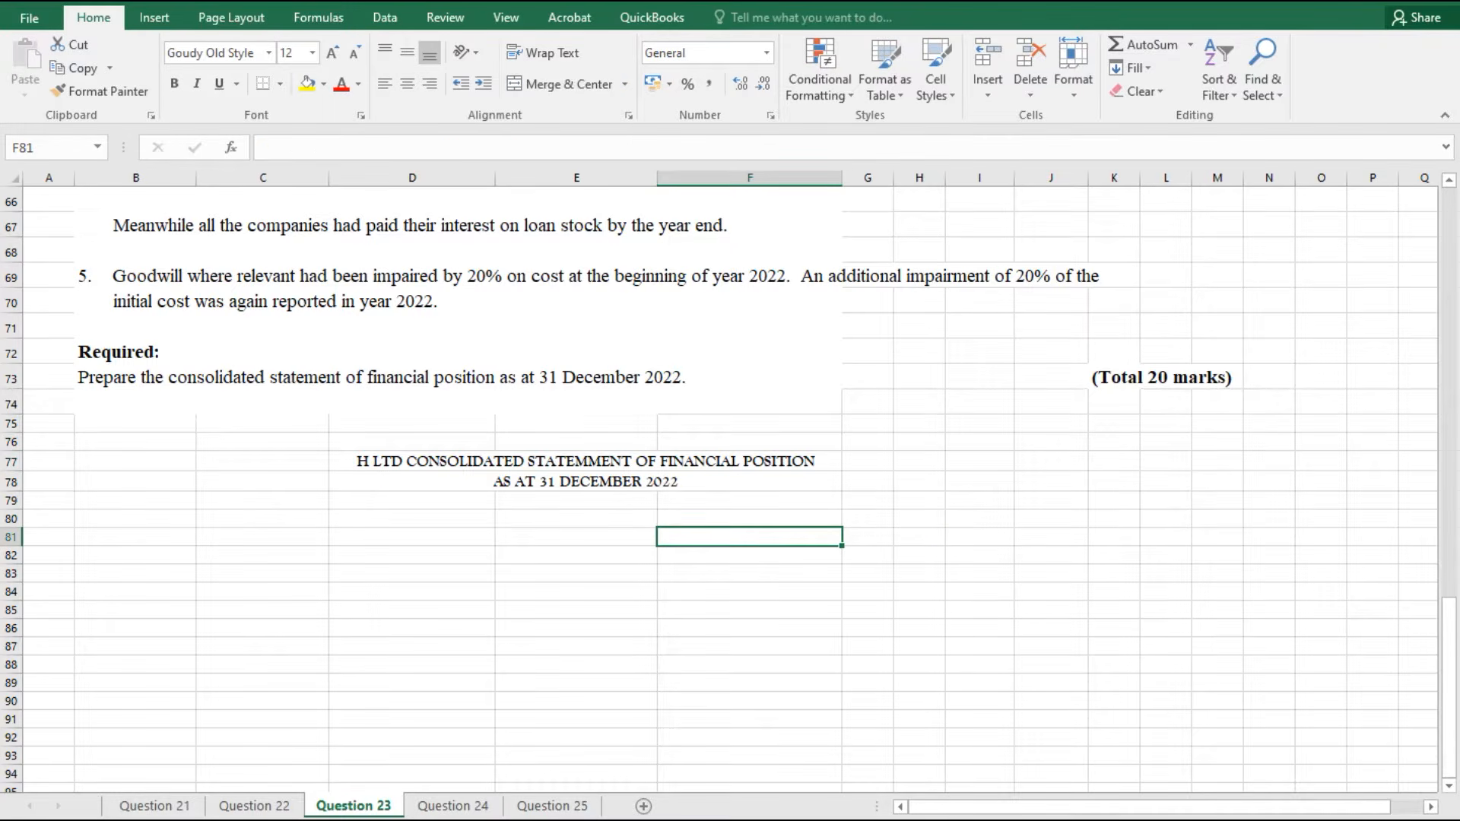
left_click(1406, 820)
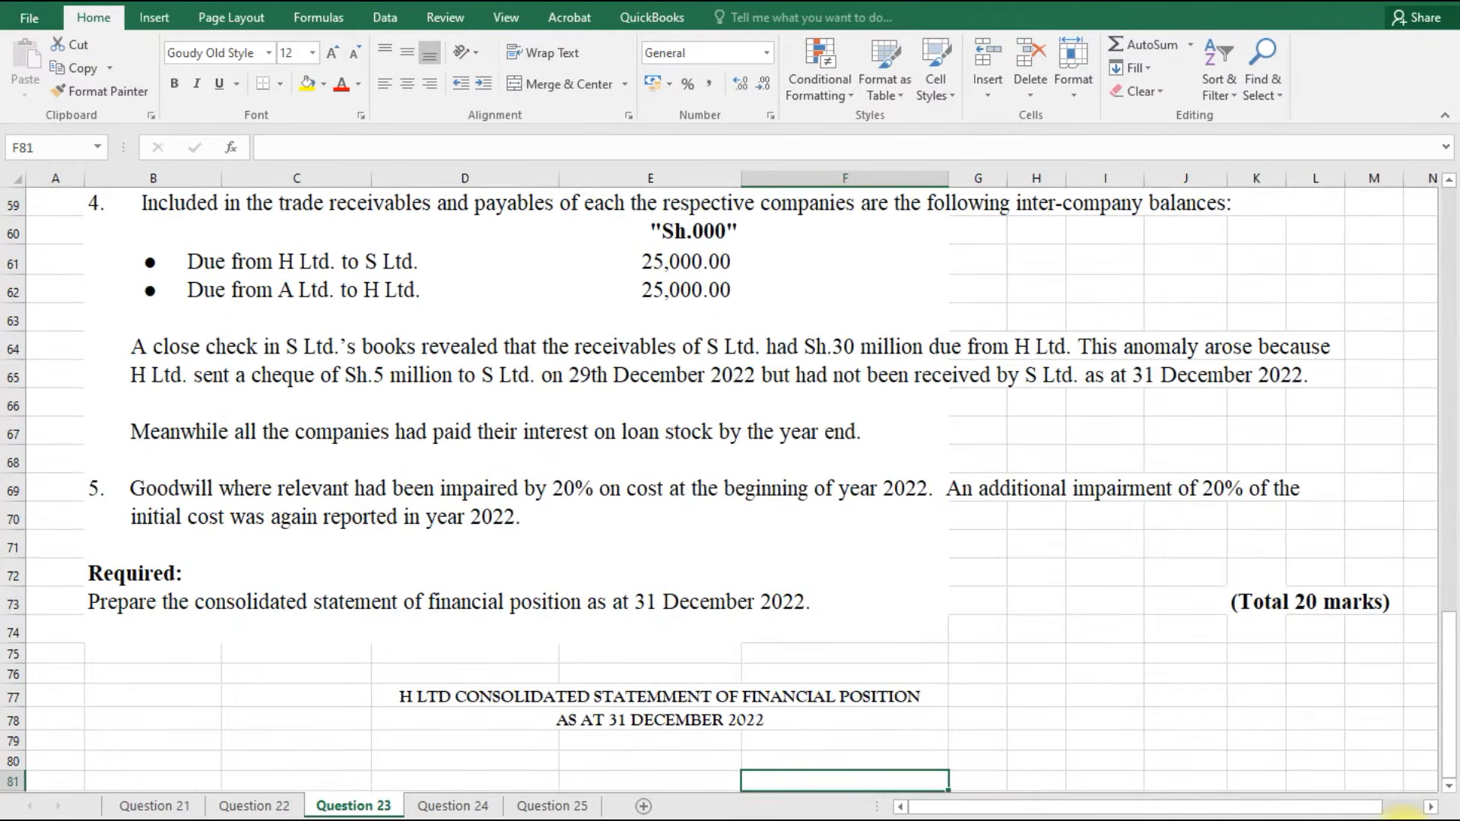
left_click(1406, 818)
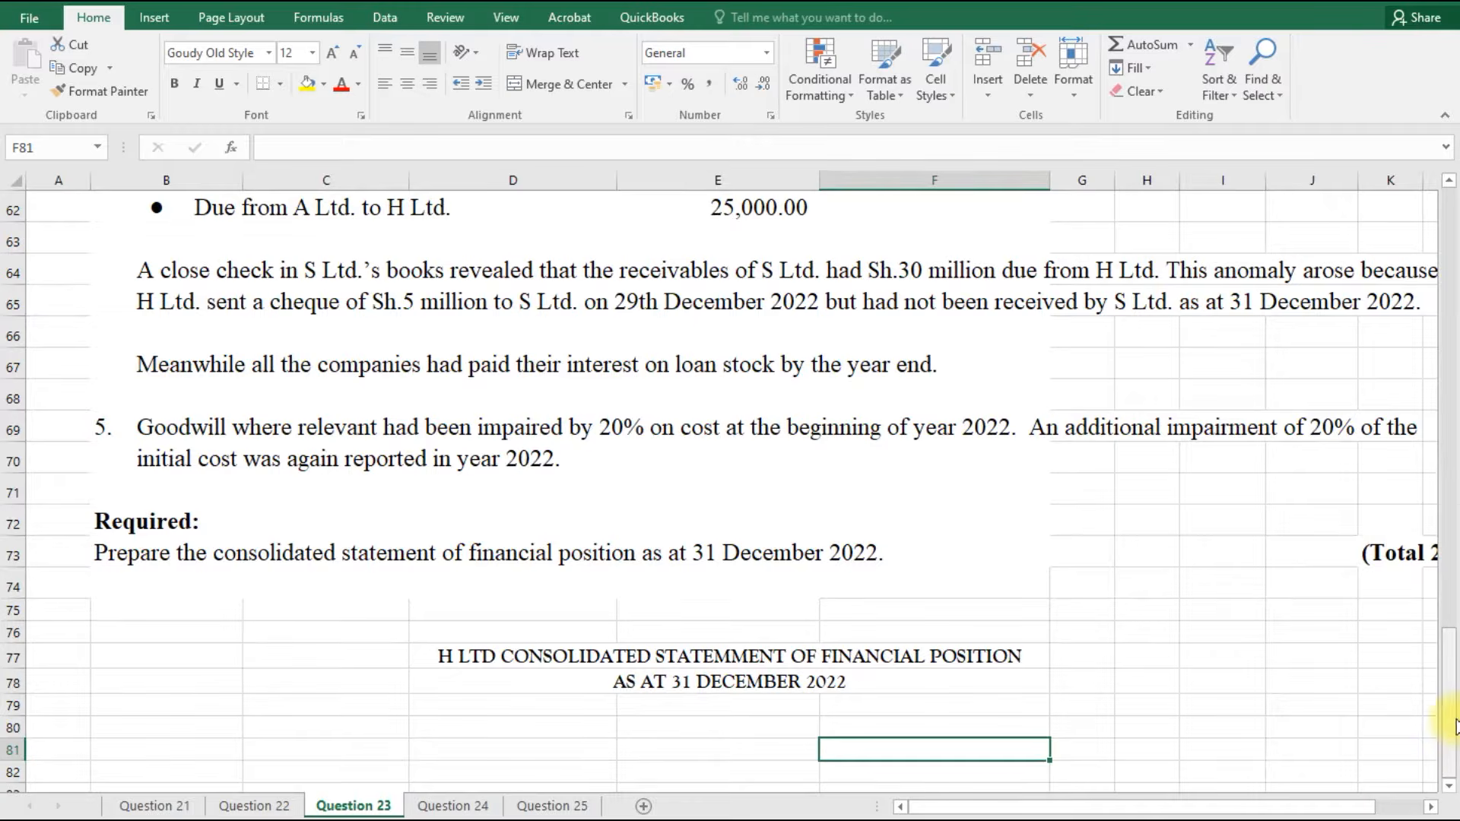
left_click(1288, 820)
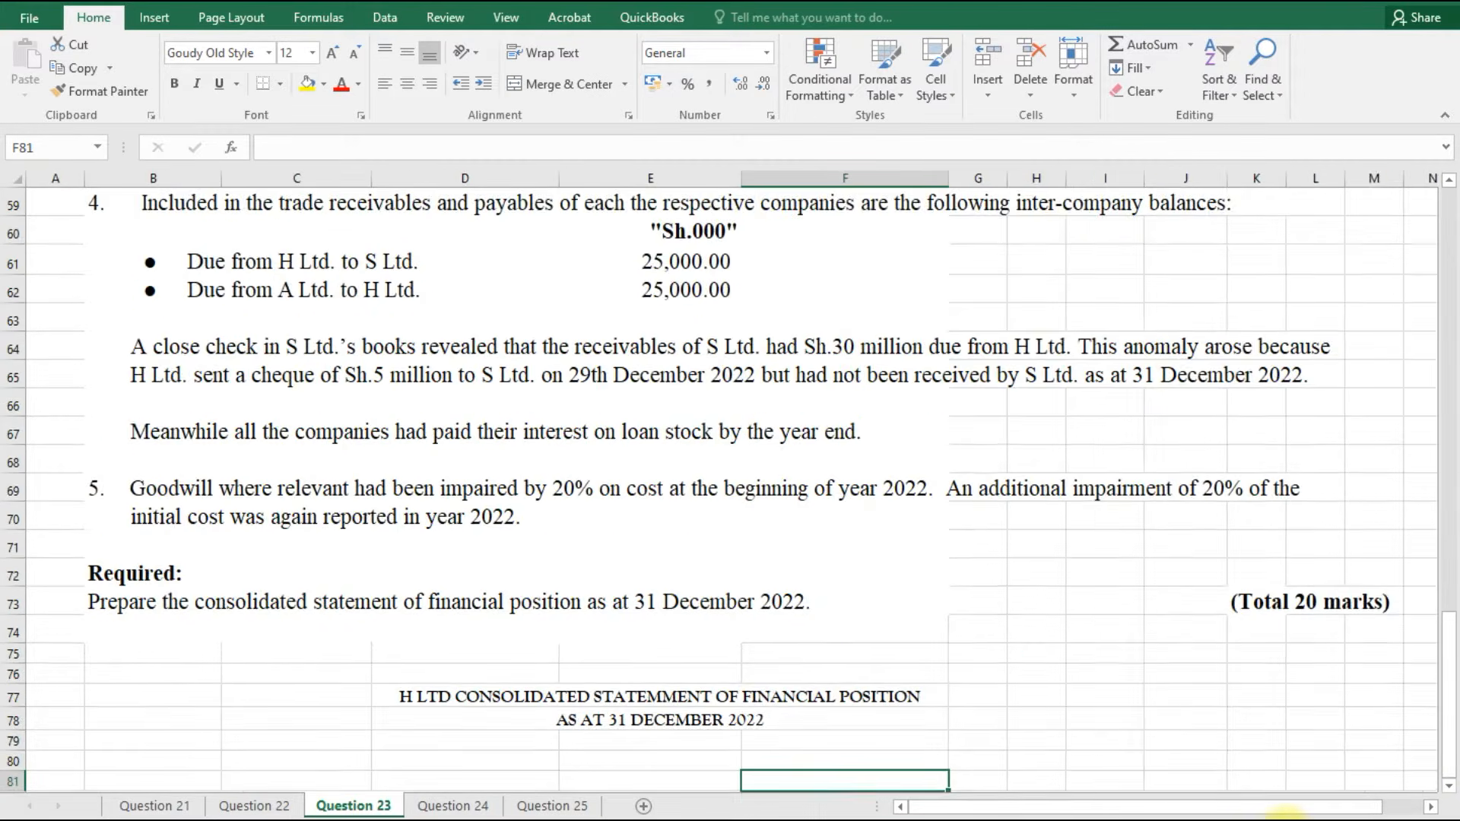
left_click(1288, 820)
left_click_drag(1449, 664, 1458, 721)
left_click(1454, 725)
left_click(1454, 724)
scroll(1108, 651, "down", 1)
scroll(1109, 651, "down", 8)
scroll(1108, 651, "up", 6)
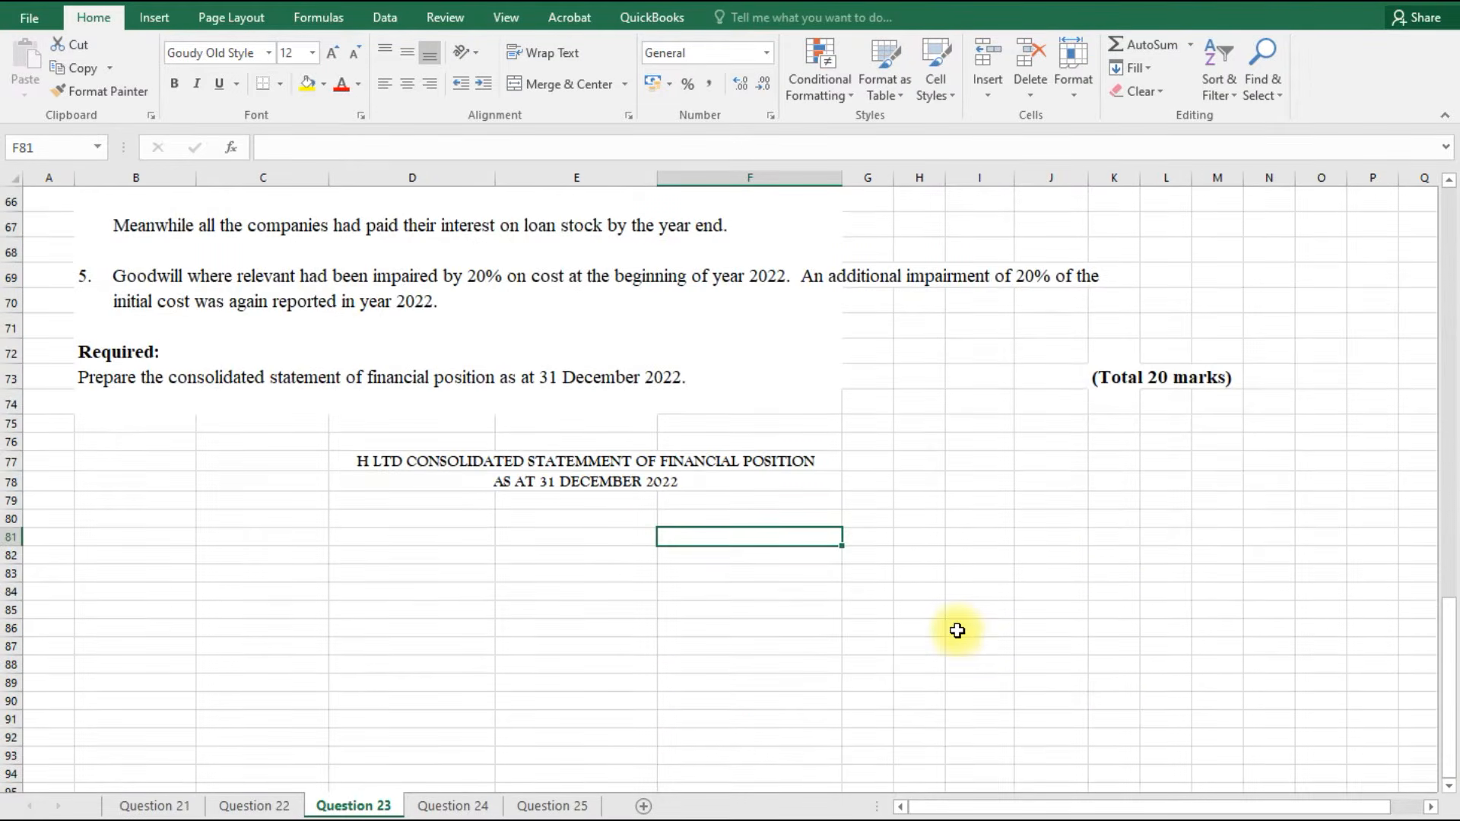
Enter the section label "NON CURRENT ASSETS" in cell C79 below the statement heading.
left_click(233, 503)
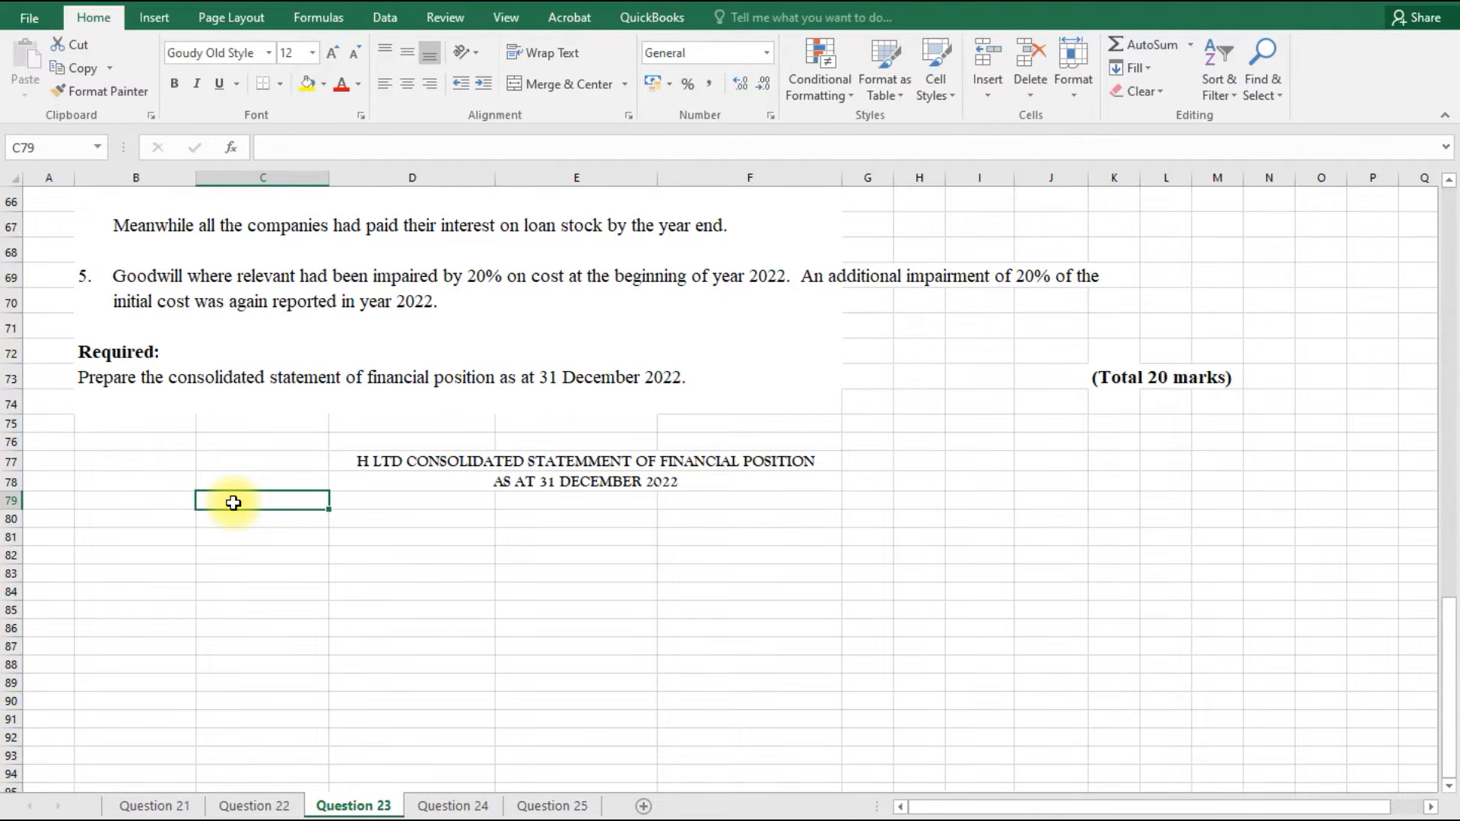
type("NON CURRENT")
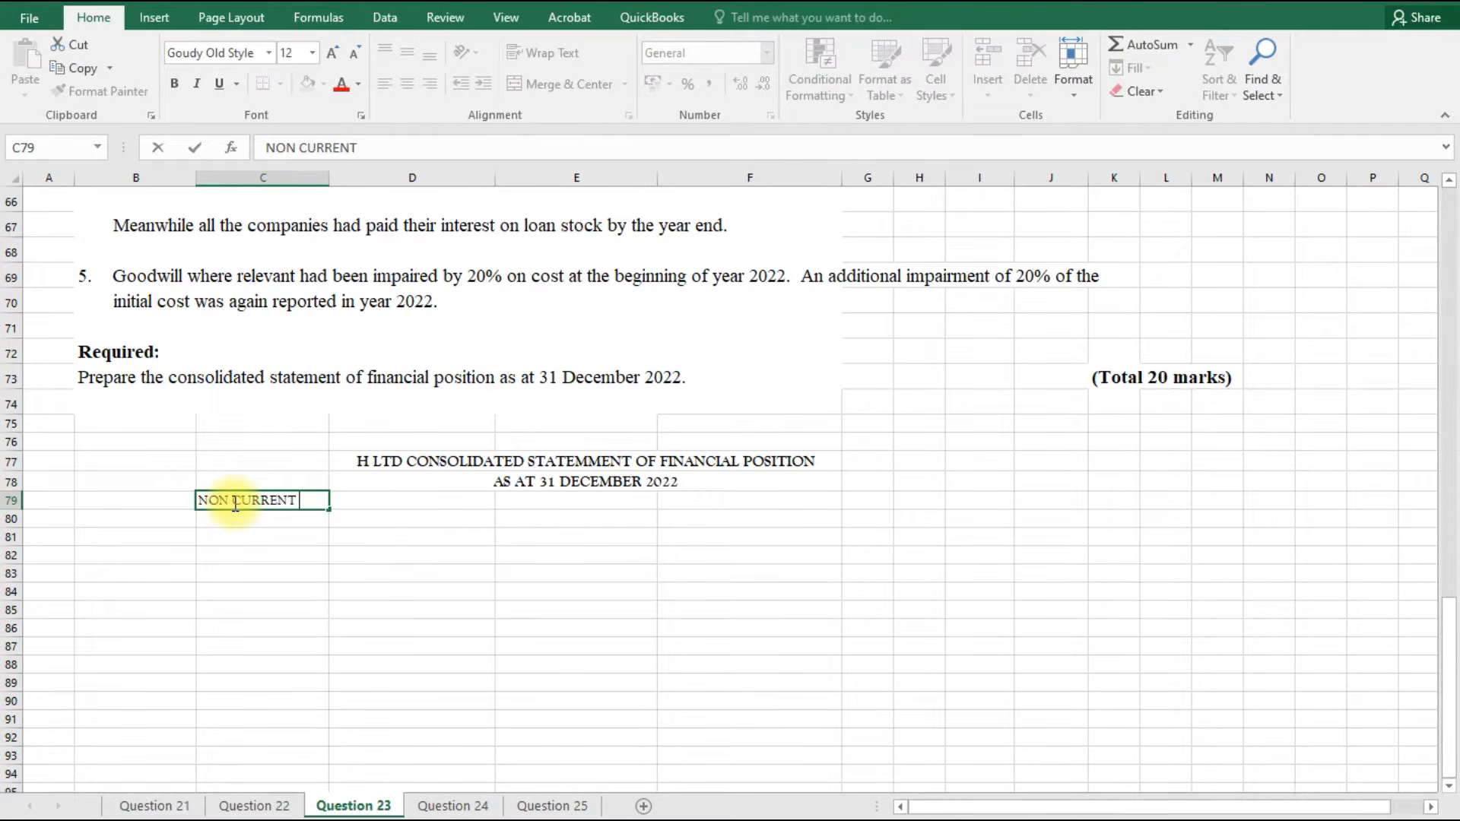
type(" ASSETS")
key("Return")
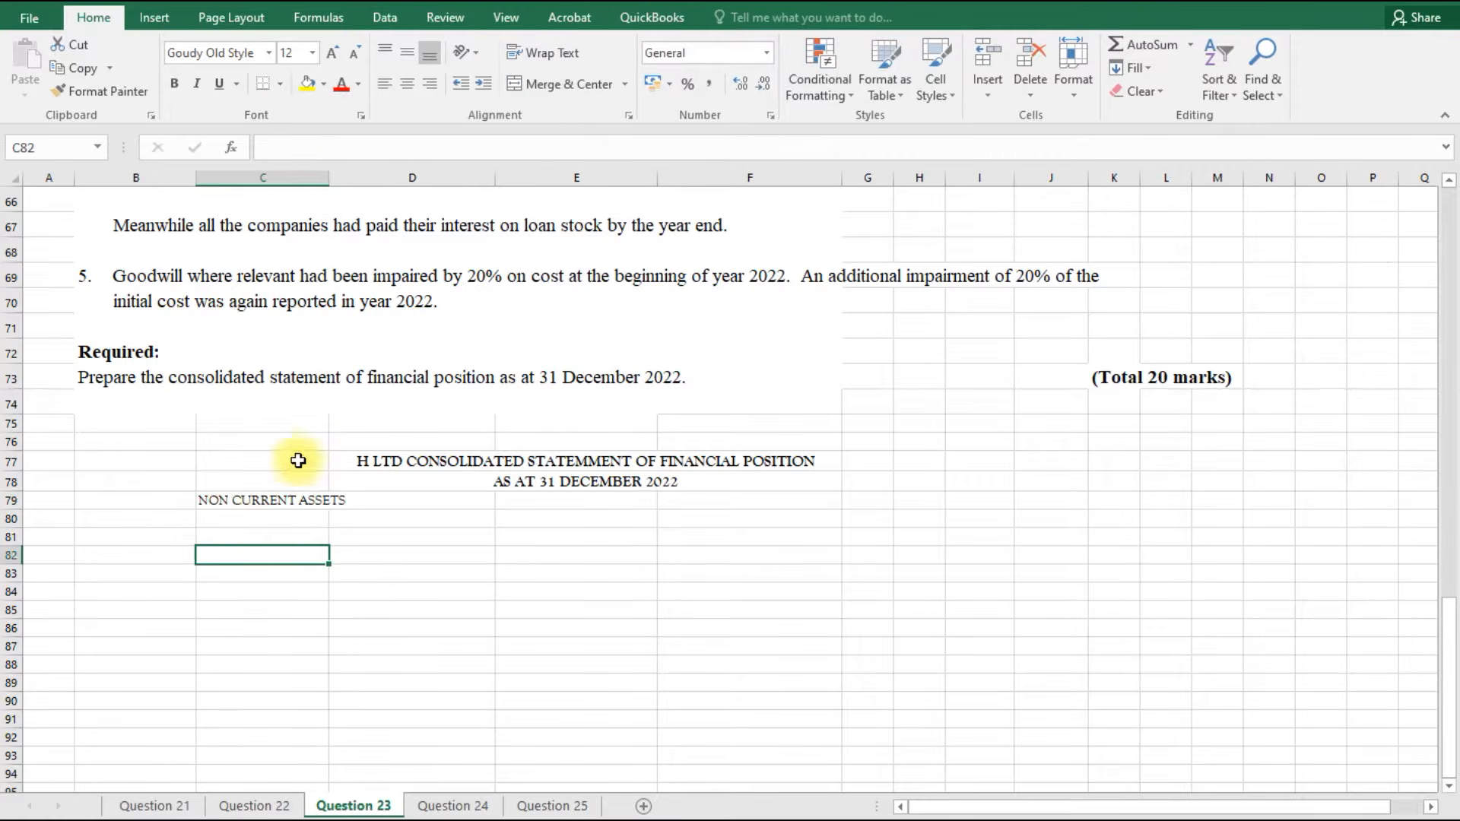
Set the answer area B76:U127 to font size 14 and make the NON CURRENT ASSETS label in C79 bold.
left_click_drag(107, 438, 1141, 788)
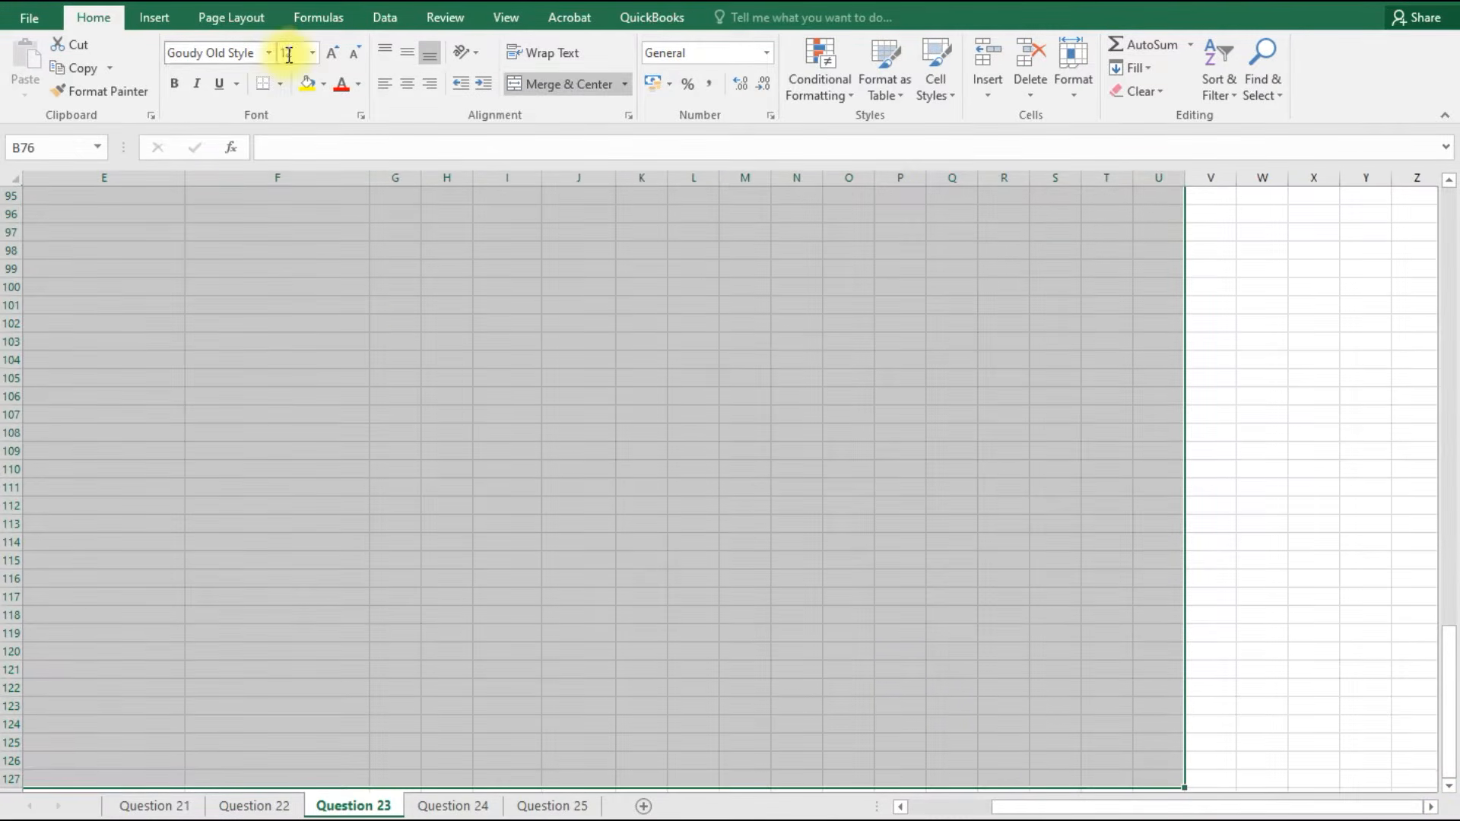
left_click(313, 53)
left_click(295, 172)
scroll(533, 456, "up", 10)
left_click(776, 634)
left_click(228, 554)
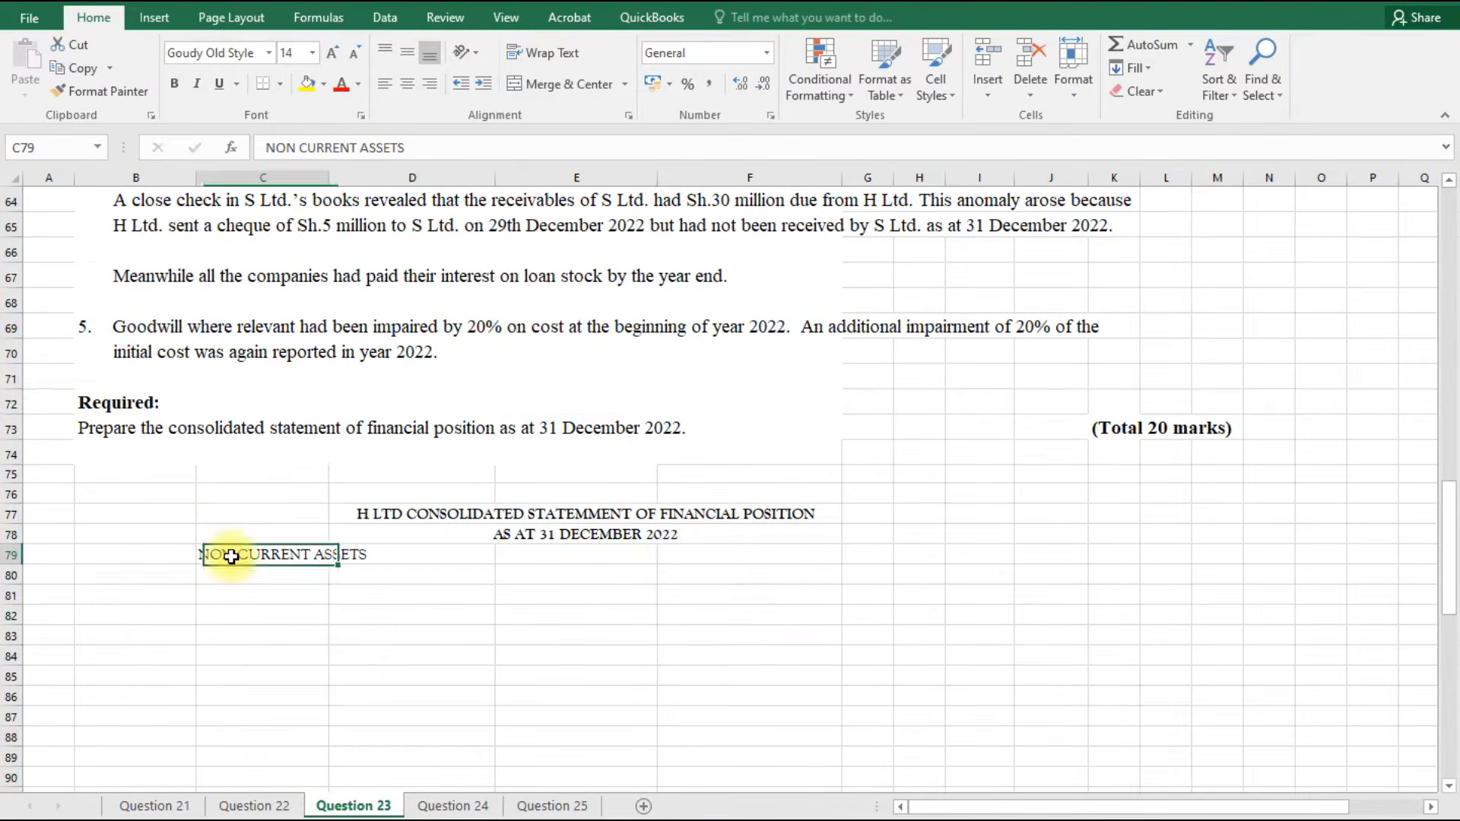
key("ctrl+b")
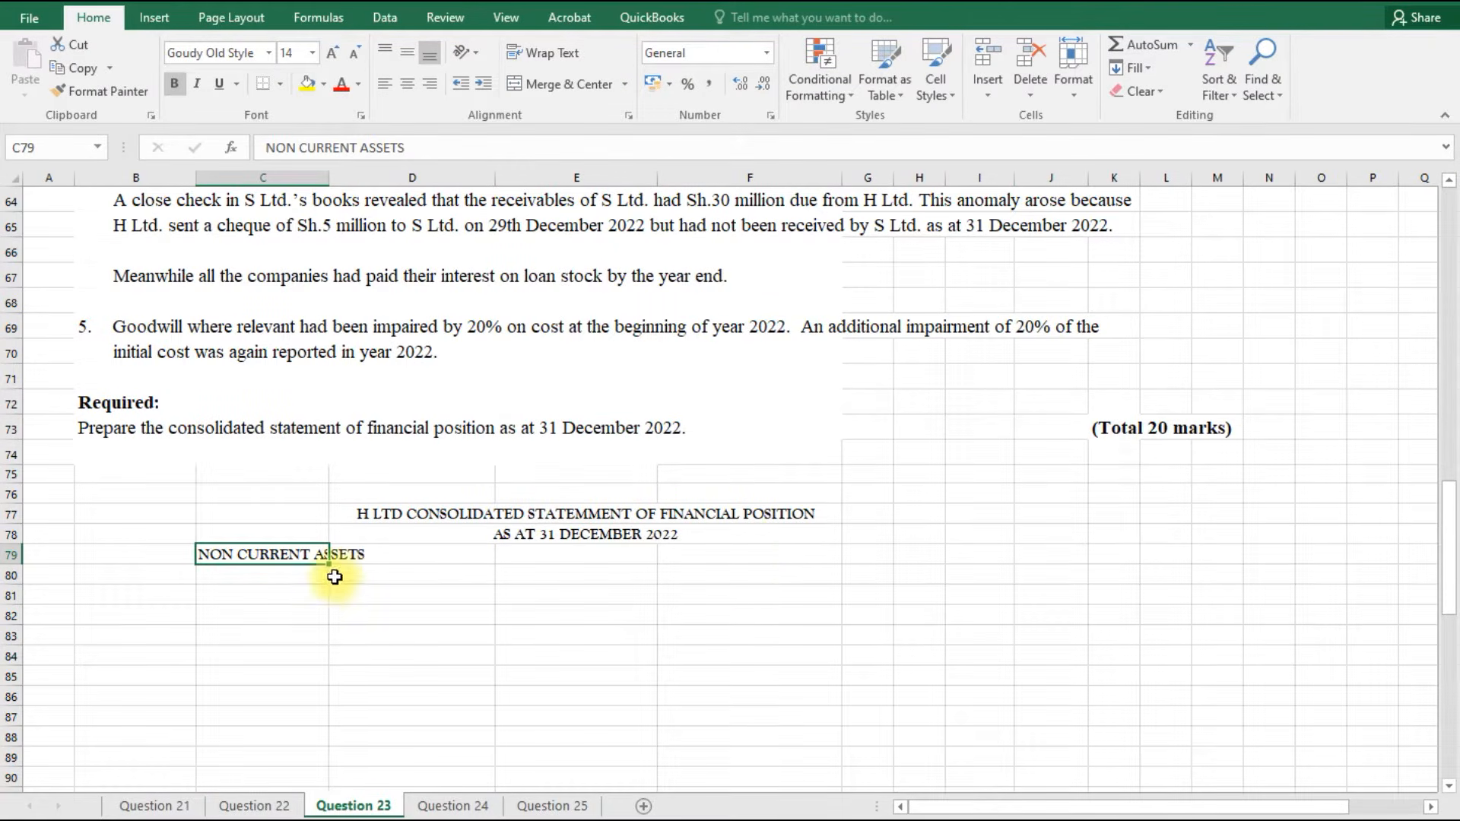
Enter a bold "WORKINGS" heading in cell J76, beside the statement.
left_click(1057, 496)
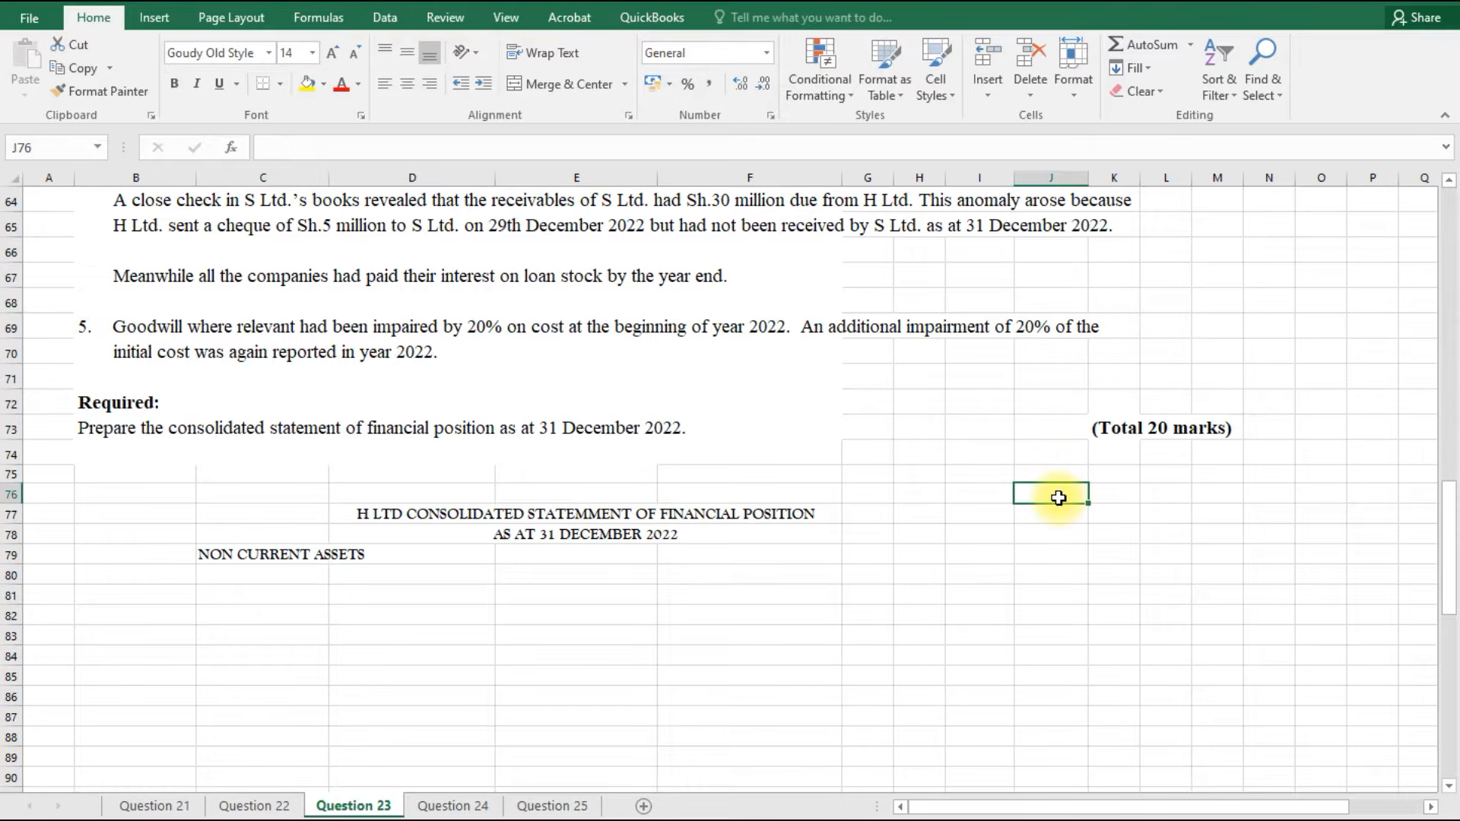
type("WORKING")
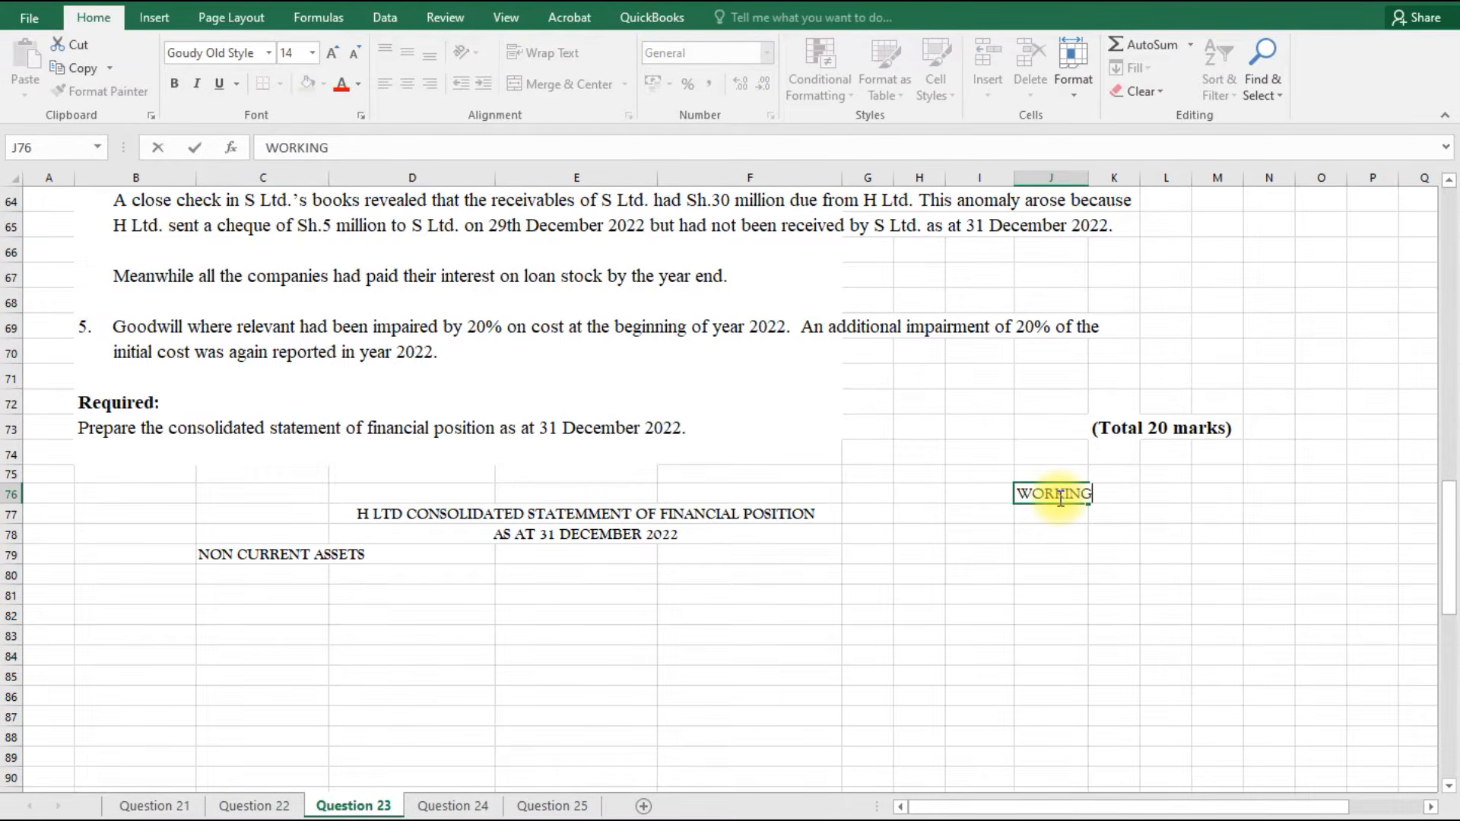
key("BackSpace")
type("GS")
key("Return")
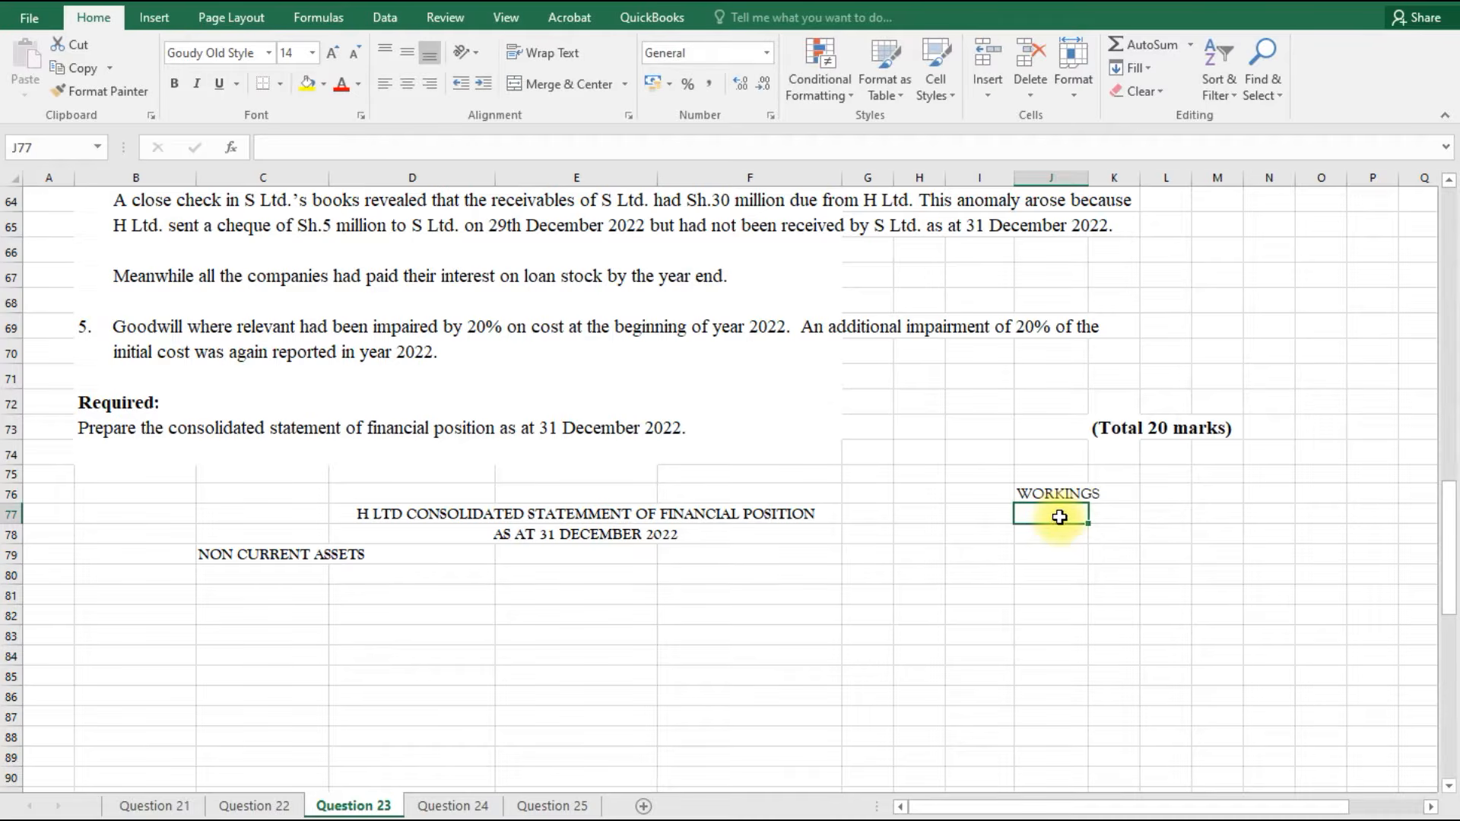
left_click(1063, 495)
key("ctrl+b")
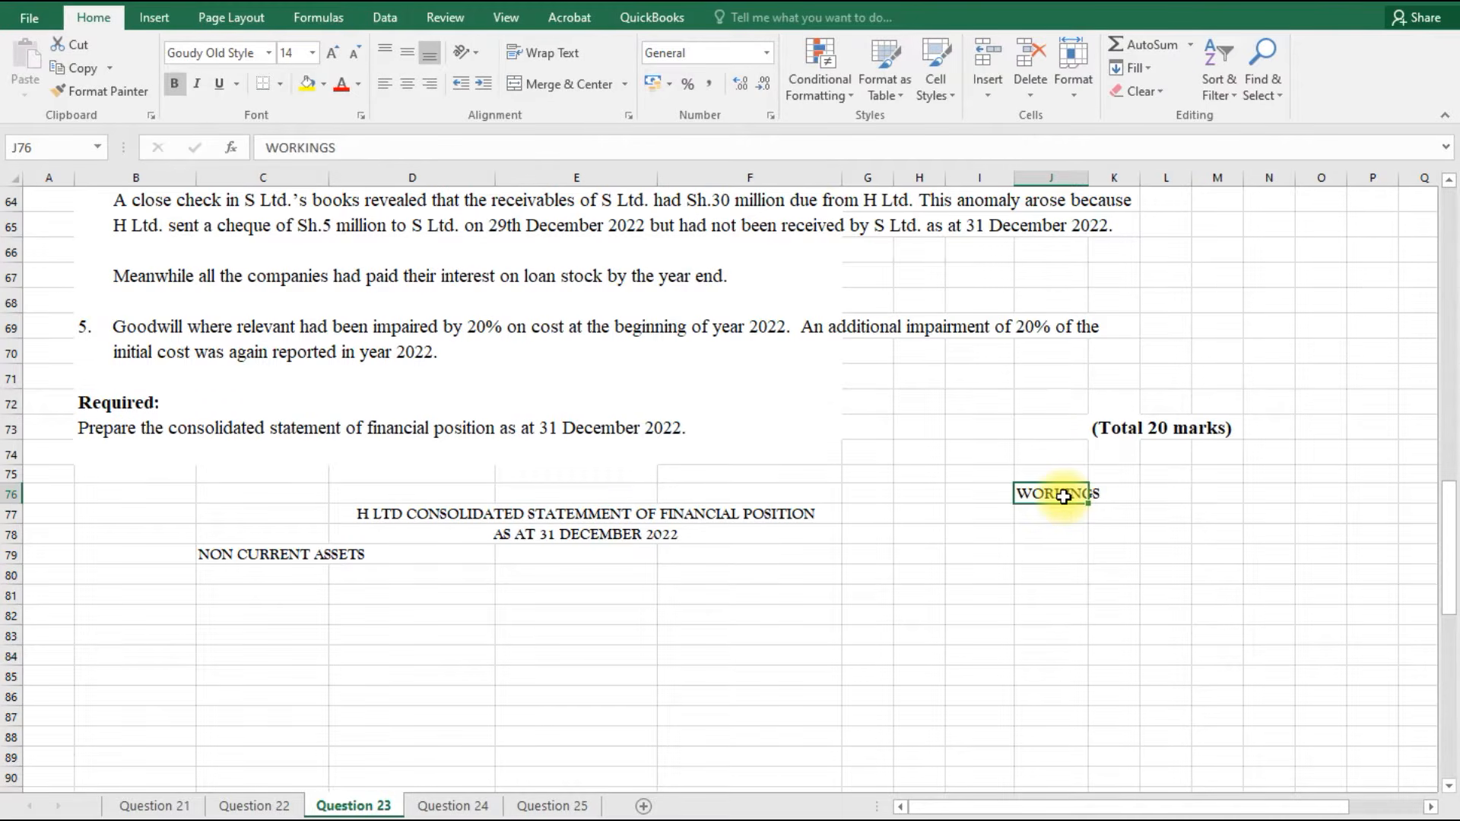
Check the companies' figures and acquisition details, and under WORKINGS enter "S" in J77 with "SUBSIDIARY" in K77.
left_click(1082, 515)
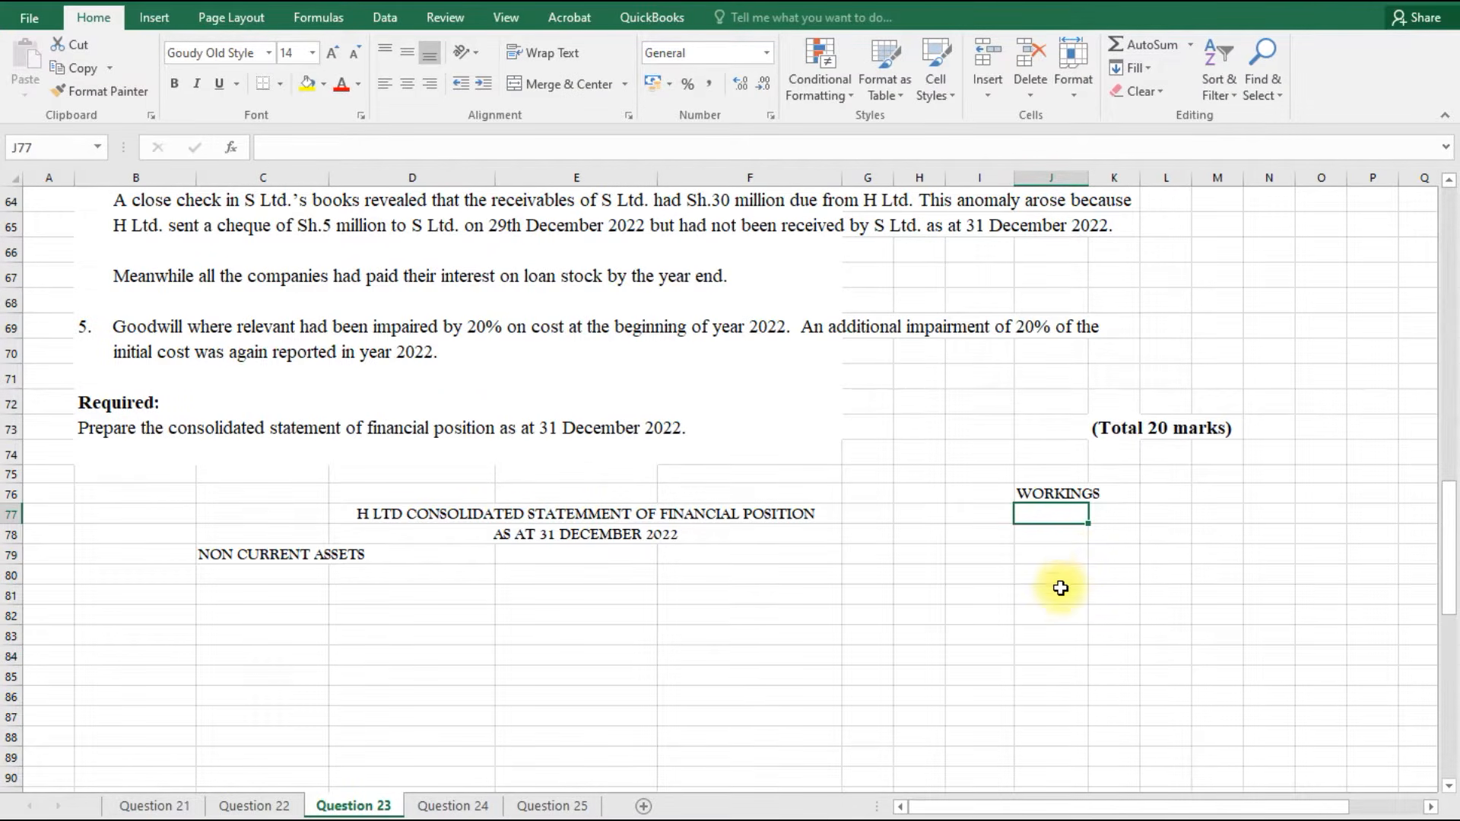
scroll(1057, 578, "up", 14)
scroll(897, 563, "up", 5)
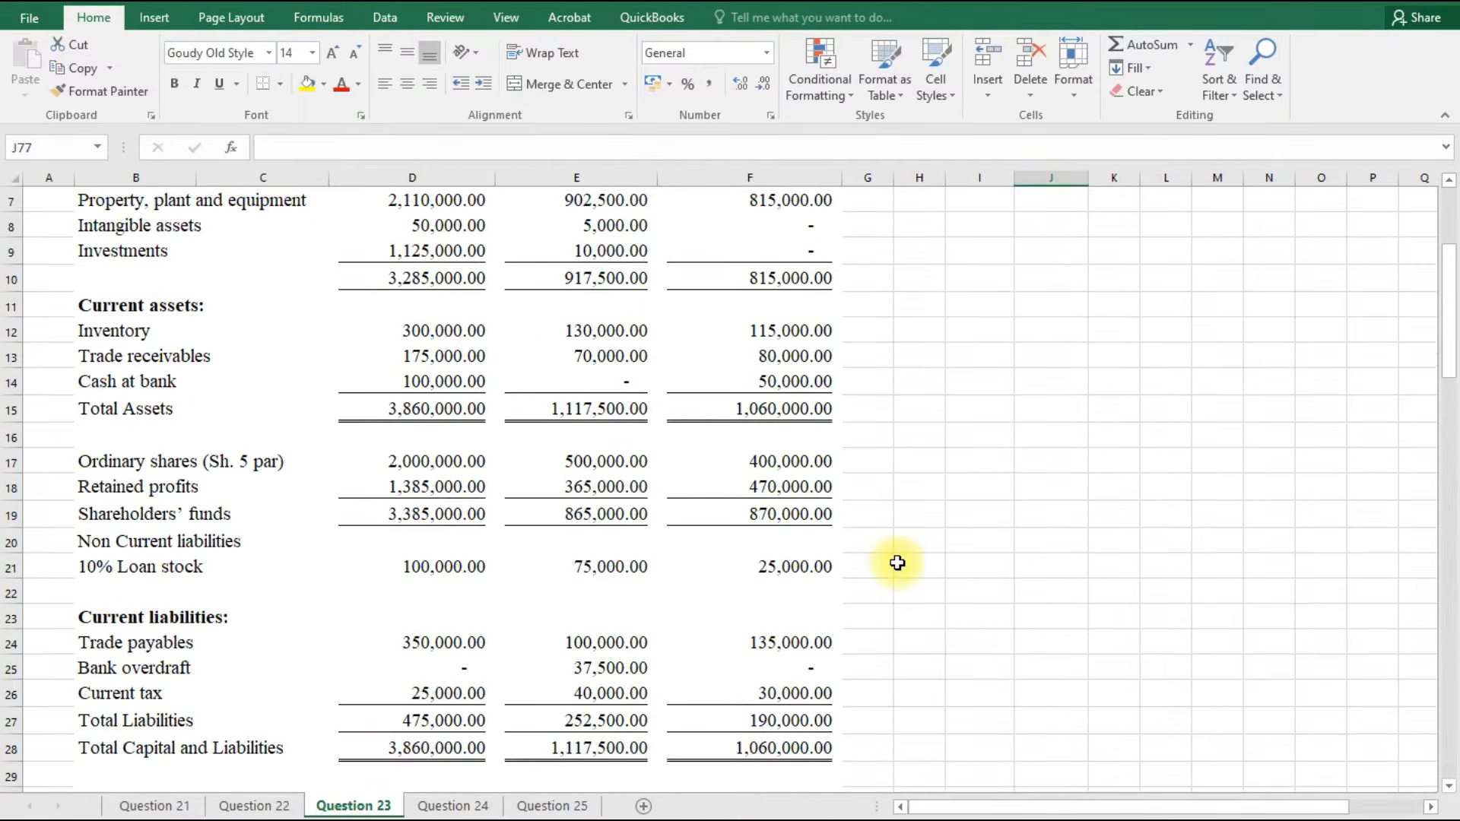
scroll(897, 562, "down", 7)
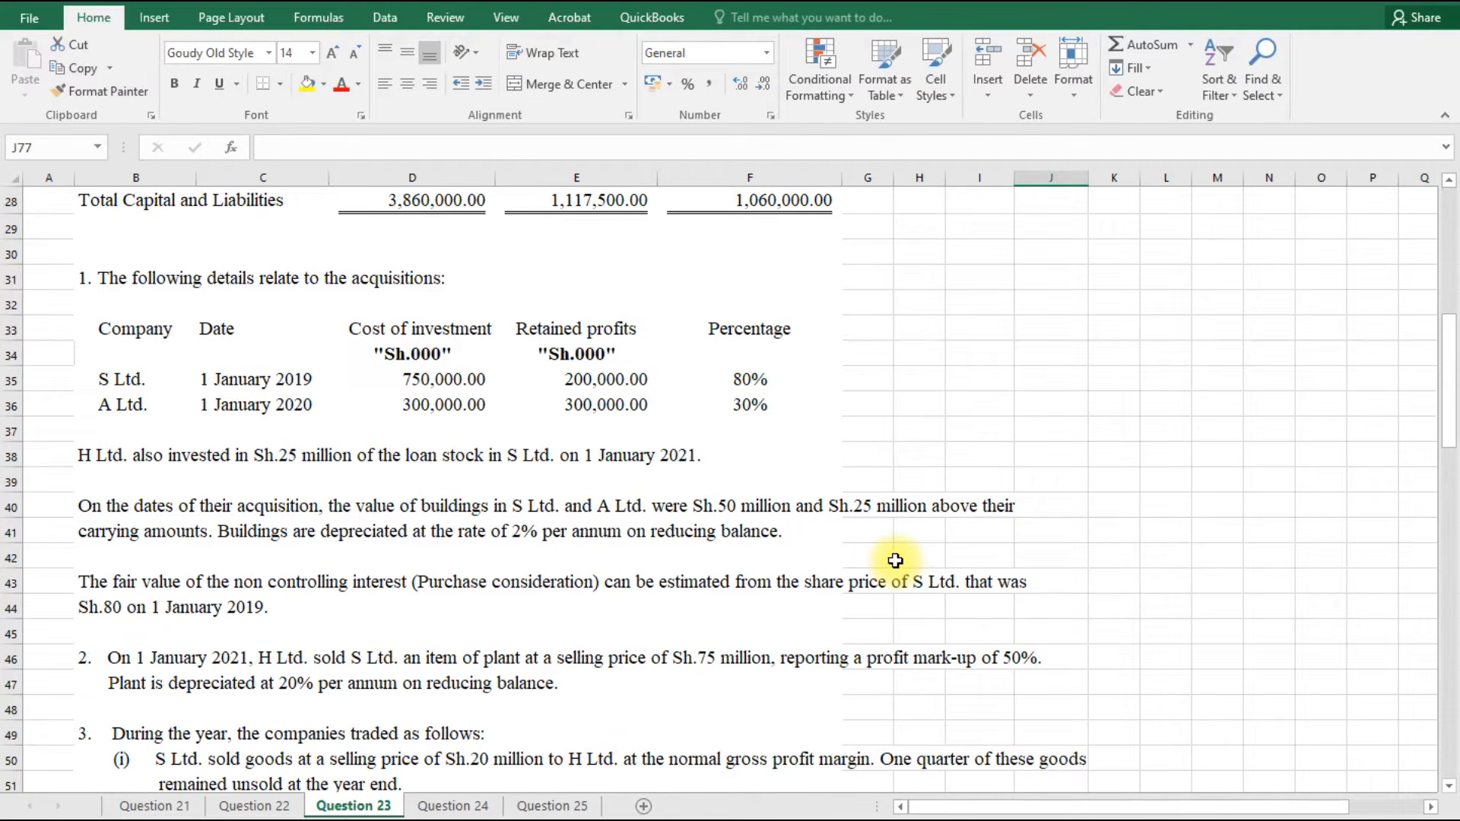
scroll(894, 560, "down", 12)
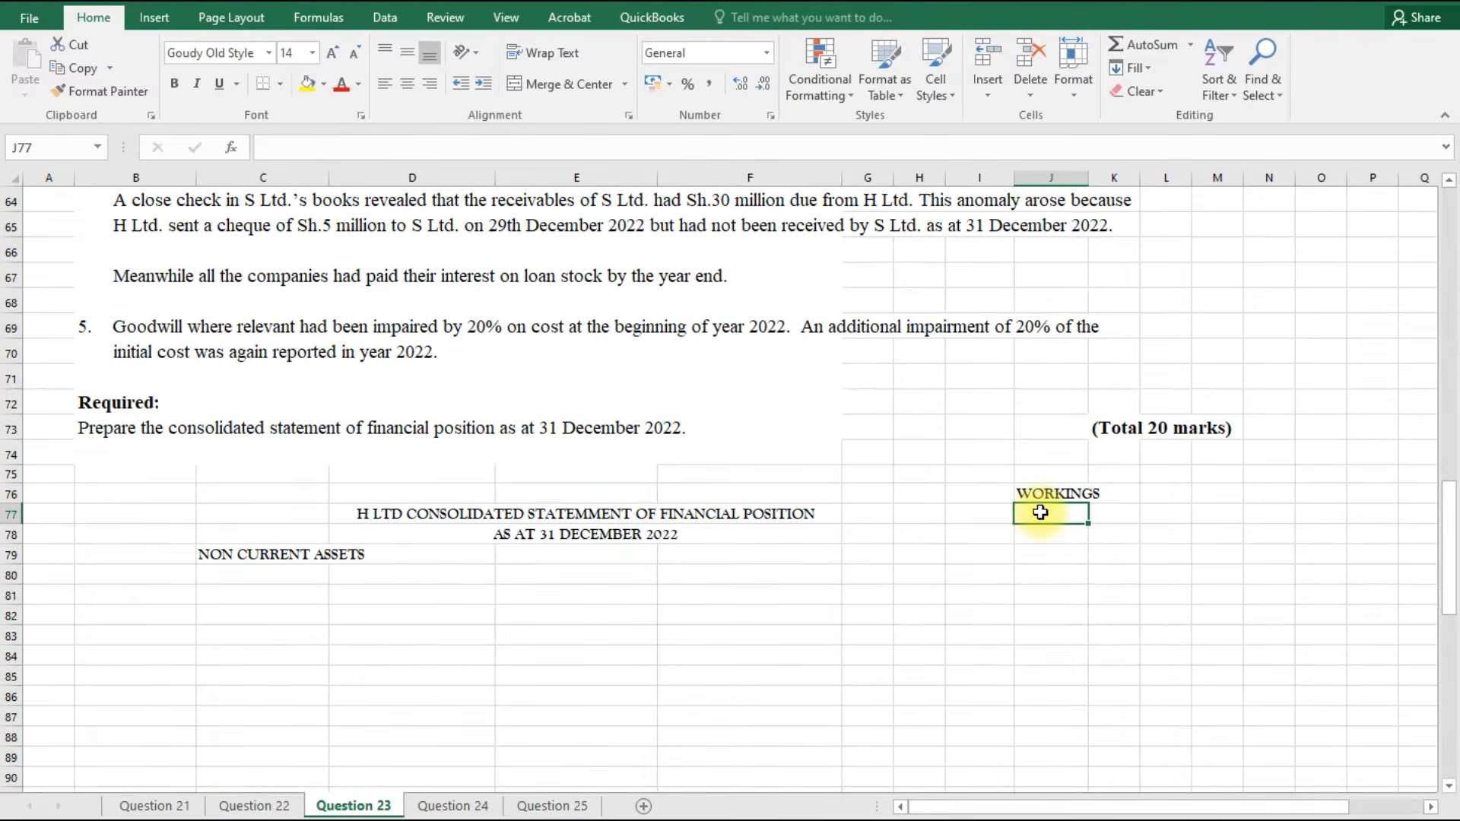
type("S")
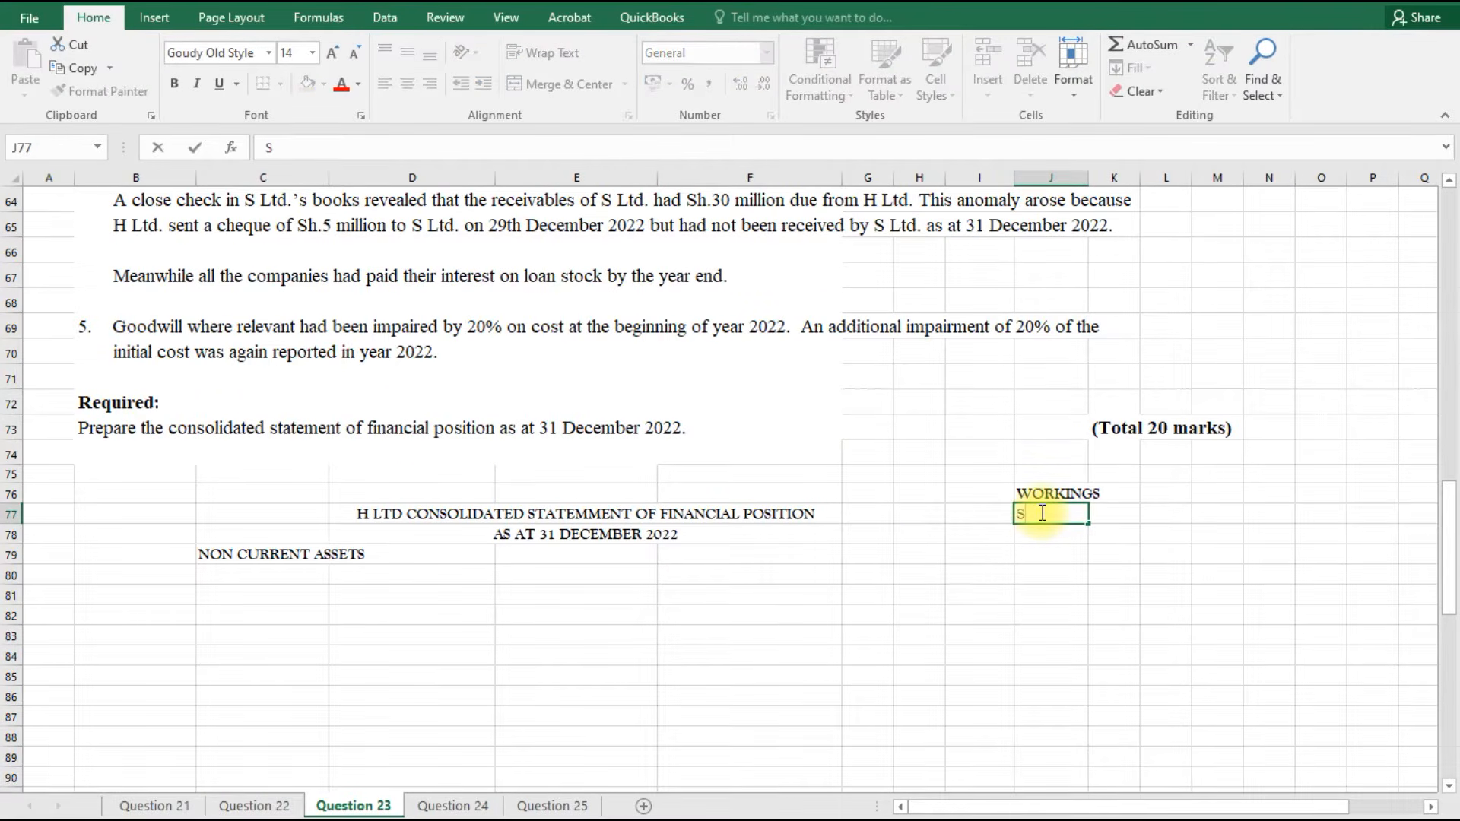
left_click(1104, 513)
type("SUBSIDIARY")
Enter "A" in J78 and "ASSOCIATE-30%" in K78, below the subsidiary line of the workings.
left_click(1063, 533)
type("A")
left_click(1146, 535)
type("A")
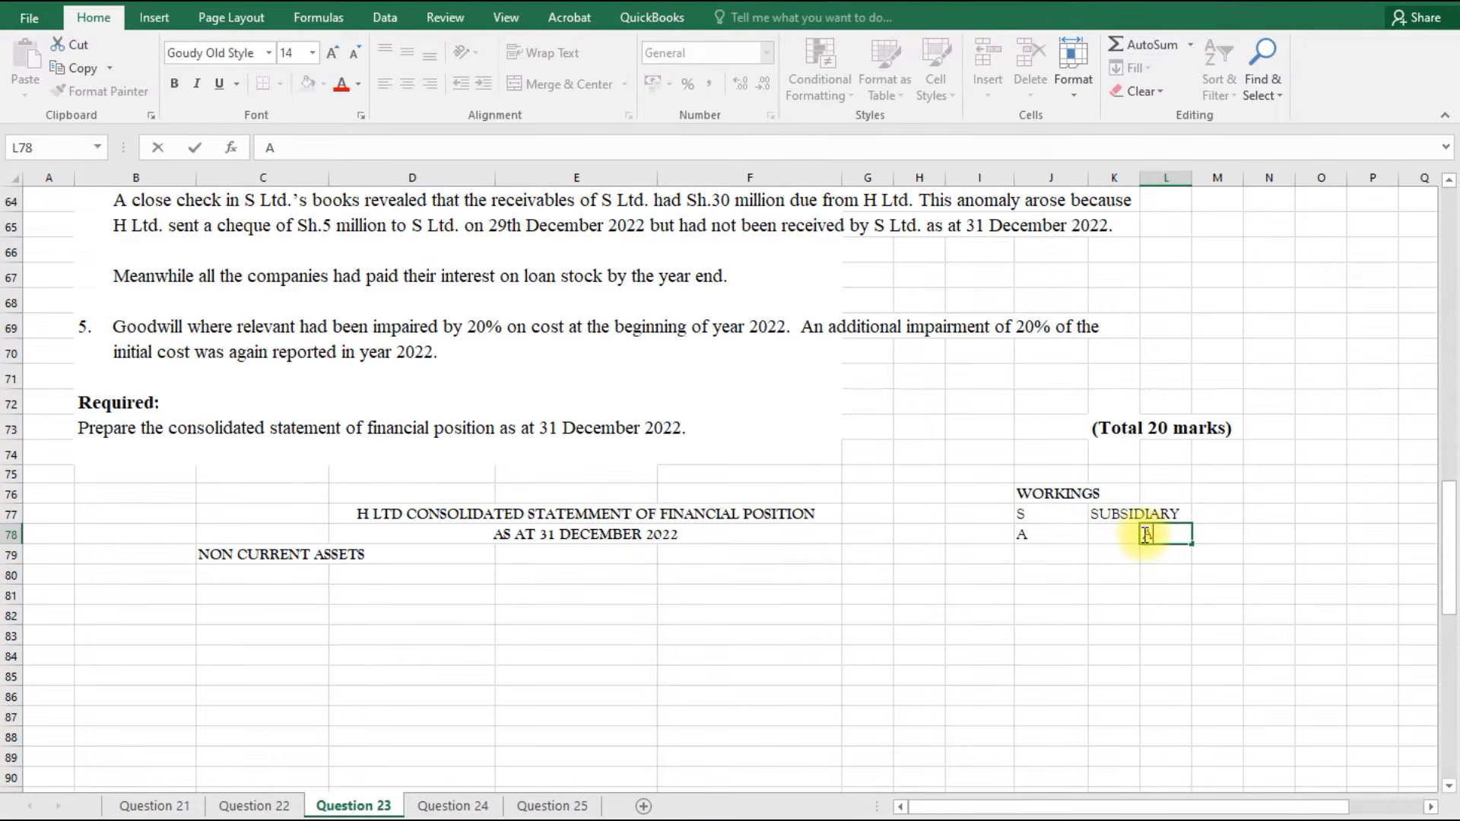
left_click(1116, 539)
type("ASS")
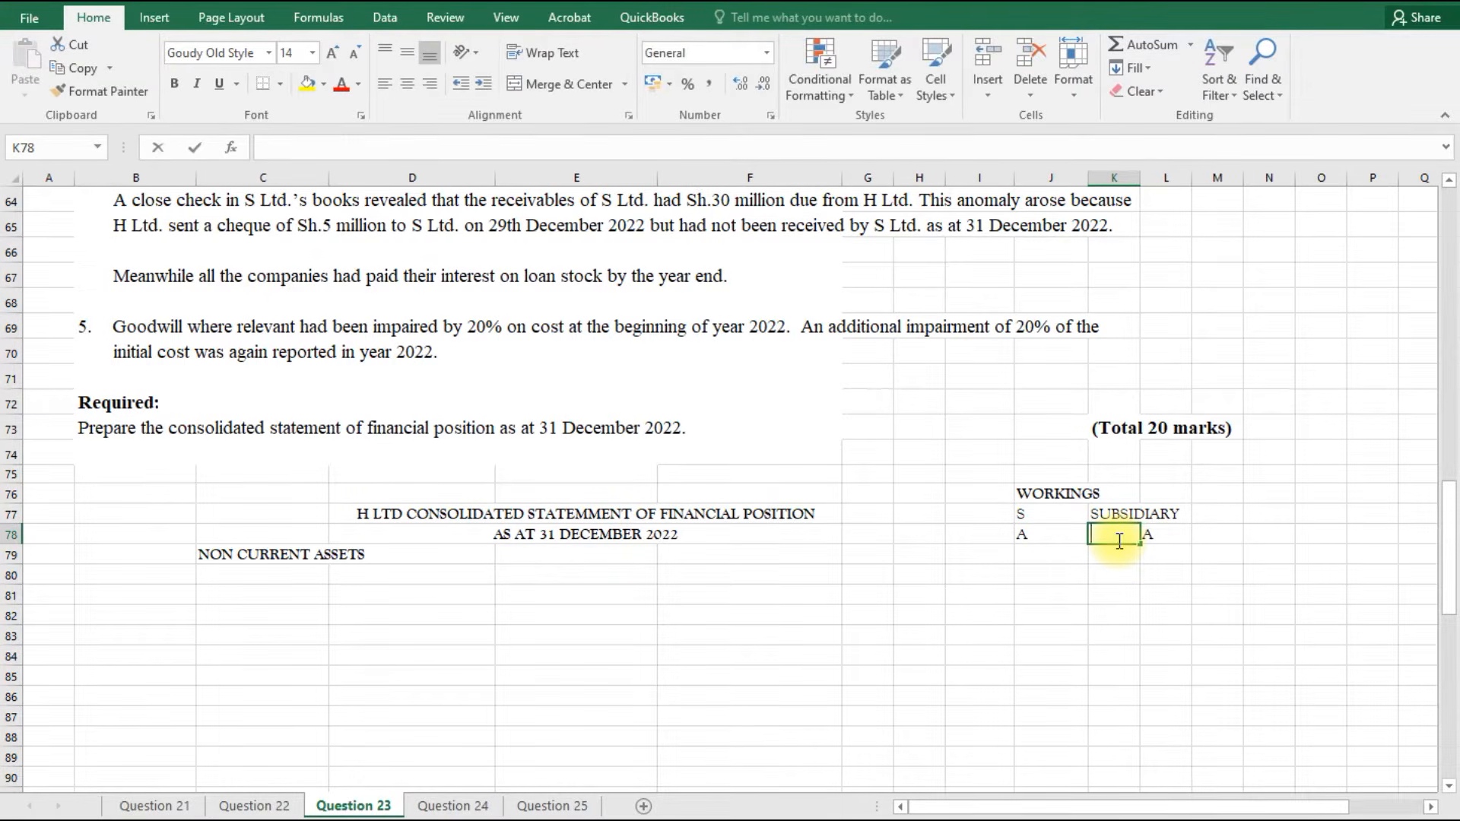
type("OCIATE")
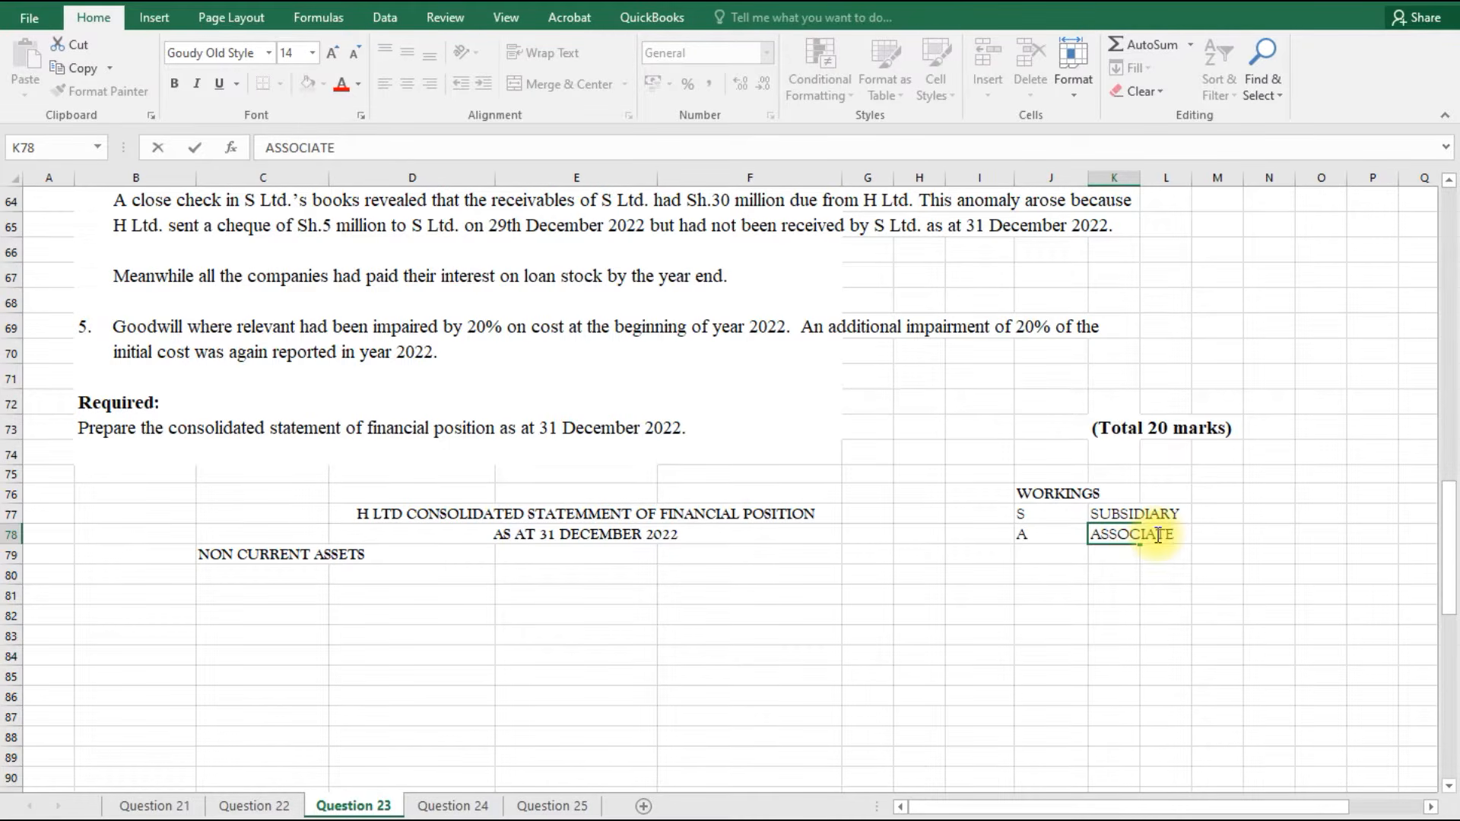
type("-30%")
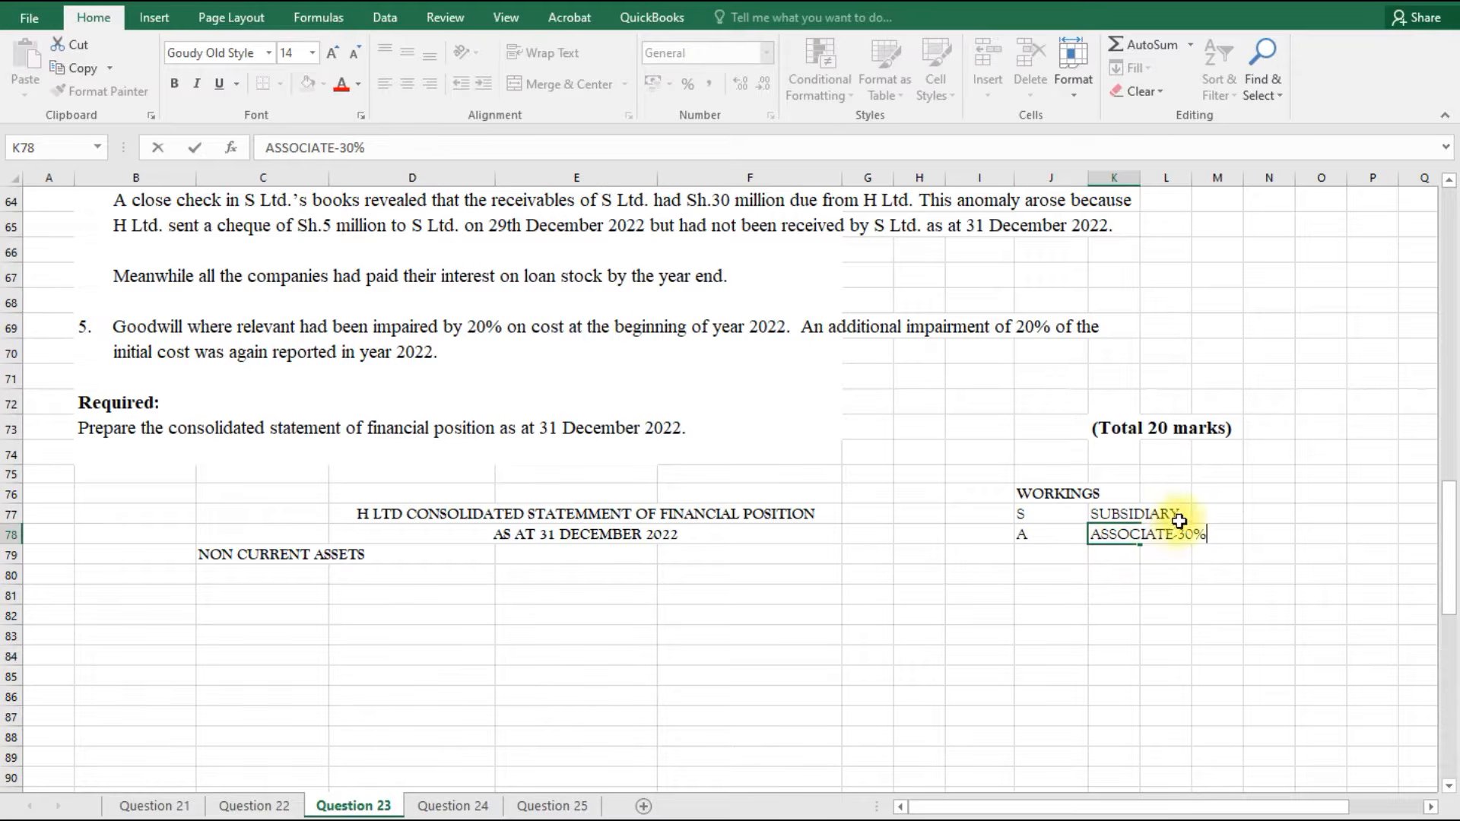
Extend the subsidiary label in K77 so it reads "SUBSIDIARY-80%".
left_click(1187, 512)
left_click(1129, 513)
left_click(1123, 536)
double_click(1123, 535)
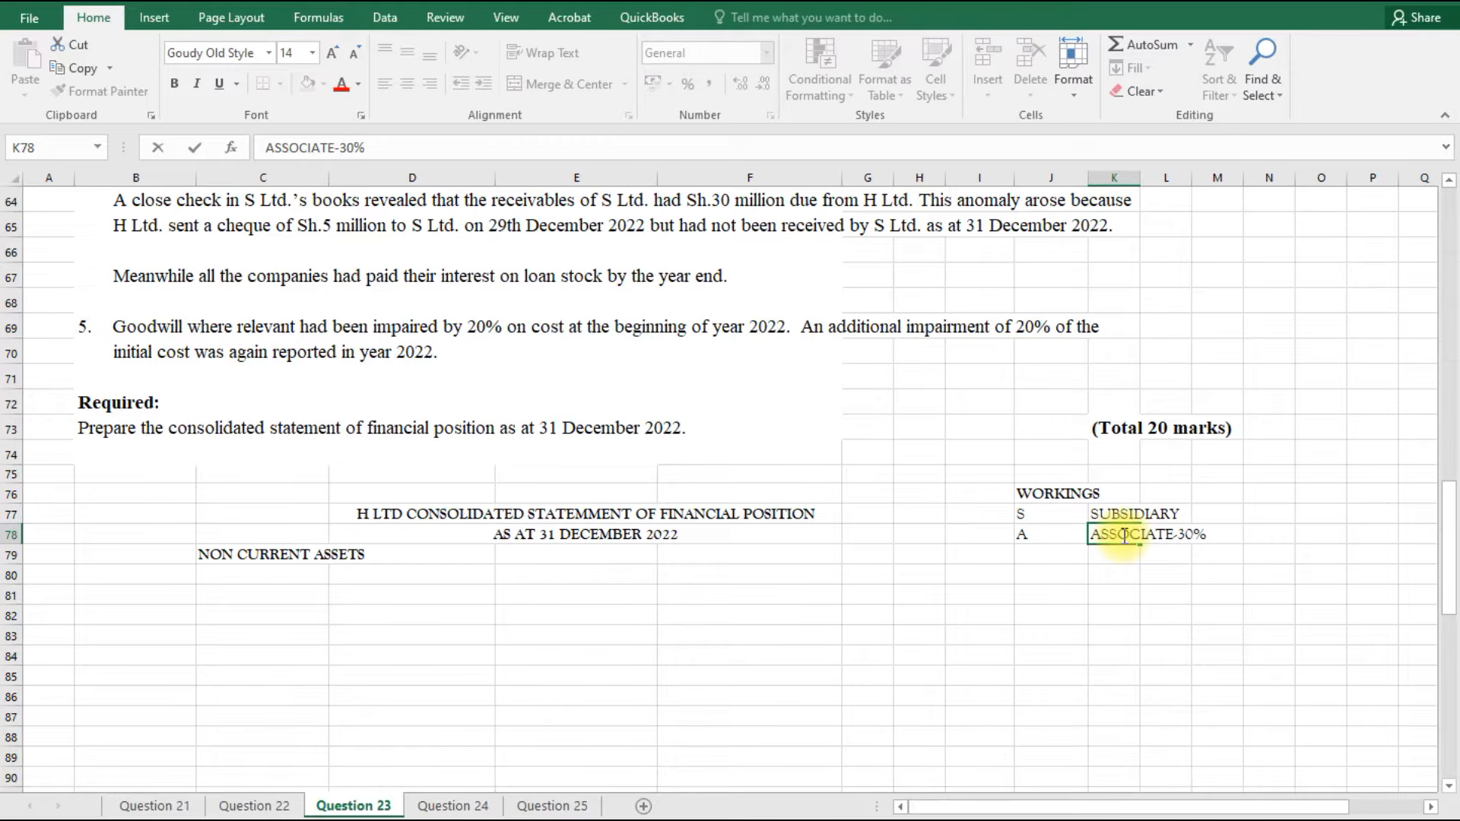
left_click(1098, 513)
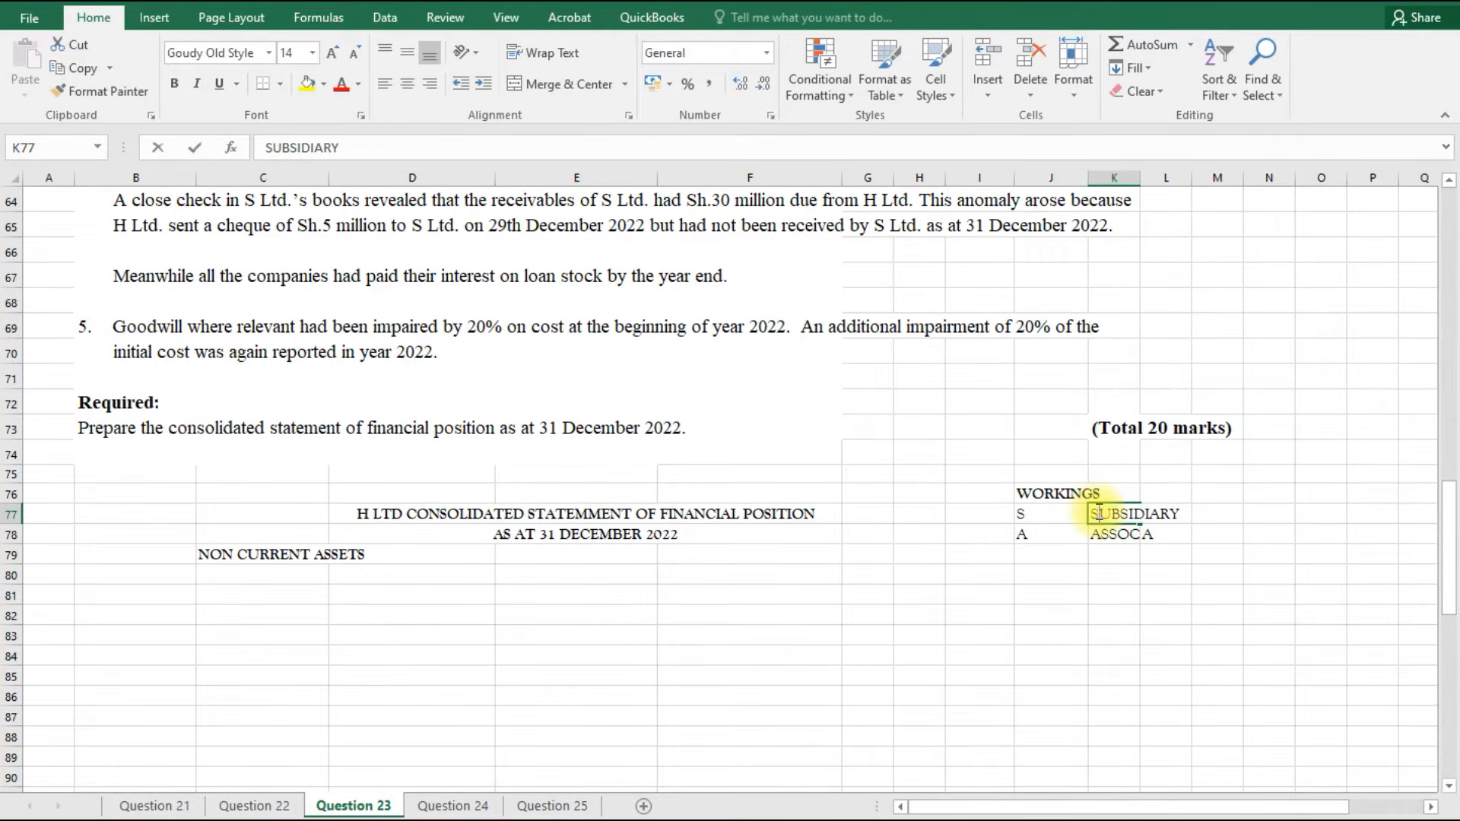
double_click(1099, 514)
key("Right")
key("Right")
key("Right")
key("Right")
key("Right")
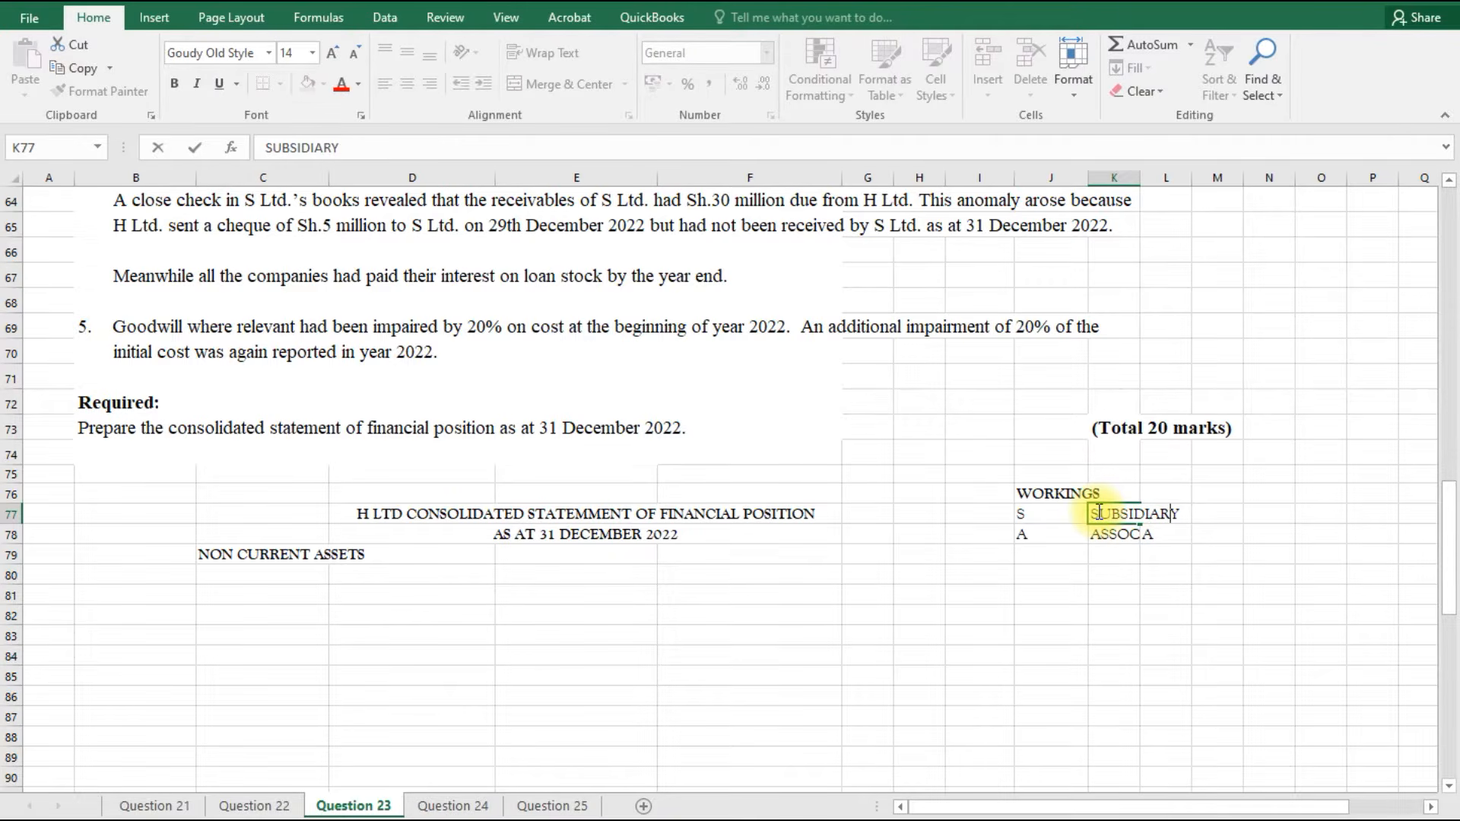
type("-80%")
Merge and center K78:M78, discarding the stray "A" in L78, and merge and center K77:M77 the same way.
left_click_drag(1104, 538, 1193, 538)
left_click(556, 84)
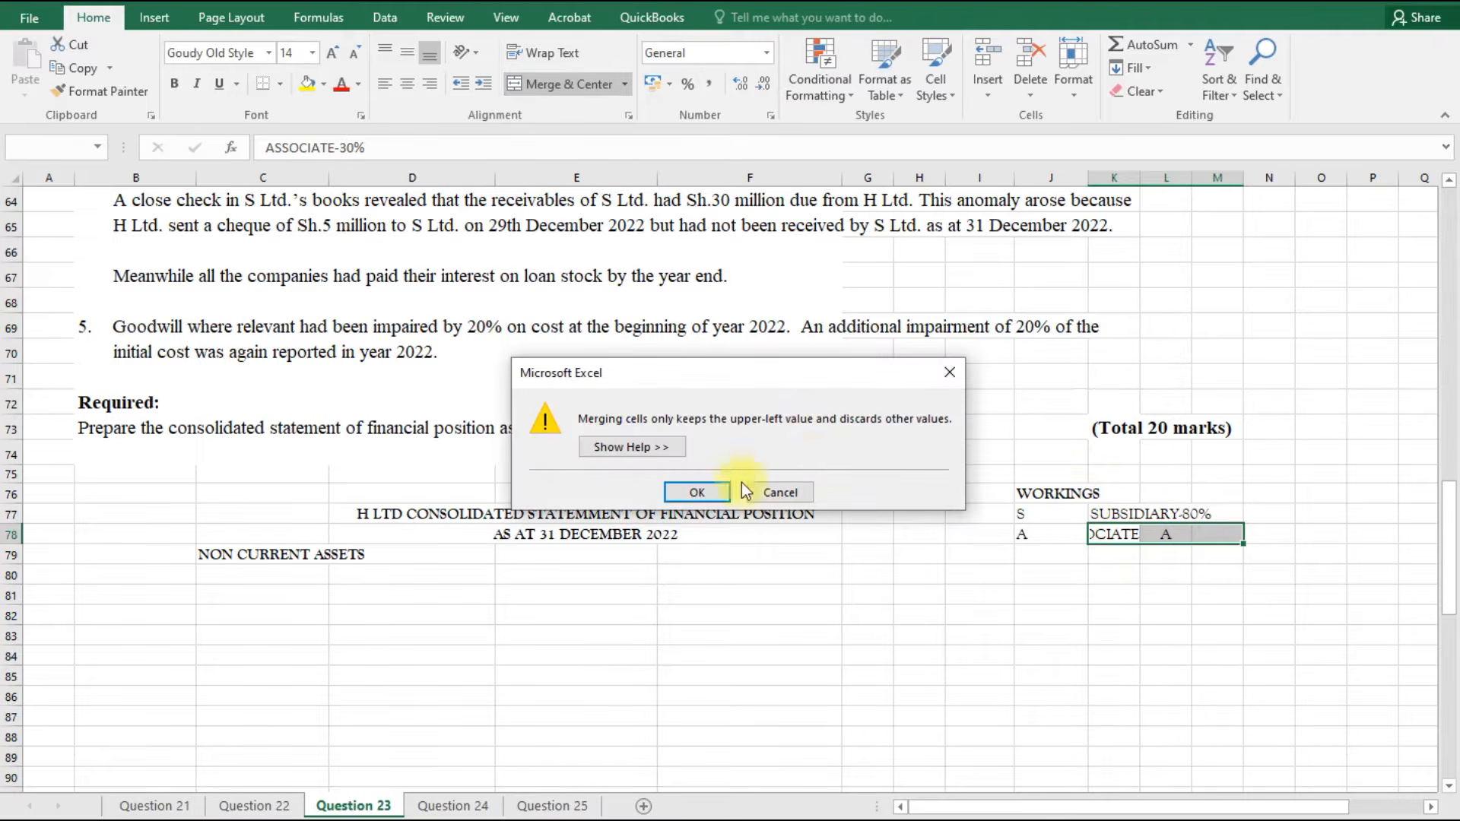
left_click(697, 492)
left_click(1190, 563)
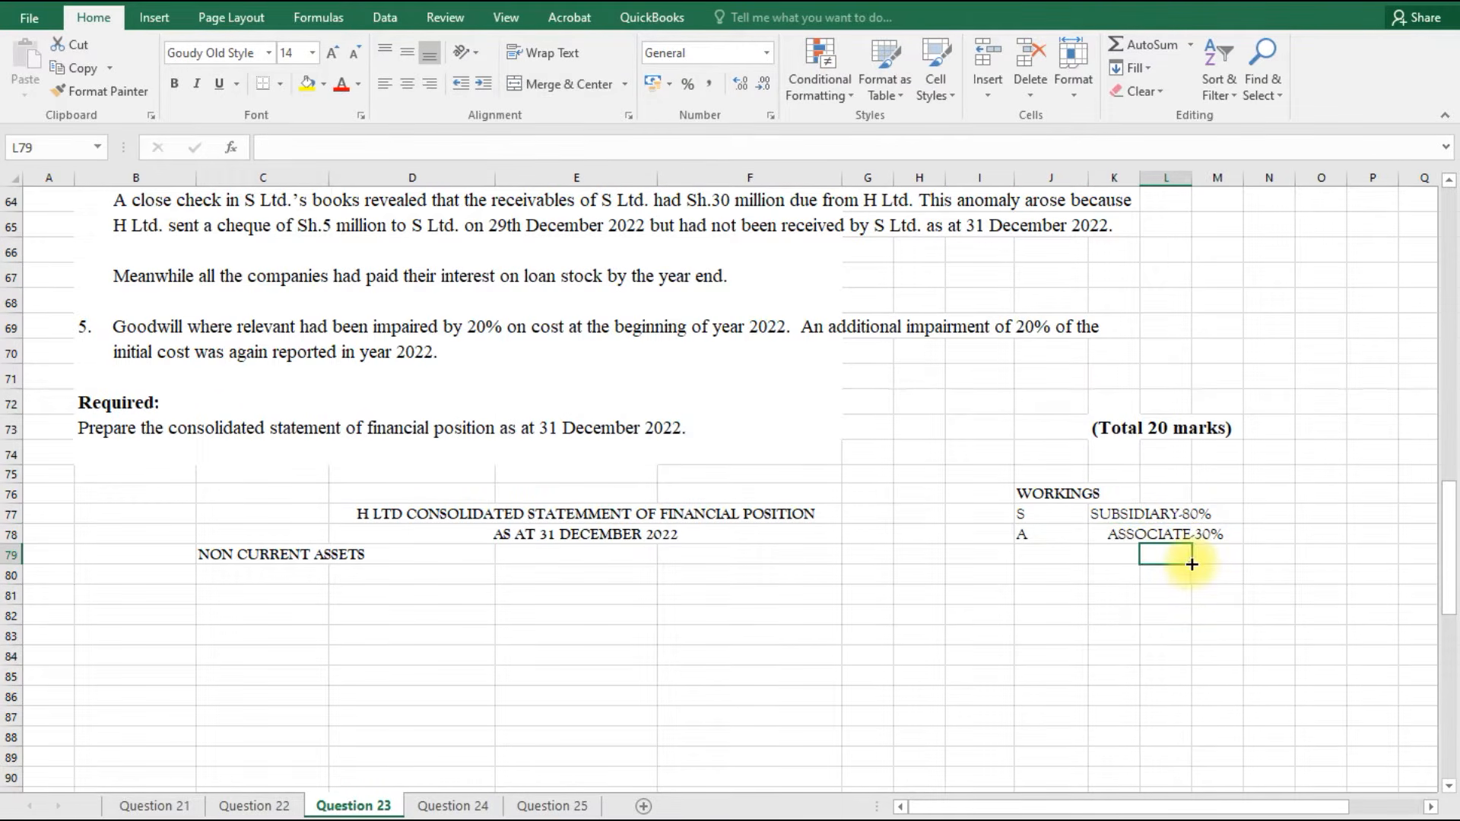
left_click(1164, 512)
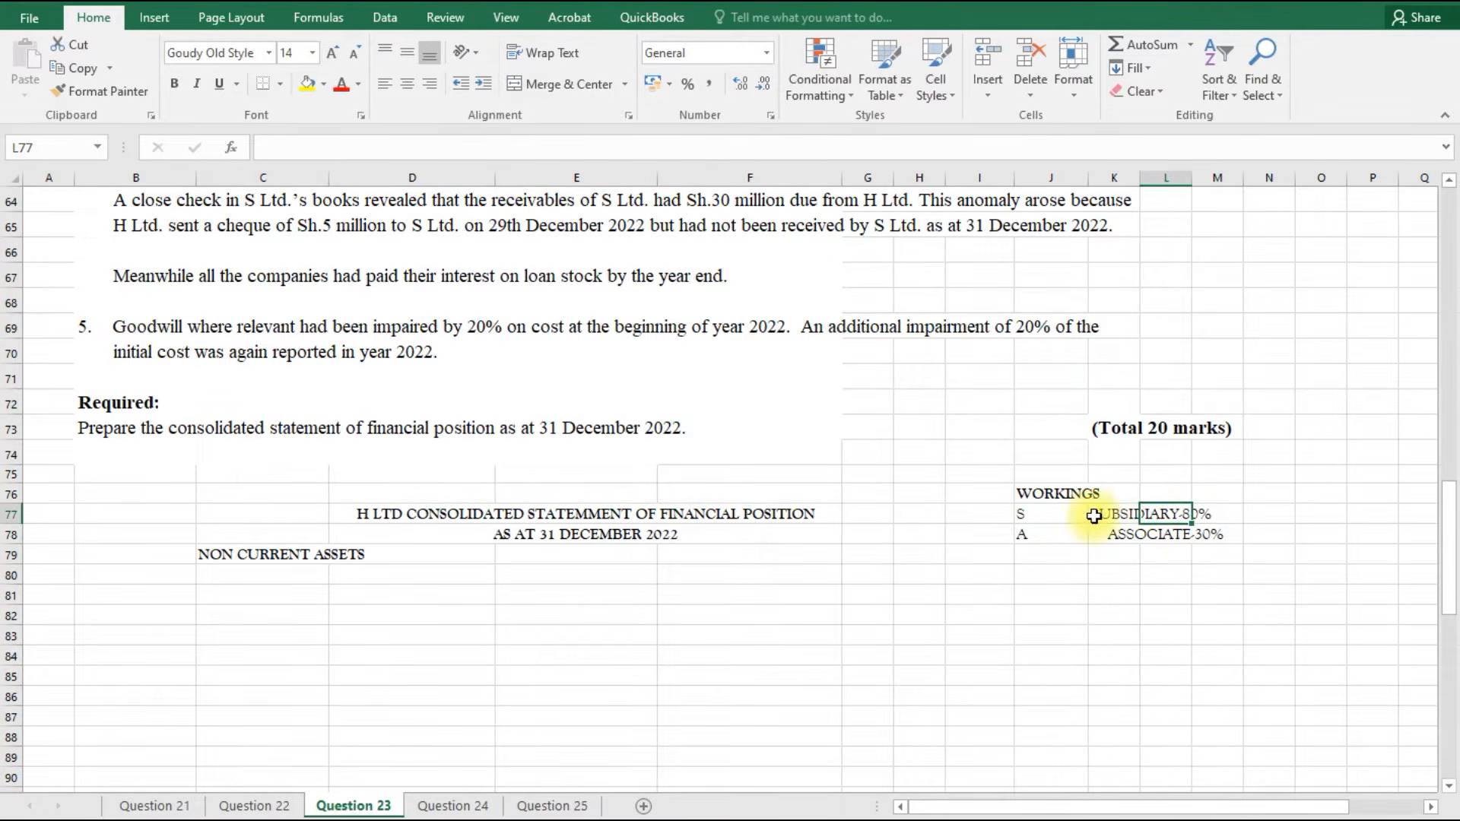
left_click_drag(1093, 516, 1217, 515)
left_click(570, 84)
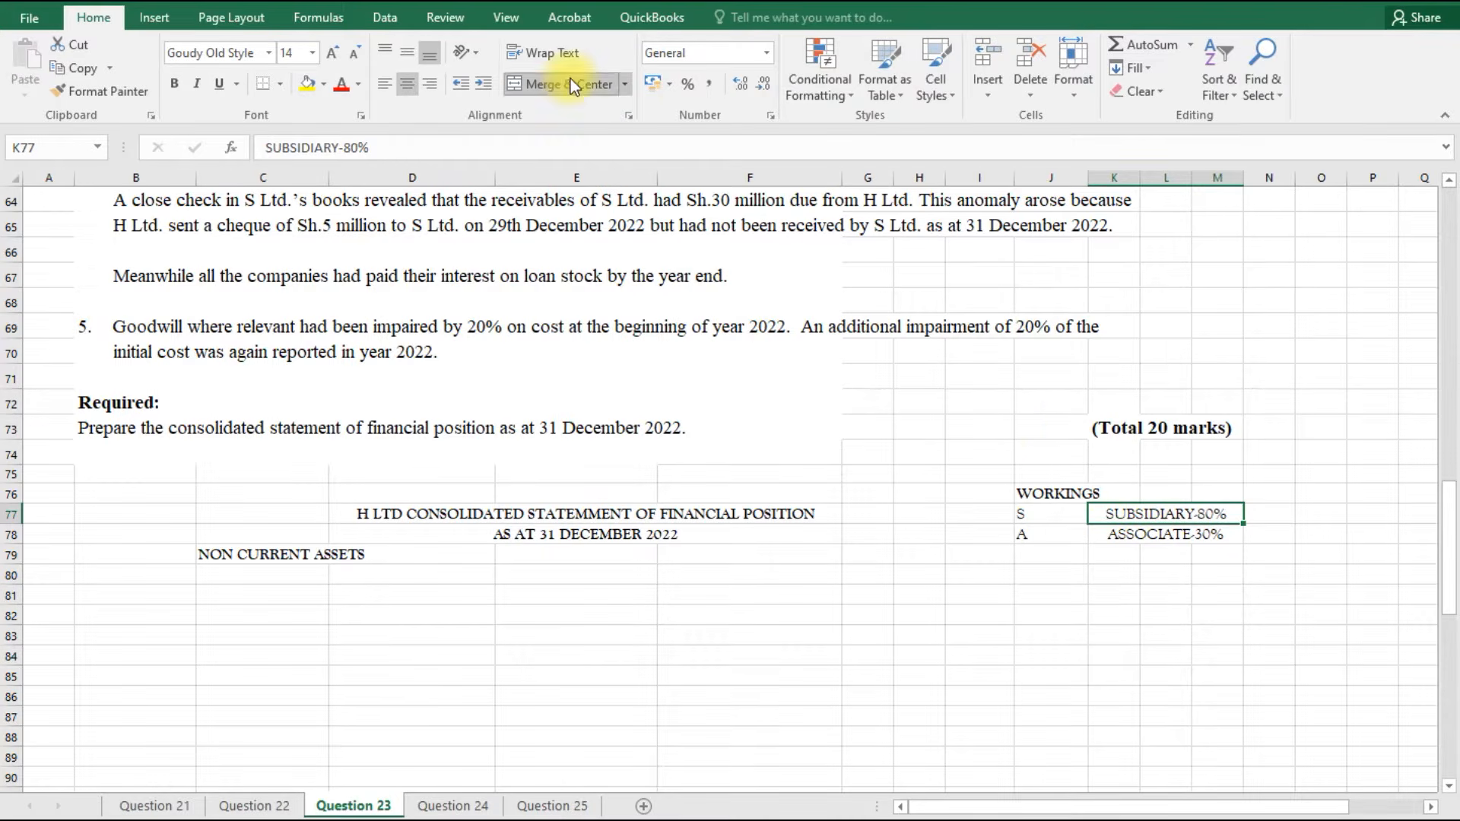
left_click(1208, 653)
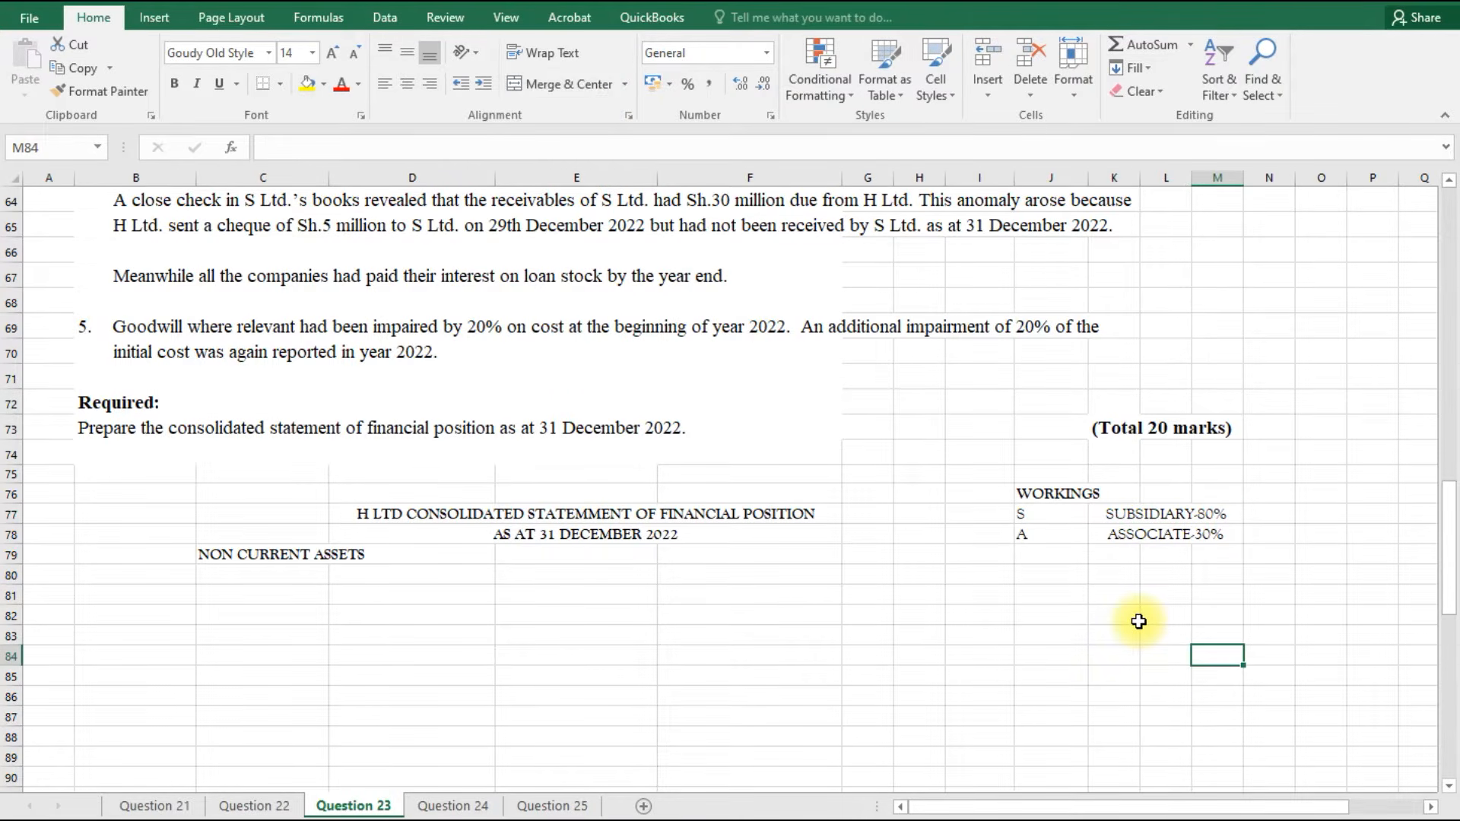
Start the goodwill working with "GOODWILL" in J80 and the column headings "S" in L81 and "A" in N81.
left_click(1042, 577)
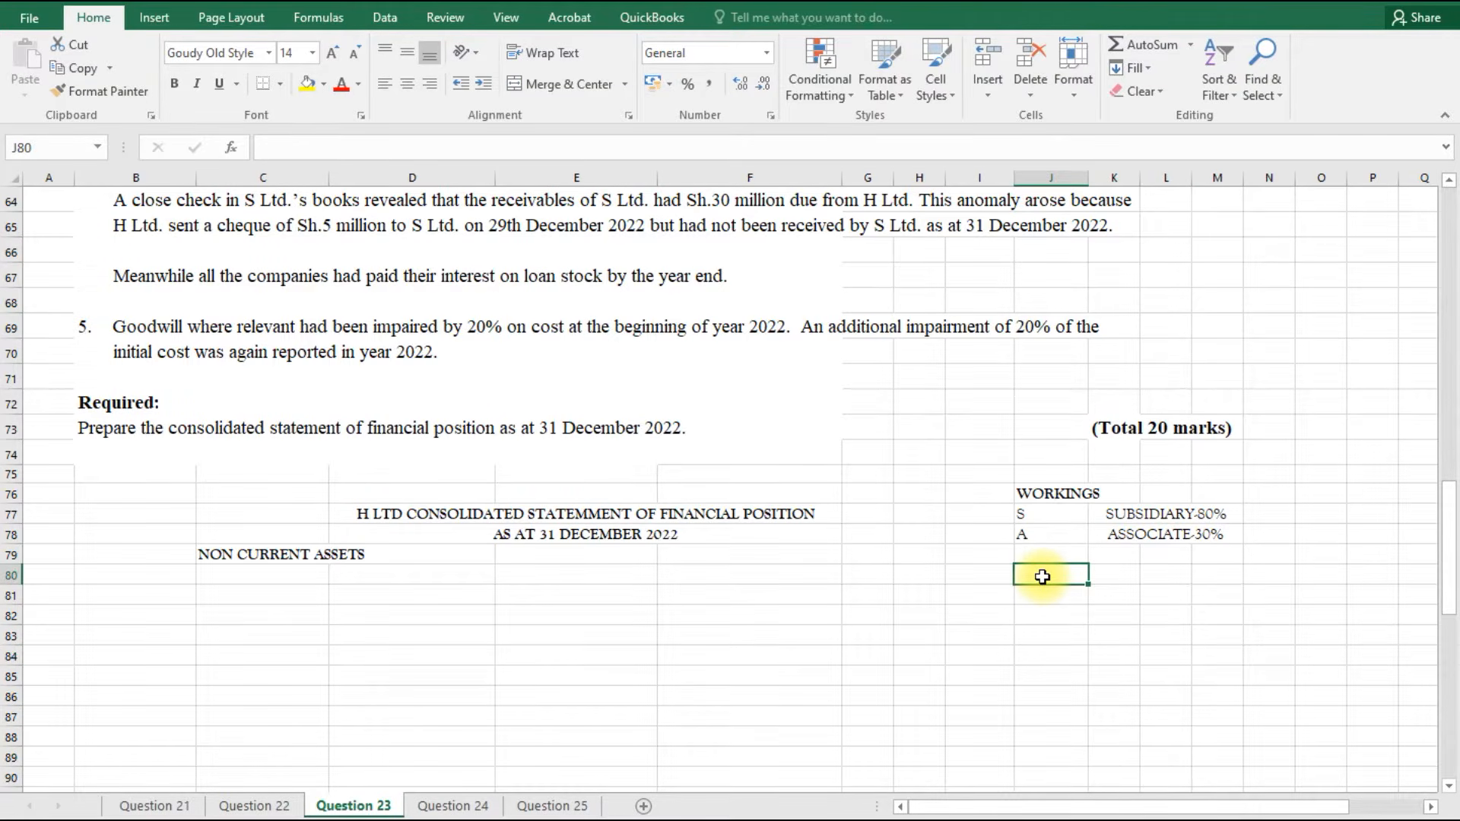
type("GOODWILL")
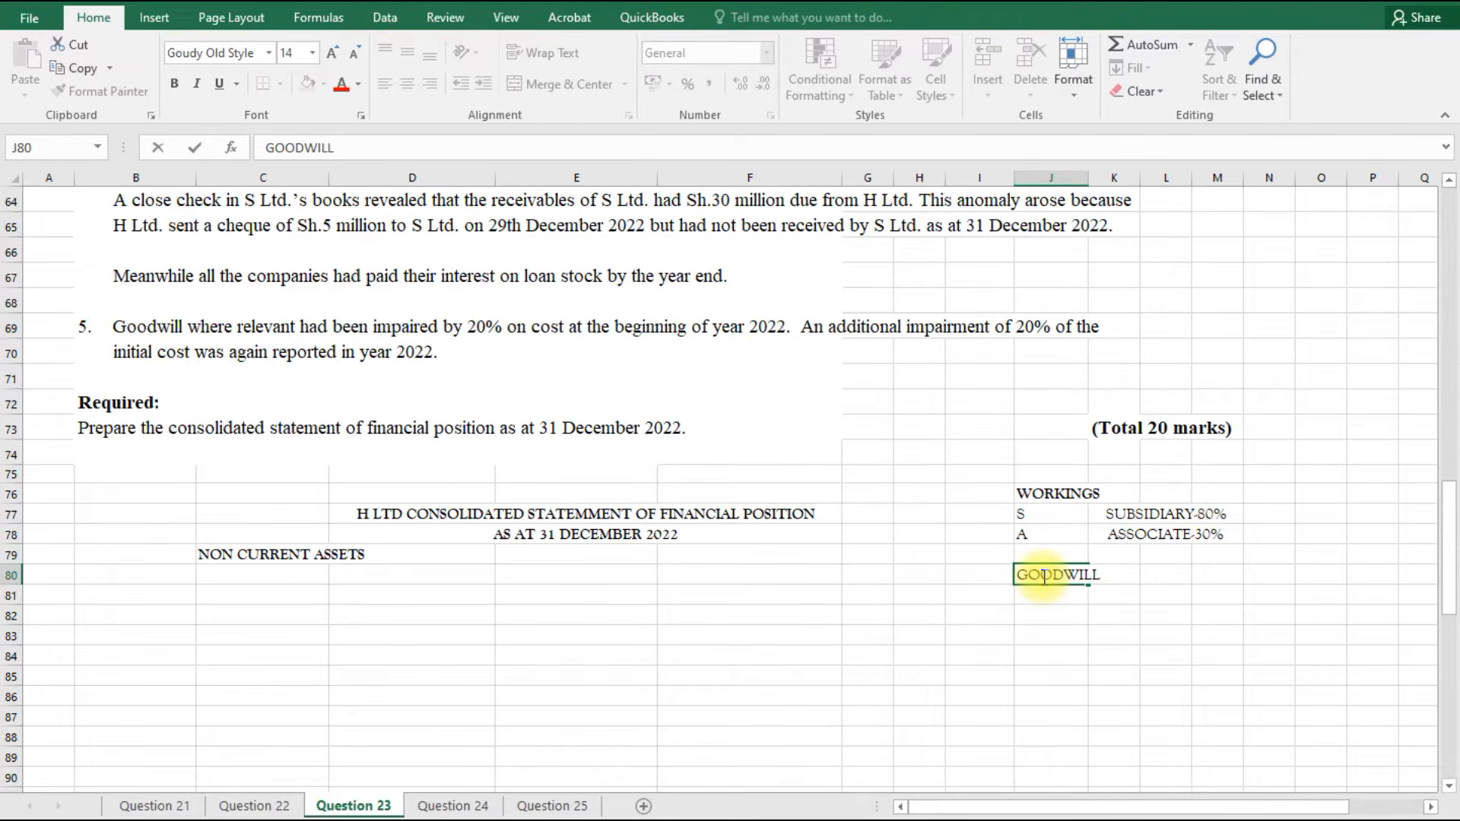
left_click(1167, 596)
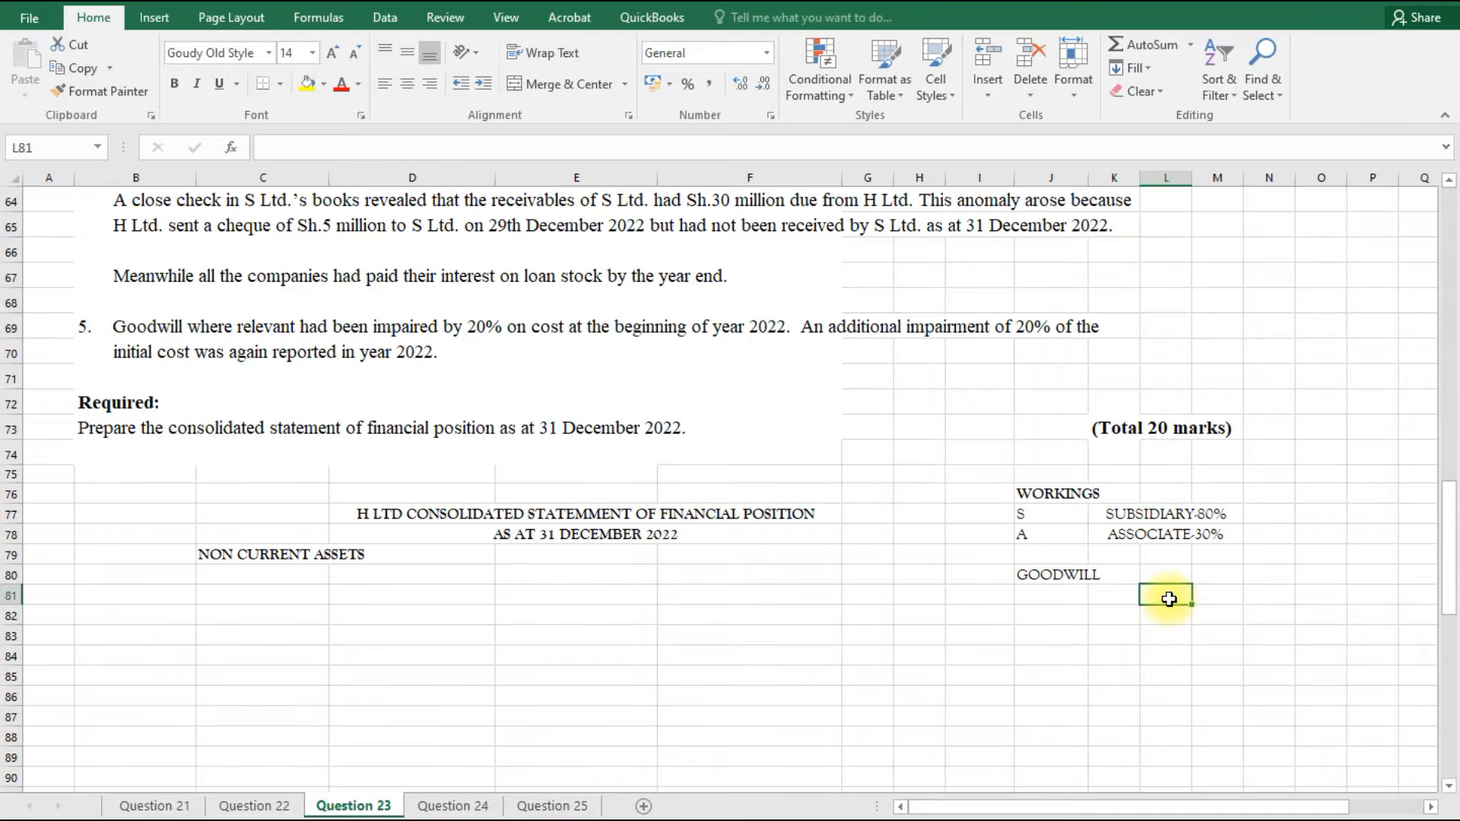
type("S")
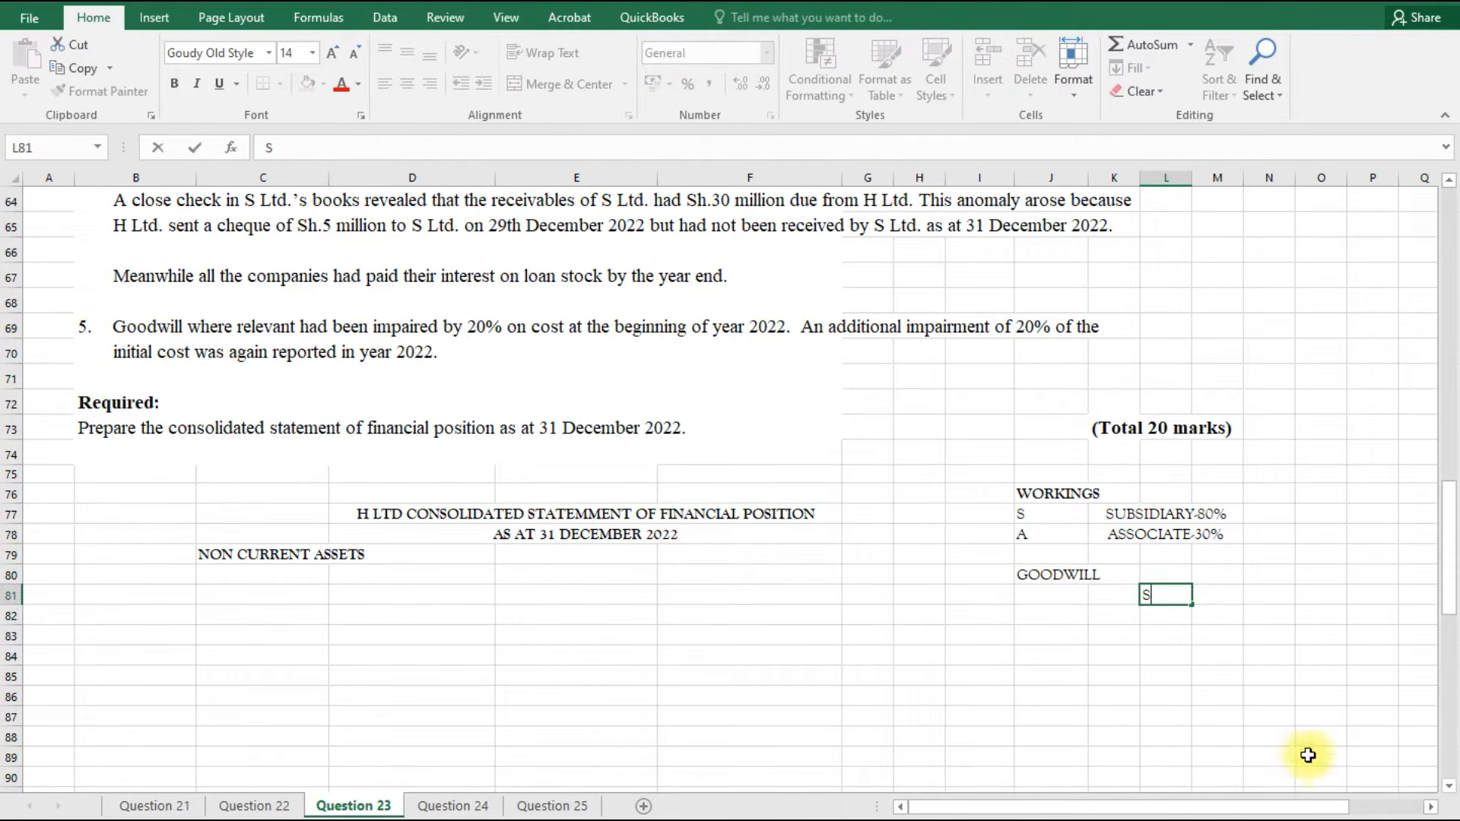
left_click(1340, 807)
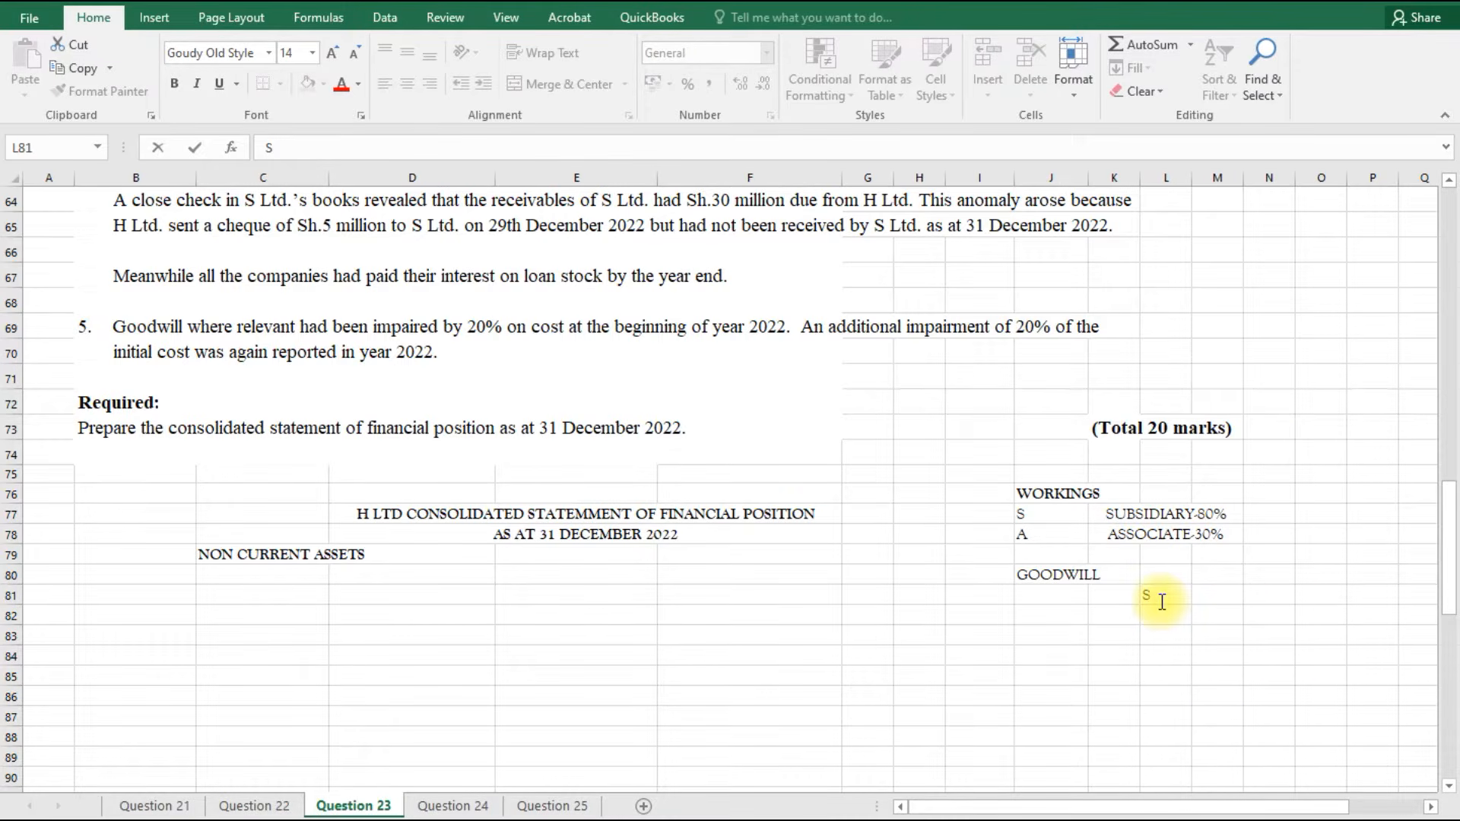
left_click(1325, 595)
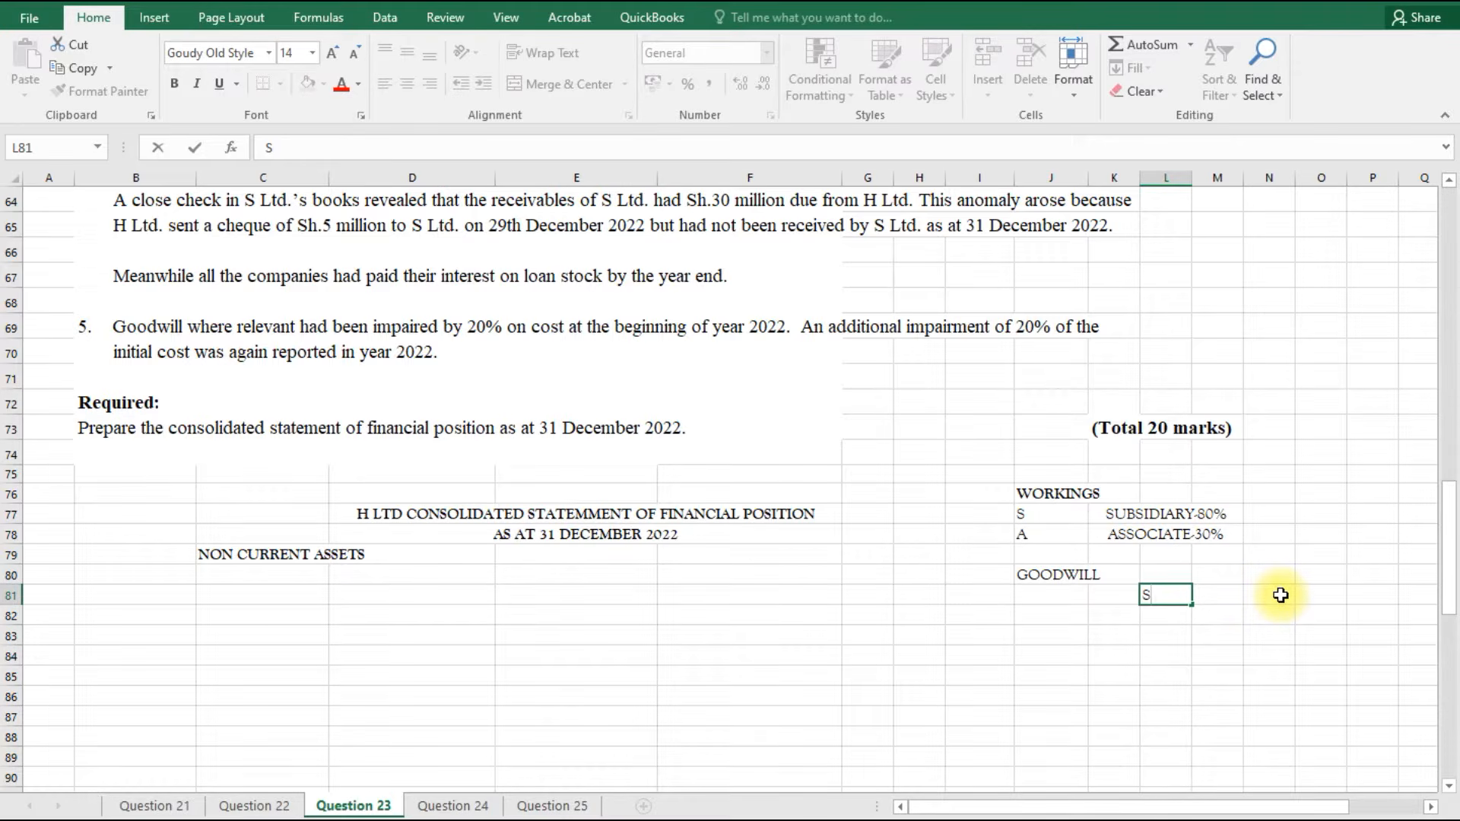
left_click(1233, 595)
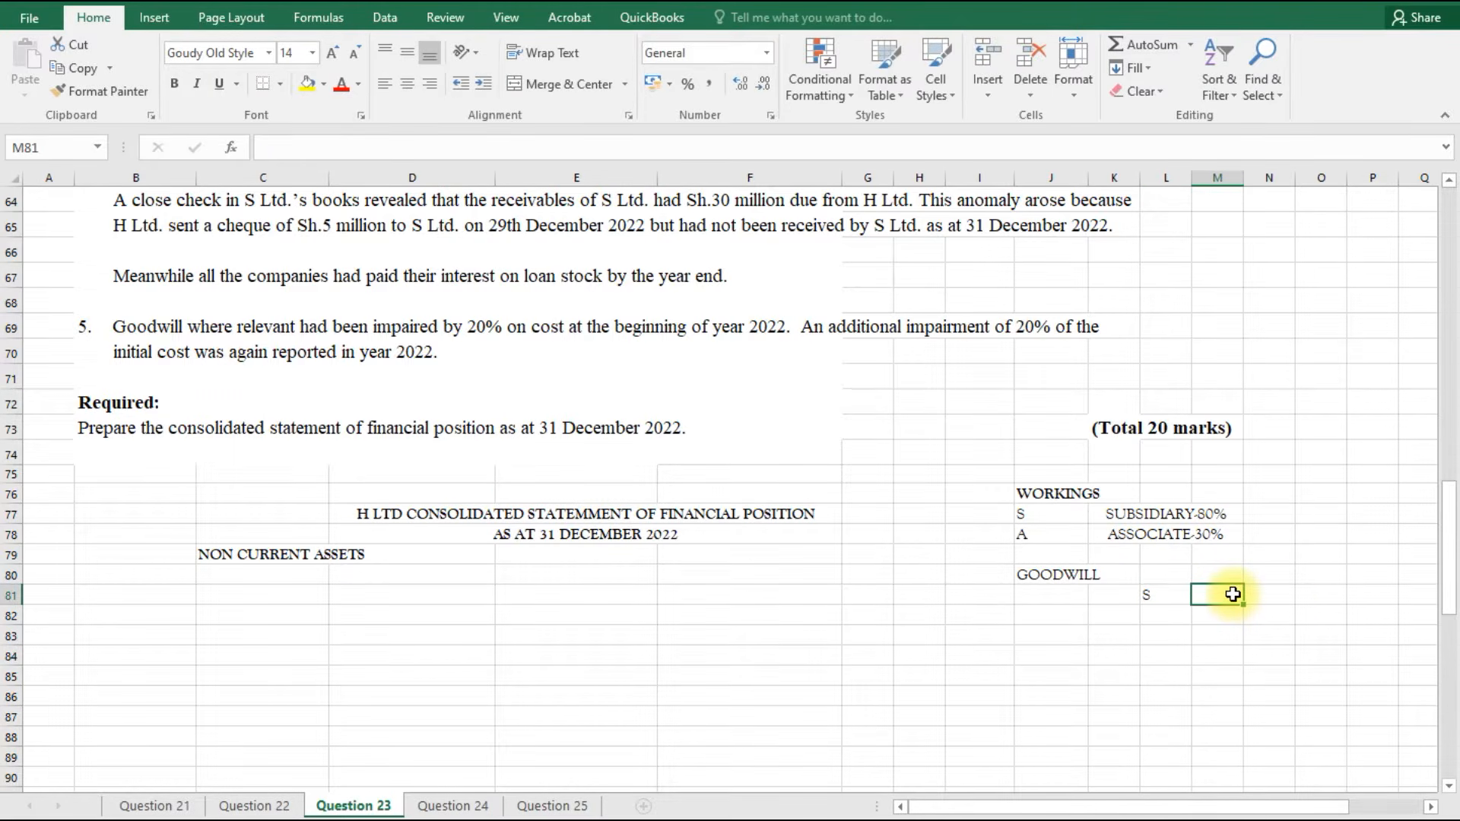
type("A")
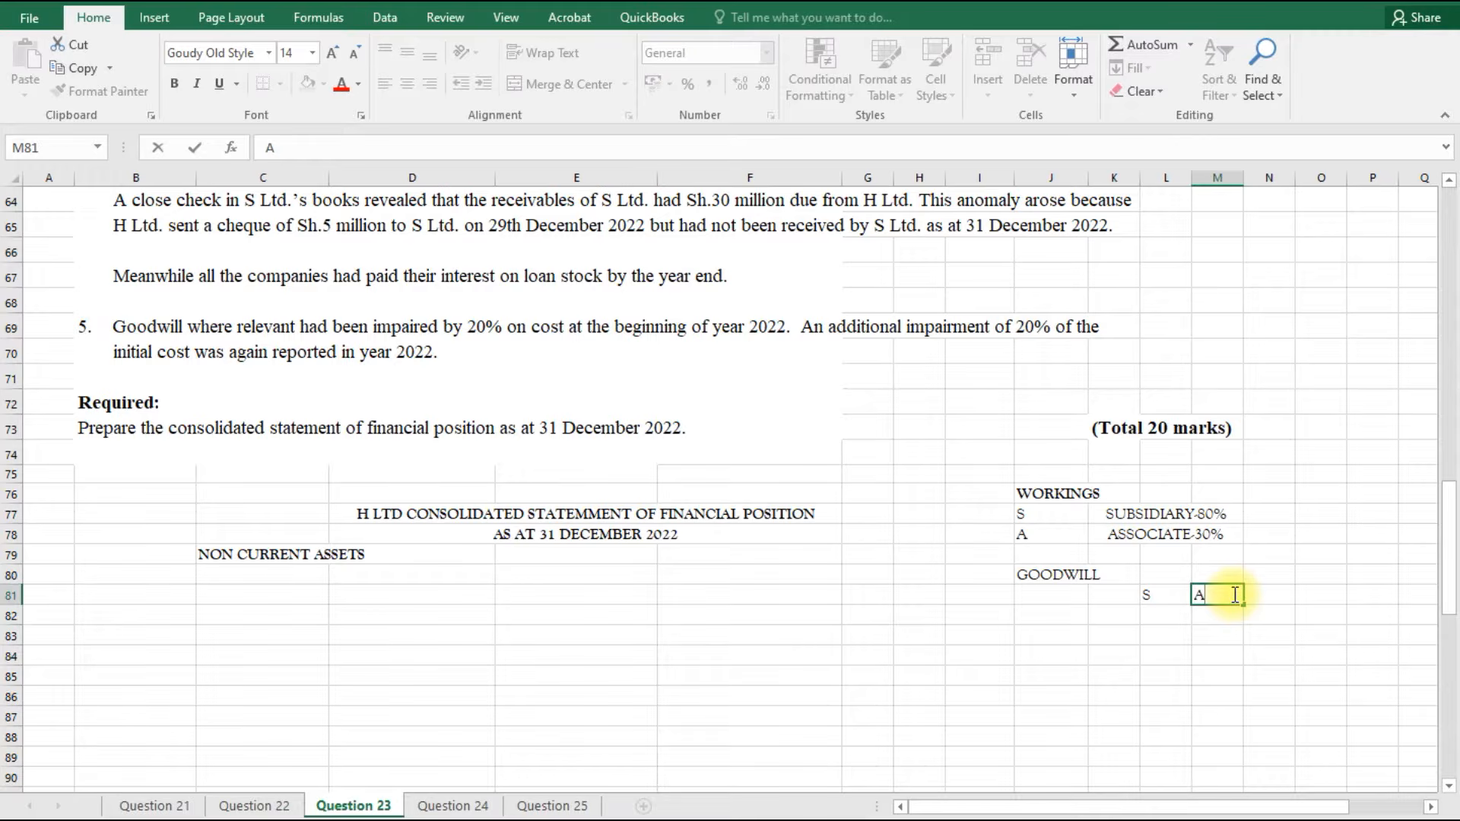
key("BackSpace")
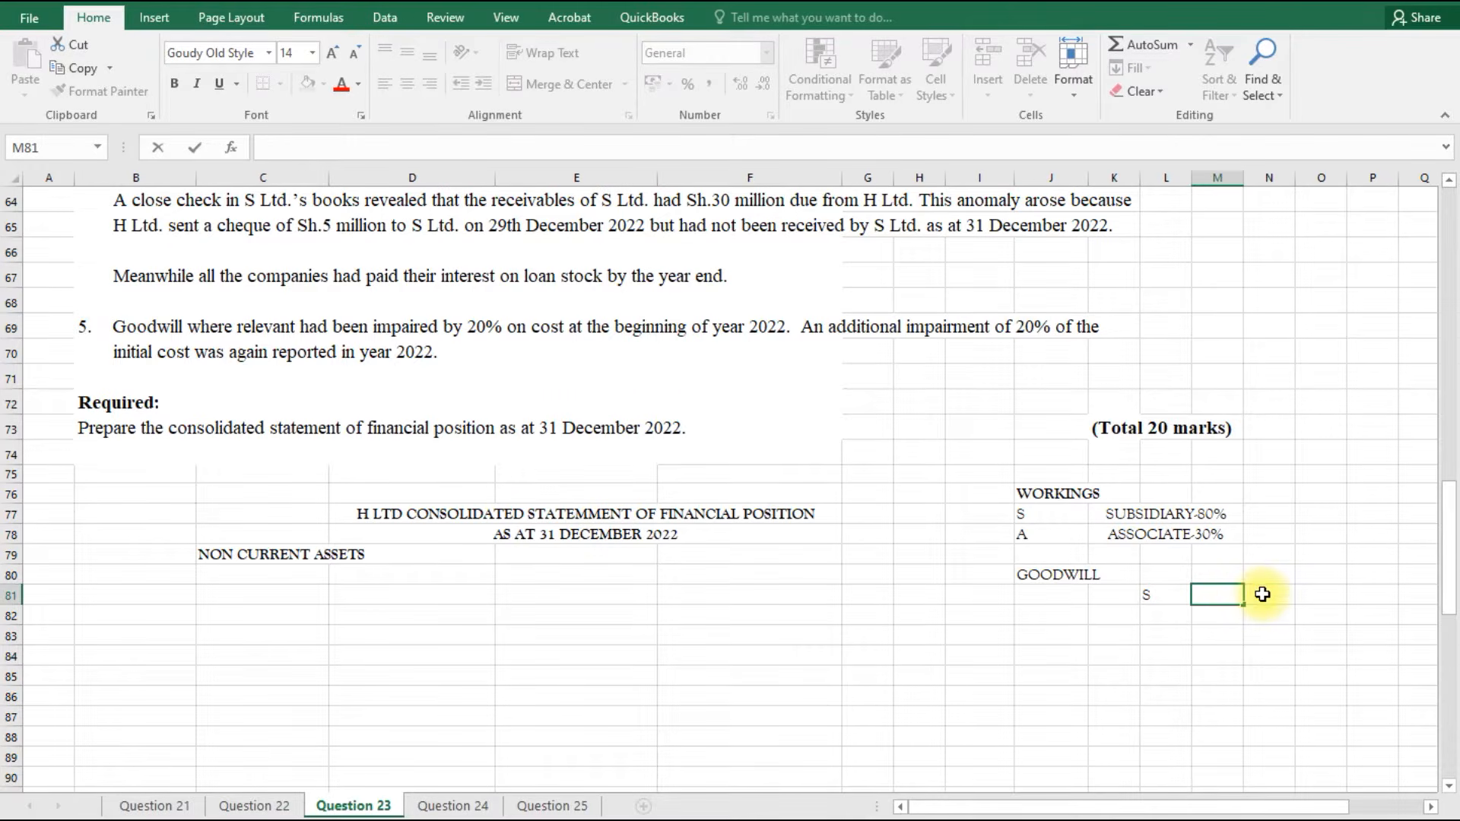
left_click(1263, 594)
type("A")
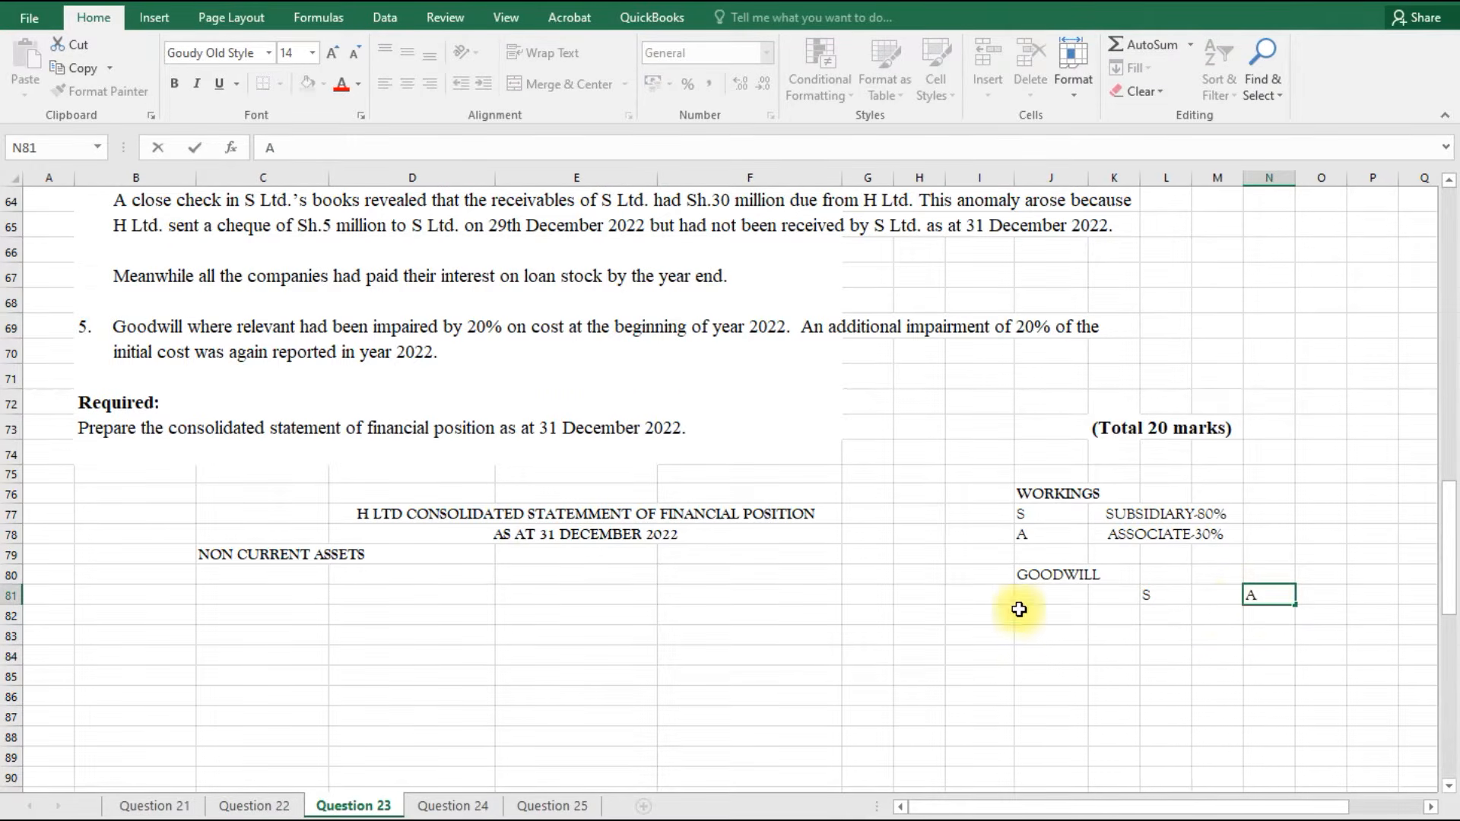
Label row 82 of the goodwill working by linking J82 to the "Cost of investment" heading with =D33.
left_click(1037, 613)
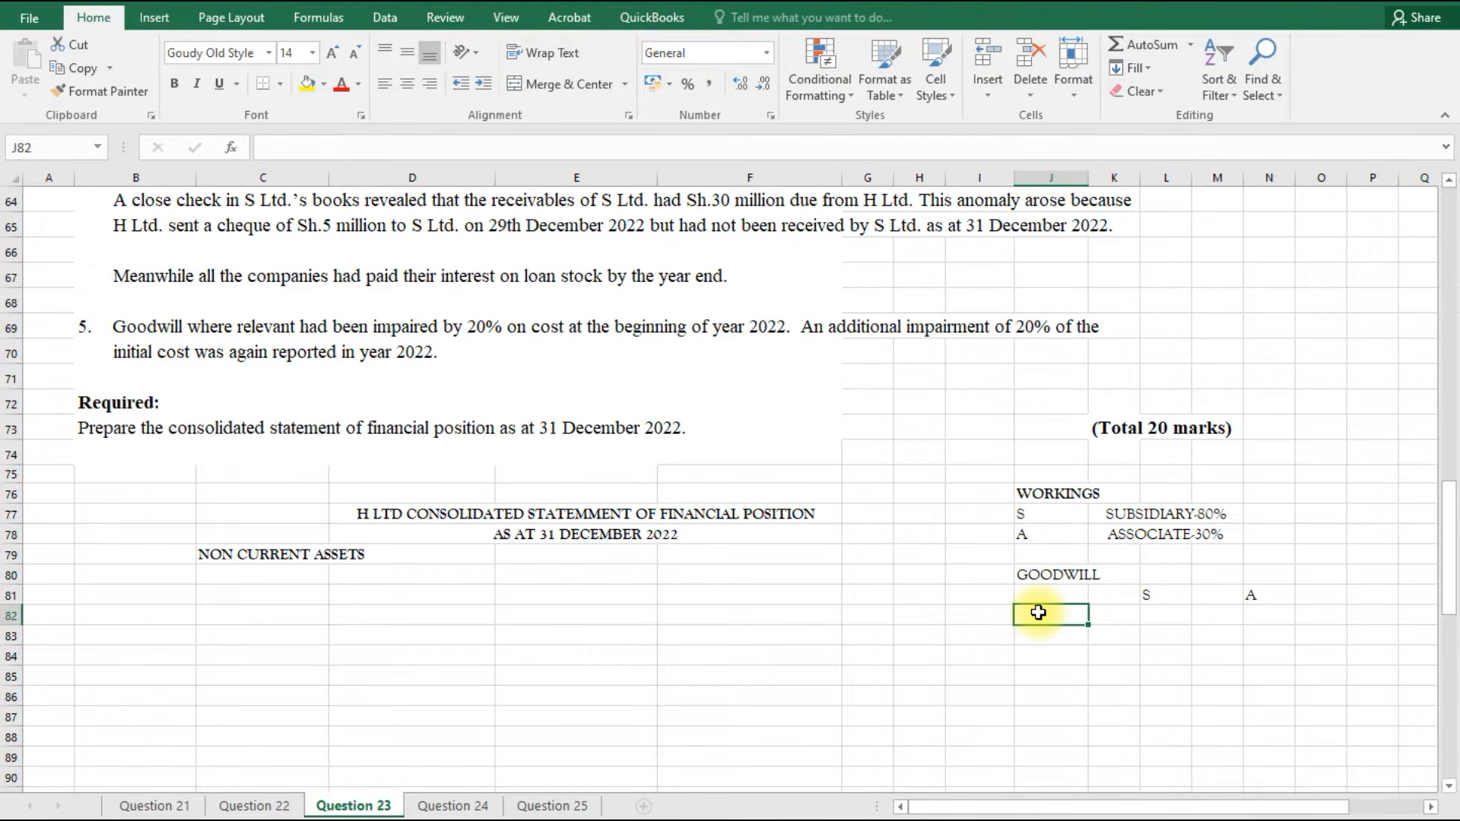
type("=")
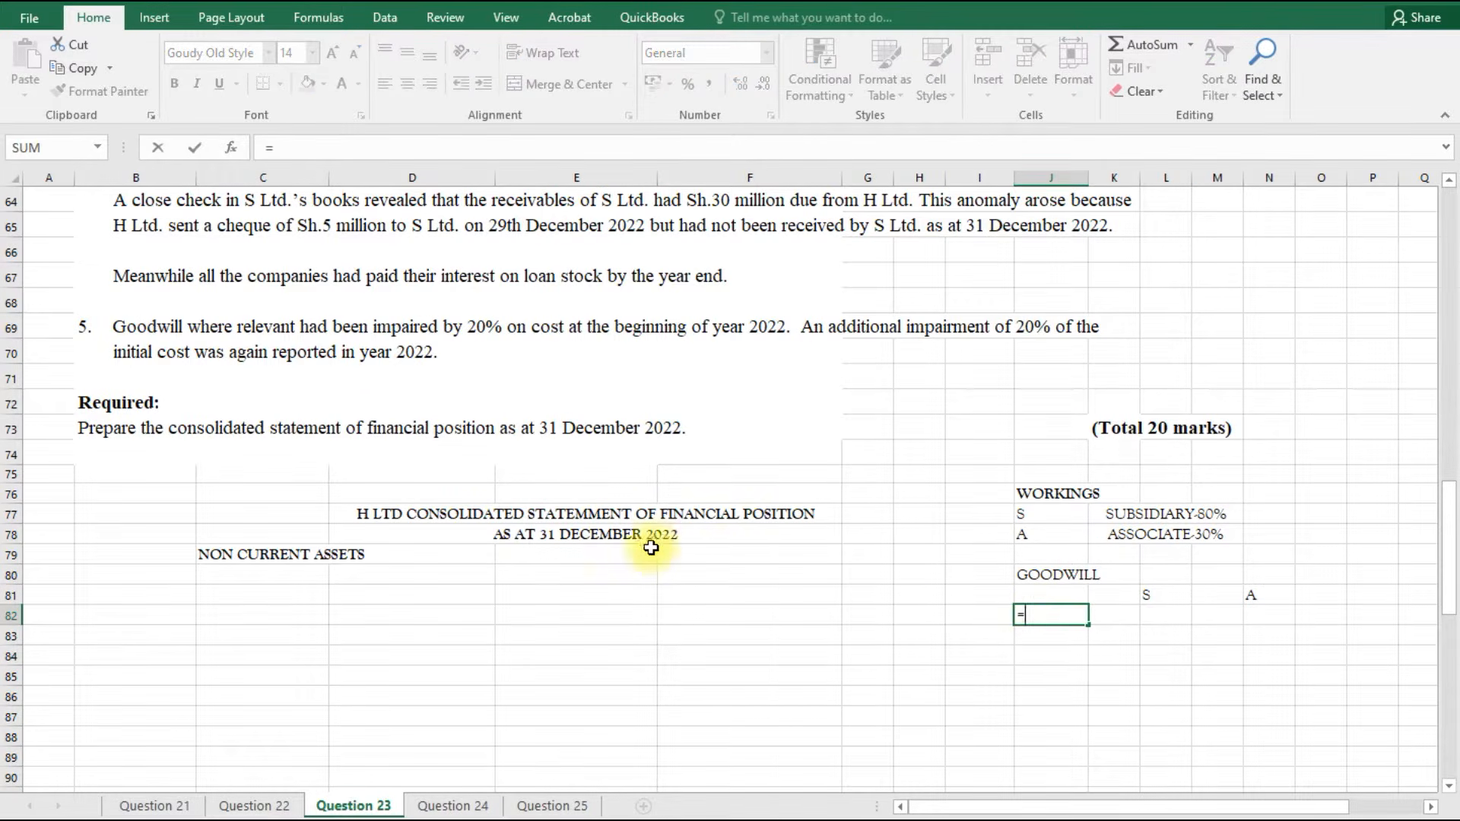
scroll(639, 545, "up", 5)
scroll(639, 544, "up", 6)
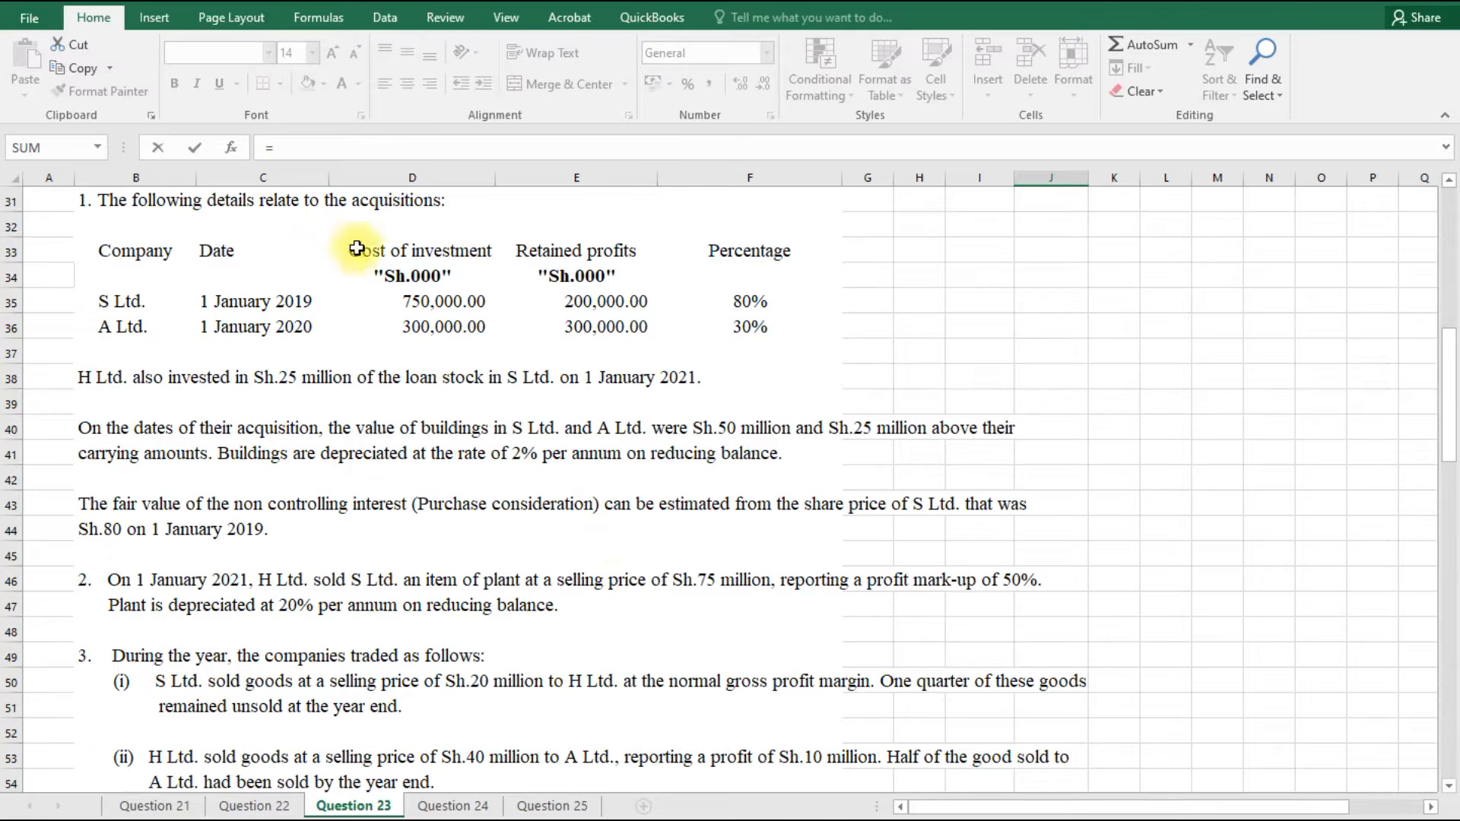
left_click(418, 252)
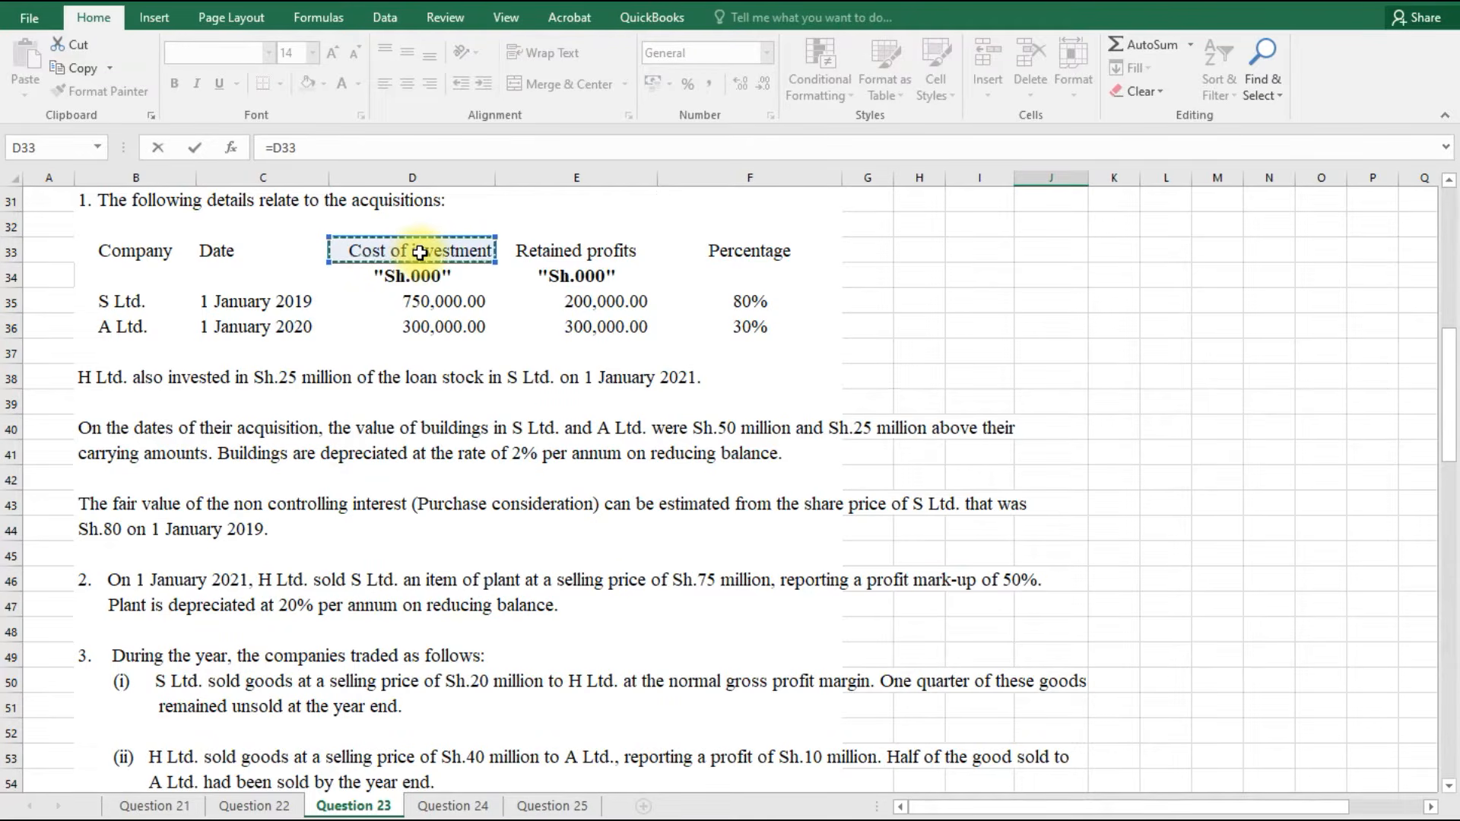
key("Return")
scroll(751, 478, "down", 1)
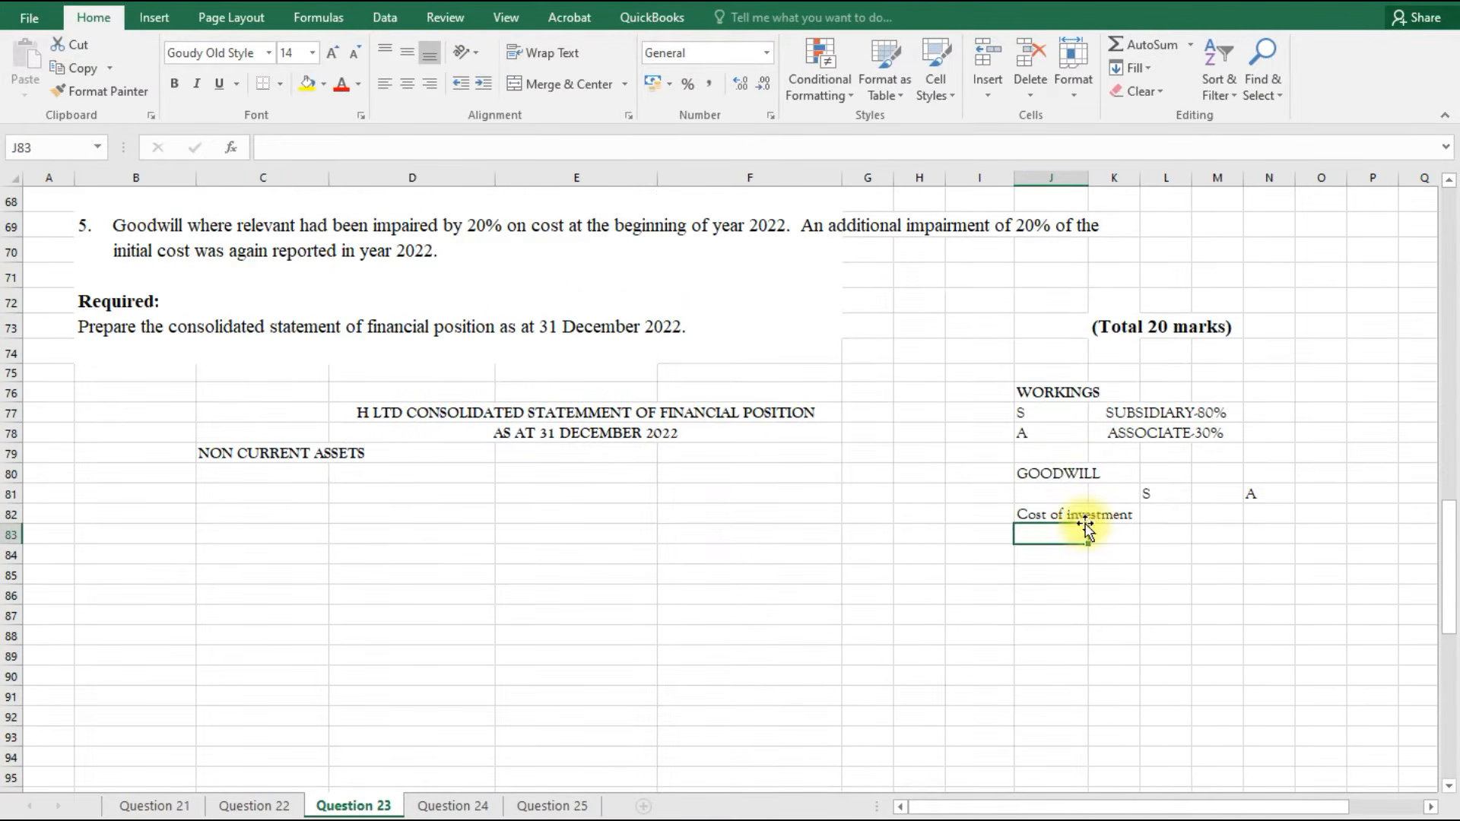
Bring S Ltd's cost of investment into L82 of the goodwill working with the formula =D35.
left_click(1180, 514)
type("=")
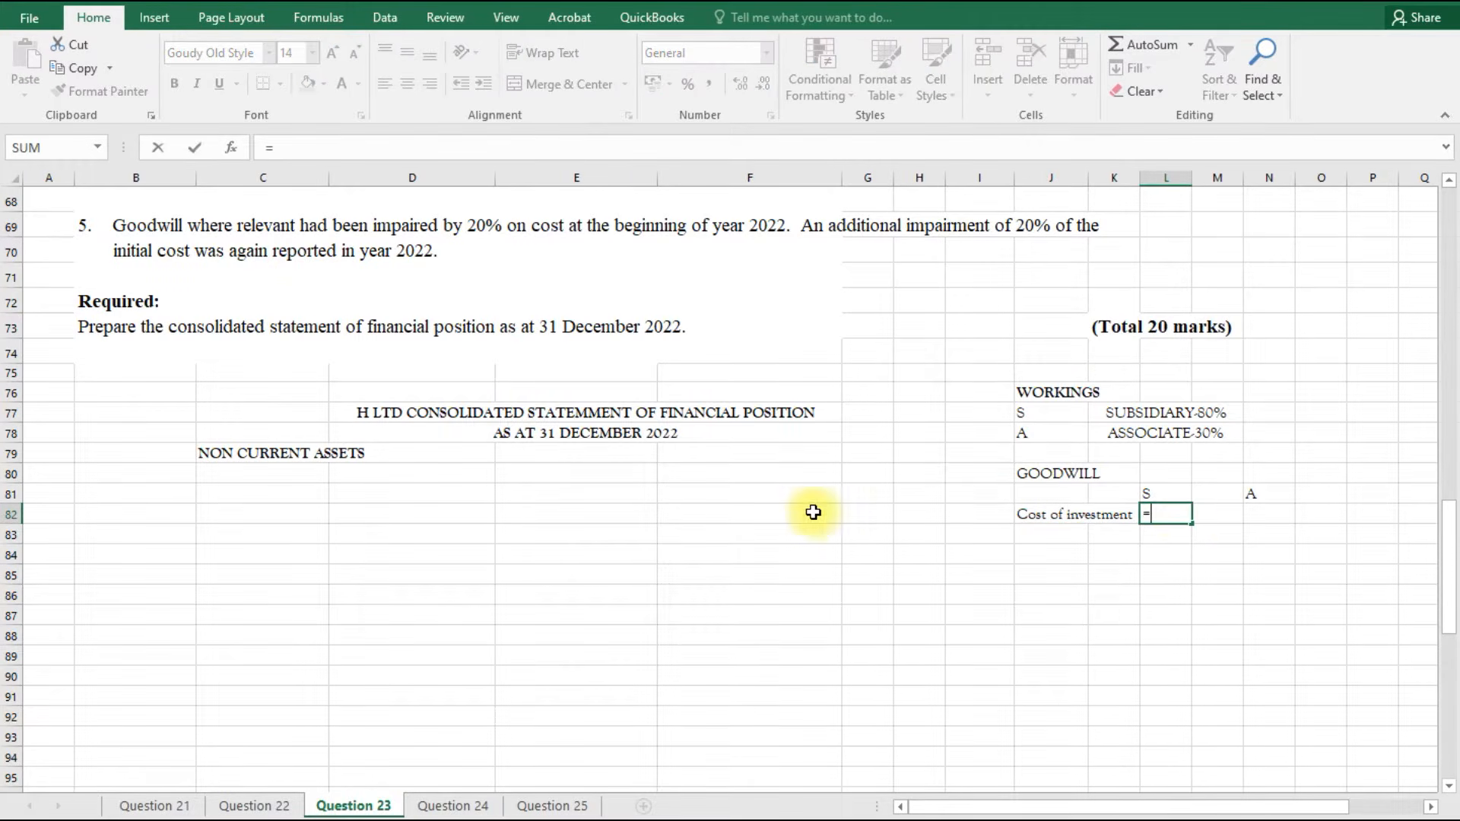
scroll(791, 498, "up", 7)
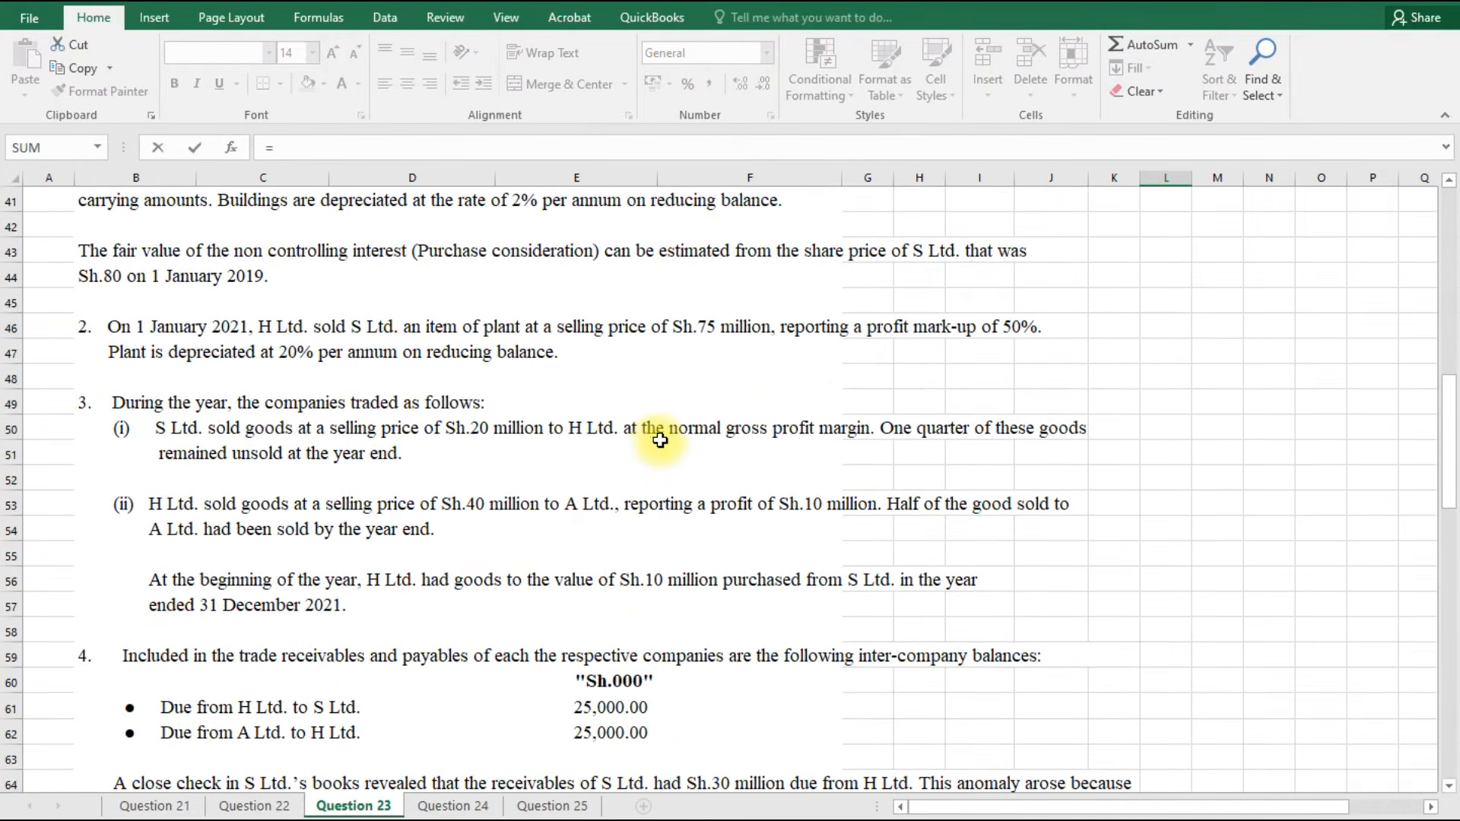
scroll(657, 440, "up", 4)
left_click(440, 352)
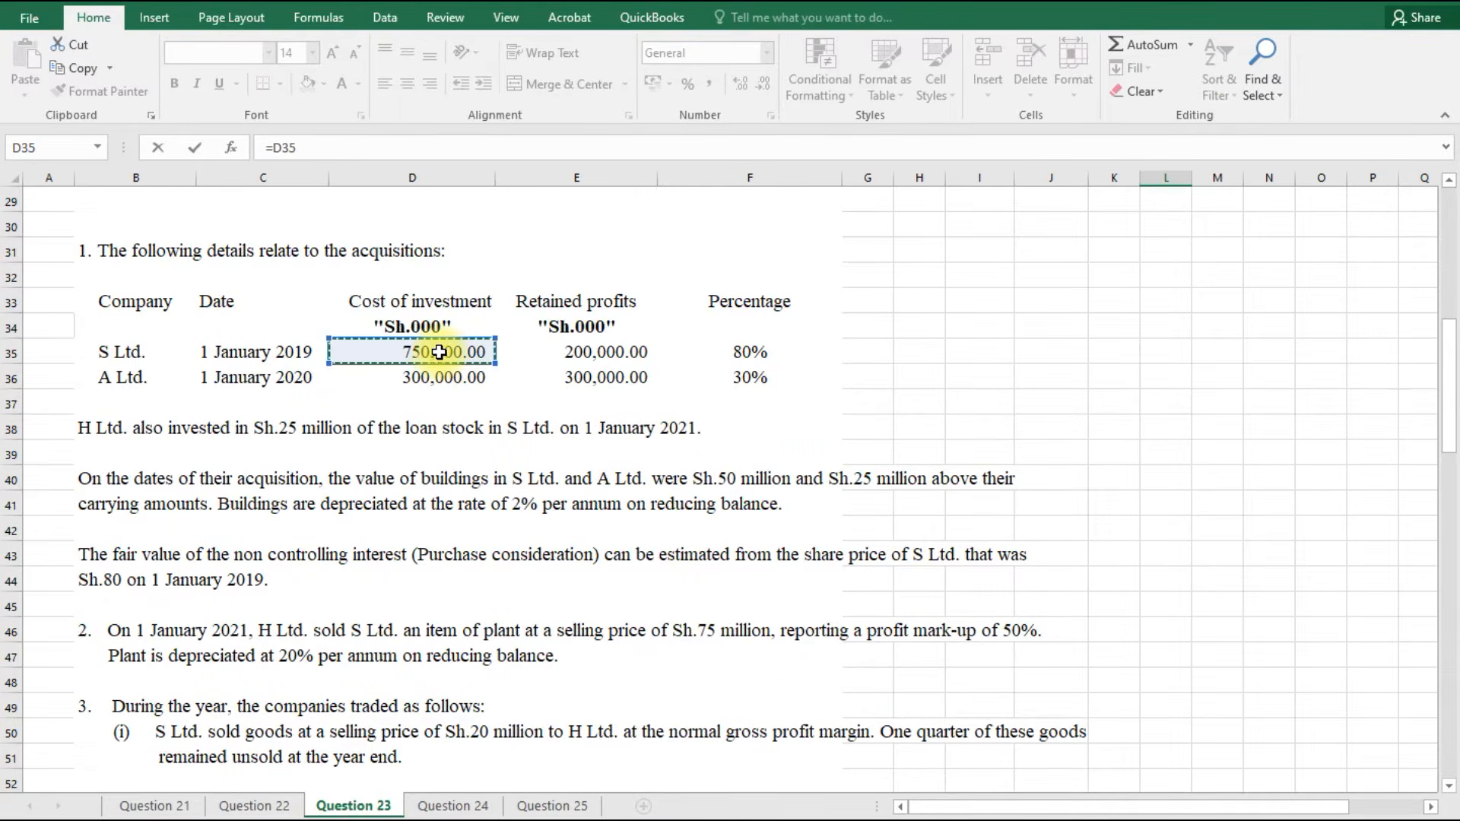
key("Return")
left_click(1199, 509)
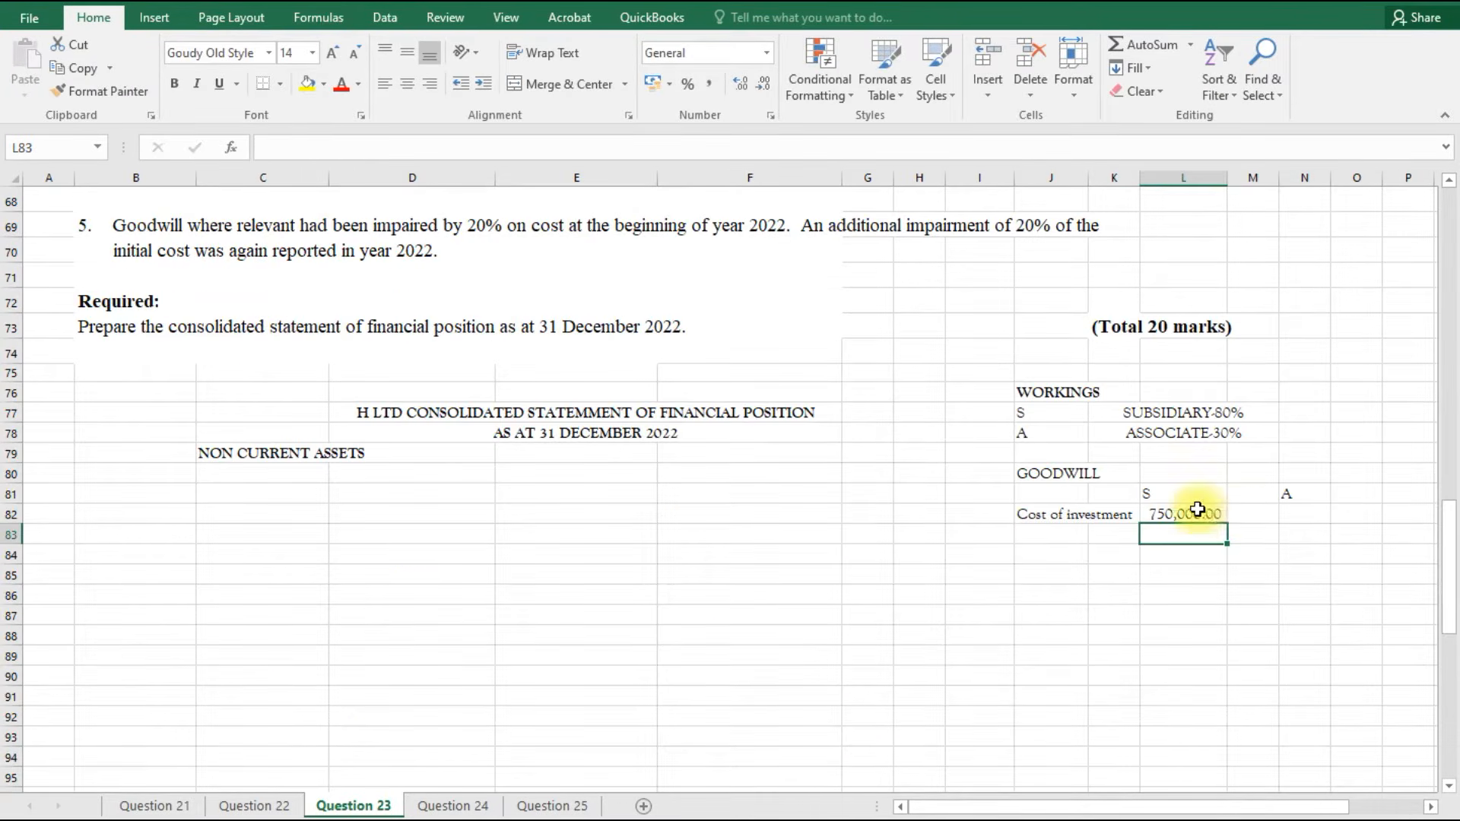
Bring A Ltd's cost of investment into N82 of the goodwill working with the formula =D36.
left_click(1281, 510)
type("=")
scroll(815, 489, "up", 10)
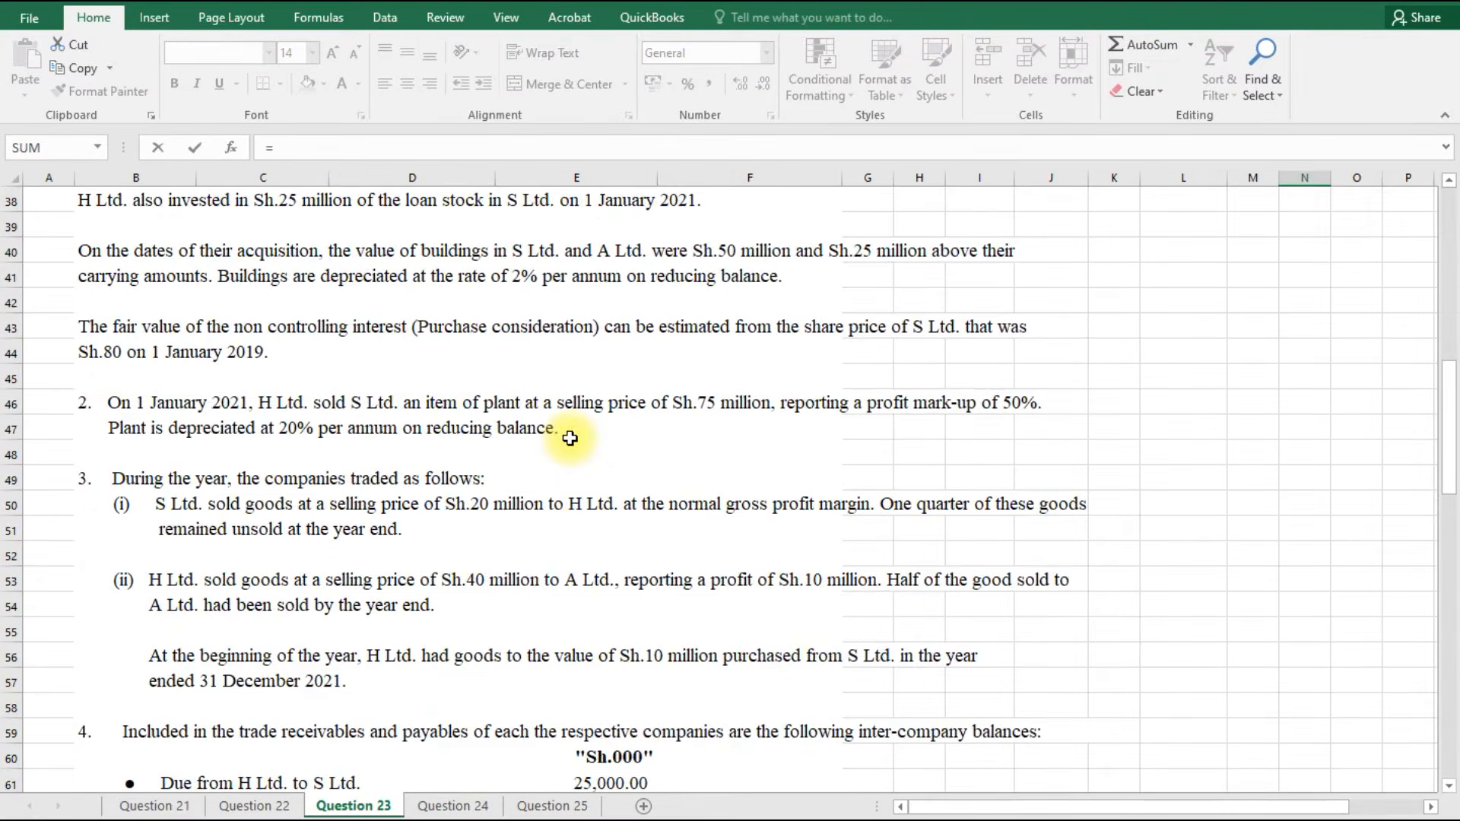
scroll(571, 438, "up", 3)
left_click(439, 378)
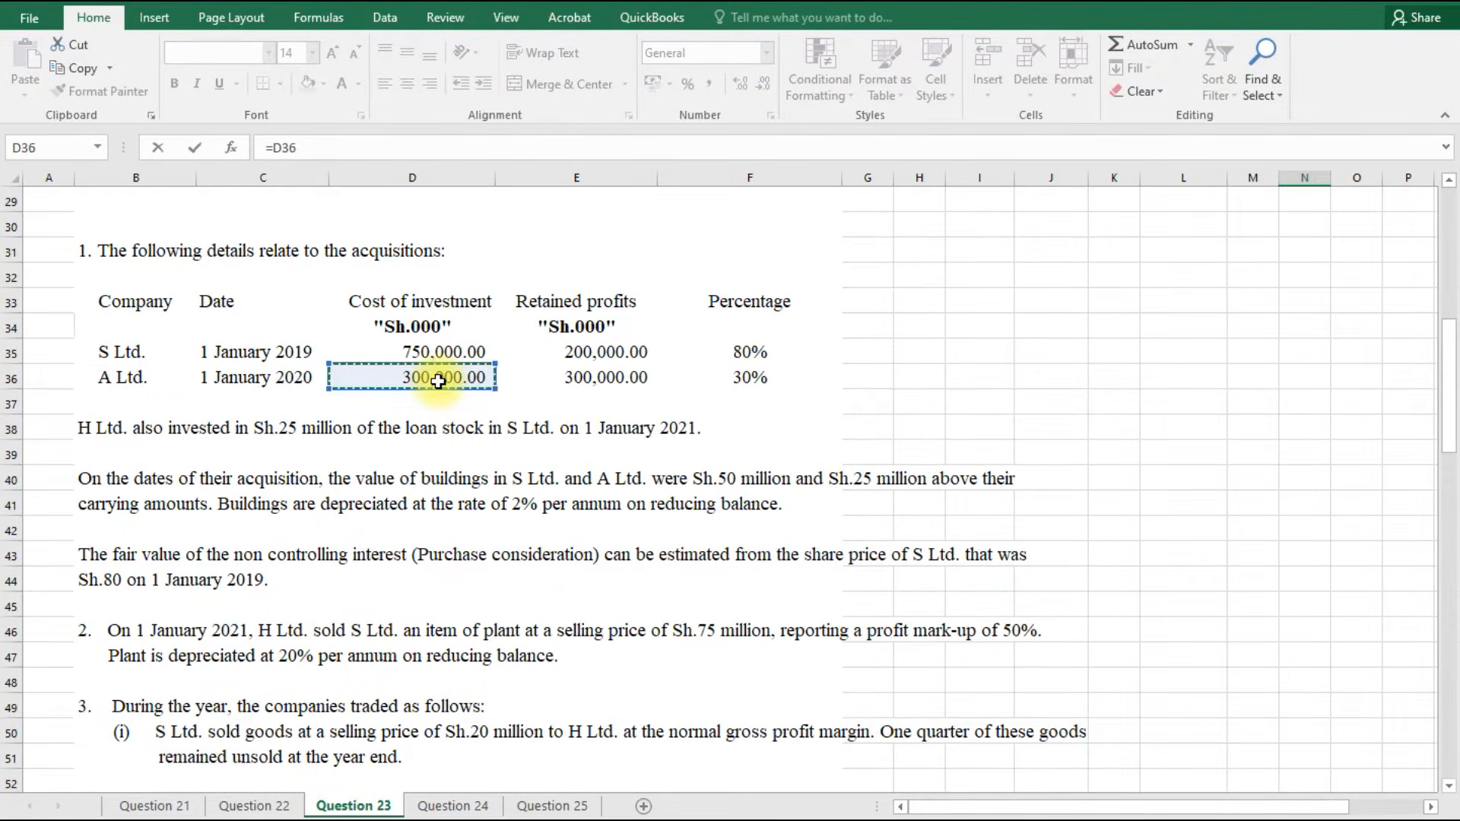
key("Return")
scroll(905, 586, "down", 1)
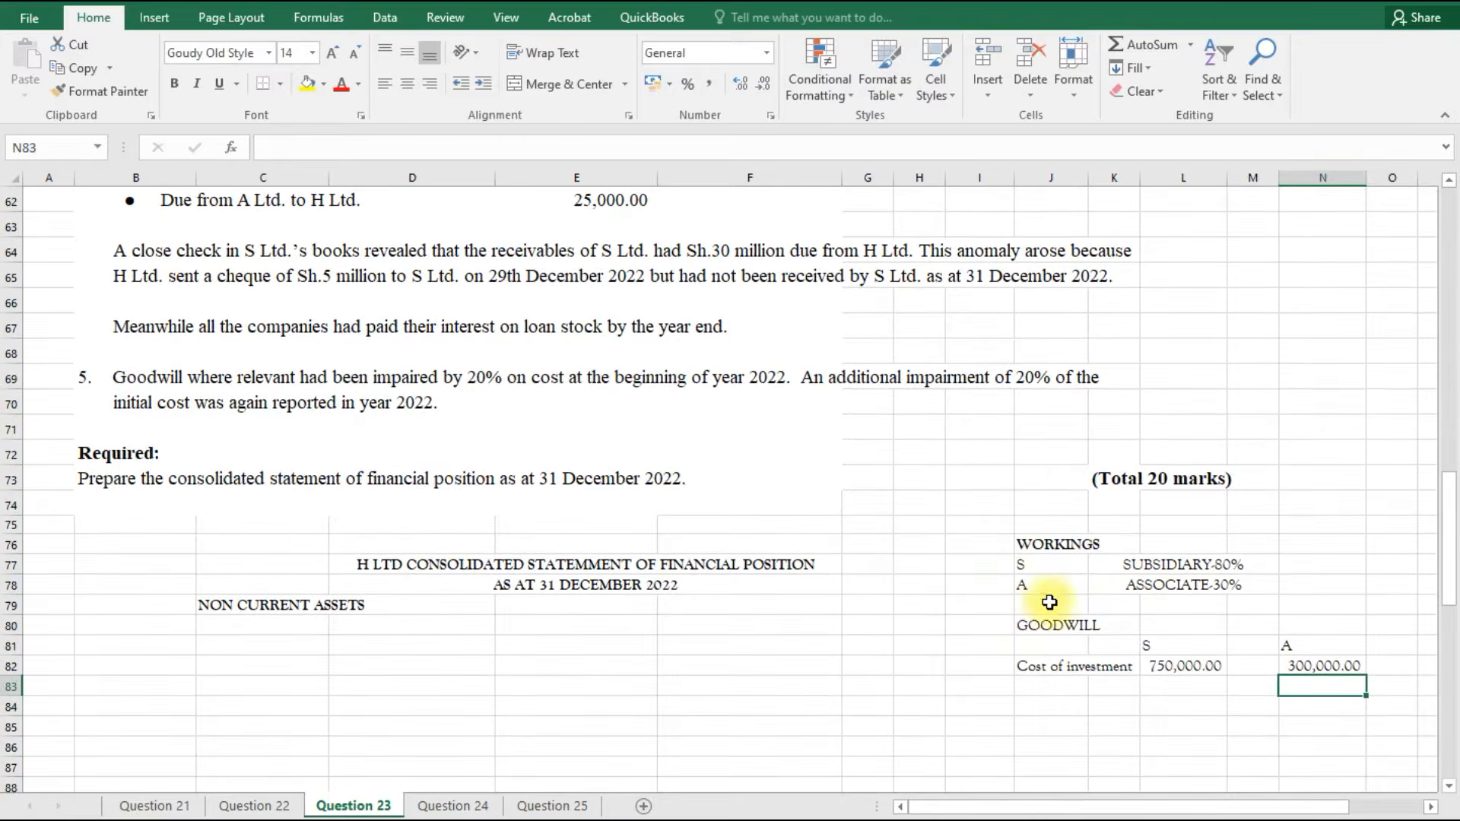
left_click(1048, 687)
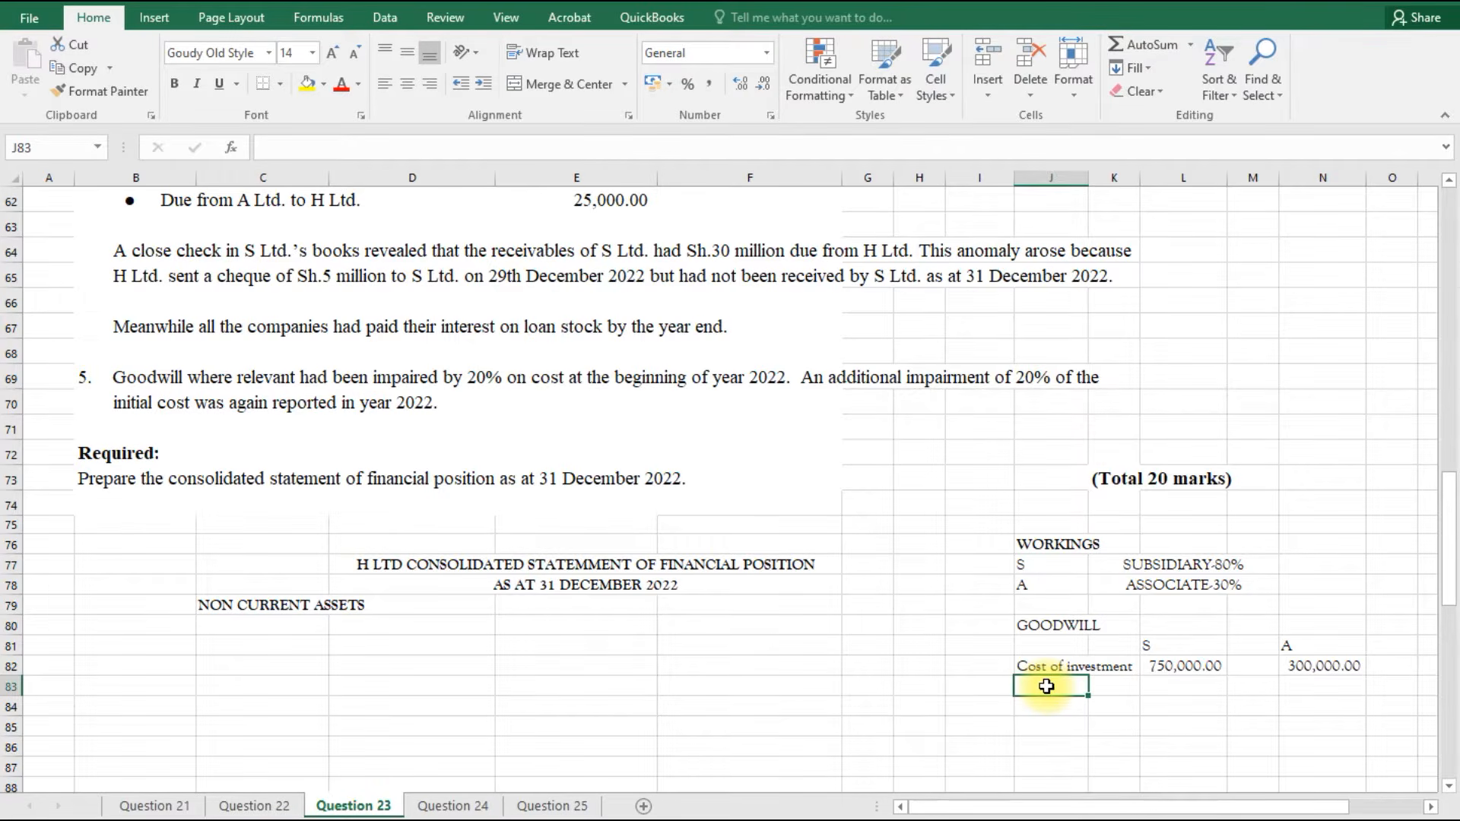
Label row 83 of the goodwill working "FAIR VALUE NCI" in J83.
type("FAIR")
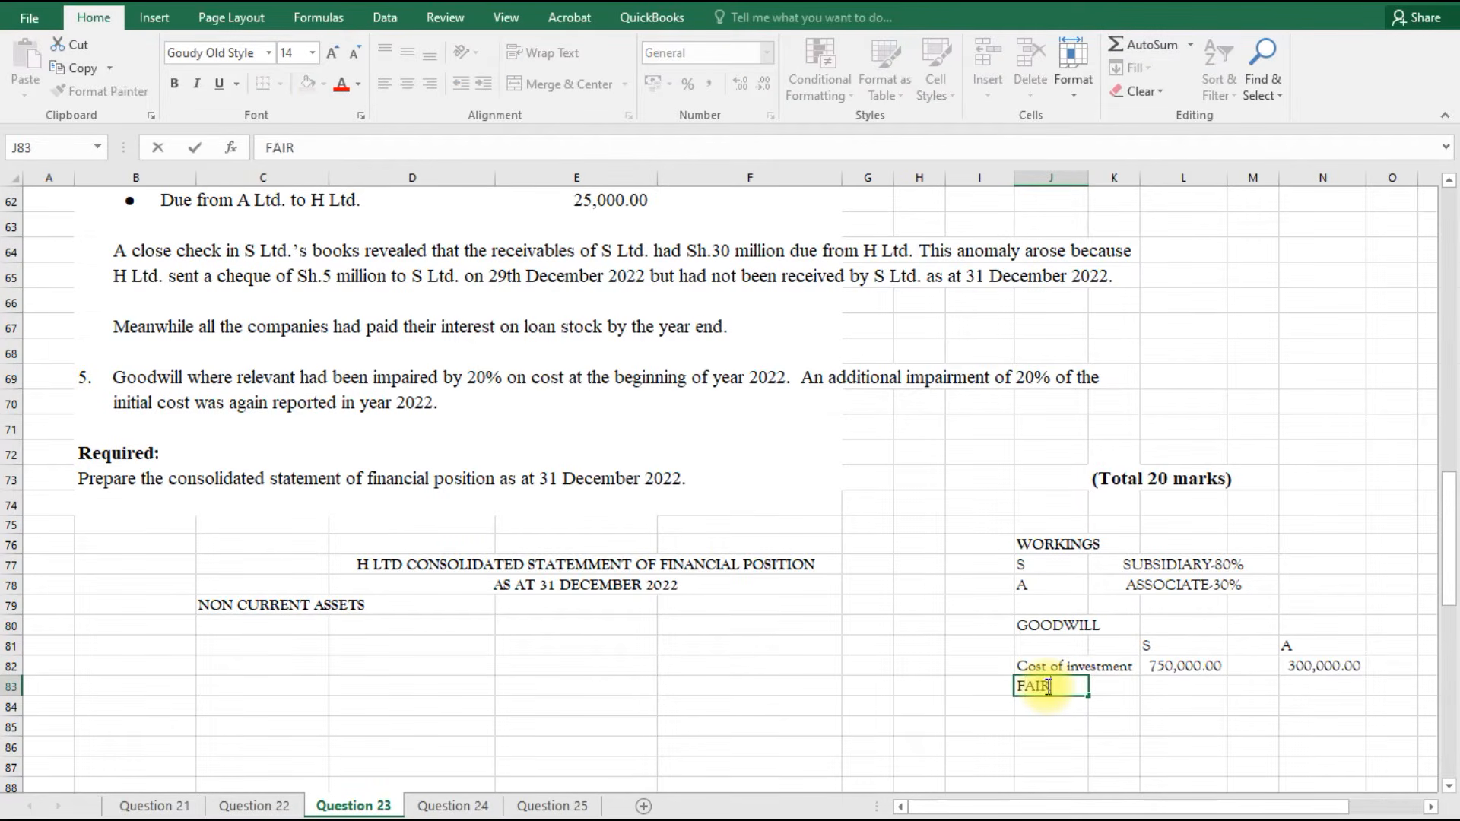
type(" VALE NCI")
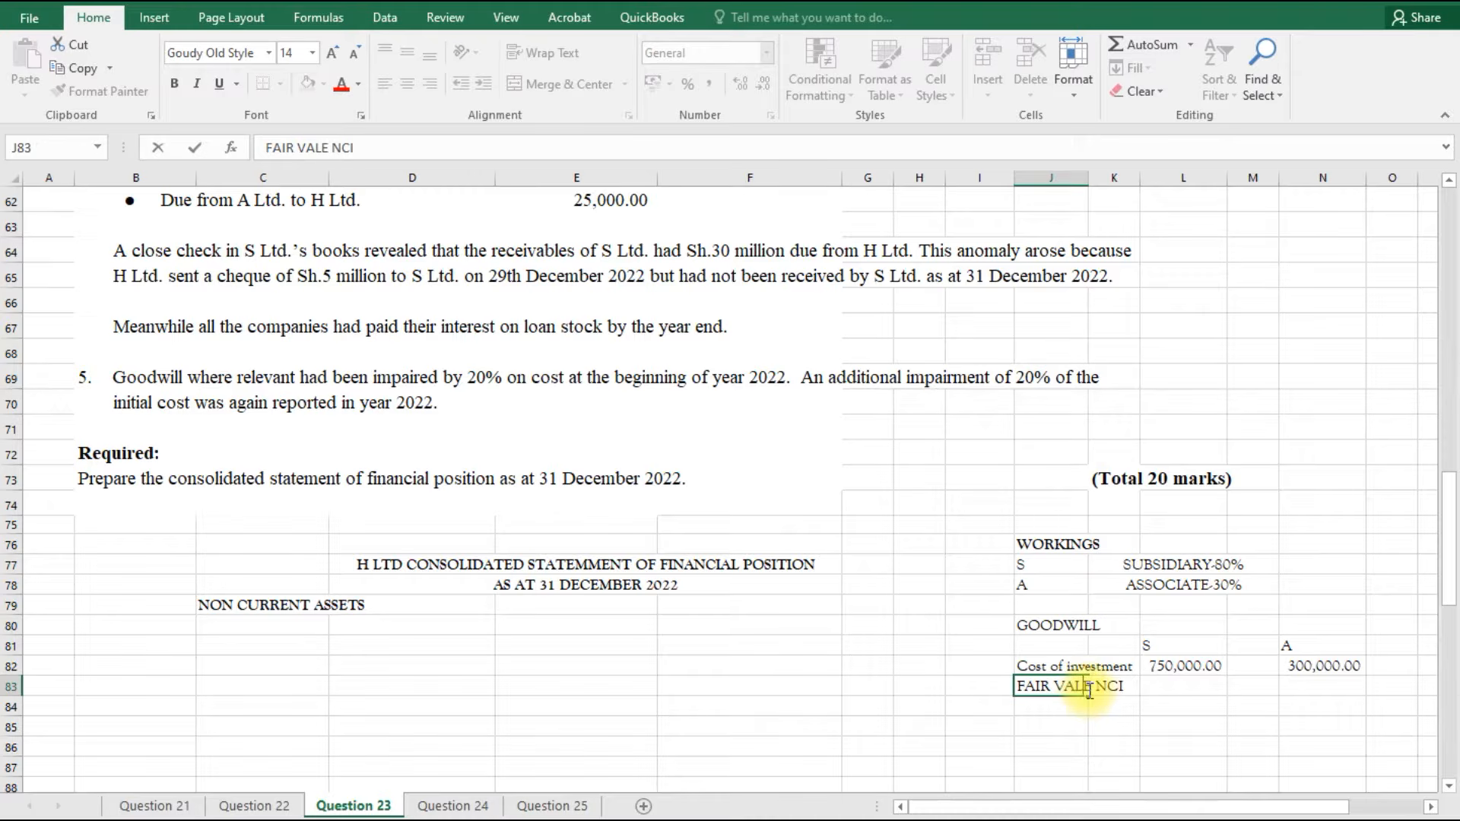
left_click(1089, 687)
type("U")
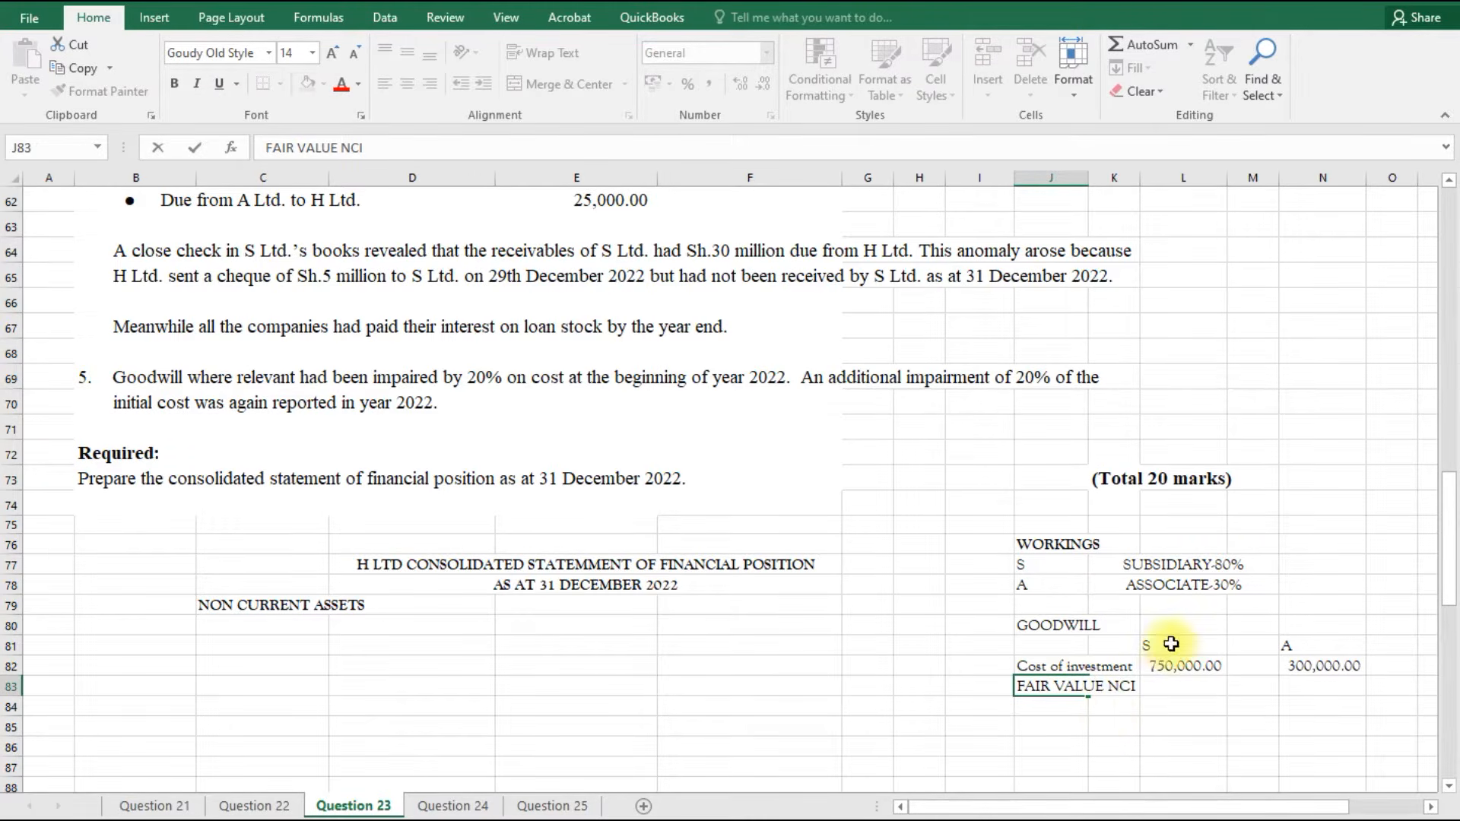
Calculate S Ltd's NCI fair value in L83 from its ordinary shares with the formula =E17/5*8*.2.
left_click(1166, 688)
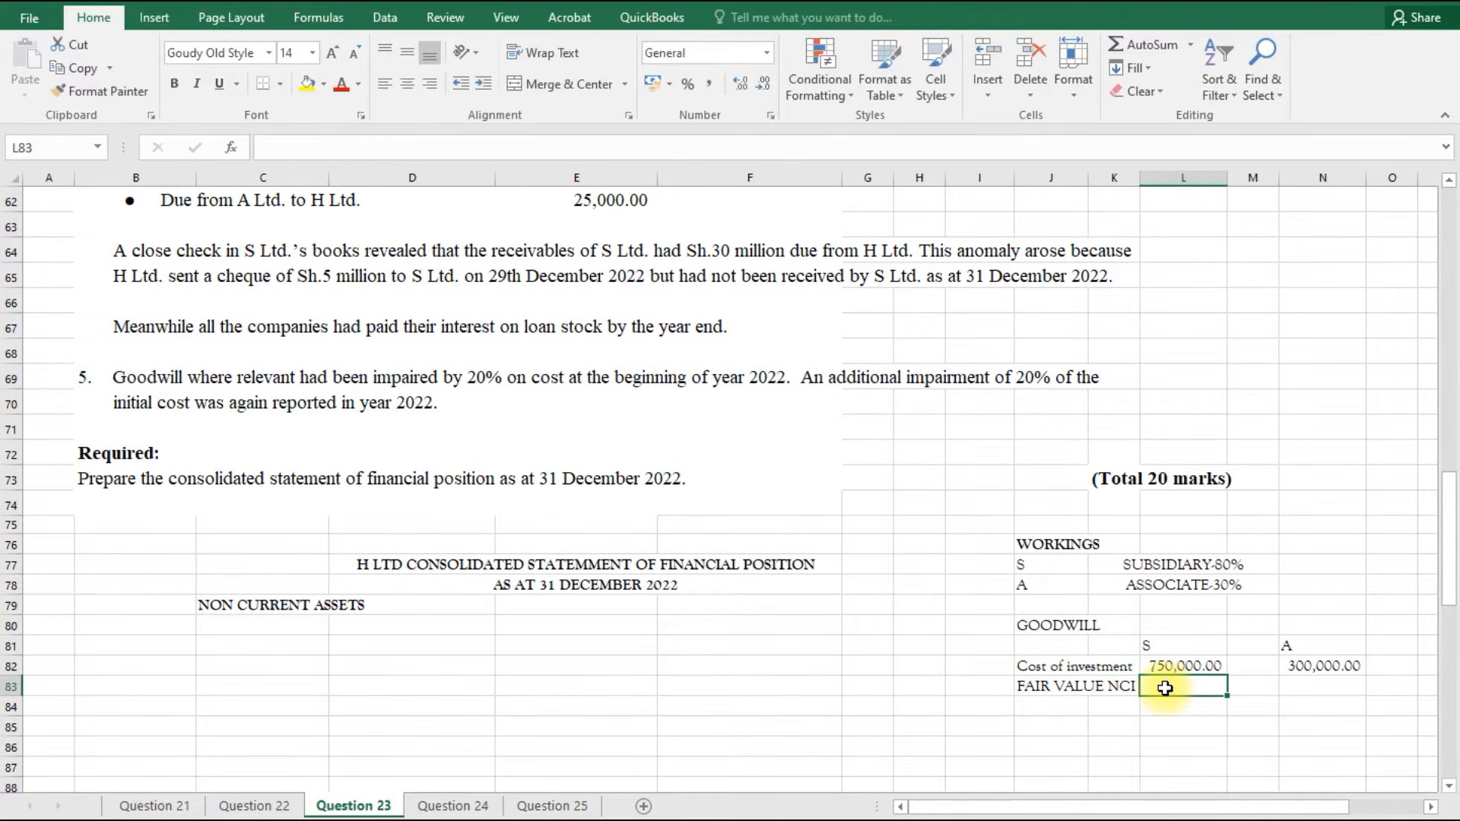
type("=")
scroll(810, 543, "up", 5)
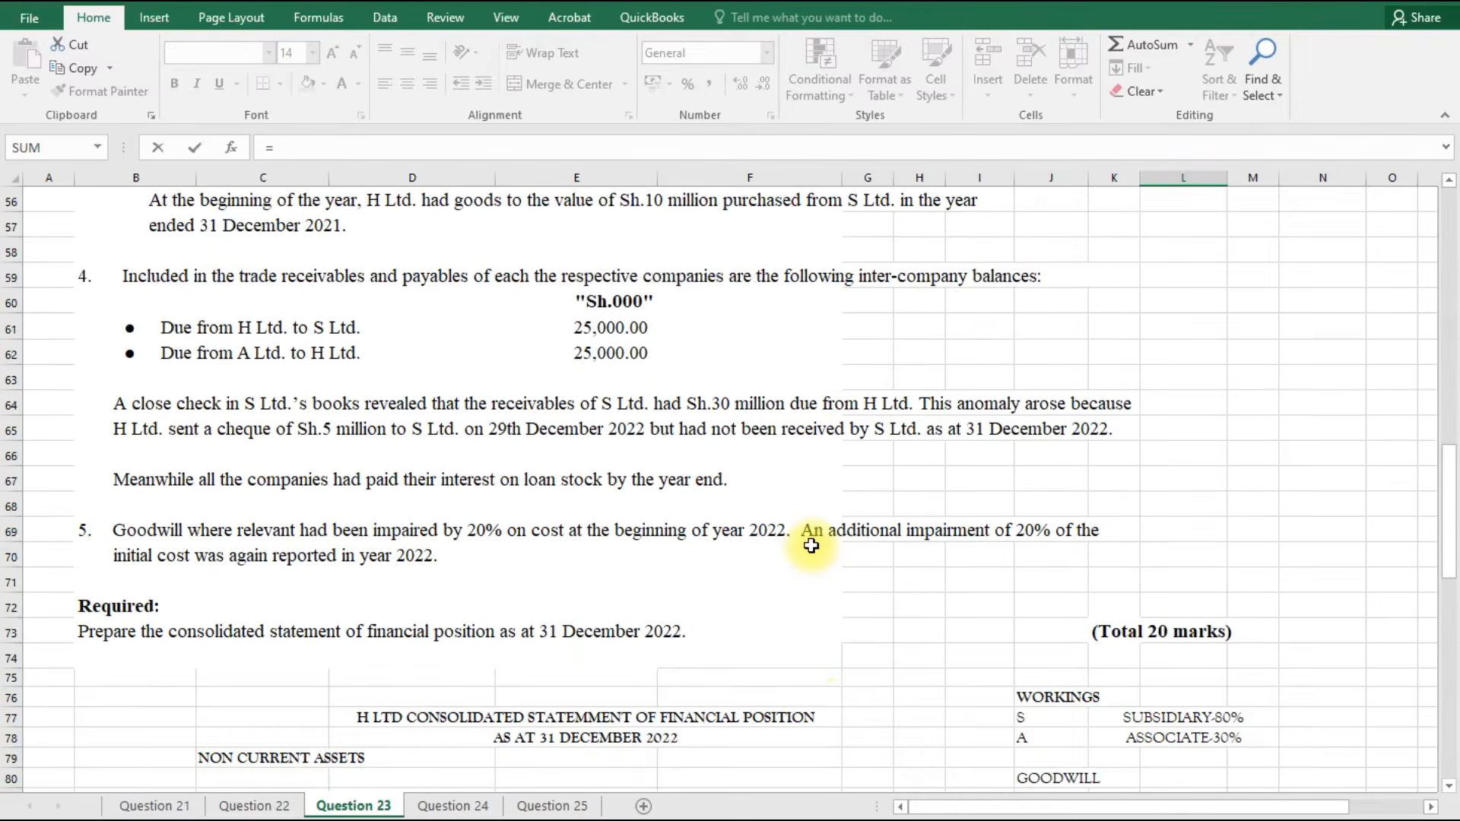
scroll(814, 545, "up", 2)
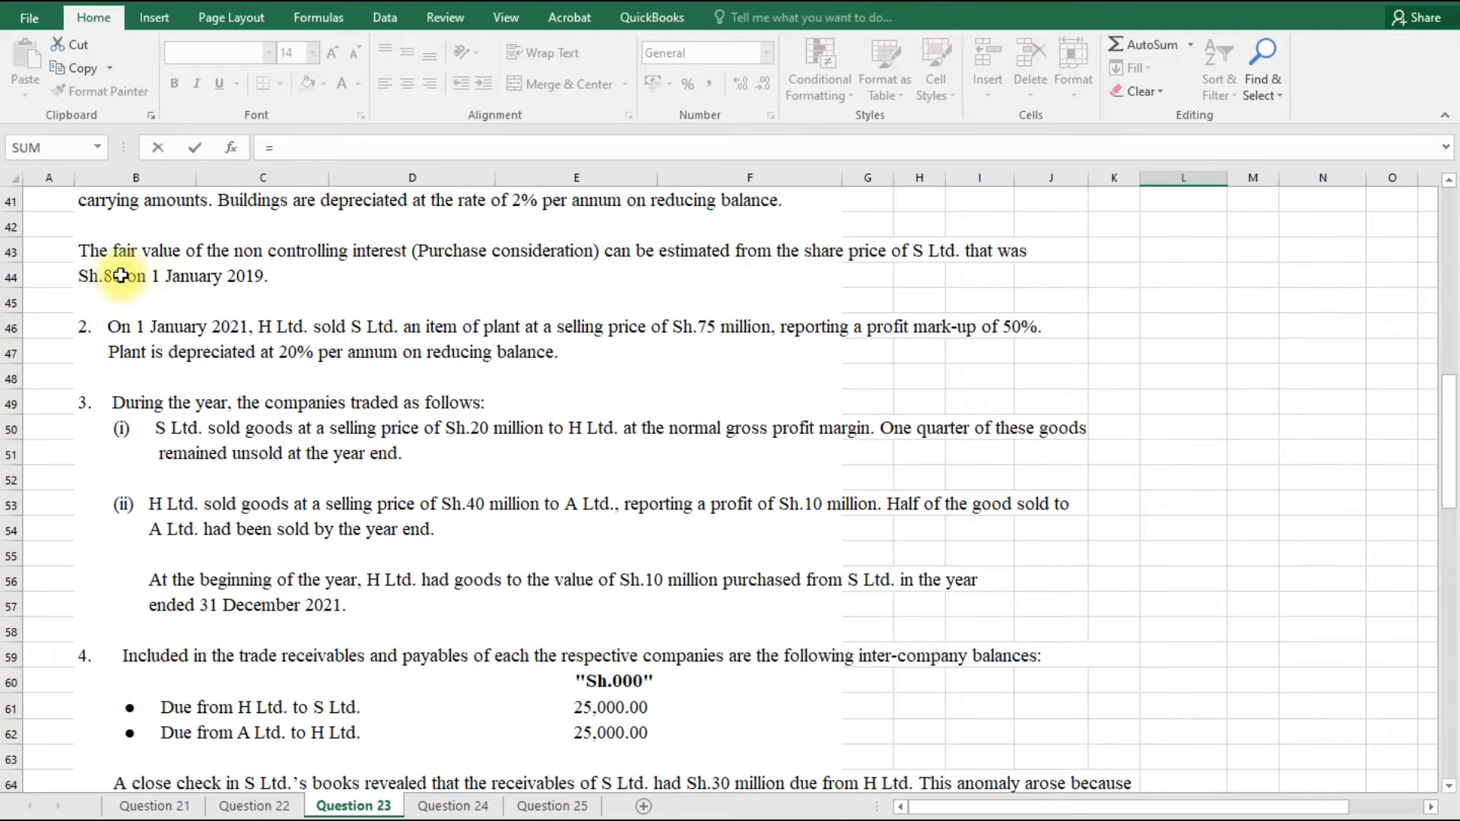
scroll(1140, 482, "down", 5)
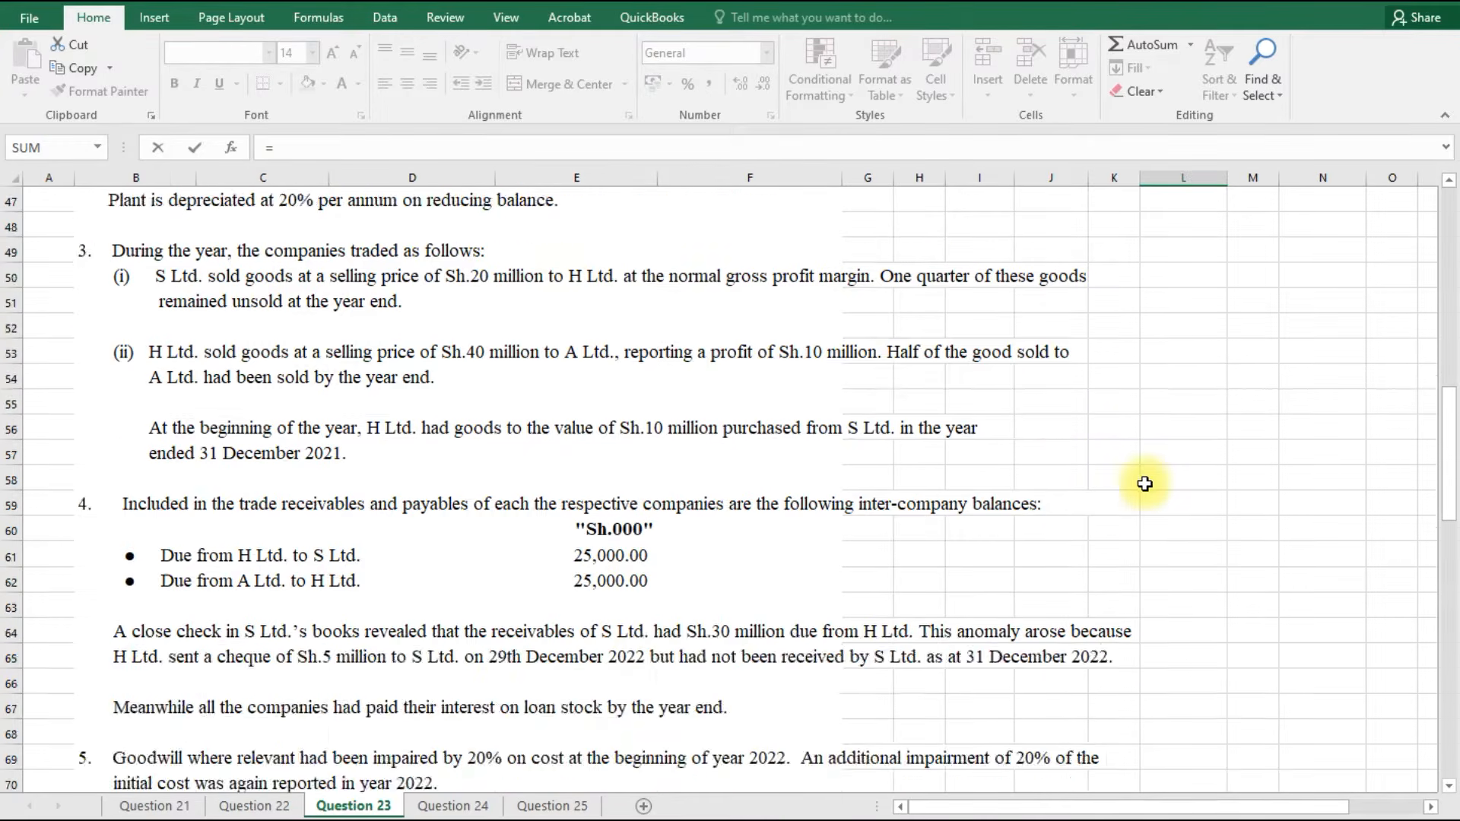
scroll(1096, 522, "down", 2)
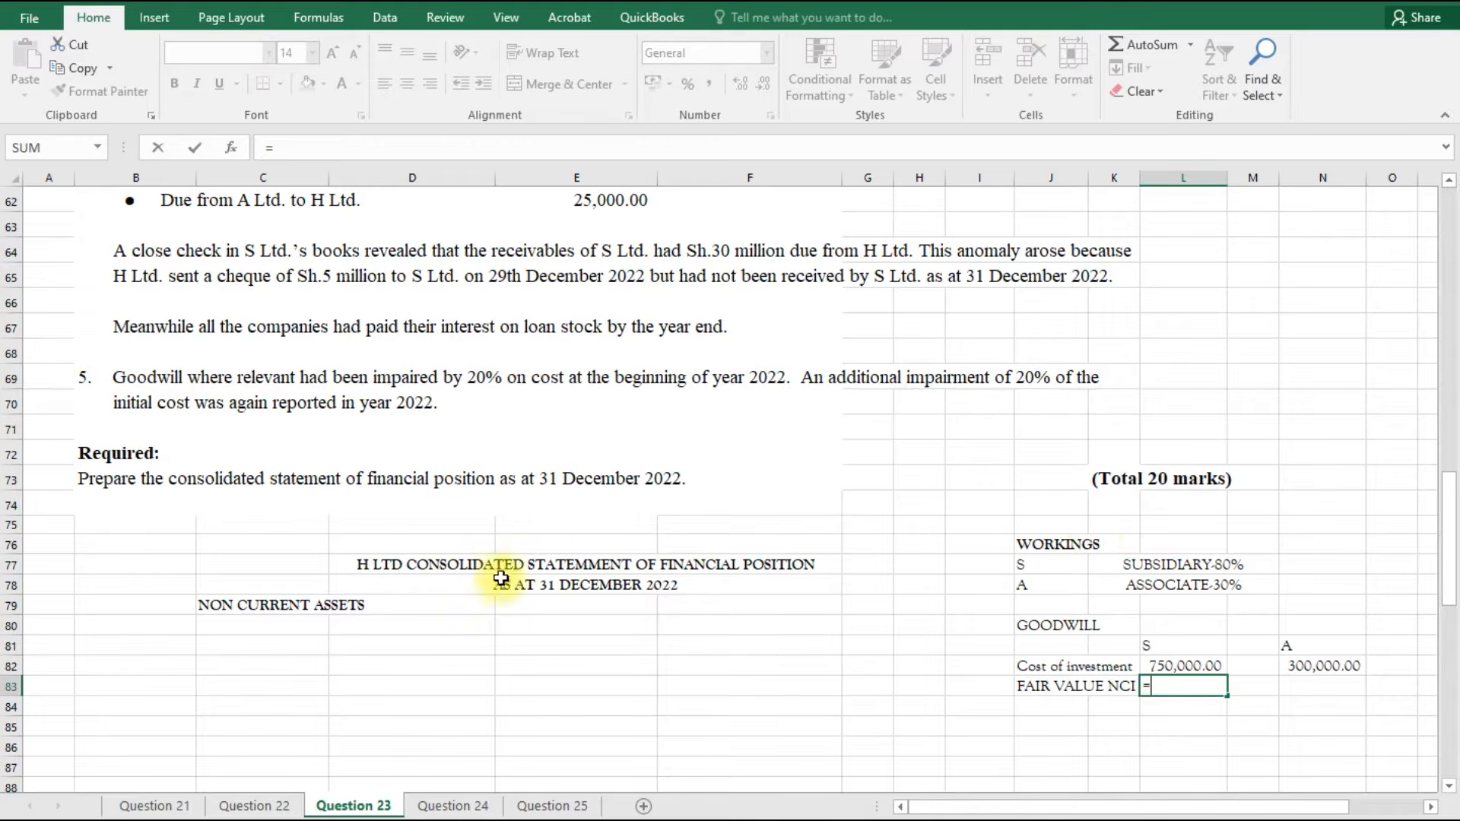
scroll(577, 501, "up", 17)
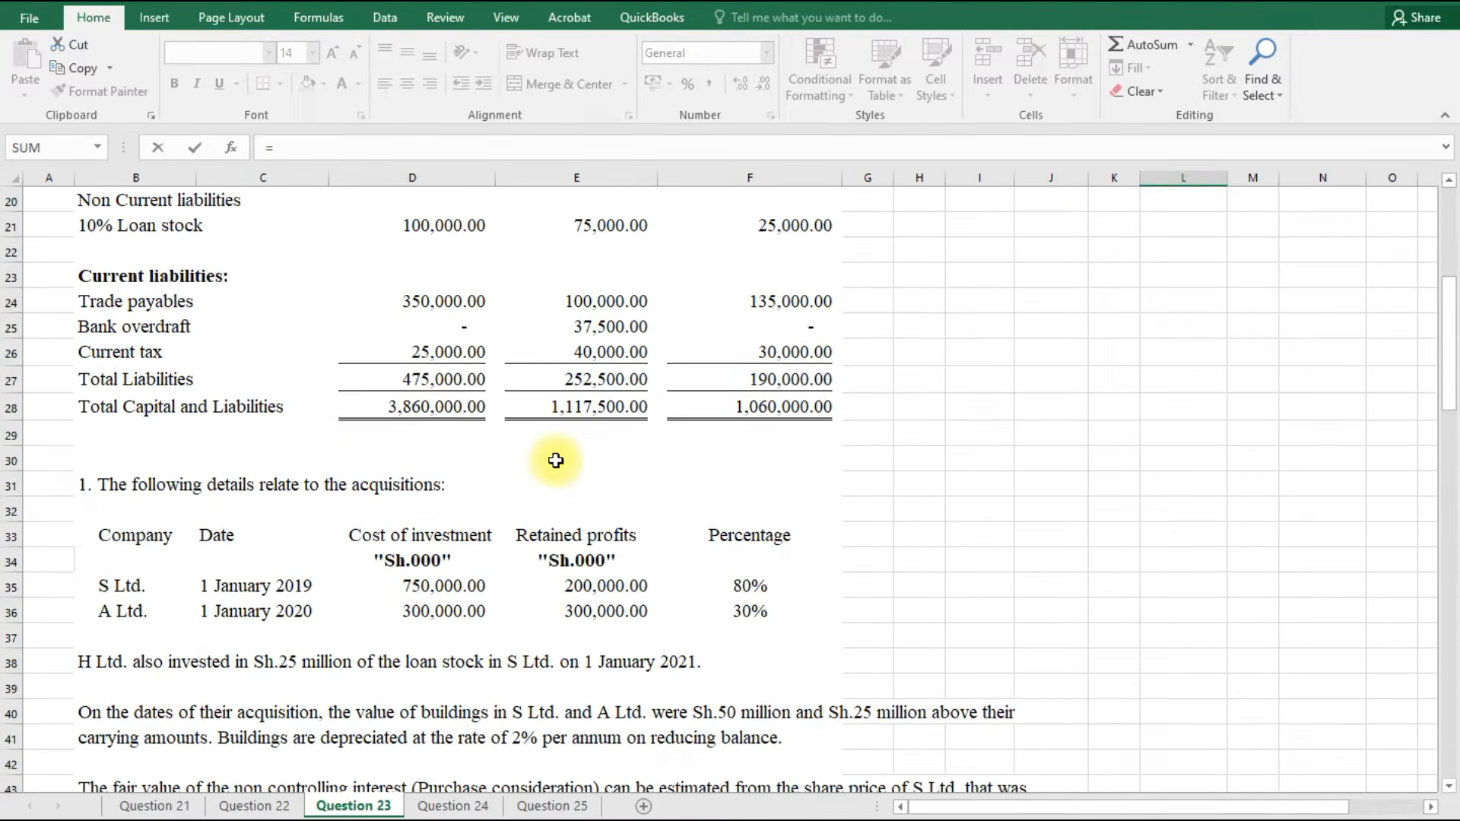
scroll(391, 464, "up", 3)
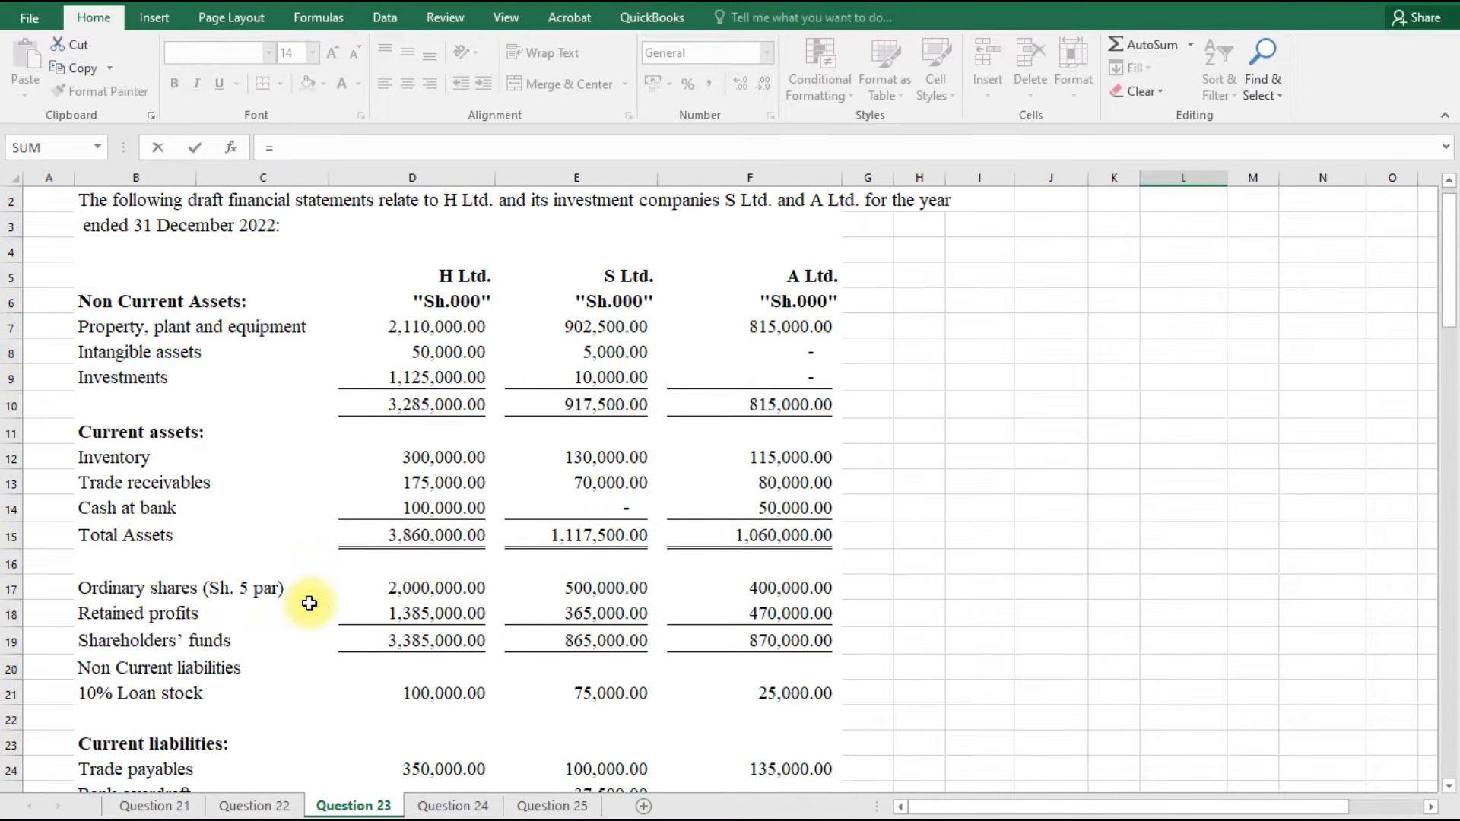
left_click(598, 590)
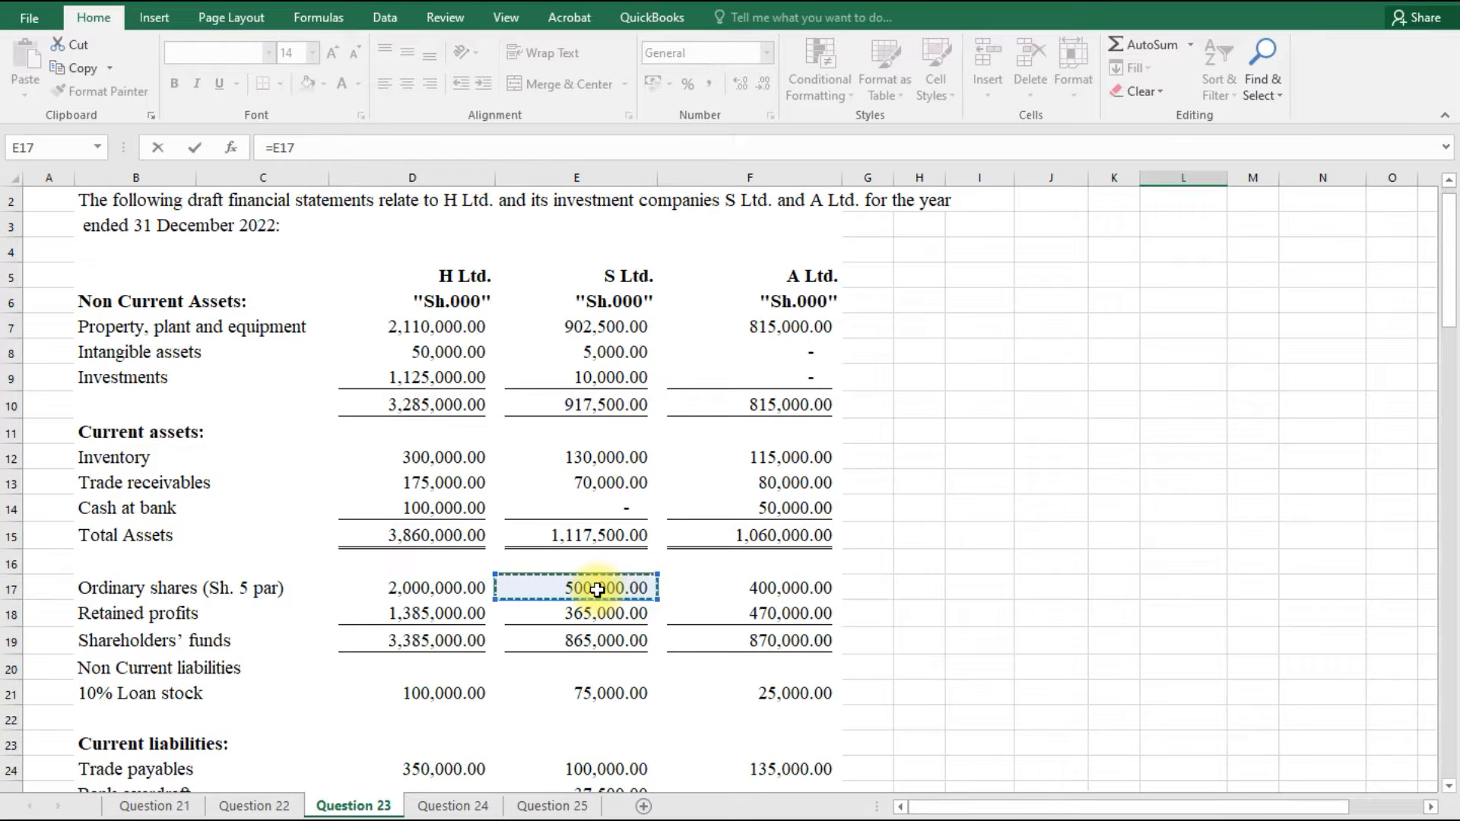
left_click(308, 150)
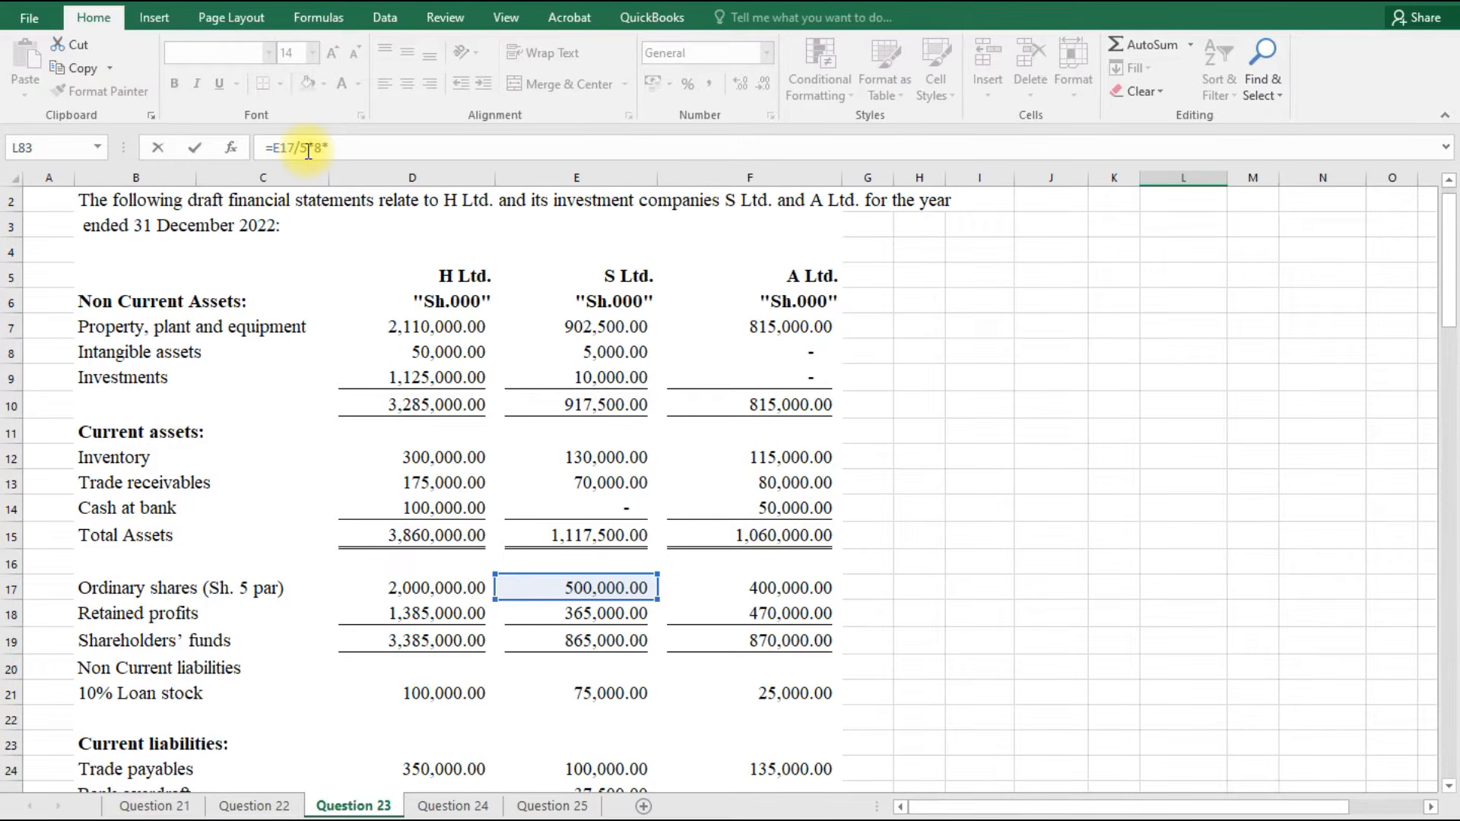
type(".2")
key("Return")
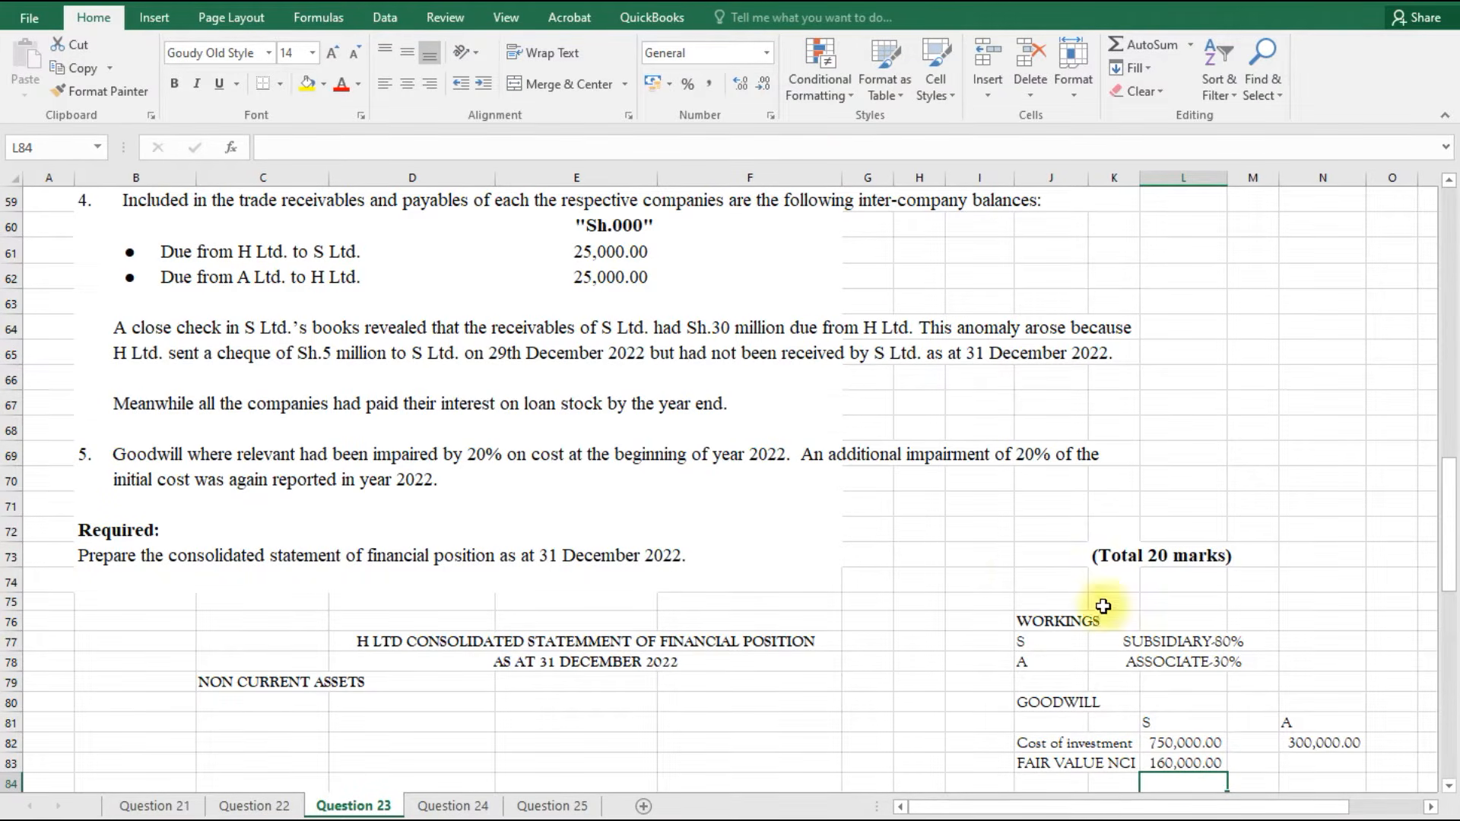
Work out the NCI fair value at the Sh.80 share price in L44 with the formula =E17/5*80*0.2.
scroll(939, 550, "up", 4)
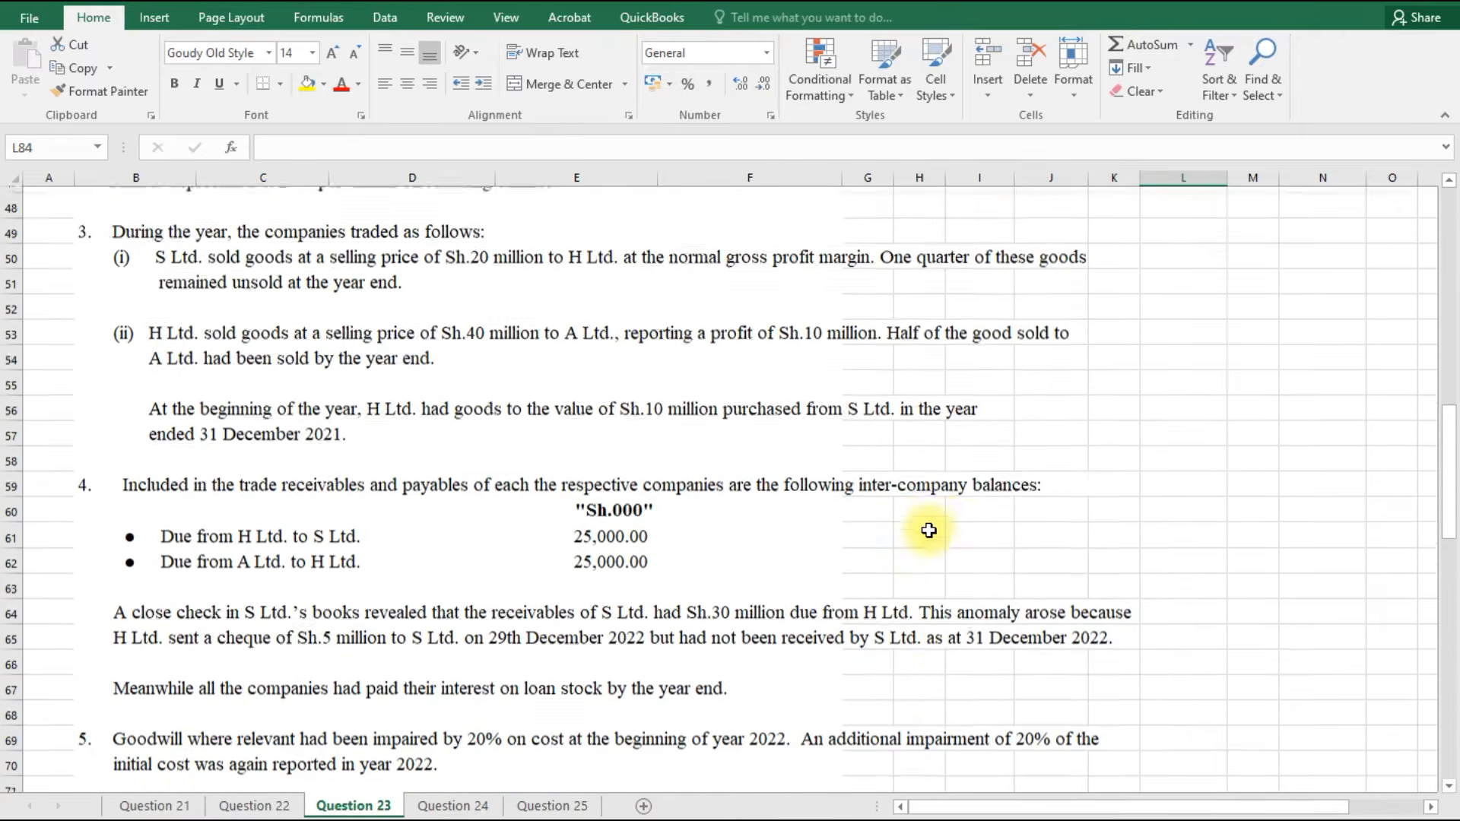
scroll(928, 530, "up", 2)
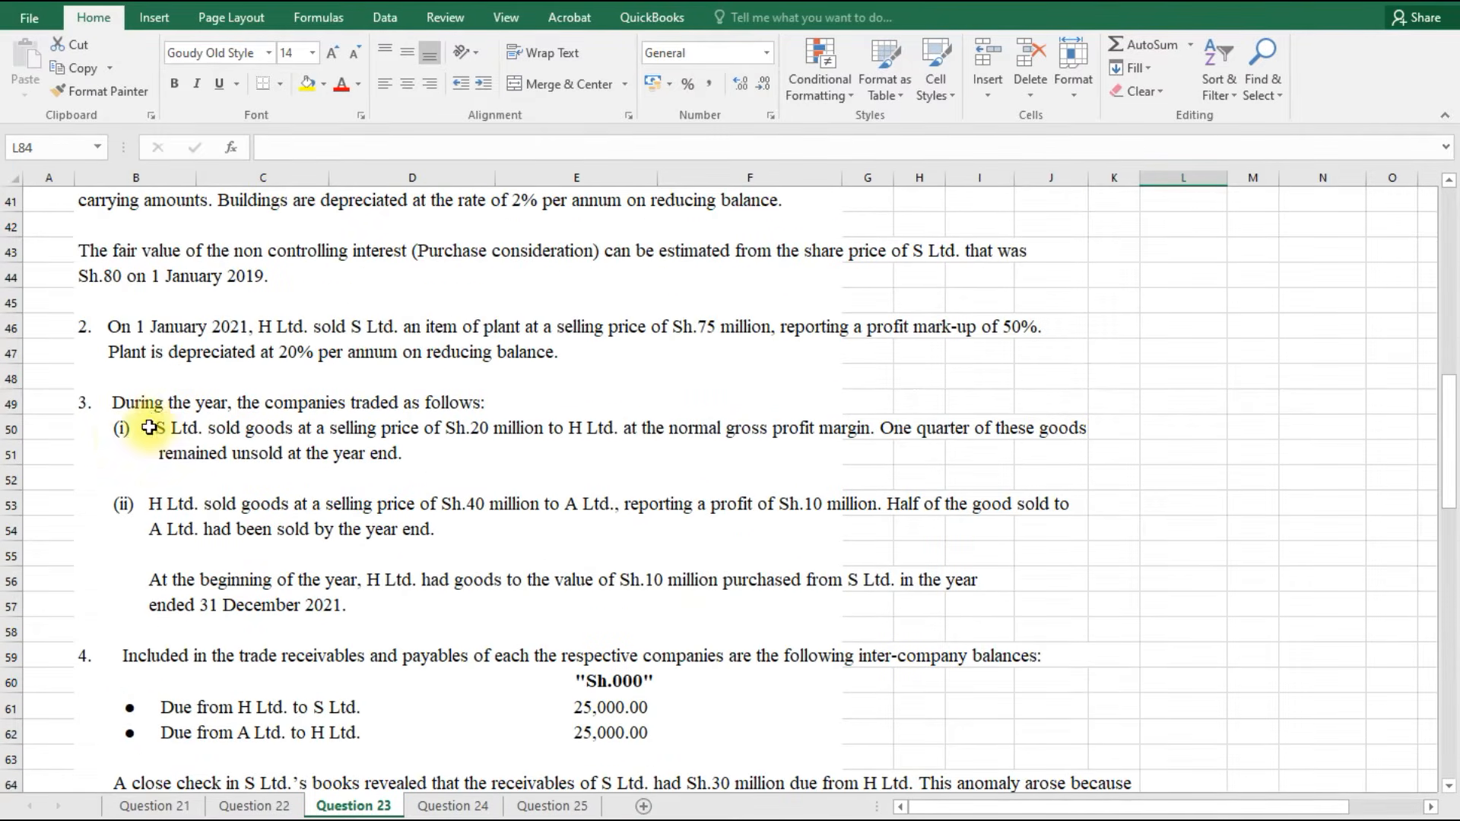
left_click(1203, 274)
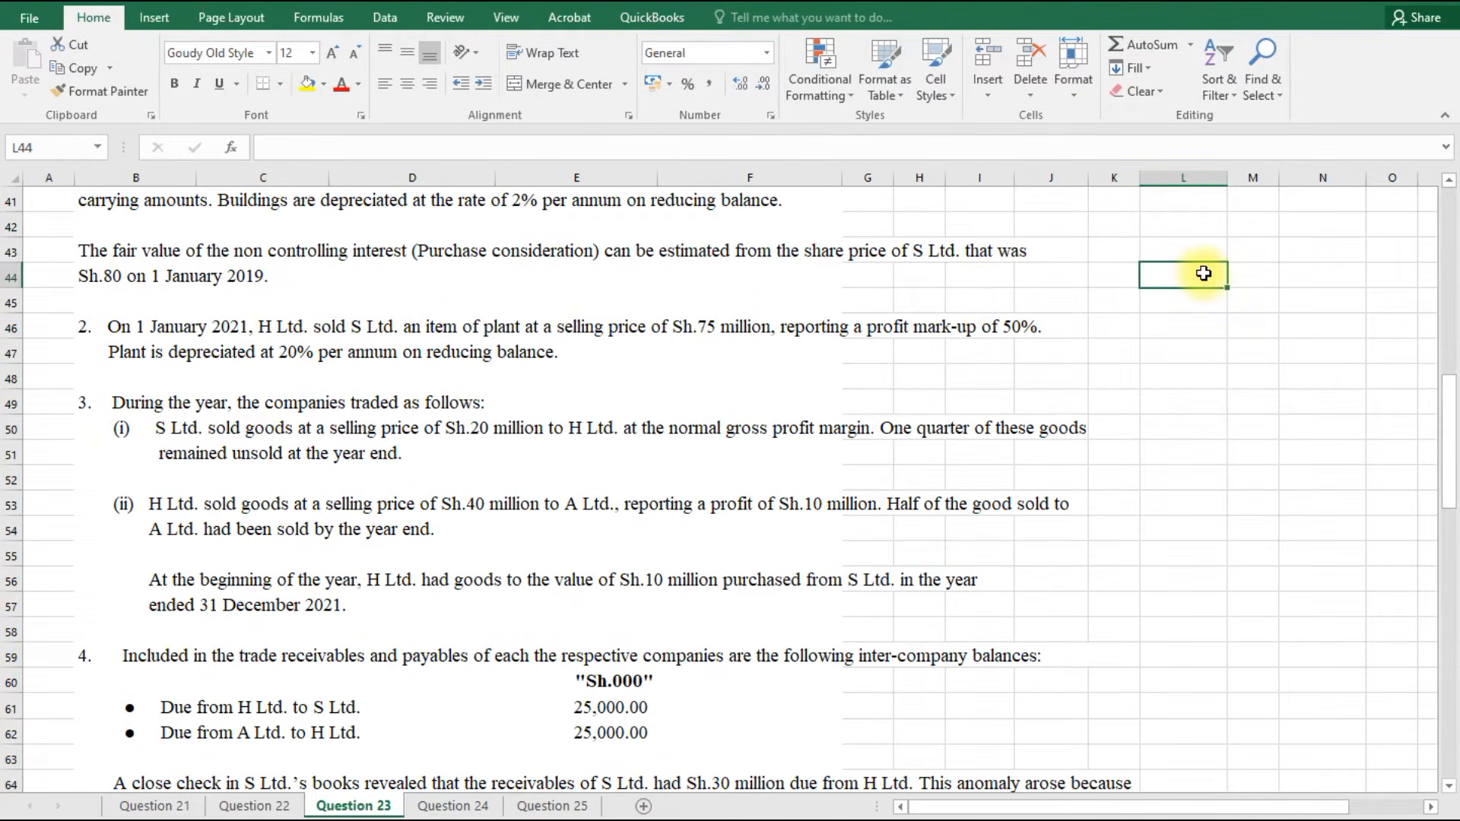
type("=")
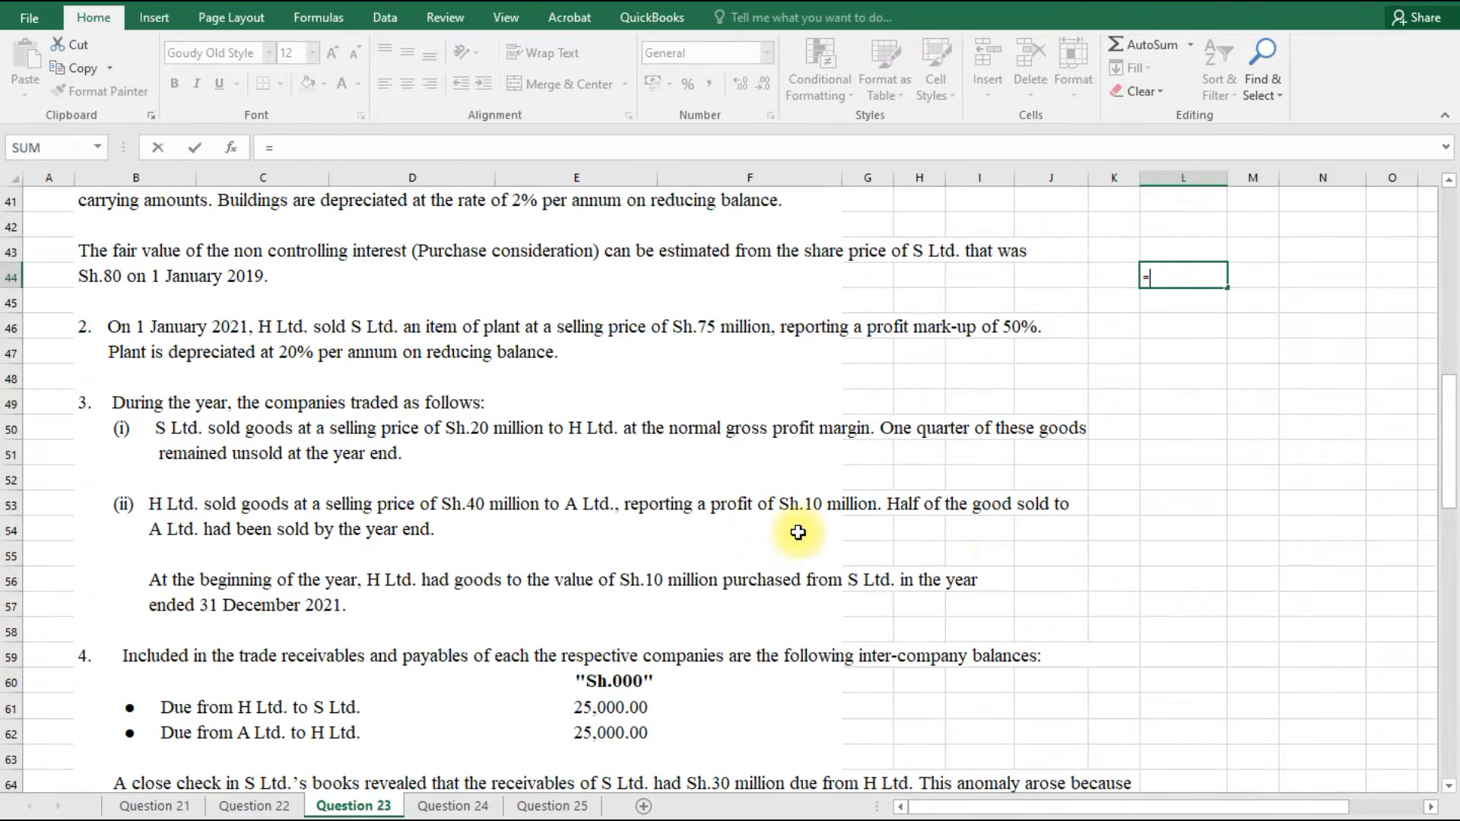
scroll(801, 534, "up", 4)
scroll(798, 533, "up", 6)
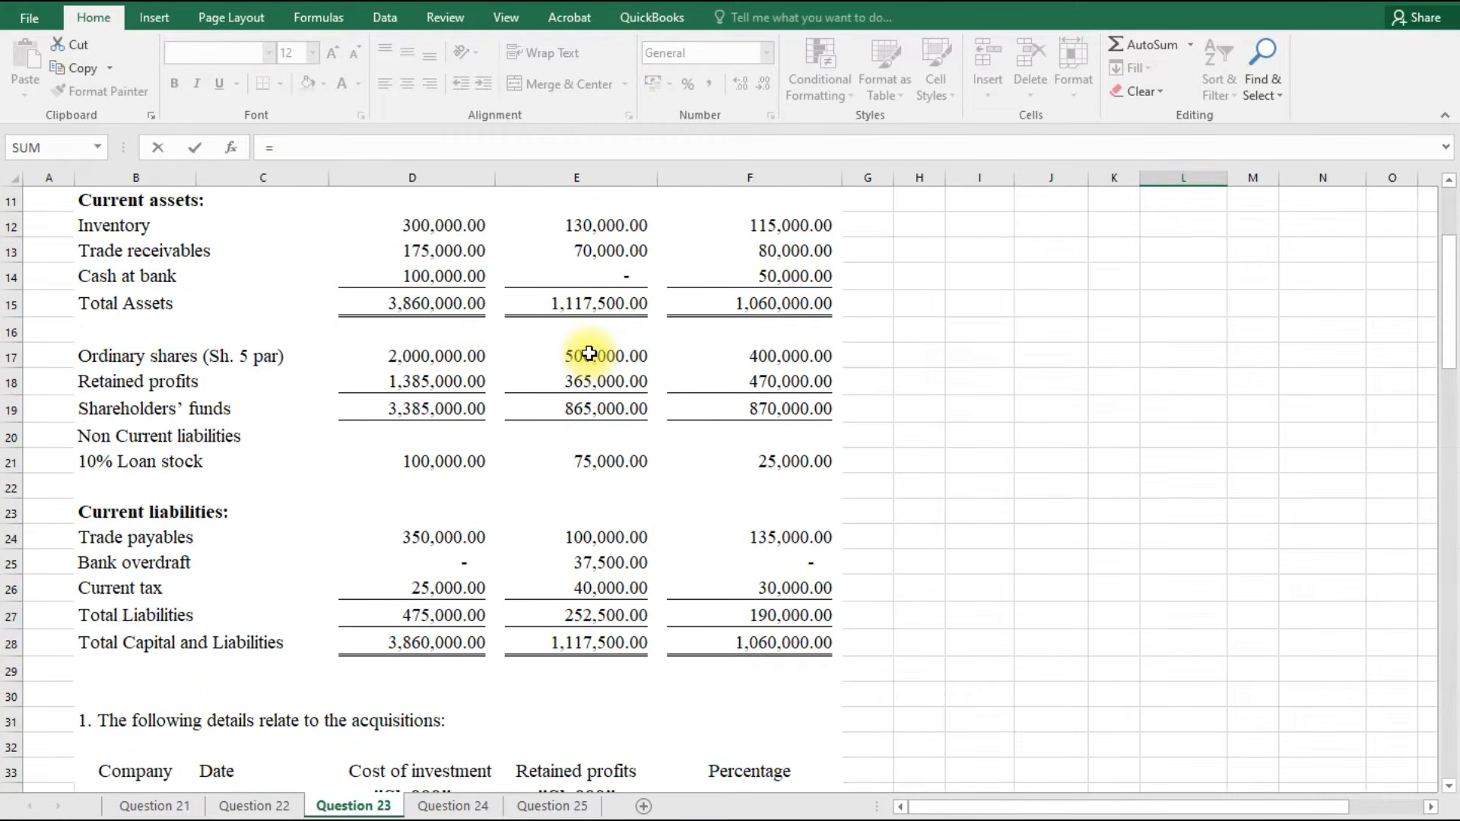
left_click(591, 356)
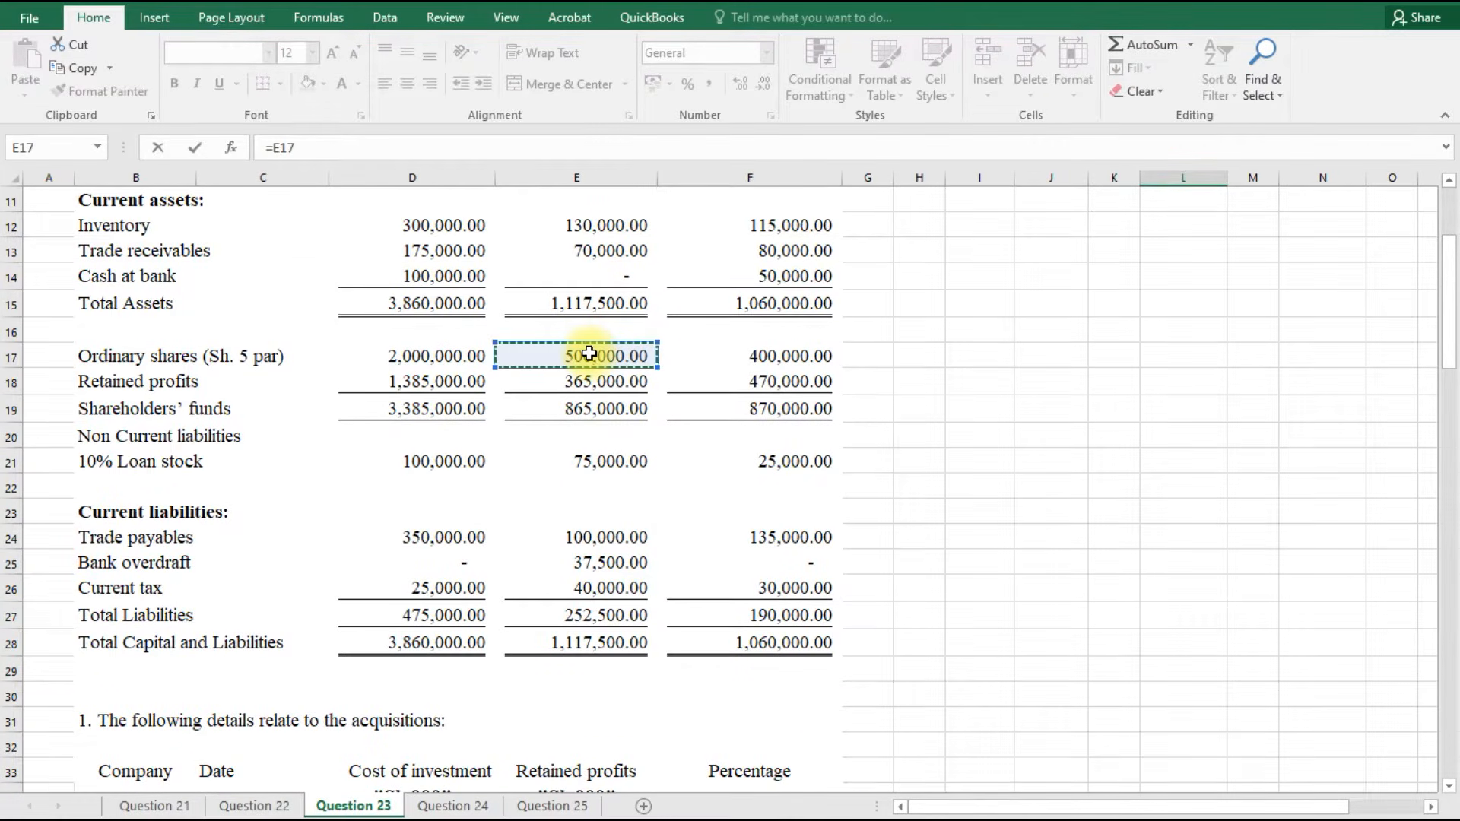
type("/5*80*0.2")
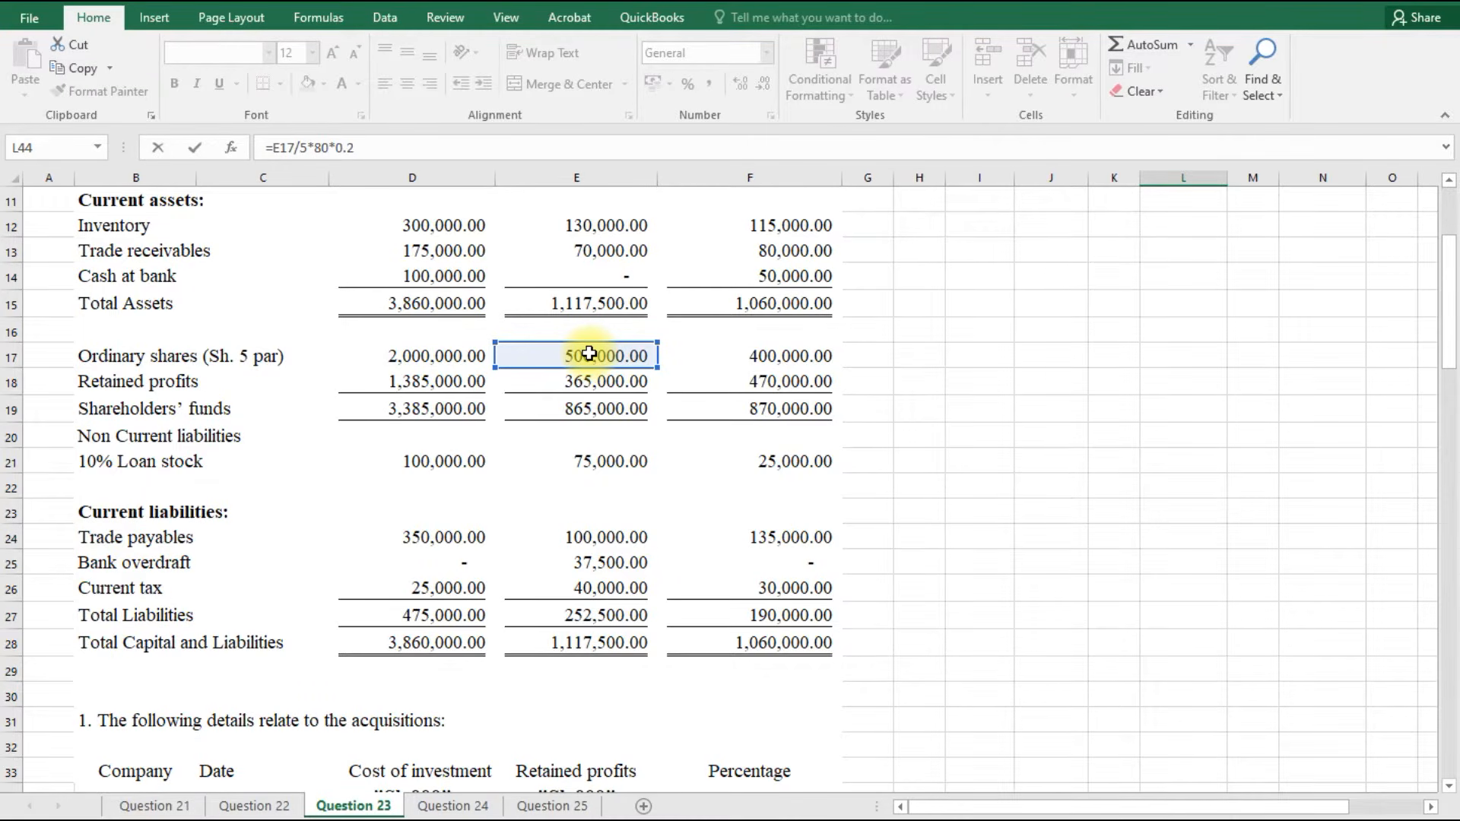
key("Return")
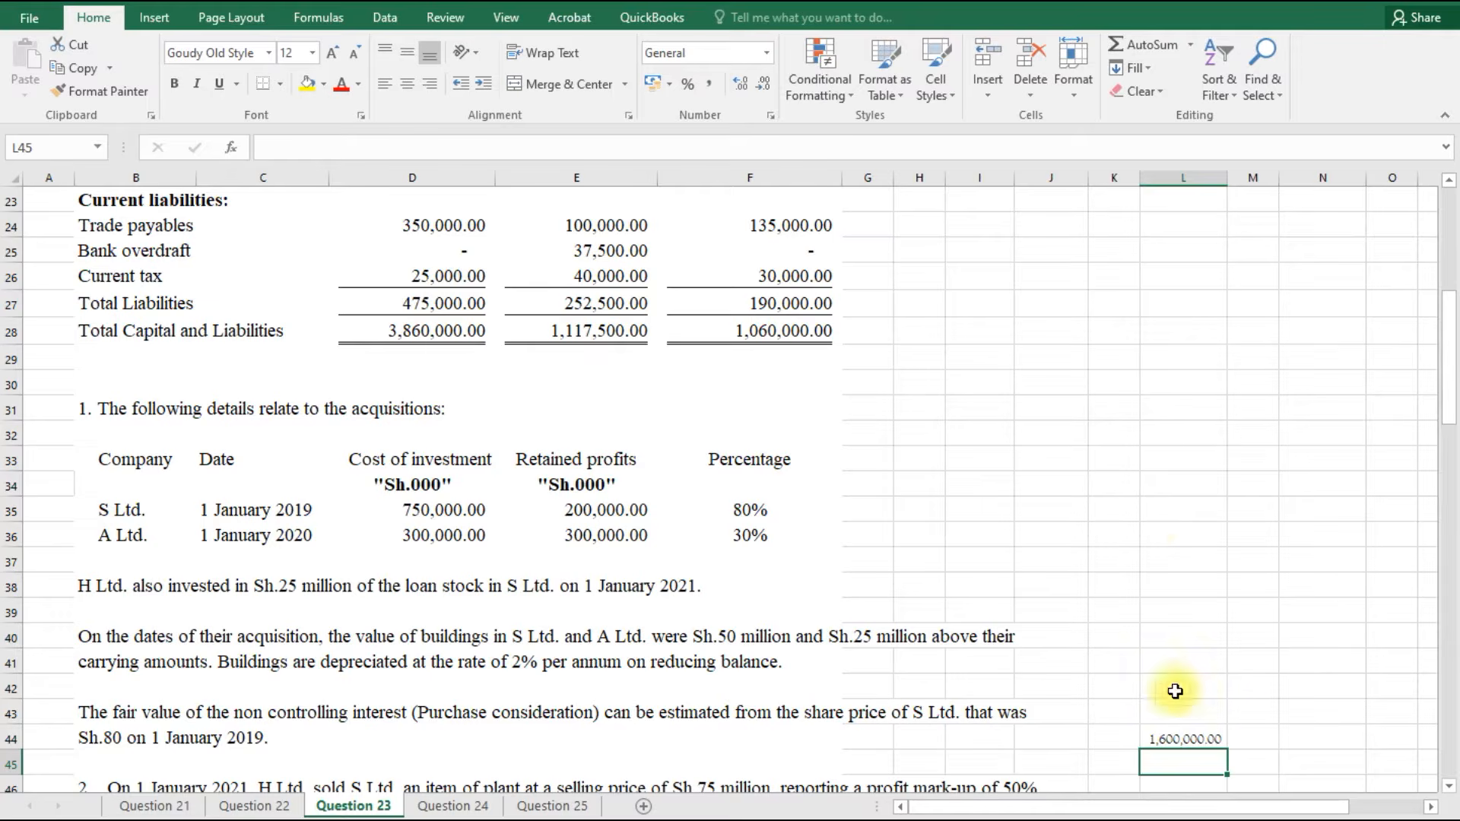
left_click(1202, 740)
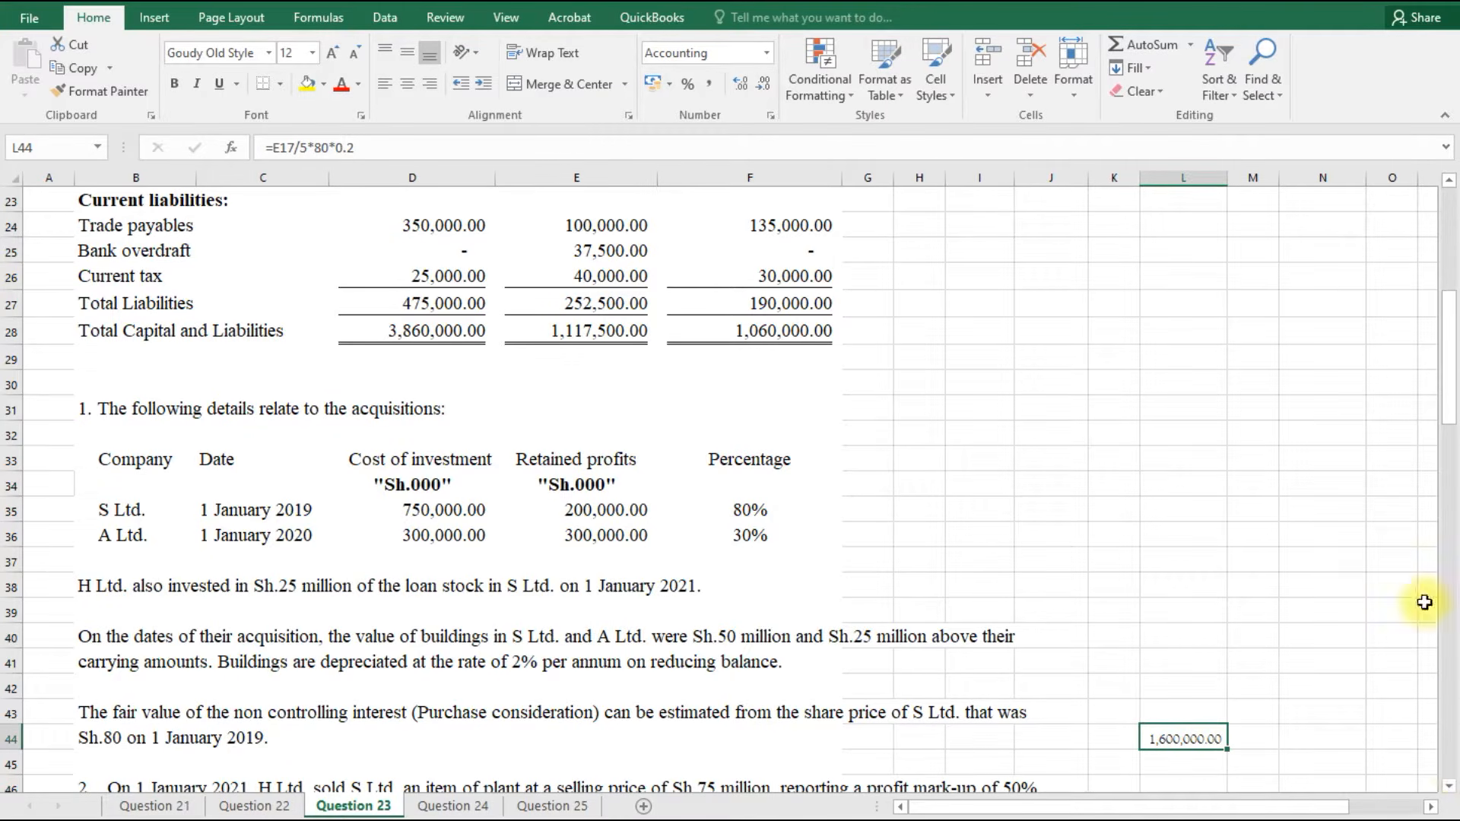
Total the goodwill working's S and A columns in row 84 with =SUM(L82:L83) in L84 and =SUM(N82:N83) in N84.
left_click_drag(1447, 407, 1449, 586)
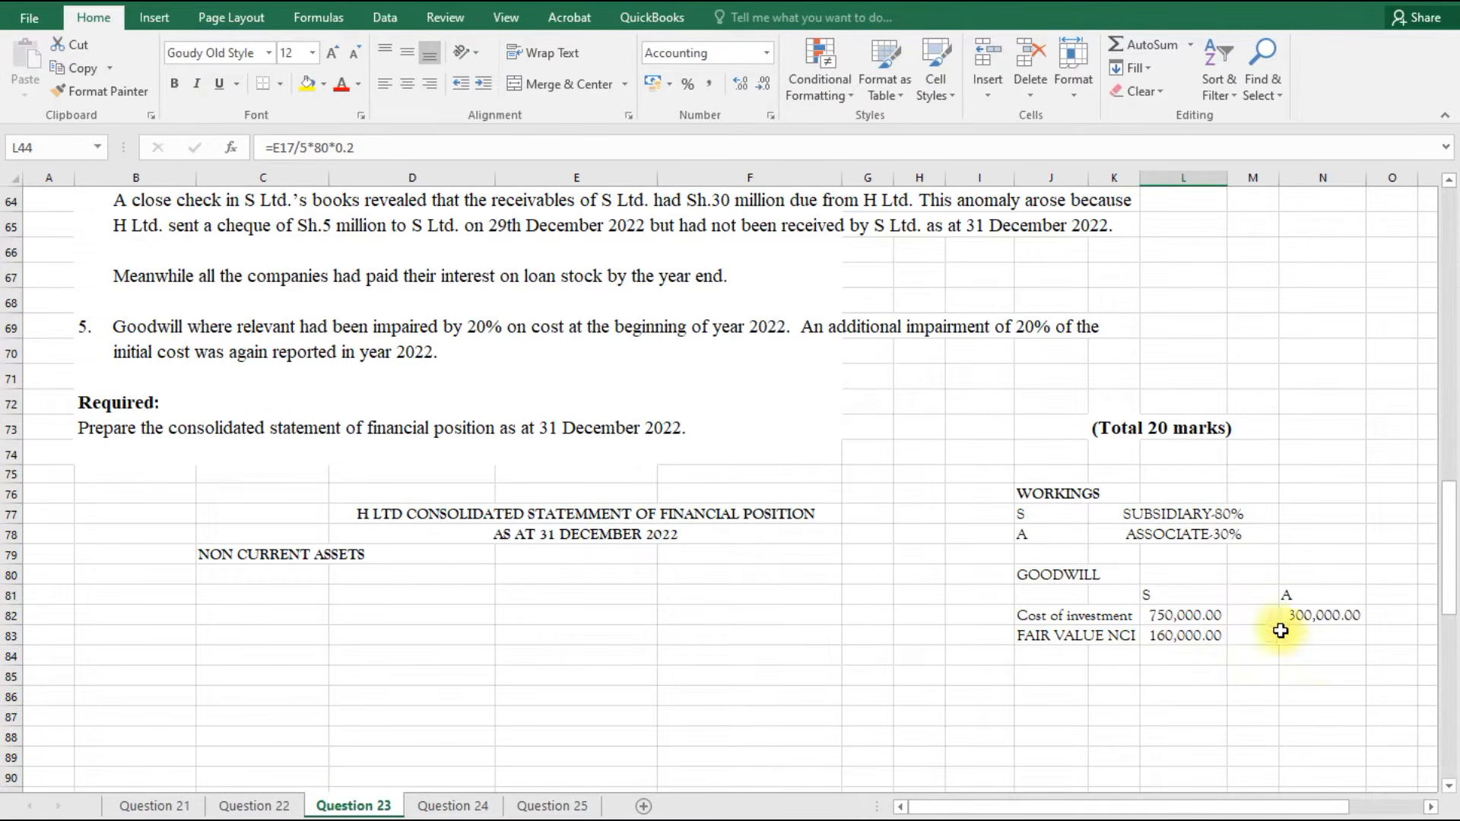
left_click(1050, 654)
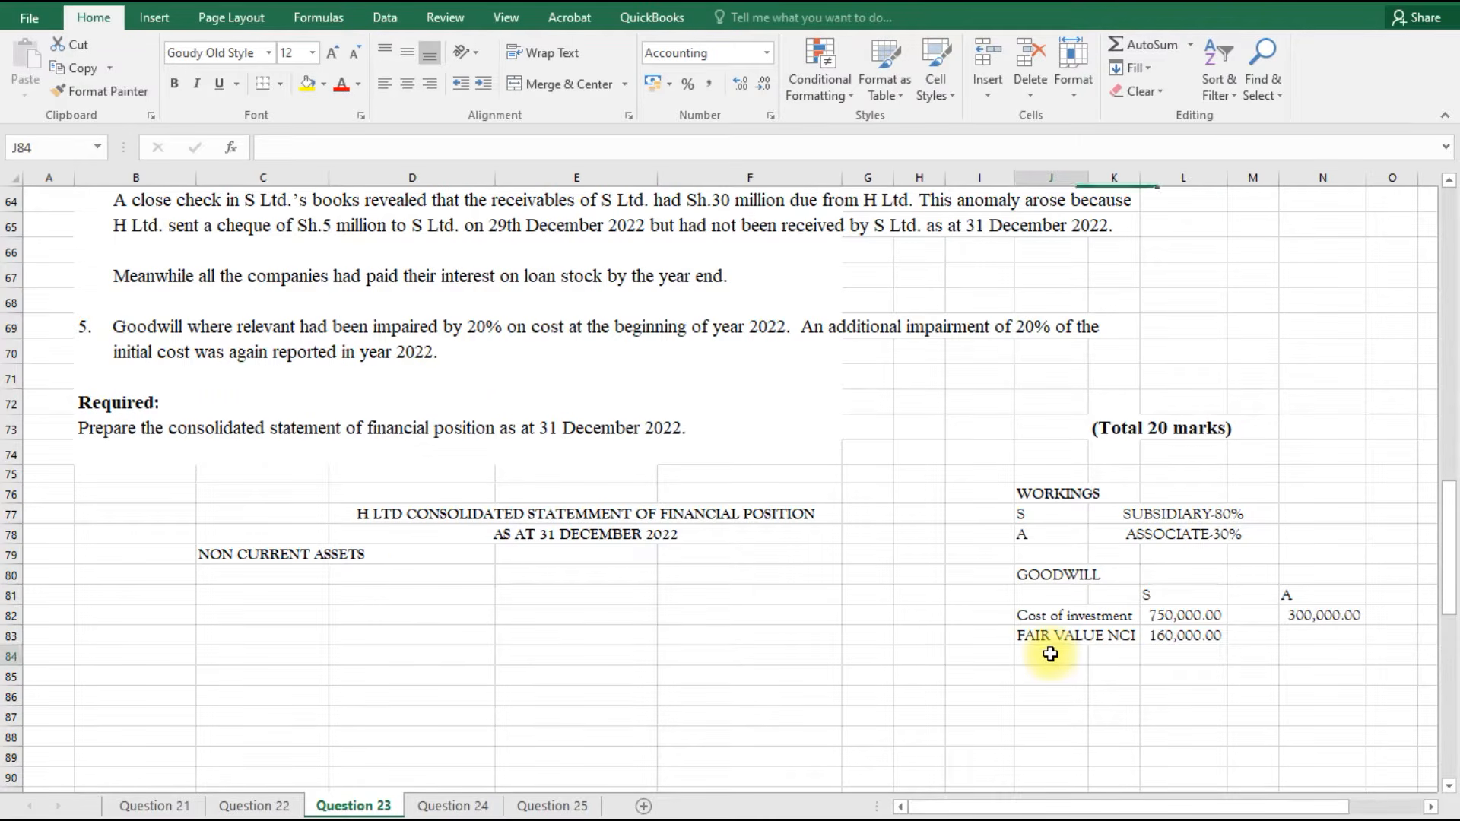
left_click(1165, 655)
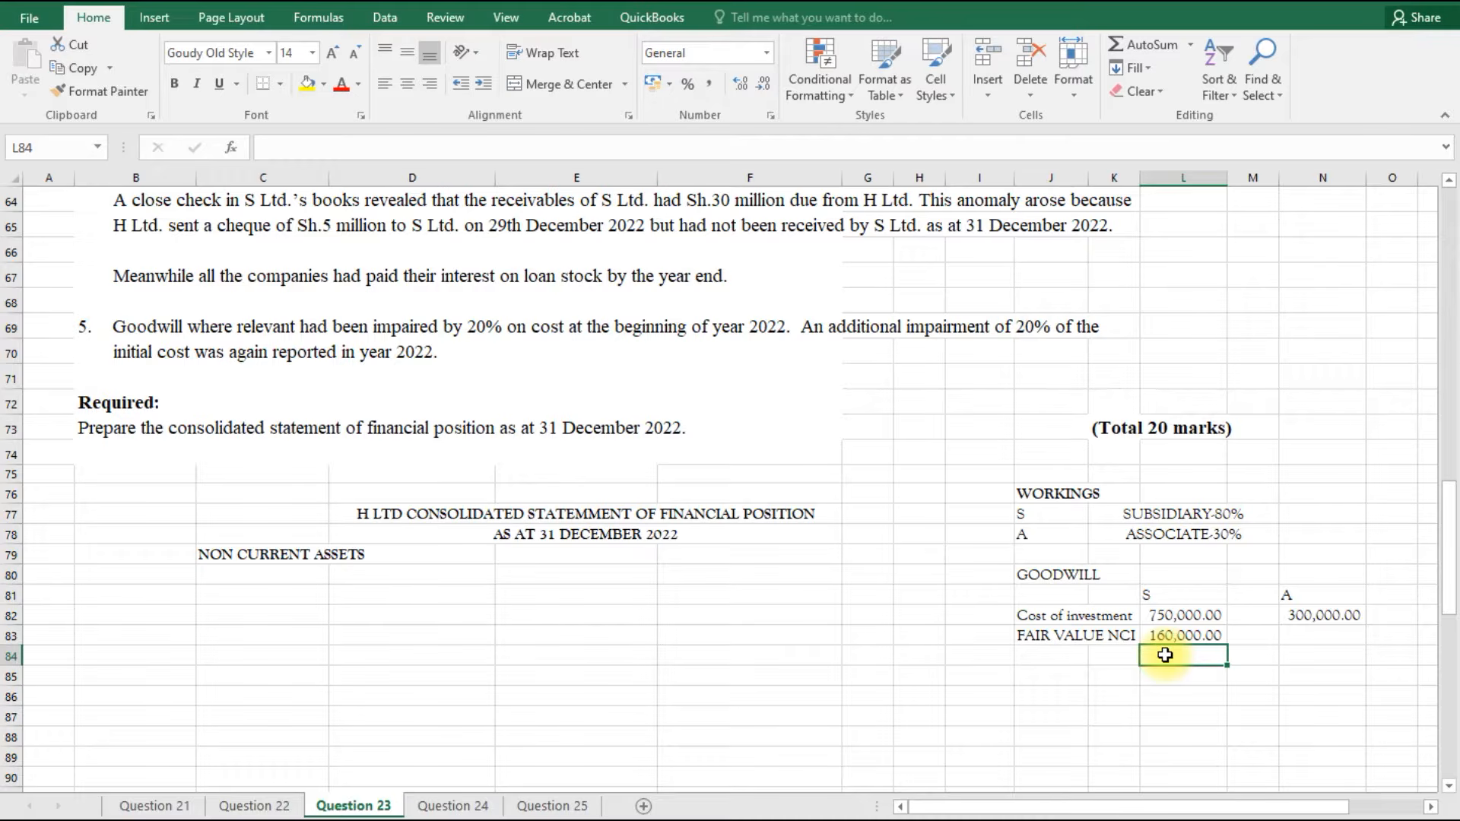
key("alt+equal")
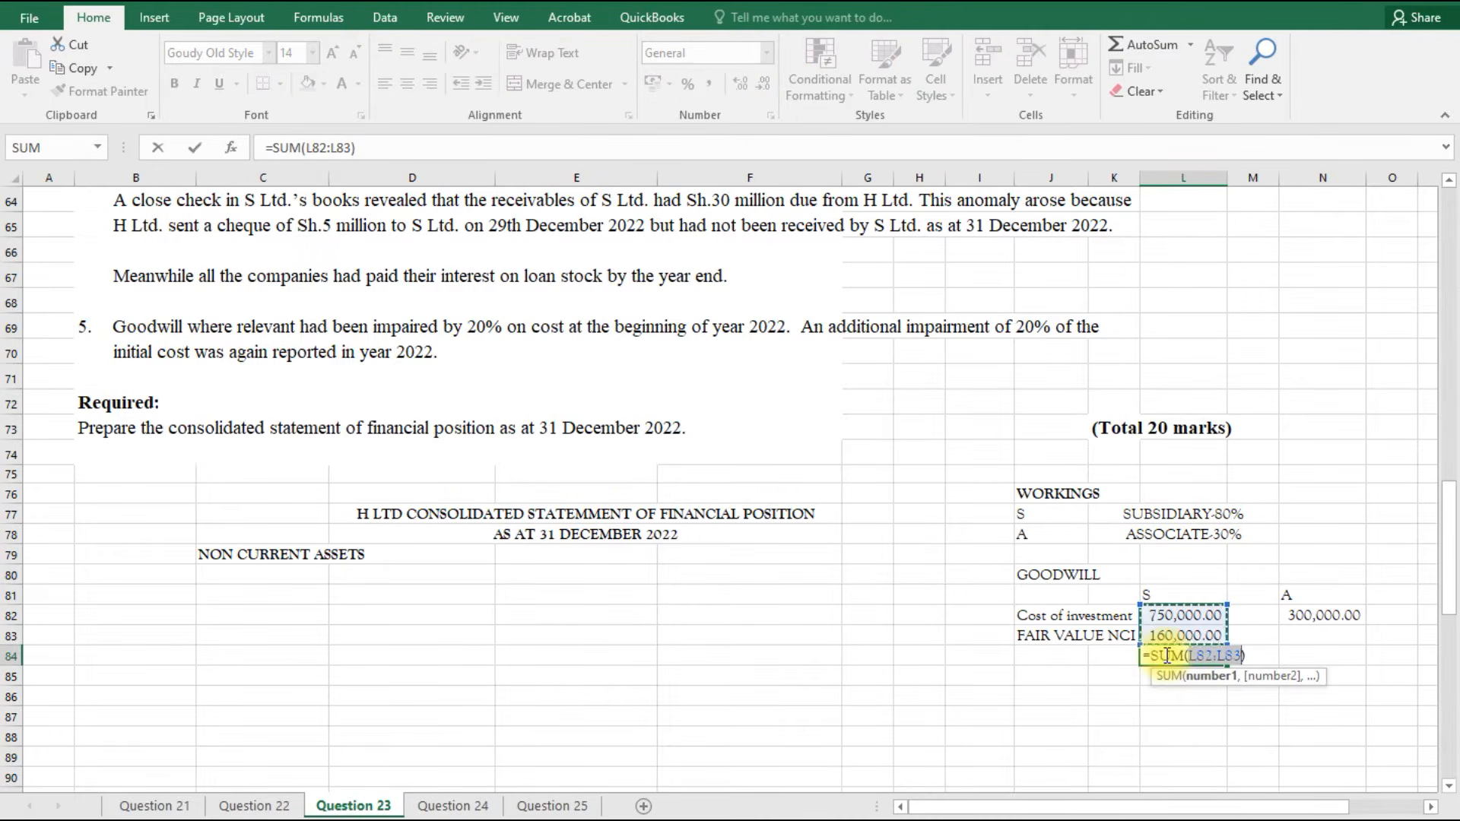
key("Return")
left_click(1321, 655)
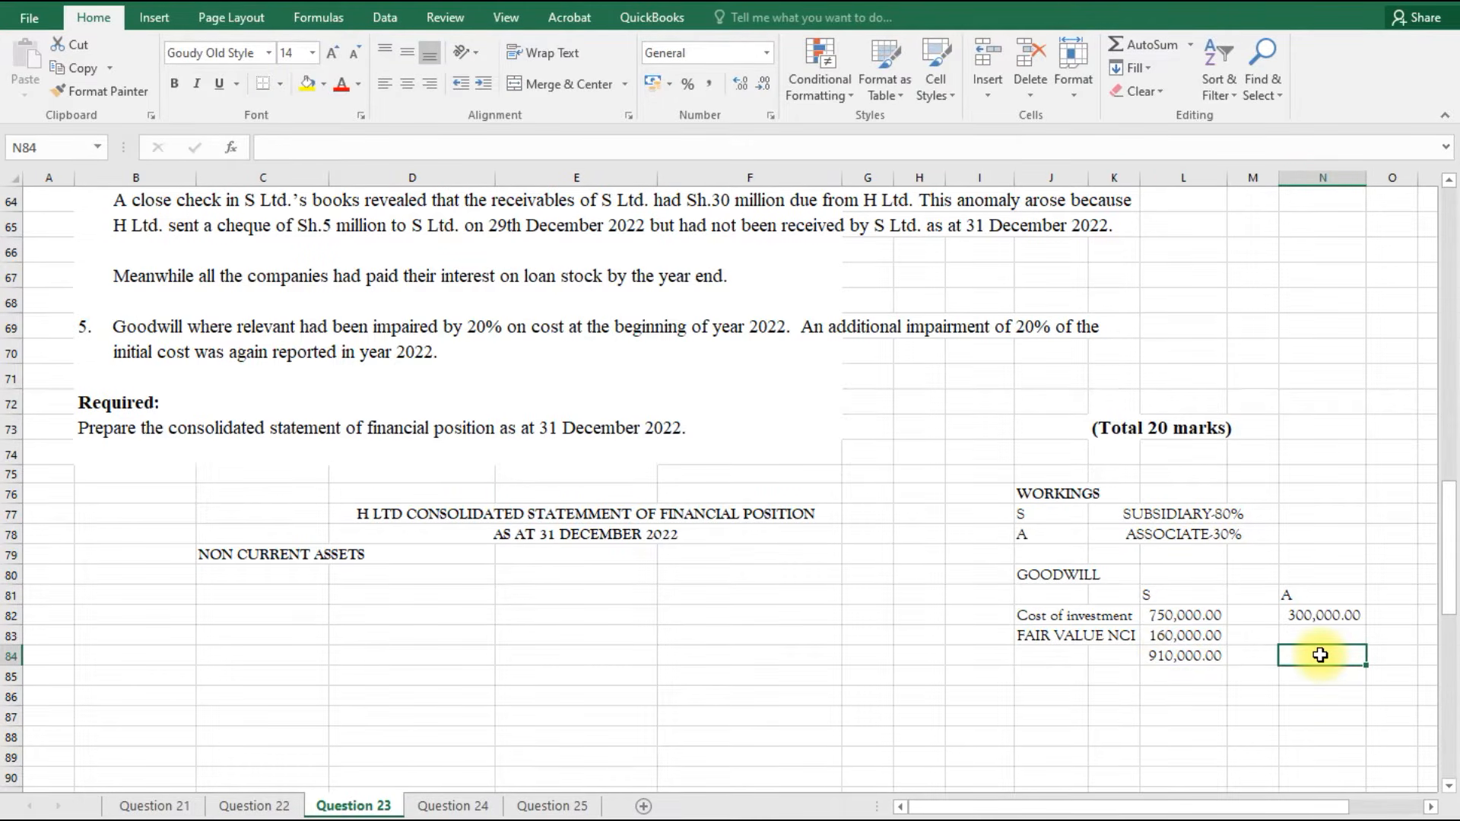
key("alt+equal")
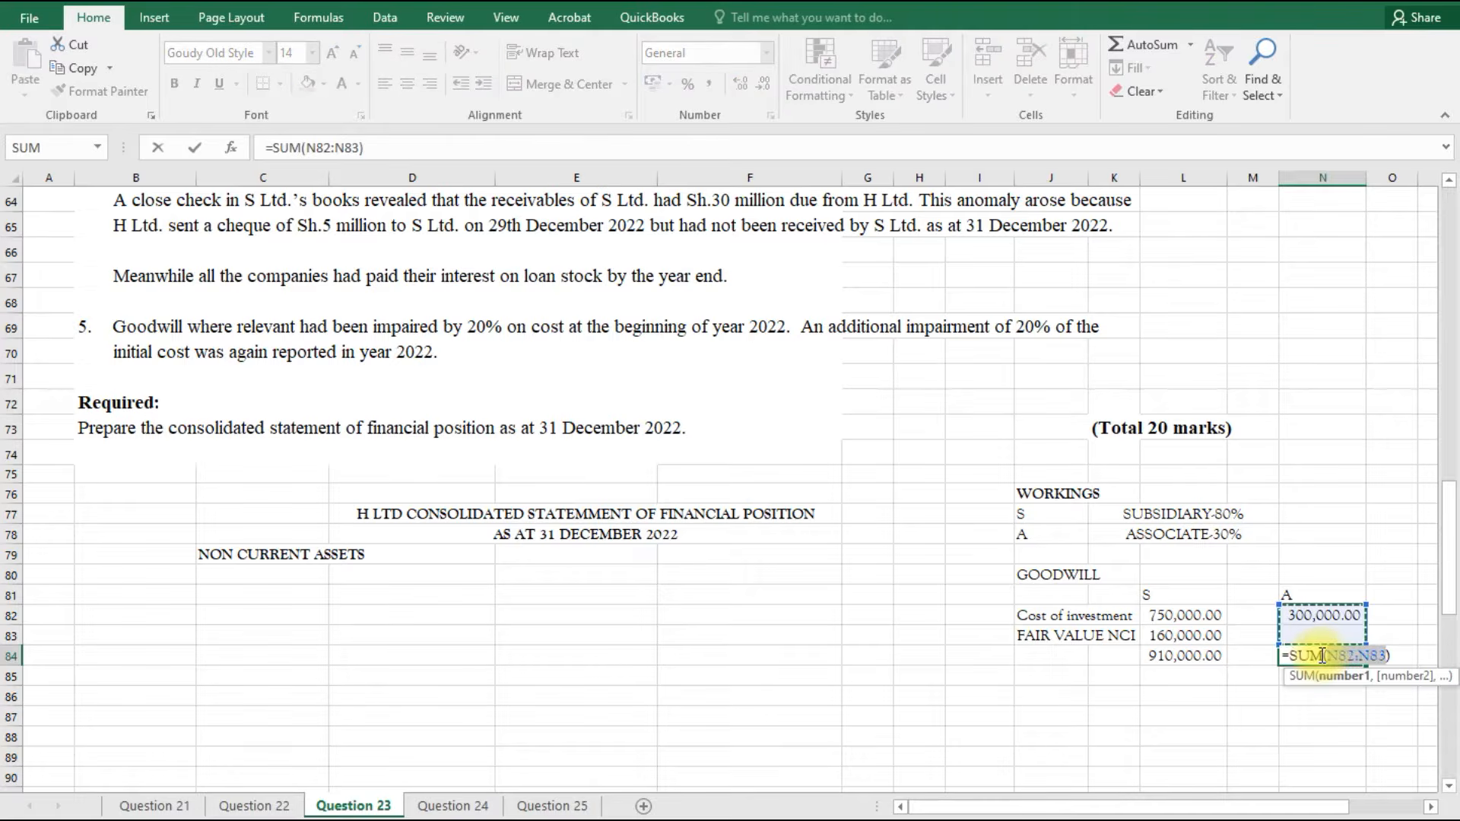
key("Return")
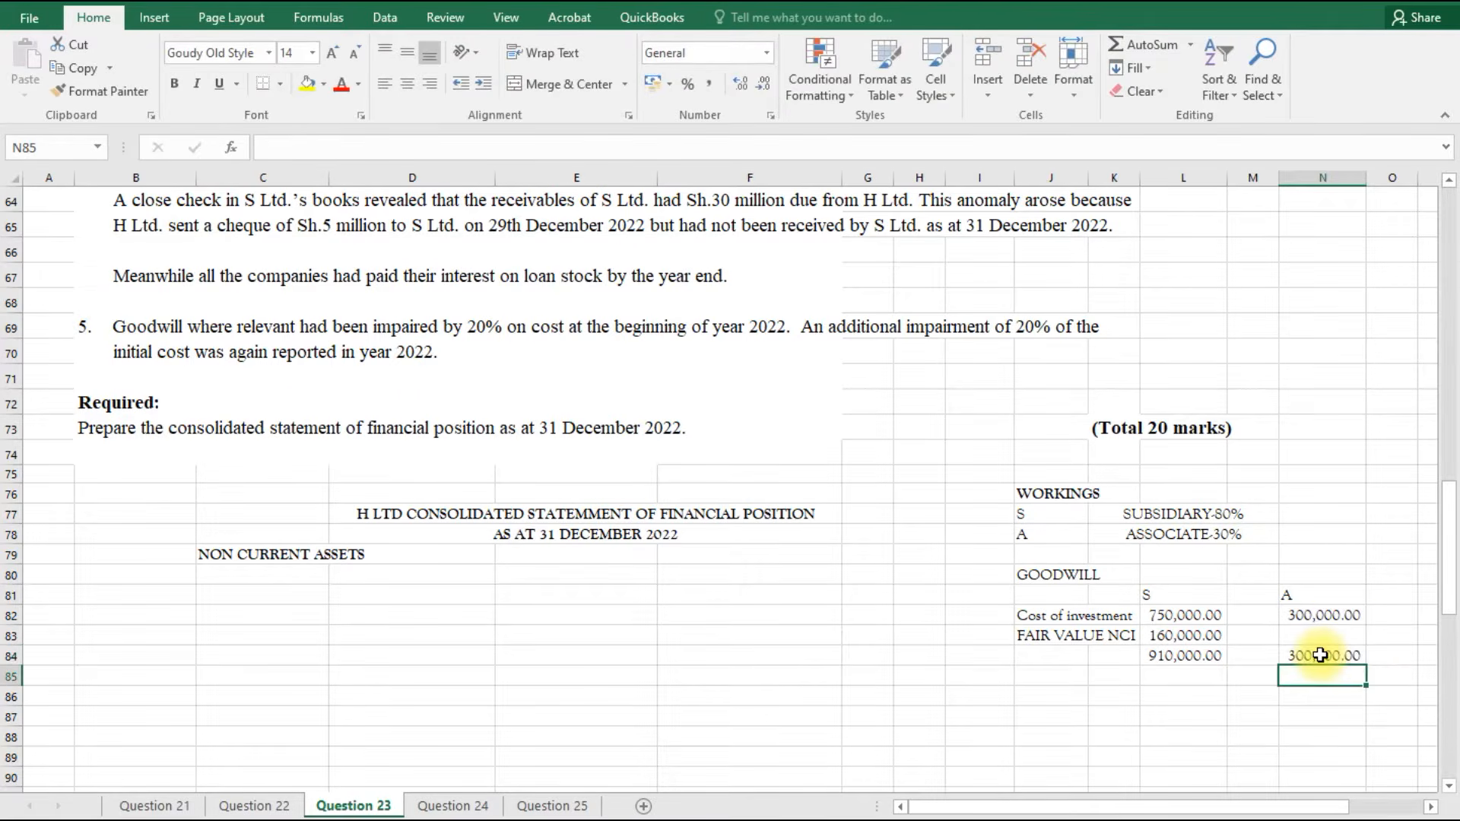
Make the S and A column totals in L84 and N84 bold.
left_click(1159, 655)
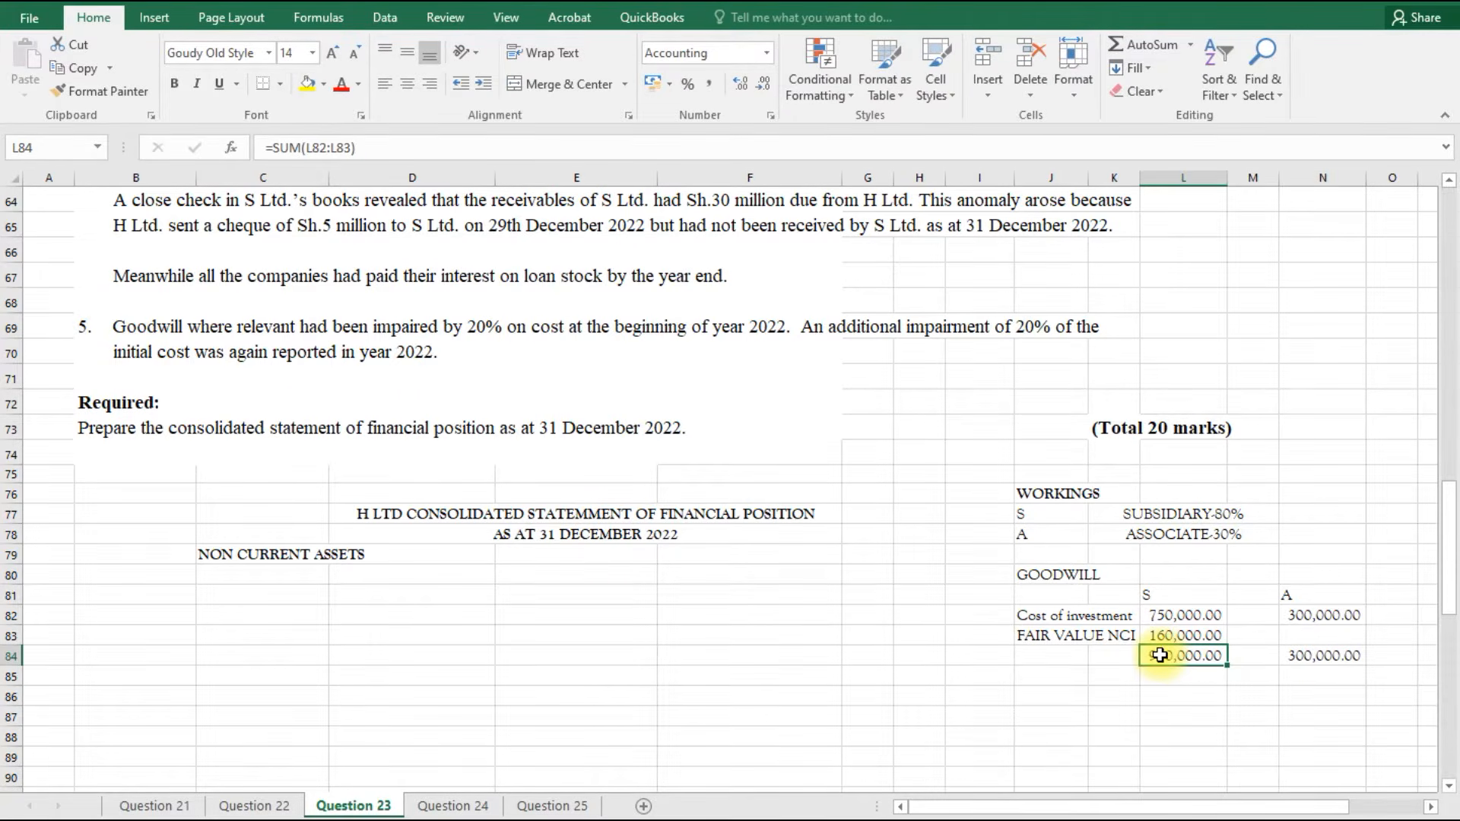
key("ctrl+b")
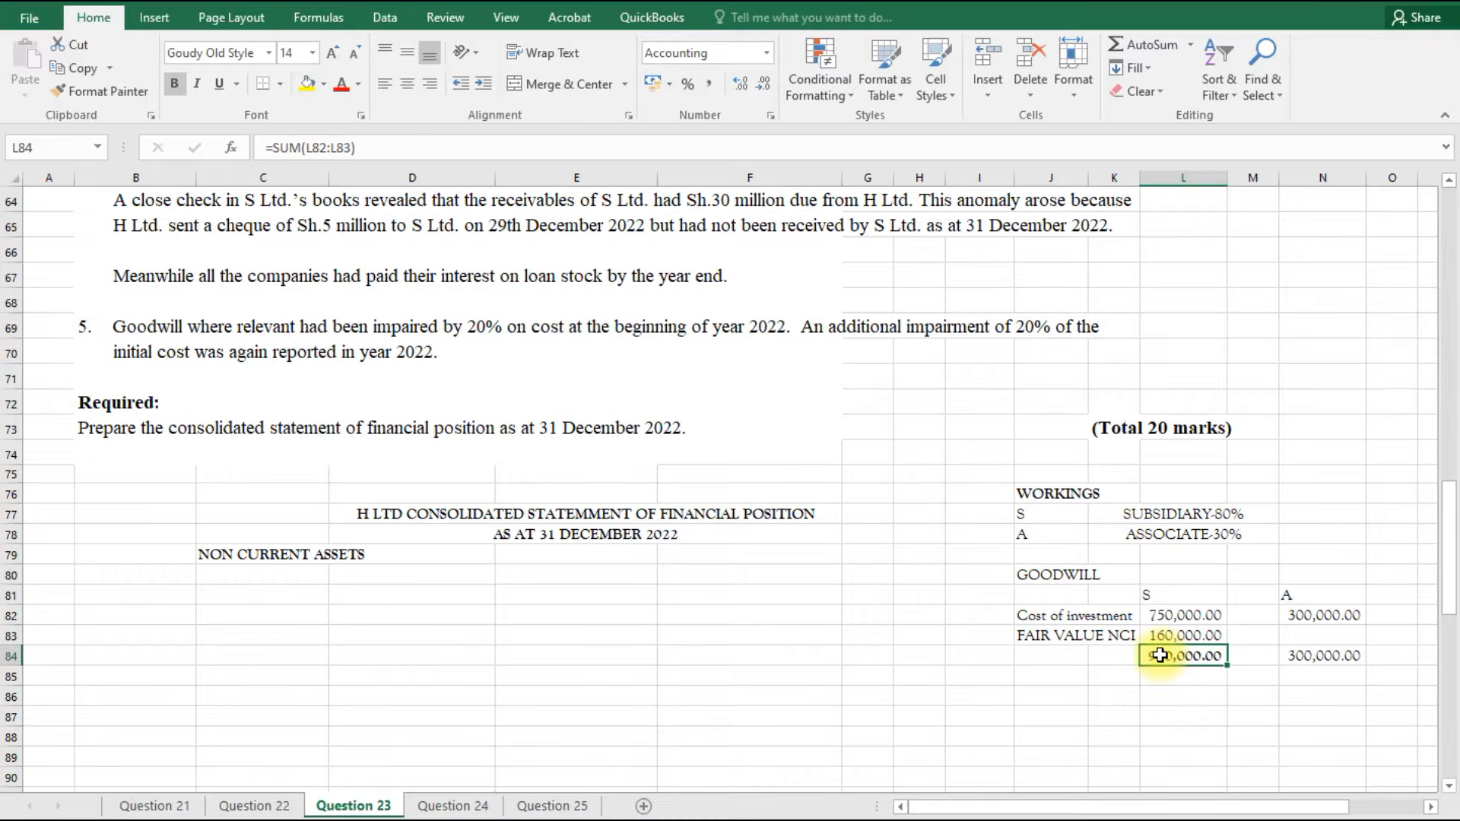
left_click(1299, 655)
key("ctrl+b")
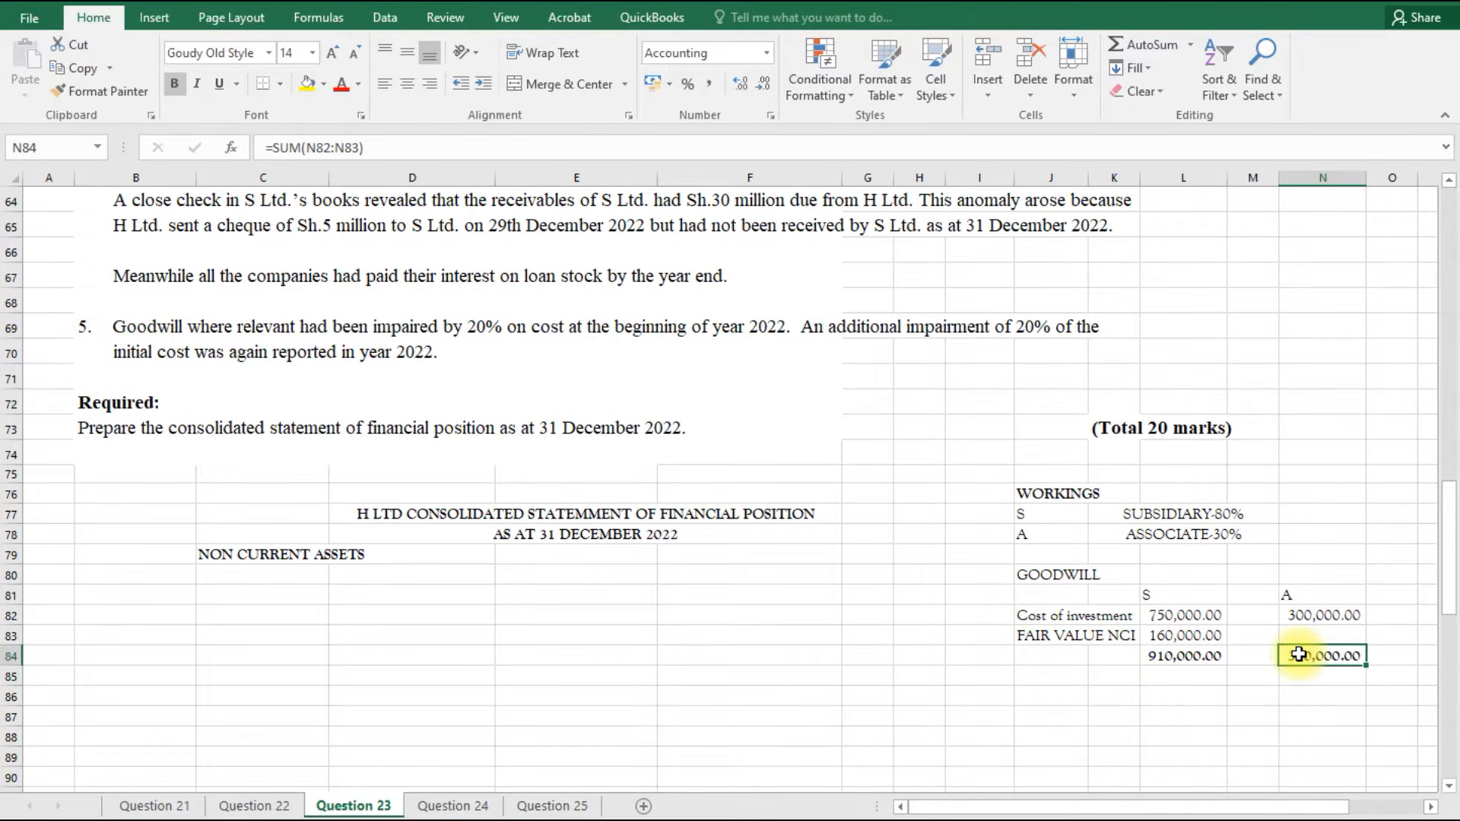
Add the label "LESS NETS ASSETS" in J85, below the totals of the goodwill working.
left_click(1056, 678)
type("LESS NE")
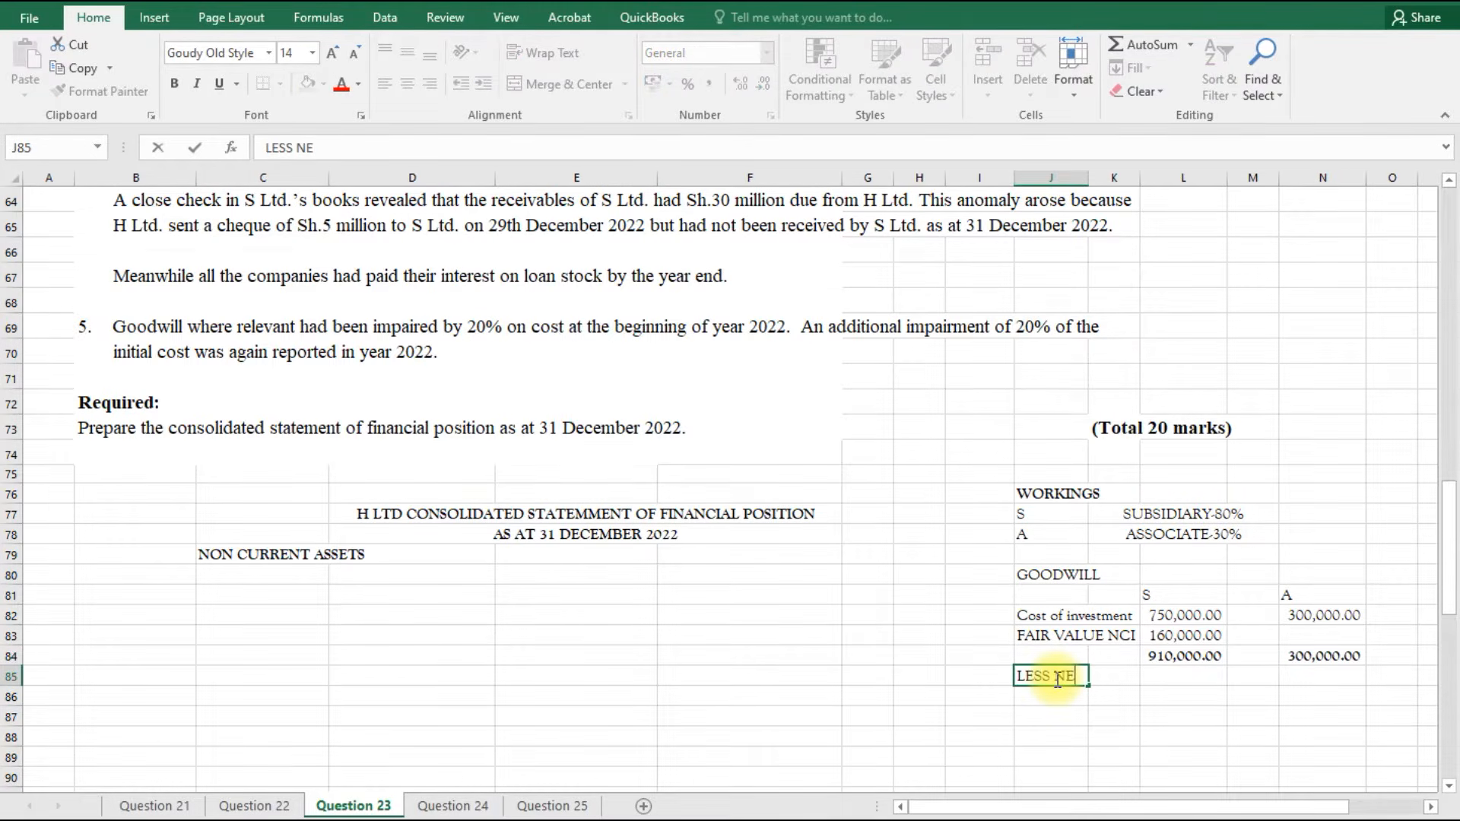
type("TS ASSETS")
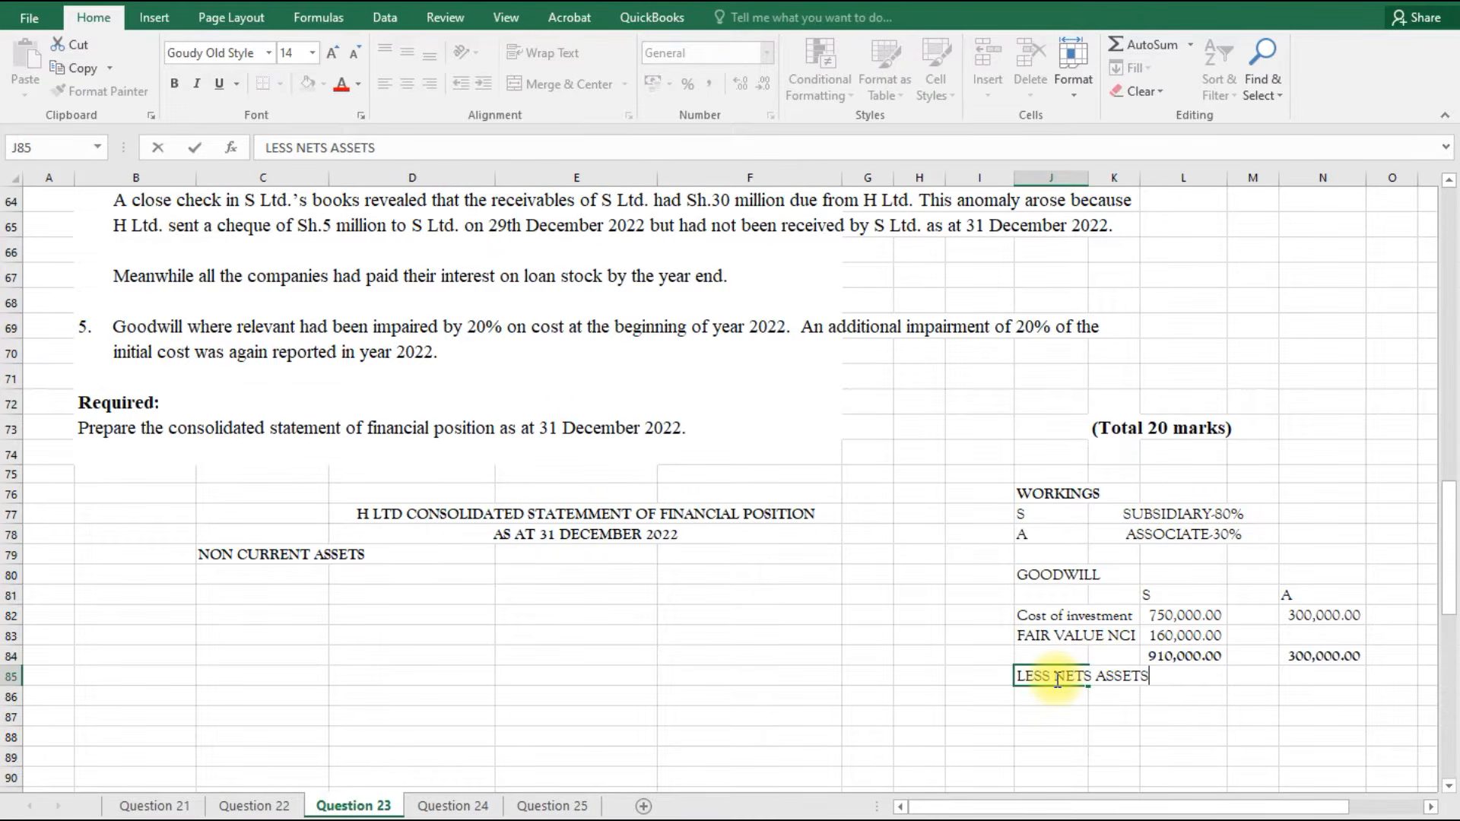
left_click(1047, 697)
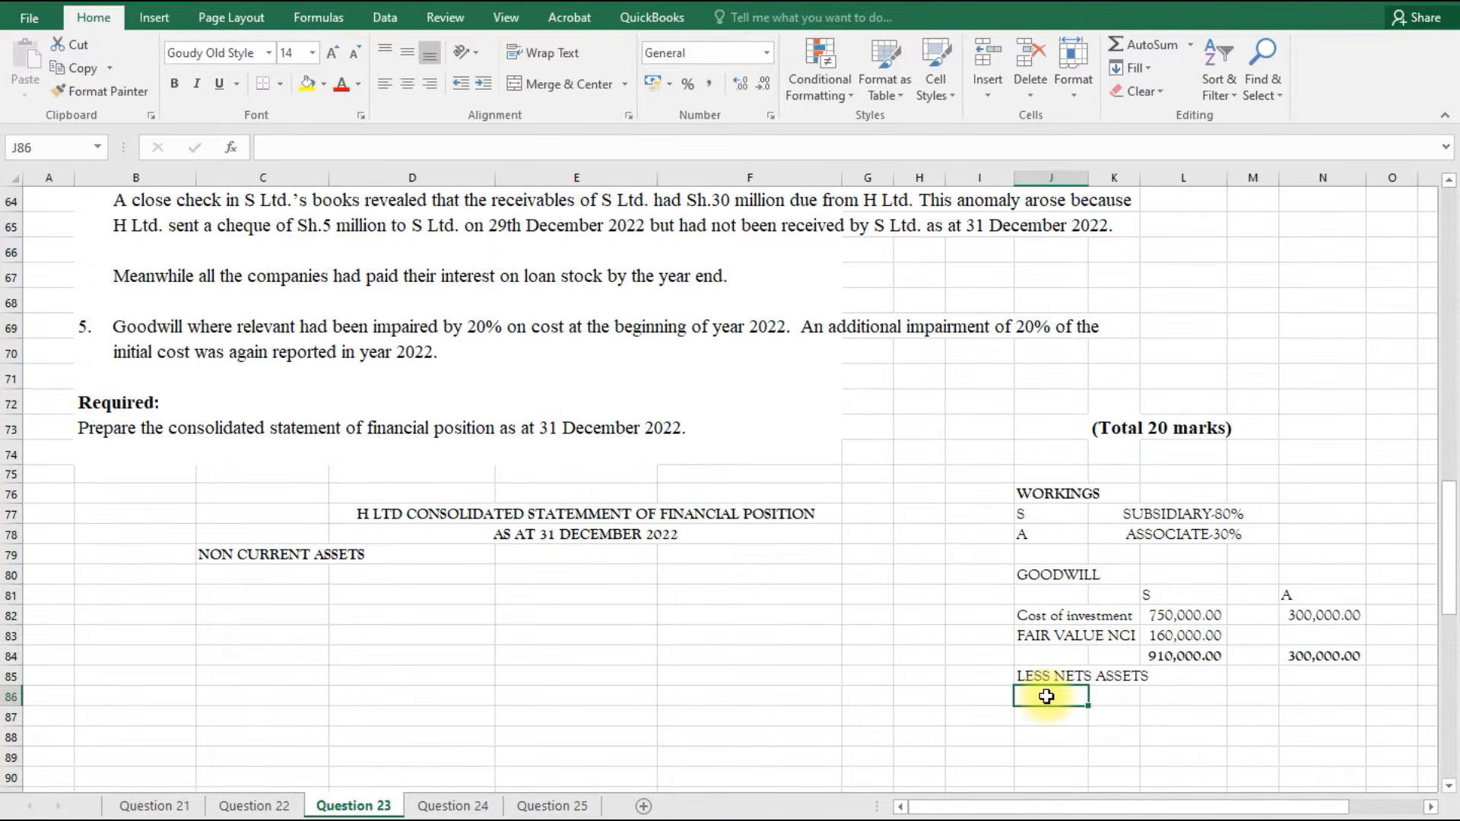
Link J86, under LESS NETS ASSETS, to the ordinary shares label with the formula =B17.
scroll(1047, 684, "up", 6)
scroll(978, 560, "down", 10)
type("=")
scroll(760, 532, "up", 6)
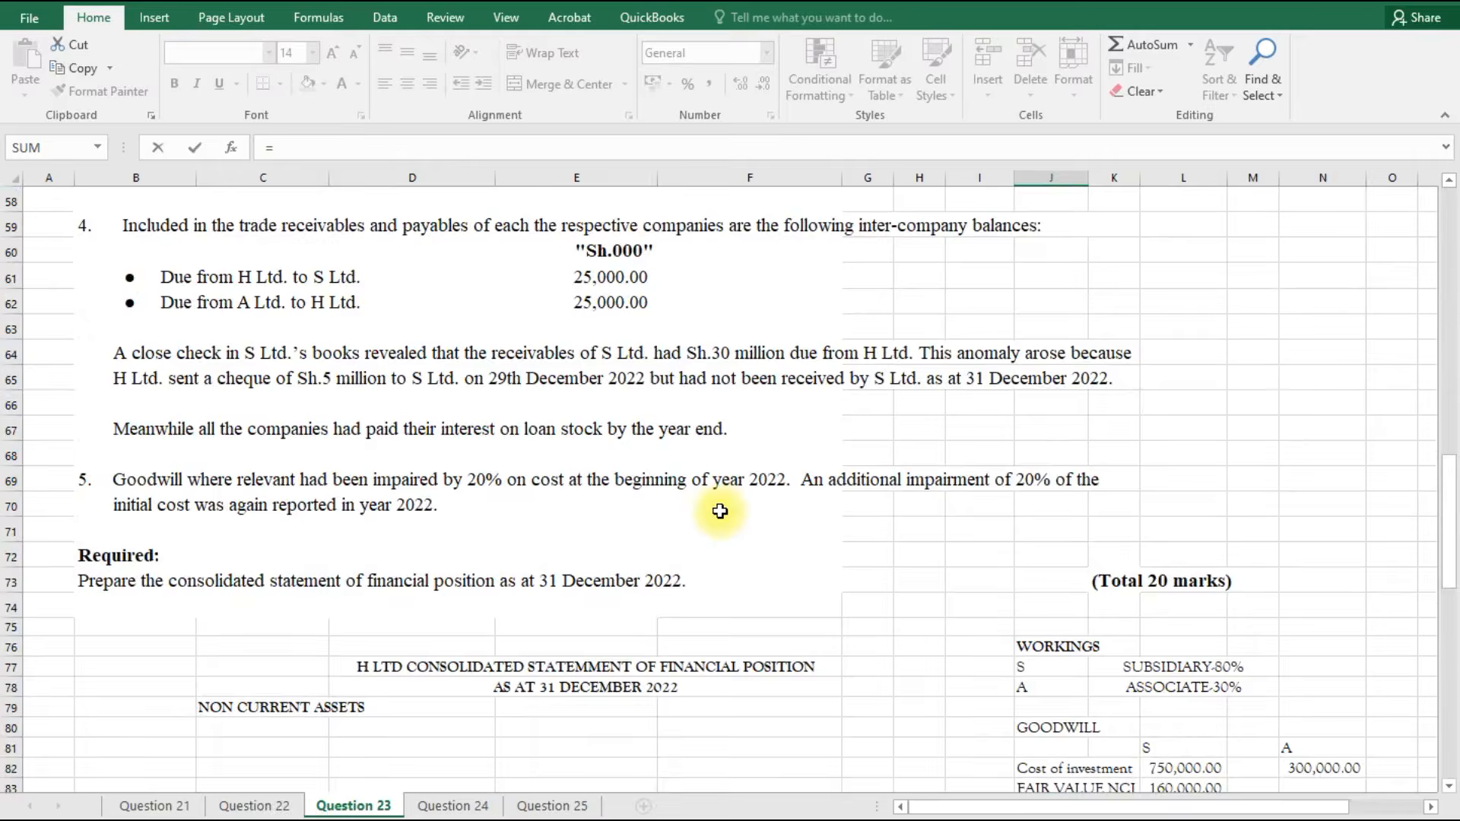
scroll(720, 511, "up", 12)
scroll(721, 512, "up", 2)
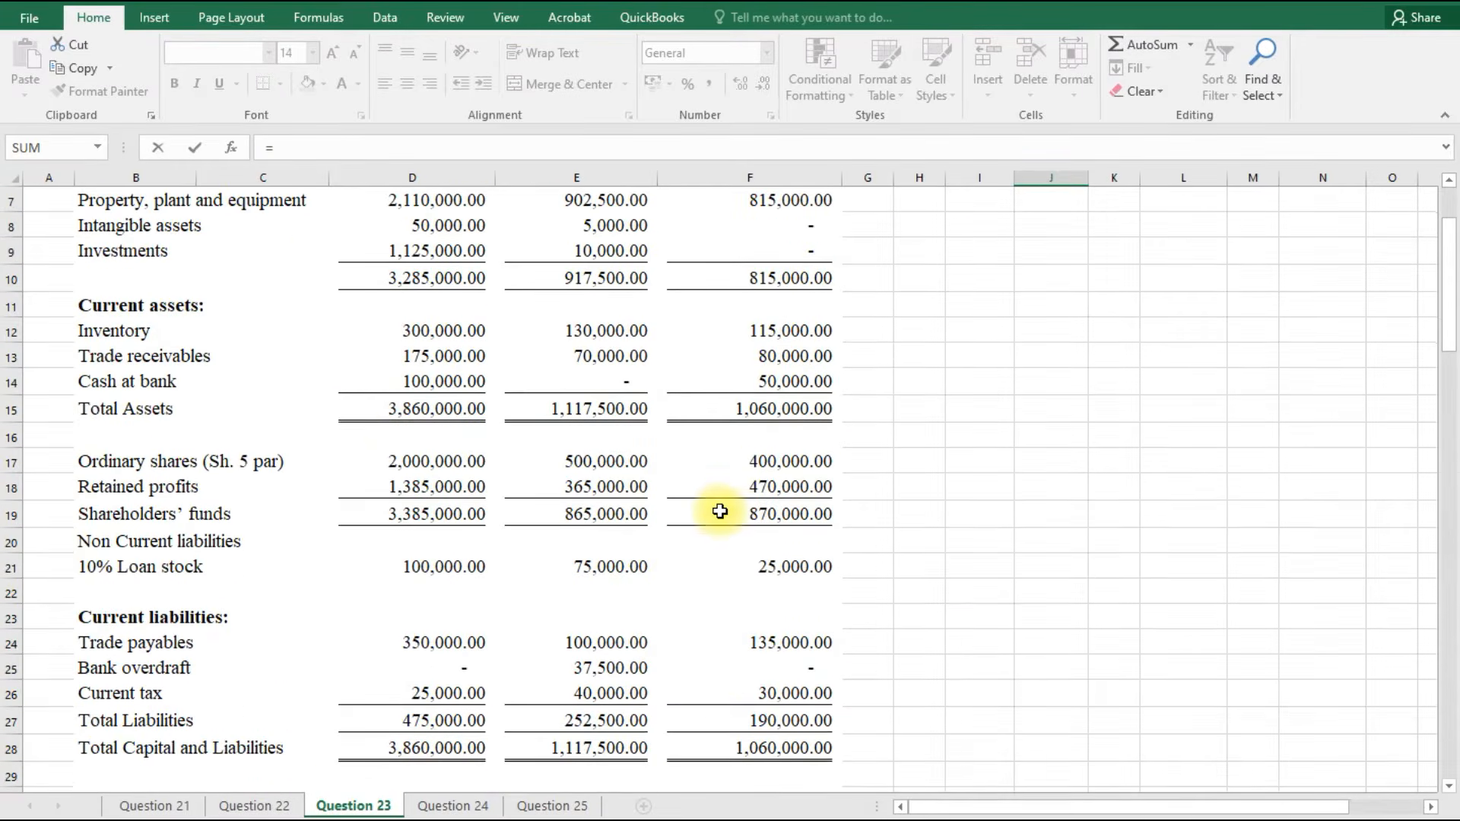
left_click(147, 462)
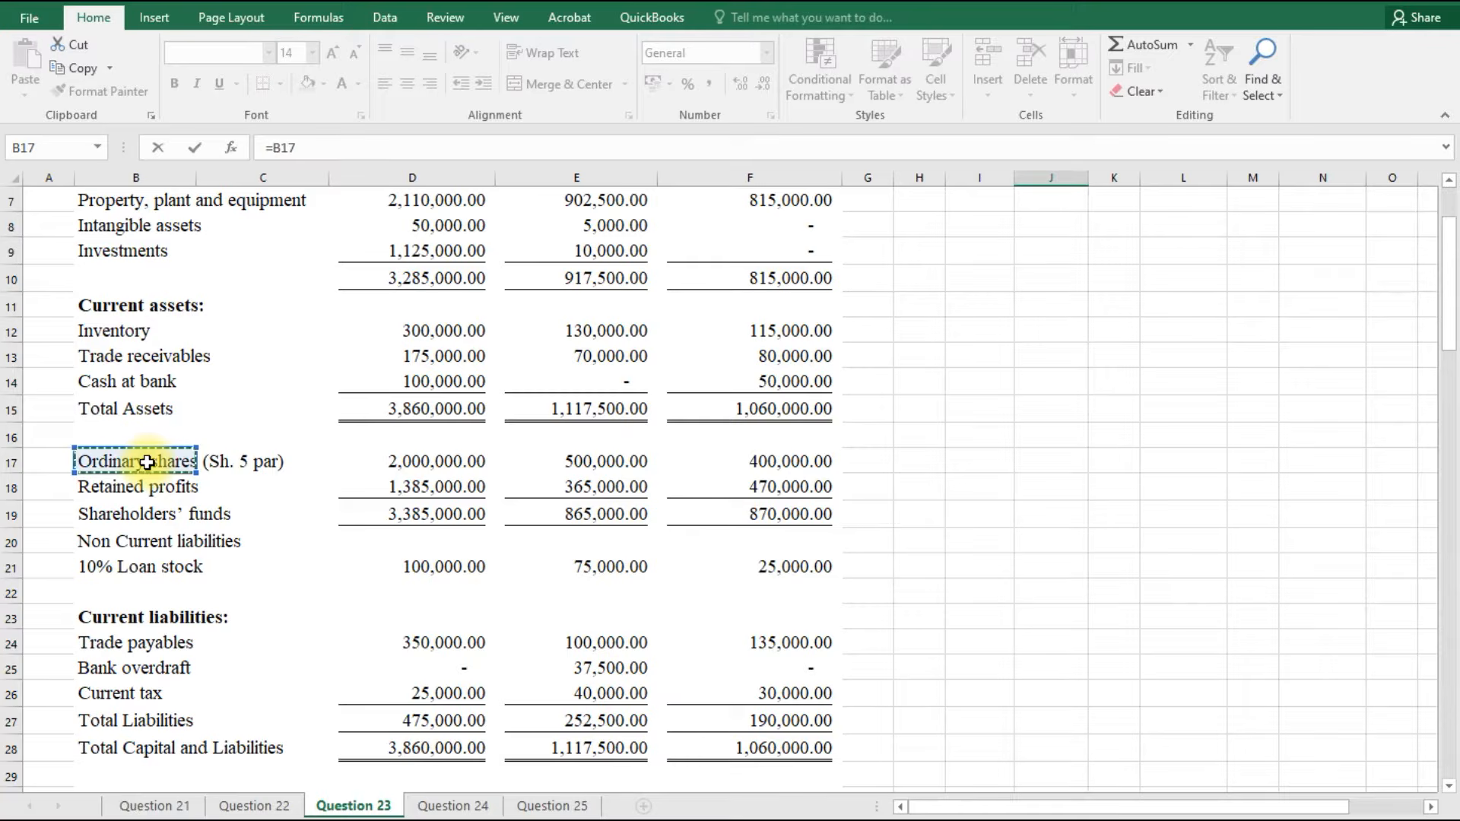
key("Return")
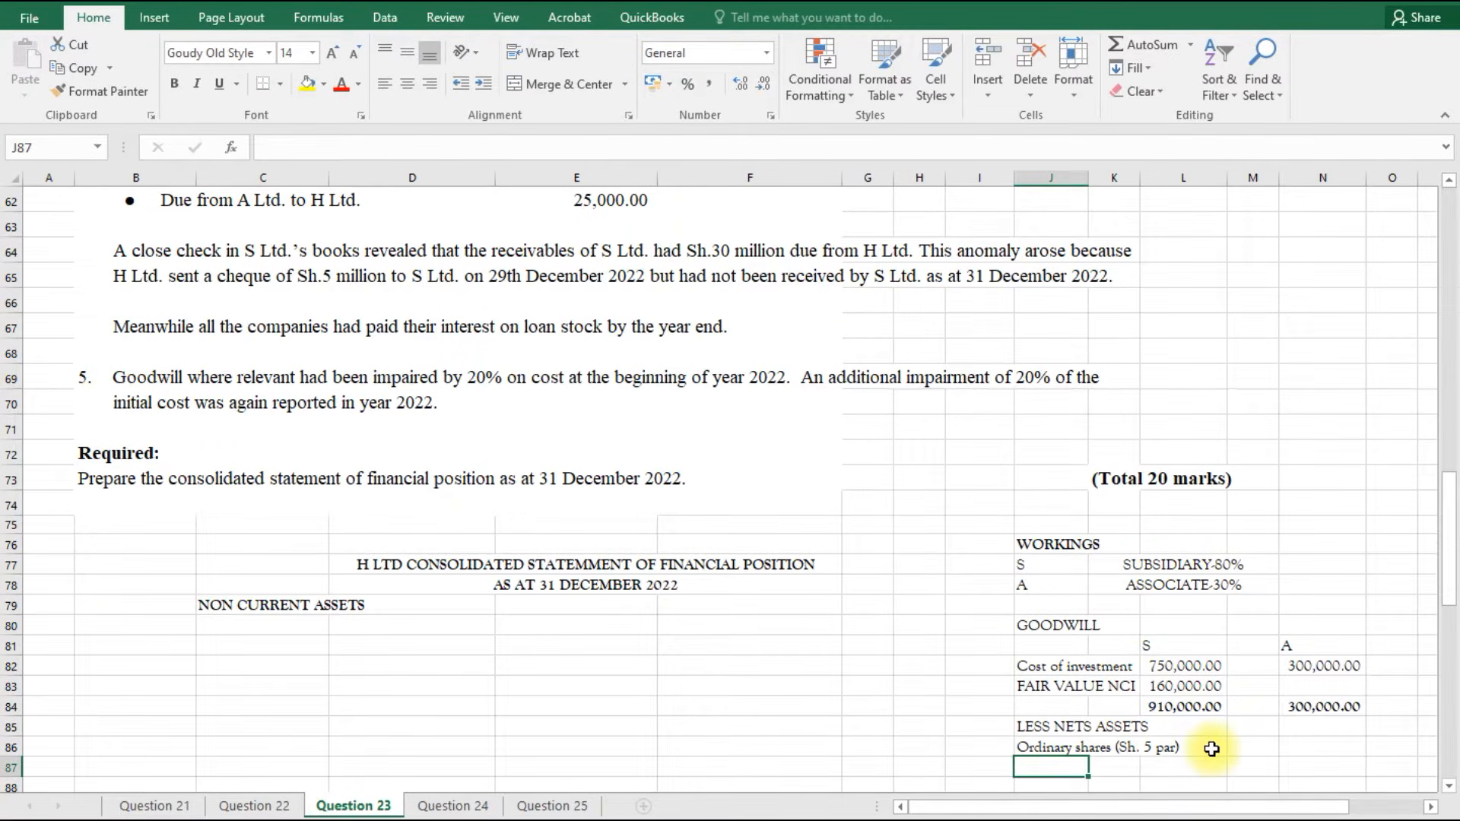
double_click(1065, 748)
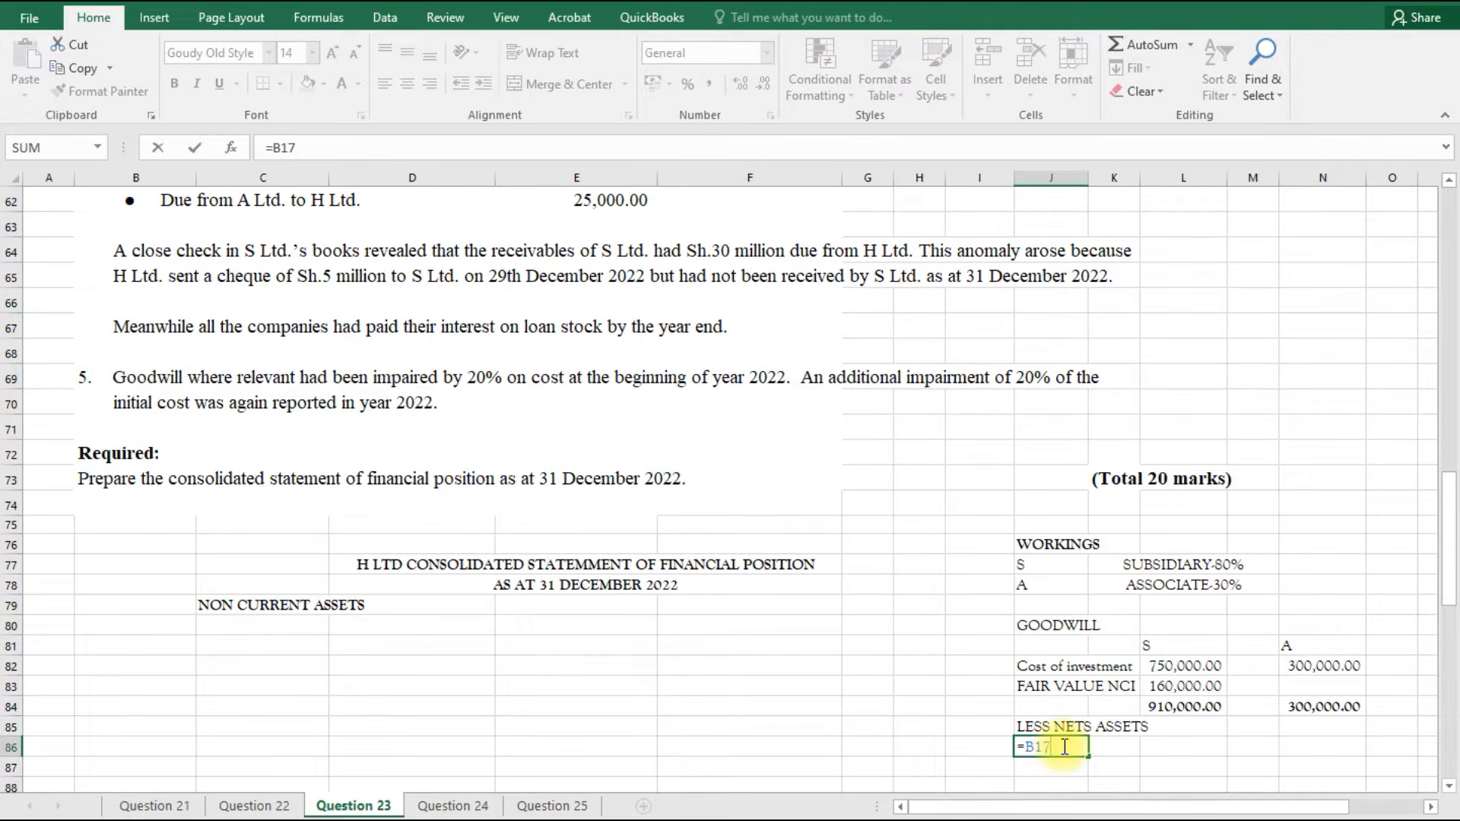
key("Return")
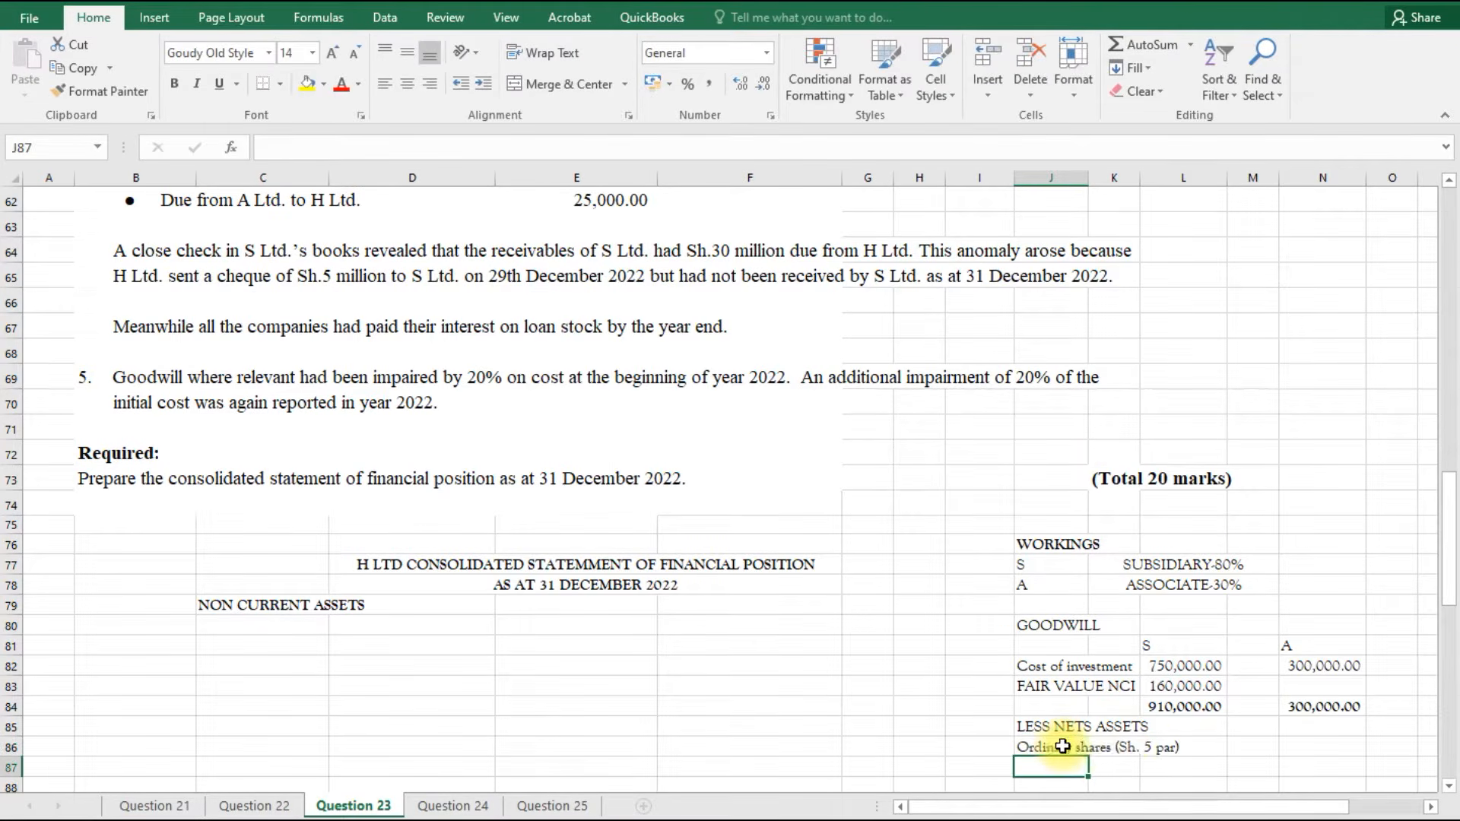
Deduct S Ltd.'s ordinary shares in the goodwill working by entering =-E17 in L86.
left_click(1208, 743)
type("=")
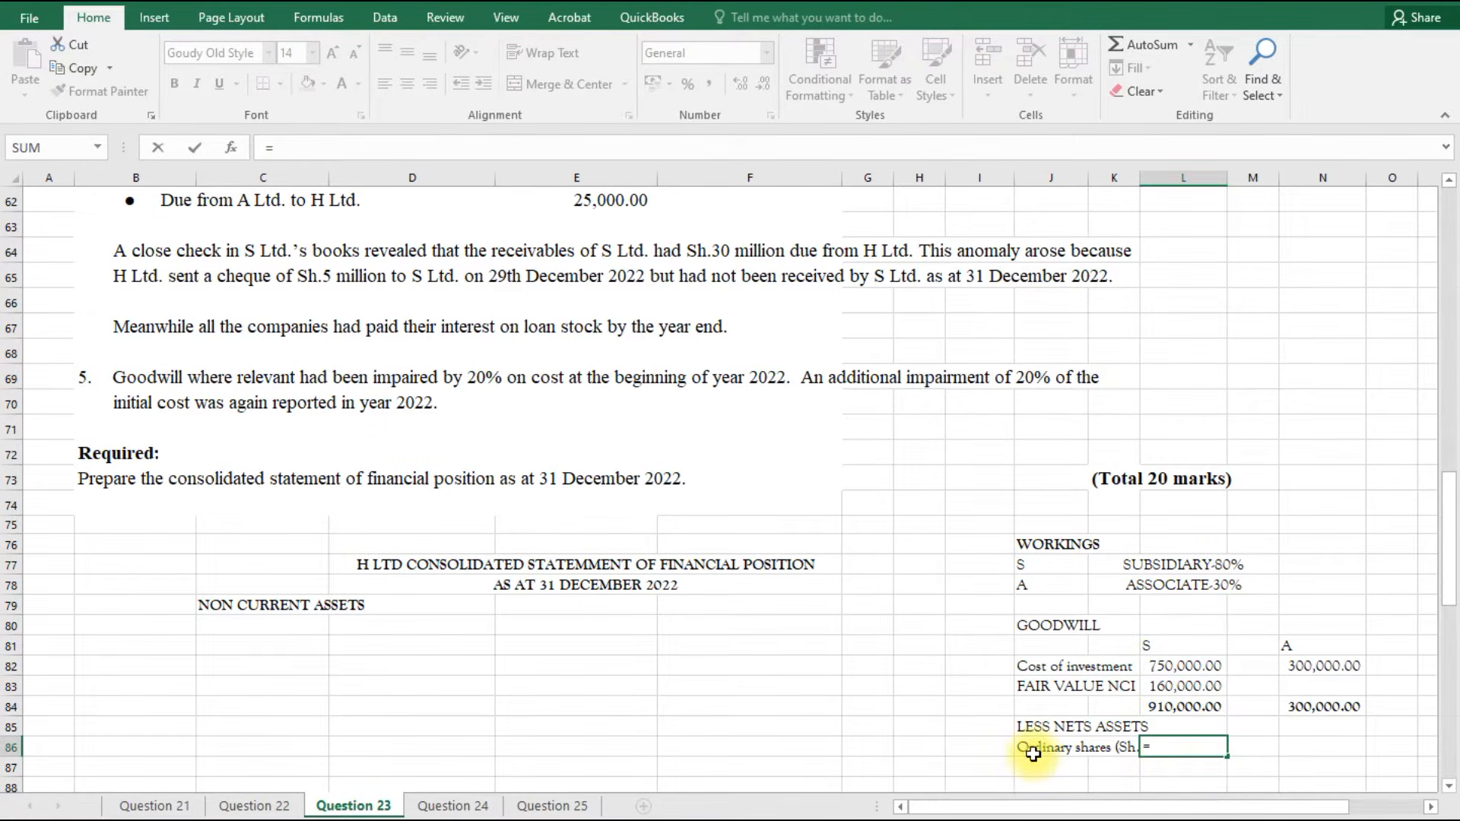
left_click(967, 746)
left_click(1100, 747)
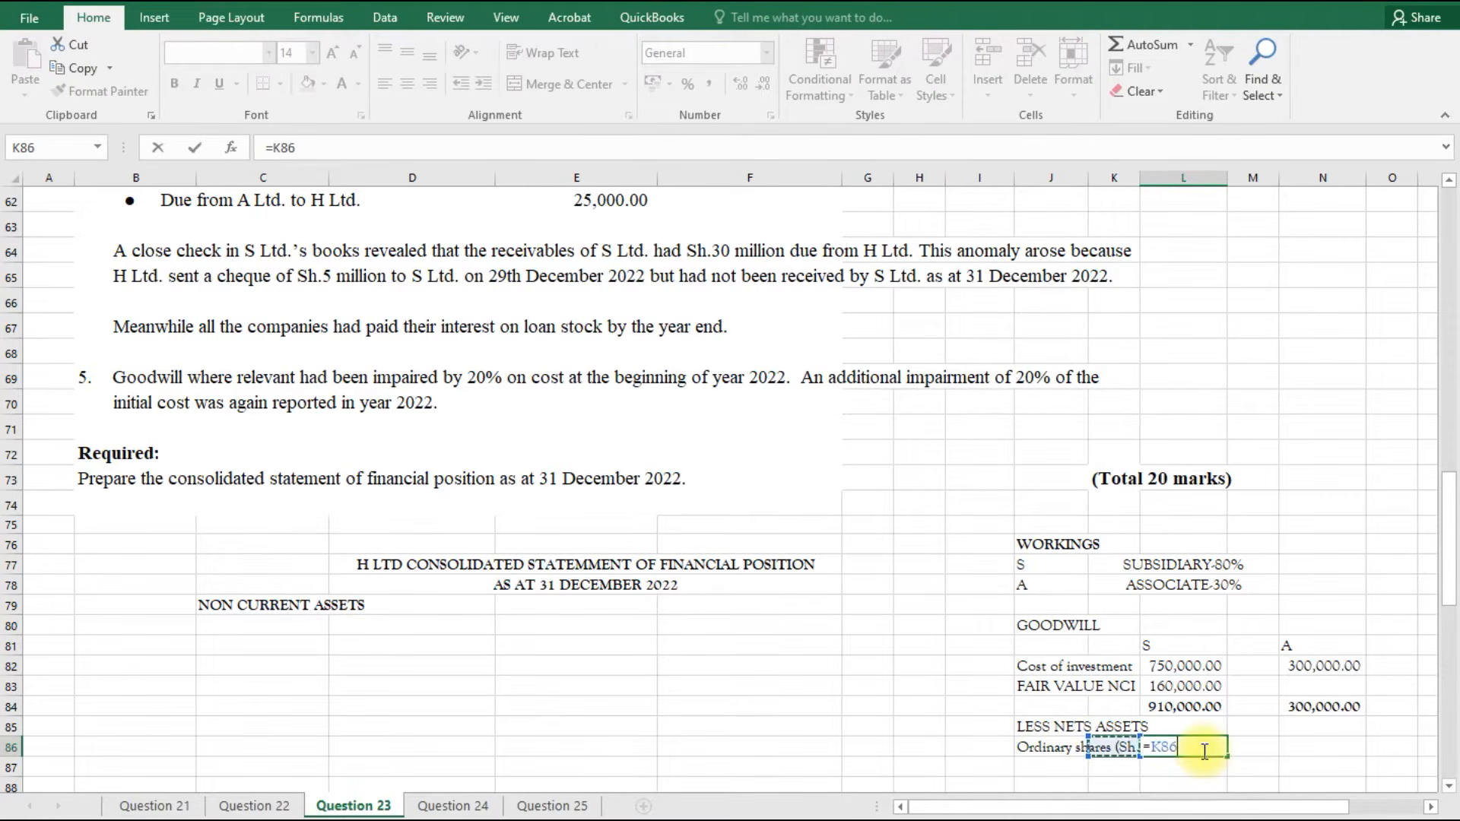
key("BackSpace")
key("BackSpace")
key("BackSpace")
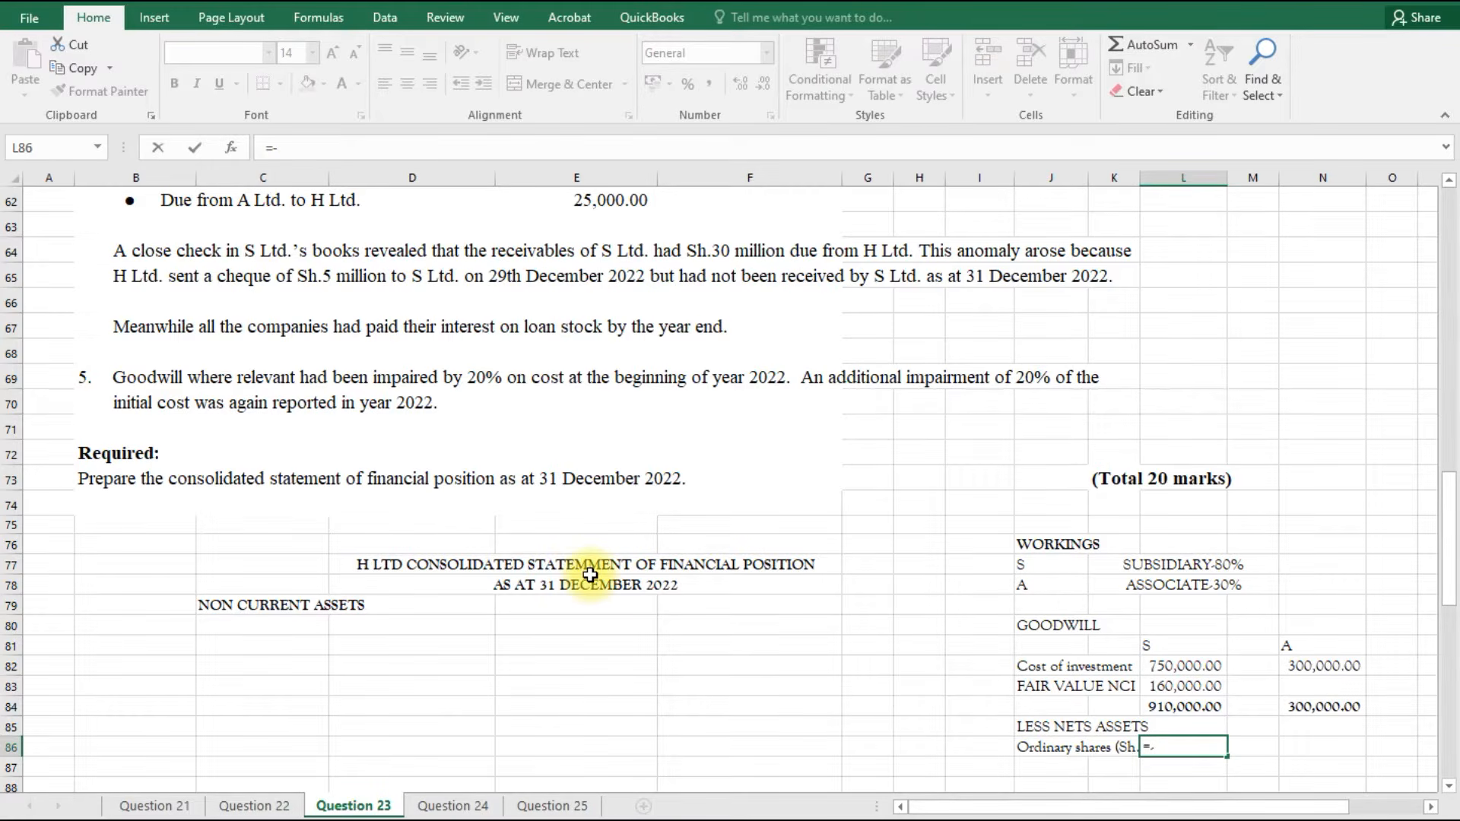
scroll(601, 532, "up", 12)
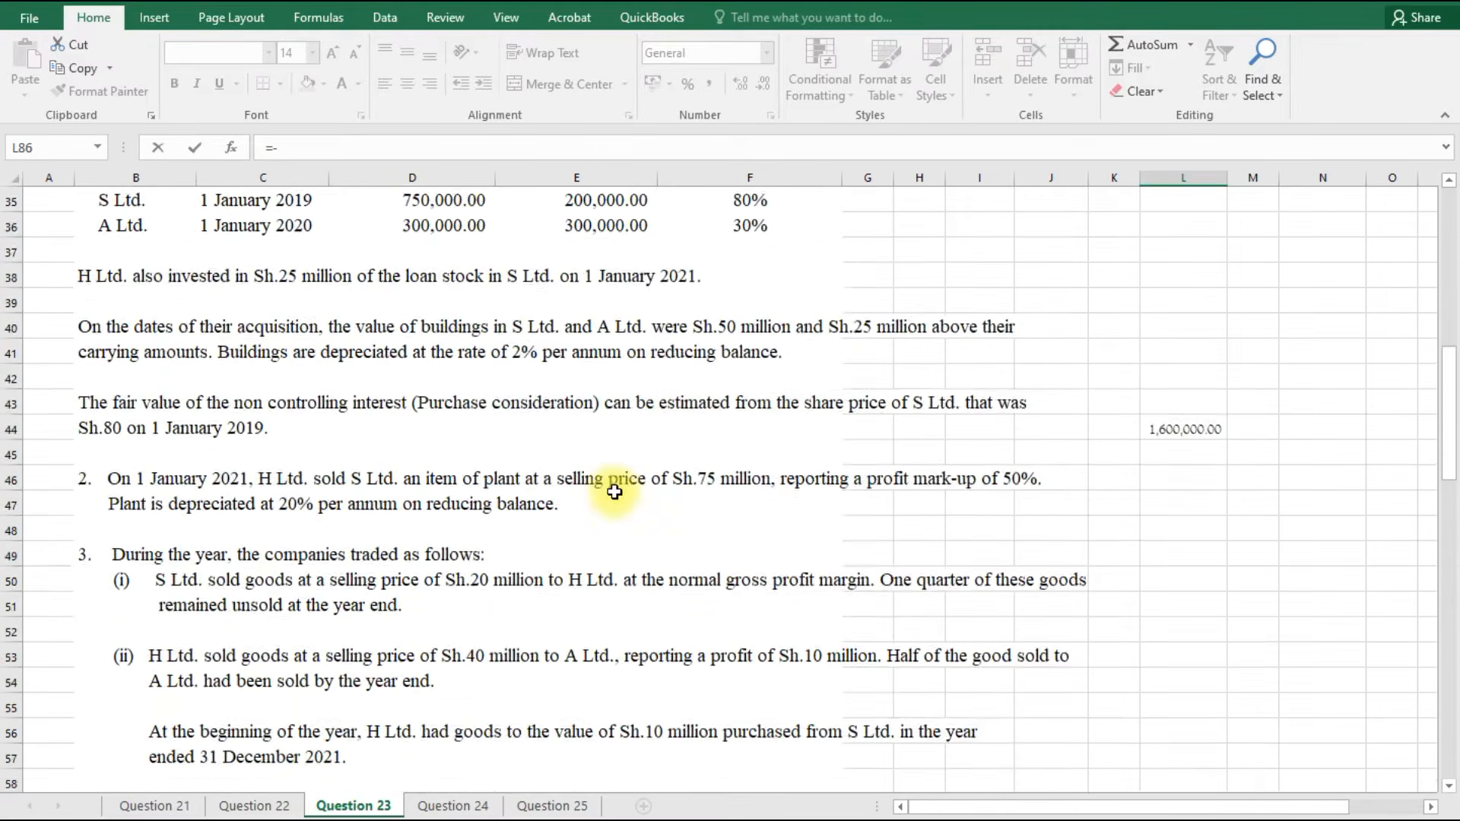
scroll(572, 473, "up", 5)
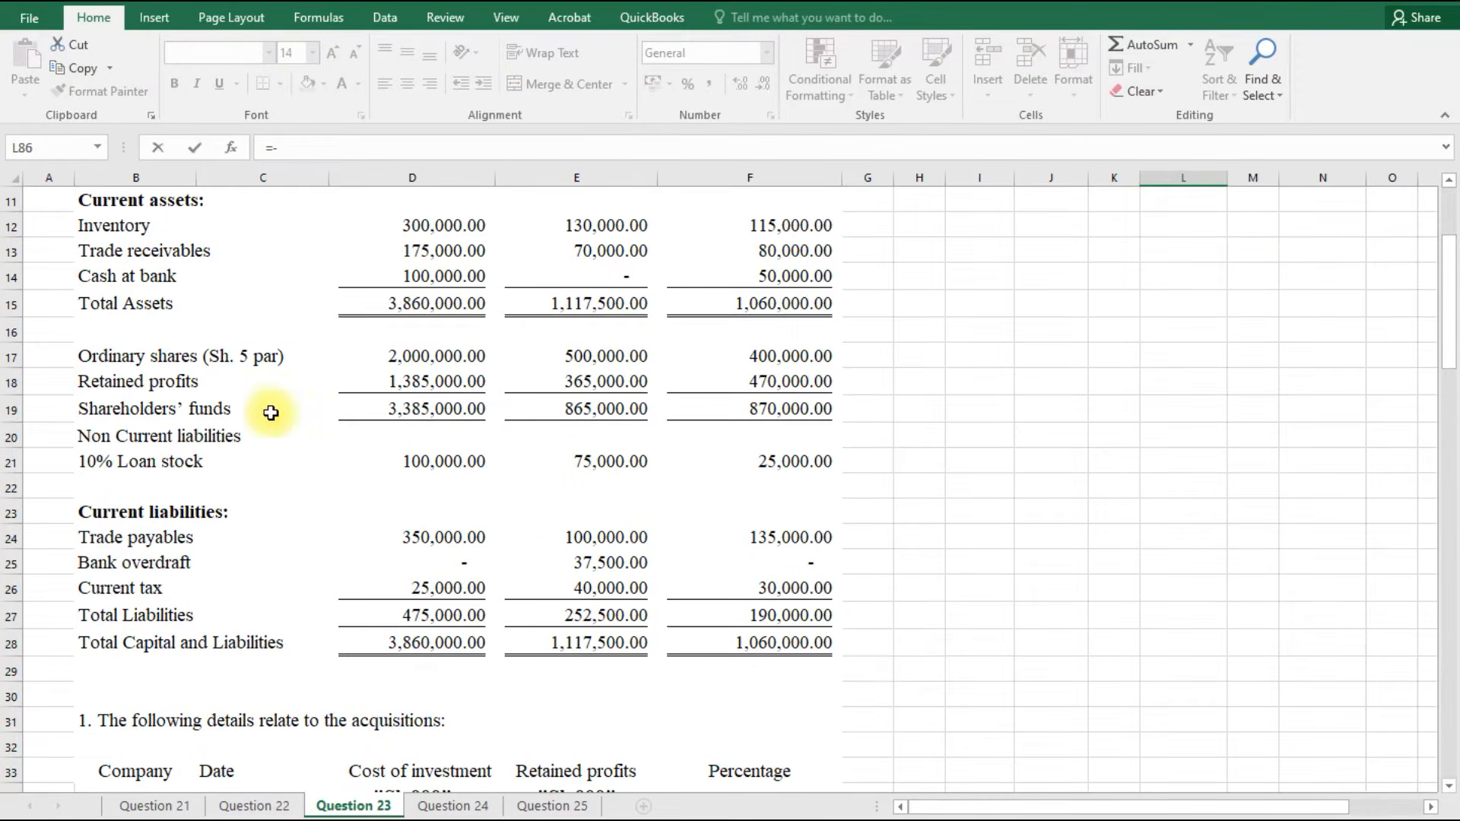
left_click(578, 355)
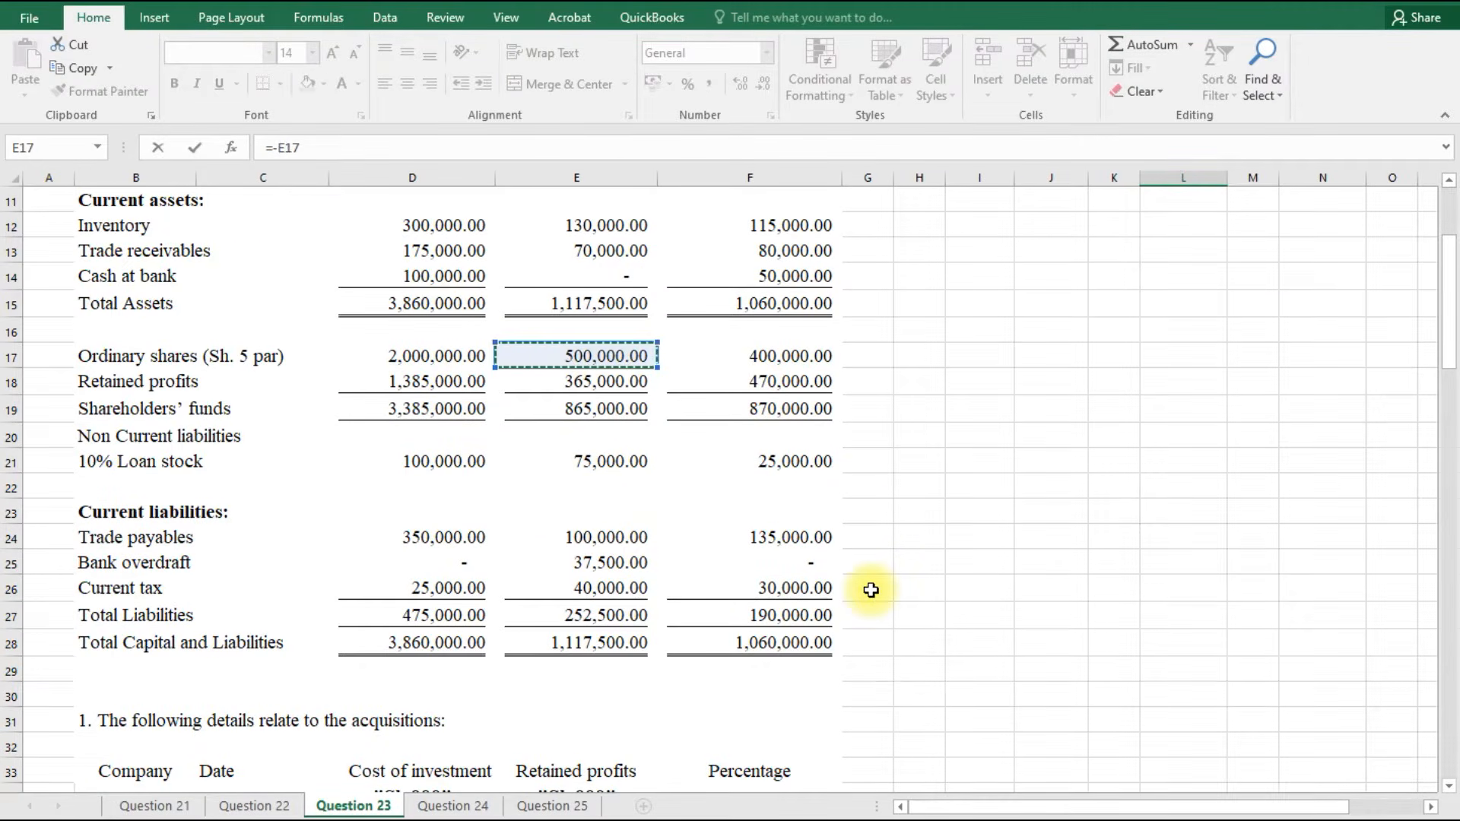
key("Return")
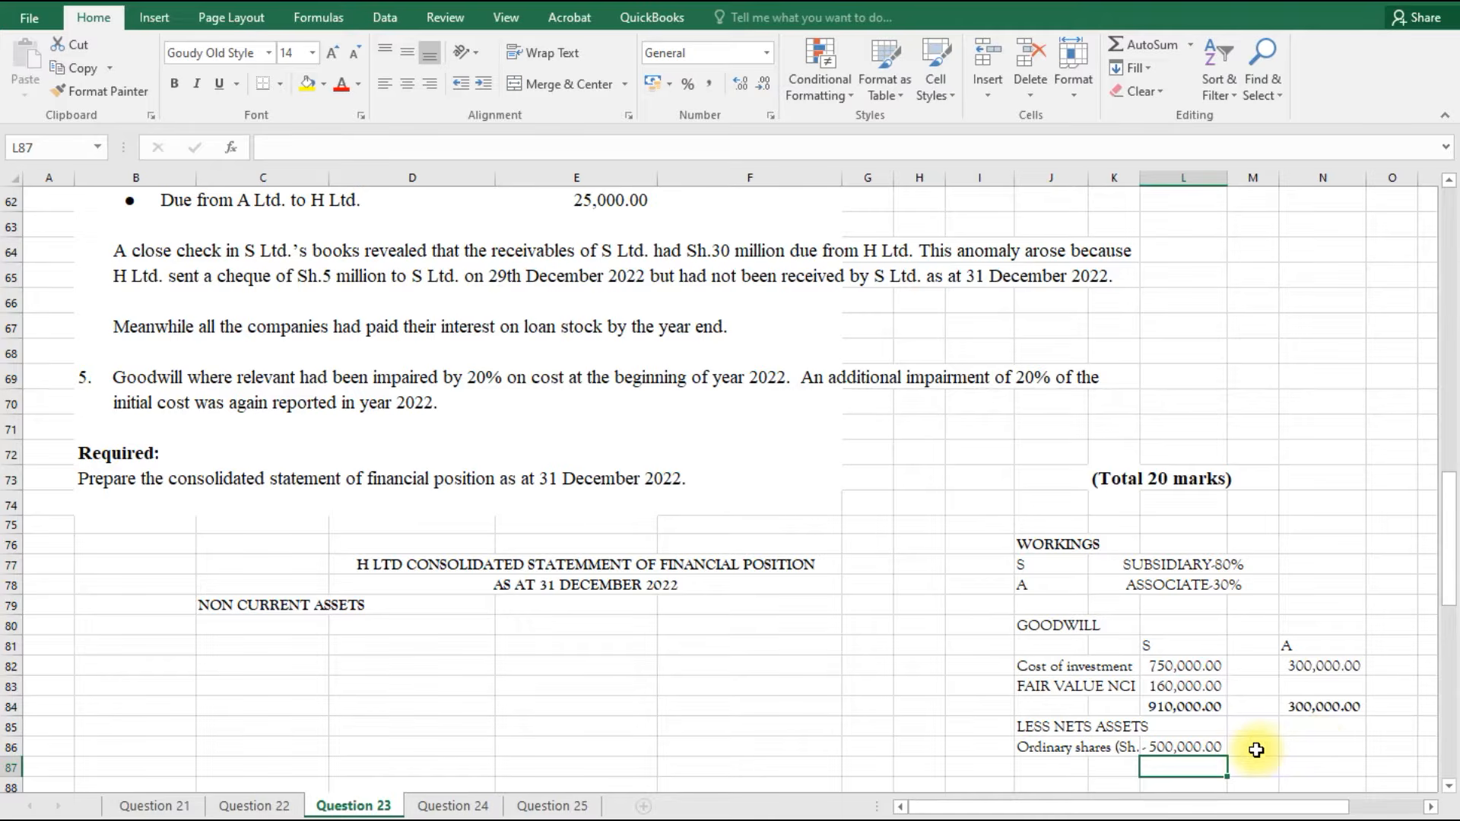
Deduct the 30% share of A Ltd.'s ordinary shares in N86 with the formula =(-F17*0.3).
left_click(1320, 751)
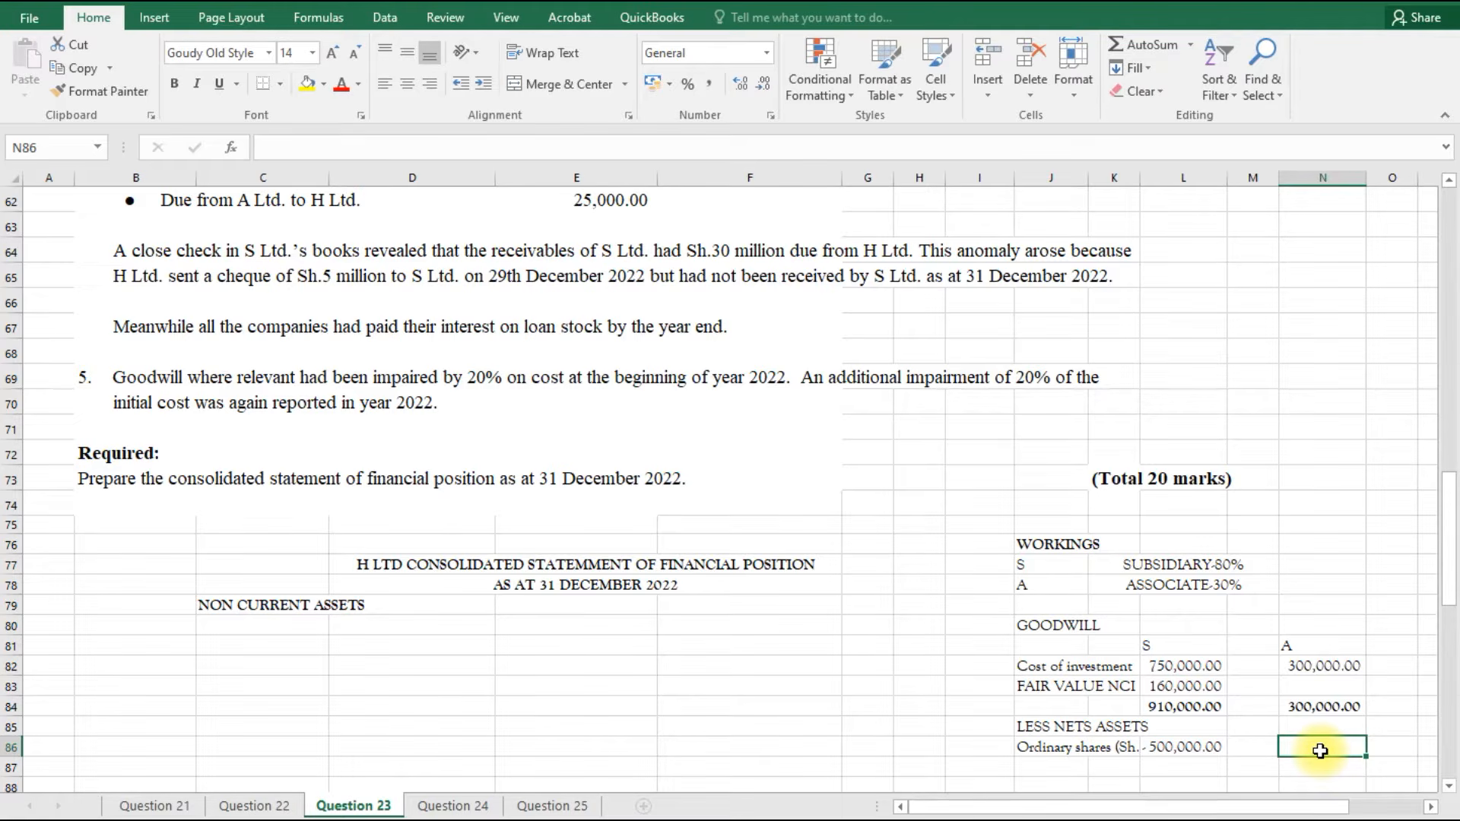
type("-")
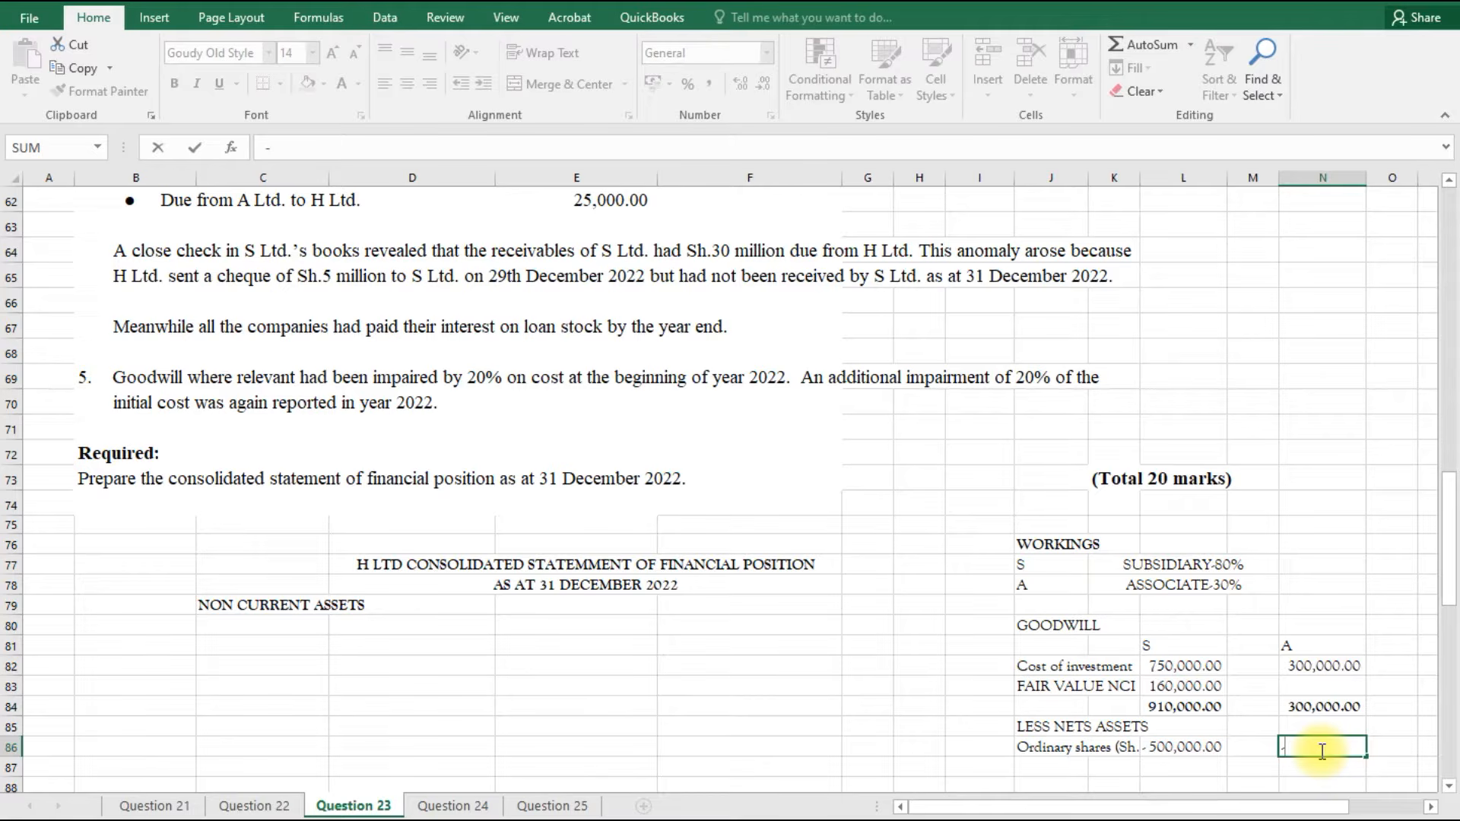
key("Escape")
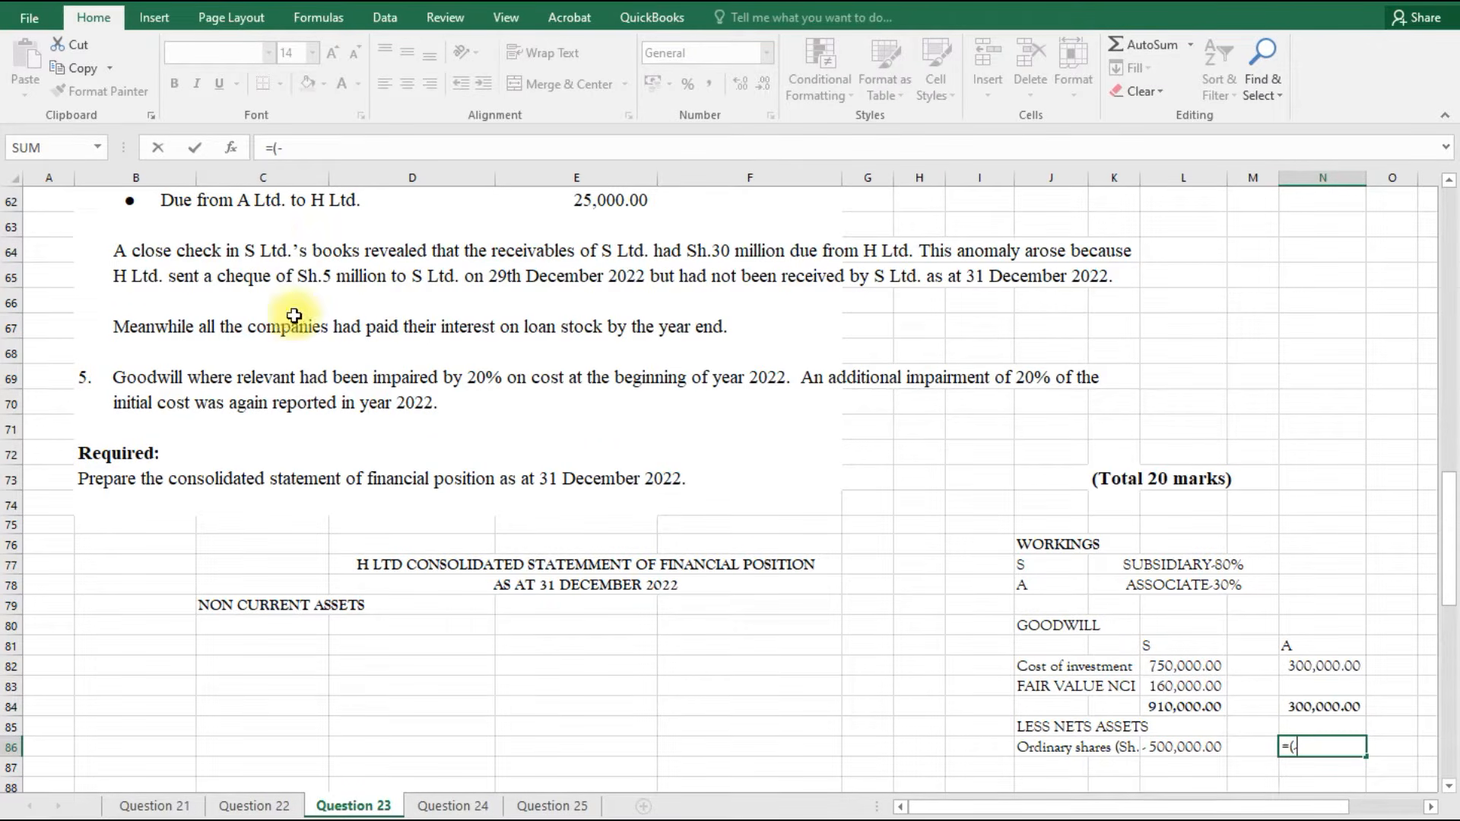
scroll(334, 358, "up", 15)
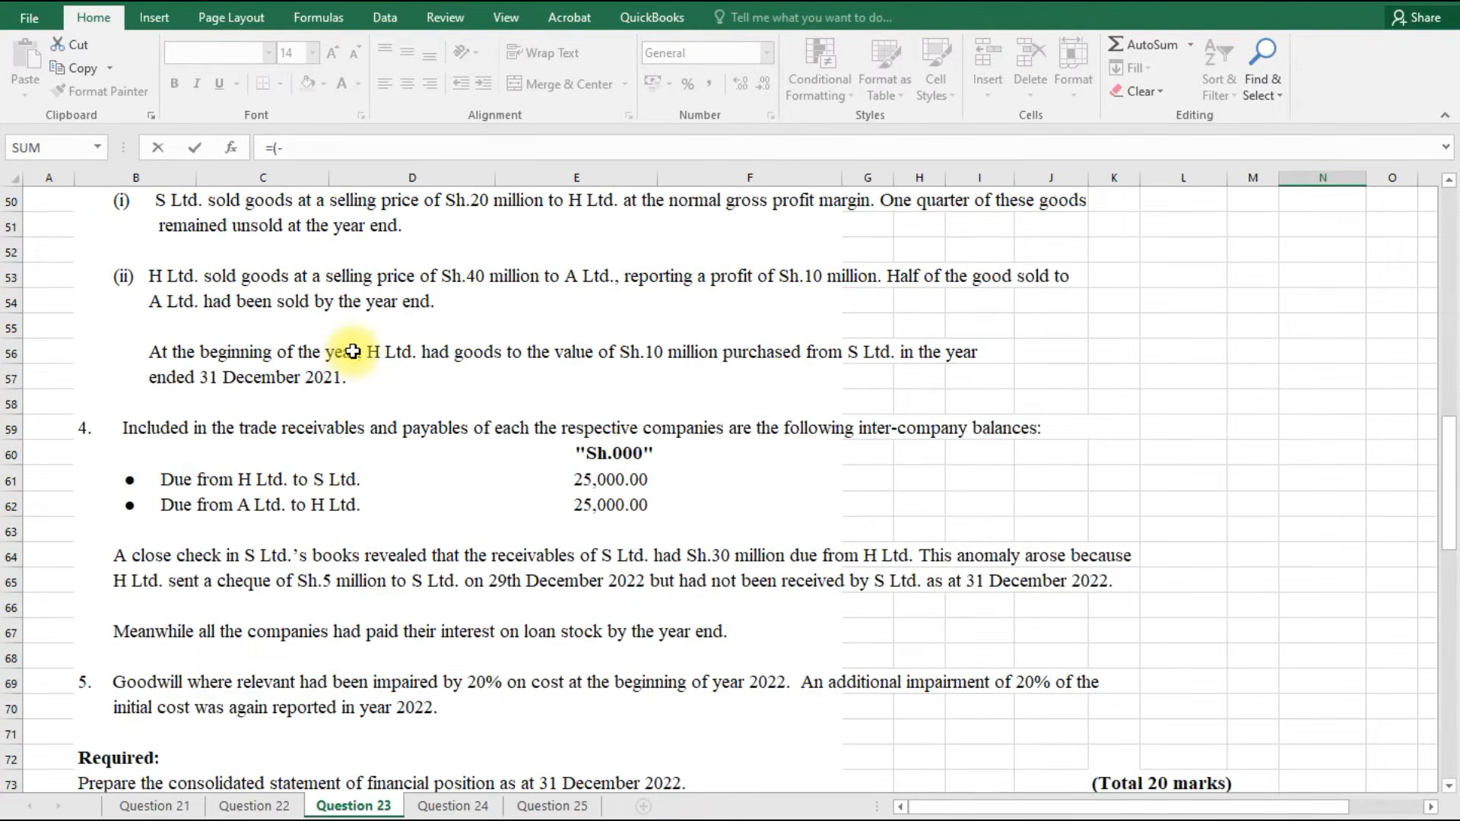
scroll(574, 304, "up", 2)
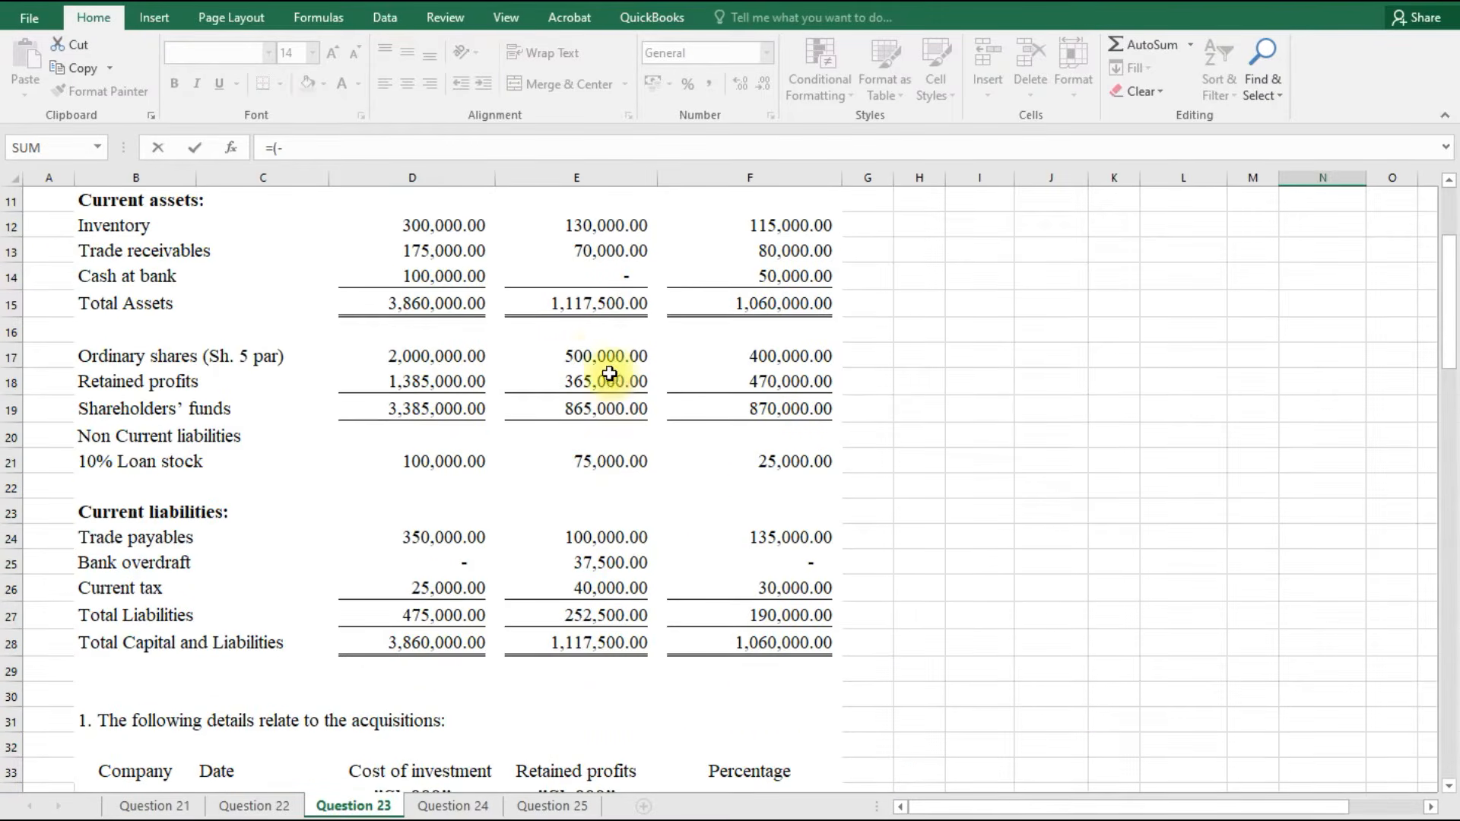
left_click(781, 359)
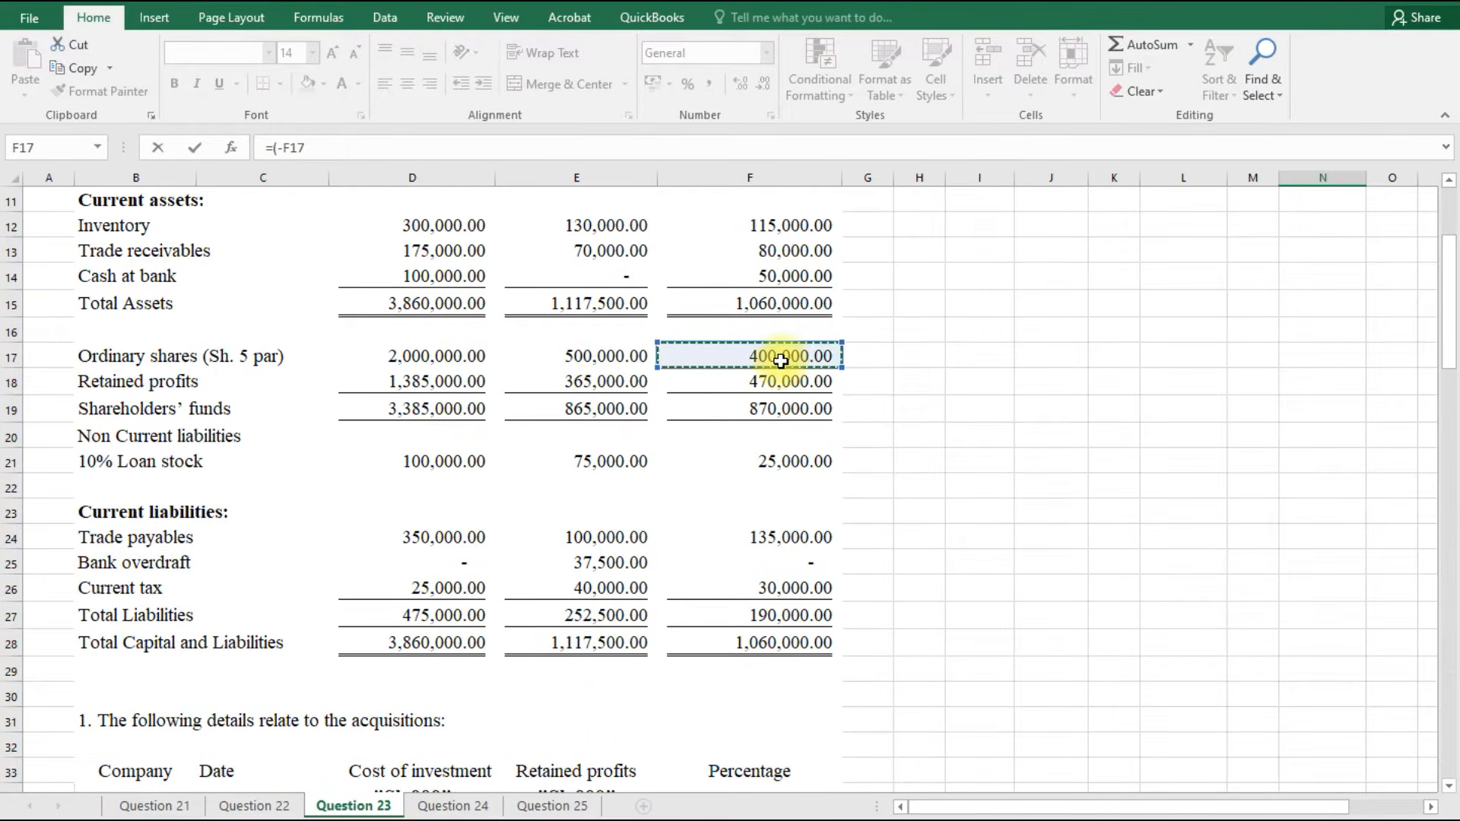
type("*")
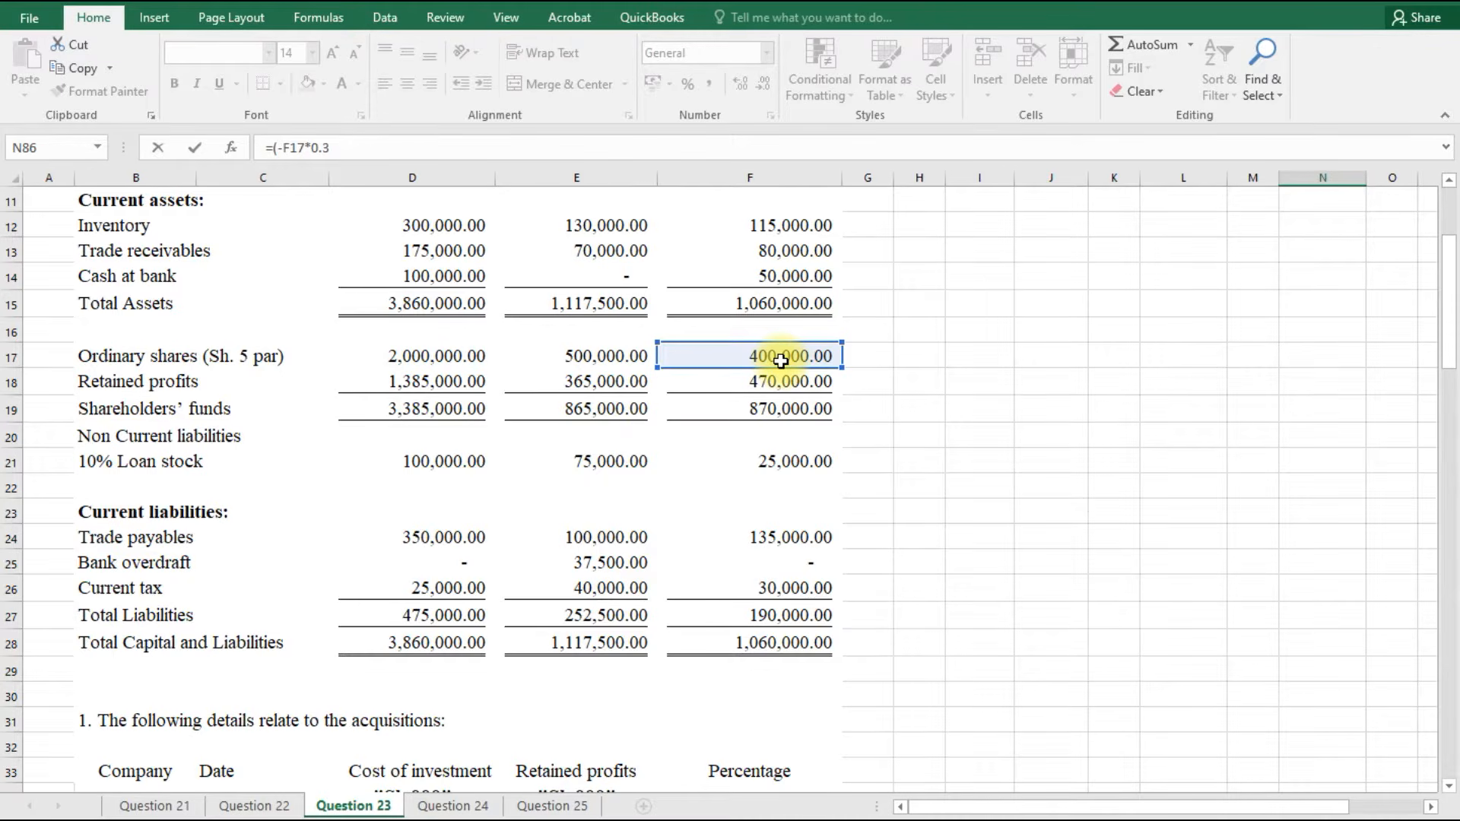
key("Return")
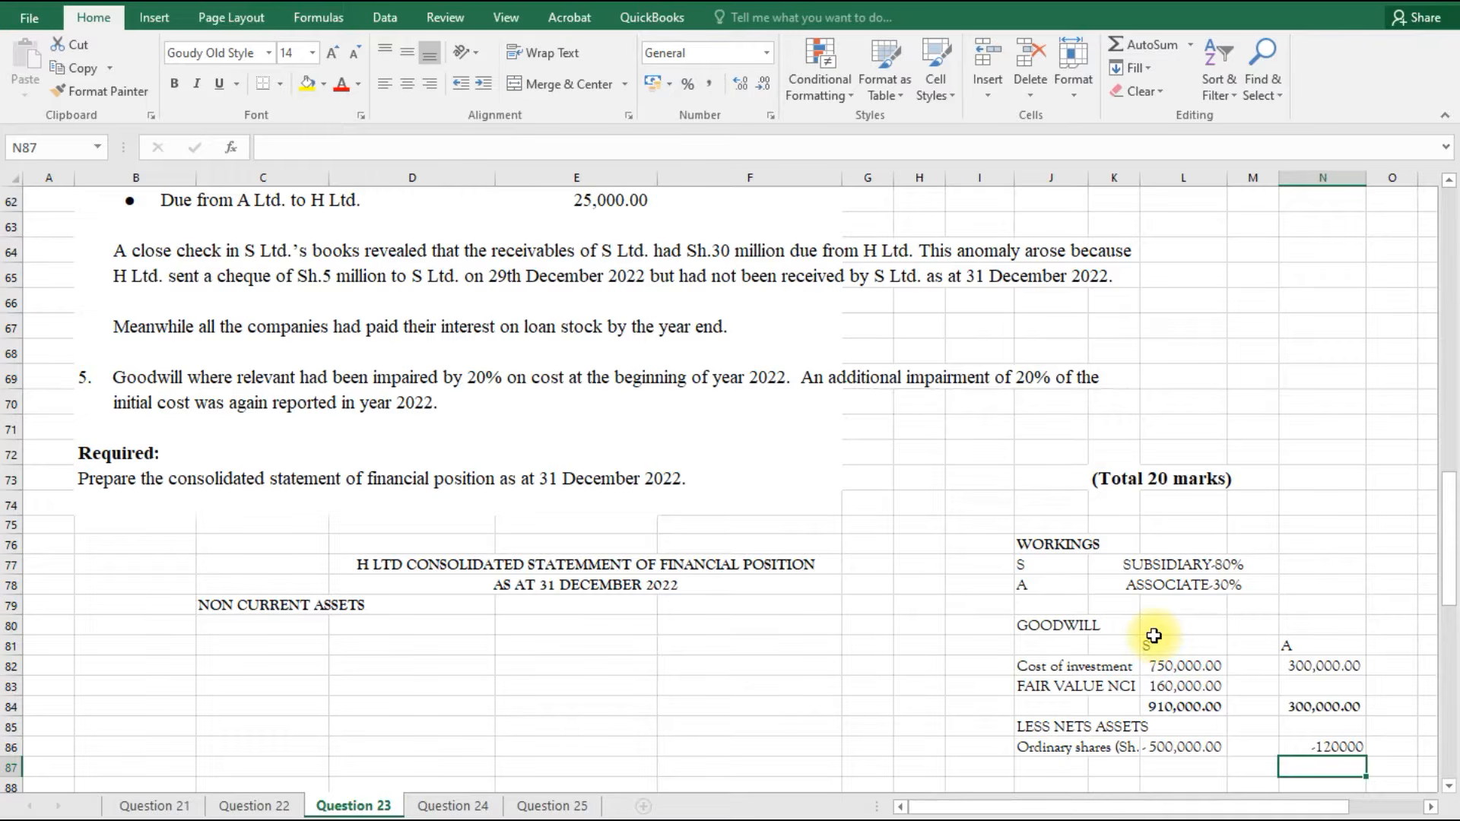
Link J87, below the ordinary shares label, to the retained profits label with the formula =B18.
scroll(1118, 740, "down", 1)
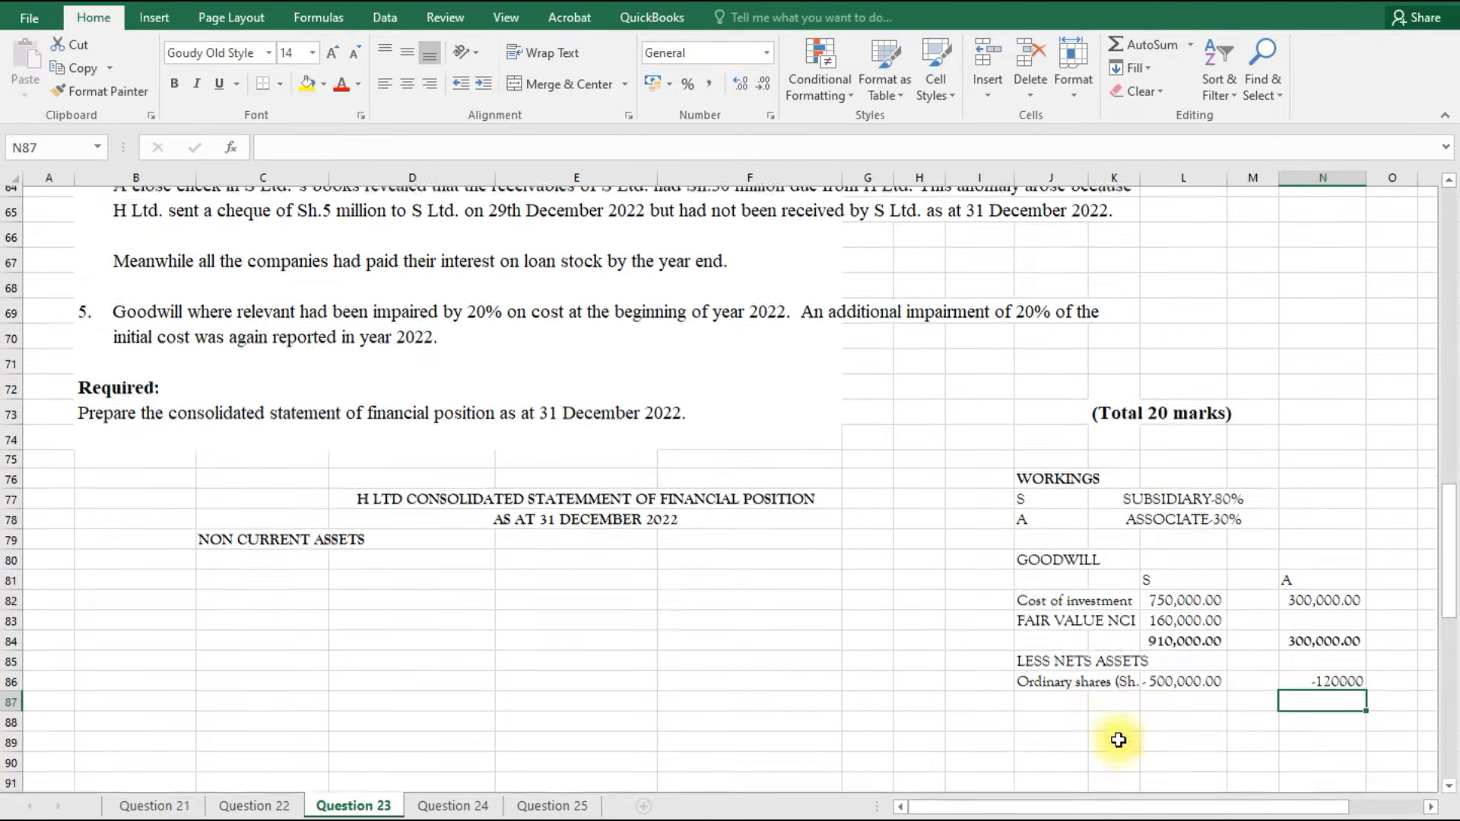
left_click(1050, 687)
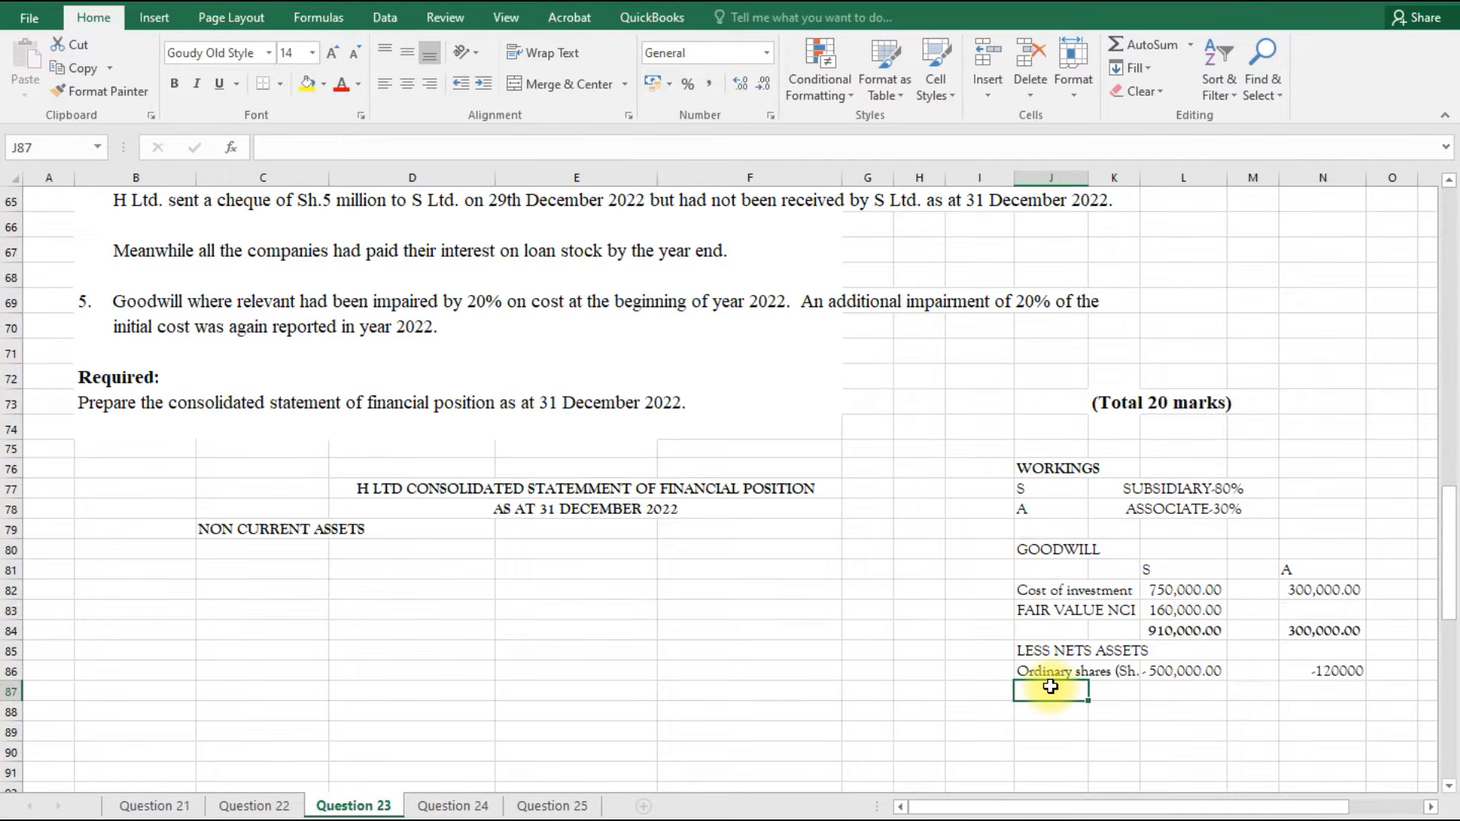
type("=")
scroll(495, 570, "up", 15)
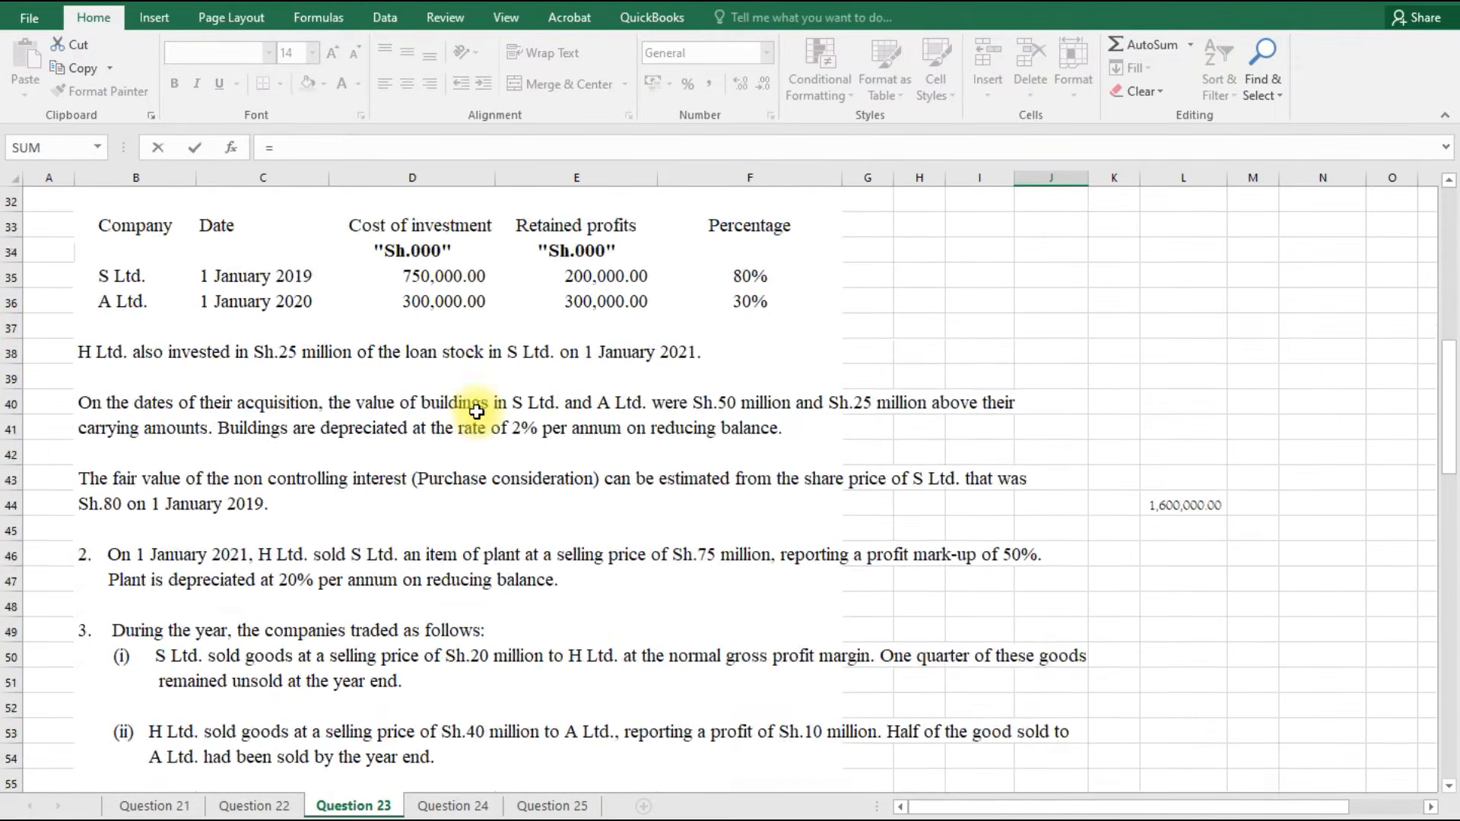
scroll(411, 407, "up", 4)
scroll(190, 354, "up", 2)
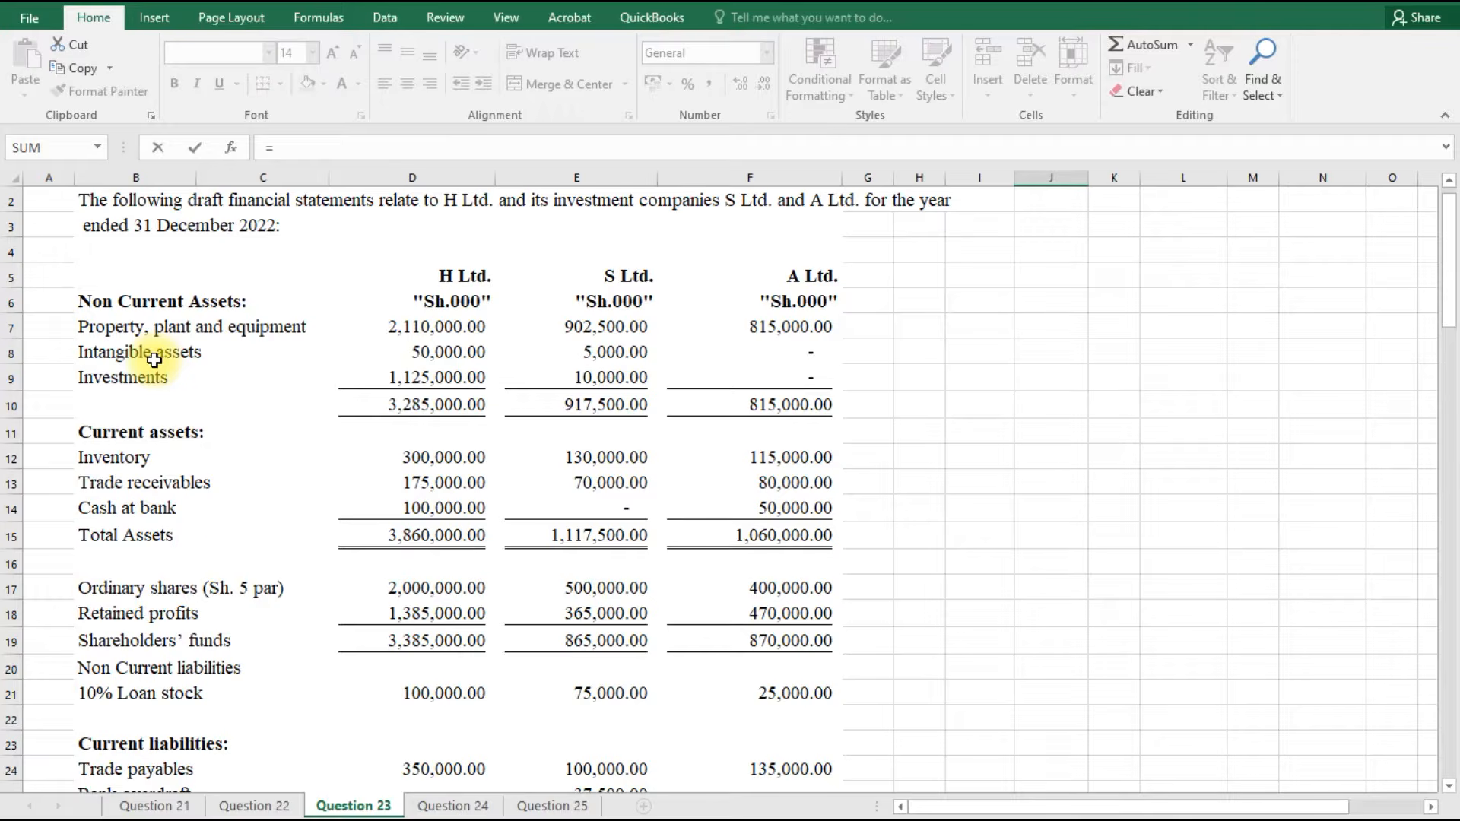
left_click(182, 613)
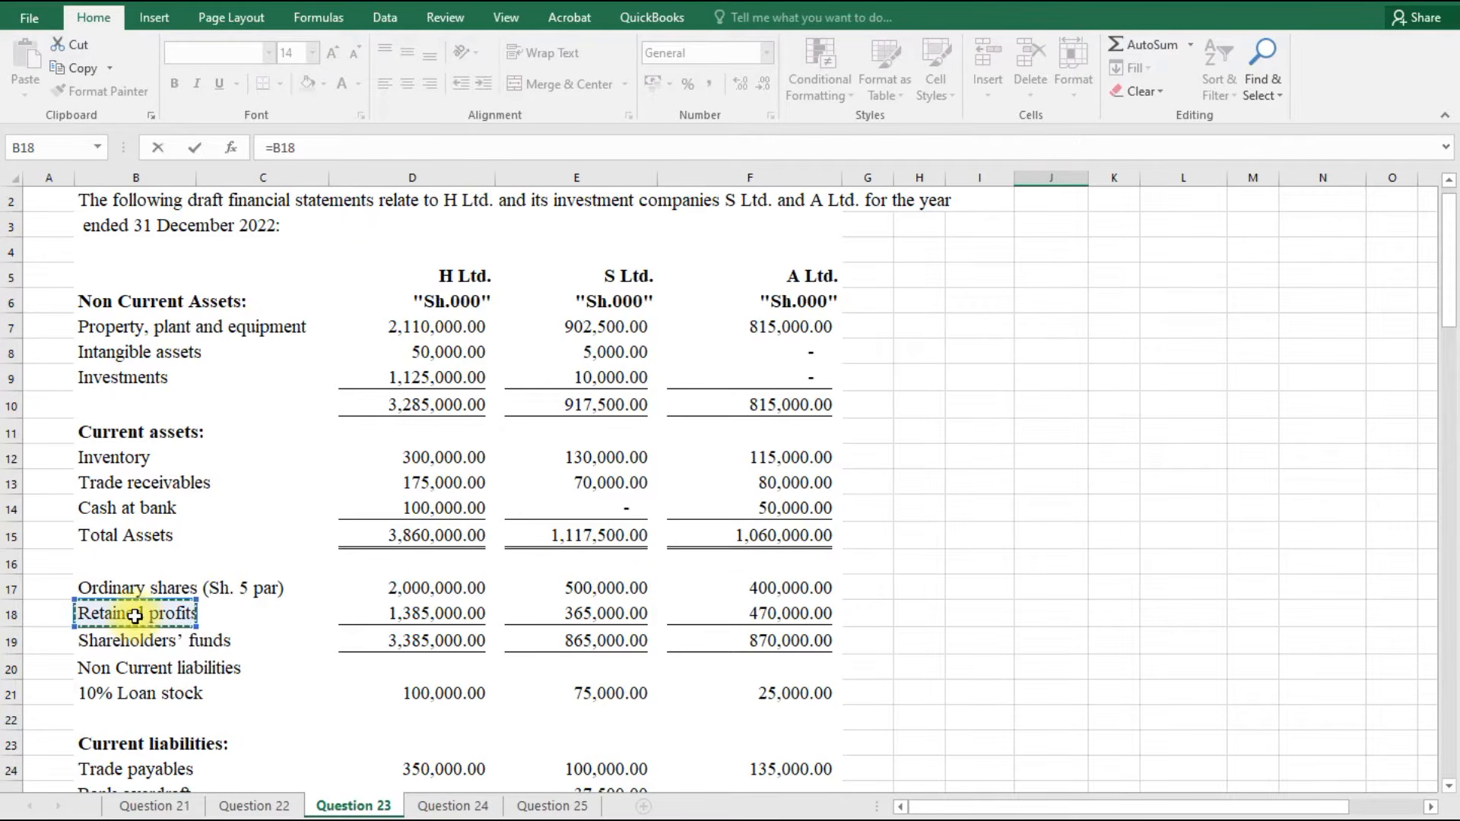
key("Return")
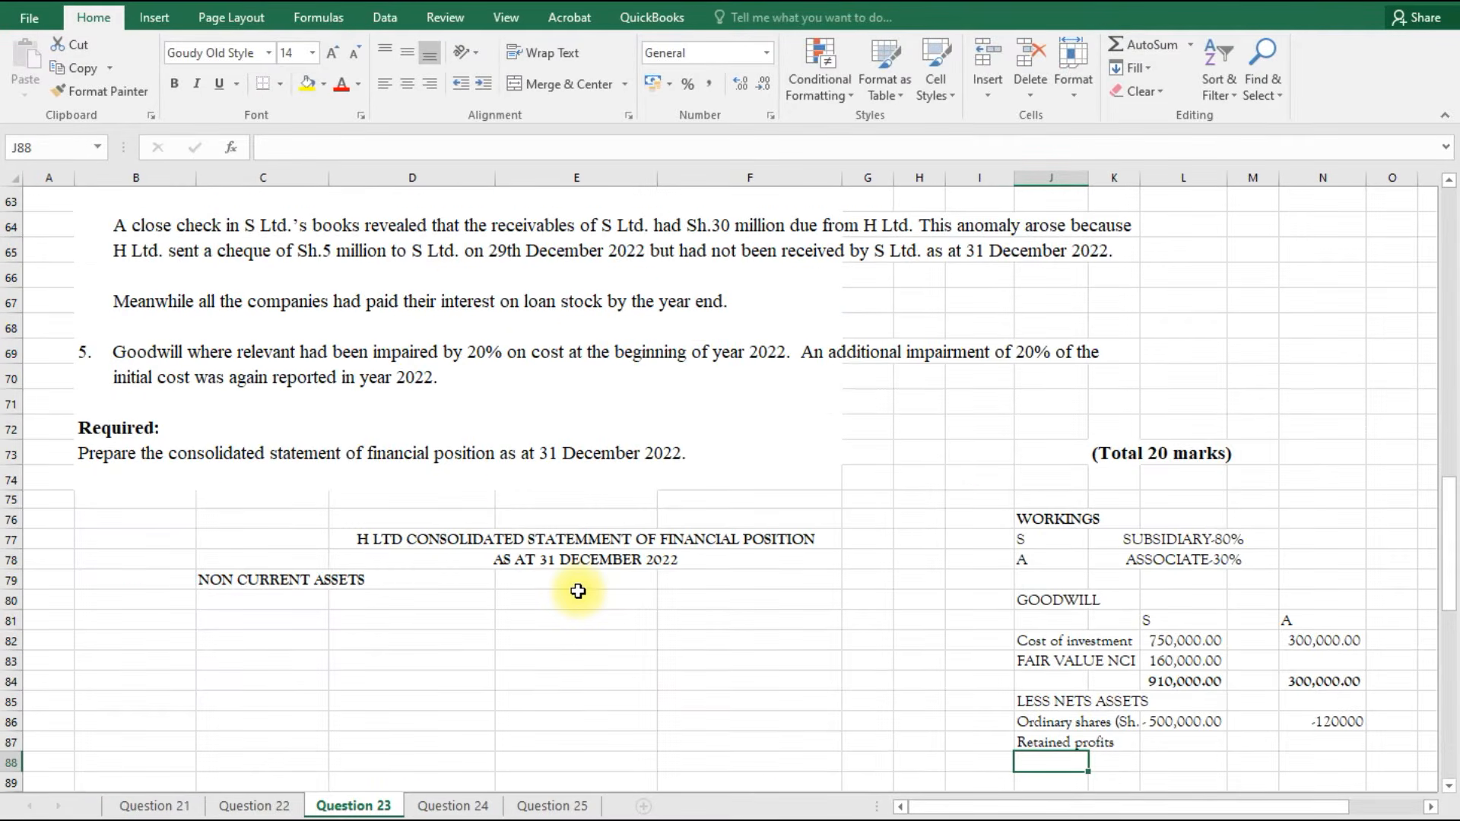
Deduct S Ltd.'s retained profits at acquisition by entering =-E35 in L87.
left_click(1208, 747)
type("=")
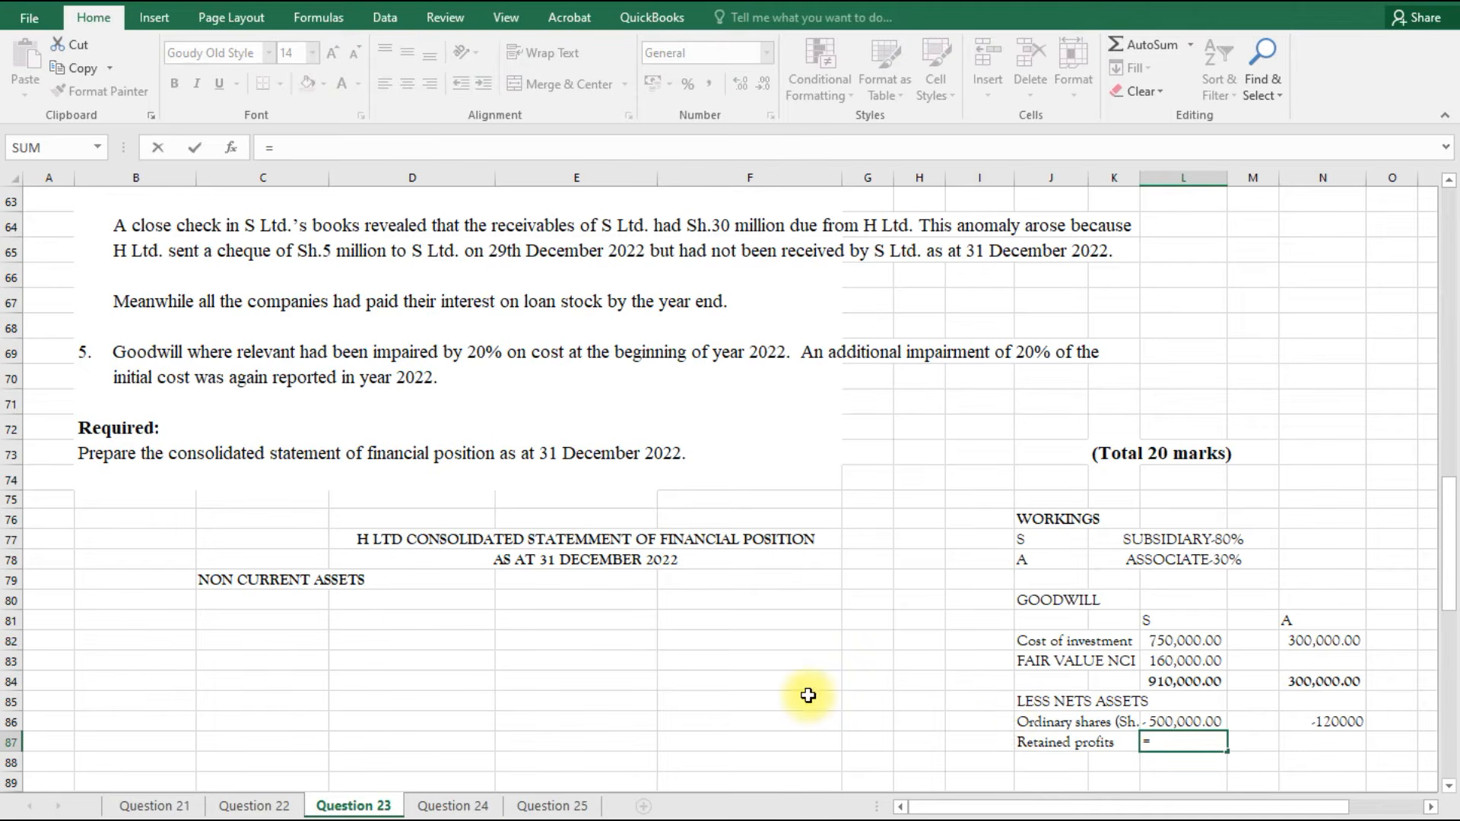
type("-")
scroll(626, 568, "up", 10)
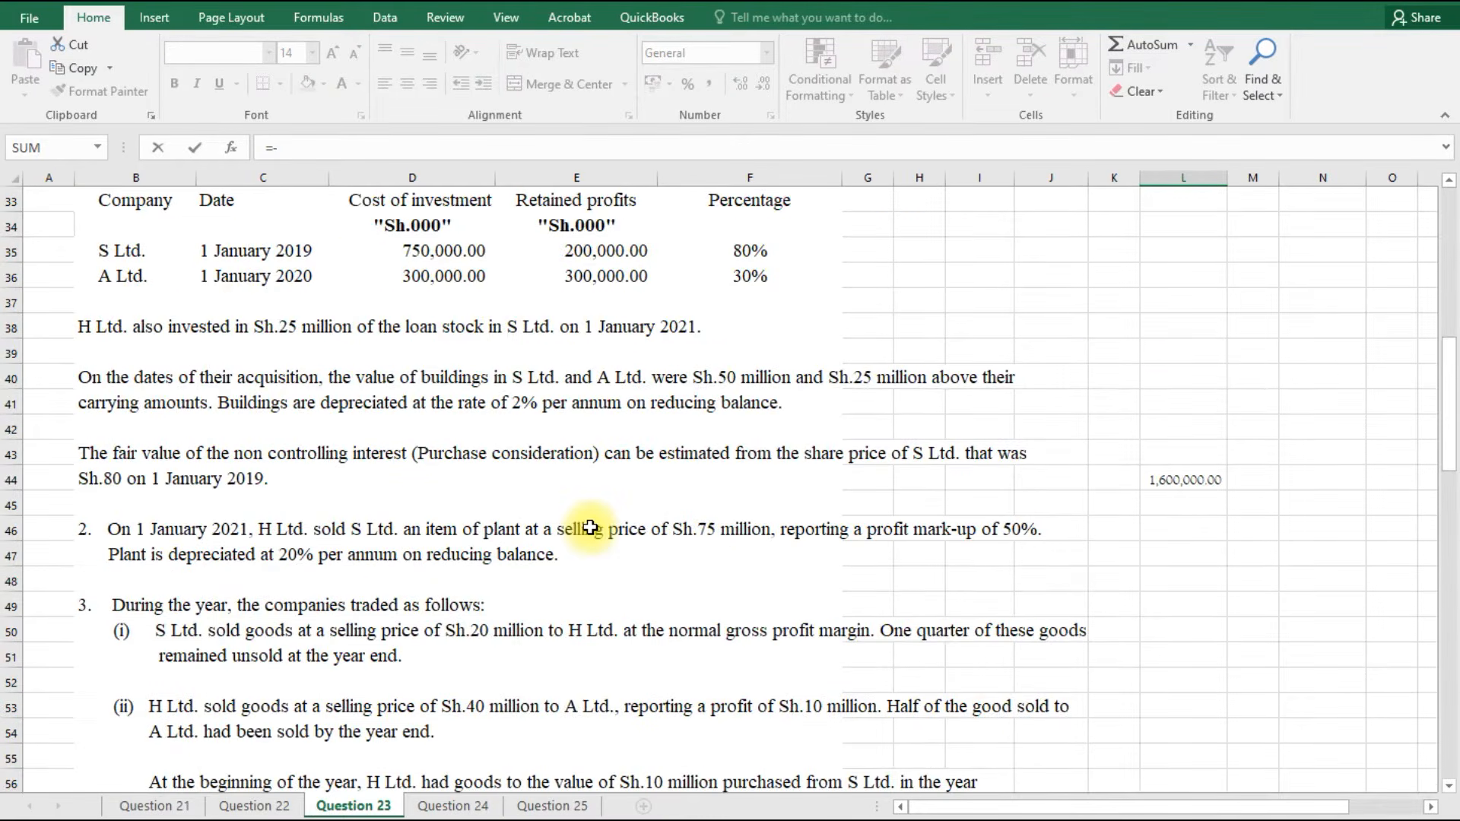
left_click(599, 253)
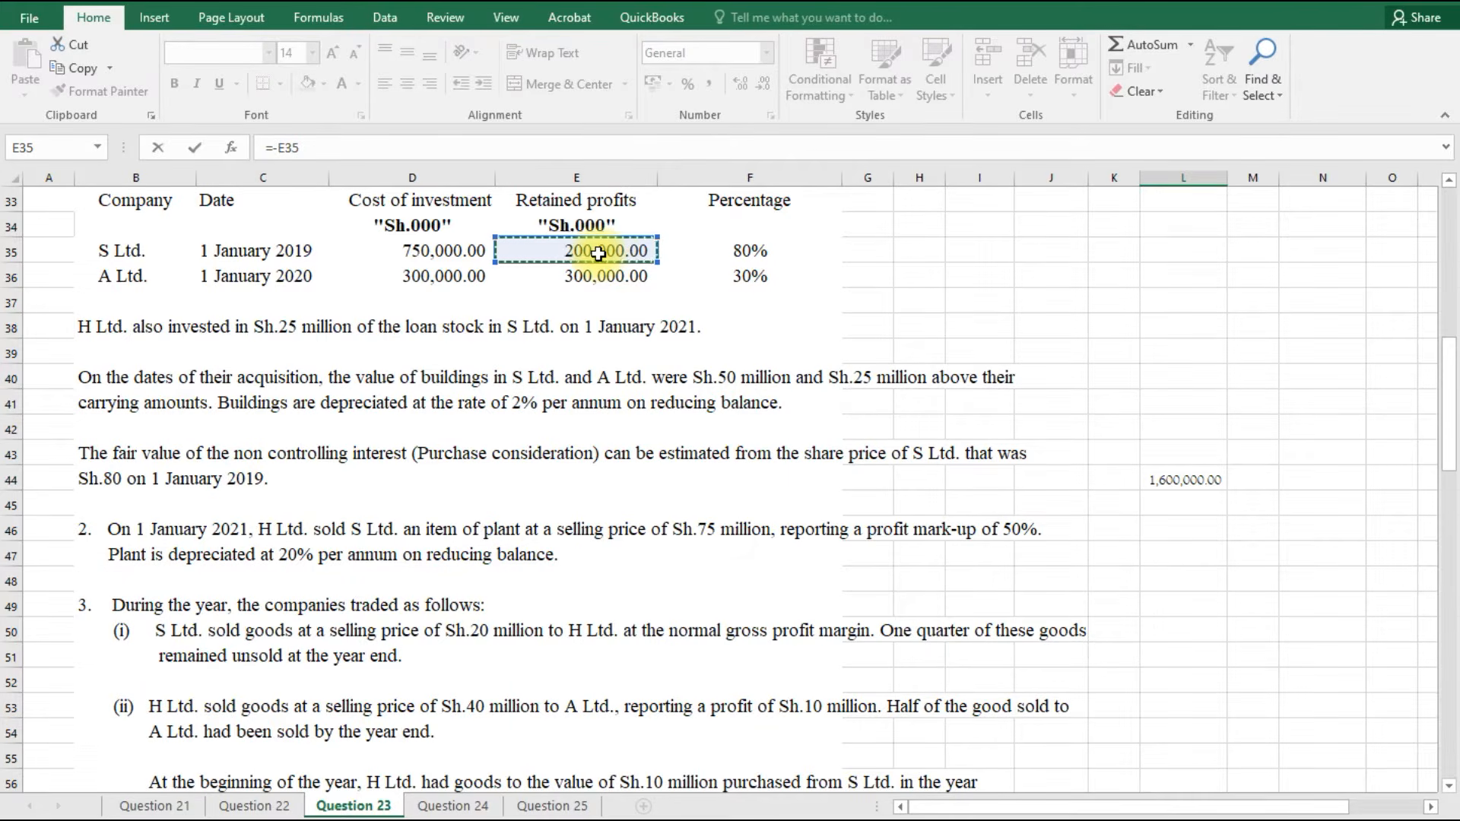
key("Return")
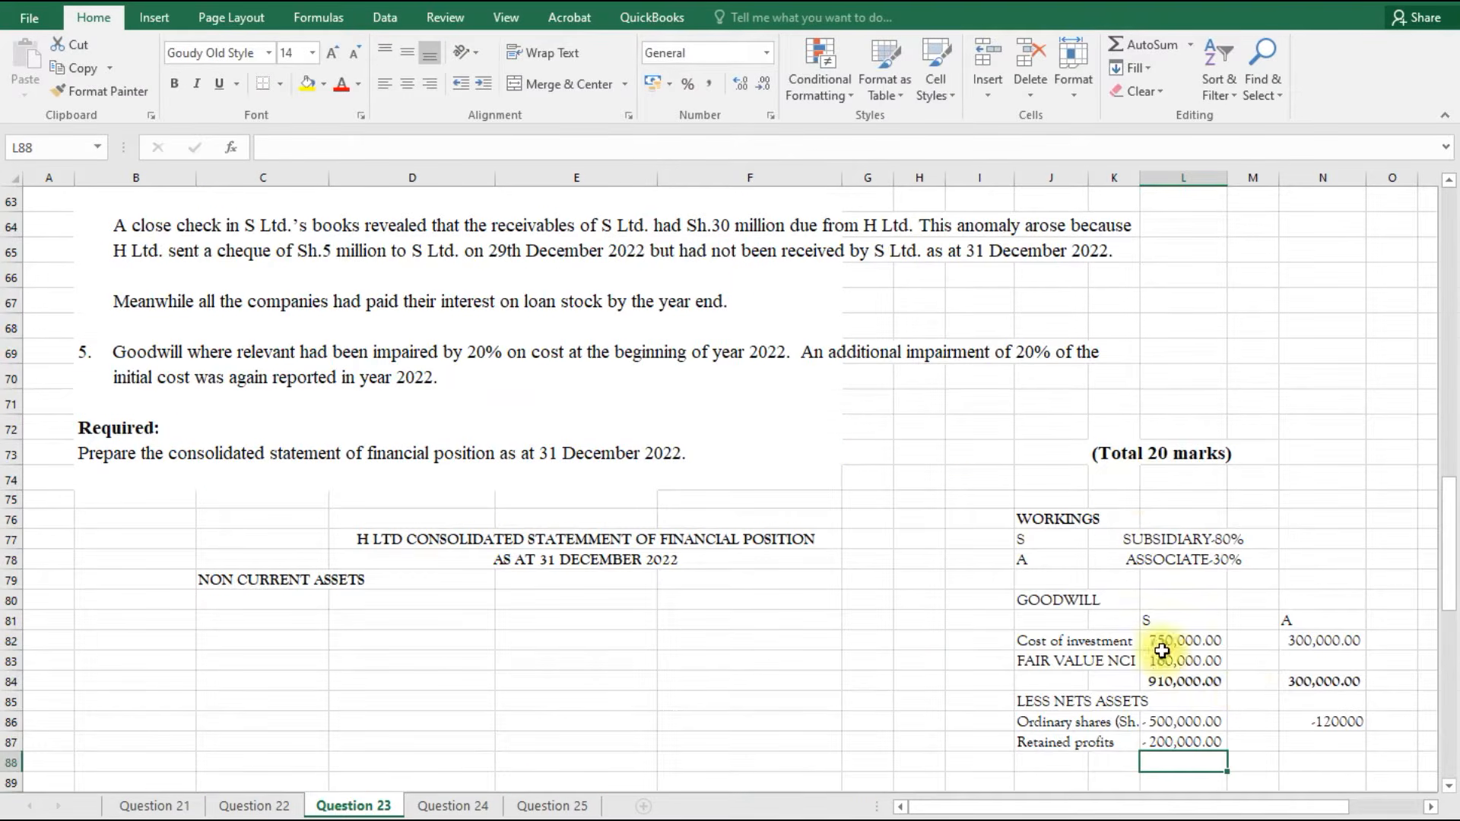
Deduct the 30% share of A Ltd.'s retained profits at acquisition in N87 with the formula =(-E36*0.3).
left_click(1336, 744)
type("=")
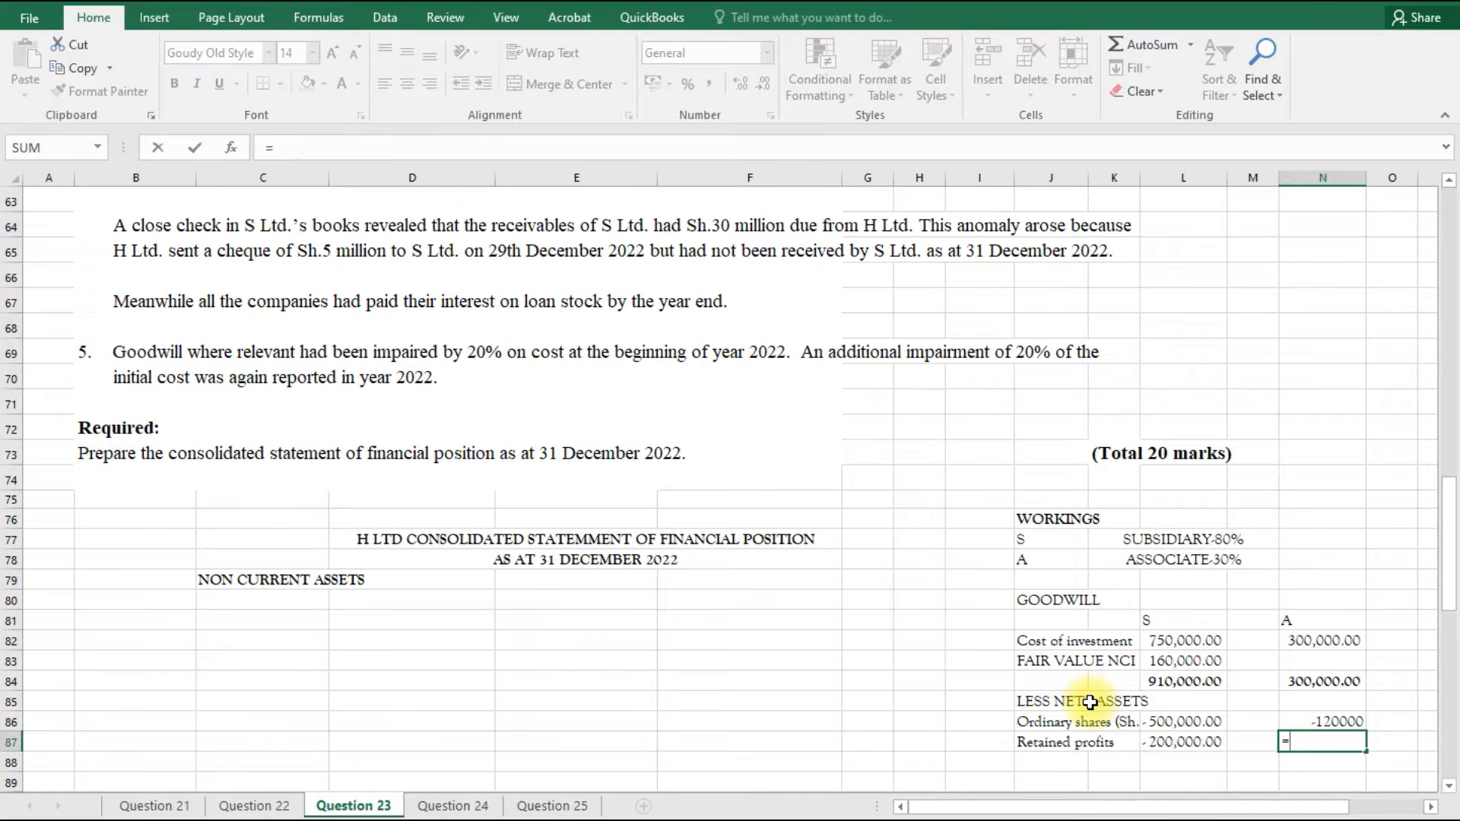
type("--")
scroll(669, 479, "up", 9)
scroll(660, 467, "up", 1)
left_click(583, 275)
type("*")
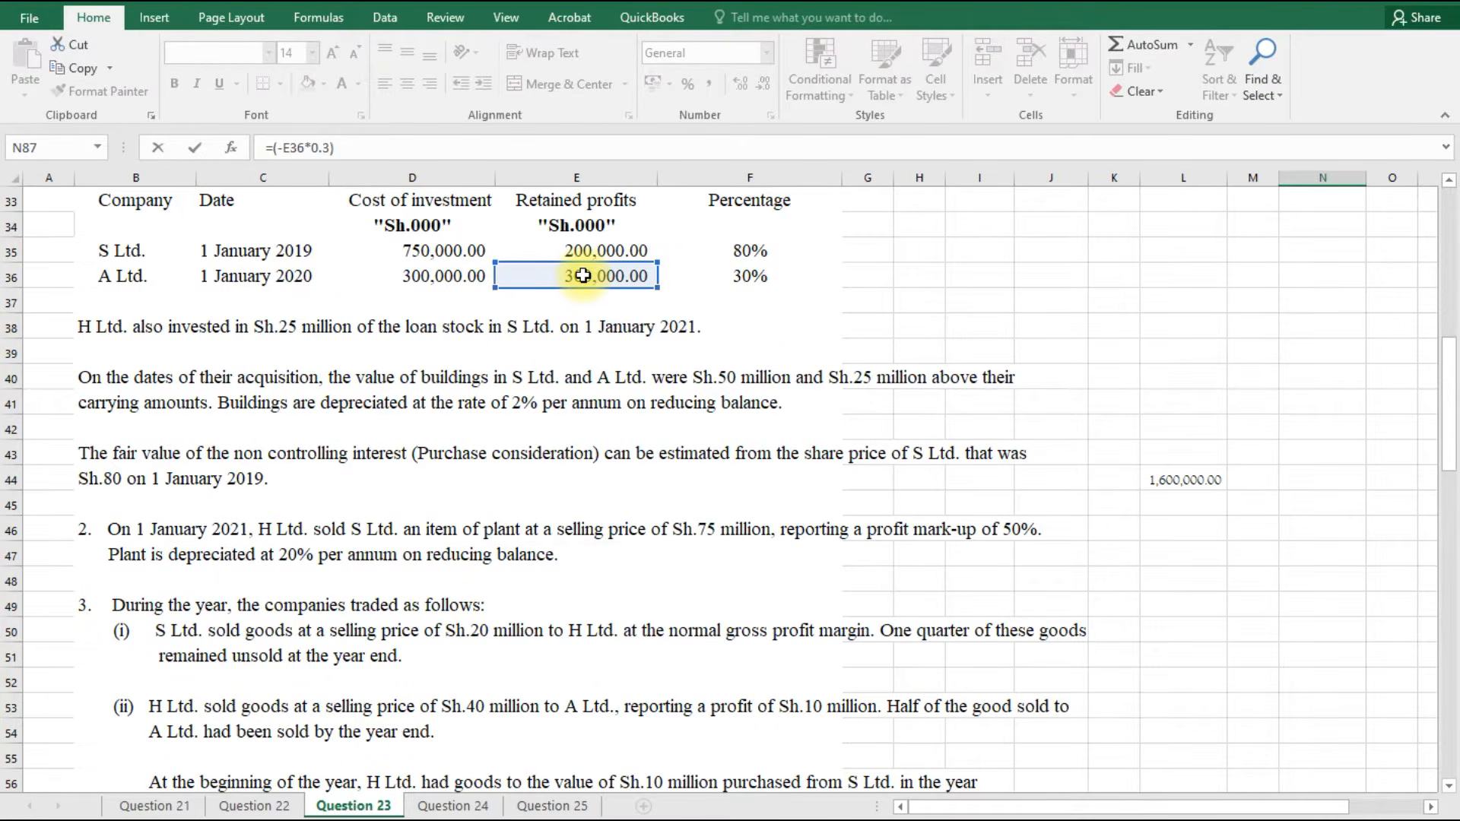
type("0.3)")
key("Return")
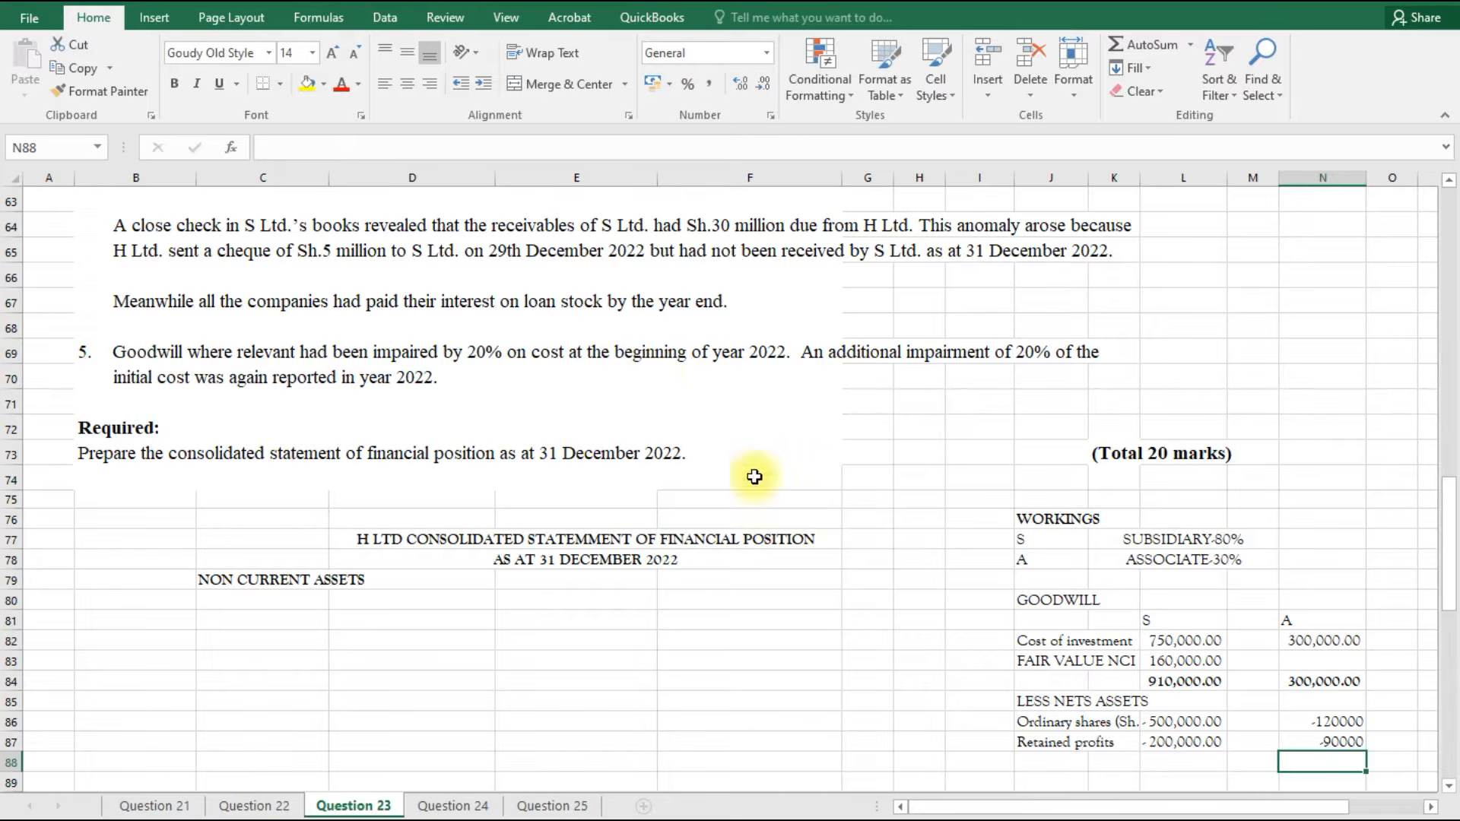
Label J88, below the retained profits row, as FAIR VAUE GAIN-BUILDING after checking the building revaluation note.
left_click(1060, 763)
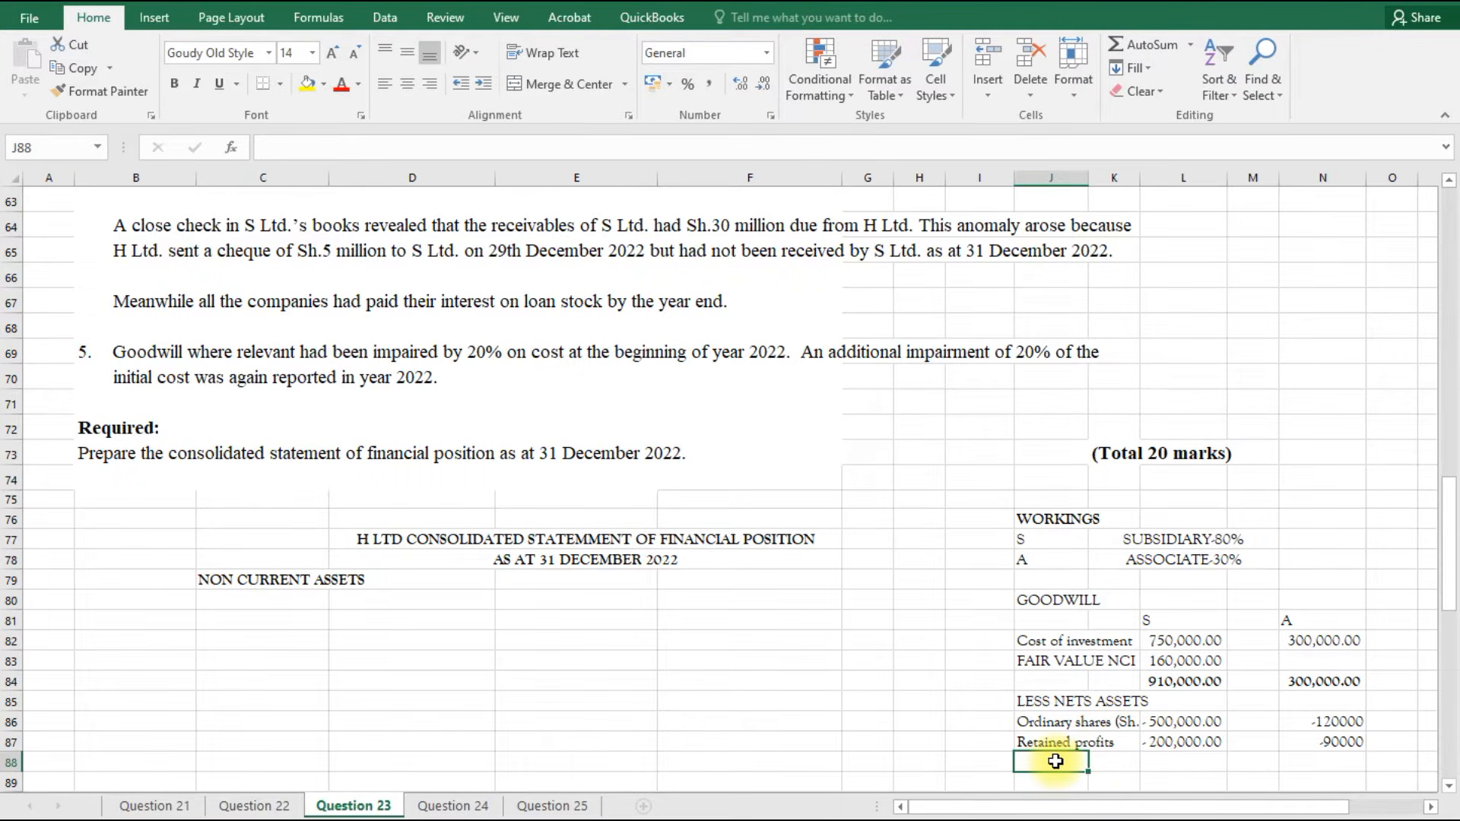
type("F")
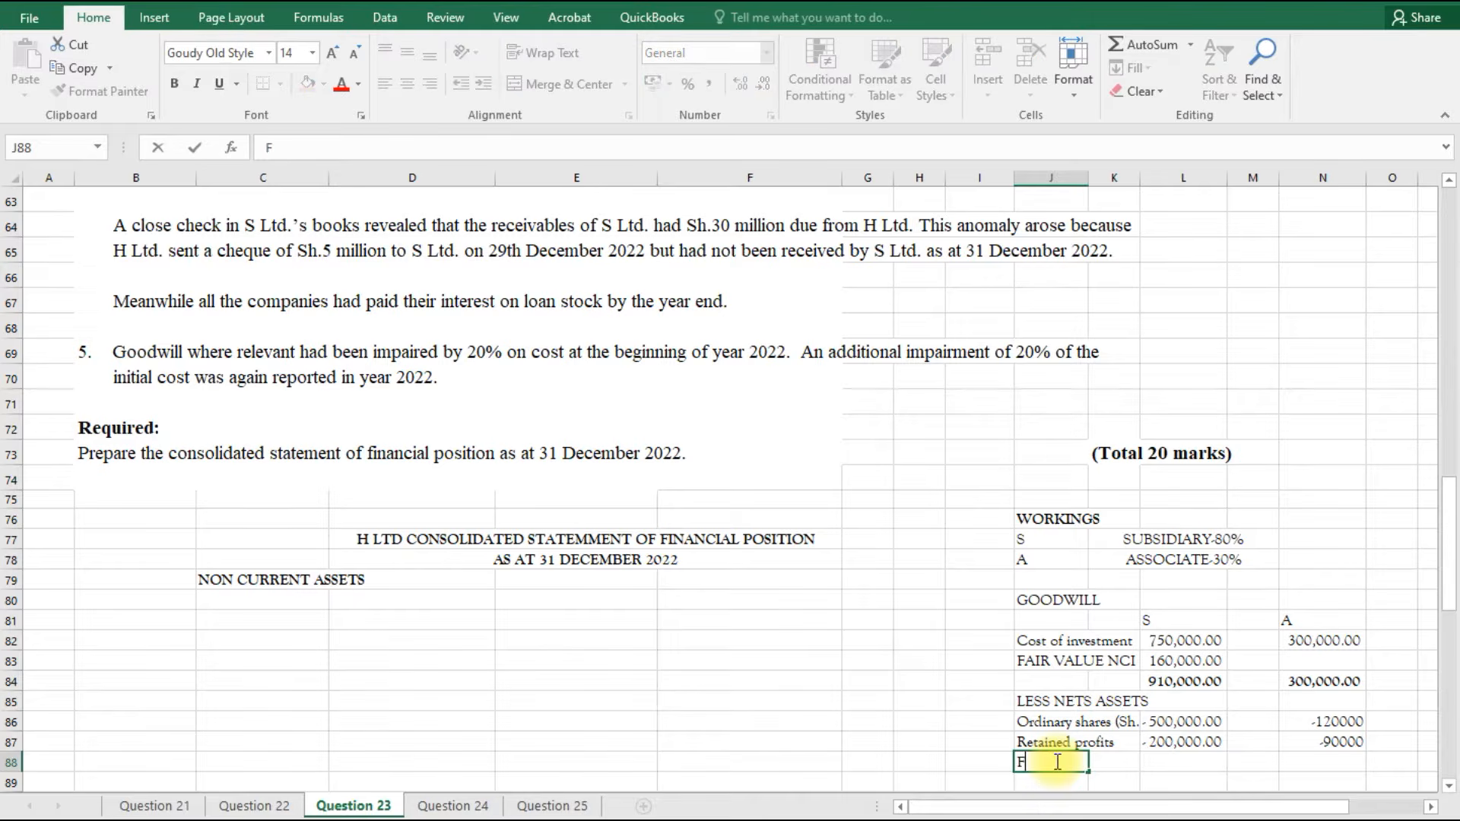
type("AIR VAUE")
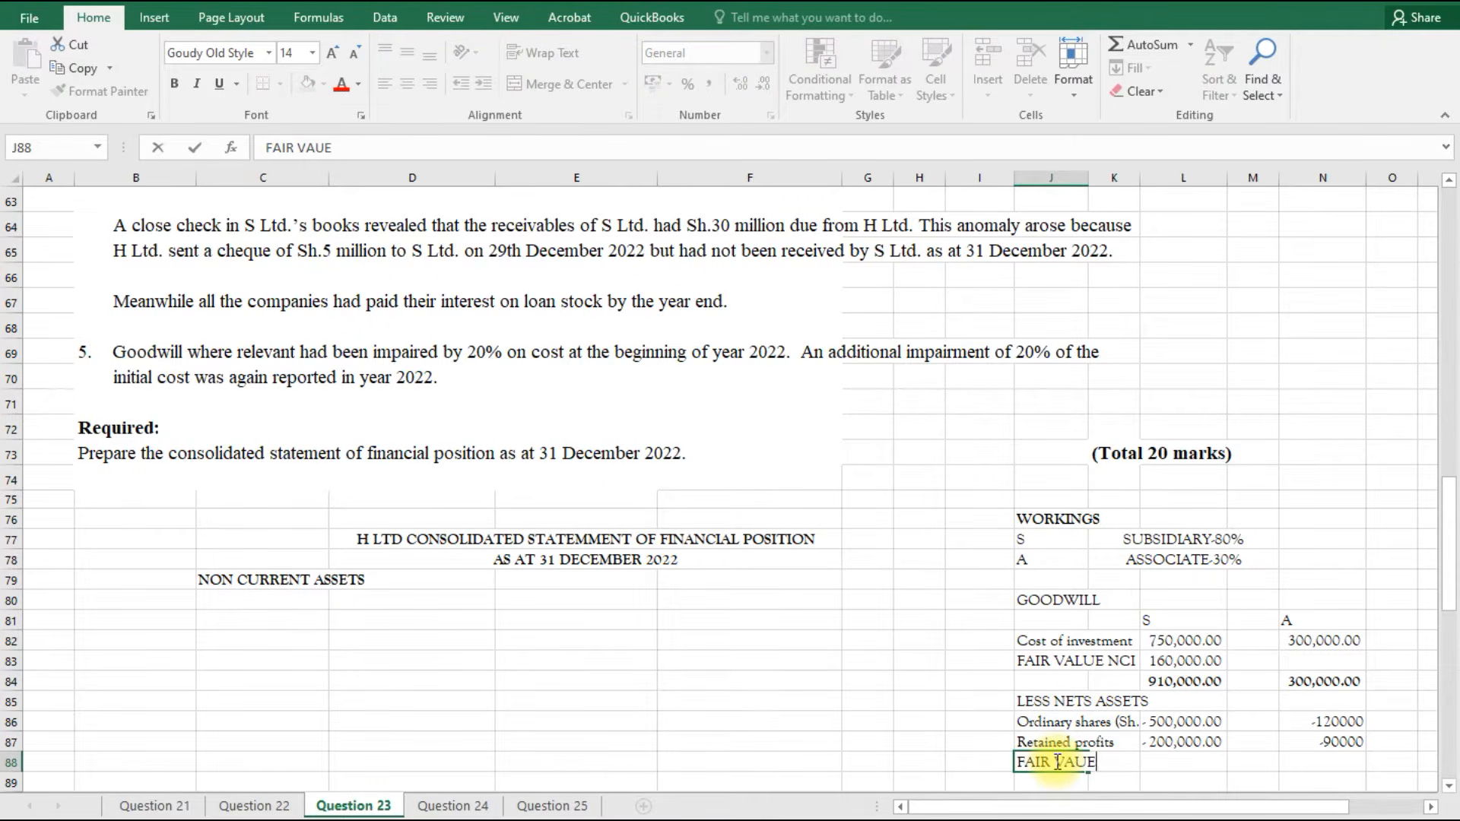
type(" GAIN")
scroll(469, 495, "up", 3)
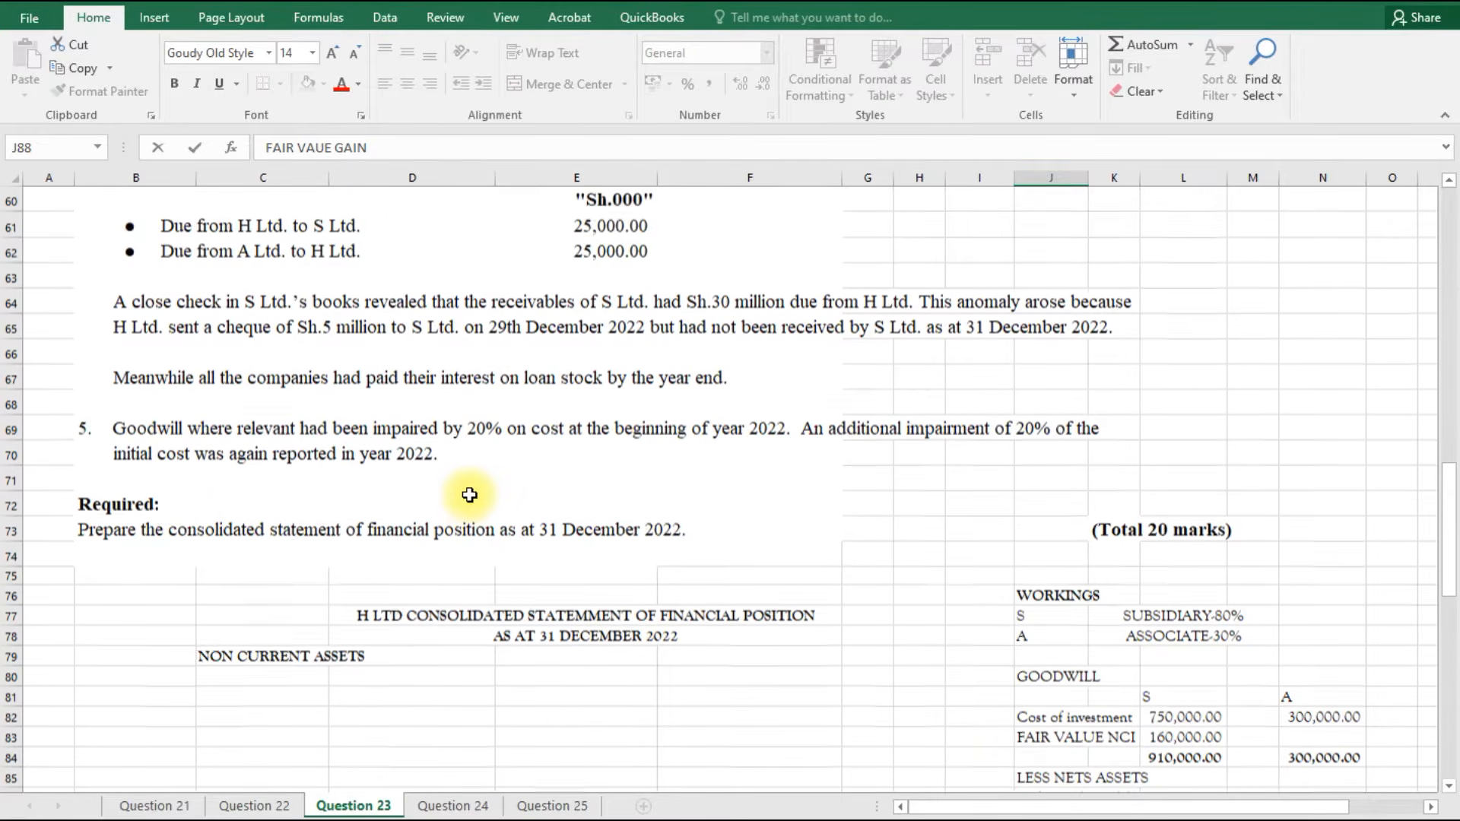
scroll(469, 495, "up", 2)
scroll(469, 495, "up", 3)
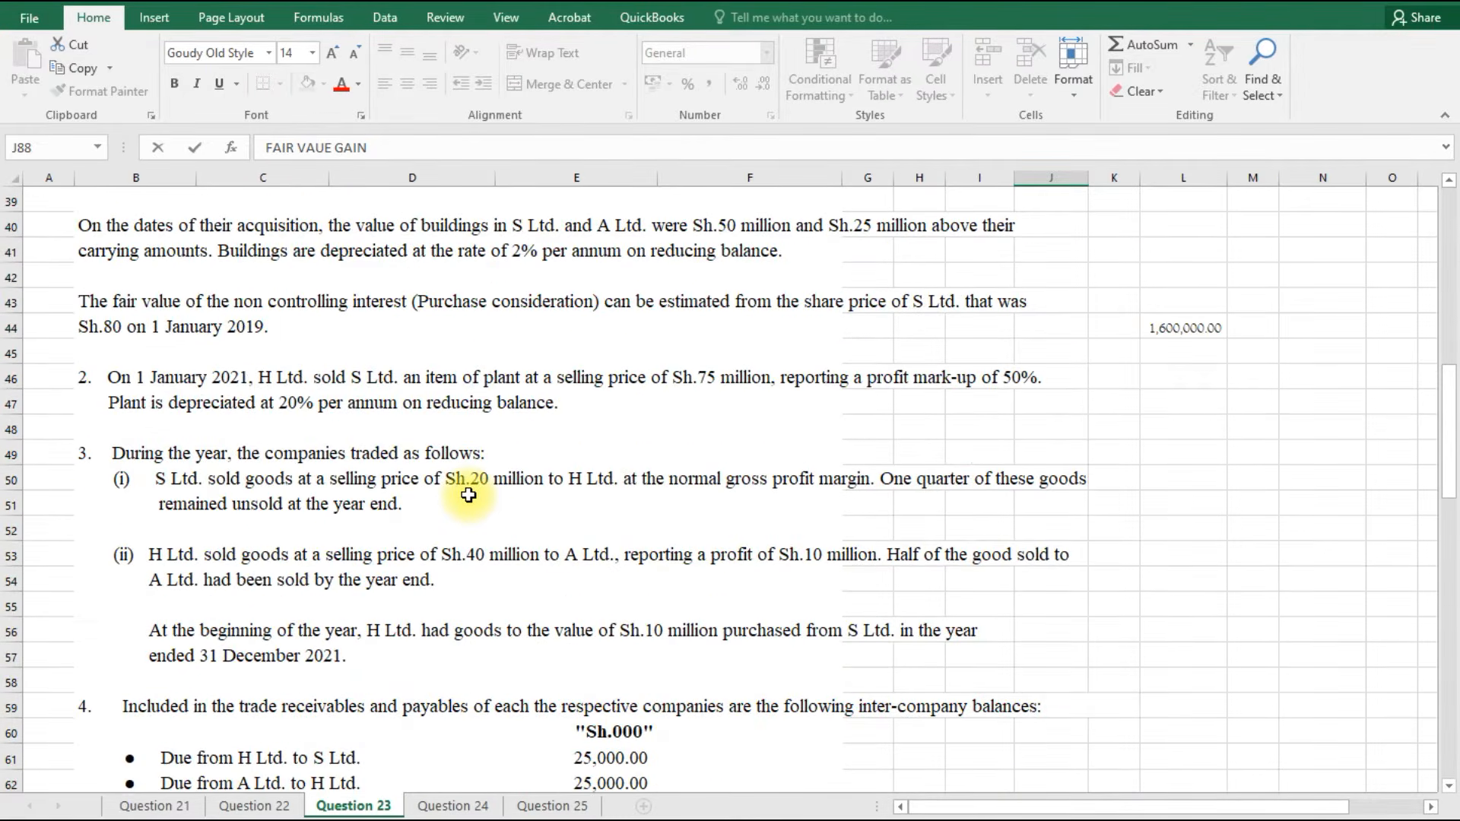
scroll(469, 495, "up", 1)
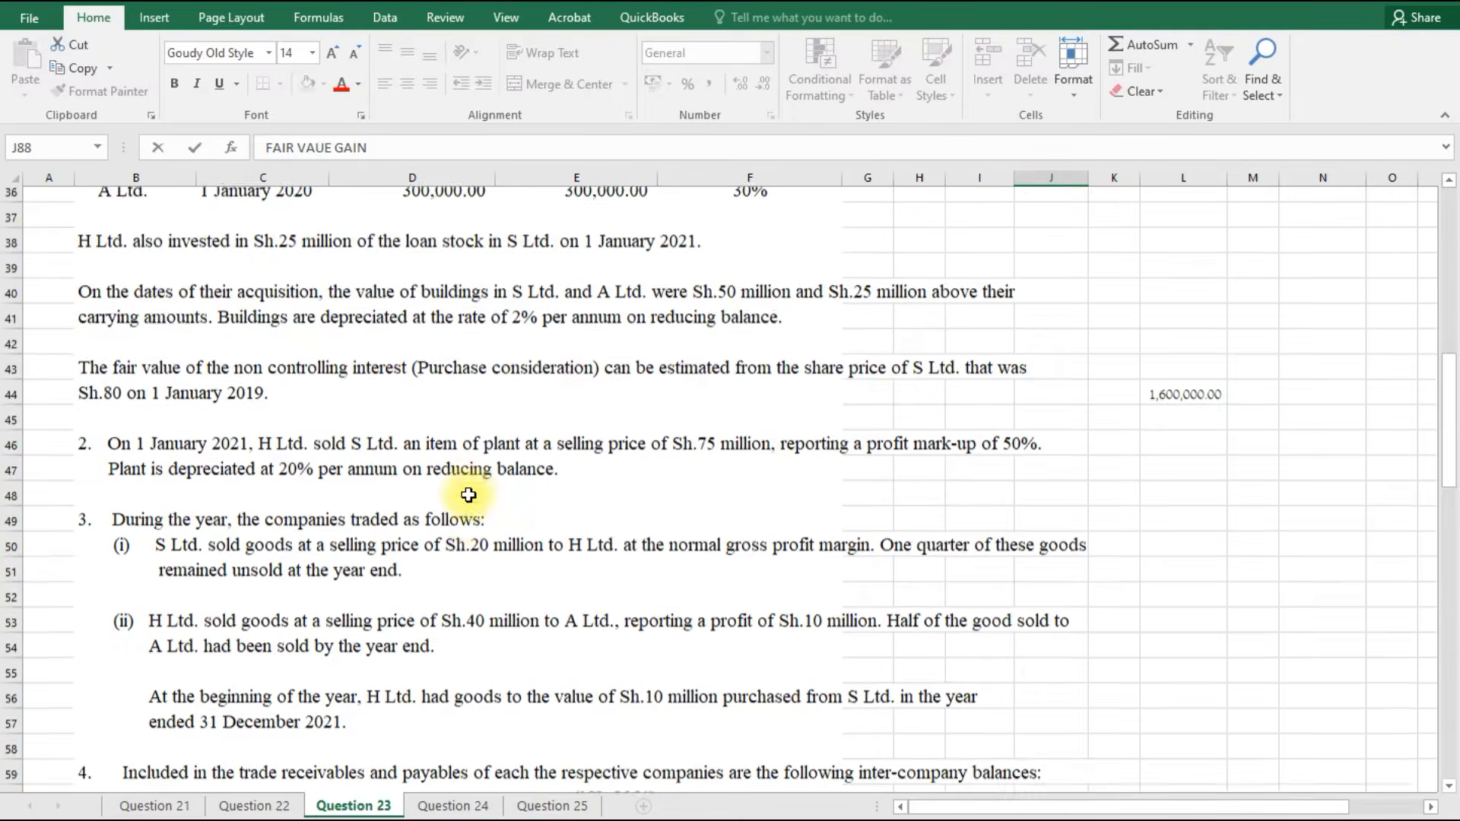
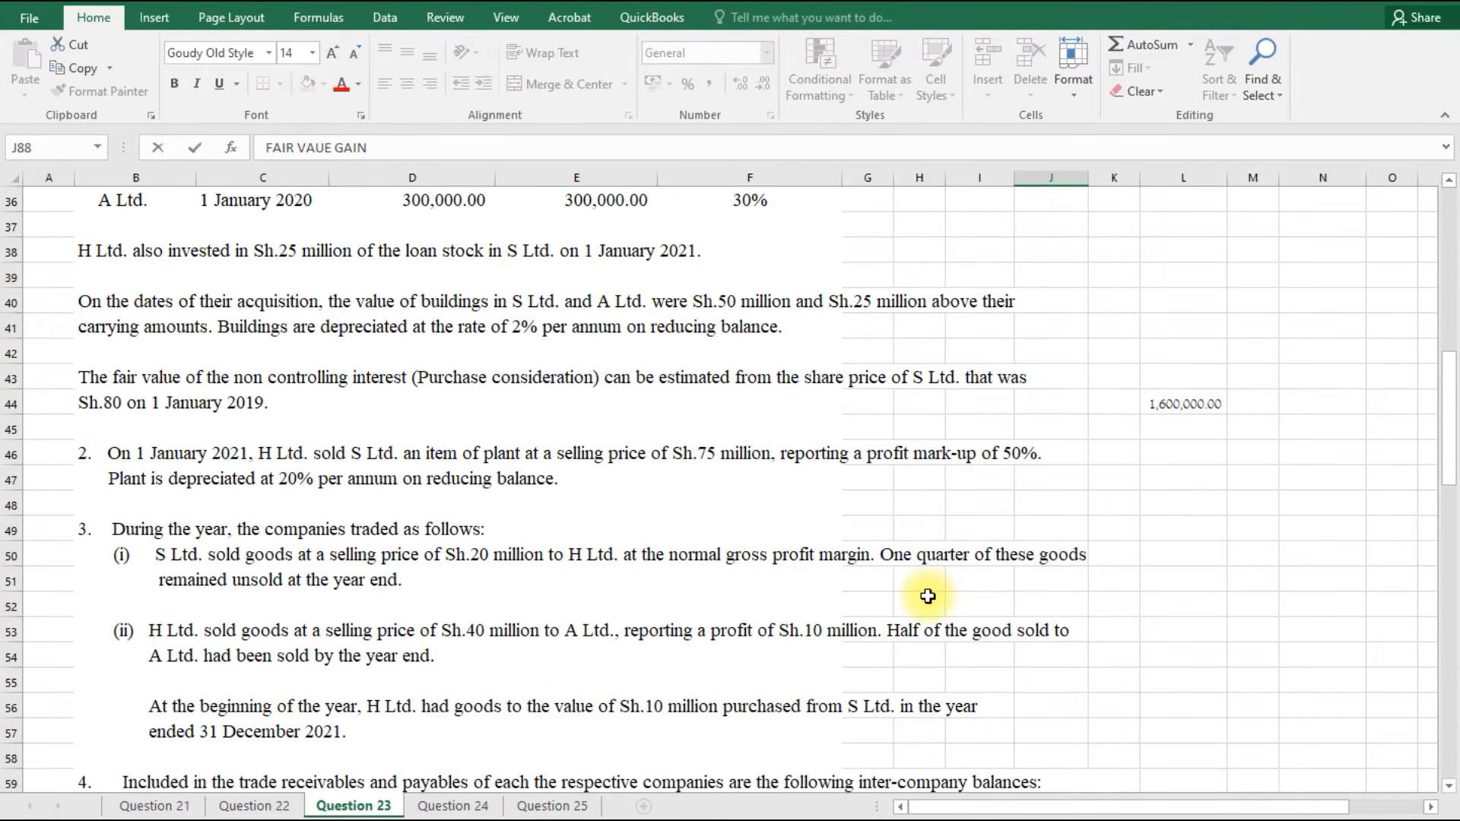
scroll(928, 593, "down", 5)
scroll(928, 596, "down", 5)
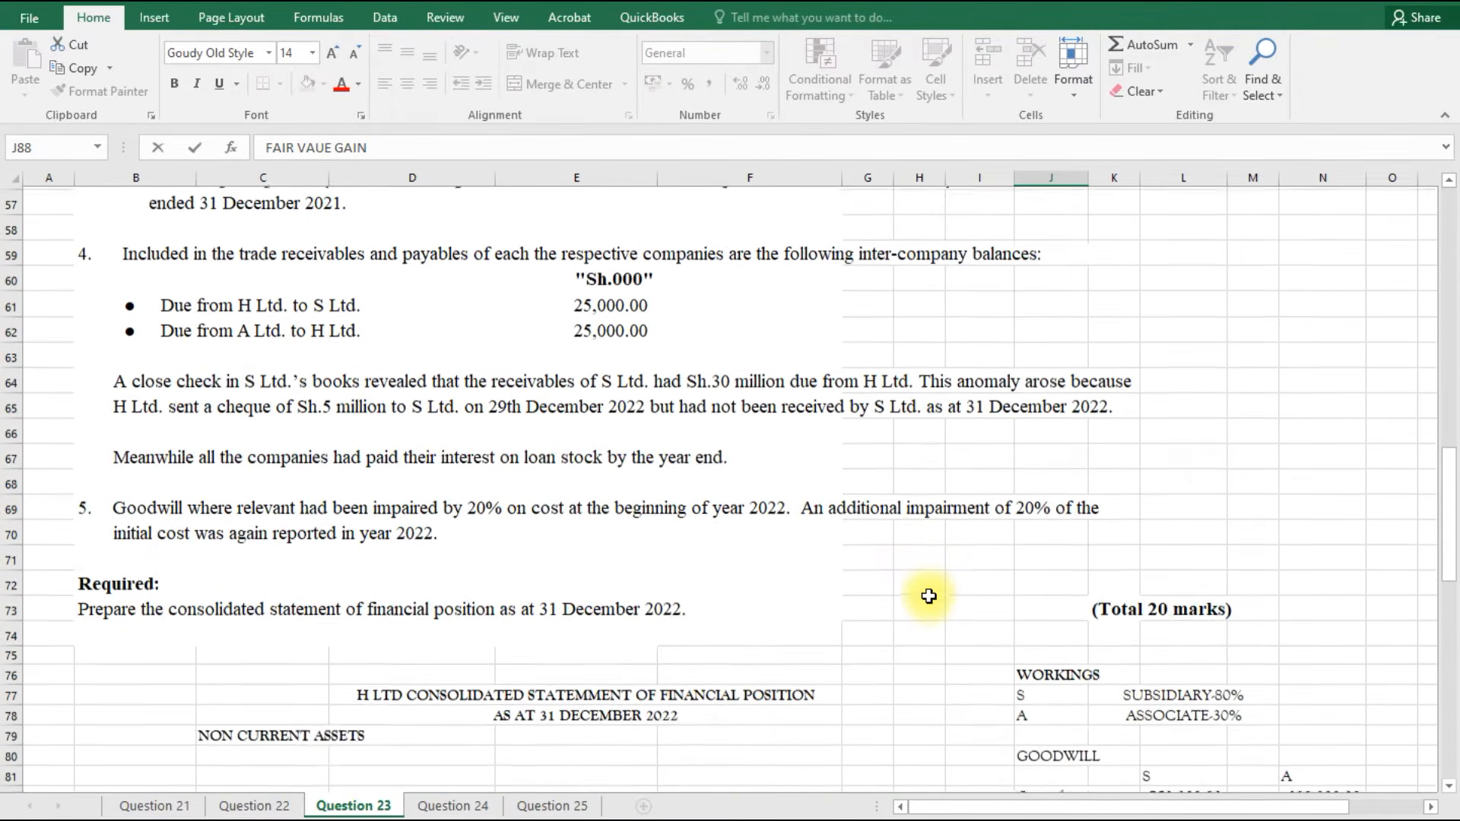
scroll(1000, 729, "down", 1)
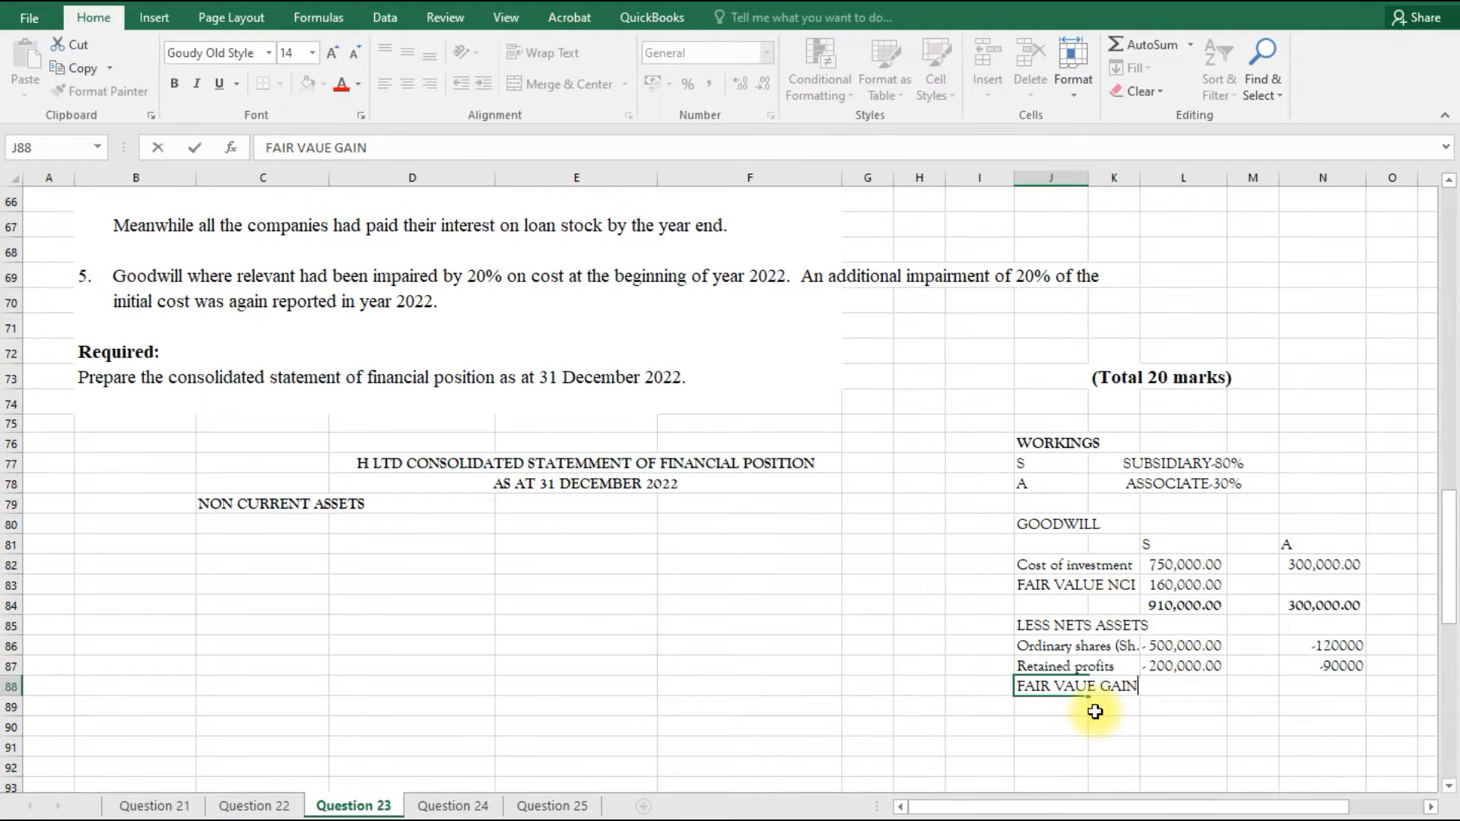
type("BUILDING")
Enter =-25000 in L88 as the fair value gain deduction for S Ltd.
left_click(1194, 711)
left_click(1198, 687)
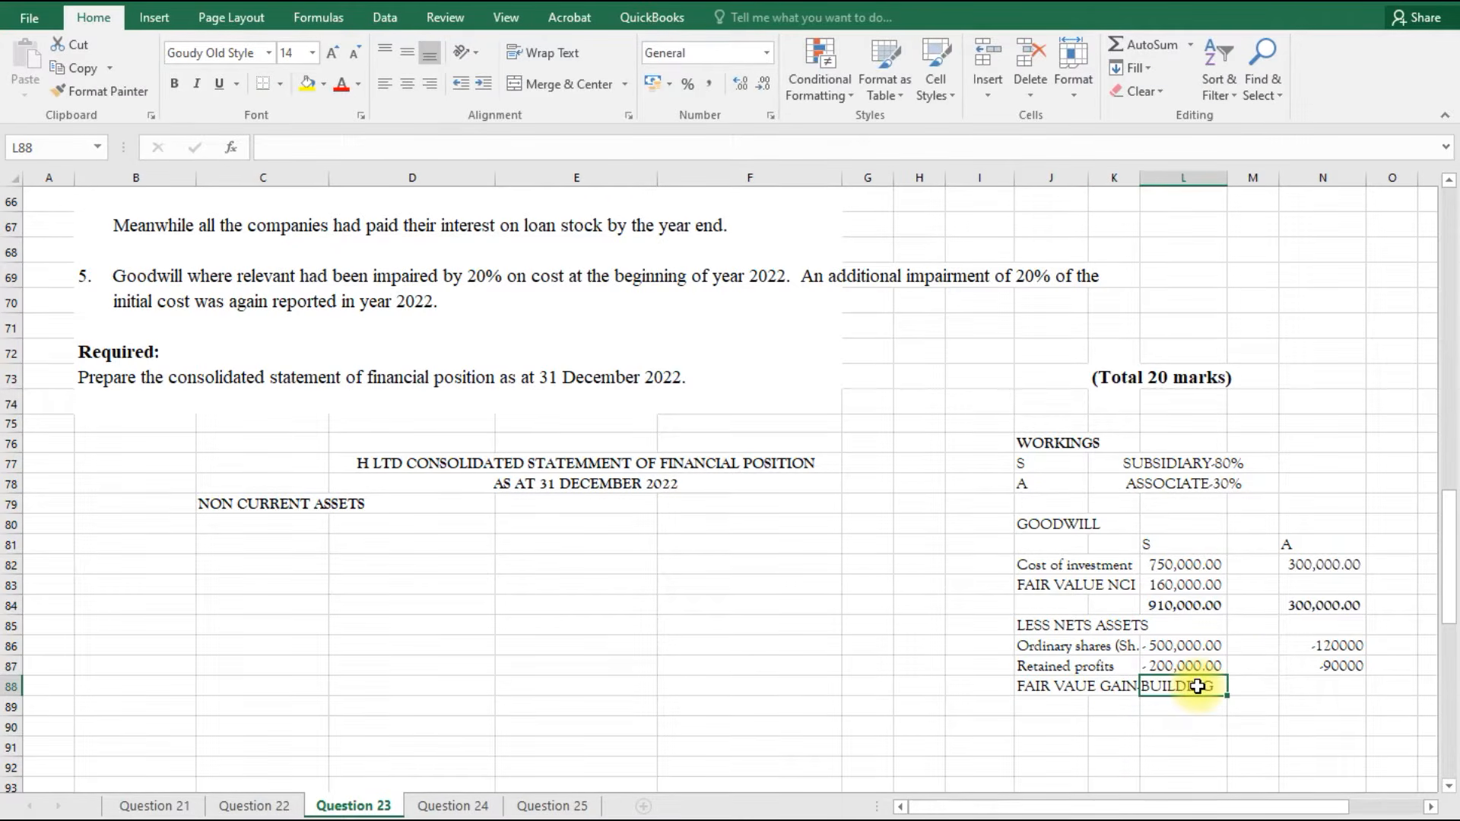
type("=-25000")
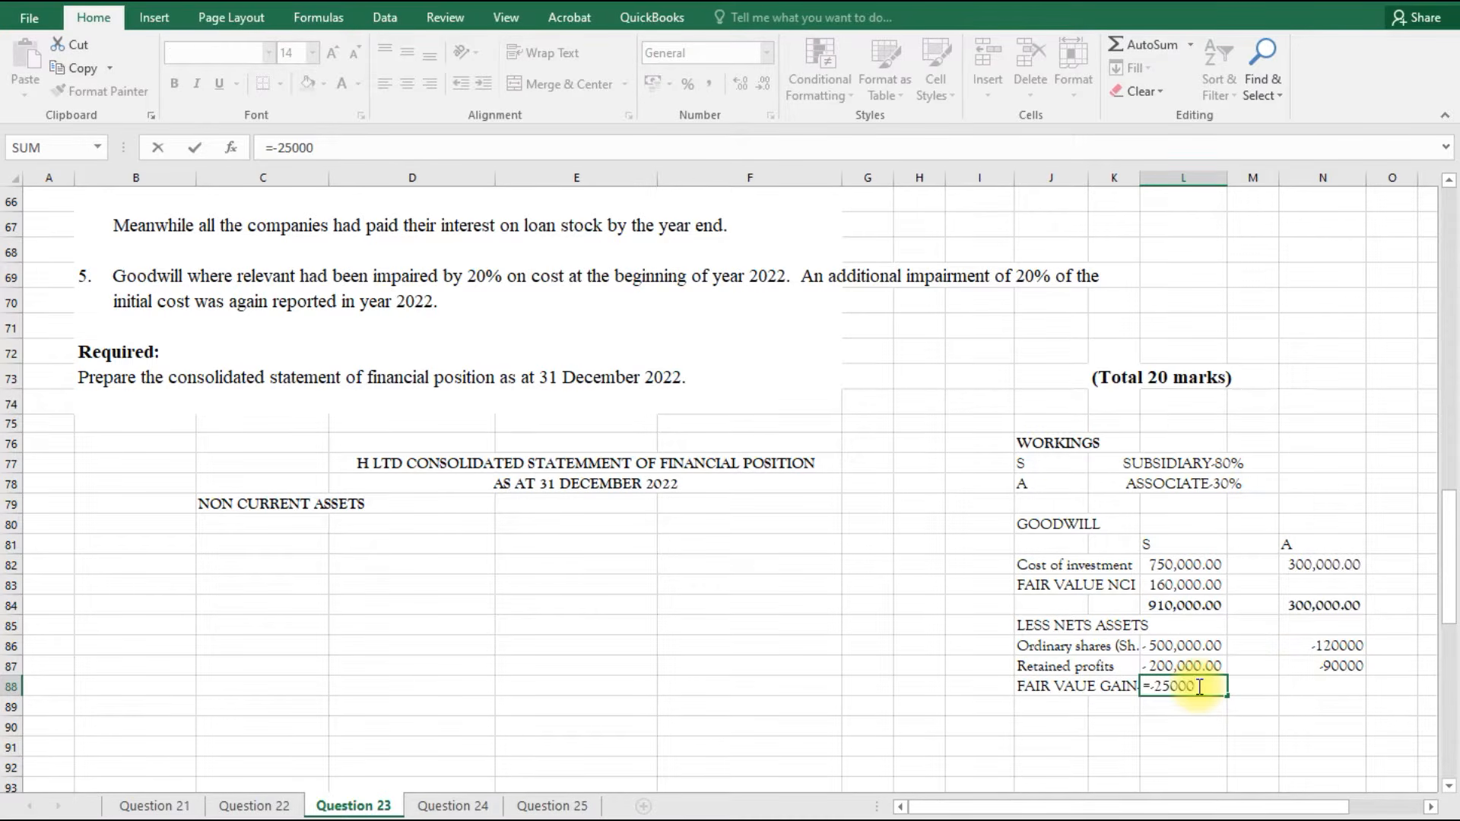
left_click(1322, 689)
type("-")
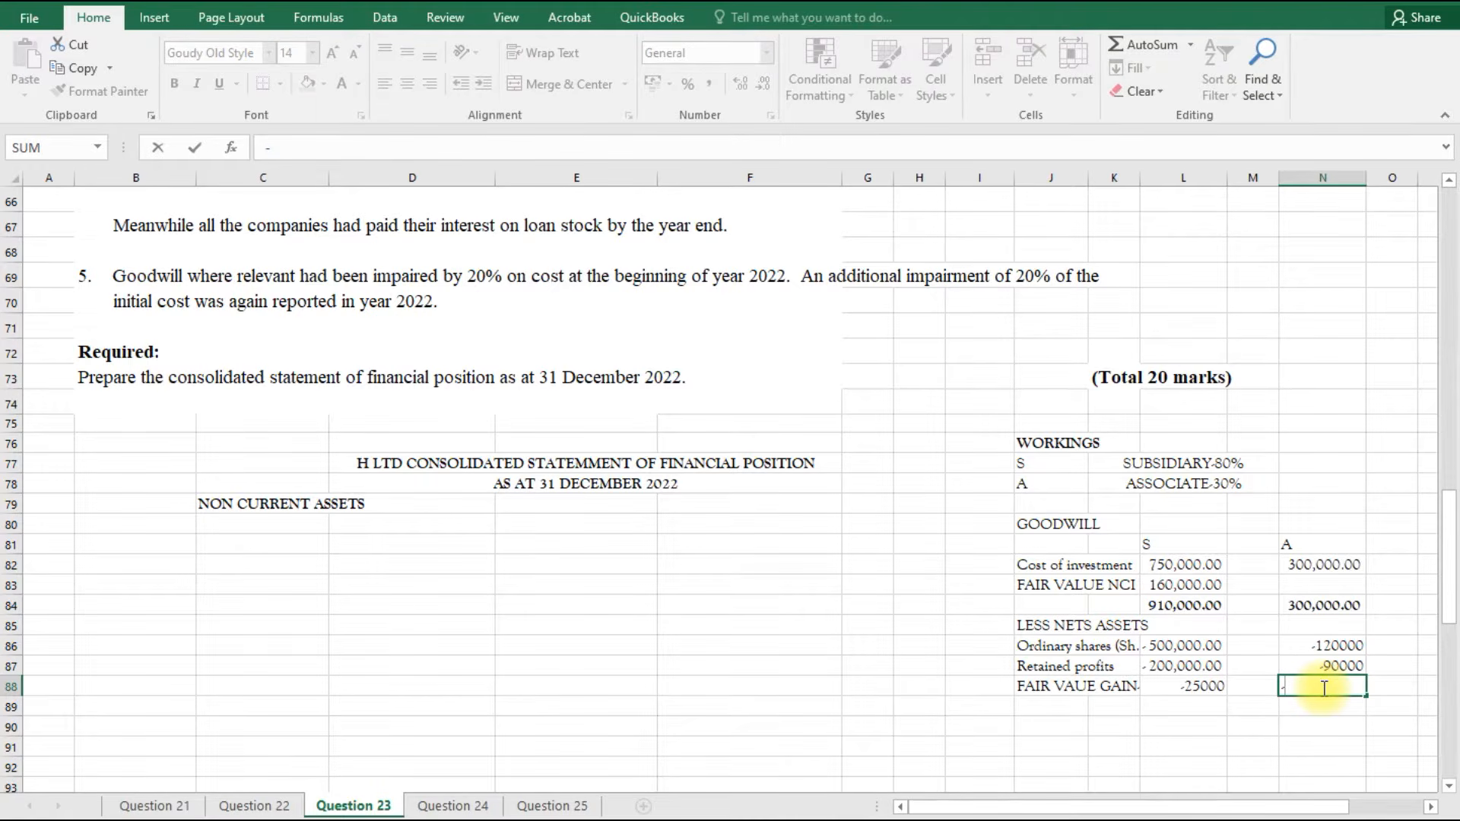
scroll(843, 495, "up", 11)
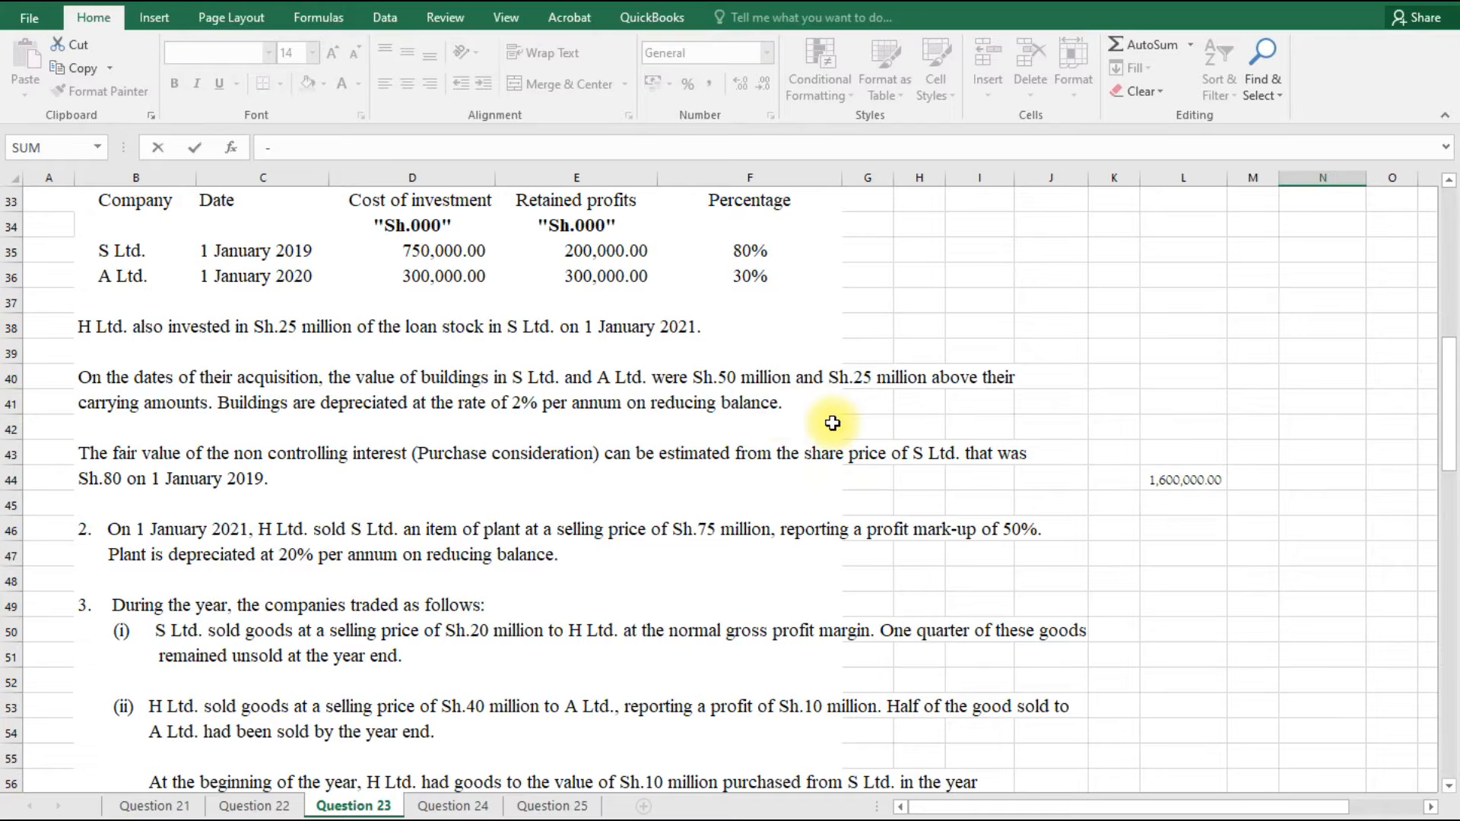
scroll(970, 565, "down", 3)
scroll(973, 567, "down", 11)
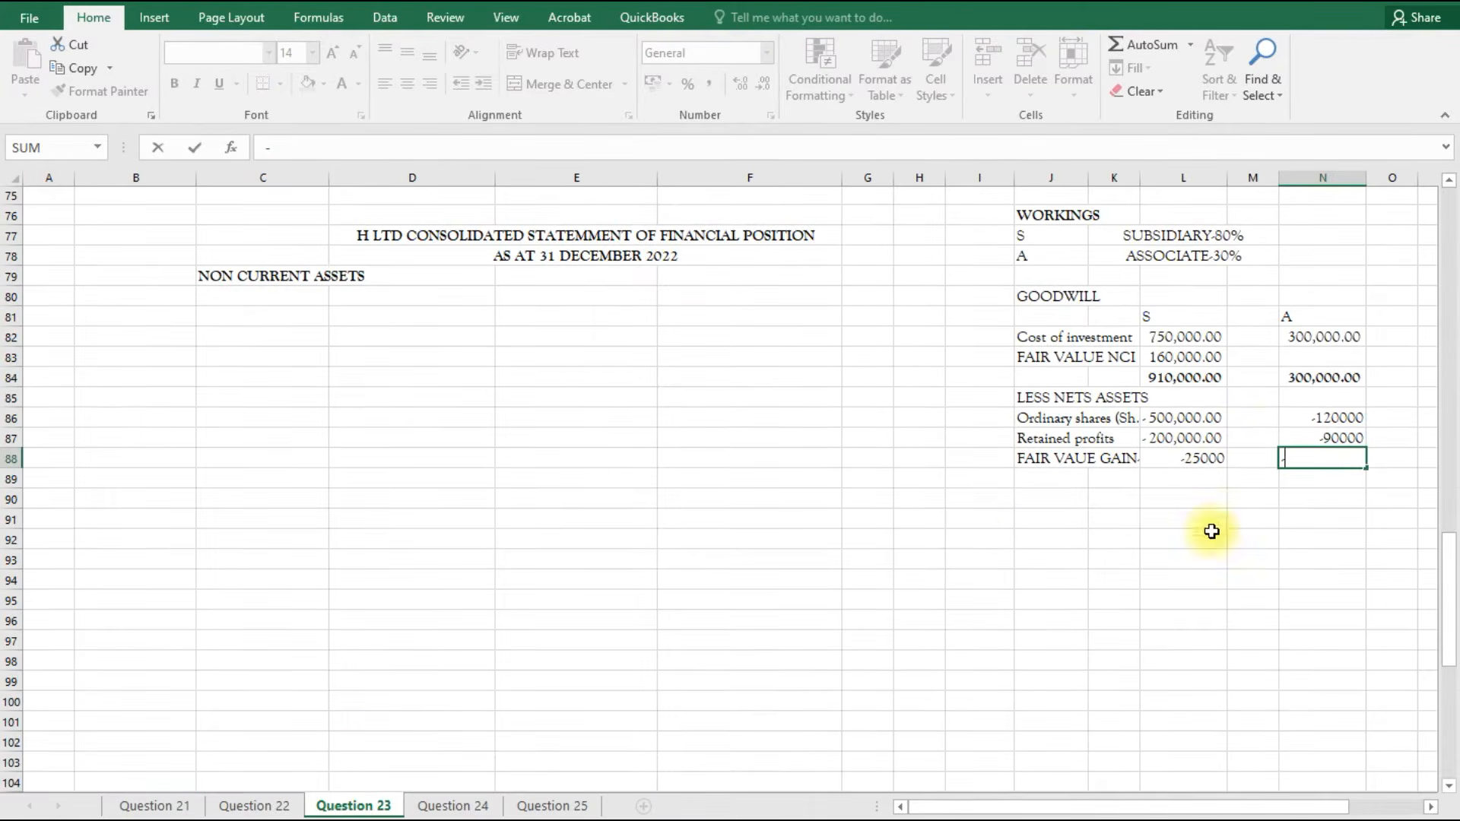
left_click(1186, 459)
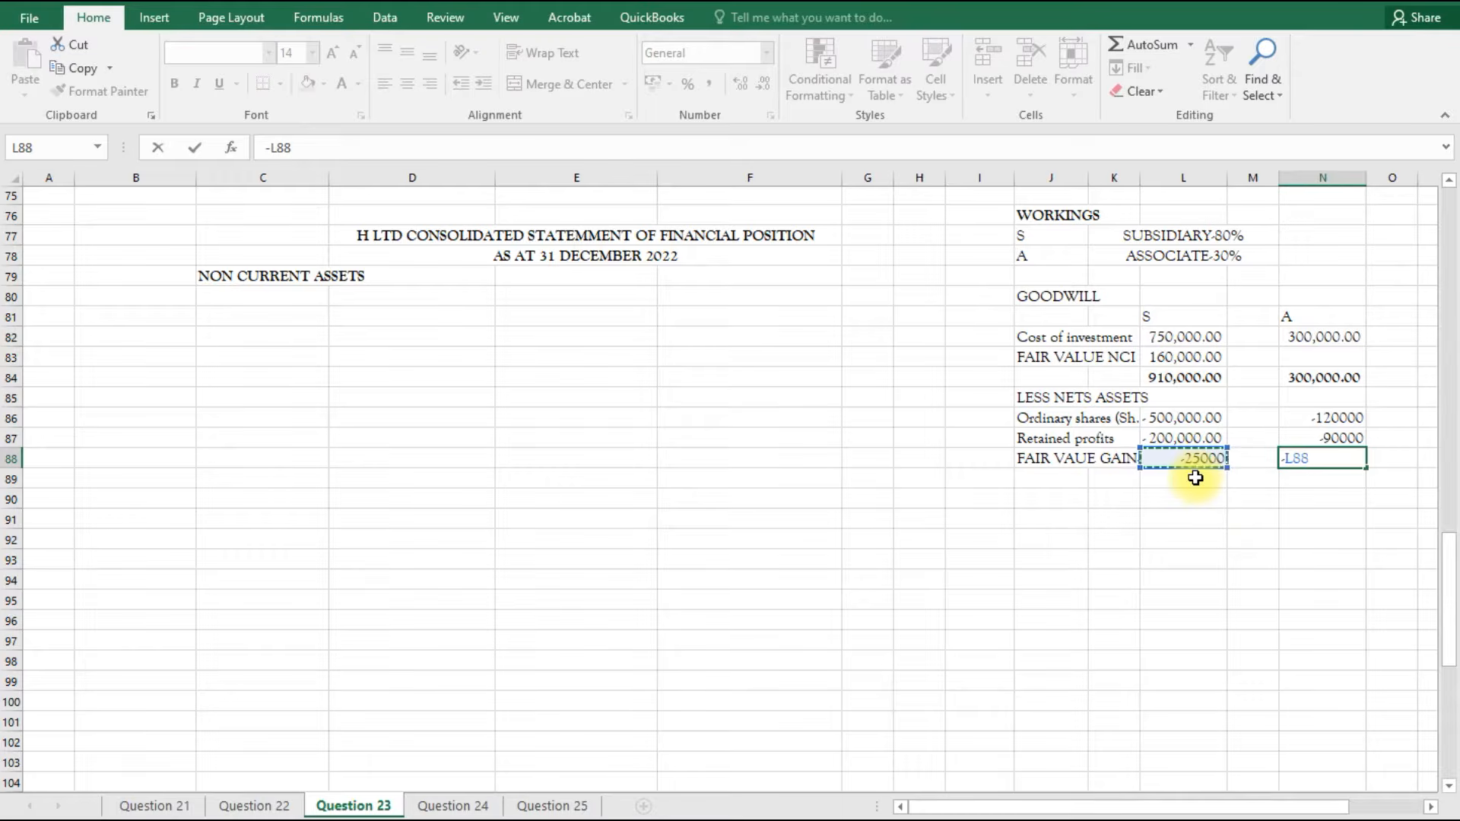
type("-")
key("BackSpace")
key("BackSpace")
key("Escape")
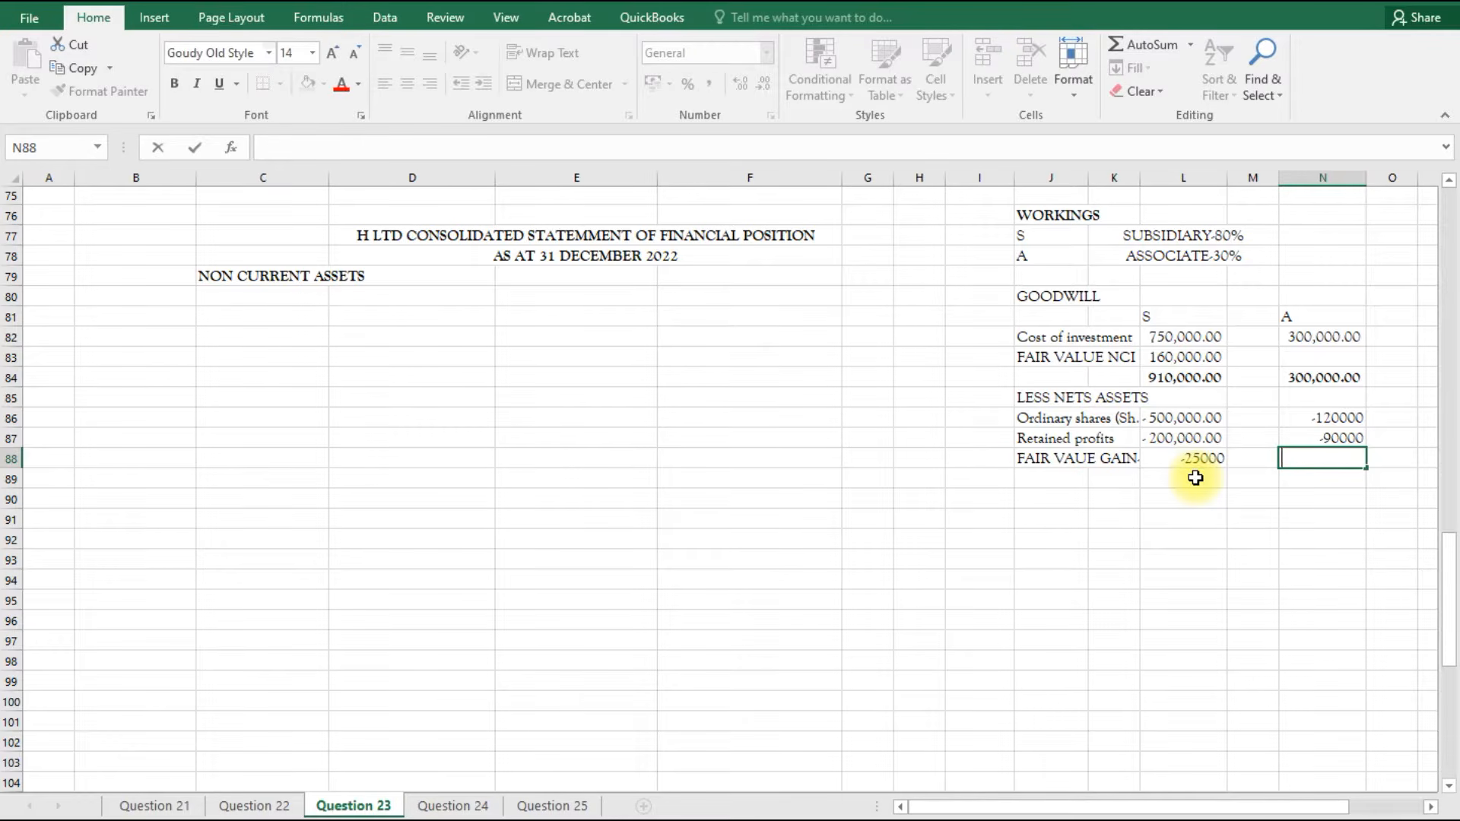
Correct S Ltd.'s fair value gain deduction in L88 to =-50000.
double_click(1202, 460)
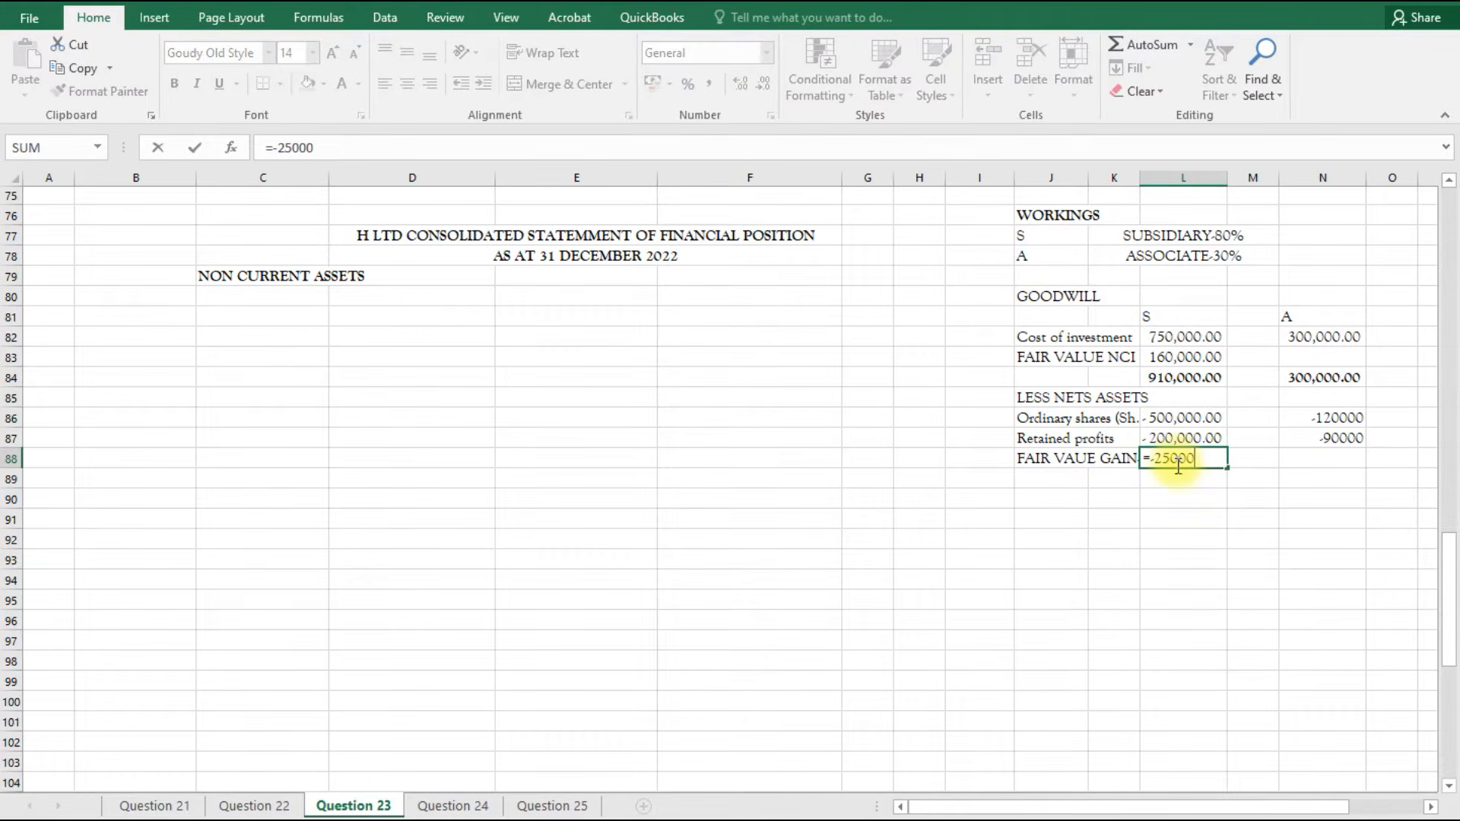
key("BackSpace")
key("BackSpace")
key("BackSpace")
key("BackSpace")
key("BackSpace")
type("50000")
Deduct the 30% share of A Ltd.'s building fair value gain in N88 by calculating -25000*0.3.
left_click(1315, 456)
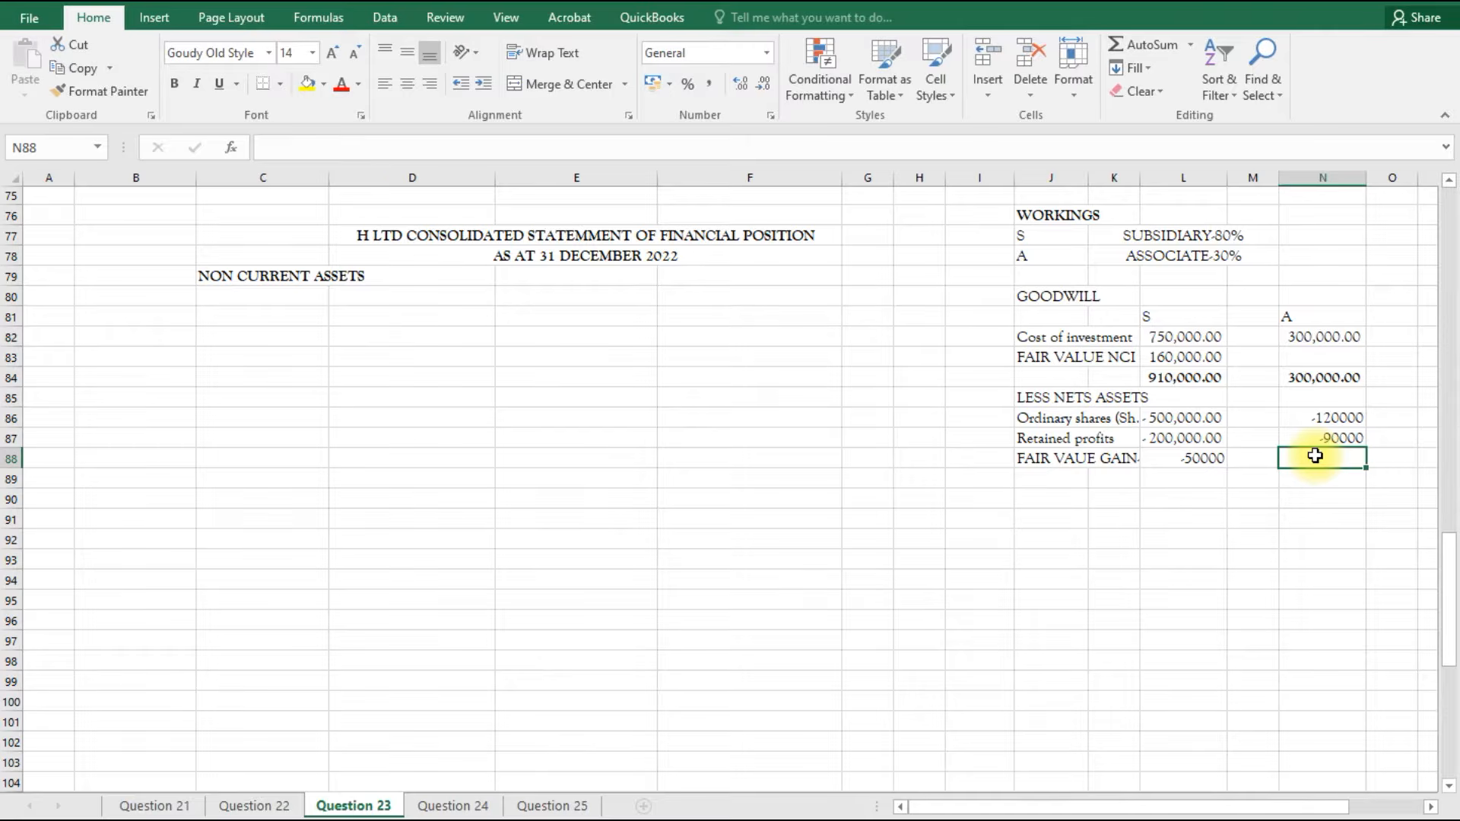
type("=-")
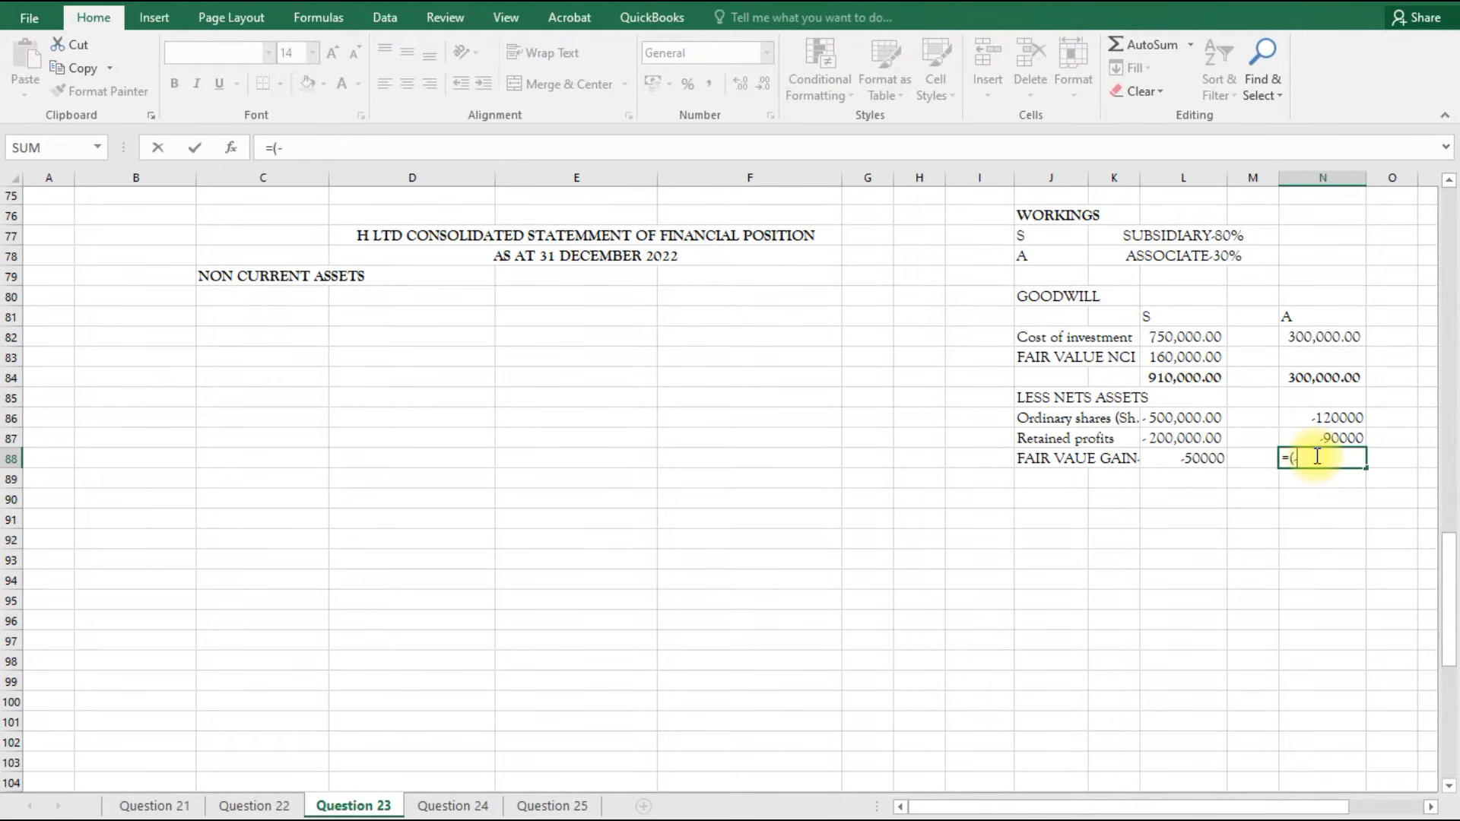
type("25000*0.3")
key("Return")
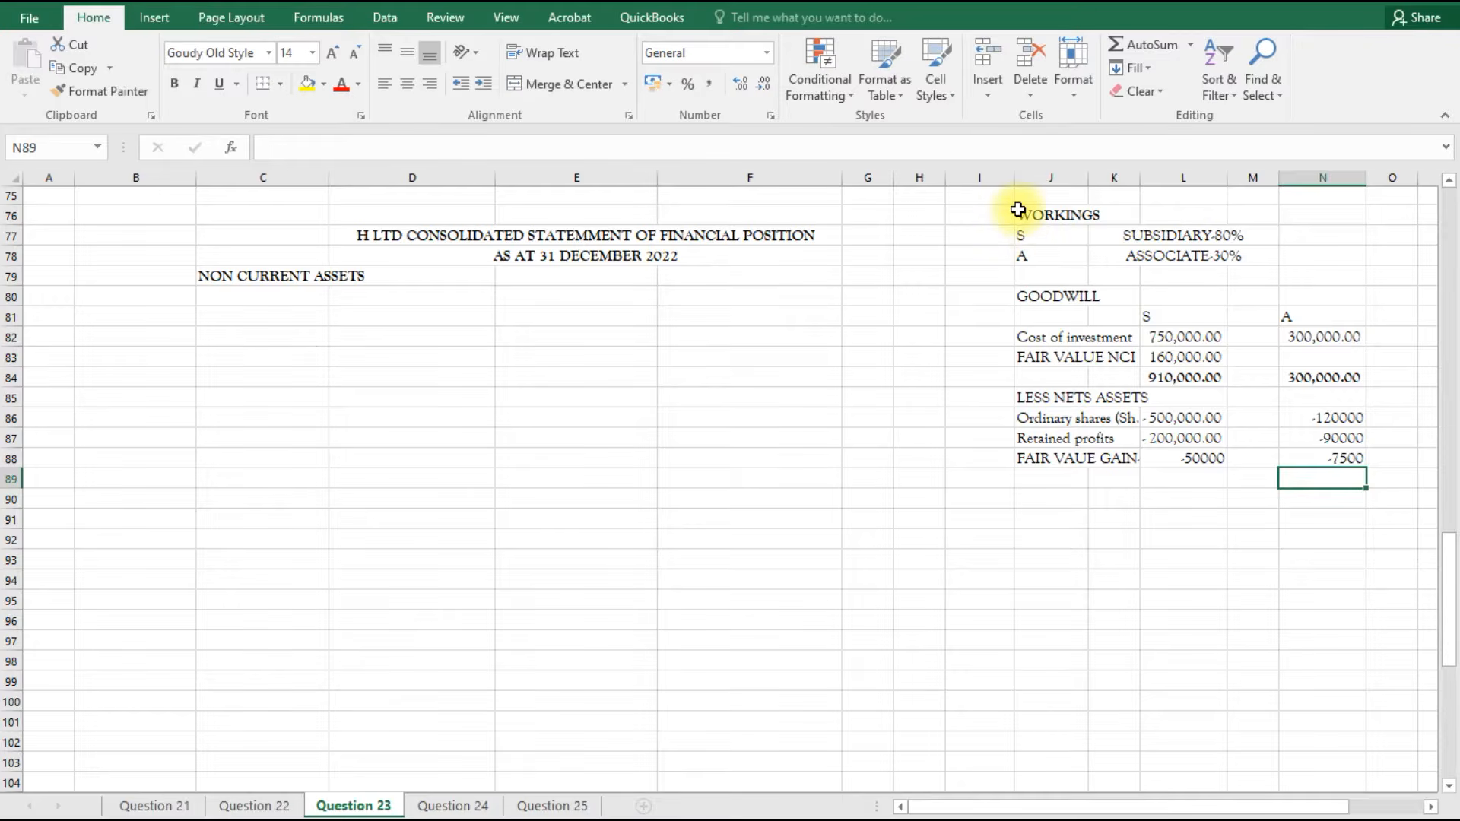
Apply the custom number format #,##0;(#,##0) to the workings area from J76 down to row 120.
left_click_drag(1019, 210, 1418, 761)
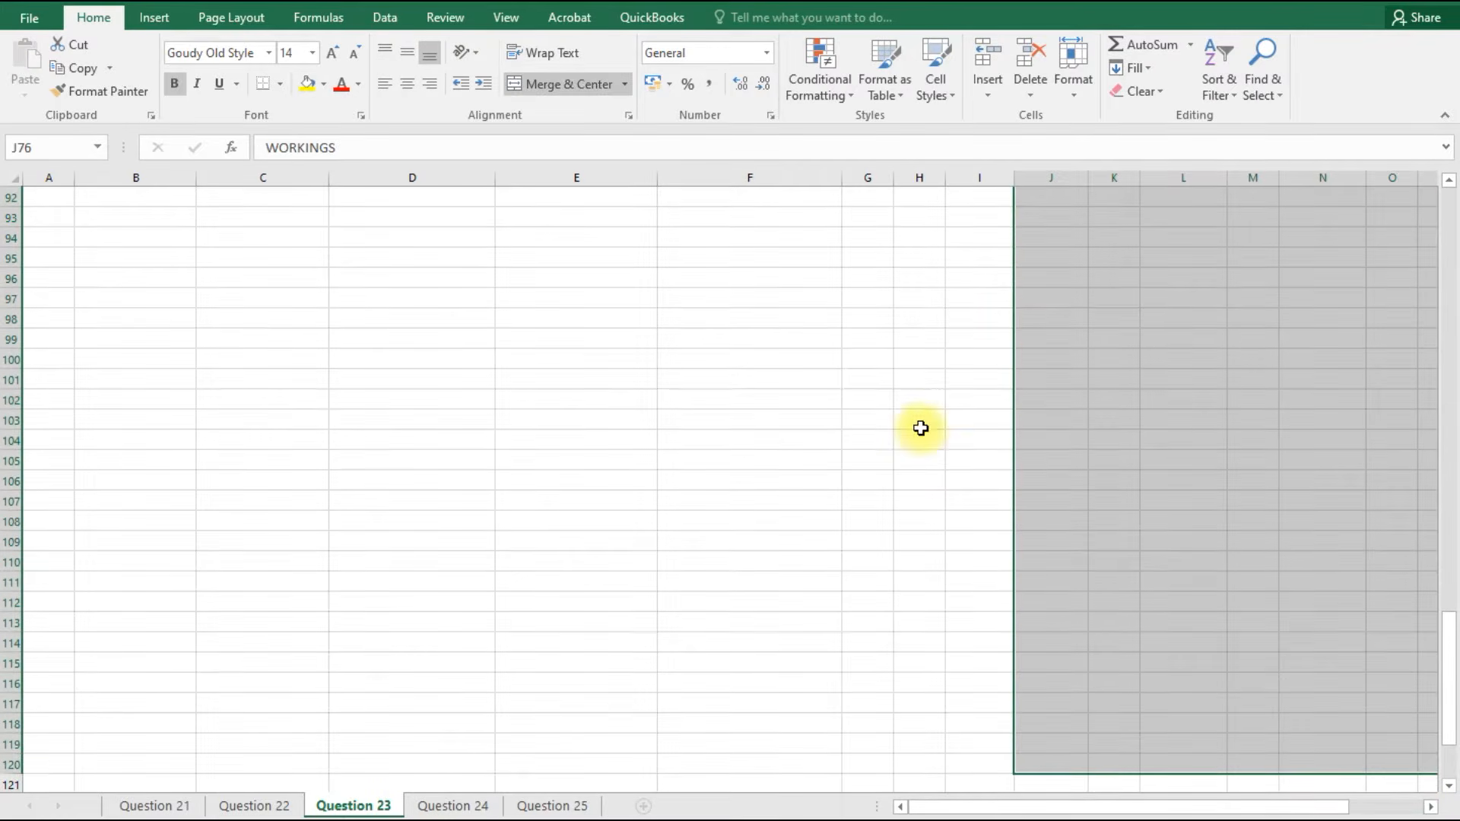
right_click(1207, 521)
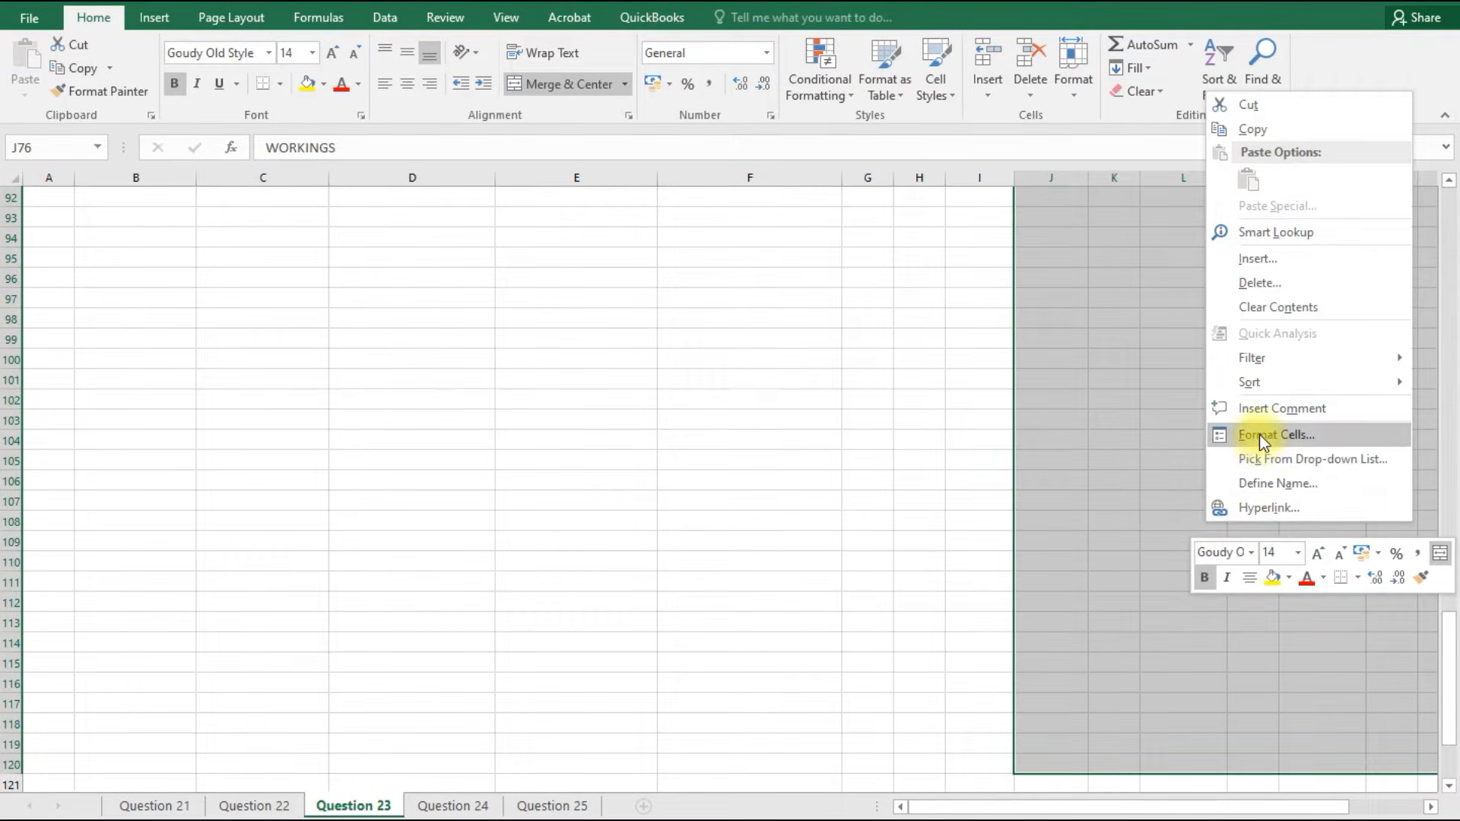
scroll(1260, 436, "up", 9)
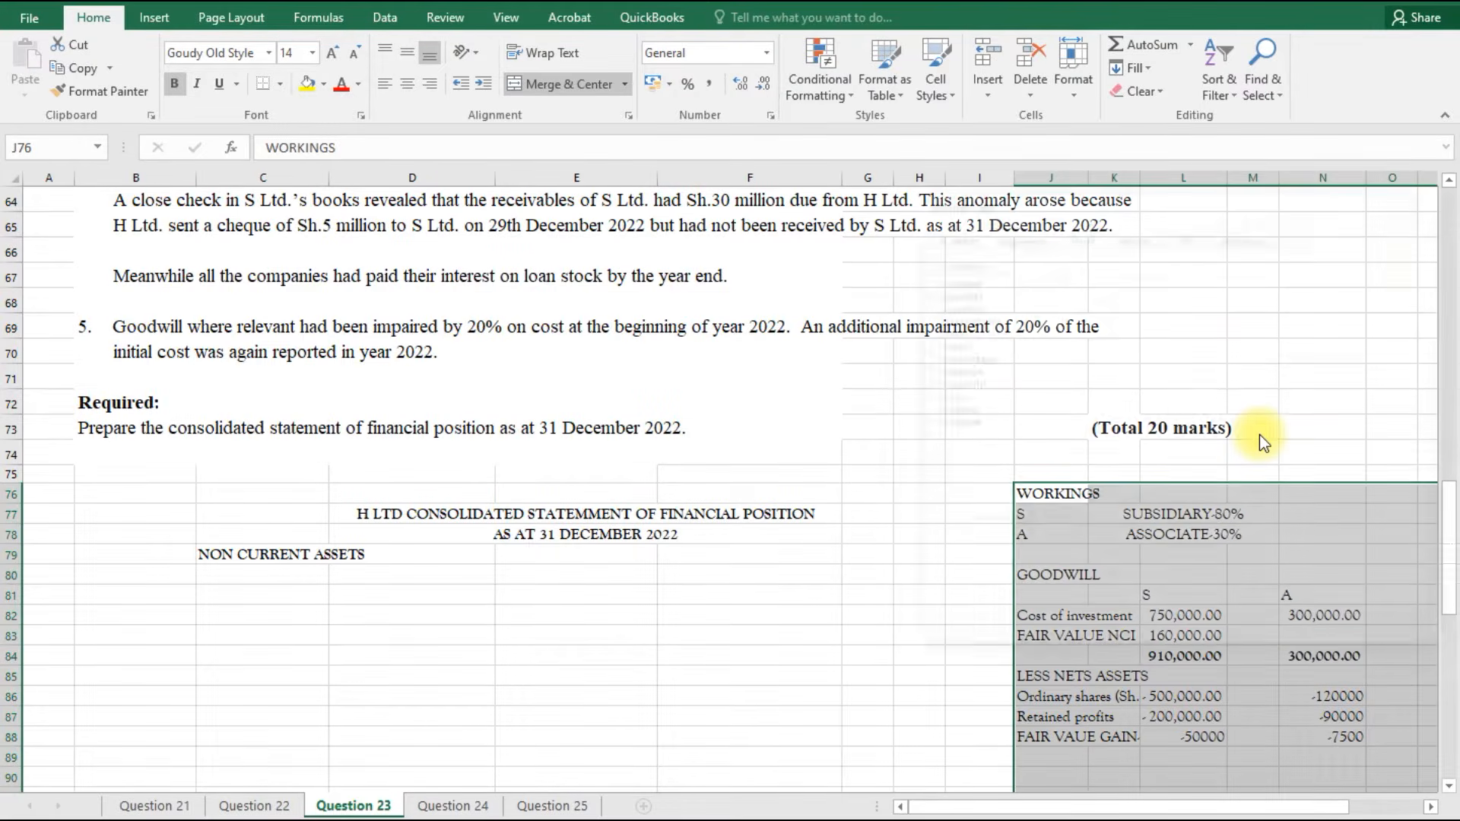
key("ctrl+1")
left_click(957, 423)
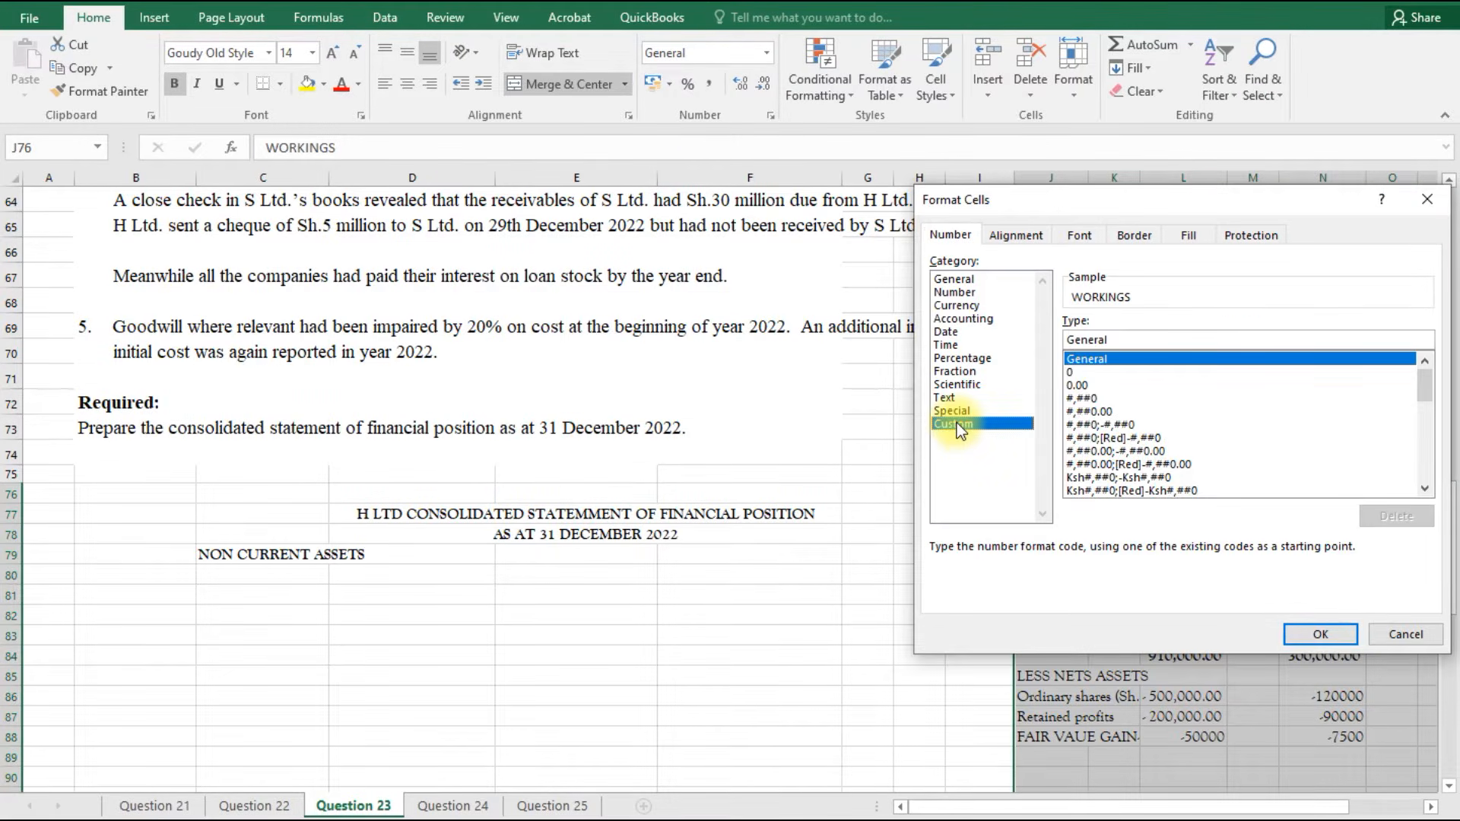
left_click(1103, 428)
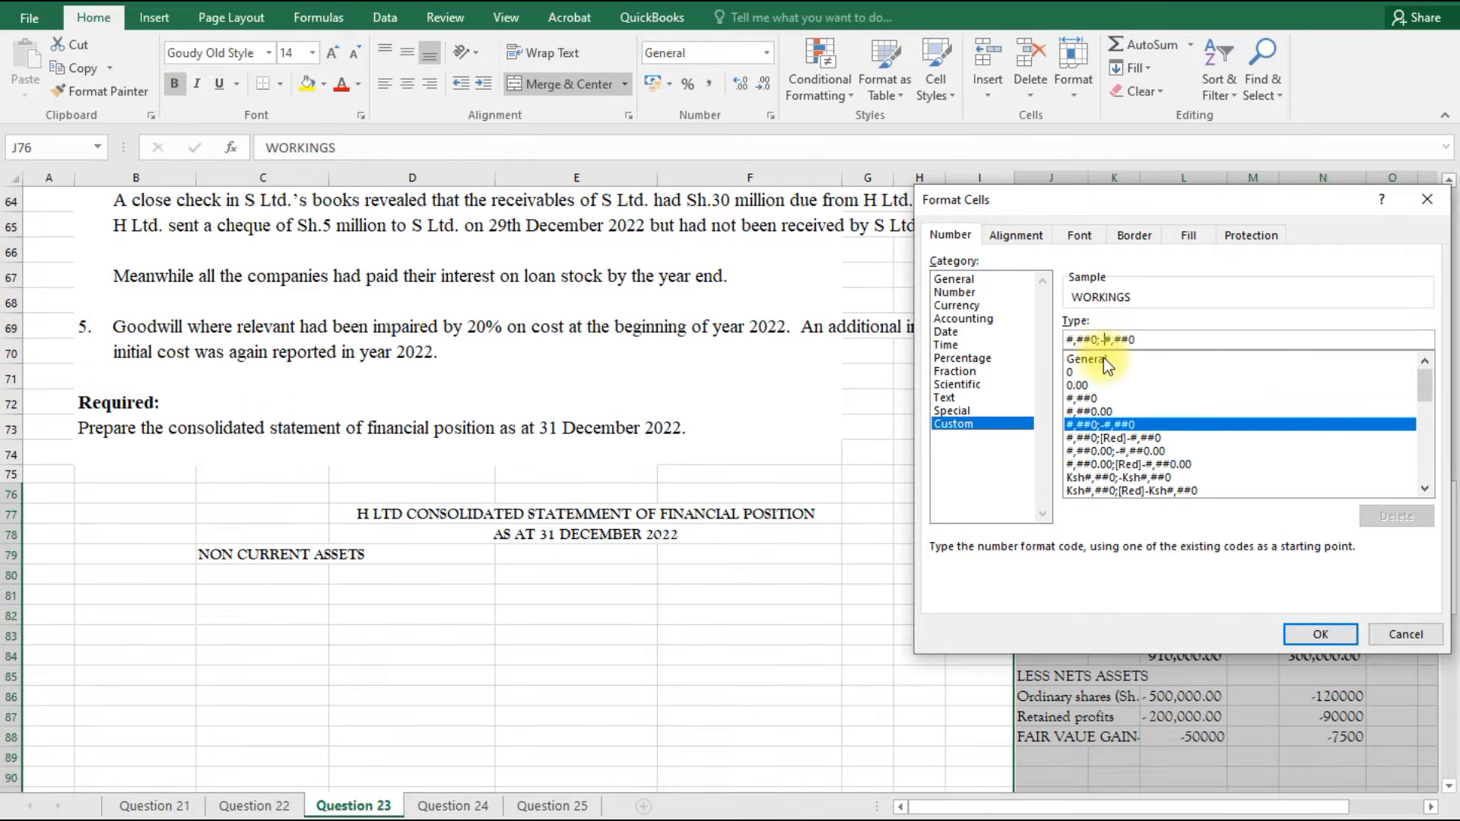
key("BackSpace")
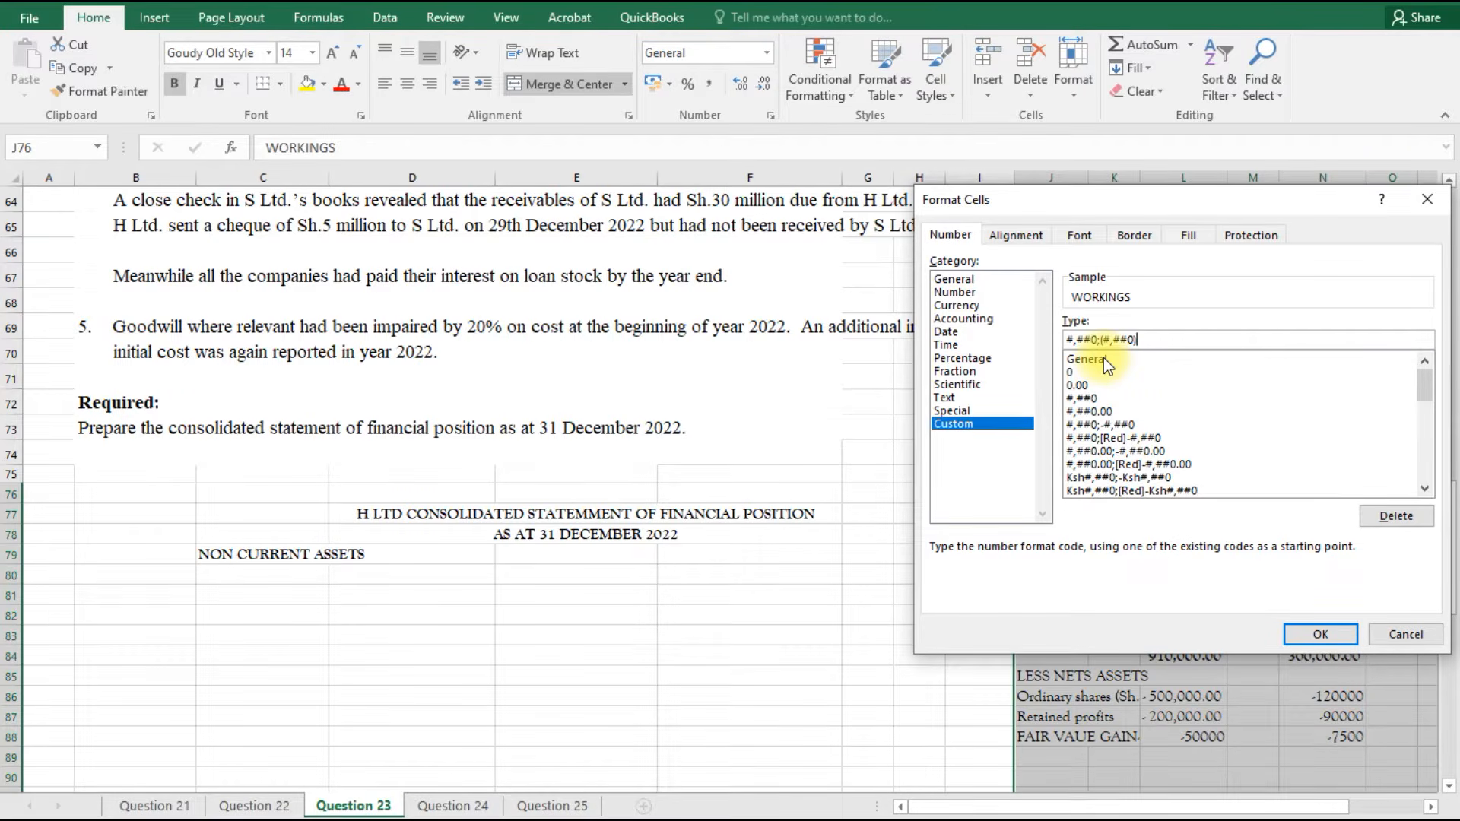
left_click(1303, 632)
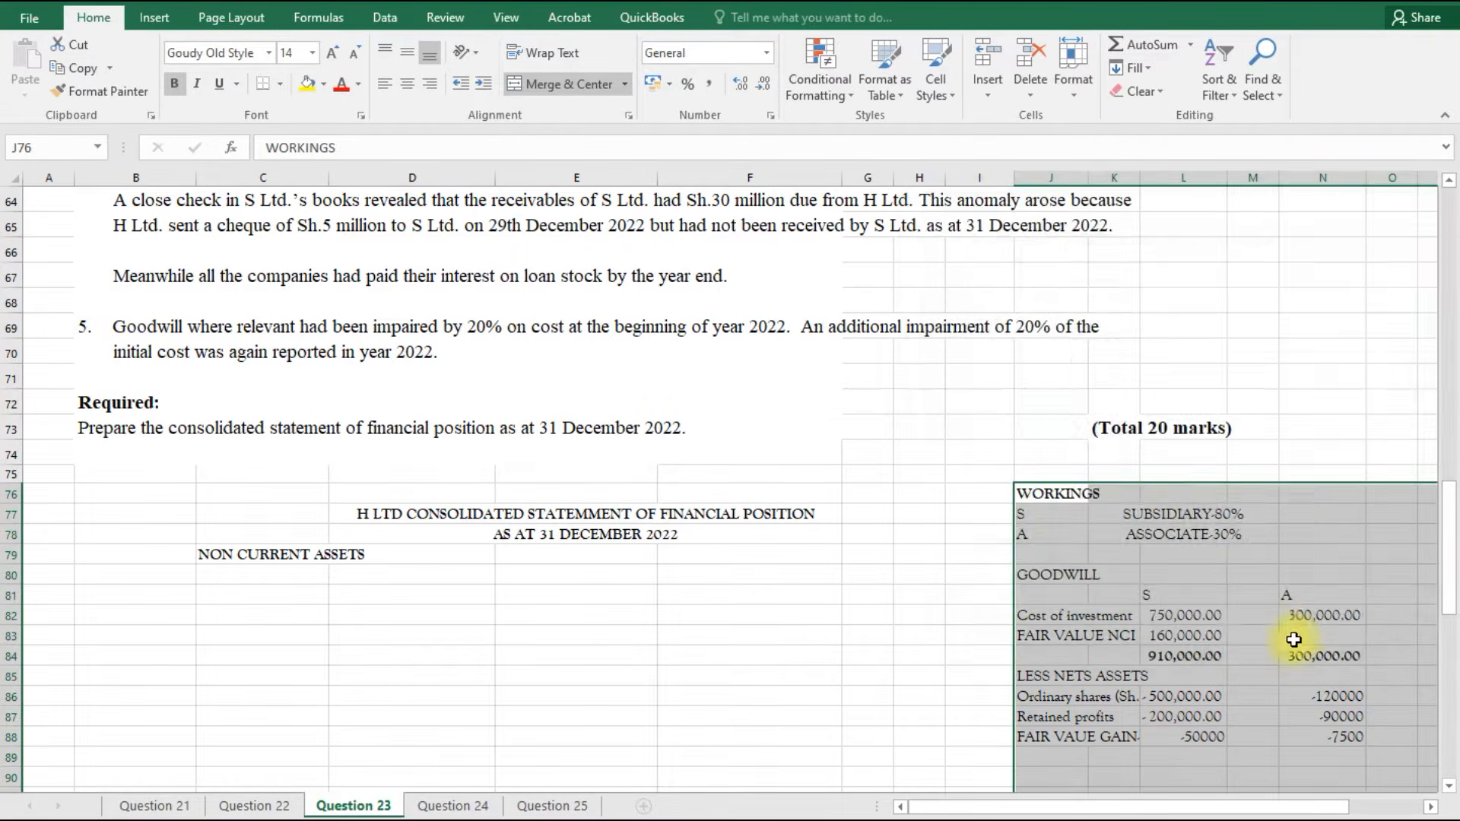
scroll(1254, 731, "down", 2)
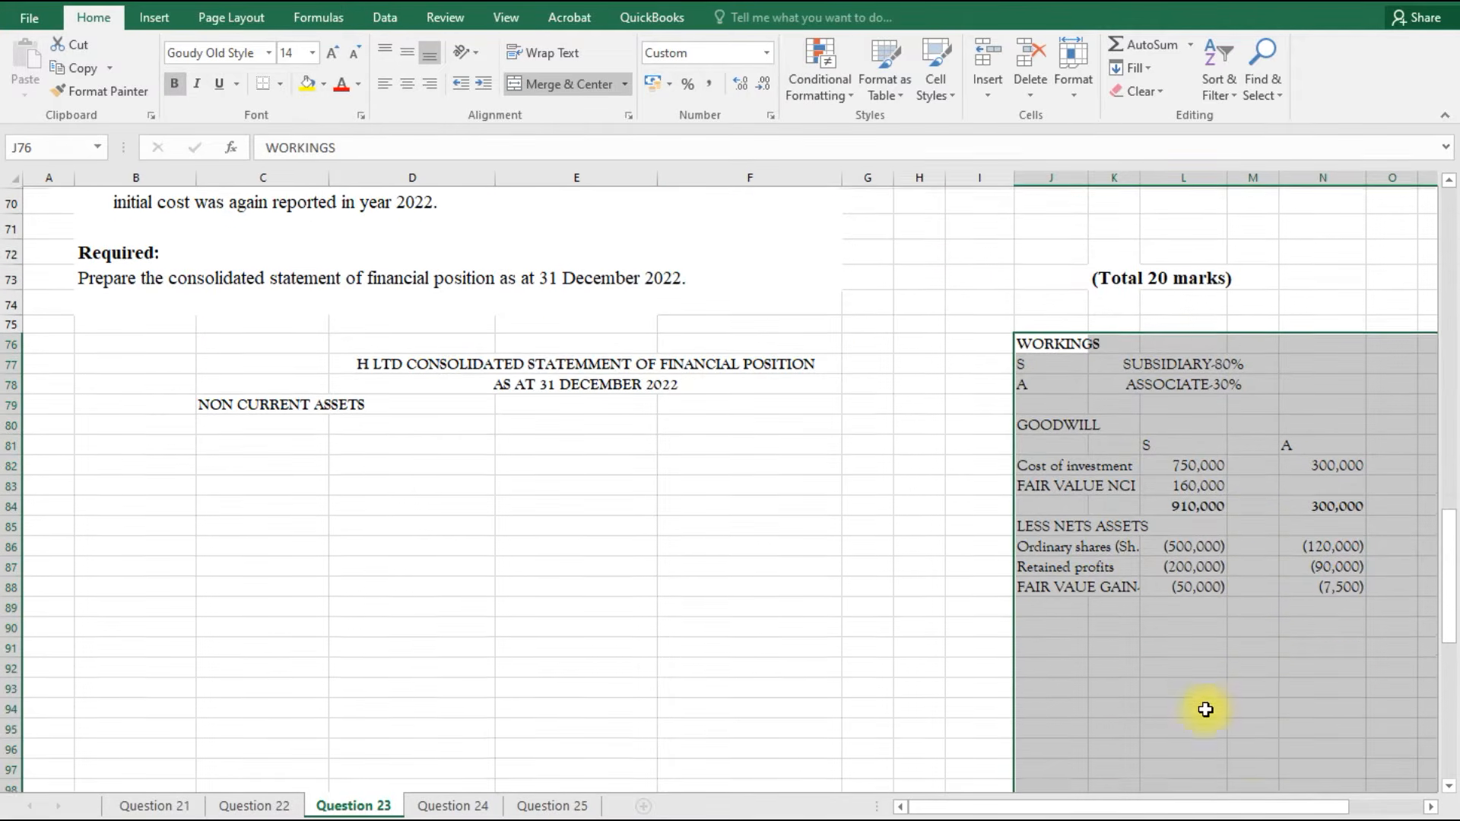
Add a GOODWILL label in J89 and calculate S Ltd.'s goodwill in L89 with =SUM(L84:L88).
left_click(1039, 605)
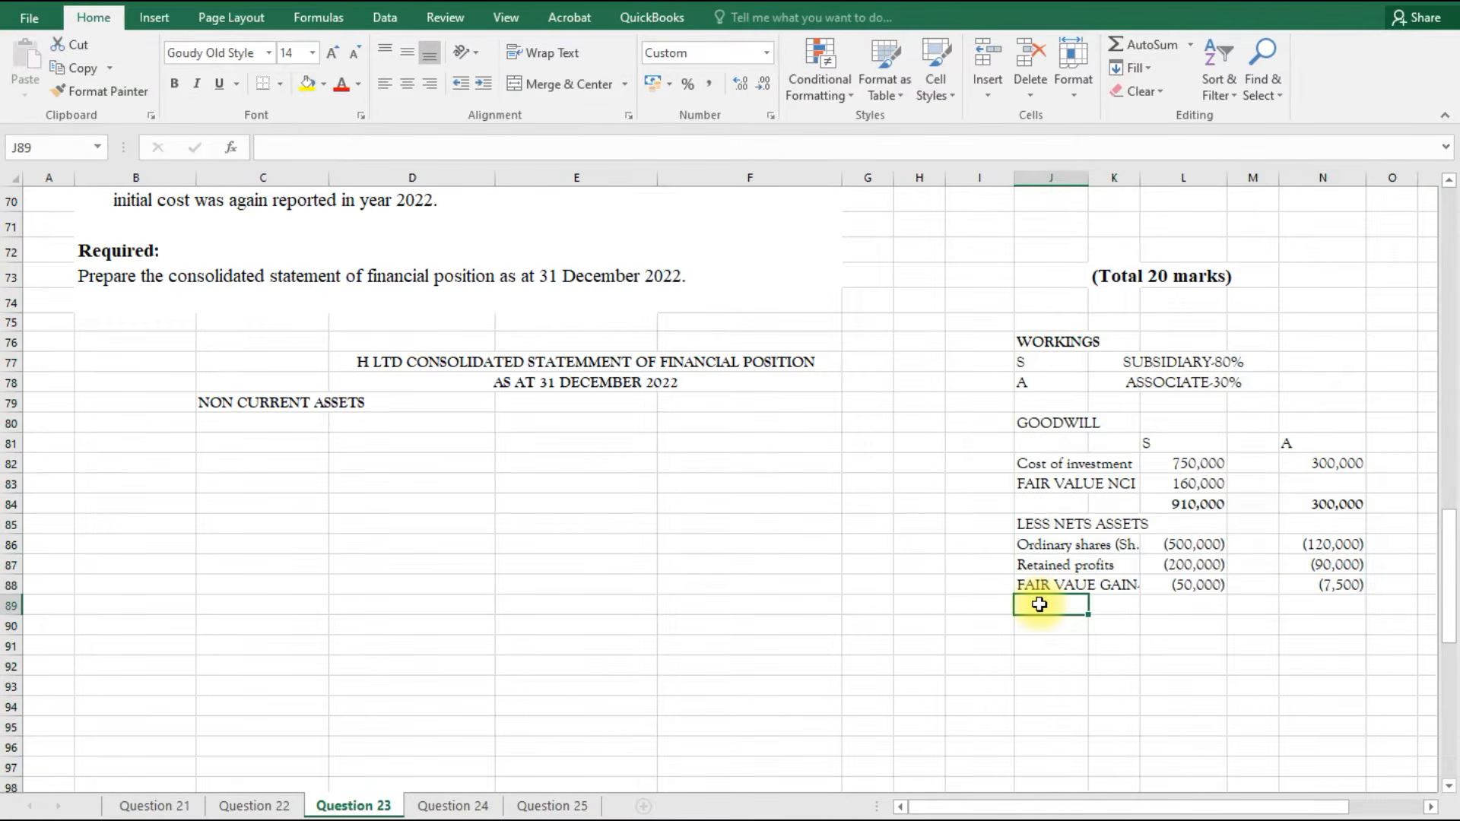
type("GOOD")
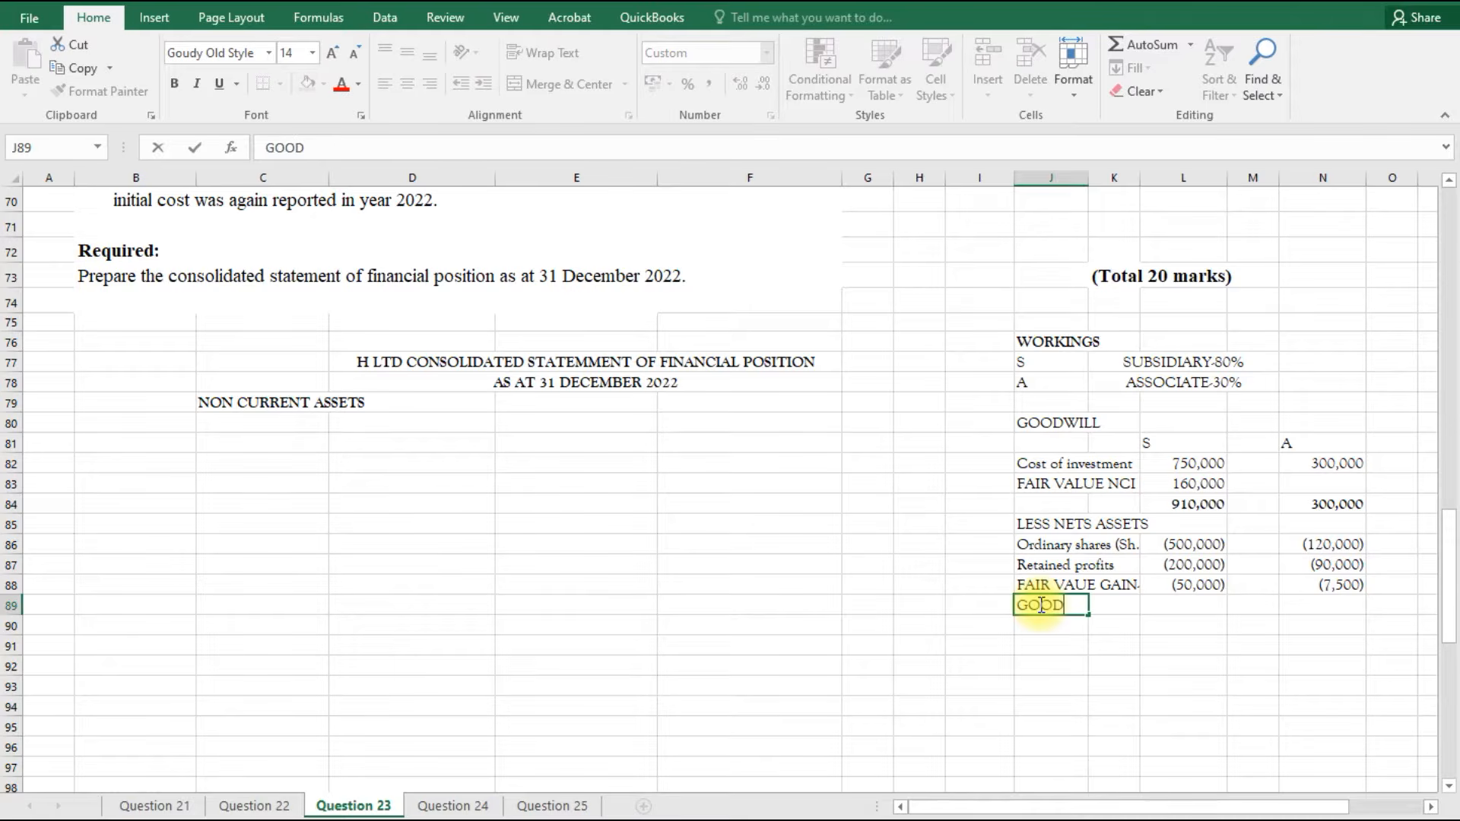
type("WILL")
left_click(1181, 606)
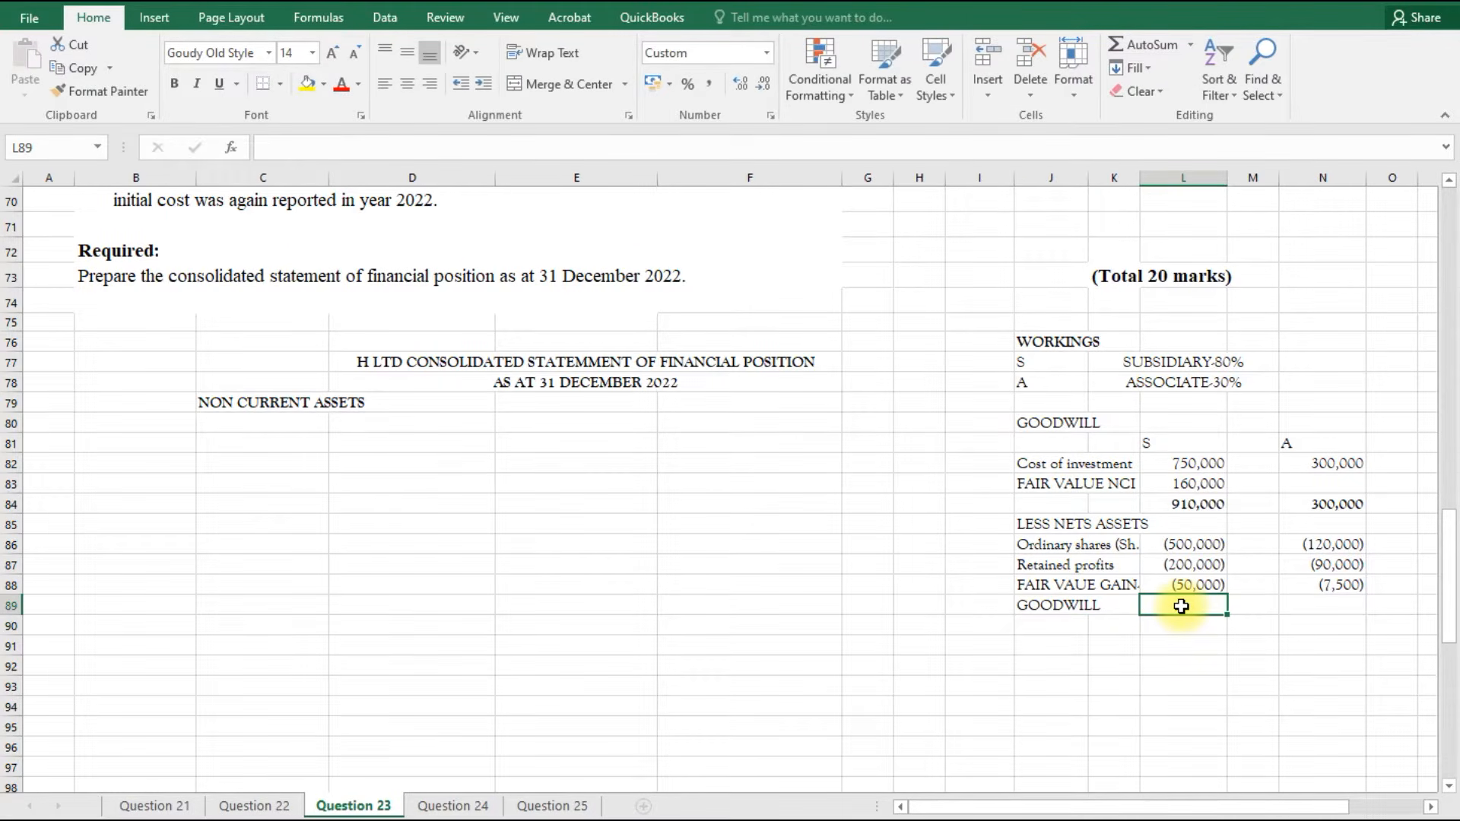
key("alt+=")
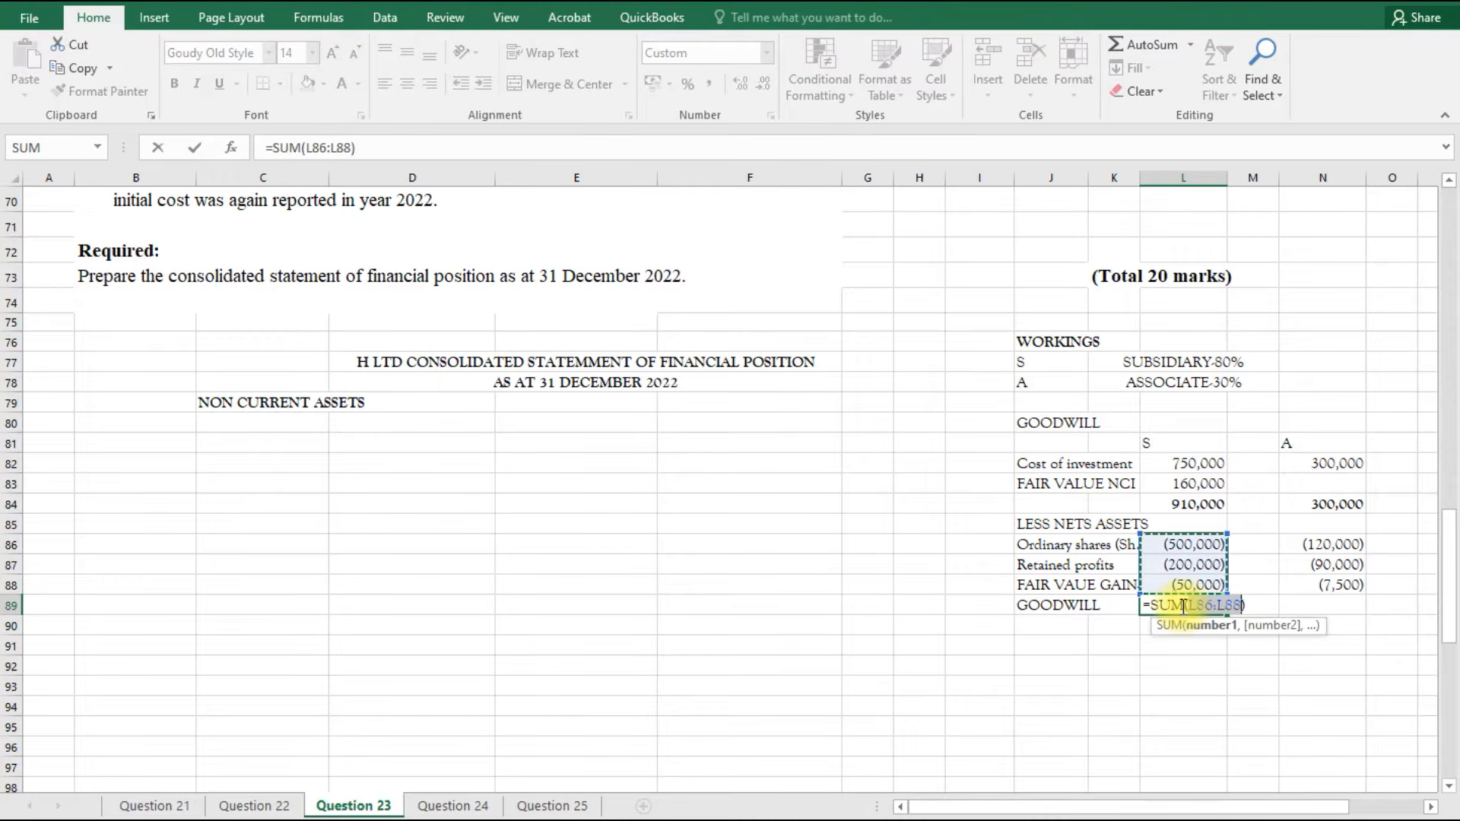
left_click_drag(1226, 534, 1226, 502)
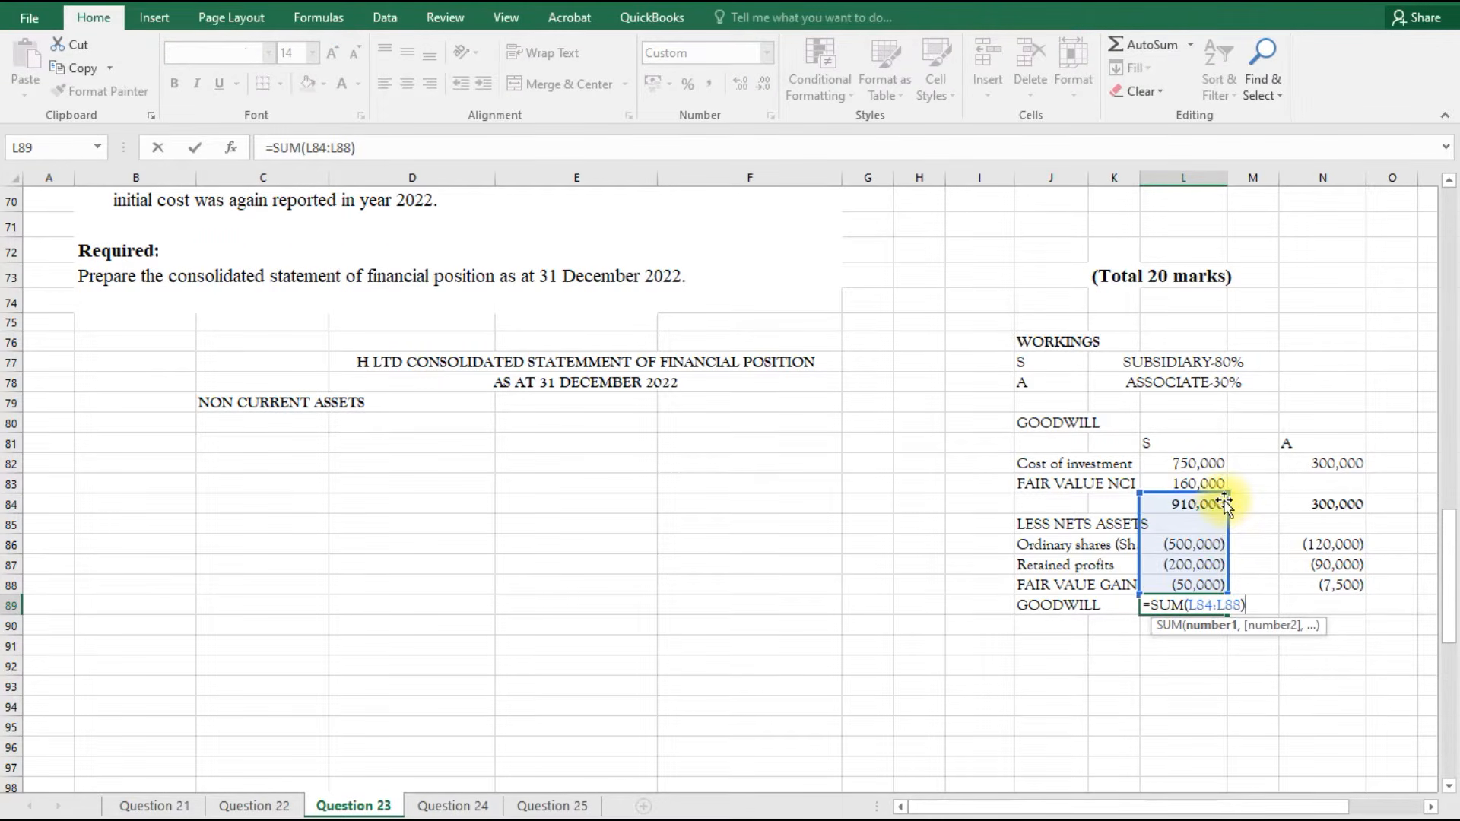
key("Return")
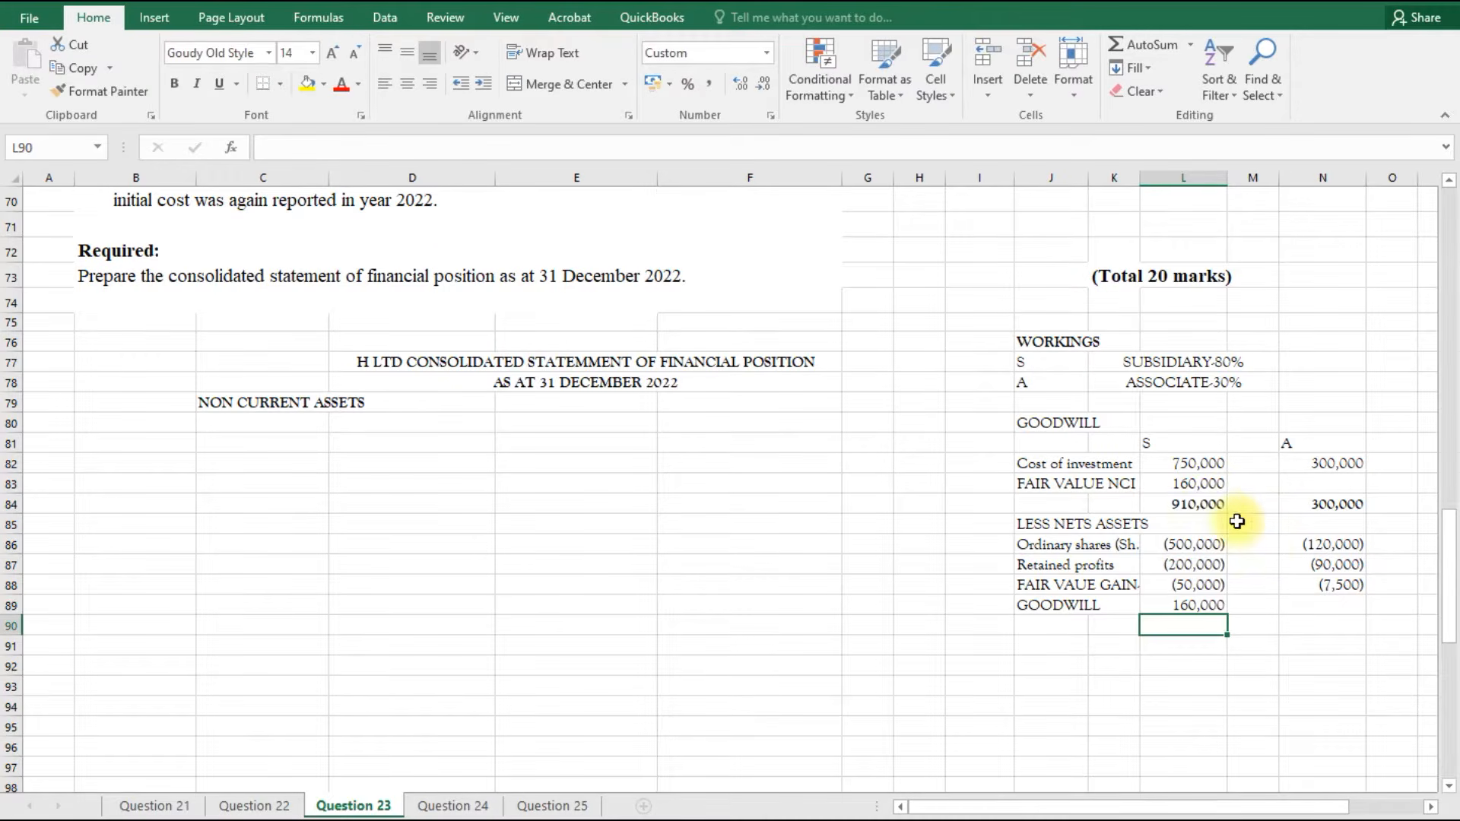
Calculate A Ltd.'s goodwill in N89 with =SUM(N84:N88).
left_click(1309, 601)
type("=")
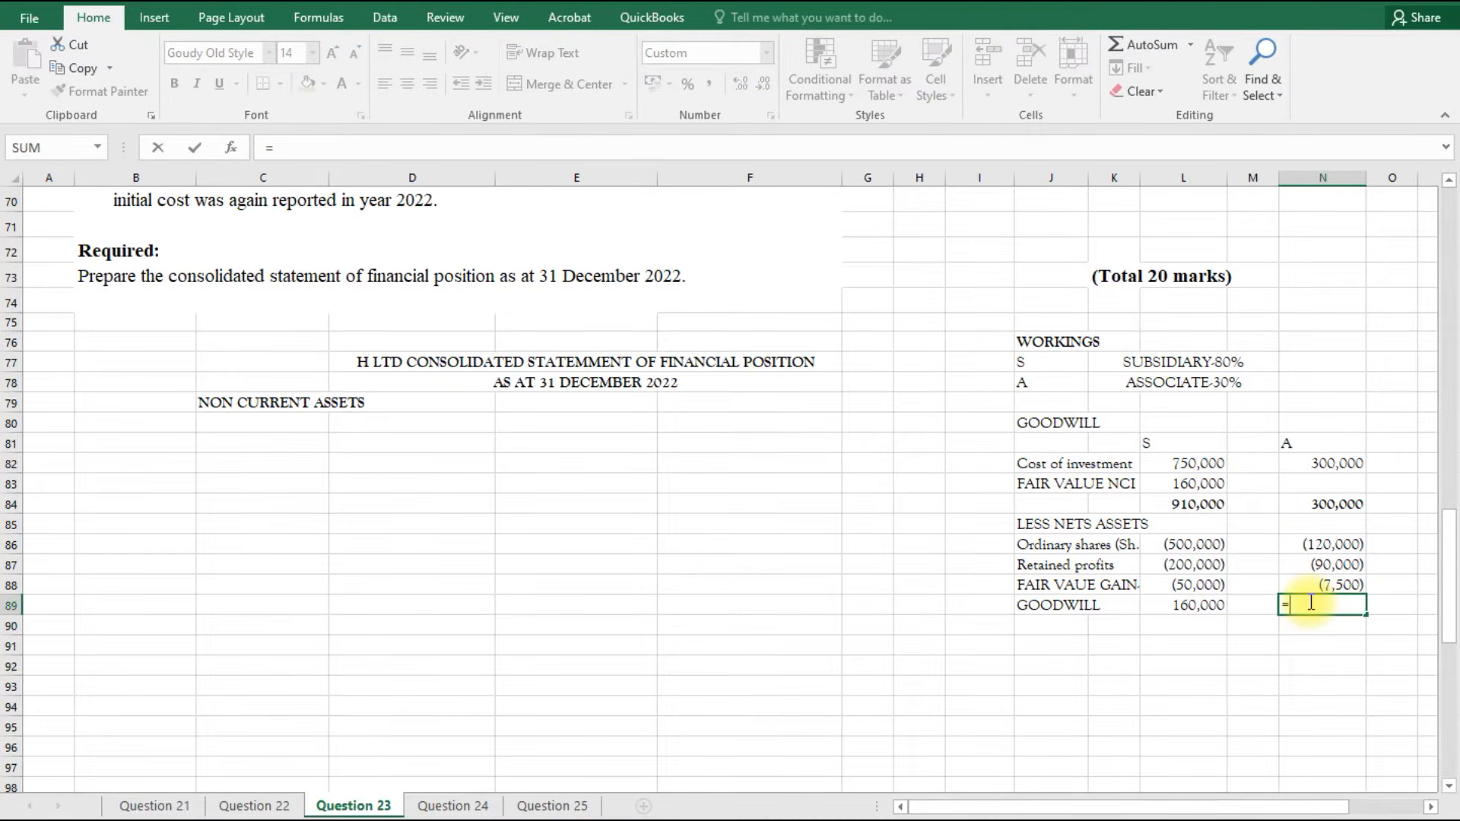
key("ctrl+Return")
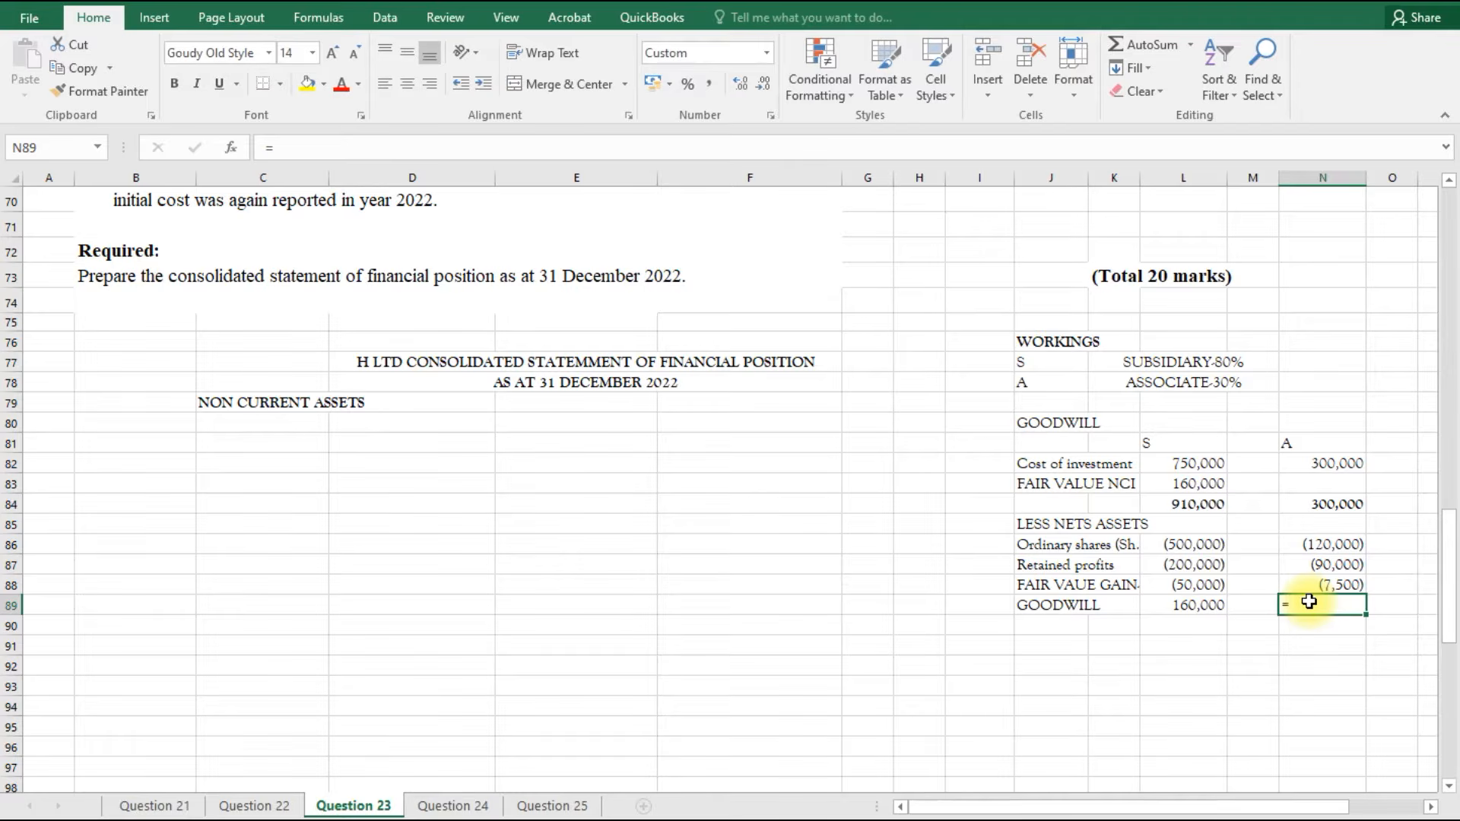
key("alt+equal")
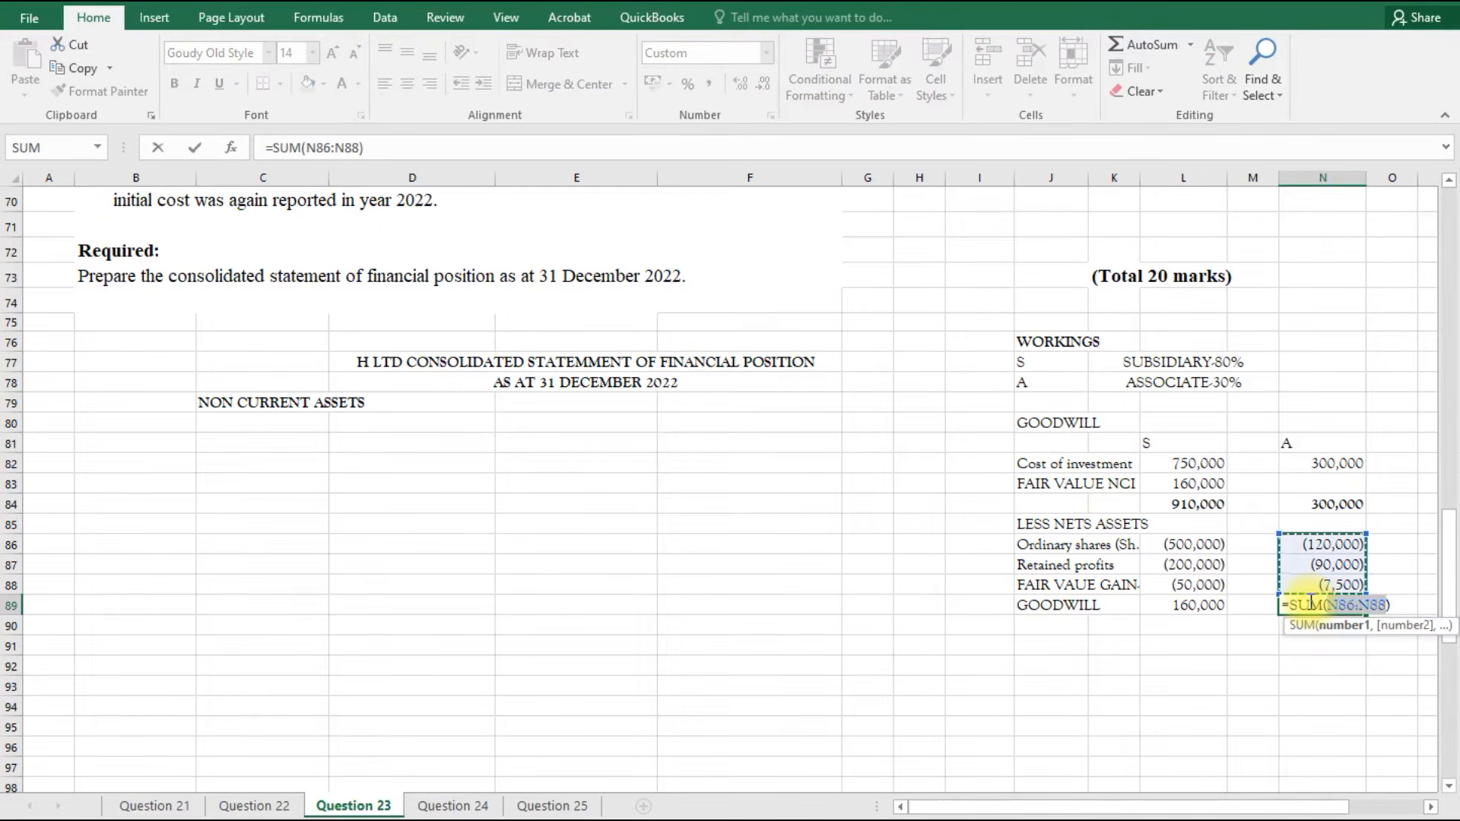
left_click_drag(1367, 534, 1369, 500)
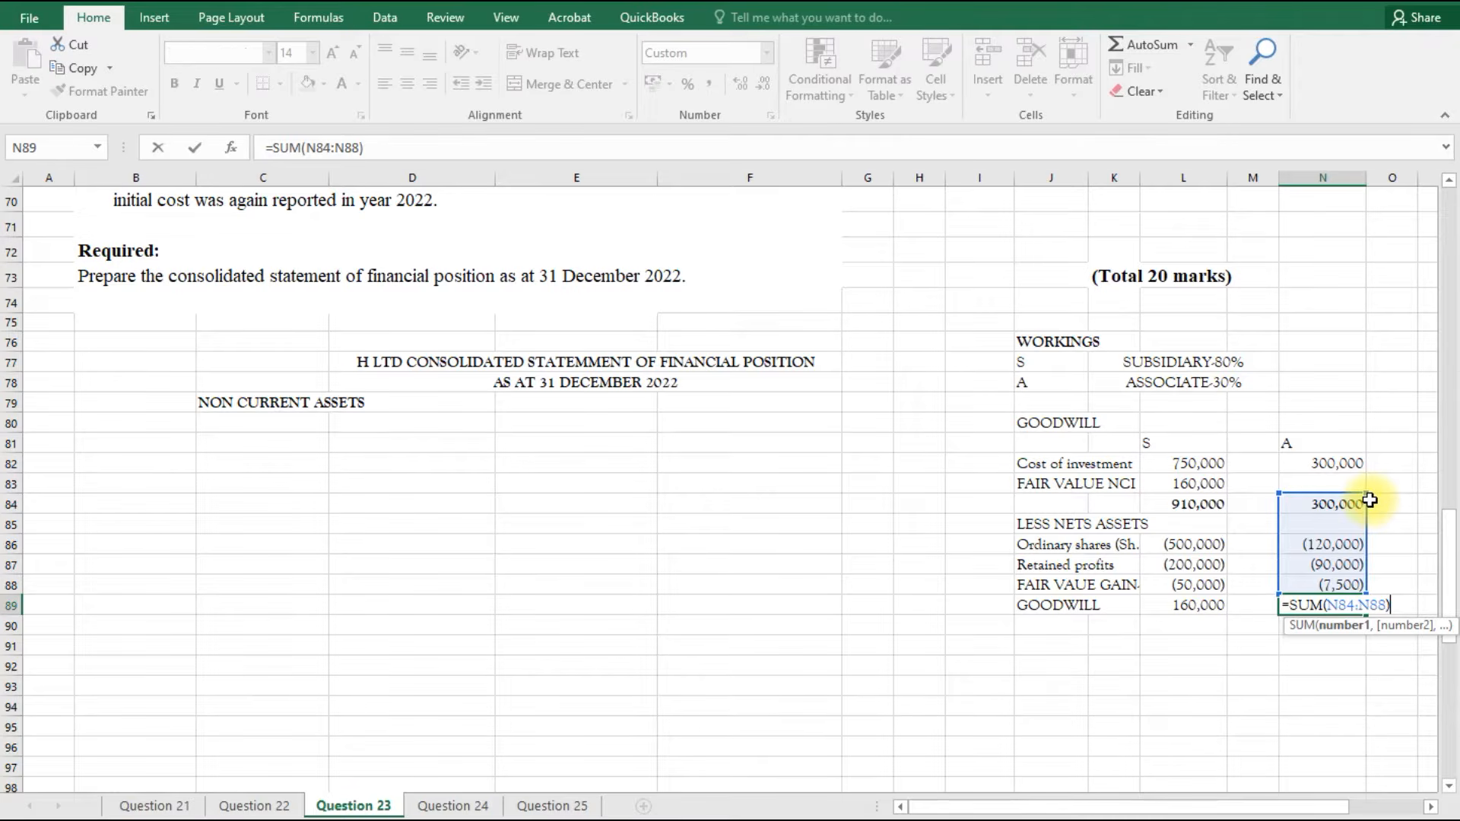
key("Return")
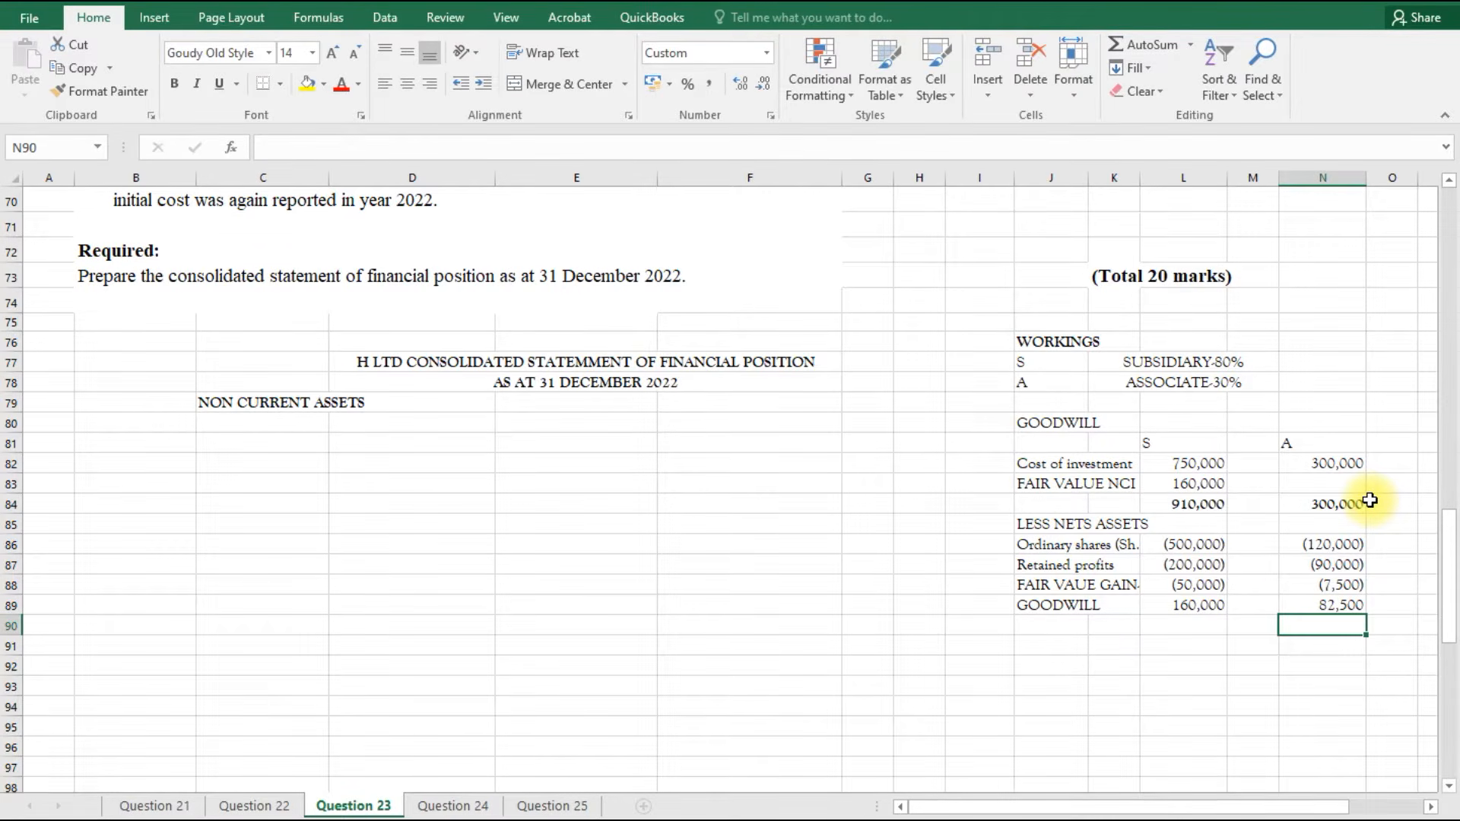
Make the goodwill totals for S and A in L89 and N89 bold.
left_click(1184, 608)
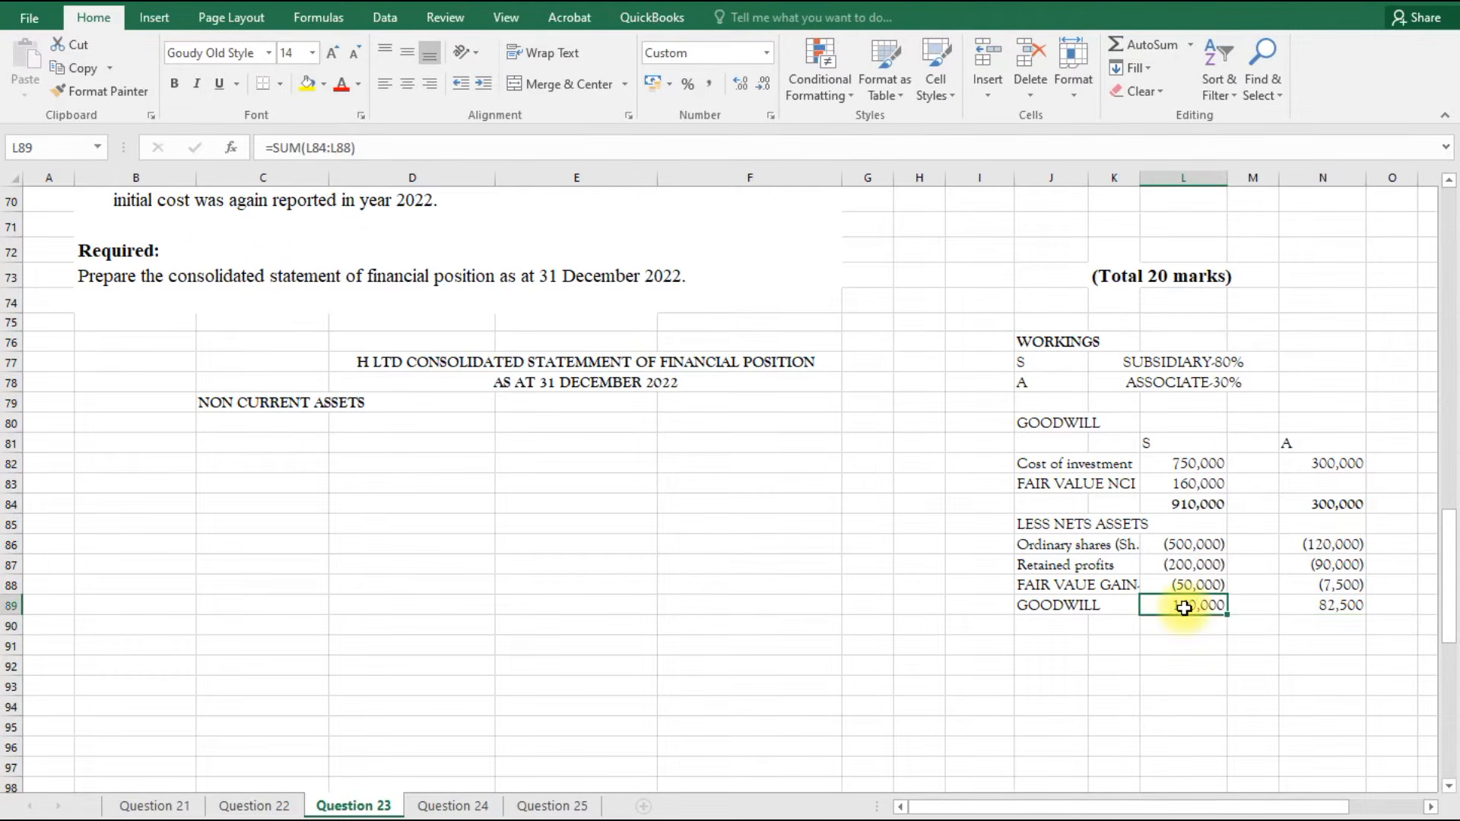
key("ctrl+b")
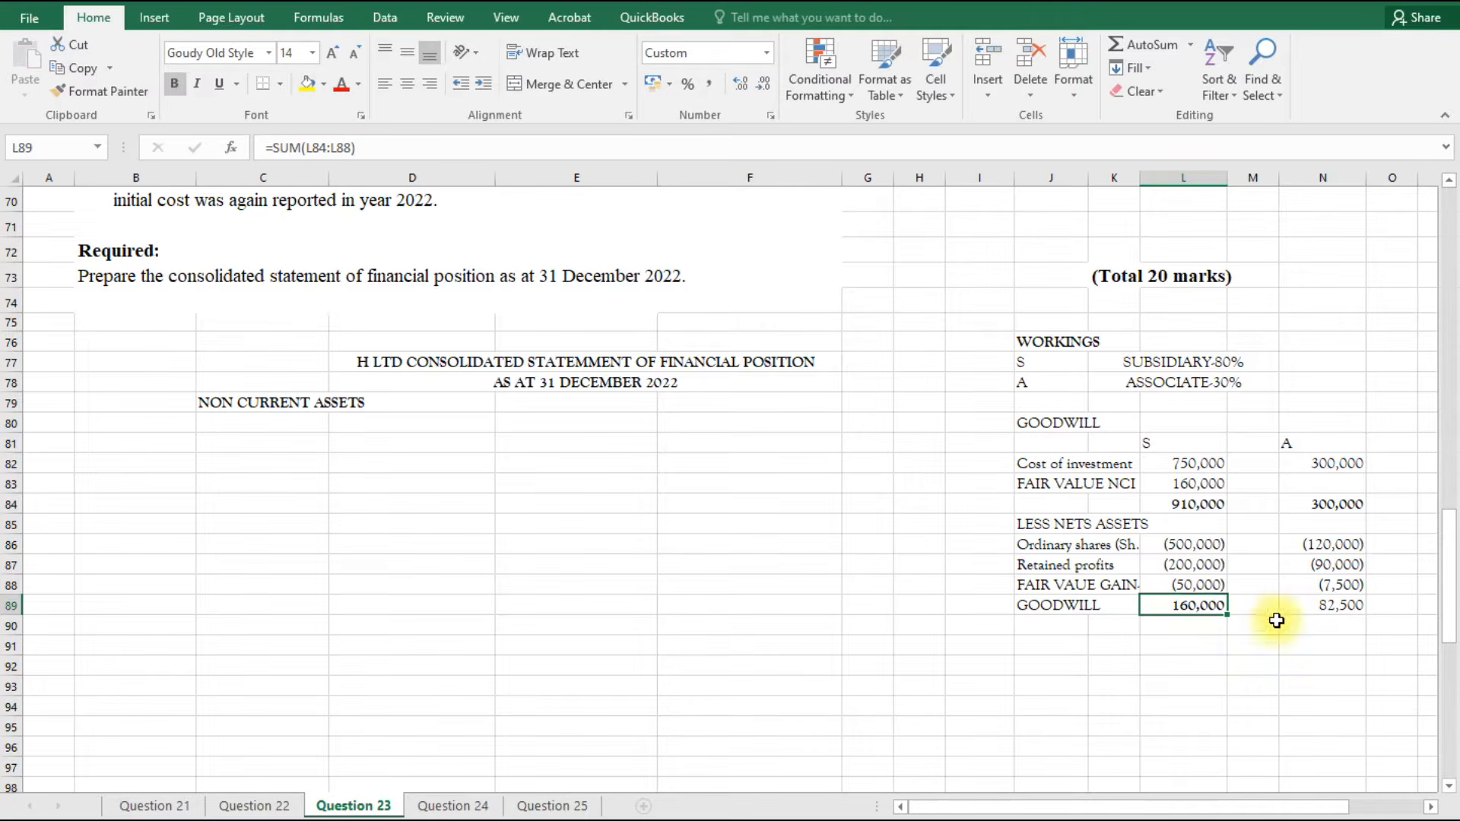
left_click(1309, 608)
key("ctrl+b")
Add the label GOODWILL IMPAIRED in J90, below the goodwill line.
left_click(1040, 623)
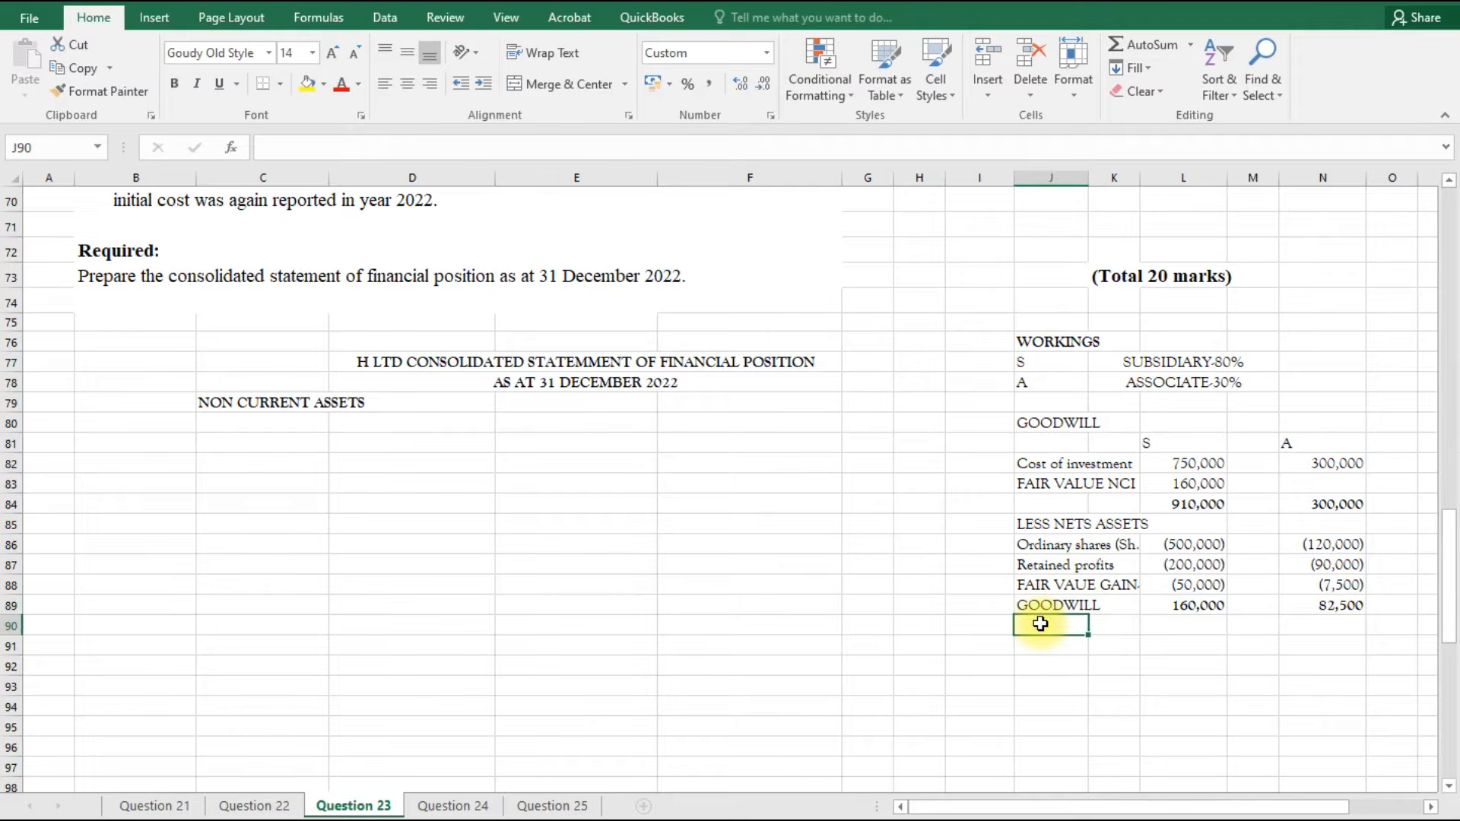
type("GOODW")
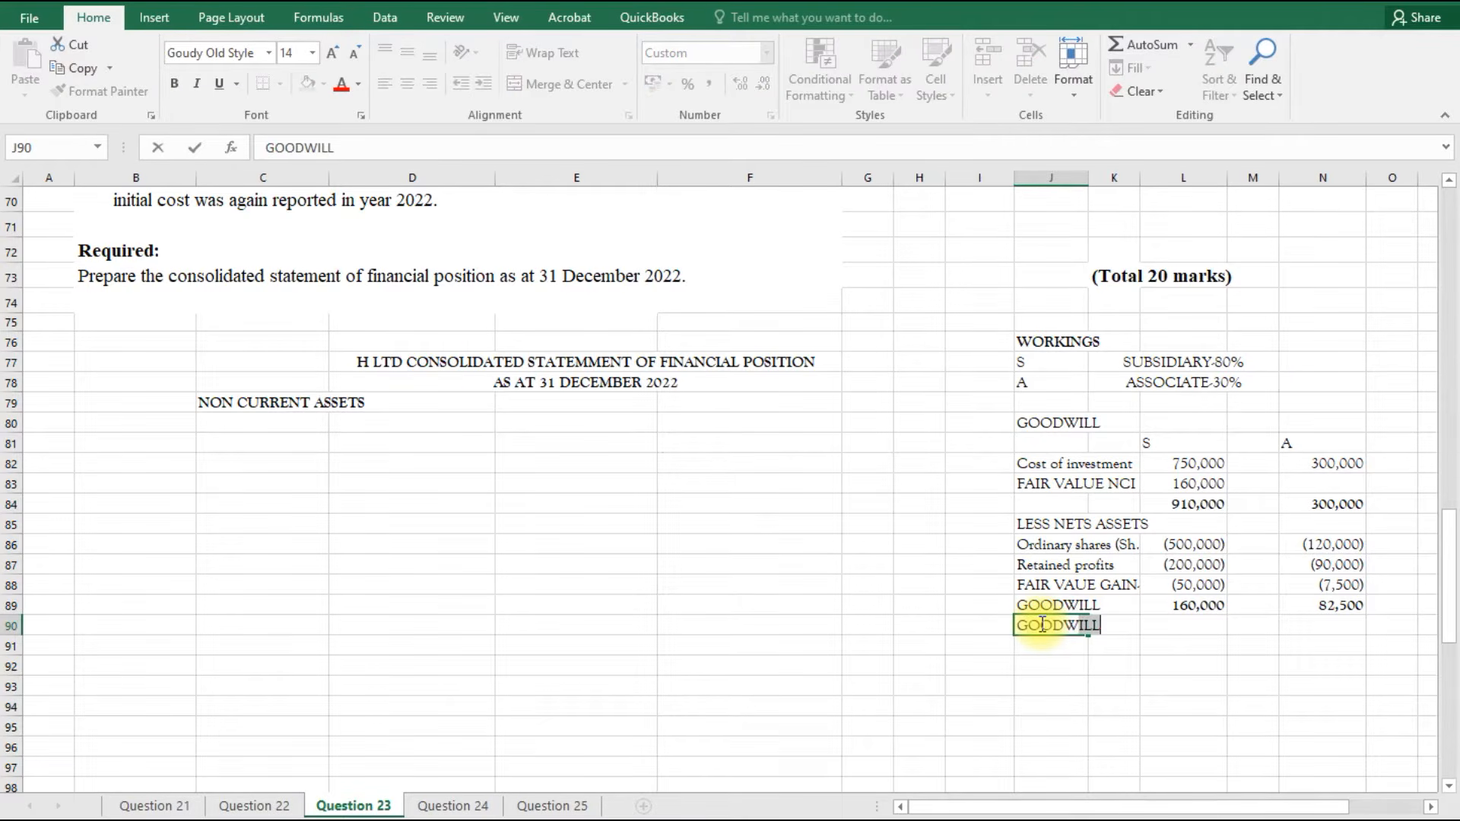
type("ILL IMPAIRE")
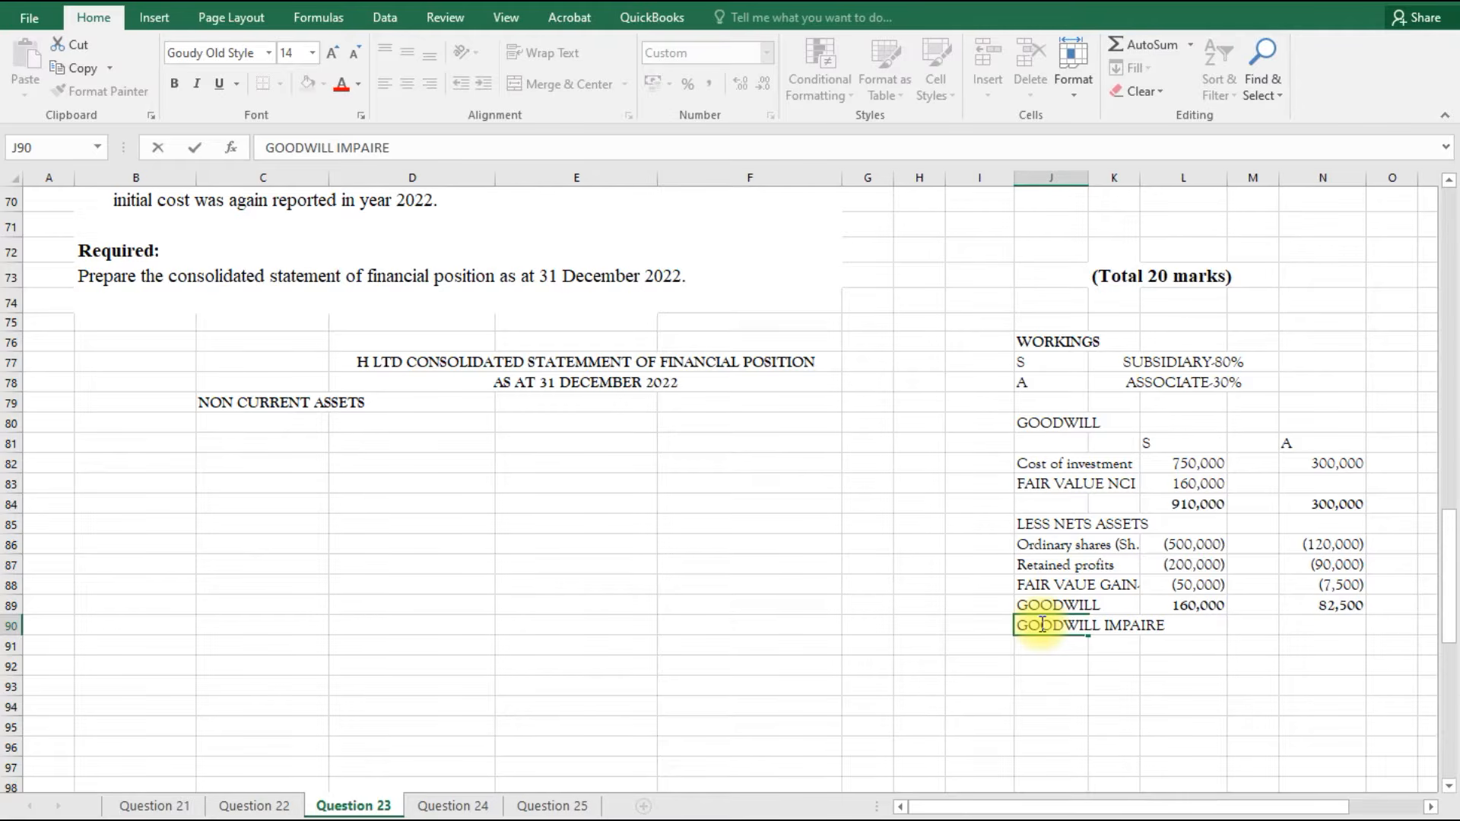
type("D")
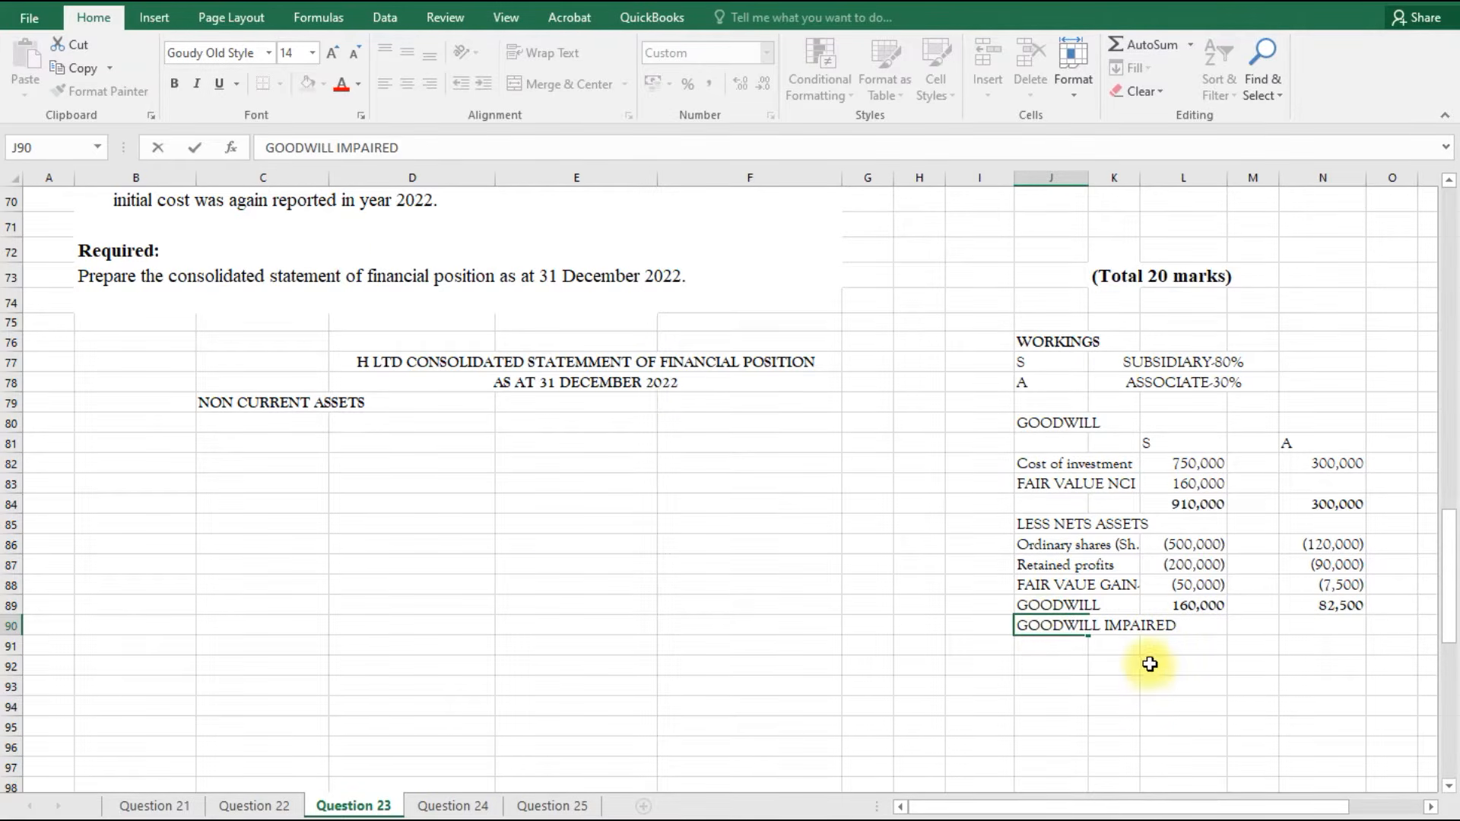
Check the impairment percentages in note 5 and calculate S Ltd.'s impaired goodwill in L90 with =L89*0.4.
left_click(1183, 627)
scroll(760, 570, "up", 3)
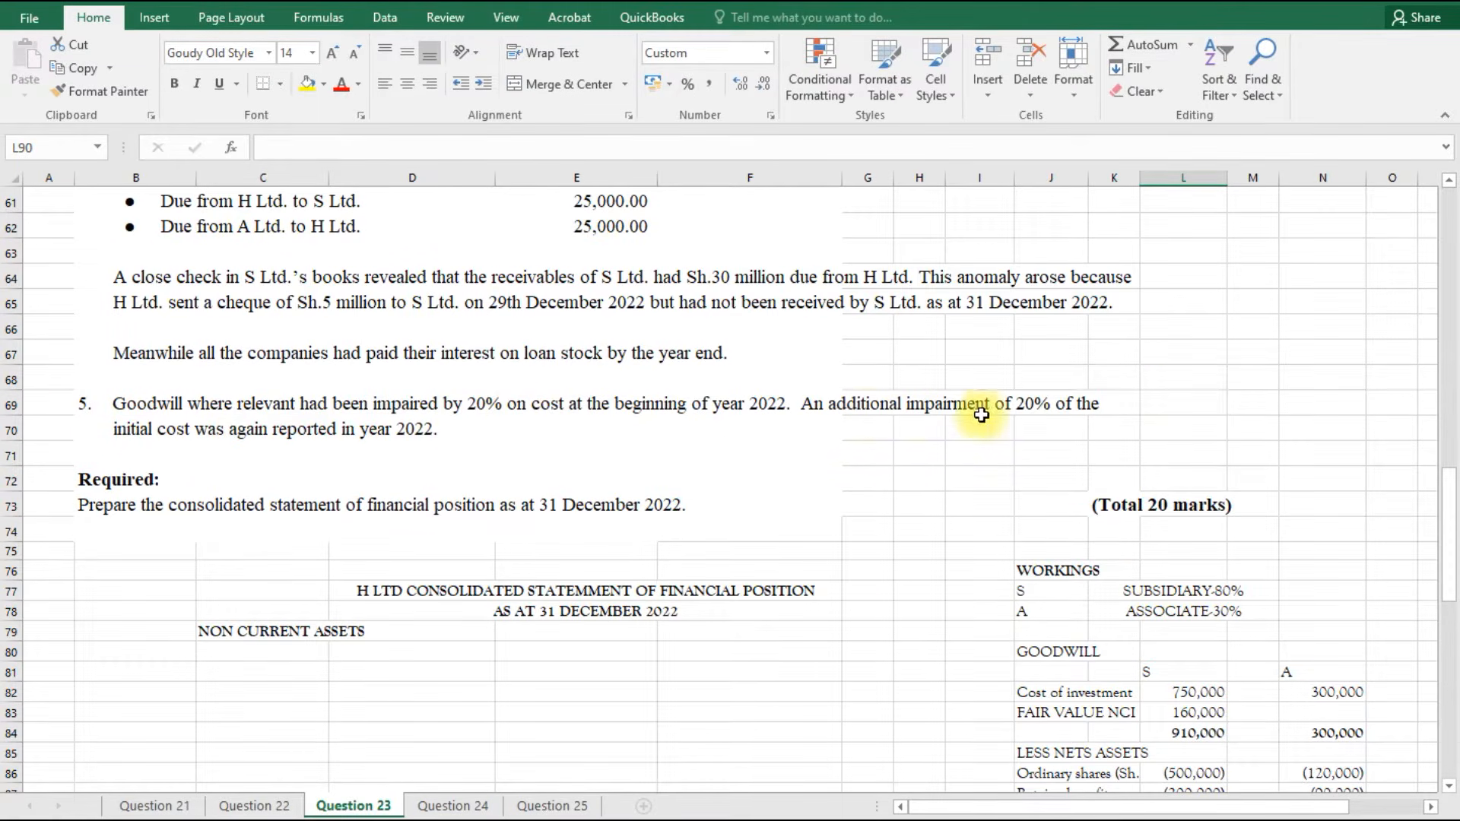
scroll(1080, 616, "down", 2)
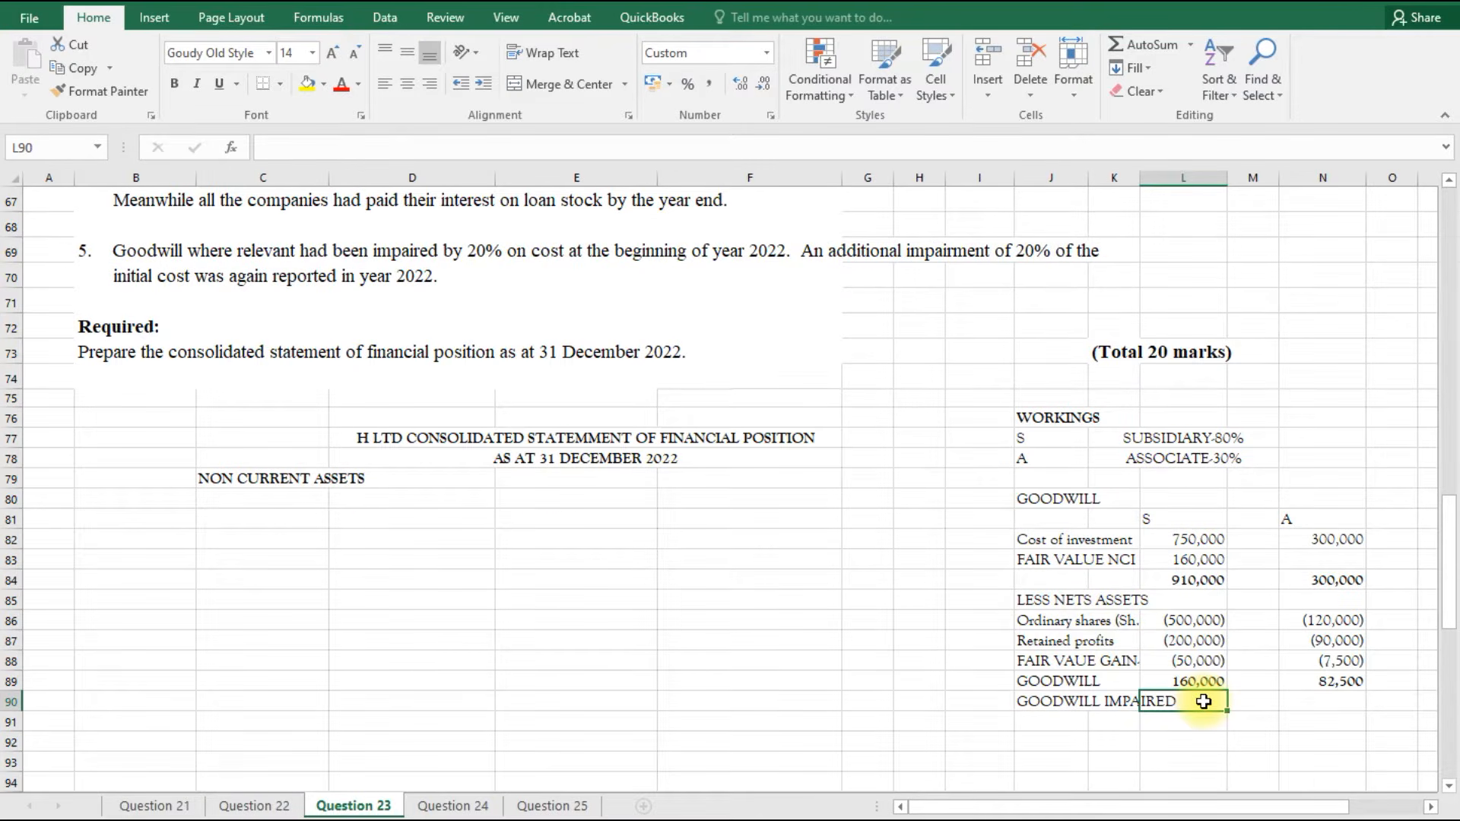
type("=")
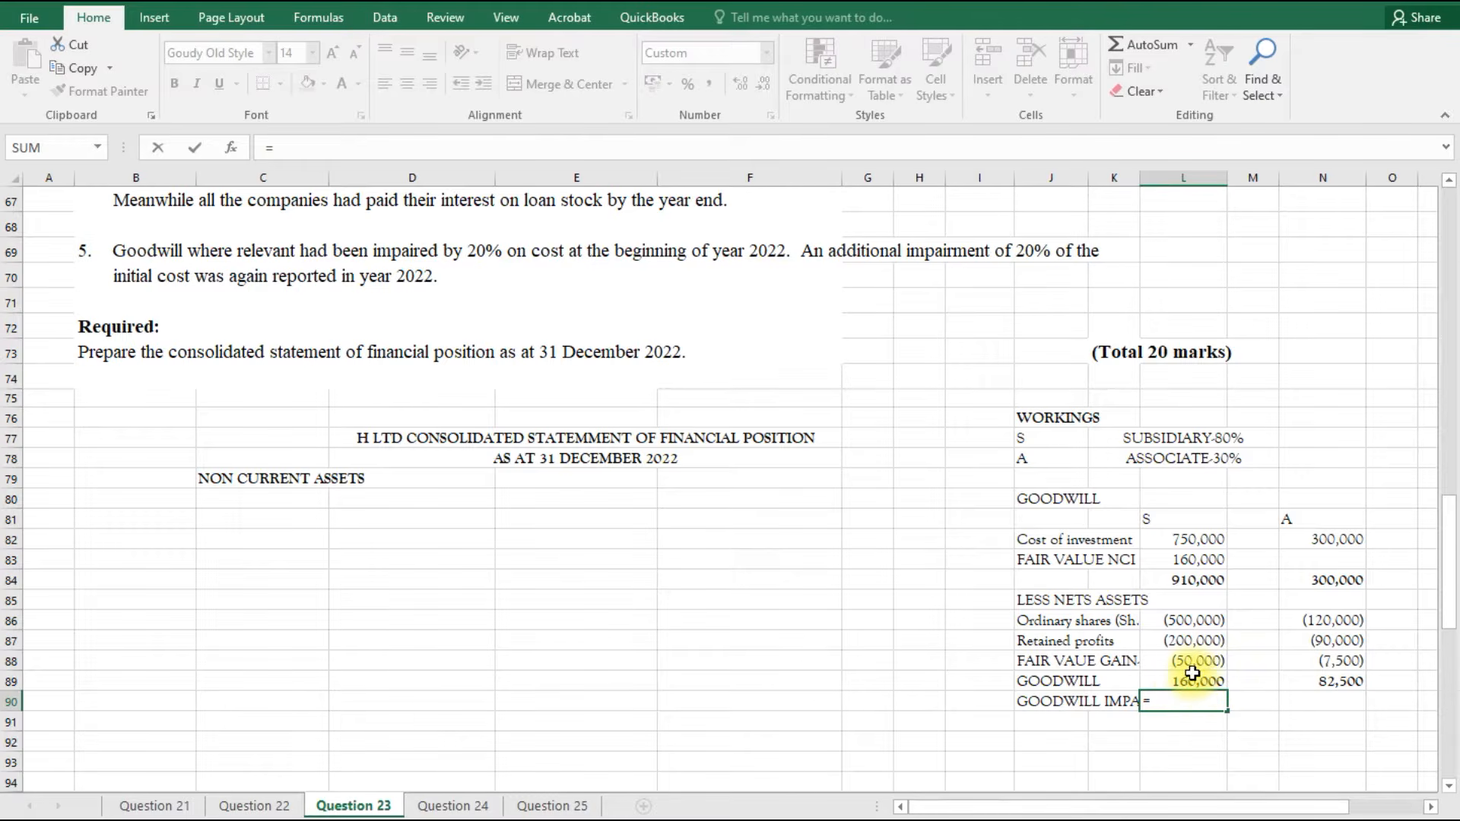
left_click(1192, 683)
type("*")
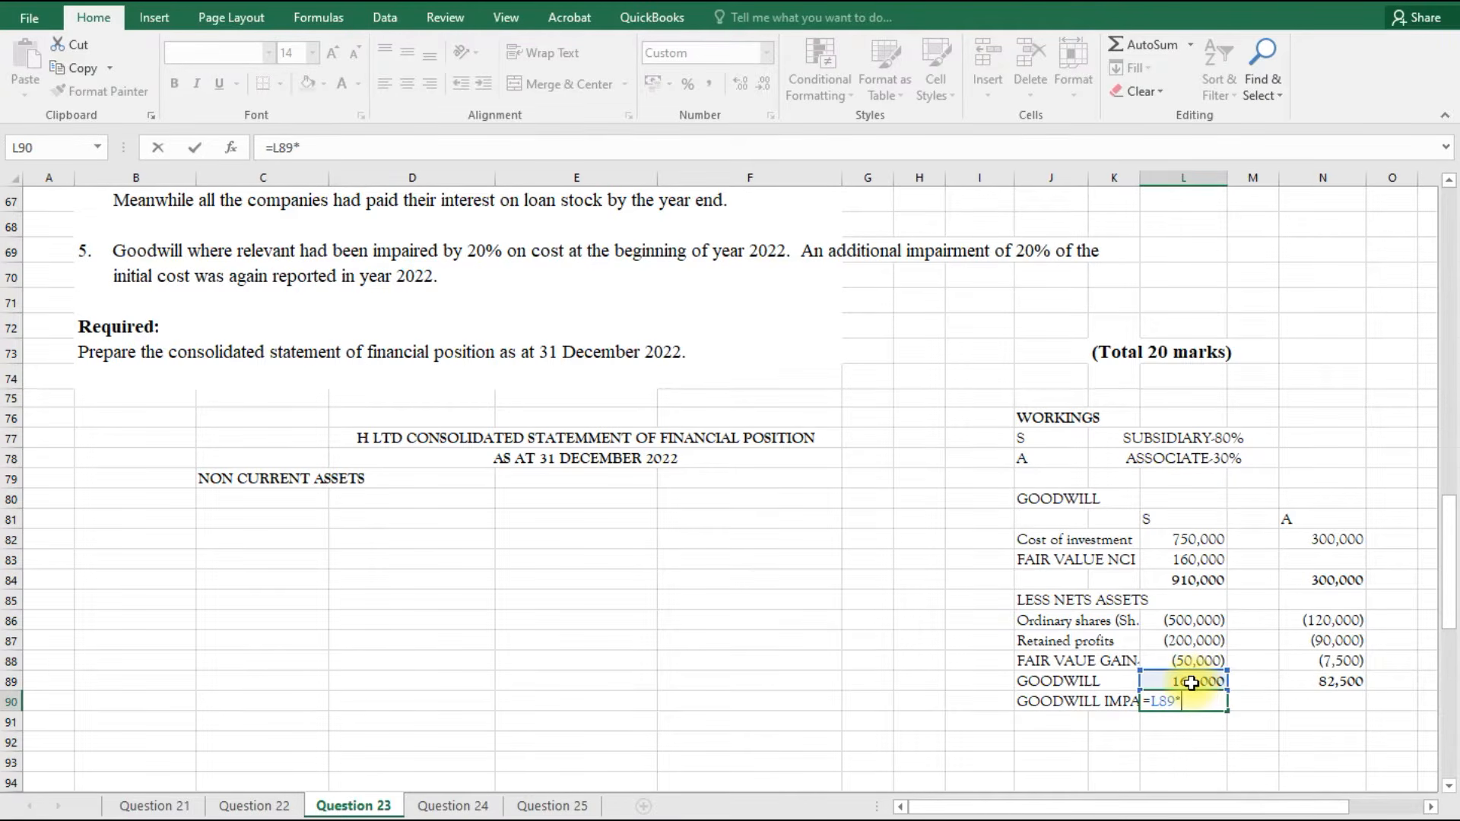
type("000")
key("Return")
Calculate A Ltd.'s impaired goodwill in N90 with =N89*.4.
left_click(1320, 702)
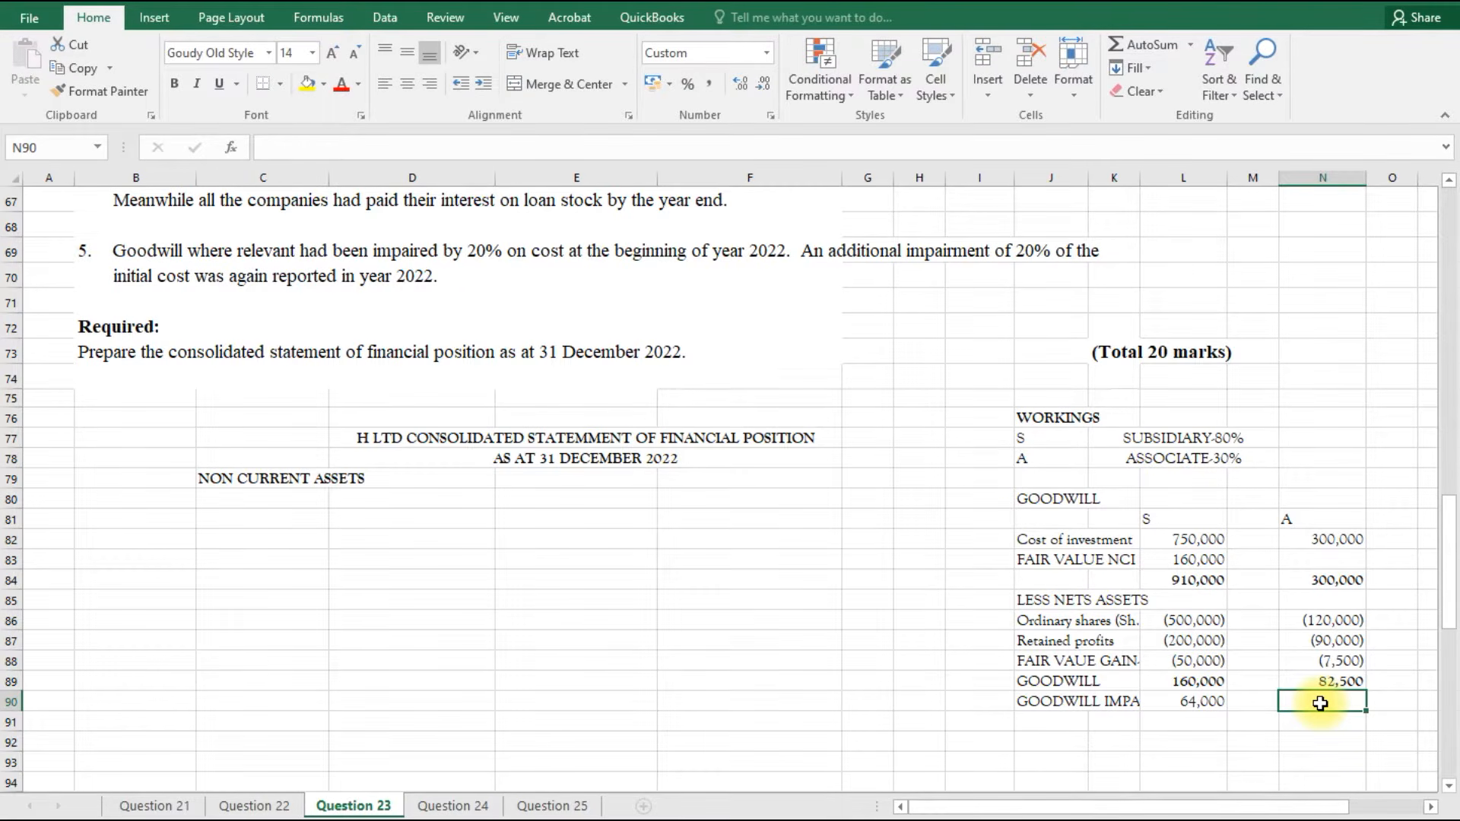
type("=")
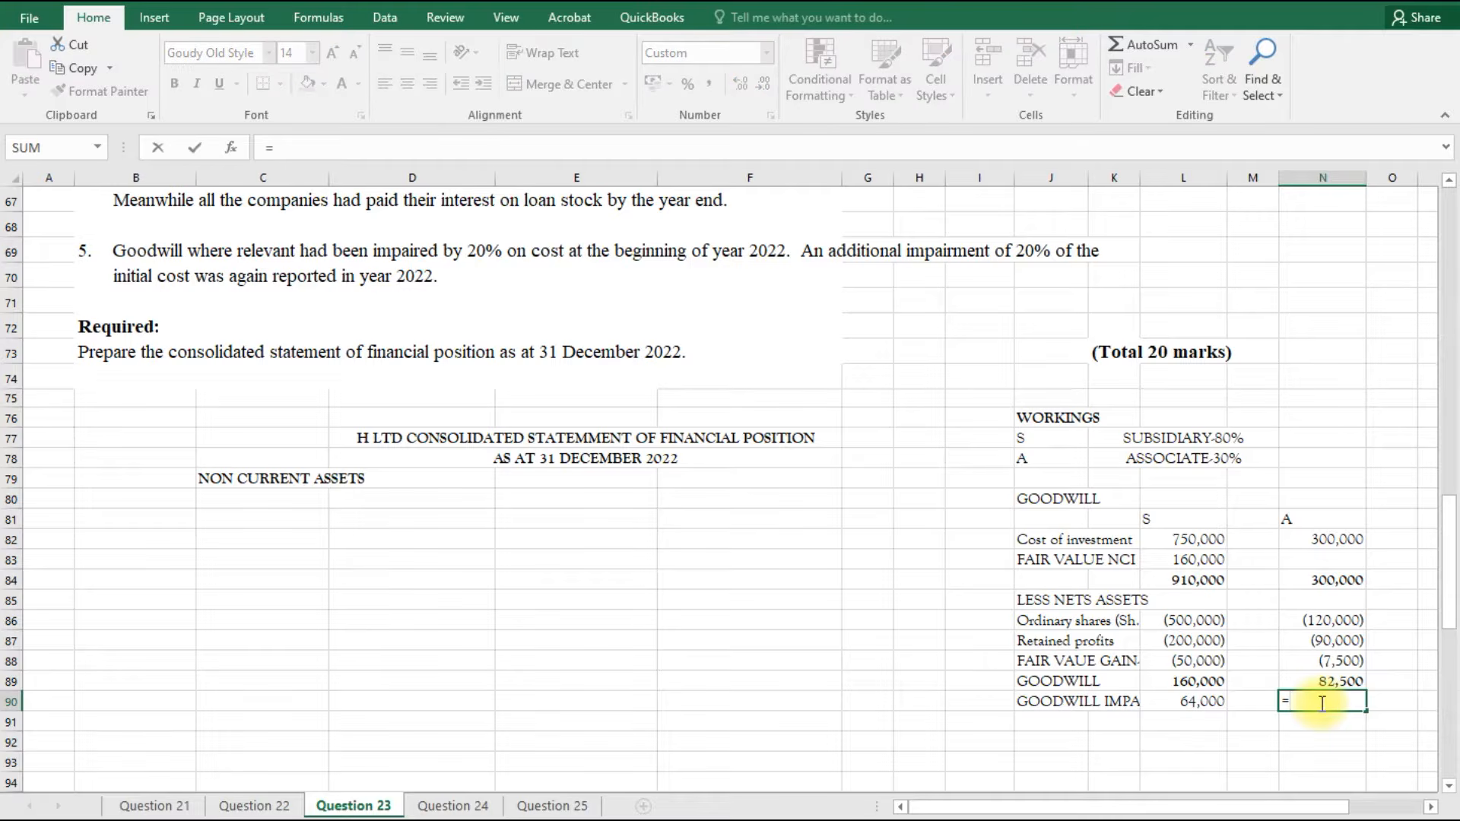
left_click(1332, 682)
type("*.4")
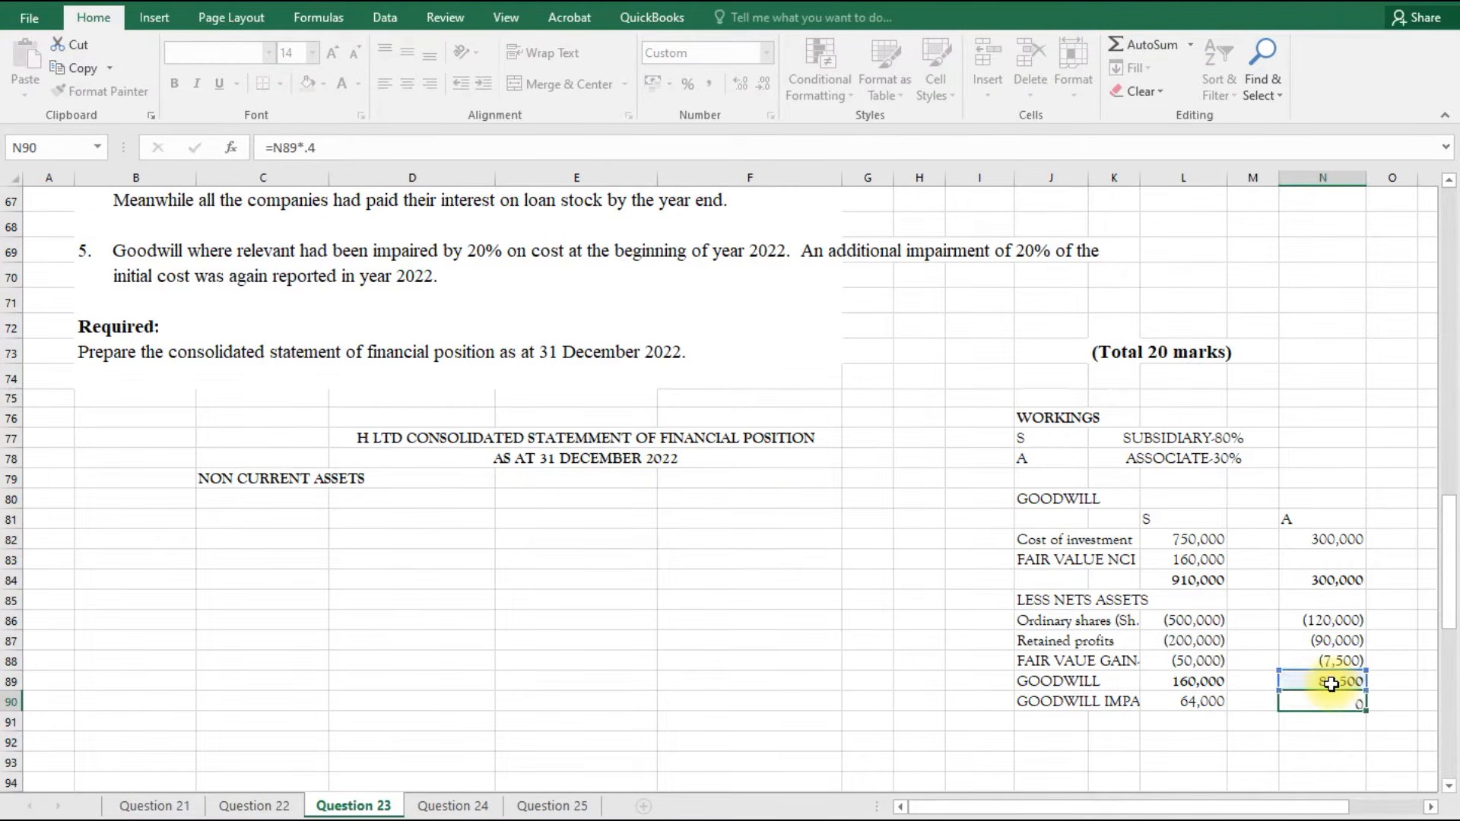
key("Return")
Add the label GOODWILL UNIMPAIRED in J91, below the impairment line.
left_click(1053, 722)
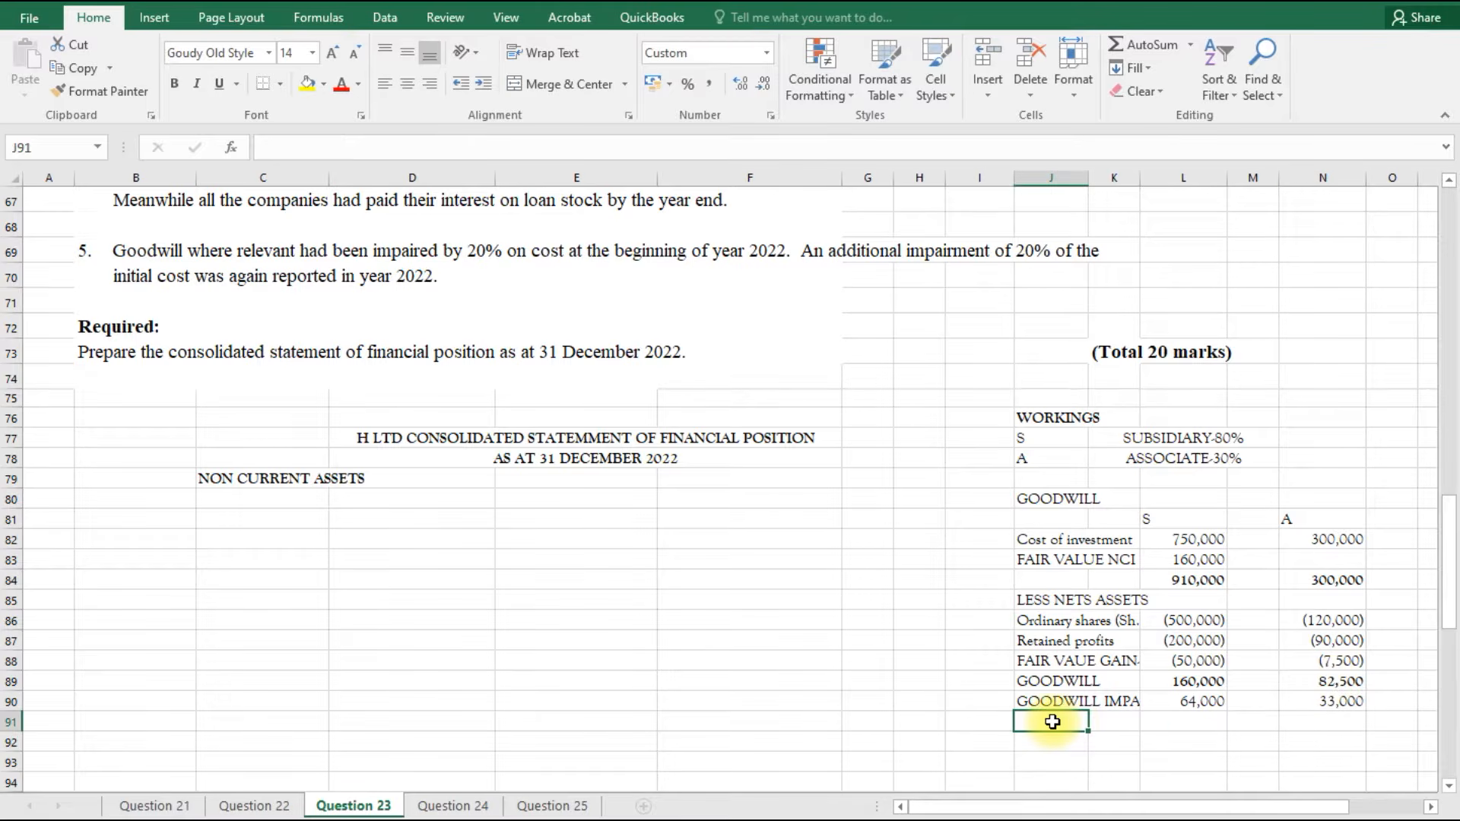
type("G")
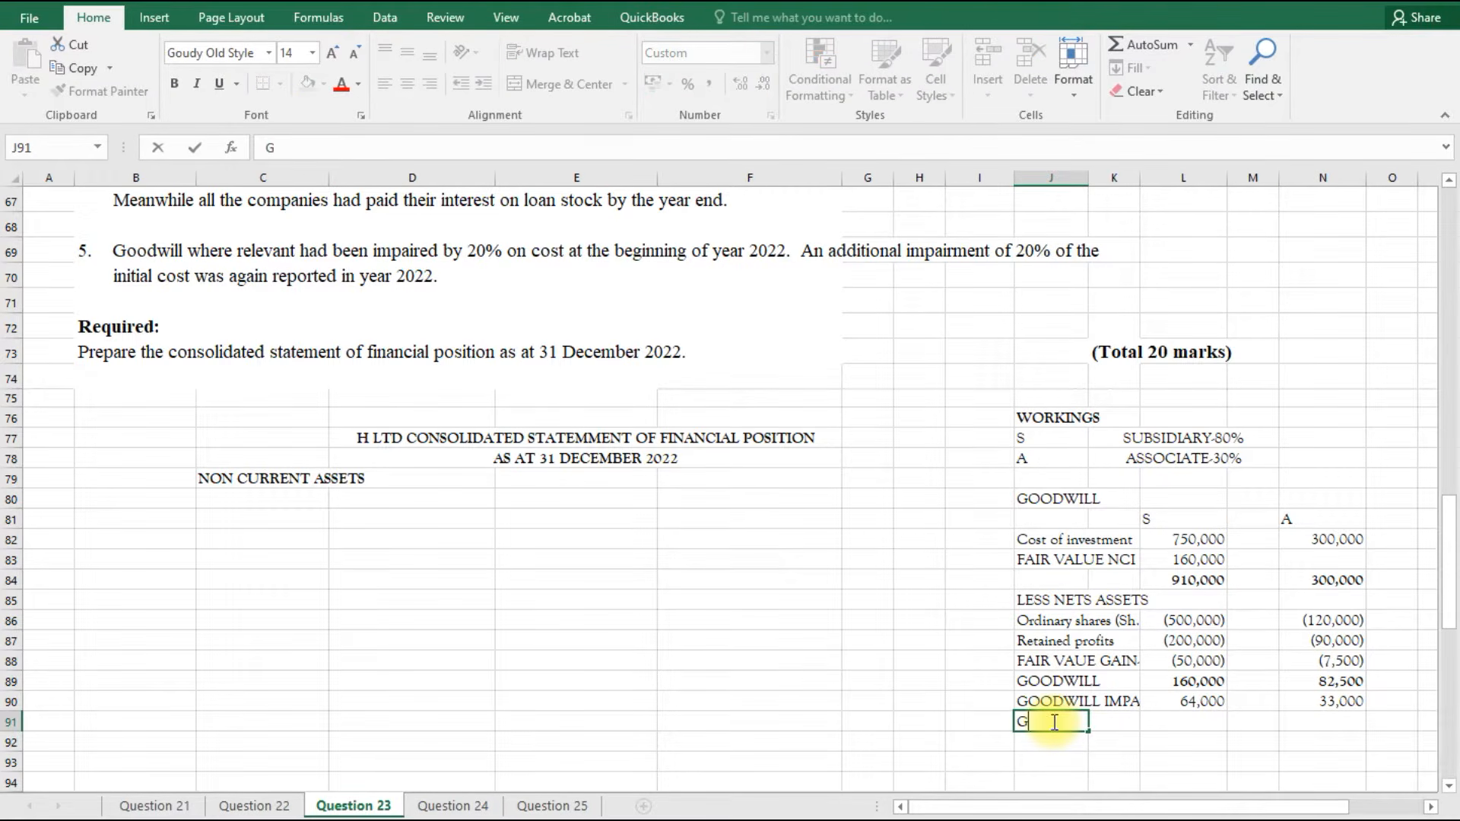
type("OODWILL UNI")
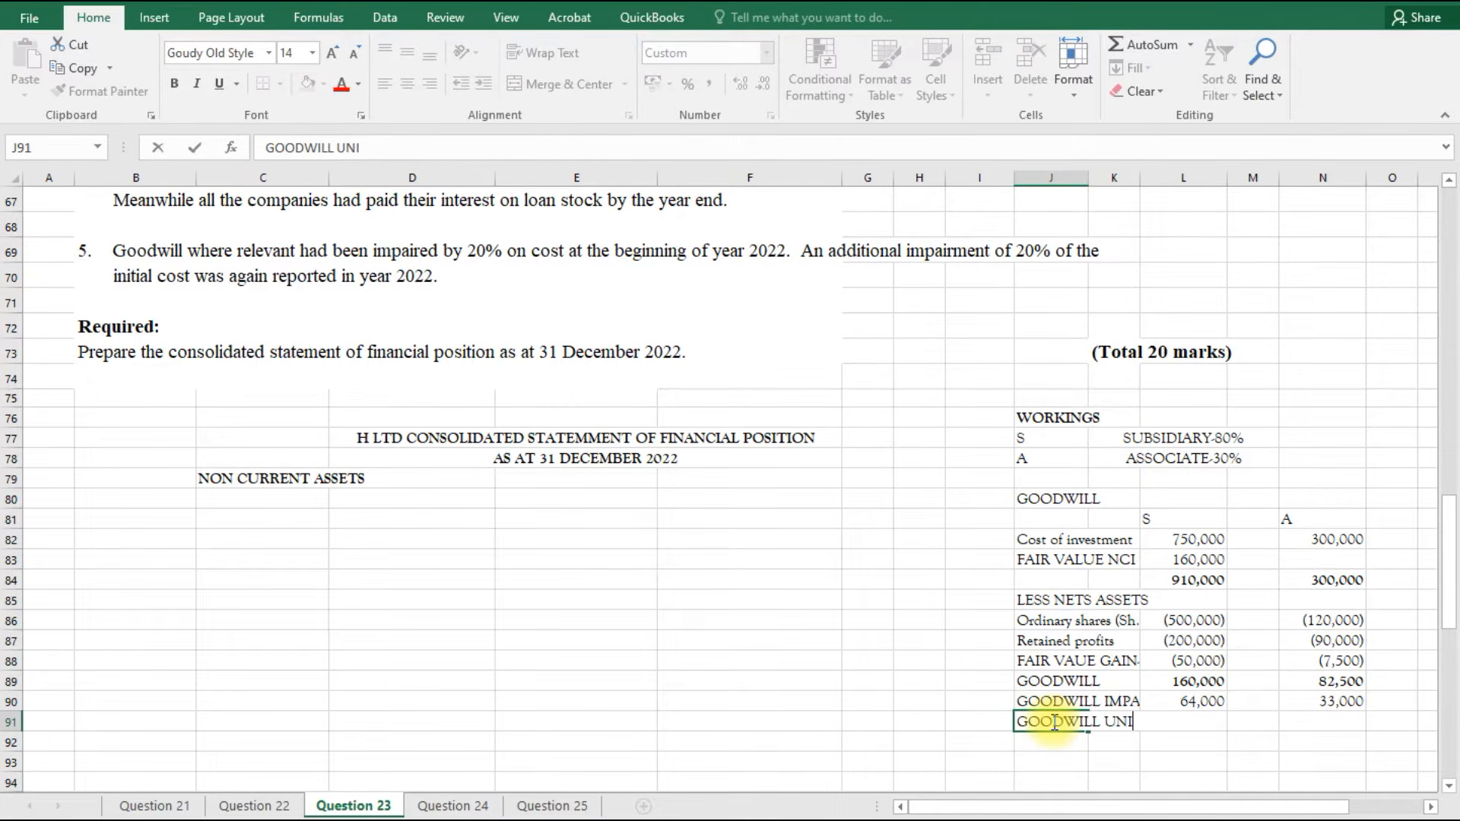
type("MPAIRED")
left_click(1120, 743)
left_click(1219, 721)
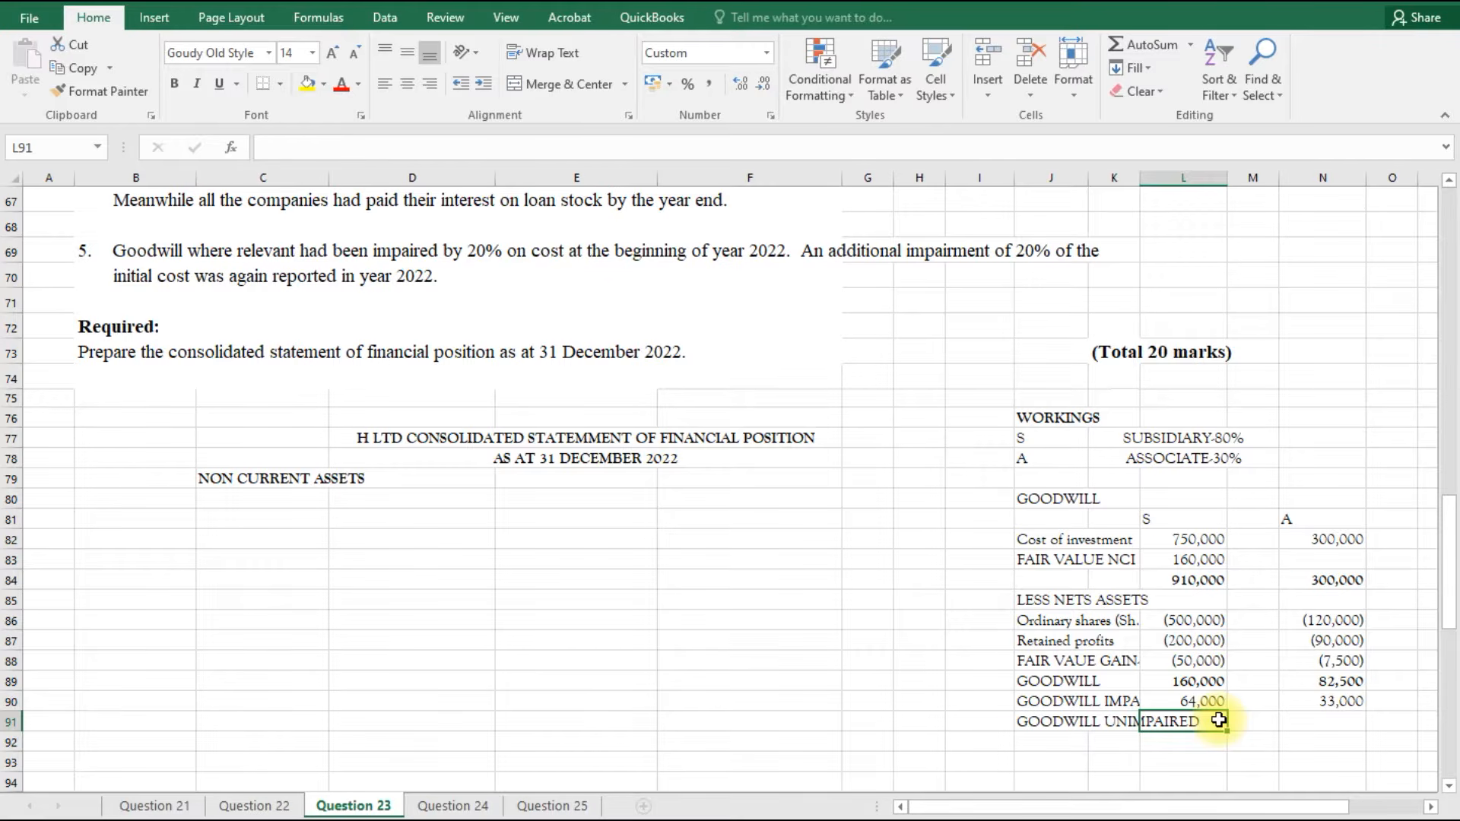
type("=SUM(")
left_click(1217, 701)
type(")")
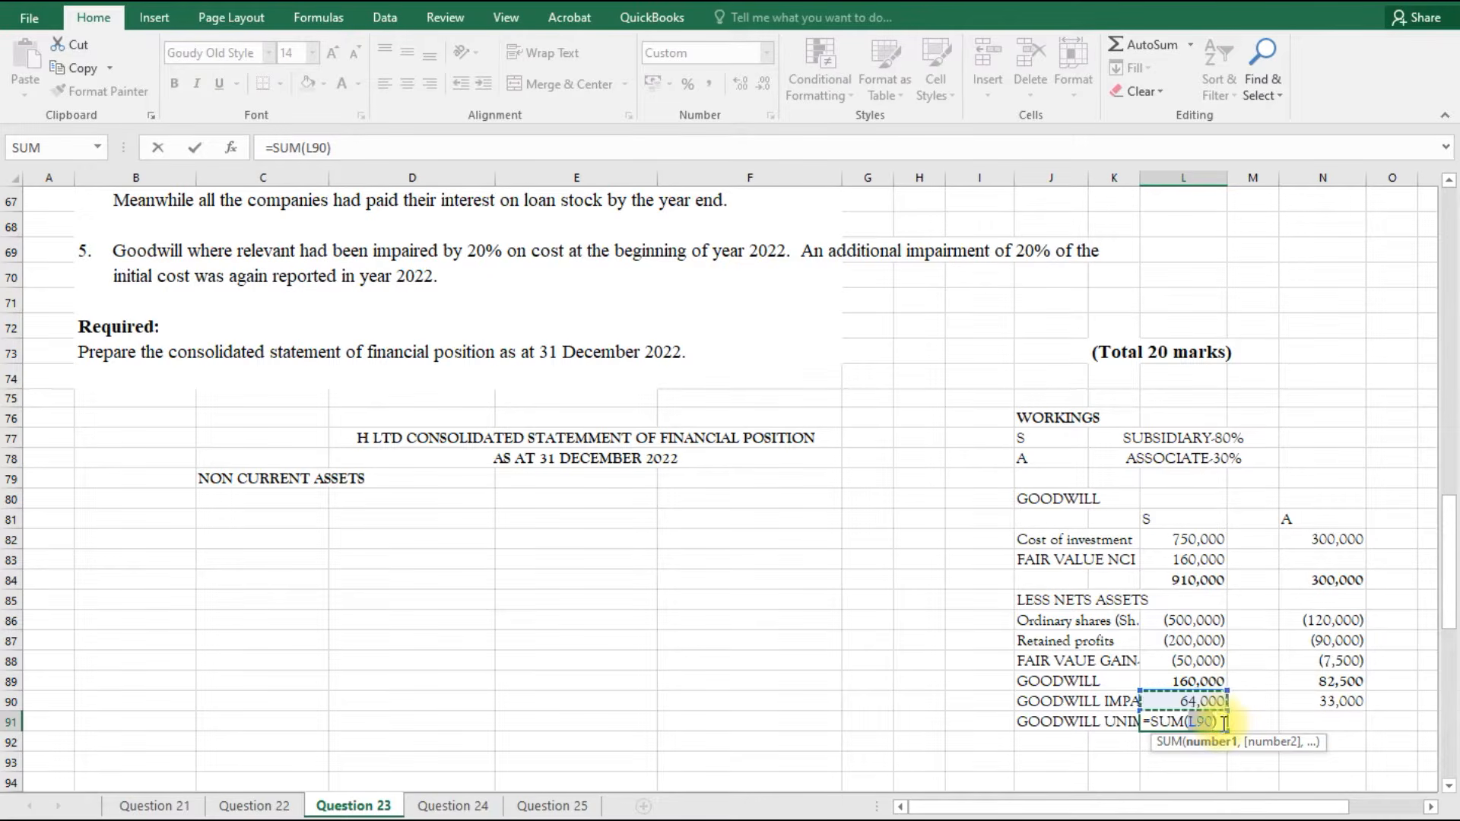
key("BackSpace")
key("BackSpace")
key("BackSpace")
key("BackSpace")
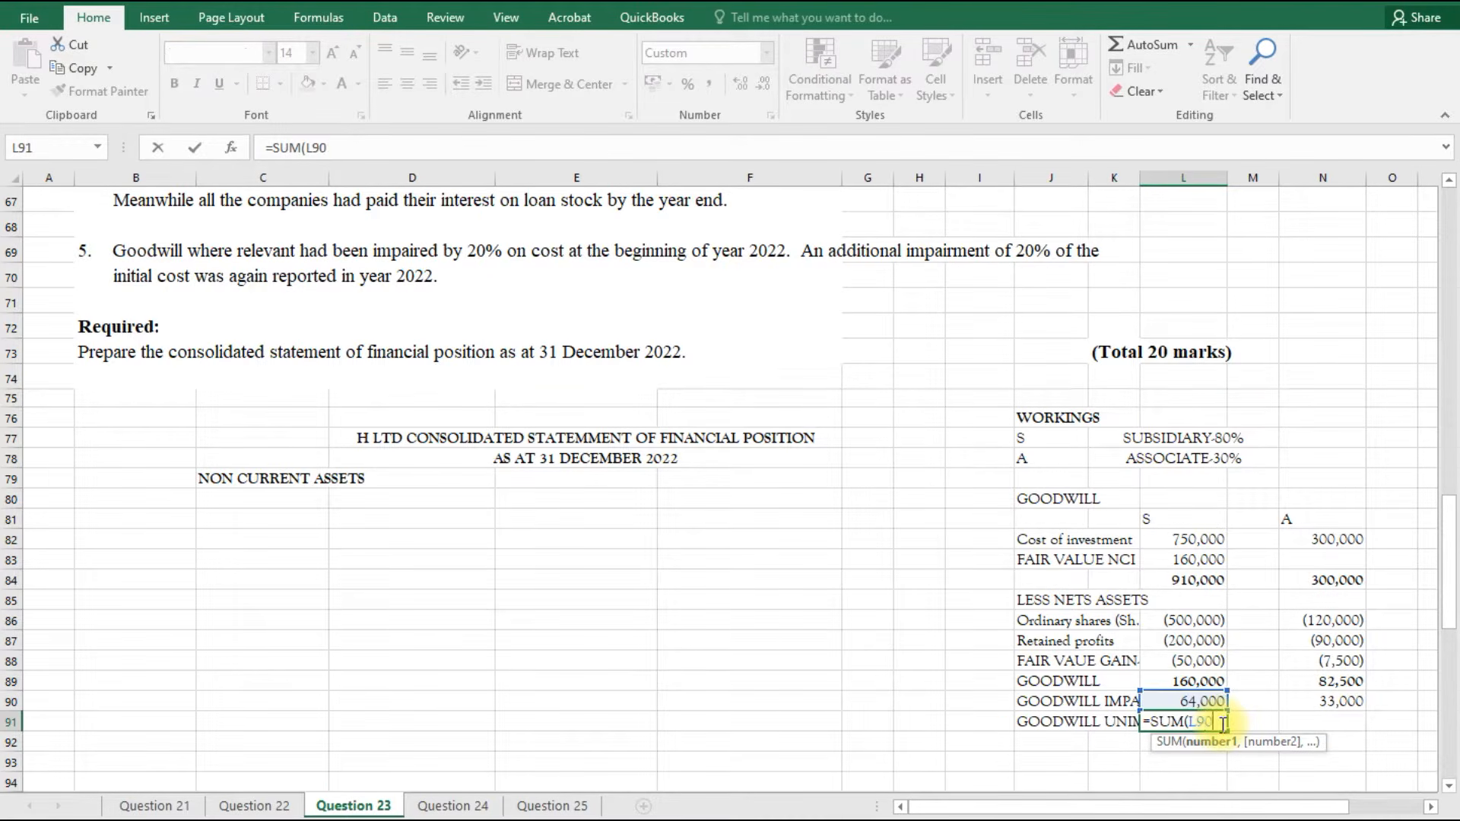
key("BackSpace")
key("BackSpace")
key("BackSpace")
key("BackSpace")
key("Escape")
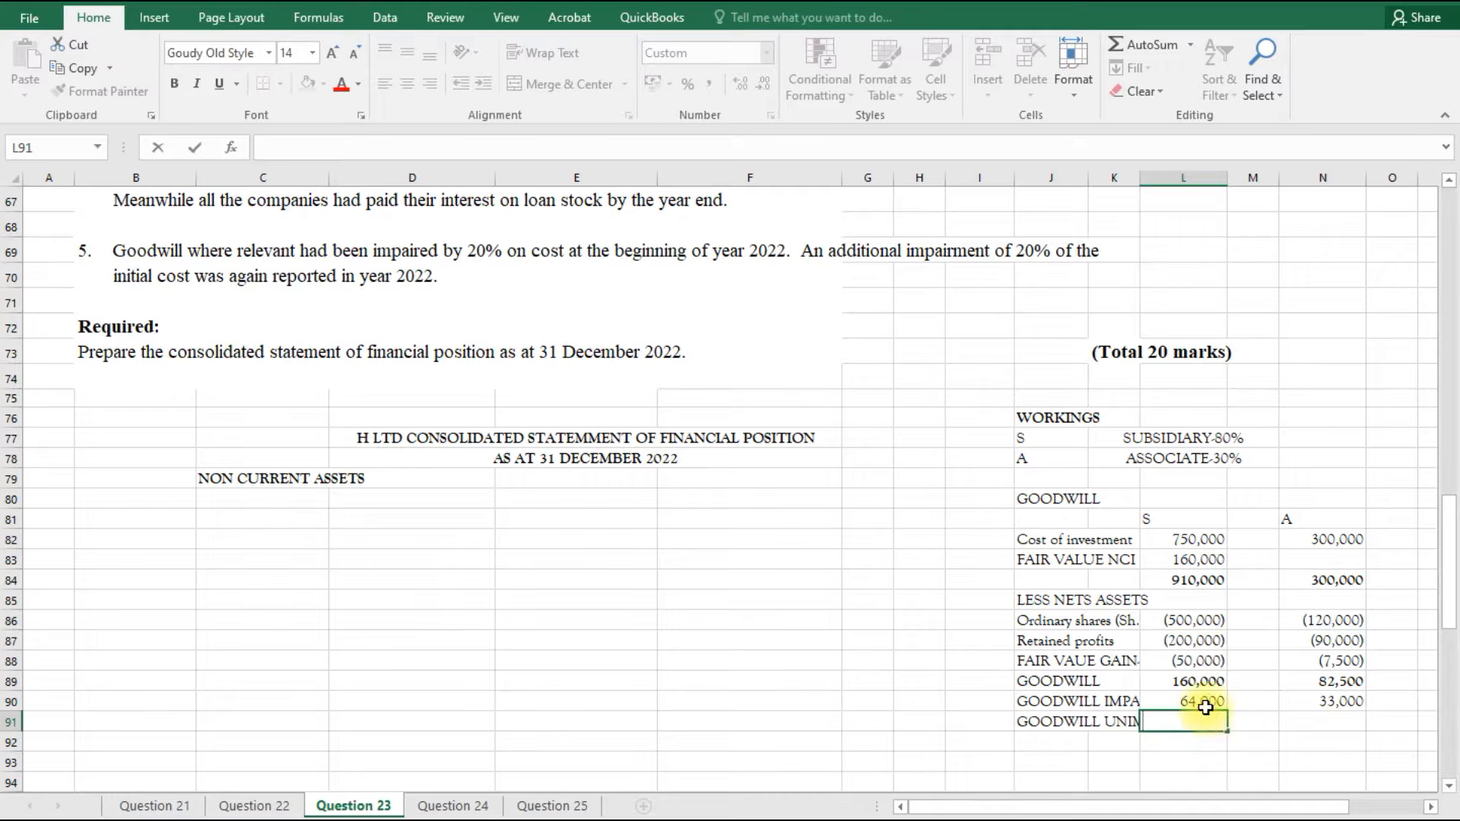
Turn both goodwill impairments into deductions by changing L90 to =-L89*0.4 and N90 to =-N89*0.4.
left_click(1205, 707)
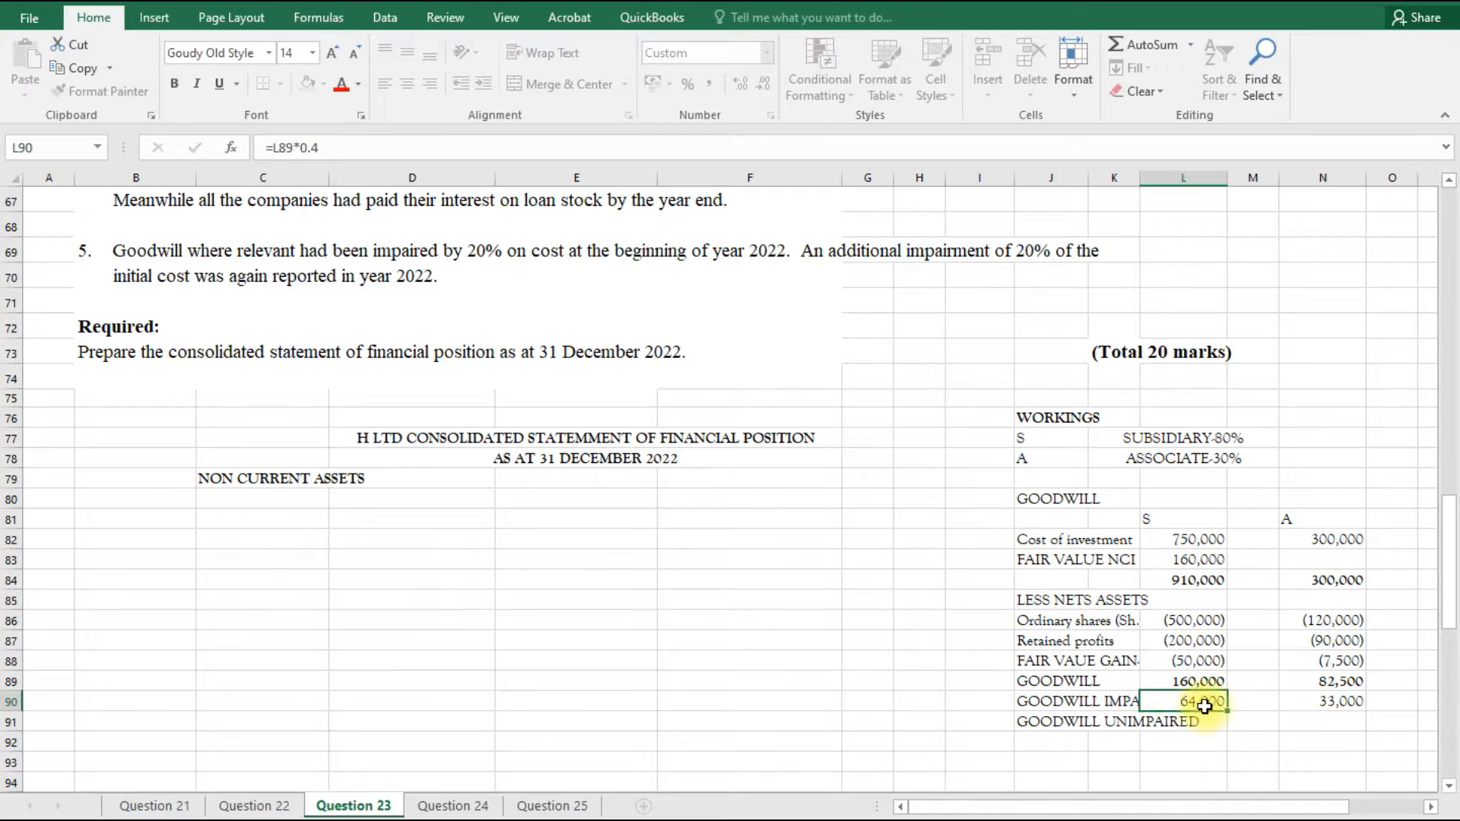
left_click(272, 152)
type("-")
key("Return")
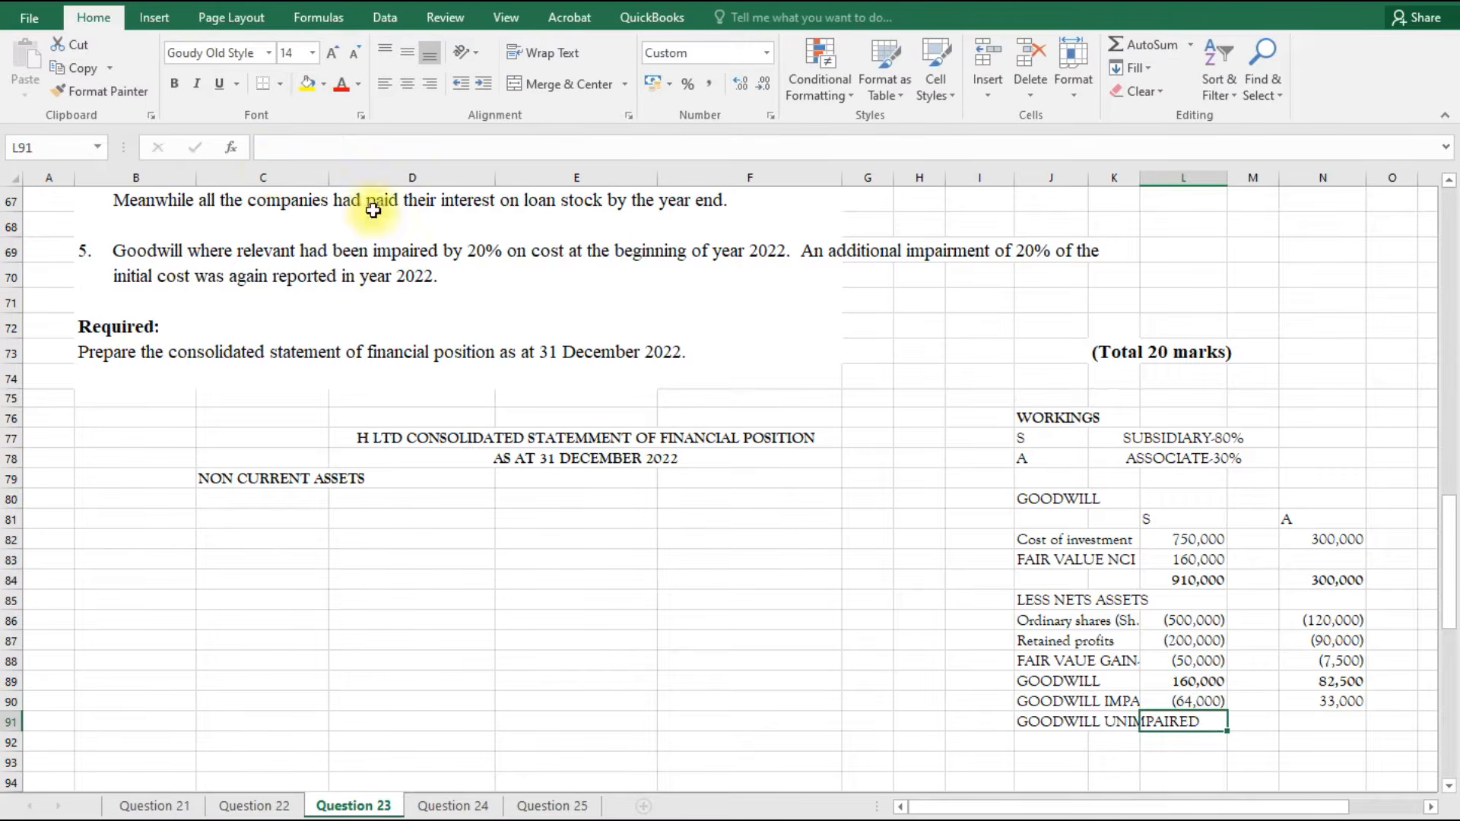
left_click(1340, 706)
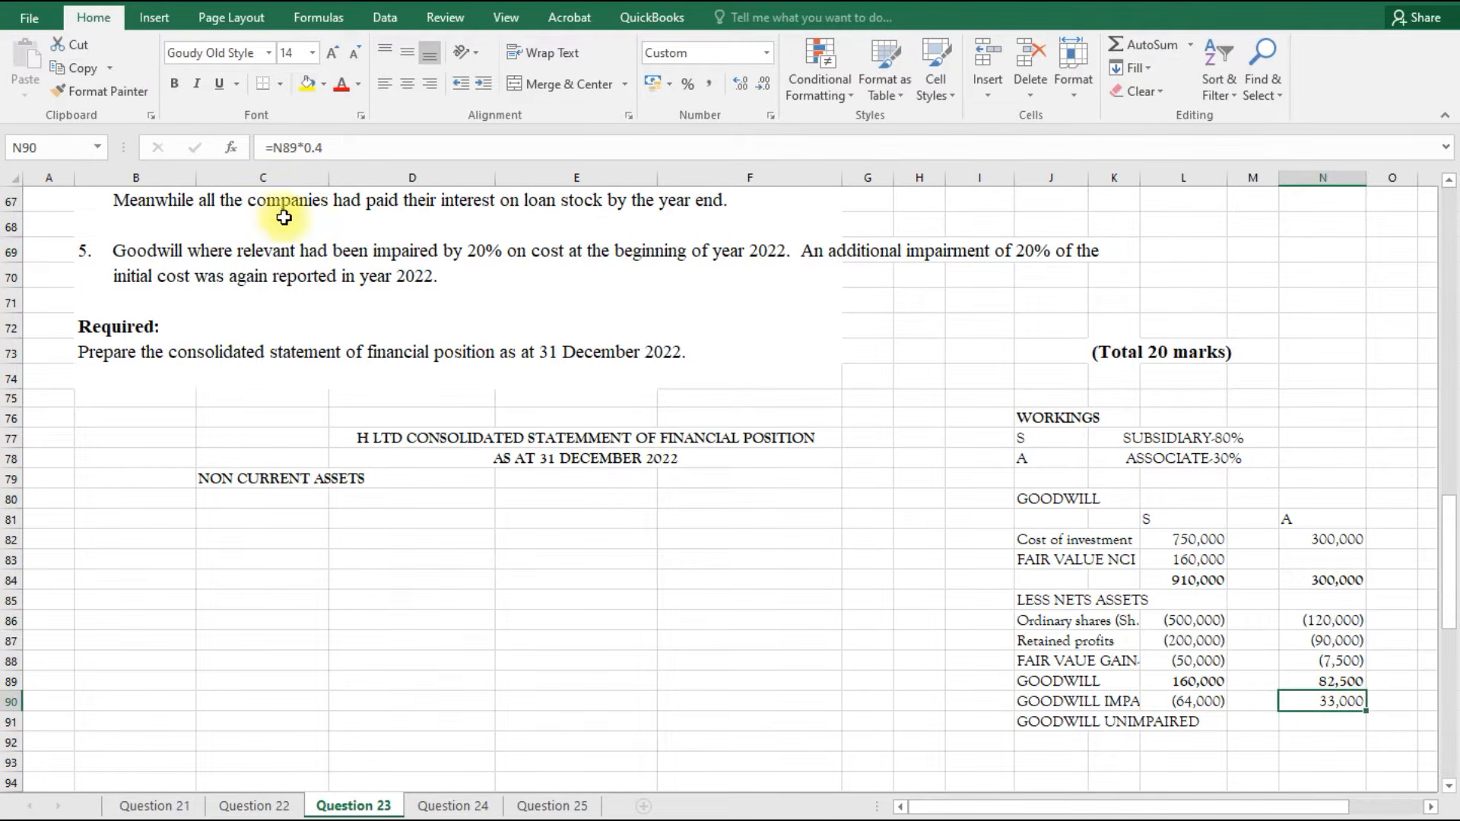
left_click(276, 149)
type("-")
key("Return")
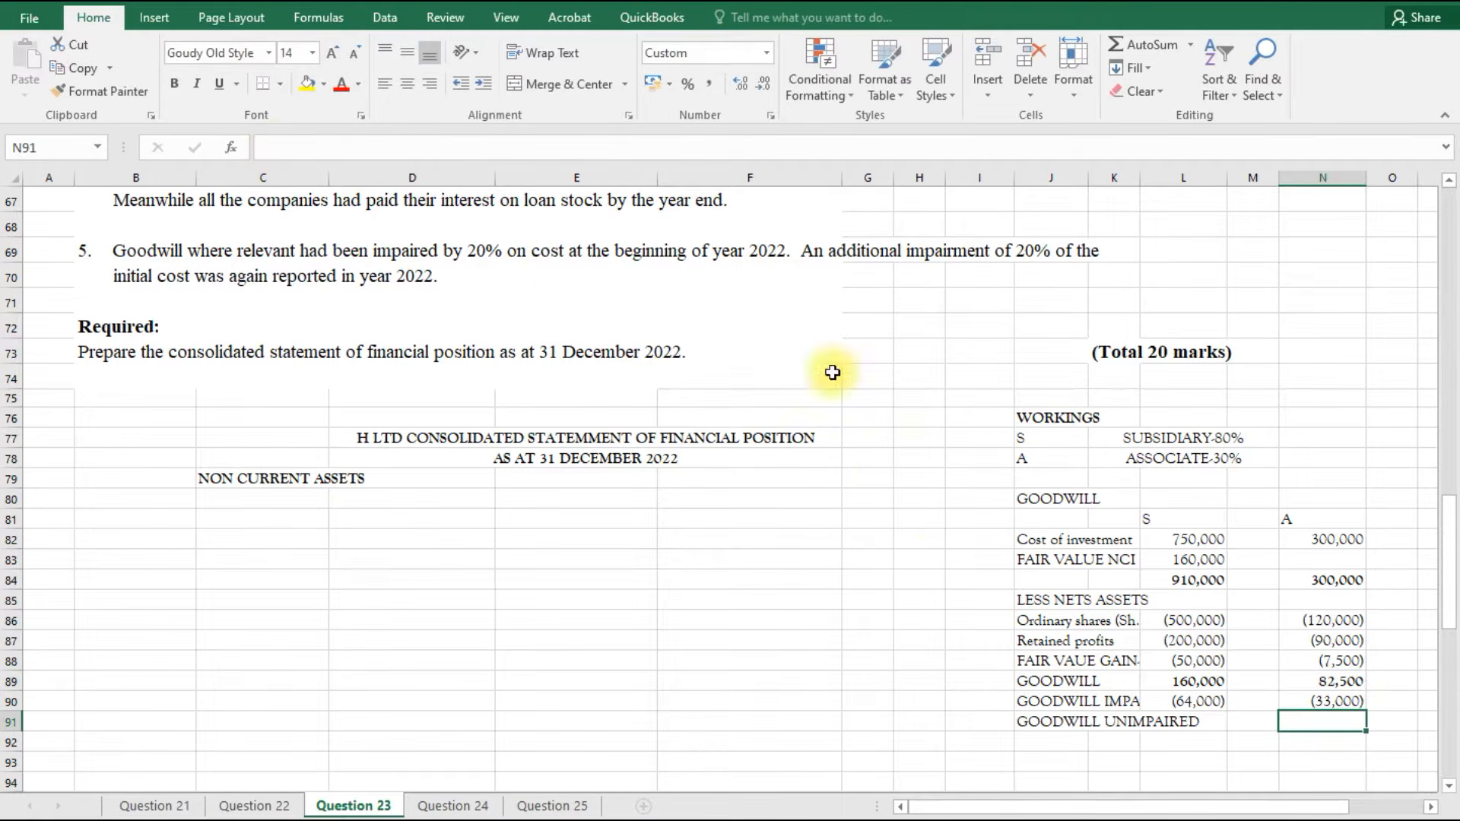
Calculate S Ltd.'s unimpaired goodwill in L91 with =SUM(L89:L90).
left_click(1210, 723)
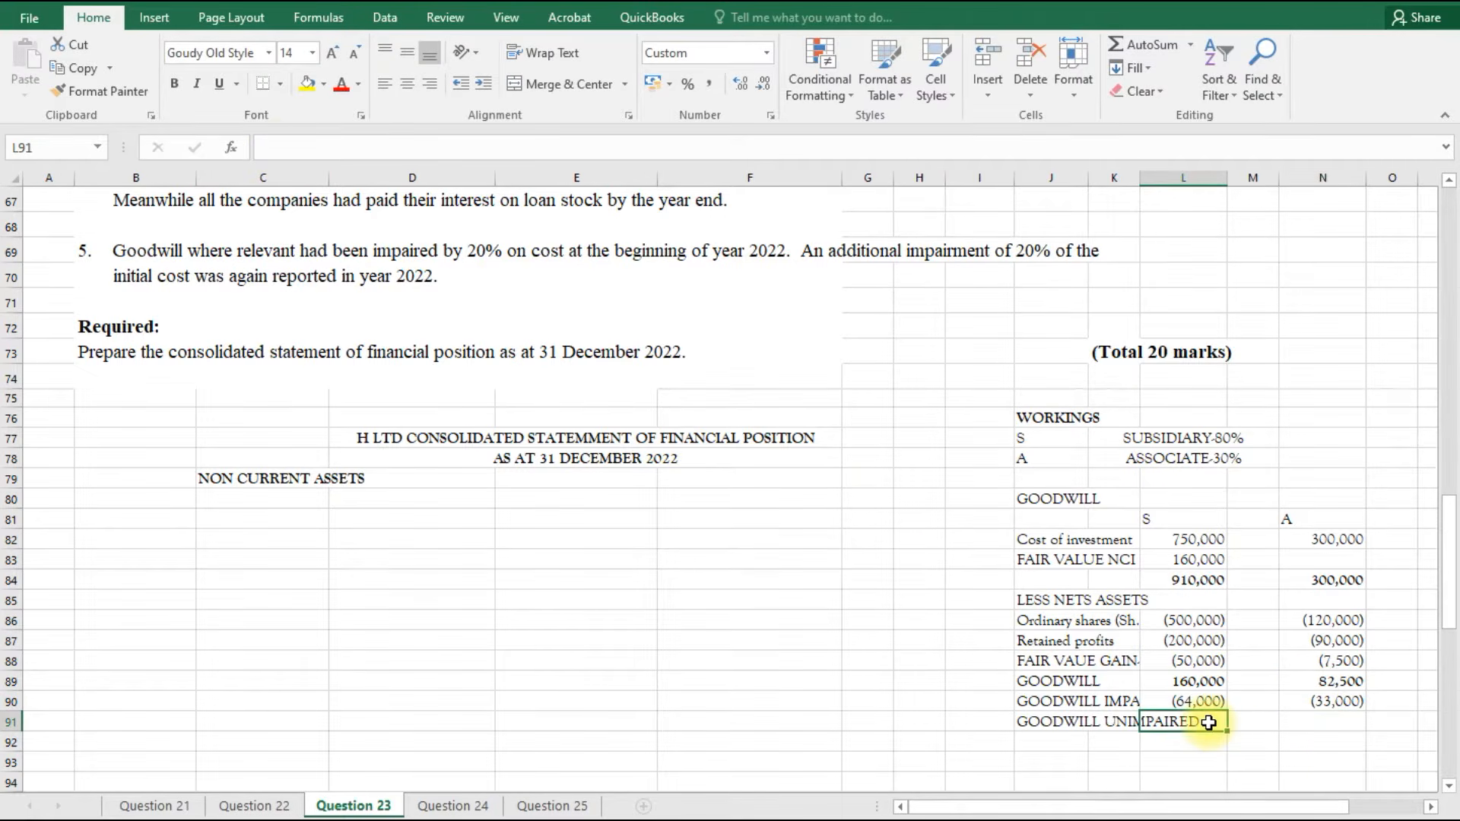
double_click(1209, 722)
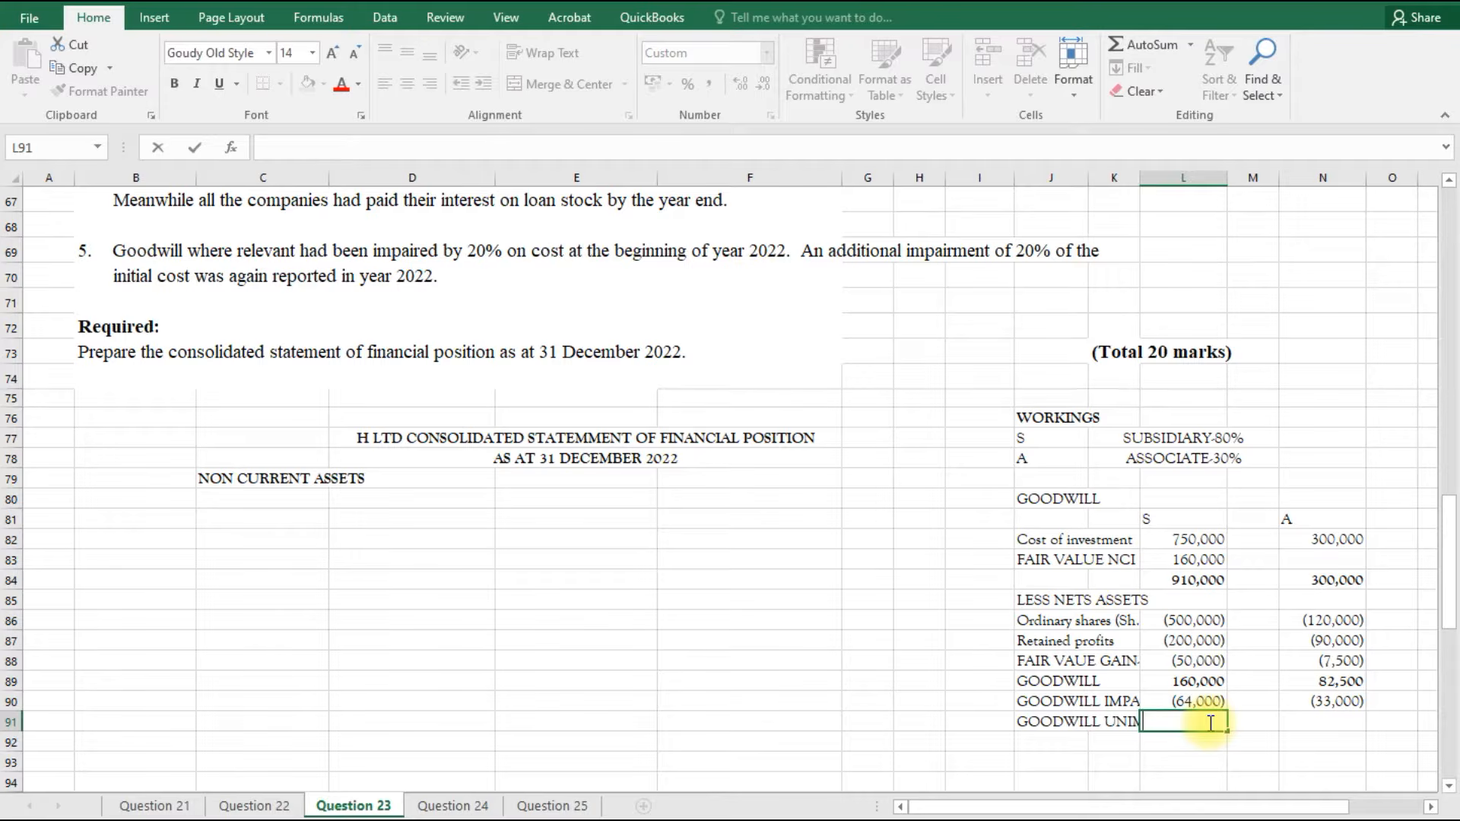
key("Escape")
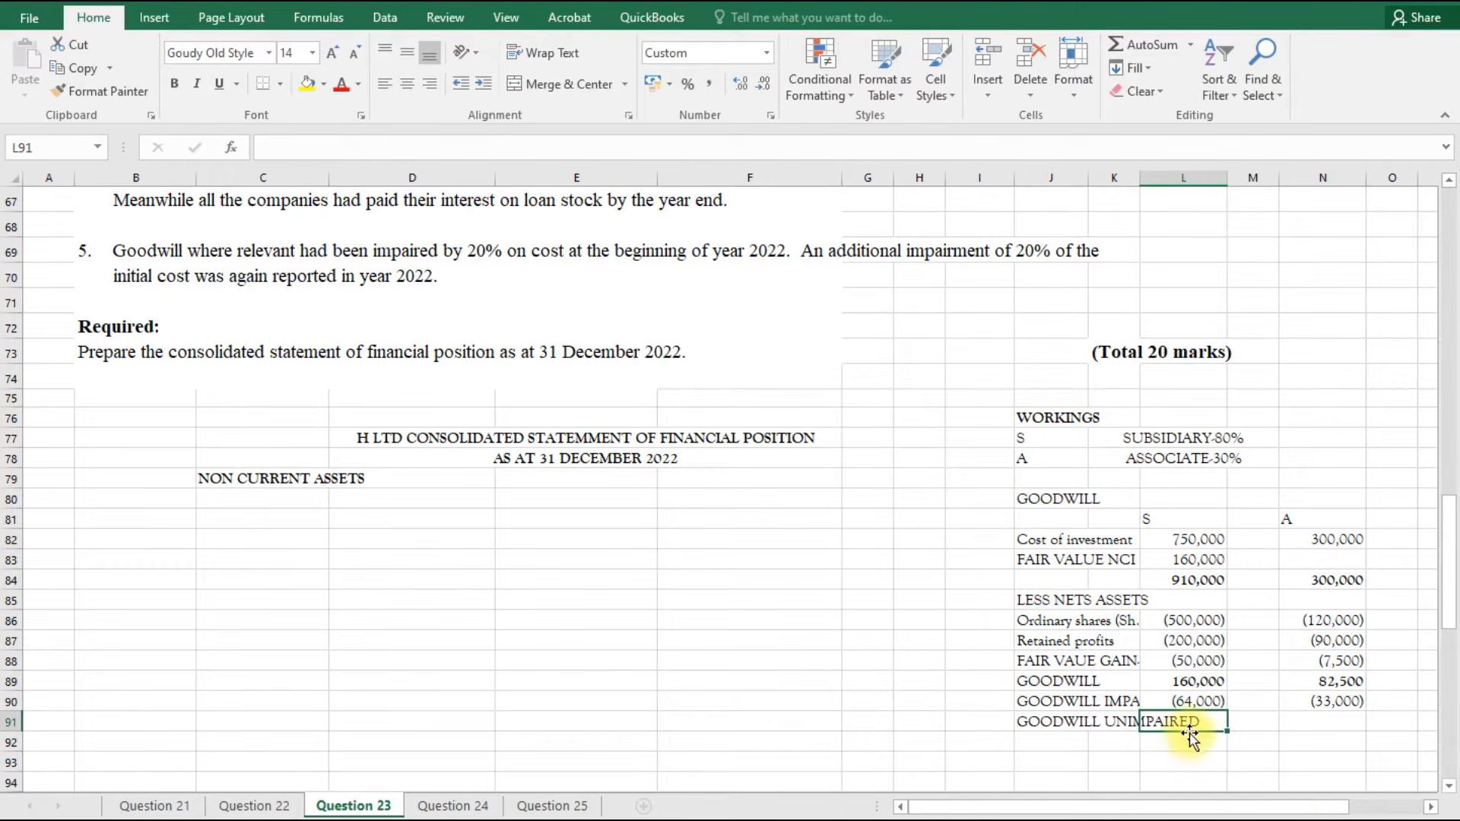
left_click(1180, 744)
left_click(1204, 720)
type("=SUM(")
key("Up")
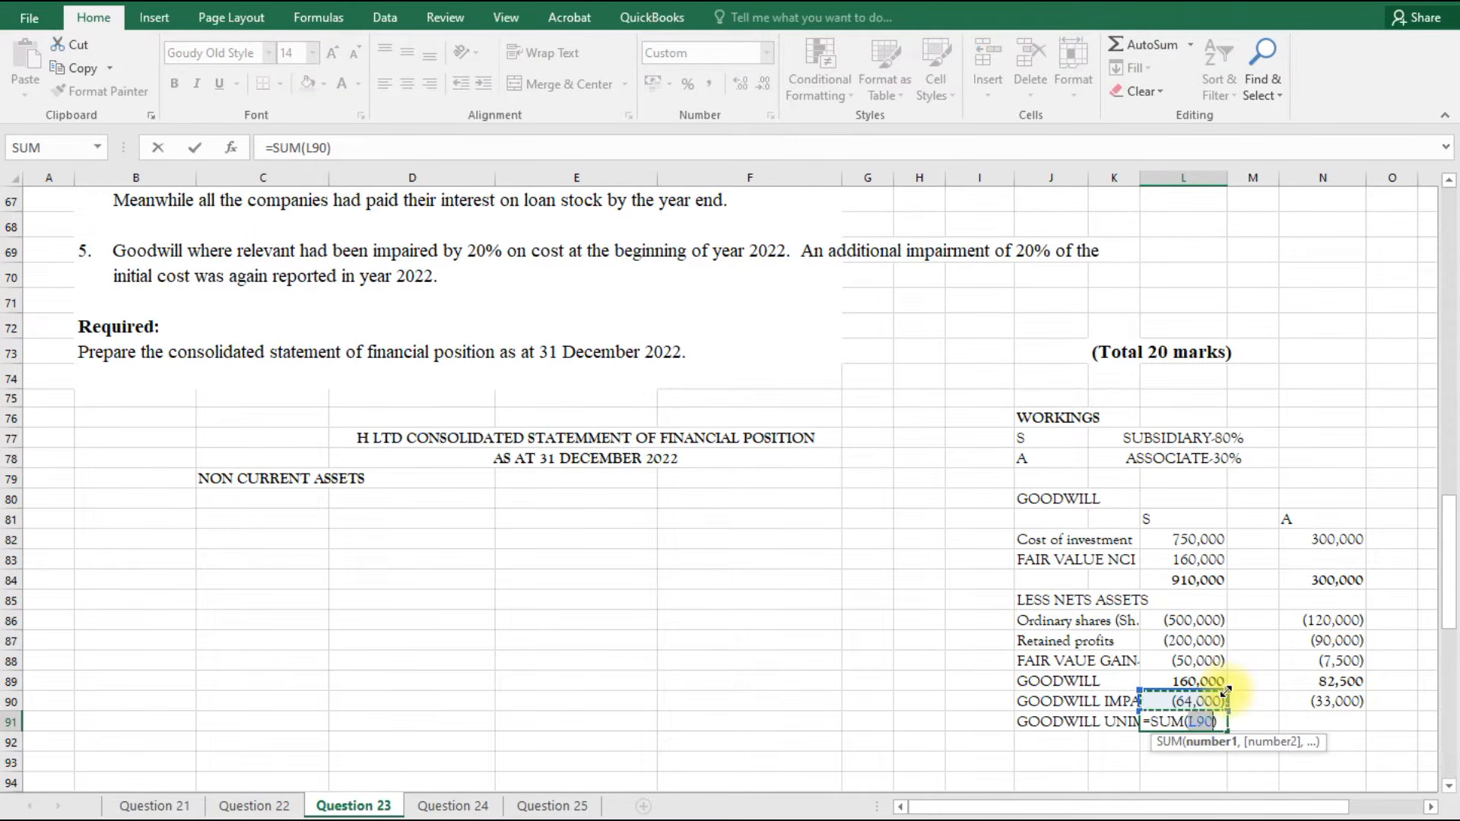
left_click_drag(1227, 692, 1228, 677)
key("Return")
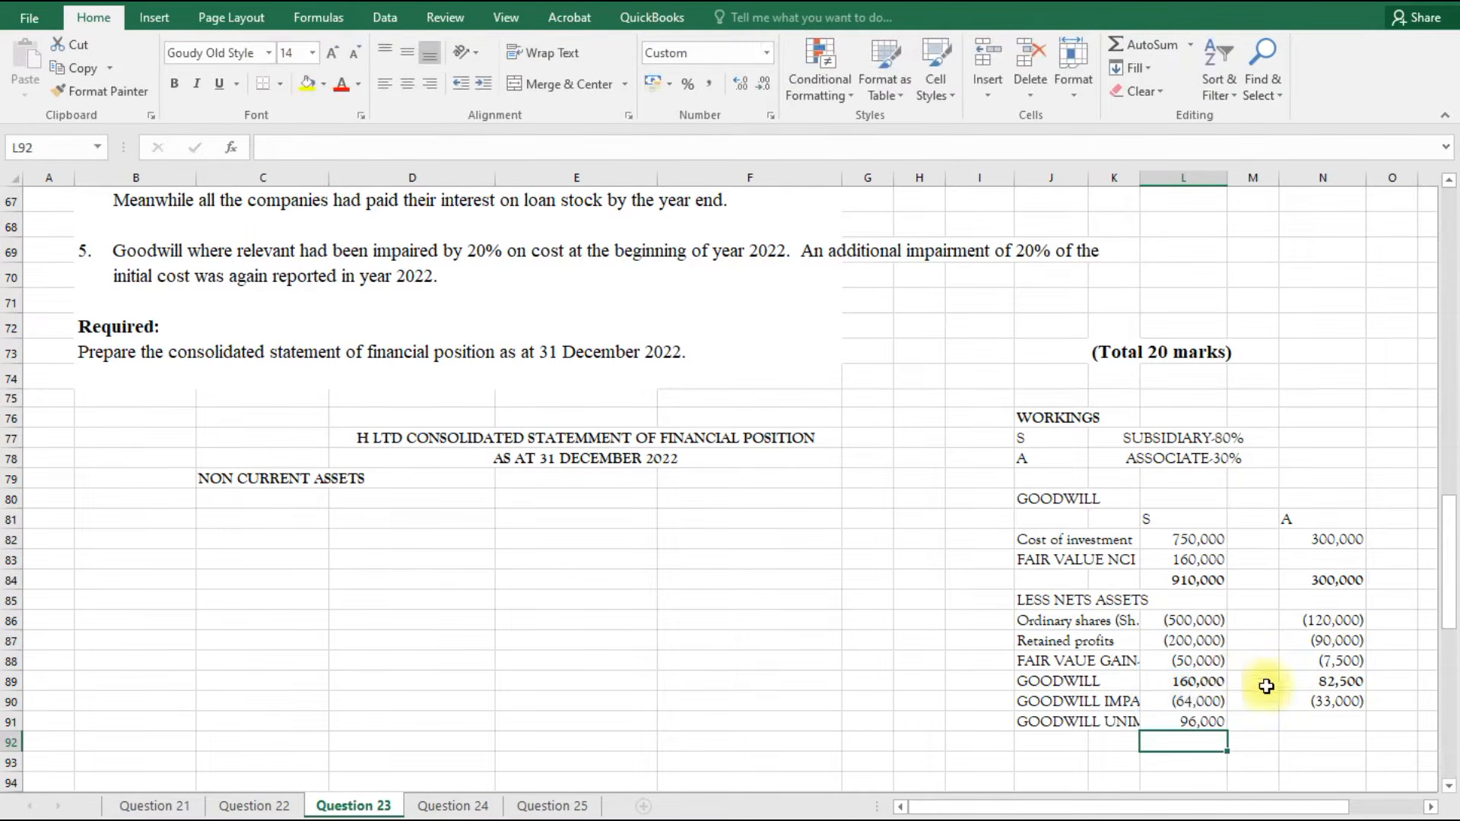
Calculate A Ltd.'s unimpaired goodwill in N91 with =SUM(N89:N90).
left_click(1331, 723)
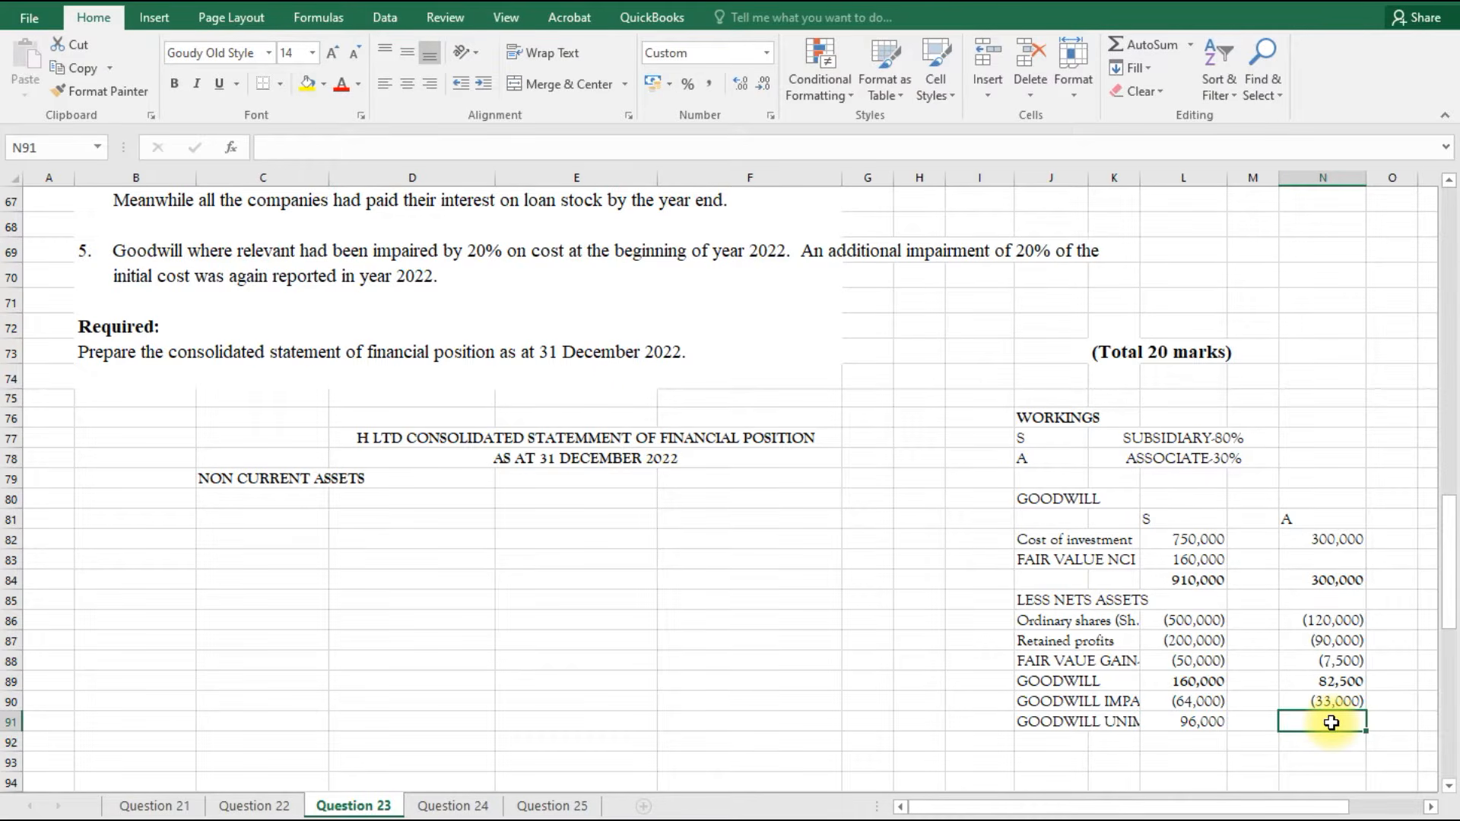
type("=SUM(")
key("Up")
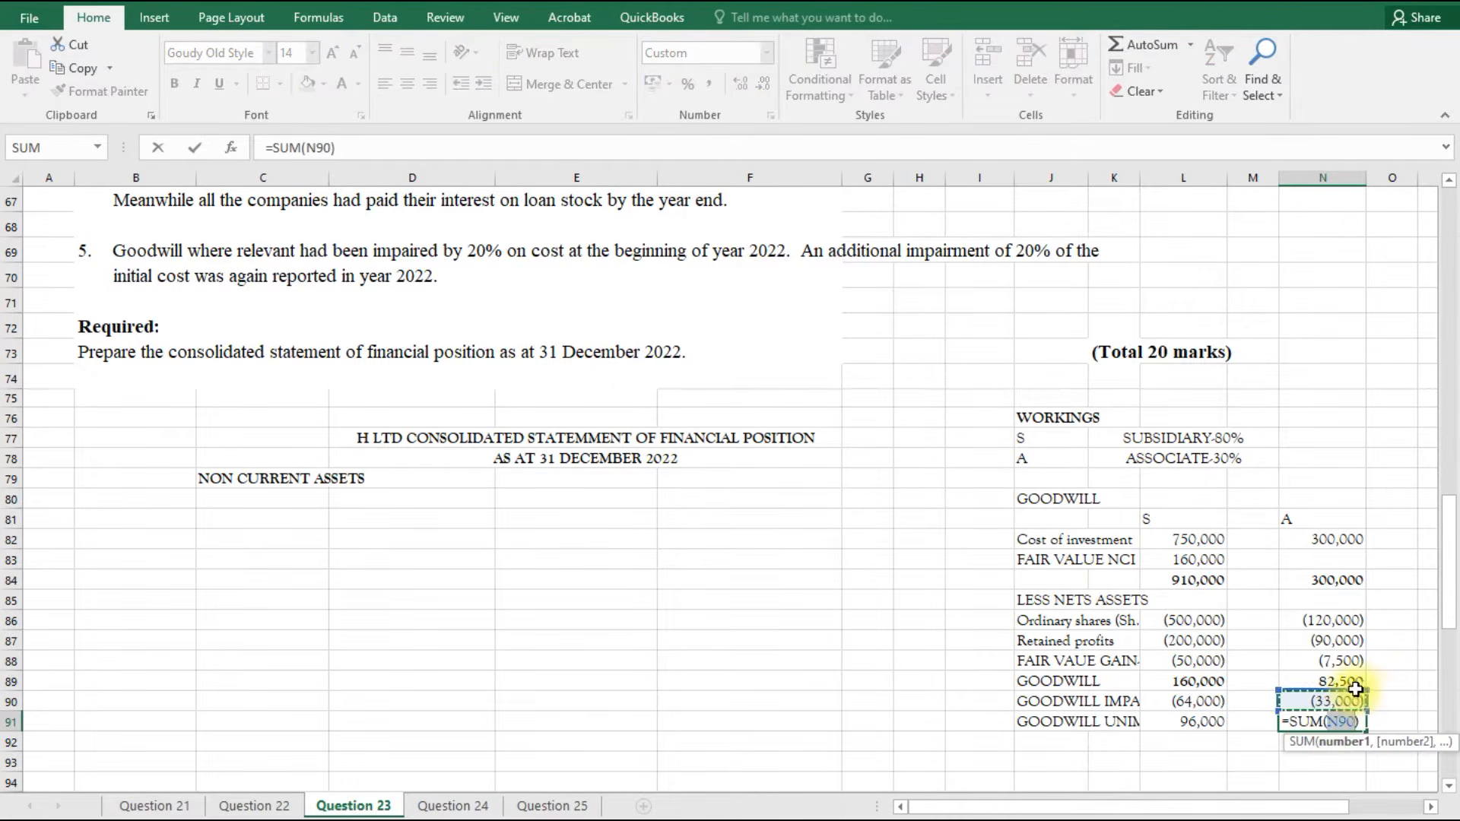
left_click_drag(1364, 688, 1367, 670)
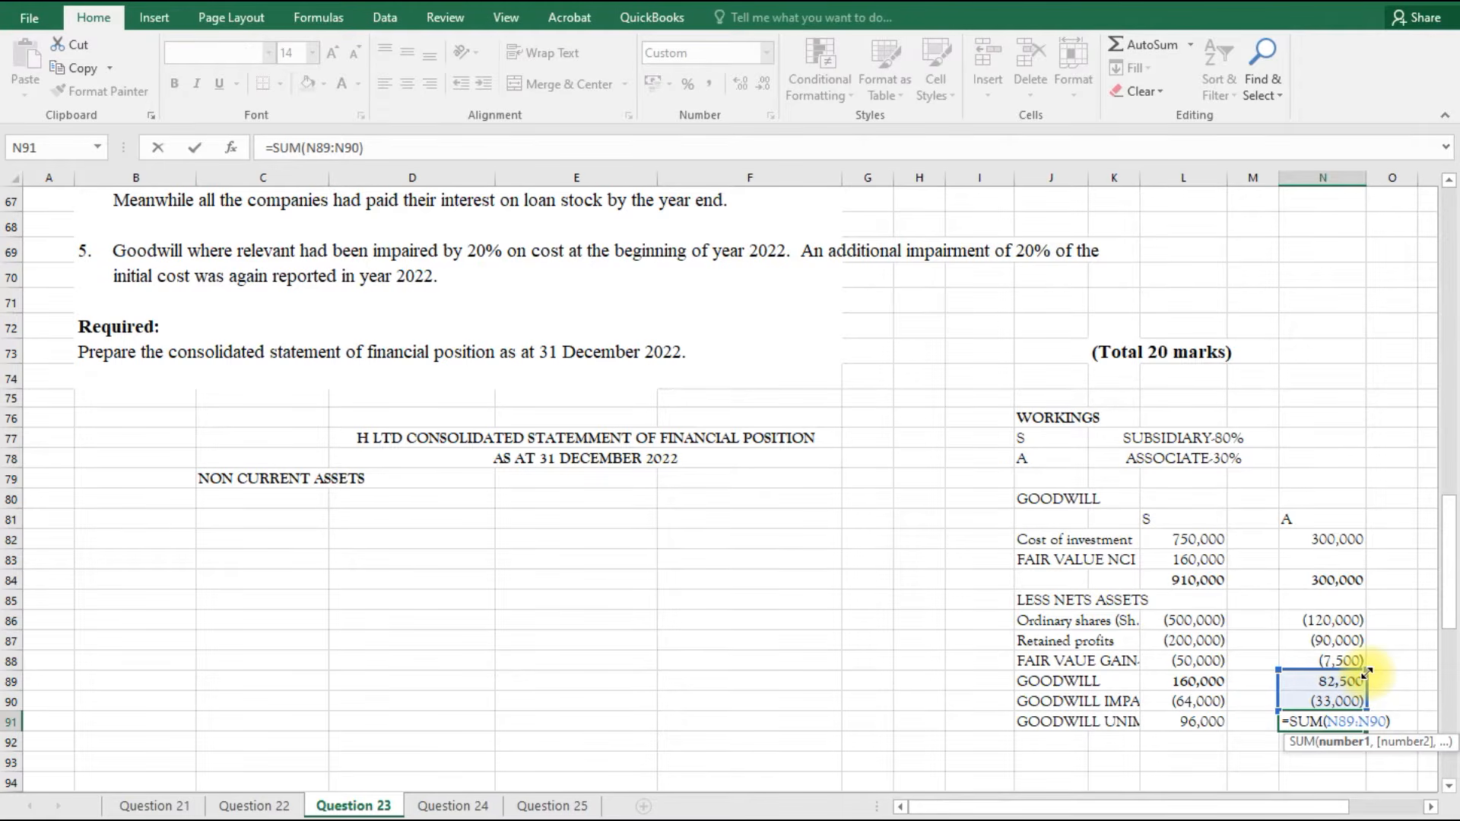
key("Return")
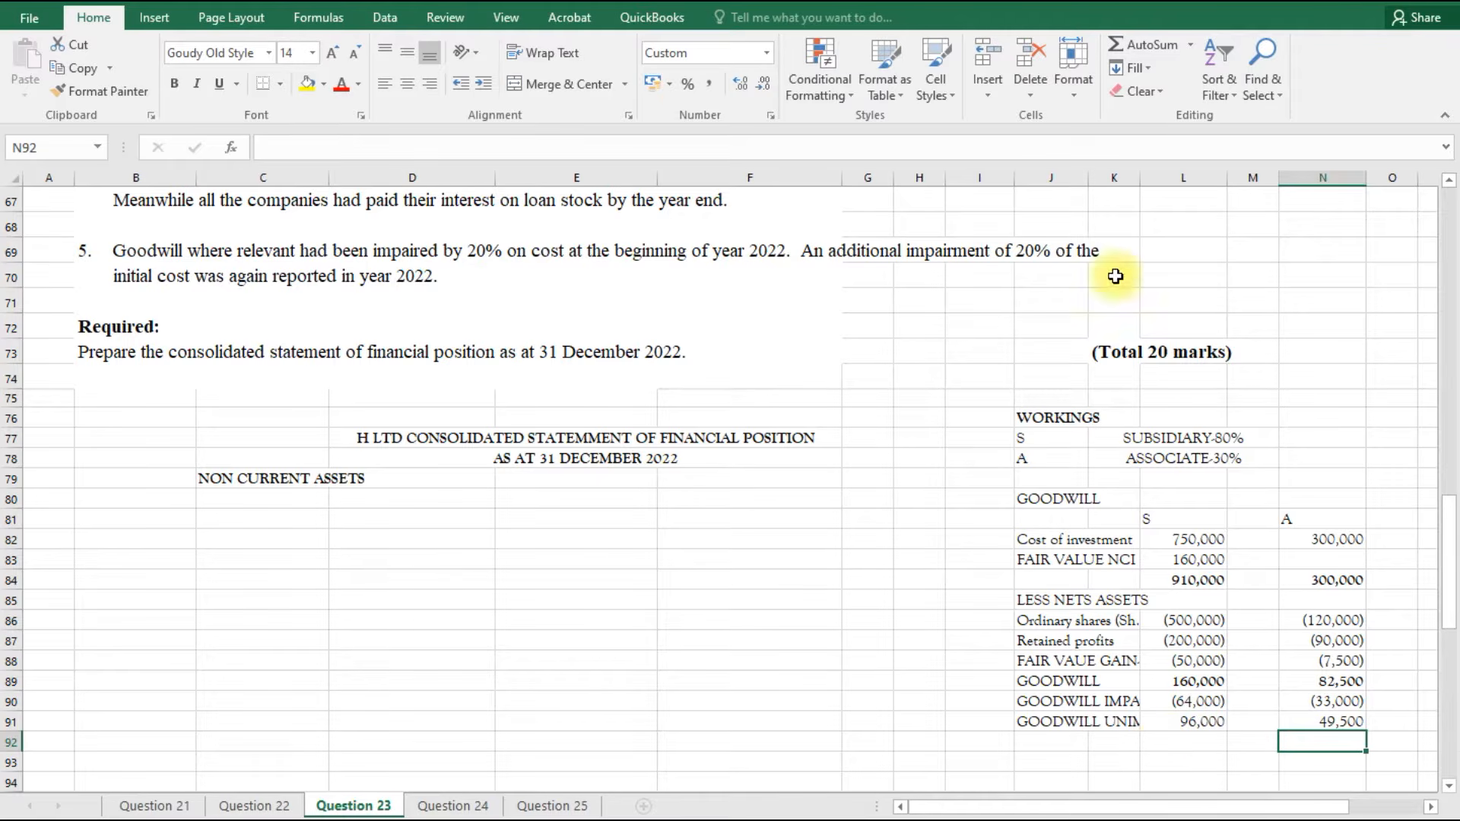
Auto-fit column K so the goodwill labels show in full, and bold the GOODWILL heading in J80.
double_click(1141, 179)
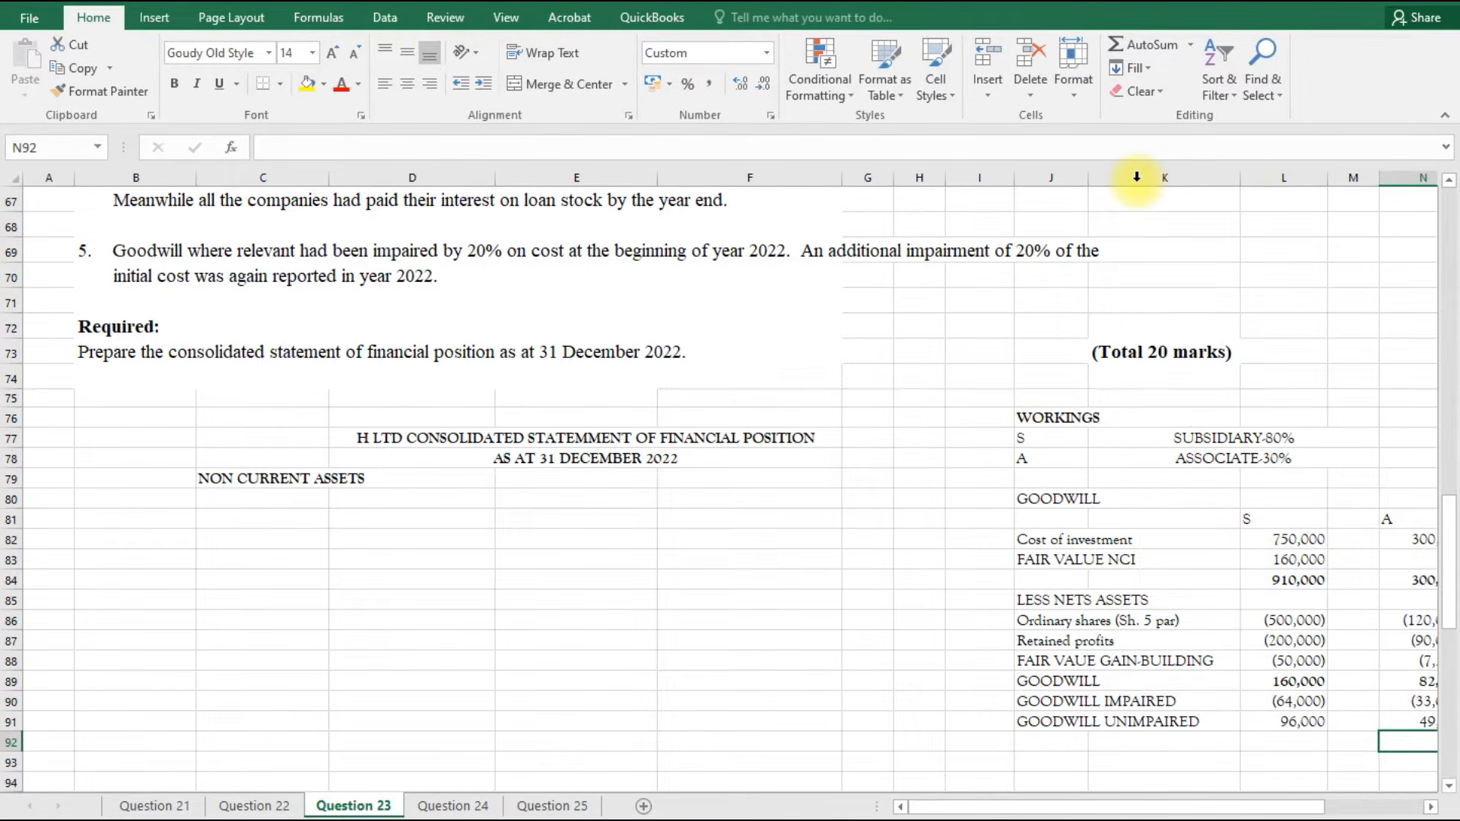
left_click_drag(943, 812, 973, 813)
left_click(992, 500)
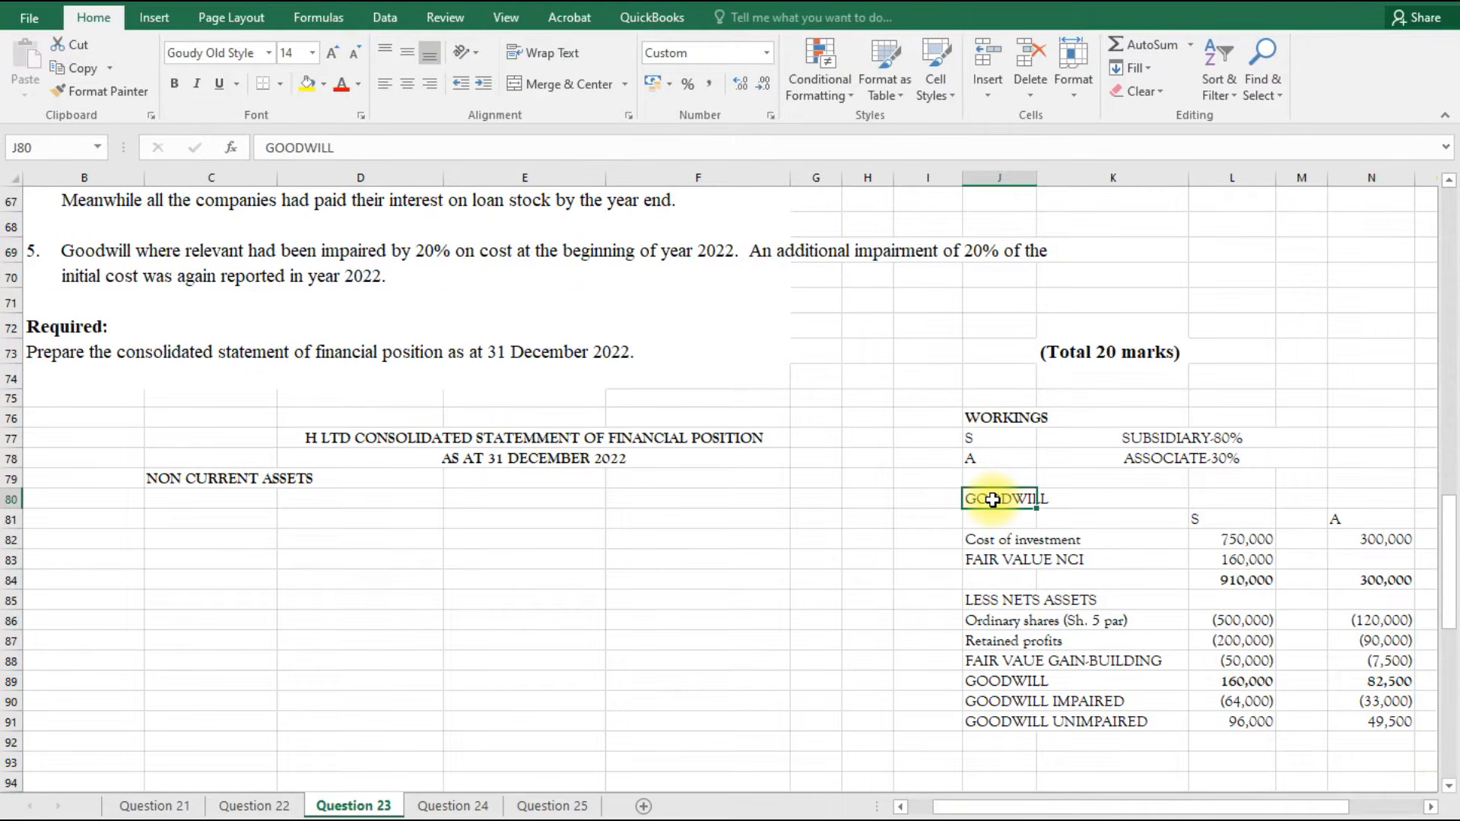
key("ctrl+b")
Add the heading FAIR VALUE DEPRECIATION in I93, below the goodwill working.
scroll(993, 500, "down", 2)
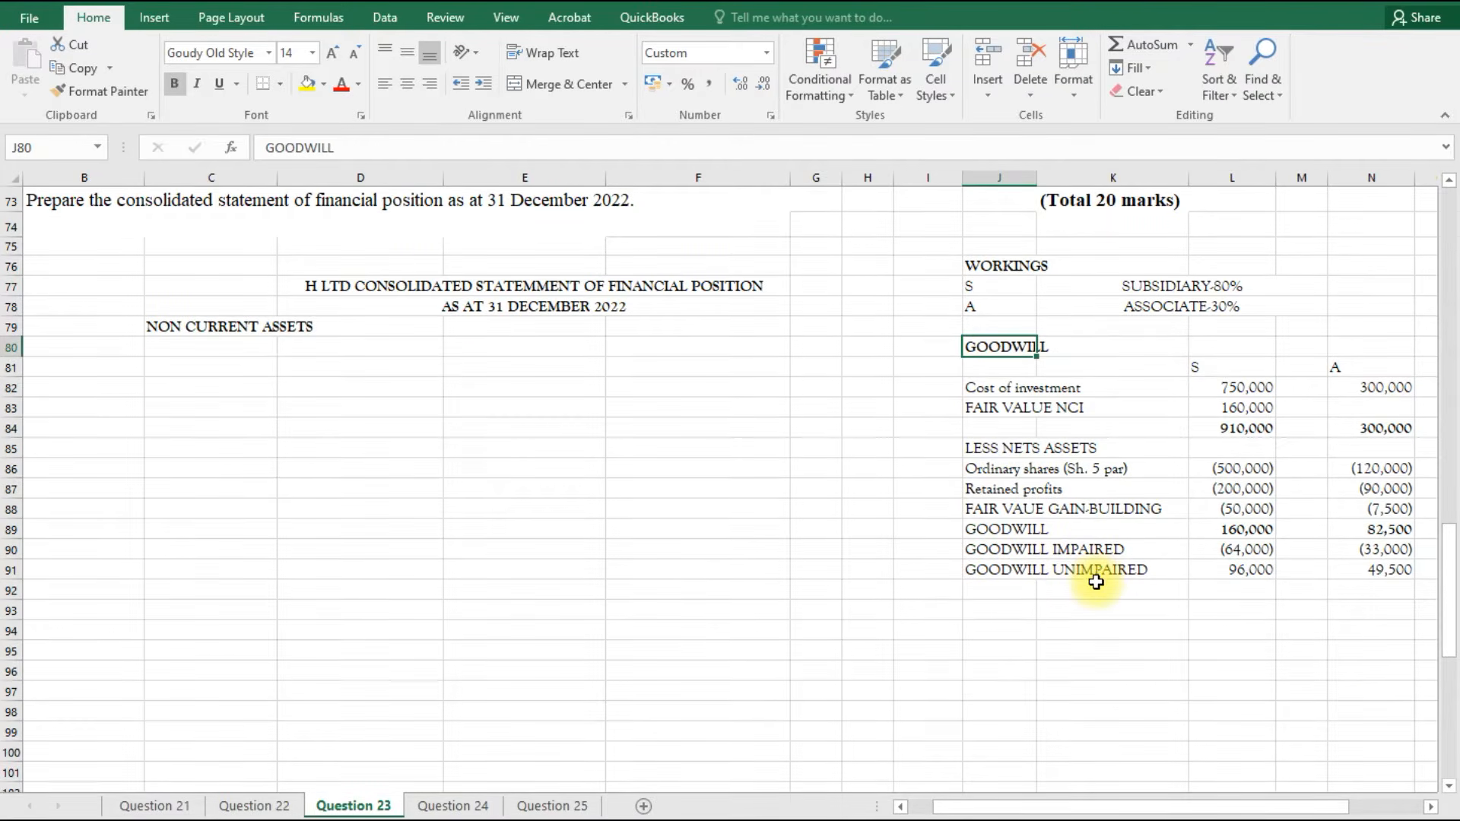
left_click(992, 614)
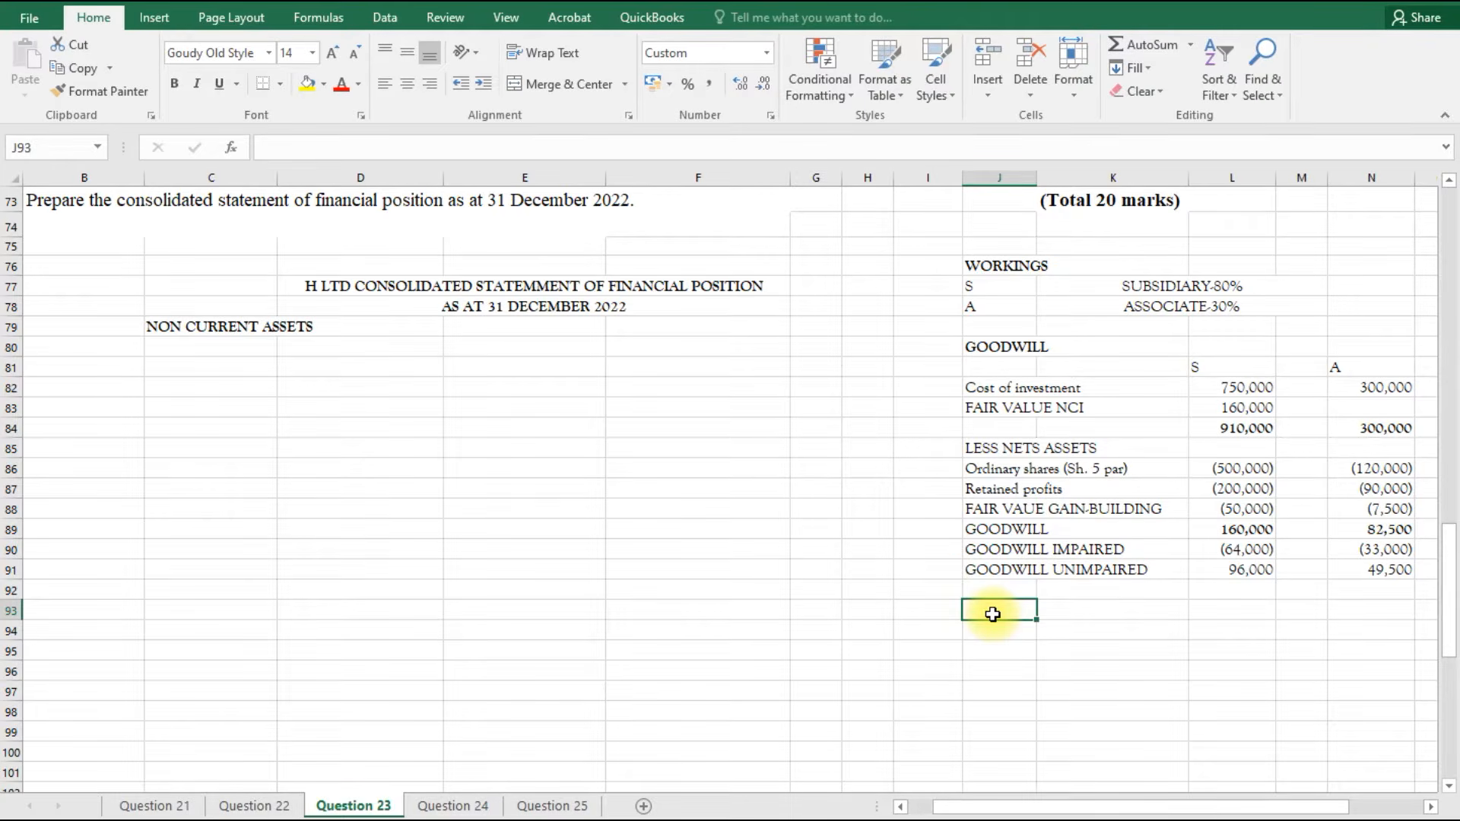
left_click(880, 611)
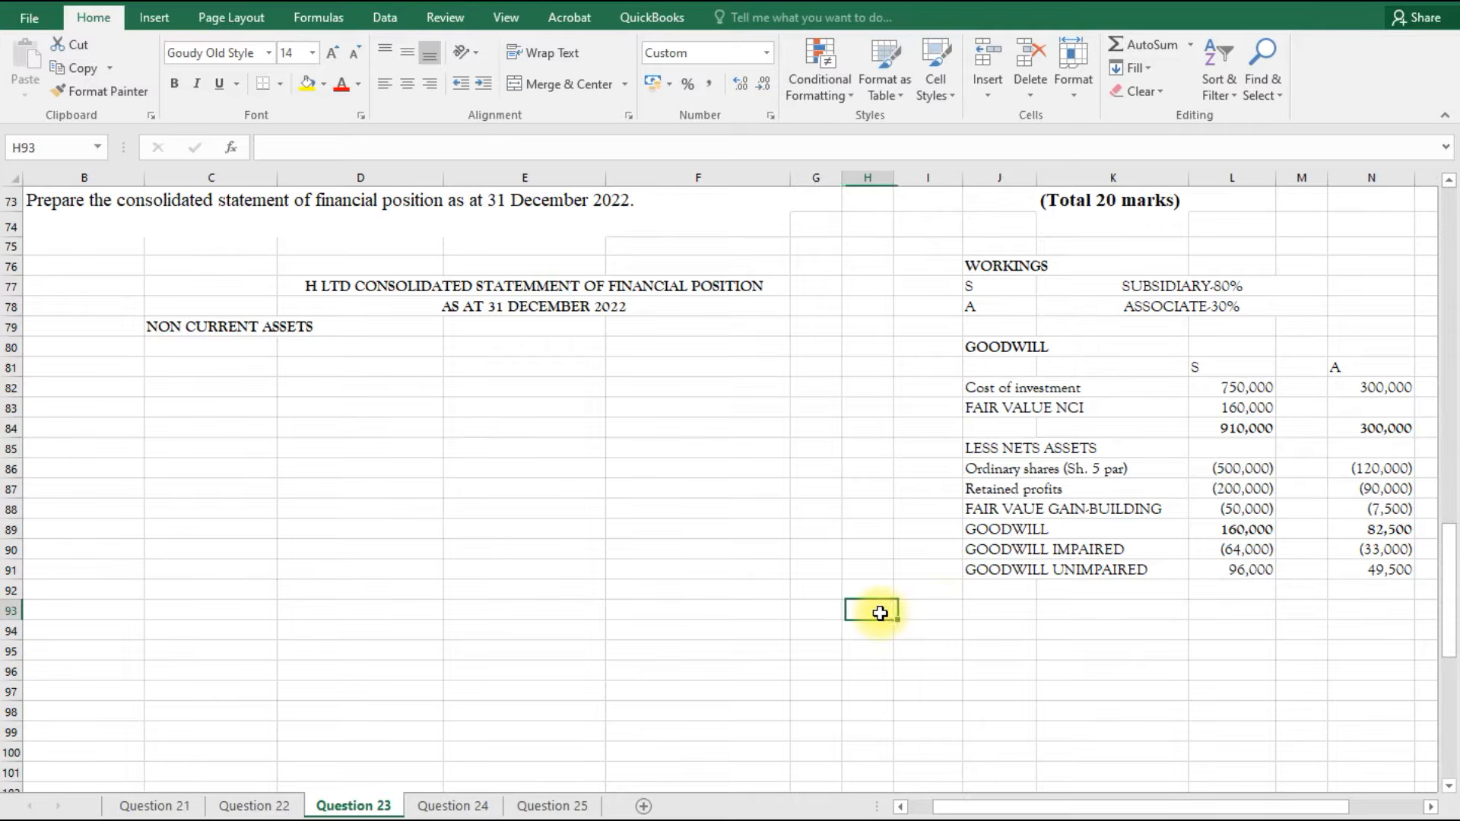
left_click(940, 612)
type("FAI")
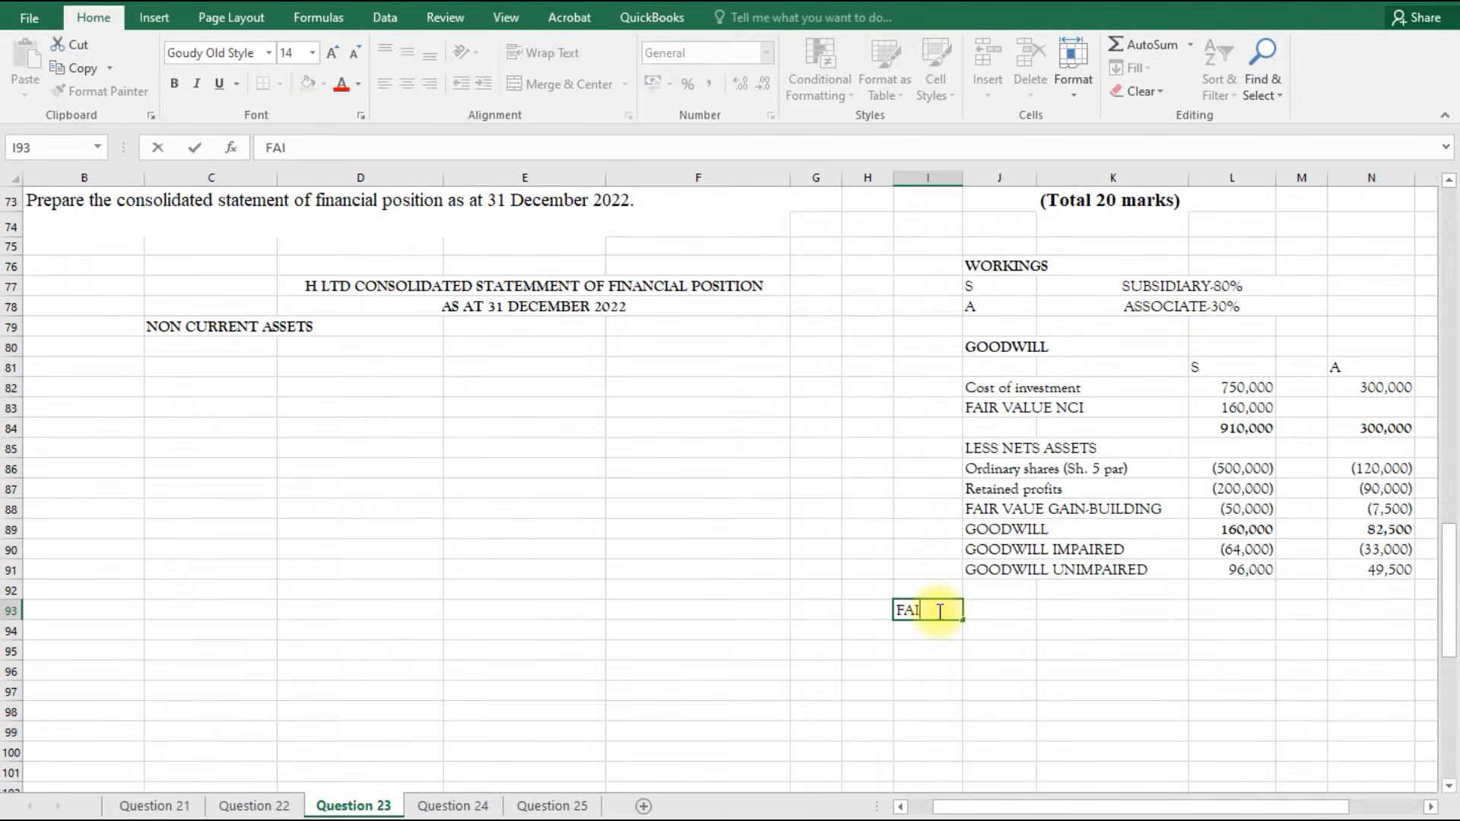
type("R VALUE DEPRECIATION")
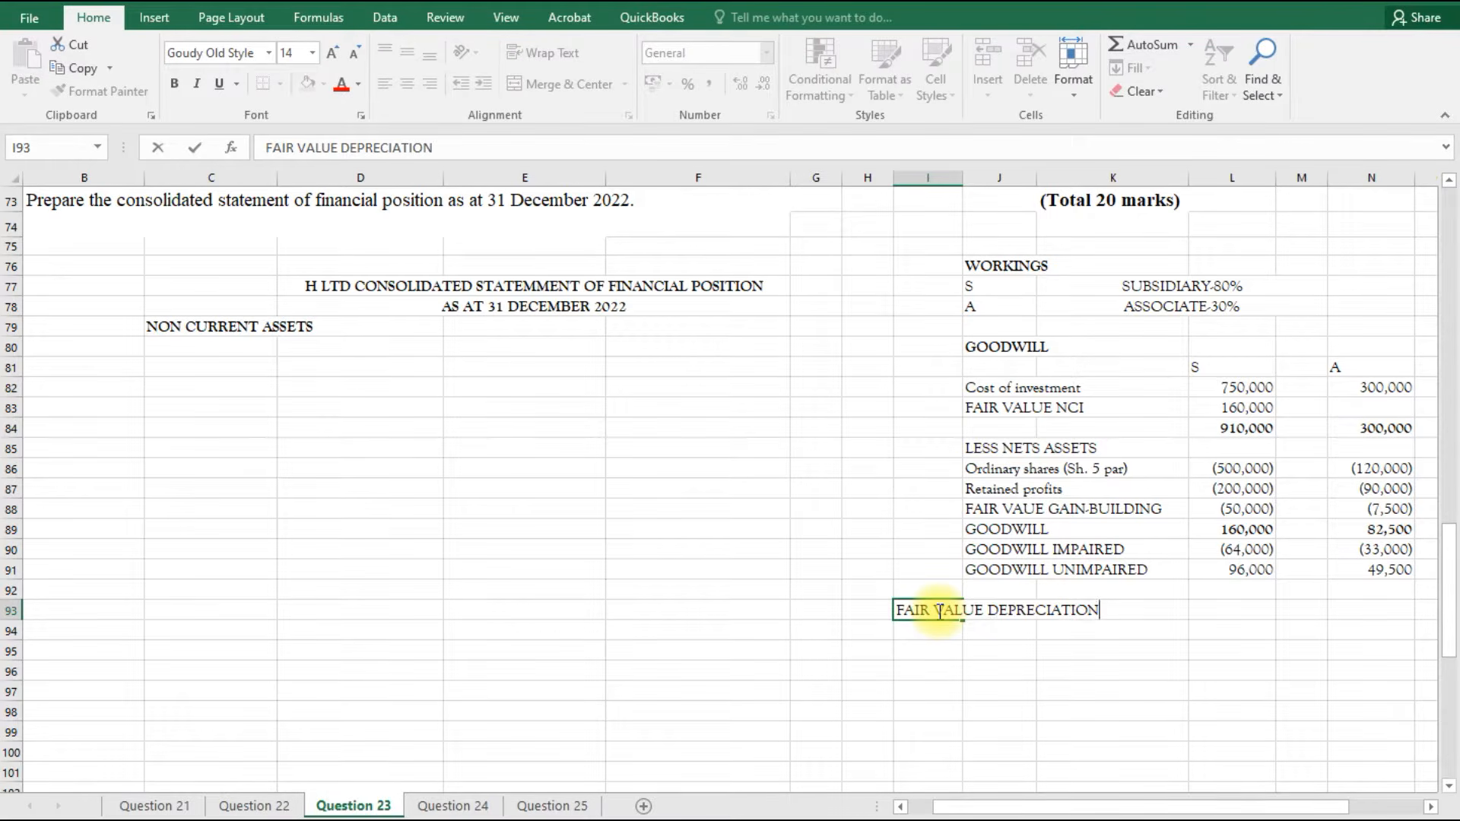
Add the label BUIDING S ltd in I94, under the fair value depreciation heading.
left_click(943, 634)
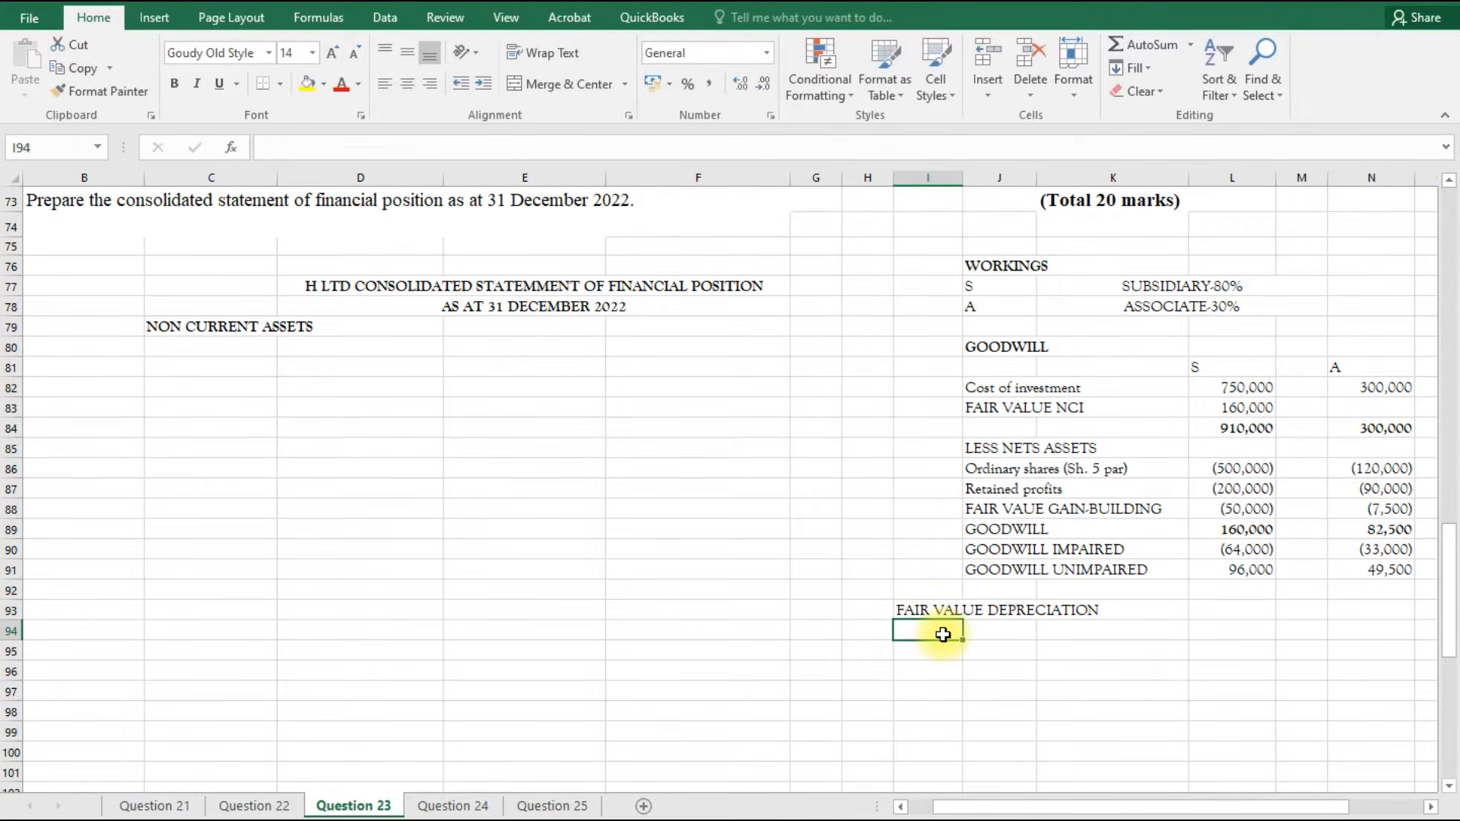
type("BUID")
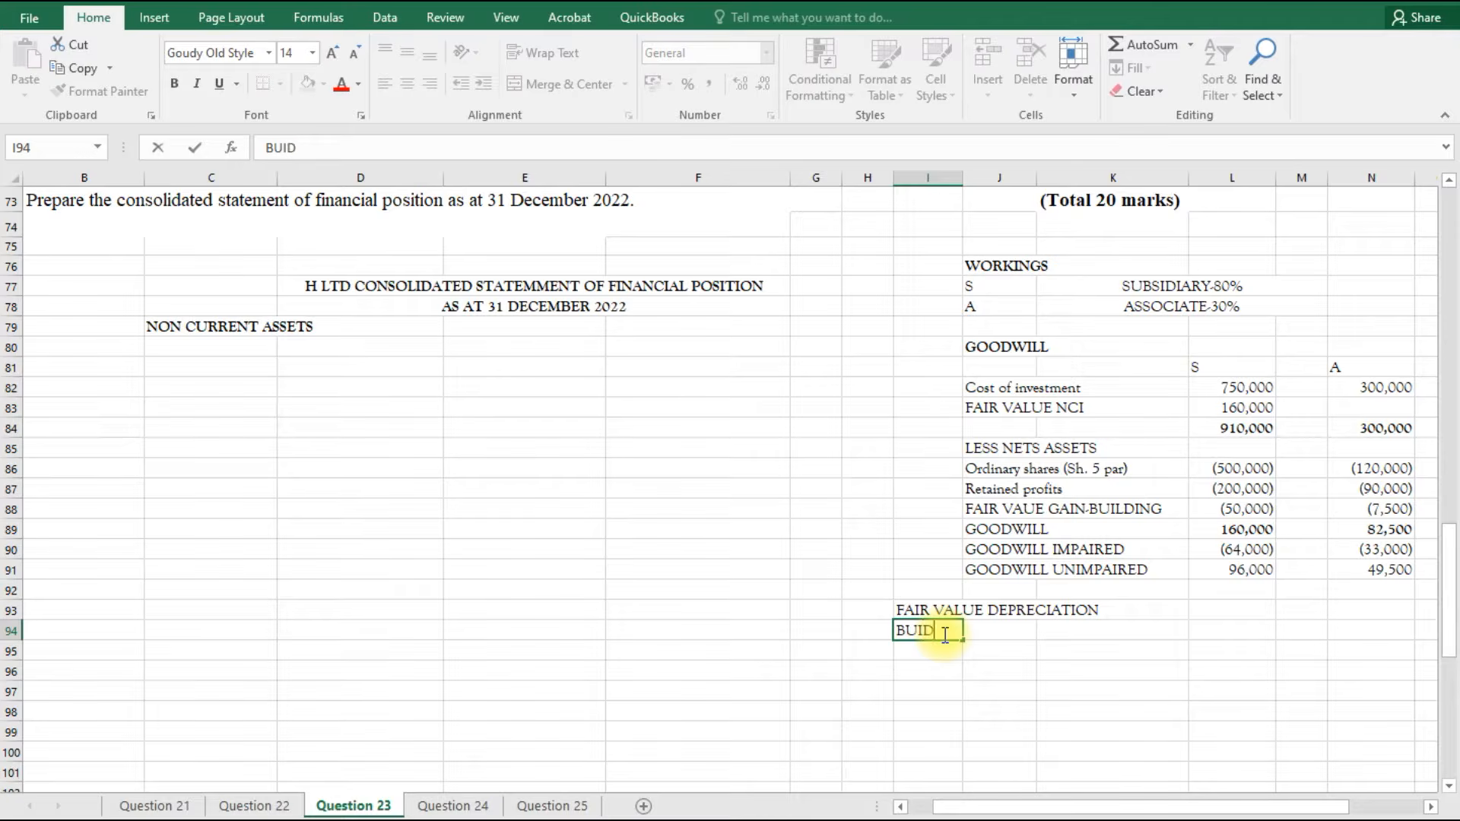
type("ING SLT")
key("BackSpace")
key("BackSpace")
type("LT")
key("BackSpace")
key("BackSpace")
type("ltd")
Review note 1 of the question for S Ltd.'s acquisition date, building fair value gain and building depreciation rate.
left_click(1076, 631)
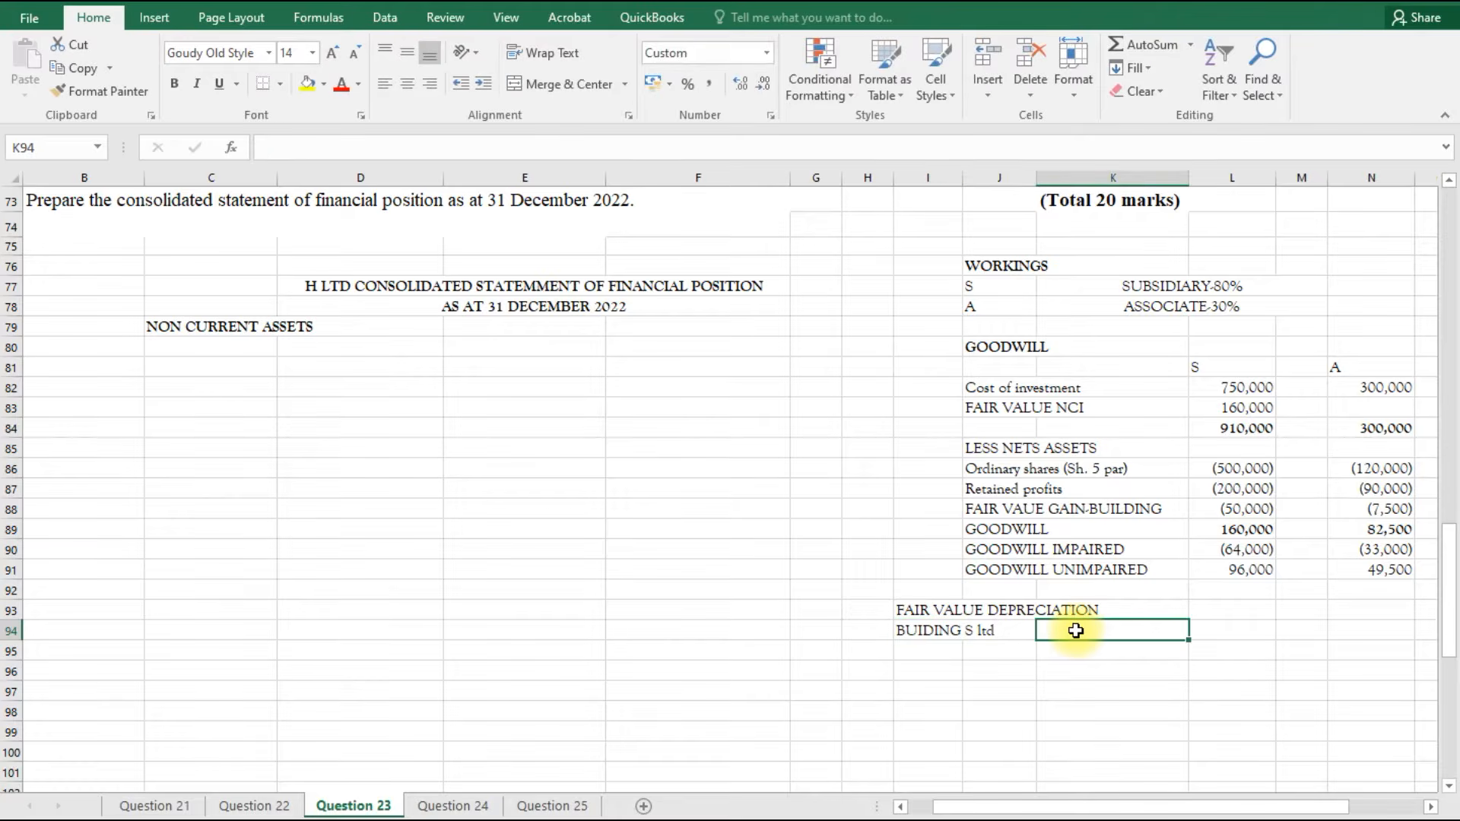
scroll(517, 531, "up", 9)
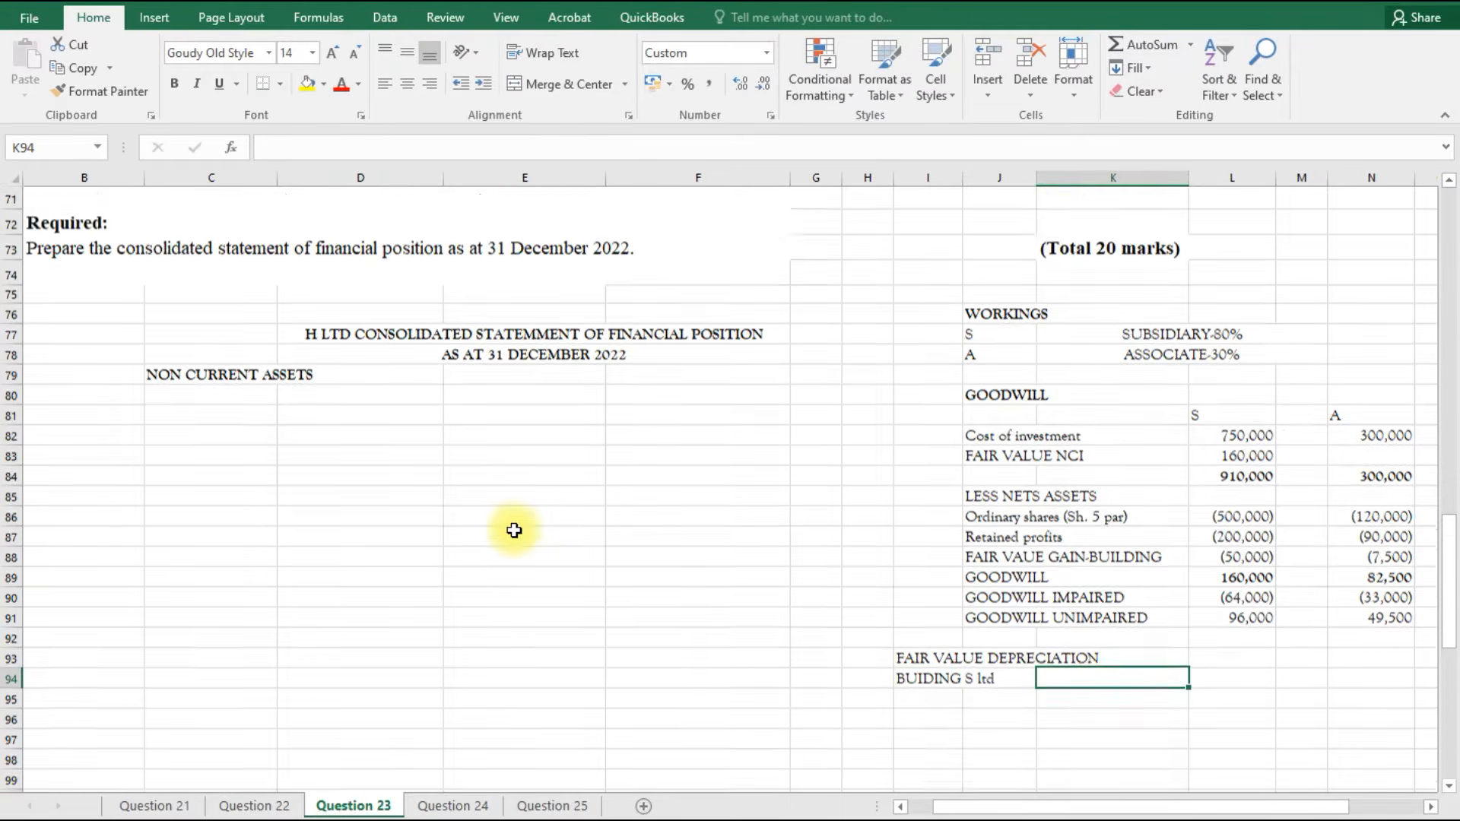
scroll(523, 530, "up", 2)
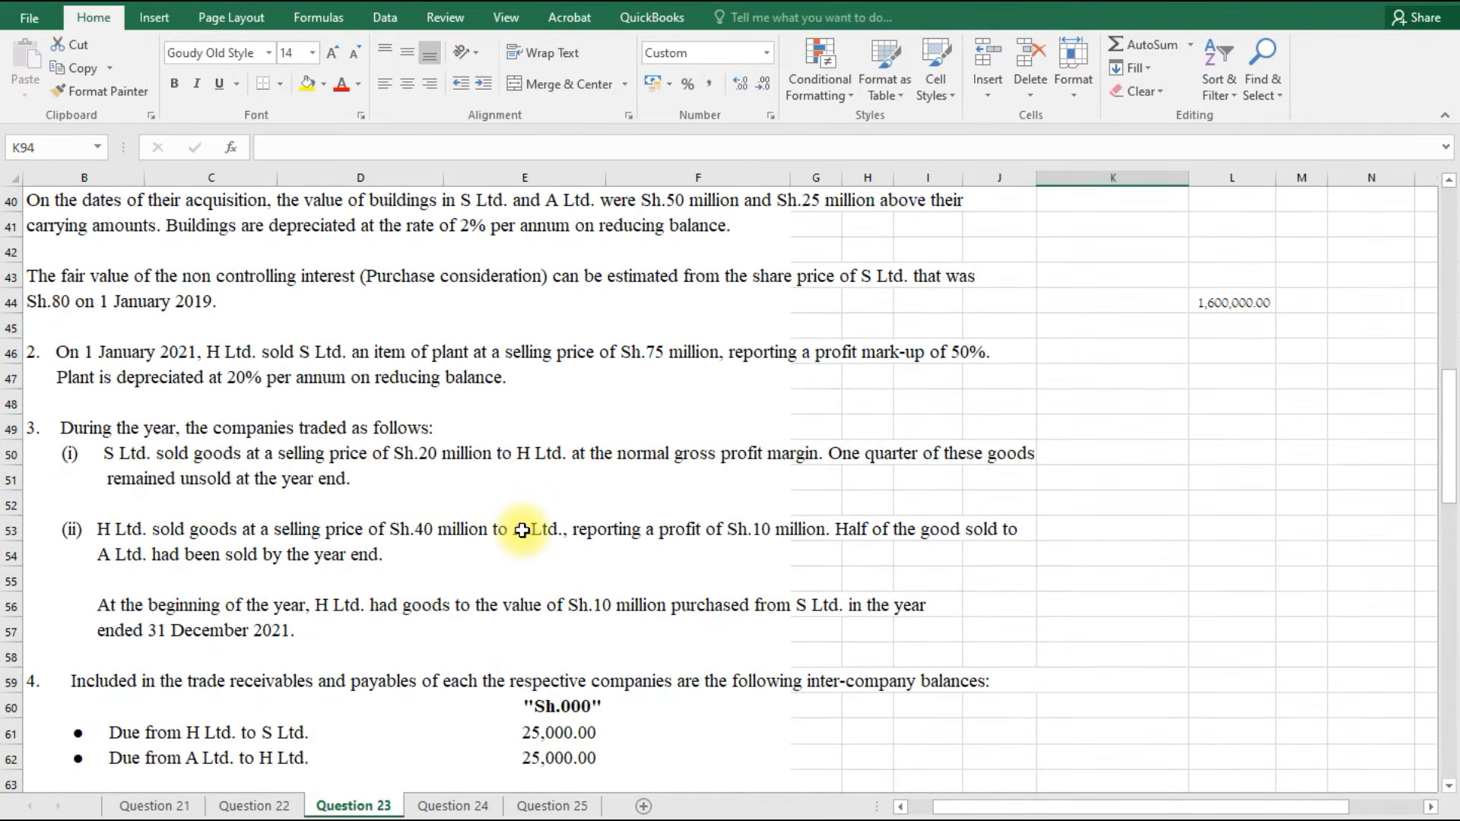
scroll(522, 530, "up", 1)
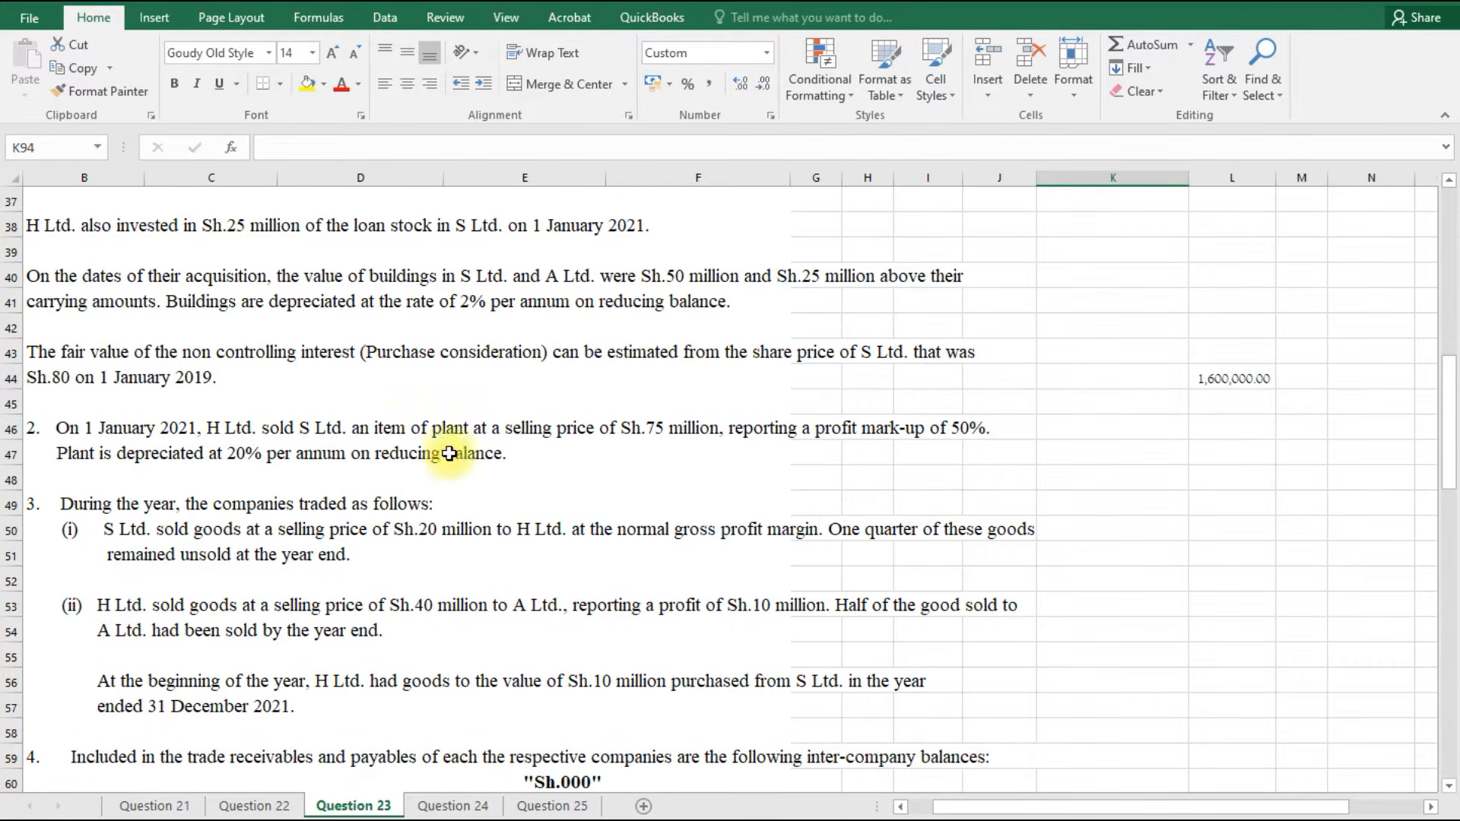
scroll(421, 459, "up", 1)
scroll(421, 459, "up", 1)
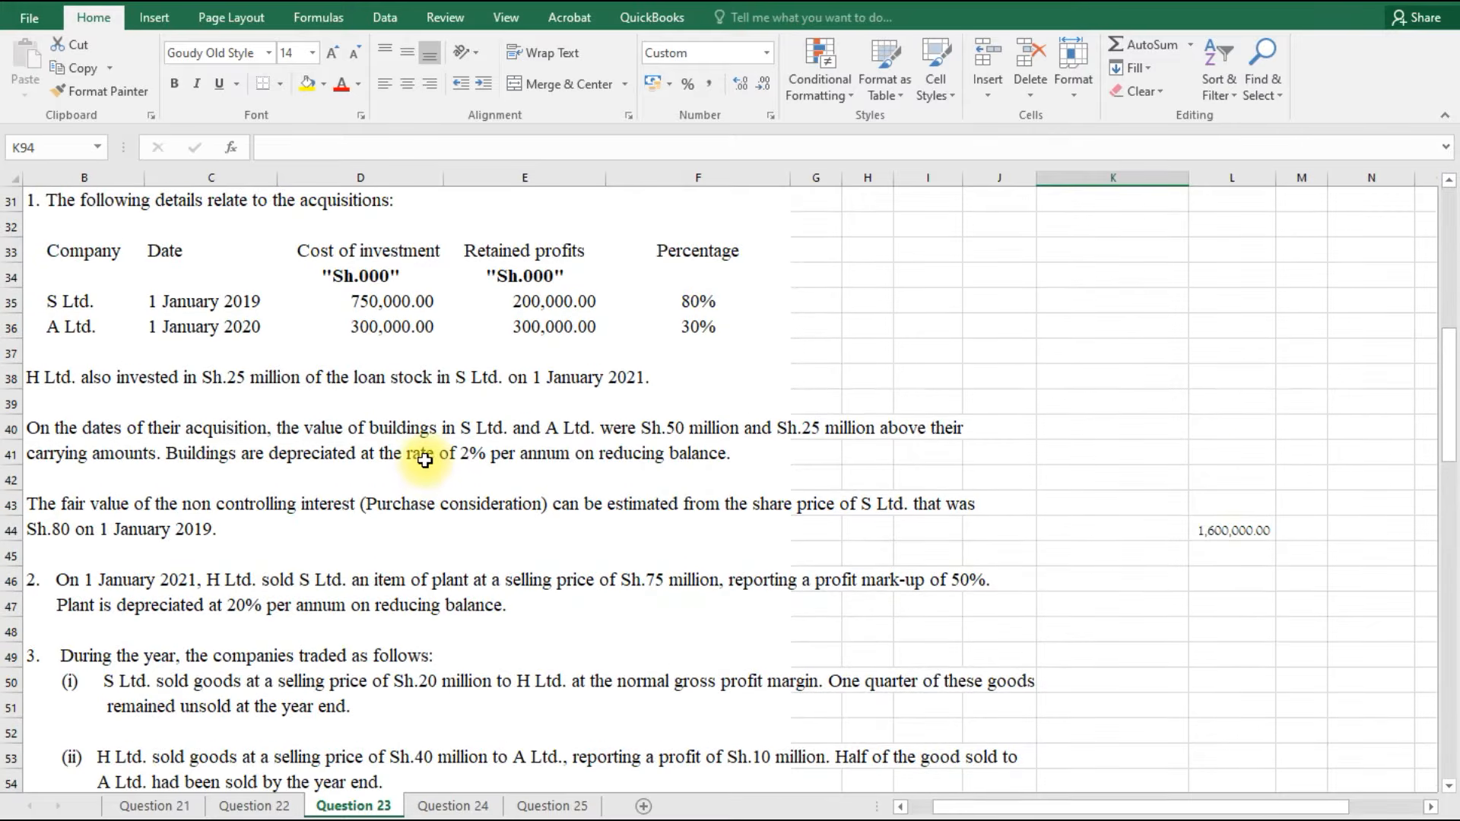
scroll(359, 430, "up", 2)
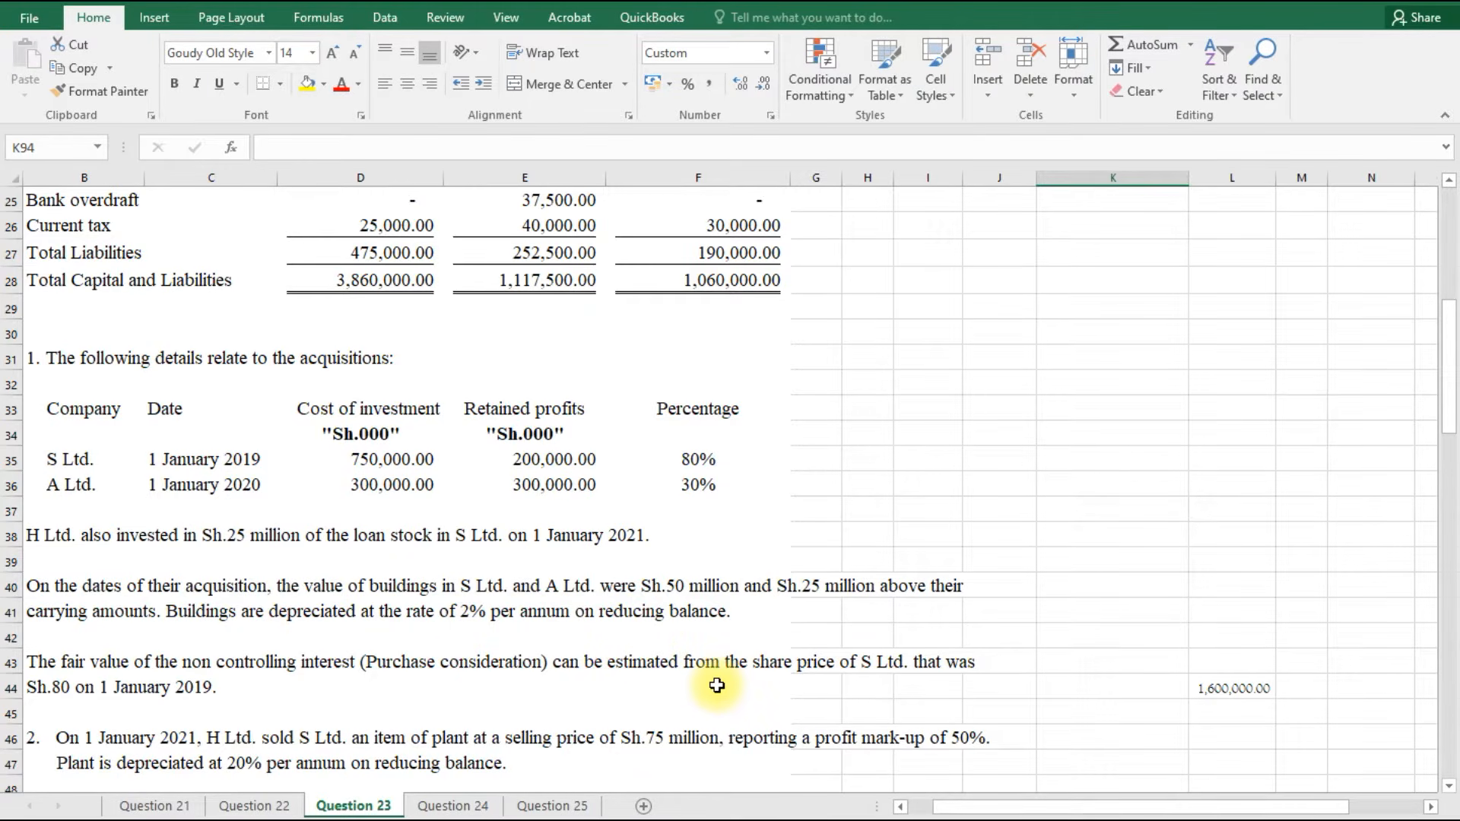
scroll(717, 685, "down", 9)
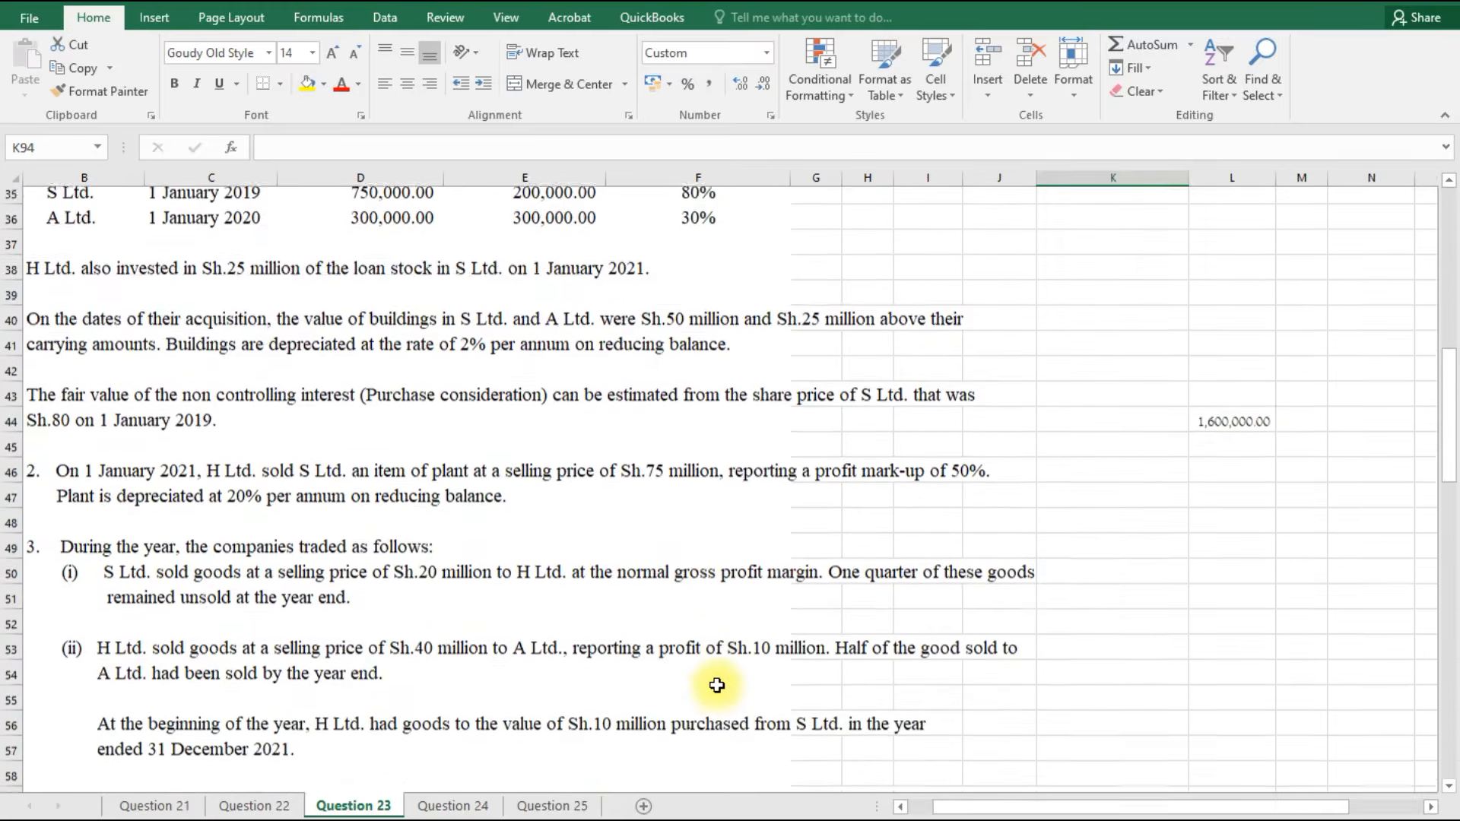
scroll(717, 686, "down", 7)
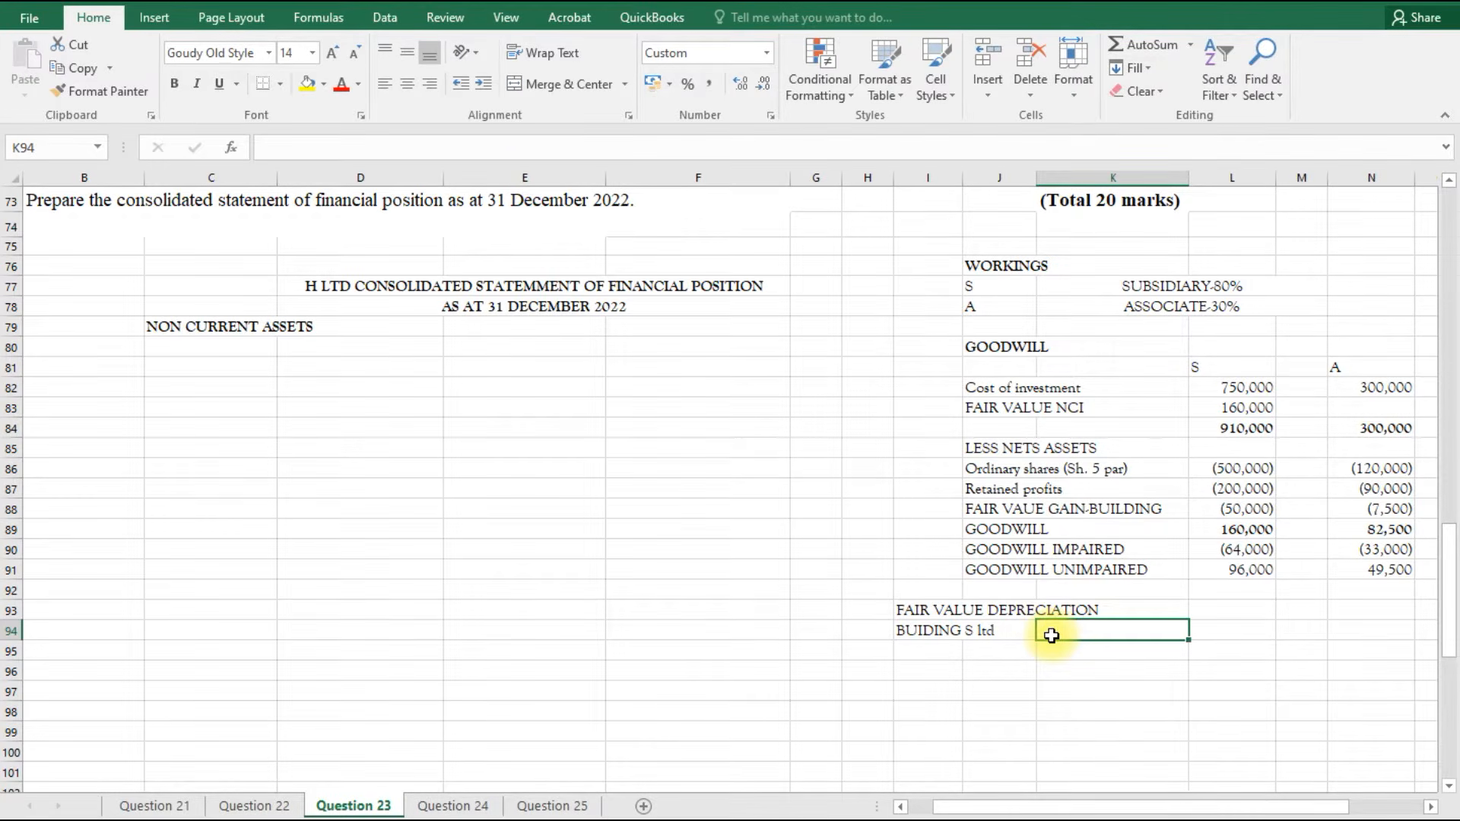
Calculate the written-down fair value gain on S Ltd.'s building in K94 with =50000*(1-0.02)^4.
type("50000")
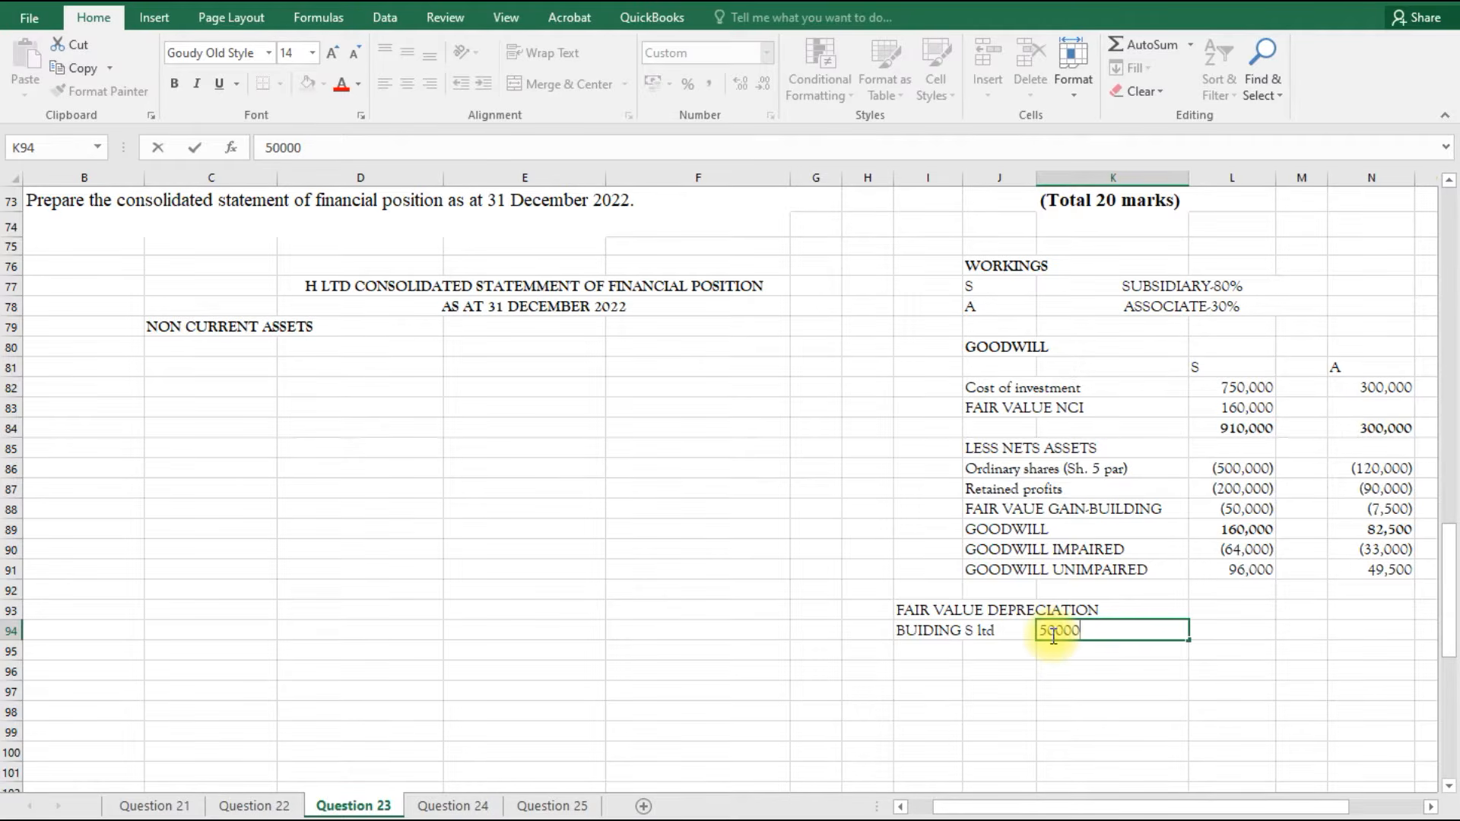
key("BackSpace")
key("BackSpace")
type("00")
type("*")
type("(1-")
type("0.02")
type(")")
type("6")
key("BackSpace")
type("^4")
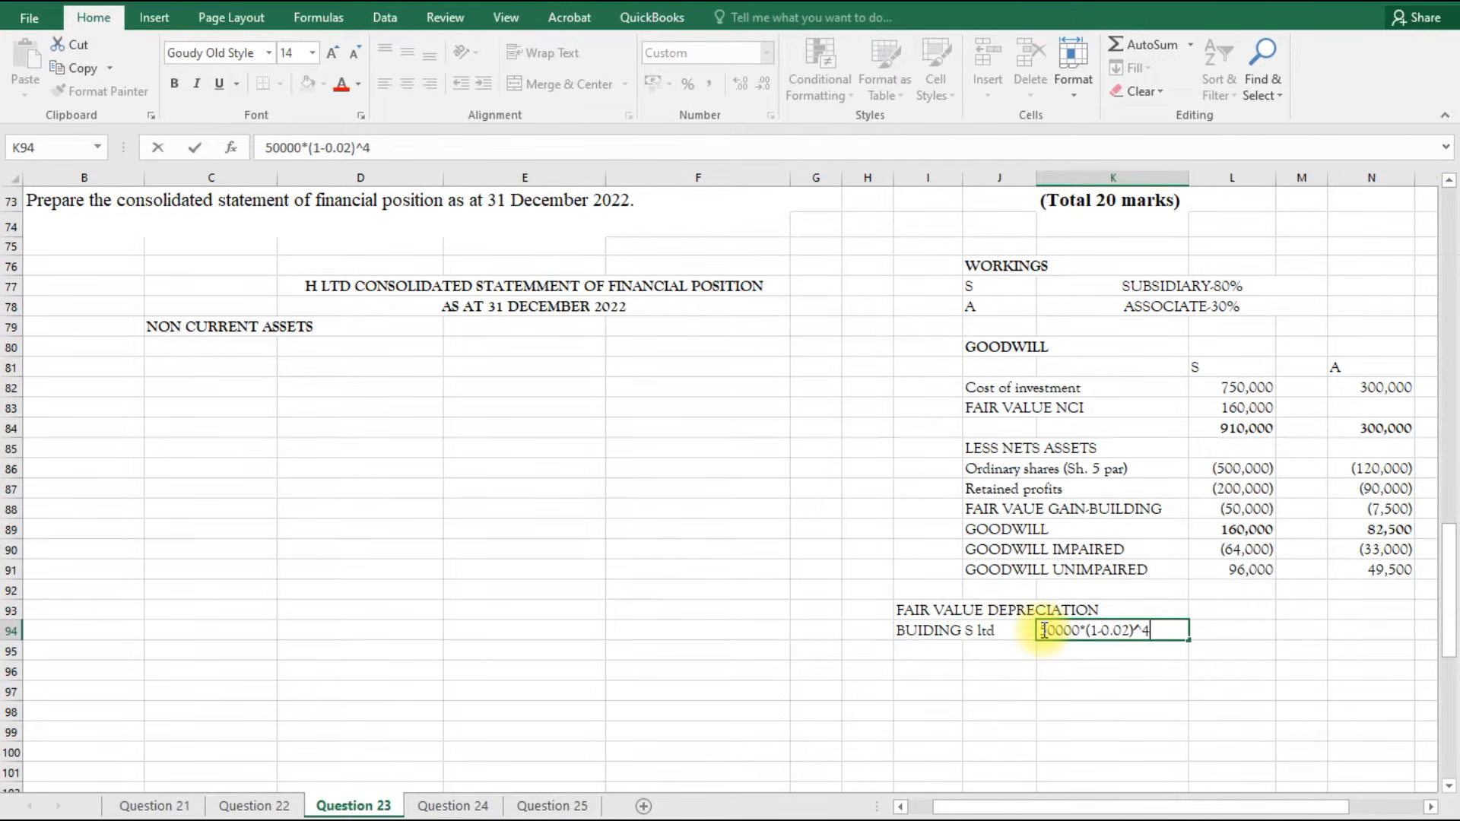
left_click(1043, 630)
type("=")
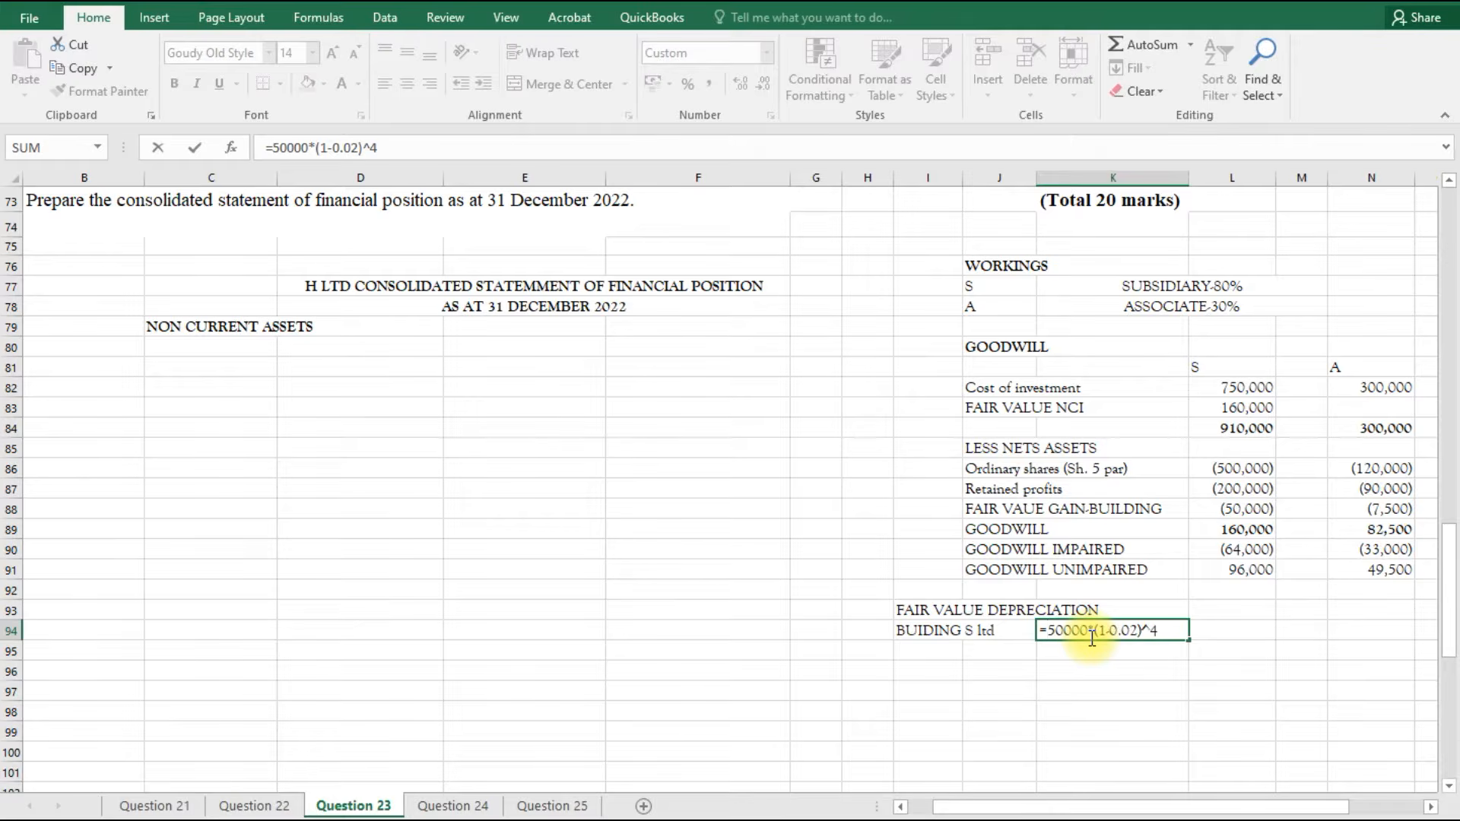
key("Return")
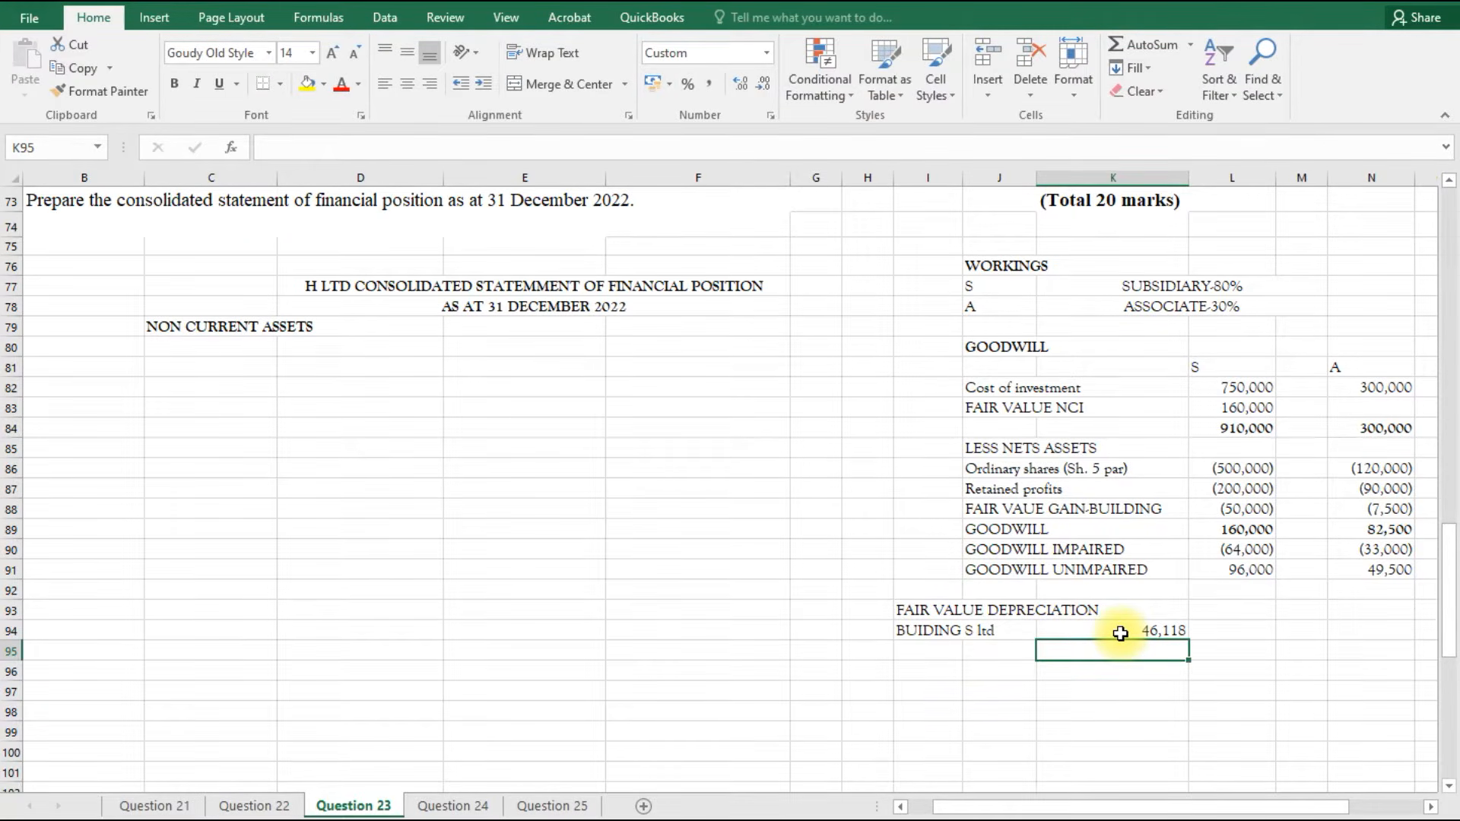
Label I95 deprecition and calculate the accumulated depreciation on S Ltd.'s building gain in K95 with =50000-K94.
left_click(943, 652)
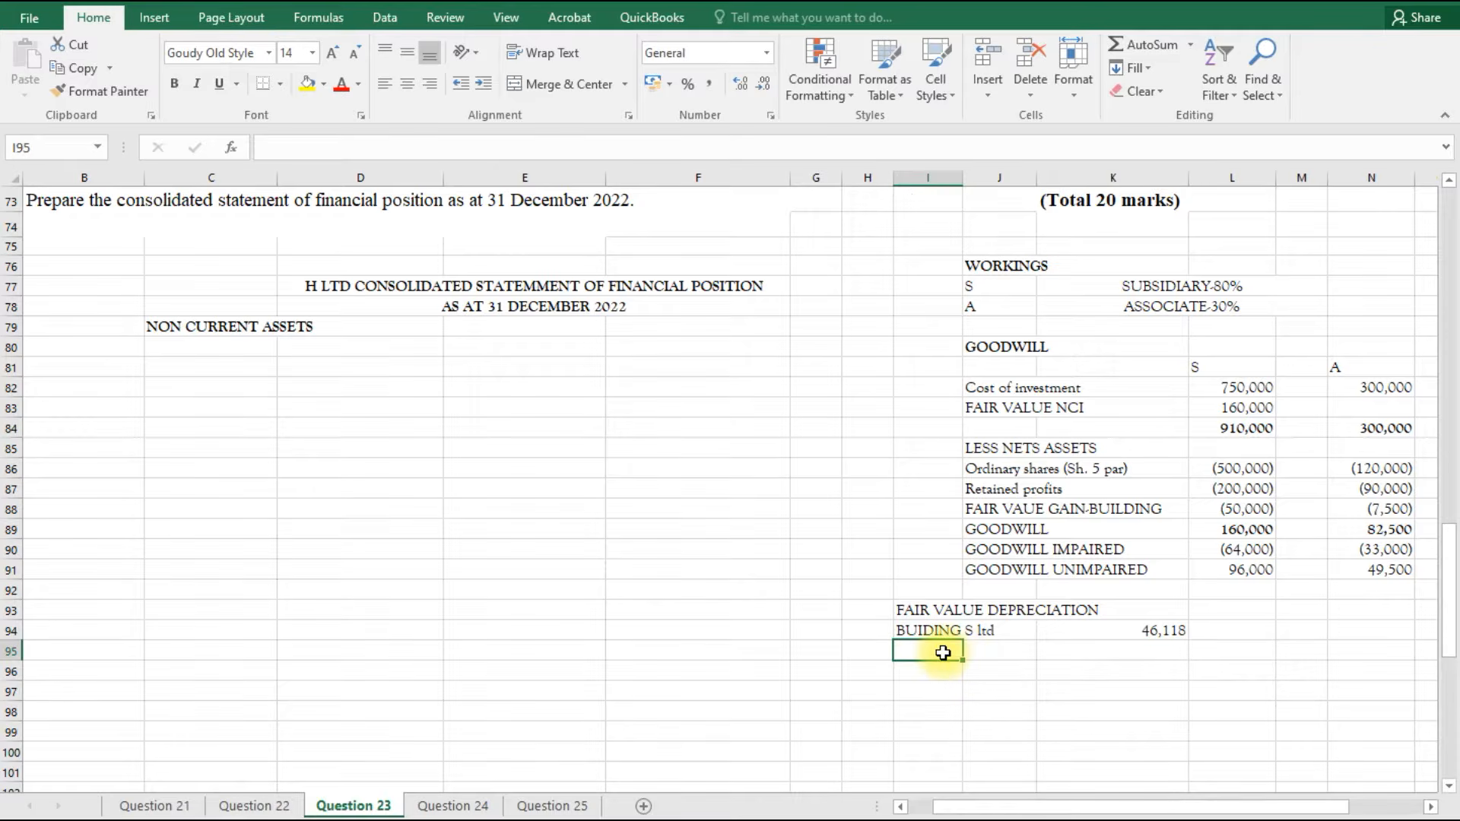
type("depre")
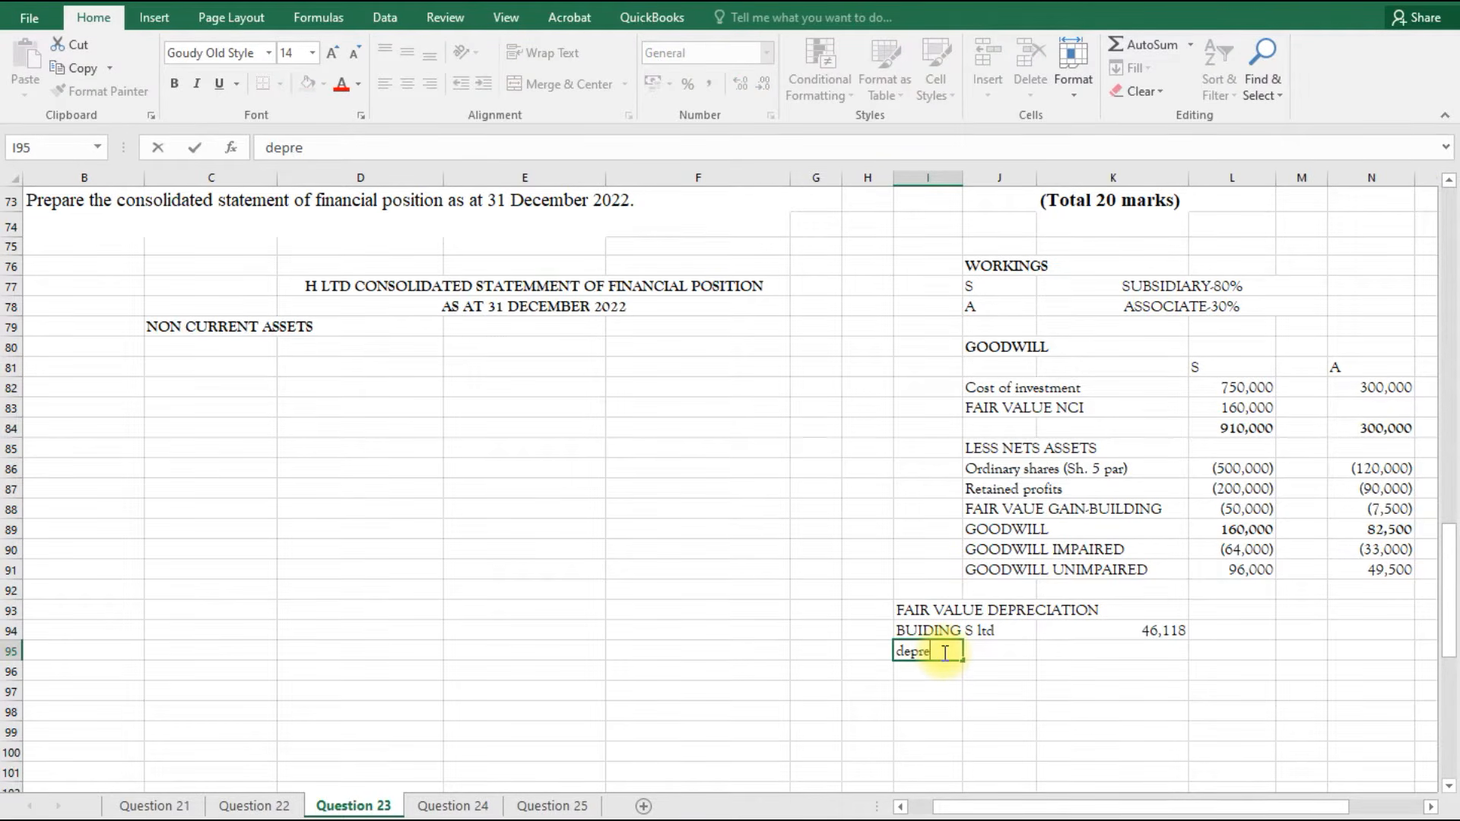
type("cition")
left_click(1075, 651)
type("=")
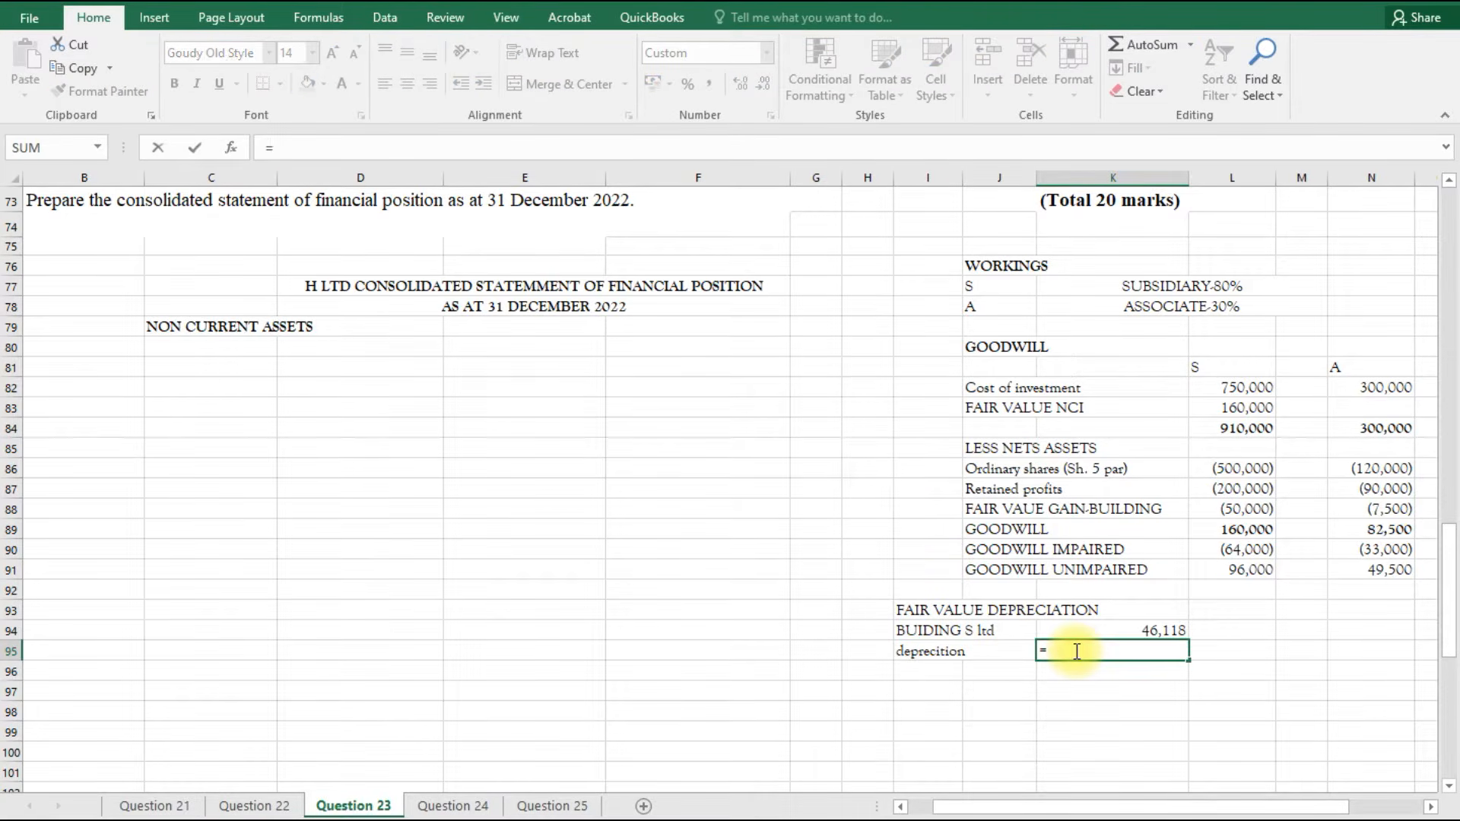
type("500000")
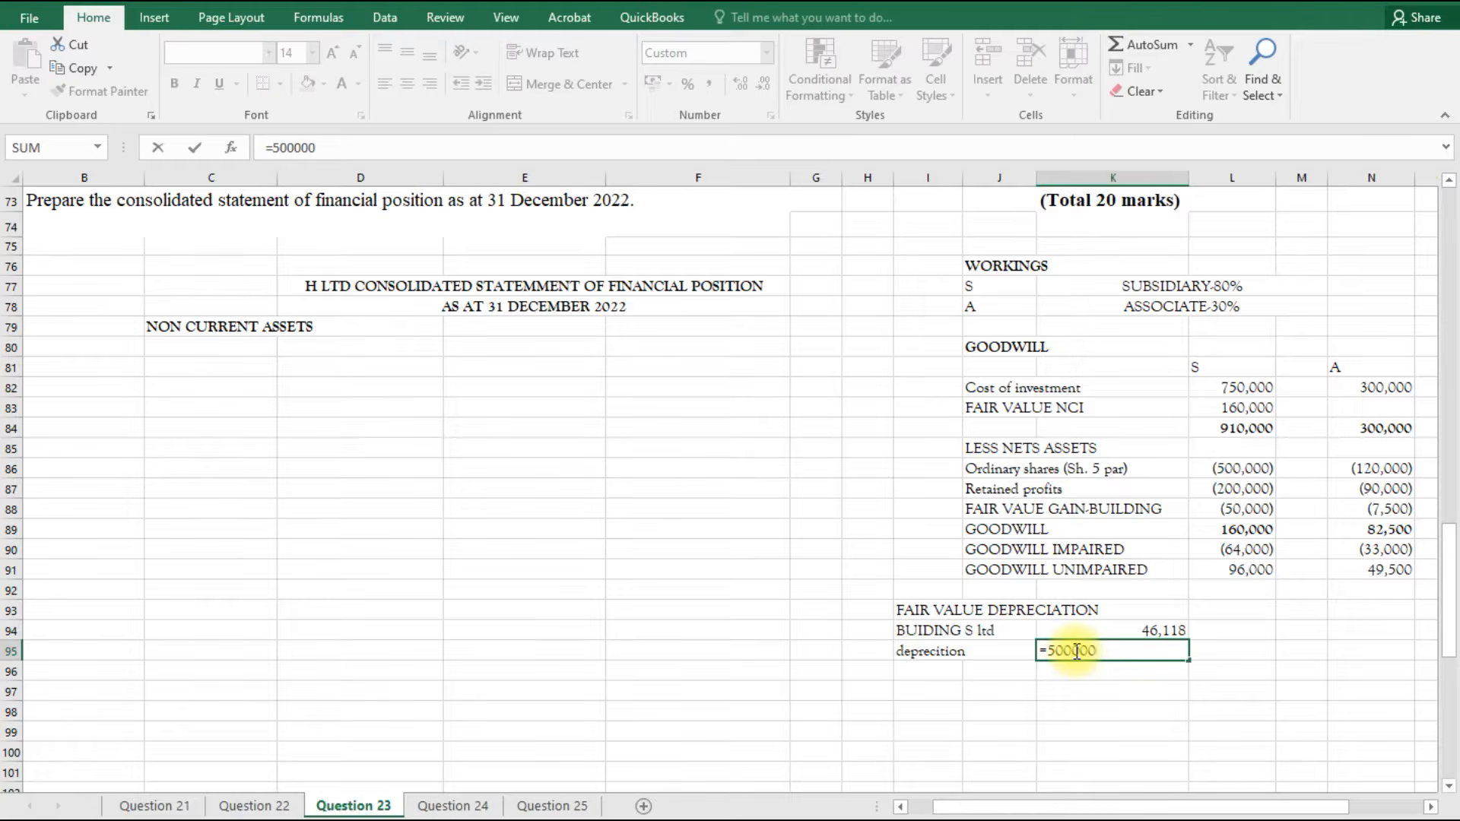
key("BackSpace")
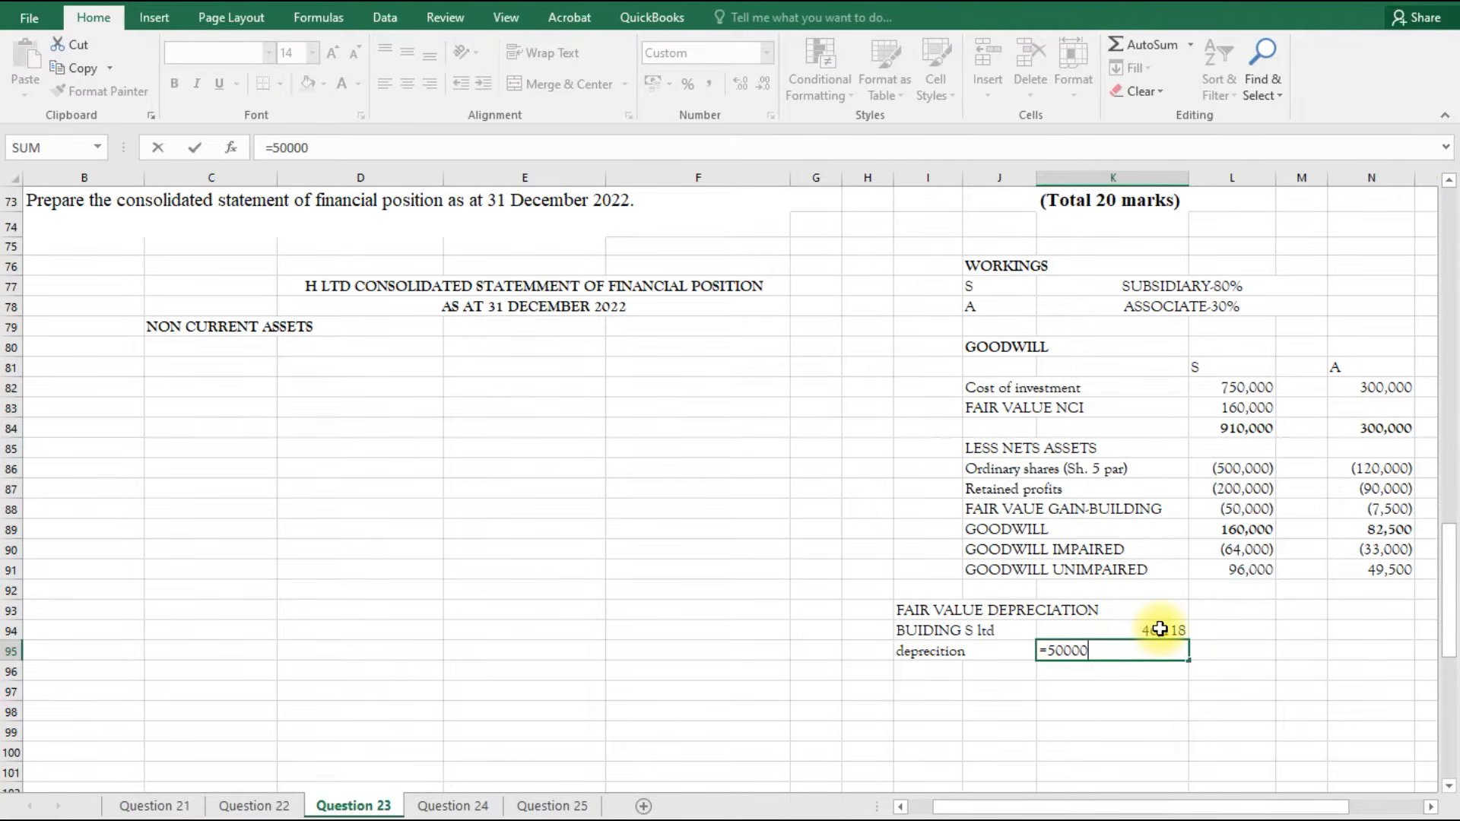
type("-")
left_click(1159, 628)
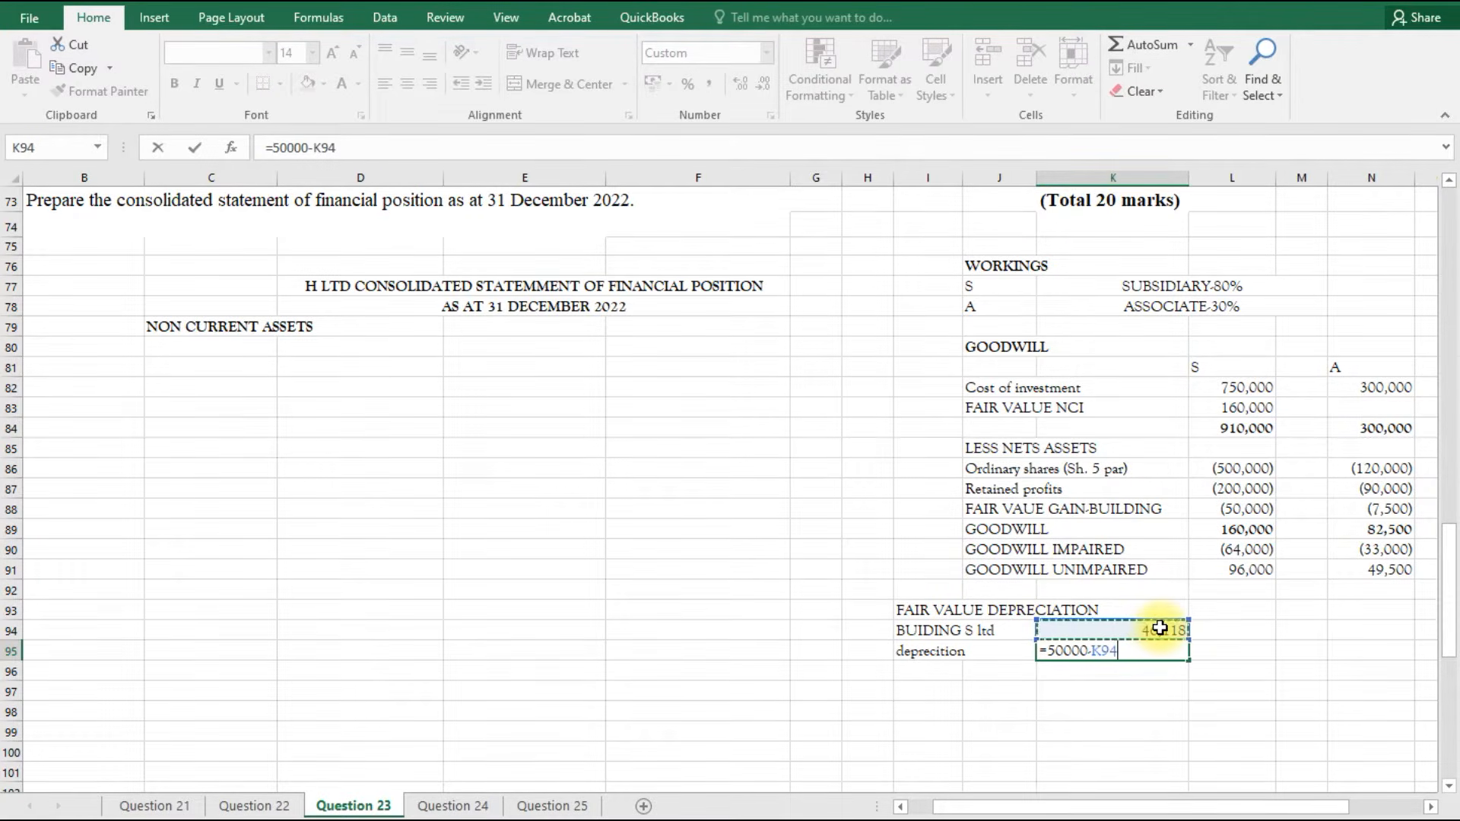
key("Return")
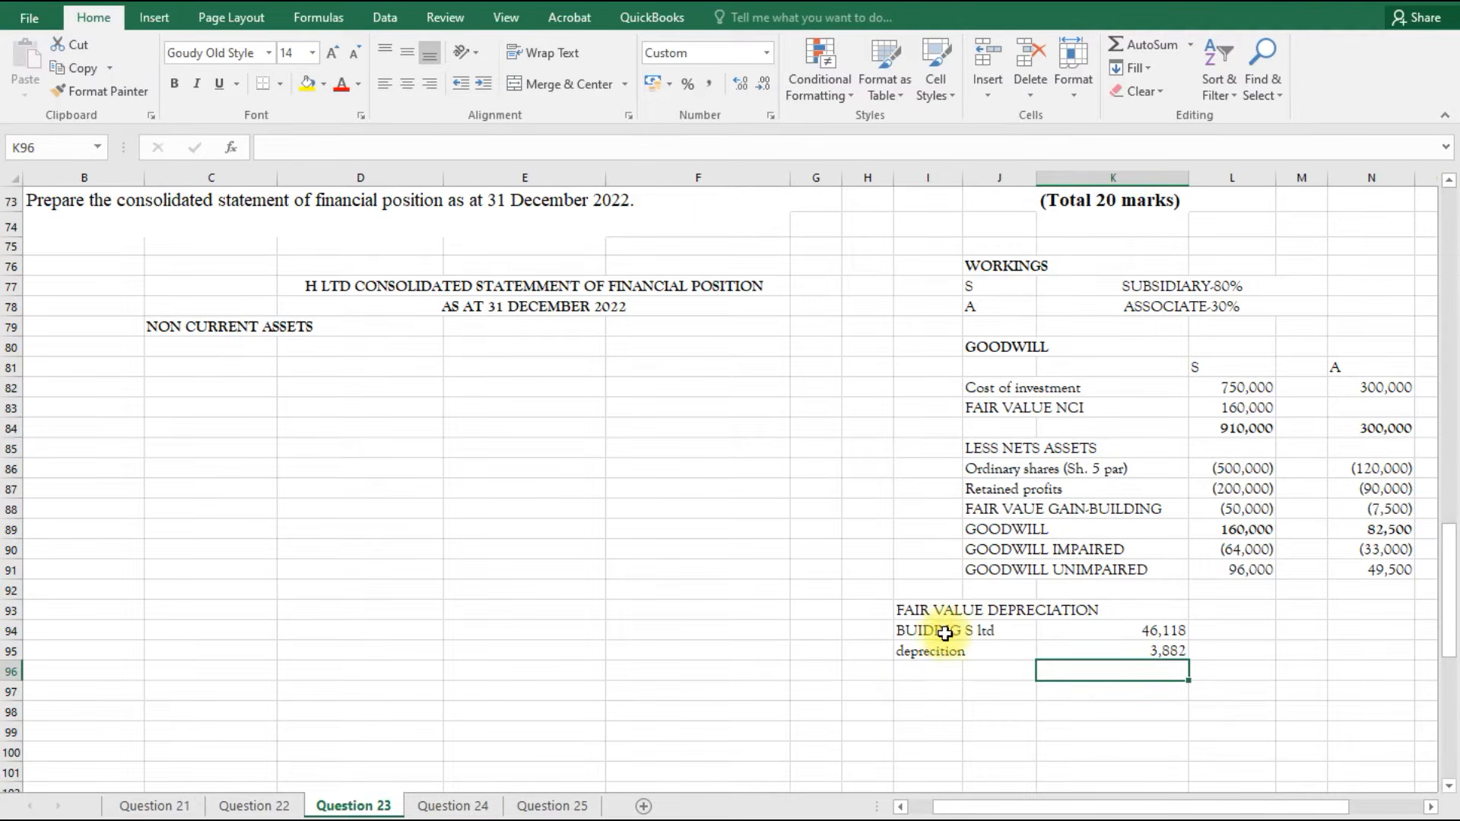
Add the label NBV FOR BULIDING OF A ltd in I97, below S Ltd.'s depreciation line.
left_click(935, 690)
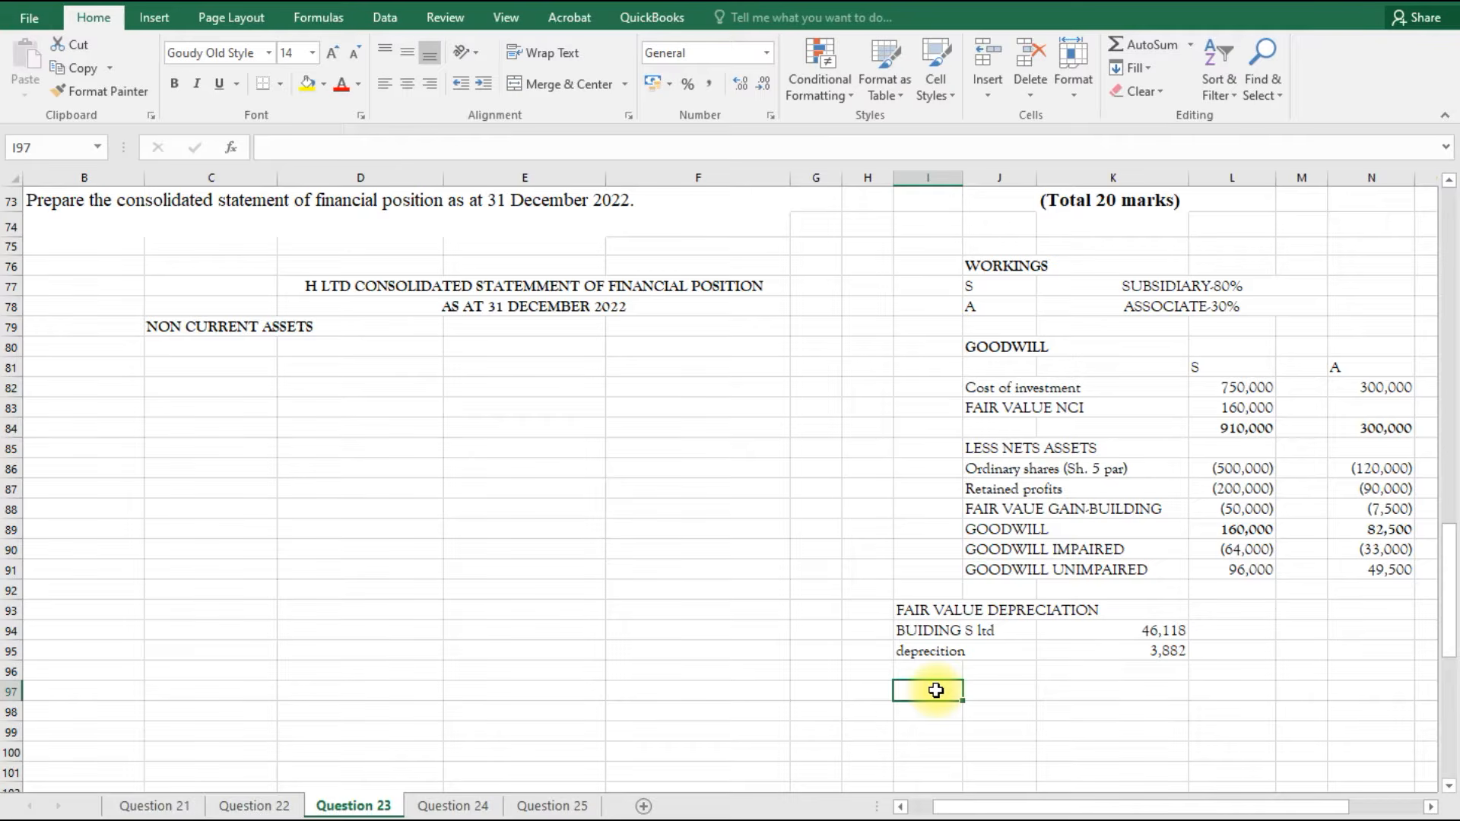
type("n")
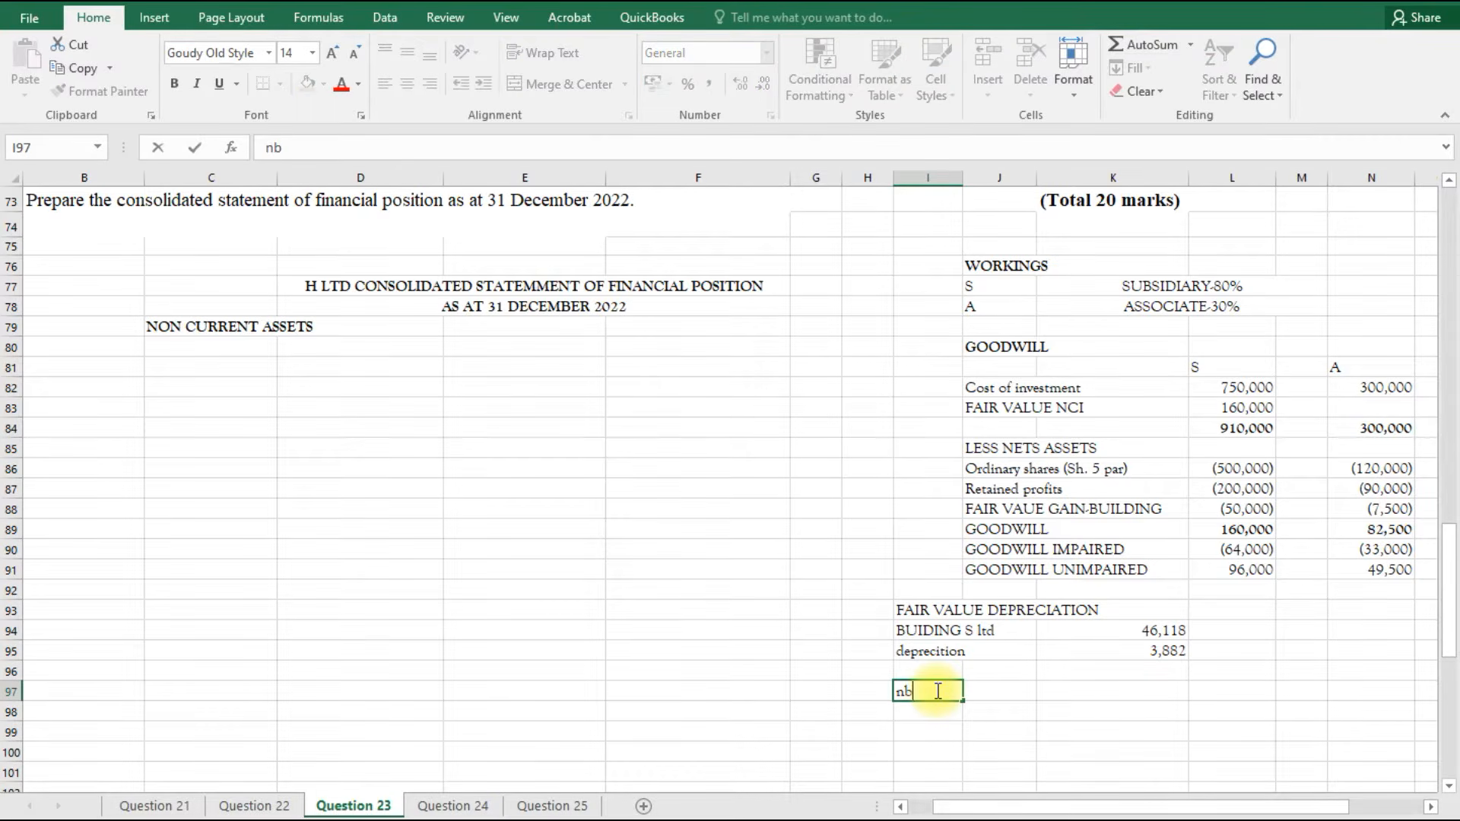
key("BackSpace")
type("NBV FOR BULIDIBF")
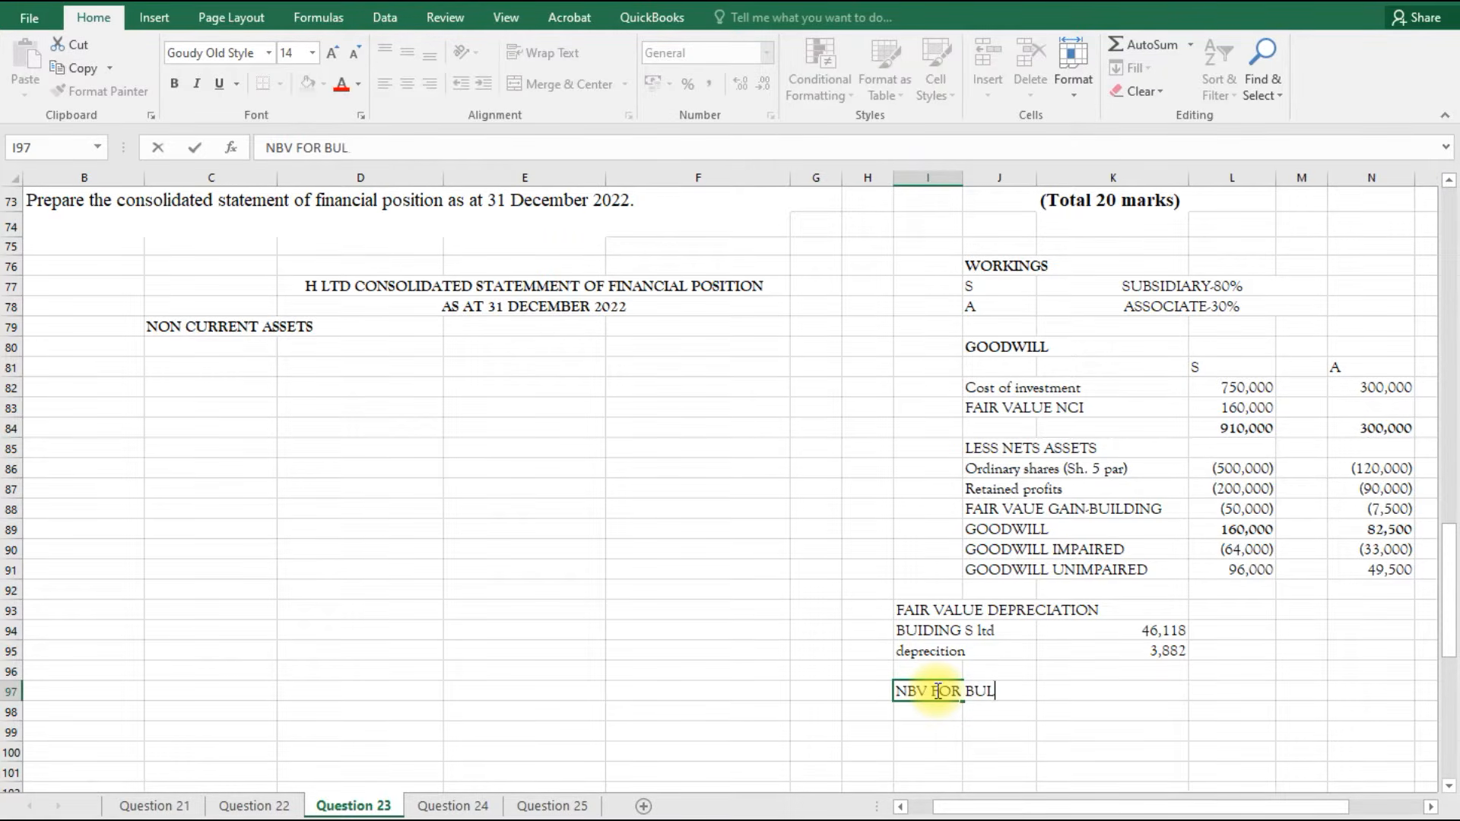
key("BackSpace")
key("BackSpace")
type("NG OF A")
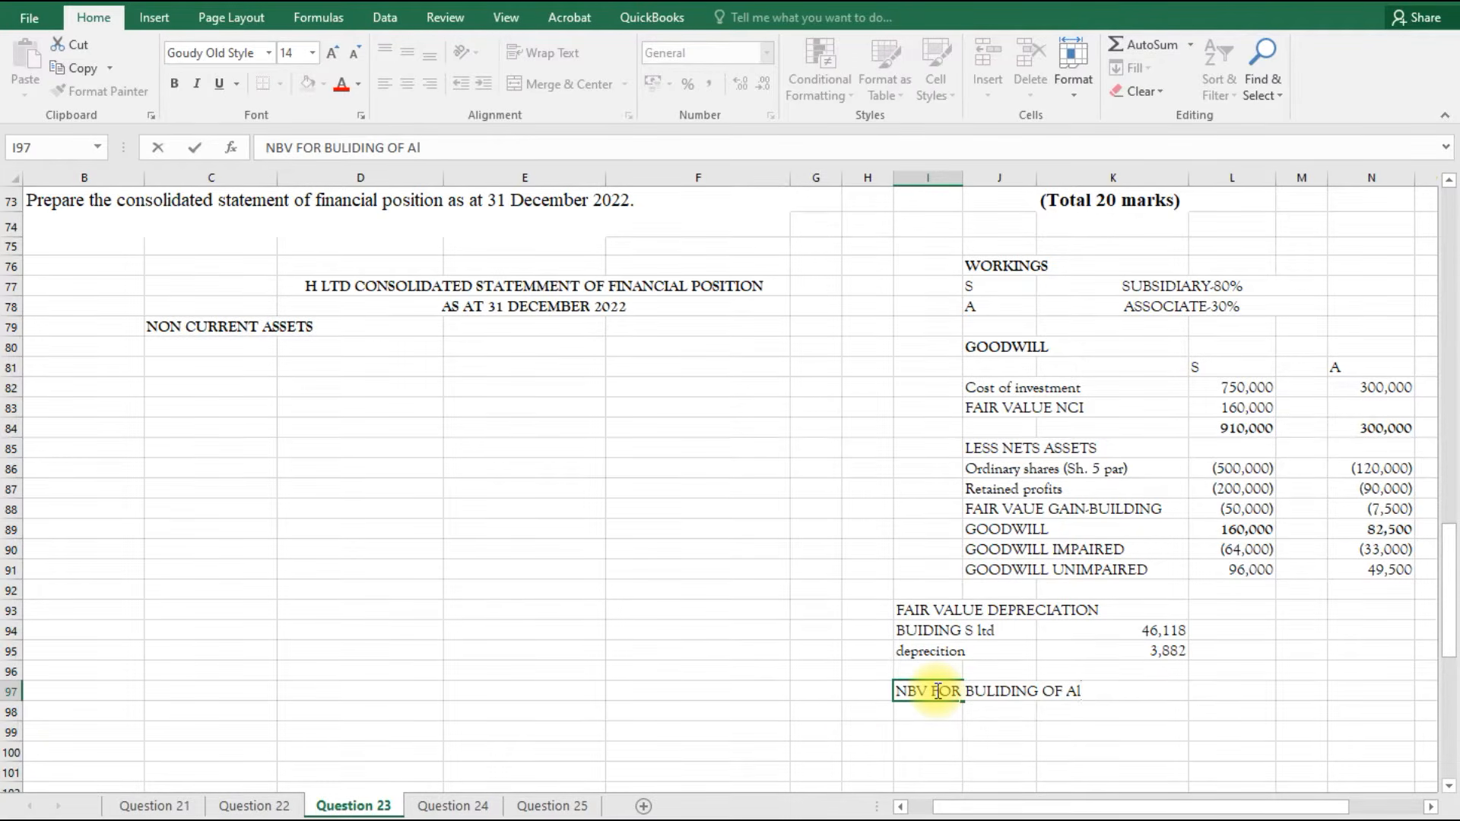
type(" ltd")
Calculate the written-down fair value gain on A Ltd.'s building in K97 with =25000*(1-0.02)^3, checking its acquisition date in note 1.
left_click(1129, 708)
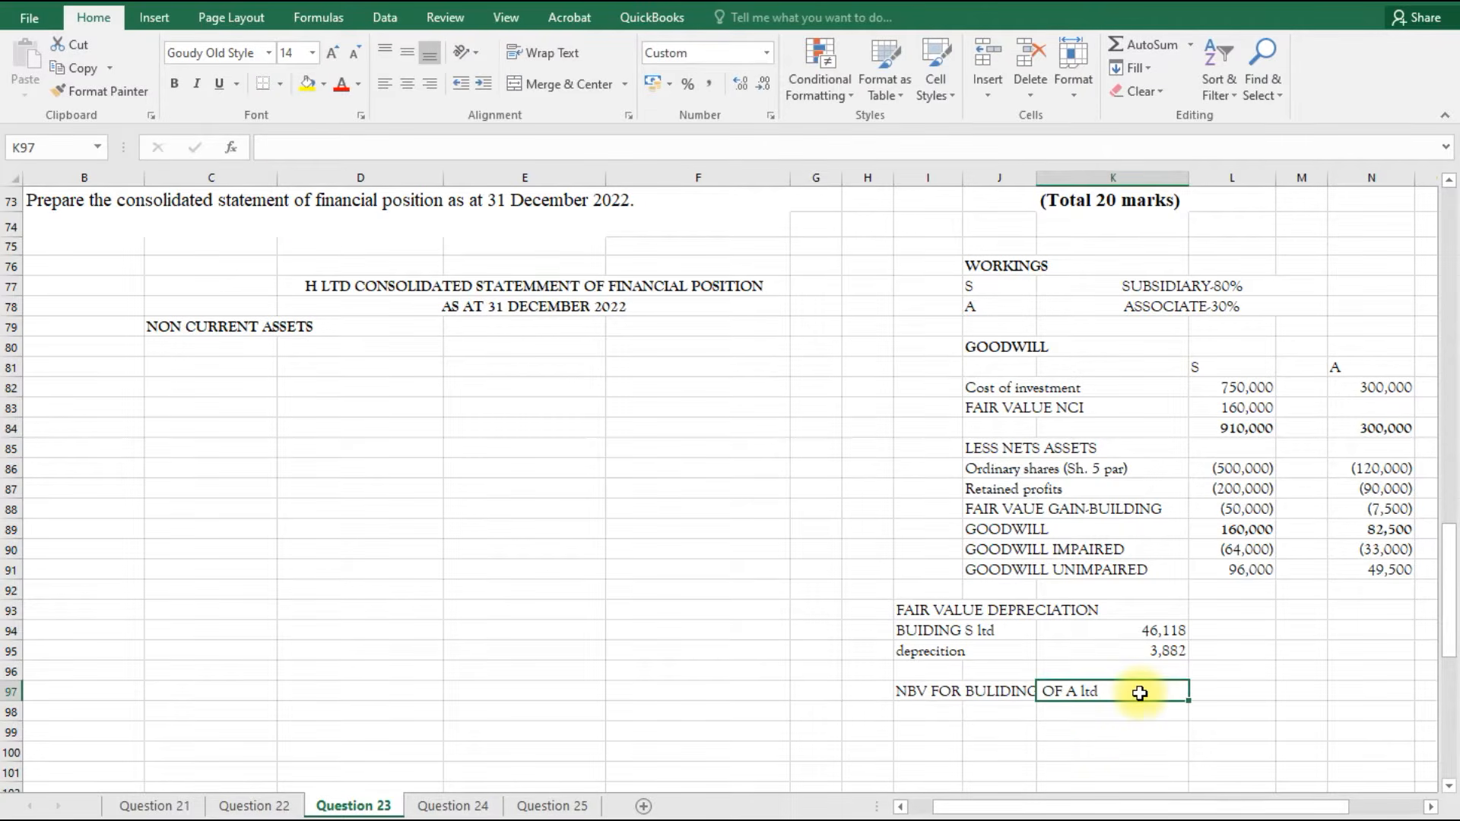
type("=")
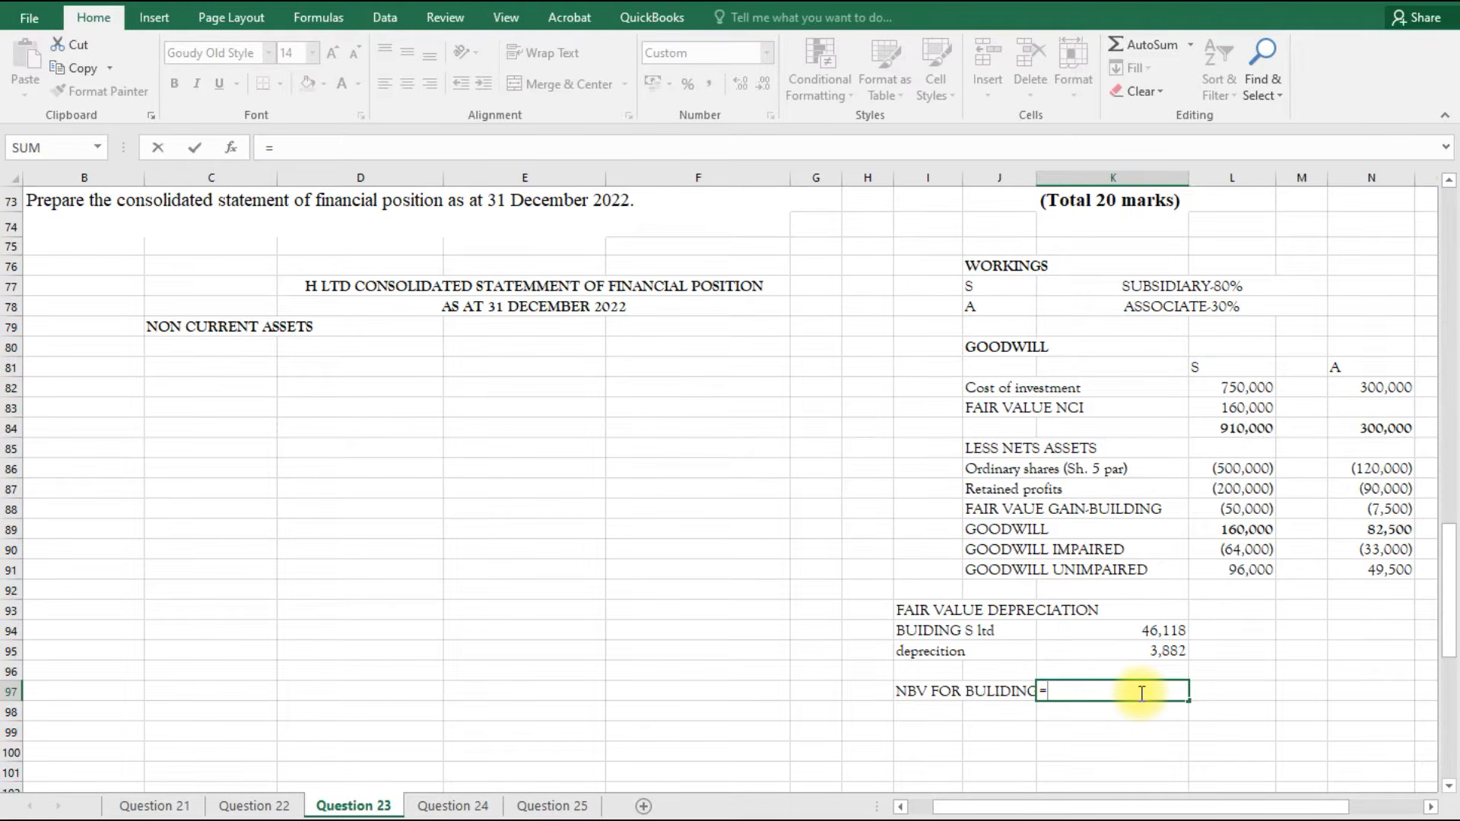
type("25000")
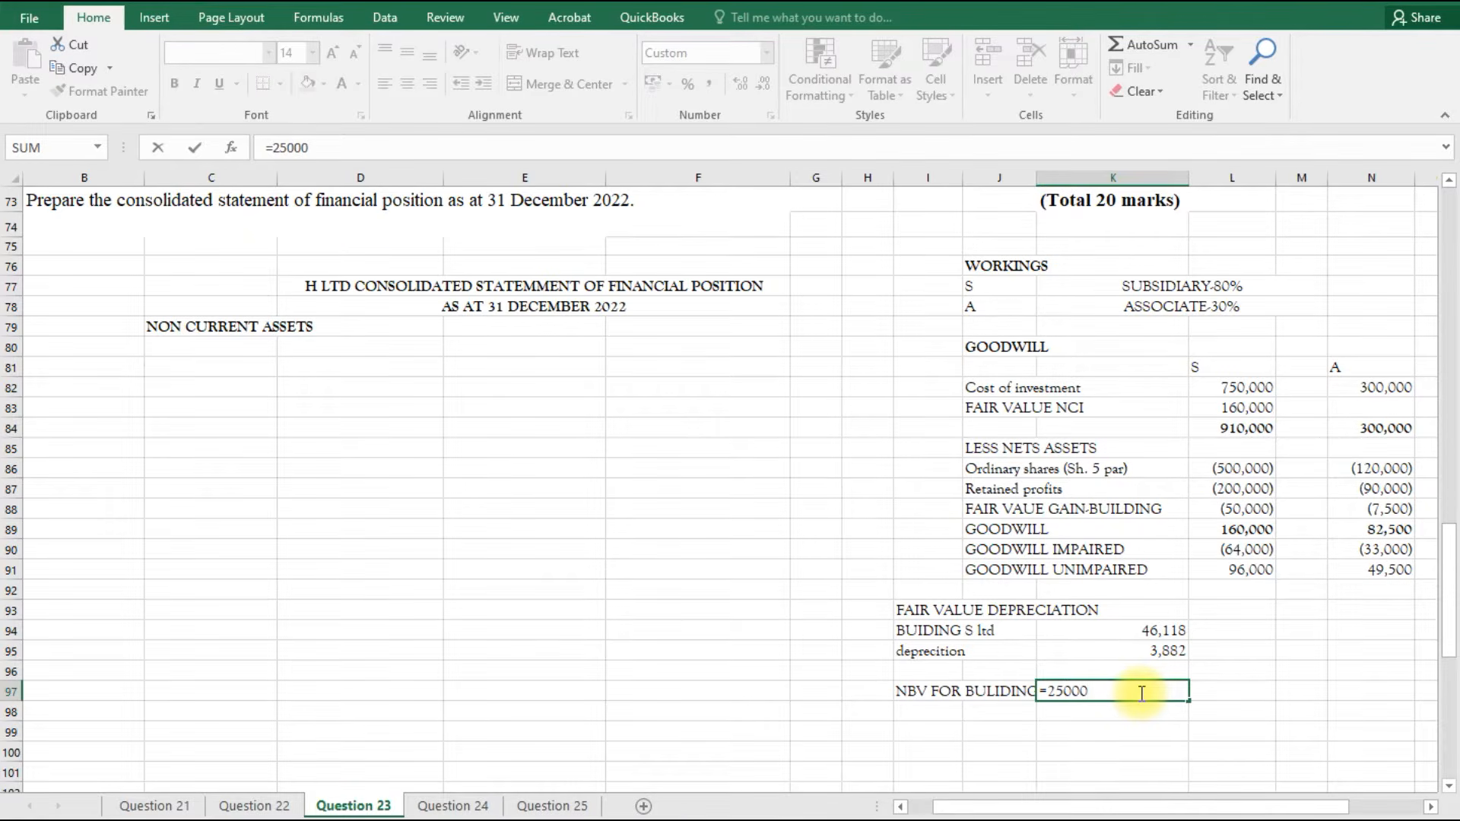
type("*")
type("1-0.02)^")
scroll(635, 532, "up", 7)
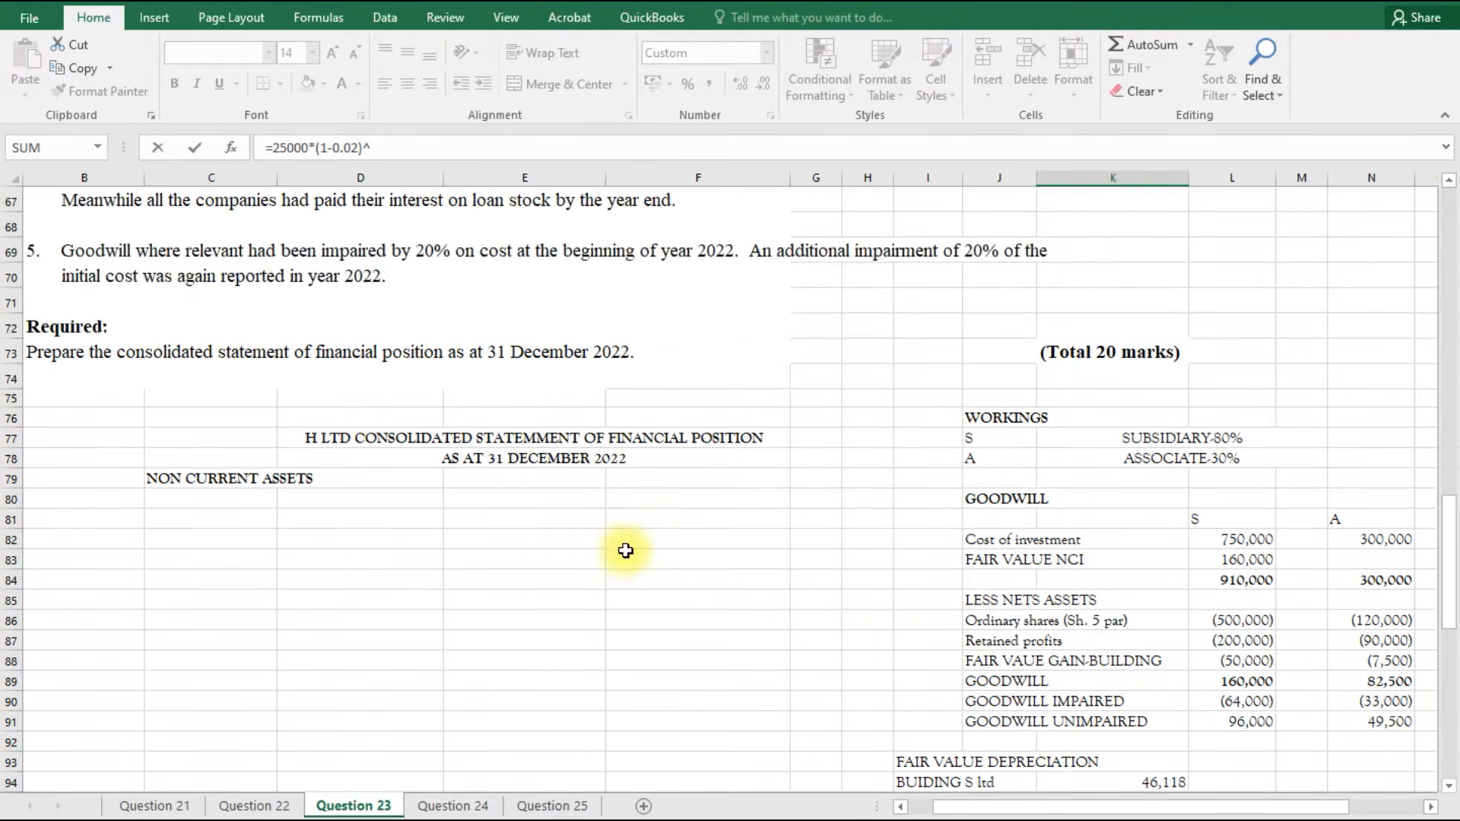
scroll(635, 483, "up", 7)
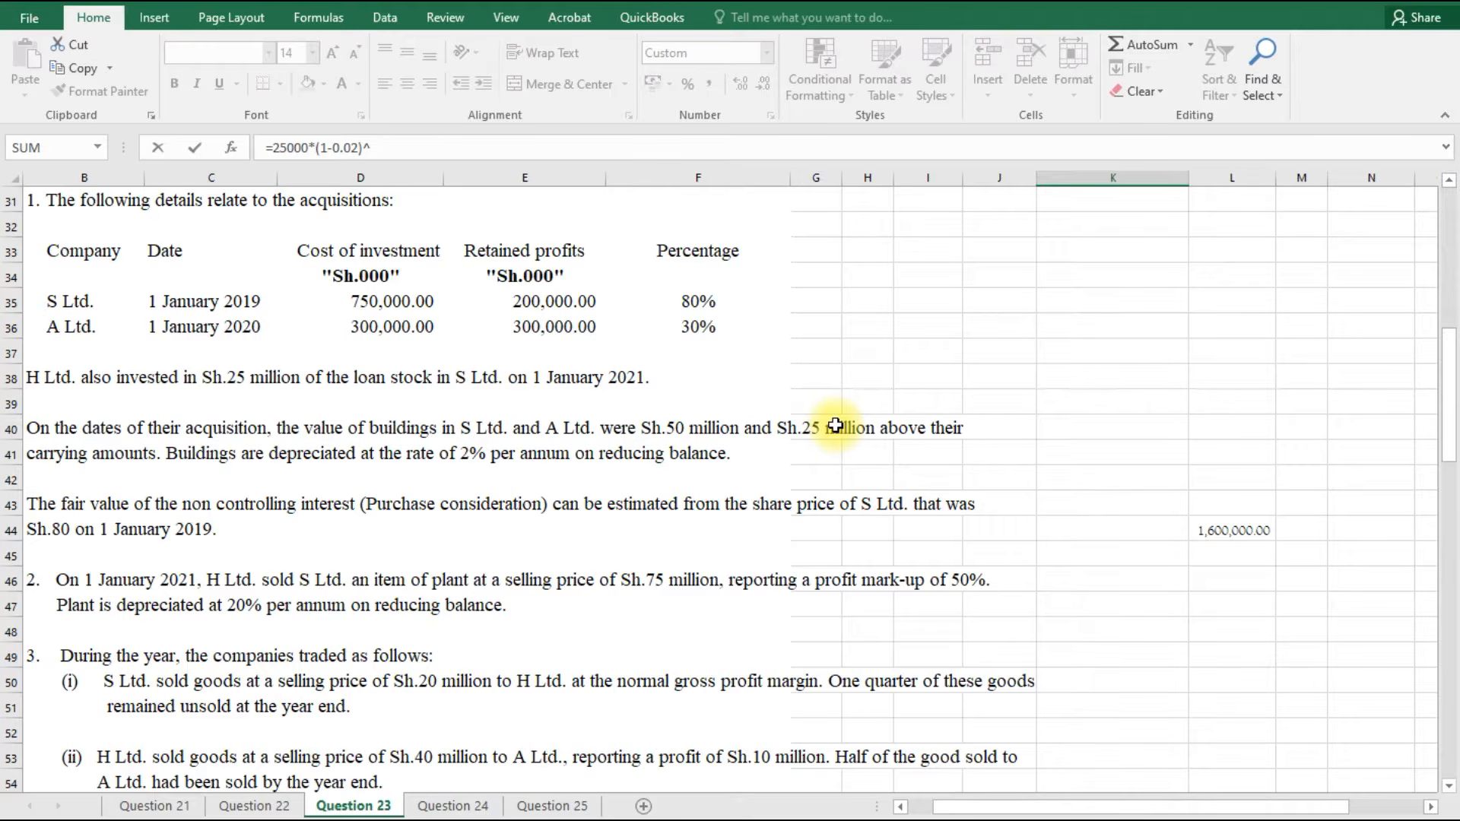
left_click_drag(1453, 395, 1454, 627)
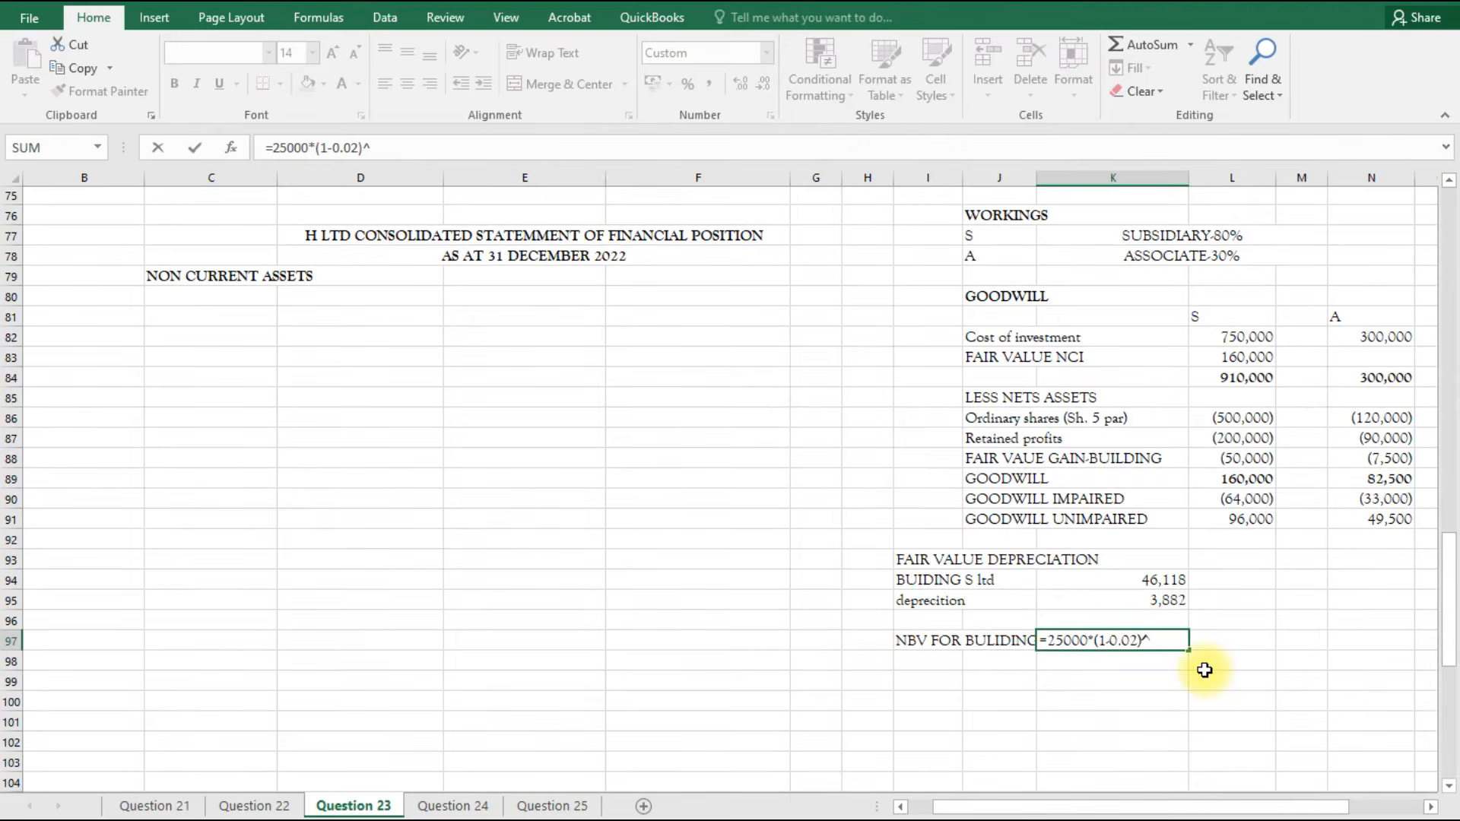
key("Return")
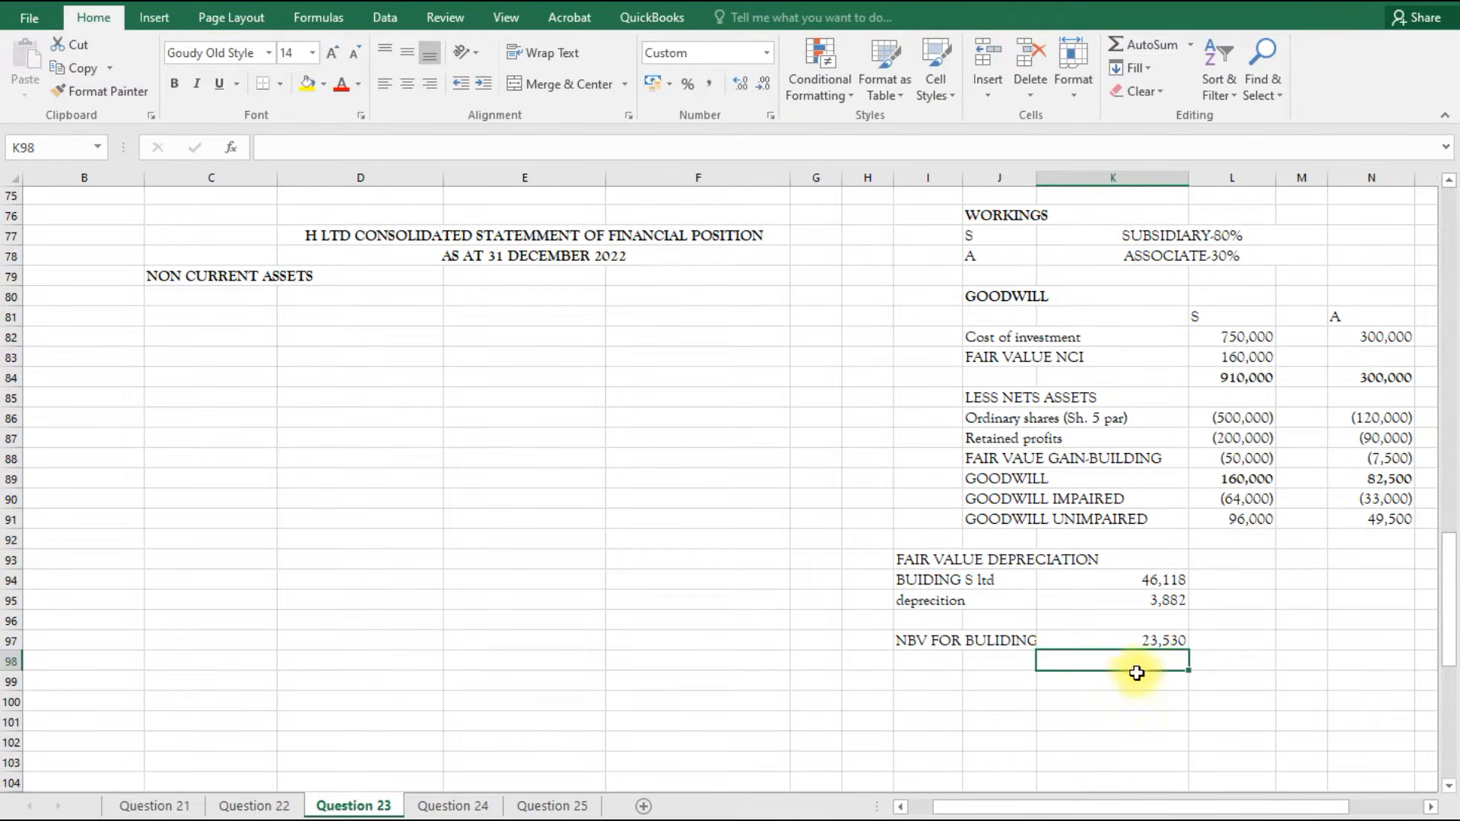
Label I98 deprecition and calculate the accumulated depreciation on A Ltd.'s building gain in K98 with =25000-K97.
left_click(942, 660)
type("deprecition")
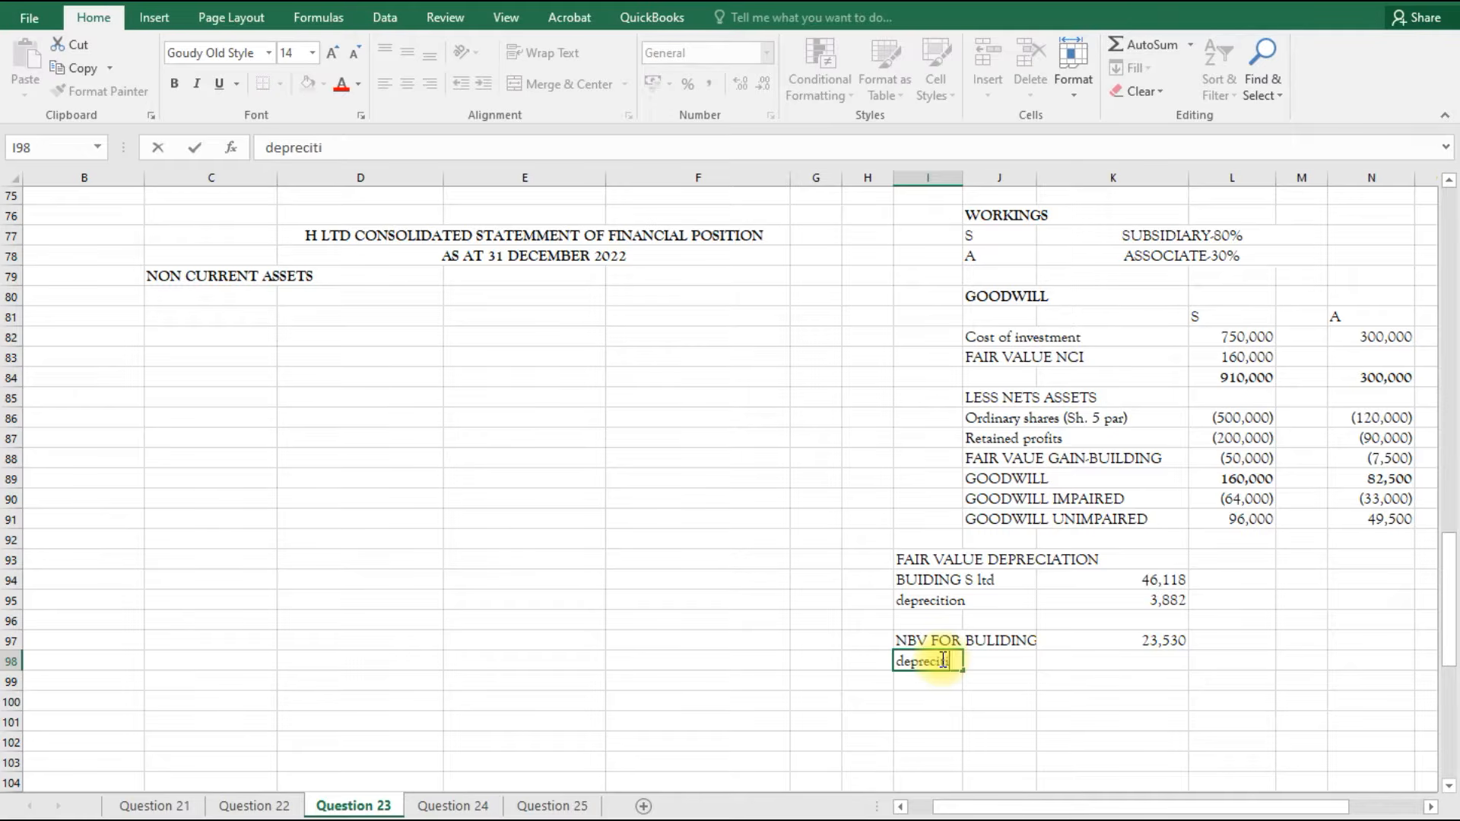
left_click(1061, 660)
type("=")
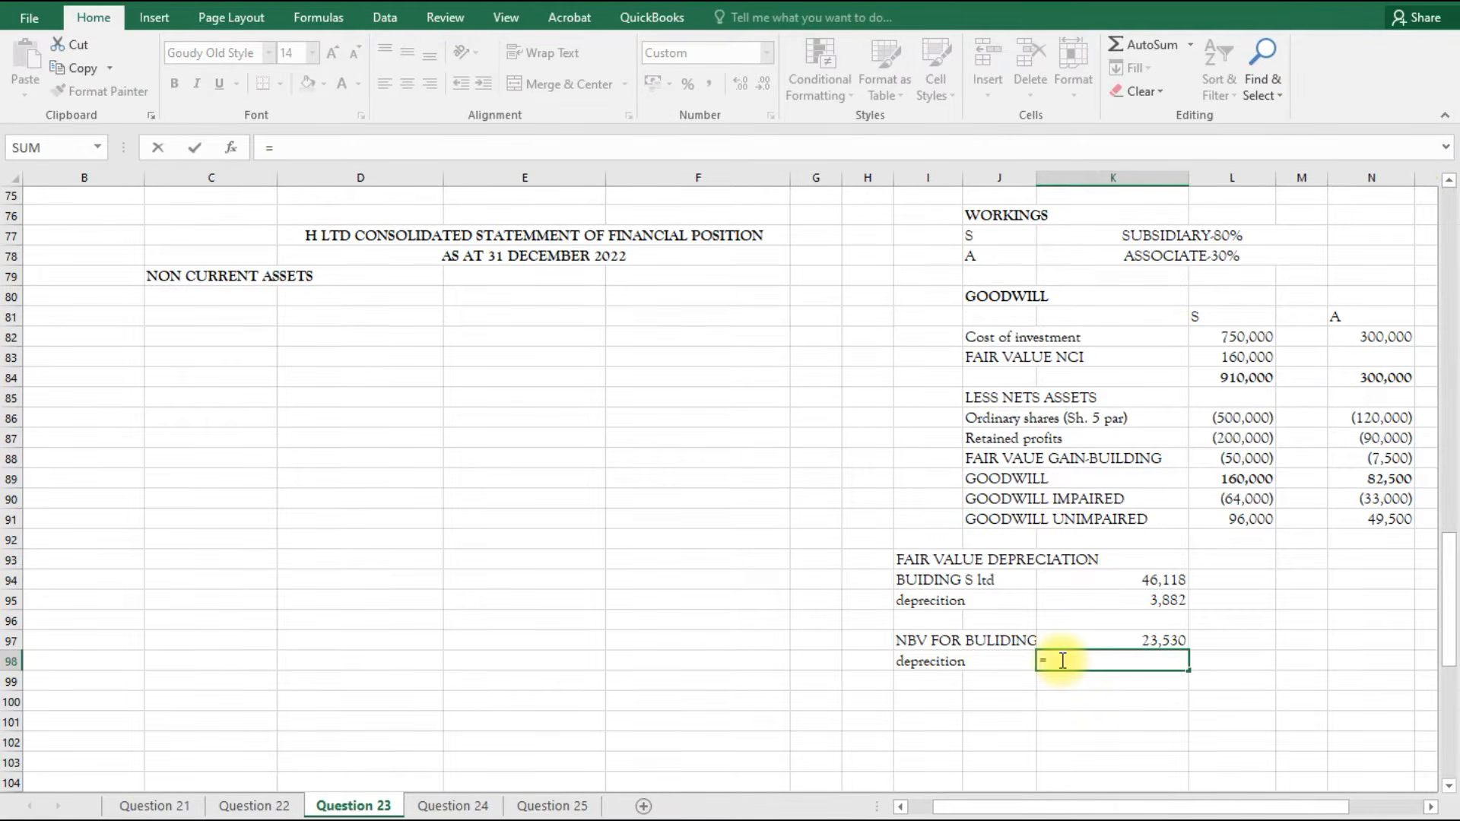
type("25000")
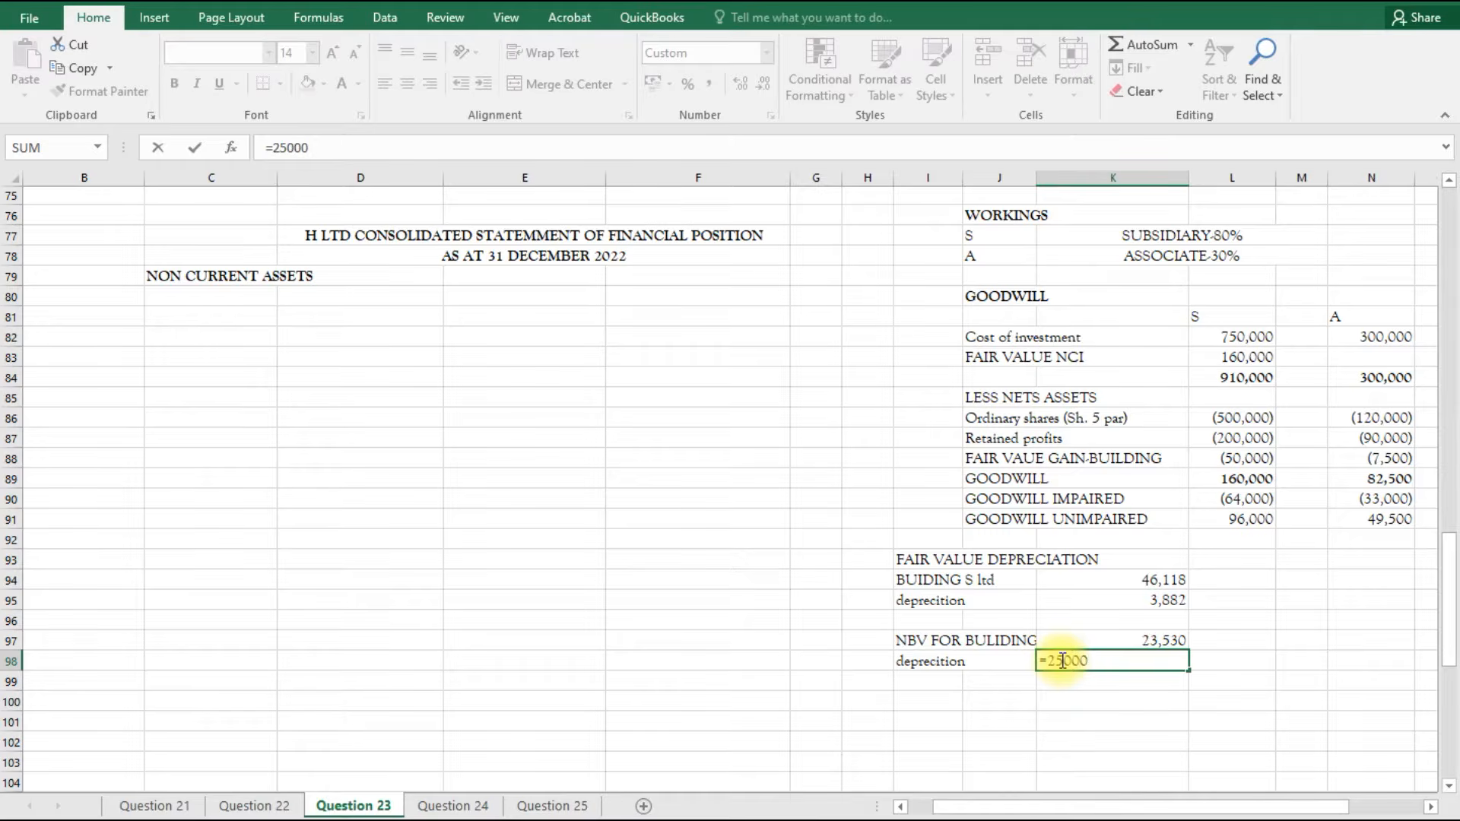
type("-")
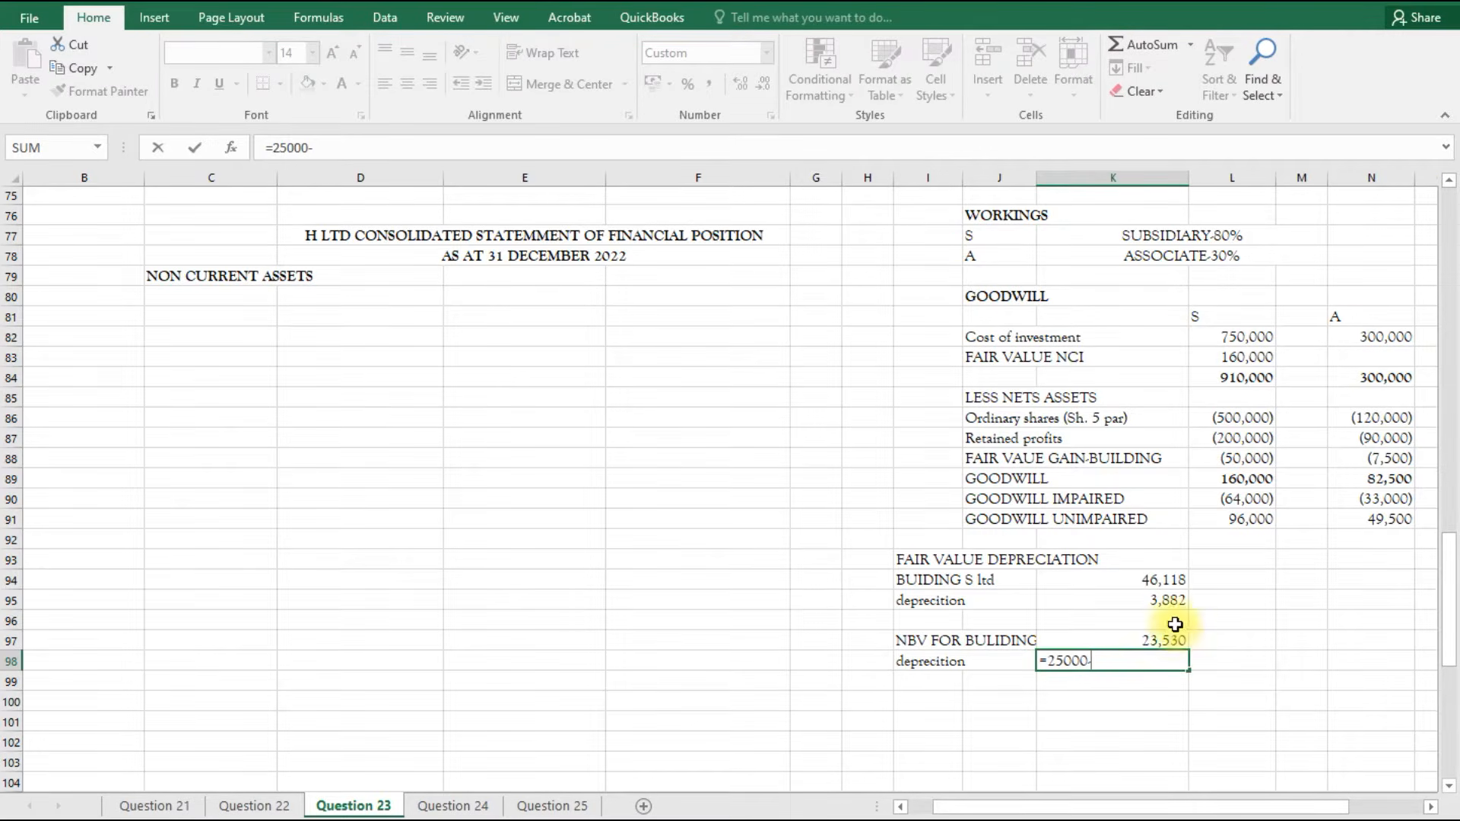
left_click(1163, 640)
key("ctrl+Return")
key("Return")
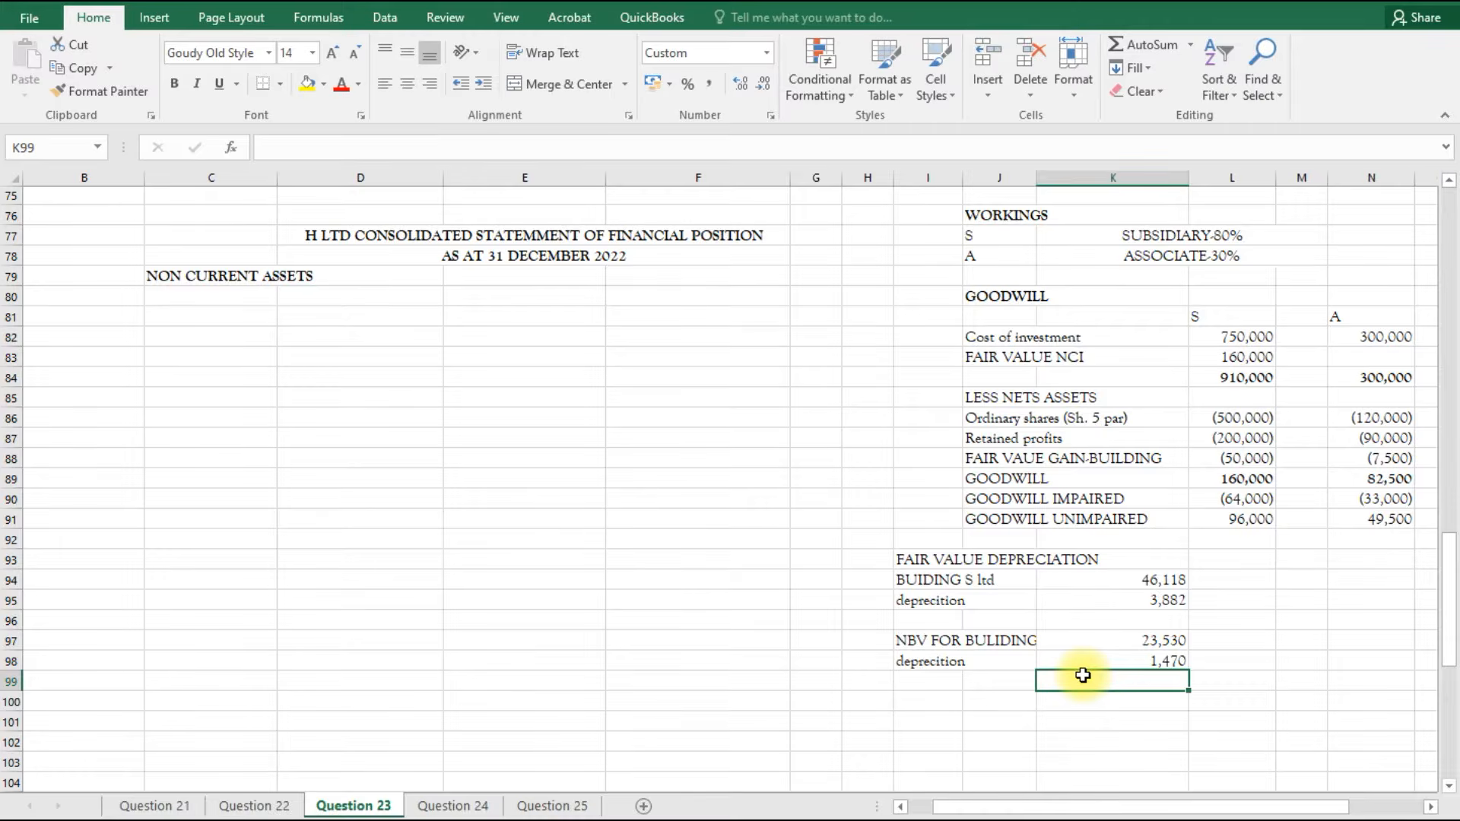
Make the FAIR VALUE DEPRECIATION heading in I93 bold.
scroll(887, 680, "down", 1)
scroll(887, 679, "up", 1)
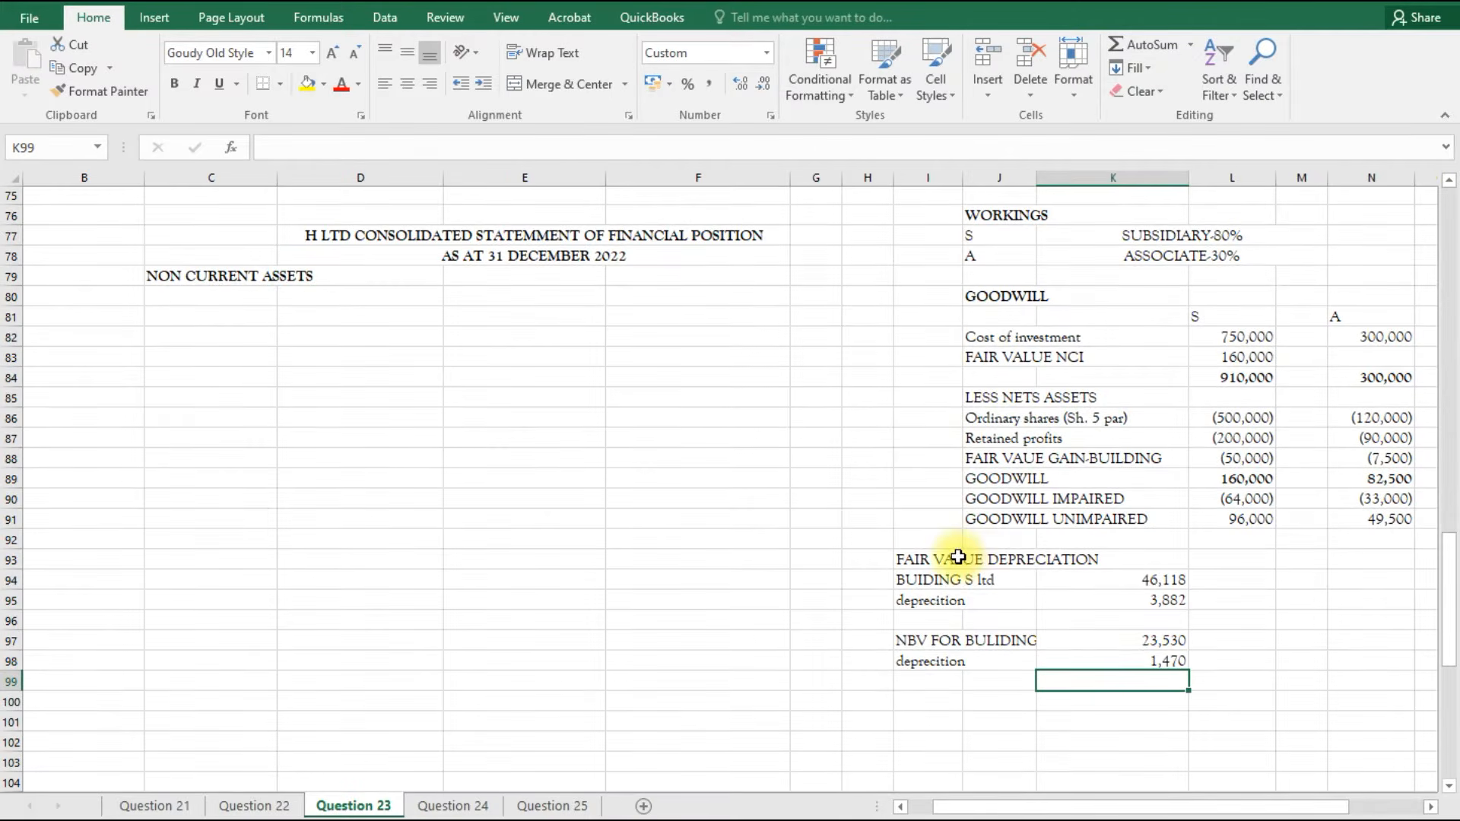
left_click(958, 558)
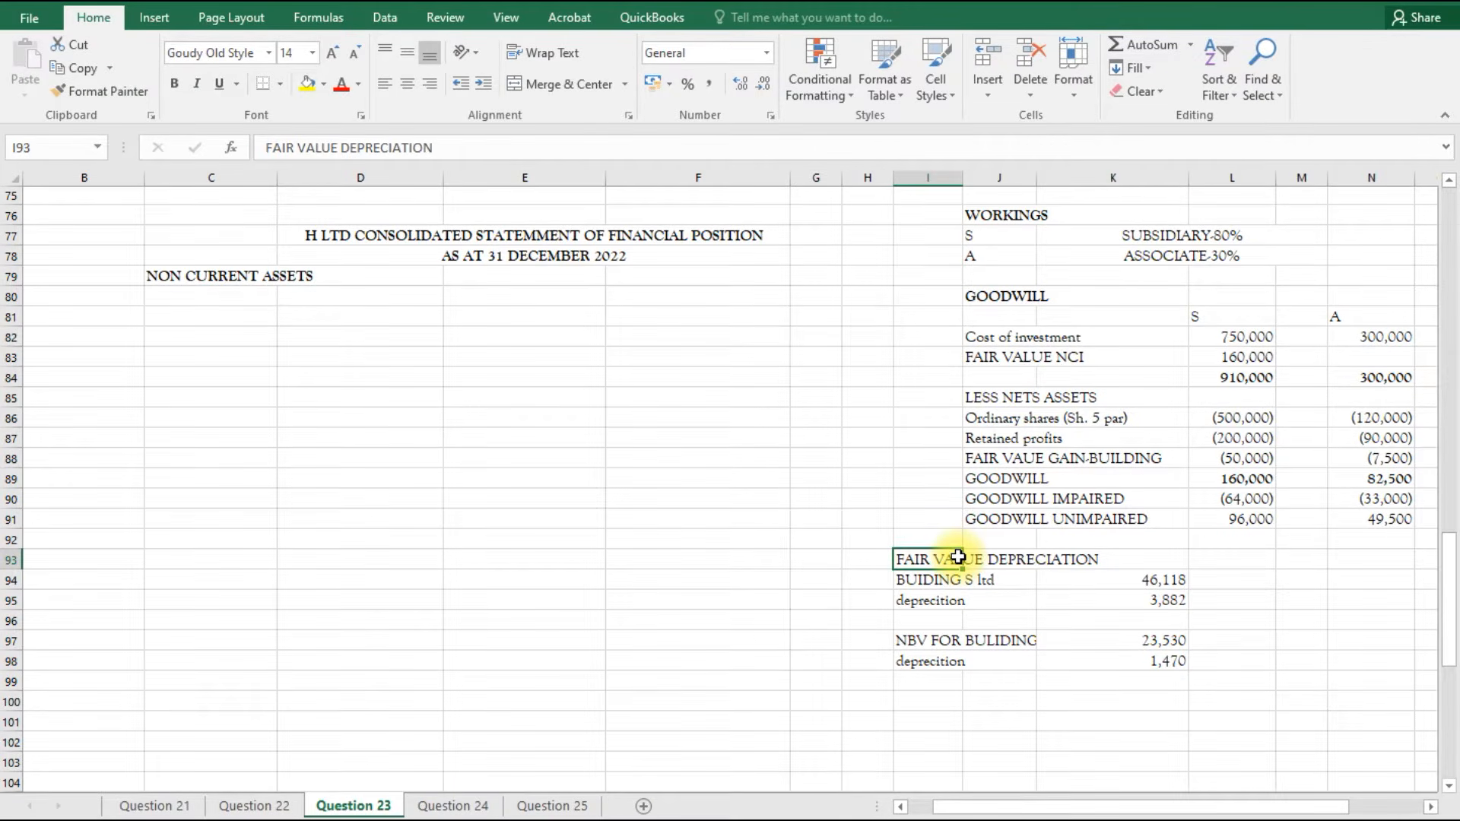
key("ctrl+b")
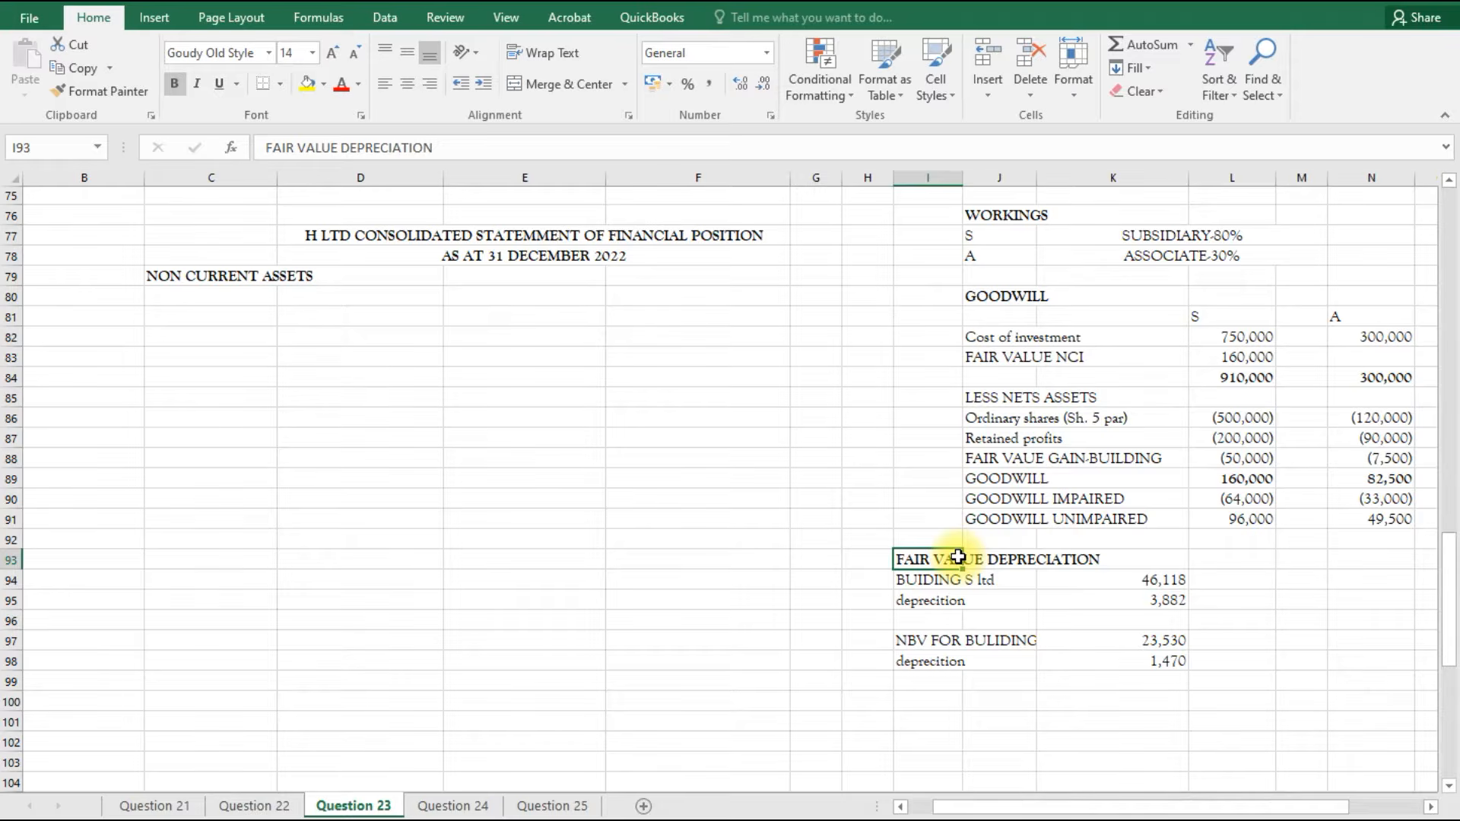
Widen column J just enough to fit the A ltd building label in row 97, keeping it narrower than its autofit width.
scroll(1037, 636, "down", 1)
scroll(1036, 637, "up", 2)
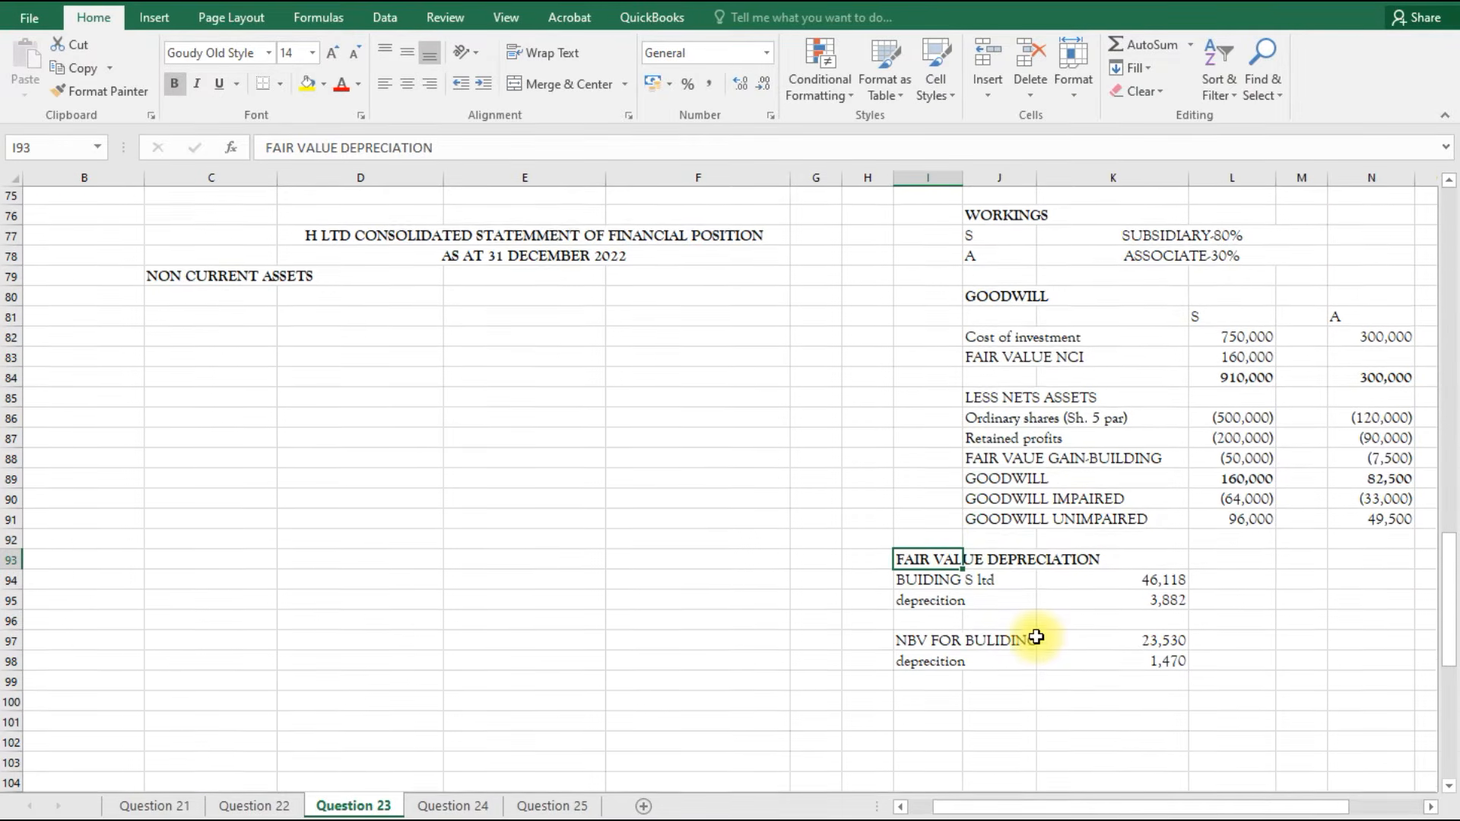
scroll(1036, 637, "down", 1)
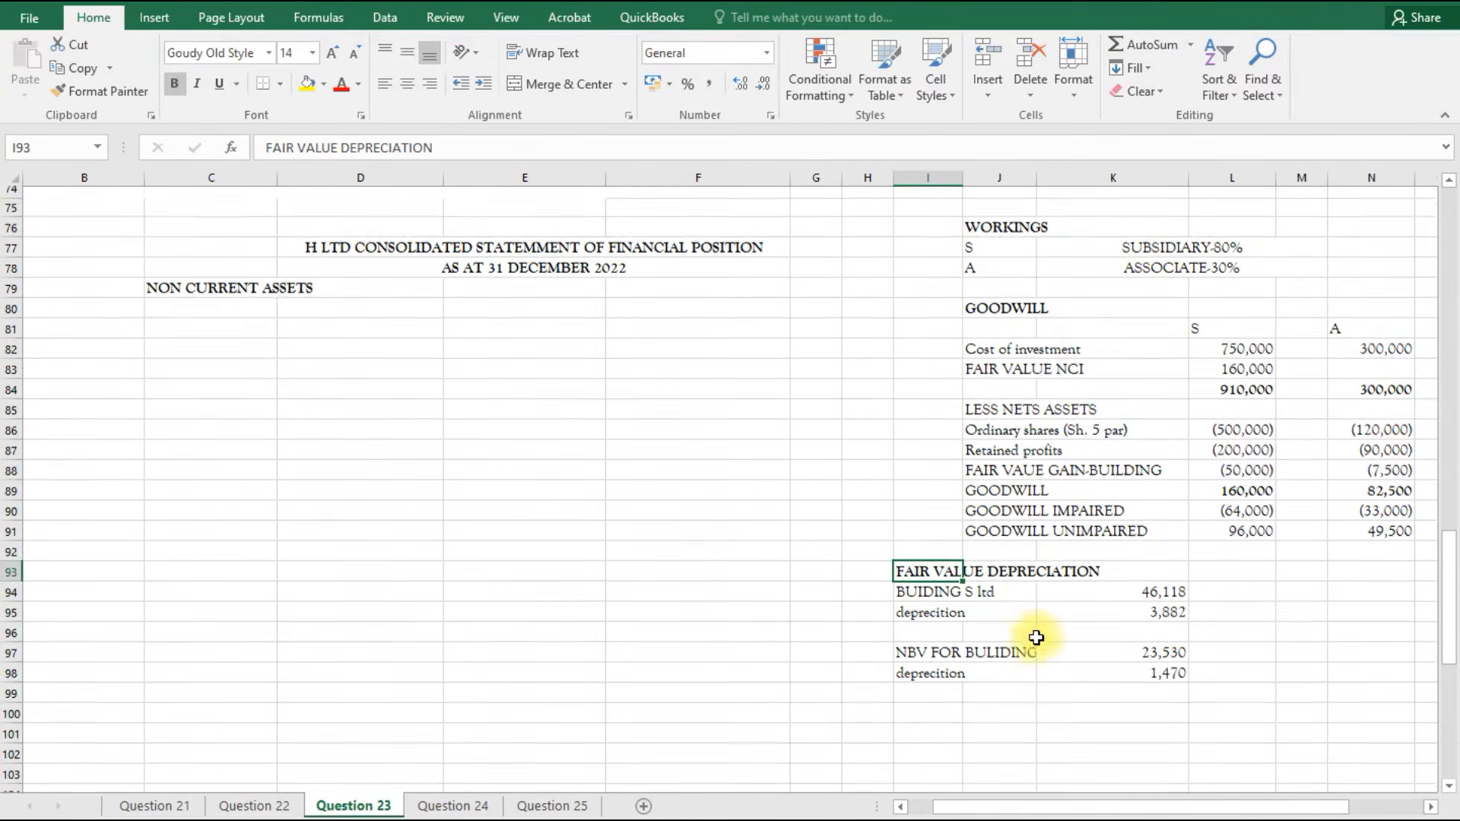
scroll(1037, 636, "down", 1)
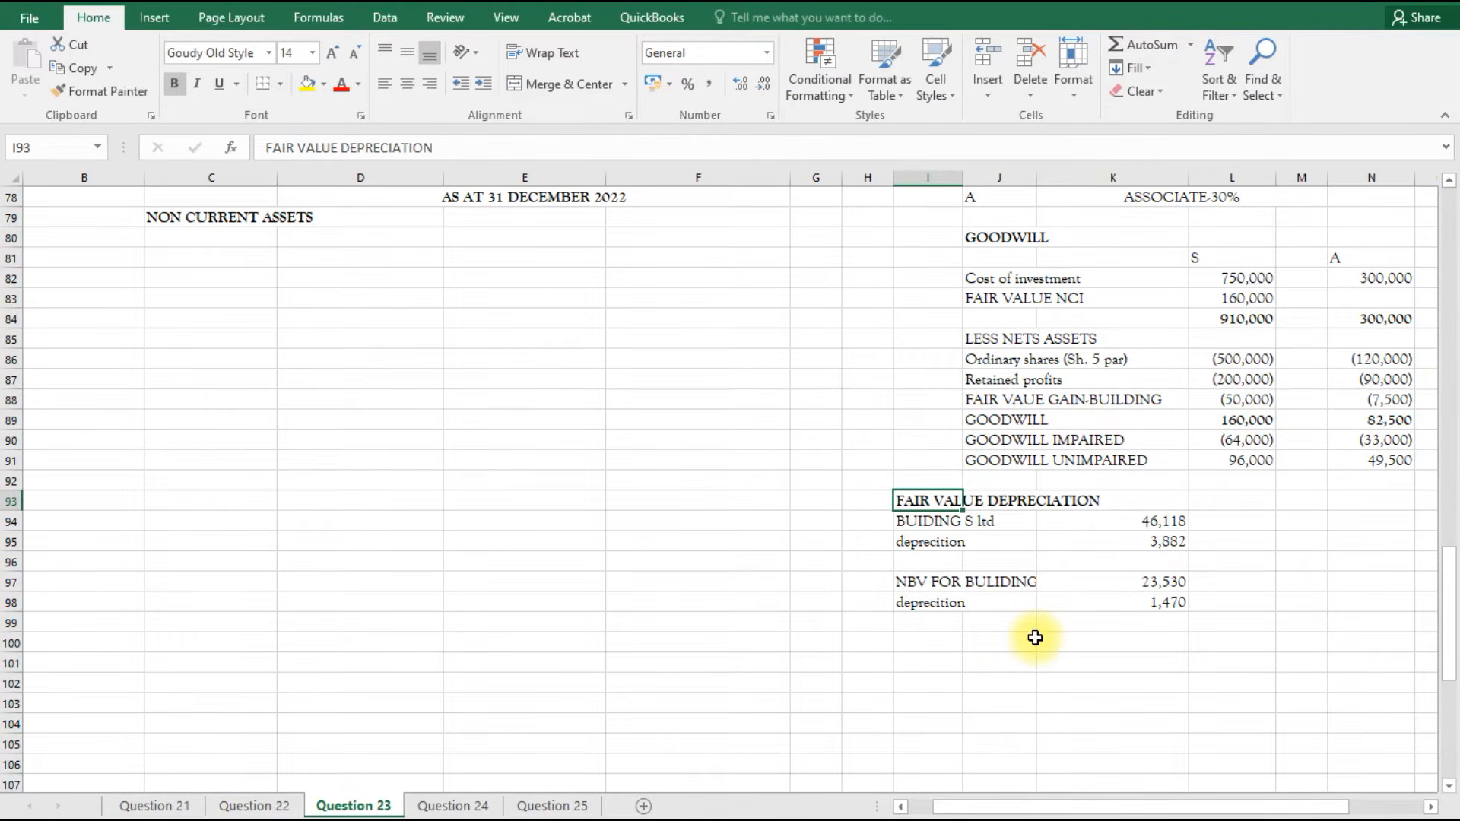
left_click(1019, 583)
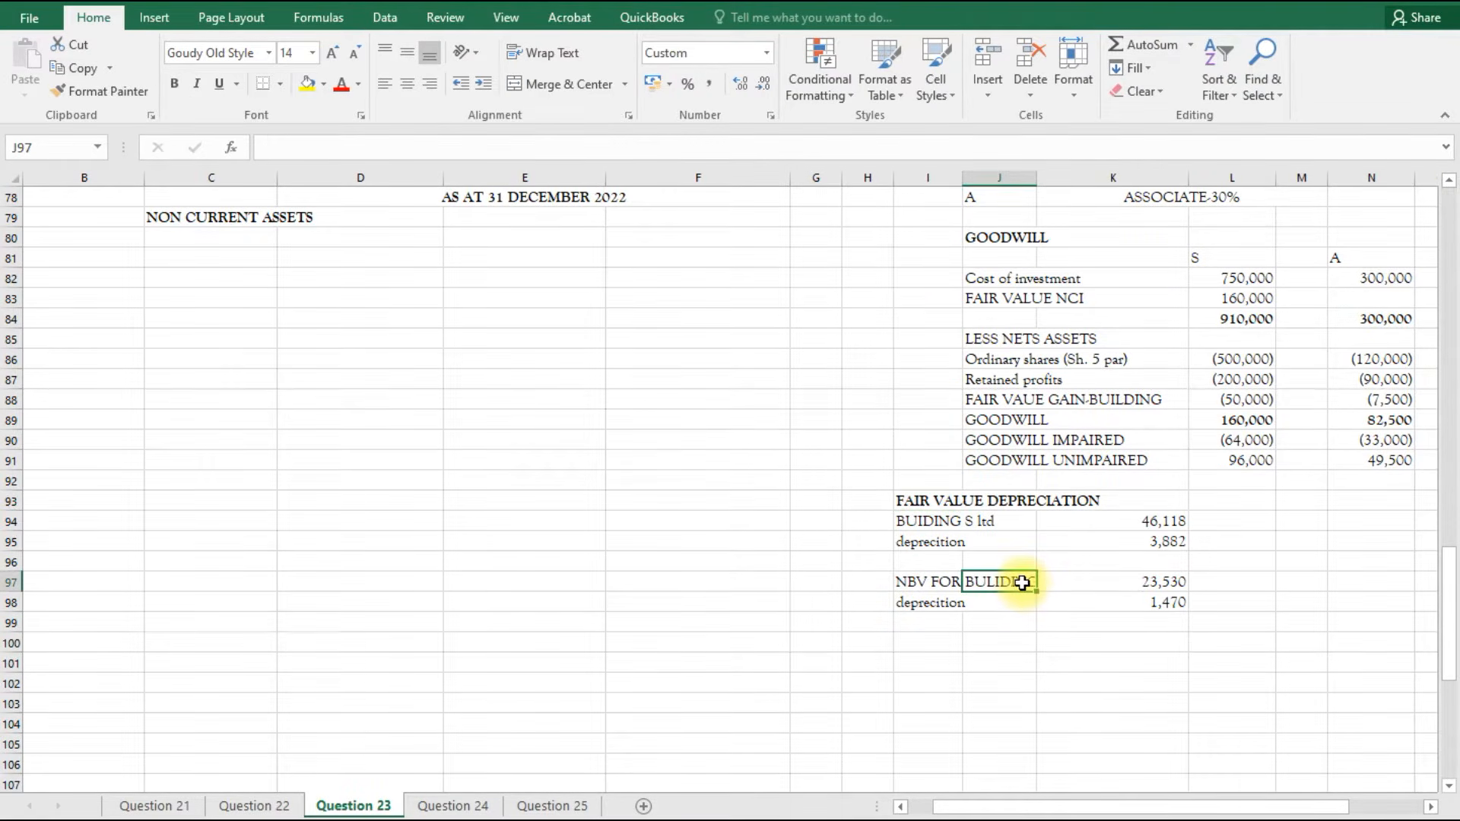
double_click(1038, 178)
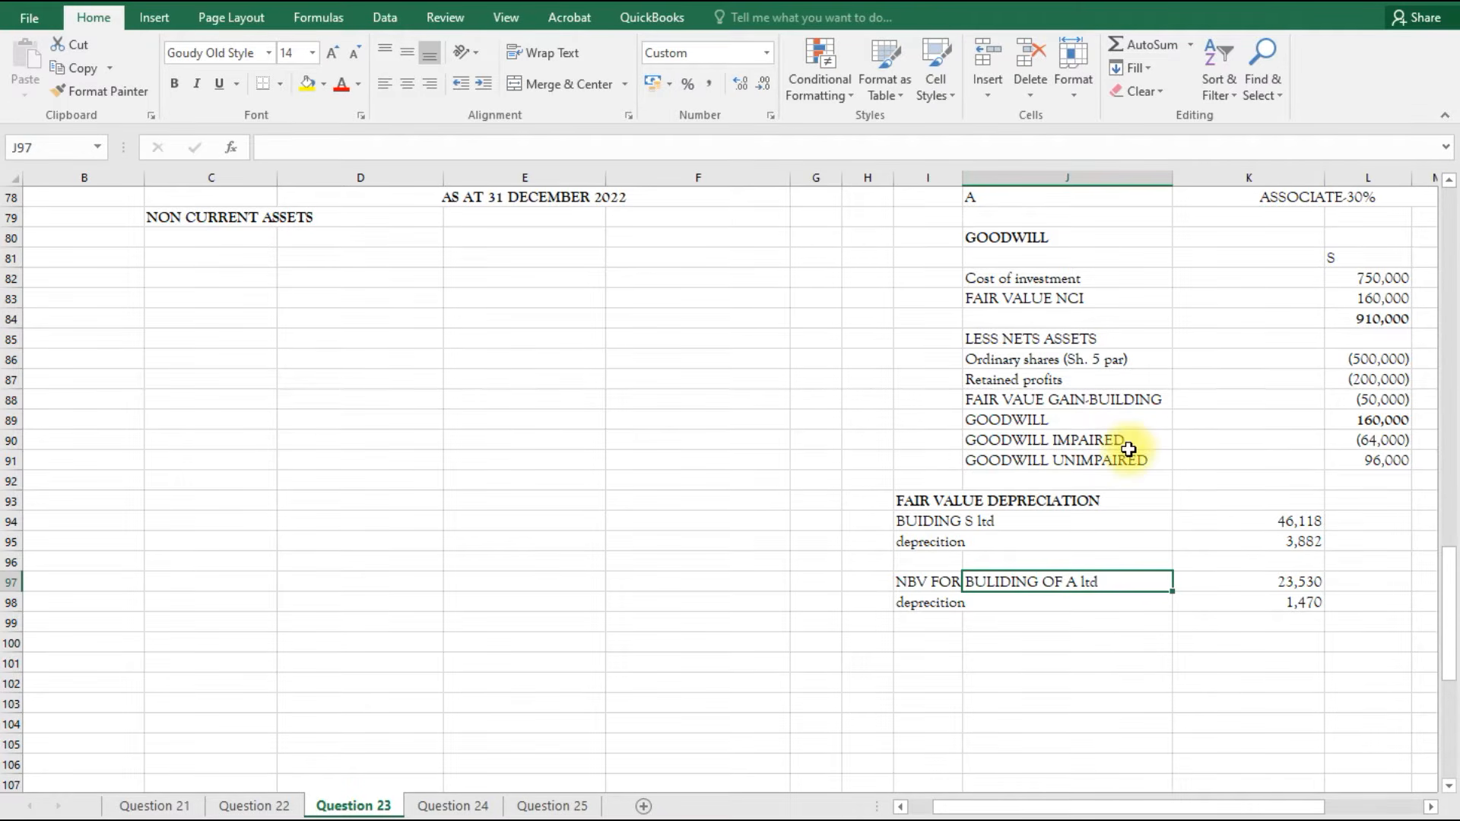
scroll(1130, 451, "up", 6)
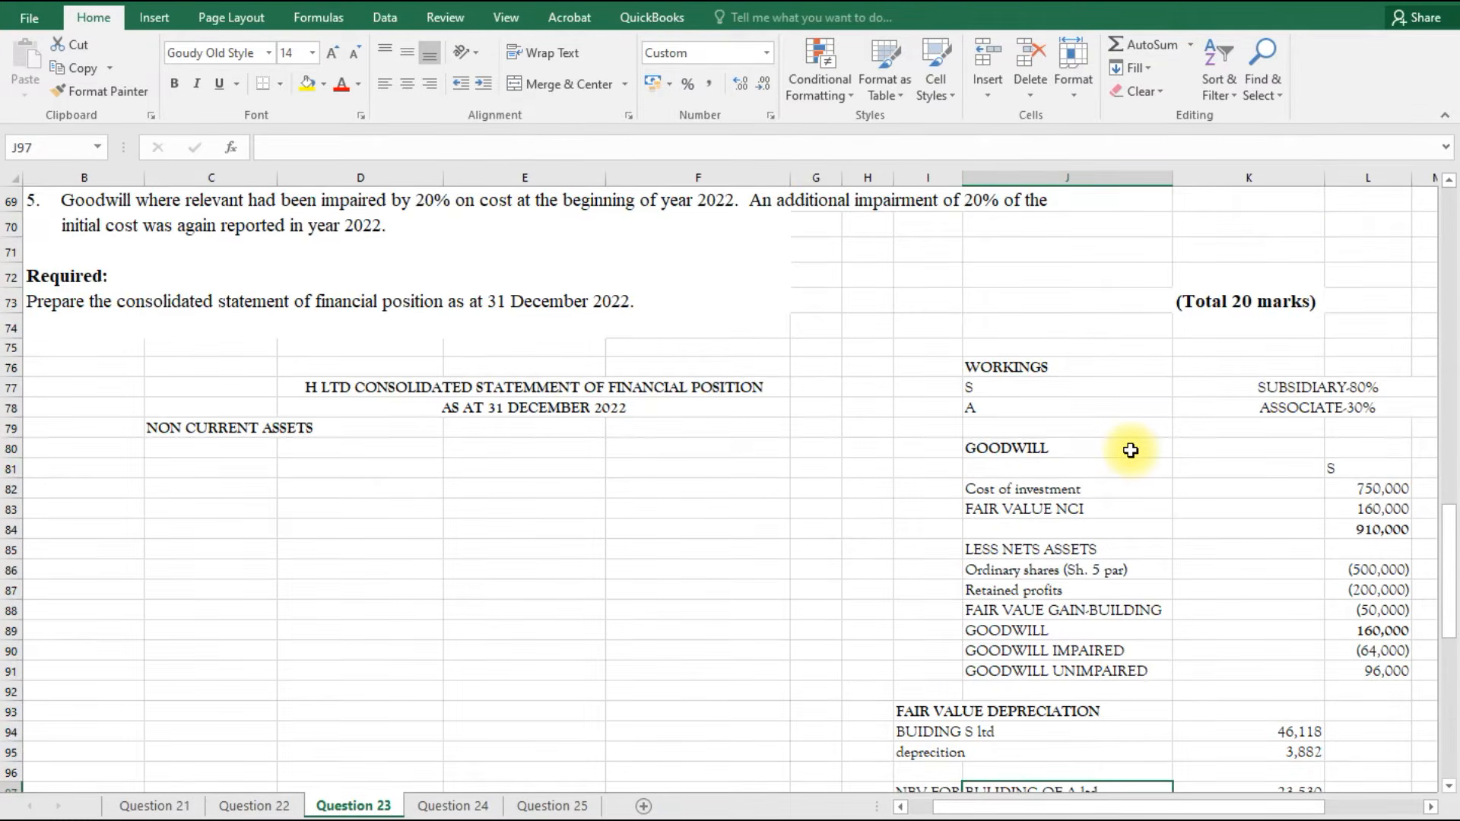
scroll(1131, 451, "down", 7)
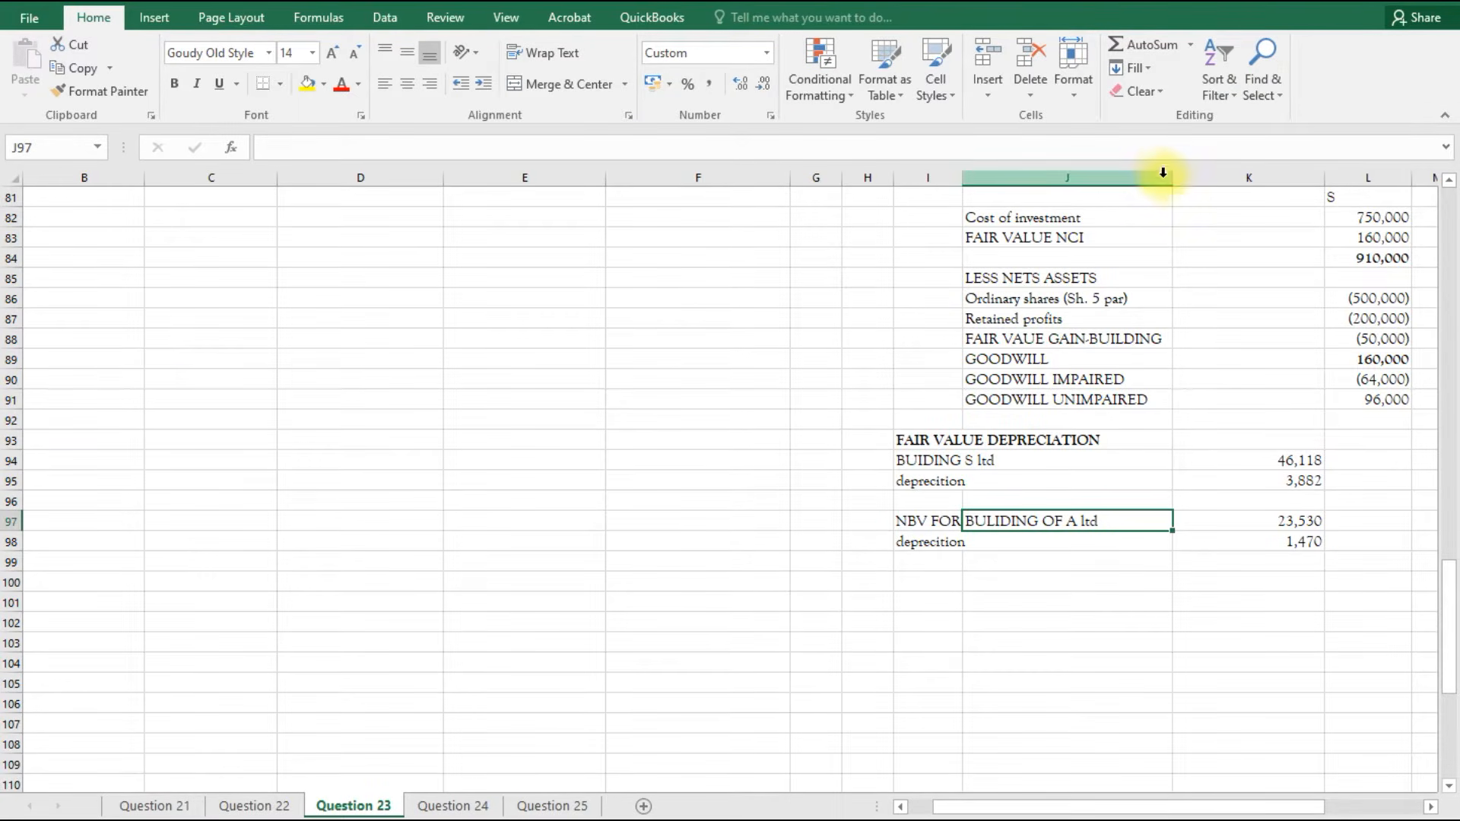
left_click_drag(1172, 180, 1096, 173)
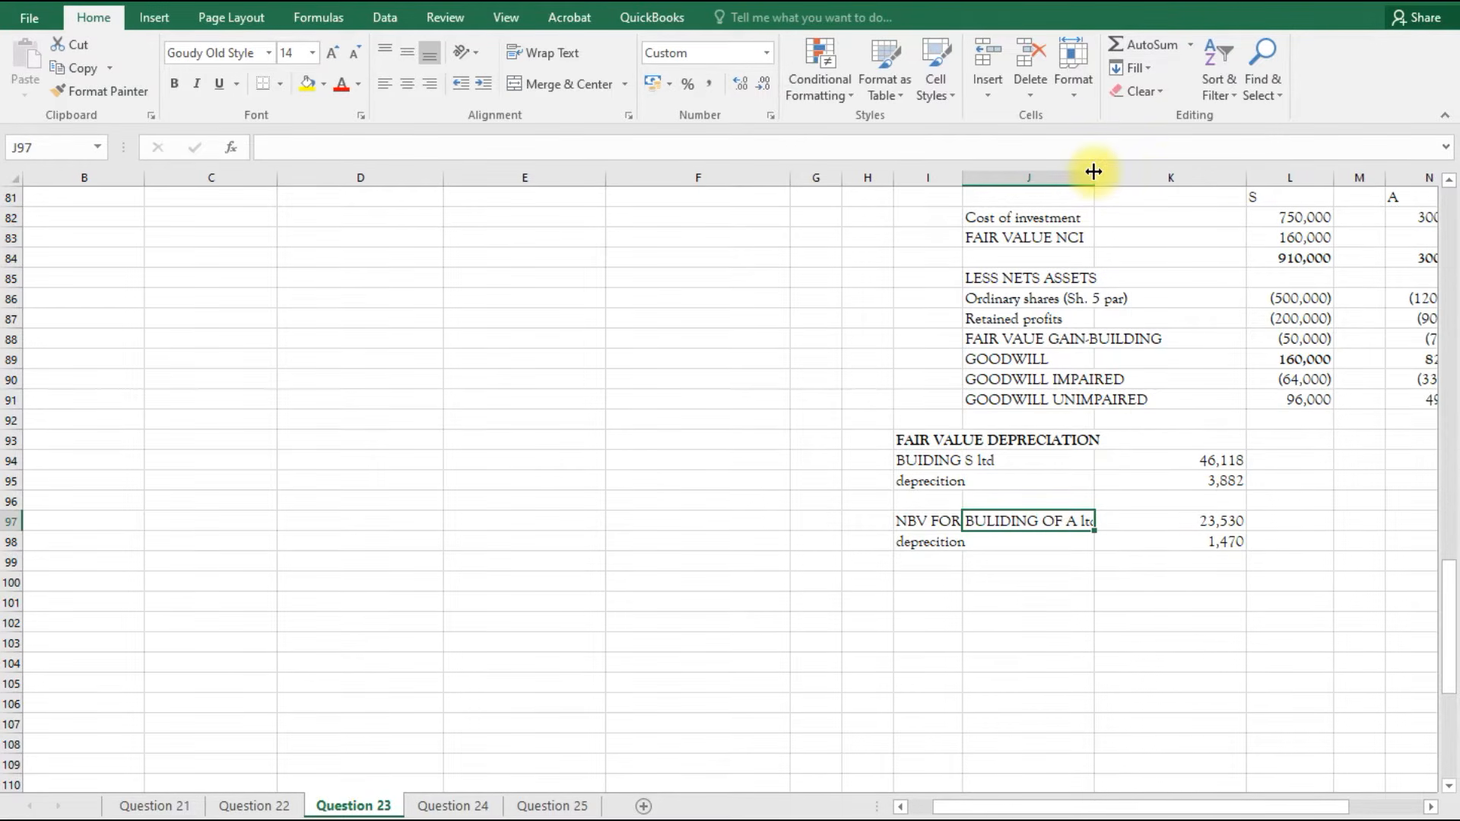
Merge and center I97:J97 so the NBV FOR BULIDING OF A ltd label spans both columns.
left_click(937, 578)
left_click(920, 525)
left_click_drag(985, 521, 1042, 522)
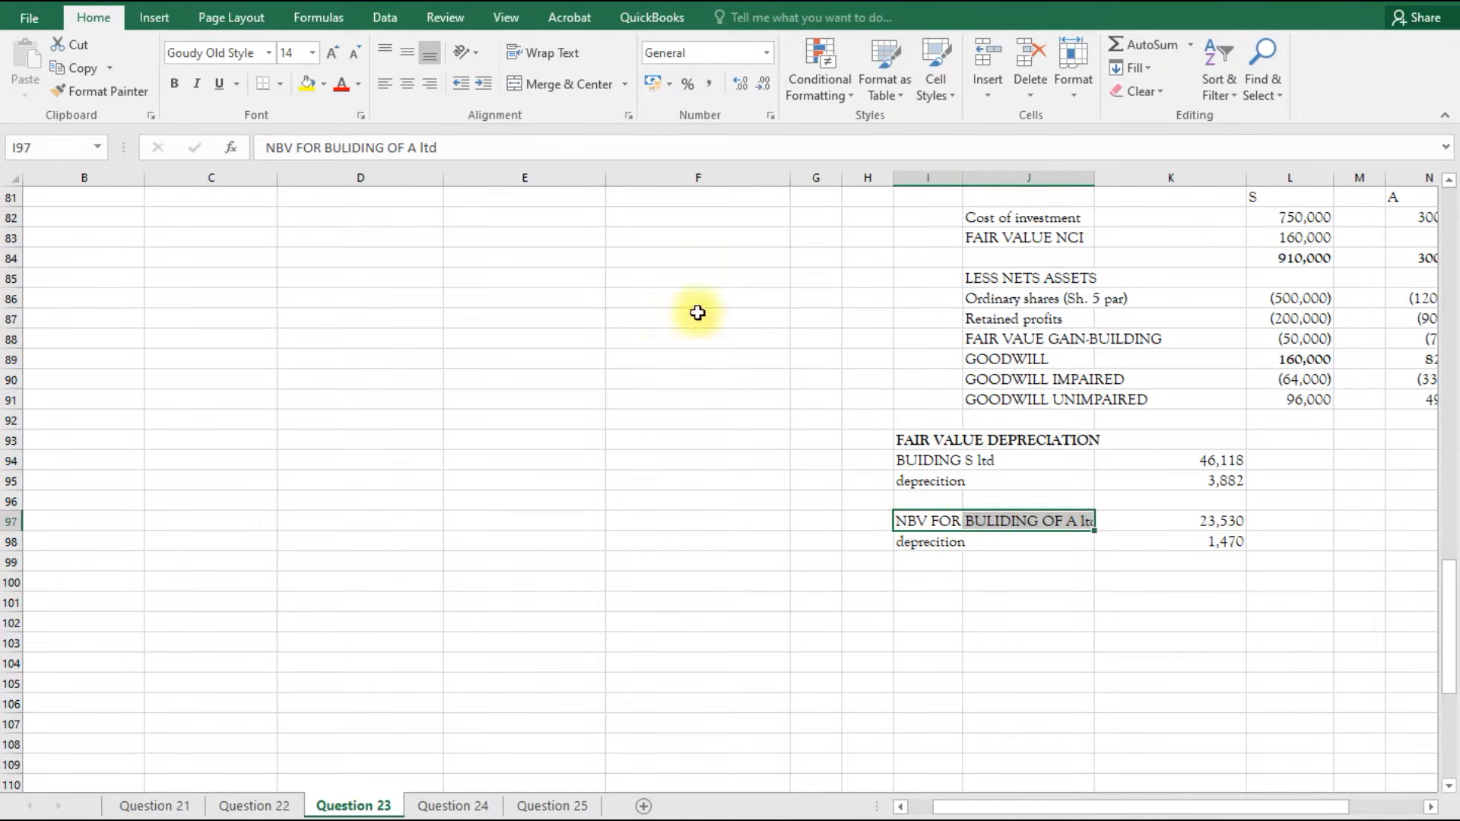
left_click(586, 84)
left_click(1046, 681)
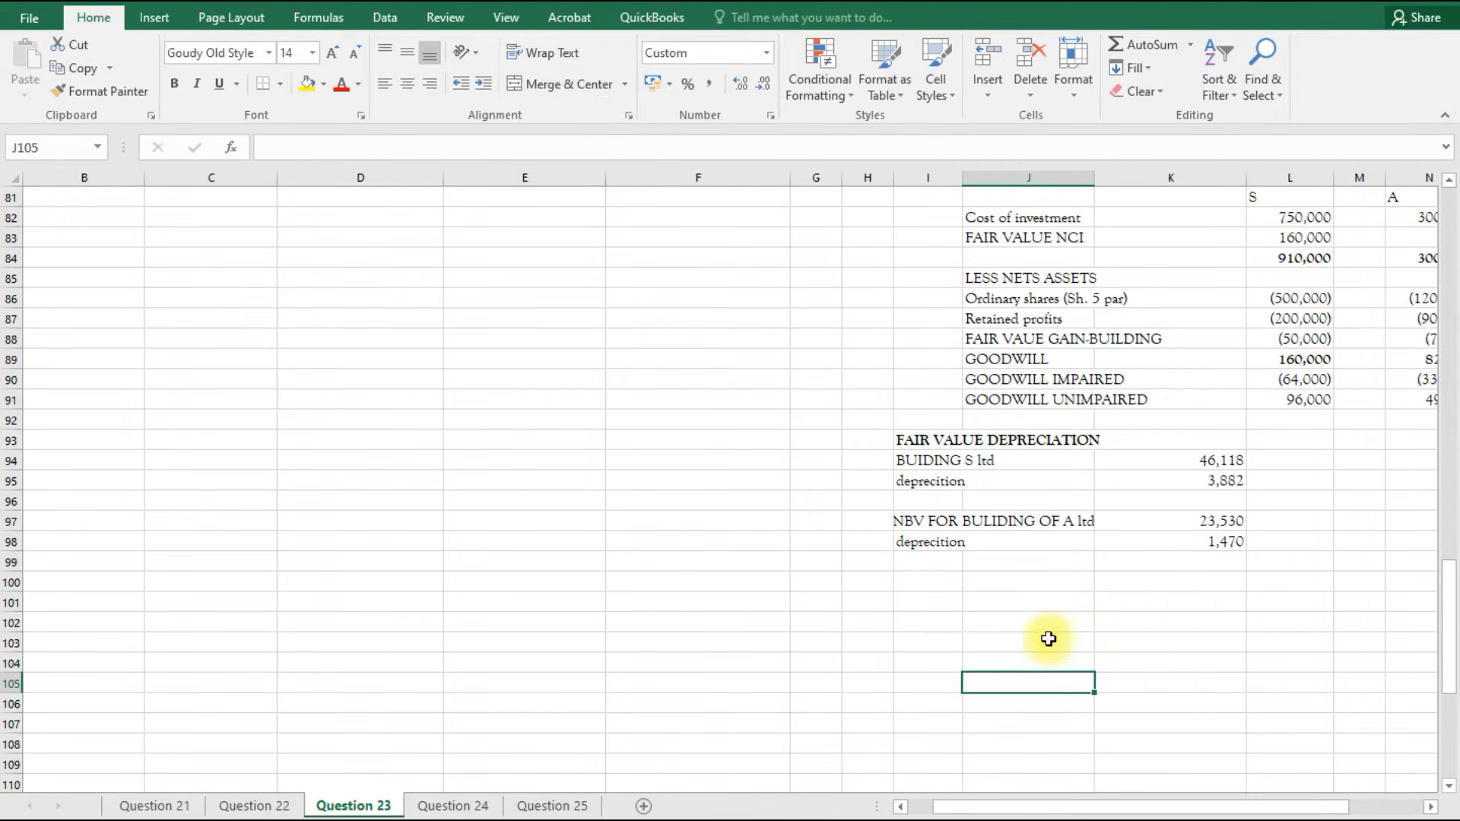
Label I100 UNREALIZED PROFIT ON FIXED ASSED(UPFA) below the building depreciation workings.
left_click_drag(951, 808, 999, 809)
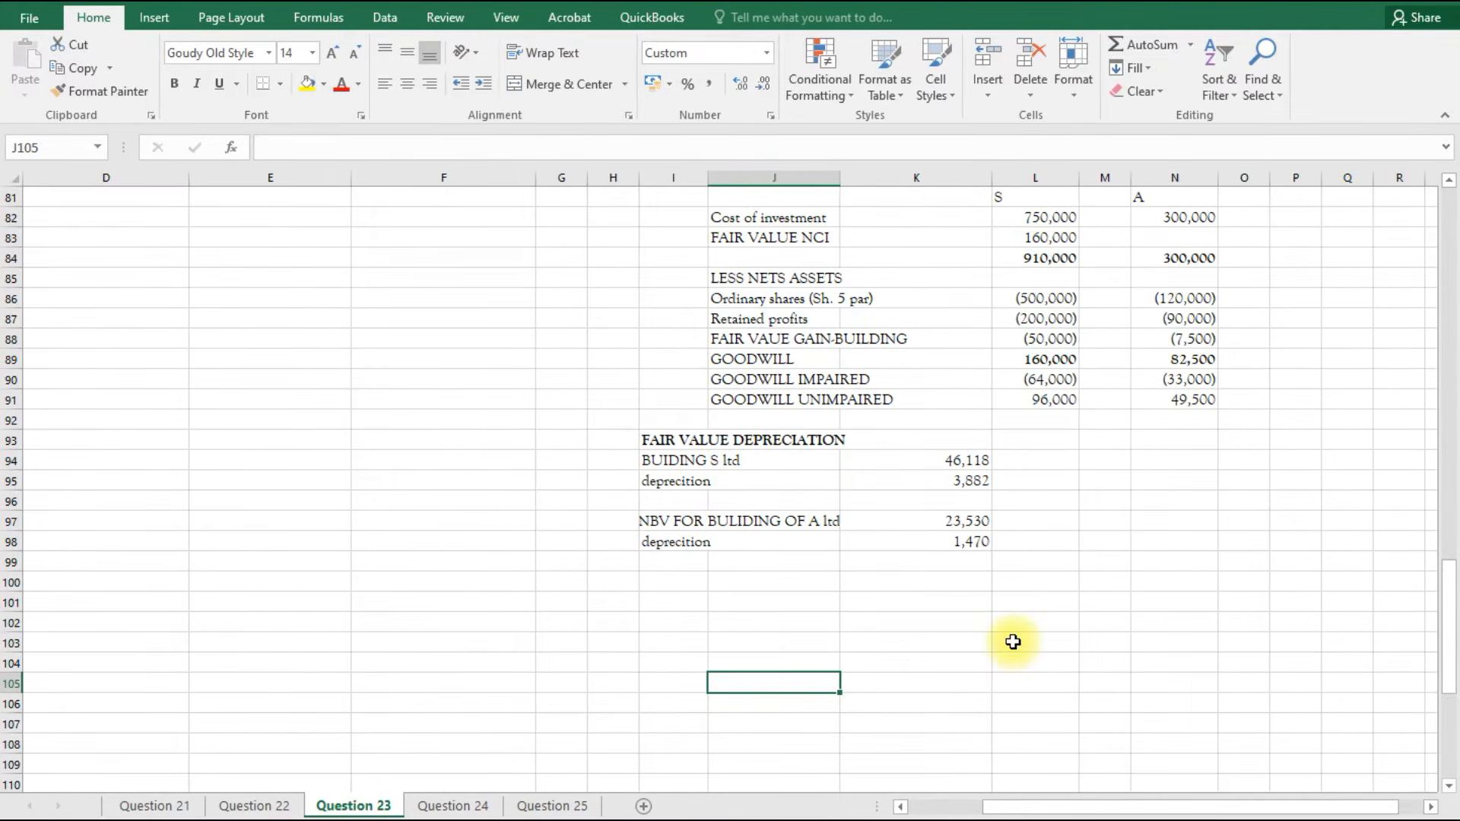
scroll(1019, 640, "up", 2)
scroll(1018, 641, "up", 3)
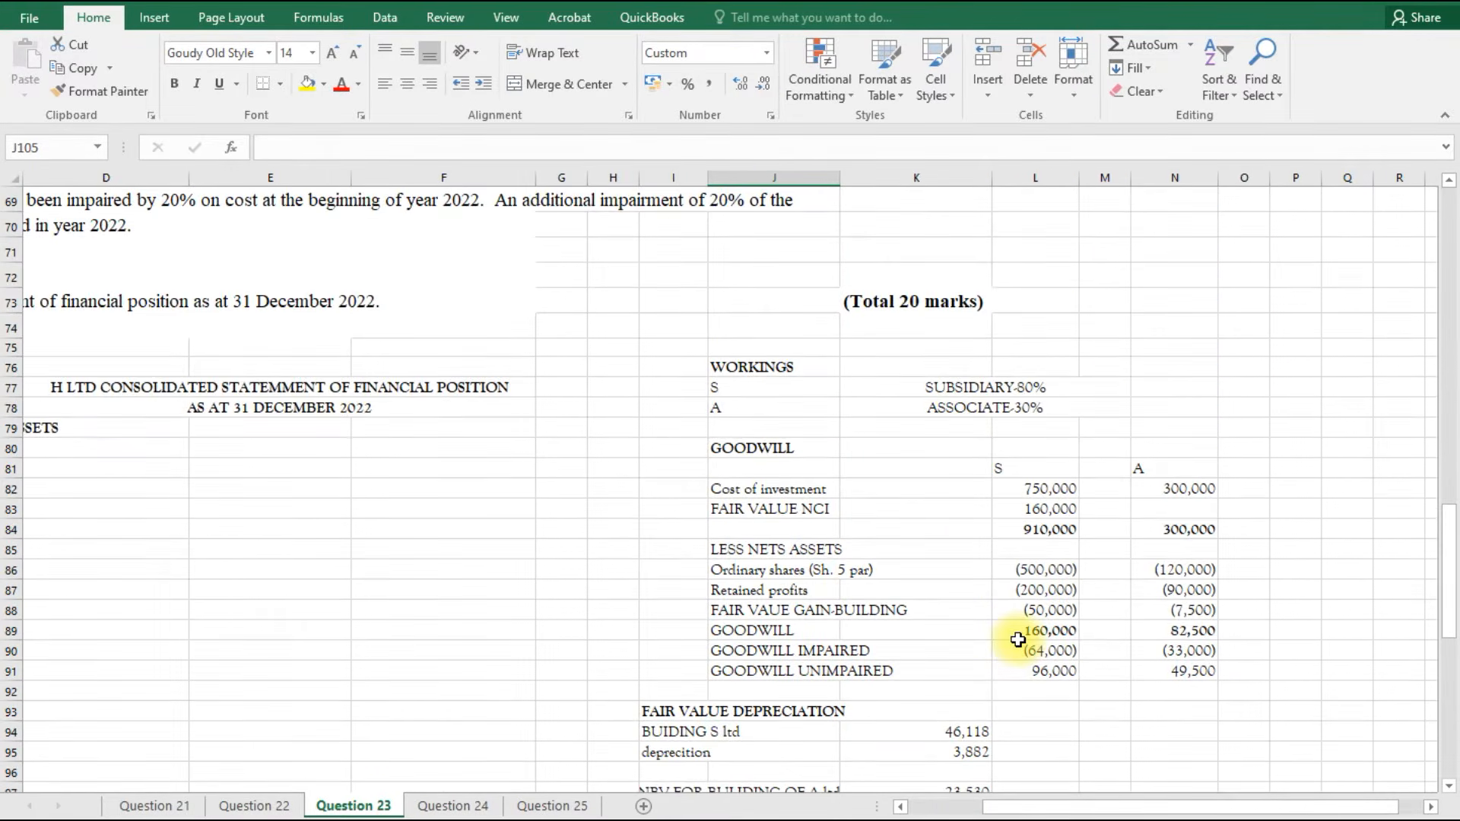
scroll(1019, 641, "down", 1)
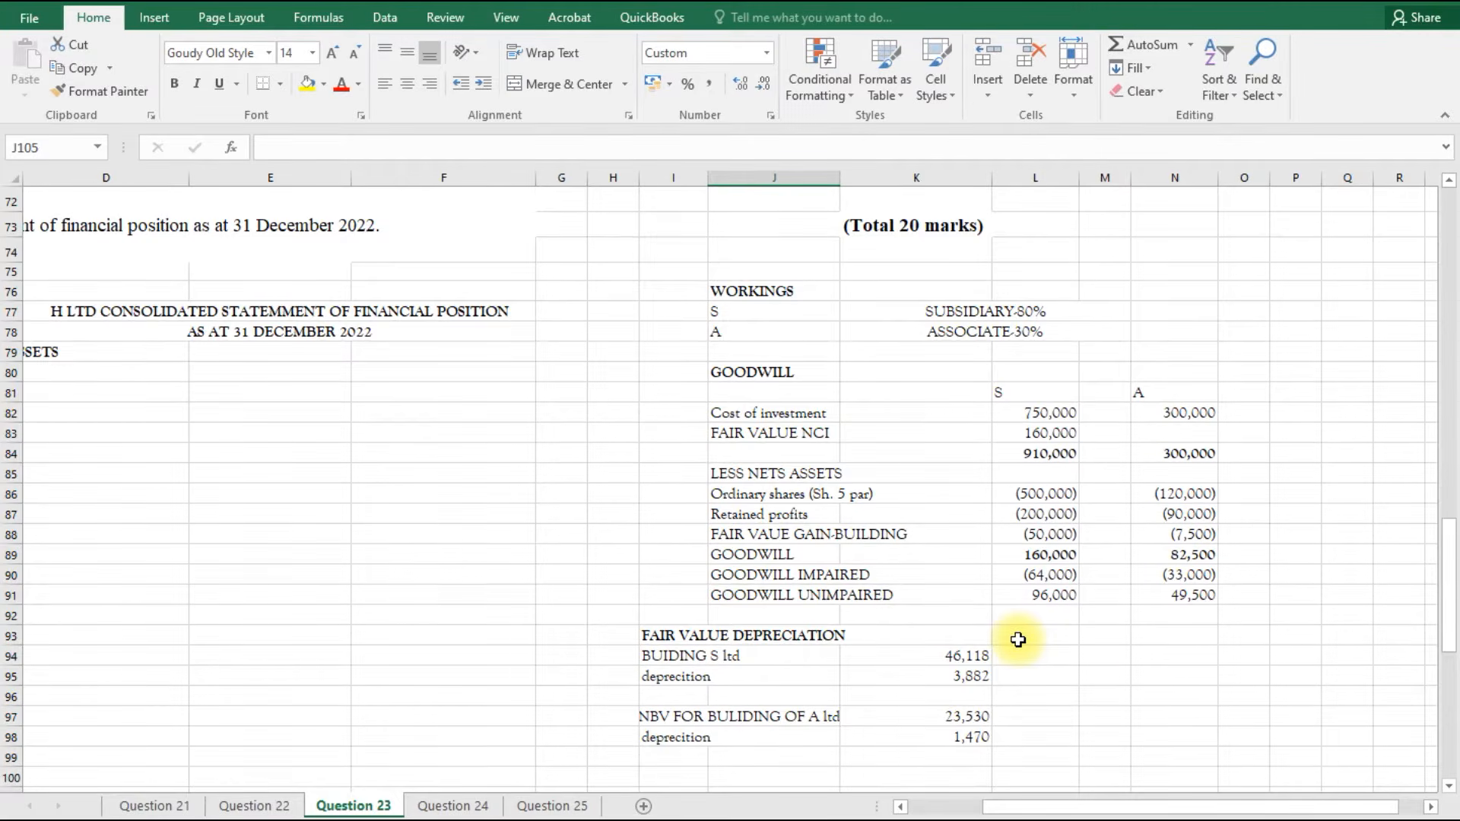
scroll(1018, 640, "down", 1)
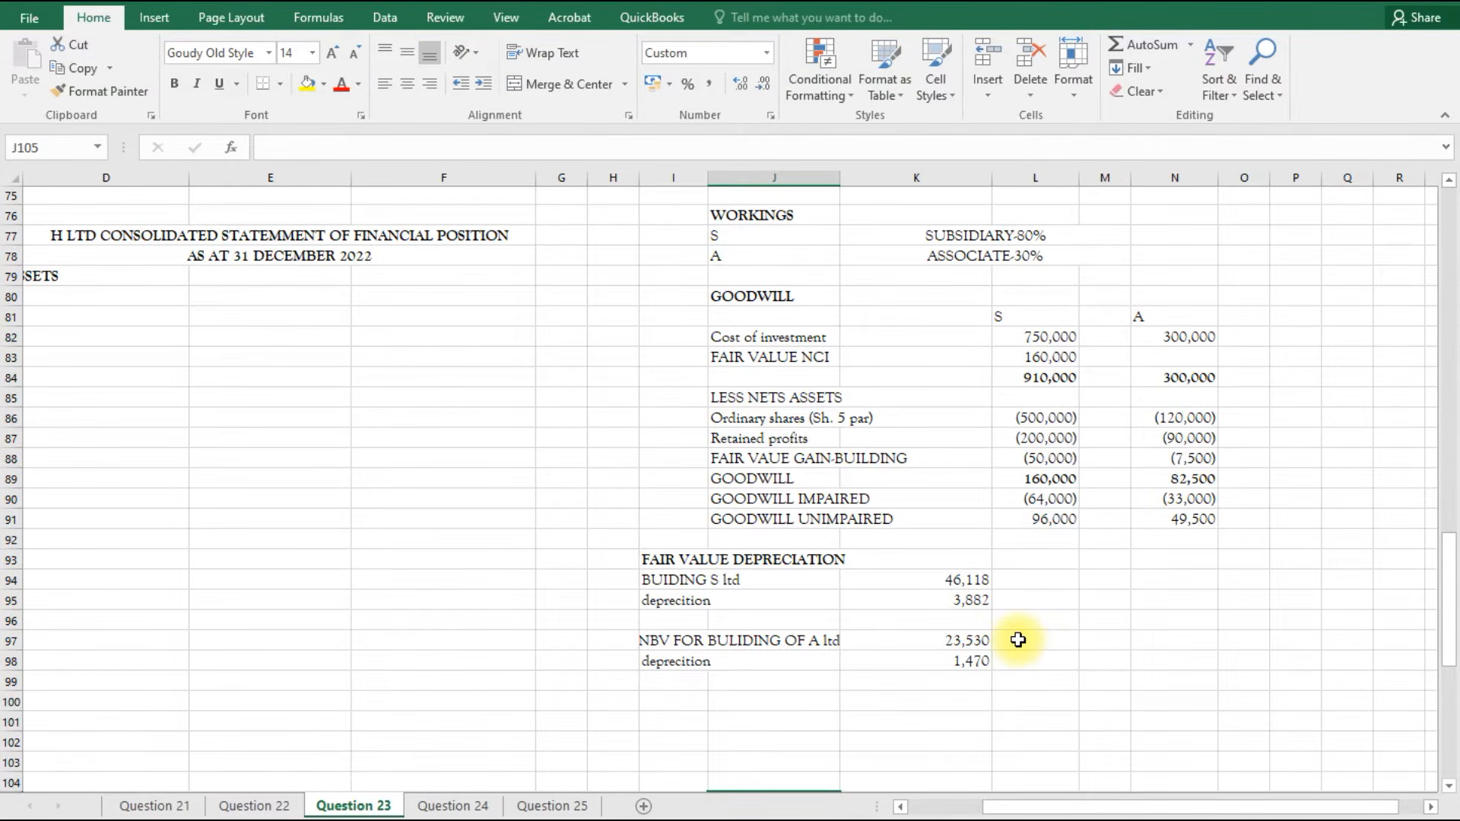
scroll(1019, 640, "down", 1)
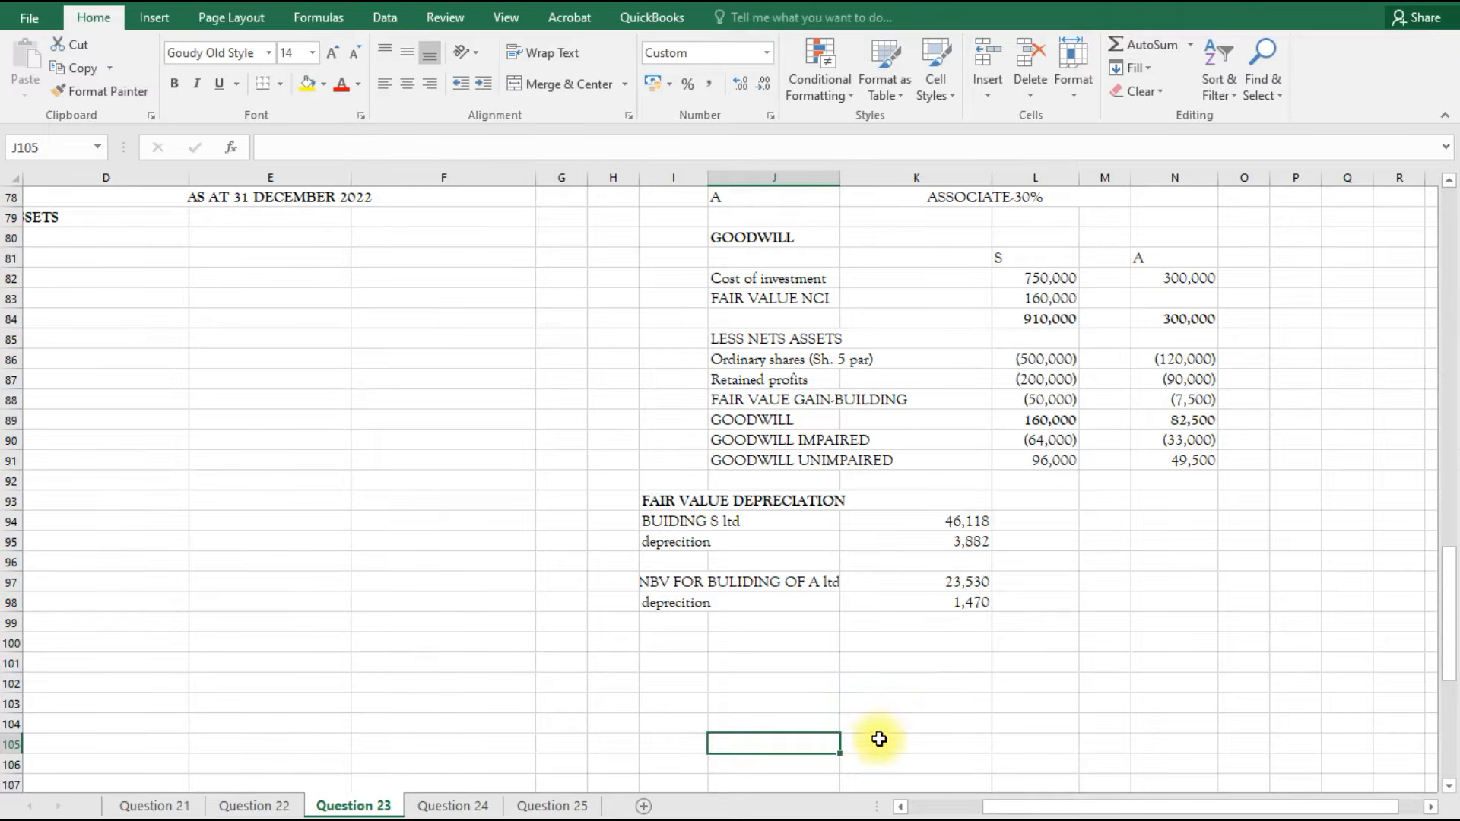
left_click(684, 646)
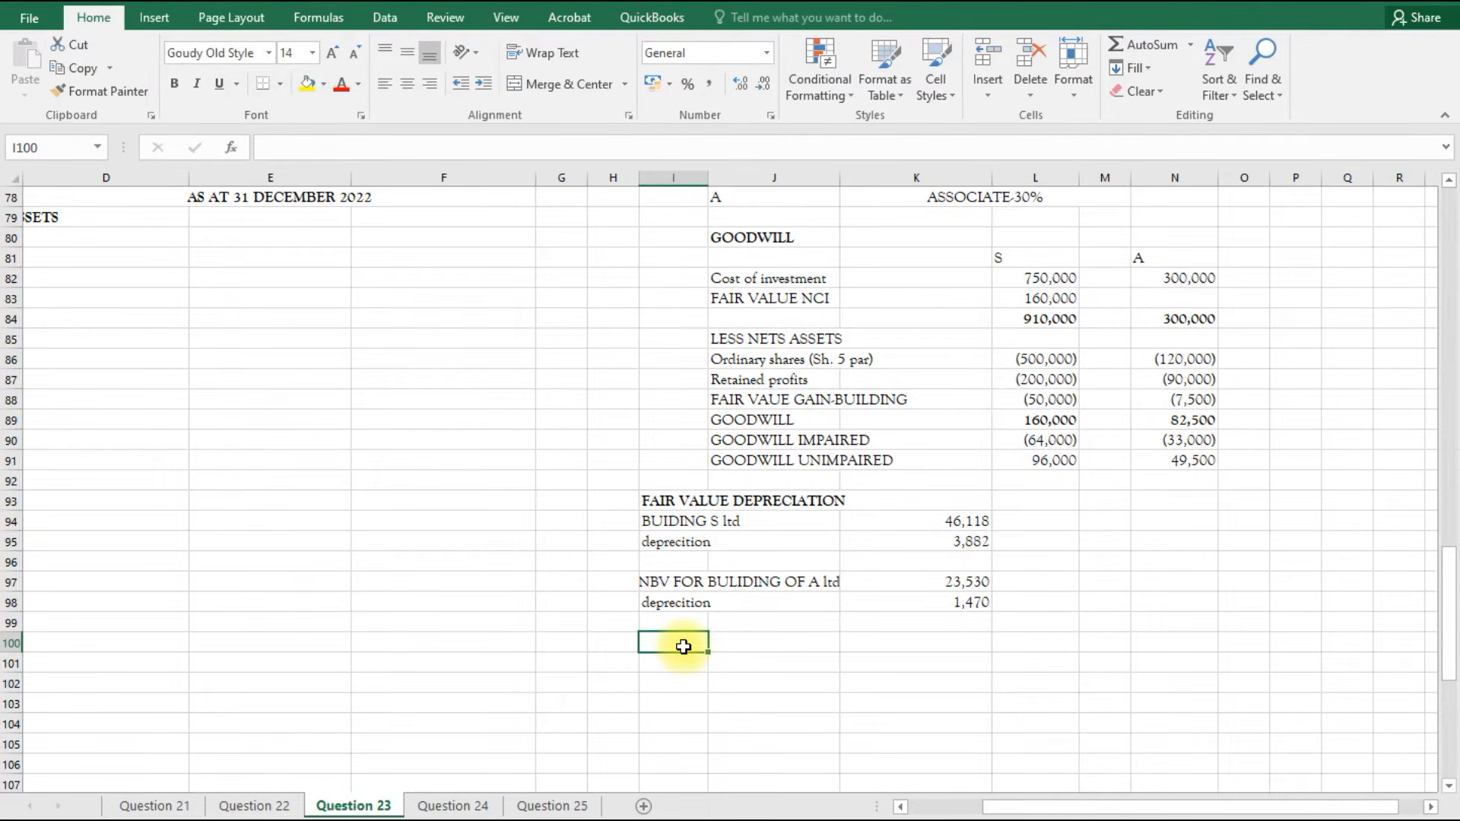
type("unre")
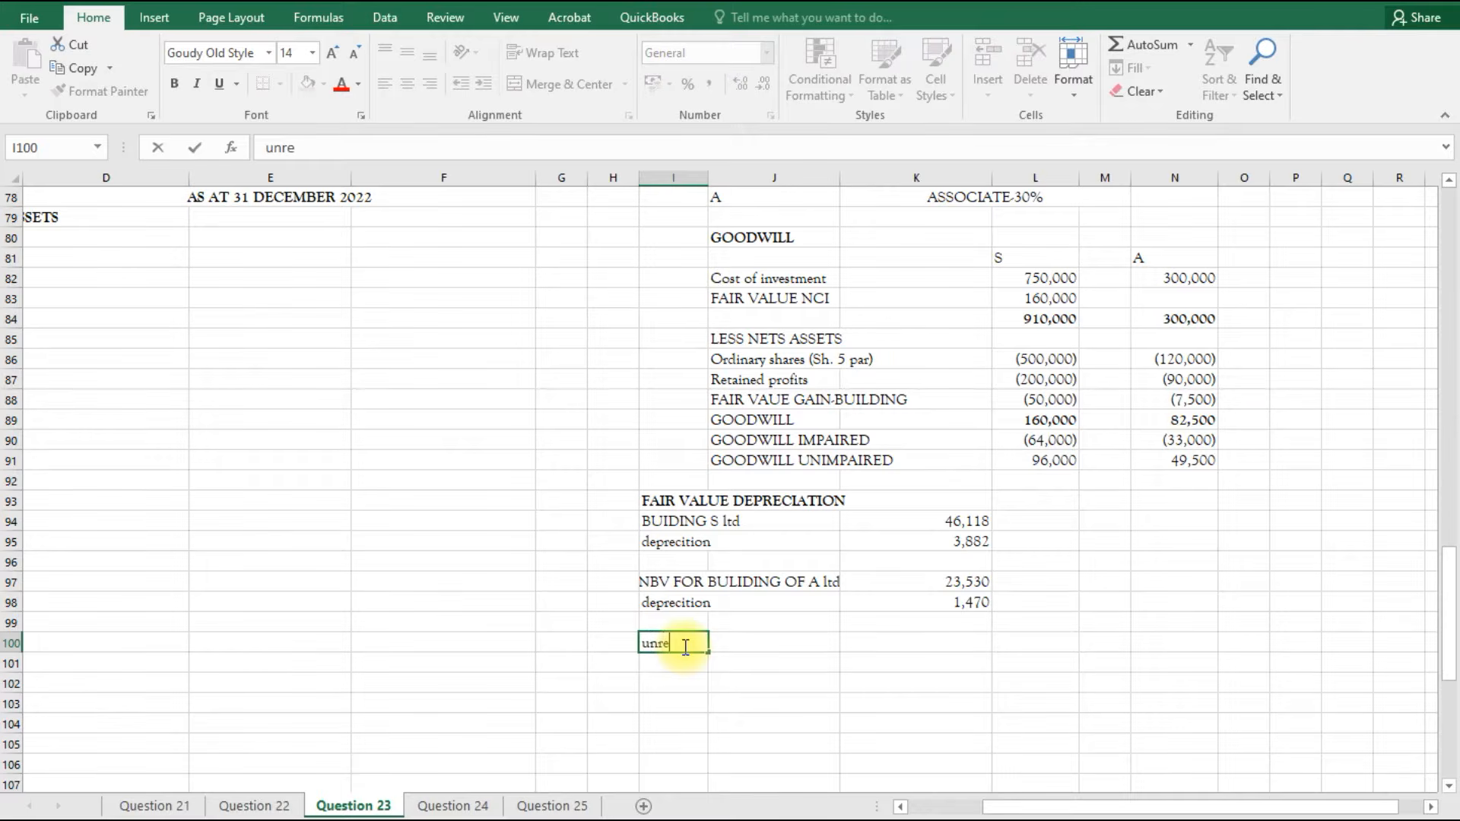
key("BackSpace")
key("BackSpace")
key("BackSpace")
type("NREALIZED PR")
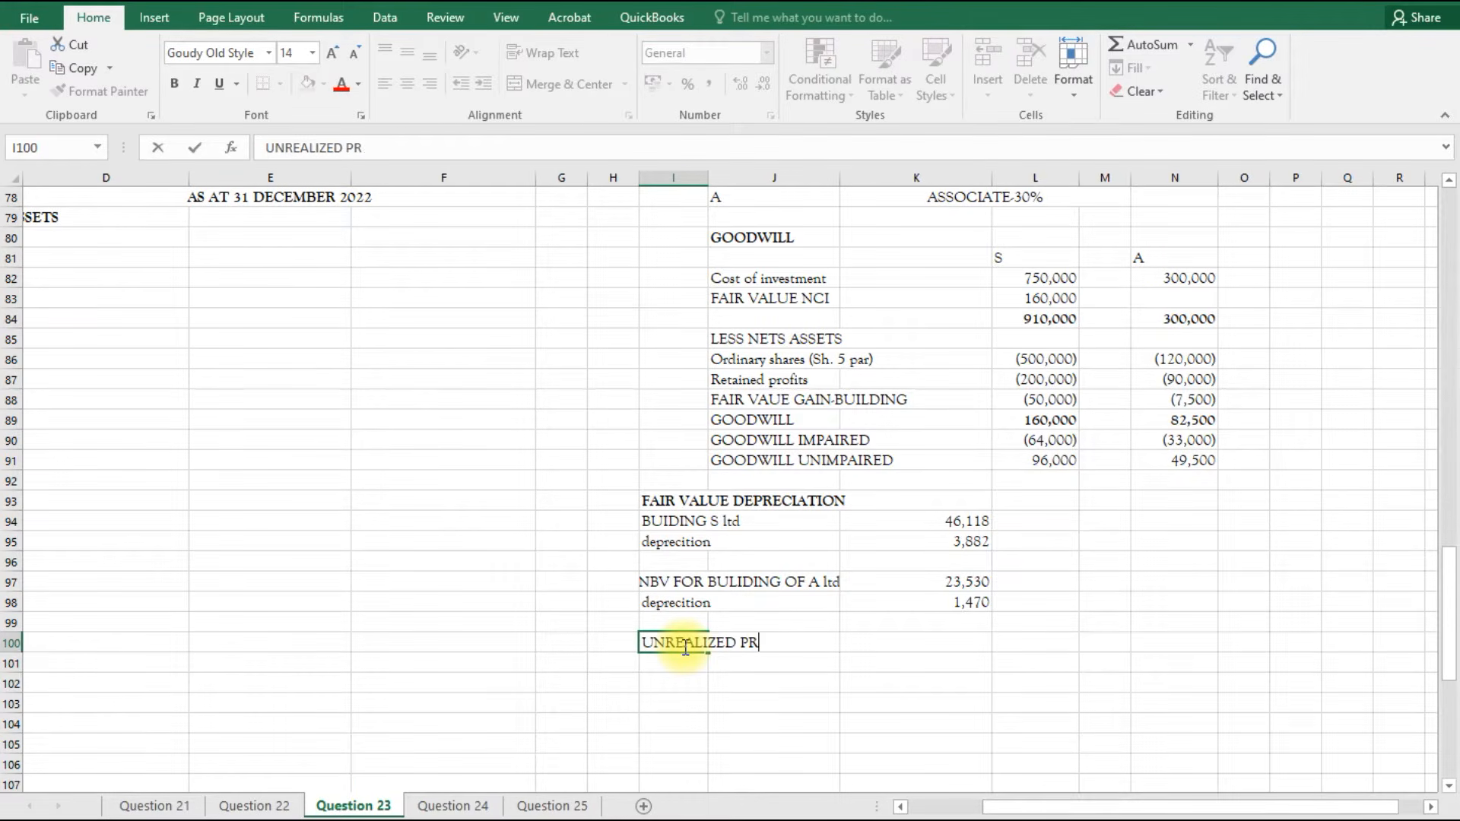
type("OFIT ON FI")
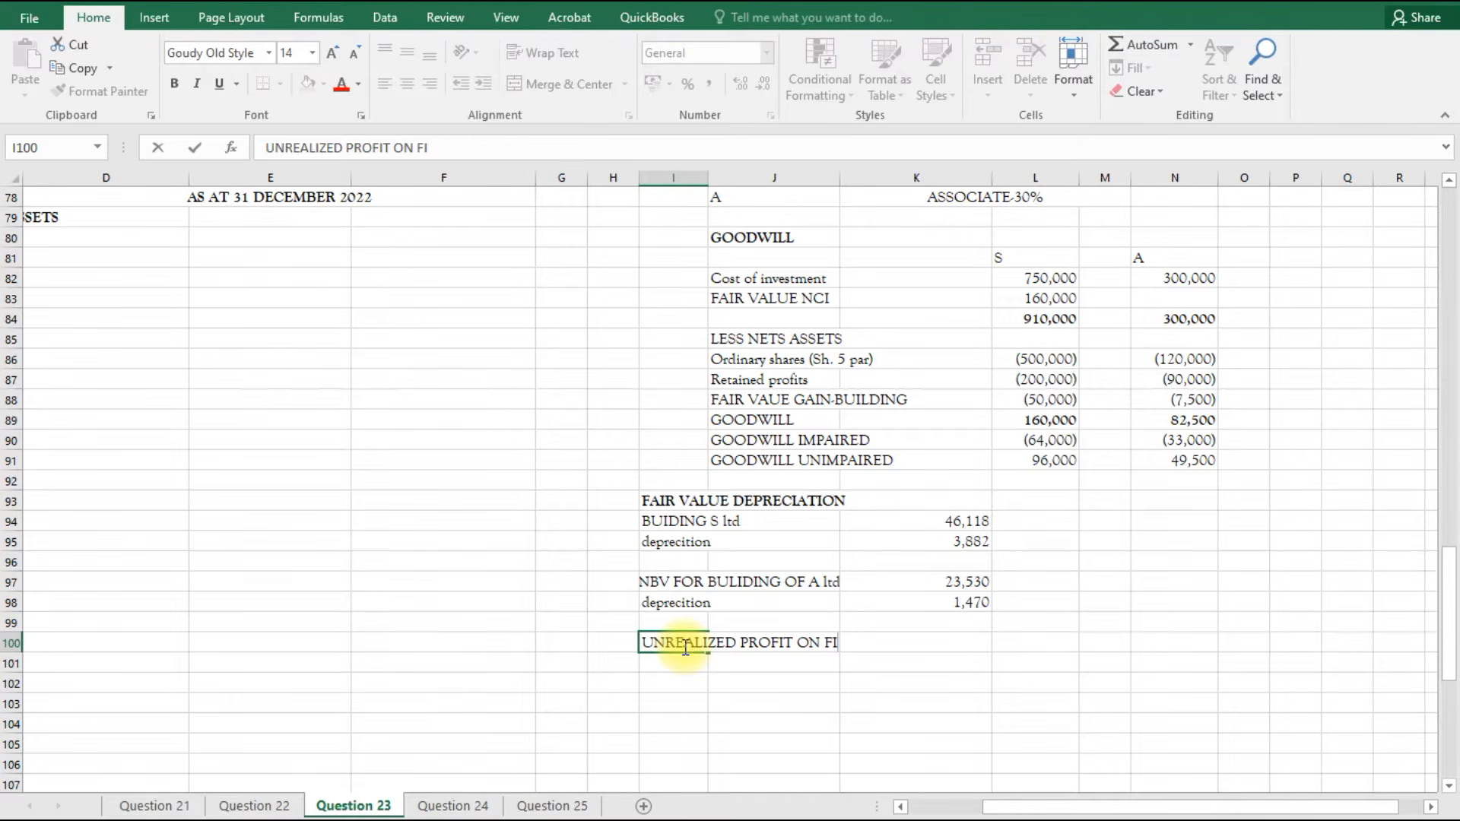
type("XED ASSED")
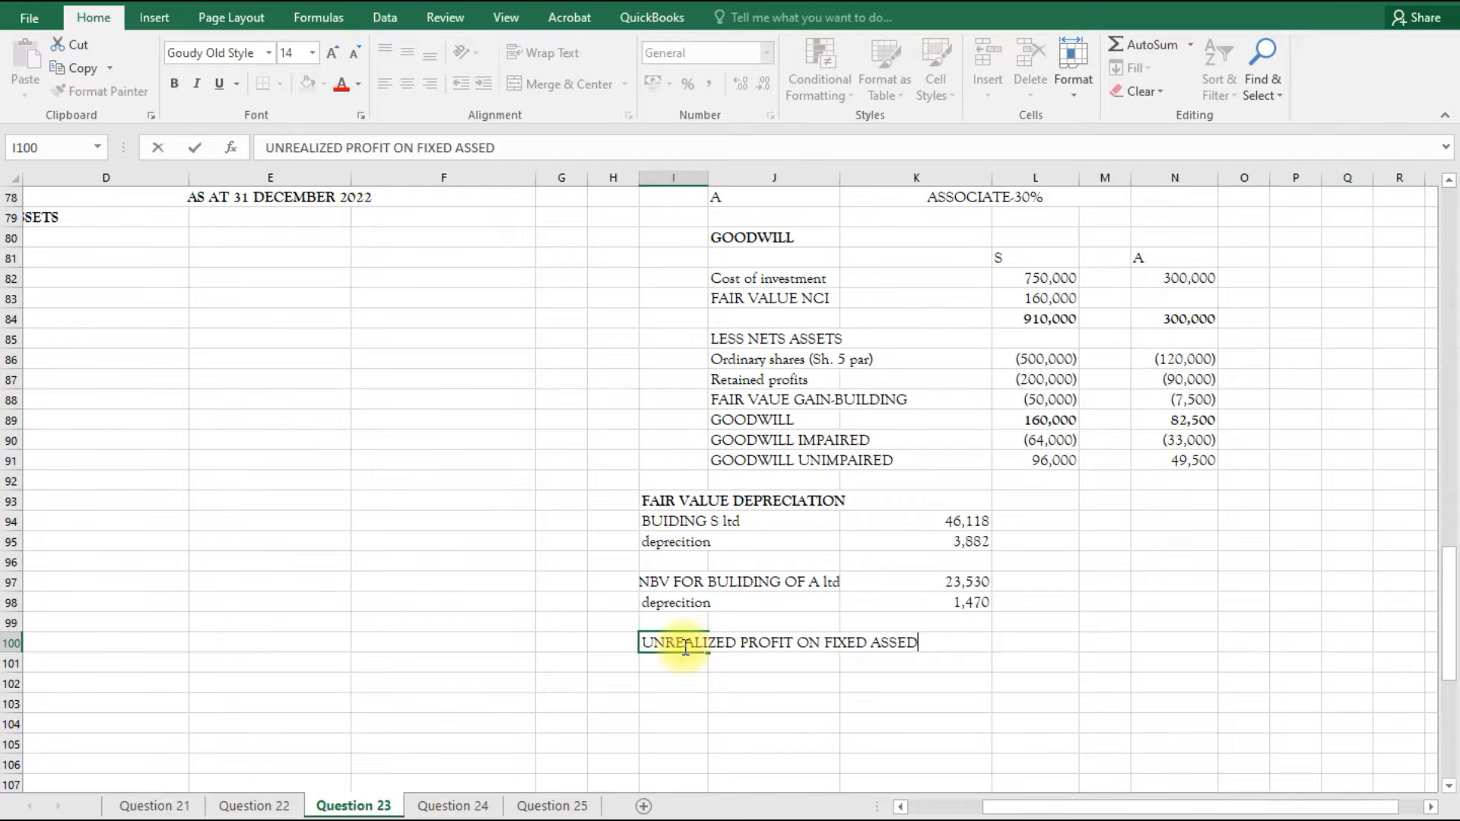
type("(UPFA")
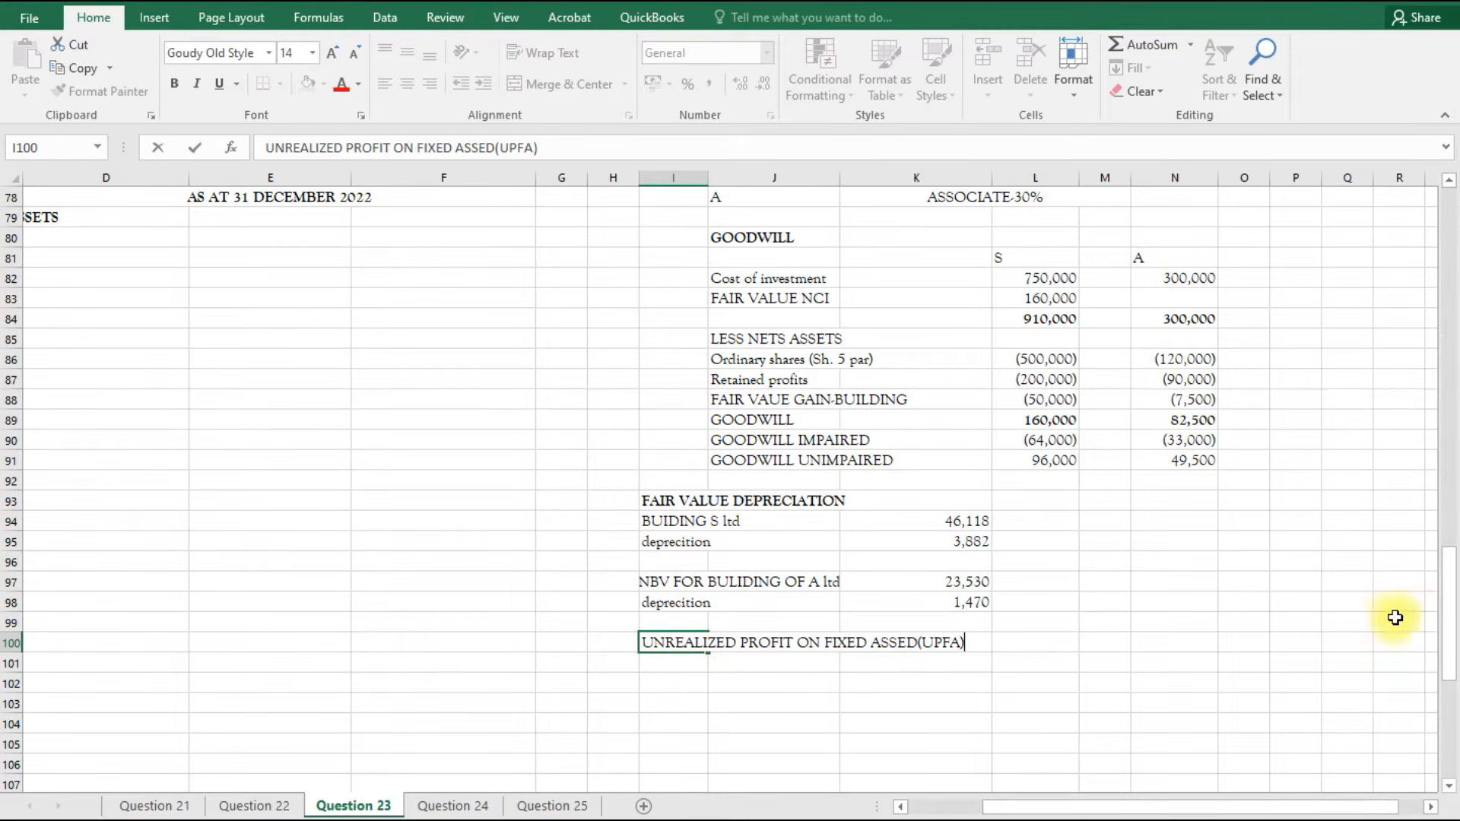
Using the plant sale details in note 2, calculate the unrealized profit in L100 with =75000*50/150.
left_click_drag(1449, 620, 1452, 511)
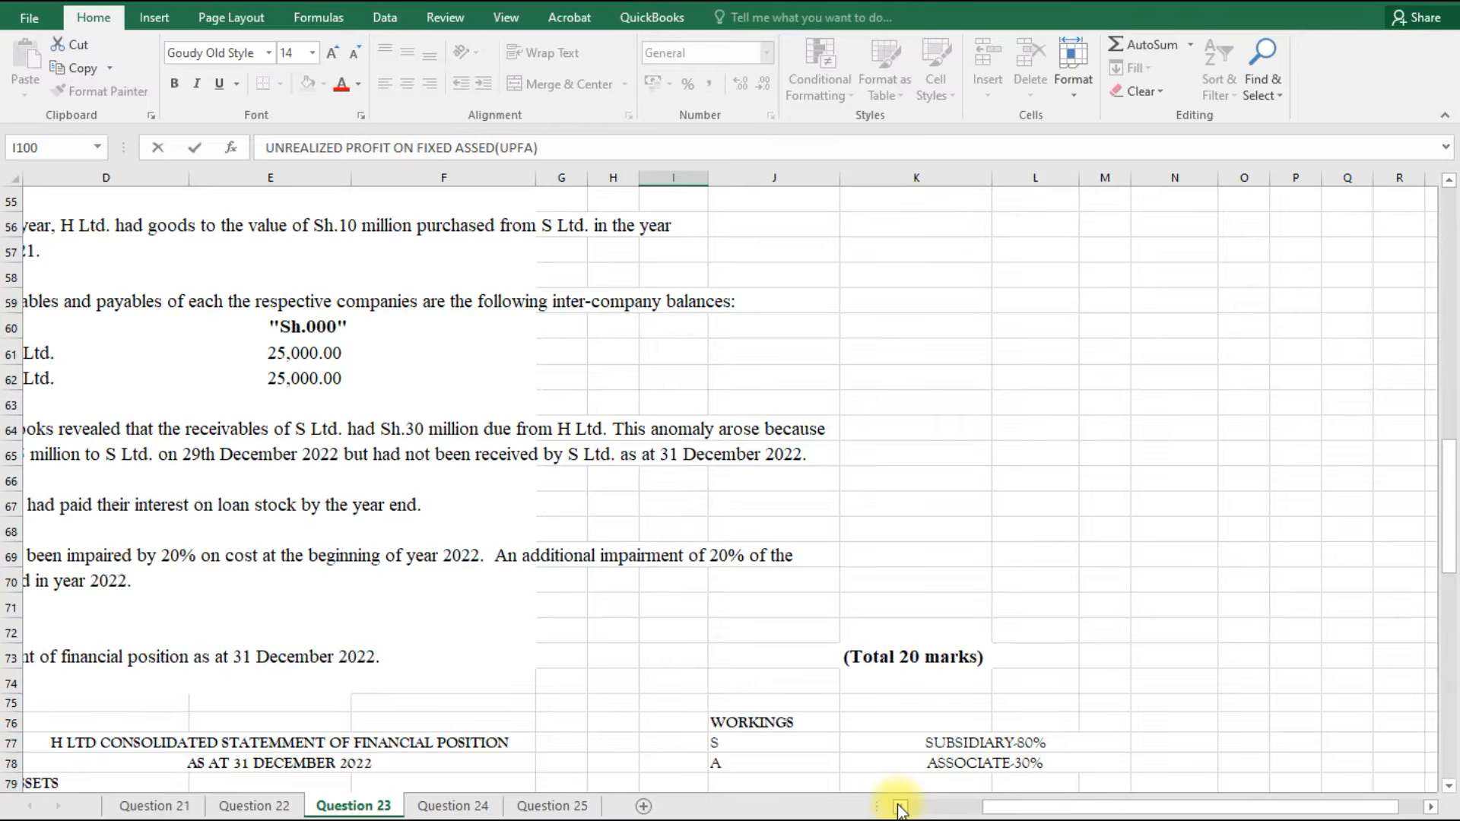
scroll(897, 804, "left", 3)
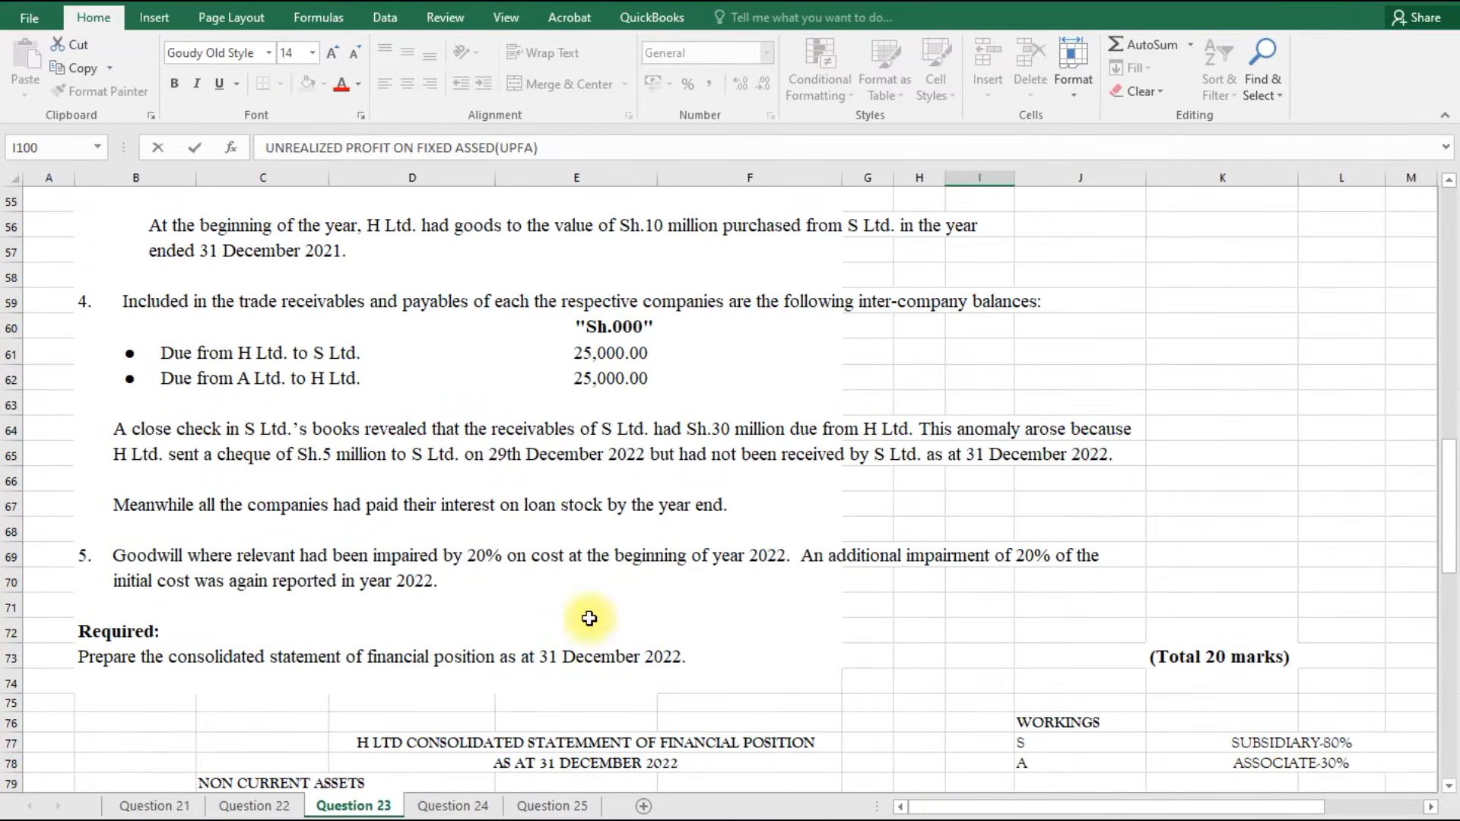
scroll(561, 574, "up", 2)
scroll(561, 576, "up", 2)
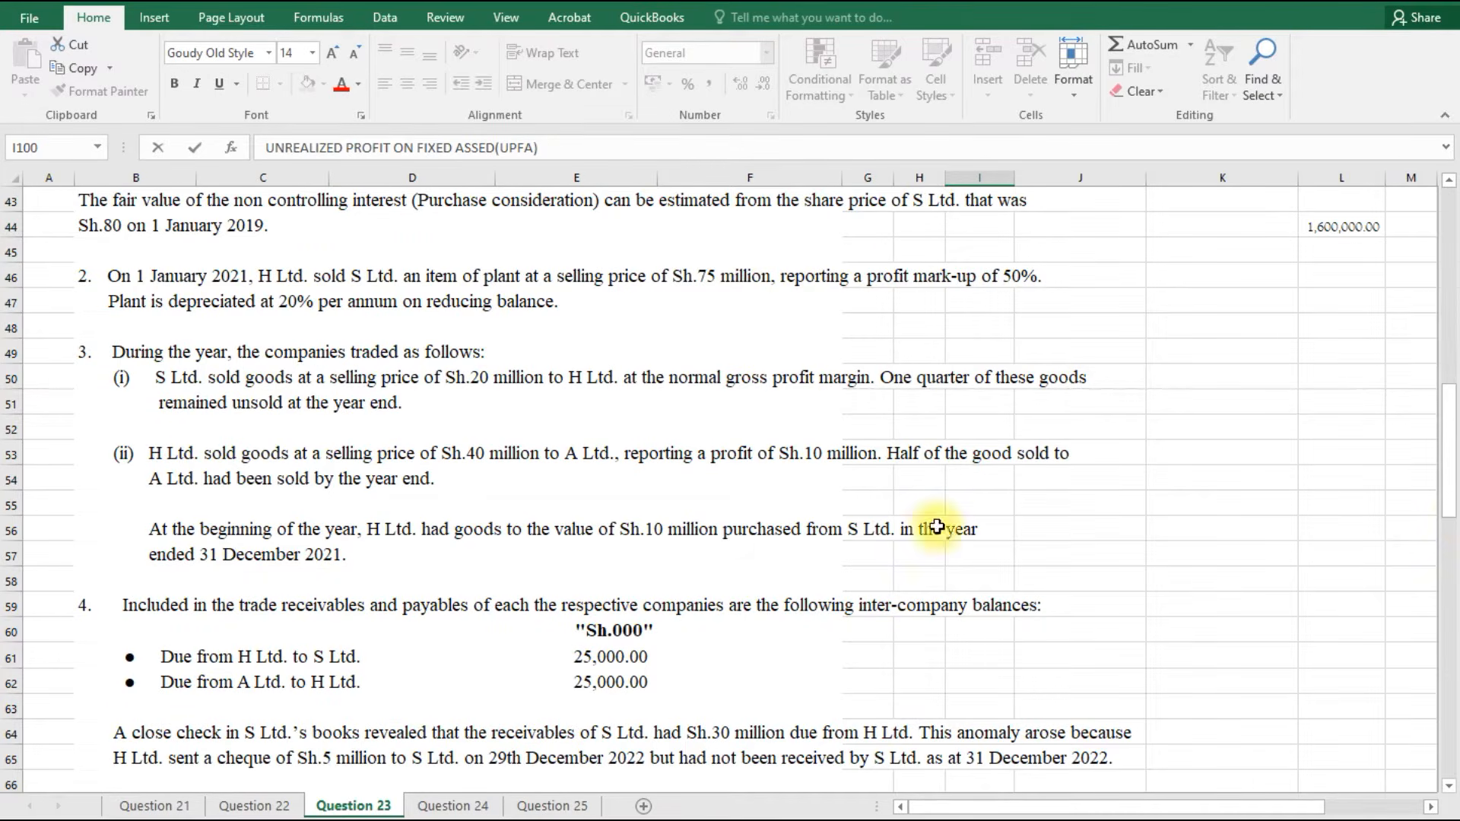
left_click_drag(1449, 490, 1438, 652)
left_click_drag(943, 810, 985, 808)
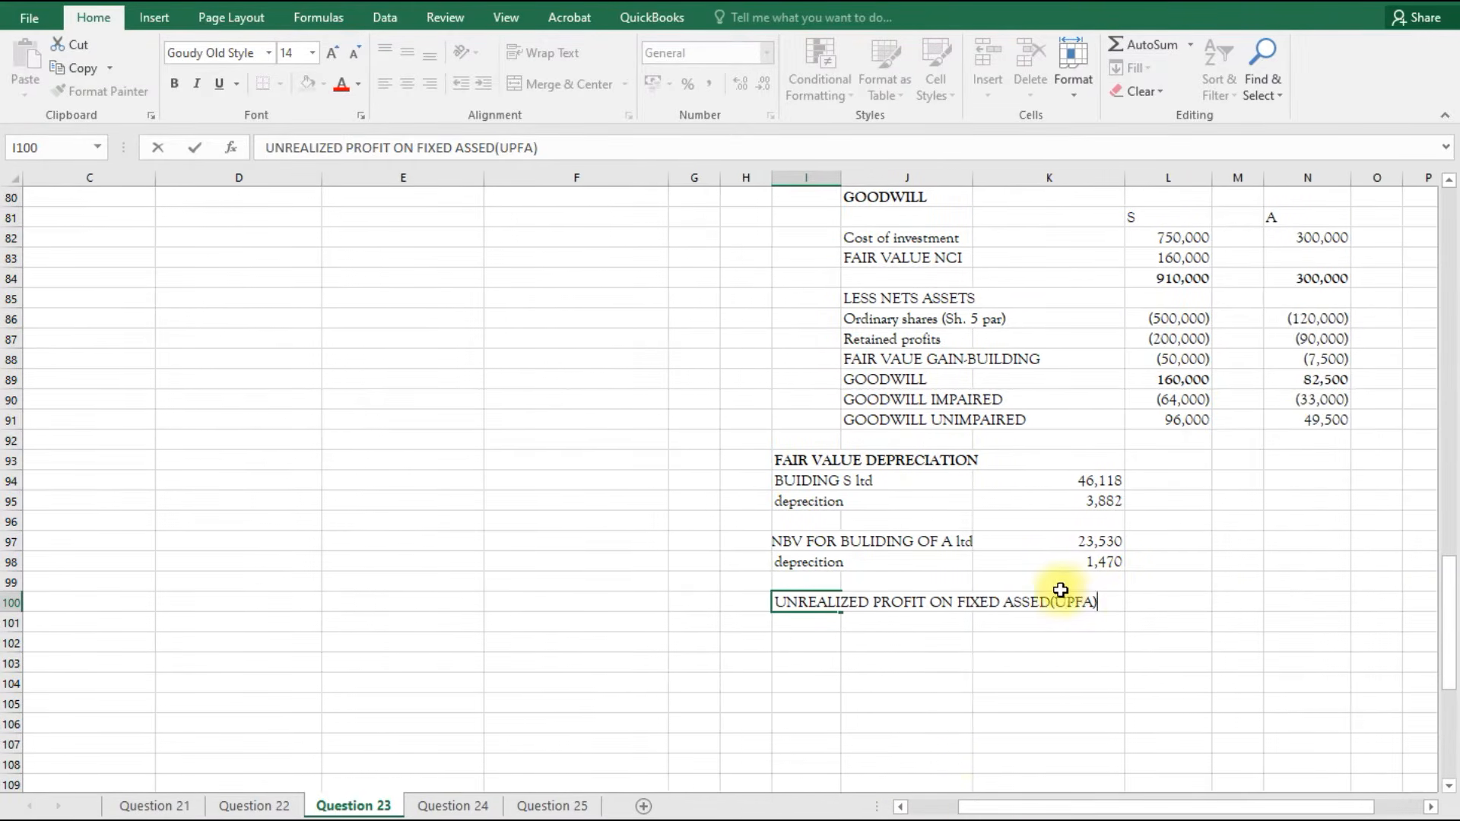
left_click(1131, 607)
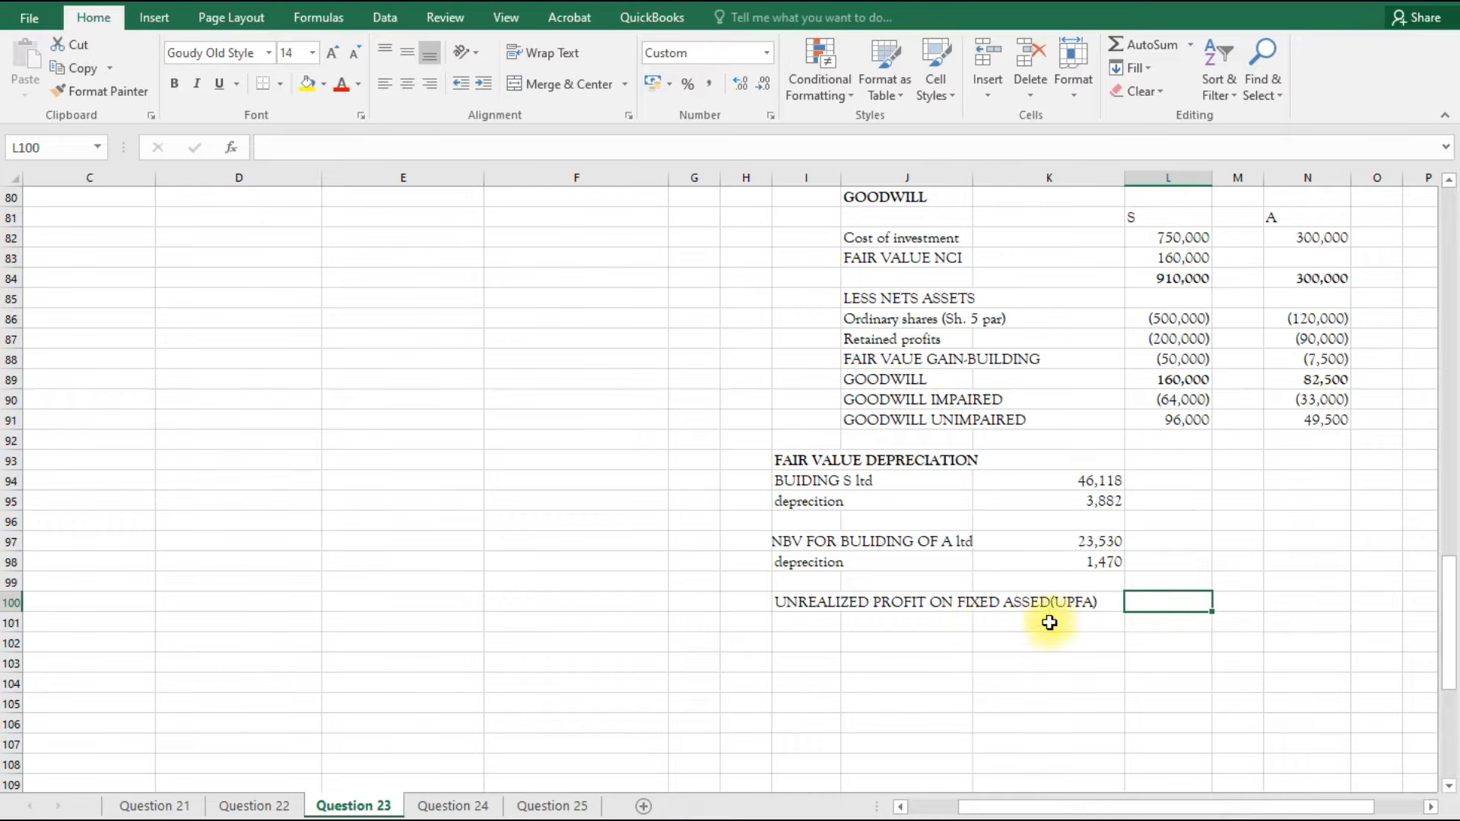
type("=75000")
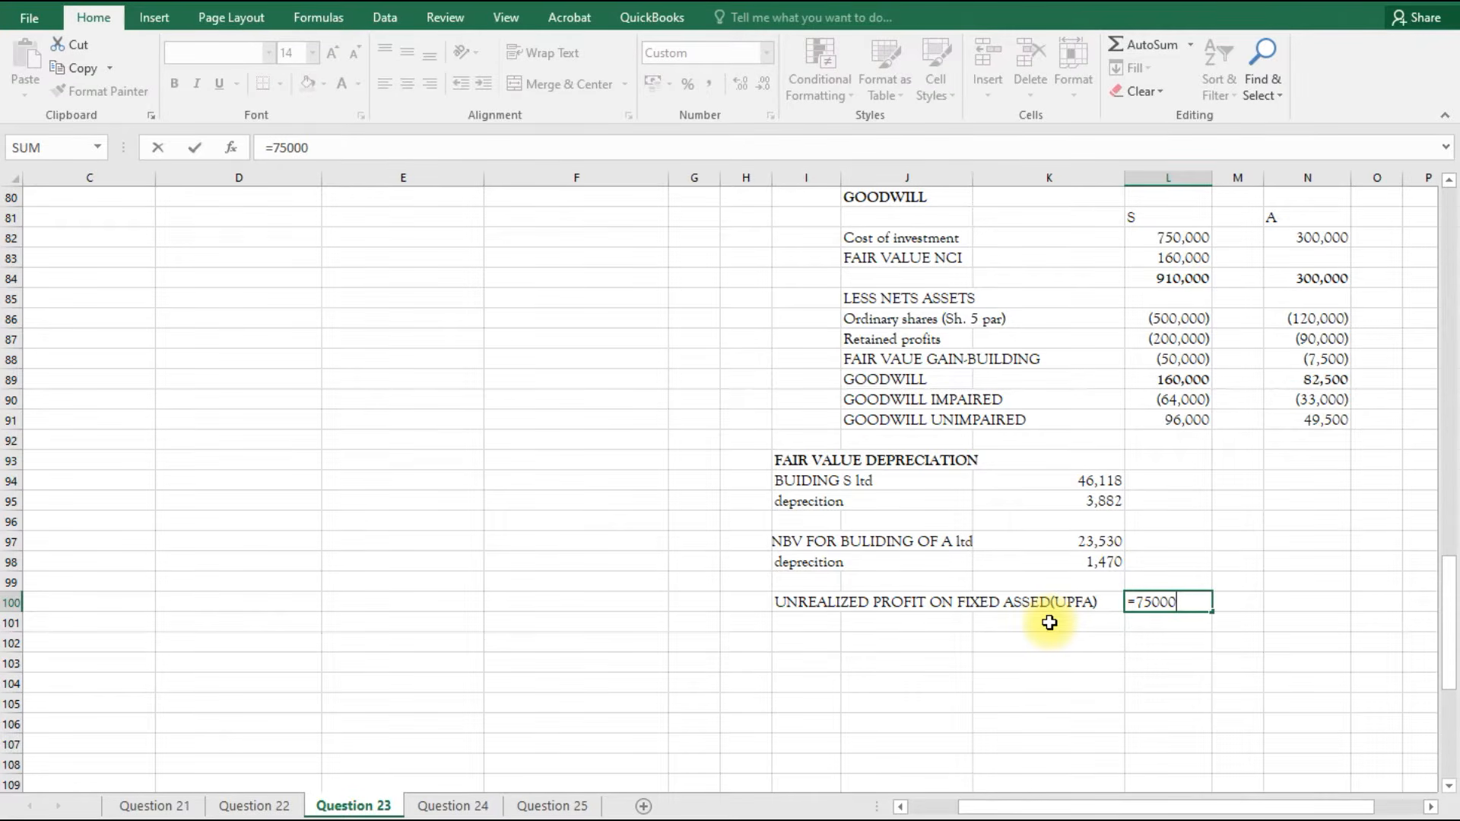
type("50/150")
key("Return")
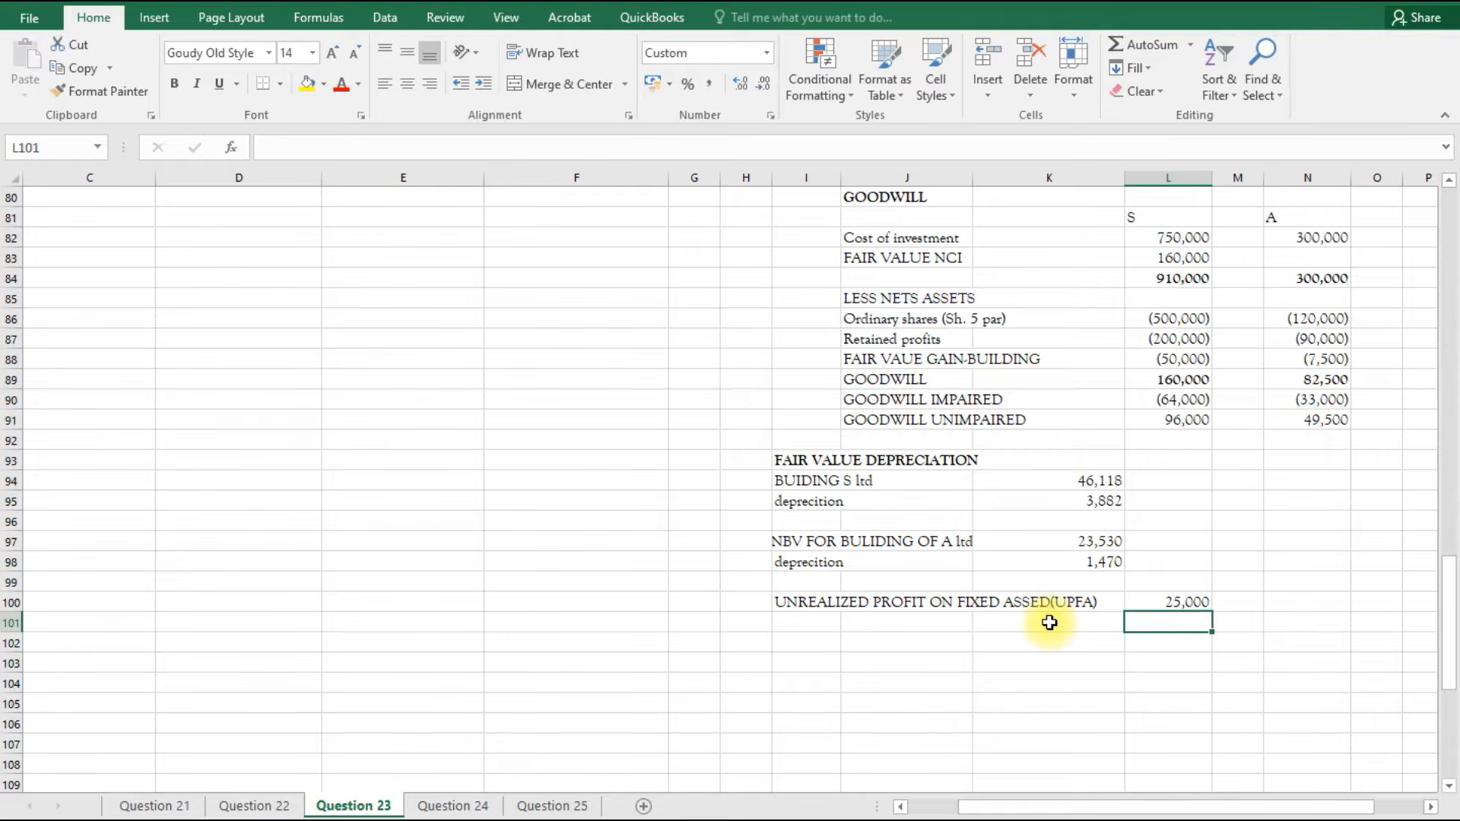
Enter a label starting with DE in J101, directly below the unrealized profit line.
left_click(877, 625)
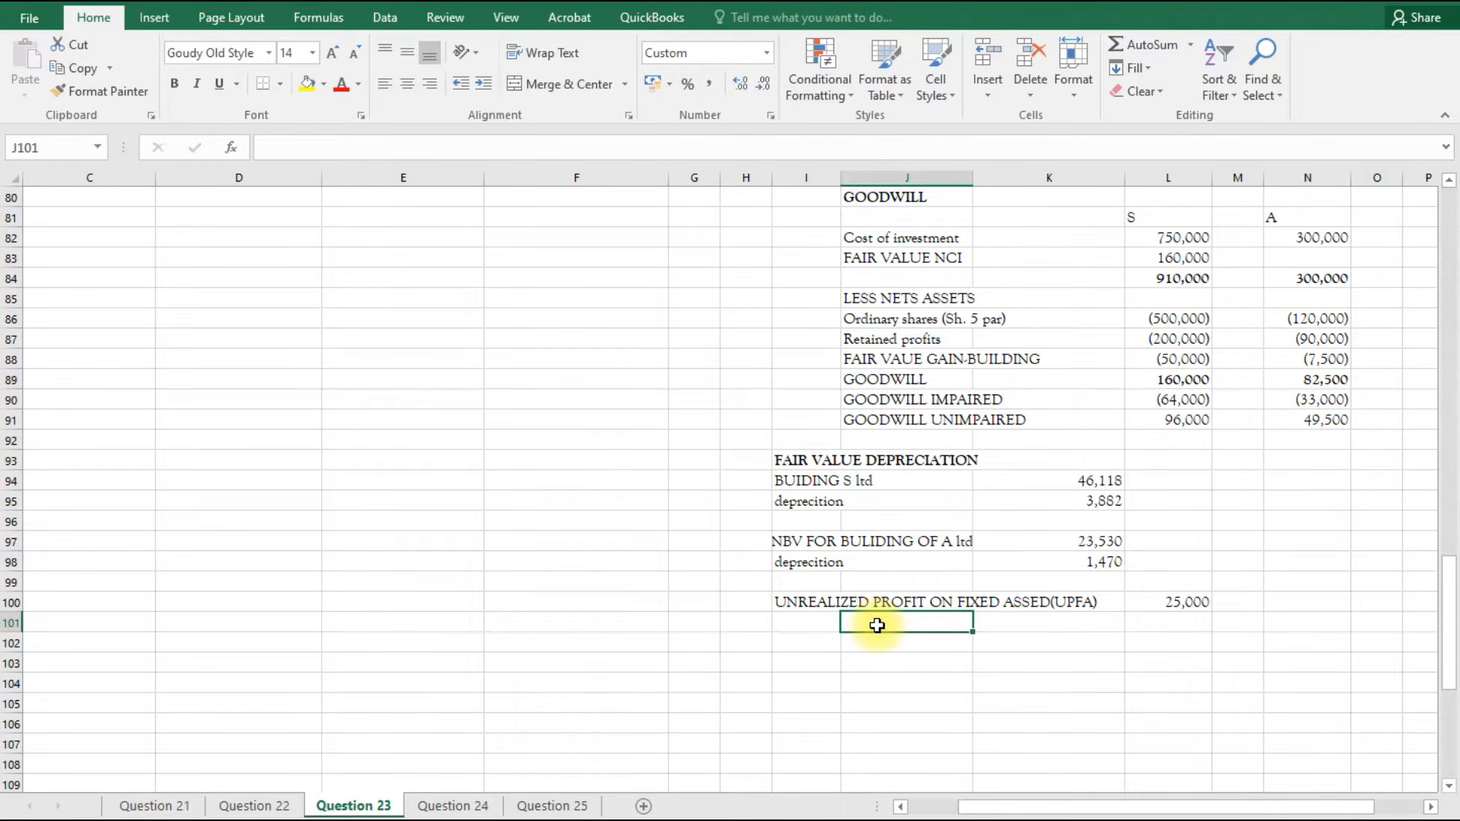
type("DE")
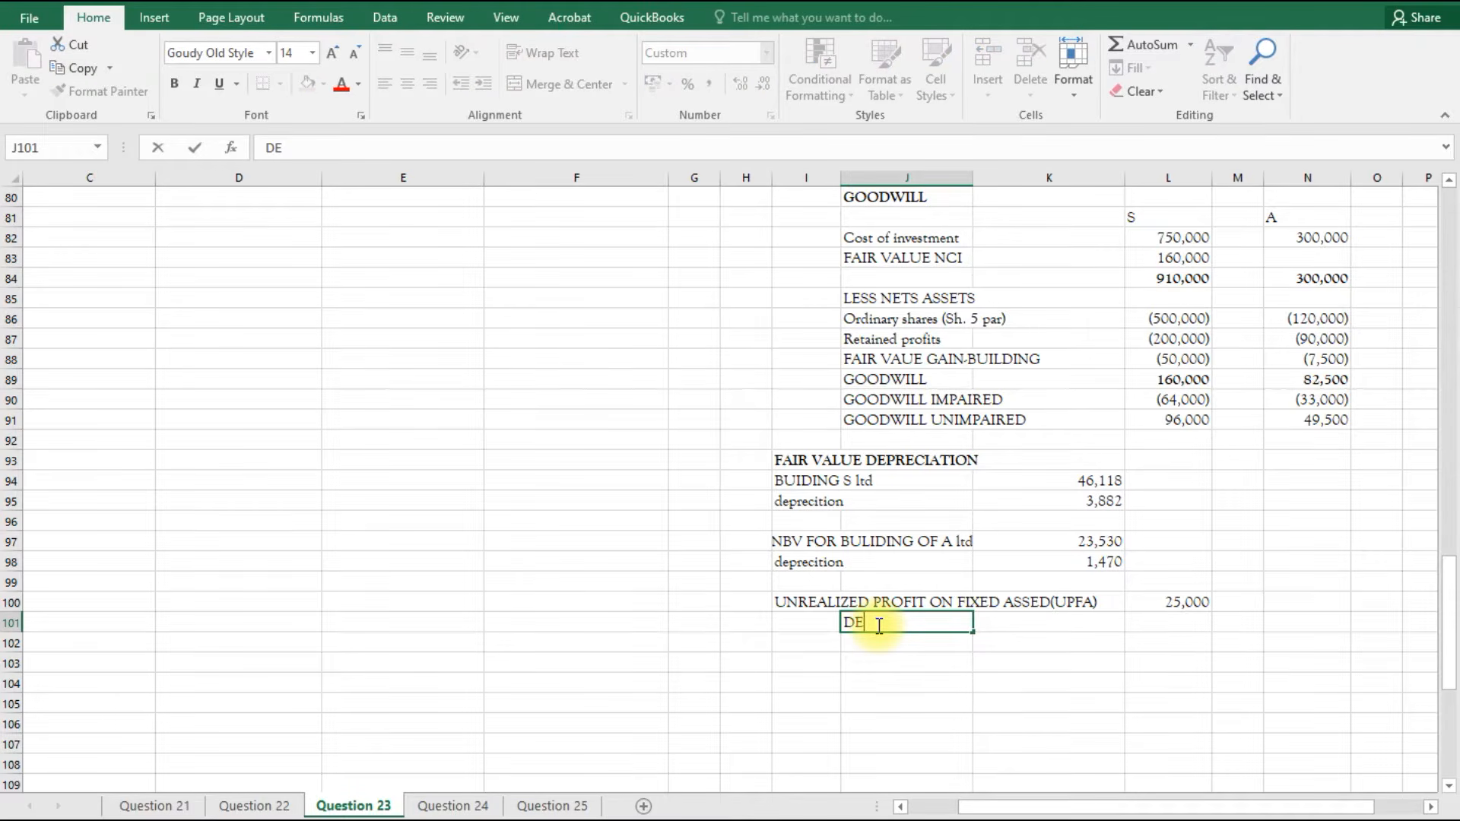
Enter the label "DEPRECITION OVERCHARGE" in J101, below the unrealized profit on fixed asset line.
type("PRECION ")
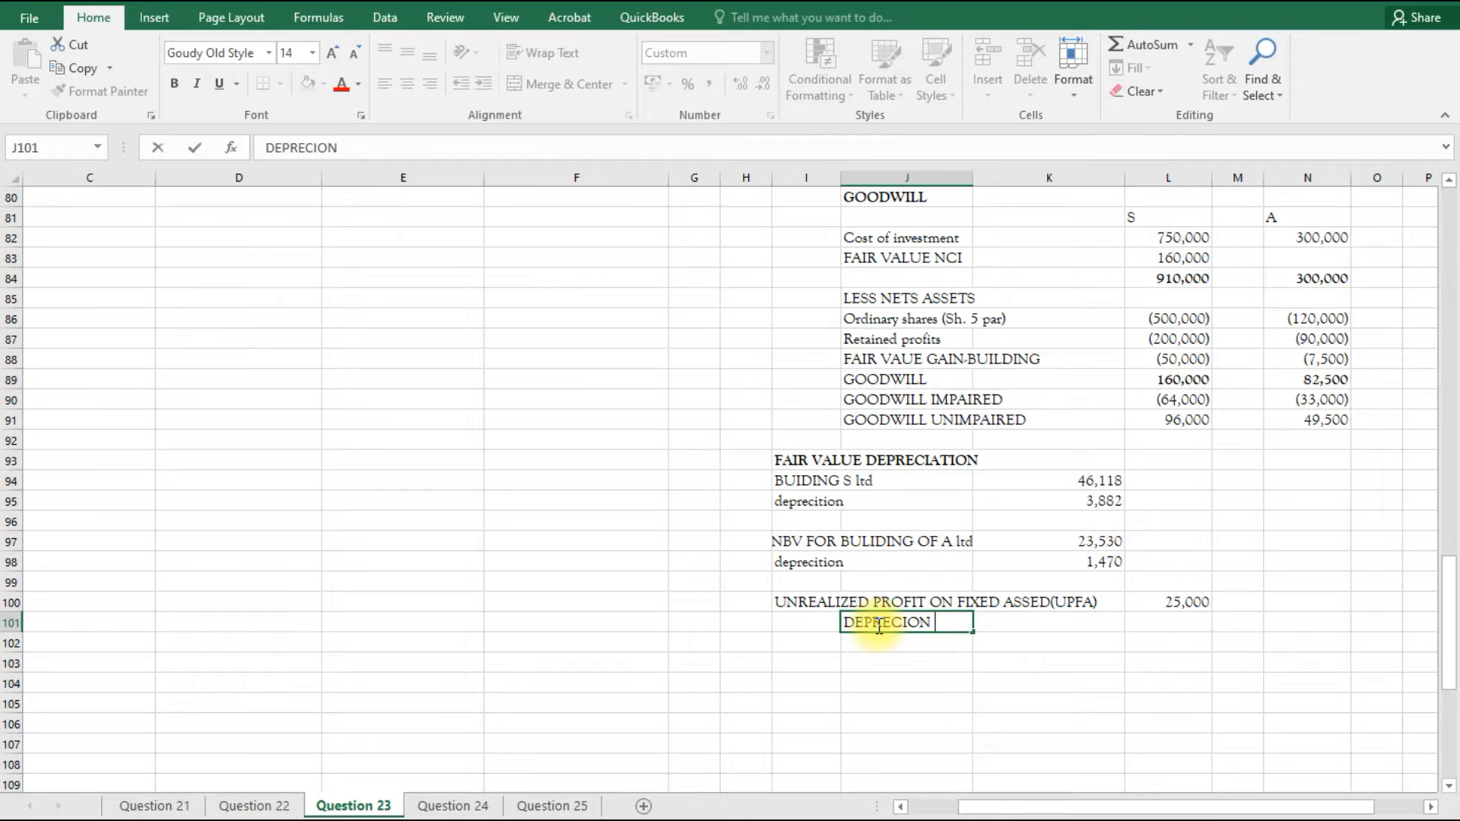
type("O")
key("BackSpace")
key("BackSpace")
key("BackSpace")
key("BackSpace")
type("TION OVERC")
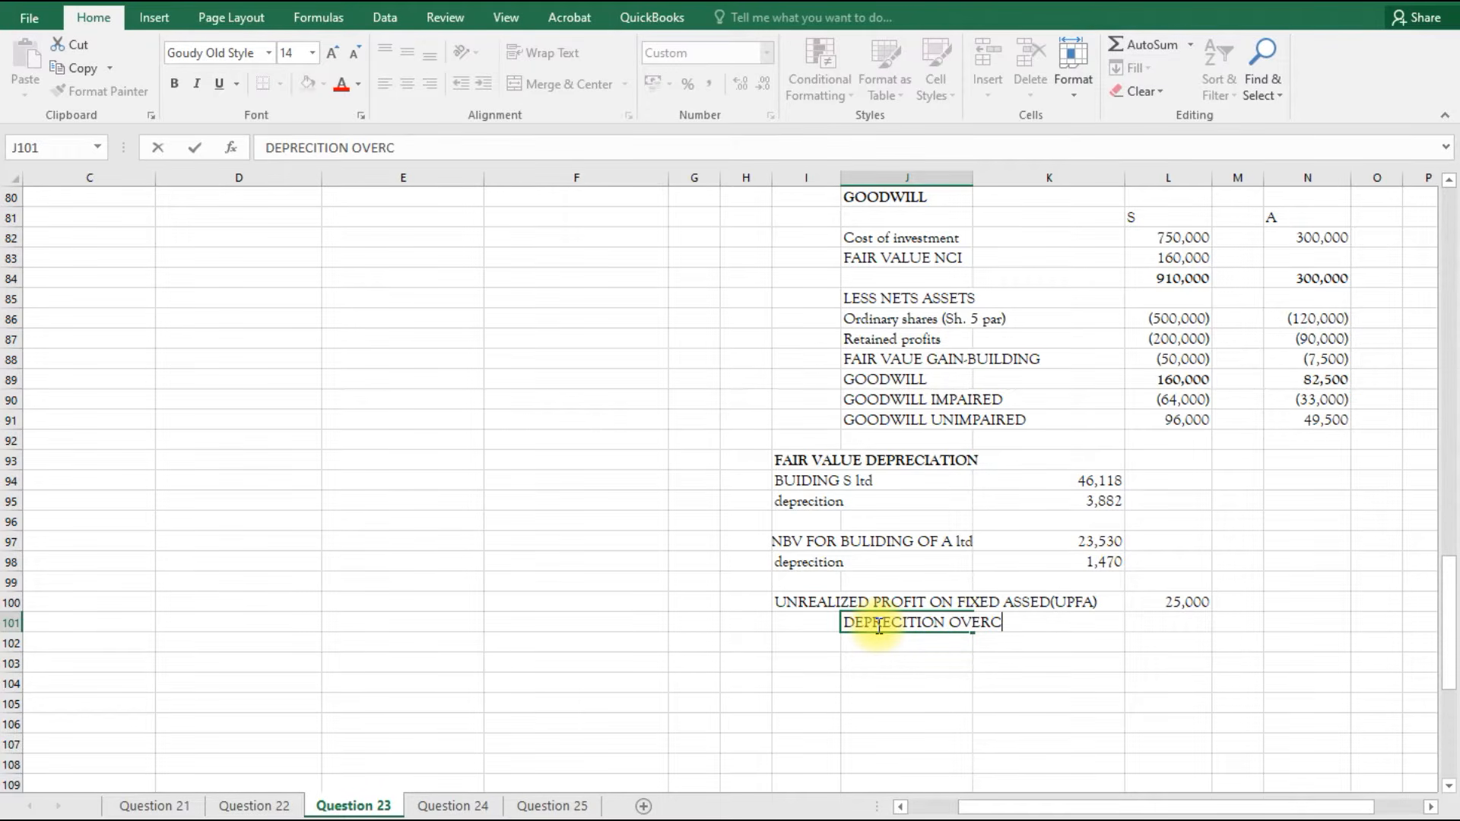
type("HARGE")
left_click(1140, 623)
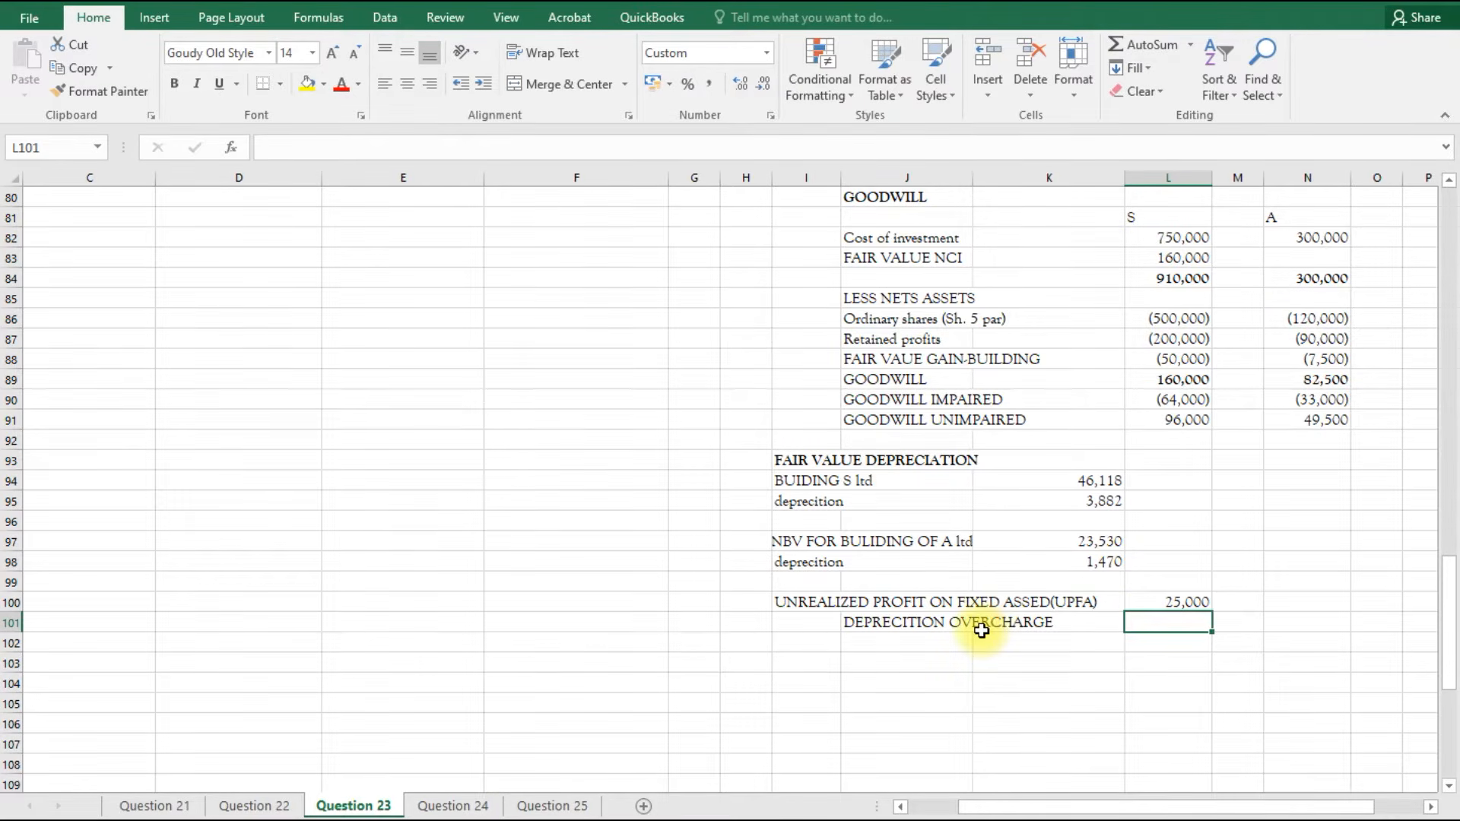
Append "(DEP UNDERCHARGE)" to the FAIR VALUE DEPRECIATION heading in I93.
double_click(890, 459)
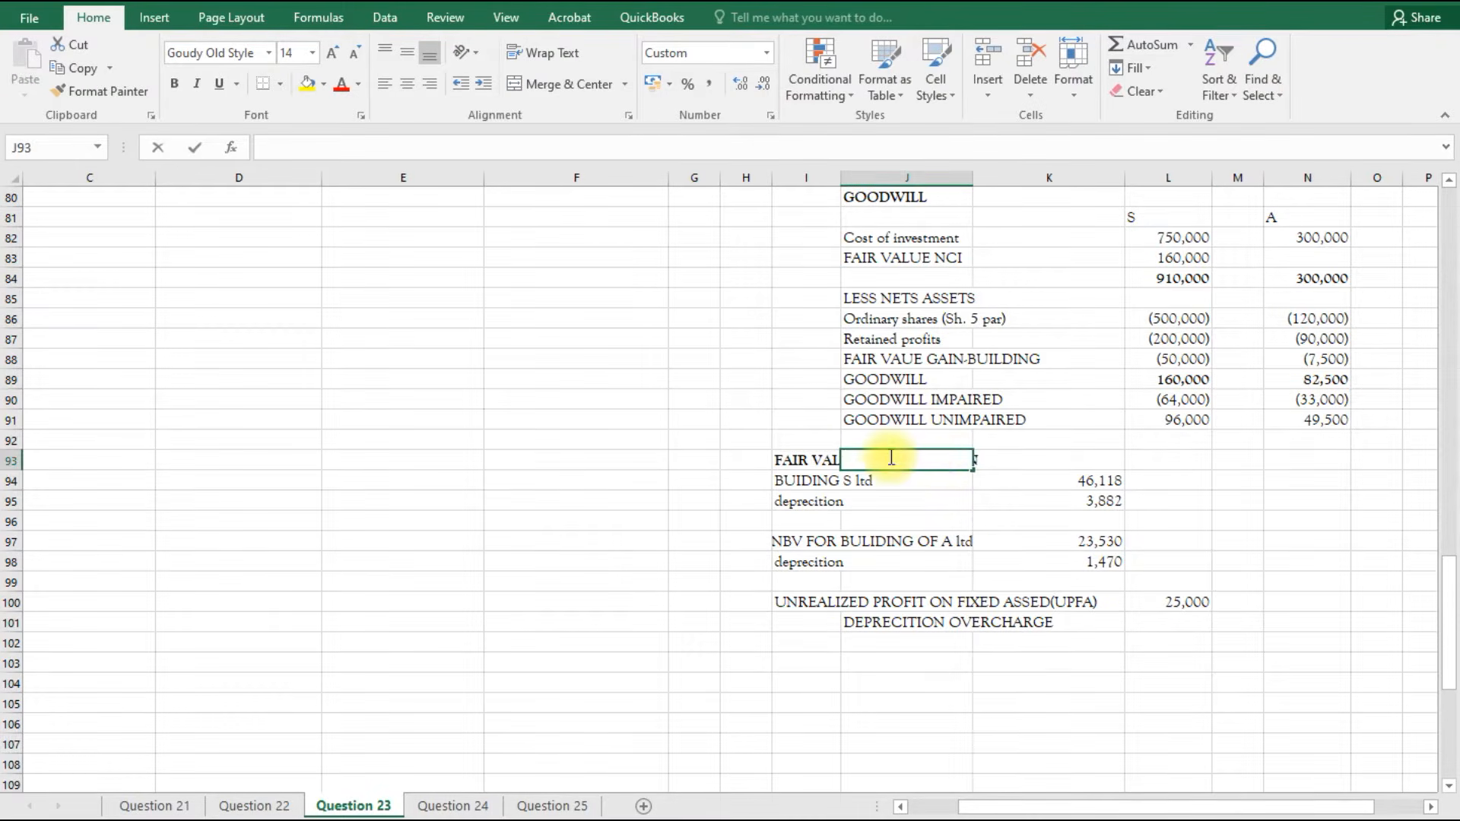
left_click(809, 457)
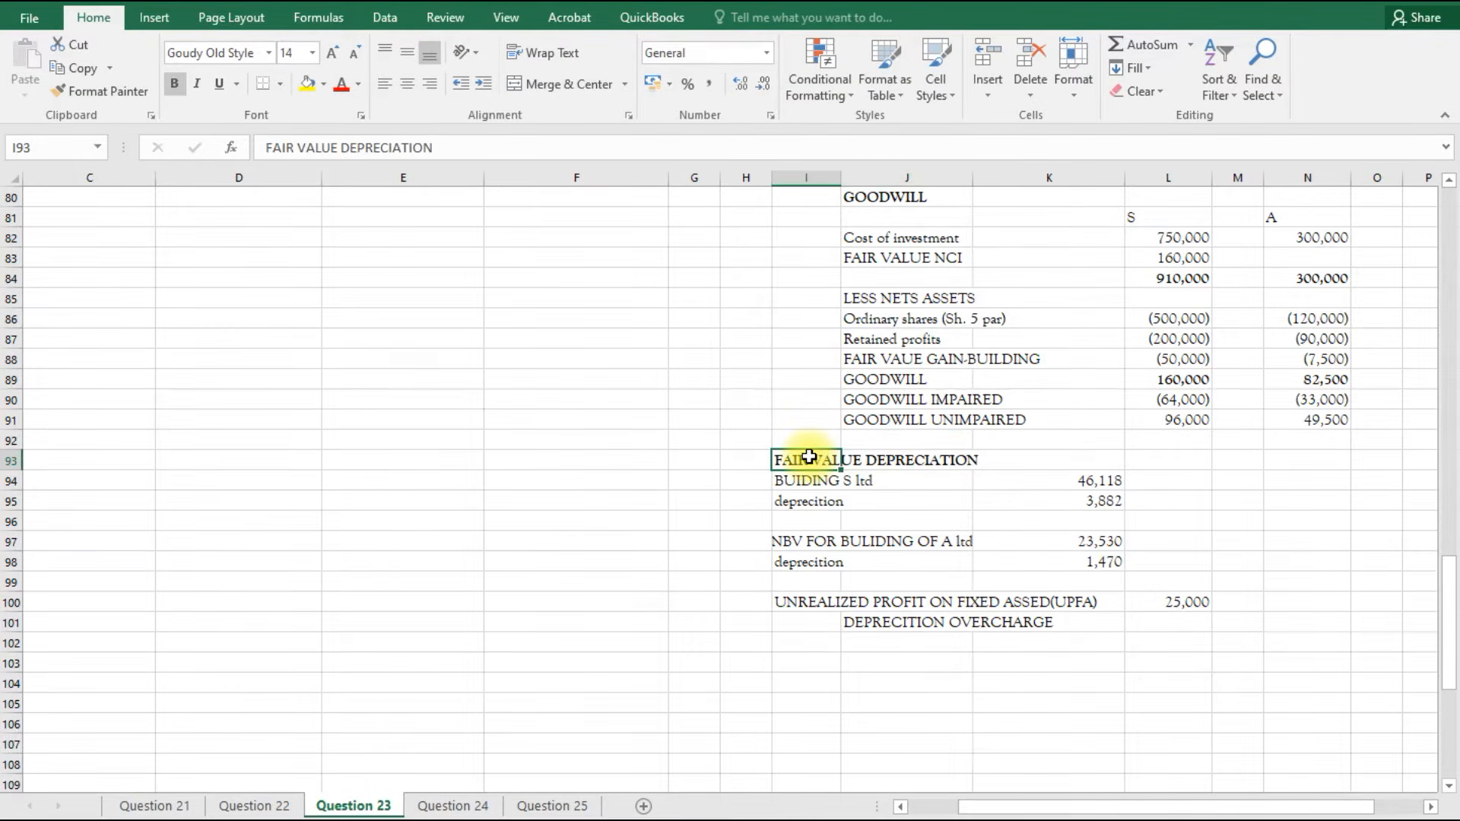
key("Right")
key("Right")
key("Right")
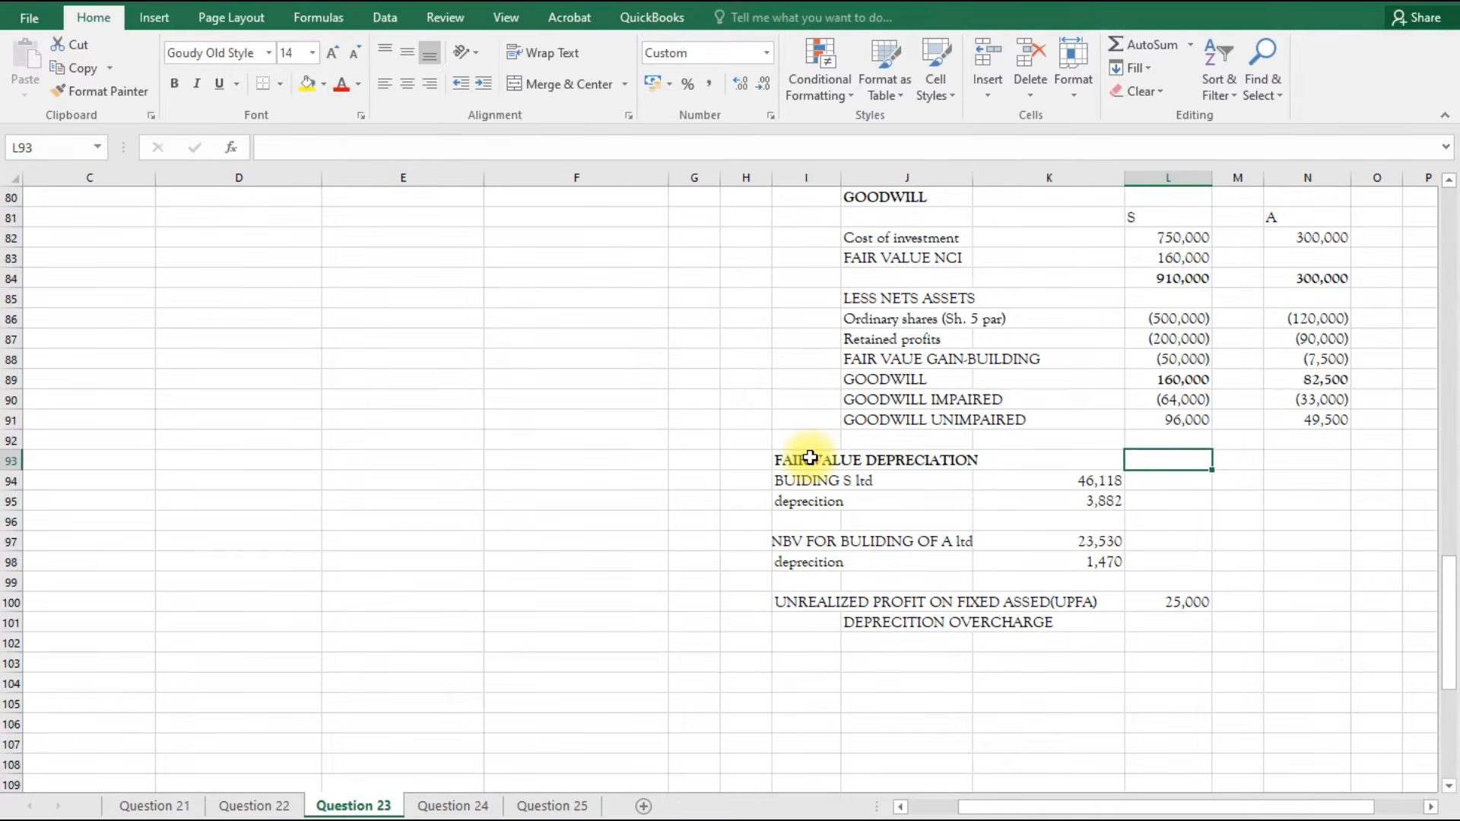
double_click(808, 457)
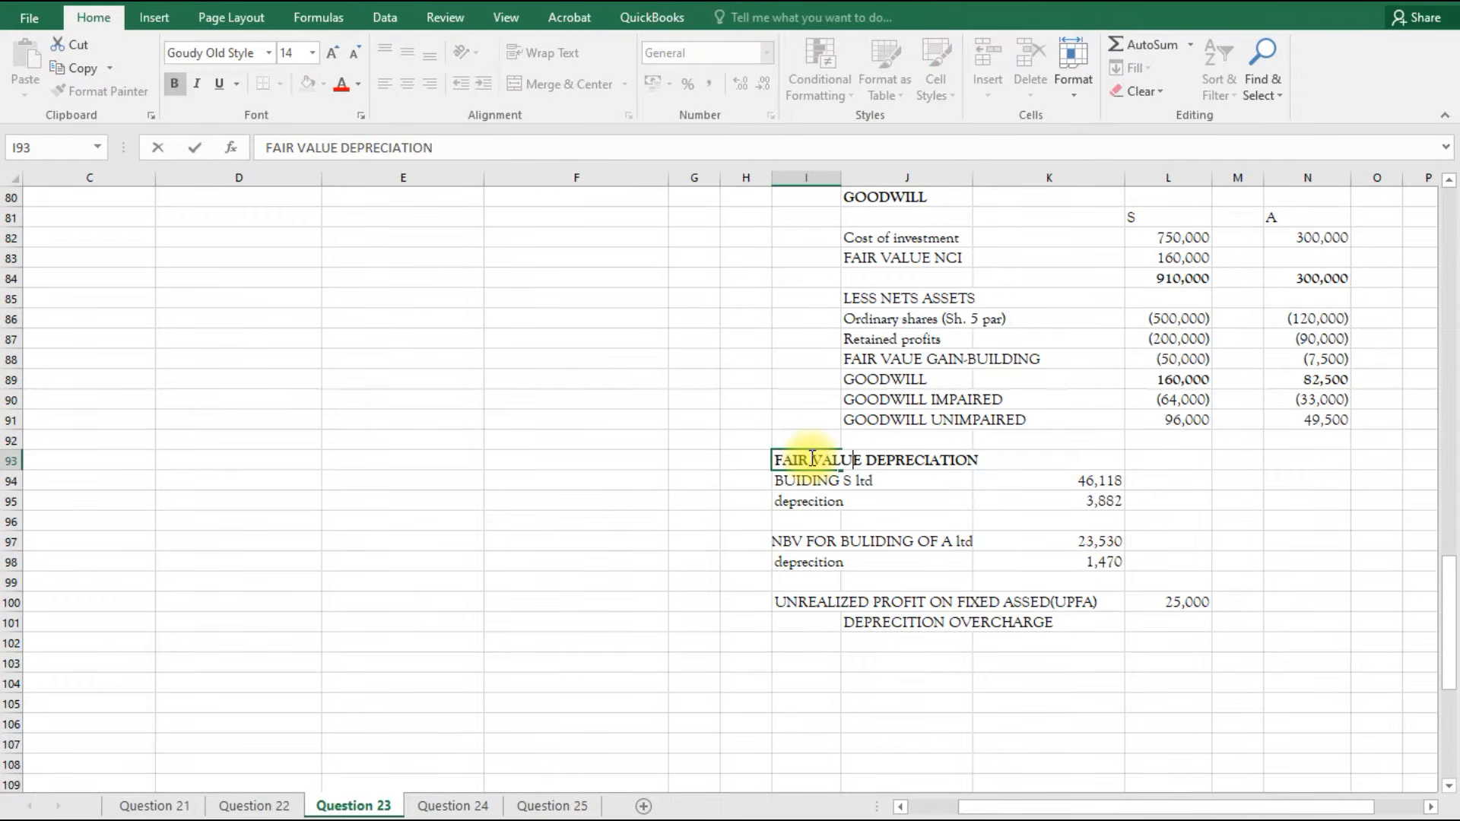
key("Right")
key("Right")
type("(DEP UNDERCHARGE")
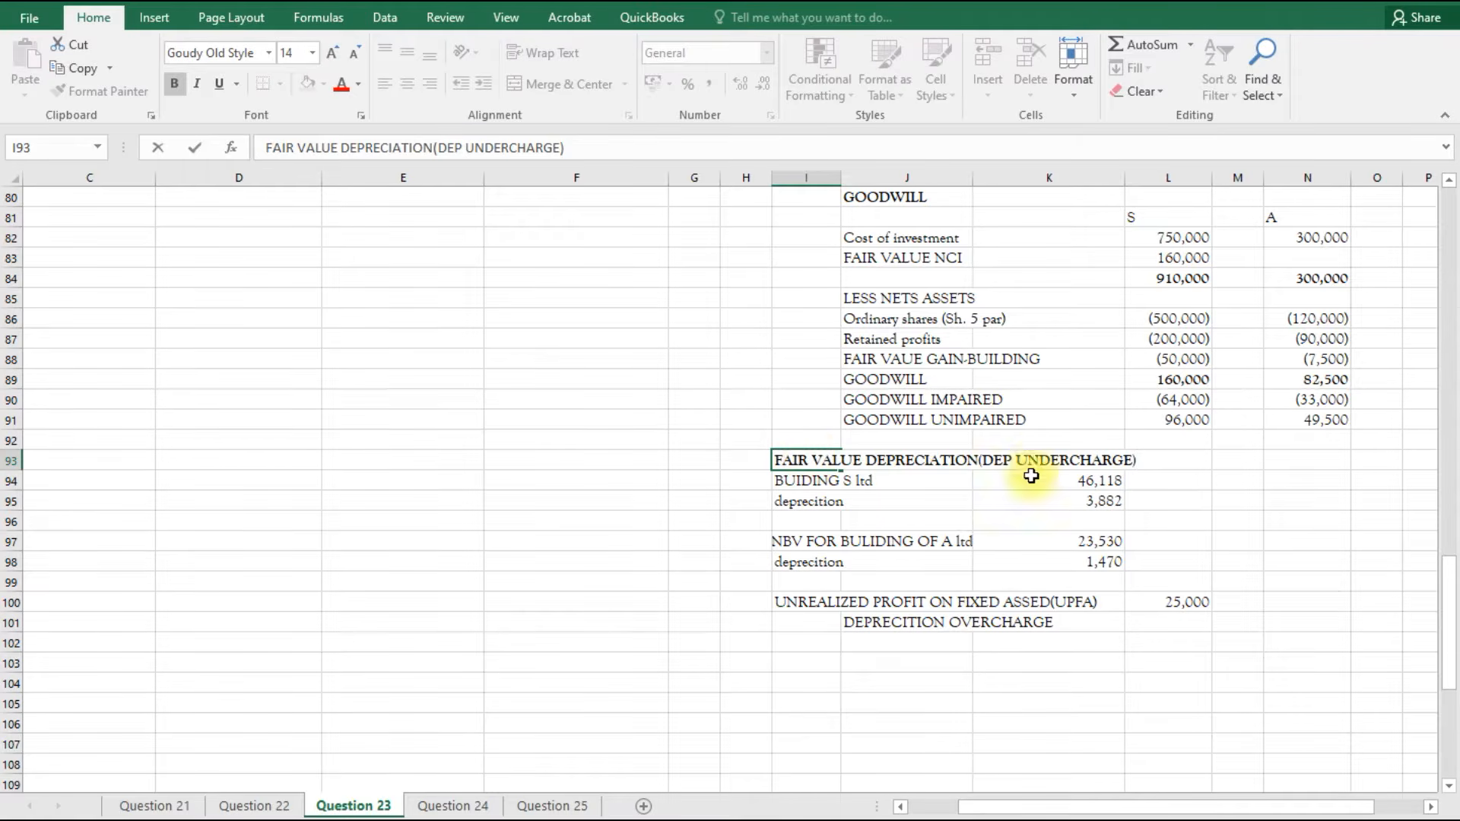
left_click(1169, 628)
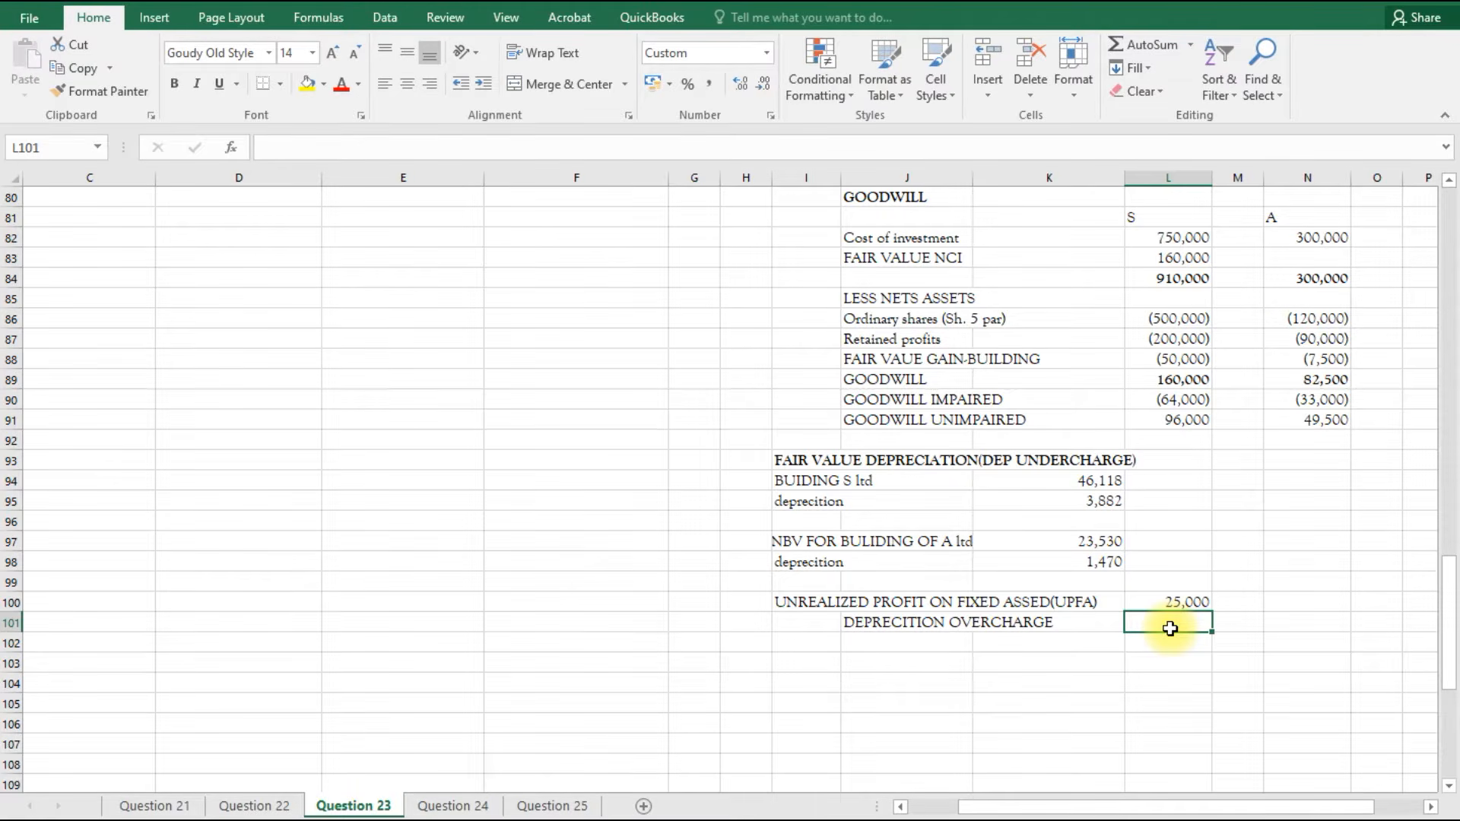
Check the plant depreciation note in the question and move the DEPRECITION OVERCHARGE label from J101 to J103.
scroll(296, 408, "up", 9)
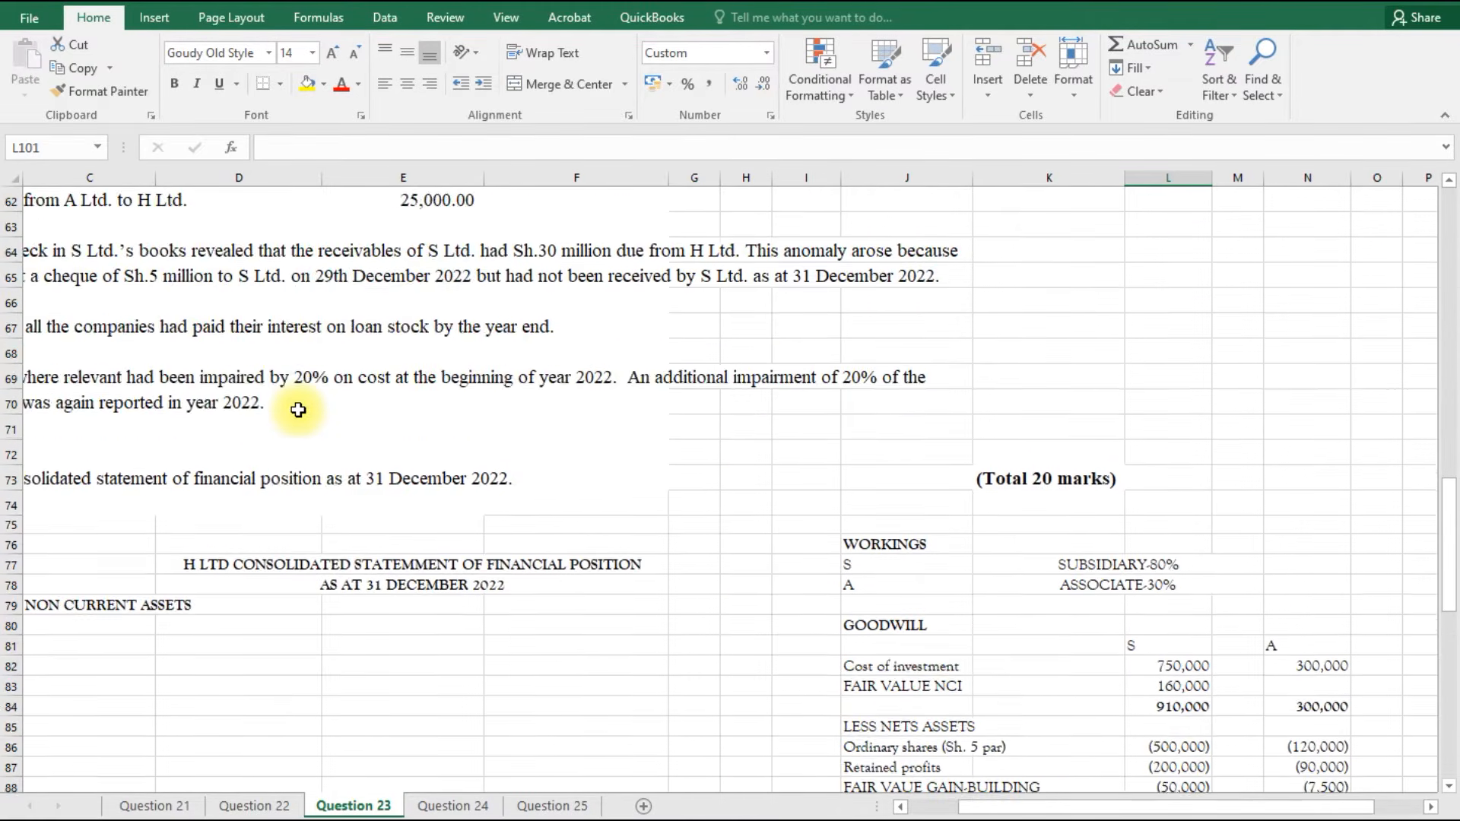
scroll(298, 410, "up", 3)
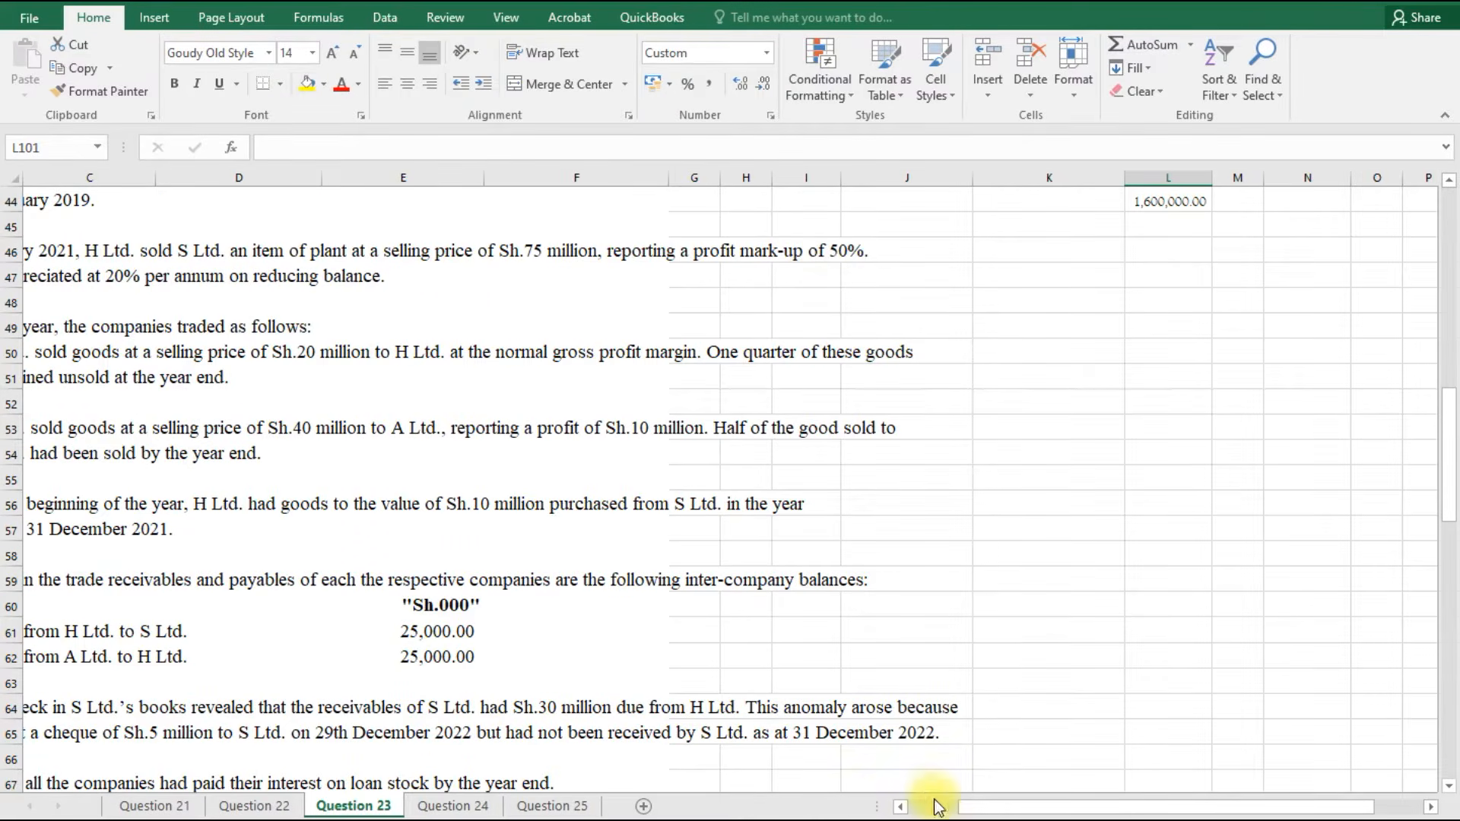
left_click_drag(957, 810, 944, 813)
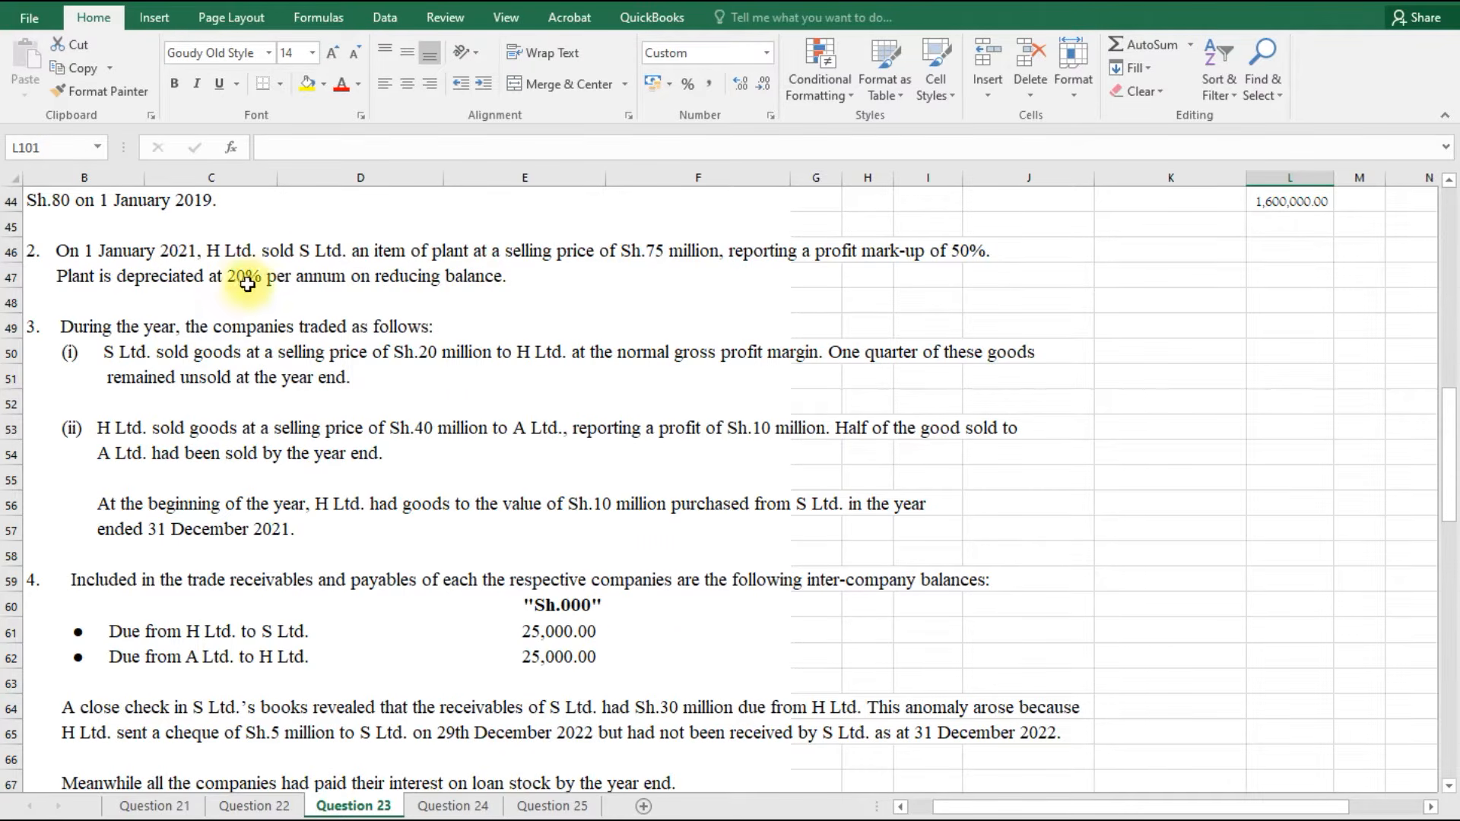
left_click_drag(960, 810, 1039, 802)
scroll(933, 646, "down", 3)
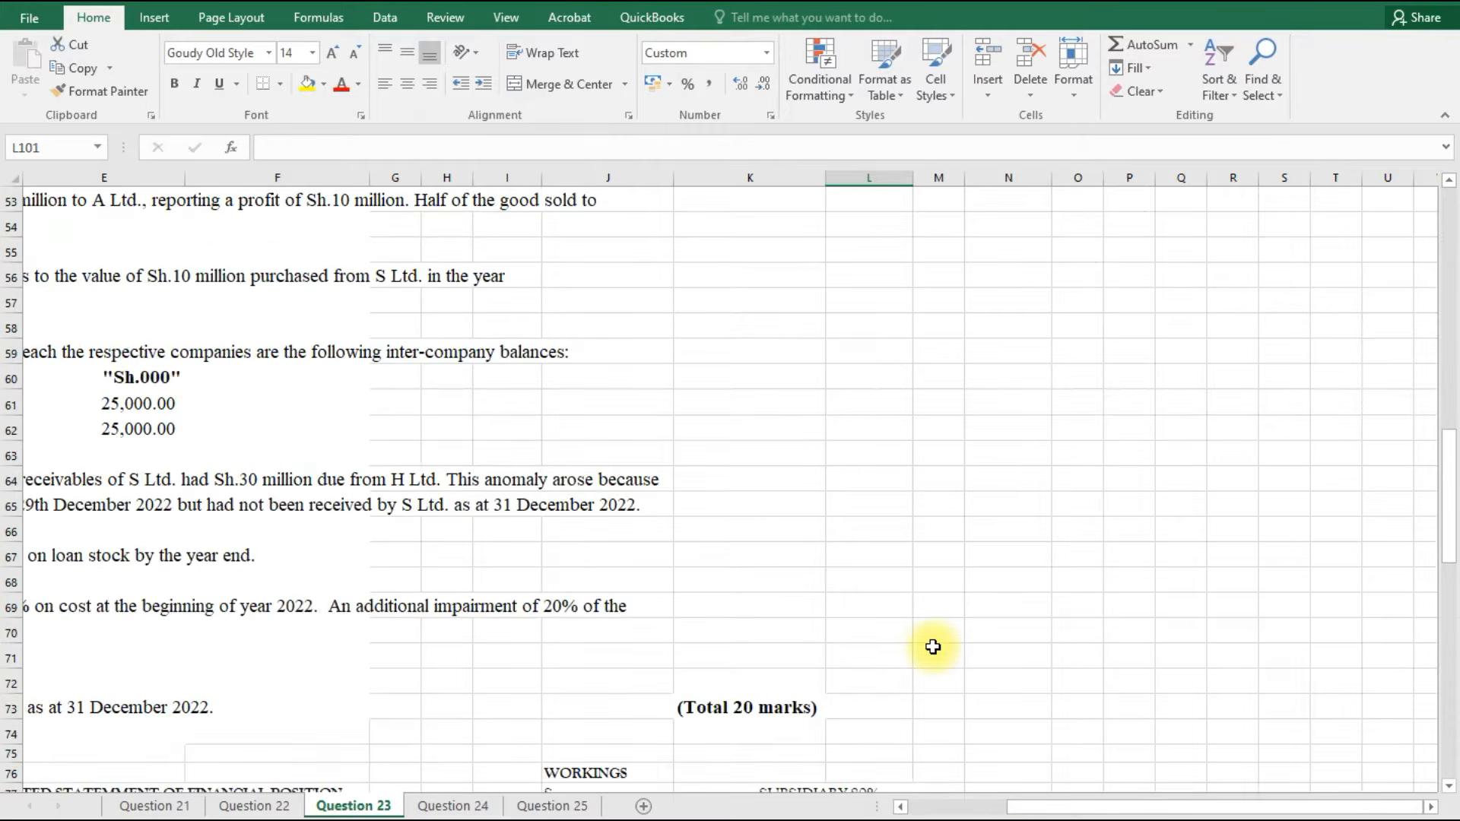
scroll(933, 647, "down", 8)
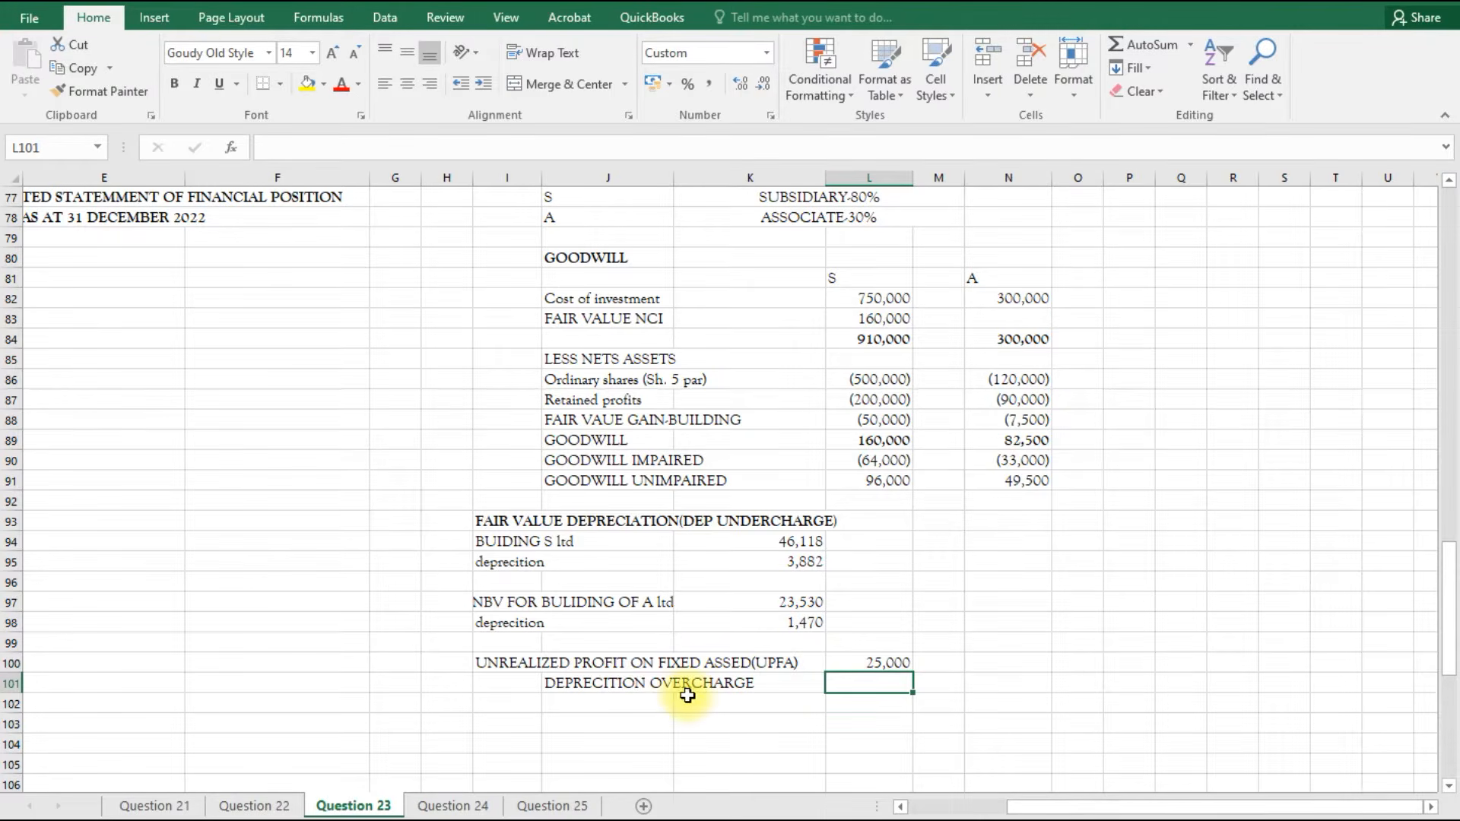
left_click(608, 684)
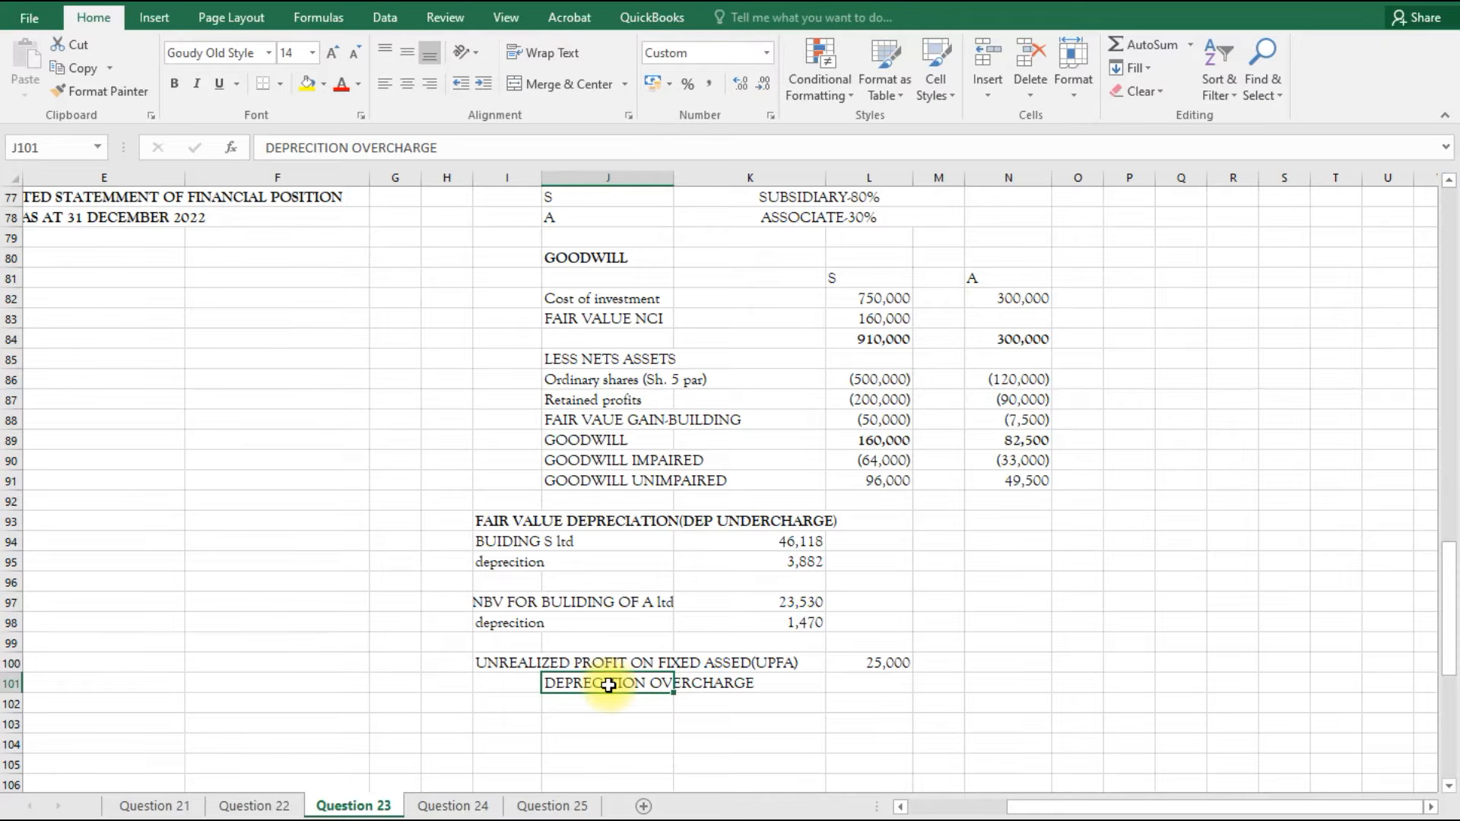
right_click(608, 685)
left_click(643, 289)
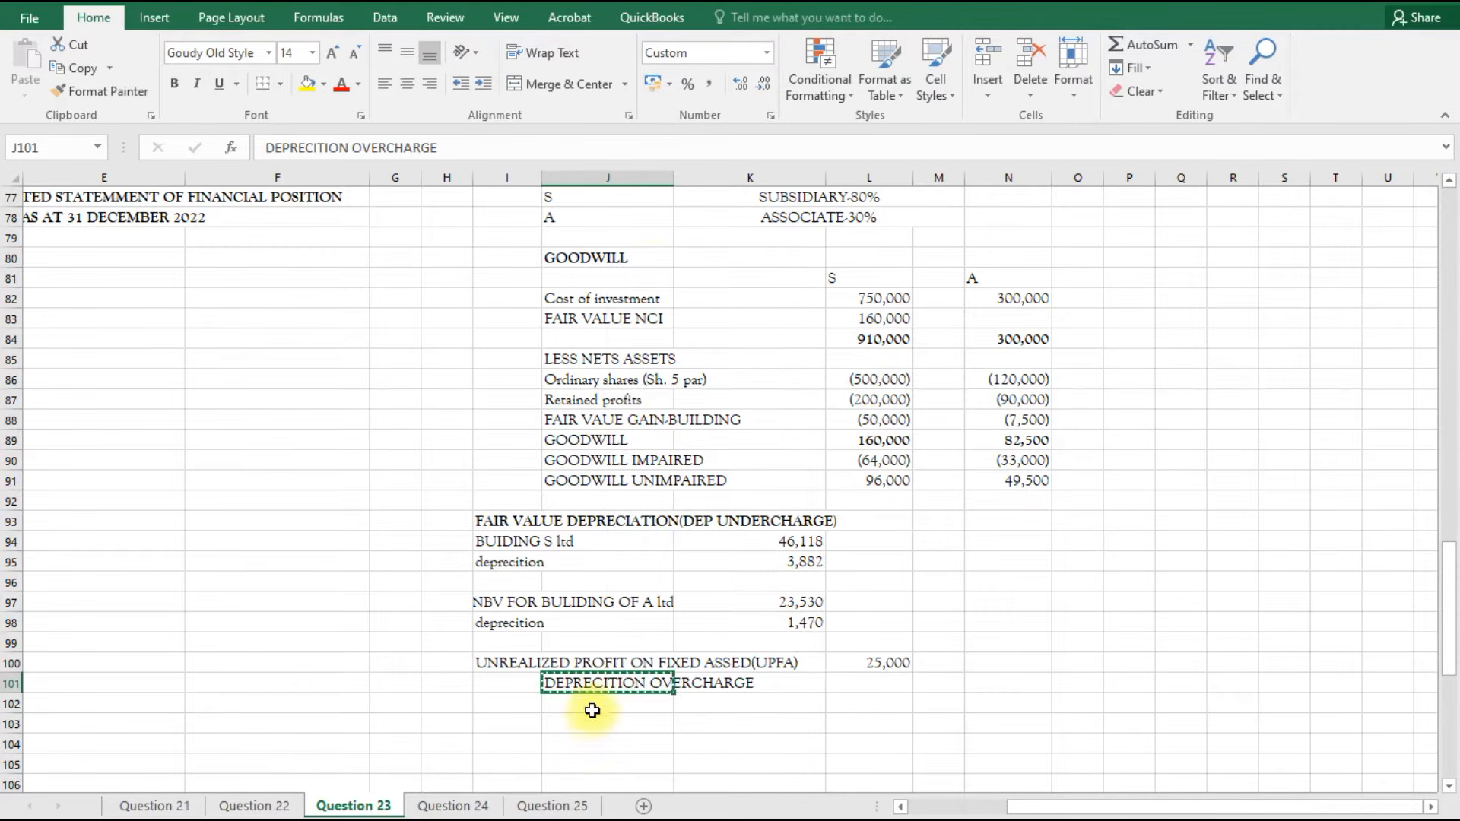
left_click(593, 725)
right_click(594, 725)
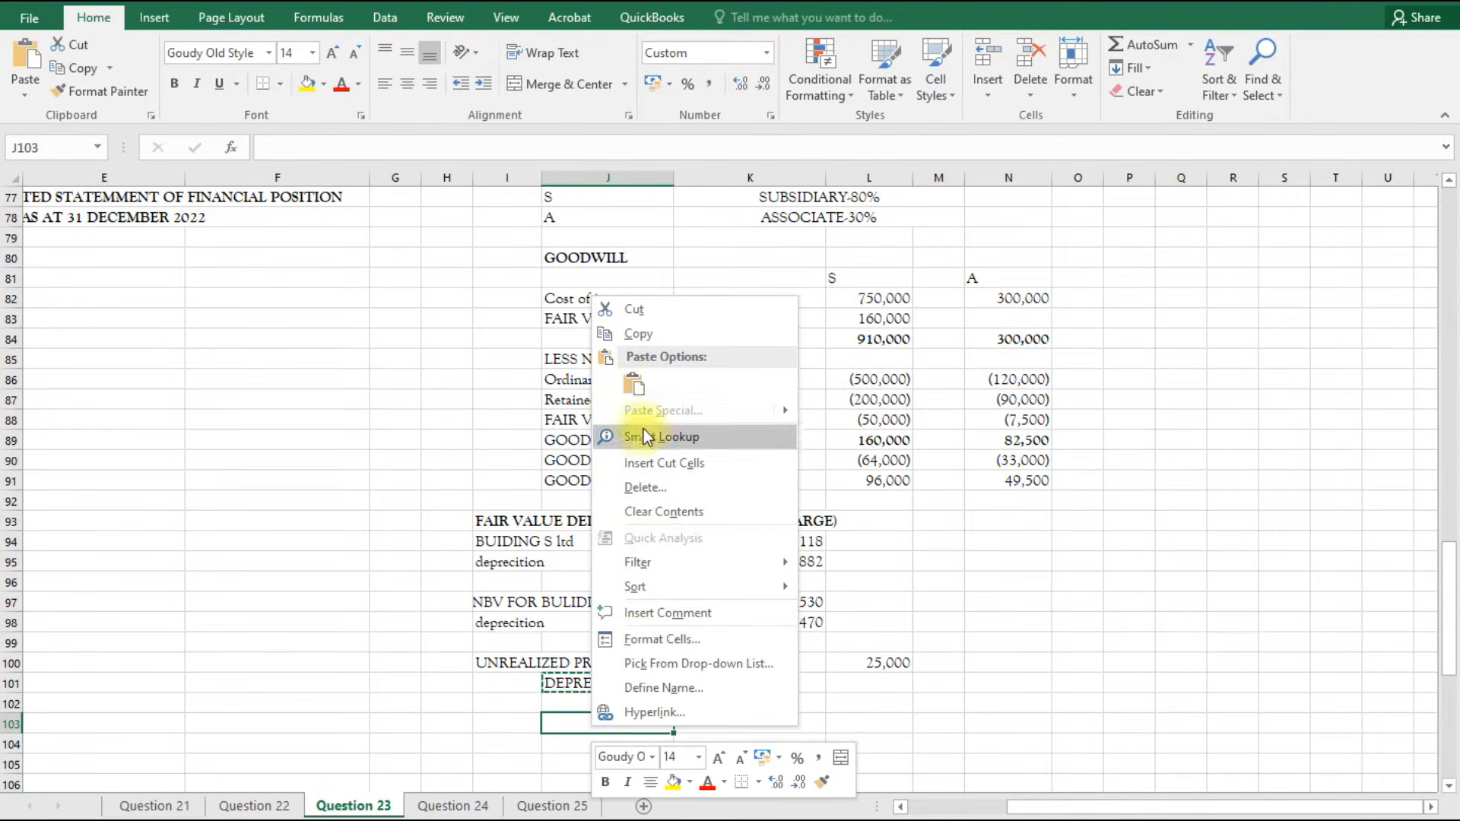
left_click(633, 385)
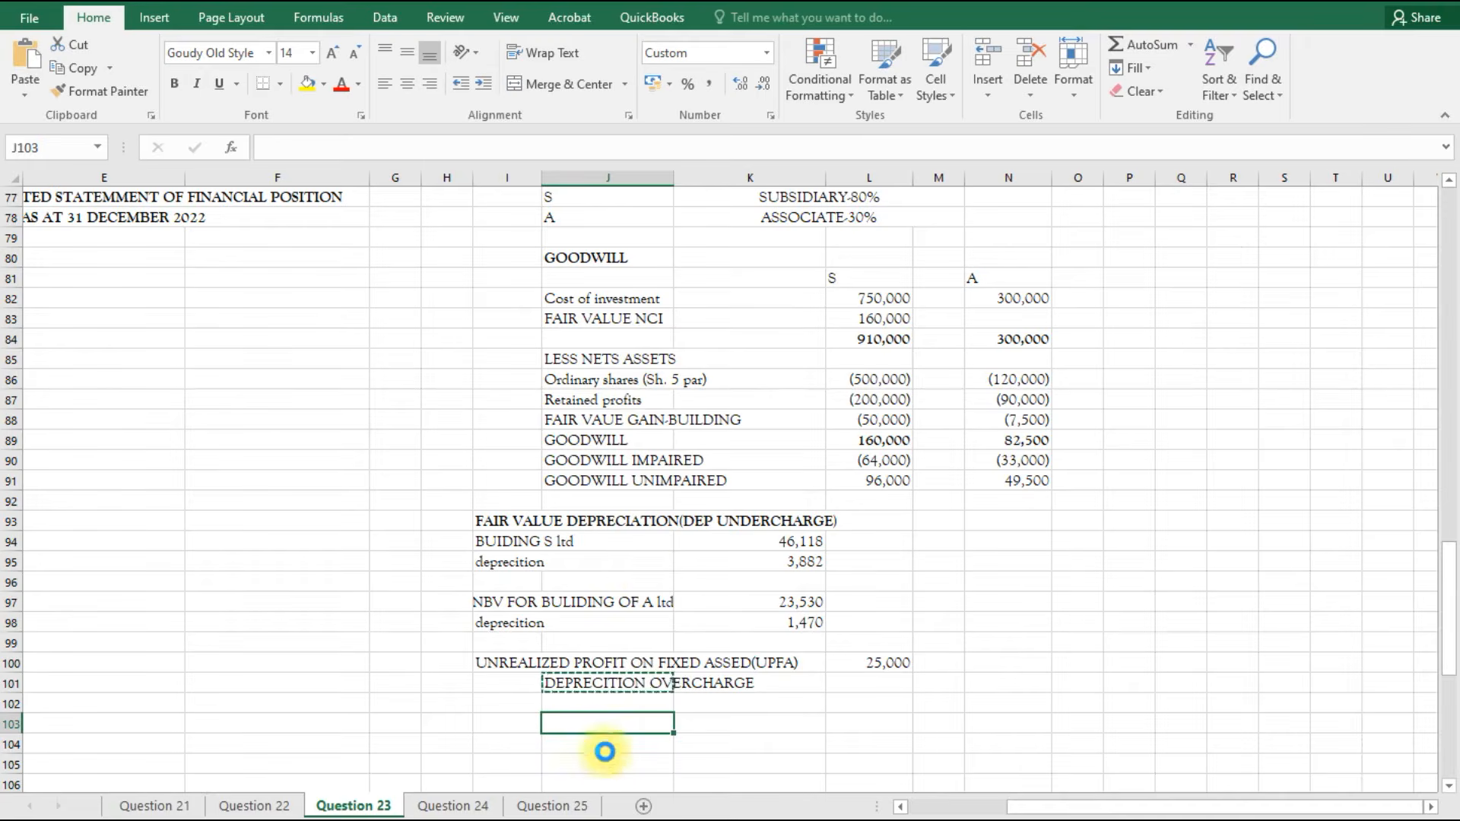
Label J101 "NBV" and calculate the plant profit's net book value in L101 with =L100*(1-0.2)^2.
left_click(604, 683)
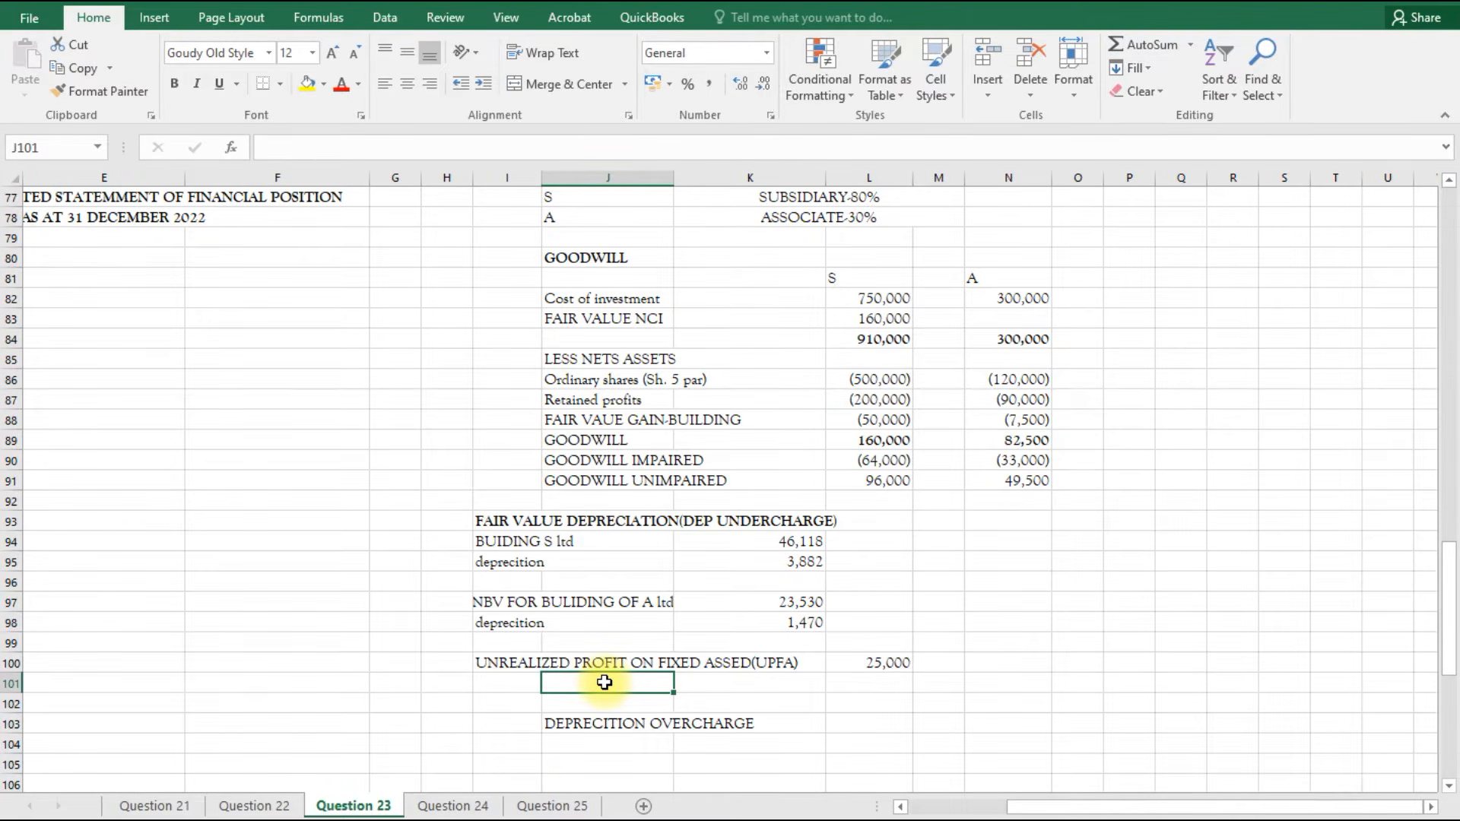
type("NBV")
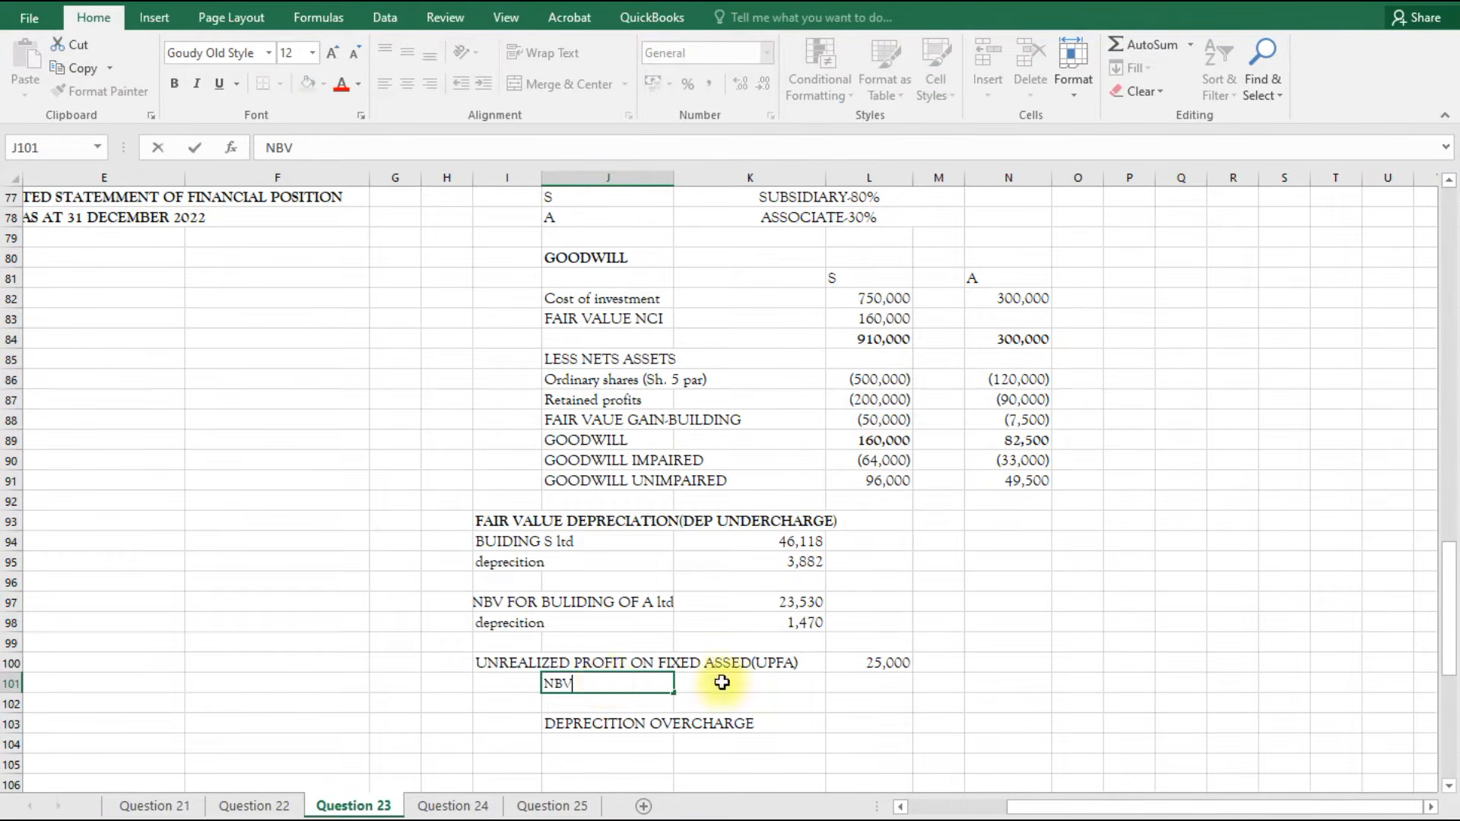
left_click(867, 689)
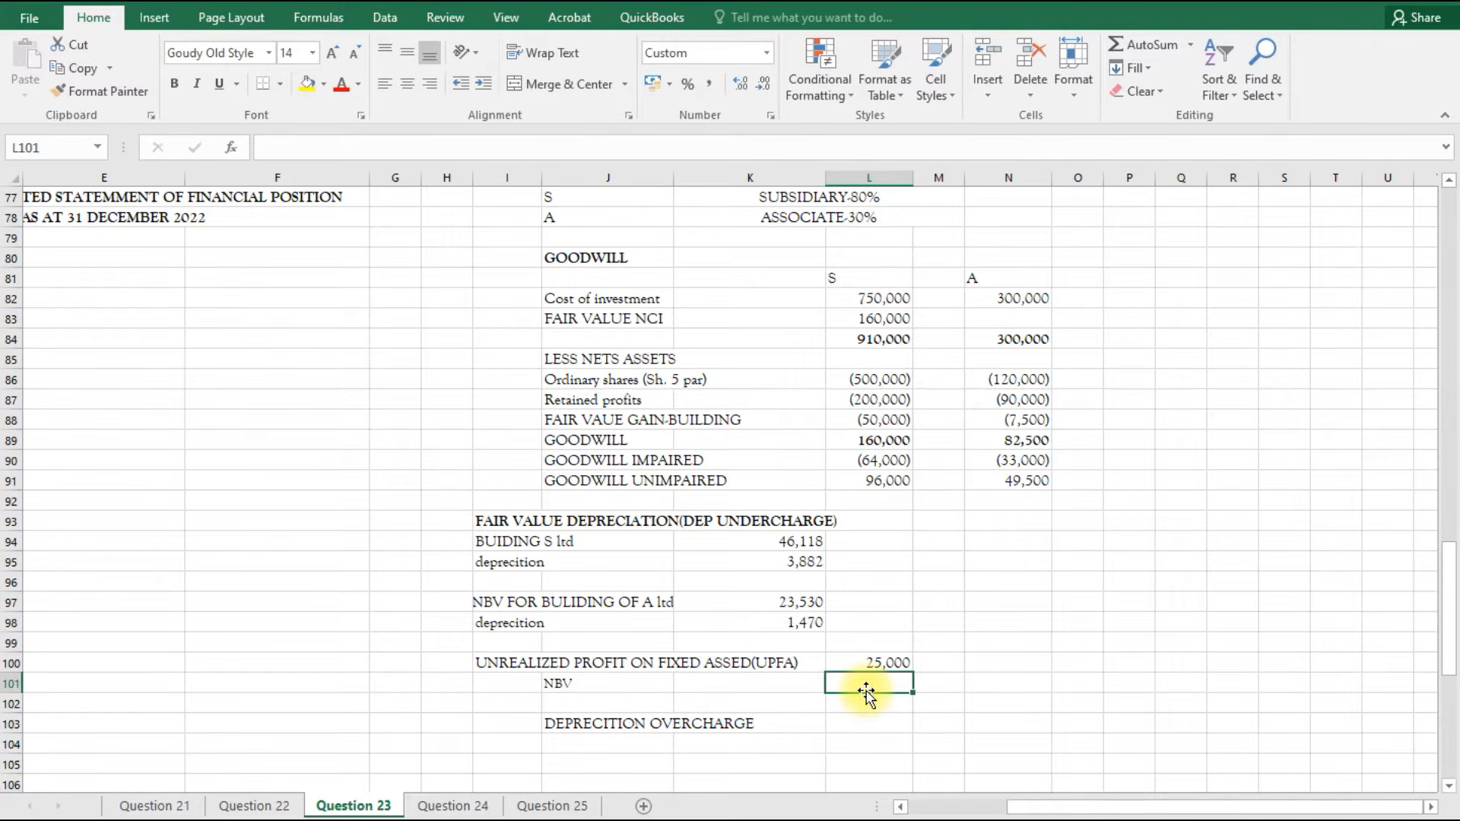
type("=")
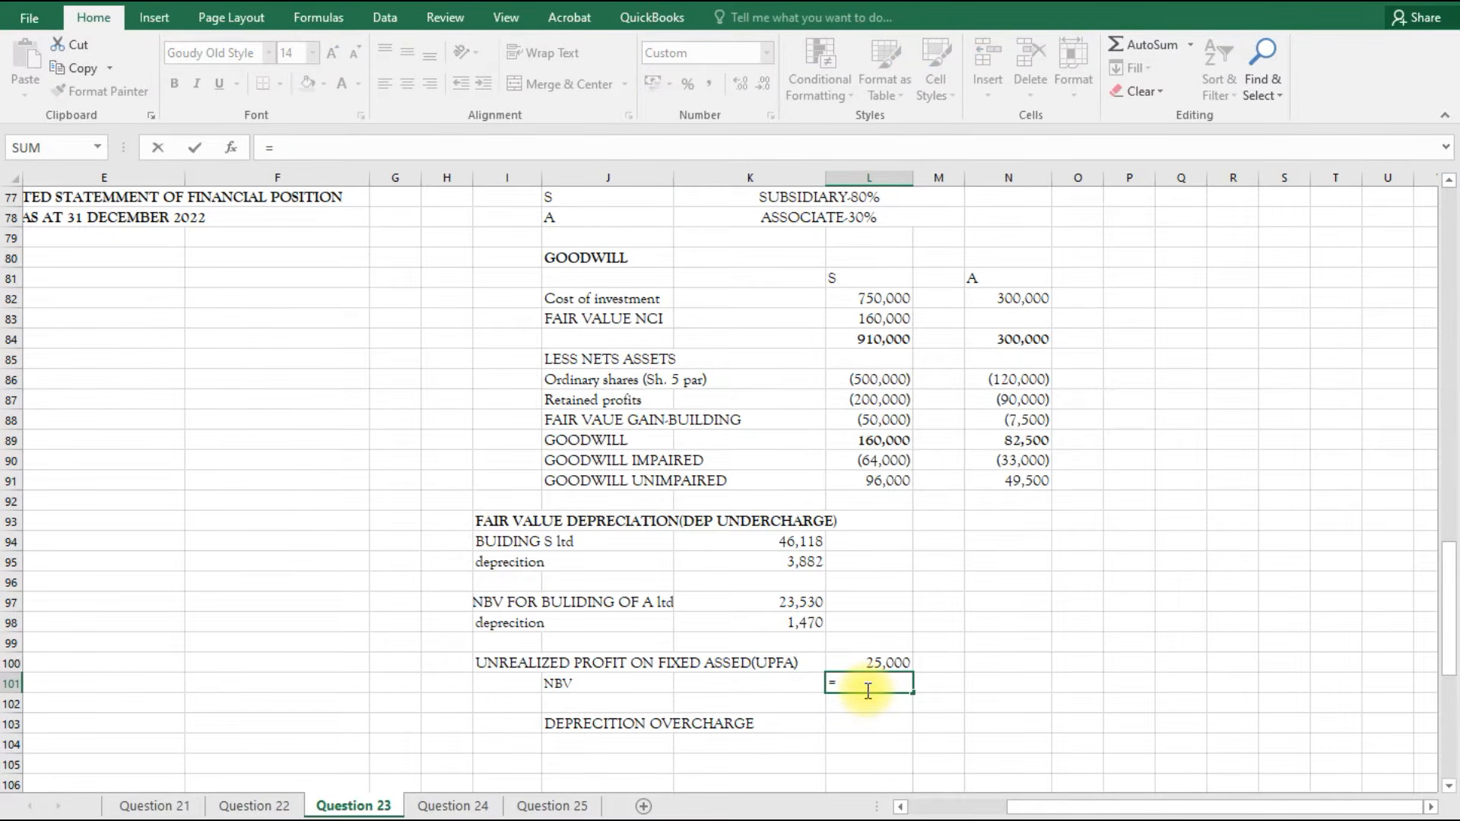
left_click(875, 662)
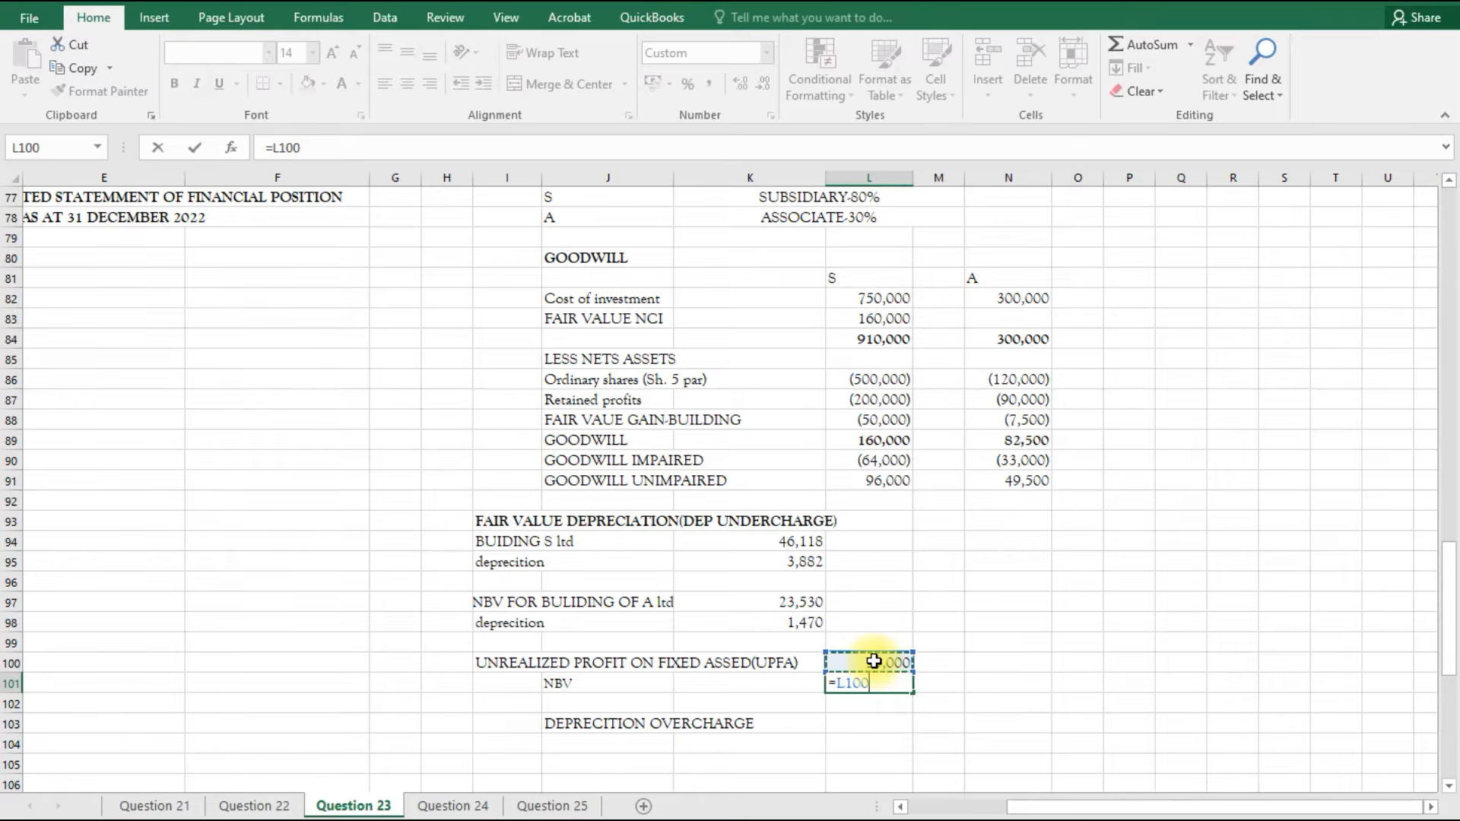
type("*(1-0.2)^2")
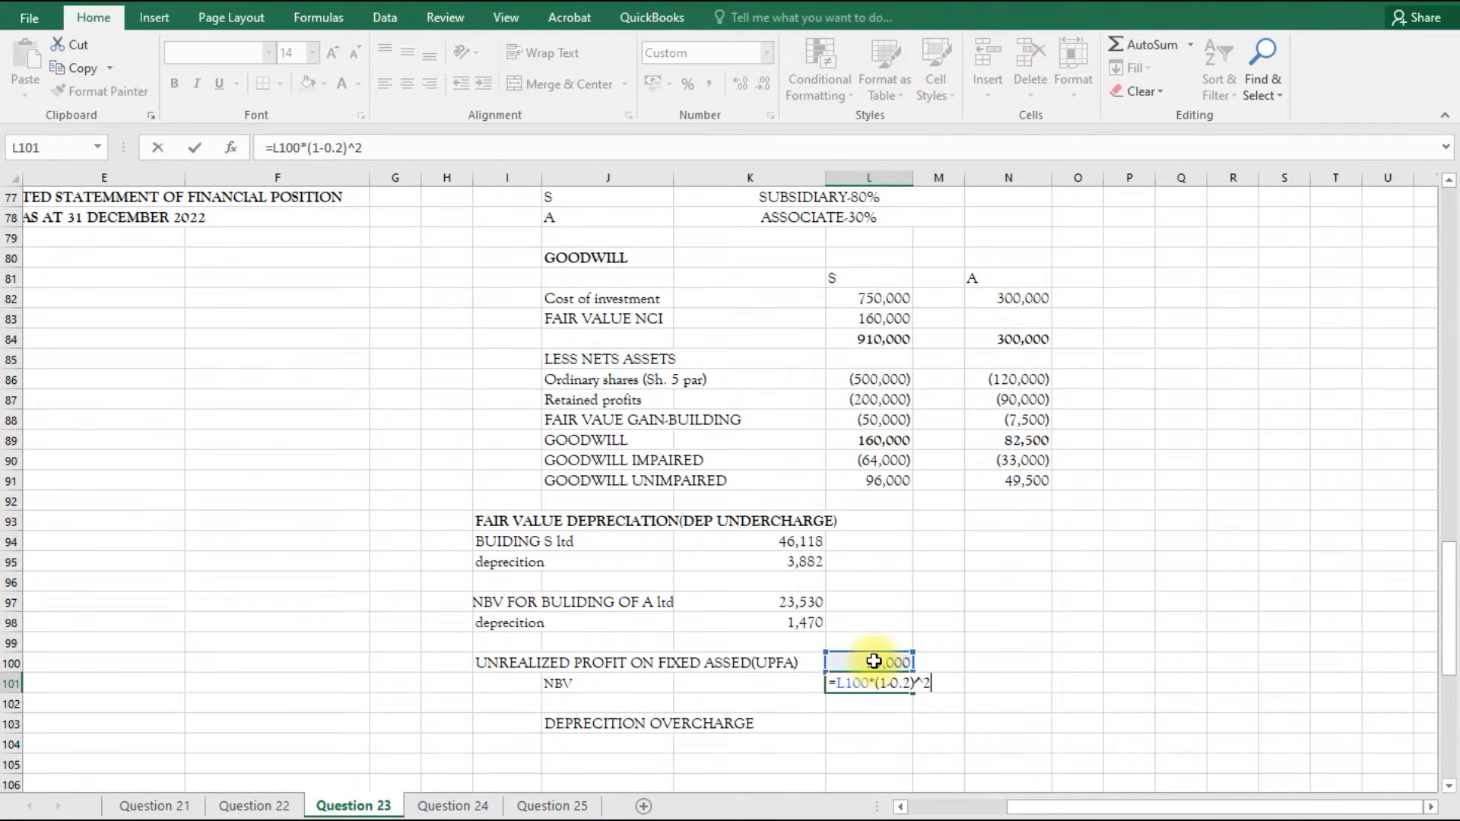
key("Return")
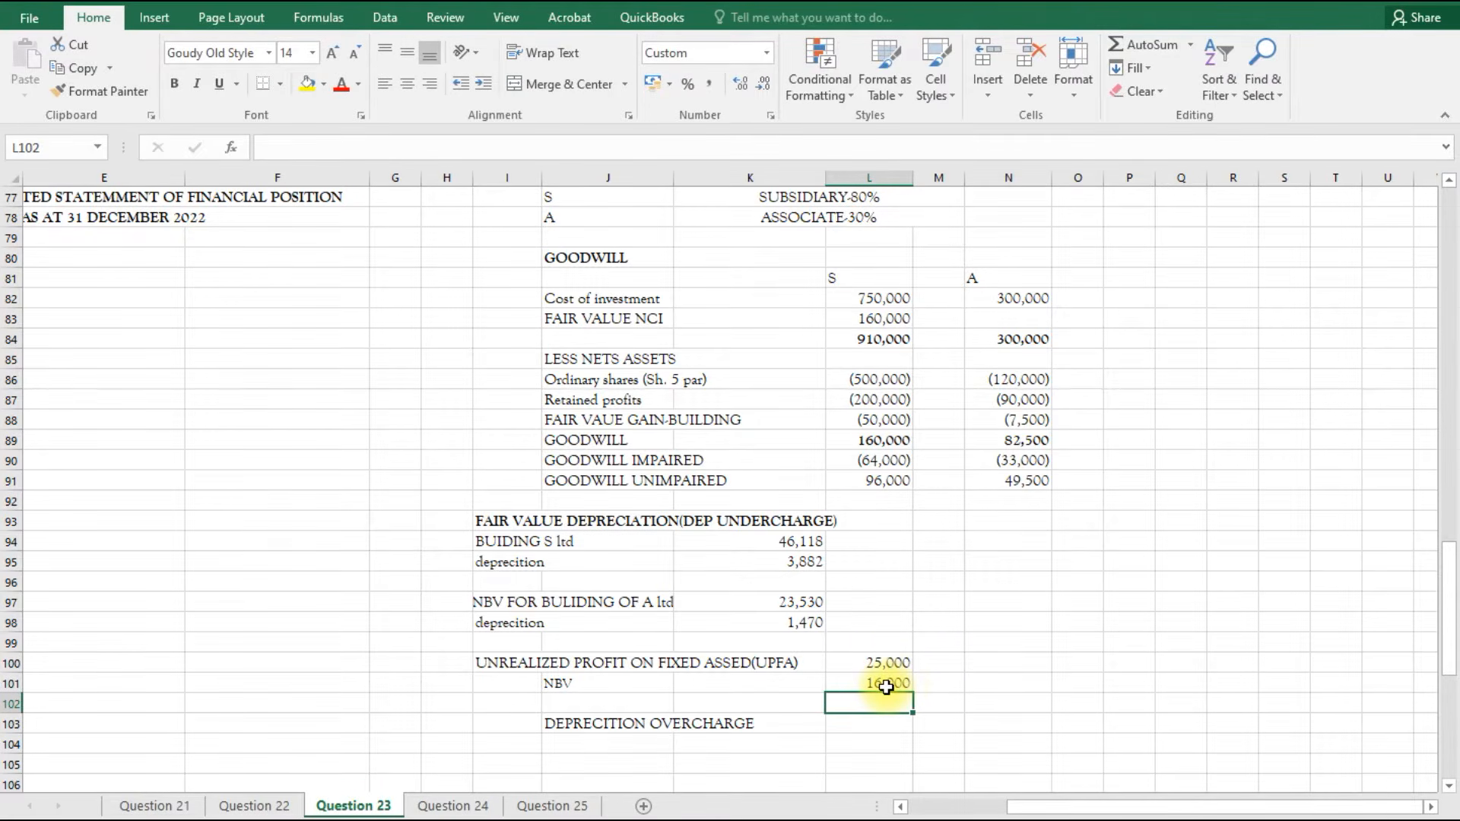
Calculate the depreciation overcharge in L103 as unrealized profit minus NBV, using =L100-L101.
left_click(860, 726)
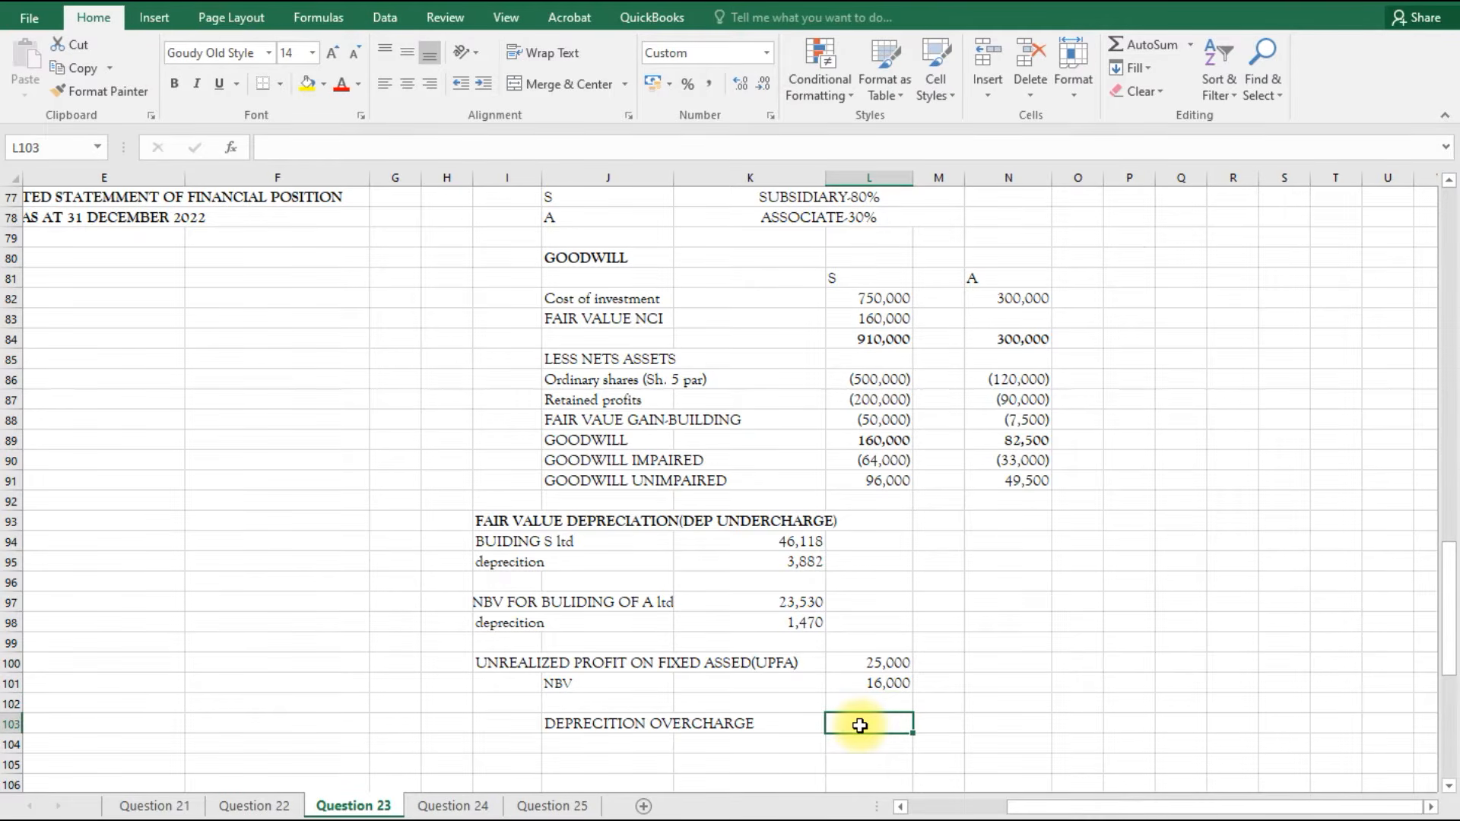
type("=")
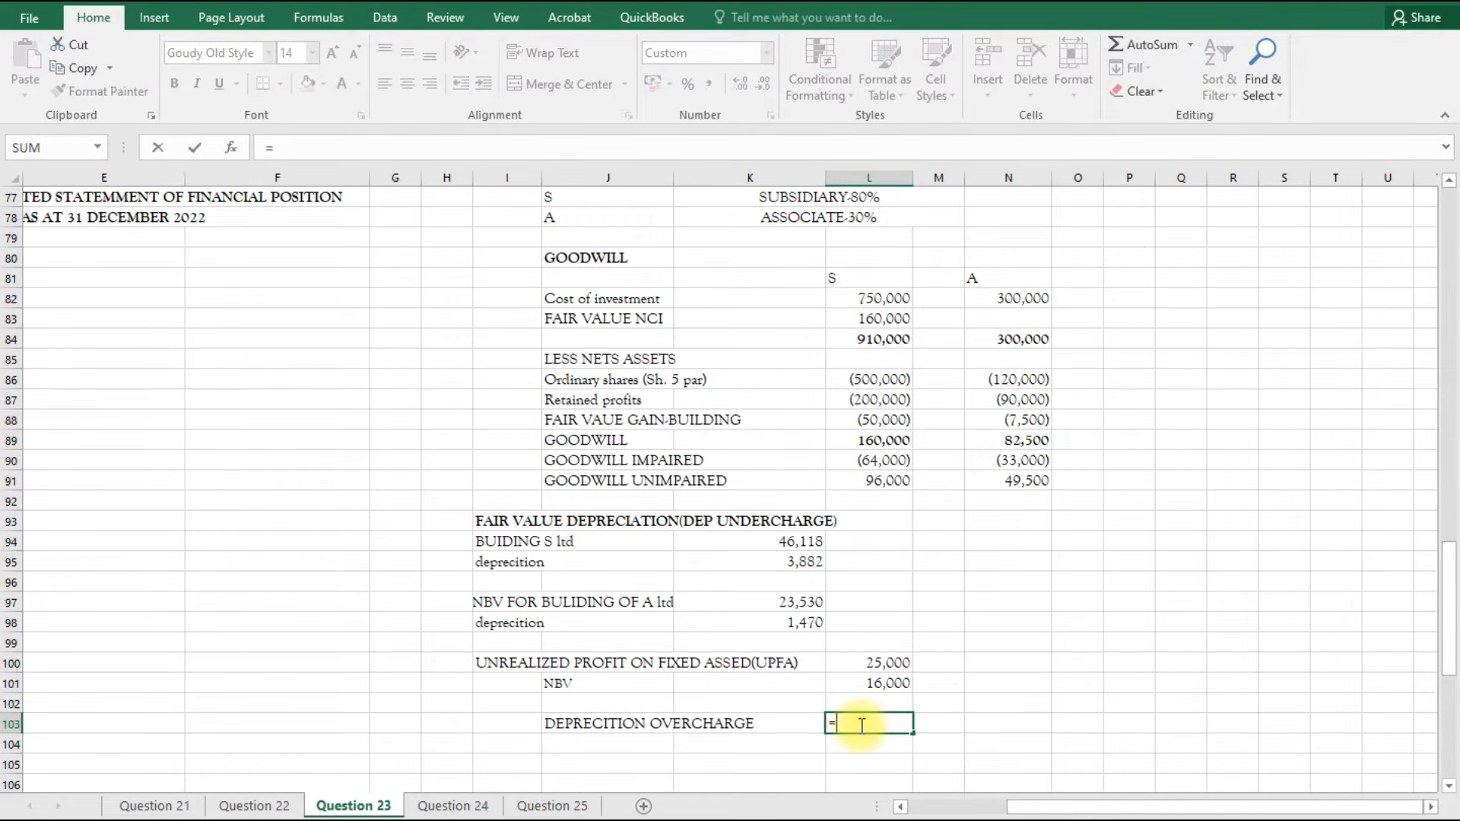
left_click(887, 664)
type("-")
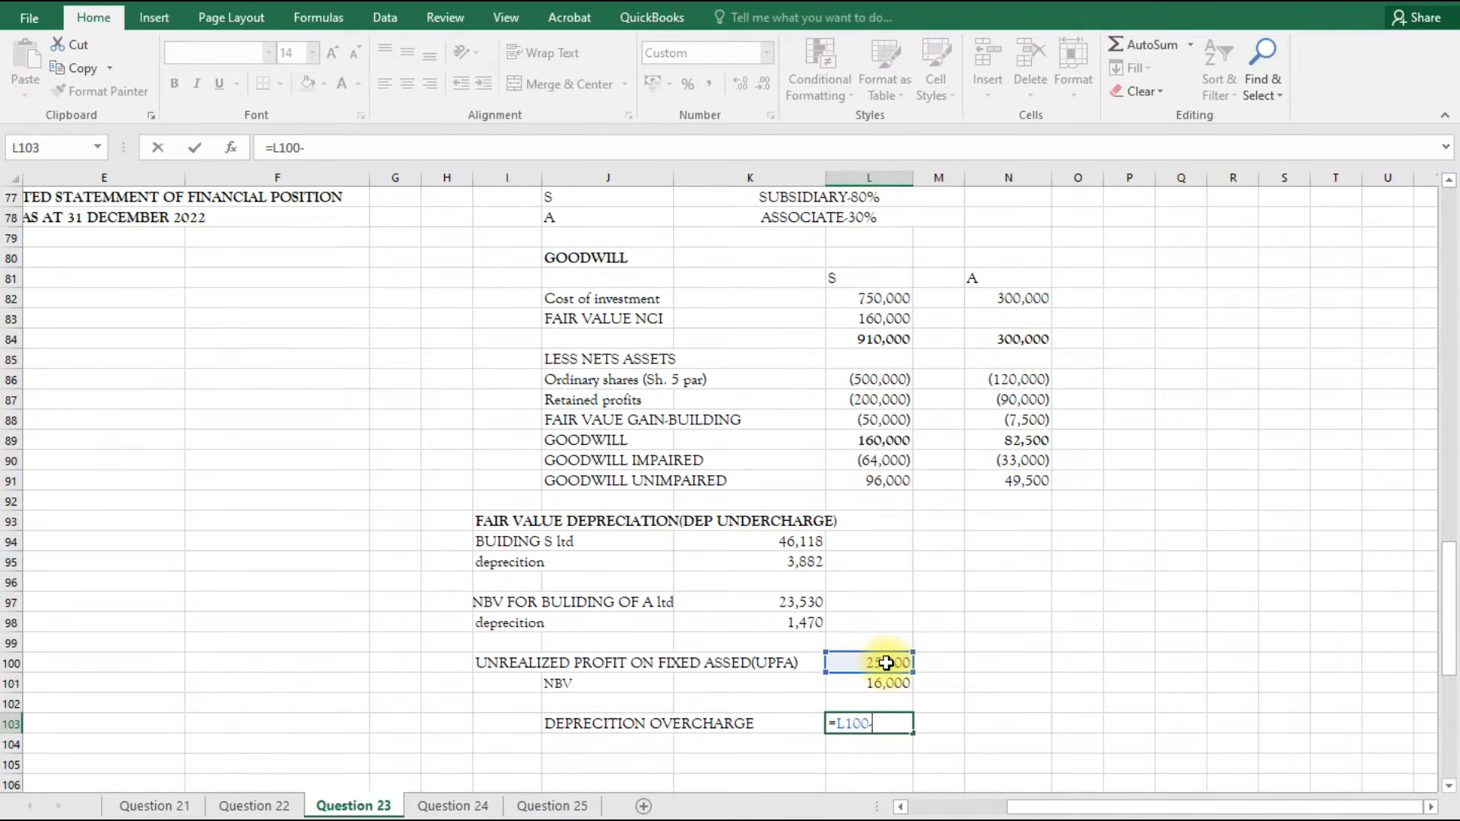
left_click(886, 684)
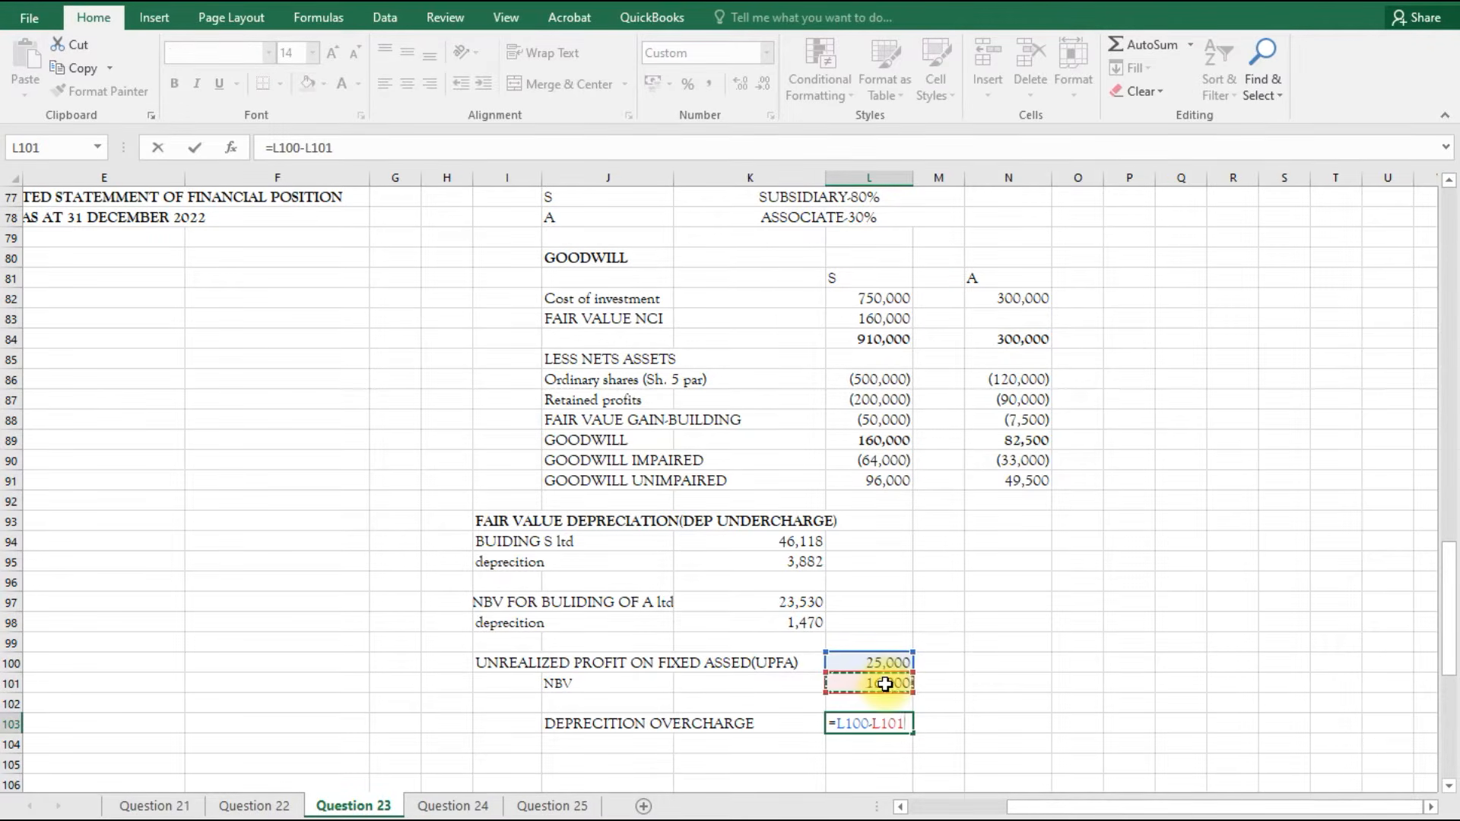
key("Return")
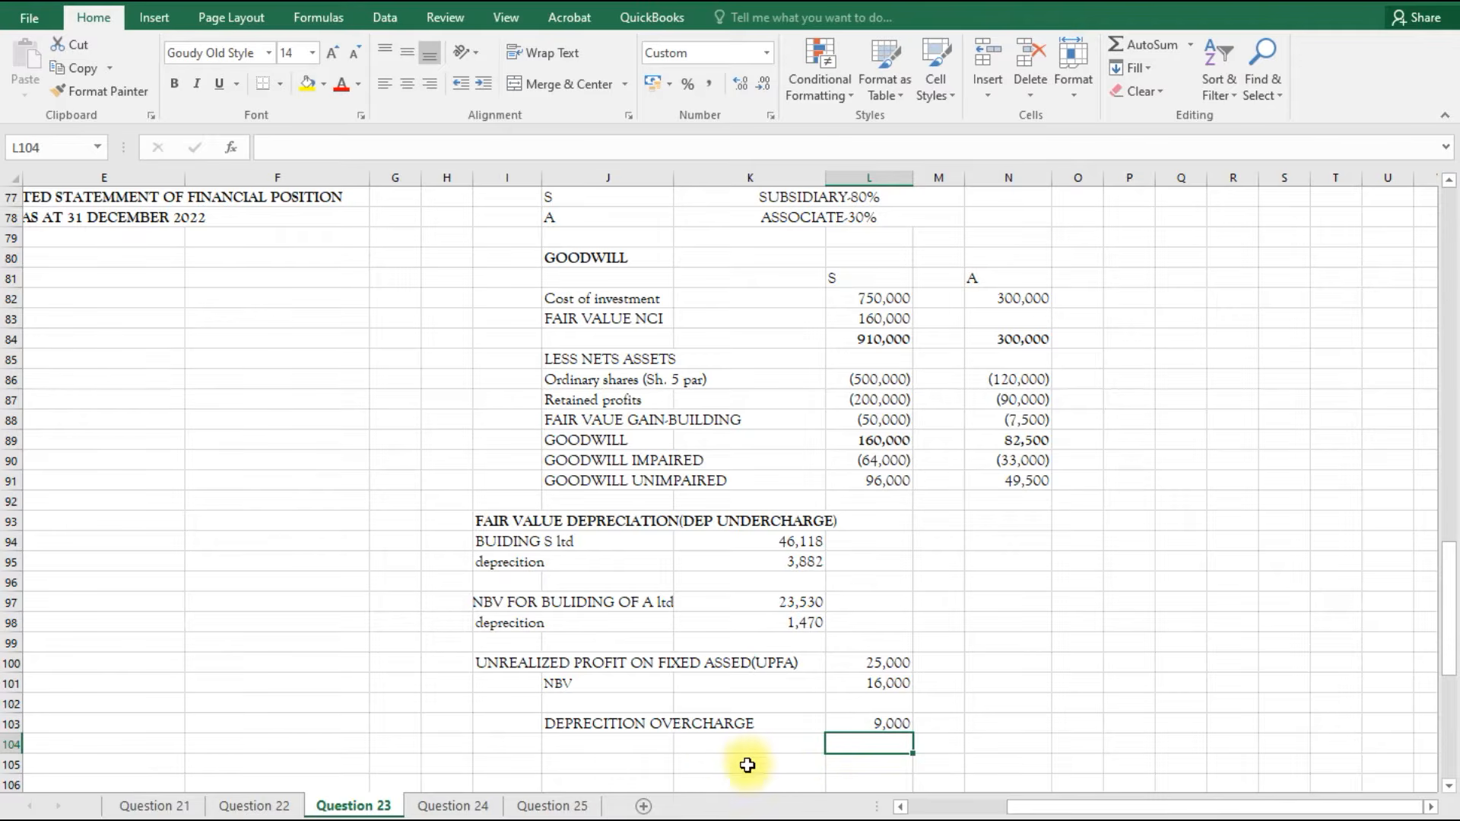
Review the intercompany trading notes in the question and enter the heading "INTERCOMPAMY SALES H to S" in I105.
left_click(902, 808)
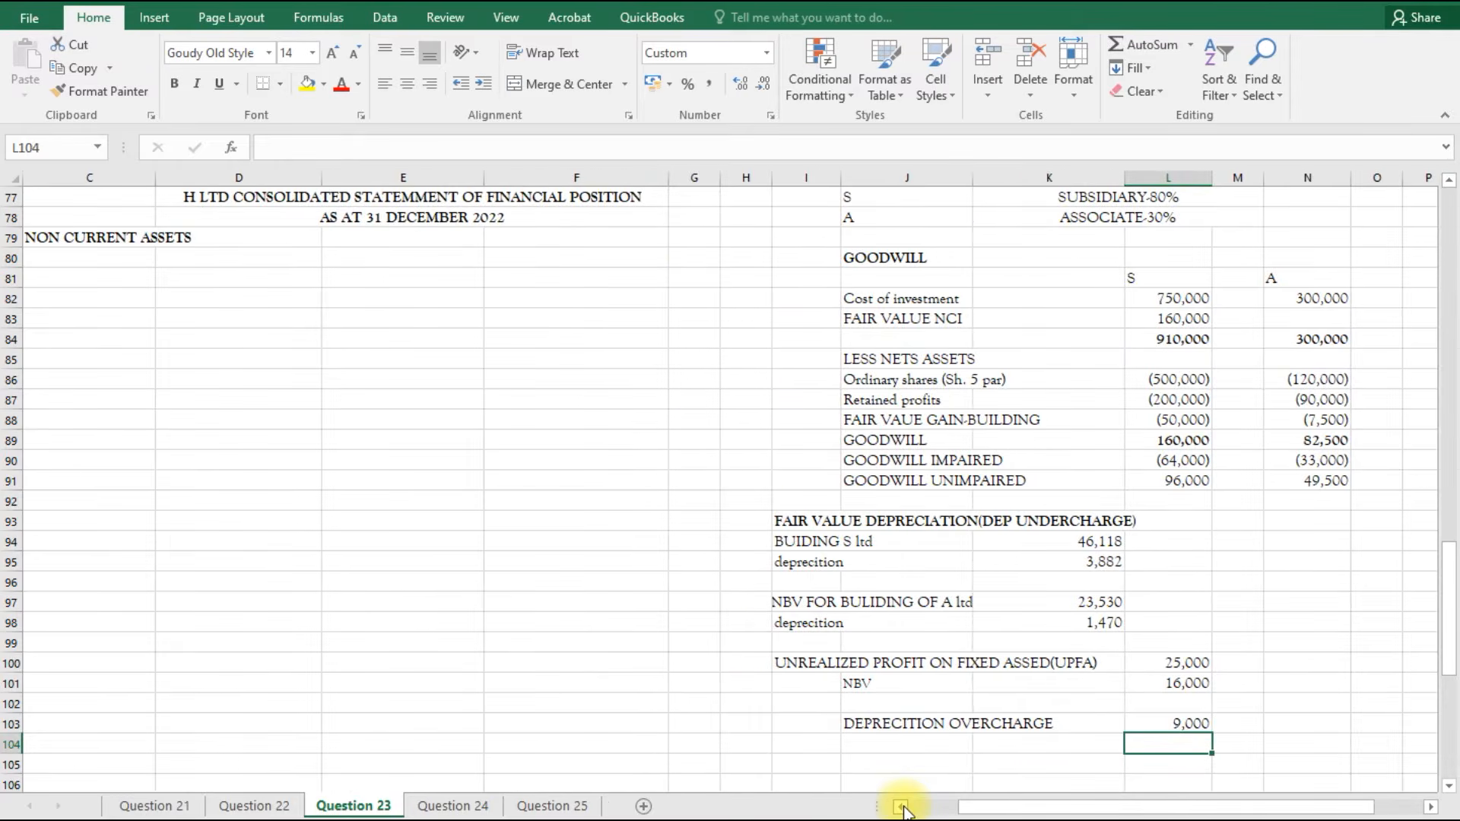
left_click(902, 808)
scroll(746, 685, "up", 8)
scroll(746, 684, "up", 4)
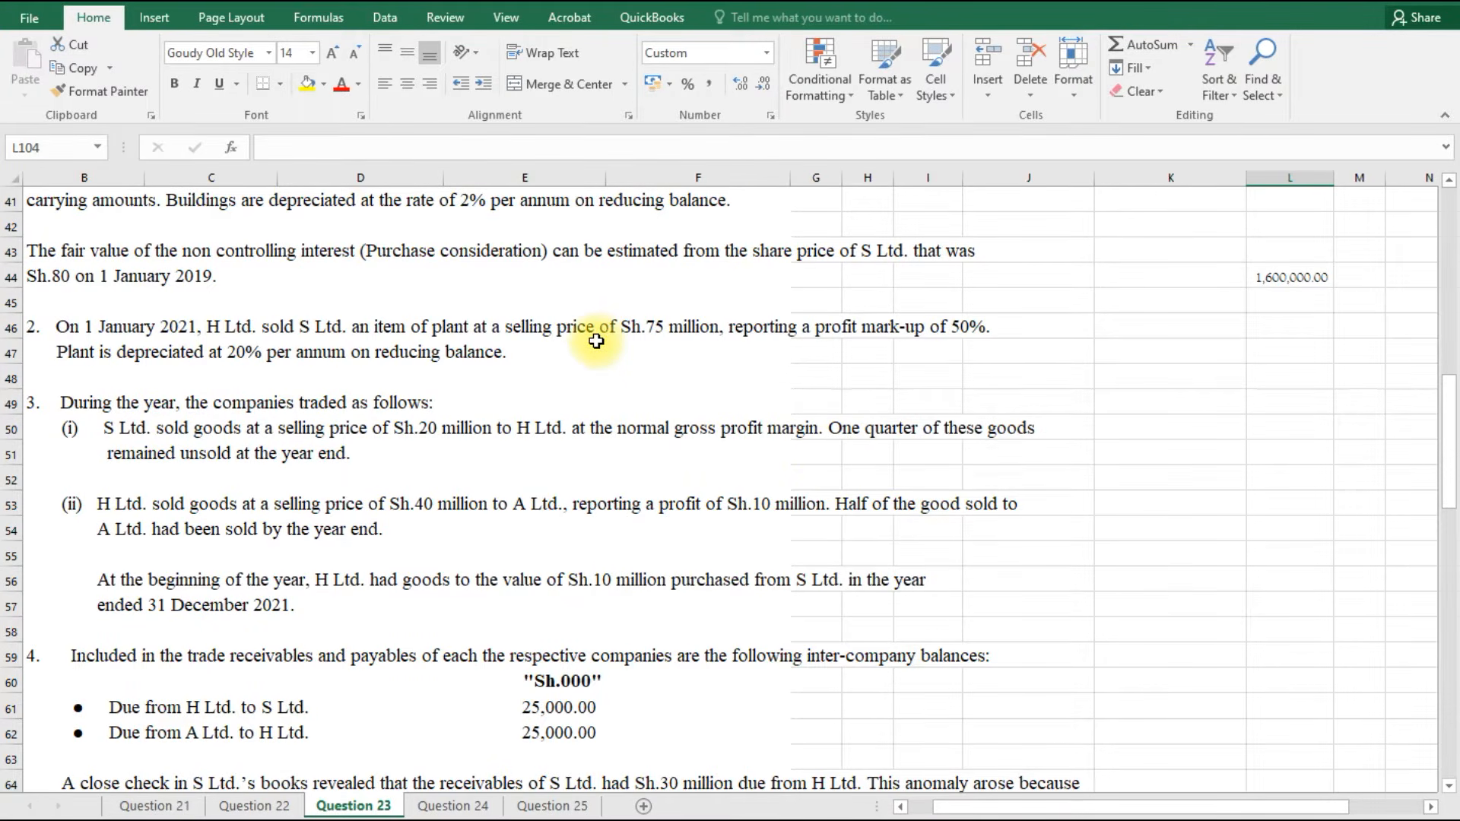
left_click_drag(1448, 495, 1455, 710)
left_click_drag(941, 807, 964, 811)
left_click(817, 662)
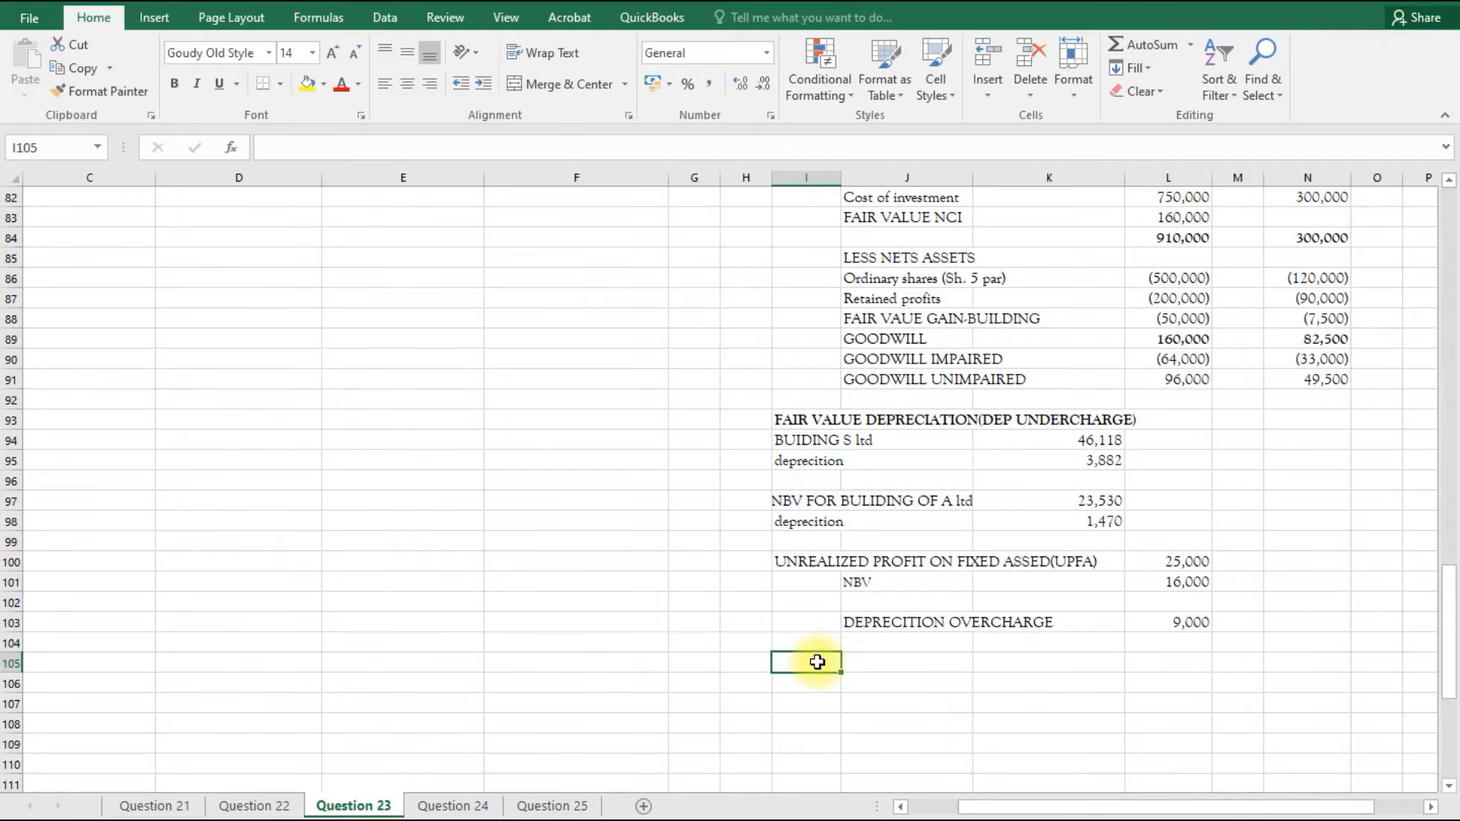
type("INTER")
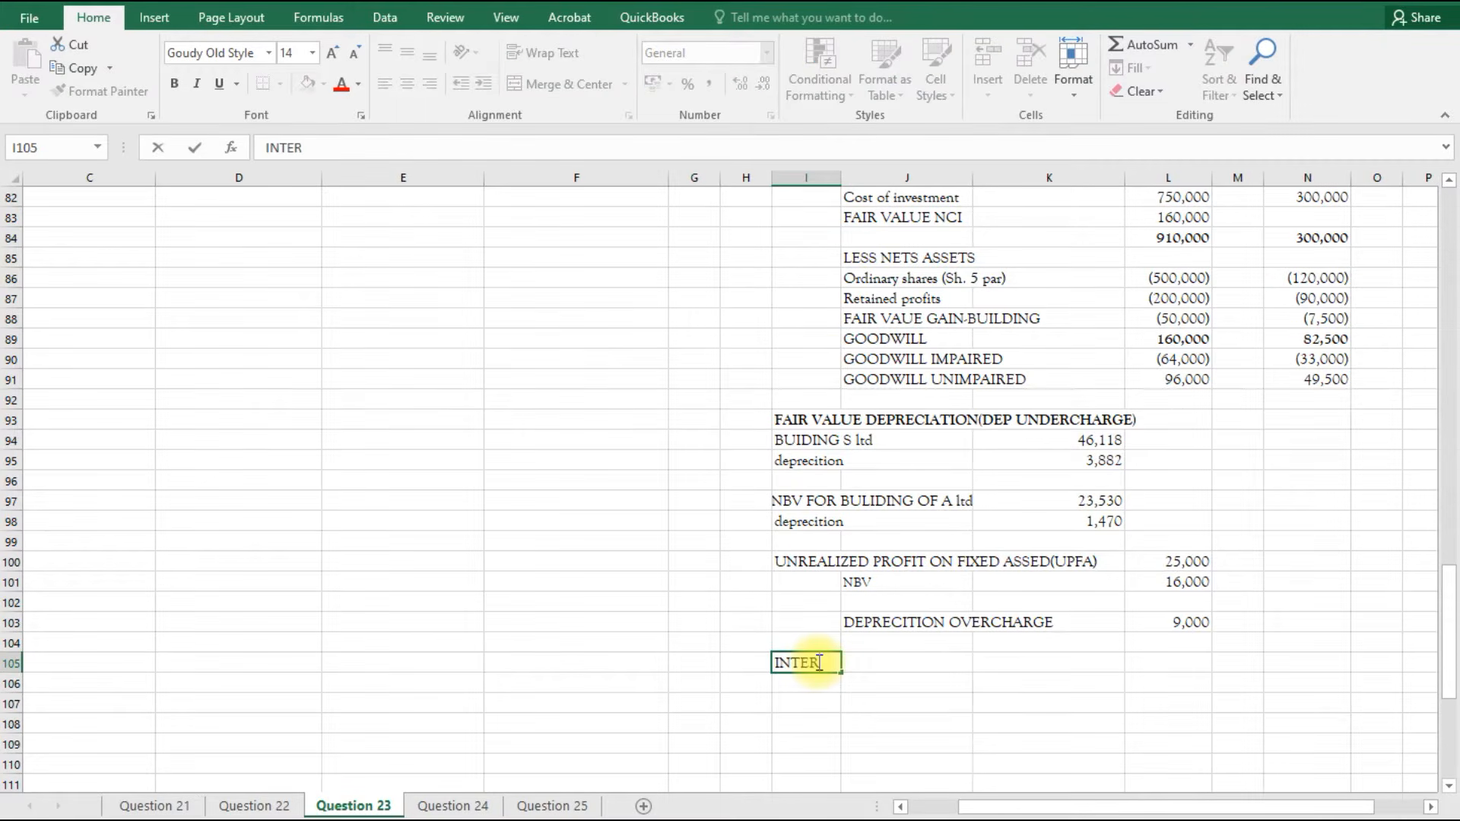
type("COMPAMY SALES")
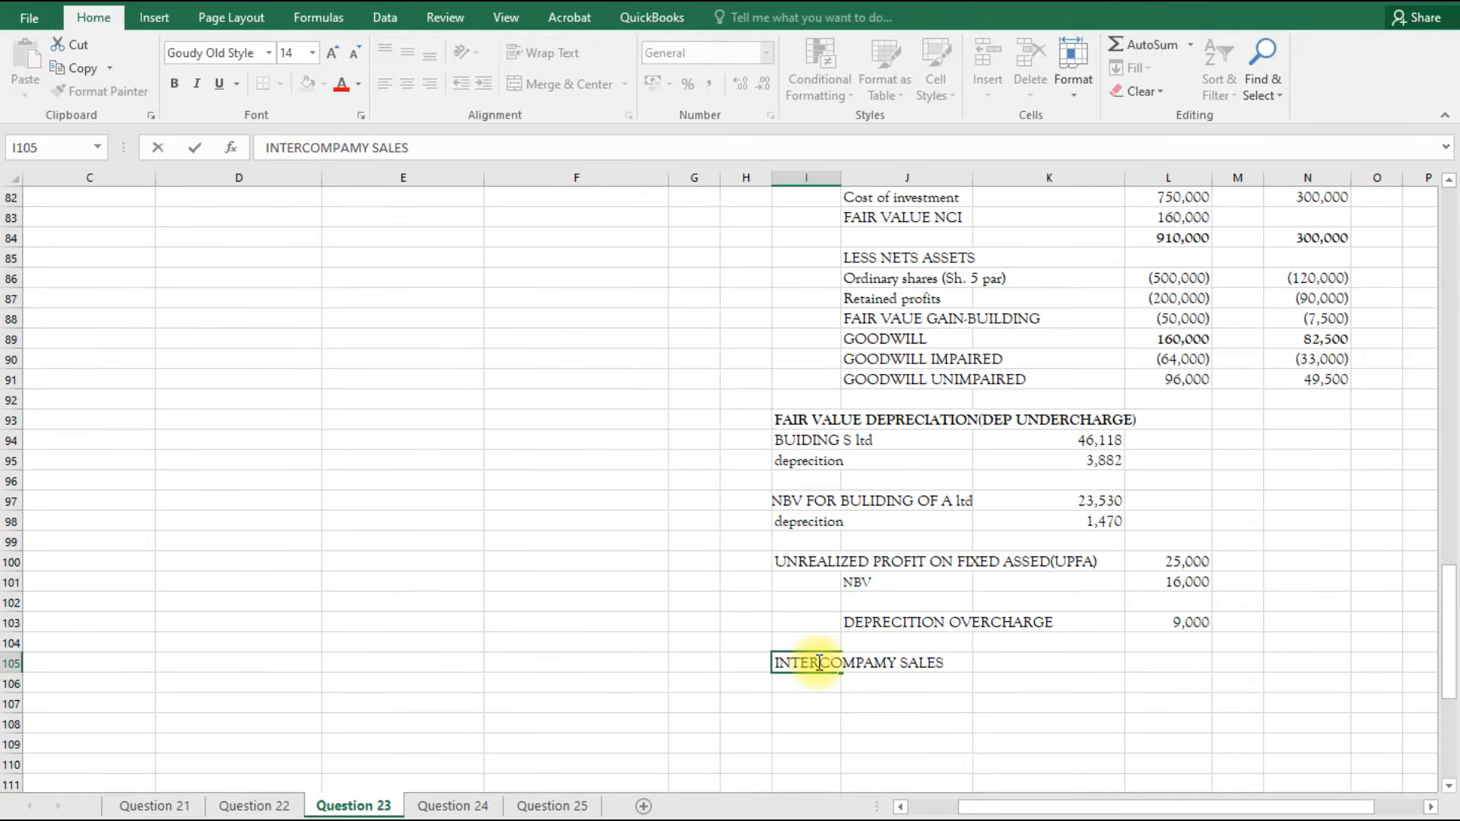
type(" H to S")
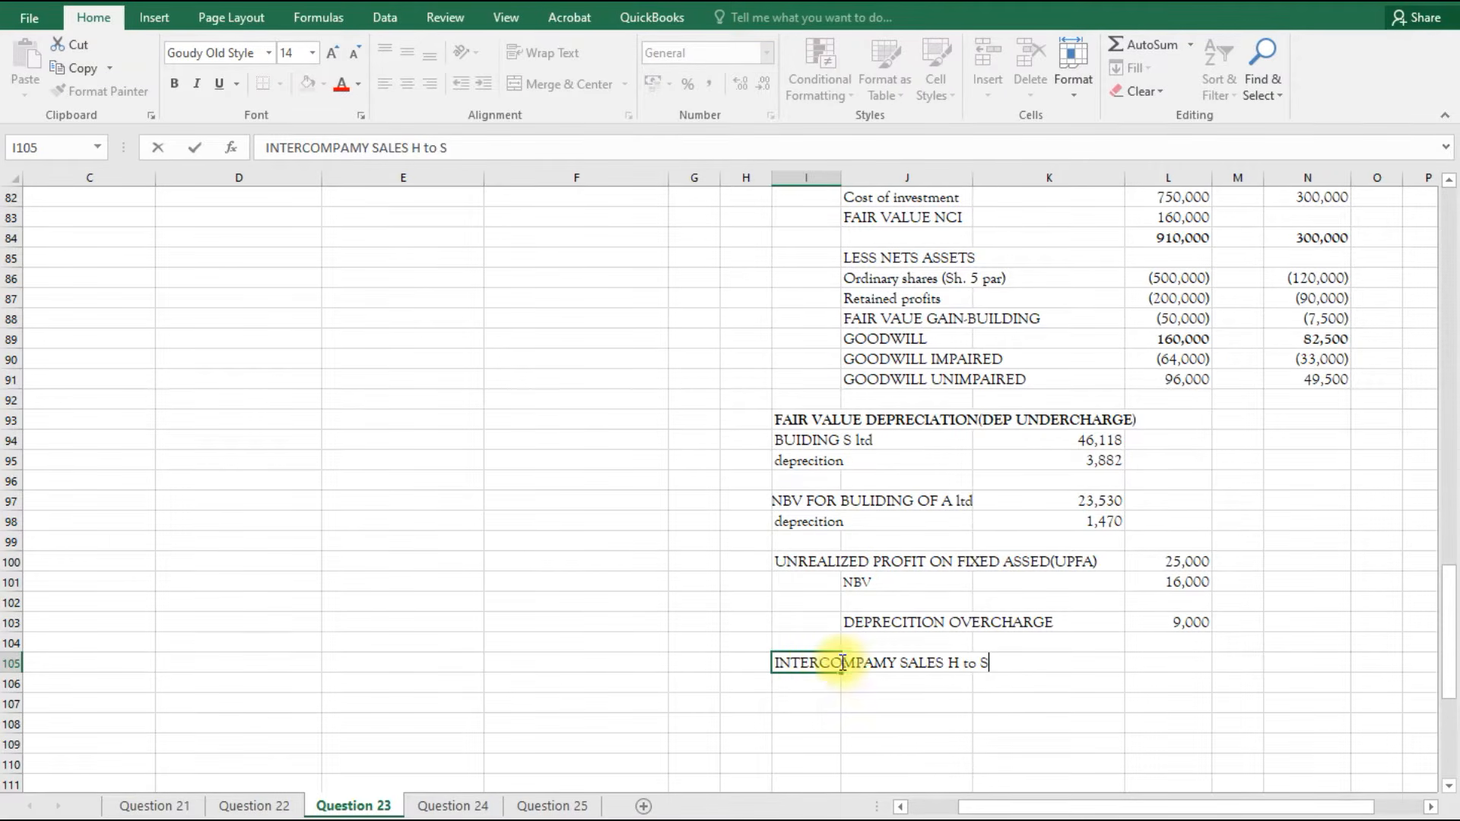
Label J106 "SELLING PRICE" and enter the S Ltd to H Ltd sales value from the question in K106 as =20000.
left_click(909, 684)
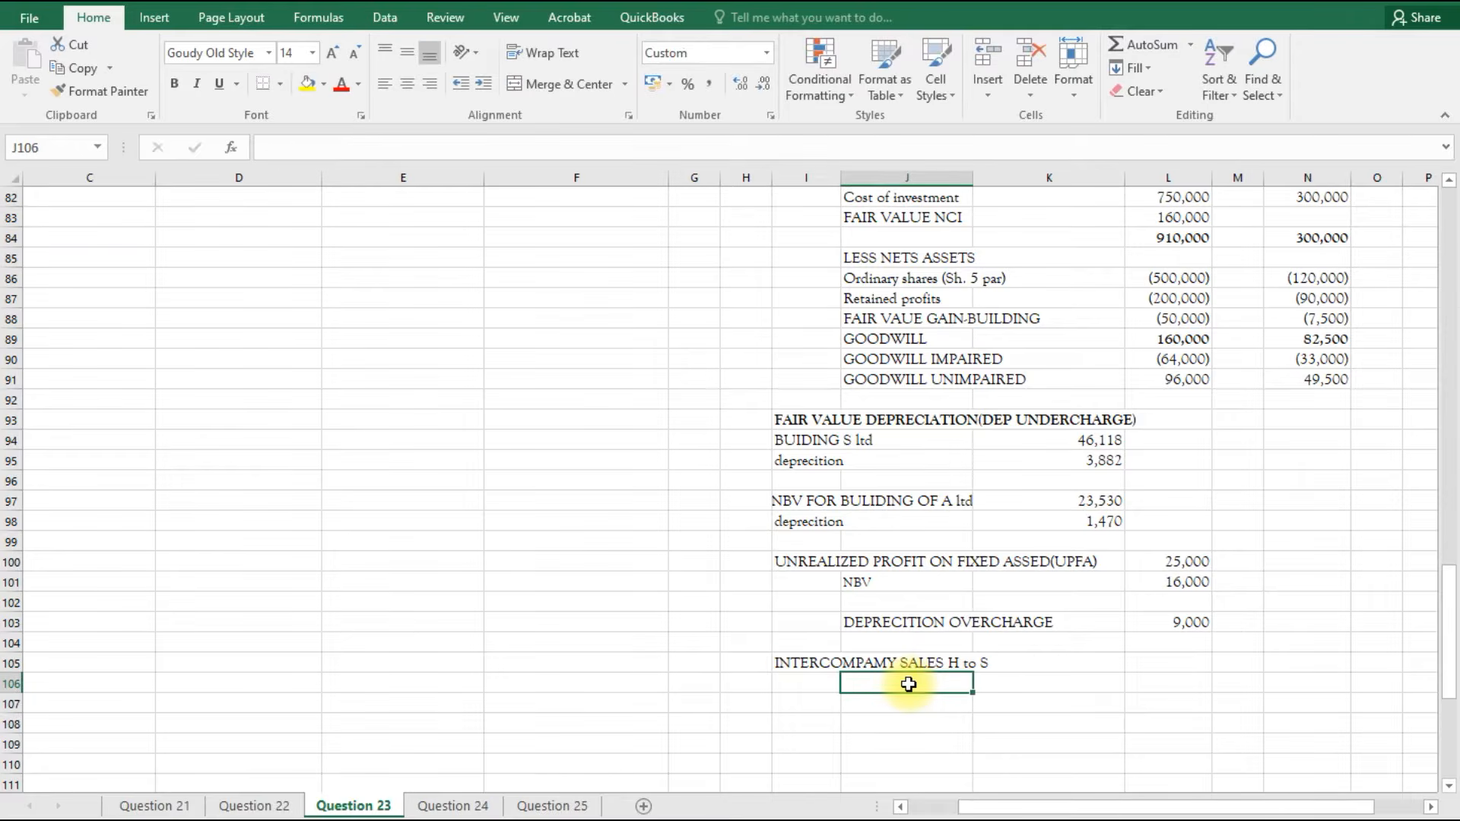
type("SELLING ")
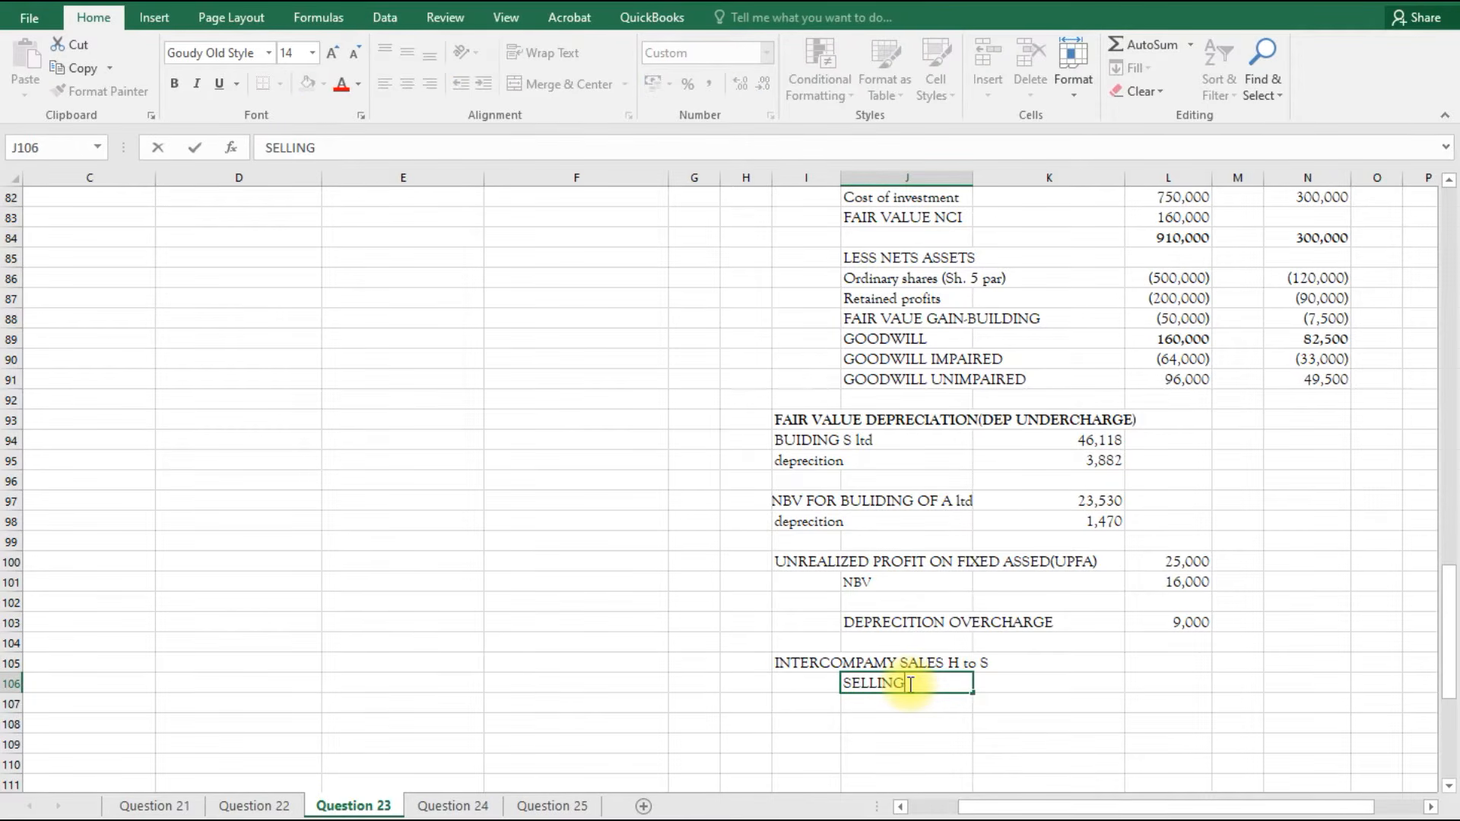
type("PRICE")
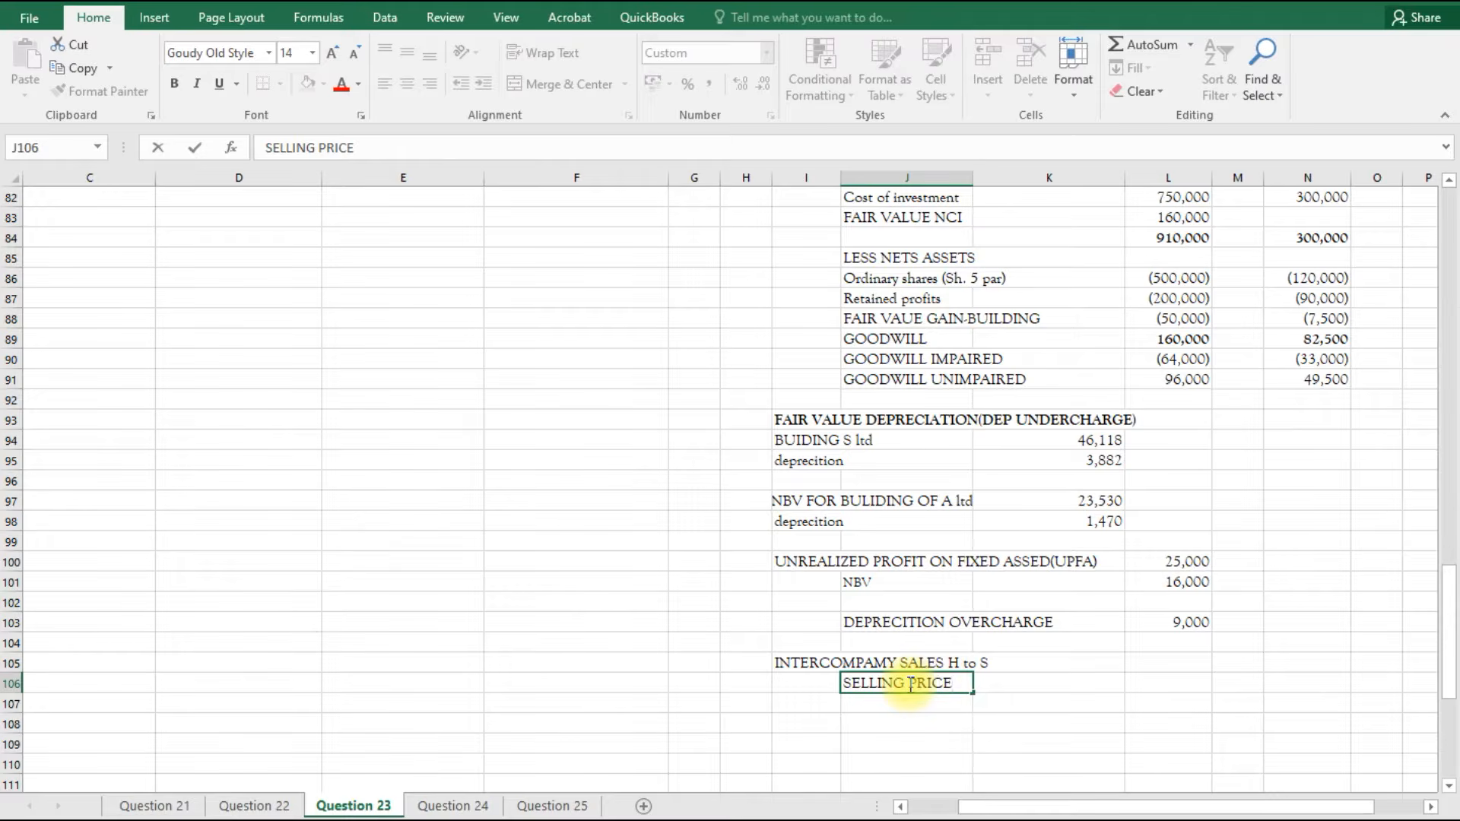
left_click(995, 683)
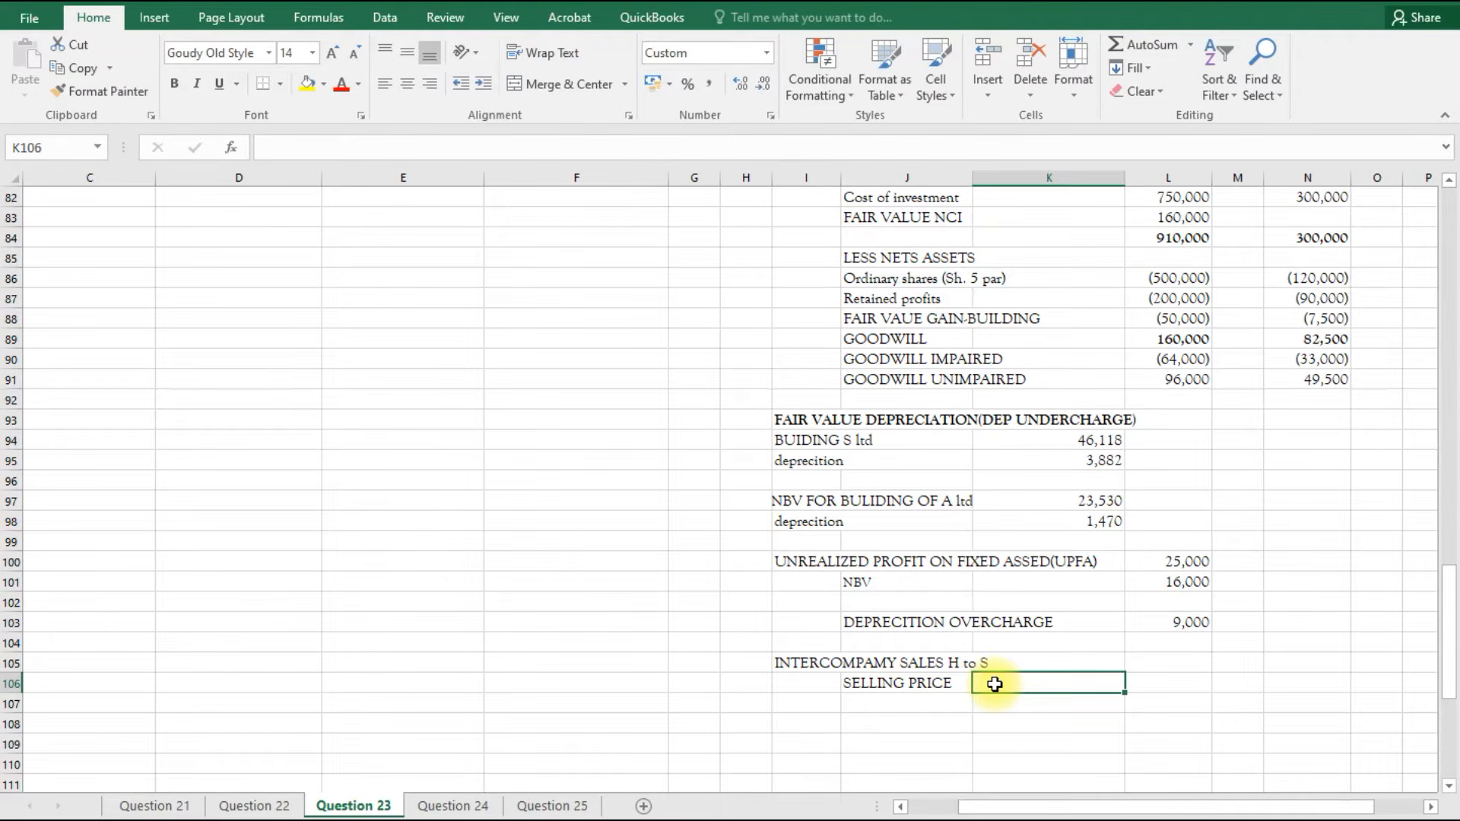
type("=")
scroll(593, 578, "up", 8)
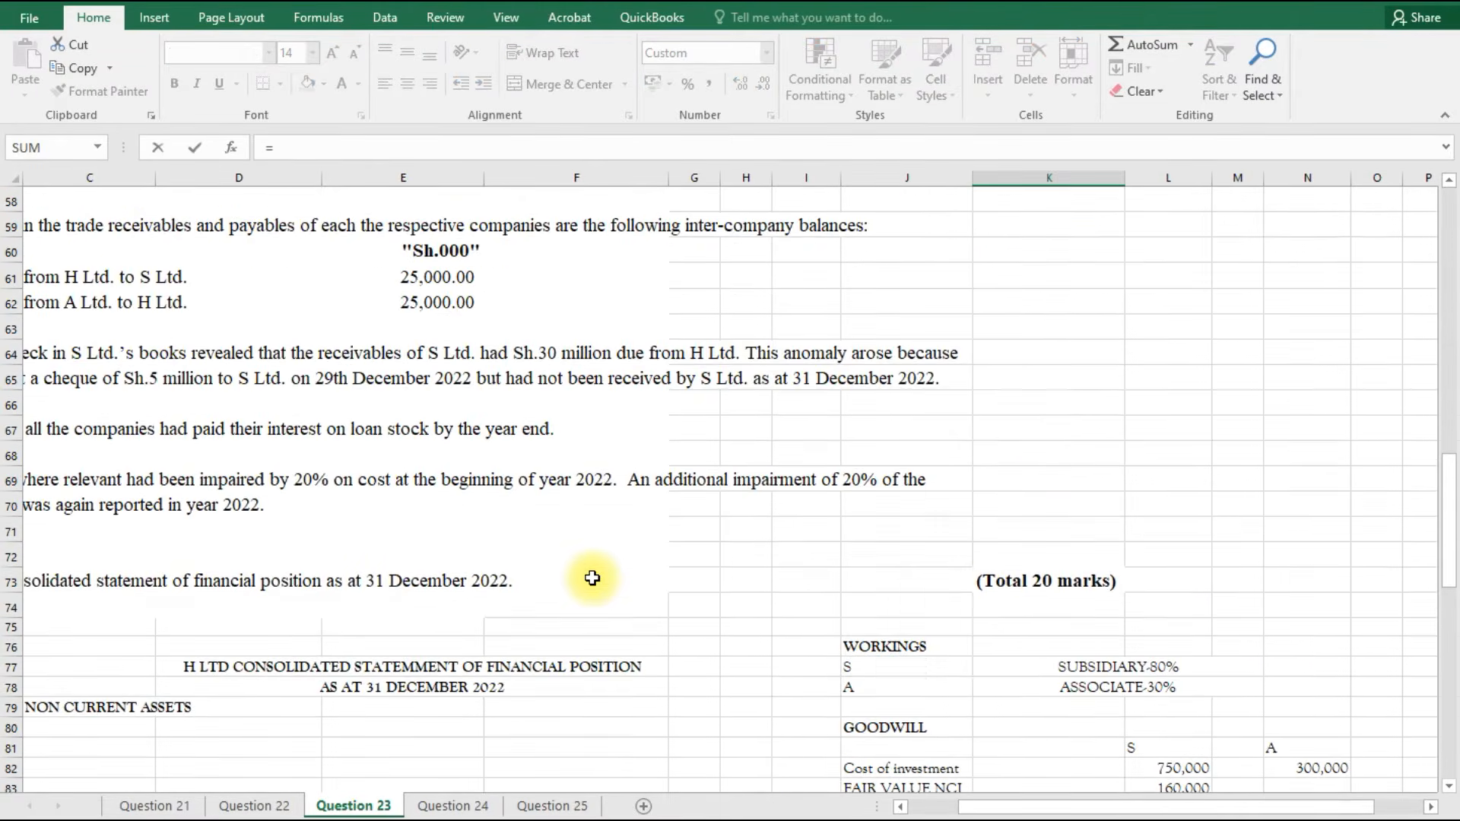
scroll(592, 578, "up", 4)
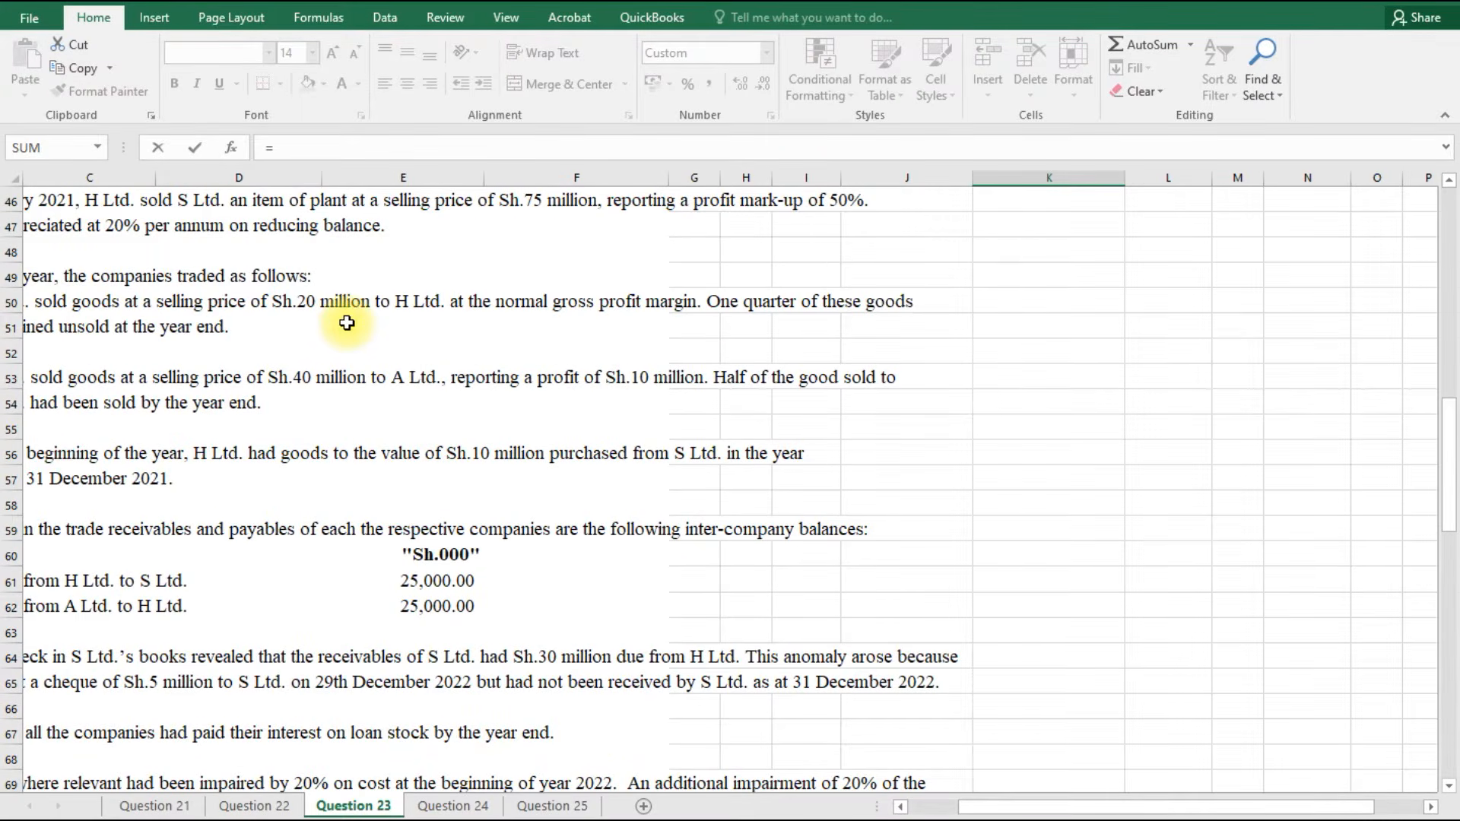
scroll(715, 527, "down", 13)
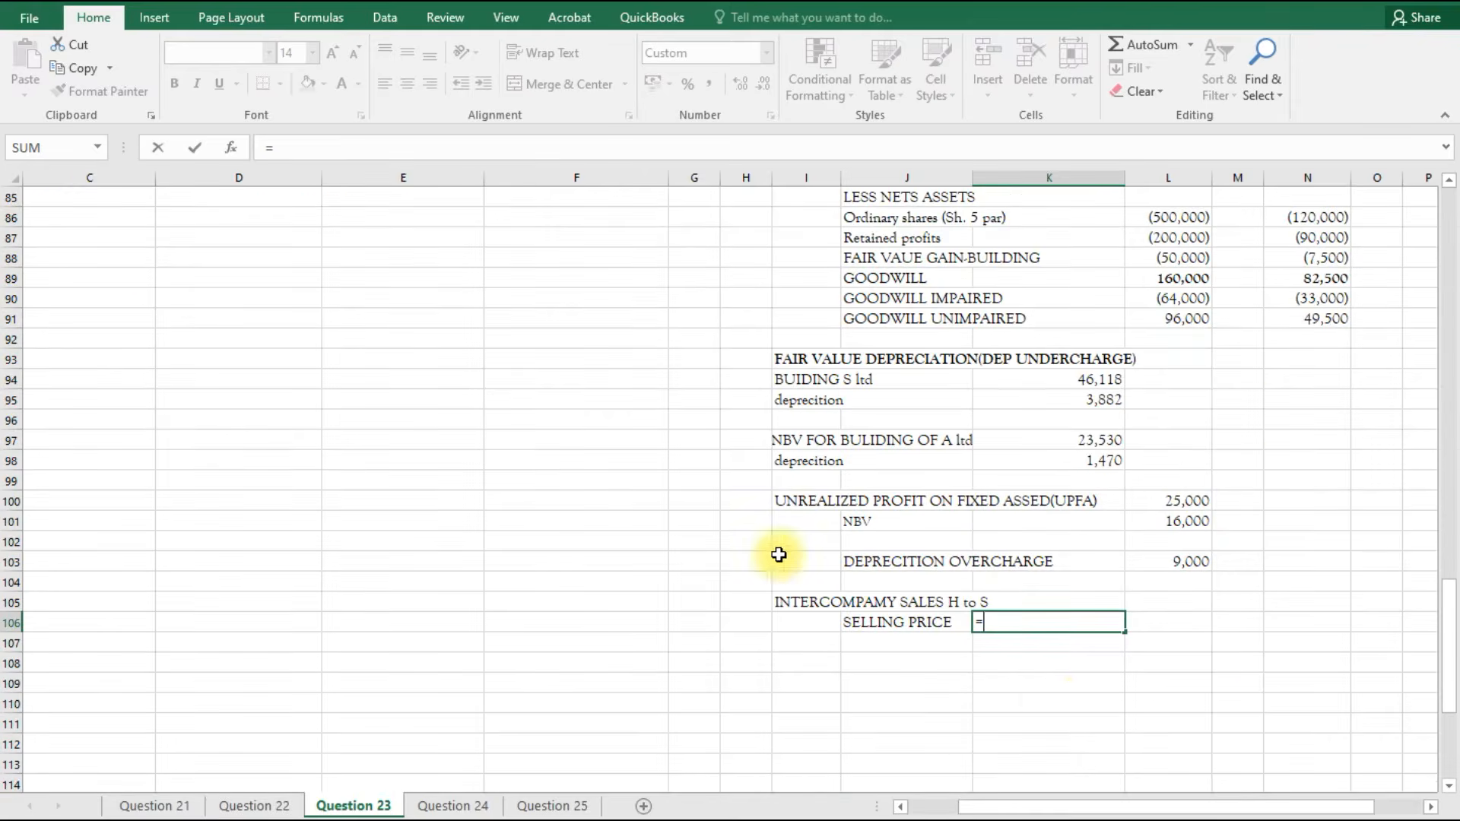
type("20000")
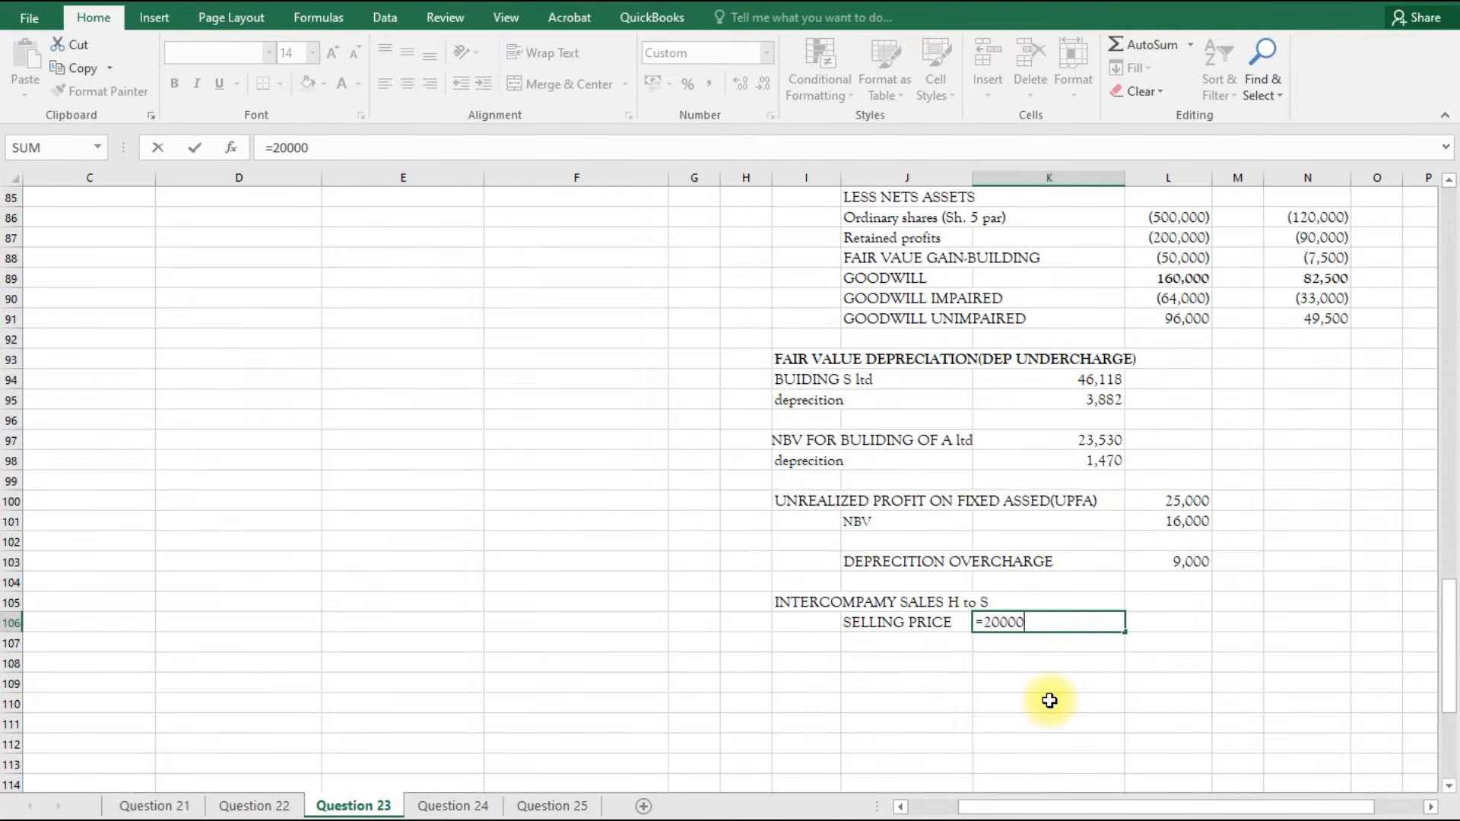
key("Return")
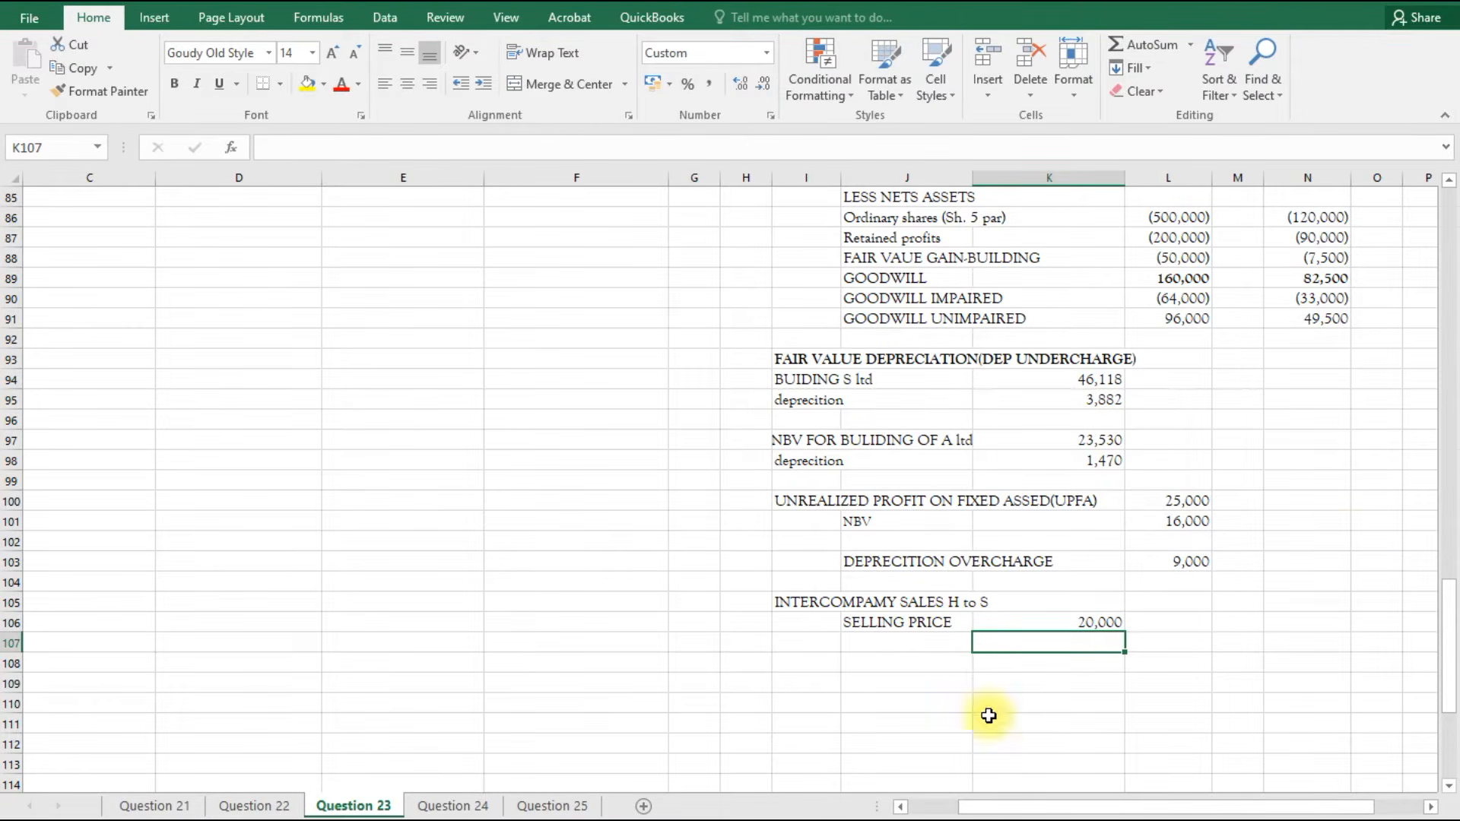
Add the label "MARKUP" in J108, beneath the selling price row.
left_click(900, 664)
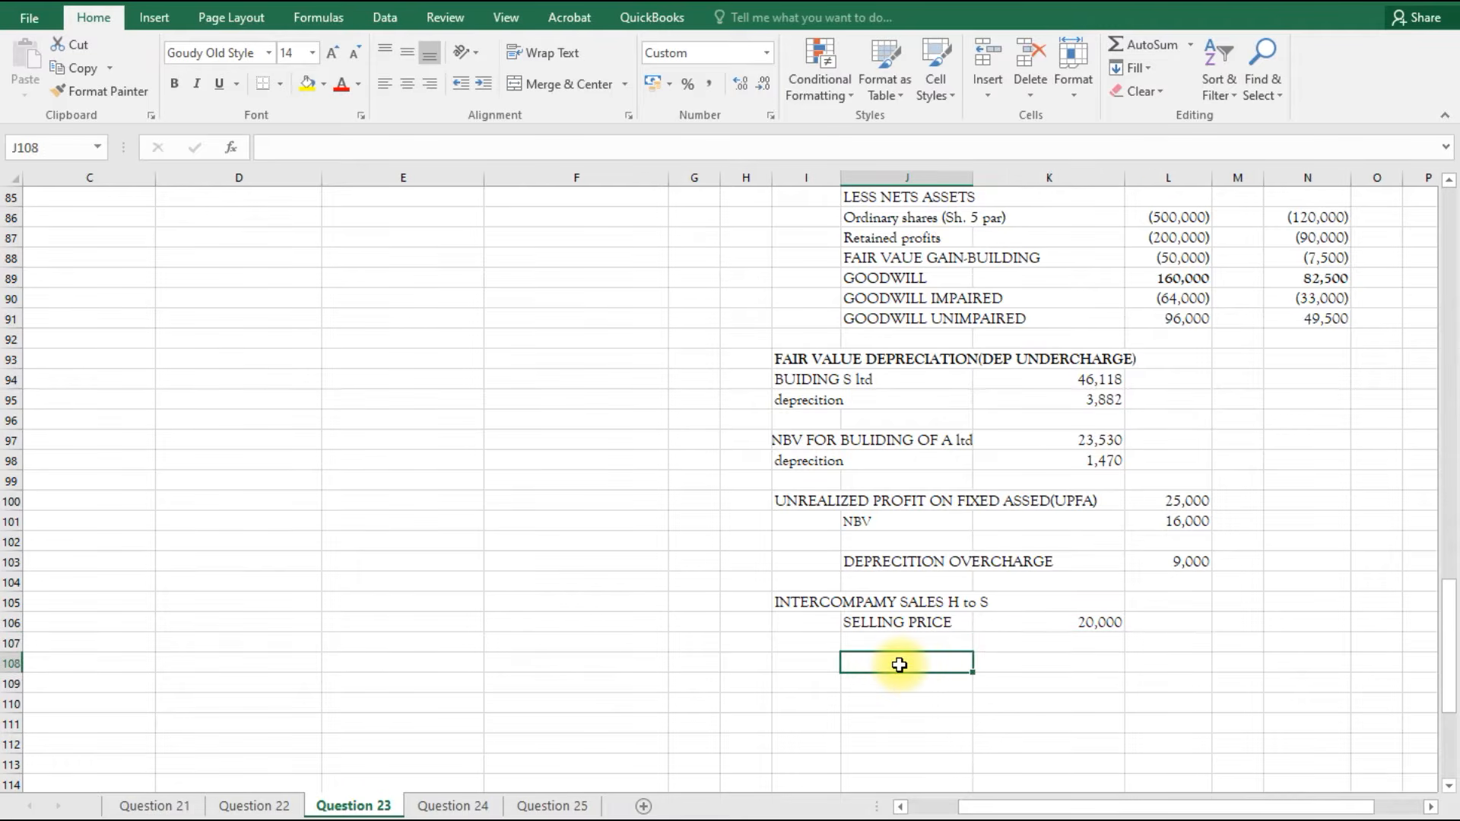
type("MAR")
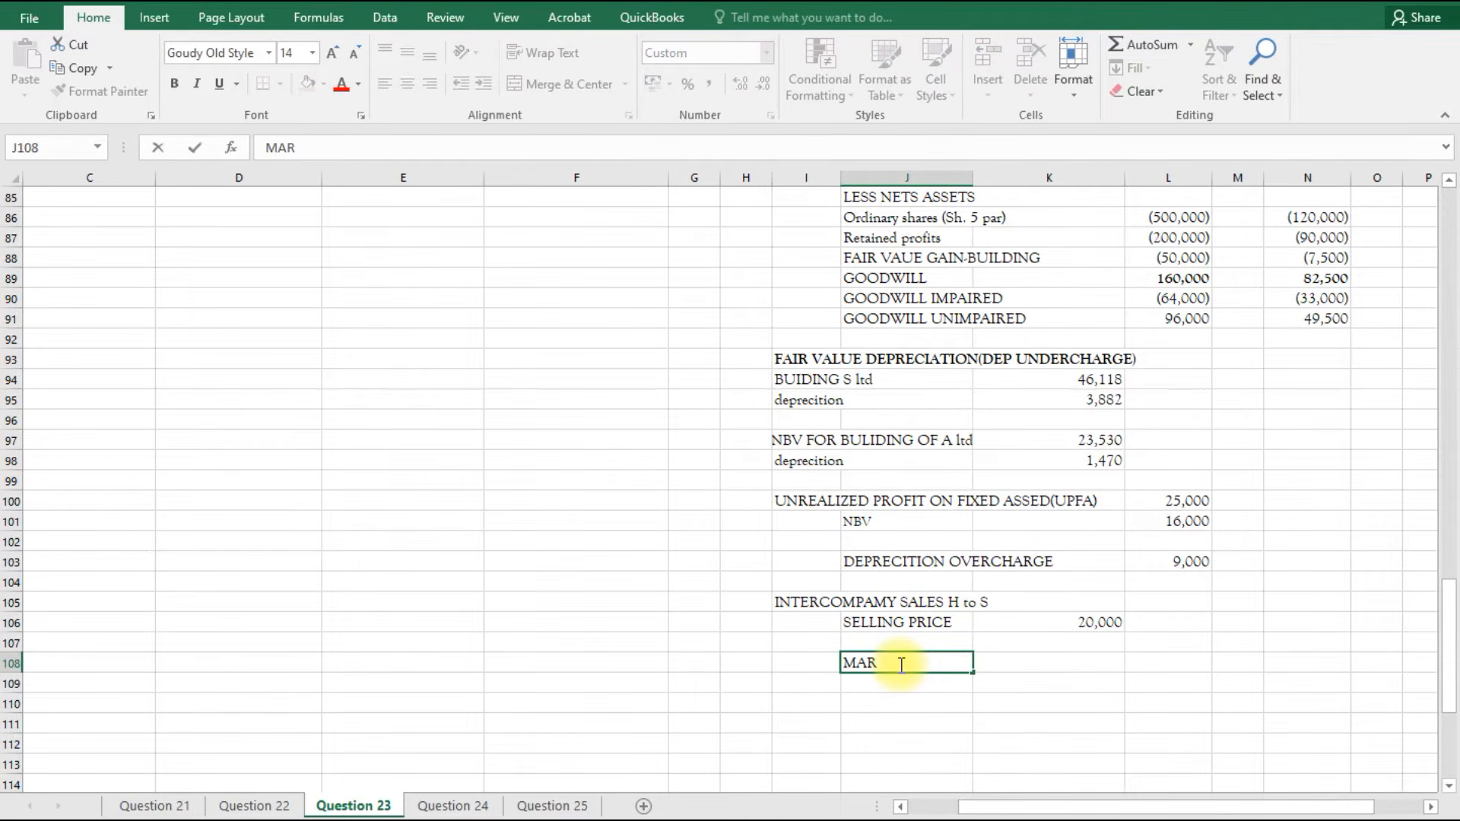
type("KUP")
left_click(1009, 665)
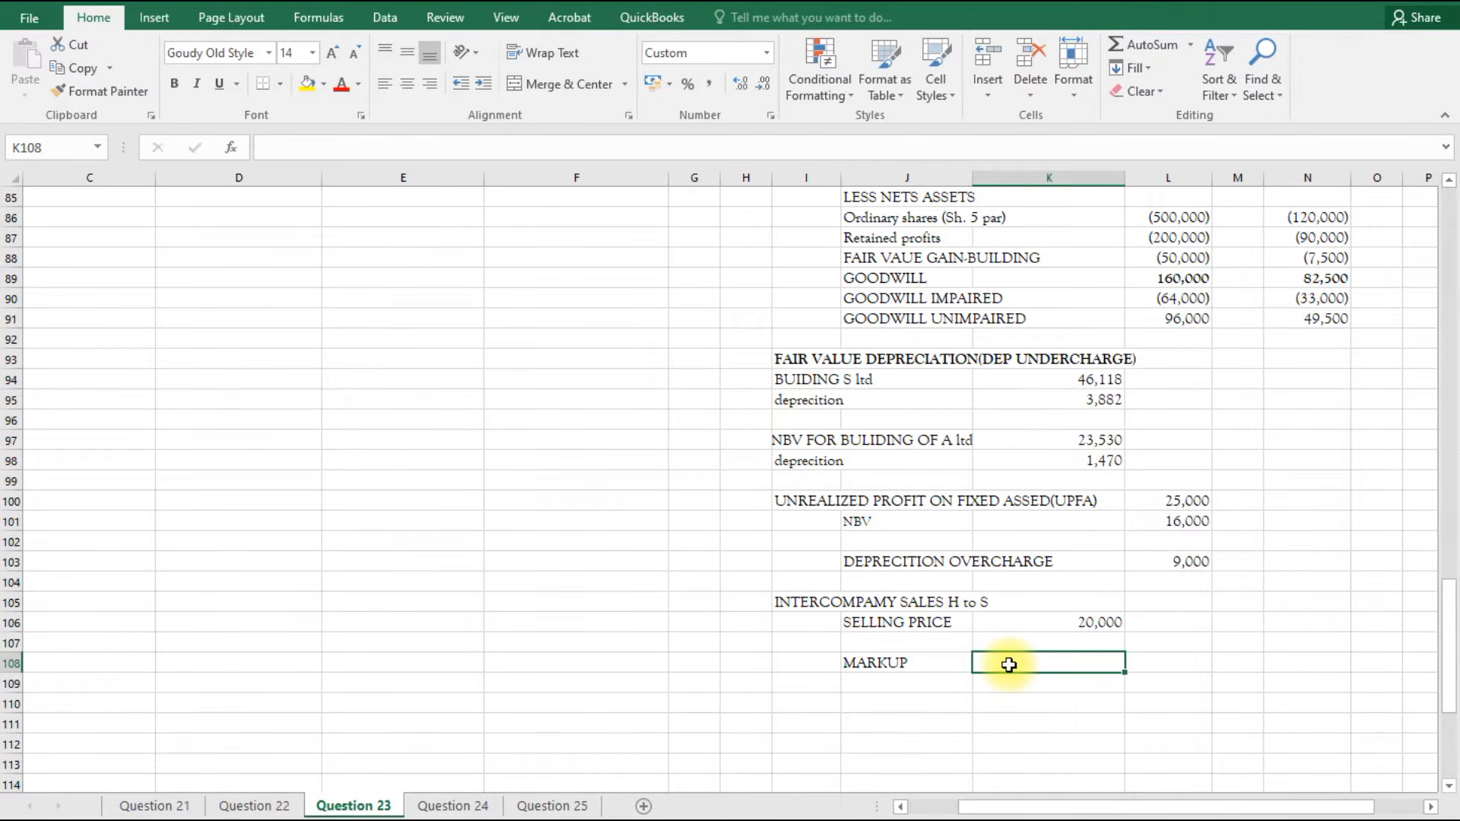
type("50/150")
key("Return")
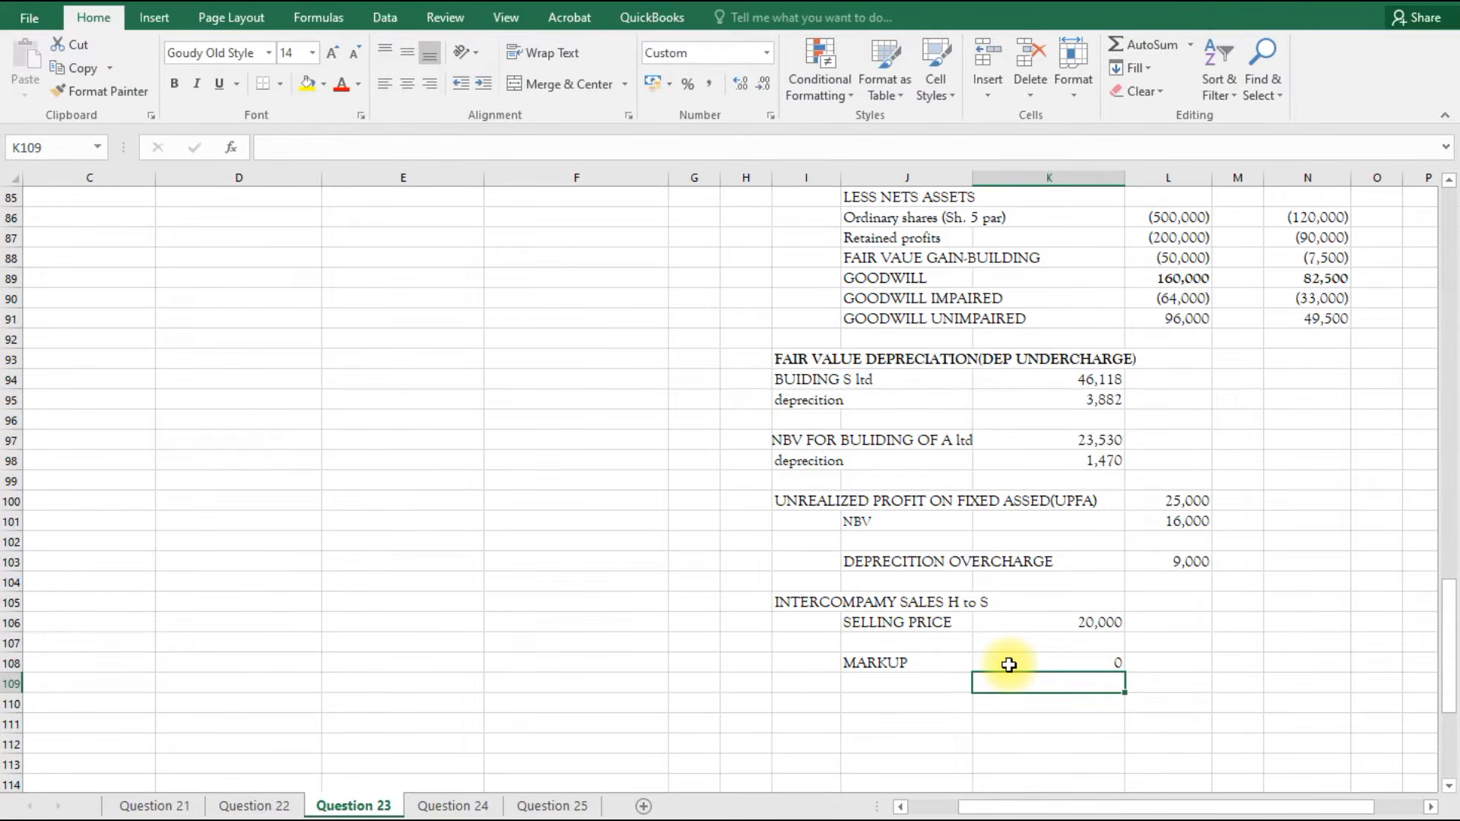
left_click(1010, 666)
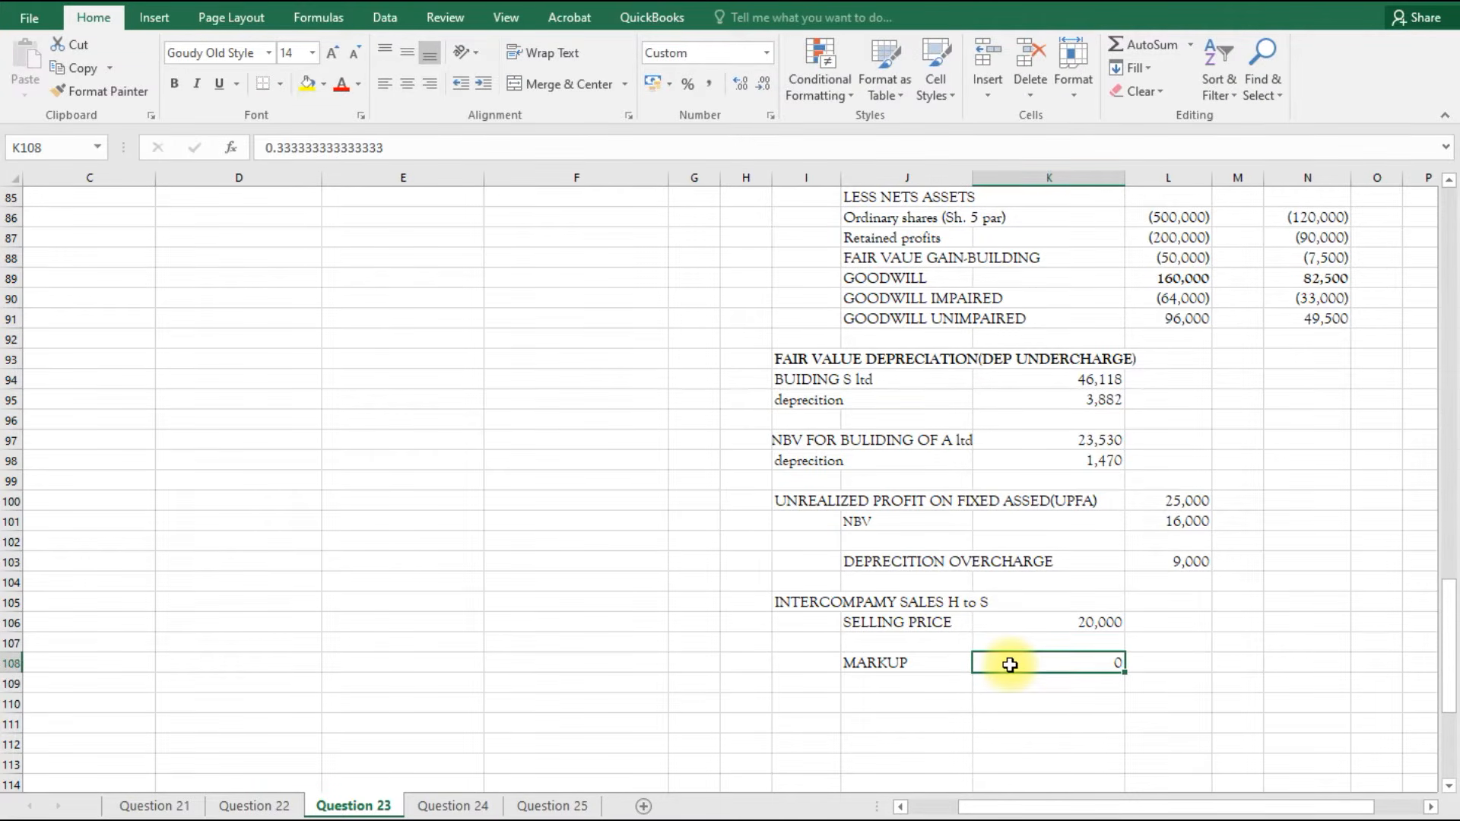
type("=50/")
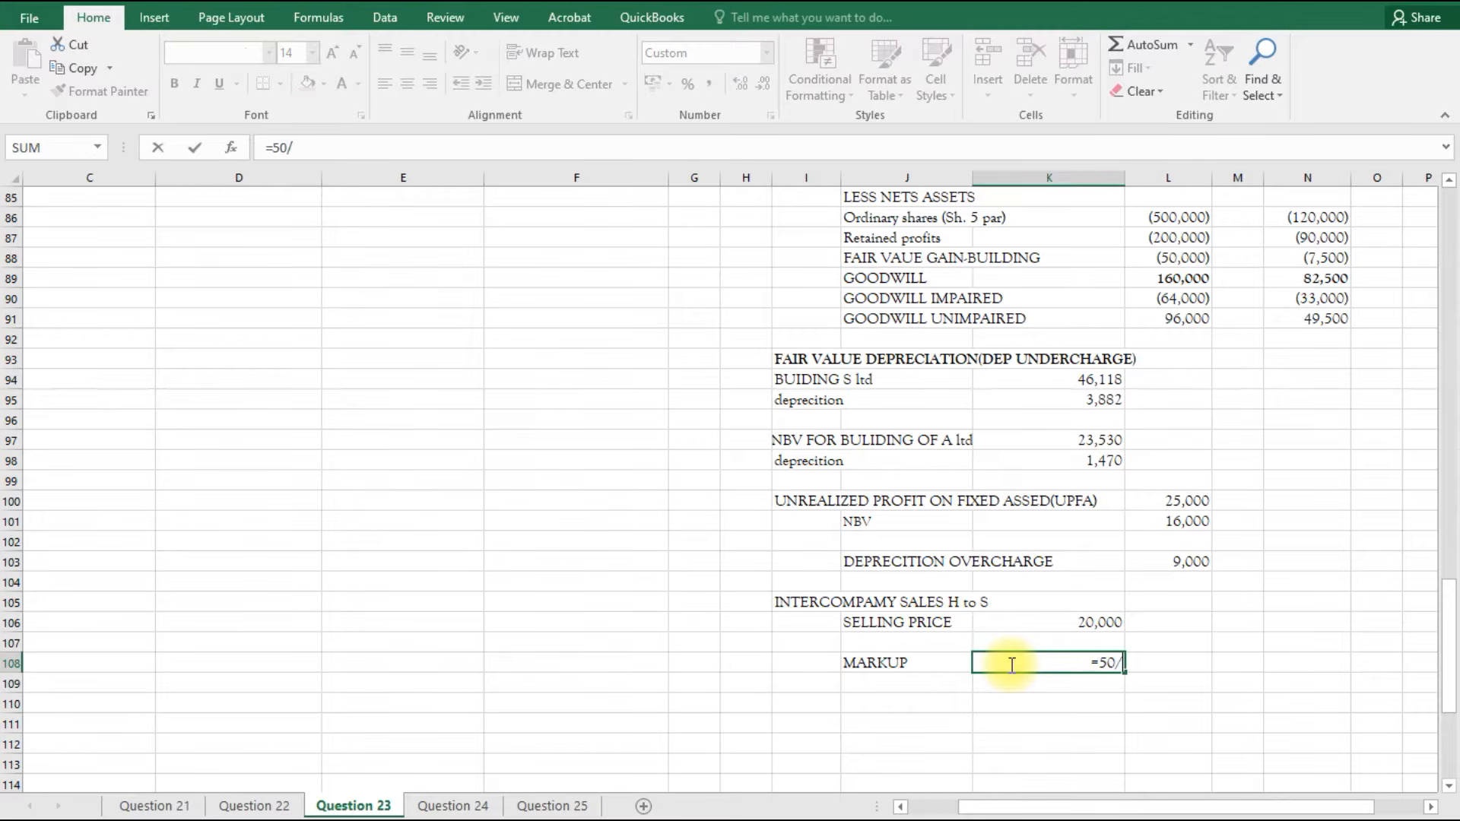
type("150")
key("Return")
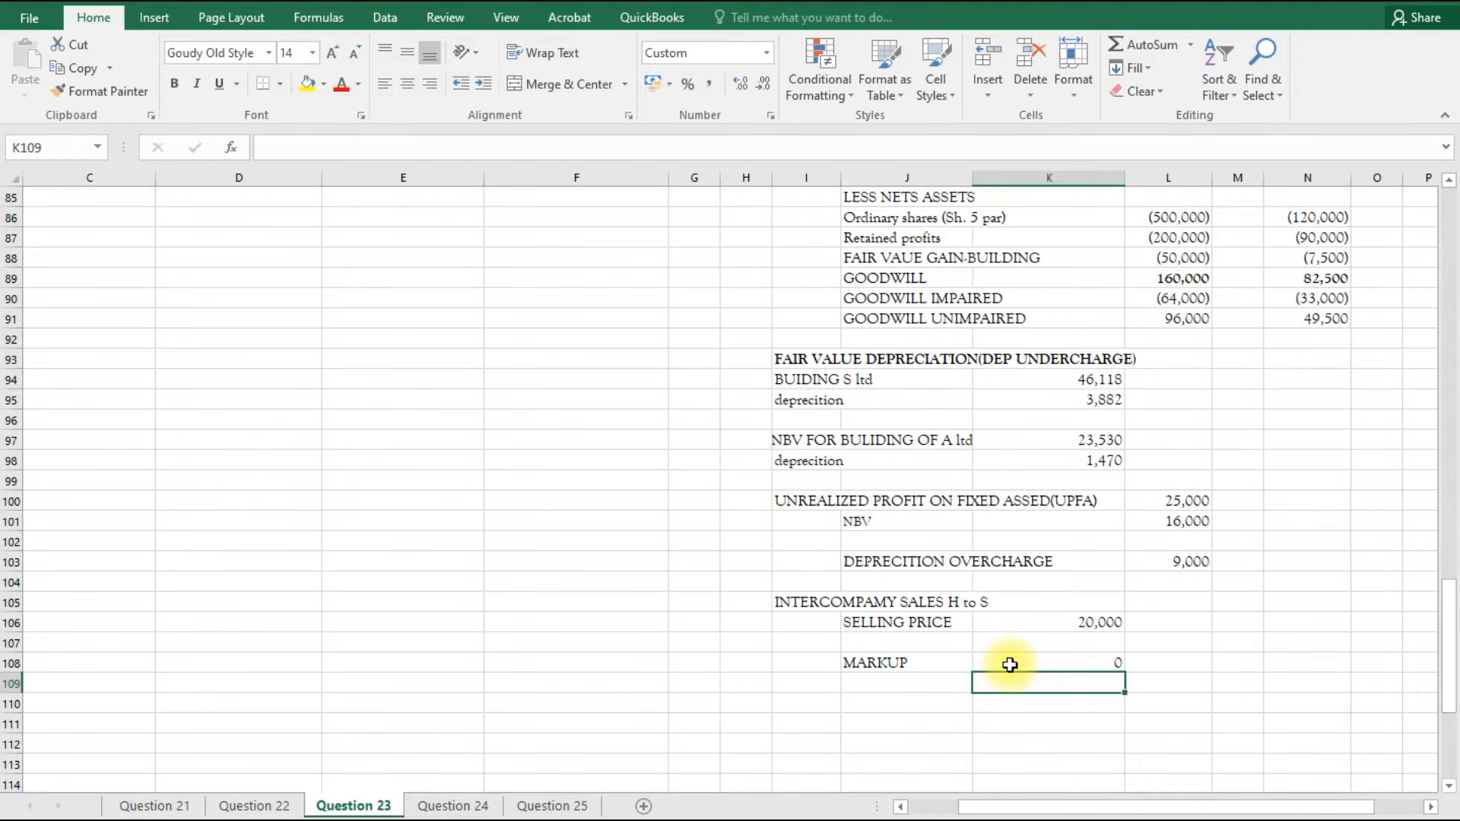
left_click(1010, 664)
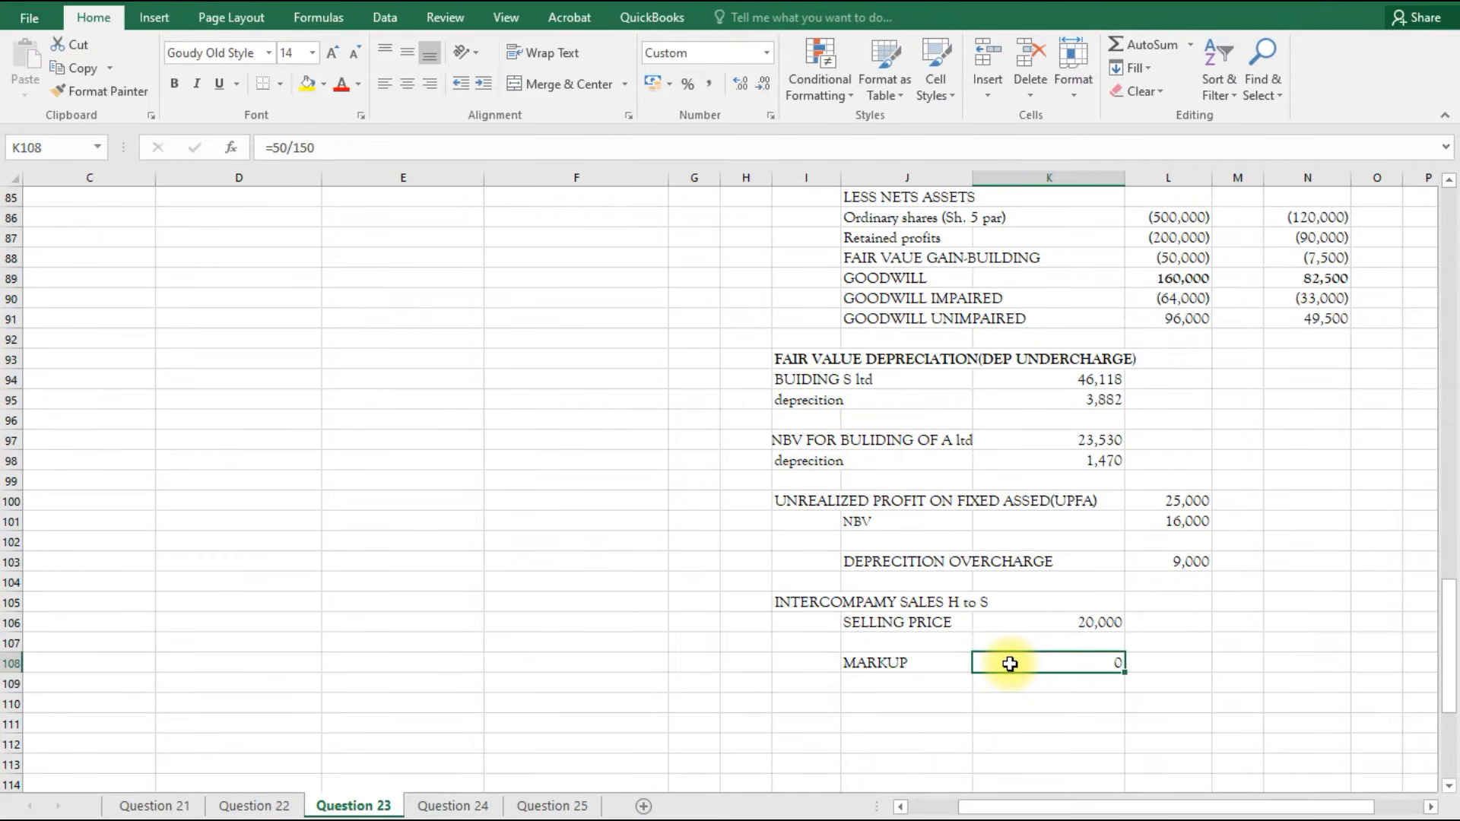
key("BackSpace")
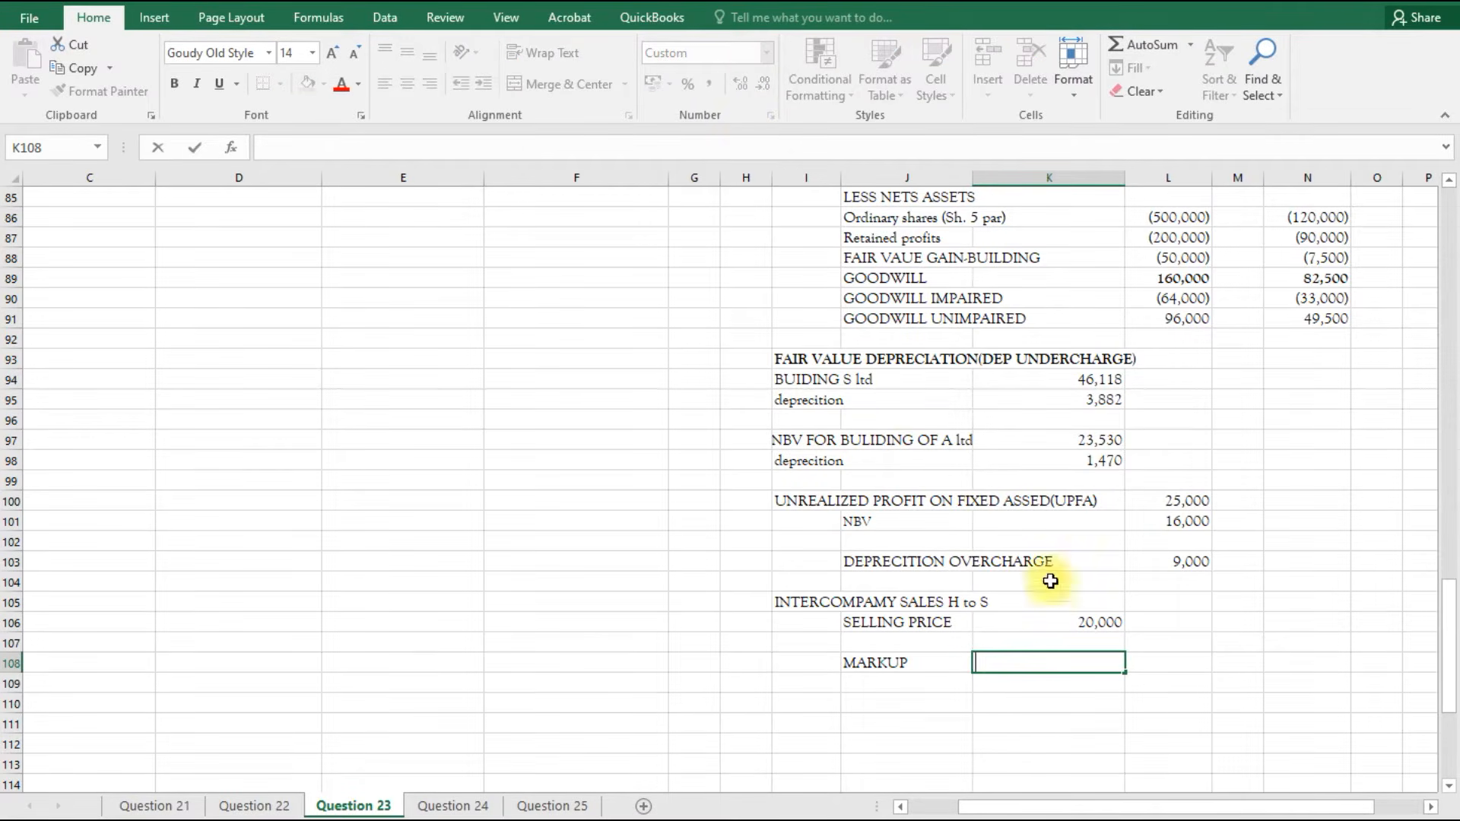
type("=")
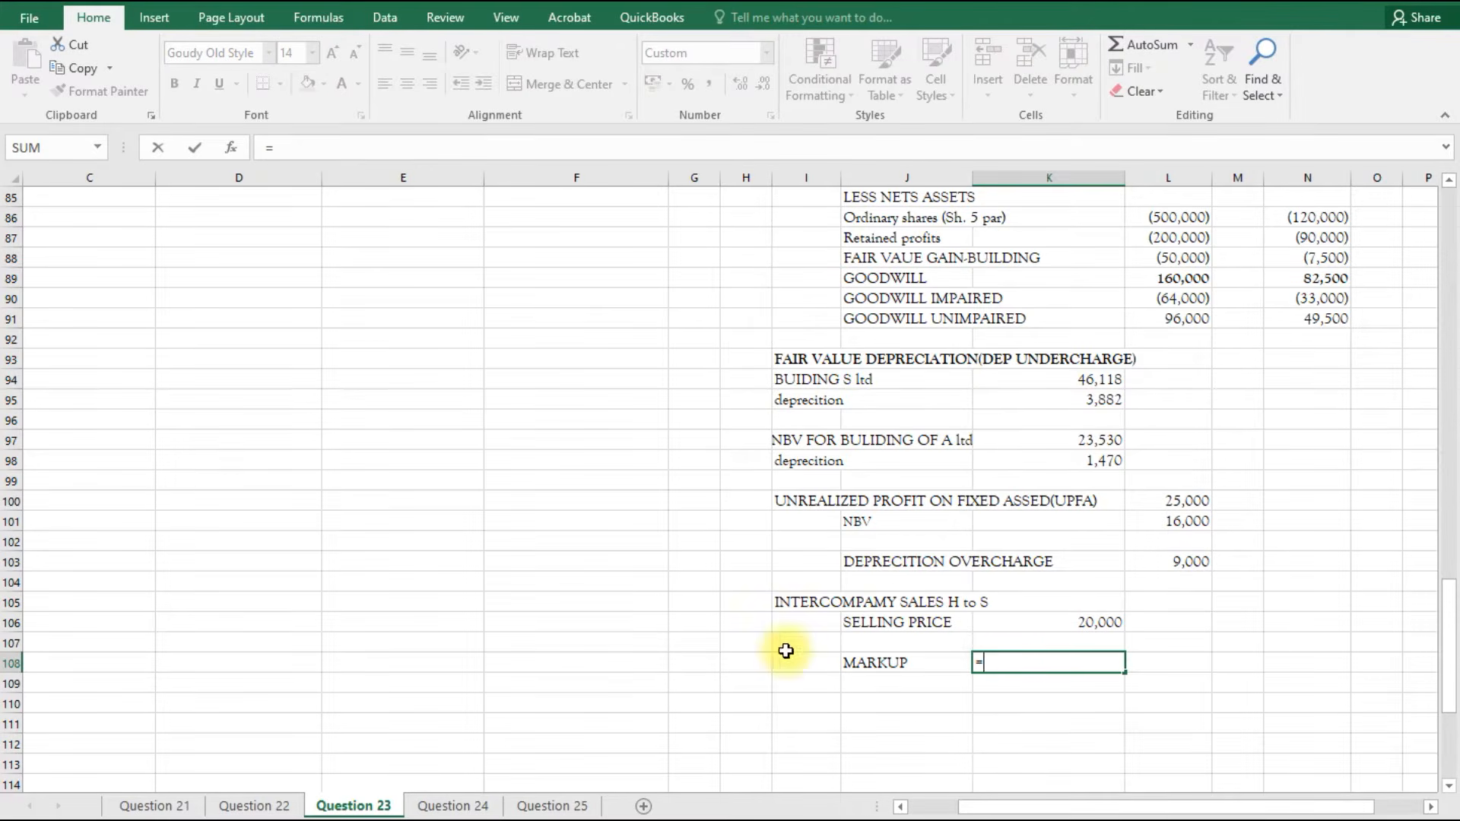
left_click(906, 685)
key("BackSpace")
key("BackSpace")
key("BackSpace")
key("BackSpace")
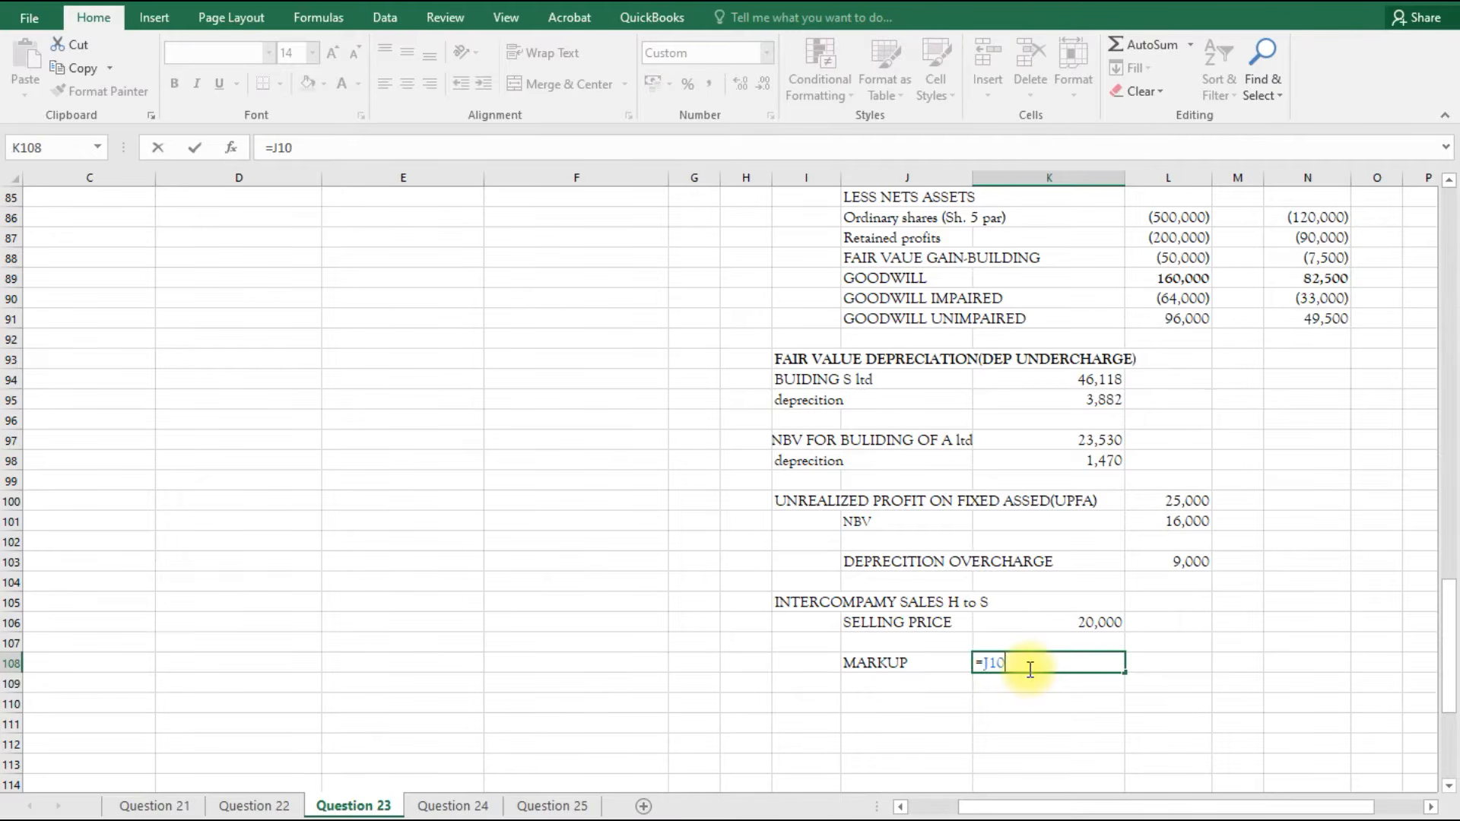
key("Escape")
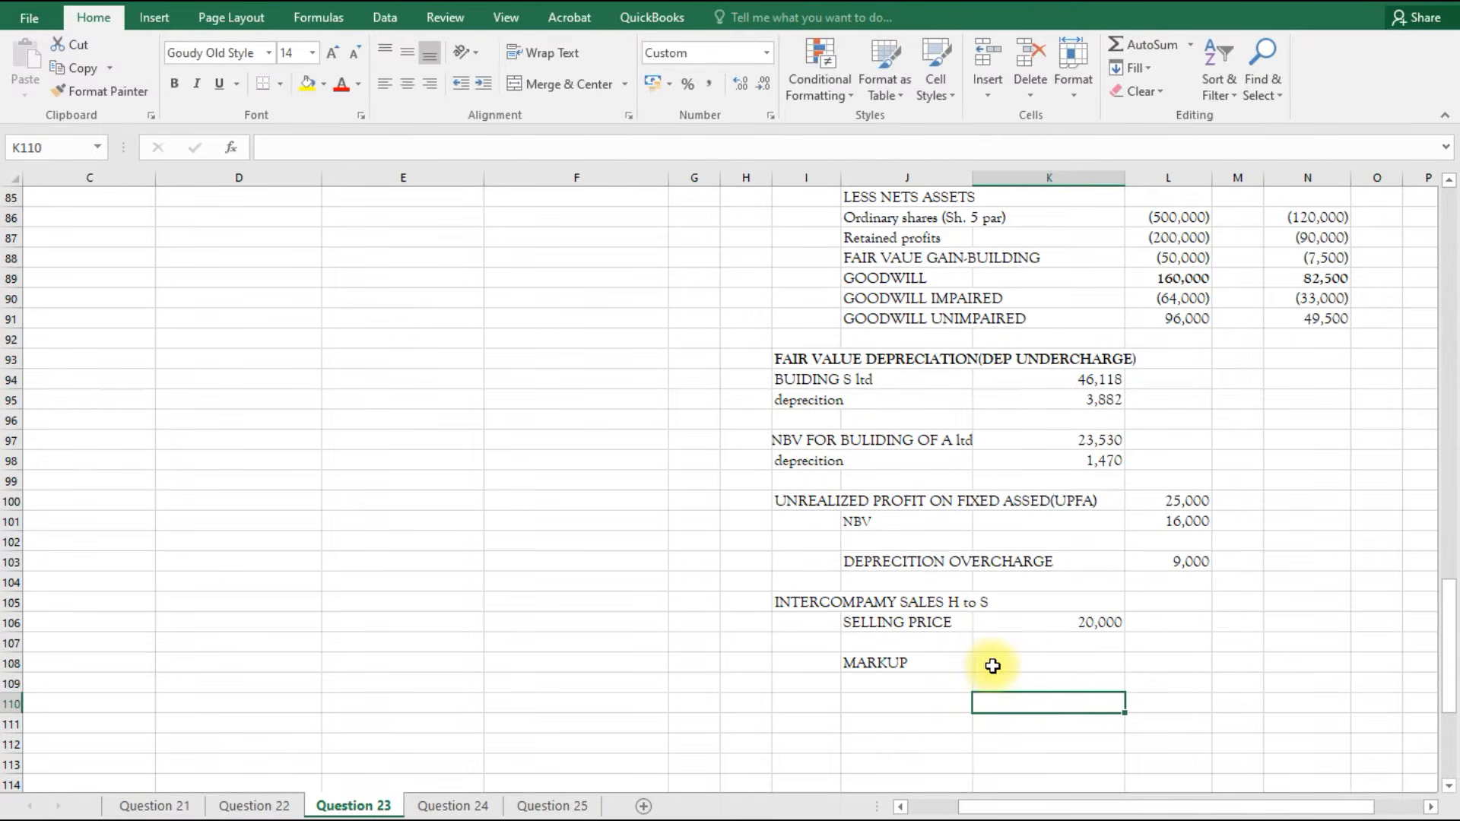
Apply the Number format to K108 and calculate the markup there with =50/150.
left_click(769, 52)
left_click(740, 127)
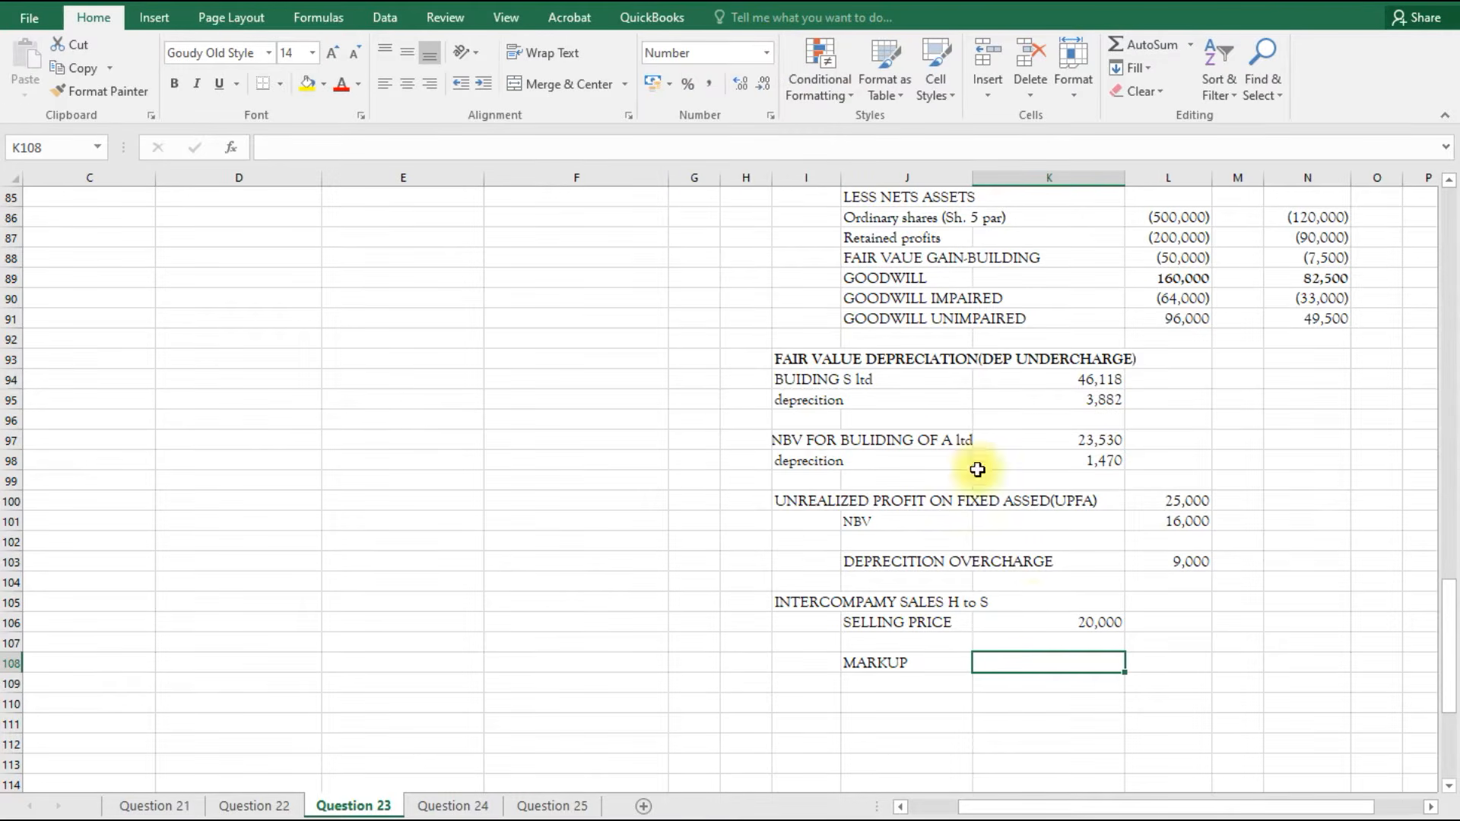
type("=")
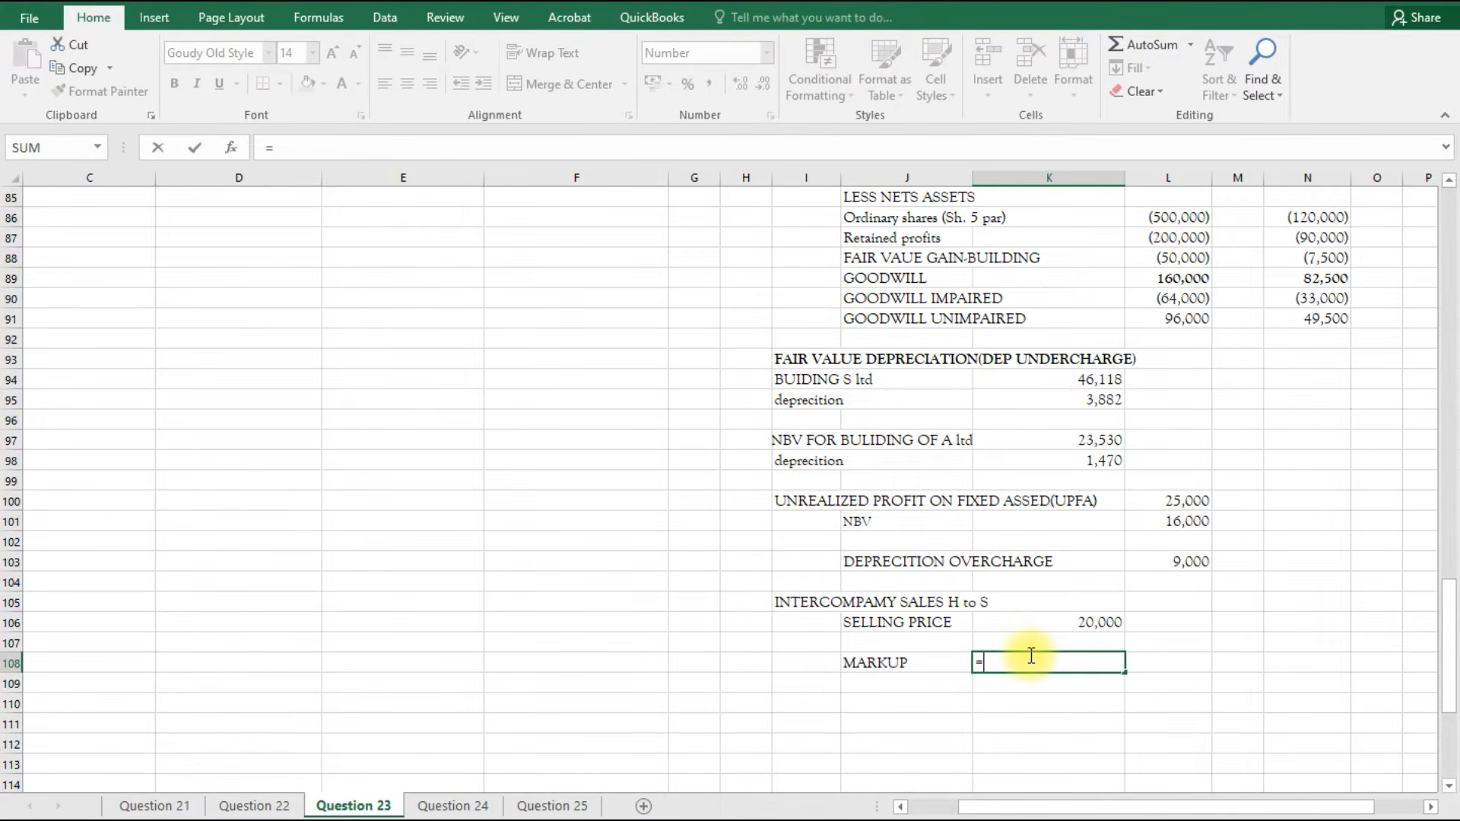
type("50/150")
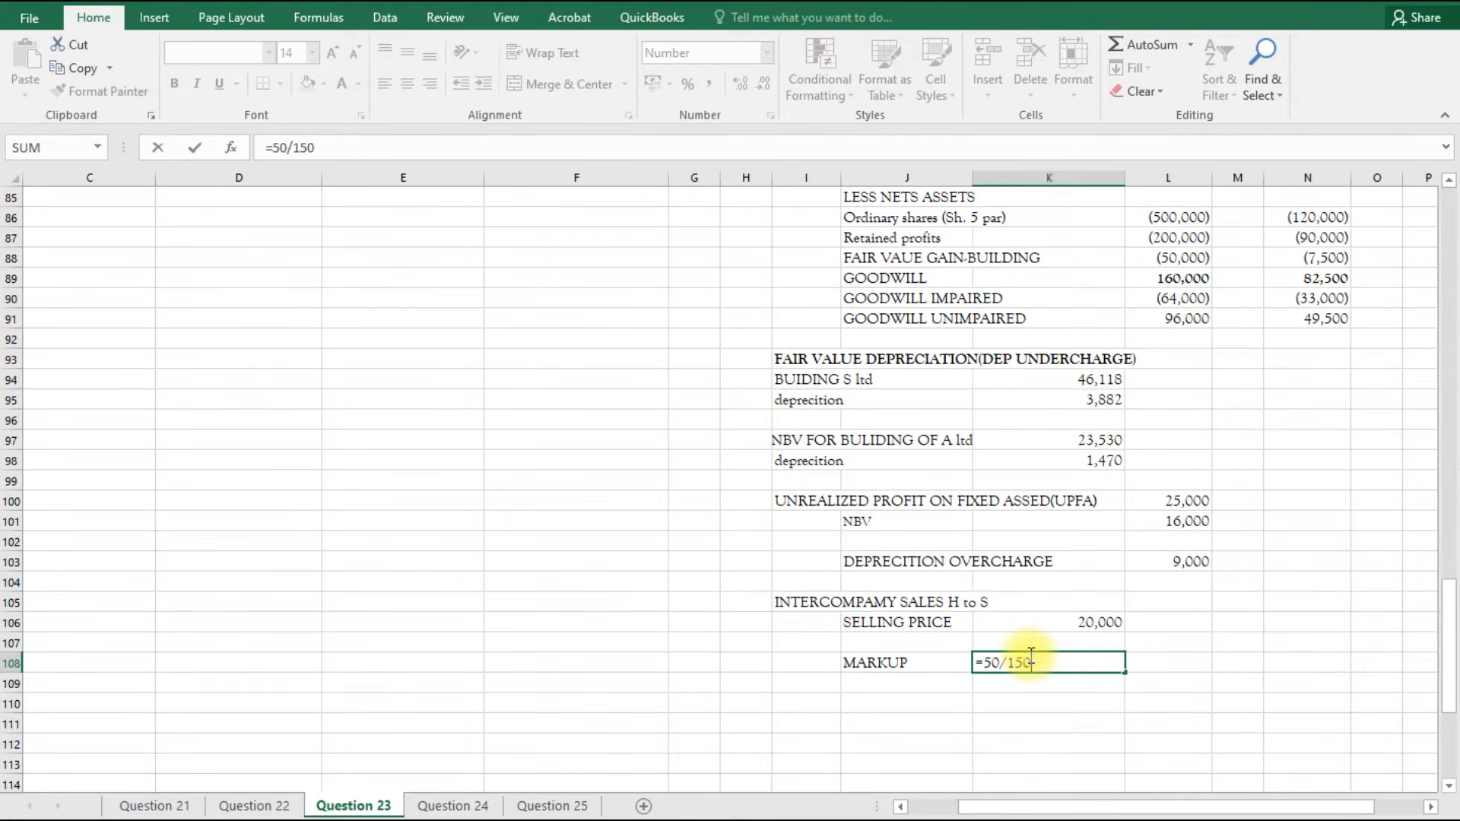
key("Return")
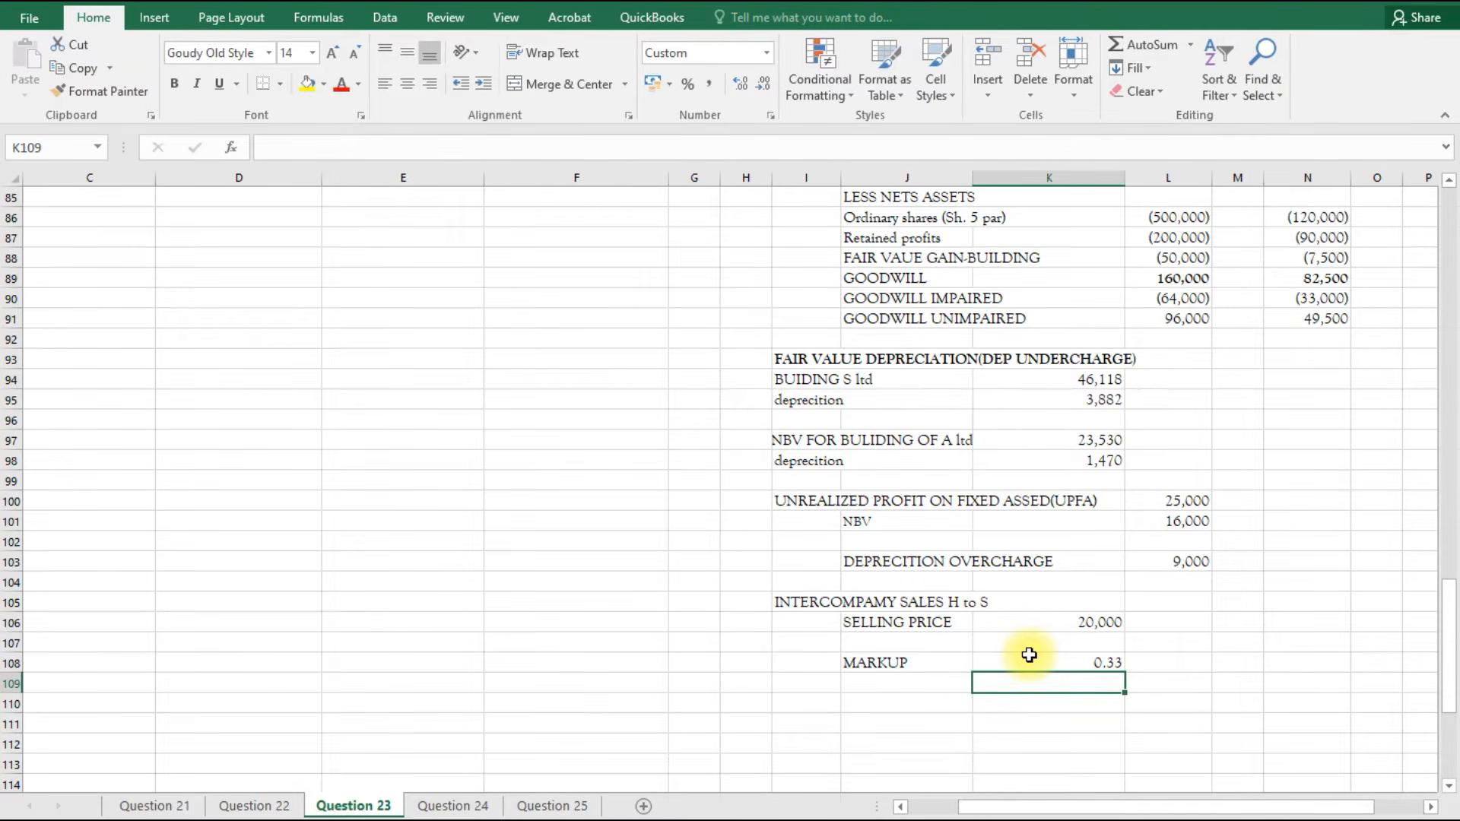
left_click(1037, 664)
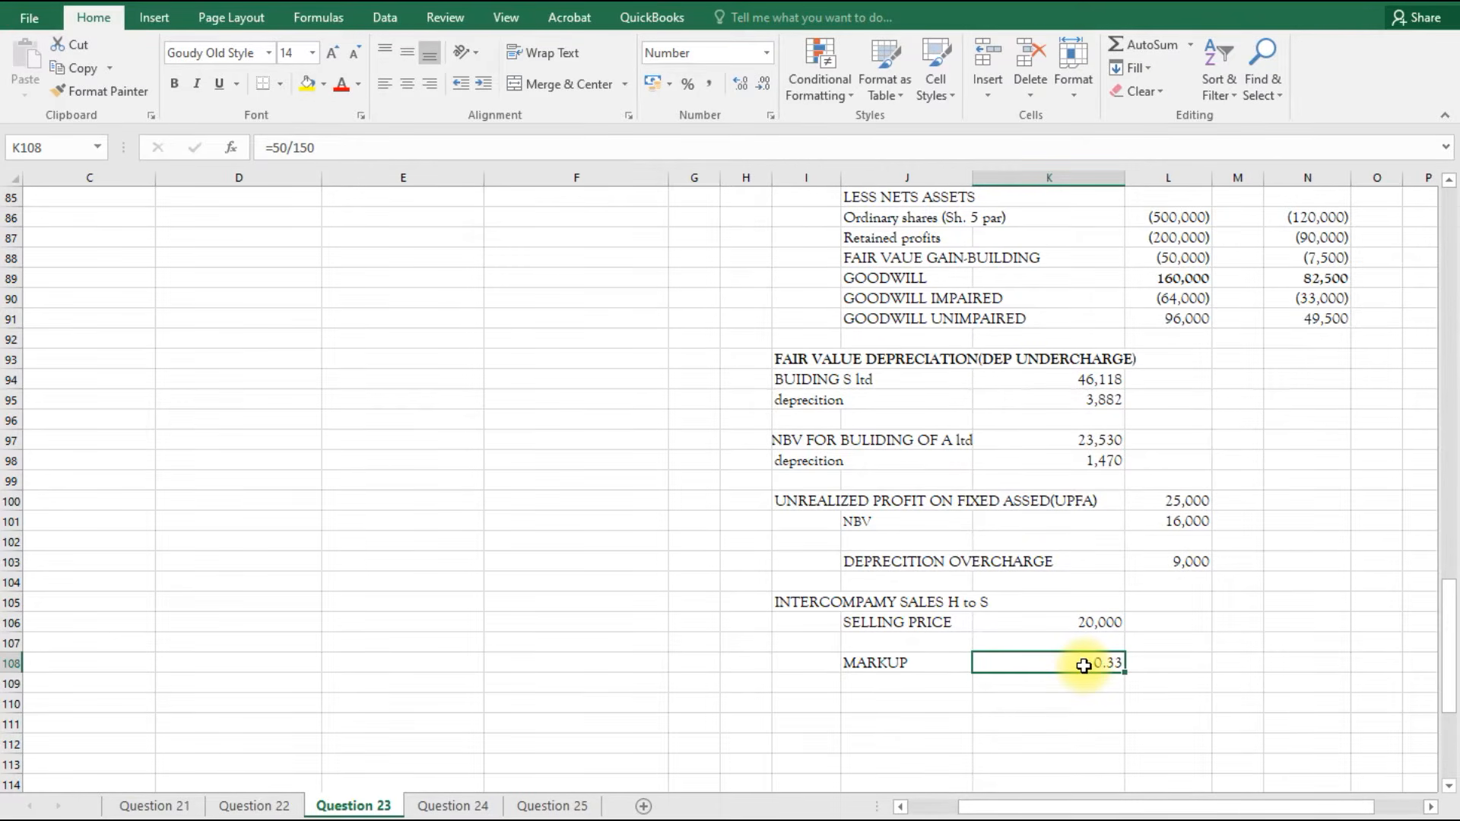
Add the label "MARGIN" in J109 and select K109 for its value.
left_click(886, 688)
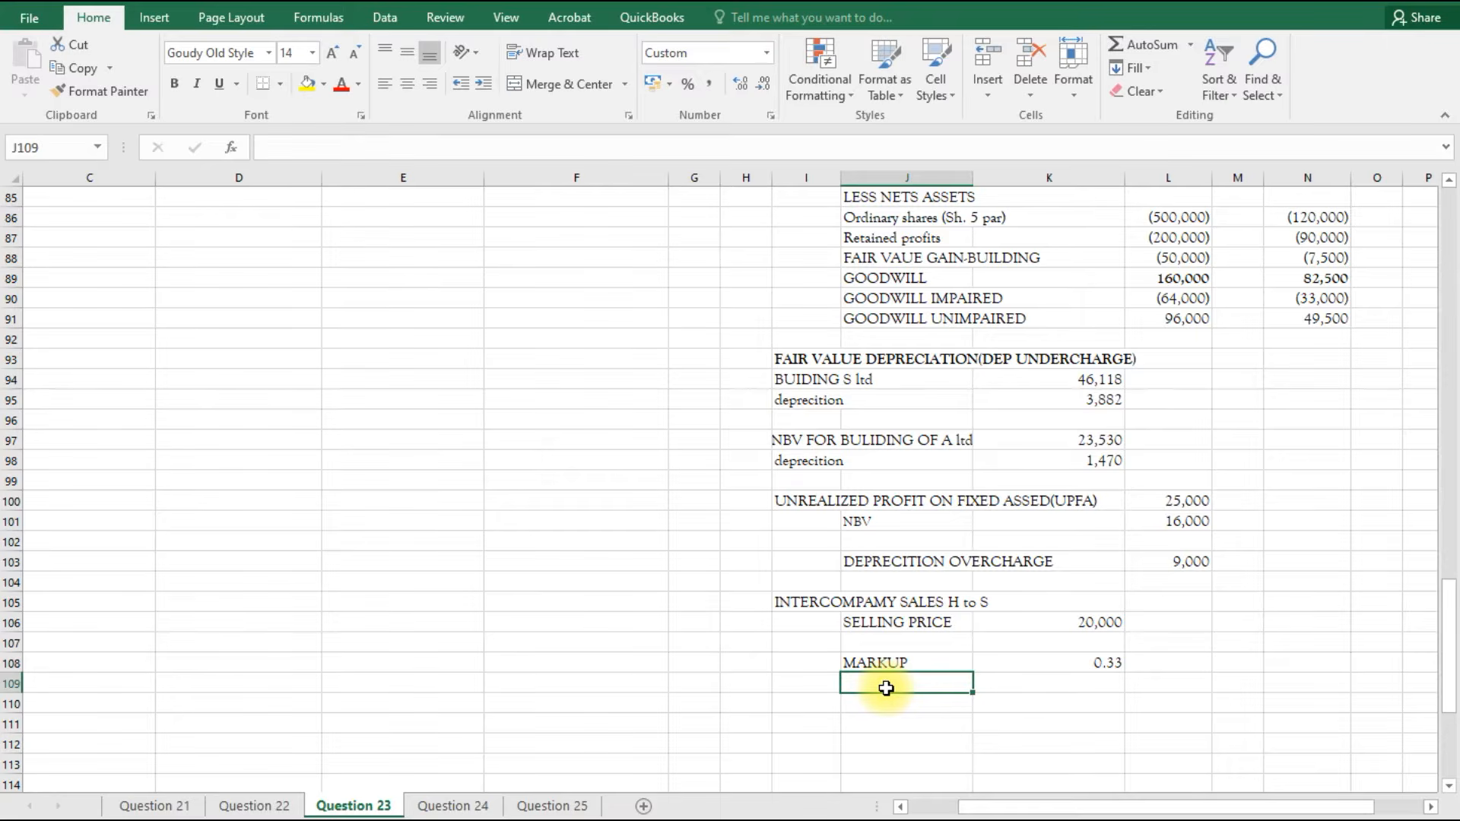
type("MARGIN")
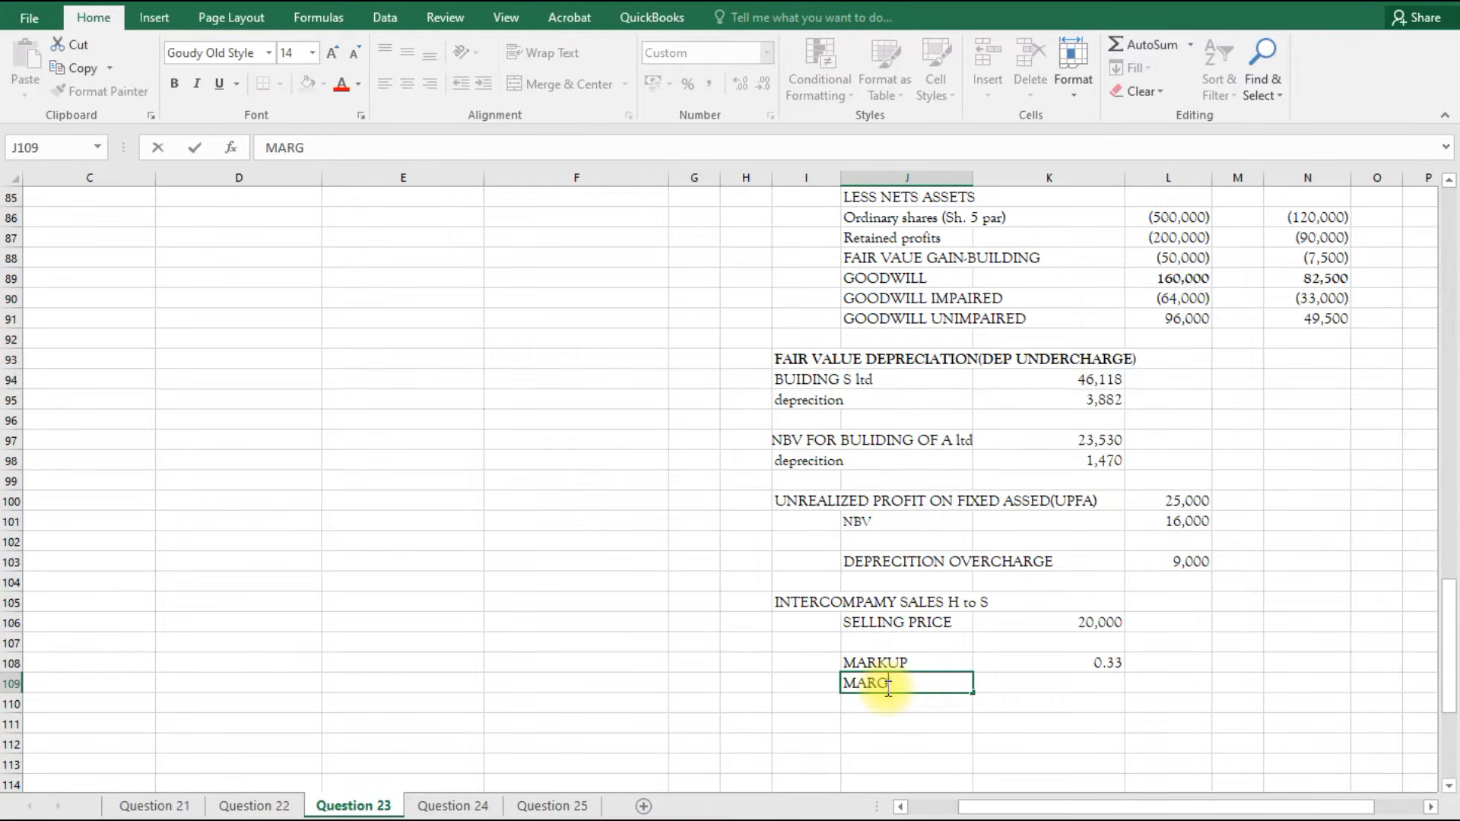
left_click(1053, 679)
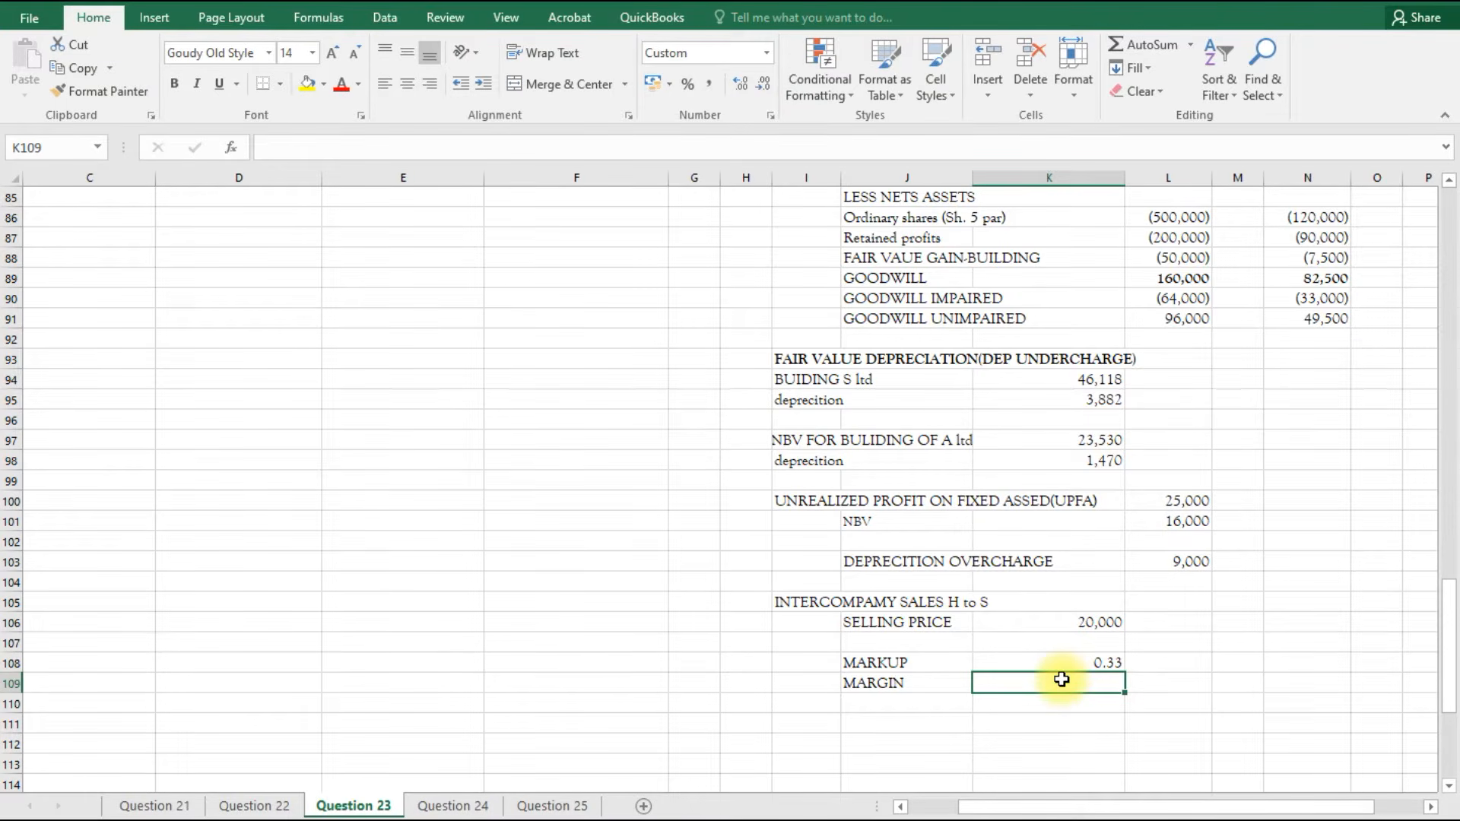
Enter the margin in K109 as =0.5 and apply the Number format to that cell.
type("05")
key("BackSpace")
key("BackSpace")
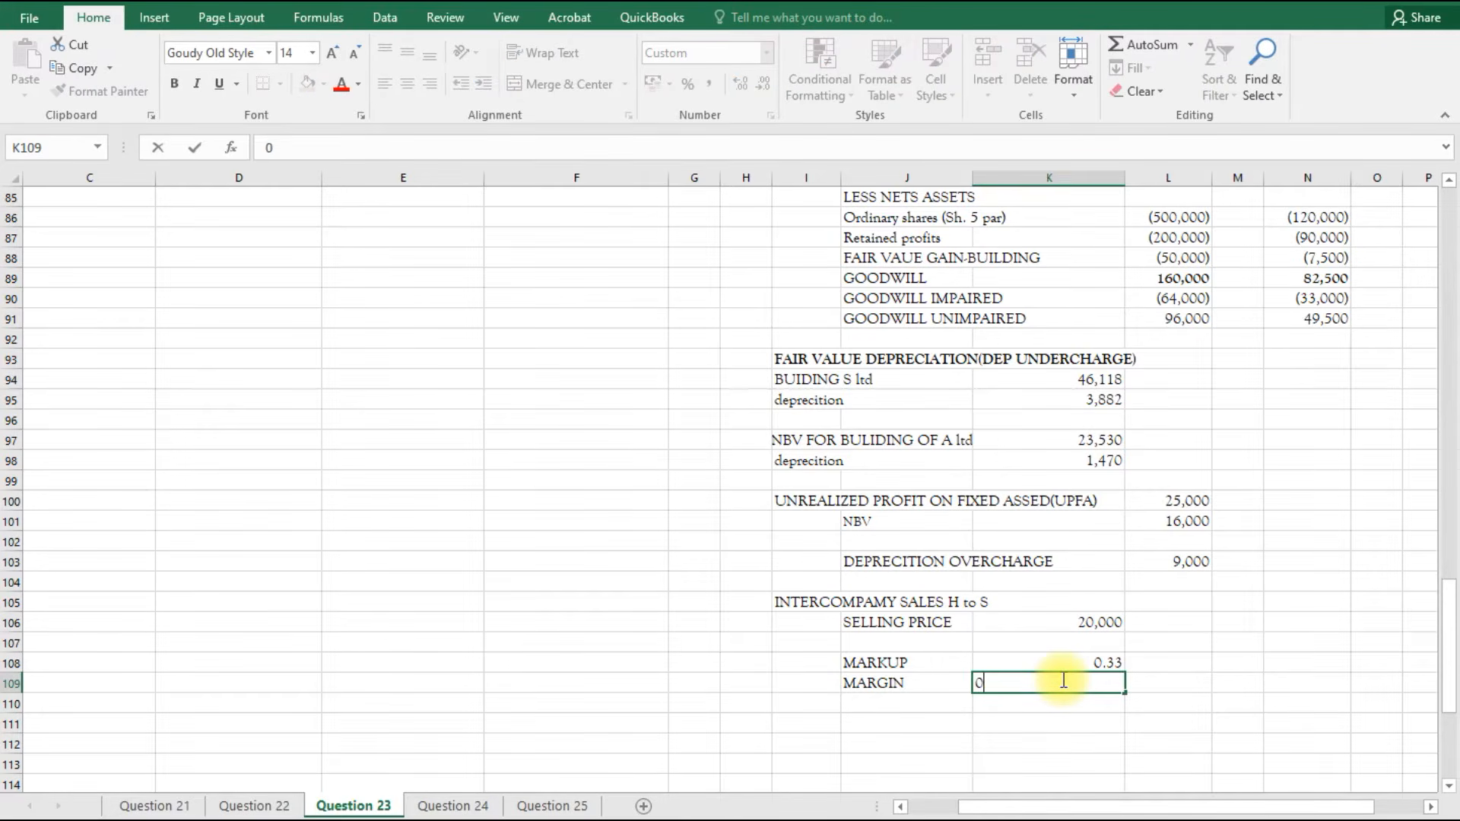
type("=0.5")
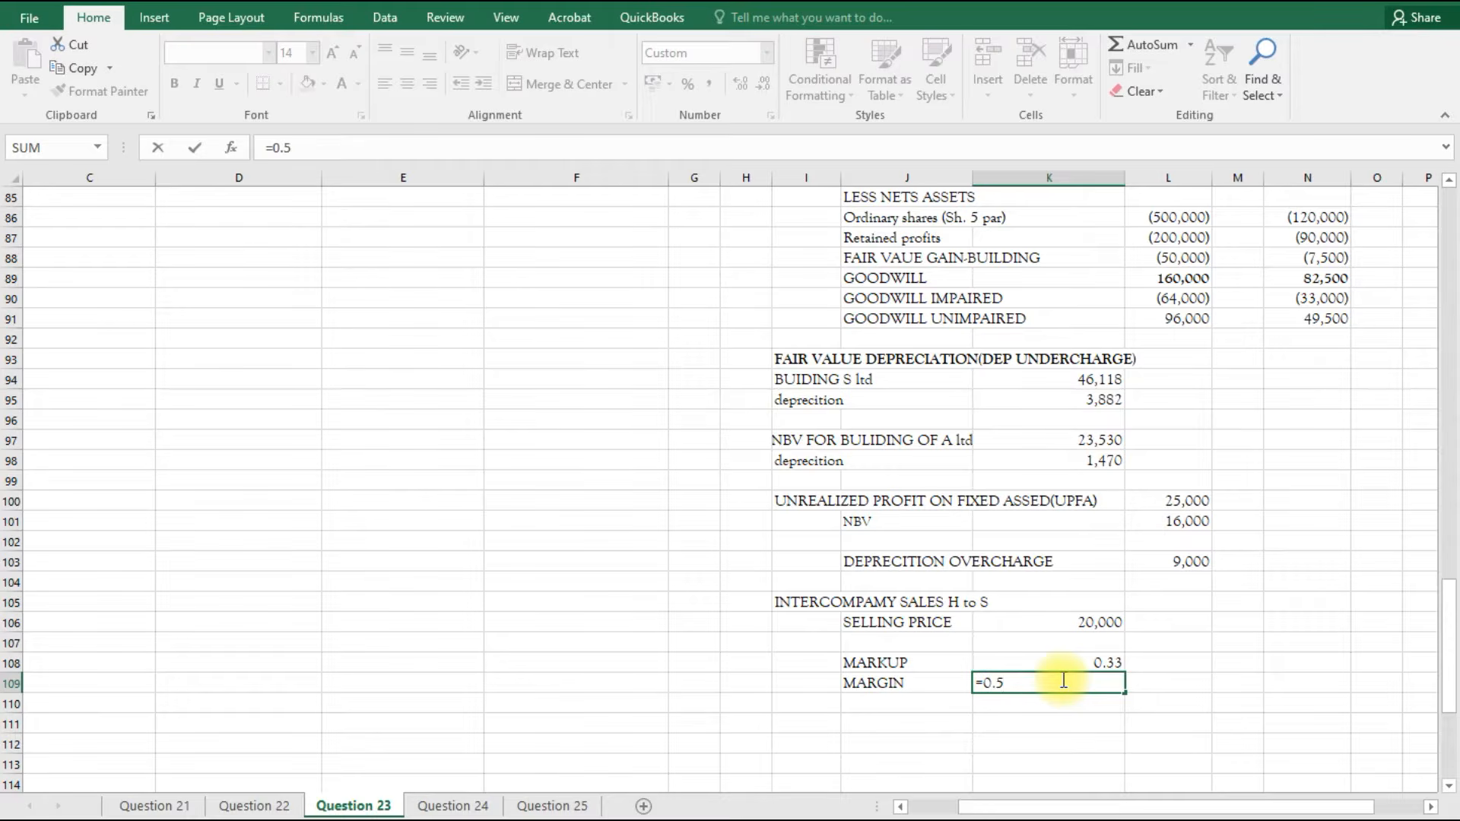
key("Return")
left_click(1062, 679)
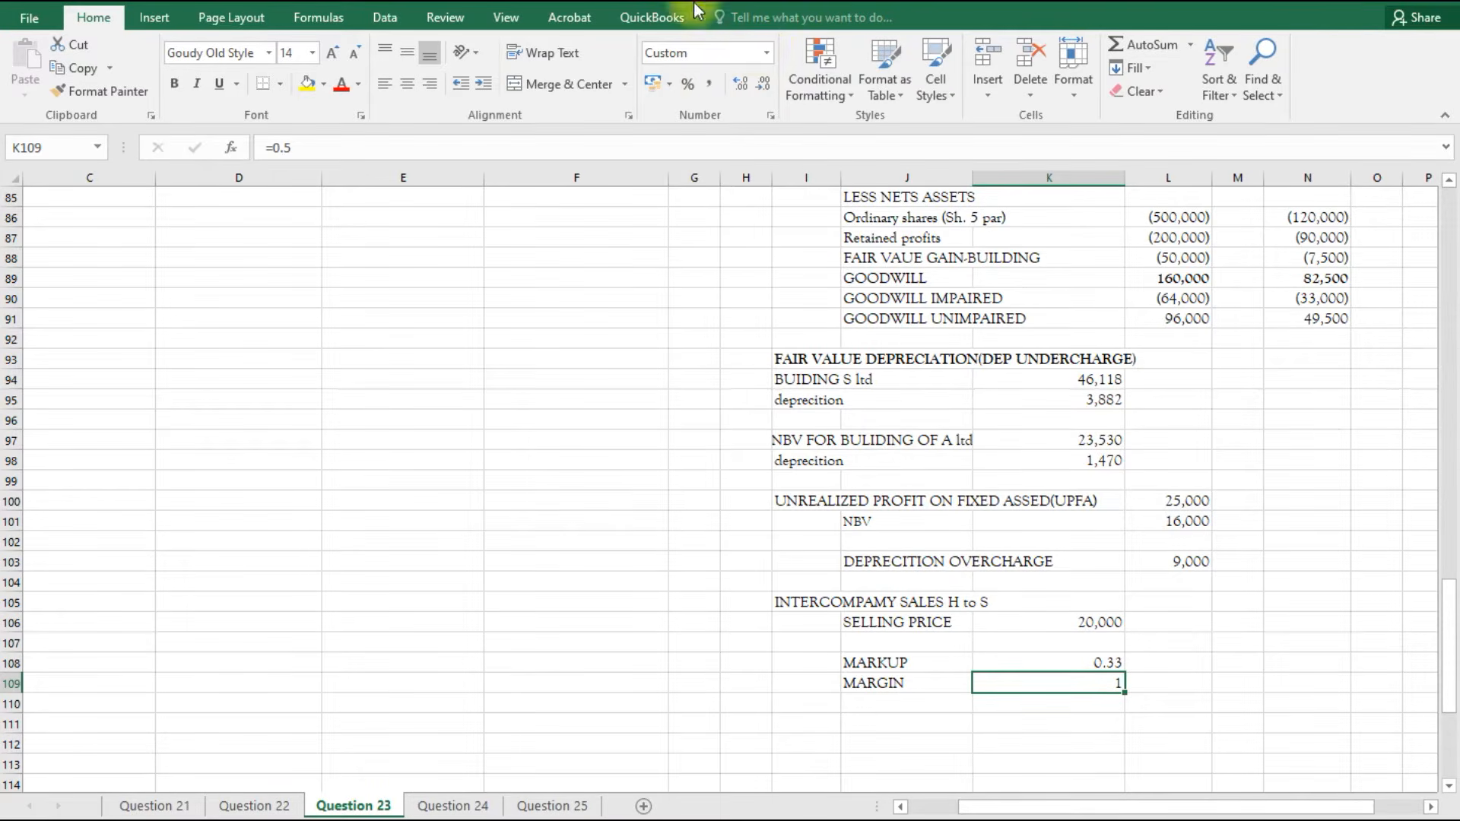
left_click(765, 51)
left_click(707, 131)
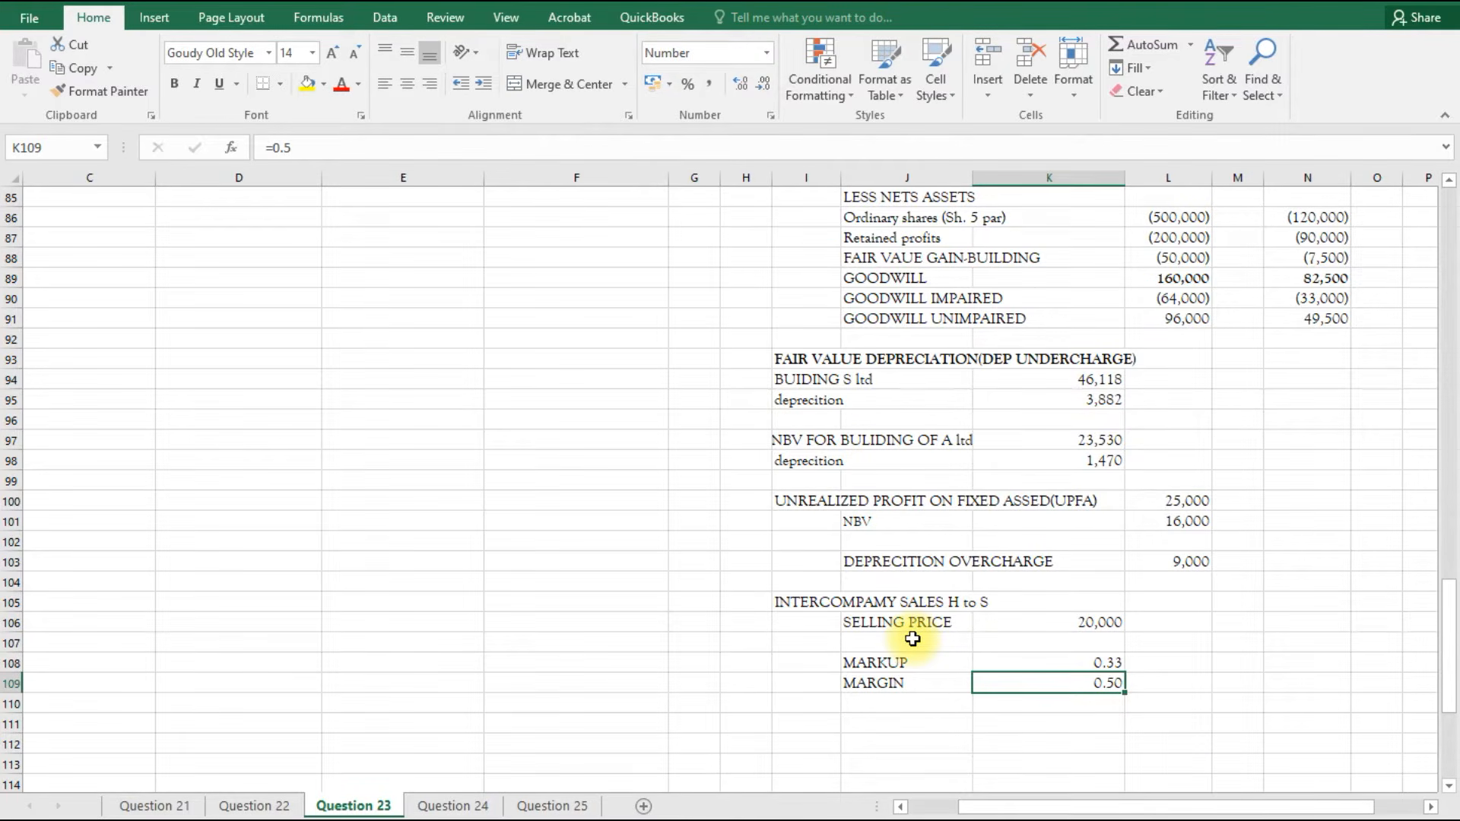
Label J107 "UPCS" and calculate the unrealized profit on closing stock in K107 with =K106*K109*1/4.
left_click(883, 641)
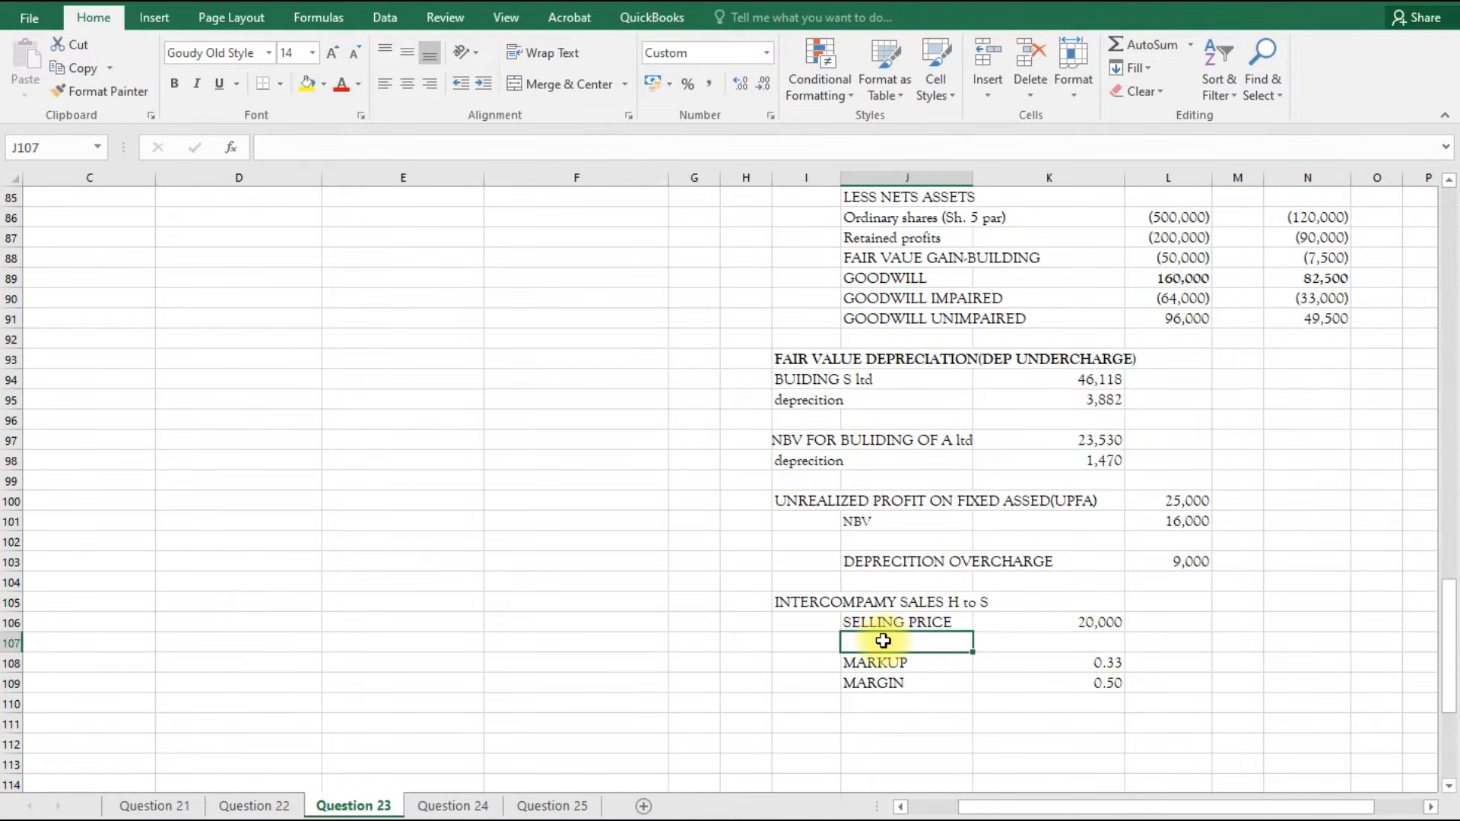
type("UPC")
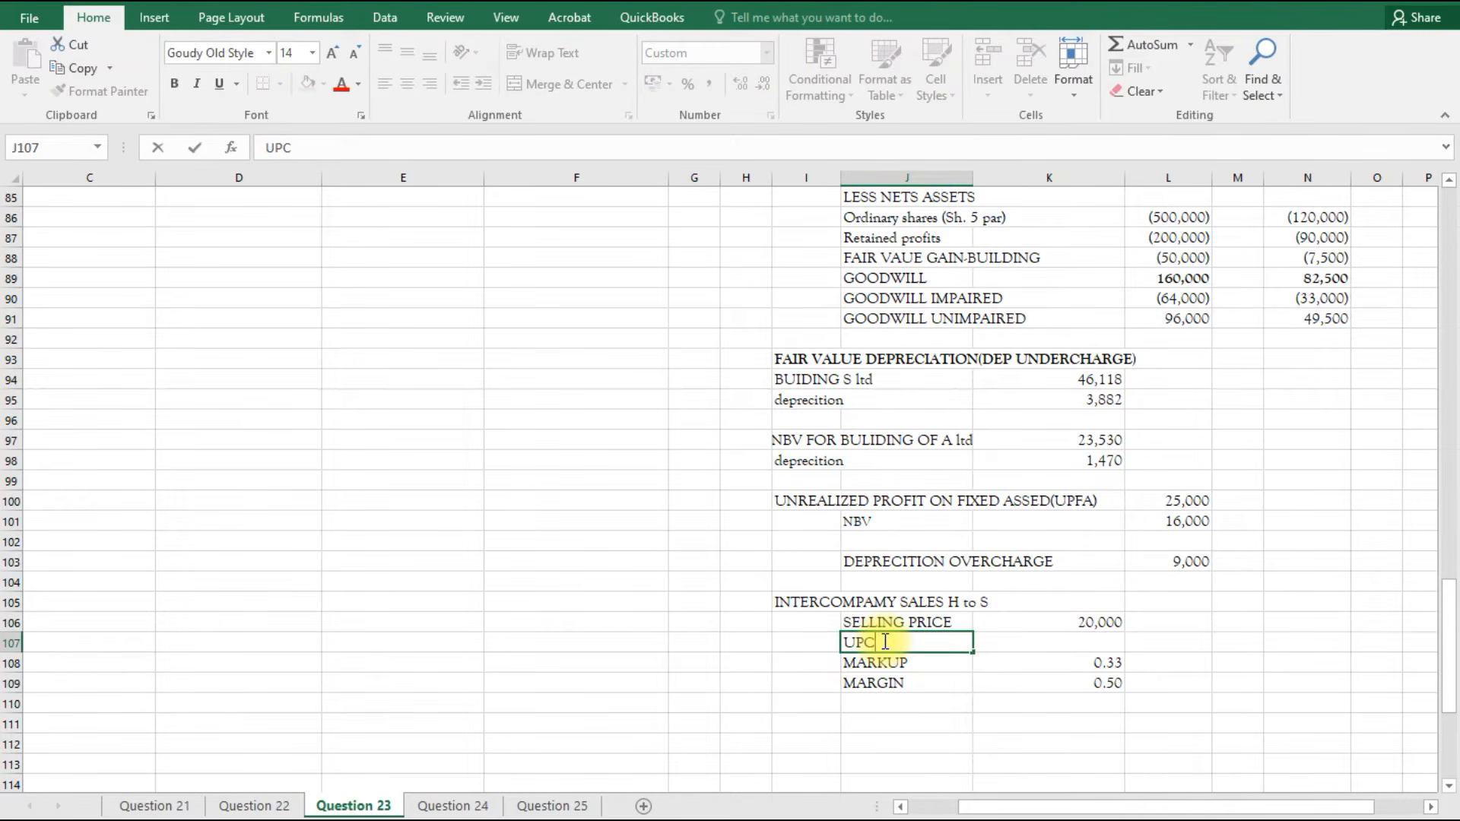
type("S")
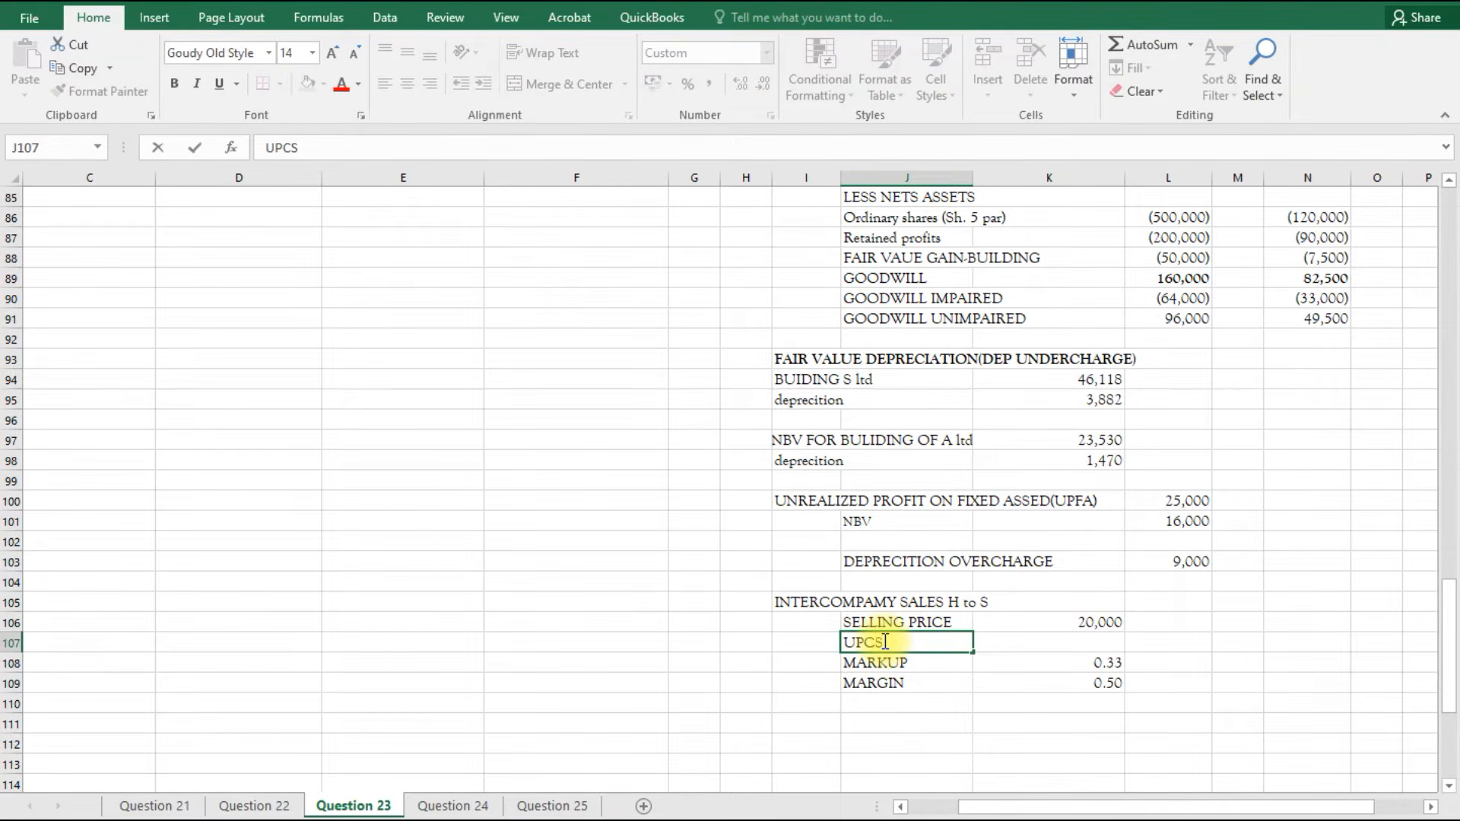
left_click(1065, 641)
type("=")
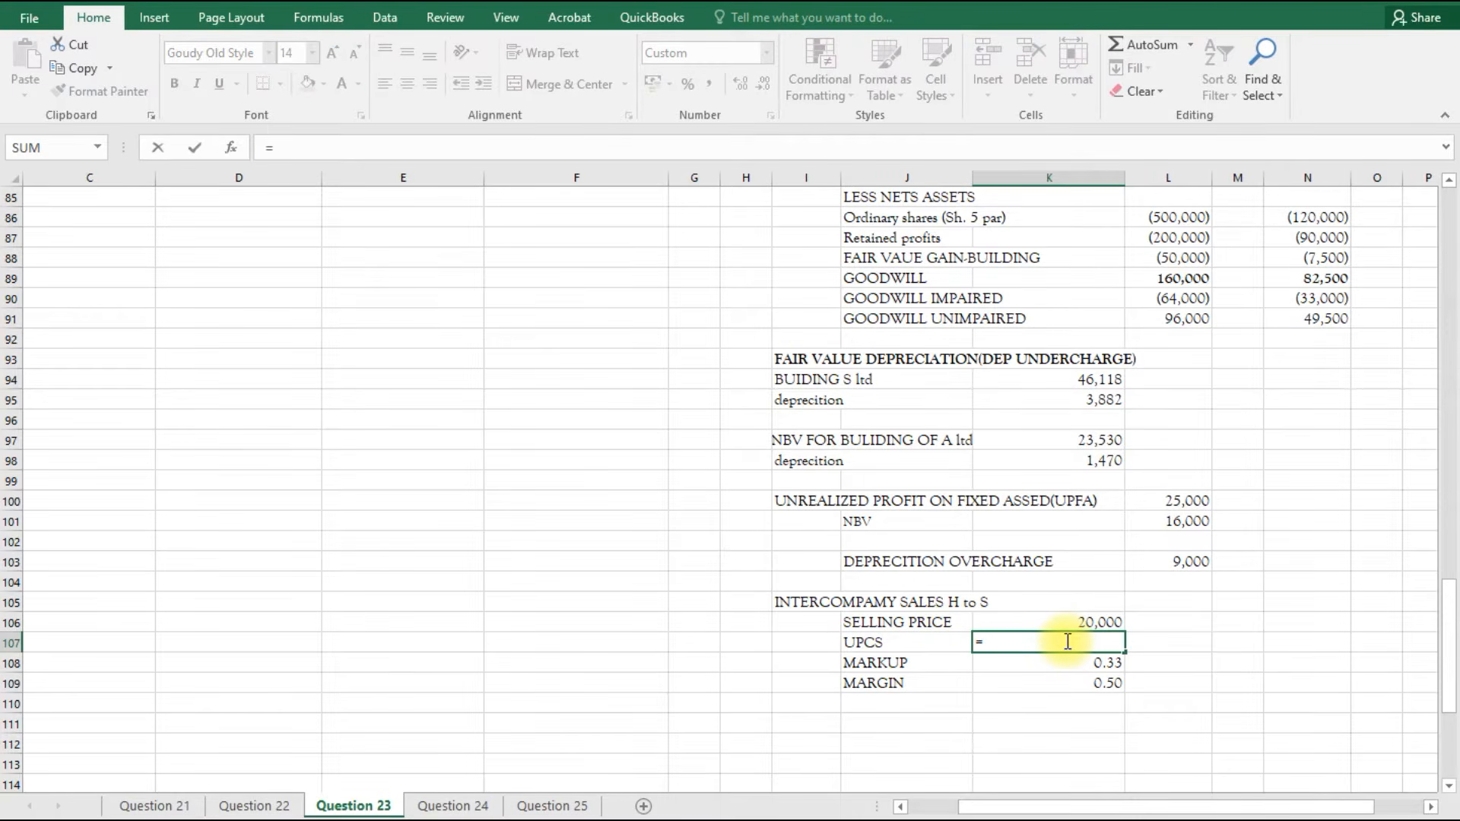
left_click(1090, 623)
type("*")
left_click(1099, 686)
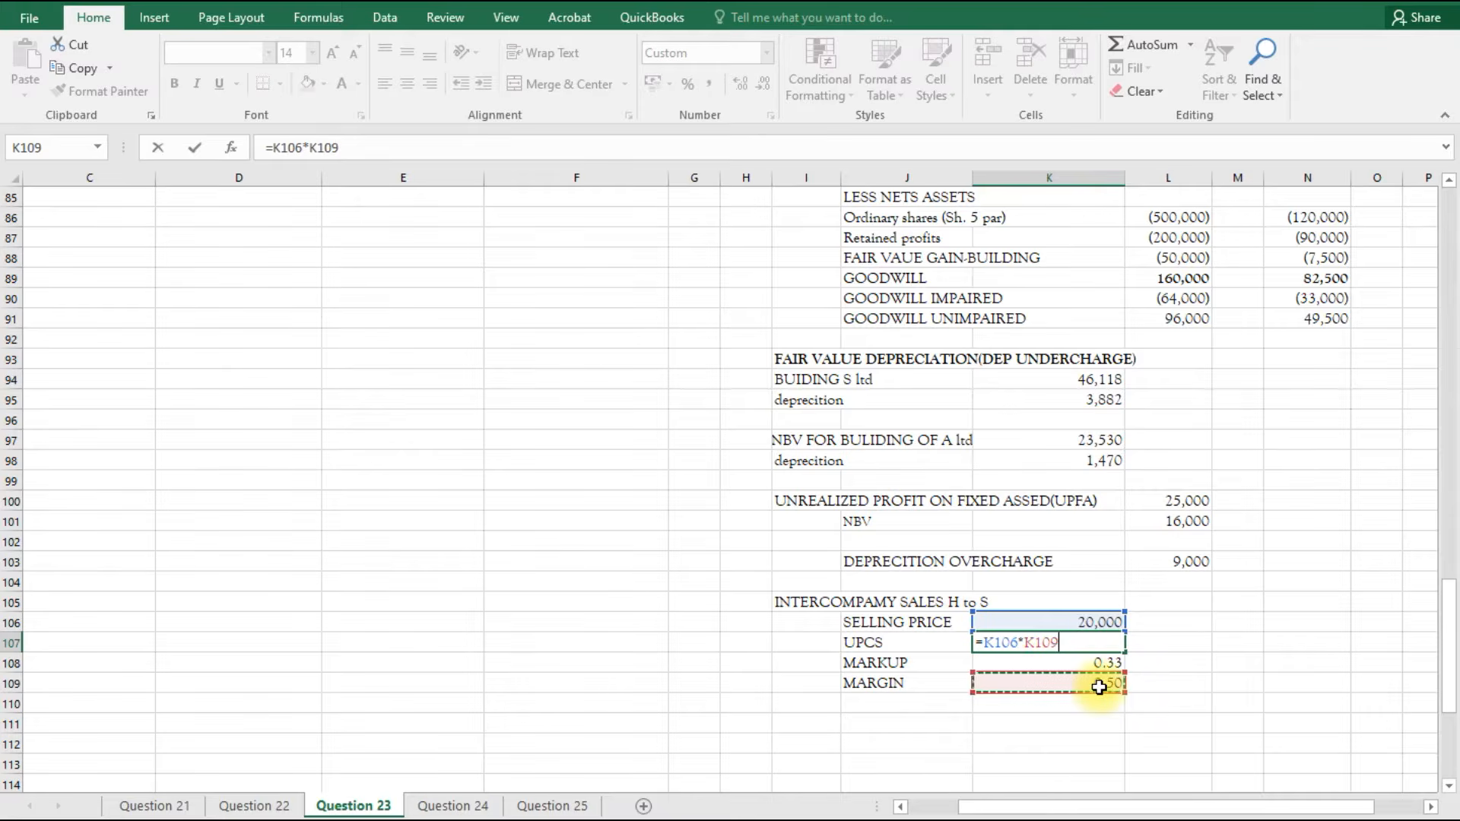
type("*1/4")
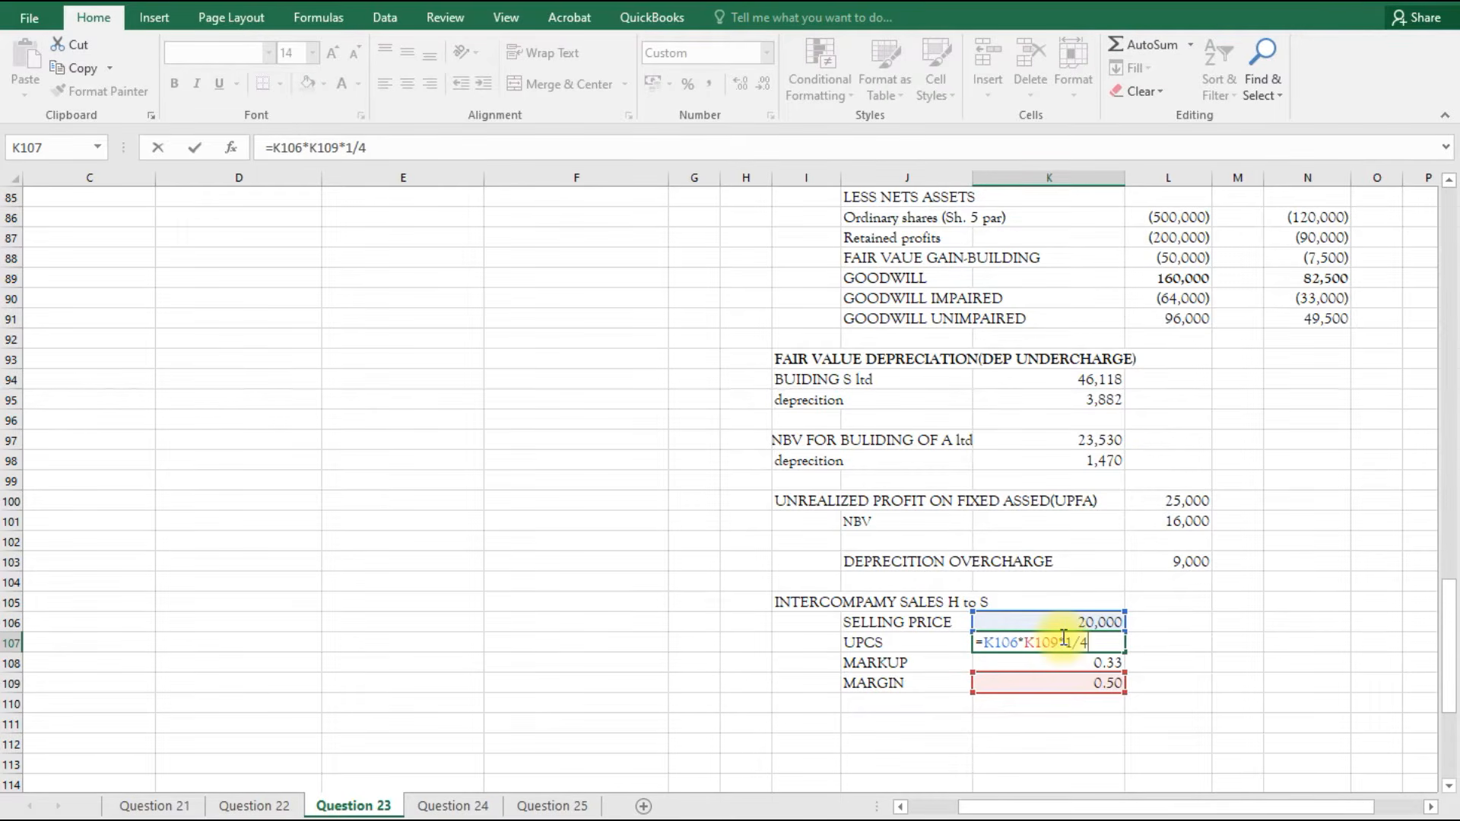
key("ctrl+Return")
key("Return")
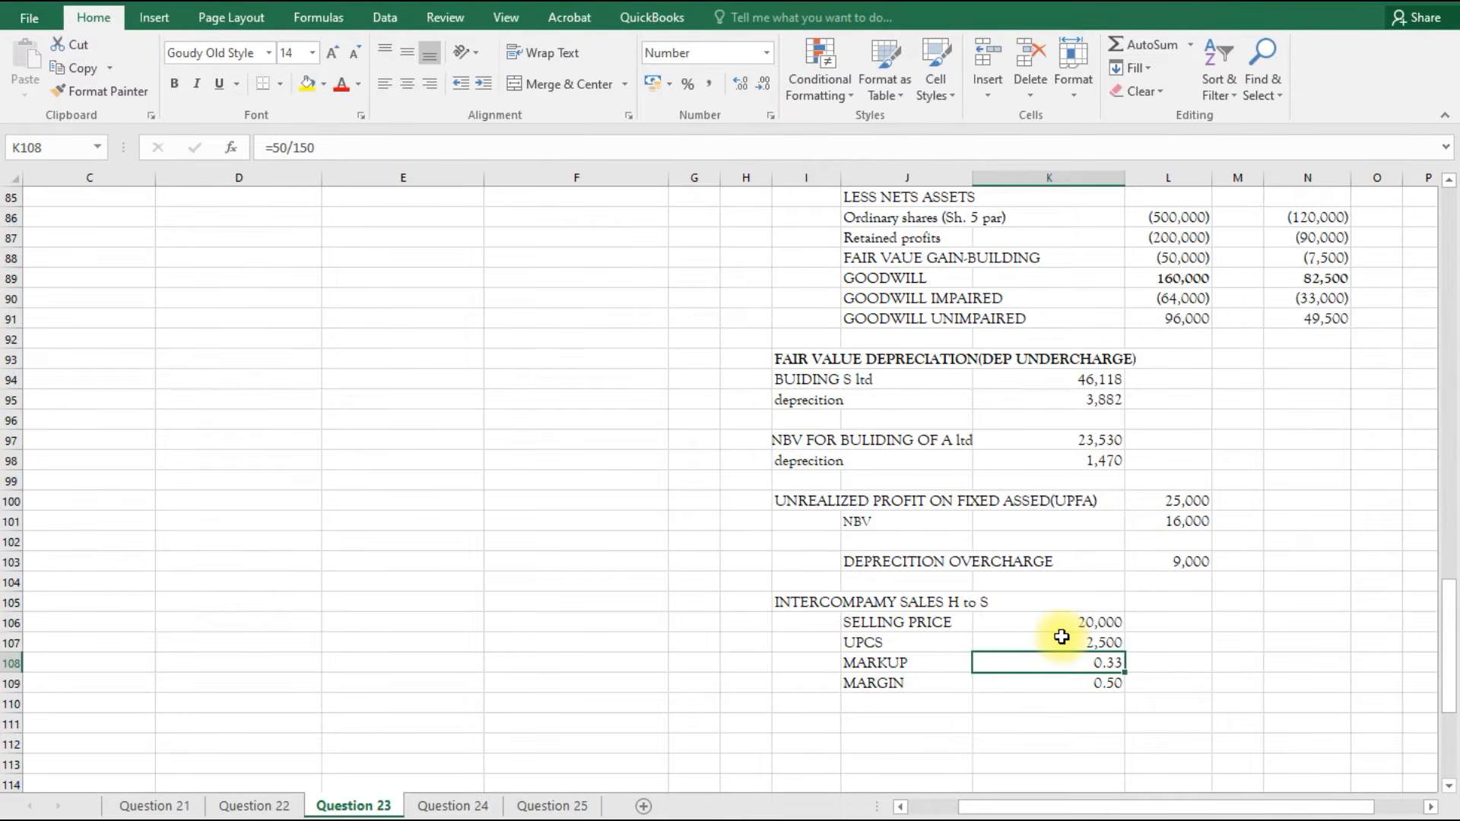
Check the UPCS, markup and margin formulas, and change the margin in K109 to =1/4.
left_click(1074, 644)
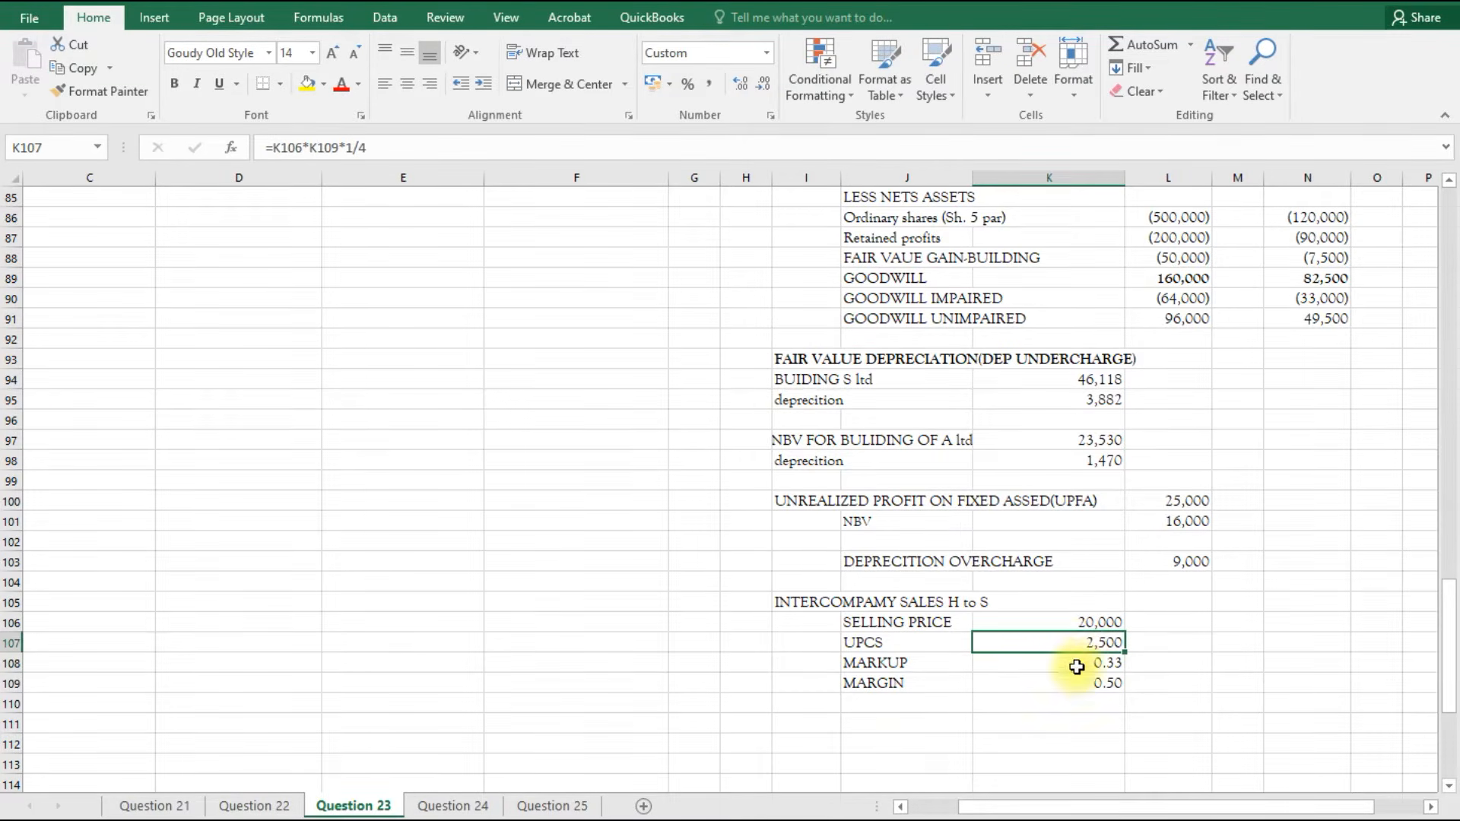
left_click(1078, 683)
left_click(1085, 642)
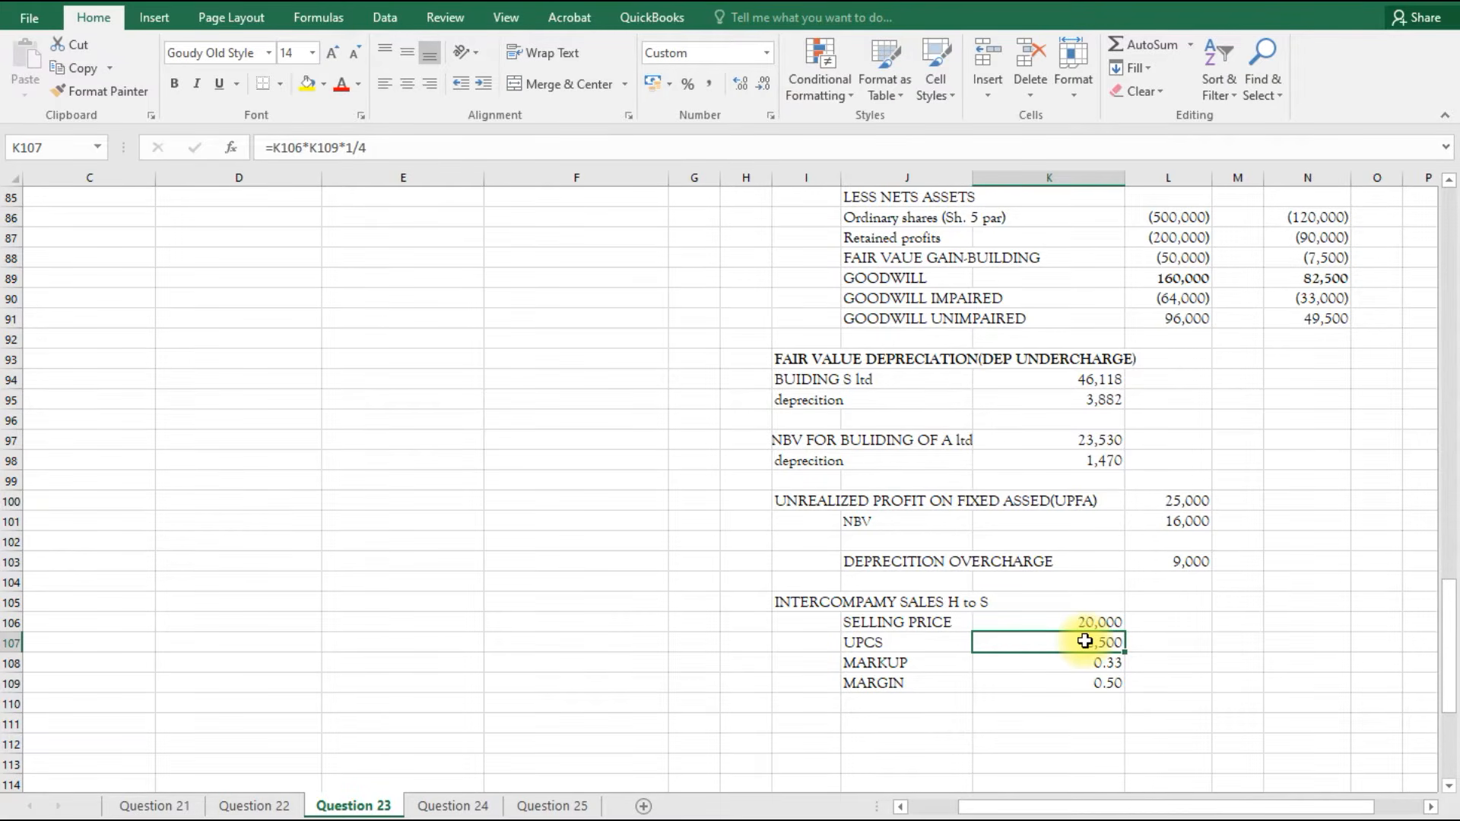
left_click(1355, 818)
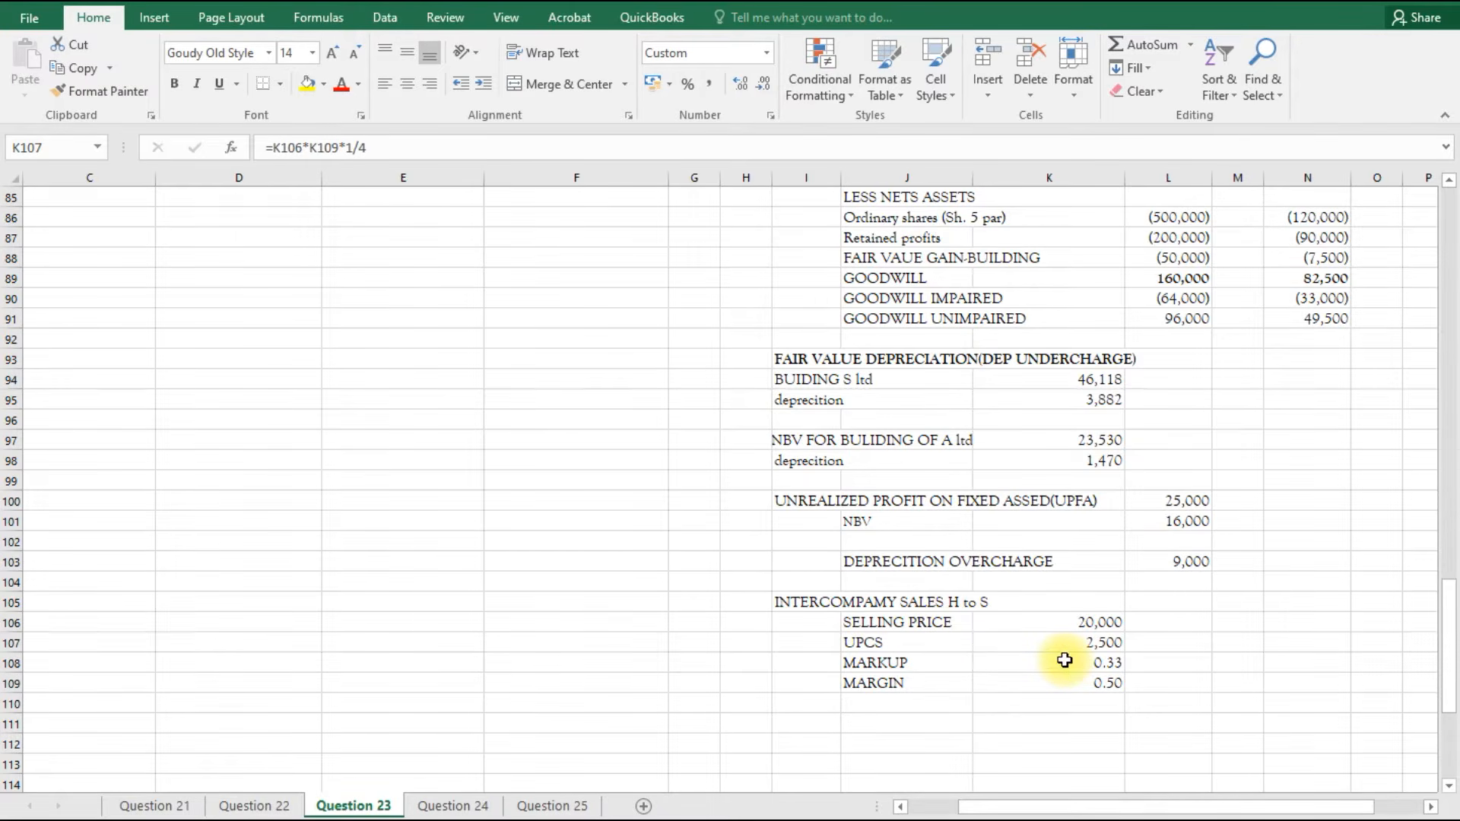
left_click(1103, 667)
left_click(1103, 667)
left_click(1102, 688)
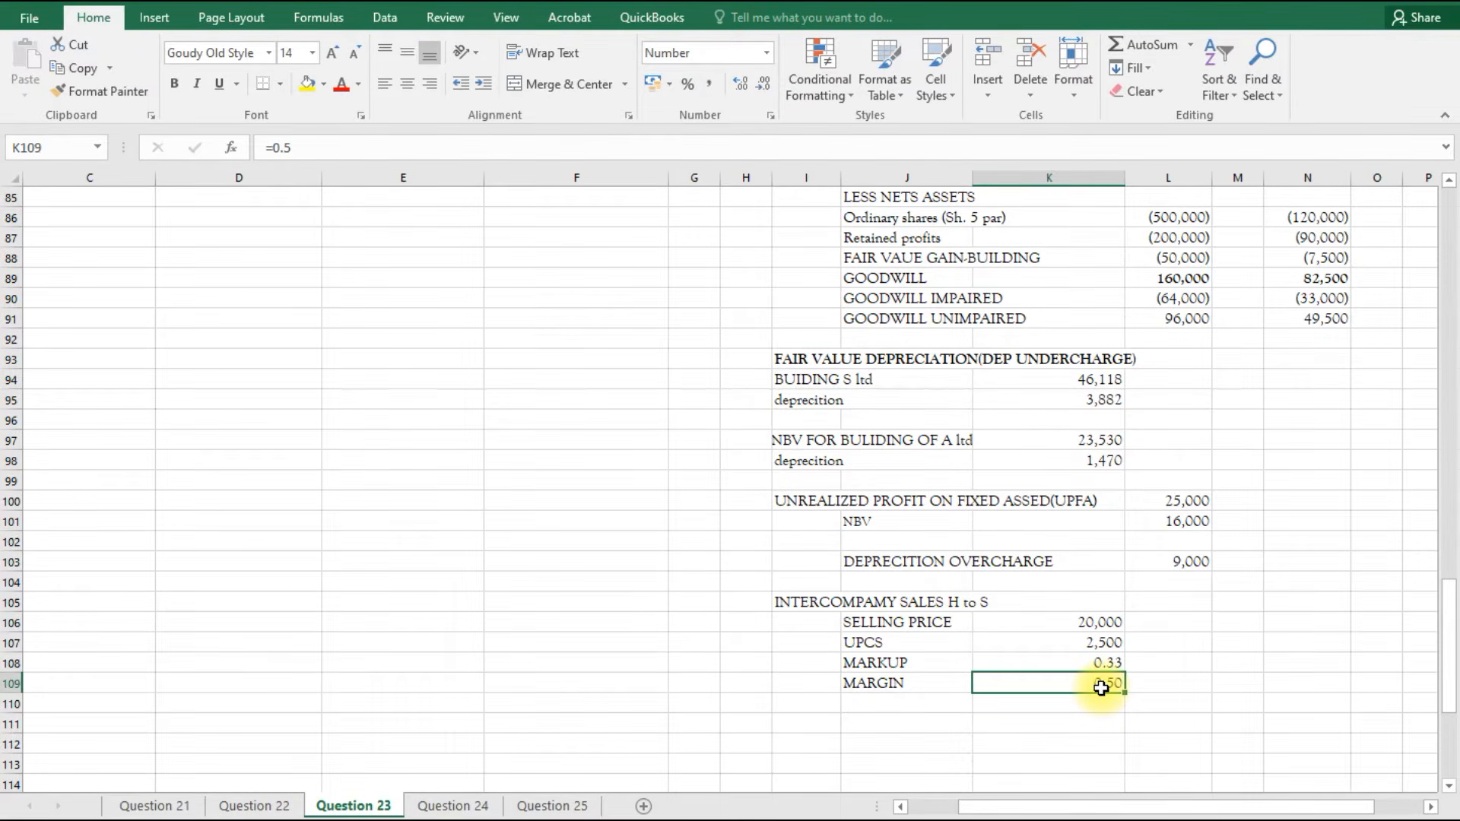
type("1")
key("BackSpace")
type("=")
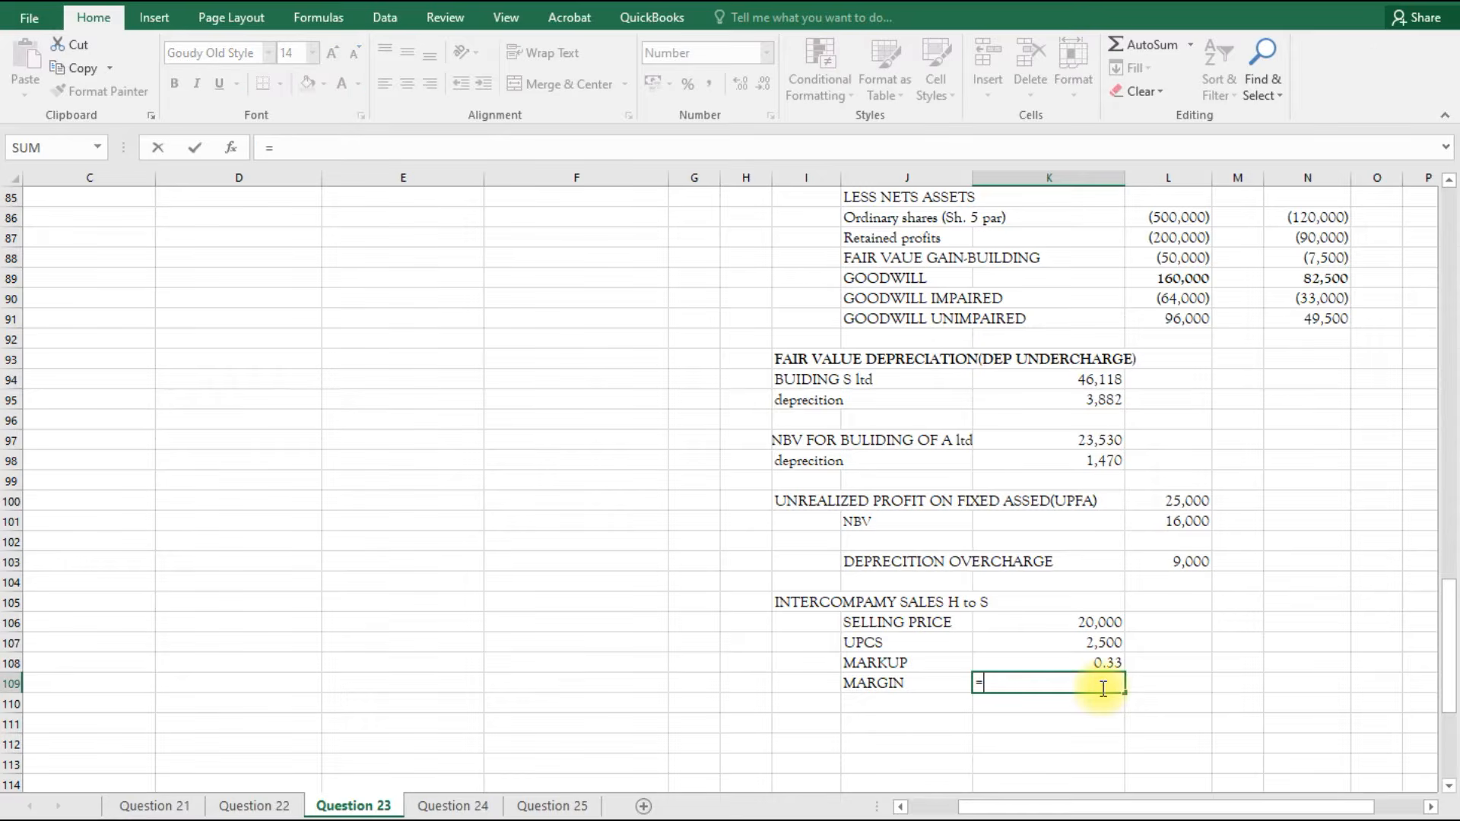
type("1/4")
key("Return")
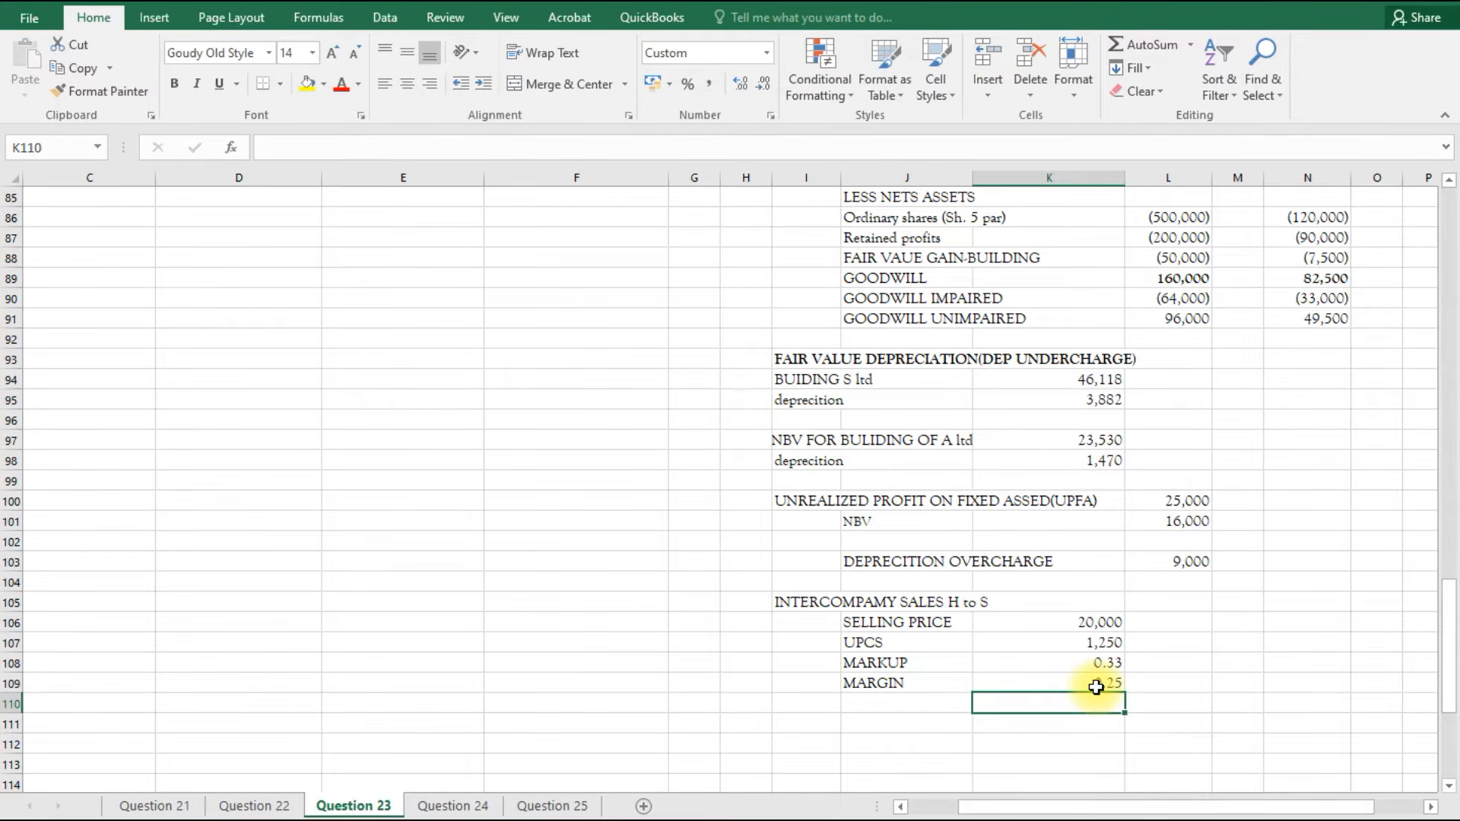
Review note 3 of the question on intercompany trading, comparing its unsold goods and opening stock details with the UPCS formula.
left_click(1055, 639)
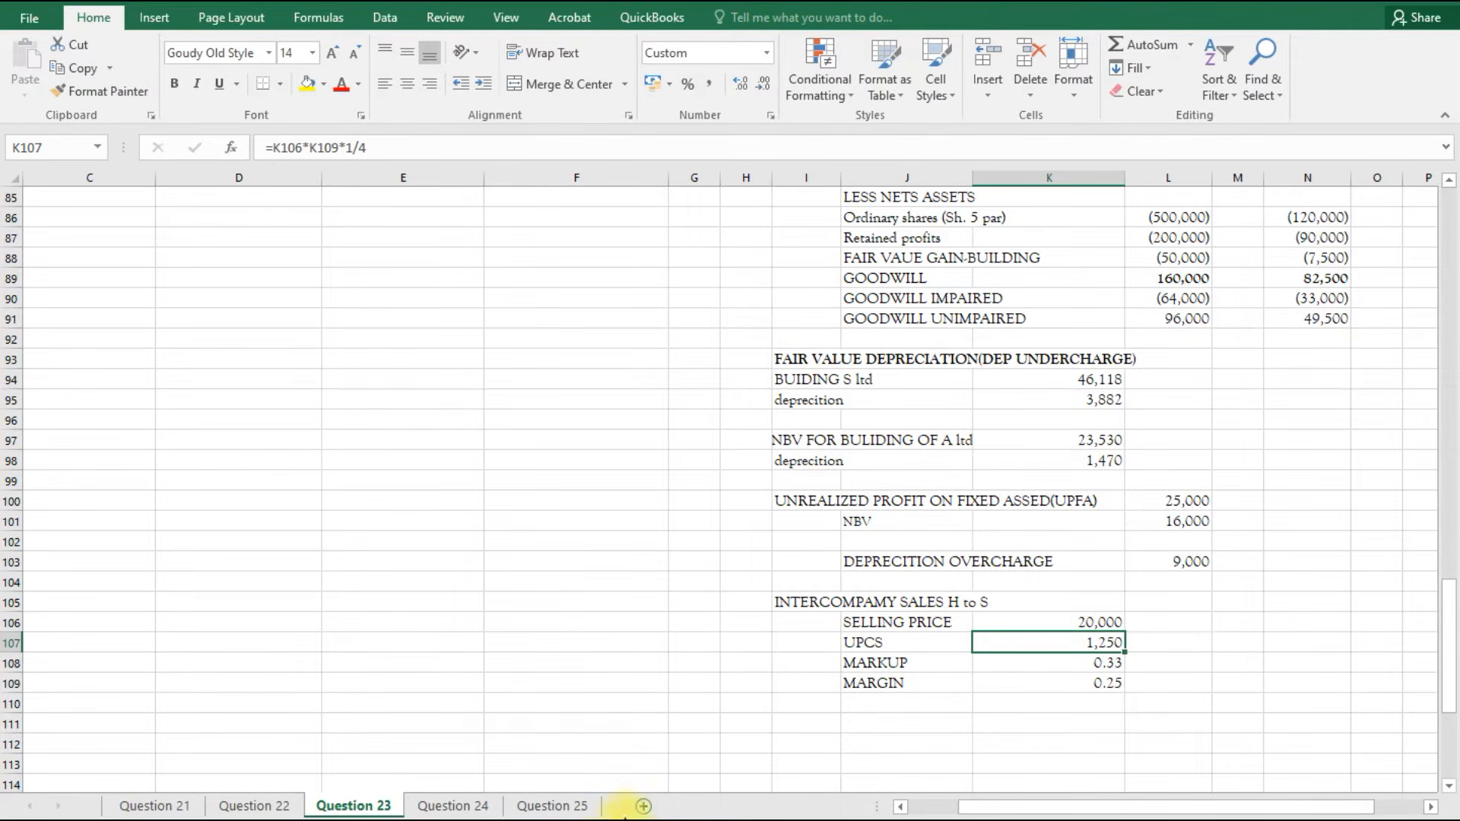
scroll(407, 484, "up", 10)
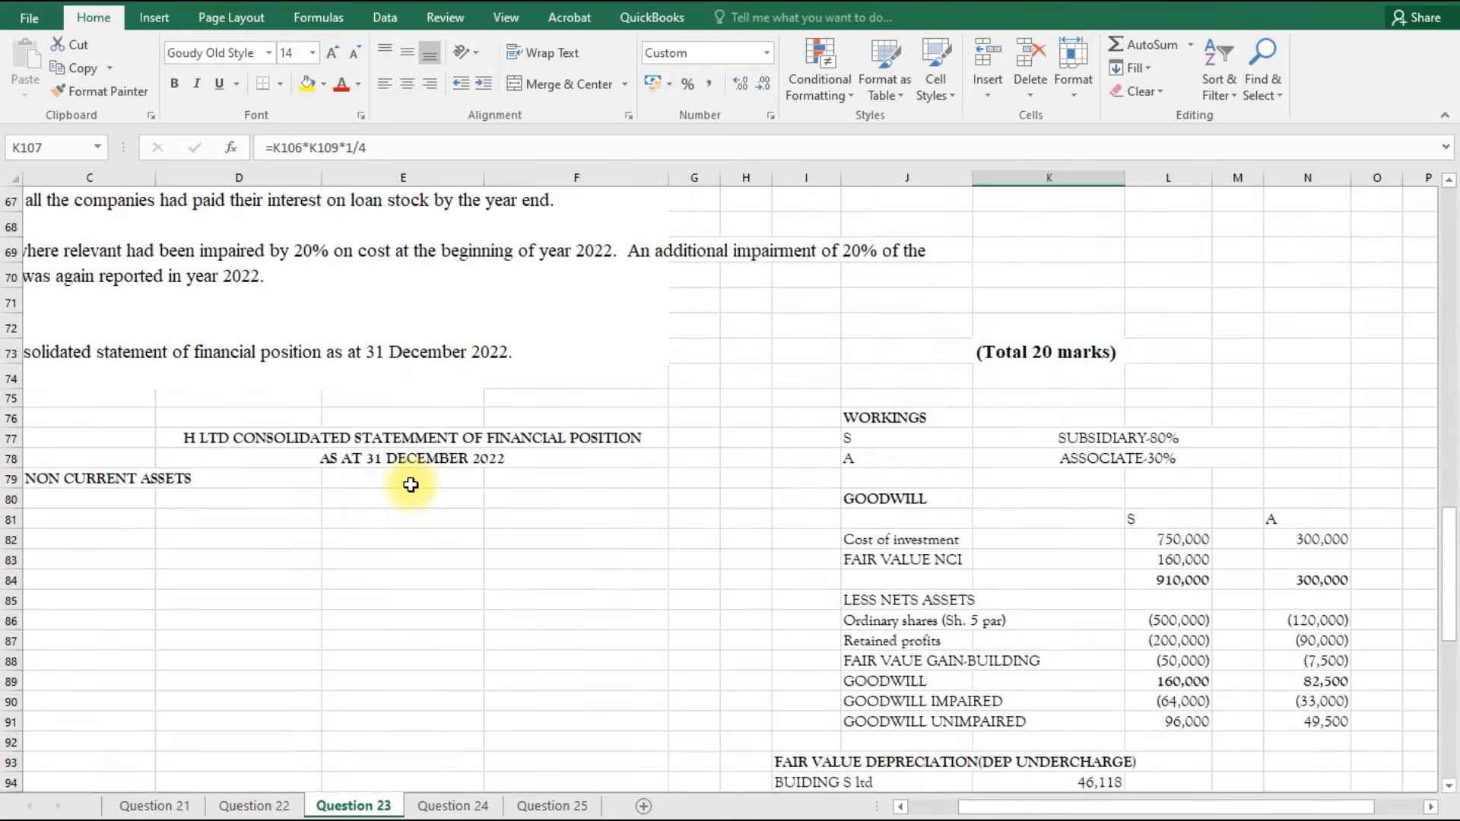
left_click_drag(967, 811, 937, 812)
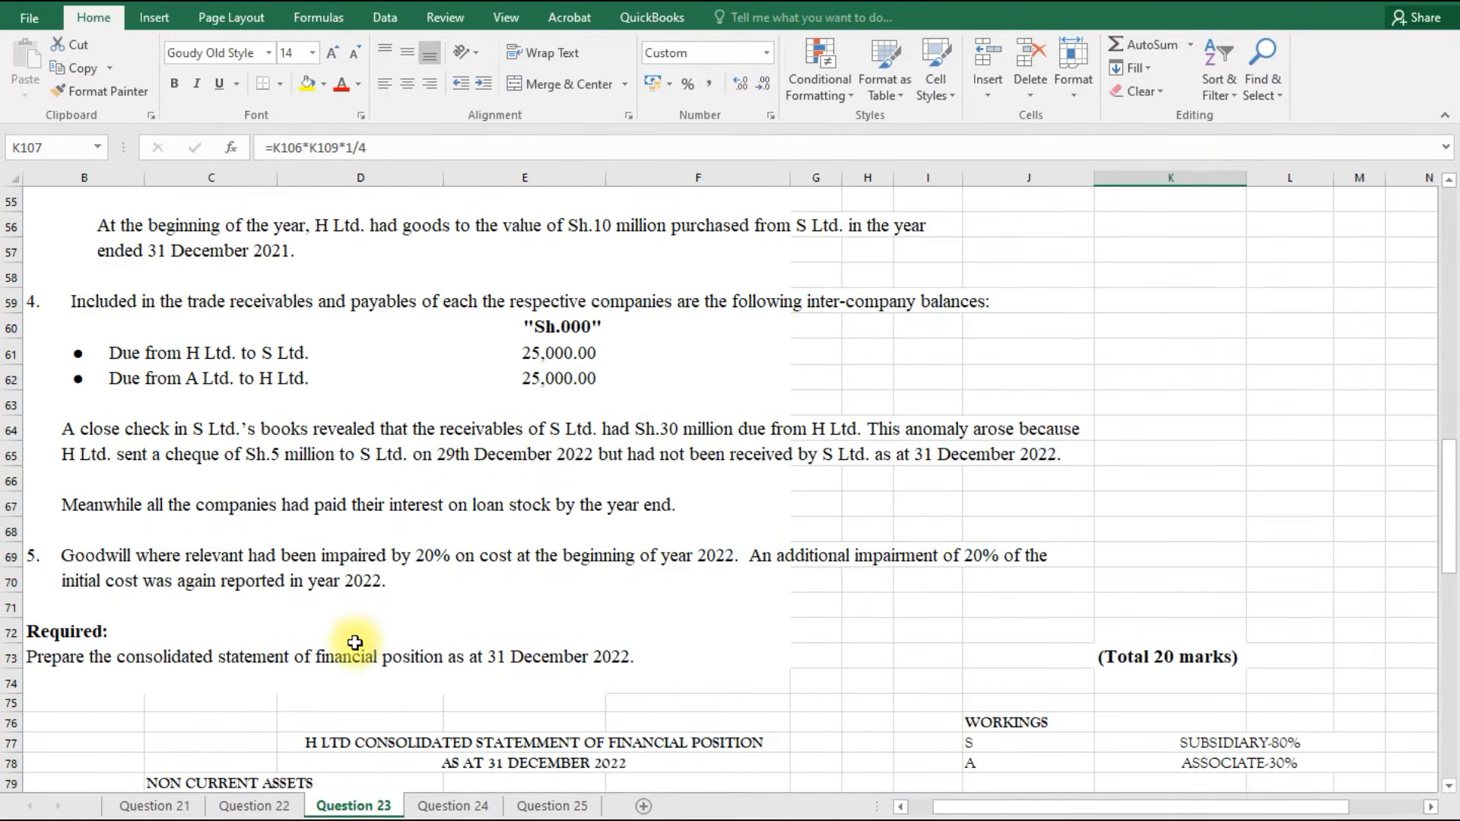
scroll(355, 645, "up", 3)
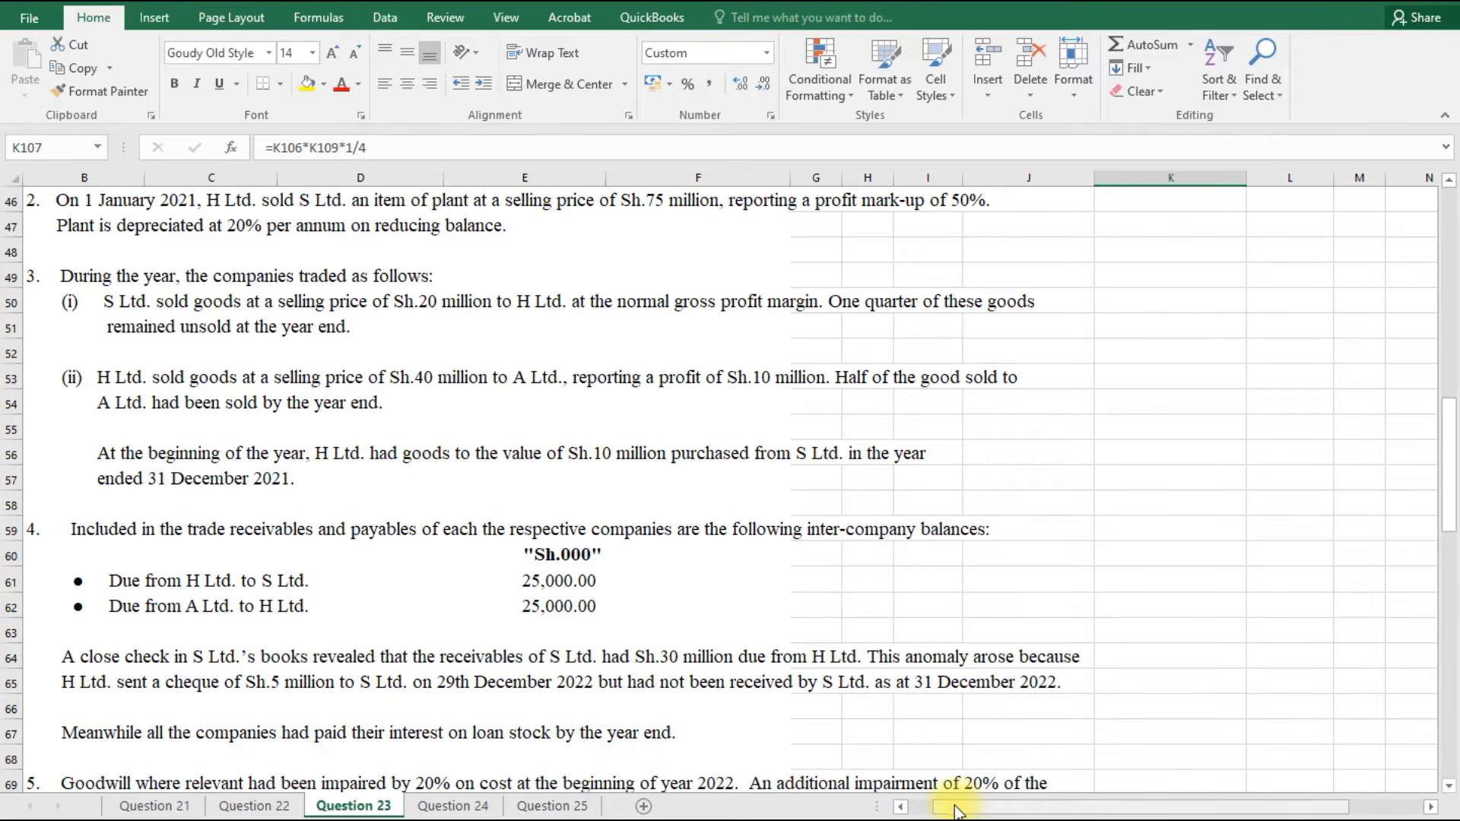
left_click_drag(960, 810, 967, 809)
scroll(983, 642, "down", 4)
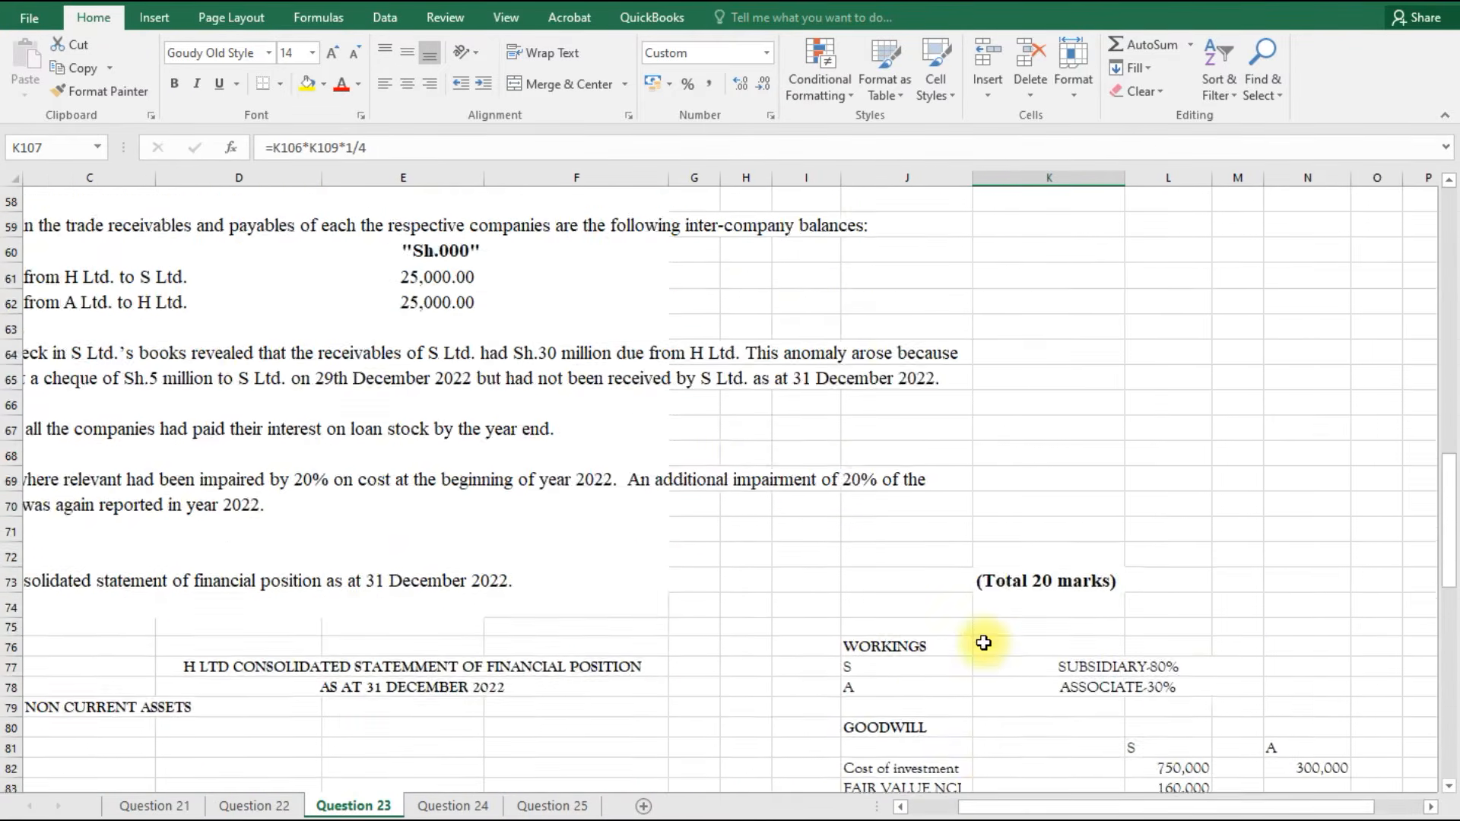
scroll(984, 643, "down", 10)
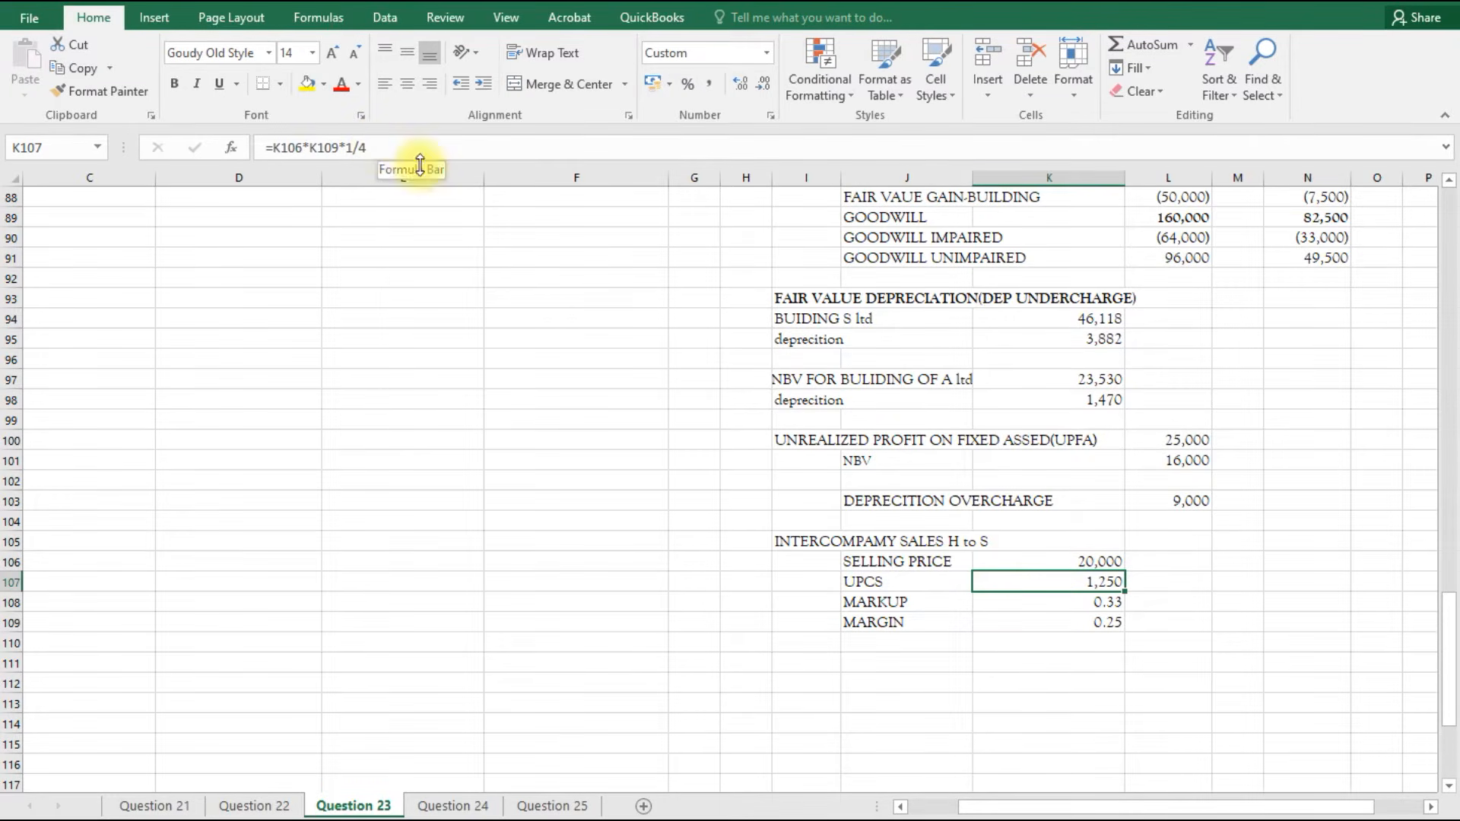
left_click_drag(968, 809, 942, 807)
scroll(466, 590, "up", 9)
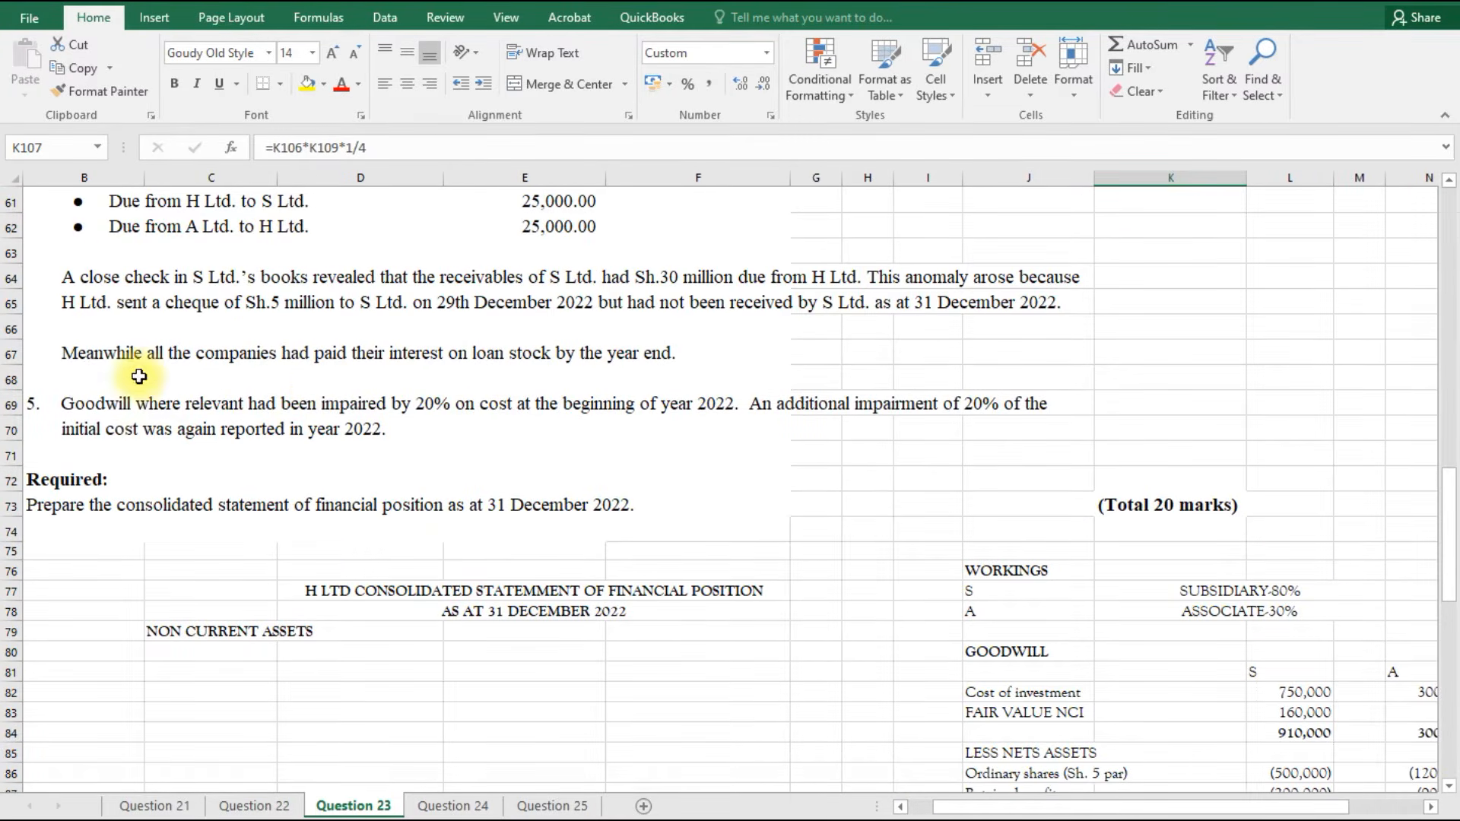
scroll(108, 333, "up", 4)
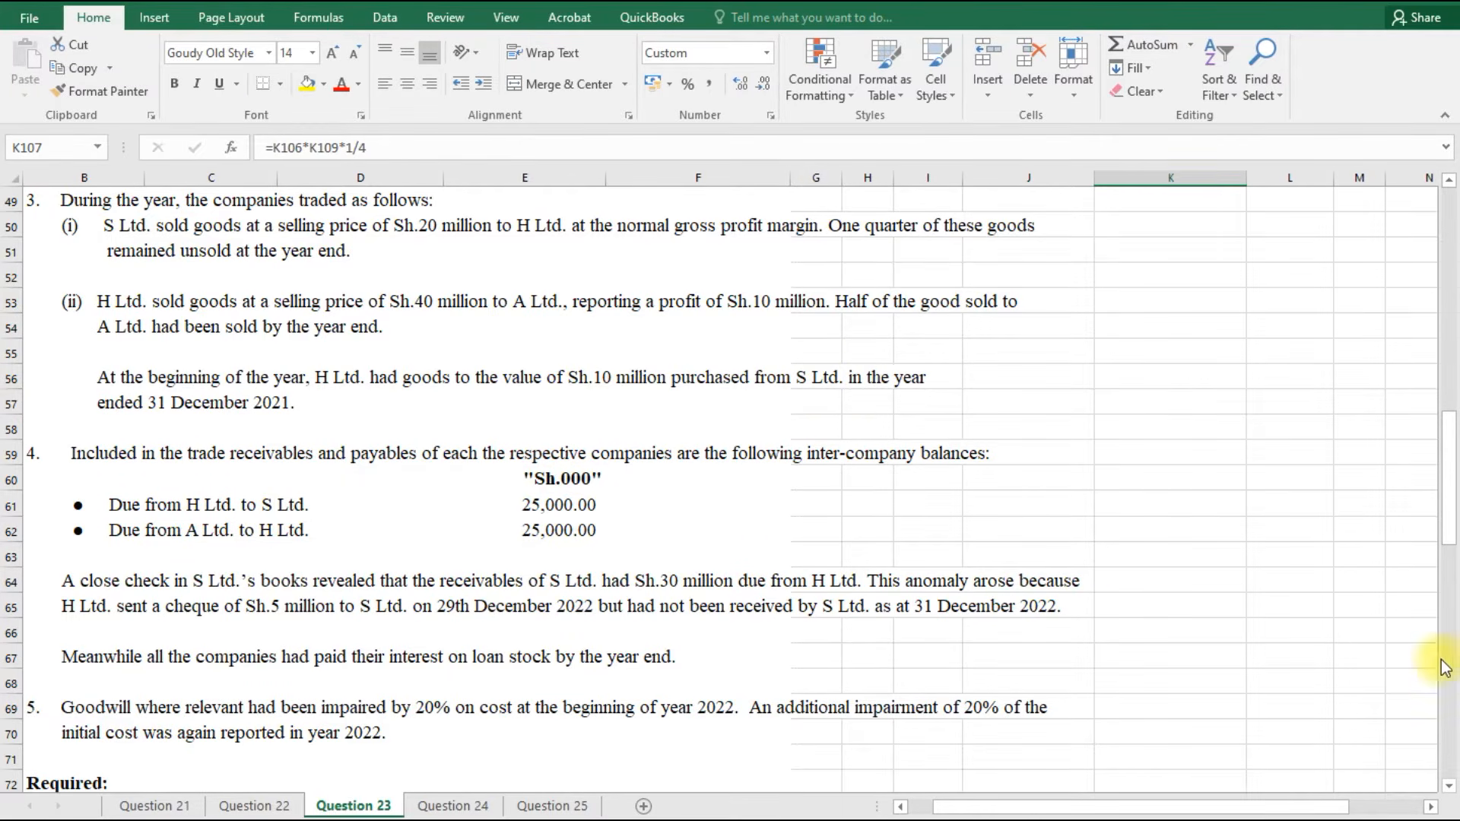
Label J111 "UPOS" and calculate the unrealized profit on opening stock in K111 with =10000*K109.
left_click_drag(1449, 531, 1441, 711)
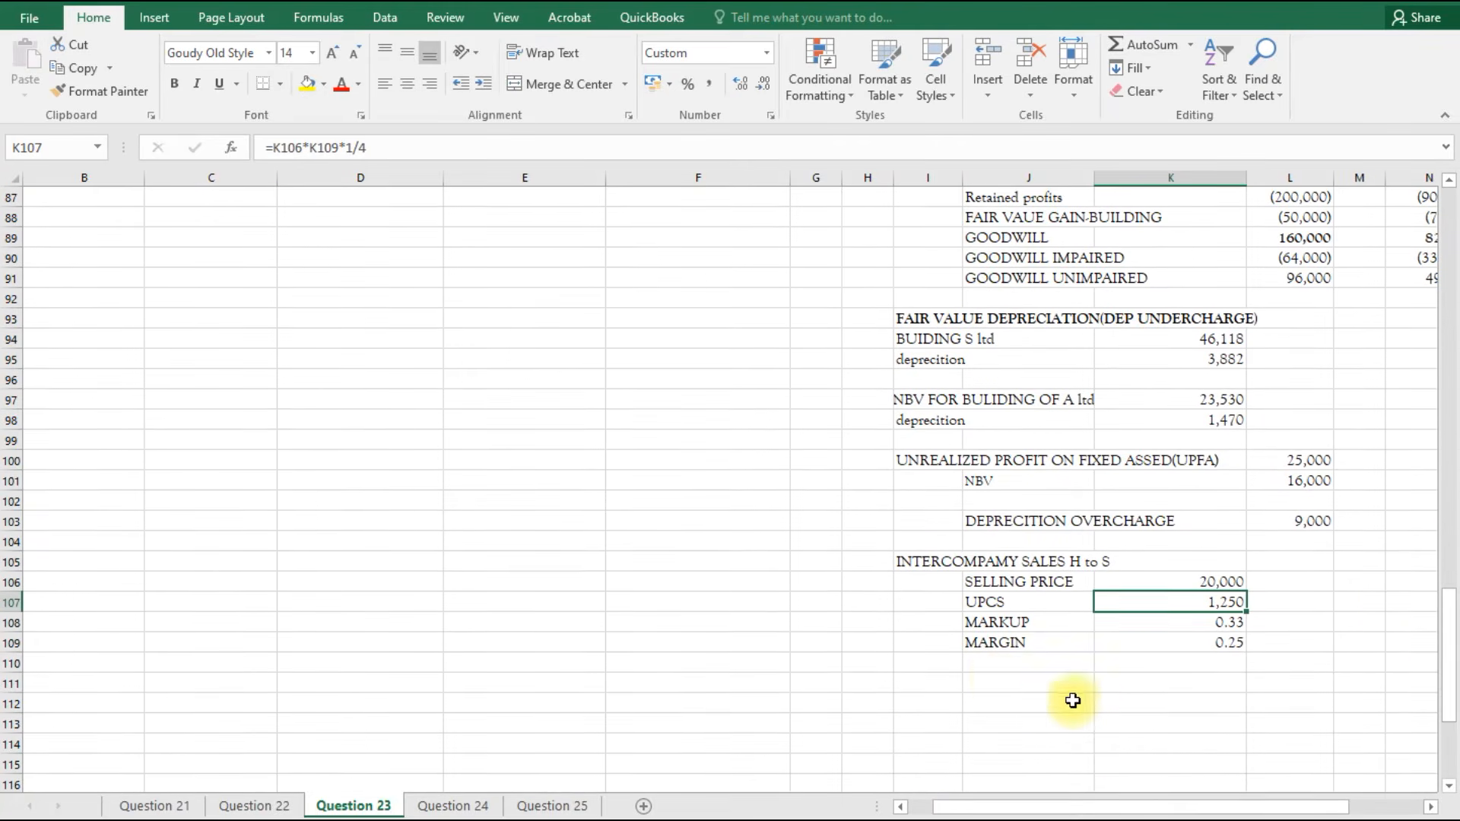
left_click(998, 679)
type("UPOS")
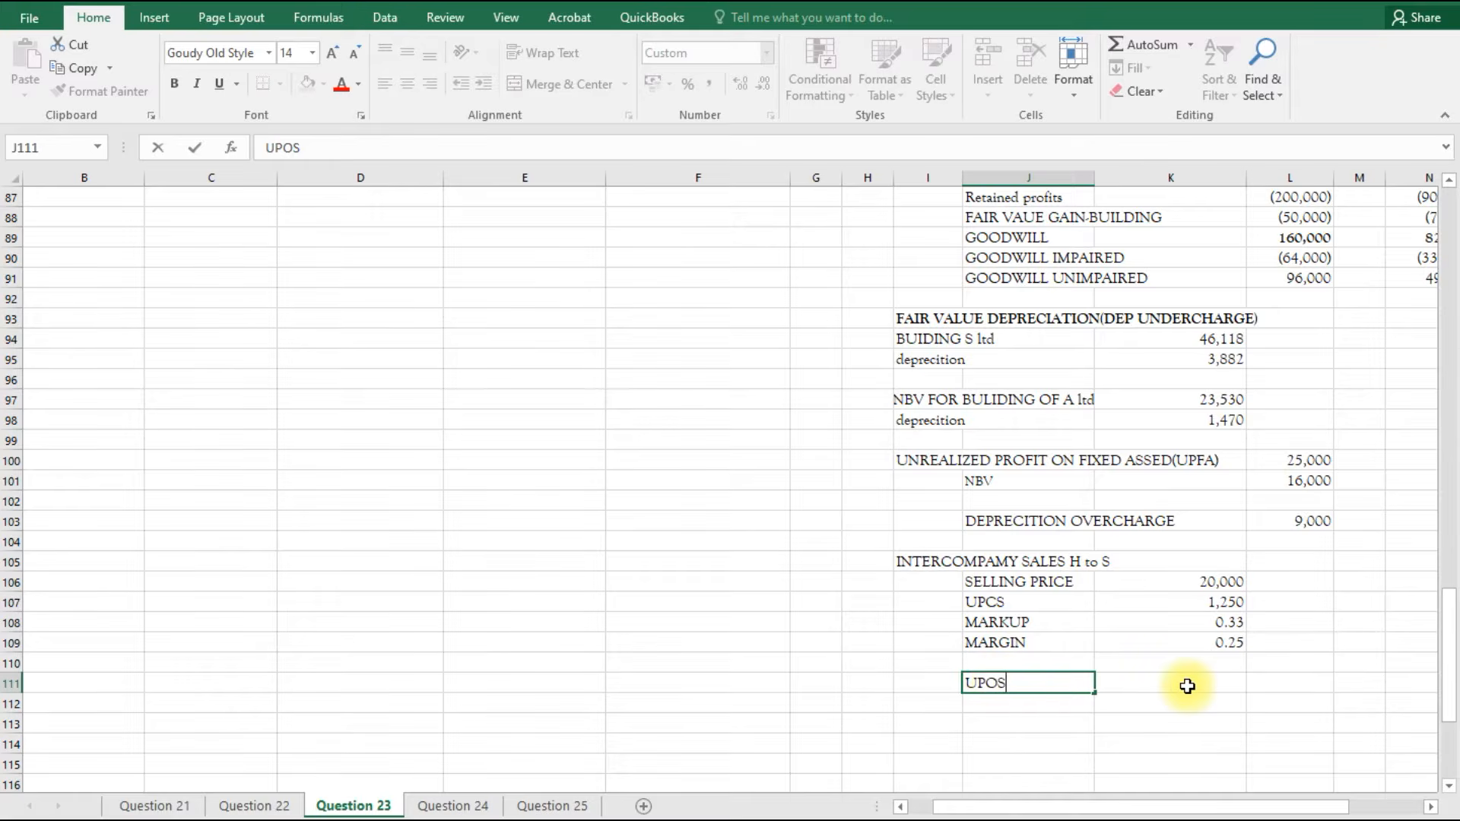
left_click(1187, 686)
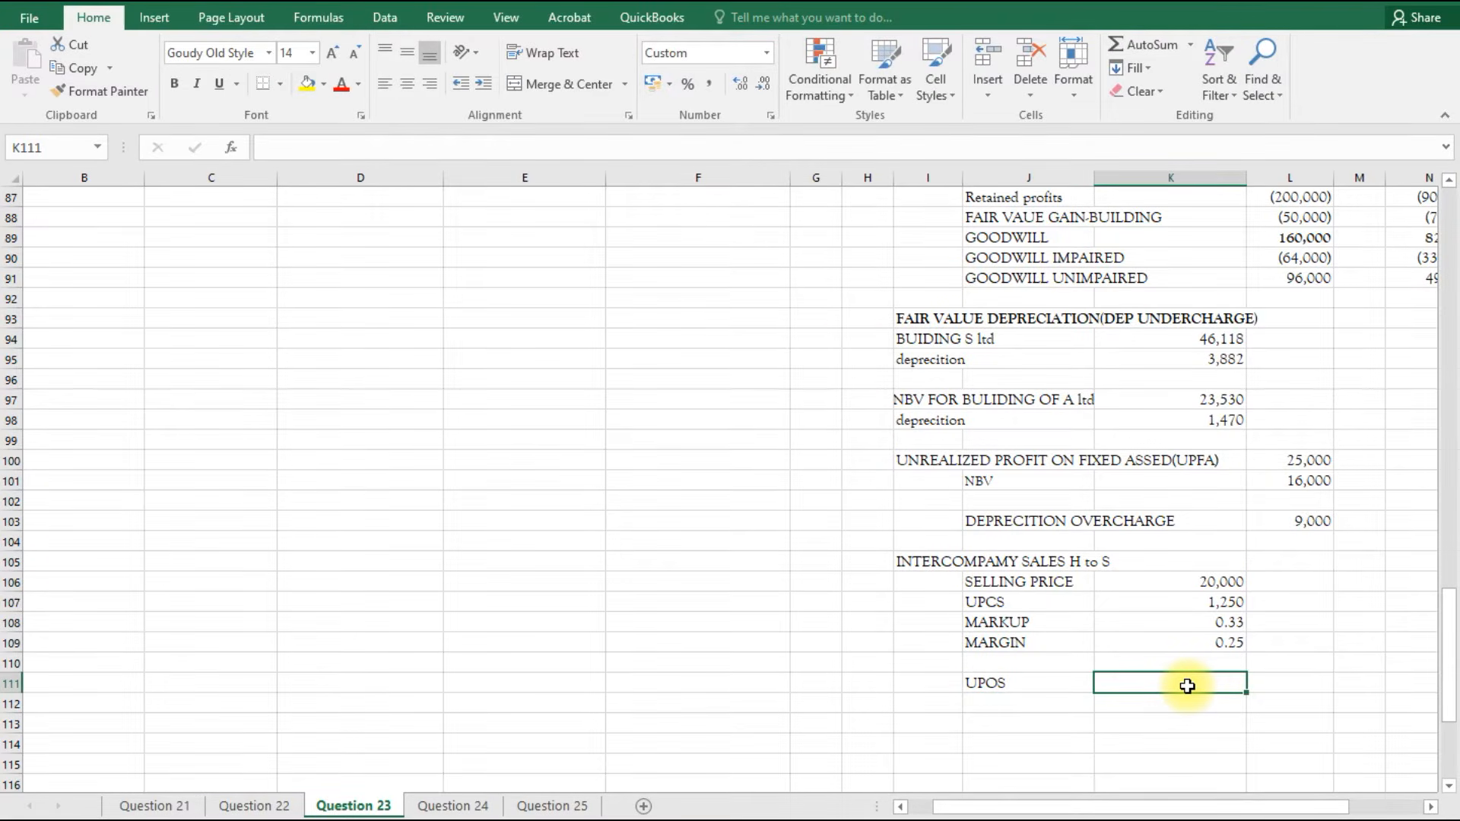
type("=10000")
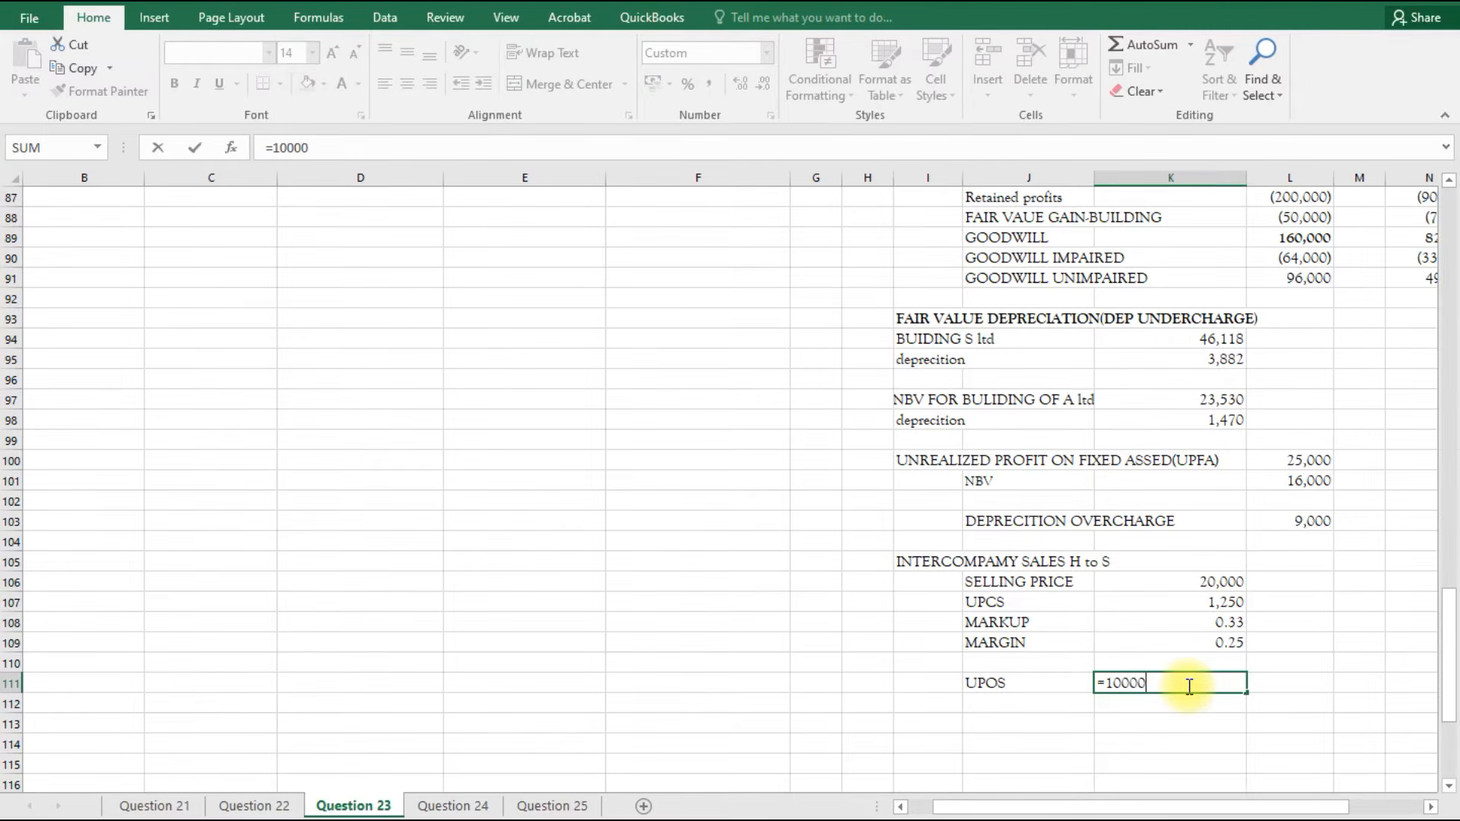
type("*")
left_click(1227, 643)
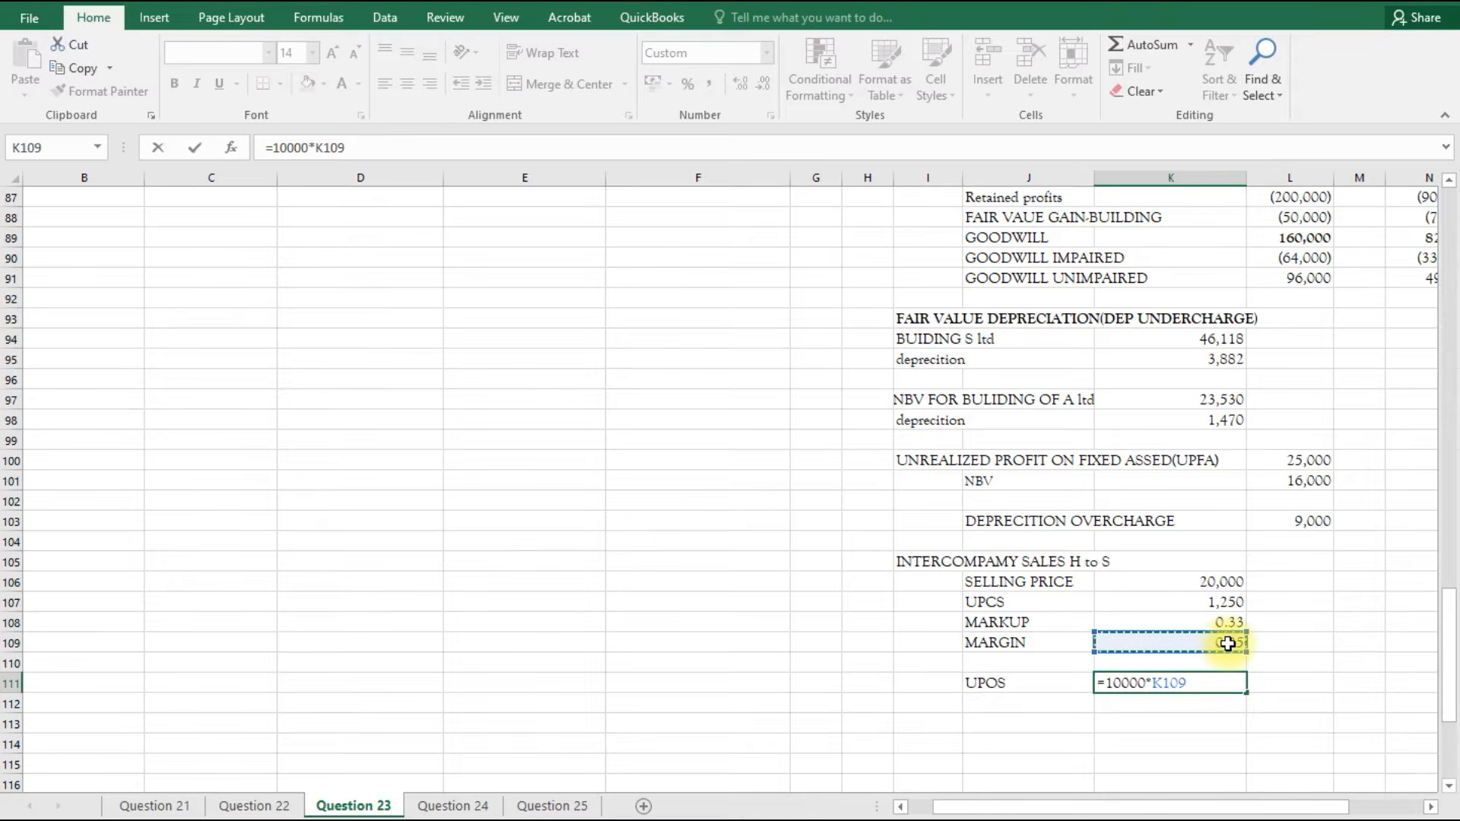
key("Return")
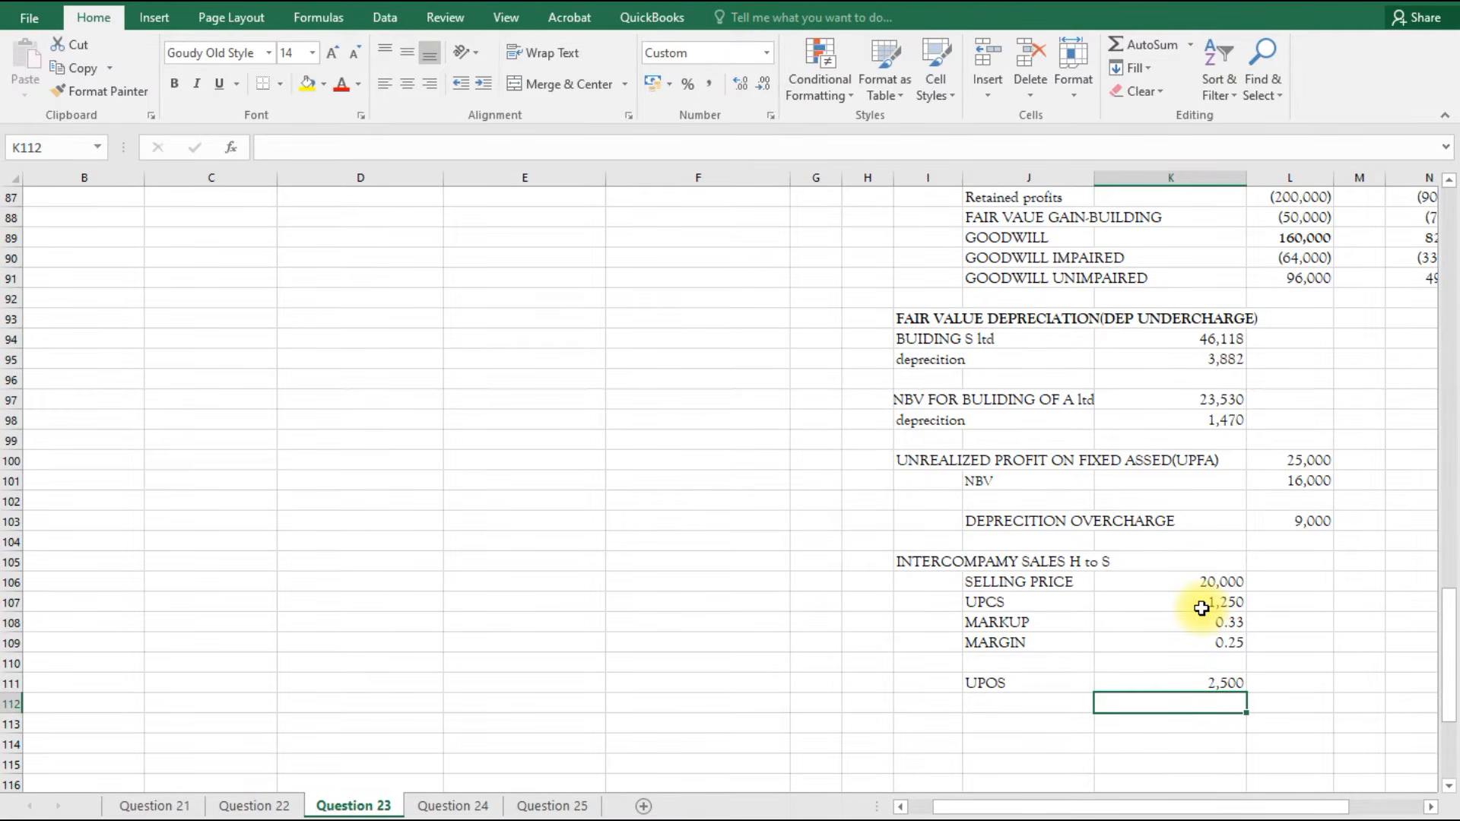
Label J112 "DECREASE IN UPCS" and calculate the decrease in K112 with =K111-K107.
left_click(998, 707)
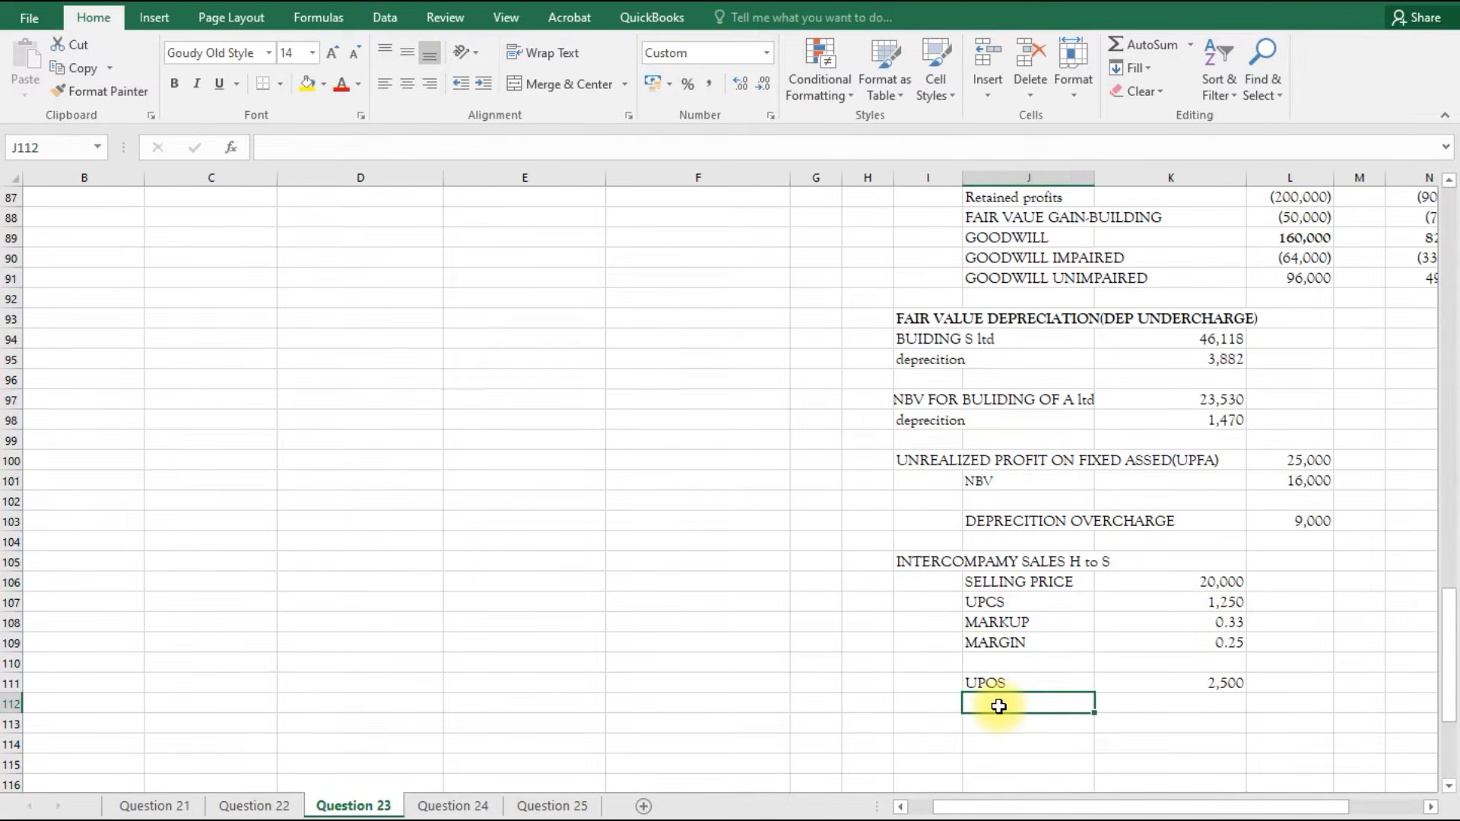
type("DECRE")
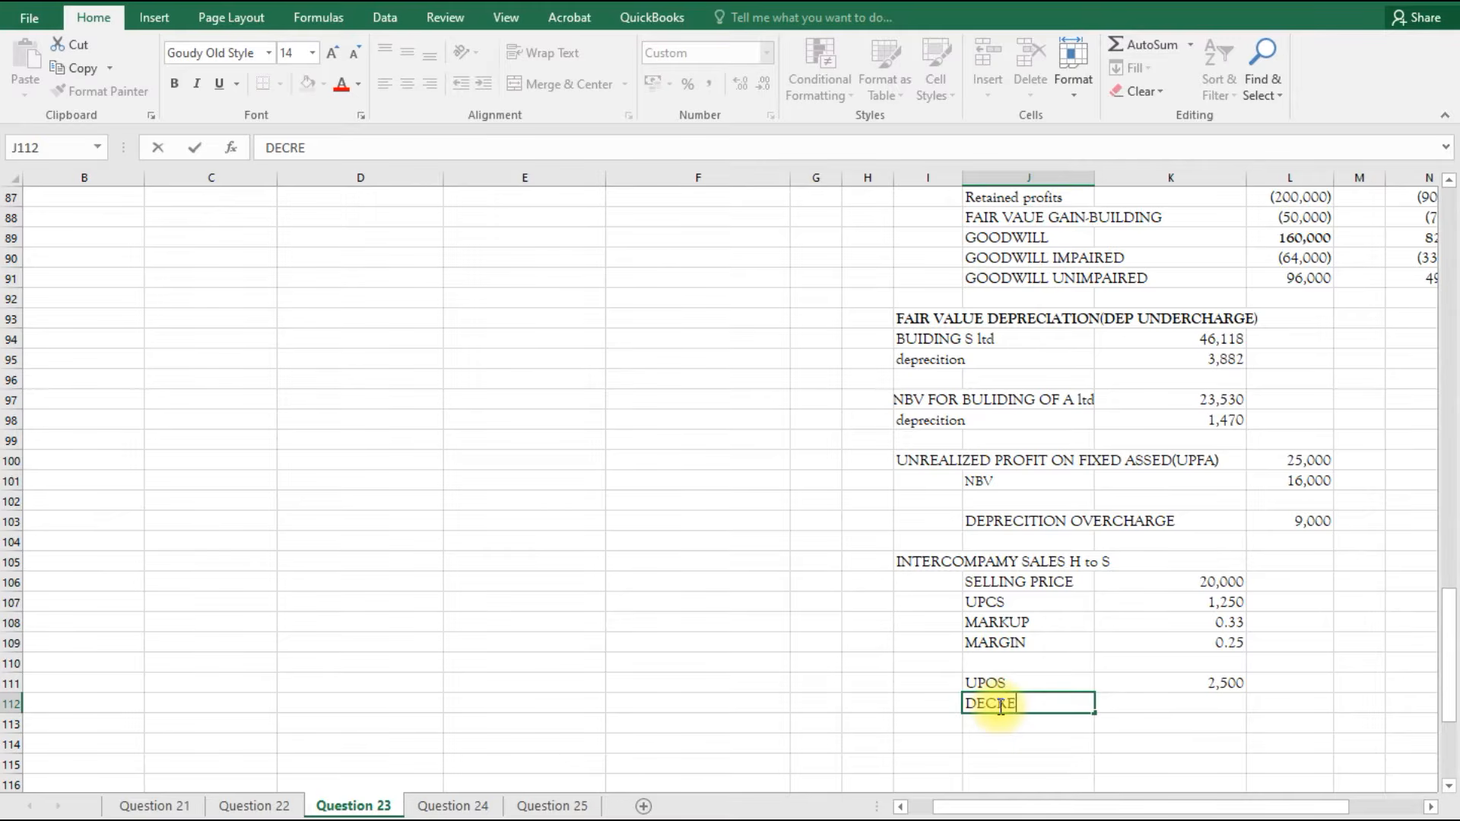
type("ASE IN UPC")
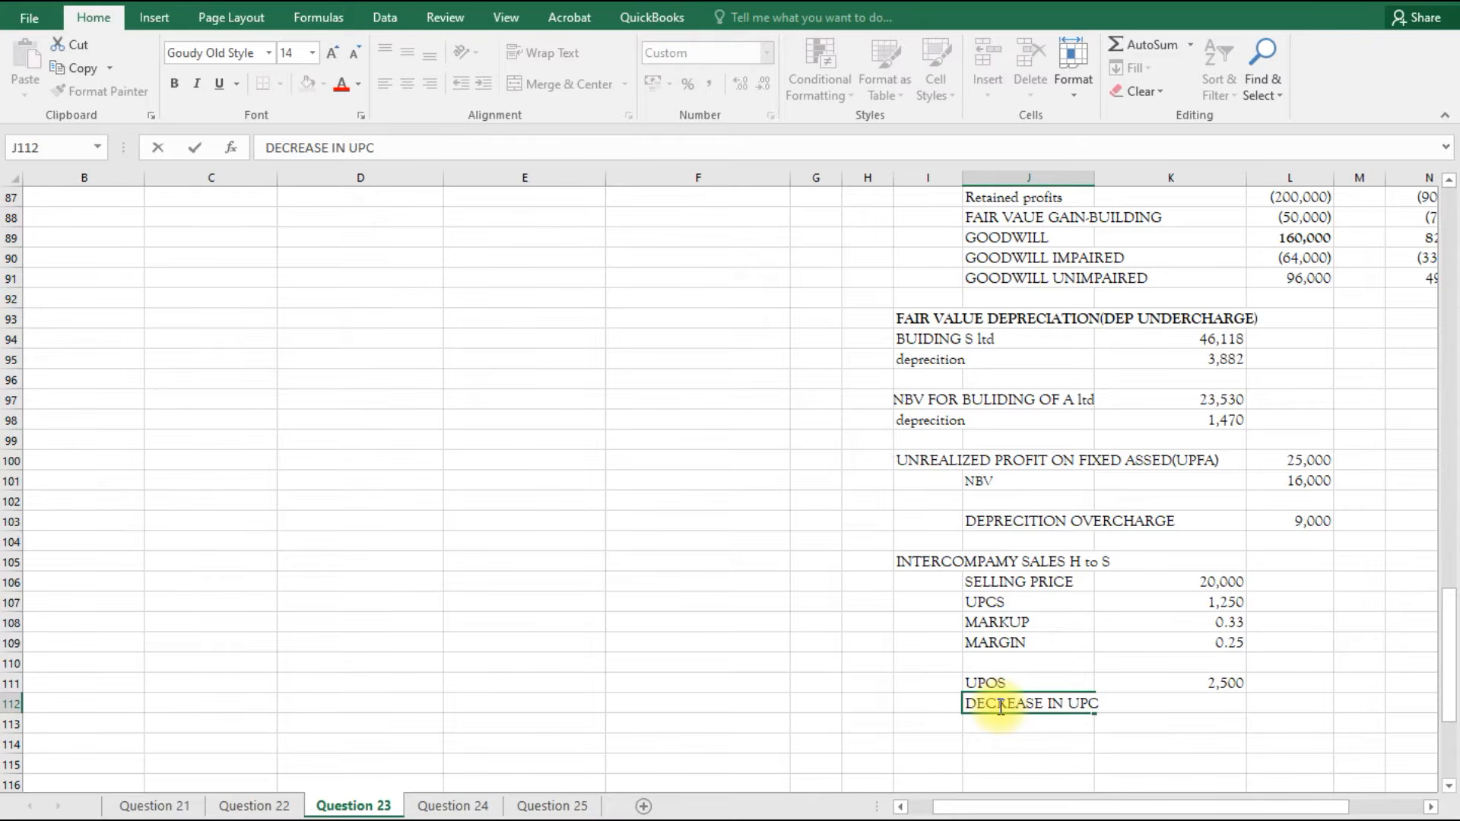
type("S")
left_click(1147, 730)
double_click(1164, 700)
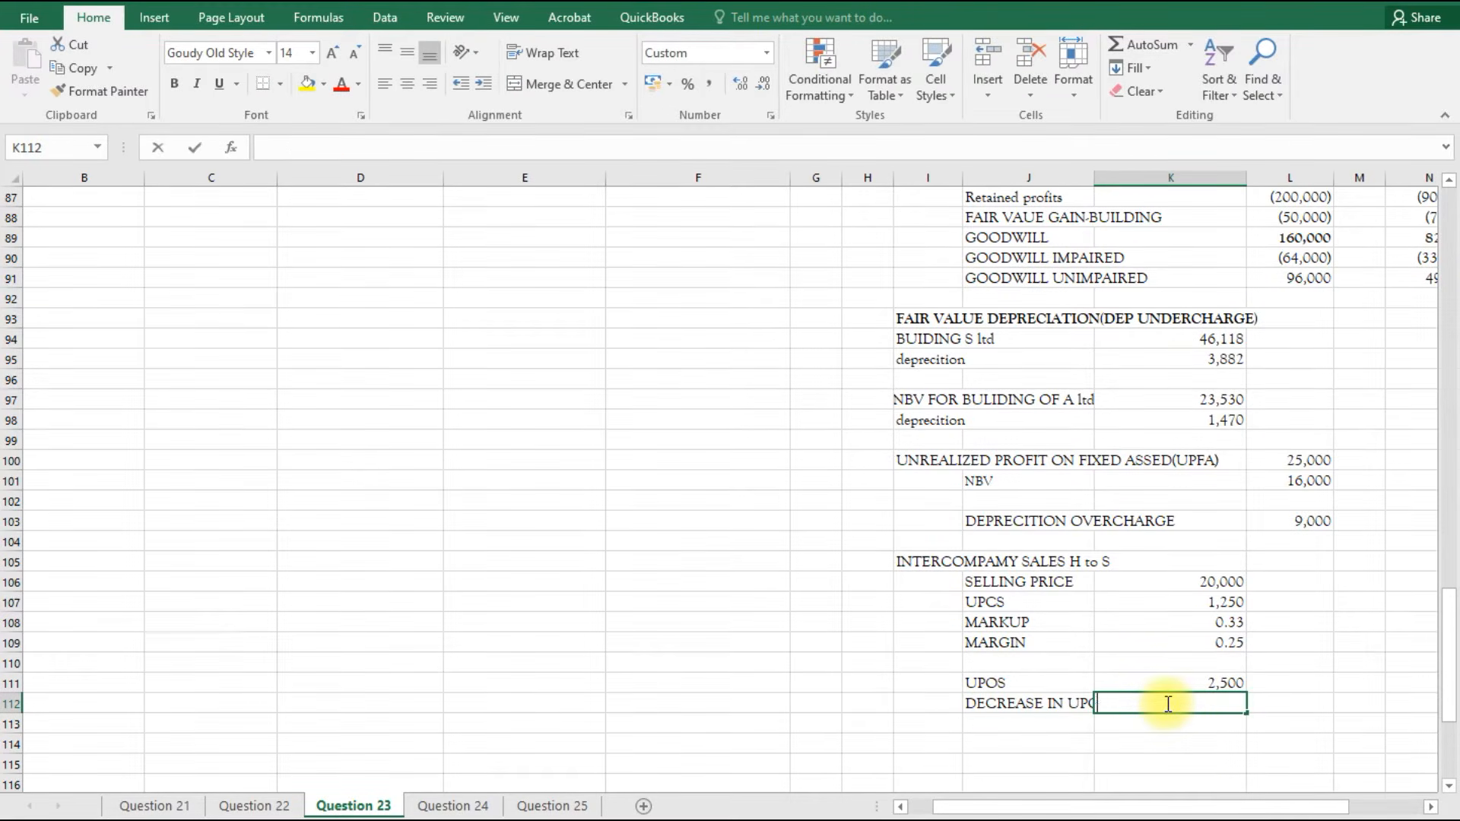
type("=")
left_click(1238, 680)
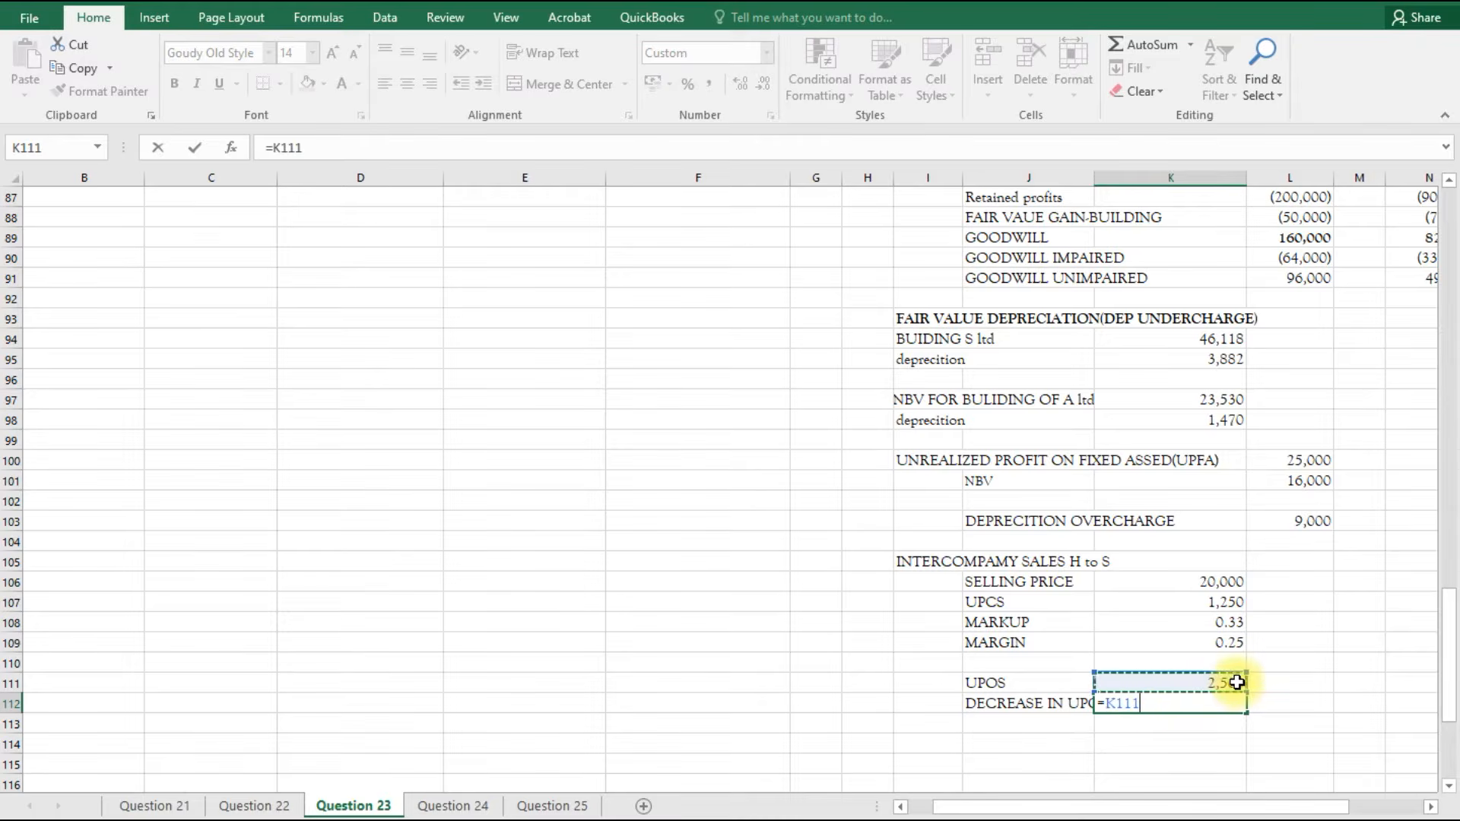
type("-")
left_click(1221, 602)
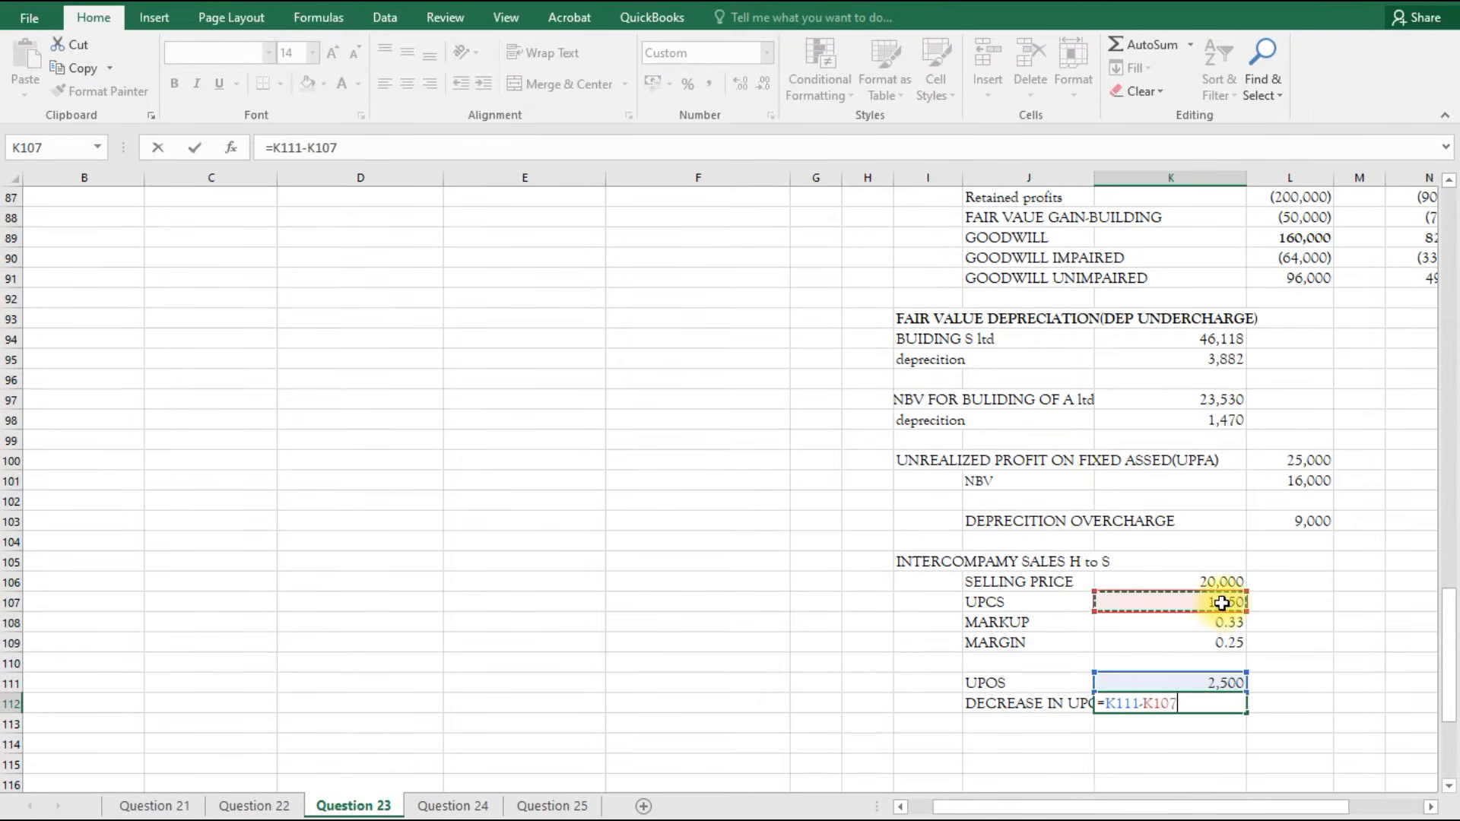
key("Return")
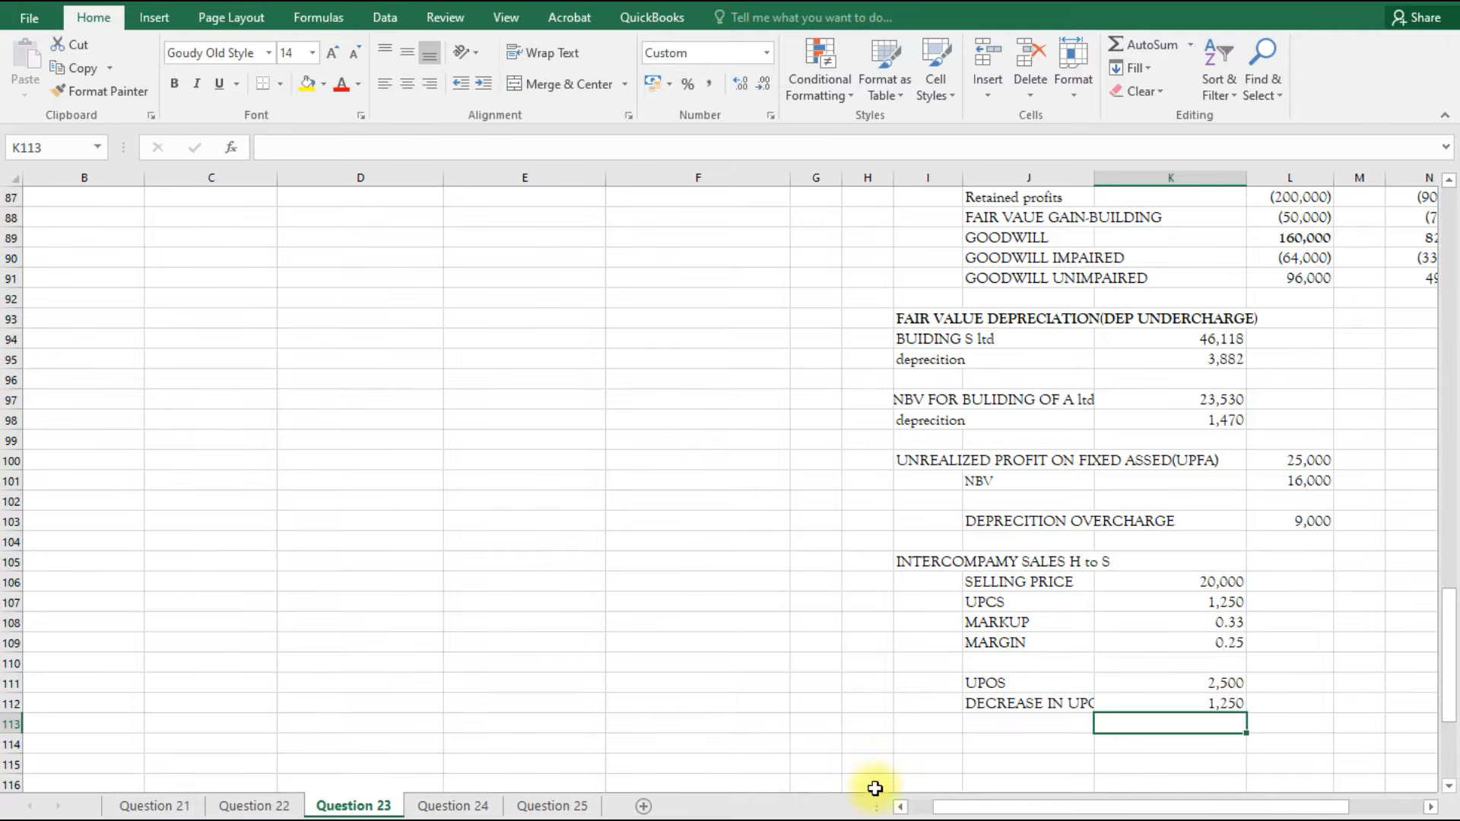
Try to reuse the intercompany sales heading from I105 in I114 with the formula =I105.
scroll(510, 579, "up", 13)
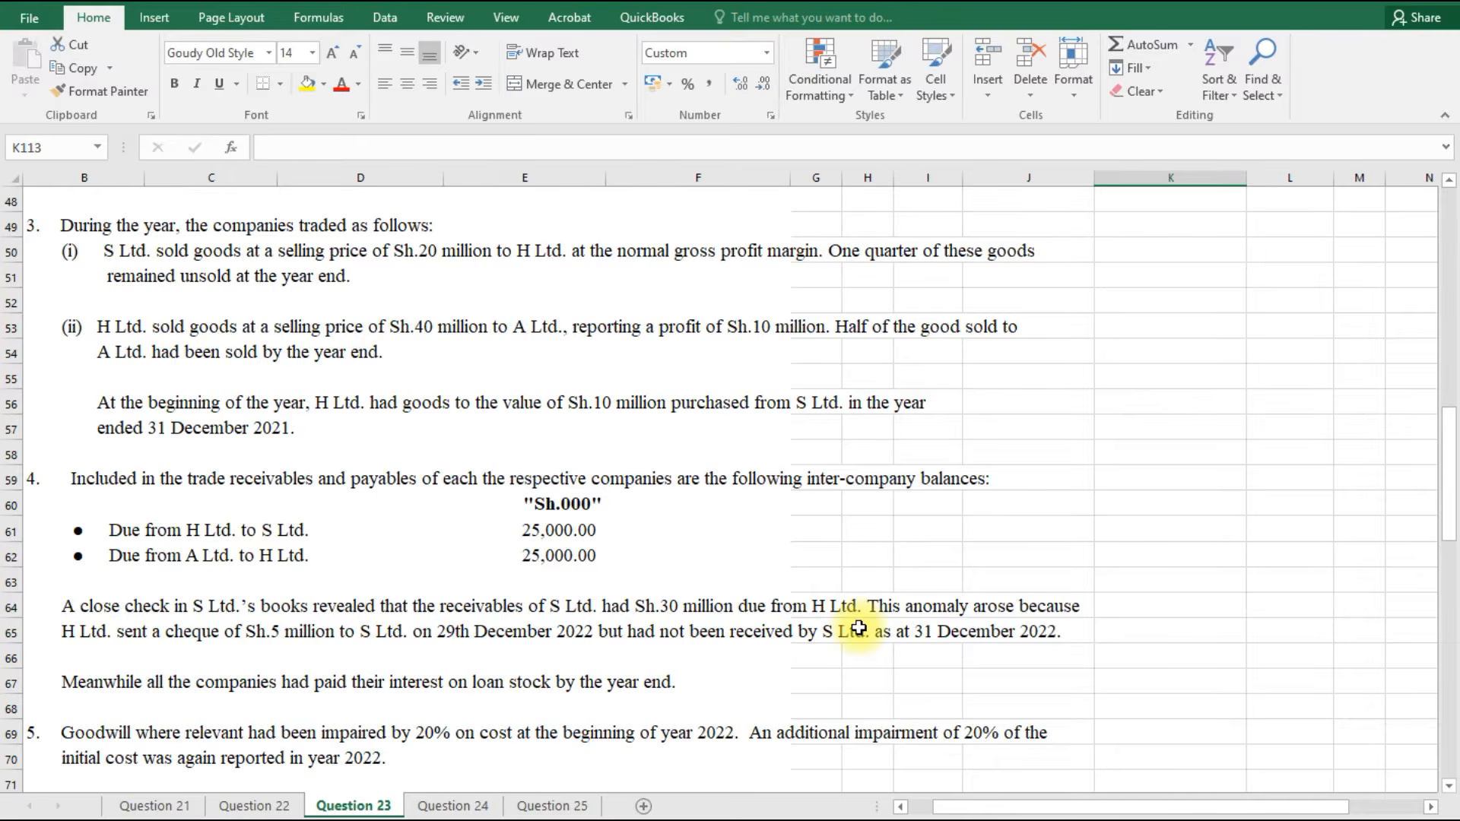
scroll(858, 628, "down", 5)
scroll(858, 627, "down", 12)
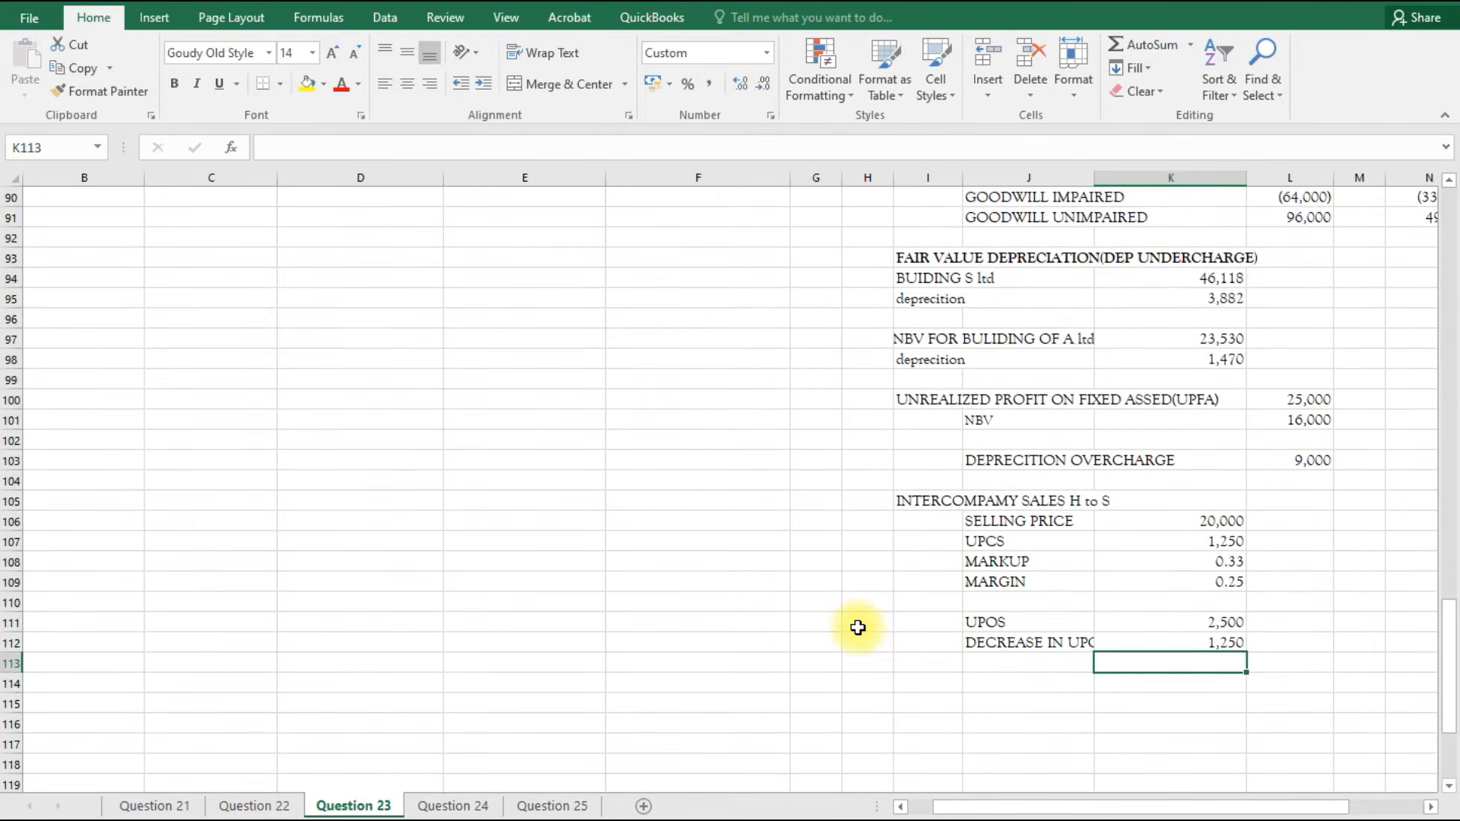
left_click(929, 499)
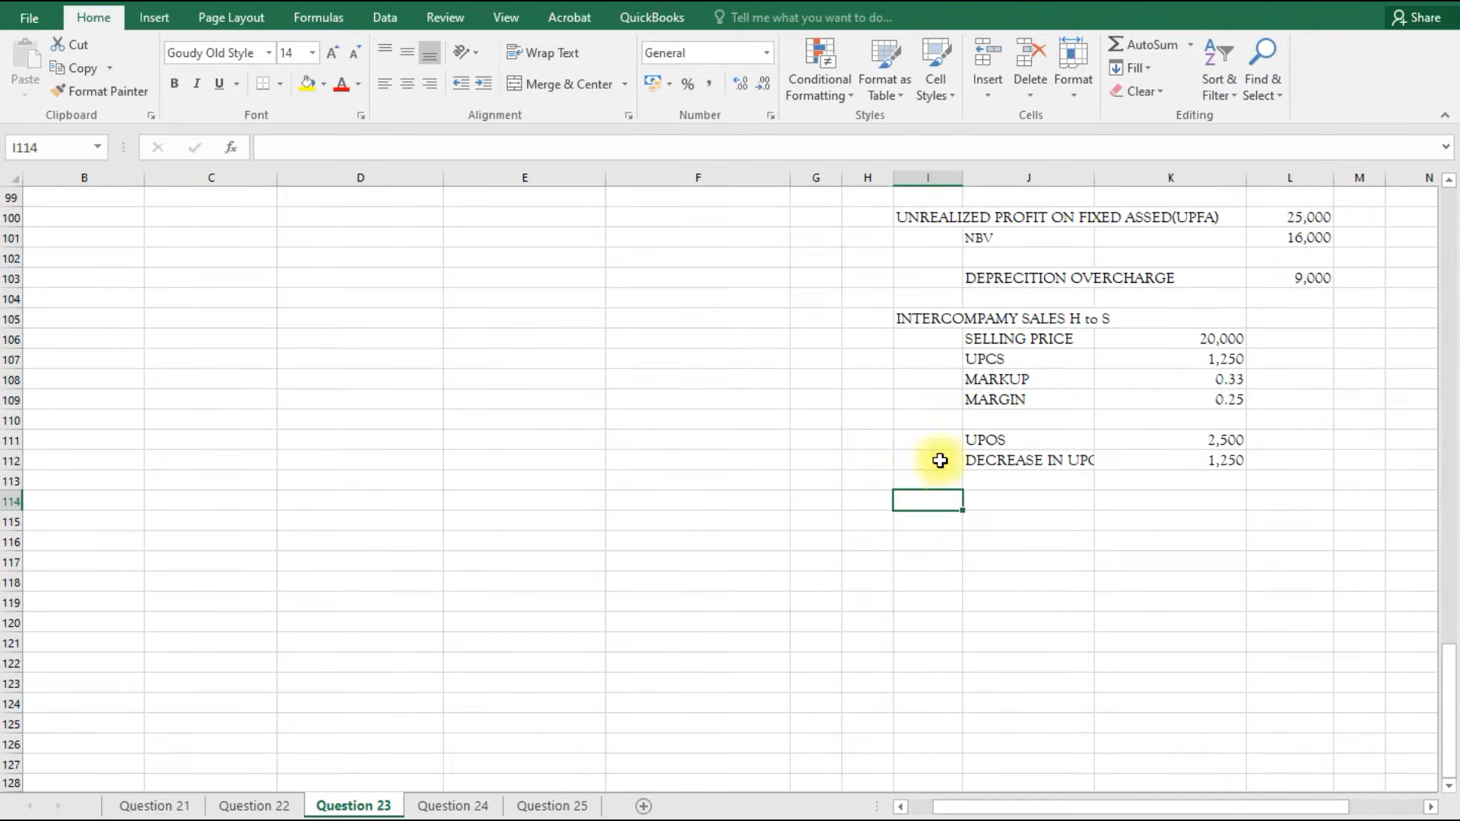
type("=")
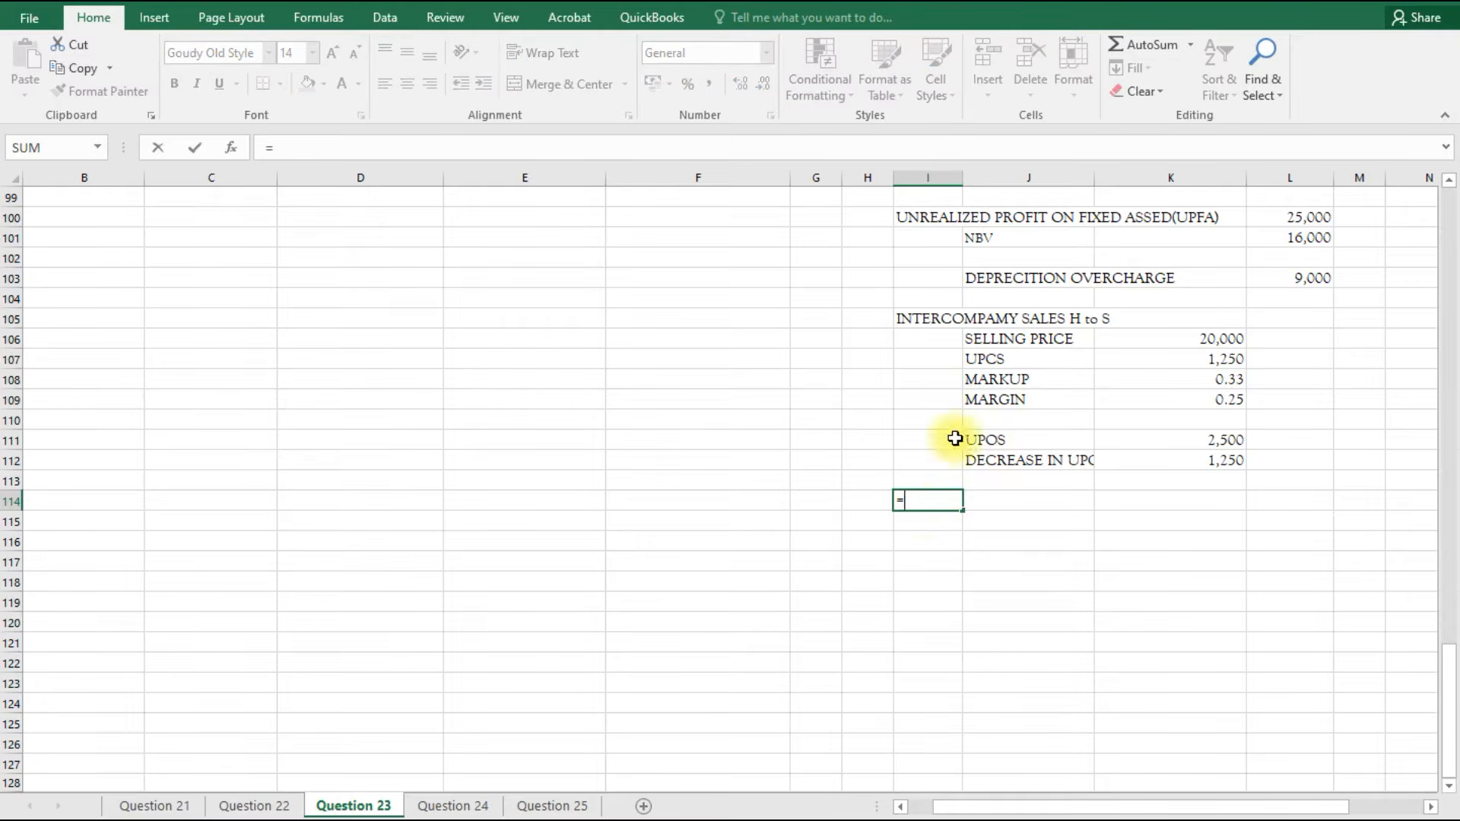
left_click(960, 320)
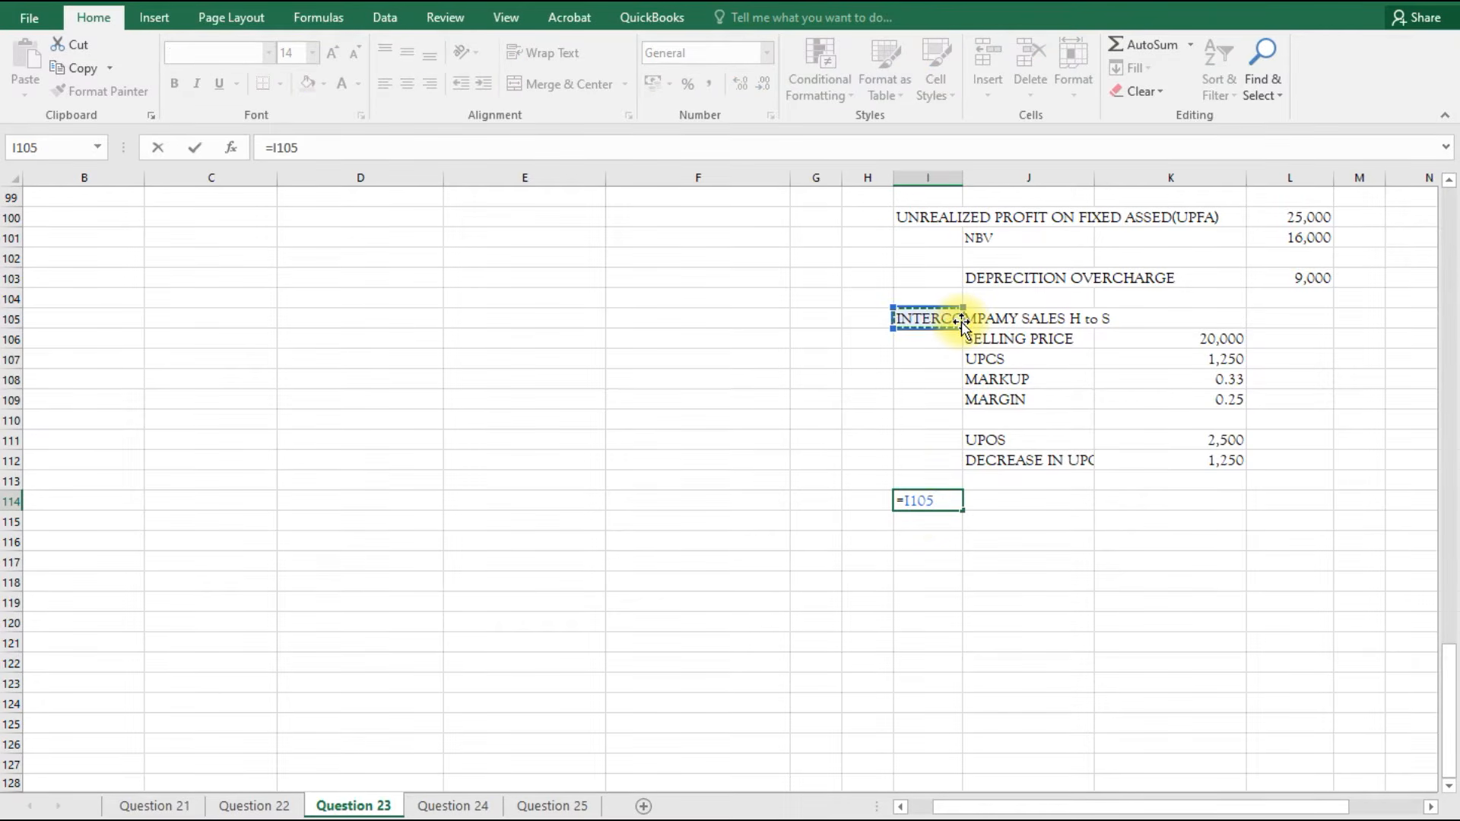
key("Return")
double_click(940, 500)
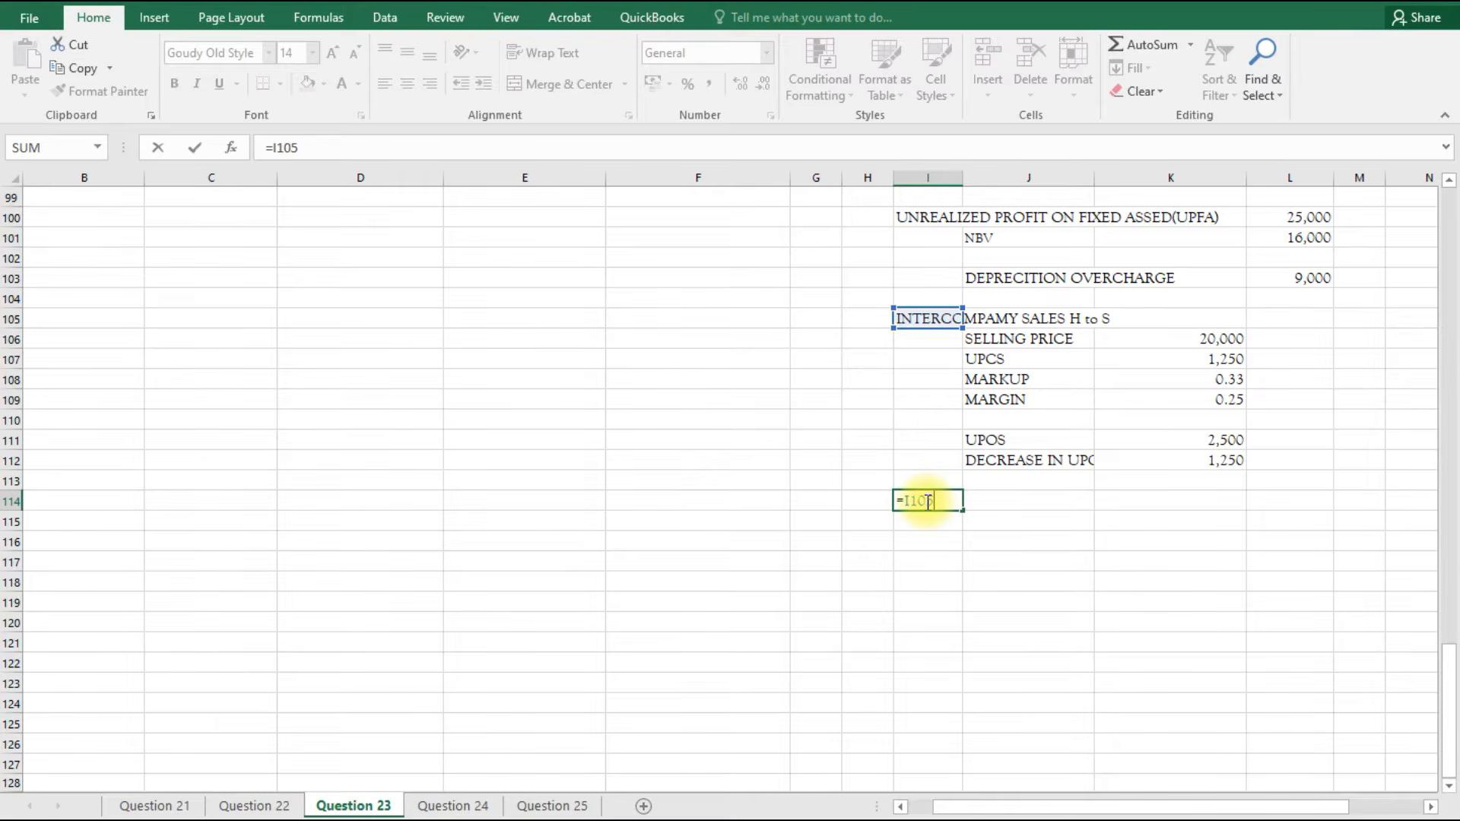
key("Return")
left_click(1099, 504)
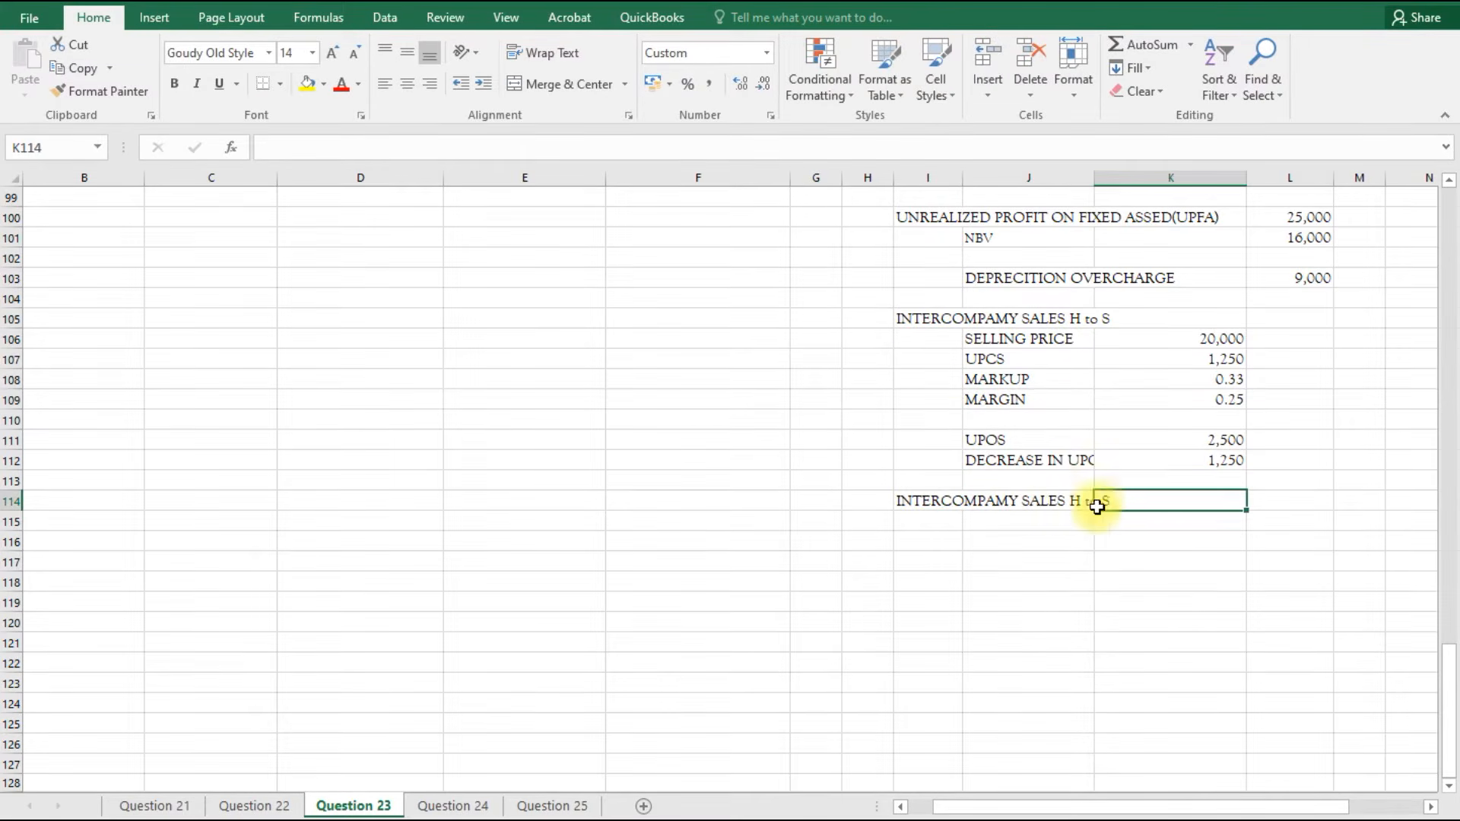
left_click(1076, 502)
left_click(907, 503)
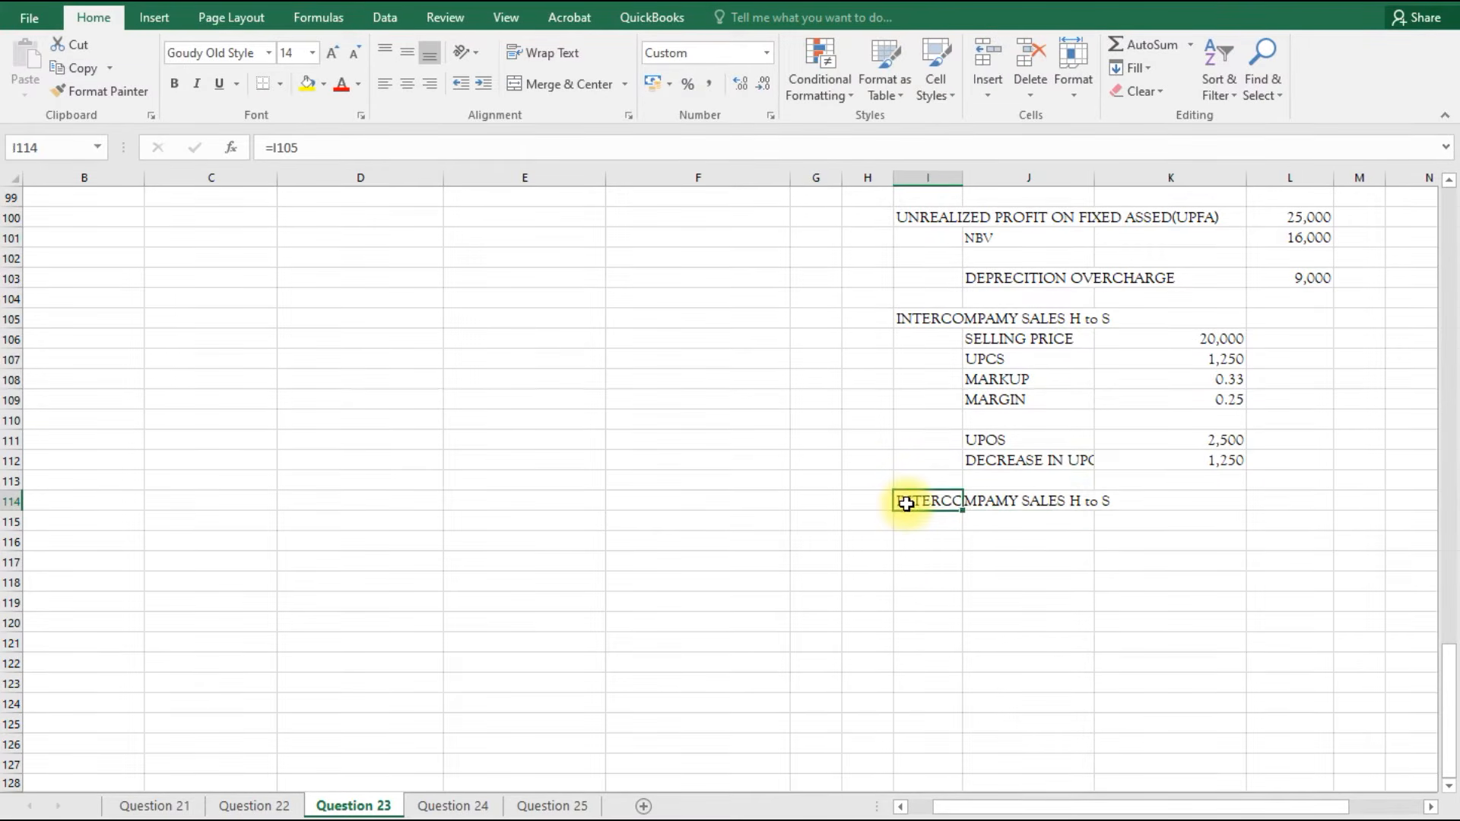
double_click(907, 504)
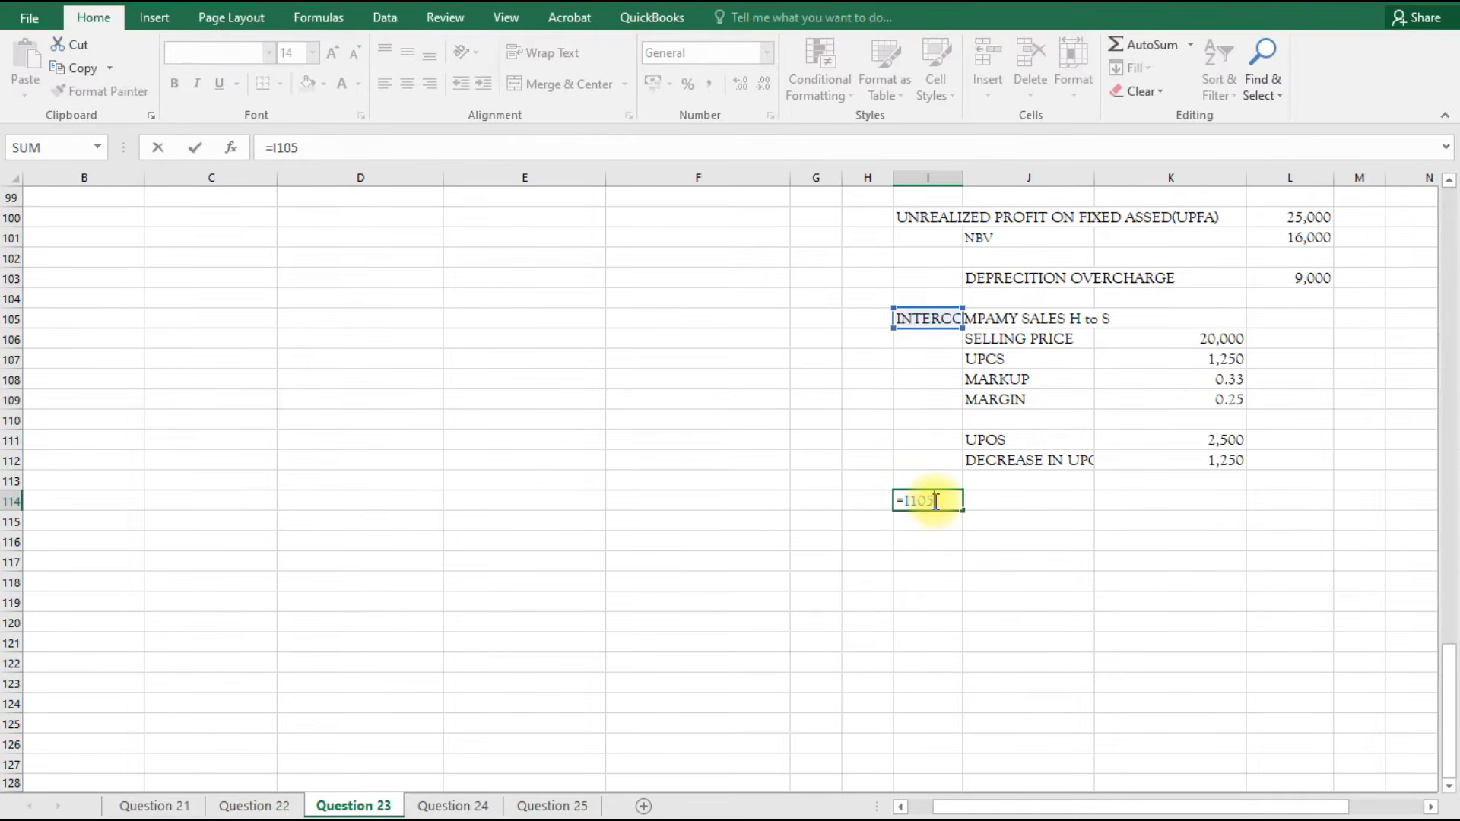
key("Return")
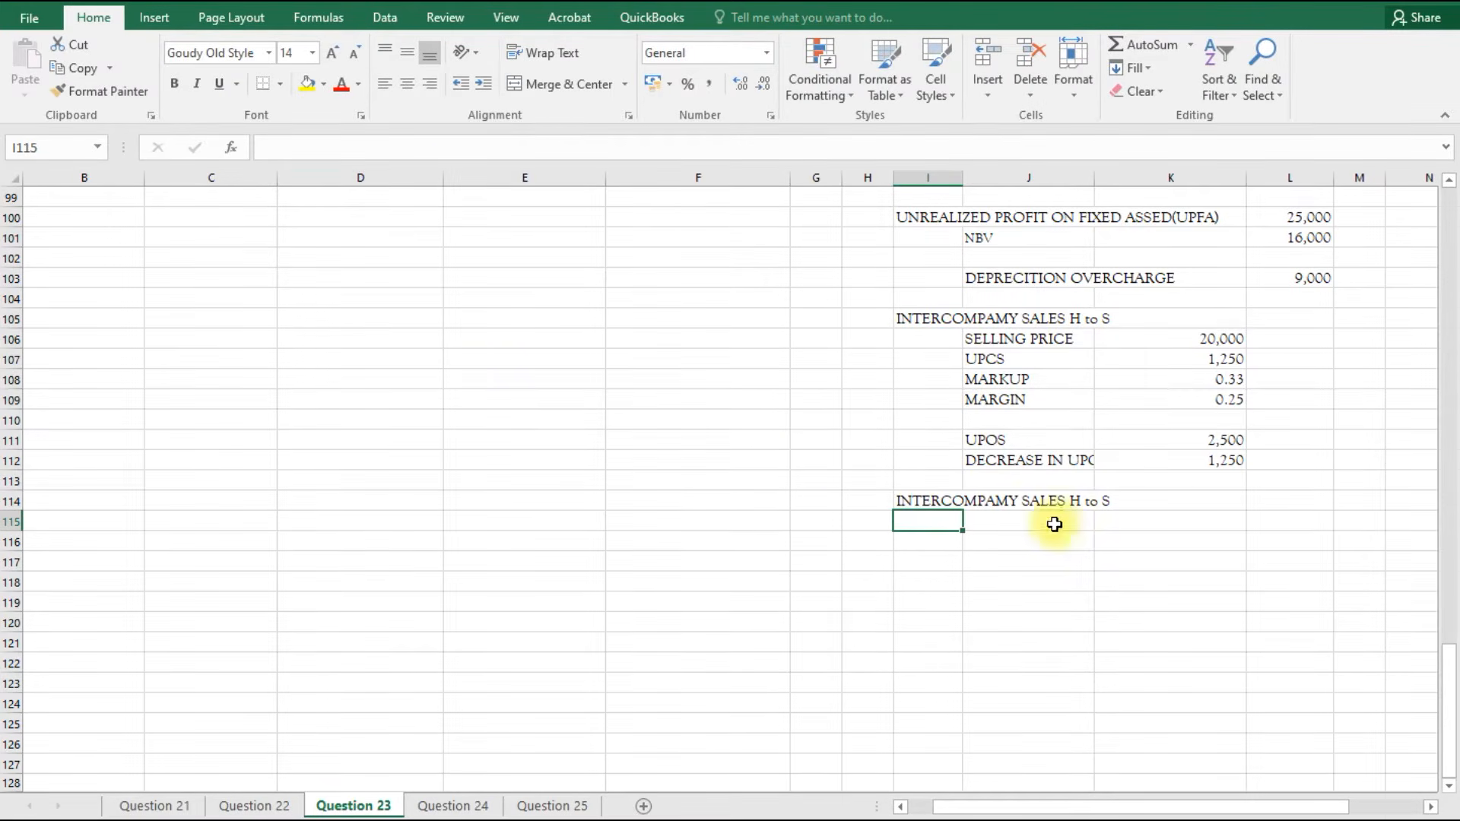
left_click(1031, 503)
left_click(929, 502)
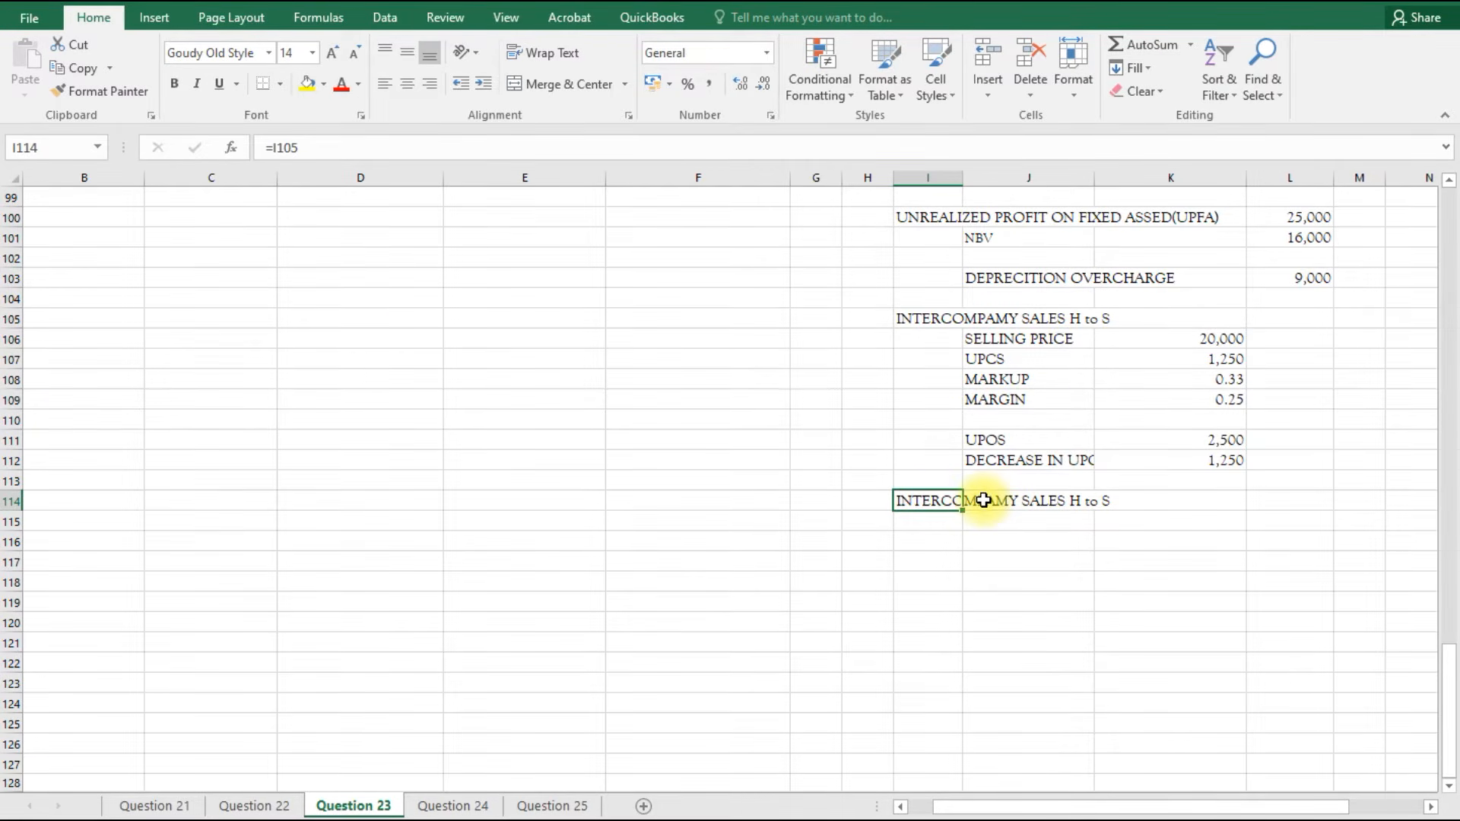
Replace the content of I114 with the heading "INETER COMPANY SALES Hto A".
double_click(935, 505)
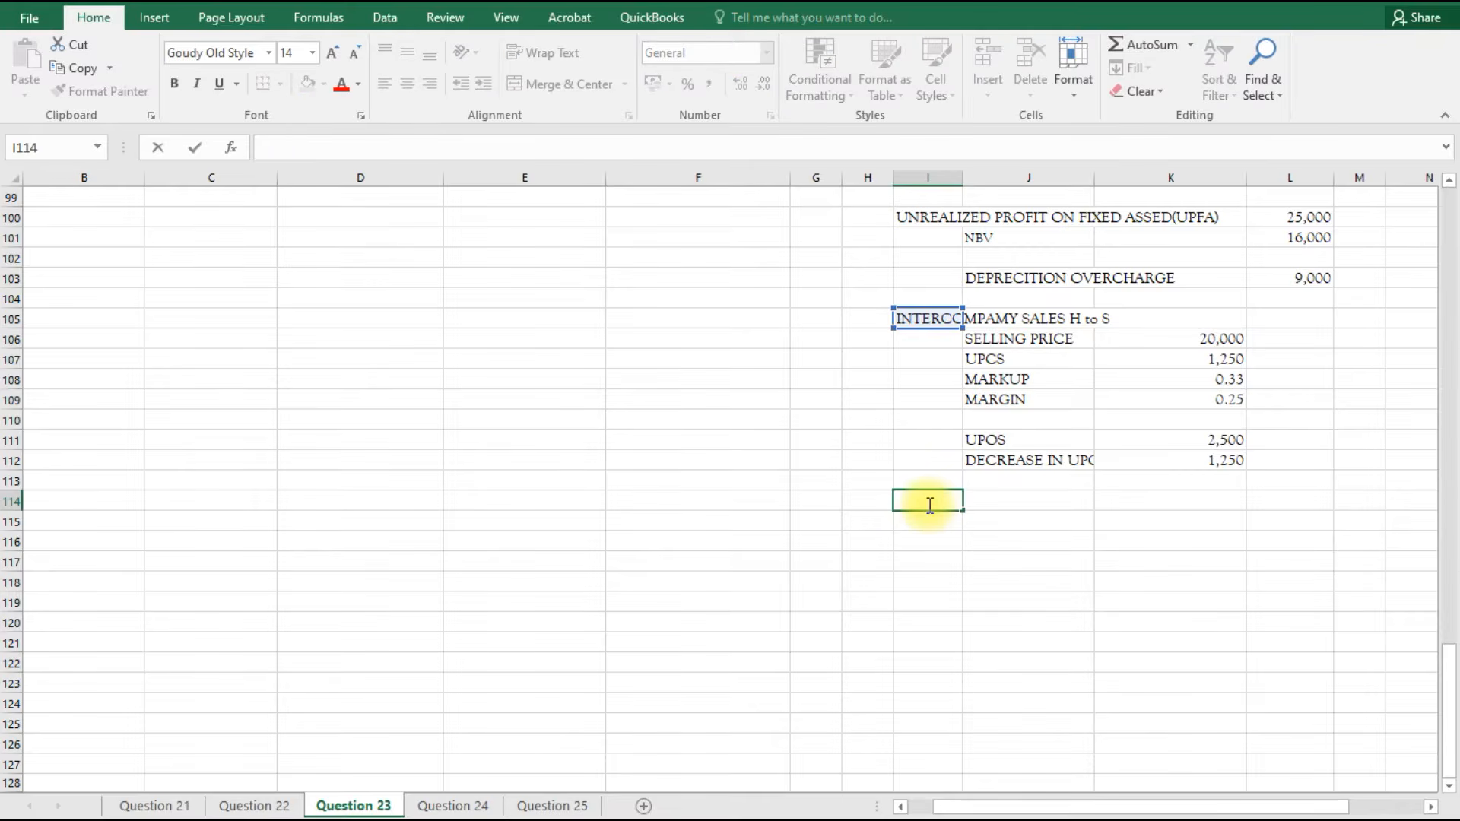
type("INETR")
key("BackSpace")
type("ER COMPANY SALE ")
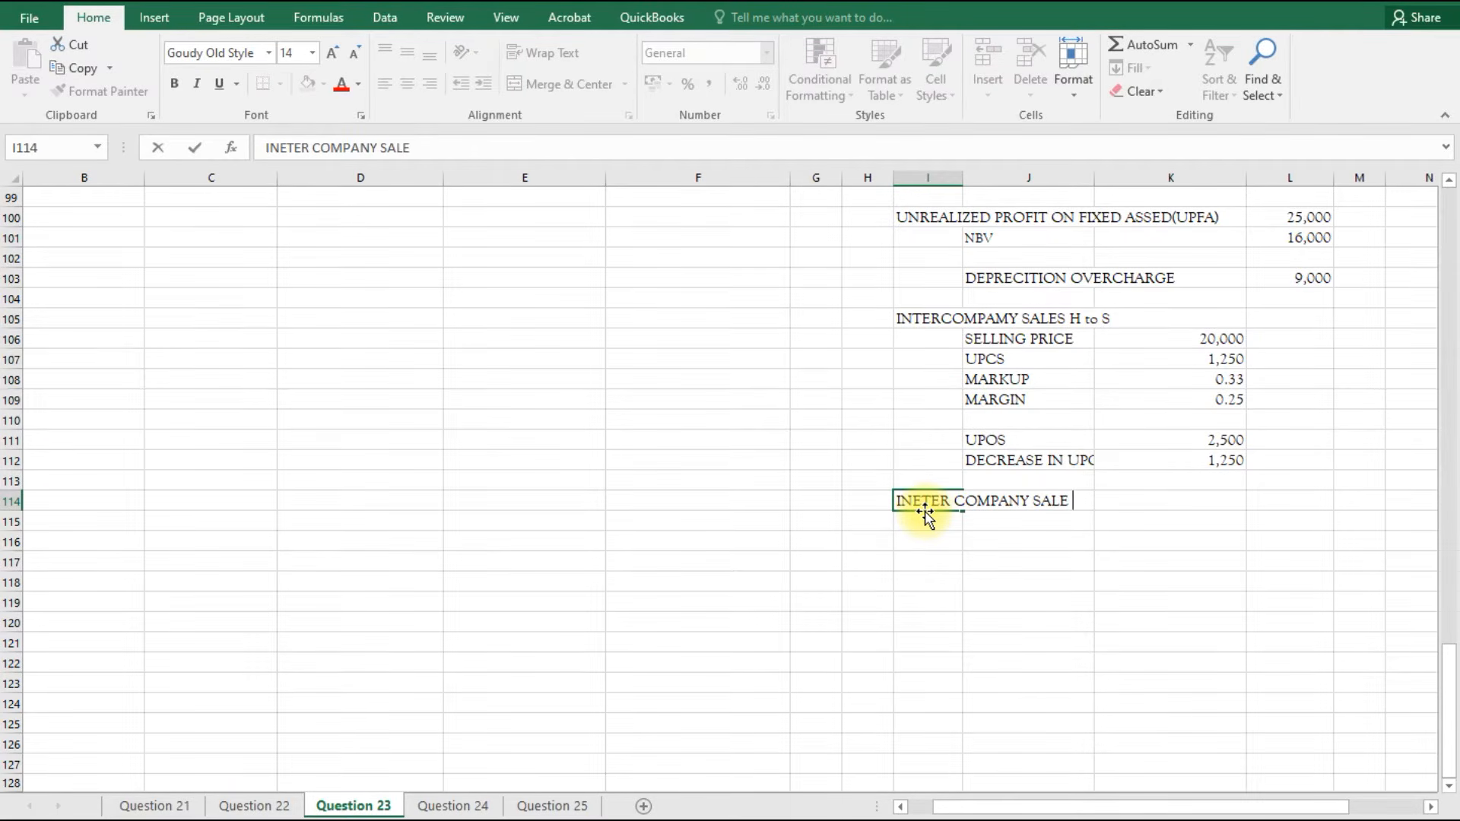
type("S Hto A")
Label J115 "UPCS" and calculate the unrealized profit on closing stock in K115 with =10000*0.5.
left_click(1011, 519)
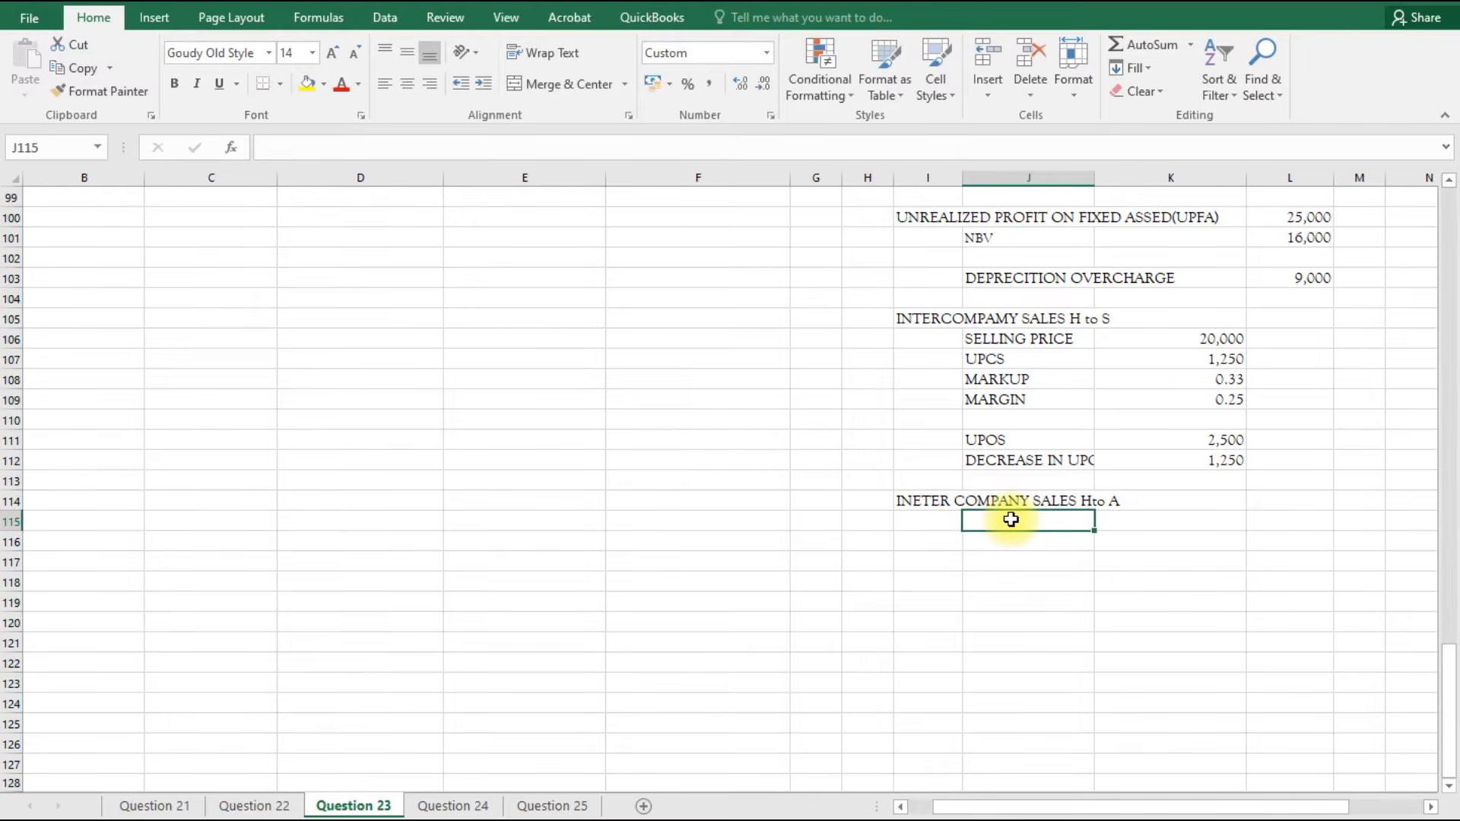
type("UPCS")
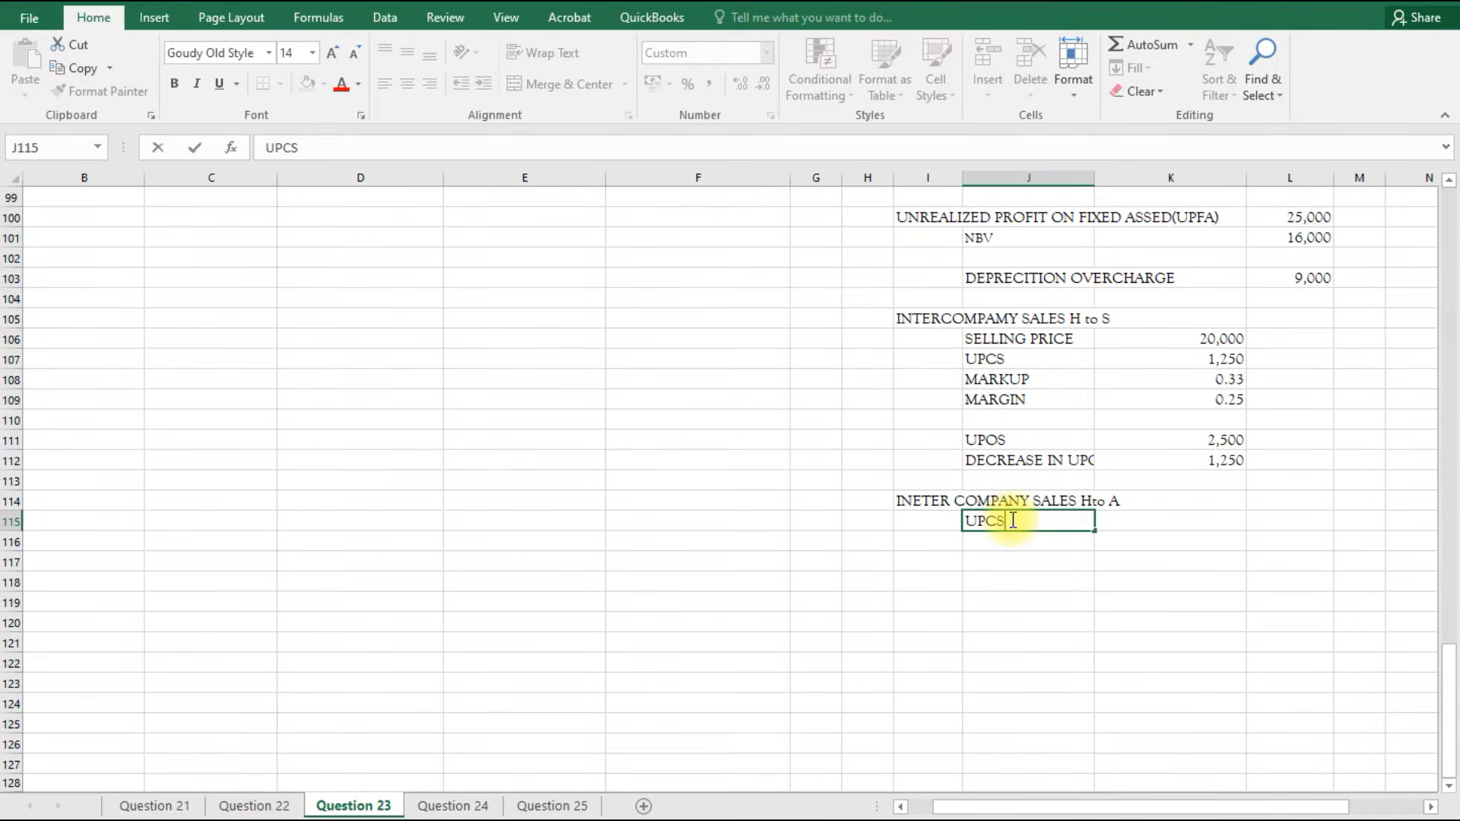
left_click(1118, 522)
type("=10000")
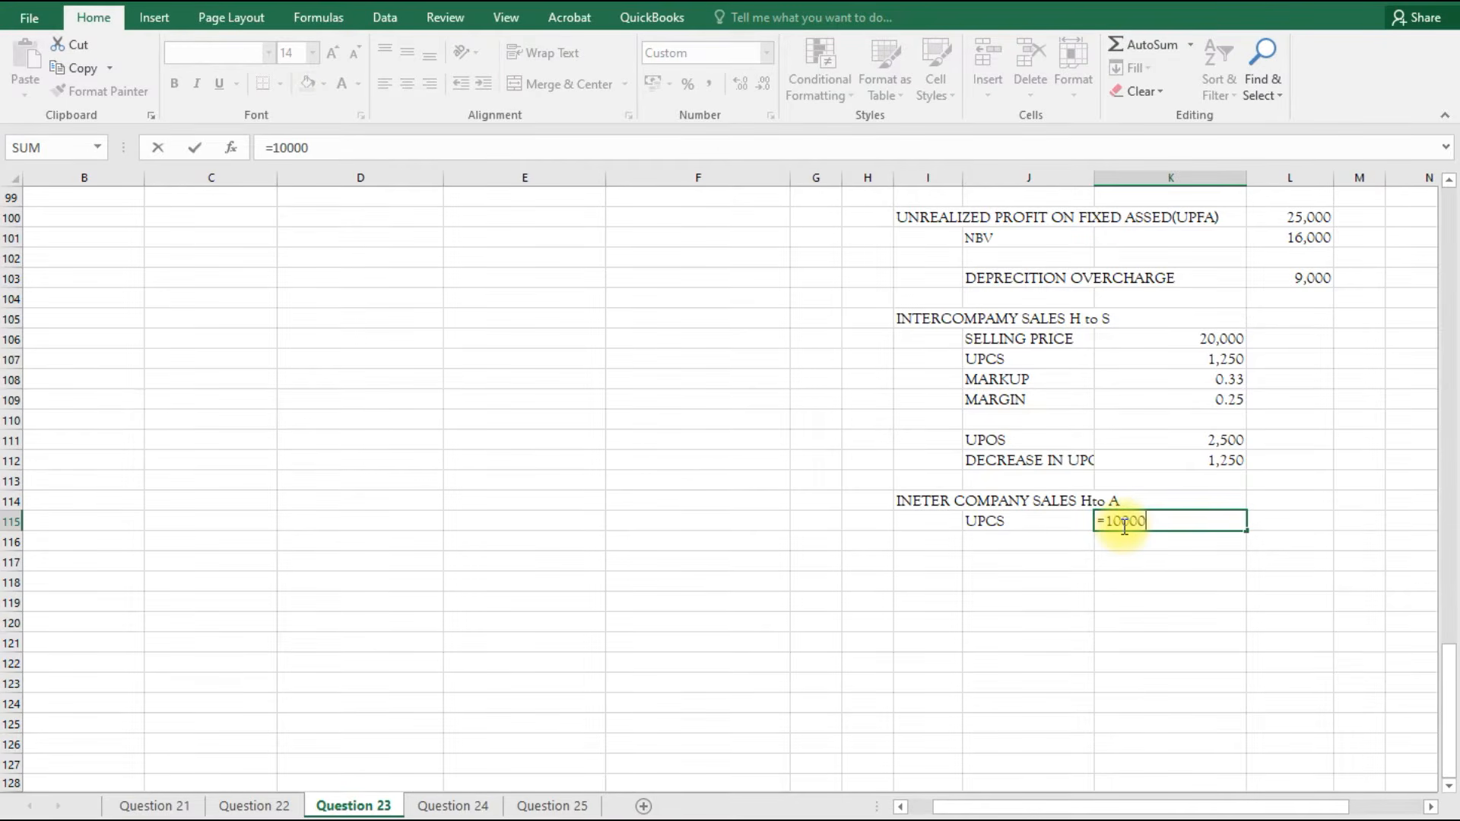
type("*0.5")
key("Return")
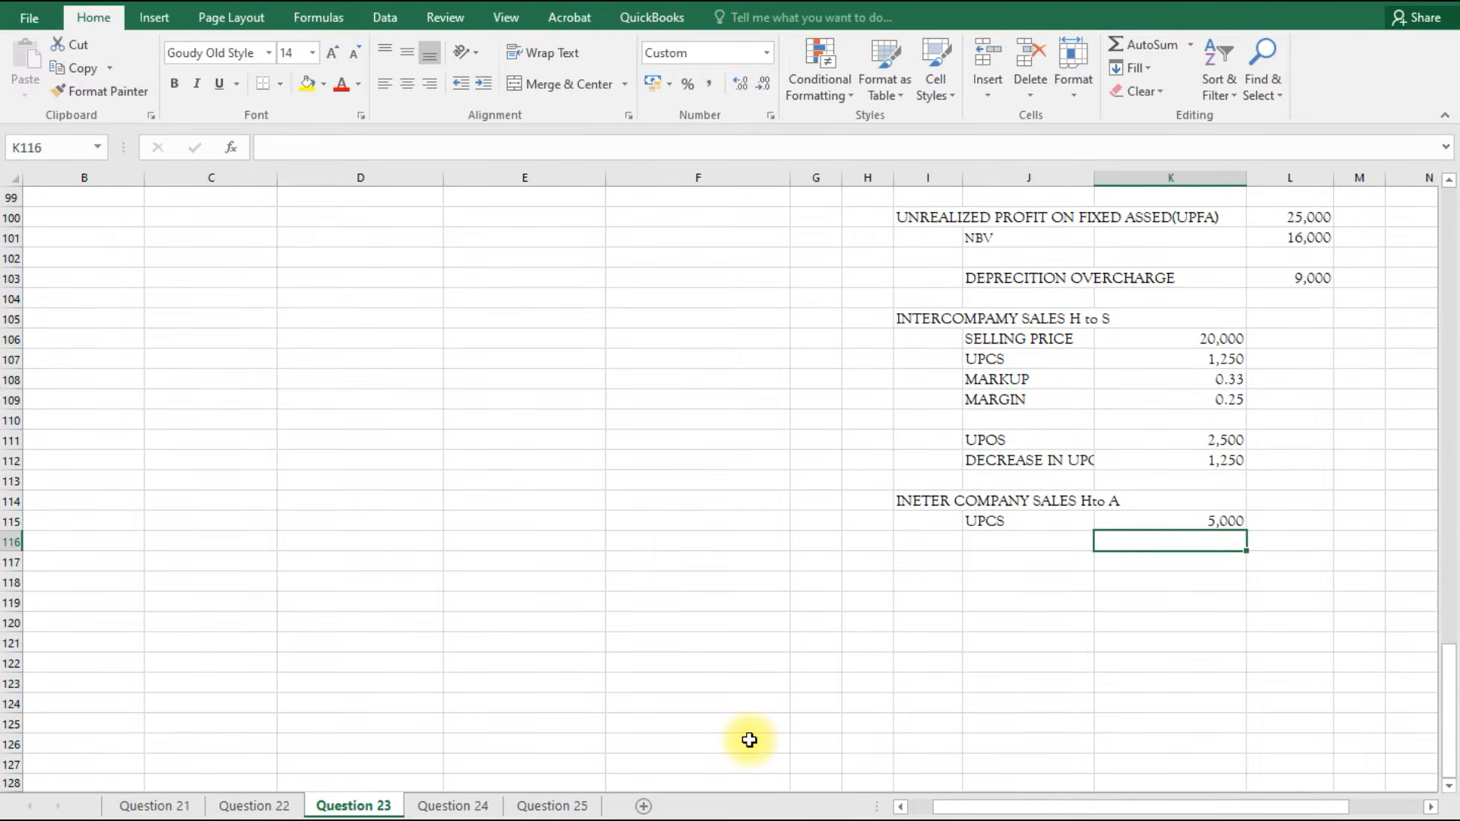
Add the "Property, plant and equipment" line in C80 under NON CURRENT ASSETS by referencing its label in B7.
scroll(514, 655, "up", 10)
scroll(516, 655, "up", 2)
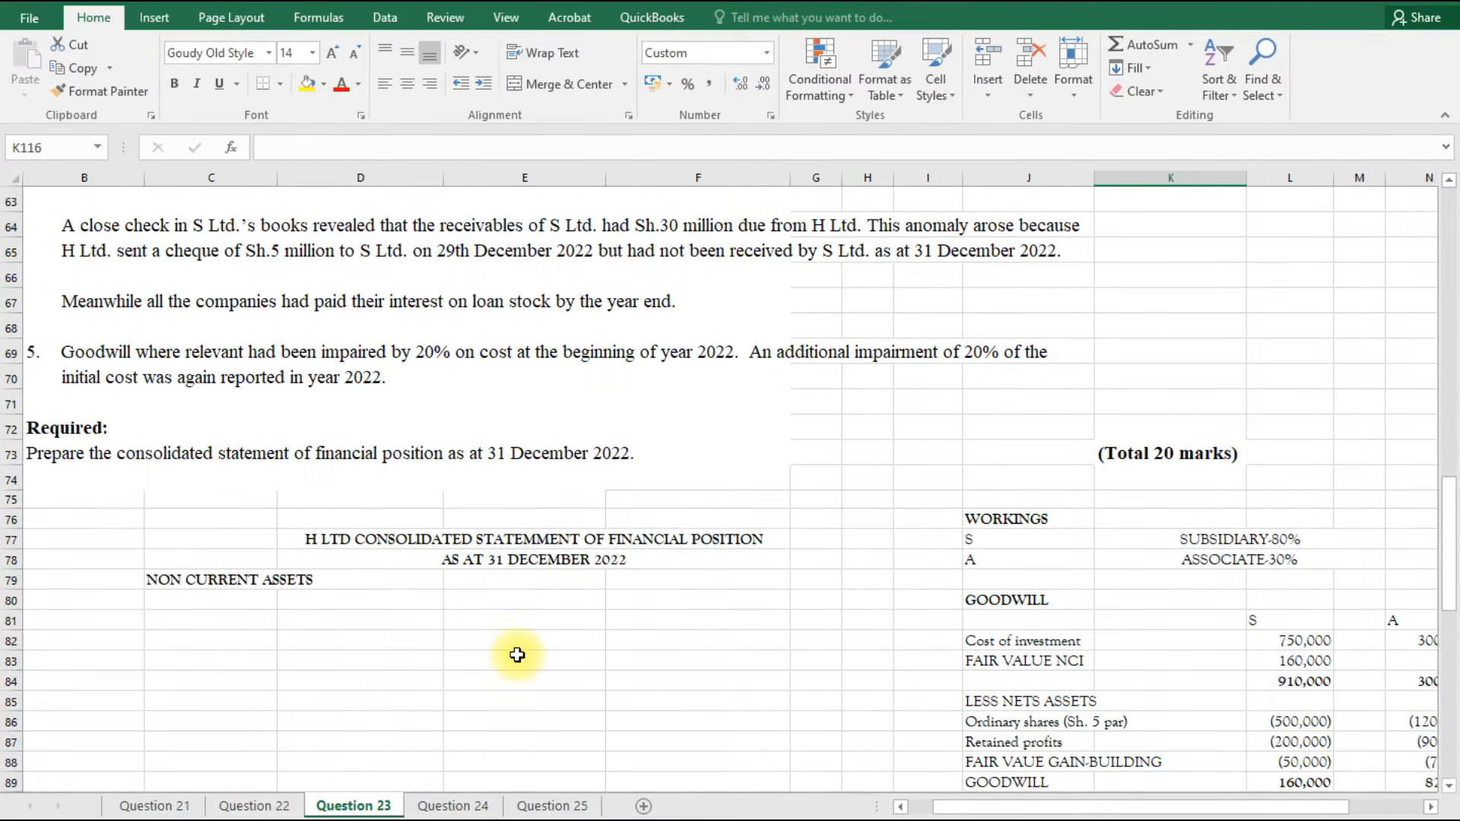
scroll(517, 654, "up", 2)
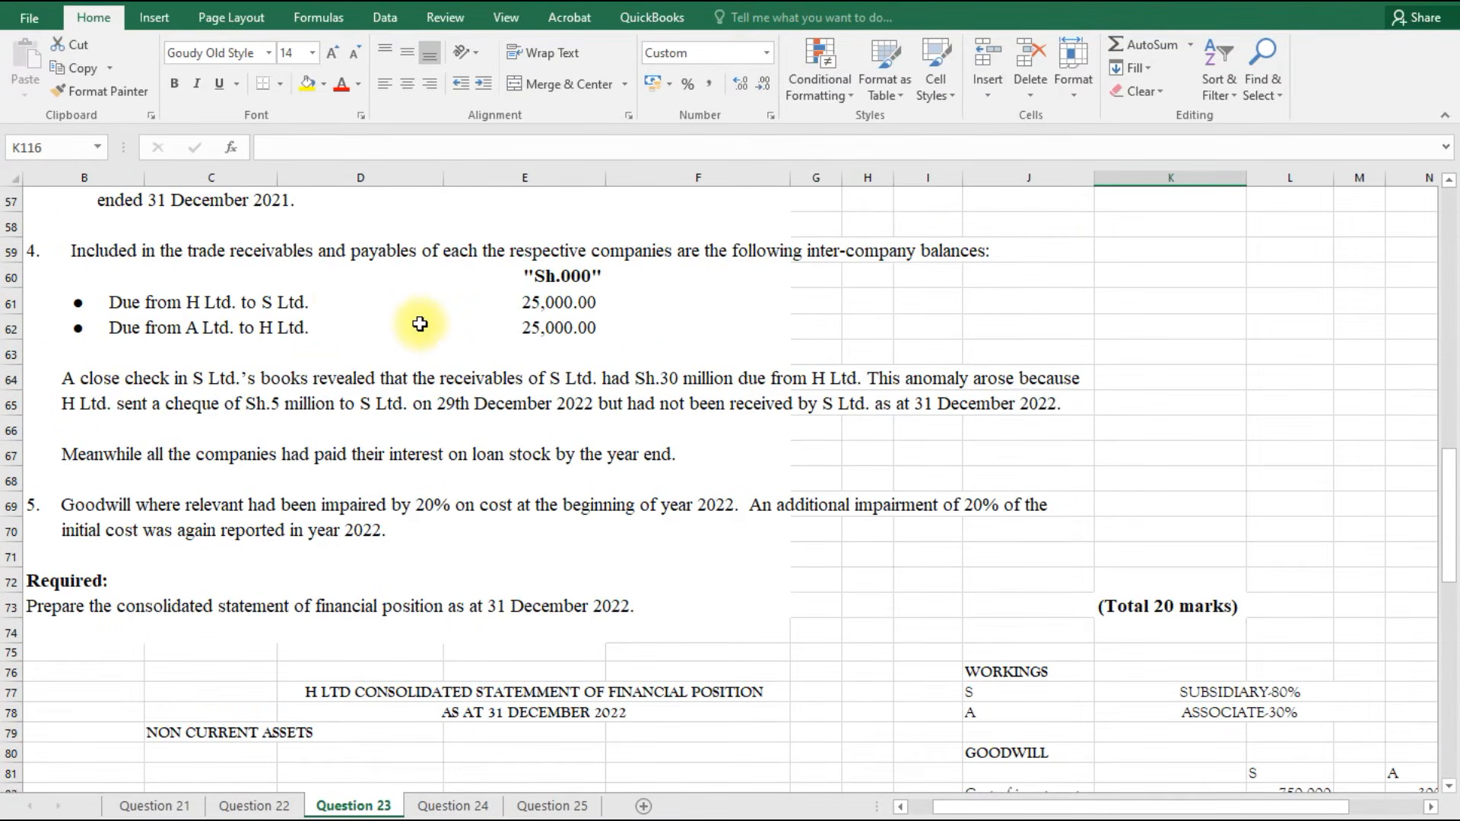
scroll(389, 529, "up", 2)
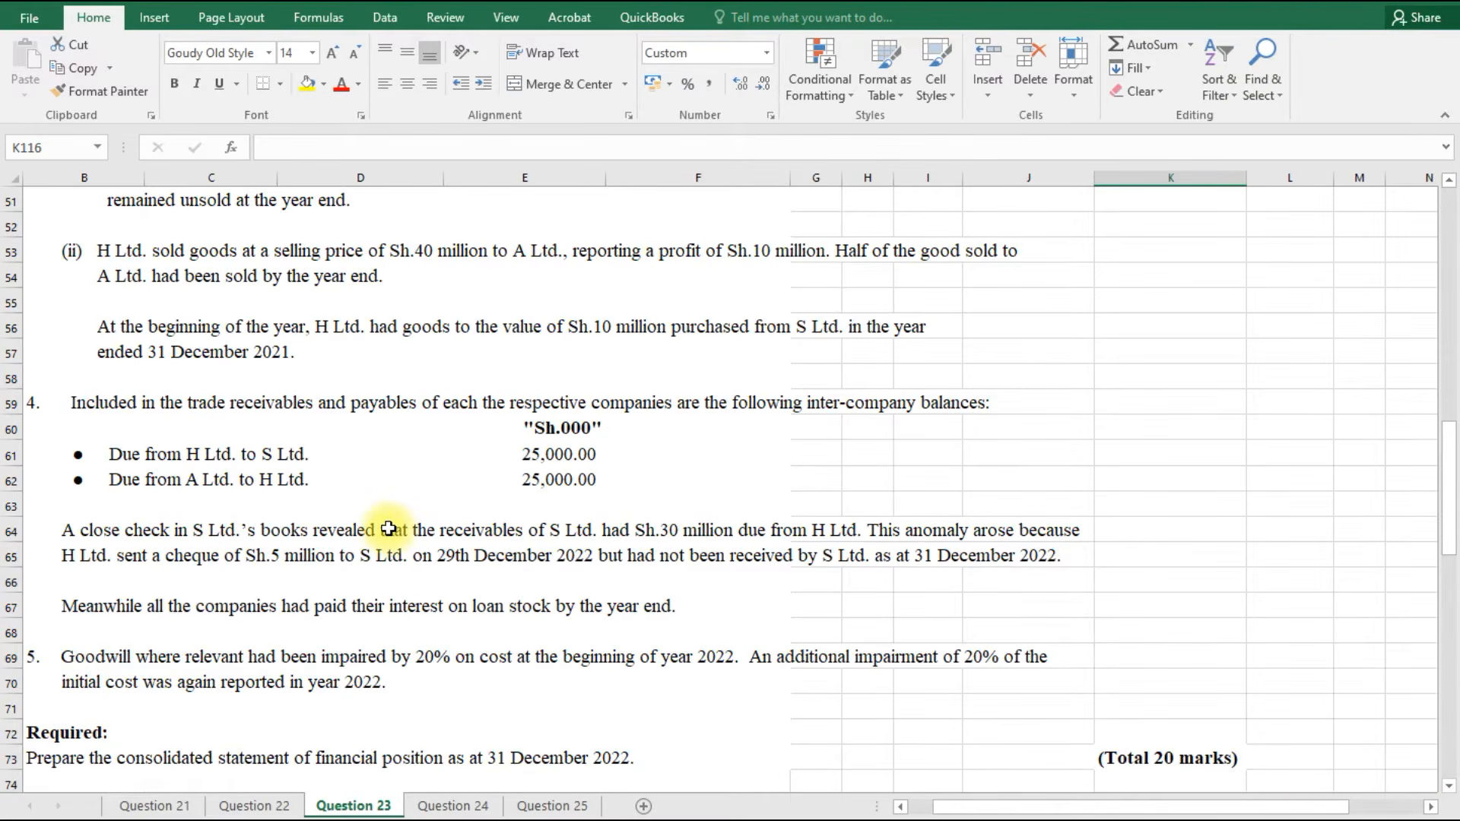
scroll(598, 517, "down", 6)
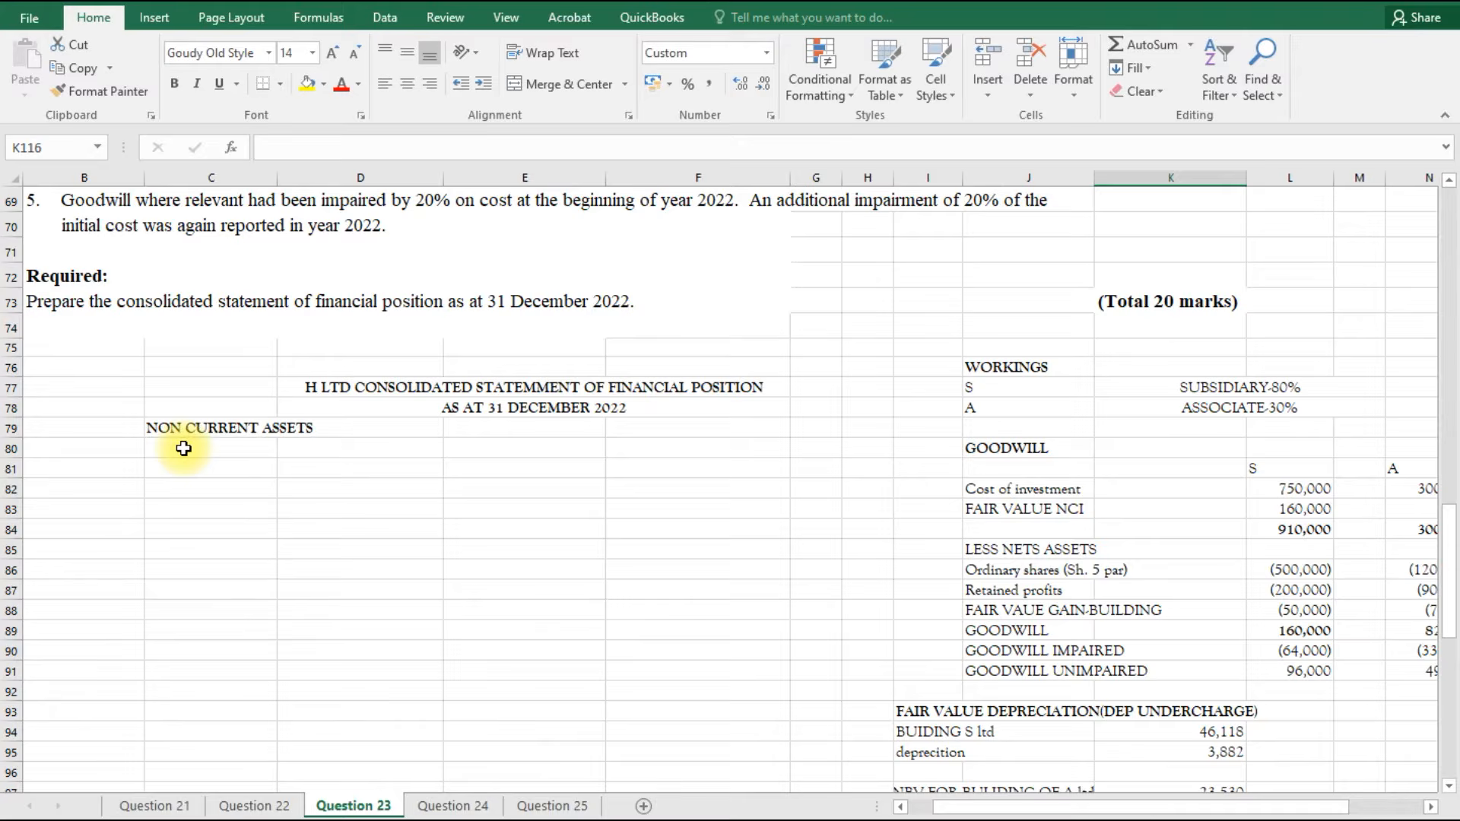
left_click(184, 449)
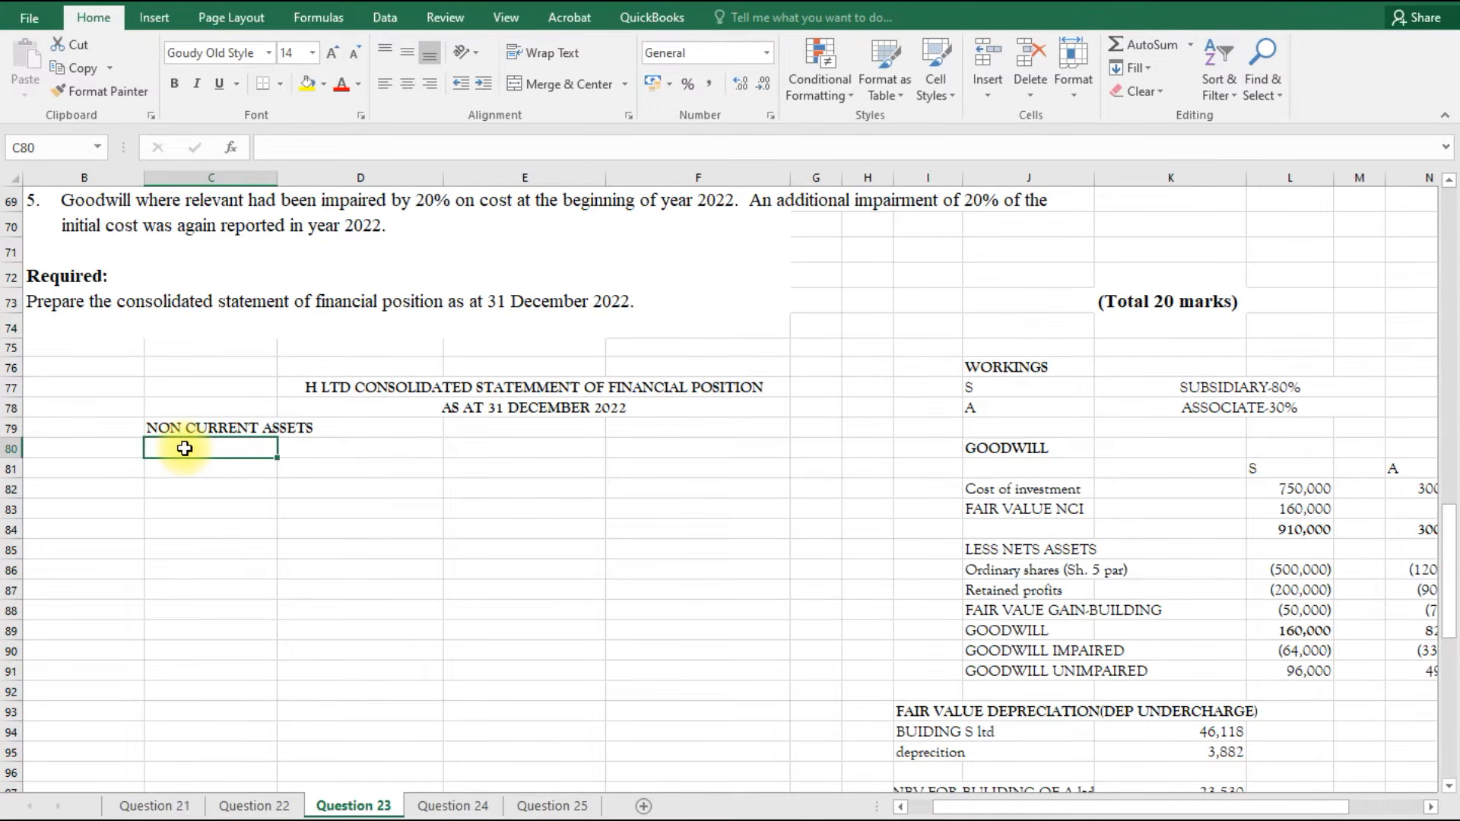
type("=")
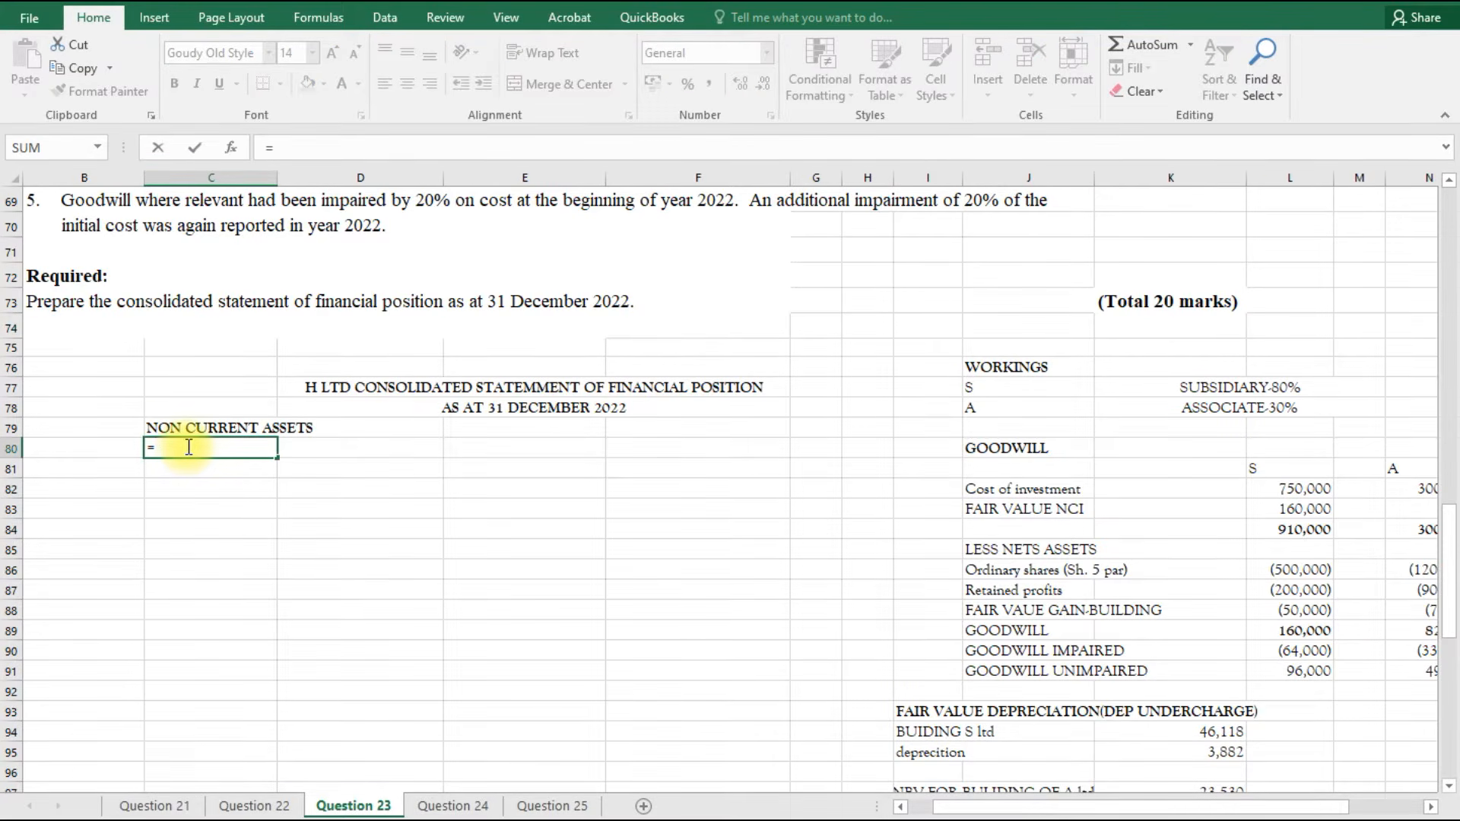
scroll(189, 448, "up", 15)
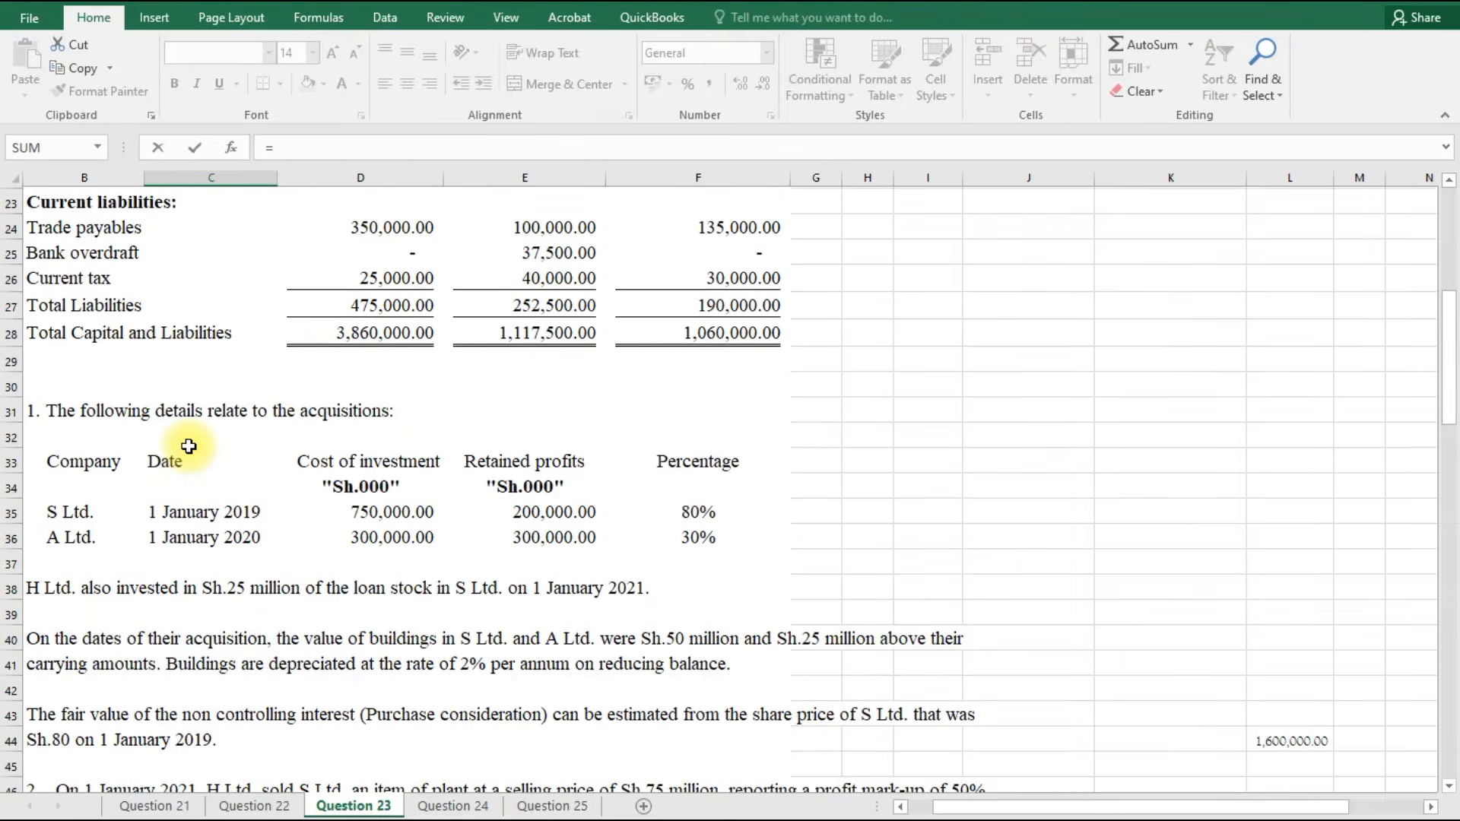
scroll(189, 447, "up", 7)
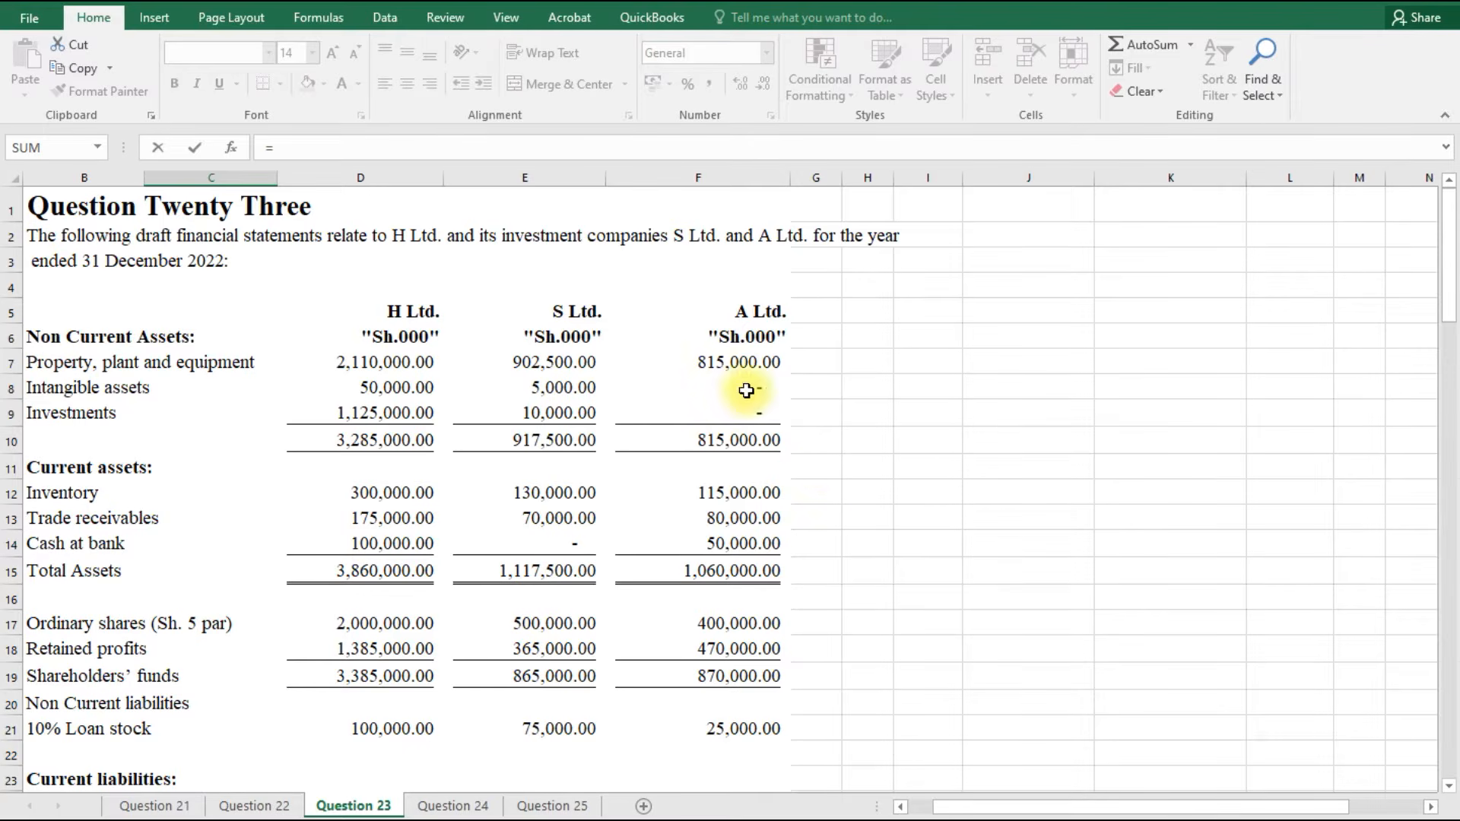
left_click(128, 360)
key("Return")
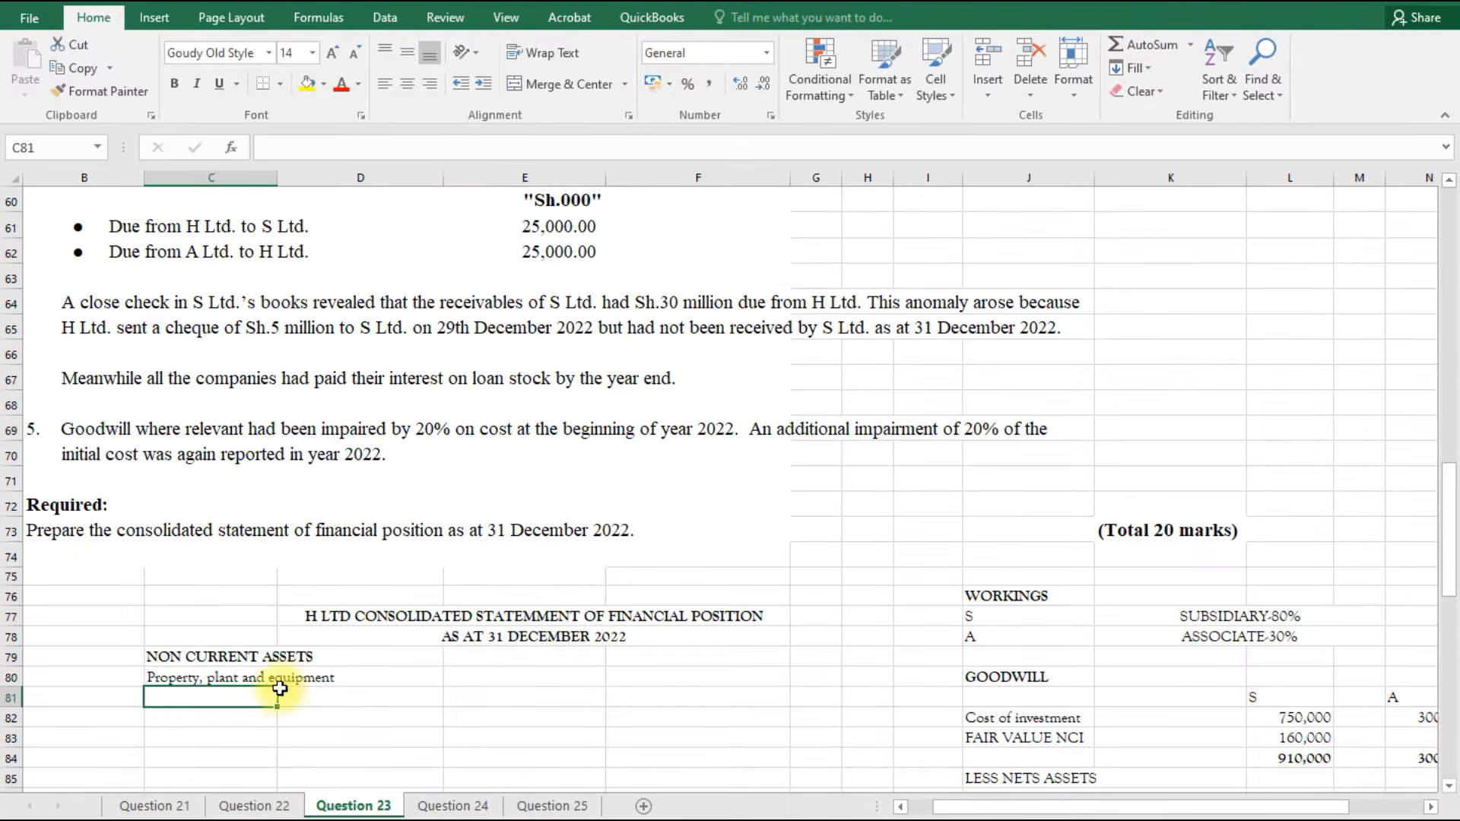
left_click(523, 681)
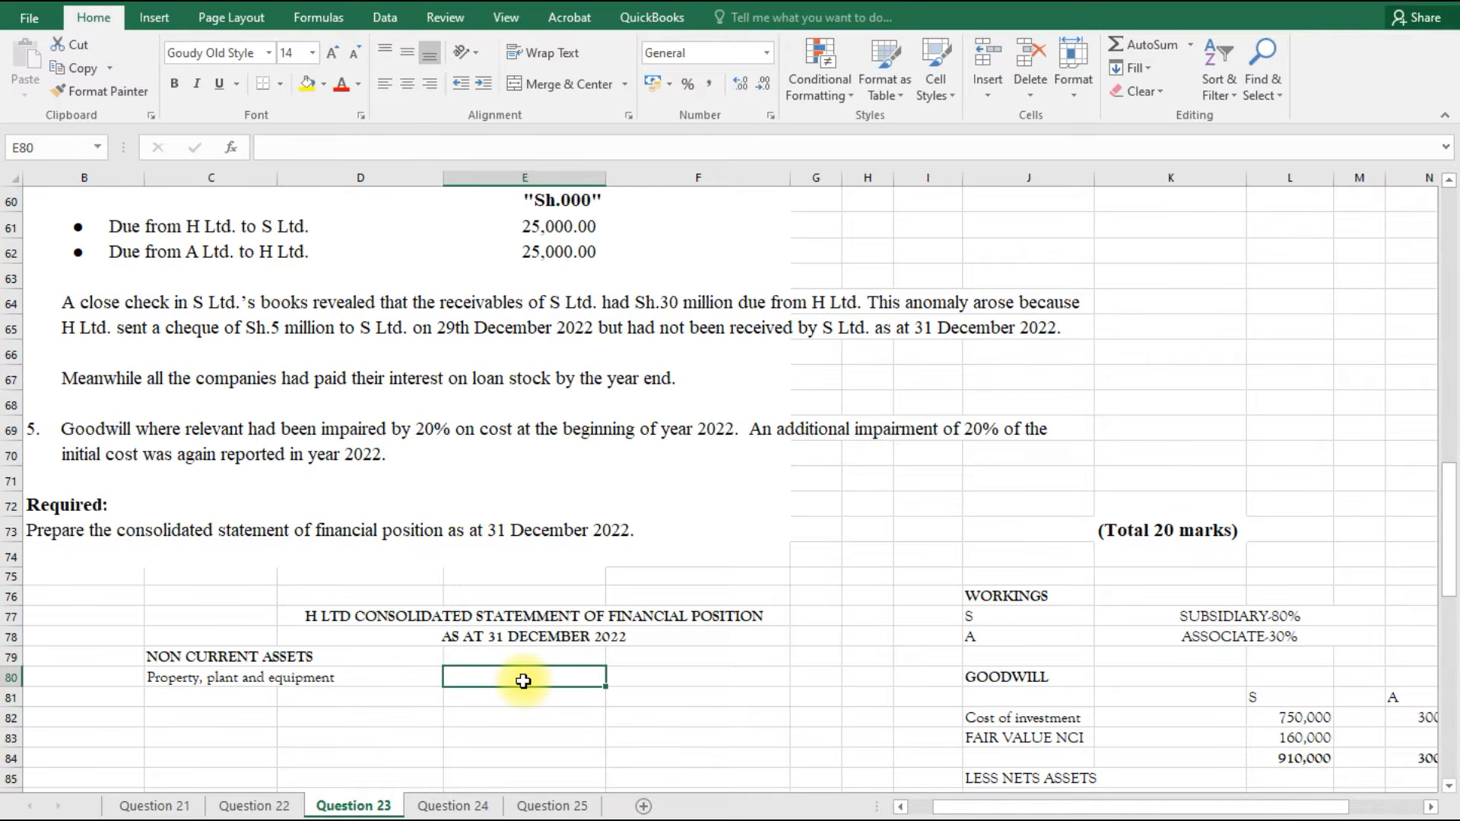
left_click(694, 677)
left_click(631, 653)
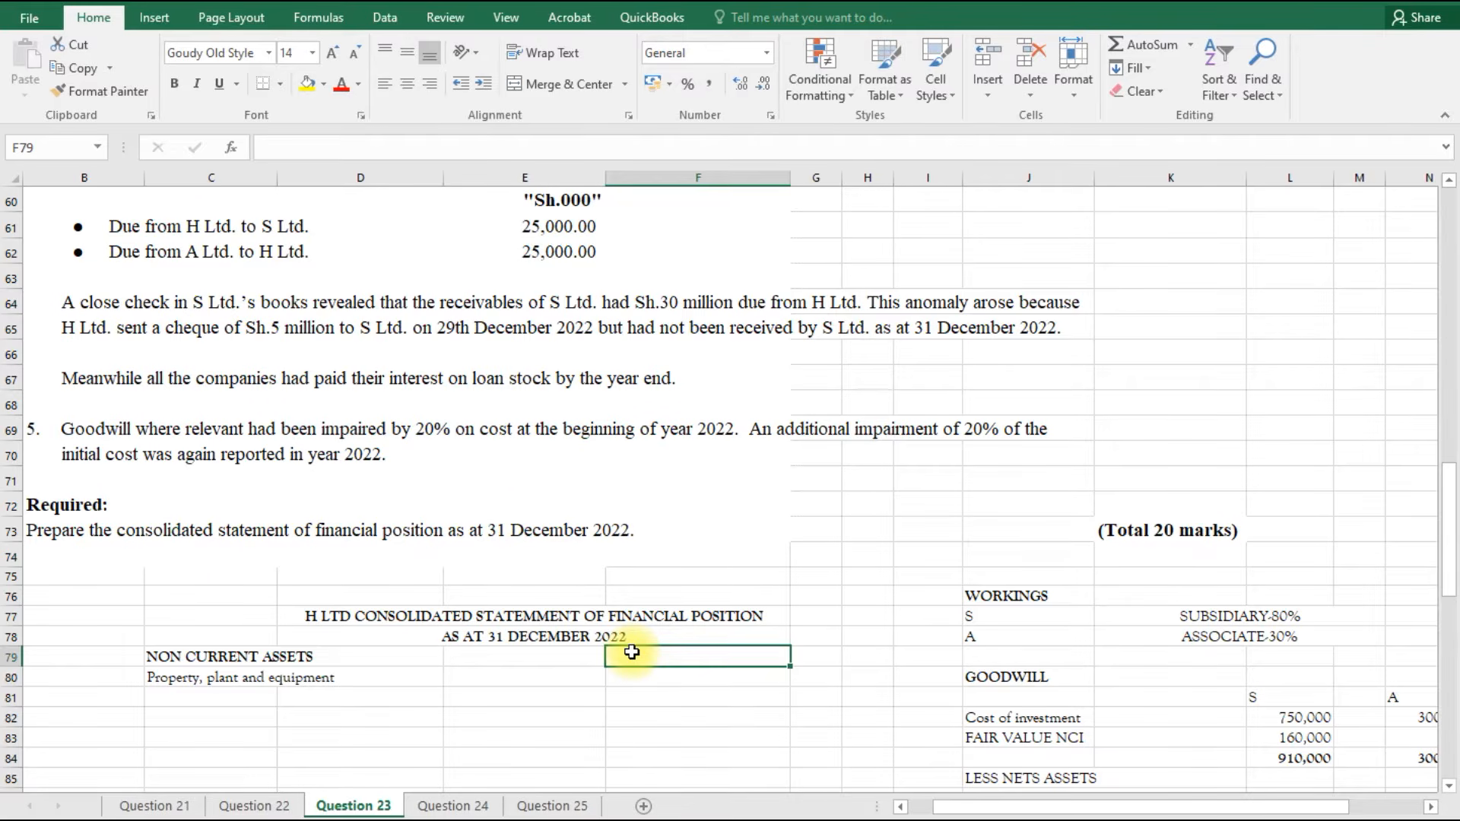
Enter the currency heading "SH 000" with its quotation marks in F79, above the amounts column of the statement.
type(":")
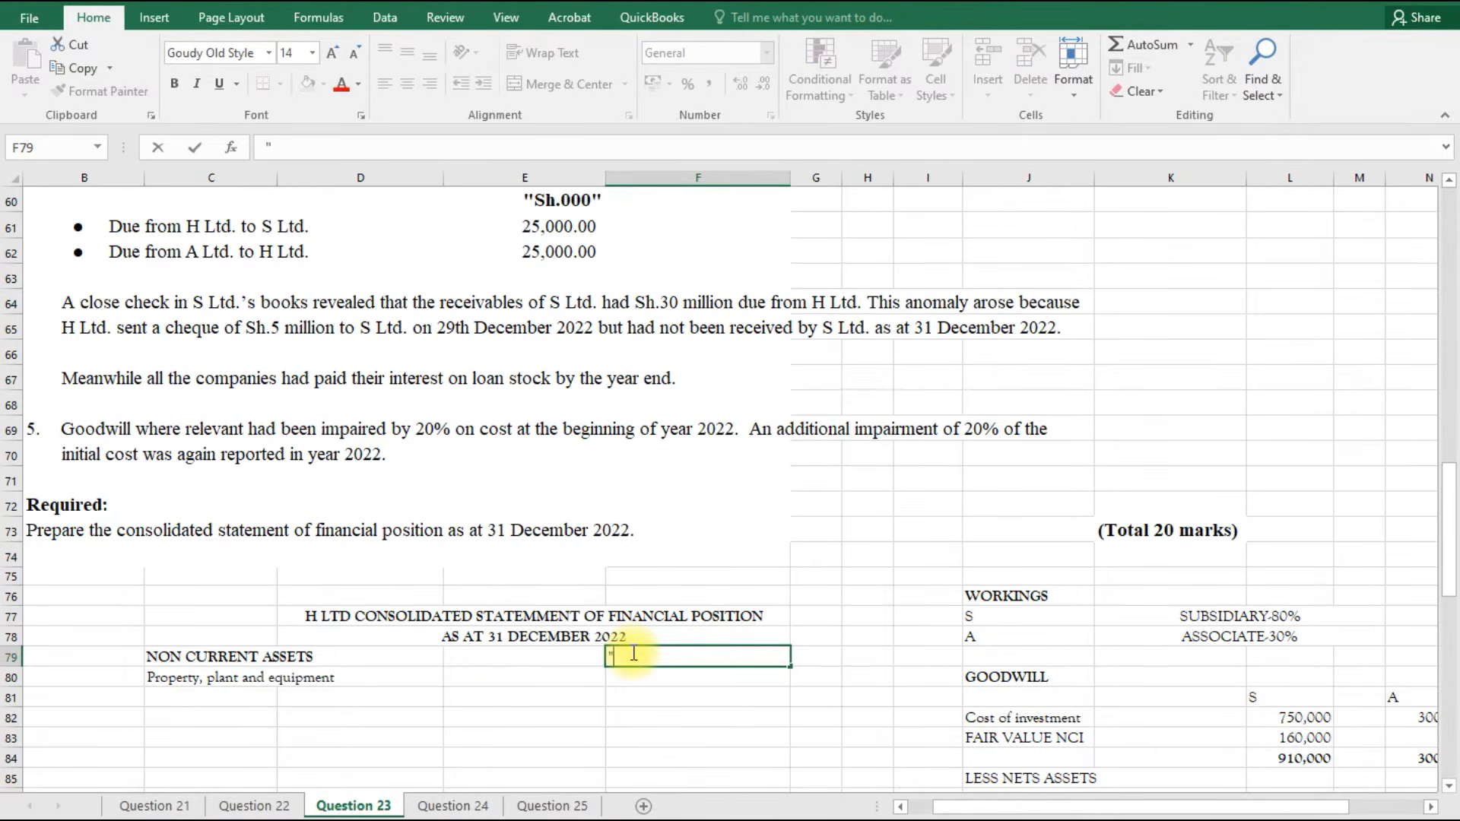
type("SH 000\"")
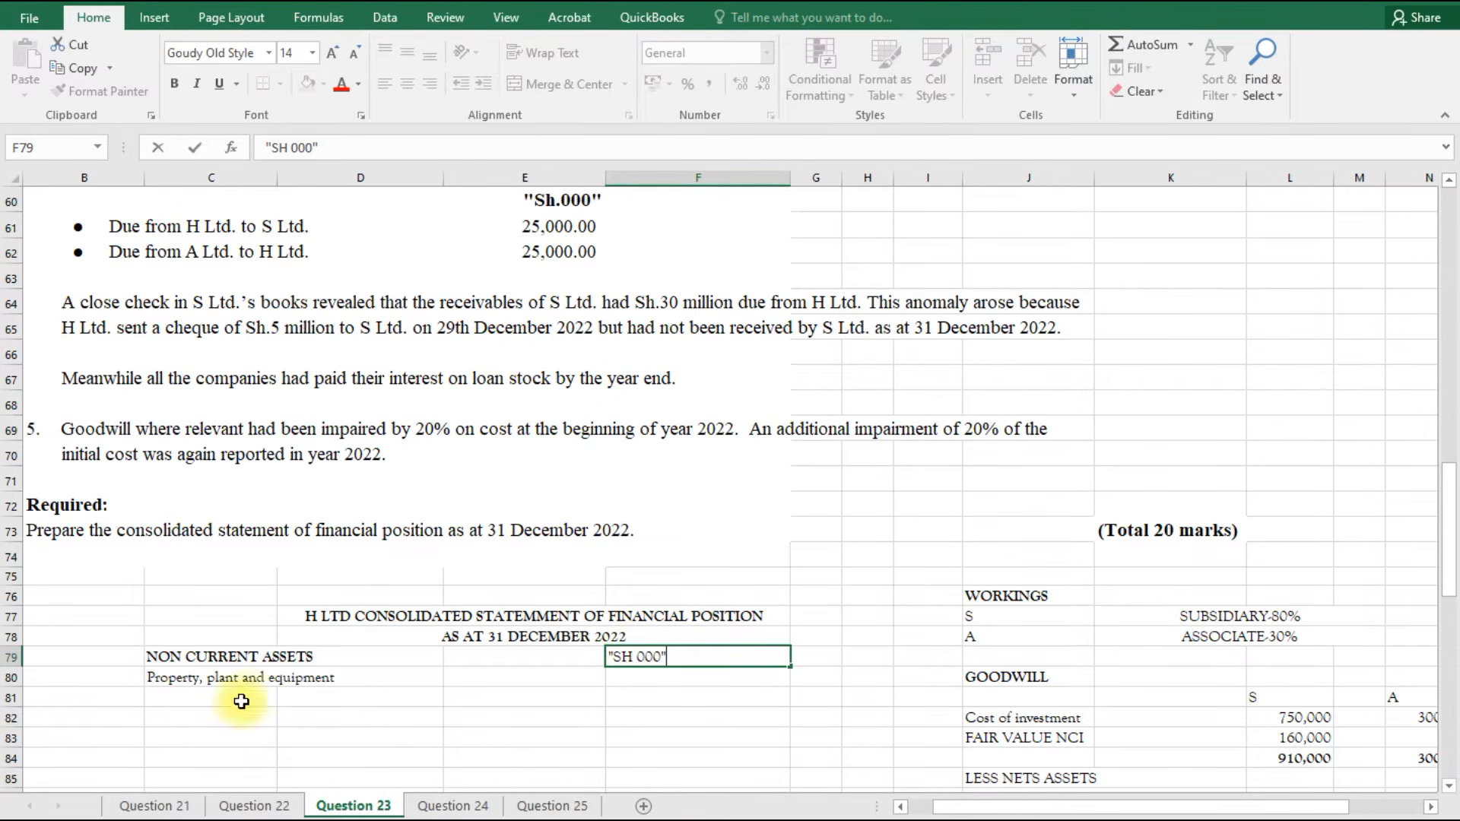
left_click(637, 680)
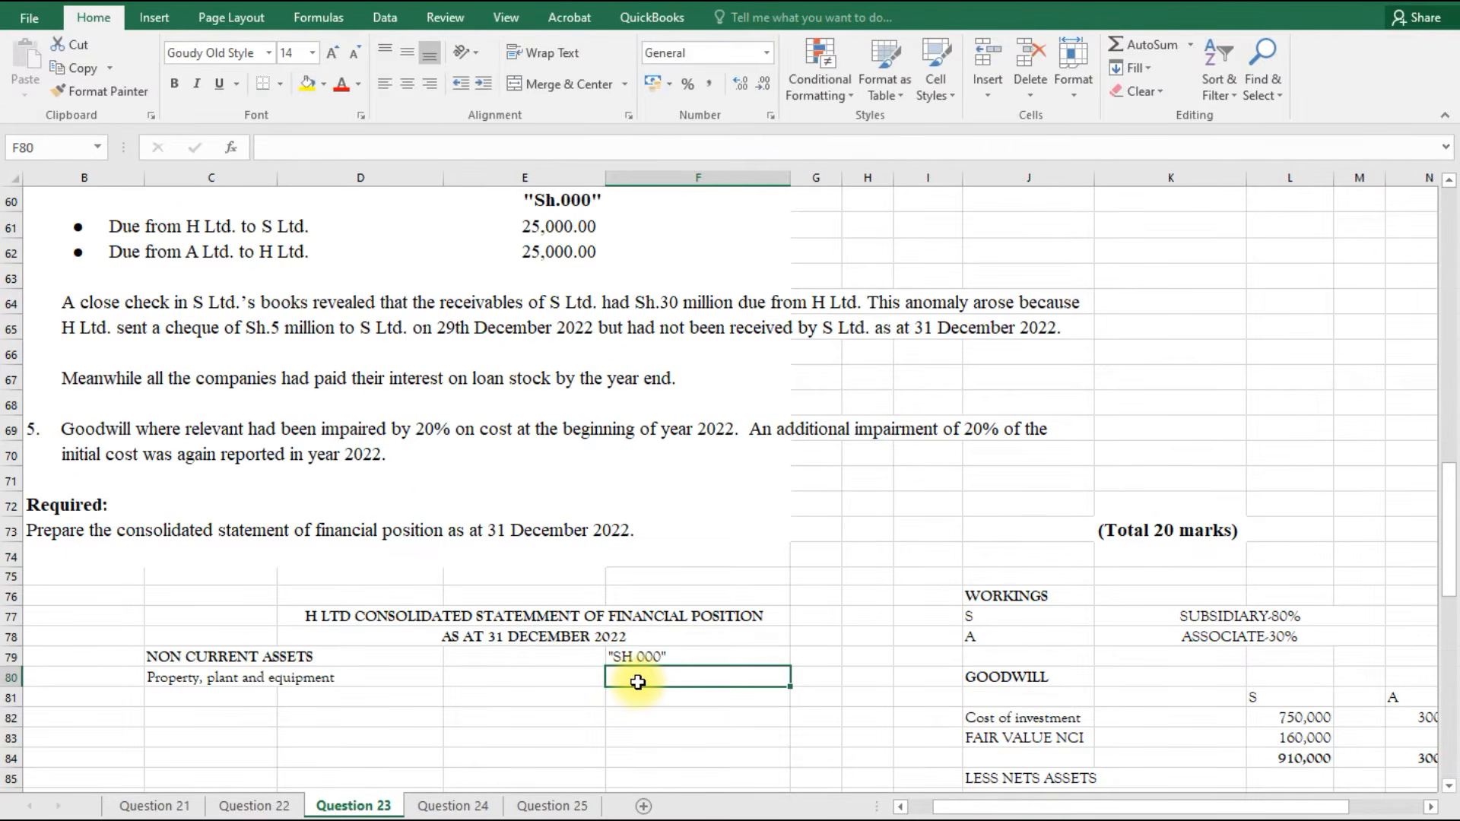
Begin the property, plant and equipment formula in F80 with =D7+E7-L88, combining H Ltd, S Ltd and the building's fair value gain.
type("=")
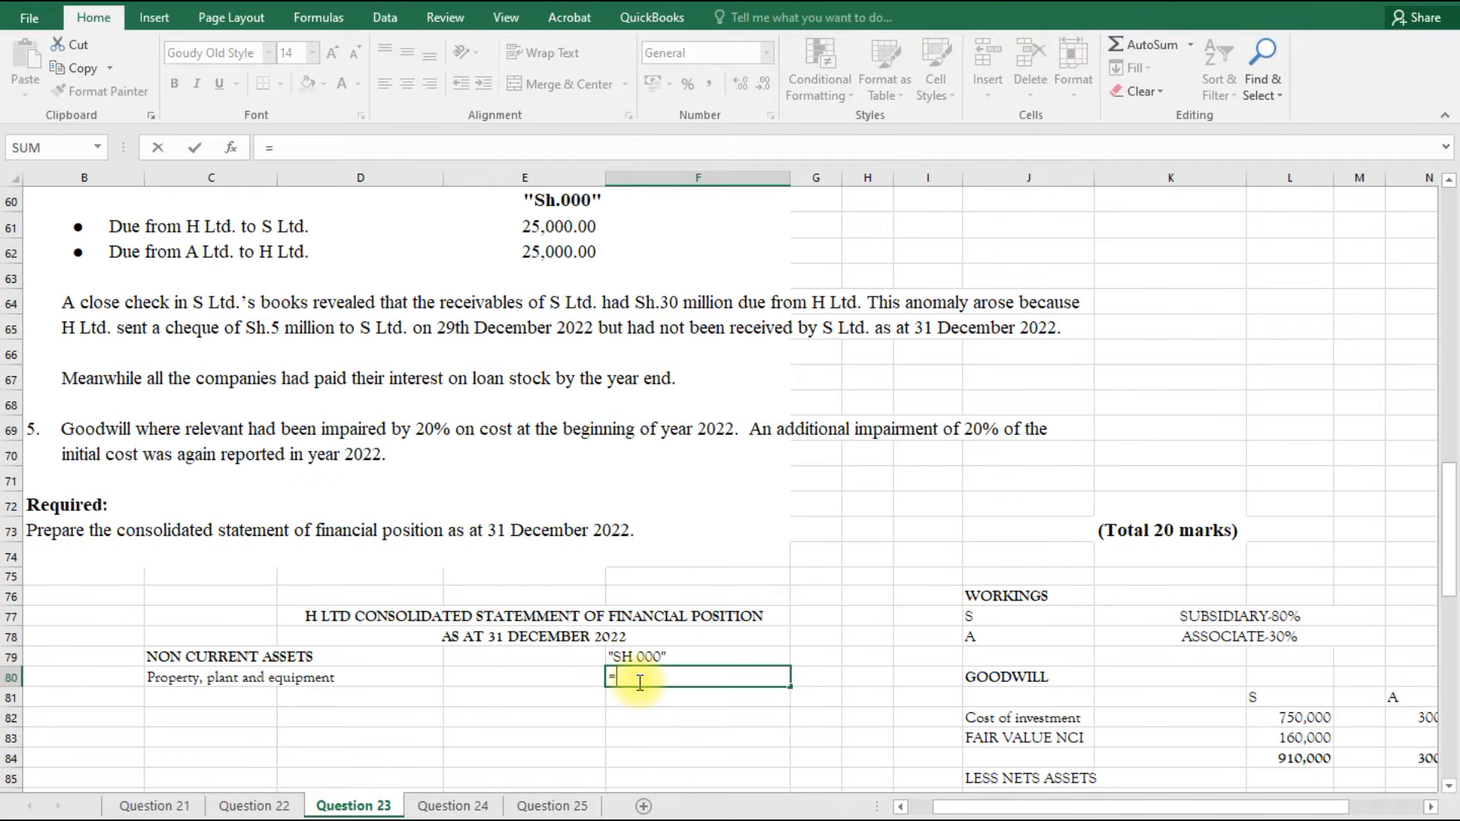
scroll(637, 677, "up", 10)
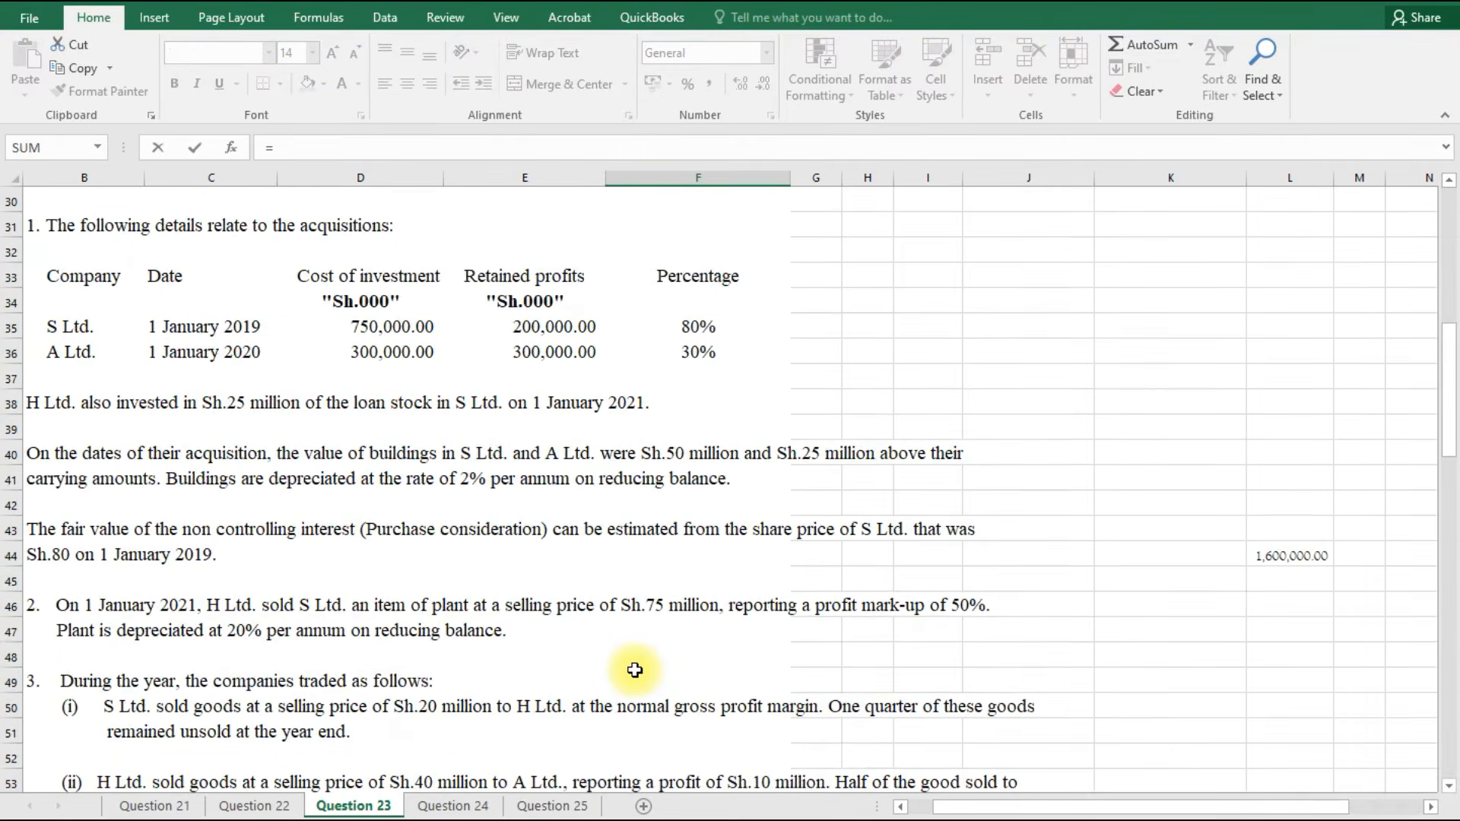
scroll(635, 671, "up", 10)
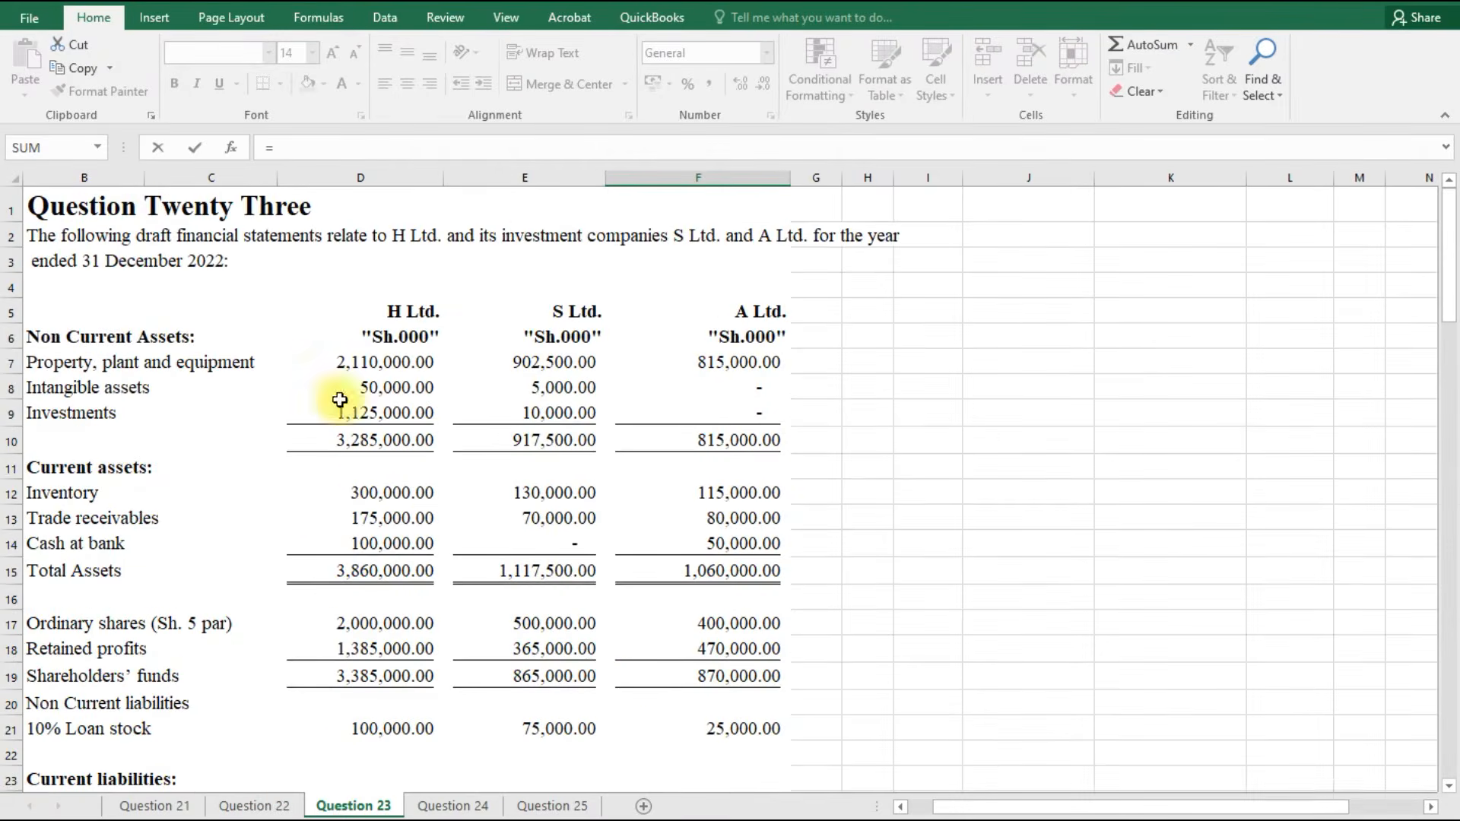
left_click(390, 362)
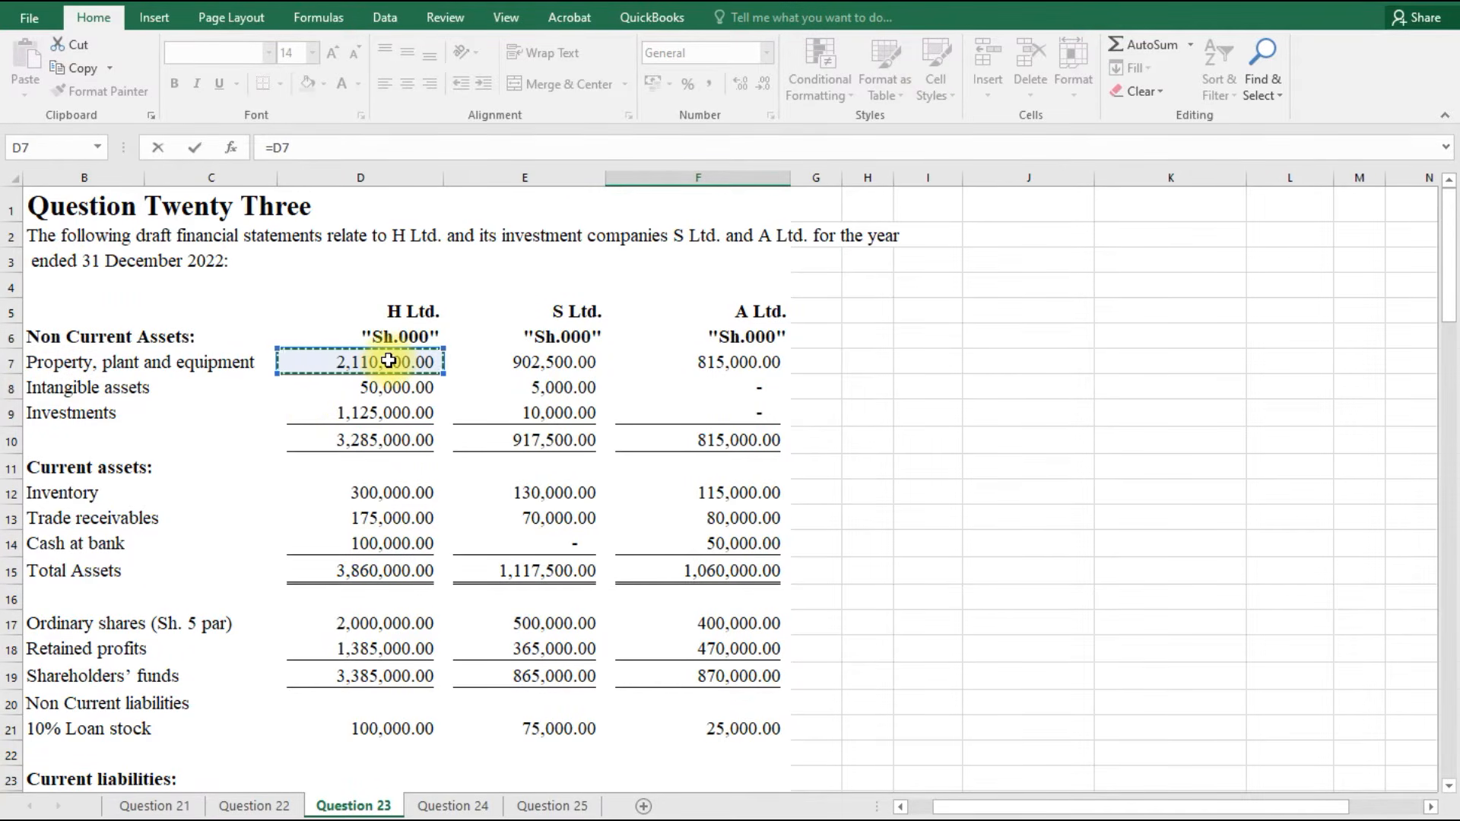
type("+")
left_click(530, 371)
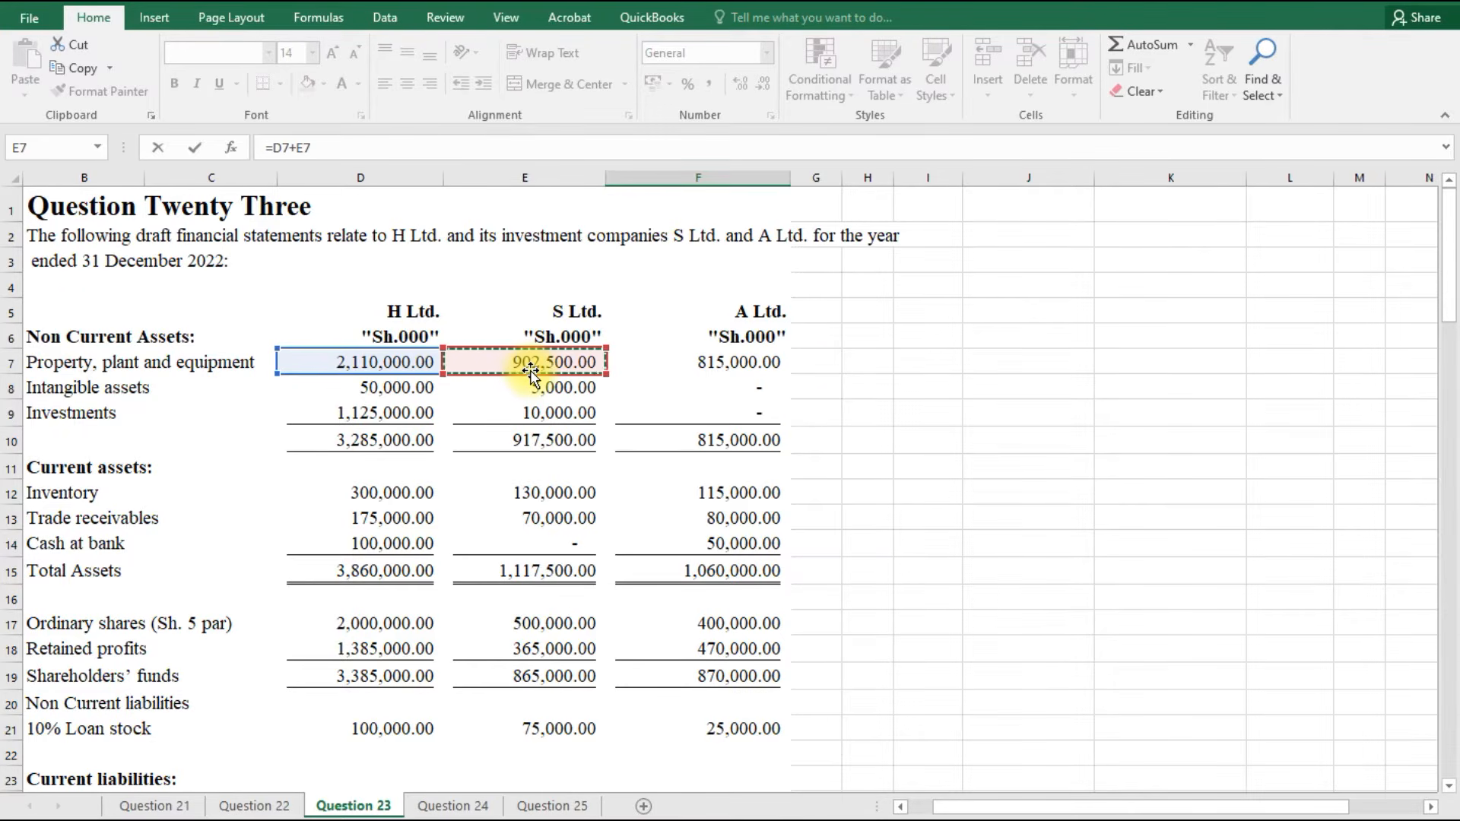
scroll(678, 512, "down", 12)
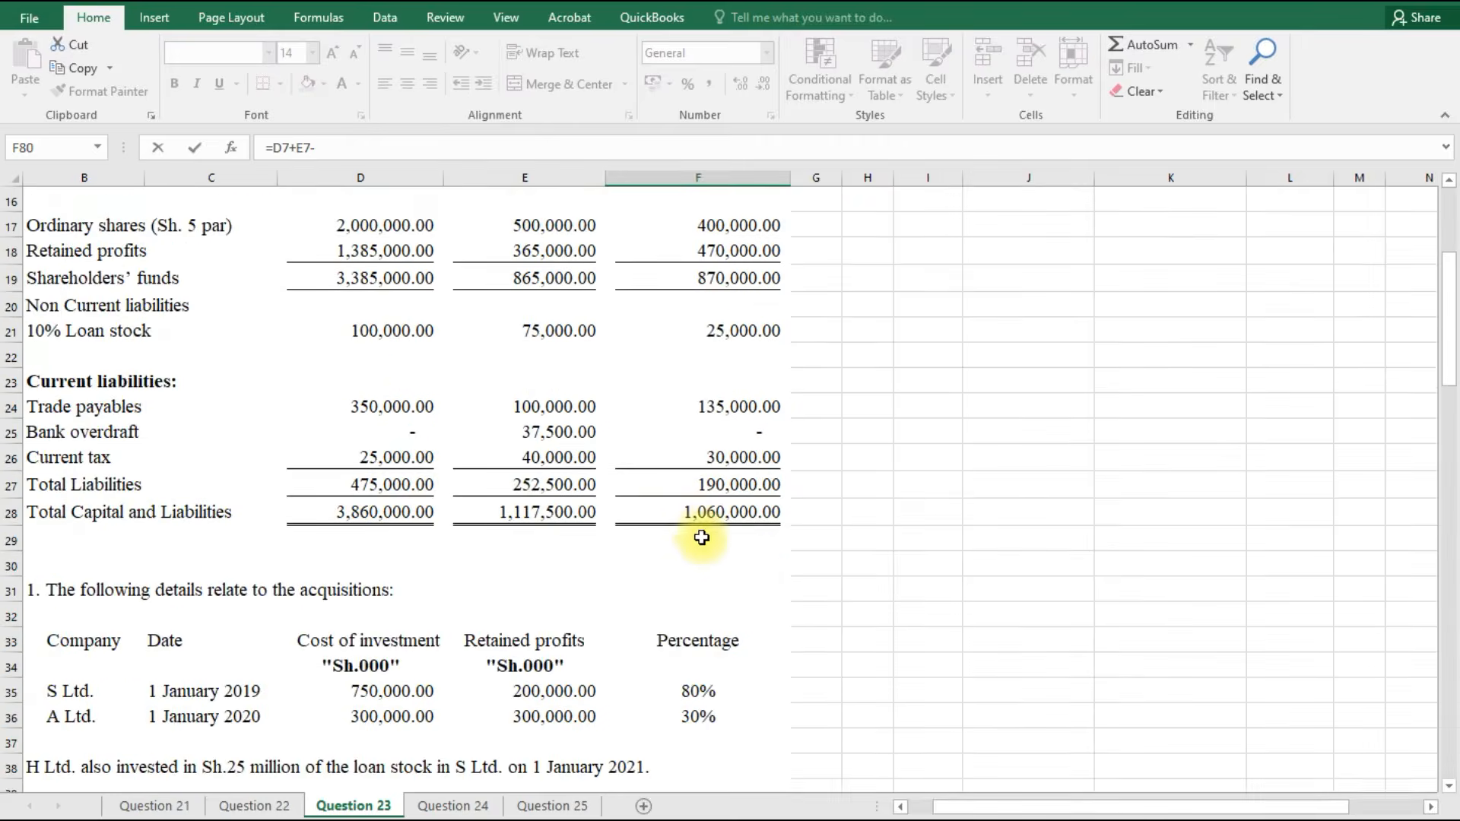
scroll(900, 605, "down", 11)
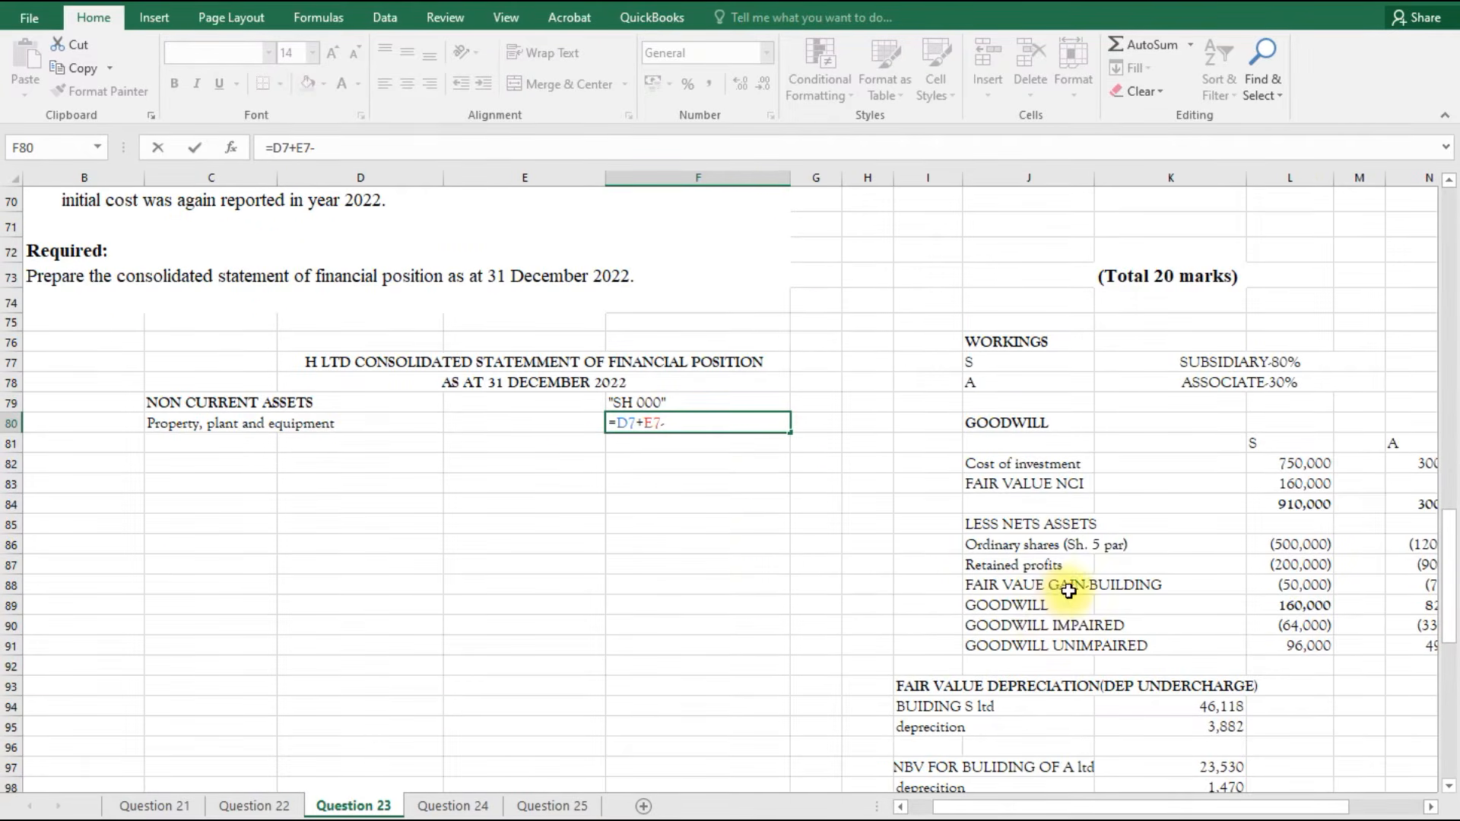
left_click(1314, 587)
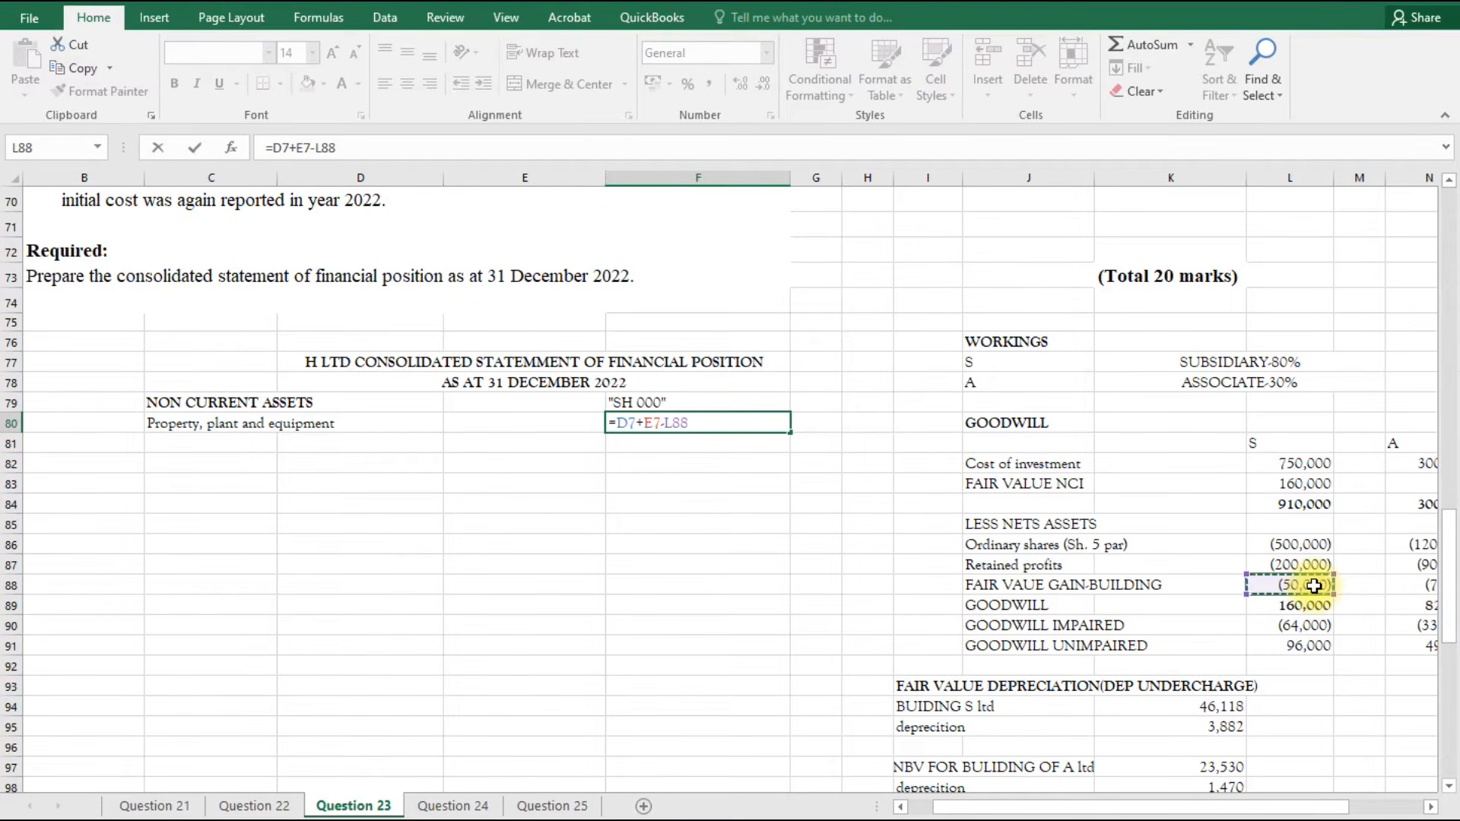
Complete the F80 formula with -K95-L100+L103 for S Ltd's building depreciation, unrealized profit on fixed assets and depreciation overcharge.
scroll(1314, 587, "down", 1)
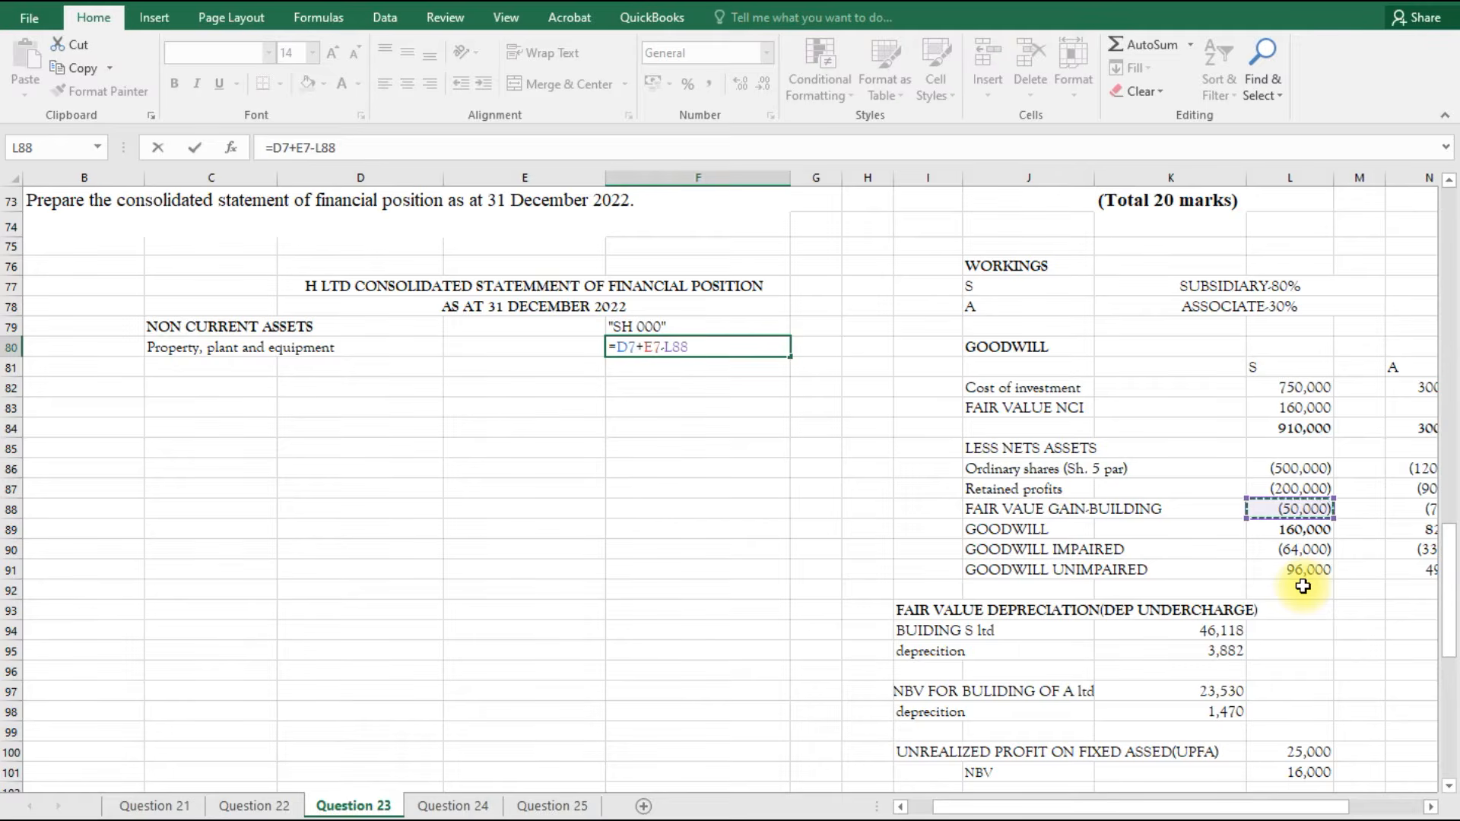
type("-")
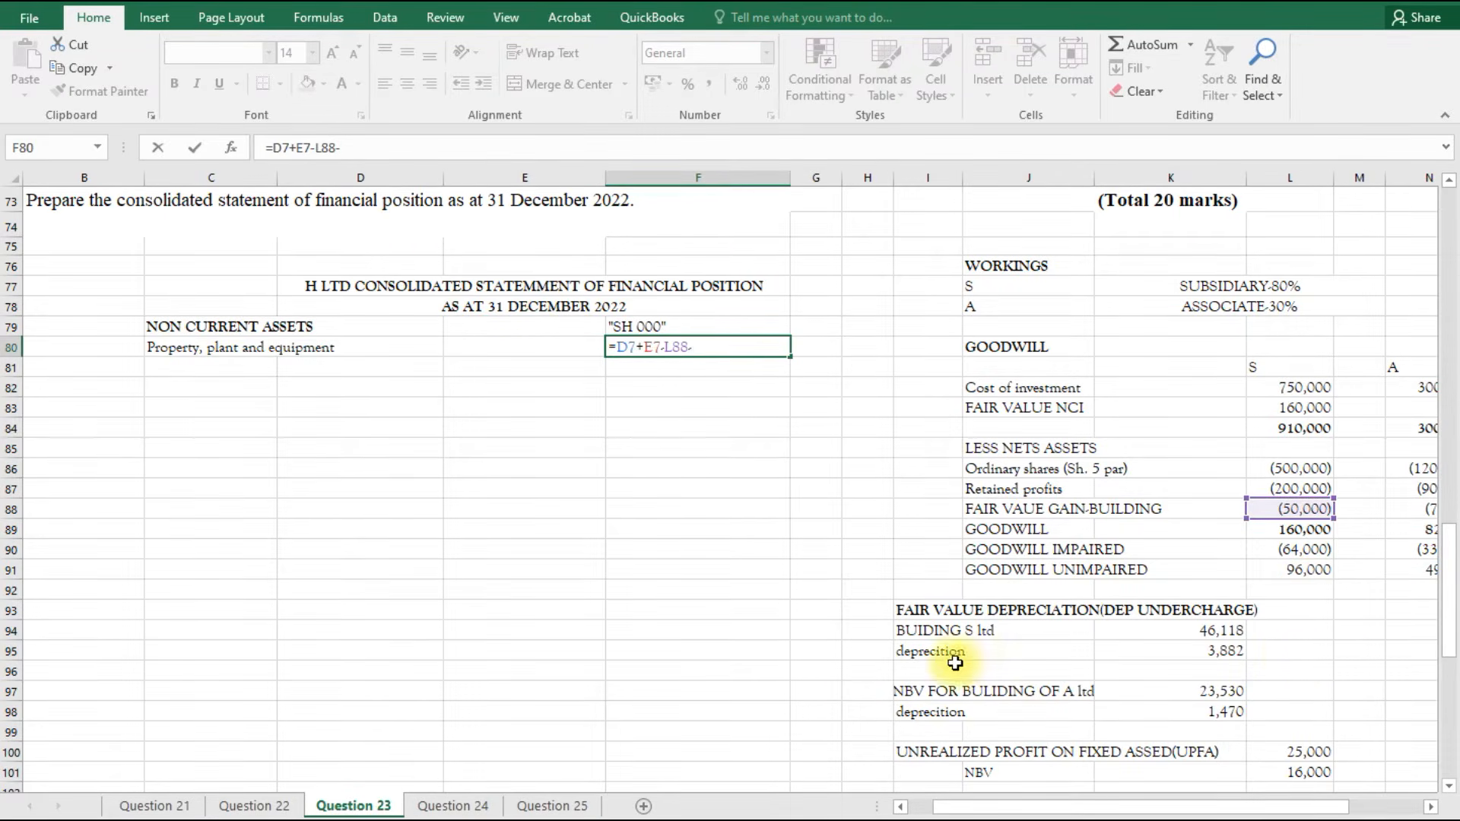
left_click(1224, 653)
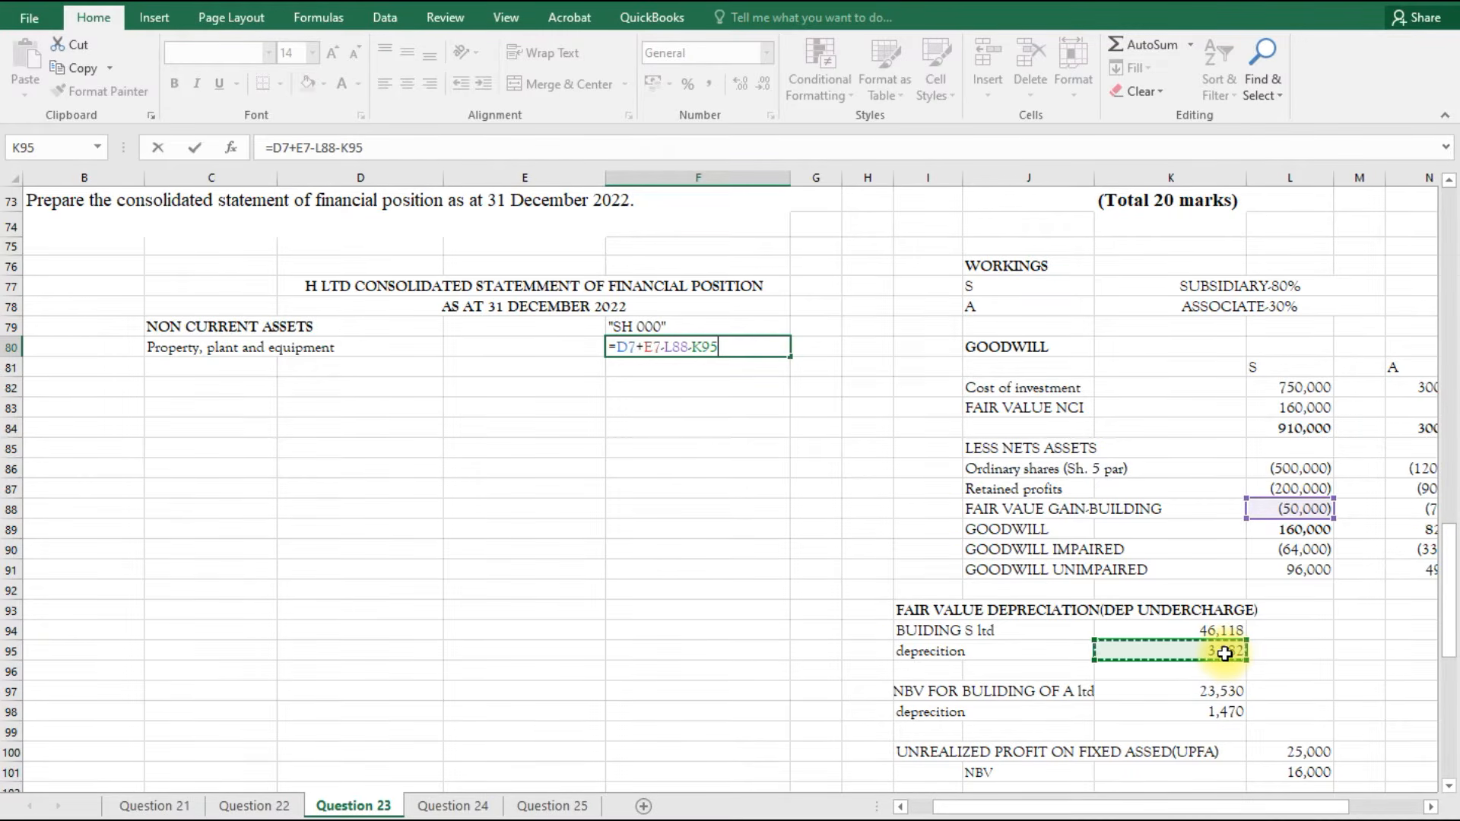
scroll(1224, 654, "down", 1)
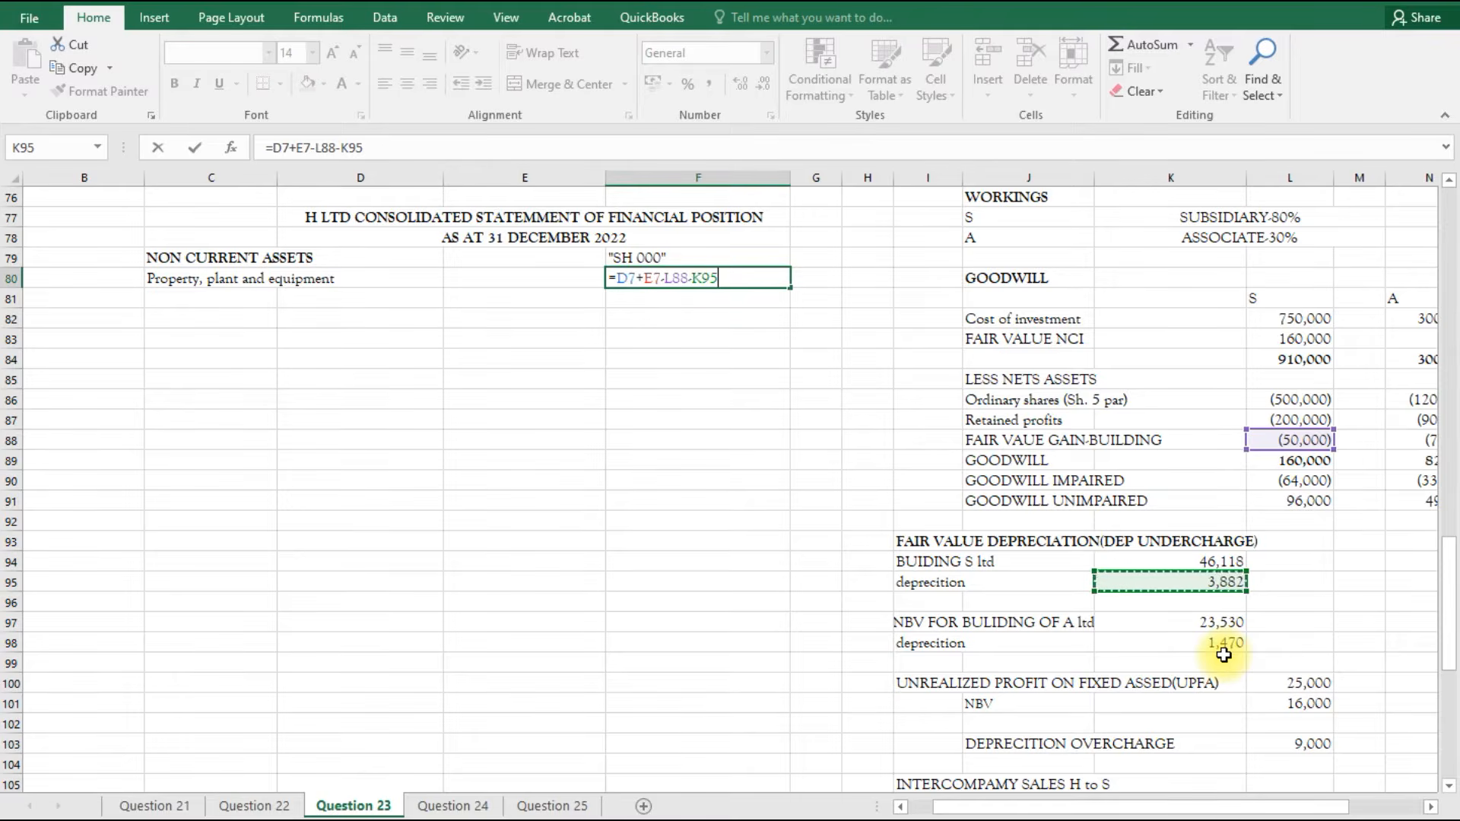
scroll(1224, 653, "down", 1)
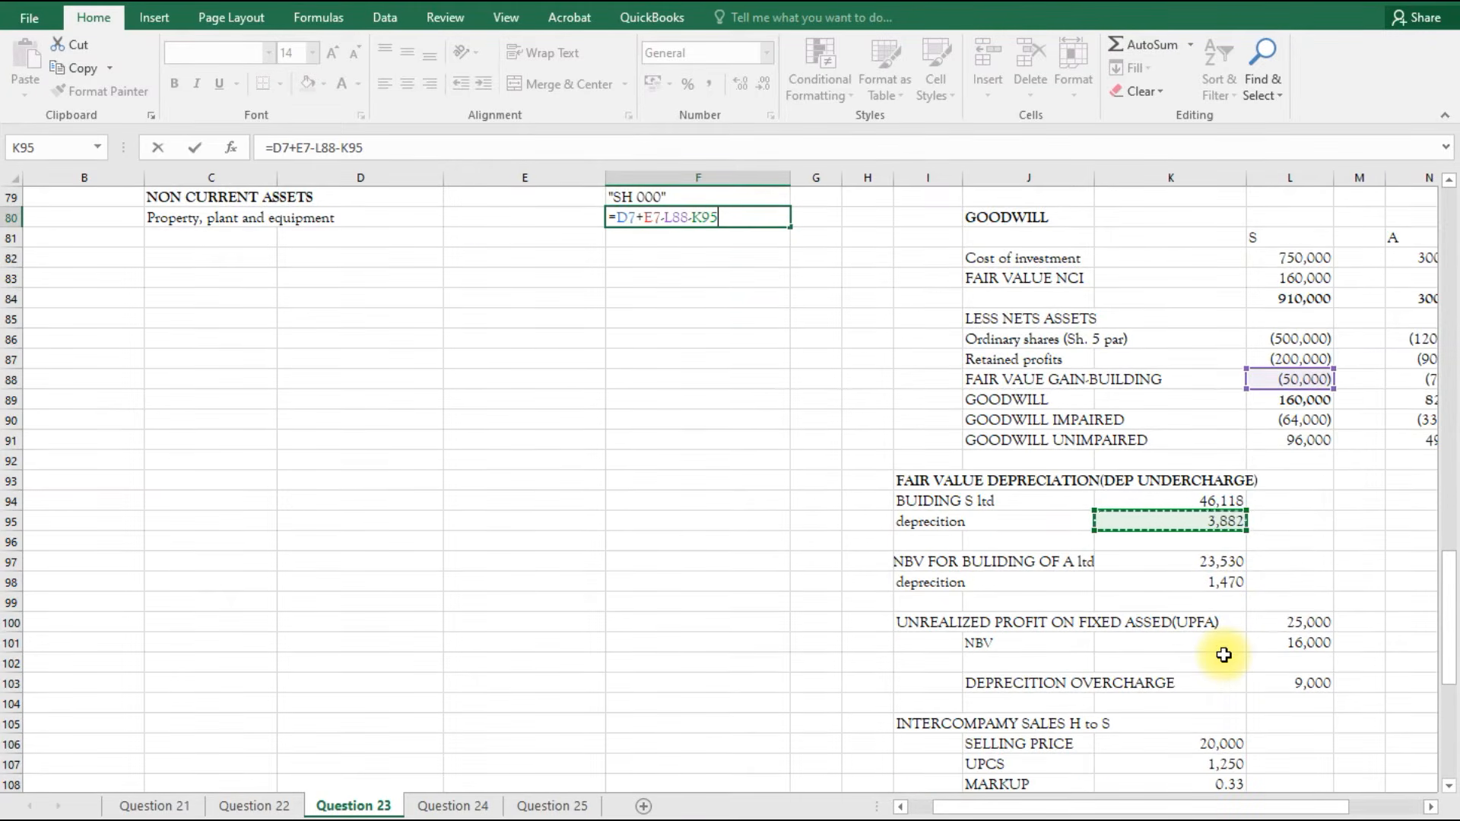
type("-")
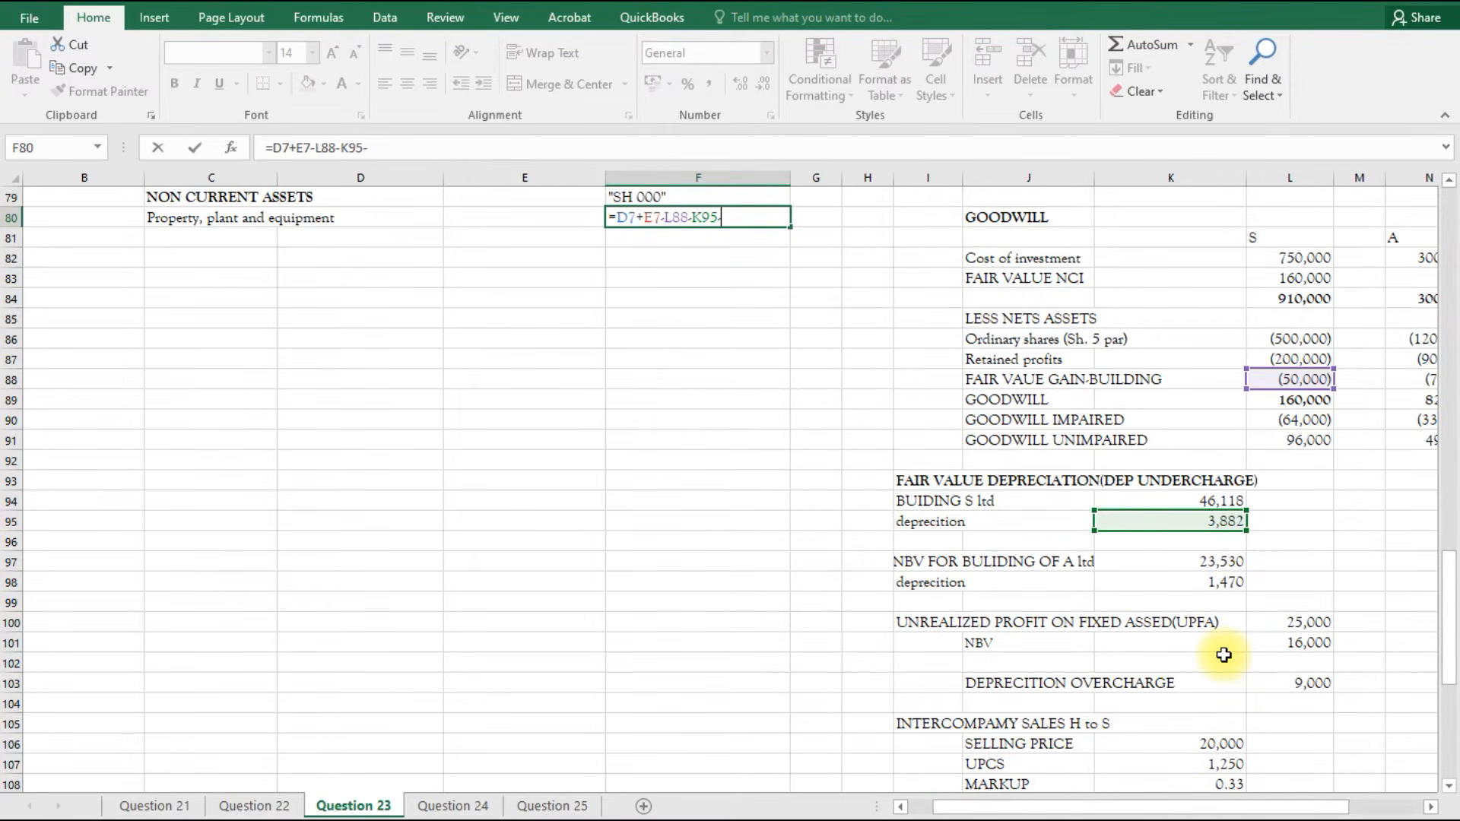
scroll(1224, 654, "down", 1)
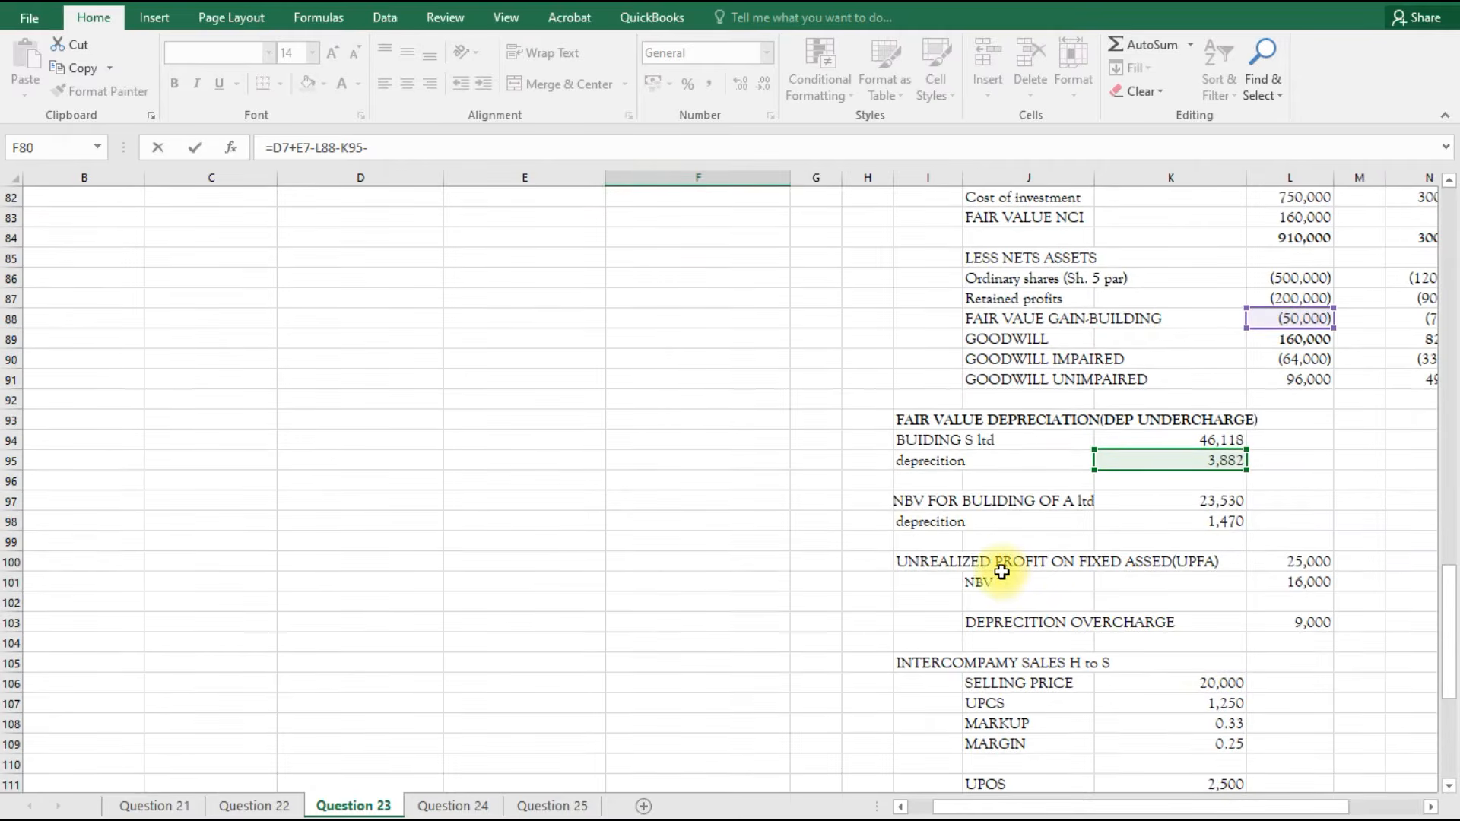
left_click(1296, 564)
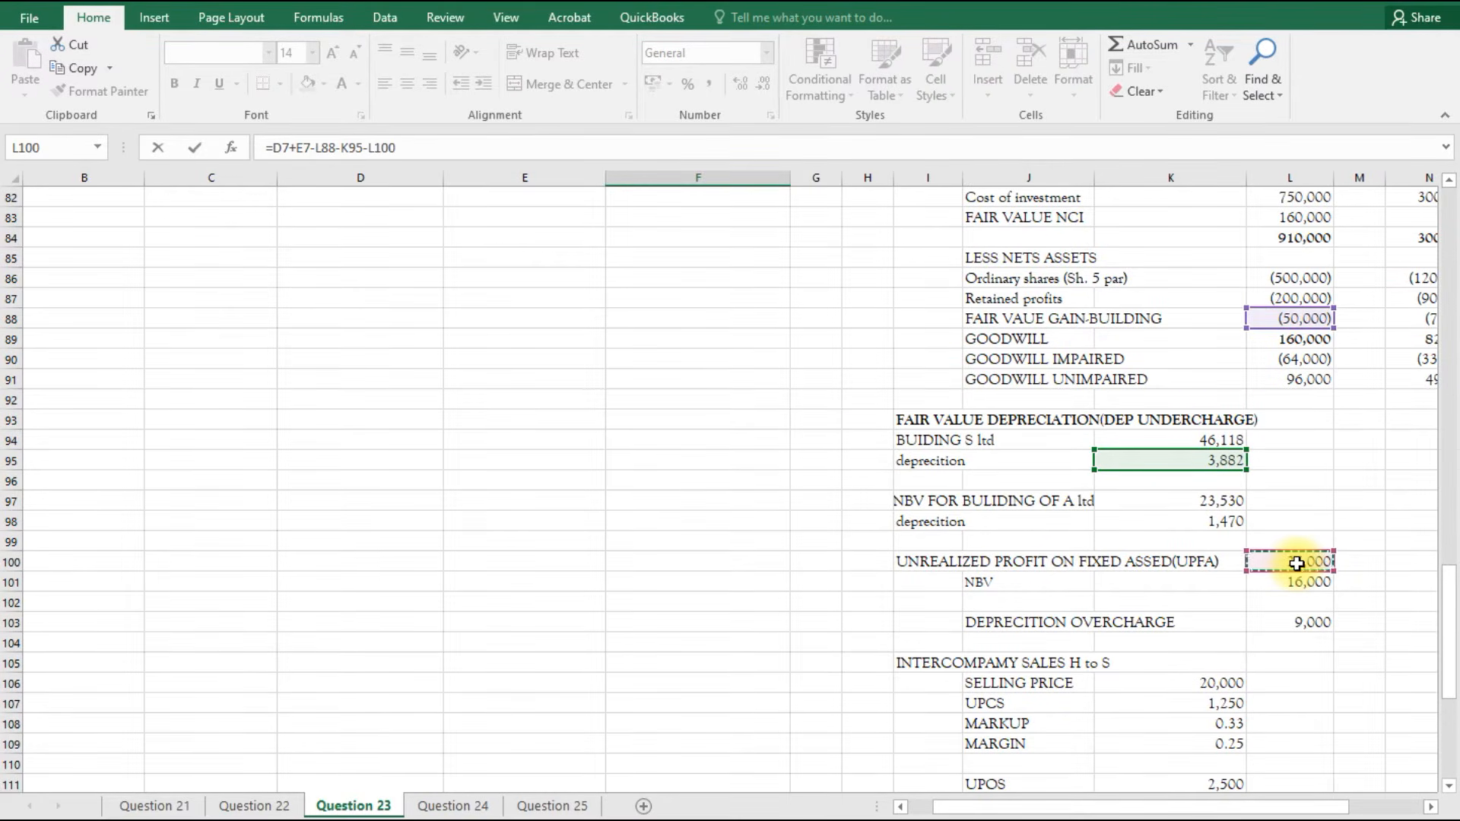
type("+")
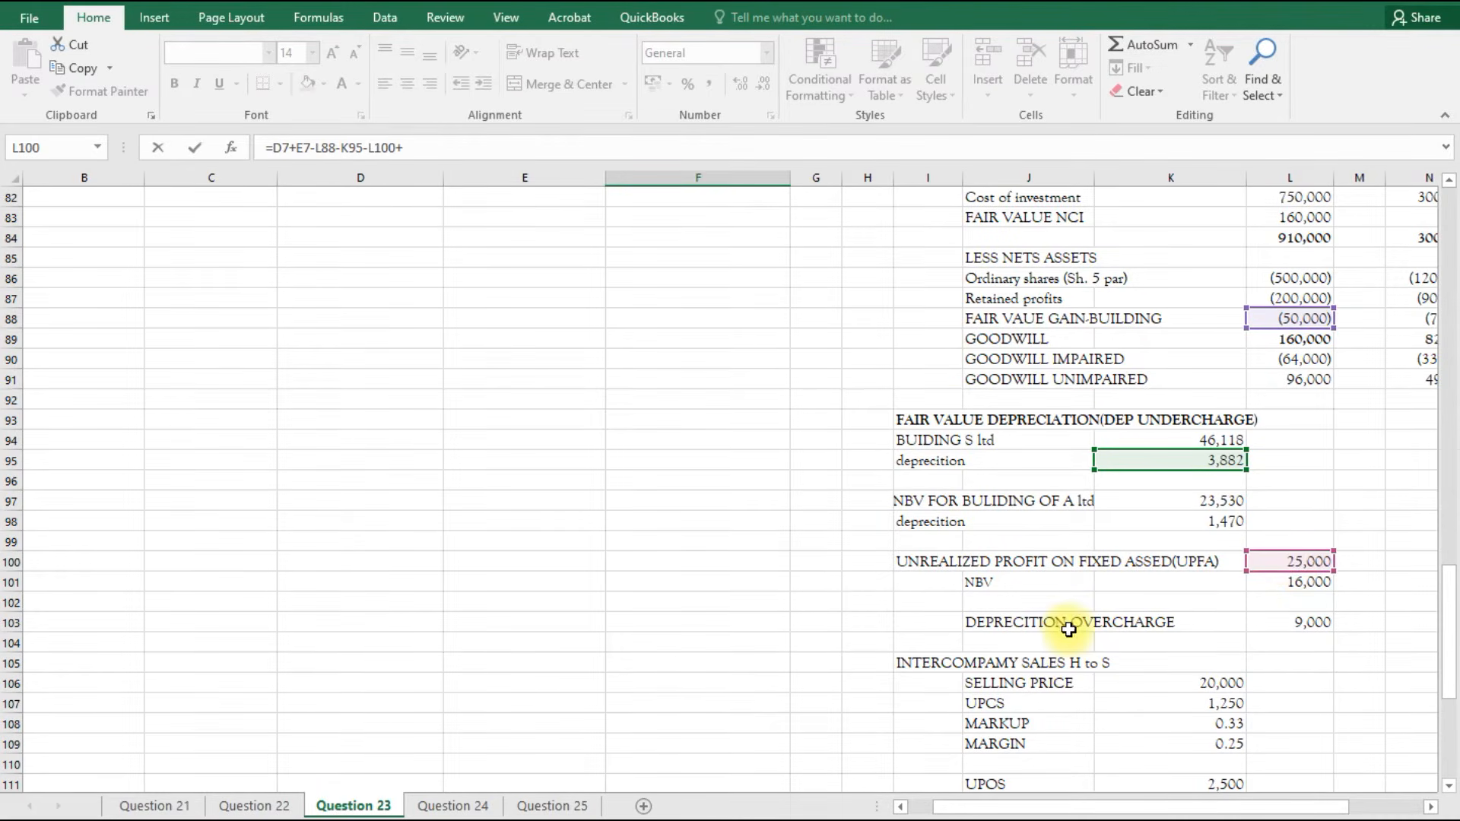
left_click(1312, 625)
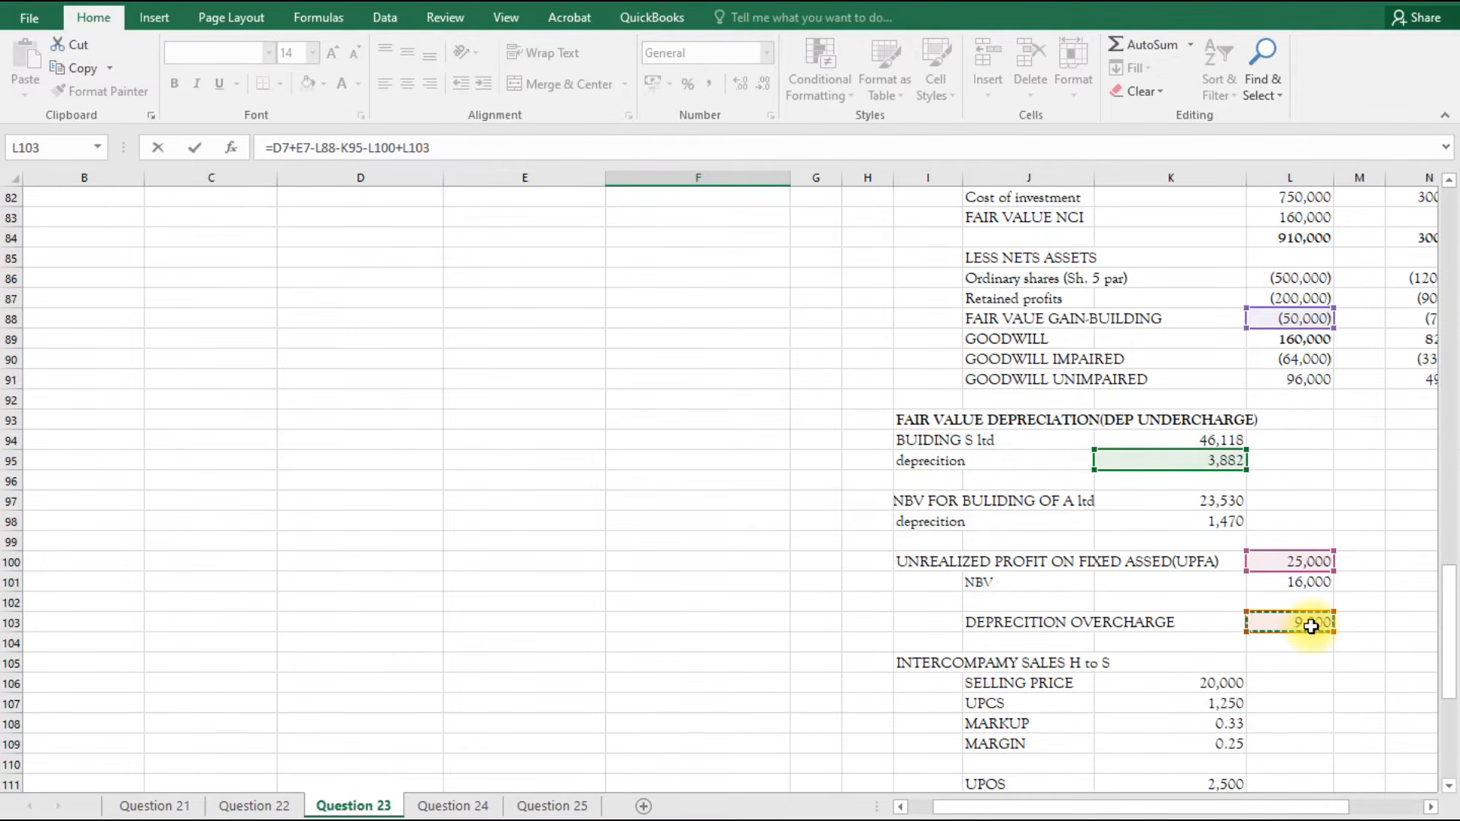
key("Return")
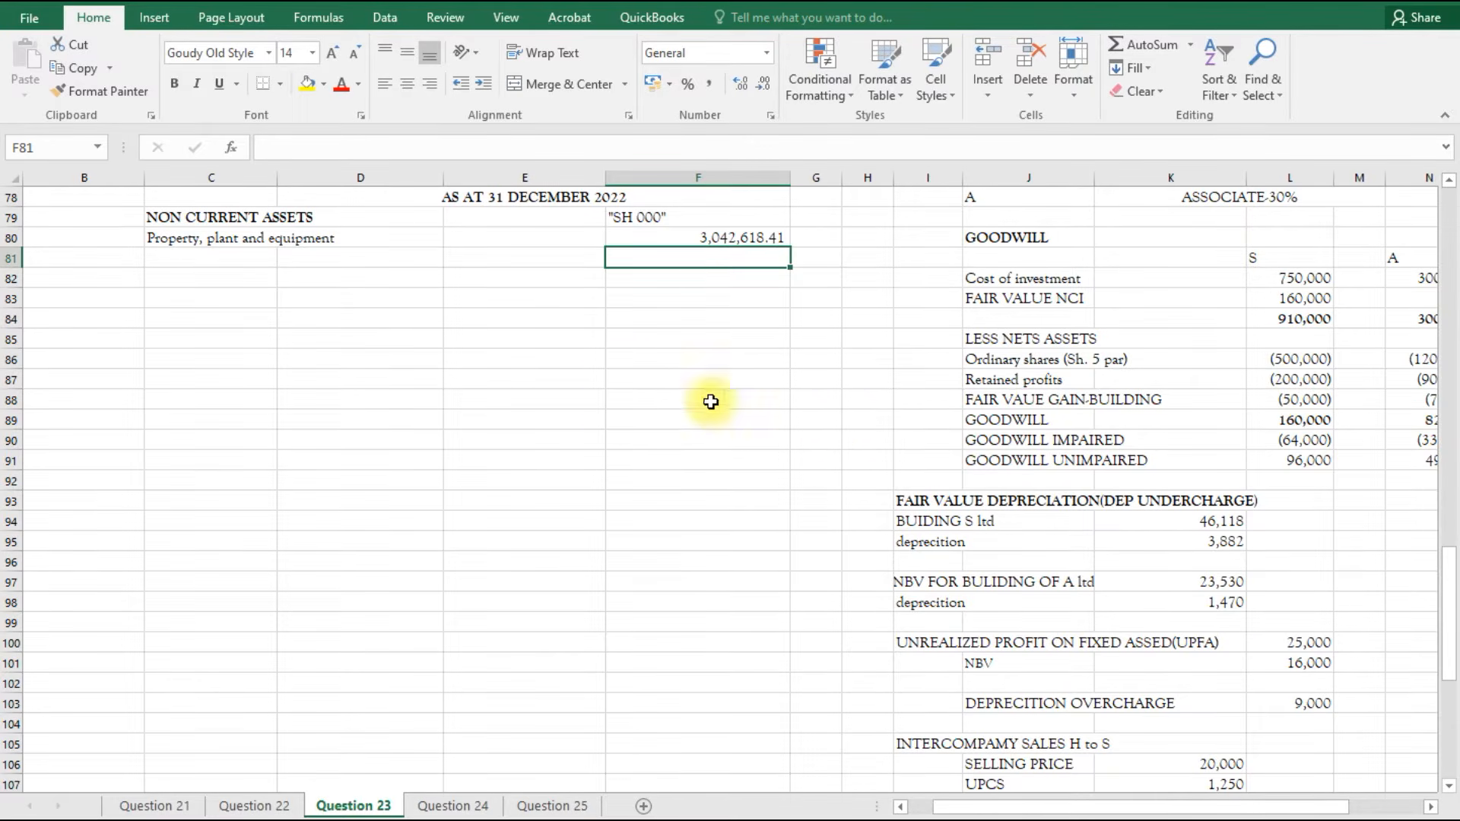
Format the property, plant and equipment amount in F80 to show no decimal places.
left_click(693, 242)
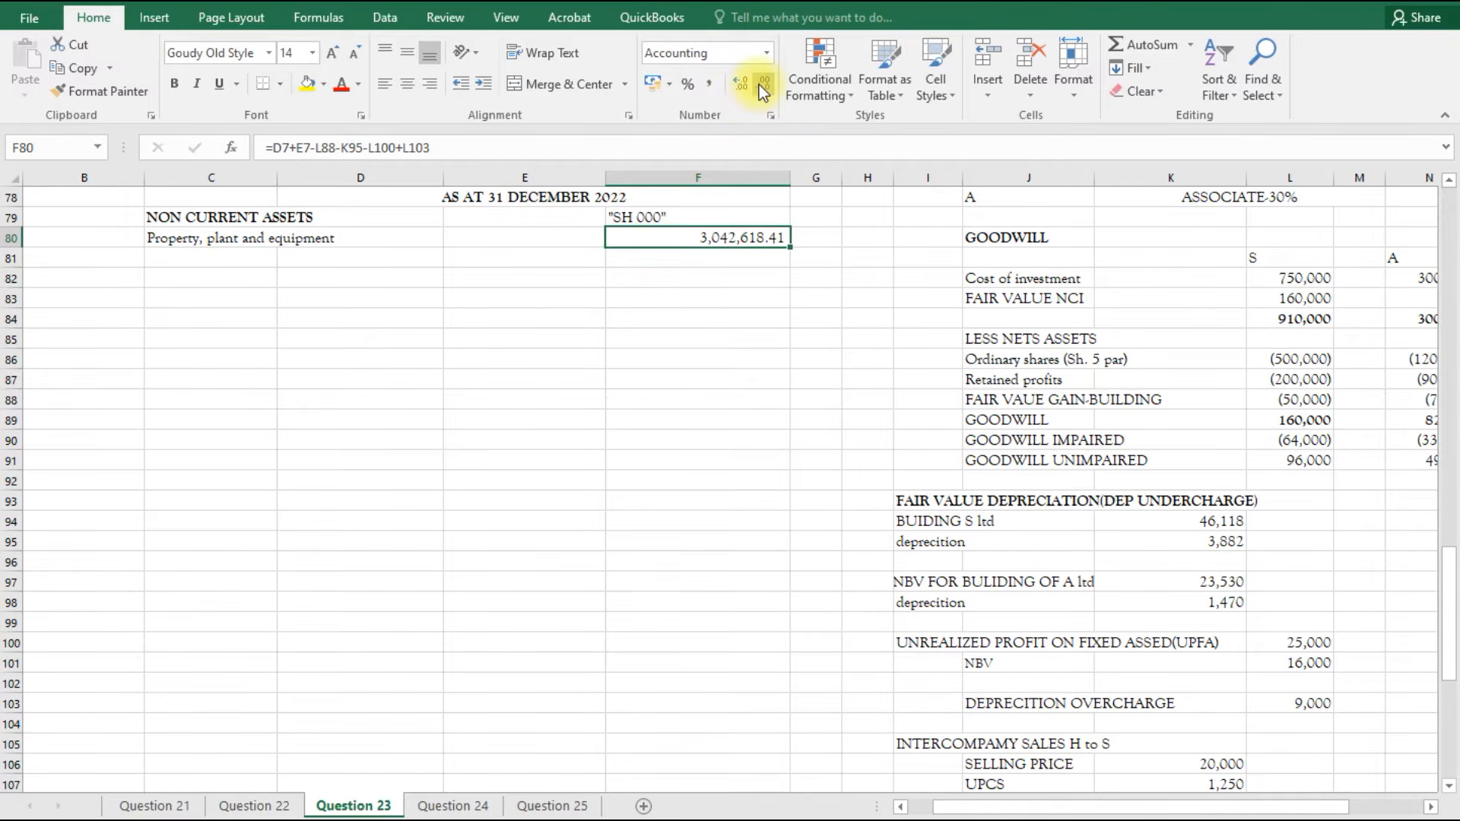
left_click(759, 85)
left_click(763, 87)
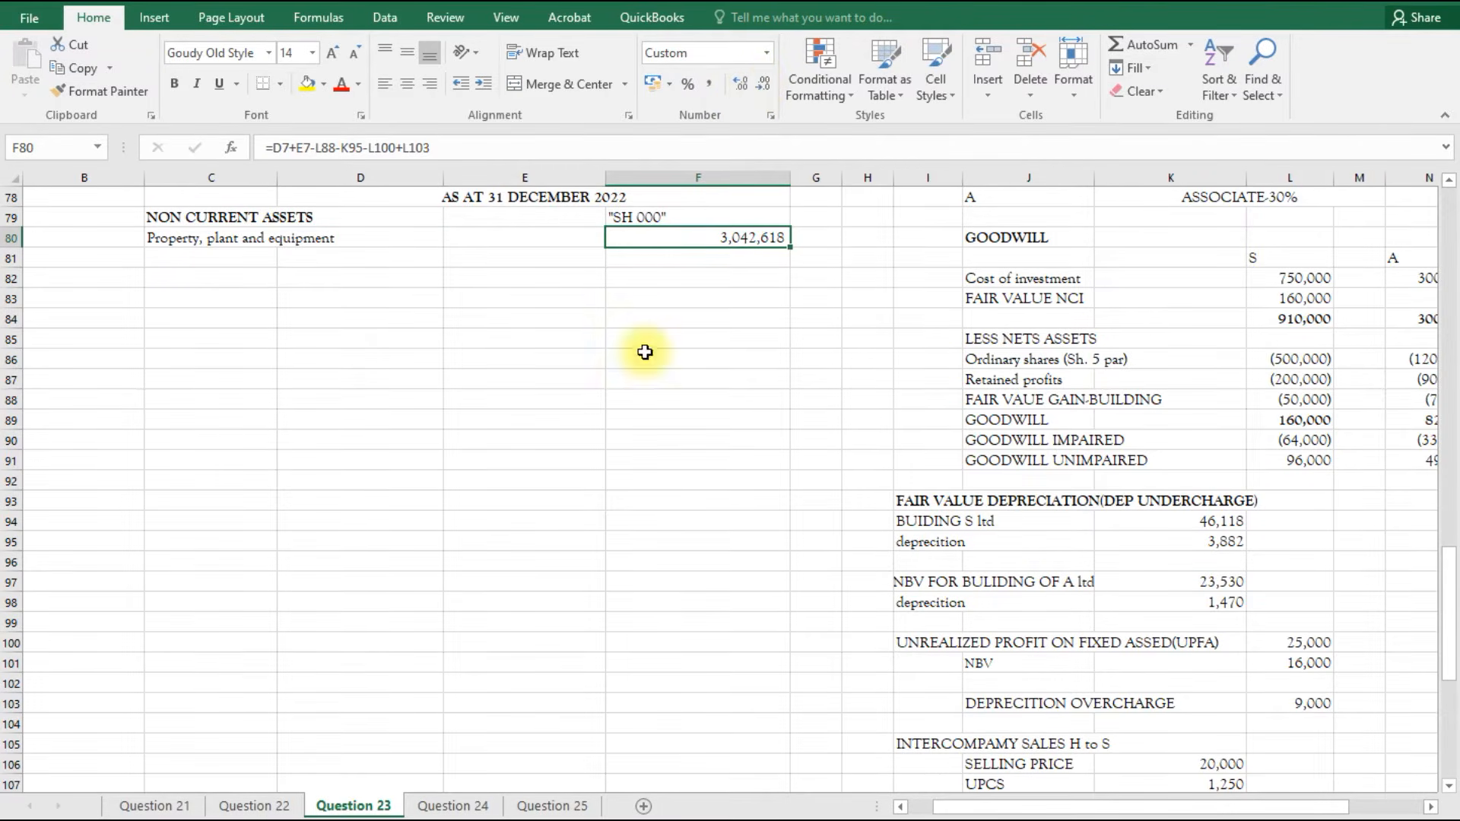
Add the "Intangible assets" line in C81 by referencing its label in B8.
left_click(219, 258)
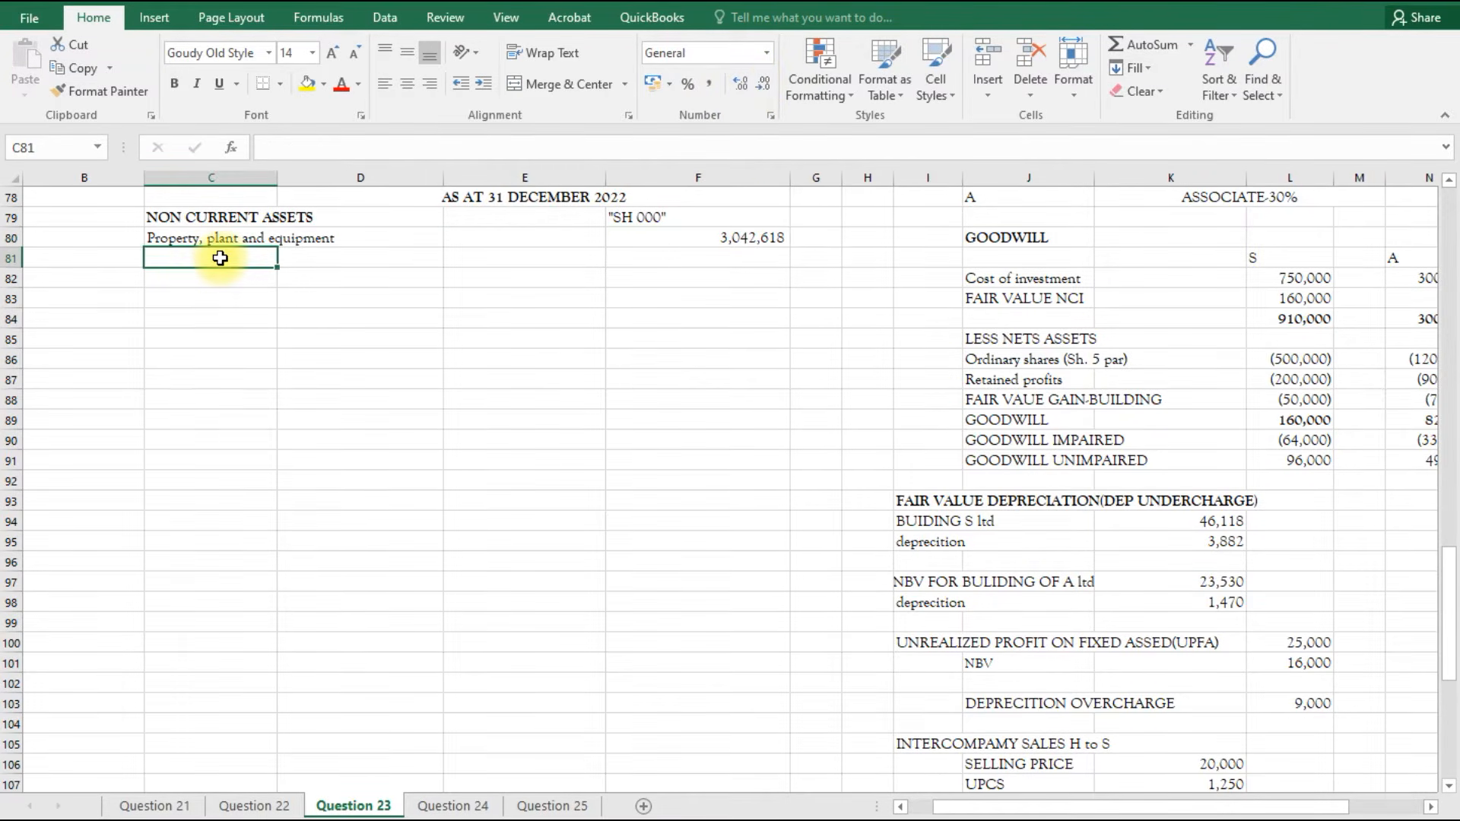
type("=")
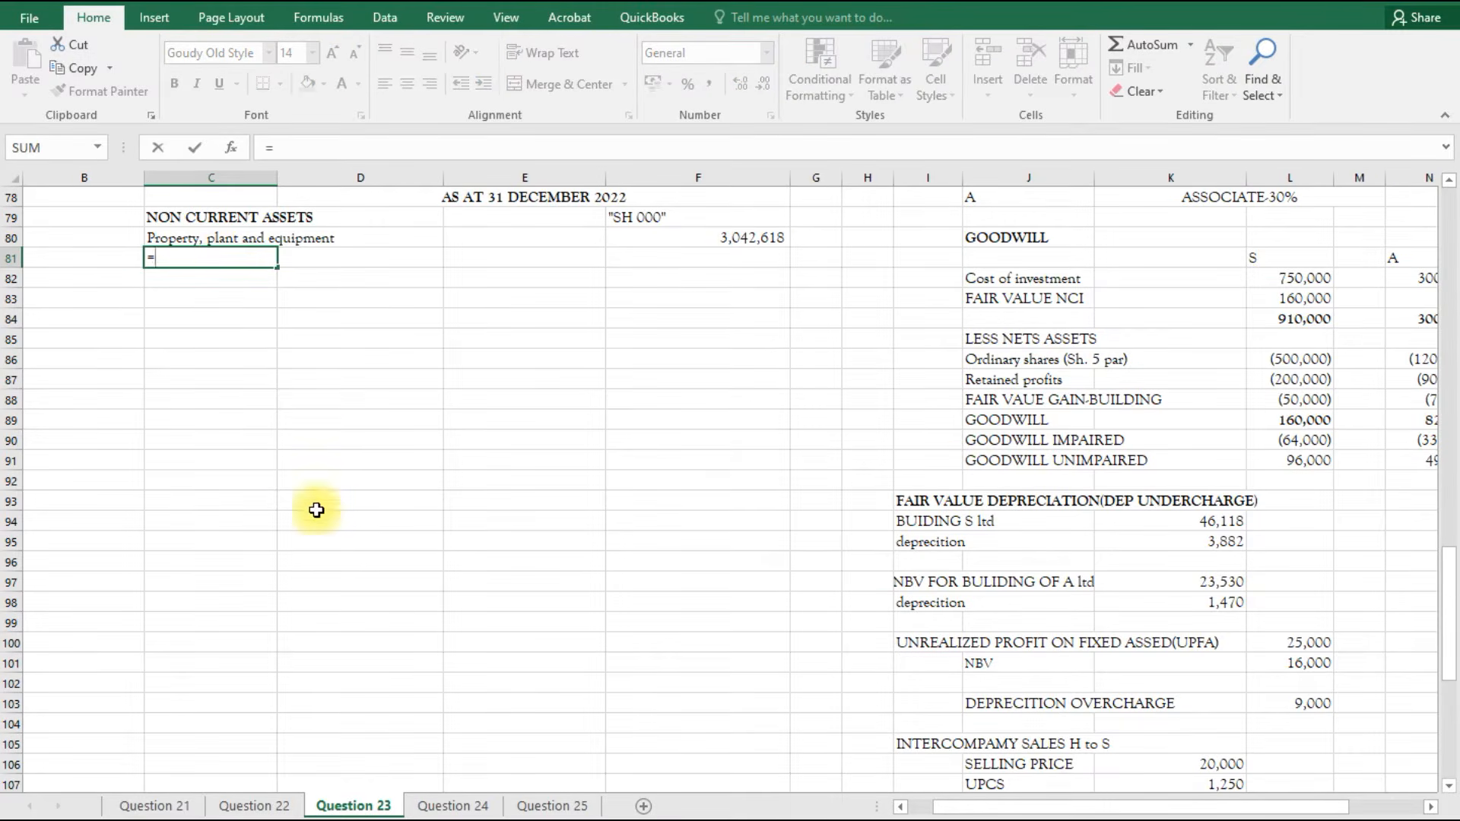
scroll(355, 478, "up", 2)
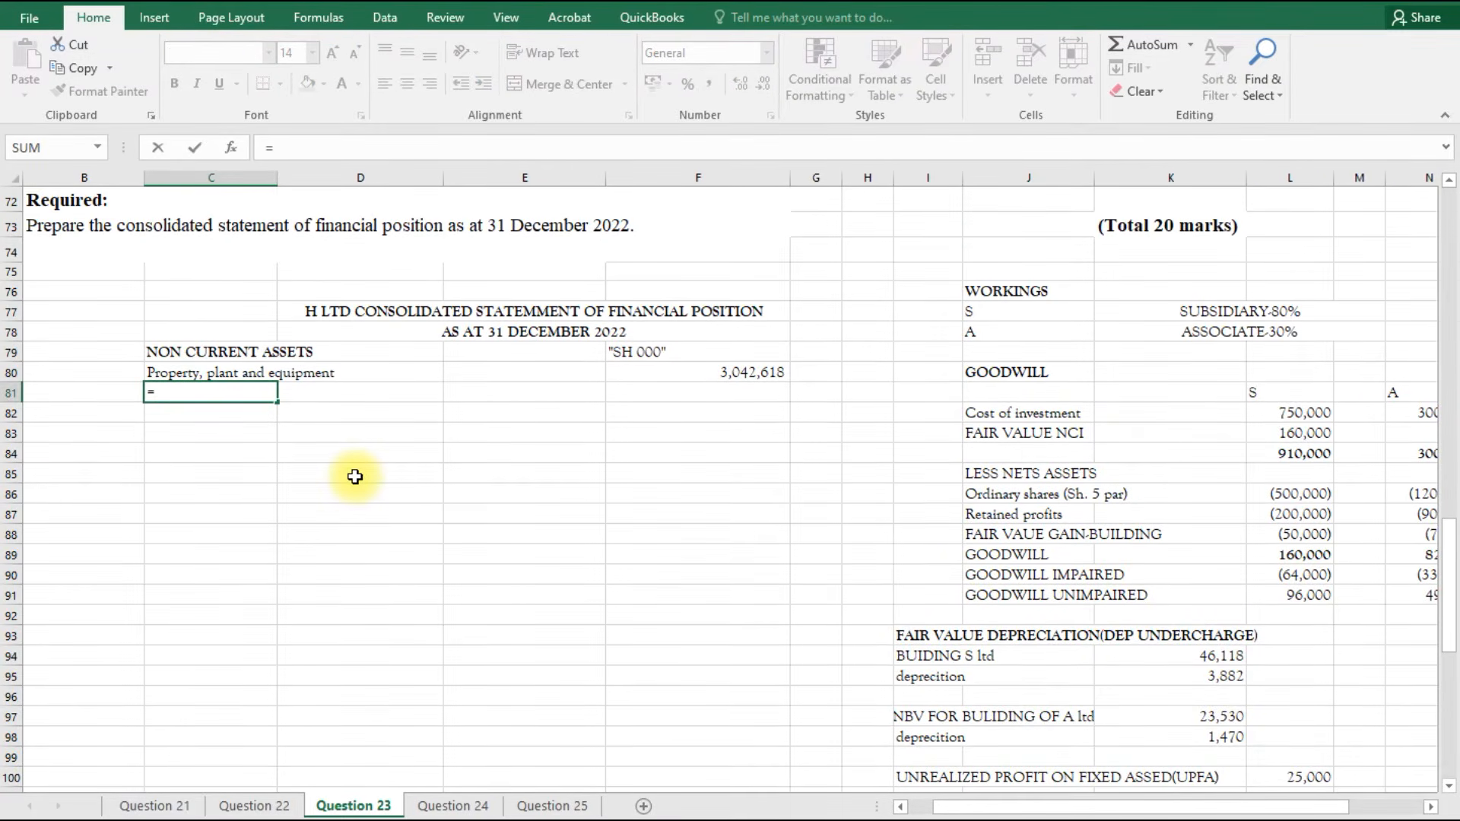
scroll(355, 477, "up", 14)
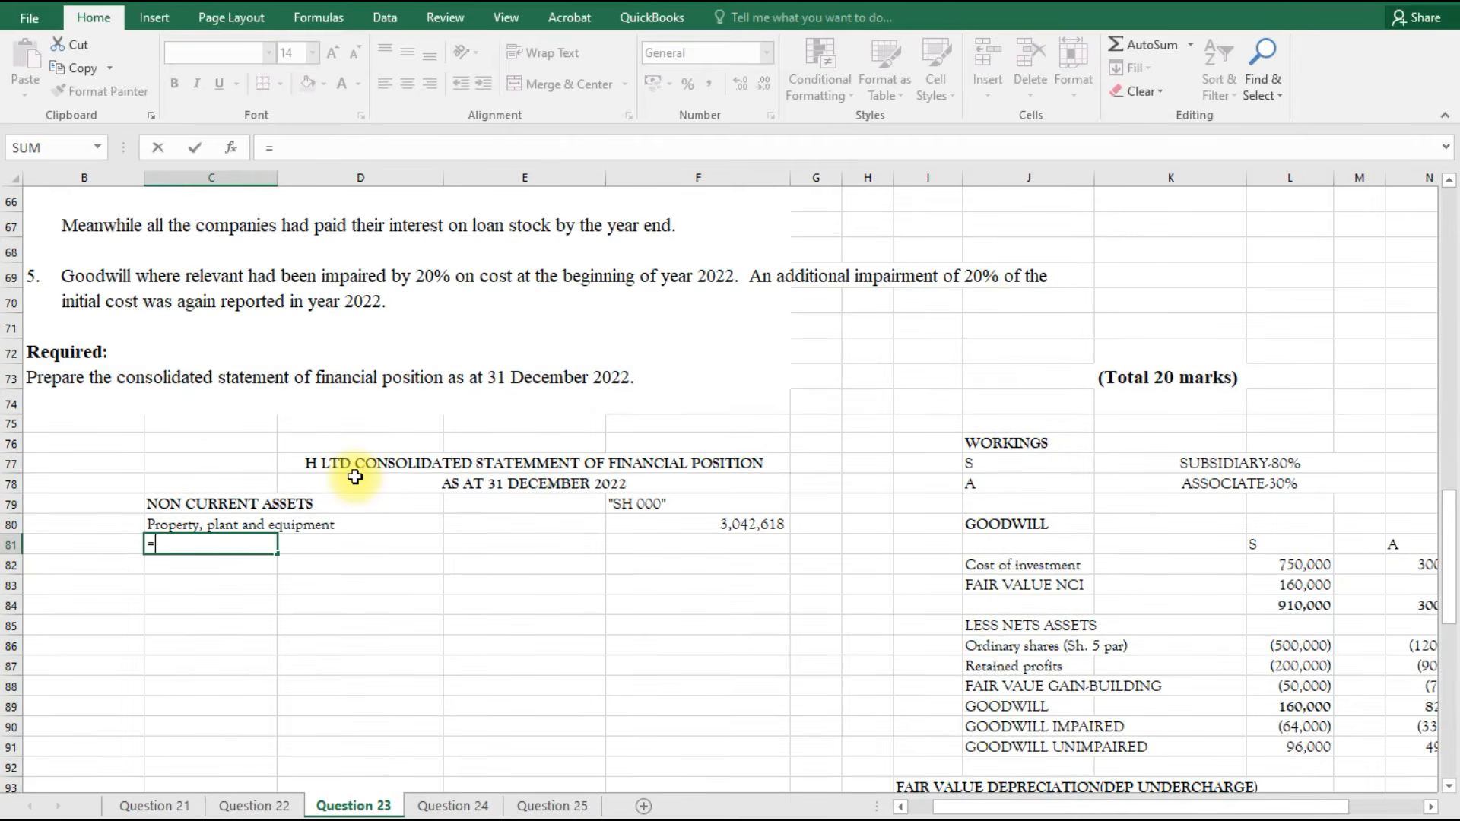
scroll(355, 477, "up", 7)
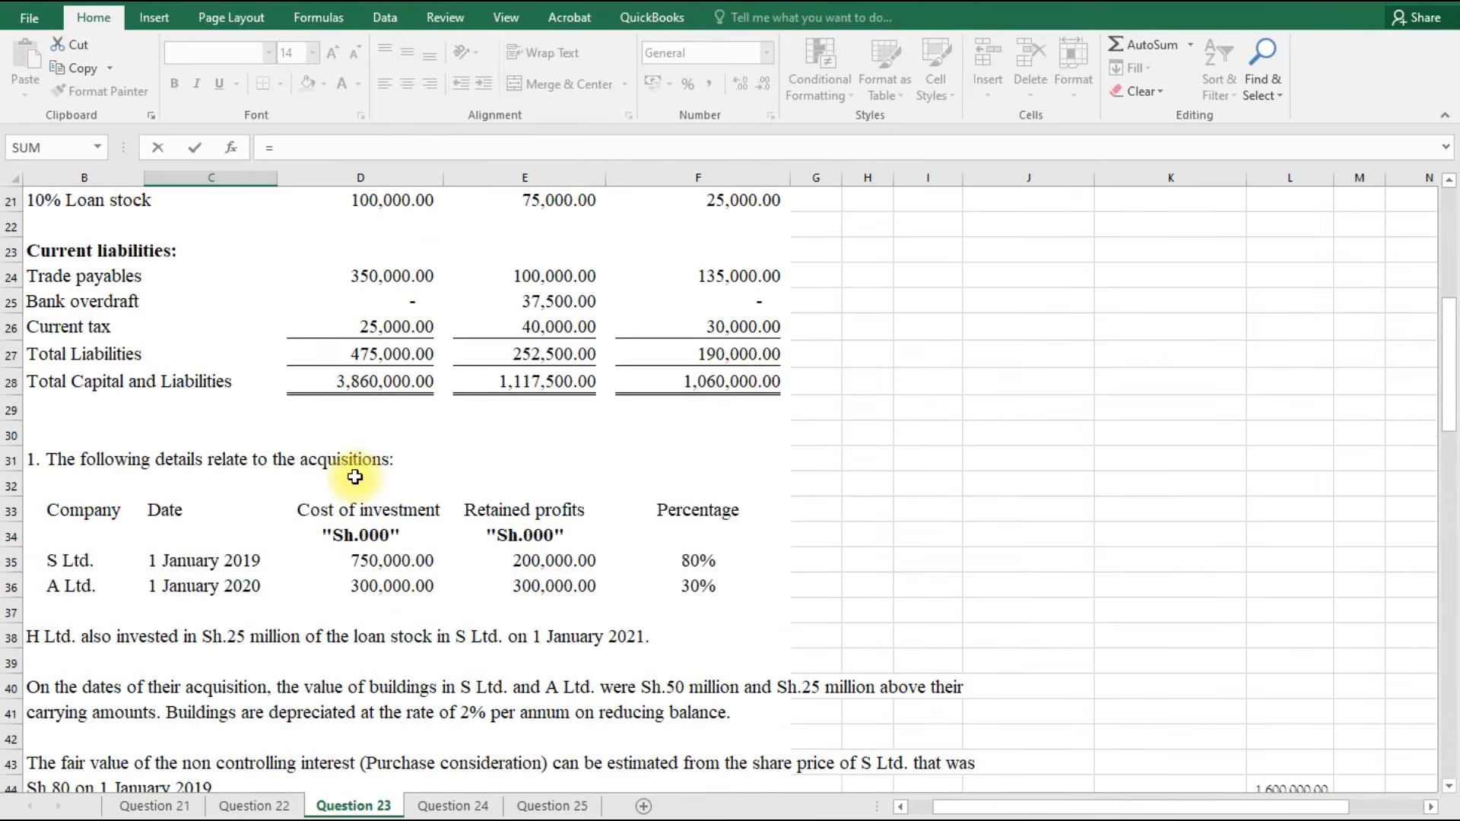
scroll(355, 477, "up", 2)
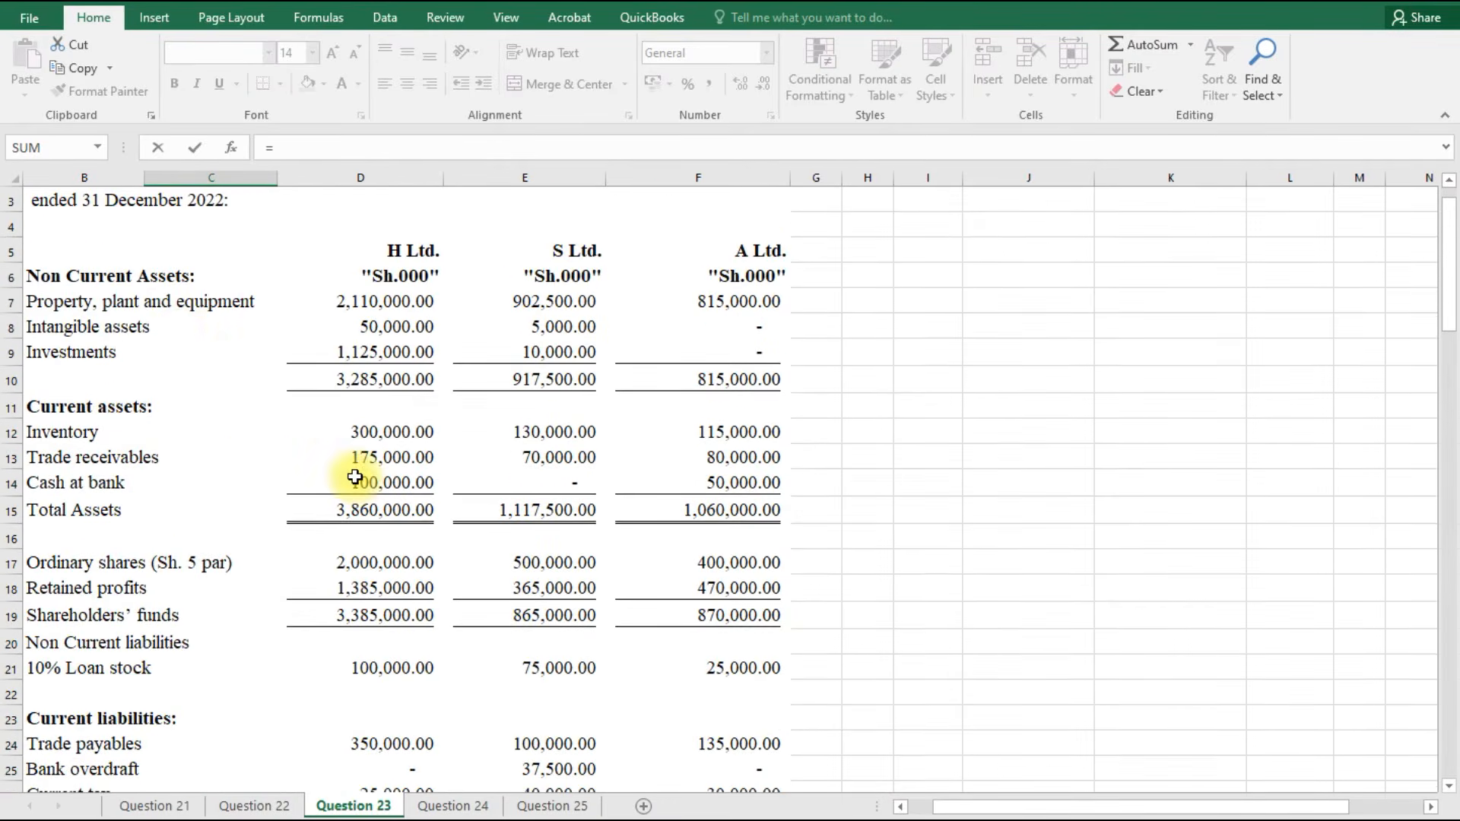
left_click(71, 328)
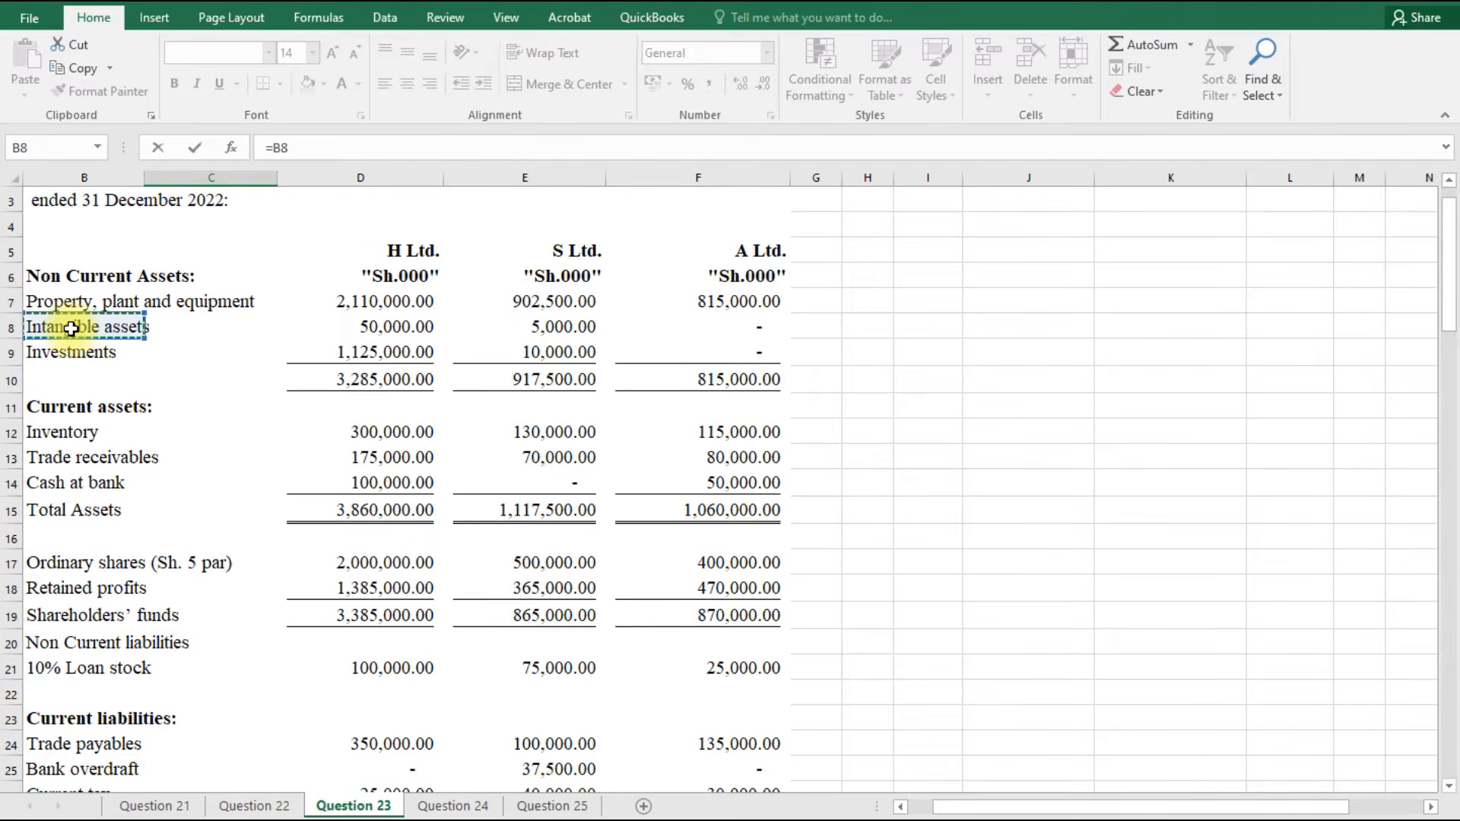
key("Return")
Enter the intangible assets amount in F81 as =D8+E8, combining H Ltd and S Ltd.
scroll(489, 619, "down", 1)
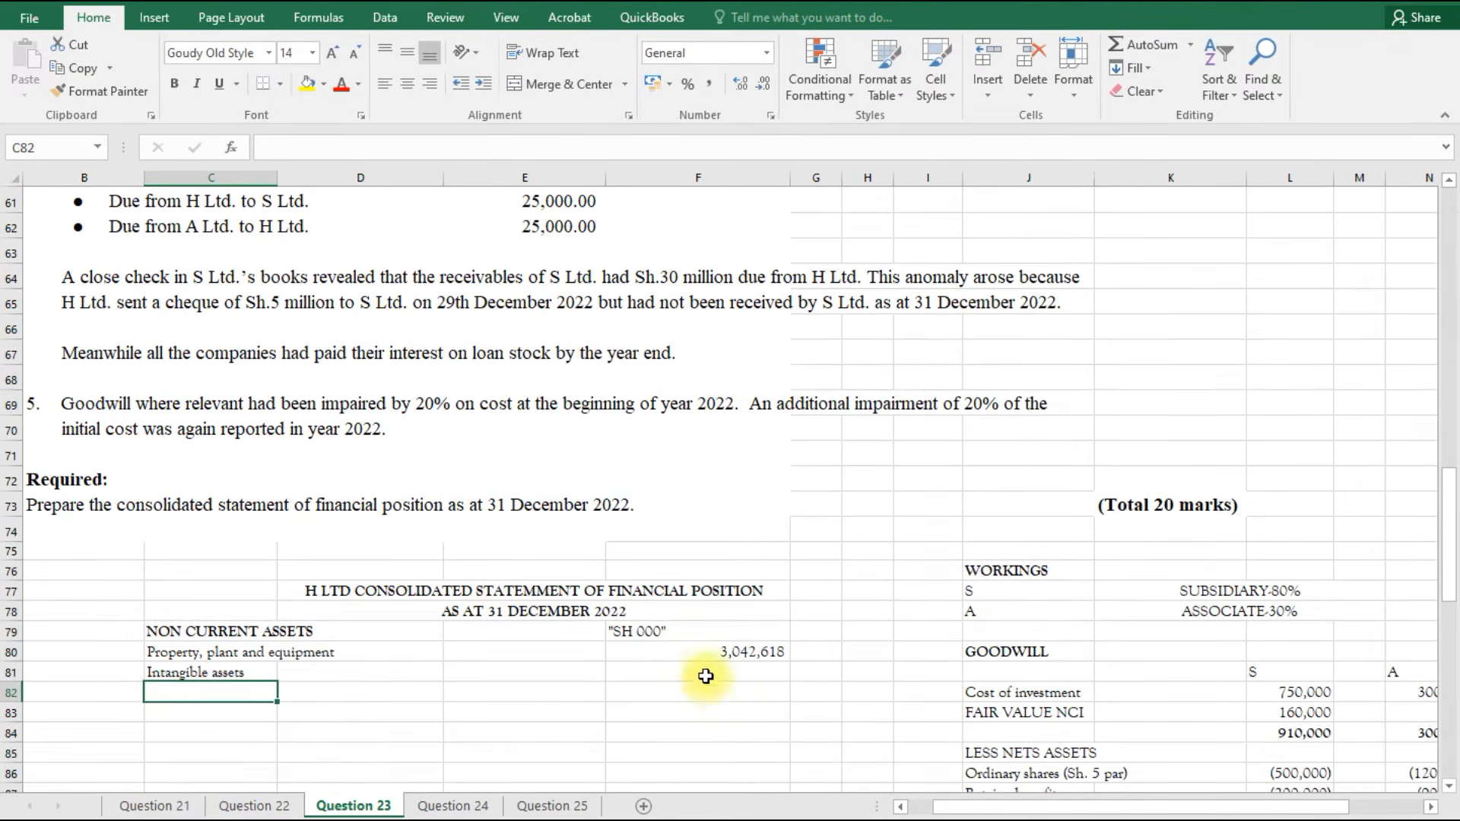
left_click(706, 671)
type("=")
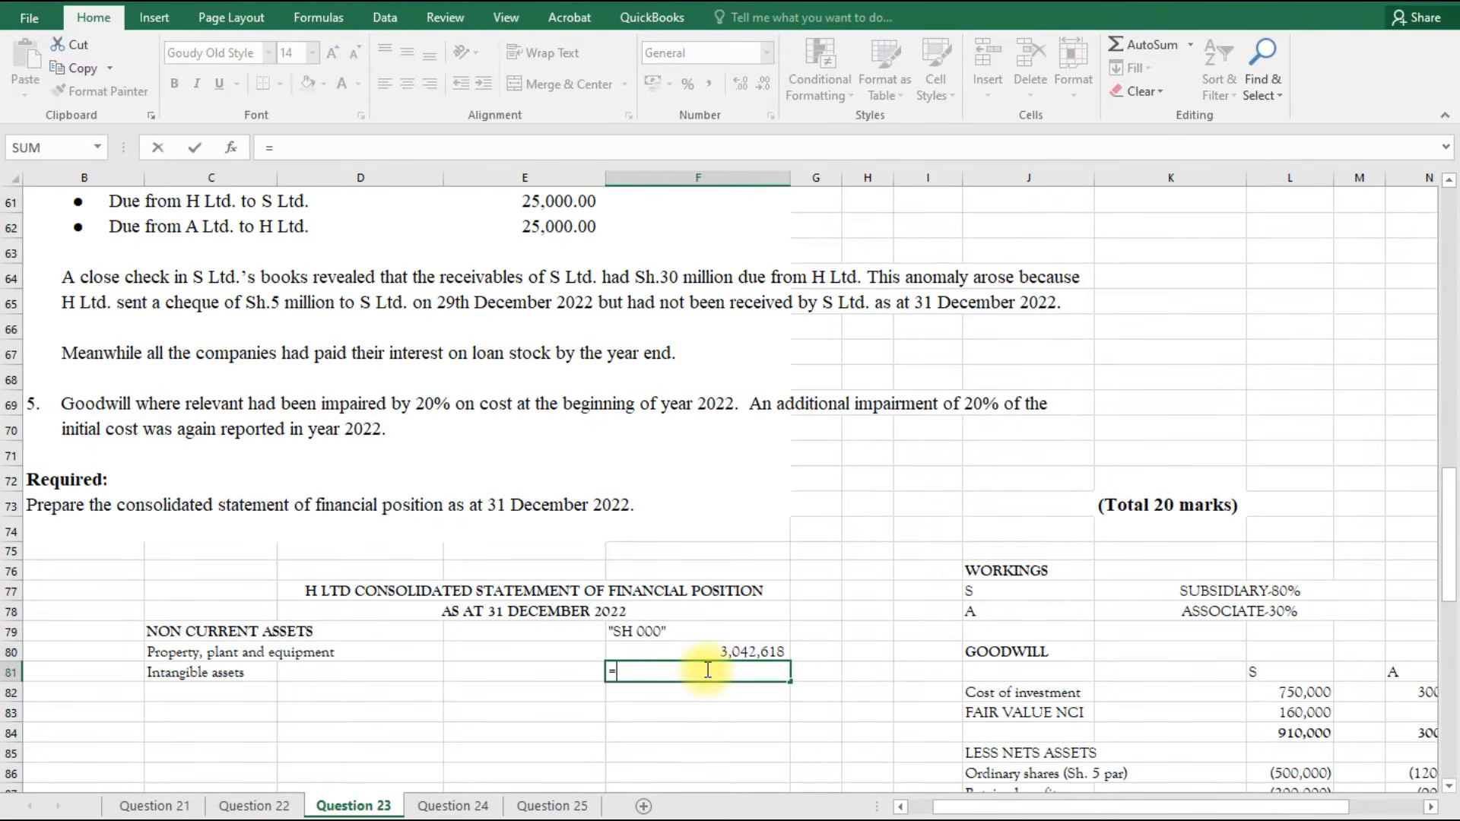
scroll(559, 657, "up", 11)
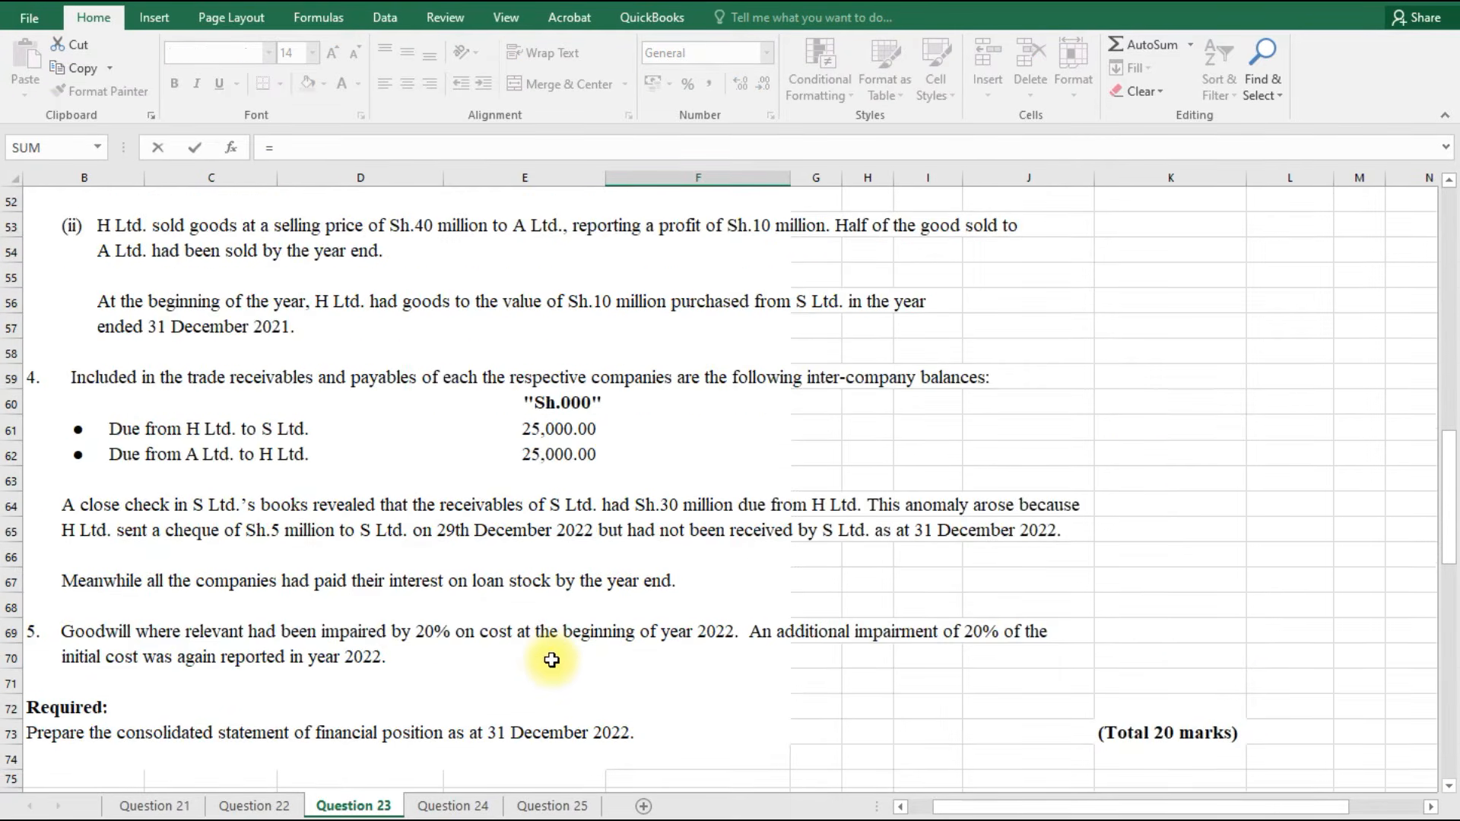
scroll(559, 657, "up", 8)
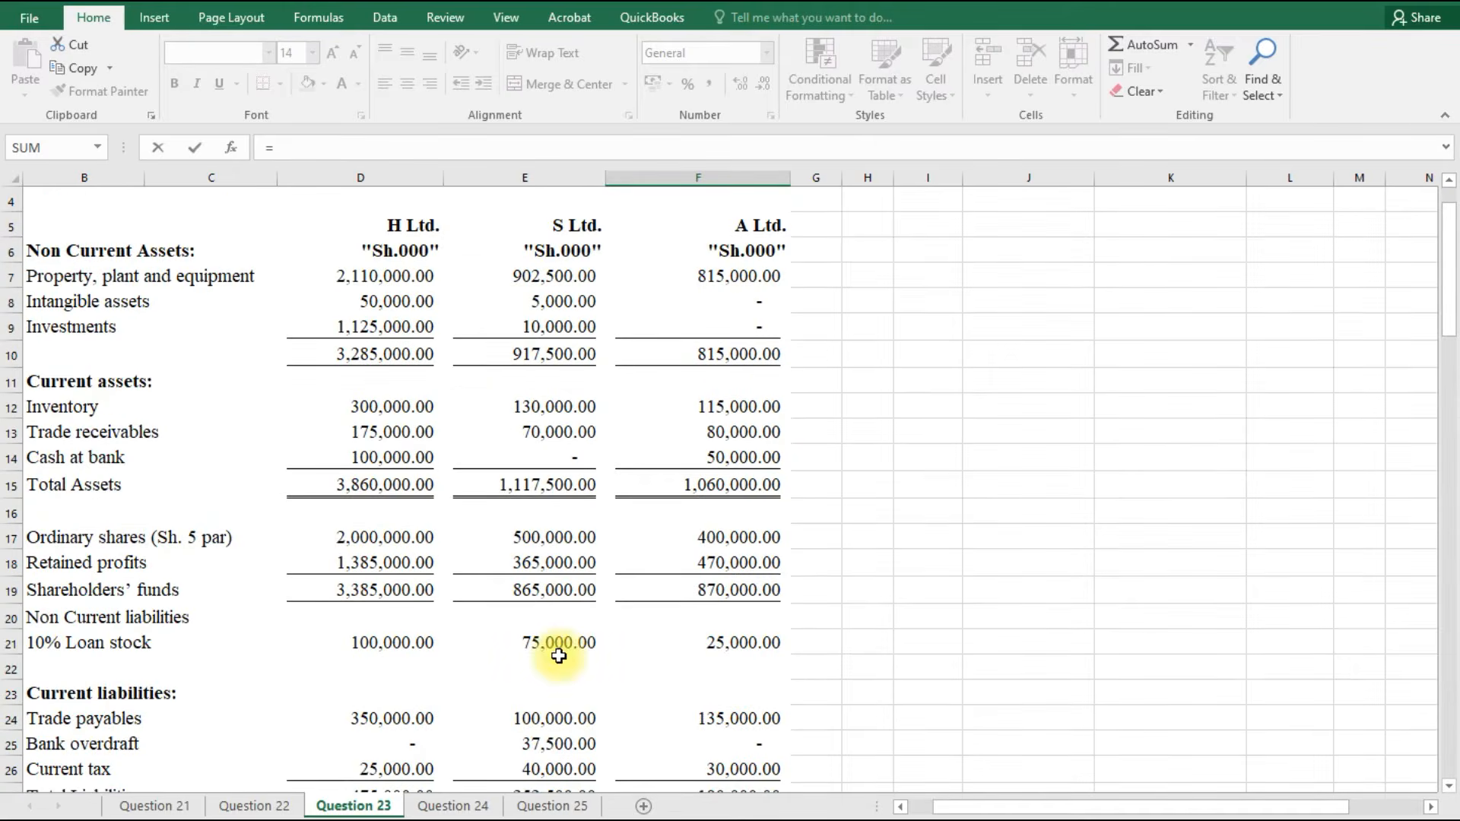
left_click(393, 301)
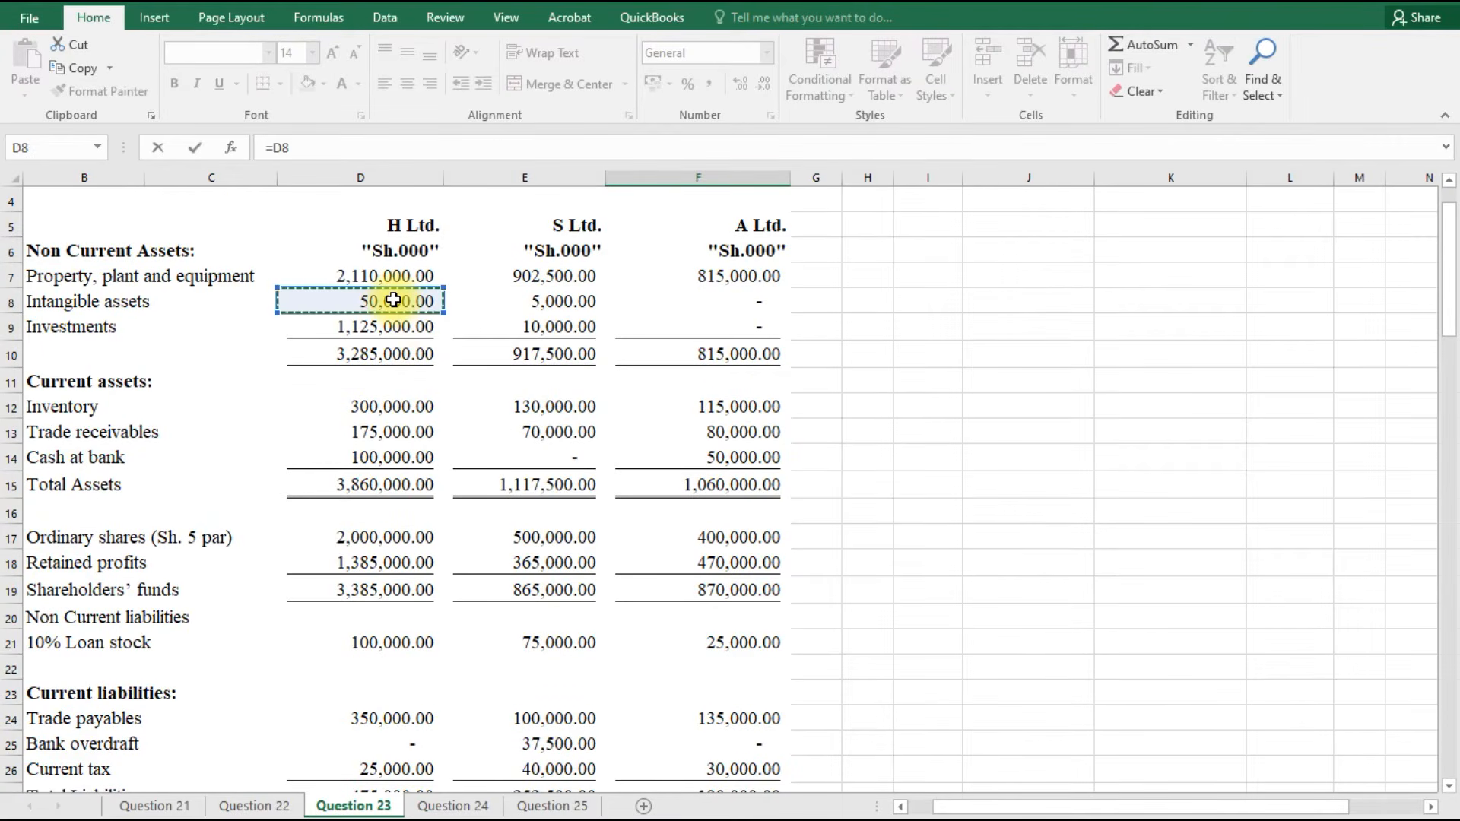
type("+")
left_click(546, 301)
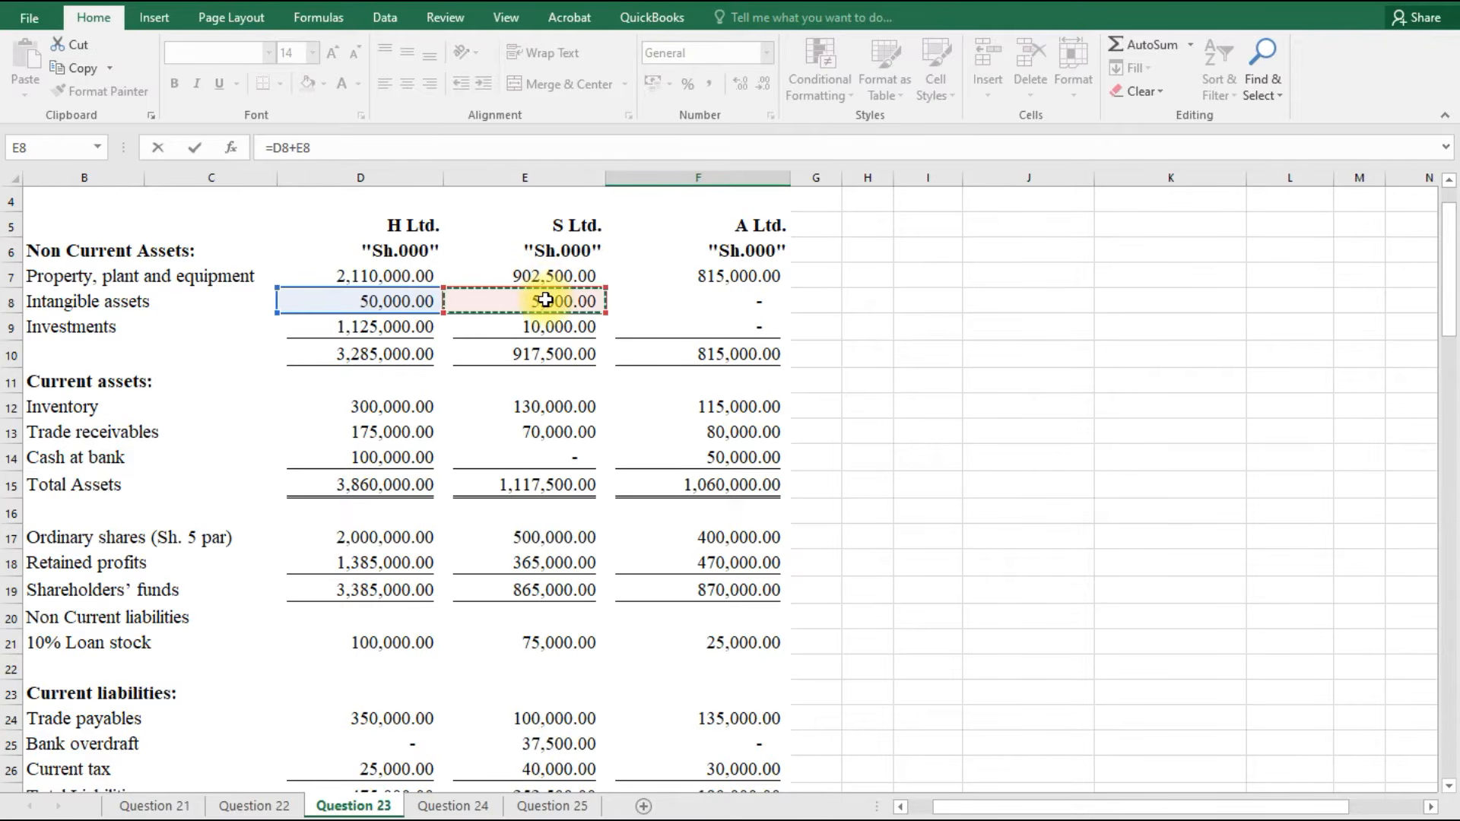
key("Return")
Add the "Investments" line in C82 by referencing its label in B9.
scroll(601, 396, "down", 1)
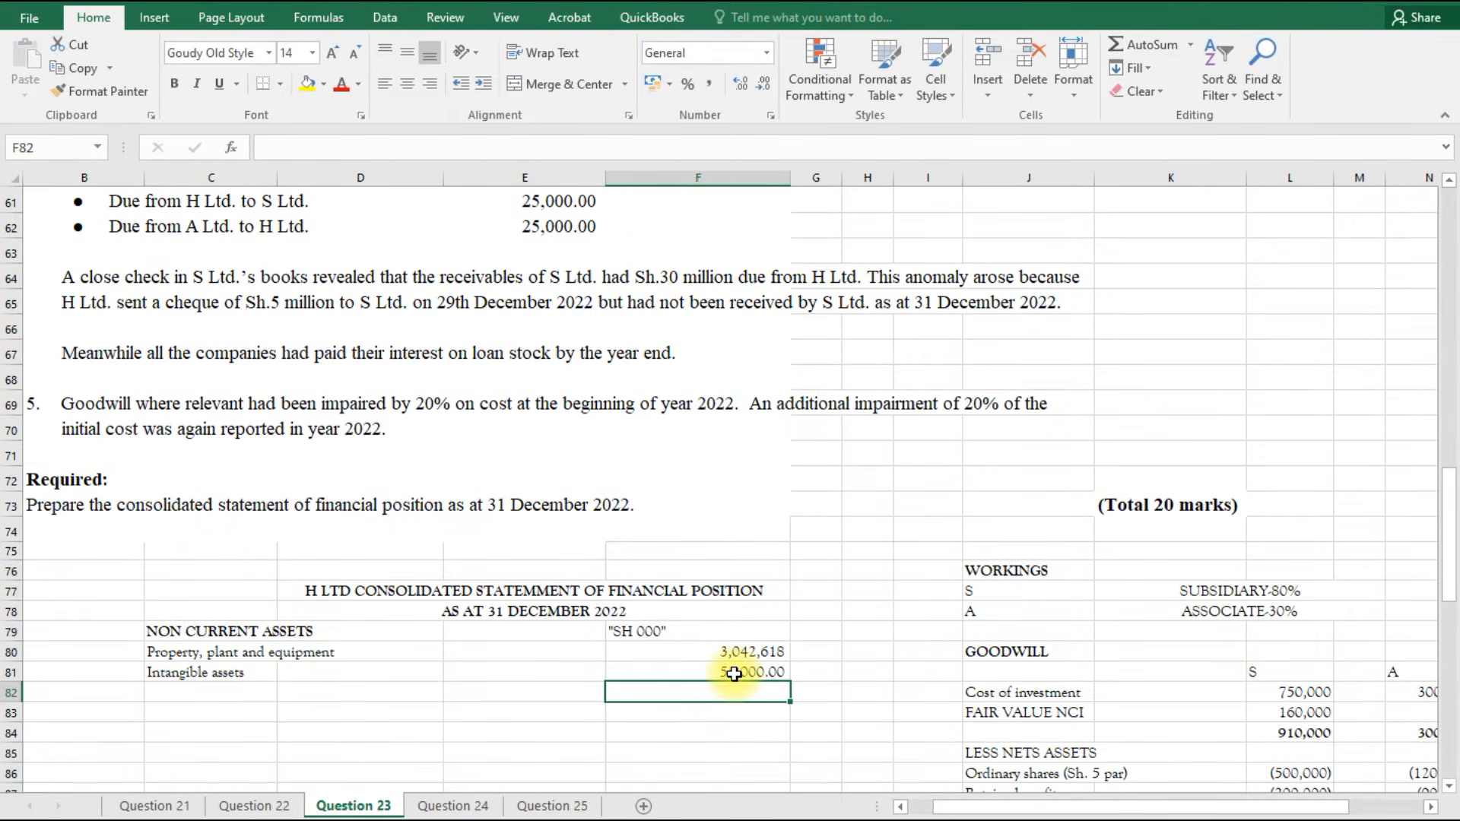
left_click(210, 692)
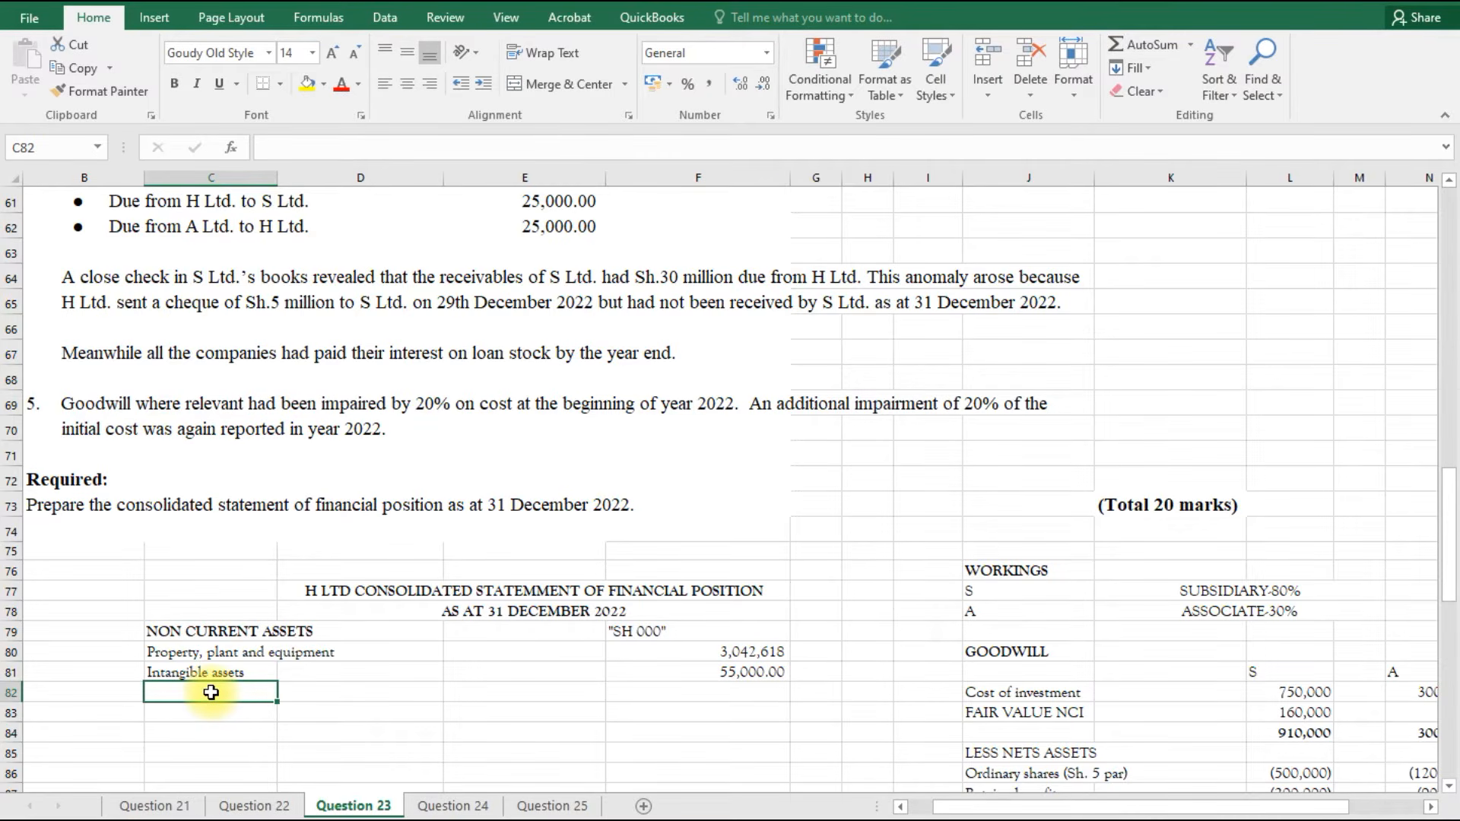
type("=")
scroll(305, 570, "up", 13)
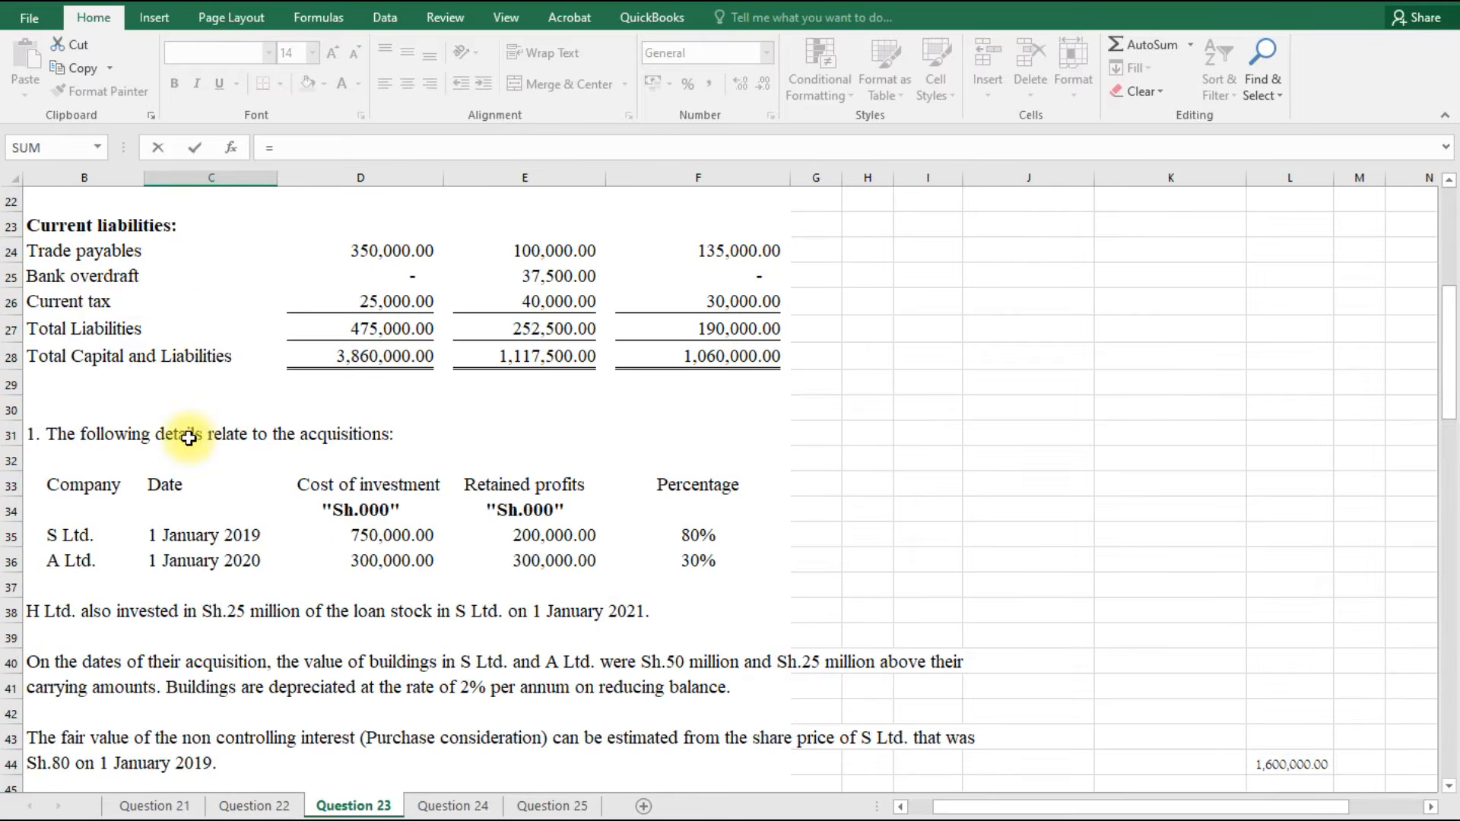
scroll(185, 418, "up", 7)
left_click(98, 414)
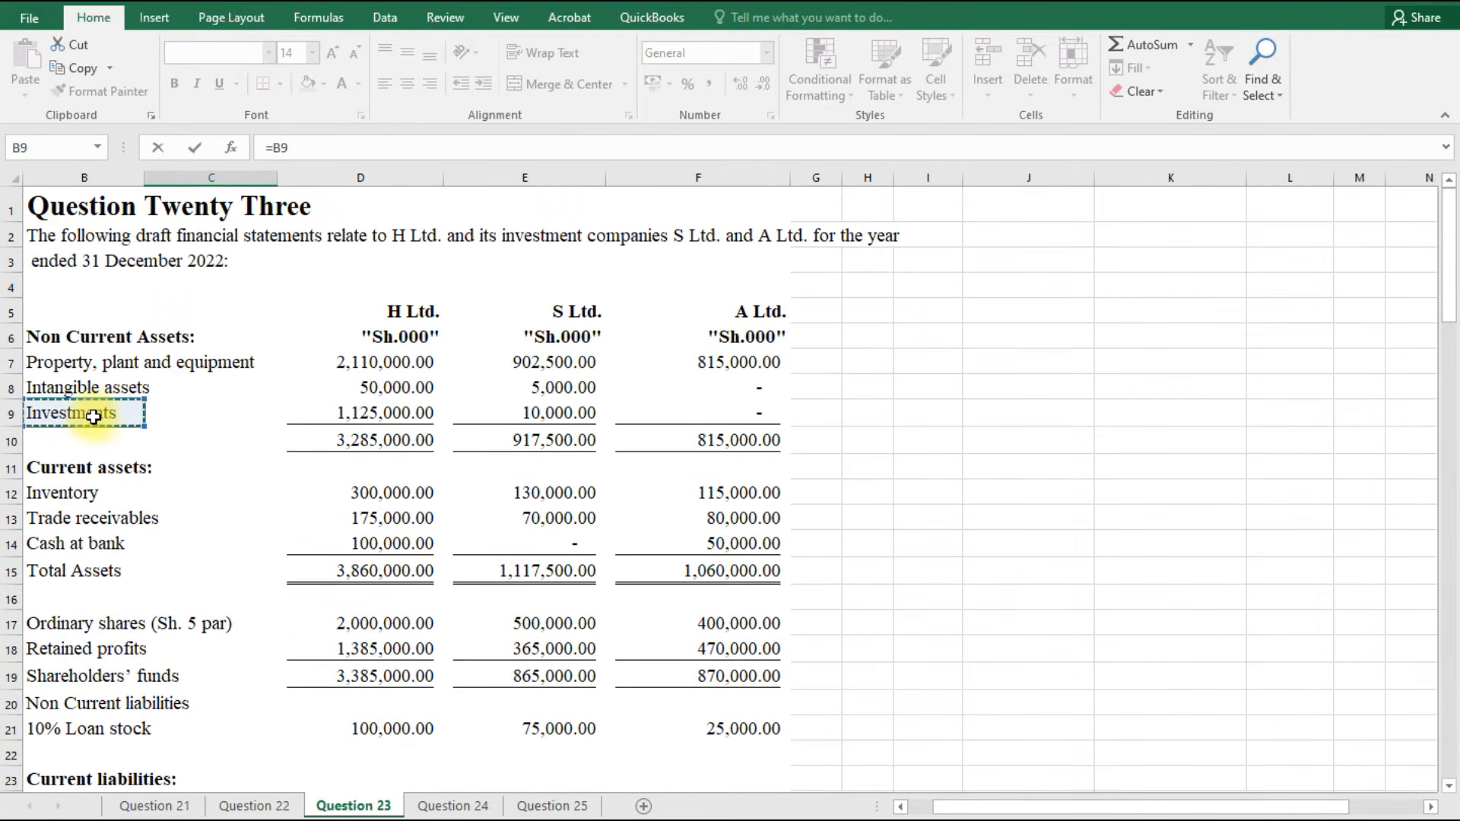
key("Return")
Begin the investments formula in F82 with =D9+E9, combining H Ltd and S Ltd.
scroll(320, 579, "down", 2)
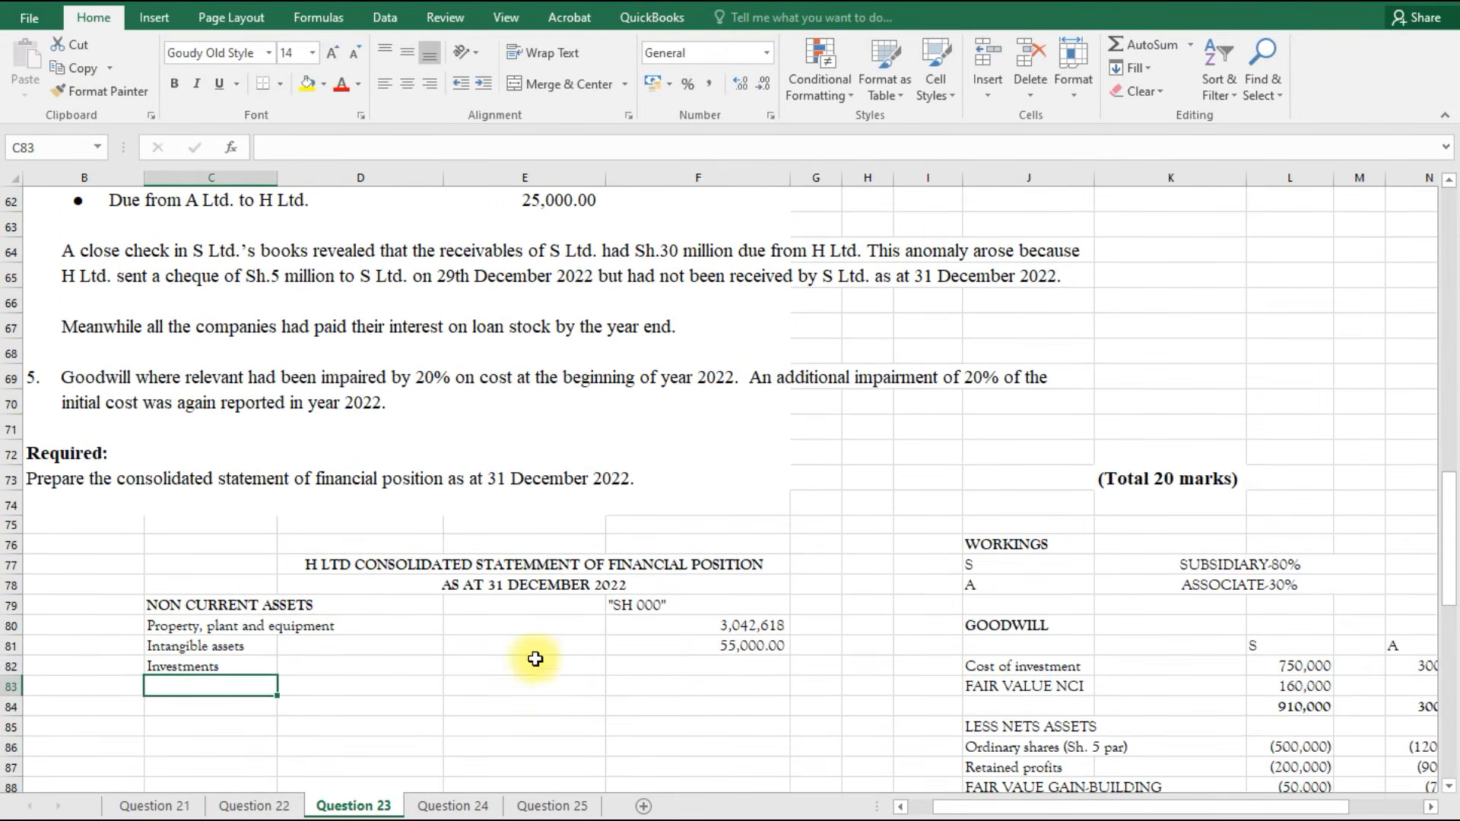
left_click(669, 663)
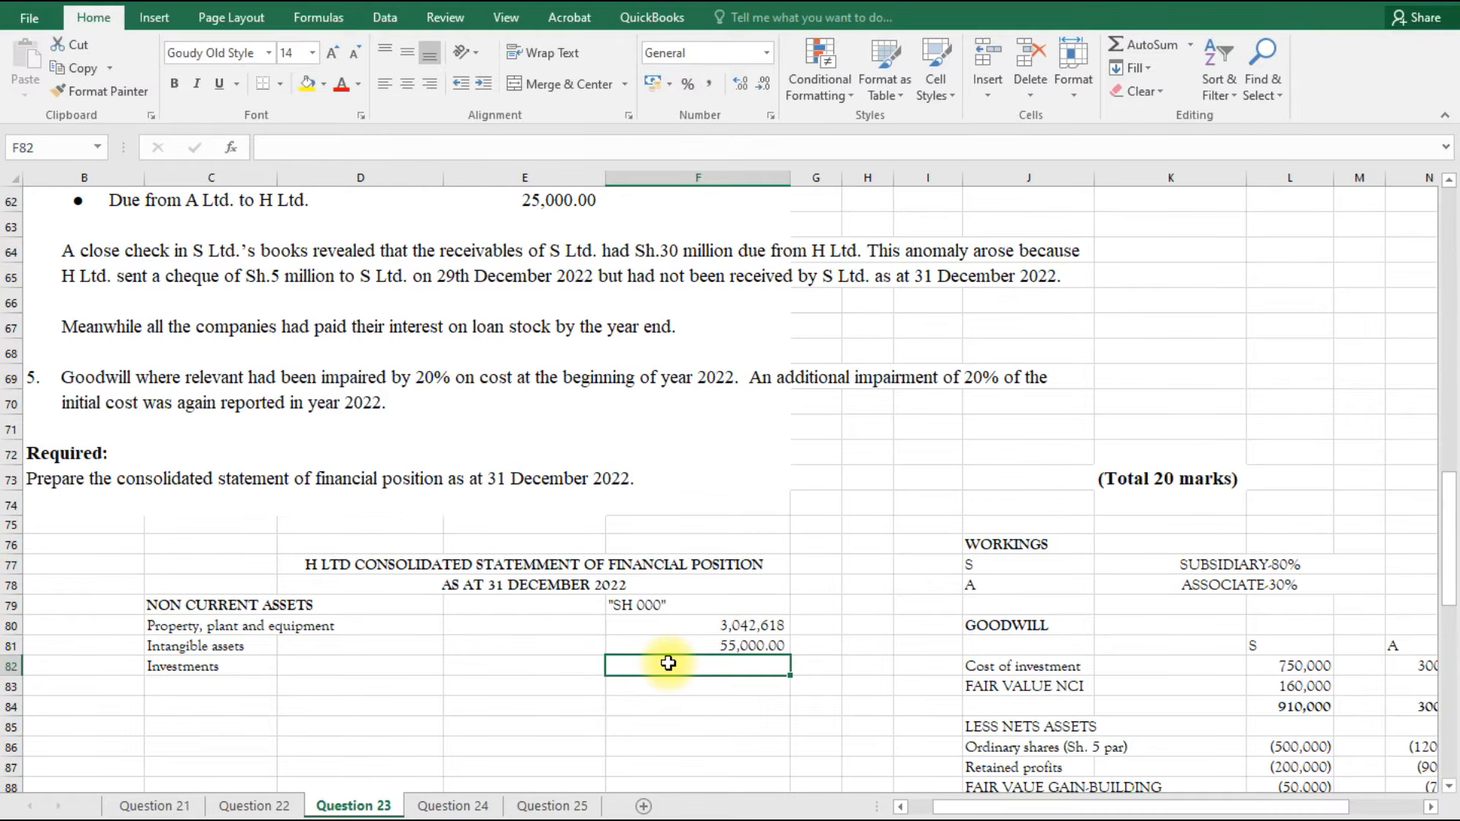
type("=")
scroll(538, 683, "up", 19)
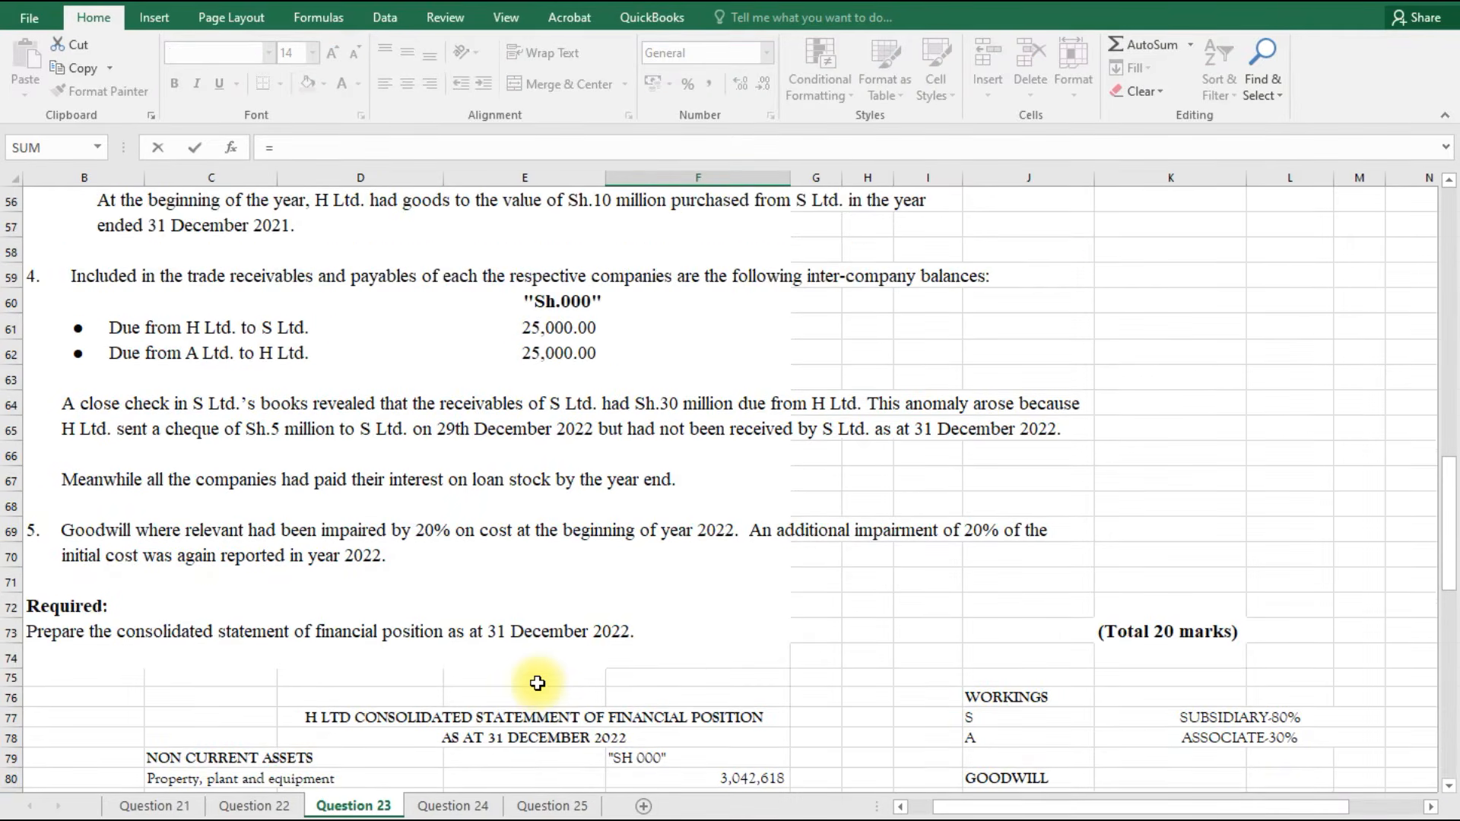
scroll(538, 683, "up", 1)
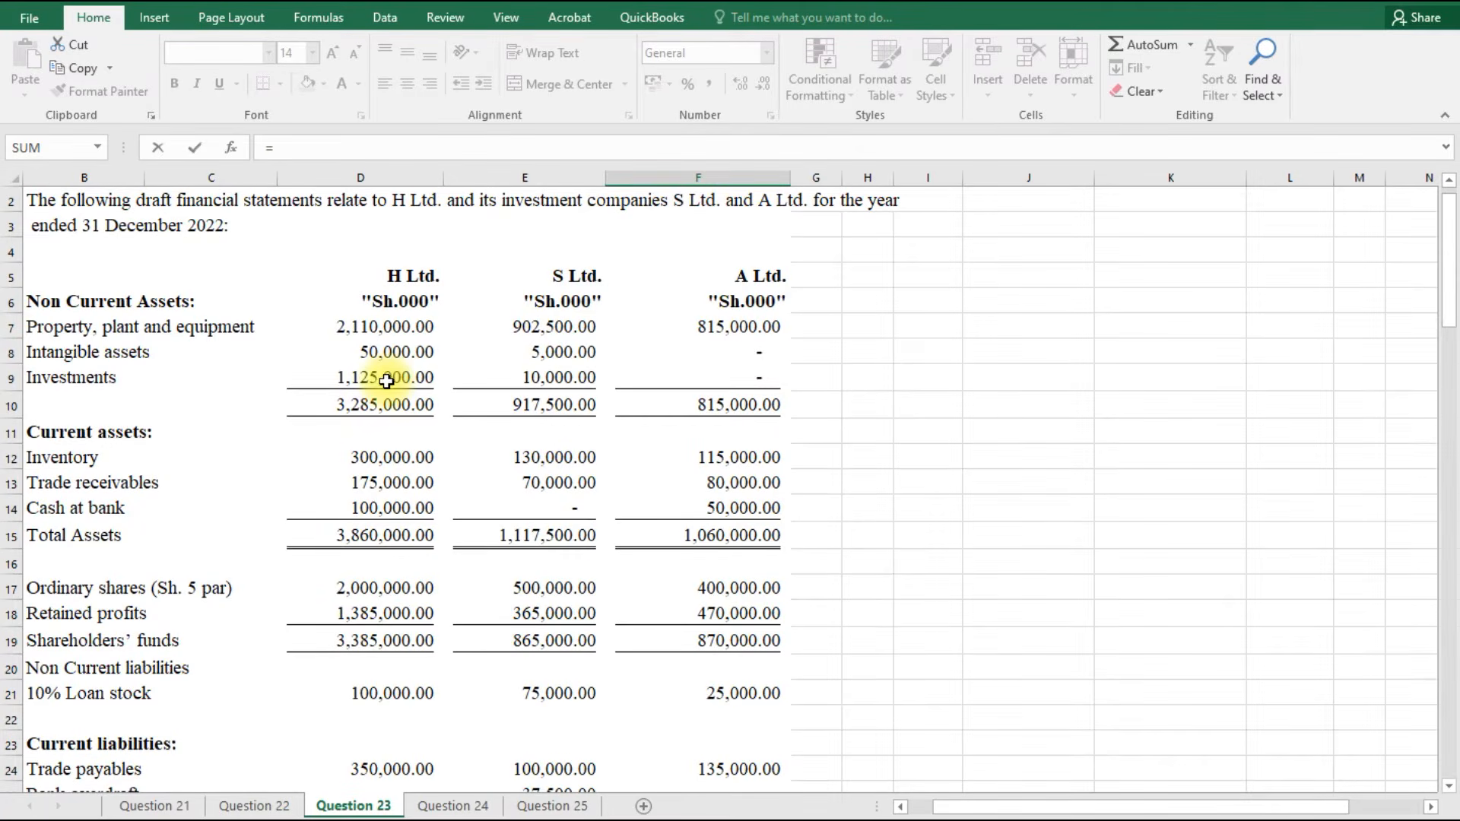
left_click(386, 380)
type("+")
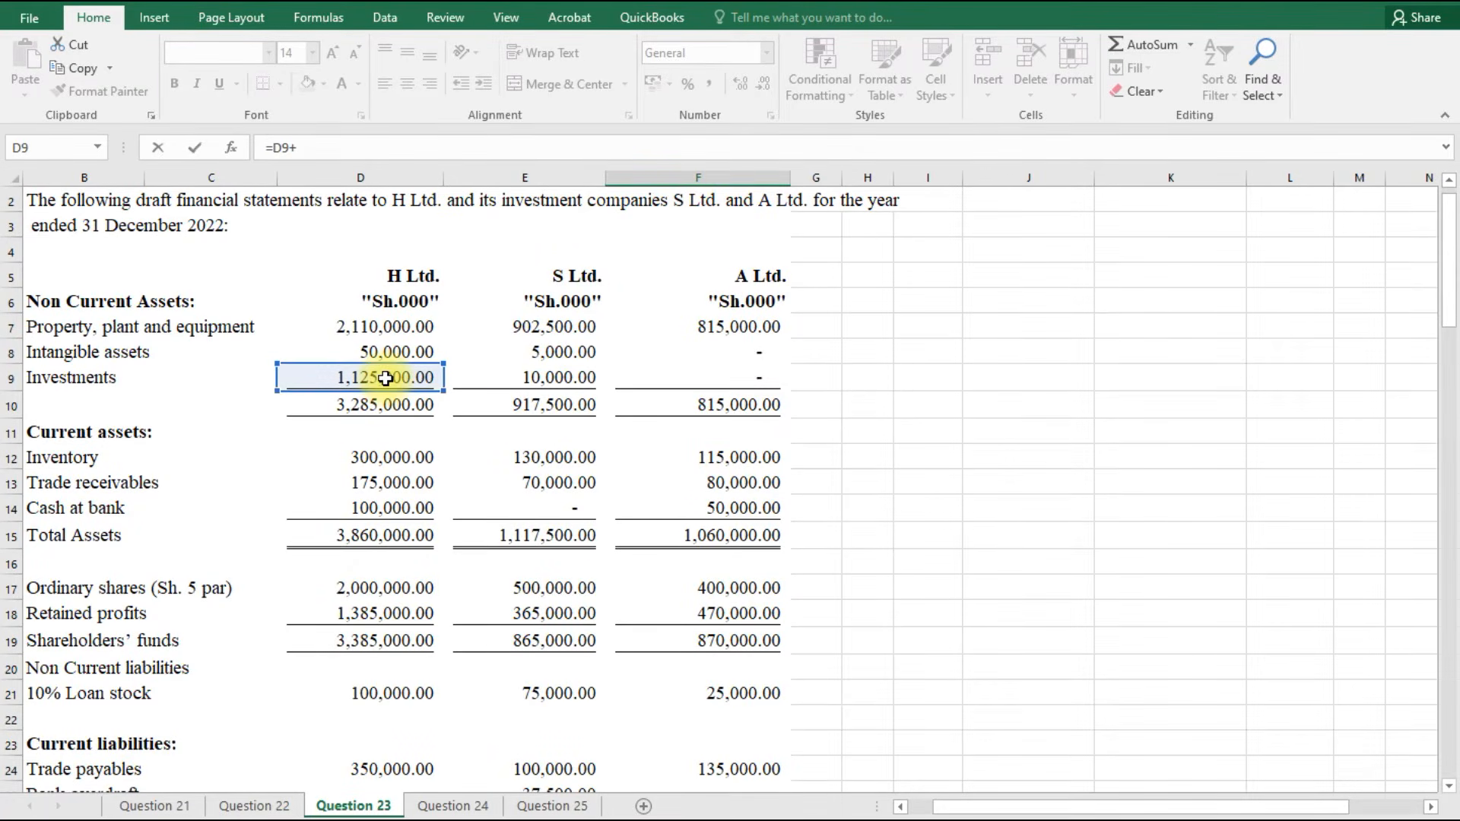
left_click(530, 382)
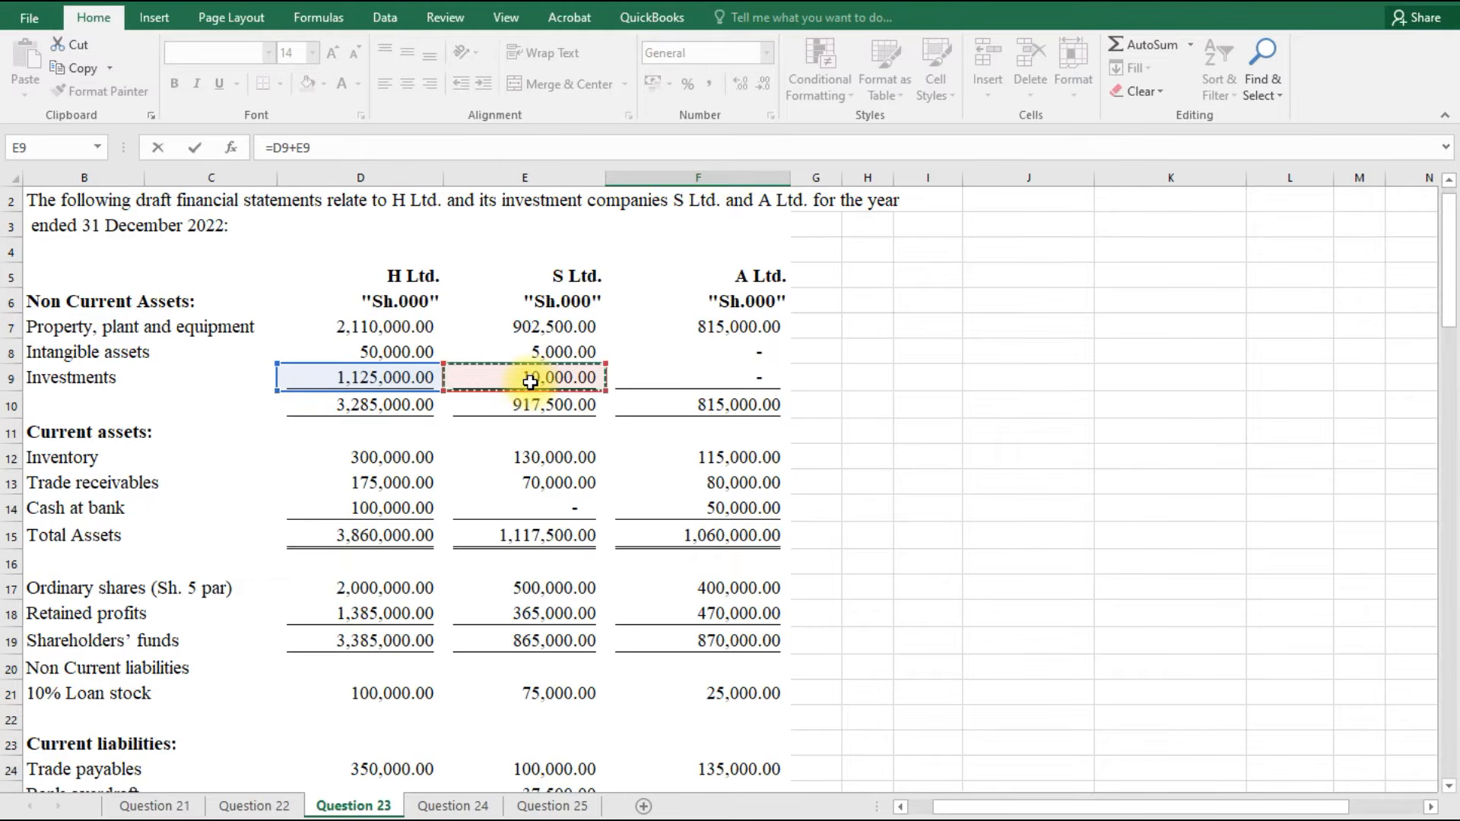
Complete the F82 formula with -D35-D36-25000 to remove the costs of investment in S Ltd and A Ltd and the loan stock held.
type("-")
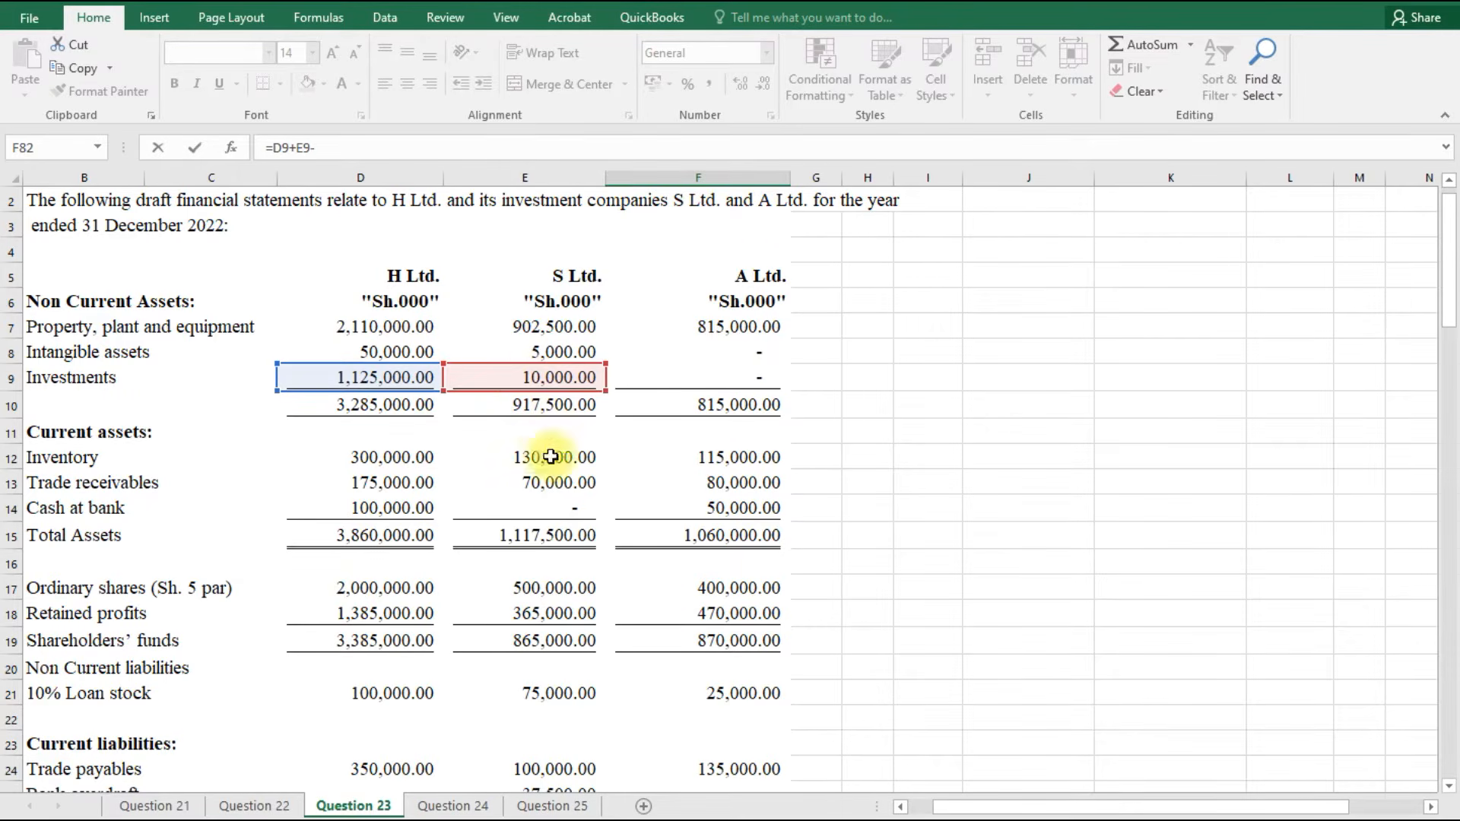
scroll(628, 603, "down", 4)
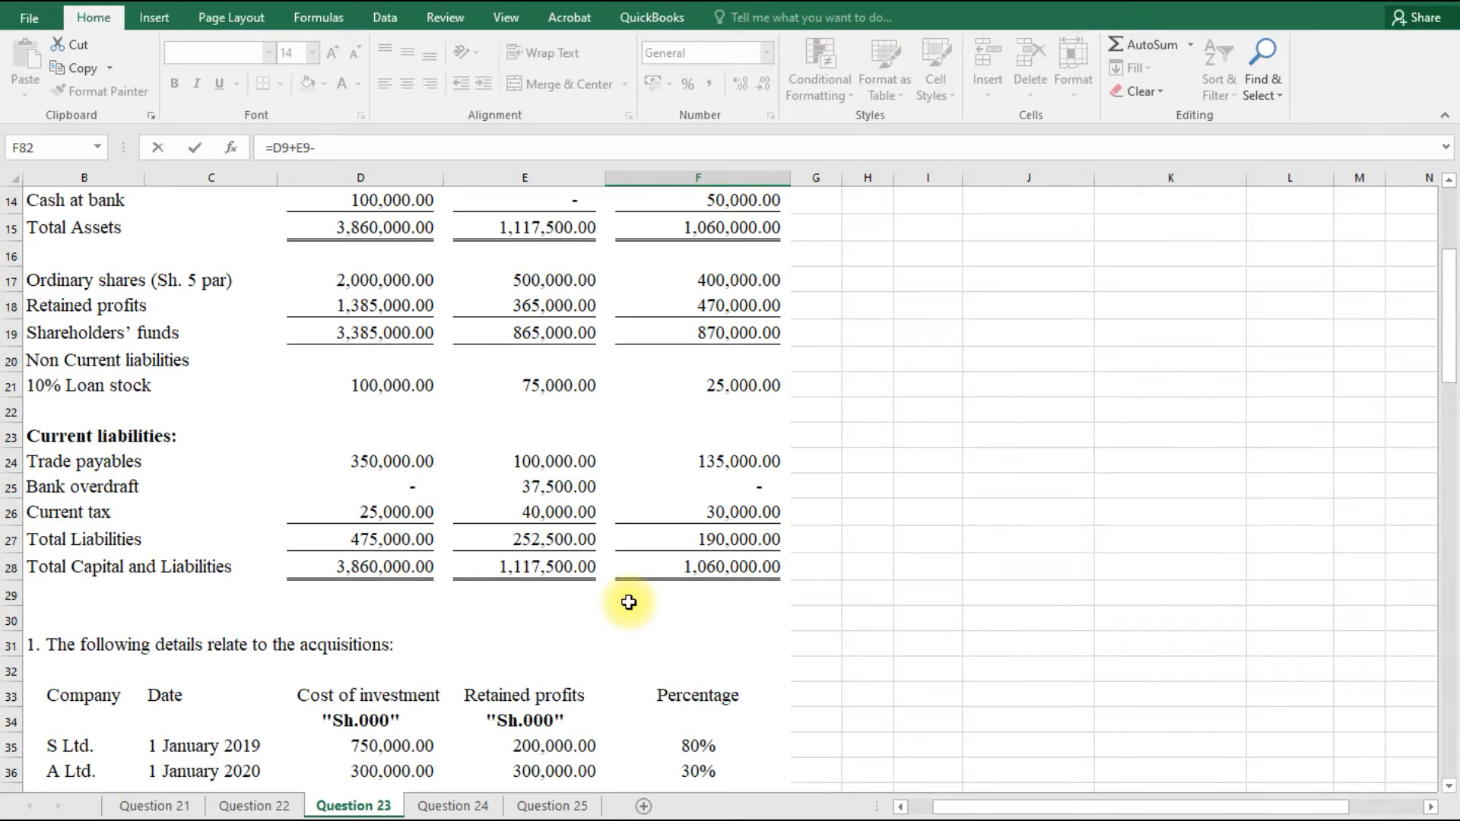
left_click(391, 749)
type("-")
left_click(384, 772)
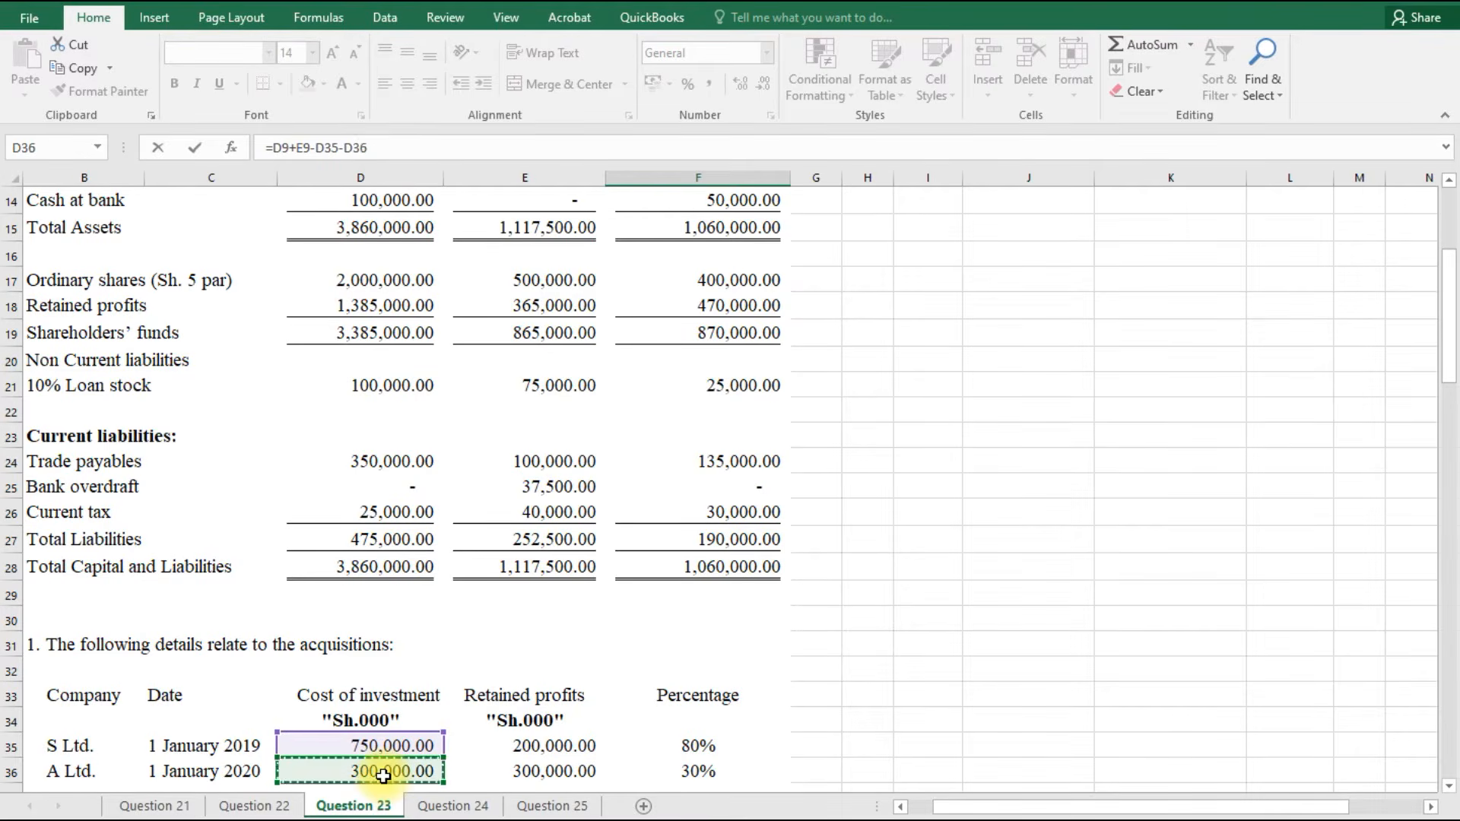
type("-2500")
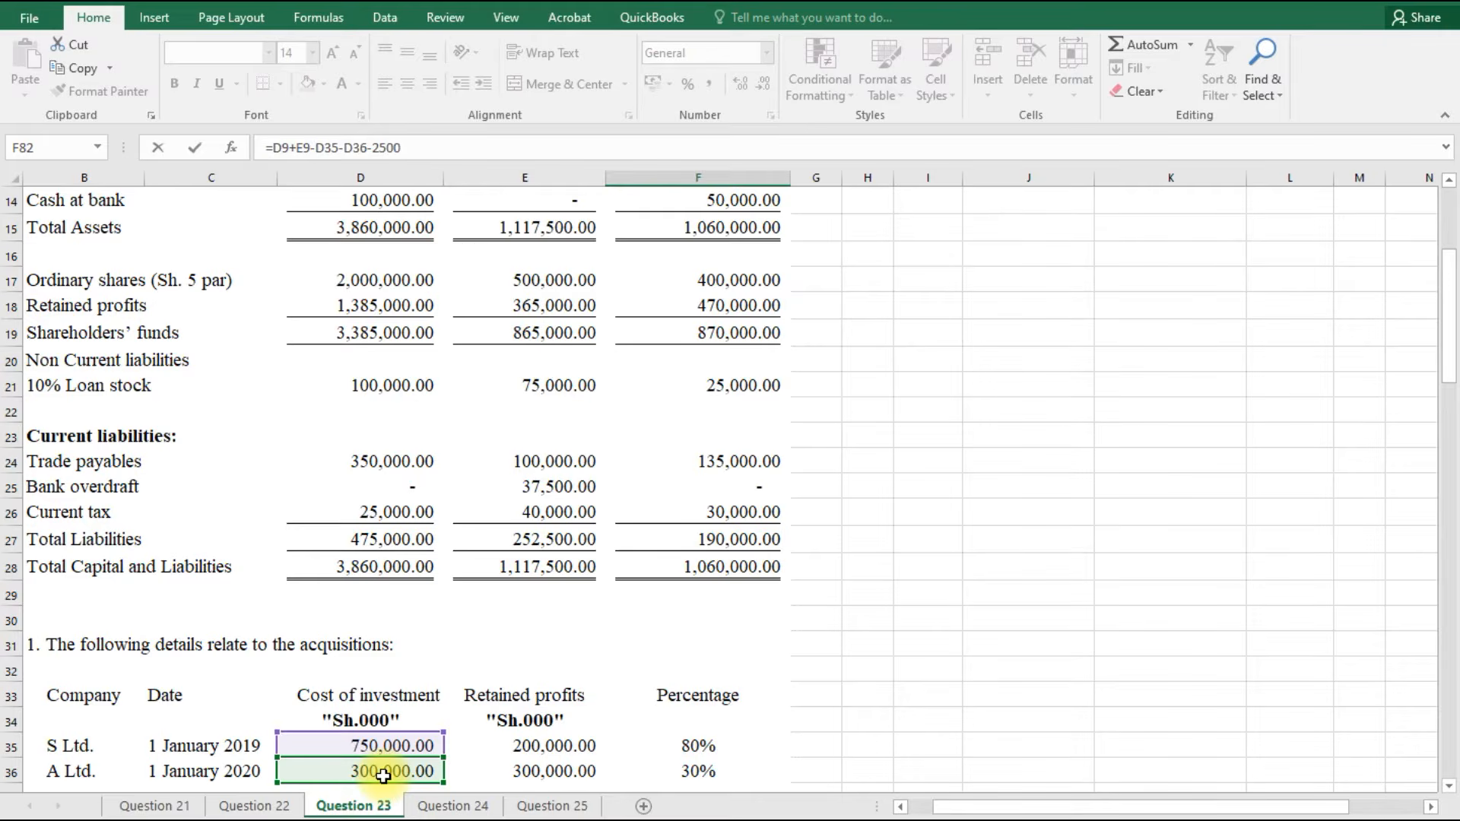
scroll(388, 731, "down", 2)
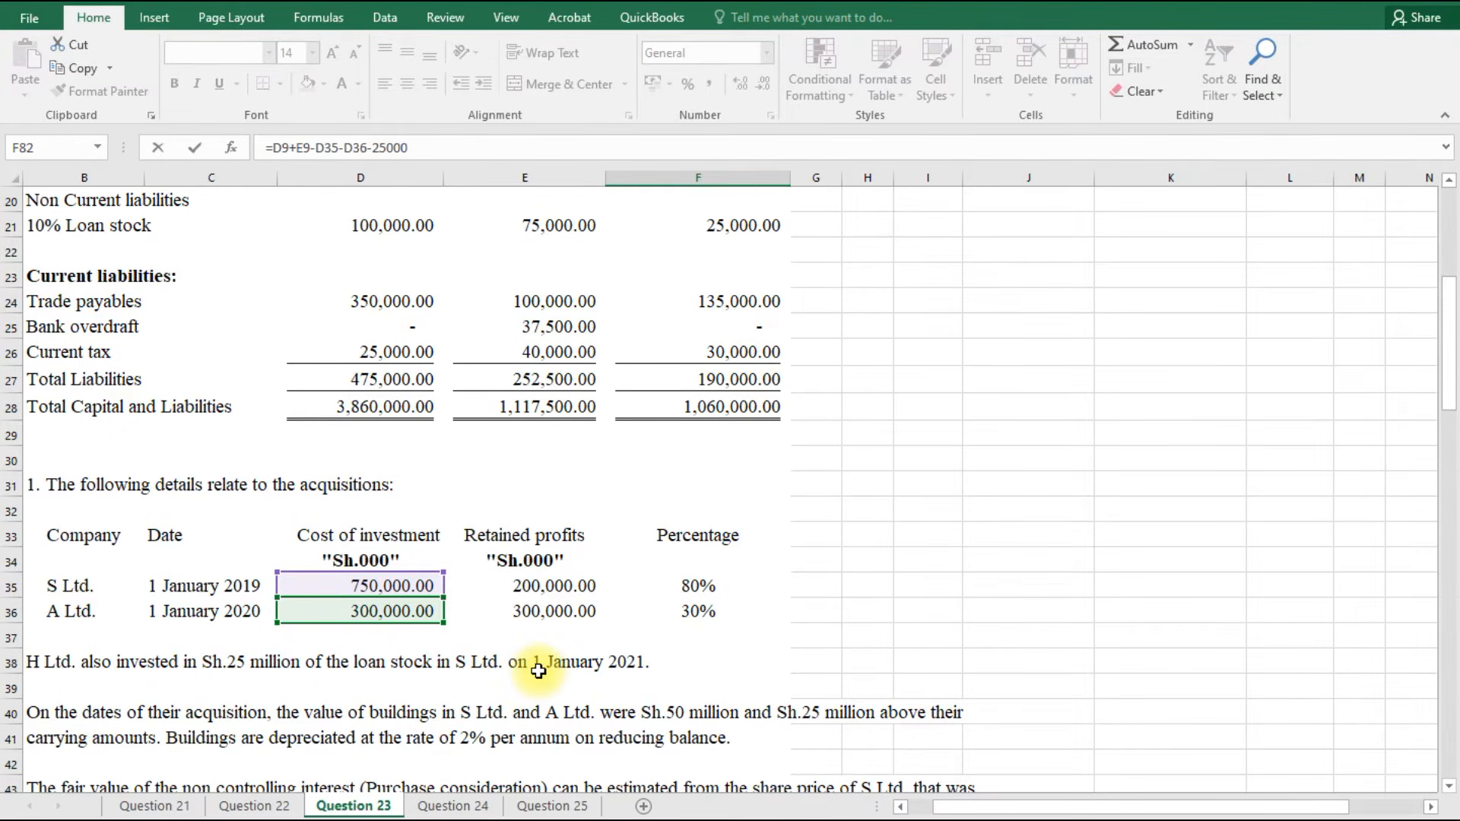
key("Return")
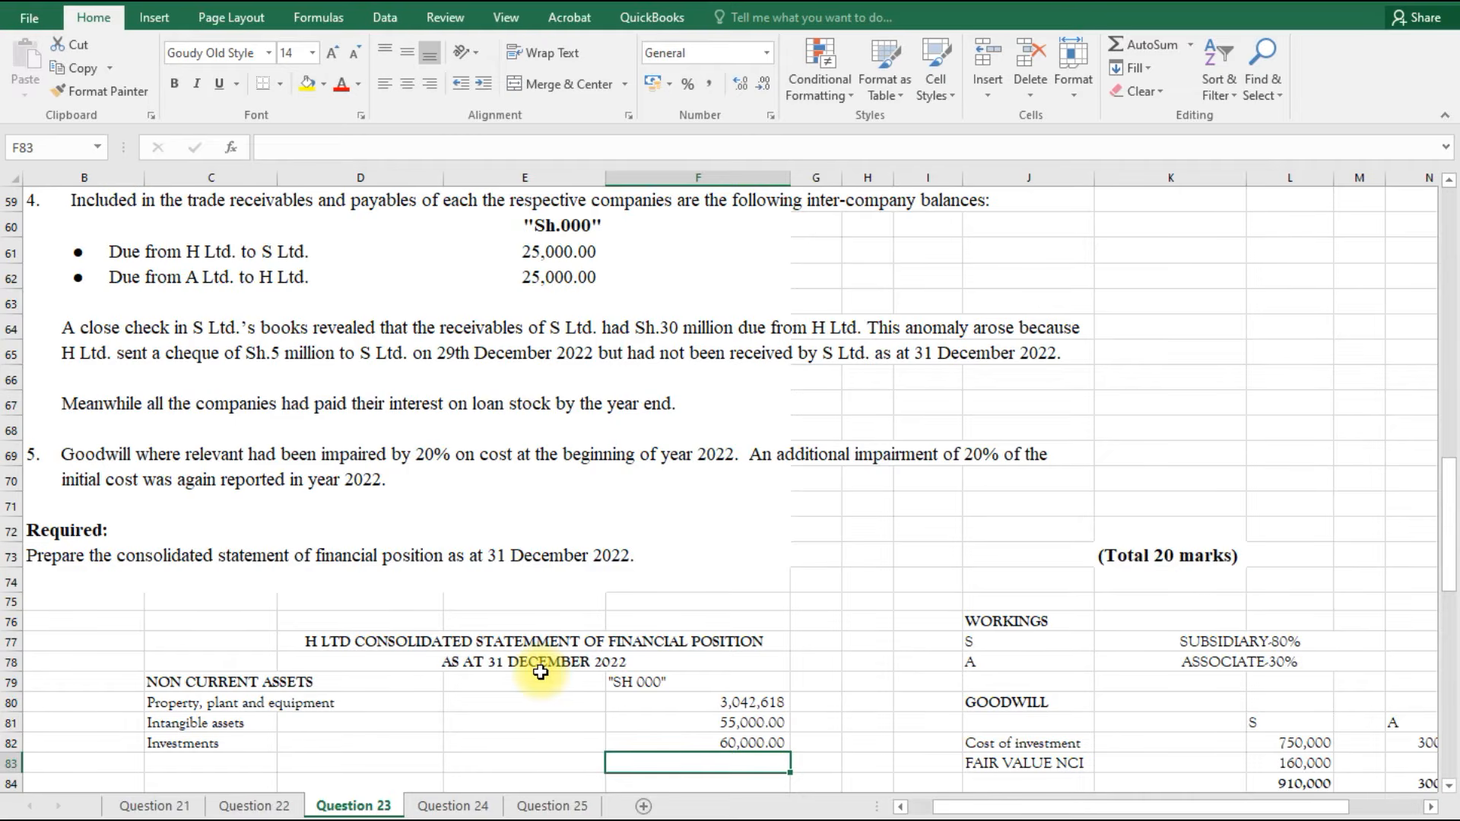
Add the "GOODWILL UNIMPAIRED" line in C83 by referencing its label in J91 of the goodwill working.
scroll(541, 672, "down", 1)
left_click(197, 687)
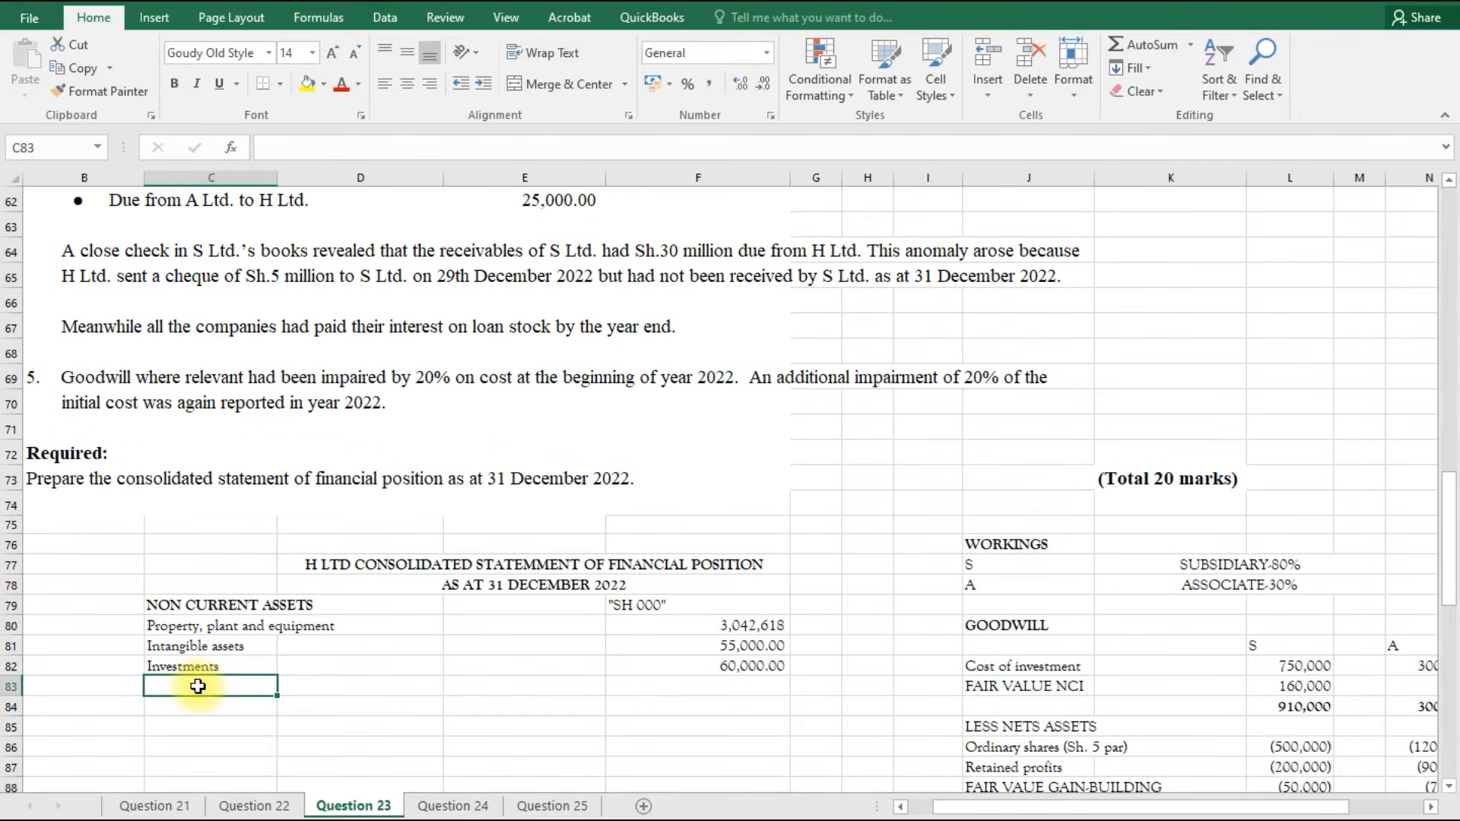
type("=")
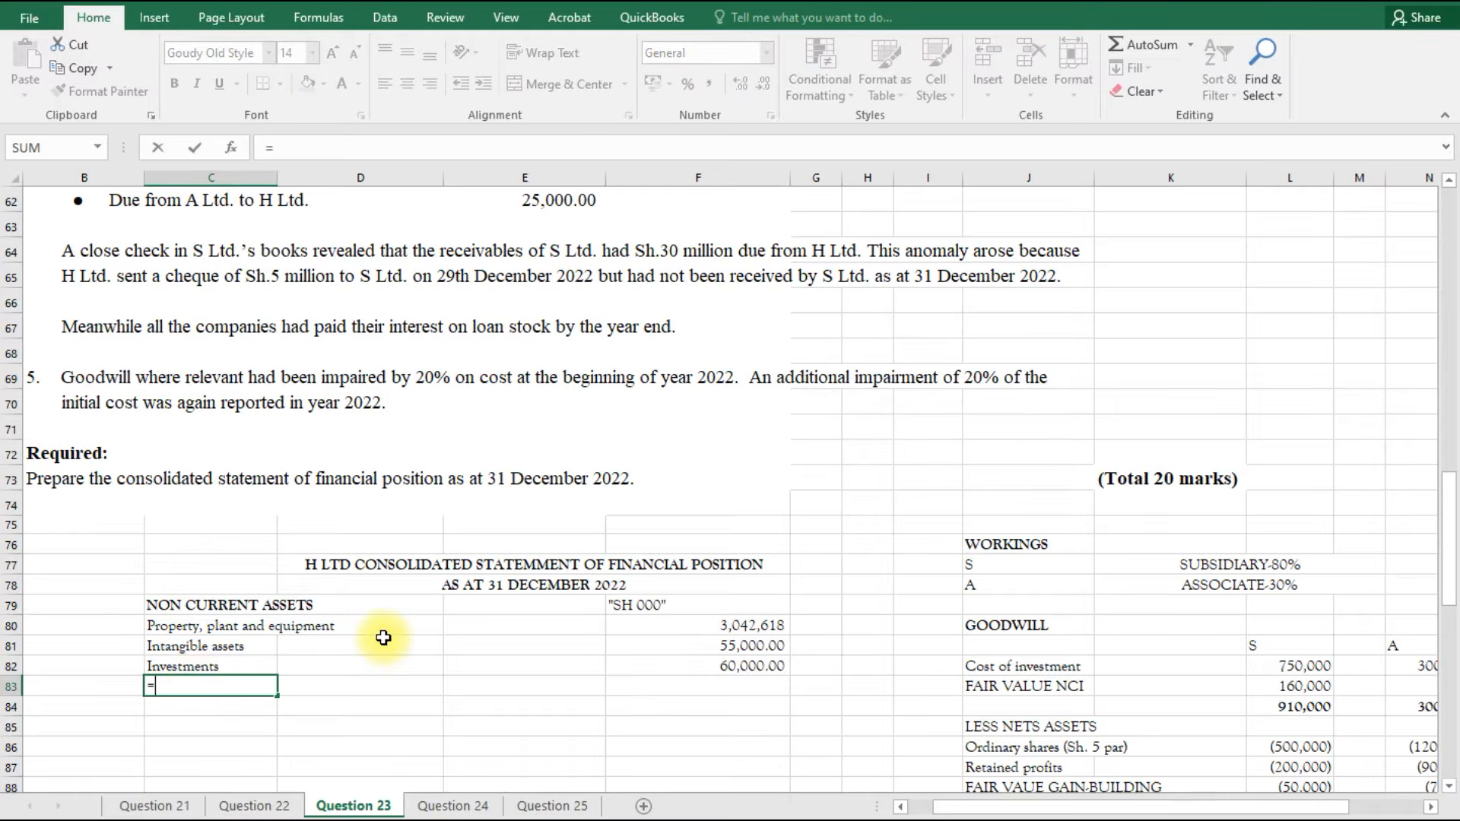
scroll(384, 639, "down", 2)
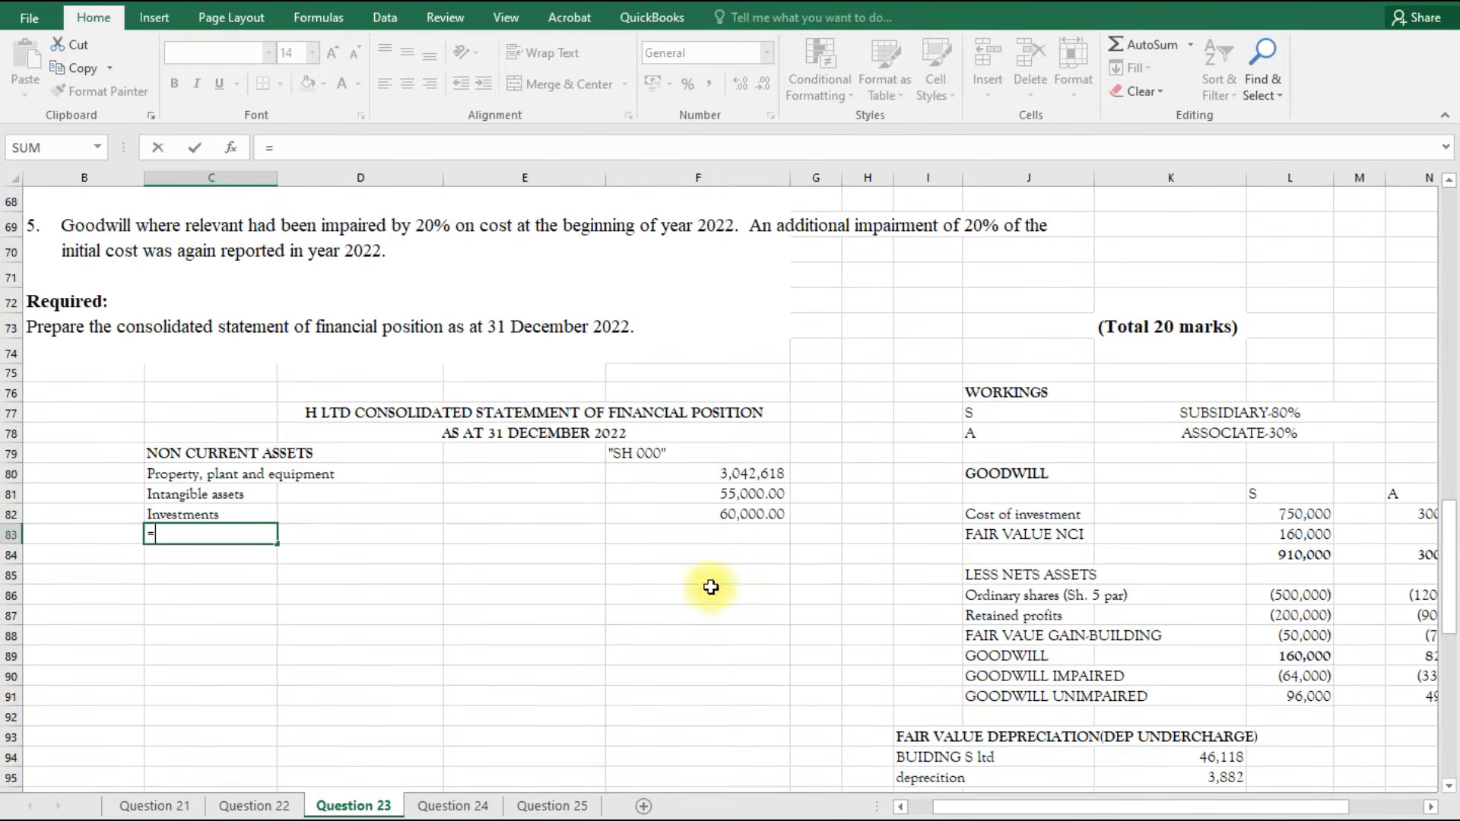
left_click(1023, 696)
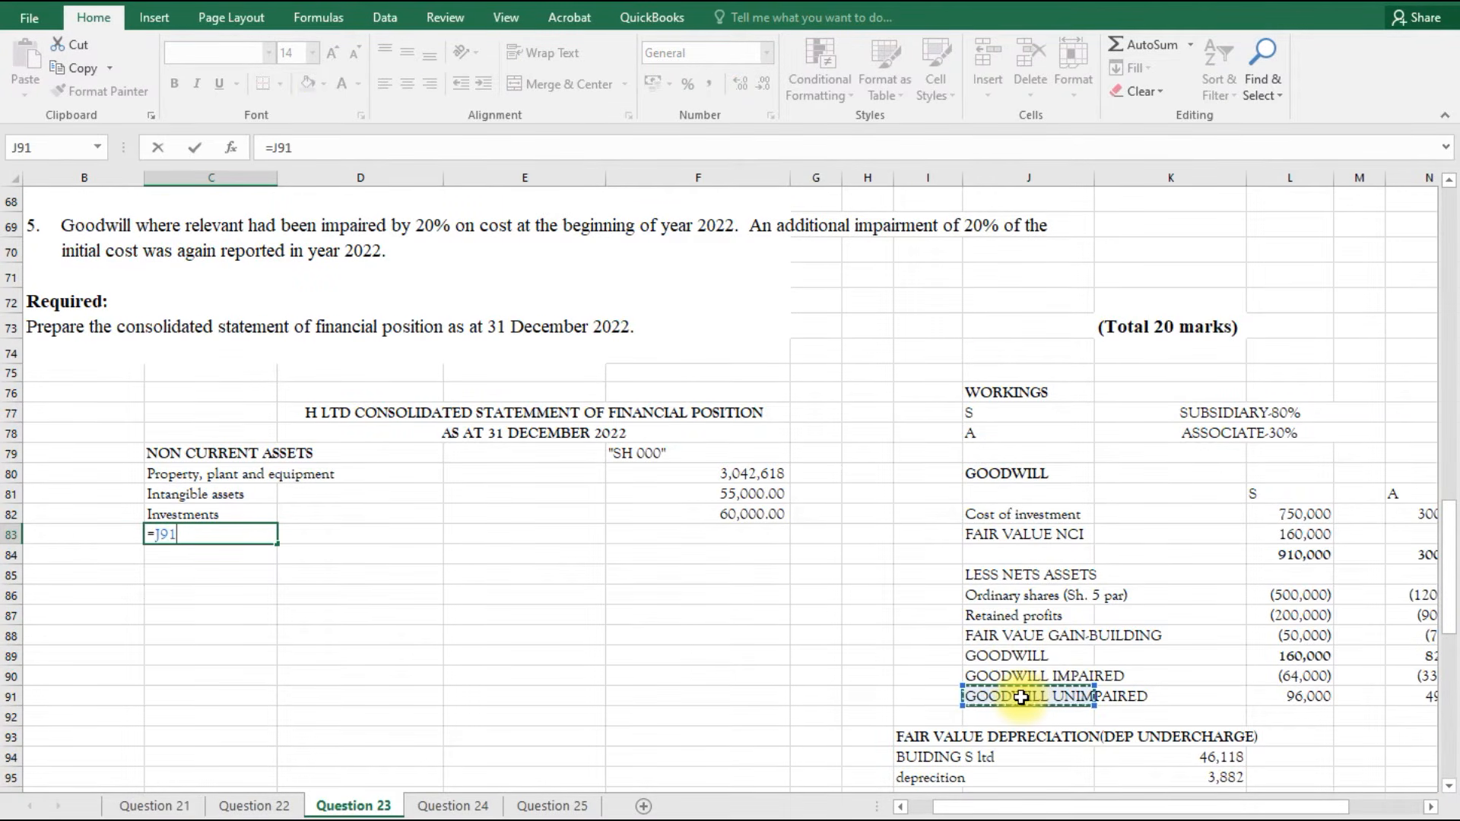
key("Return")
Link the unimpaired goodwill amount in F83 to S Ltd's figure in L91.
left_click(724, 534)
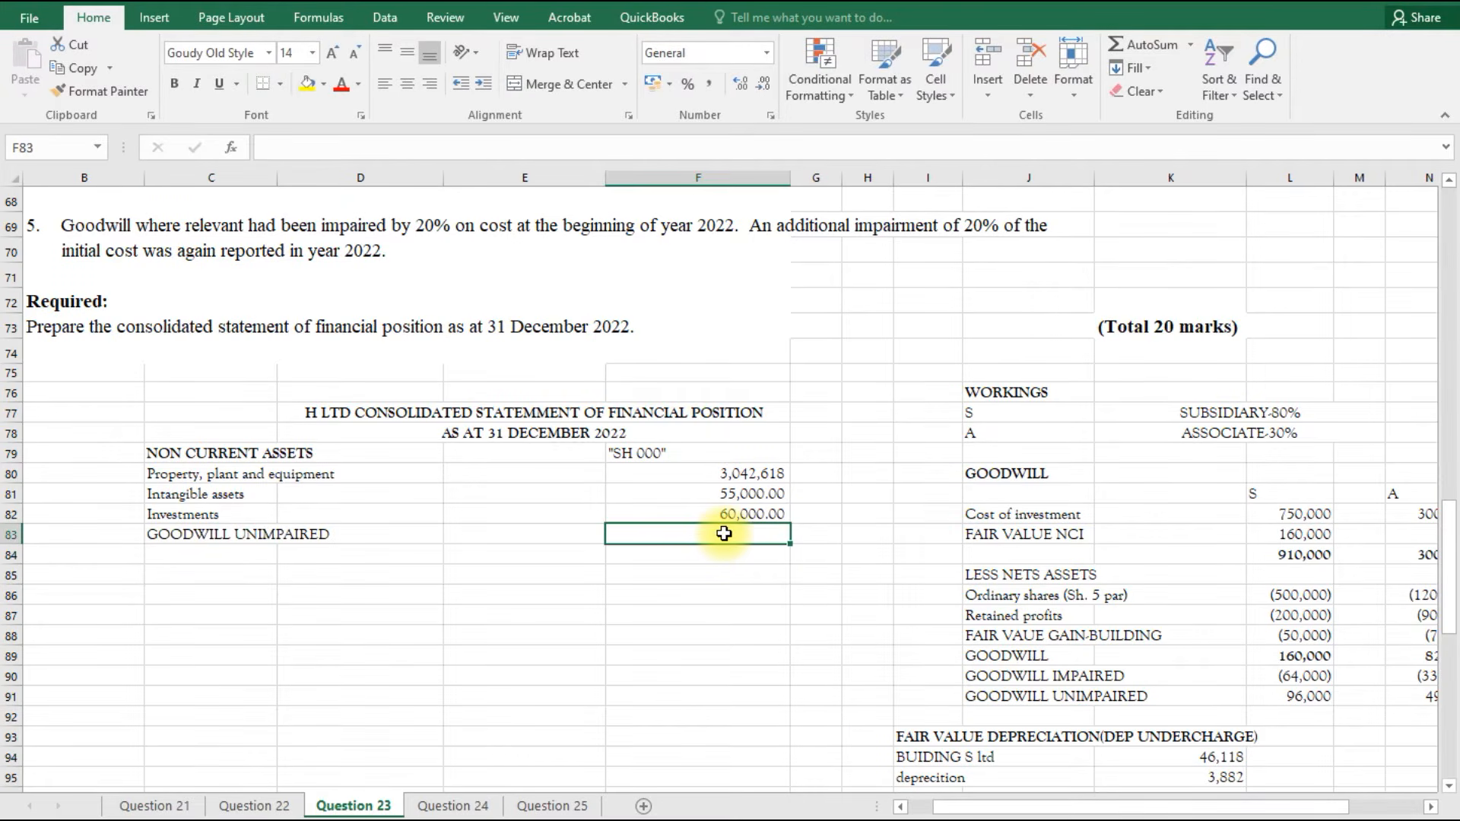
type("=")
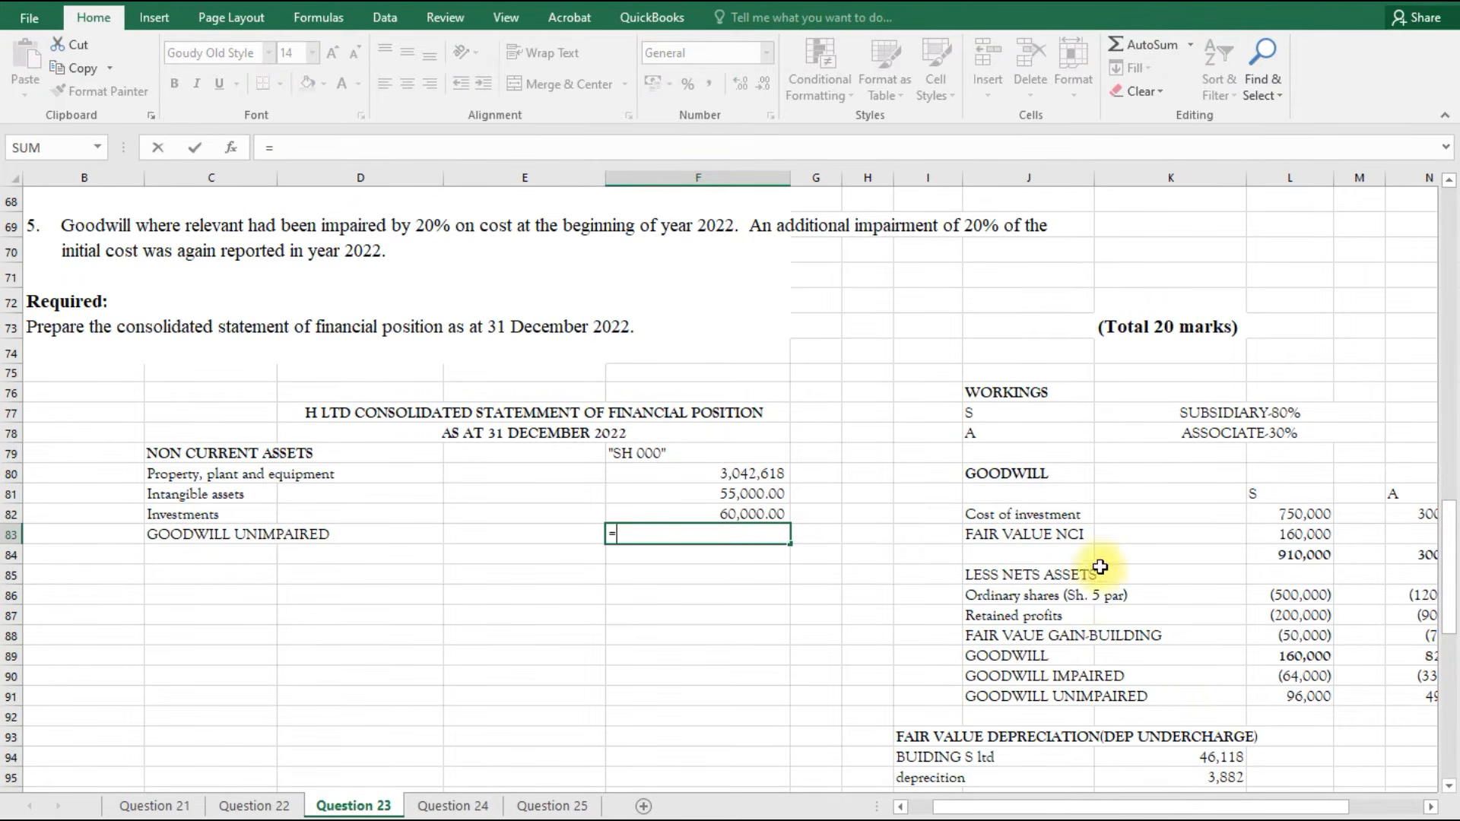
left_click(1292, 696)
key("Return")
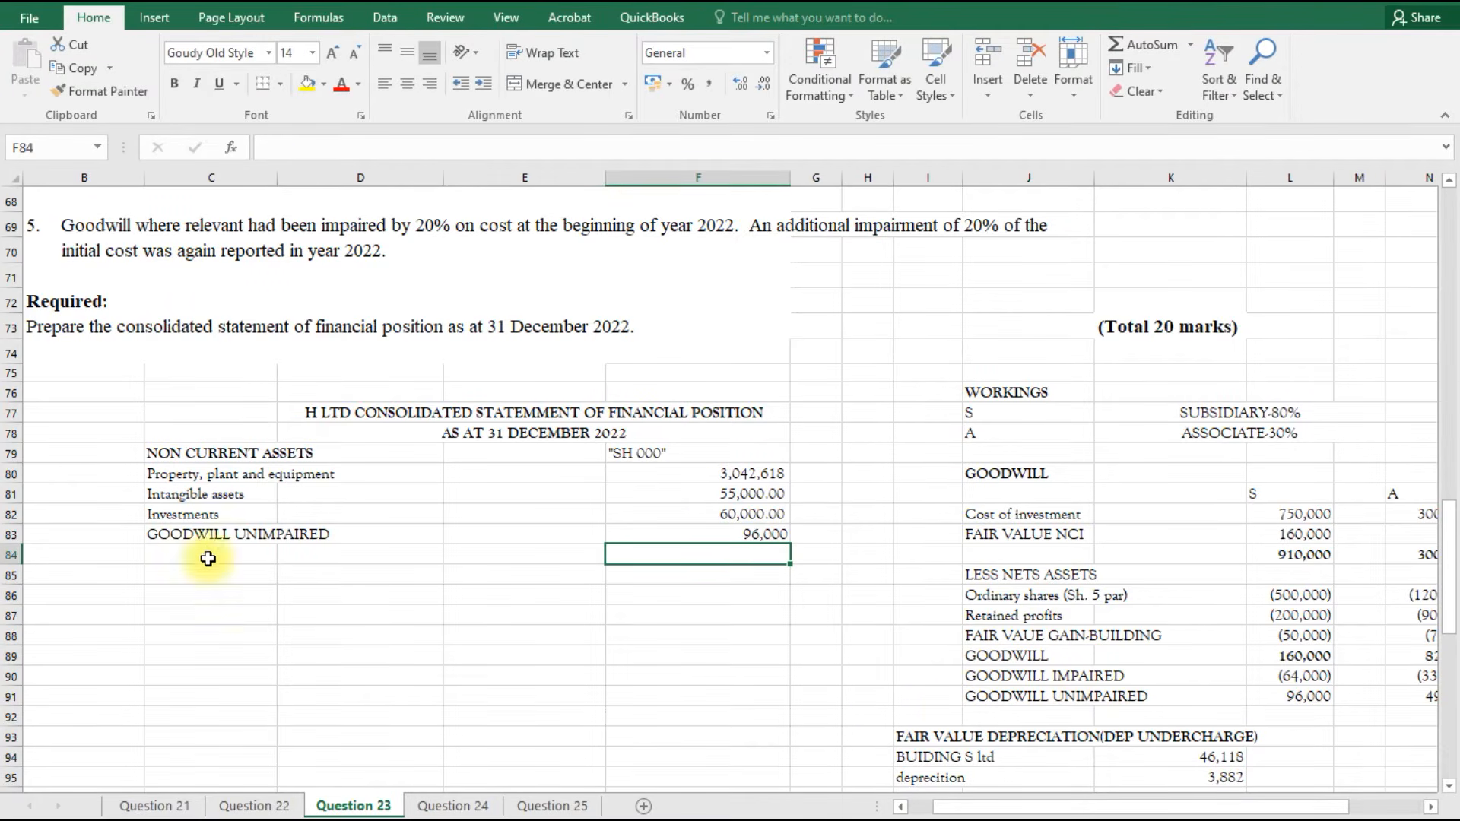
Enter the heading "INVESTMENT IN ASSOCIATE COMPANY" in J117, below the intercompany sales workings.
scroll(1174, 662, "down", 4)
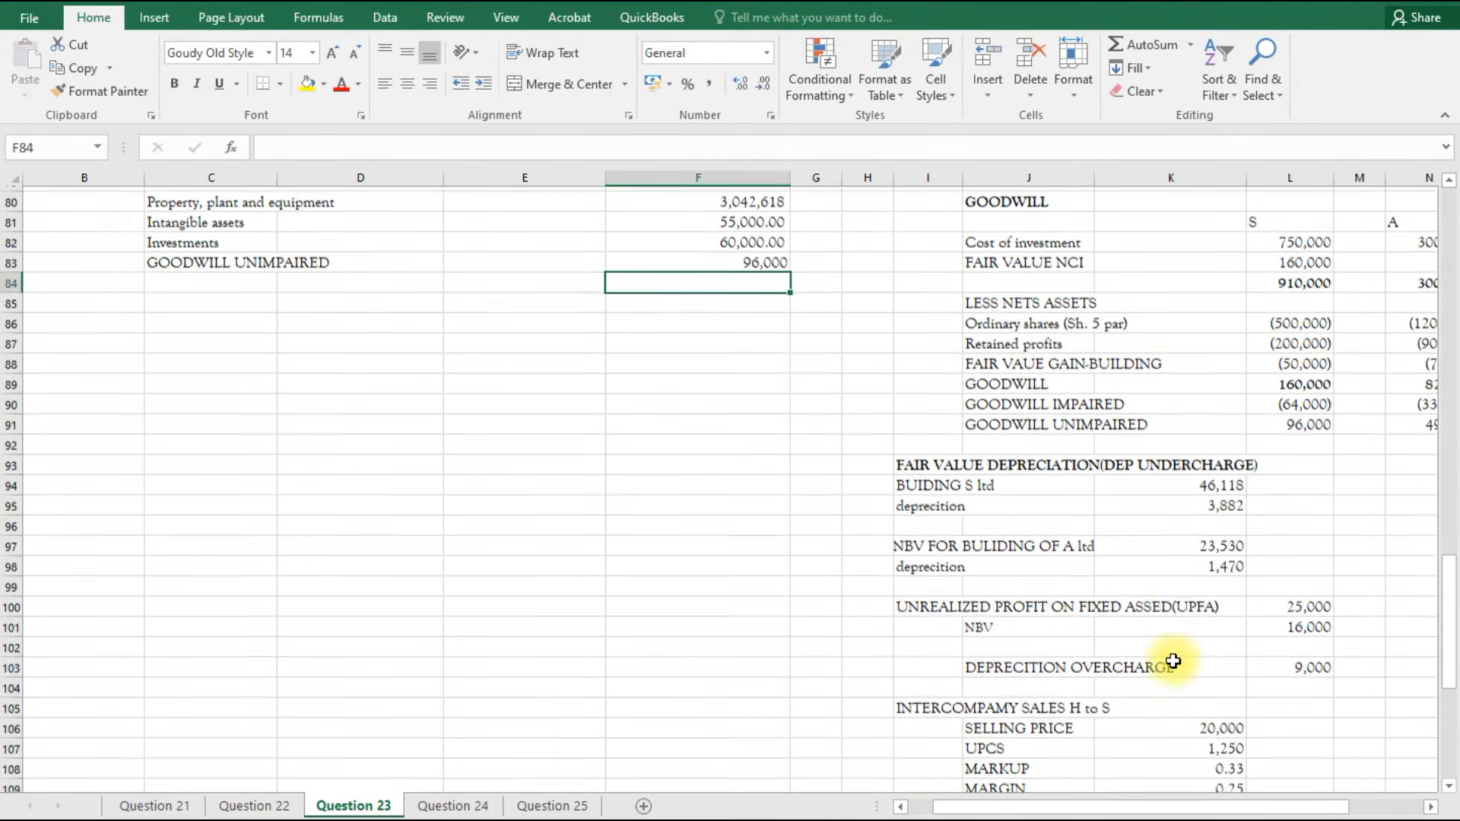
scroll(1173, 661, "down", 5)
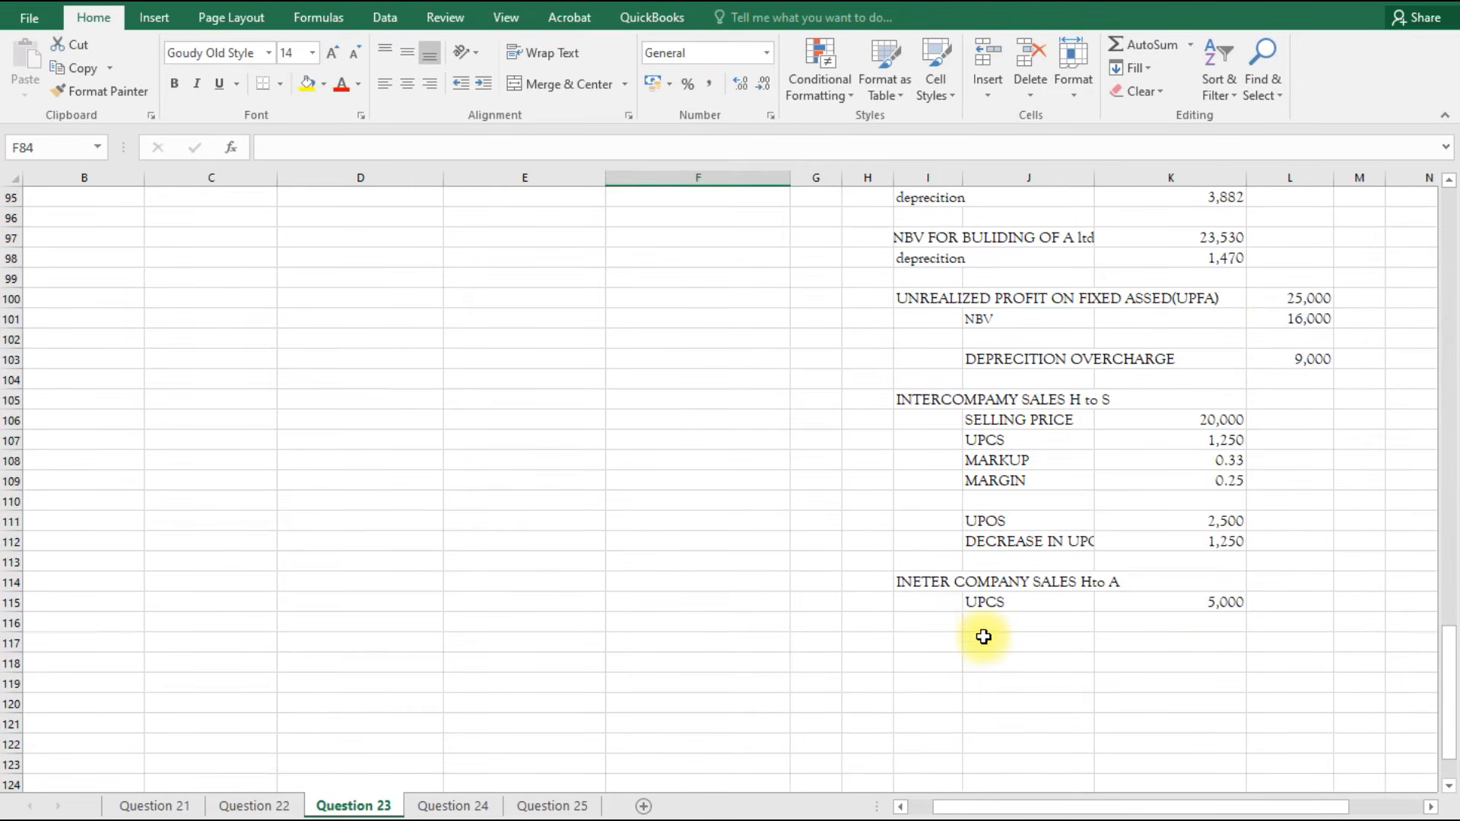
left_click(988, 643)
type("INVE")
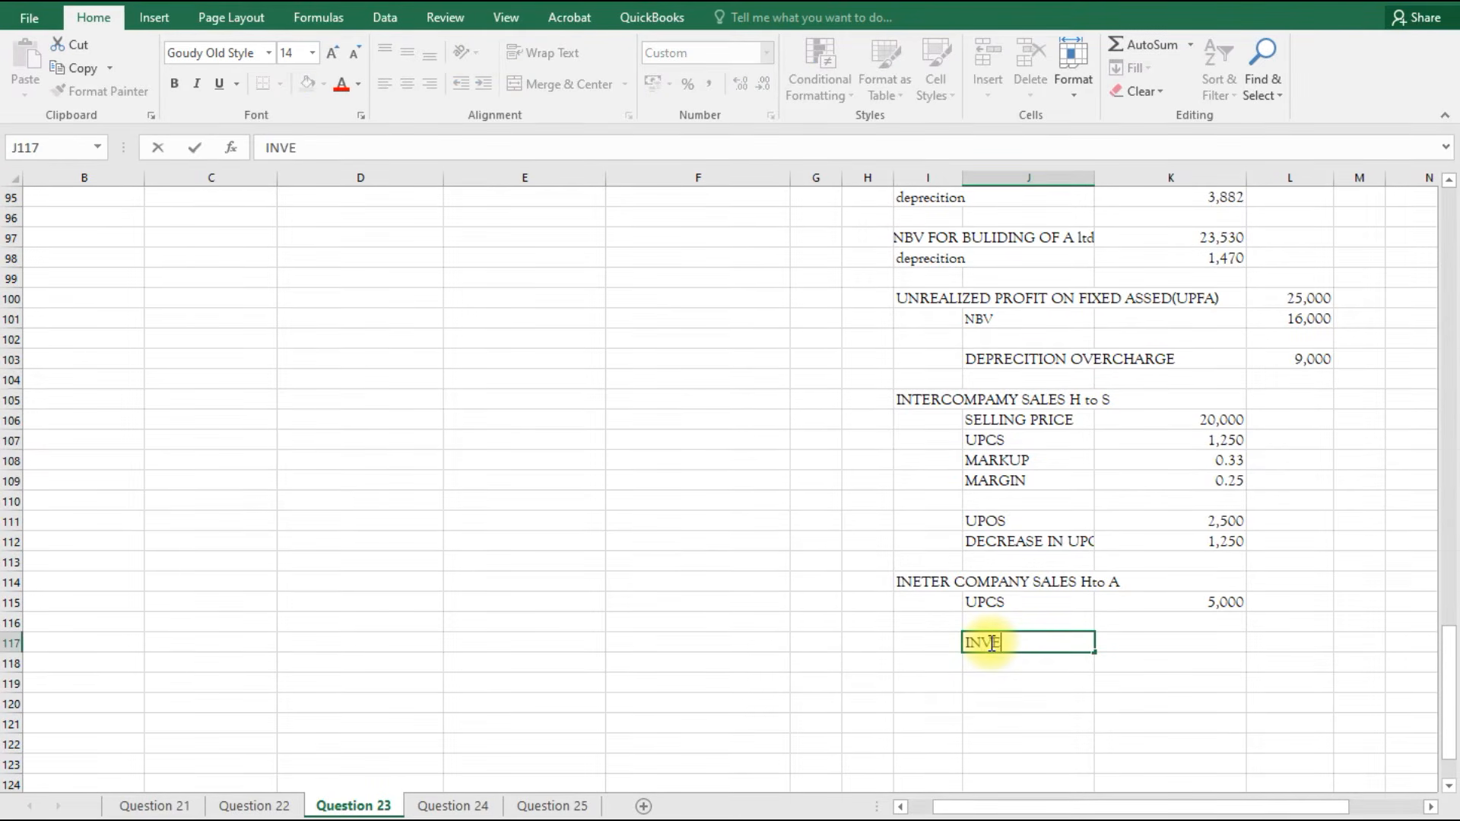
type("STMENT IN ASSOCIATE")
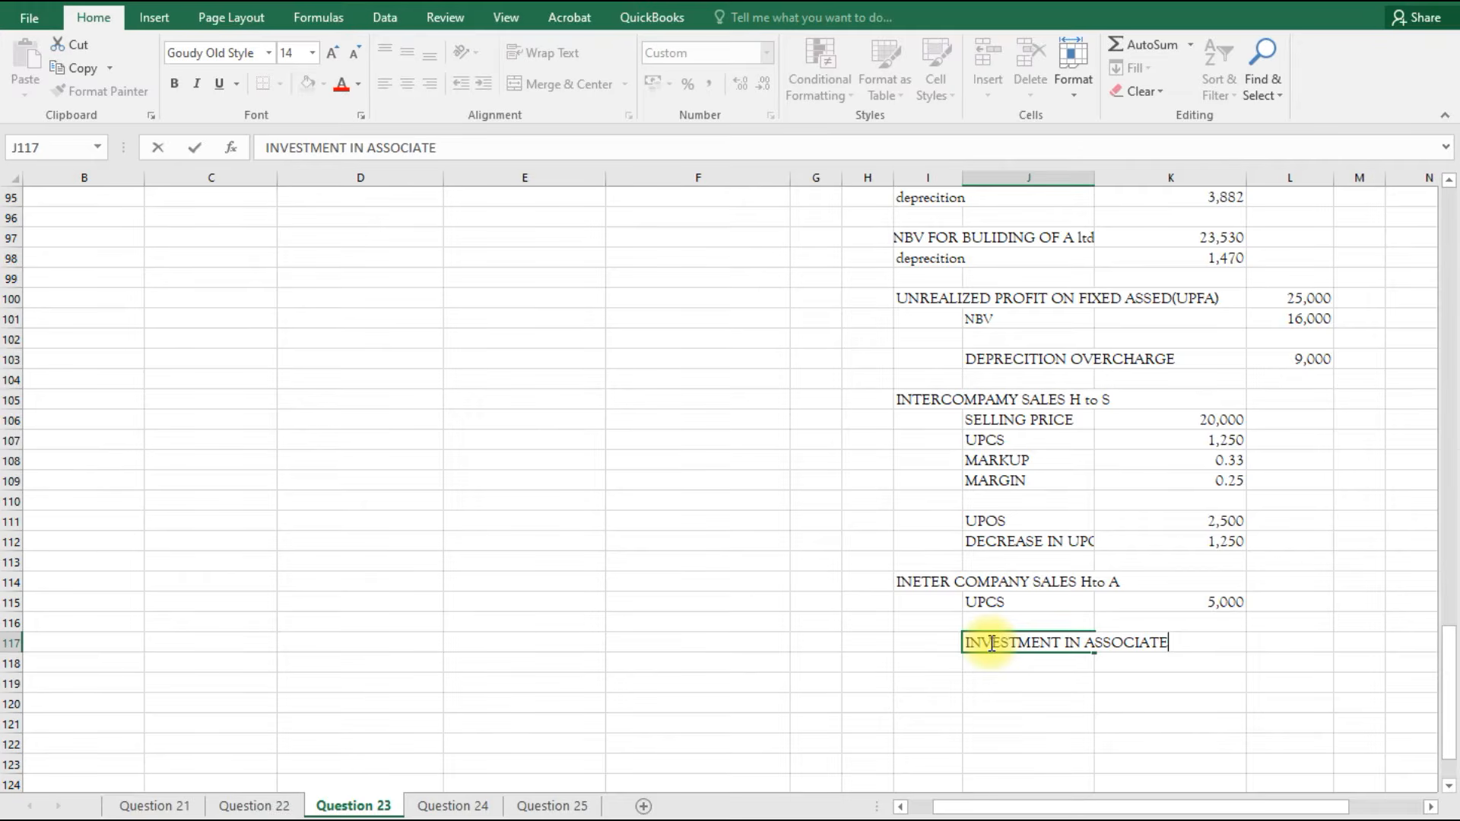
type(" COM")
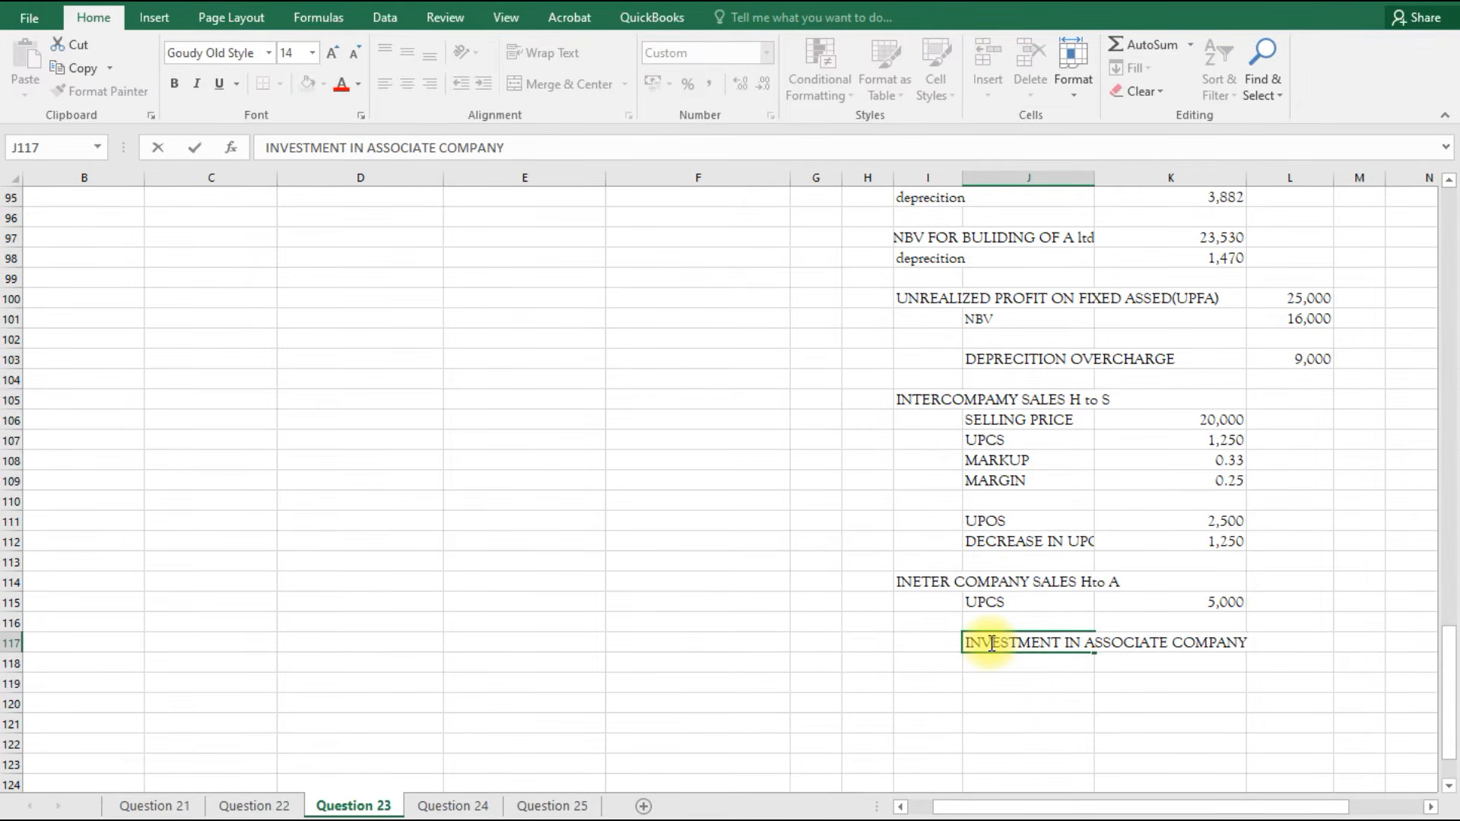
type("PANY")
left_click(1011, 683)
left_click(978, 641)
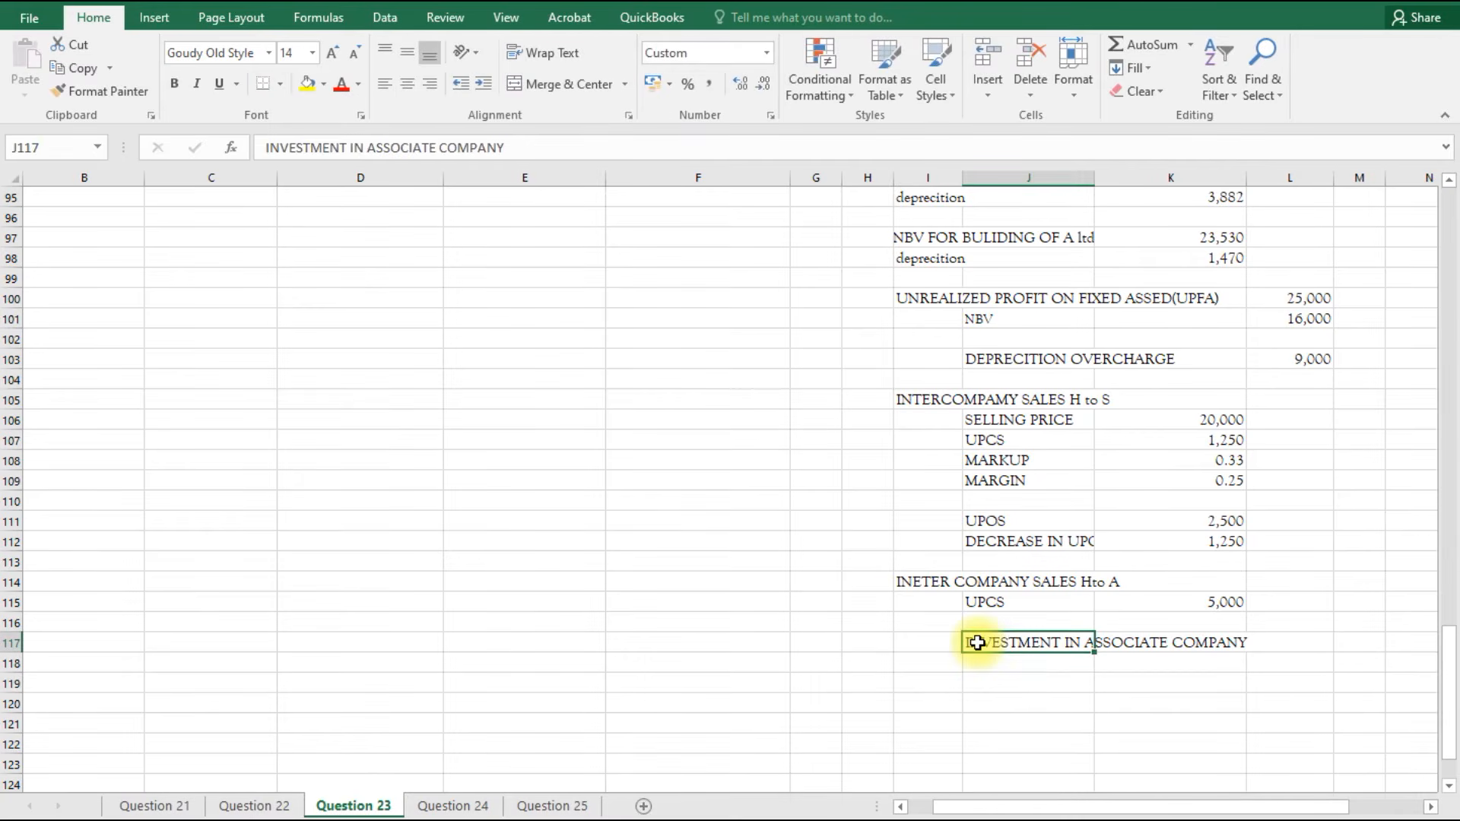
Merge and center the INVESTMENT IN ASSOCIATE COMPANY heading across J117:K117 and make it bold.
left_click_drag(1011, 641, 1217, 643)
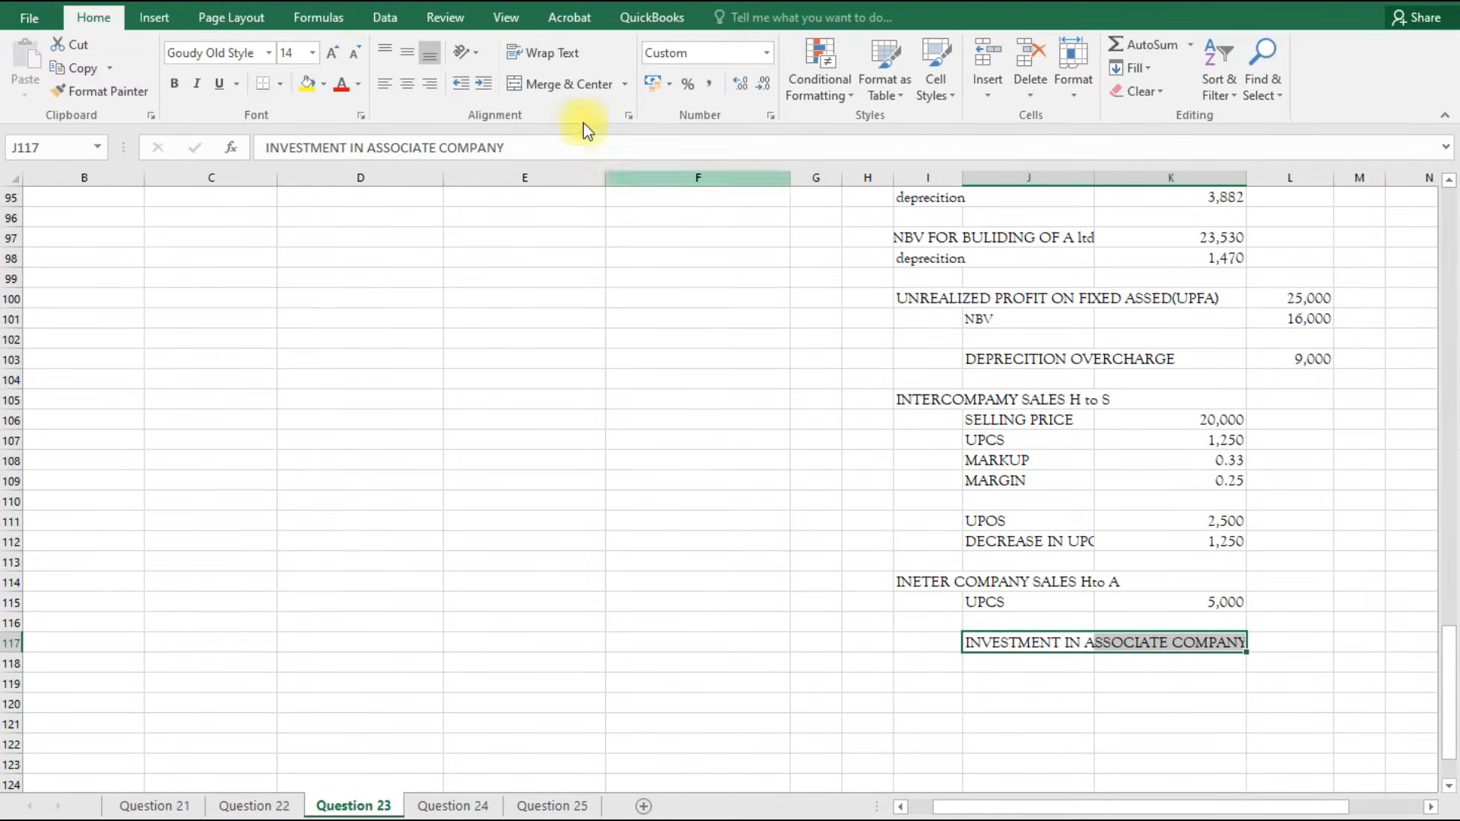
left_click(569, 85)
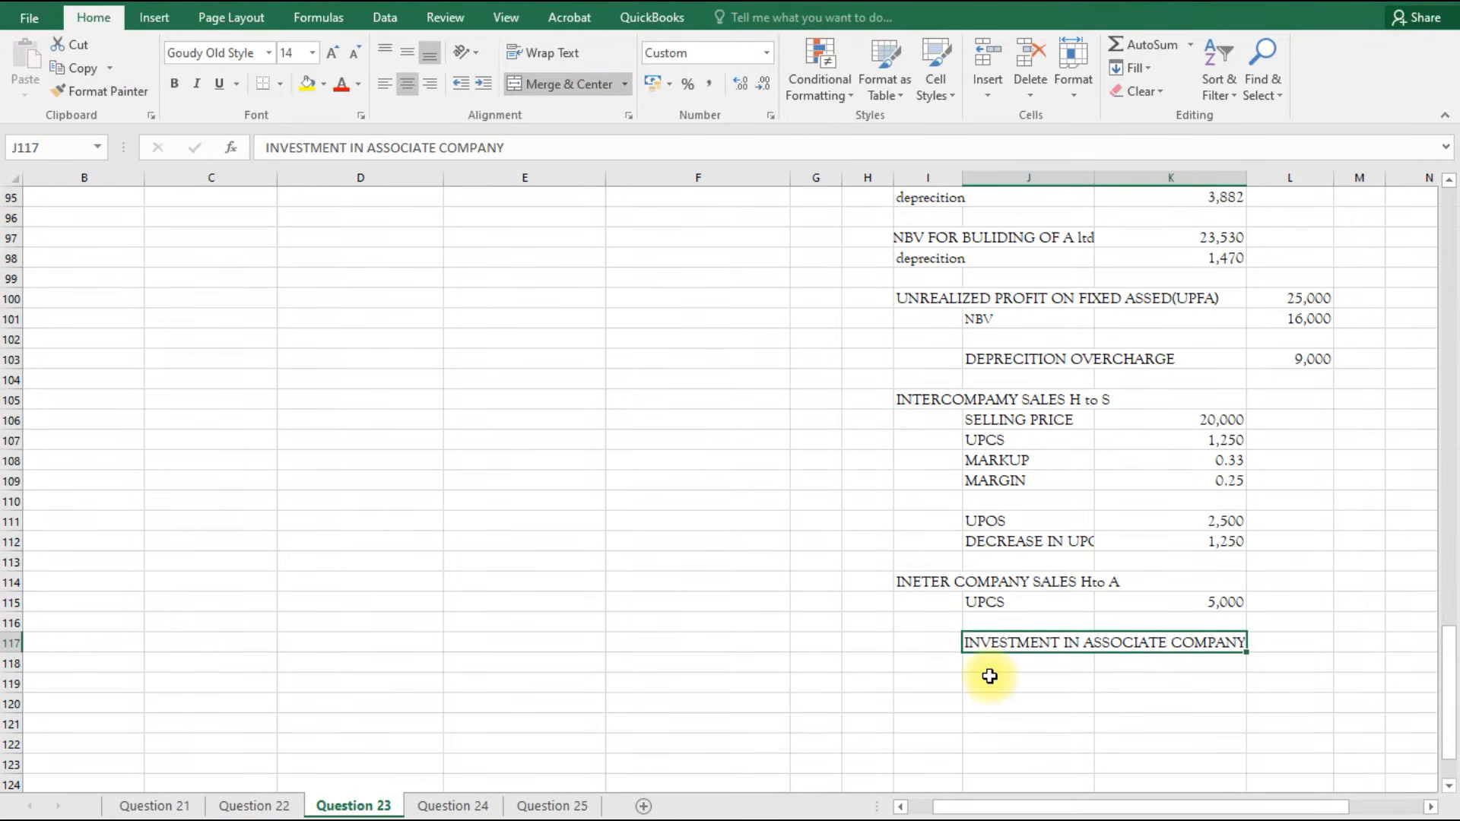
key("ctrl+b")
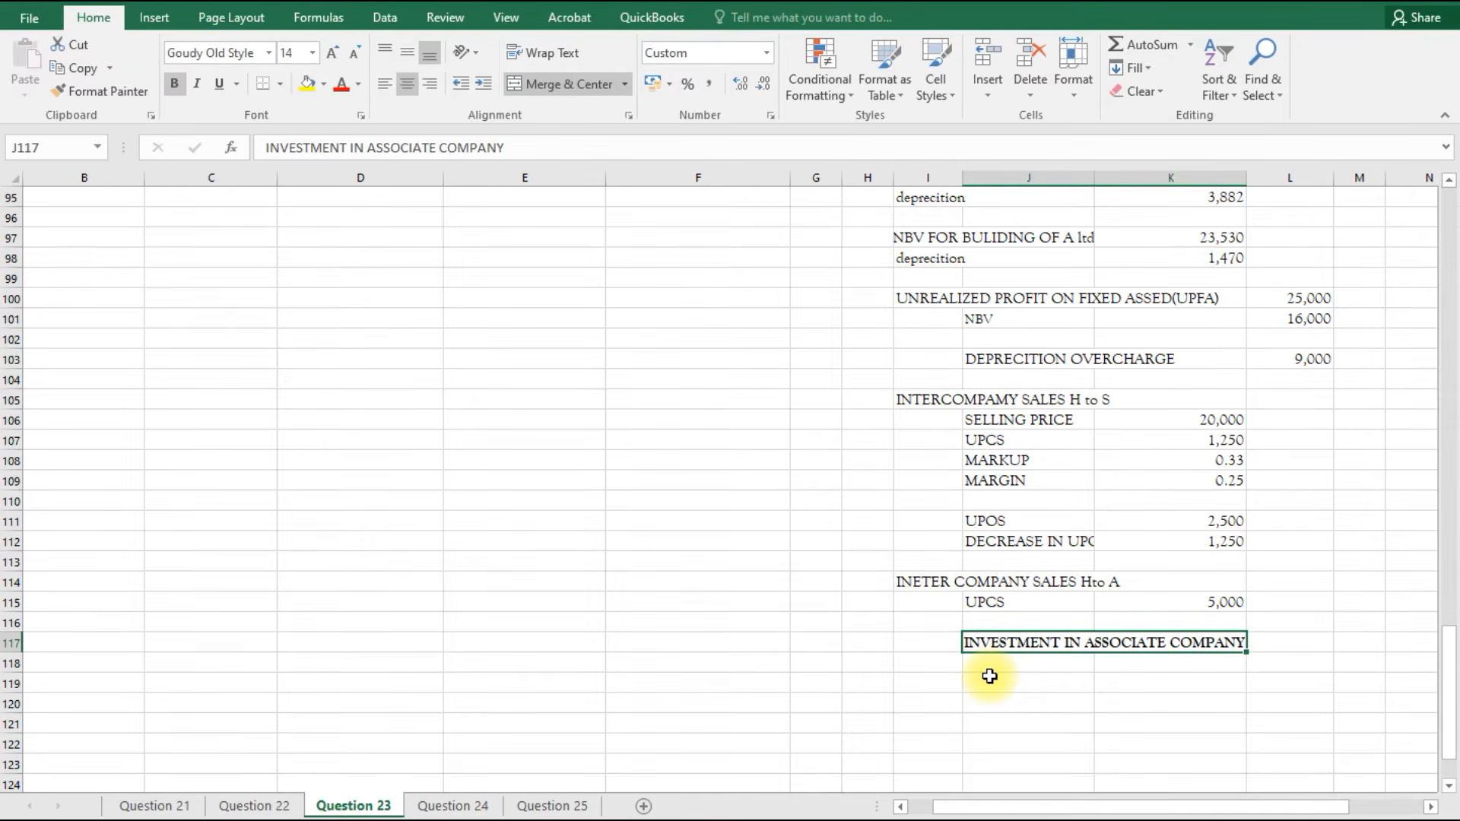
Add the "Cost of investment" line in J118 by referencing its label in J82 of the goodwill working.
left_click(996, 660)
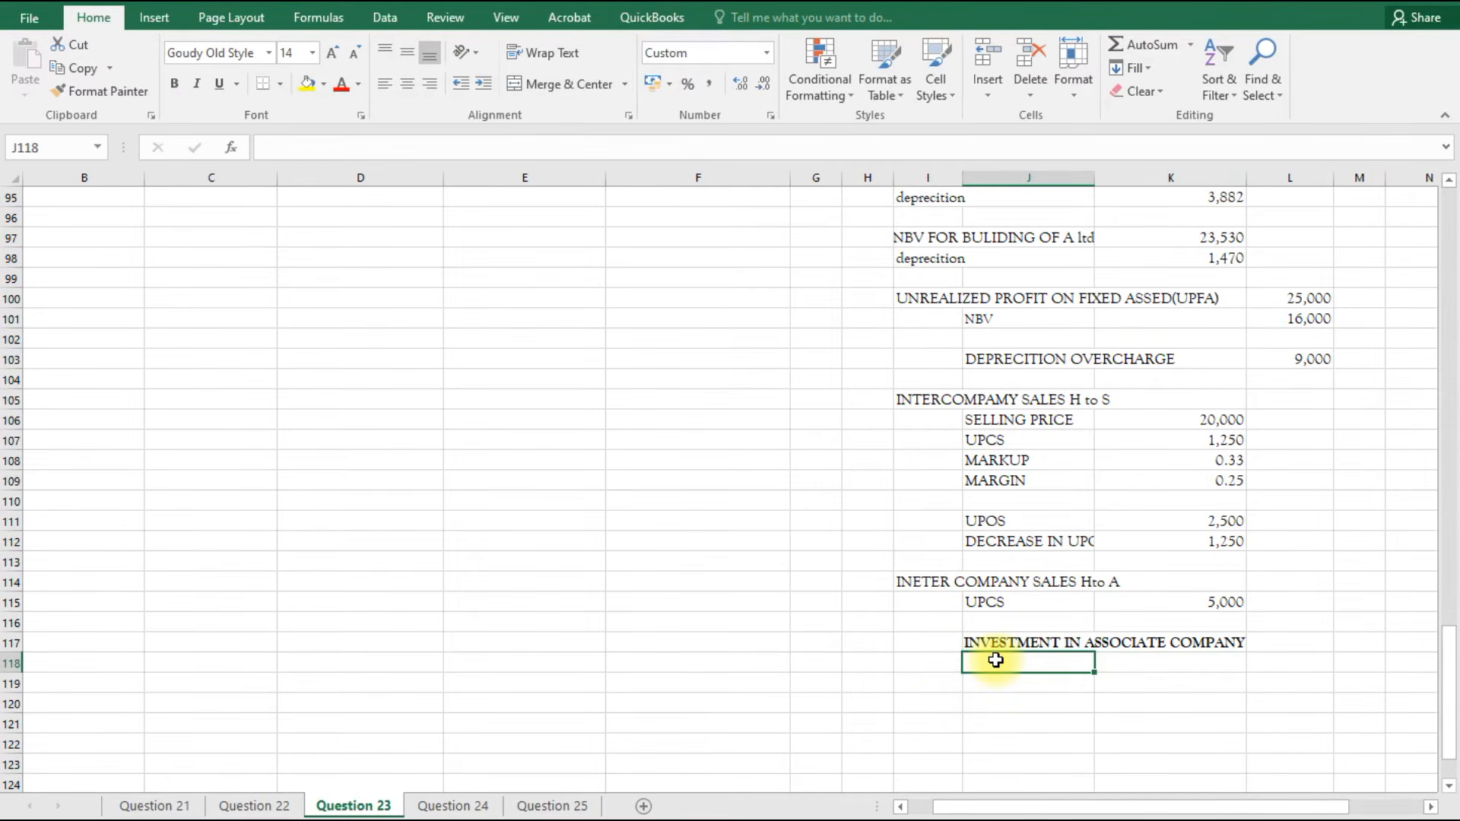
type("C")
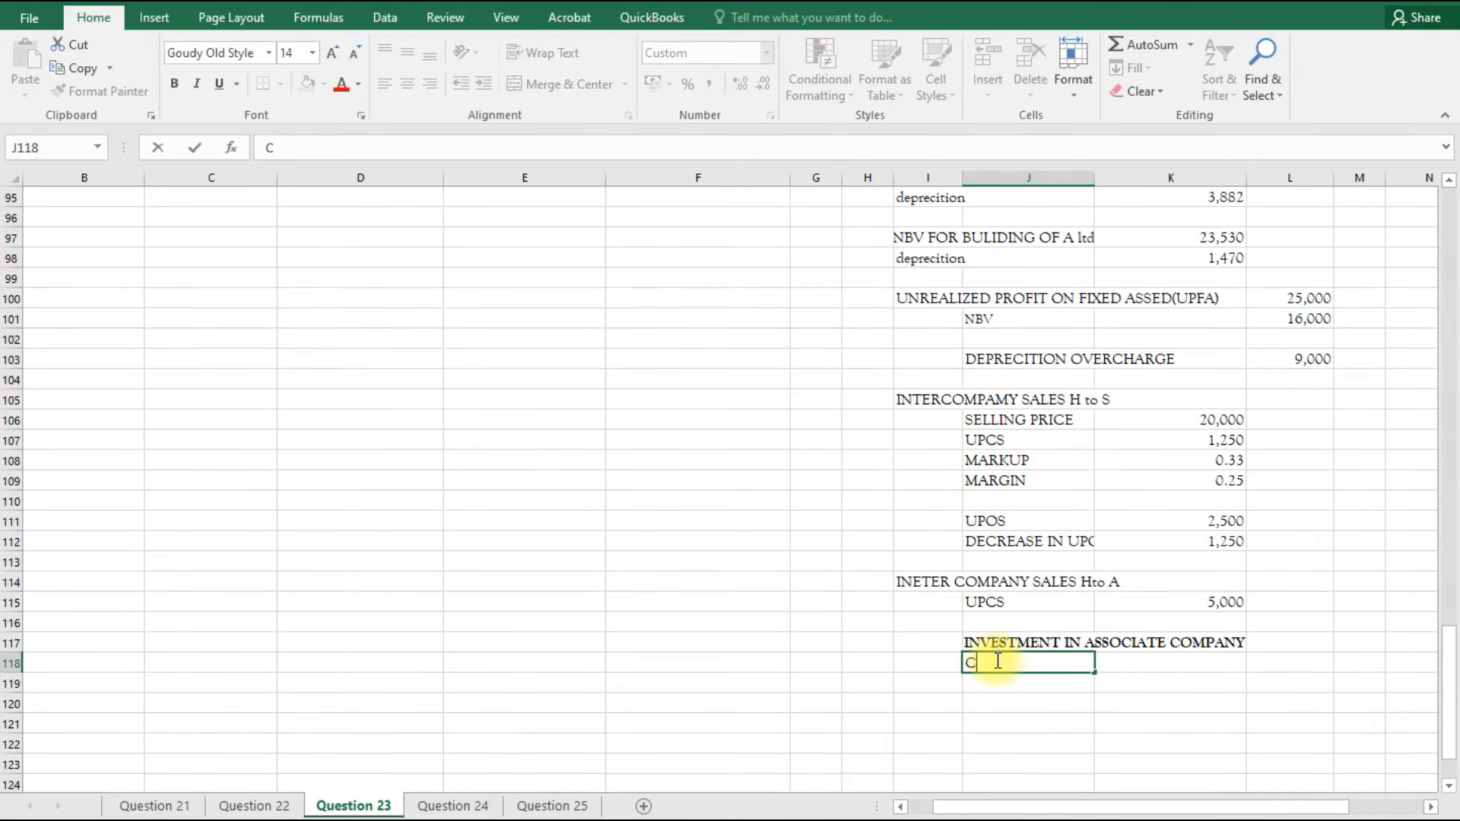
type("O=")
scroll(1015, 471, "up", 5)
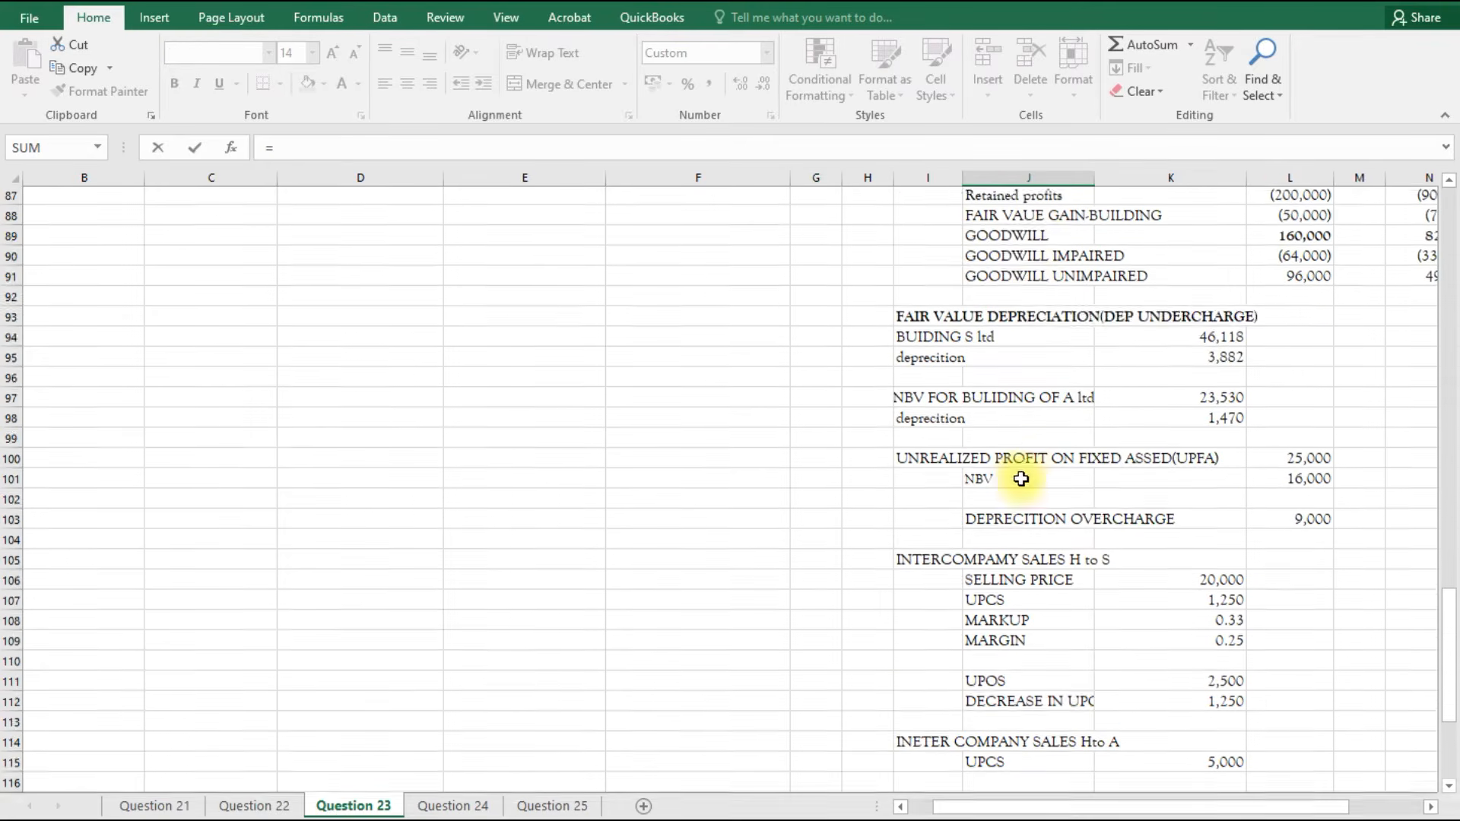
left_click(1023, 242)
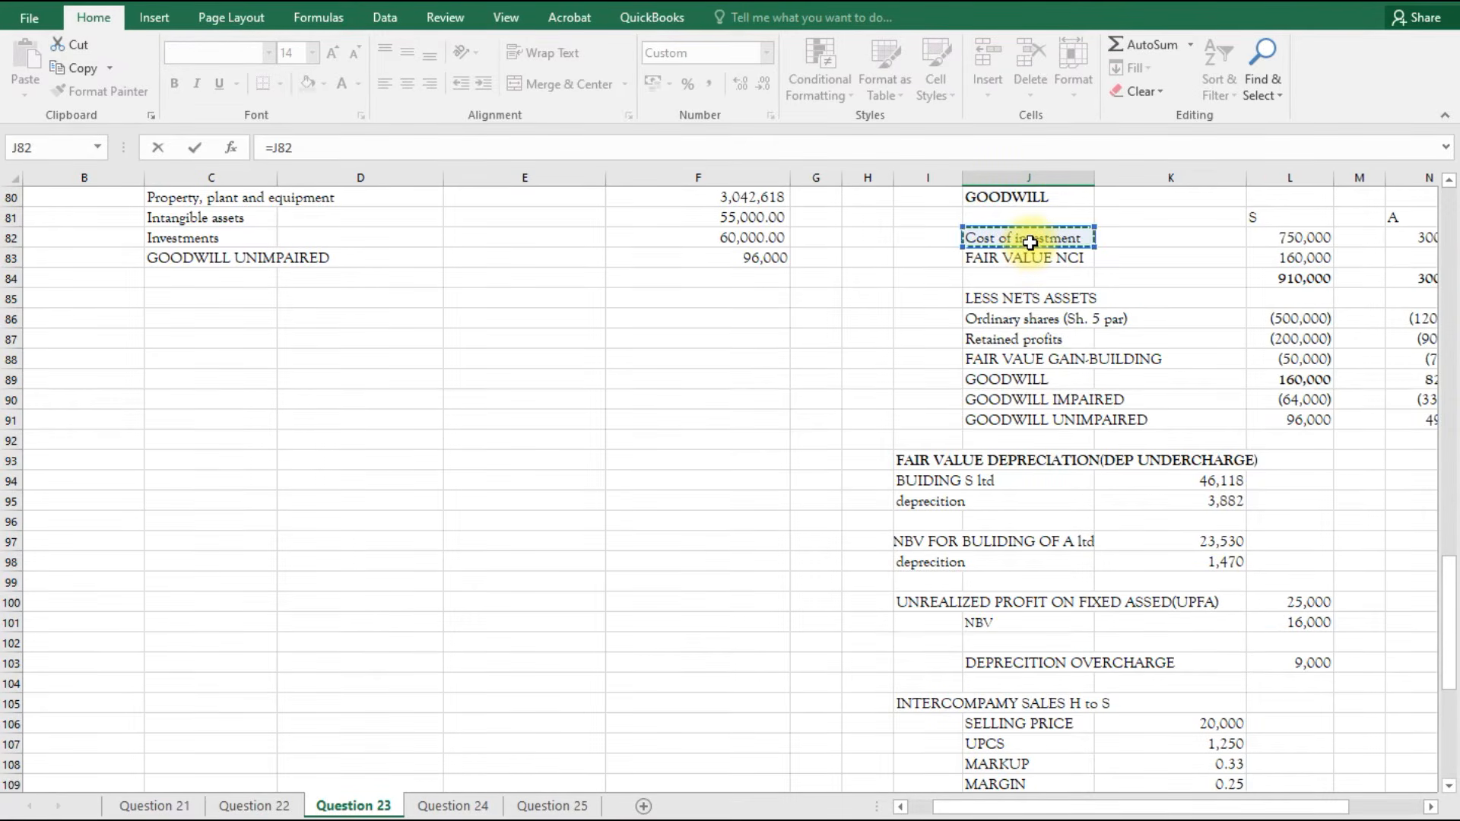
key("Return")
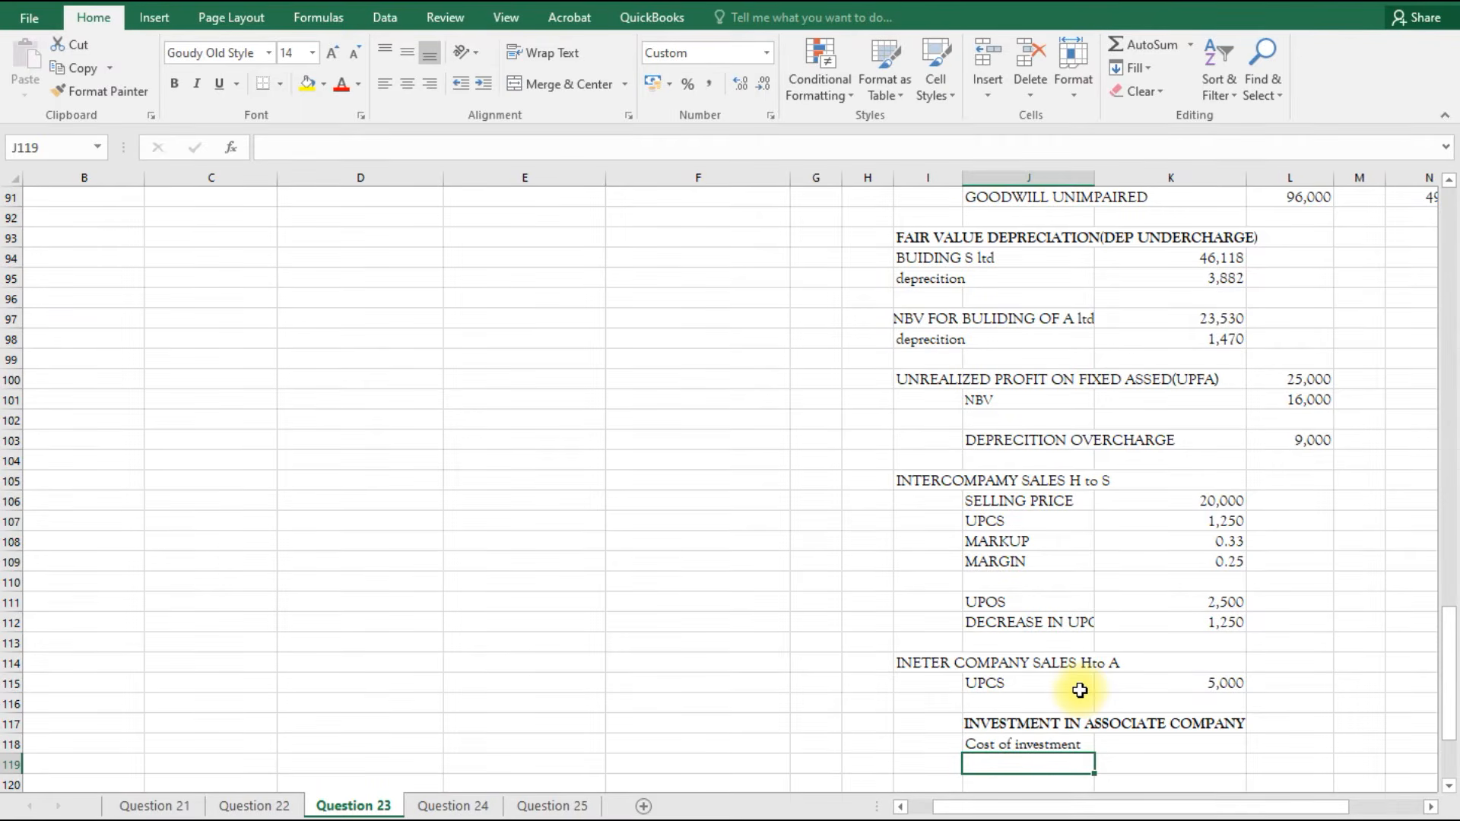
scroll(1141, 578, "up", 6)
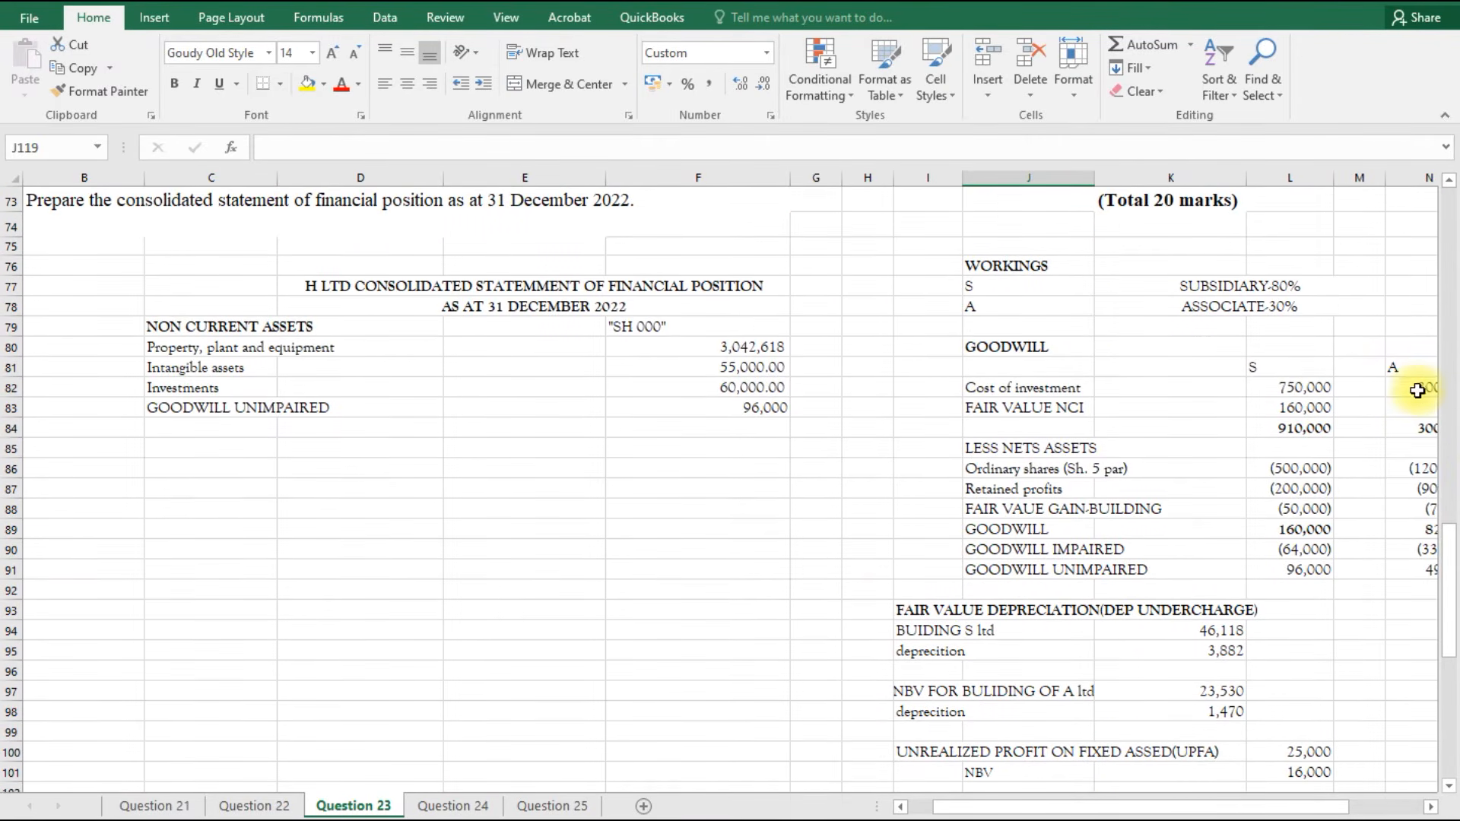
left_click(1419, 388)
key("Return")
scroll(966, 742, "down", 7)
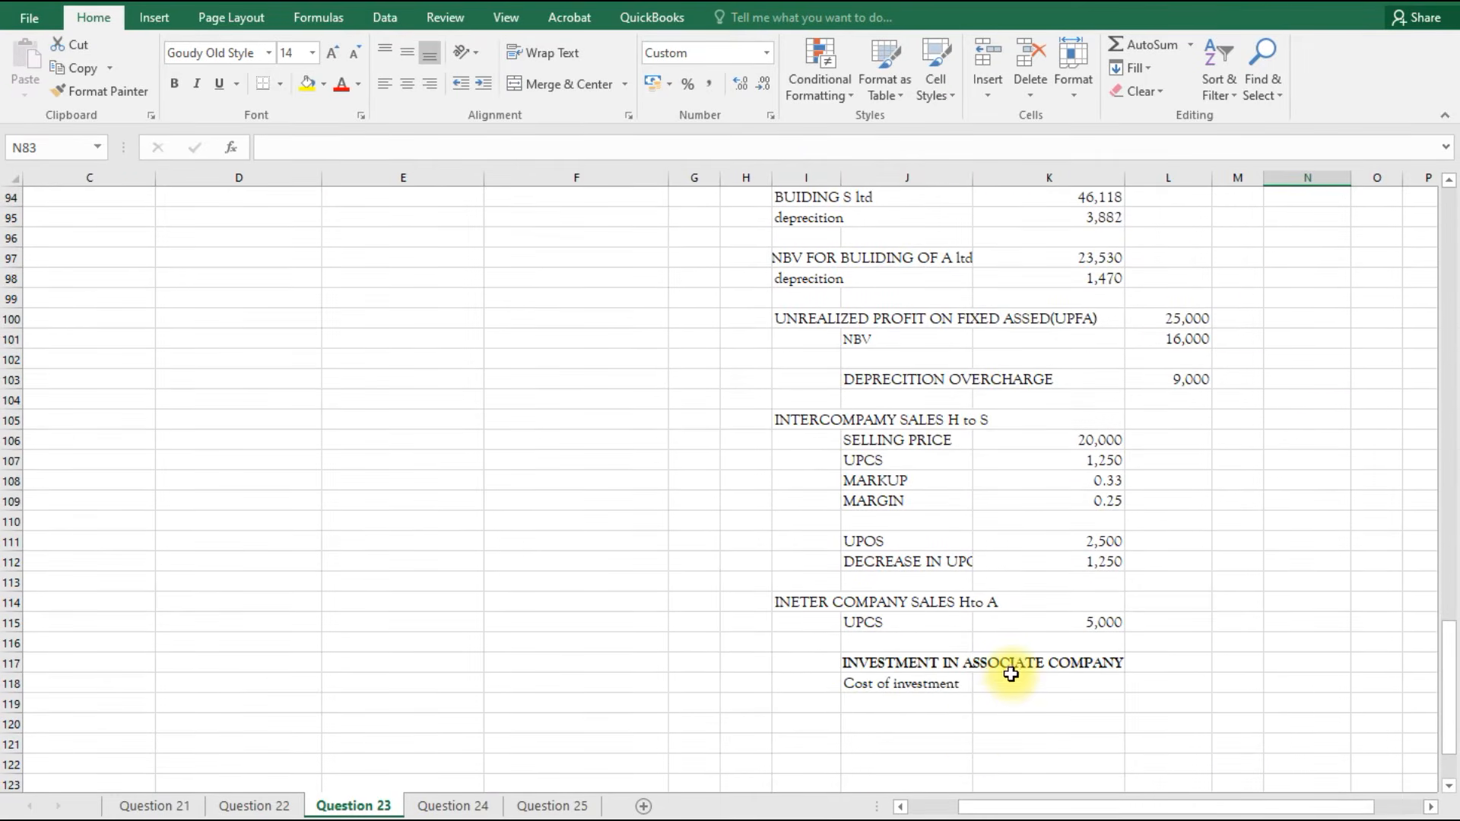
left_click(1011, 683)
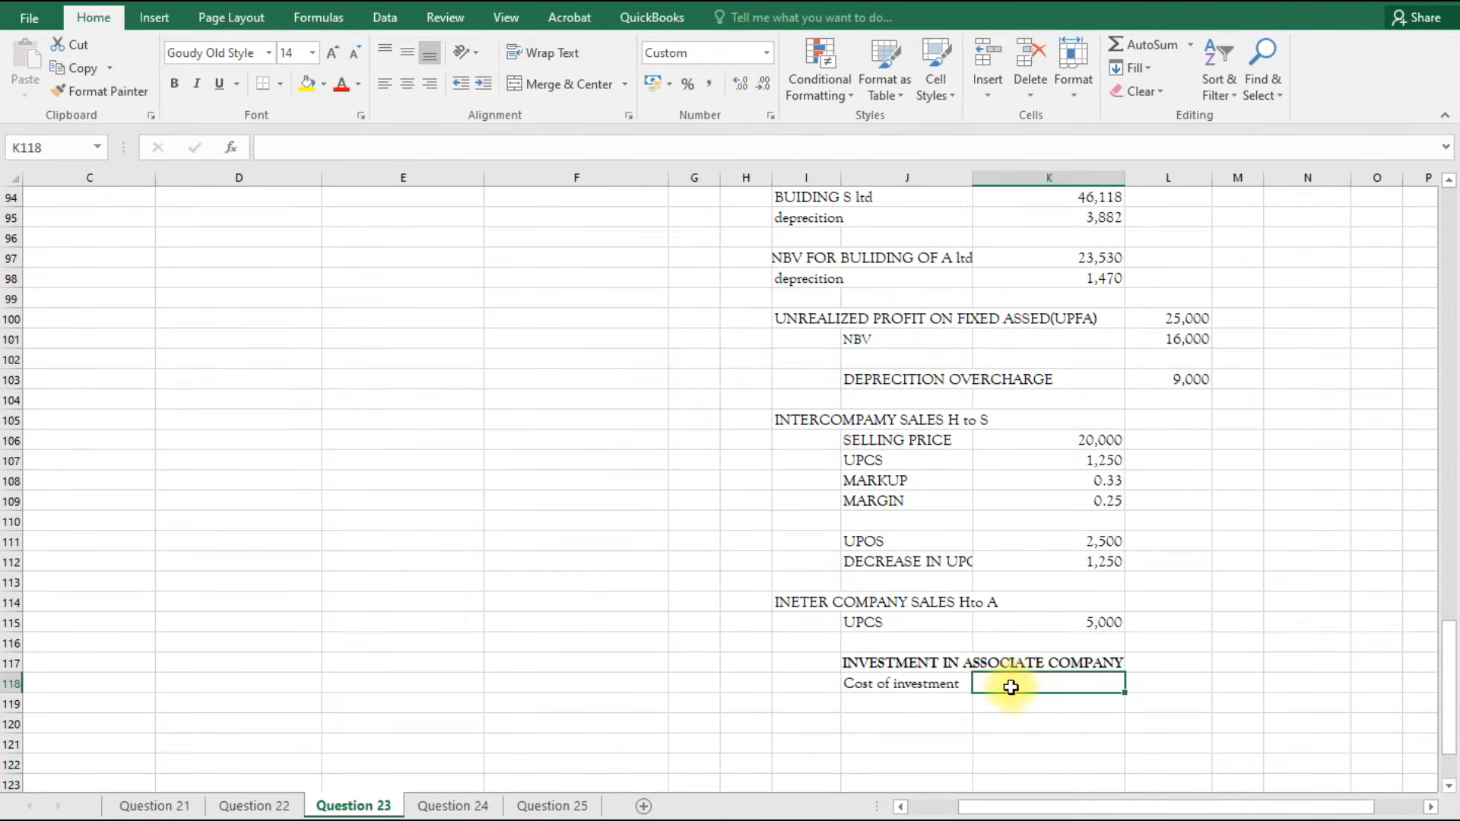
Link the cost of investment amount in L118 to A Ltd's figure in N82 of the goodwill working.
left_click(1162, 688)
type("=")
scroll(1162, 687, "up", 9)
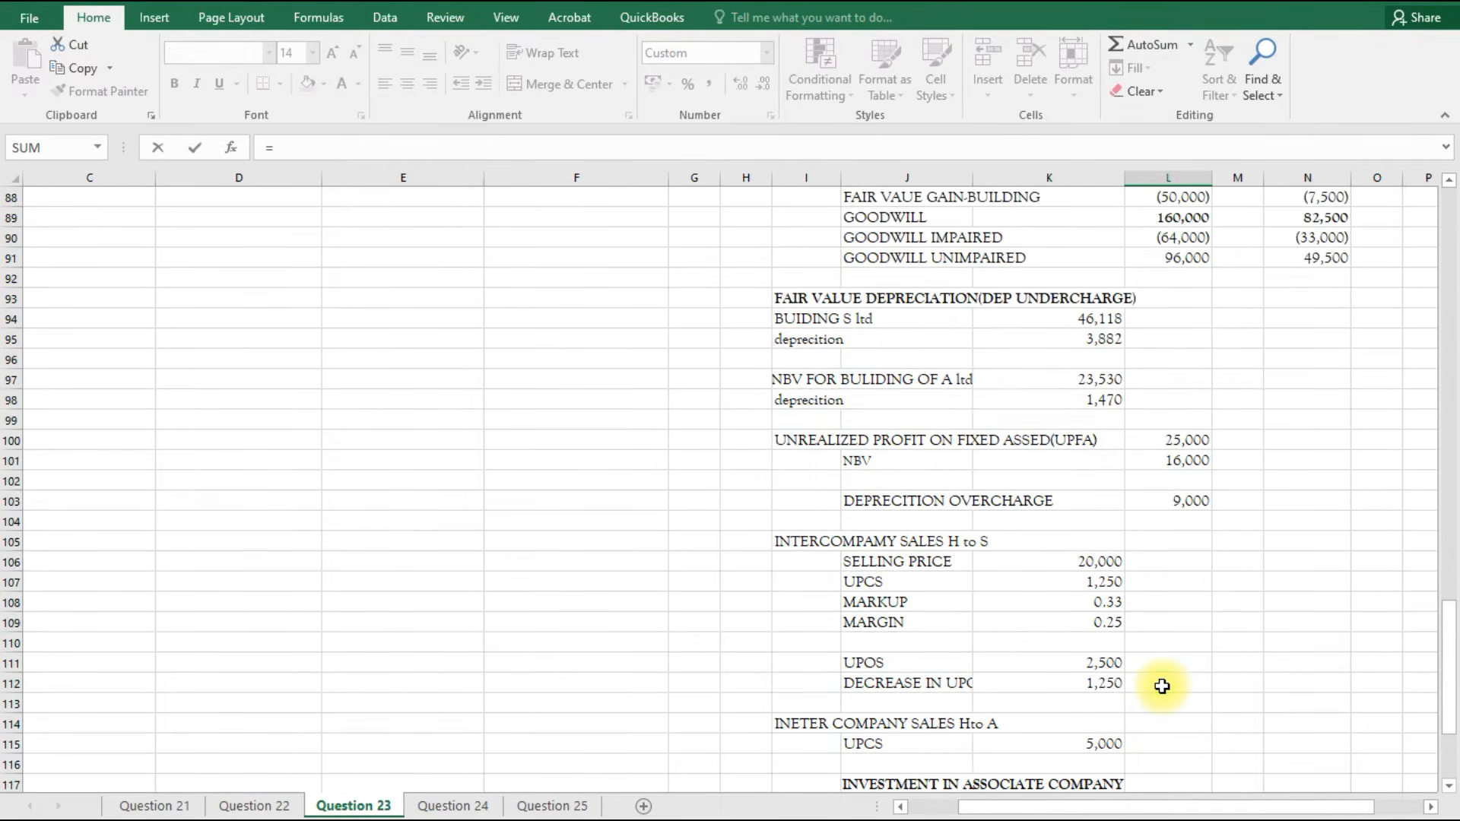
left_click(1323, 544)
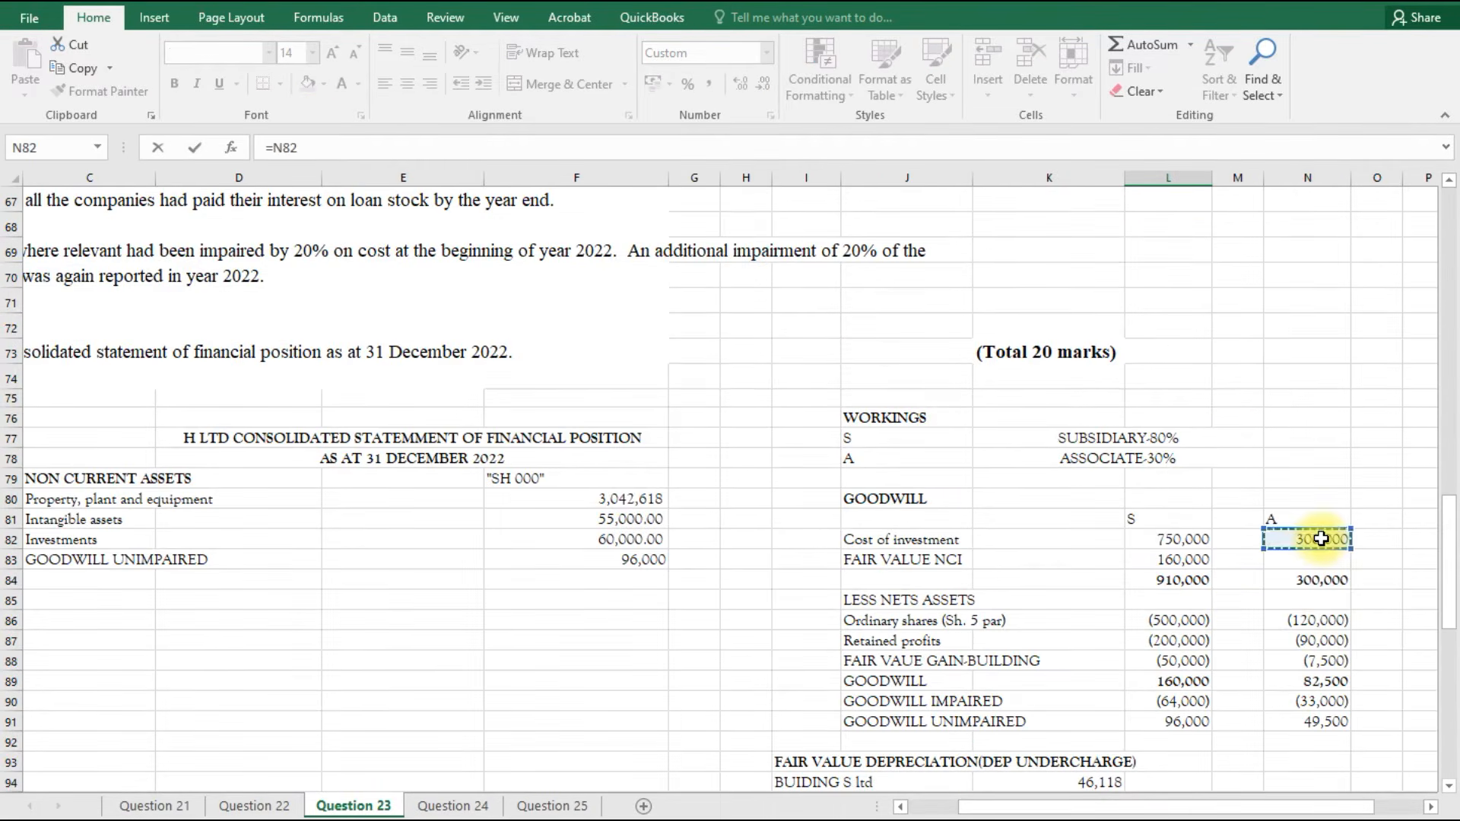
key("Return")
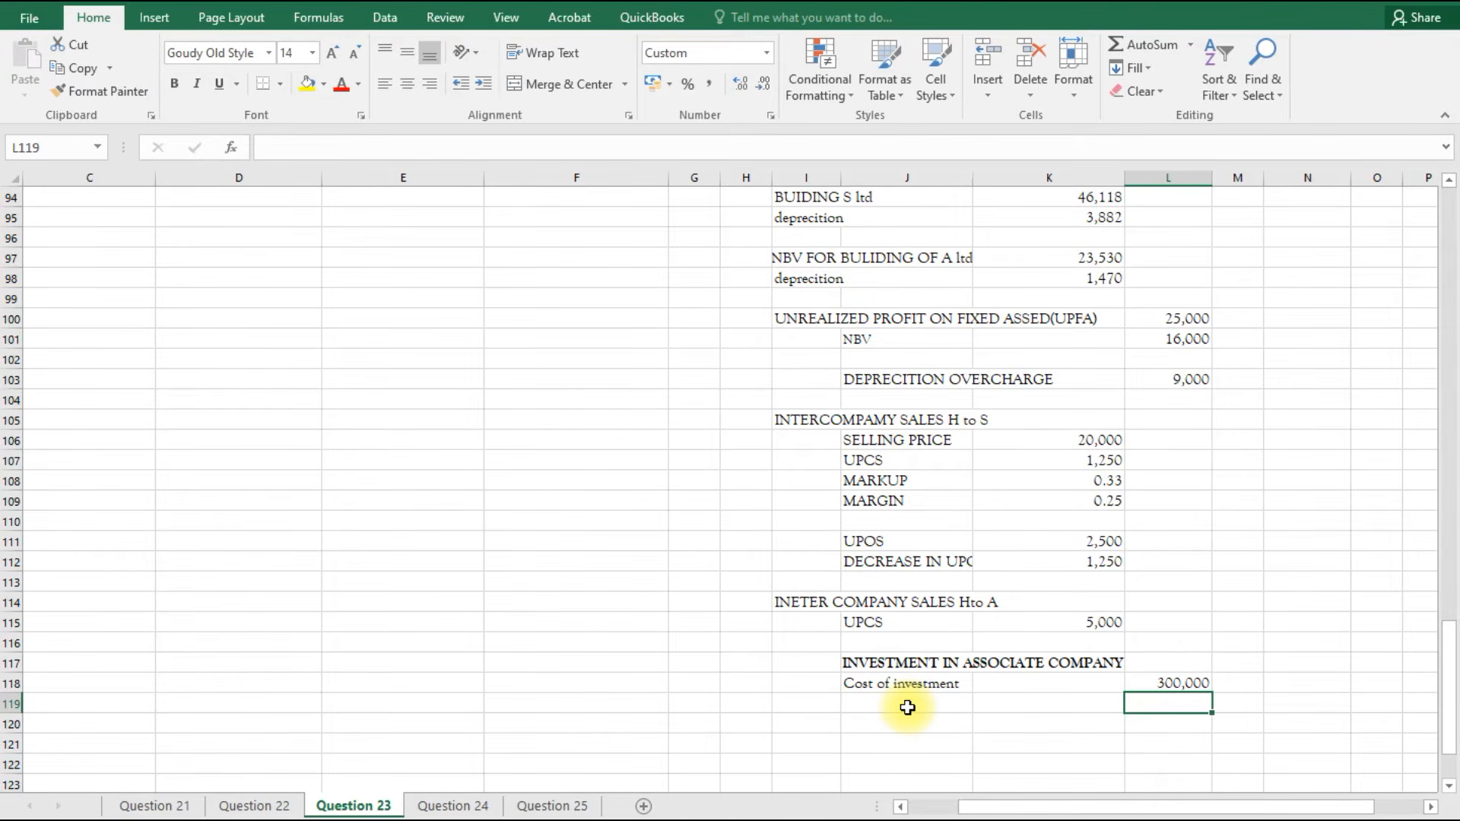
Enter the label "POST ACQ PROFIT" in J119, under the cost of investment line.
left_click(908, 707)
type("POST ACQ")
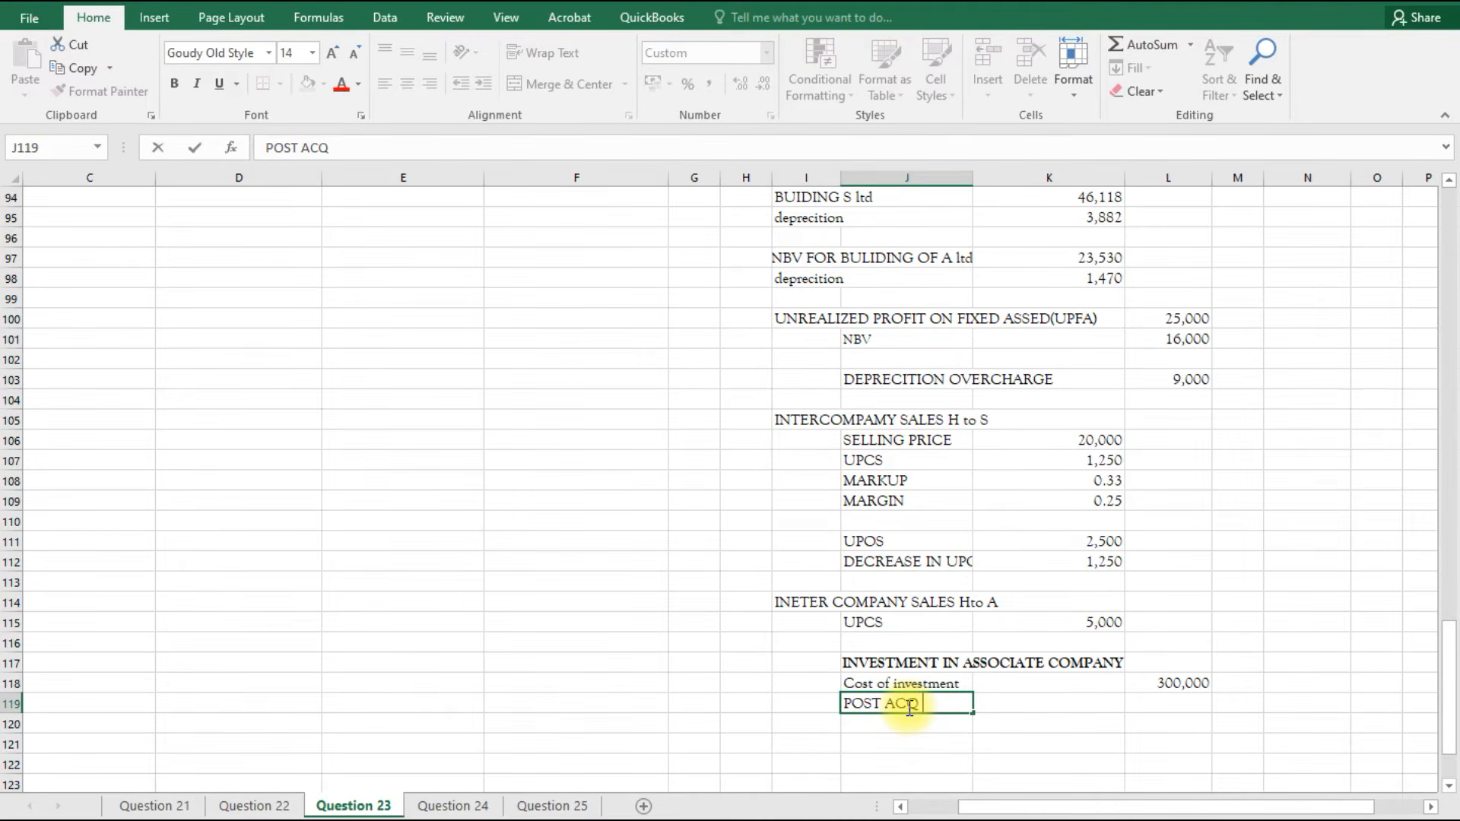
type(" PROFIT")
Calculate H Ltd's 30% share of A Ltd's post-acquisition profit in L119 with the formula =(F18-E36)*0.3.
left_click(1184, 699)
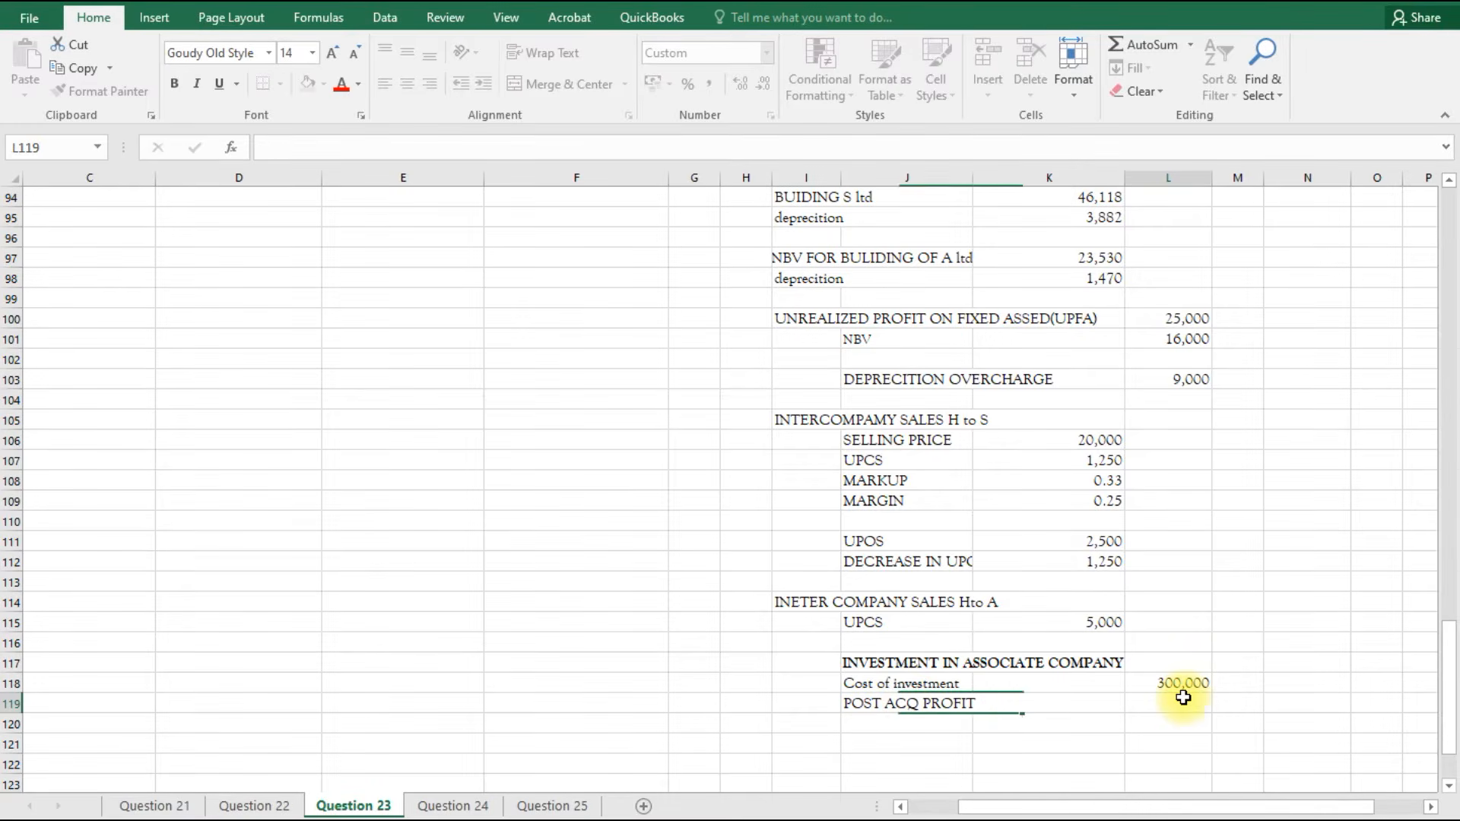
type("=")
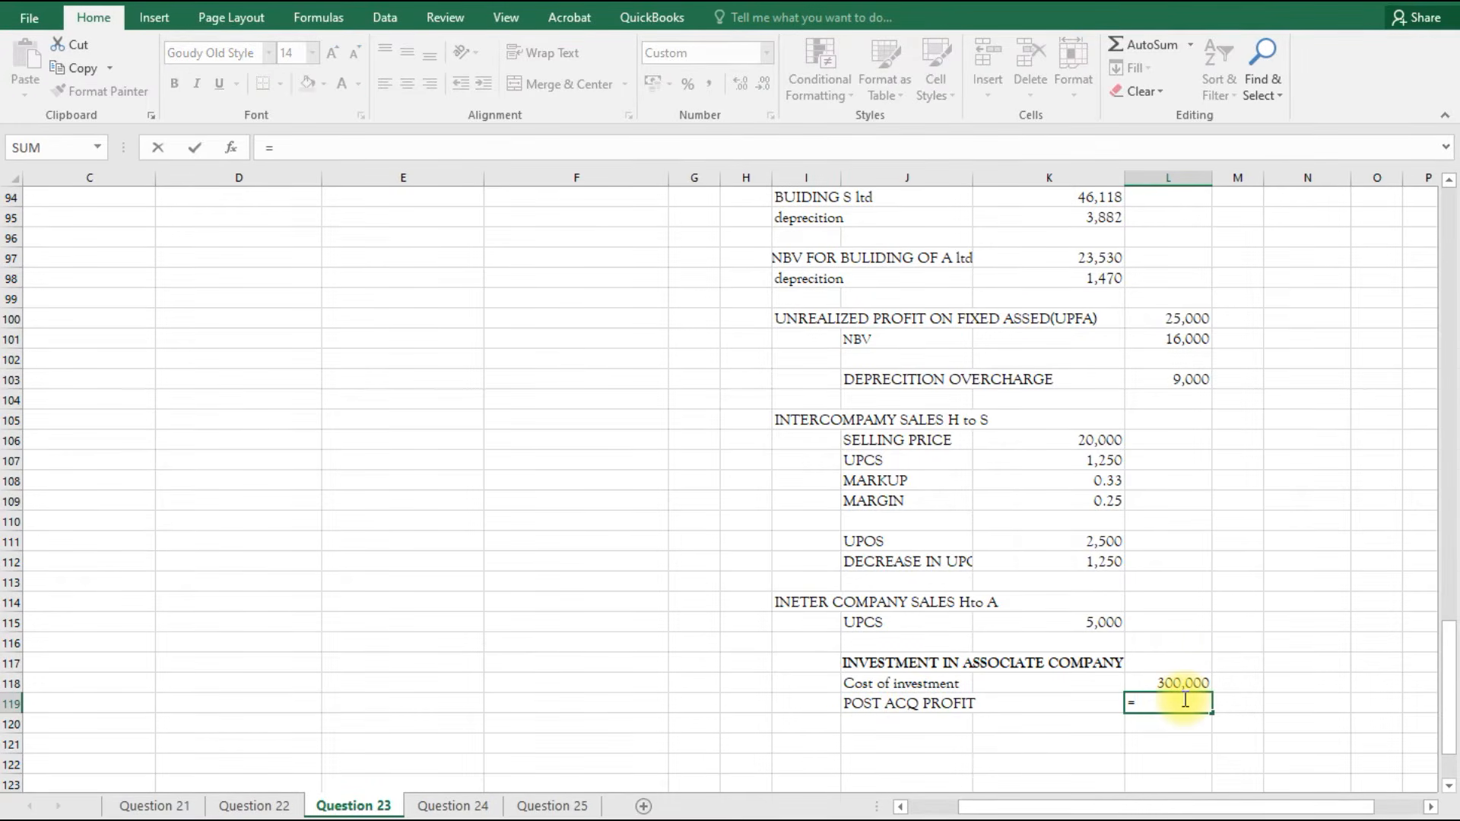
type("(")
scroll(489, 597, "up", 11)
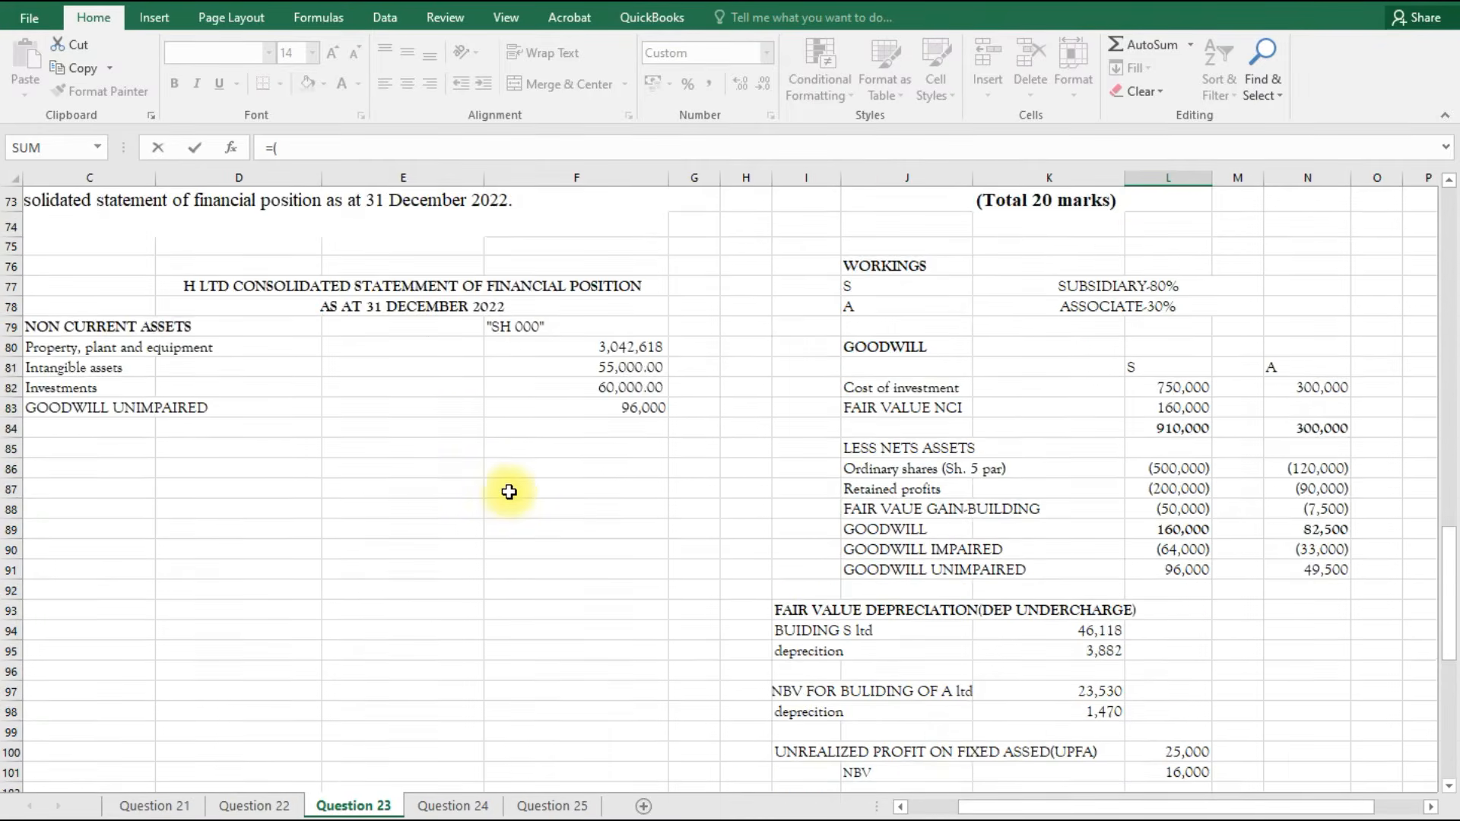
scroll(501, 493, "up", 17)
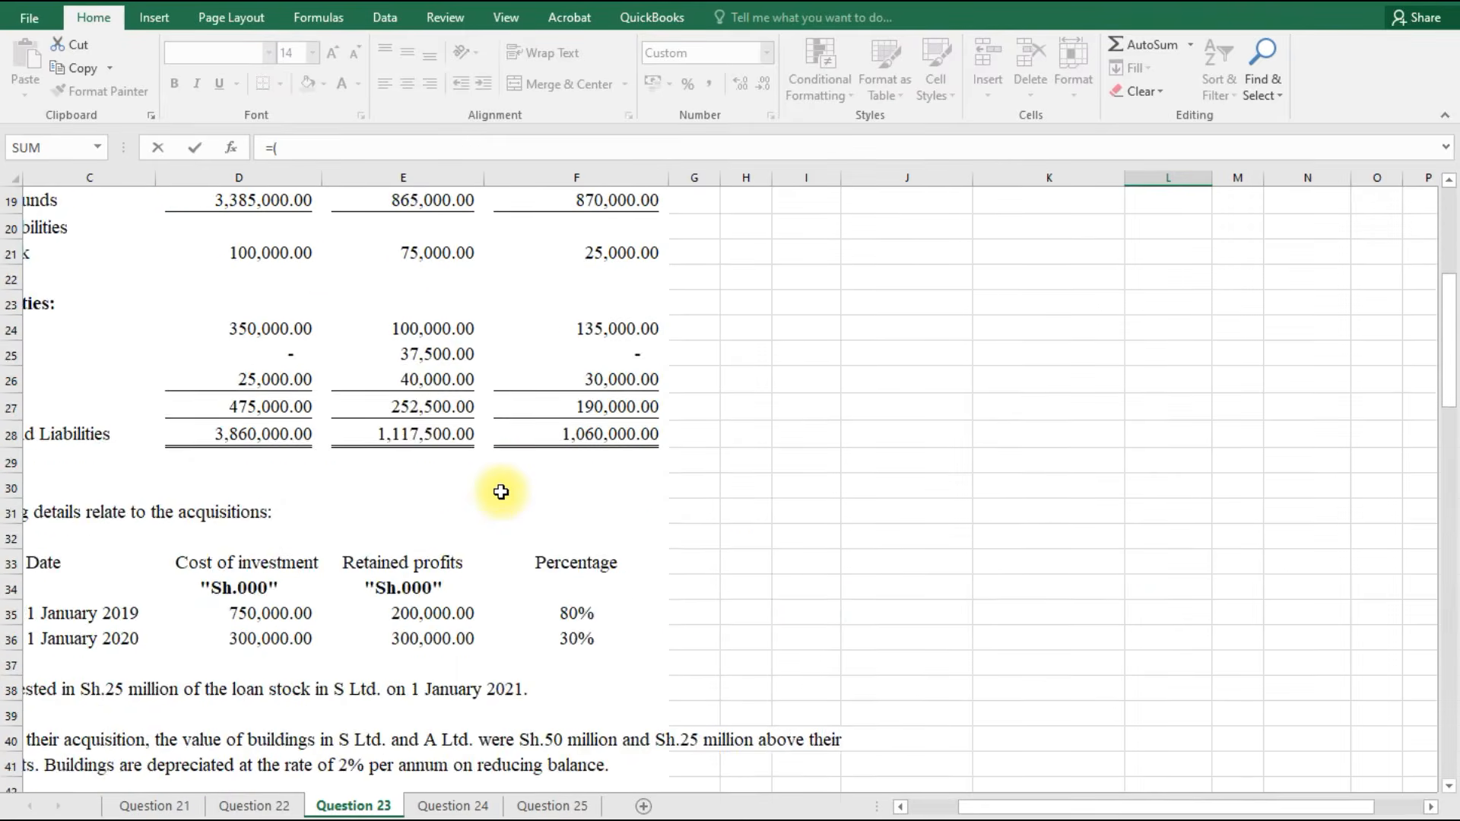
left_click_drag(973, 808, 960, 809)
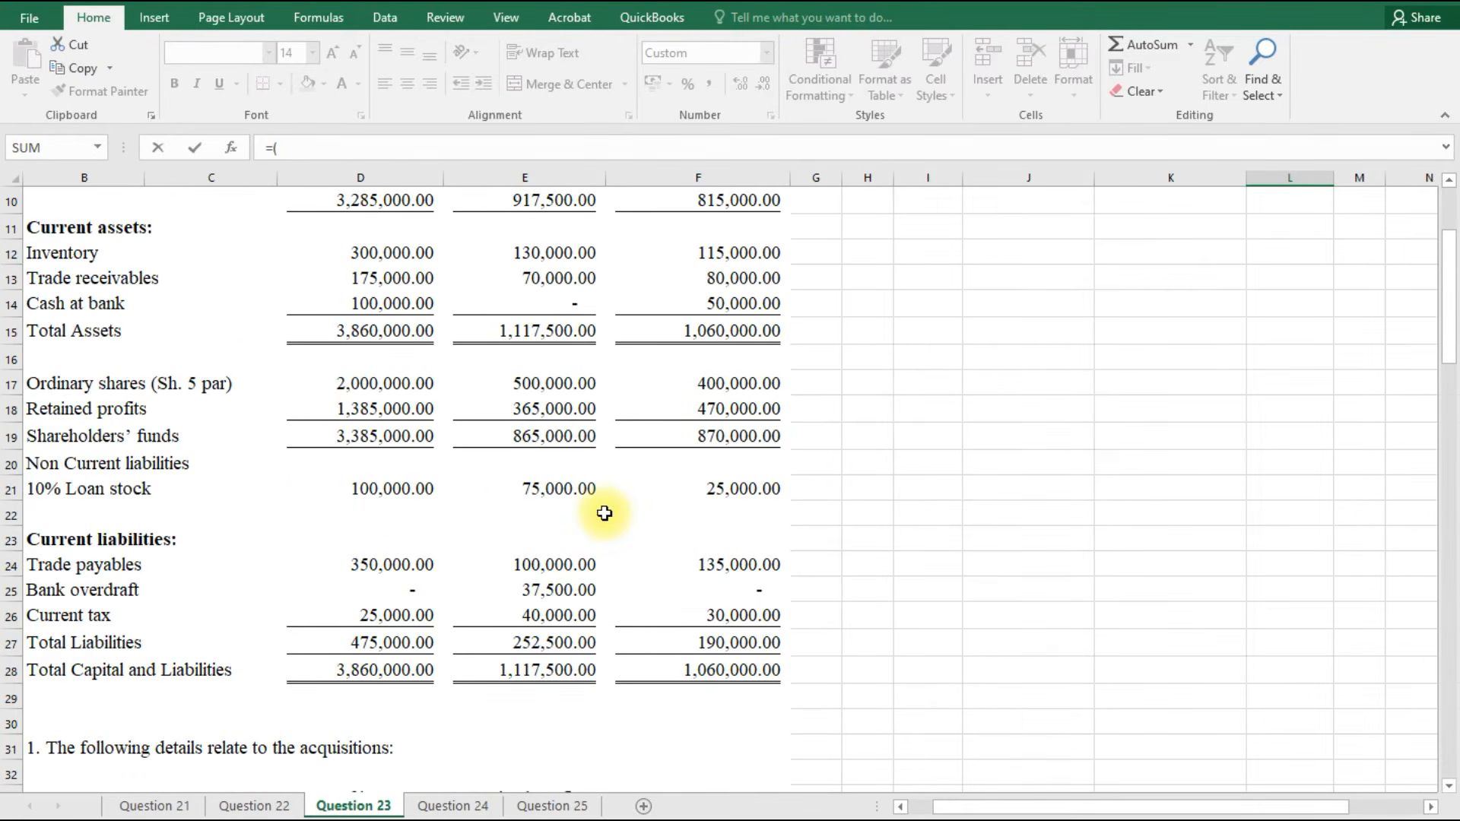
left_click(739, 409)
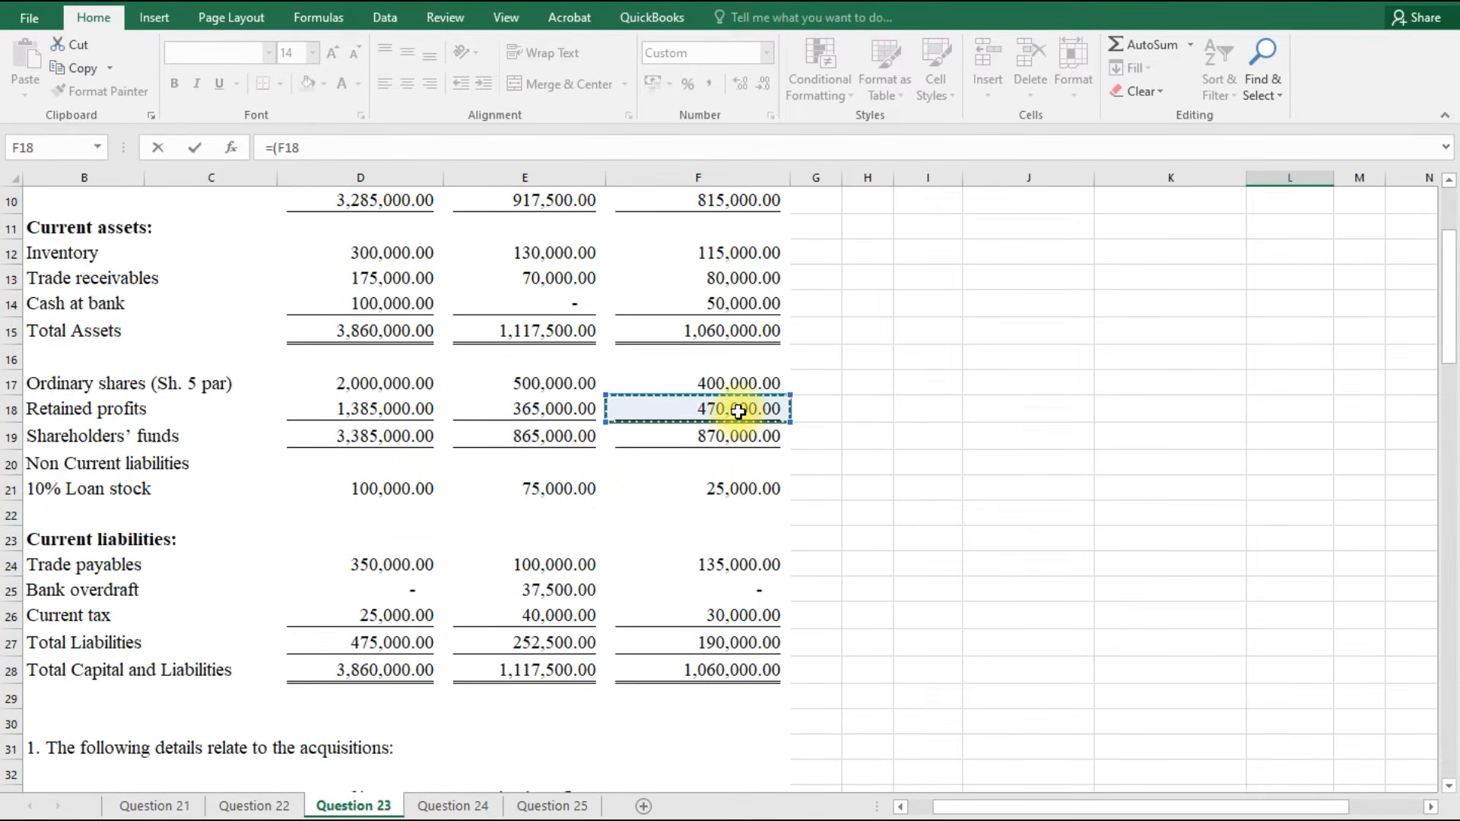
type("-")
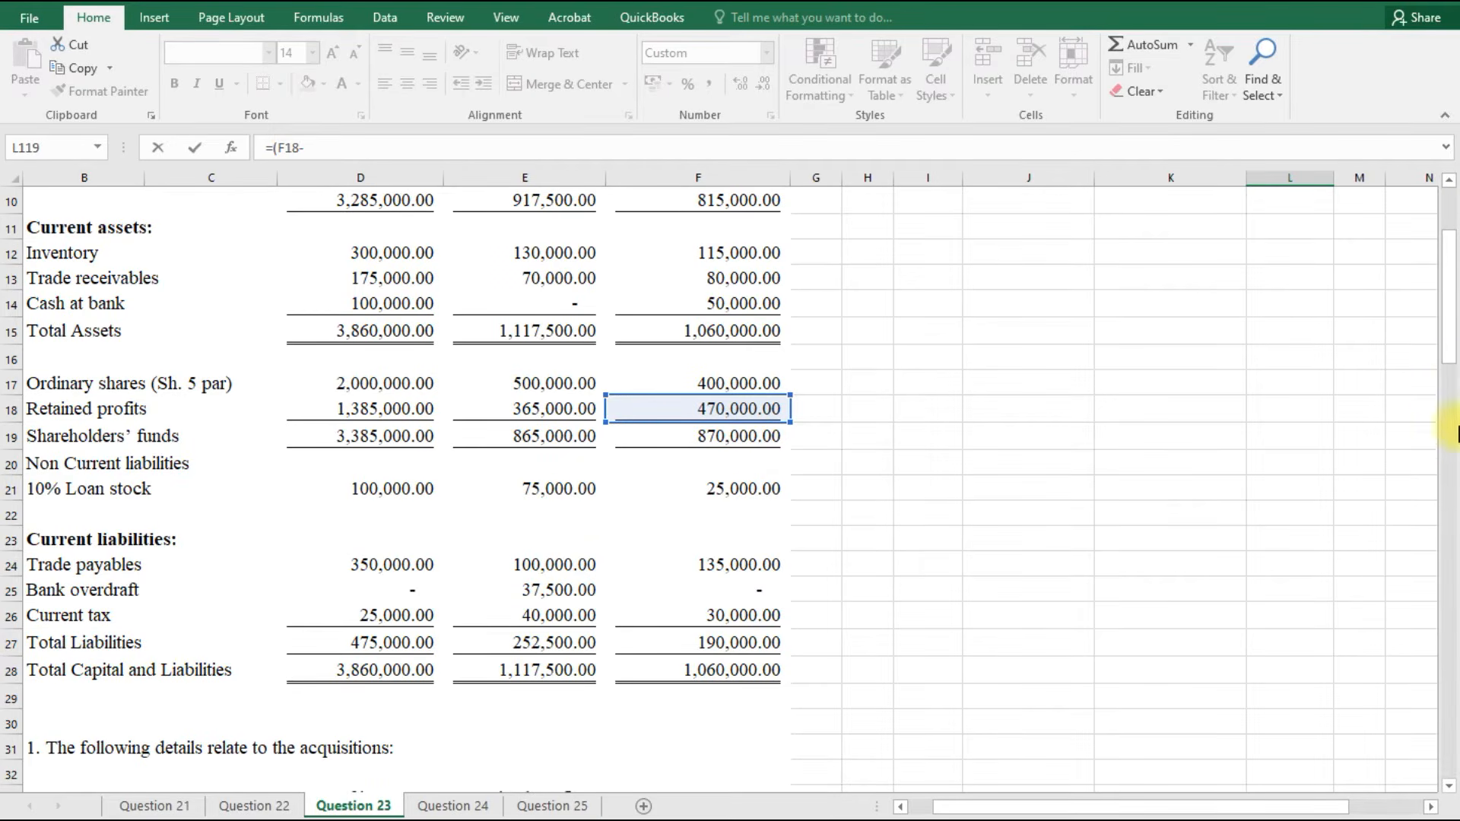
left_click_drag(1449, 346, 1452, 403)
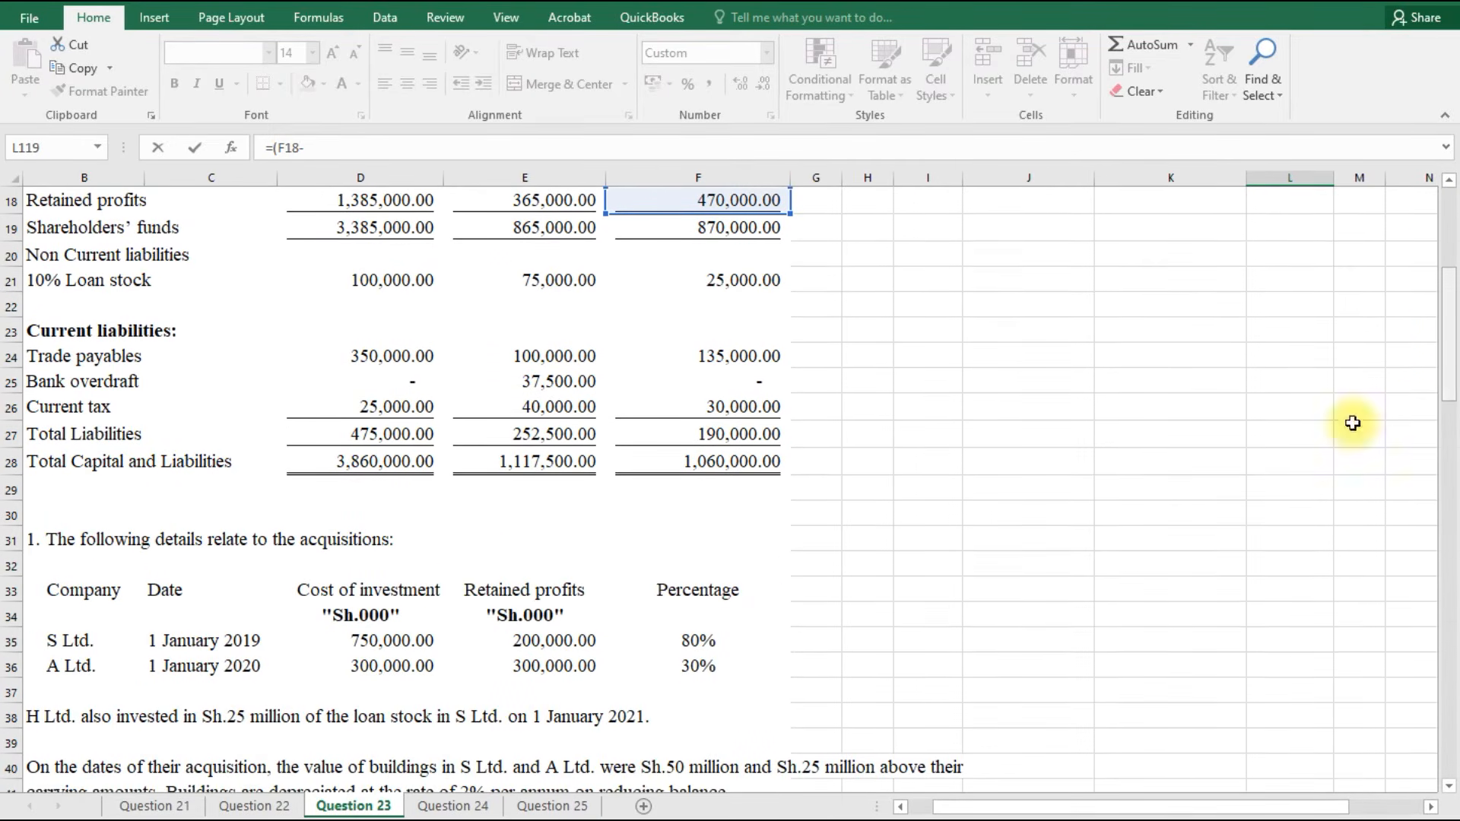
left_click(540, 668)
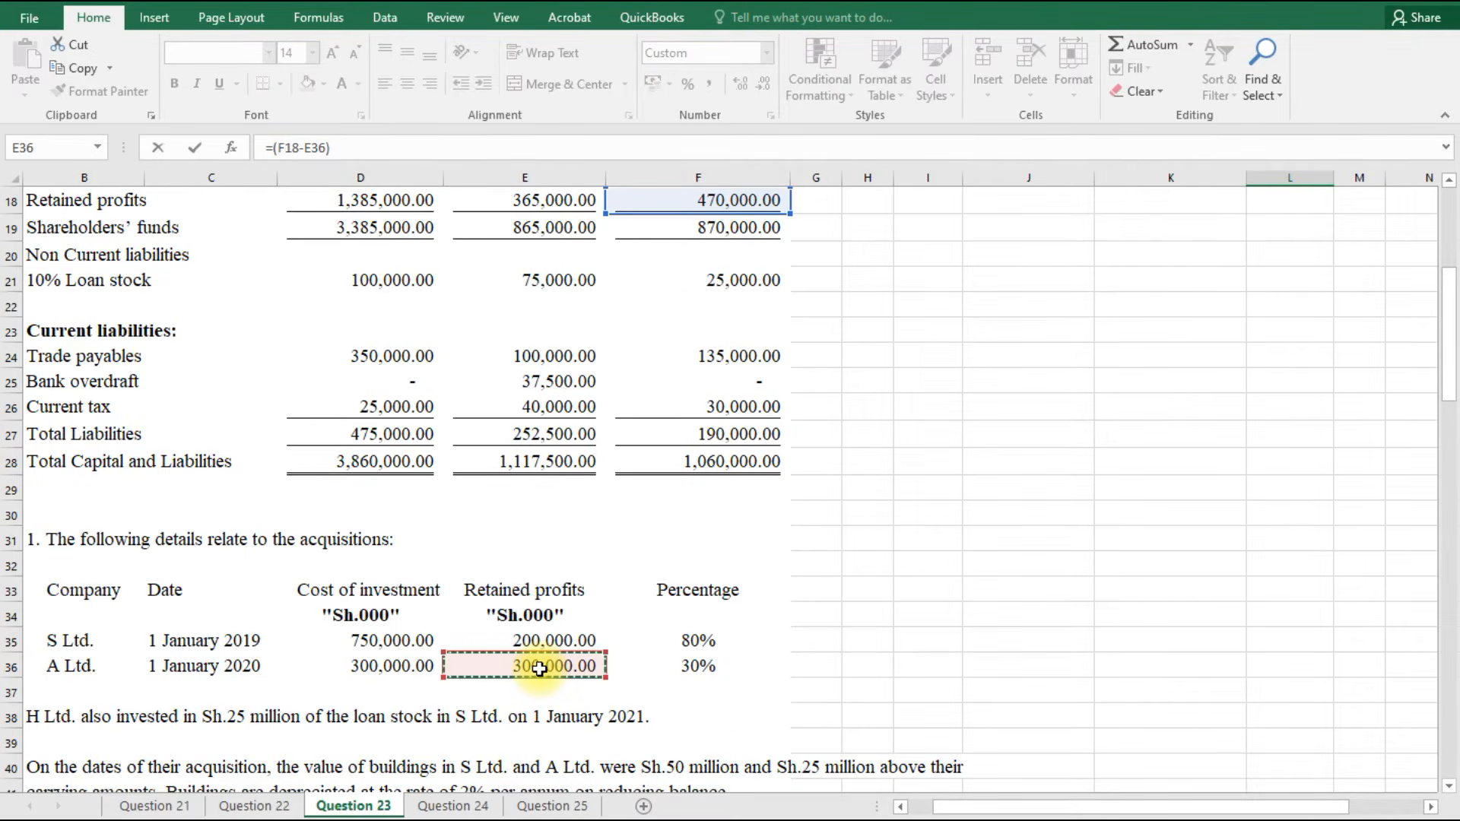
type(")*0.3")
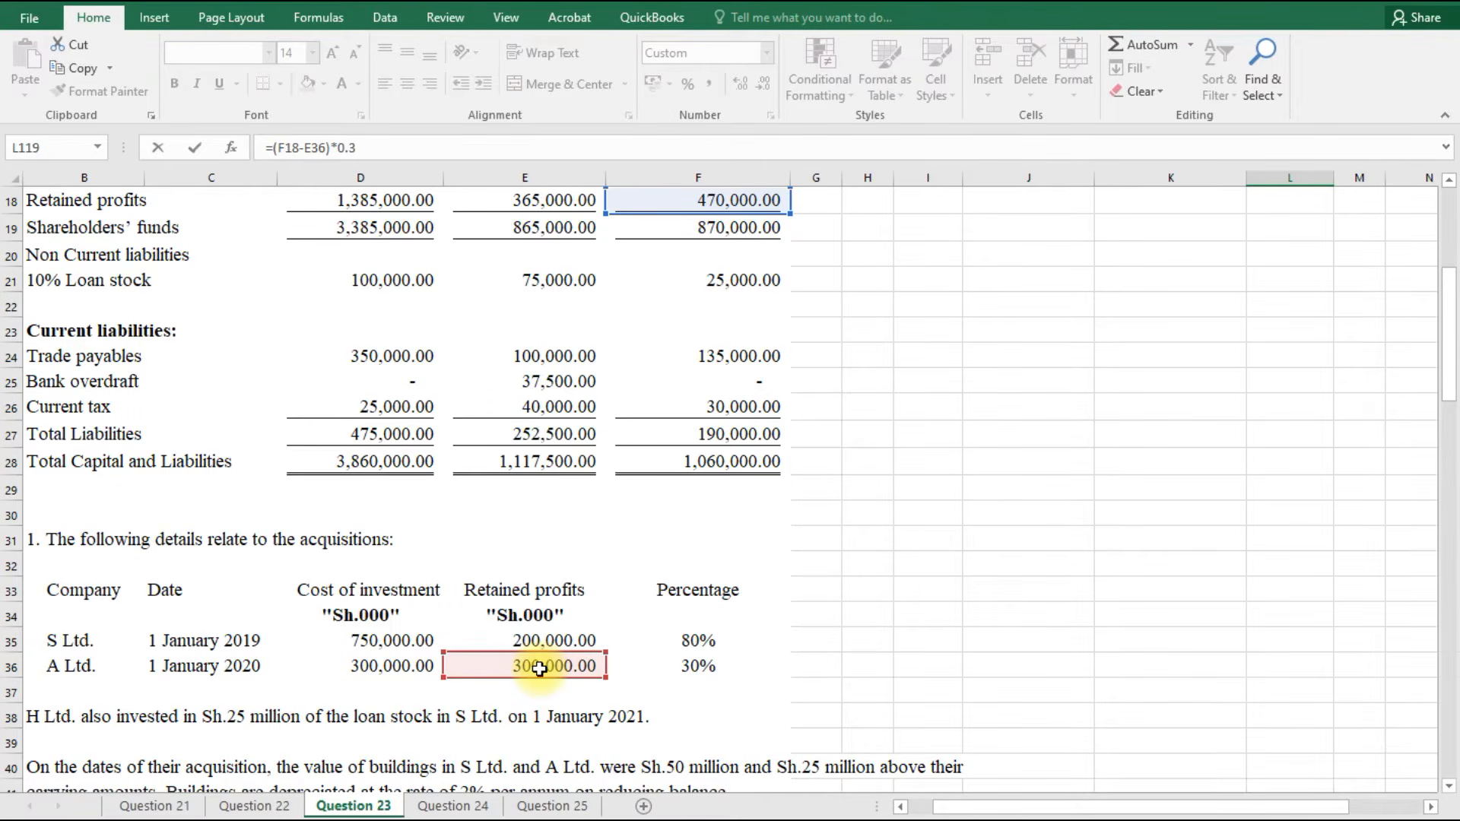
key("Return")
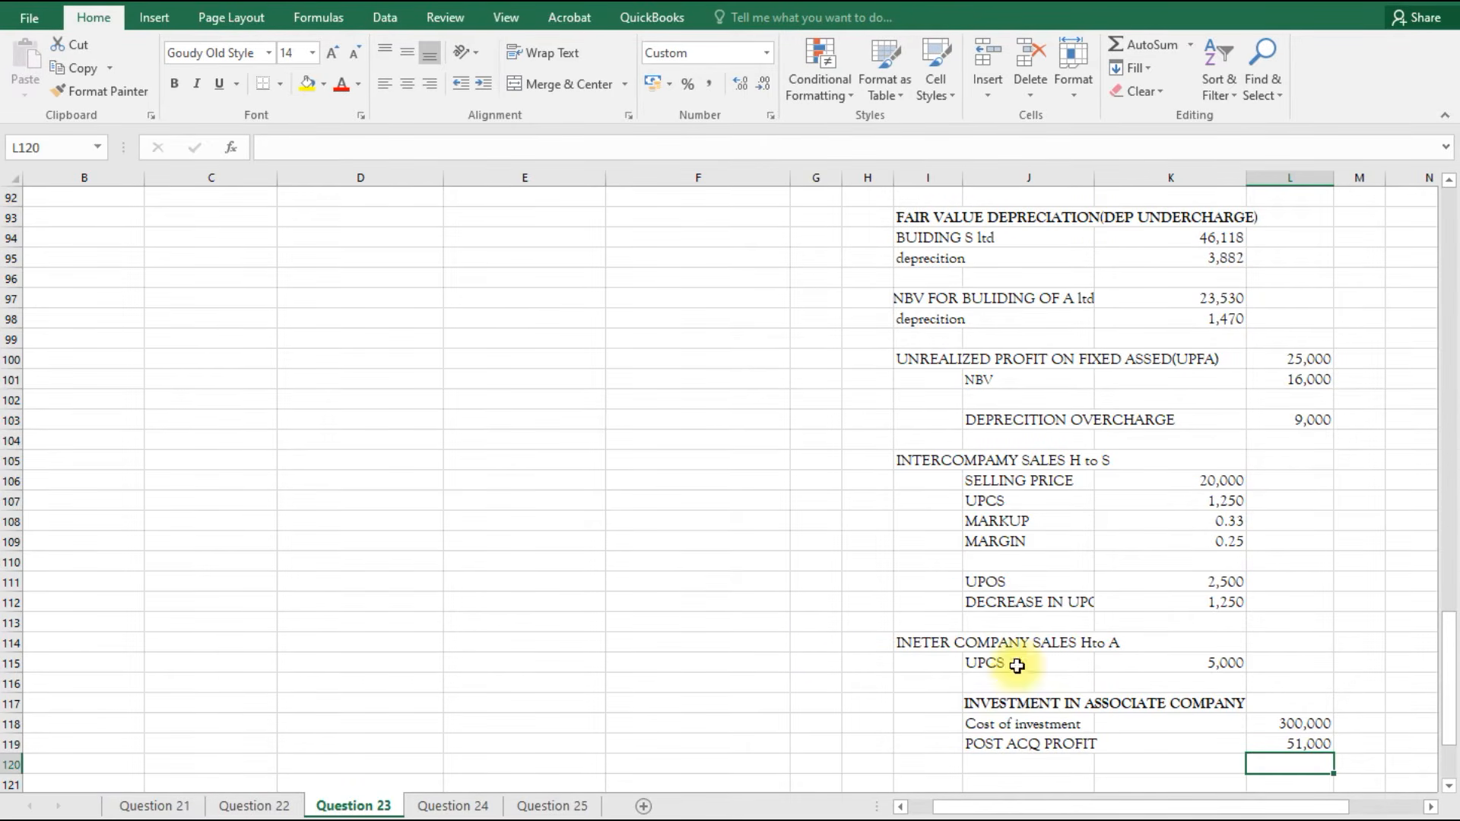
Enter the label "DEP ON BUILDING" in J120, under the post-acquisition profit line.
left_click(1011, 763)
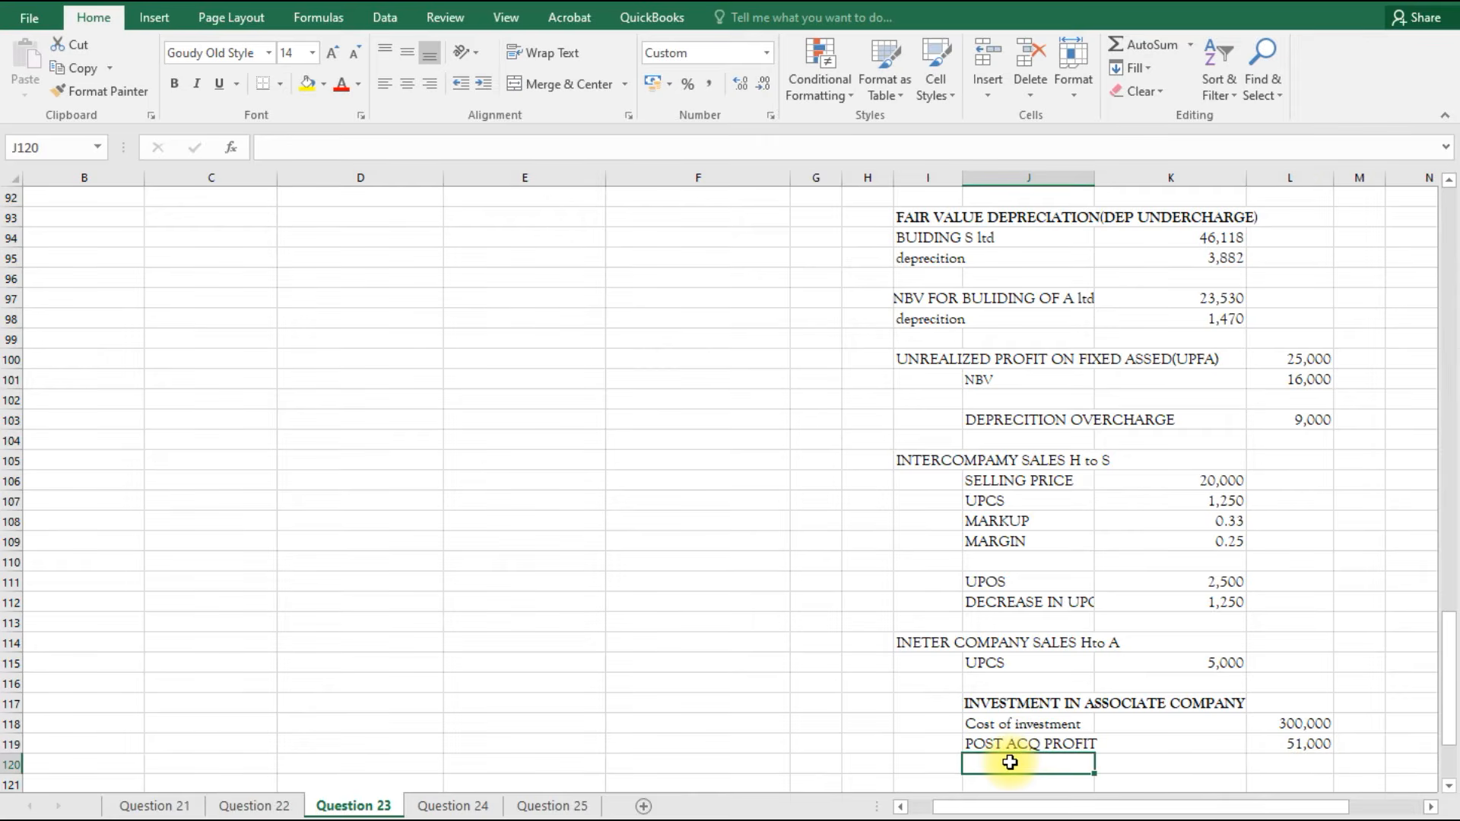
type("DE")
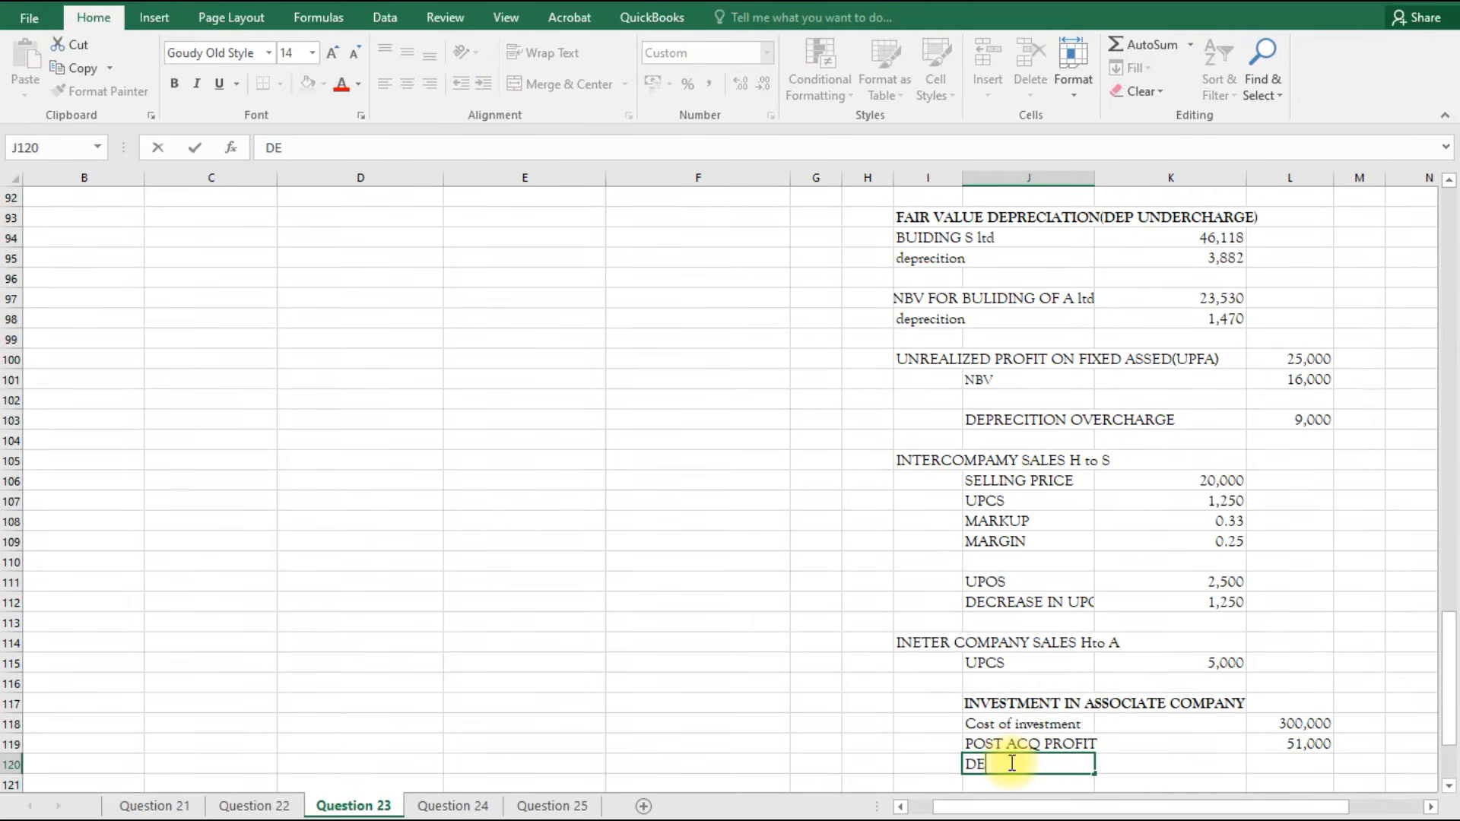
type("P ON BUILDING")
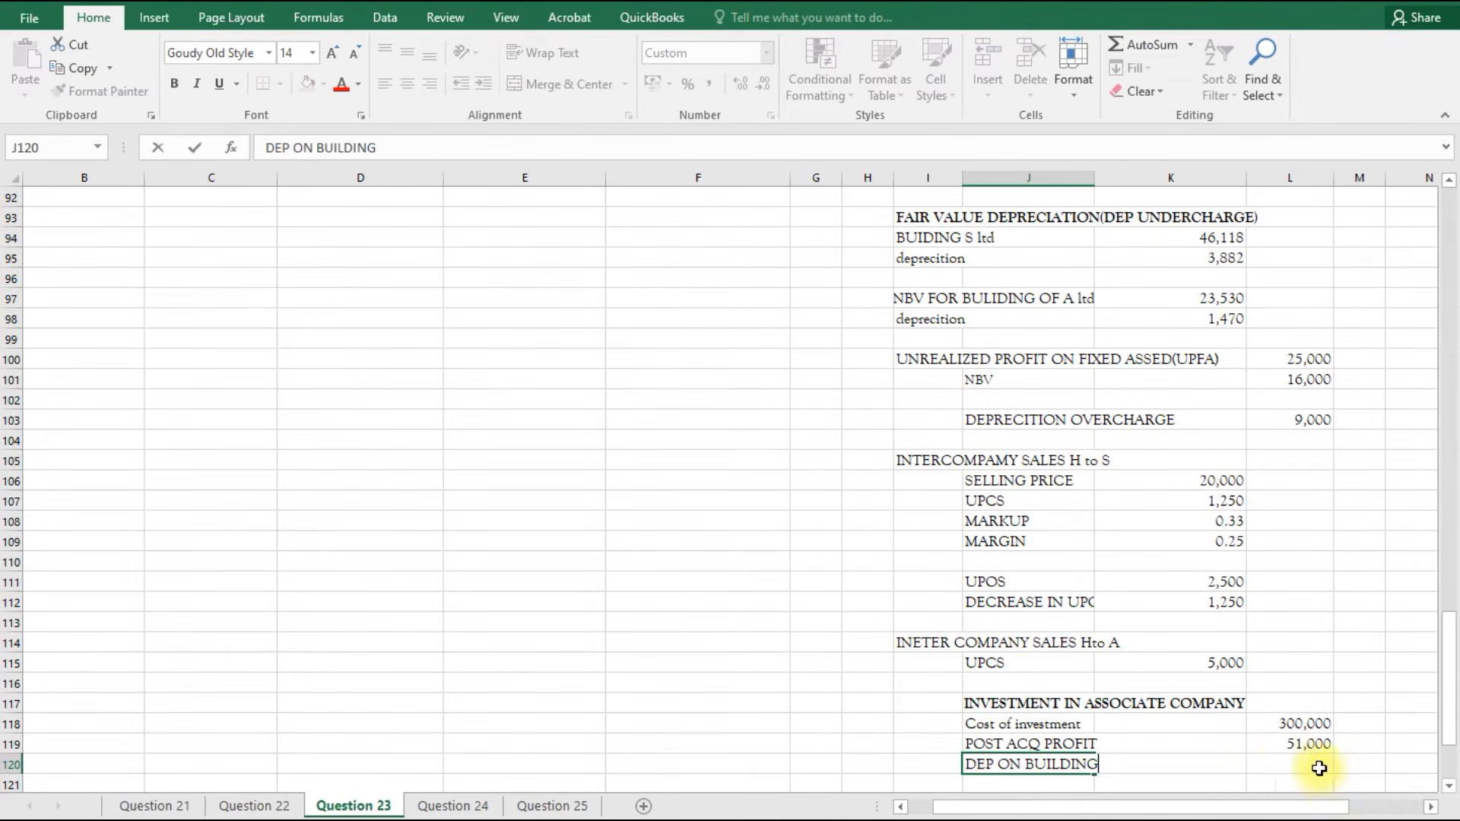
Calculate the 30% share of A Ltd's fair value building depreciation in L120 with the formula =K98*0.3.
left_click(1284, 765)
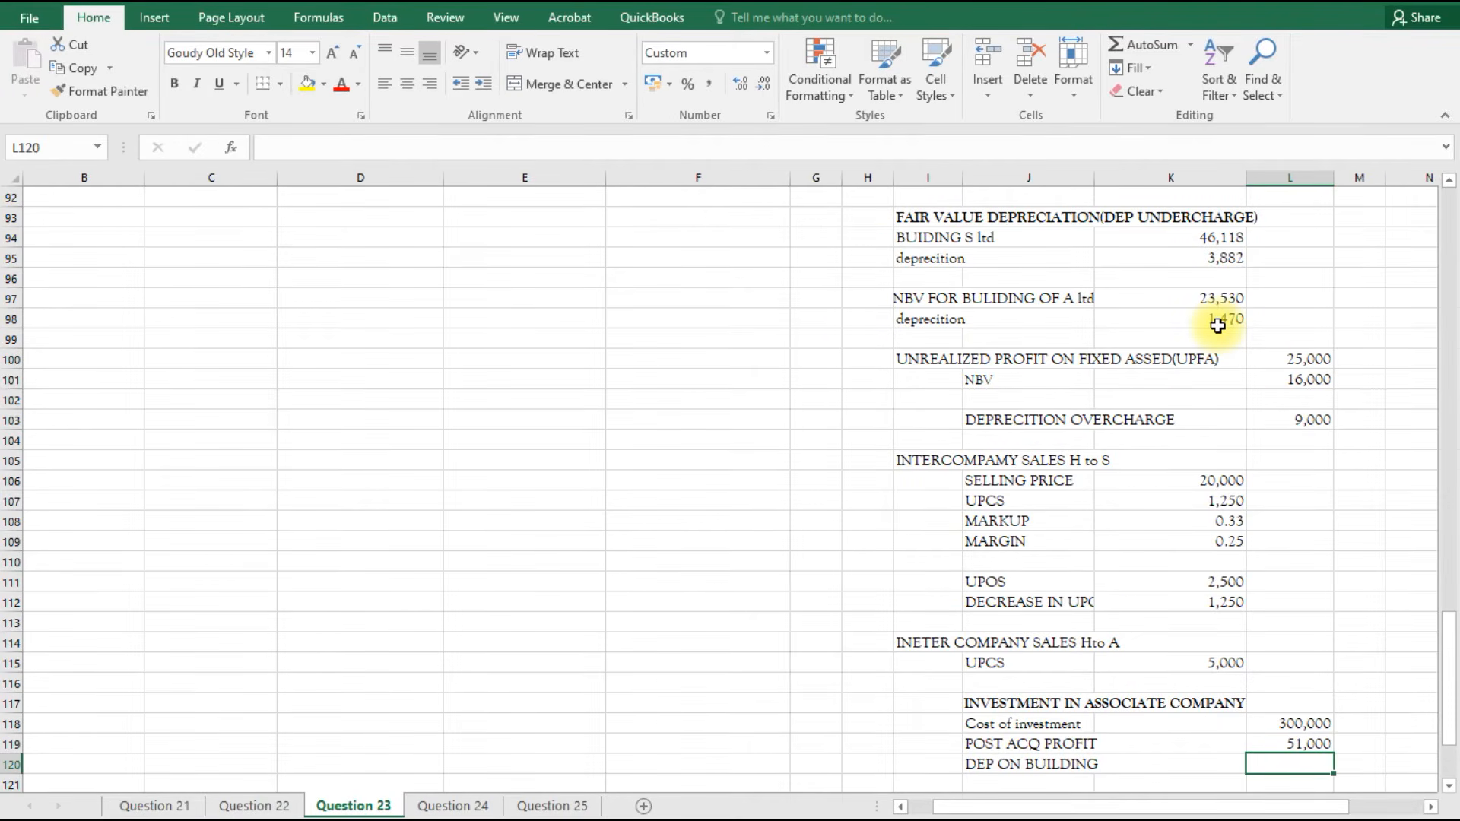
type("=")
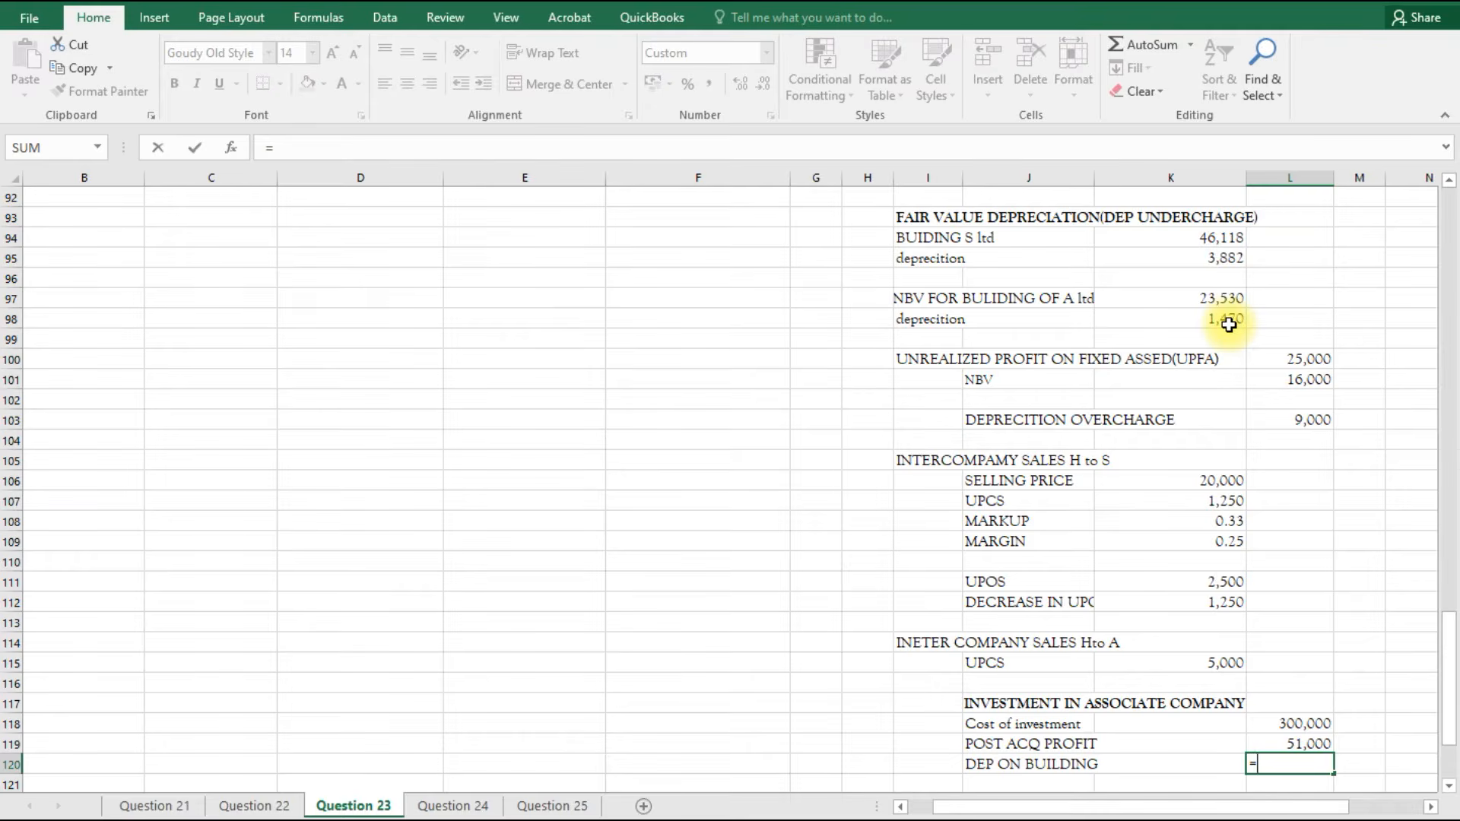
left_click(1229, 324)
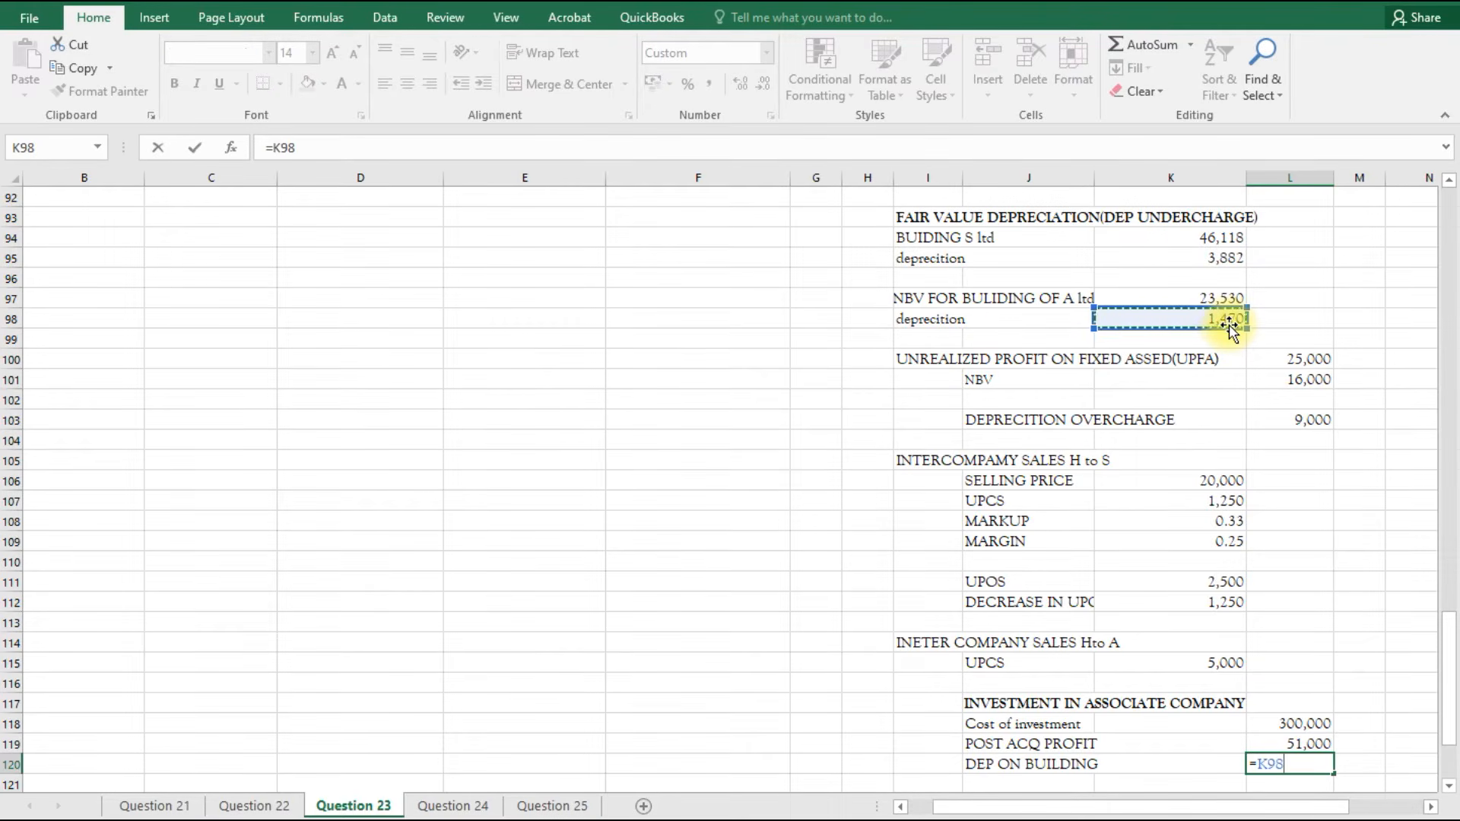
type("*")
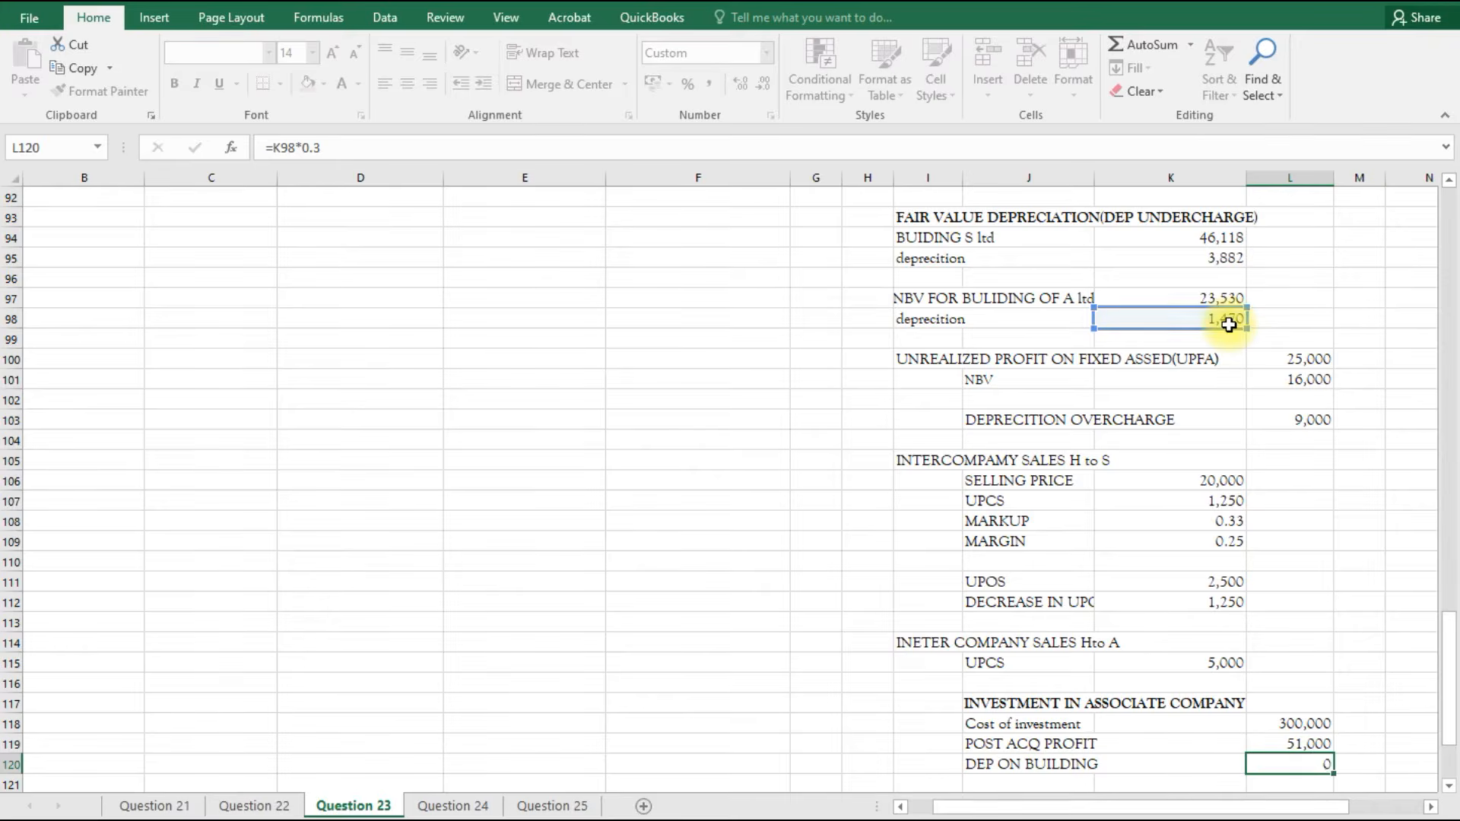
key("Return")
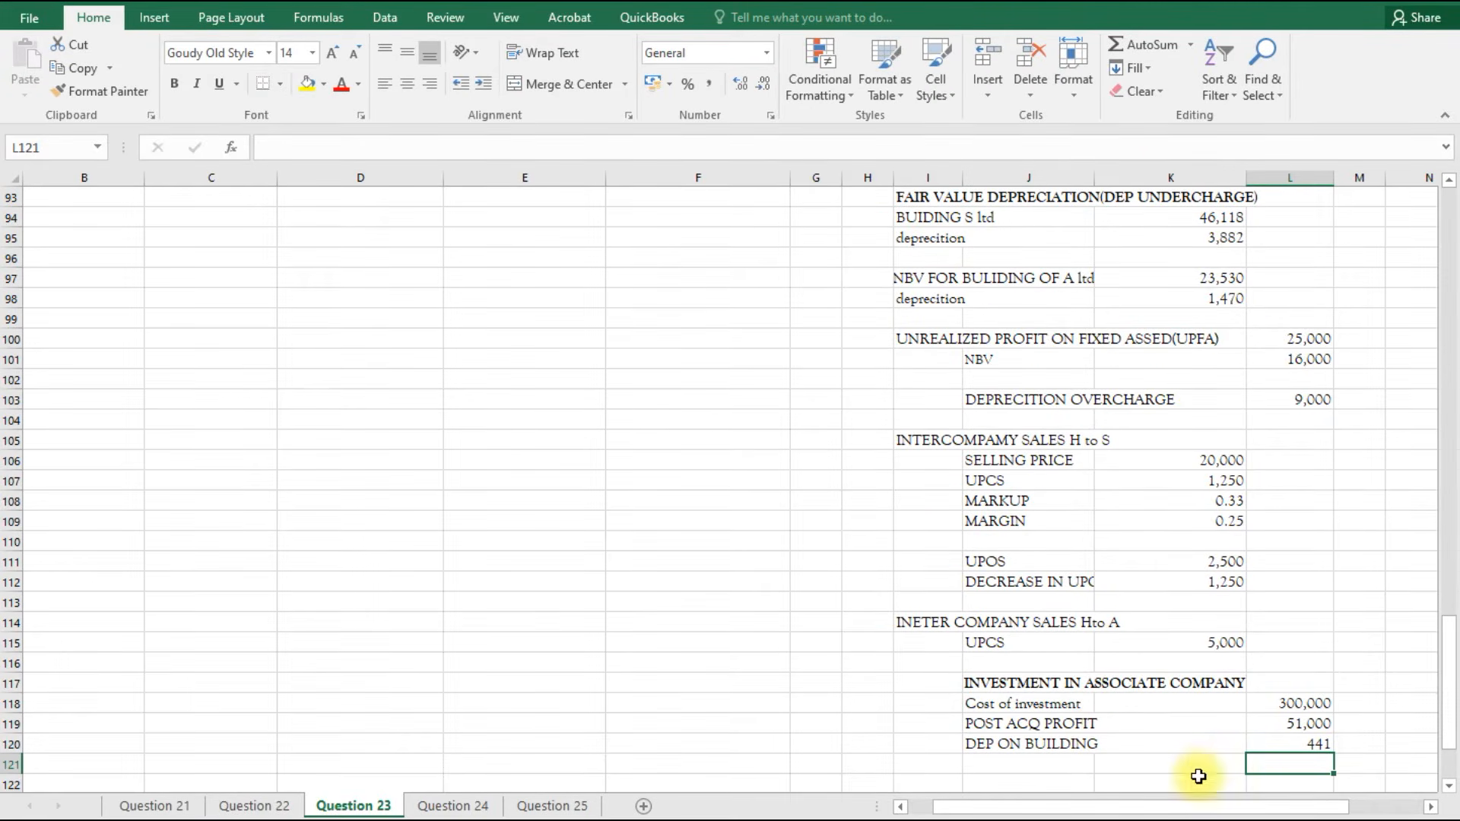
left_click(1276, 745)
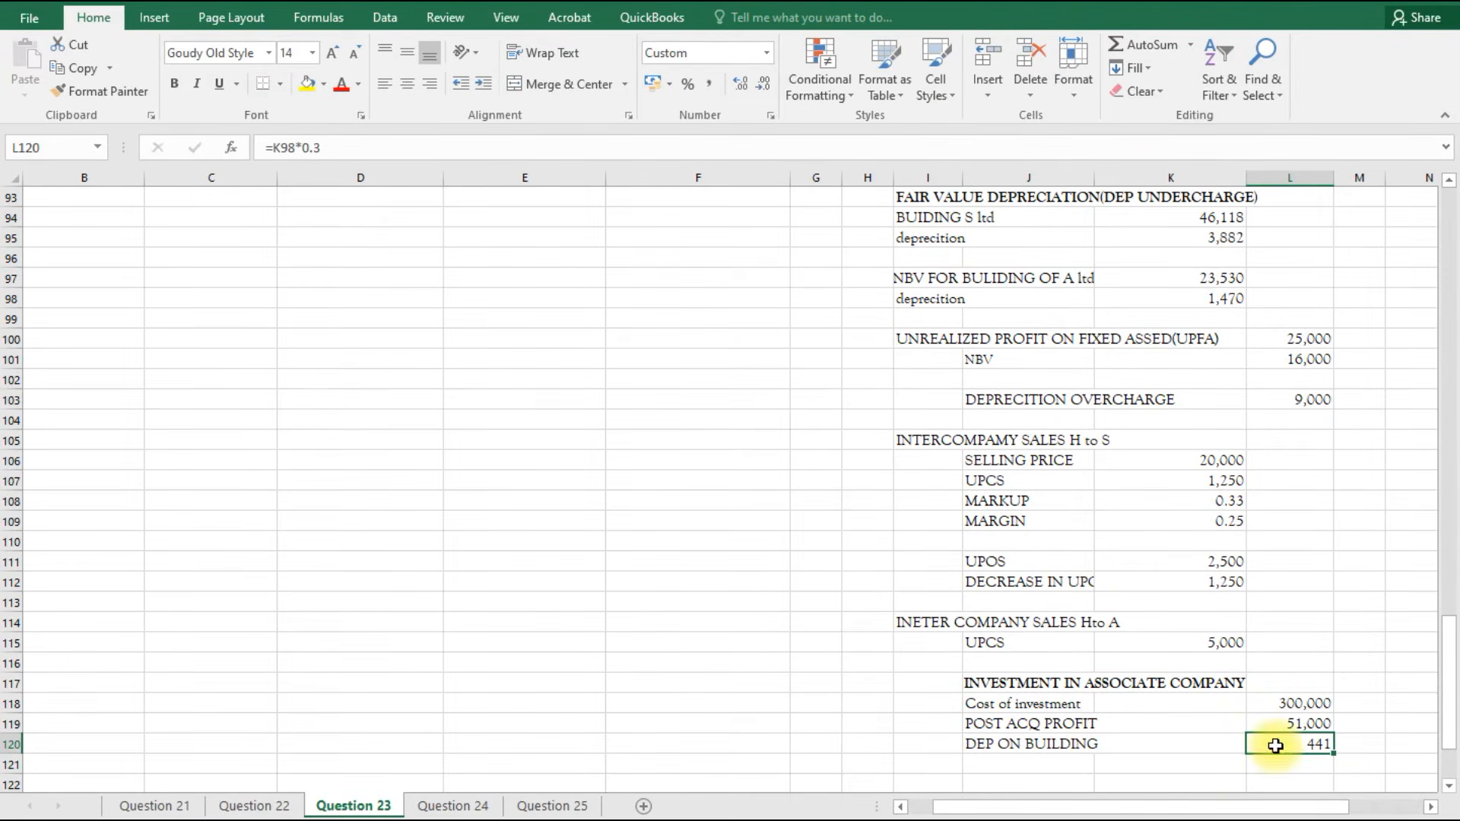
Make the building depreciation in L120 a deduction by changing the formula to =-K98*0.3.
left_click(272, 148)
type("-")
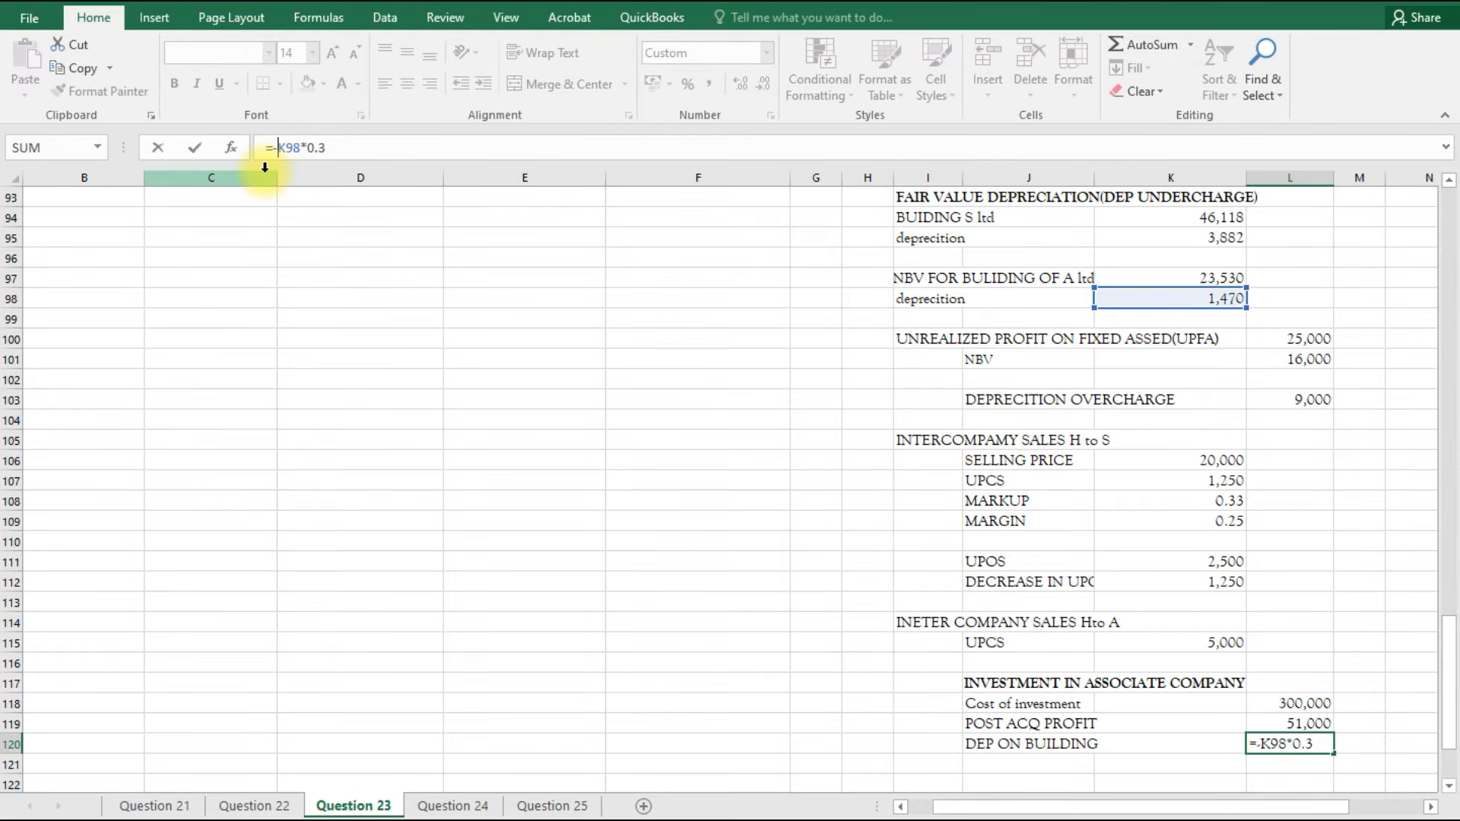
key("Return")
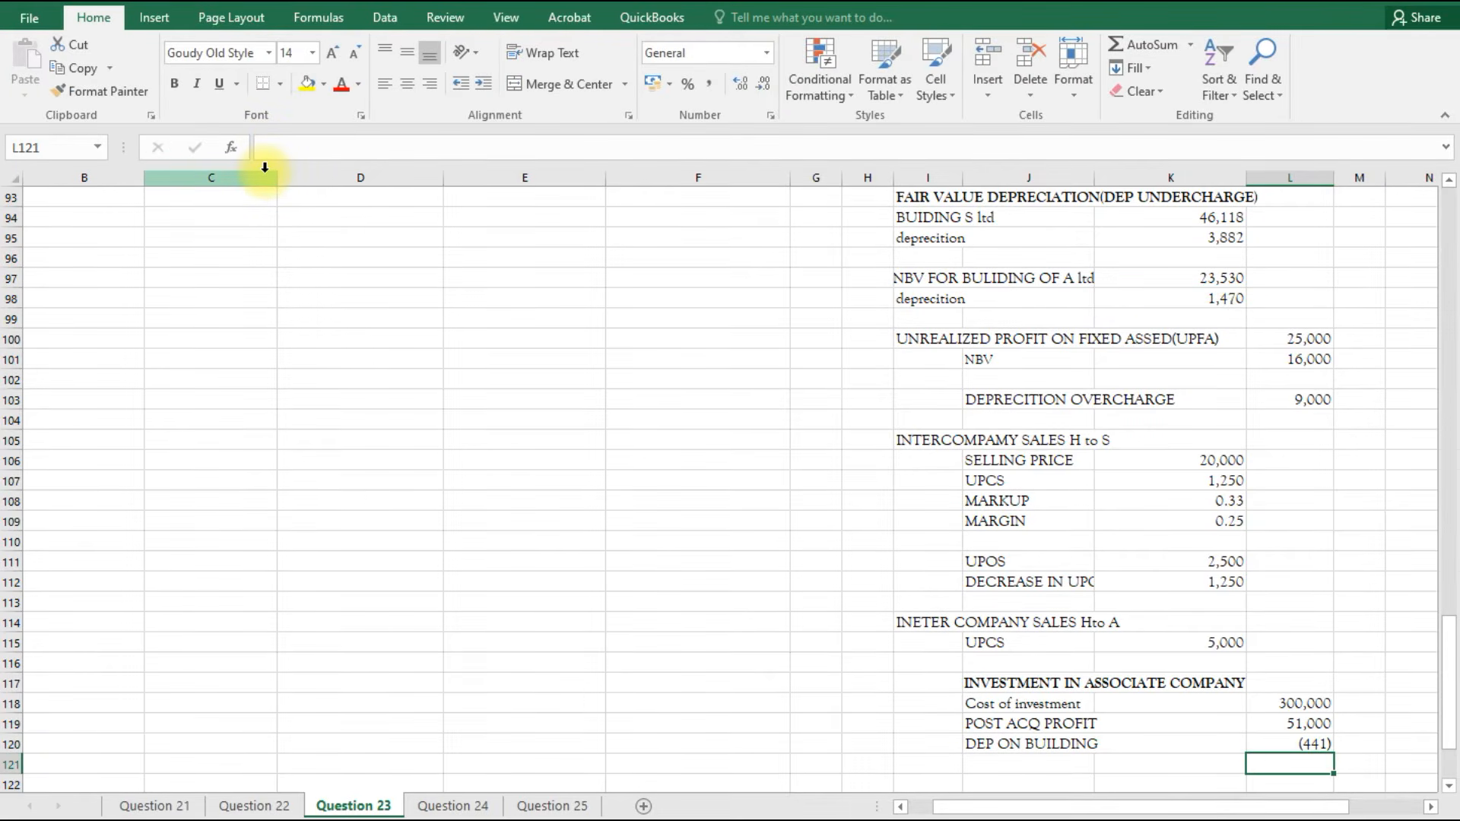
Link J121 to the "GOODWILL IMPAIRED" label in the goodwill working, under the depreciation line.
left_click(1065, 767)
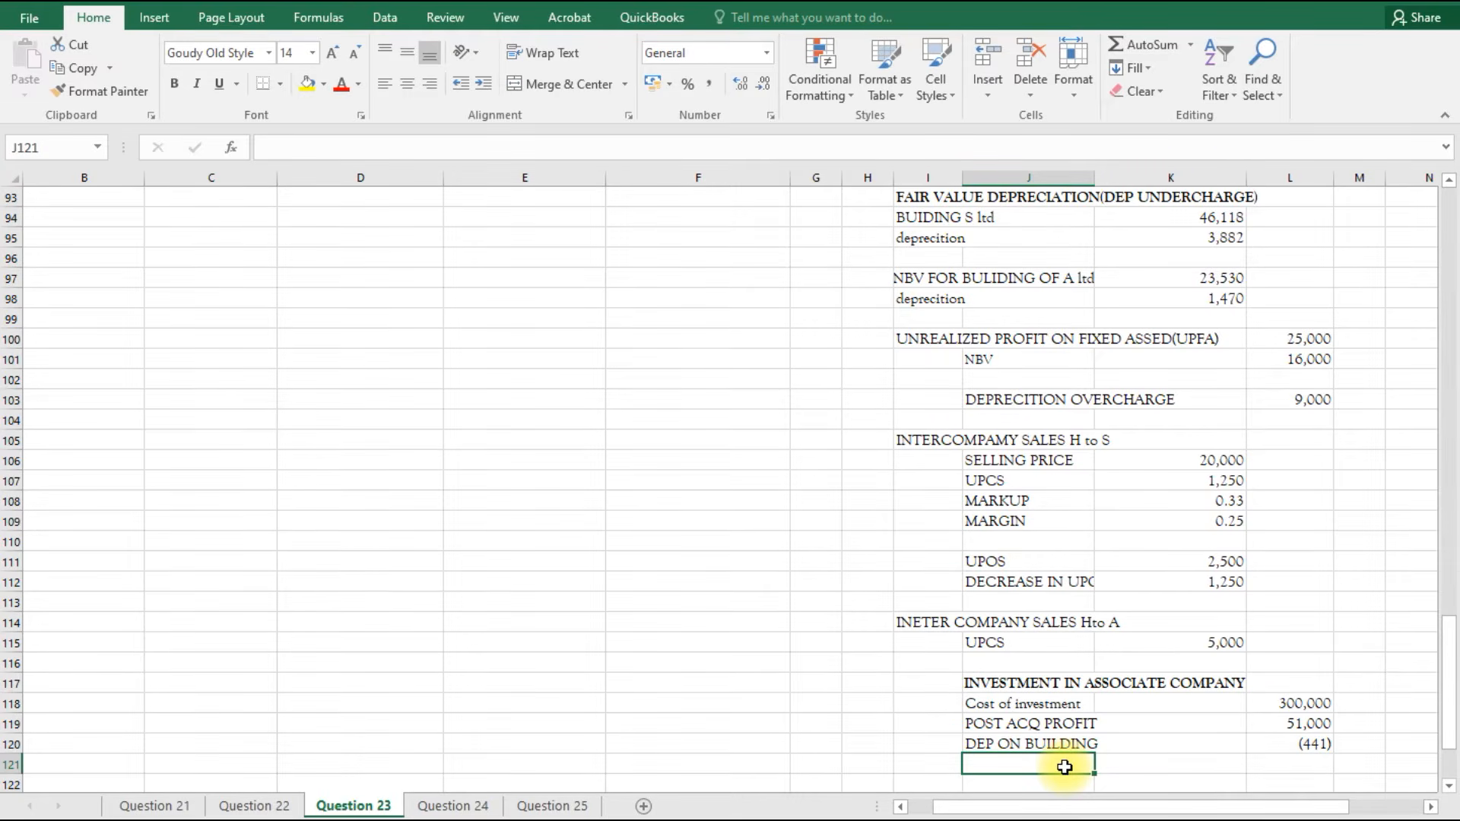
type("=")
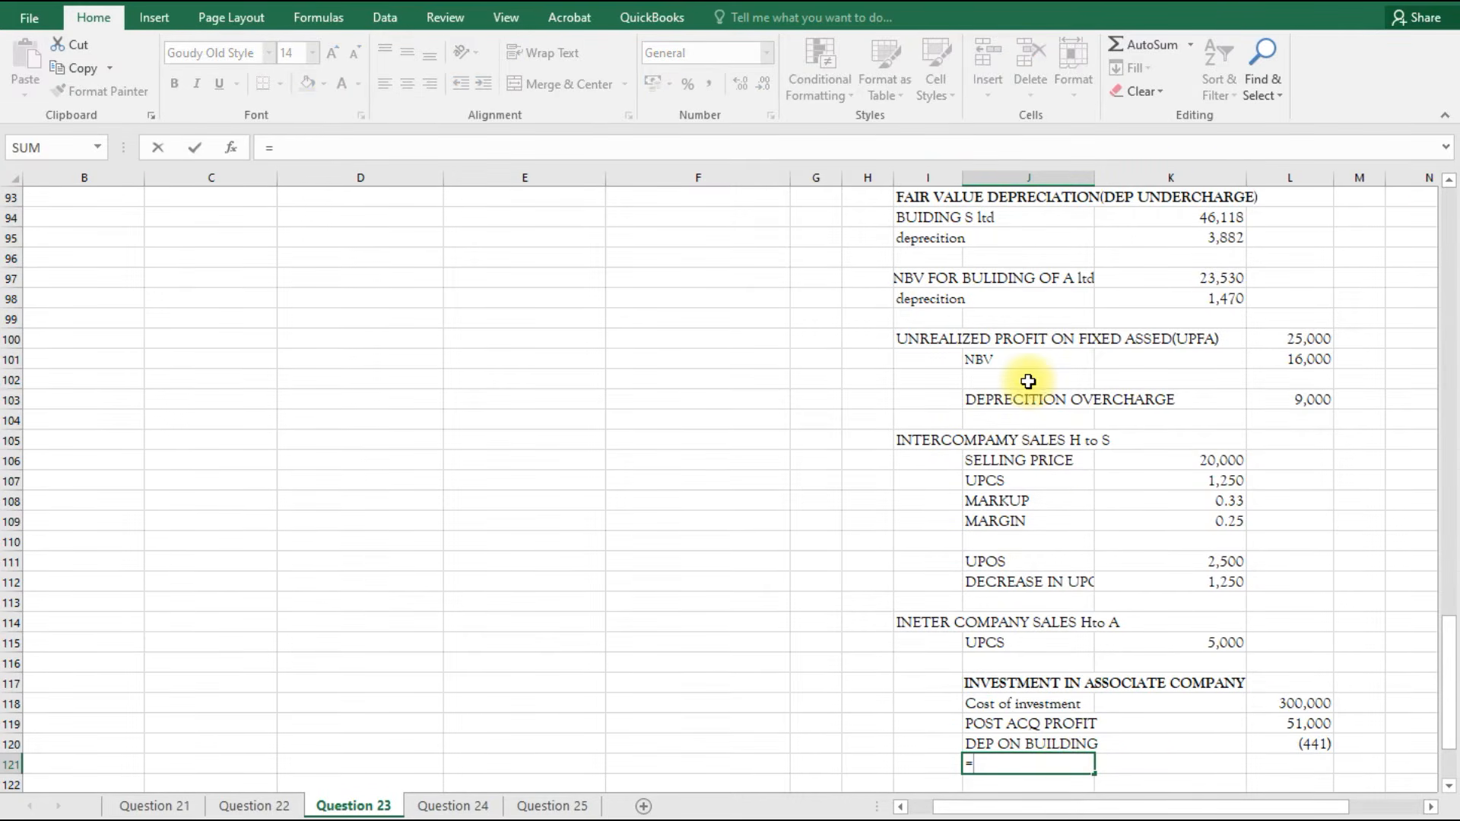
scroll(1028, 381, "up", 2)
left_click(1053, 258)
key("Return")
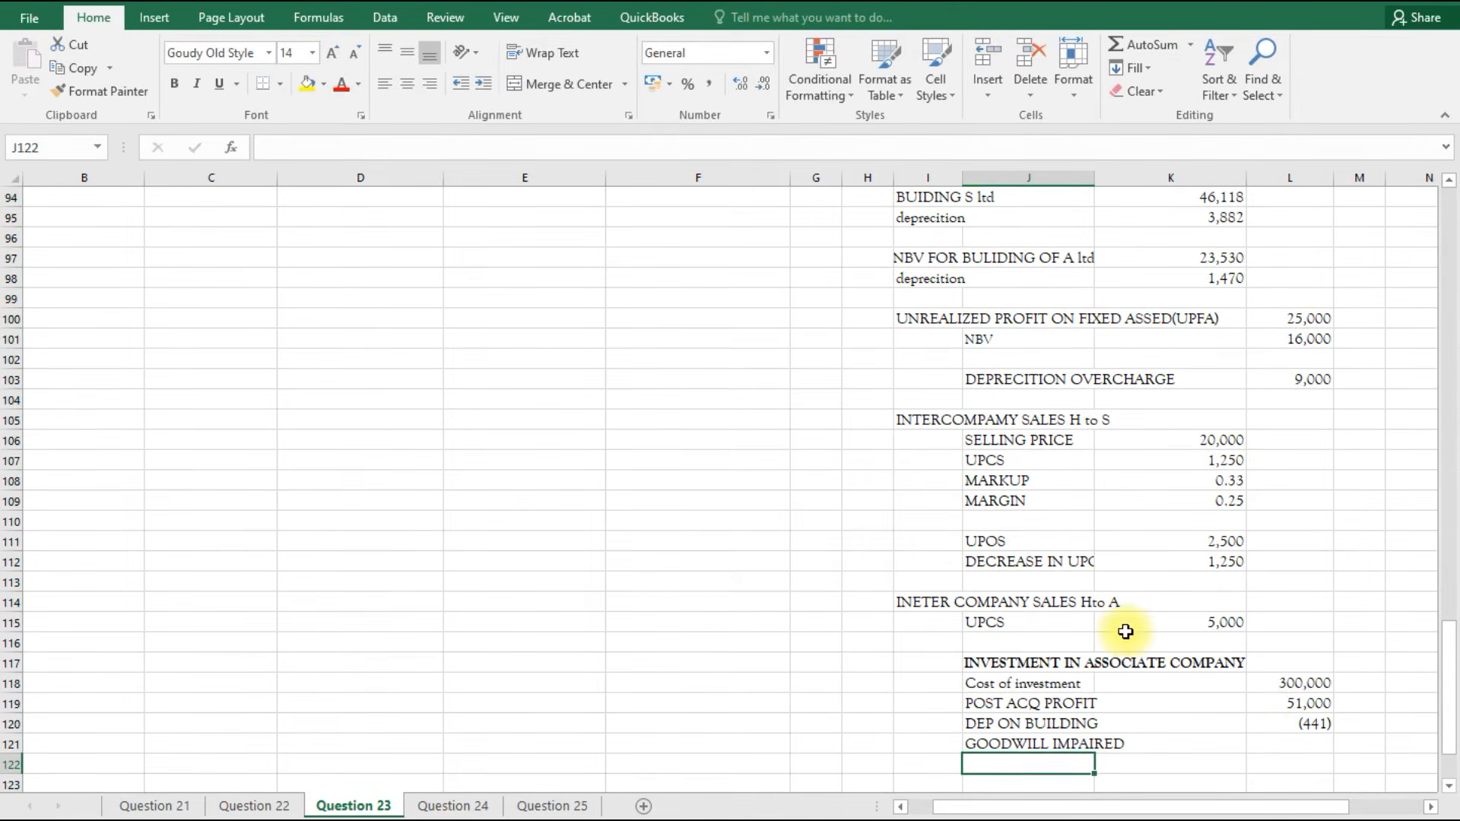
Link L121 to A Ltd's impaired goodwill amount in N90 of the goodwill working.
left_click(1292, 745)
type("=")
scroll(1313, 636, "up", 3)
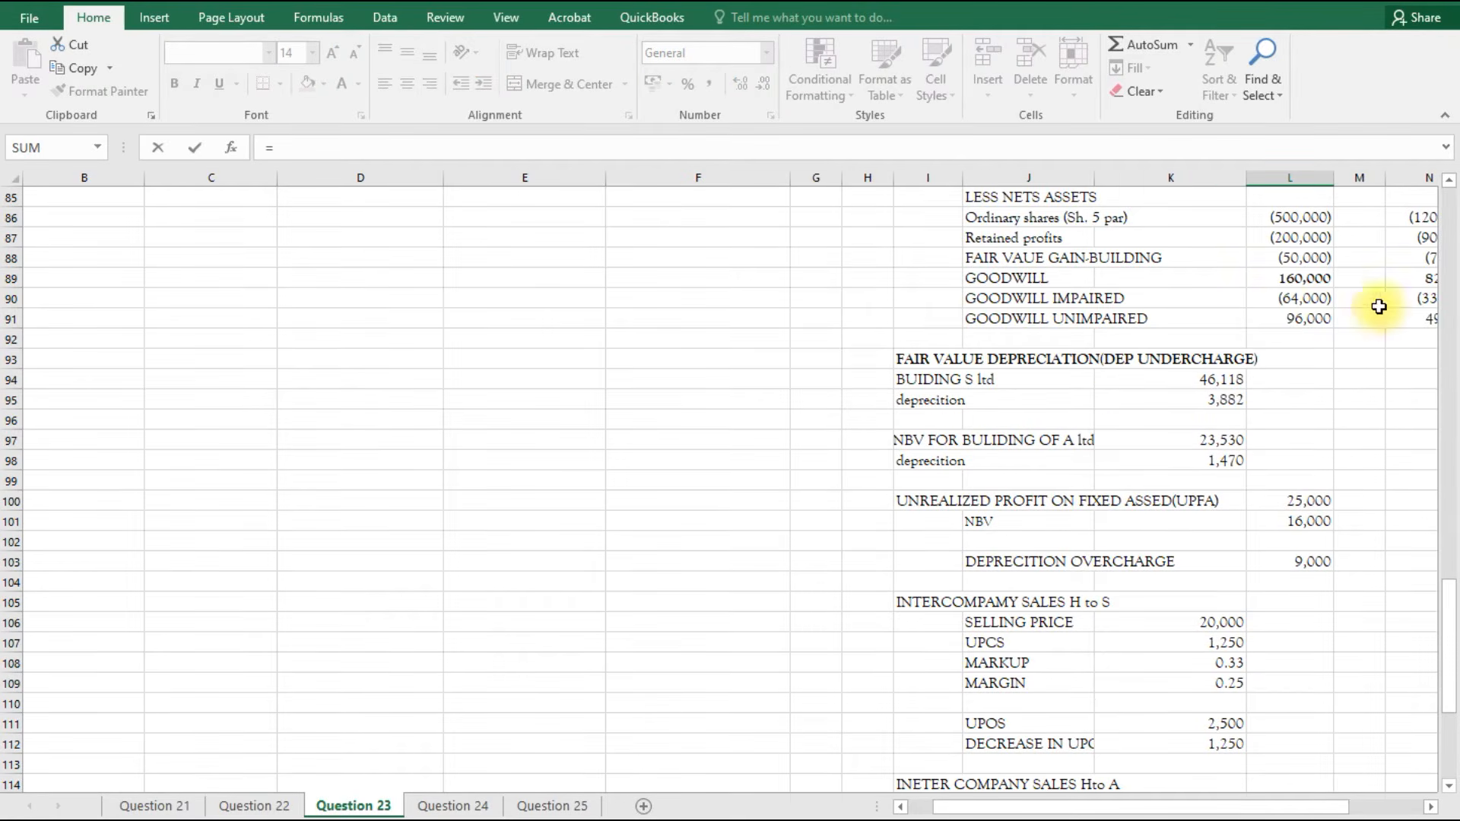
left_click(1423, 298)
key("Return")
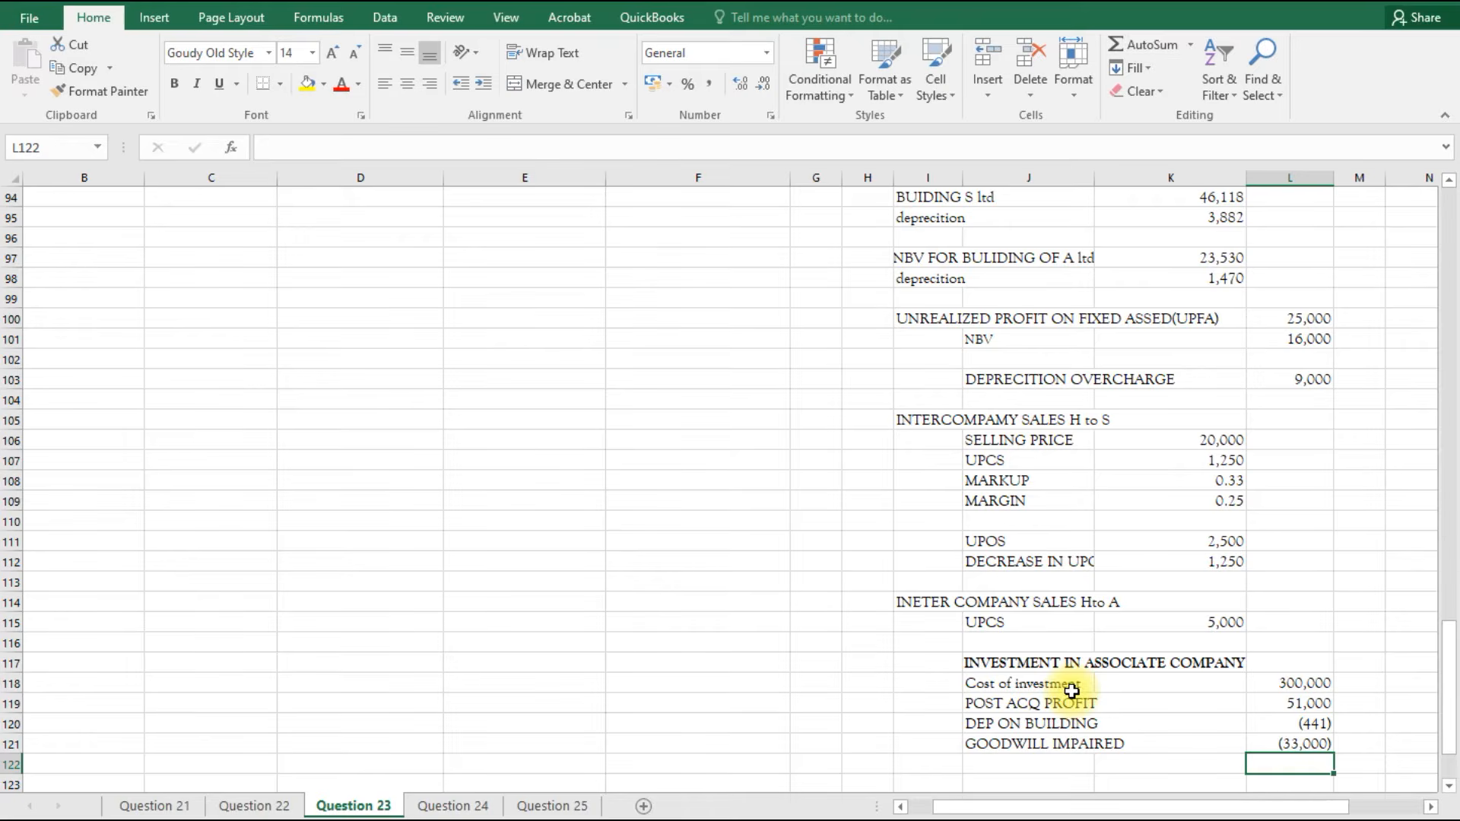
Add the UPCS label in J122, under the goodwill impaired line, with the formula =J115.
left_click(1035, 766)
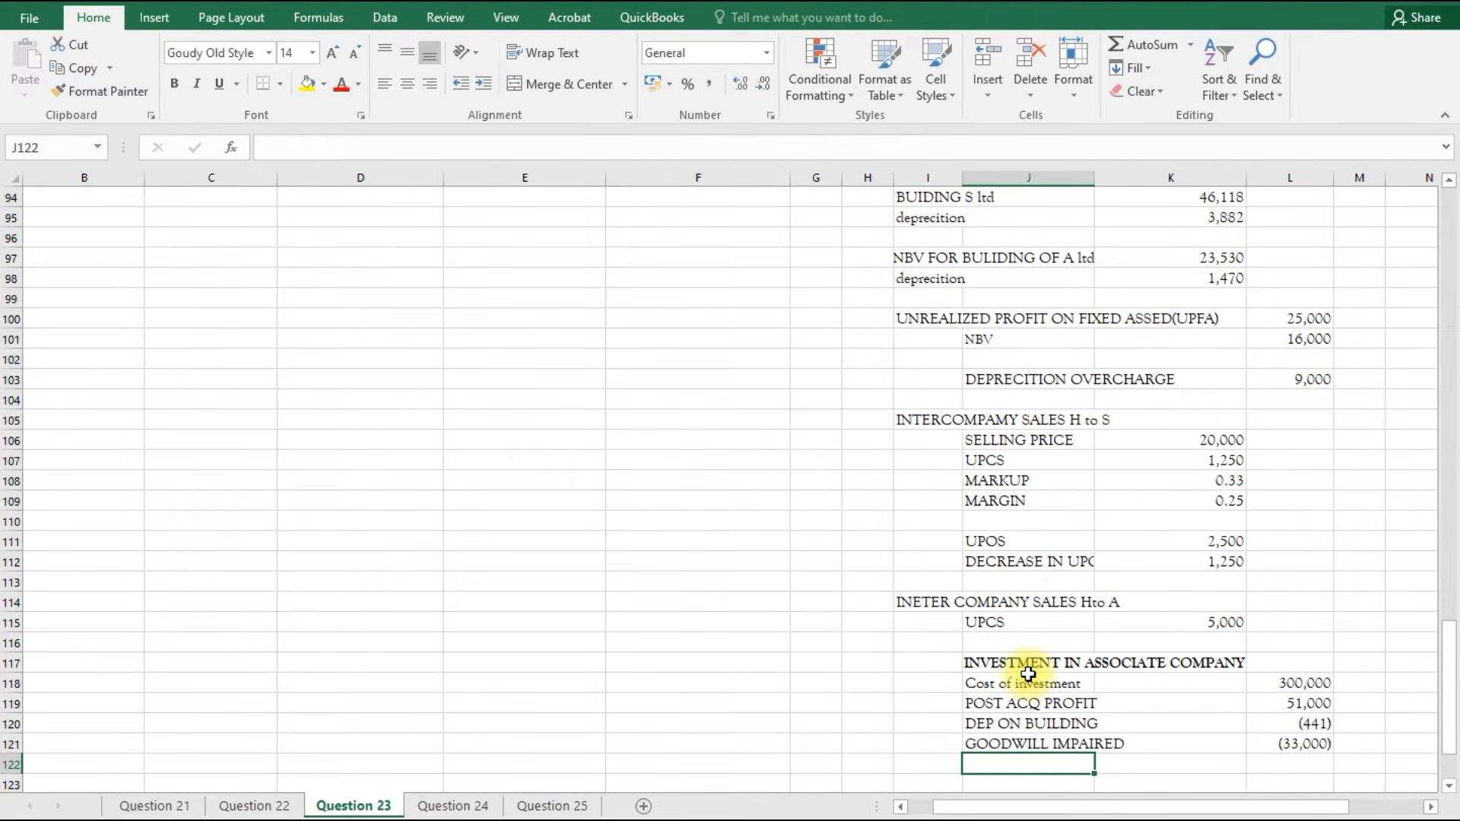
left_click(1001, 619)
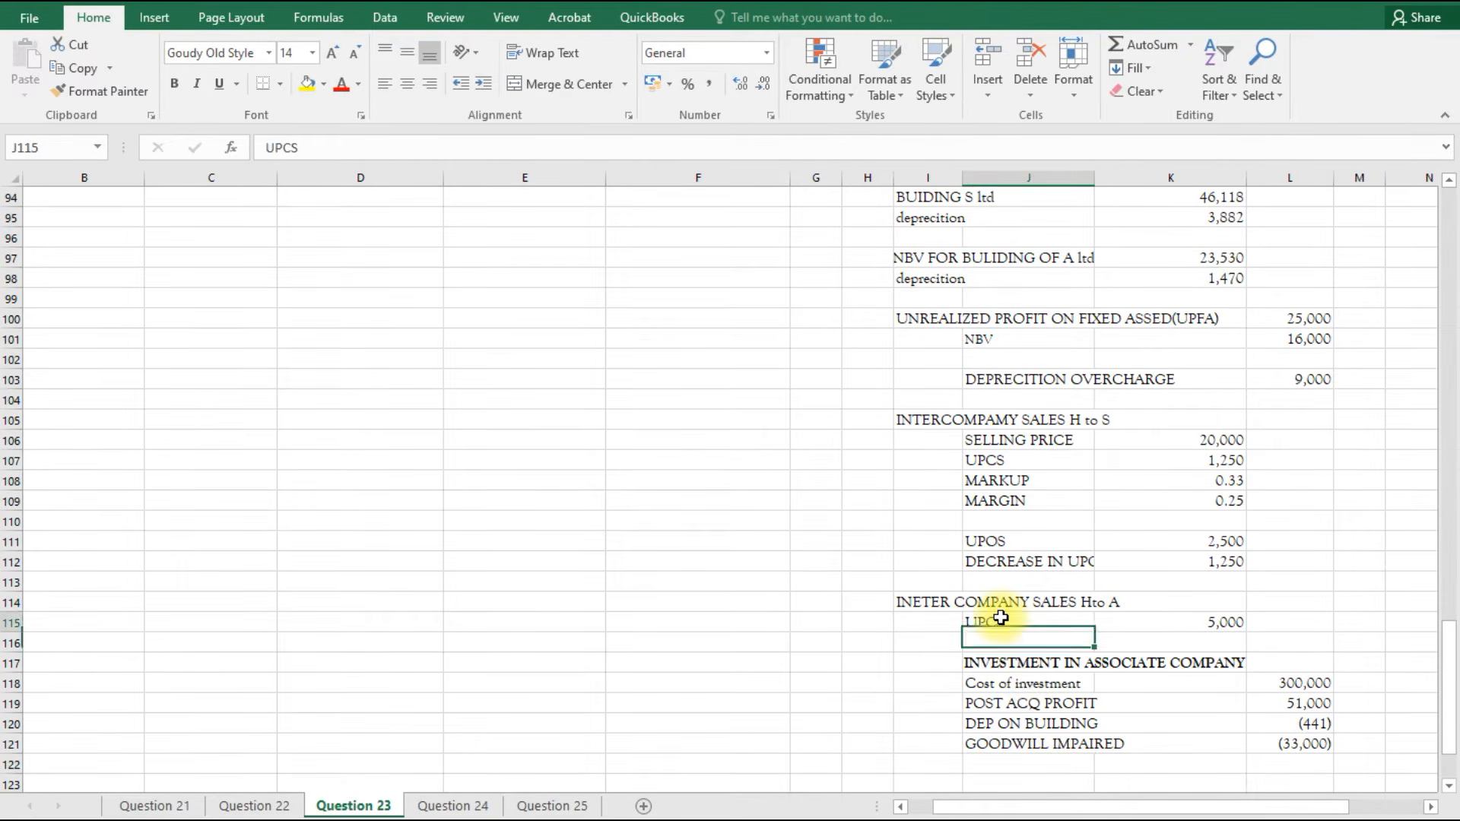
left_click(1018, 763)
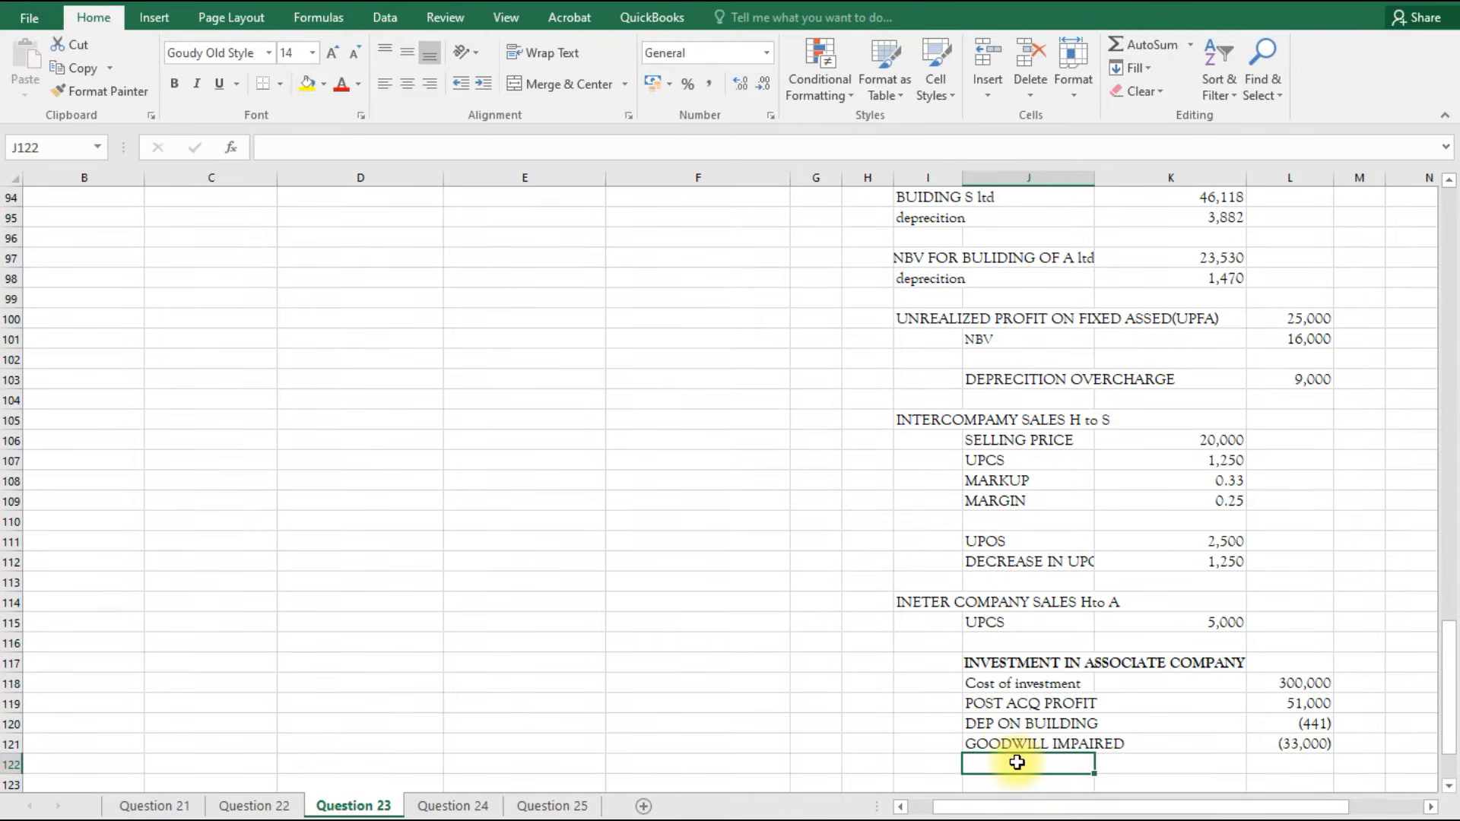
type("=")
left_click(996, 622)
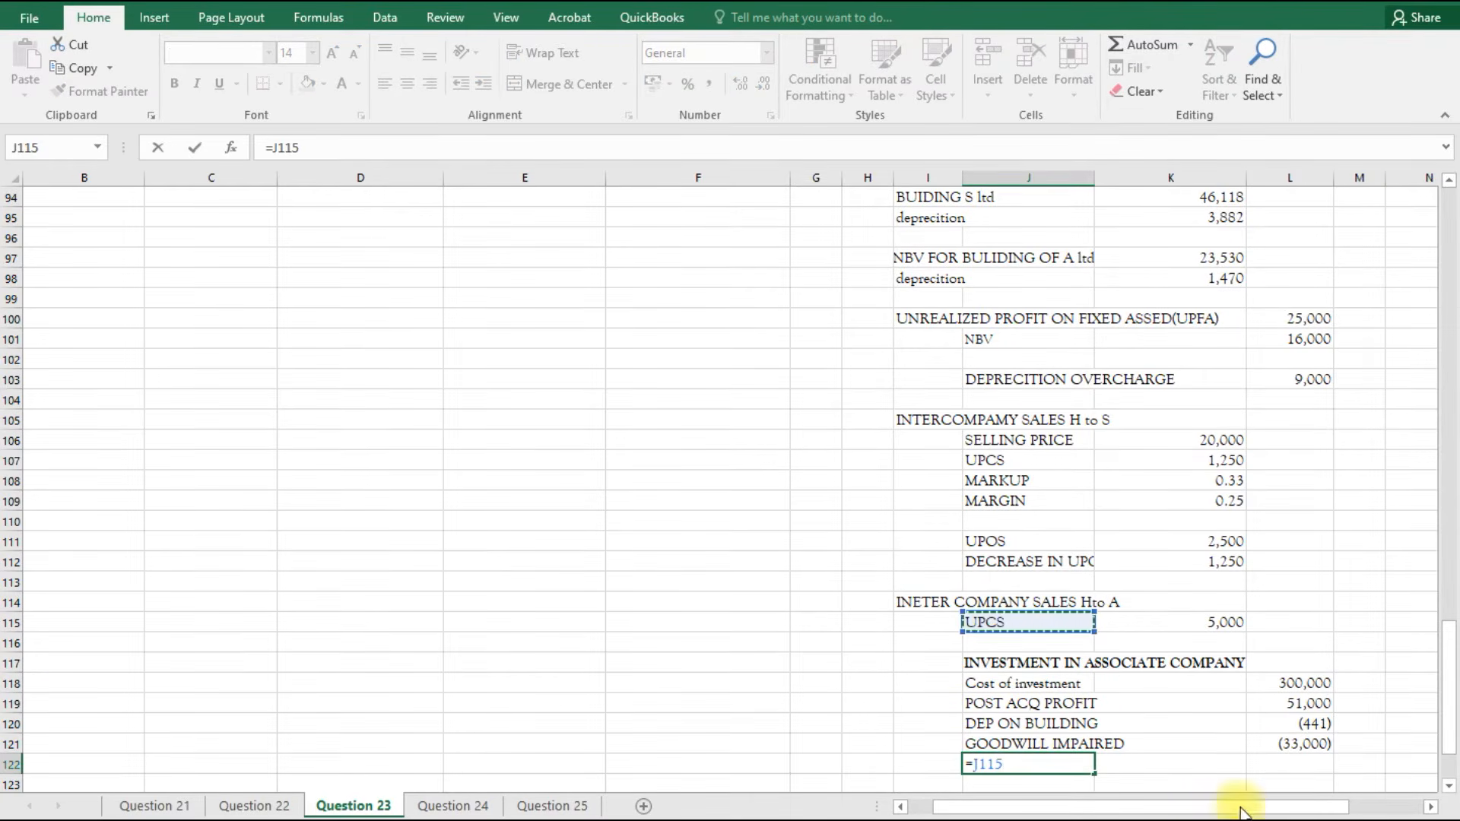
key("Return")
Deduct the unrealized profit on H to A sales in L122 with the formula =-K115.
left_click(1290, 741)
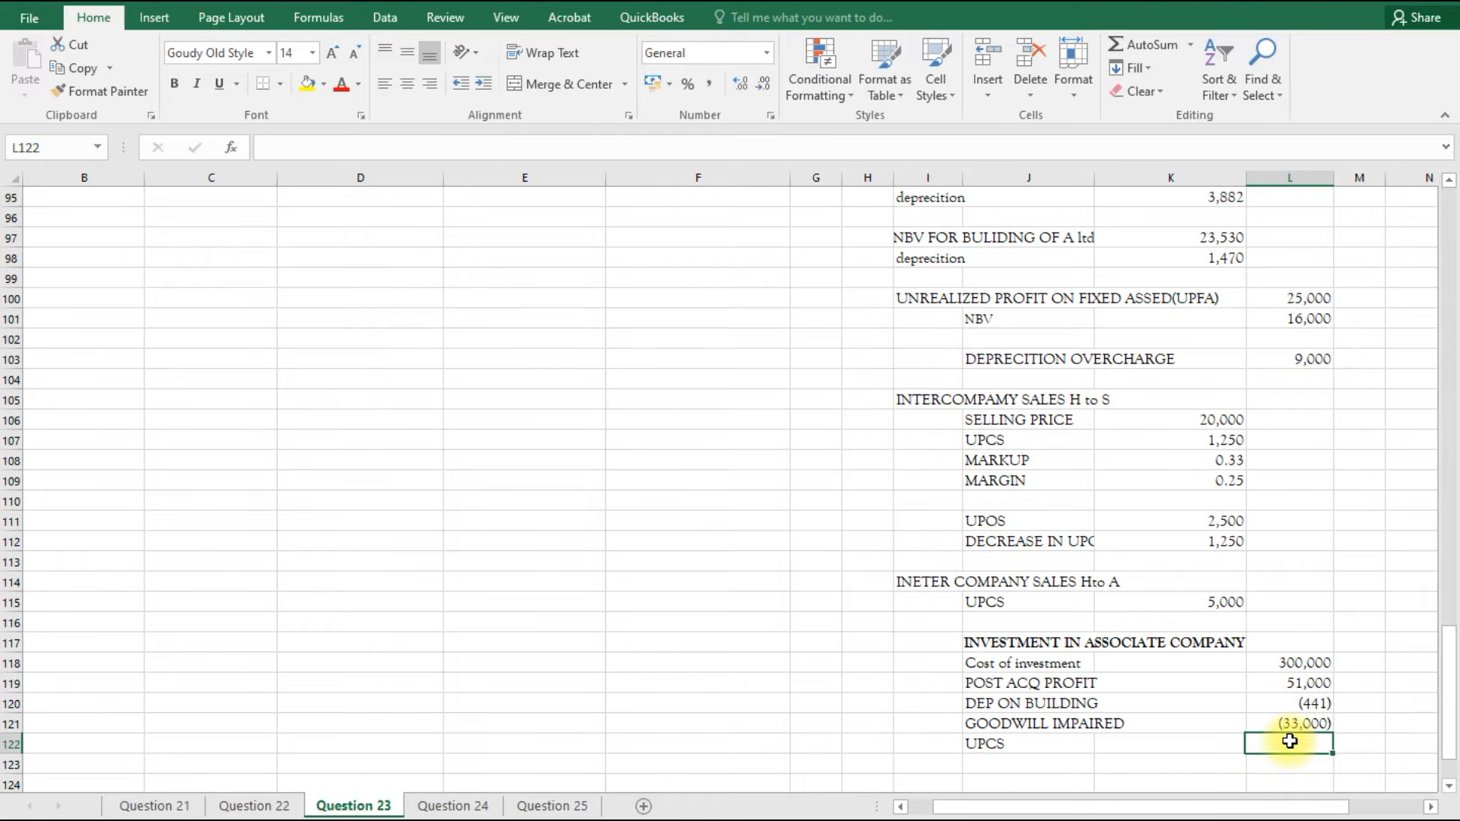
type("=")
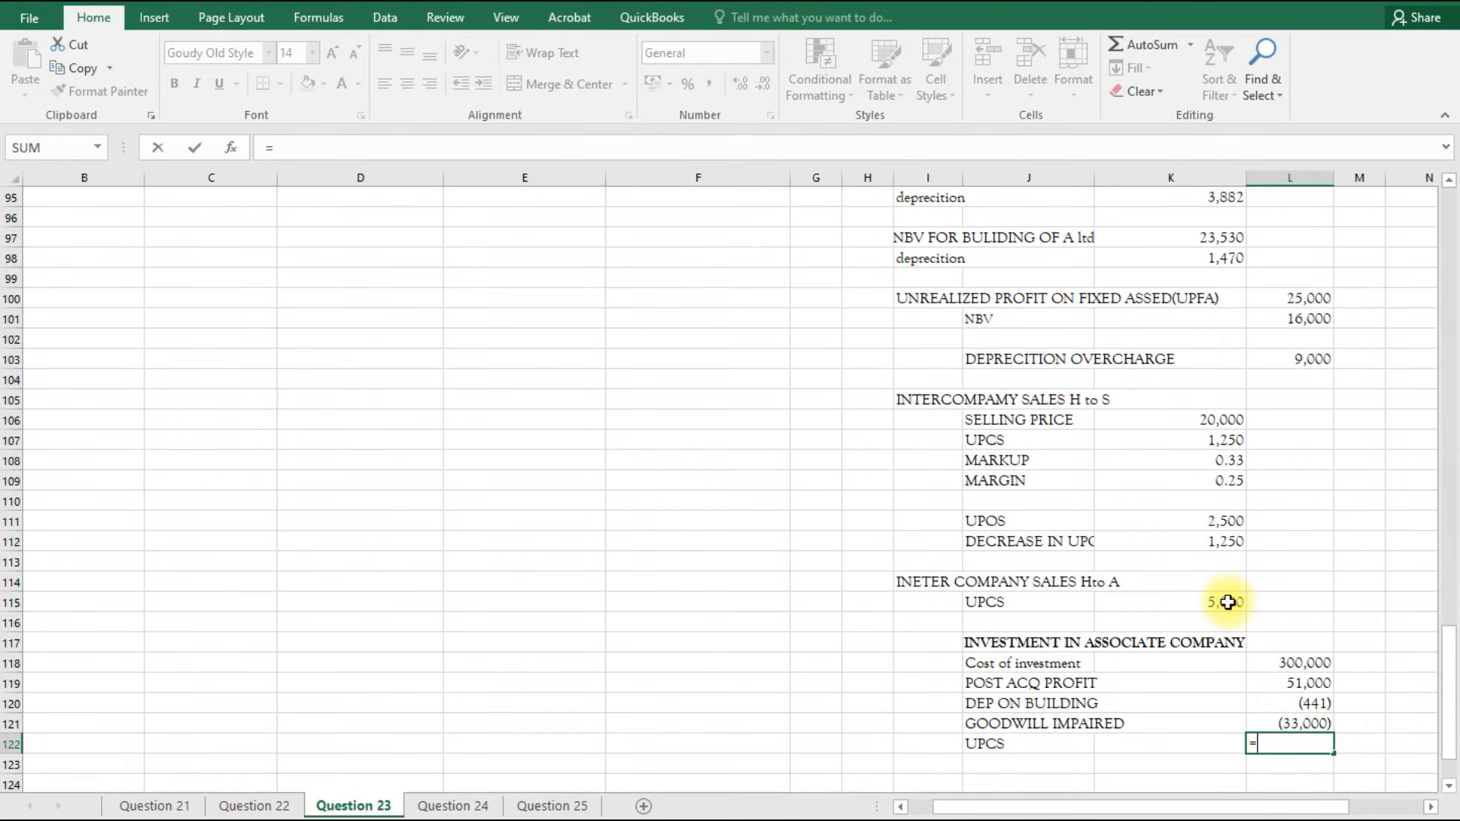
type("-")
left_click(1229, 602)
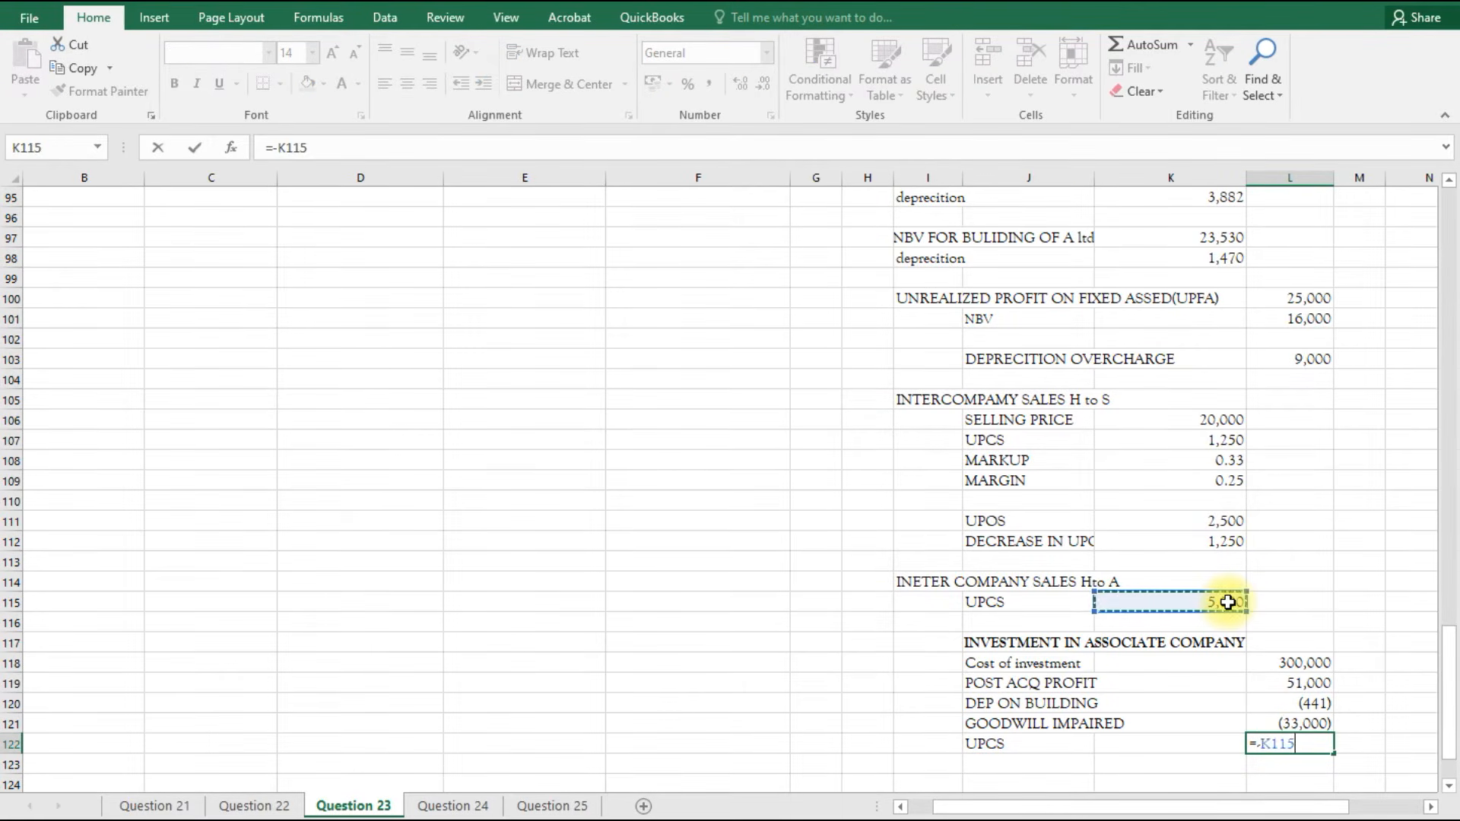
key("Return")
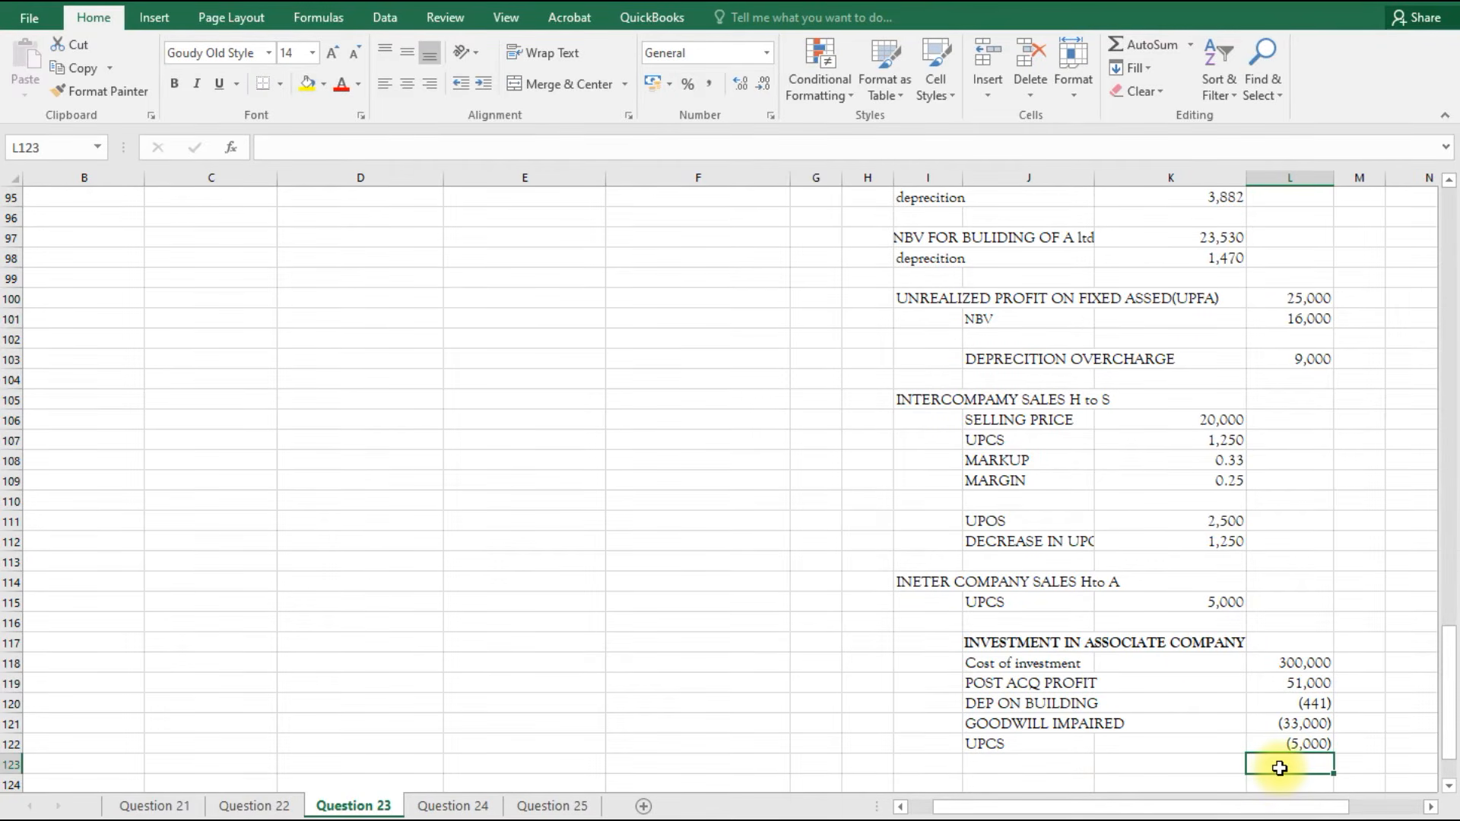
Total the associate investment working in L123 with =SUM(L118:L122), and format the total bold with a top border.
key("alt+equal")
key("Return")
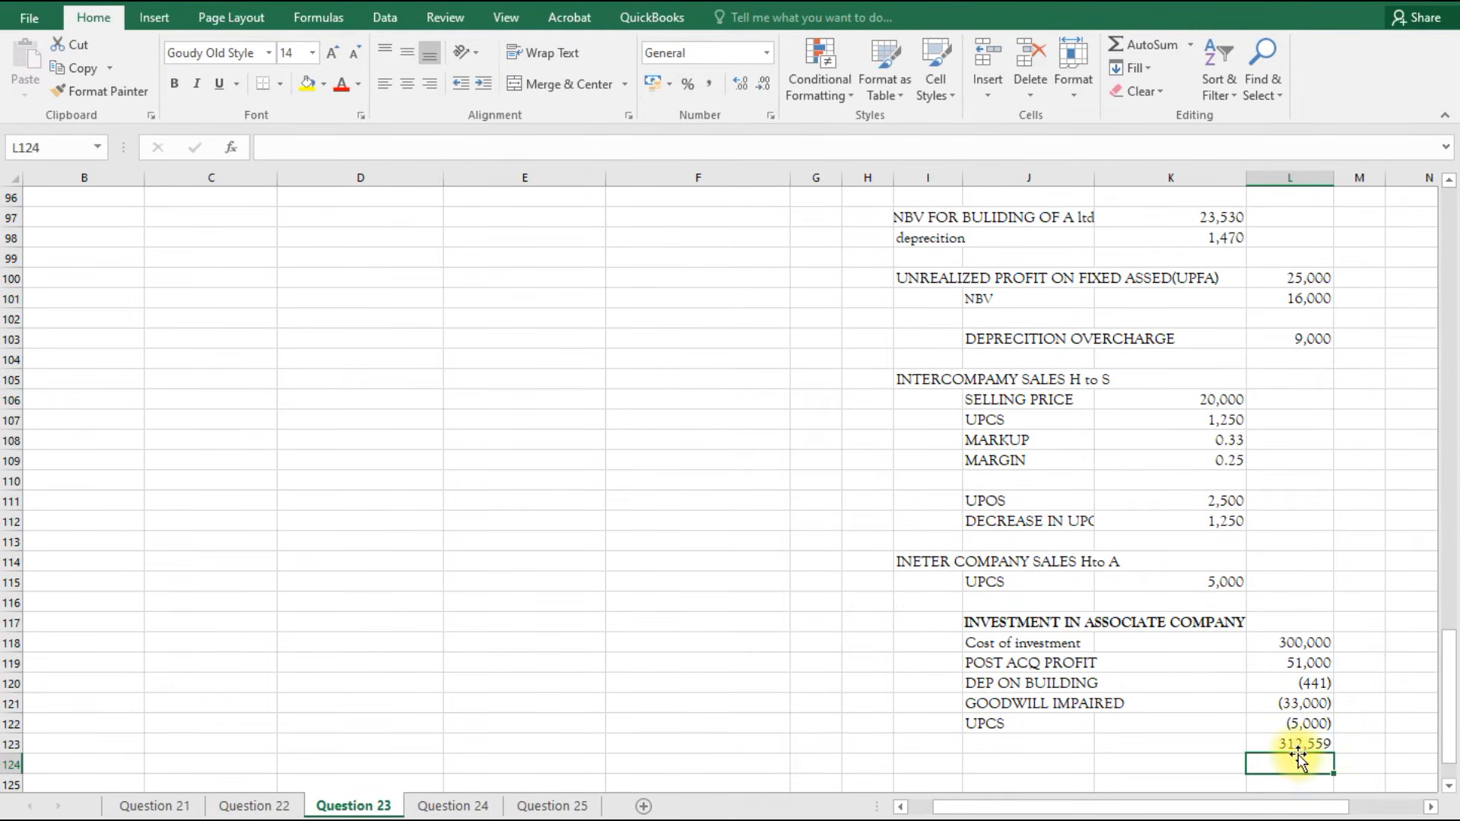
left_click(1287, 744)
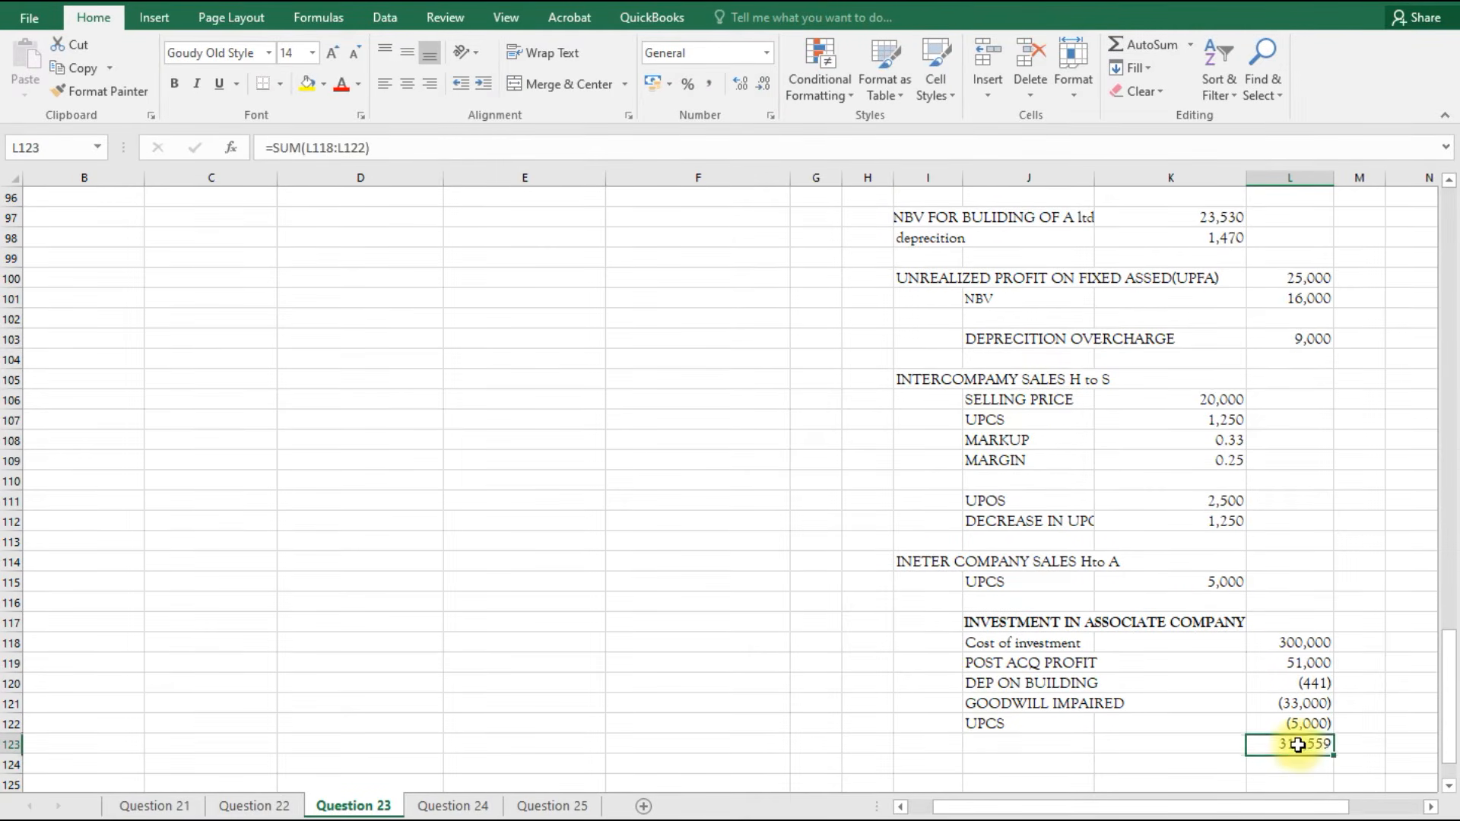
left_click(280, 85)
left_click(277, 152)
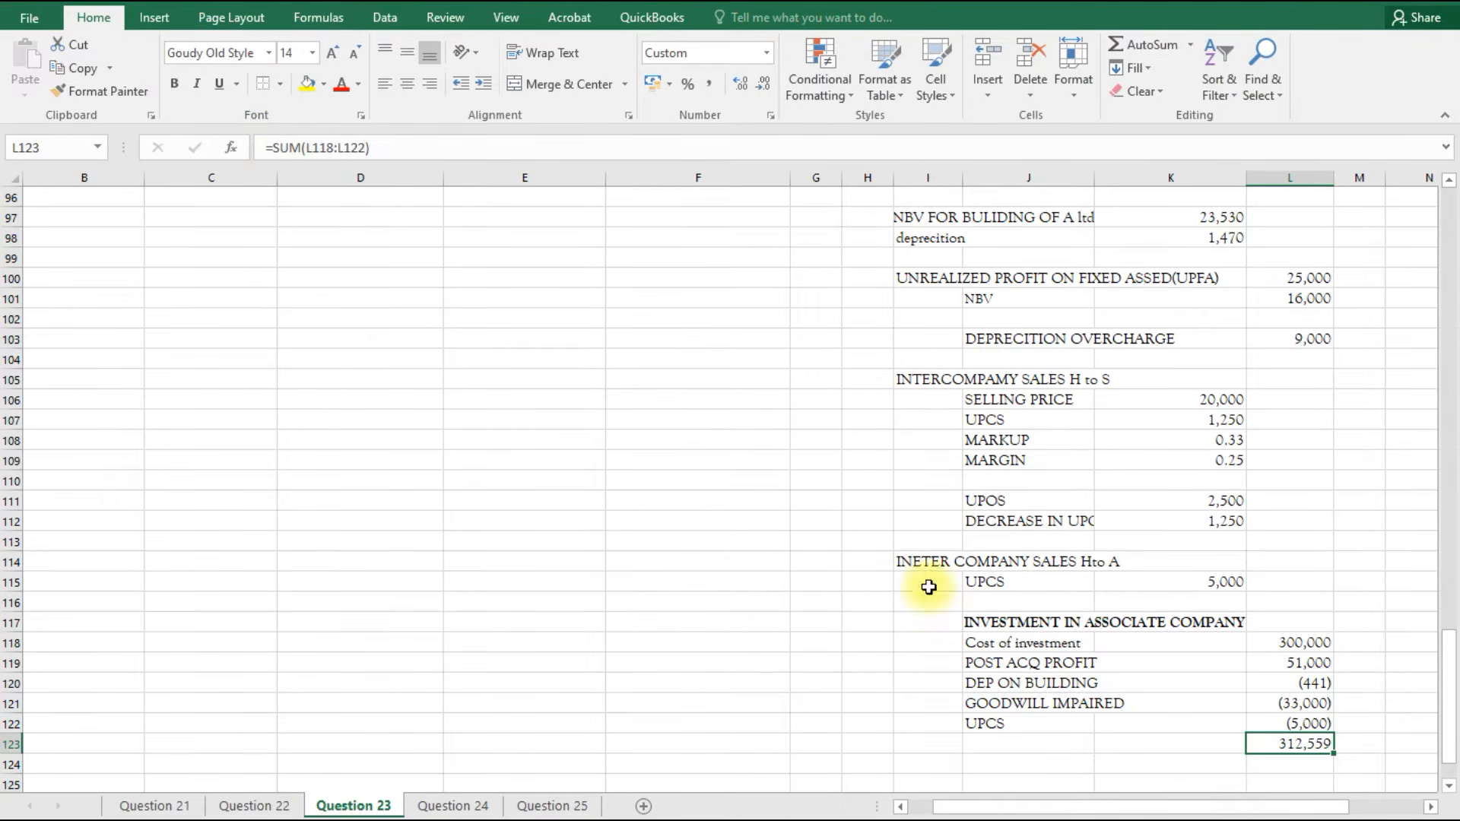
key("ctrl+b")
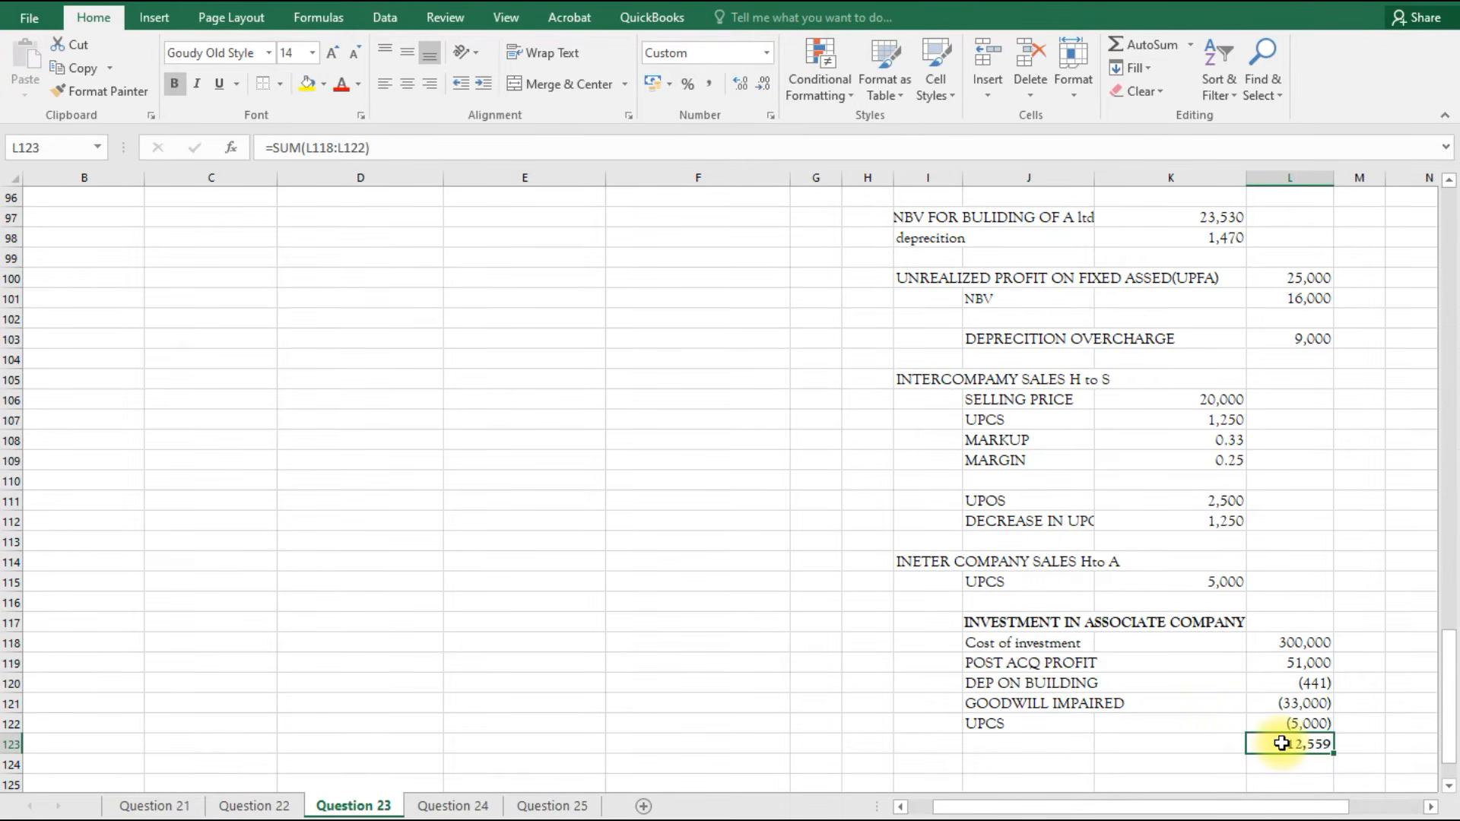
Add the "INVESTMENT IN ASSOCIATE COMPANY" line in C84 of the statement by linking it to the working's heading in J117.
scroll(433, 505, "up", 5)
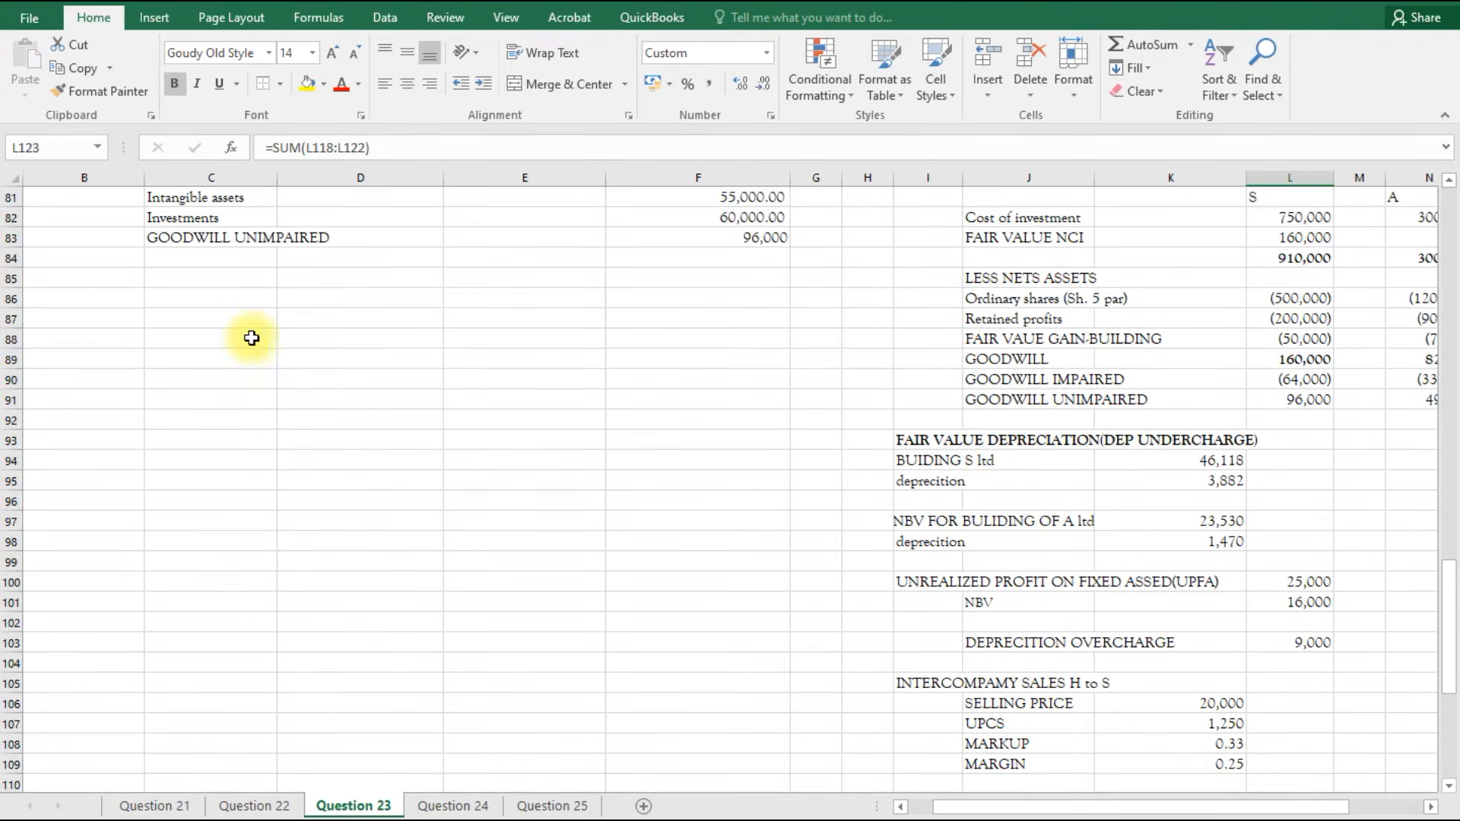
left_click(218, 259)
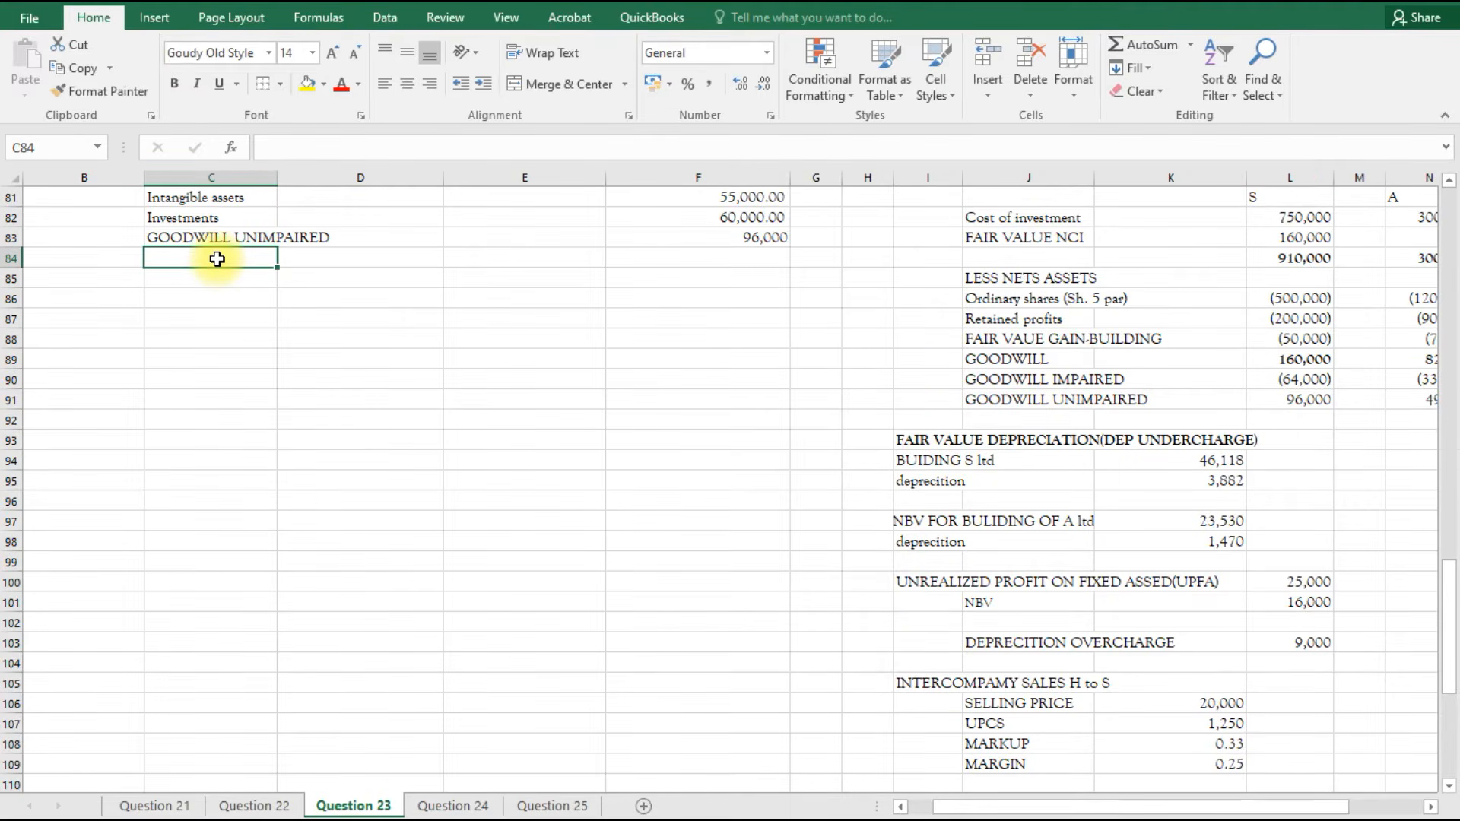
type("=")
scroll(1004, 684, "down", 2)
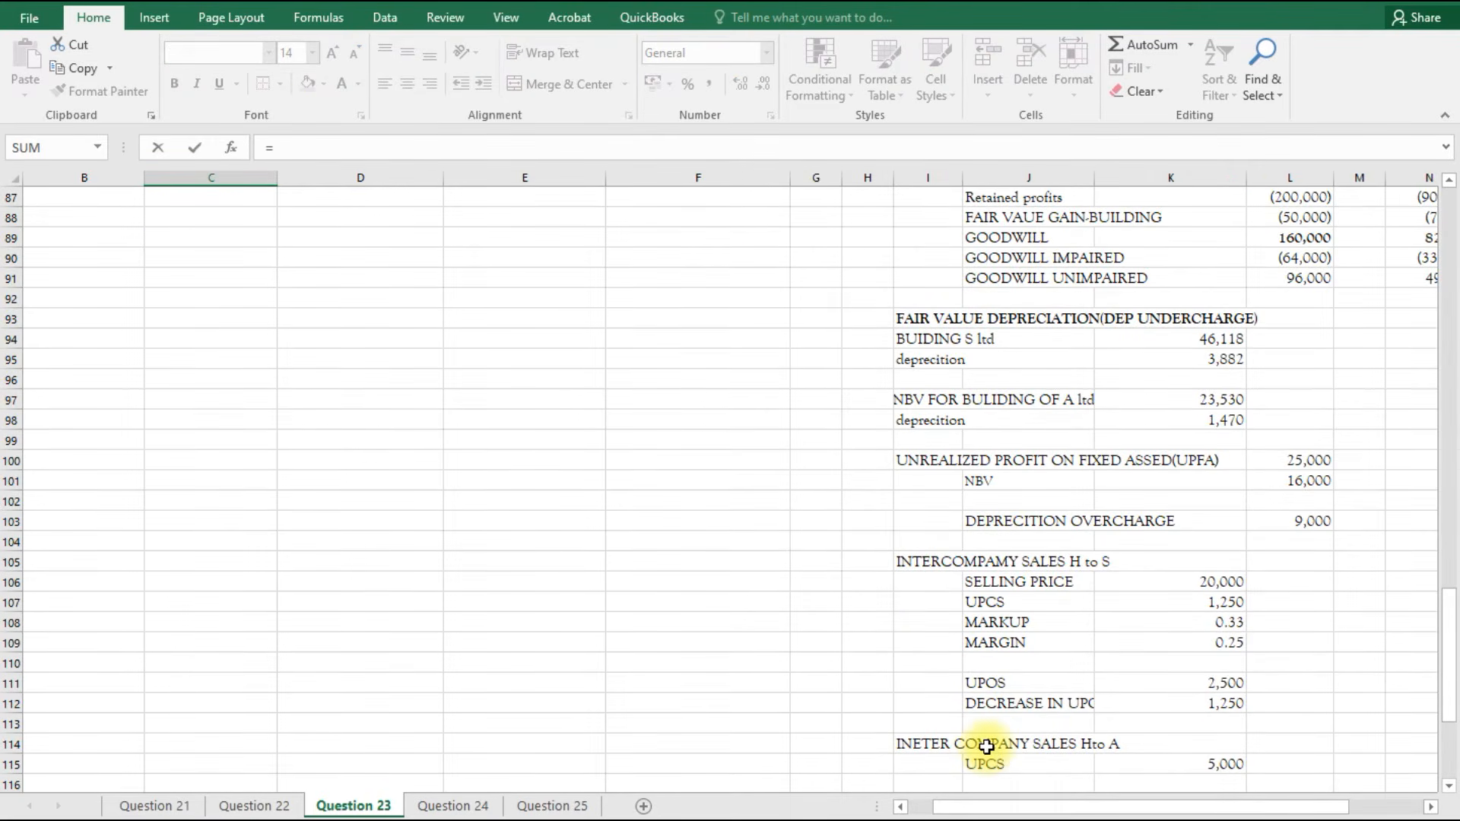
scroll(986, 747, "down", 1)
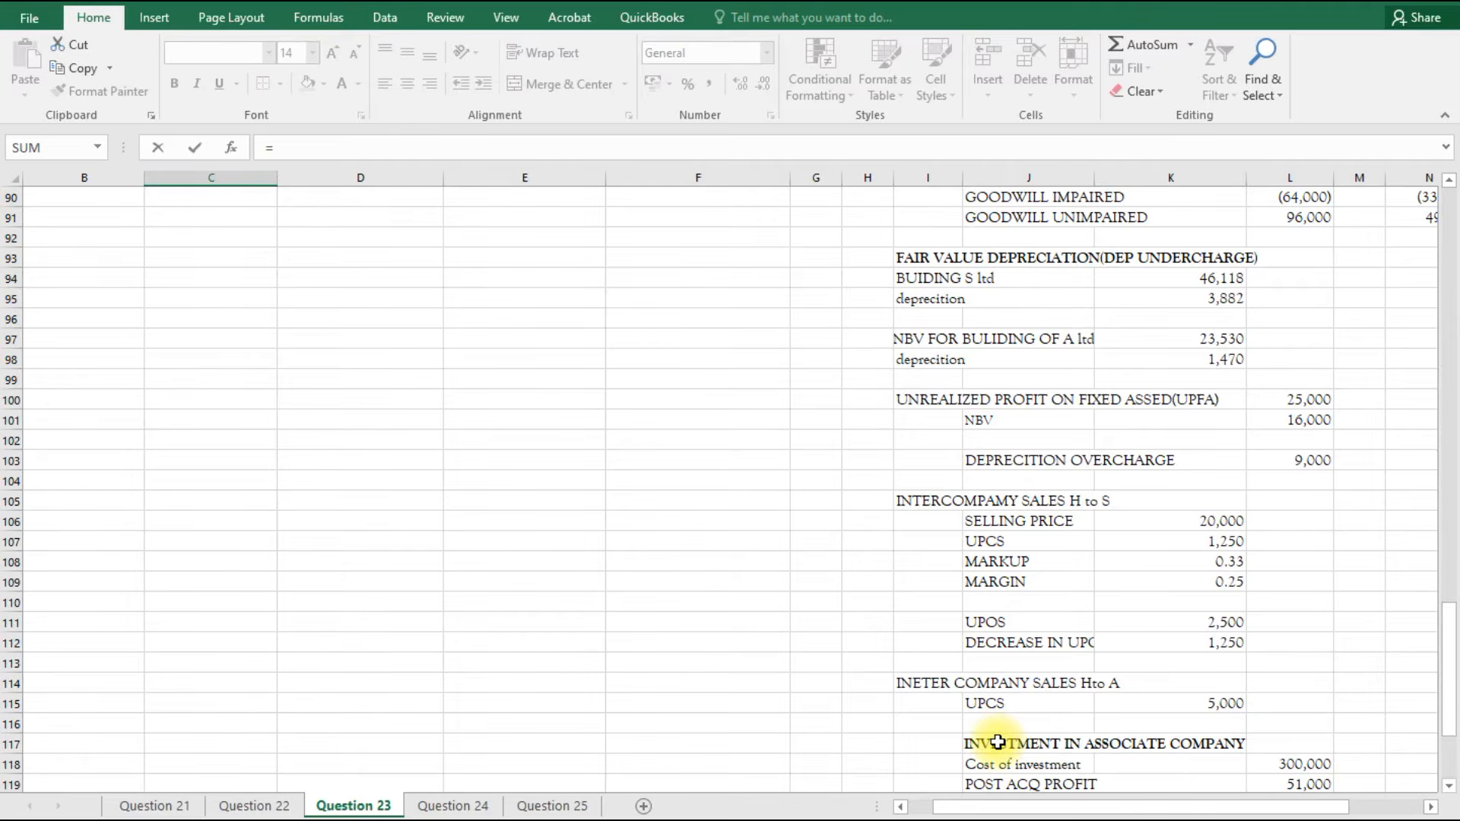
left_click(997, 743)
key("Return")
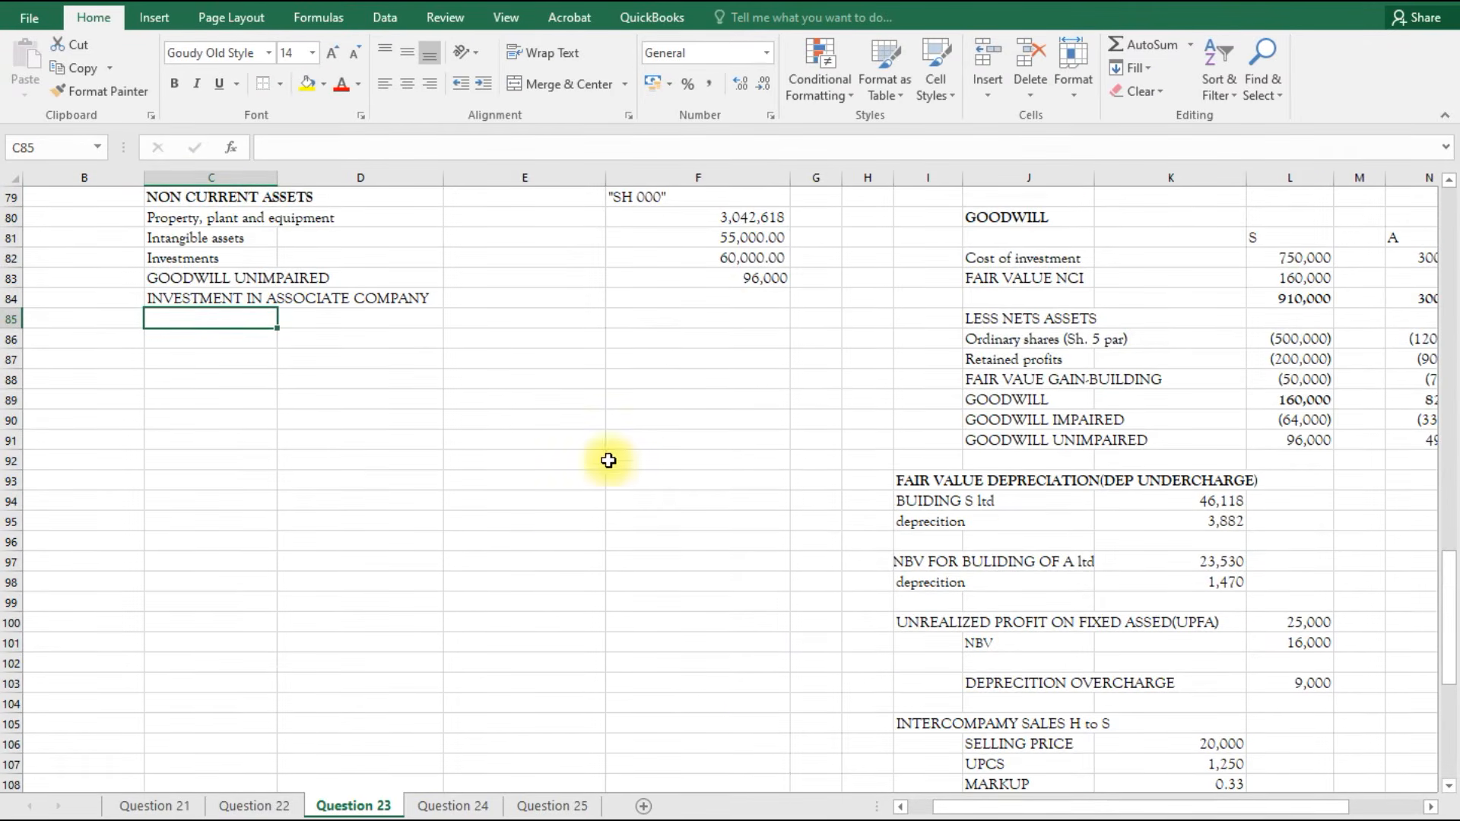
Bring the associate investment total into F84 of the statement with the formula =L123.
left_click(722, 301)
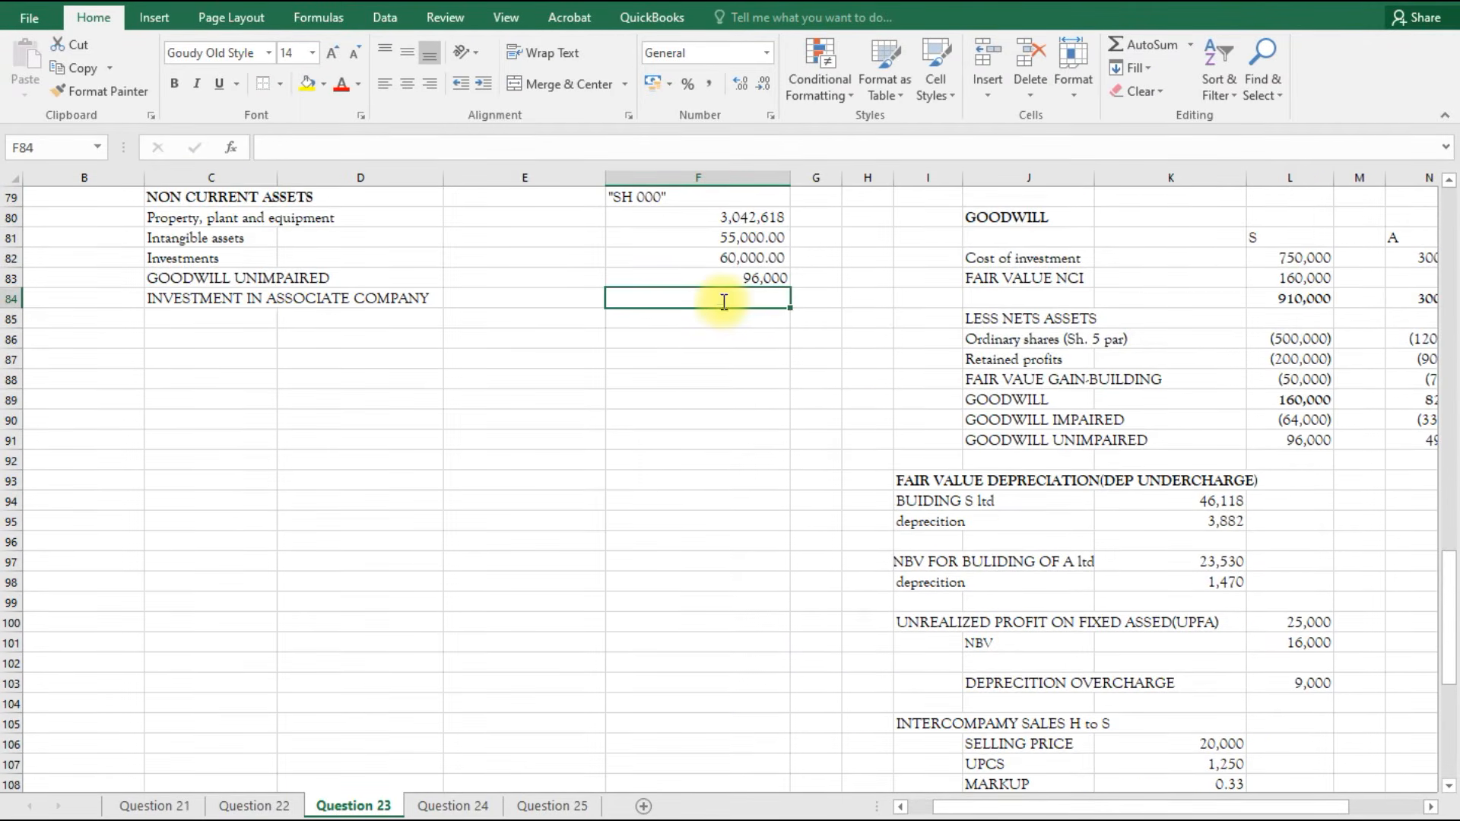
type("=")
scroll(1060, 512, "down", 6)
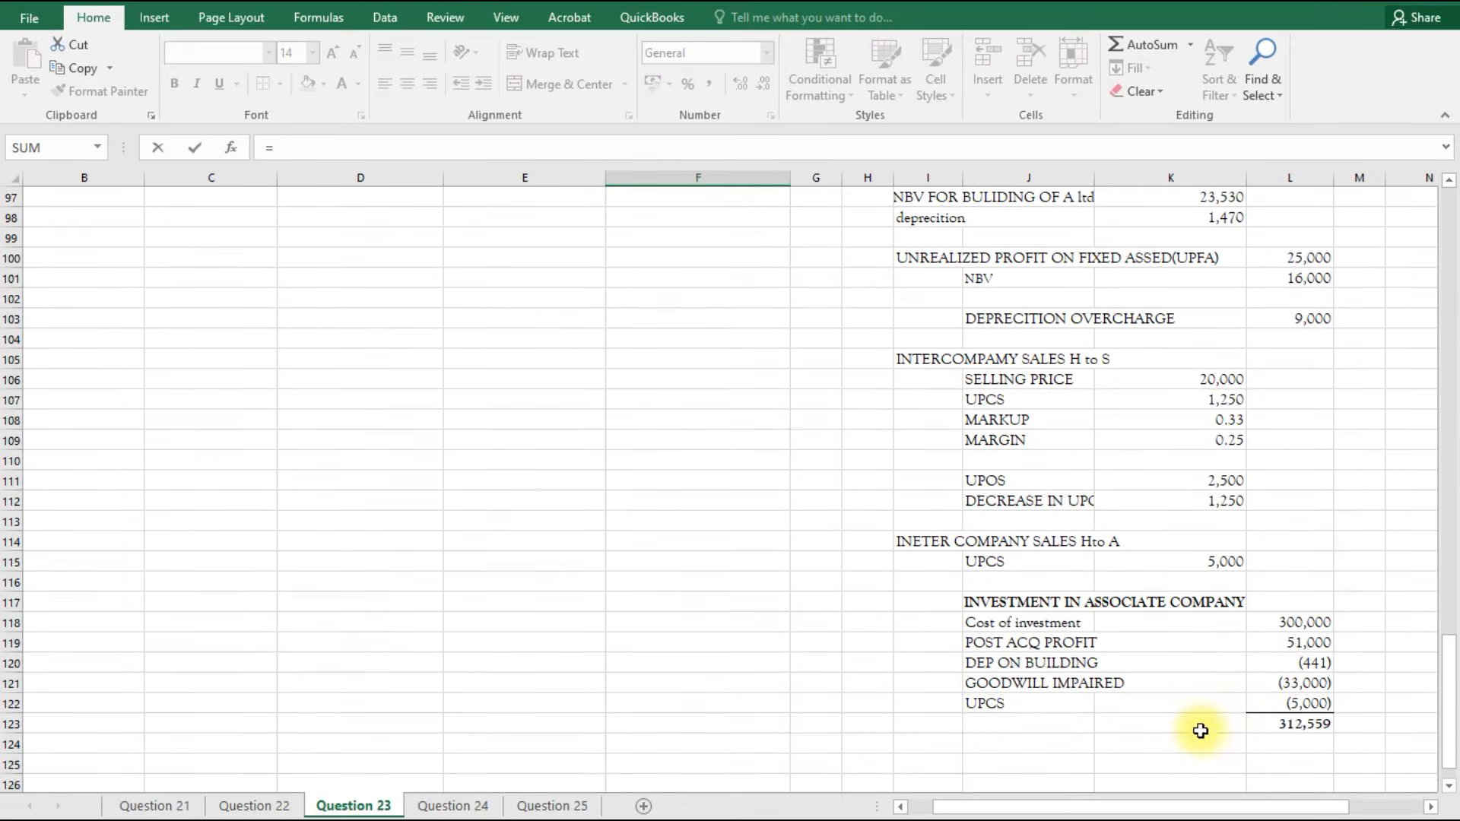
left_click(1280, 724)
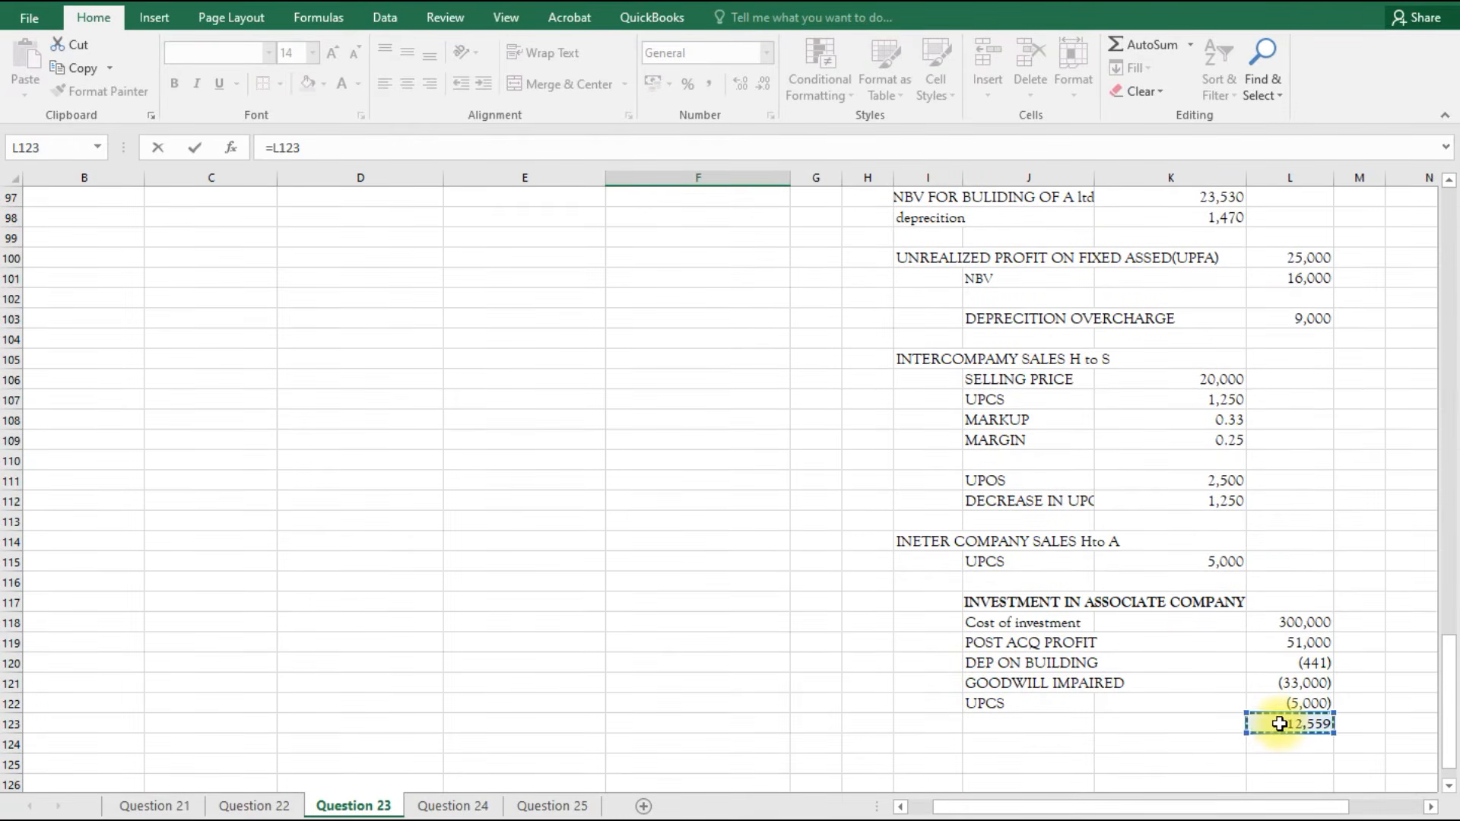
key("Return")
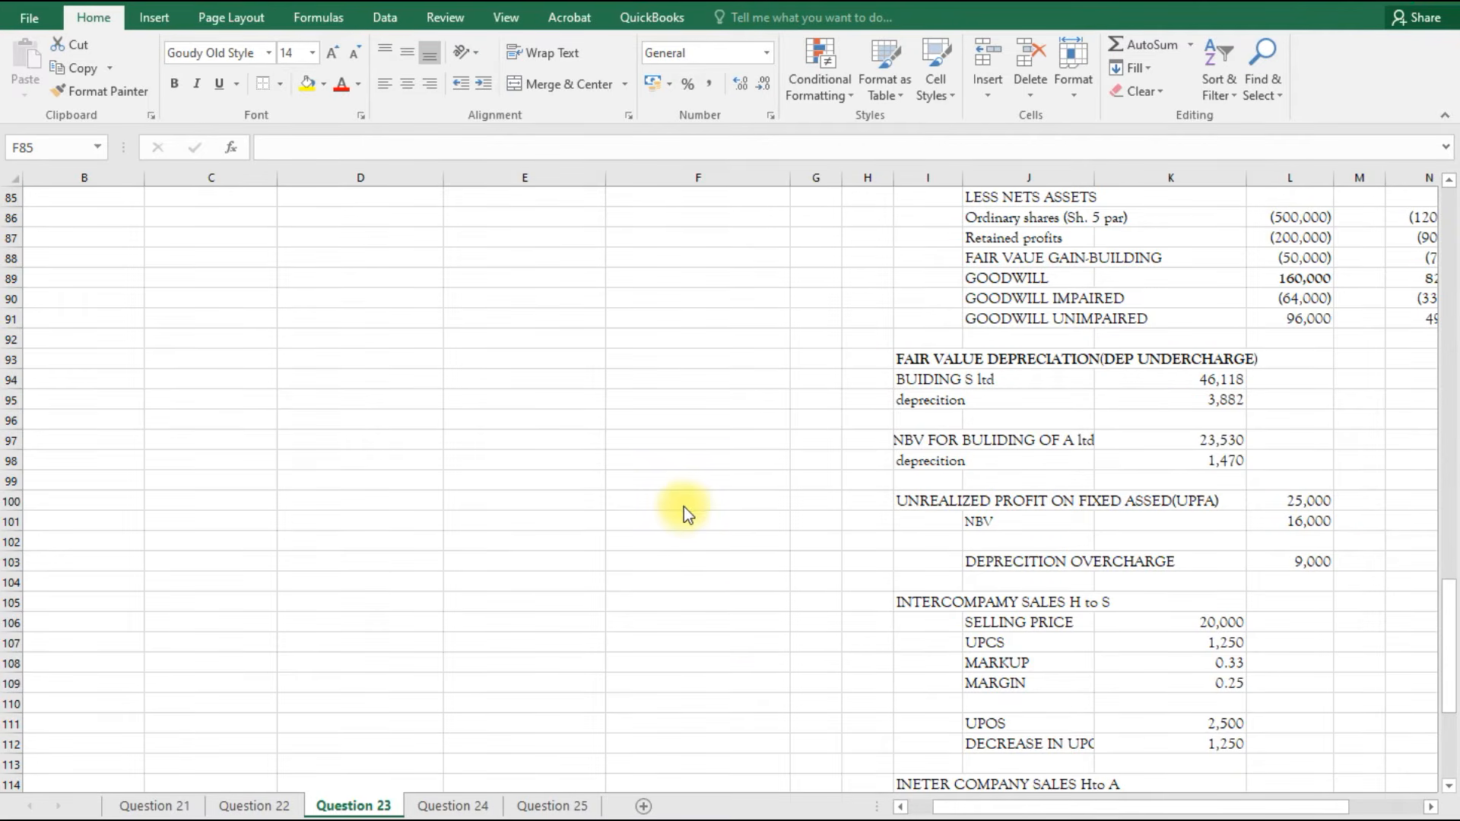
Total the non-current assets in F85 with the formula =SUM(F80:F84).
scroll(679, 506, "up", 3)
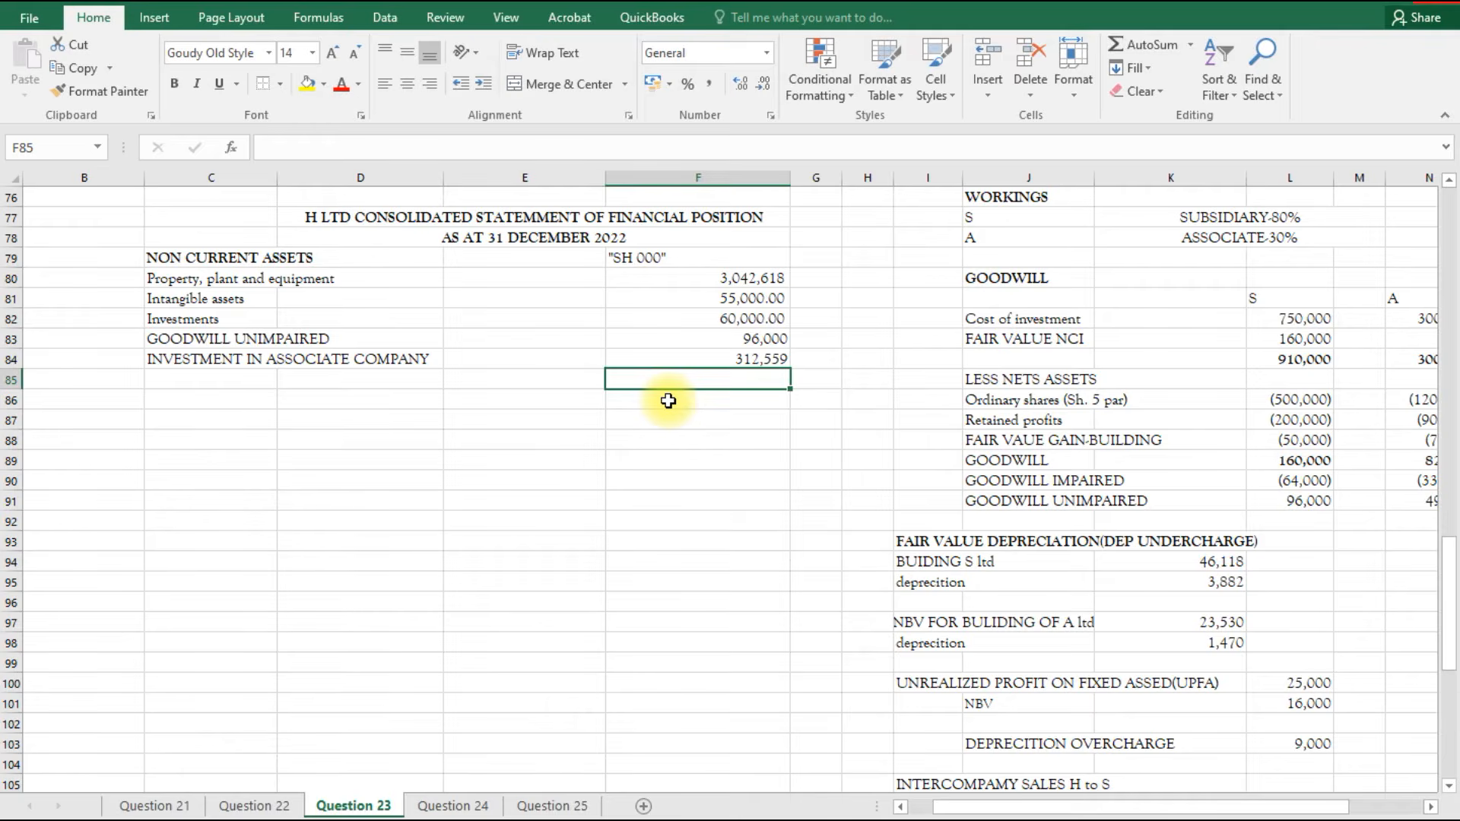
key("alt+equal")
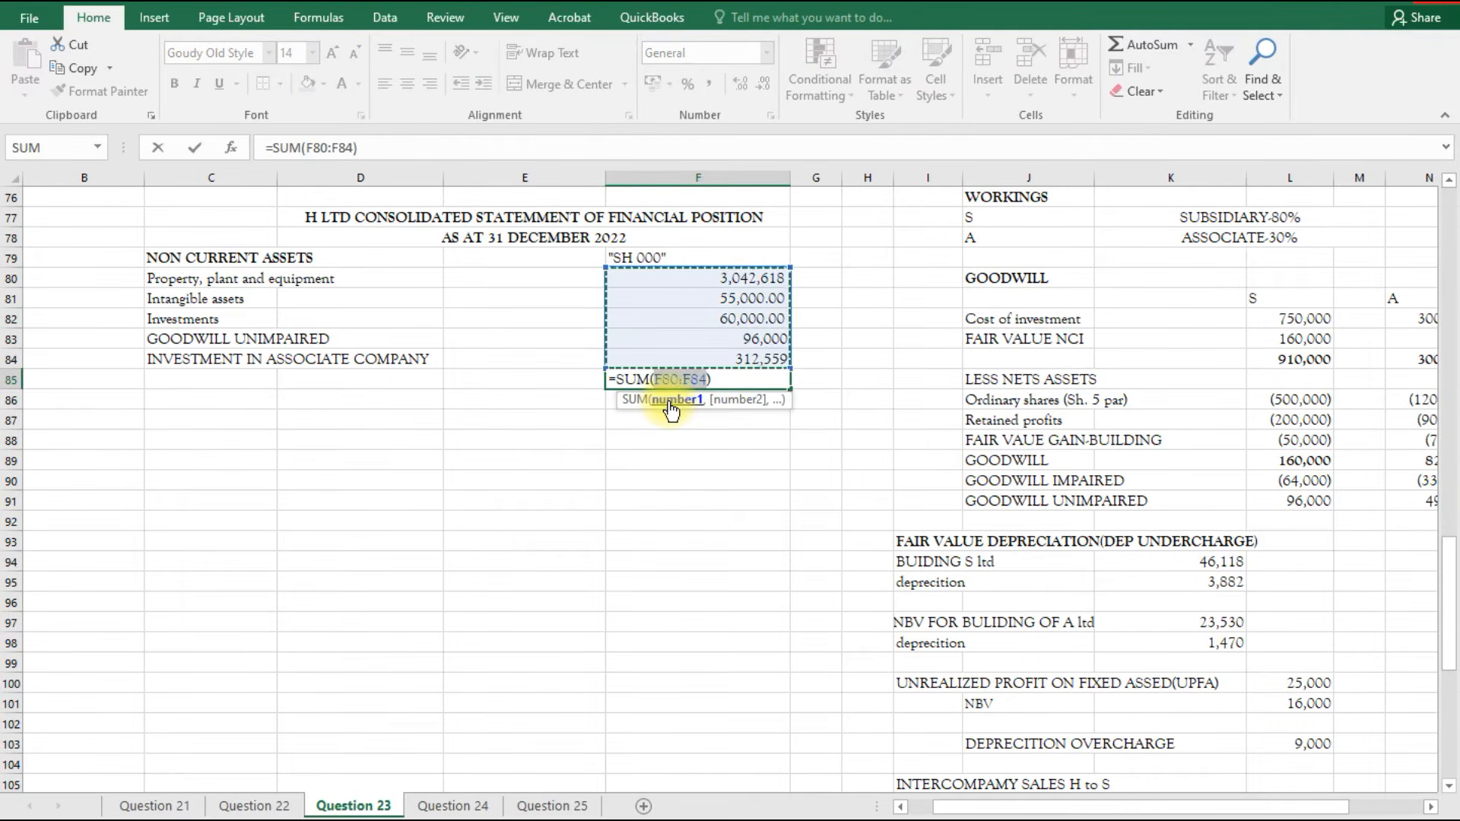
key("Return")
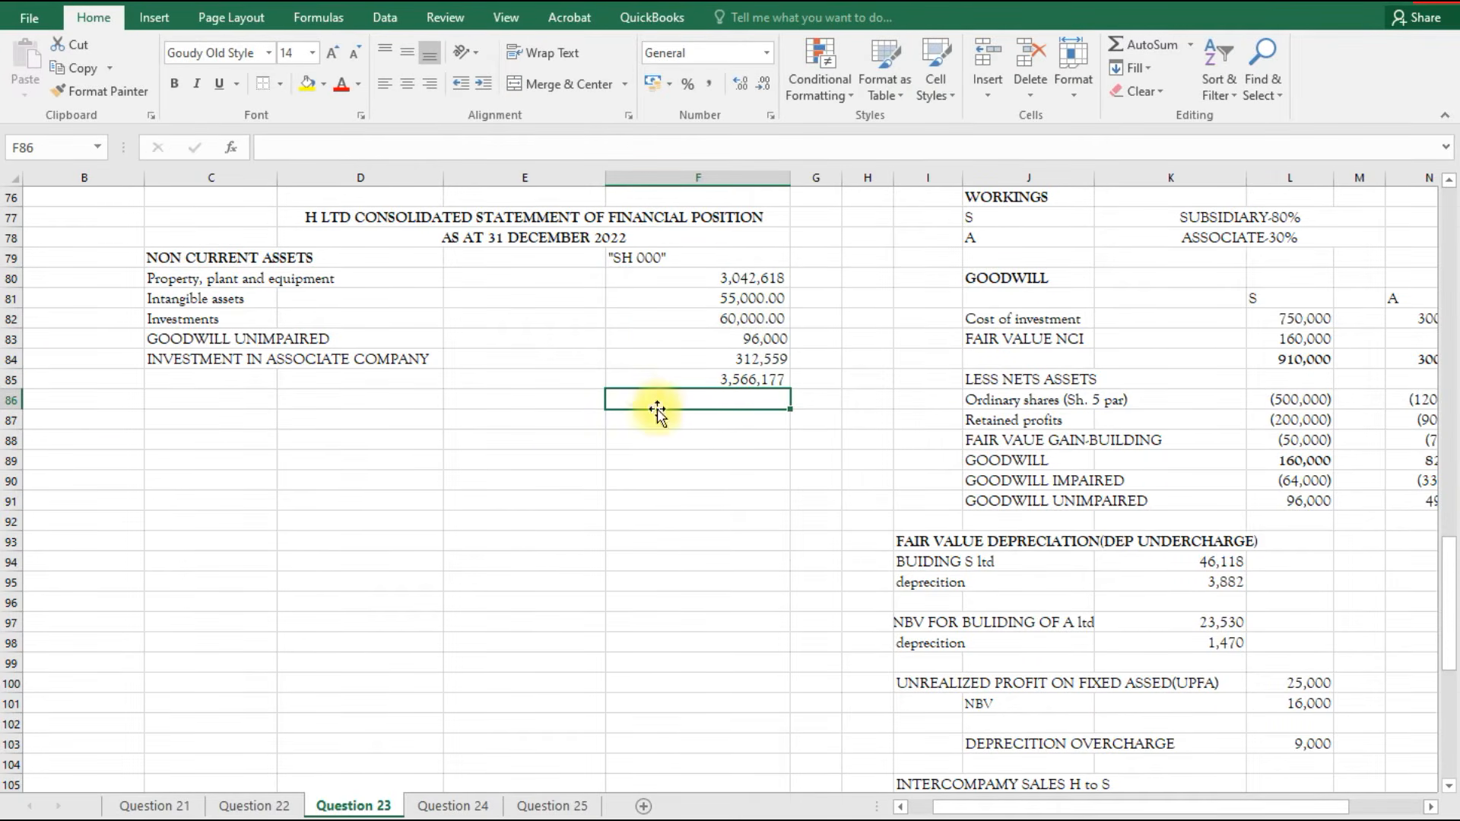
Add the "Current assets:" heading in C86 by linking it to B11 in the question's statement.
left_click(192, 402)
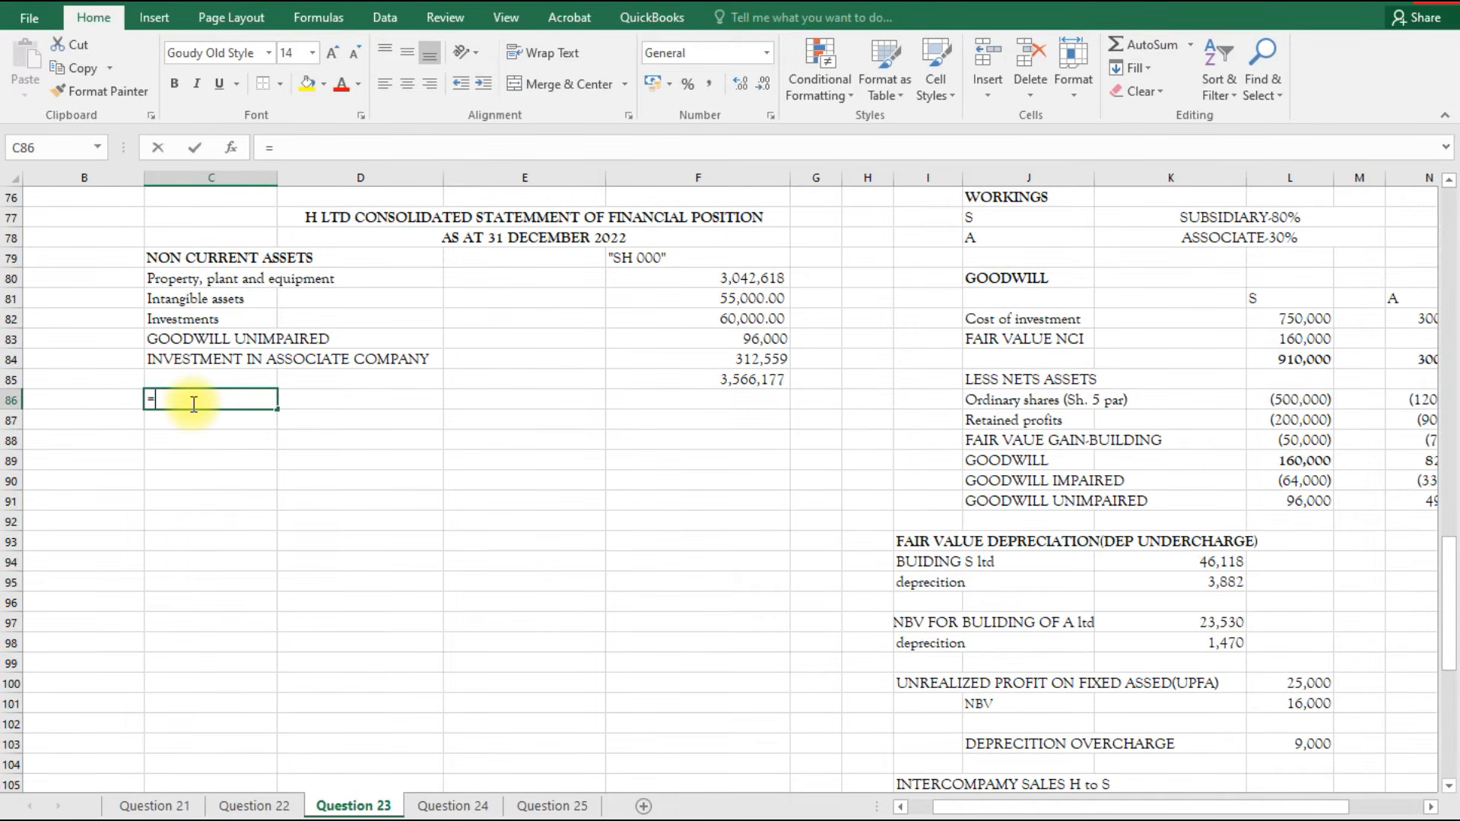
type("=")
scroll(191, 404, "up", 6)
scroll(192, 404, "up", 17)
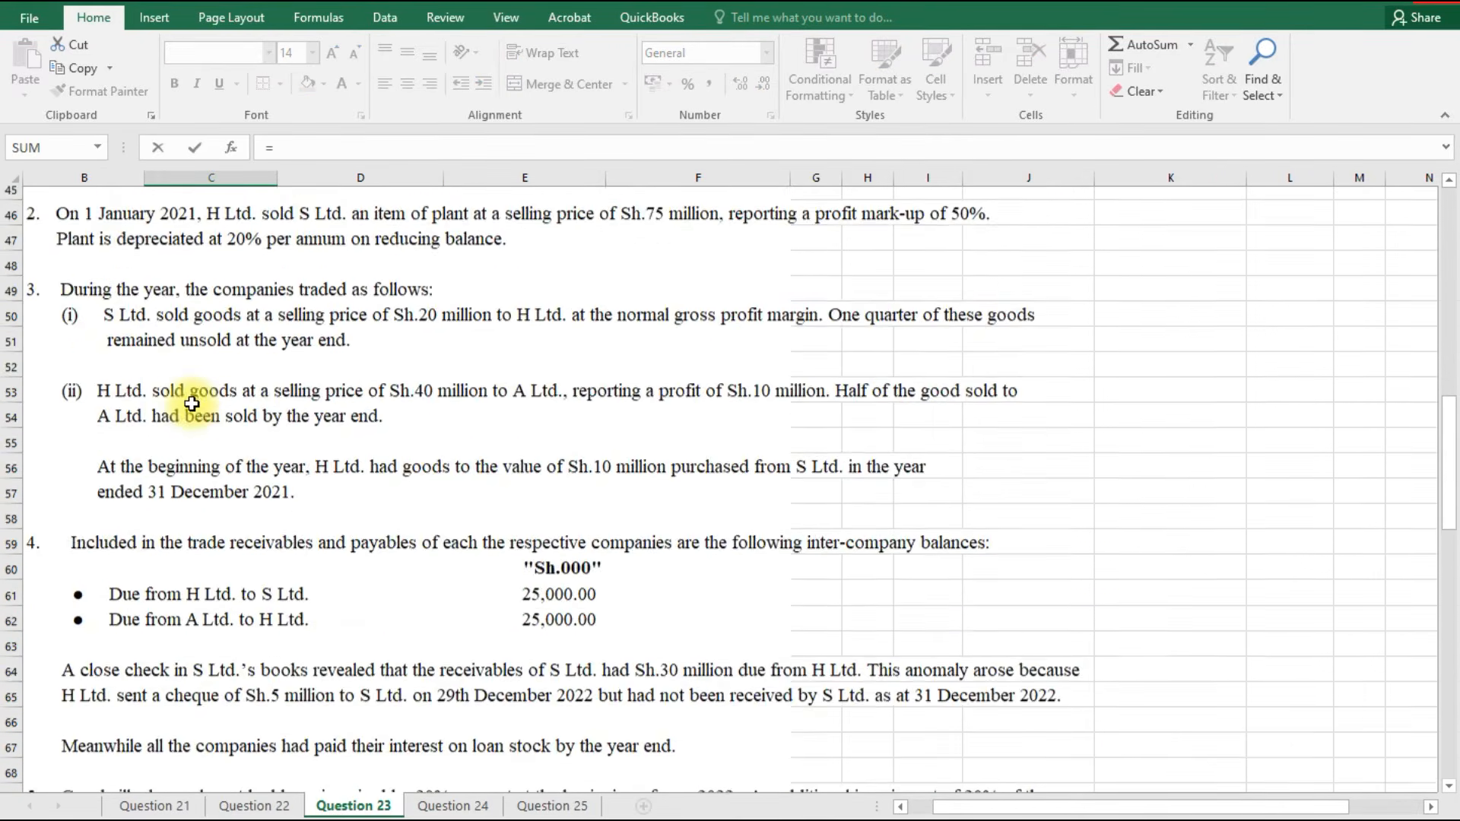
left_click(107, 303)
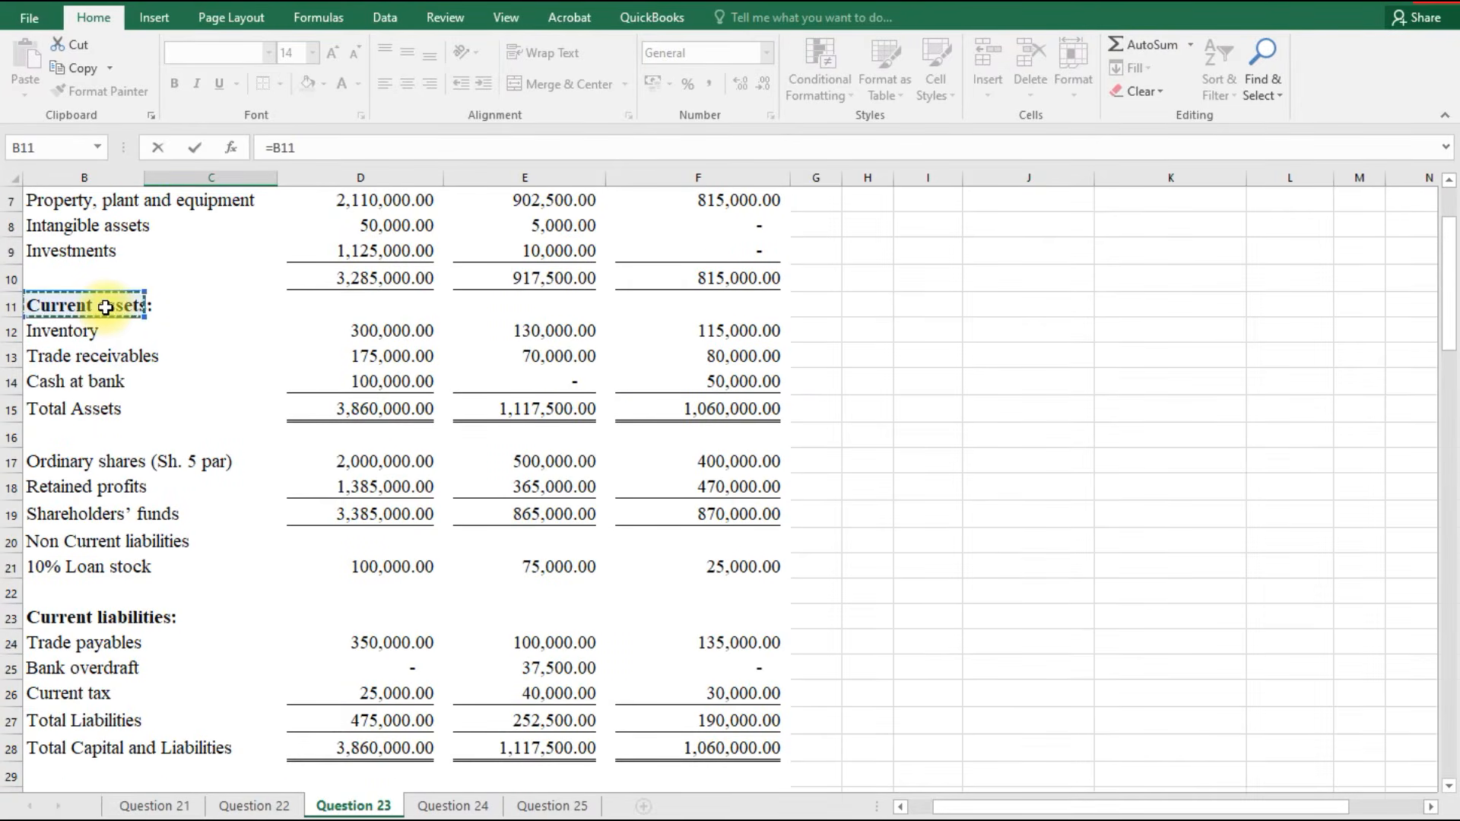
key("Return")
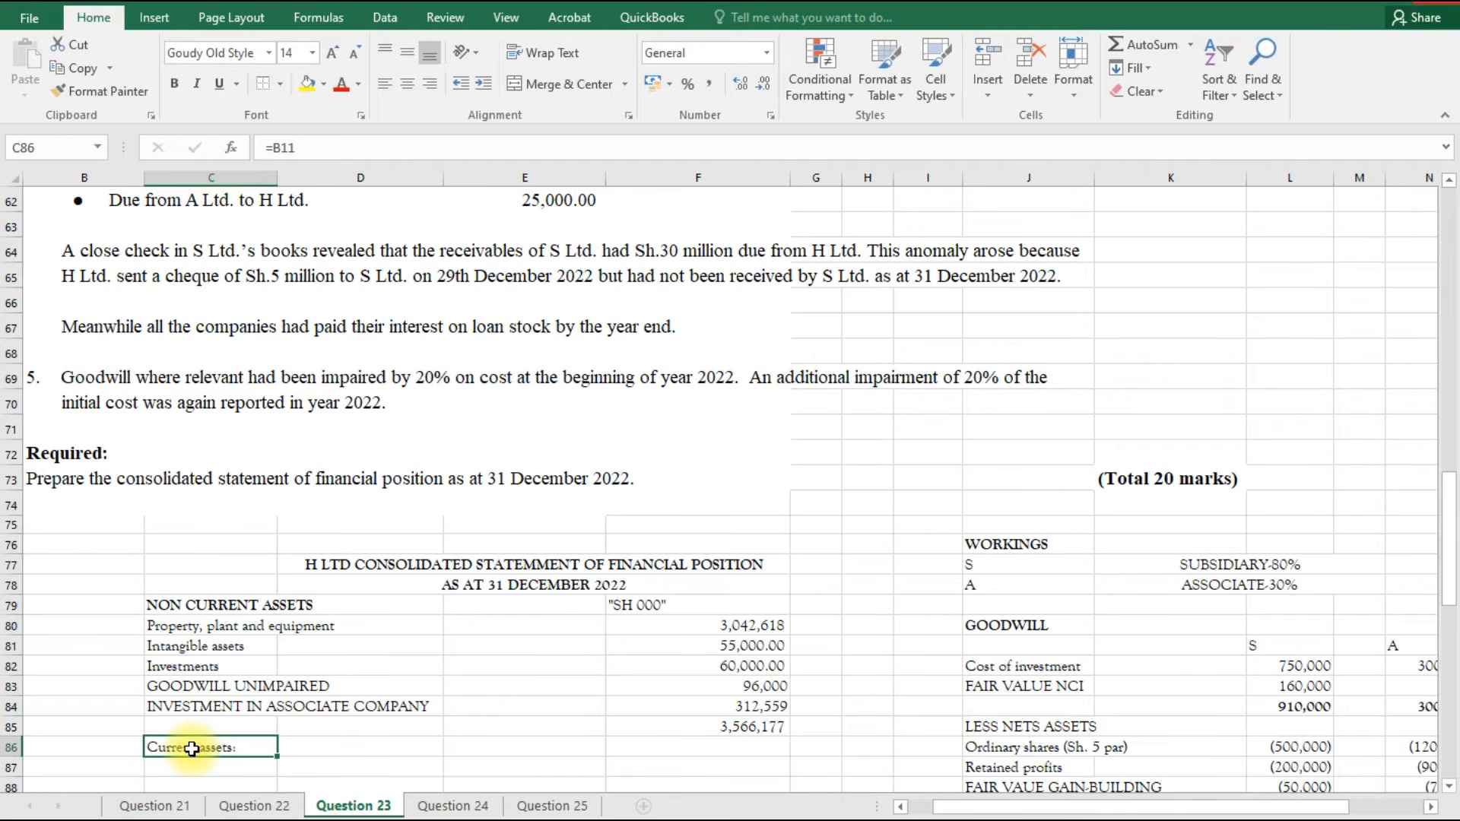
Make the "Current assets:" heading in C86 bold and add the "Inventory" line in C87 by linking it to B12.
key("ctrl+b")
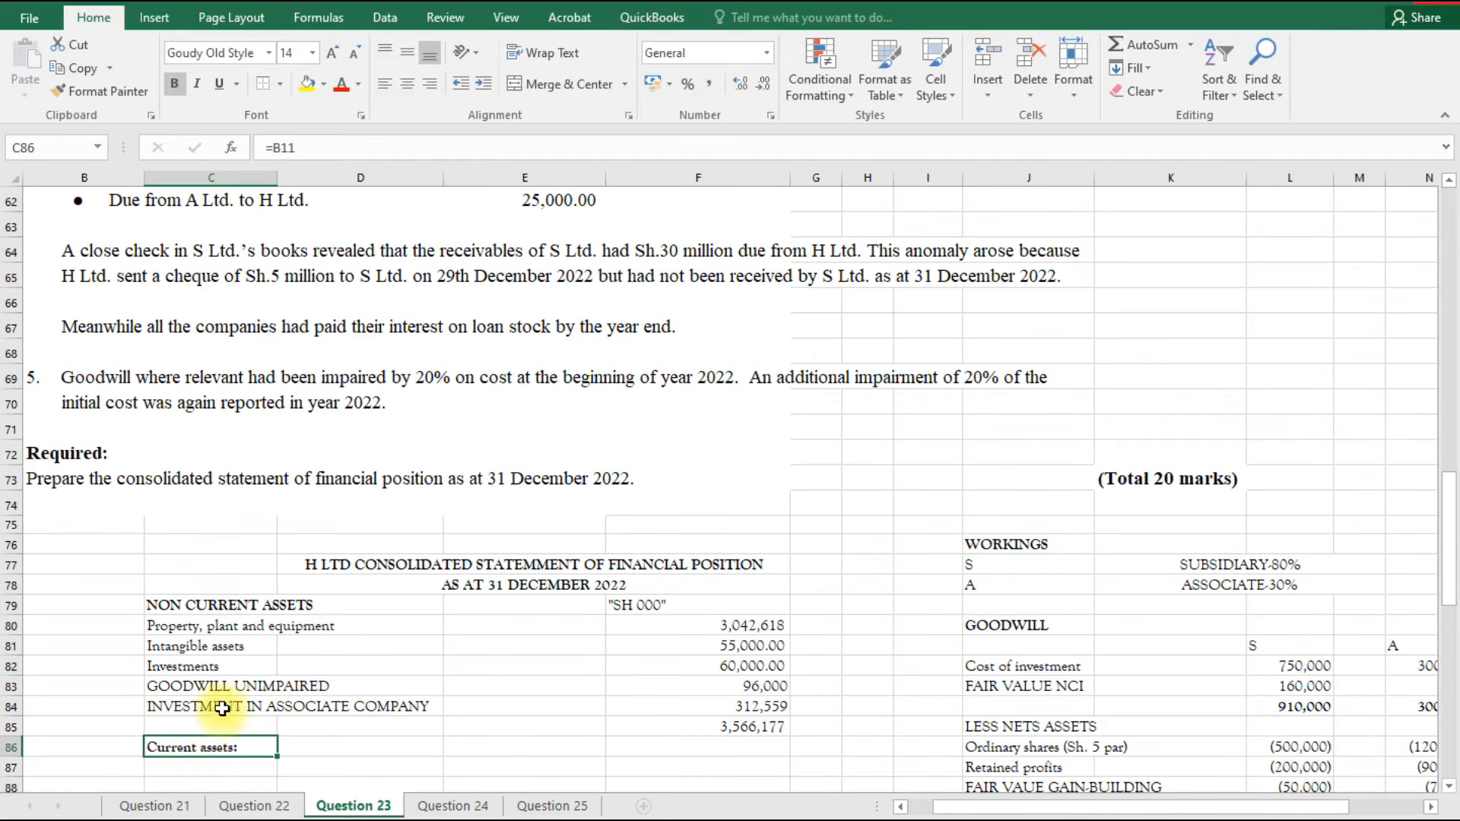
left_click(189, 770)
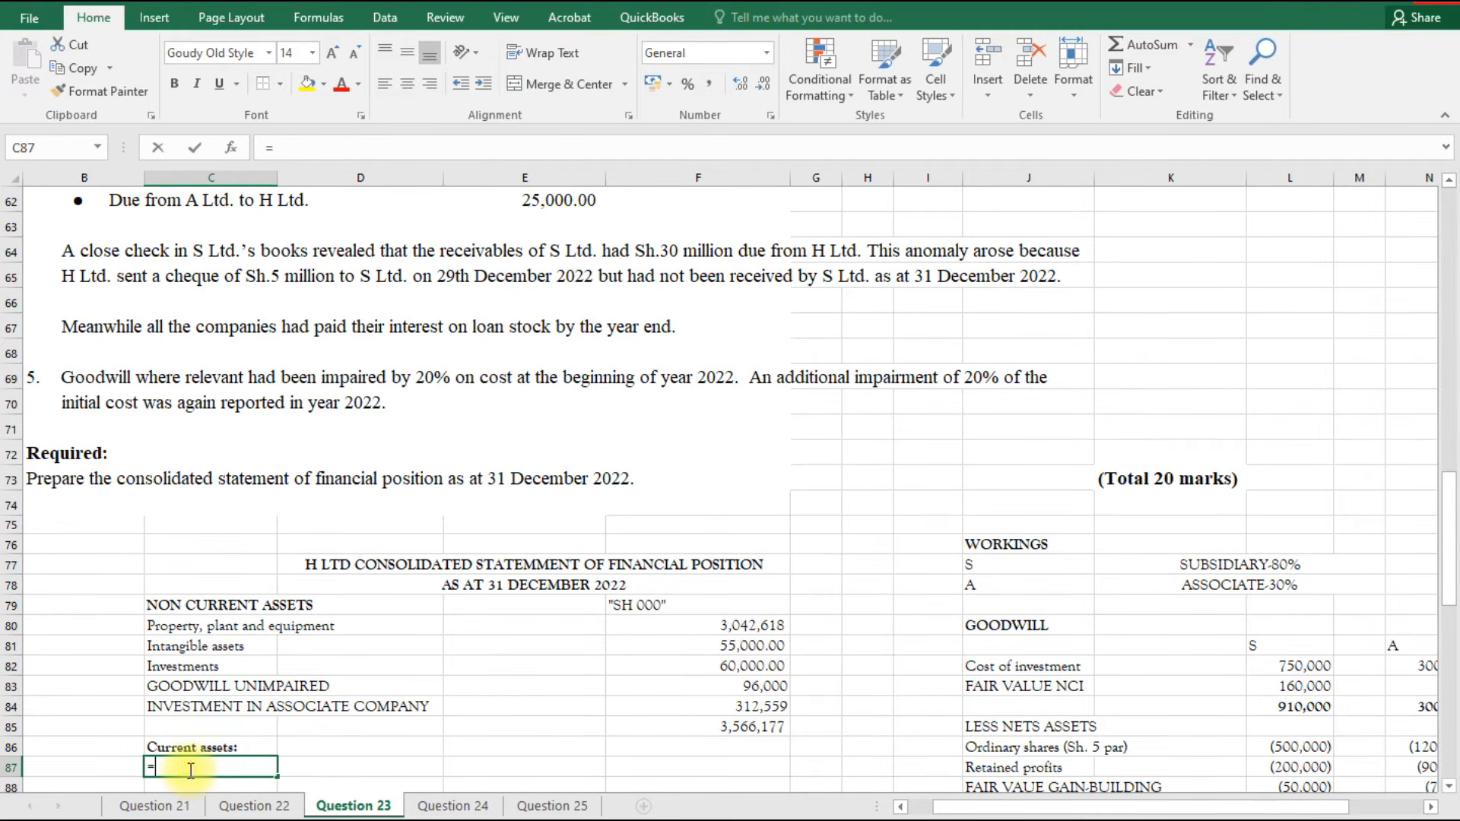
scroll(236, 533, "up", 12)
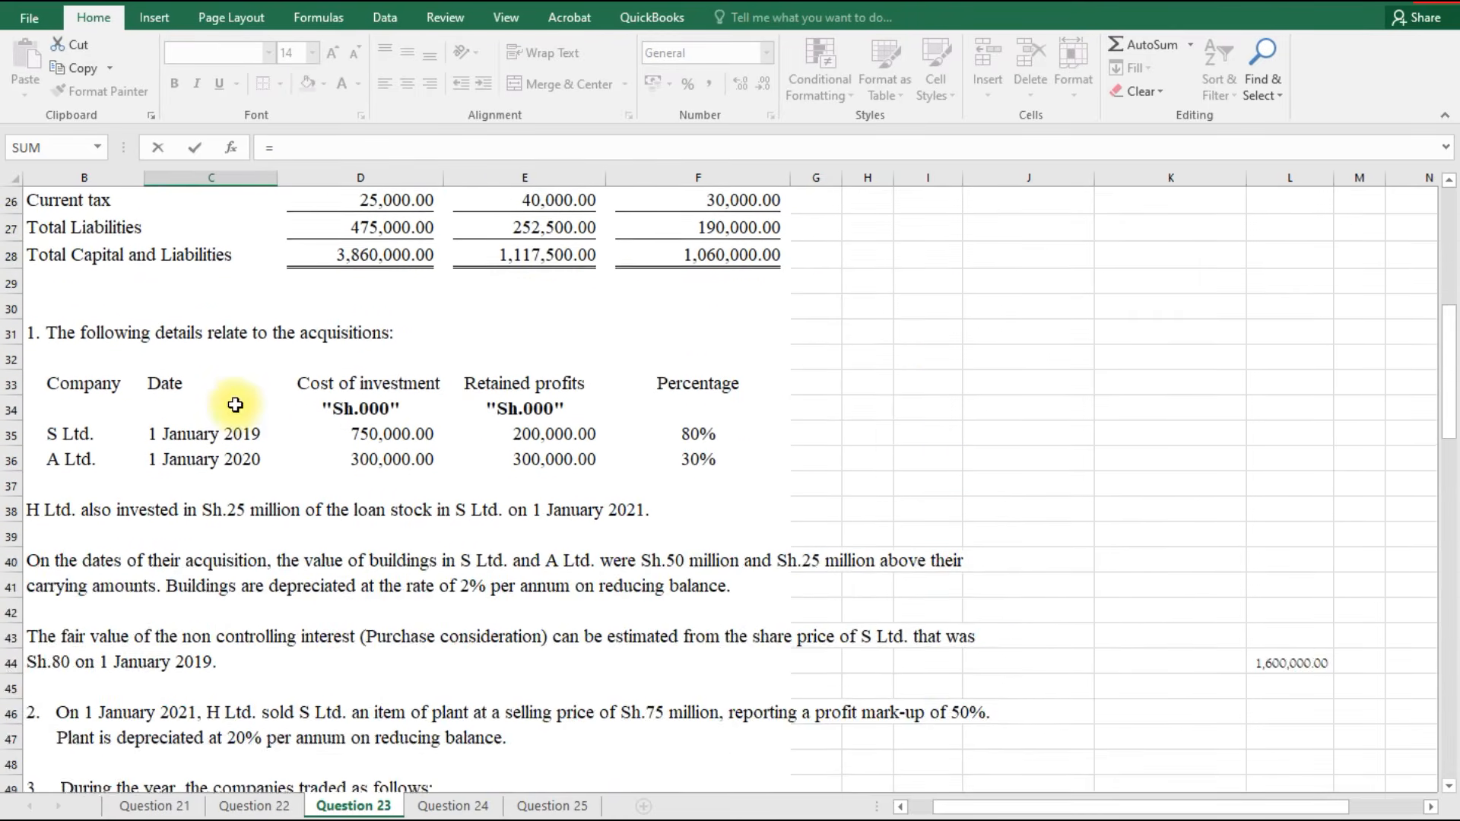
scroll(235, 404, "up", 3)
scroll(98, 295, "up", 2)
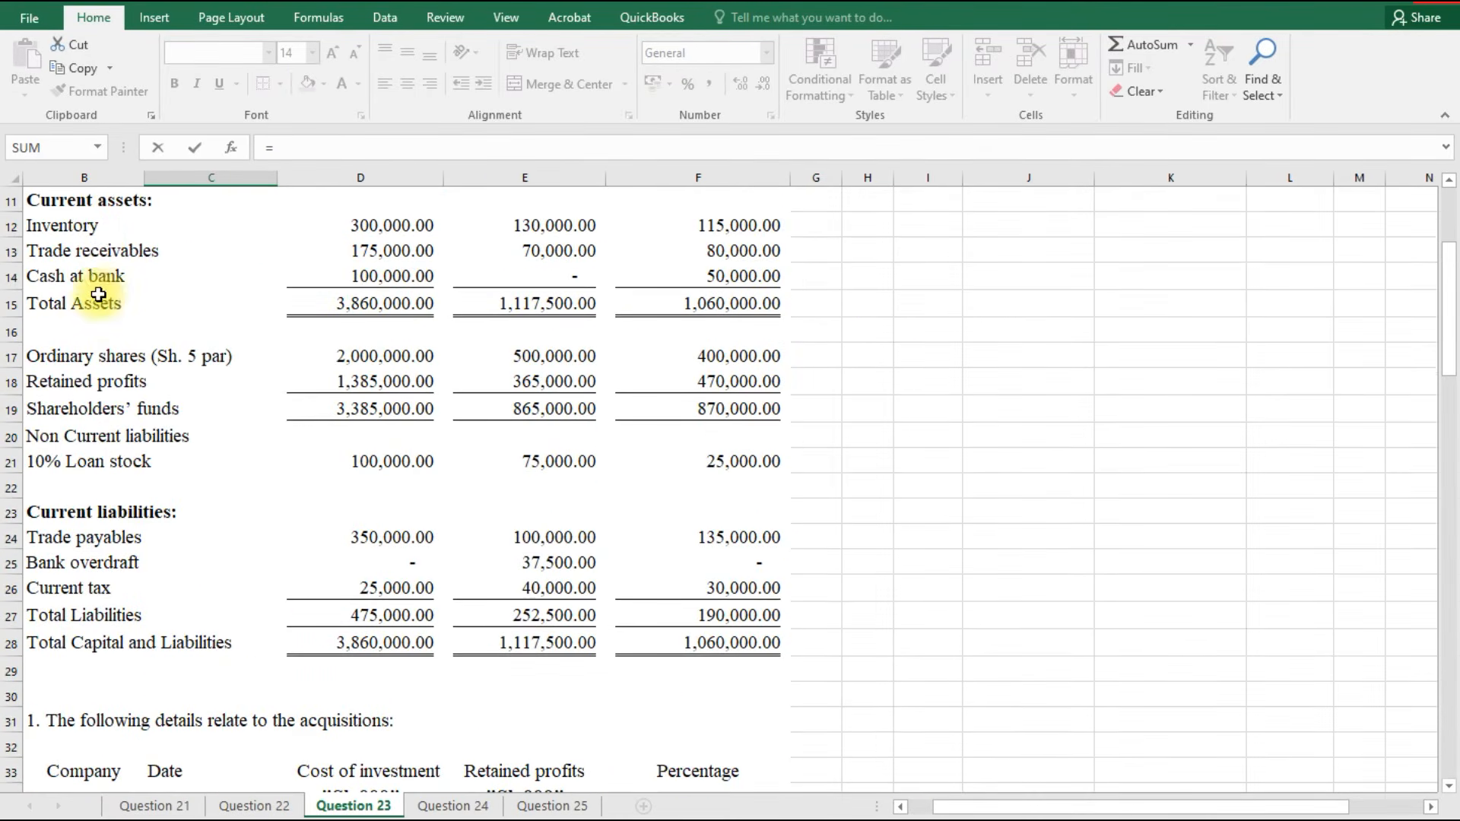
left_click(97, 229)
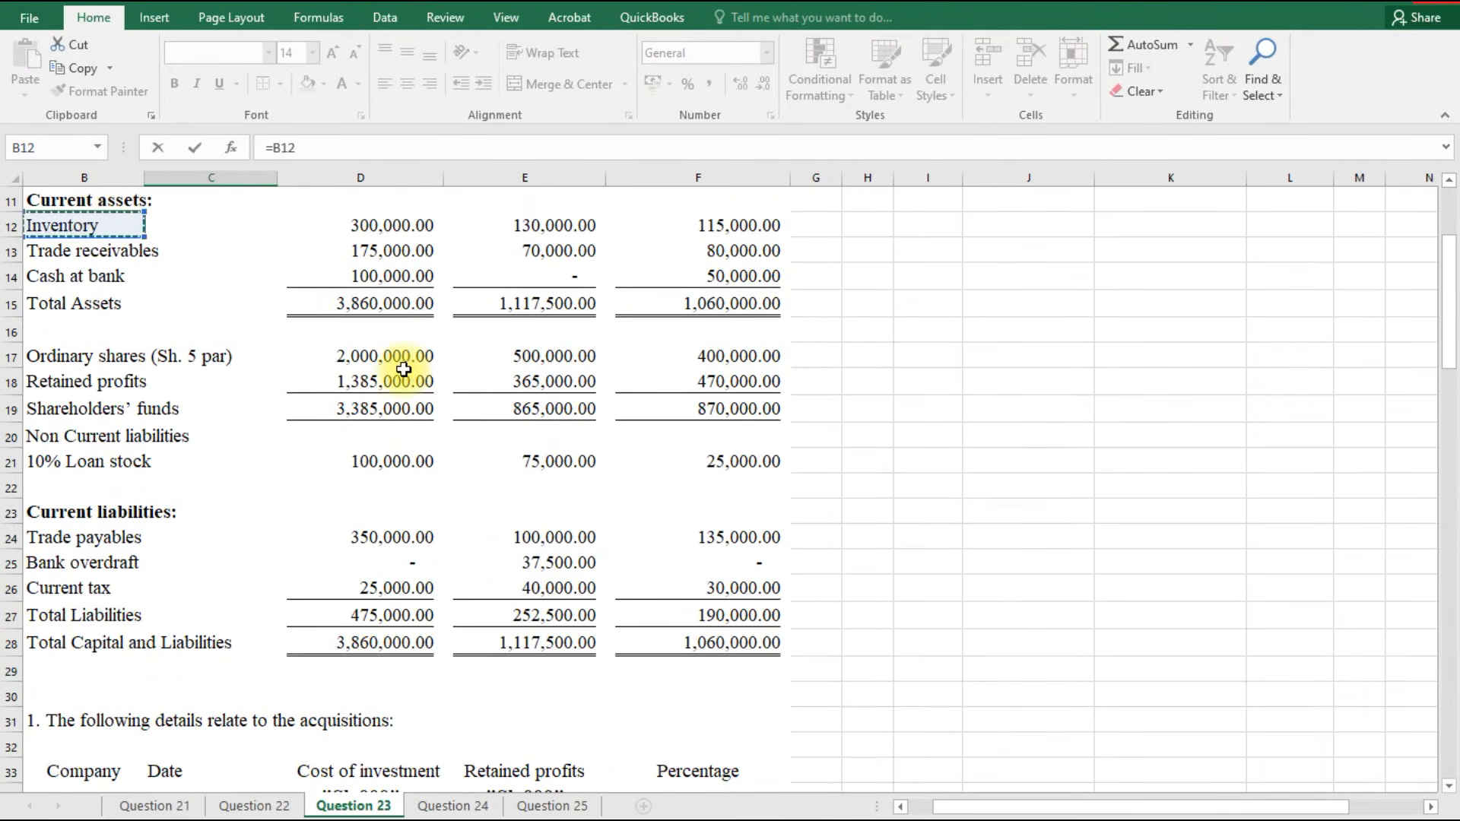
key("Return")
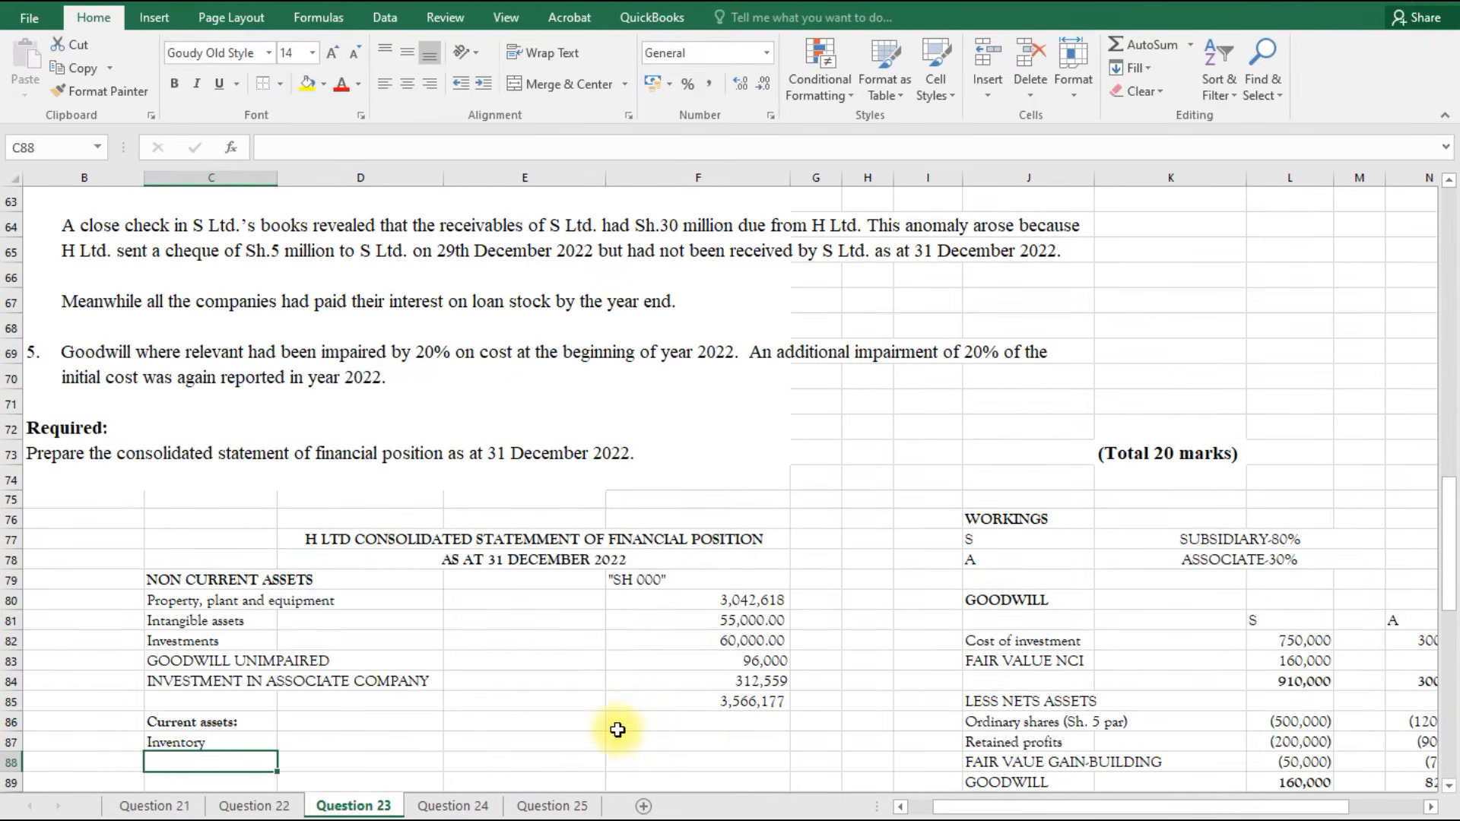
Calculate consolidated inventory in E87 with the formula =D12+E12+K112, including the decrease in unrealized profit from the workings.
left_click(533, 741)
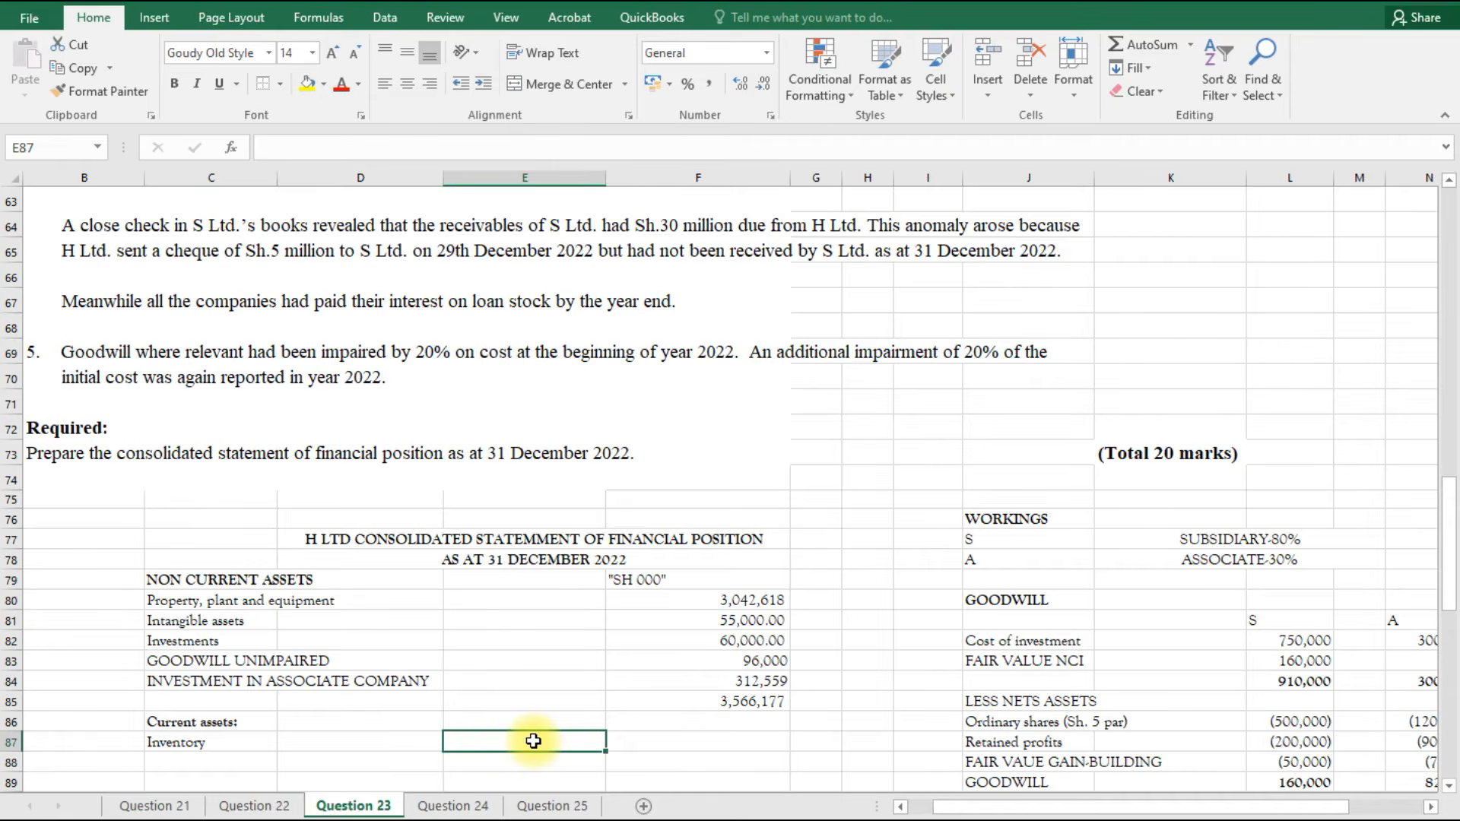
type("=")
scroll(525, 727, "up", 11)
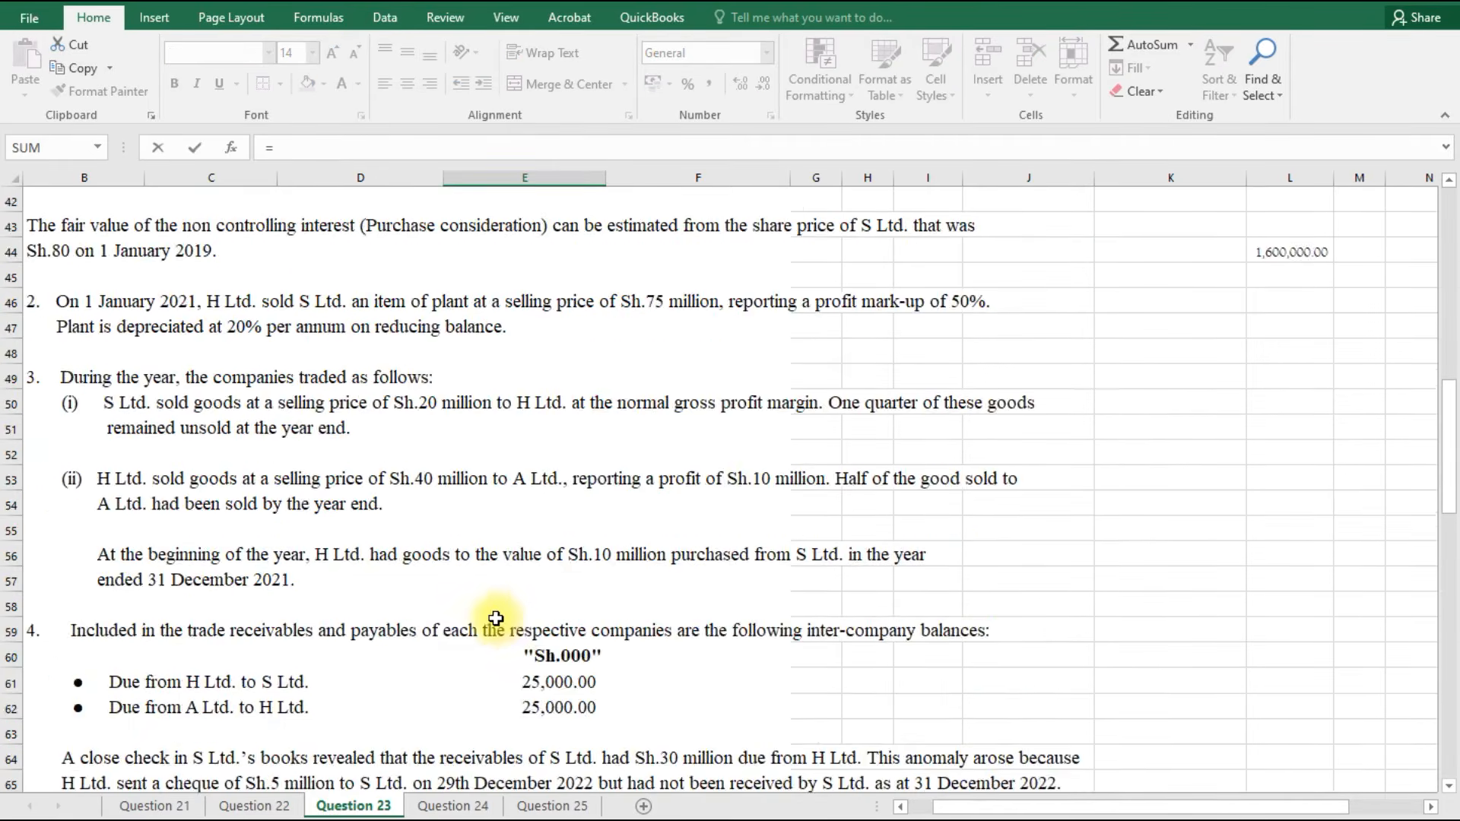
scroll(496, 618, "up", 10)
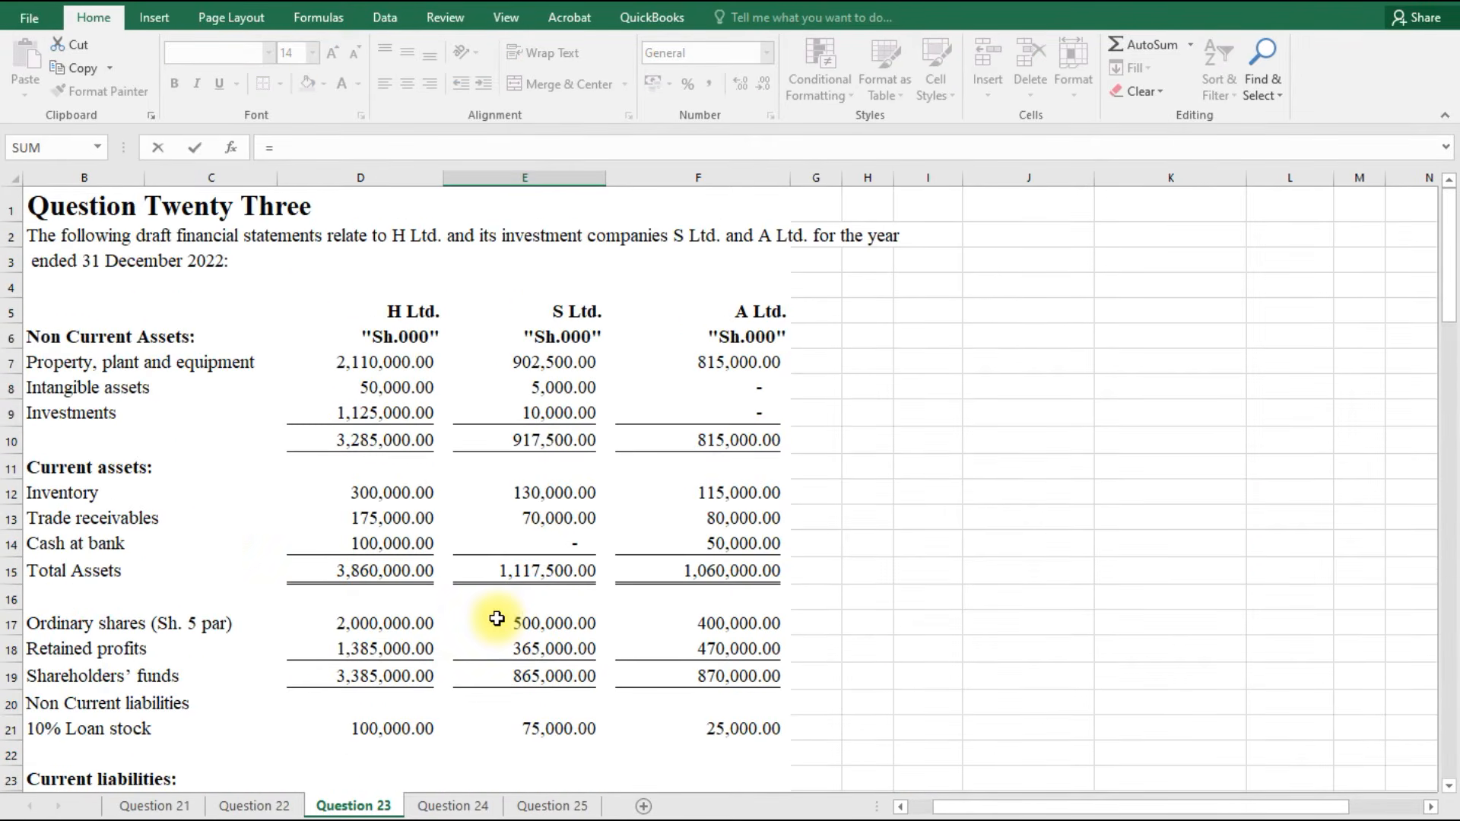
left_click(393, 496)
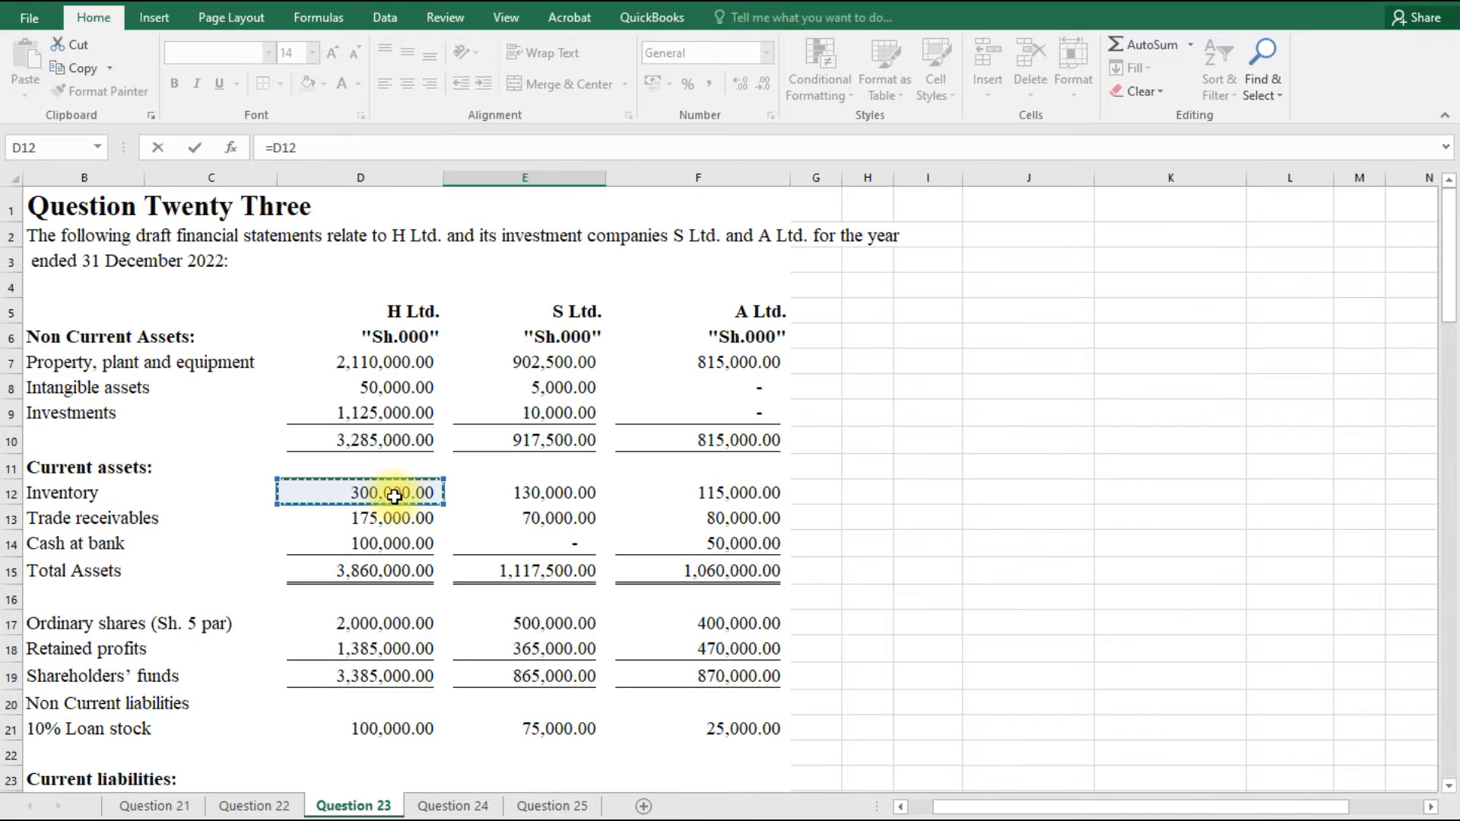
type("+")
left_click(546, 493)
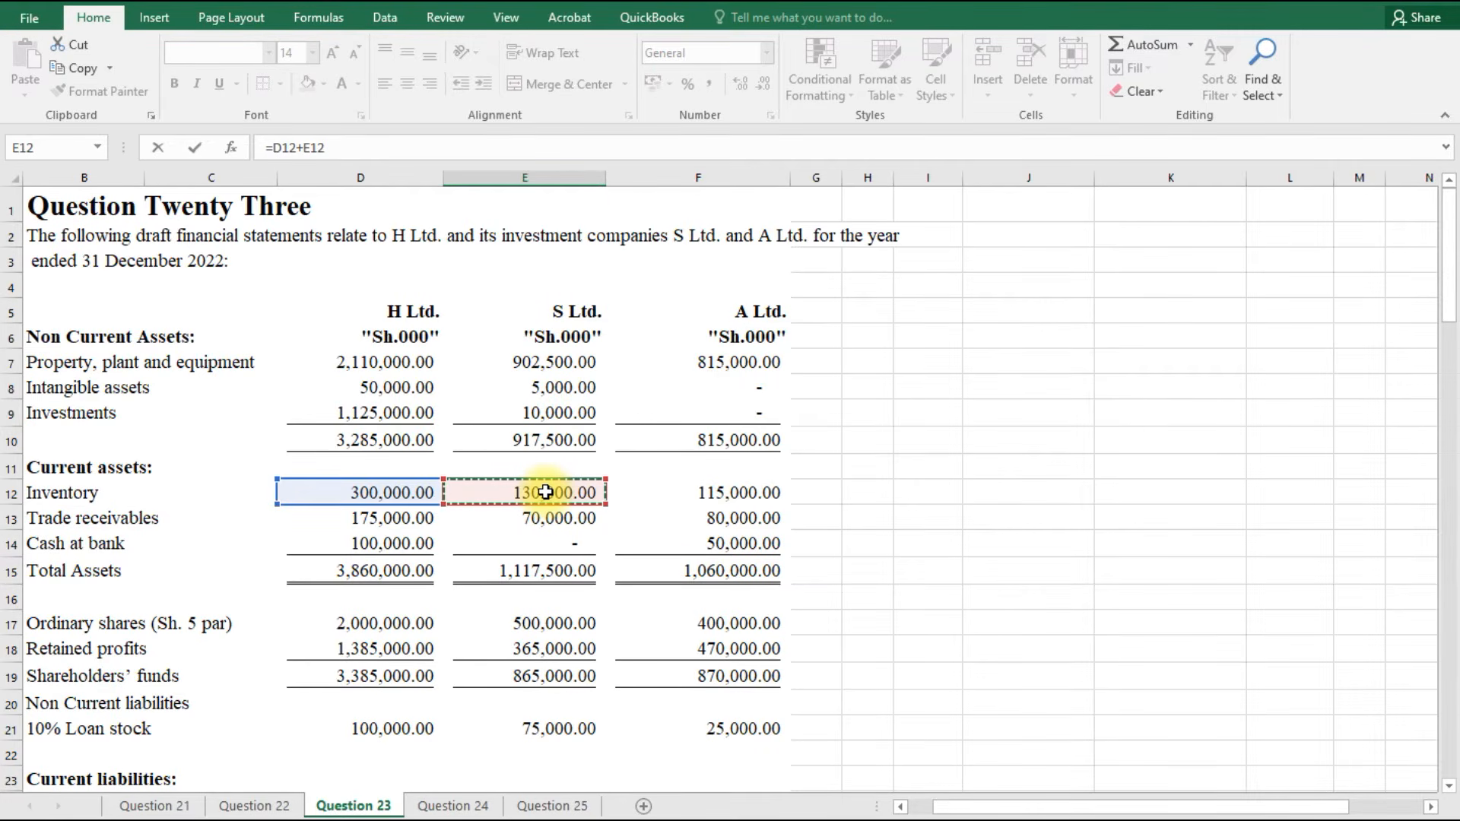
type("+")
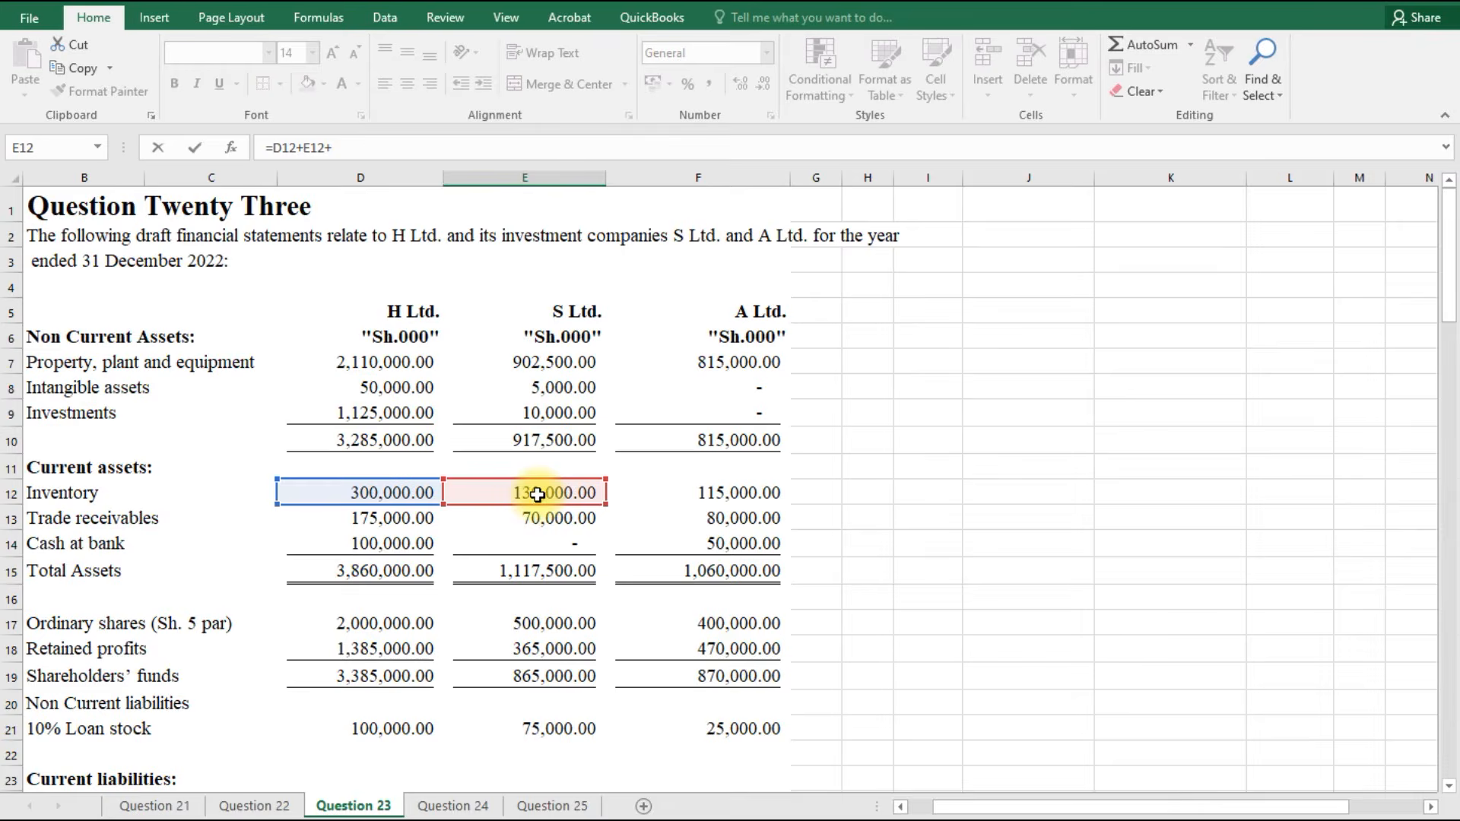
scroll(766, 637, "down", 6)
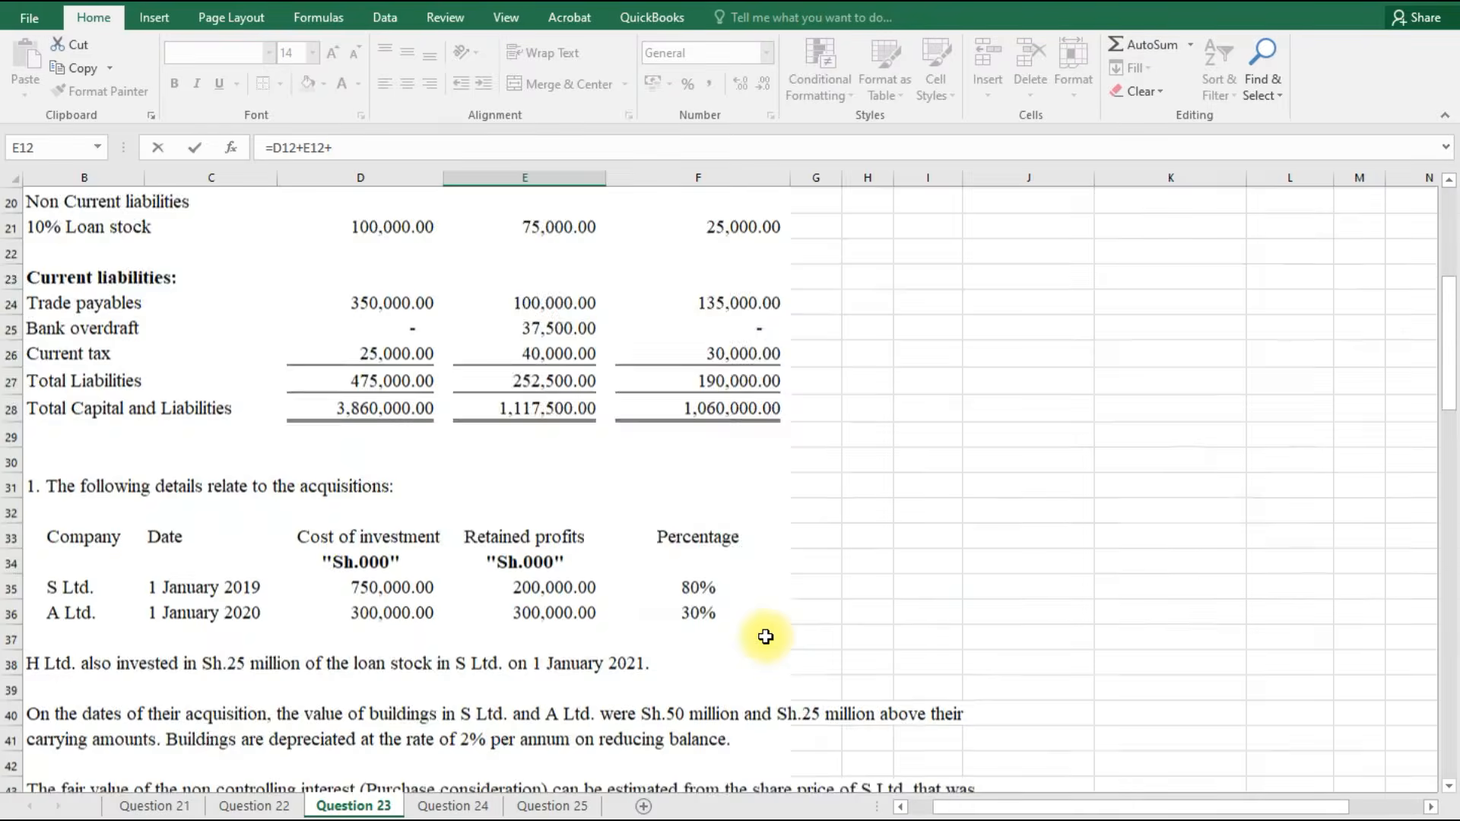
scroll(766, 636, "down", 20)
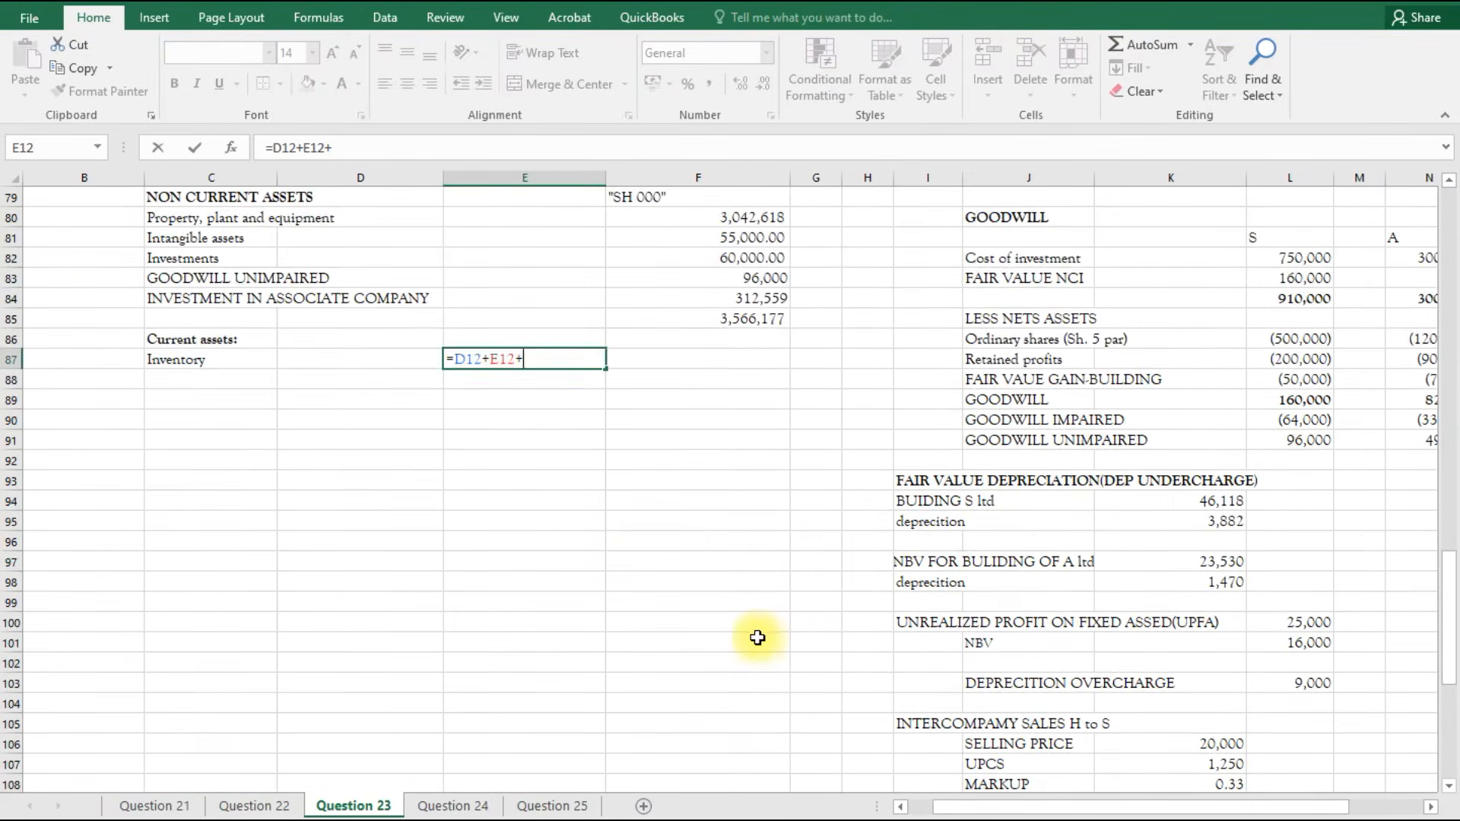
scroll(759, 637, "down", 3)
scroll(1053, 723, "down", 1)
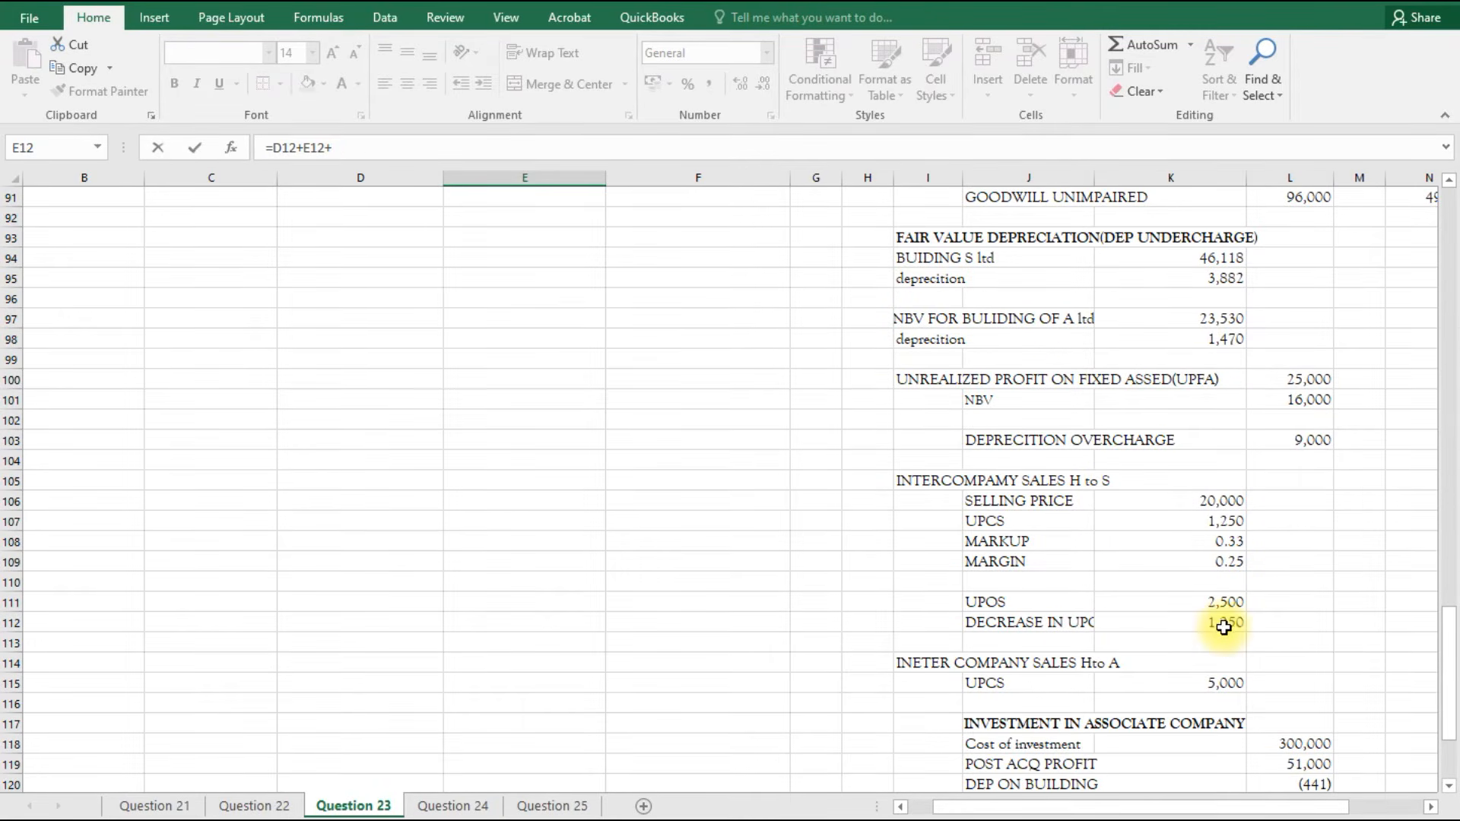
left_click(1102, 630)
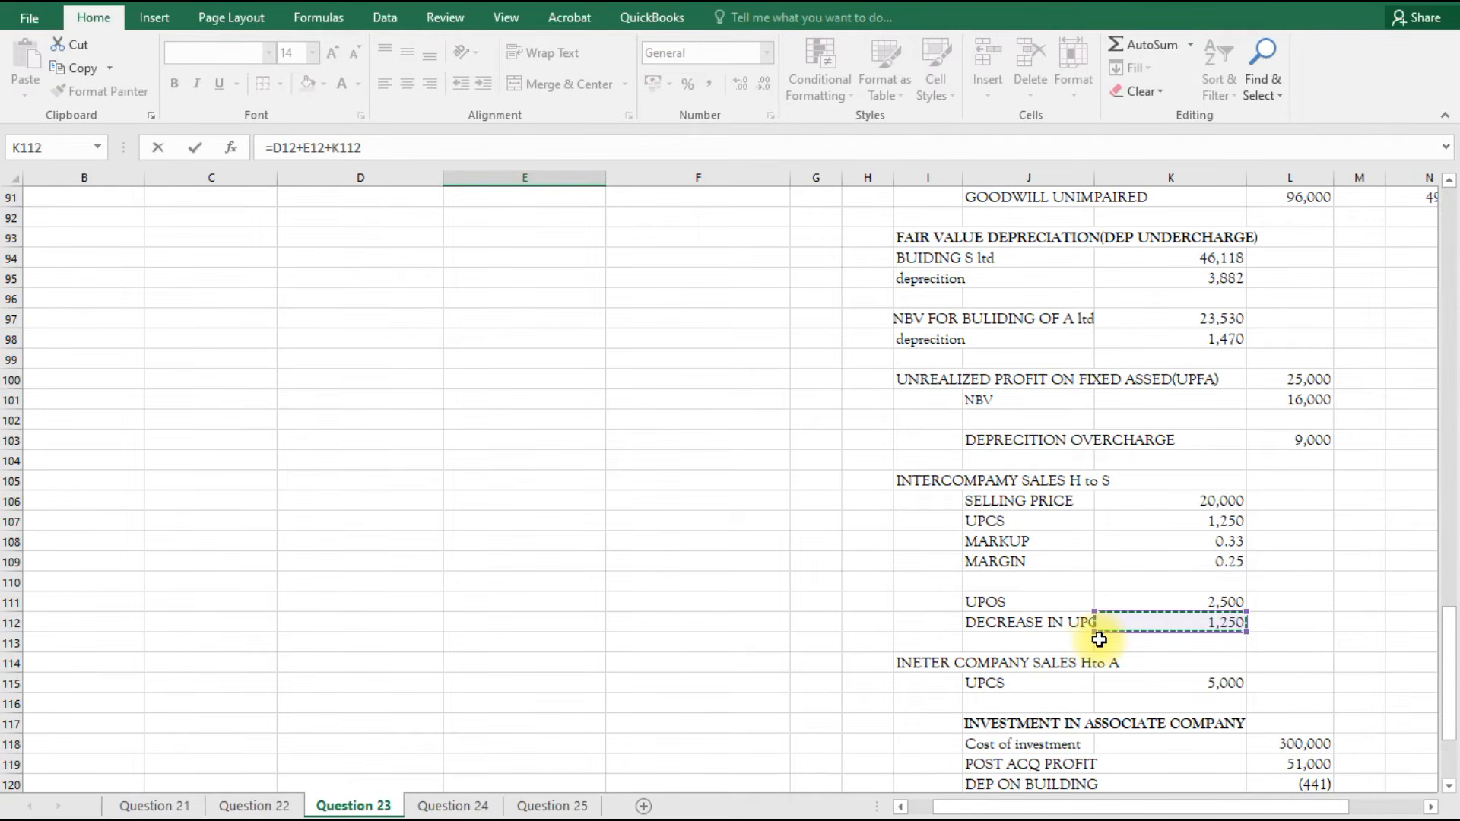
key("Return")
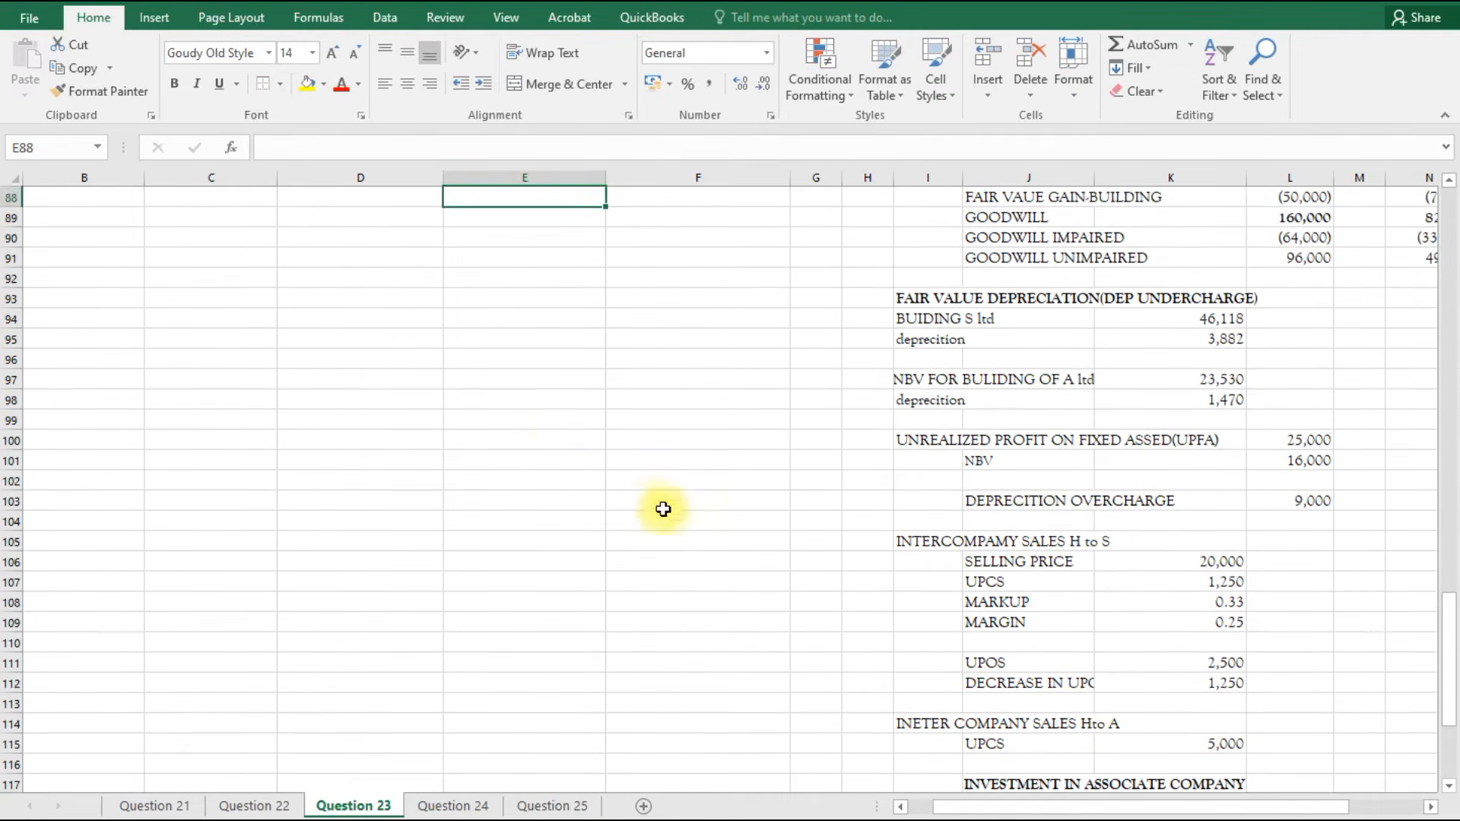
Add the "Trade receivables" line in C88 of the statement by linking it to B13 in the question's statement.
scroll(561, 472, "up", 2)
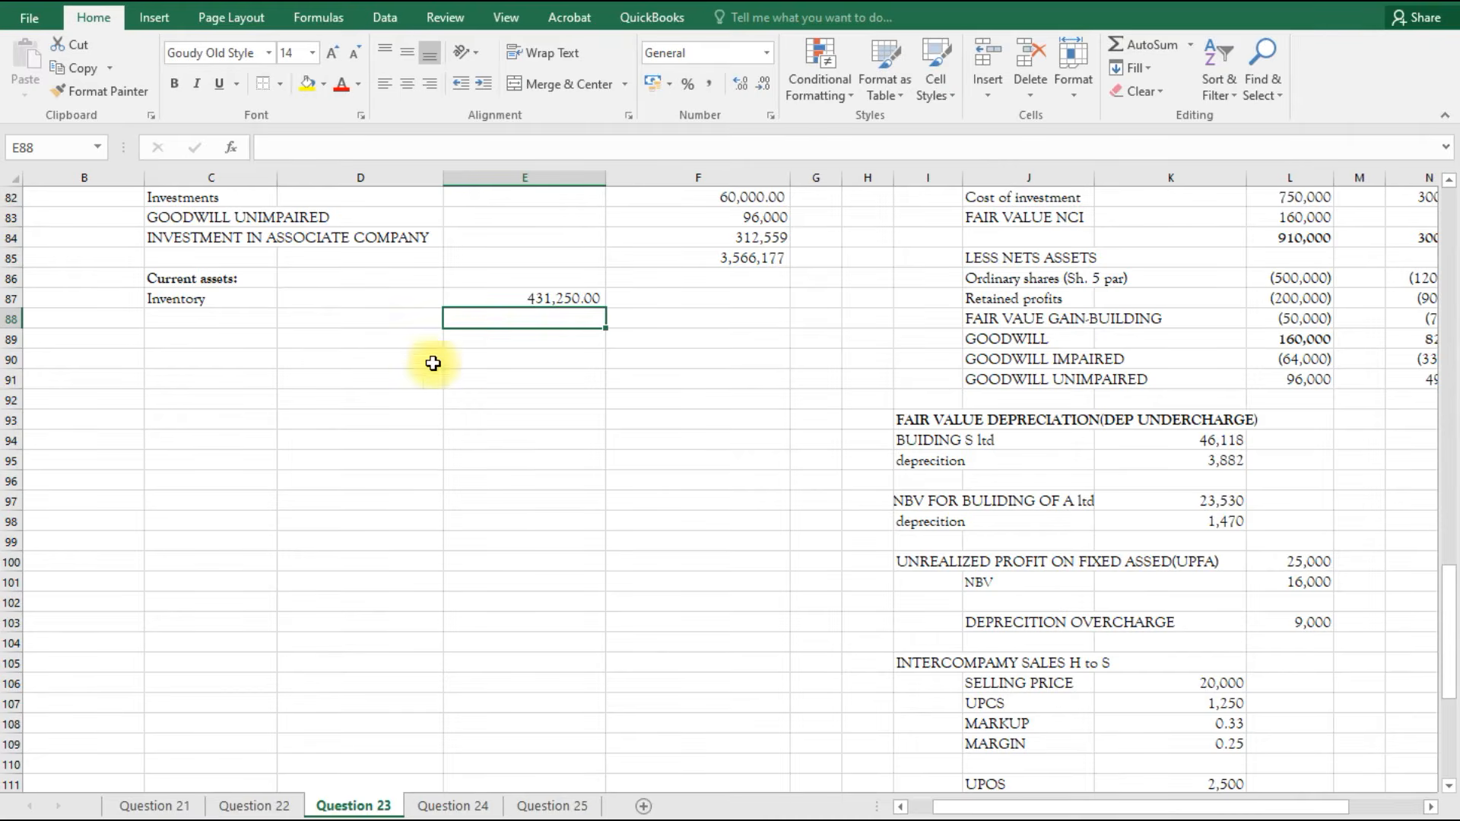
scroll(489, 417, "up", 1)
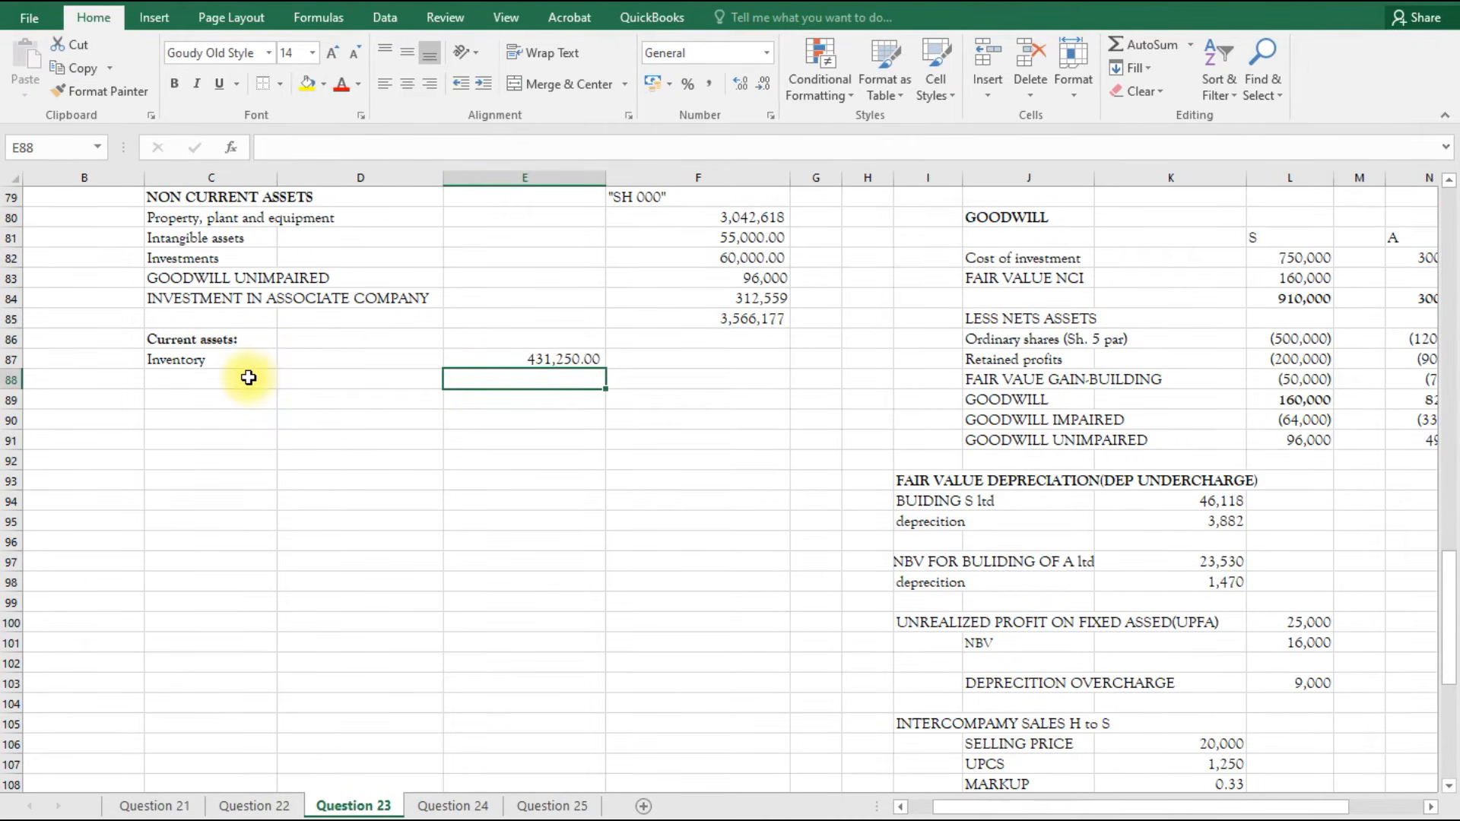
left_click(185, 378)
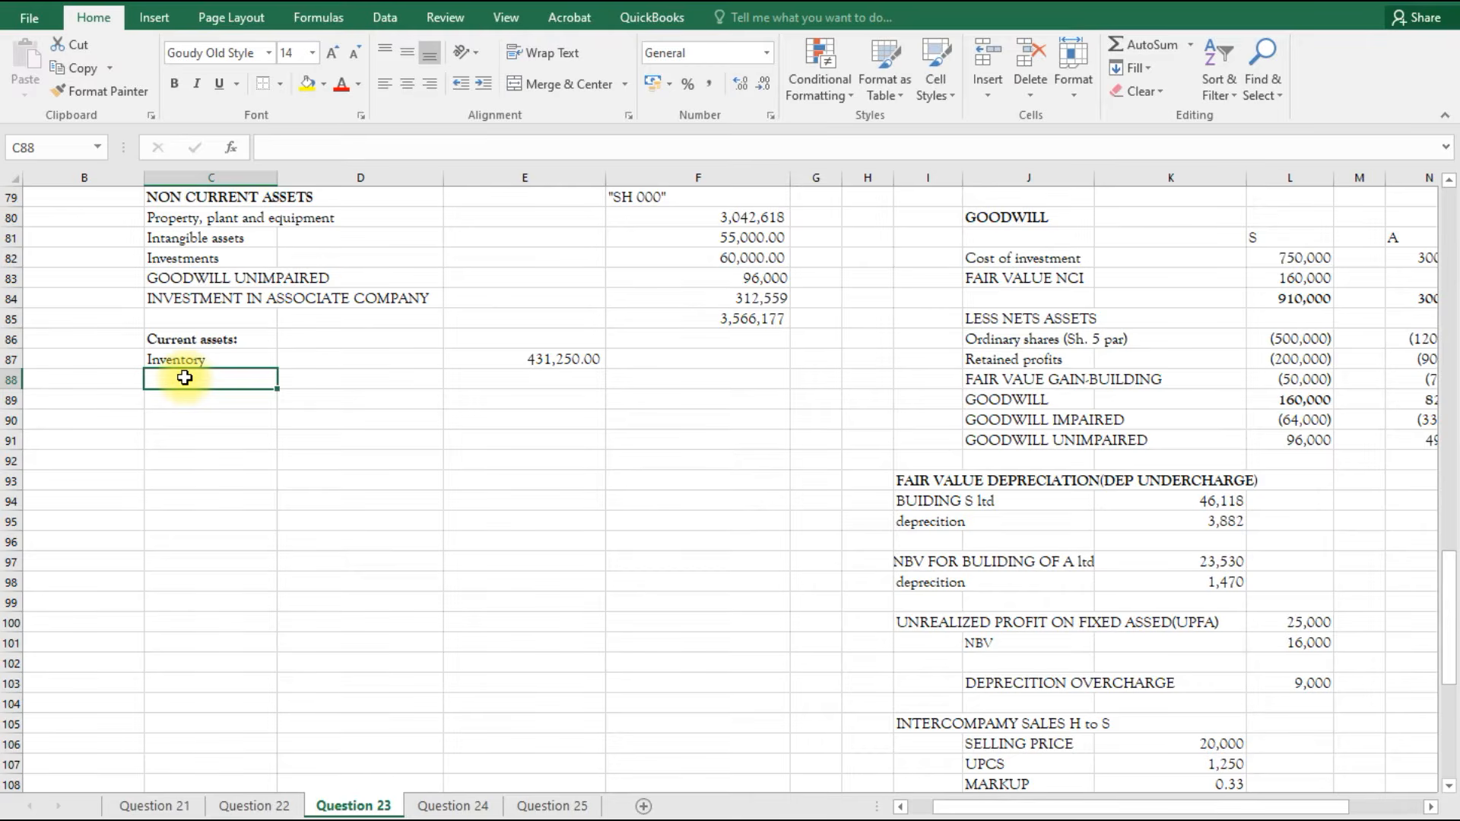
type("=")
scroll(295, 542, "up", 6)
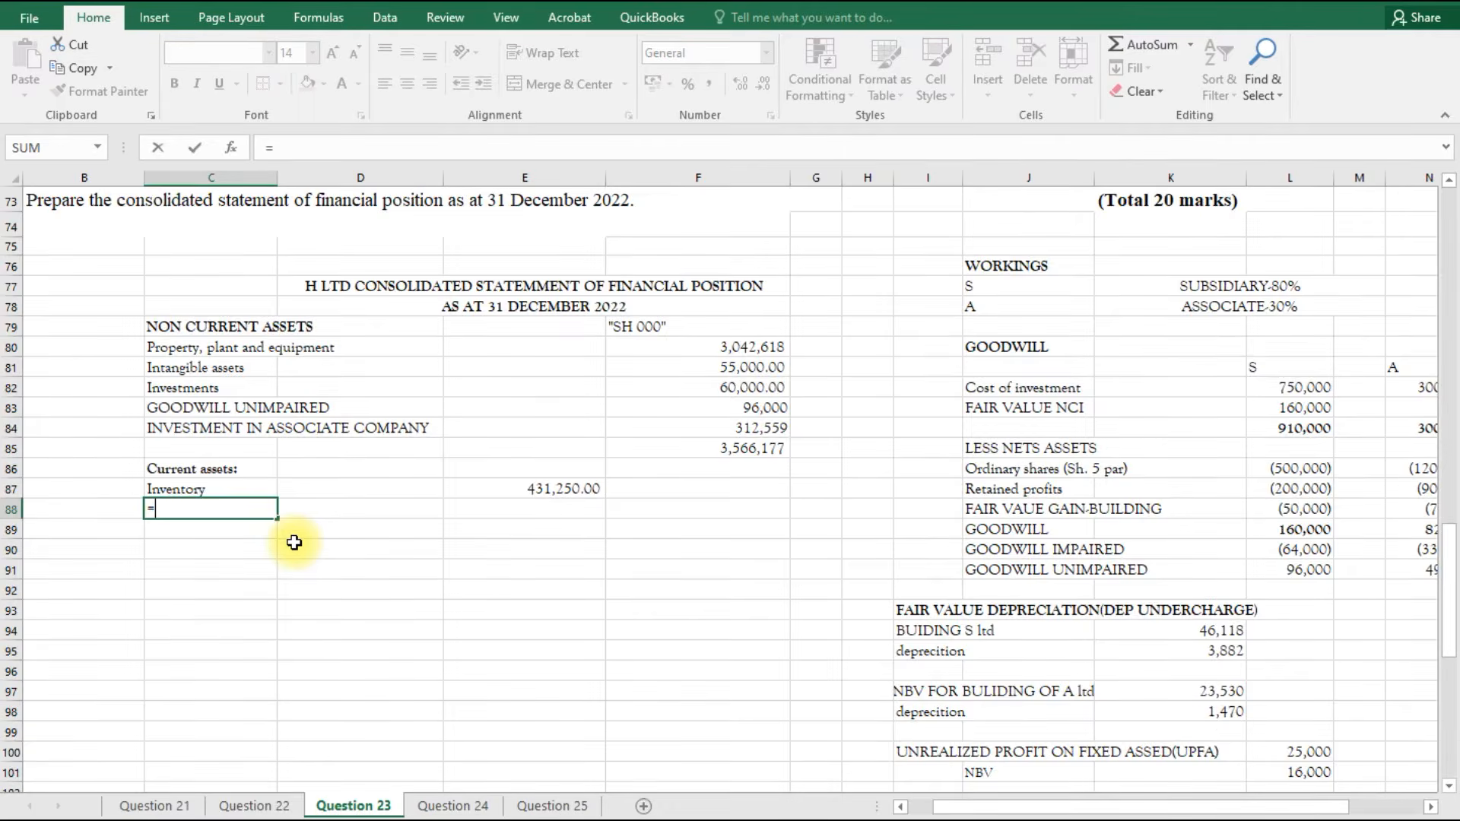
scroll(296, 543, "up", 17)
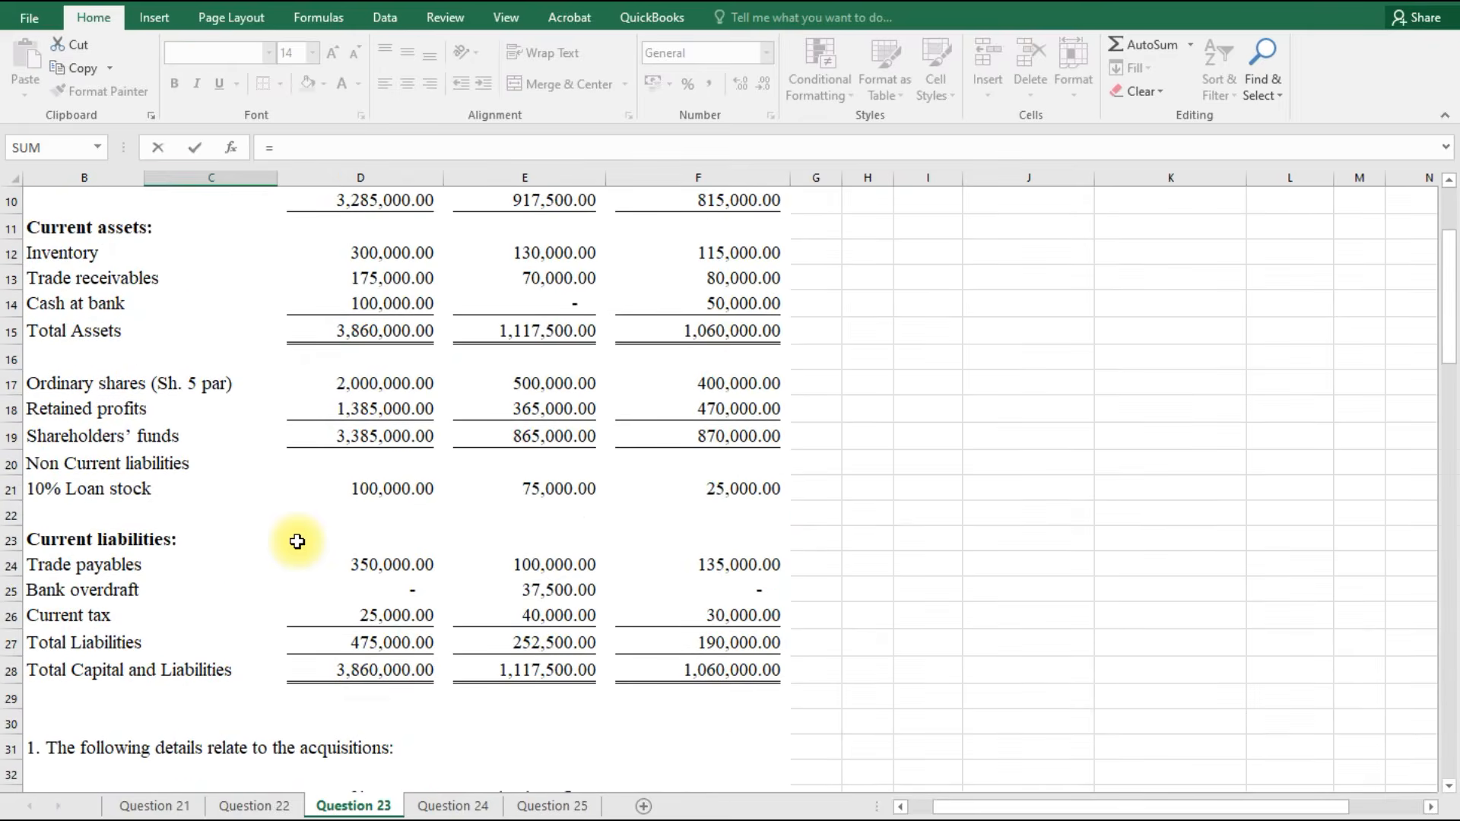
left_click(103, 278)
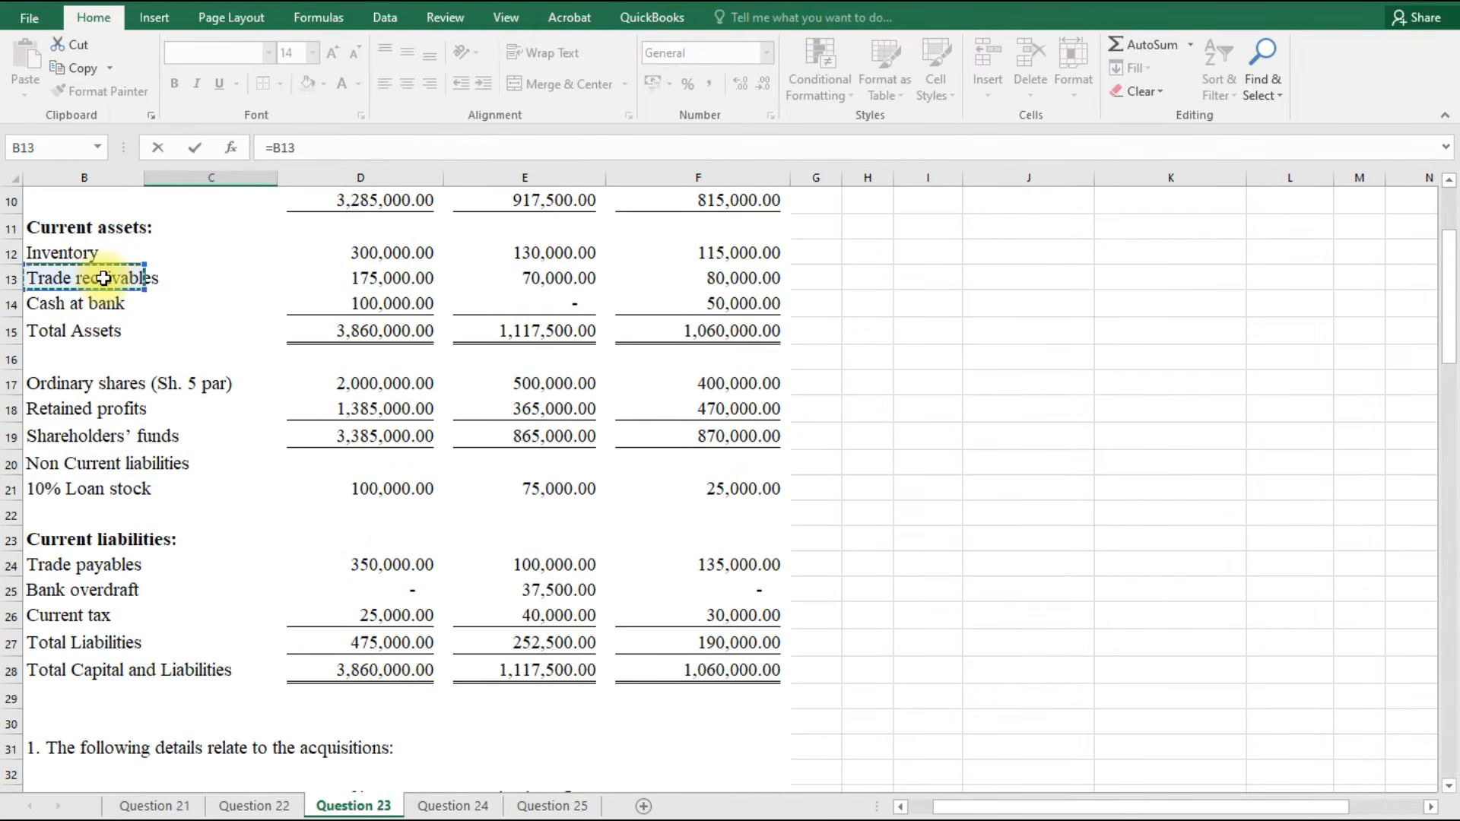
key("Return")
Calculate consolidated trade receivables in E88 with the formula =D13+E13-30000, deducting the inter-company balance due from H Ltd.
scroll(352, 587, "down", 4)
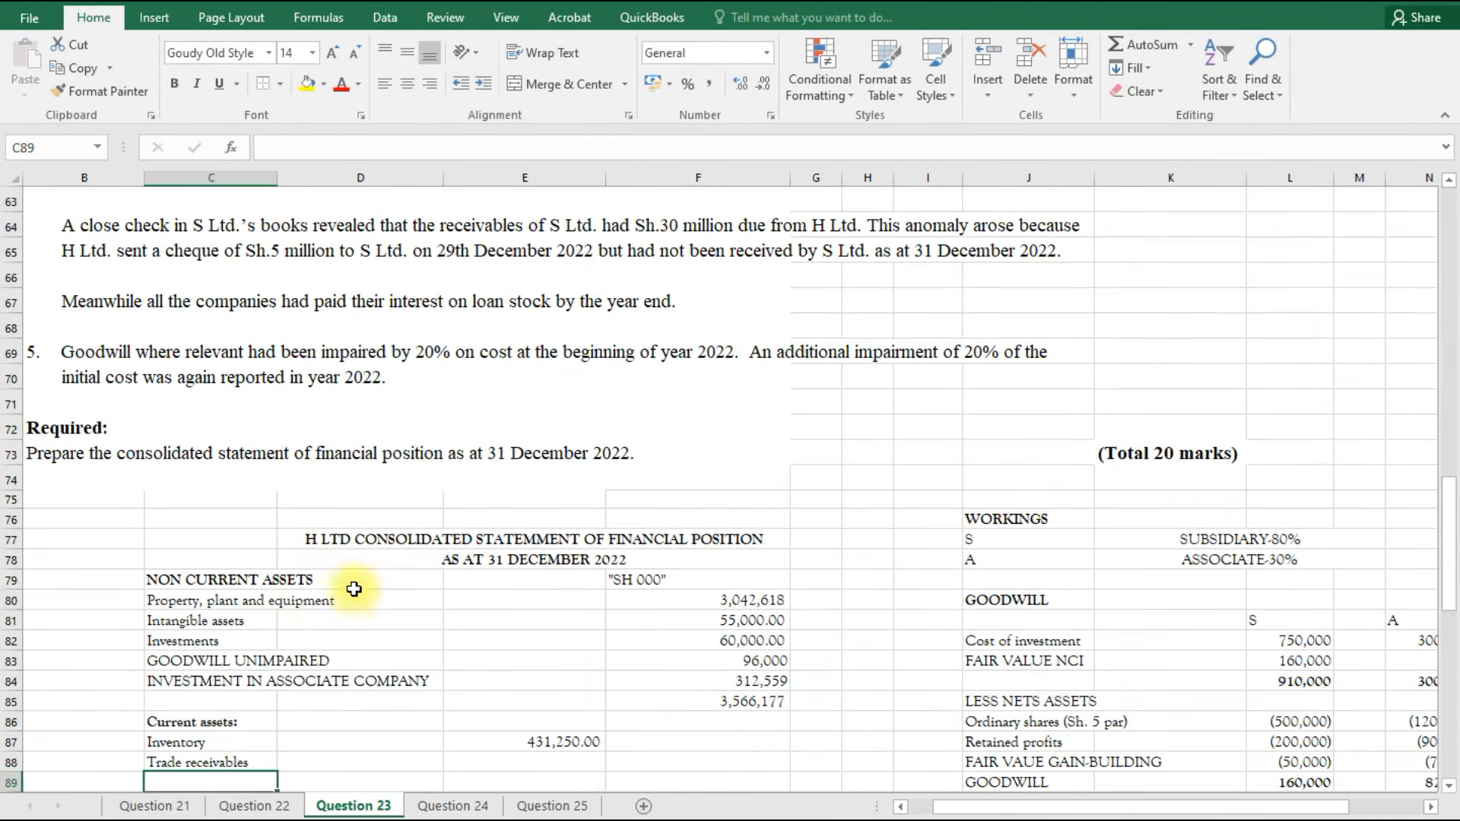
left_click(551, 617)
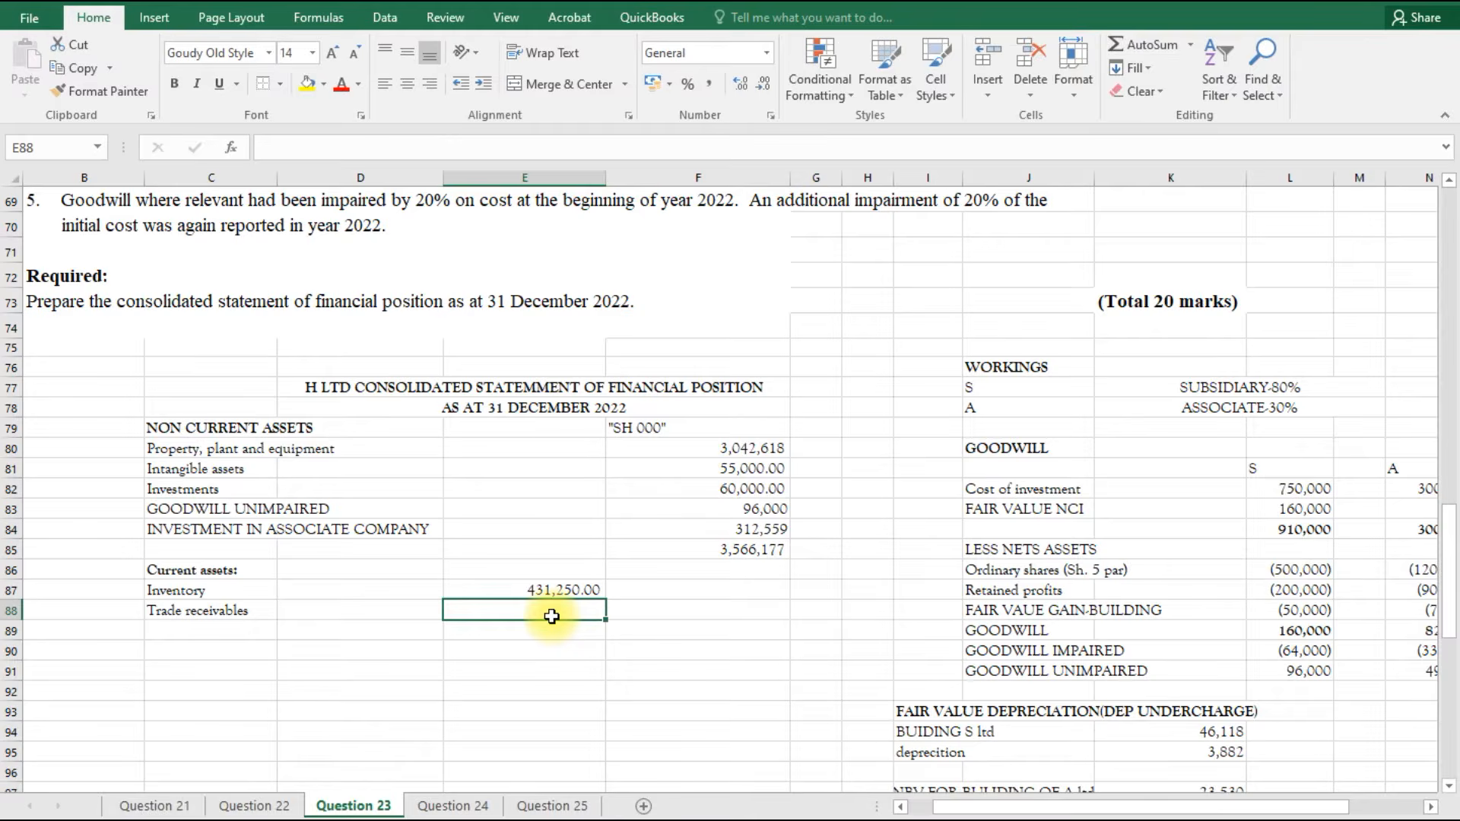
type("=")
scroll(553, 620, "up", 19)
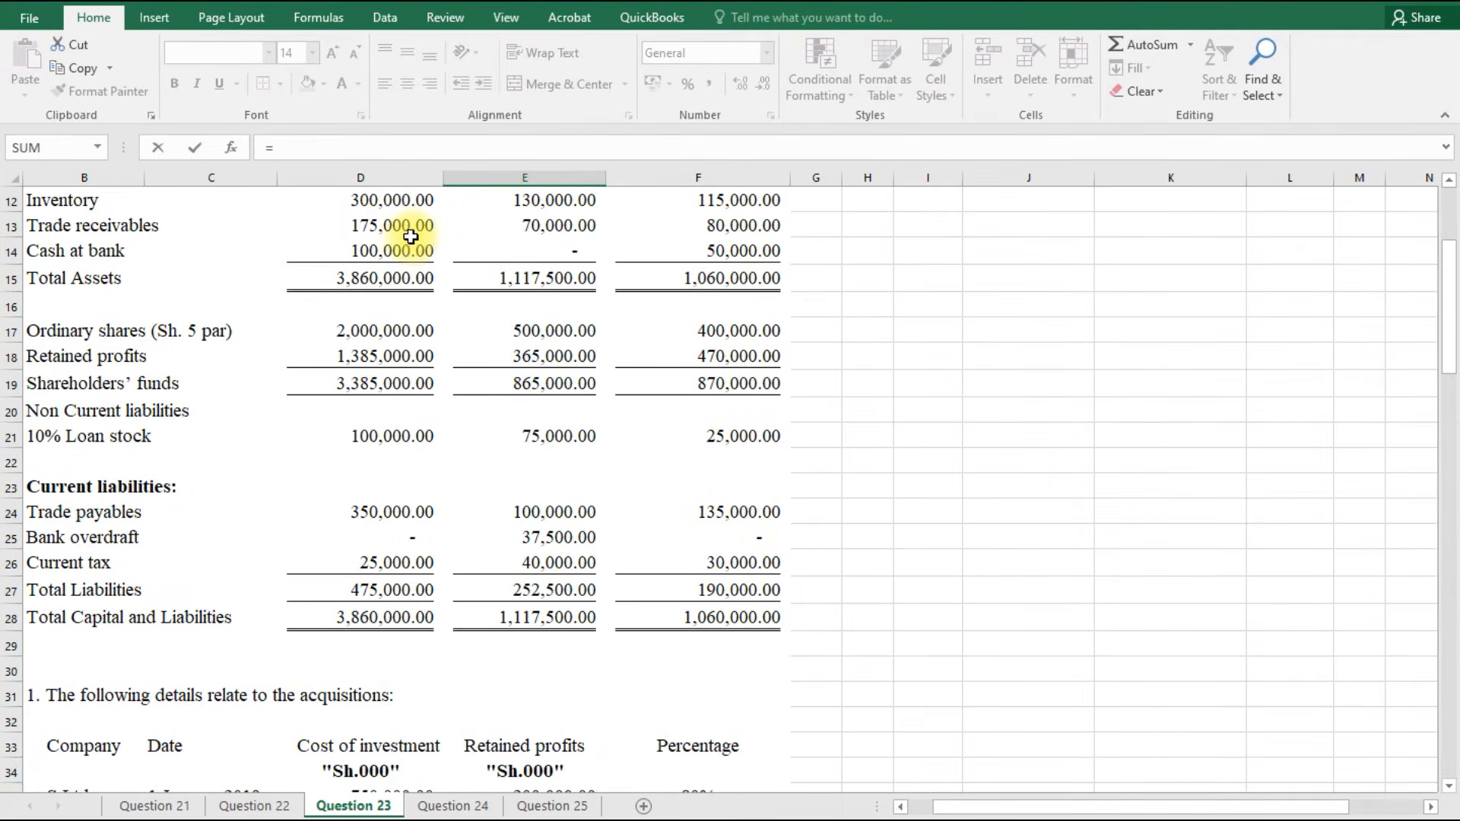
left_click(394, 224)
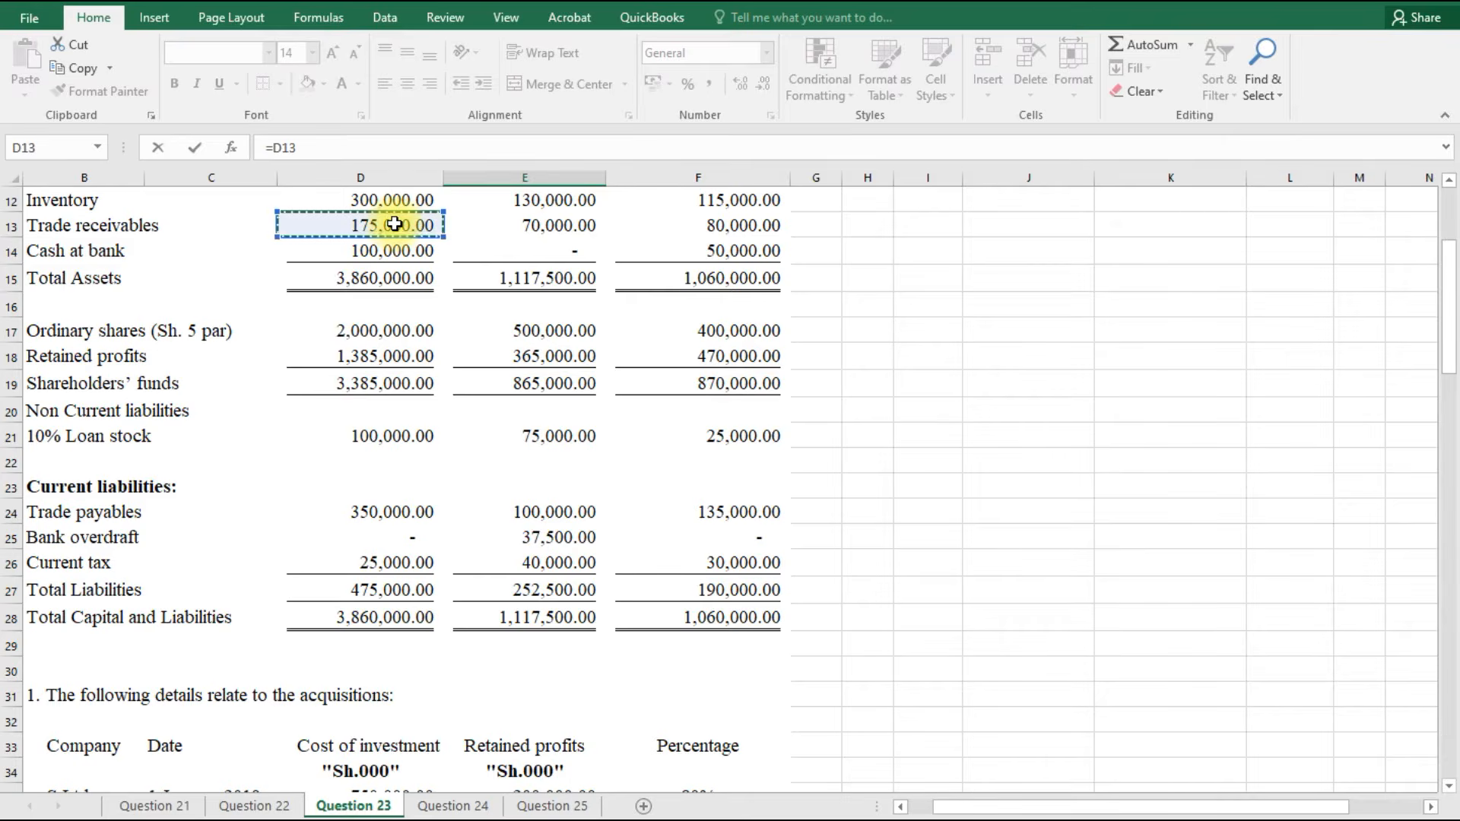
type("+")
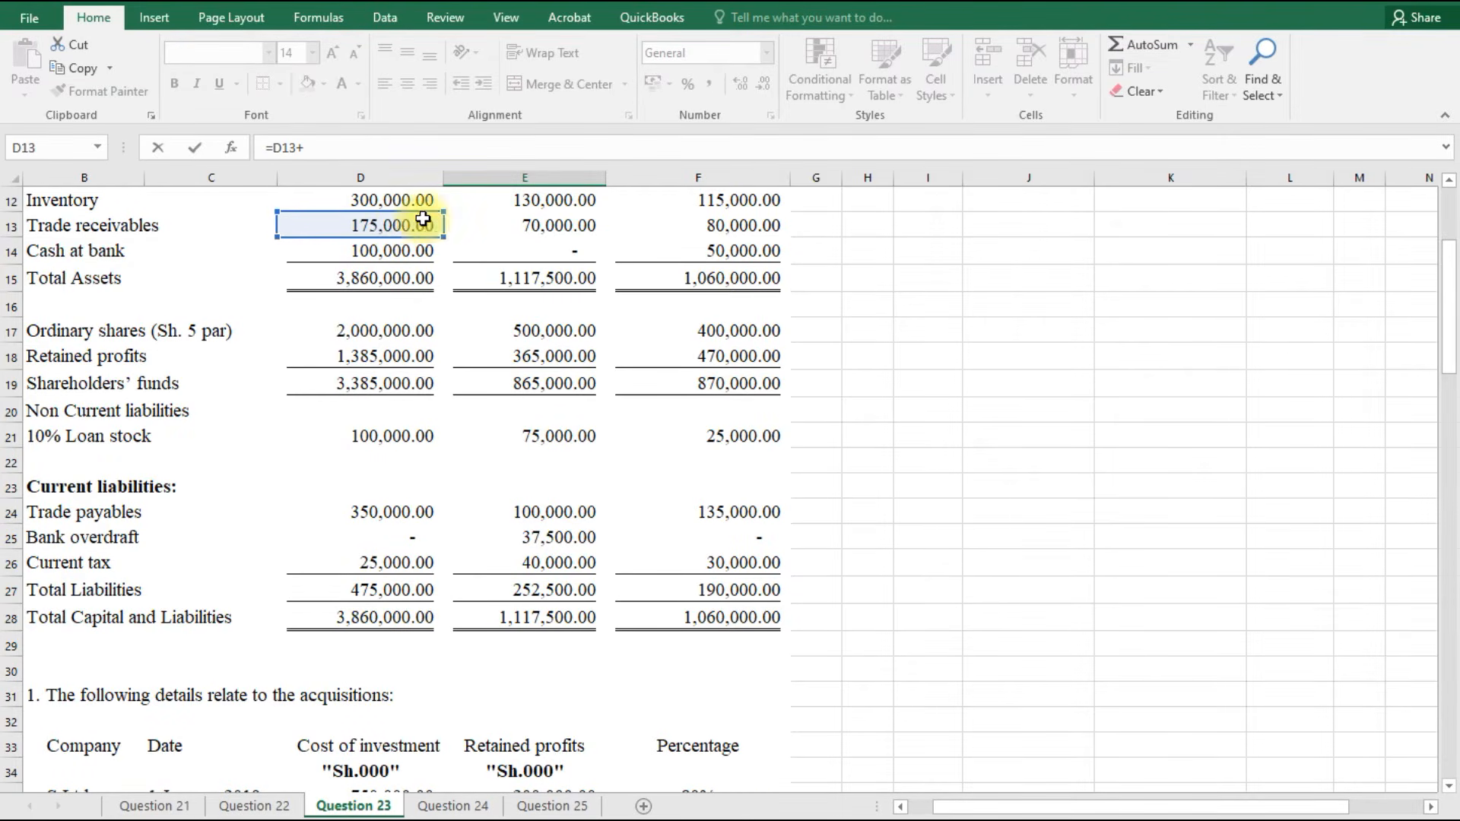
left_click(535, 229)
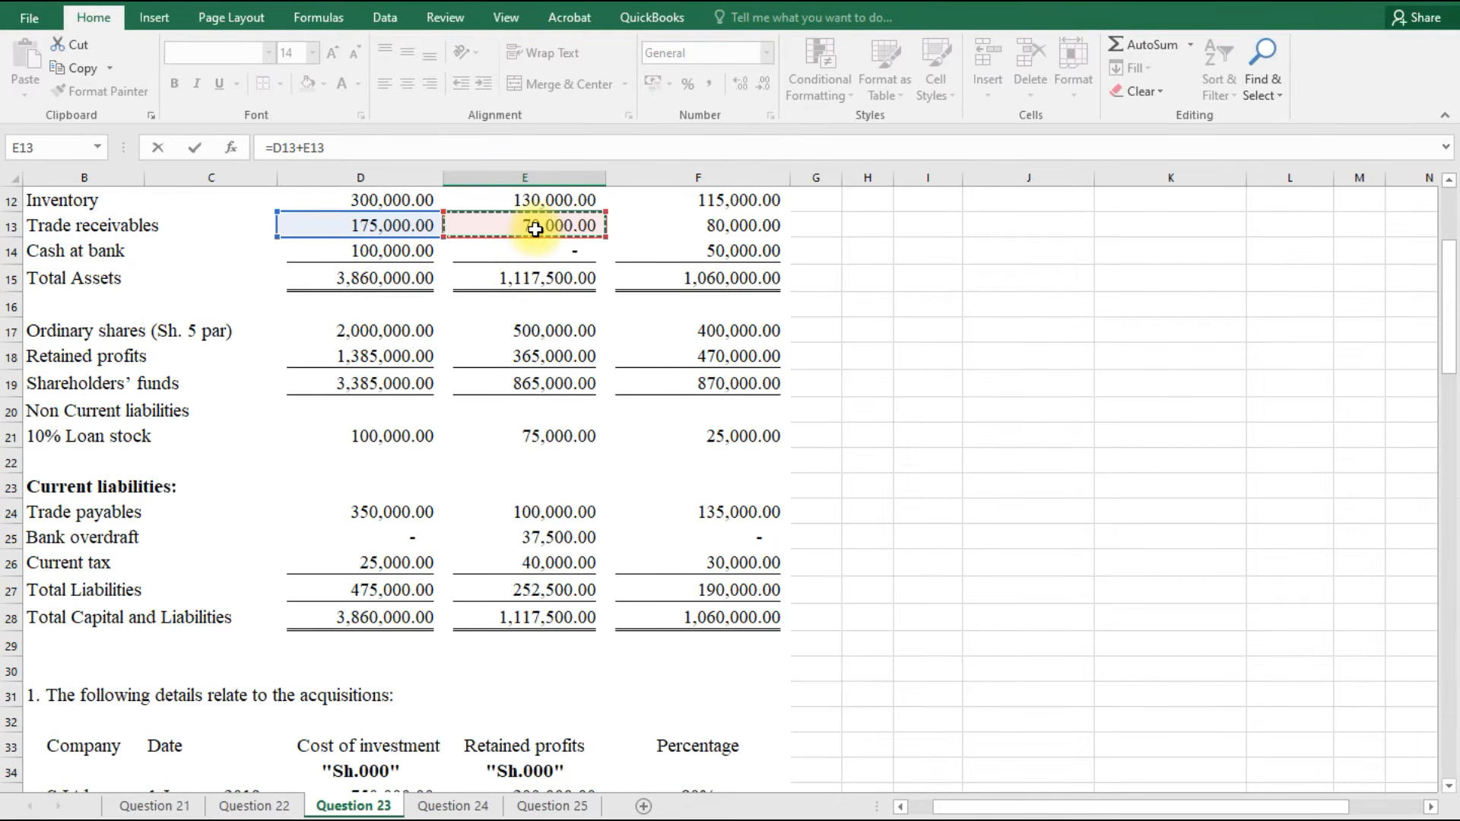
type("-")
scroll(594, 530, "down", 7)
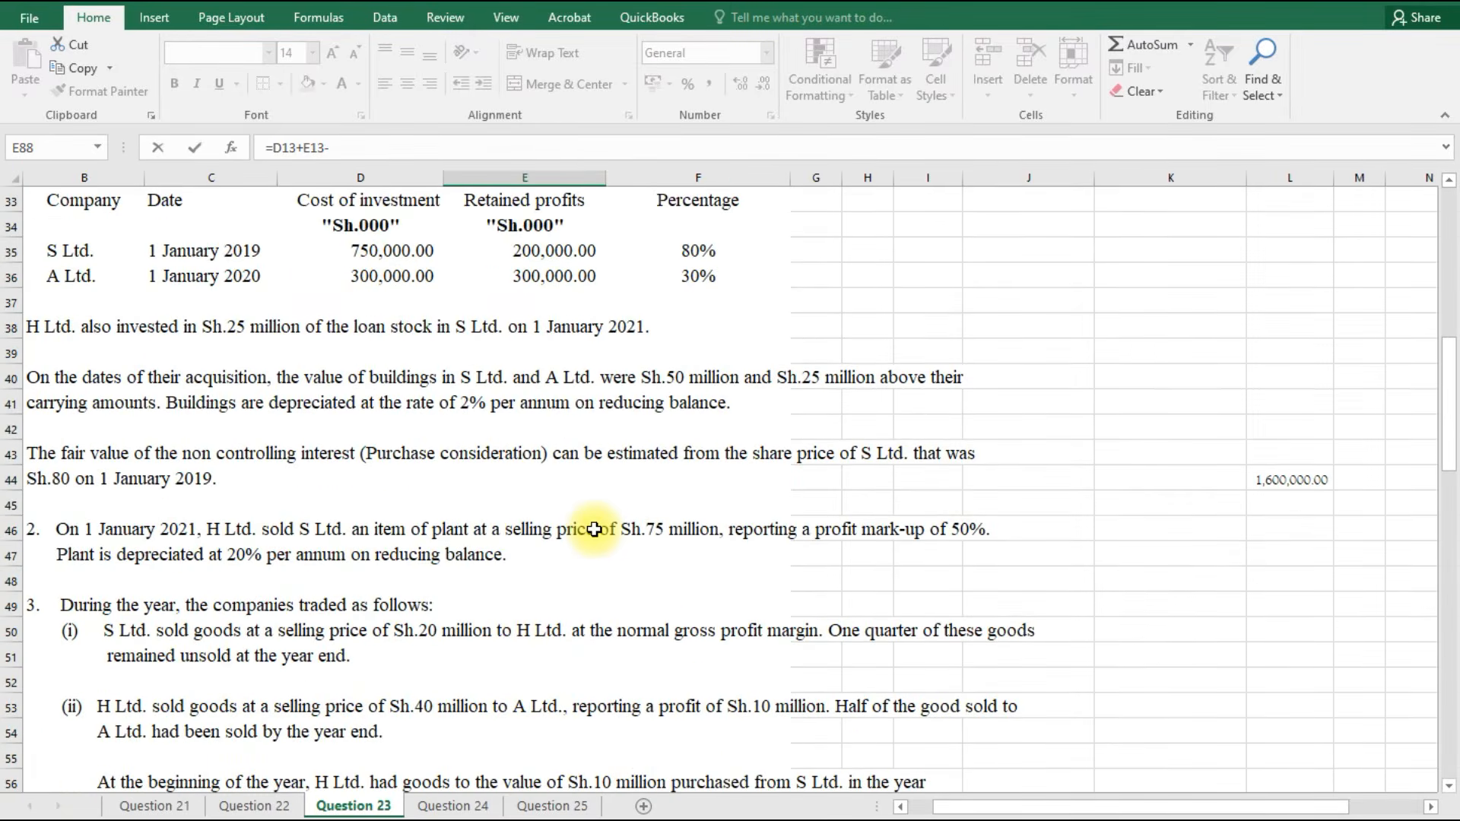
scroll(594, 530, "down", 3)
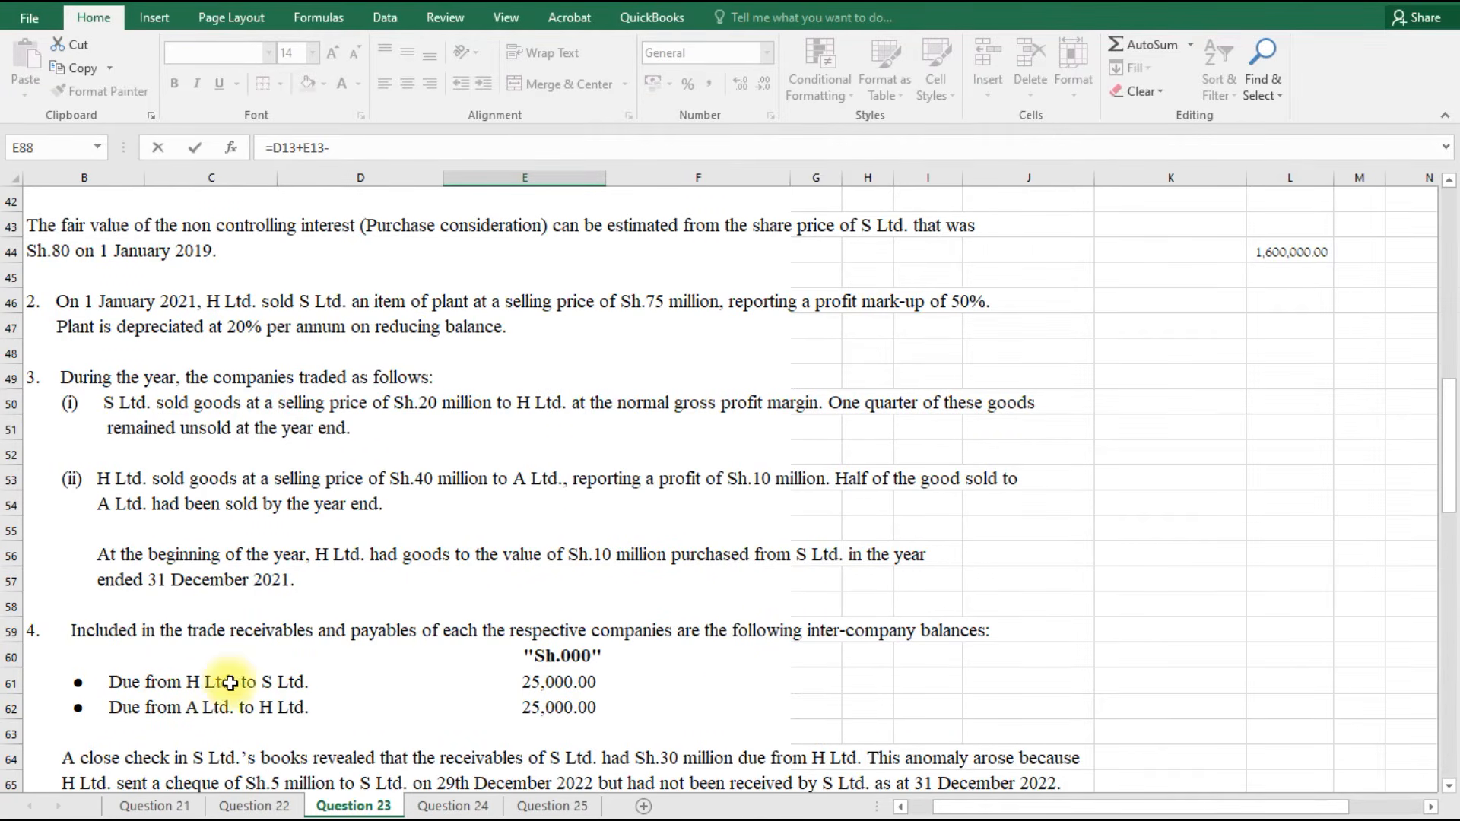
scroll(596, 692, "down", 1)
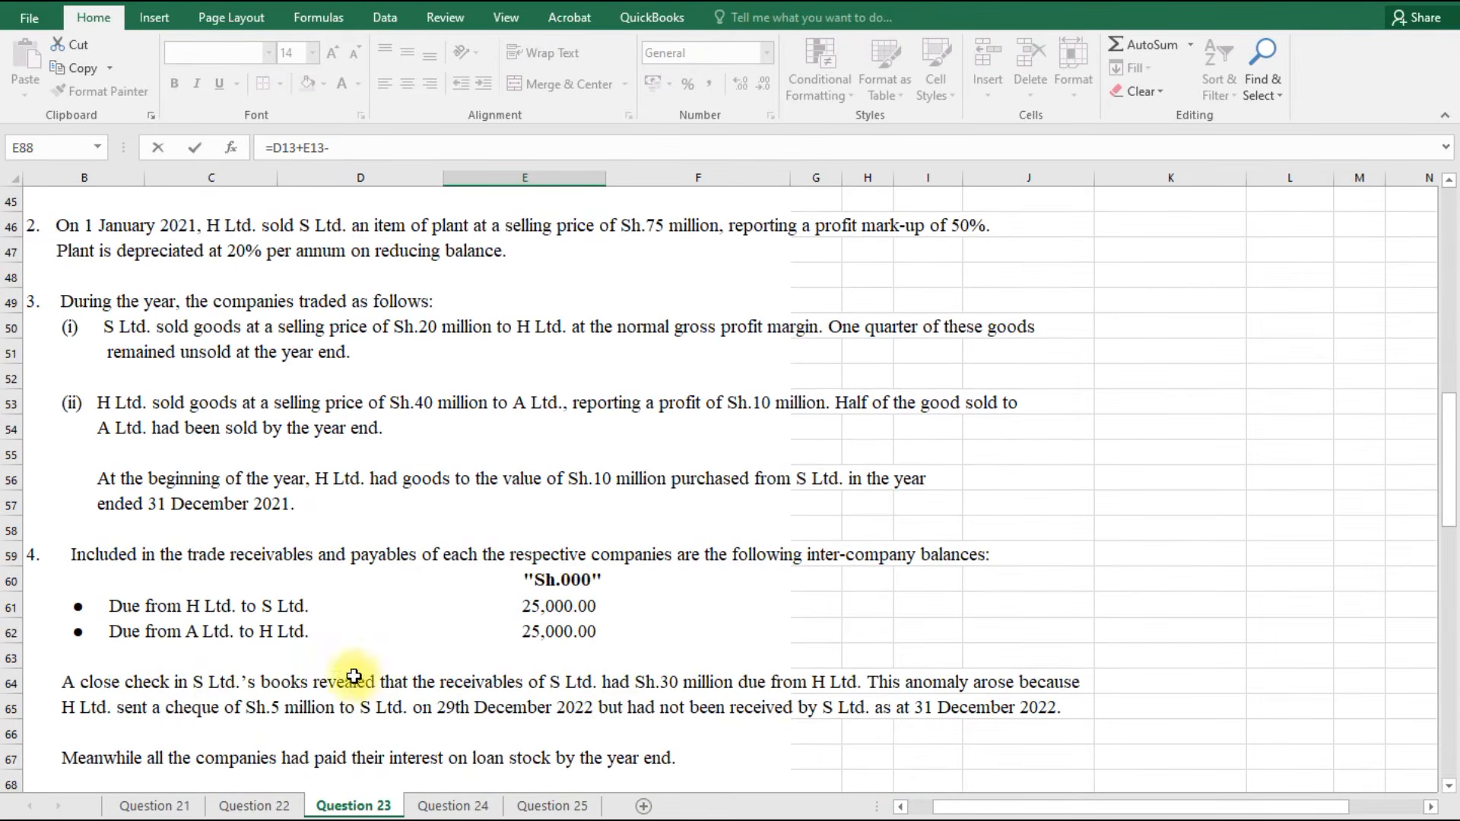
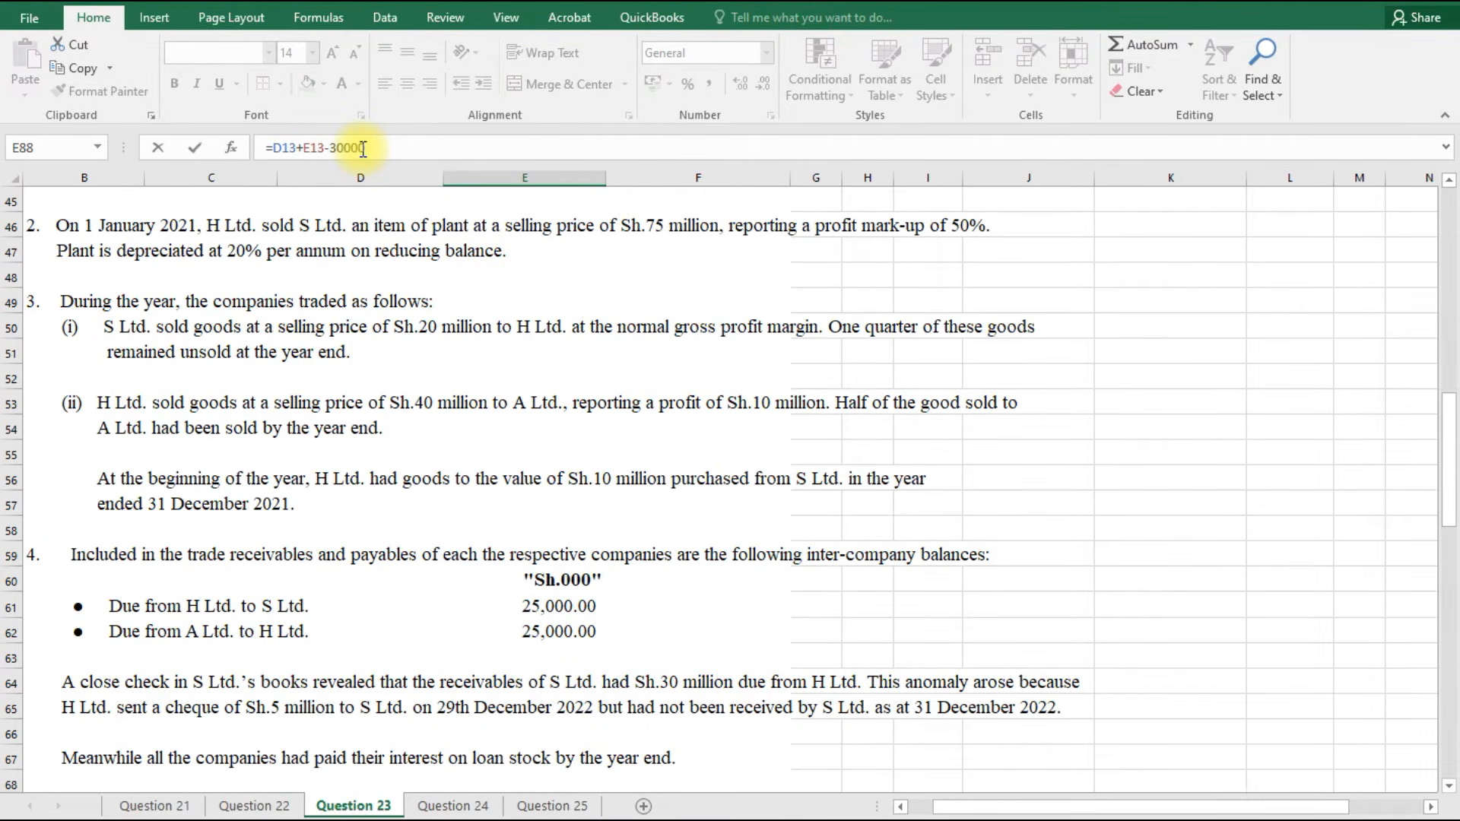
key("Return")
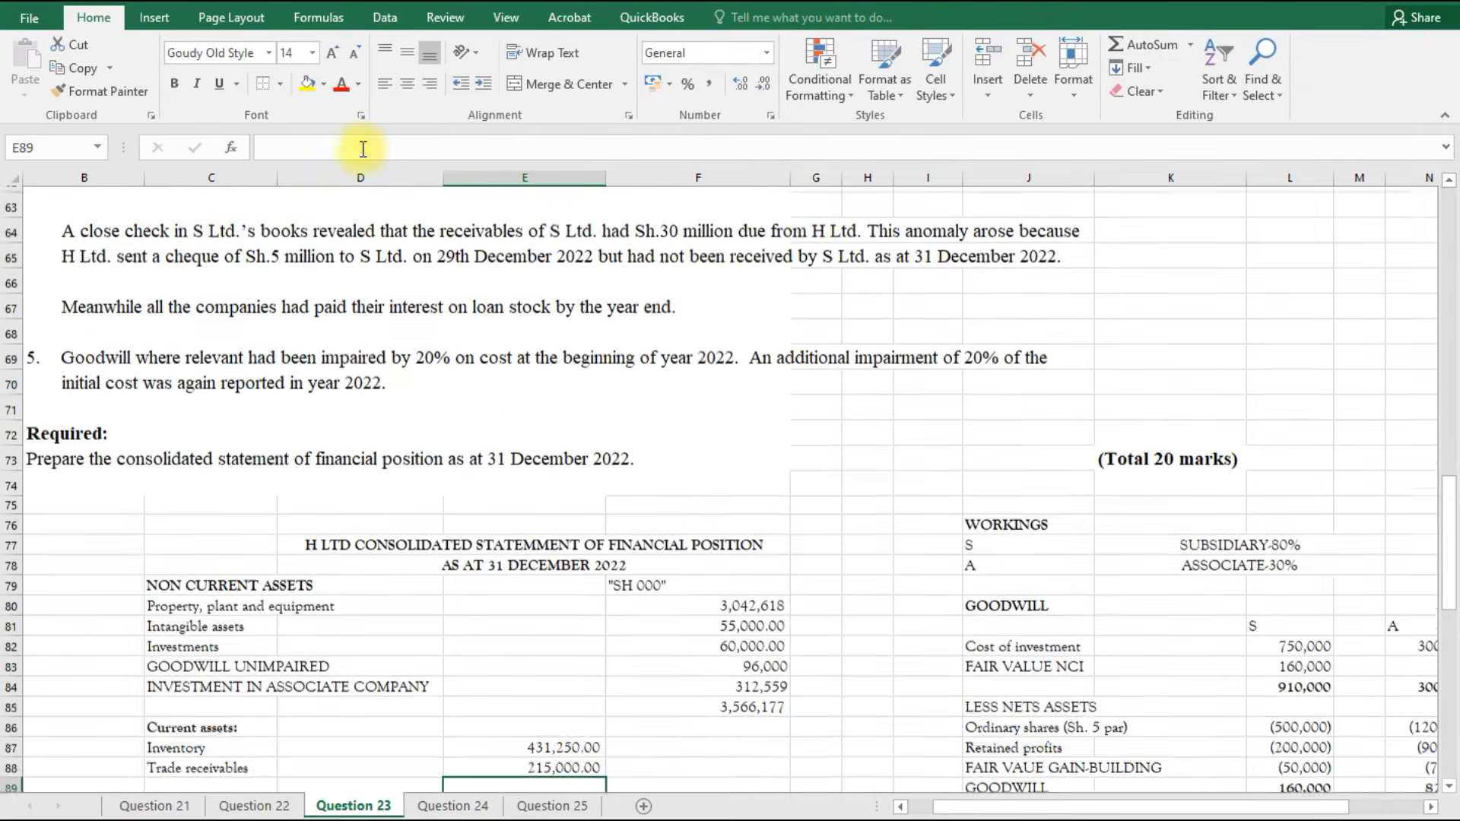
scroll(688, 634, "down", 1)
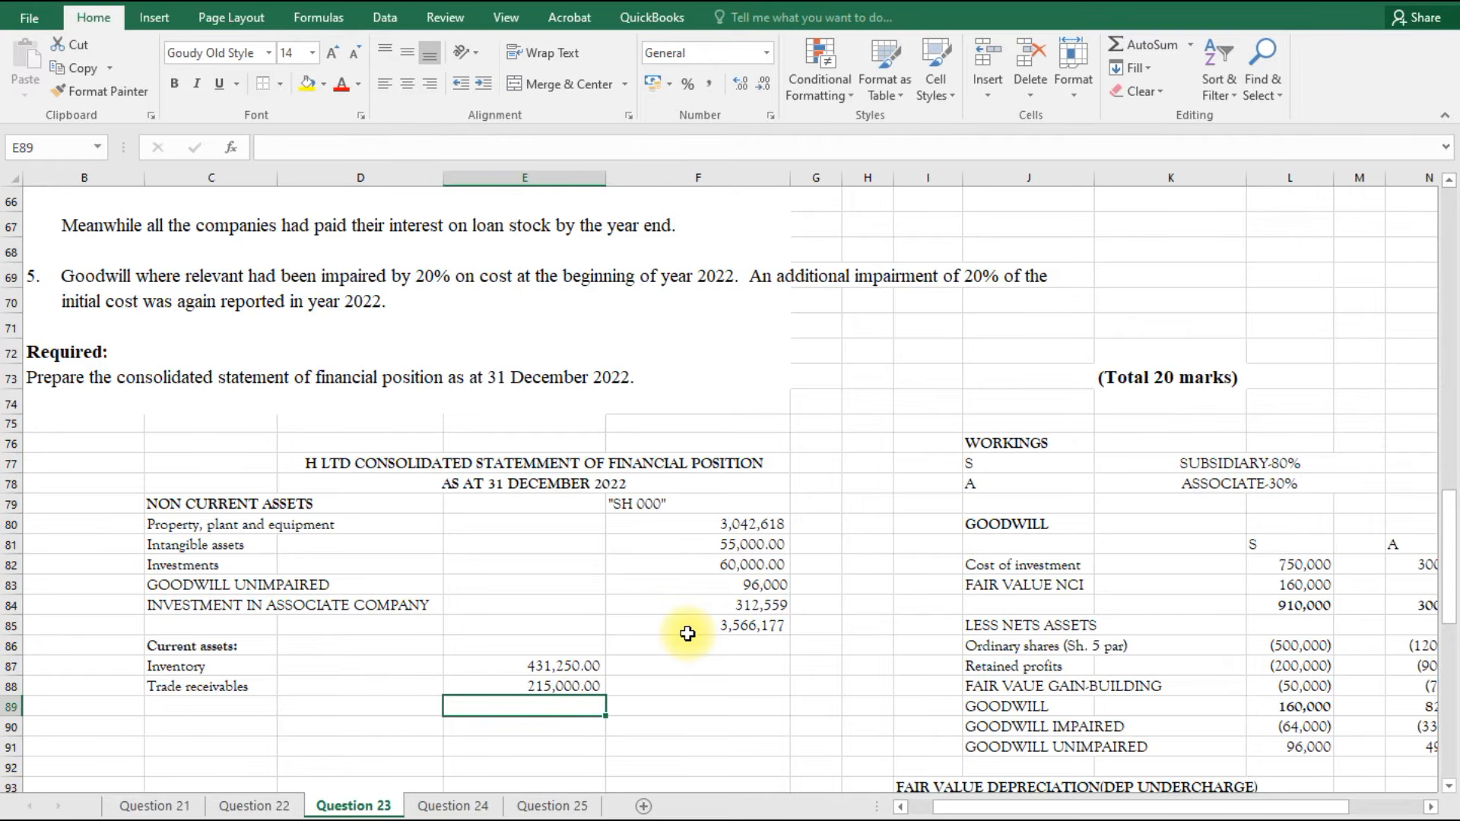
Add the "Cash at bank" line in C89 of the consolidated statement by linking it to B14.
left_click(200, 703)
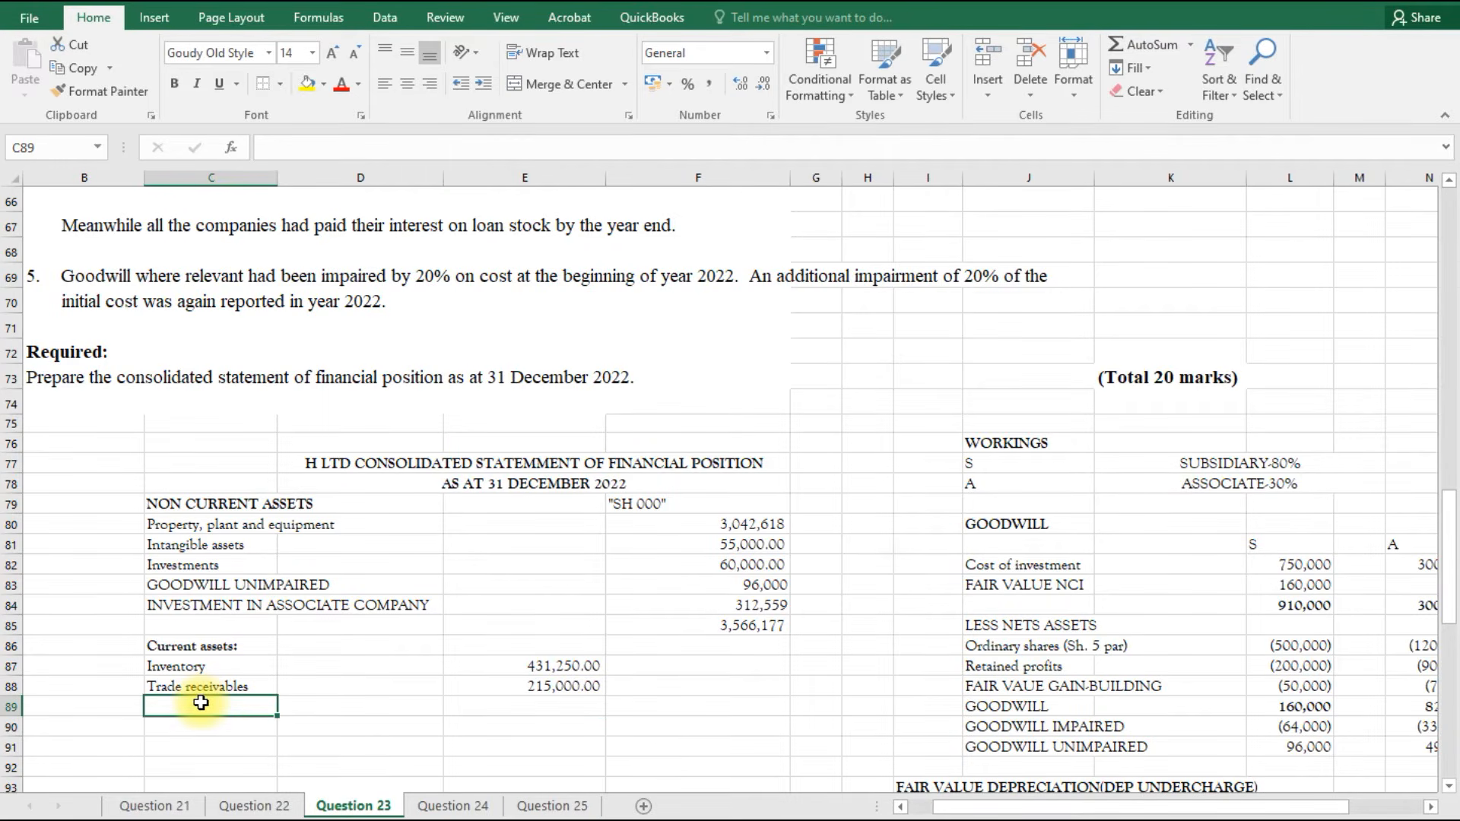
type("=")
scroll(310, 624, "up", 14)
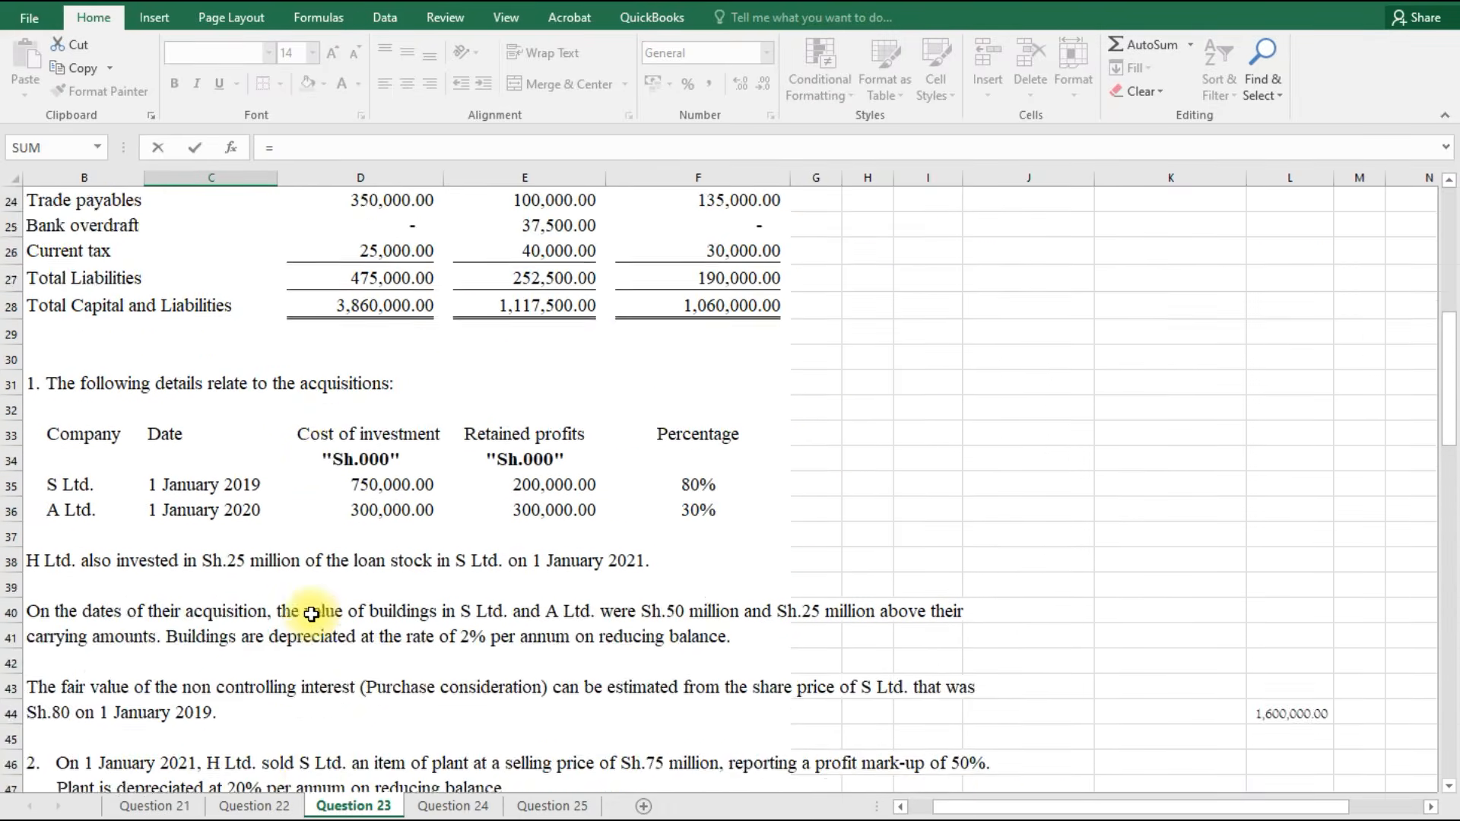
scroll(311, 615, "up", 5)
left_click(93, 329)
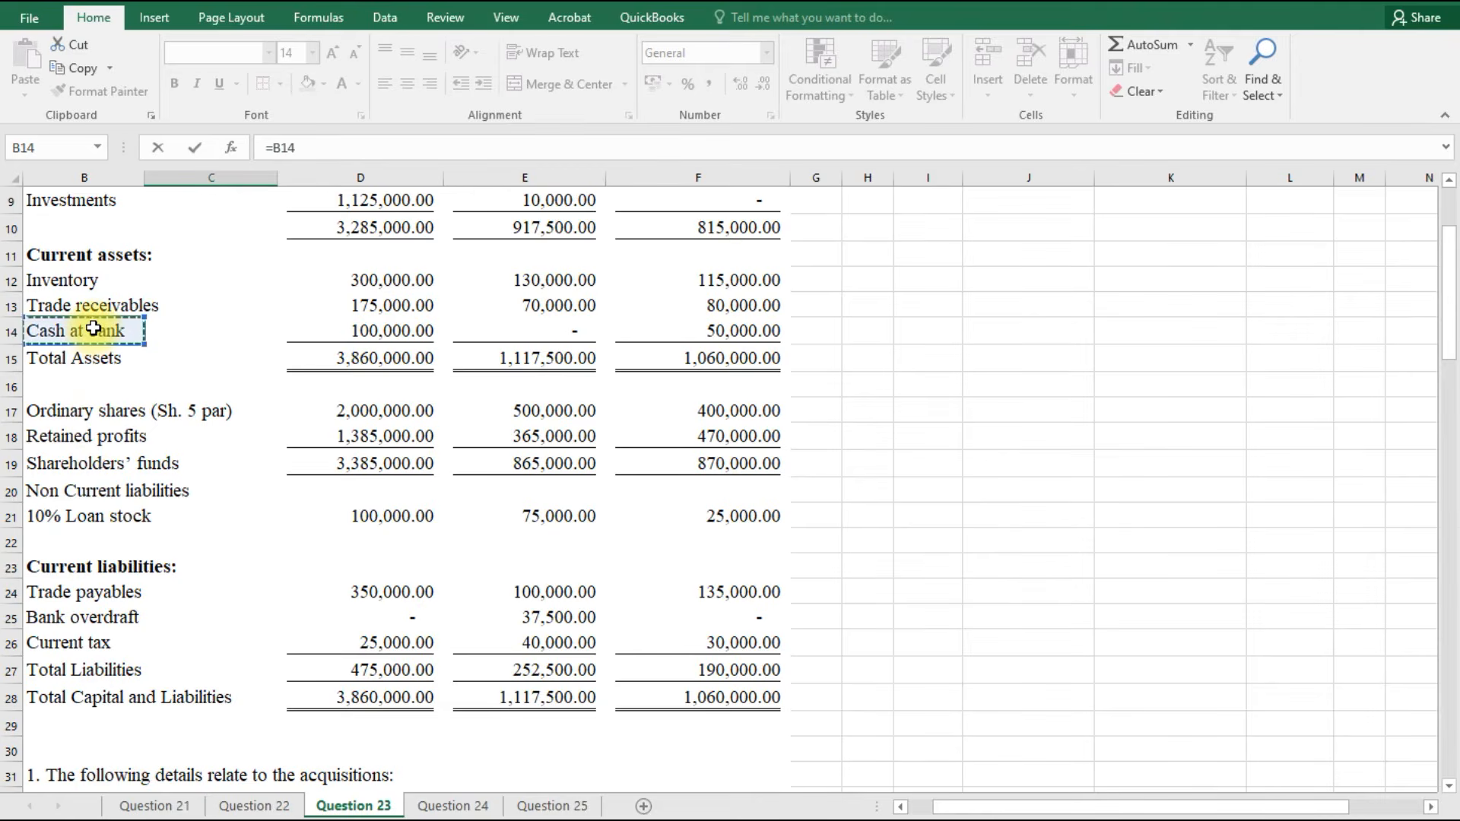
key("Return")
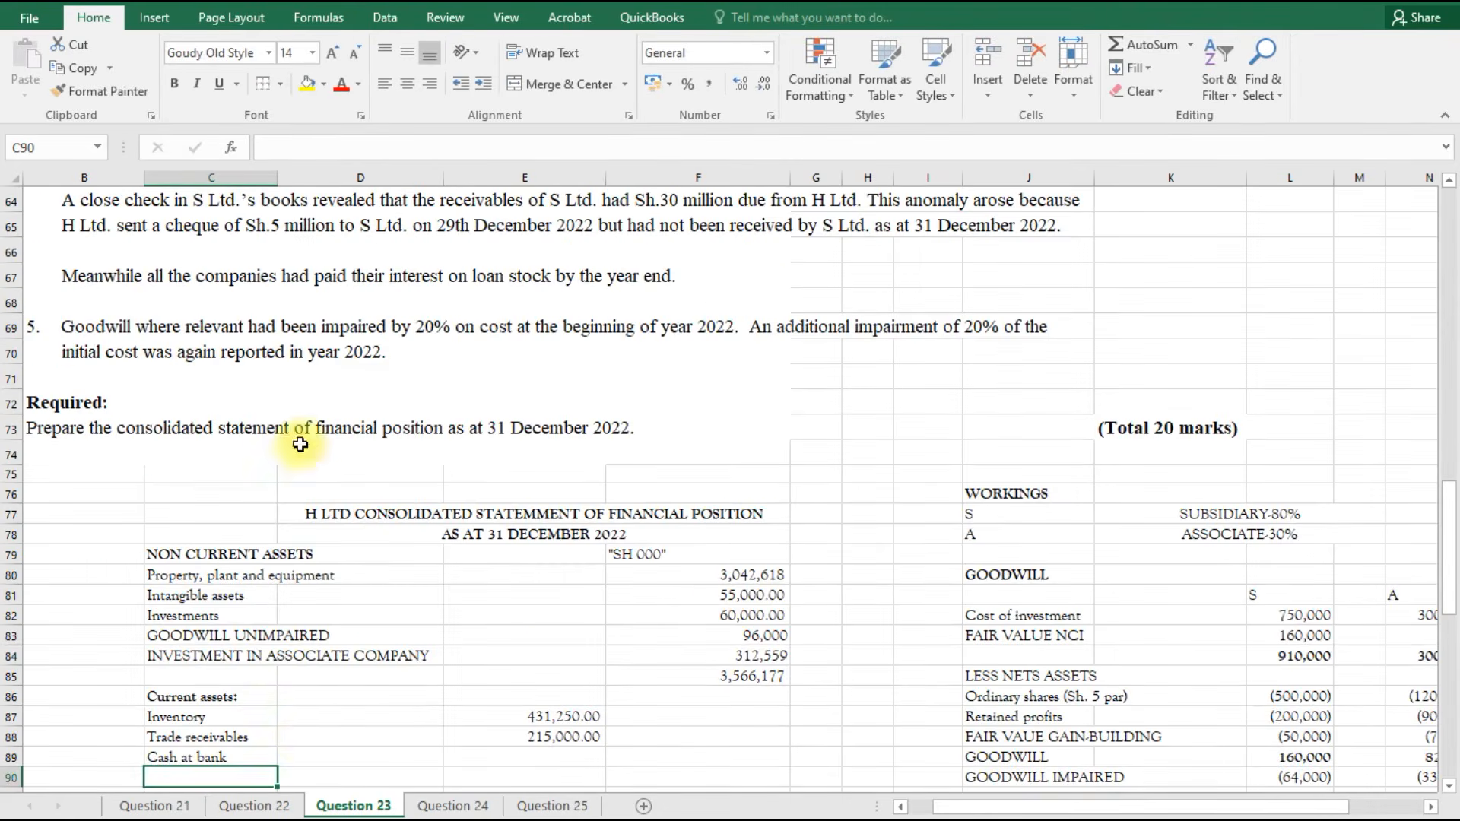
Calculate consolidated cash at bank in E89 with the formula =D14+5000, adding the cheque in transit to H Ltd's balance.
left_click(520, 757)
type("=")
scroll(520, 756, "up", 13)
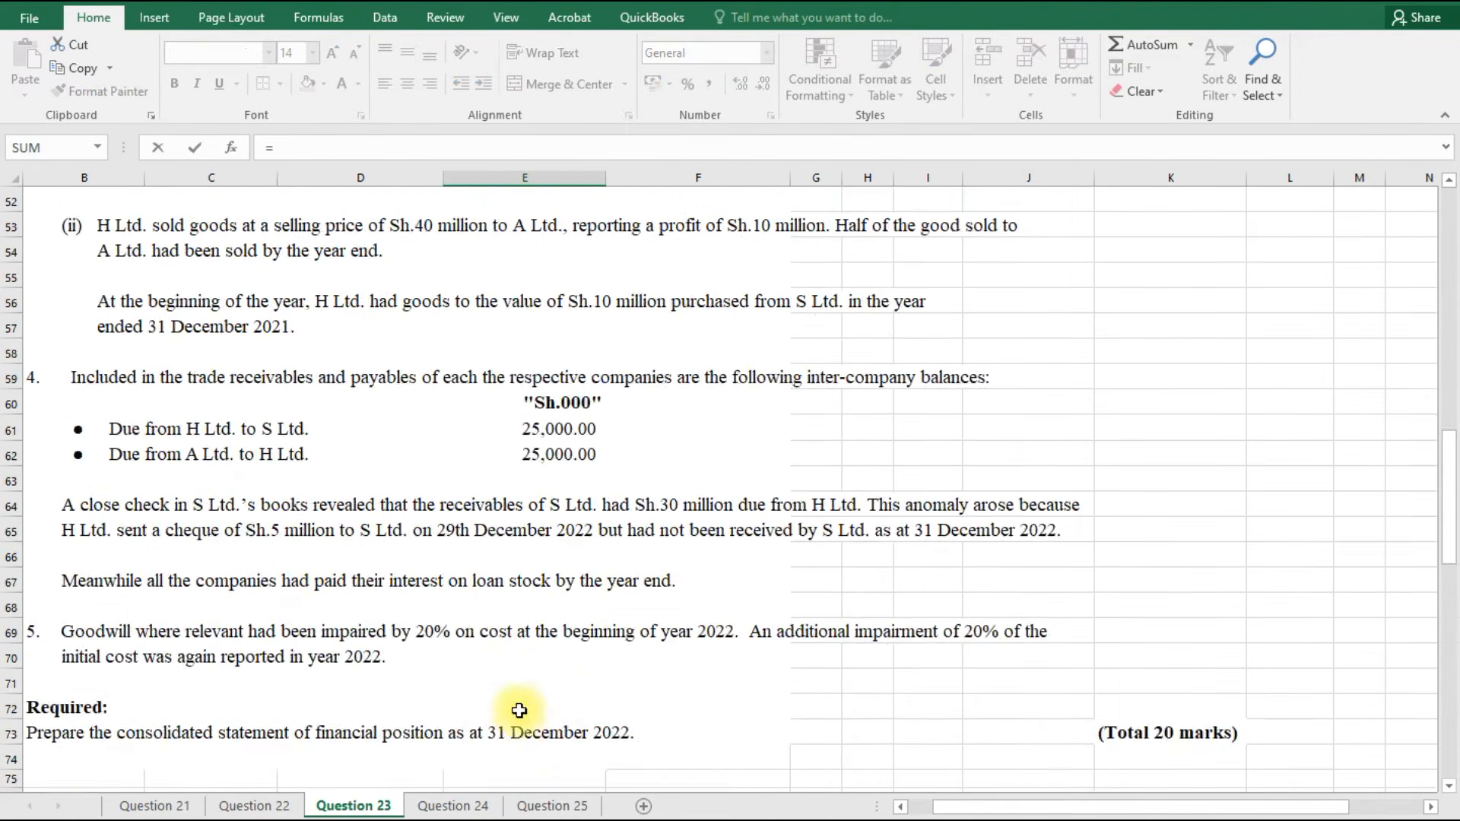
scroll(515, 682, "up", 3)
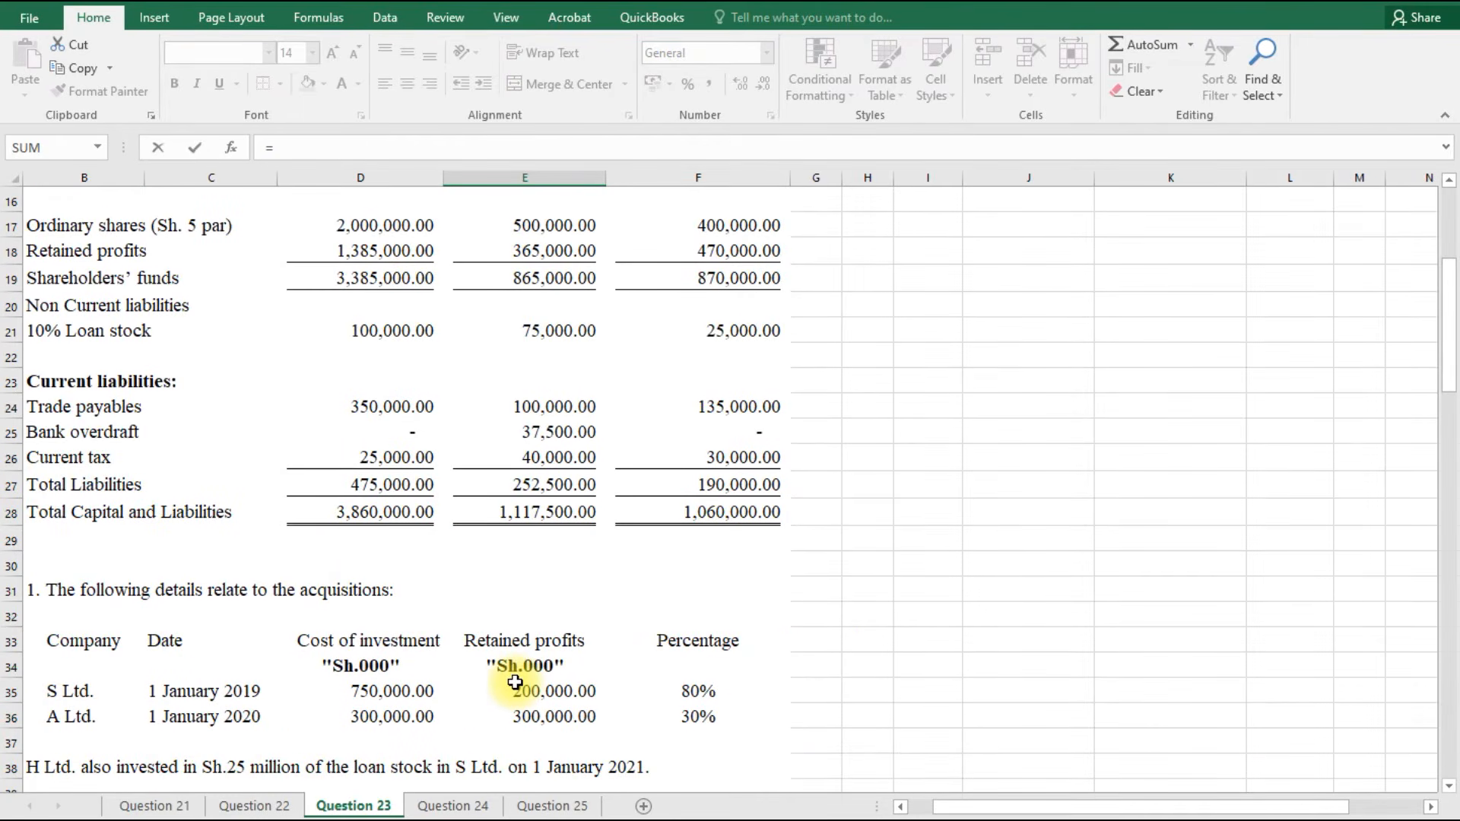
scroll(289, 327, "up", 2)
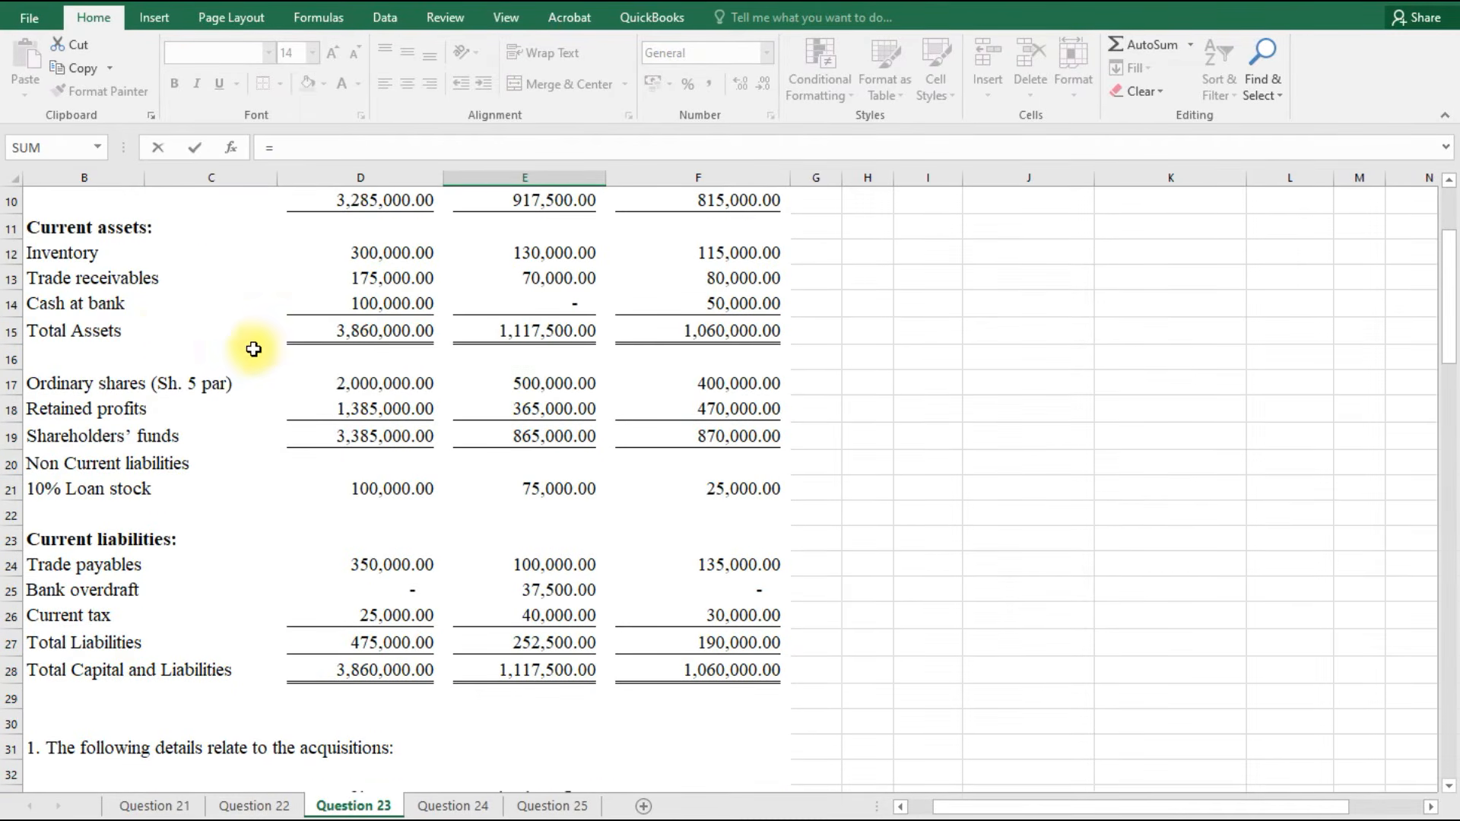
left_click(367, 305)
type("+50")
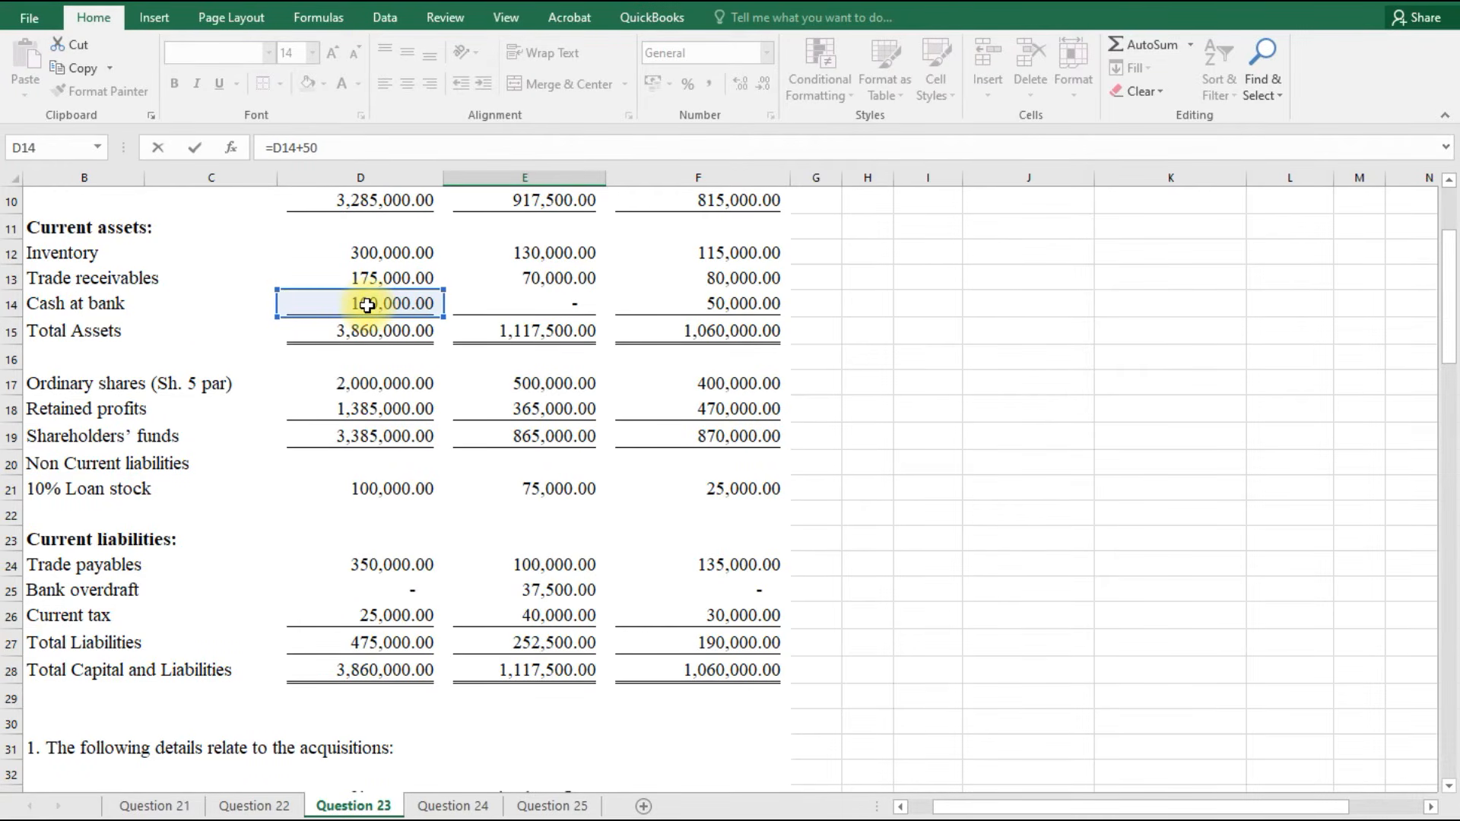
type("00")
key("Return")
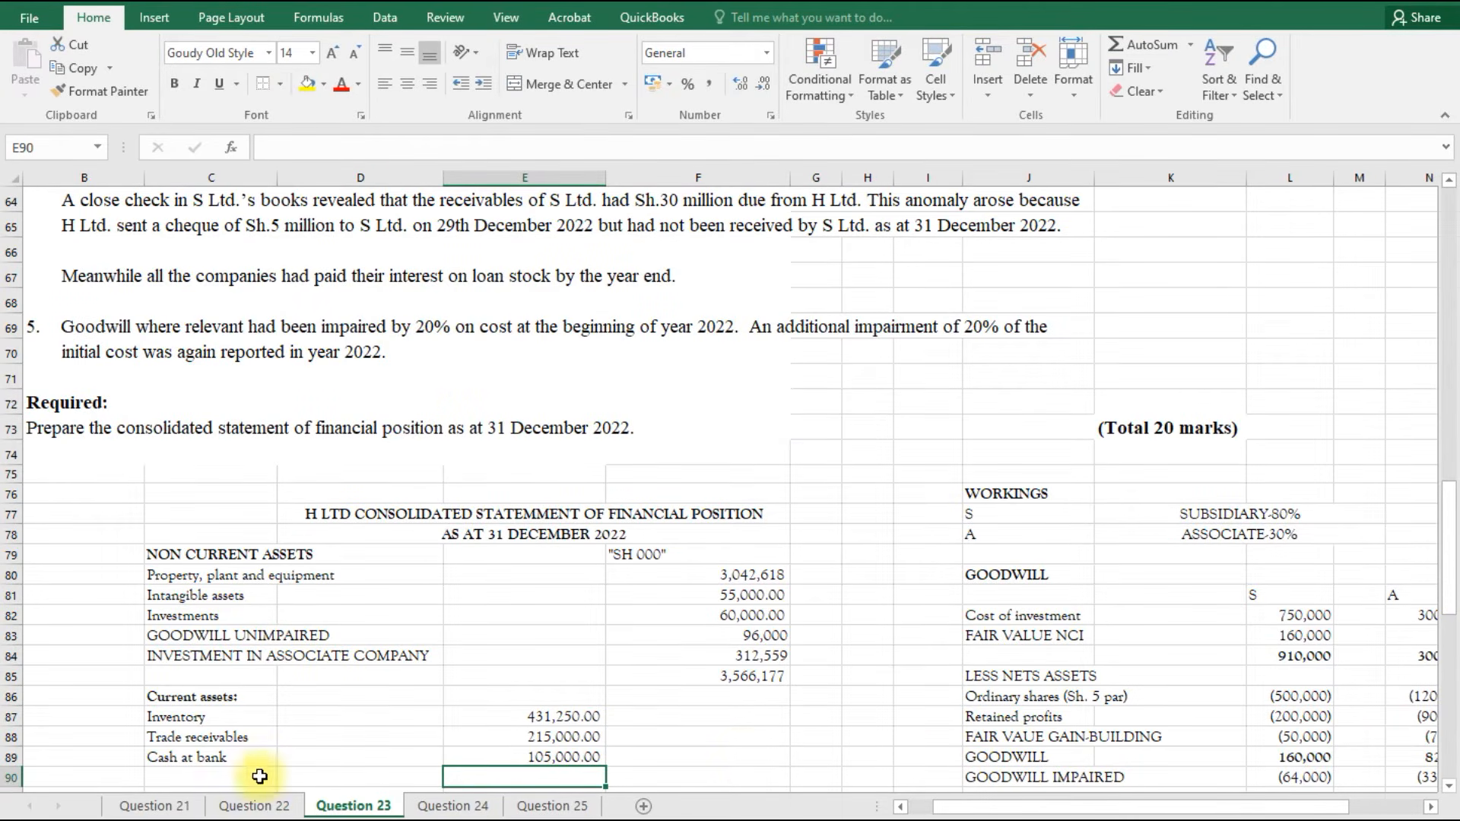
Total the current assets in F89 by summing E87:E89.
left_click(745, 756)
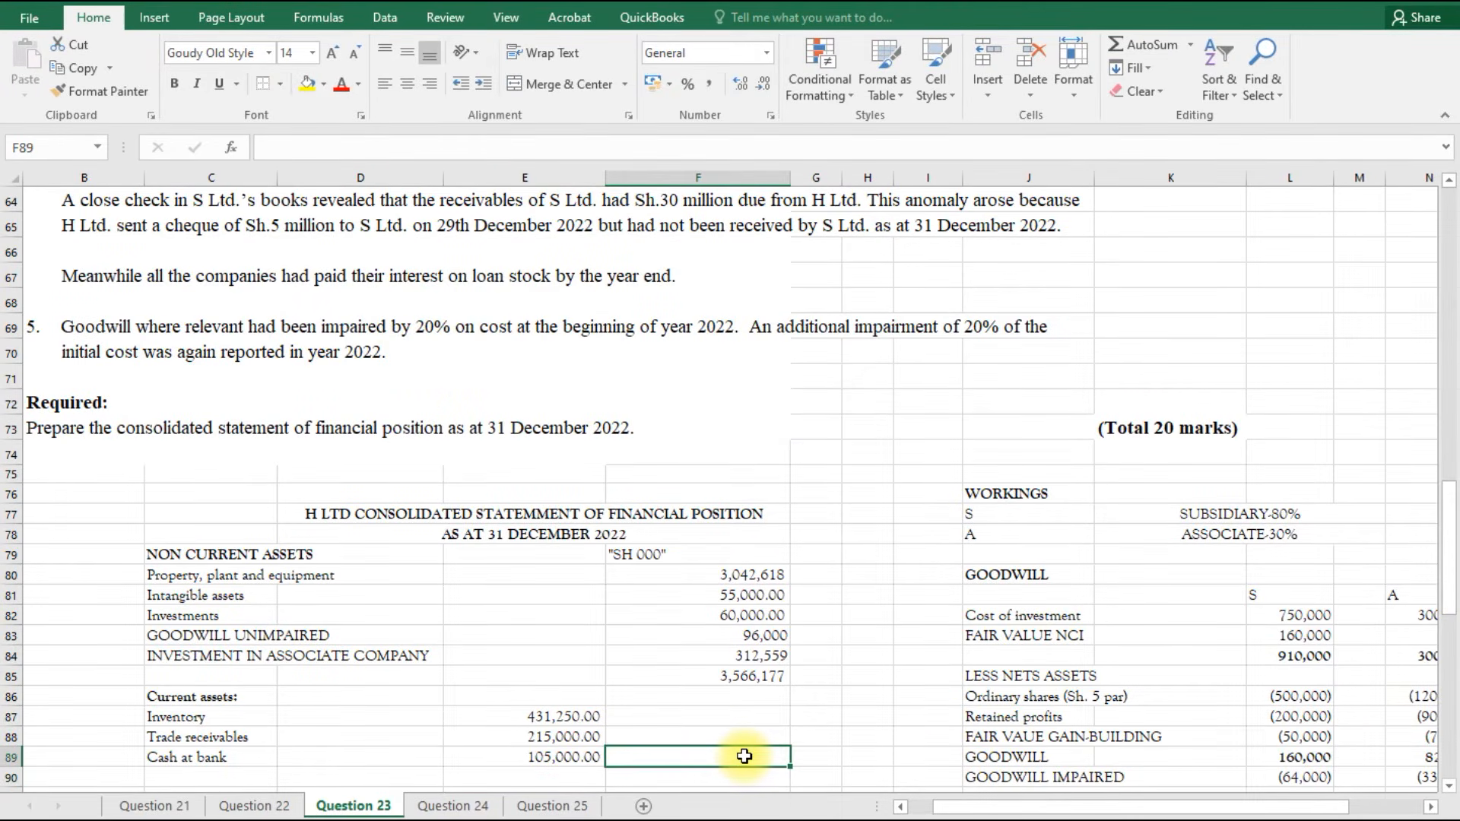
type("=")
key("BackSpace")
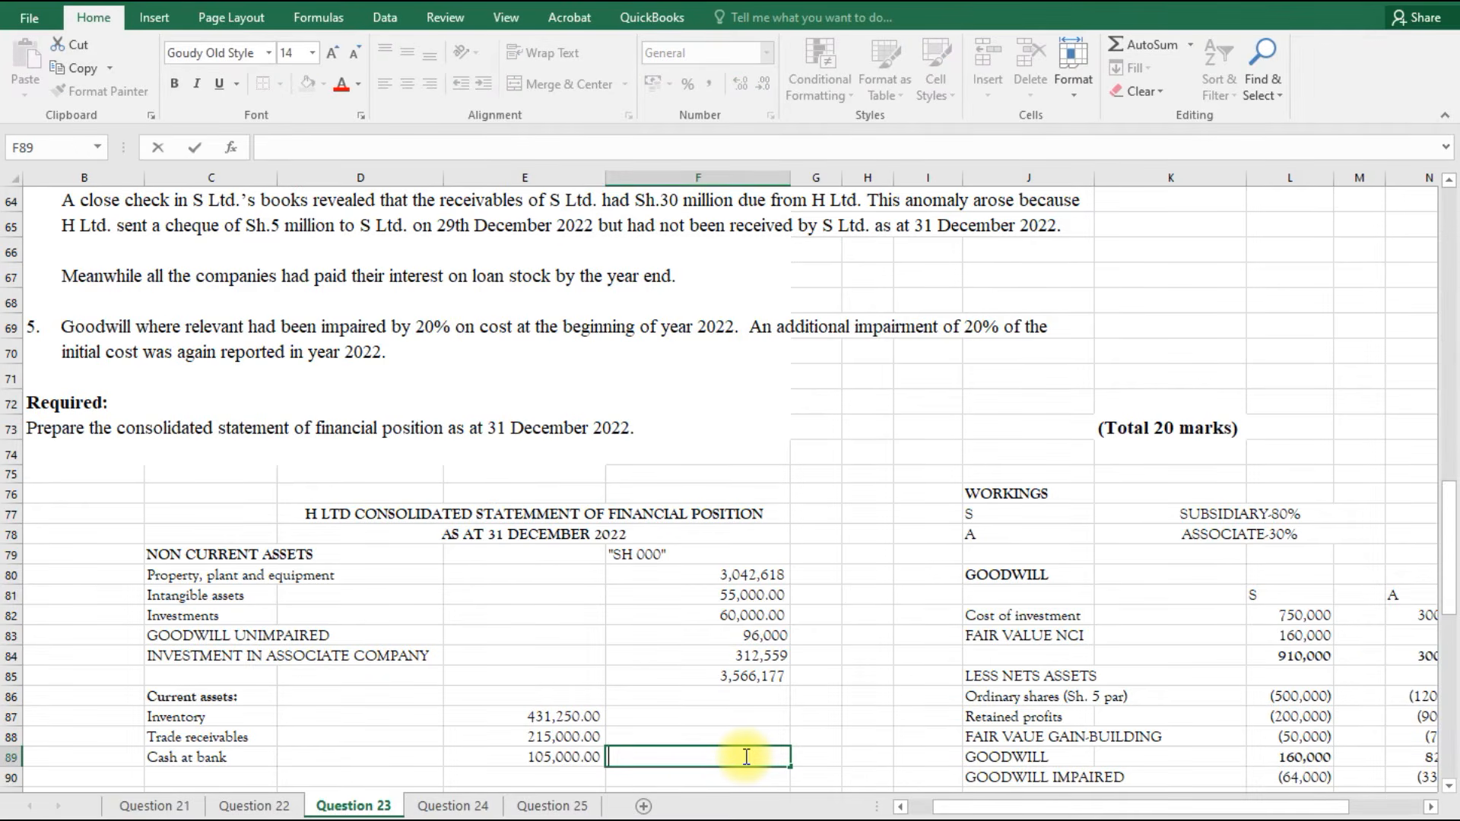
key("Escape")
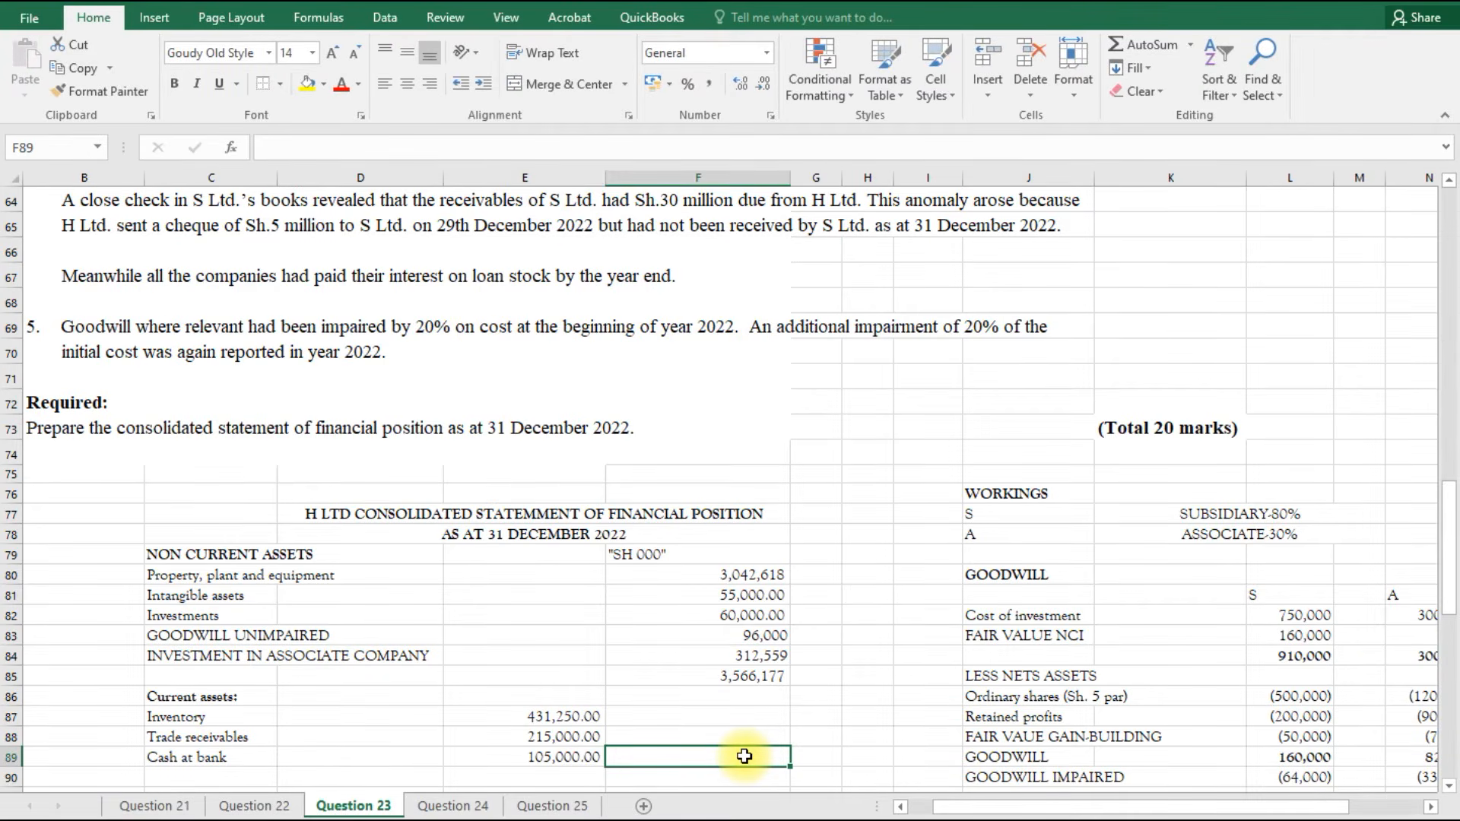
type("=")
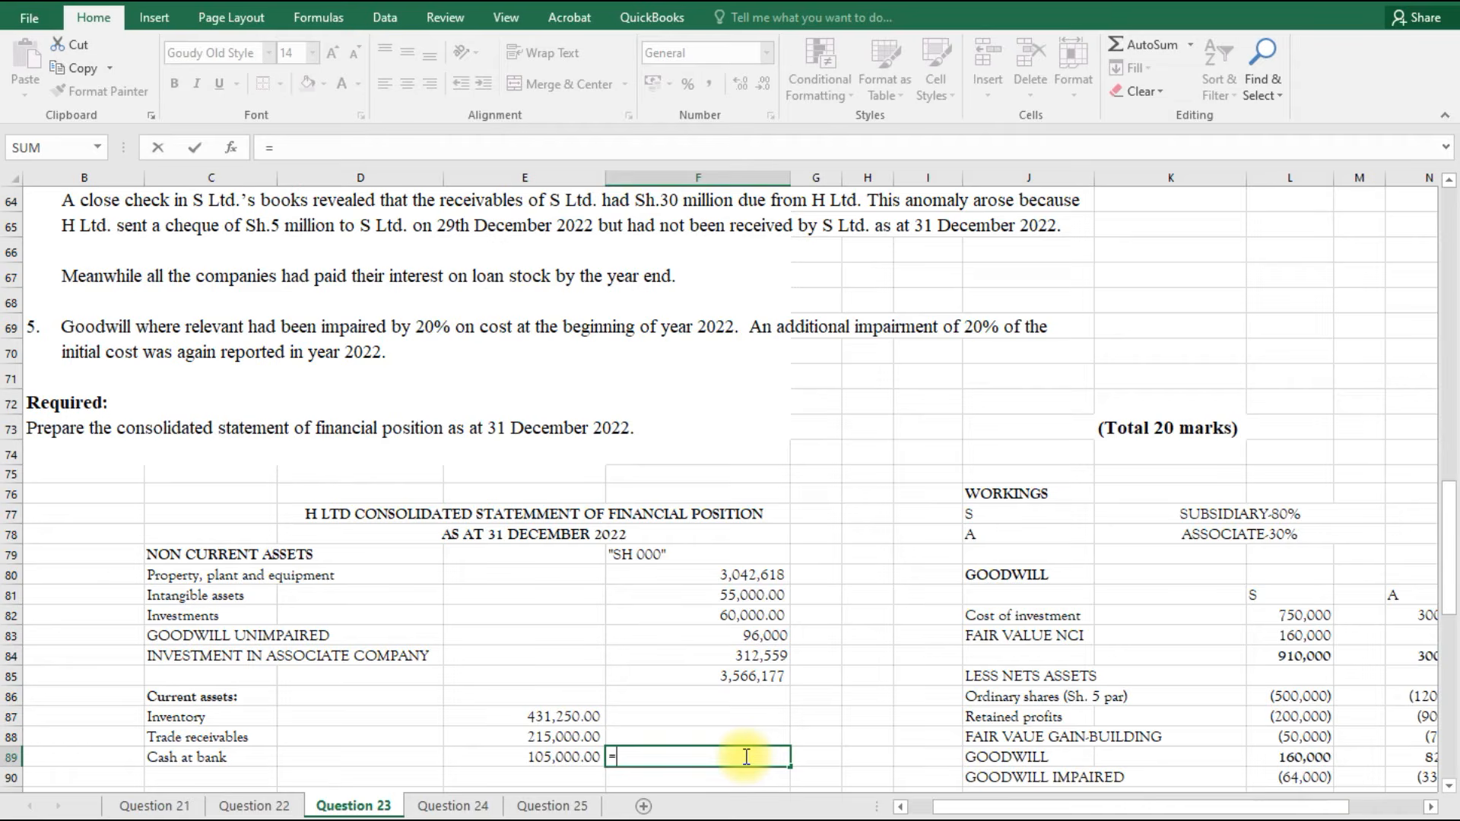
type("S")
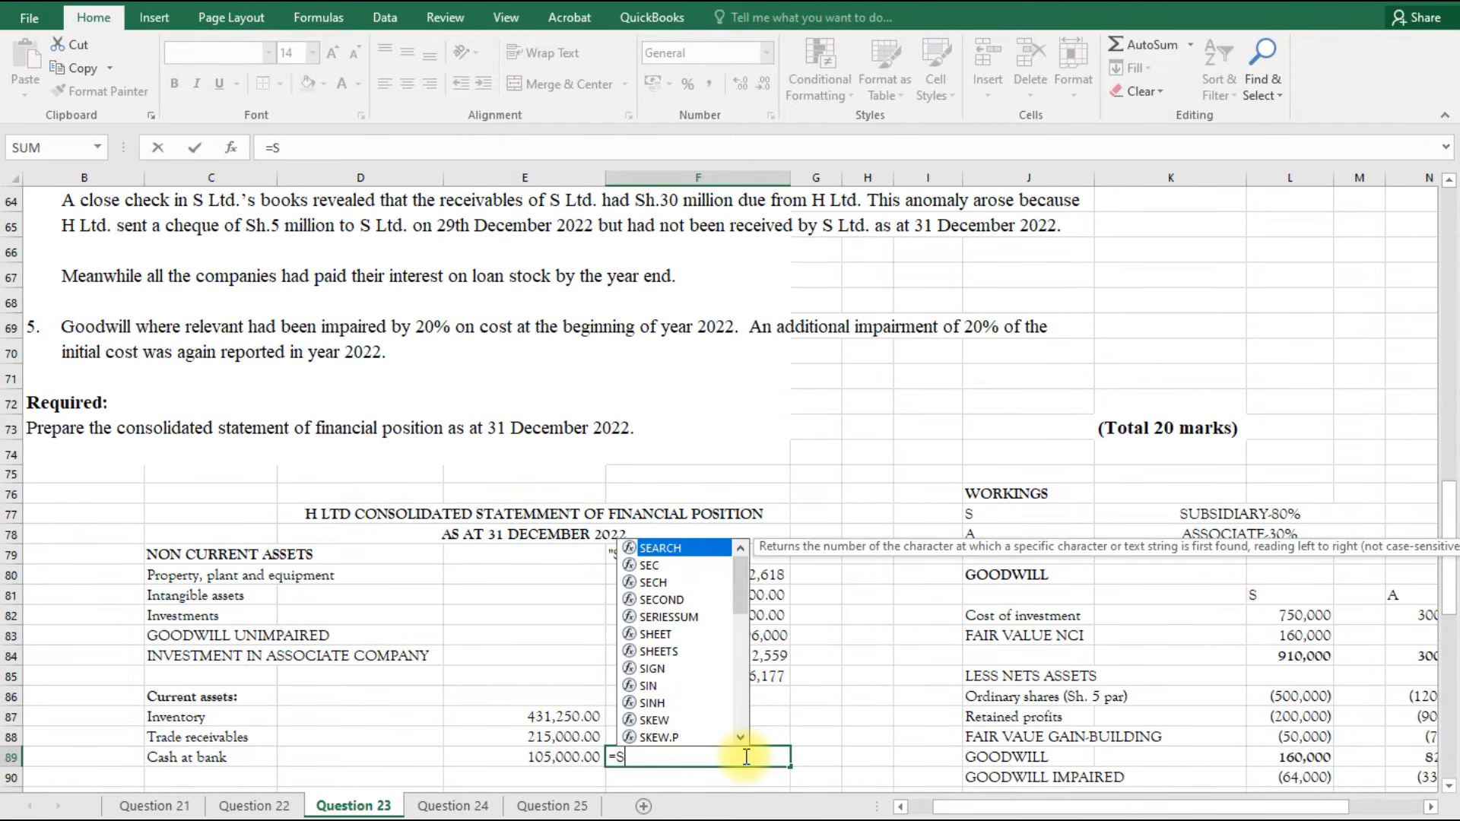
type("U")
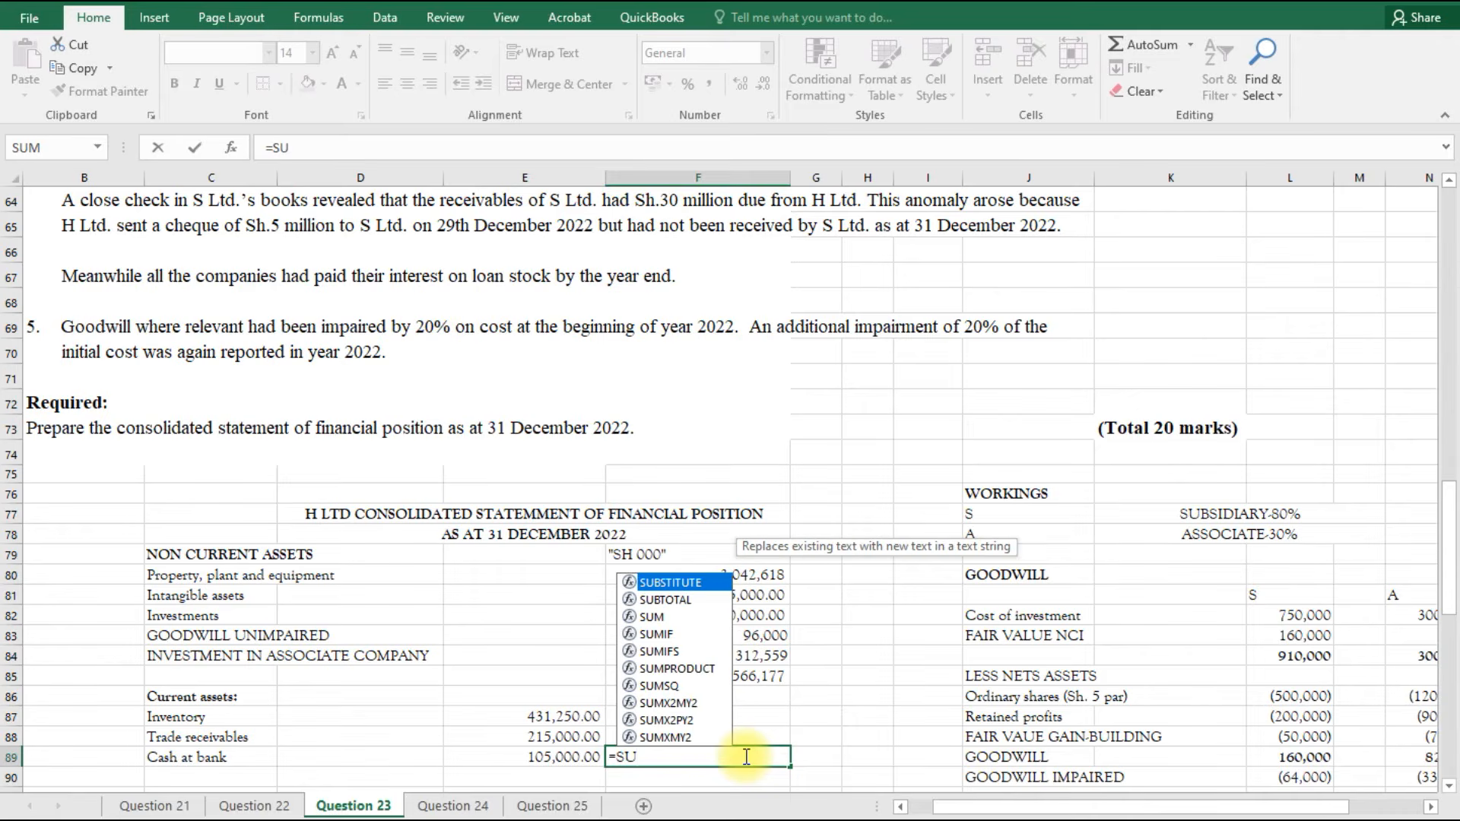
double_click(664, 619)
left_click_drag(570, 717, 574, 759)
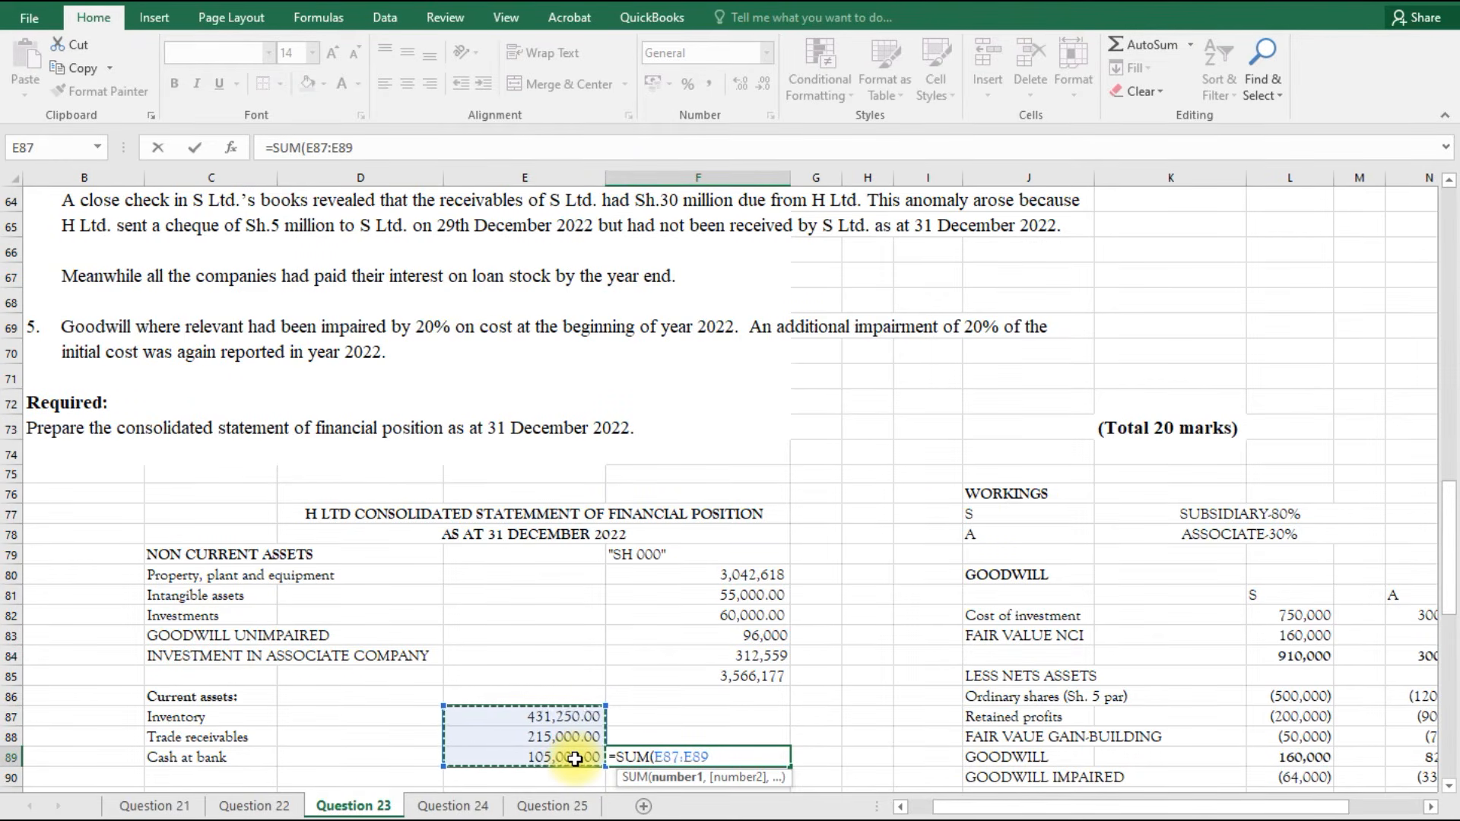
key("Return")
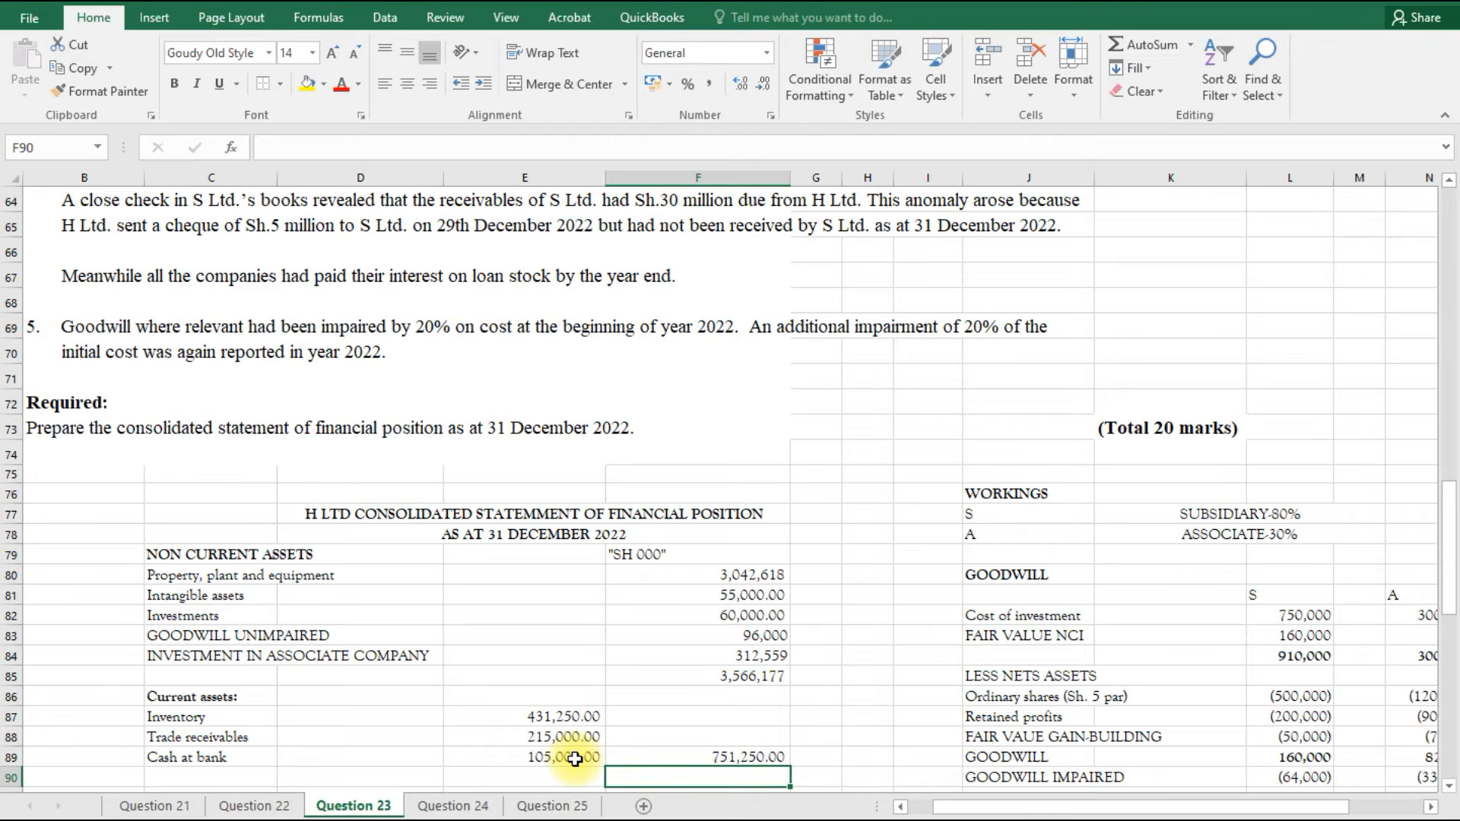
Add the "Total Assets" line in C90 of the consolidated statement by linking it to B15.
left_click(240, 783)
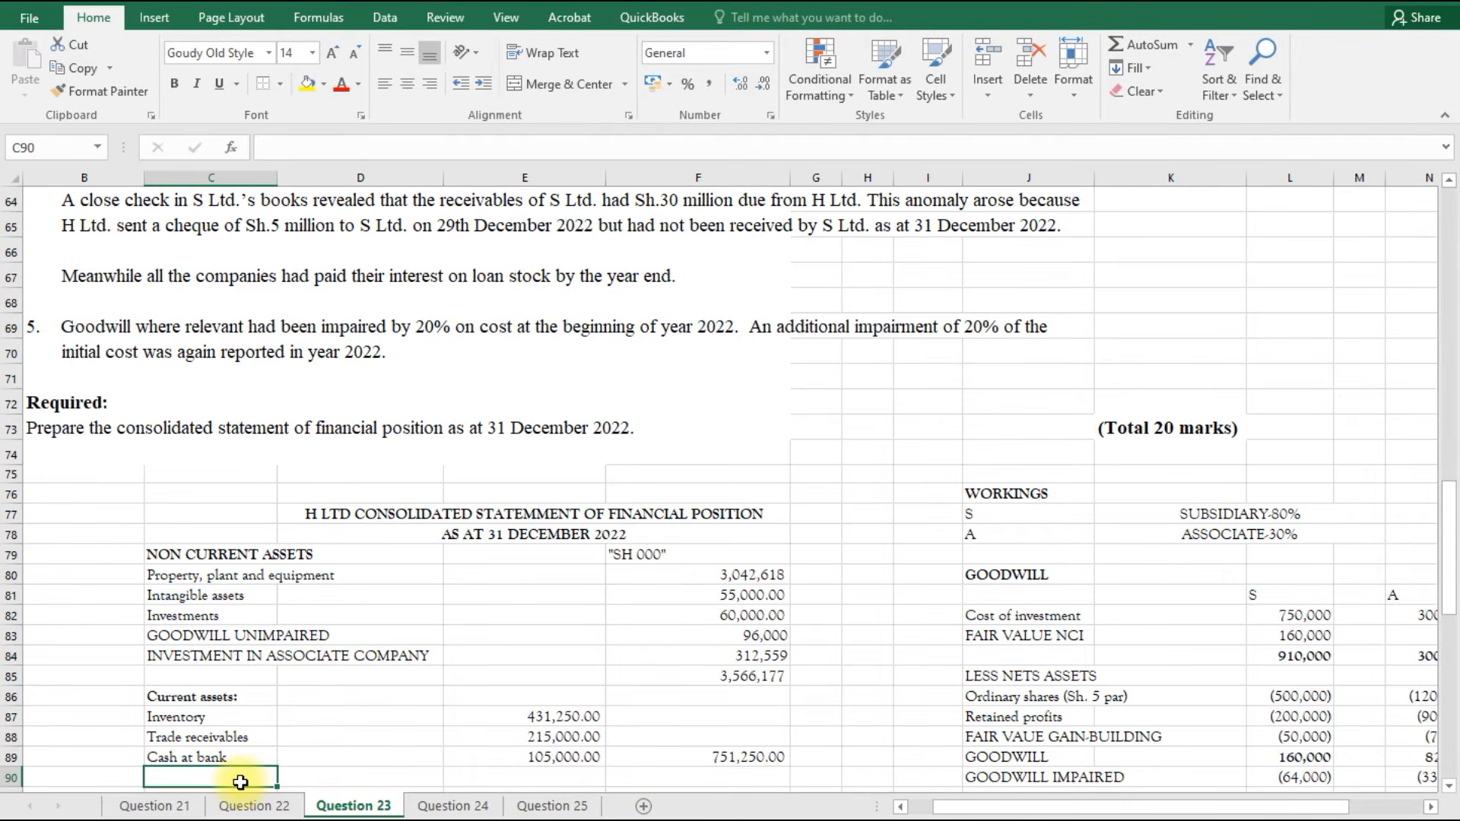
type("=")
scroll(327, 673, "up", 15)
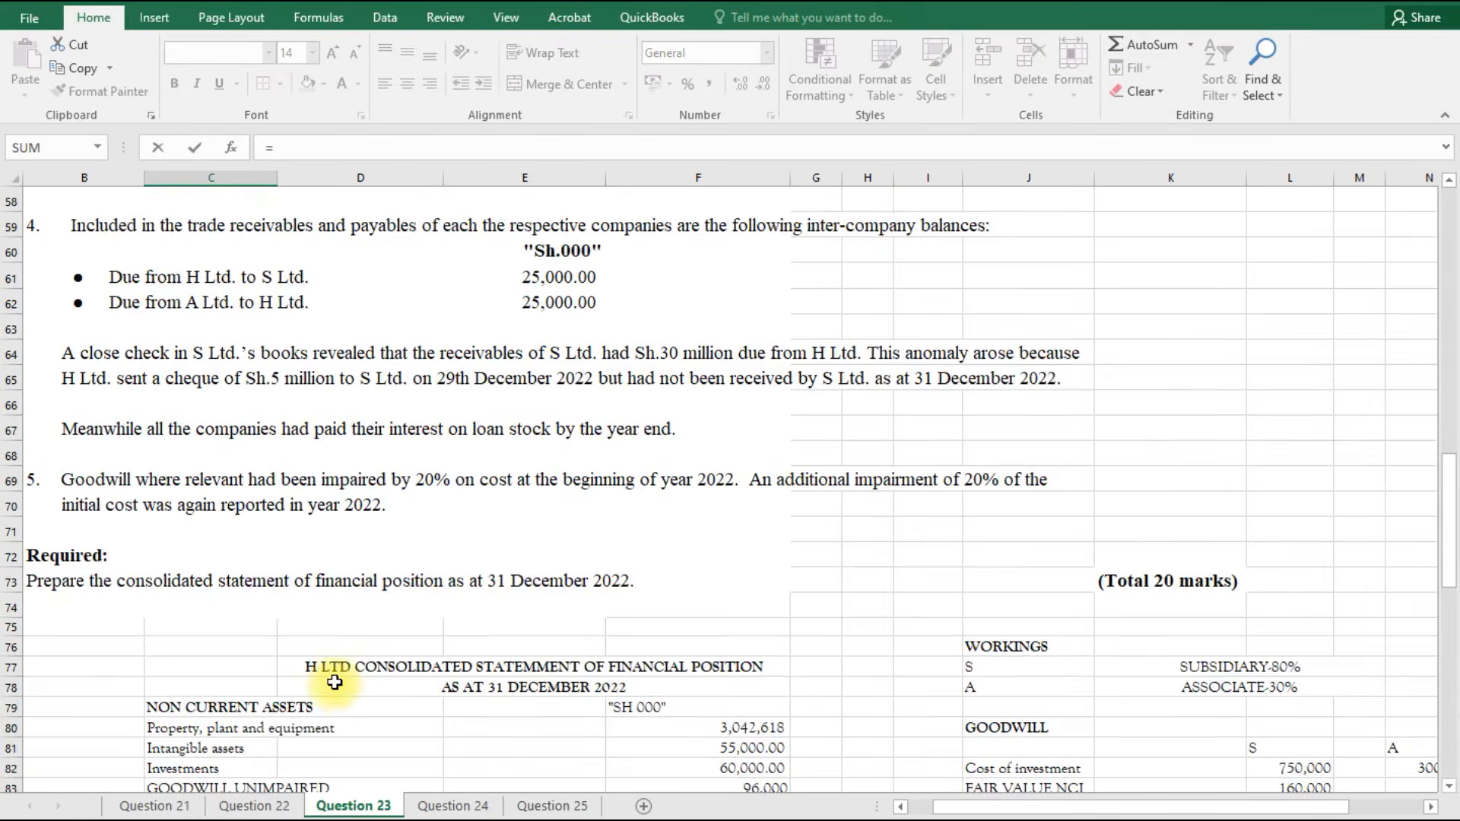
scroll(308, 584, "up", 5)
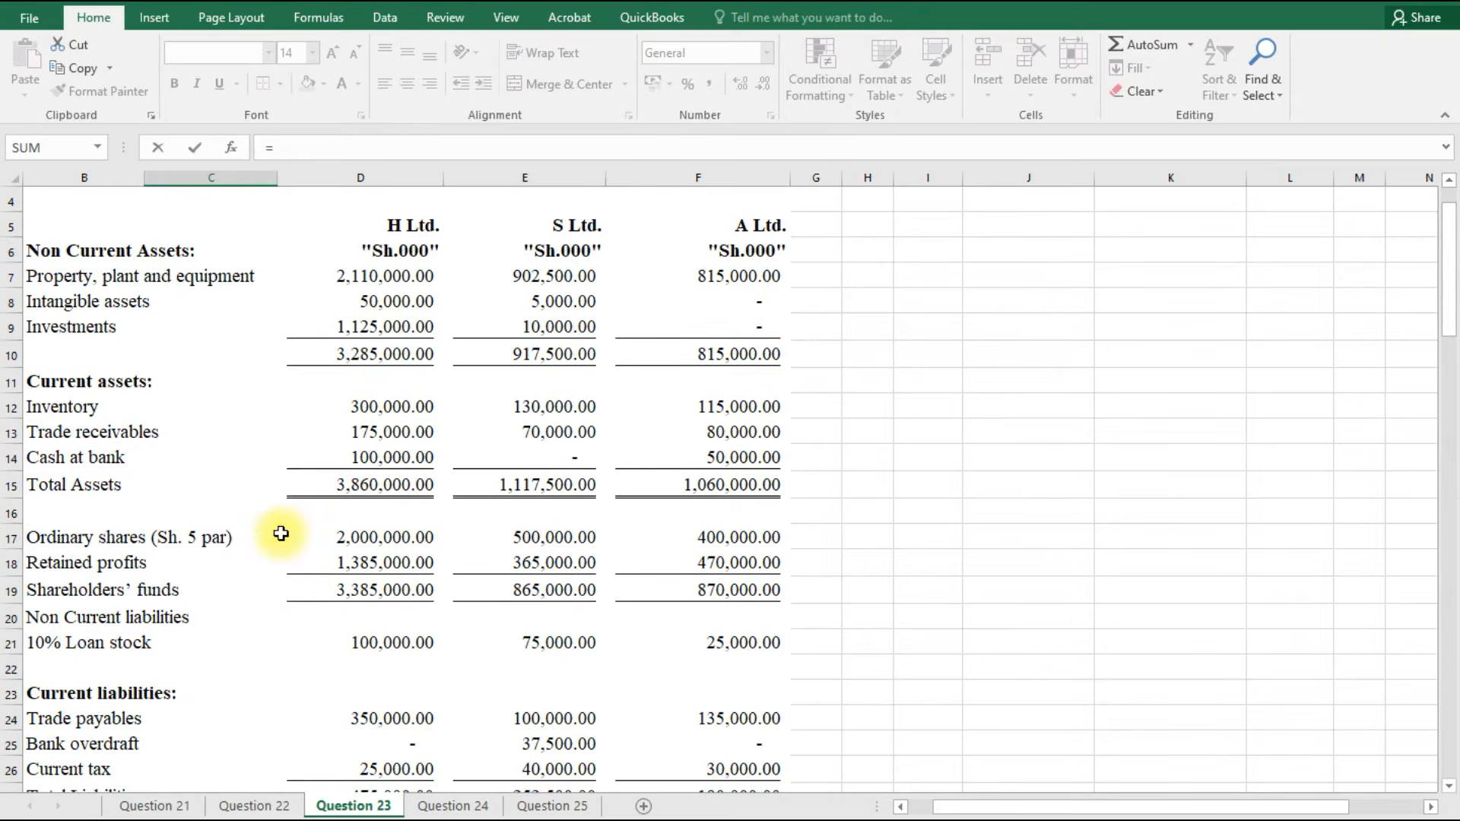
left_click(85, 482)
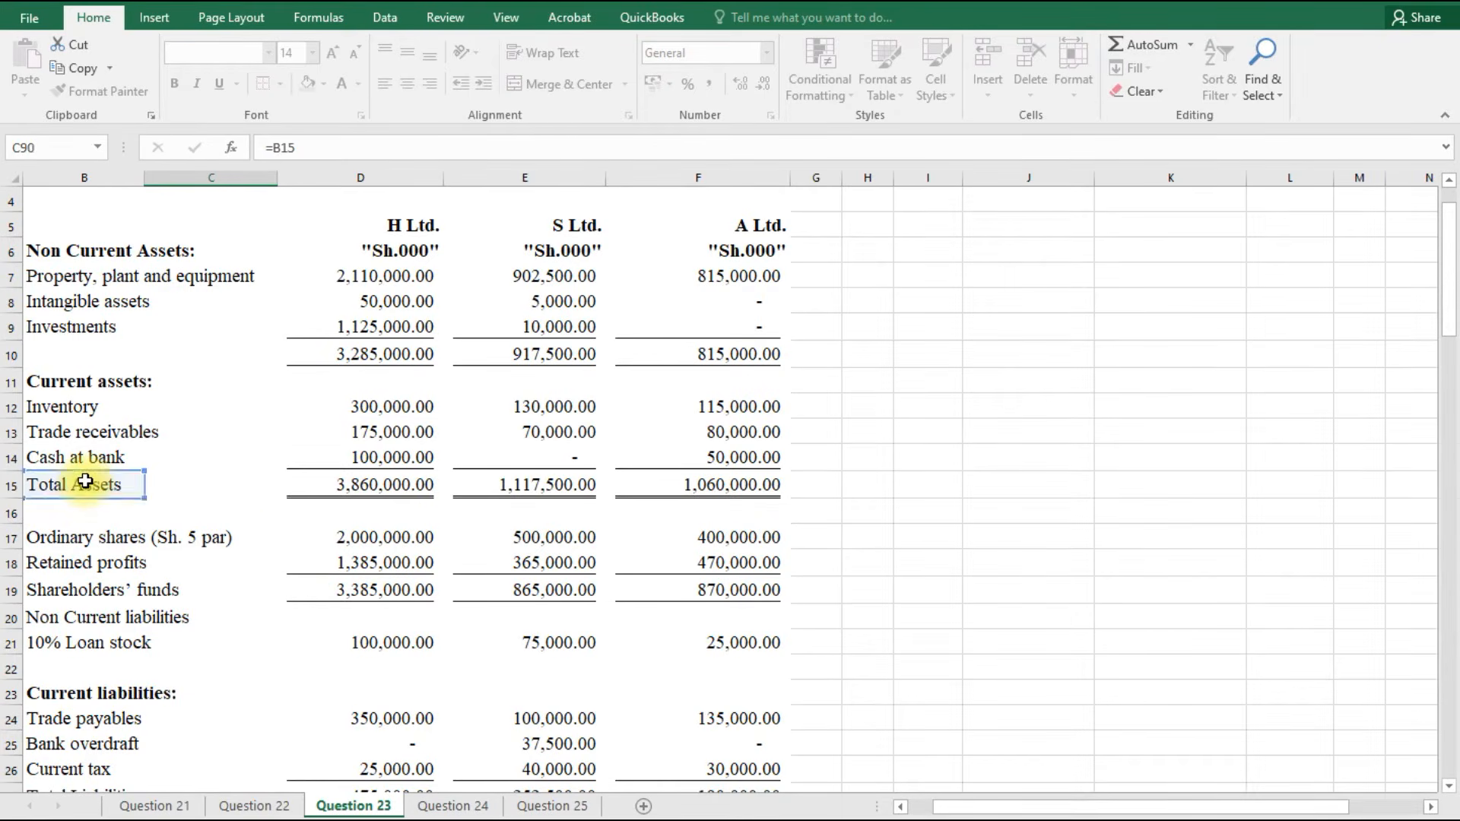
key("Return")
Calculate total assets in F90 with the formula =SUM(F85:F89).
scroll(391, 545, "down", 2)
left_click(746, 526)
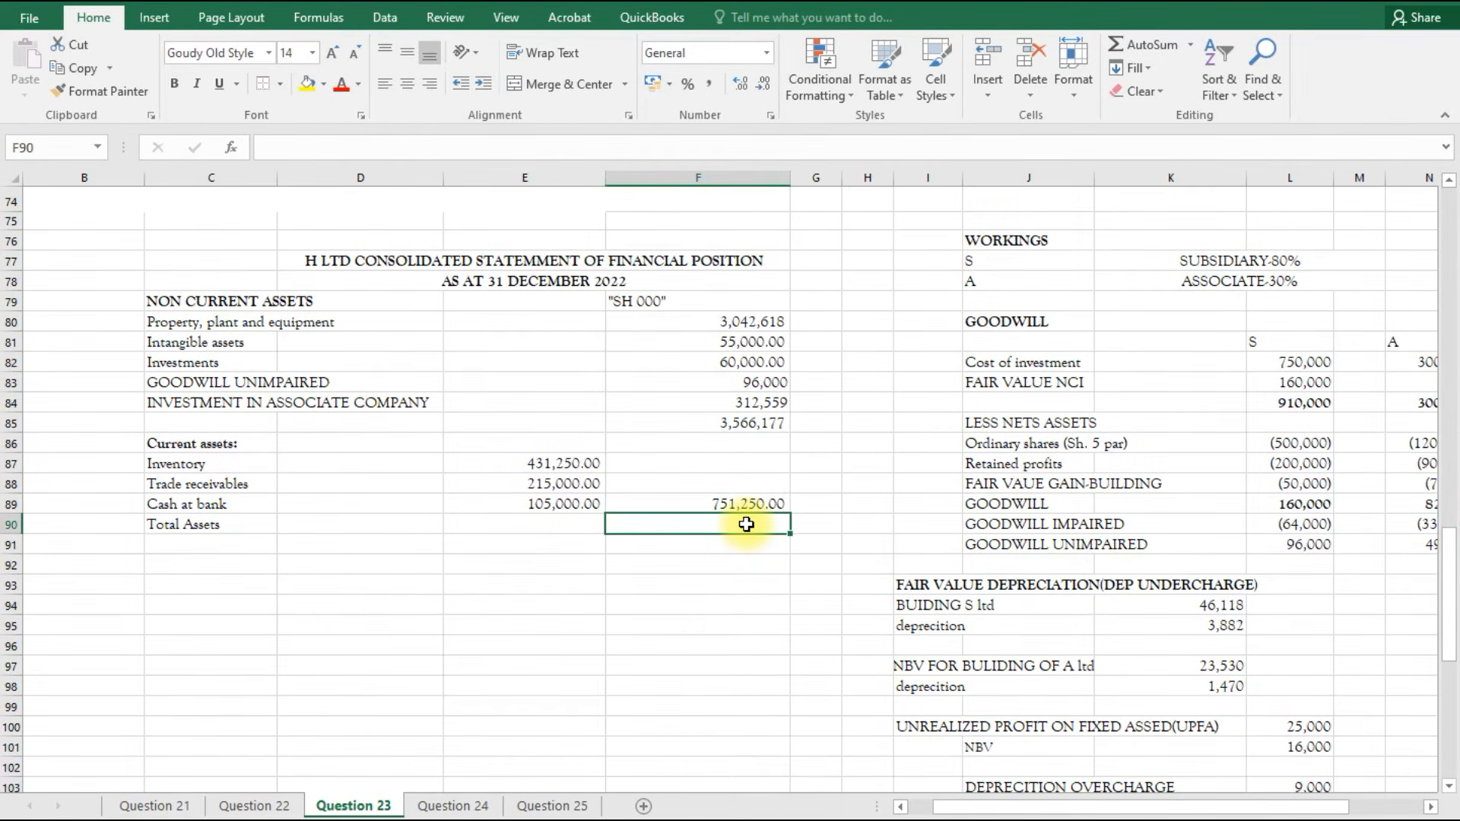
key("alt+equal")
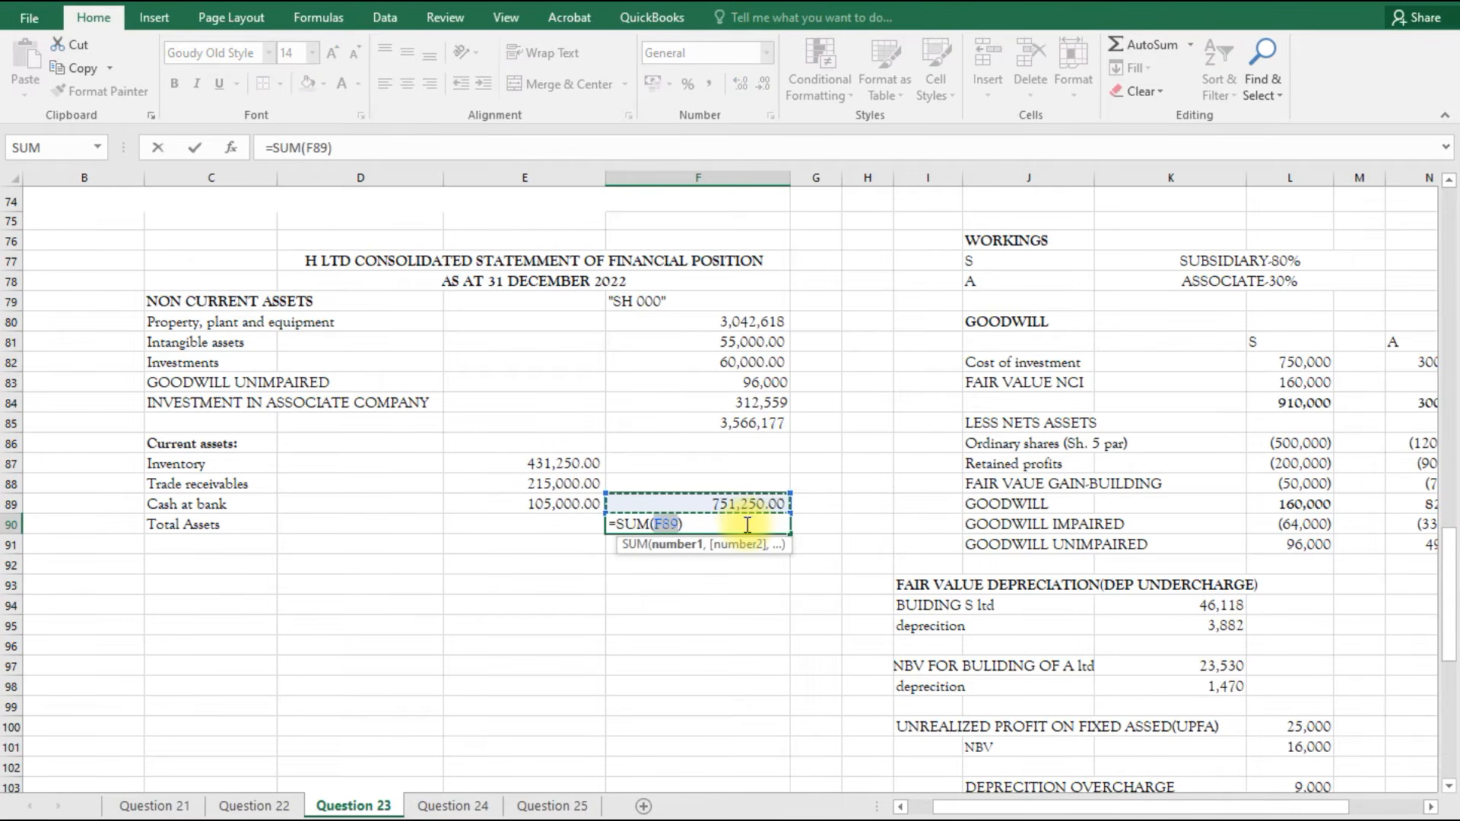
left_click_drag(783, 499, 787, 416)
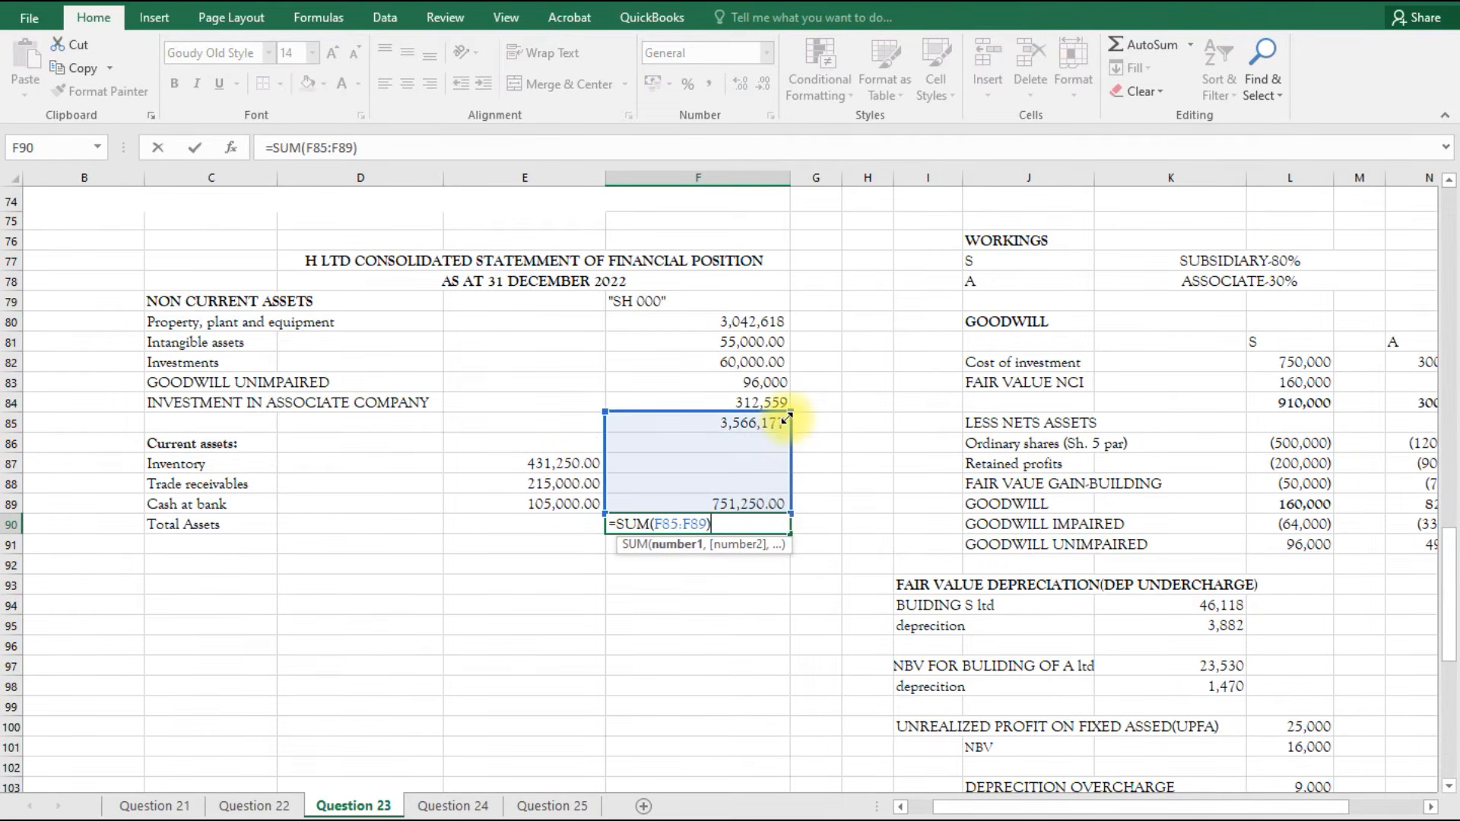
key("Return")
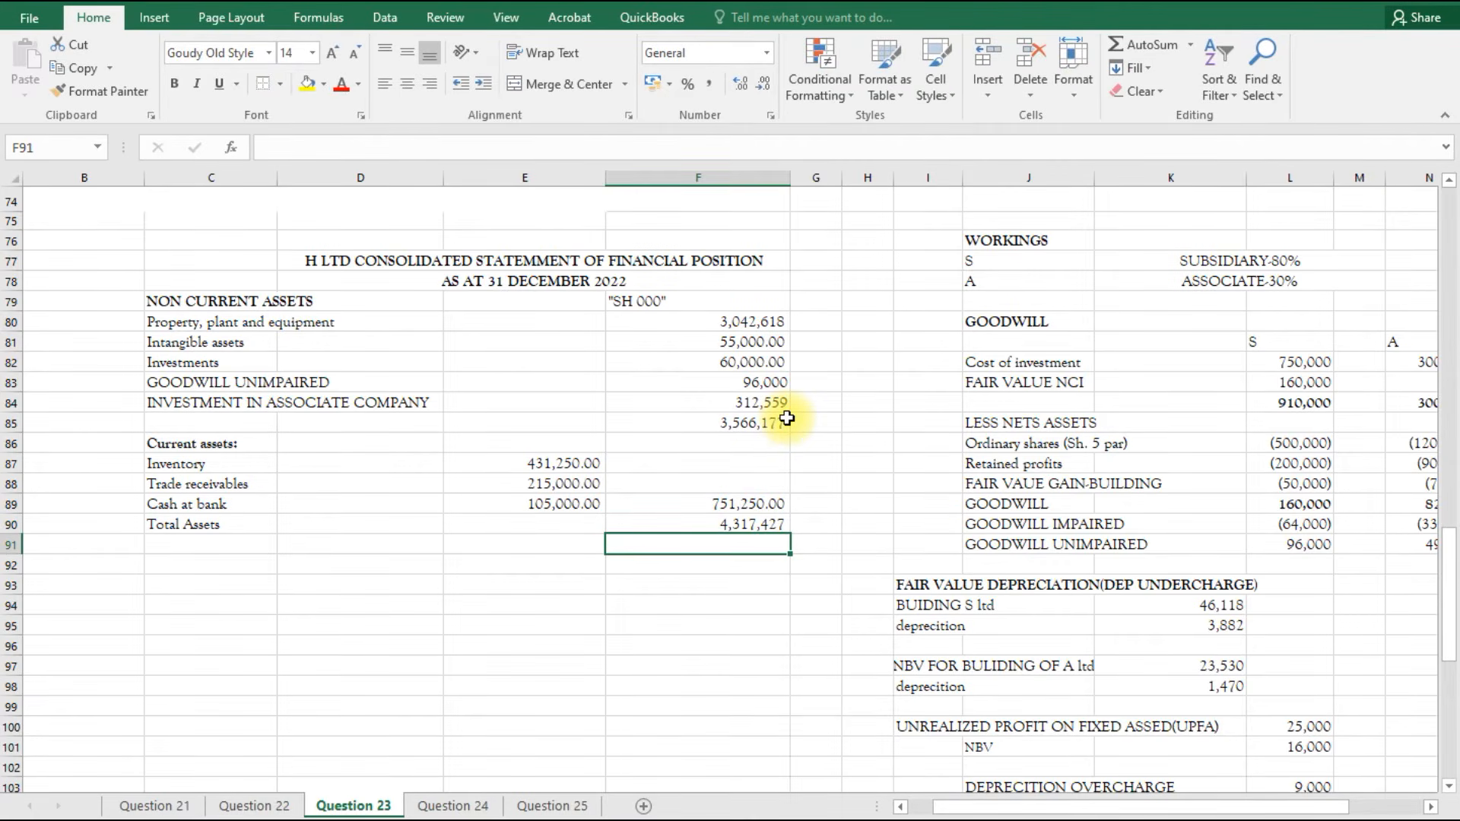
Make the total assets figure in F90 and the non-current assets total in F85 bold.
left_click(741, 524)
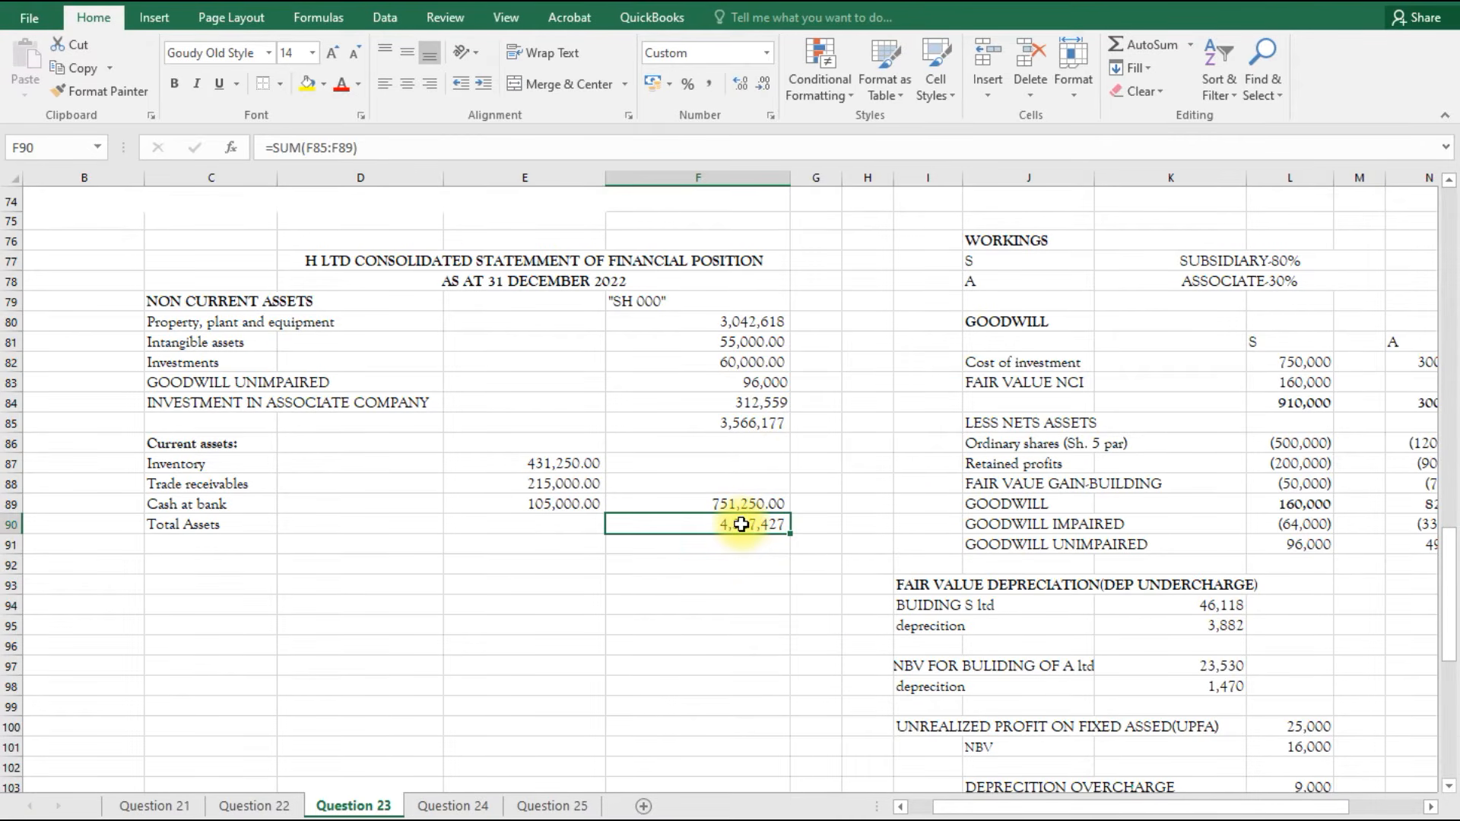
key("ctrl+b")
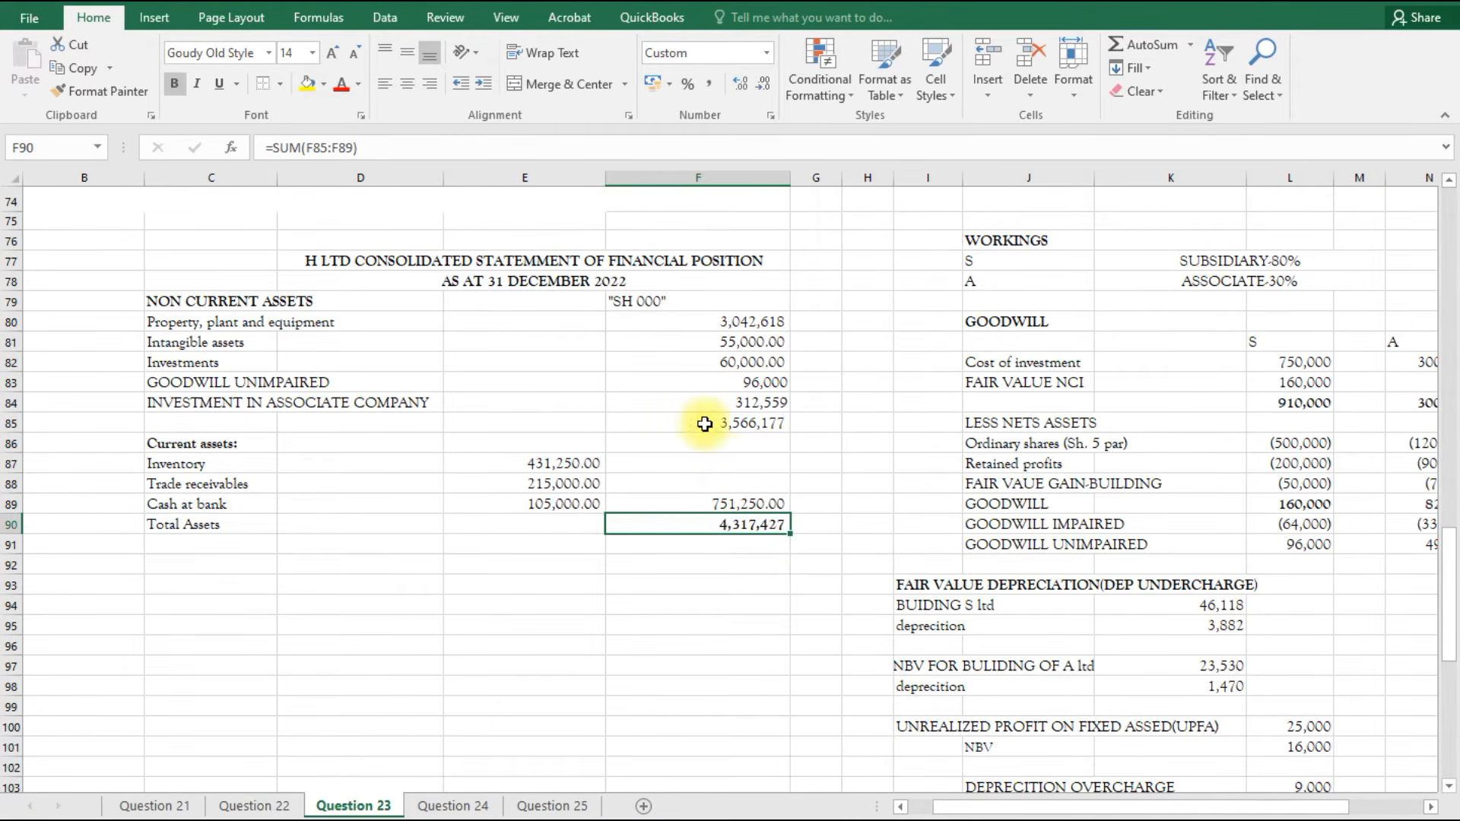
left_click(739, 423)
key("ctrl+b")
Apply top and bottom borders to the total assets cell F90 and a top border to the non-current assets total in F85.
left_click(741, 525)
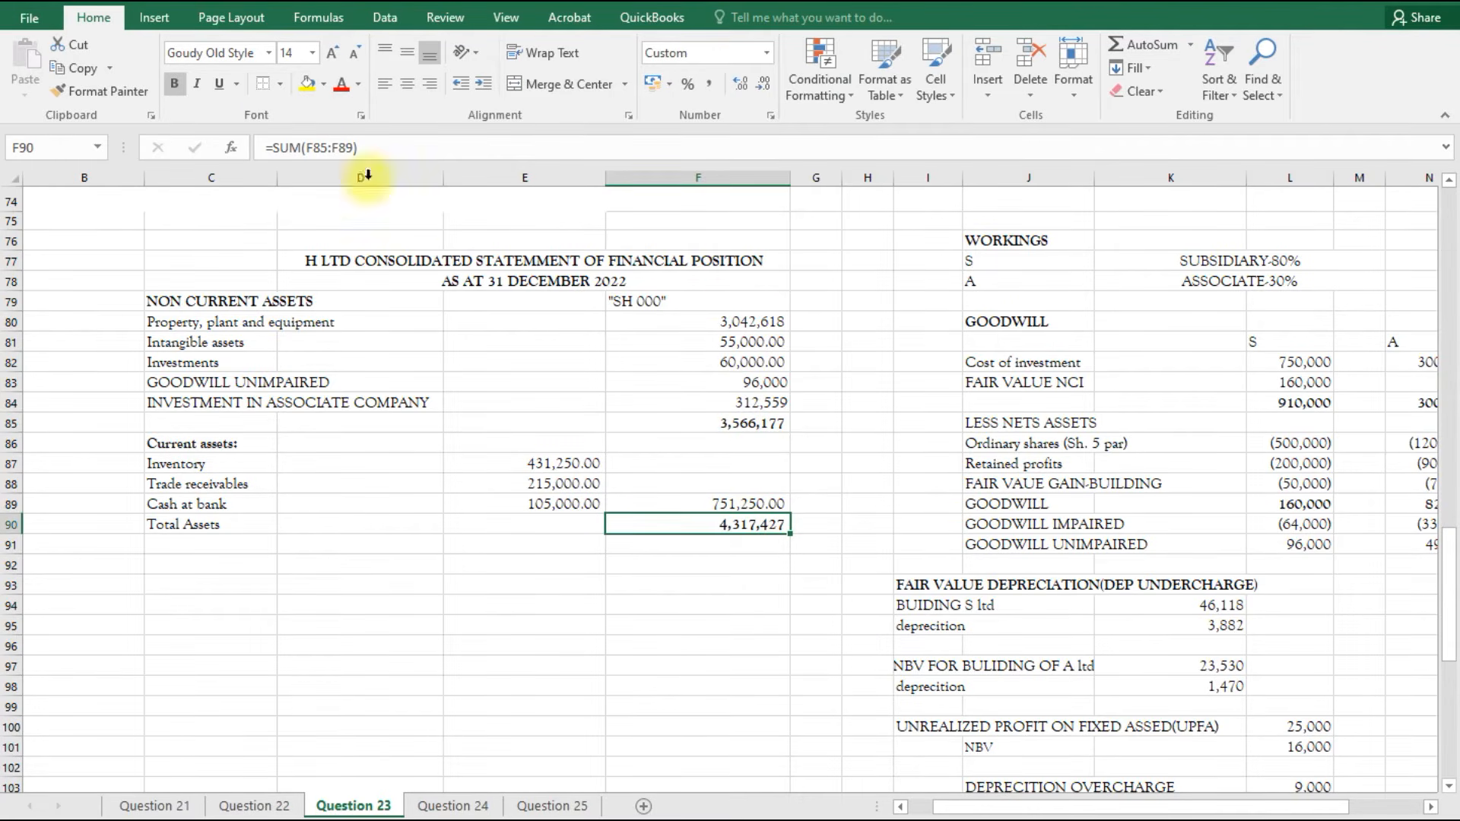
left_click(263, 84)
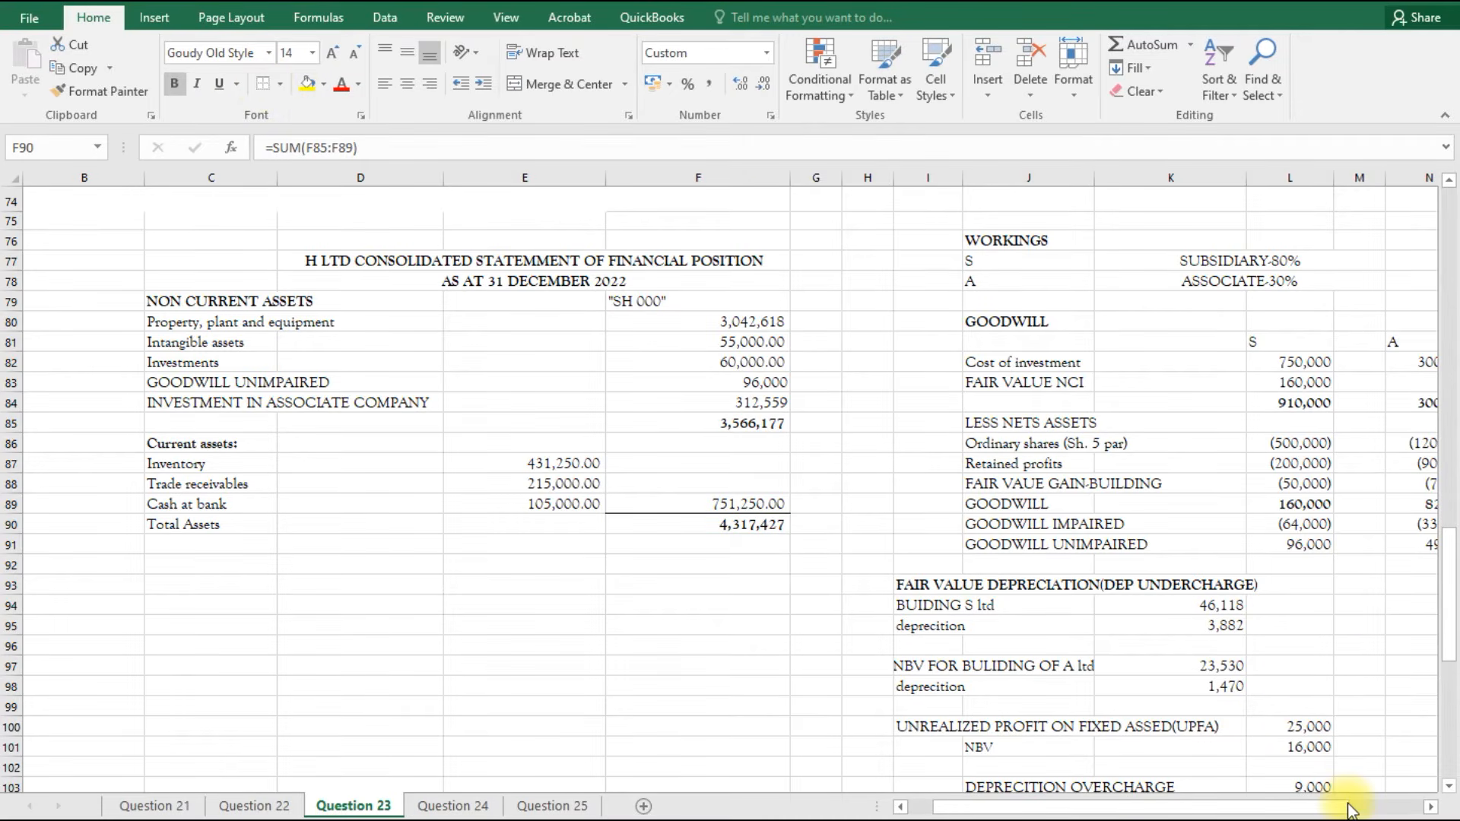
left_click(739, 533)
key("ctrl+b")
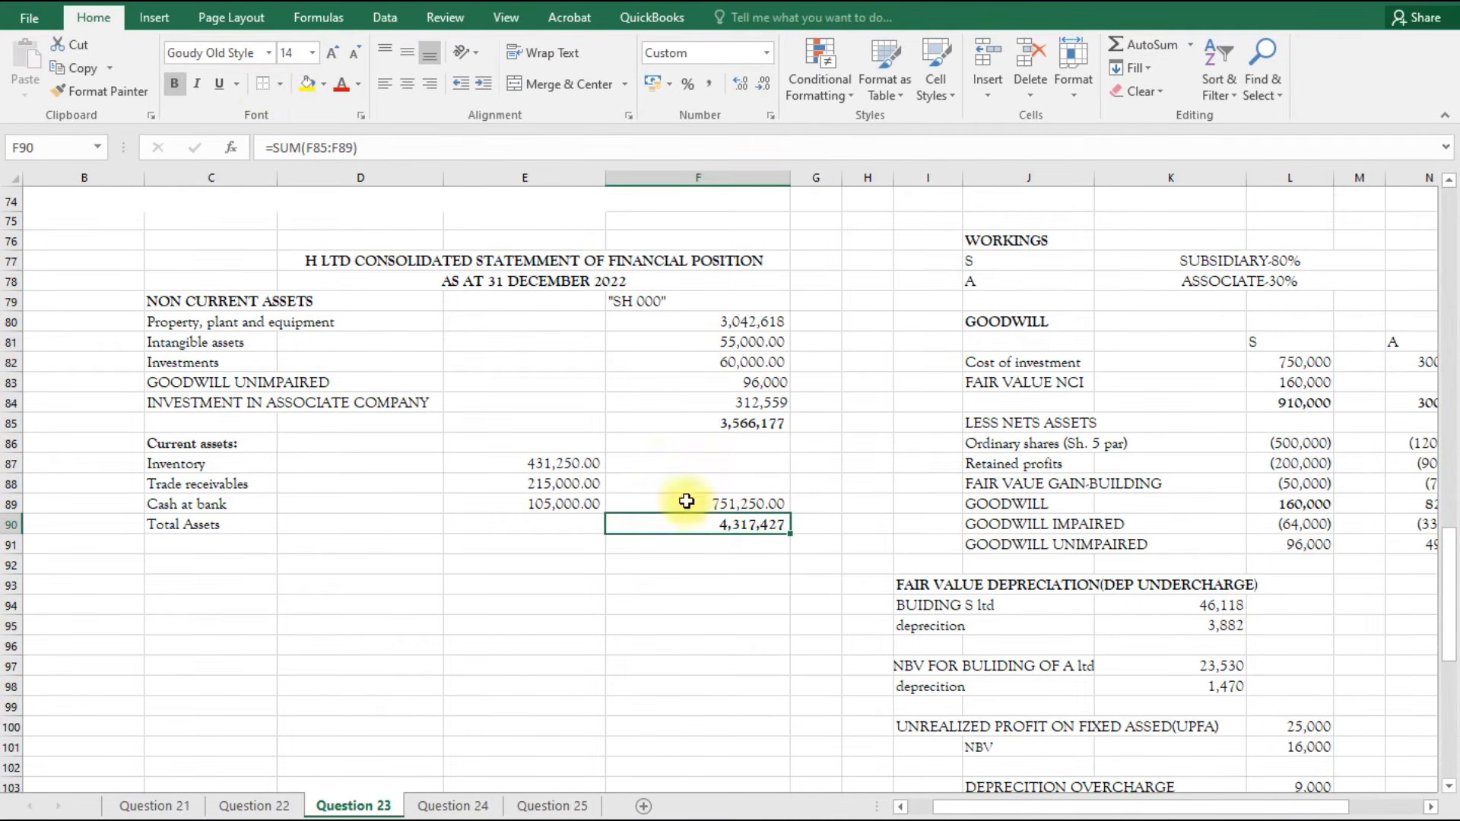
left_click(279, 84)
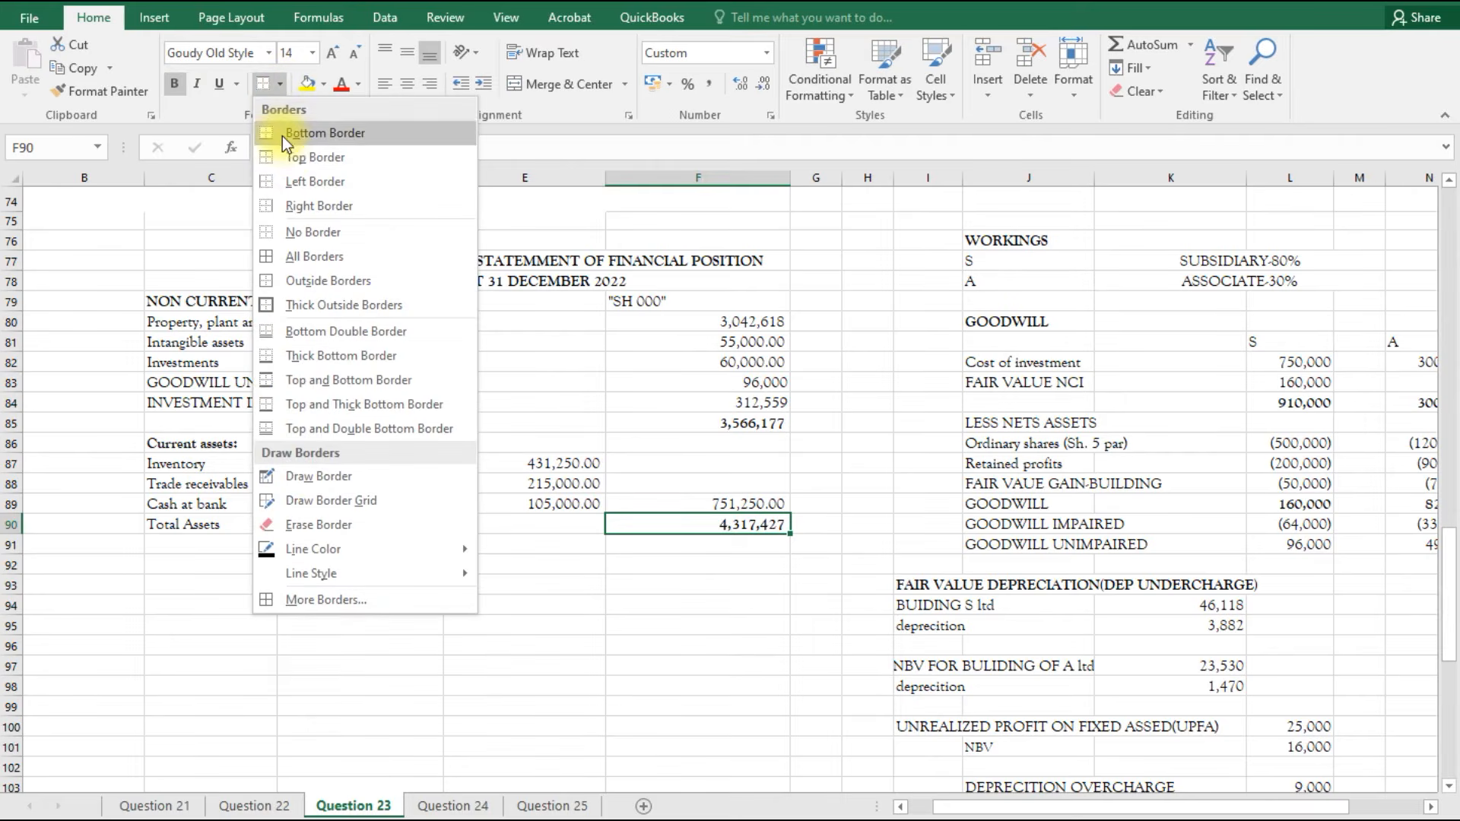
left_click(300, 134)
left_click(723, 422)
left_click(280, 84)
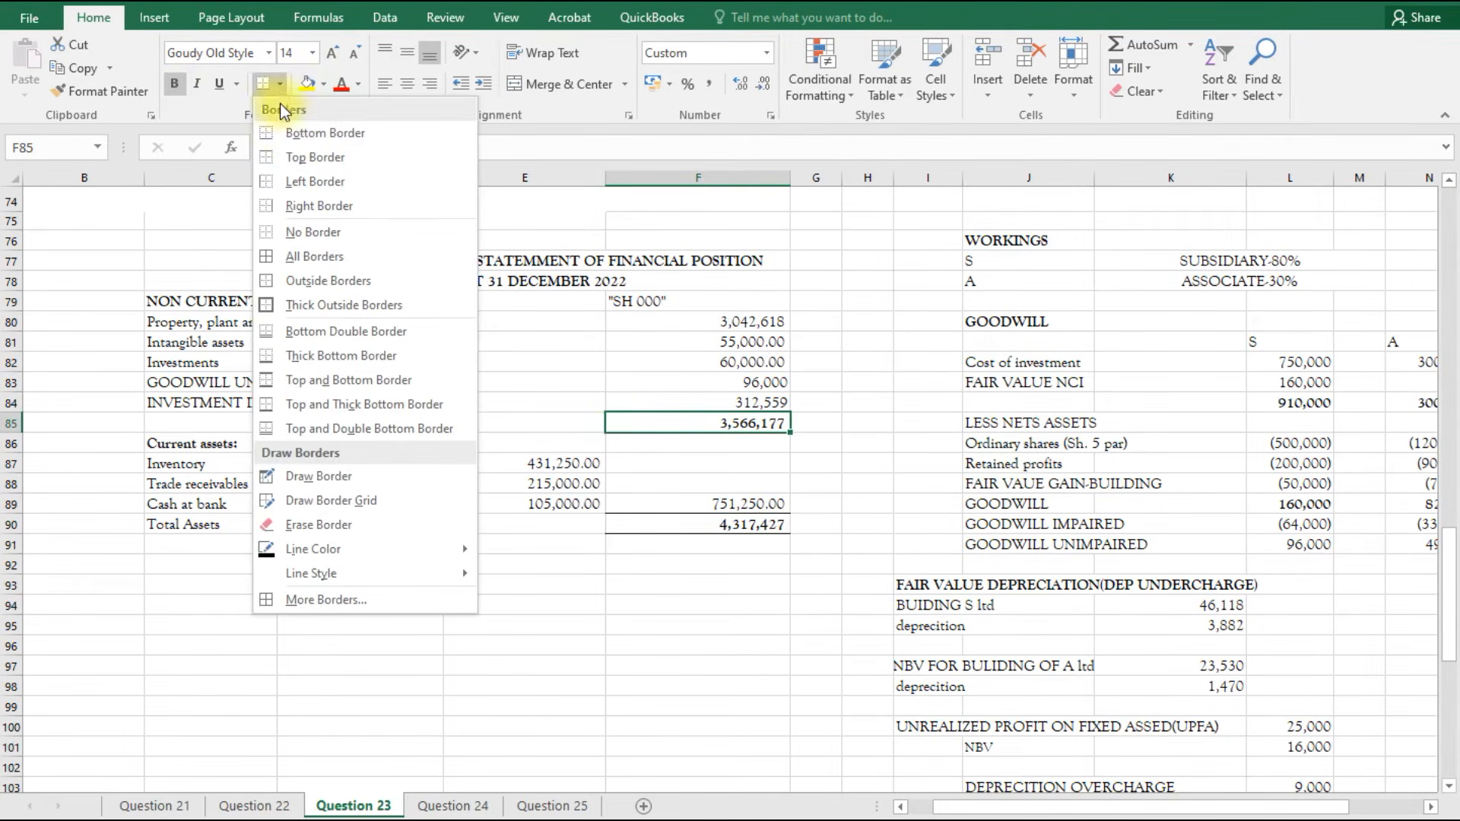
left_click(296, 150)
left_click(703, 569)
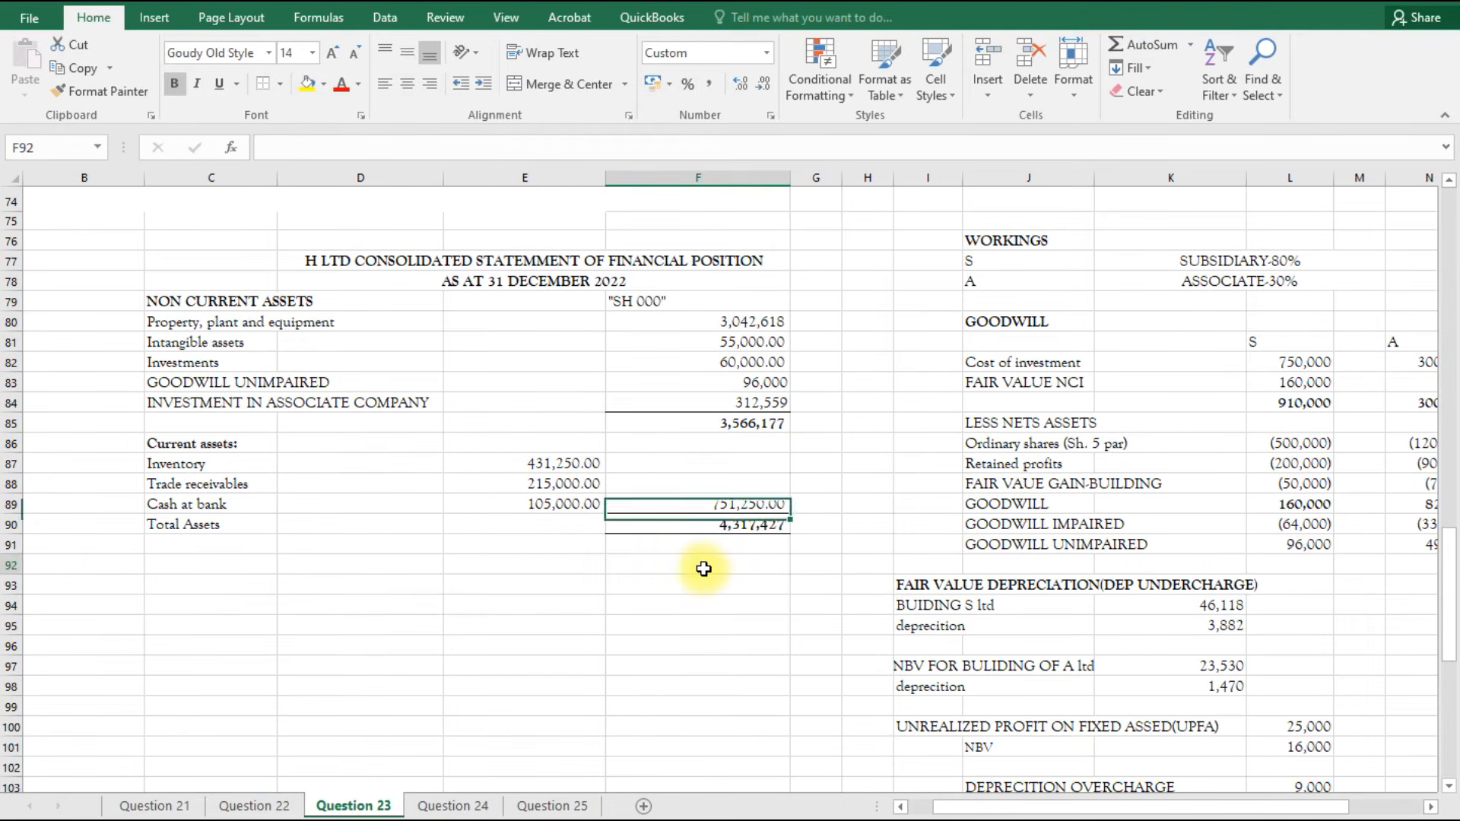
left_click(185, 546)
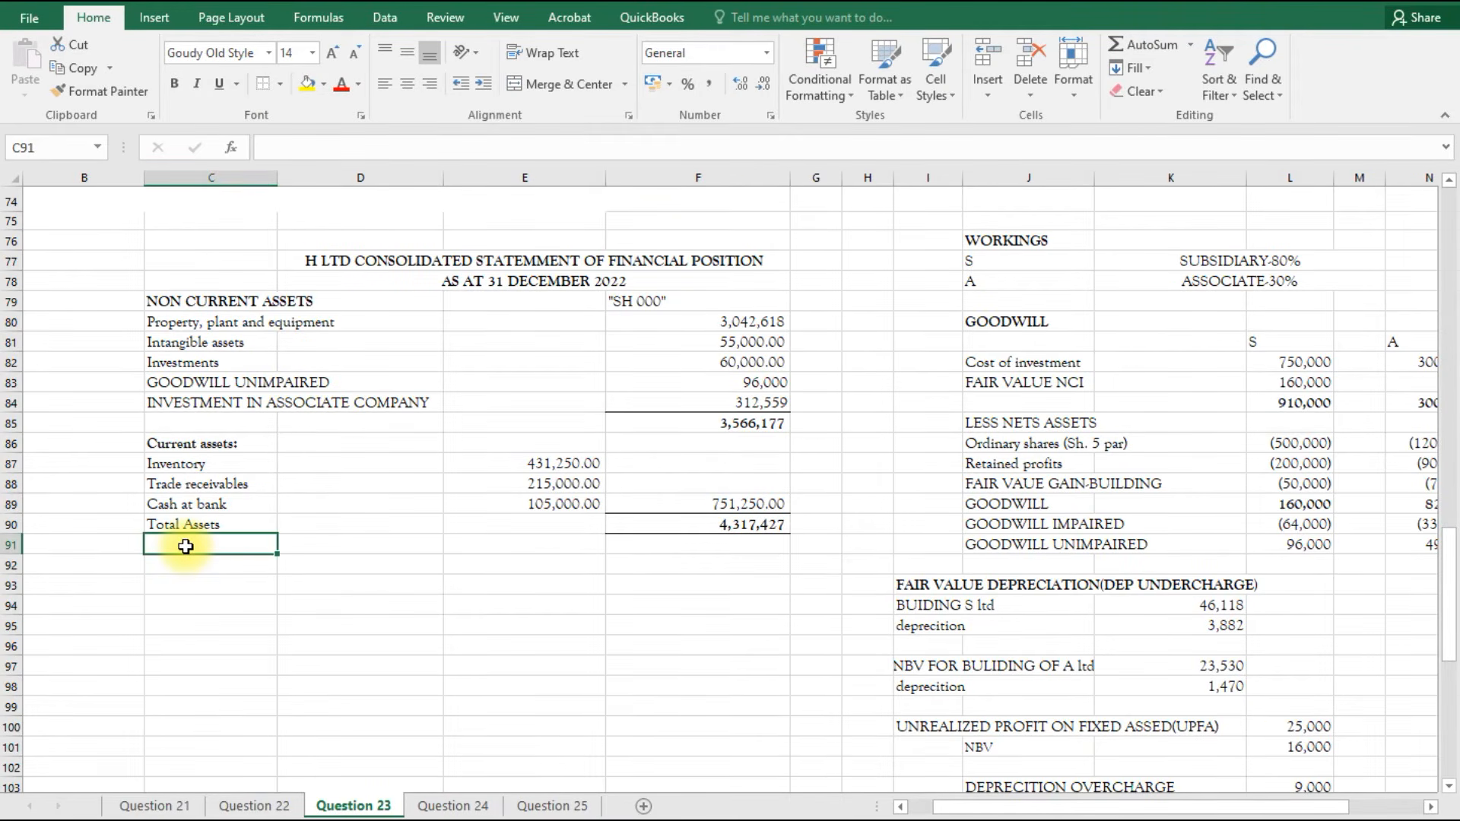
left_click(184, 571)
left_click(185, 545)
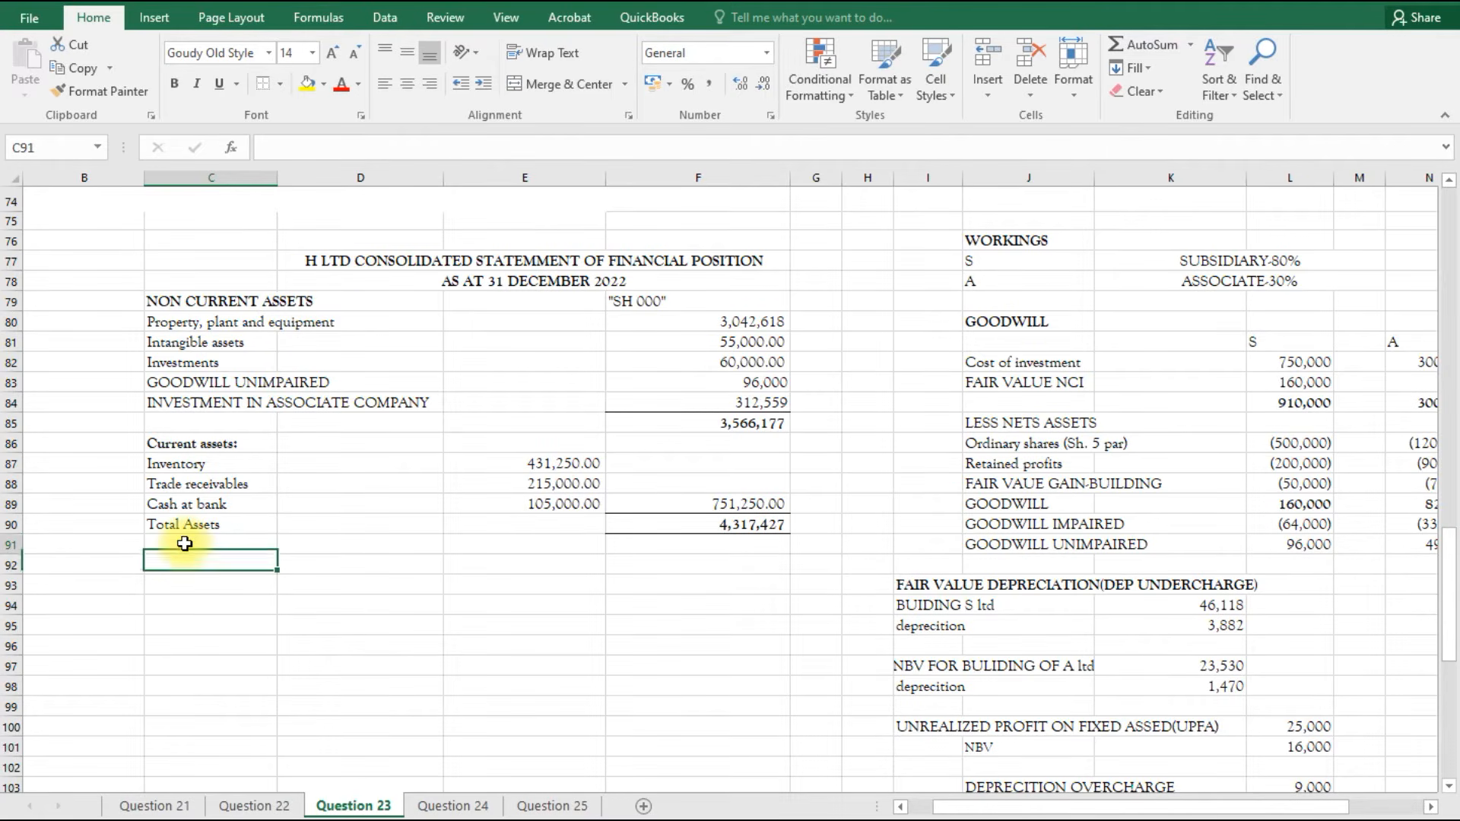
type("=")
scroll(257, 526, "up", 6)
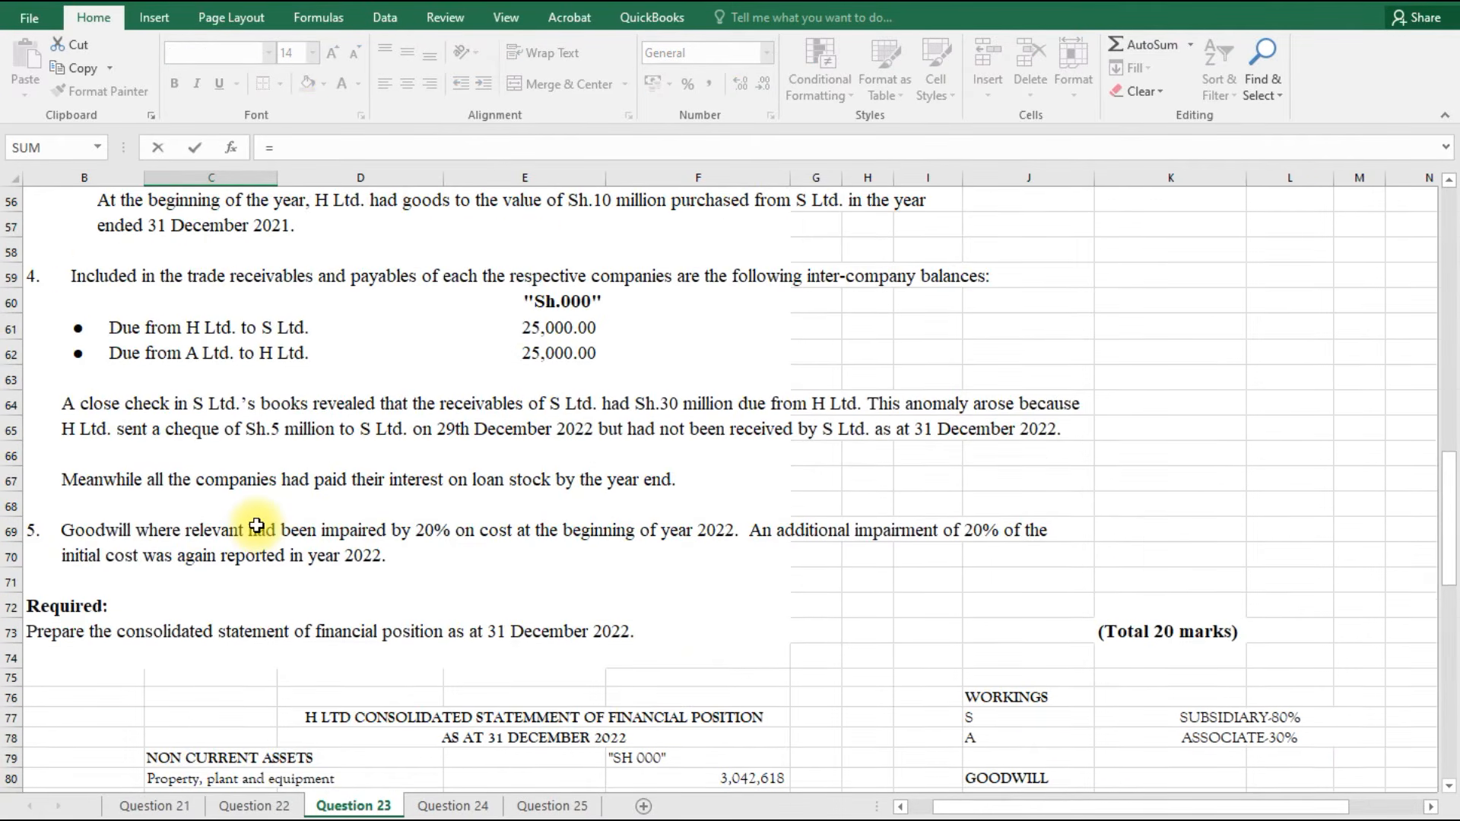
scroll(256, 526, "up", 15)
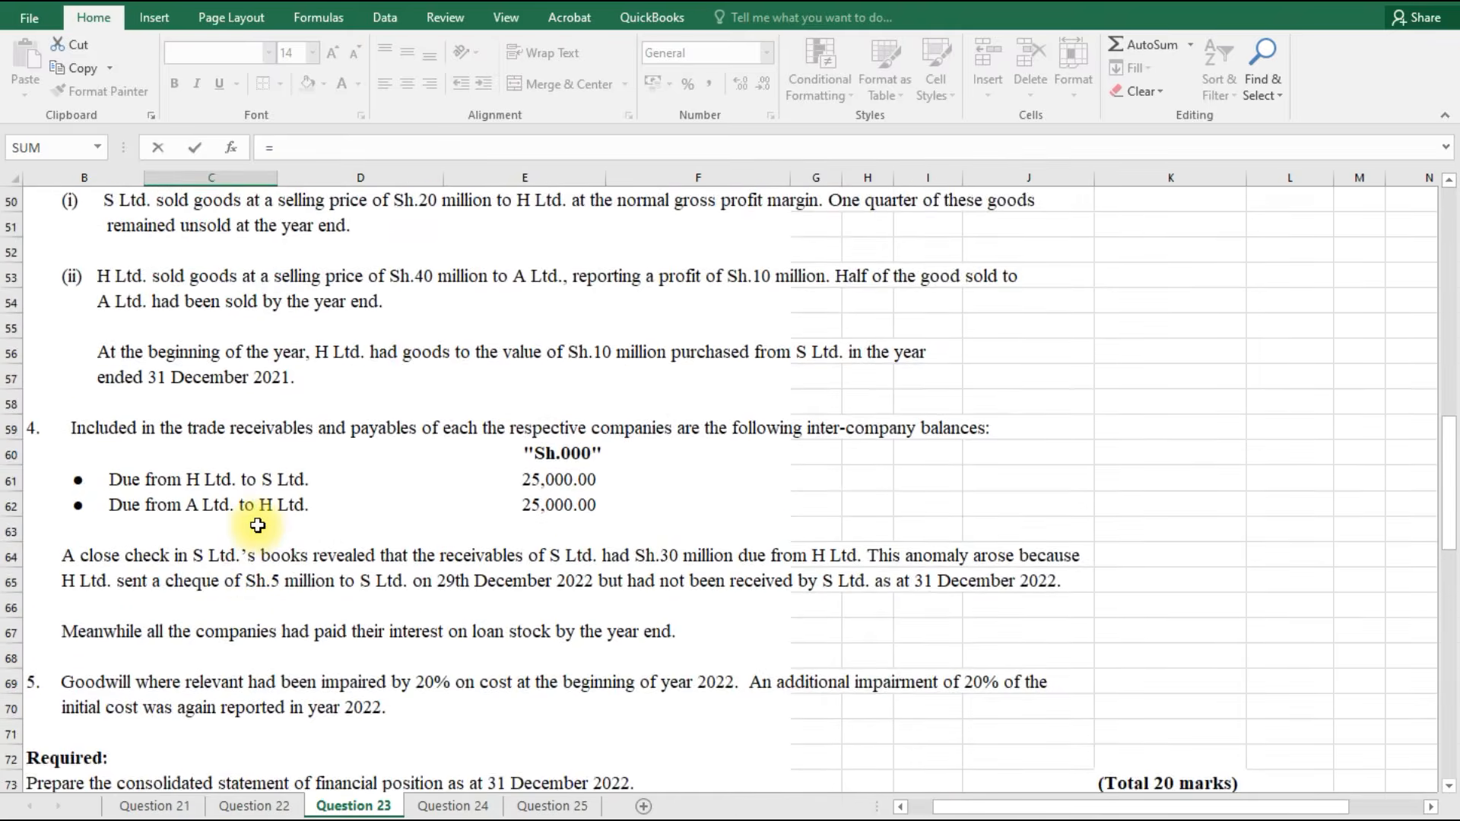
scroll(258, 526, "up", 2)
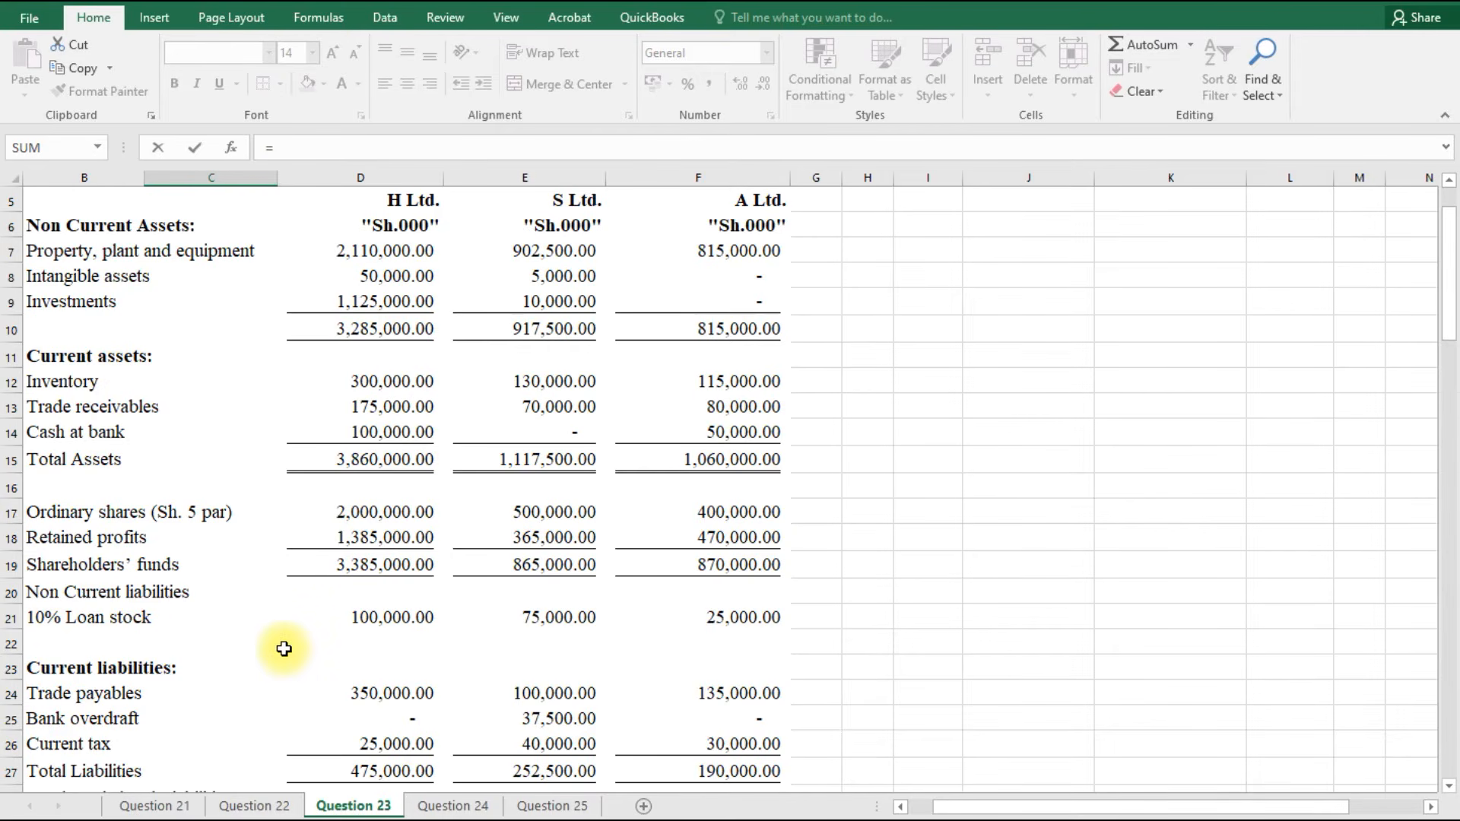
scroll(442, 634, "down", 20)
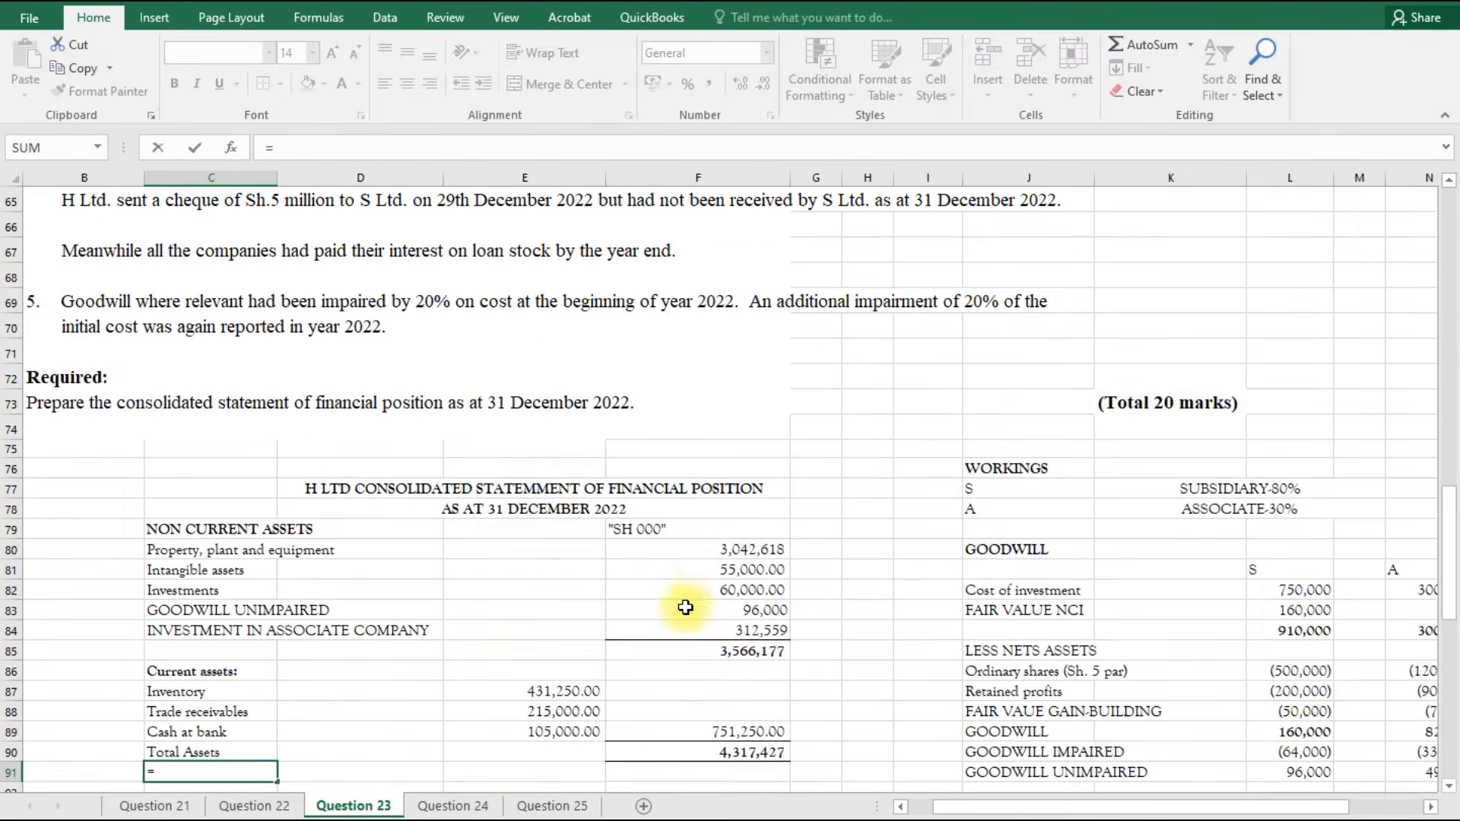
scroll(686, 604, "down", 3)
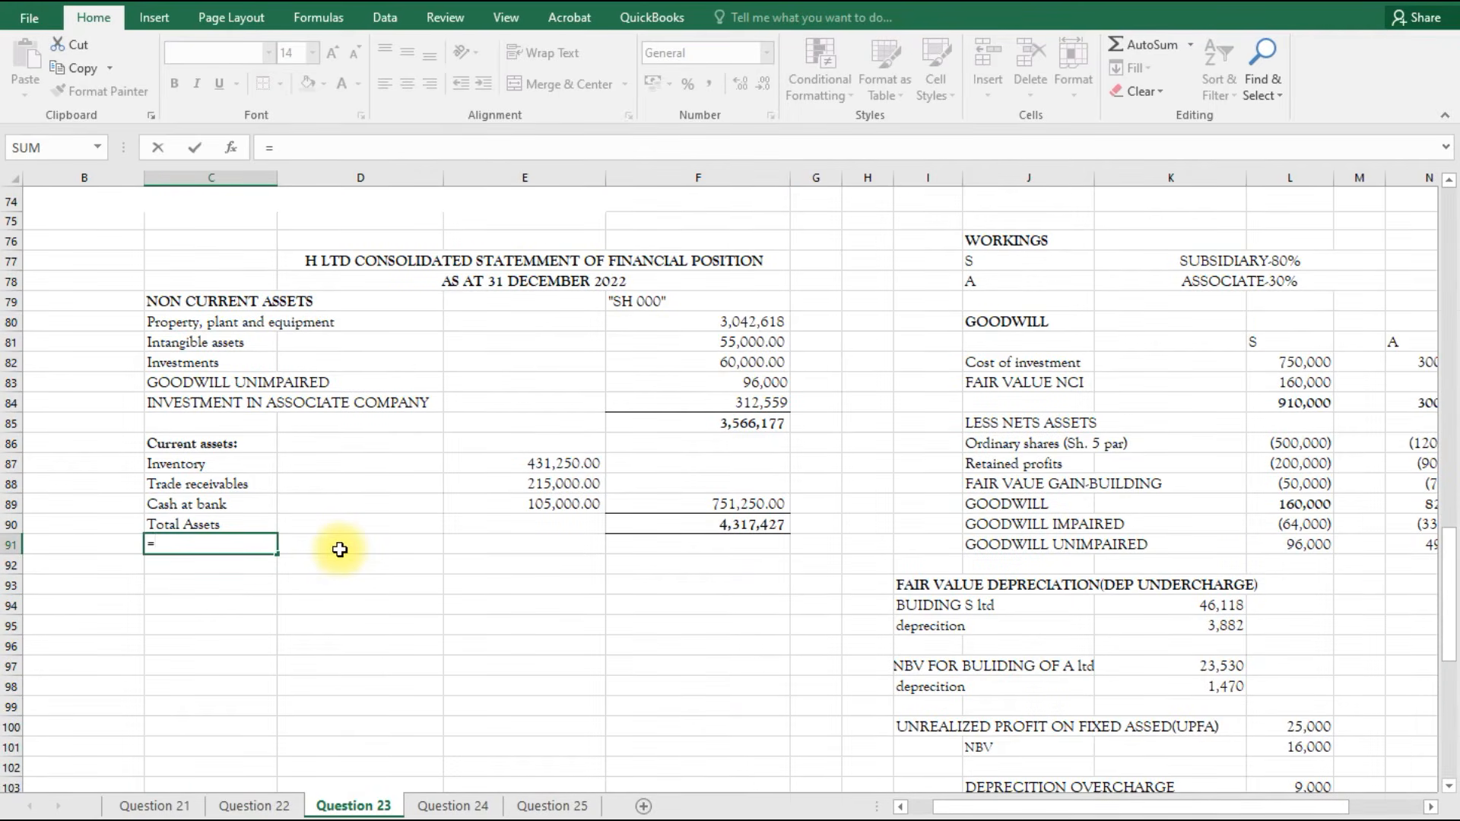
key("Escape")
Apply a double underline to the total assets figure in F90.
left_click(693, 525)
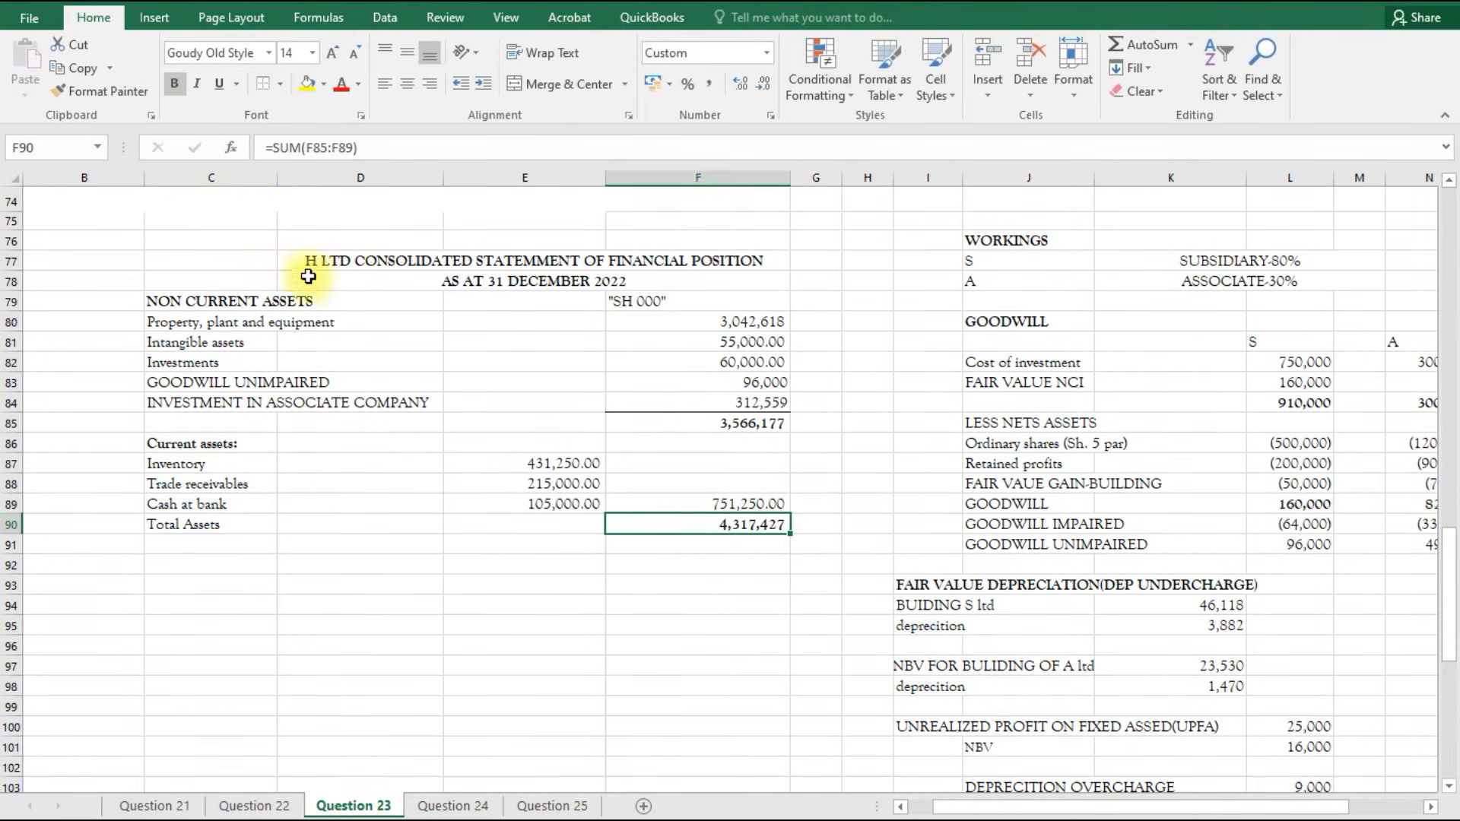
left_click(237, 84)
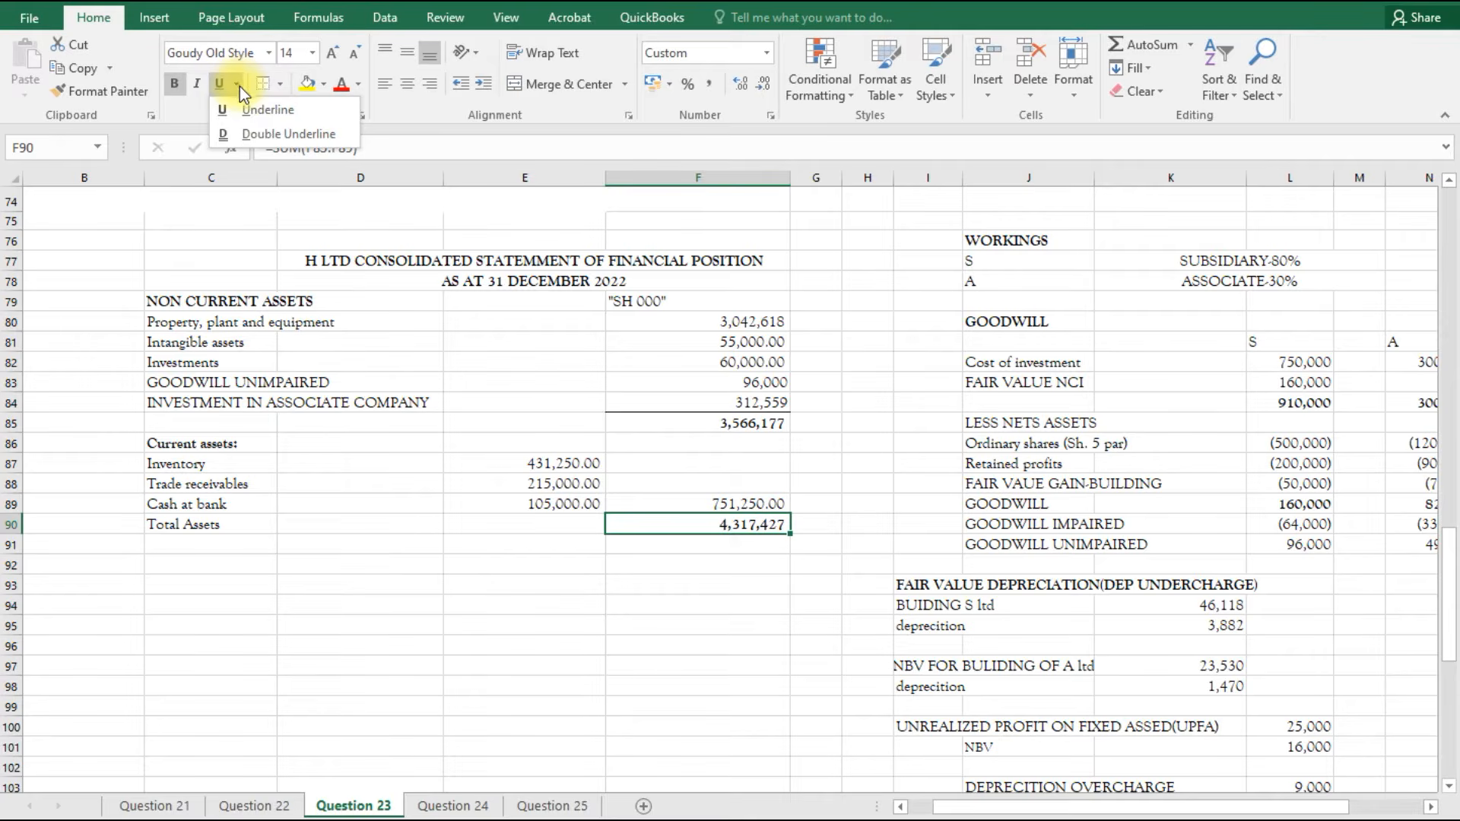
left_click(252, 134)
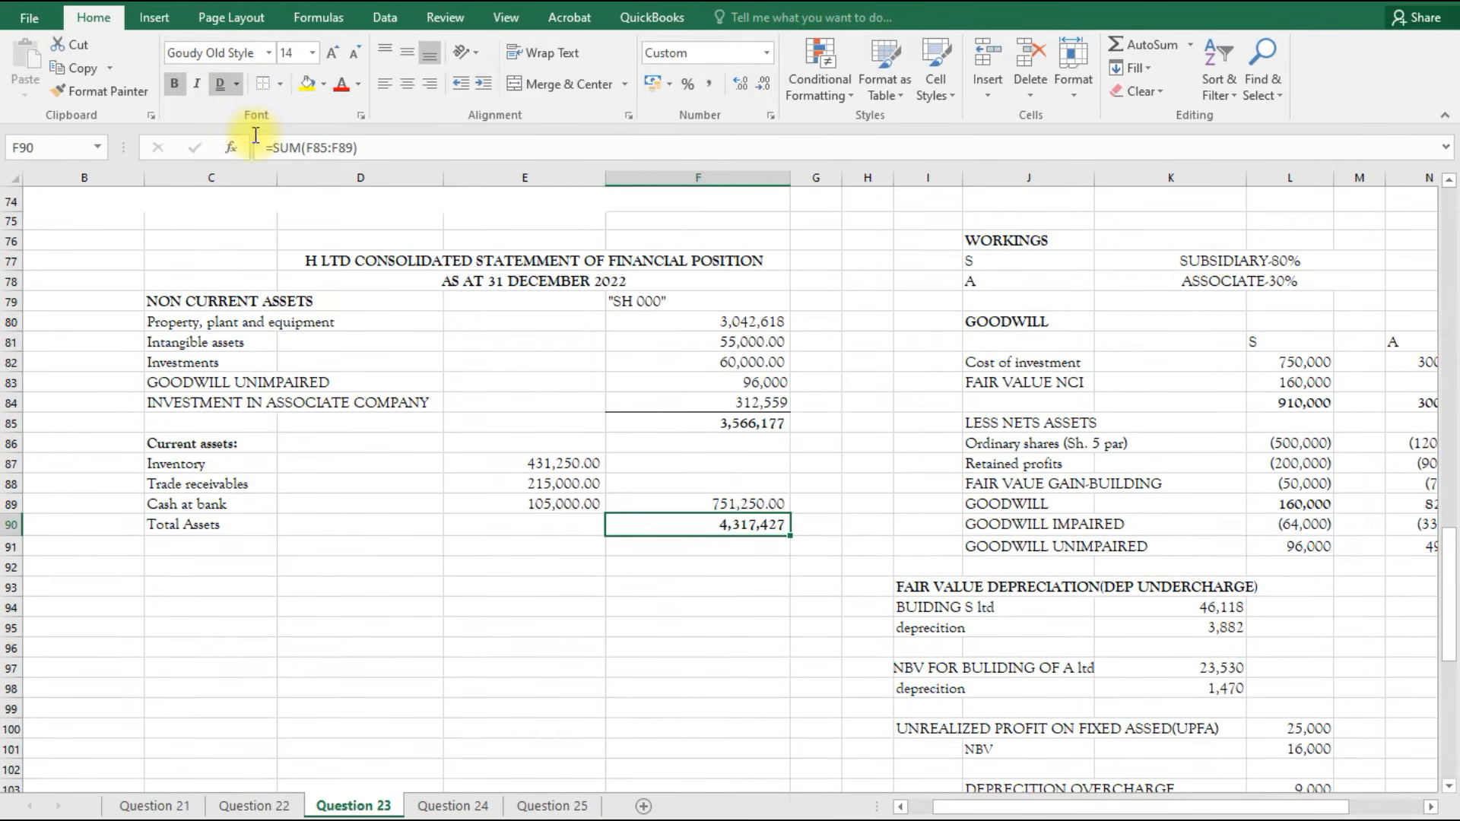
left_click(675, 548)
left_click(696, 584)
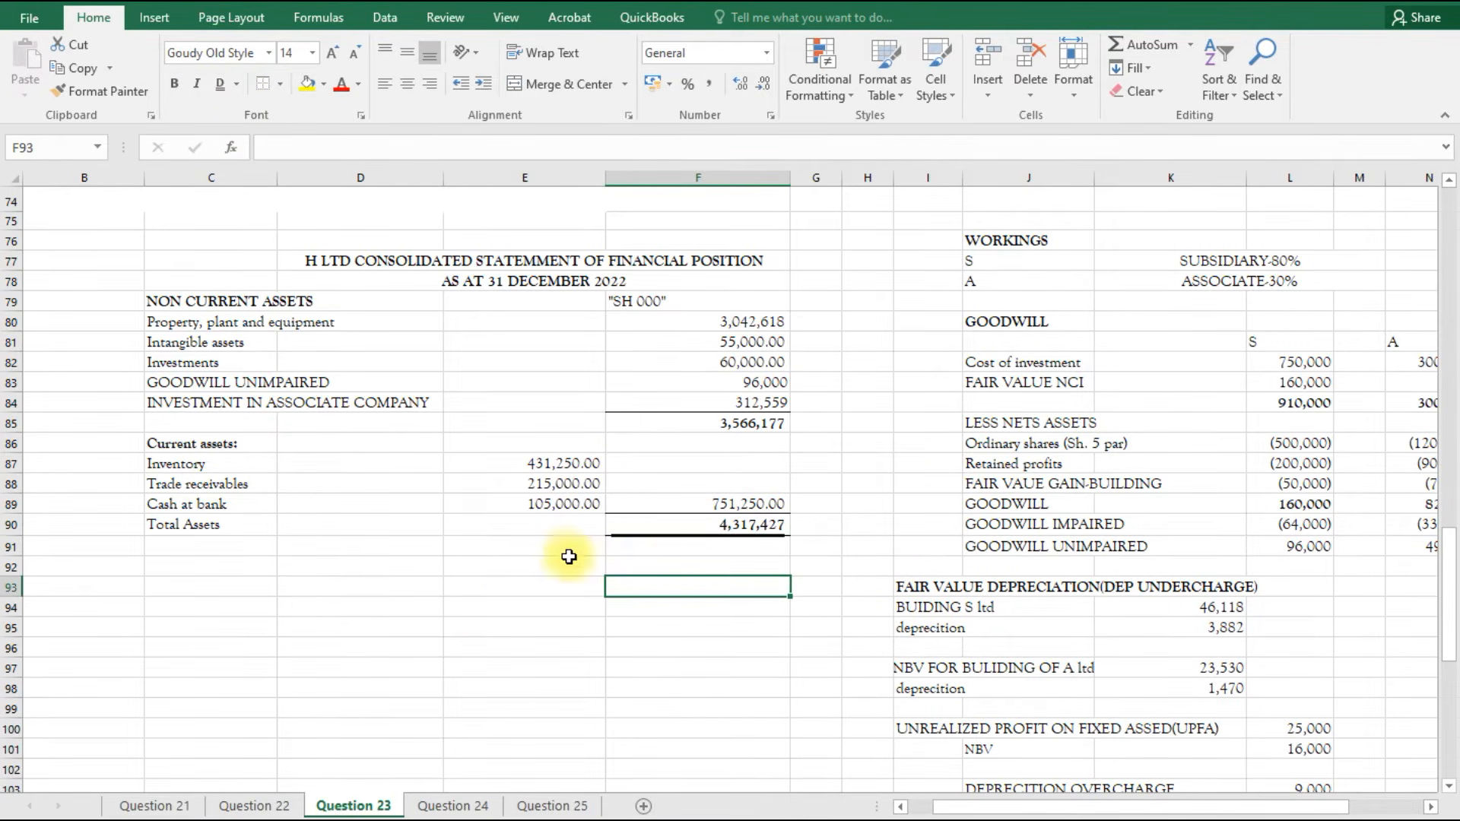
Enter the heading "EQUITY AND LIABILITY" in C91 below the Total Assets line and make it bold.
left_click(188, 549)
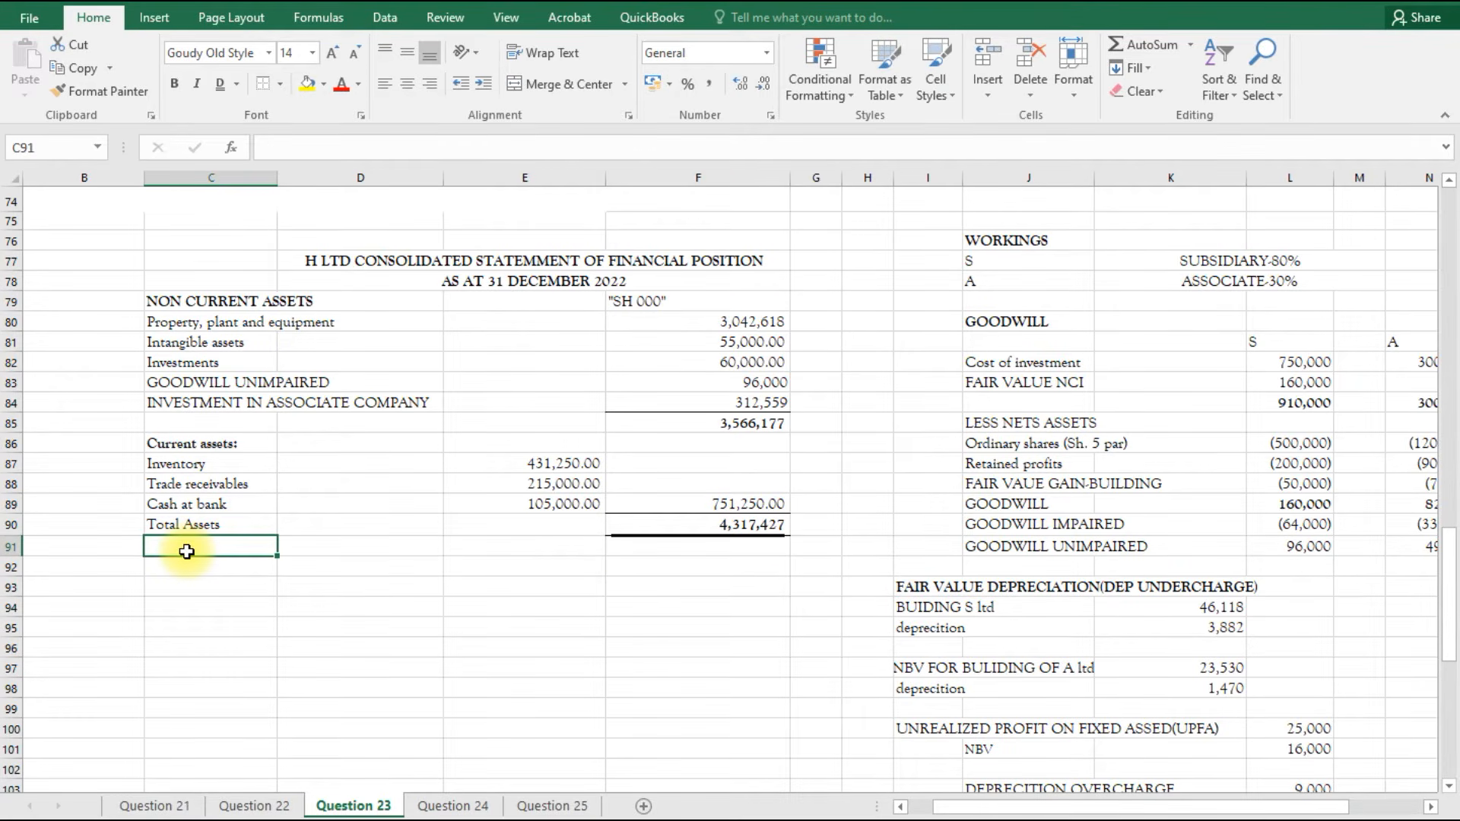
type("EQUIT")
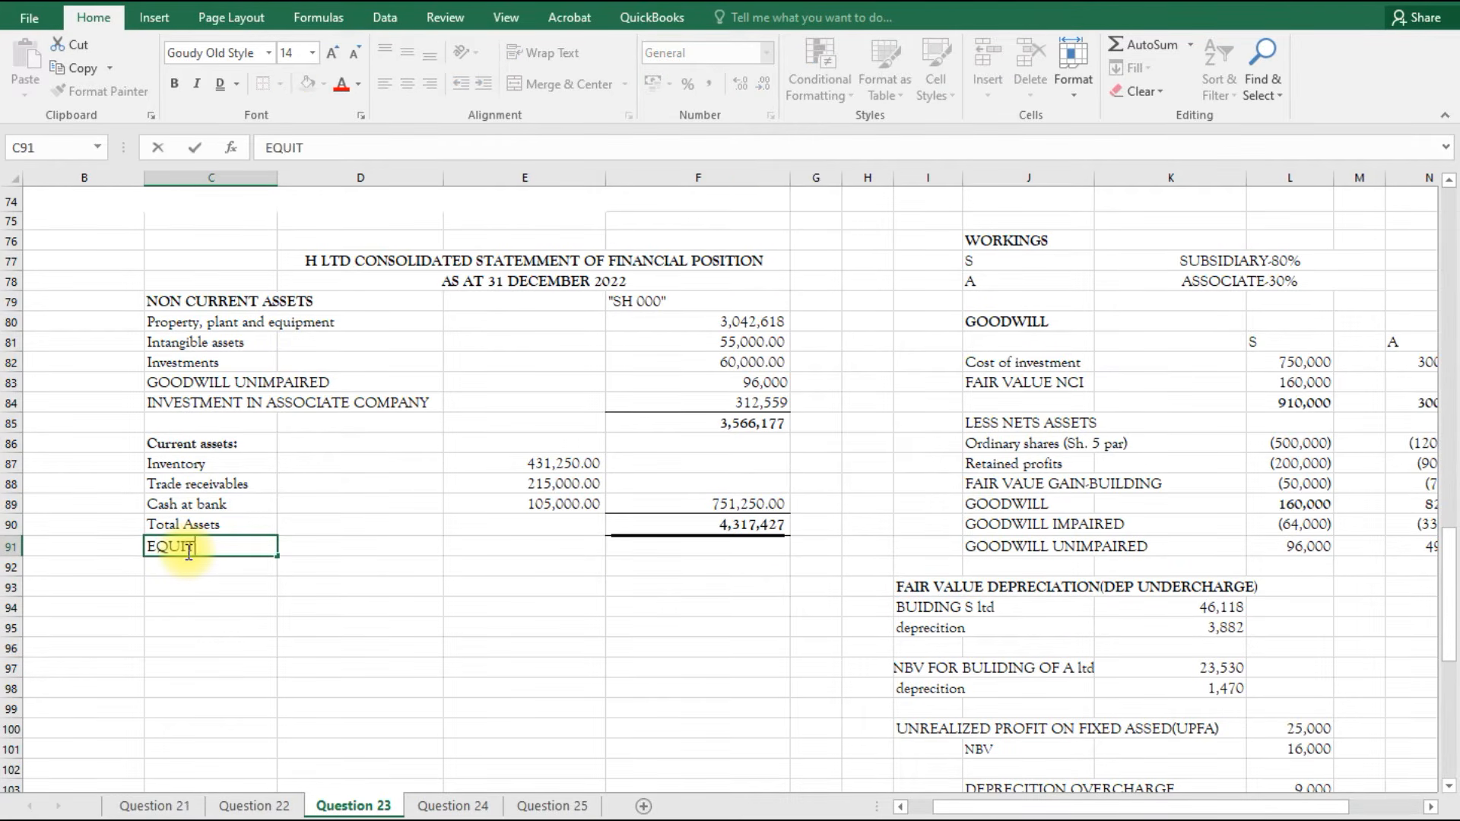
type("Y AND LIABILITY")
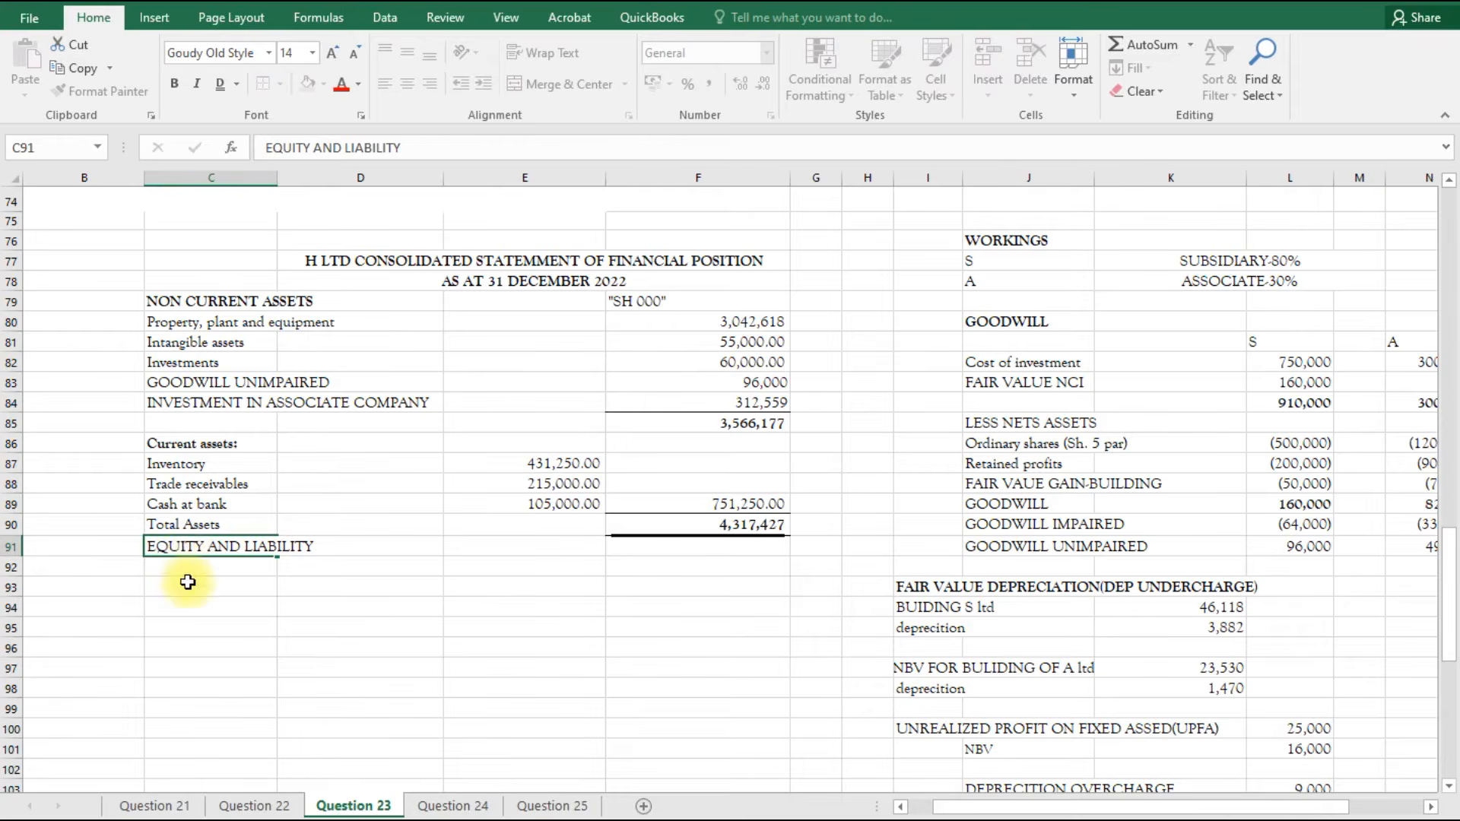
key("Return")
left_click(189, 543)
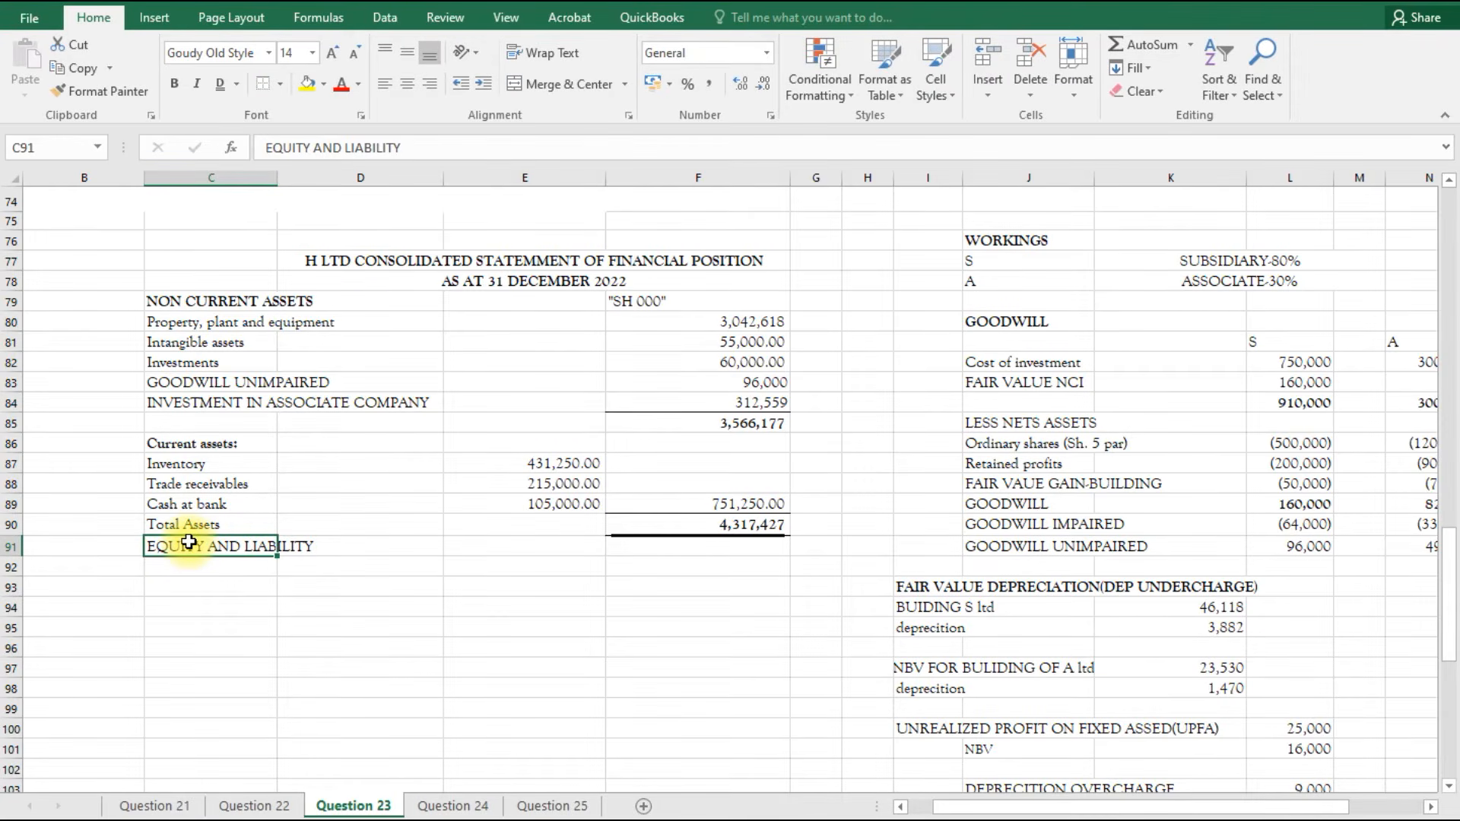
key("ctrl+v")
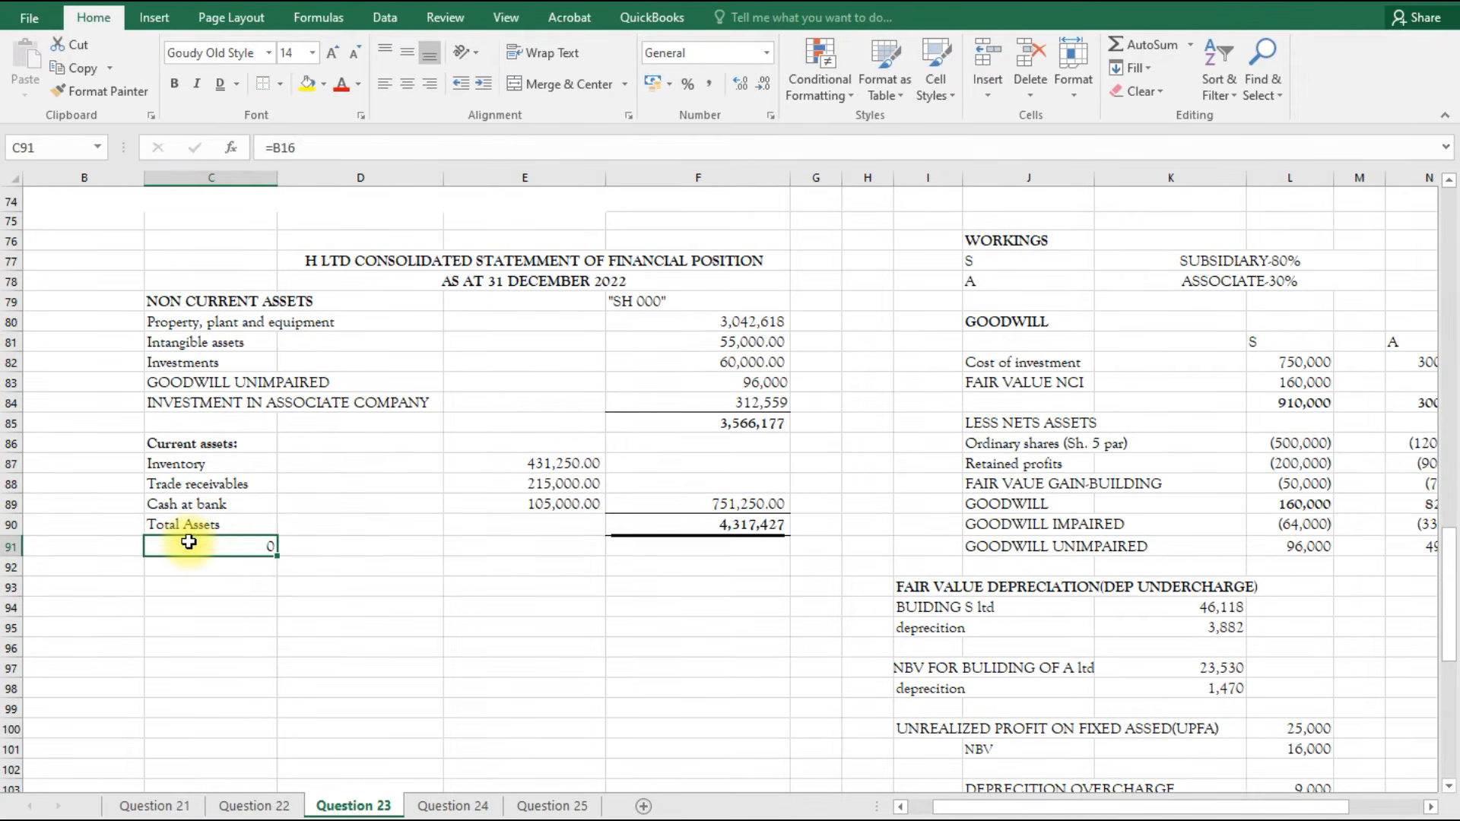
key("ctrl+z")
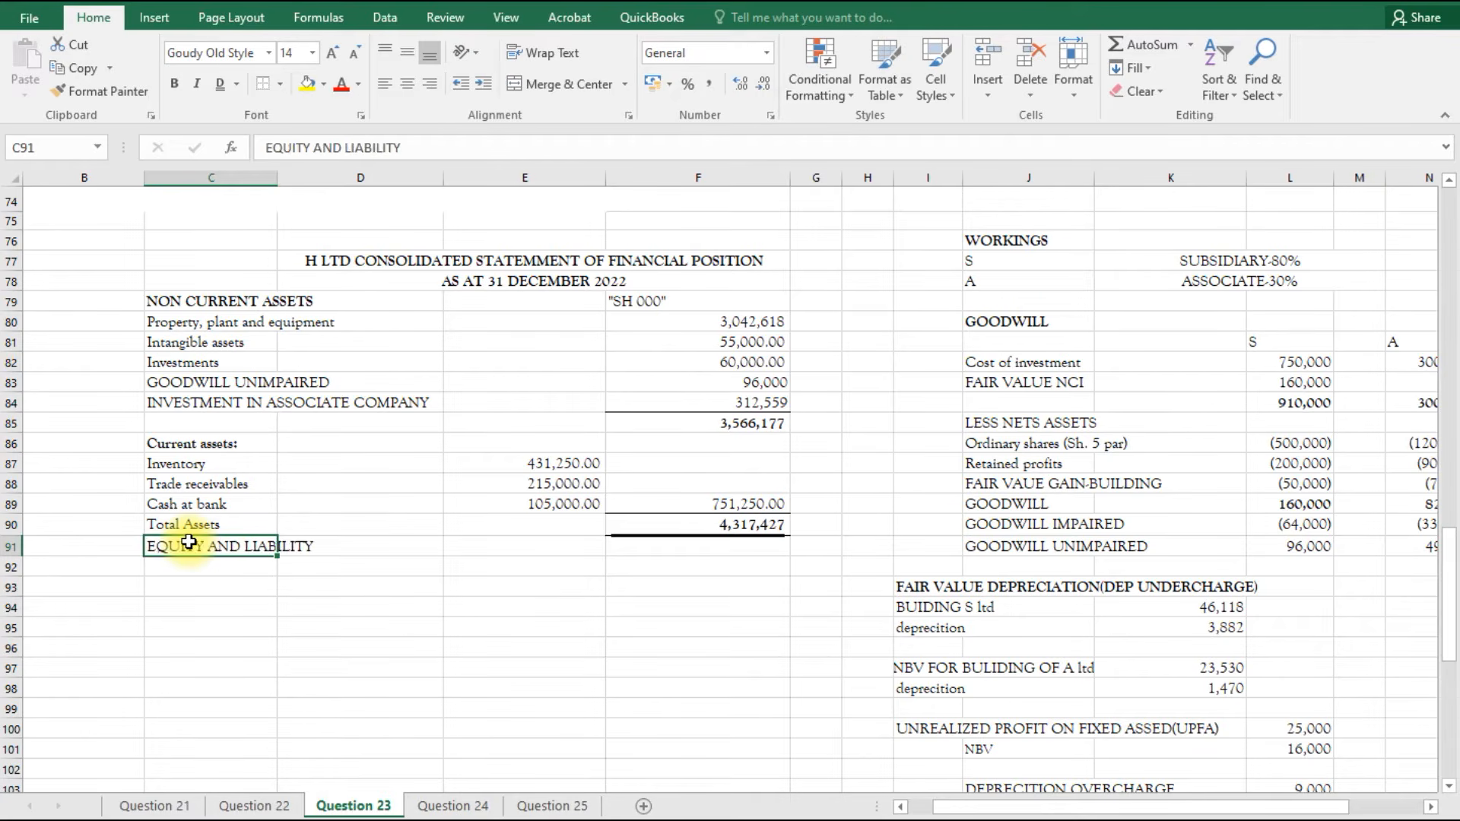
key("ctrl+b")
left_click(195, 573)
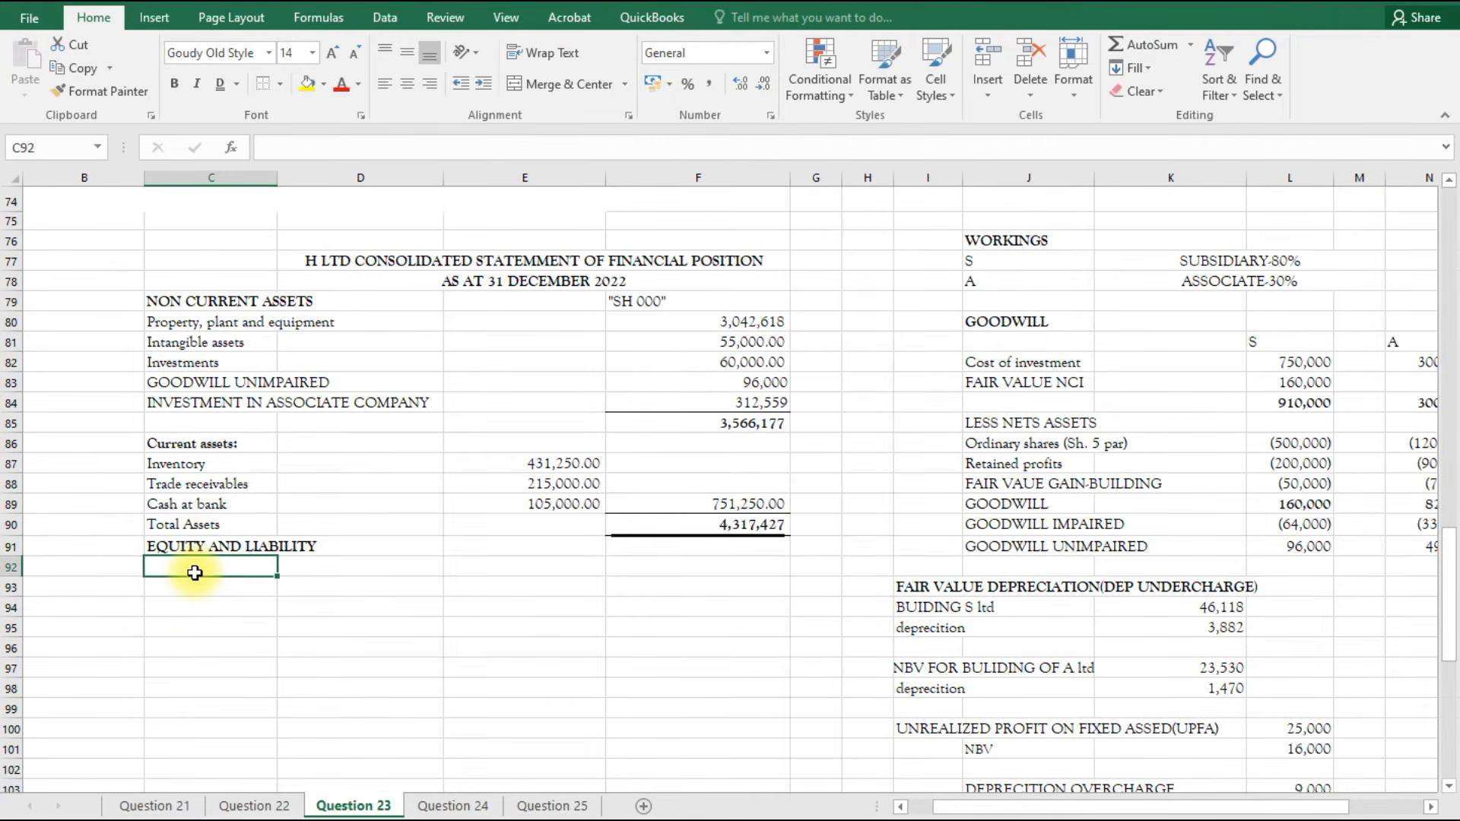
Link cell C92, under EQUITY AND LIABILITY, to the Ordinary shares (Sh. 5 par) label in B17.
type("=")
scroll(277, 538, "up", 7)
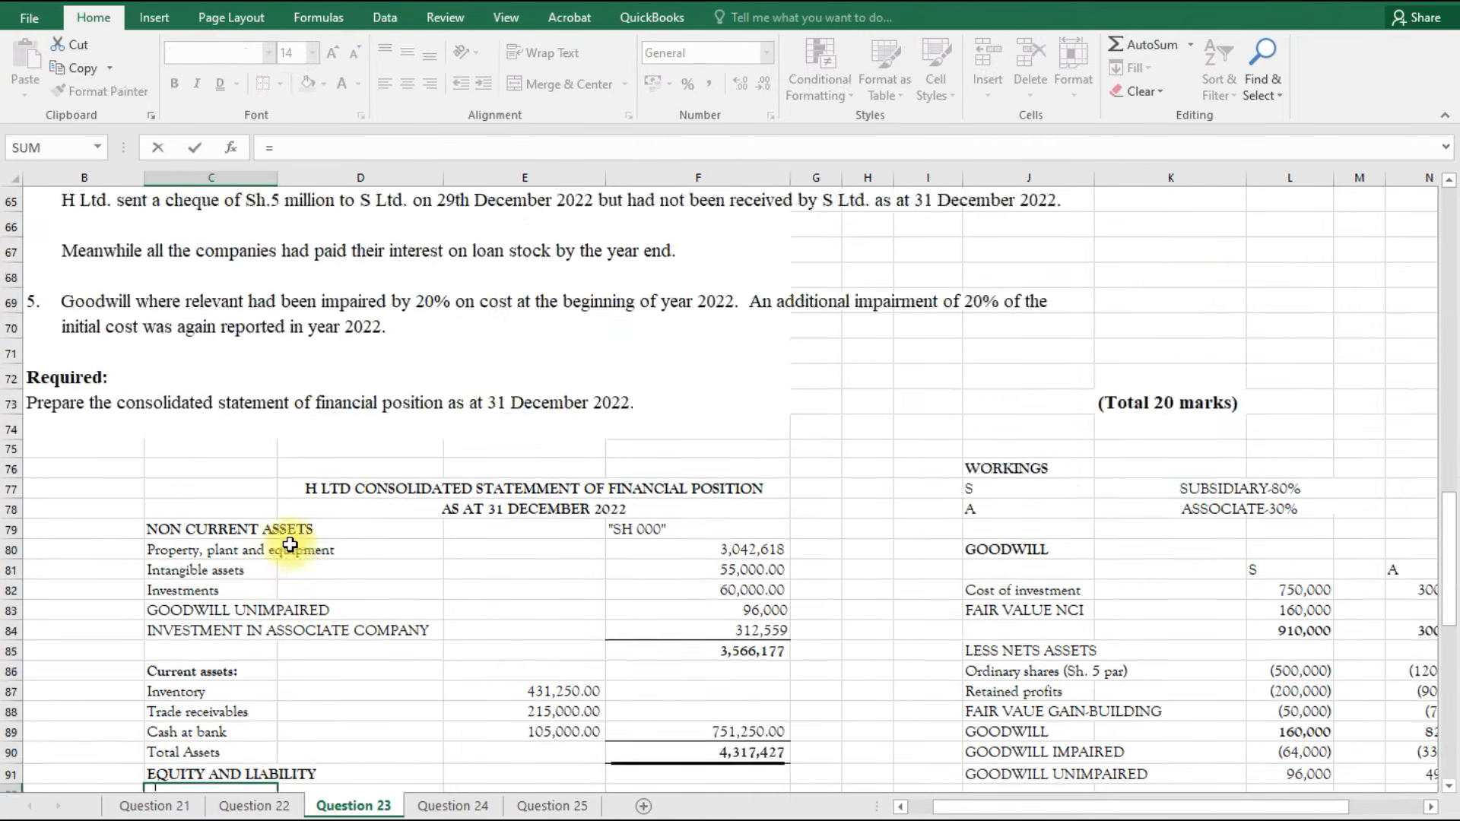
scroll(277, 490, "up", 15)
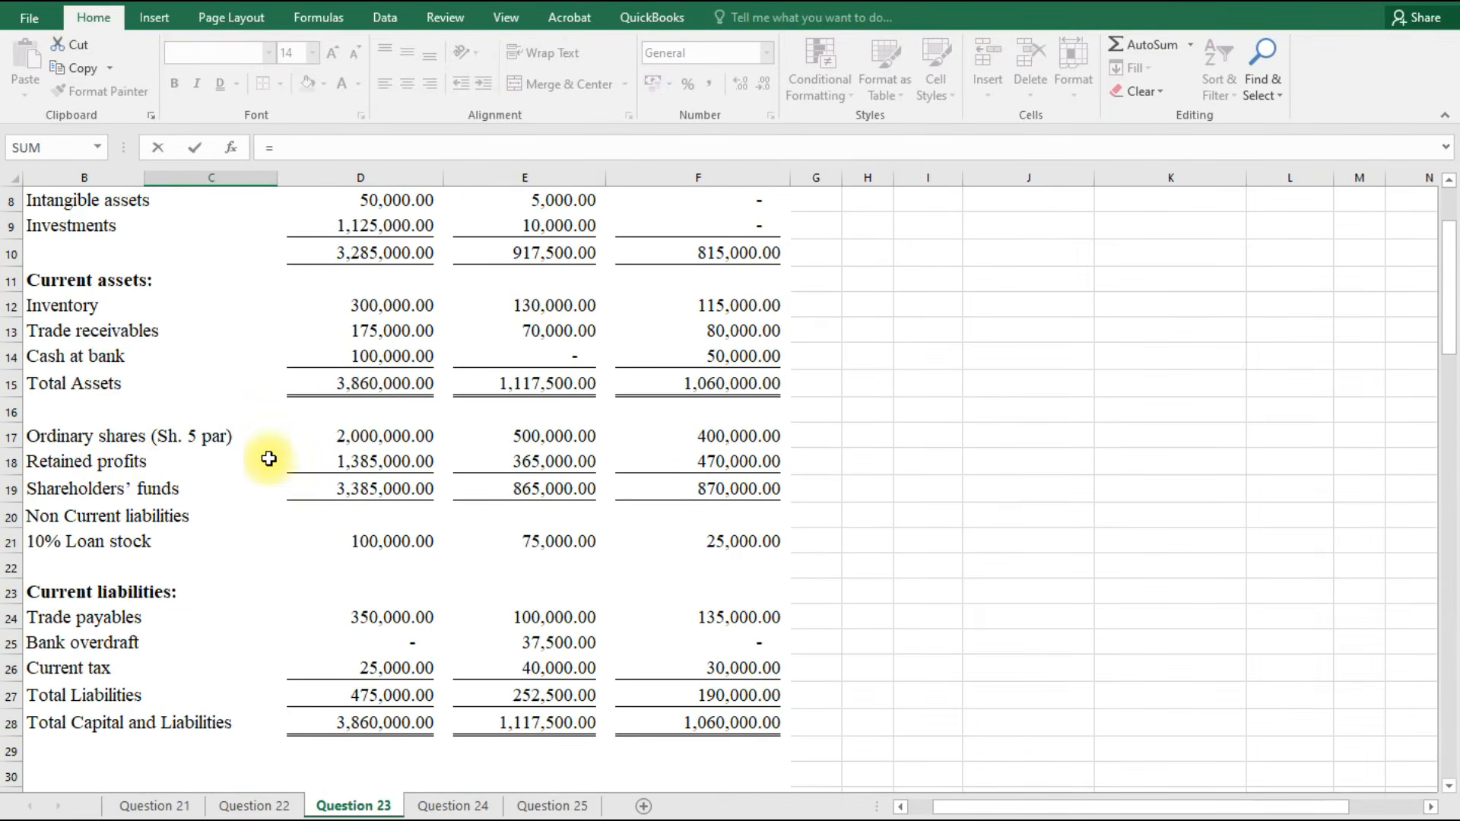
left_click(121, 433)
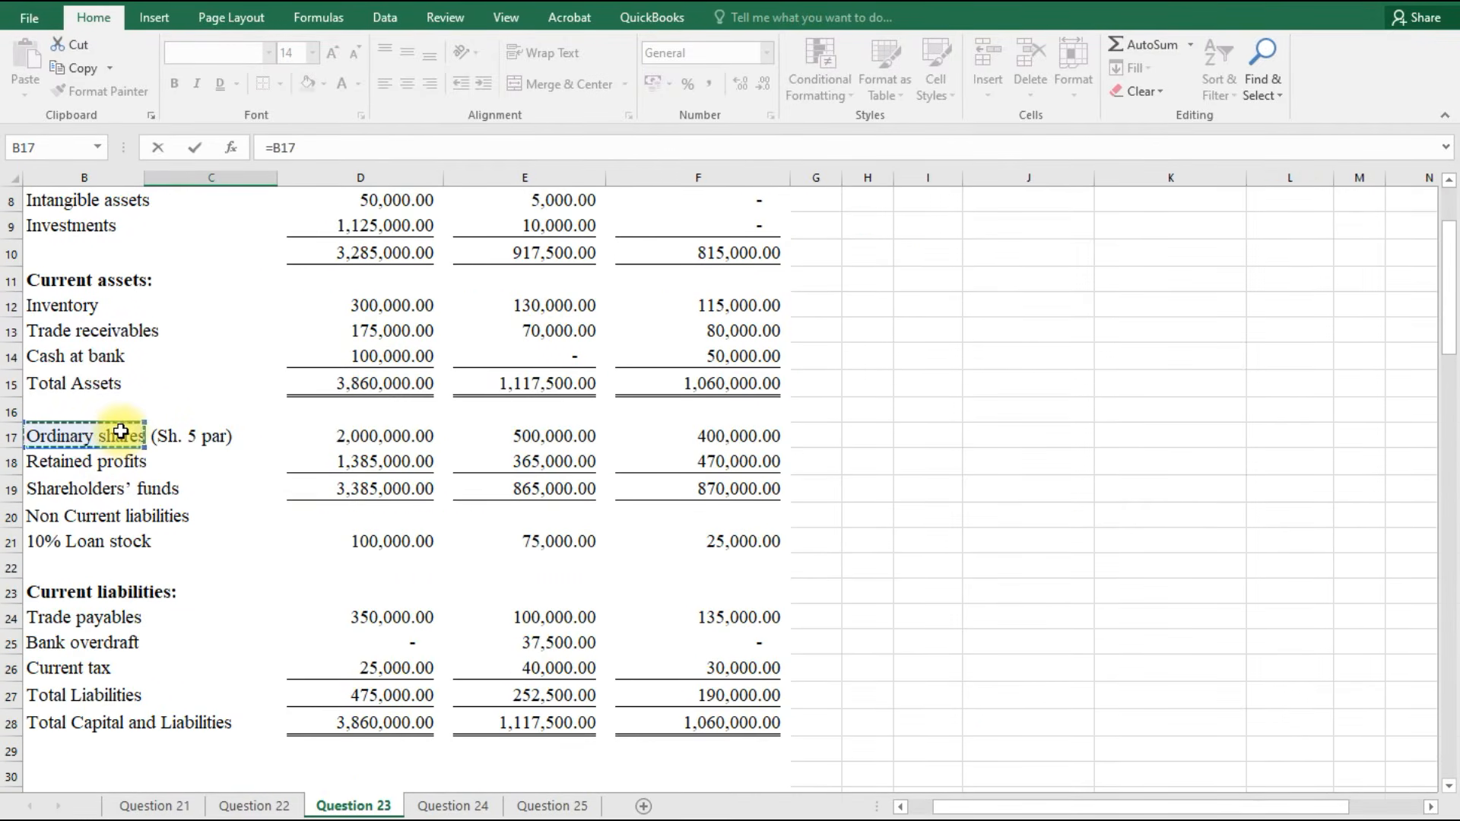
key("Return")
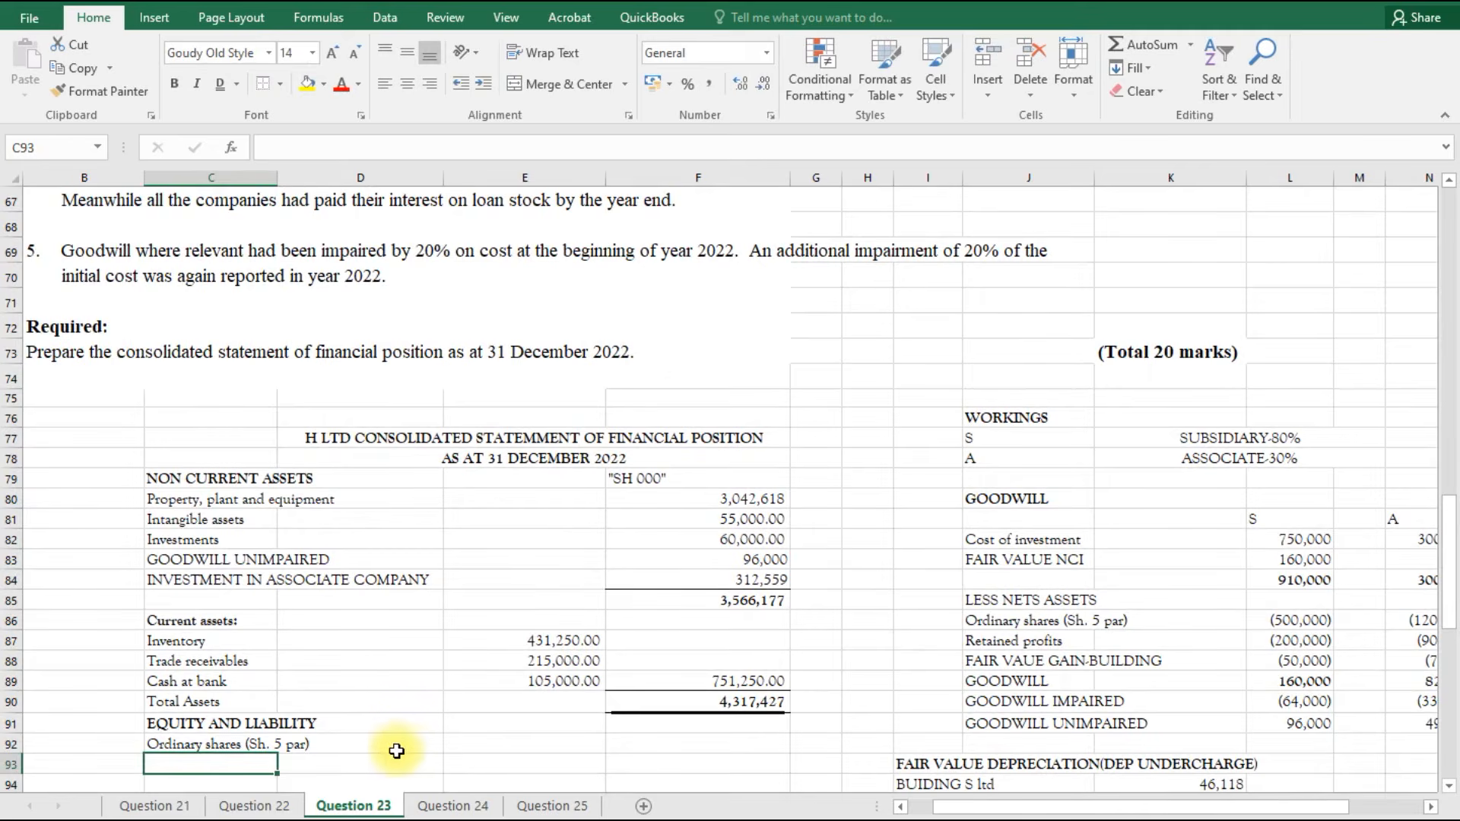
Link the ordinary shares amount in F92 to H Ltd's share capital in D17.
left_click(675, 749)
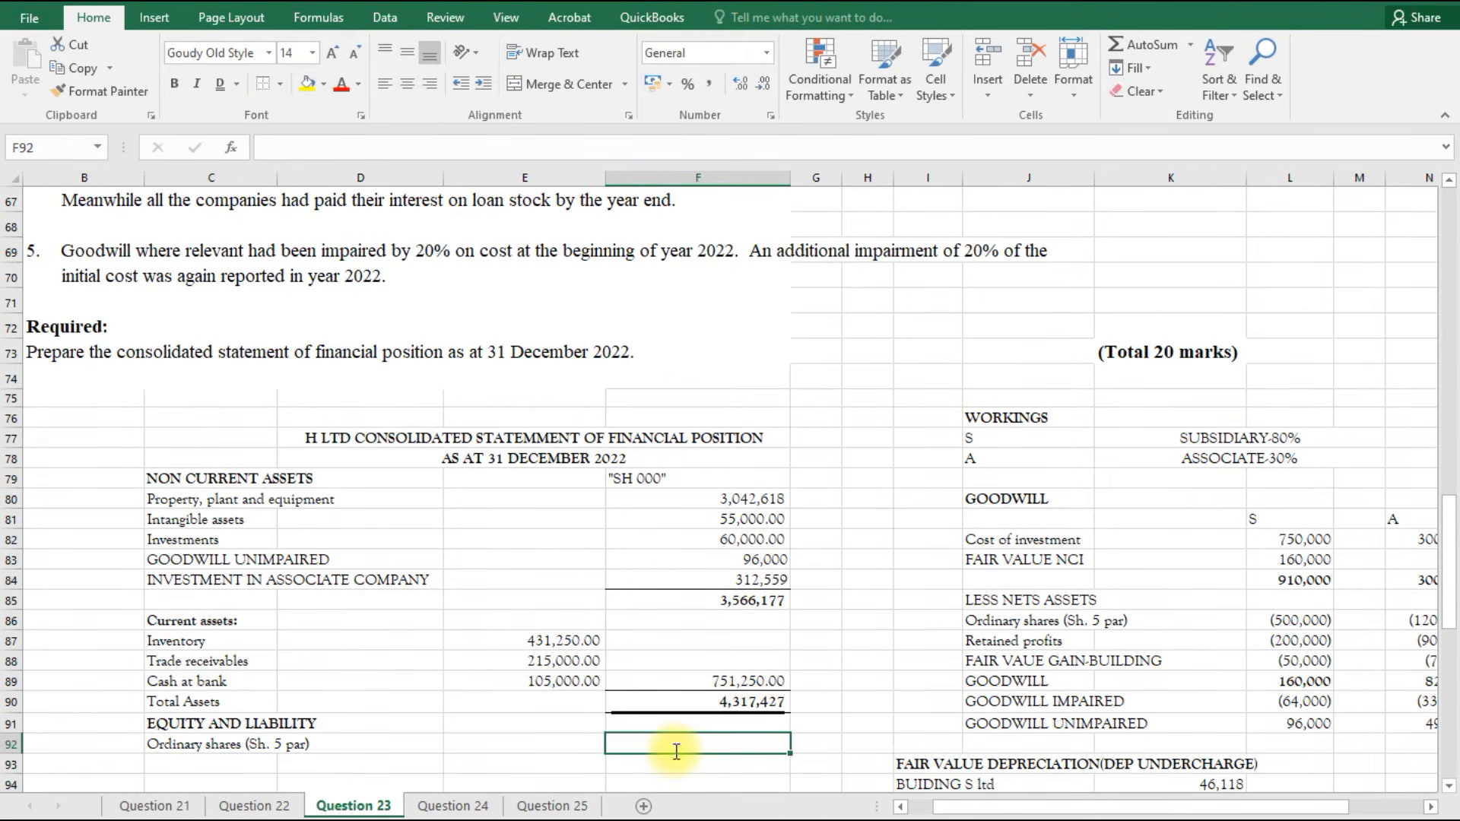
type("=")
scroll(669, 730, "up", 16)
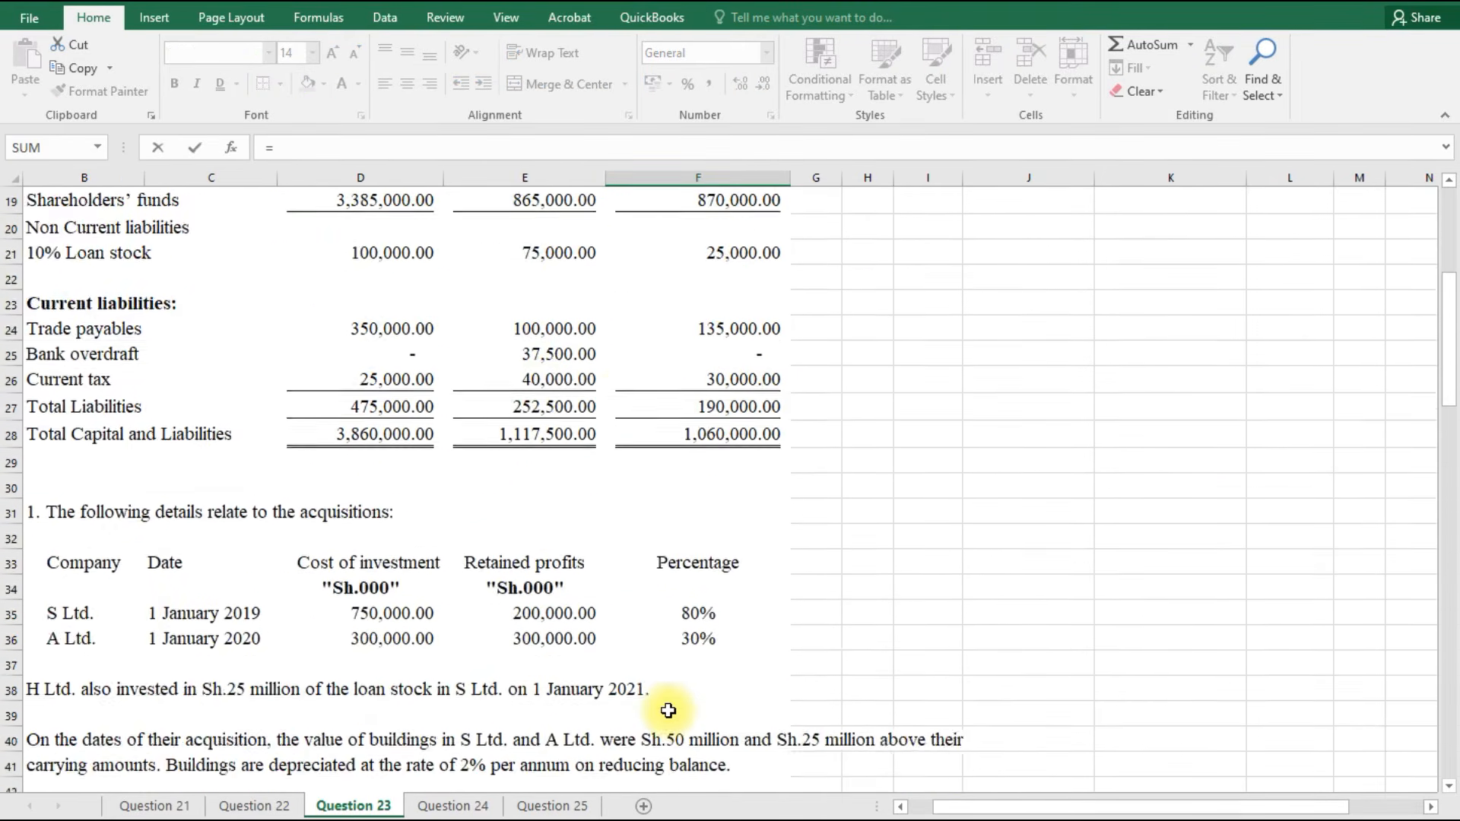
scroll(668, 710, "up", 4)
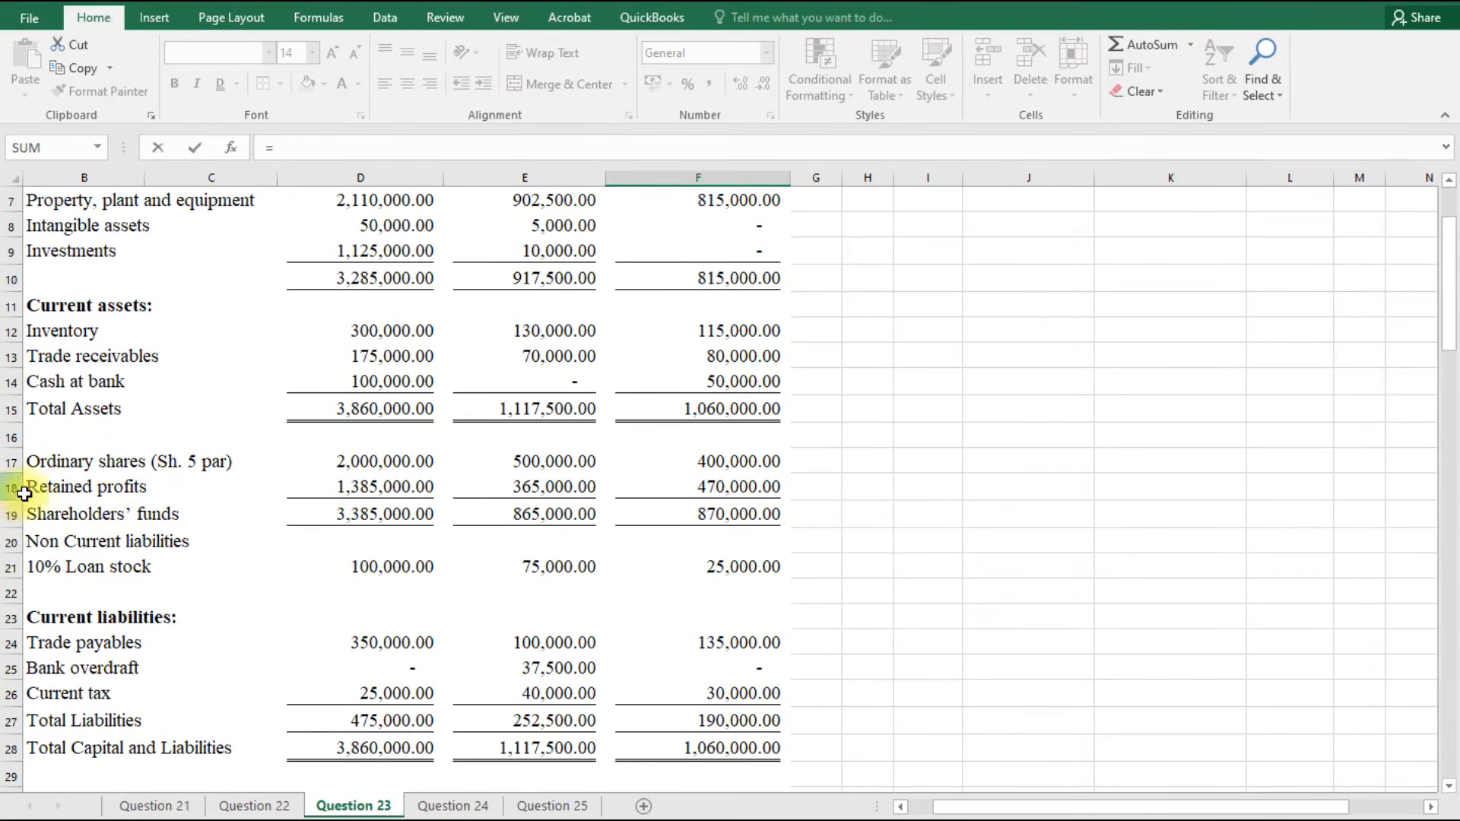
left_click(356, 461)
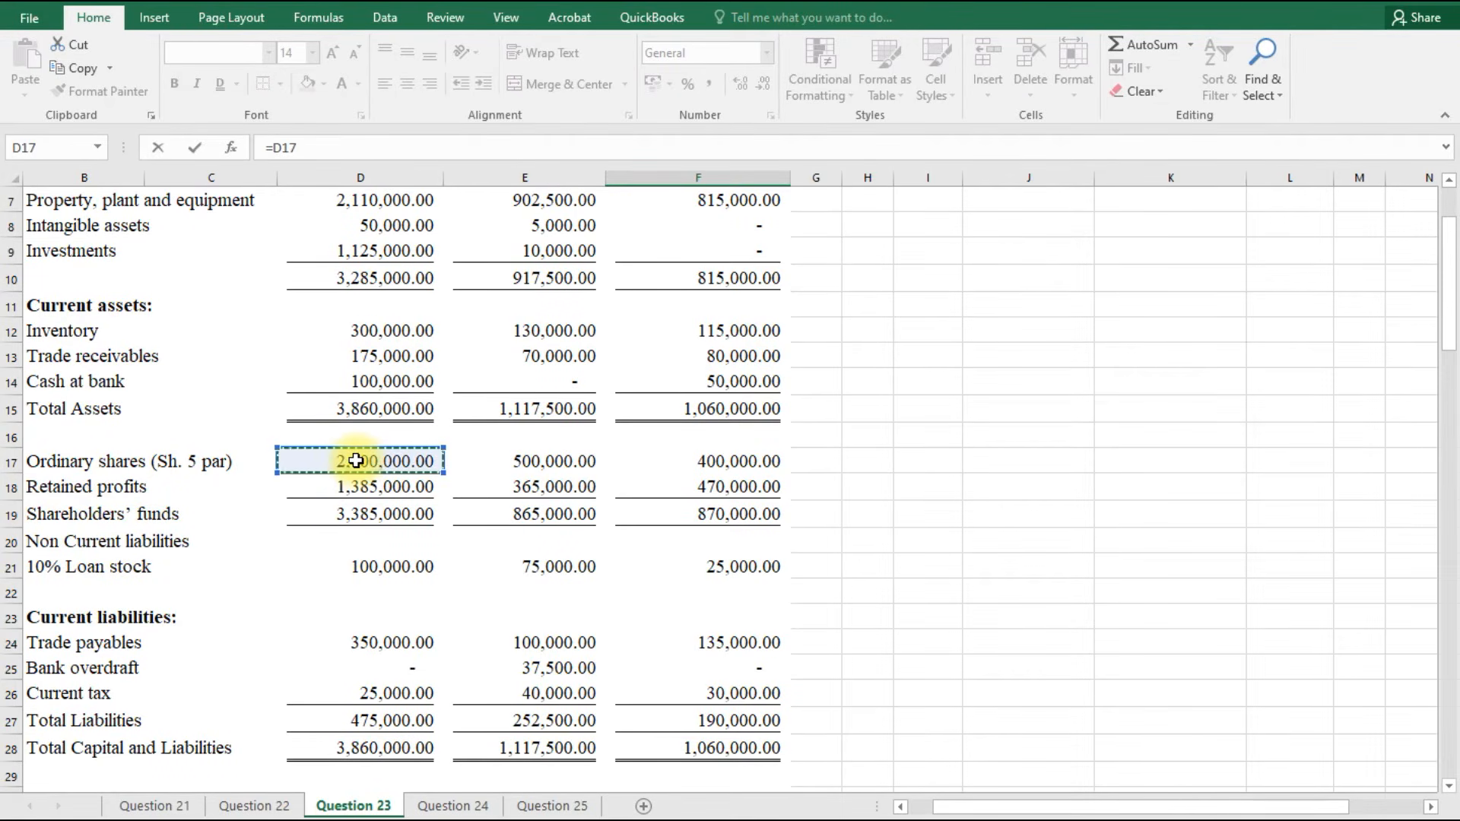
key("Return")
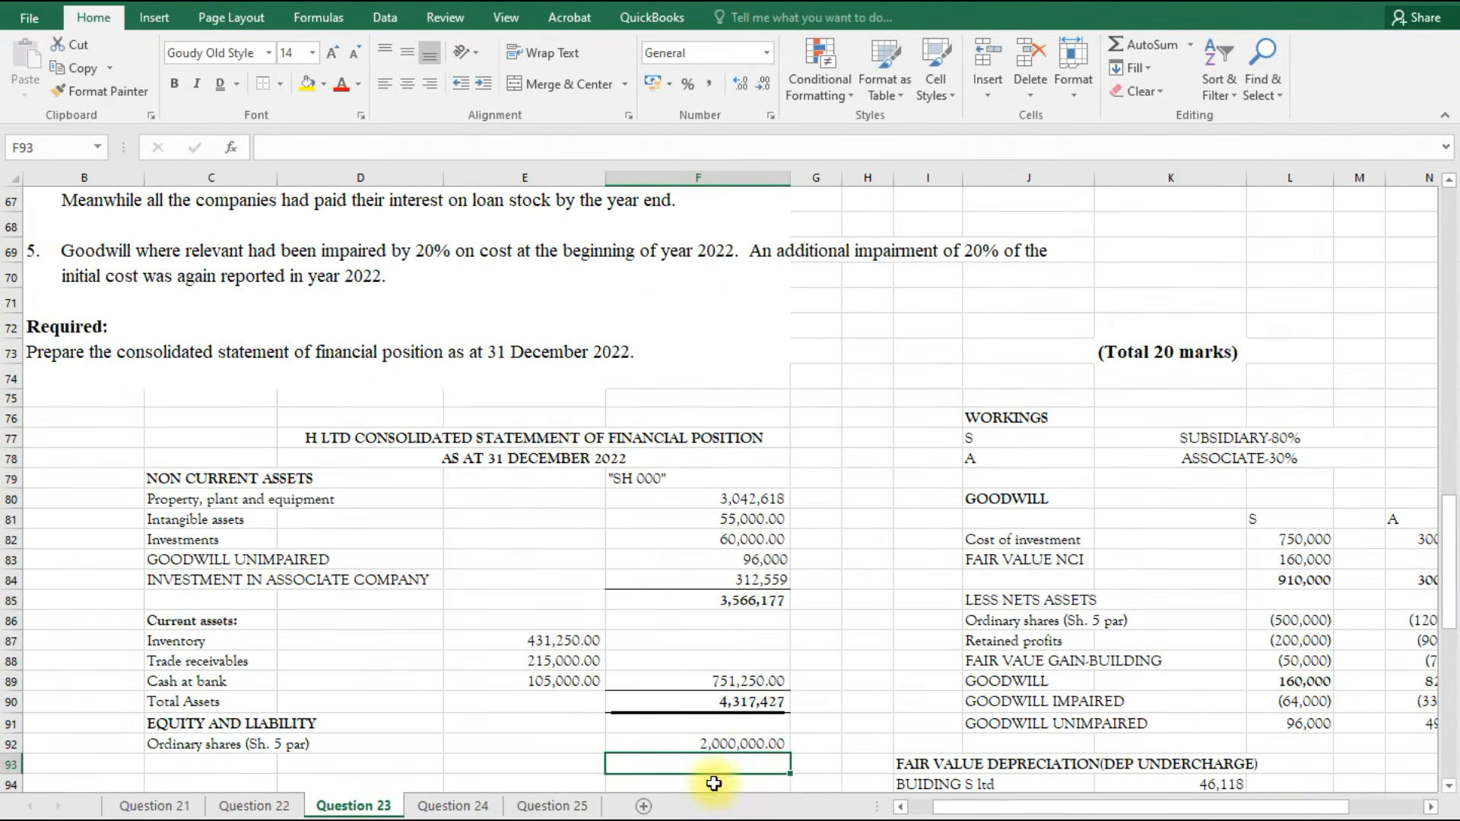
left_click(1346, 808)
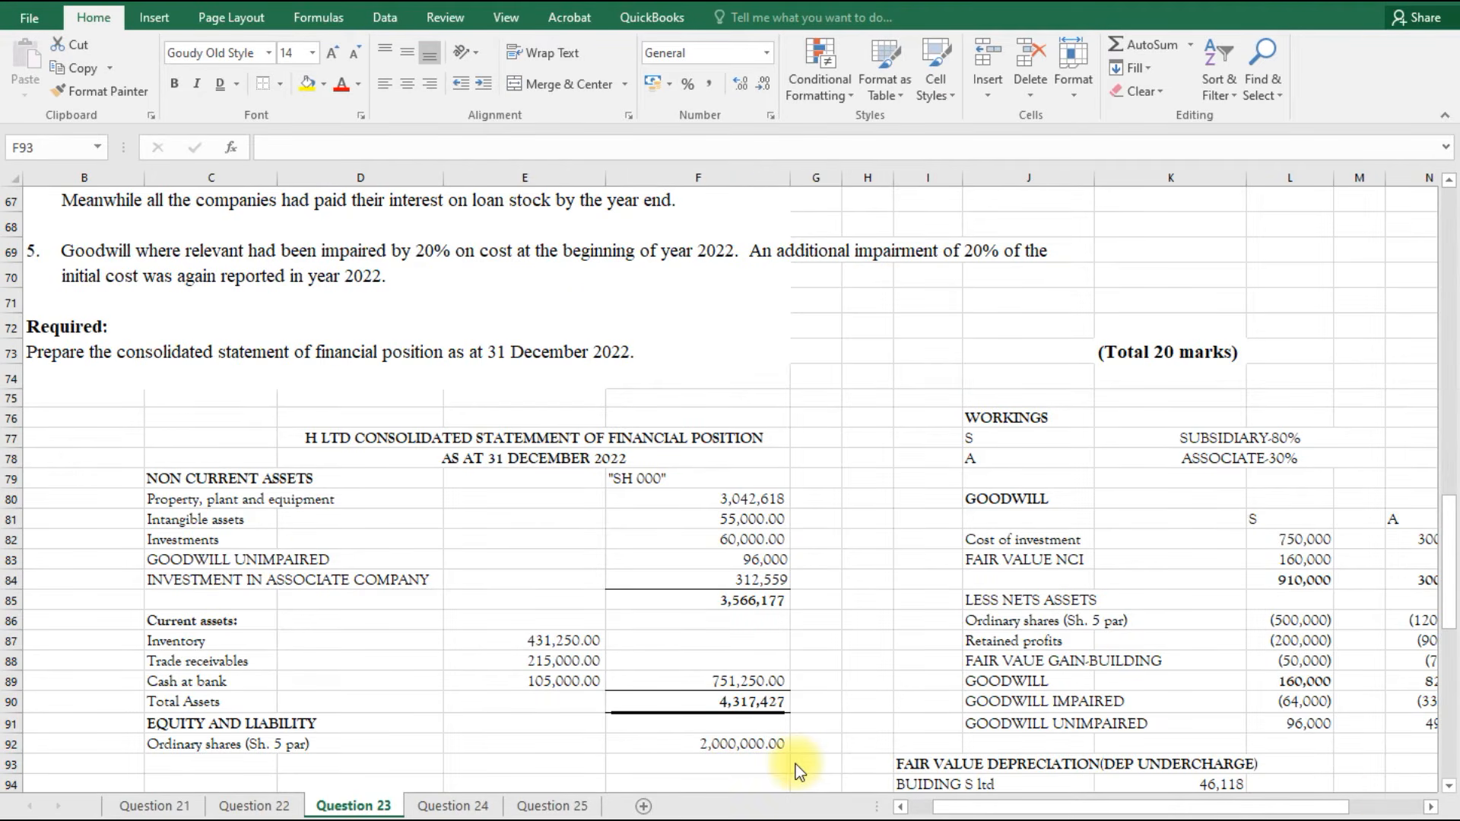
Link cell C93, below the ordinary shares line, to the Retained profits label in B18.
left_click(202, 766)
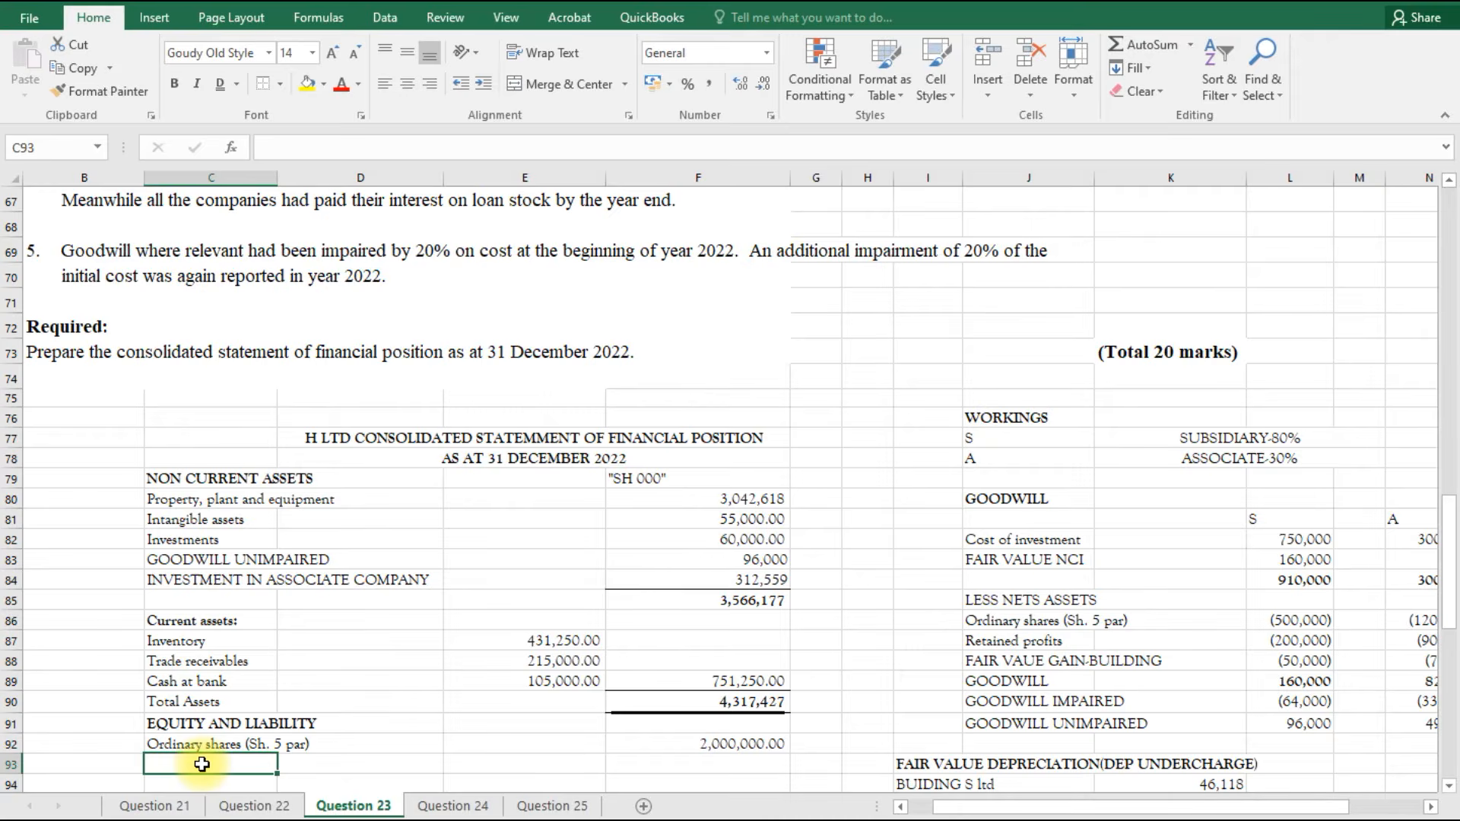
type("=")
scroll(229, 708, "up", 13)
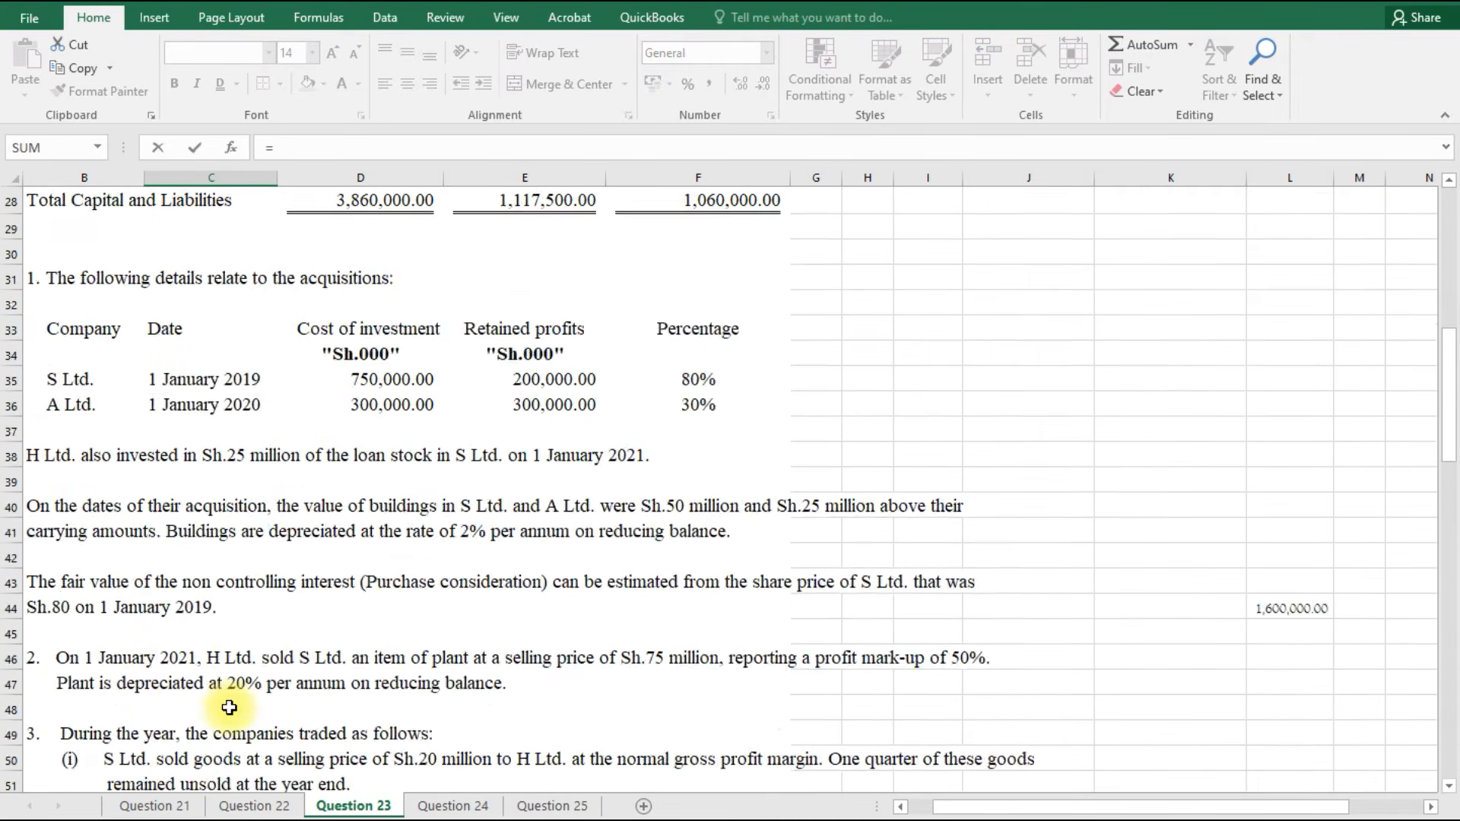
scroll(229, 708, "up", 7)
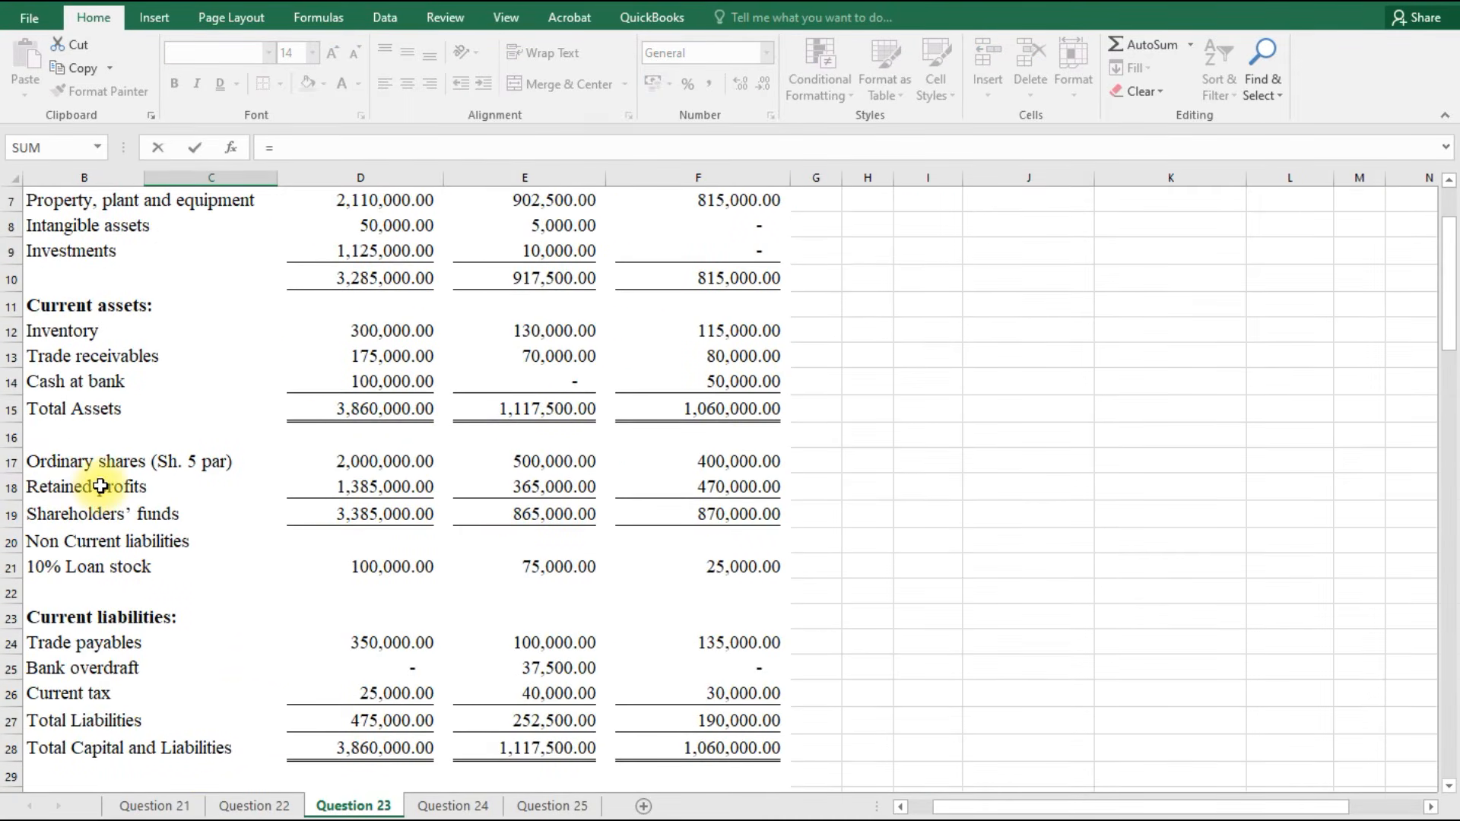
left_click(101, 487)
key("Return")
Start a retained profits working with a heading in I124 linked to C93, merged and centered across I124:J124.
scroll(520, 694, "down", 3)
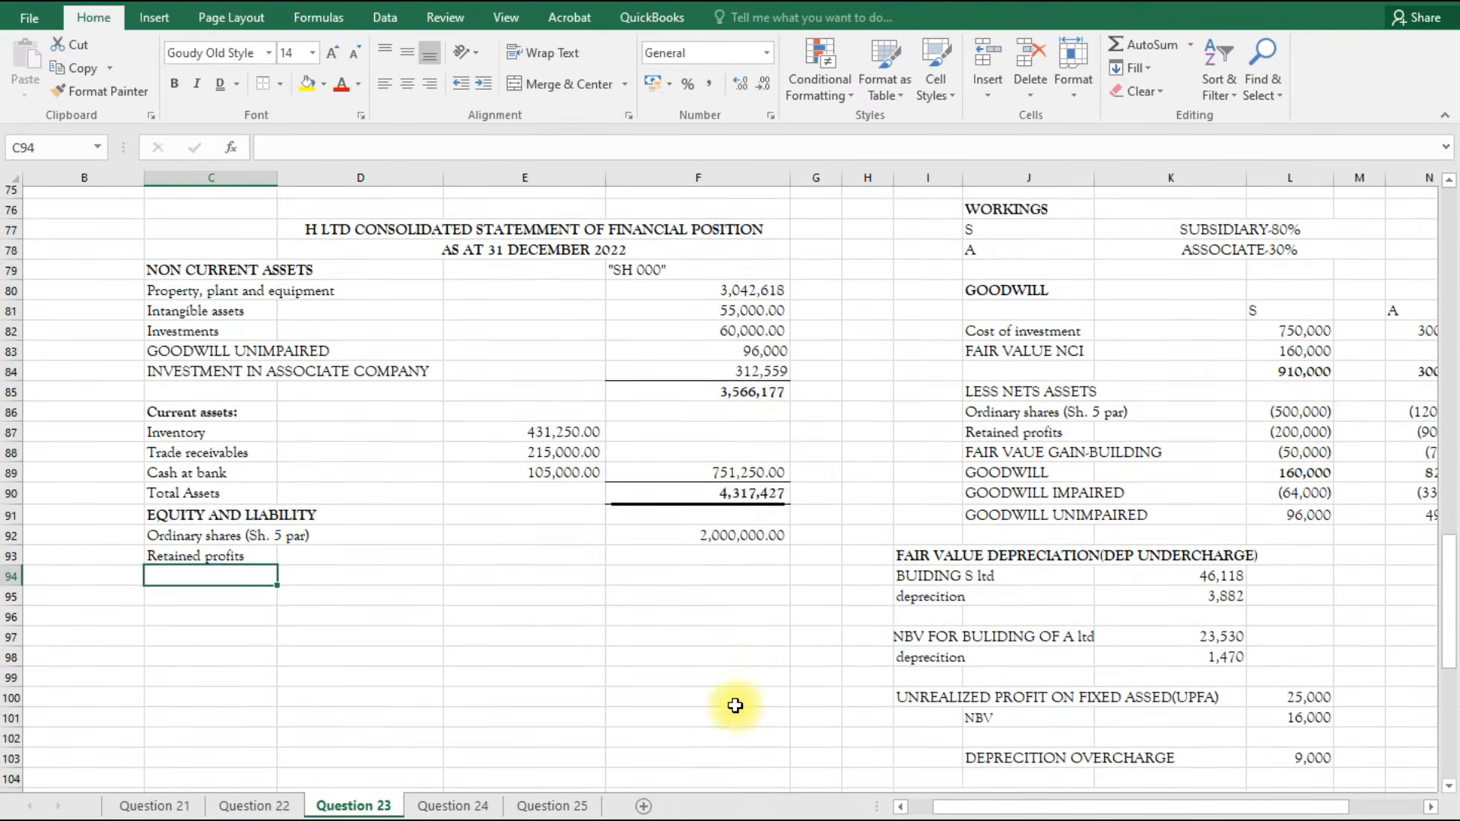
scroll(735, 706, "down", 9)
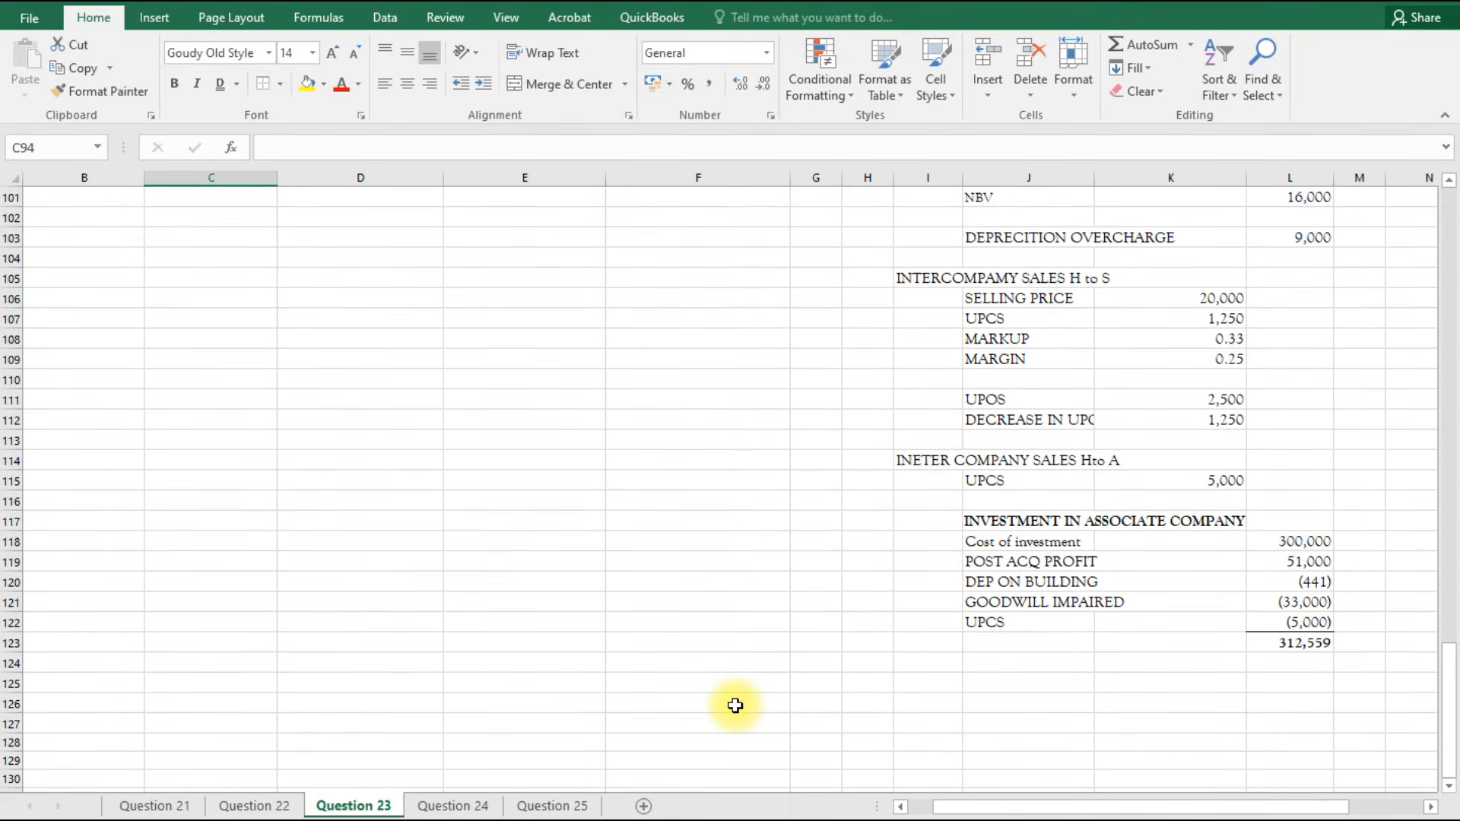
scroll(734, 706, "down", 2)
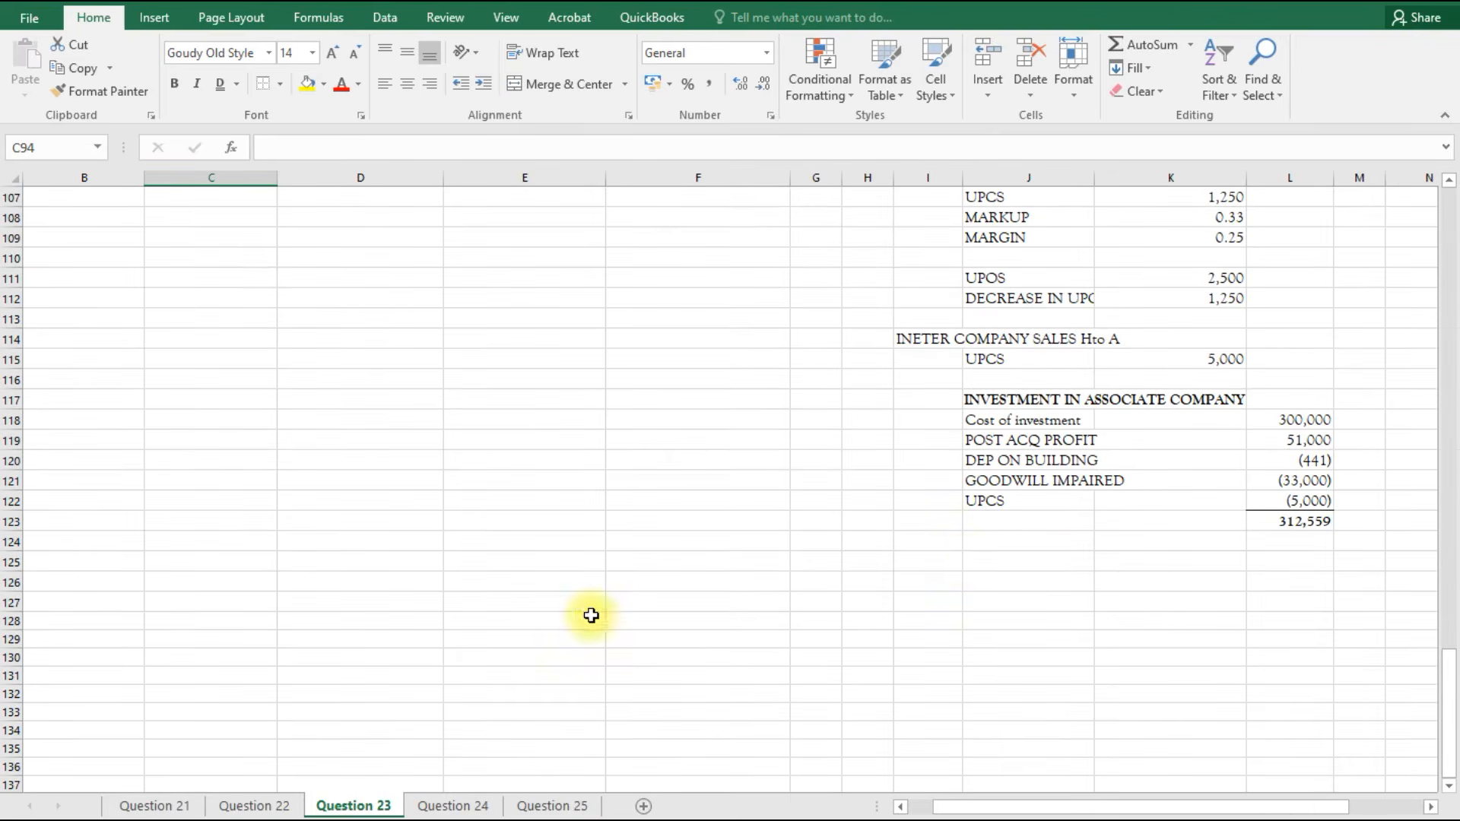
left_click(942, 541)
type("RET")
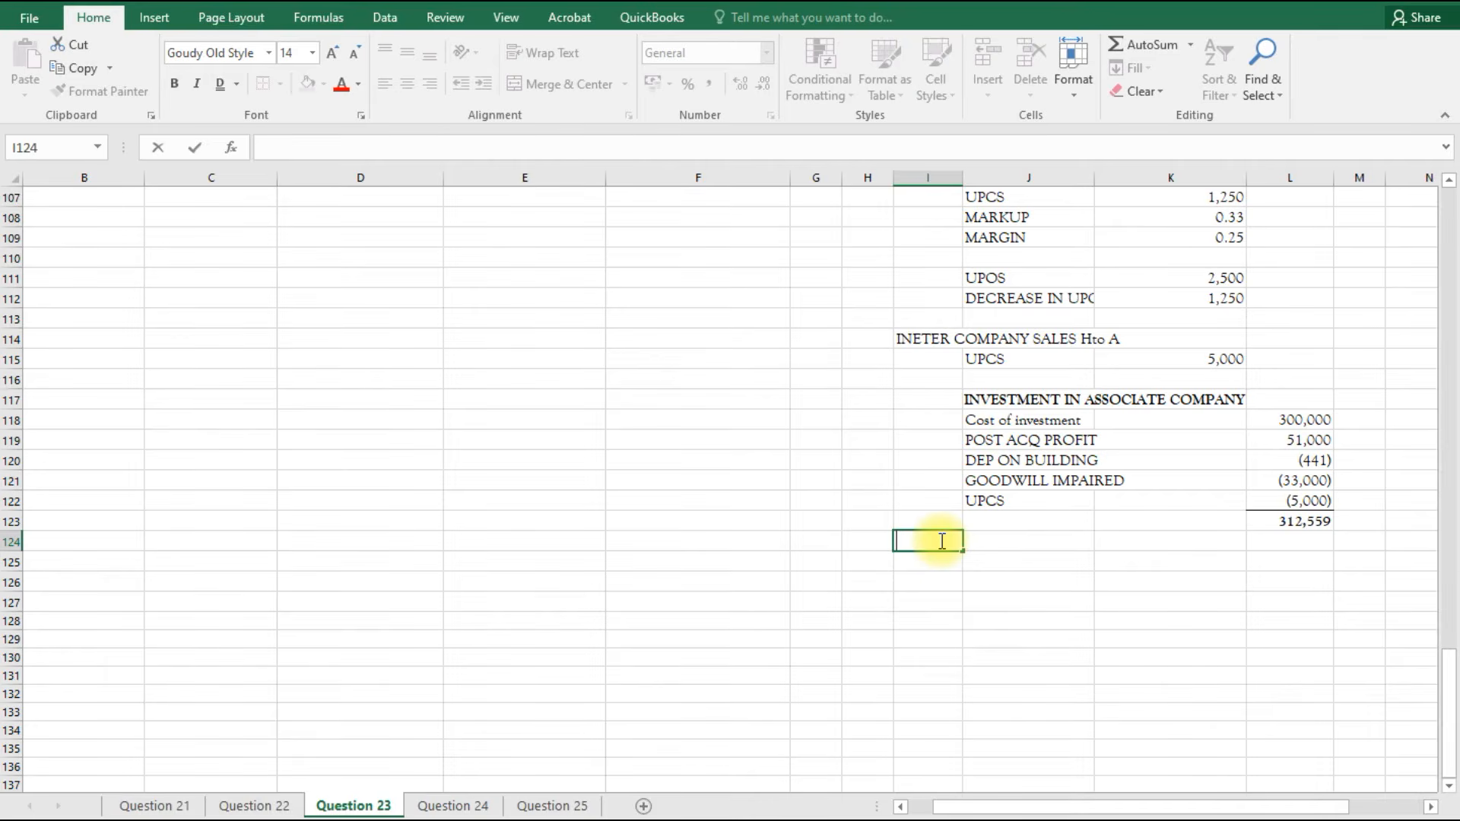
type("=")
scroll(941, 541, "down", 1)
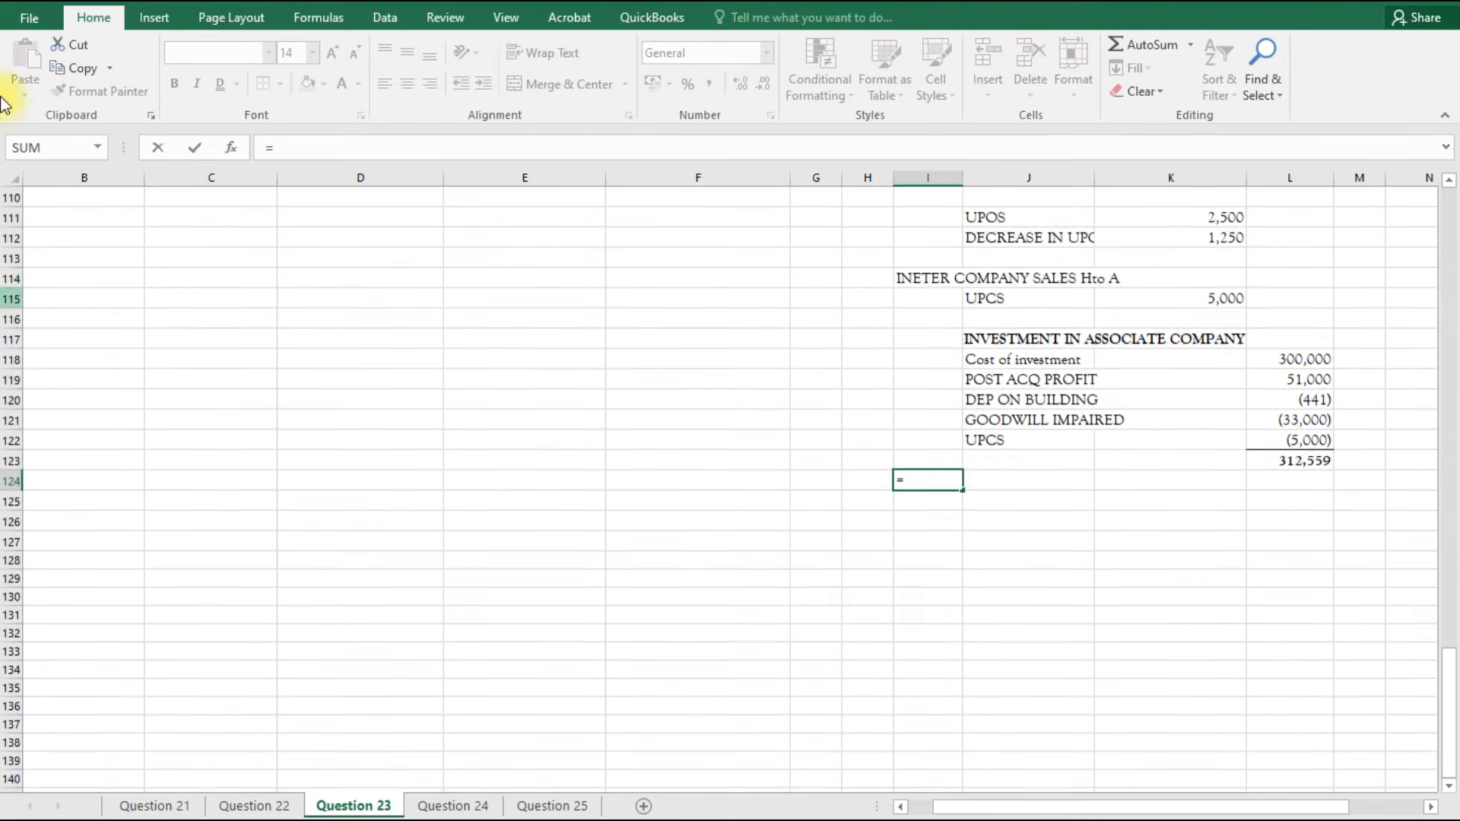
scroll(254, 274, "up", 7)
left_click(228, 295)
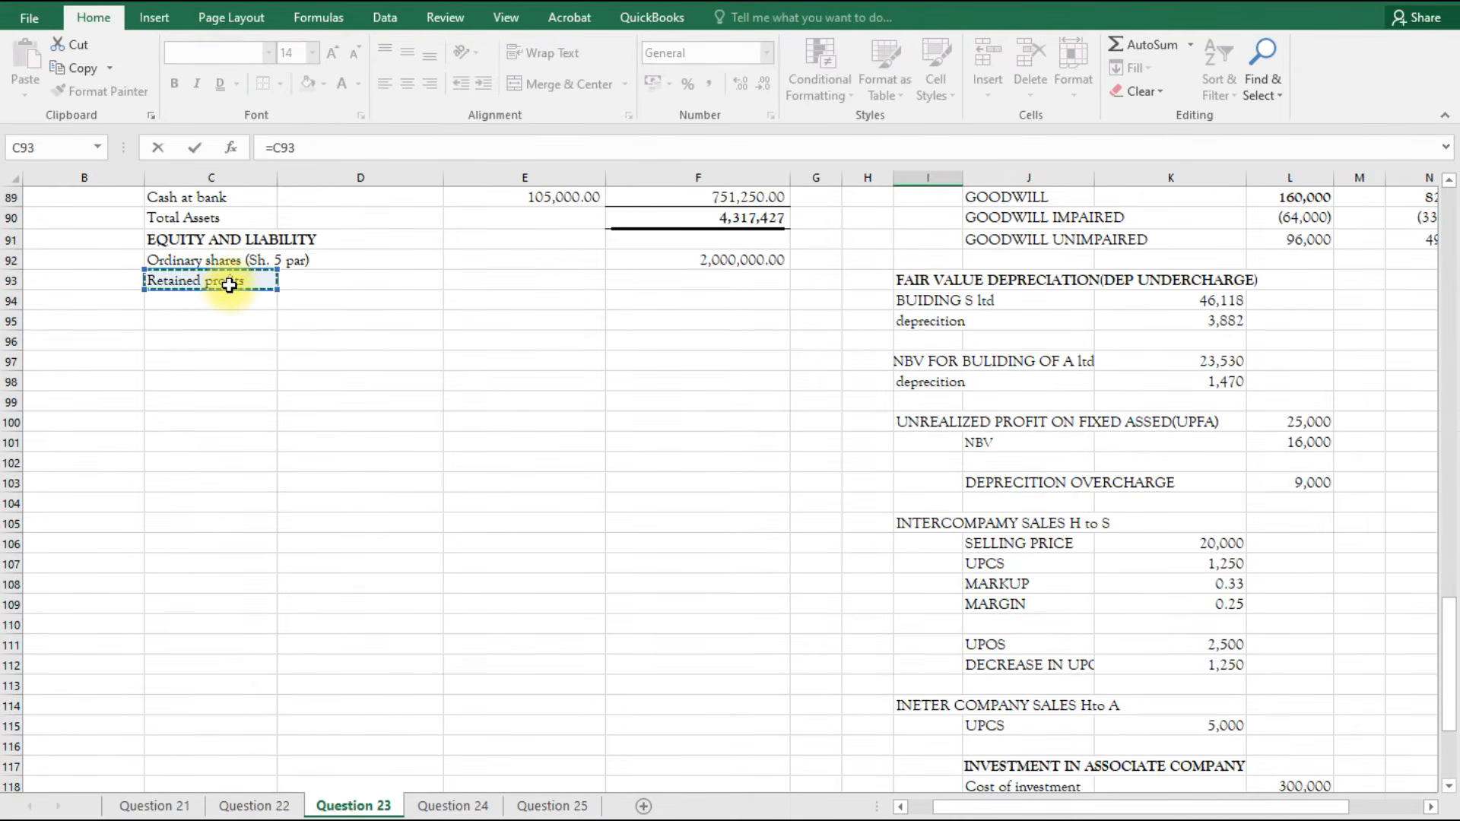
key("Return")
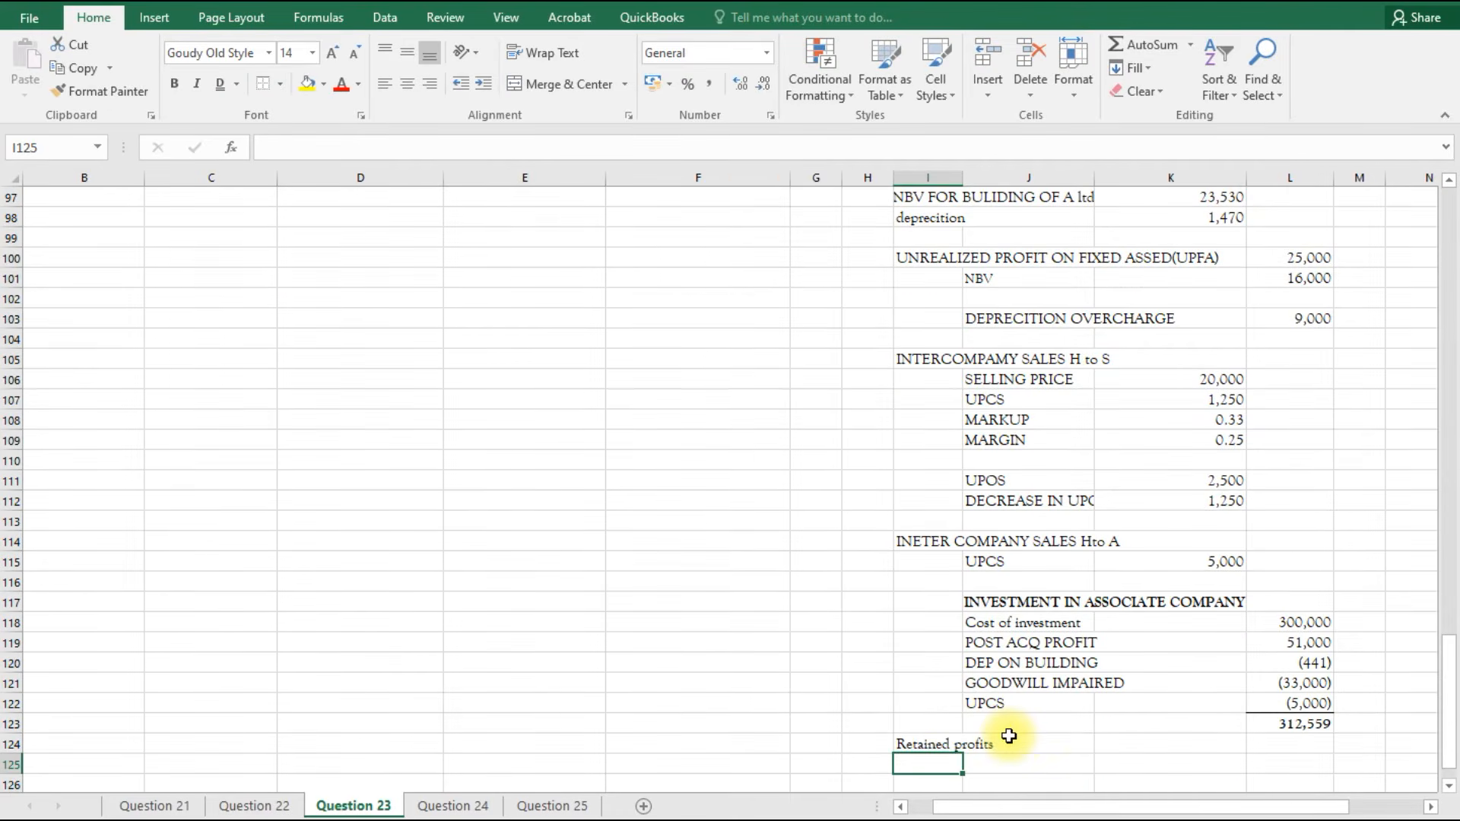
left_click_drag(937, 743, 1017, 740)
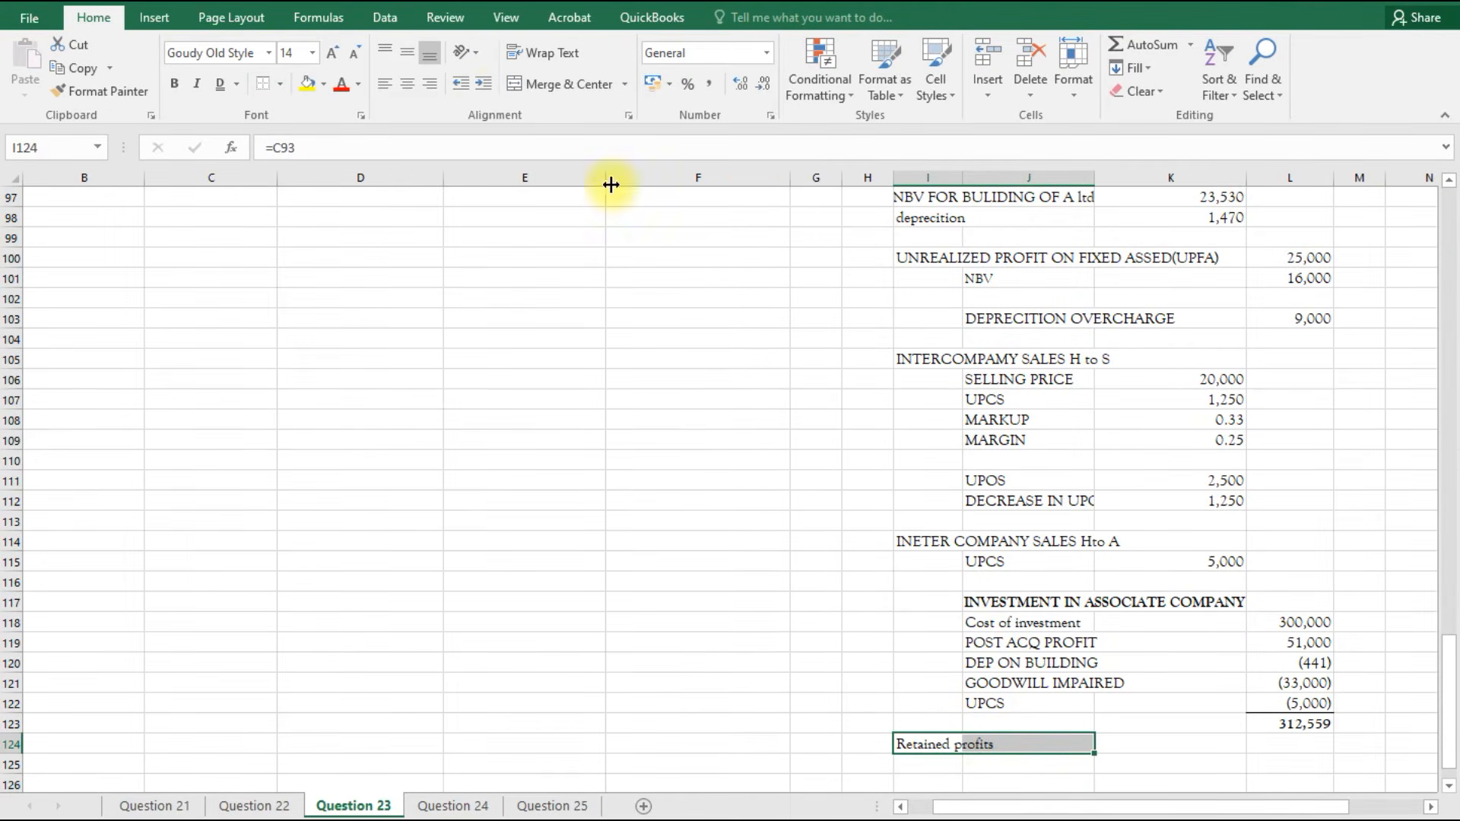
left_click(551, 80)
Add row H in J125 of the retained profits working and link K125 to H Ltd's retained profits in D18.
left_click(1024, 764)
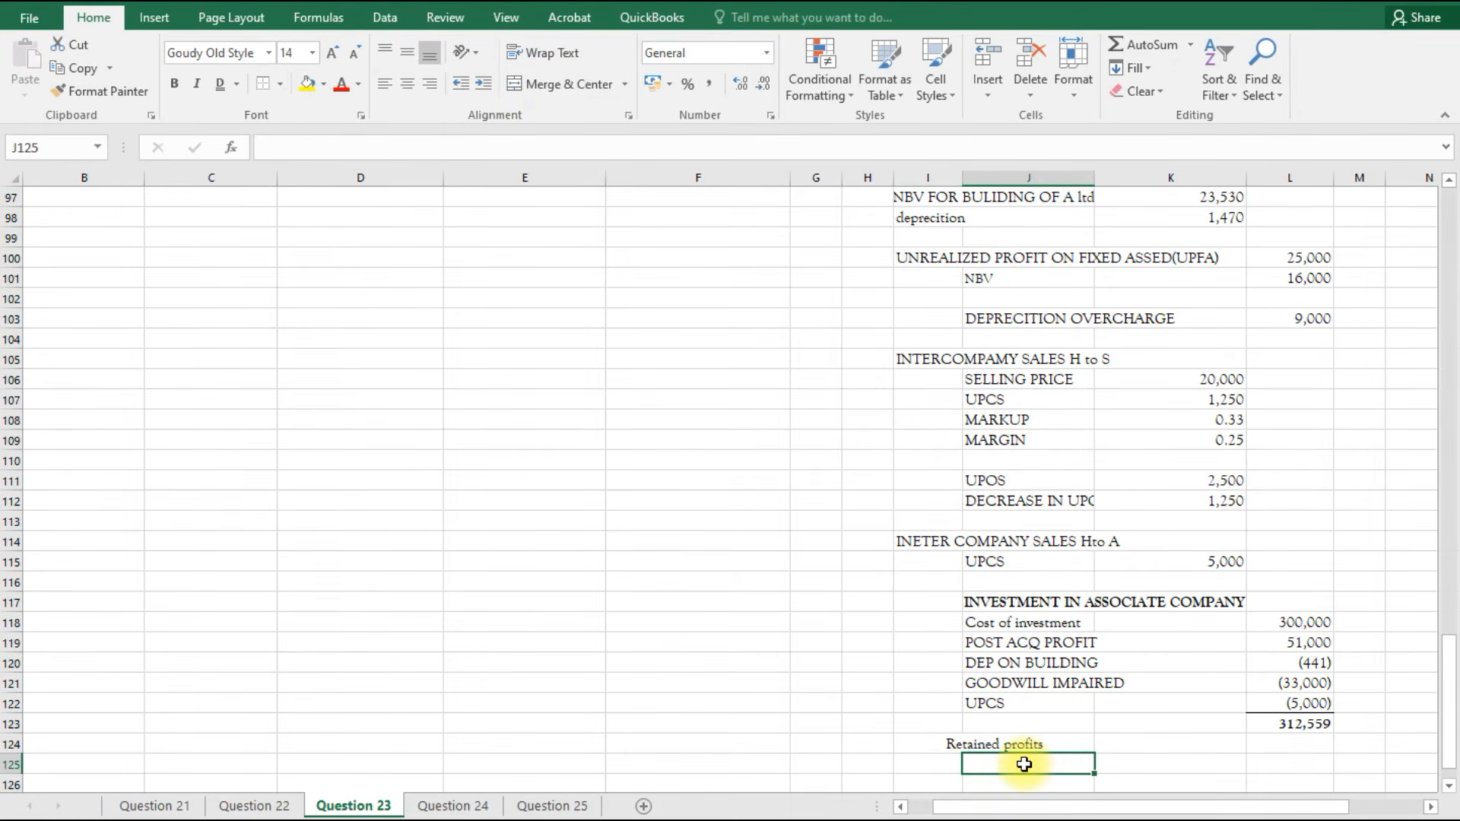
type("H")
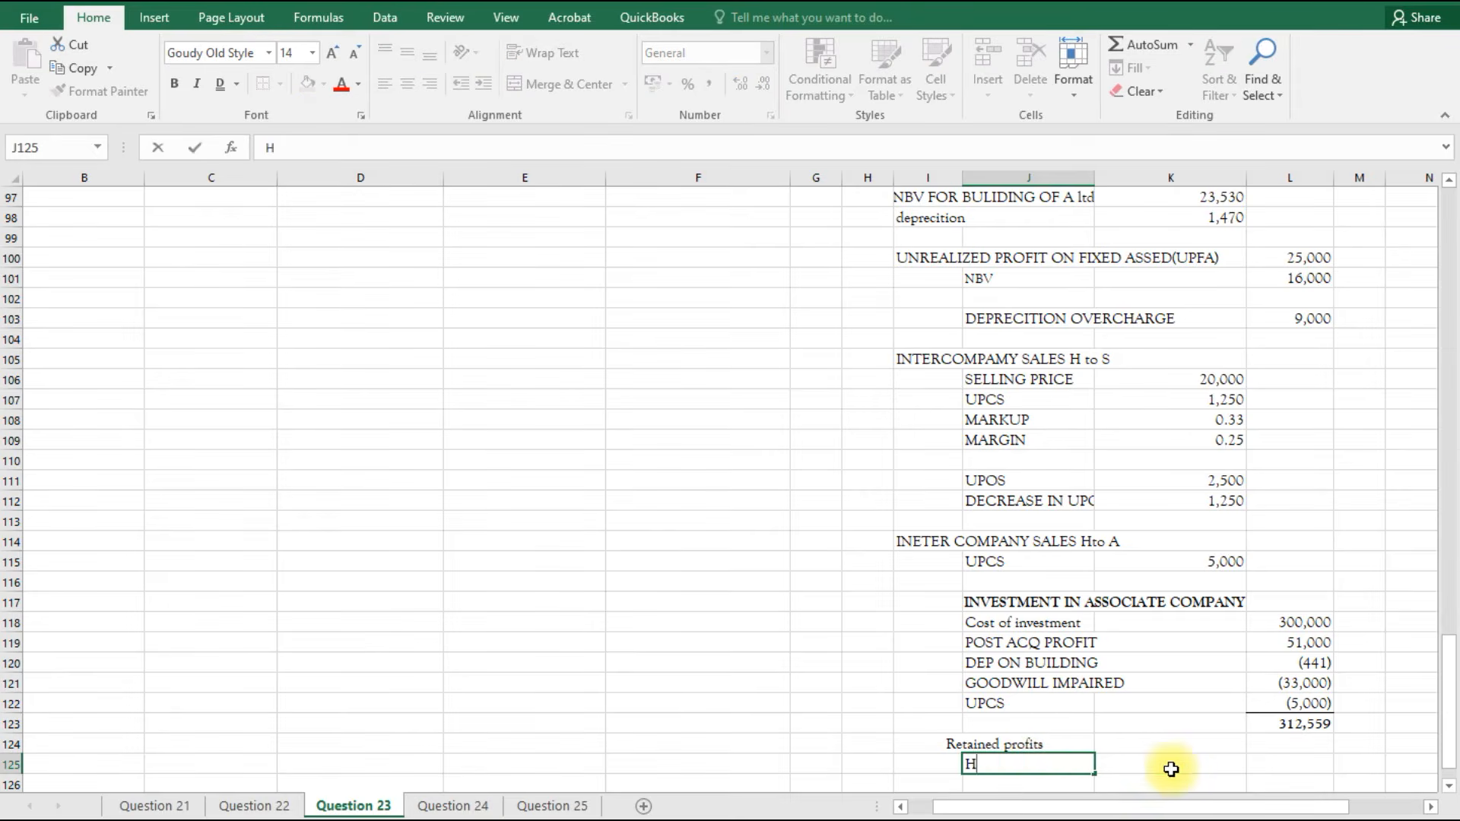
left_click(1175, 766)
type("=")
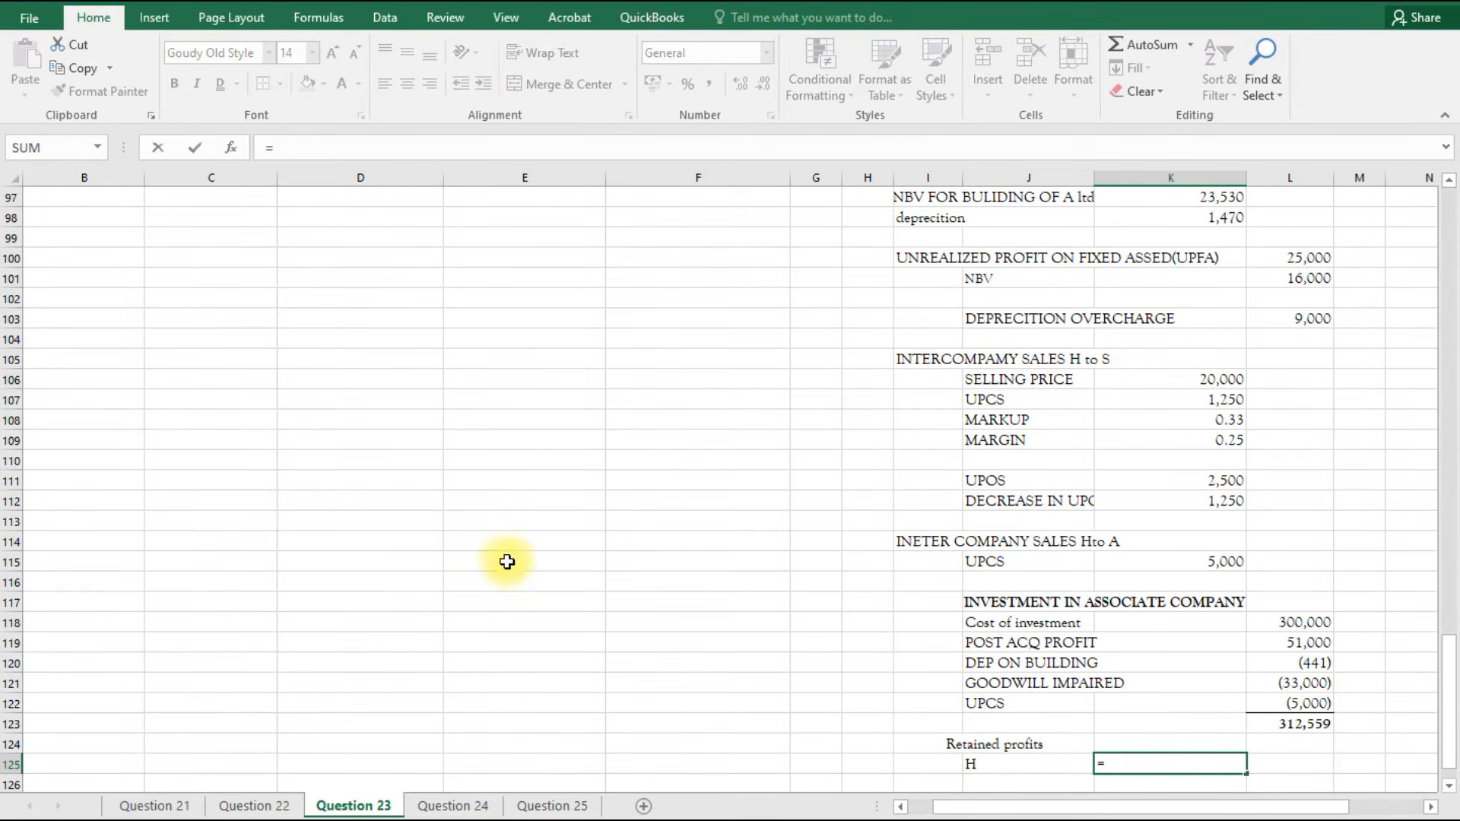
scroll(522, 517, "up", 10)
scroll(527, 517, "up", 17)
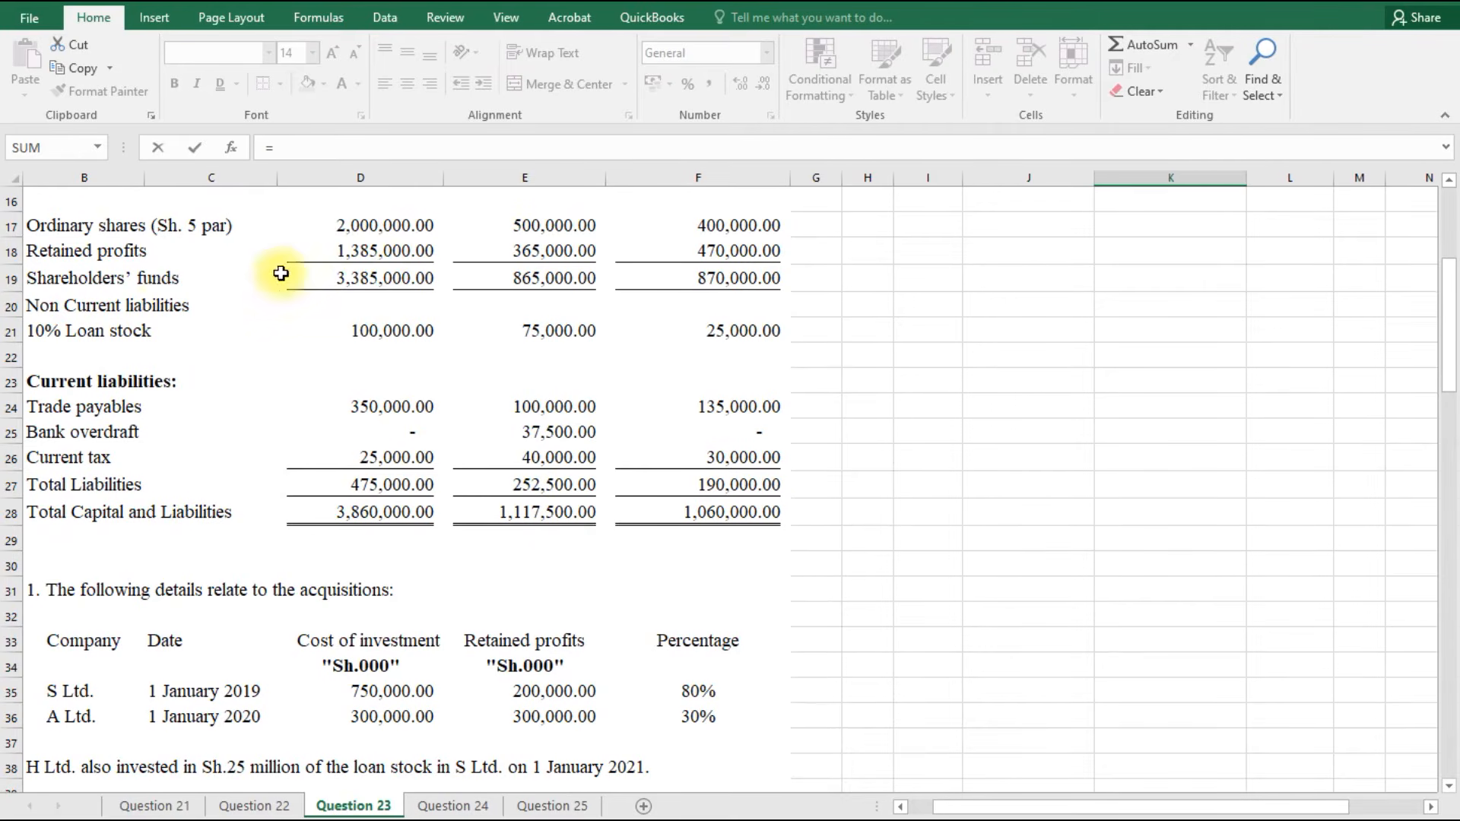
left_click(380, 251)
key("Return")
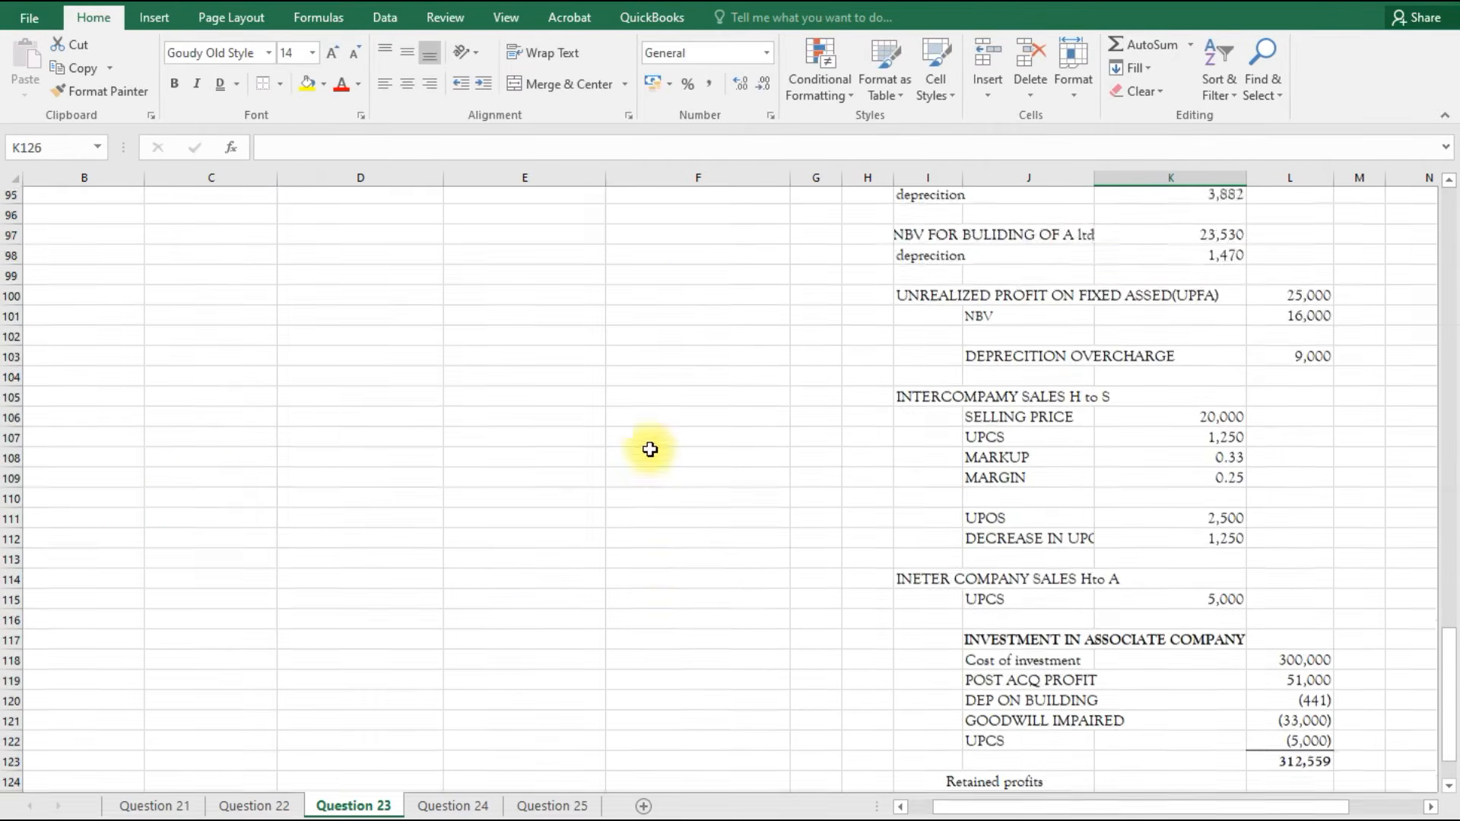
Add row S in J126 and calculate the group's 80% share of post-acquisition profit in K126 with =(E18-E35)*0.8.
scroll(761, 509, "down", 2)
left_click(979, 642)
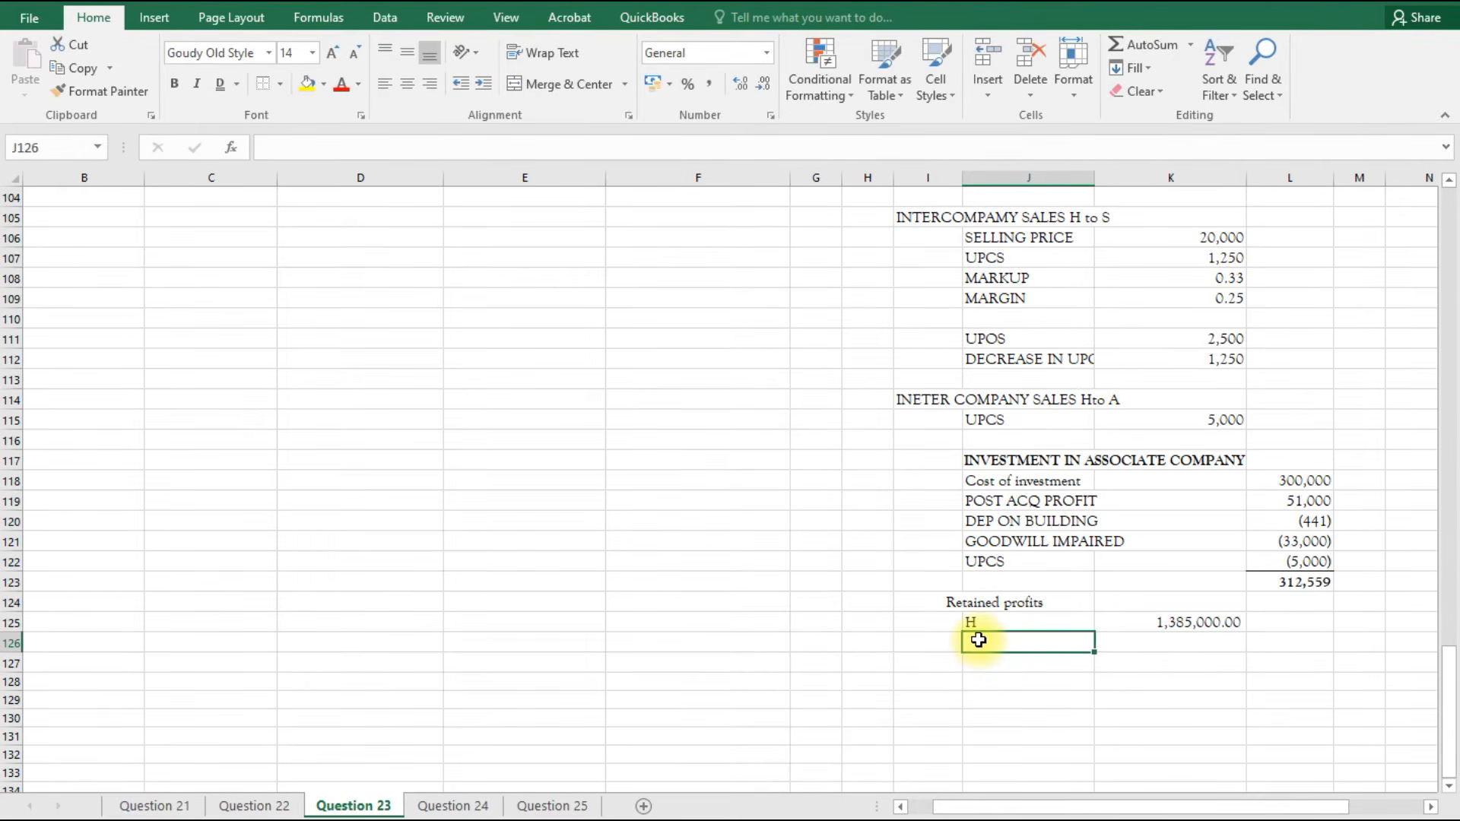
type("S")
left_click(1175, 645)
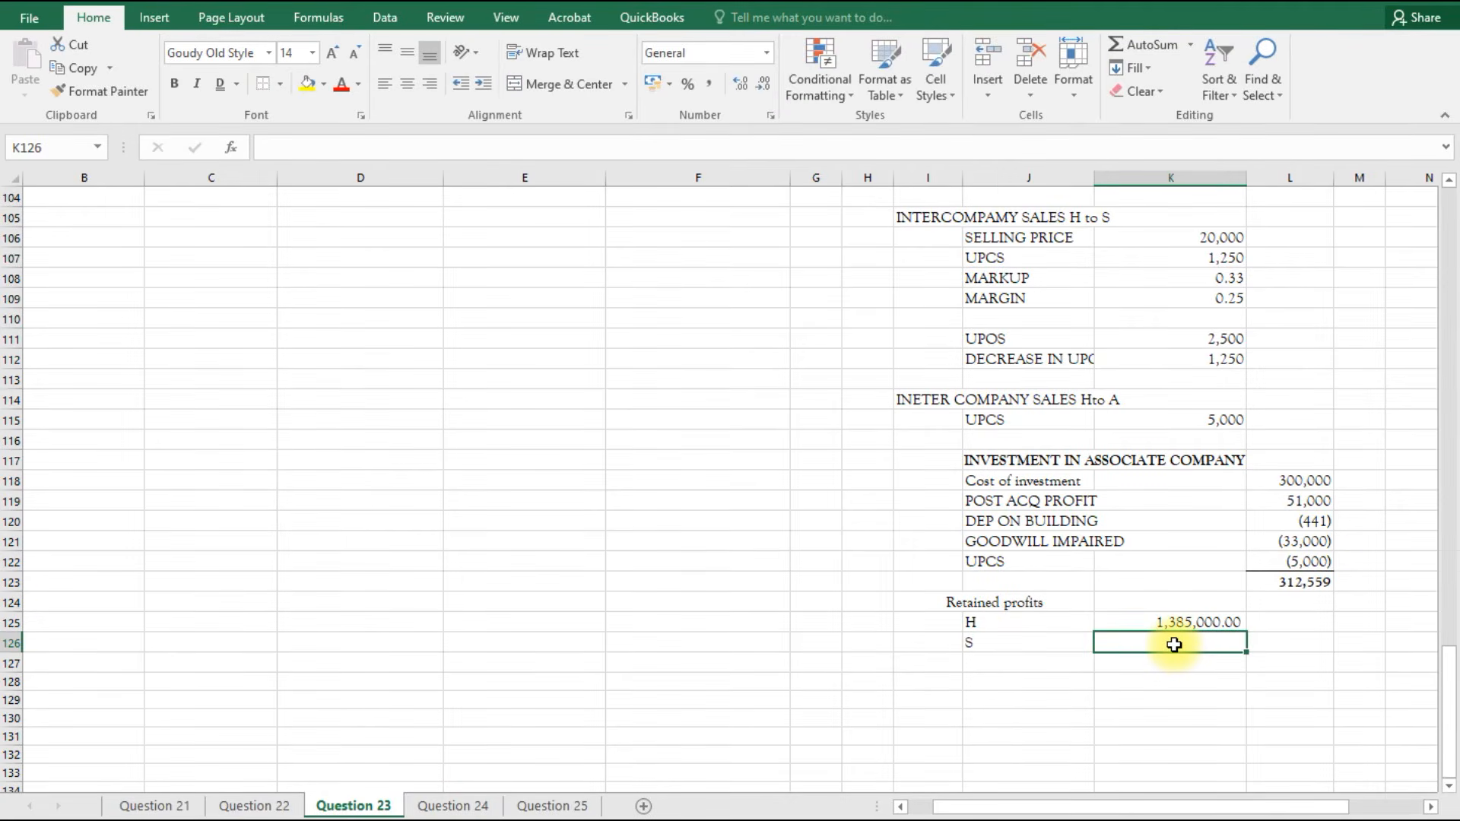
type("=(")
scroll(724, 586, "up", 18)
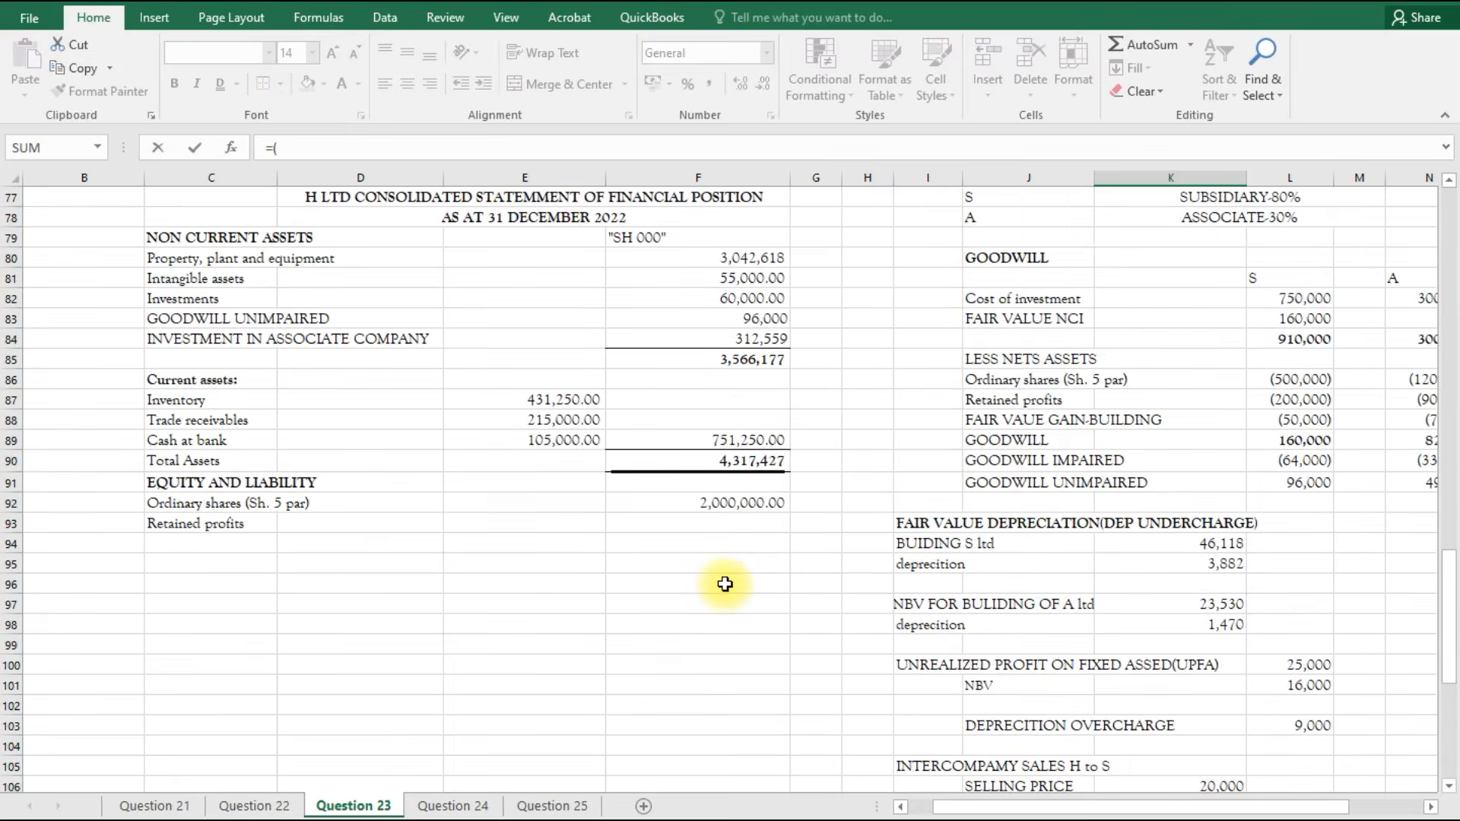
scroll(611, 577, "up", 12)
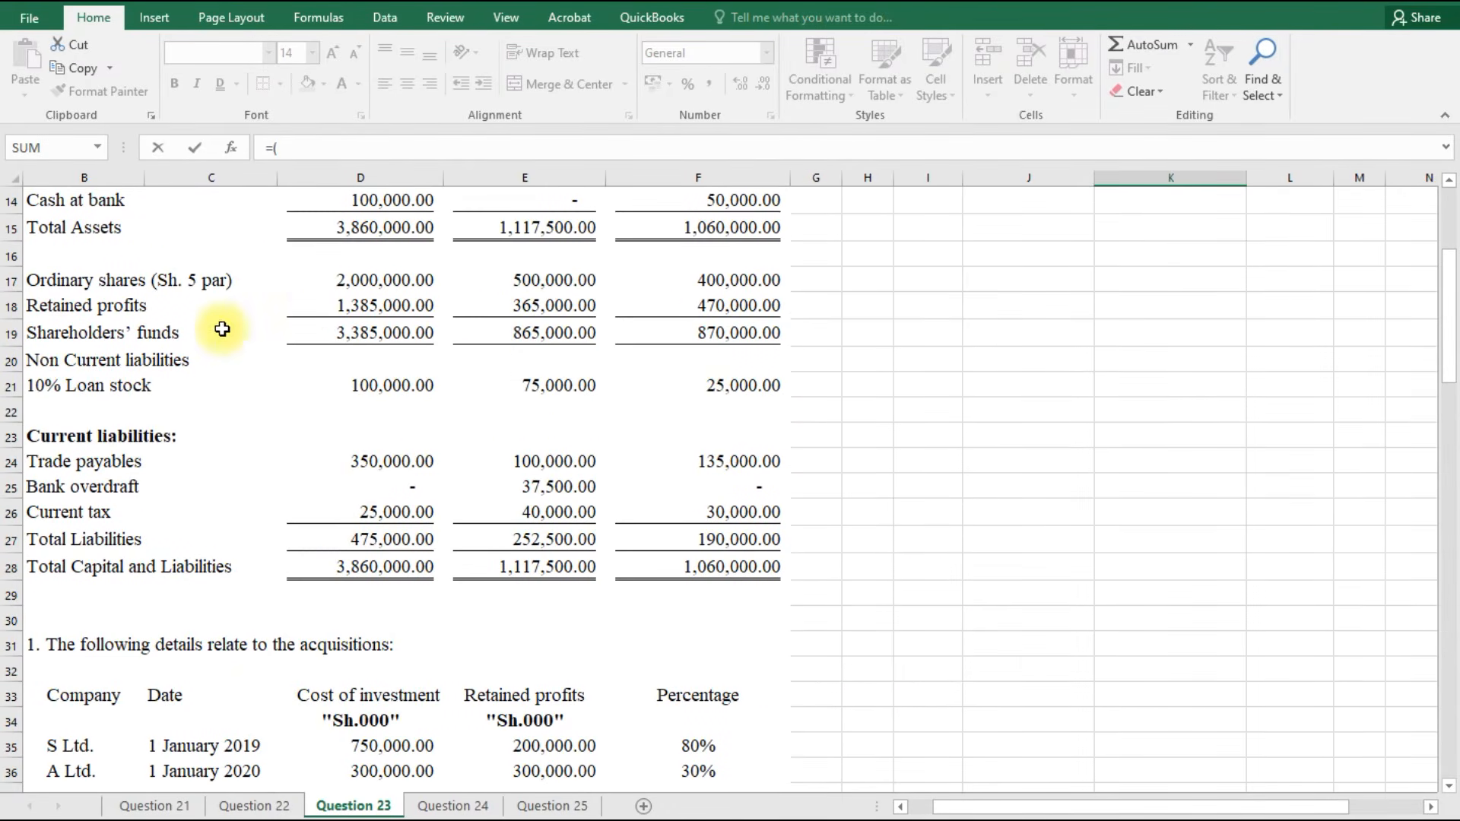
left_click(530, 306)
type("-")
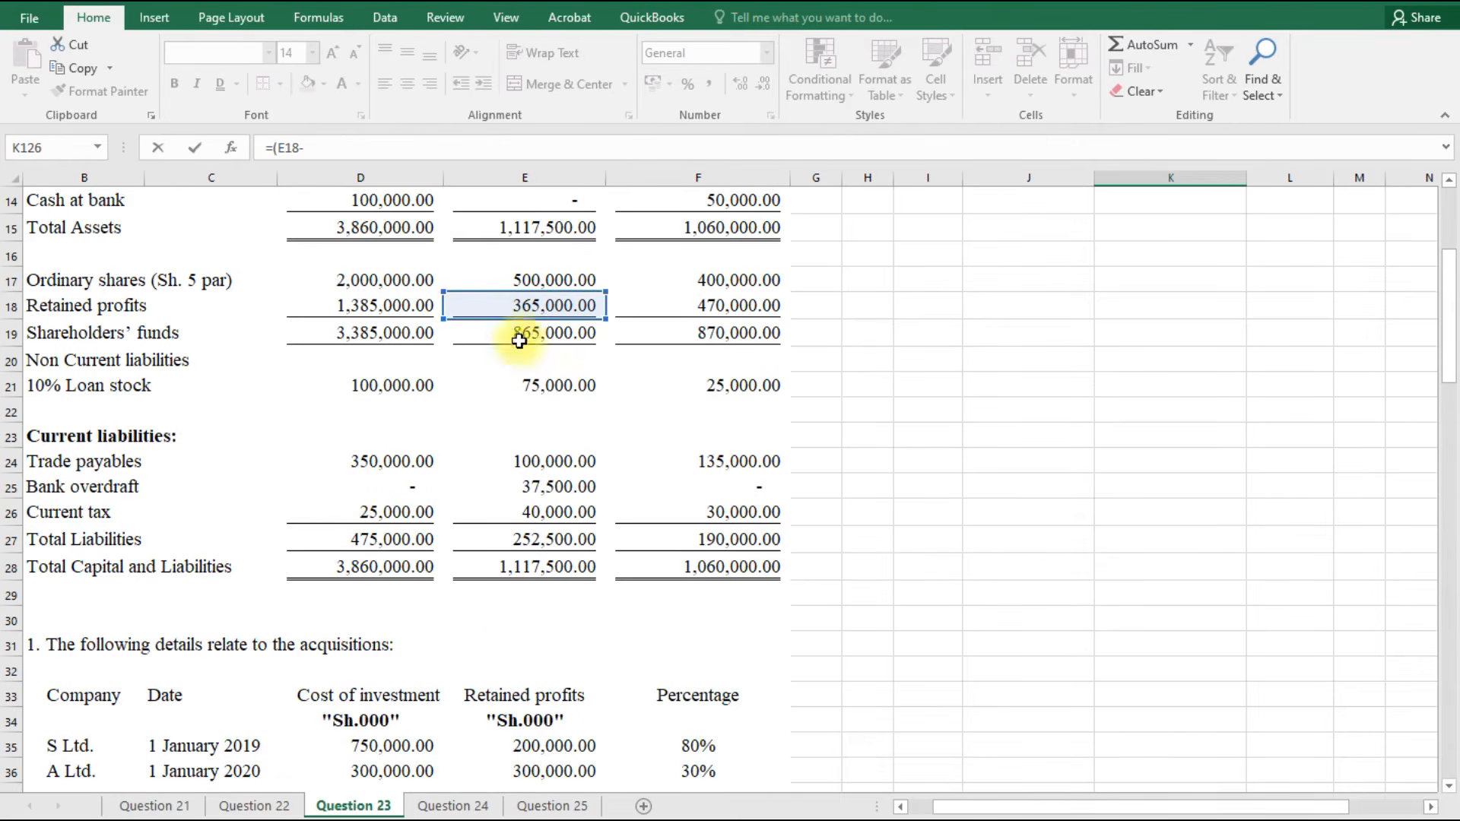
left_click(541, 746)
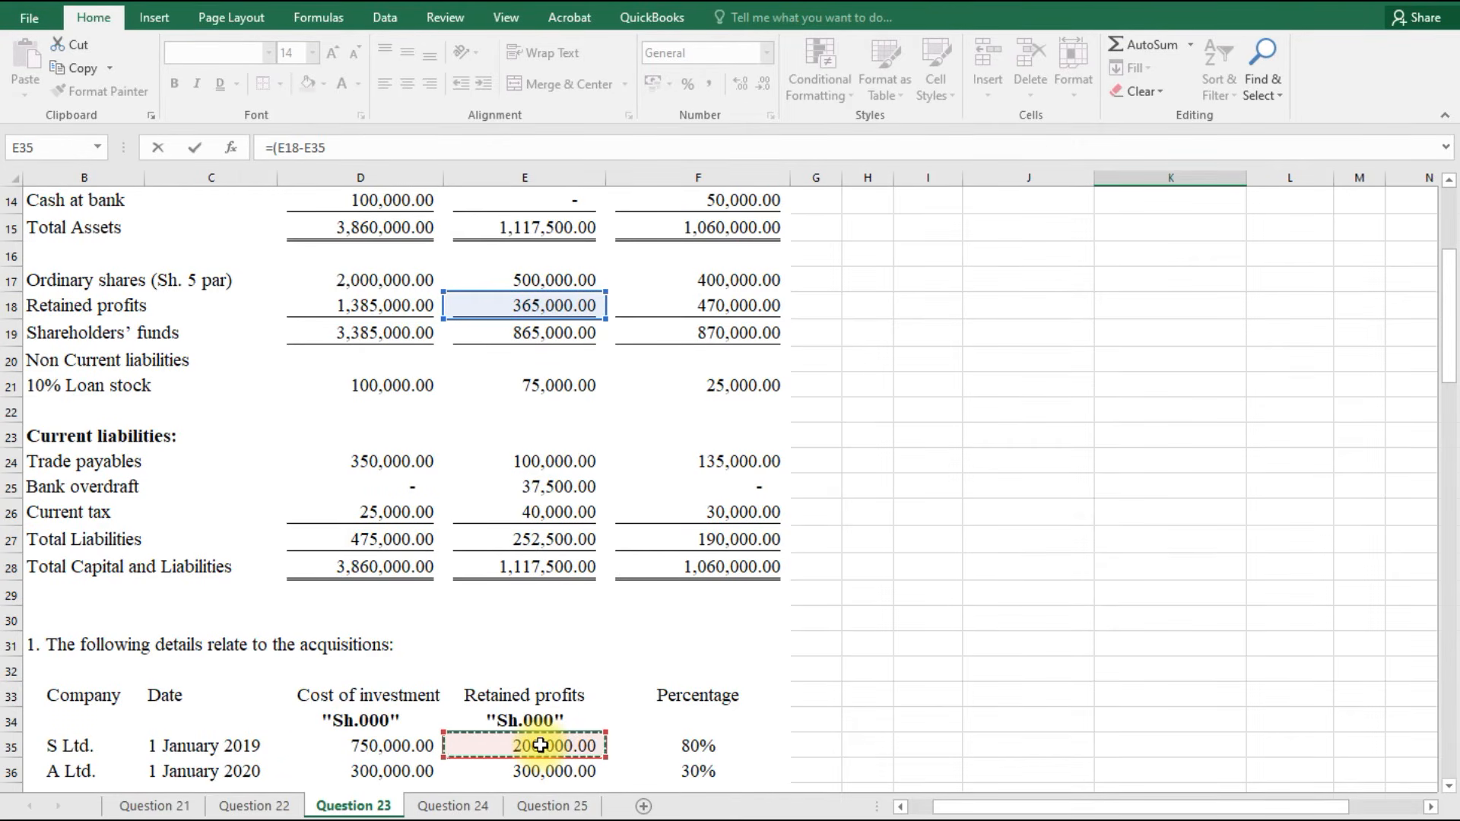
type(")0.8")
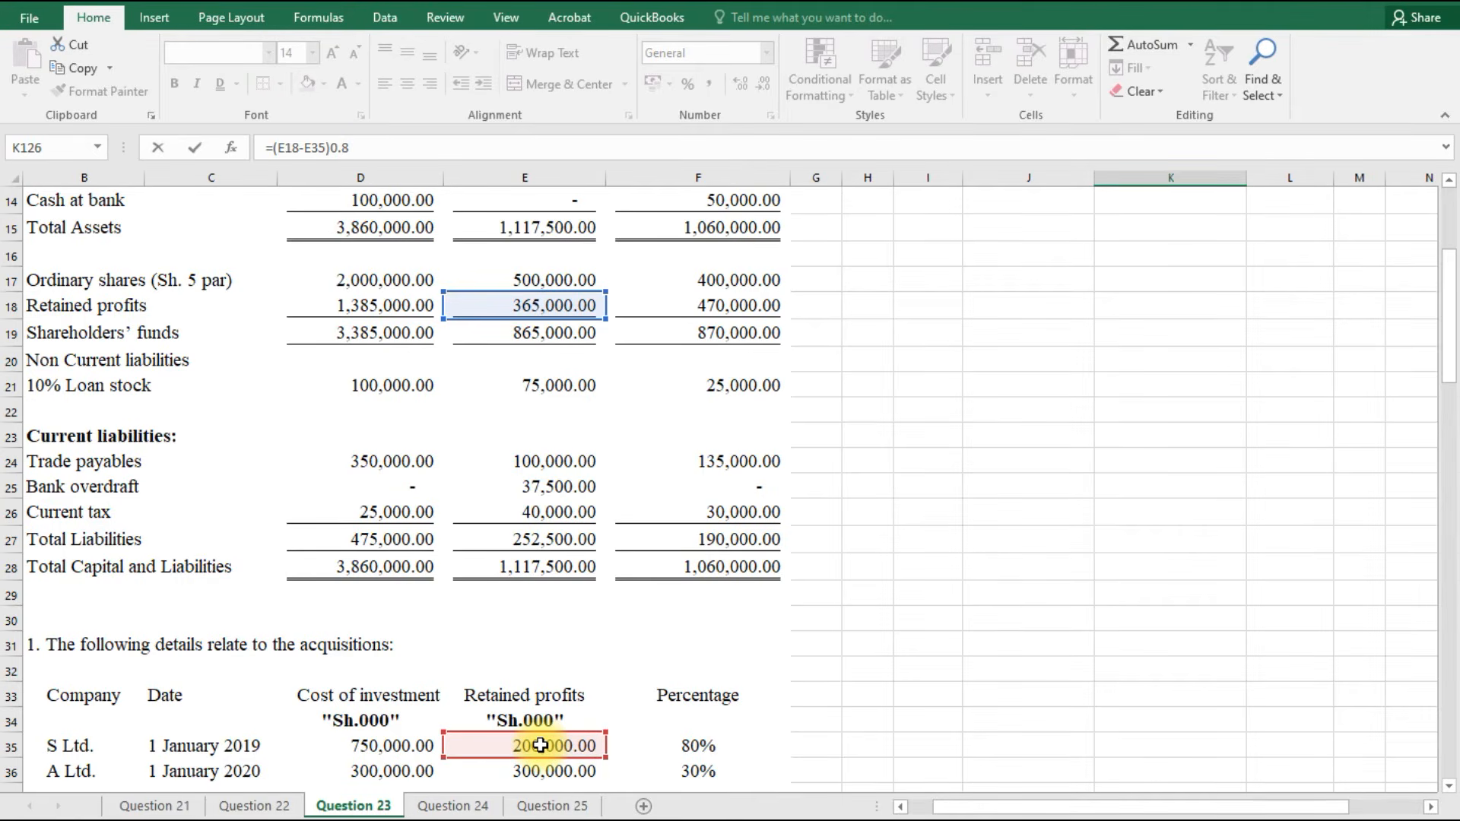
key("Return")
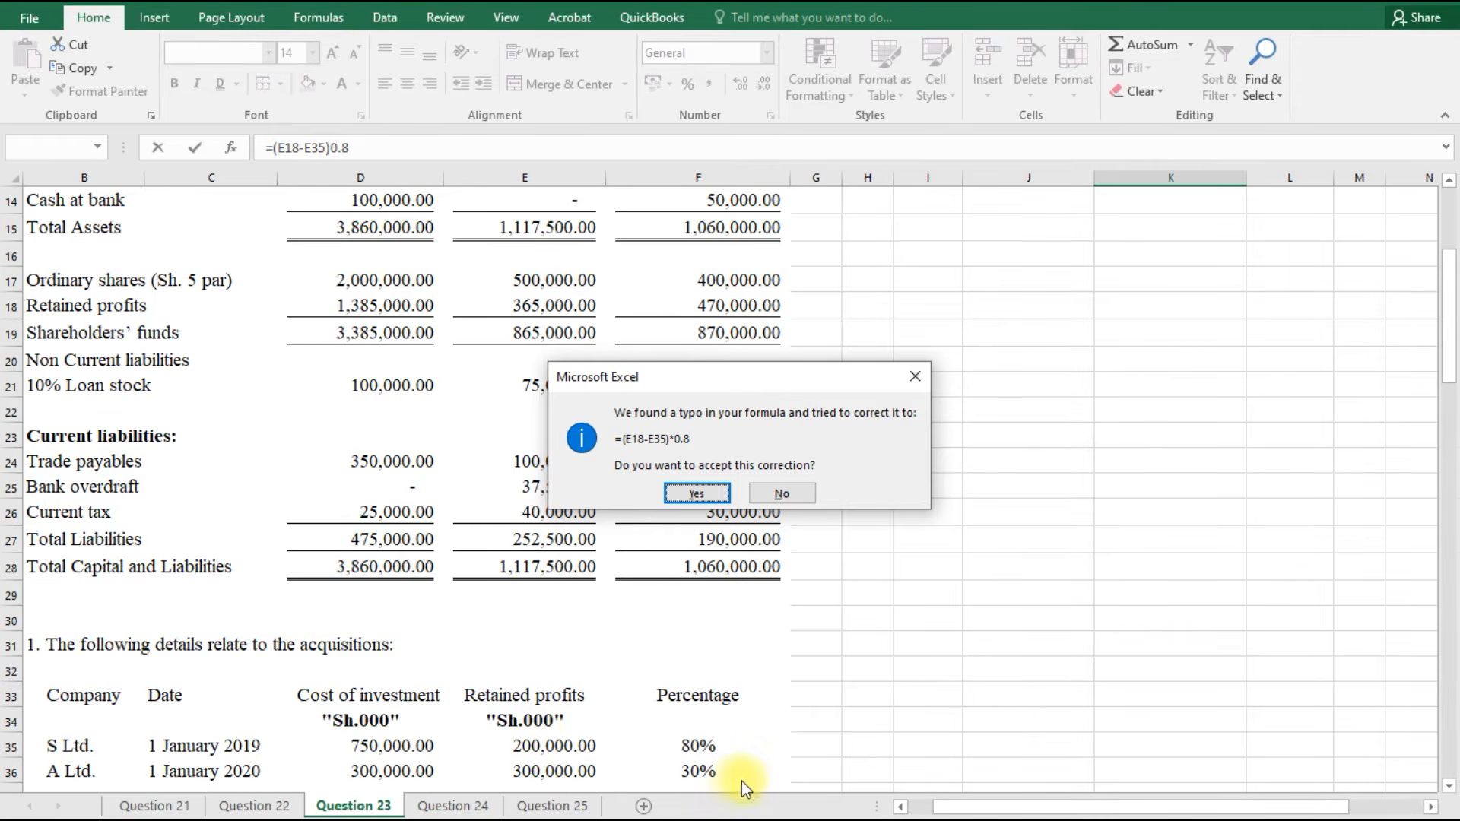
left_click(698, 493)
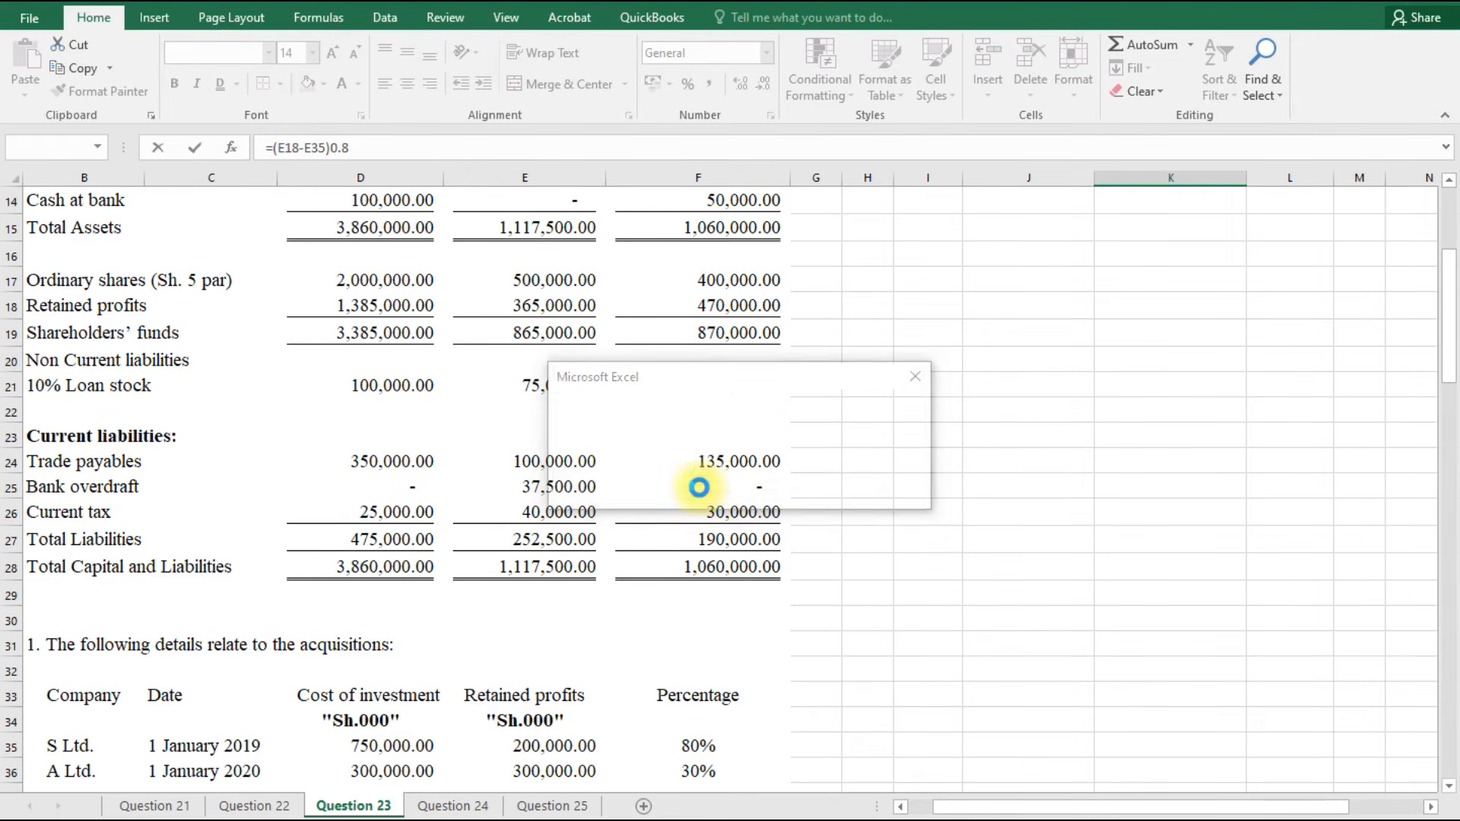
Add row A in J127 of the retained profits working and link K127 to the associate's post-acquisition profit in L119.
left_click(1010, 762)
type("A")
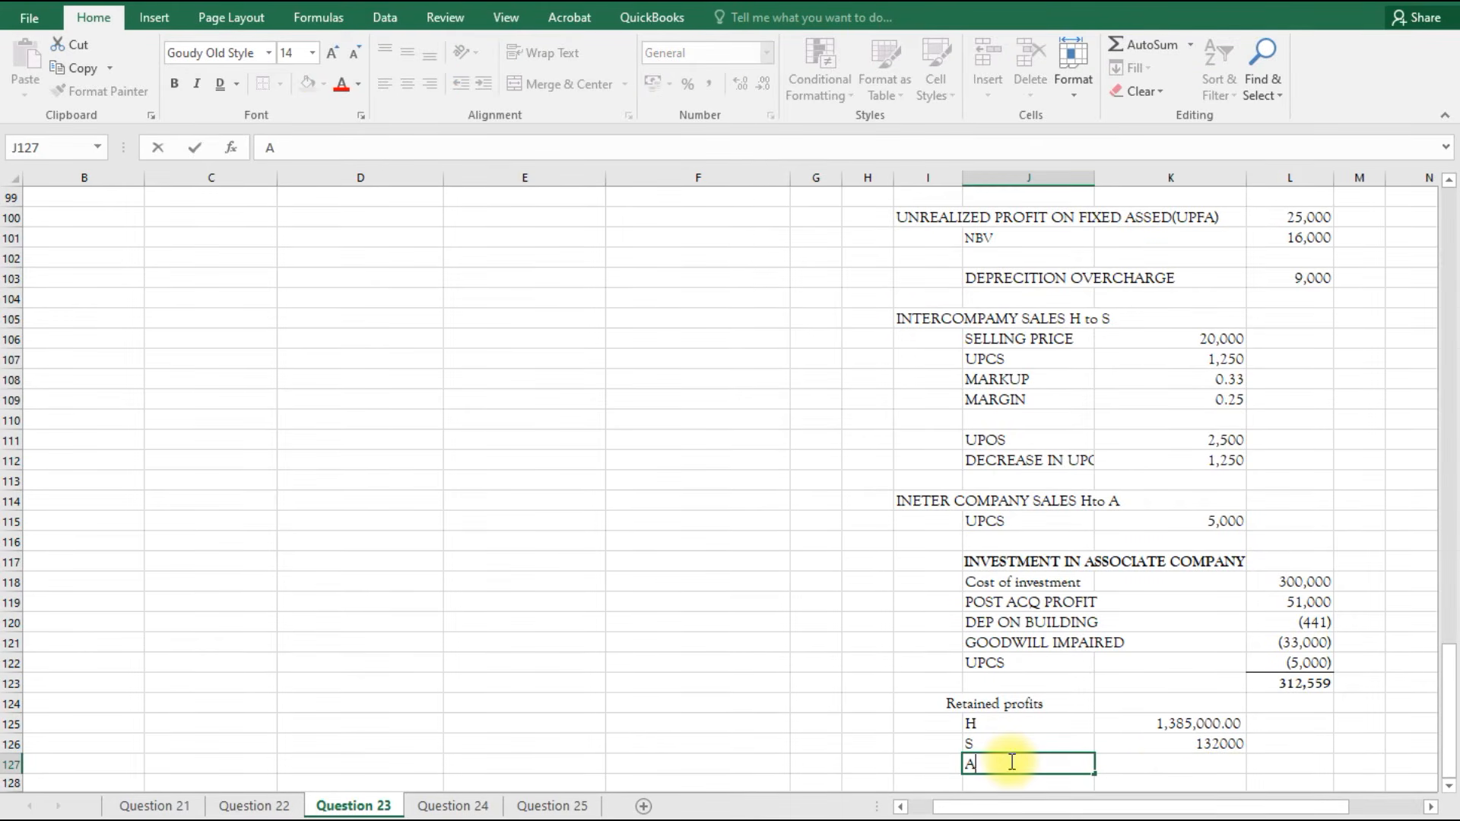
left_click(1169, 763)
type("=")
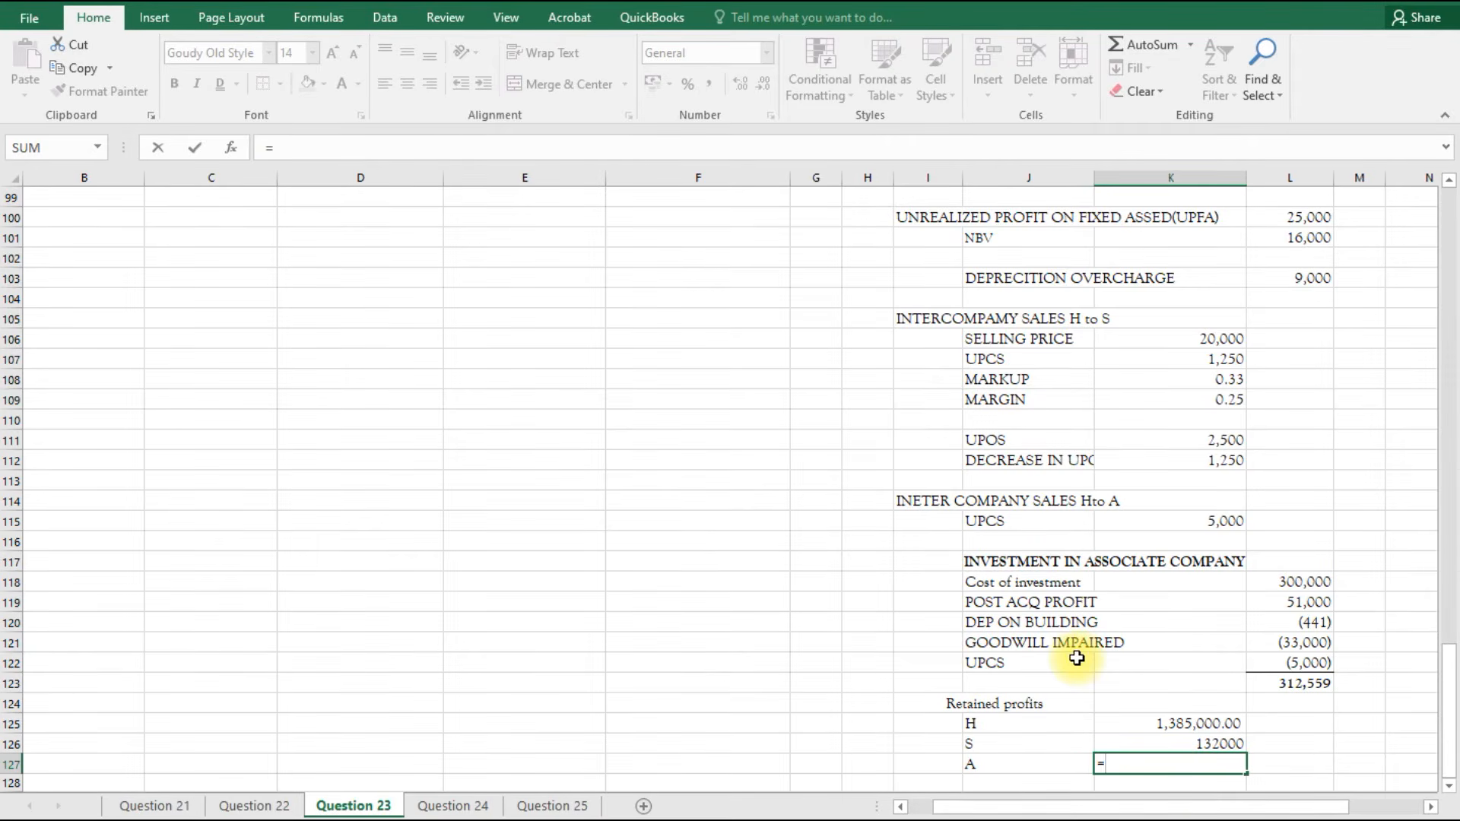
left_click(1293, 600)
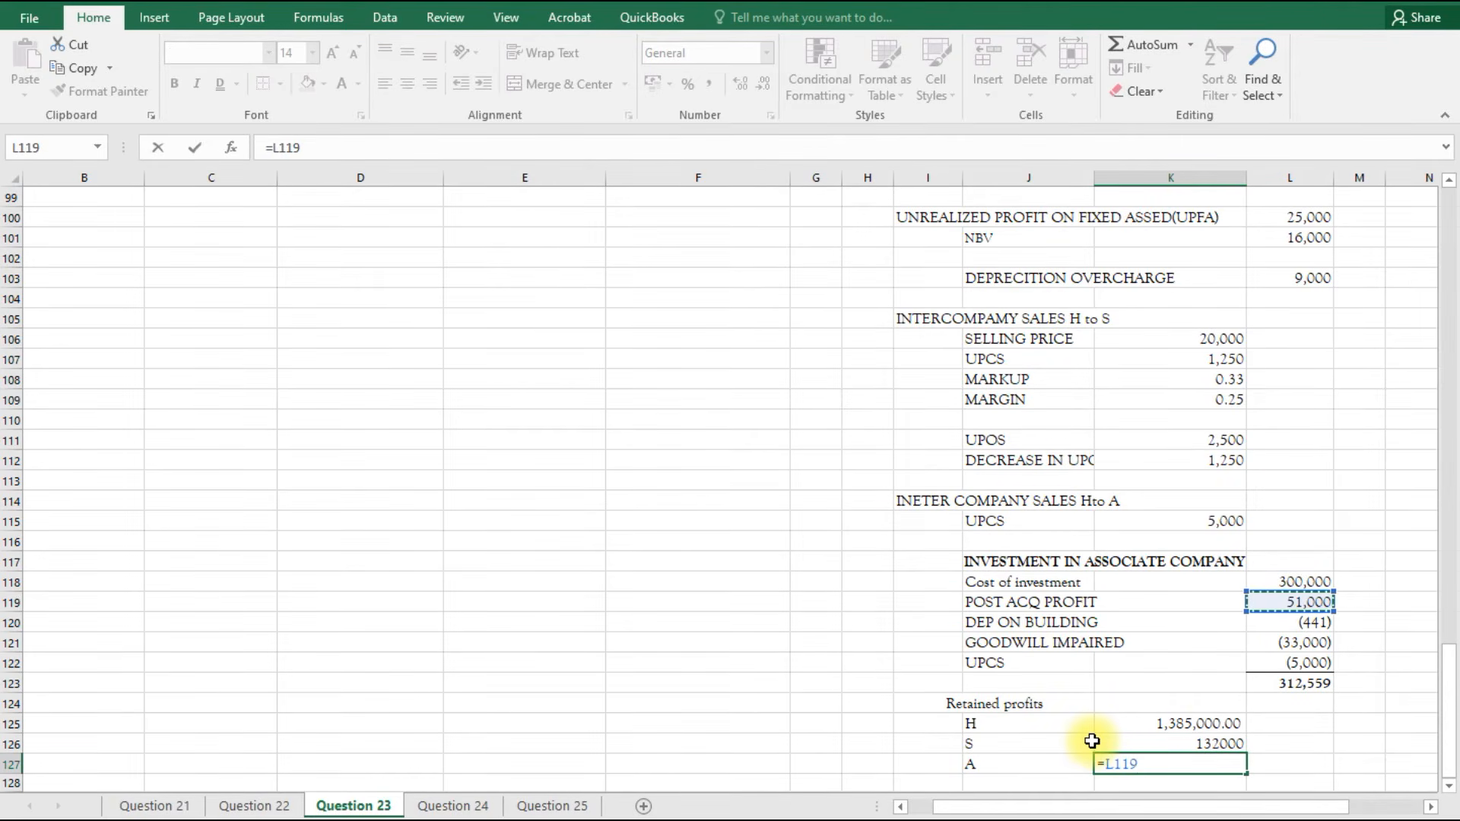
key("Return")
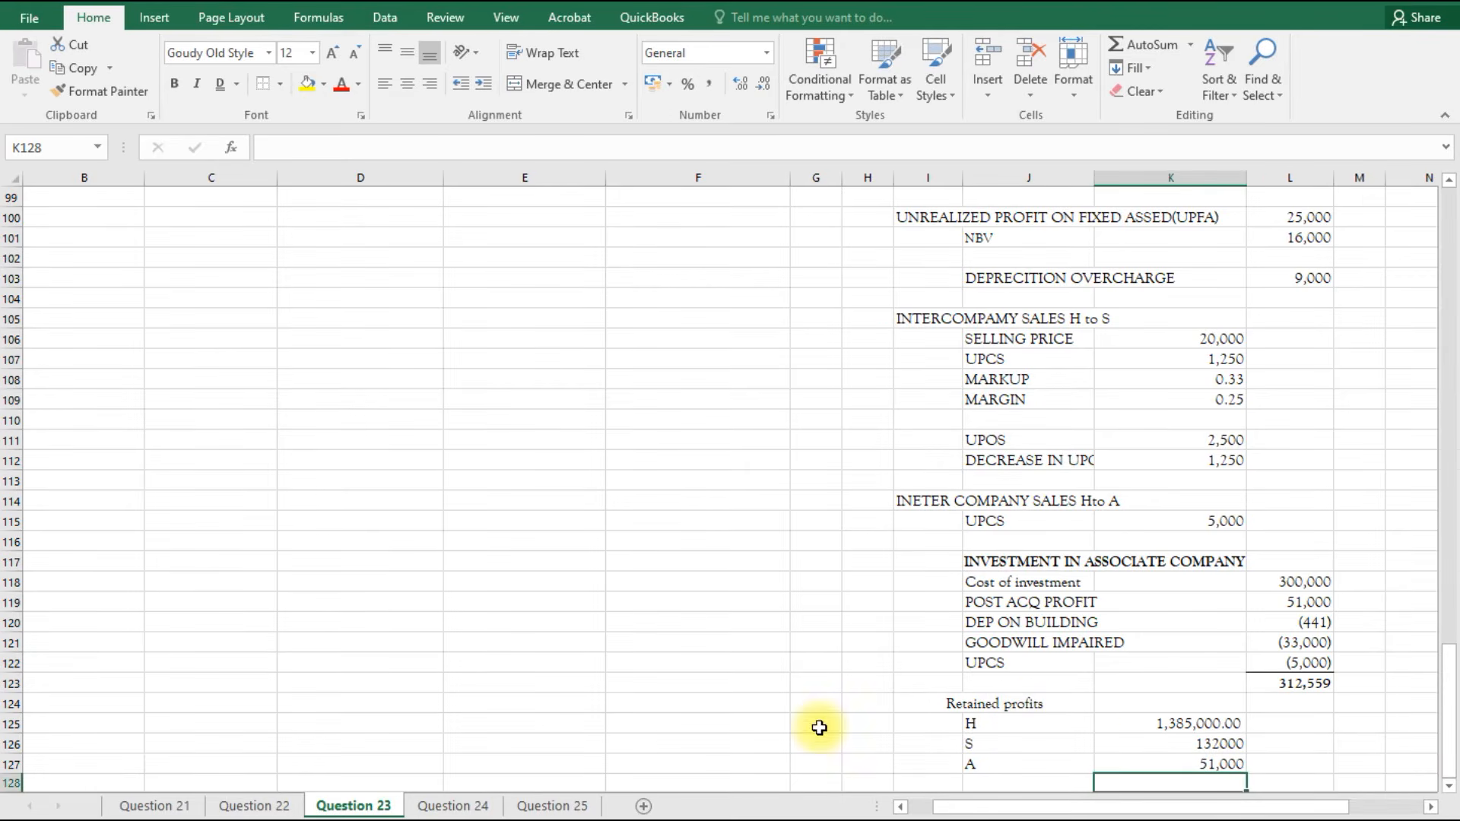
Label the next row of the retained profits working by linking J128 to the GOODWILL IMPAIRED label in J90.
scroll(870, 694, "down", 1)
left_click(976, 720)
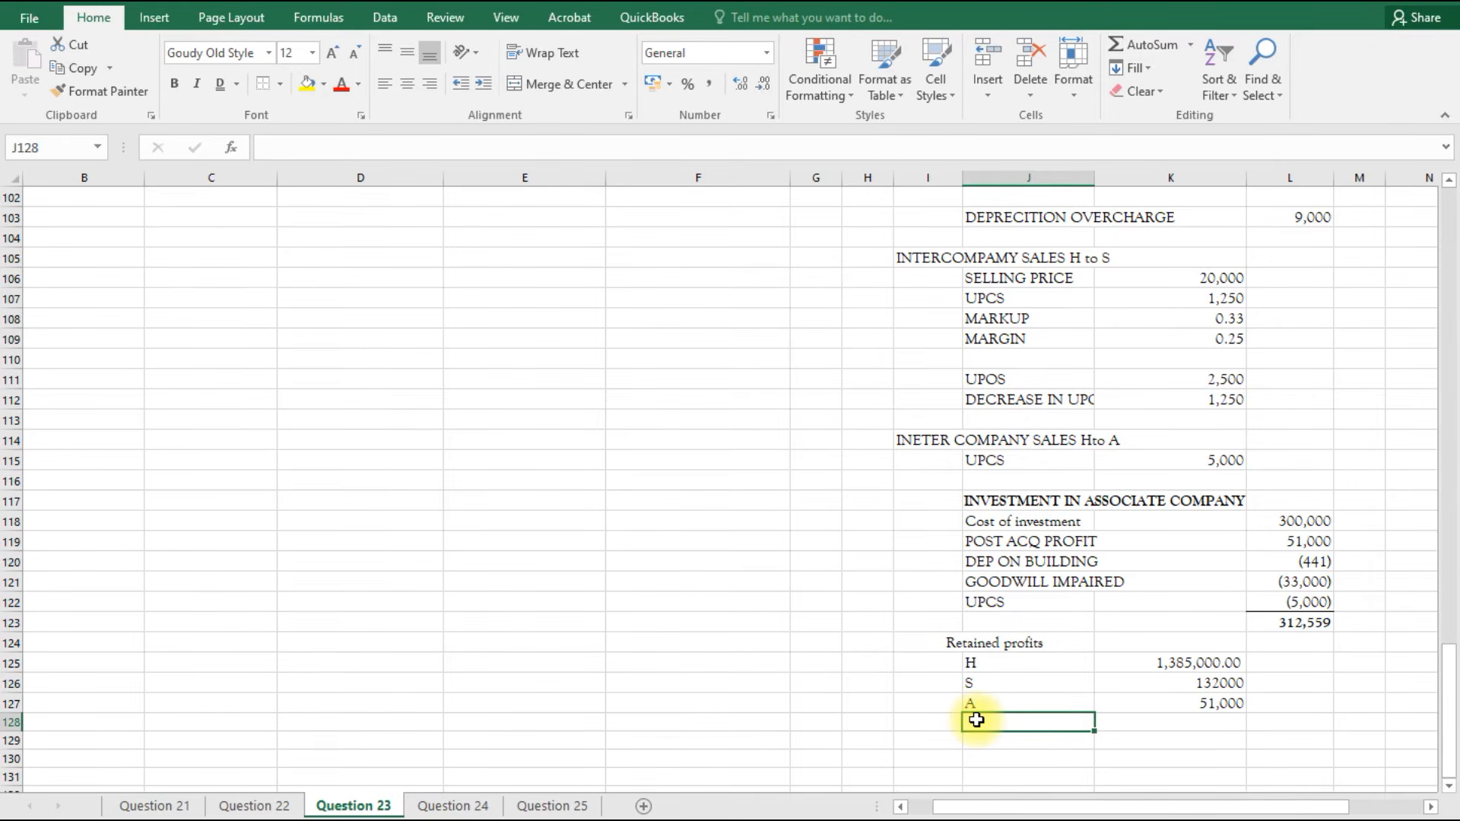
type("=")
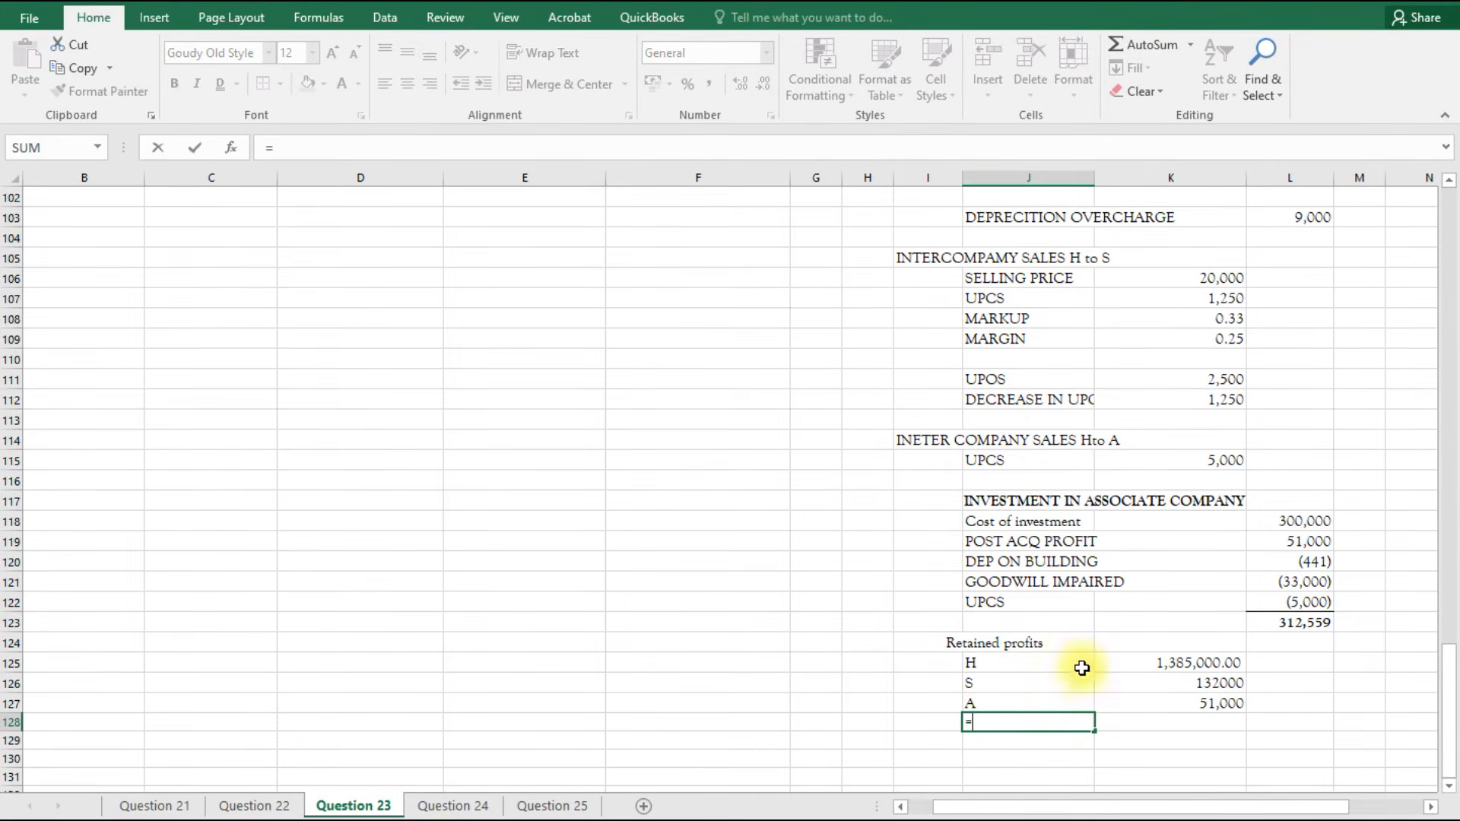
scroll(1080, 616, "up", 3)
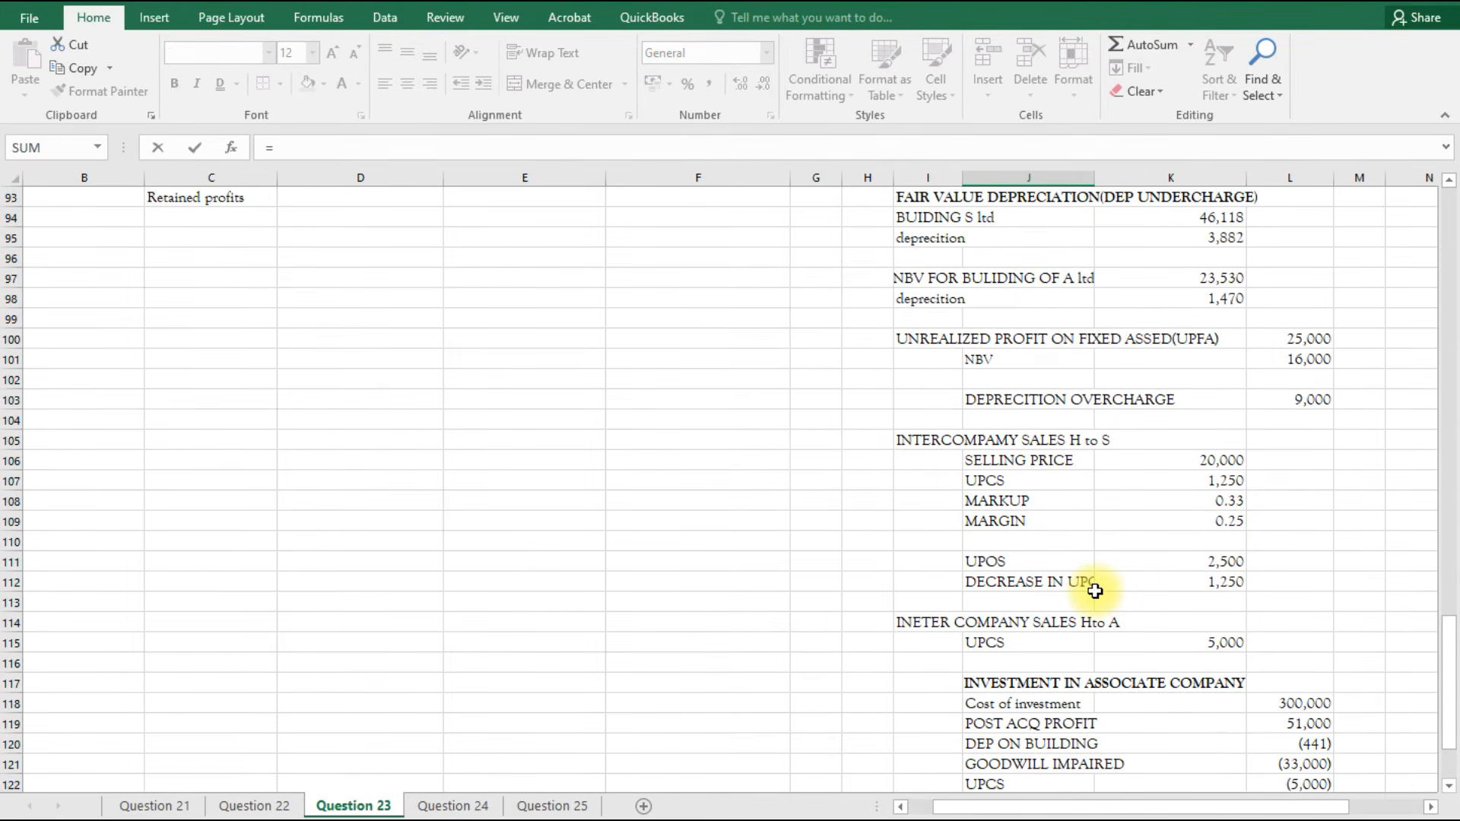
scroll(1096, 591, "up", 2)
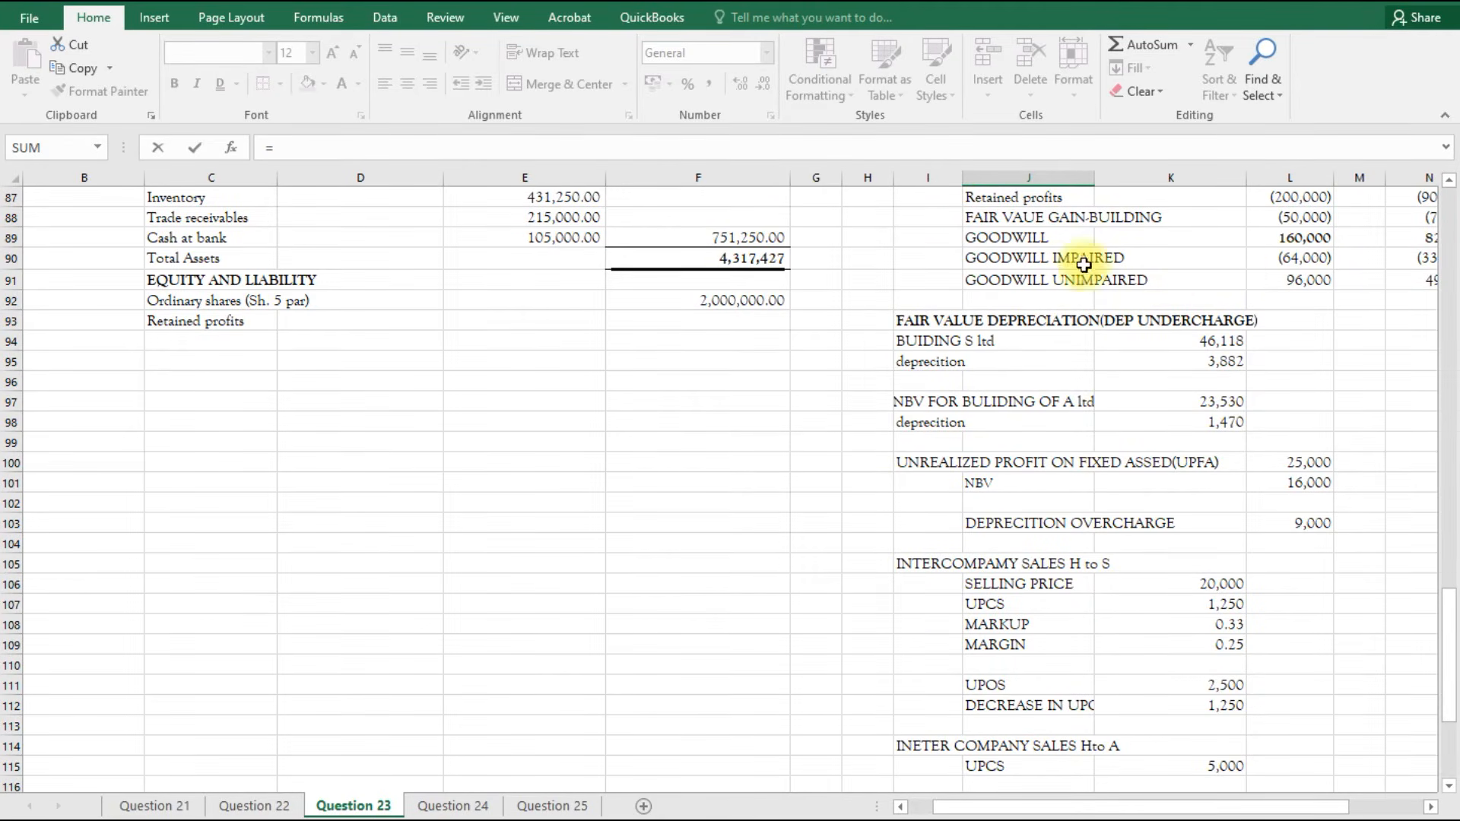
left_click(1012, 260)
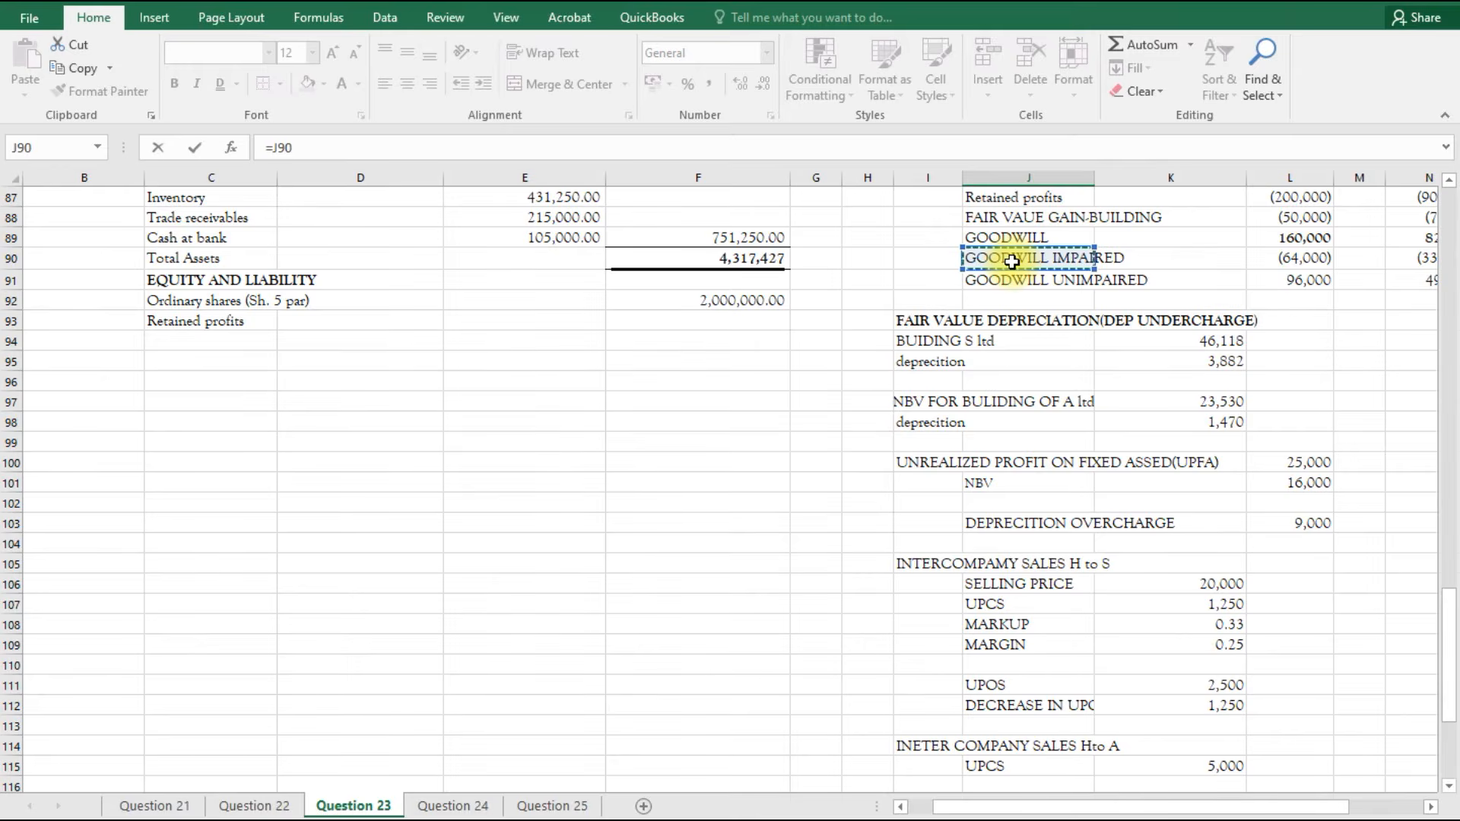
key("Return")
Calculate the group's 80% share of S's goodwill impairment in K128 with =L90*0.8.
left_click(1187, 758)
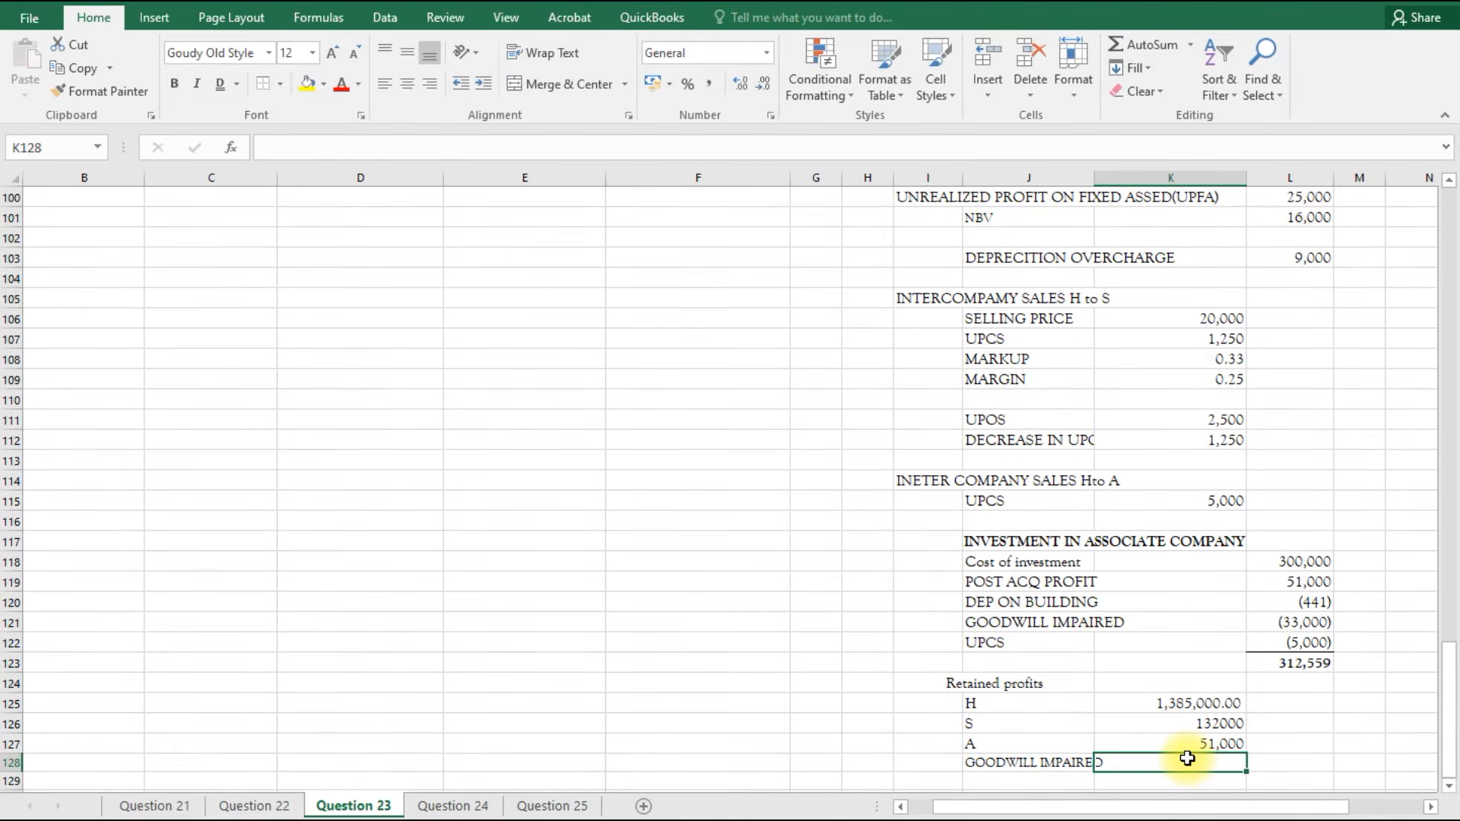
type("=")
scroll(1187, 685, "up", 7)
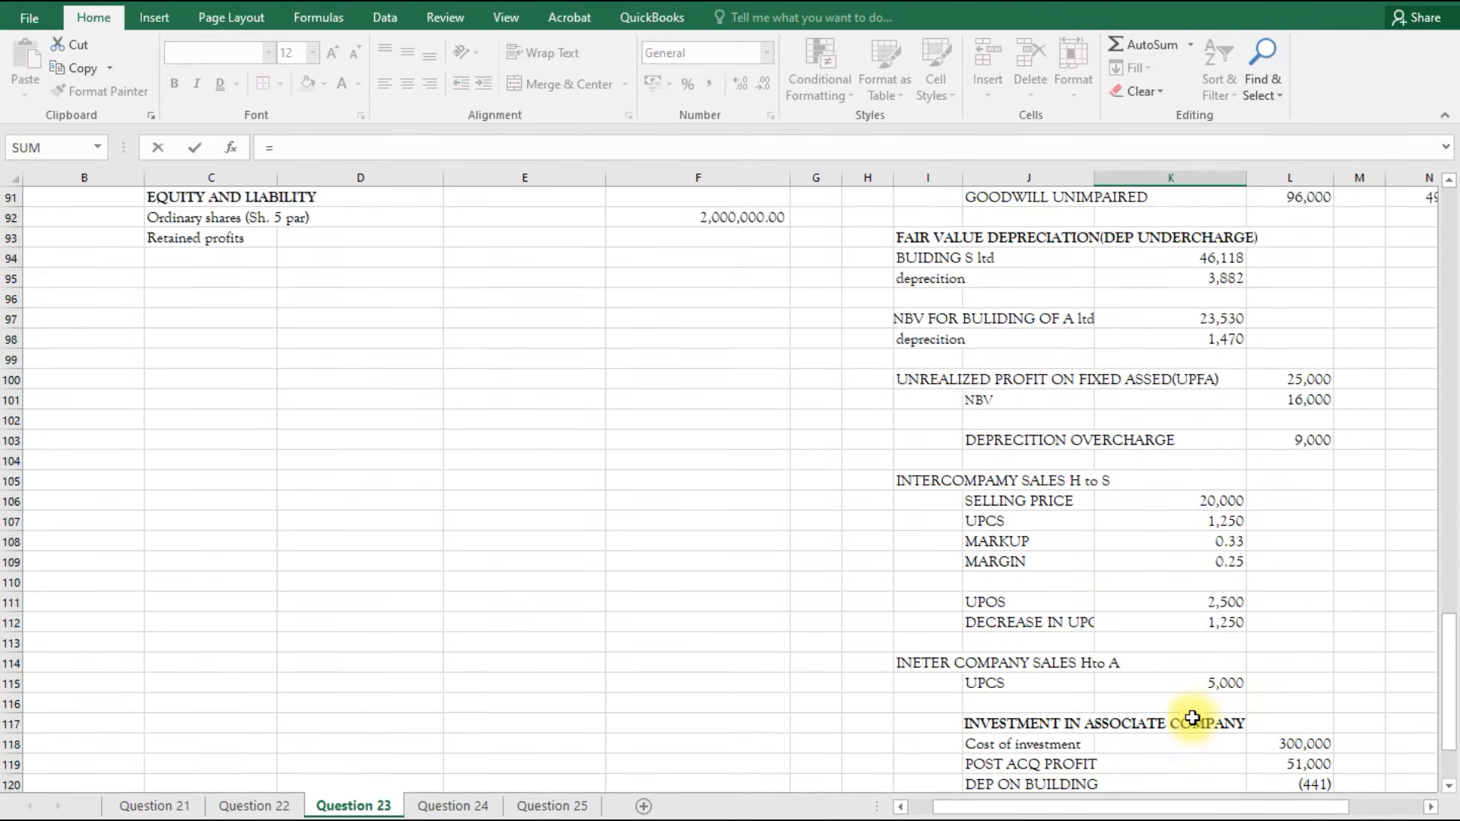
left_click(1297, 419)
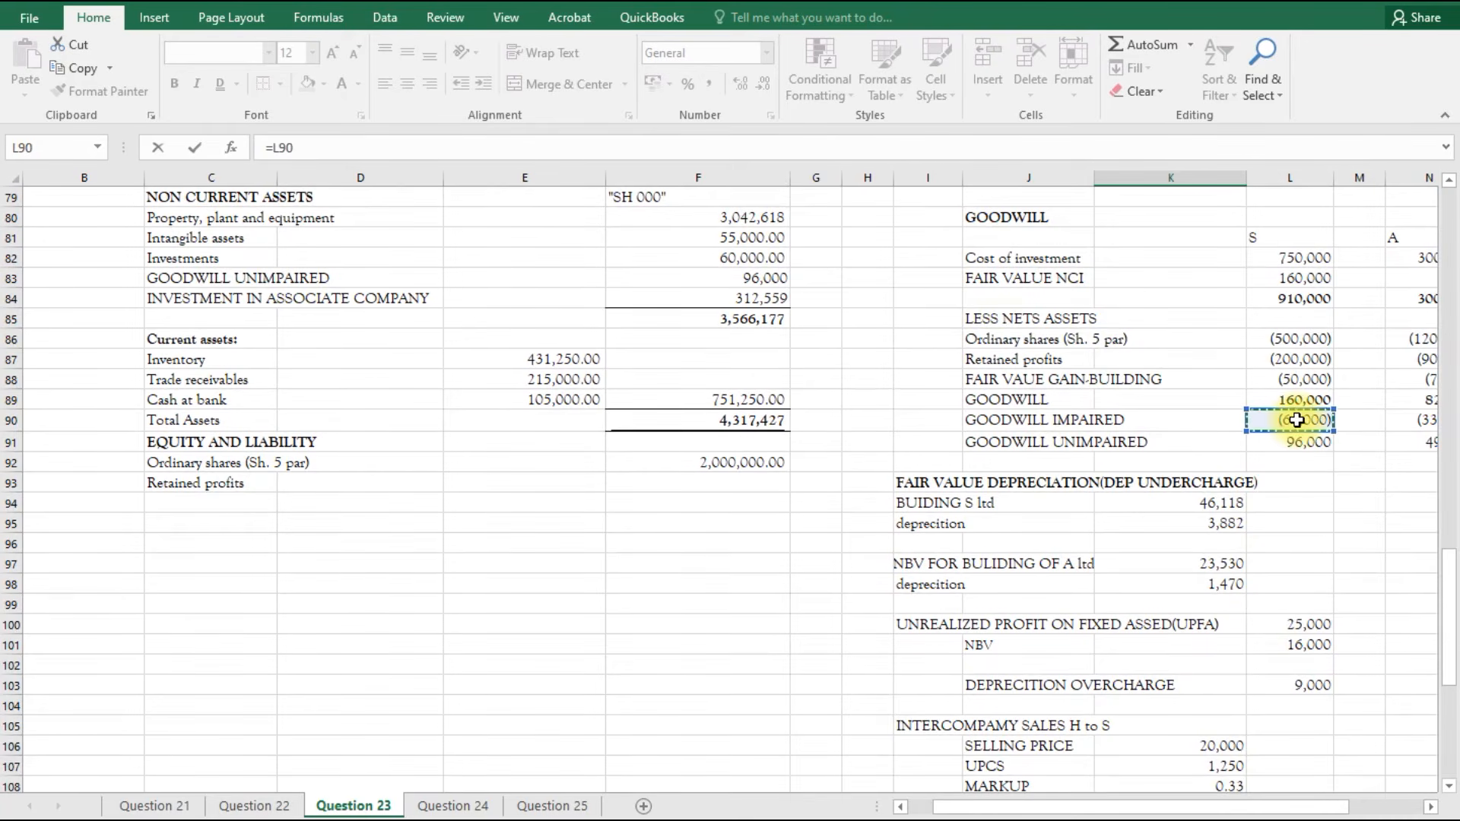
type("*0.8")
key("Return")
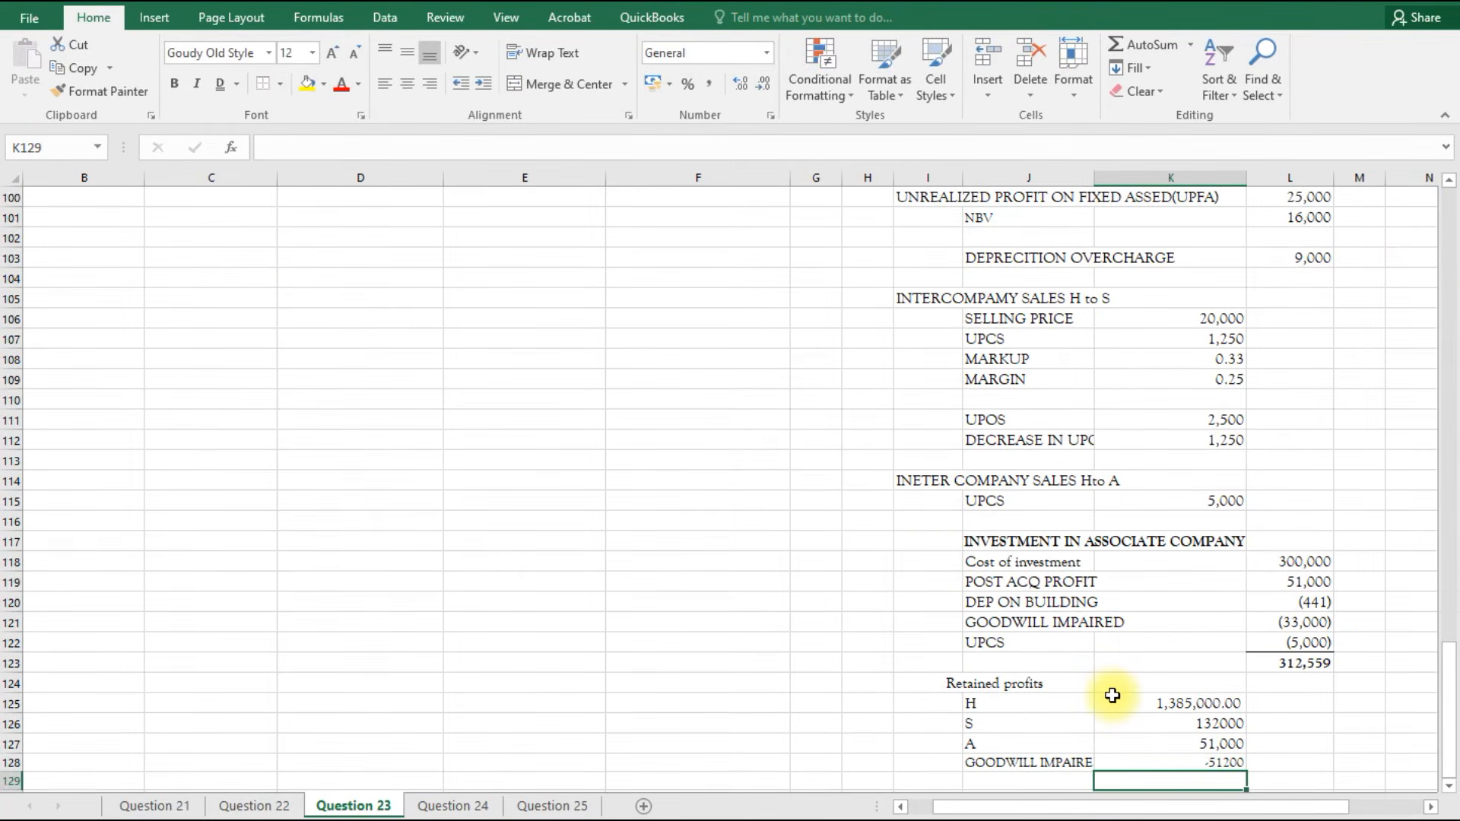
Add a second goodwill impaired row by linking J129 to J128 and K129 to A's goodwill impairment in N90.
scroll(1091, 765, "down", 1)
left_click(1024, 721)
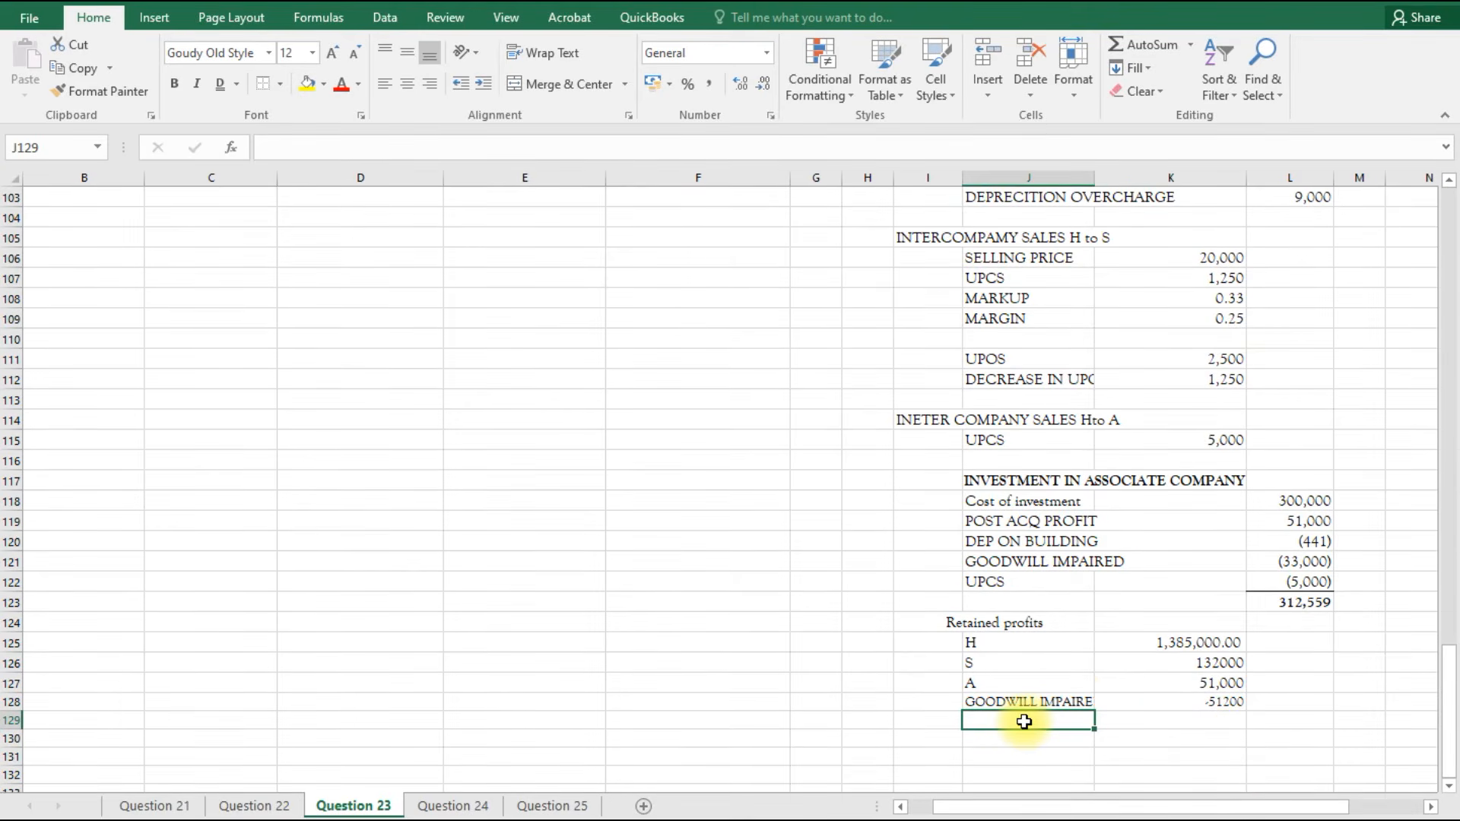
type("=")
left_click(1035, 703)
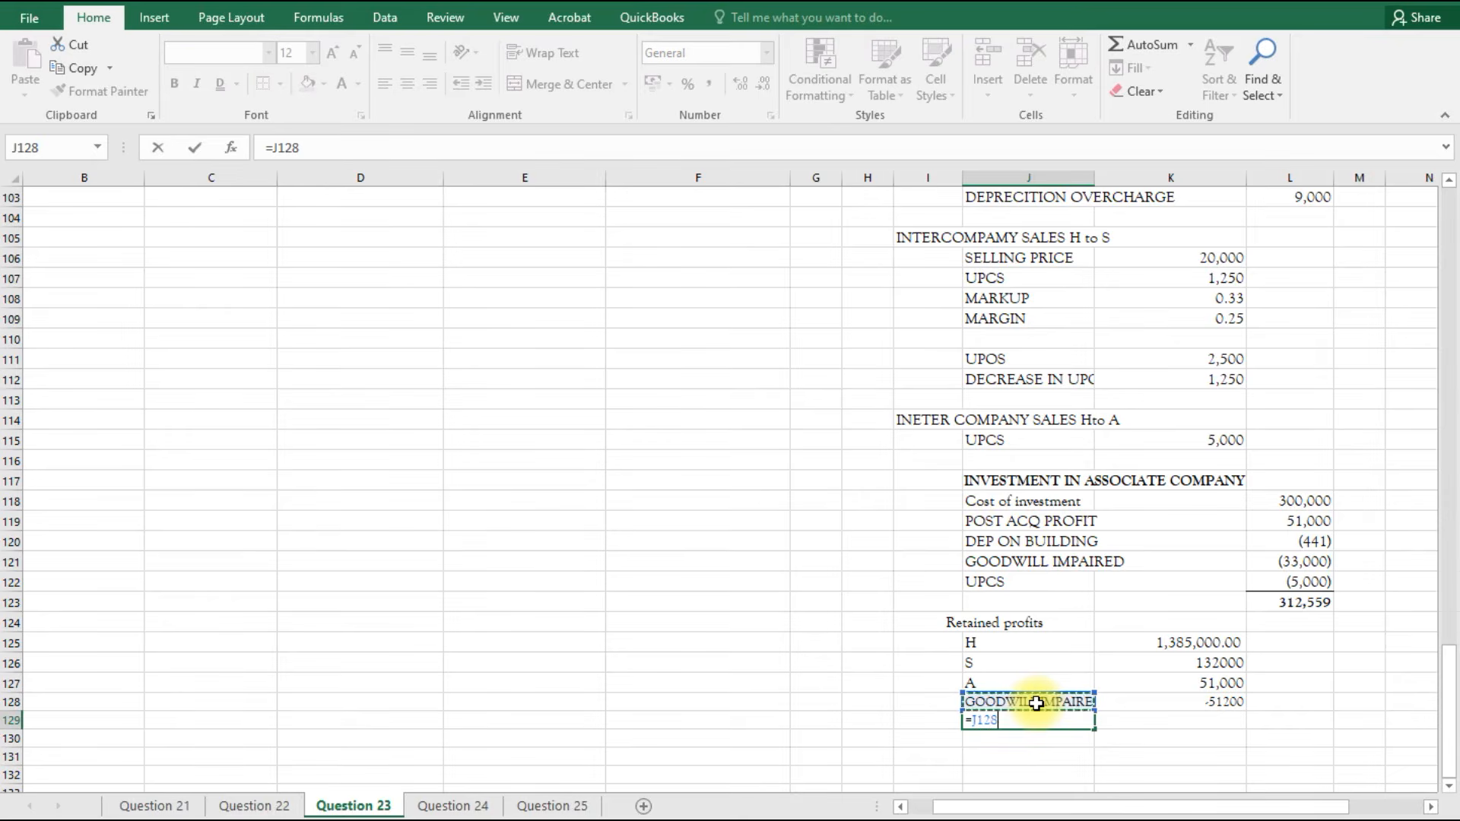
key("Return")
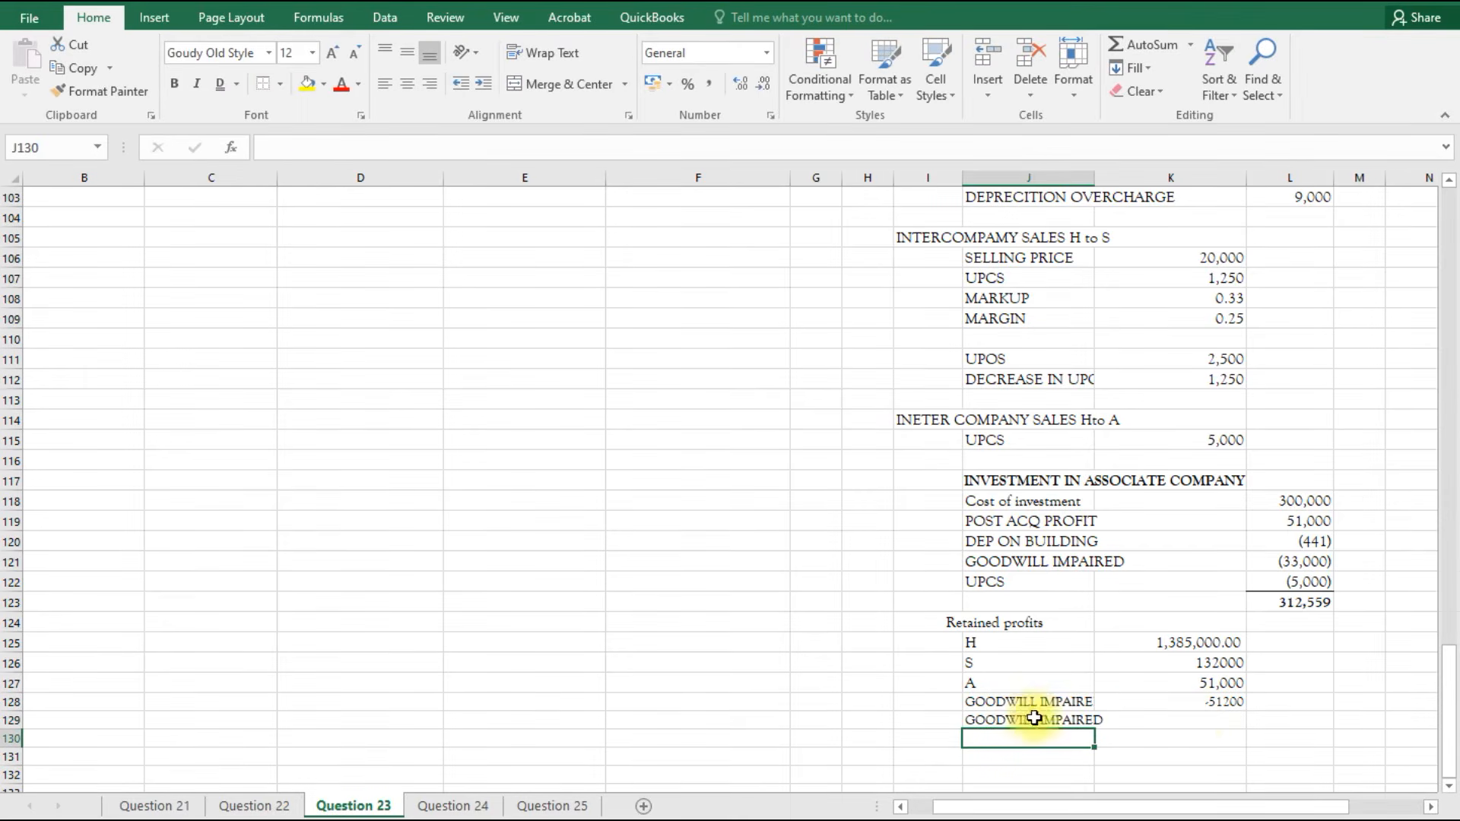
left_click(1199, 719)
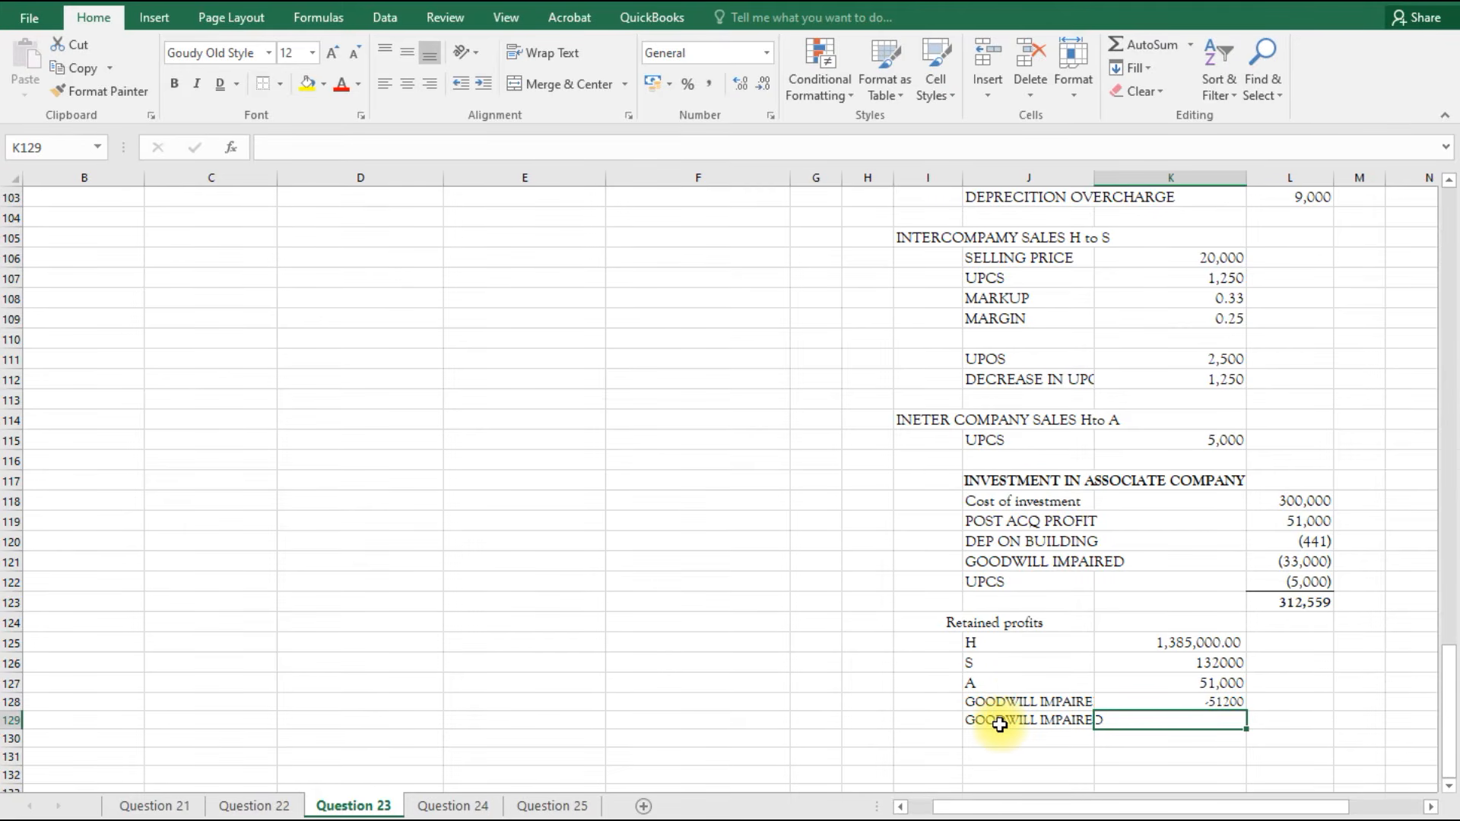
type("=")
scroll(1141, 694, "up", 6)
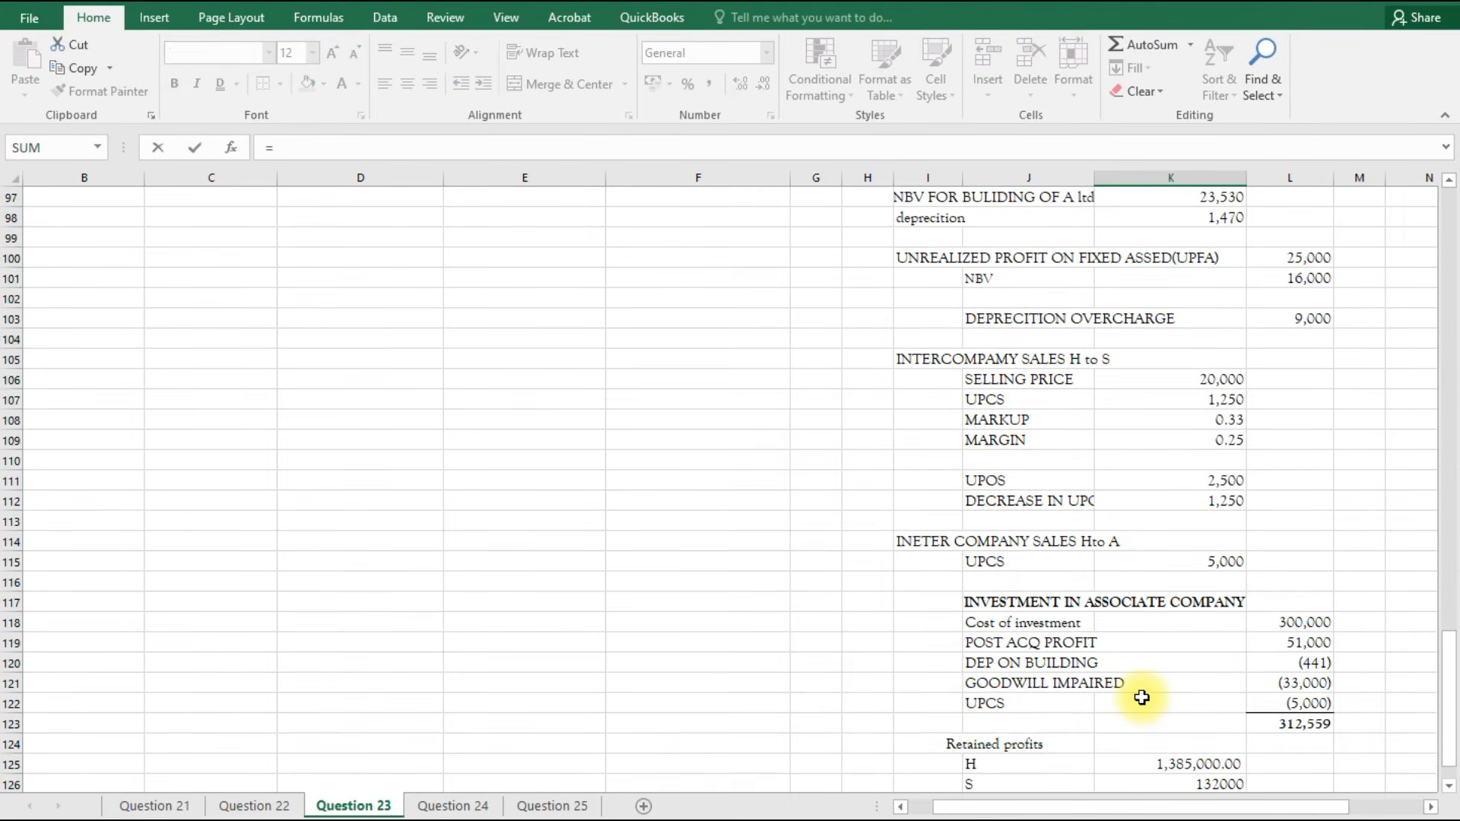
left_click(1416, 300)
key("Return")
Add a UPCS row by linking J130 to the label in J115 and deducting the H to A unrealized profit in K130 with =-K115.
scroll(1137, 566, "down", 2)
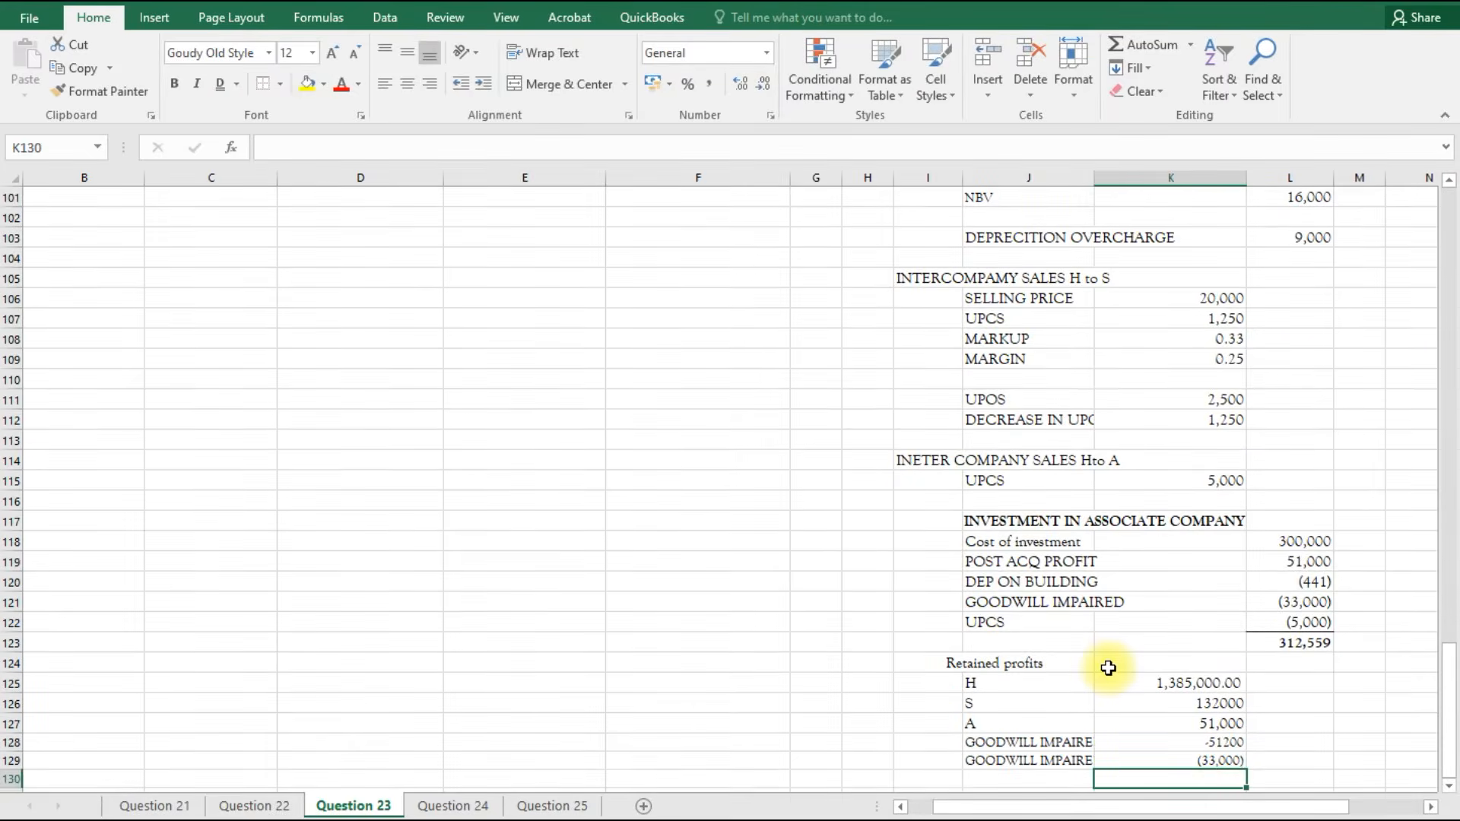
left_click(1022, 661)
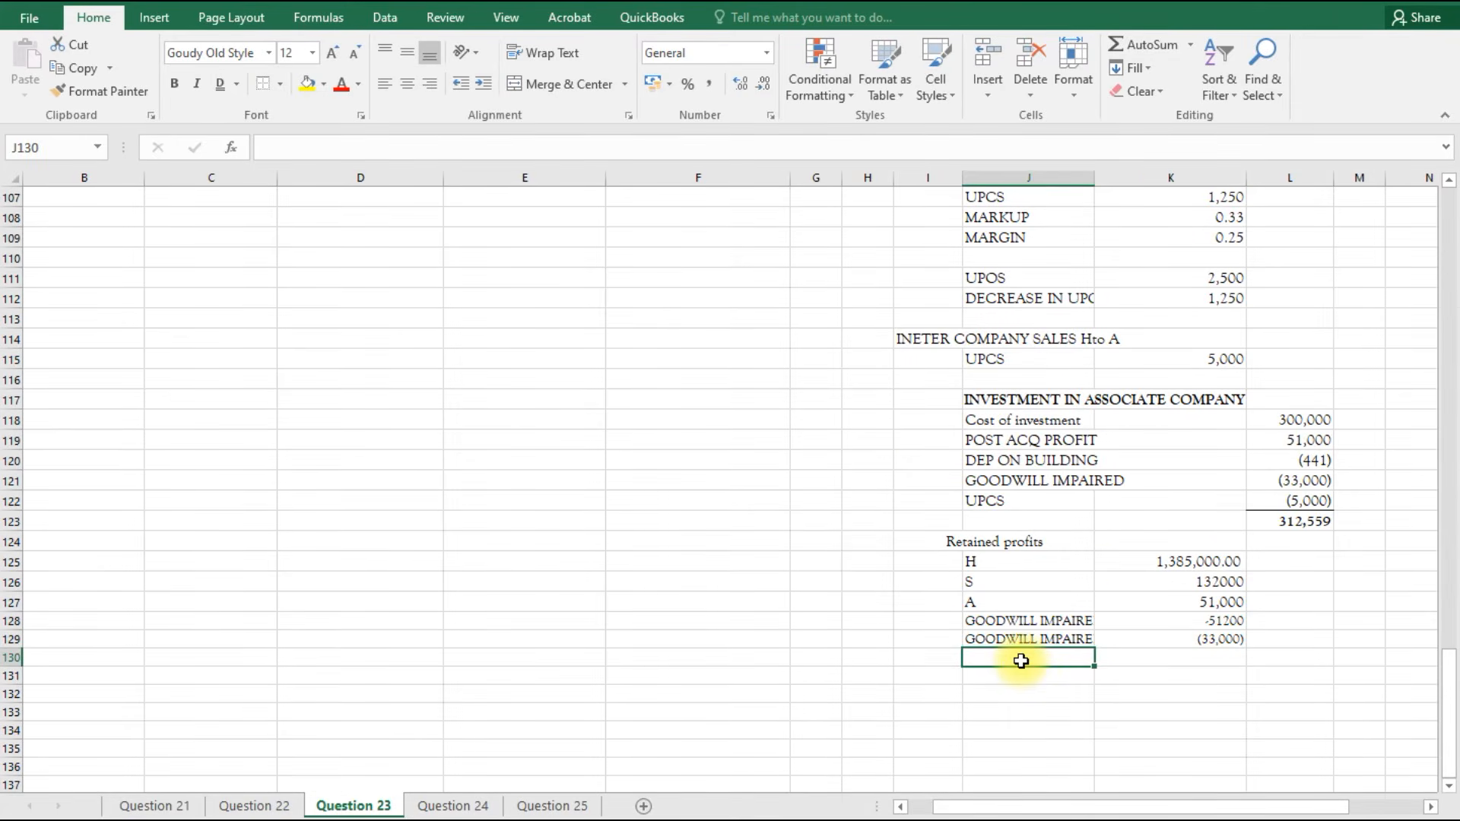
left_click(1035, 360)
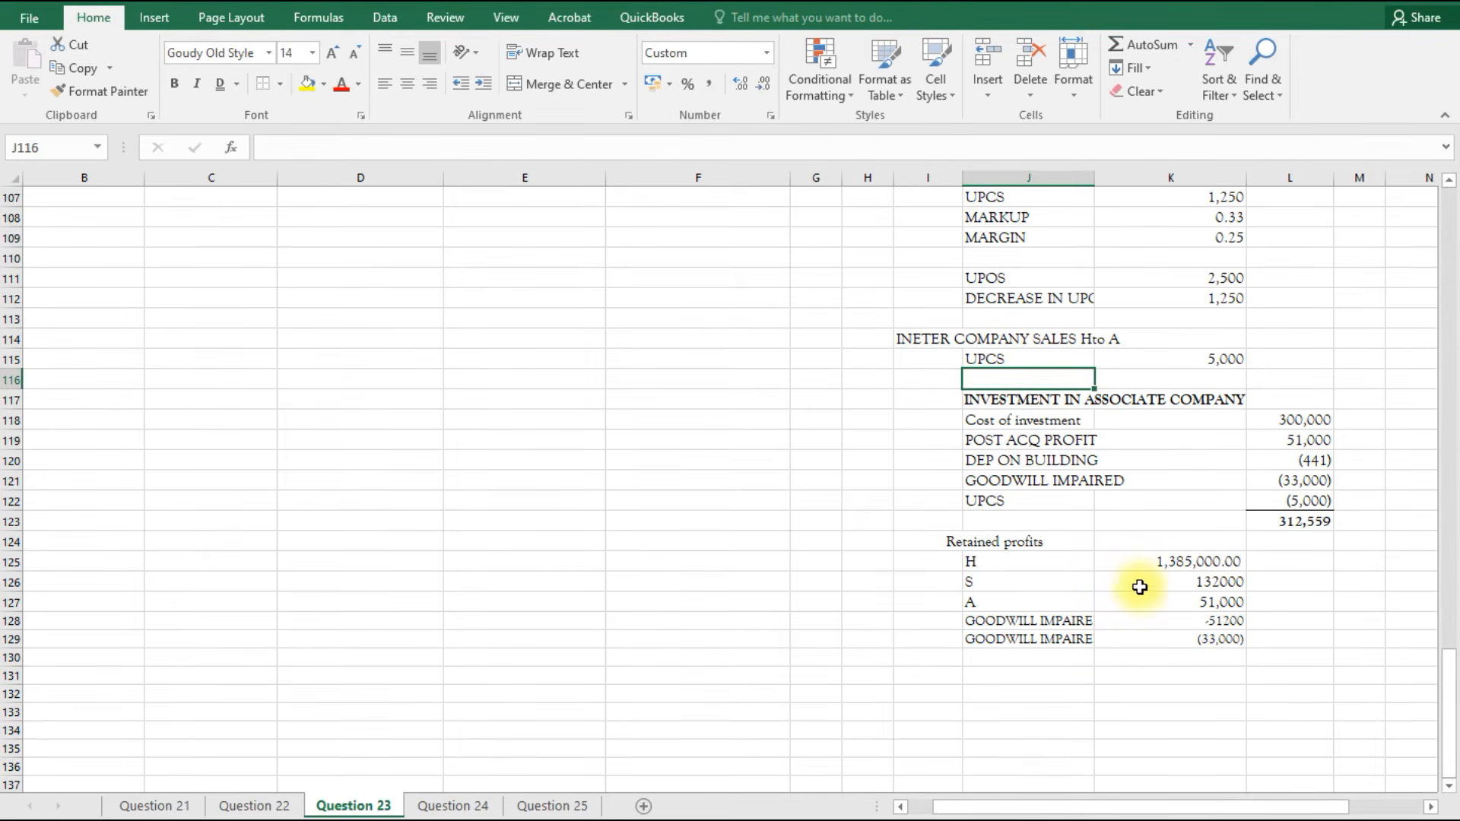
left_click(987, 662)
type("=")
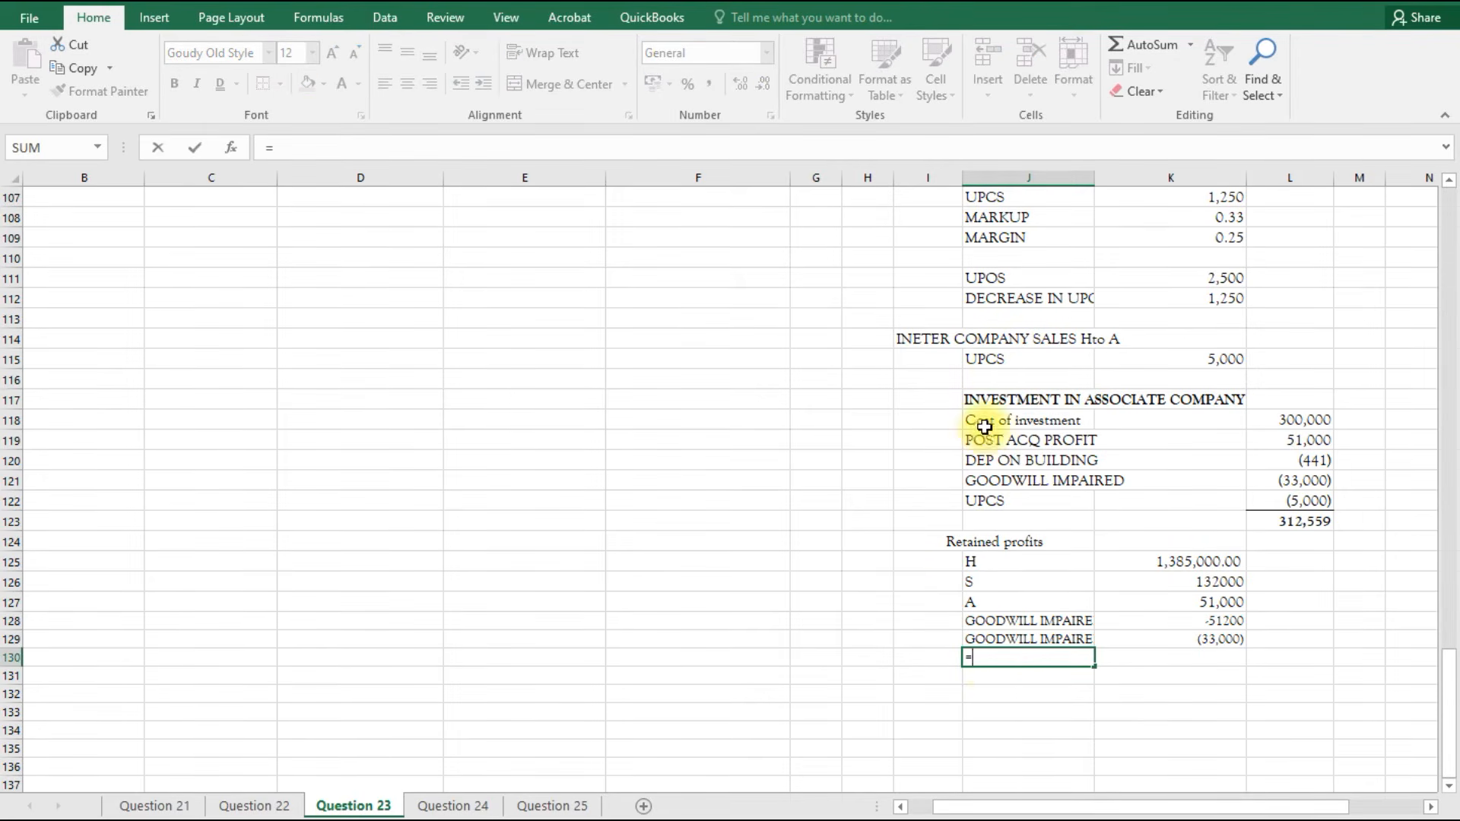
left_click(1000, 359)
key("Return")
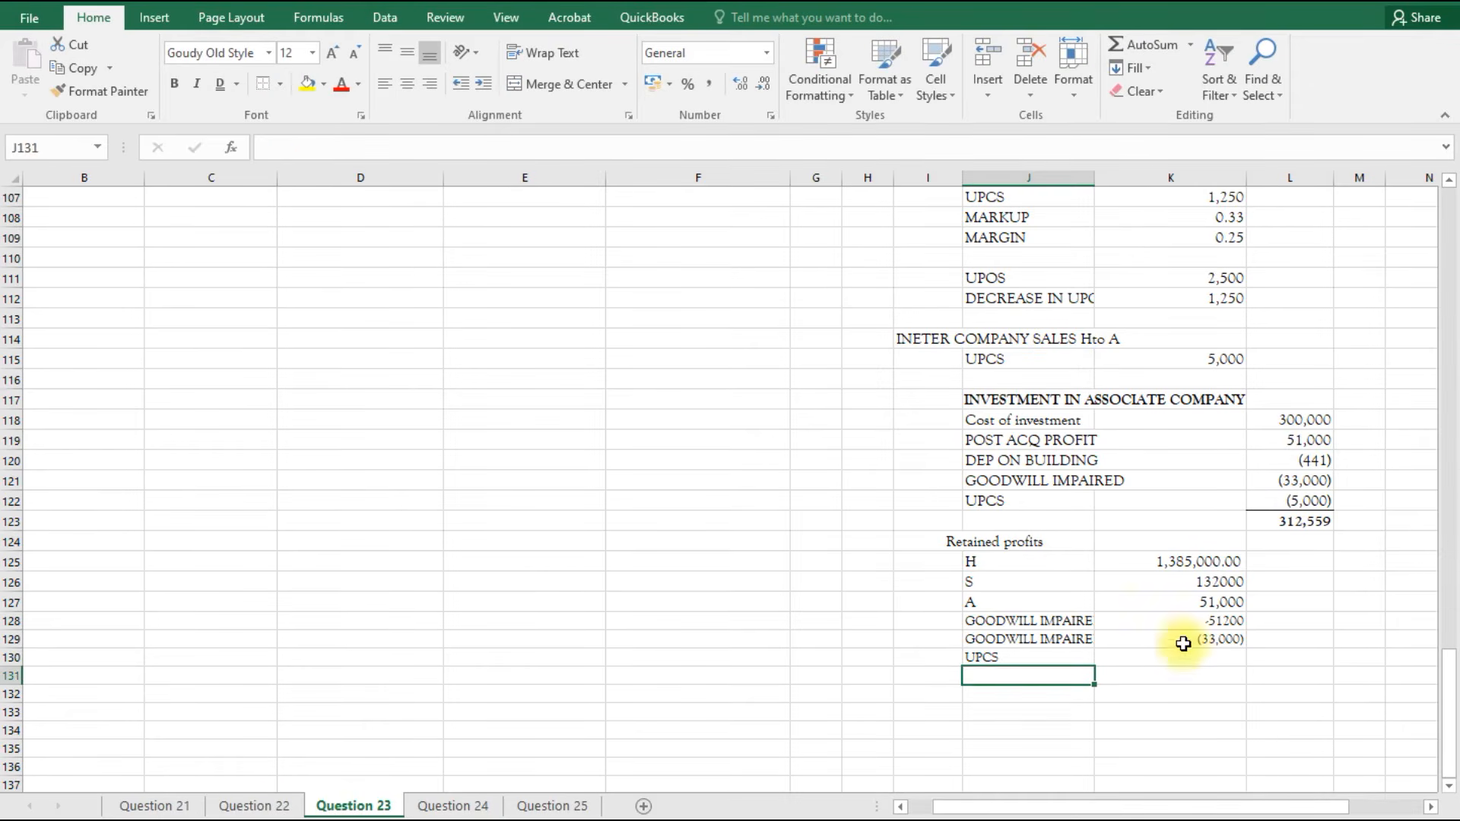
left_click(1205, 655)
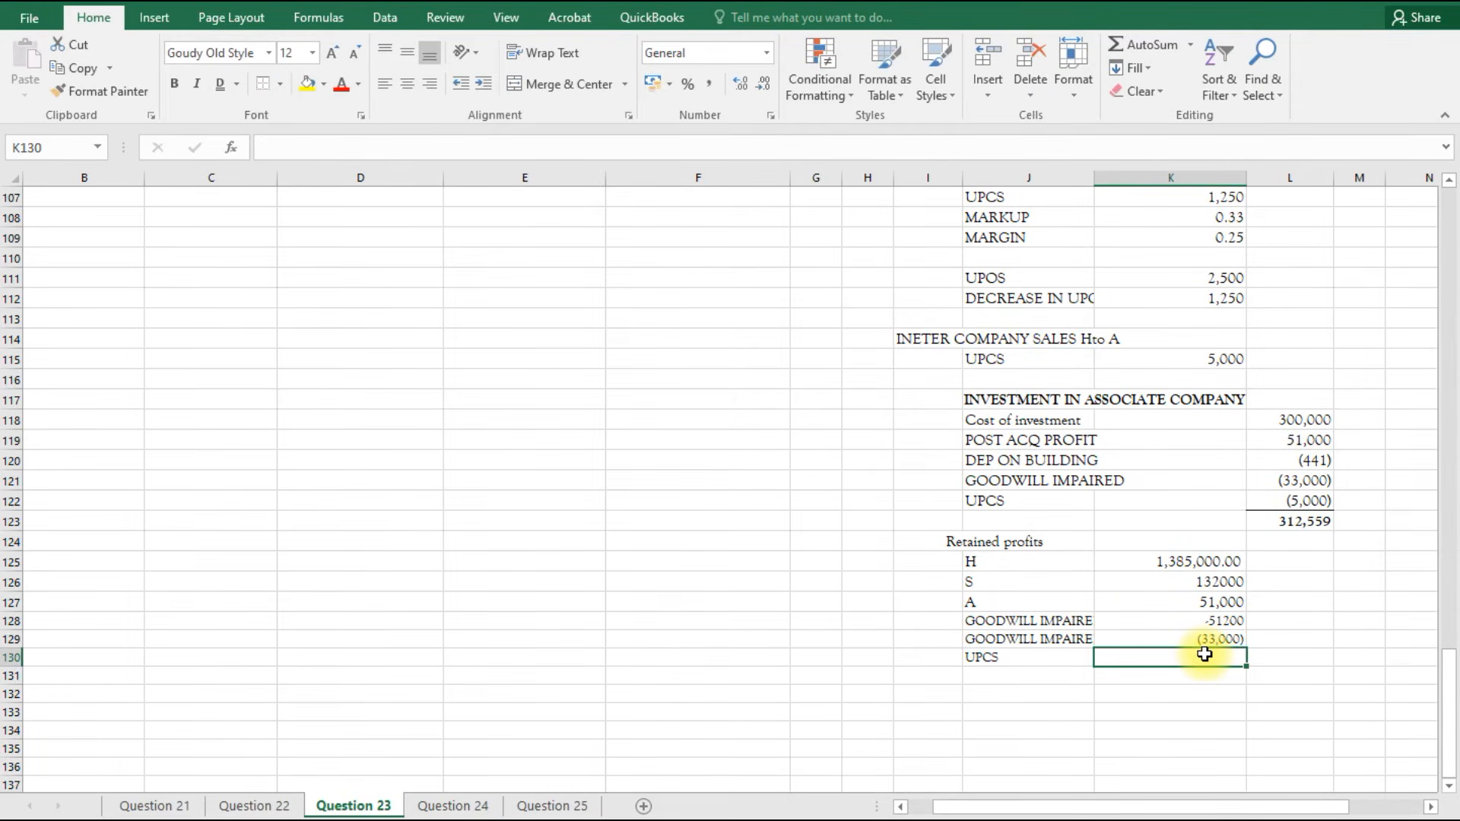
type("=-")
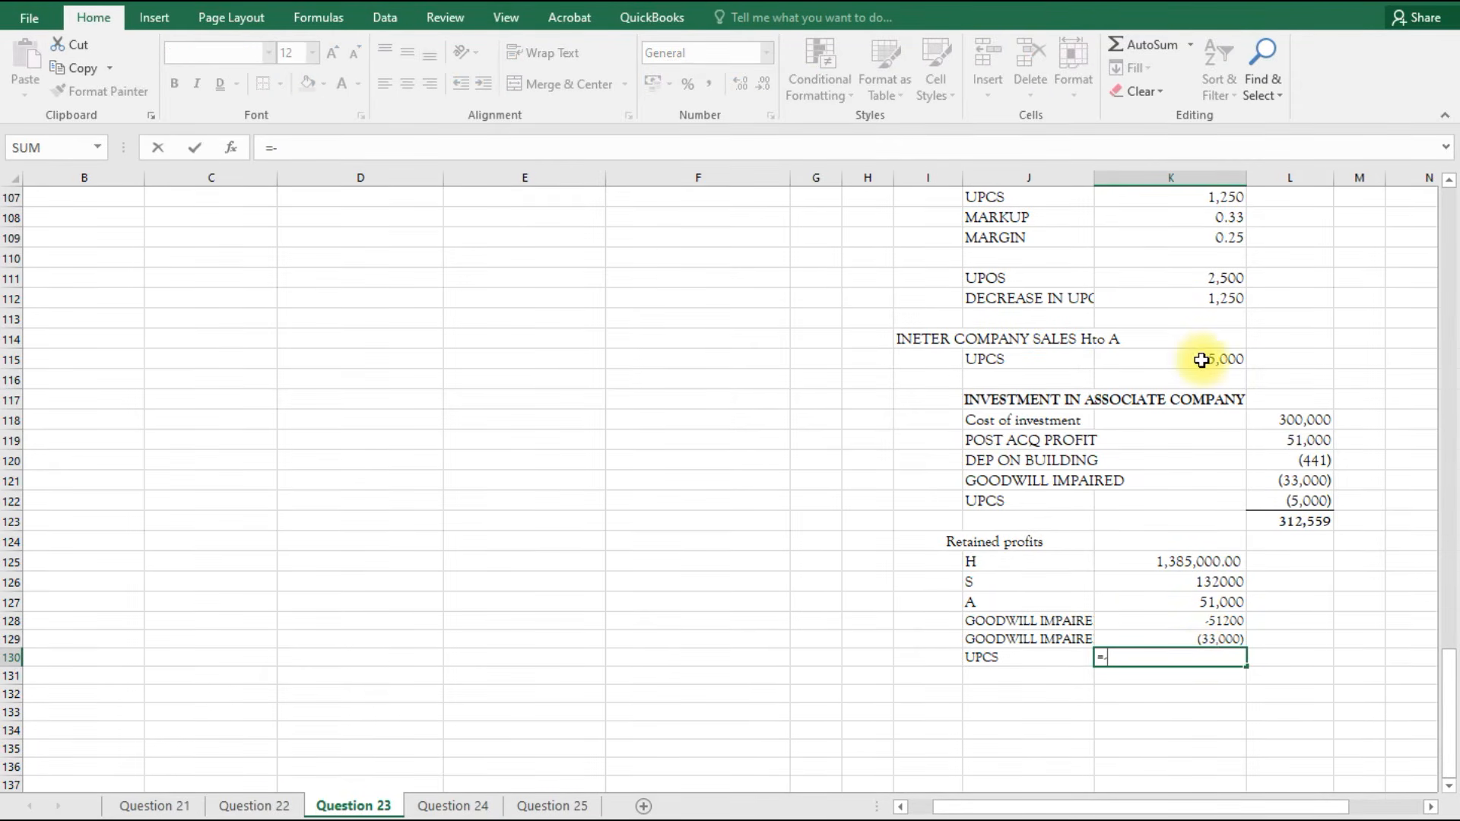
left_click(1202, 359)
key("Return")
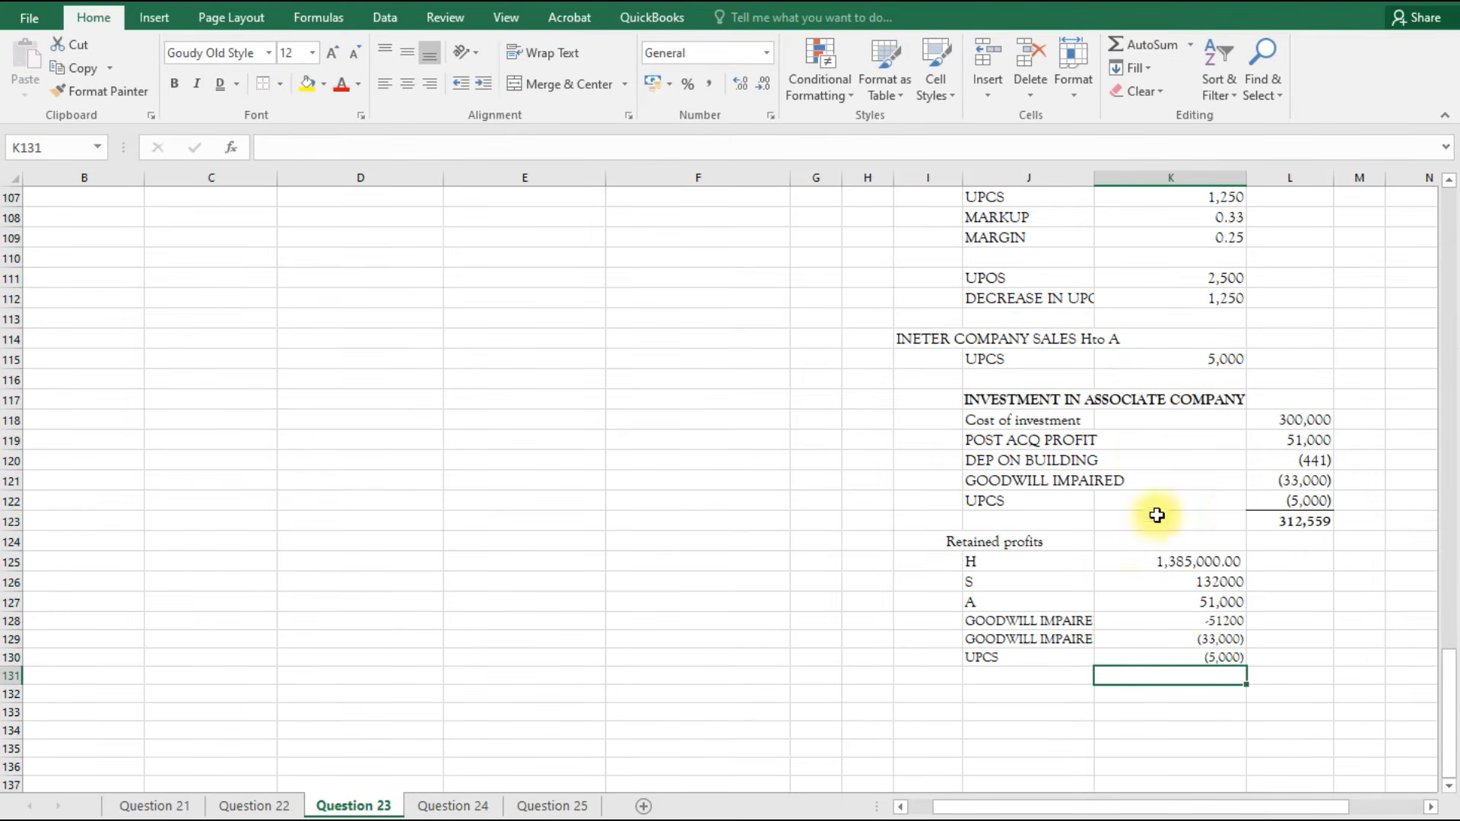
Add a DECREASE IN UPCS row to the retained profits working, linking J131 to J112 and K131 to K112.
left_click(1007, 679)
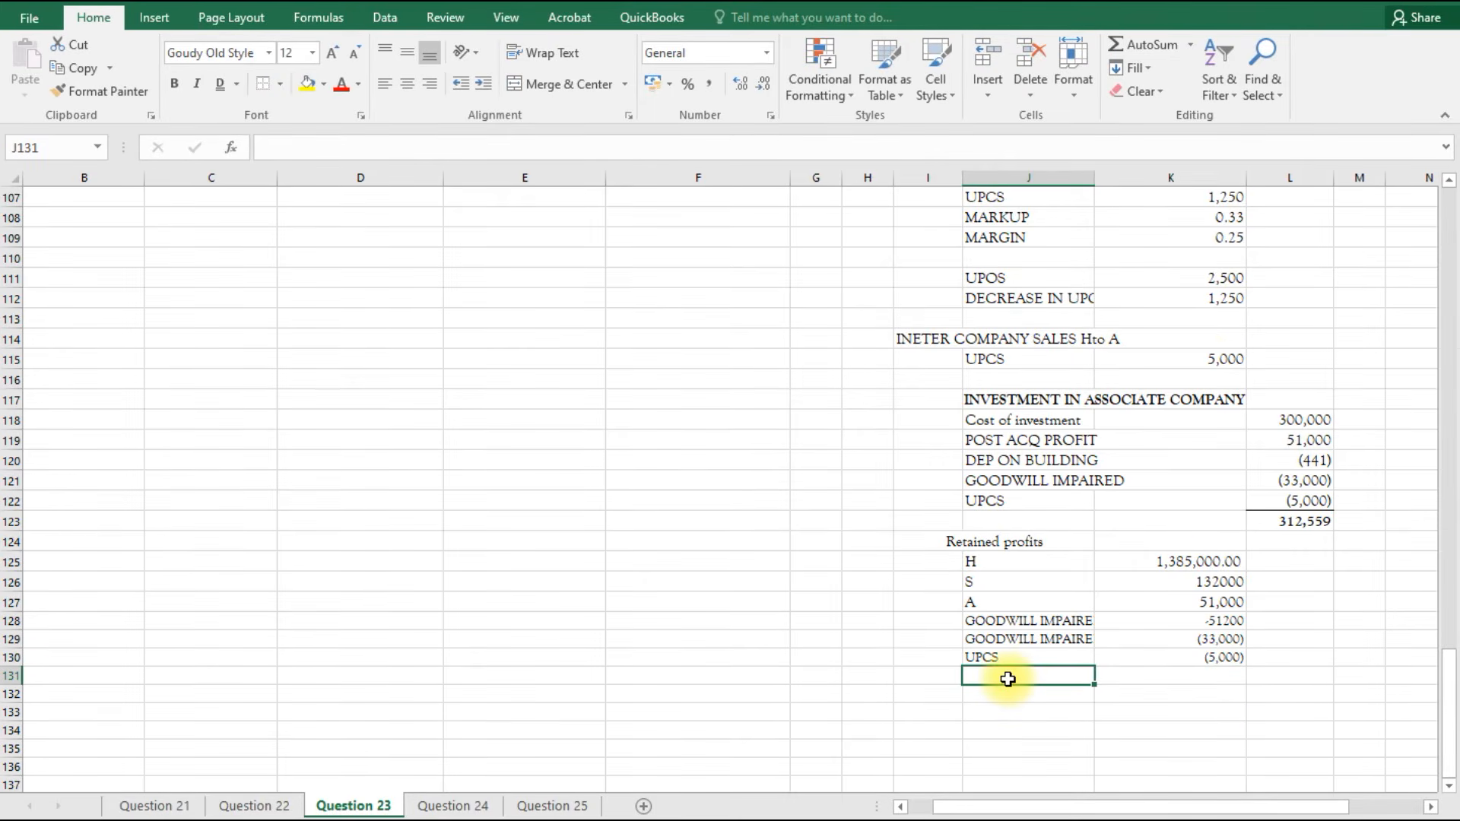
type("=")
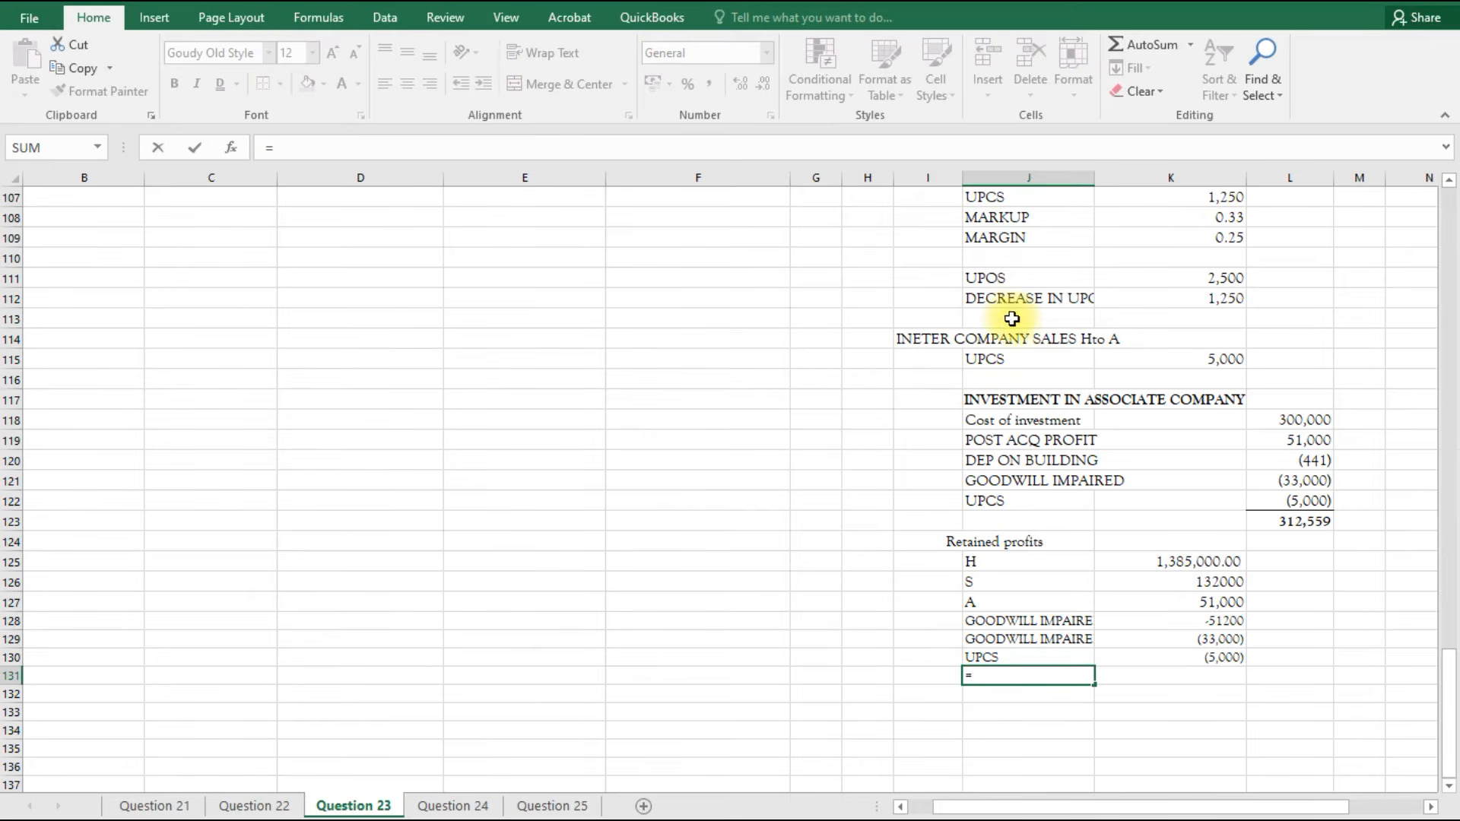
left_click(1039, 302)
key("Return")
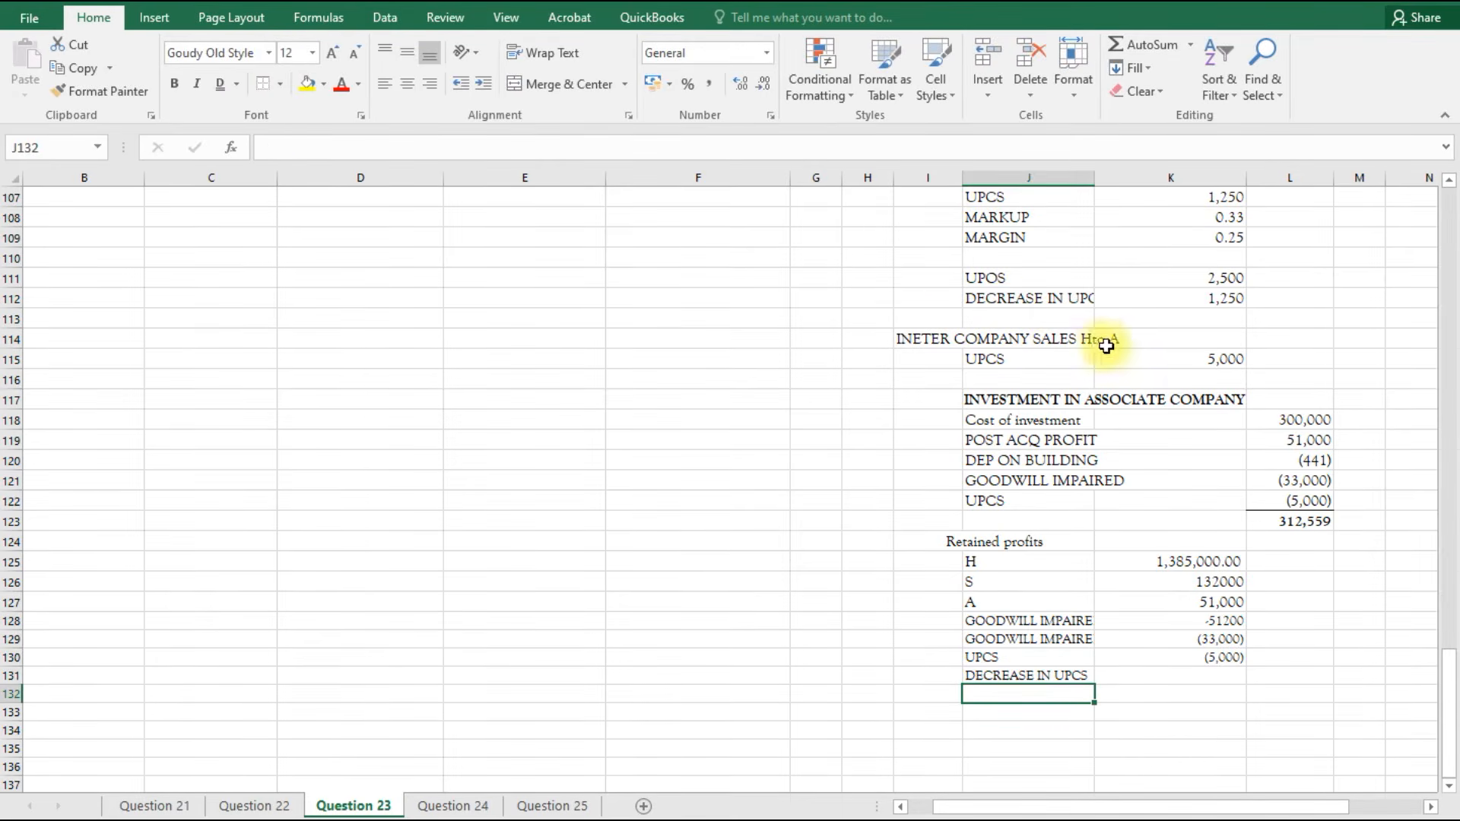
left_click(1181, 677)
type("=")
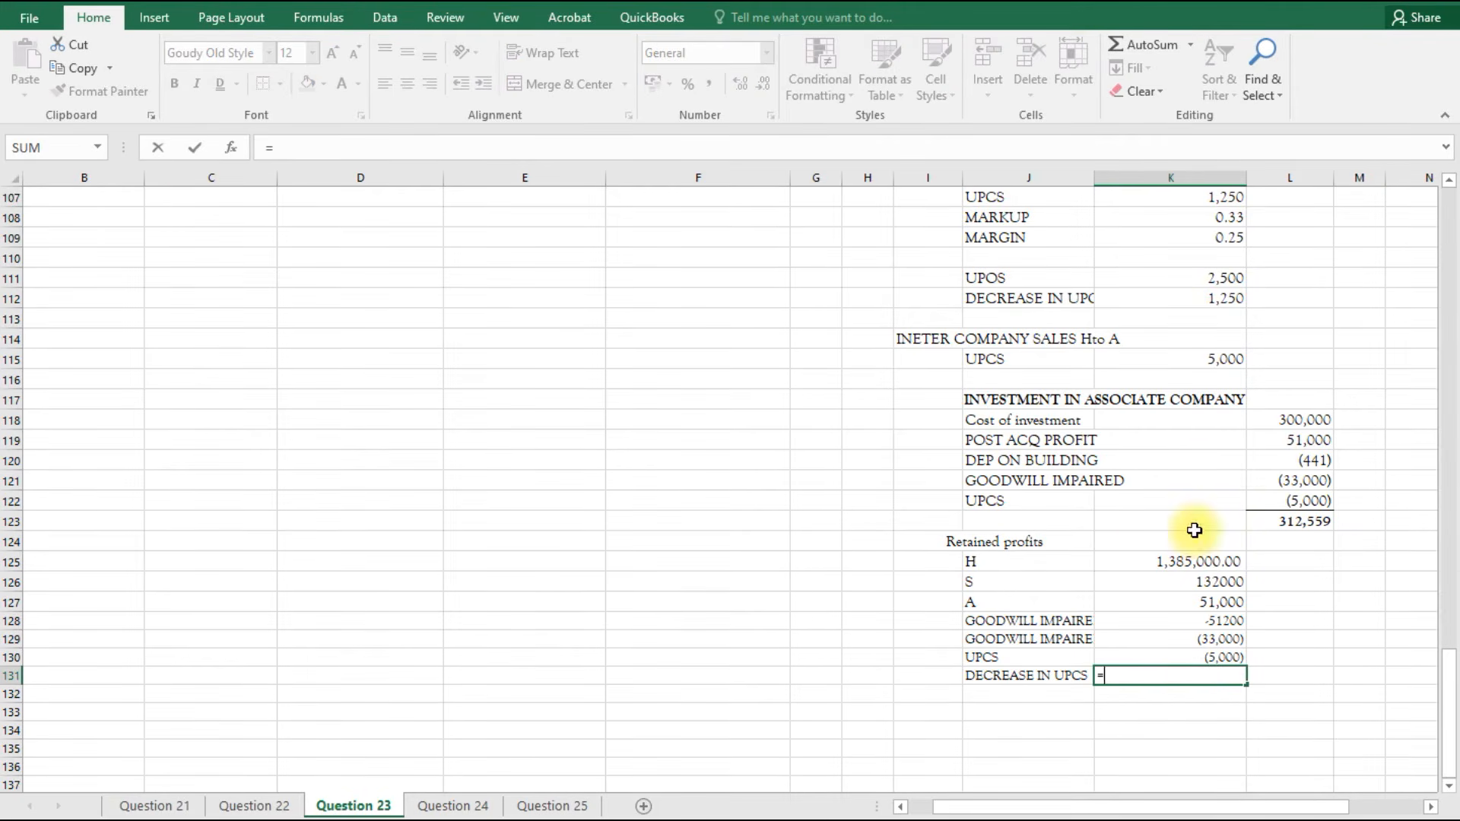
left_click(1232, 298)
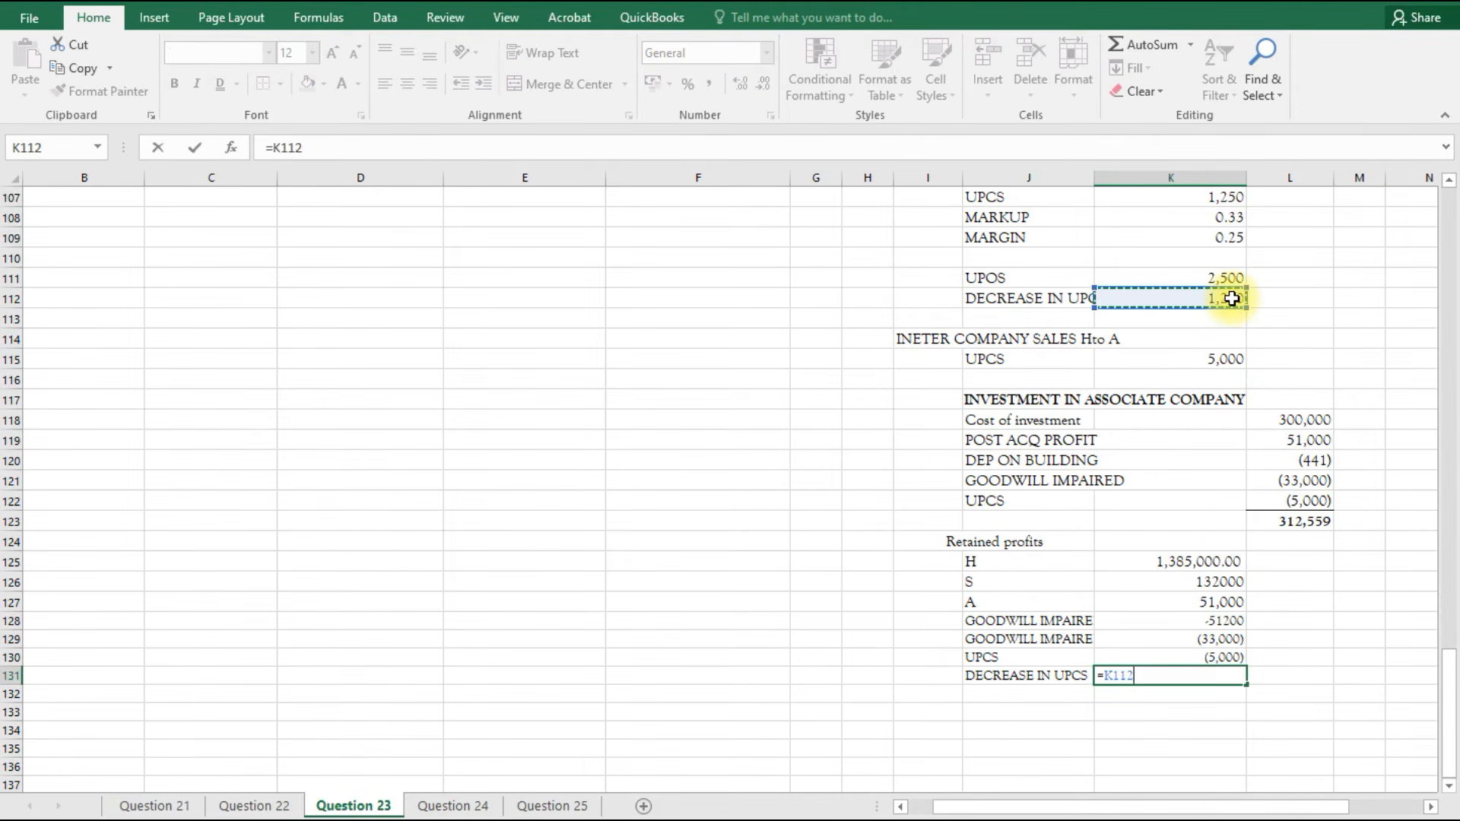
key("Return")
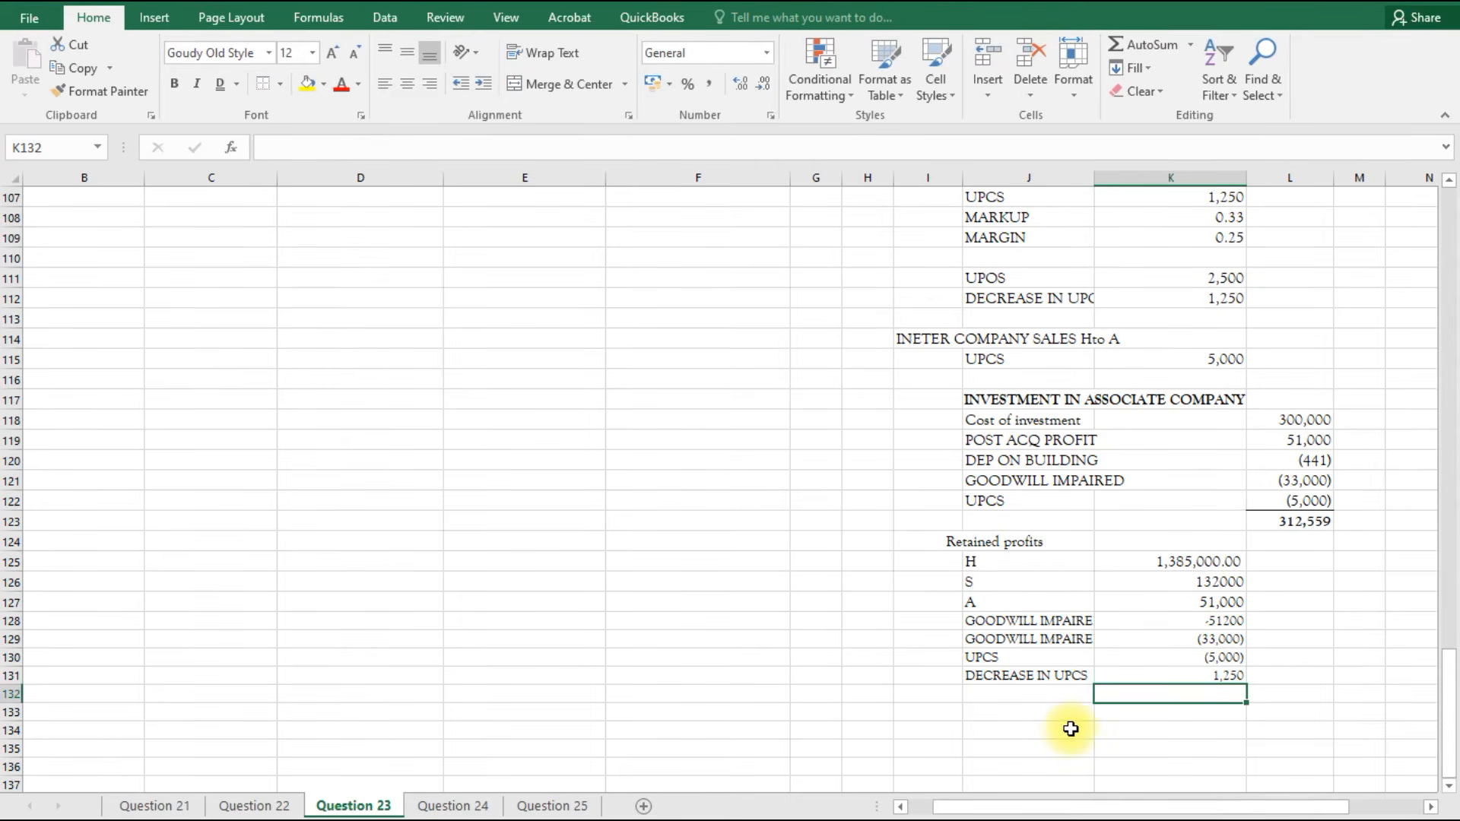
Add an unrealized profit on fixed asset row to the retained profits working by linking J132 to the label in I100.
left_click(1032, 693)
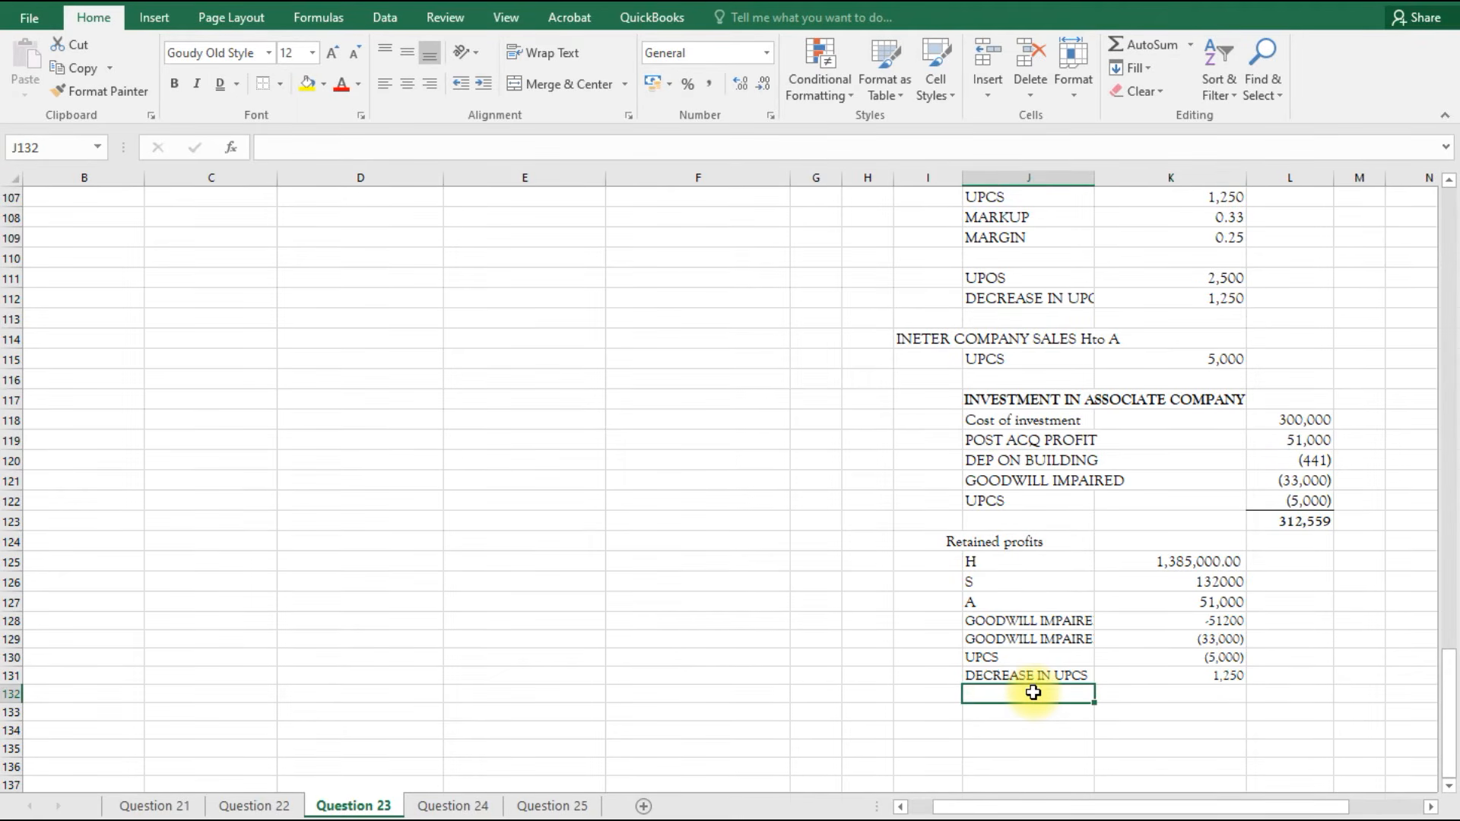
type("=")
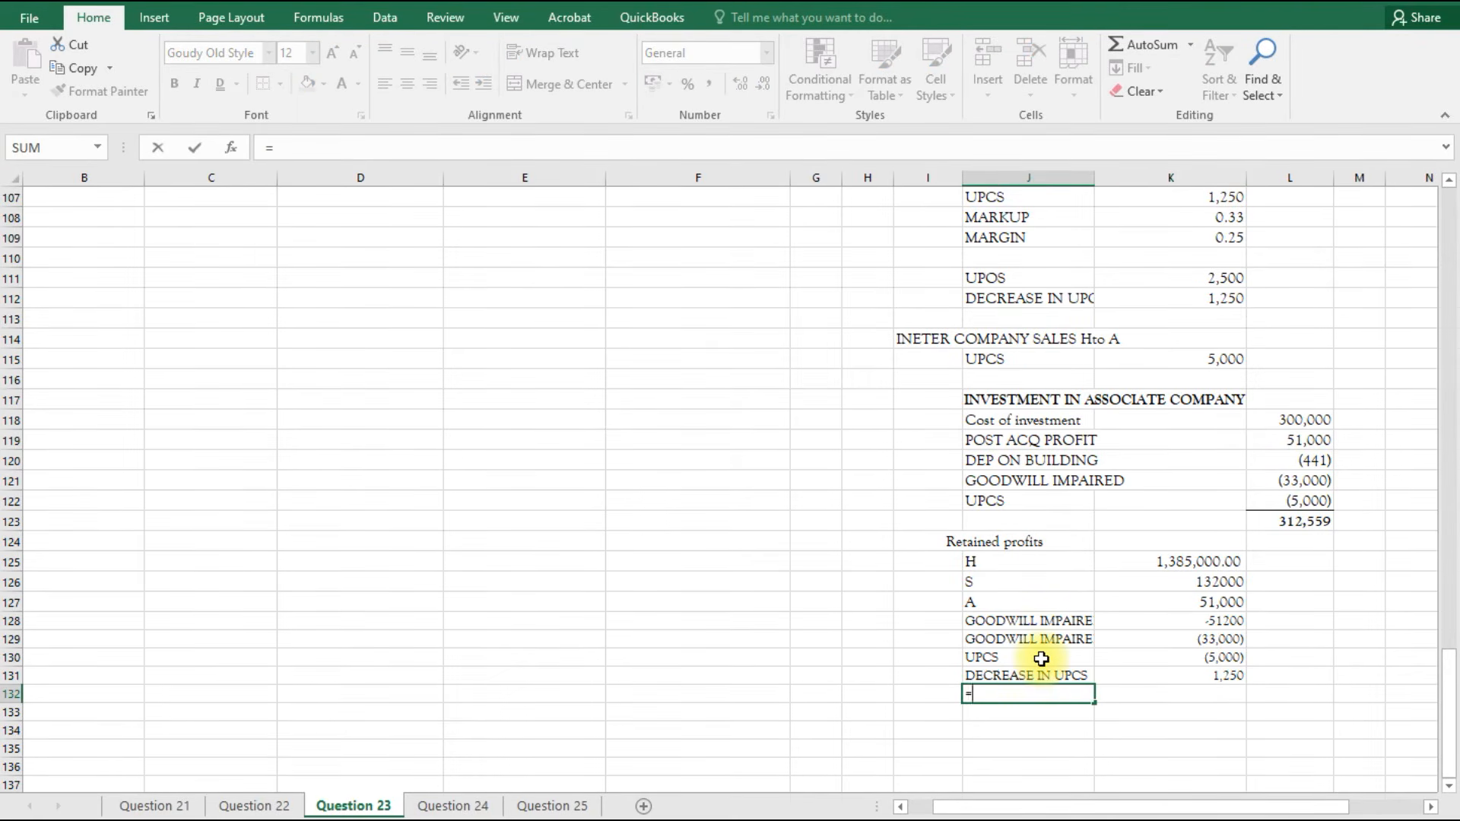
scroll(1041, 659, "up", 2)
scroll(1041, 658, "up", 2)
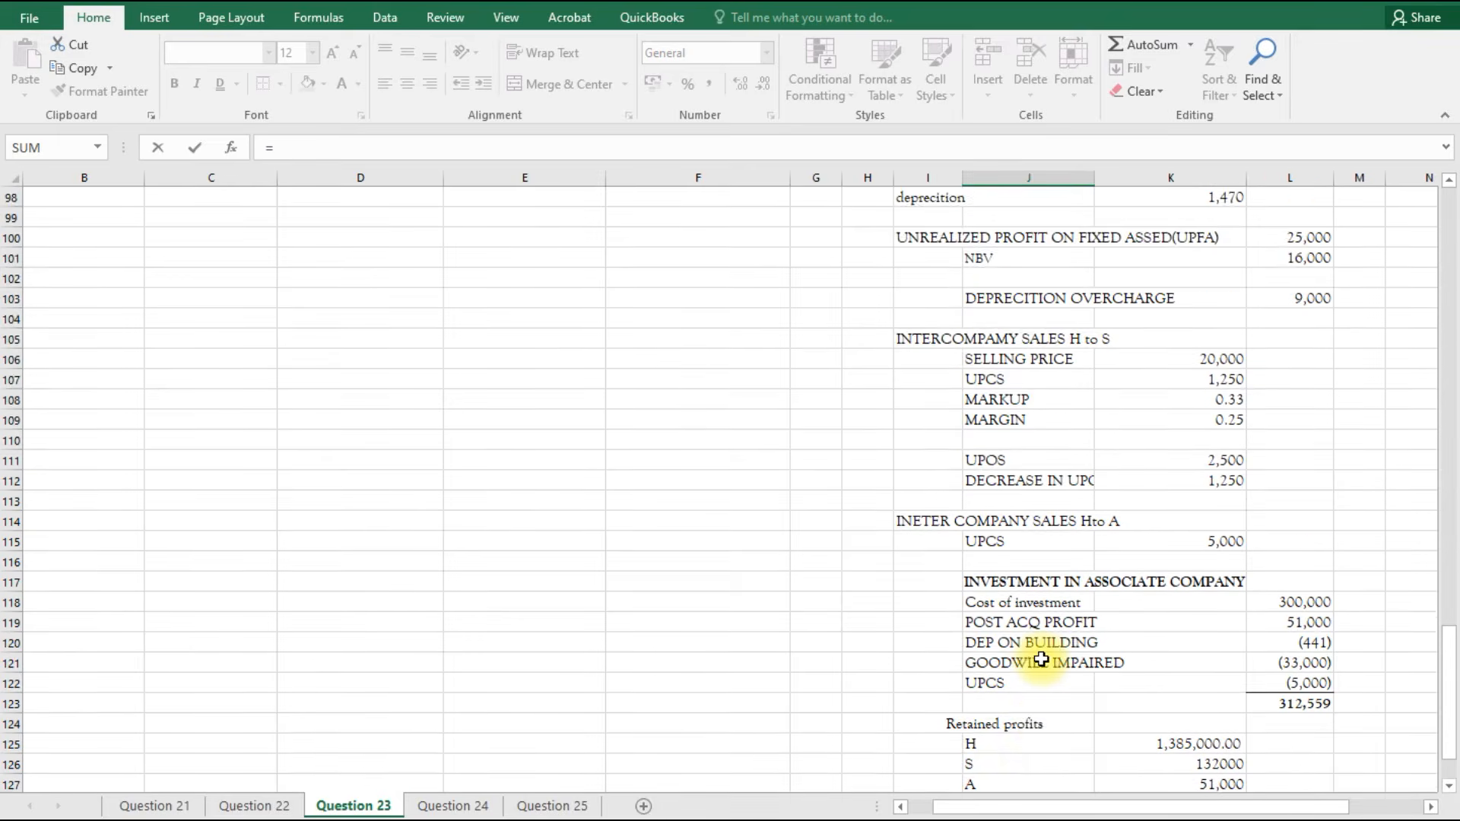
left_click(1073, 296)
left_click(941, 295)
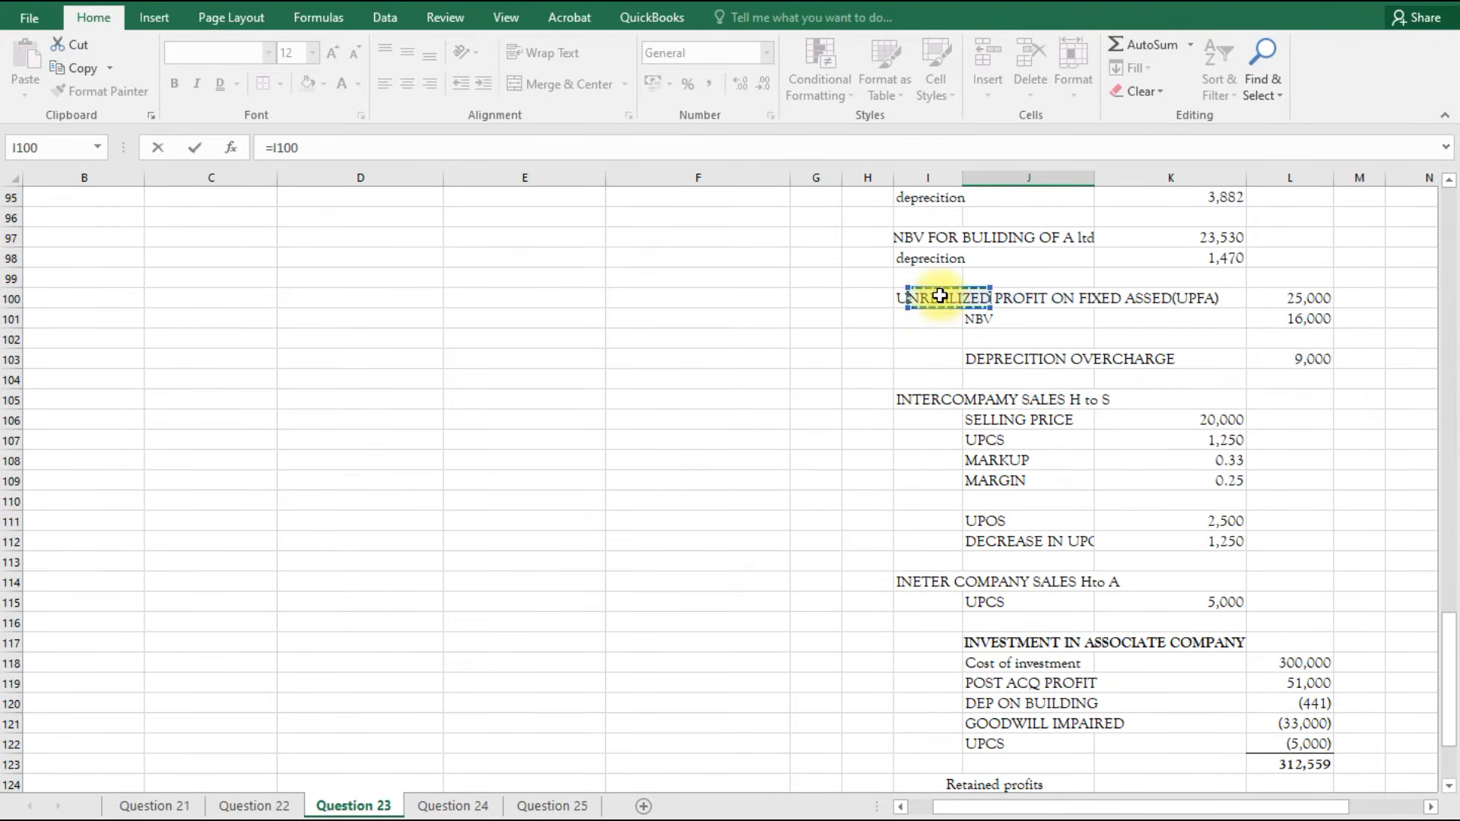
key("Return")
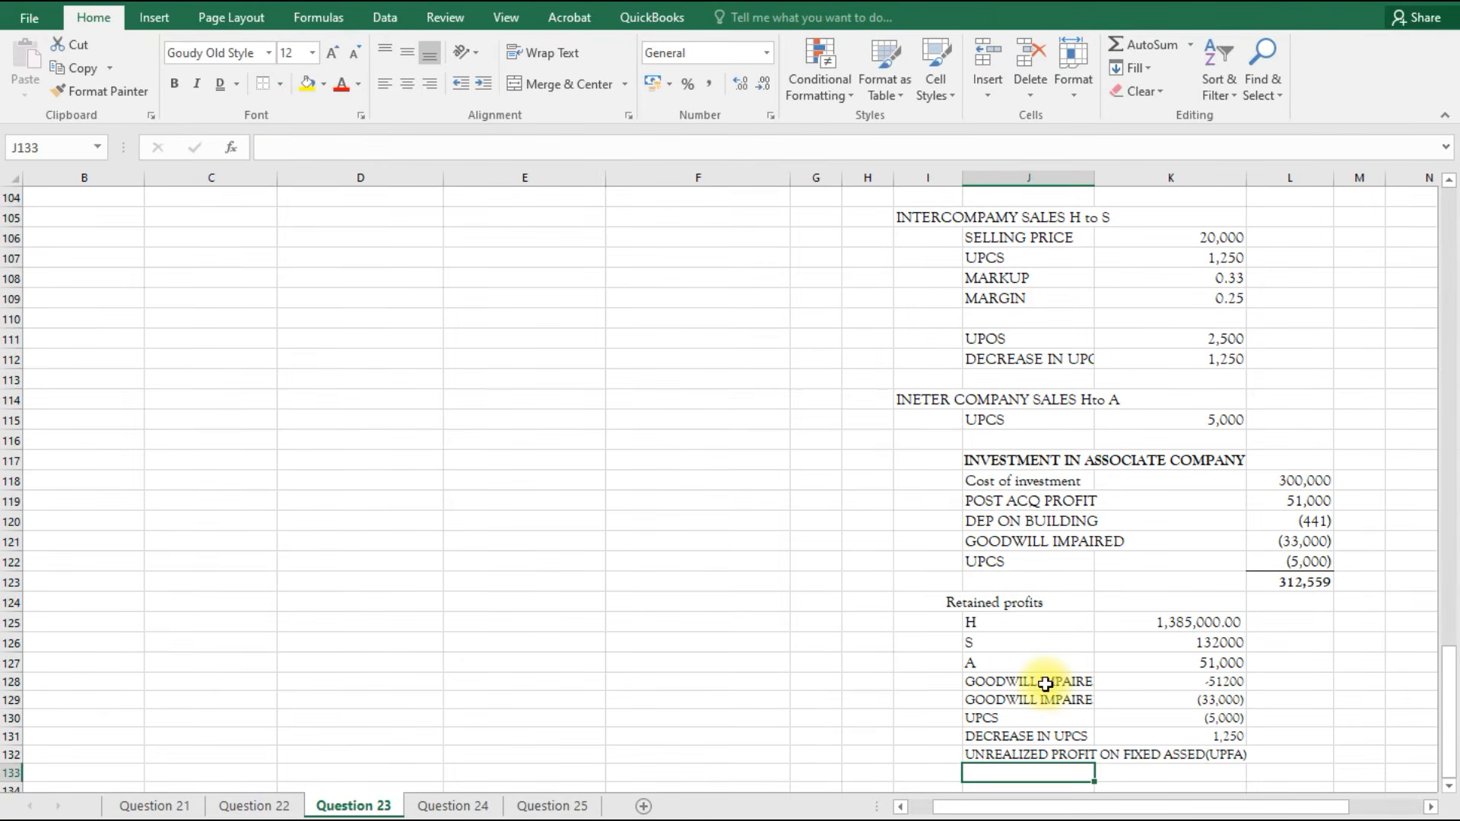
Deduct the unrealized profit on the fixed asset in K132 with =-L100.
left_click(1160, 755)
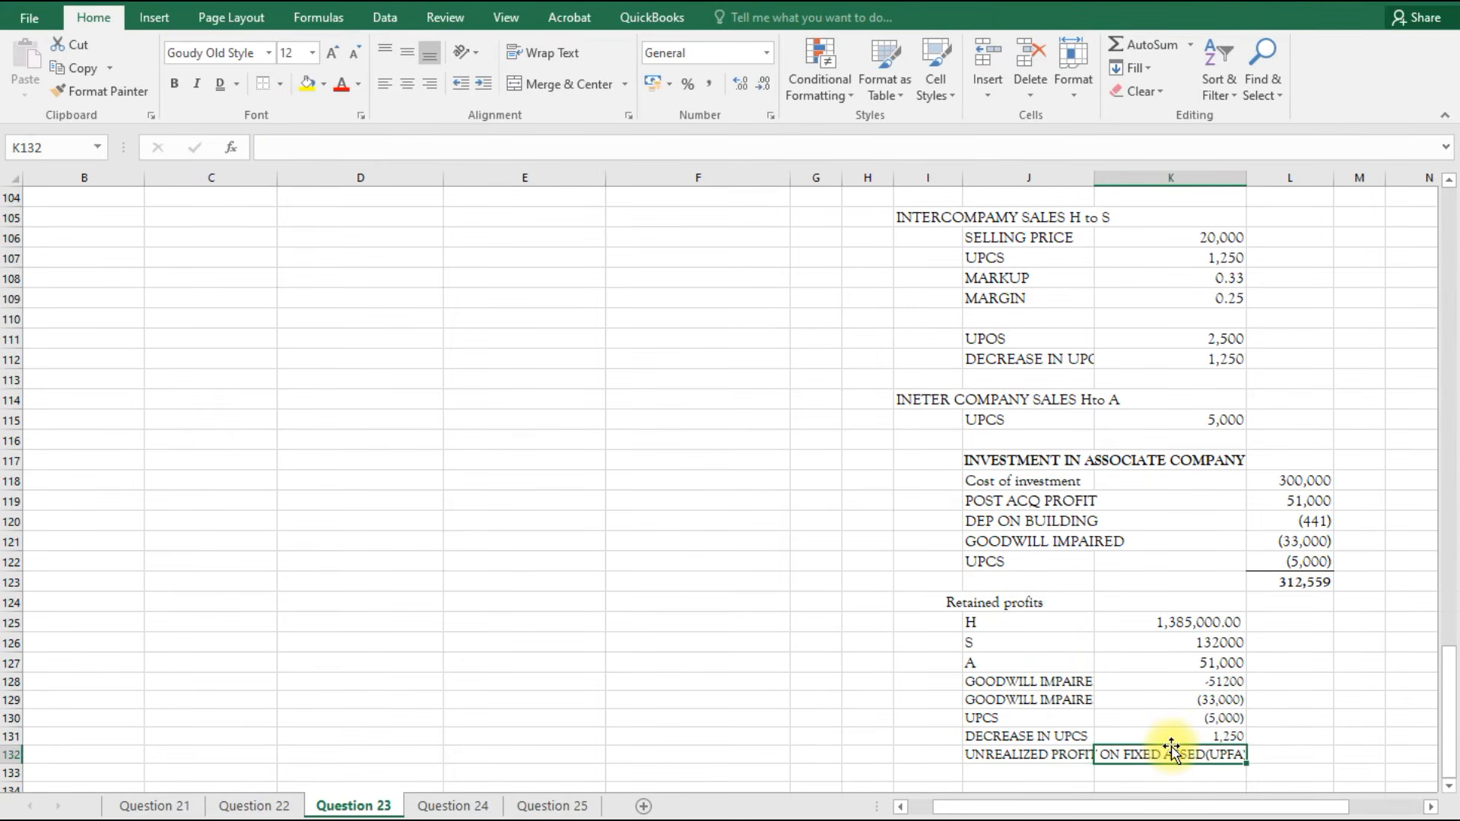
type("=")
scroll(1161, 665, "up", 5)
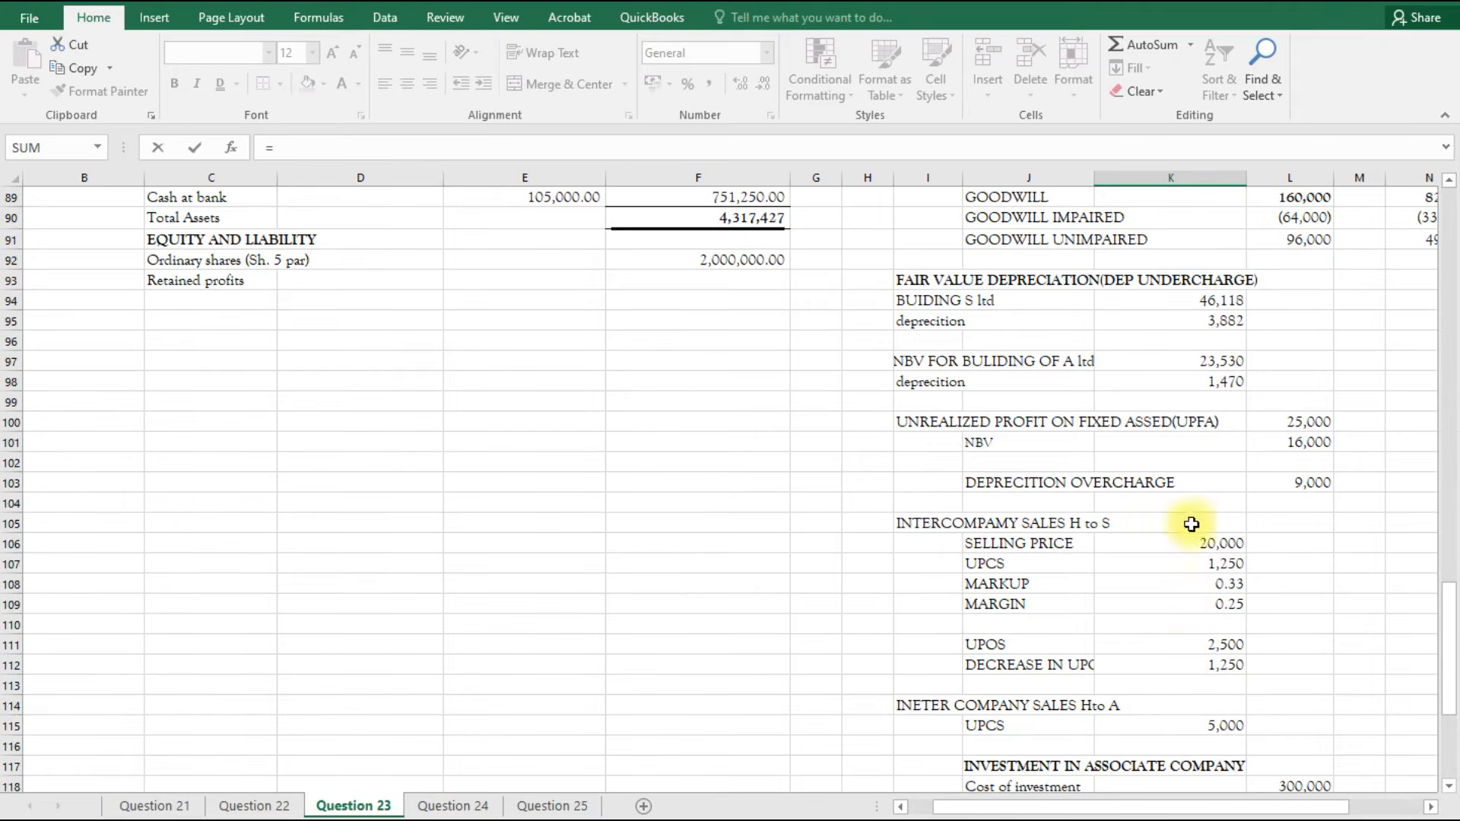
type("-")
left_click(1299, 422)
key("Return")
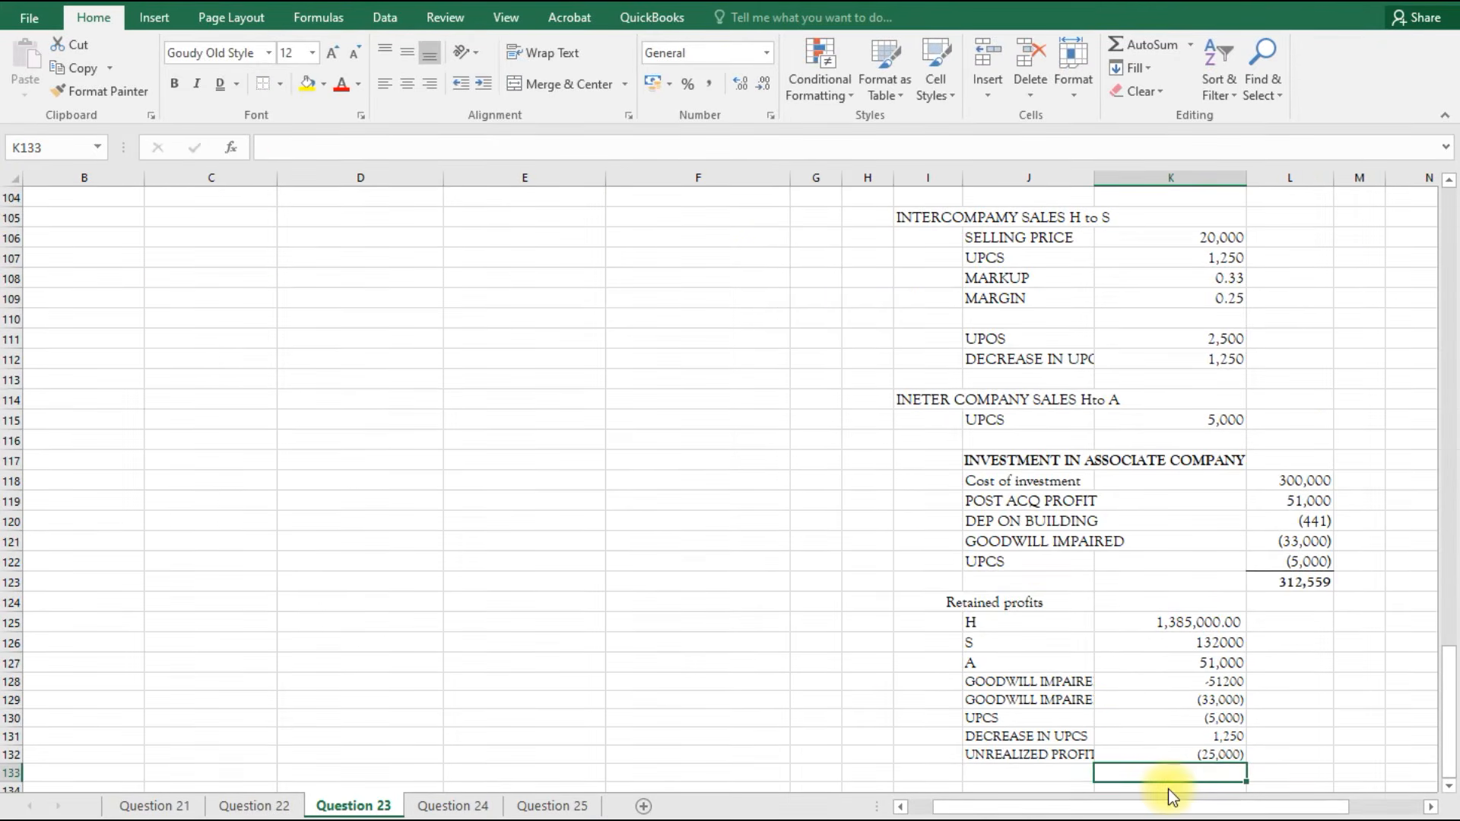
Add a depreciation overcharge row to the retained profits working by linking J133 to the label in J103.
left_click(1034, 774)
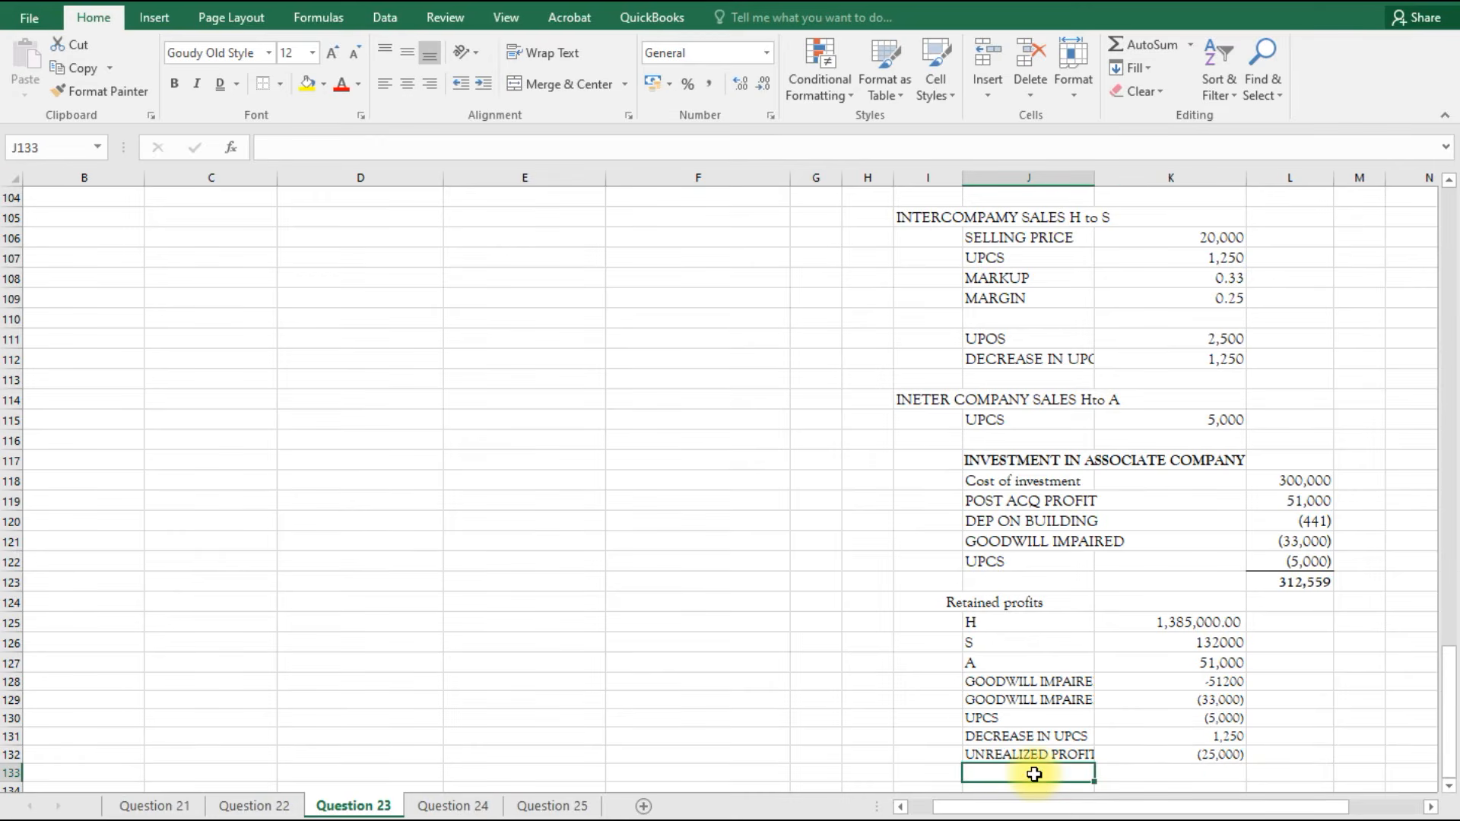
scroll(1035, 774, "up", 2)
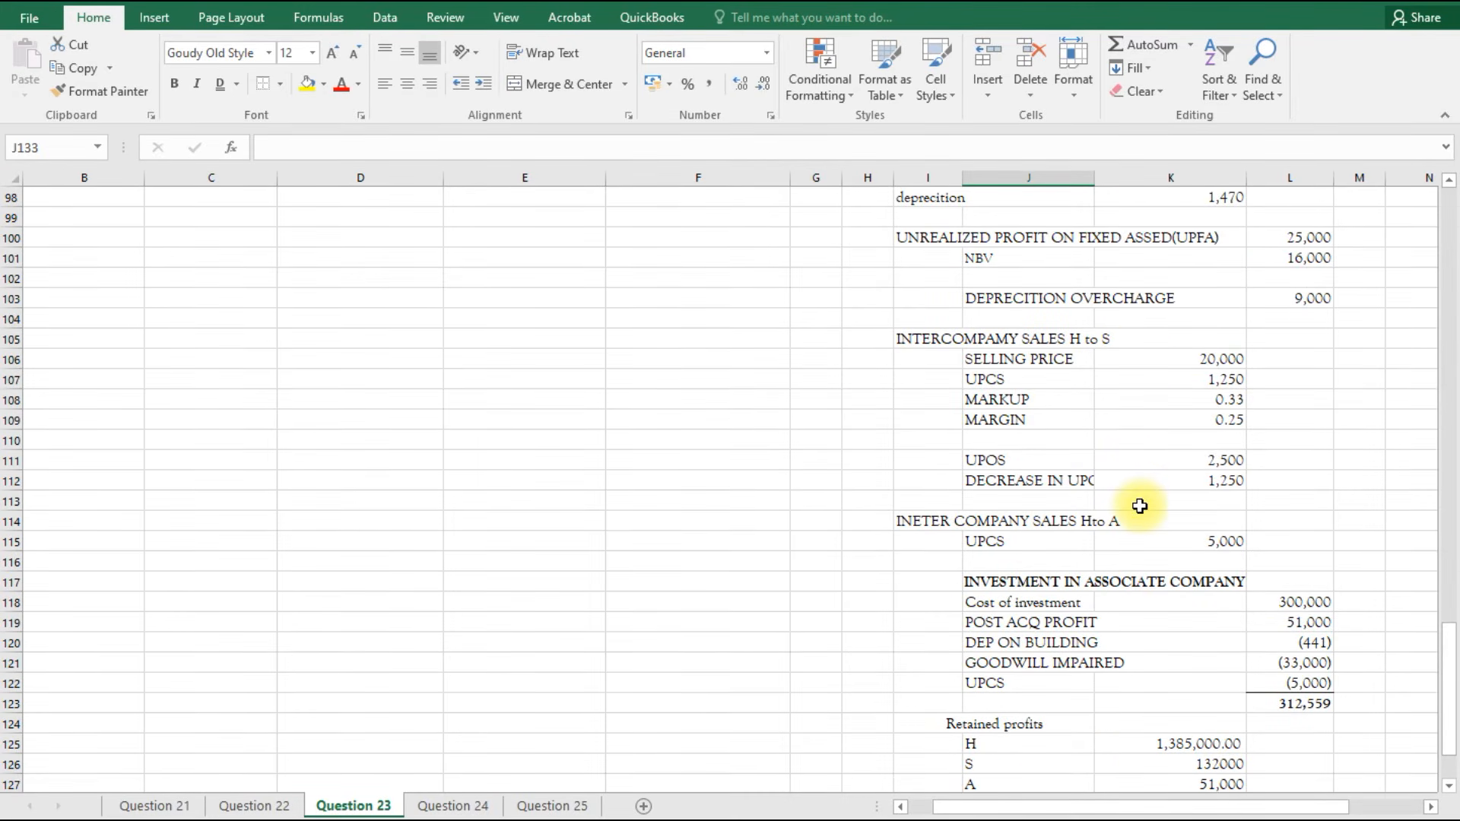
scroll(1140, 506, "up", 1)
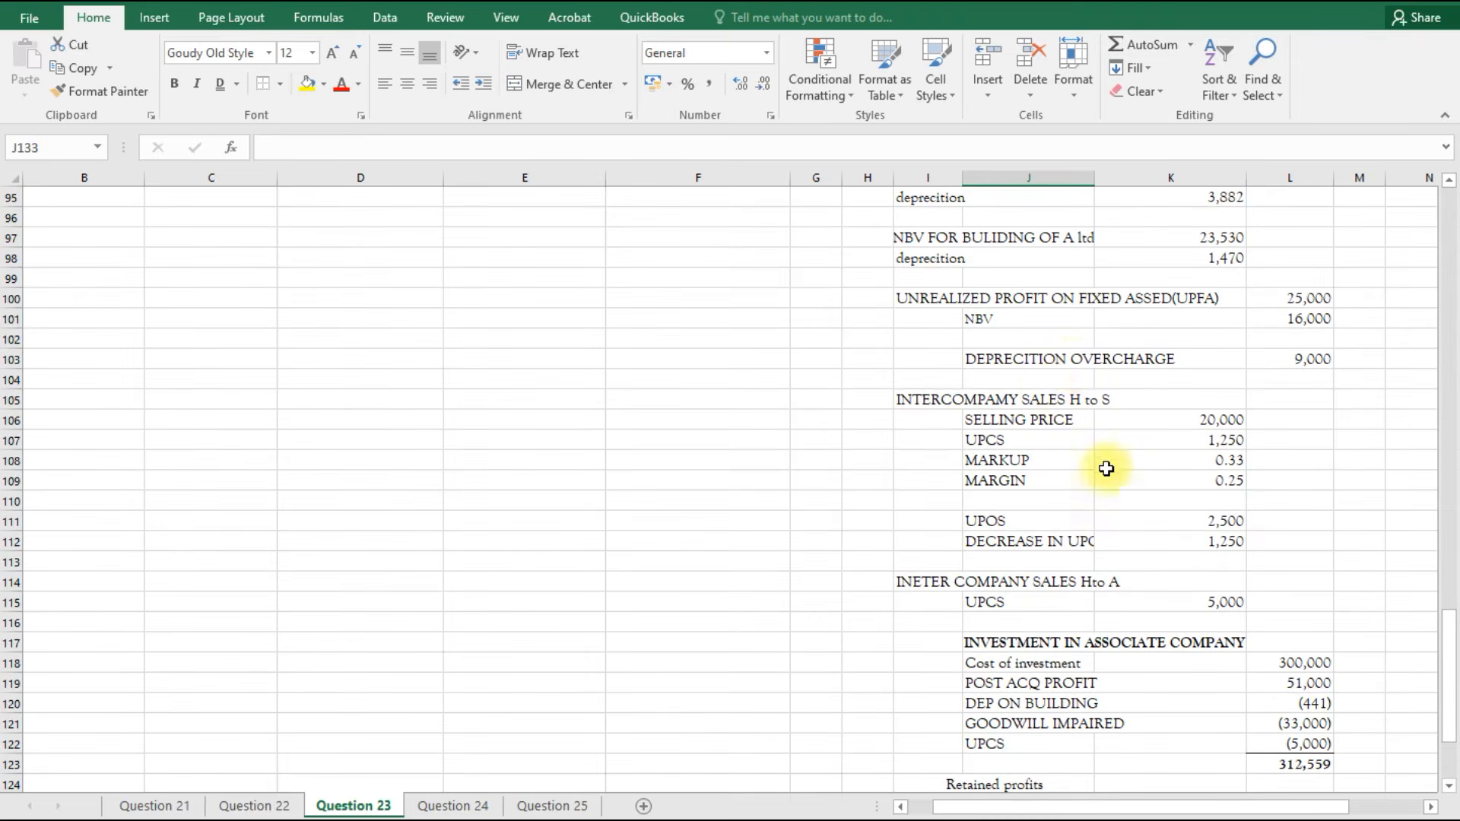
left_click(1068, 360)
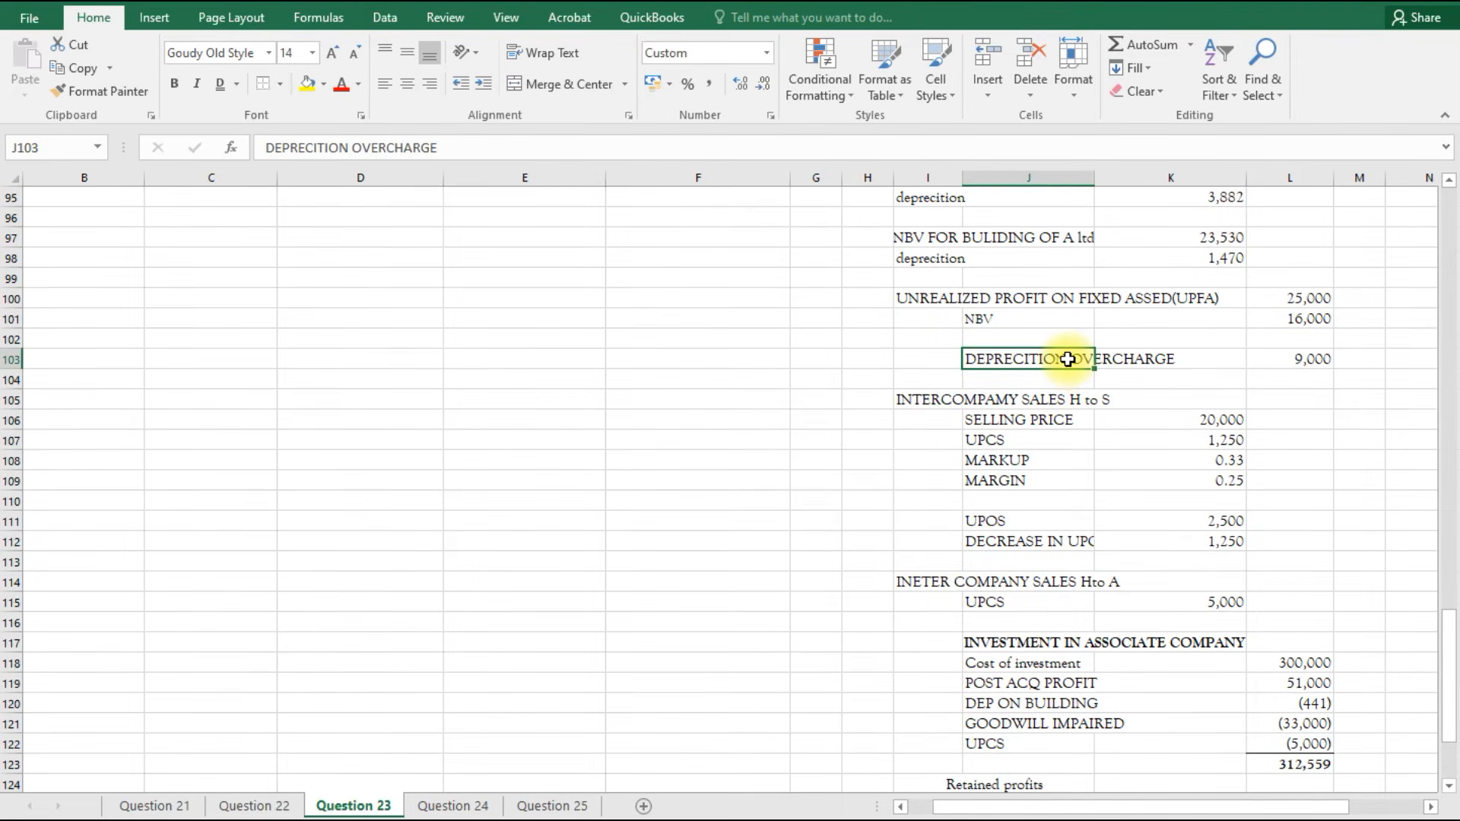
key("Return")
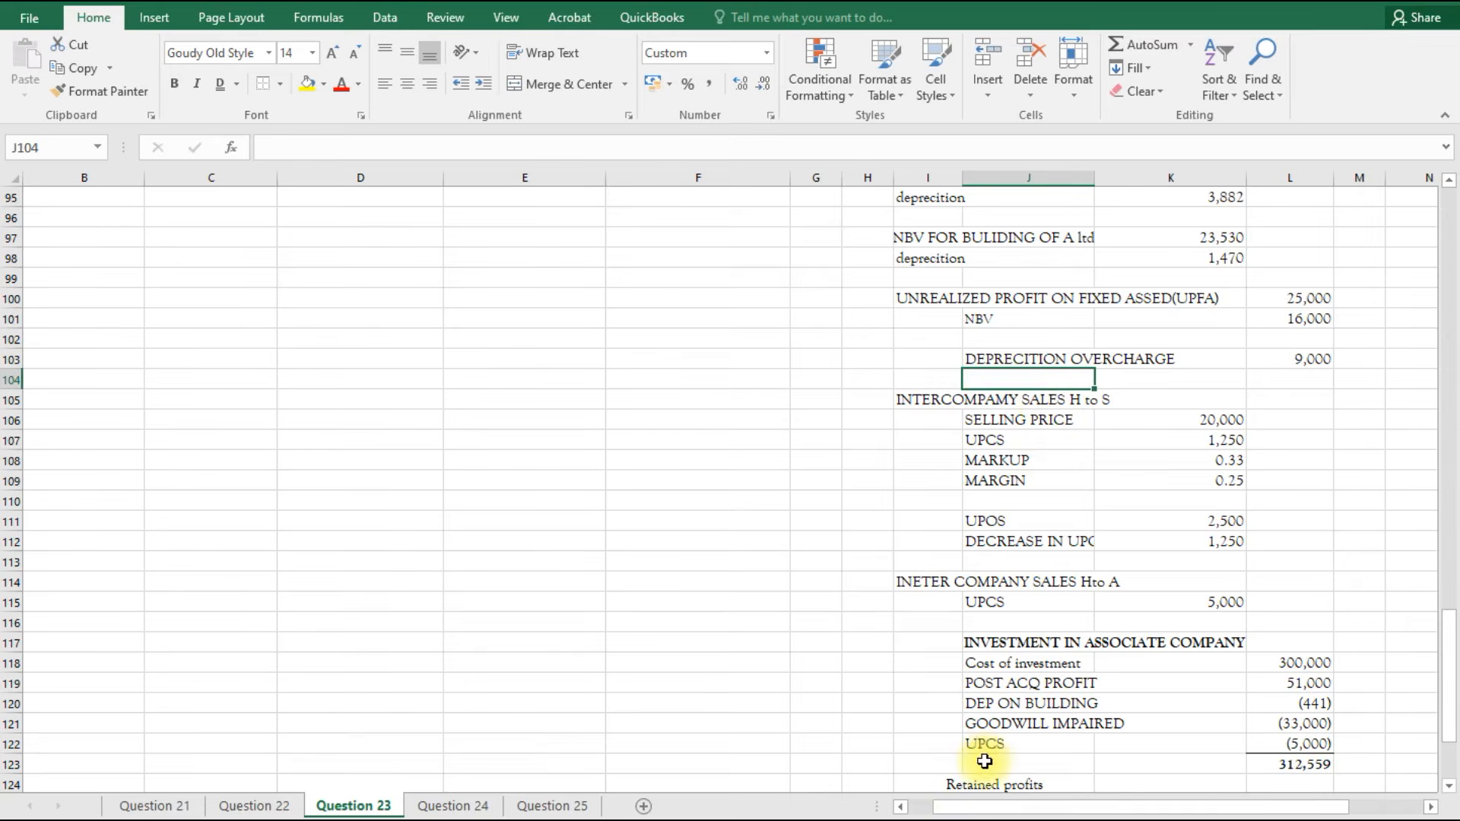
scroll(1027, 722, "down", 4)
left_click(1017, 706)
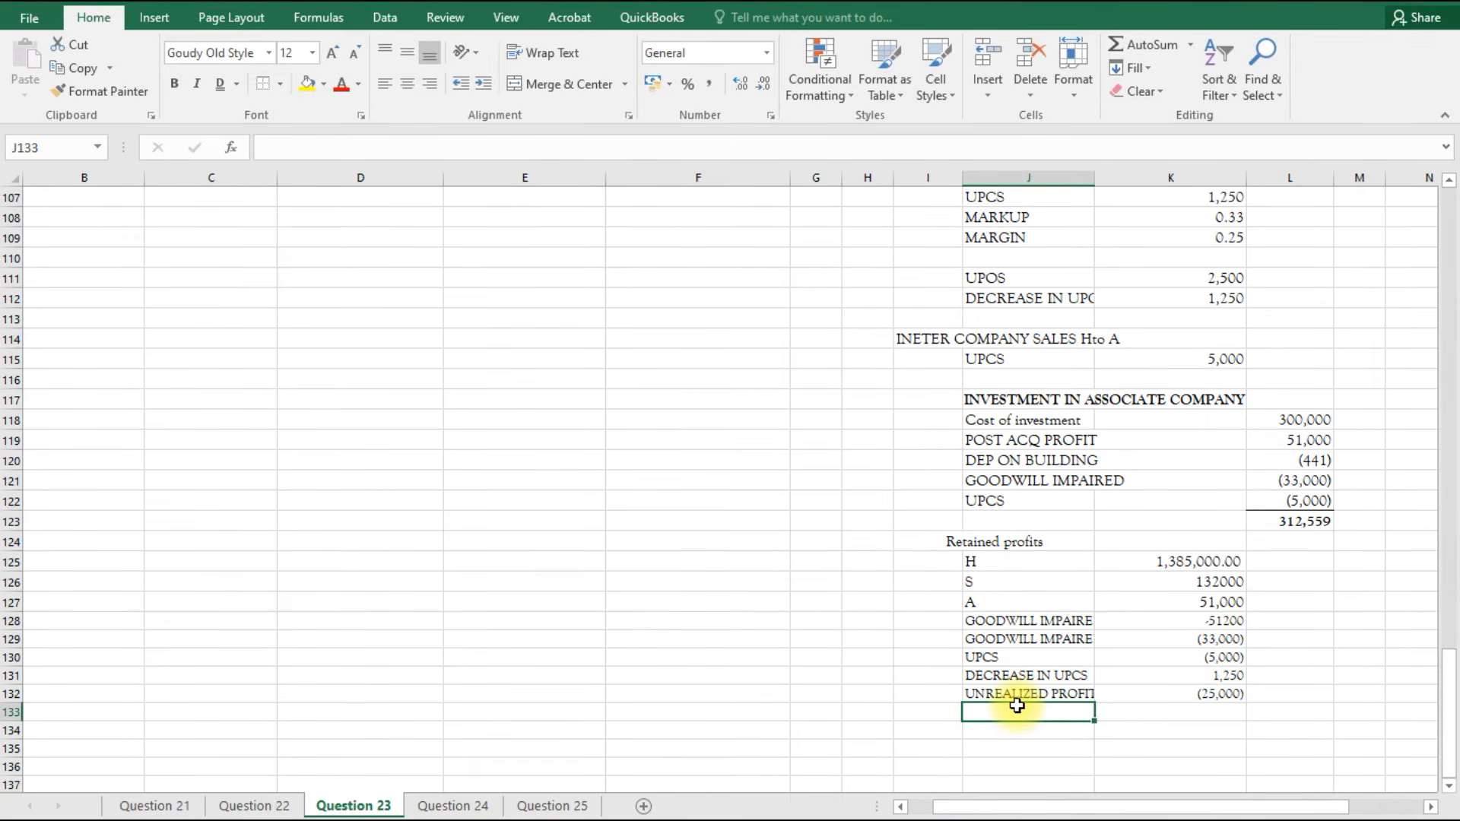
type("=")
scroll(1019, 699, "up", 5)
left_click(1040, 417)
key("Return")
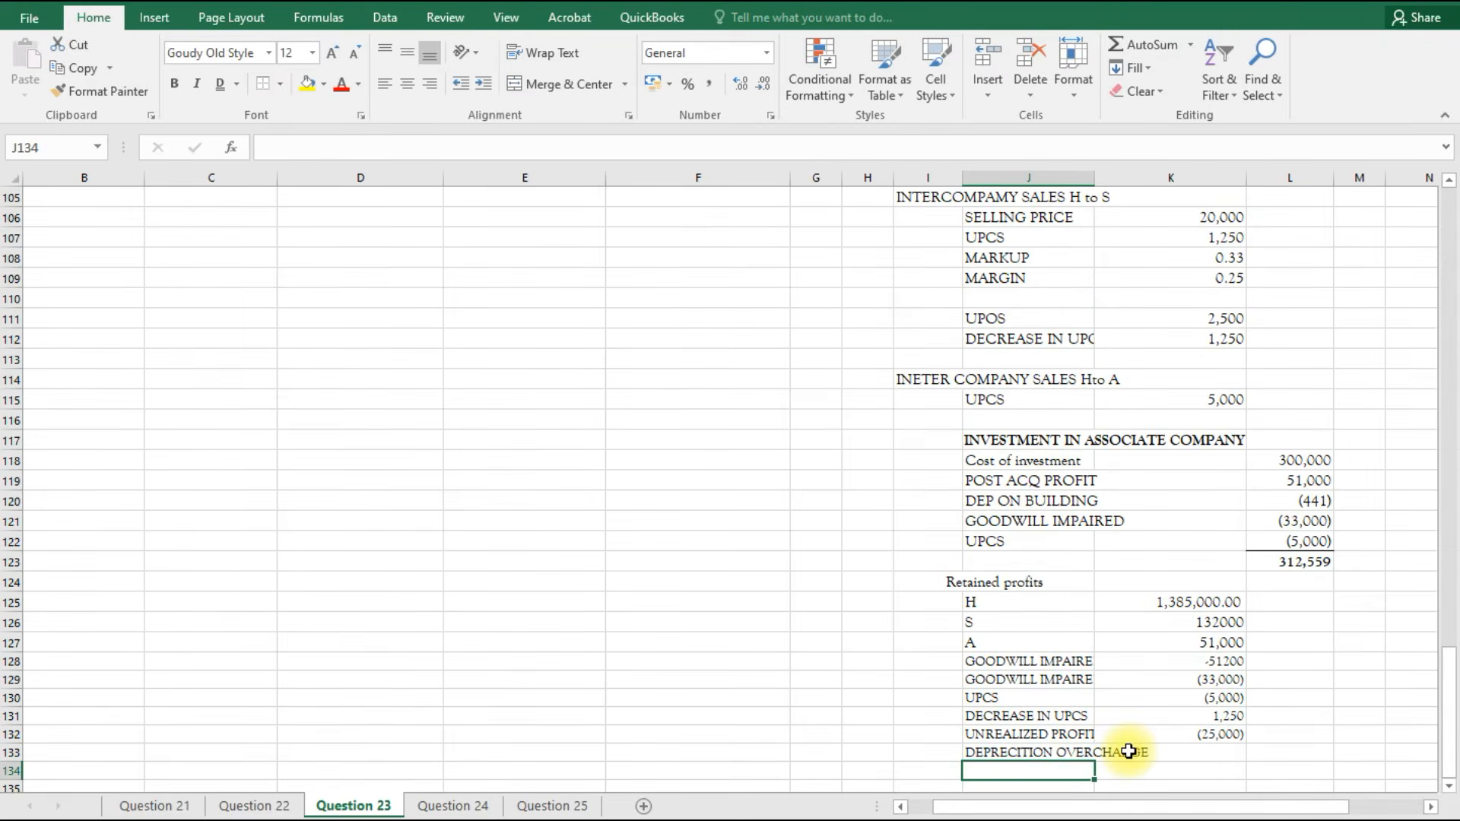
Calculate the group's 80% share of the depreciation overcharge in K133 from L103.
left_click(1222, 750)
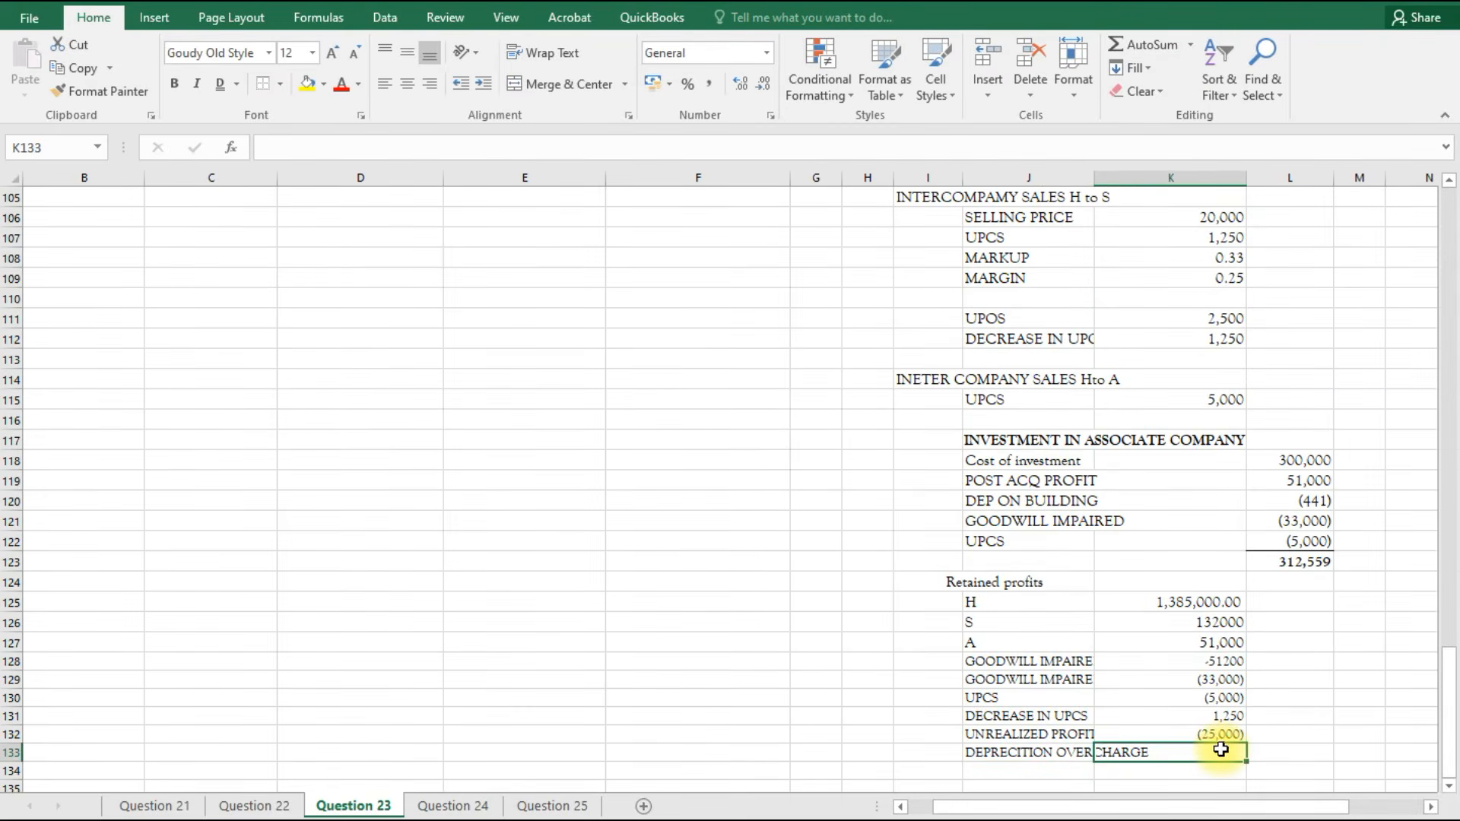
type("=")
scroll(1210, 403, "up", 1)
left_click(1312, 219)
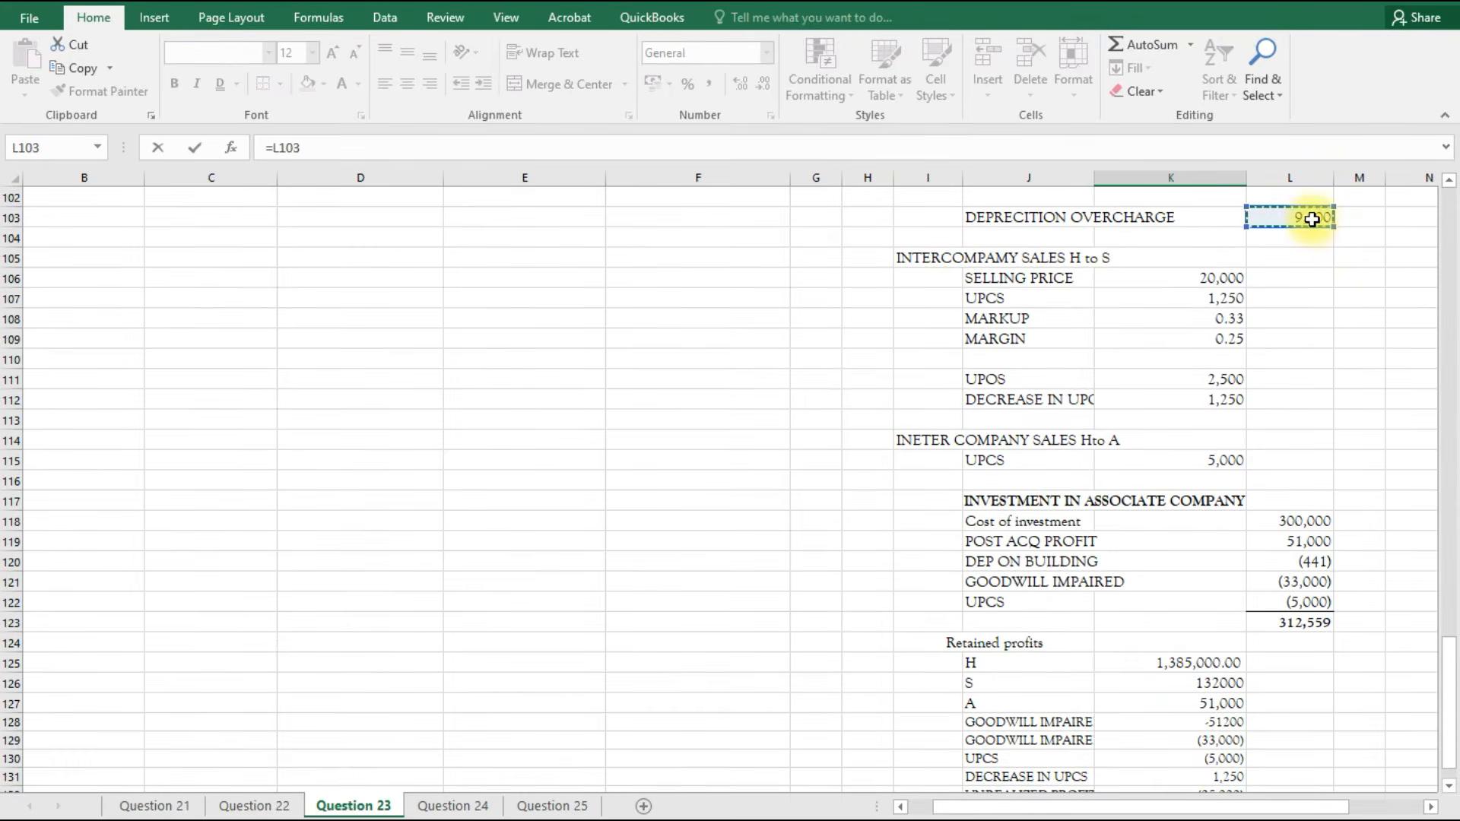
type("*")
key("Return")
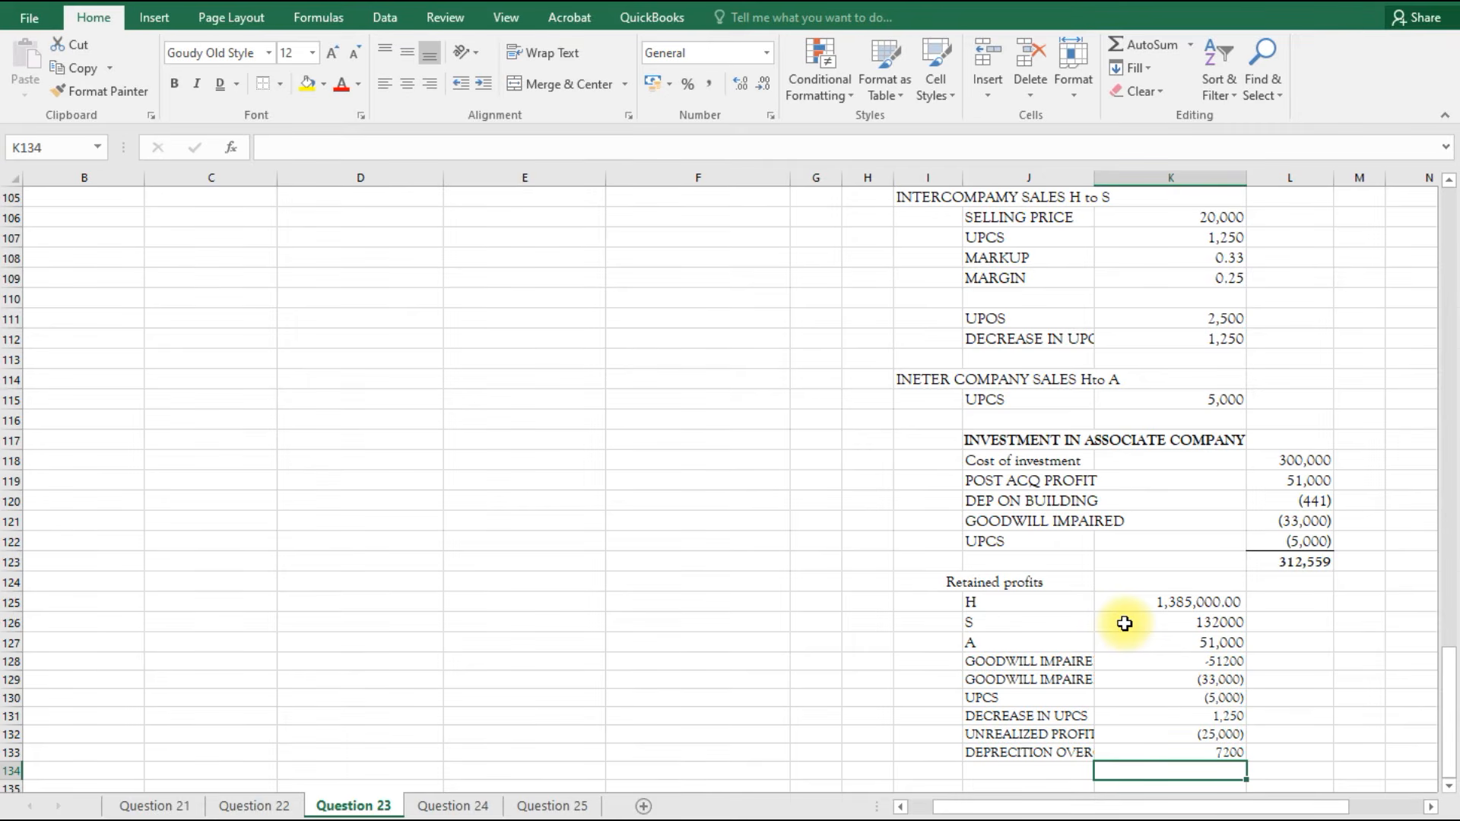
Add a row for A's building depreciation to the retained profits working by linking J134 to the label in I98.
scroll(1157, 667, "up", 2)
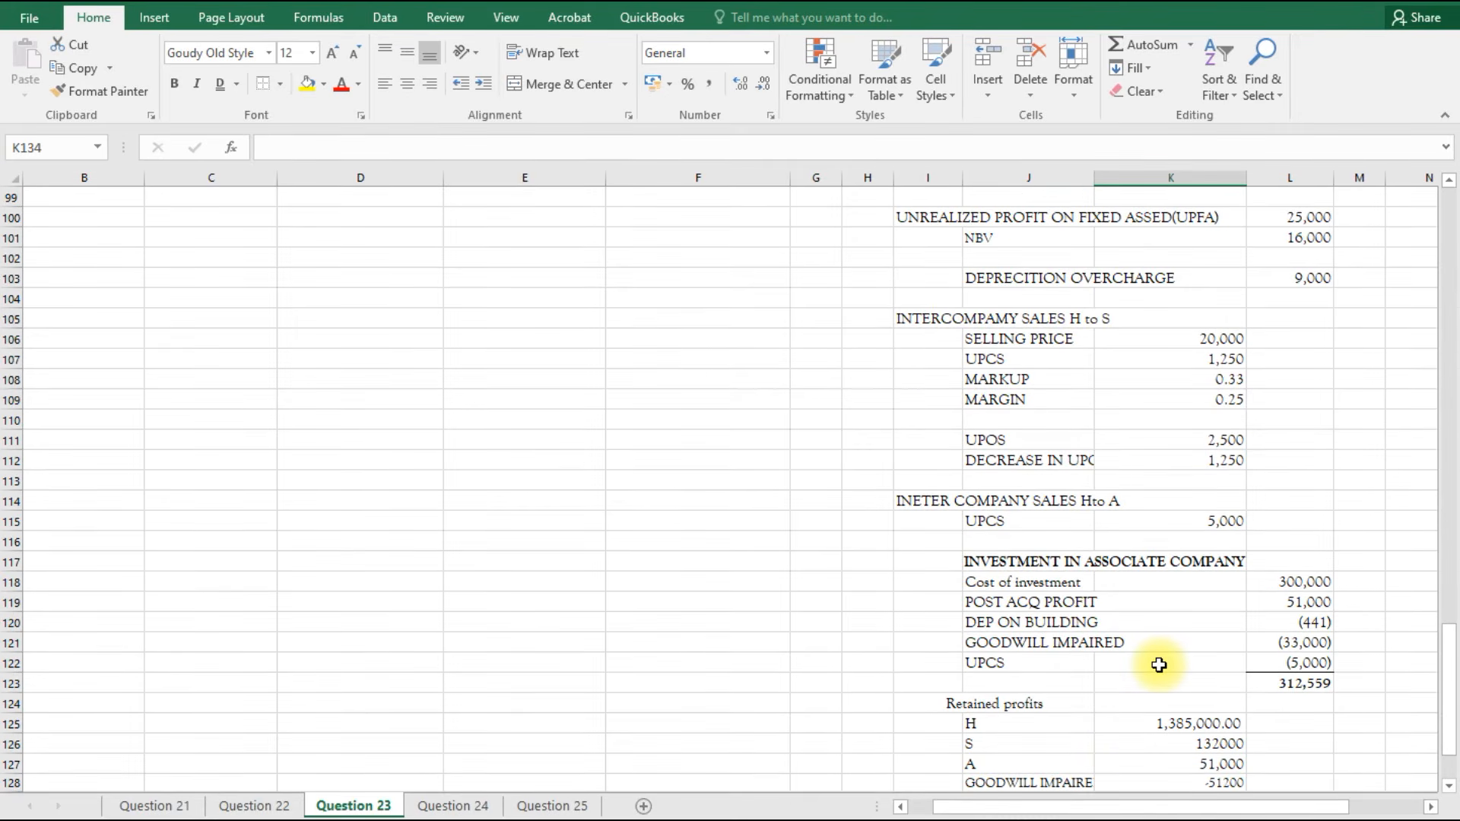
scroll(1159, 665, "up", 3)
scroll(1159, 665, "down", 1)
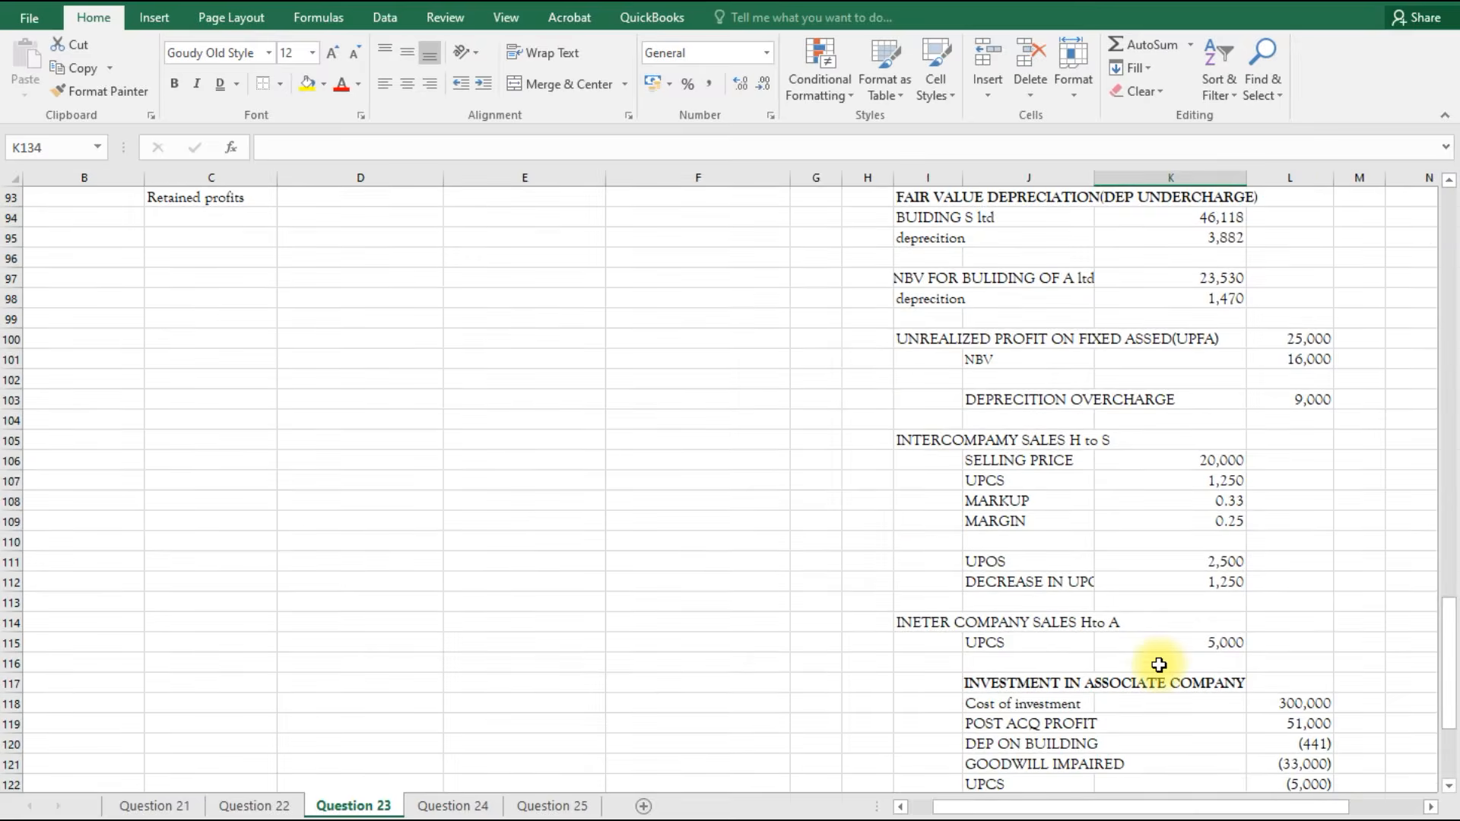
scroll(1159, 665, "up", 1)
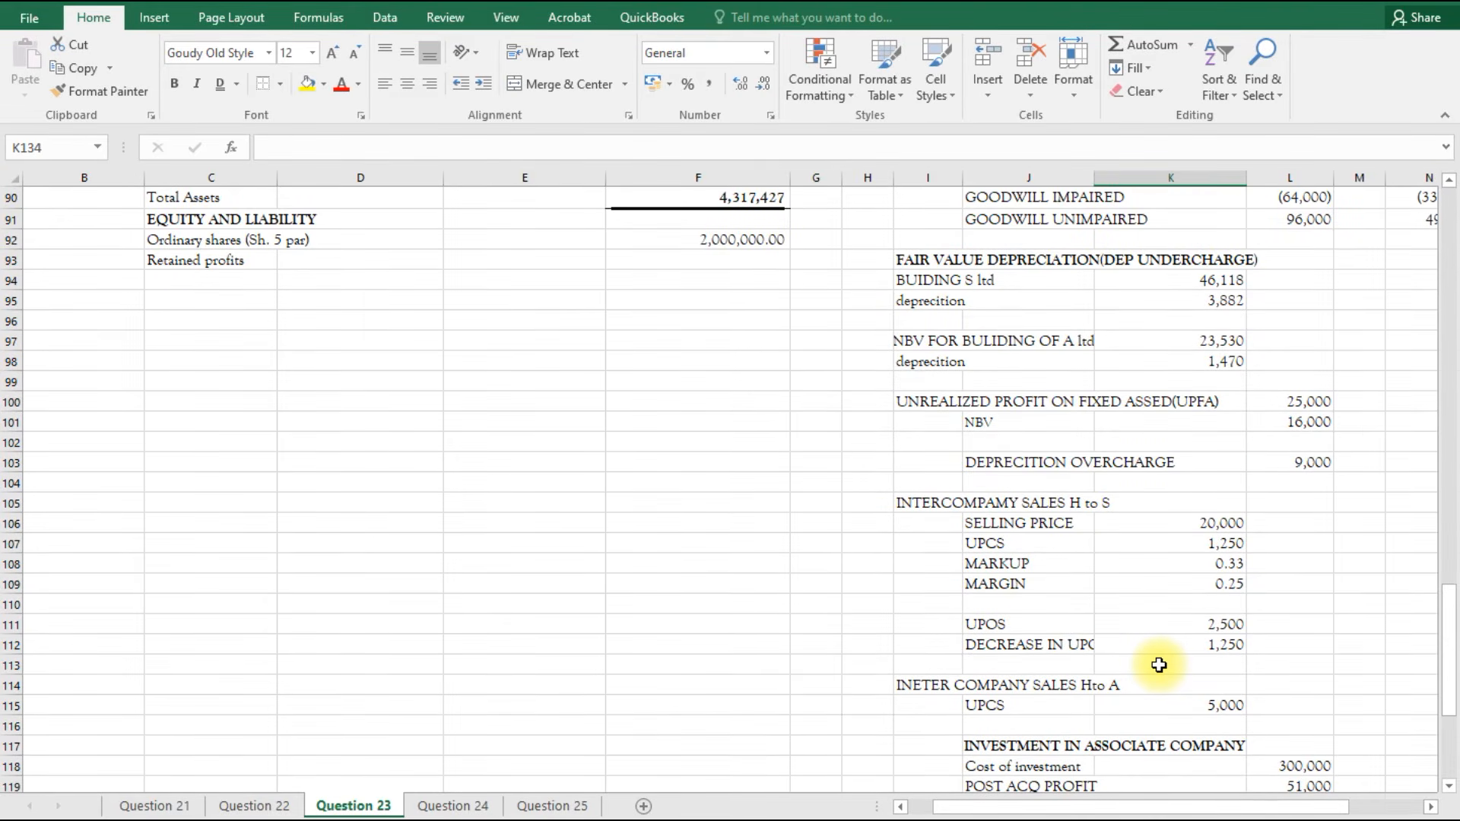
scroll(1159, 666, "up", 2)
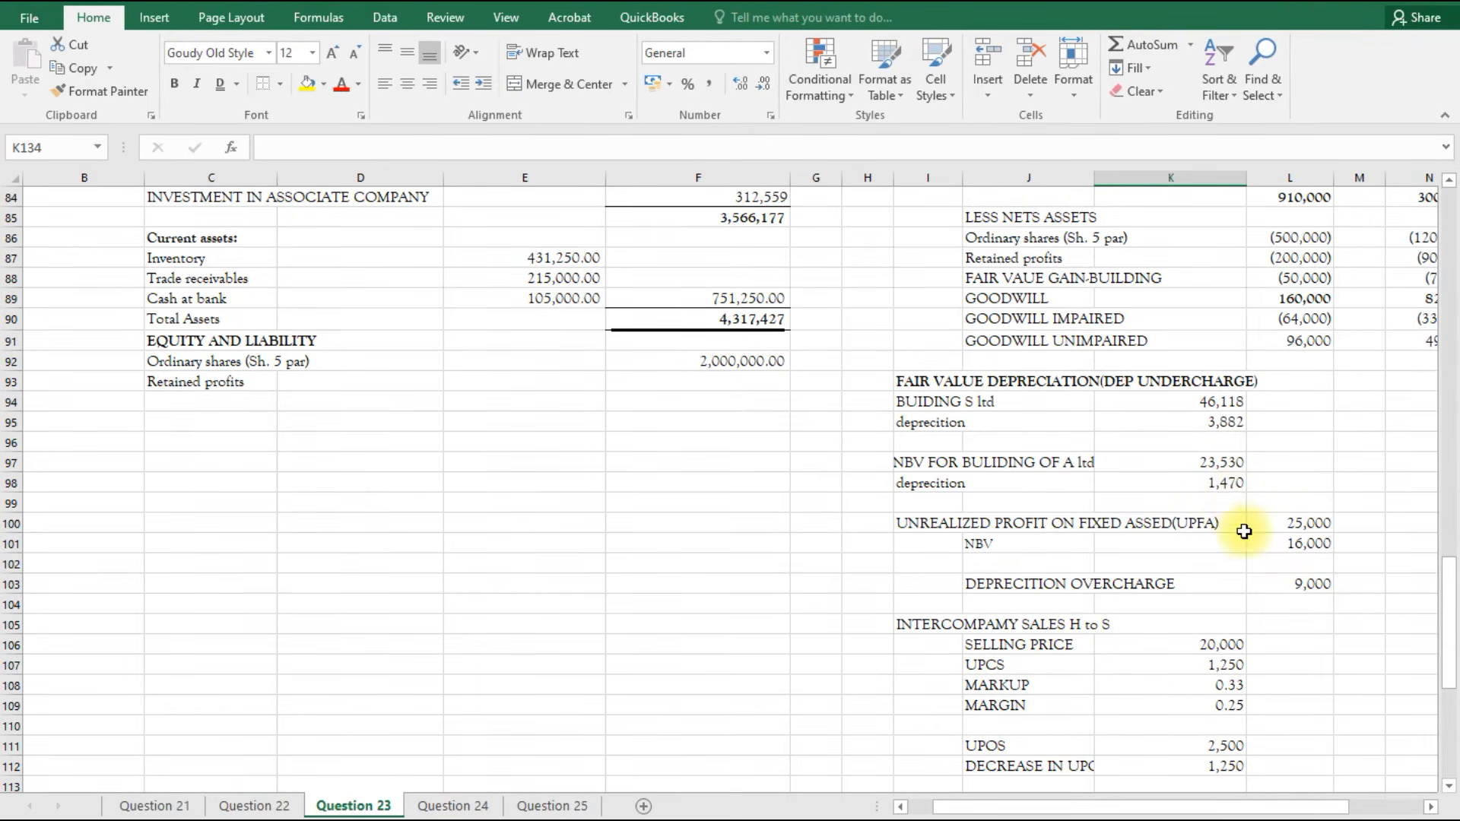
scroll(1242, 612, "down", 5)
scroll(1153, 642, "down", 3)
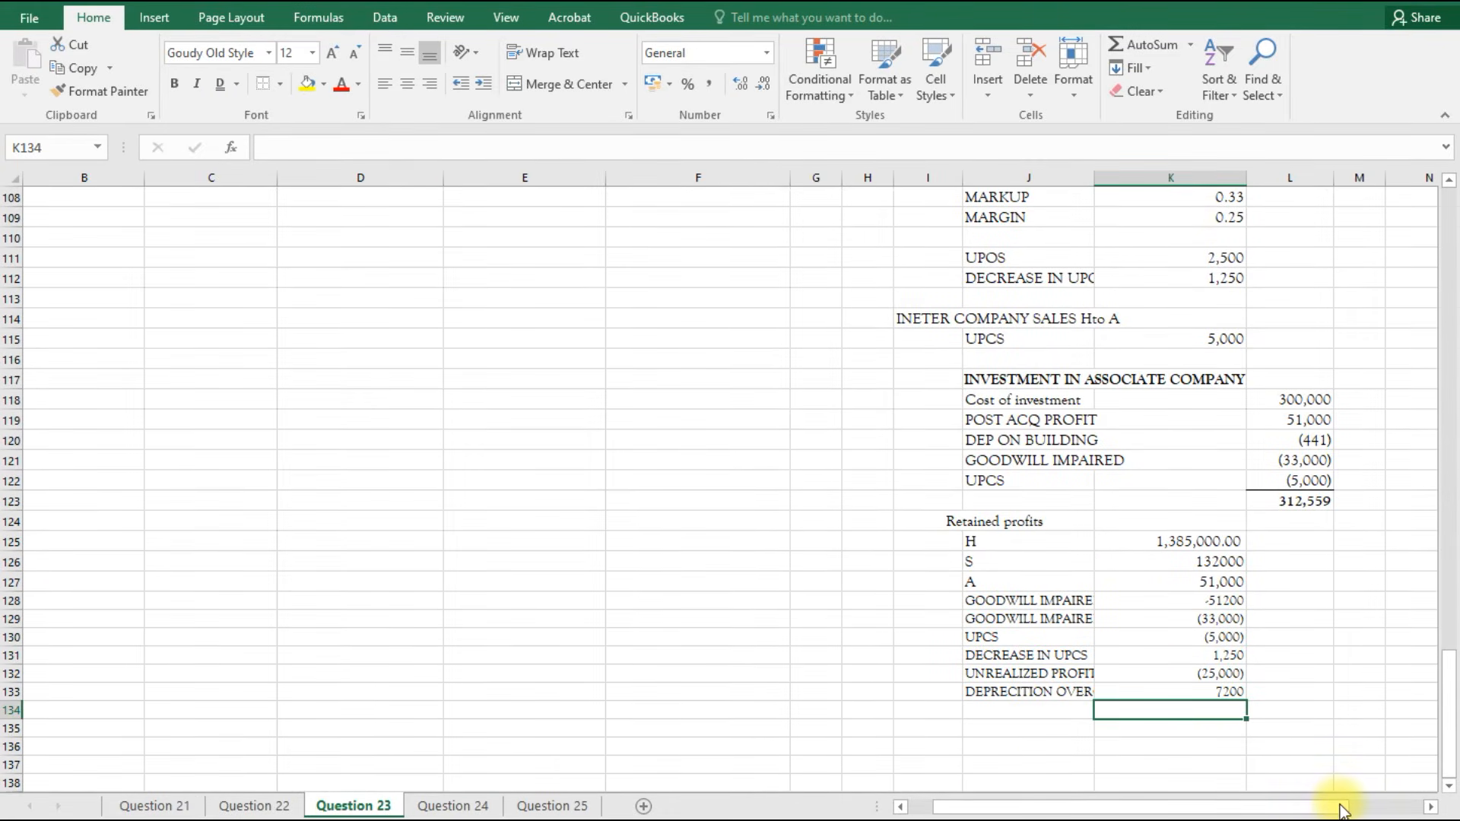
left_click(1034, 709)
type("=")
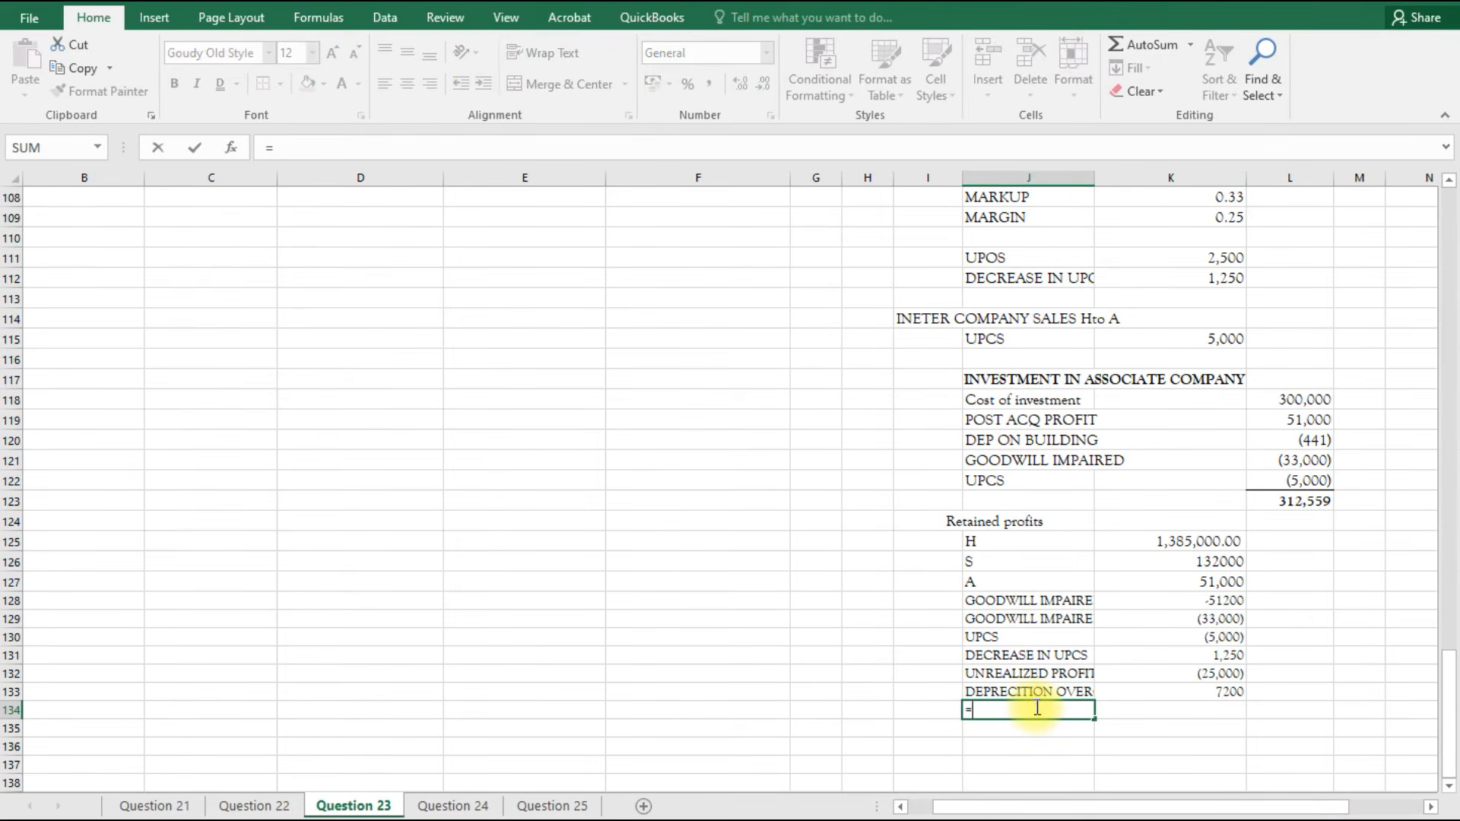
scroll(1019, 646, "up", 6)
left_click(940, 359)
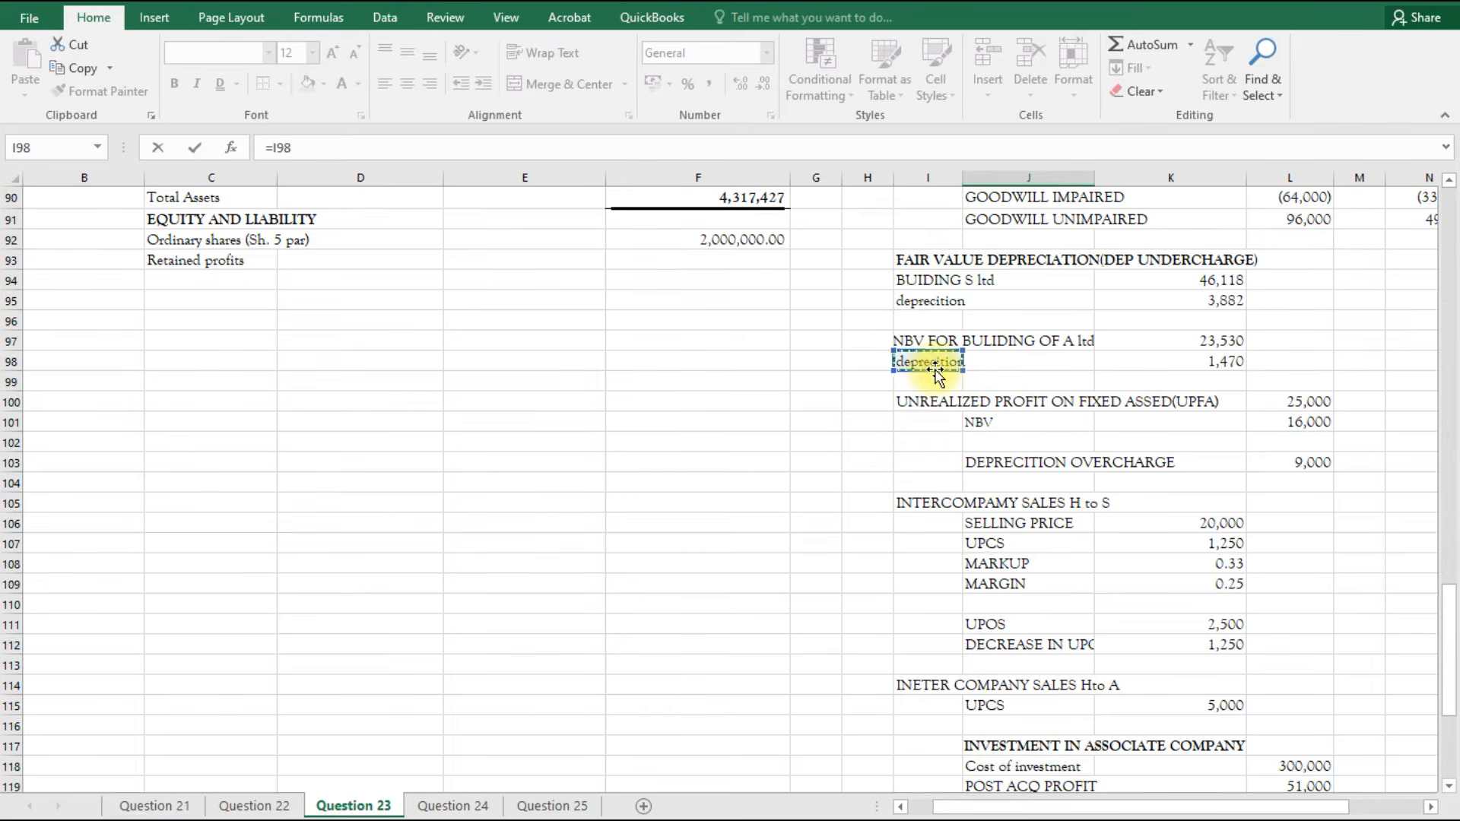
key("Return")
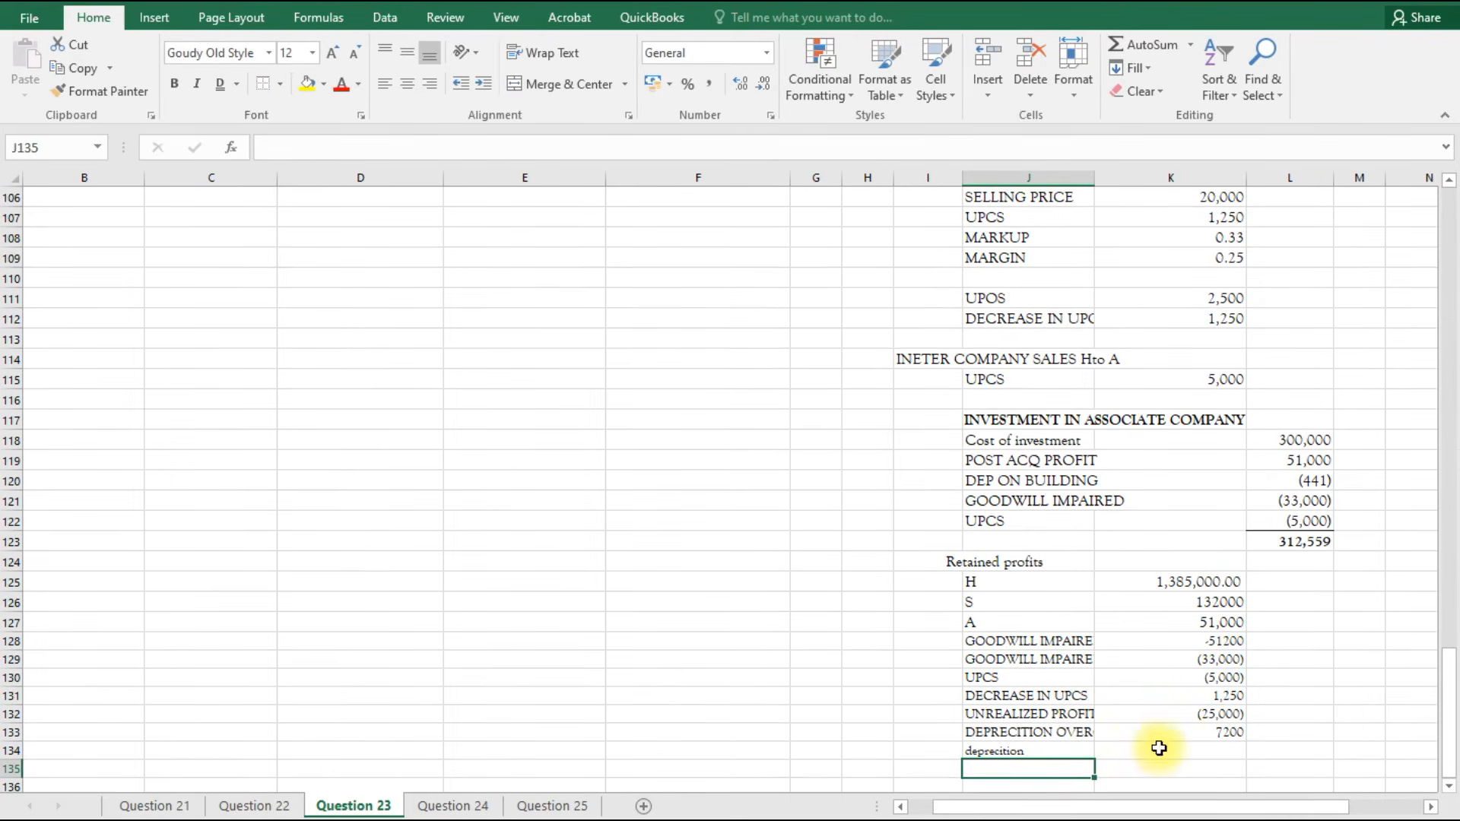
Calculate the group's 30% share of A's building depreciation in K134 with =K98*0.3.
left_click(1101, 753)
type("=")
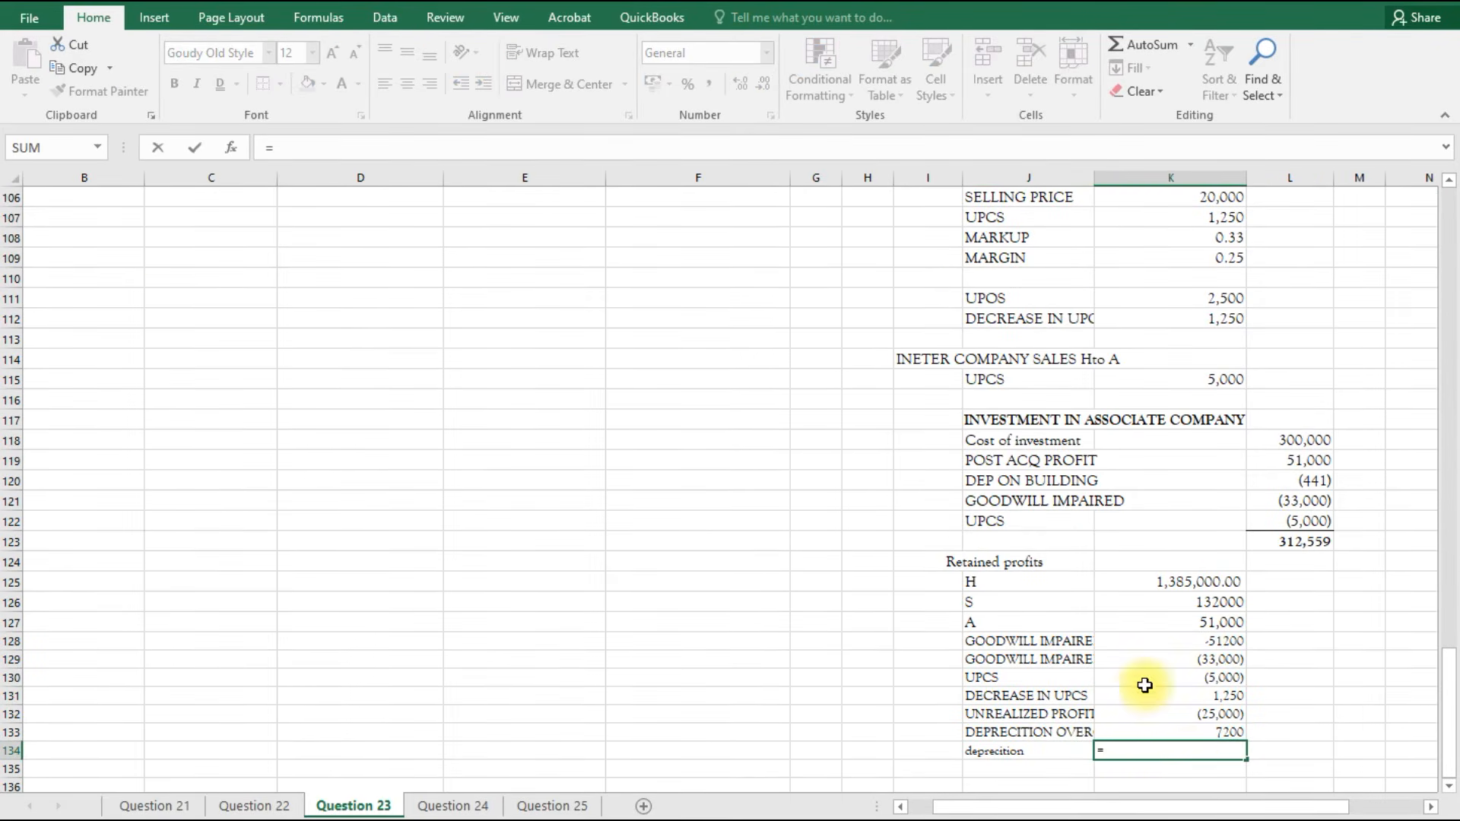
scroll(1145, 683, "up", 7)
left_click(1224, 462)
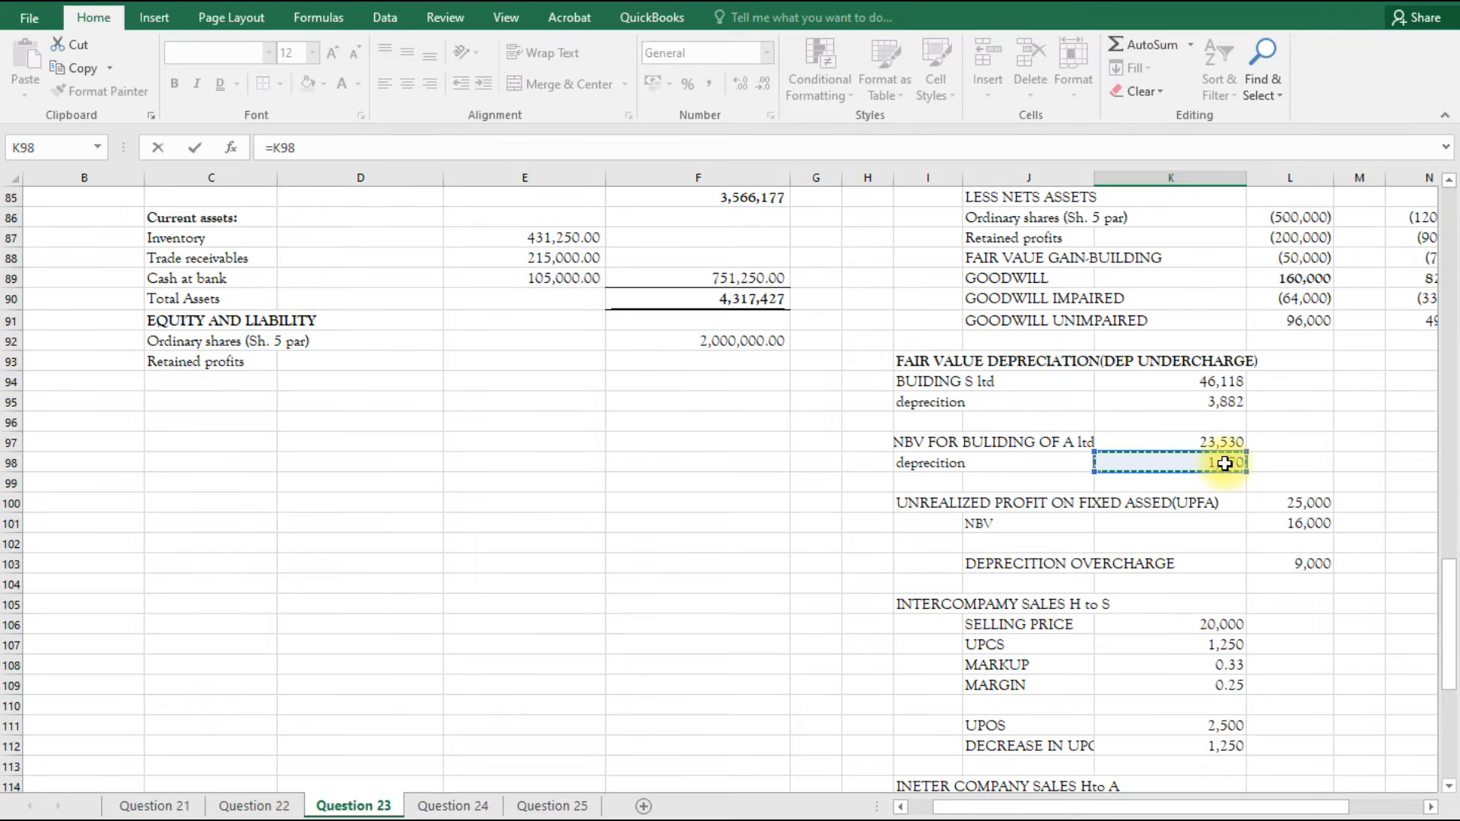
type("*")
scroll(1232, 487, "down", 7)
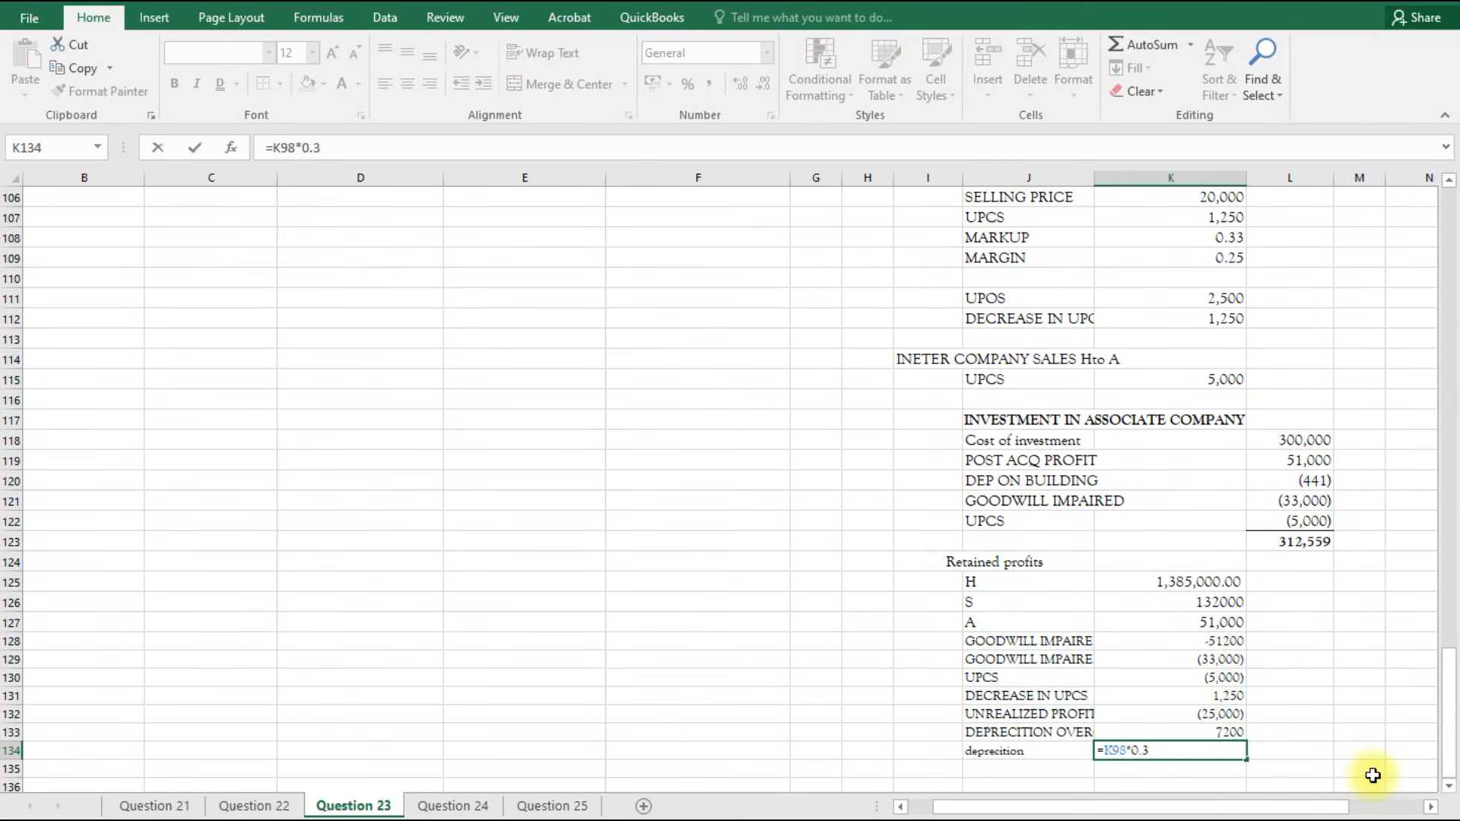
left_click(1352, 803)
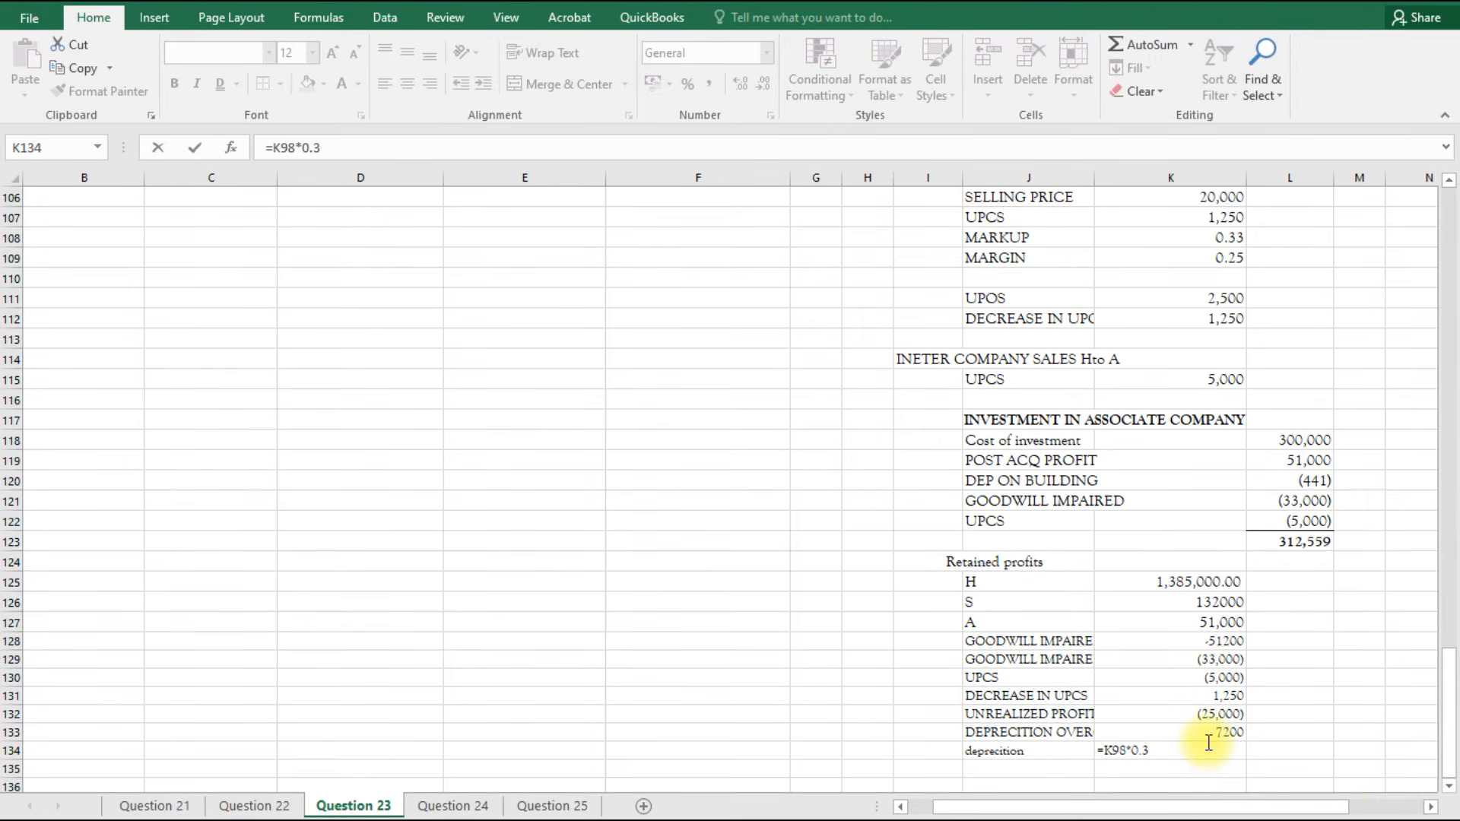
double_click(1181, 750)
key("Return")
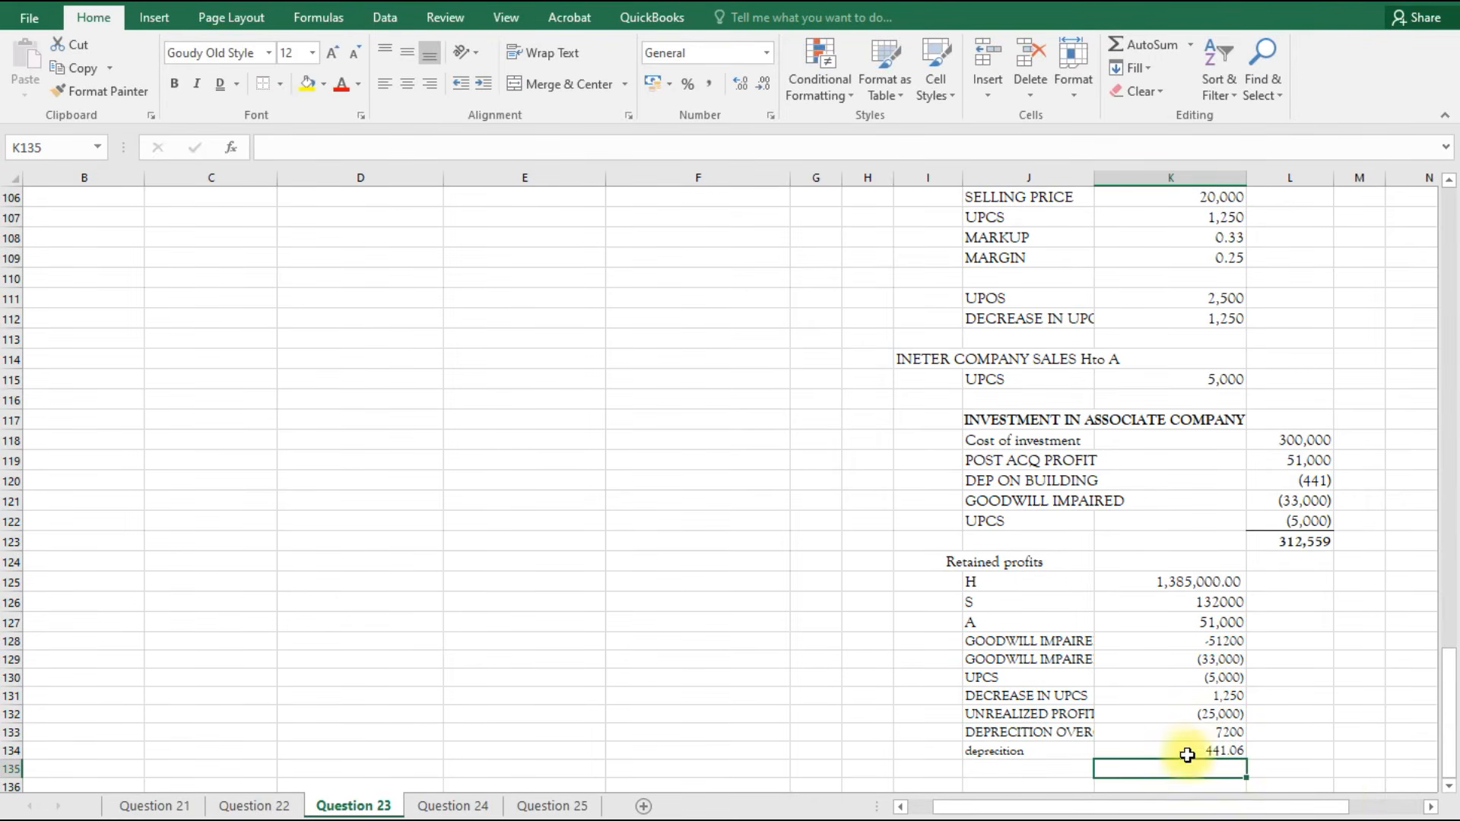
Show K134 without decimals and make its formula negative so A's building depreciation is deducted.
left_click(1210, 750)
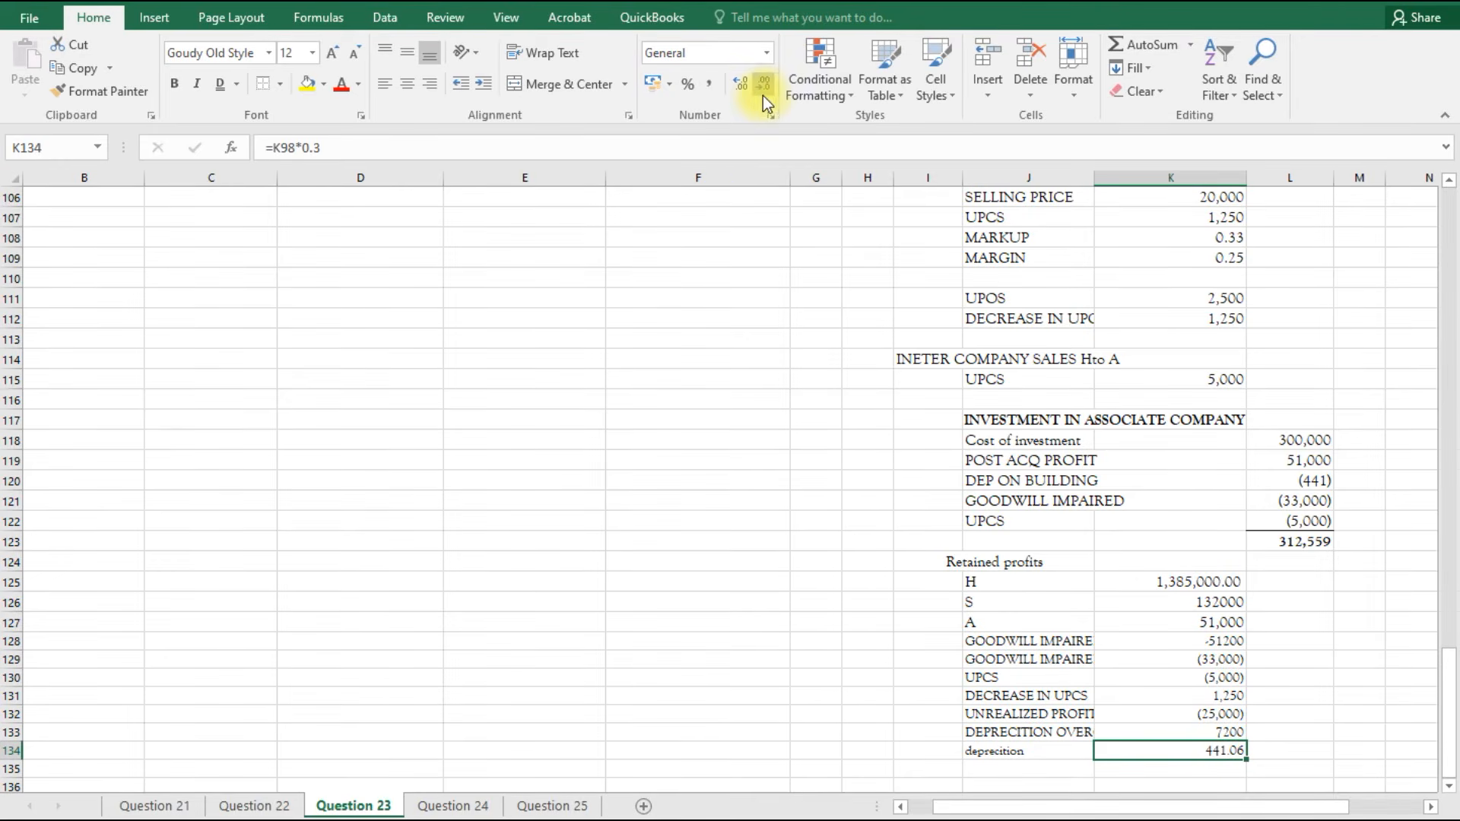
left_click(767, 86)
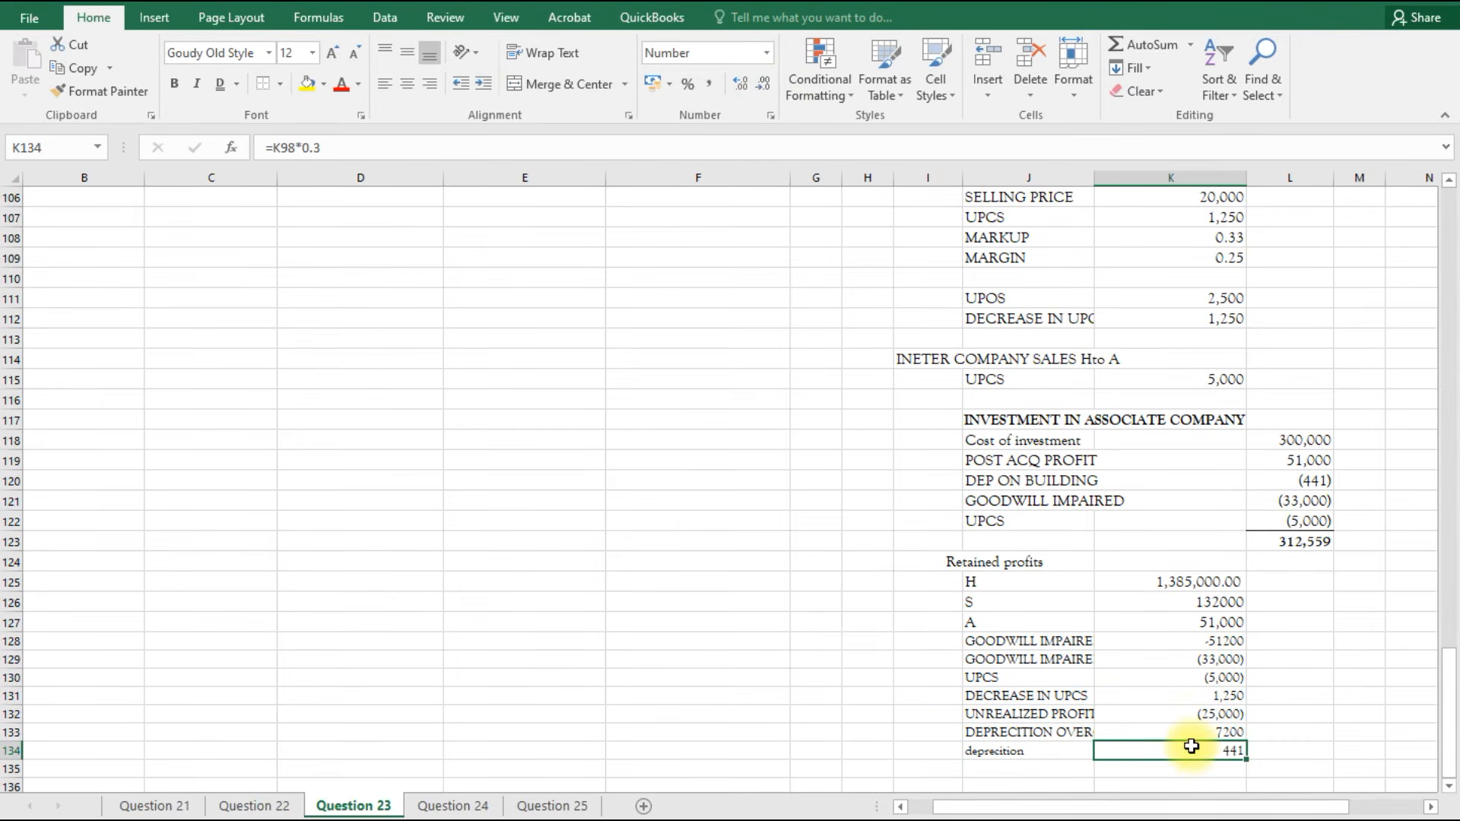
left_click(278, 147)
type("-")
key("Return")
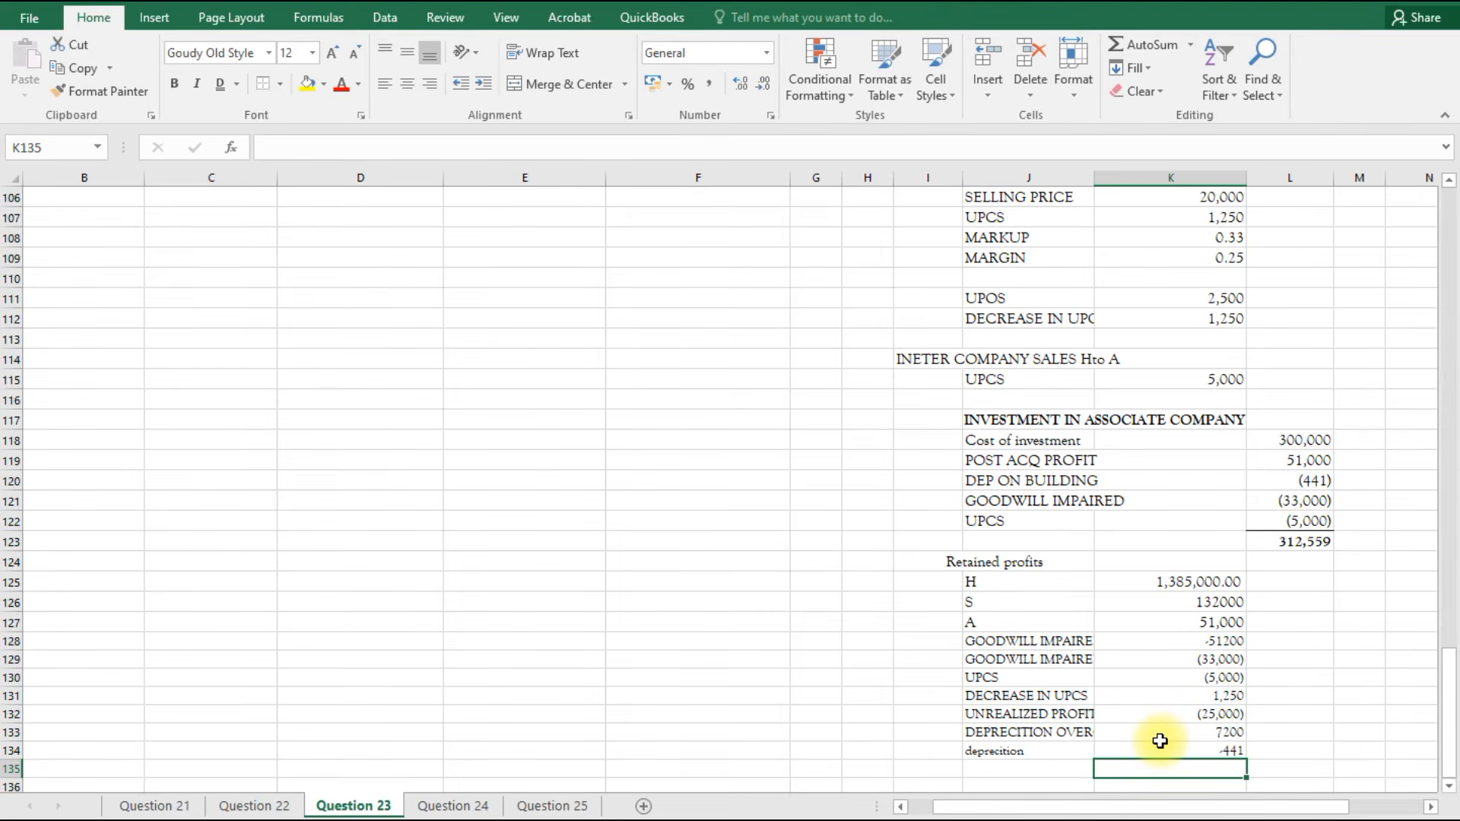
Add a row for S's building depreciation to the retained profits working by linking J135 to the depreciation label in the fair value depreciation section.
scroll(1160, 741, "up", 3)
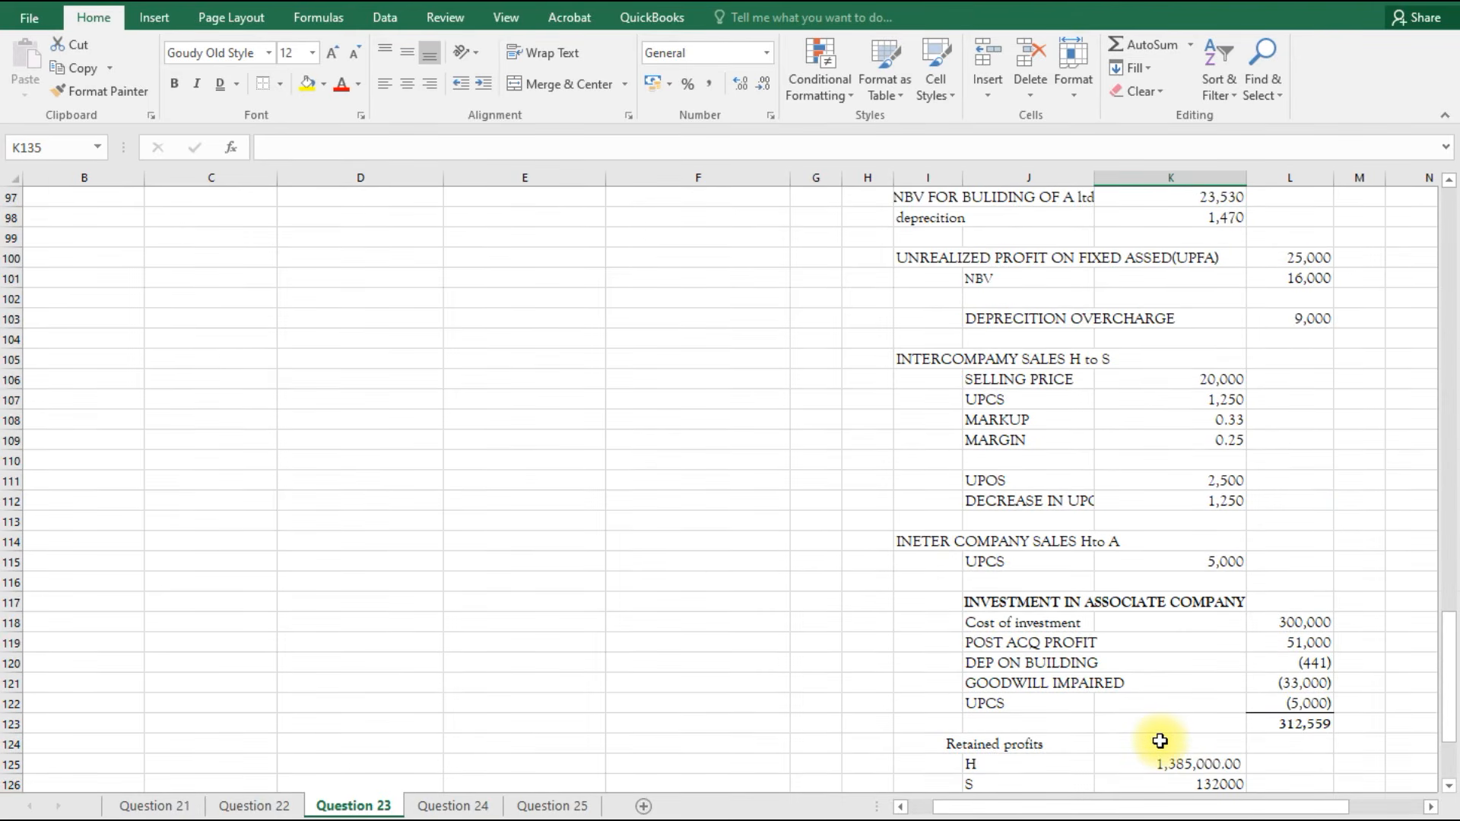
scroll(1160, 741, "up", 3)
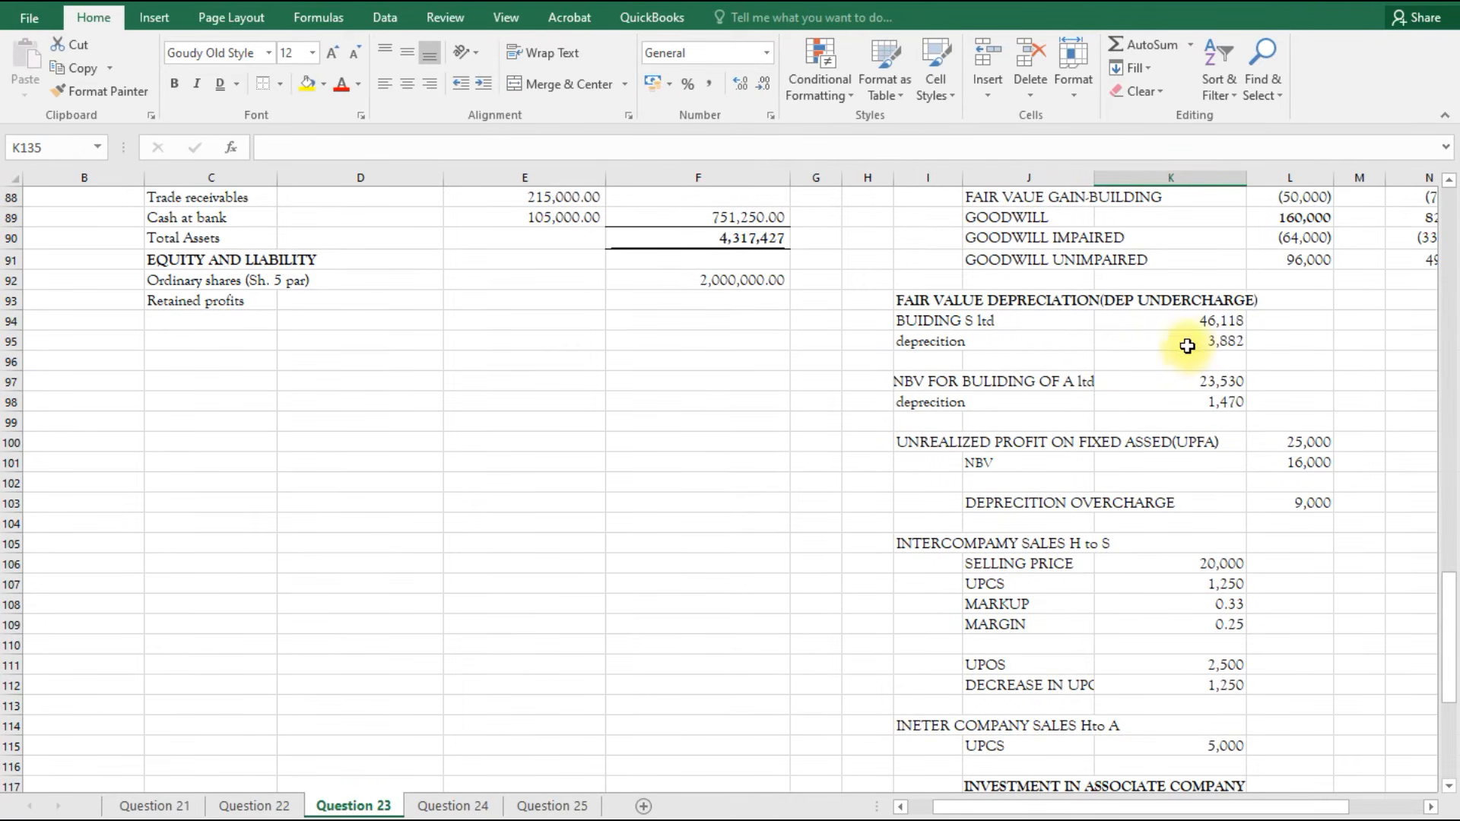
scroll(1200, 453, "down", 7)
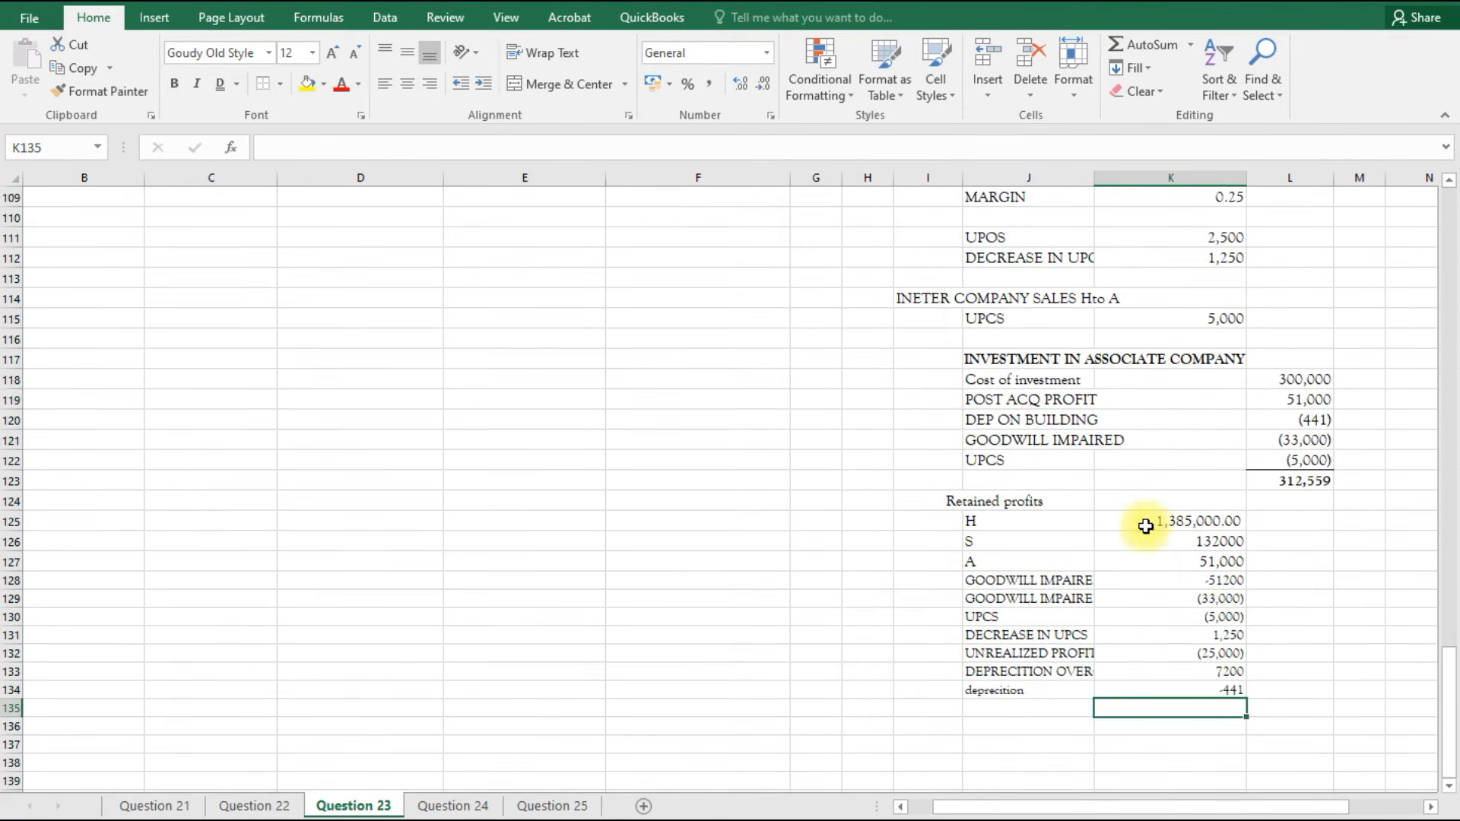
left_click(1021, 711)
type("=")
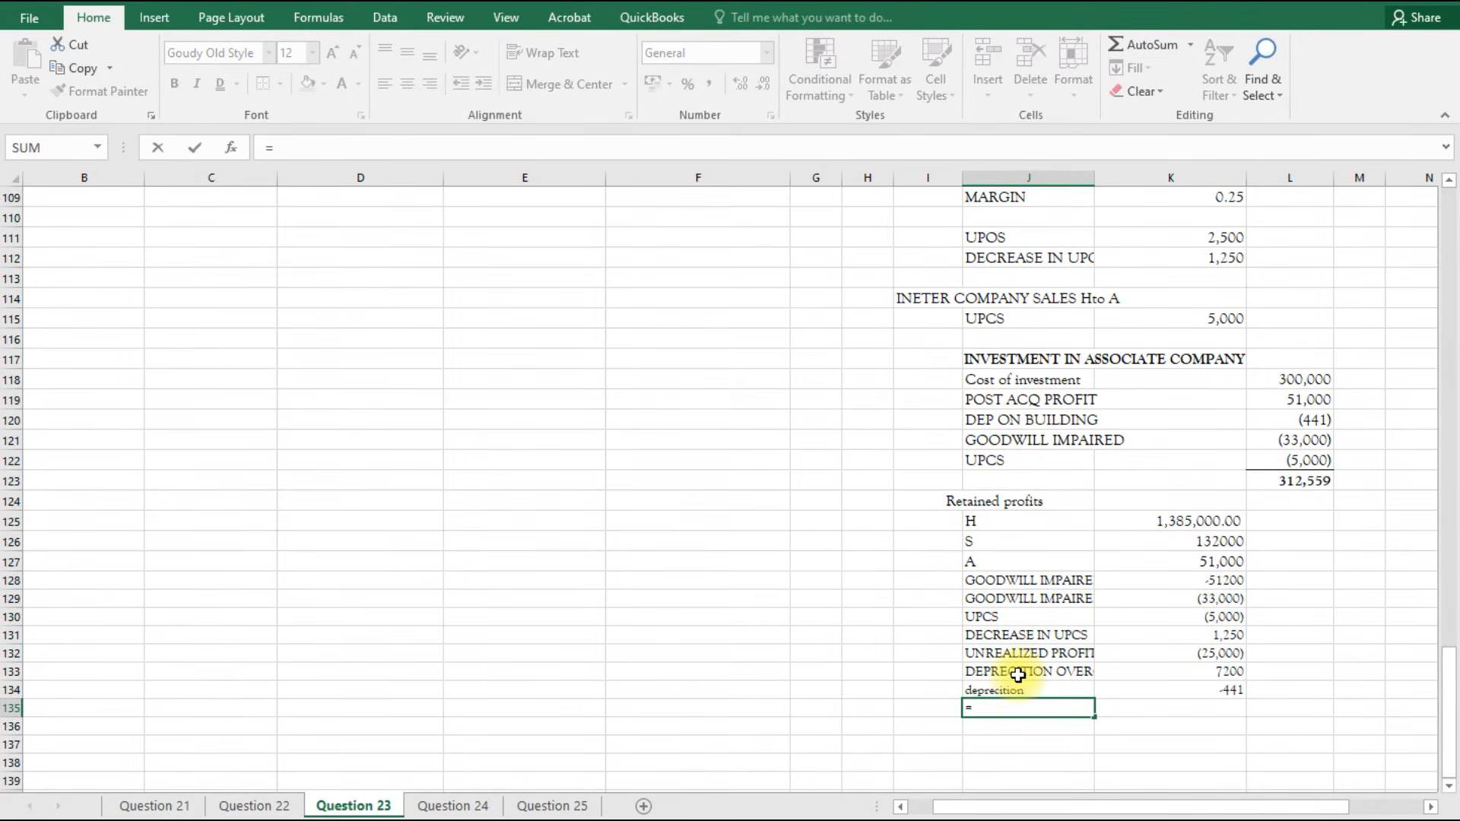
scroll(1016, 676, "up", 8)
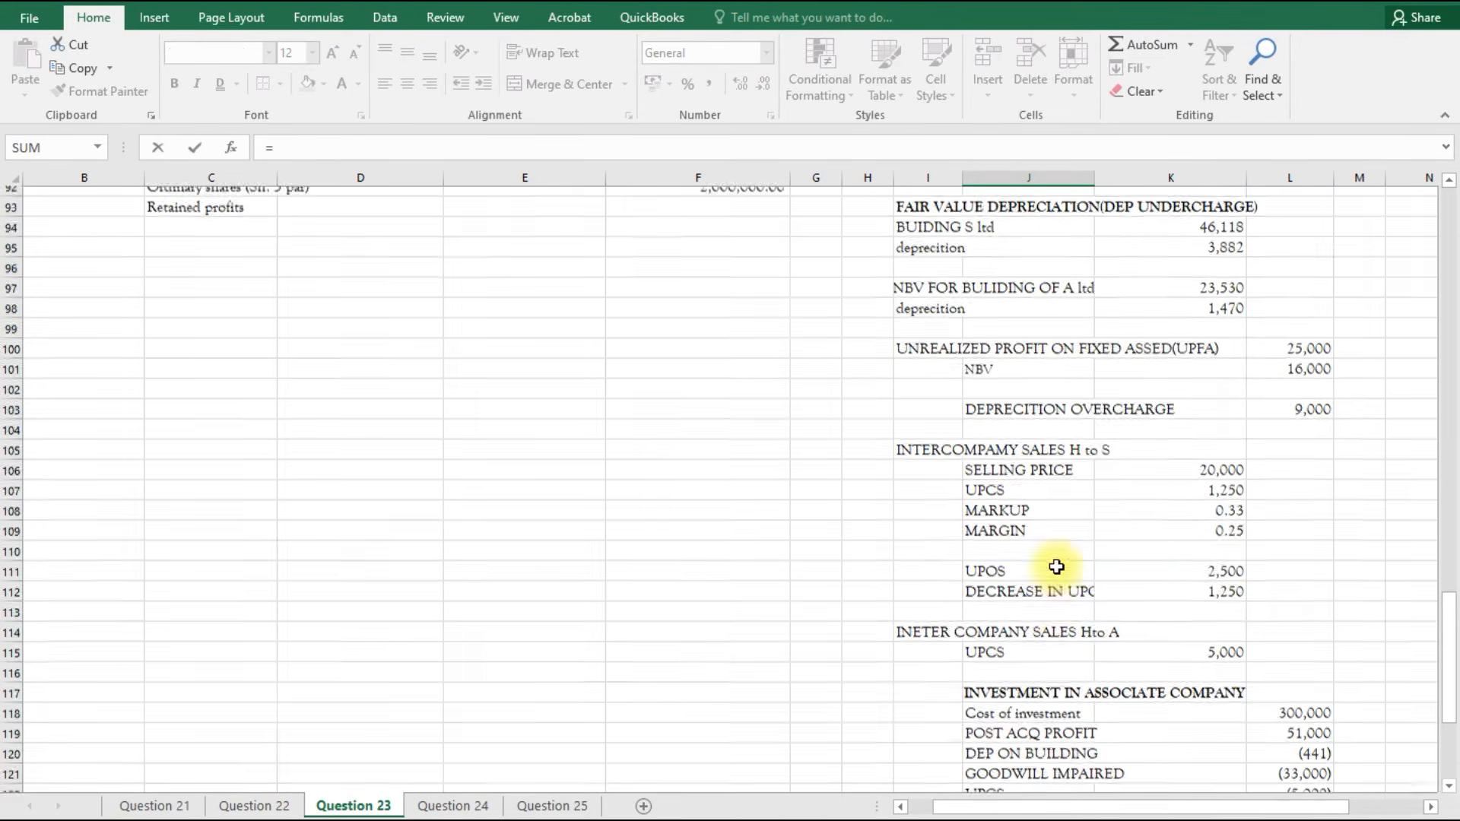
left_click(925, 402)
key("Return")
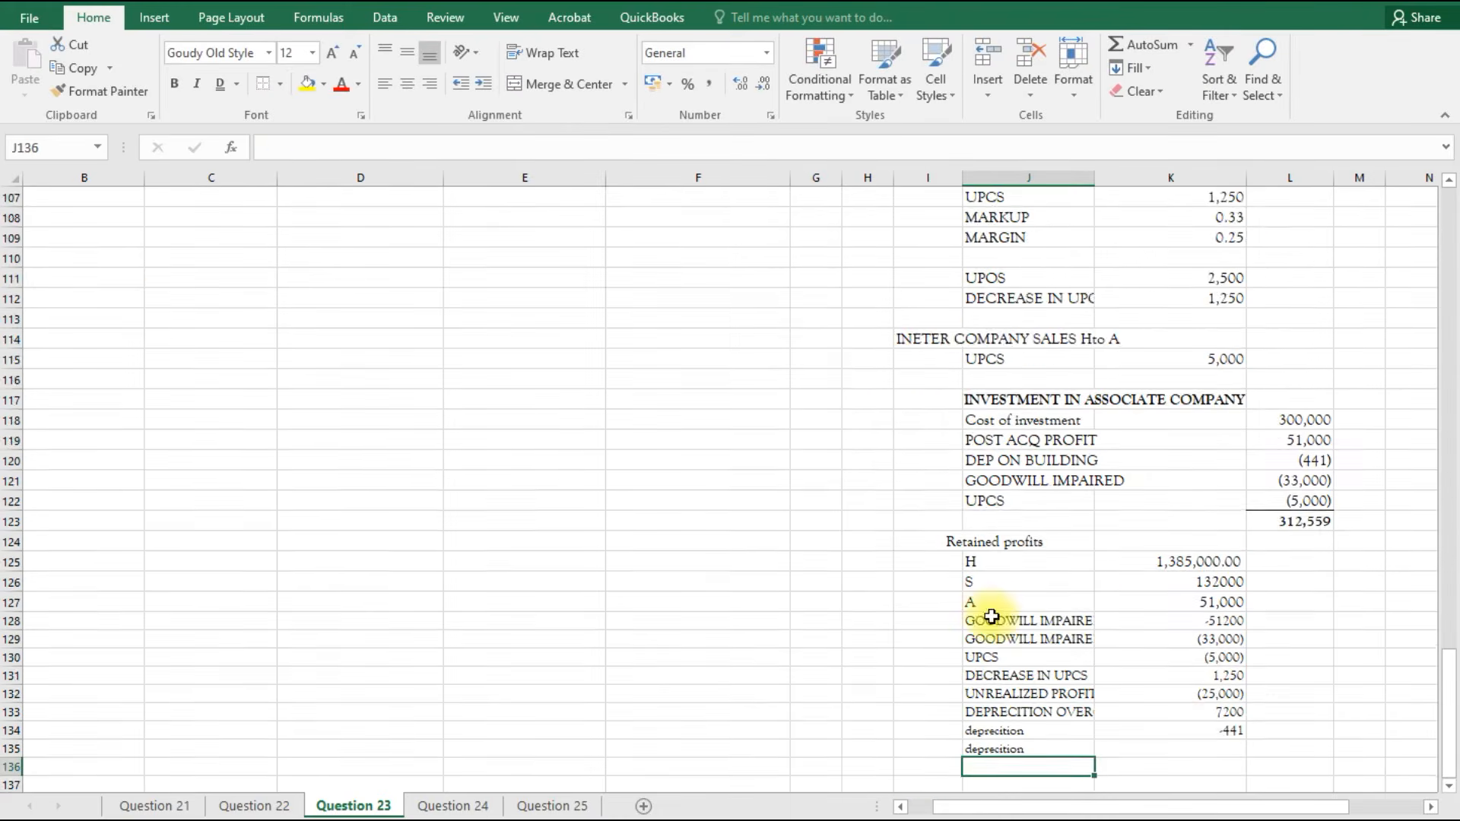
Calculate the group's 80% share of S's building depreciation in K135 with =K95*0.8.
scroll(1207, 688, "down", 3)
left_click(1199, 567)
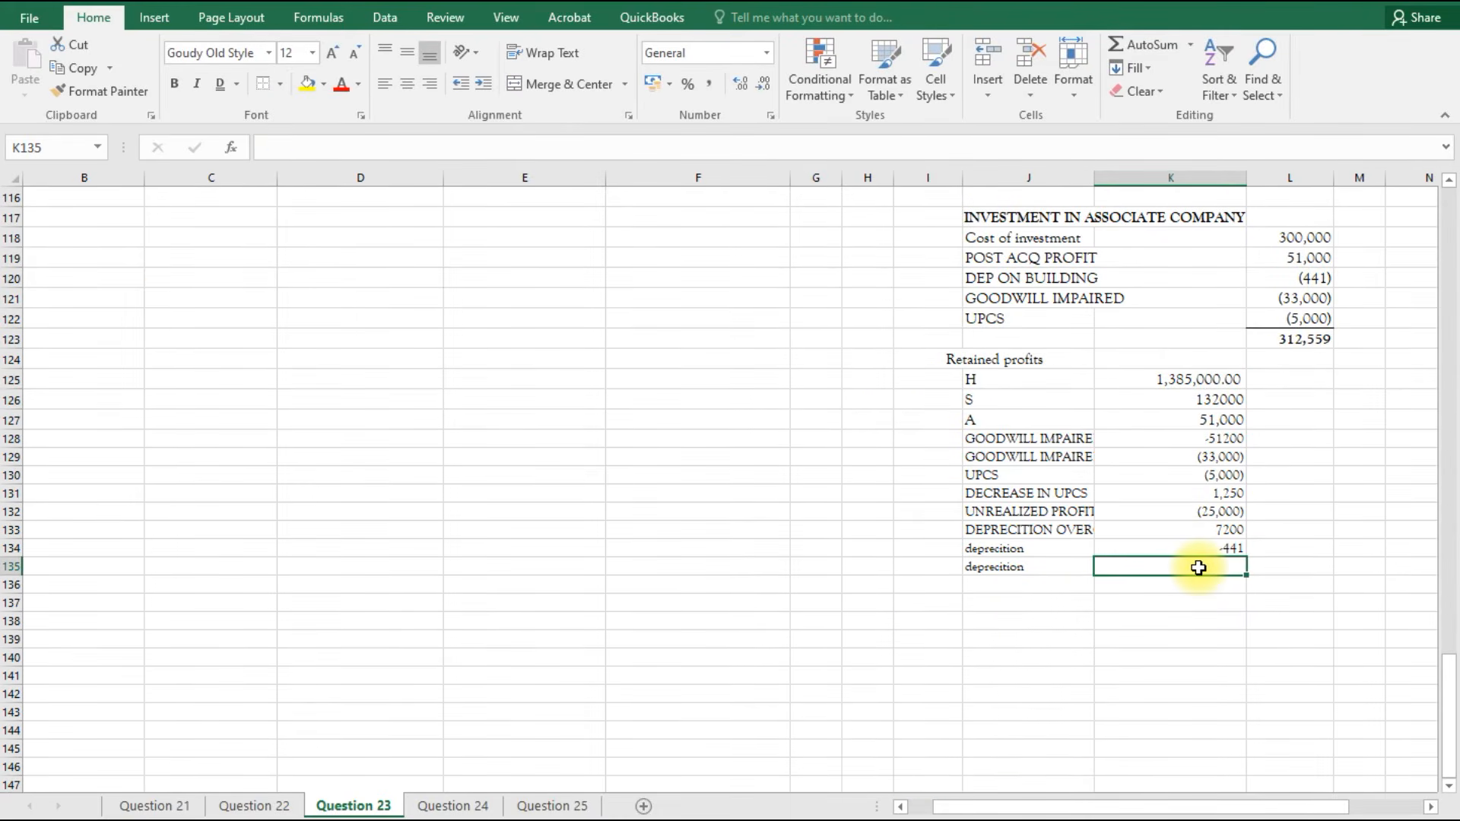
type("=")
scroll(1093, 601, "up", 2)
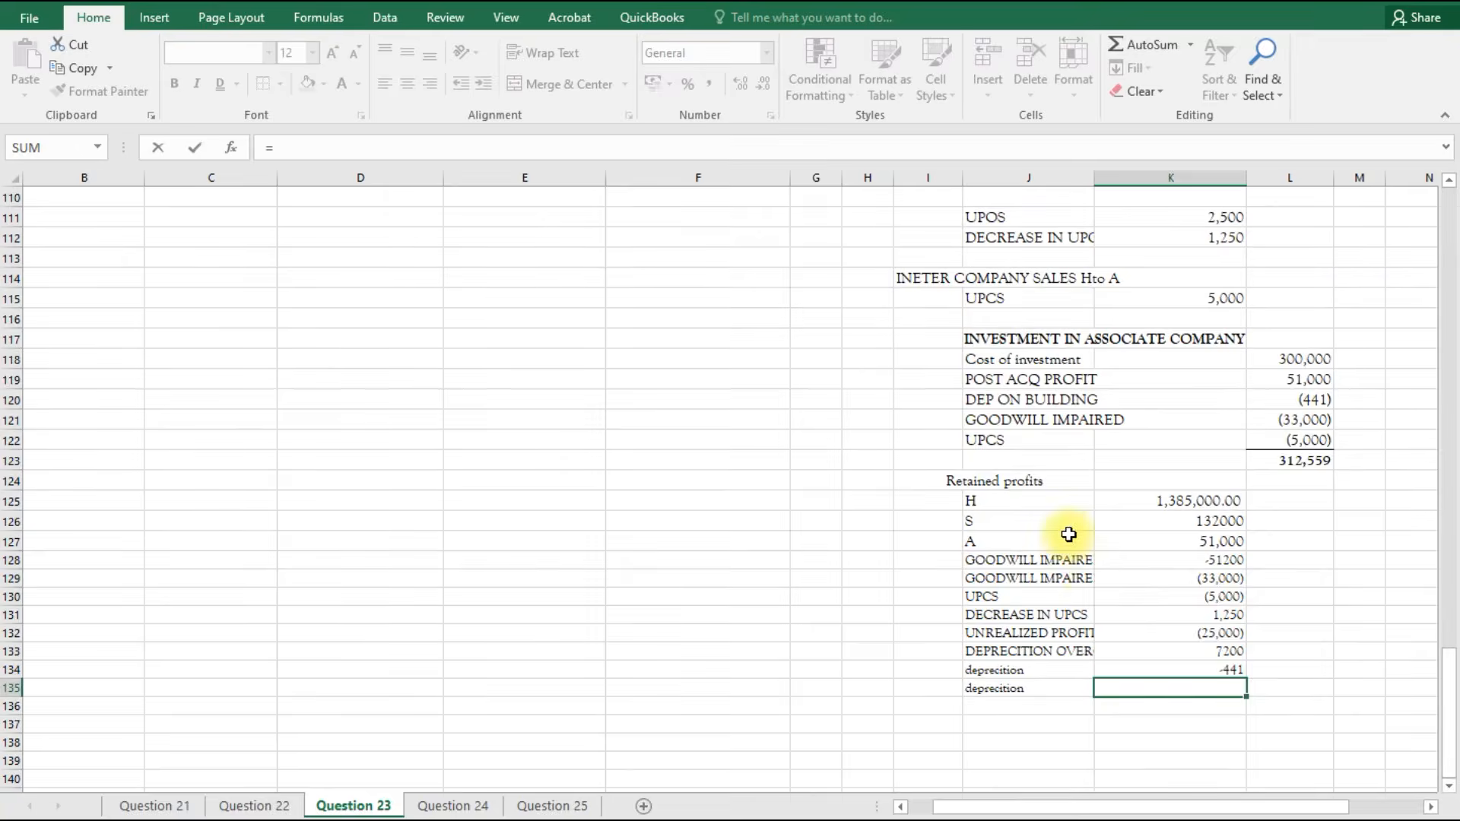
scroll(1069, 535, "up", 7)
left_click(1218, 325)
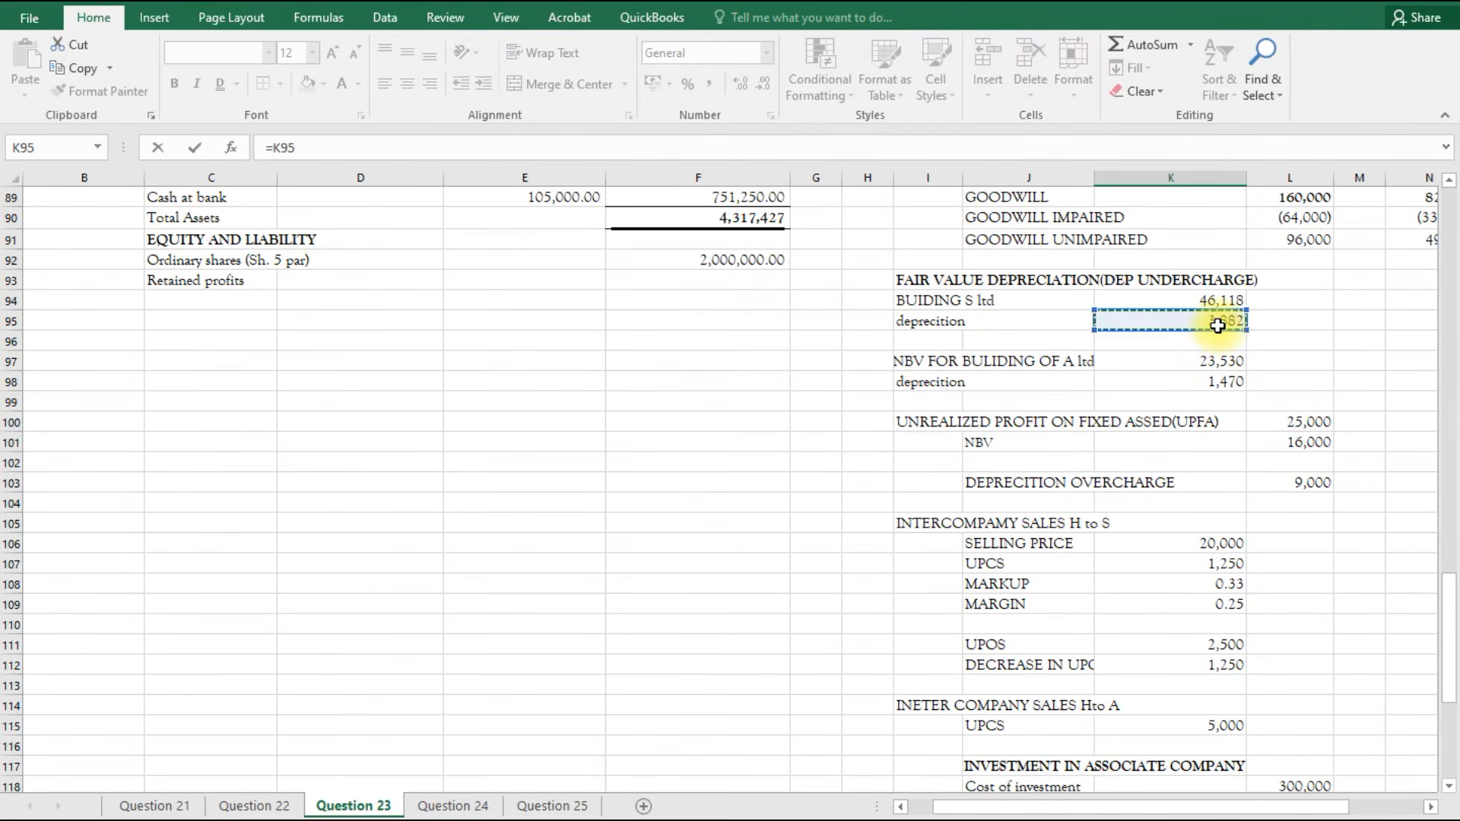
type("*")
key("Return")
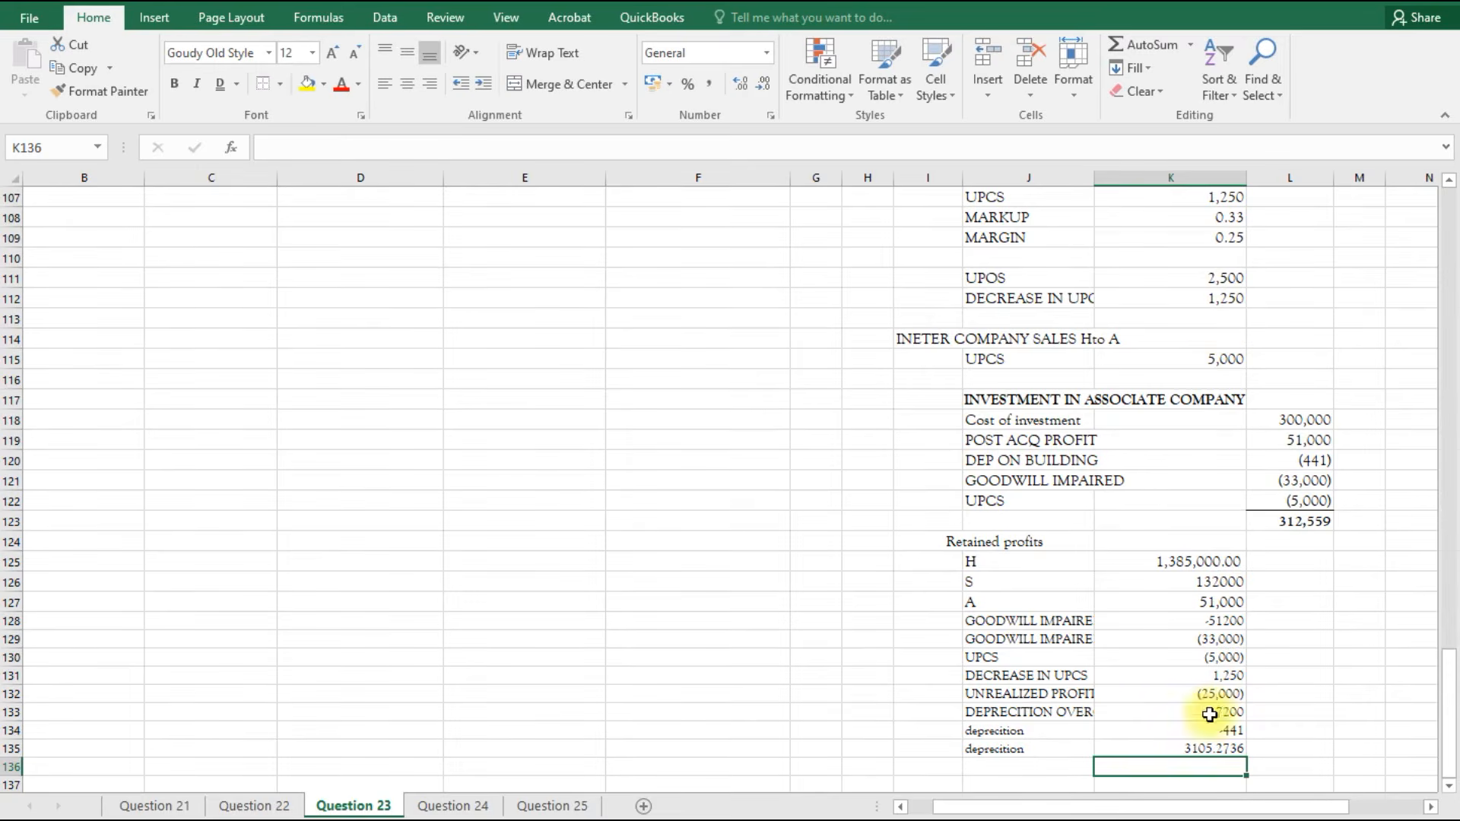
Make K135's formula negative so S's building depreciation is deducted, and show the amount without decimals.
left_click(1181, 750)
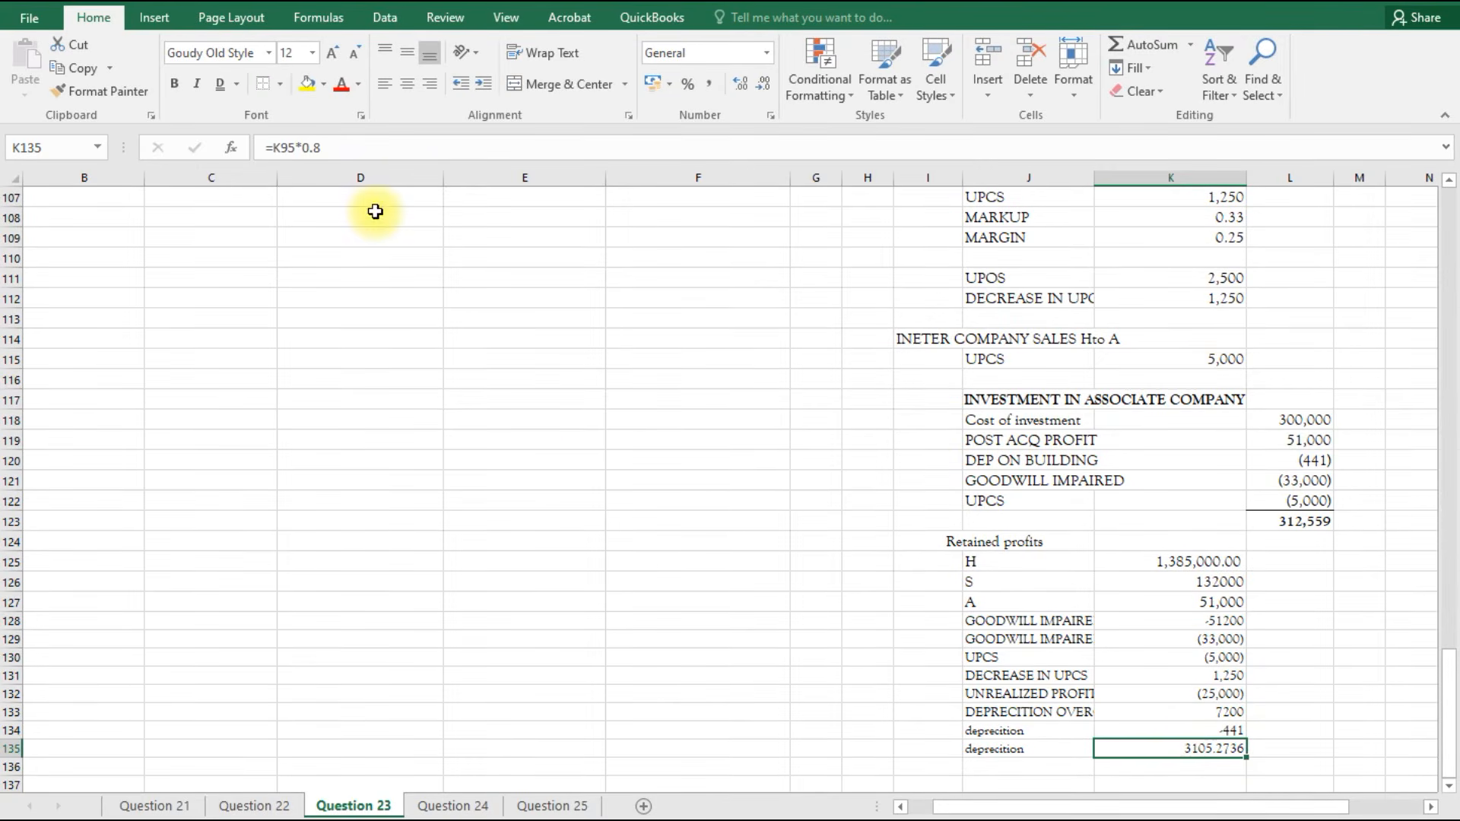
left_click(275, 149)
key("Return")
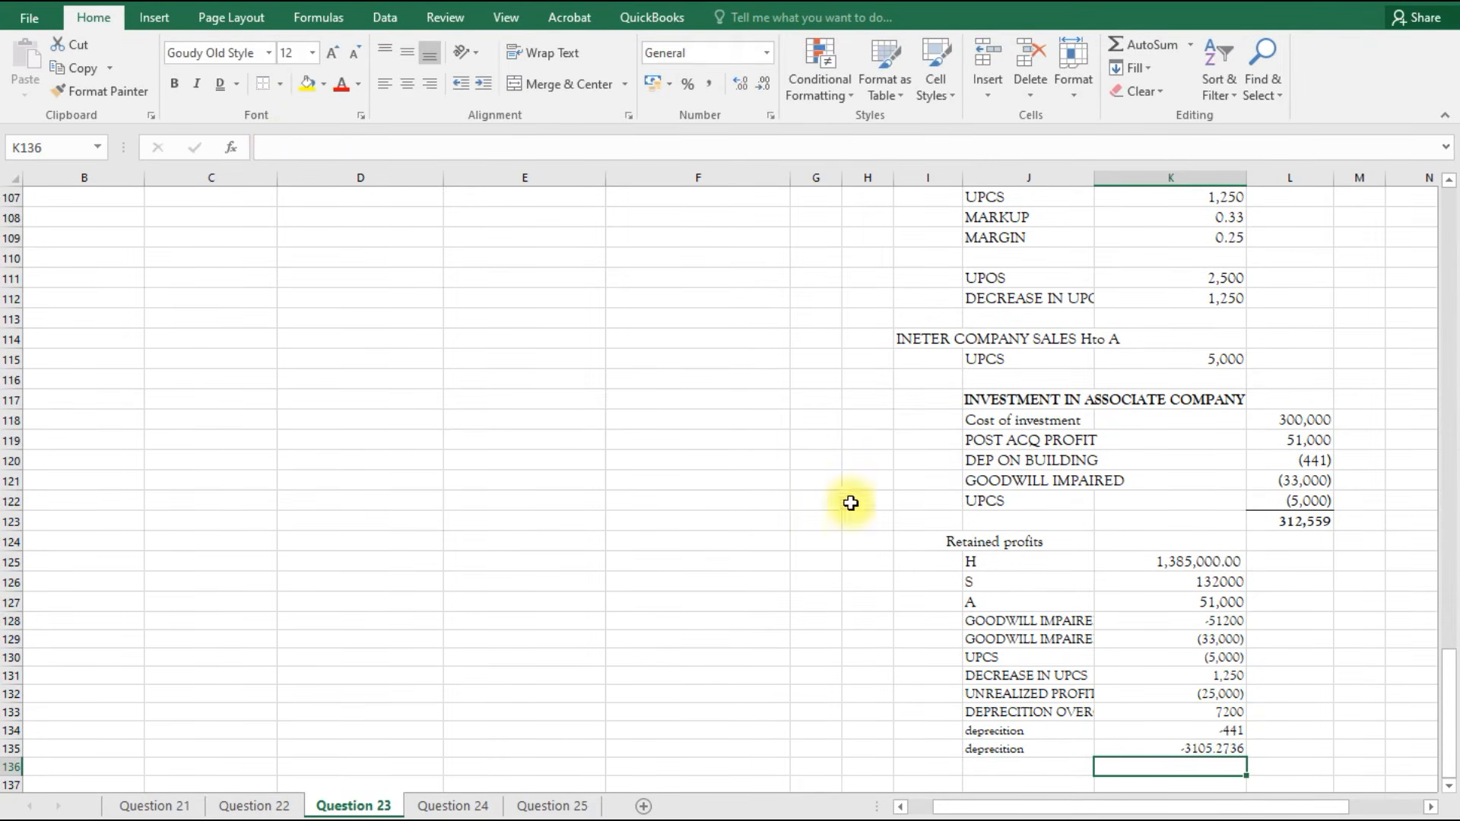
left_click(1177, 750)
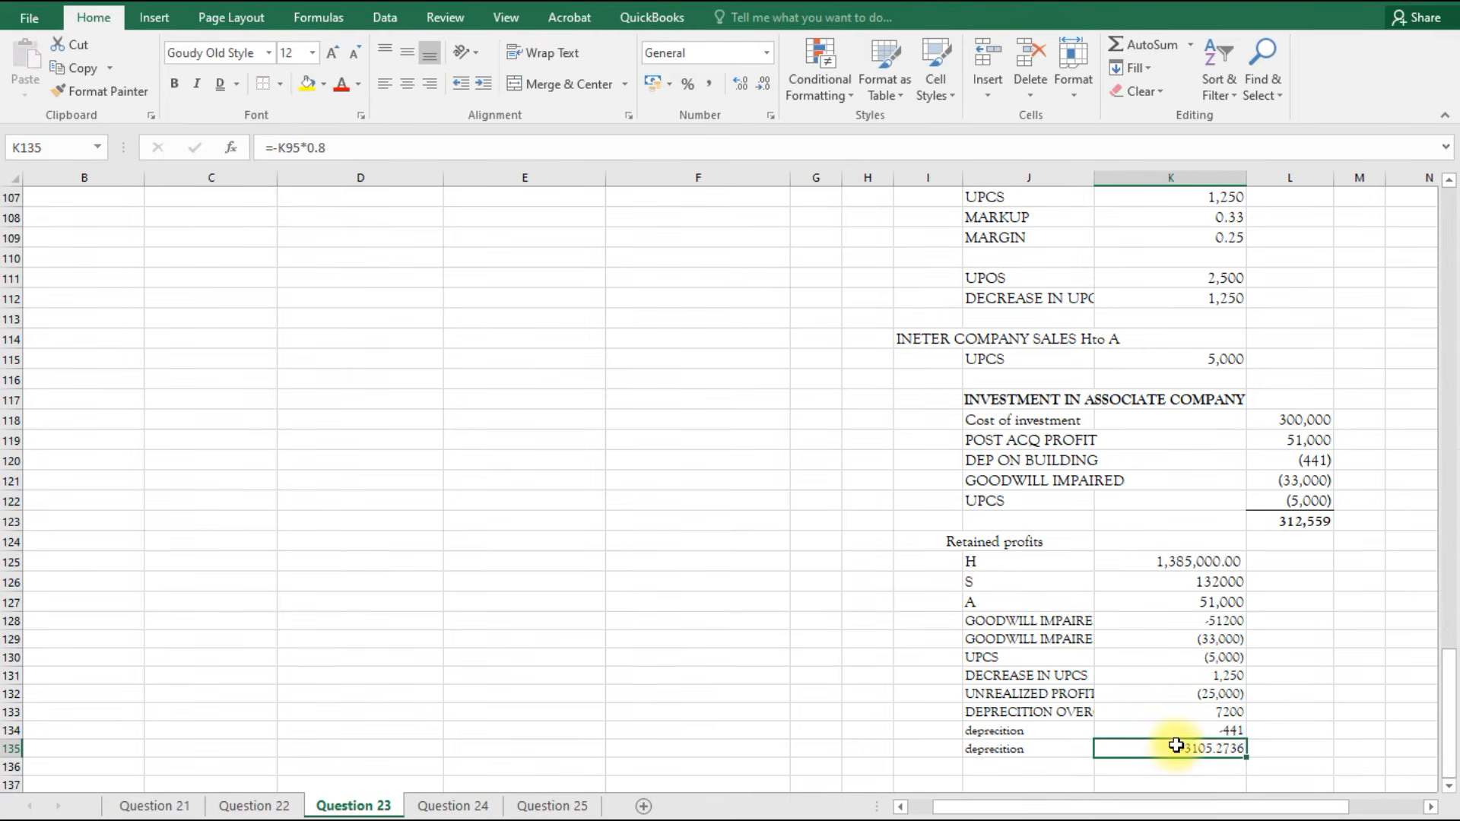
left_click(765, 84)
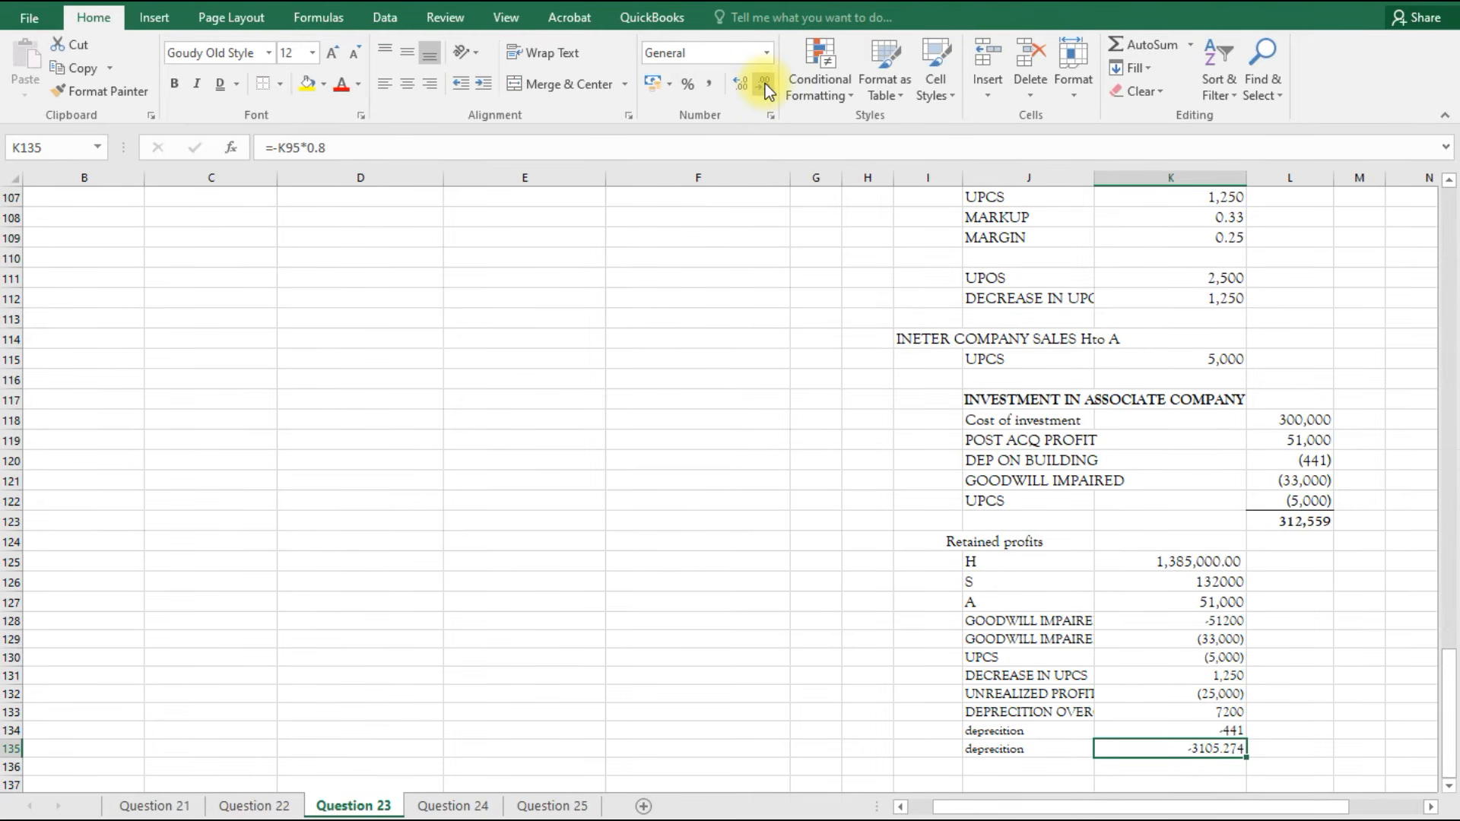
left_click(765, 84)
left_click(765, 84)
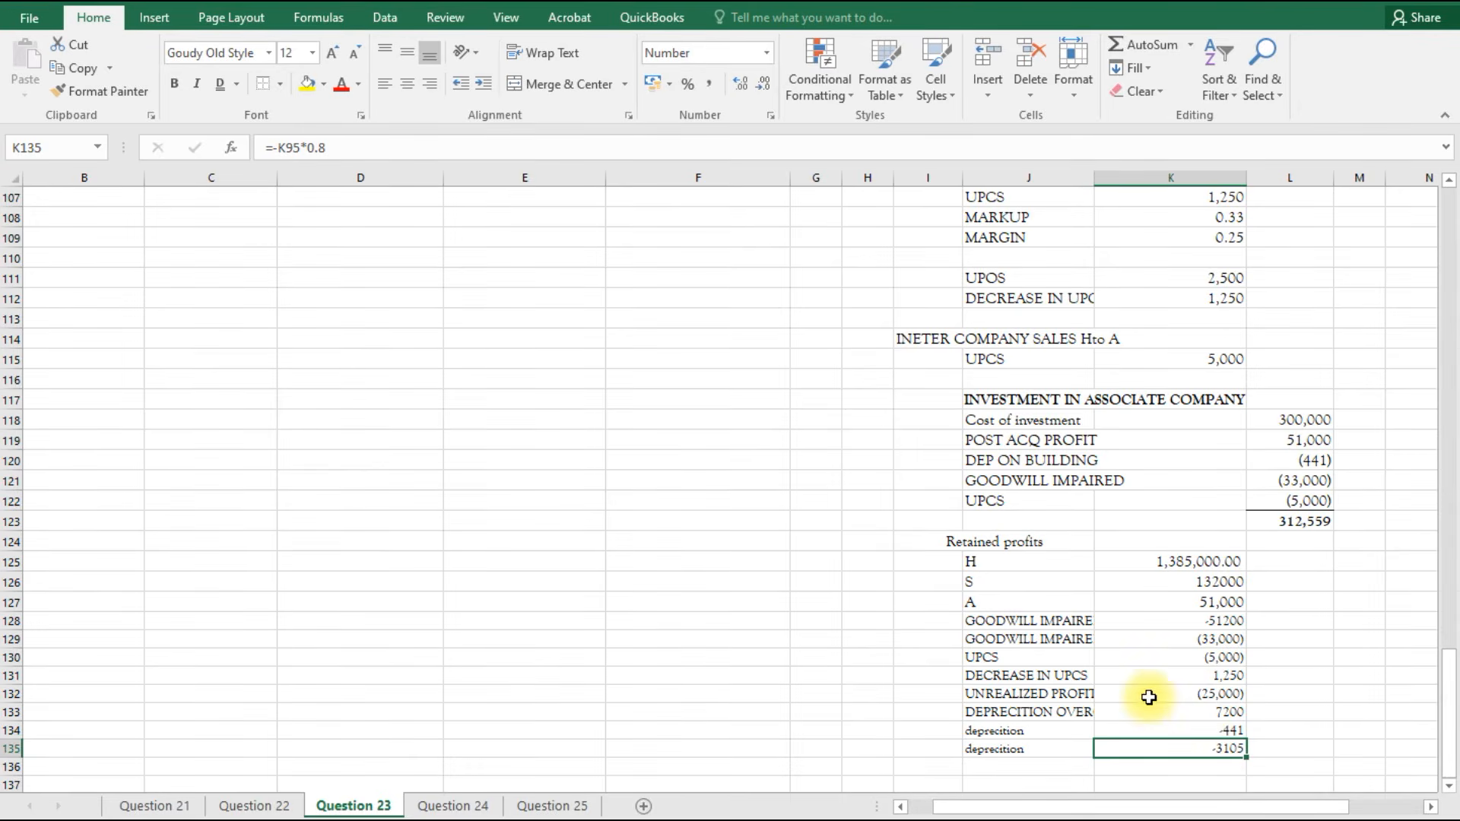
Apply the custom number format #,##0;(#,##0) to K130:M156 so that negative amounts appear in brackets.
scroll(1151, 701, "down", 1)
left_click_drag(1146, 602, 1382, 746)
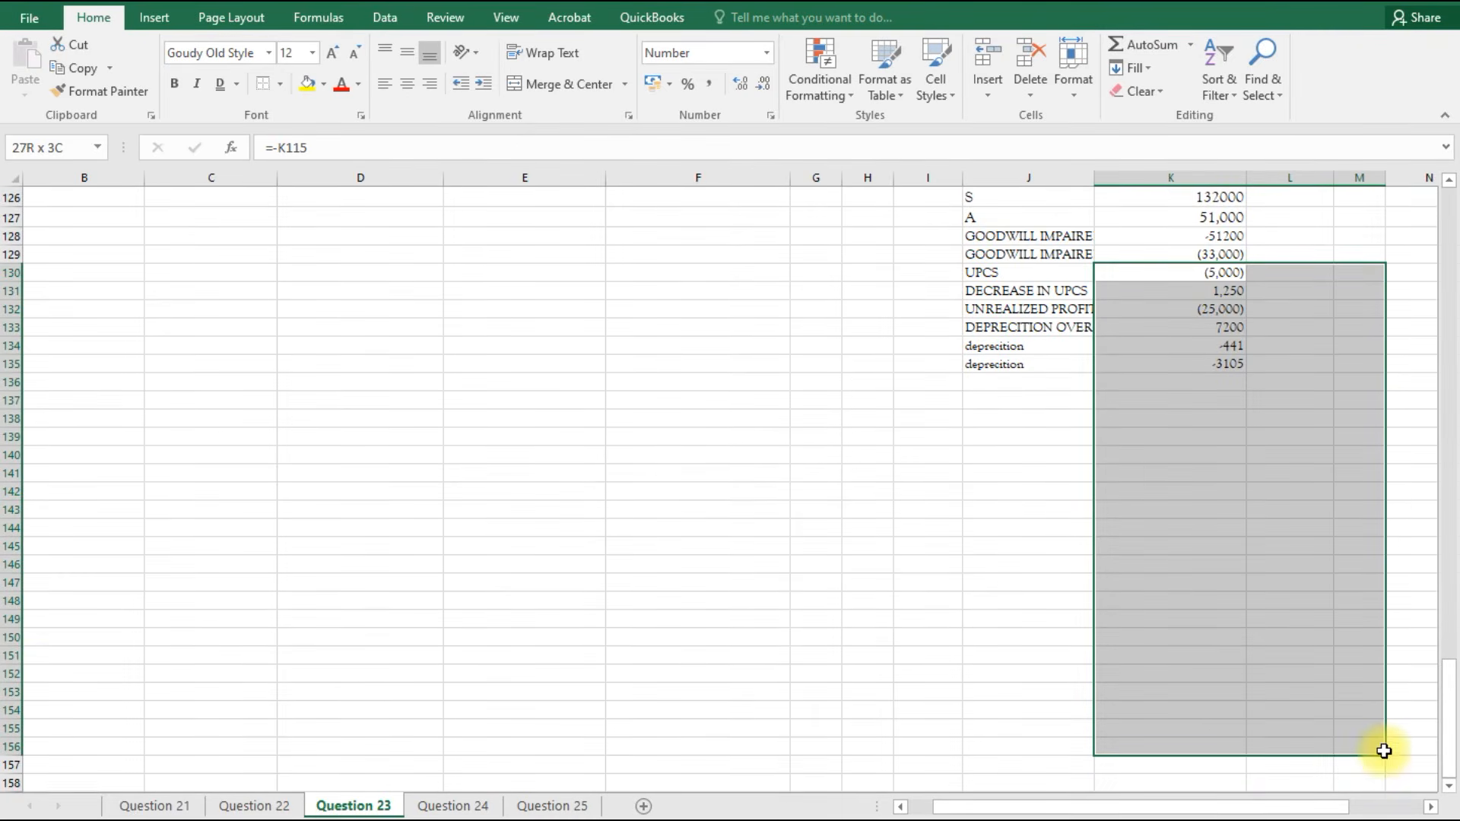
right_click(1220, 587)
left_click(1265, 500)
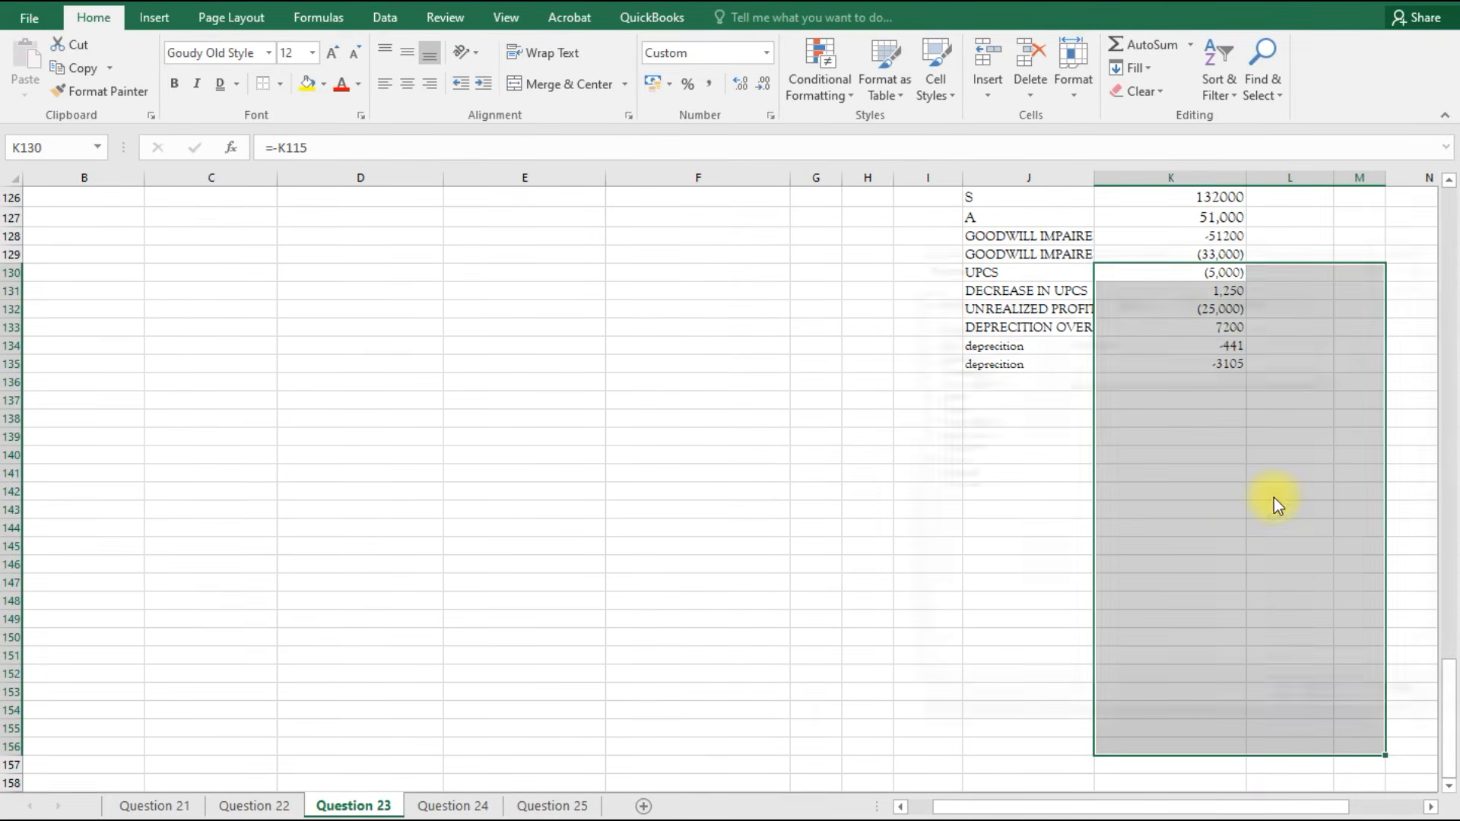
left_click(963, 487)
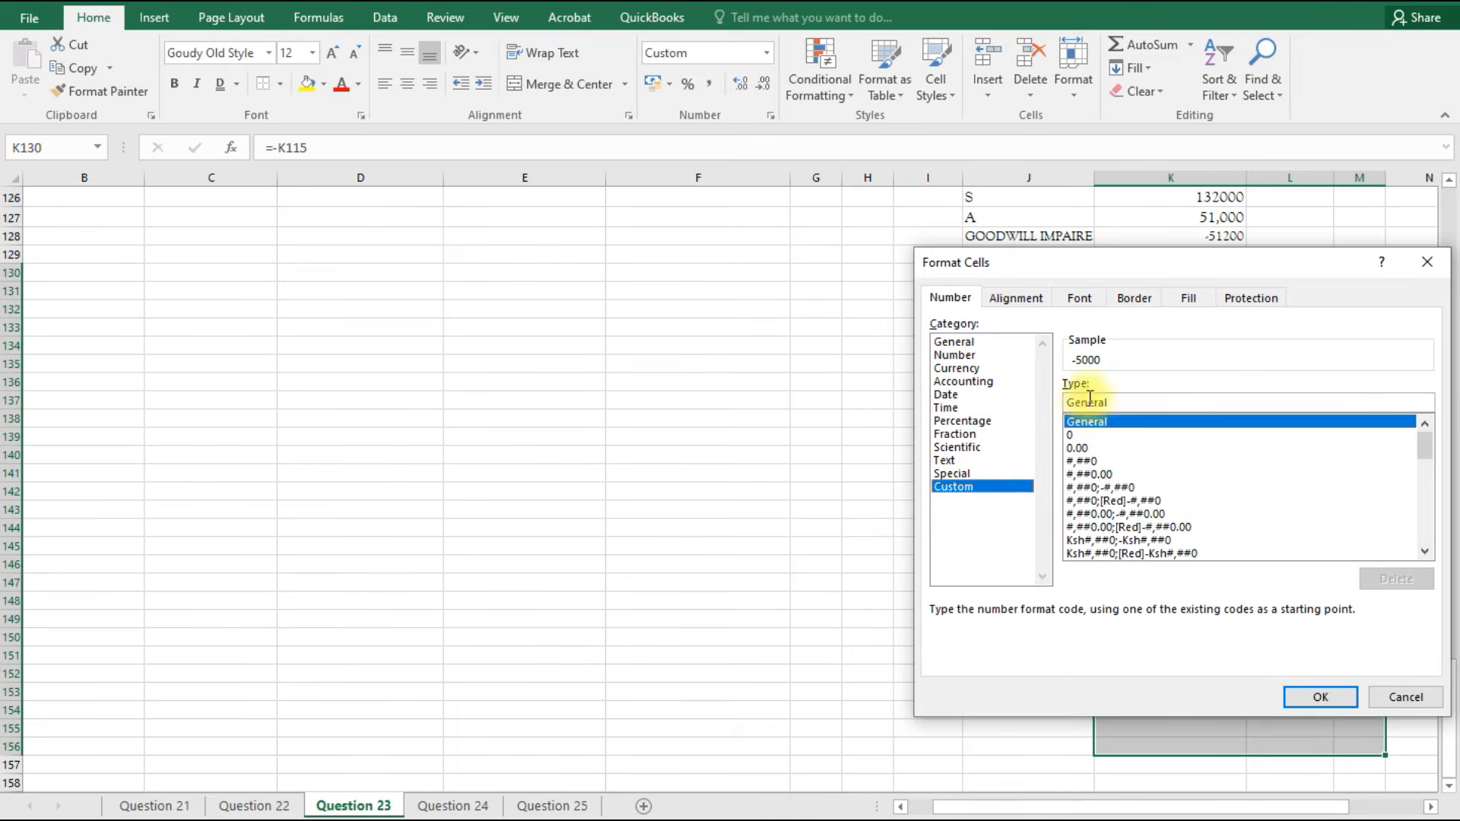
left_click(1124, 487)
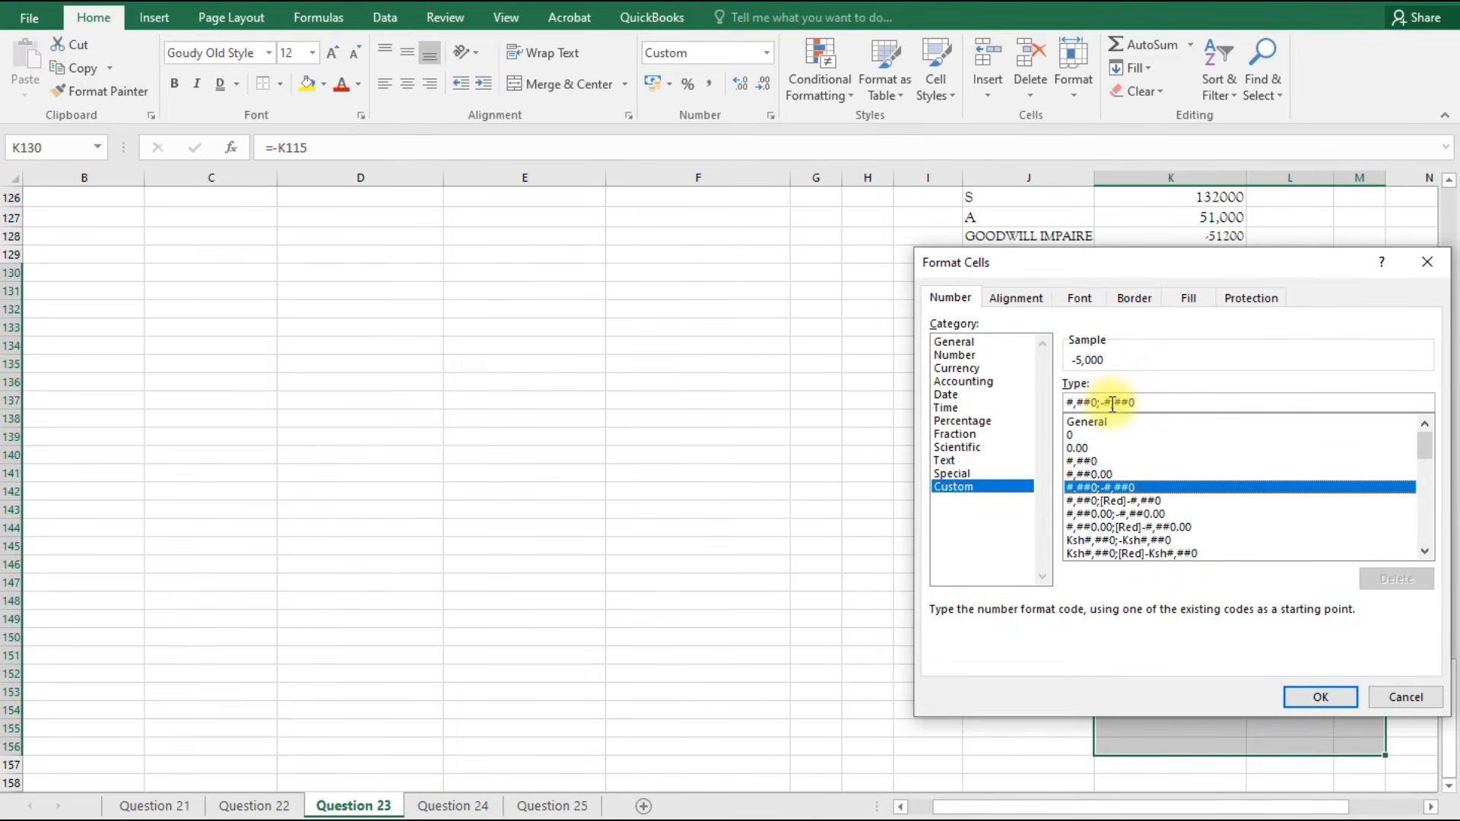
left_click(1105, 406)
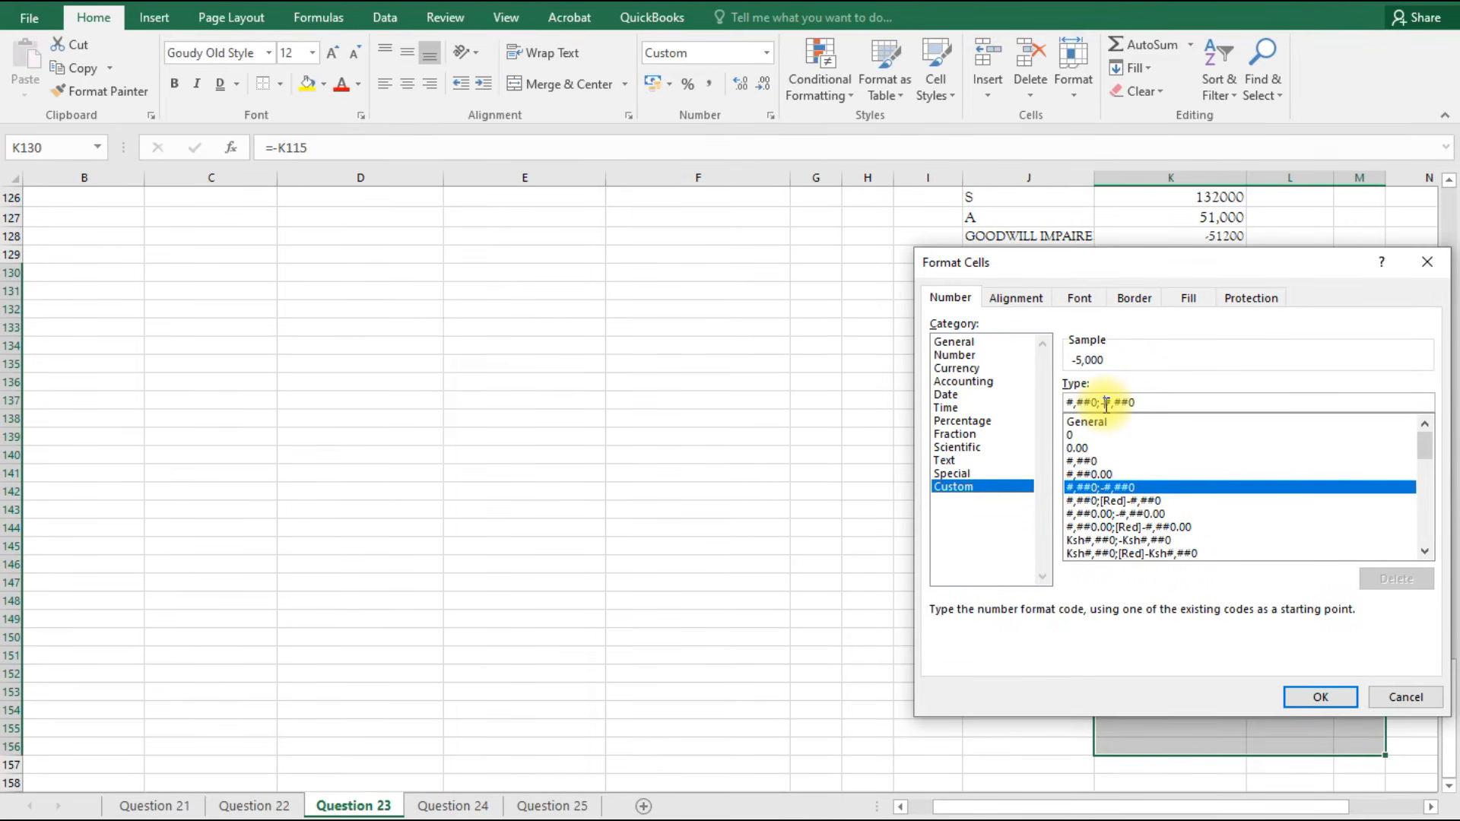
key("BackSpace")
type("(")
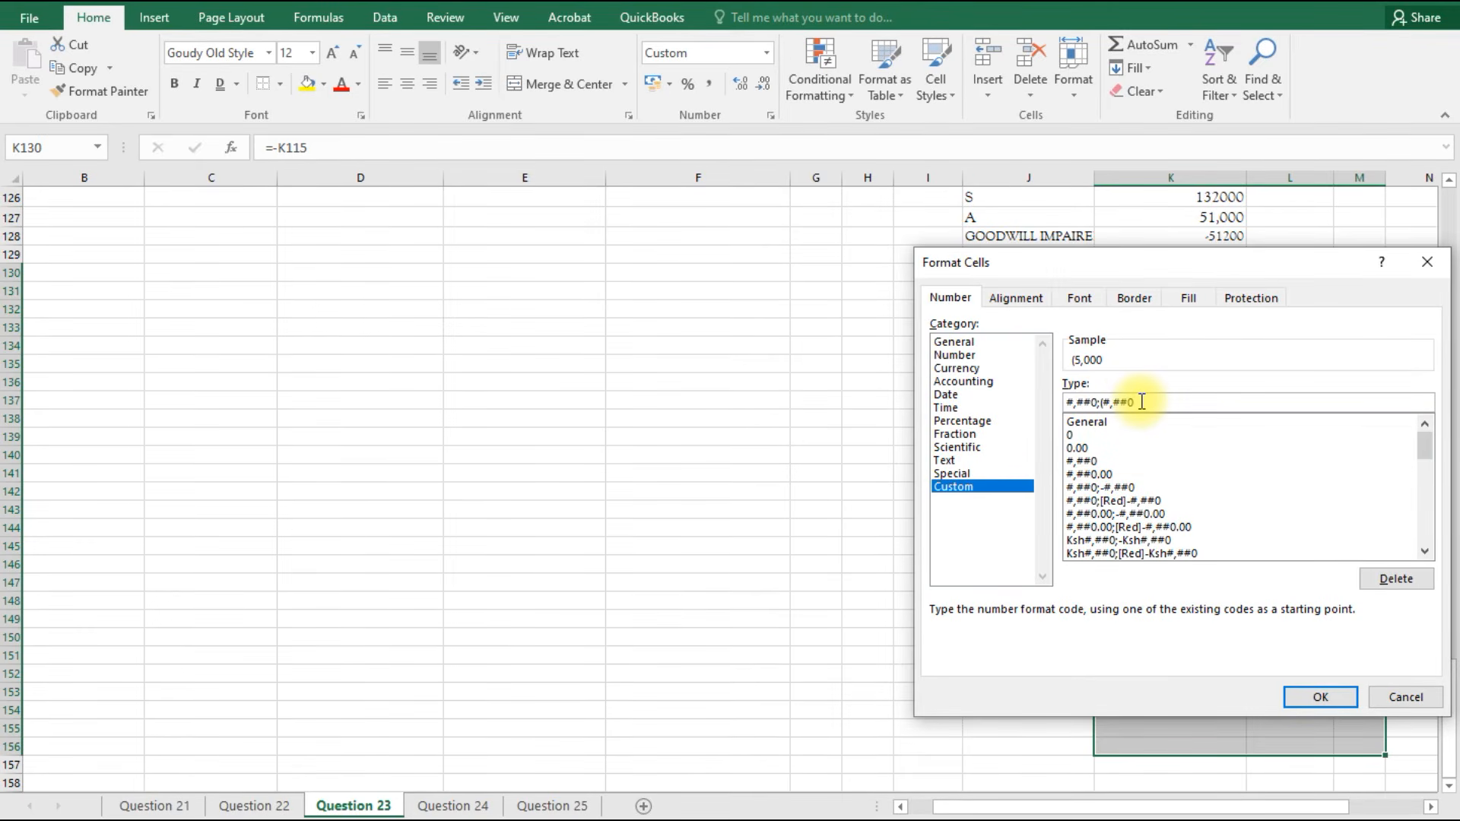
key("Return")
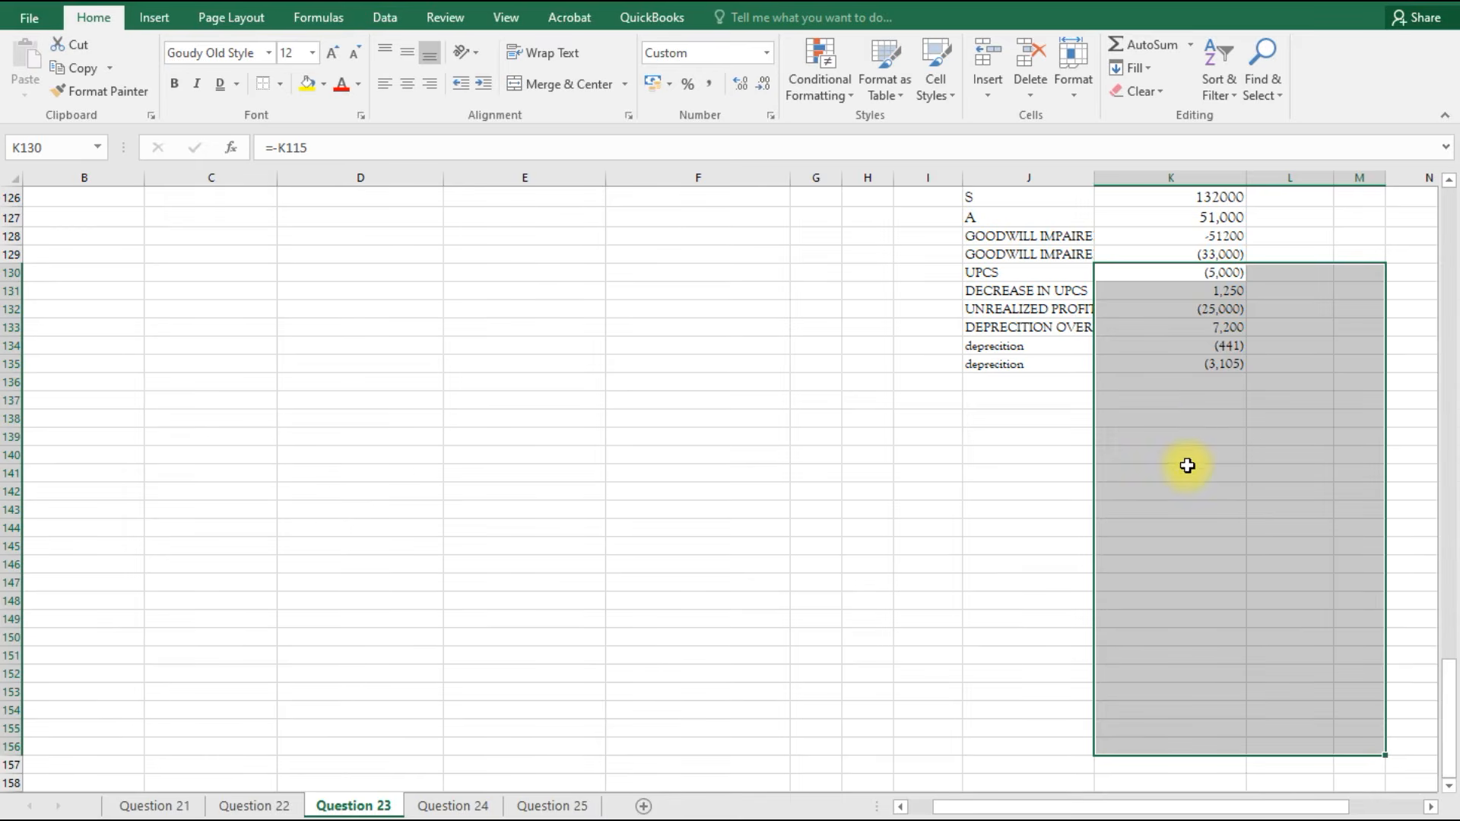
Total the retained profits working in K136 with =SUM(K125:K135).
left_click(1058, 378)
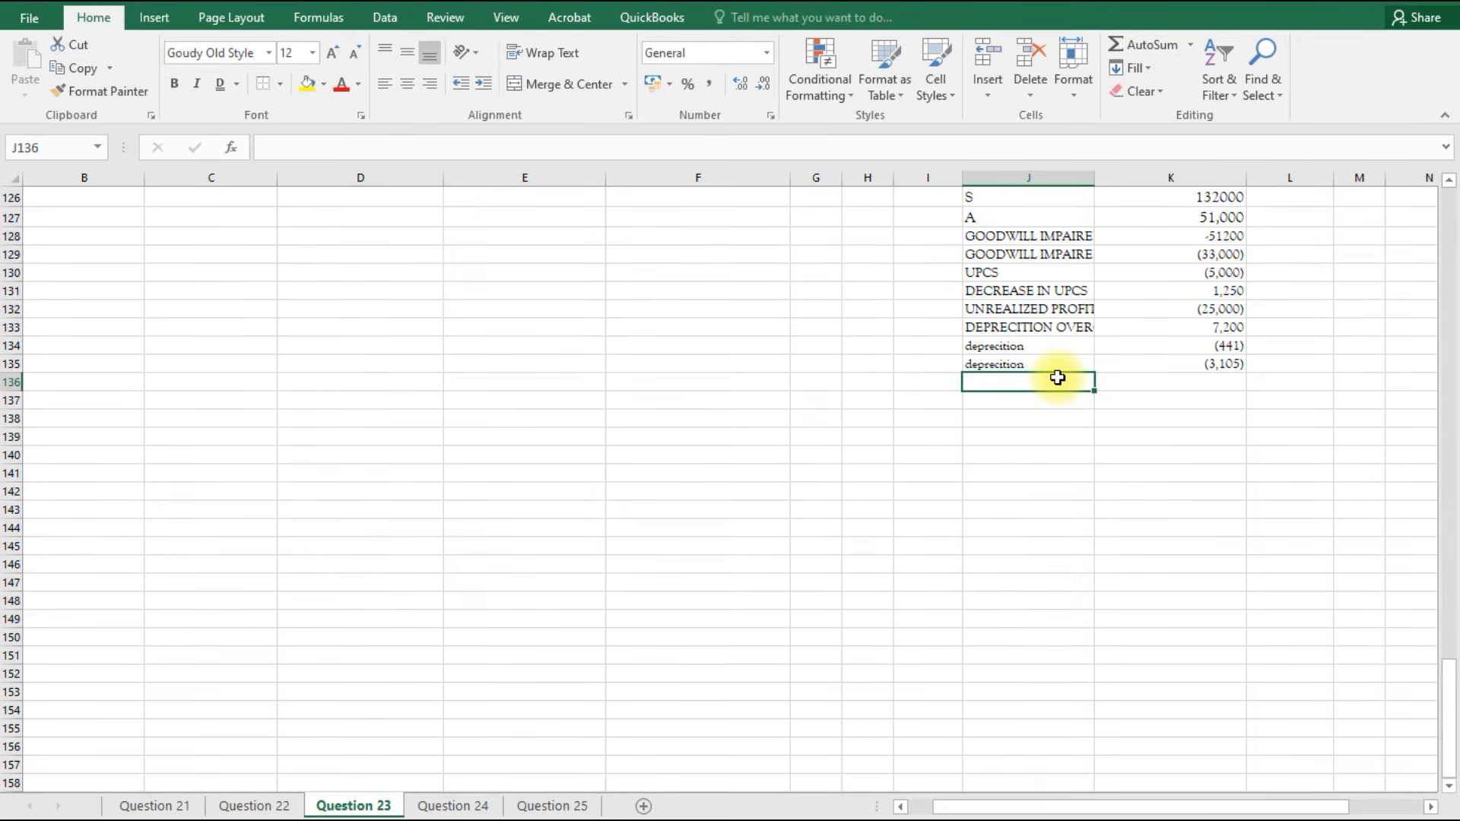
left_click(1207, 381)
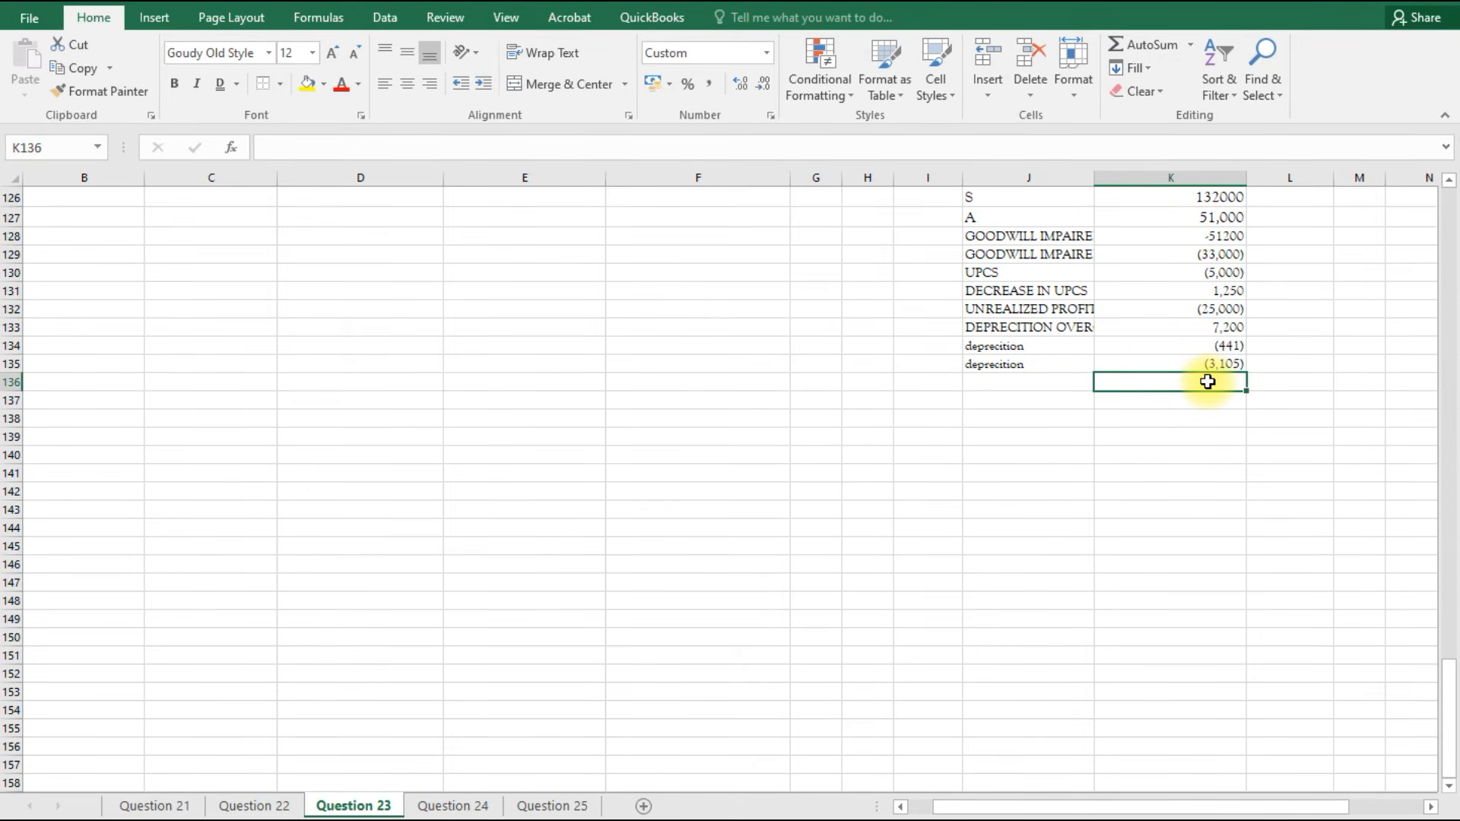
key("alt+equal")
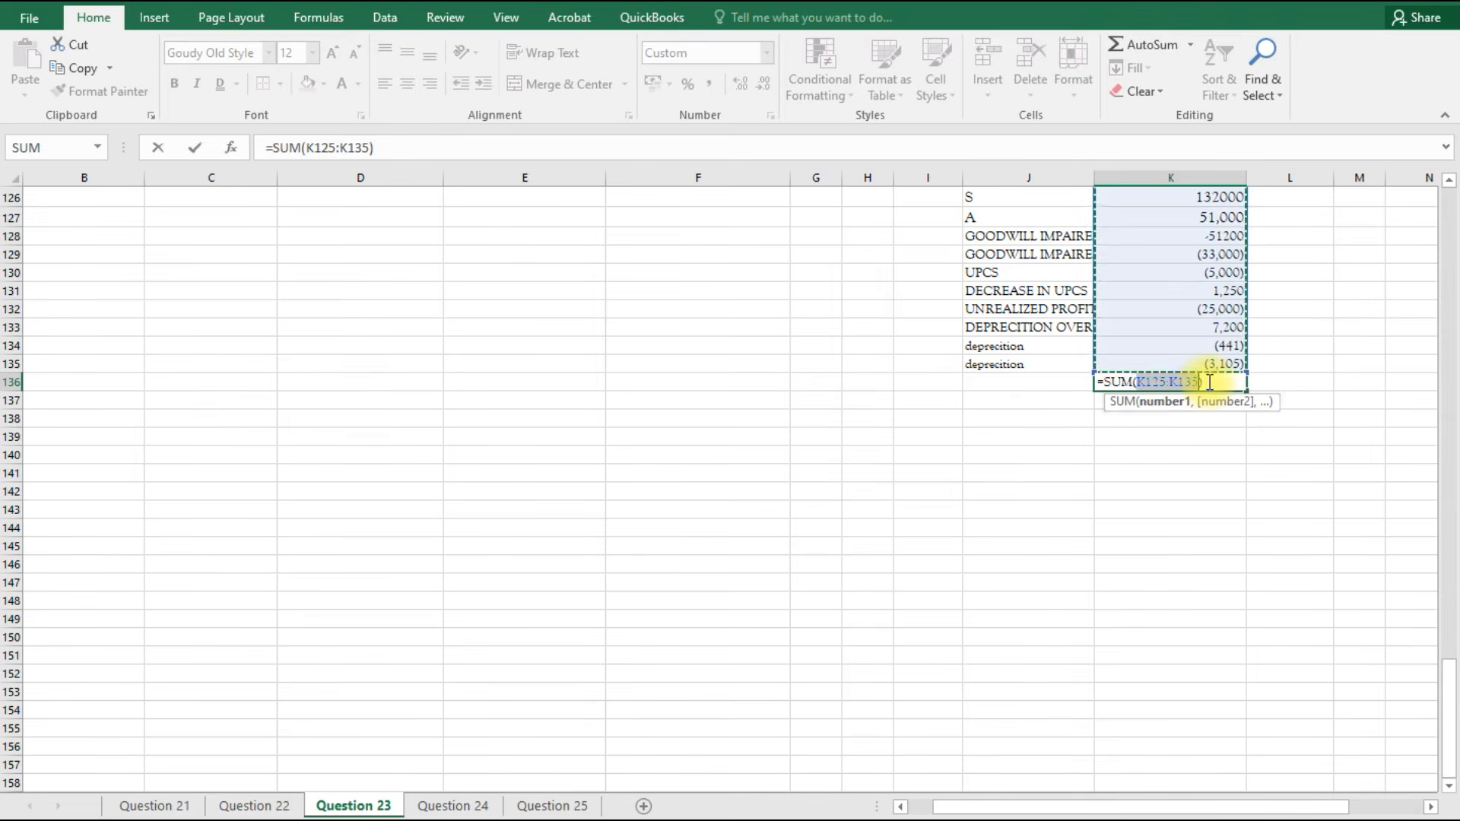
key("Return")
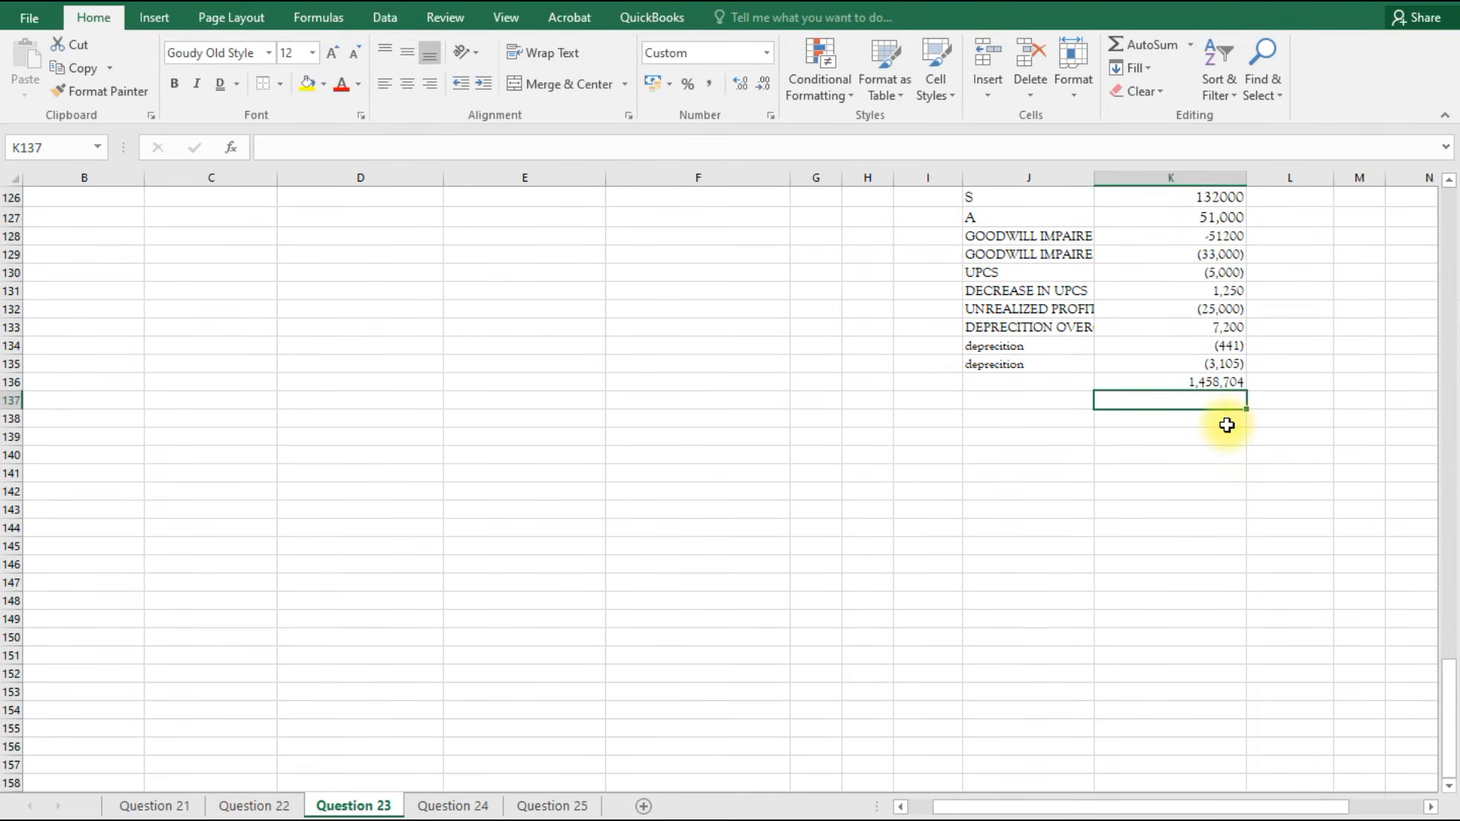
Link the Retained profits figure in F93 of the statement of financial position to the working's total in K136.
scroll(1107, 438, "up", 1)
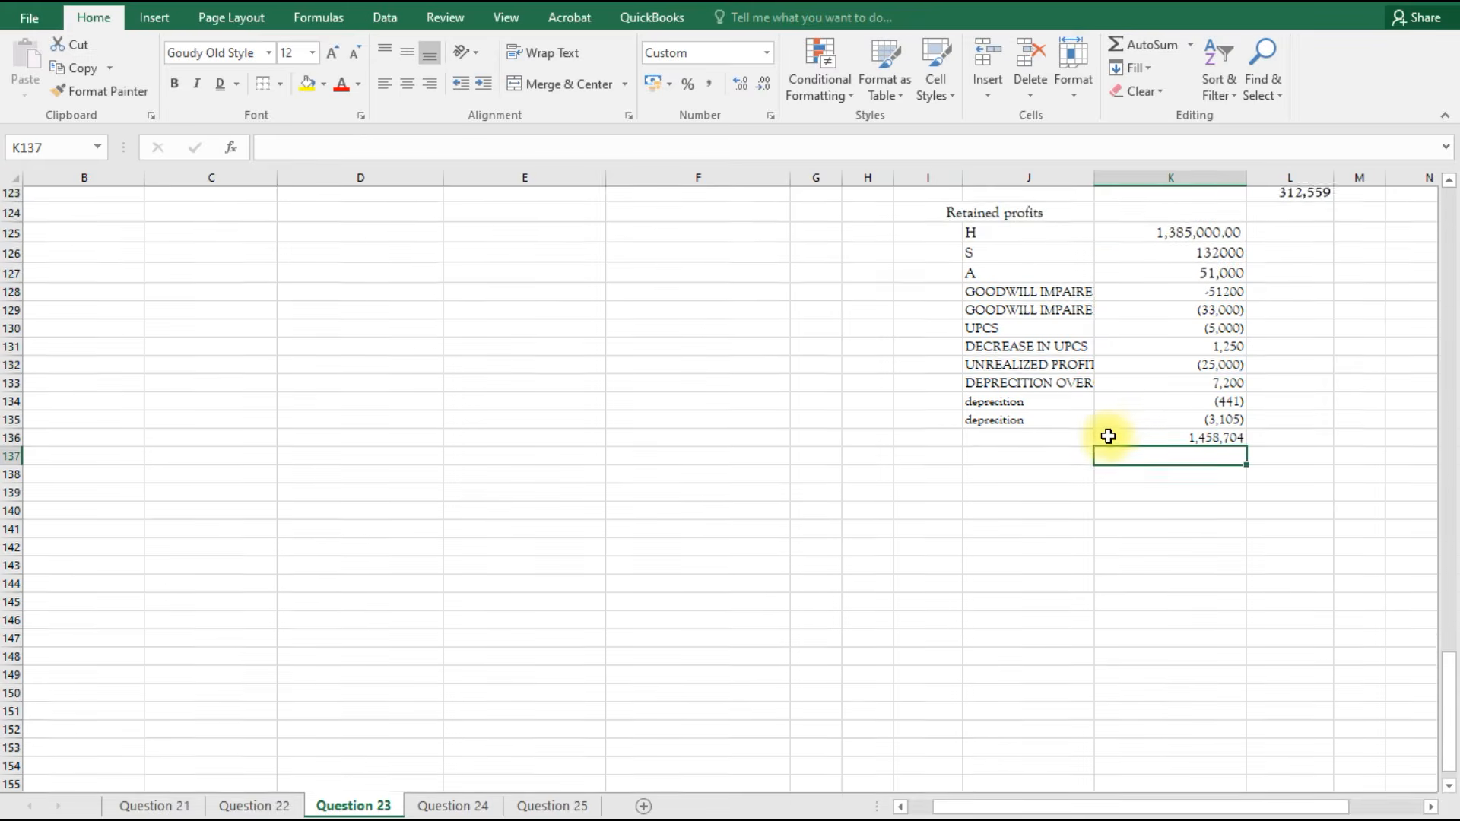
scroll(310, 434, "up", 5)
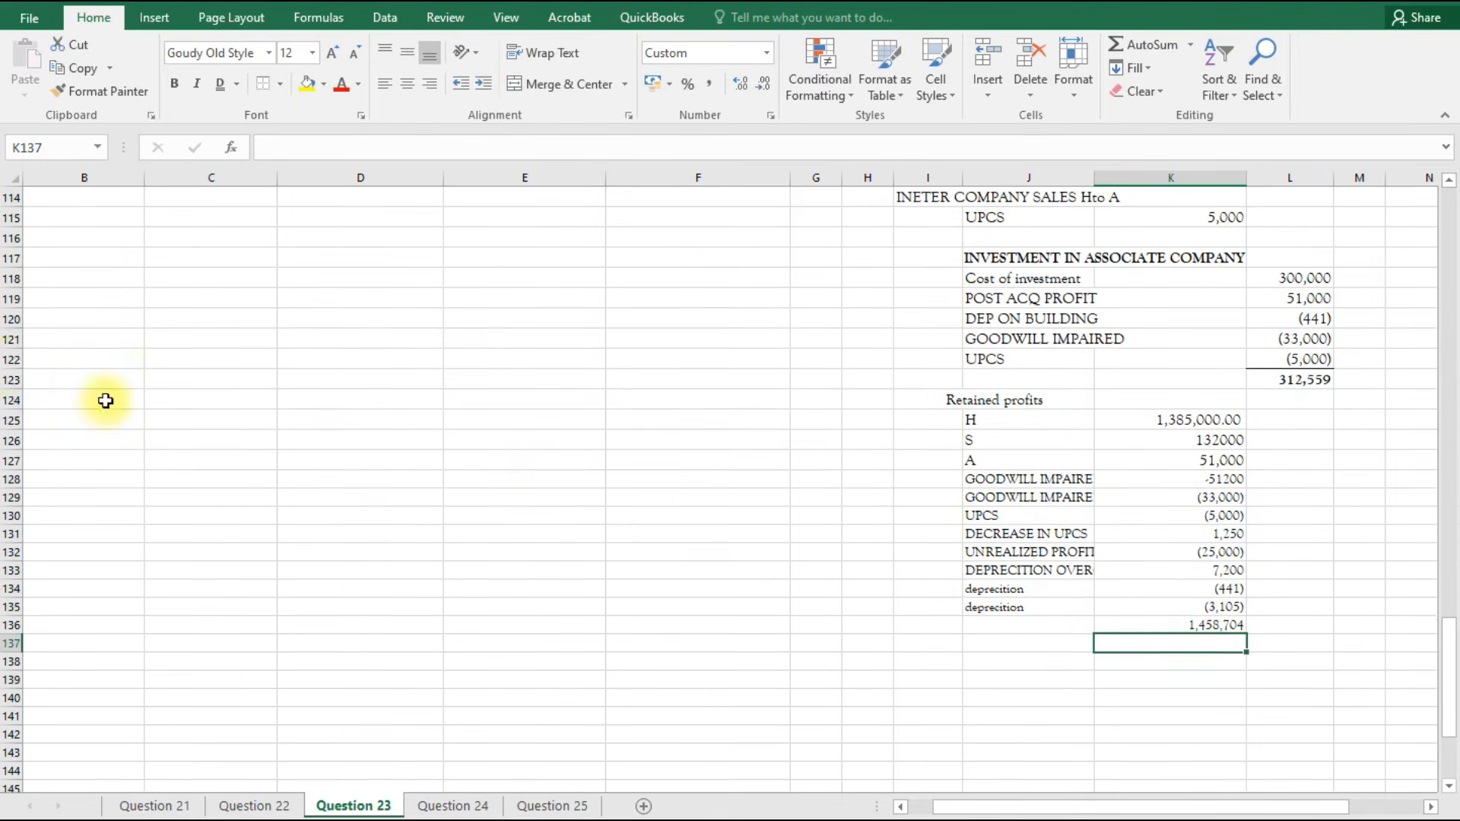
scroll(278, 350, "up", 7)
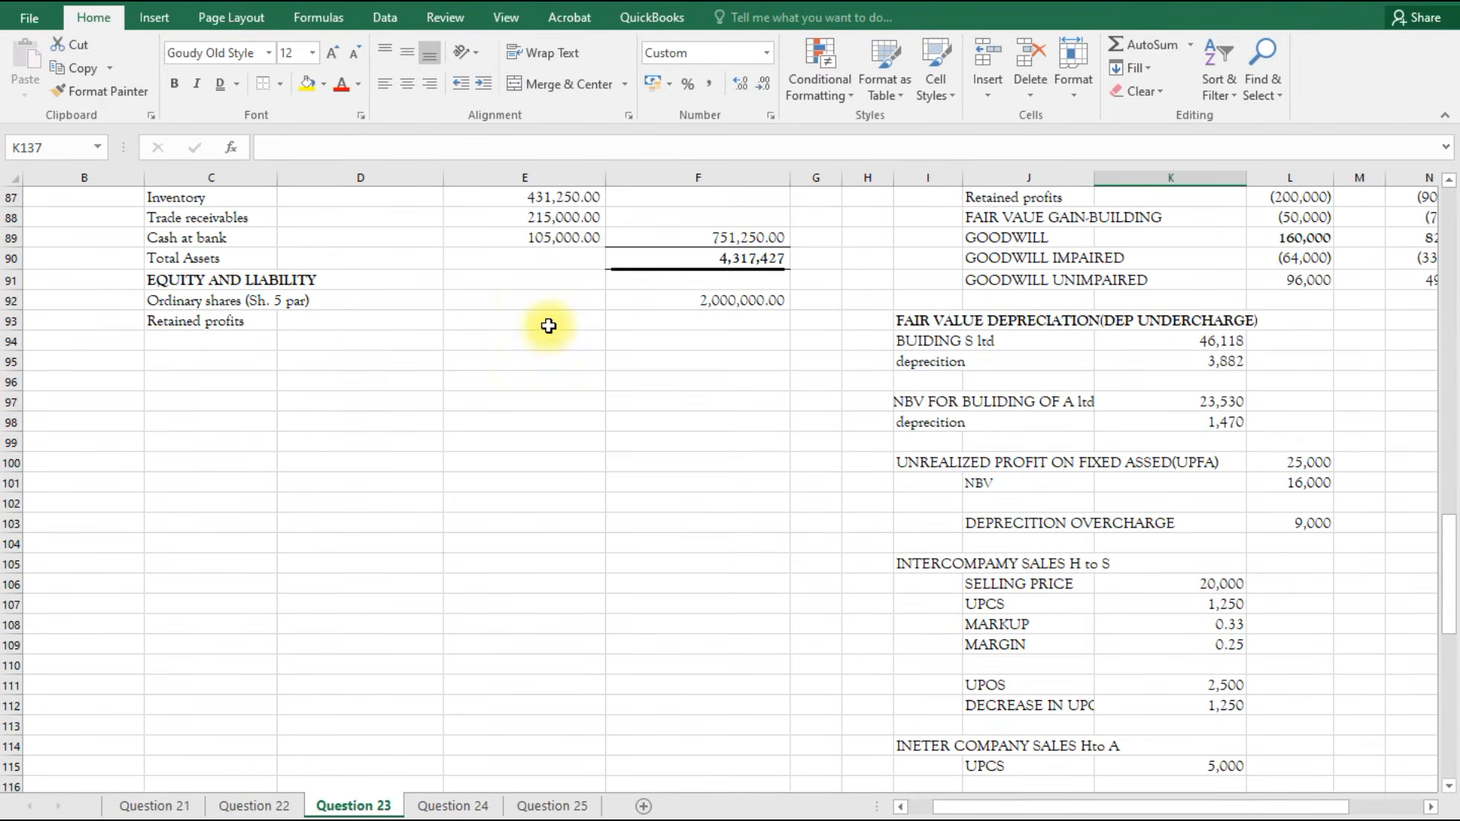
left_click(688, 323)
type("=")
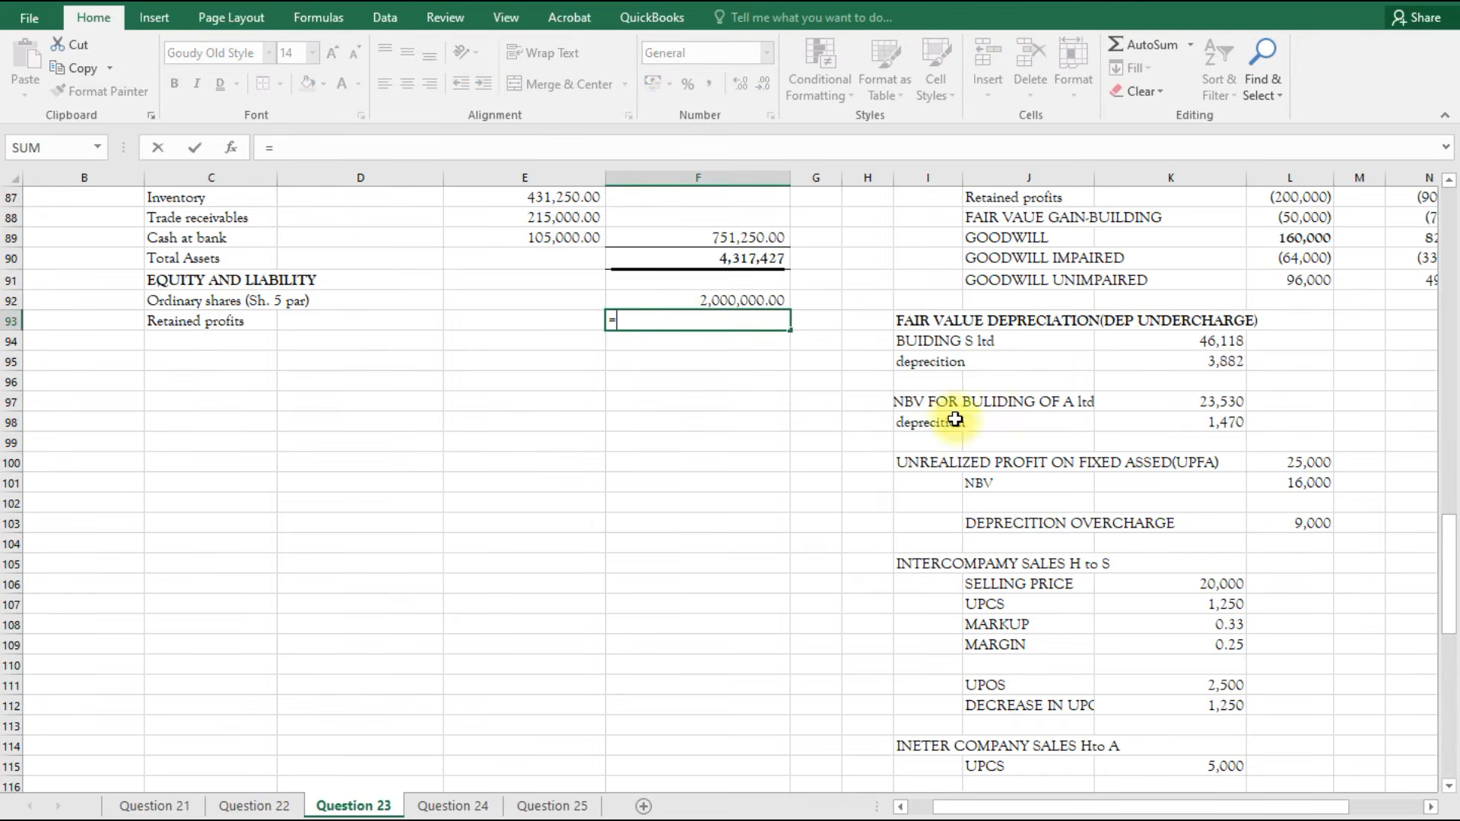
scroll(1004, 566, "down", 5)
scroll(1247, 708, "down", 2)
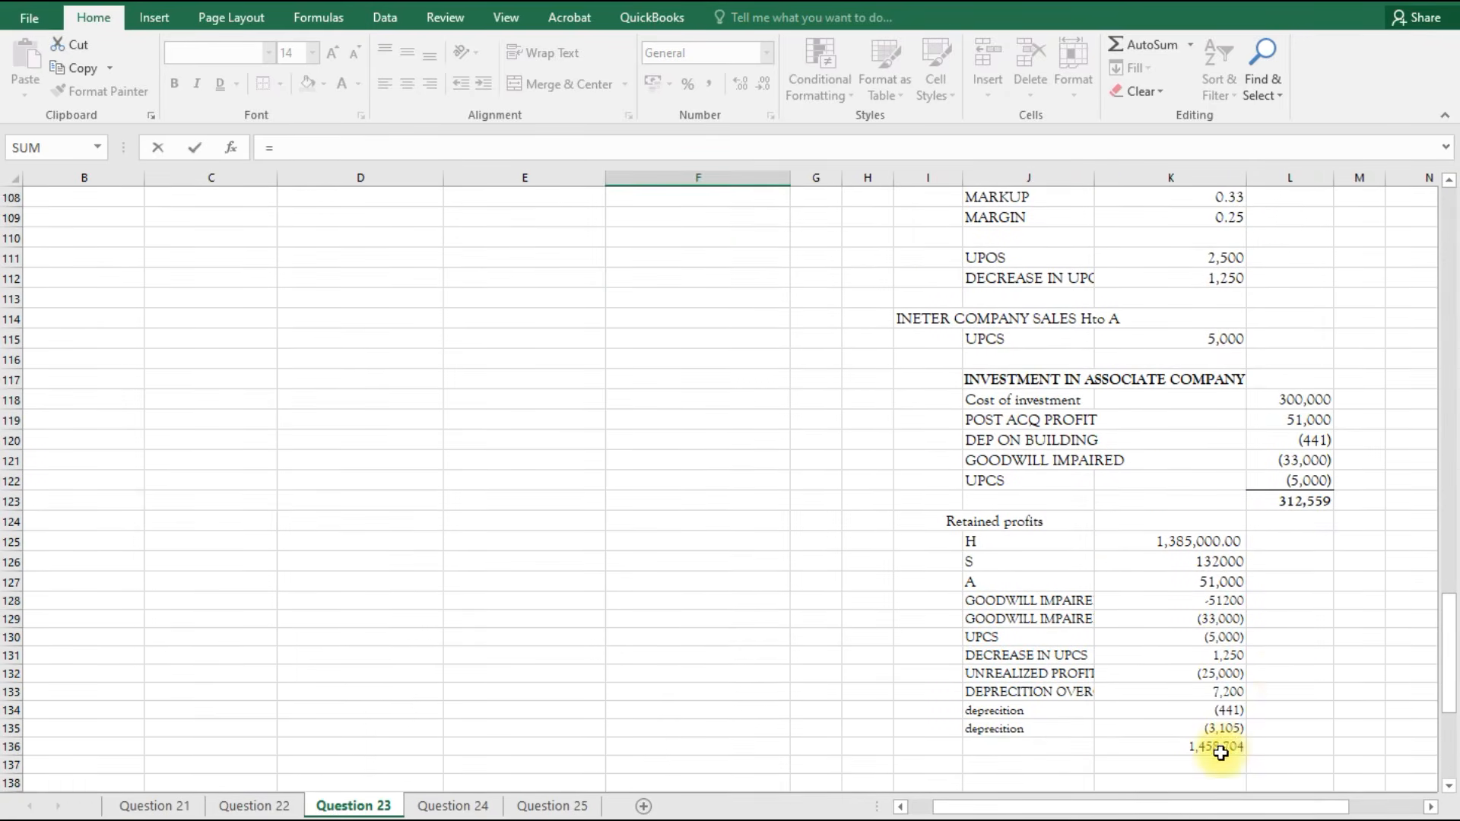
left_click(1213, 747)
key("Return")
Label C94, below Retained profits, as SHAREHOLDERS FUND and select the amount cell F94 in the same row.
scroll(1221, 750, "up", 3)
scroll(843, 698, "up", 4)
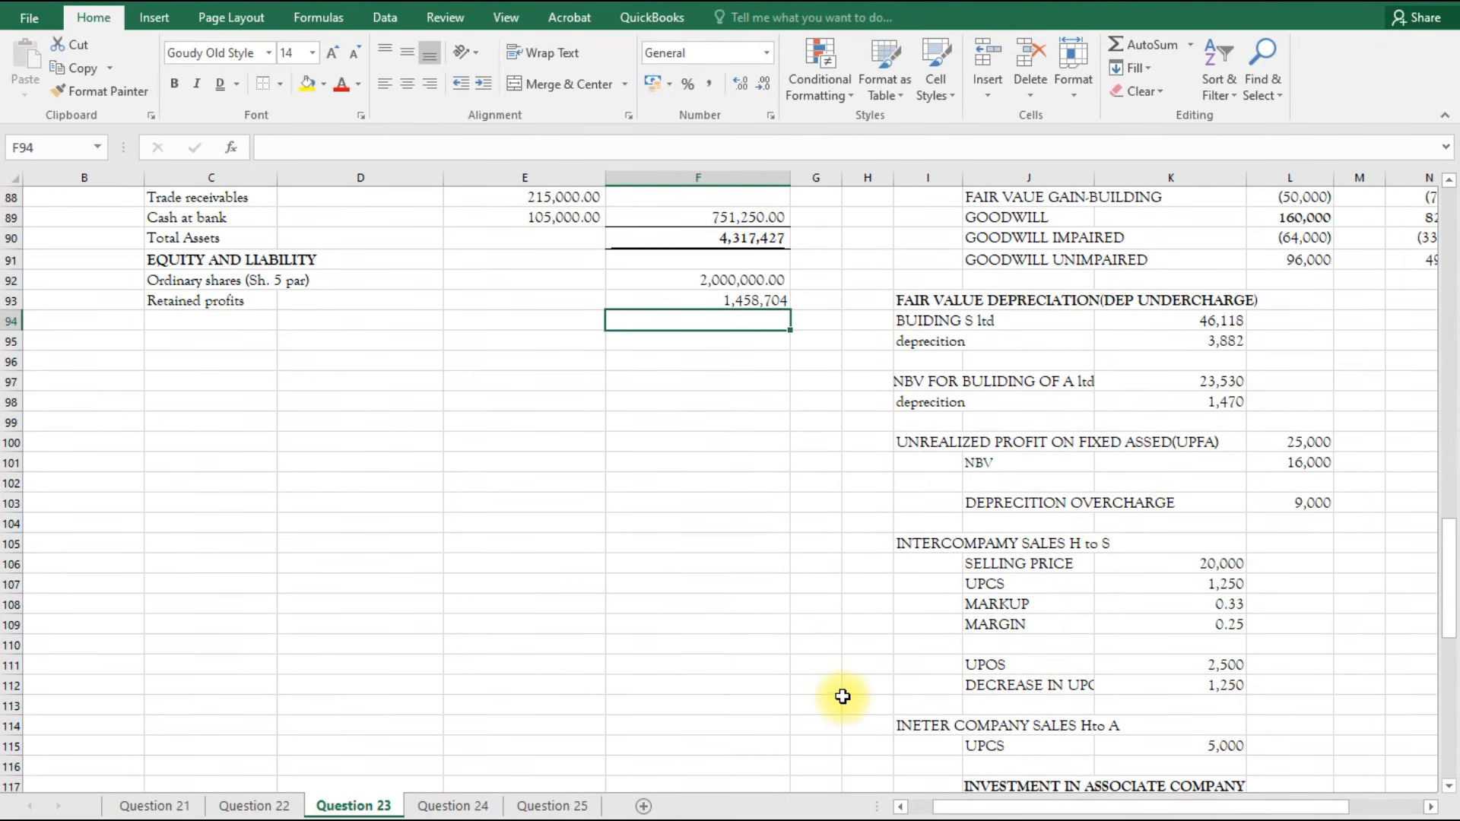
left_click(198, 319)
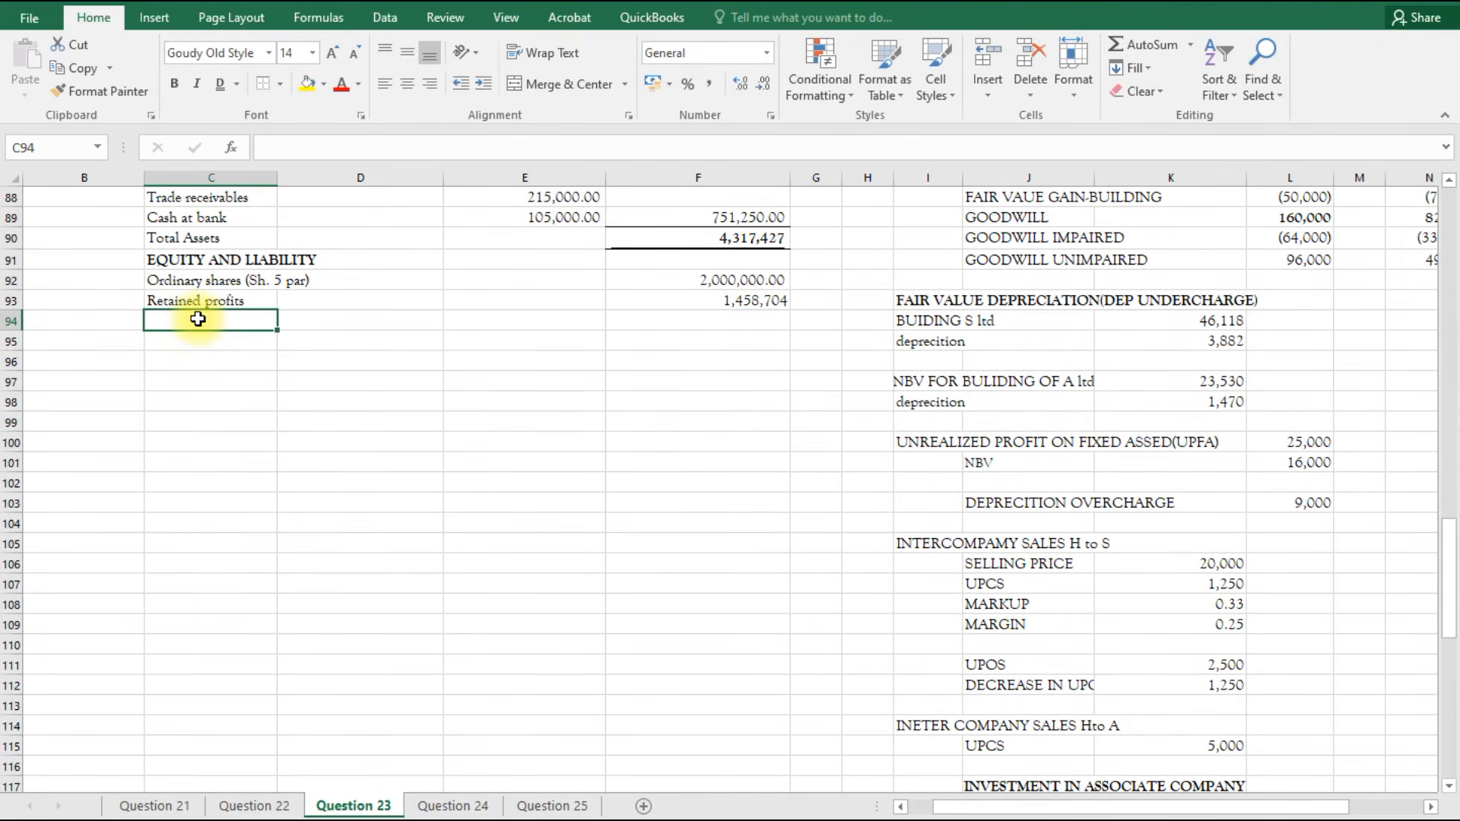
type("SHAREHOLDE")
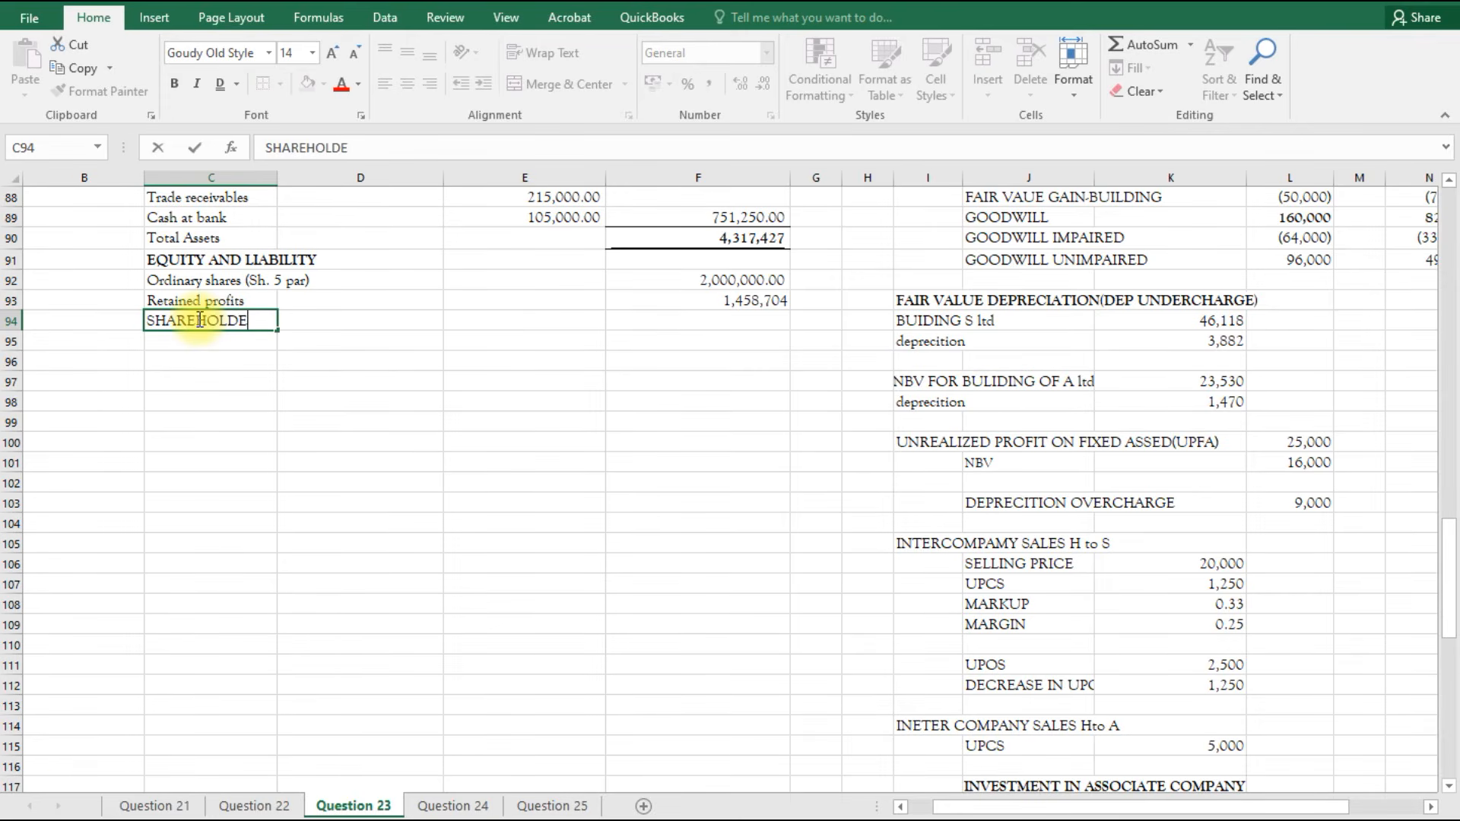
type("RS FUND")
left_click(685, 316)
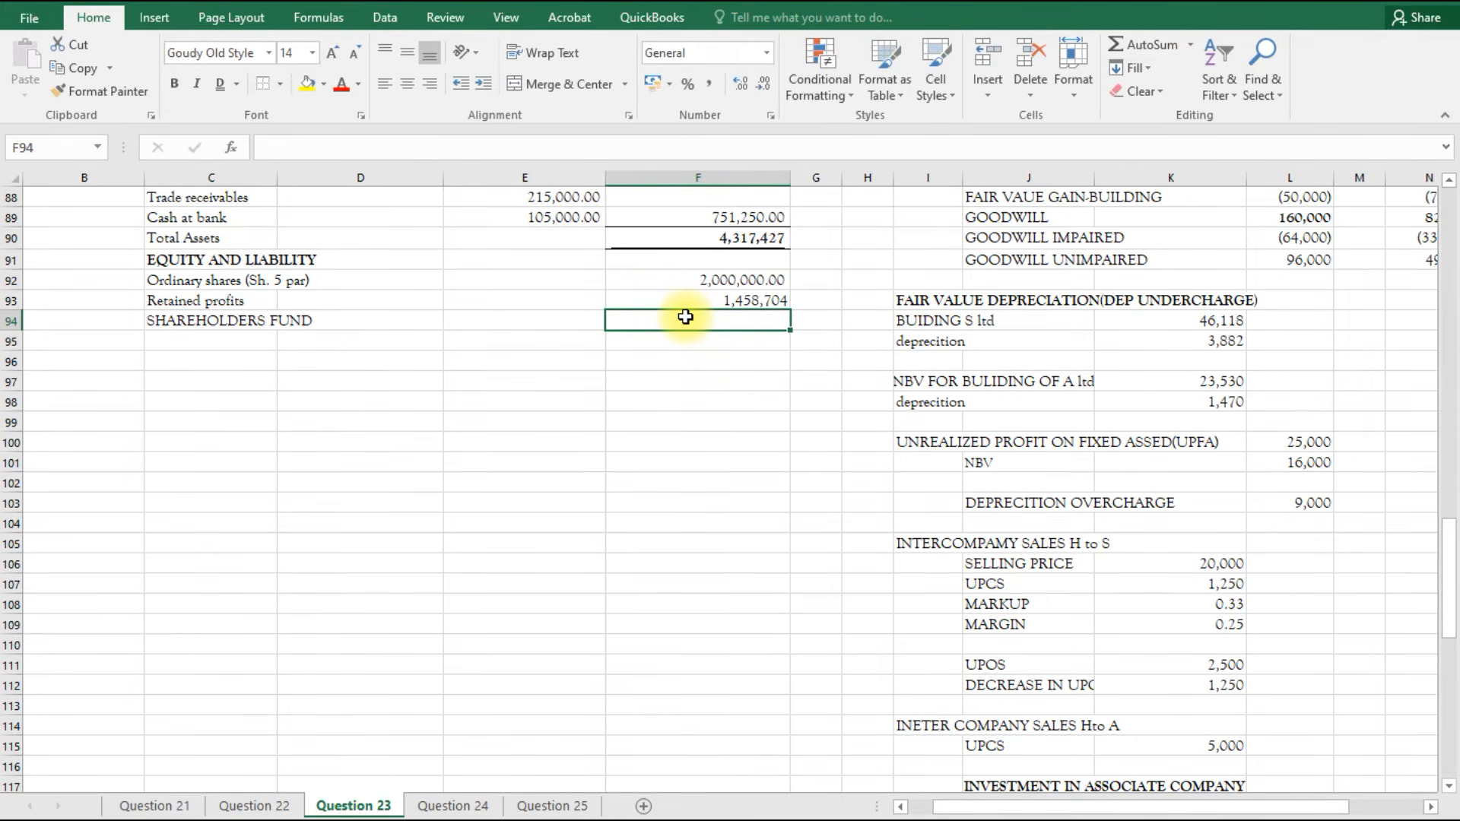
Total ordinary shares and retained profits in F94 with AutoSum, and label C95 as NCI SHARE OF NET ASSETS.
key("alt+equal")
key("Return")
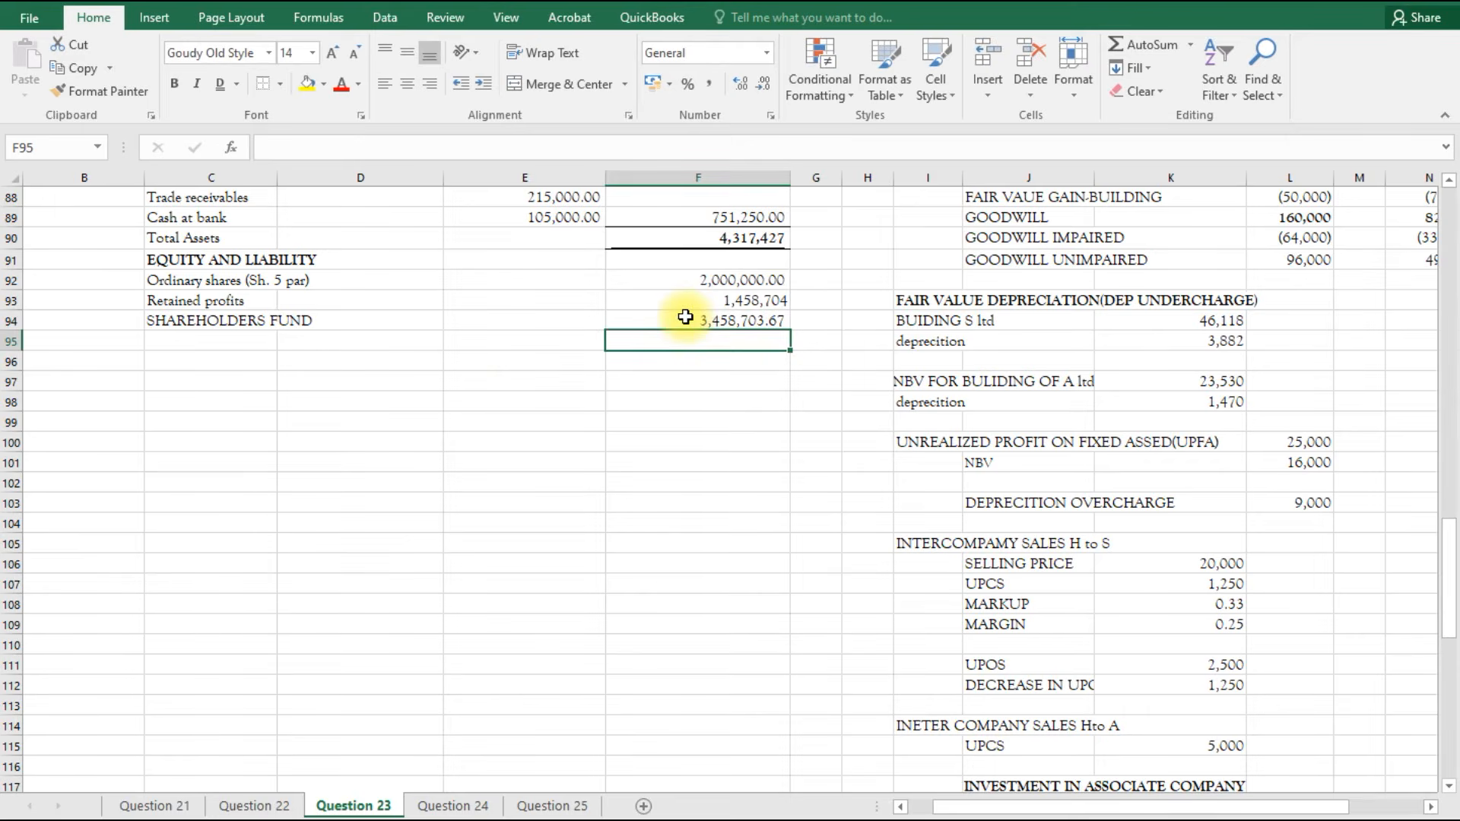
left_click(209, 337)
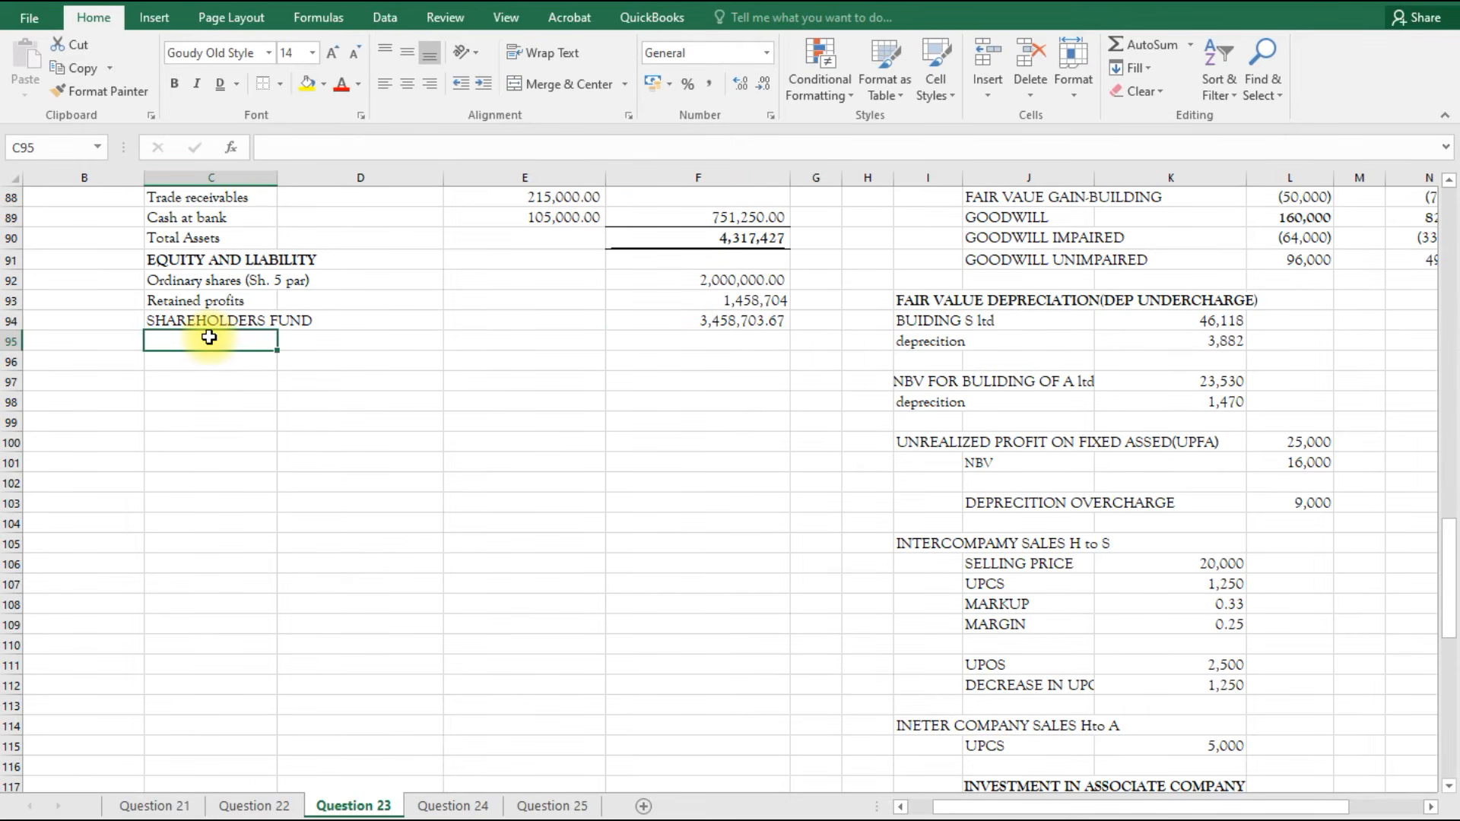
type("NCI")
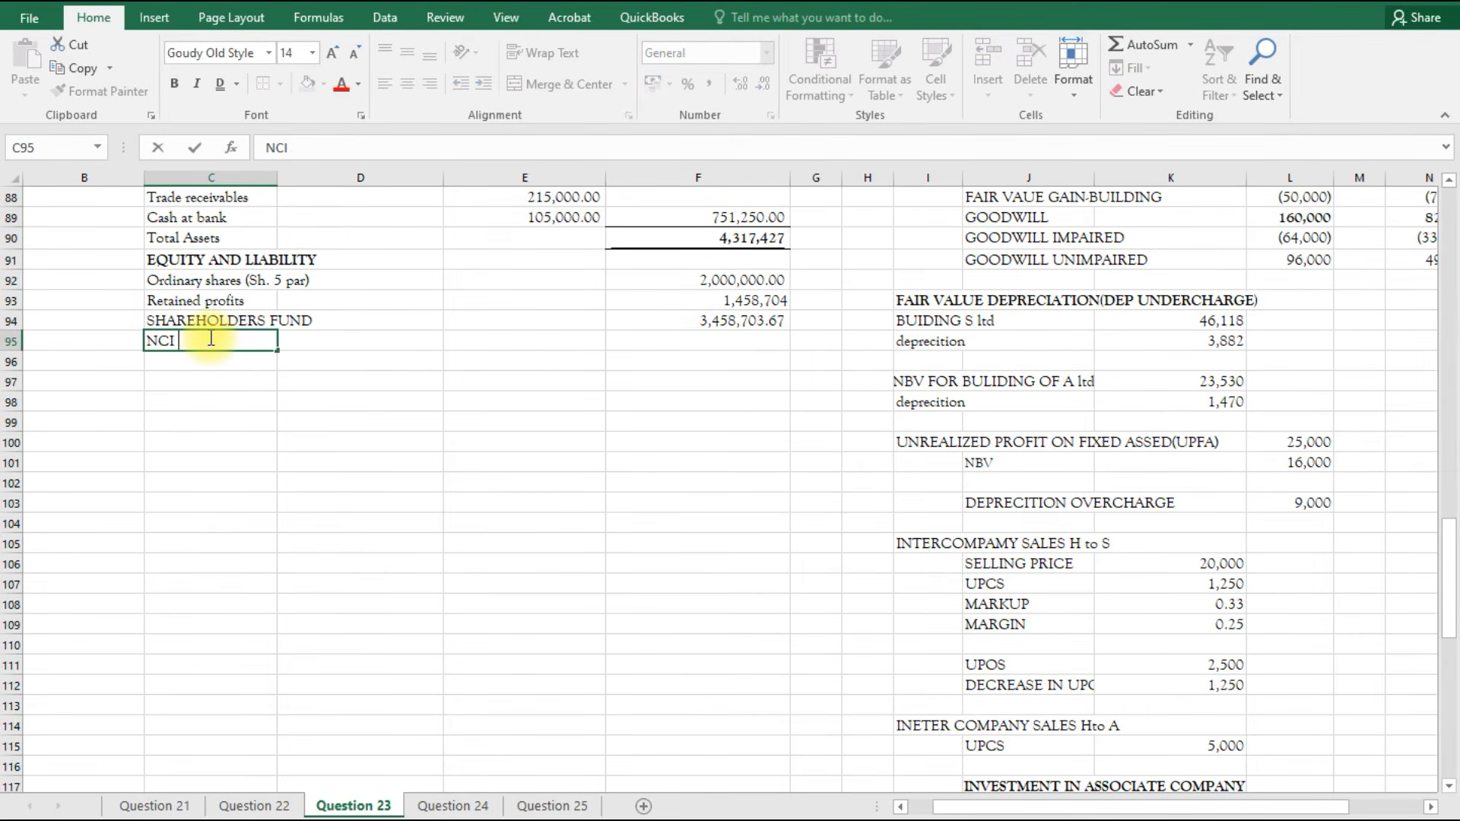
type(" SHARE OF NET ASSETS")
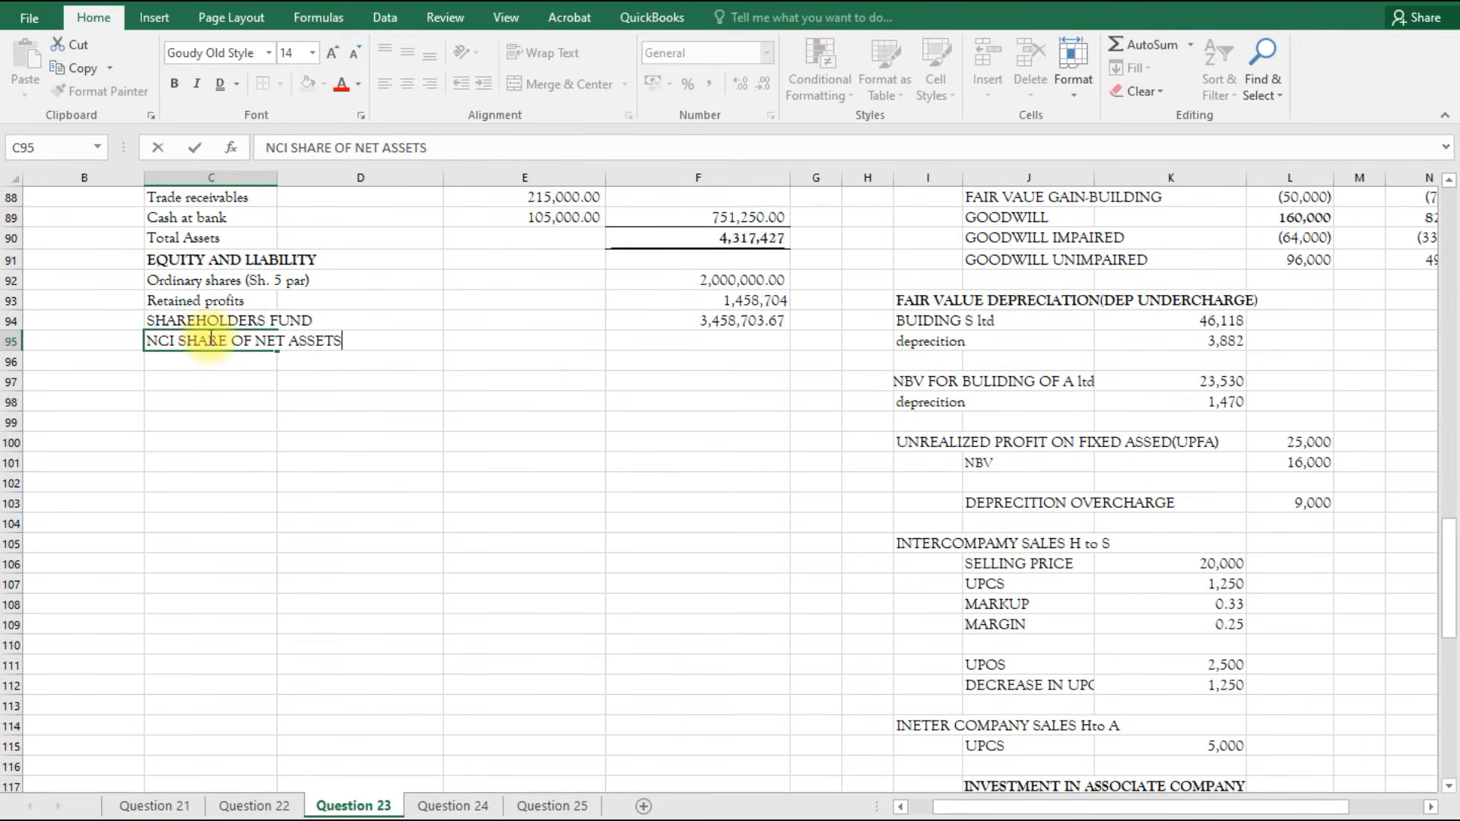
scroll(1104, 592, "down", 5)
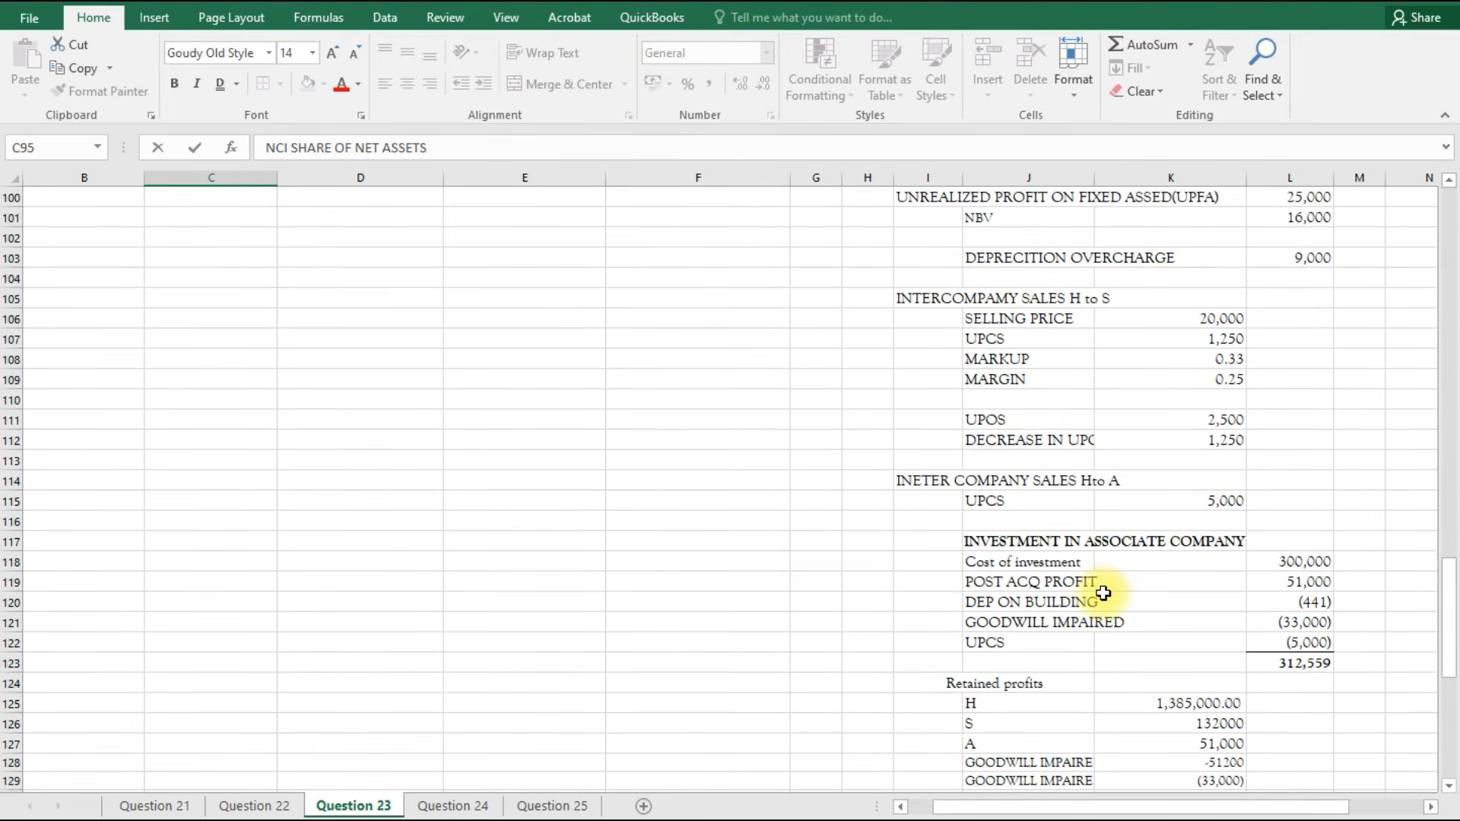
scroll(1103, 593, "down", 3)
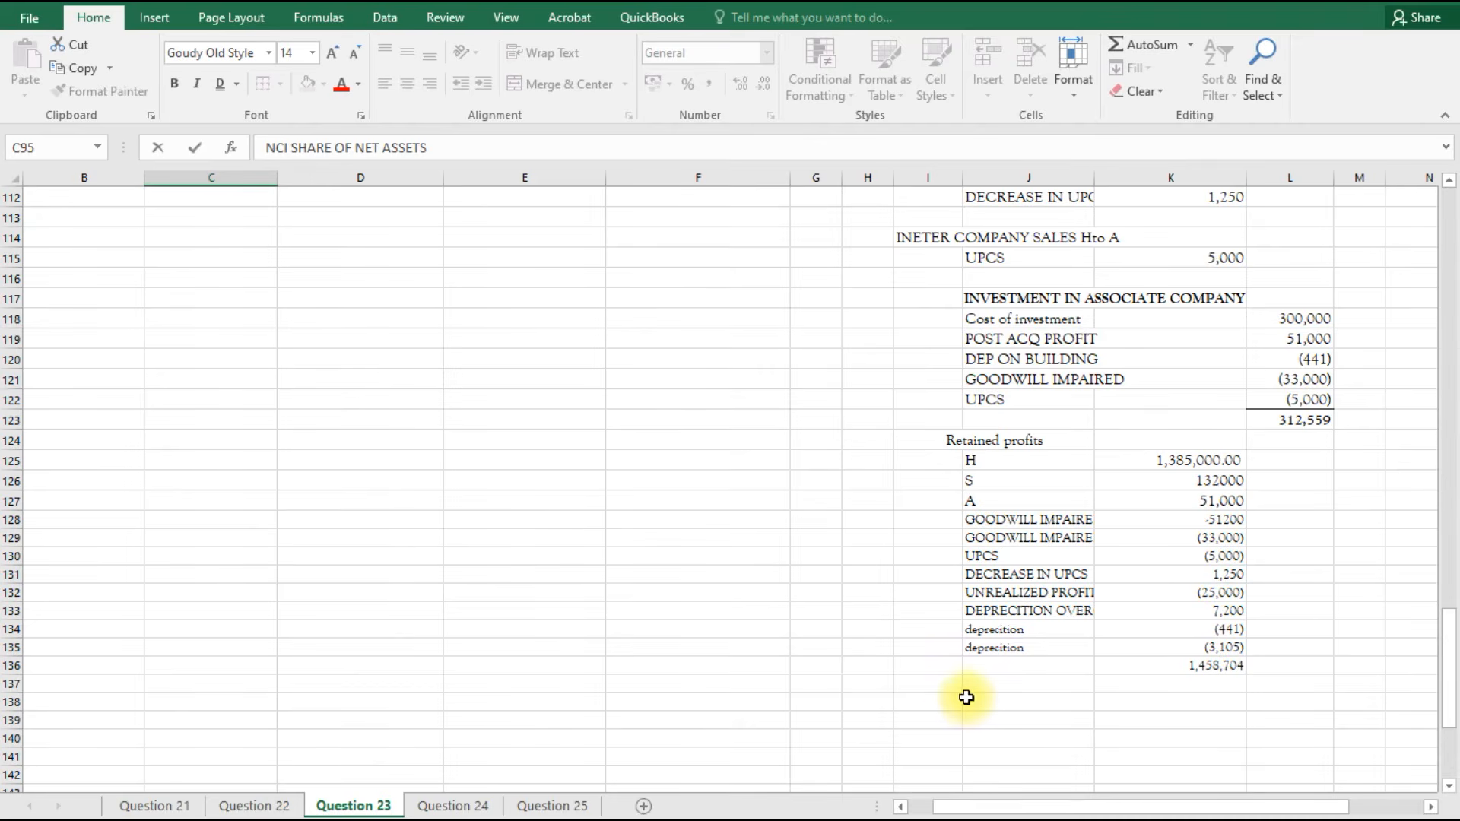
left_click(943, 704)
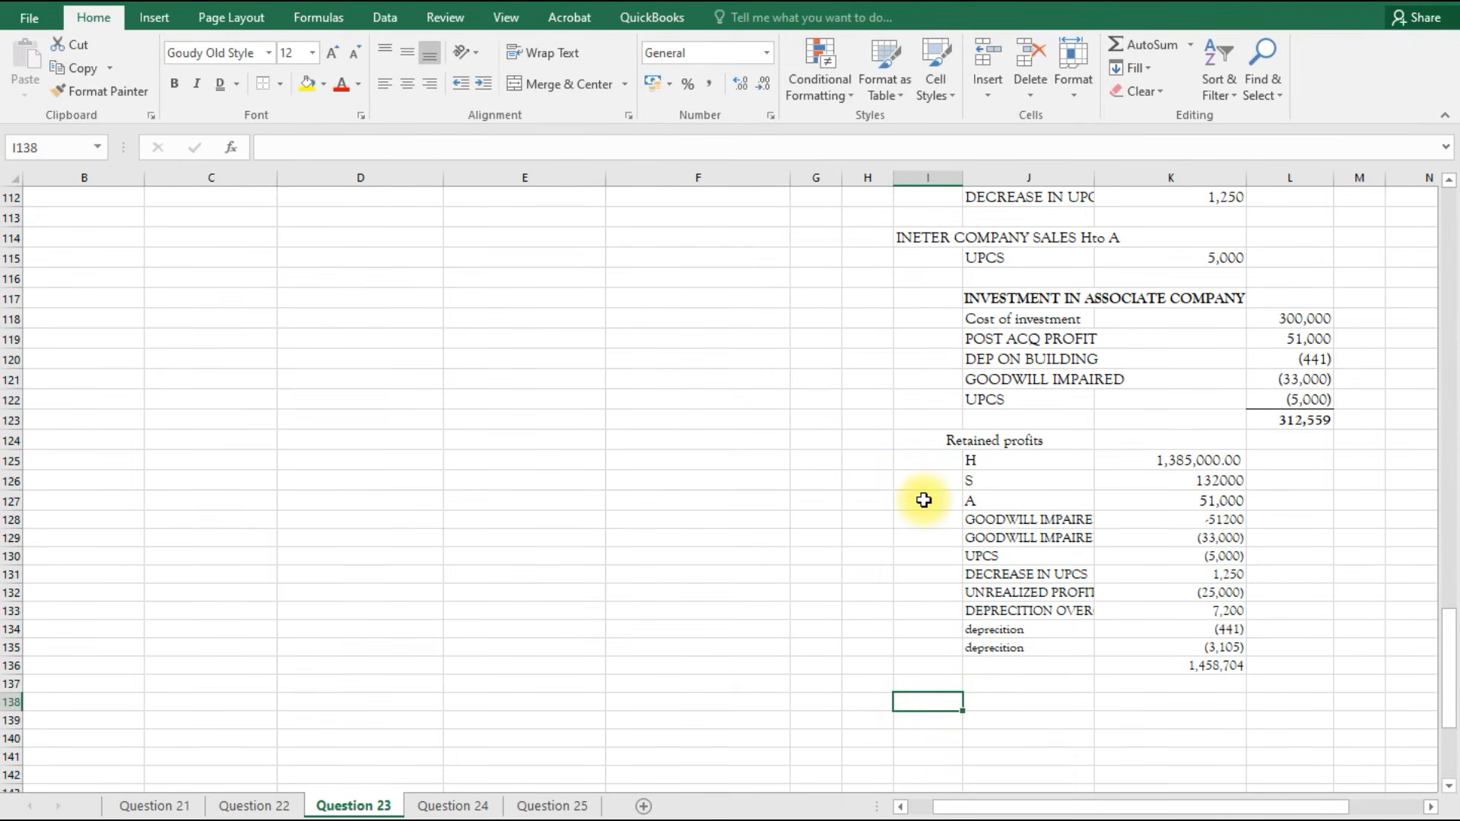
Set the font size to 14 for the retained profits working and the blank rows below it, from I124 down to row 170.
left_click(913, 431)
left_click_drag(913, 432, 1400, 815)
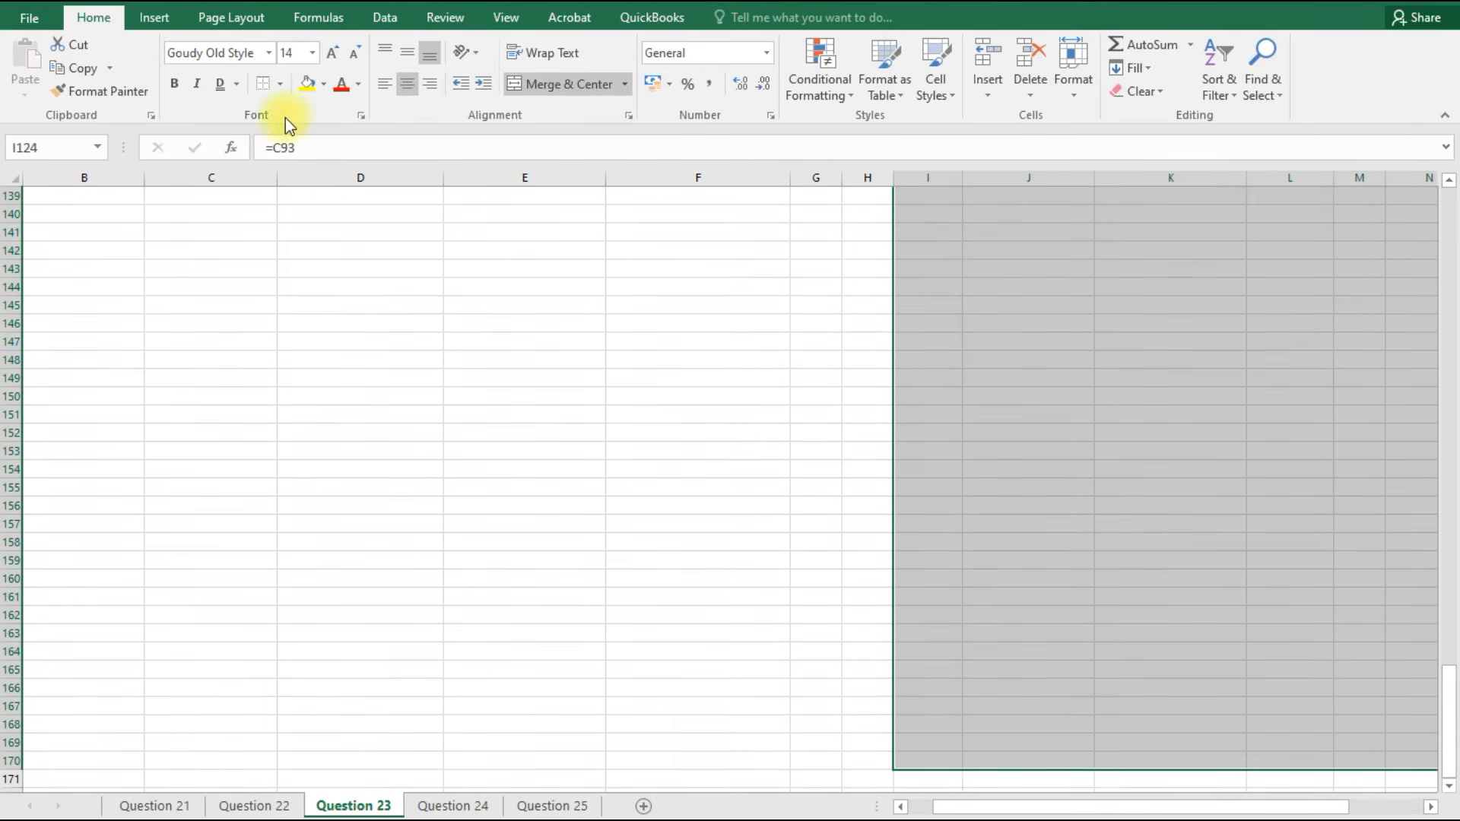
left_click(315, 52)
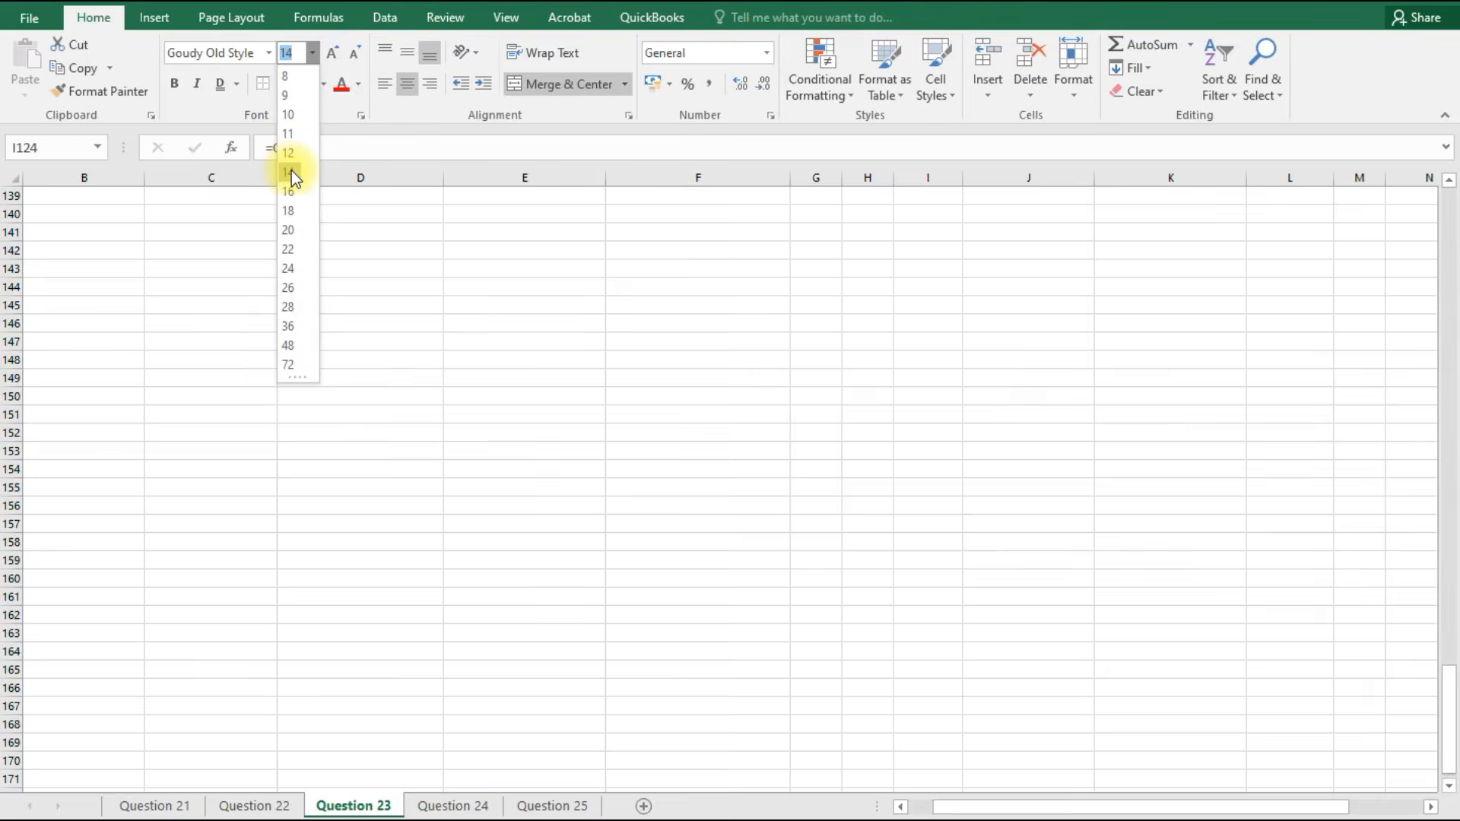
left_click(291, 173)
scroll(896, 527, "up", 10)
scroll(981, 706, "down", 1)
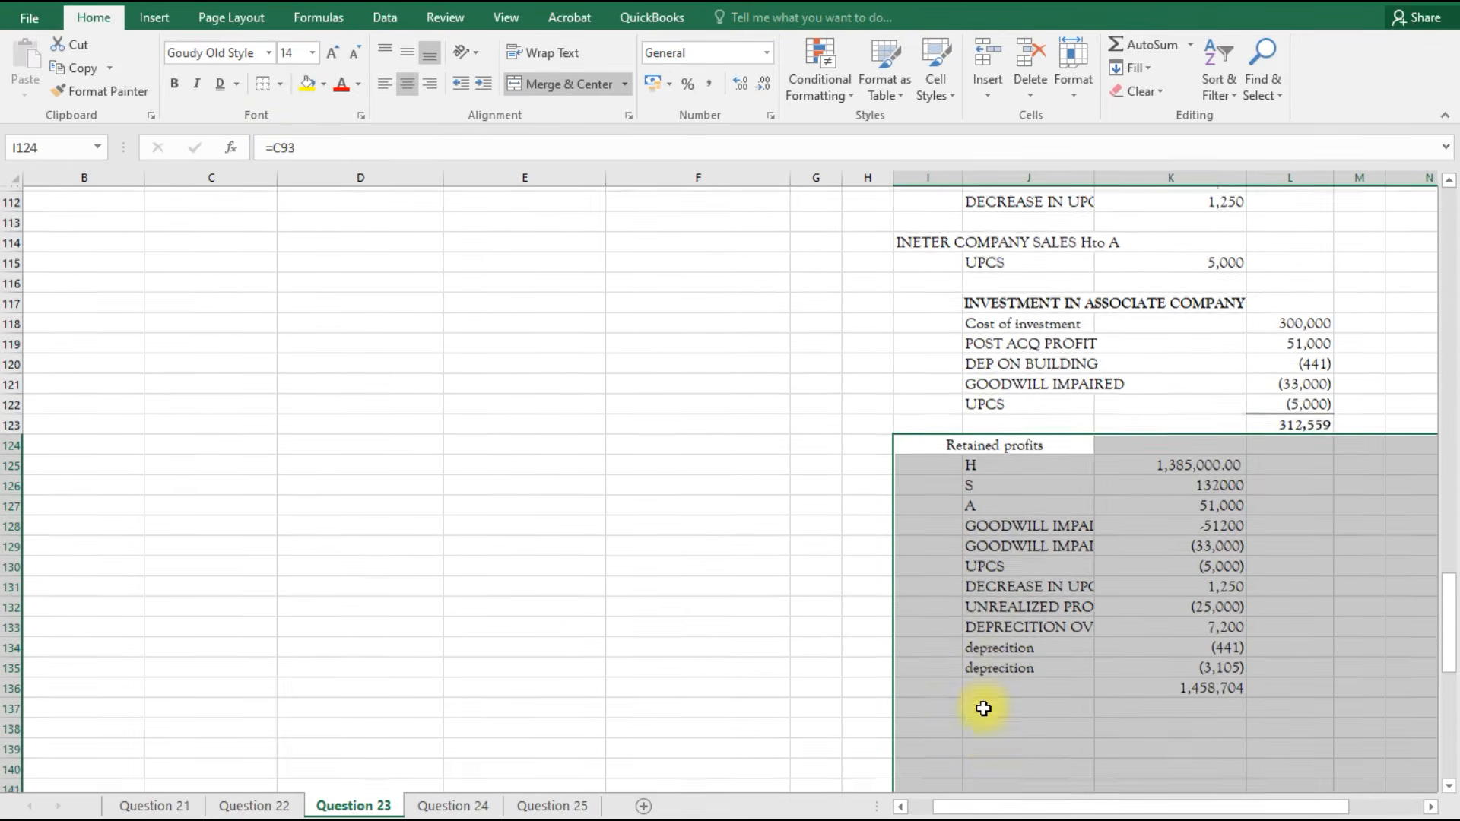
left_click(998, 721)
left_click(1018, 623)
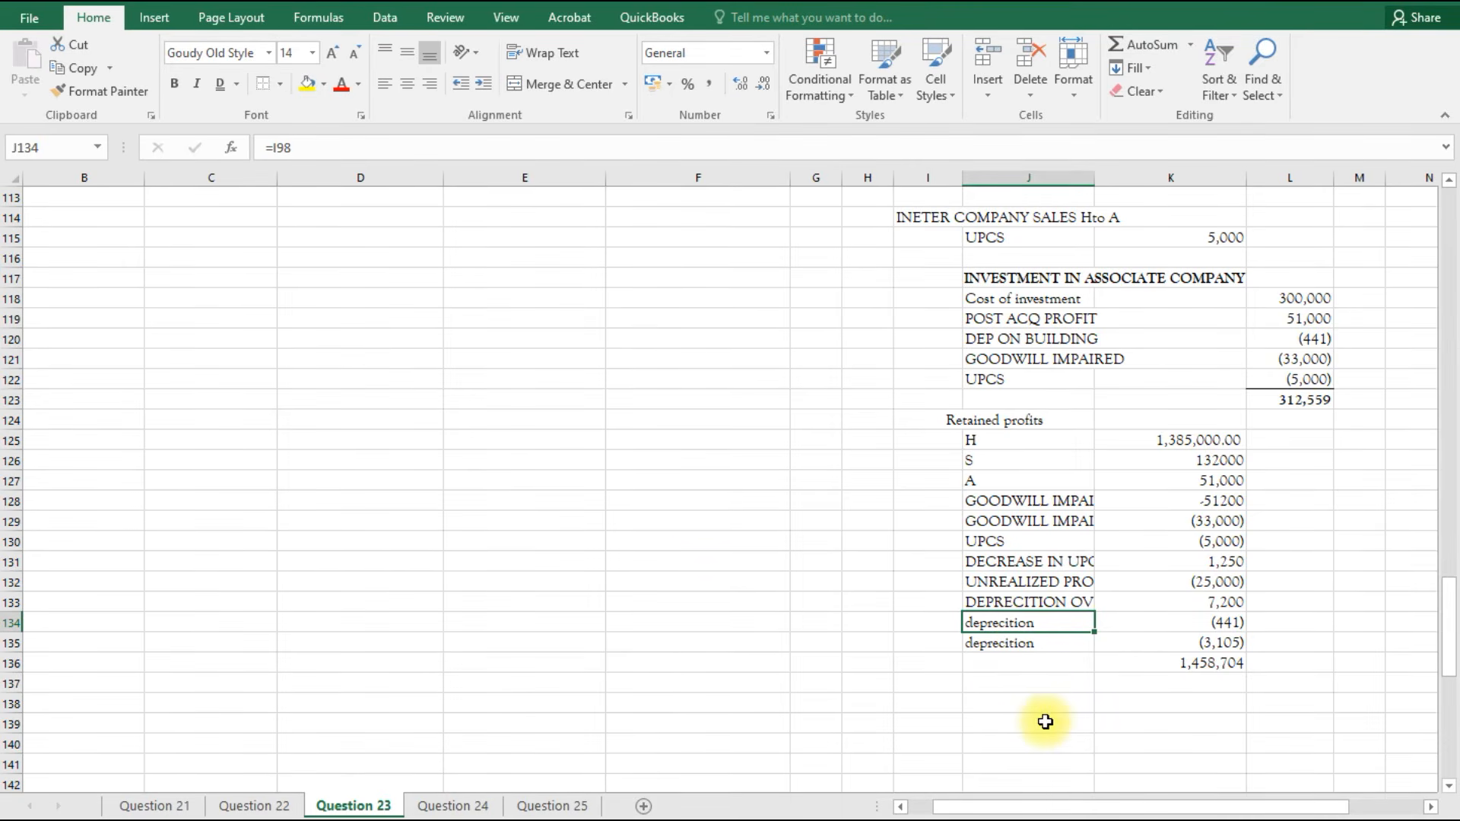
left_click(478, 55)
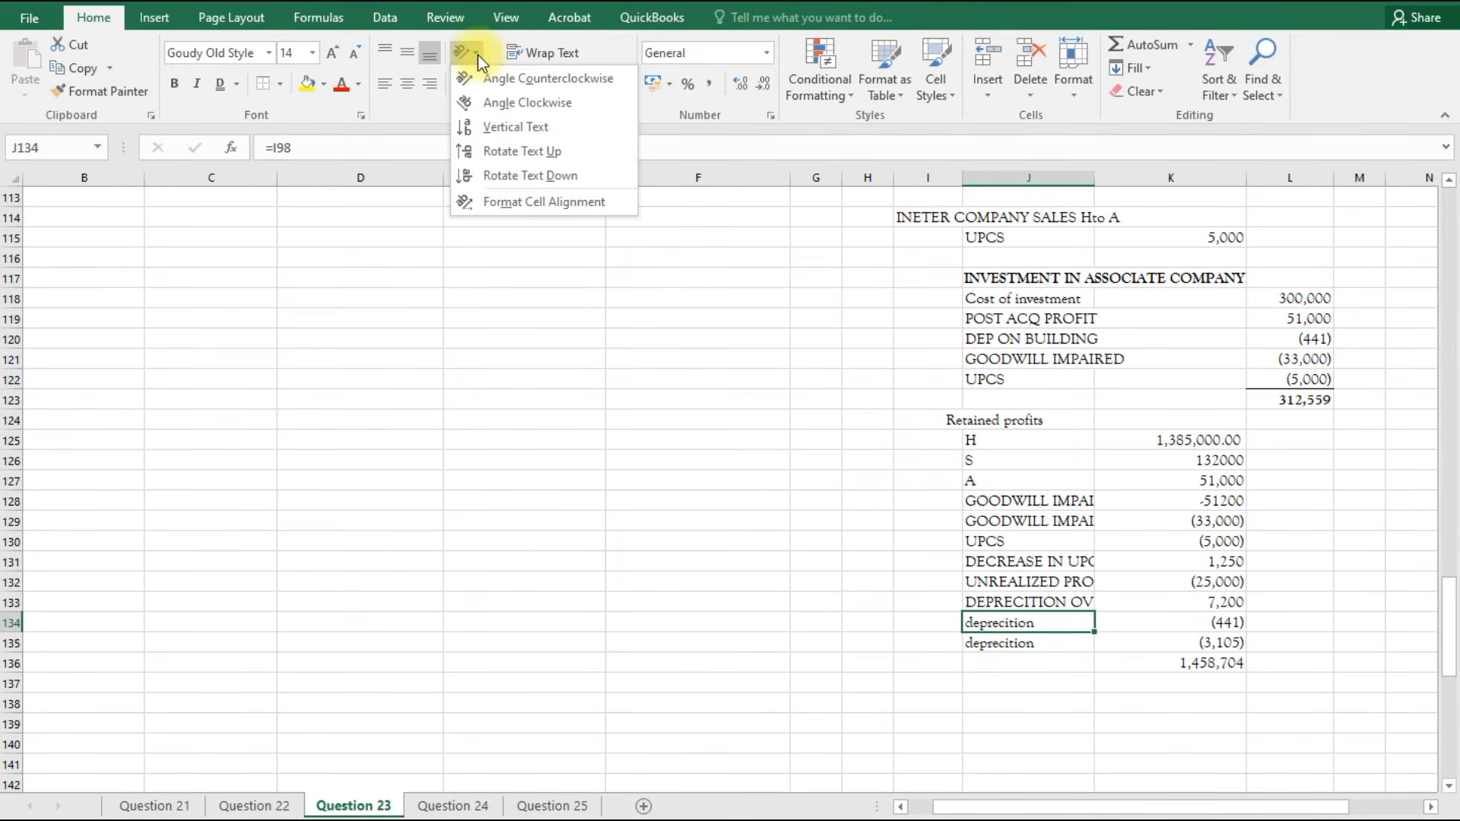
left_click(773, 495)
Head a new working in J138, below the retained profits working, by linking it to the NCI SHARE OF NET ASSETS label in C95.
scroll(1186, 704, "down", 1)
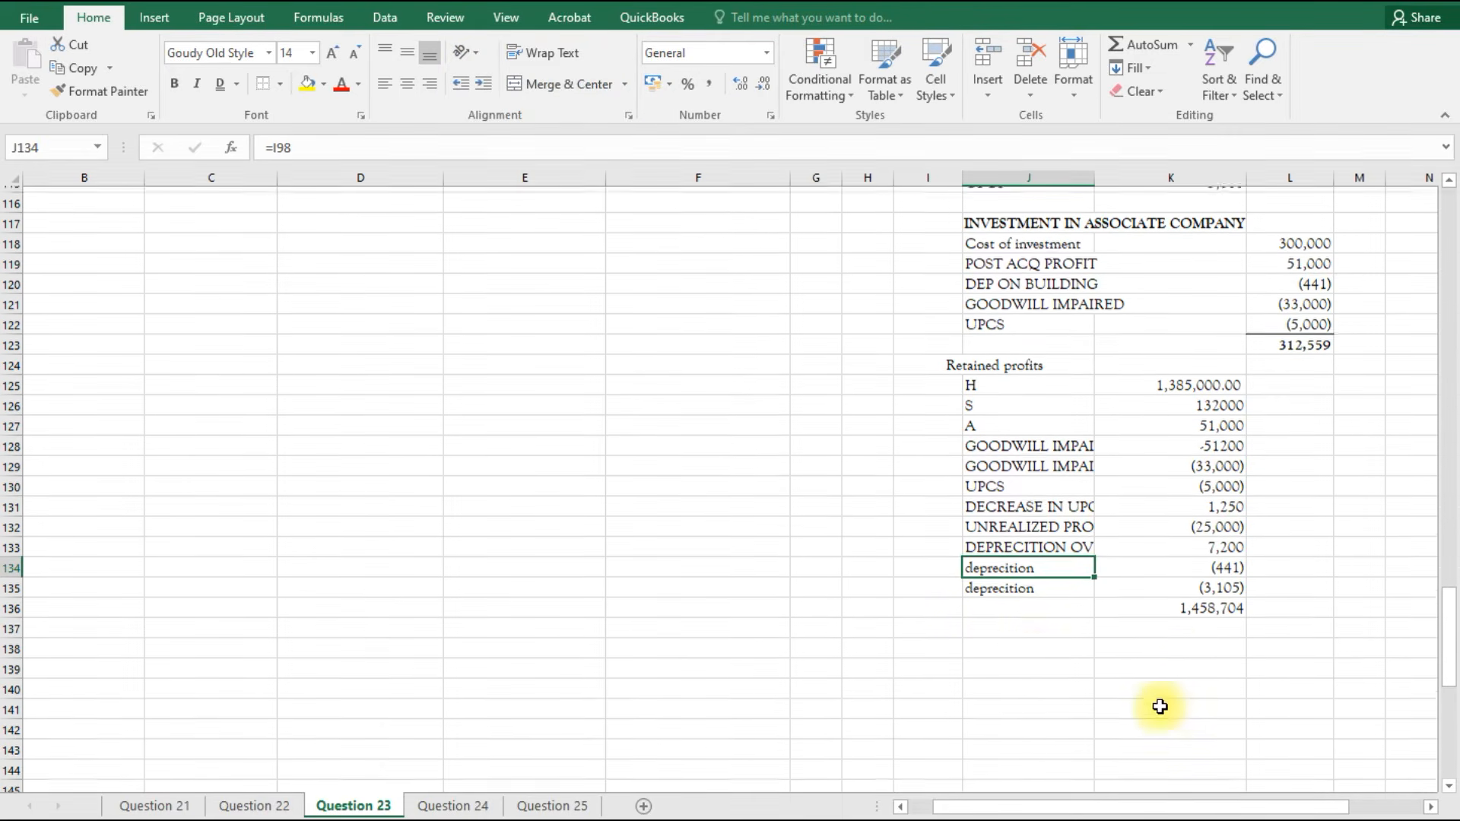
left_click(997, 624)
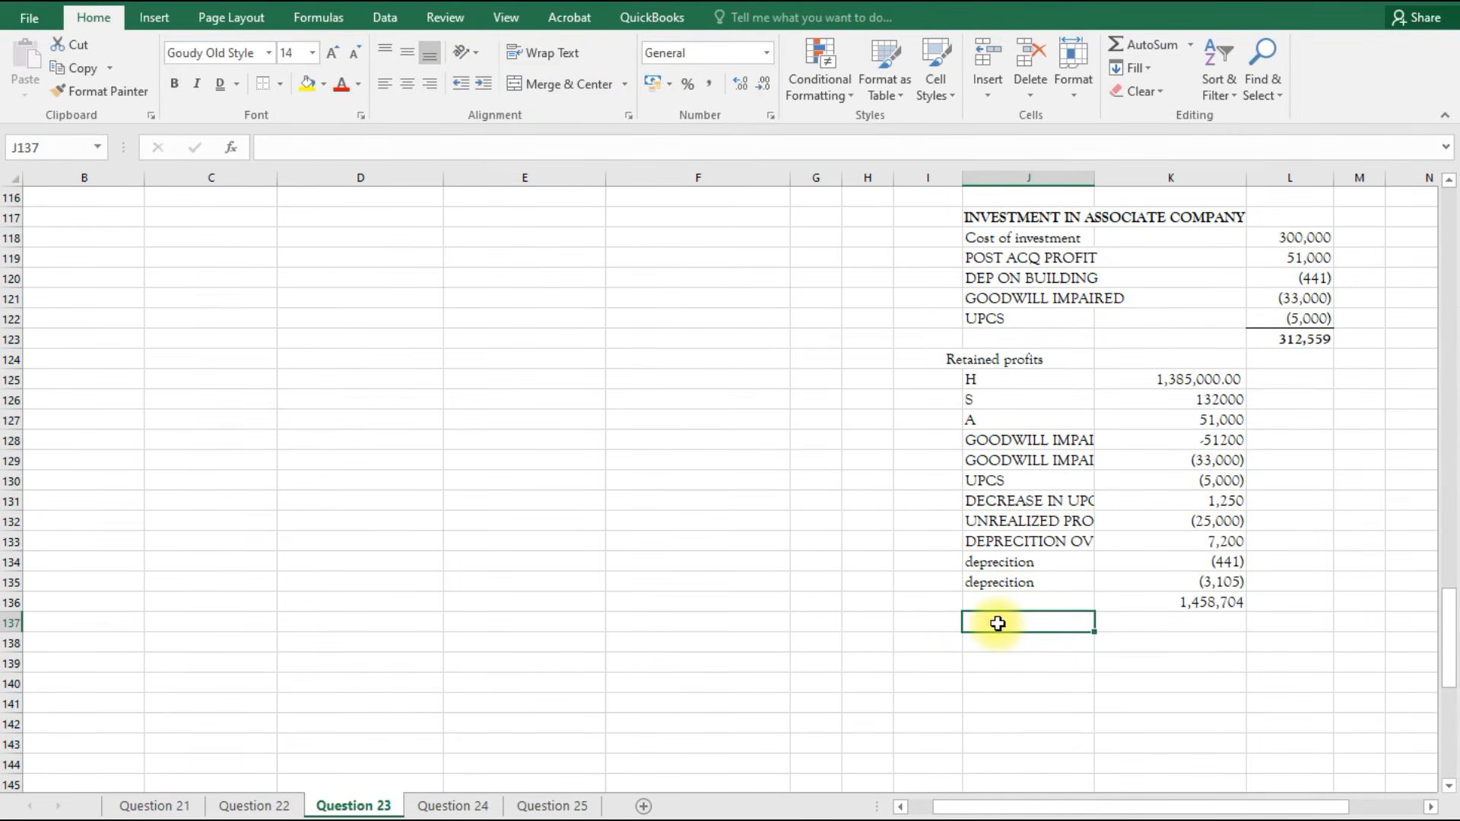
left_click(992, 641)
type("=")
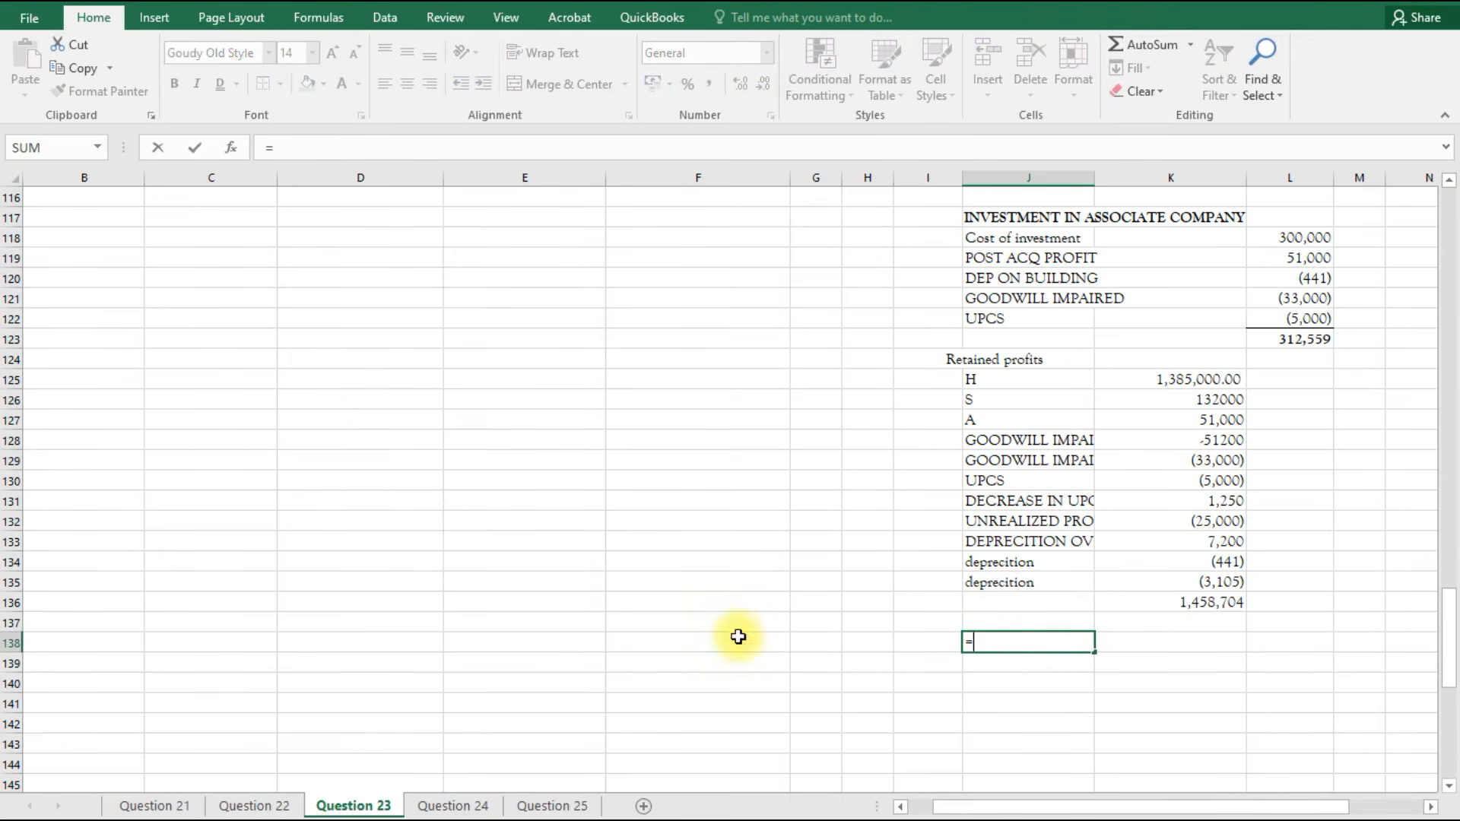
scroll(231, 531, "up", 10)
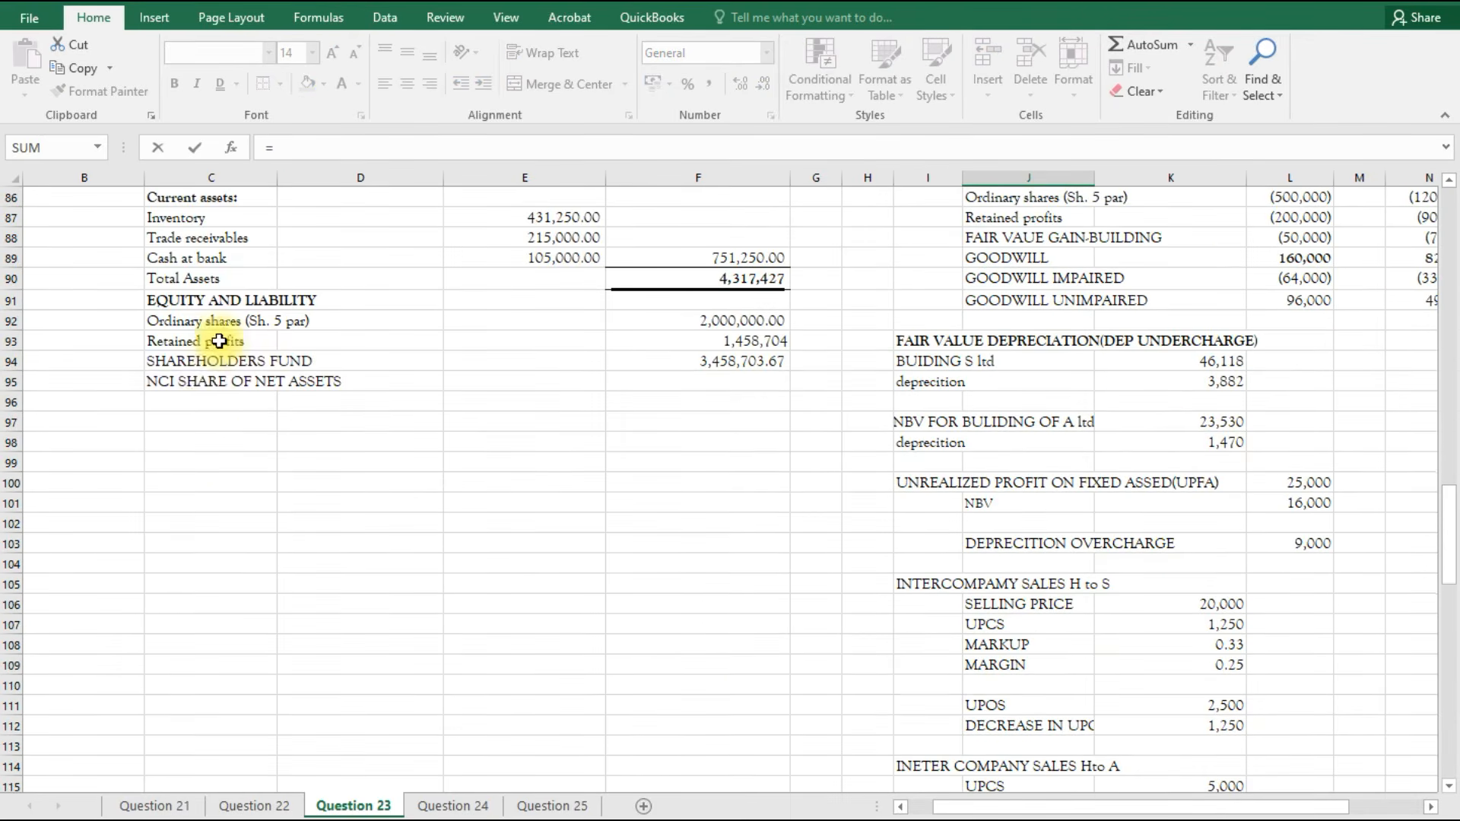
left_click(205, 381)
key("Return")
Add the first line label in J139 by linking it to the FAIR VALUE NCI label in the goodwill working.
scroll(743, 645, "down", 2)
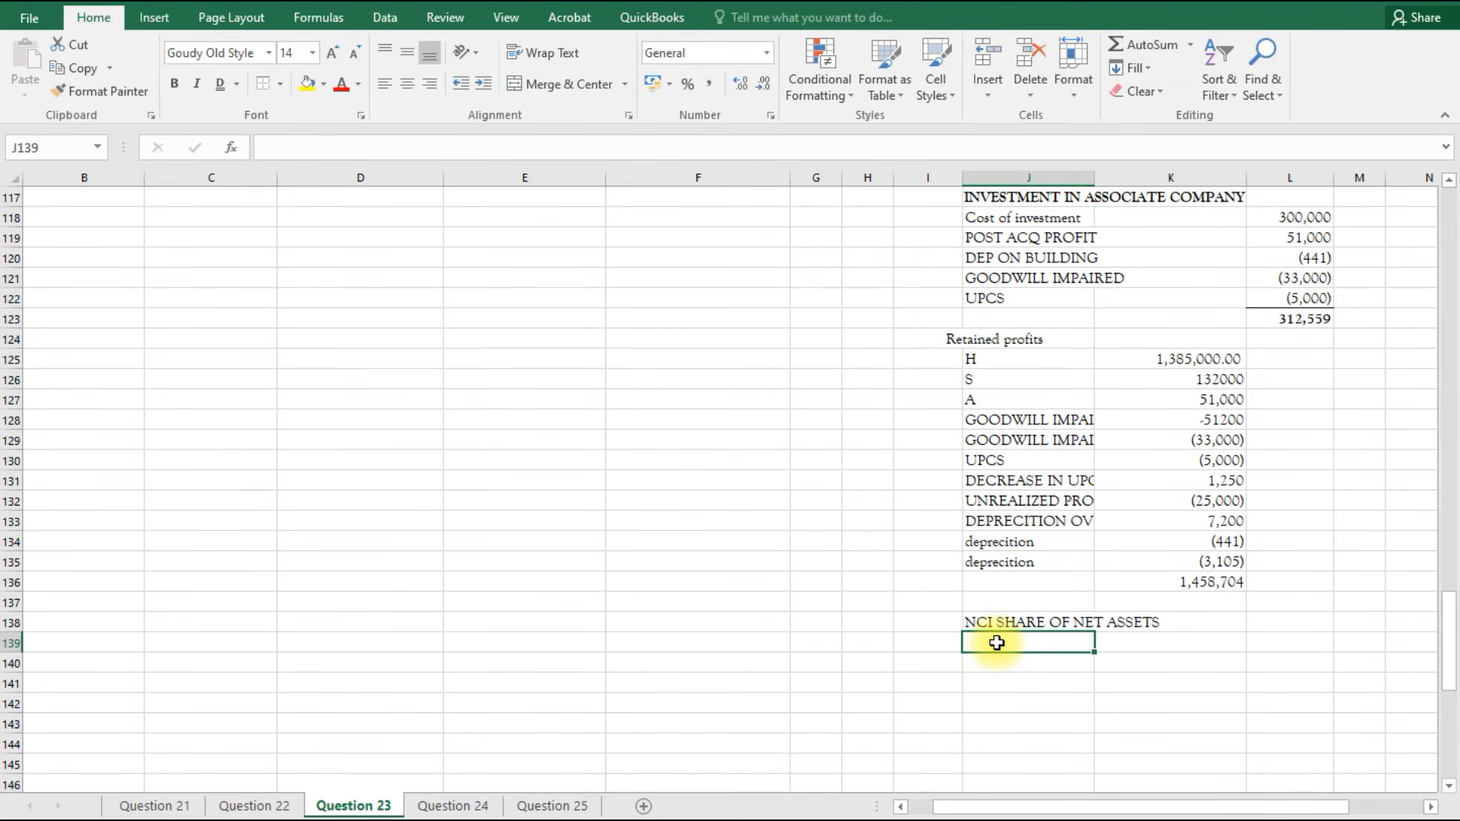
type("=")
scroll(1008, 593, "up", 11)
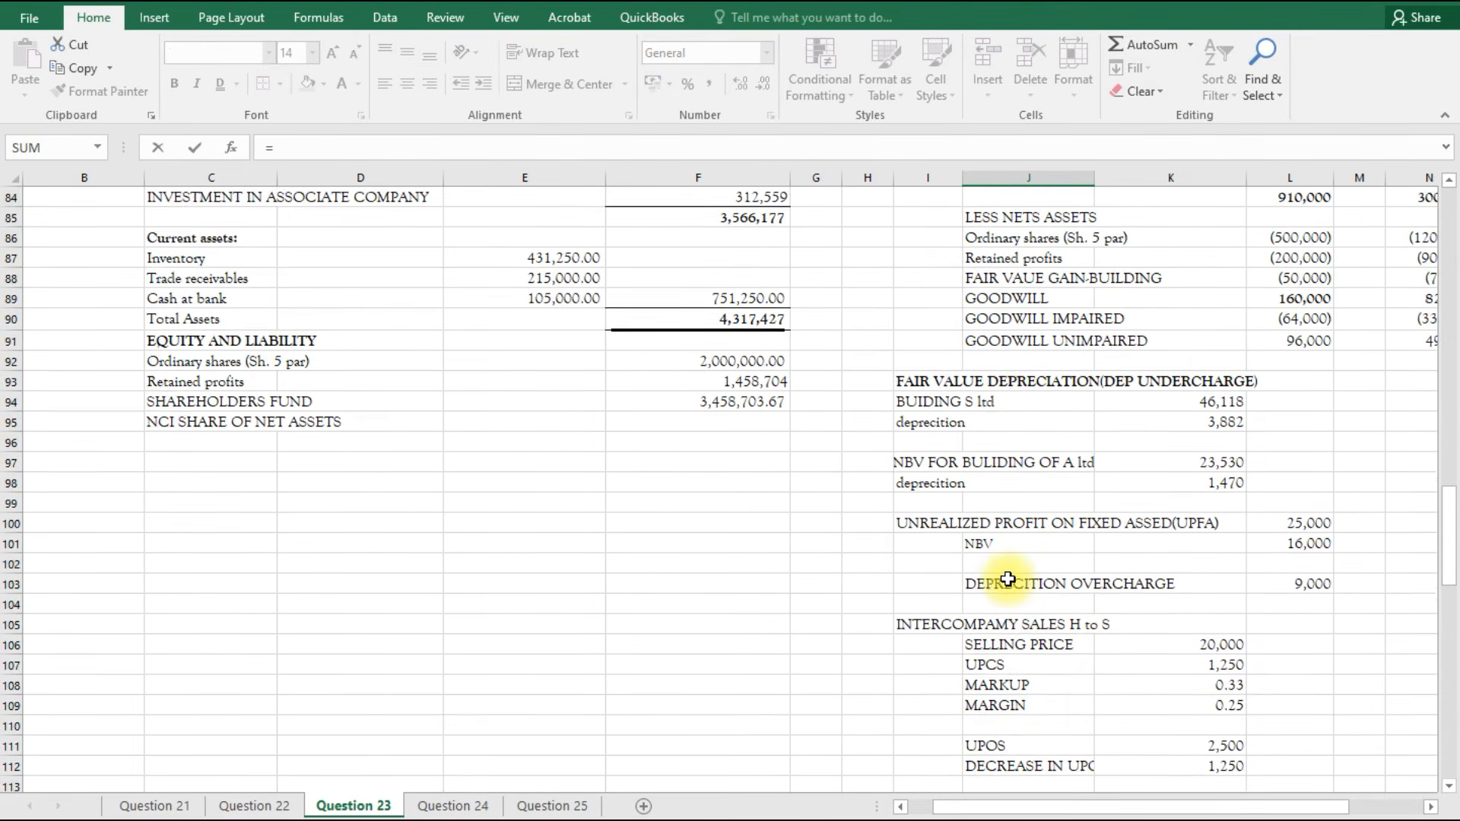
scroll(1008, 580, "up", 3)
left_click(1029, 357)
key("Return")
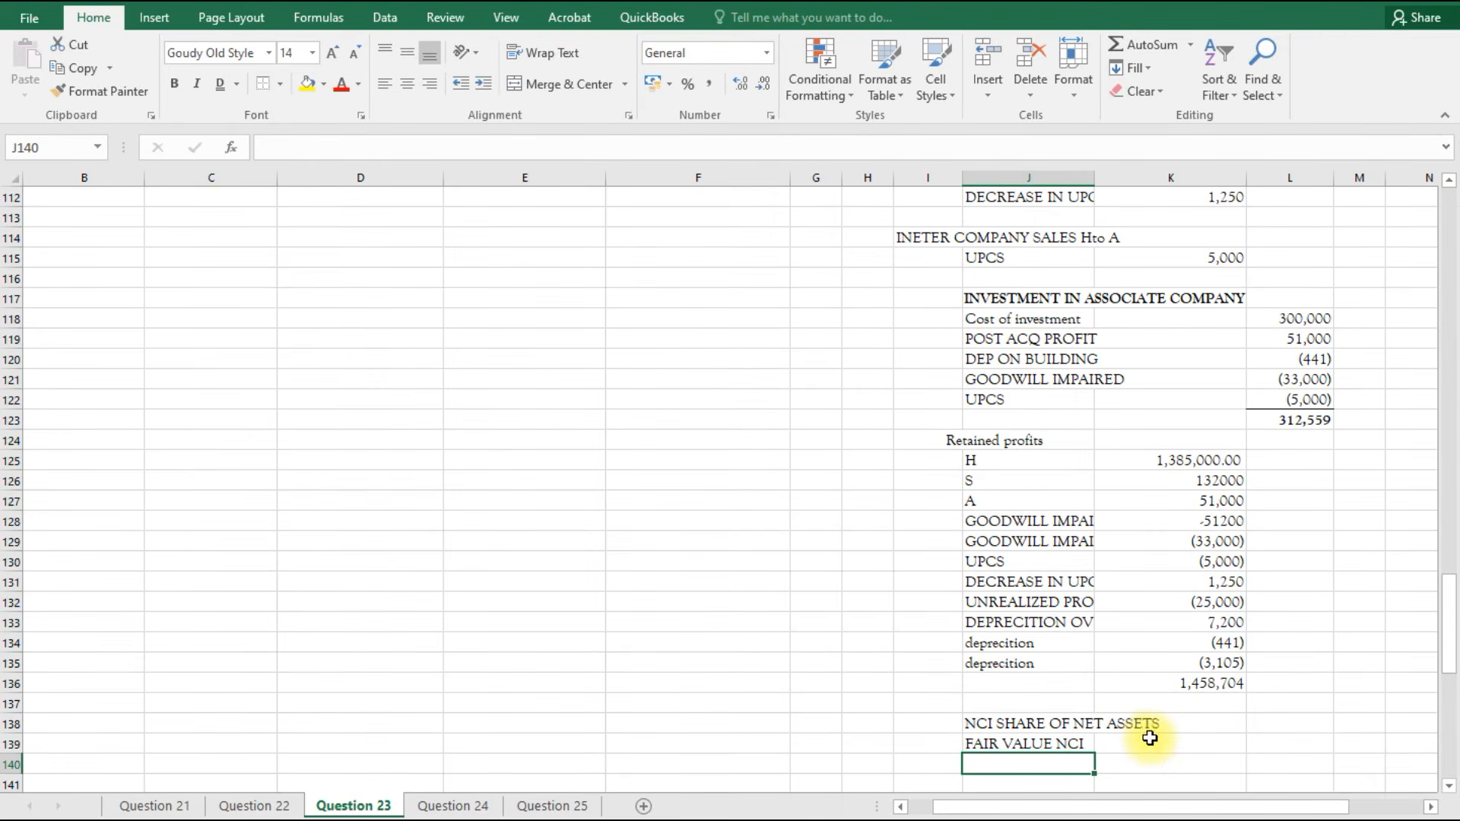
Link L139 to the fair value of NCI amount in L83 of the goodwill working.
left_click(1232, 743)
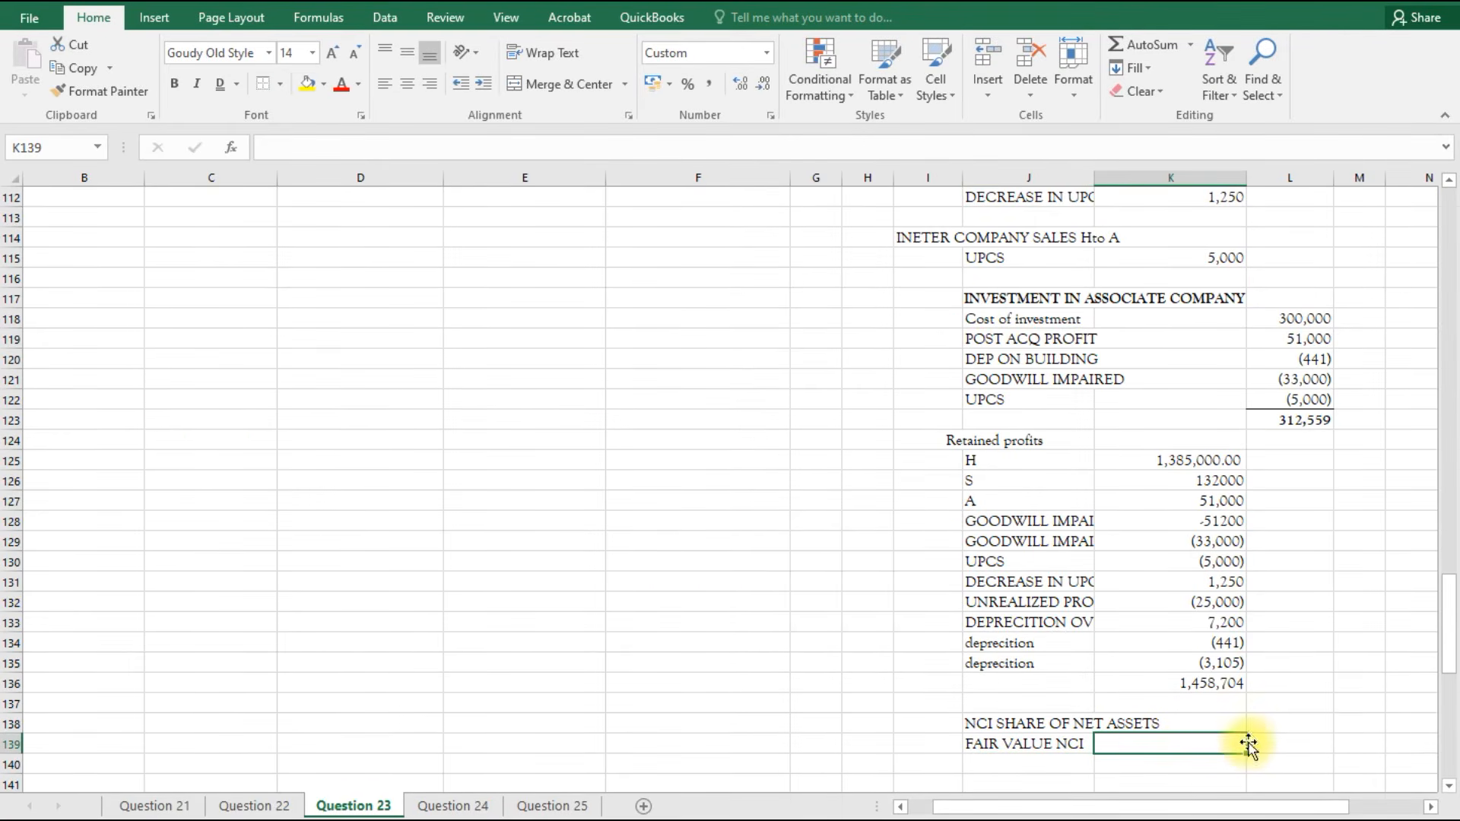
left_click(1293, 743)
type("=")
scroll(1199, 635, "up", 12)
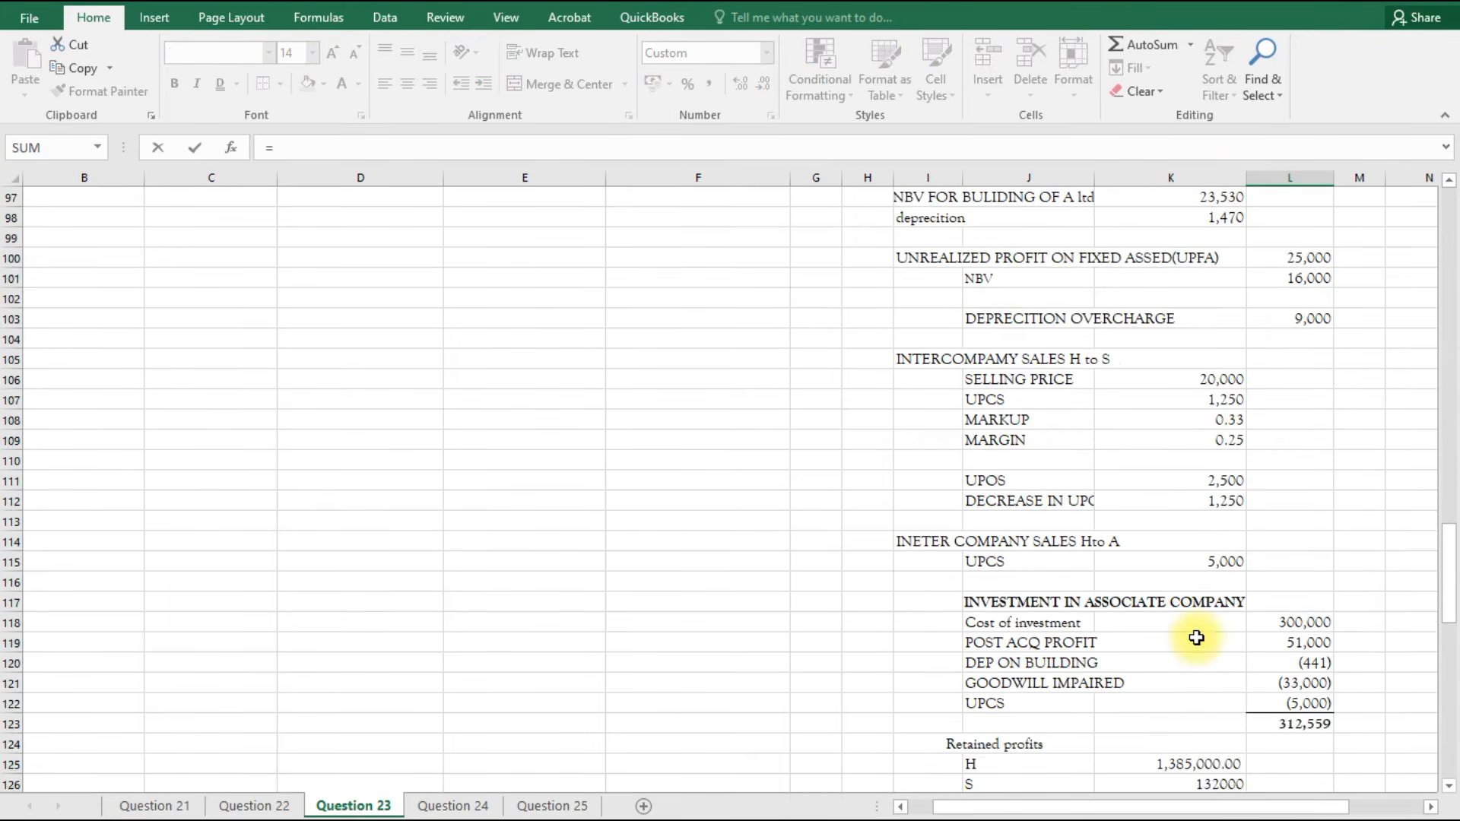
left_click(1293, 339)
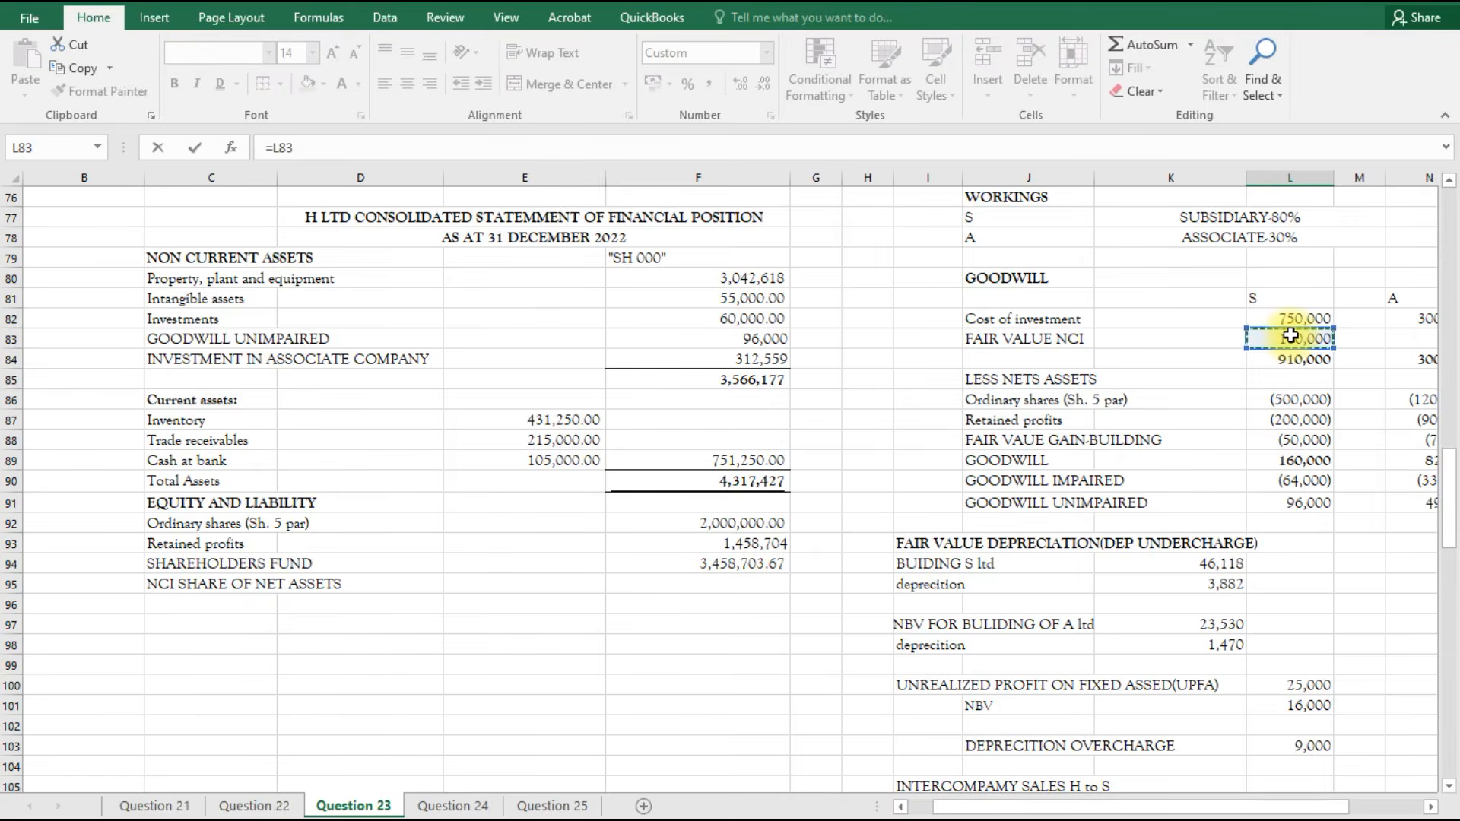
key("Return")
Link J140 to the POST ACQ PROFIT label of the associate investment working and start a formula in L140.
left_click(1004, 766)
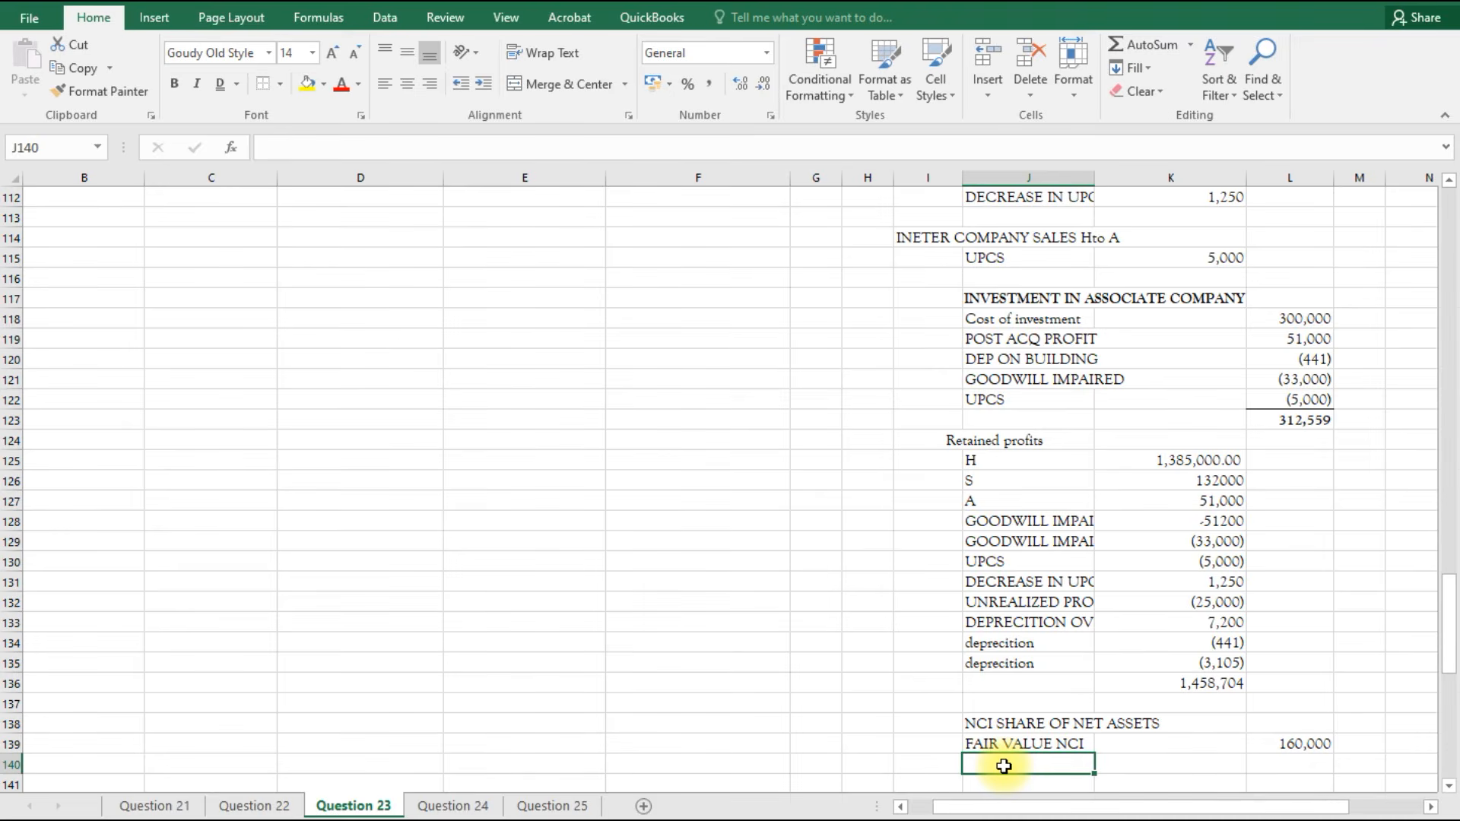
type("=")
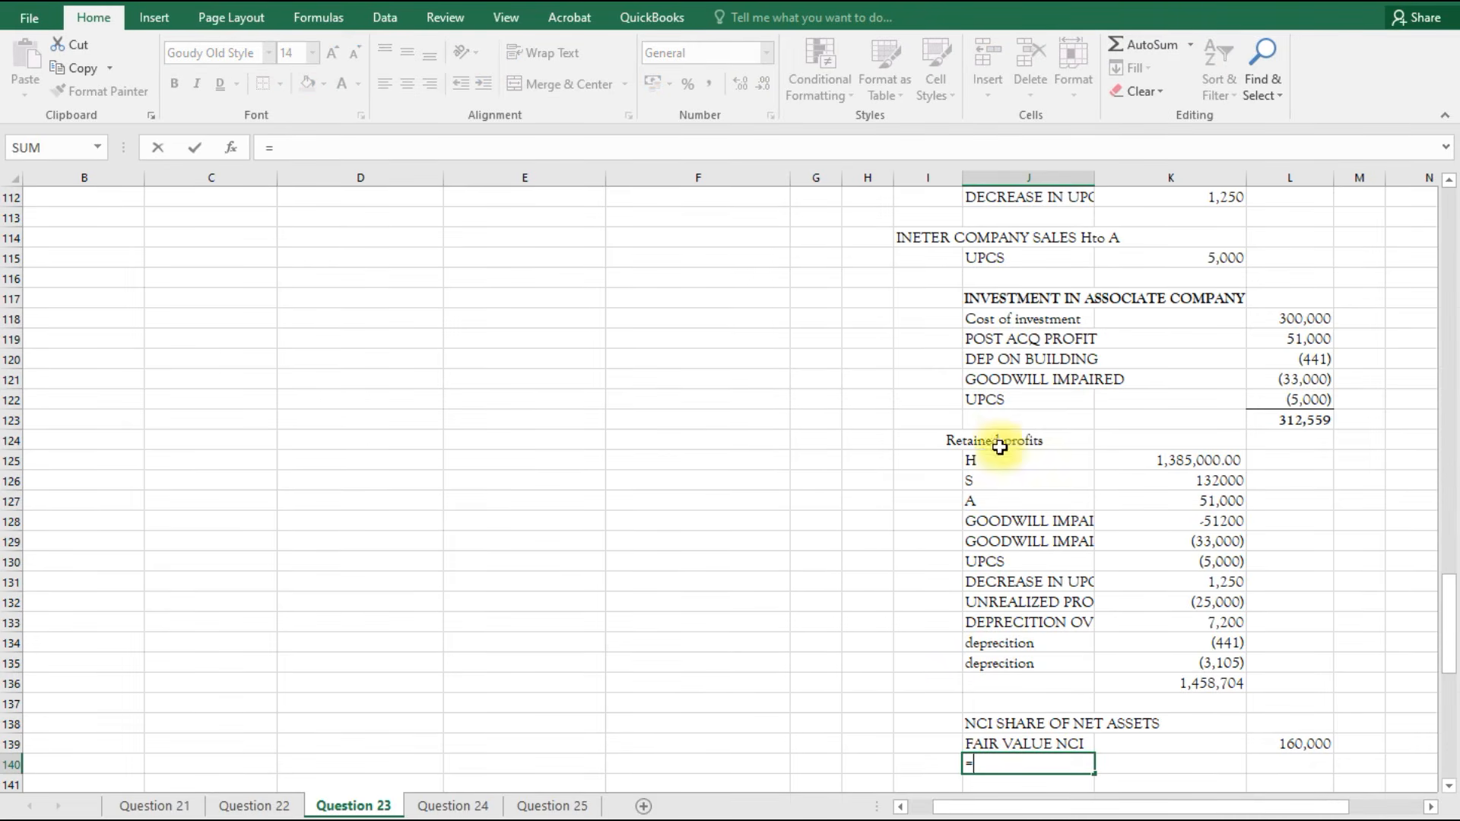
left_click(1043, 337)
key("Return")
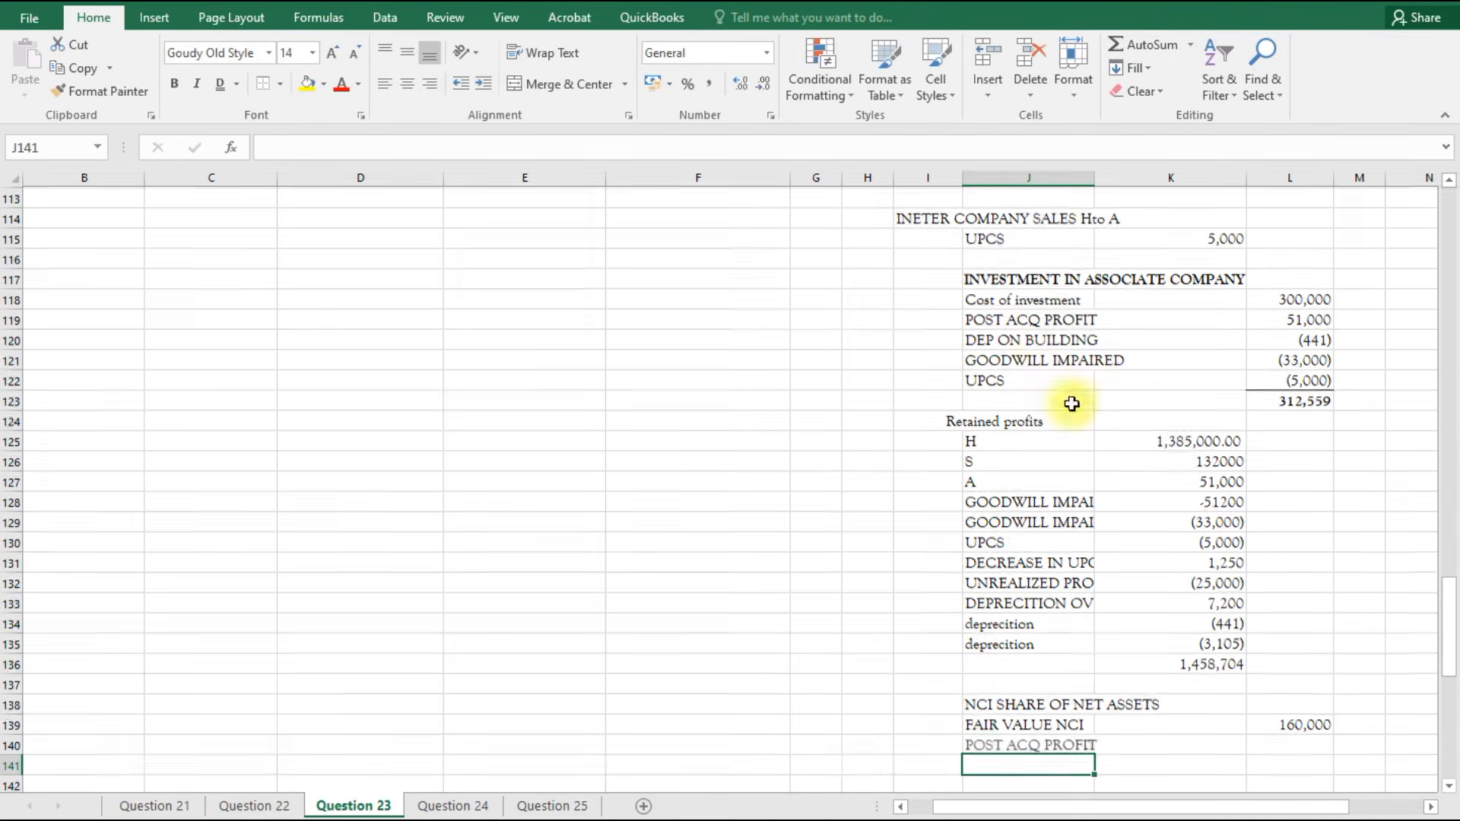
left_click(1277, 739)
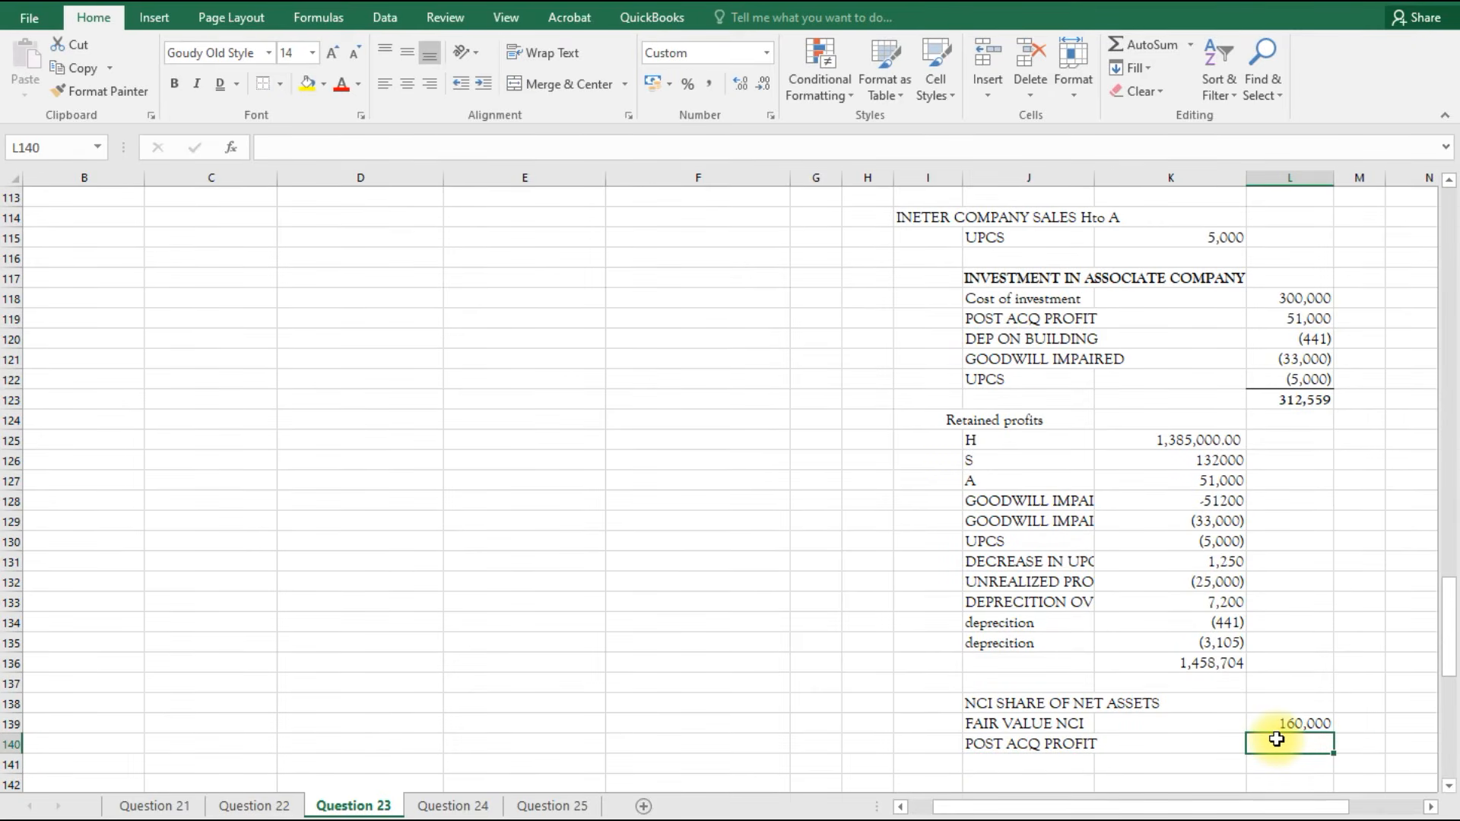
type("=")
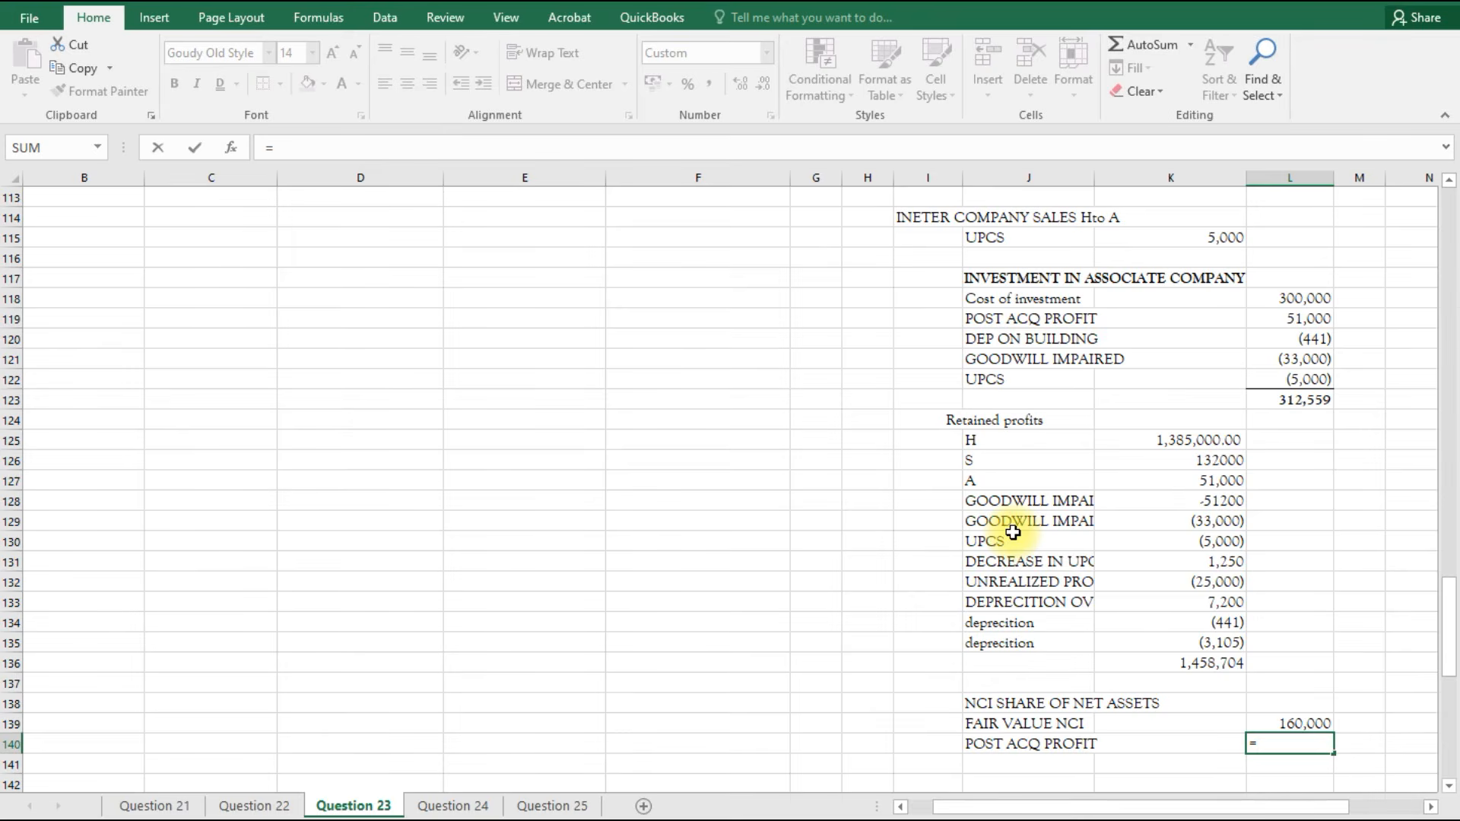
left_click(1163, 465)
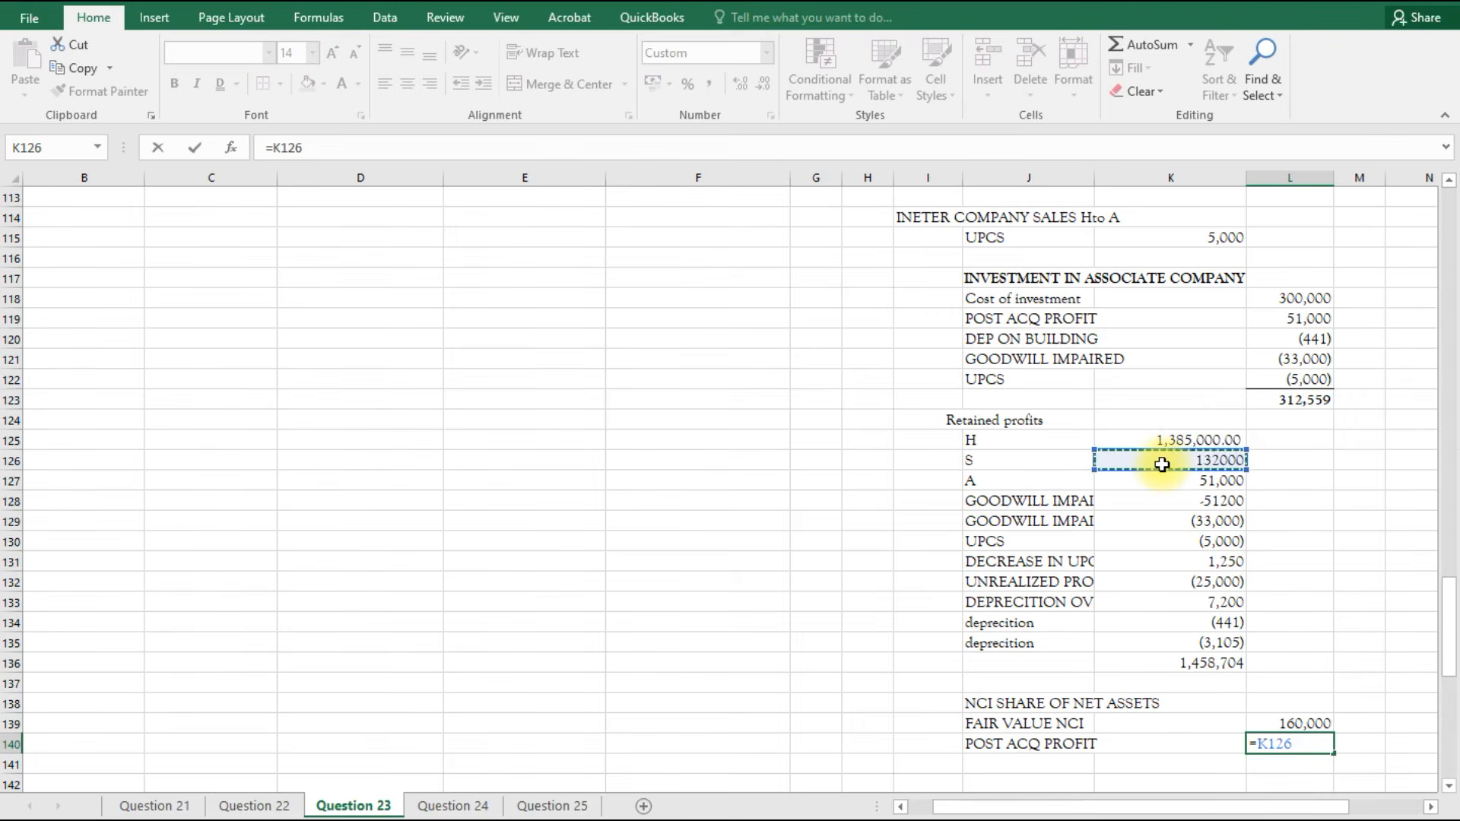
key("BackSpace")
key("BackSpace")
key("BackSpace")
key("BackSpace")
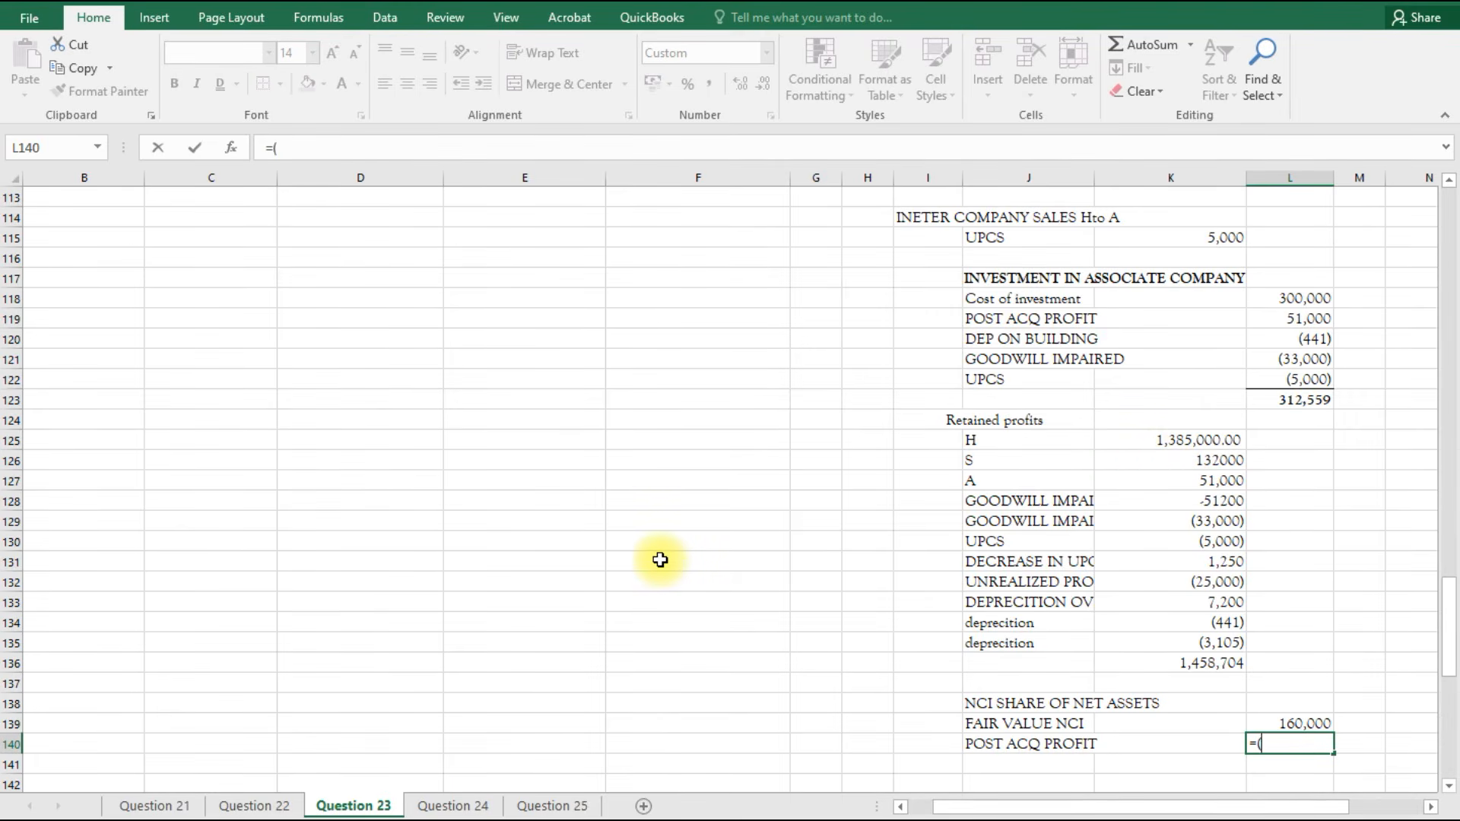
Complete the post-acquisition profit formula in L140 as (E18-E35)*0.2, using S Ltd's current and acquisition-date retained profits.
scroll(489, 515, "up", 13)
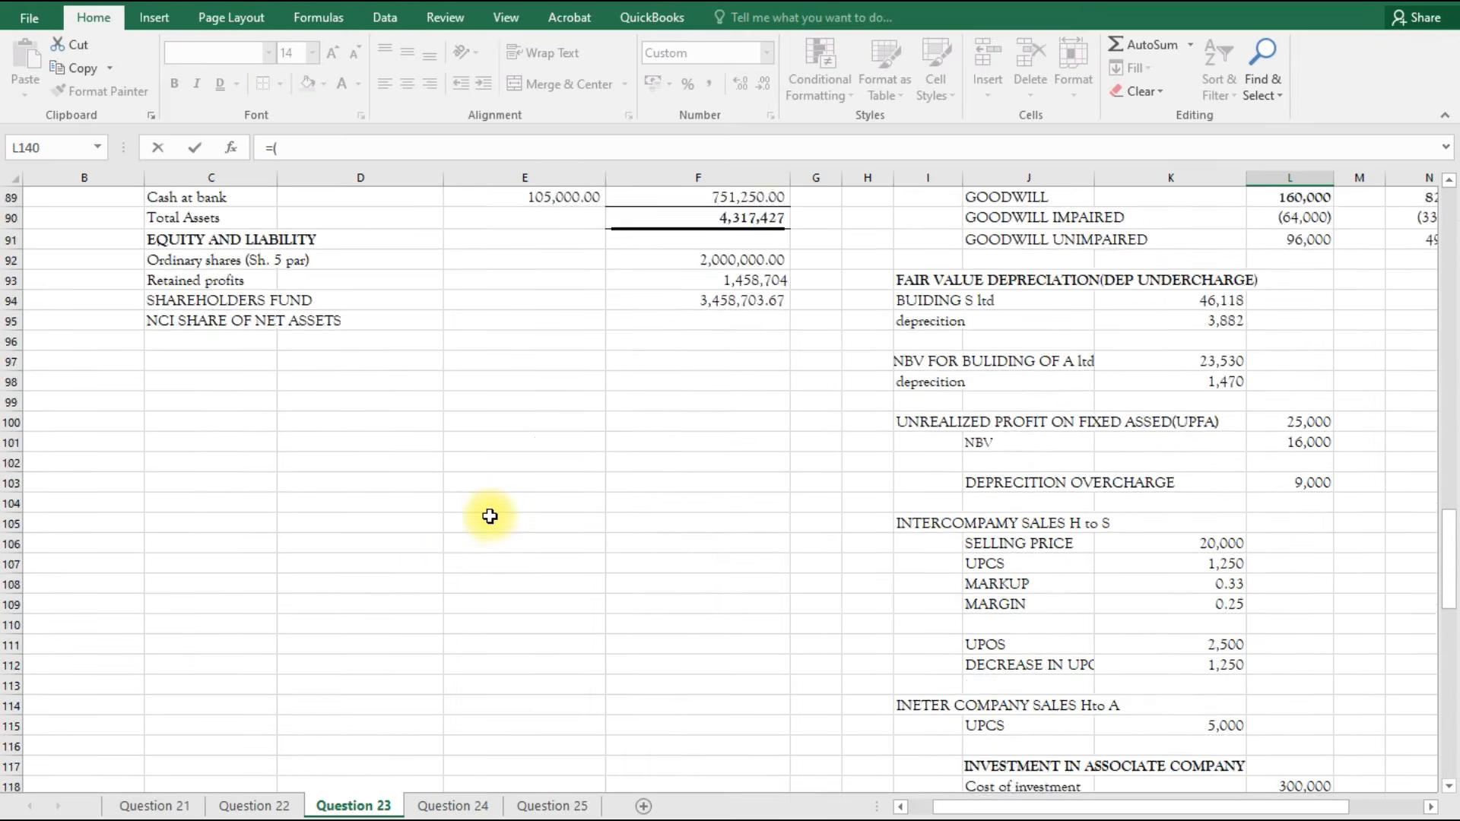
scroll(489, 515, "up", 19)
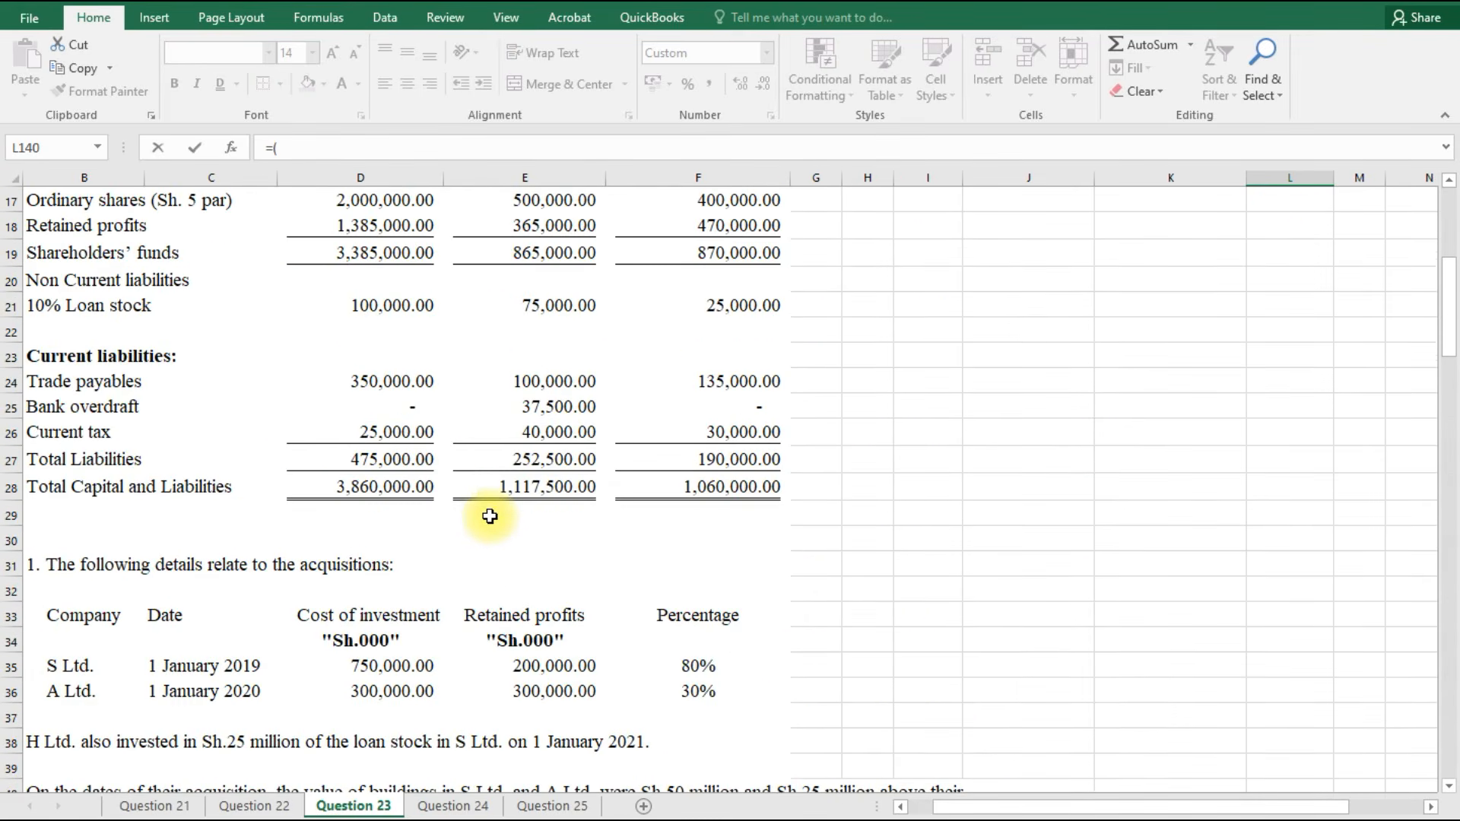
scroll(499, 375, "up", 1)
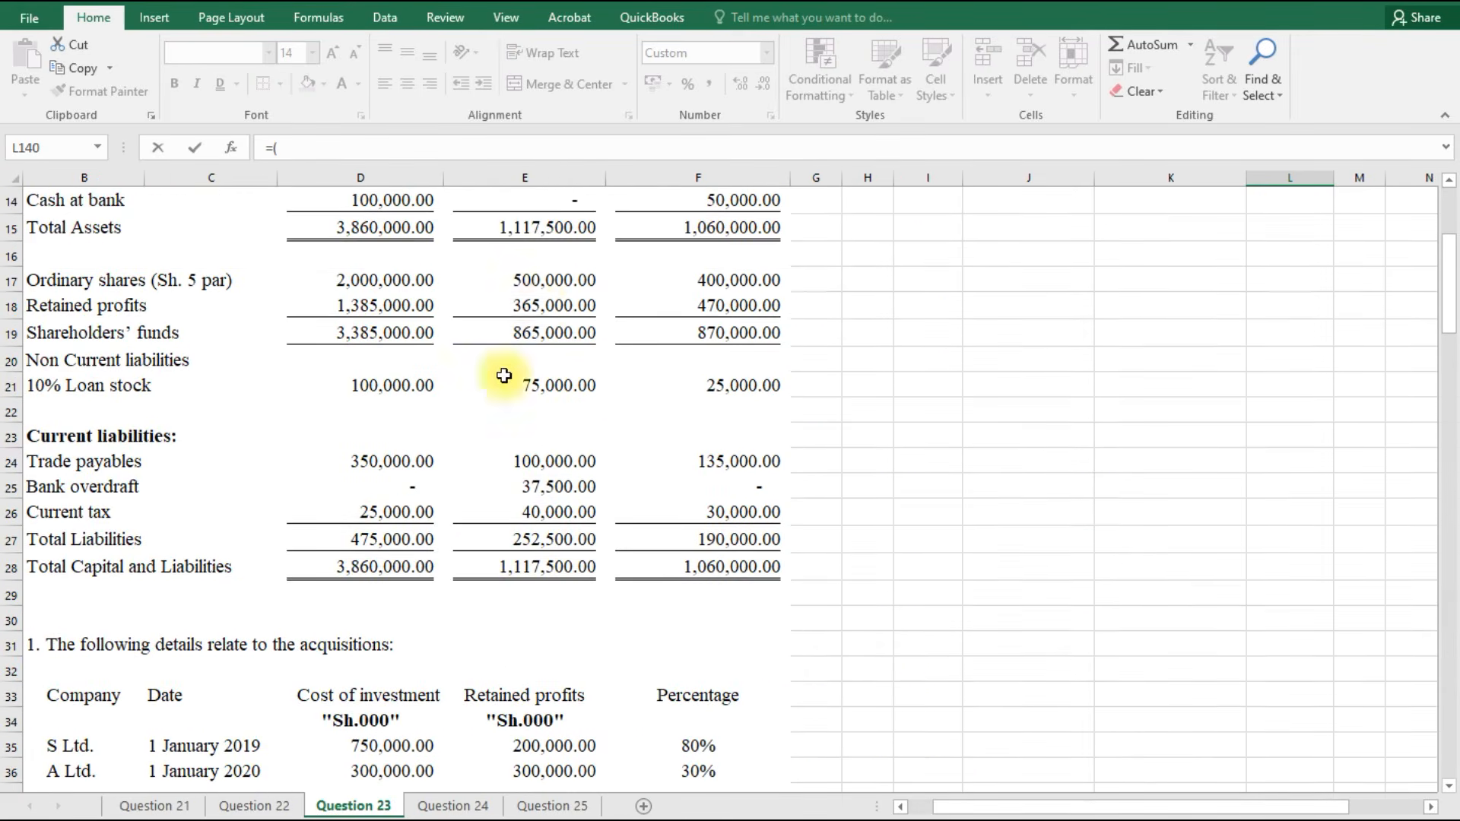
left_click(540, 306)
type("-")
scroll(559, 601, "down", 2)
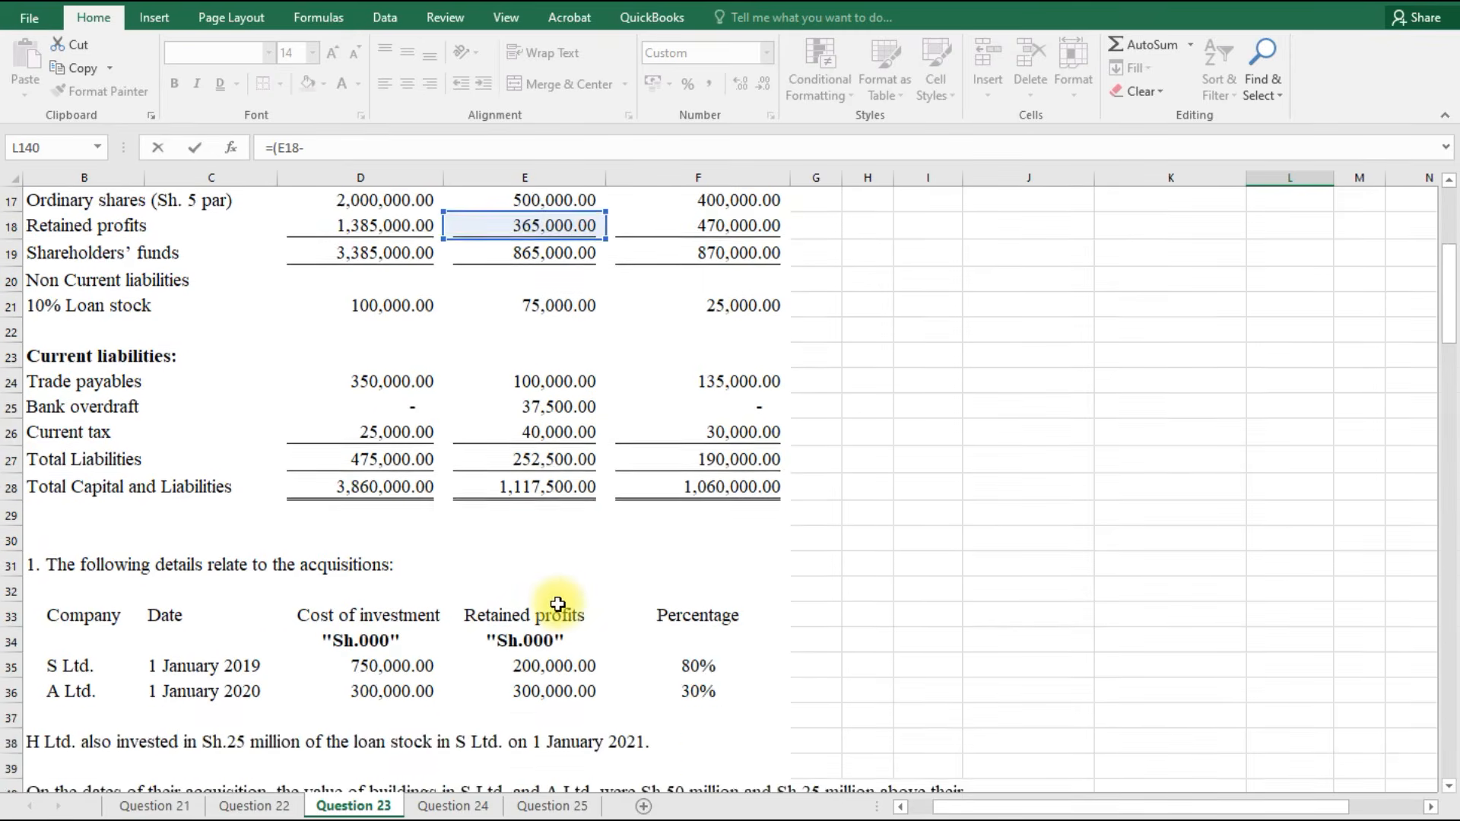
left_click(545, 588)
type(")")
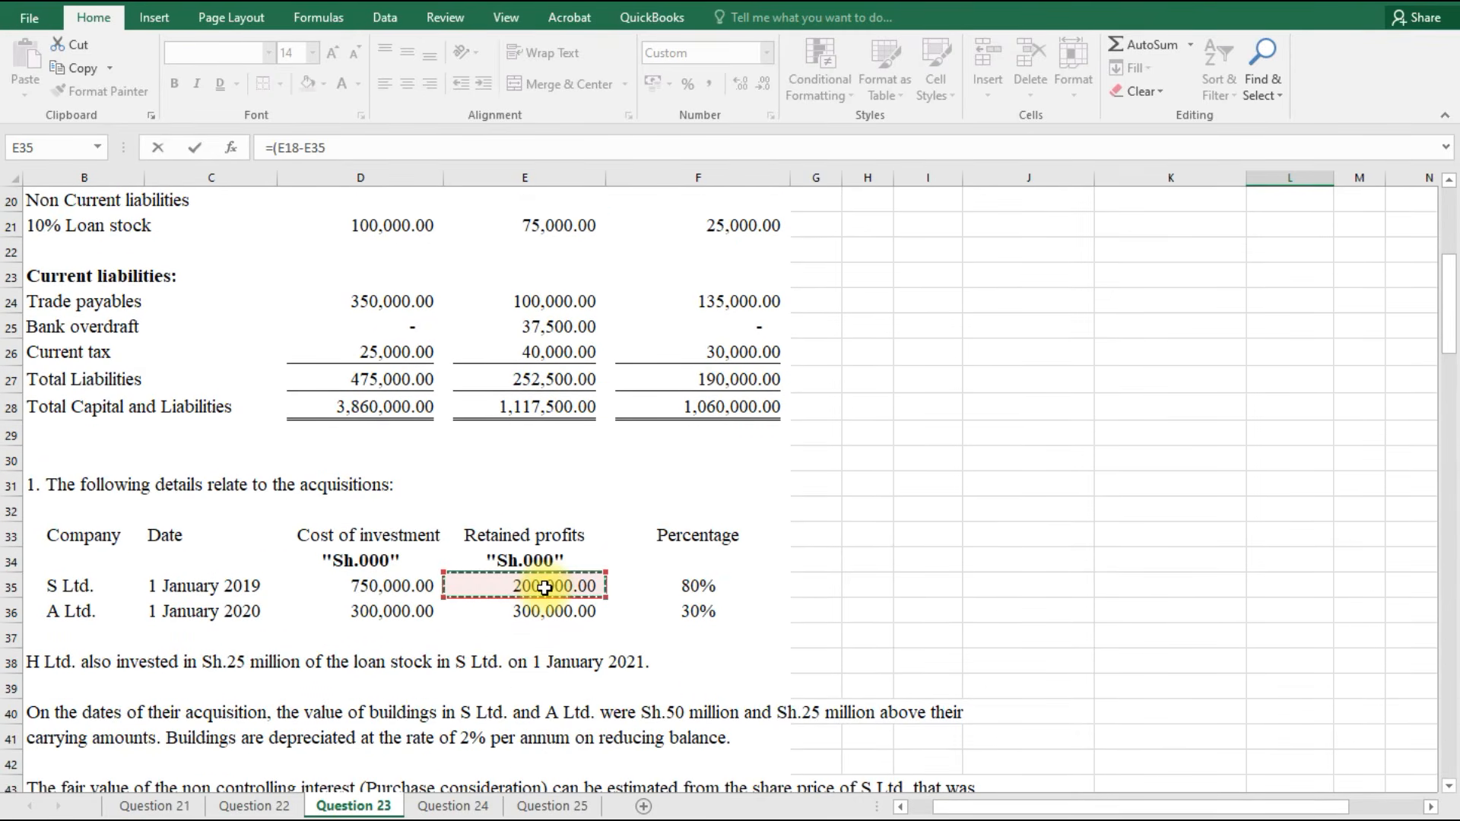
type("0.2")
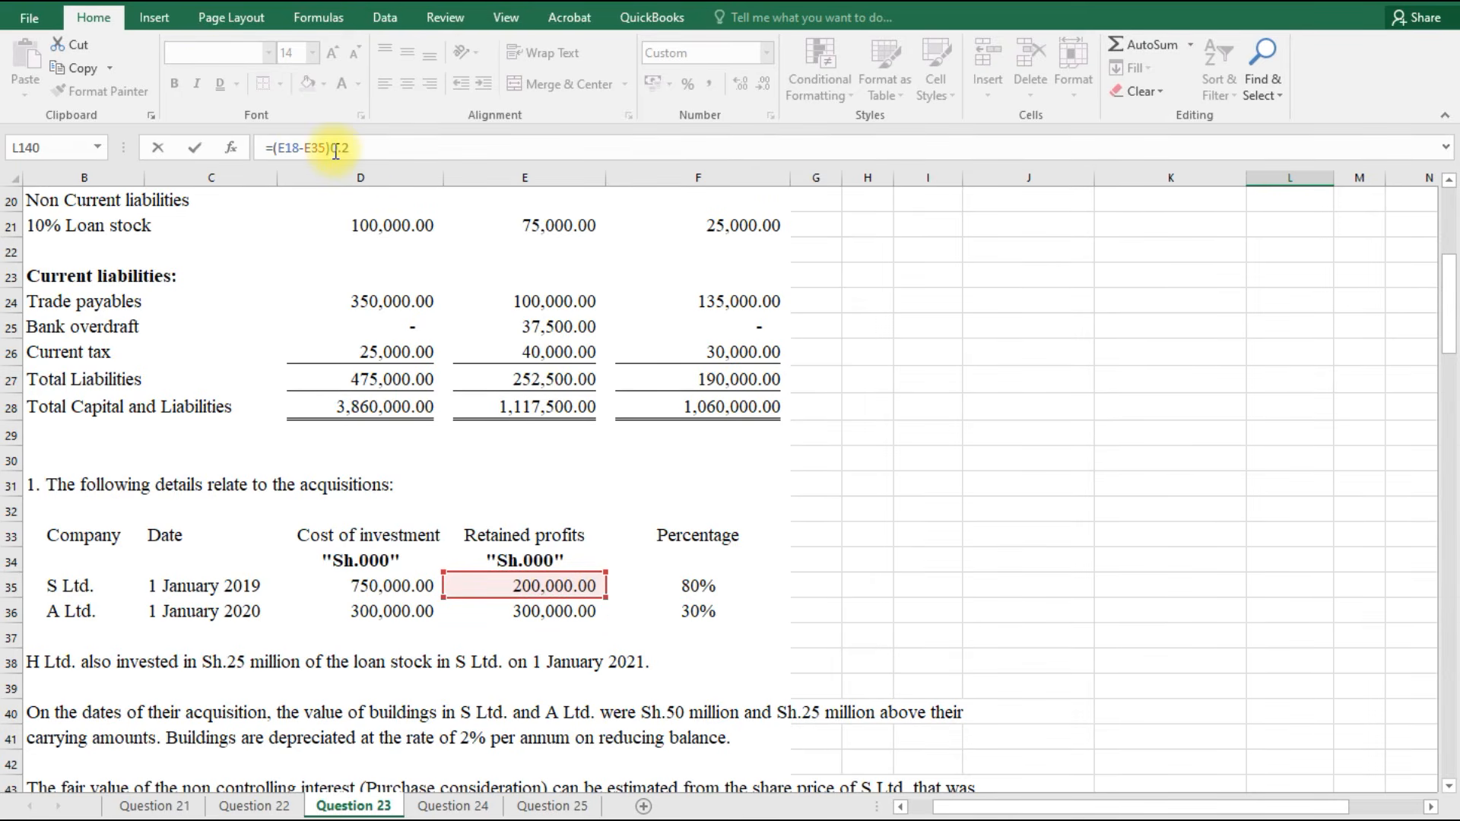
type("*")
key("Return")
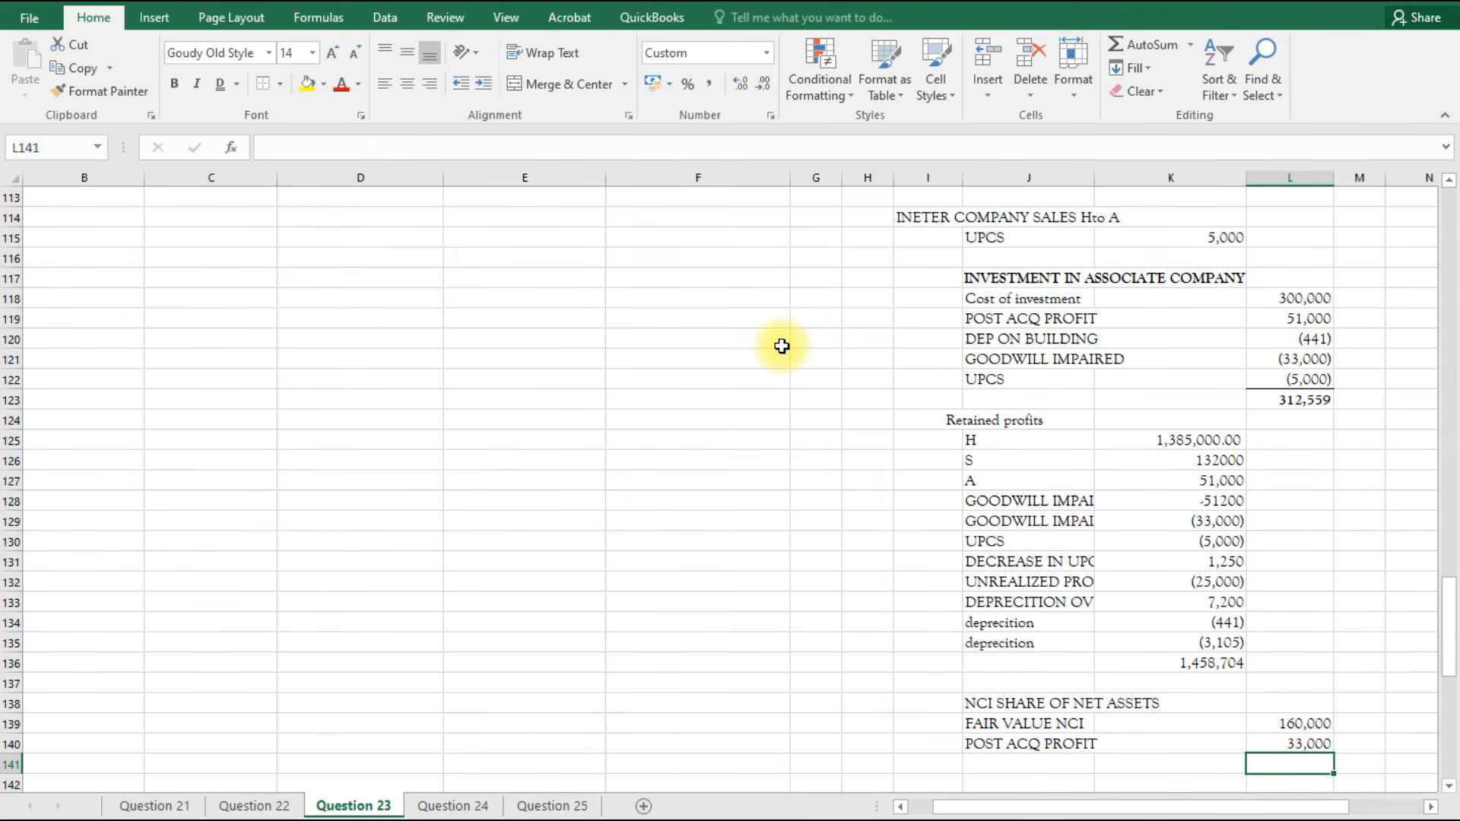
Link J141 to the first goodwill impaired label in J128 of the retained profits working.
scroll(1209, 555, "down", 1)
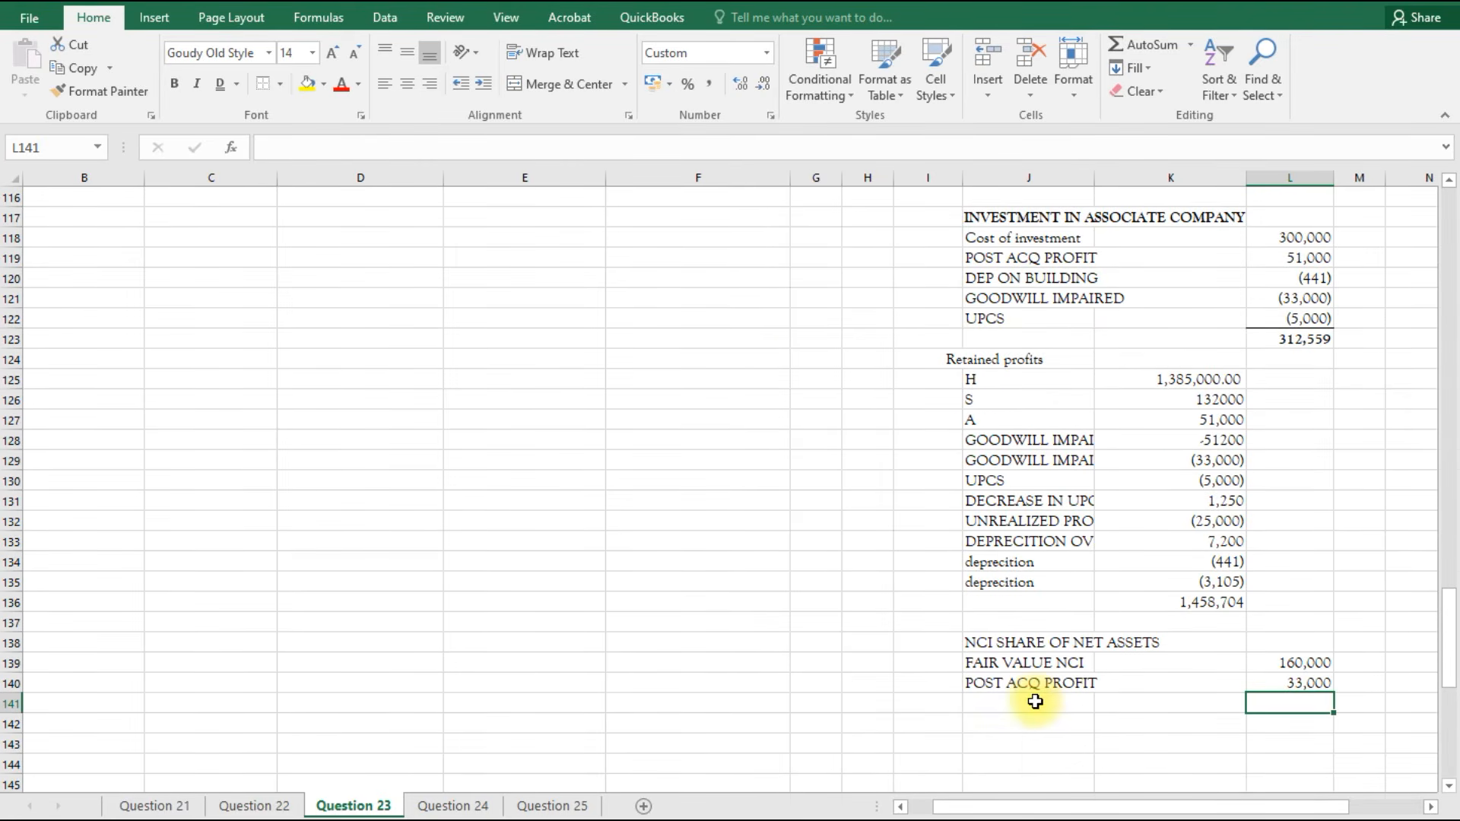
left_click(1036, 701)
type("=")
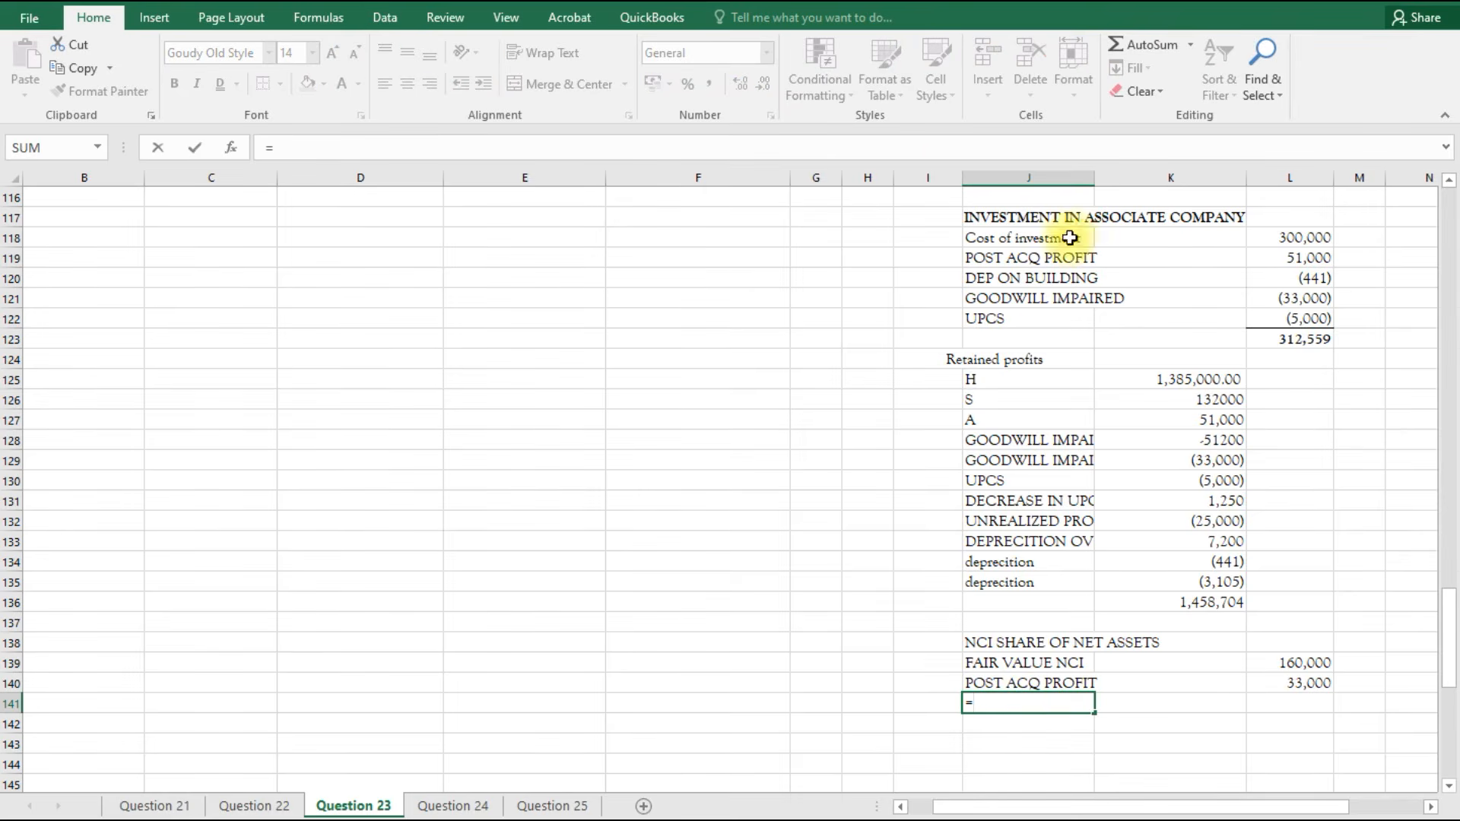
left_click(1041, 441)
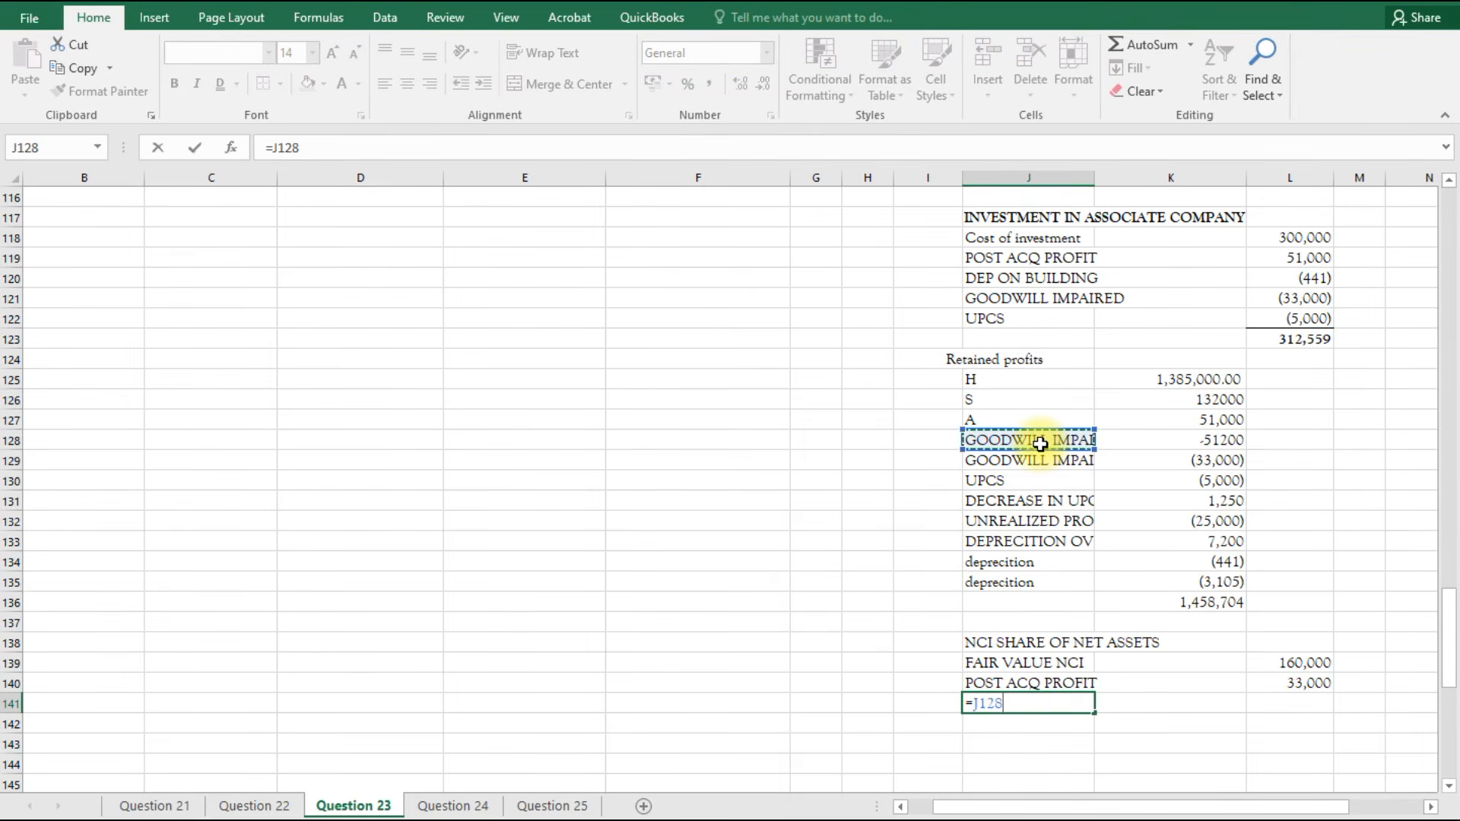
type("=")
key("Return")
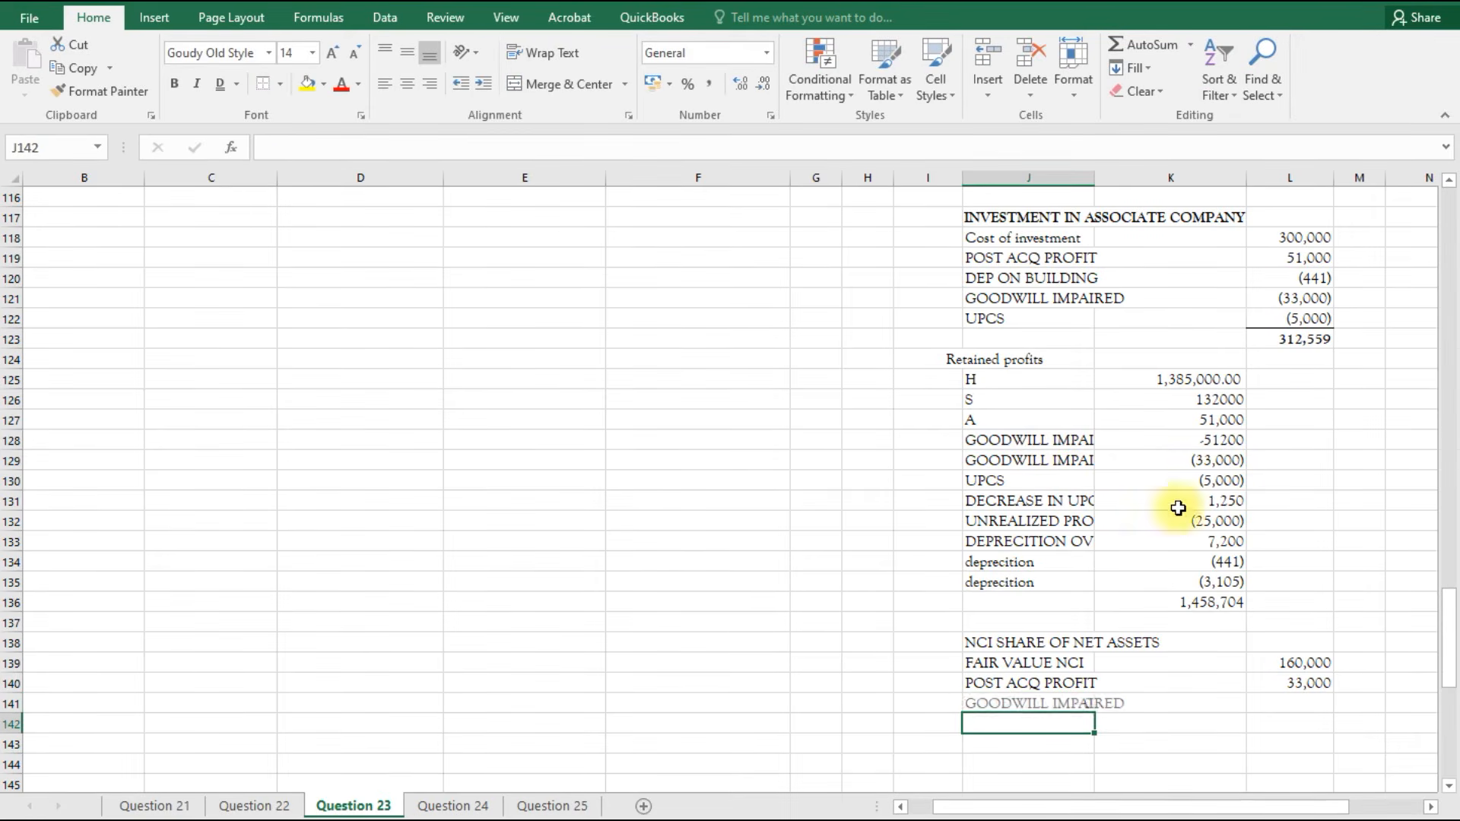
Calculate the NCI's goodwill impairment in L141 as the impaired goodwill in L90 multiplied by 0.2.
left_click(1306, 703)
type("=")
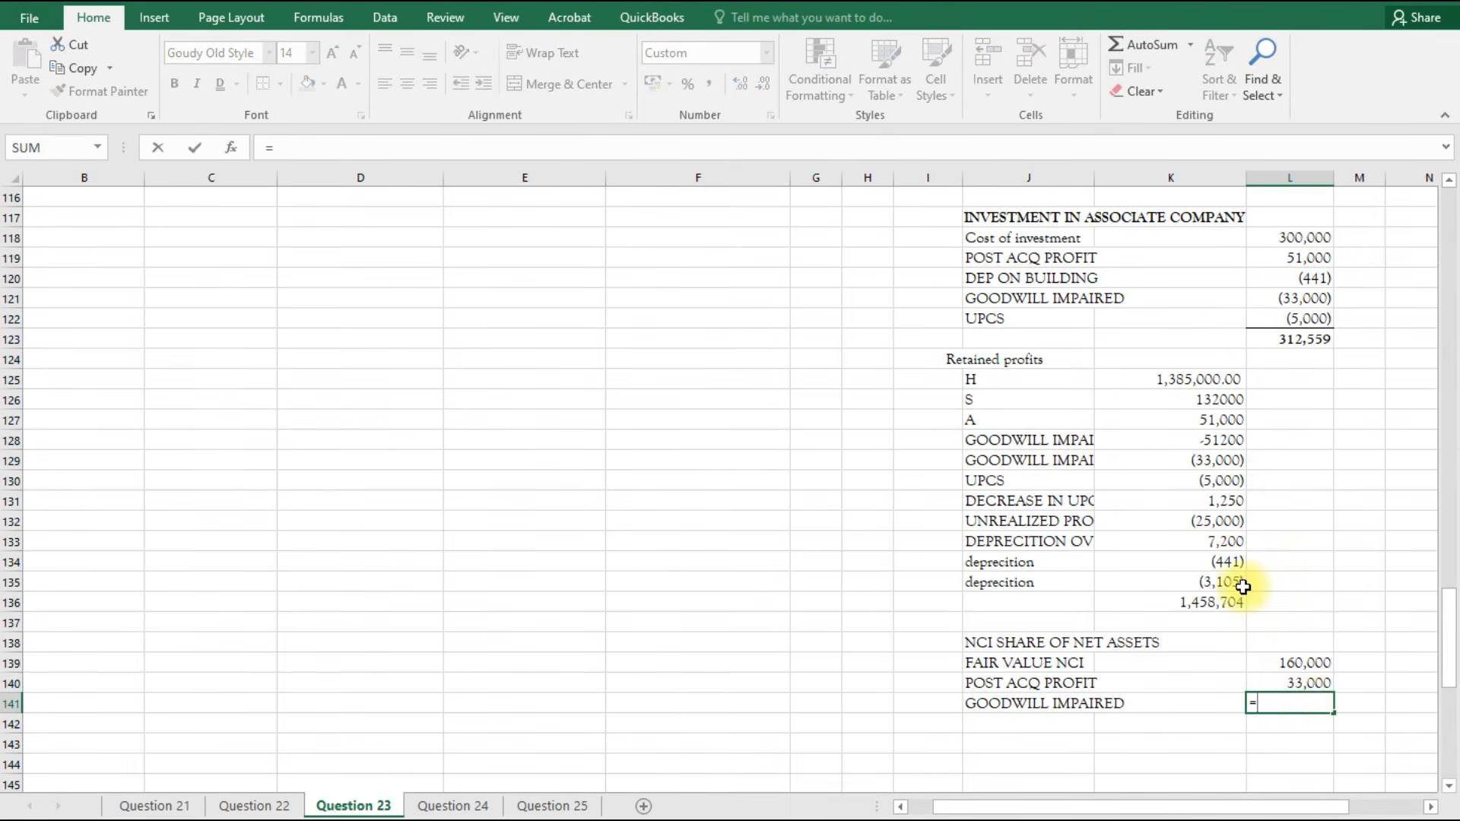
scroll(1263, 586, "up", 9)
scroll(1244, 567, "up", 2)
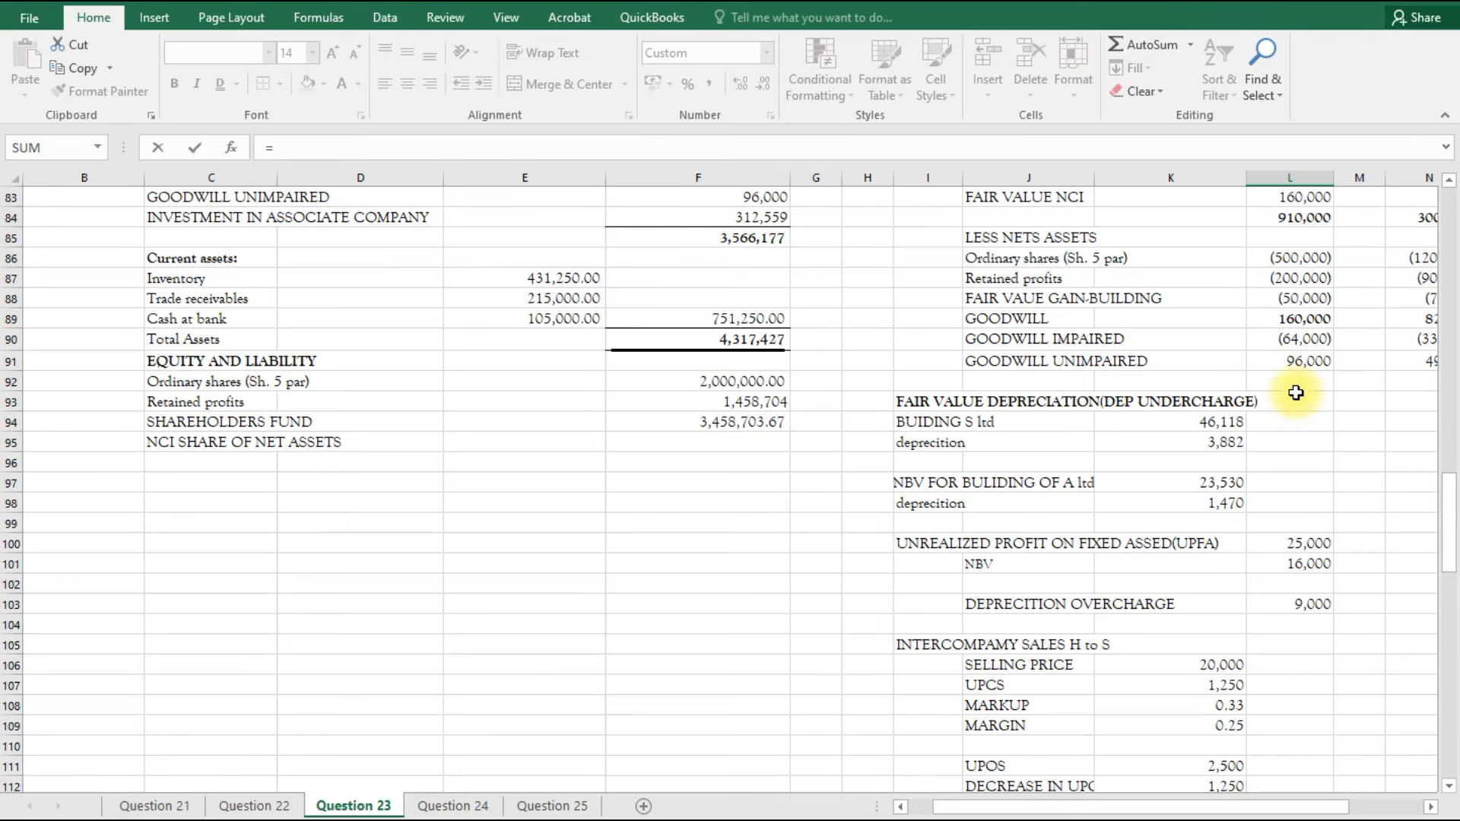
left_click(1296, 343)
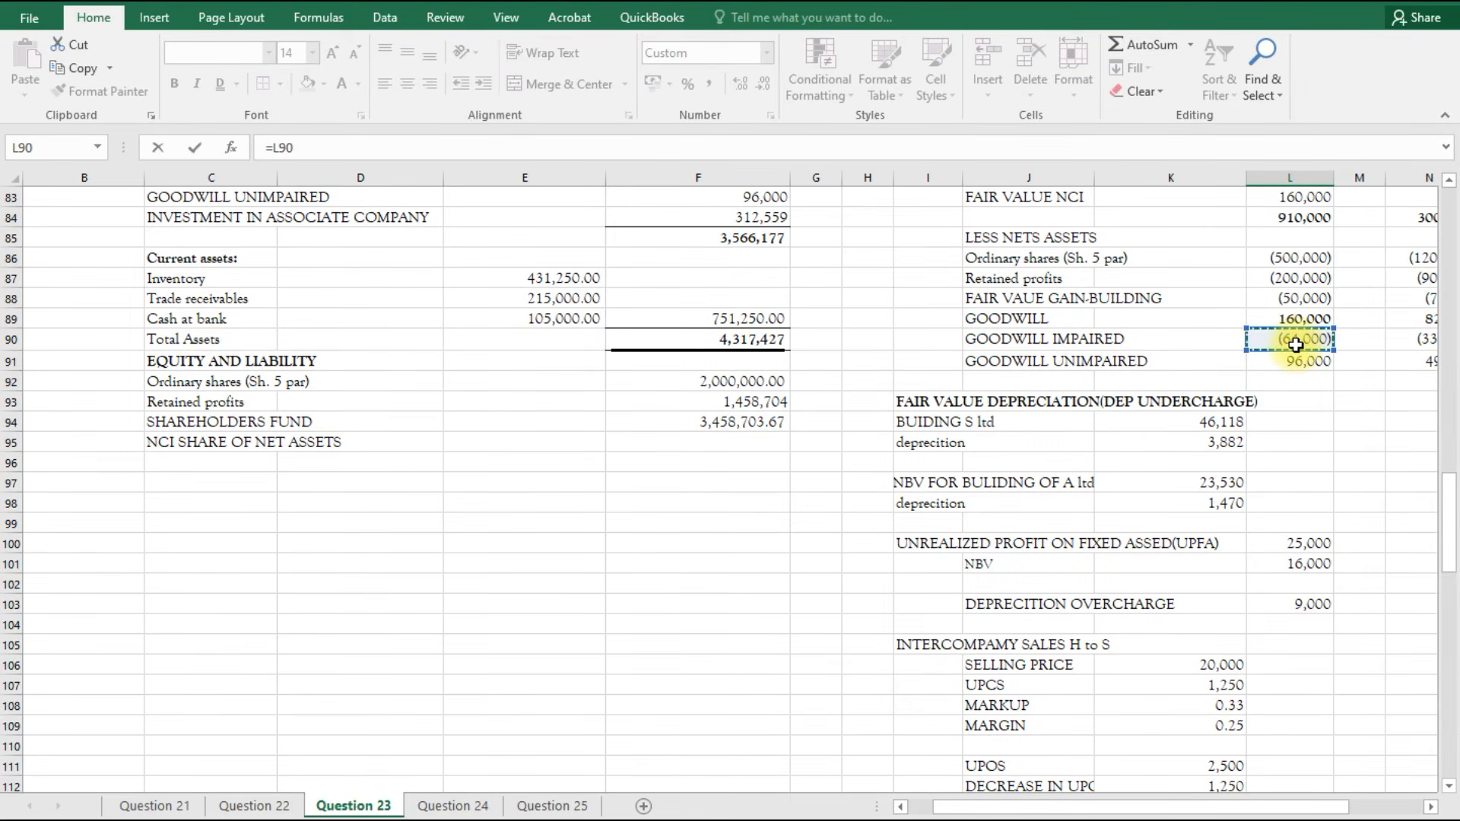
type("*")
key("Return")
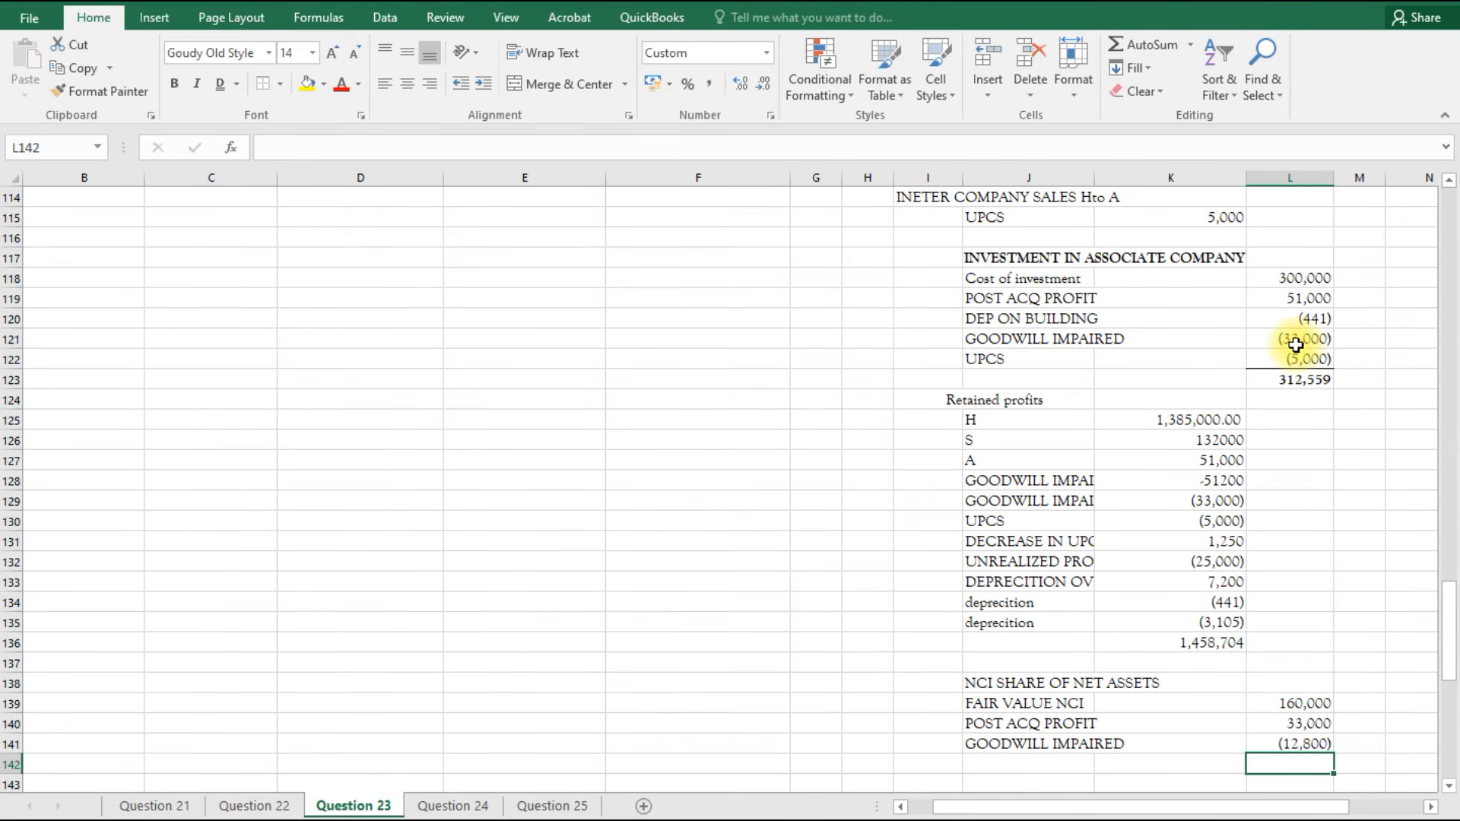
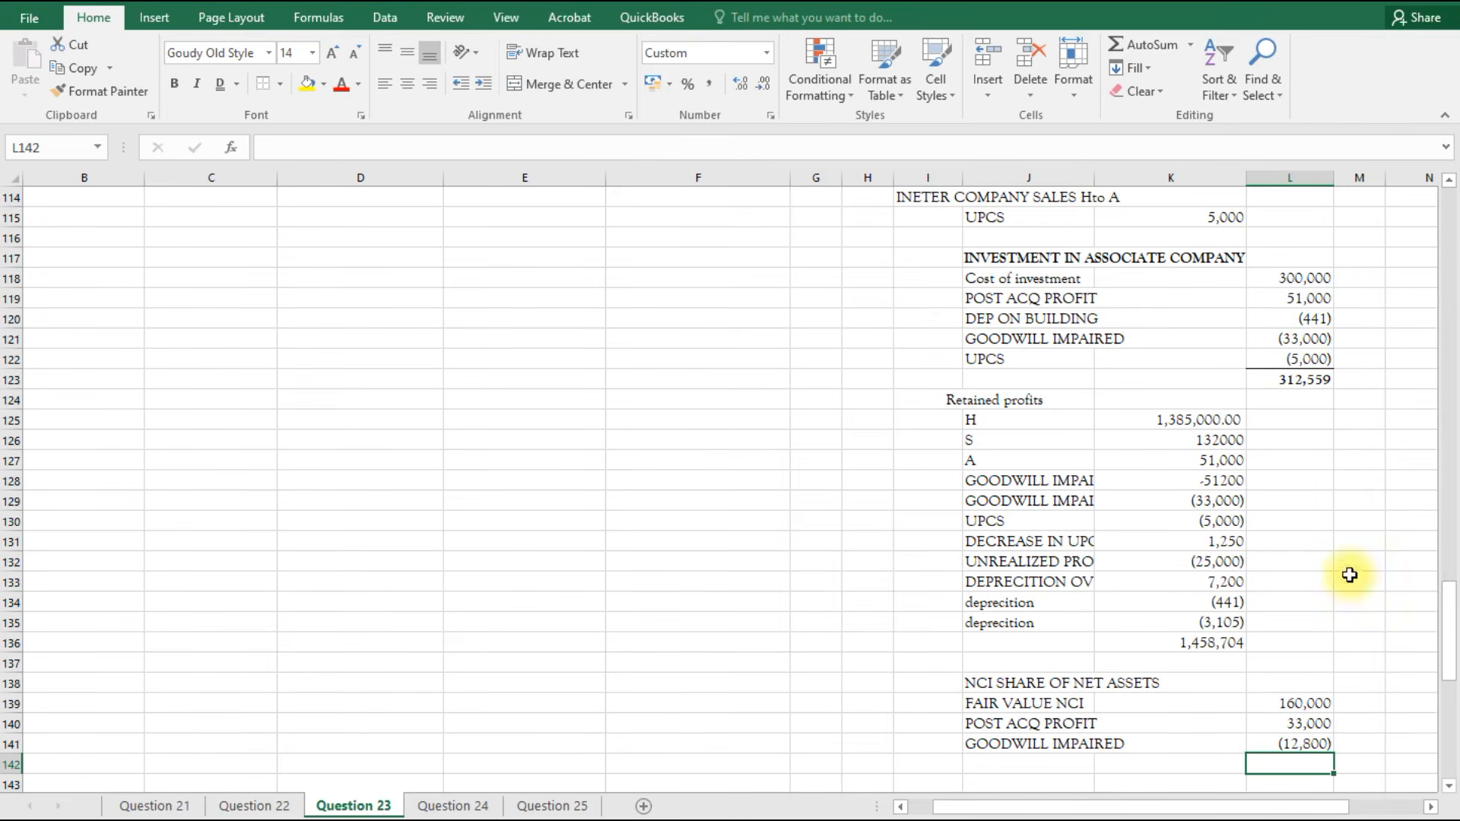
Add the next line label in J142 by linking it to the depreciation label in J135.
left_click(1048, 764)
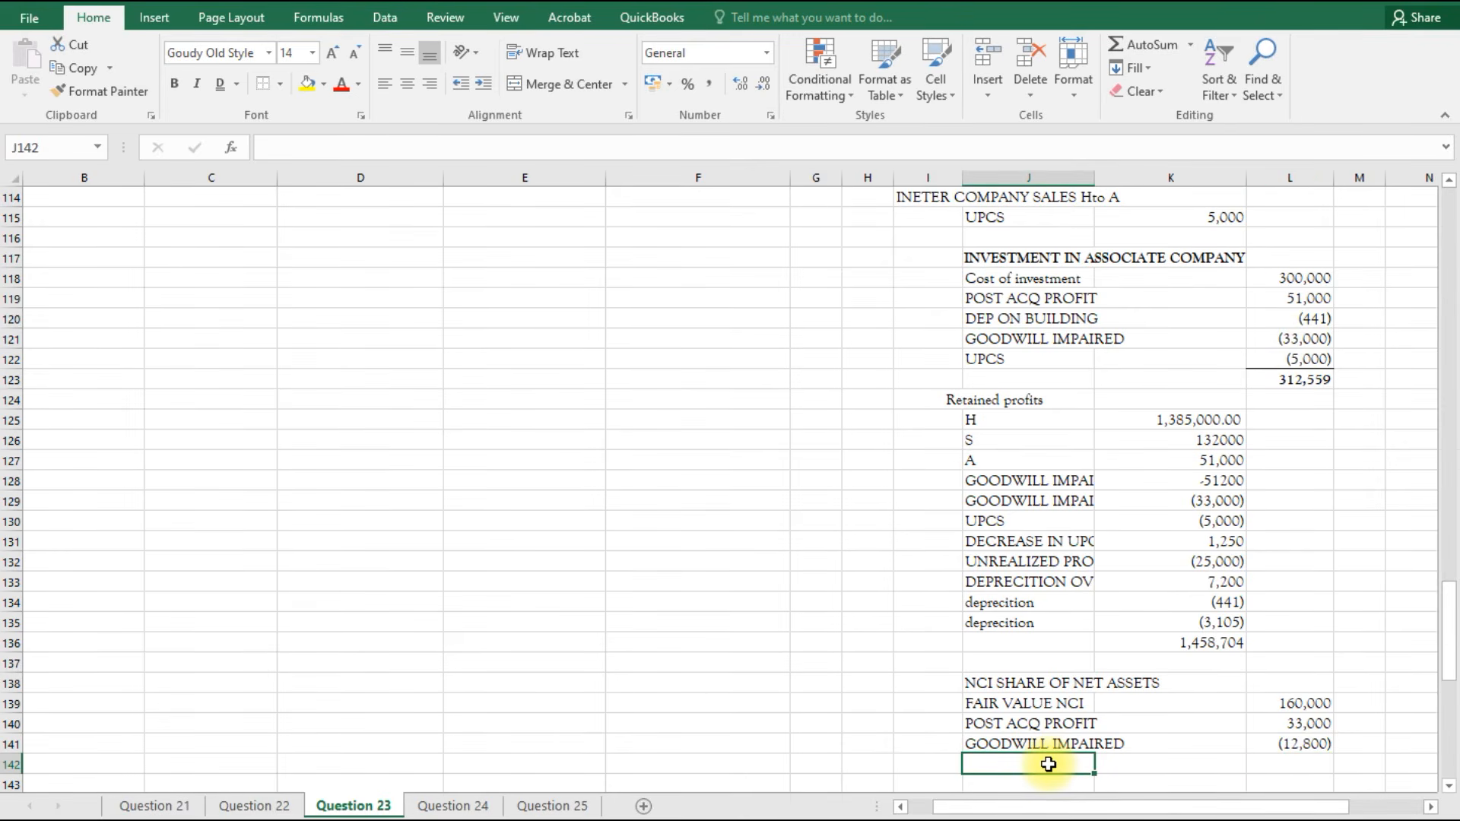
type("=")
left_click(1019, 624)
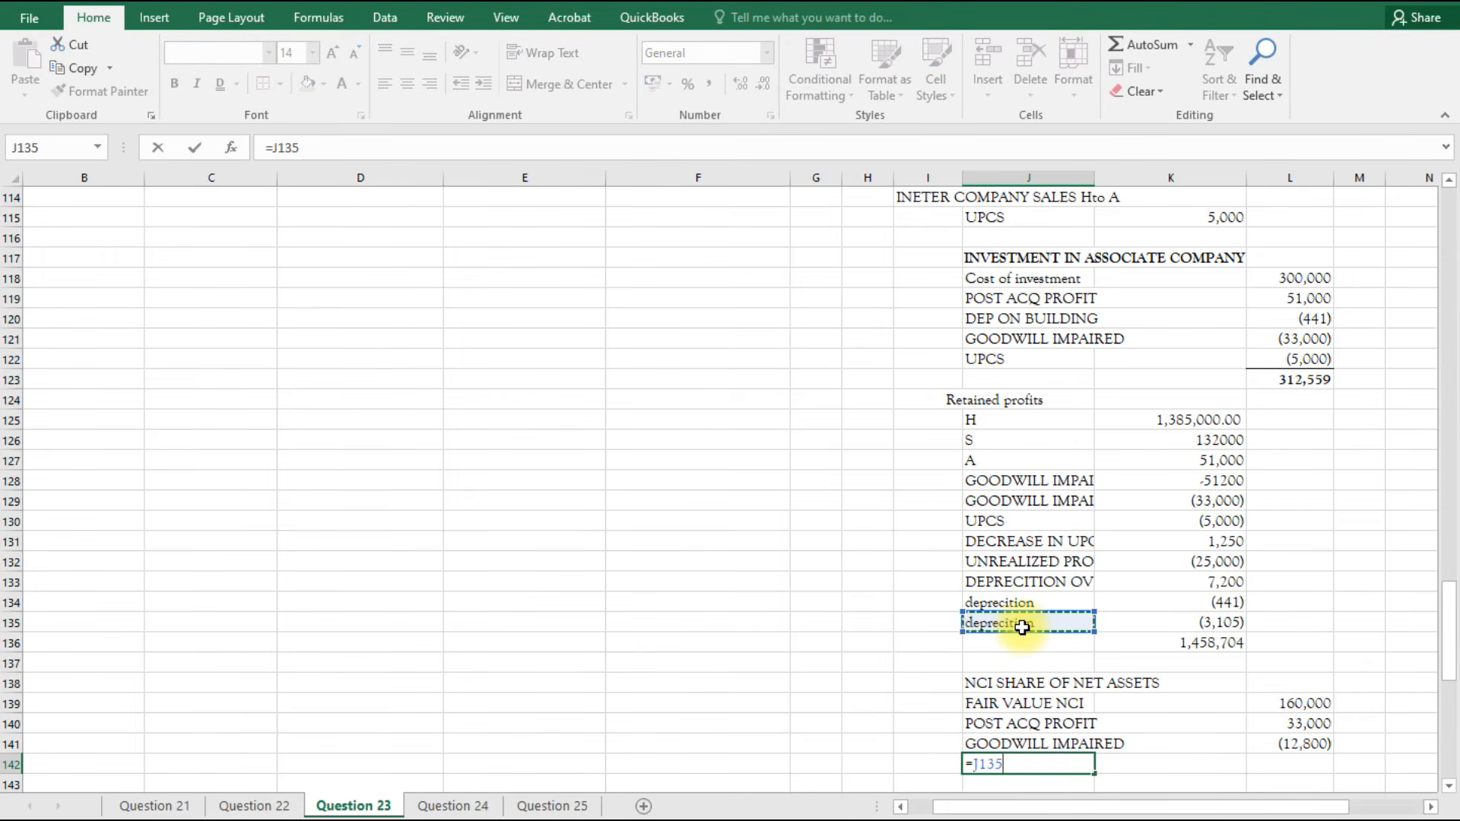
key("Return")
Calculate the NCI's depreciation share in L142 as K95*0.2, using the fair value depreciation on S Ltd's building.
left_click(1305, 746)
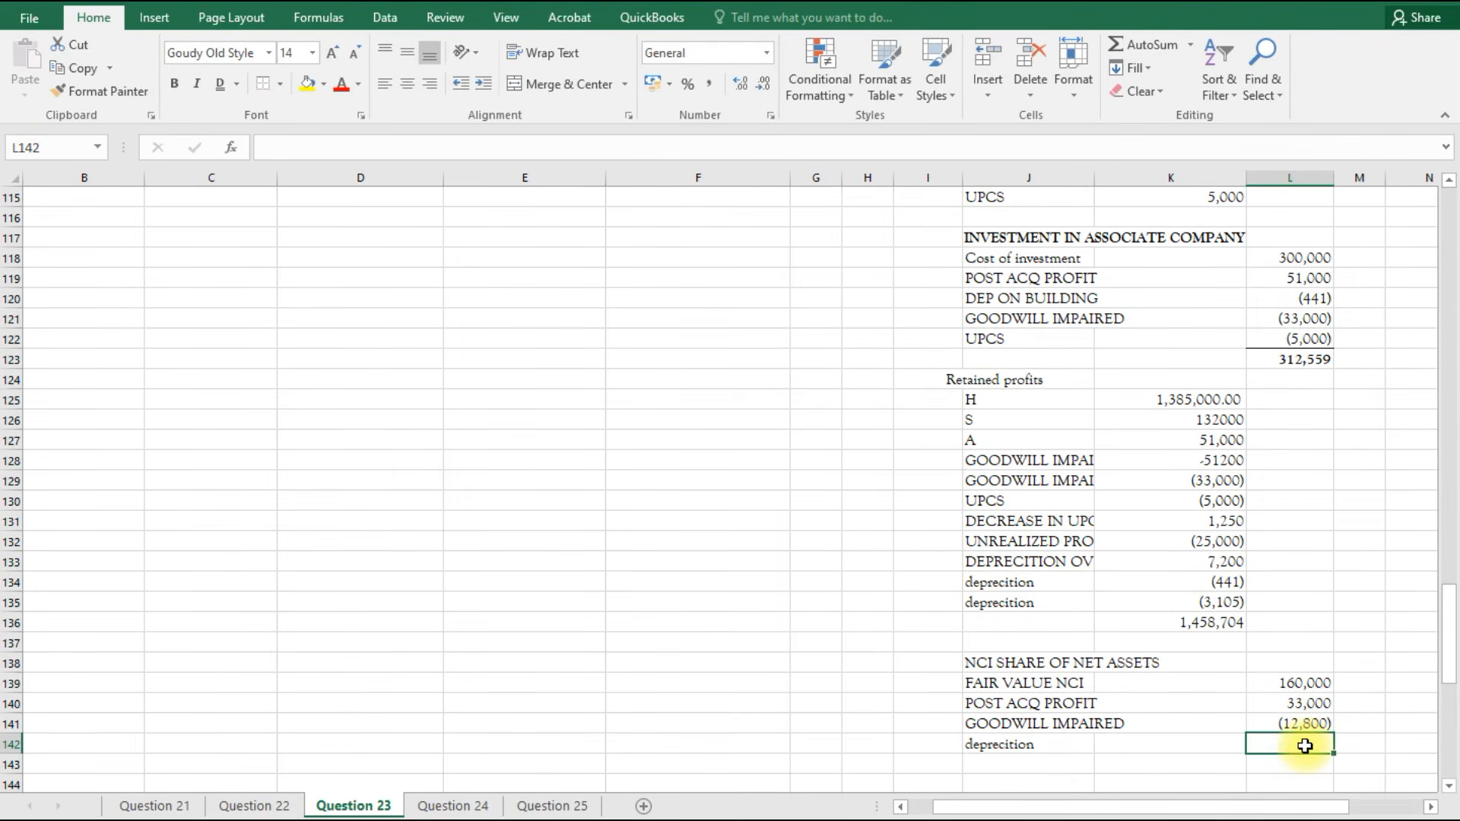
type("=")
scroll(1065, 472, "up", 6)
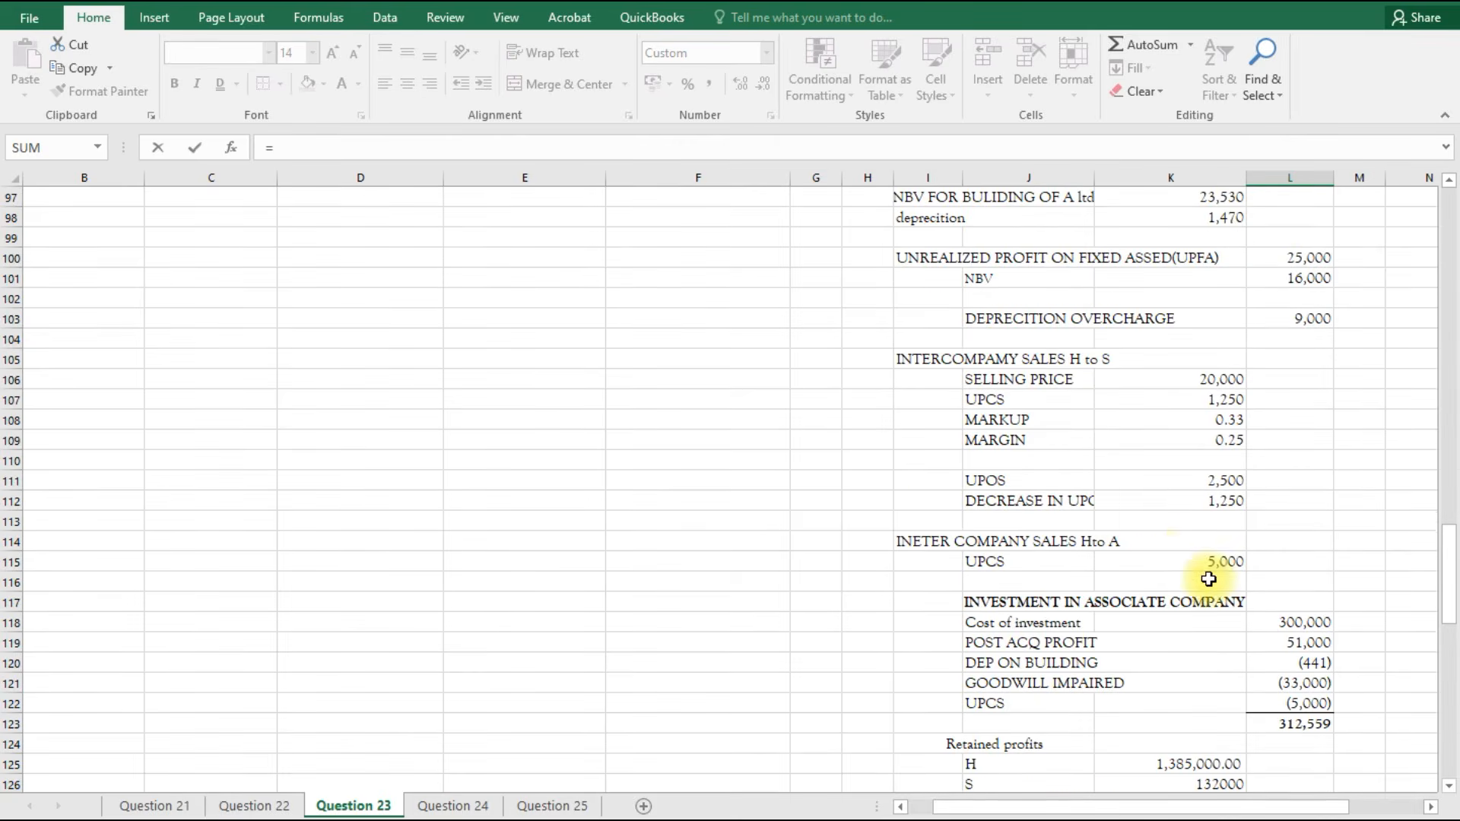
scroll(913, 376, "up", 2)
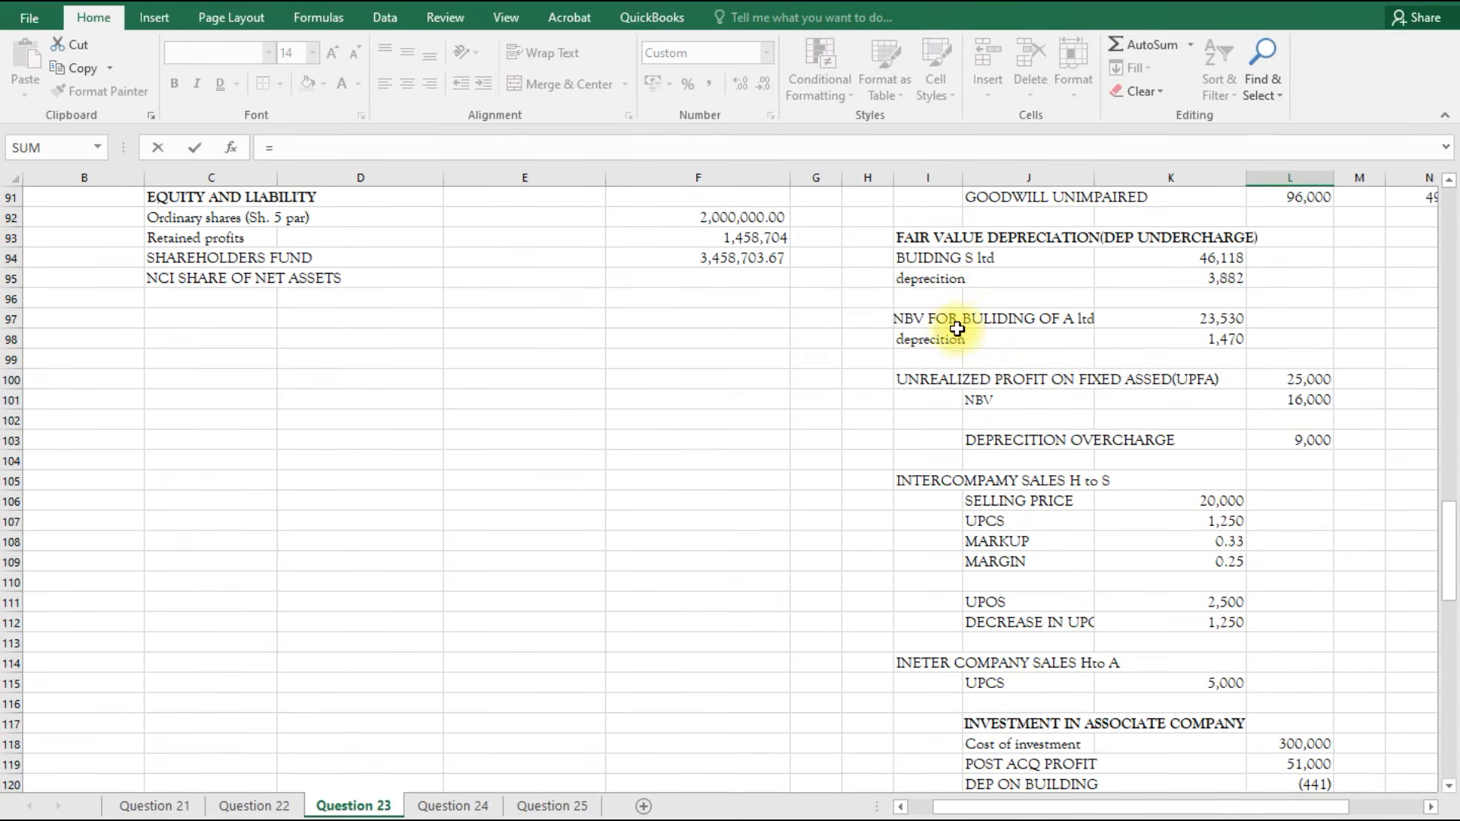
left_click(1231, 278)
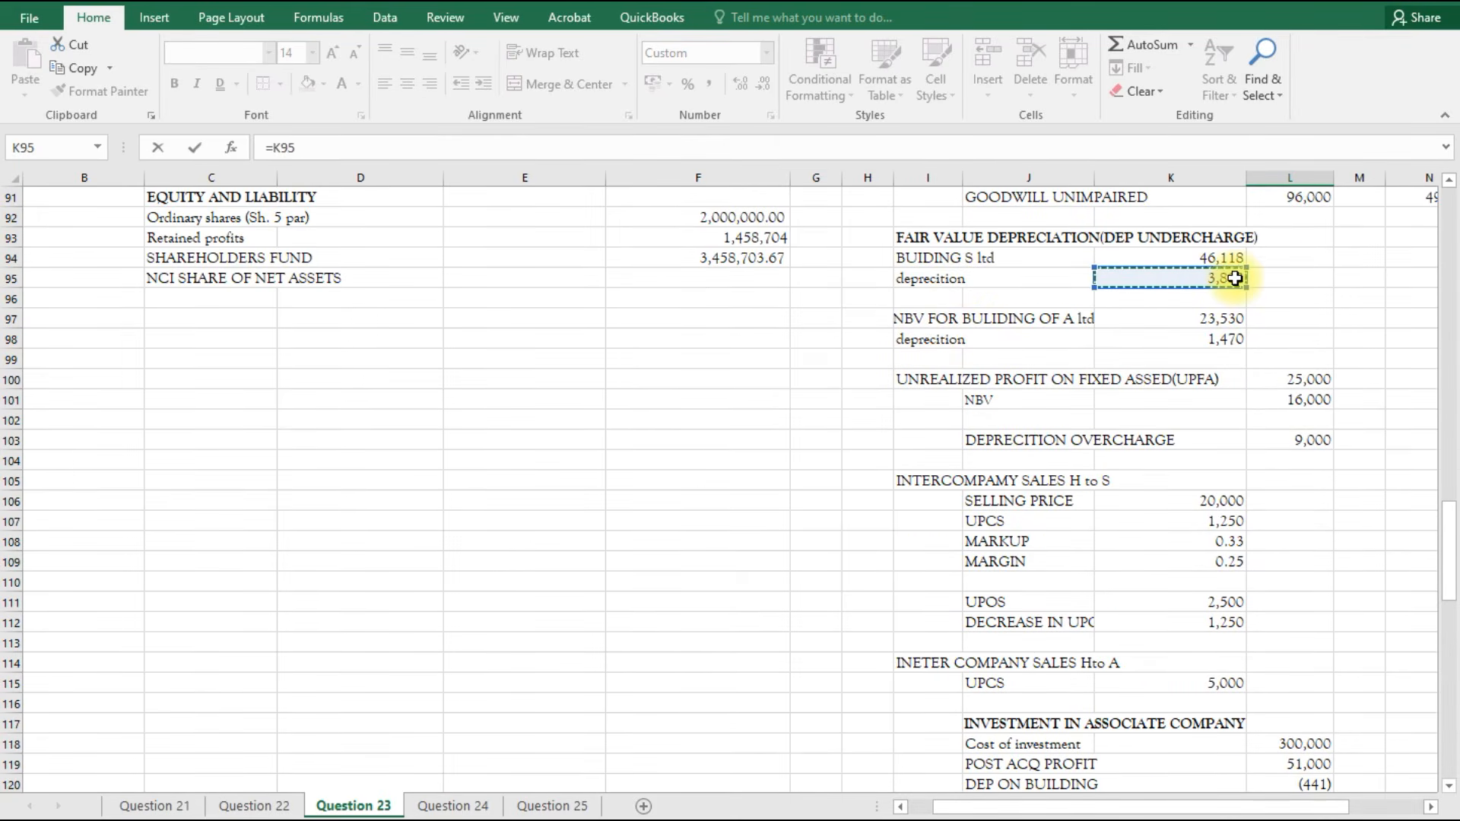
type("*")
key("Return")
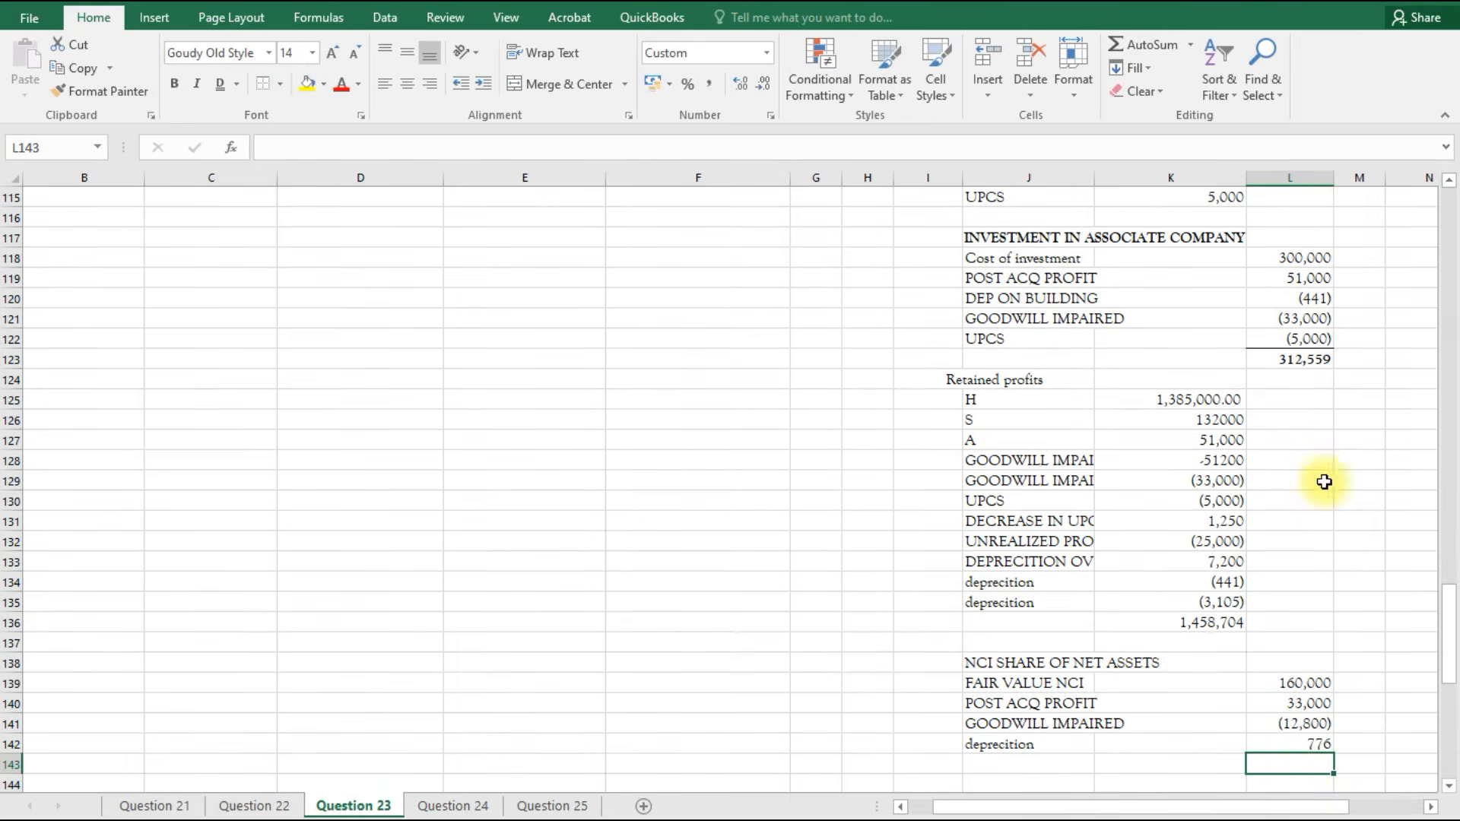
Make the depreciation amount in L142 a deduction by changing its formula to =-K95*0.2.
left_click(1290, 744)
left_click(275, 148)
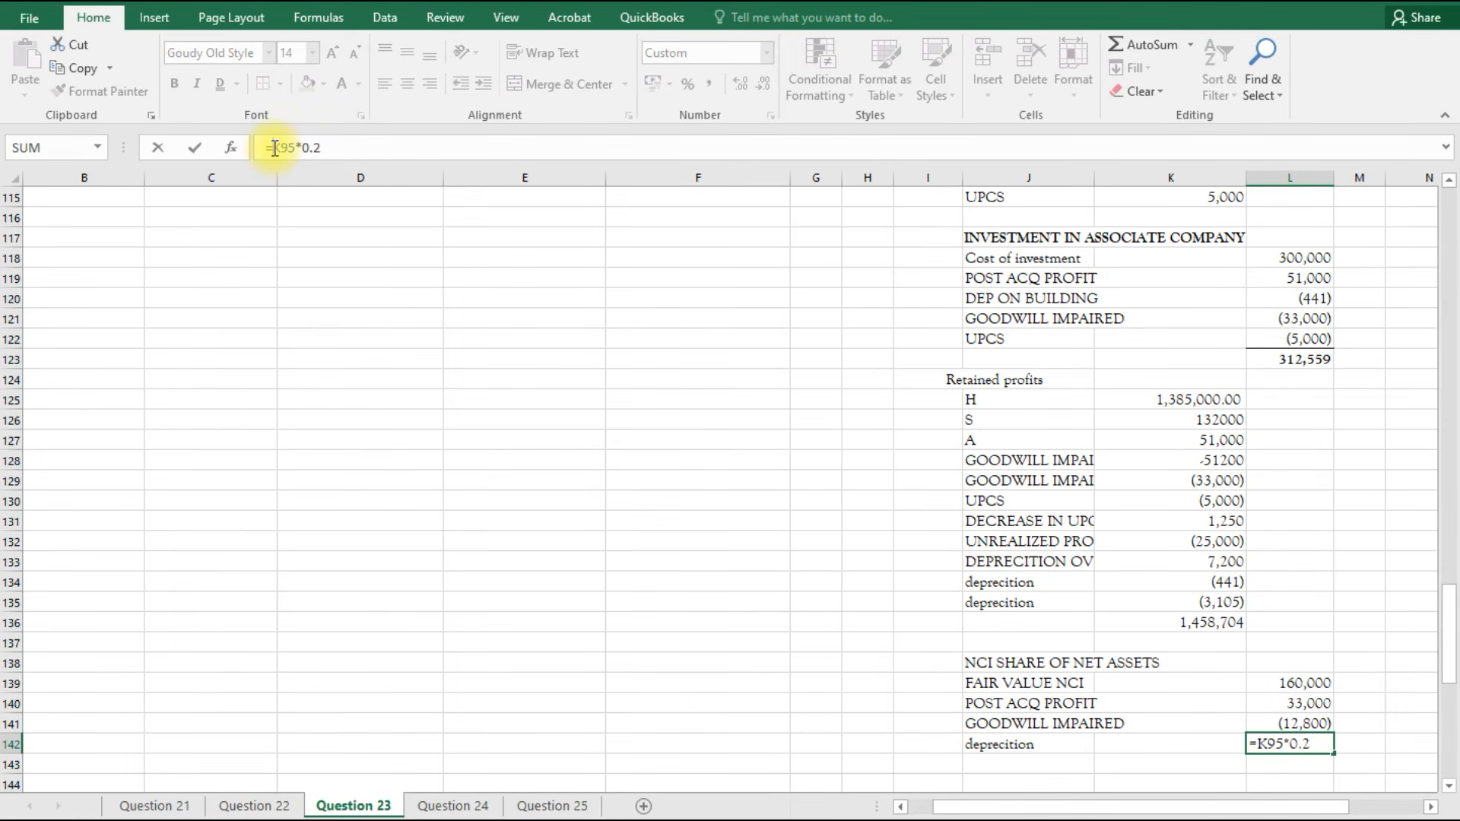
type("-")
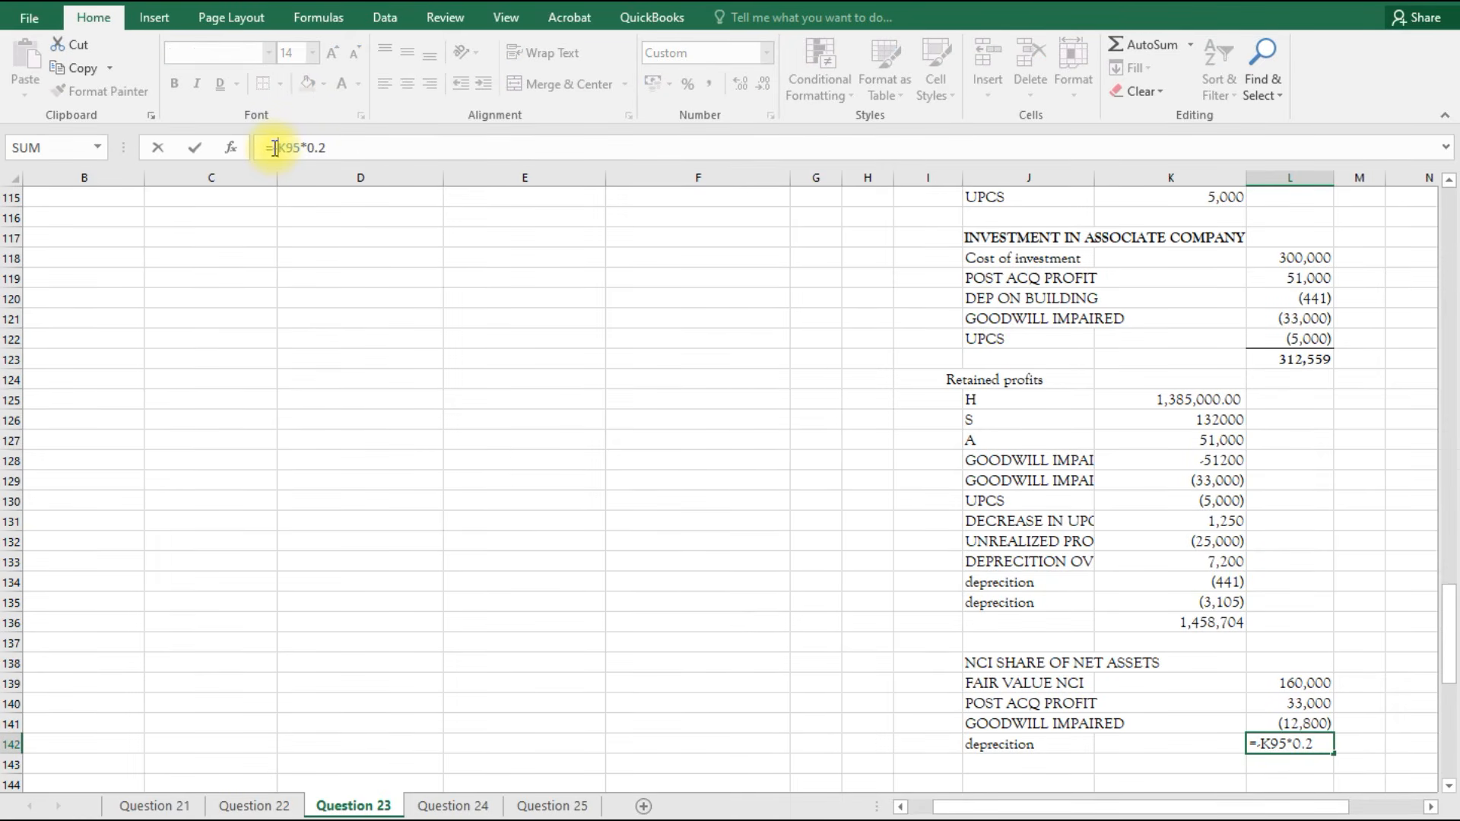
key("Return")
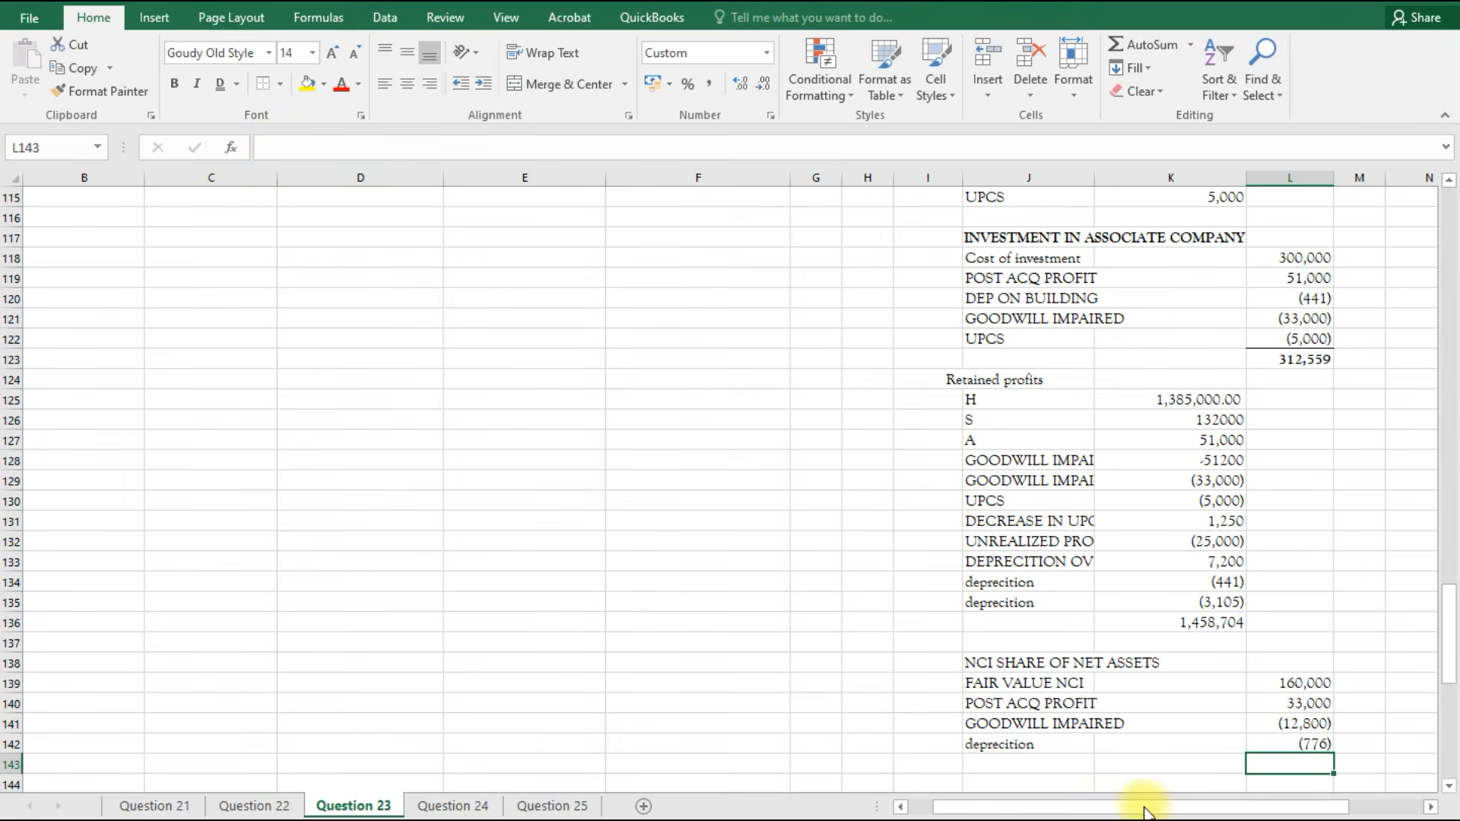
Link J143 to the DEPRECITION OVERCHARGE label in J103.
left_click(1050, 763)
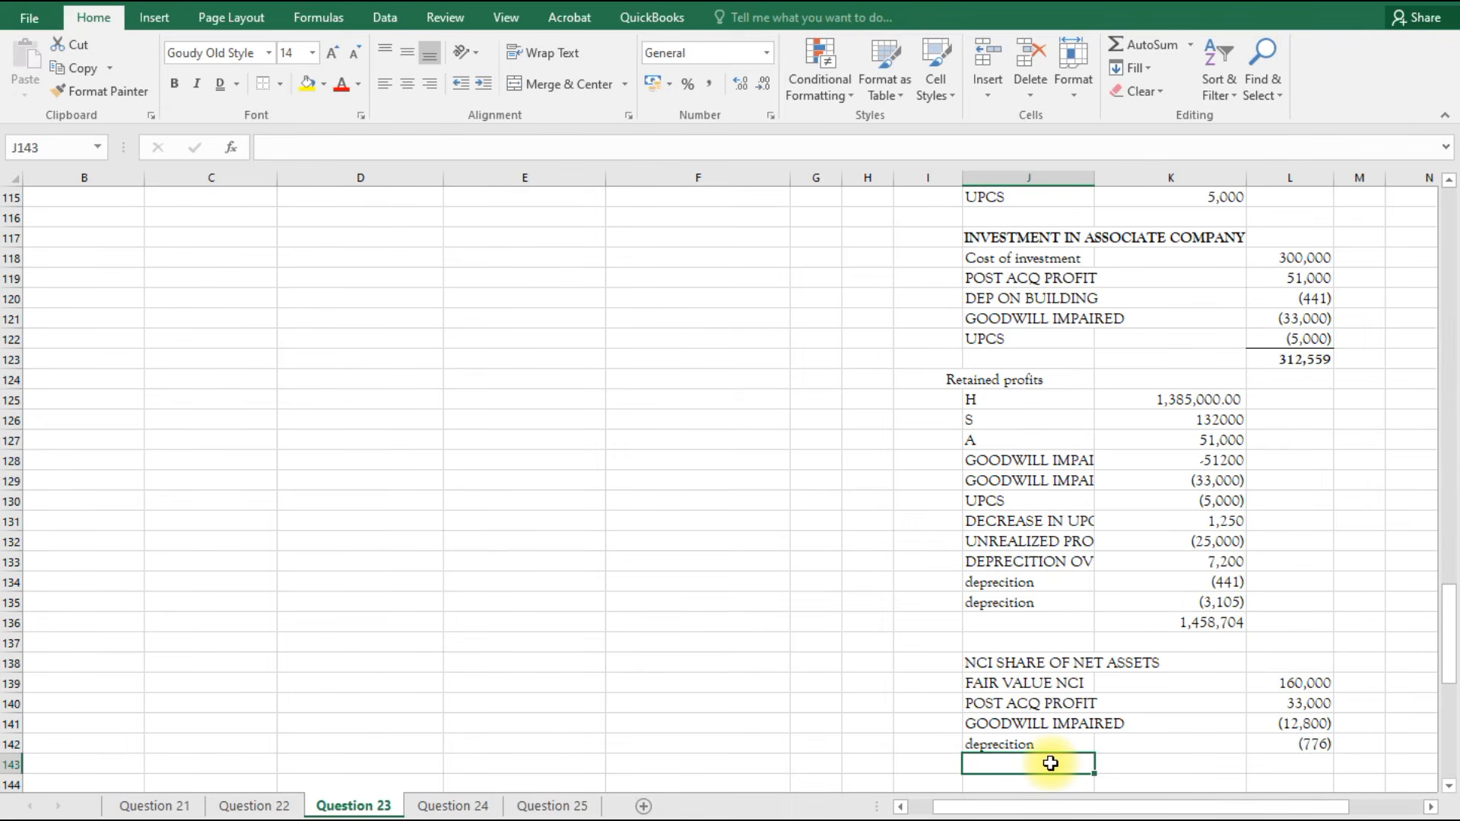
type("=")
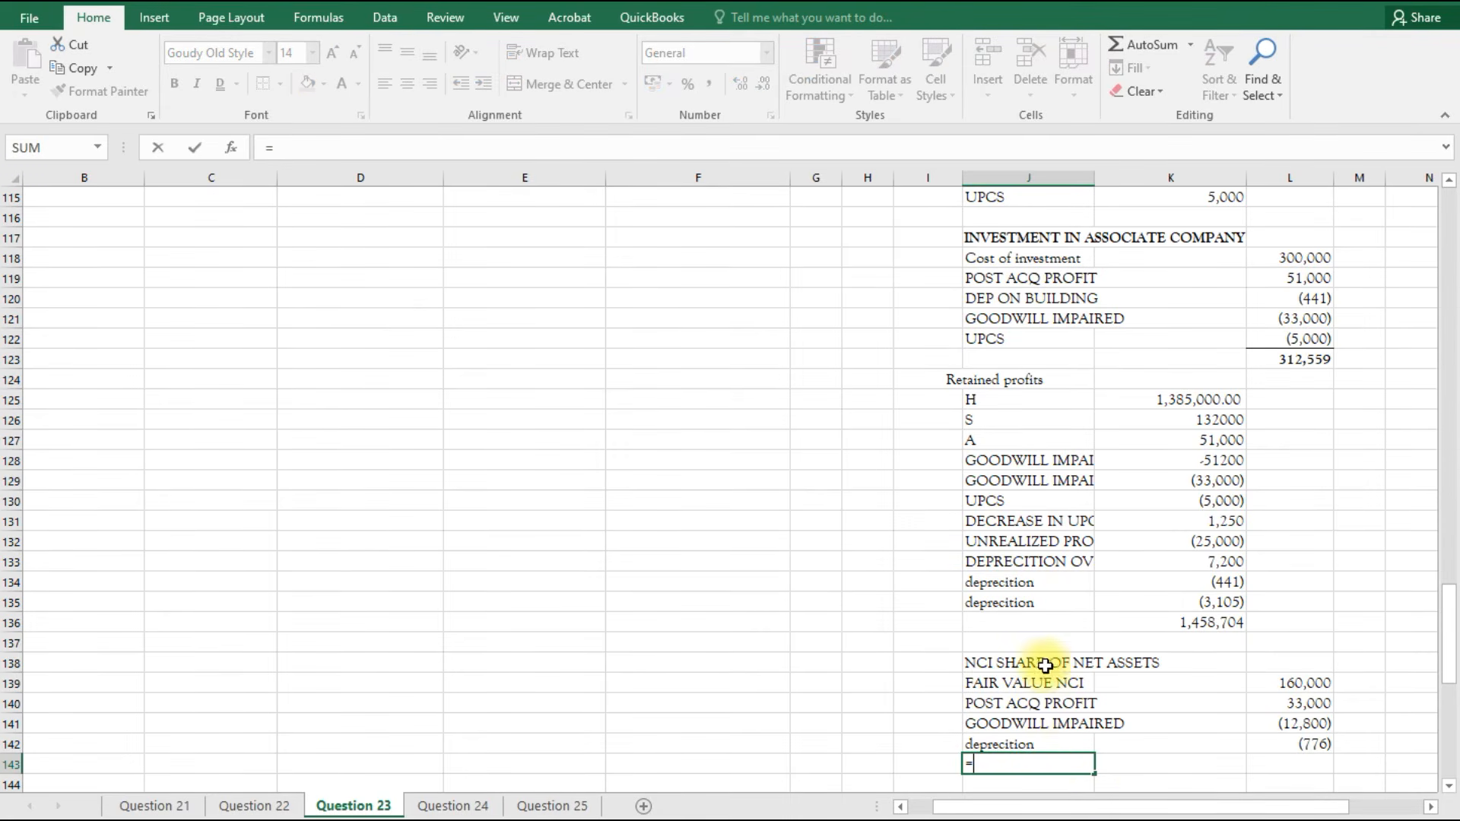
scroll(1042, 666, "up", 4)
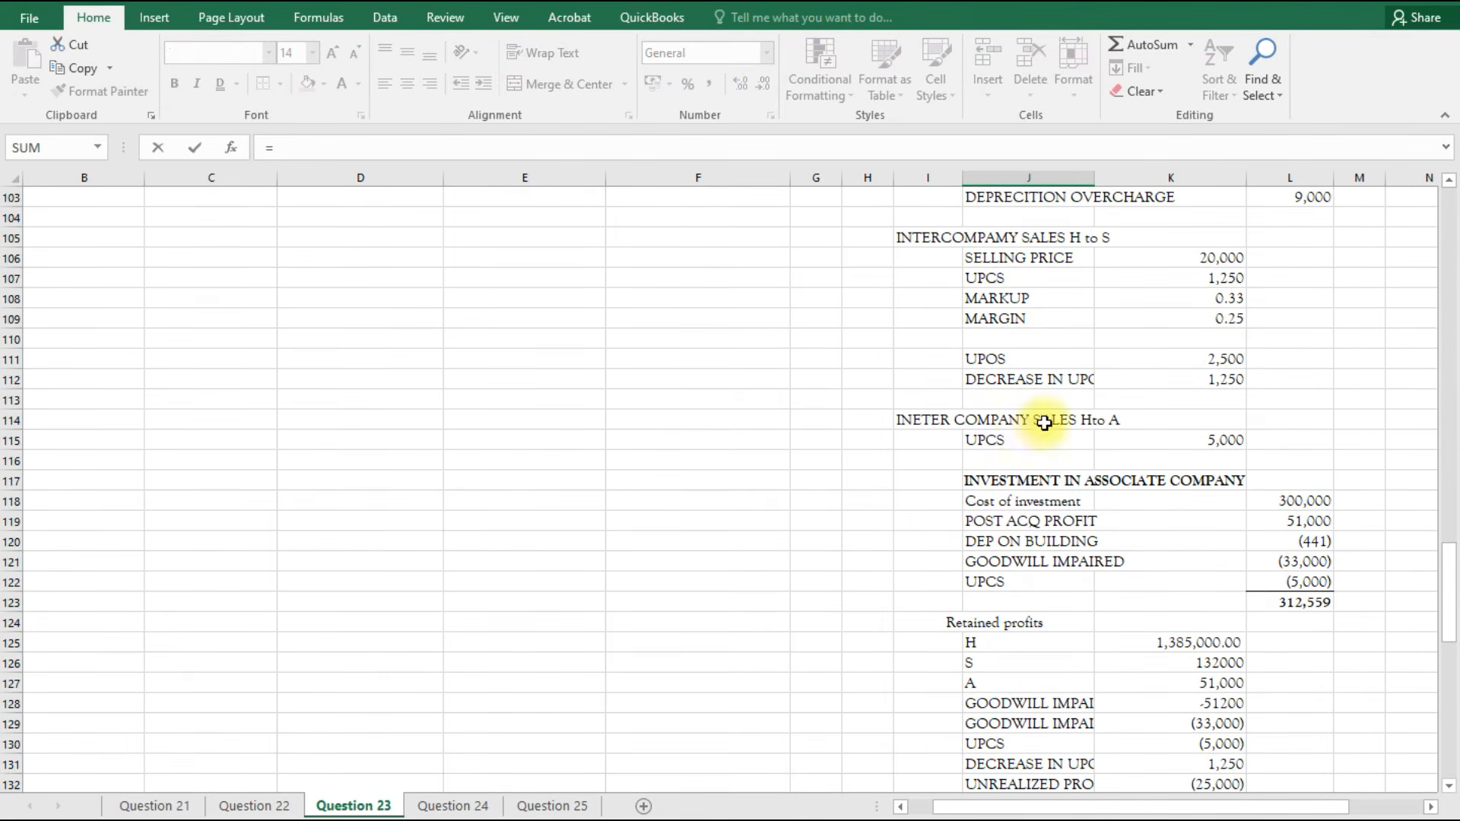
left_click(1039, 195)
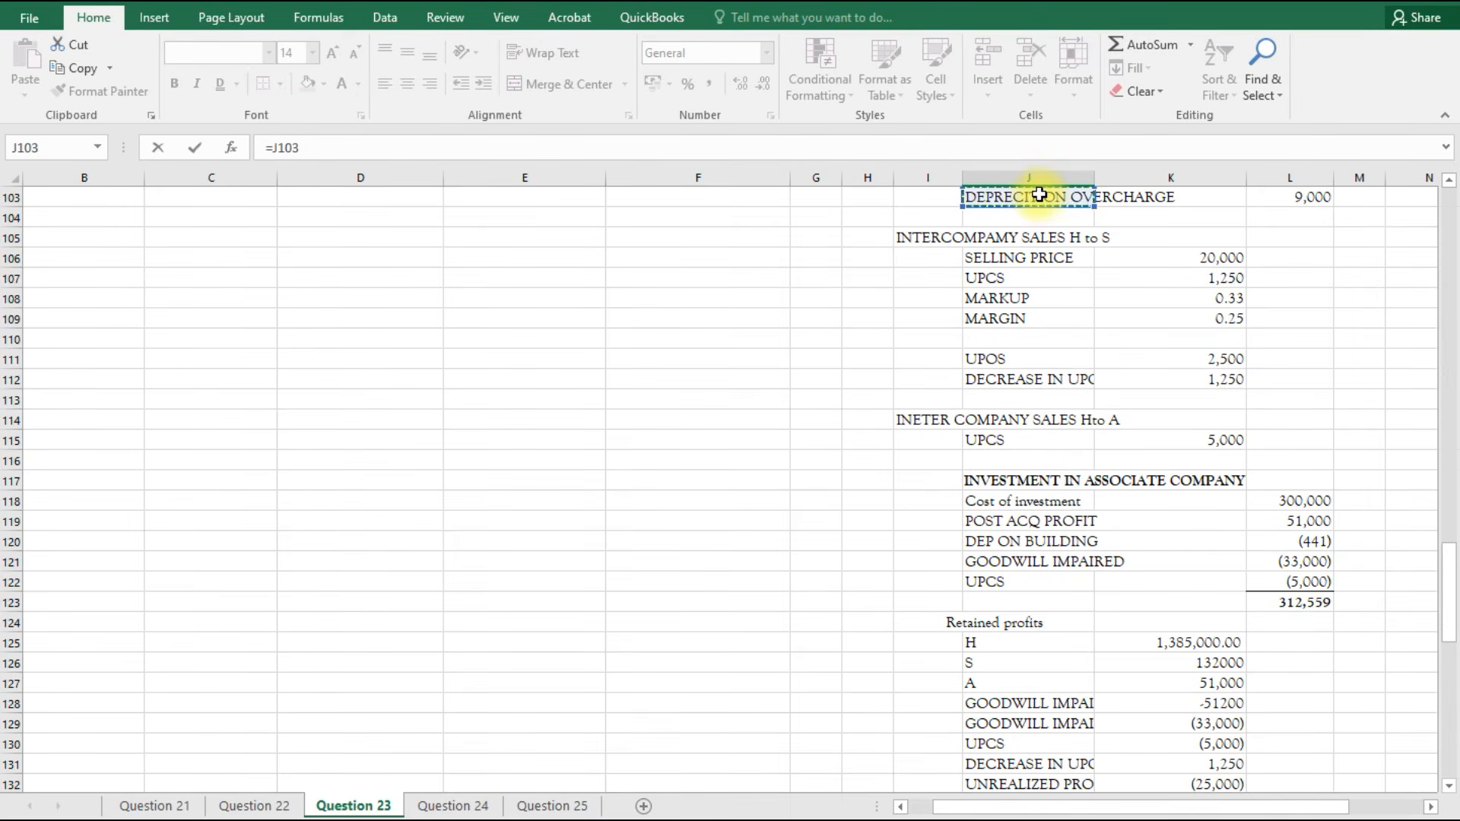
key("Return")
Calculate the NCI's share of the depreciation overcharge in L143 with the formula =L103*0.2.
left_click(1304, 744)
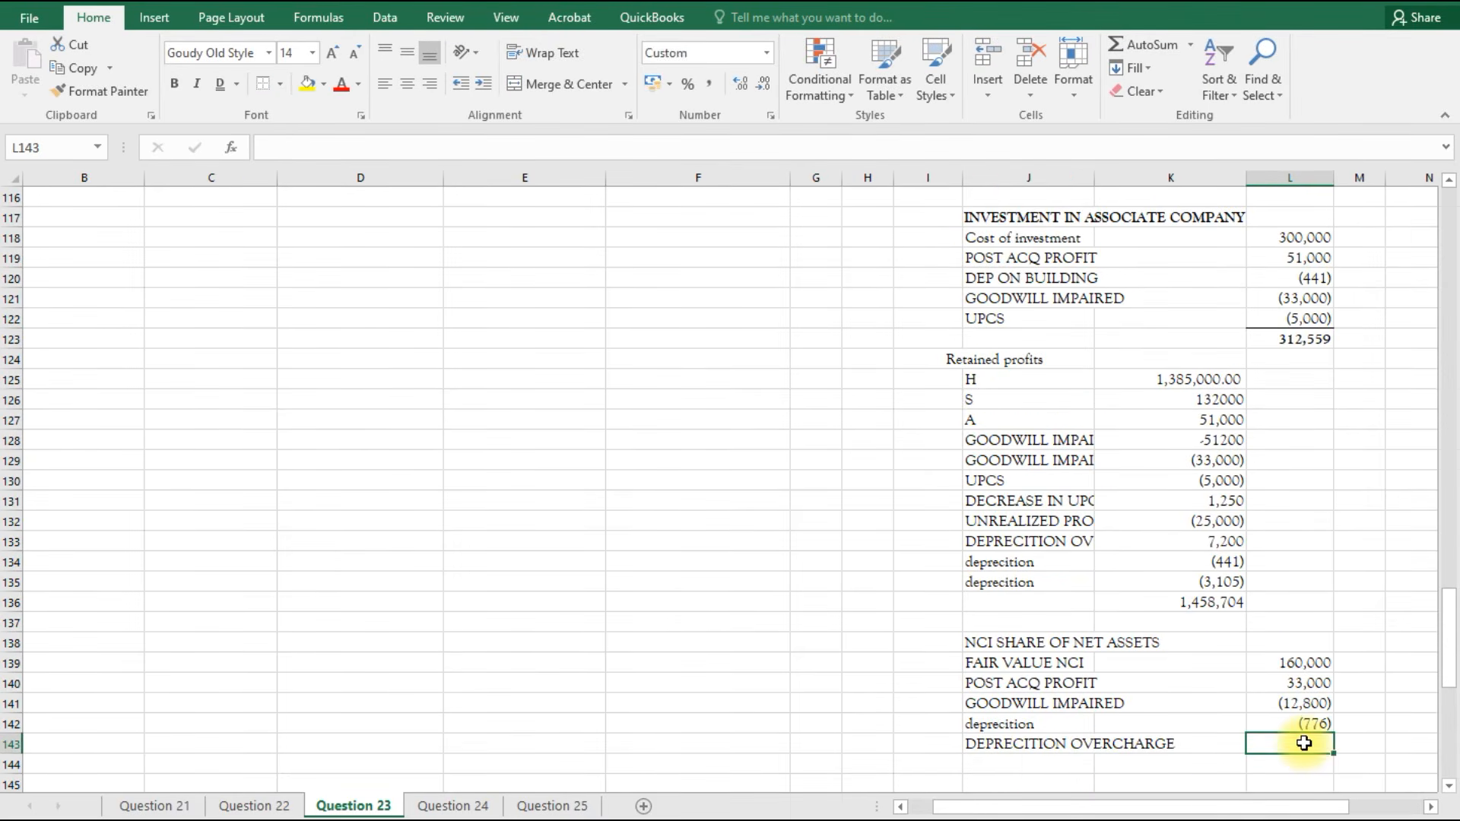
type("=")
scroll(1261, 603, "up", 5)
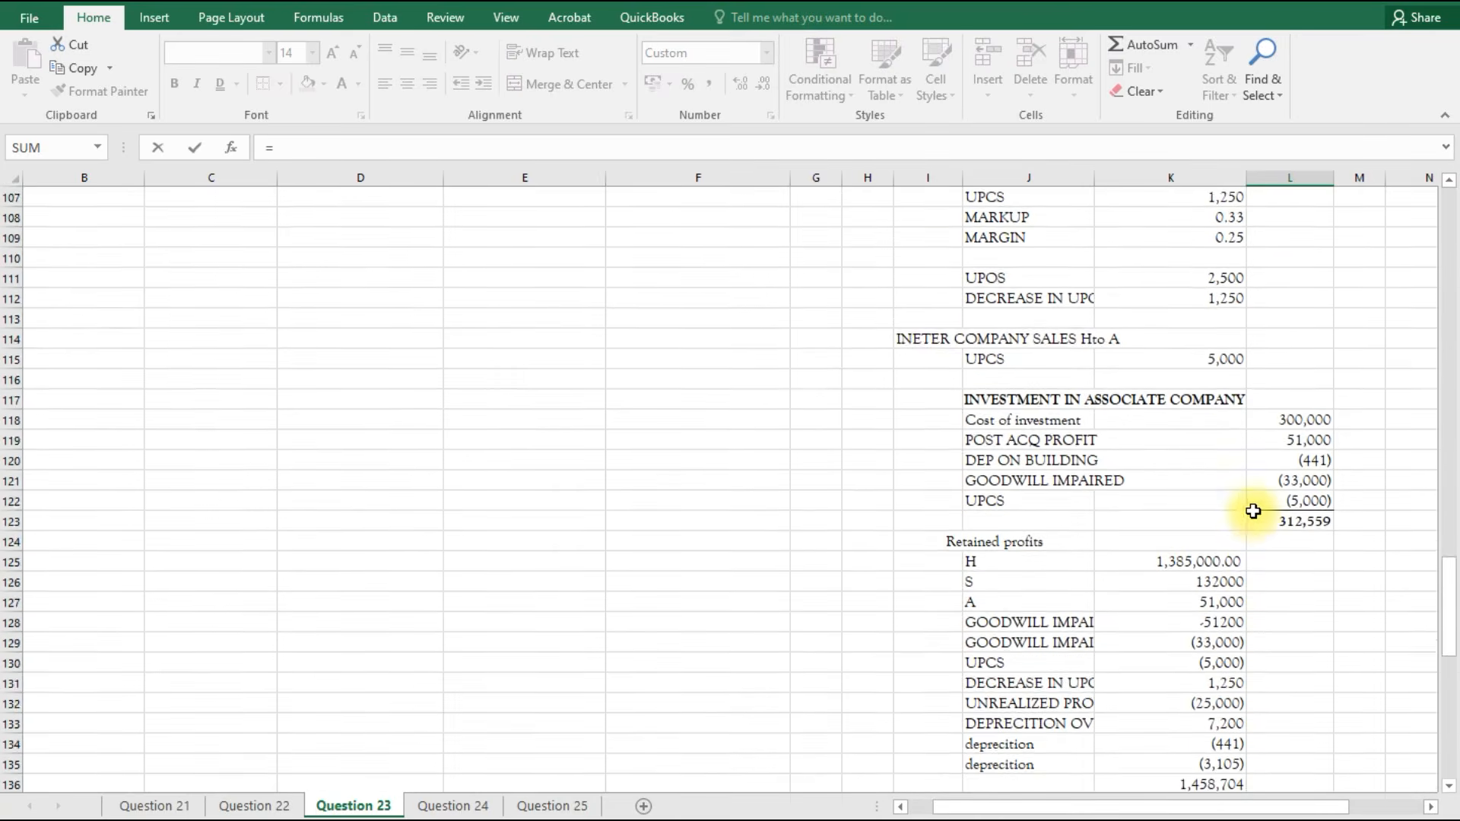
left_click(1298, 239)
type("*")
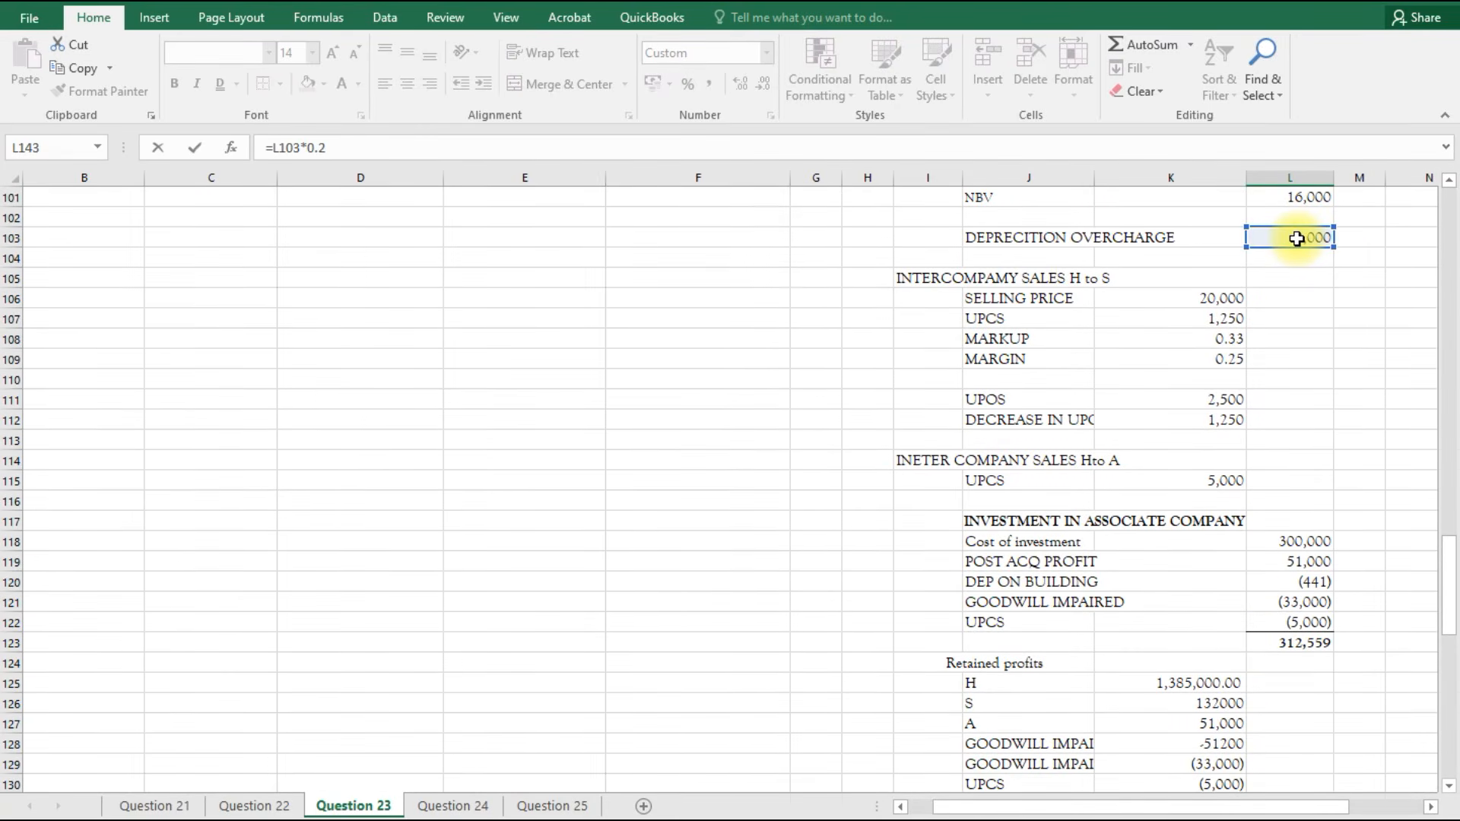
key("Return")
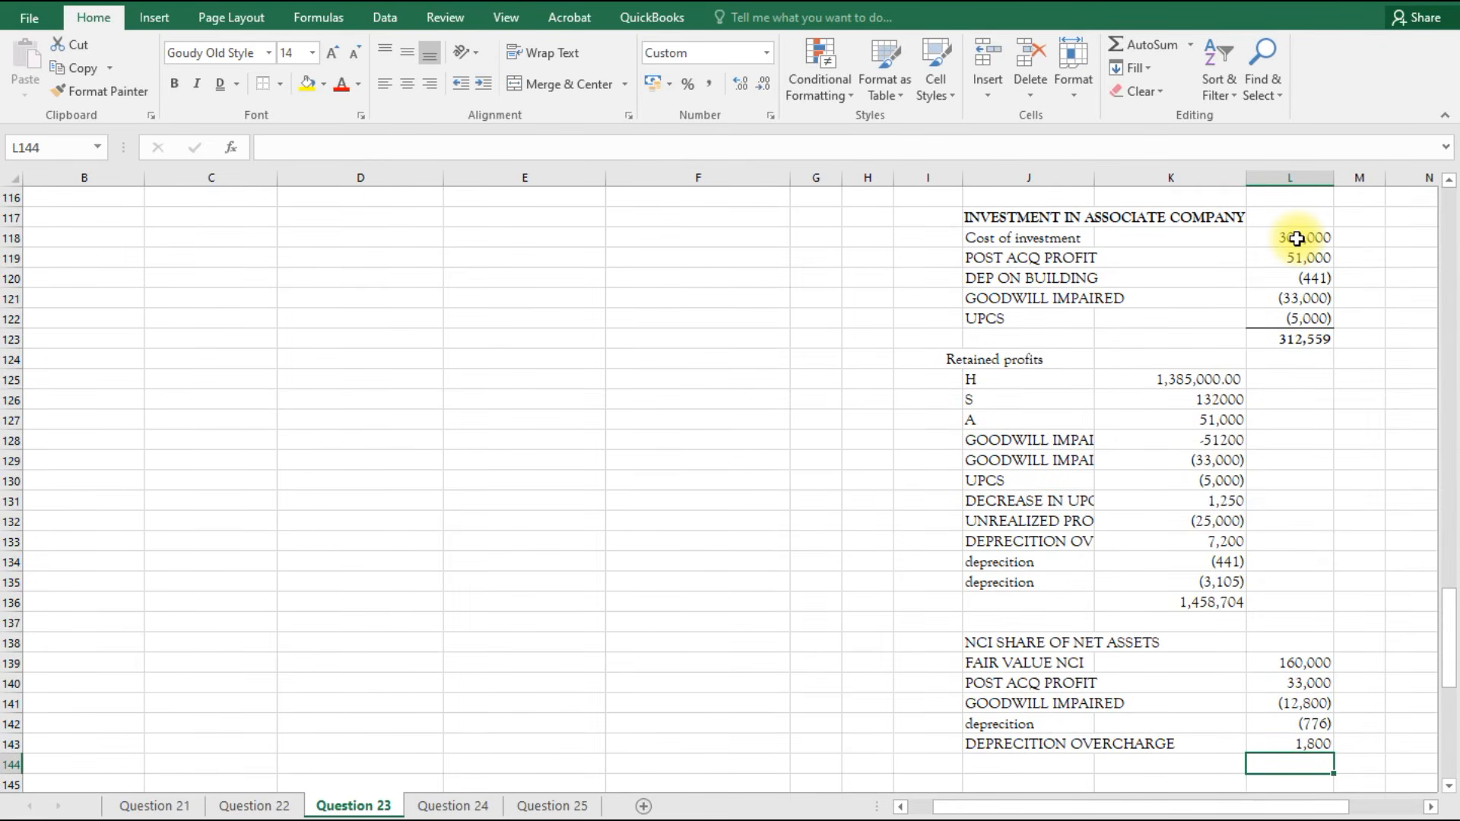
Link J144 in the NCI share of net assets working to the DECREASE IN UPCS label in J112.
left_click(1042, 761)
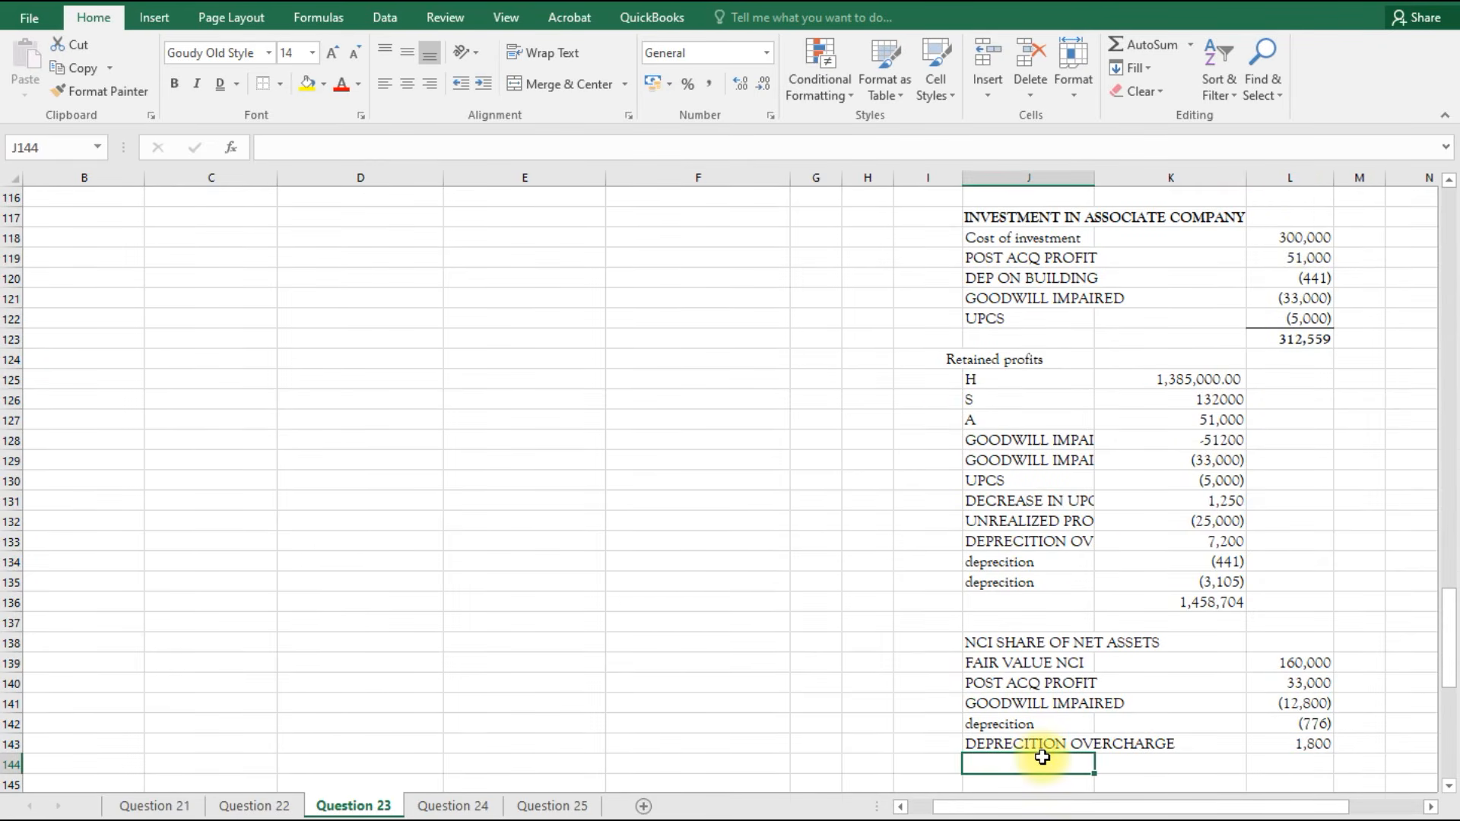
type("=")
scroll(1034, 533, "up", 4)
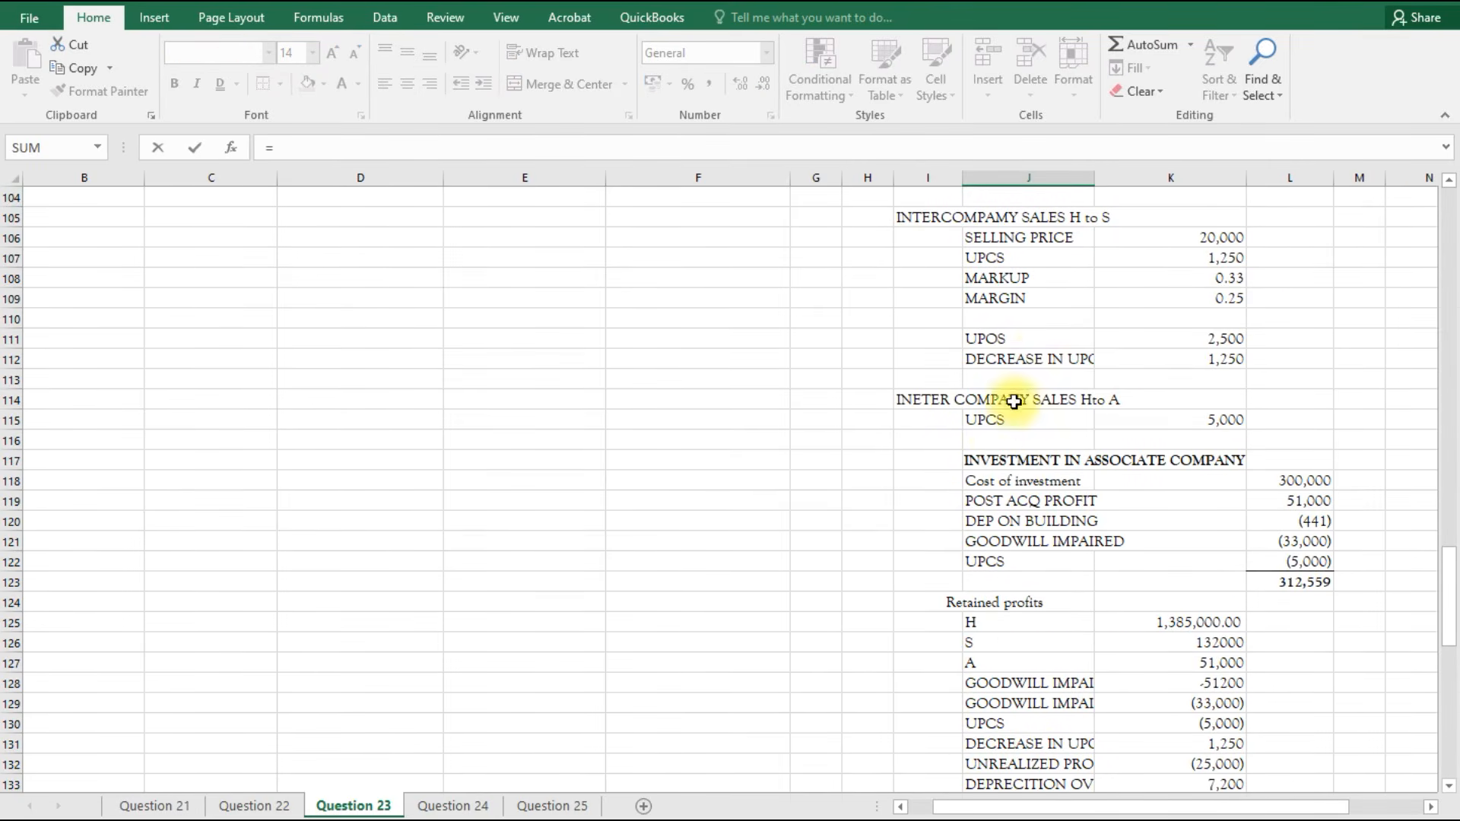
left_click(1033, 358)
key("Return")
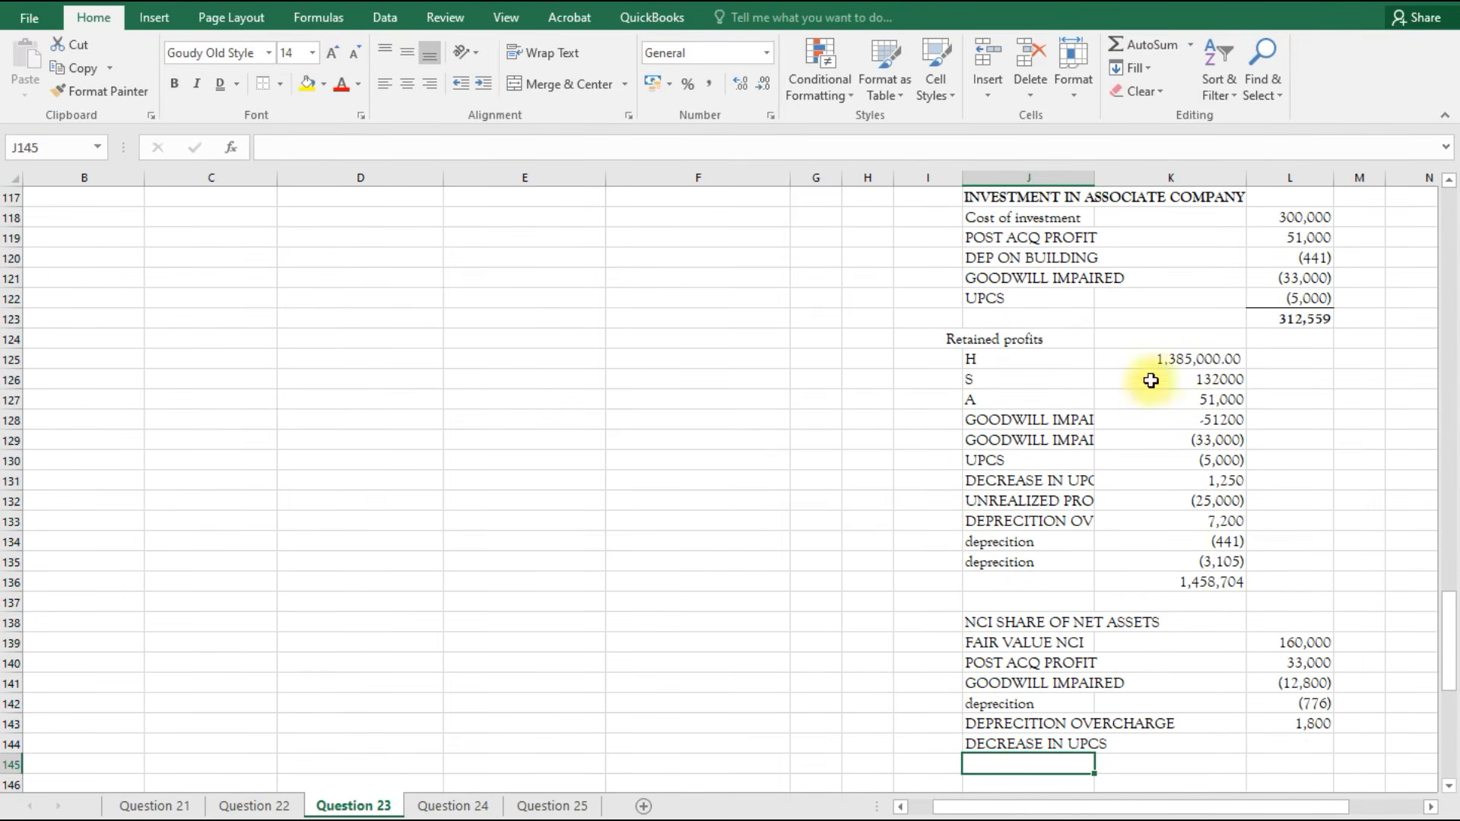
Calculate the NCI's share of the decrease in UPCS in L144 as =K112*0.2, and total the working in L145 with =SUM(L139:L144).
left_click(1309, 745)
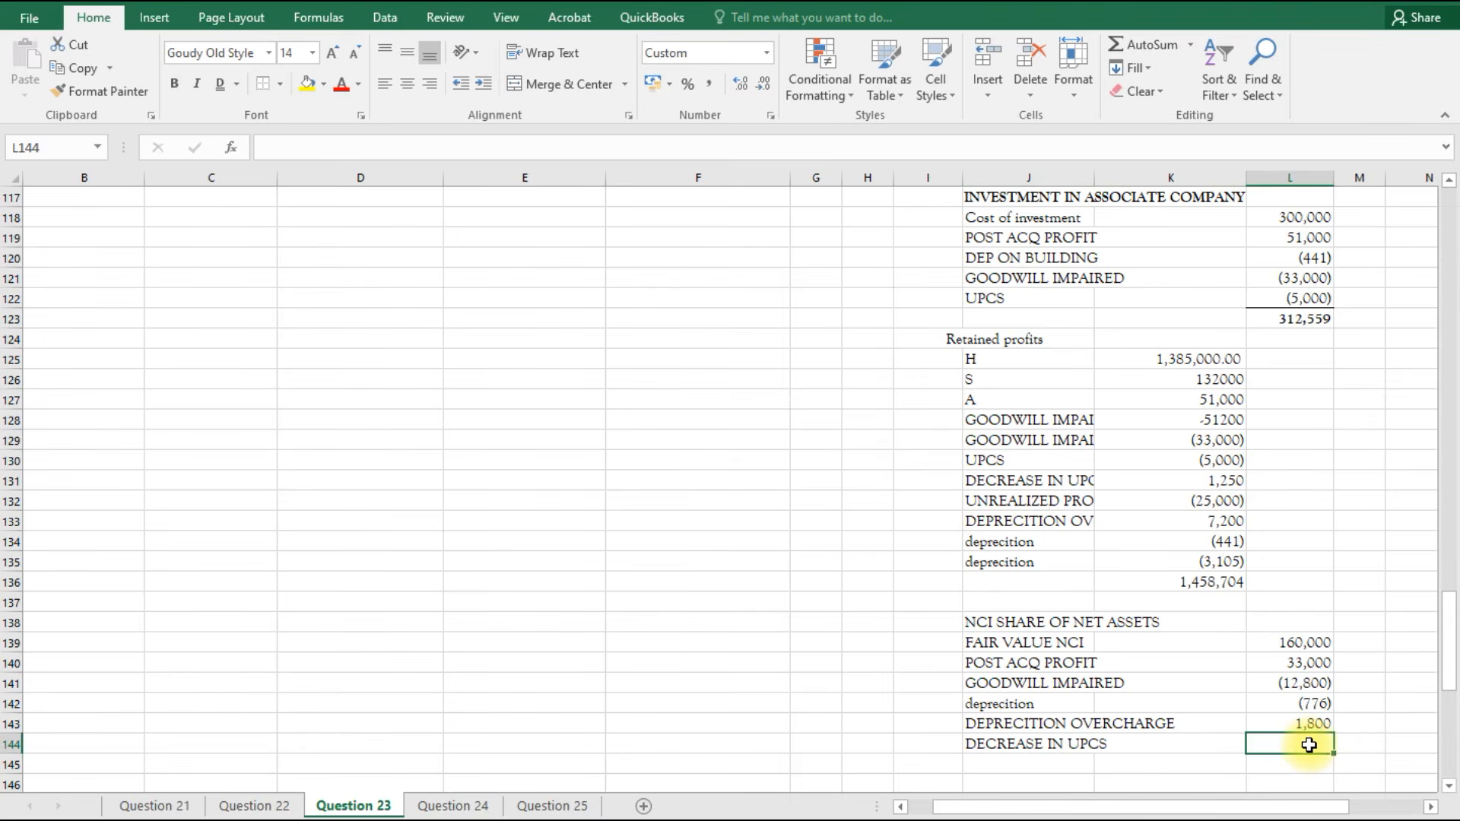
type("=")
scroll(1217, 696, "up", 4)
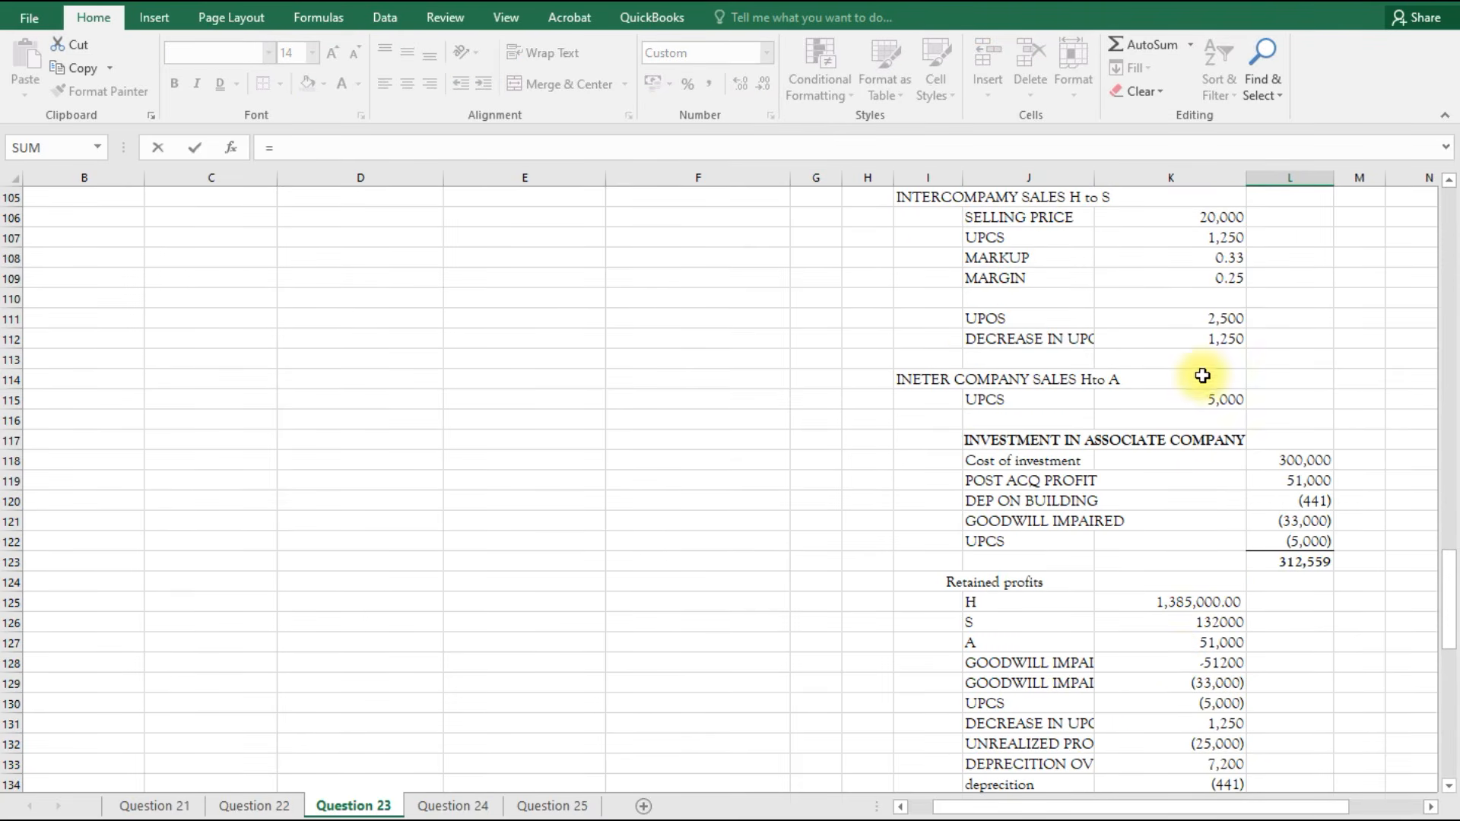
left_click(1210, 340)
type("*")
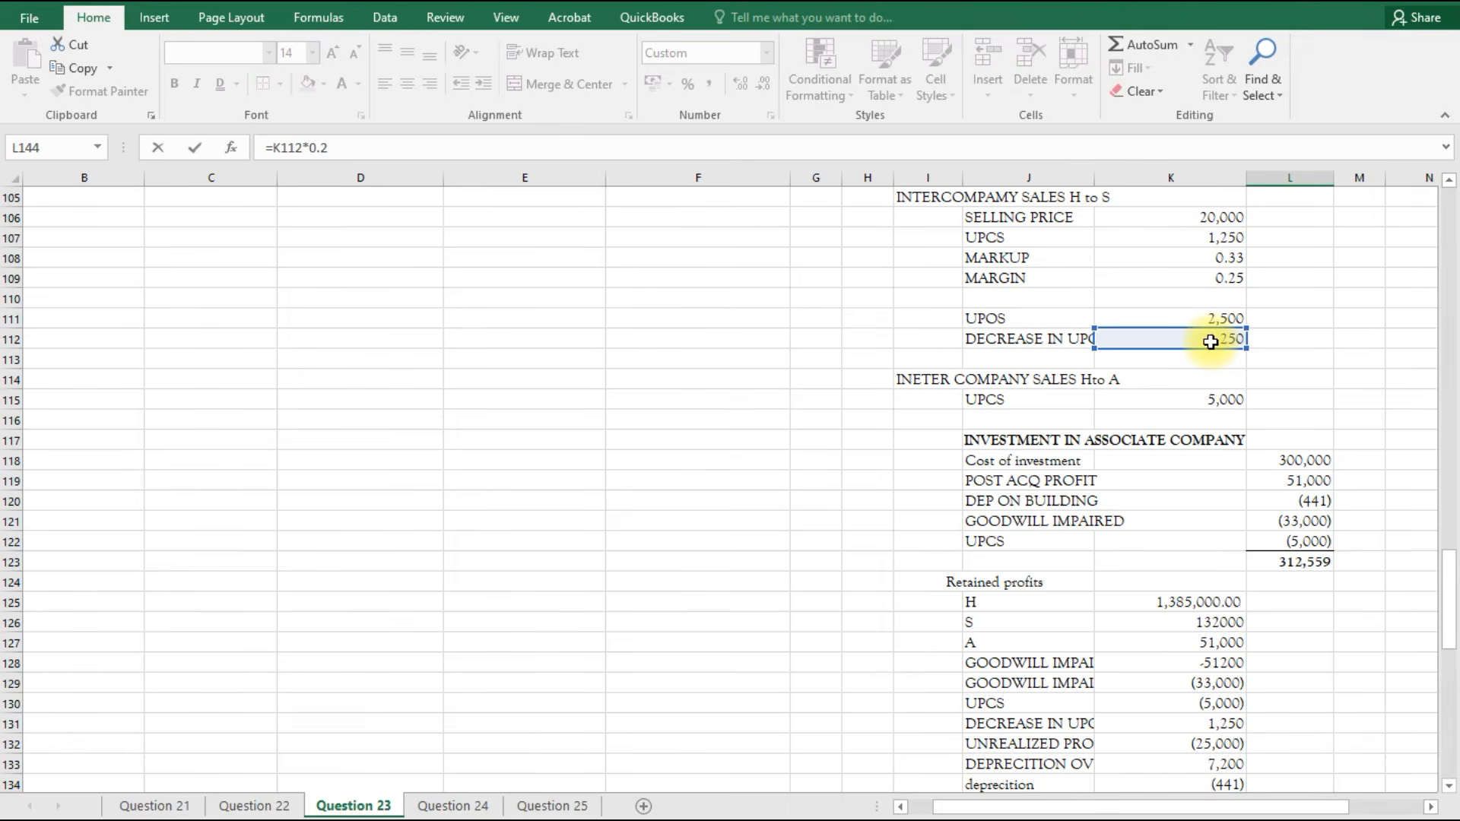
type("0.2")
key("Return")
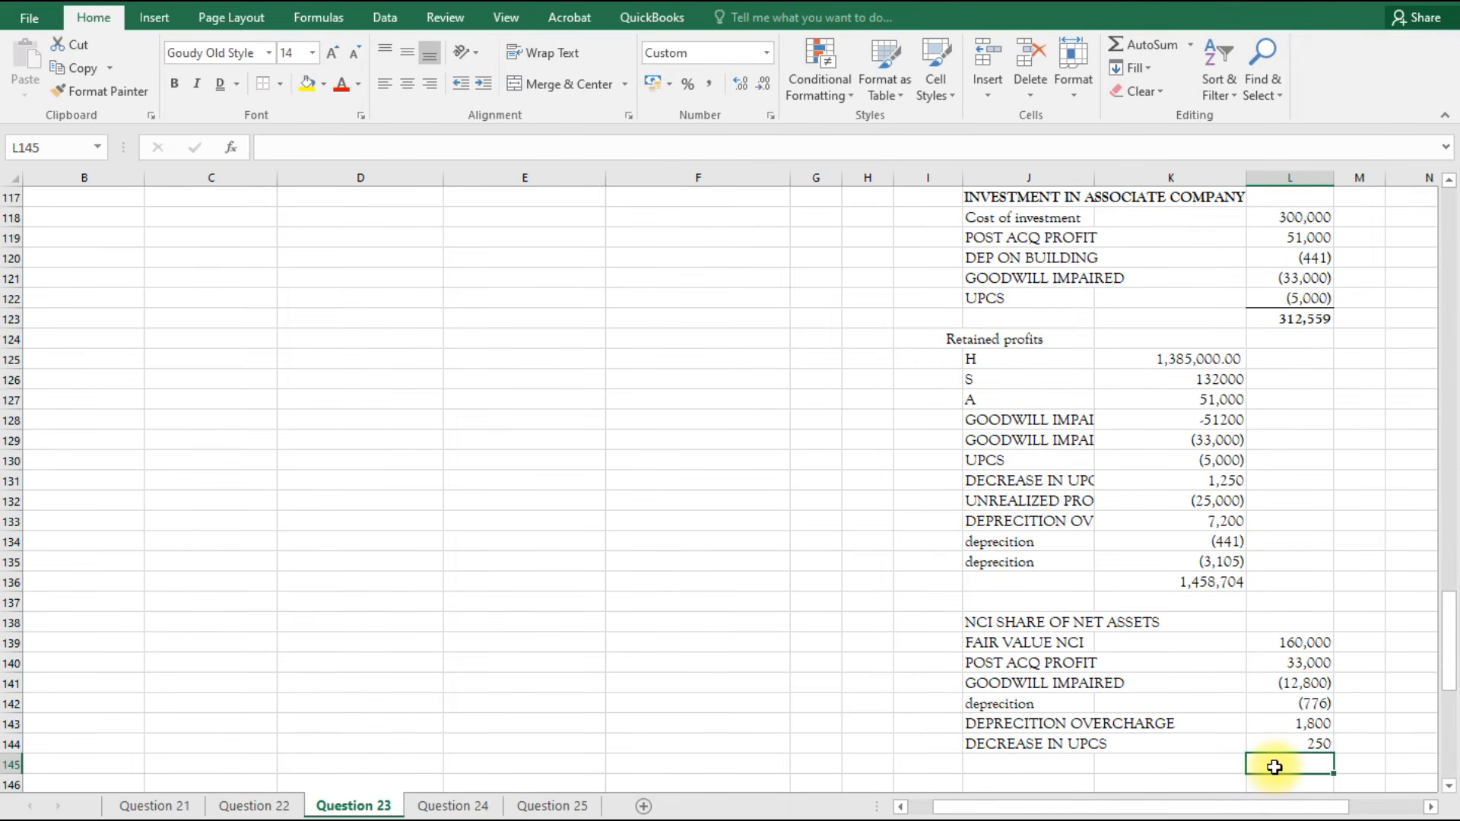
key("alt+equal")
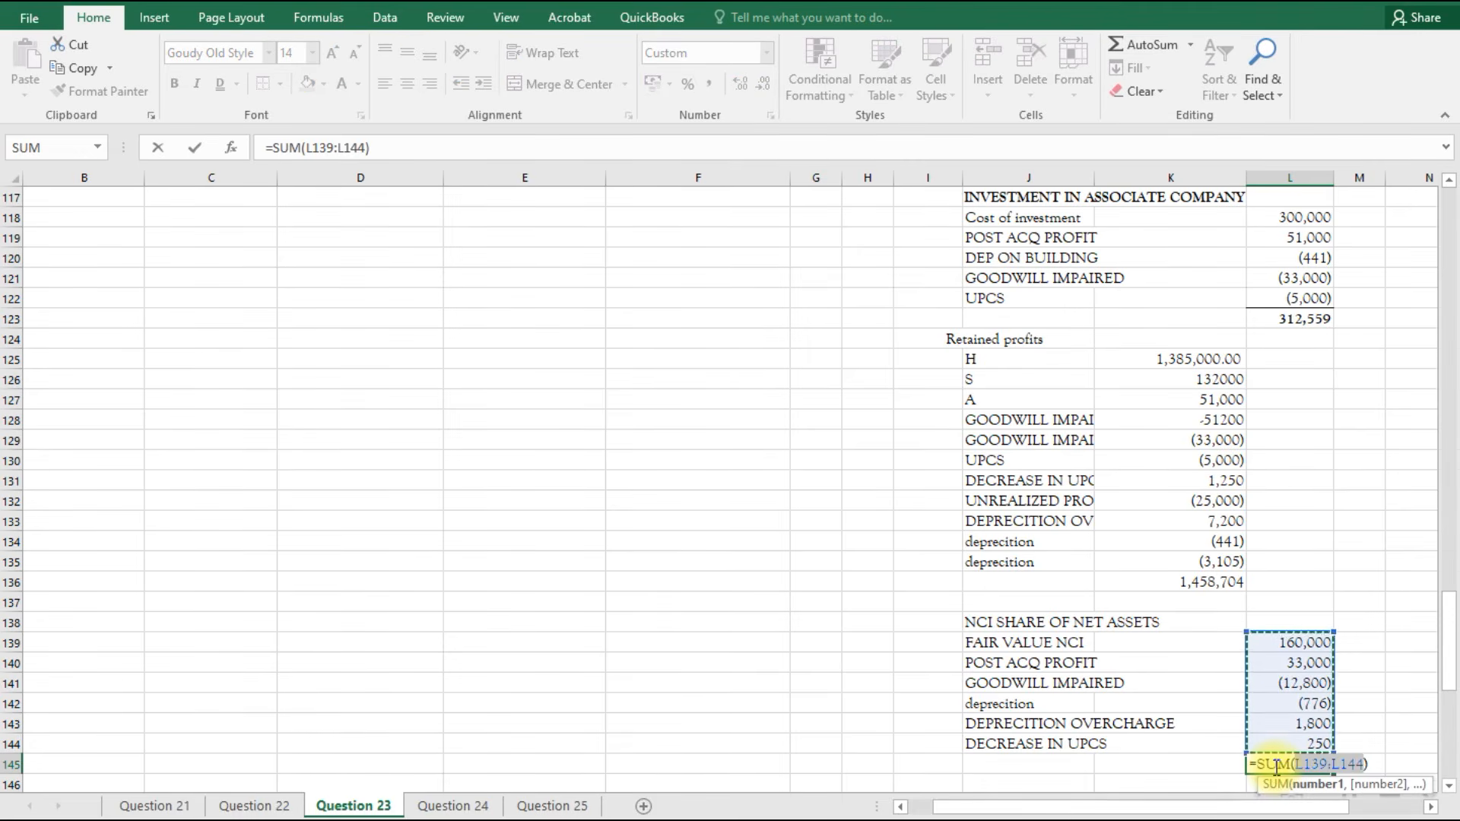
key("Return")
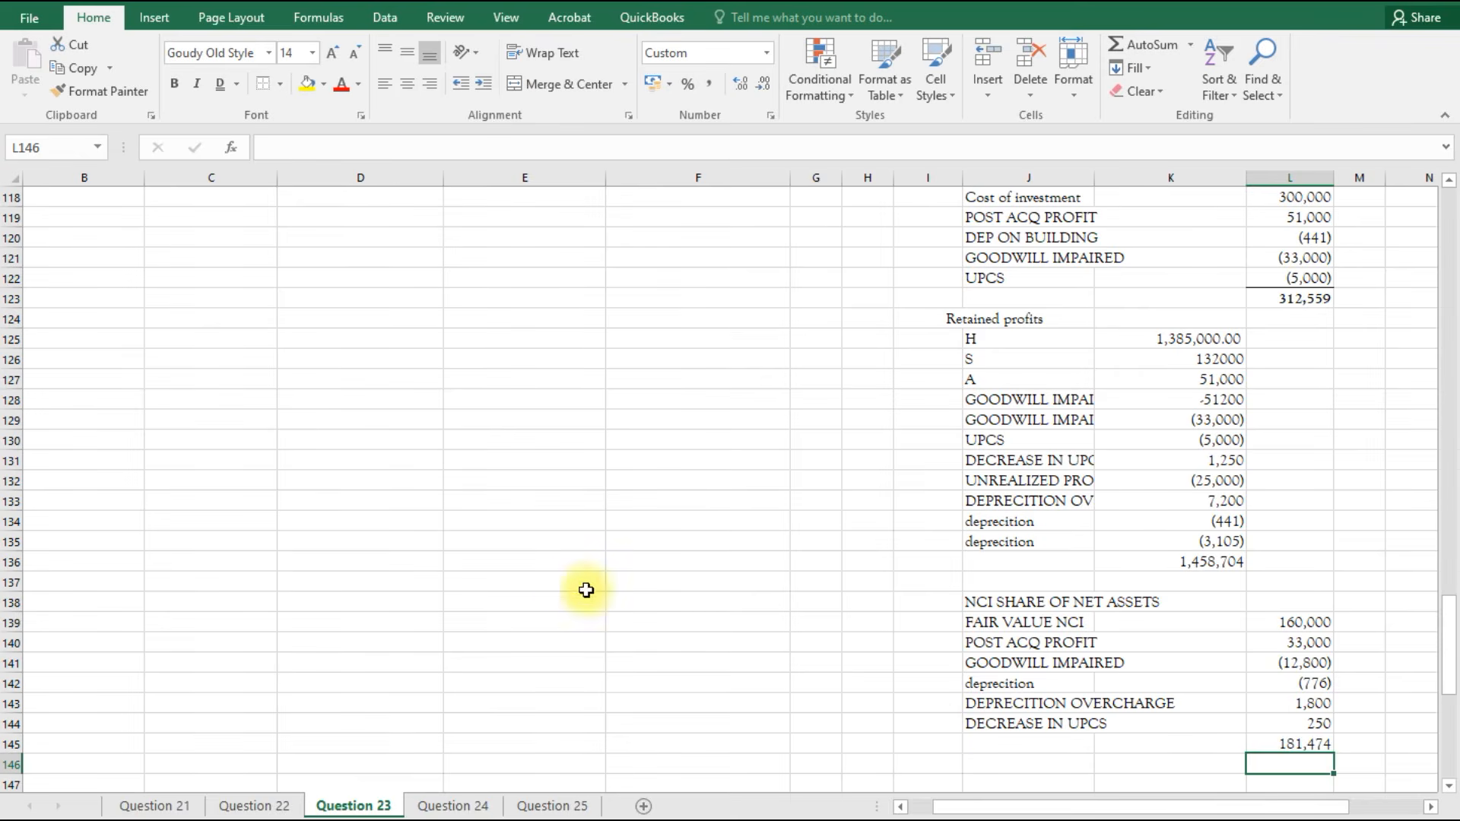
Bring the NCI share of net assets into F95 of the statement of financial position by linking it to the working's total in L145.
scroll(452, 492, "up", 4)
scroll(468, 491, "up", 7)
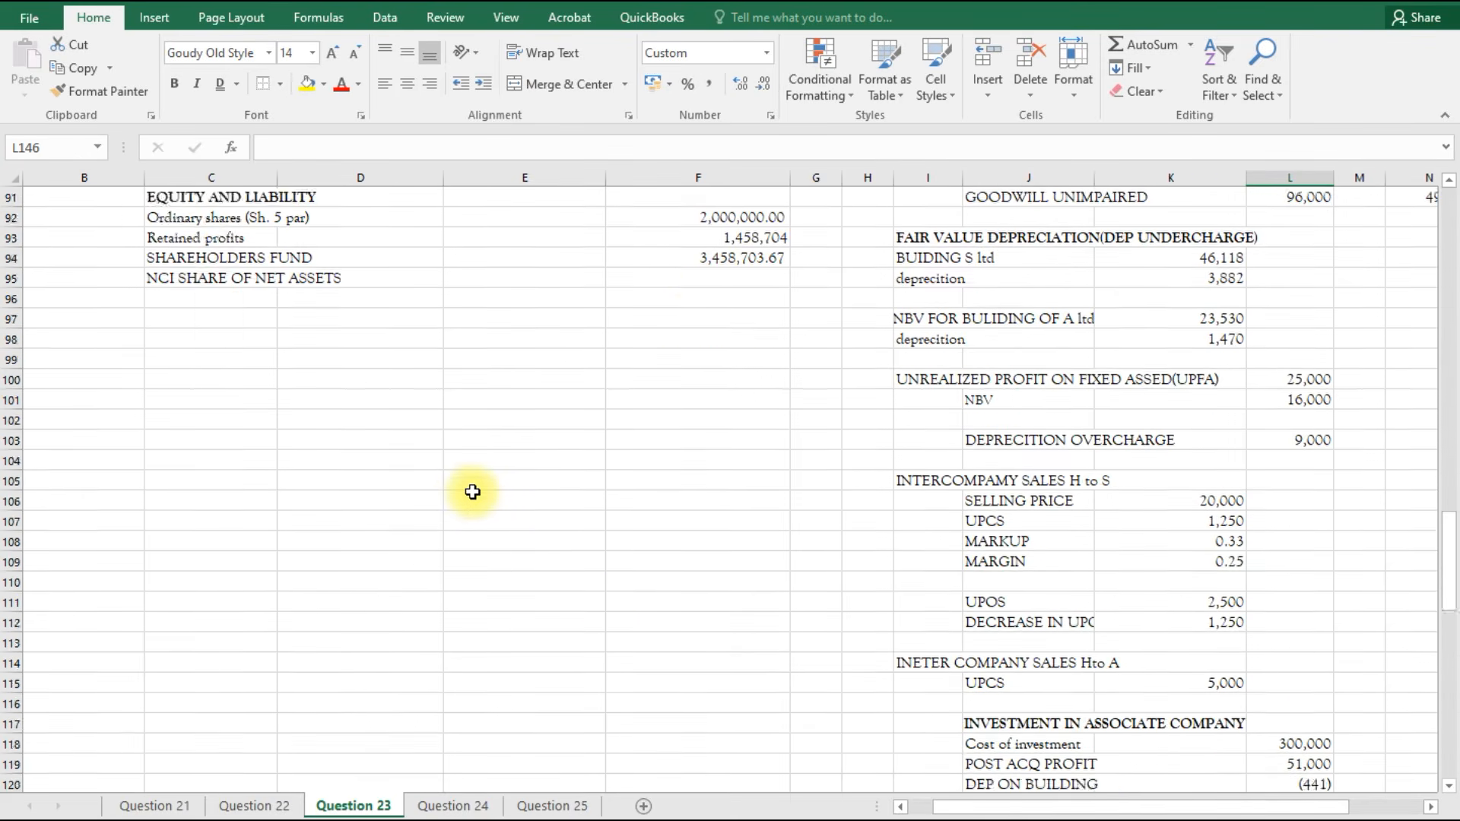
left_click(727, 398)
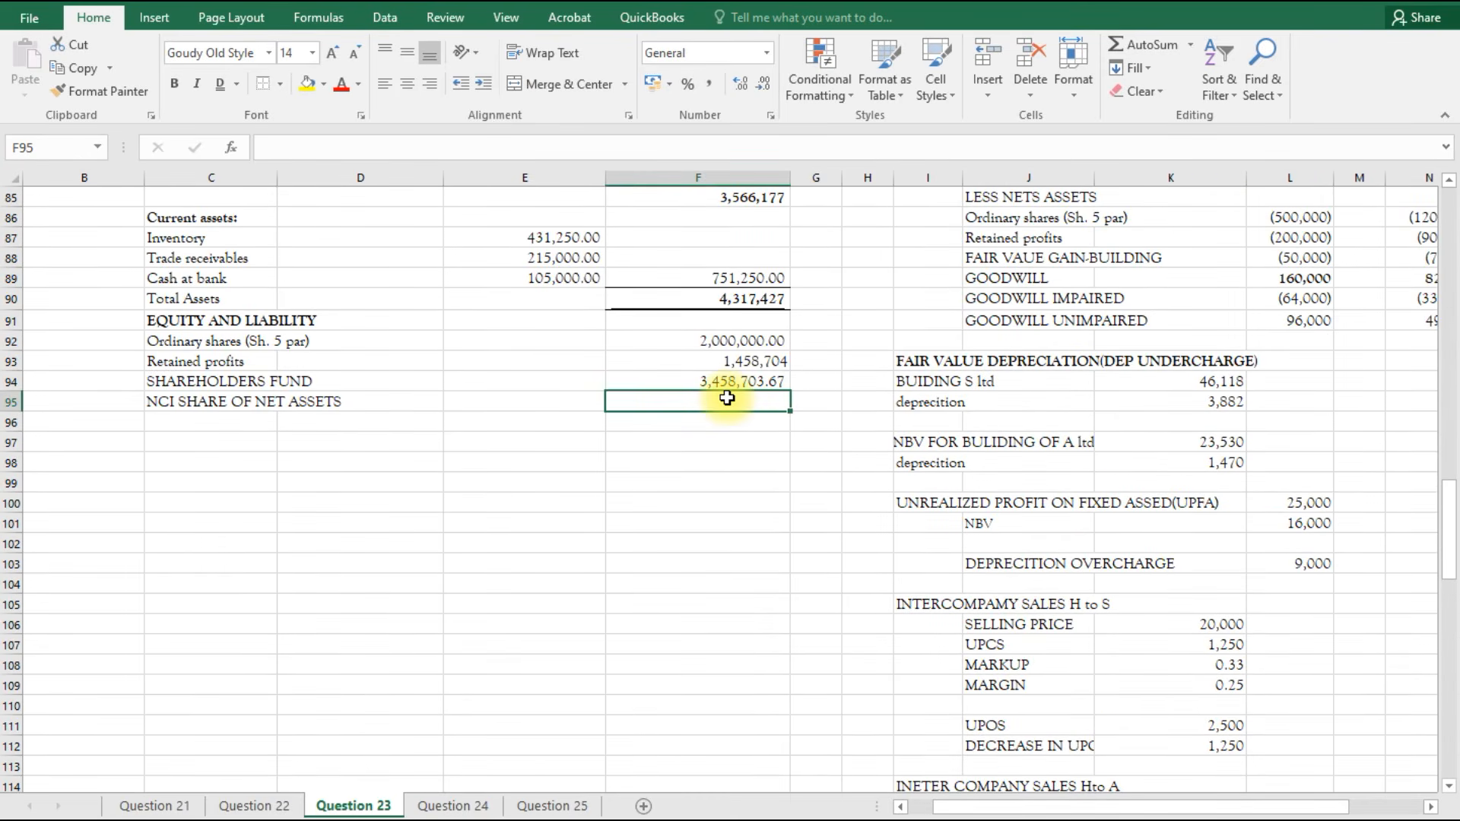
type("=")
scroll(1331, 684, "down", 4)
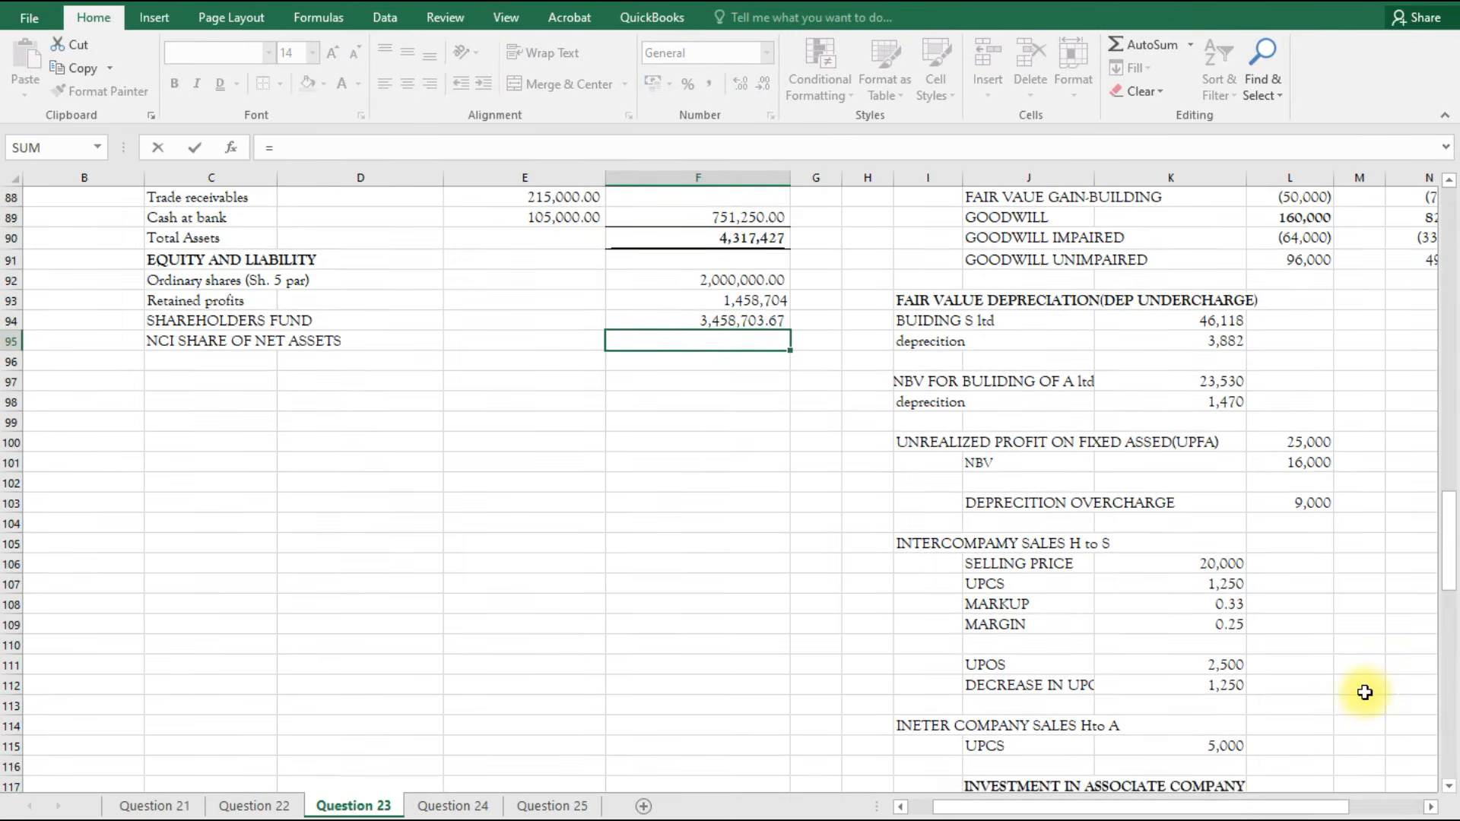
scroll(1312, 730, "down", 8)
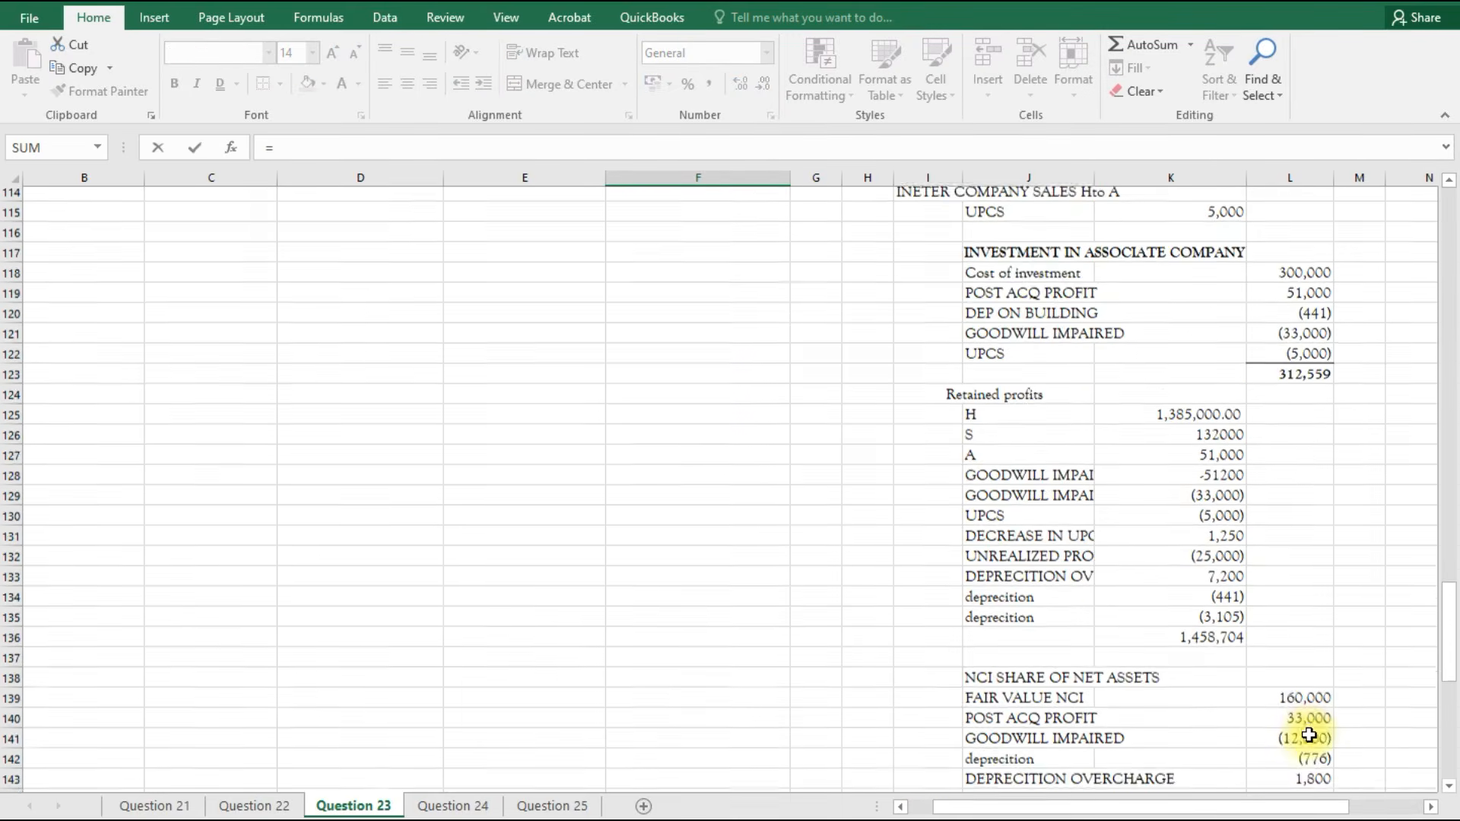
left_click(1310, 680)
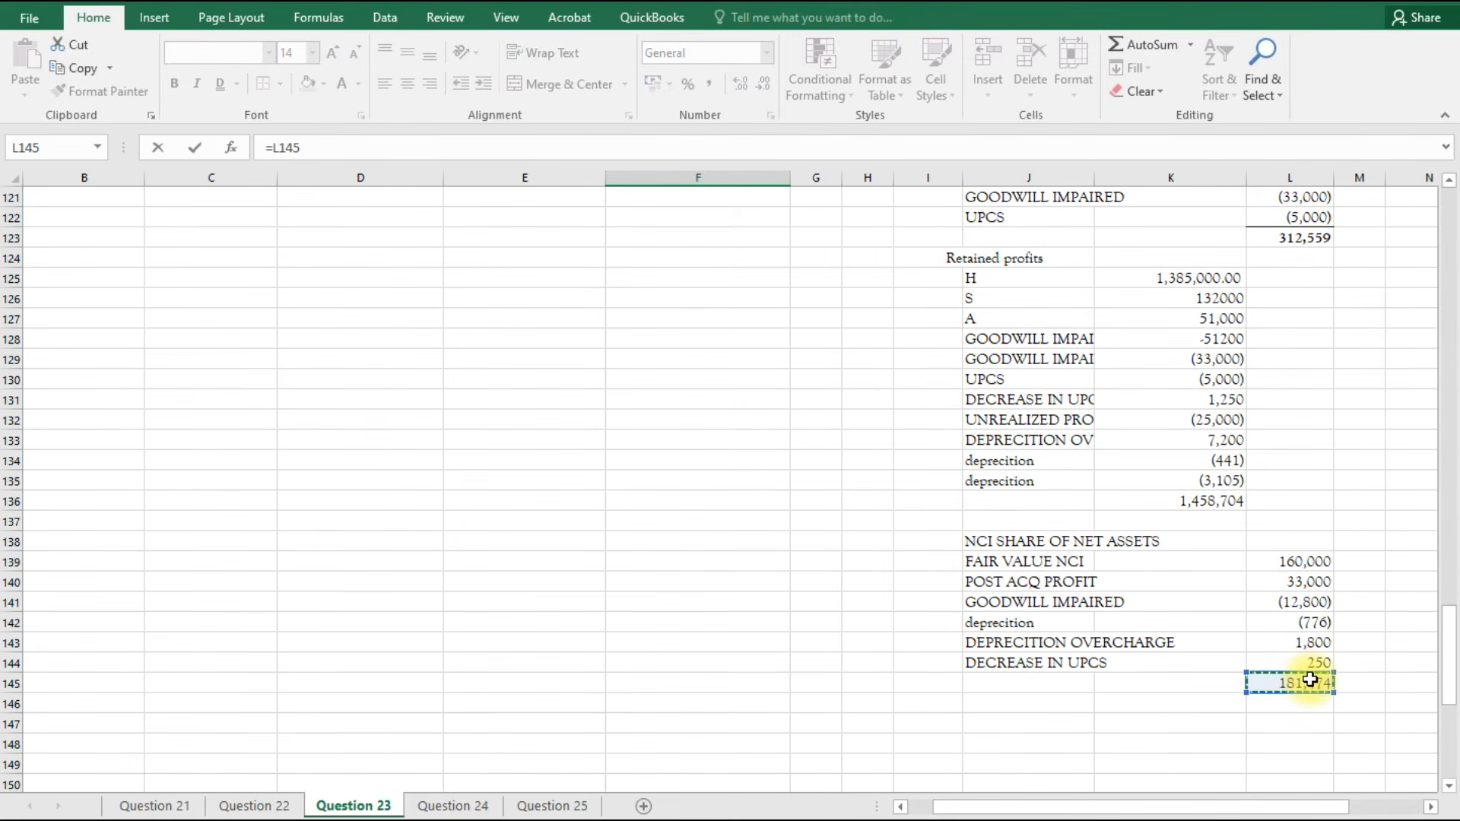
key("Return")
Label the row below NCI SHARE OF NET ASSETS, in C96, as SHAREHOLDERS FUND.
scroll(642, 560, "up", 2)
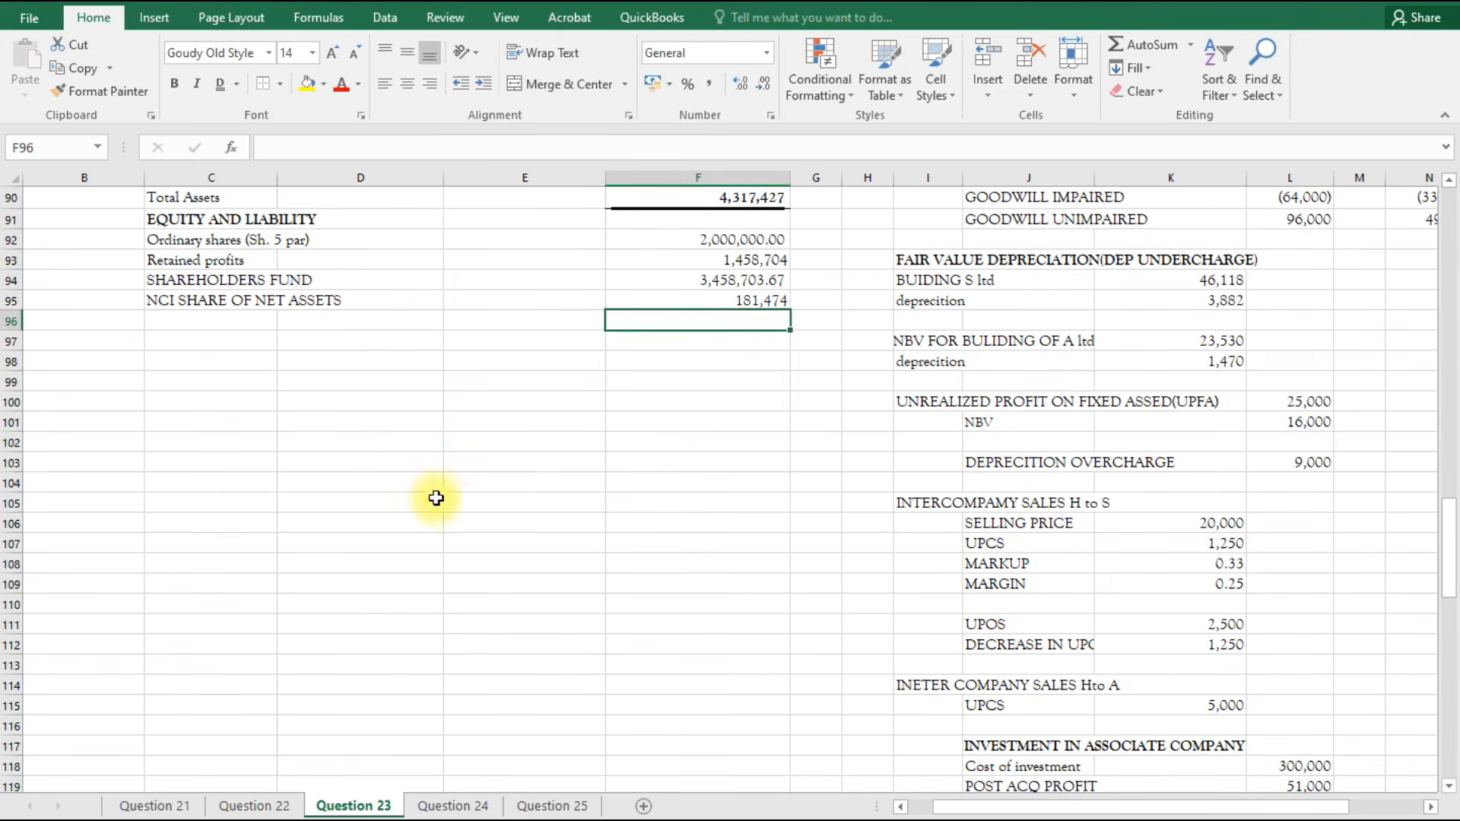
left_click(180, 322)
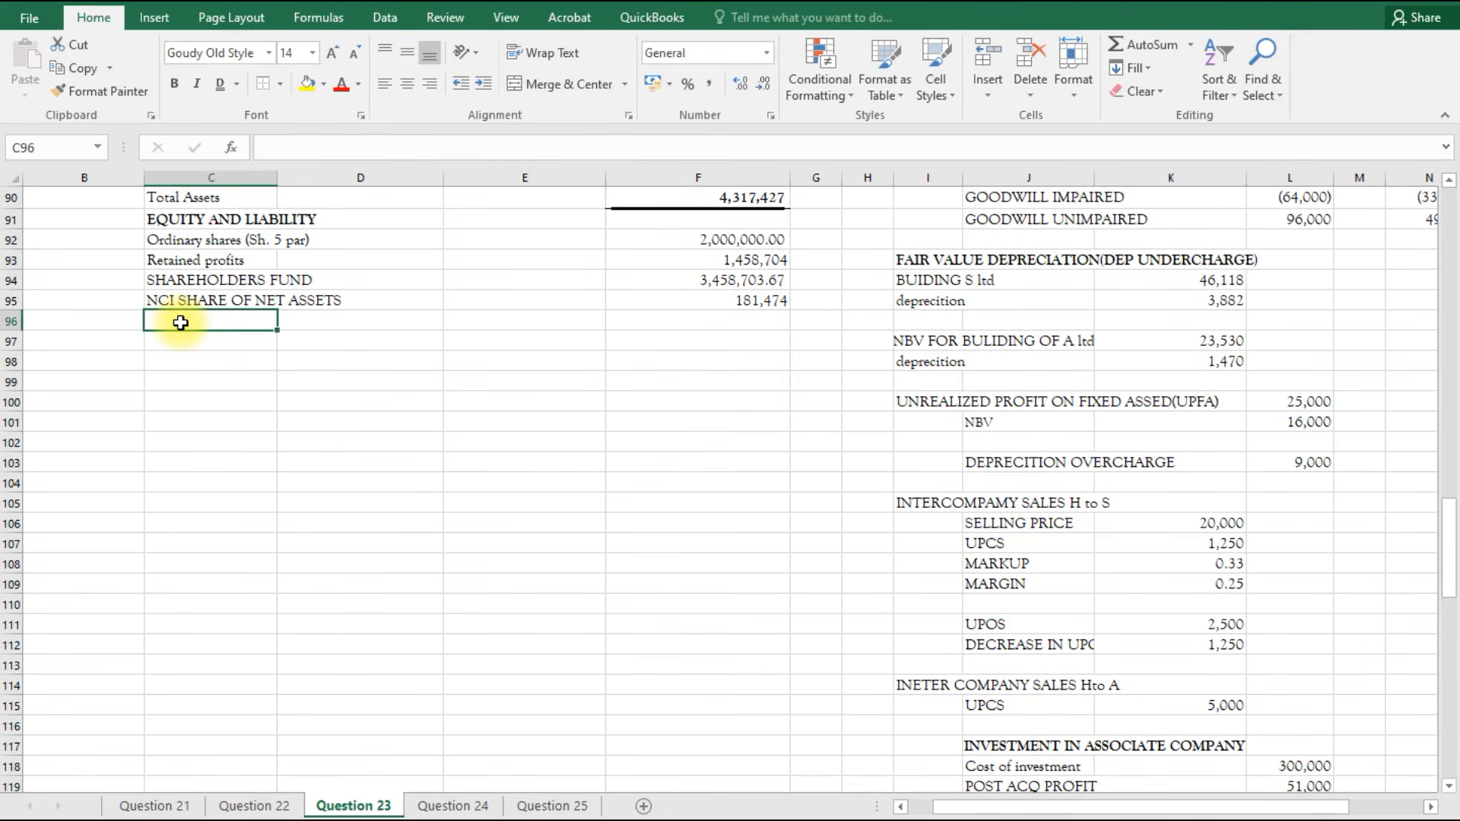
type("SHA")
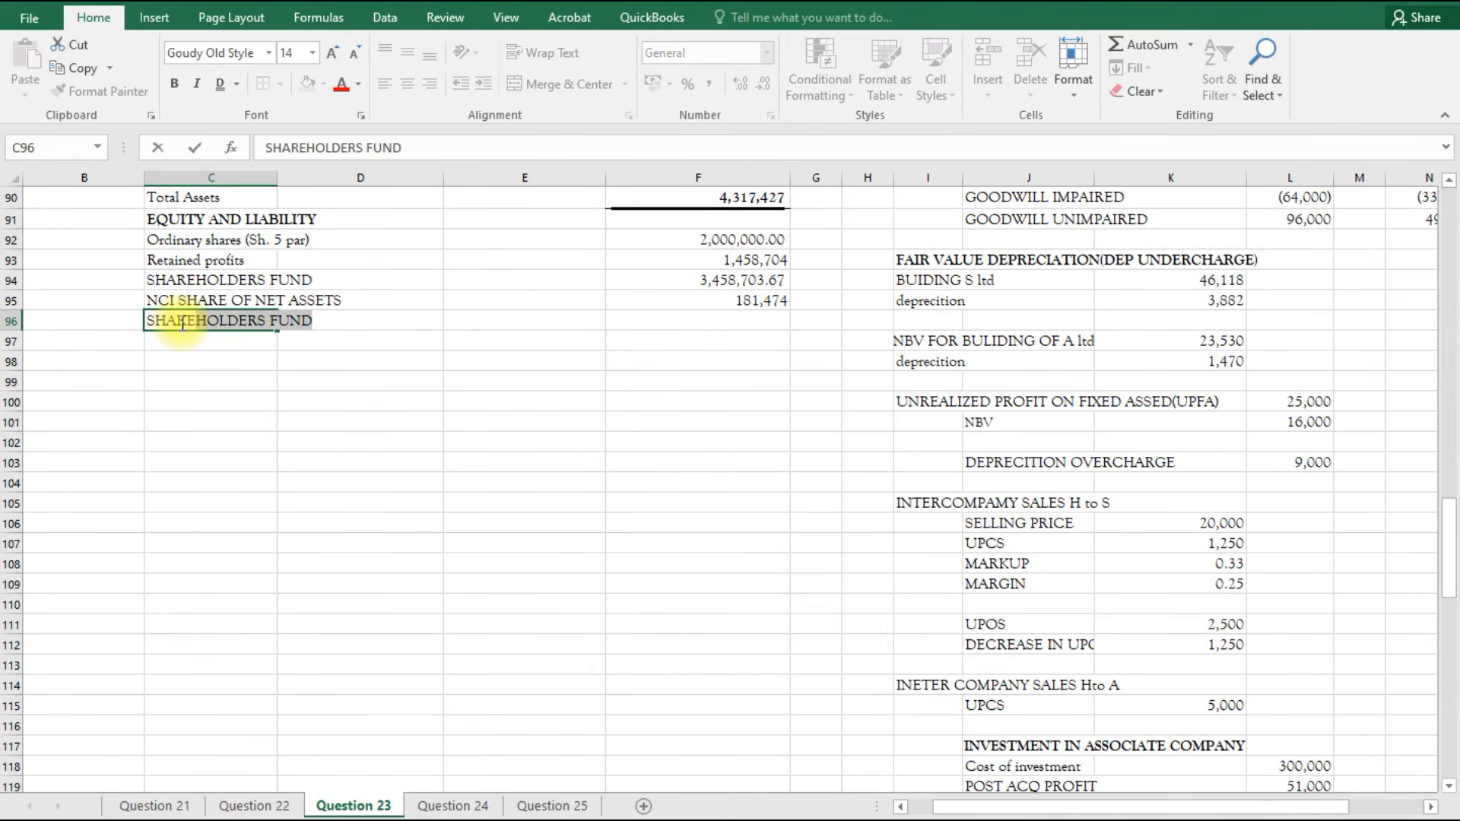
type("RE")
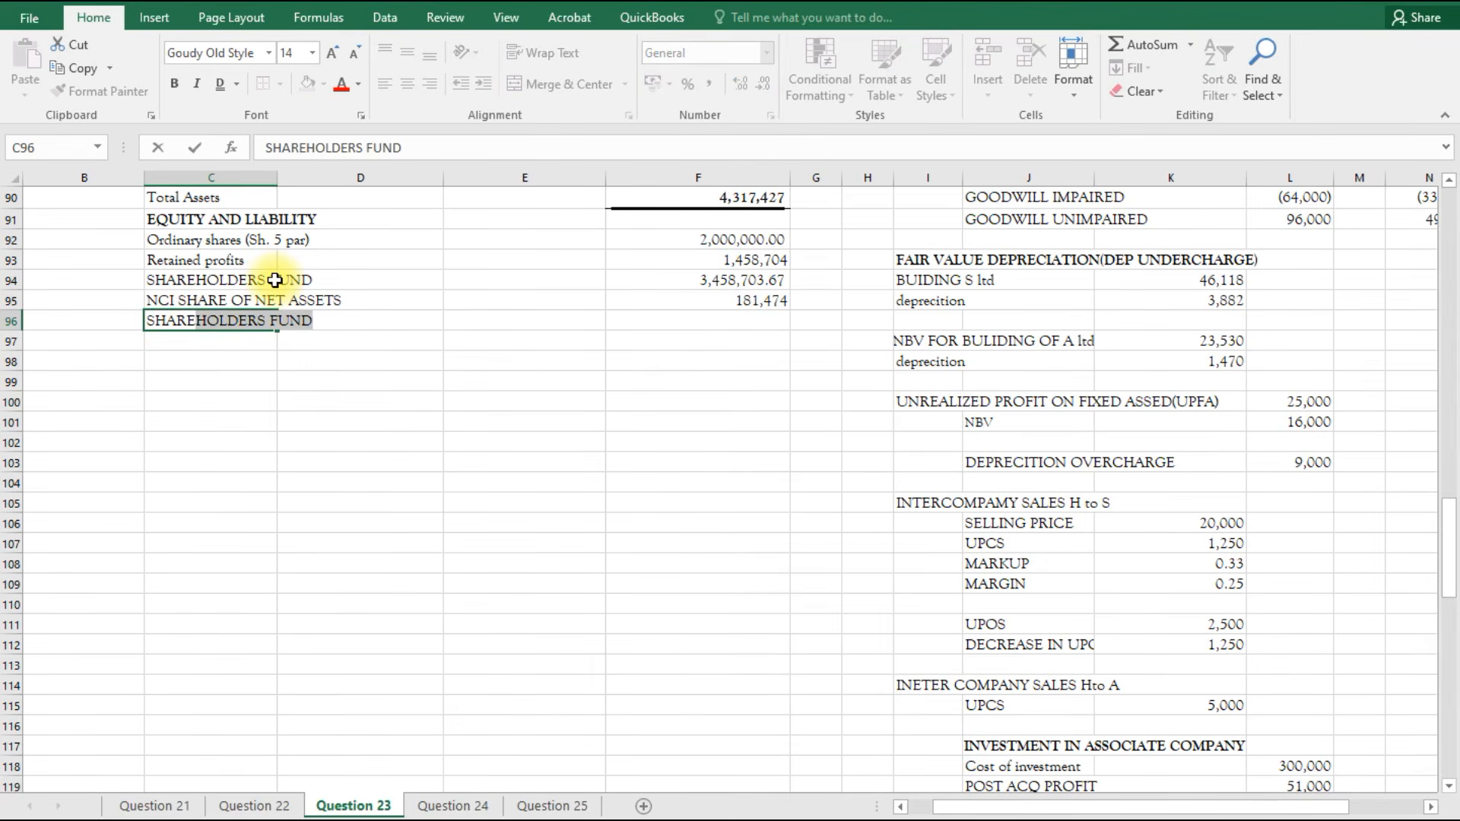
left_click(362, 326)
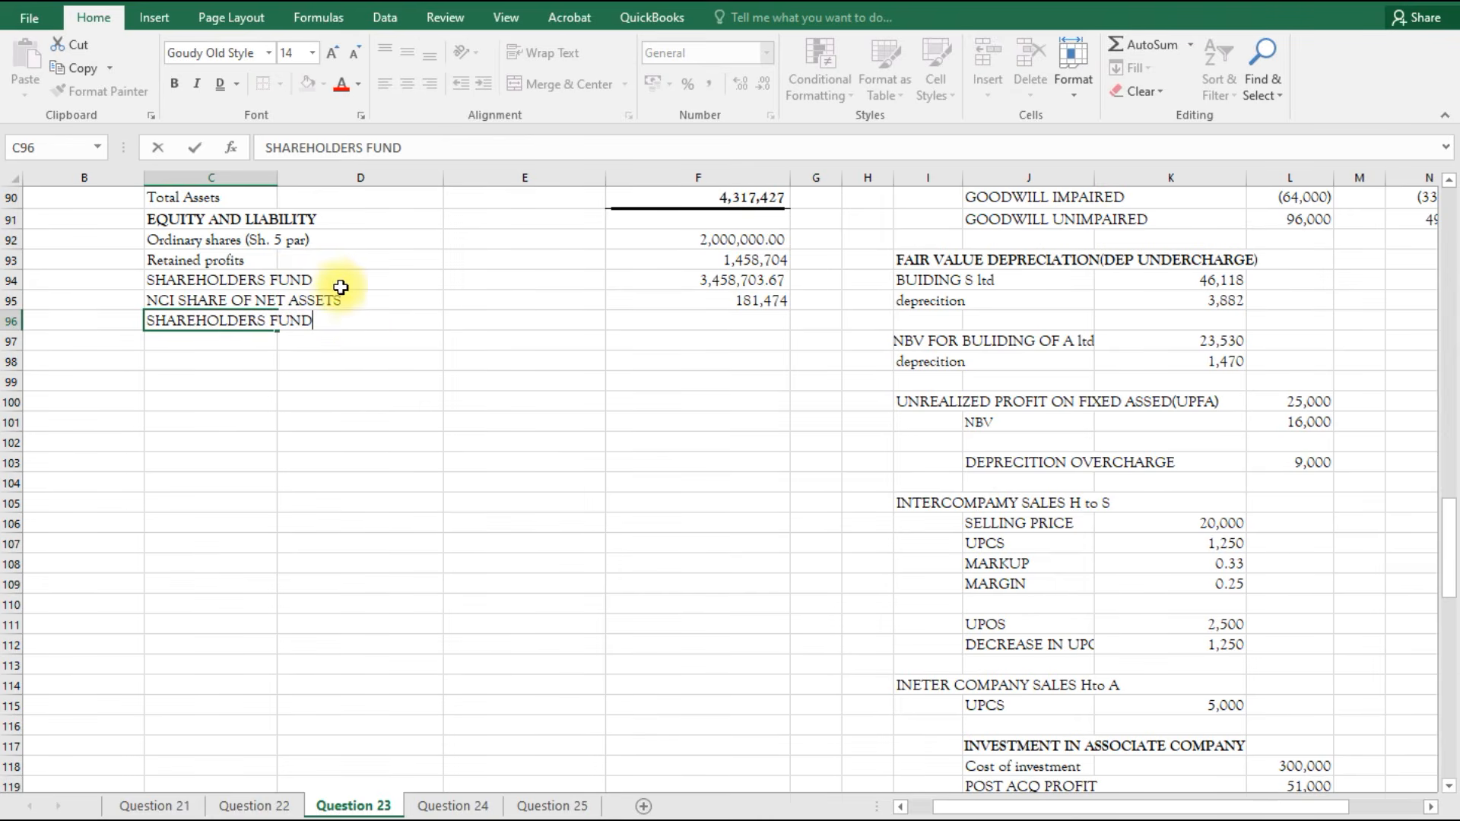
Replace the label of the subtotal in C94 with ATTRIBUTABLE TO HOLDING COMPANY.
left_click(199, 282)
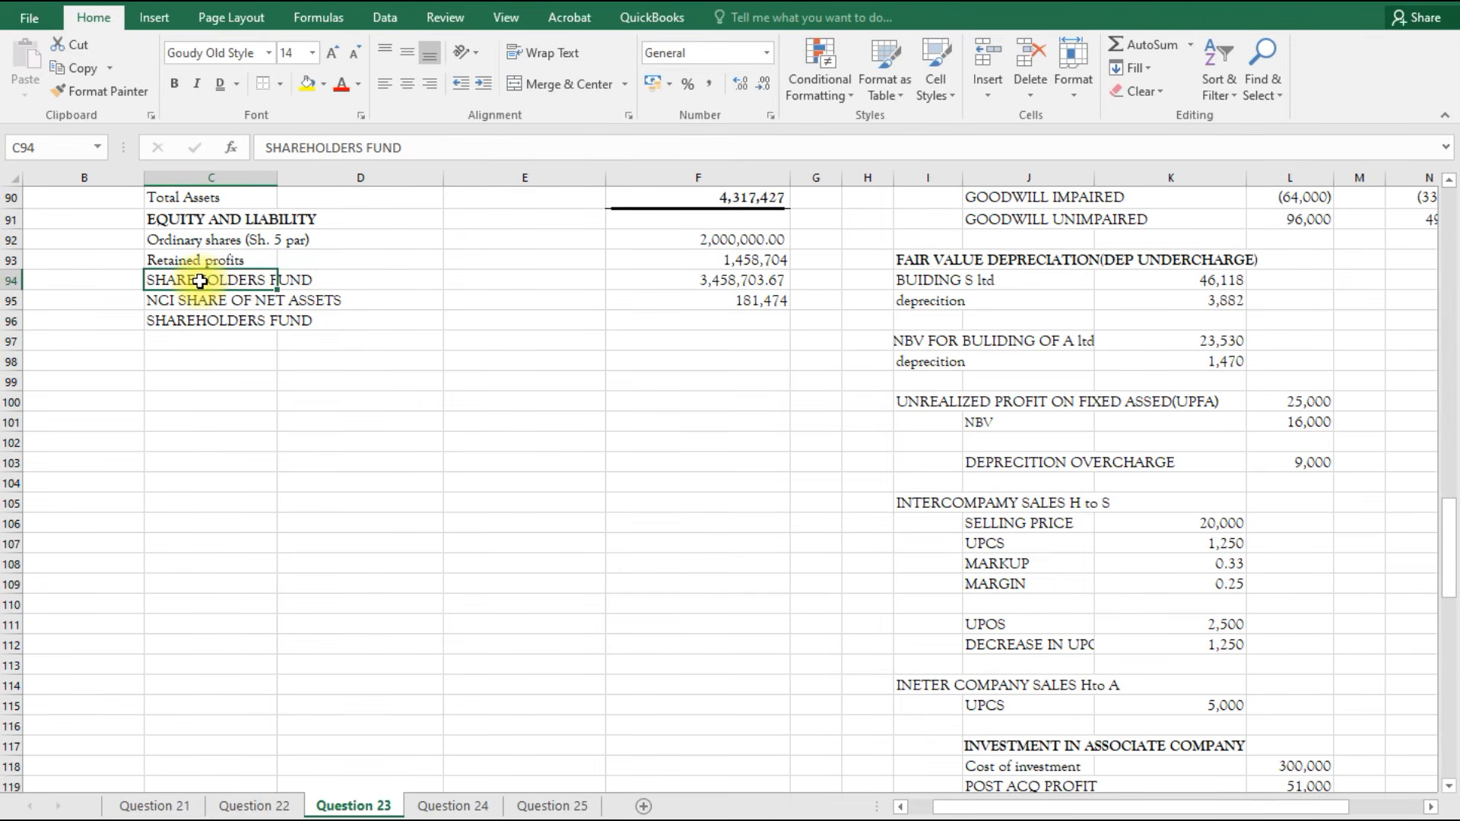
double_click(200, 282)
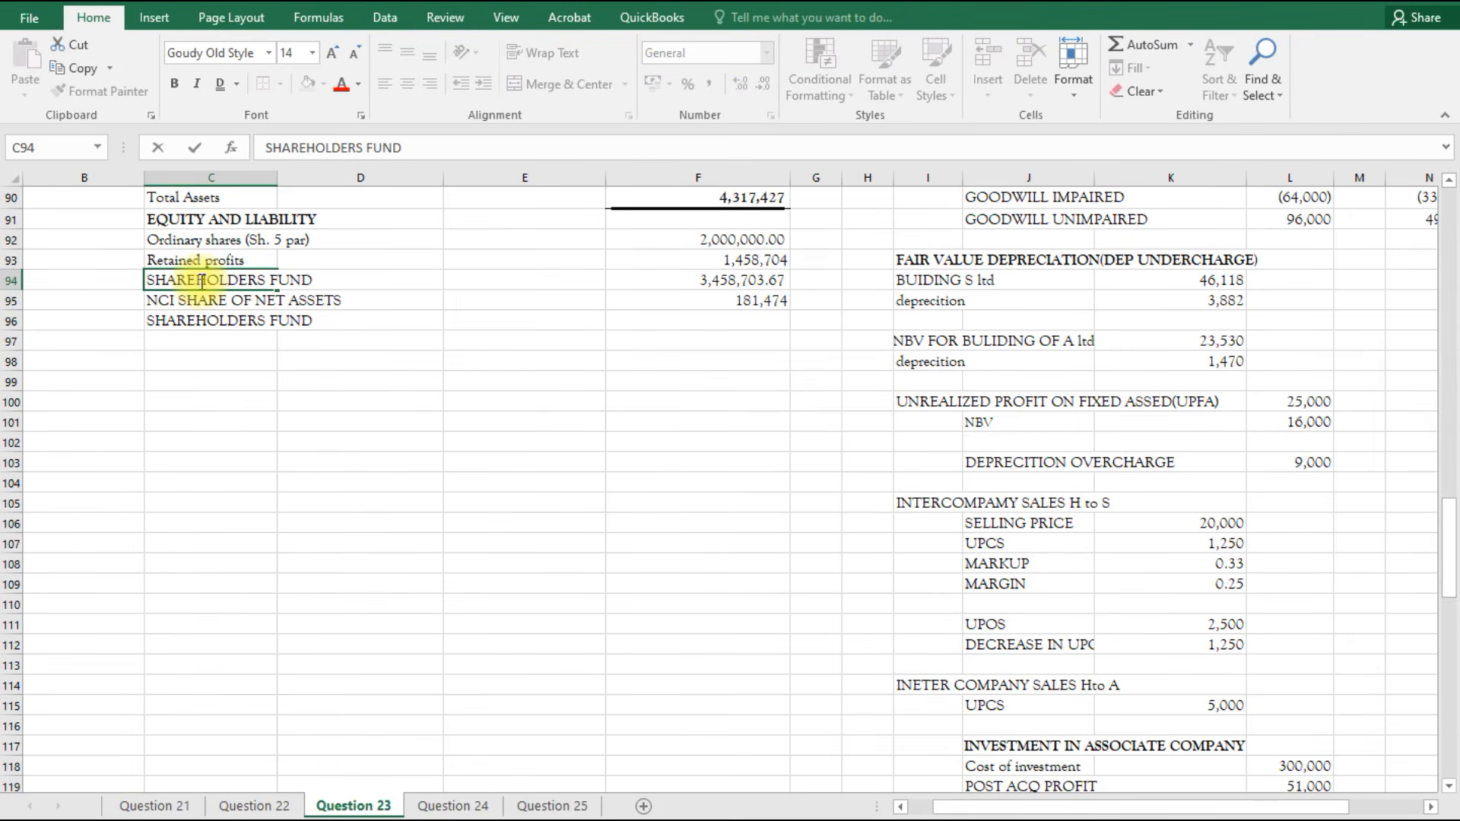
key("BackSpace")
key("BackSpace")
key("BackSpace")
key("BackSpace")
key("BackSpace")
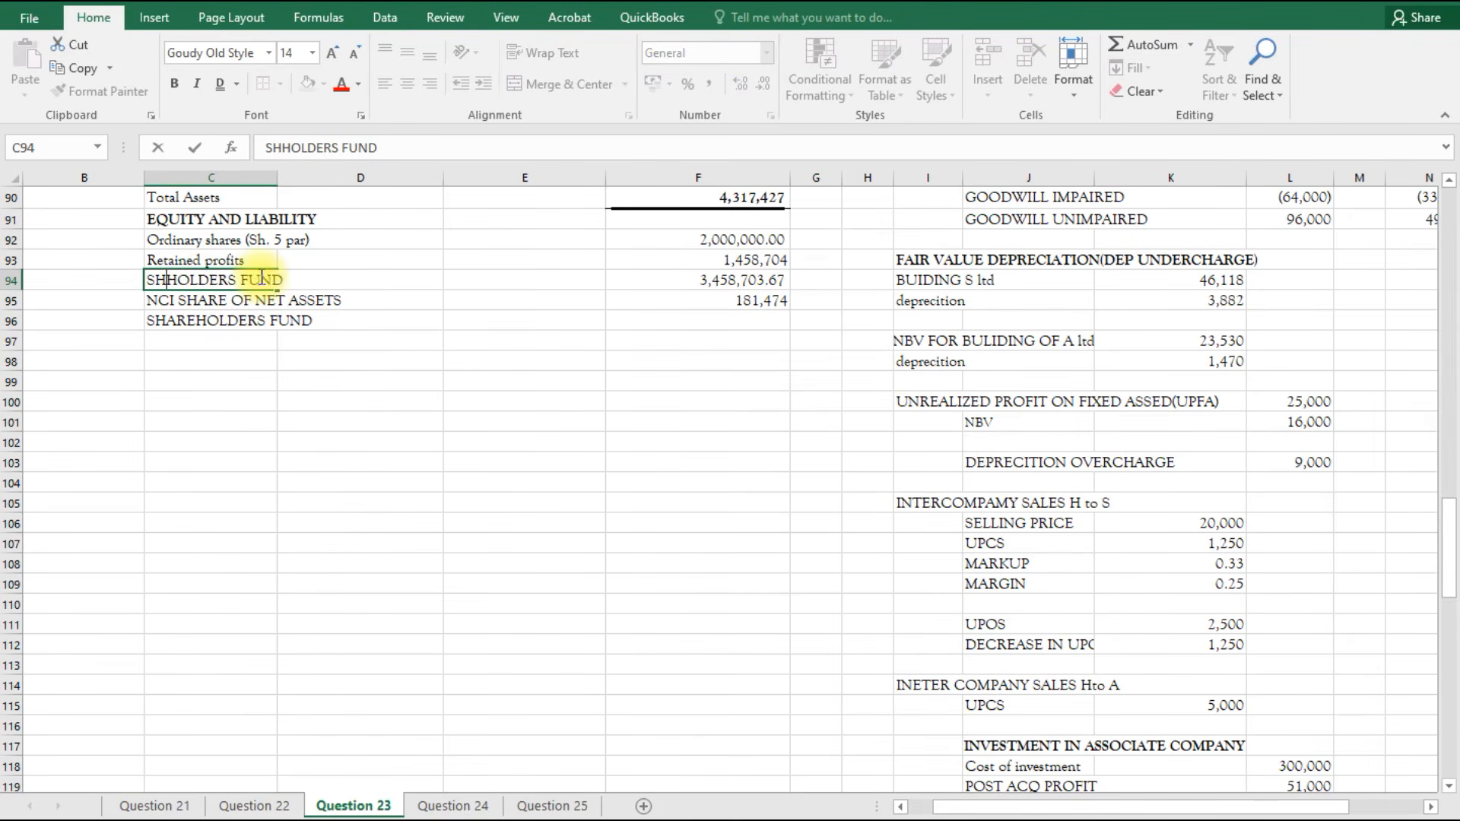
key("BackSpace")
key("BackSpace")
key("BackSpace")
key("BackSpace")
key("BackSpace")
key("BackSpace")
key("BackSpace")
key("BackSpace")
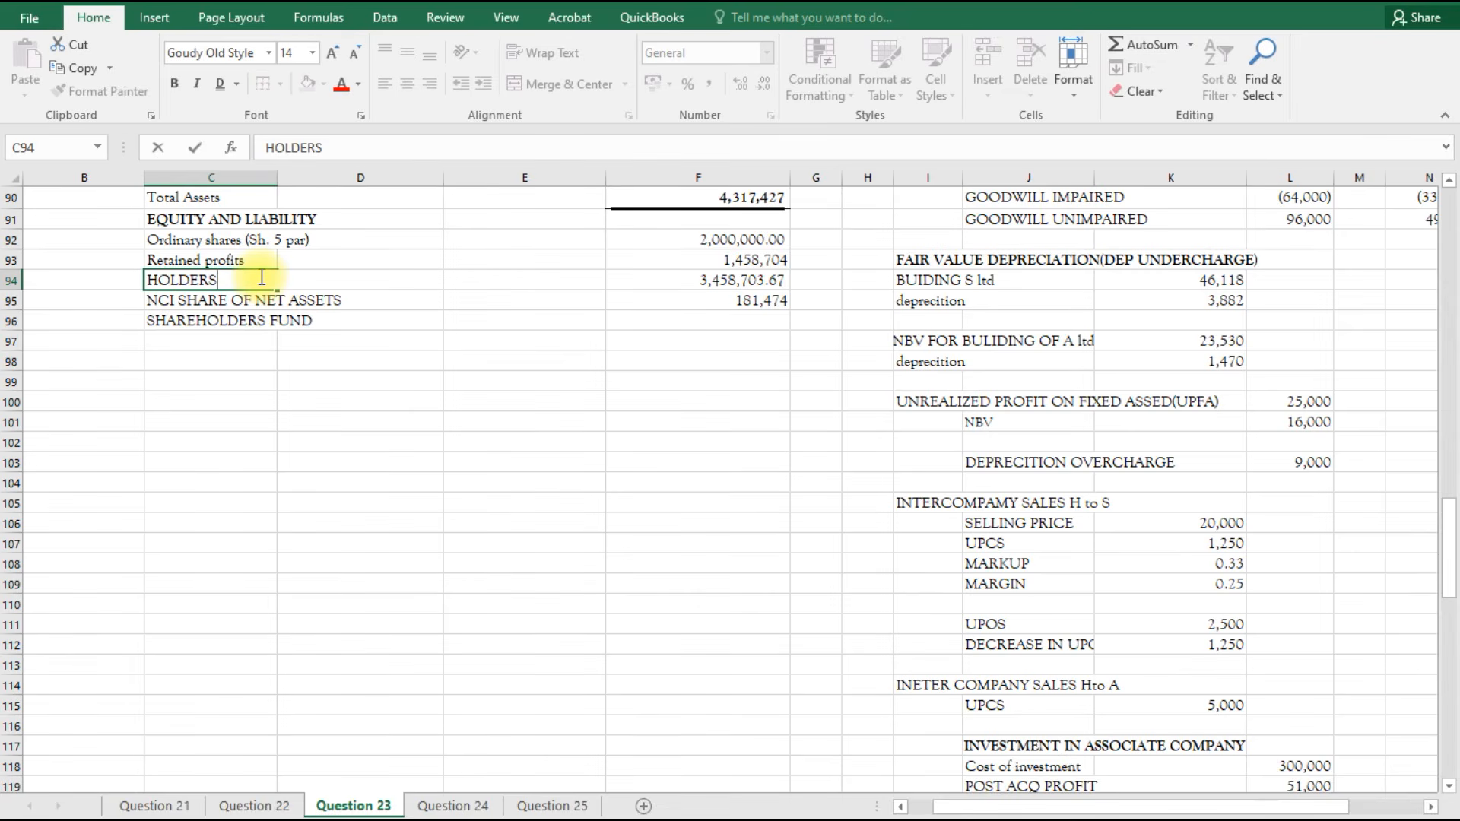
key("BackSpace")
key("BackSpace")
key("BackSpace")
type("ATTRIBUTABLE TO HO")
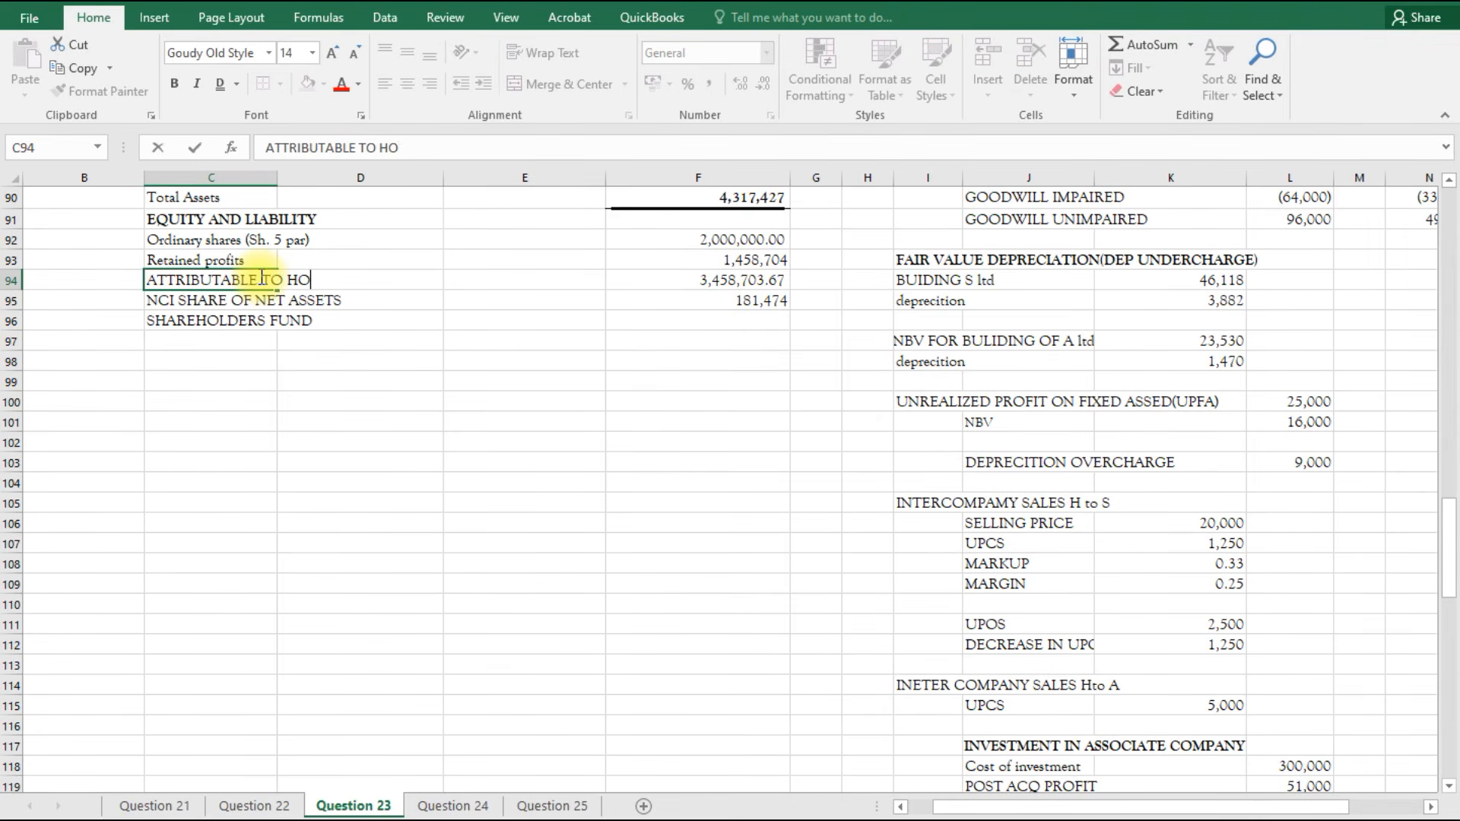
type("LDING COMPANY")
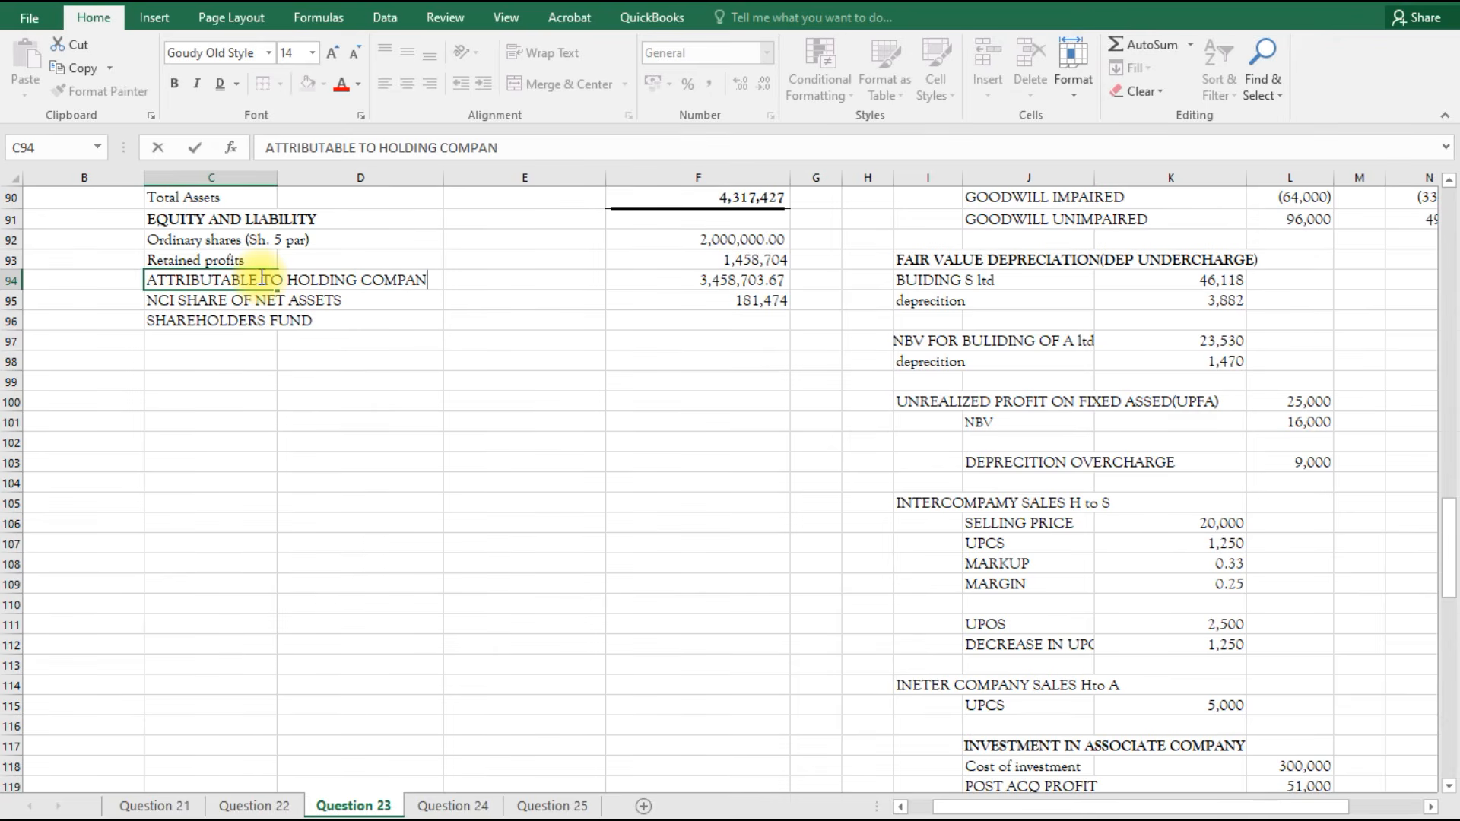
left_click(329, 320)
Calculate the shareholders fund in F96 with the formula =SUM(F94:F95).
left_click(727, 320)
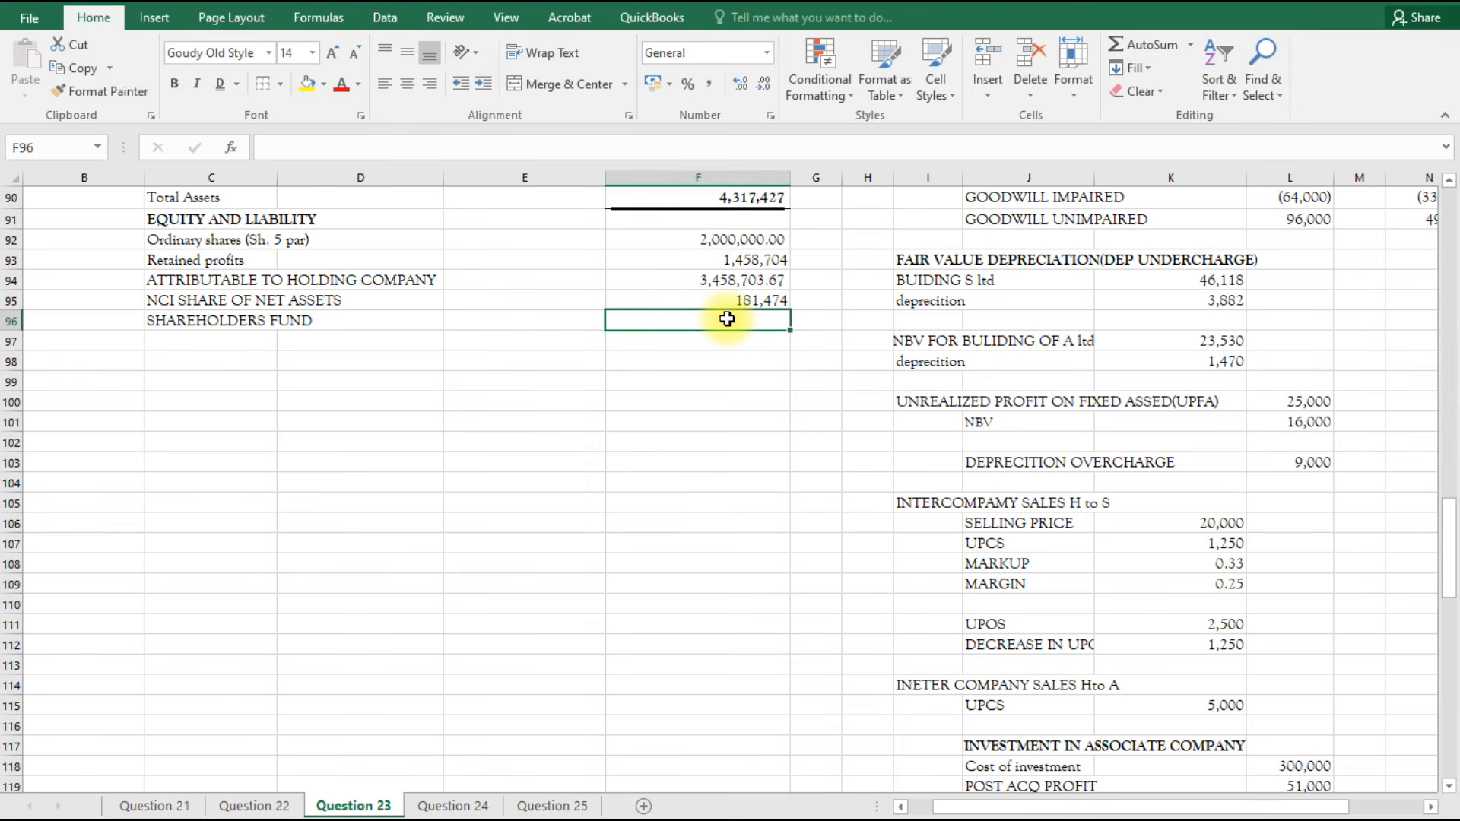
key("alt+equal")
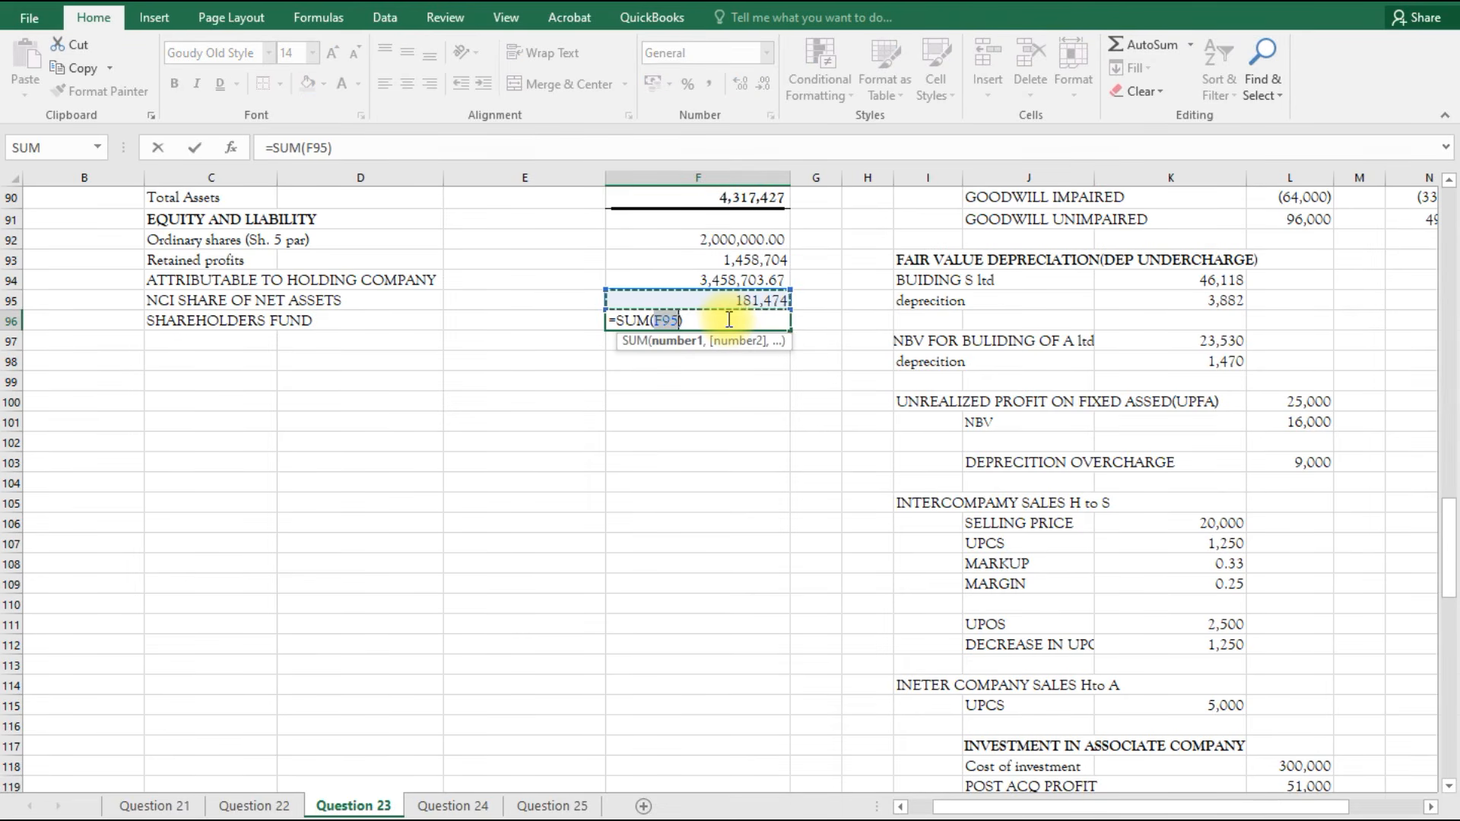
left_click_drag(789, 291, 793, 279)
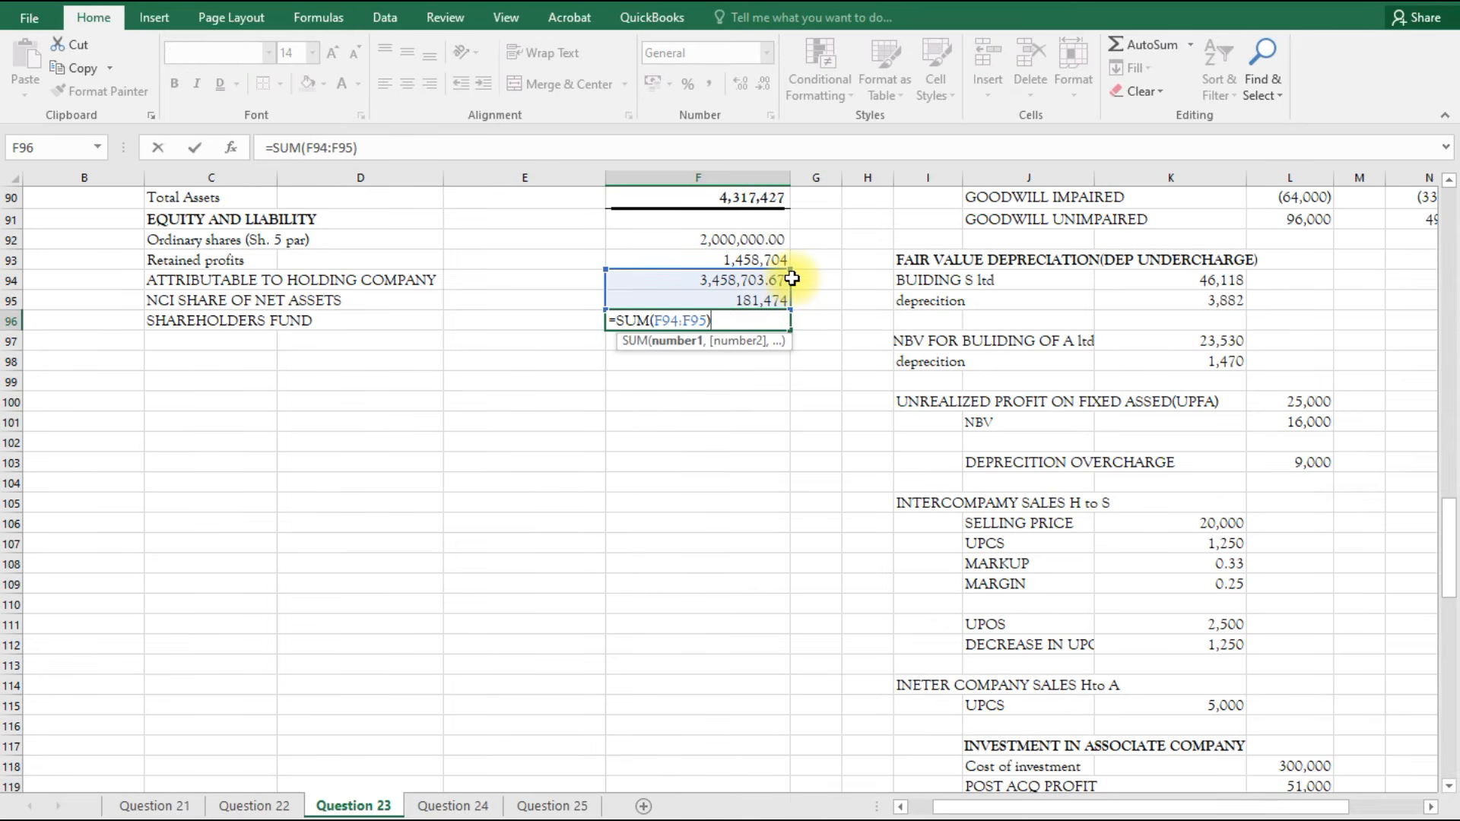
key("Return")
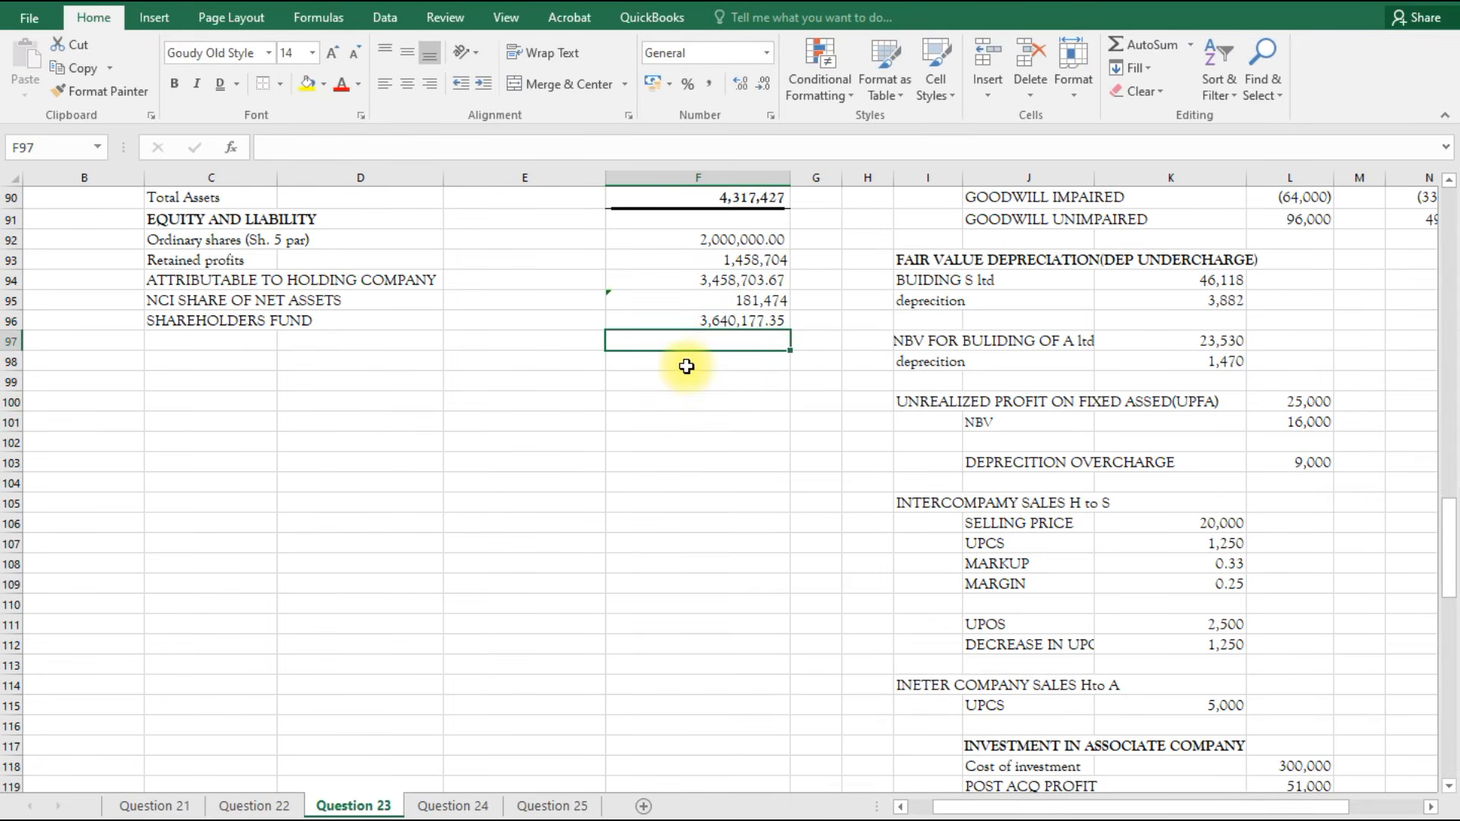
Add a border line above the totals in F94 and F96, and make the shareholders fund amount in F96 bold.
left_click(740, 277)
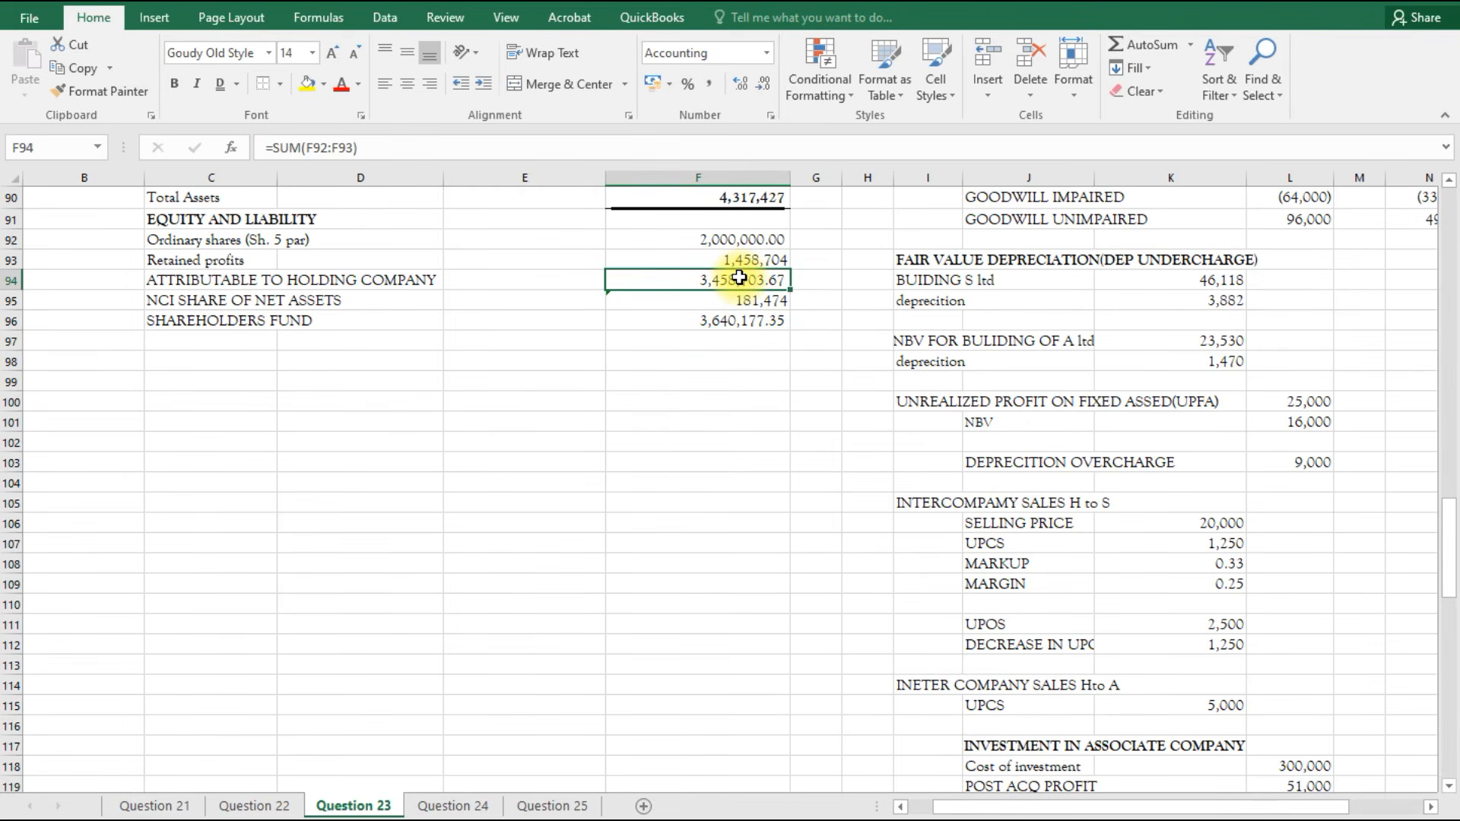
left_click(265, 84)
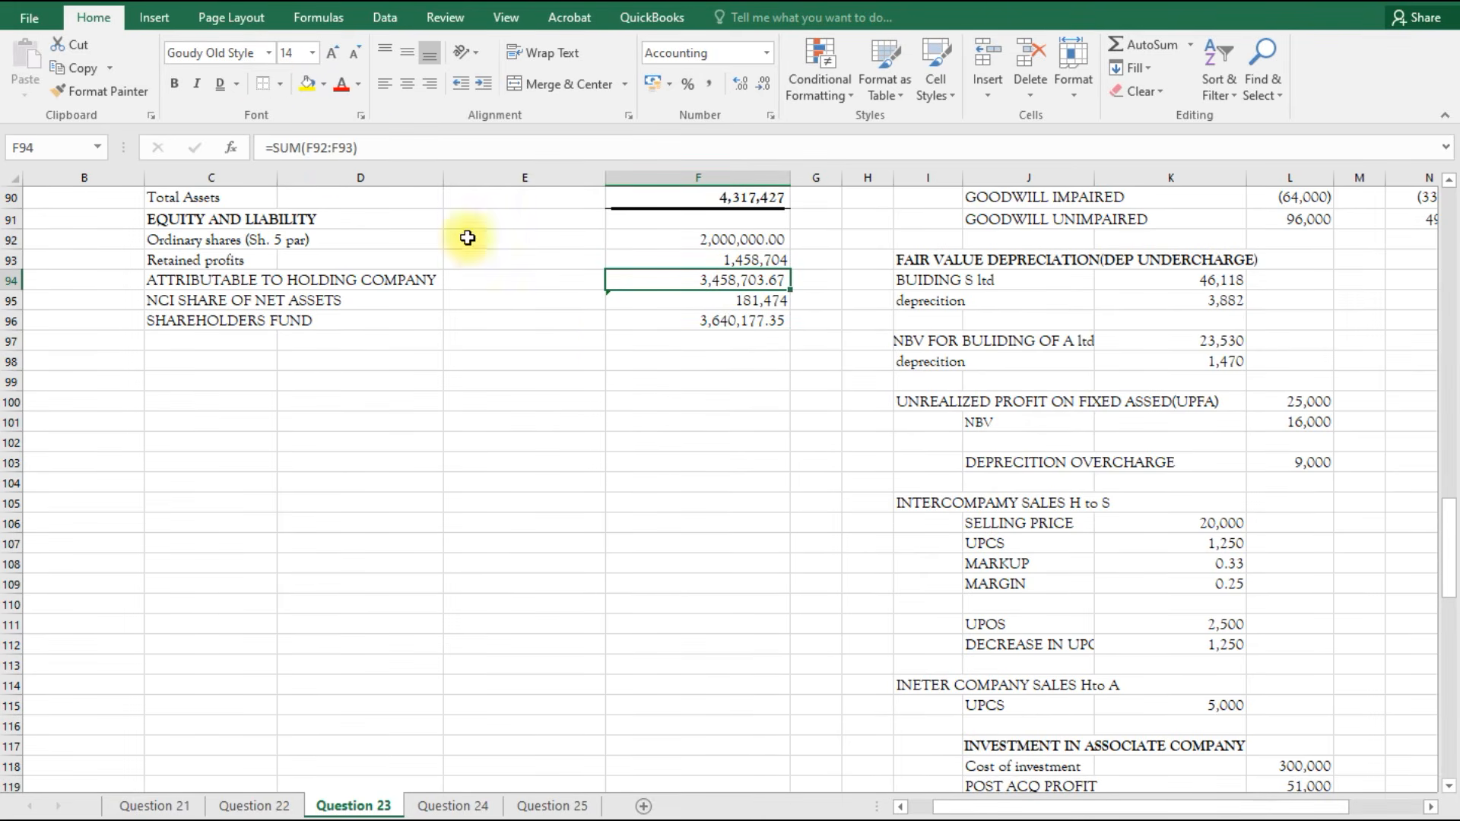
left_click(732, 322)
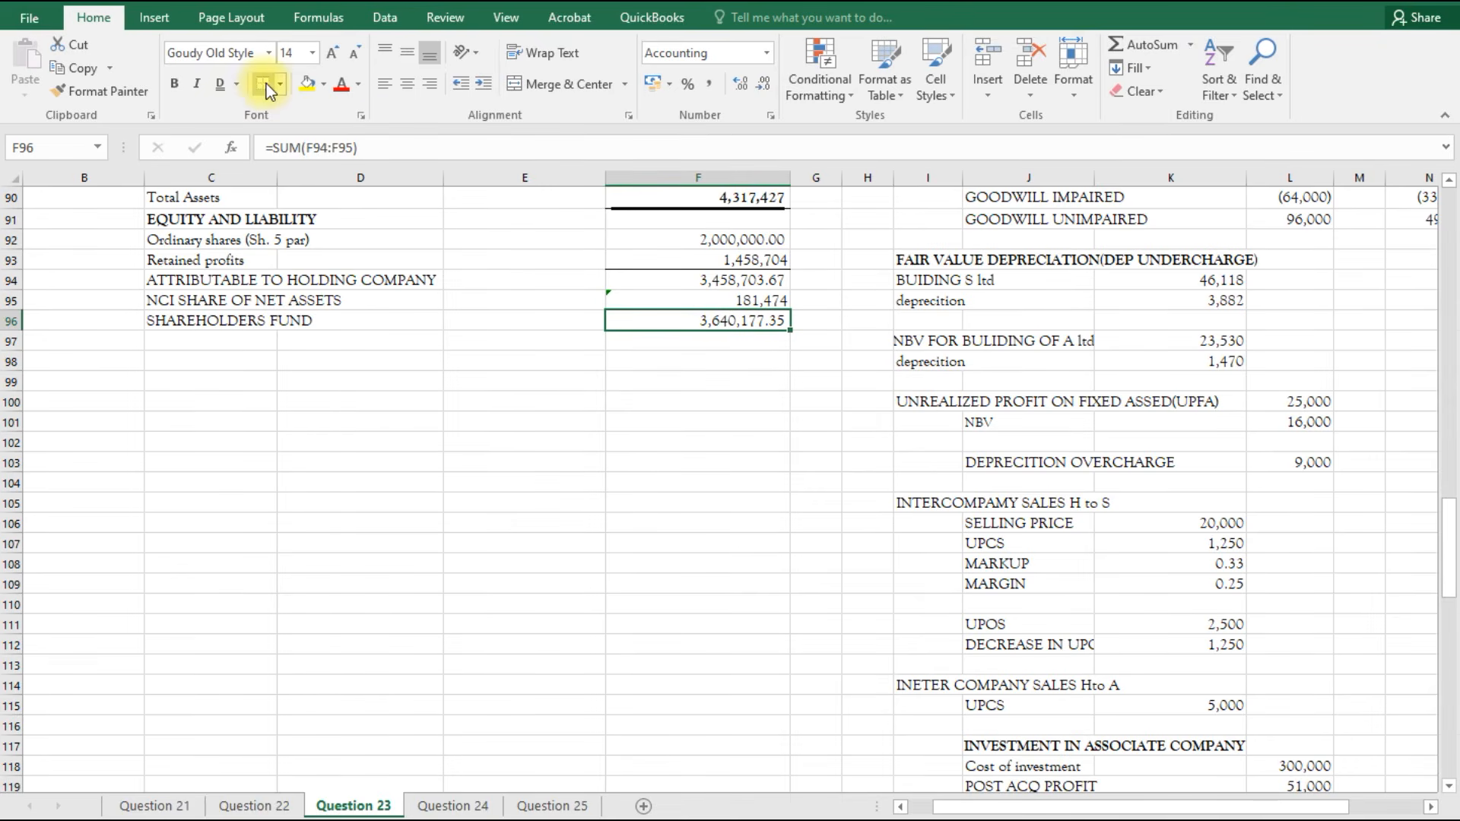
key("ctrl+b")
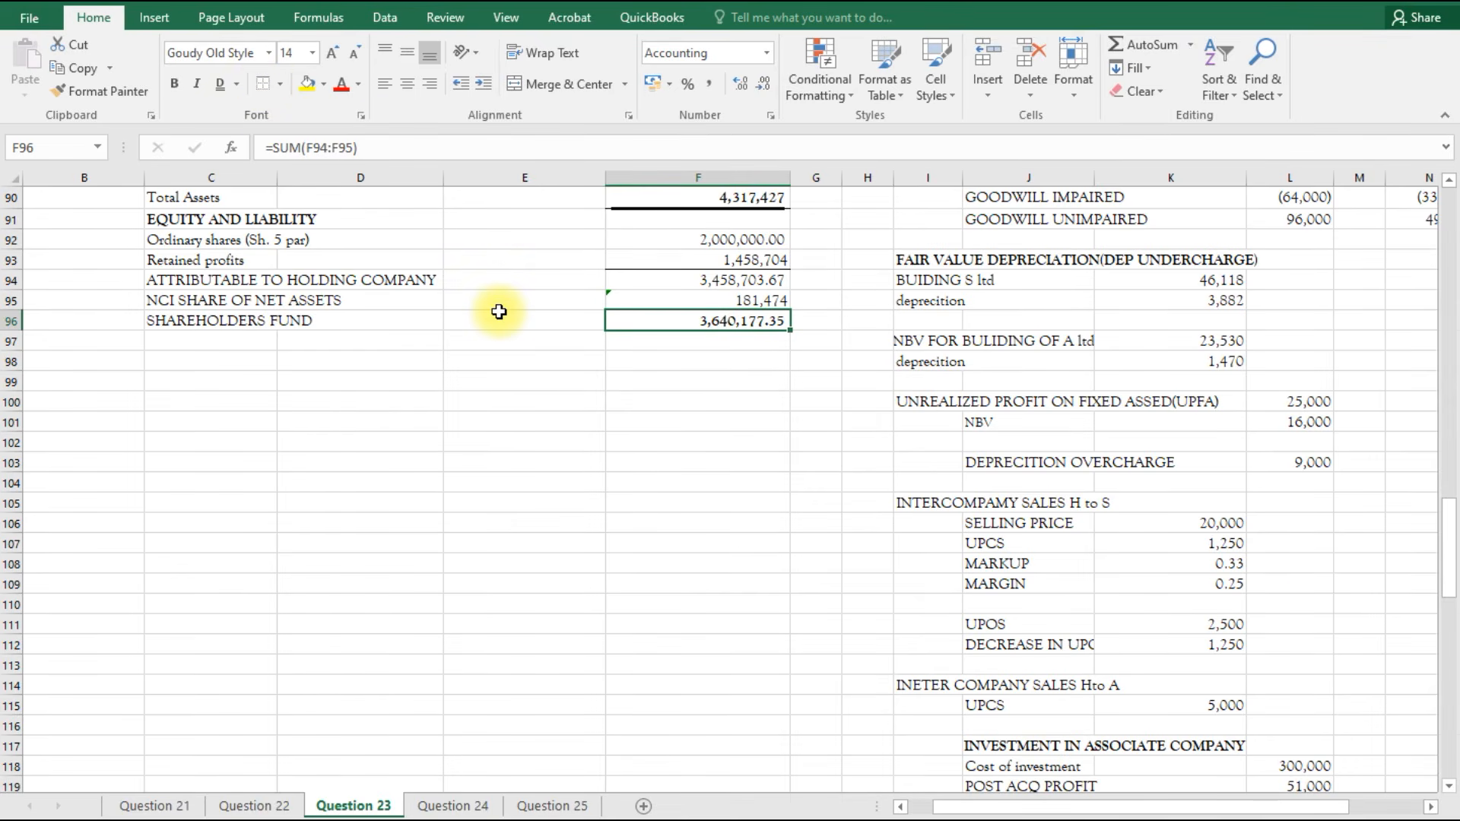
left_click(207, 358)
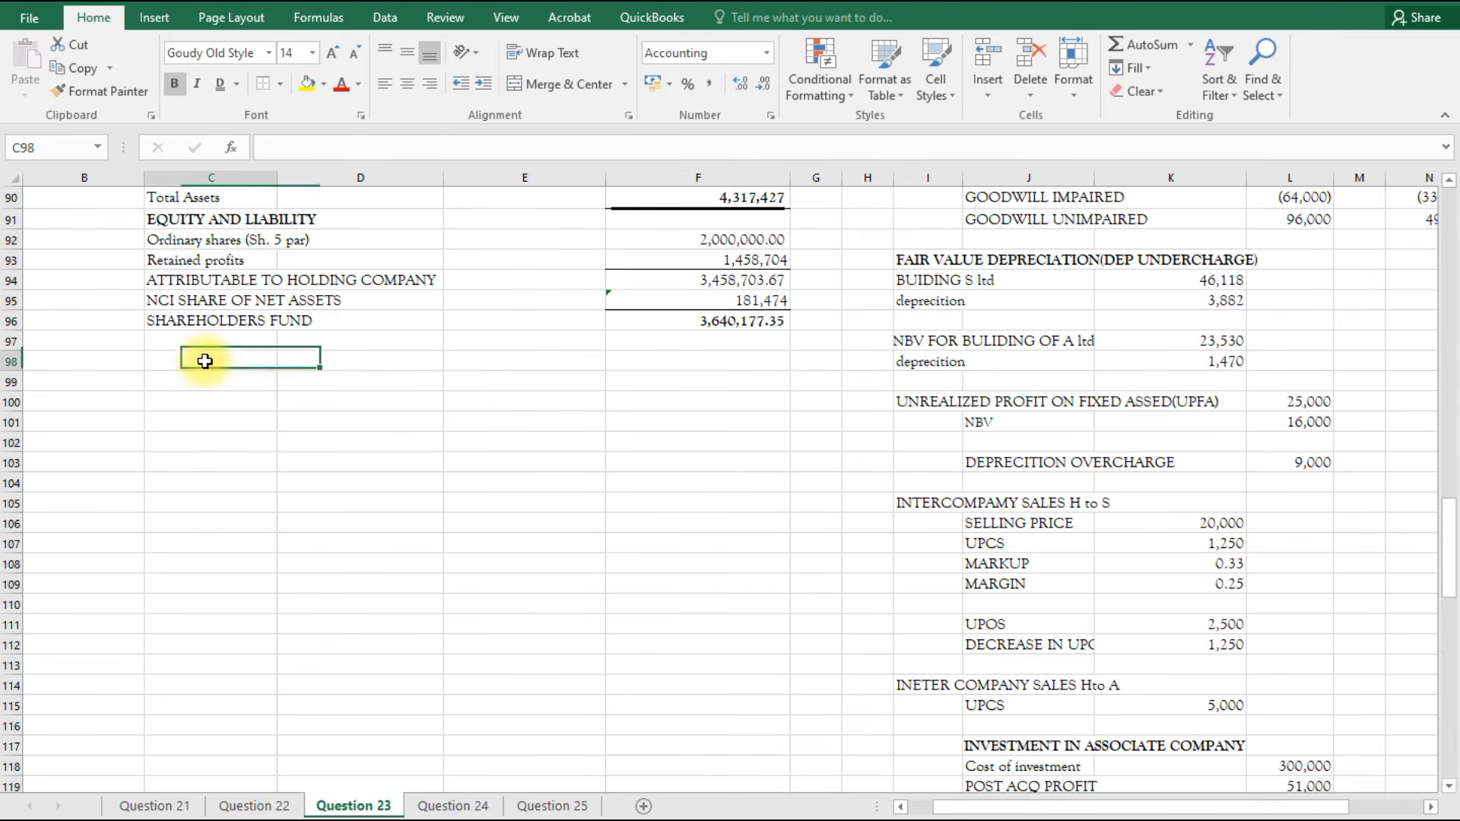
scroll(206, 361, "up", 1)
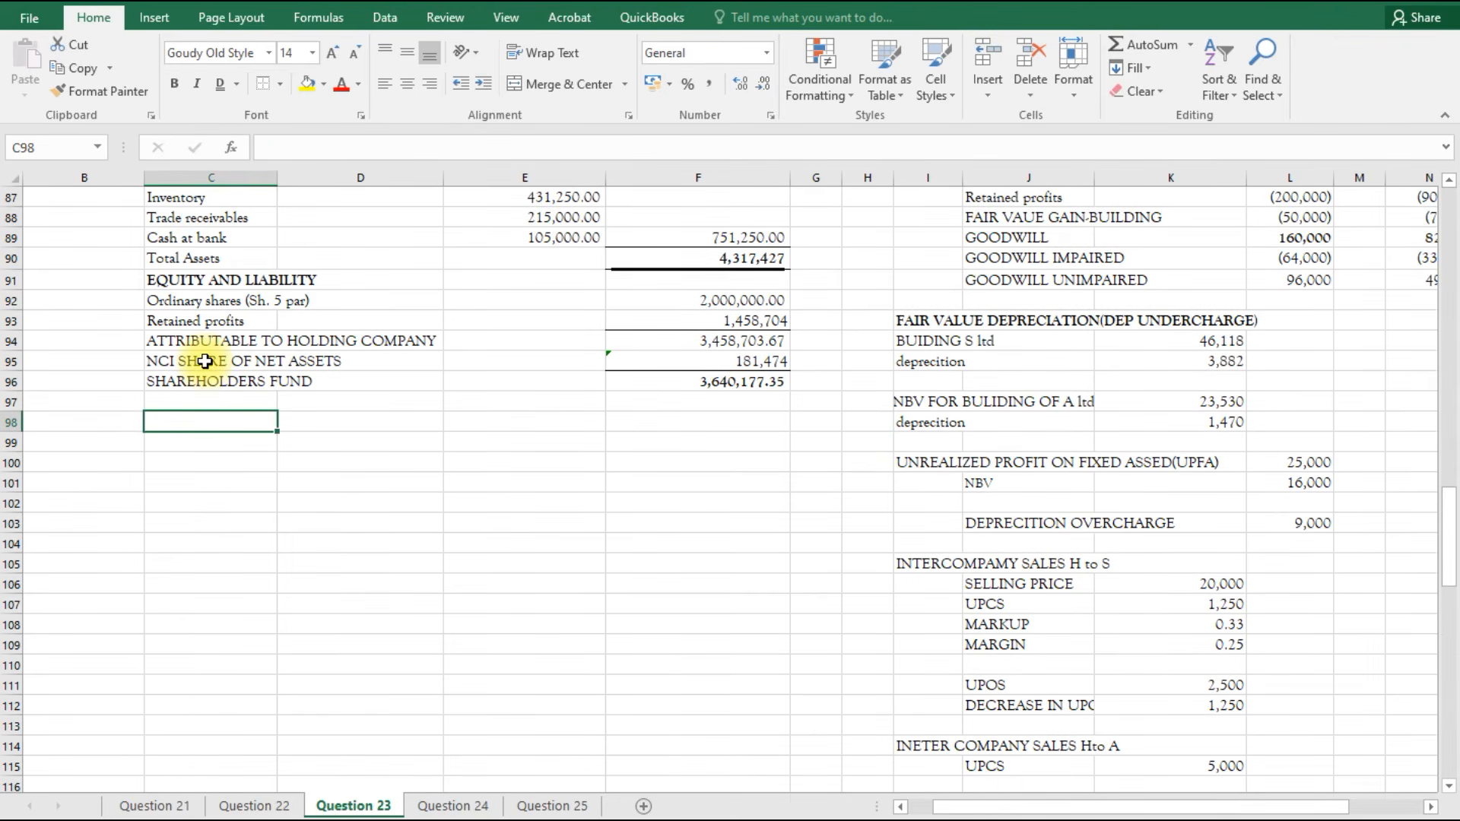
Add the Non Current liabilities and 10% Loan stock labels in C98 and C99 by linking them to B20 and B21.
scroll(365, 302, "up", 16)
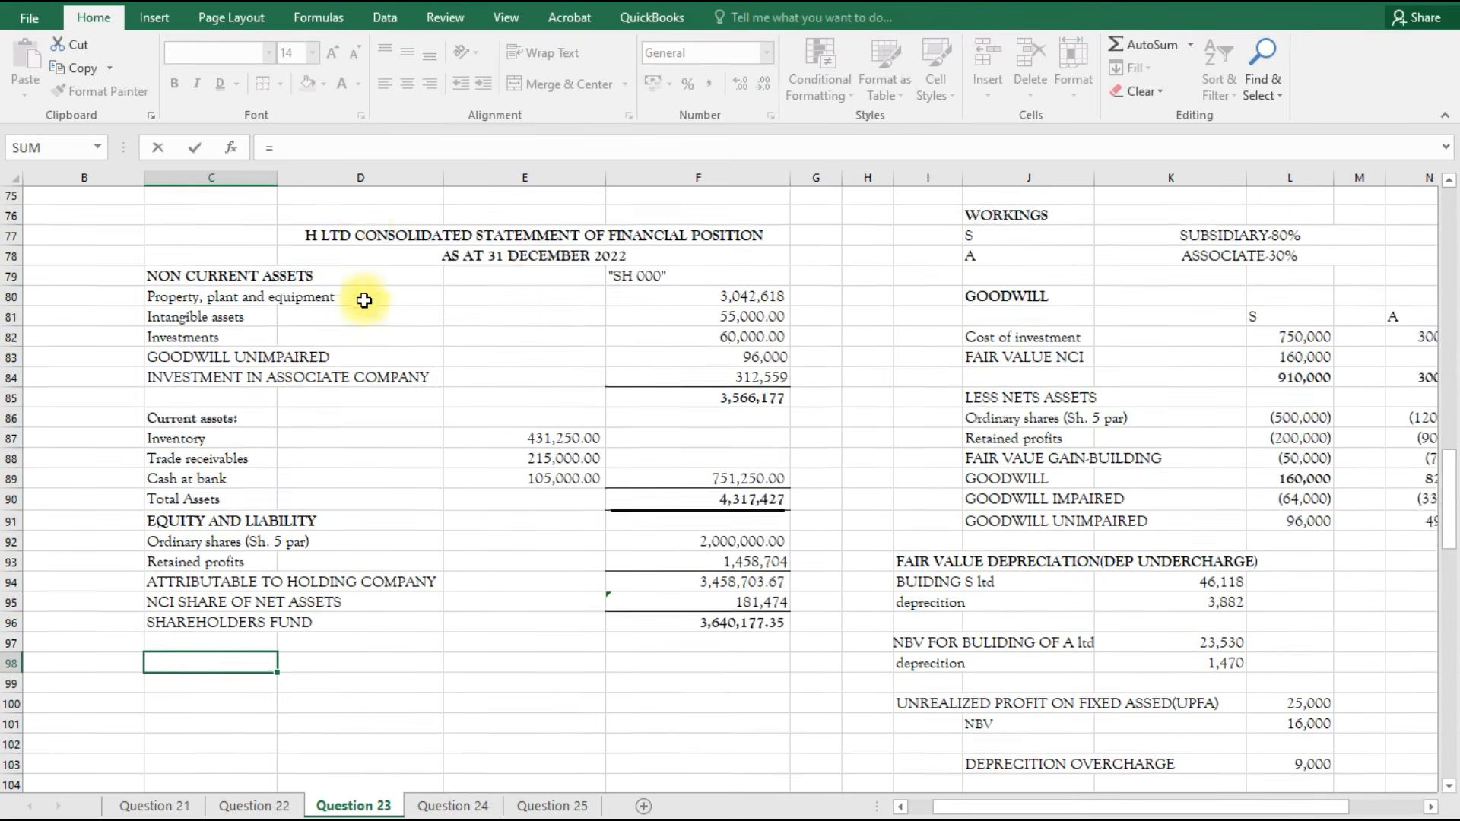
scroll(363, 302, "up", 8)
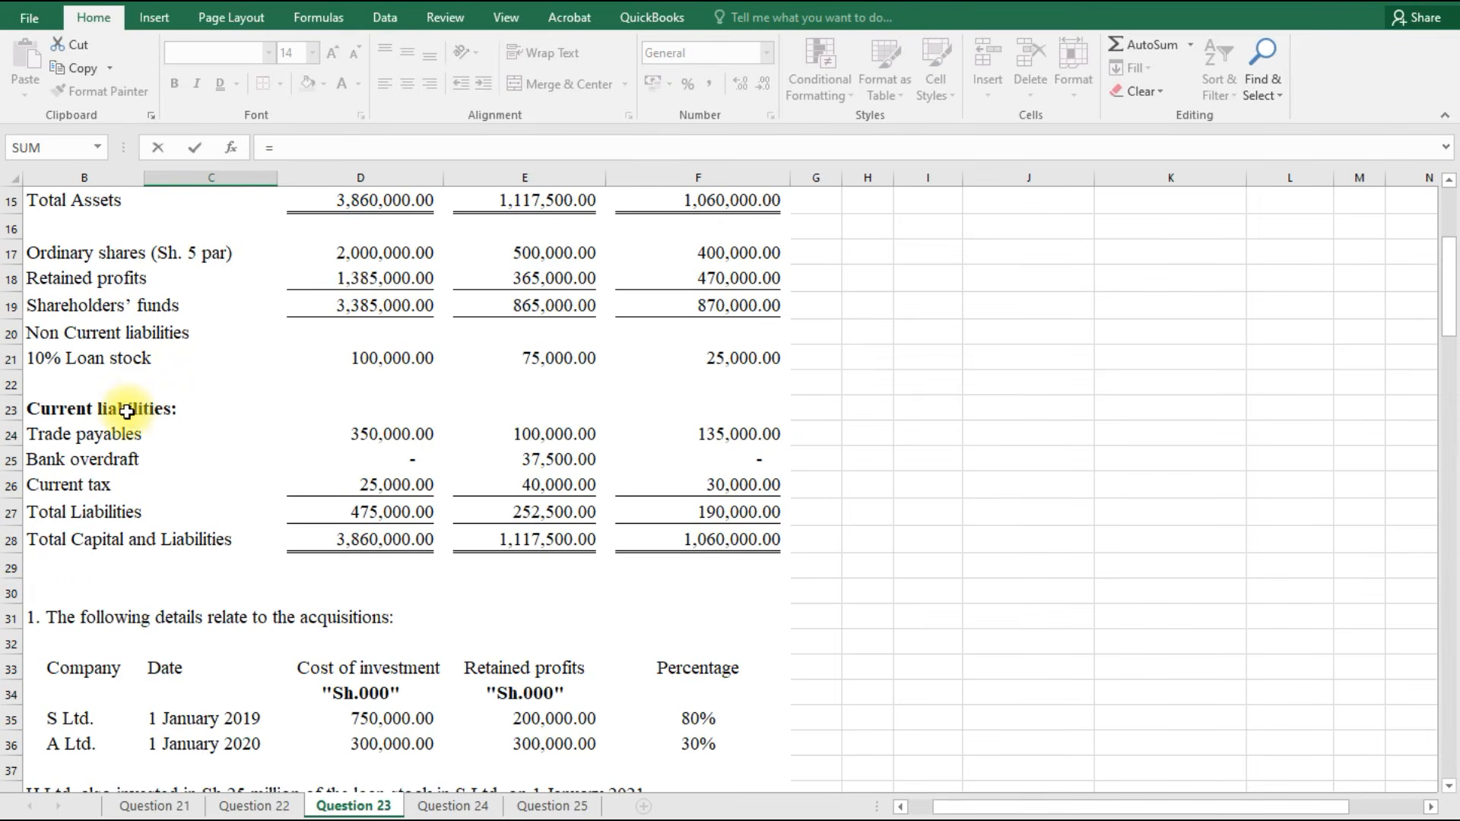
left_click(143, 335)
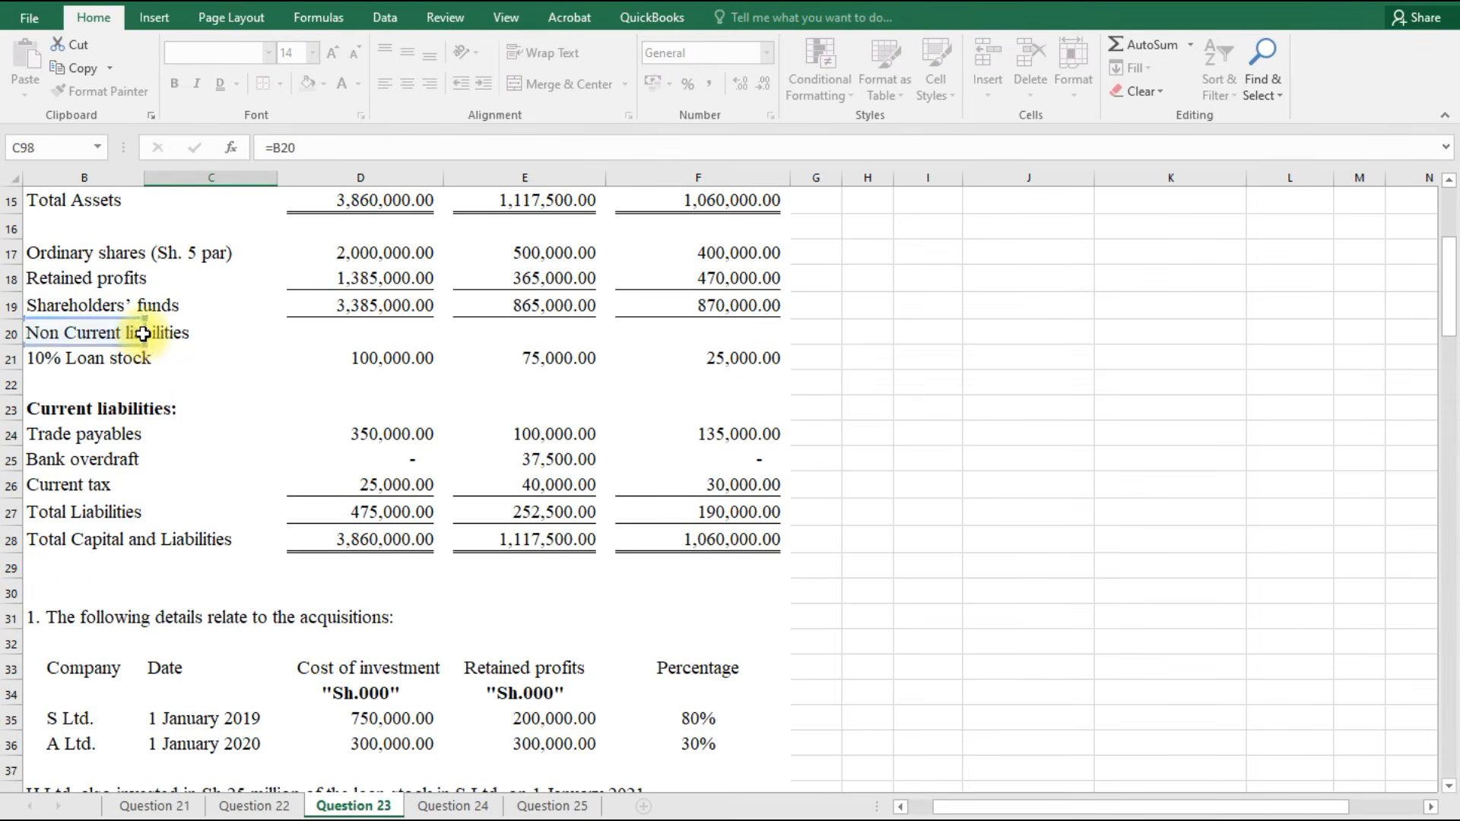
key("Return")
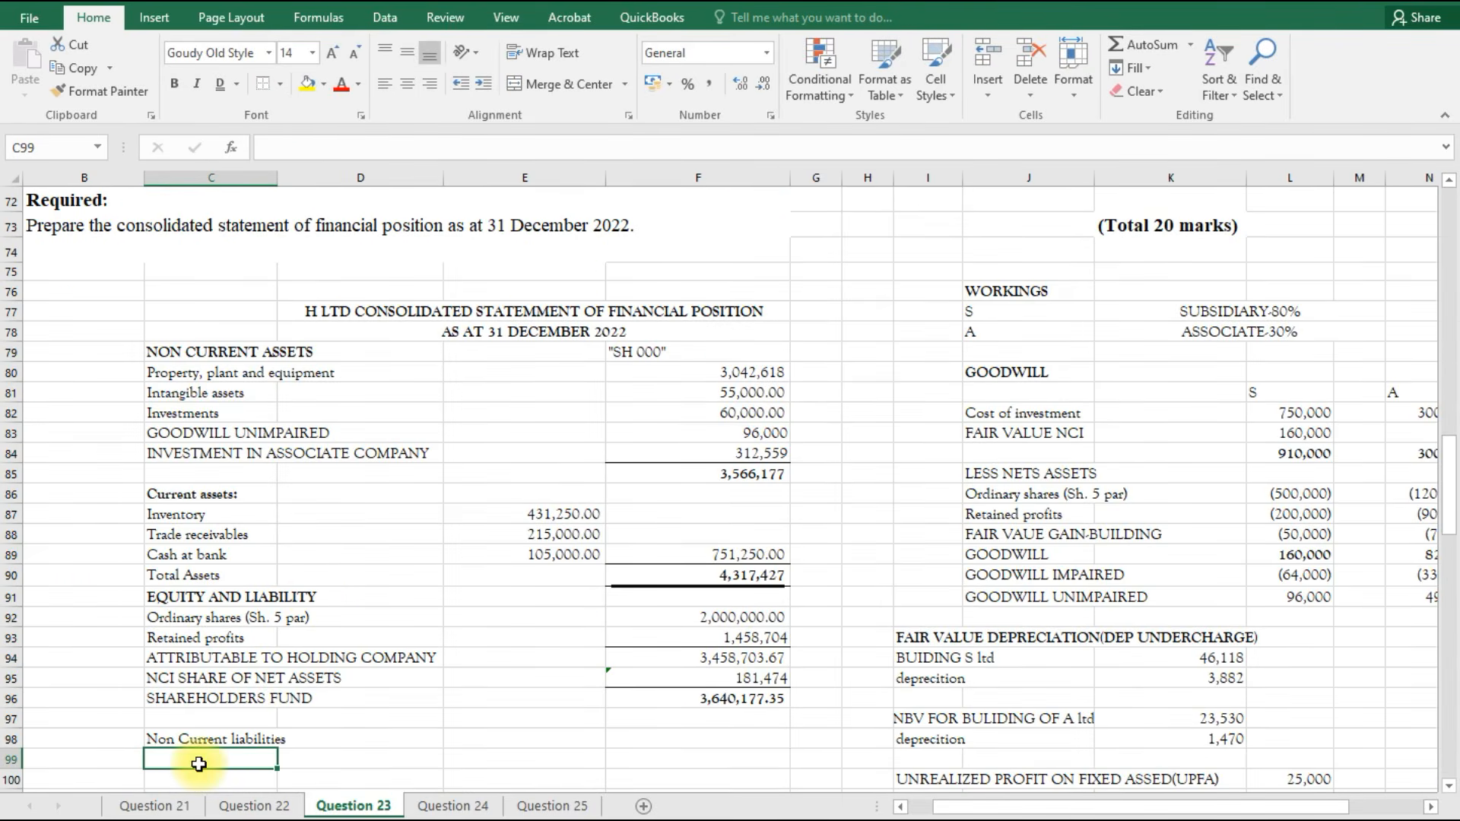
type("=")
scroll(226, 701, "up", 20)
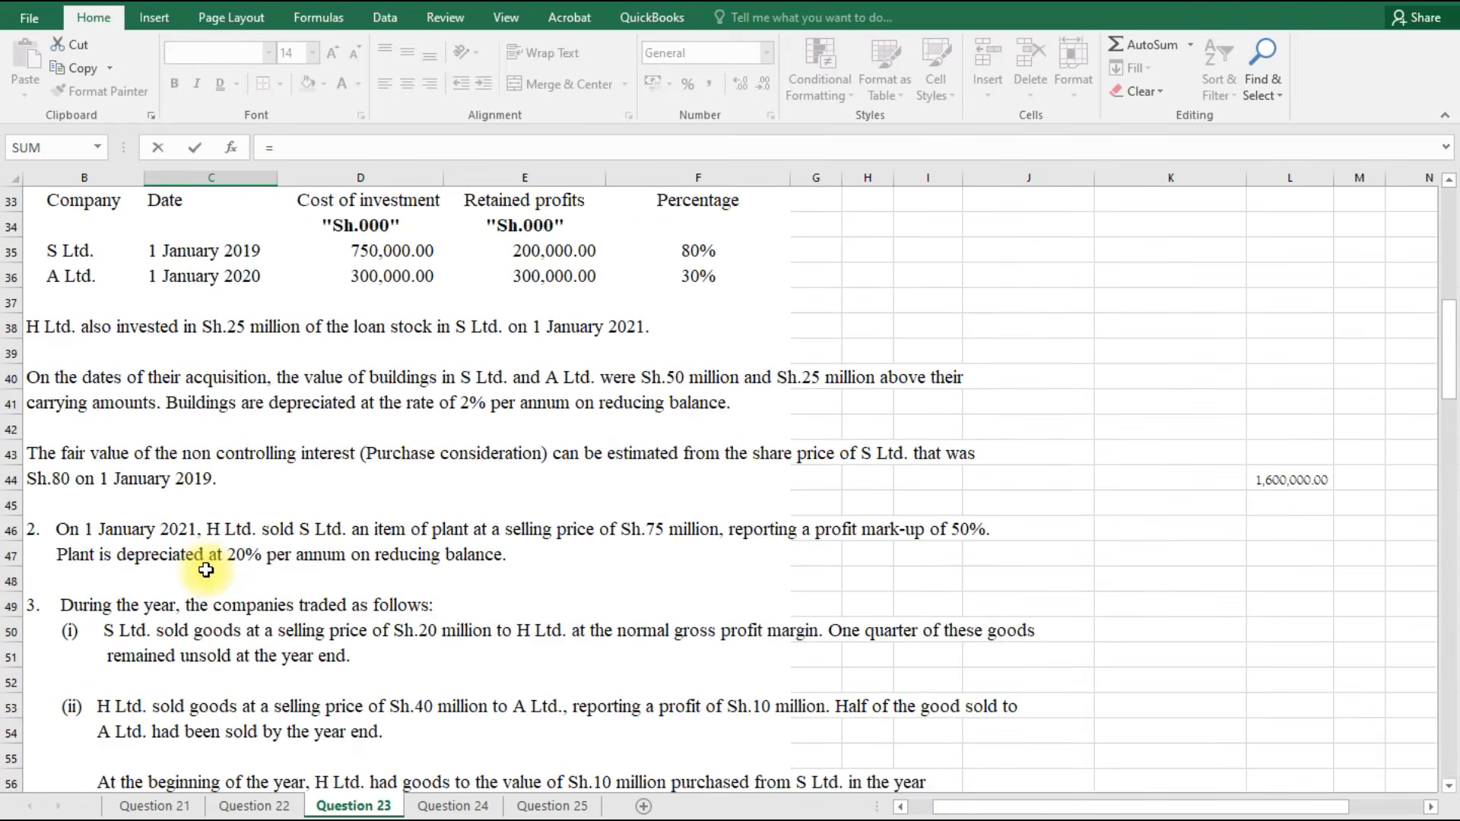
left_click(85, 520)
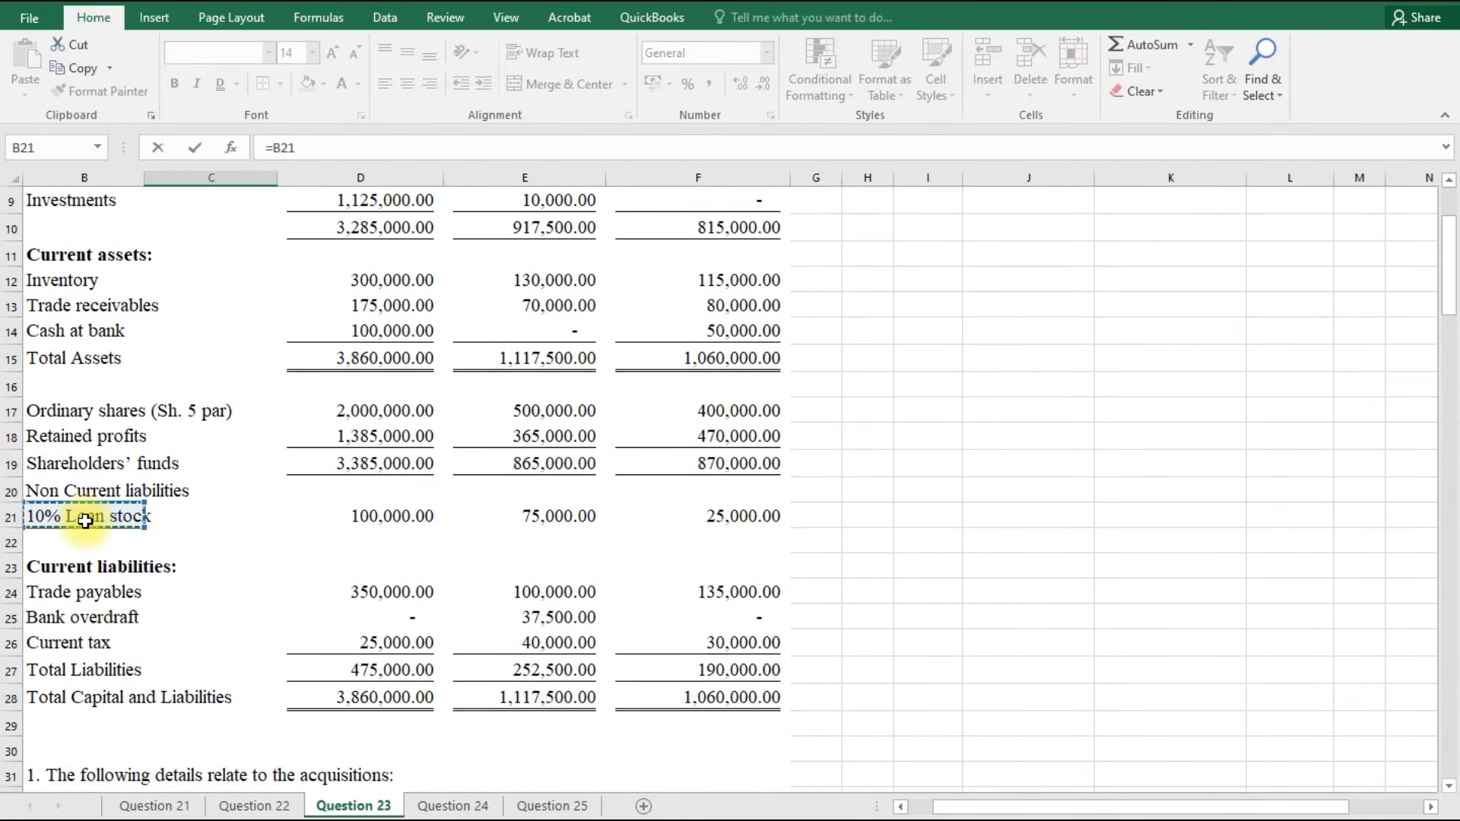
key("Return")
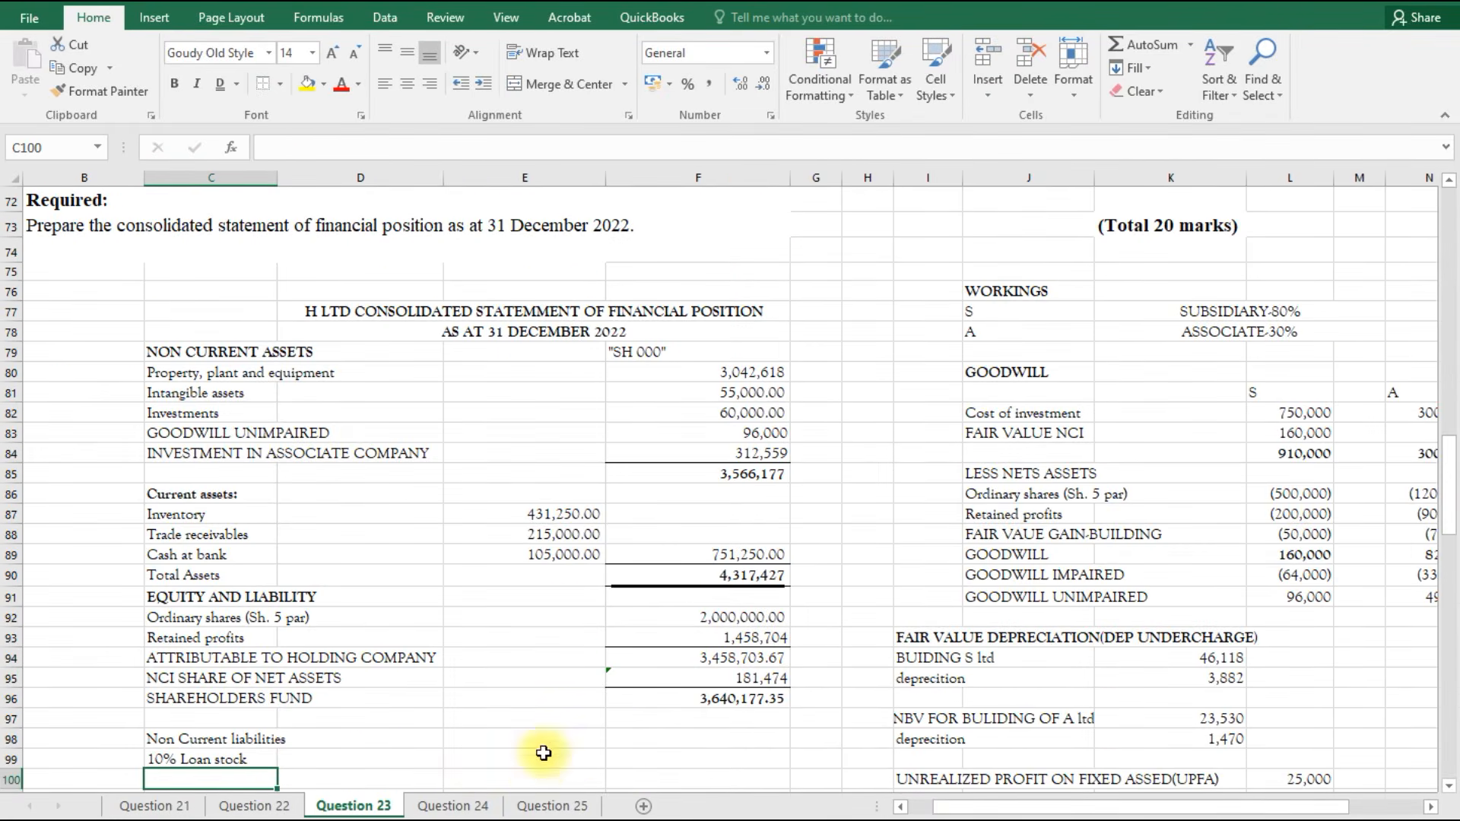
Calculate the consolidated 10% loan stock in F99 with the formula =D21+E21-25000.
left_click(698, 757)
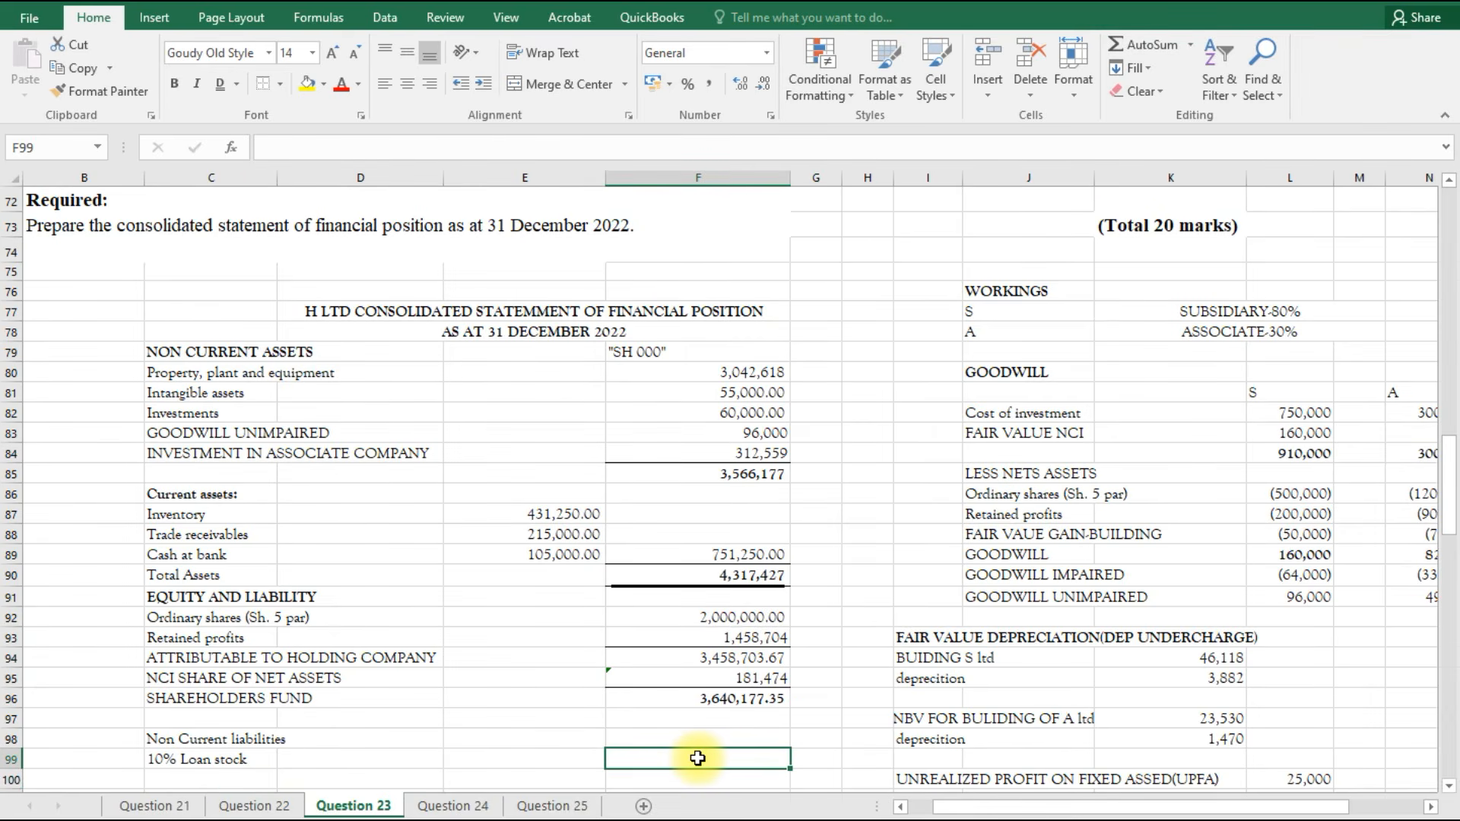
type("=")
scroll(698, 758, "up", 18)
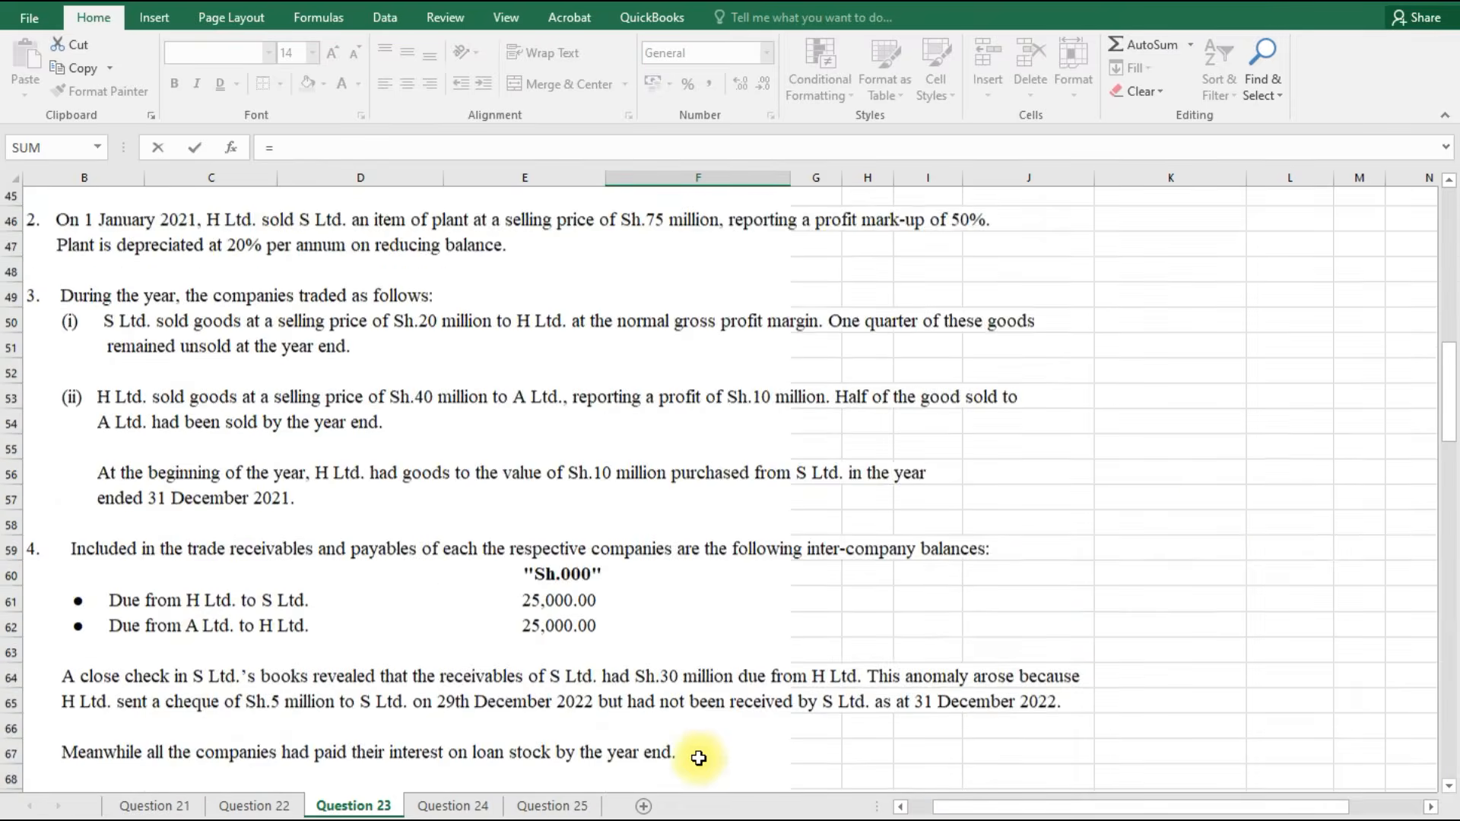
scroll(699, 758, "up", 6)
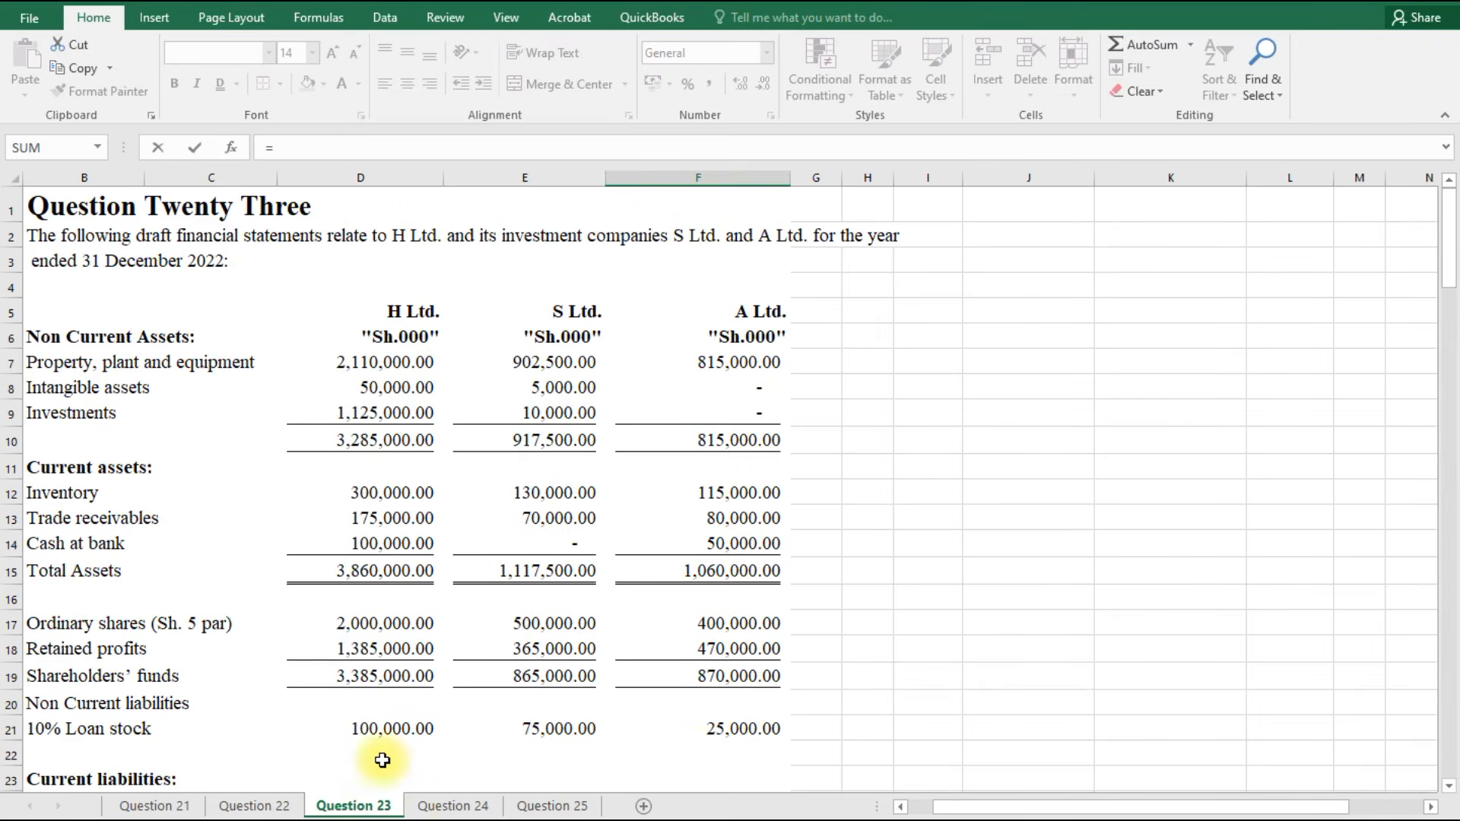
left_click(382, 729)
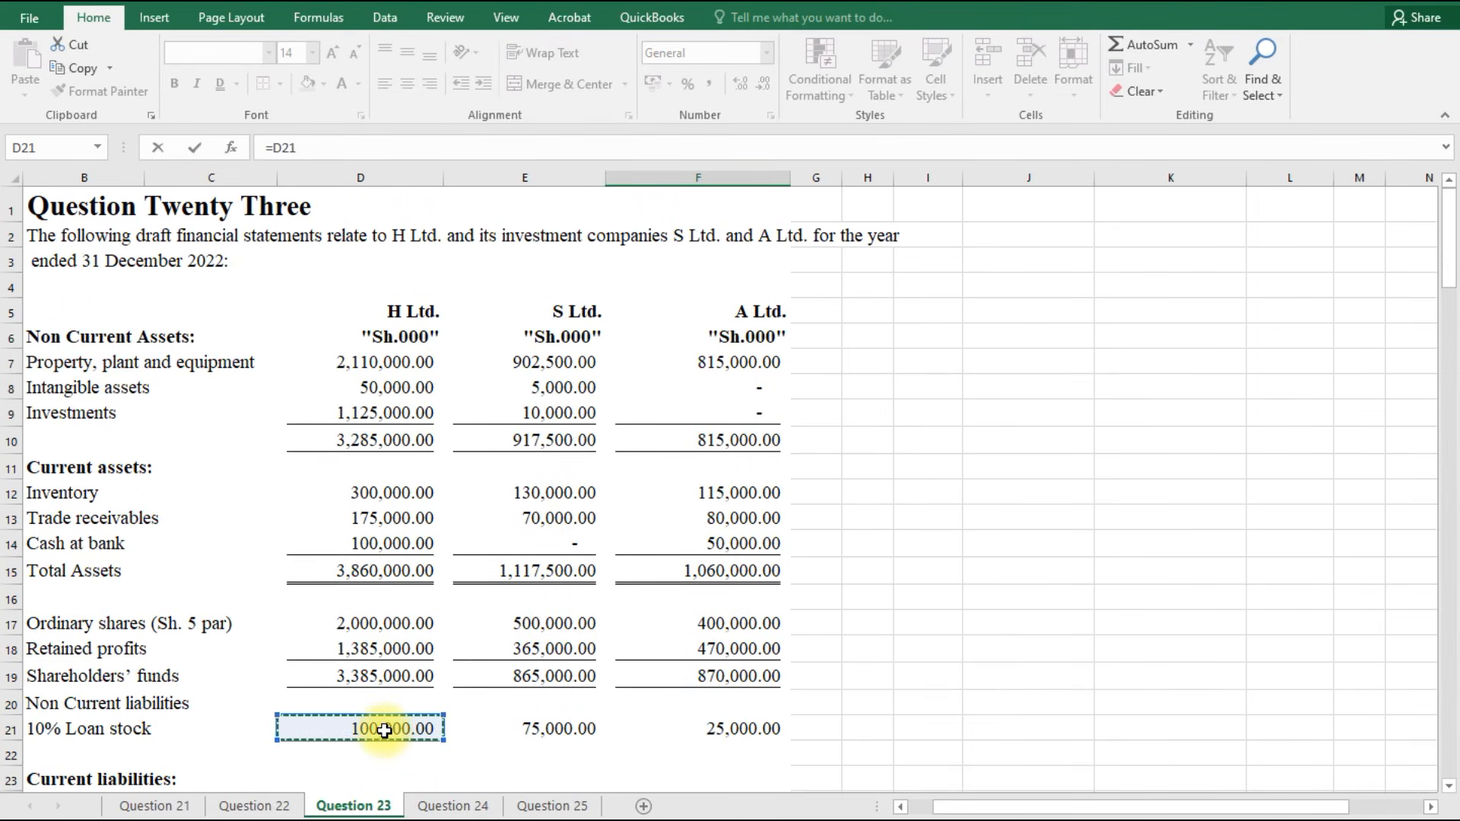
type("+")
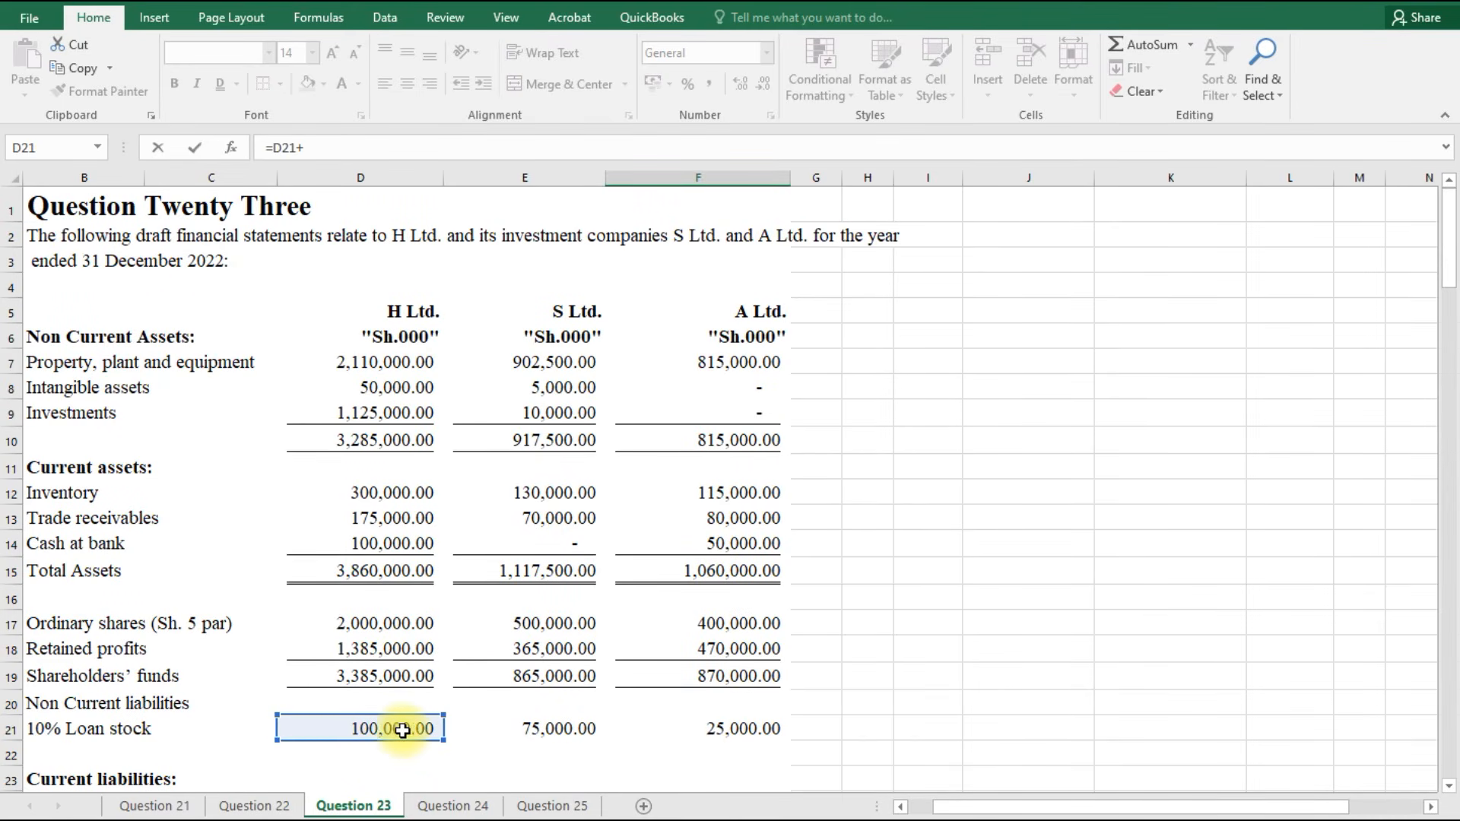
left_click(543, 730)
type("-25000")
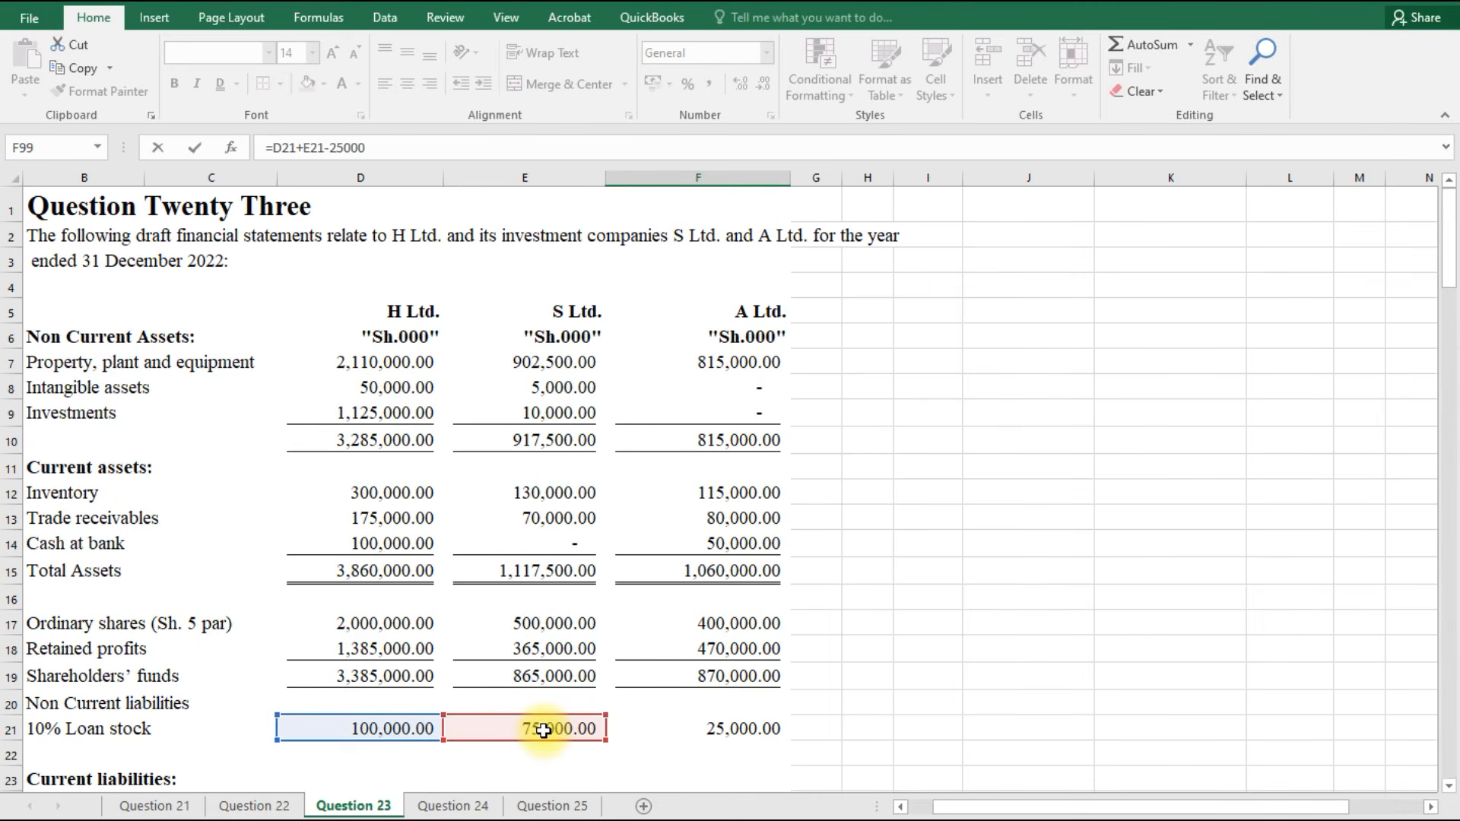
key("Return")
Format the shareholders fund amount in F96 to show no decimal places.
scroll(544, 742, "down", 1)
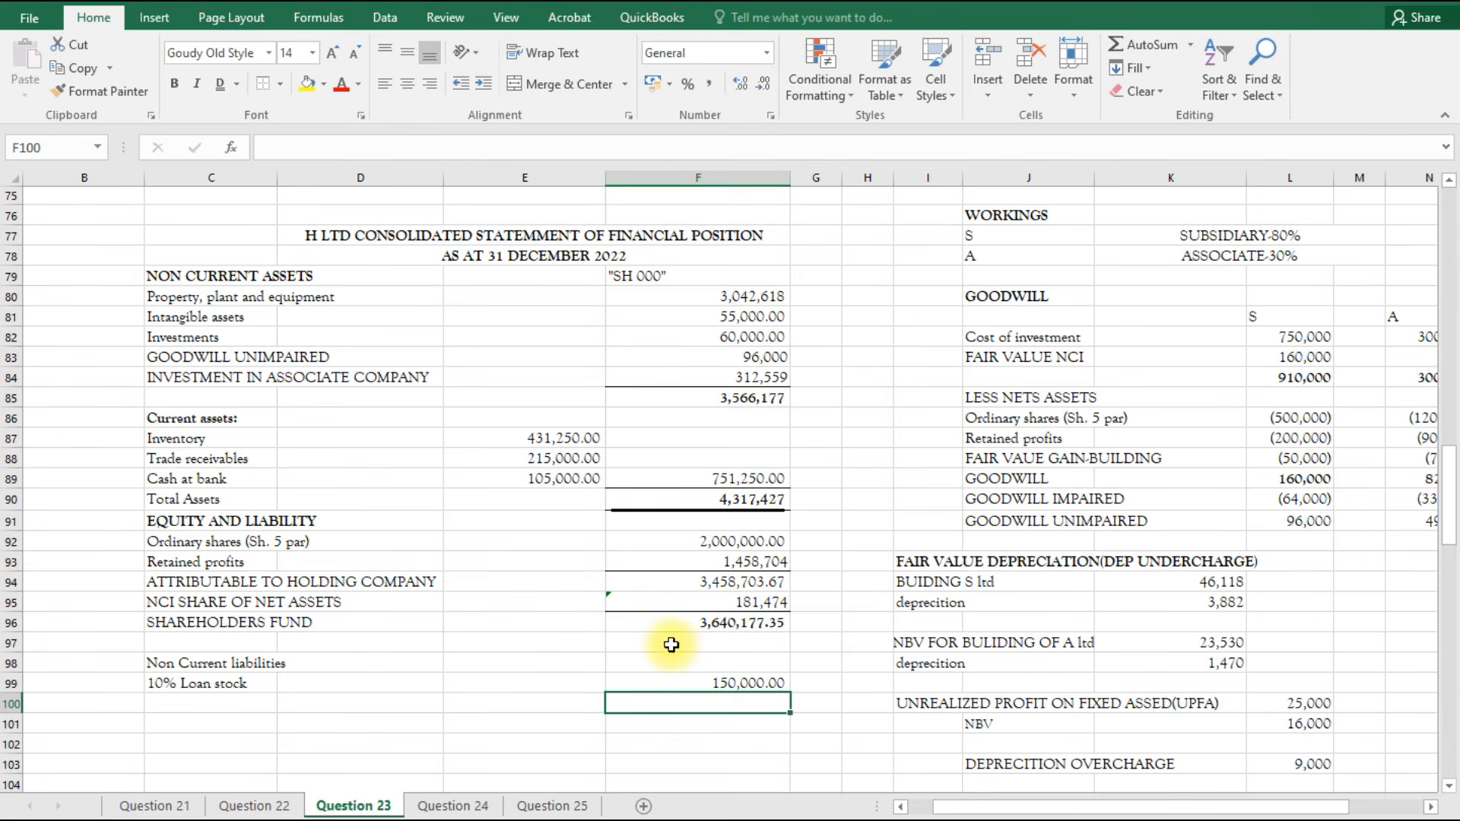
left_click(732, 627)
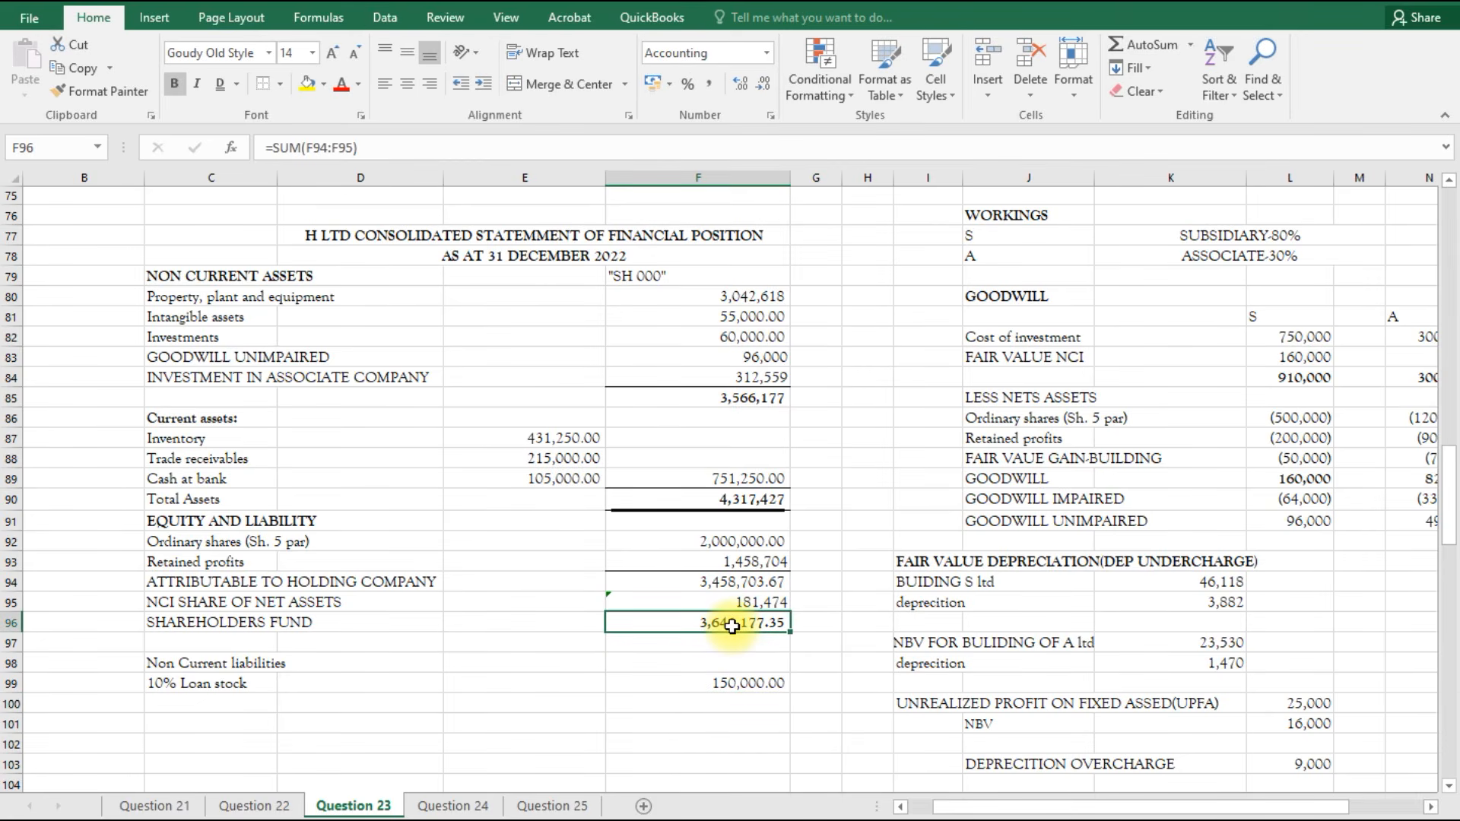
left_click(765, 82)
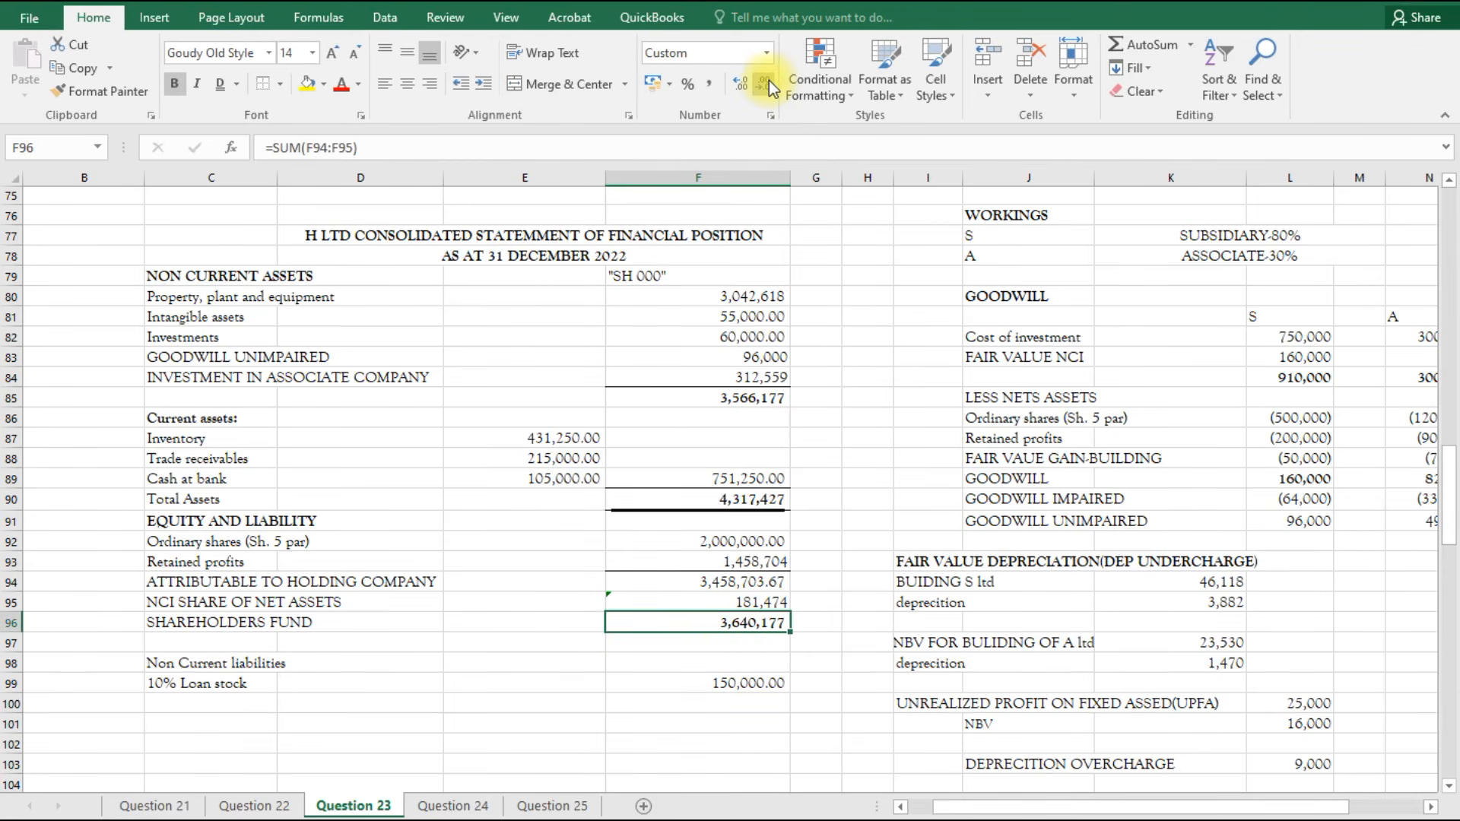
Add the Current liabilities heading in C100 by linking it to B23.
left_click(200, 700)
type("=")
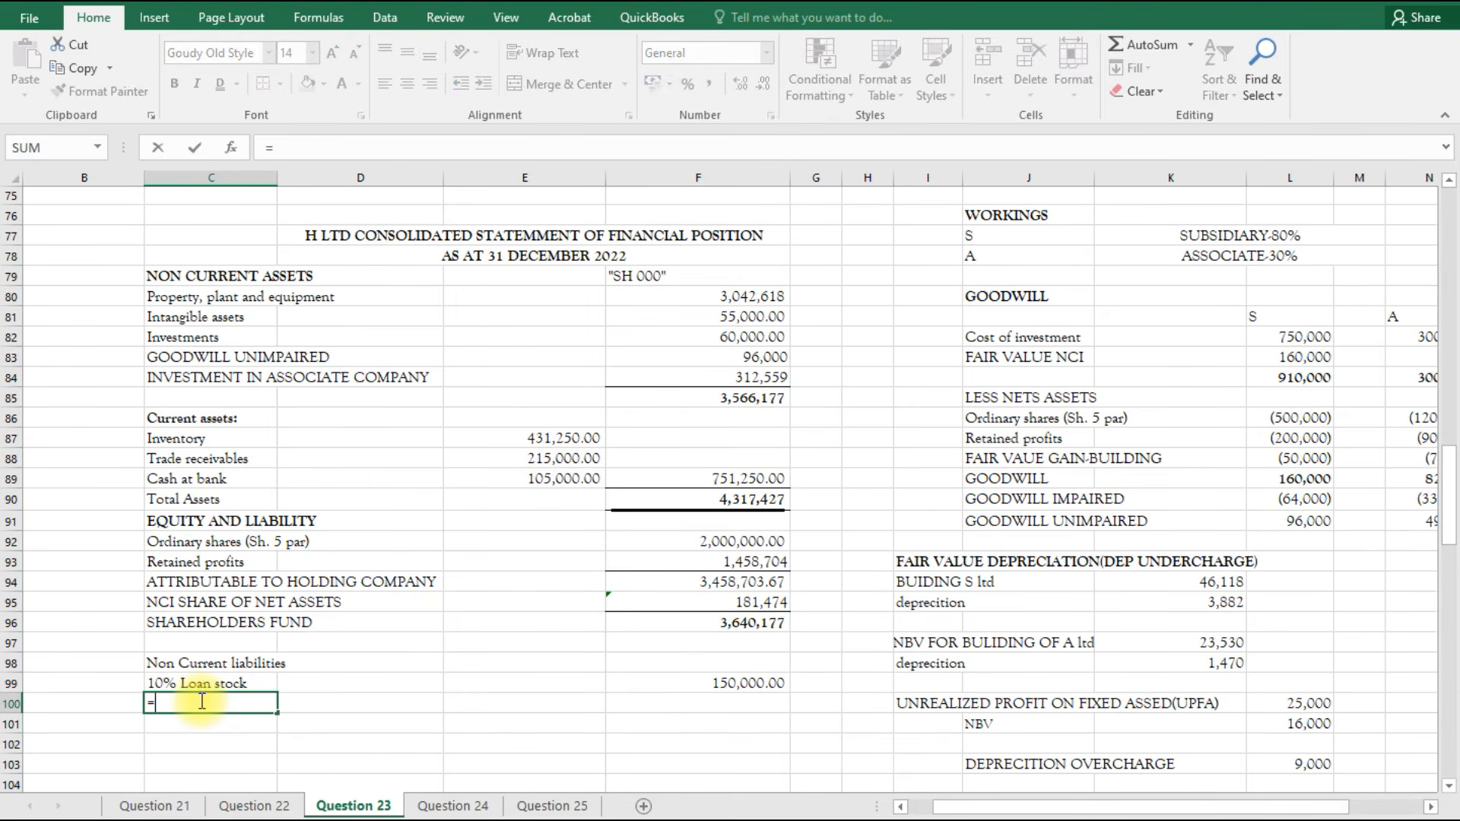
scroll(200, 701, "up", 20)
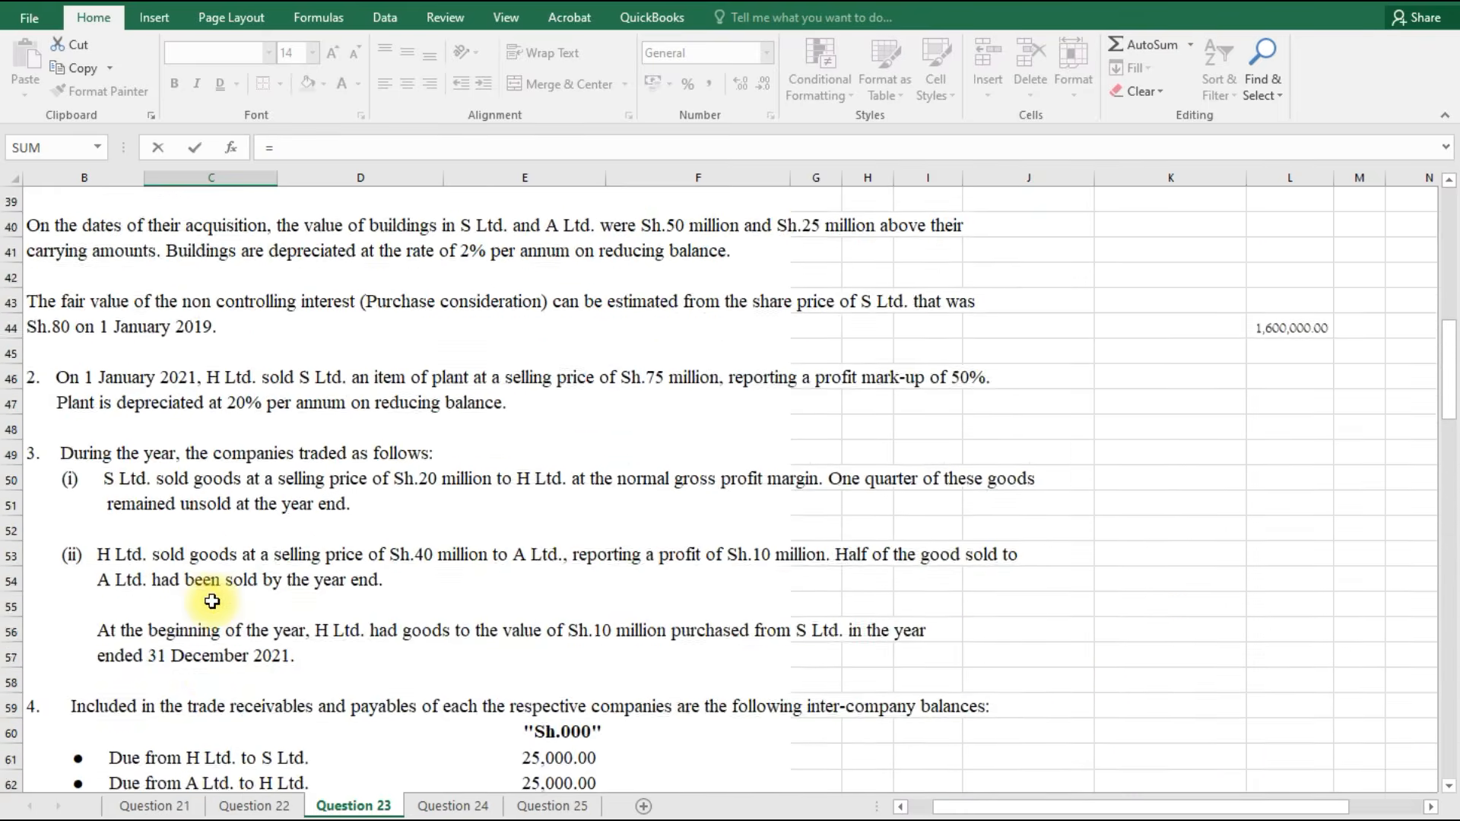
left_click(114, 409)
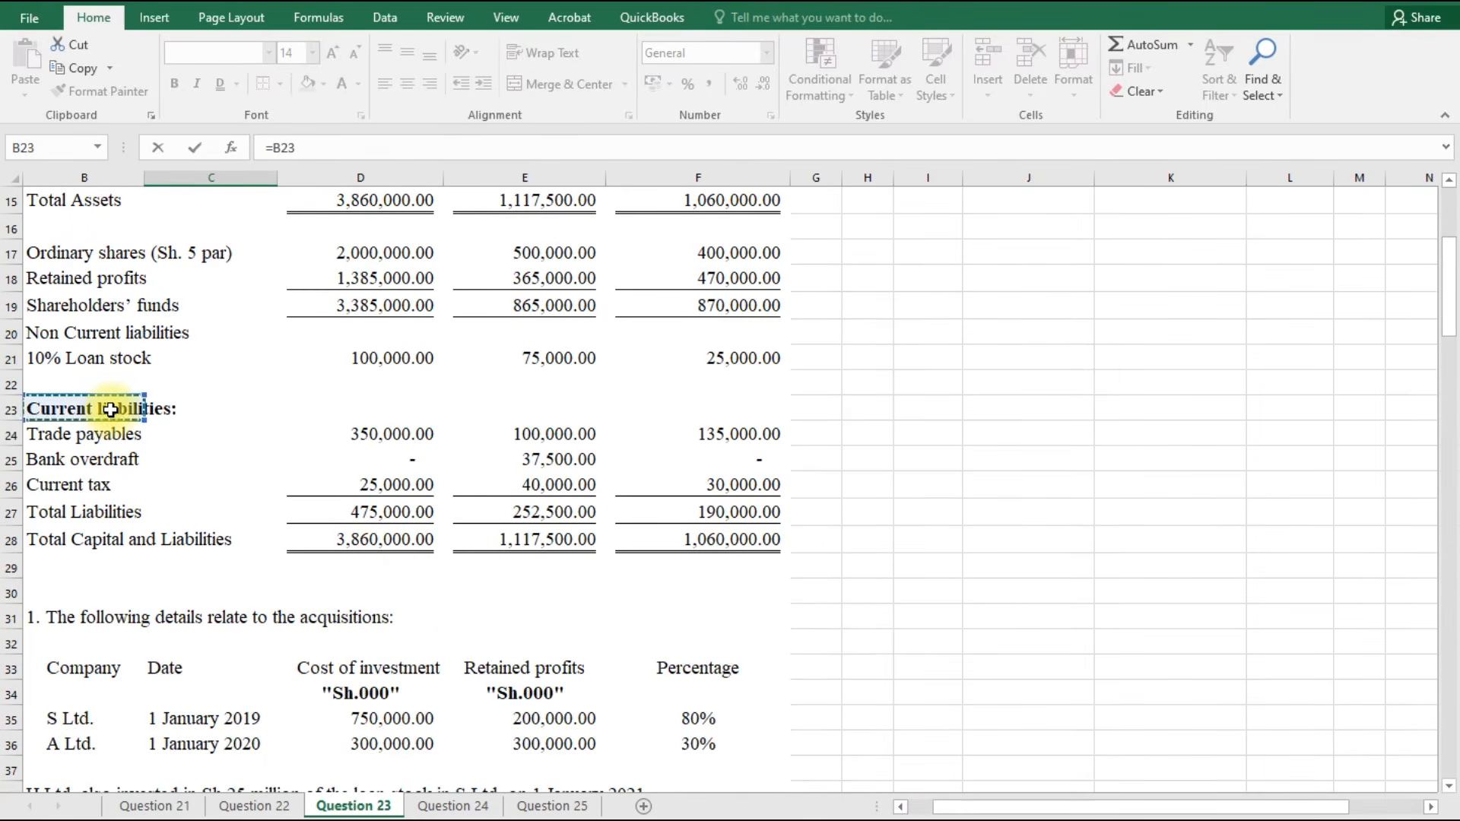
key("Return")
Make the Current liabilities heading in C100 and the Non Current liabilities heading in C98 bold.
left_click(205, 758)
key("ctrl+b")
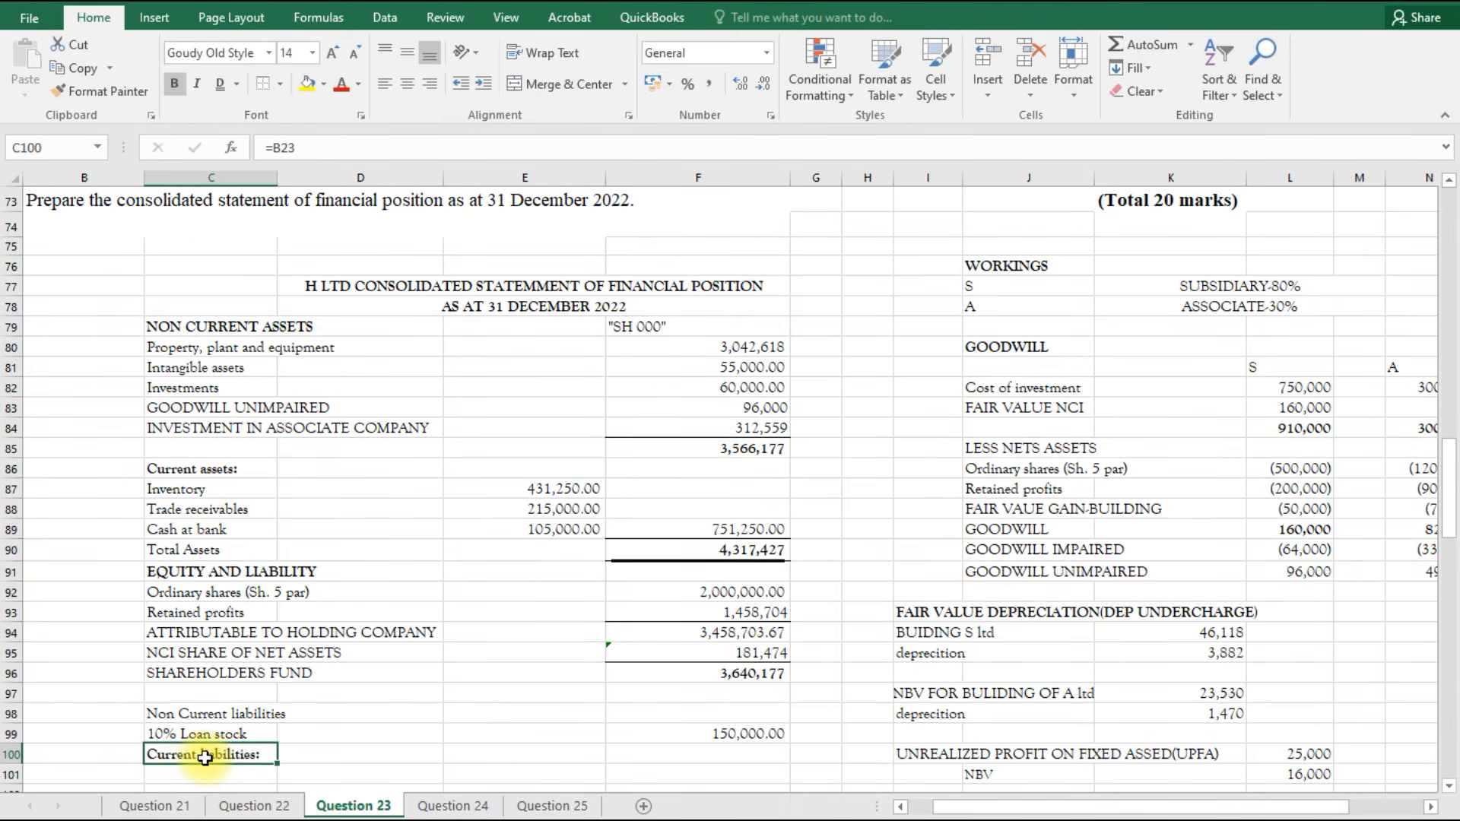
left_click(237, 712)
key("ctrl+b")
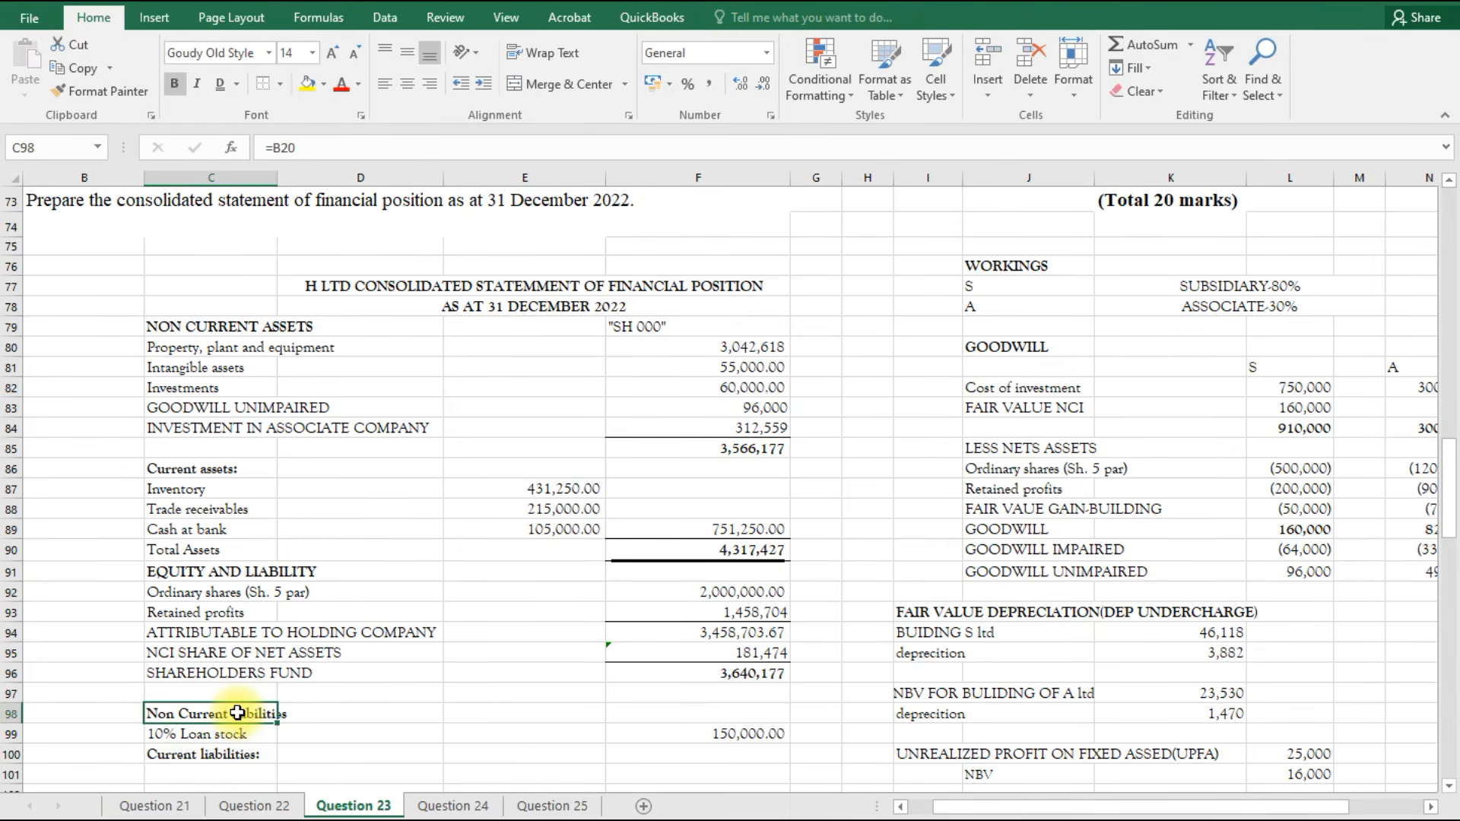
Add the Trade payables label in C101, below the Current liabilities heading, by linking it to B24.
scroll(342, 688, "down", 1)
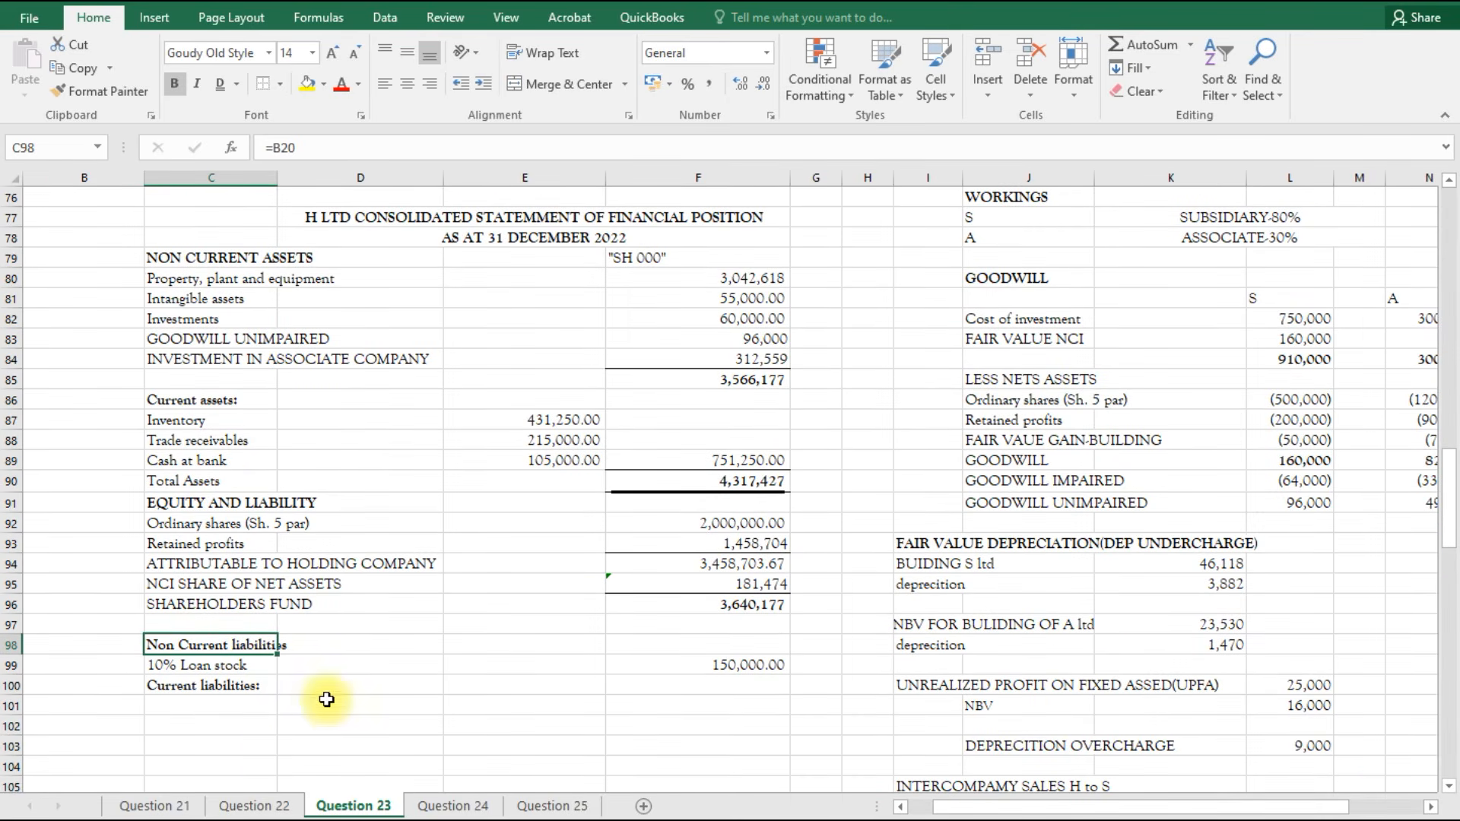
left_click(234, 706)
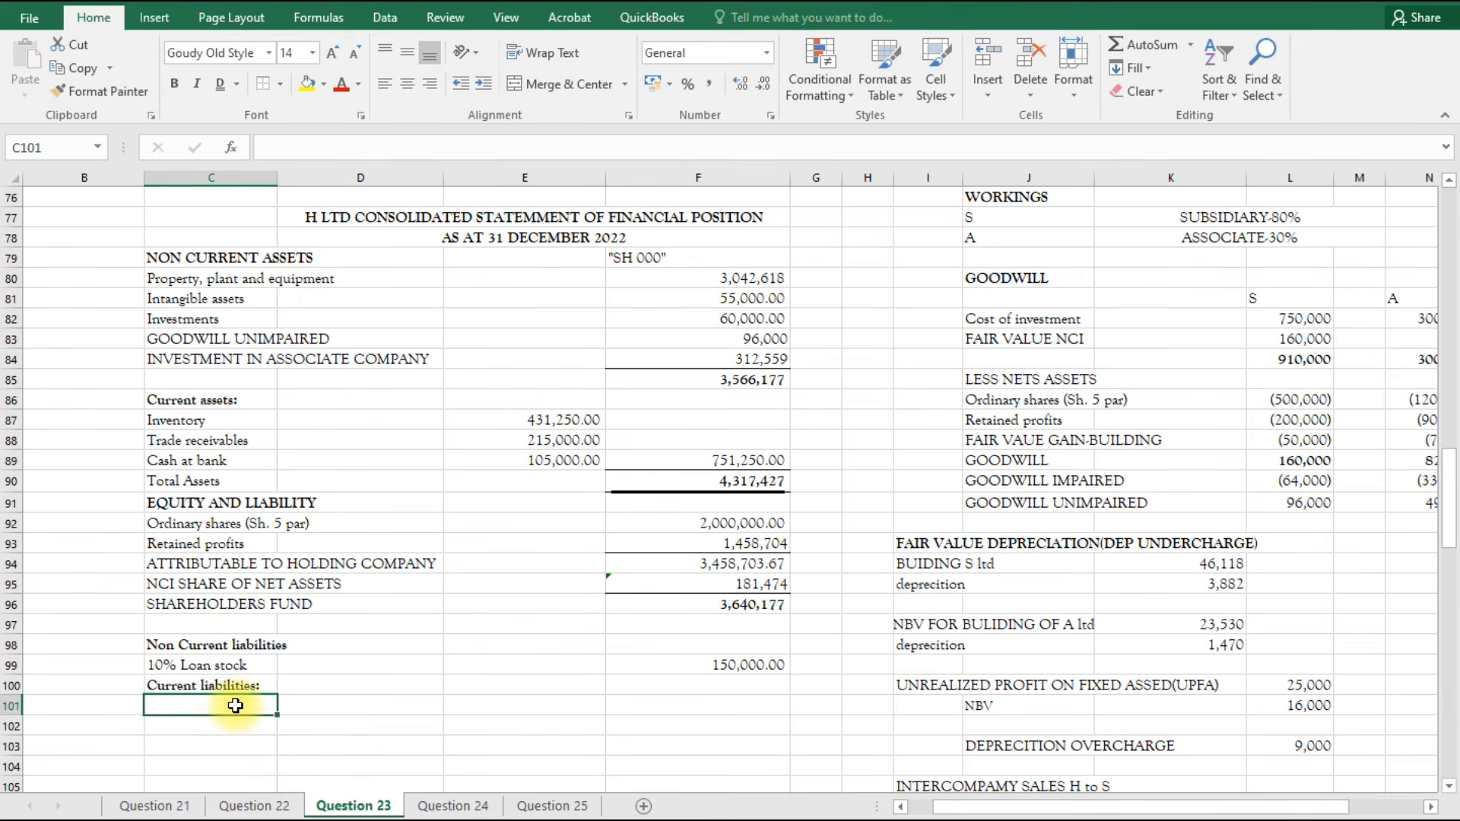
type("=")
scroll(274, 631, "up", 12)
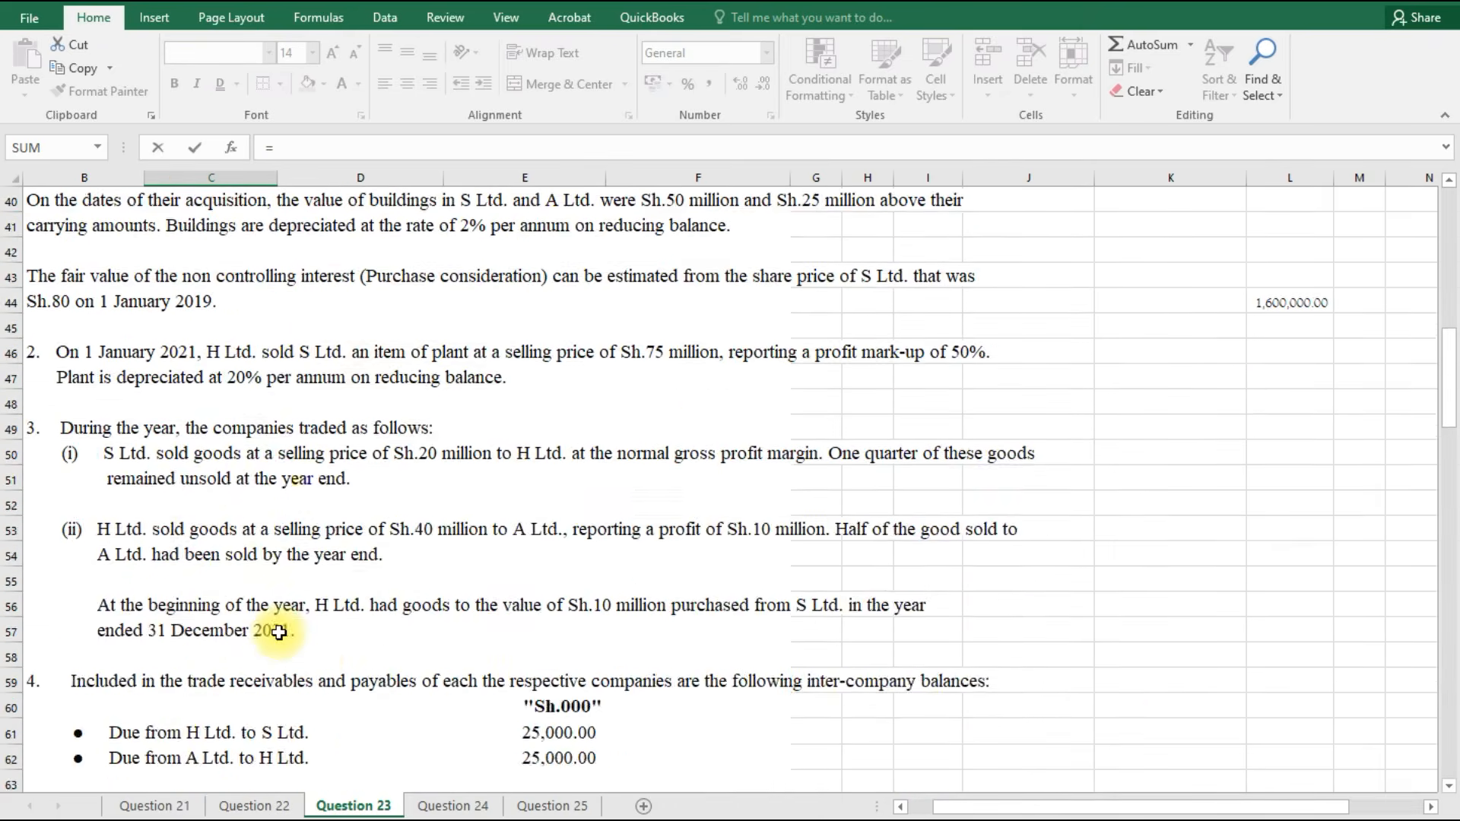
scroll(279, 632, "up", 7)
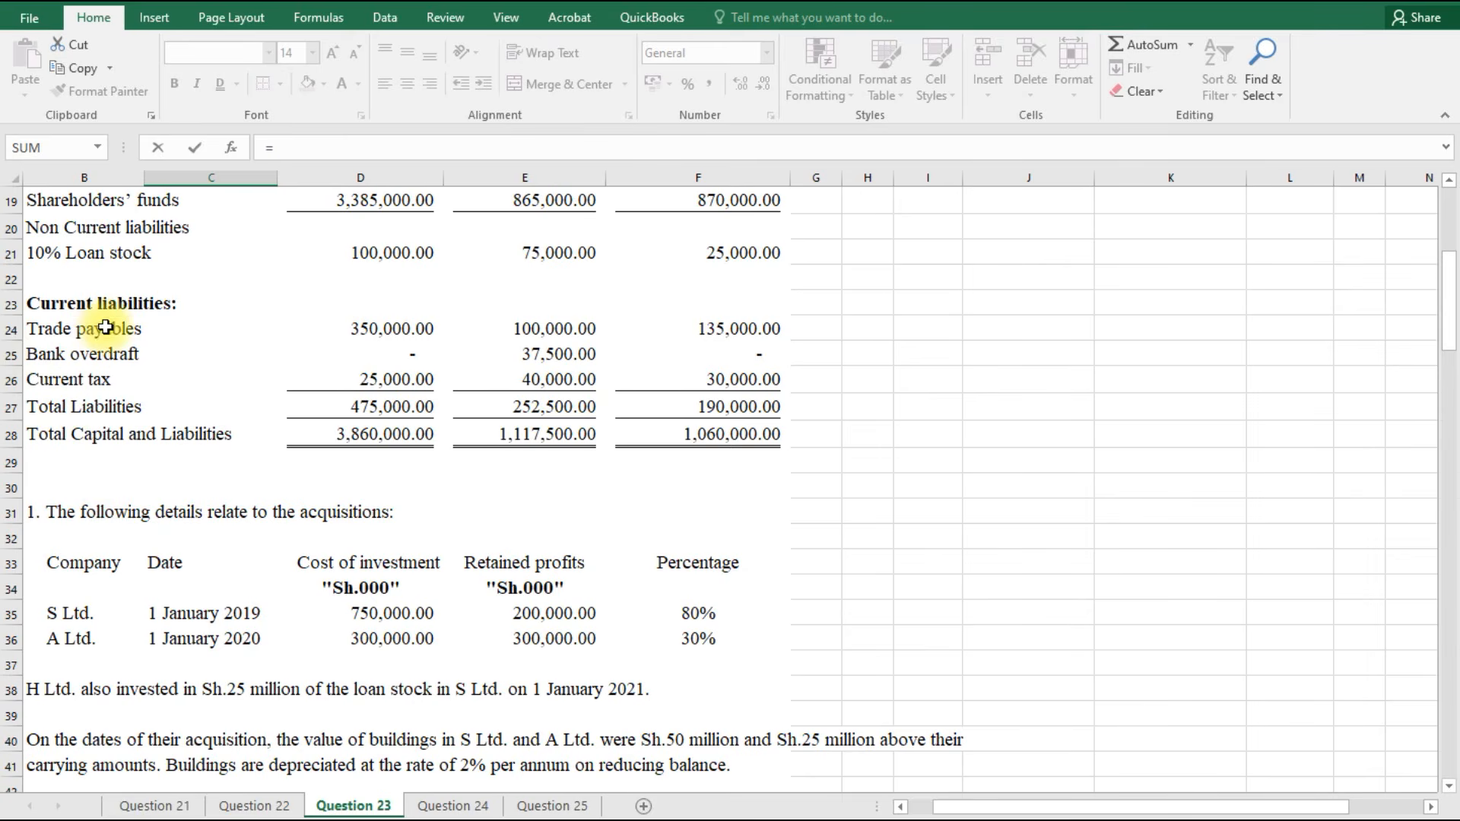
left_click(105, 327)
key("Return")
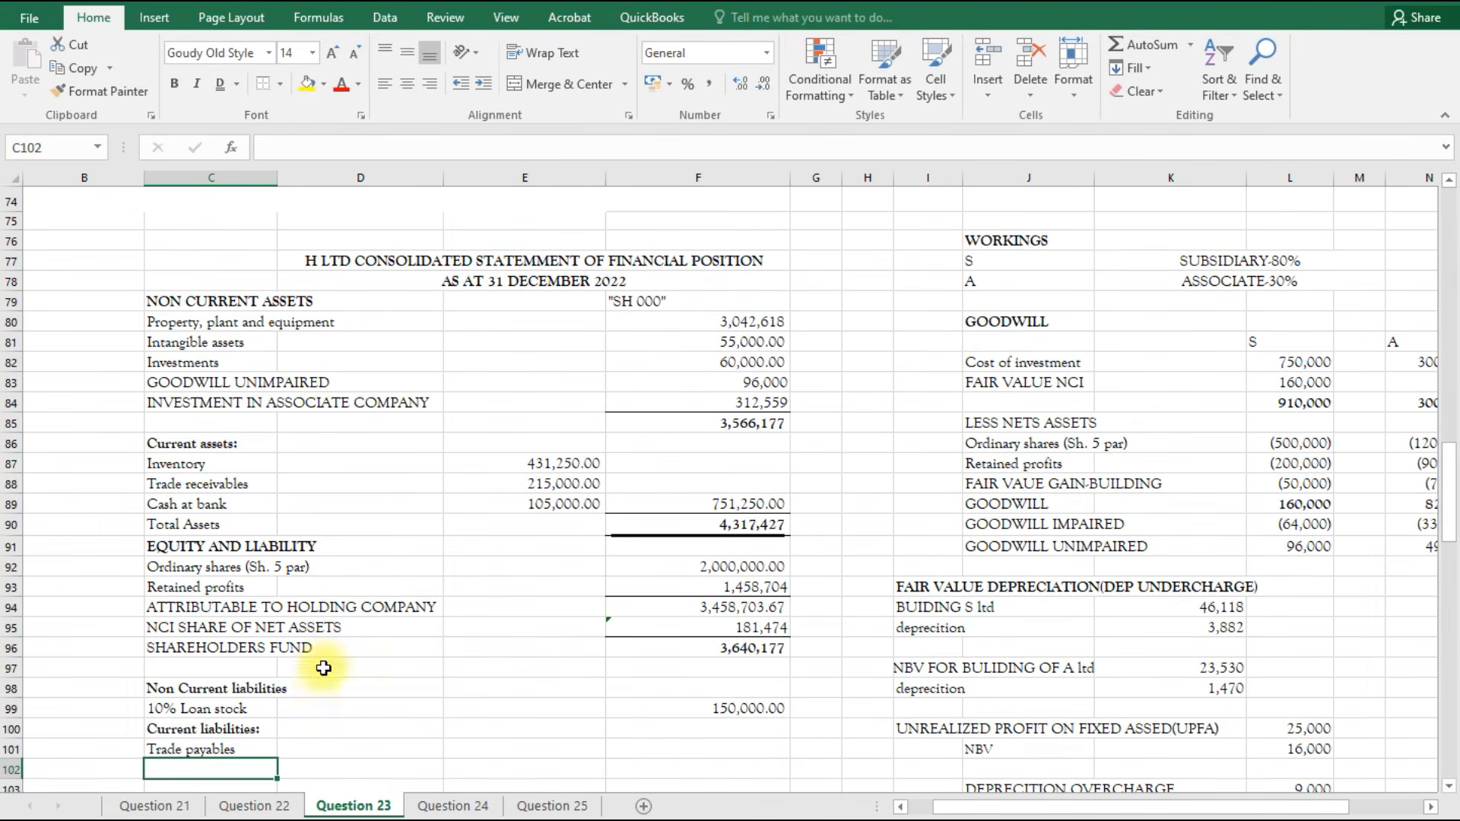
left_click(641, 748)
type("=")
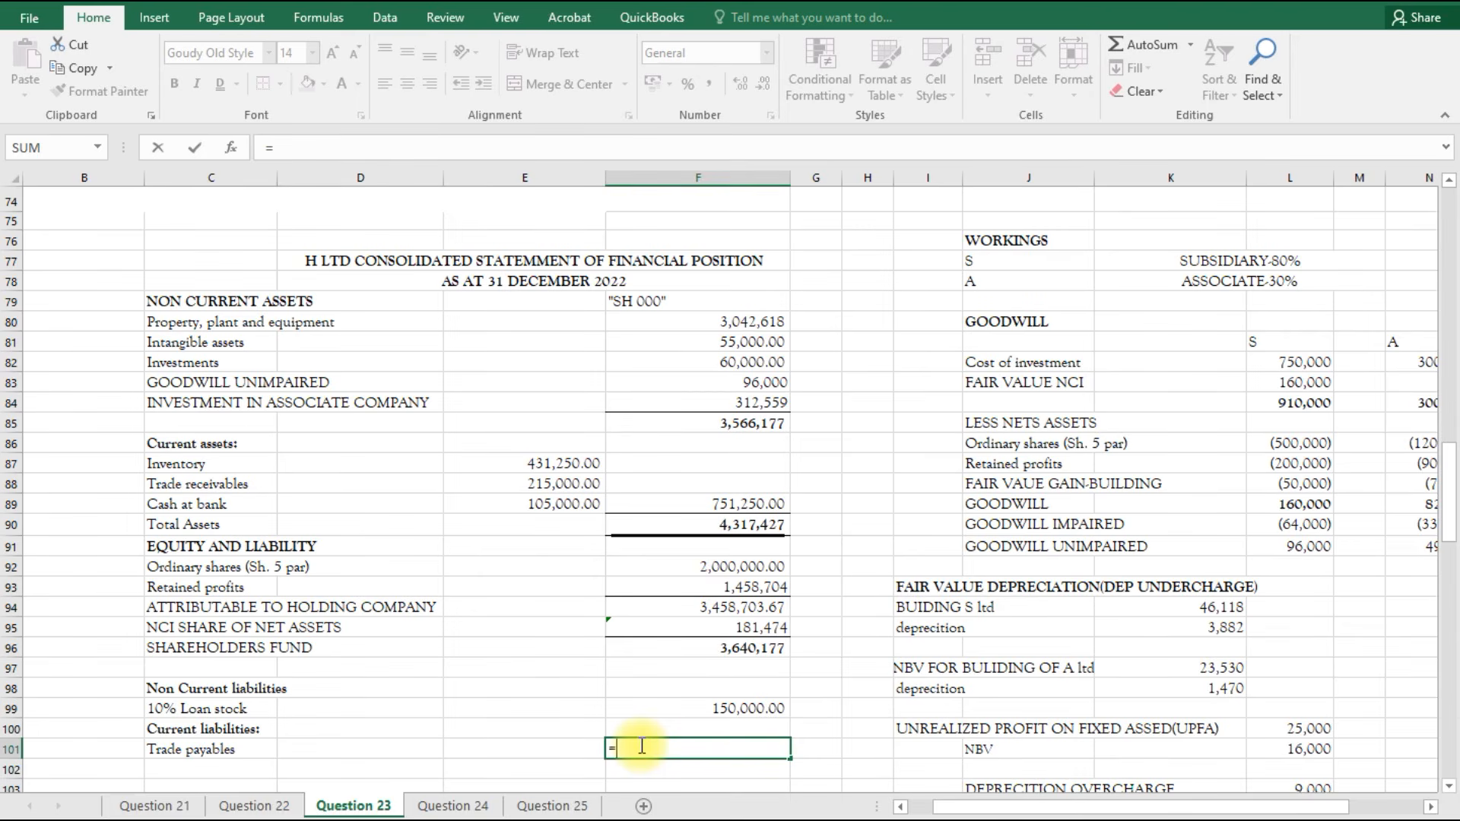
key("Escape")
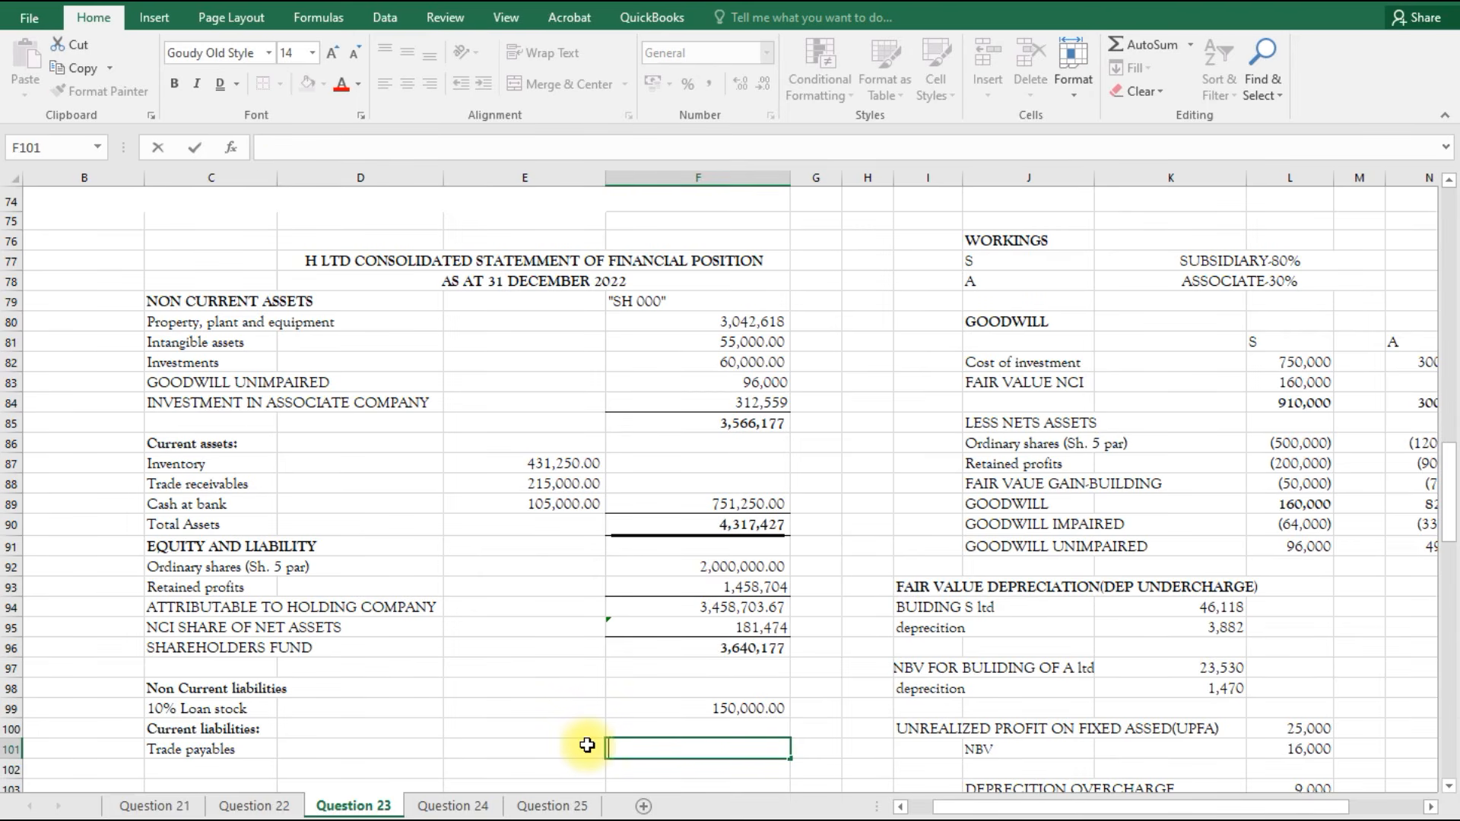
Calculate the consolidated trade payables in E101 with the formula =D24+E24-25000.
left_click(525, 748)
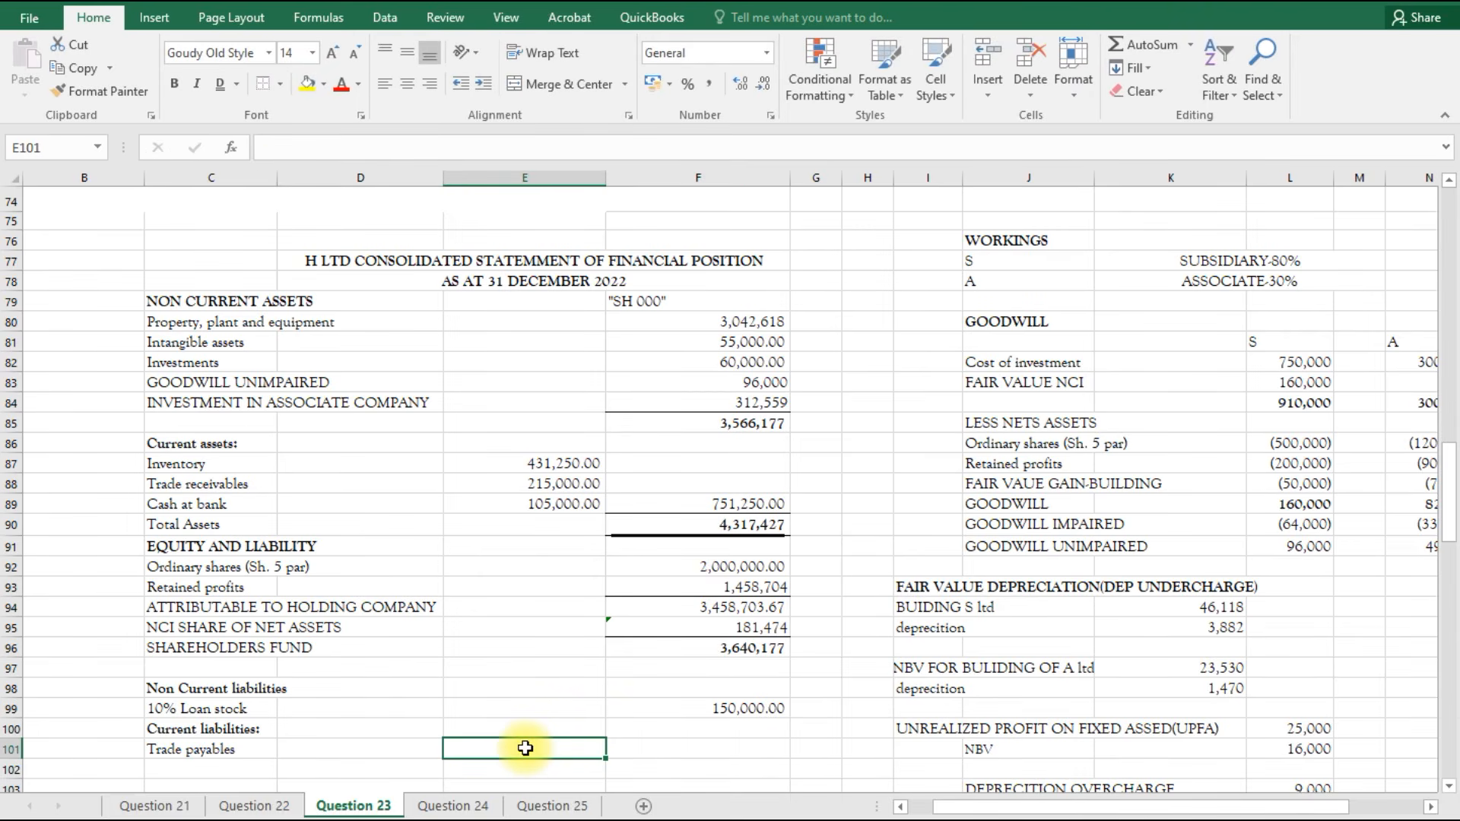
type("=")
scroll(525, 745, "up", 7)
scroll(524, 743, "up", 10)
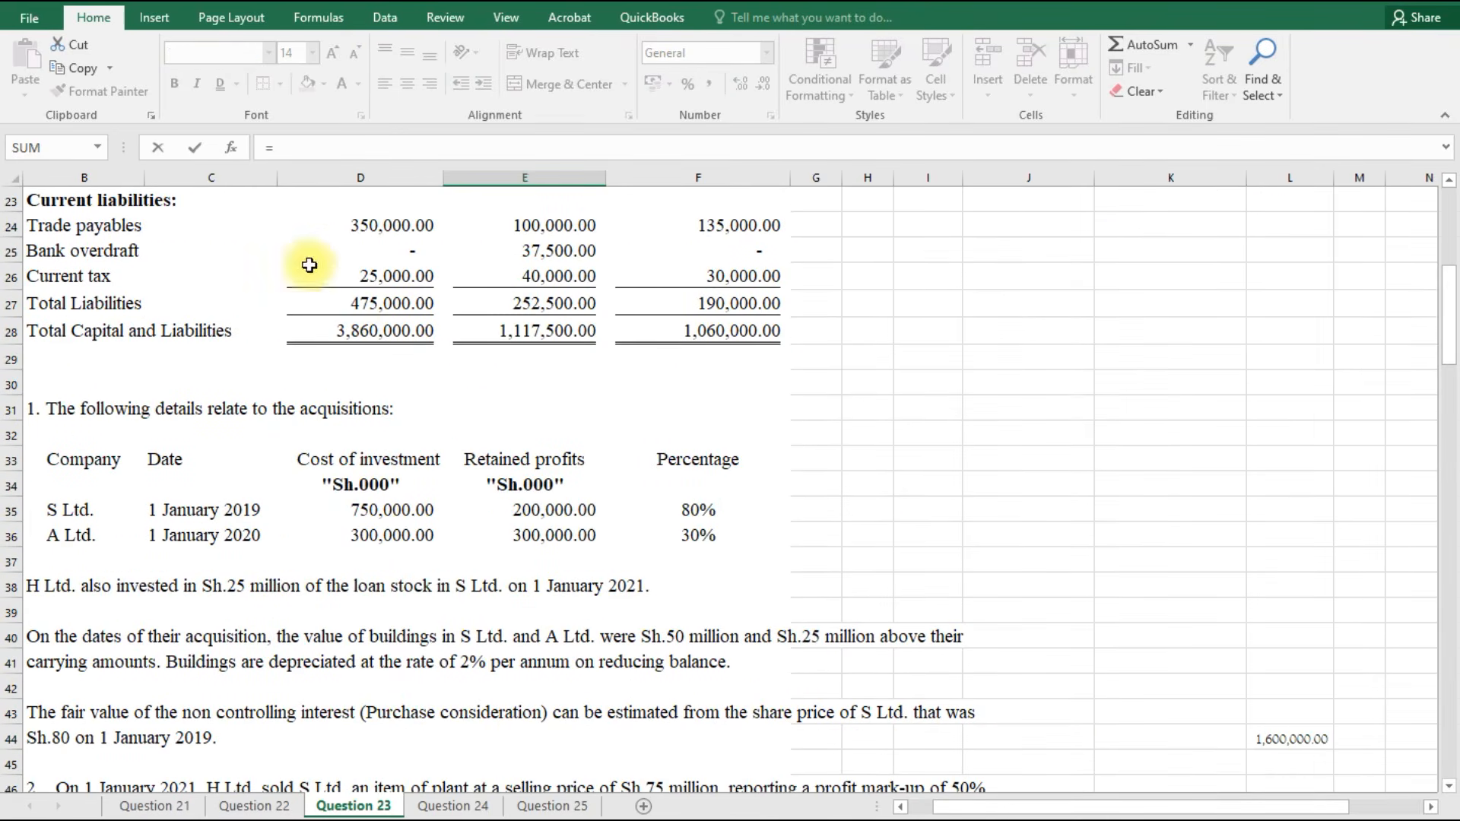
left_click(381, 226)
type("+")
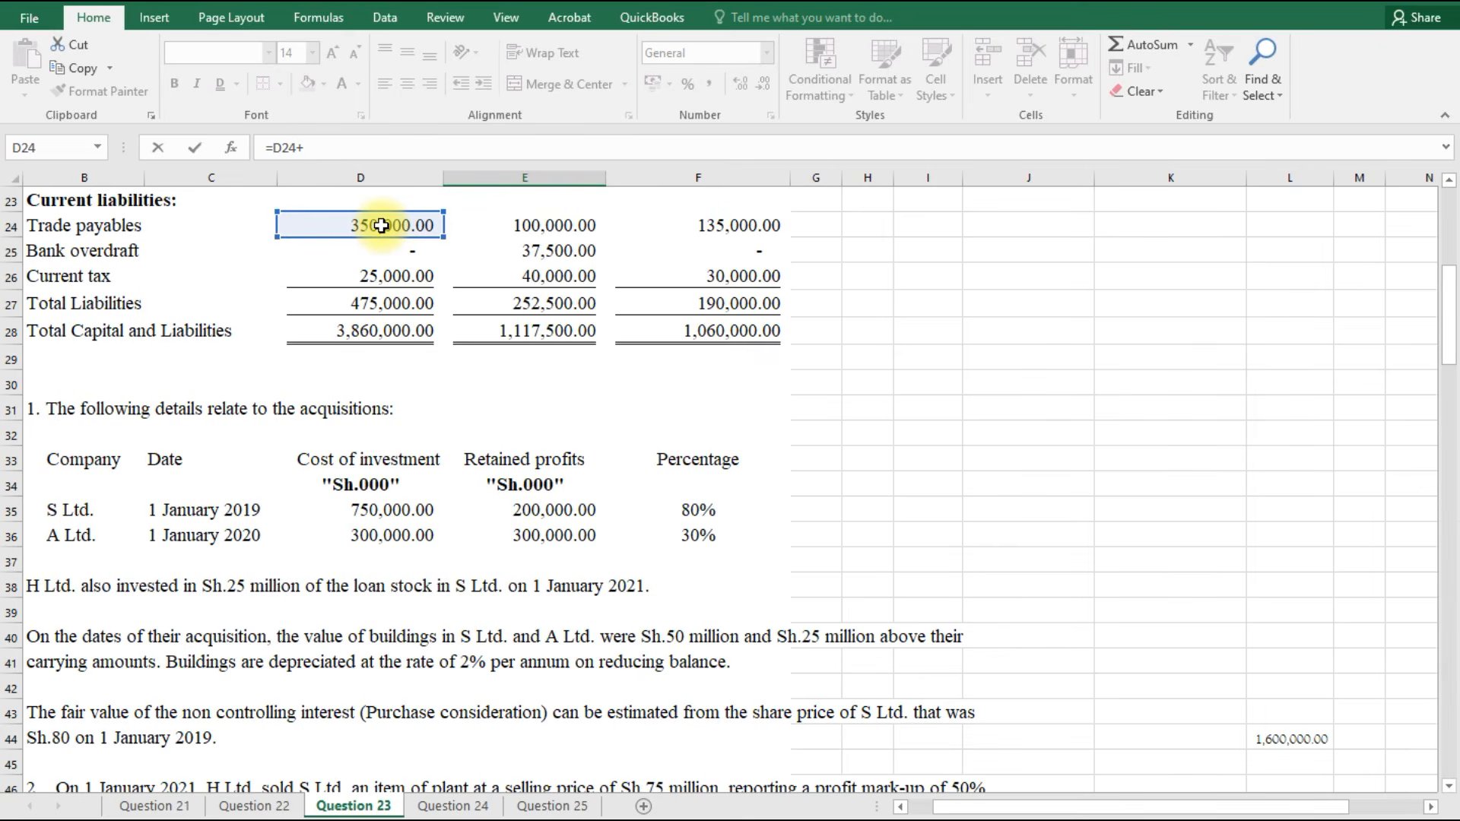
left_click(525, 228)
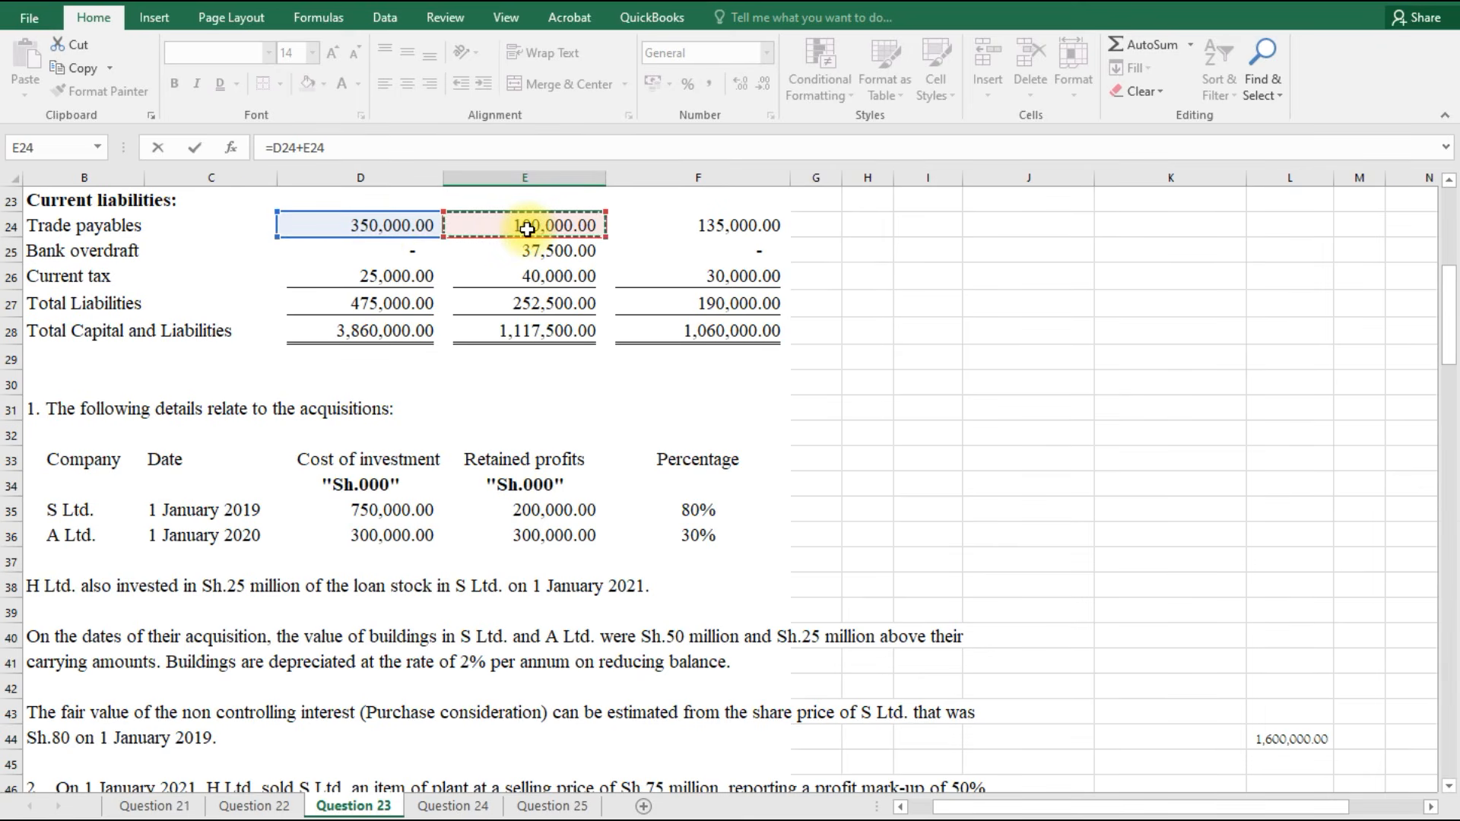
type("-")
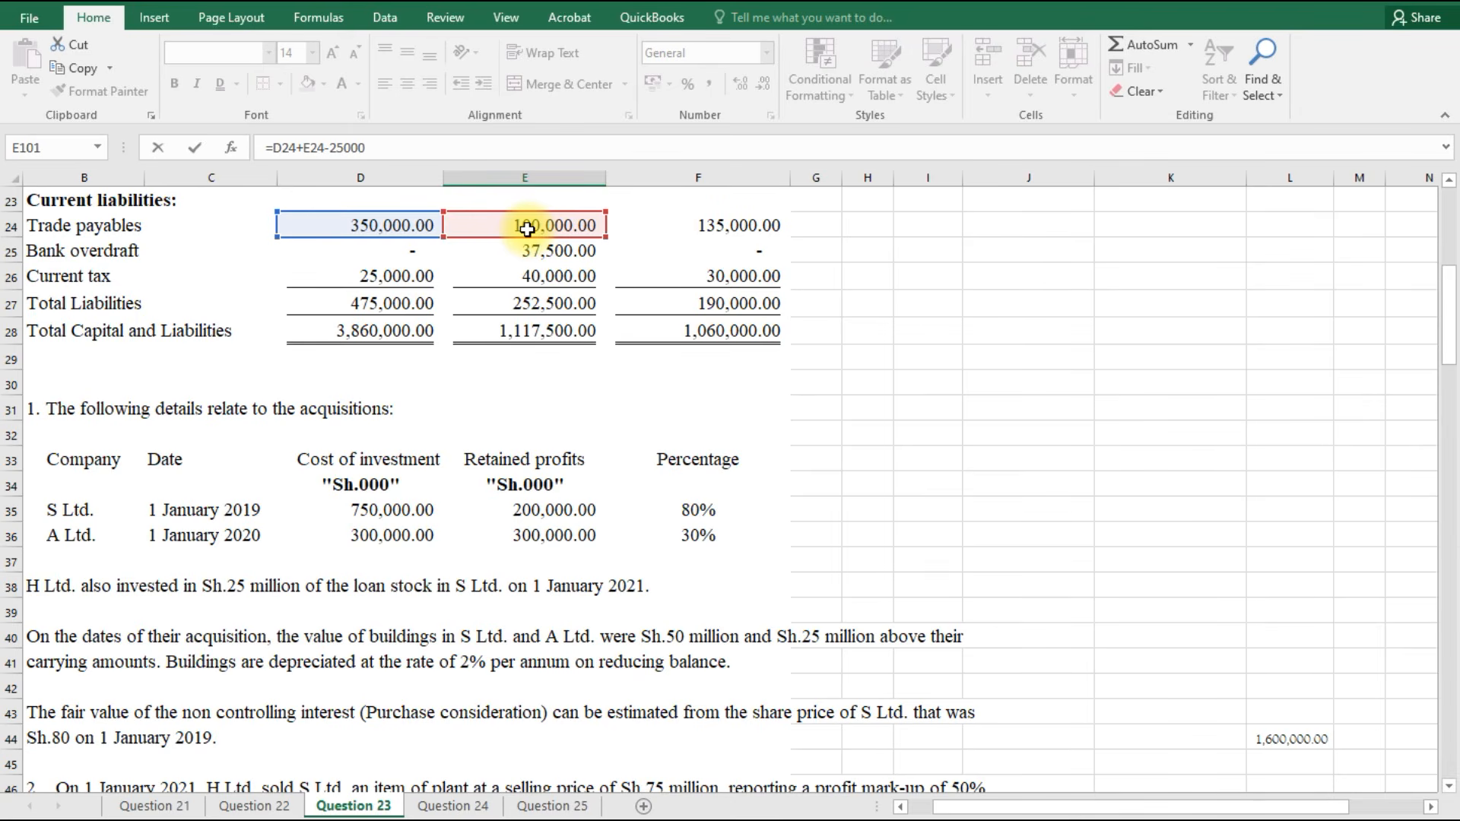
type("25000")
key("Return")
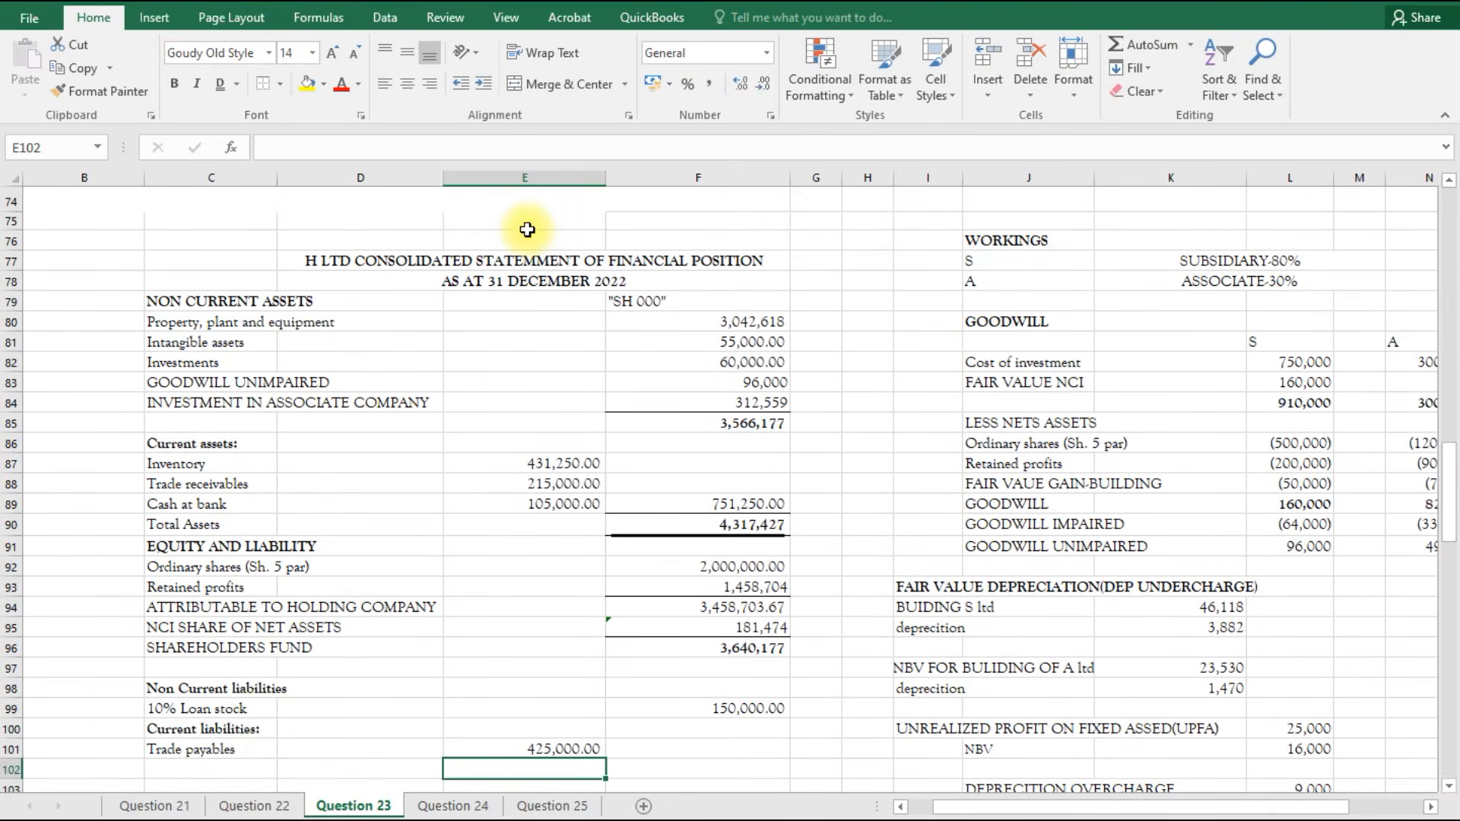
Add the Bank overdraft label in C102, below Trade payables, by linking it to B25.
left_click(214, 764)
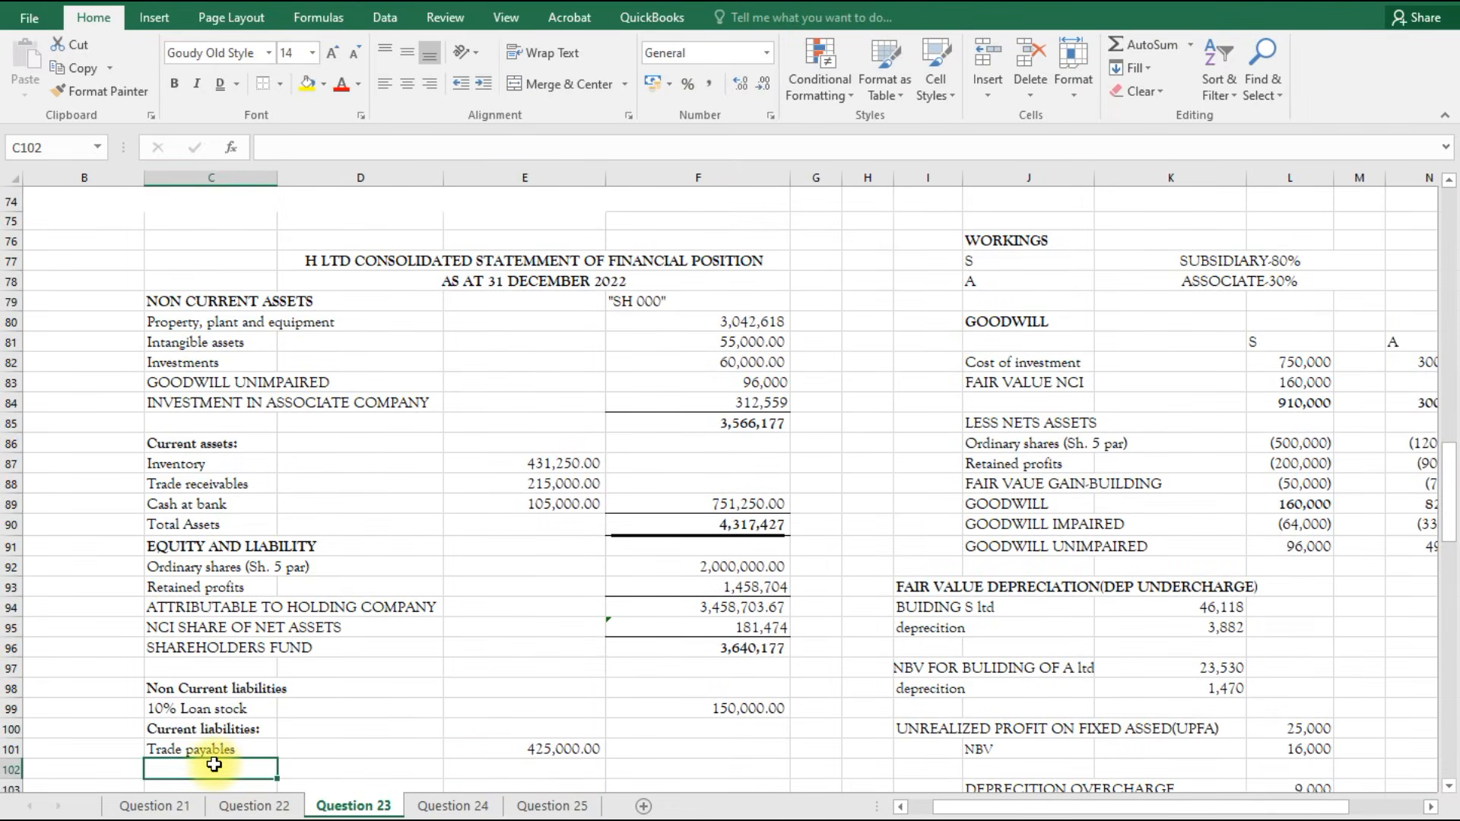
type("=")
scroll(214, 765, "up", 17)
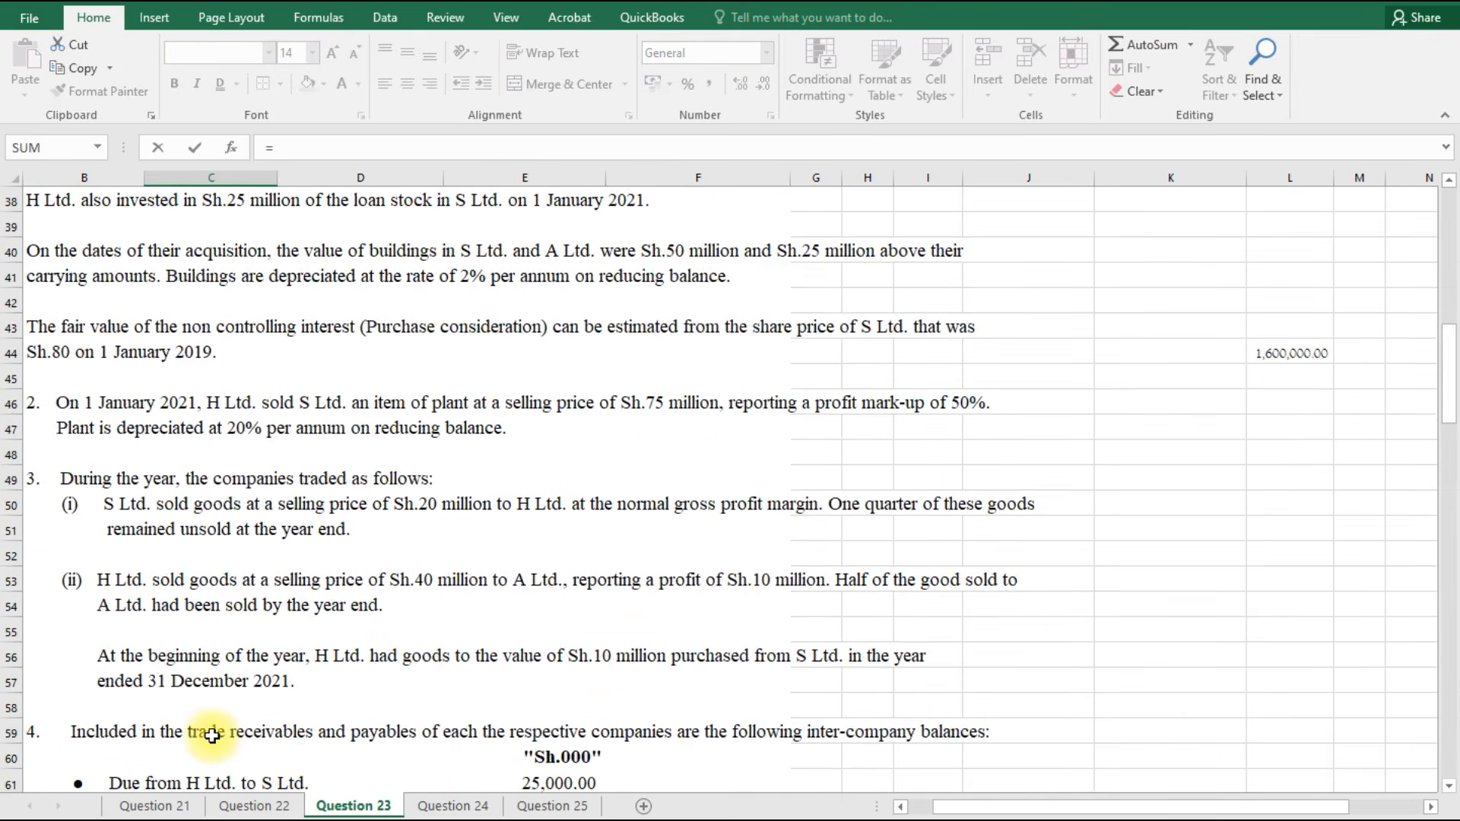
left_click(118, 249)
key("Return")
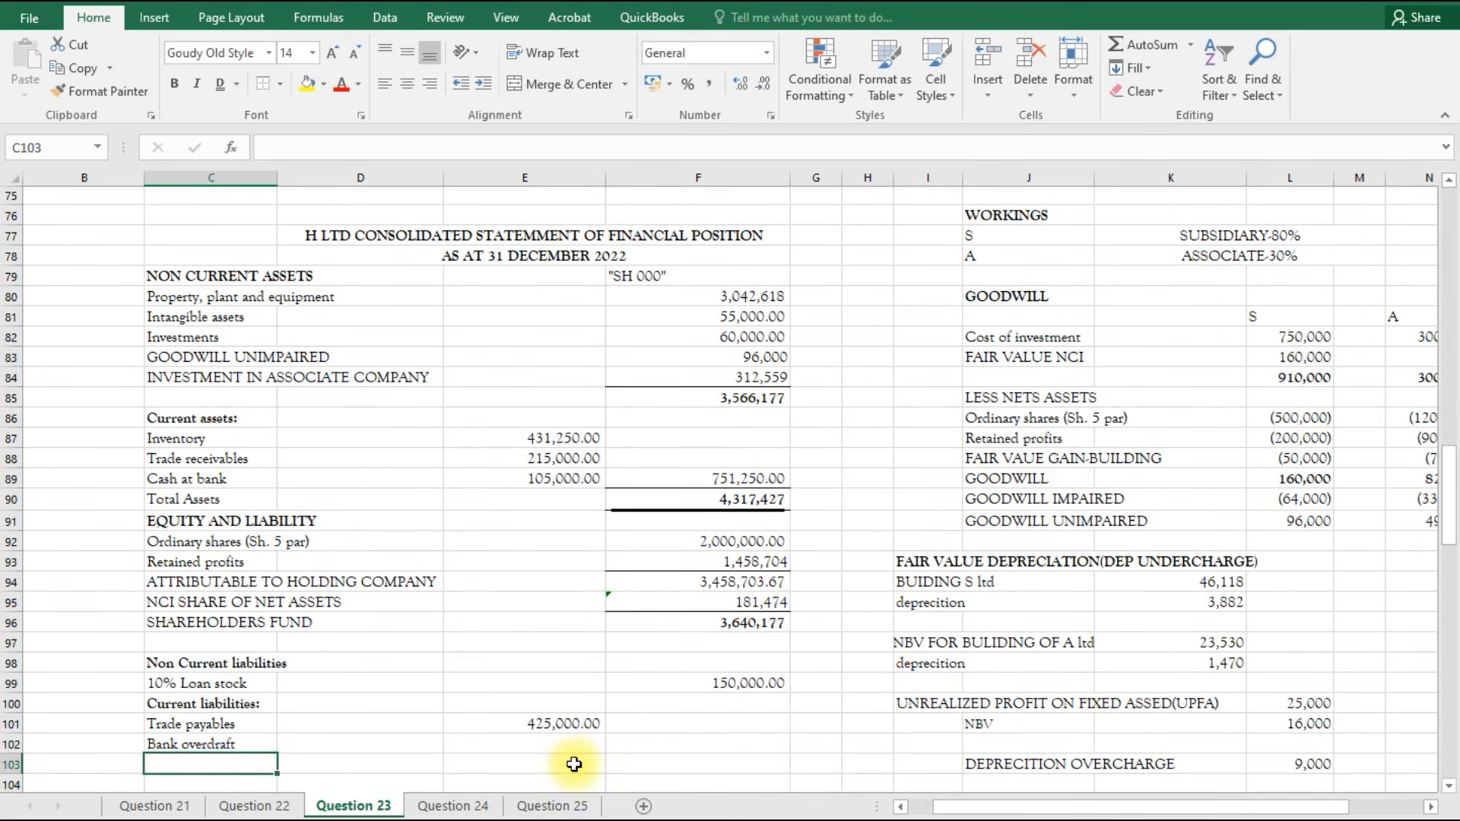
Bring S Ltd.'s bank overdraft into E102 by linking it to E25.
type("=")
scroll(574, 747, "up", 13)
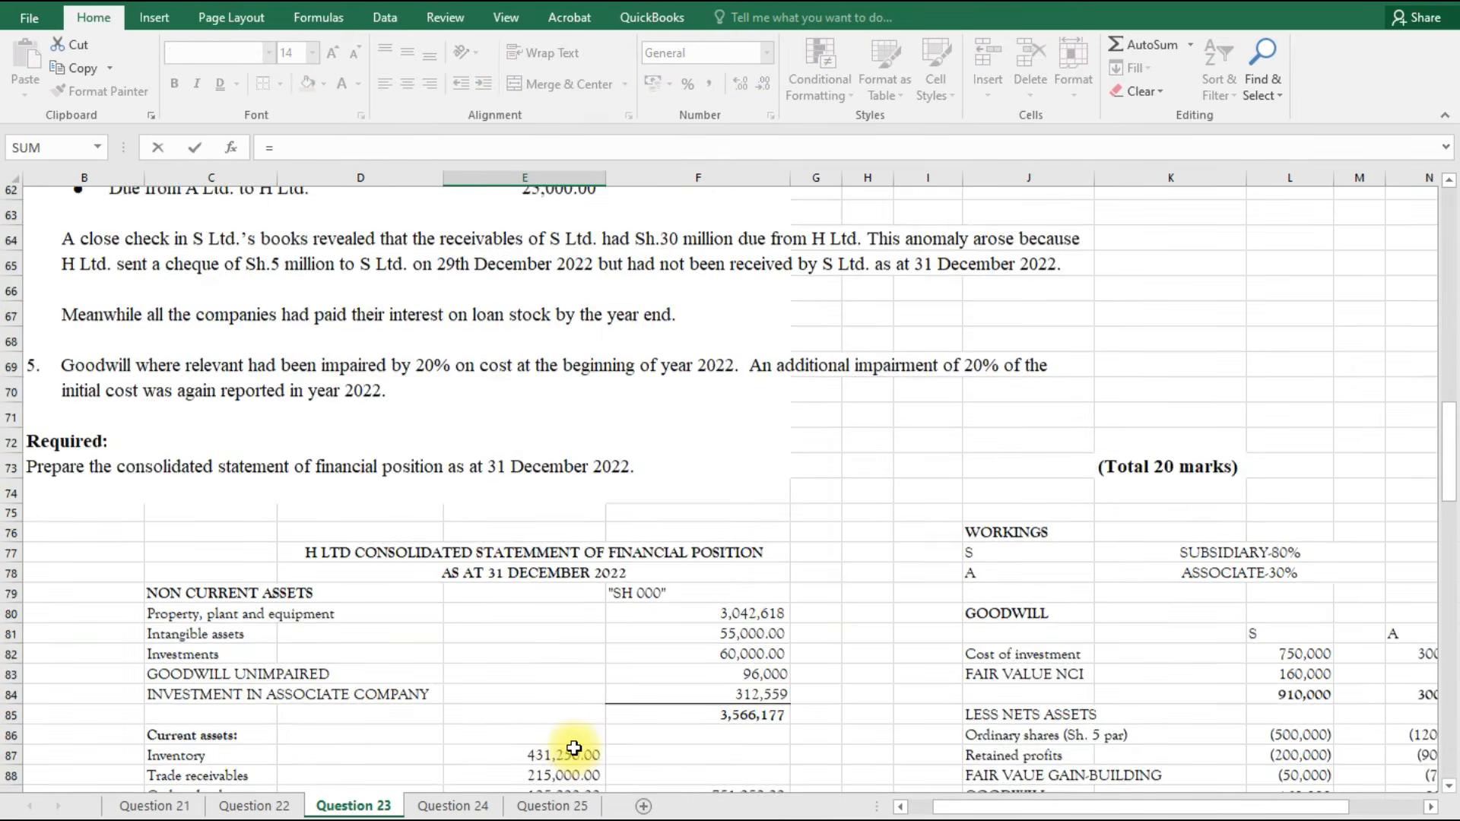
scroll(574, 746, "up", 12)
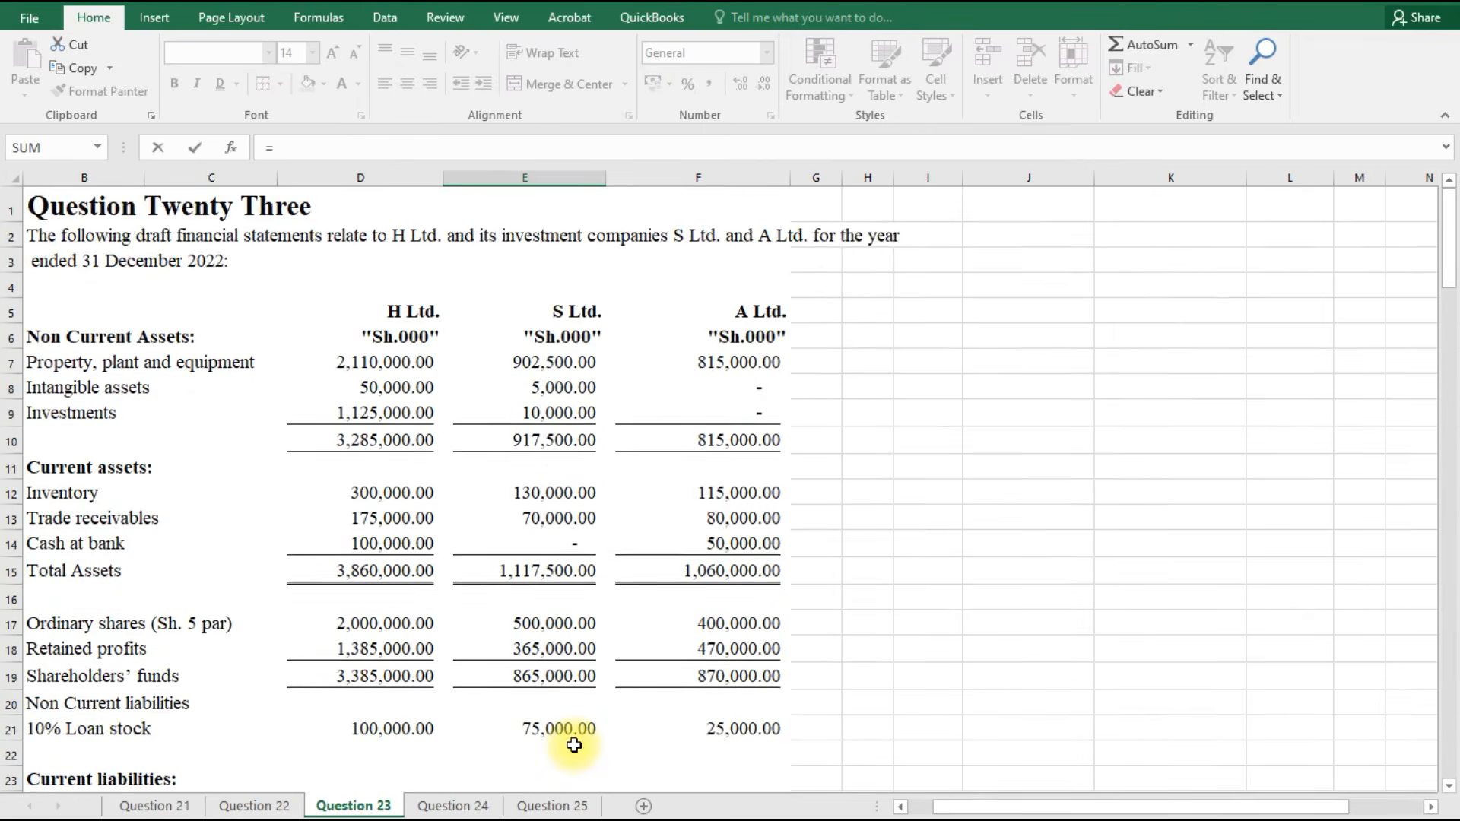
scroll(348, 685, "down", 1)
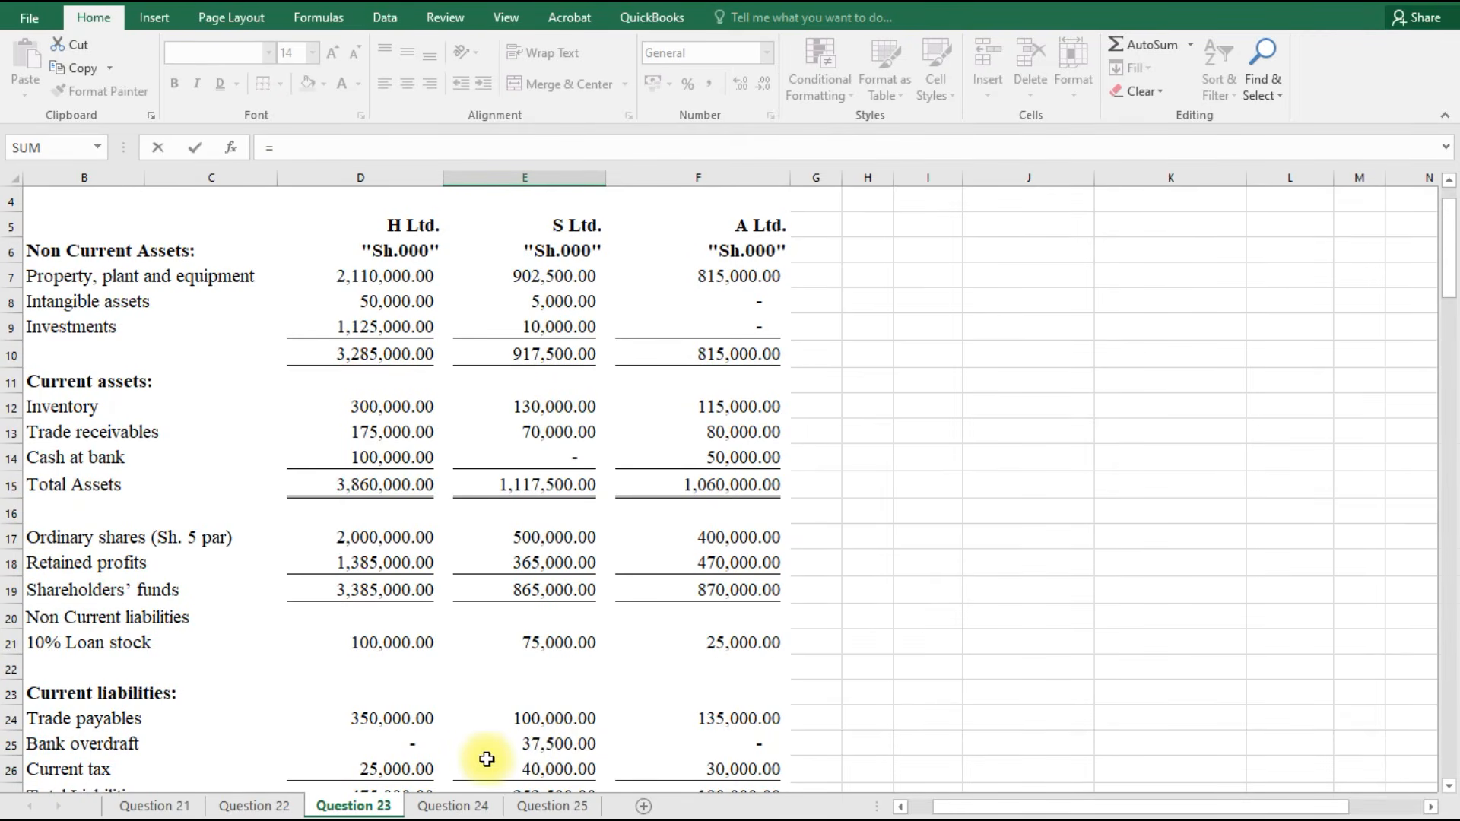
left_click(540, 747)
key("Return")
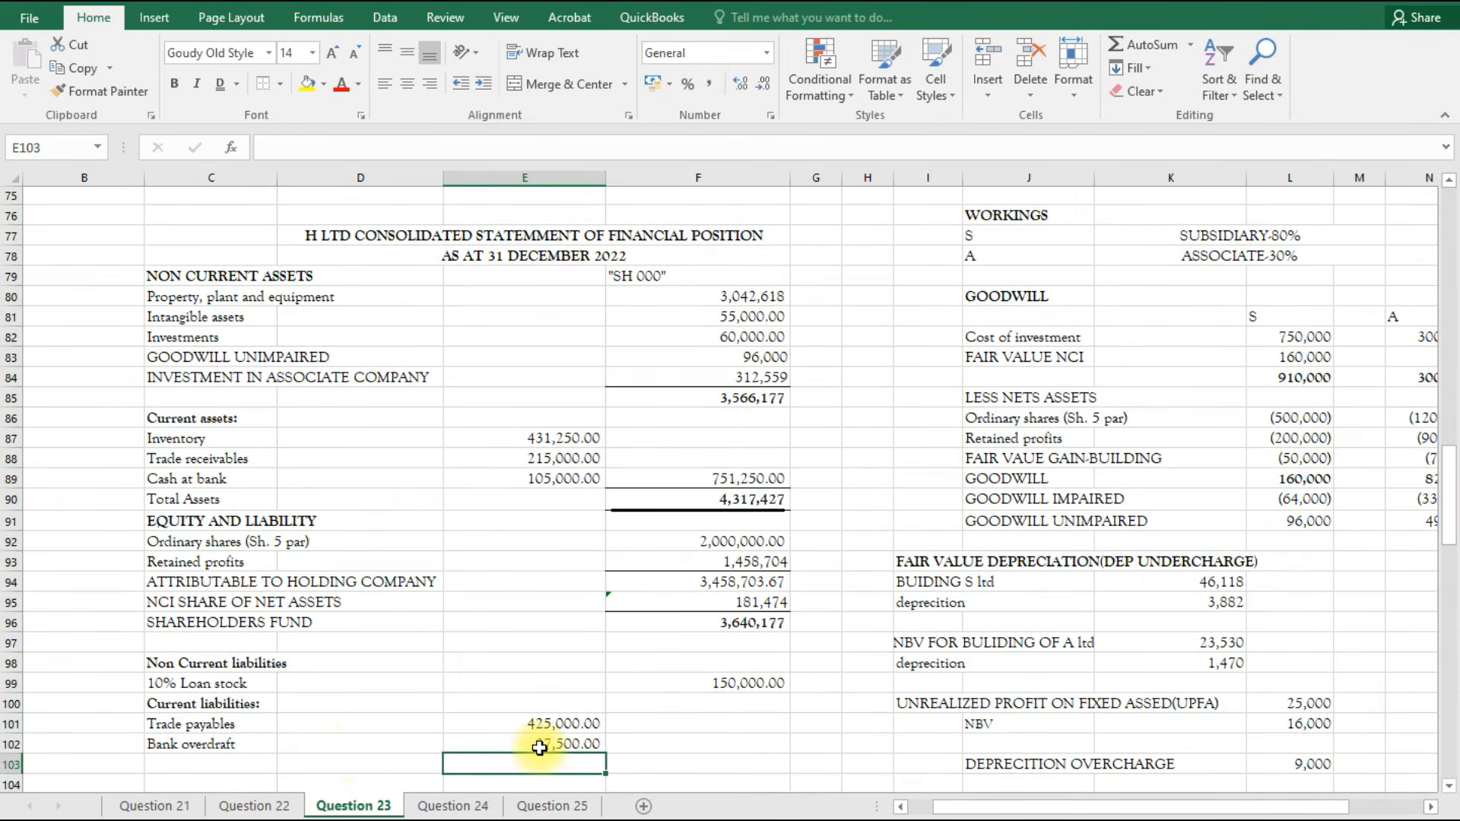
Add the Current tax label in C103, below Bank overdraft, by linking it to B26.
left_click(231, 763)
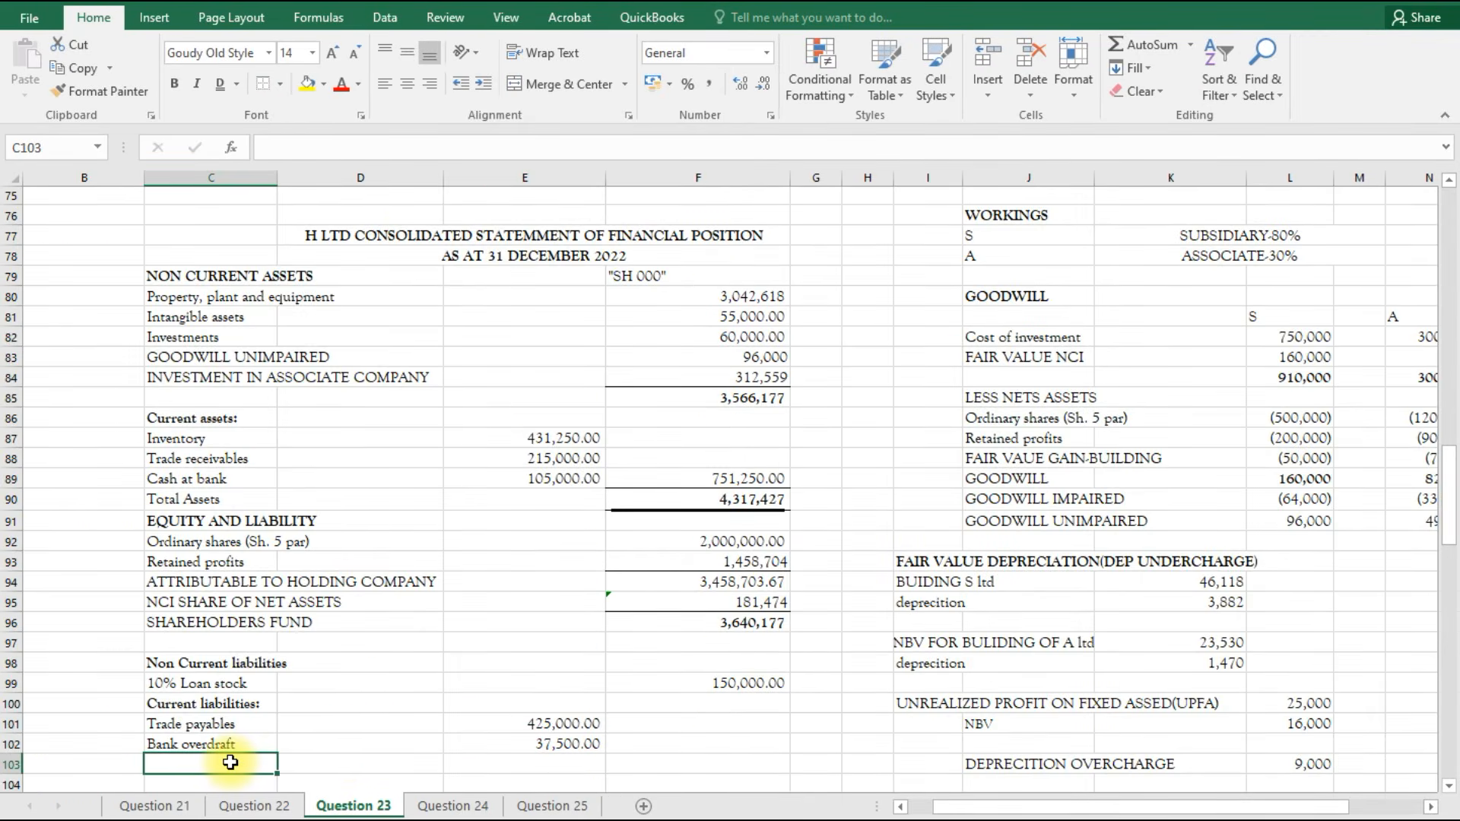
type("=")
scroll(232, 763, "up", 19)
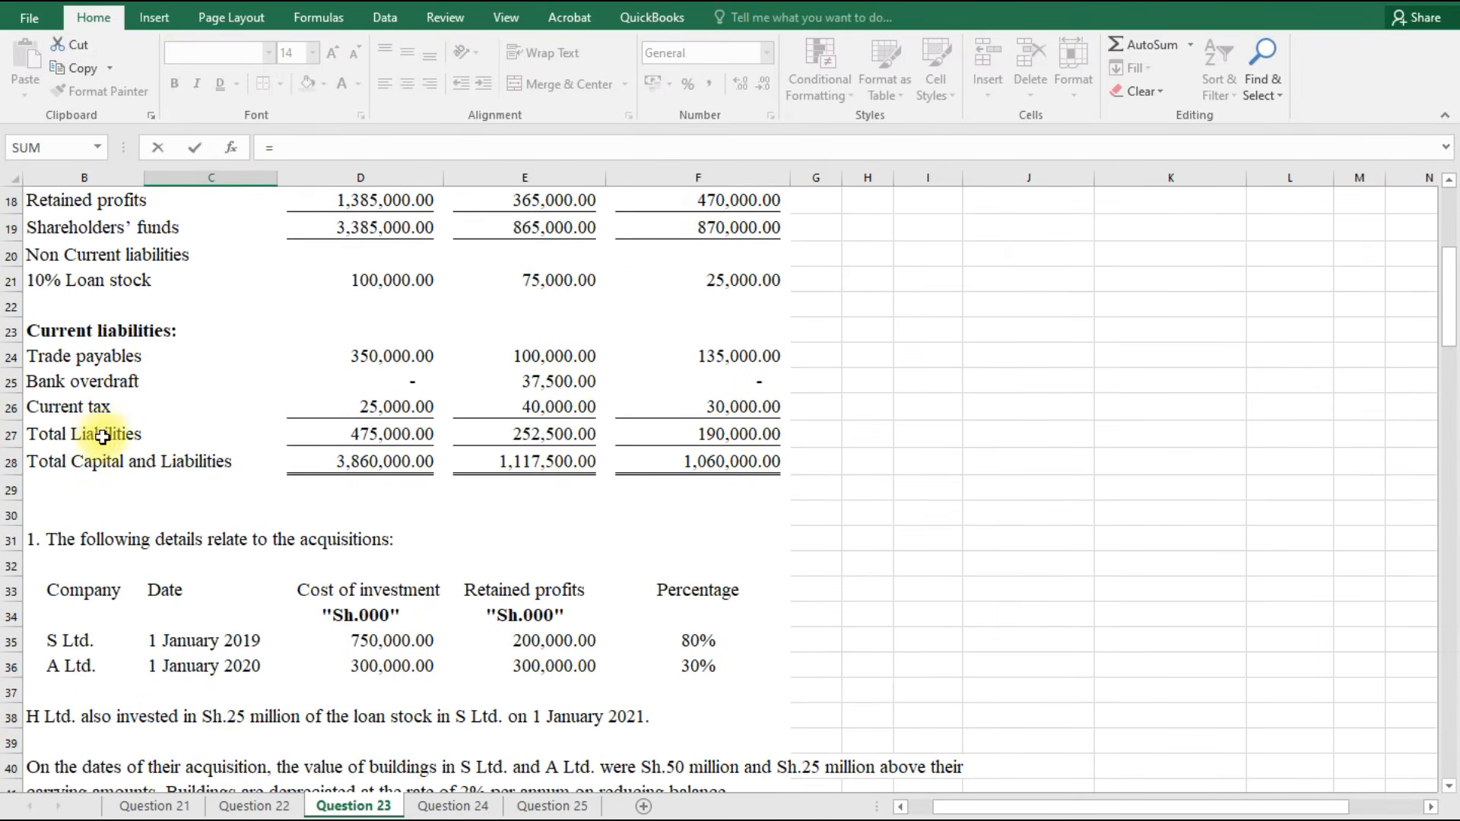
left_click(107, 406)
key("Return")
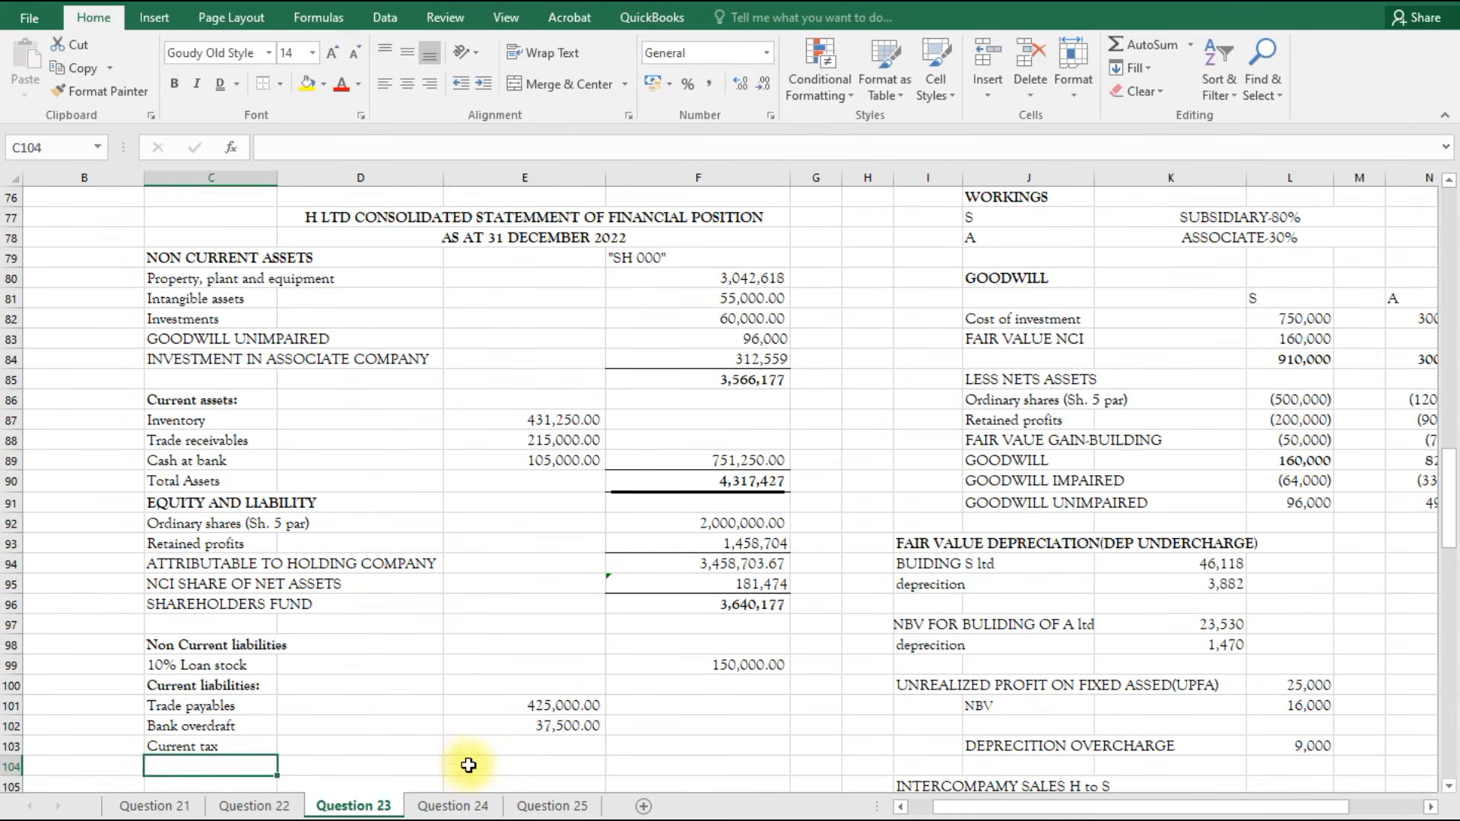
Calculate the consolidated current tax in E103 with the formula =D26+E26.
left_click(521, 746)
type("=")
scroll(521, 744, "up", 20)
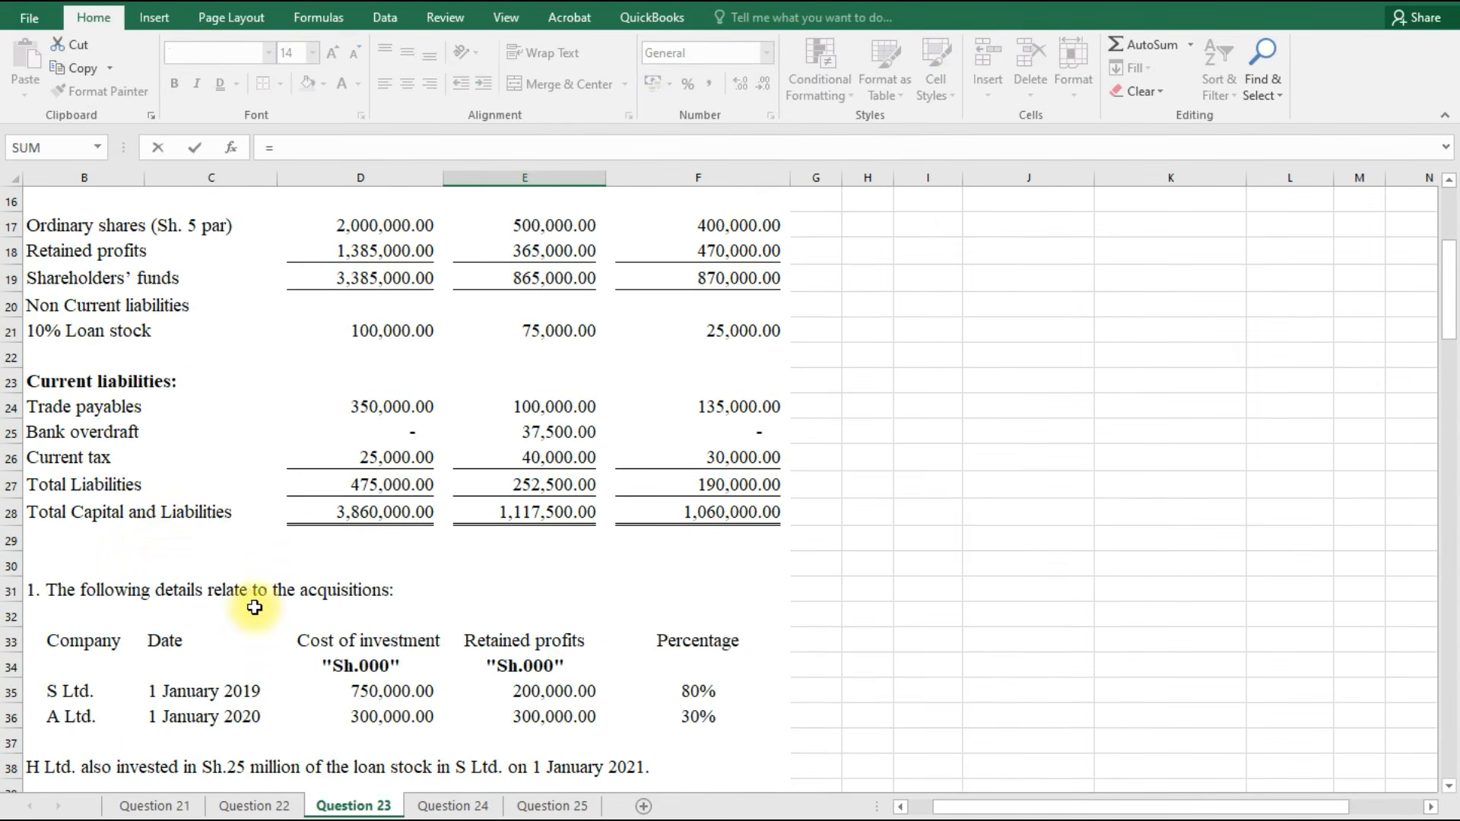
left_click(407, 459)
type("+")
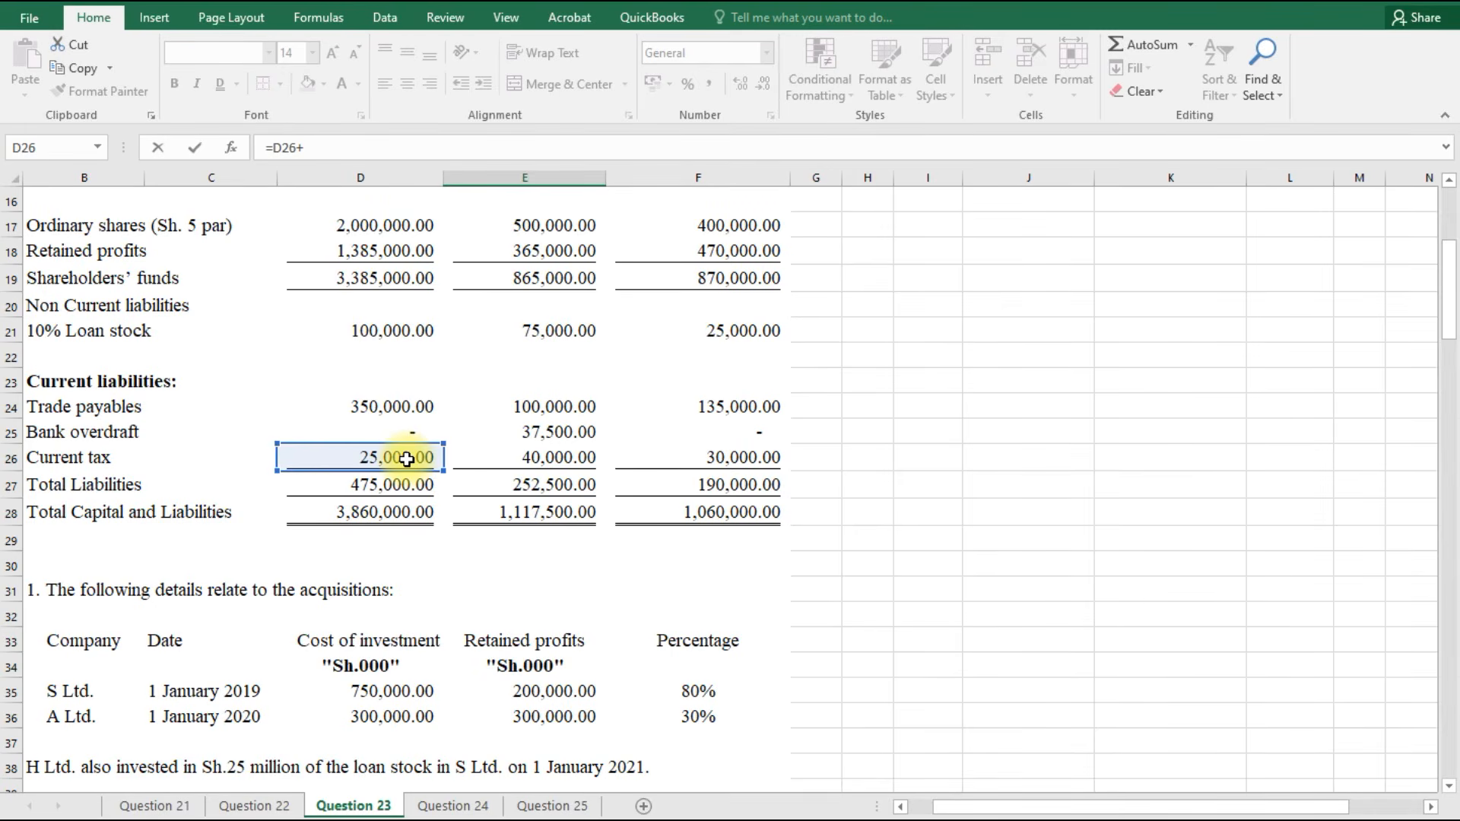
left_click(529, 460)
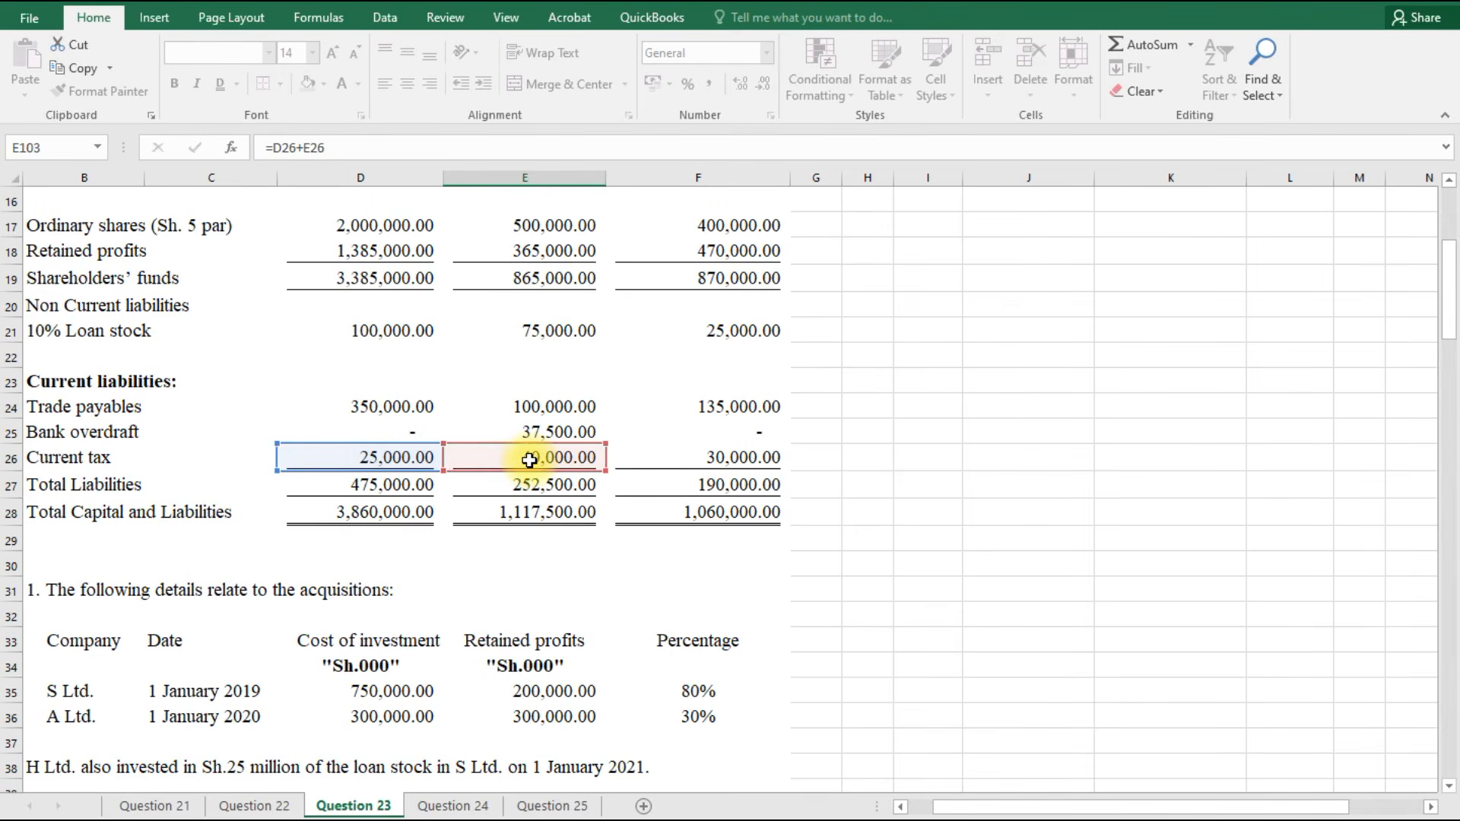
key("Return")
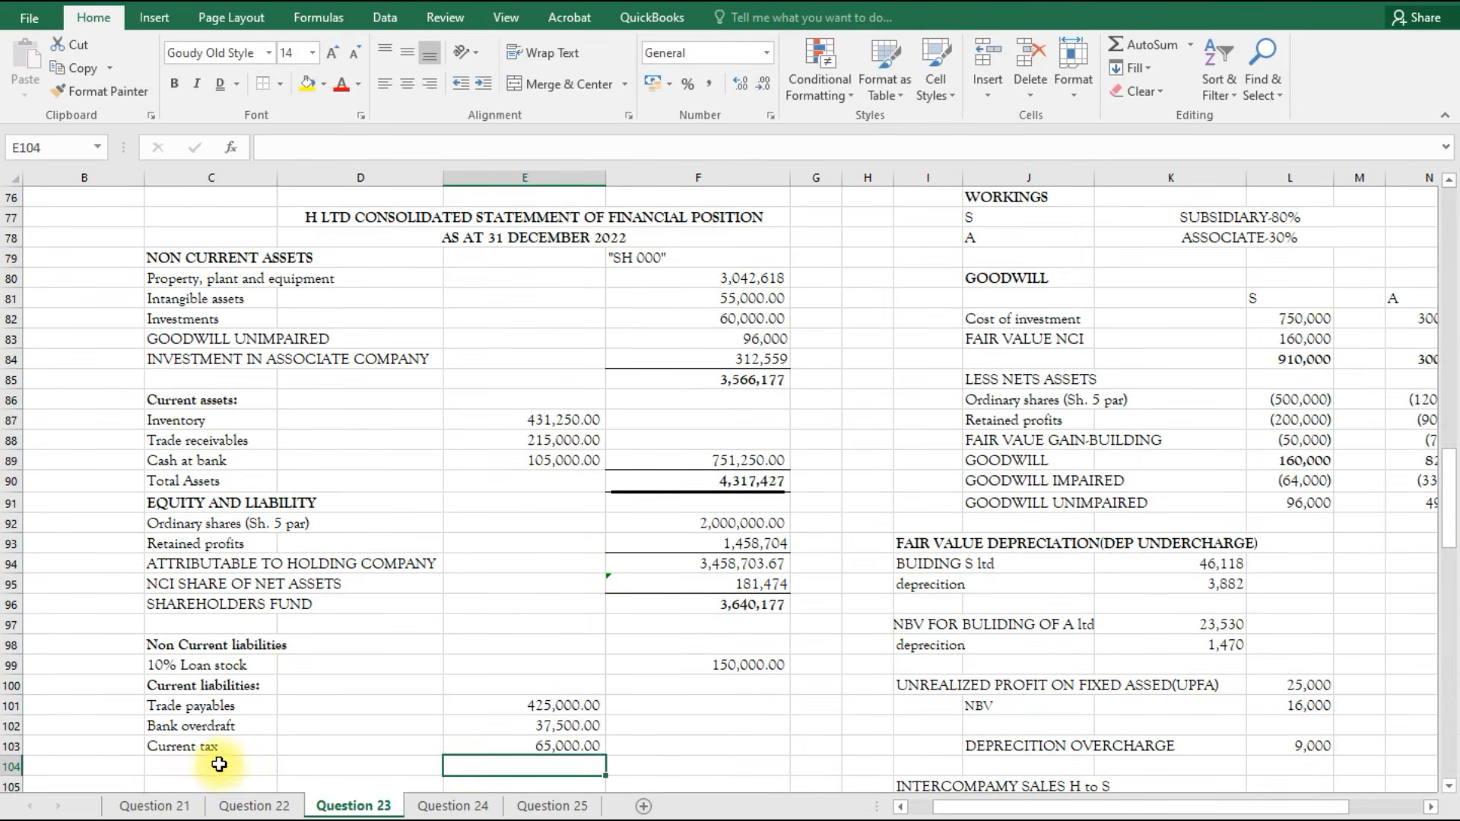
Total the current liabilities in F103 with the formula =SUM(E101:E103).
left_click(666, 746)
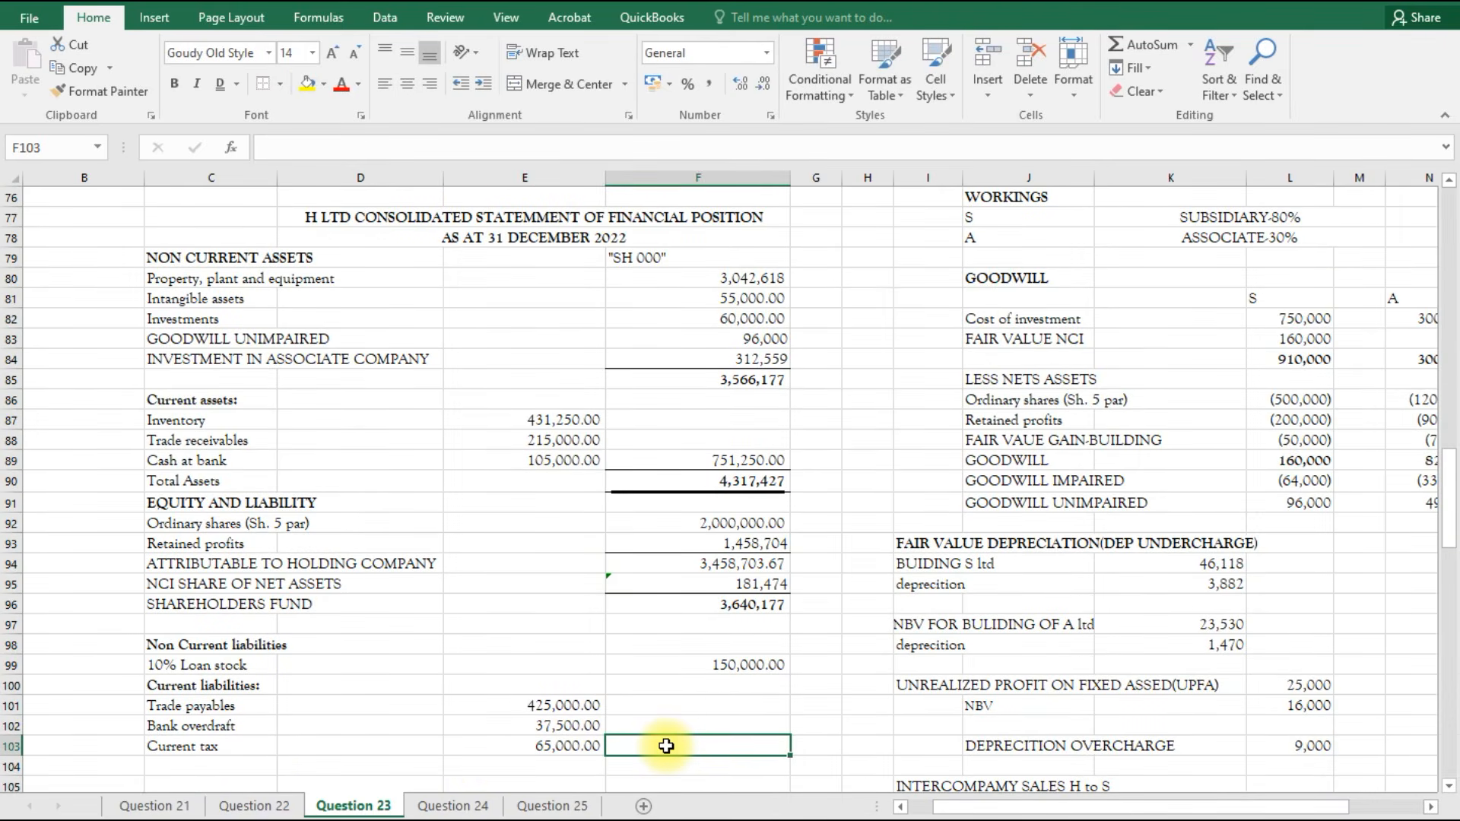
key("alt+equal")
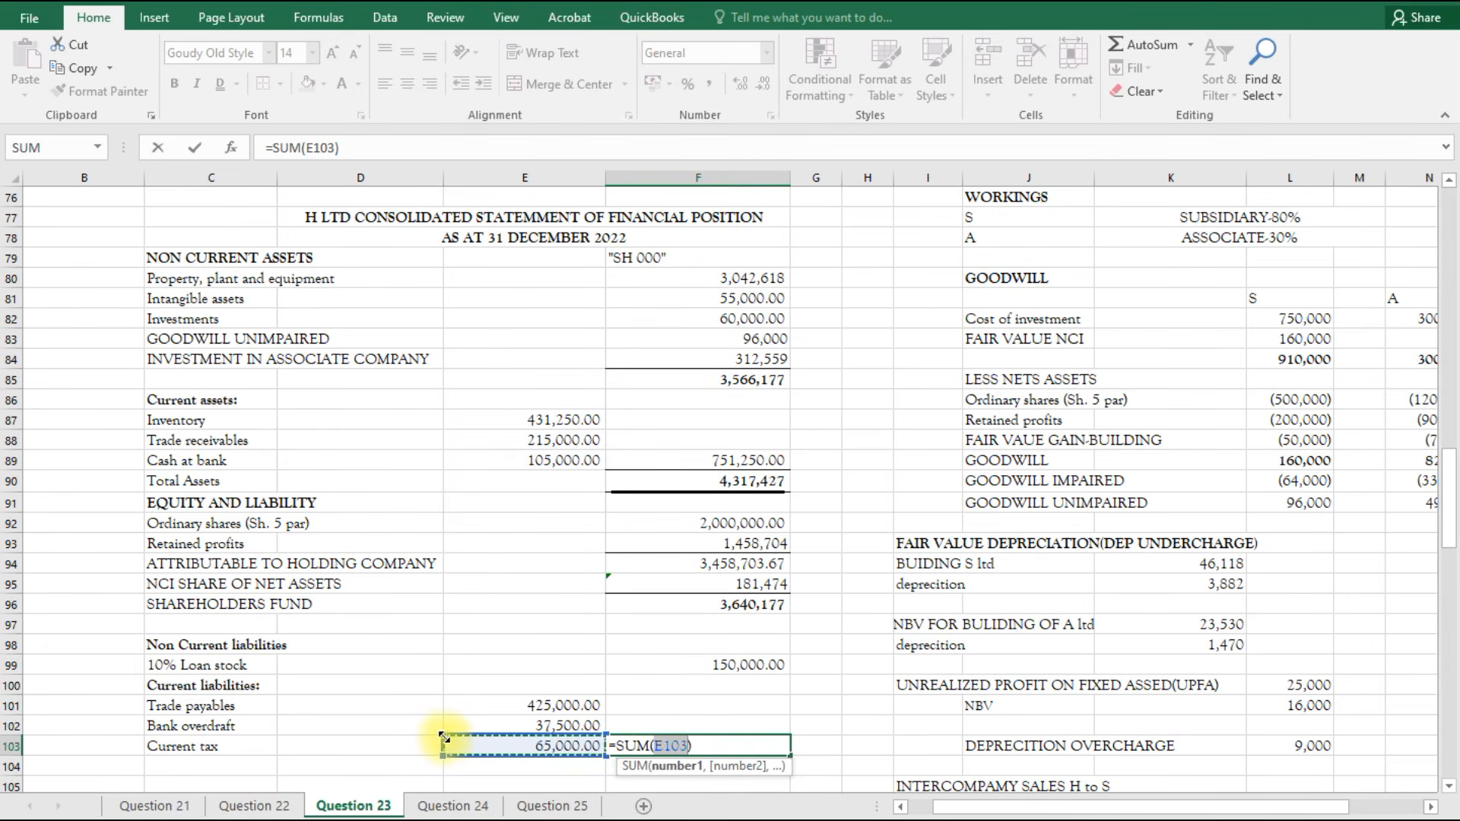
left_click_drag(442, 737, 447, 694)
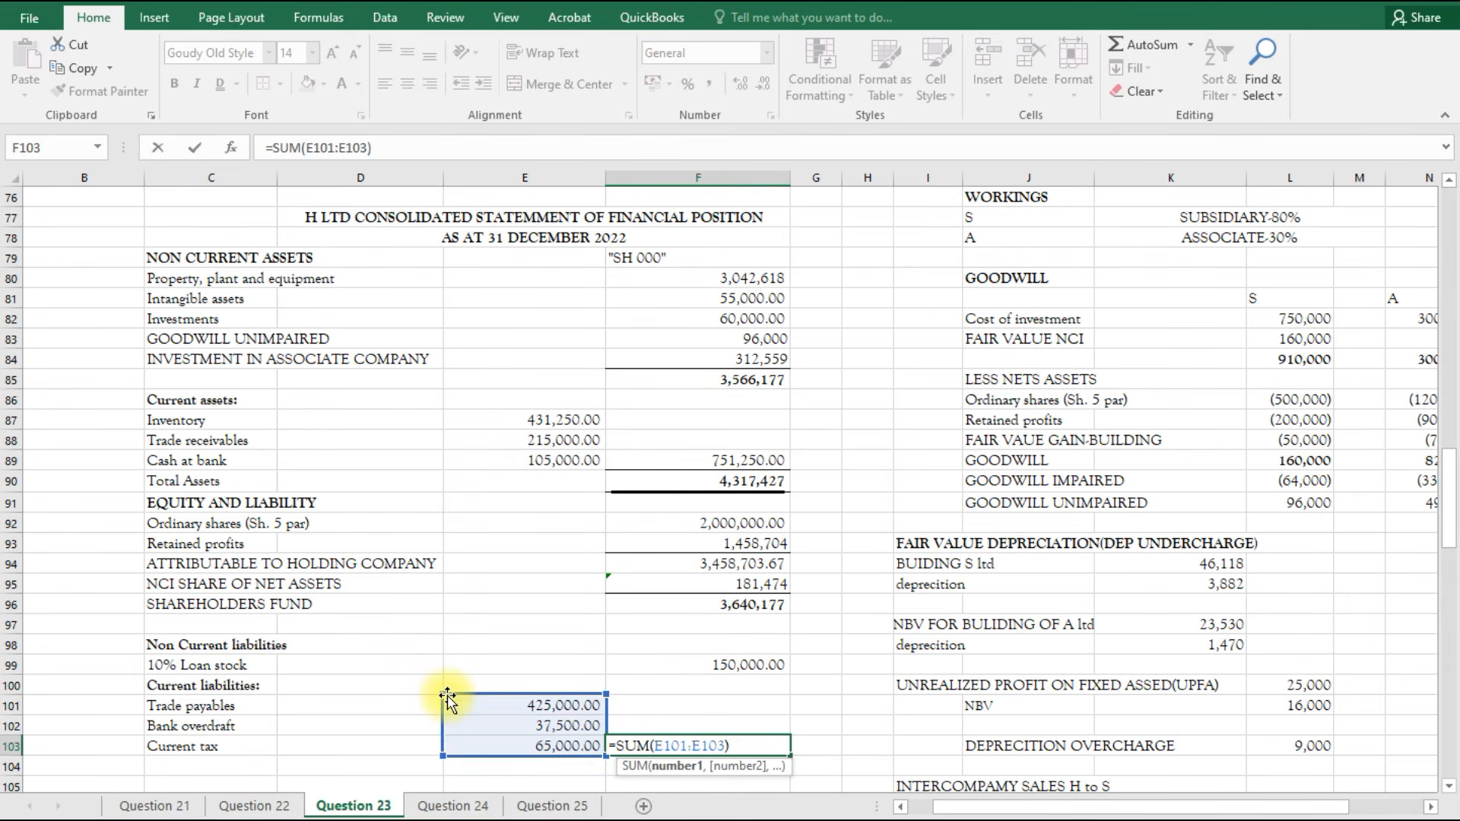
key("Return")
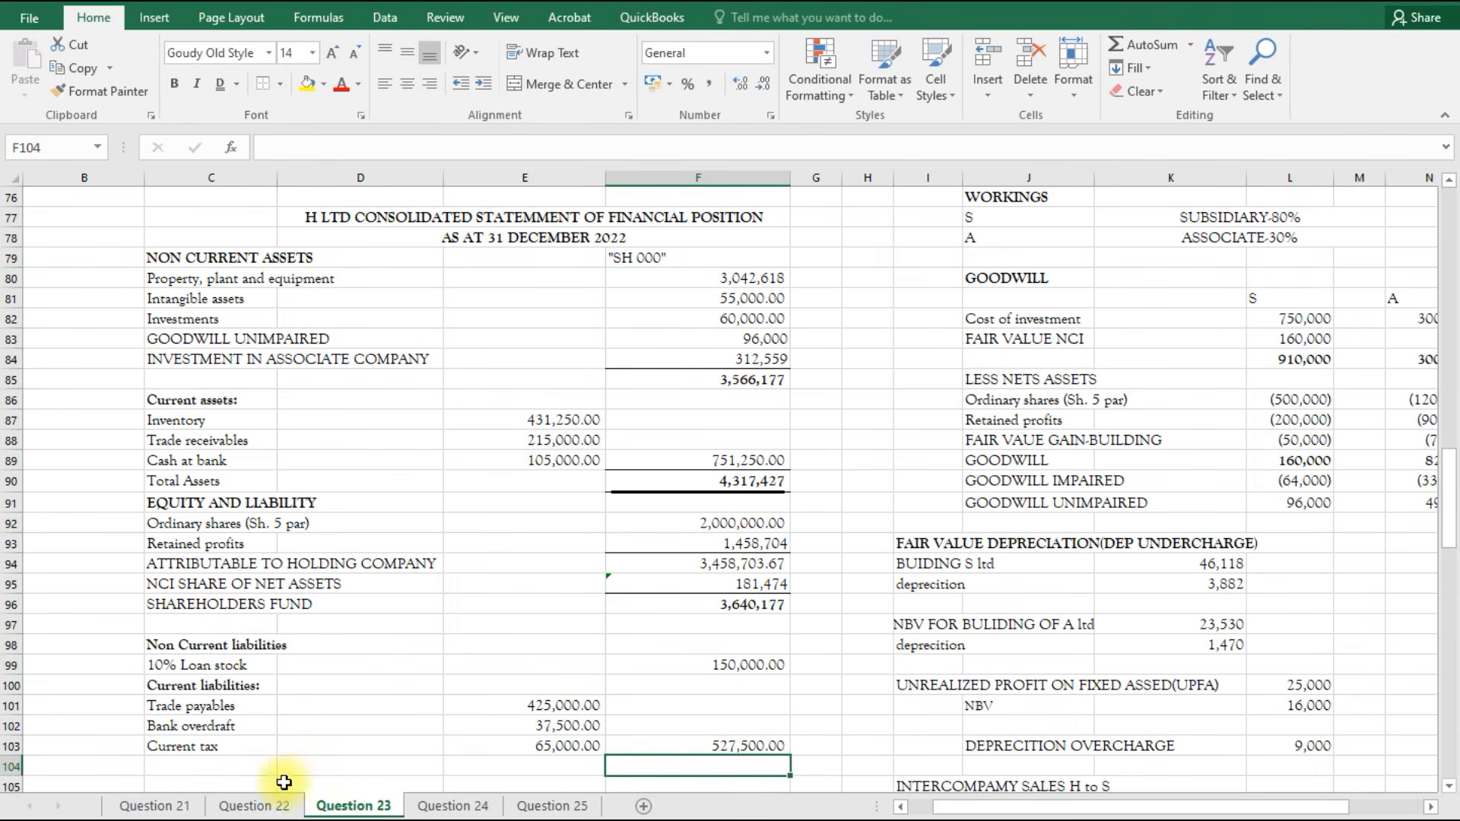
Add the Total Capital and Liabilities label in C104 by linking it to B28.
left_click(243, 766)
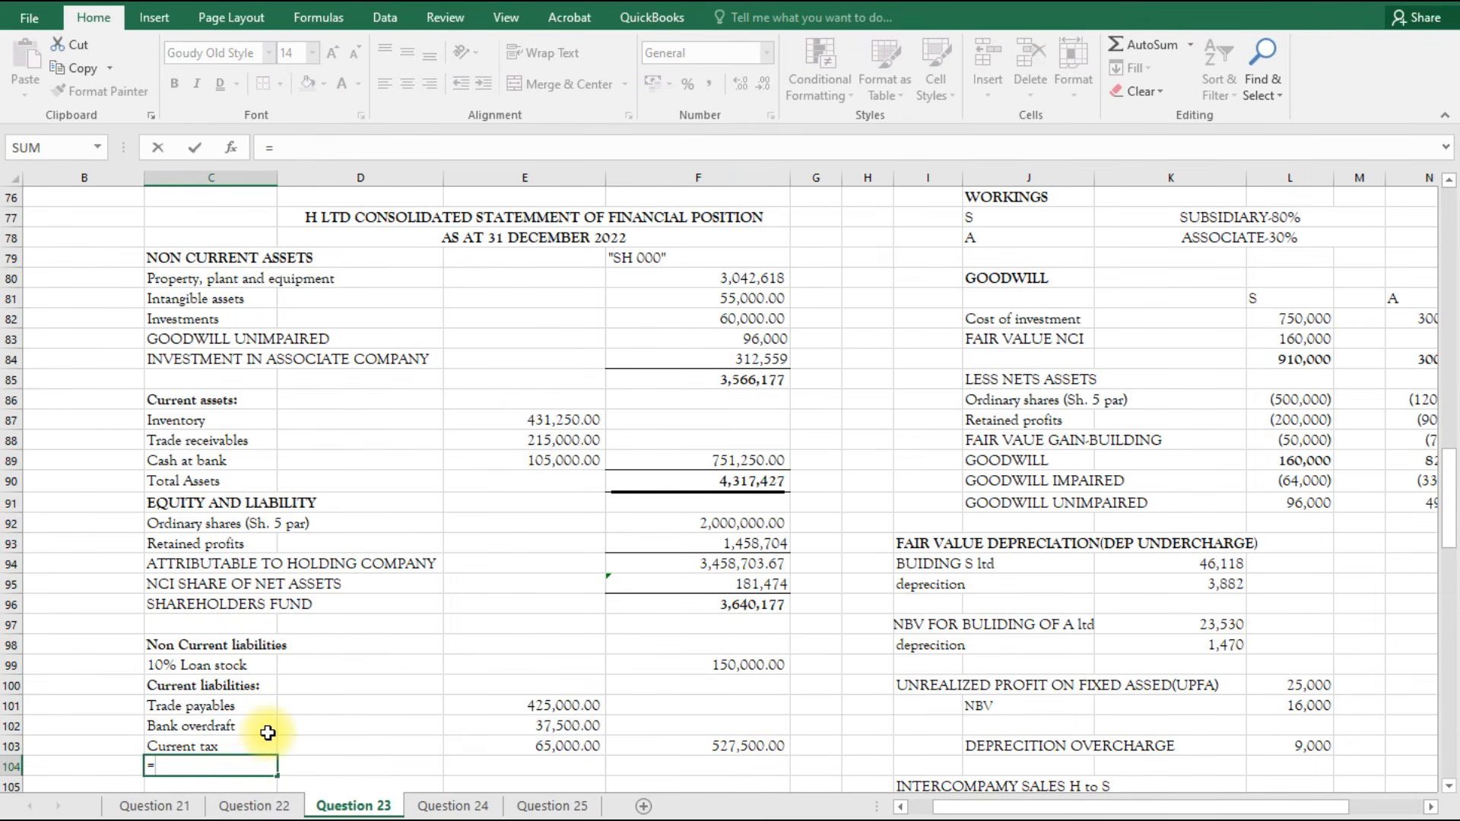
scroll(267, 732, "up", 20)
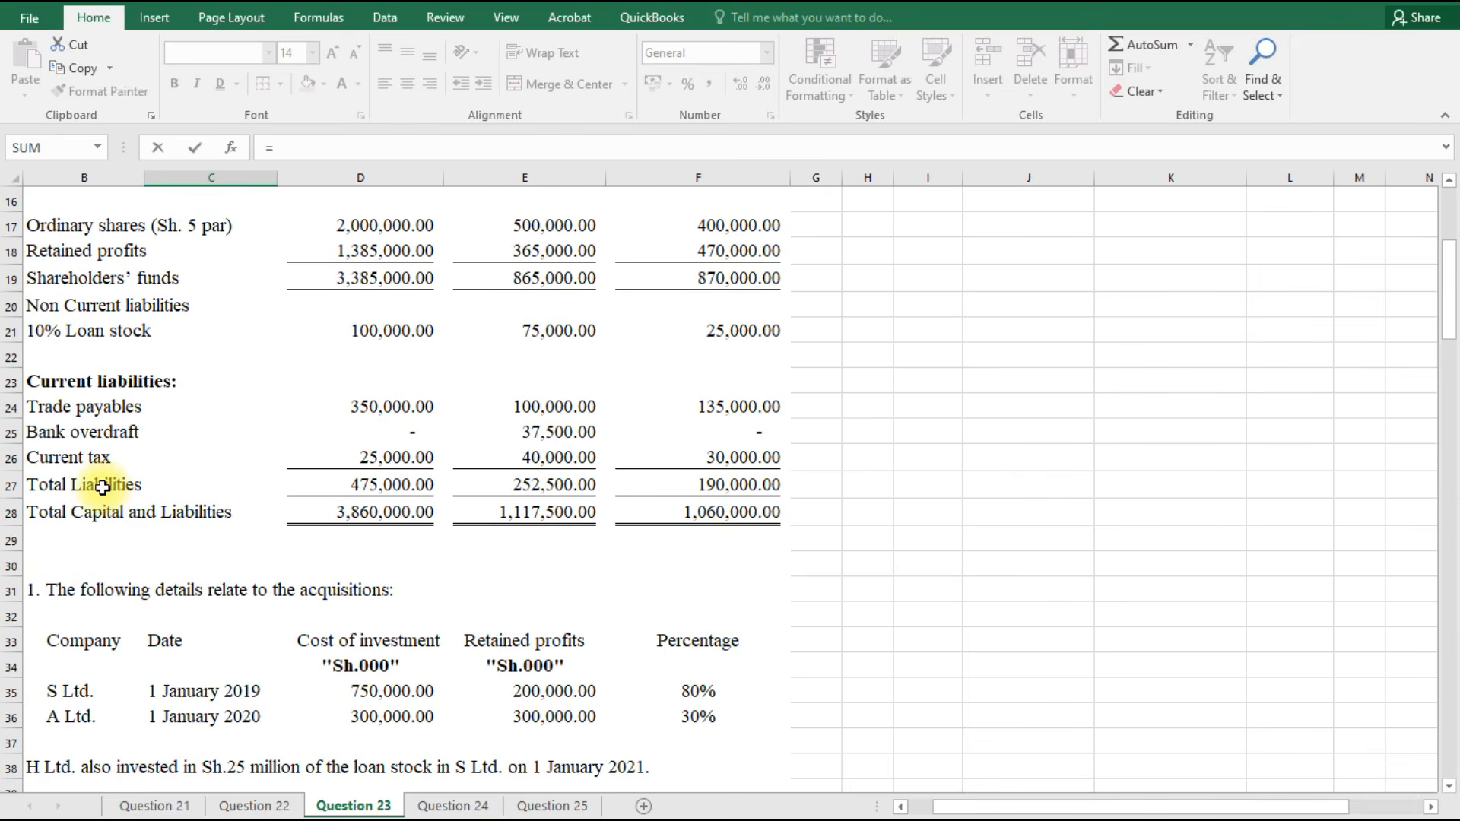
left_click(113, 515)
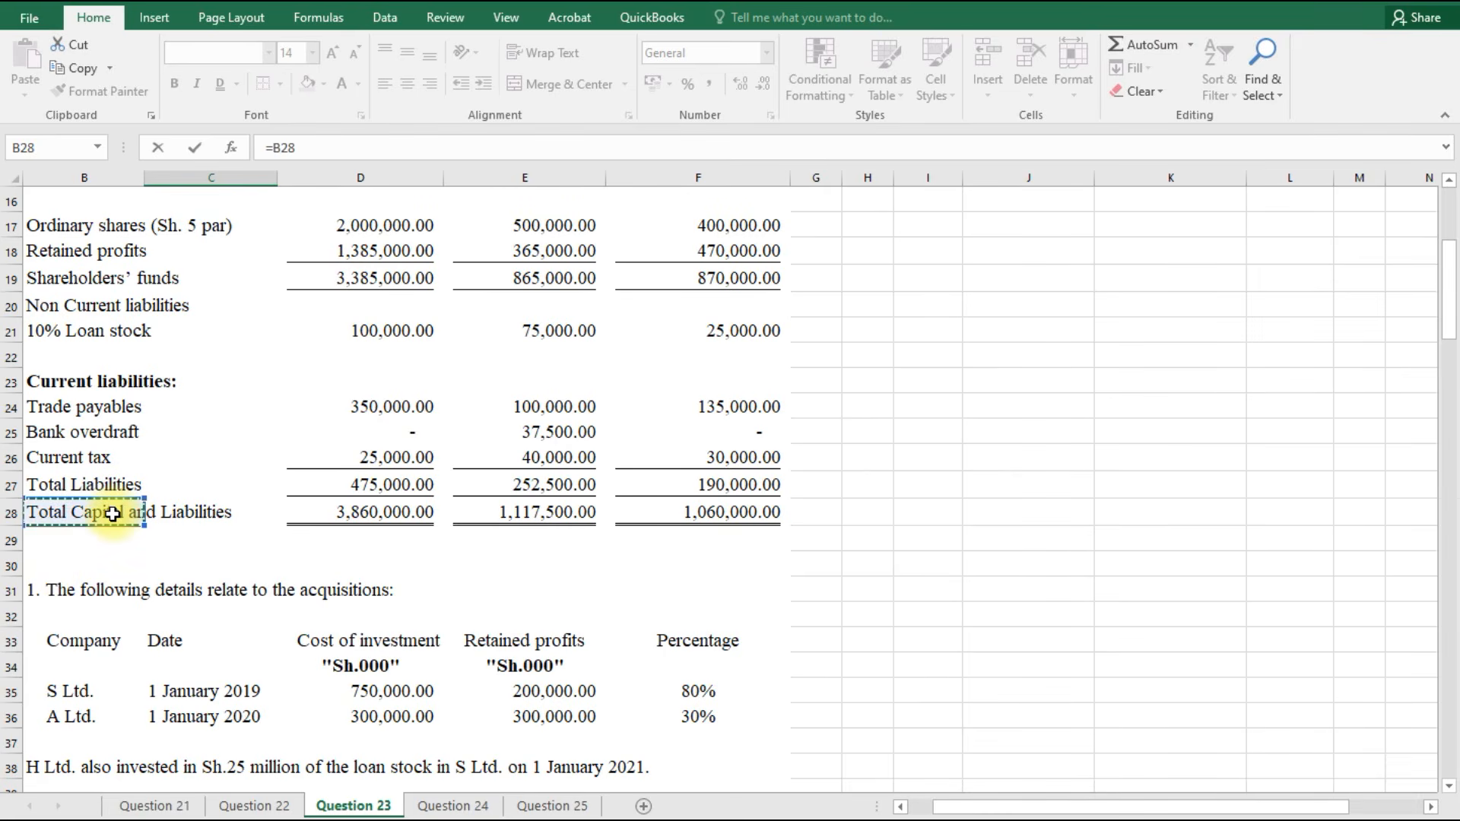
key("Return")
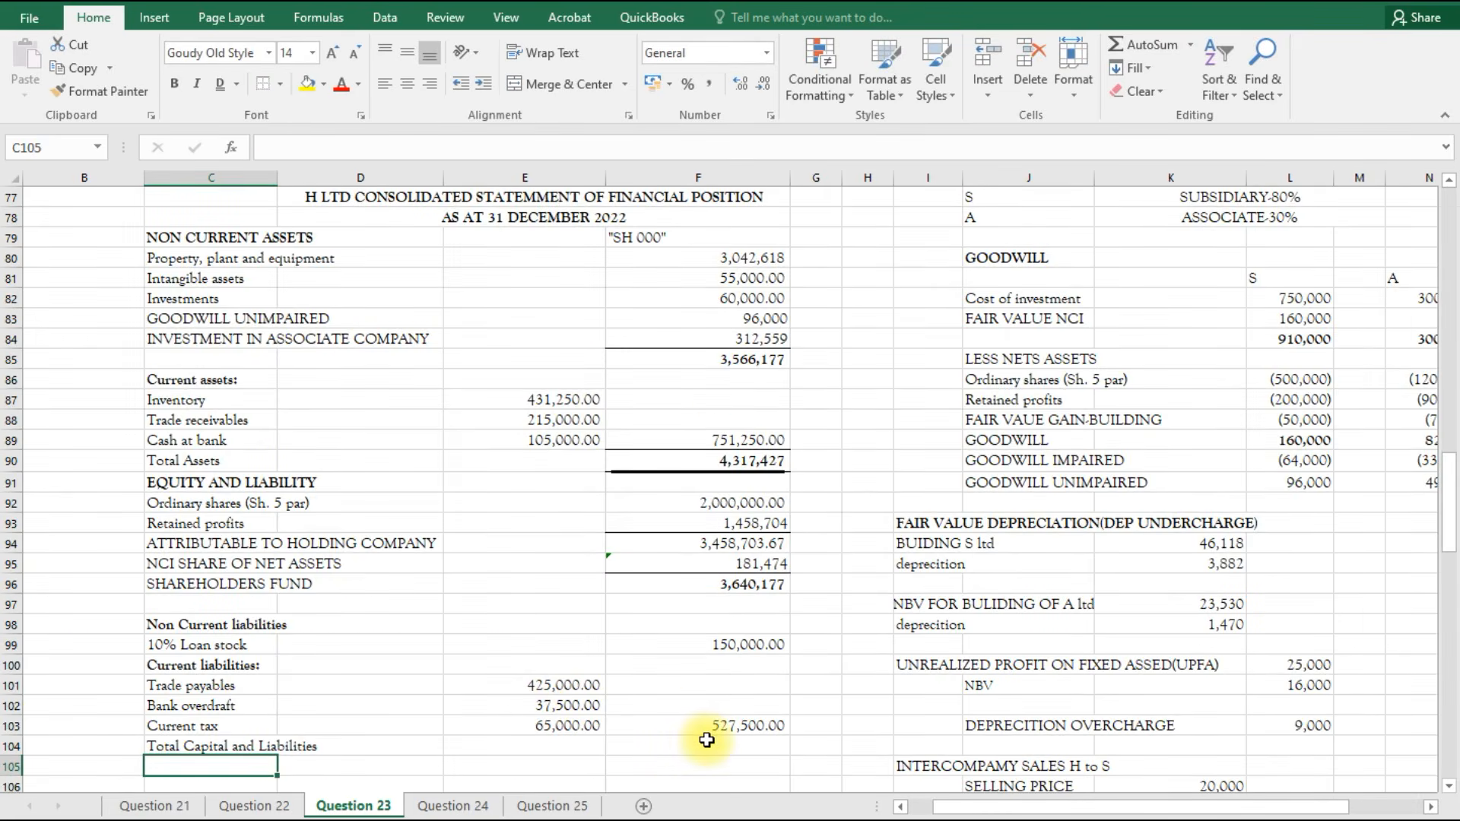
Calculate the total capital and liabilities in F104 with the formula =SUM(F96:F103).
left_click(706, 740)
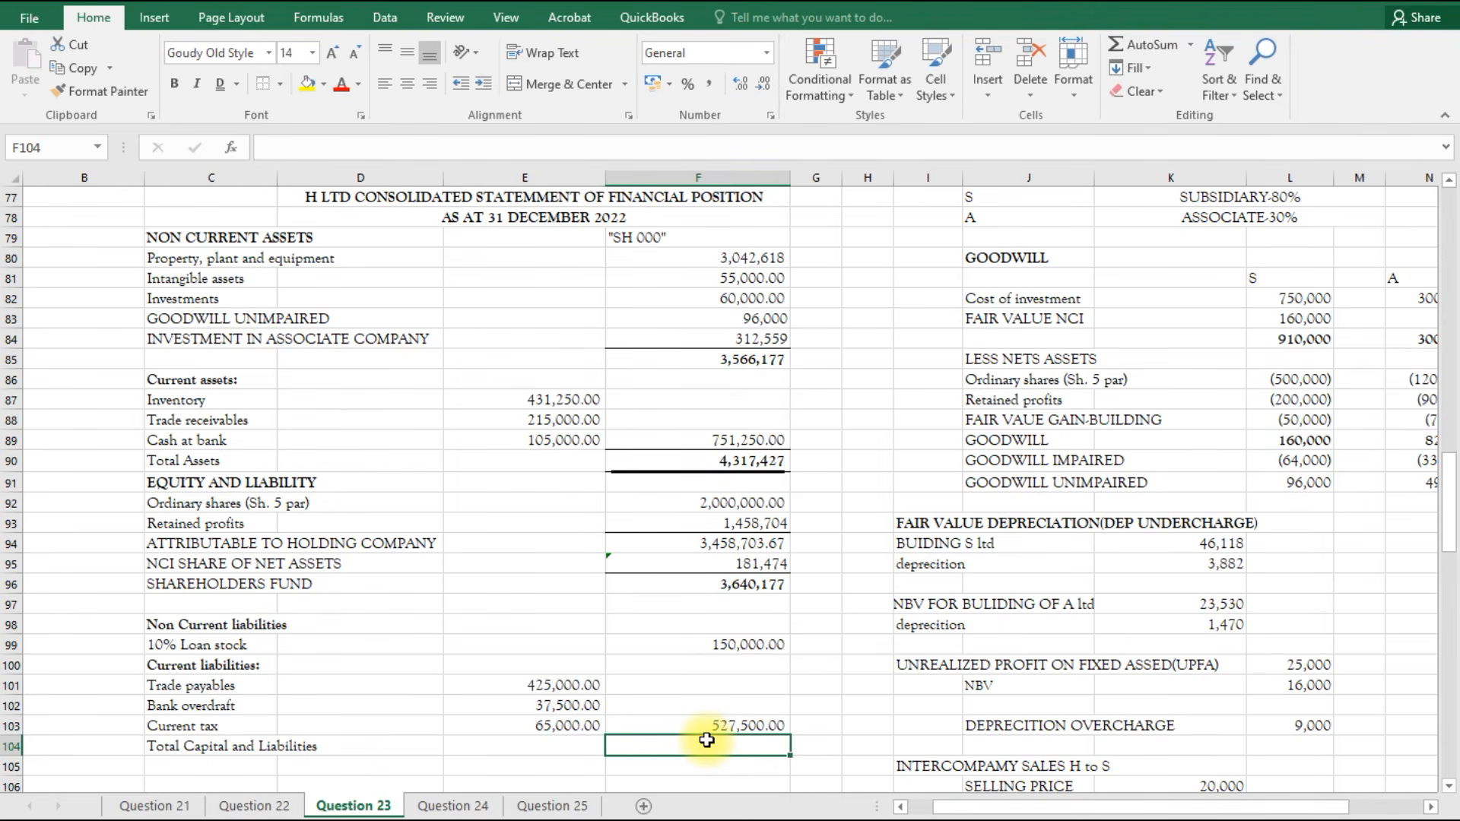
key("alt+equal")
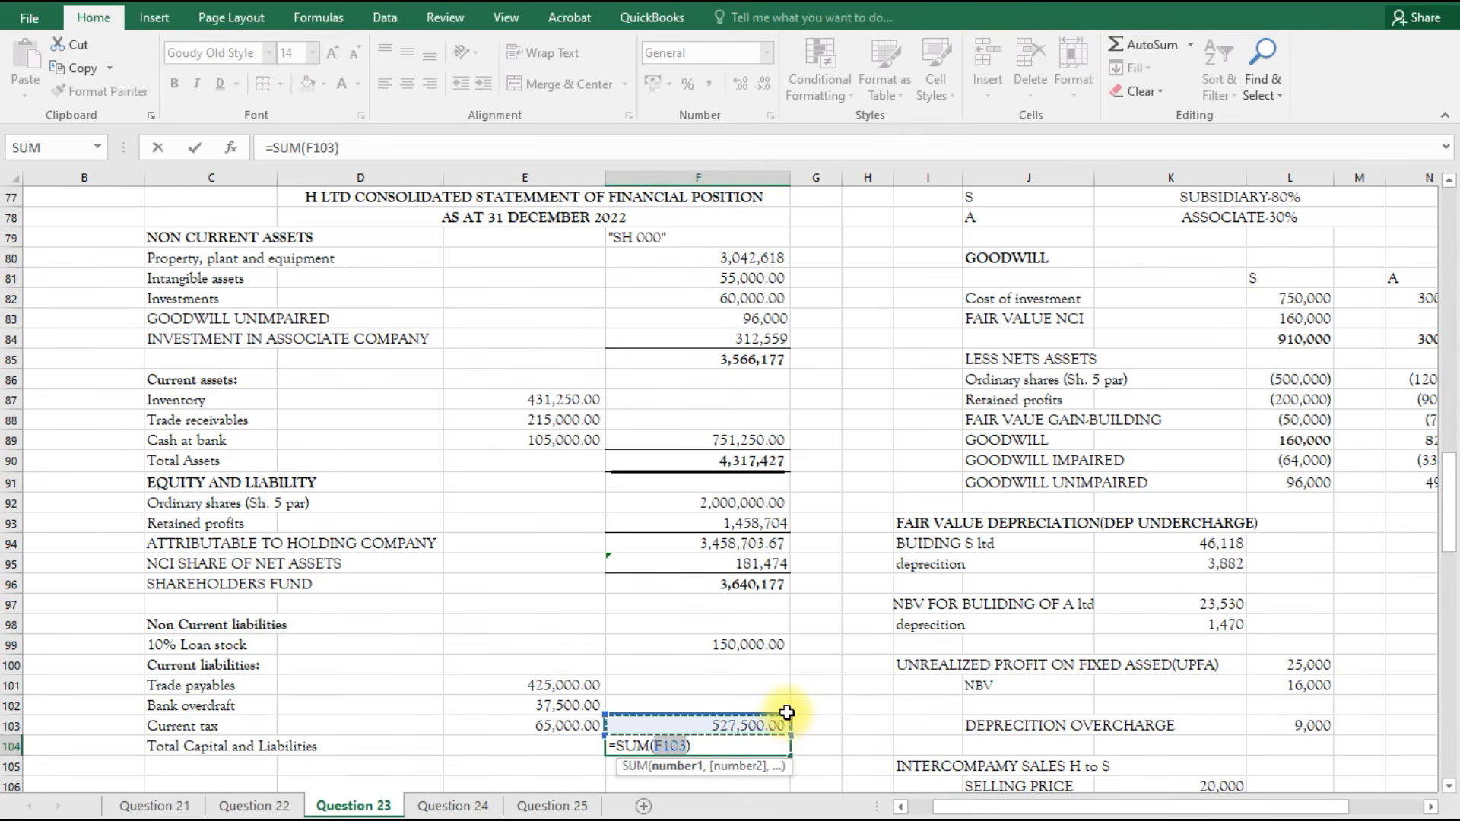
left_click_drag(787, 712, 804, 578)
key("Return")
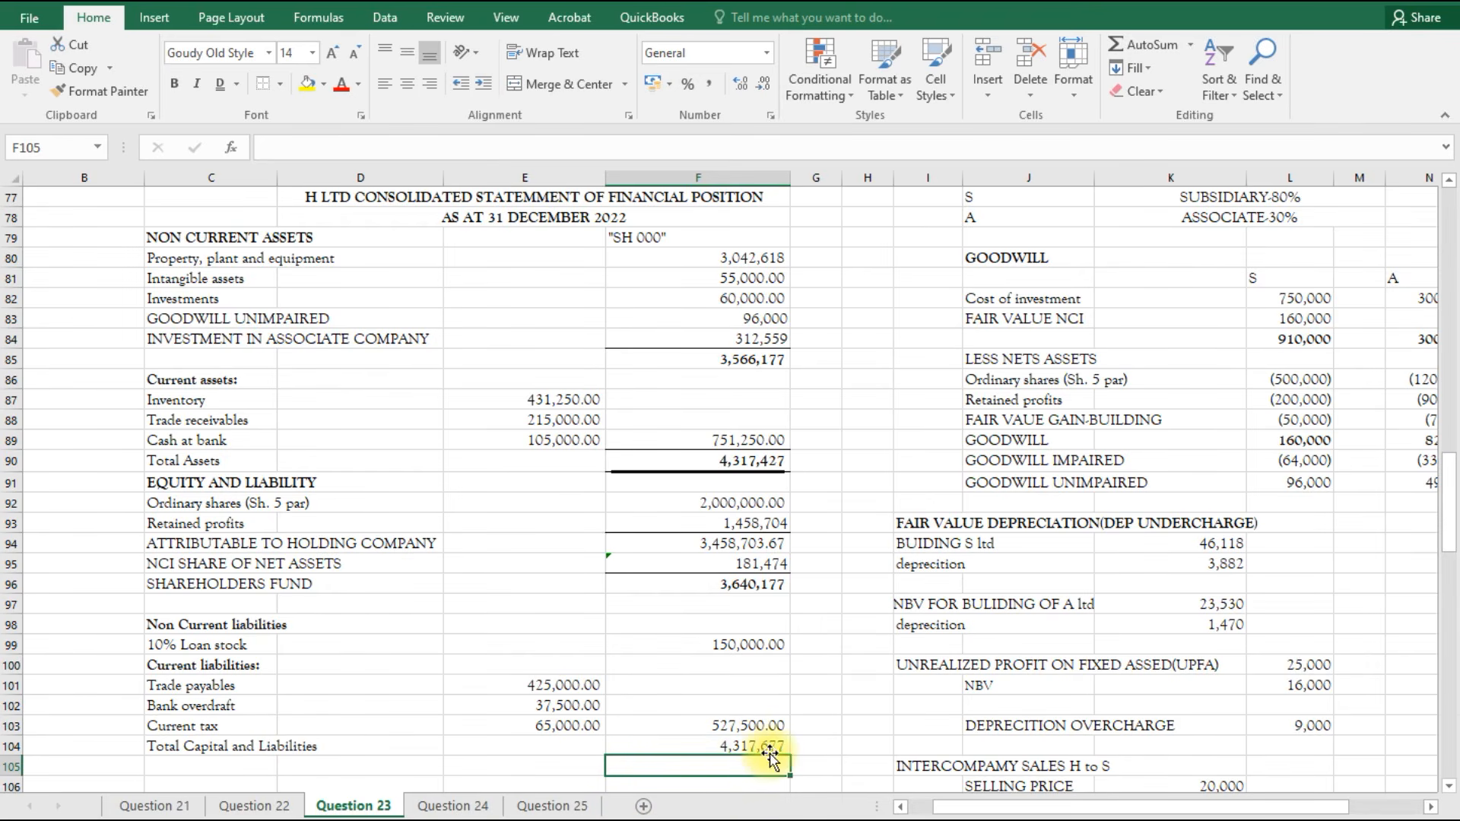
Format the total capital and liabilities figure in F104 as bold with a double underline and a cell border.
left_click(743, 749)
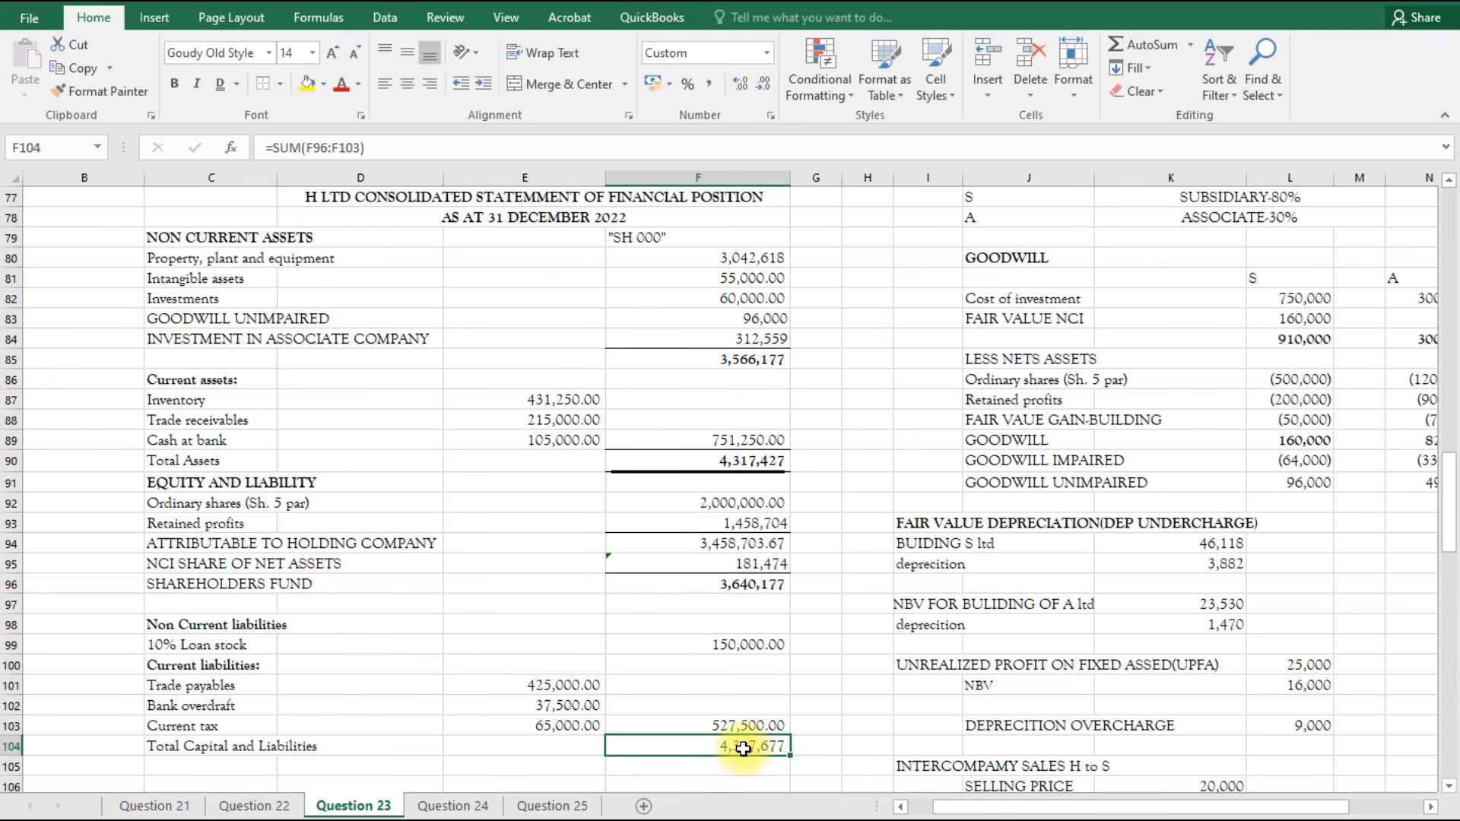
key("ctrl+b")
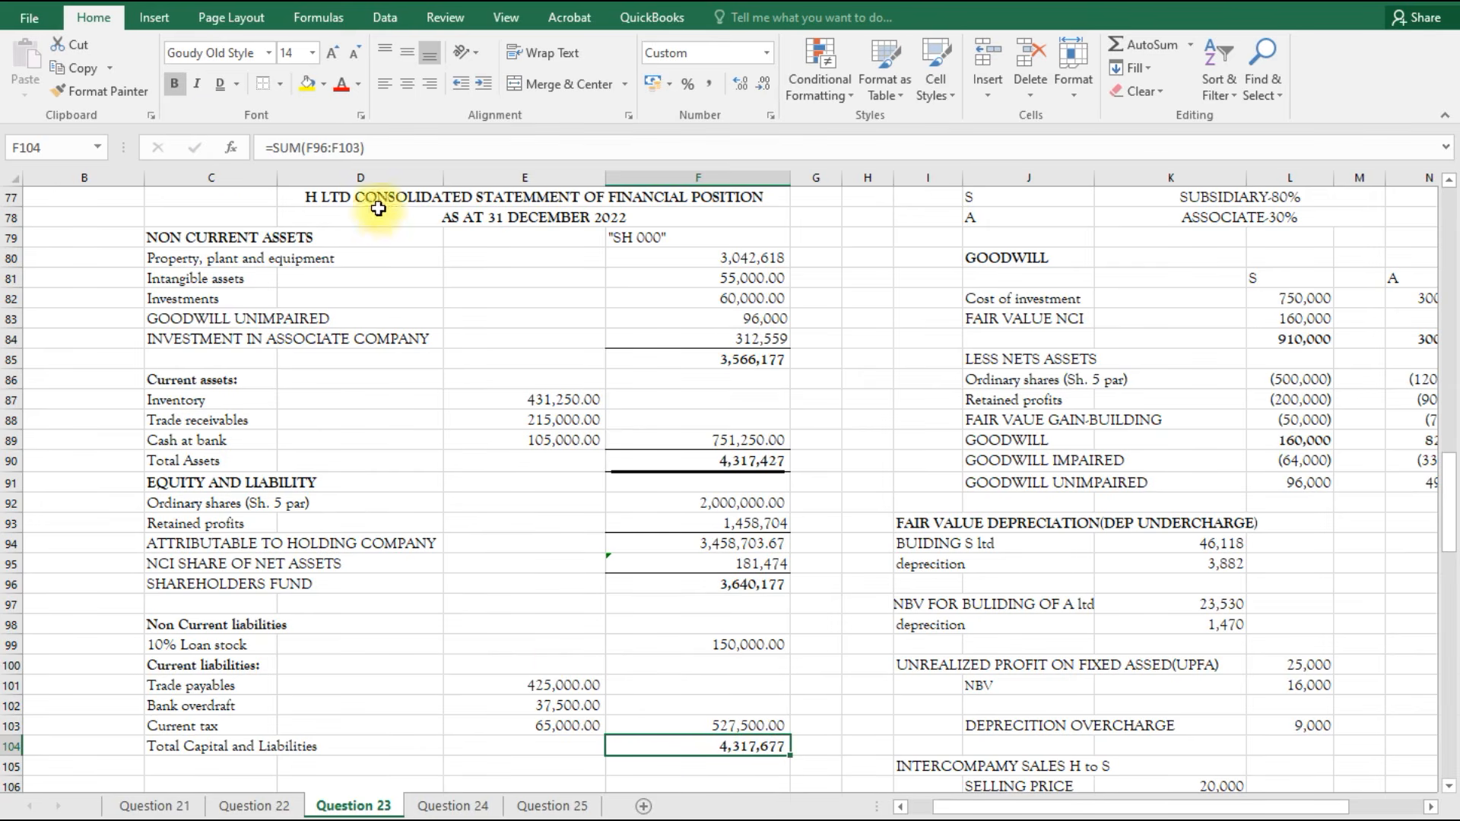
left_click(225, 85)
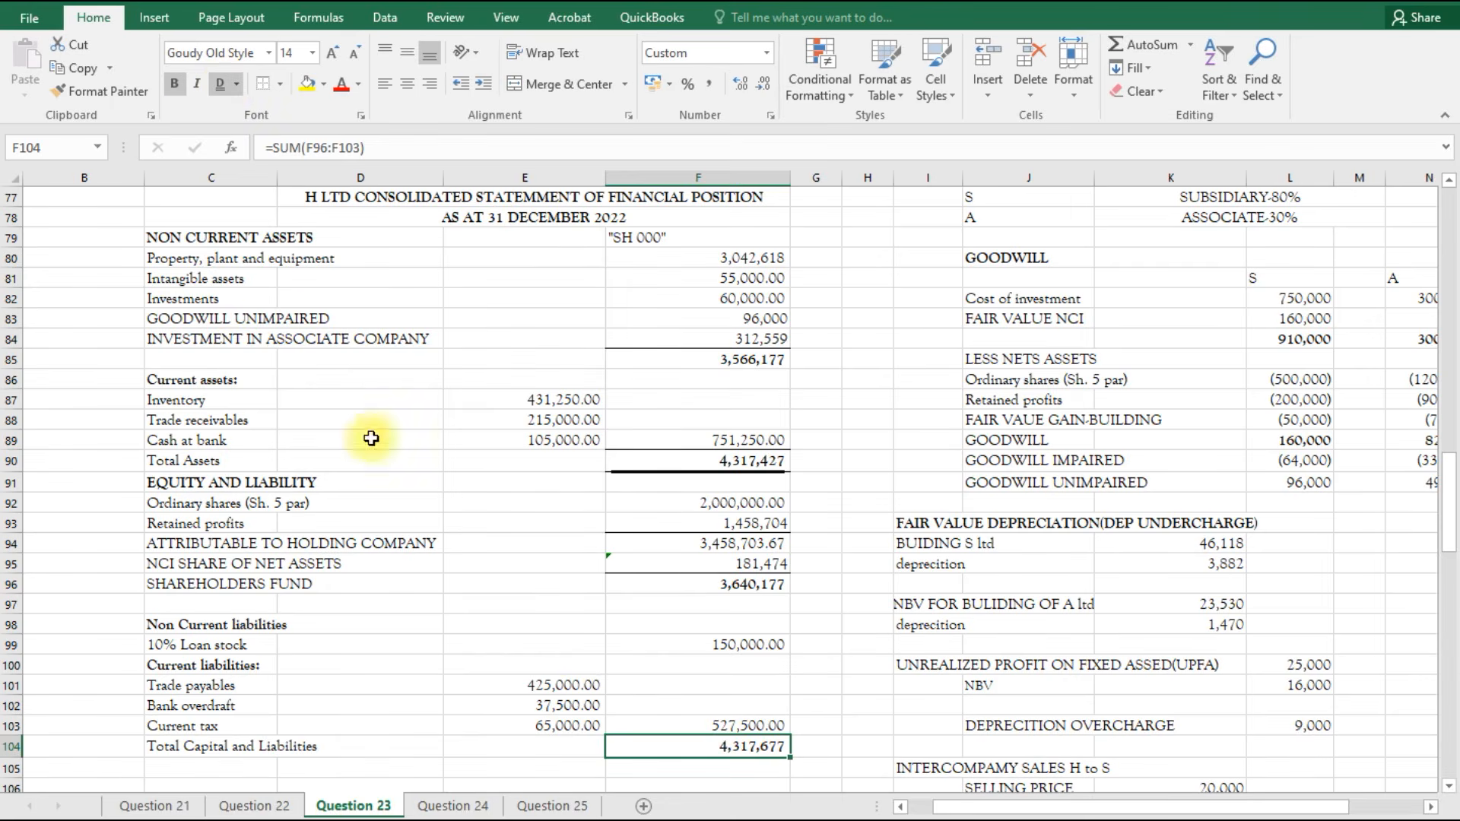
left_click(264, 83)
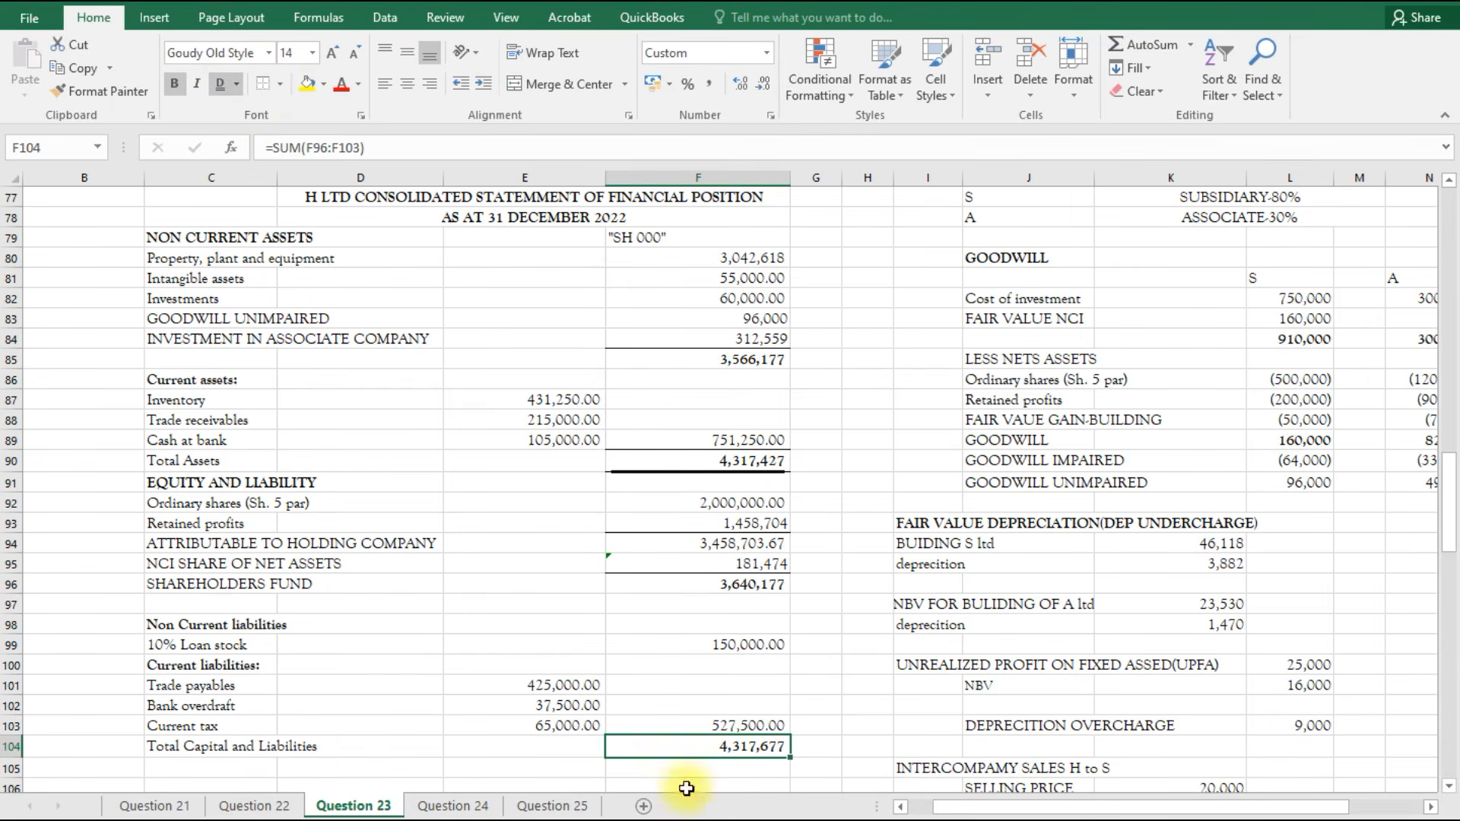
left_click(821, 765)
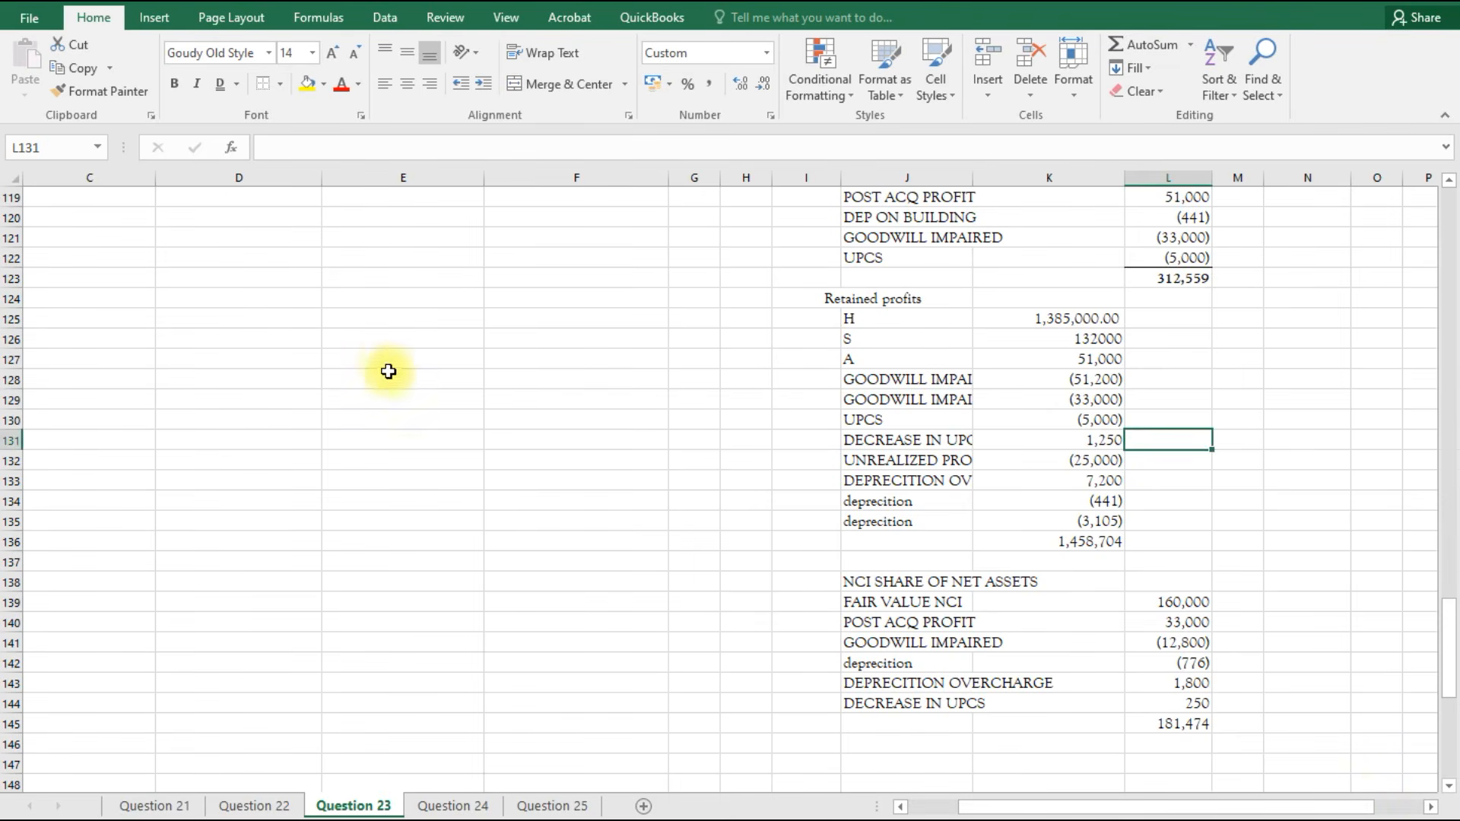
Multiply the K112 link in K131 by H's 80% share so the retained profits' decrease in UPCS is 1,000.
scroll(378, 378, "up", 10)
scroll(560, 523, "up", 2)
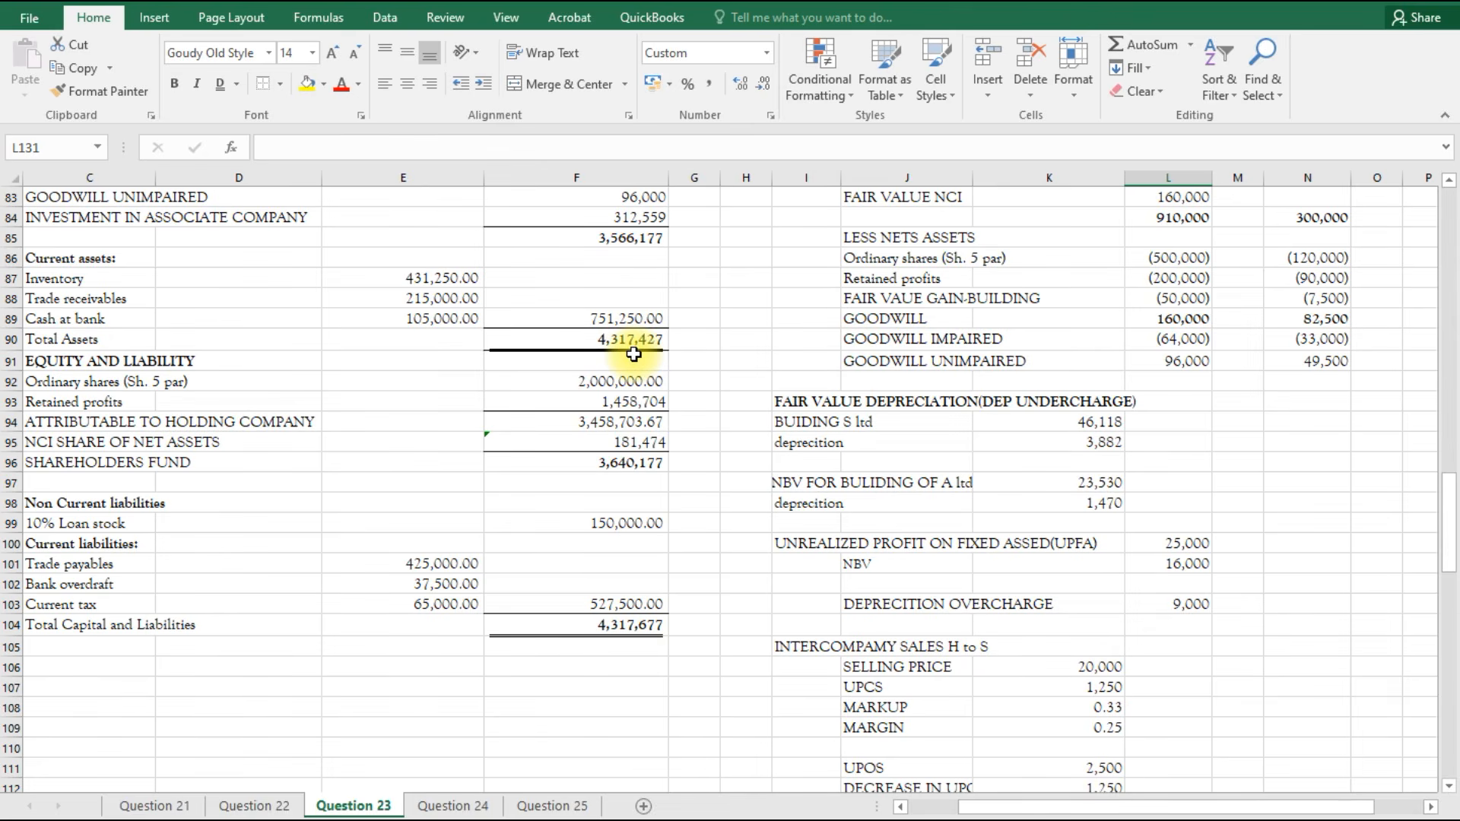
scroll(639, 359, "up", 1)
scroll(1118, 582, "down", 3)
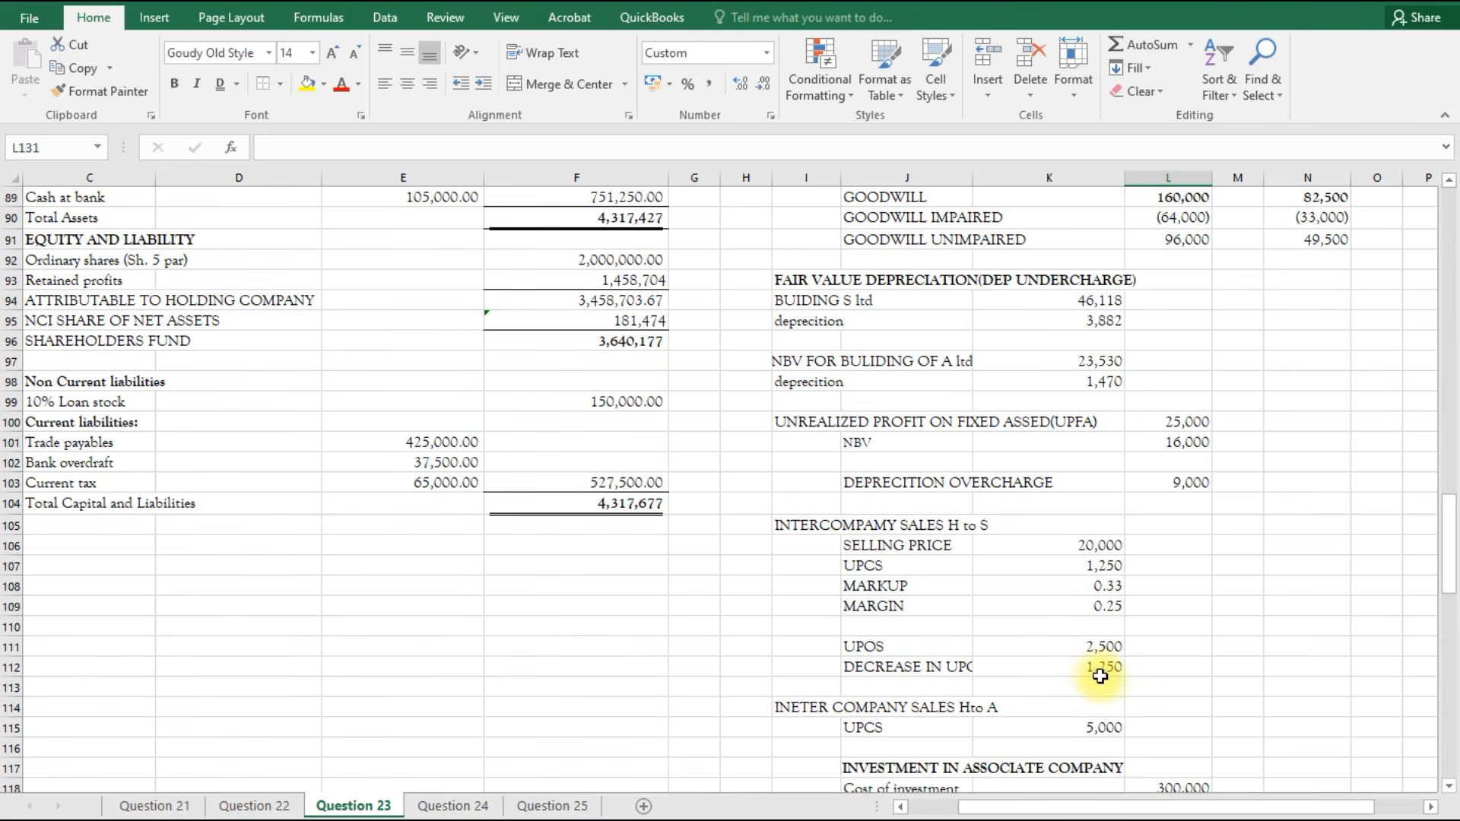
scroll(1101, 677, "down", 5)
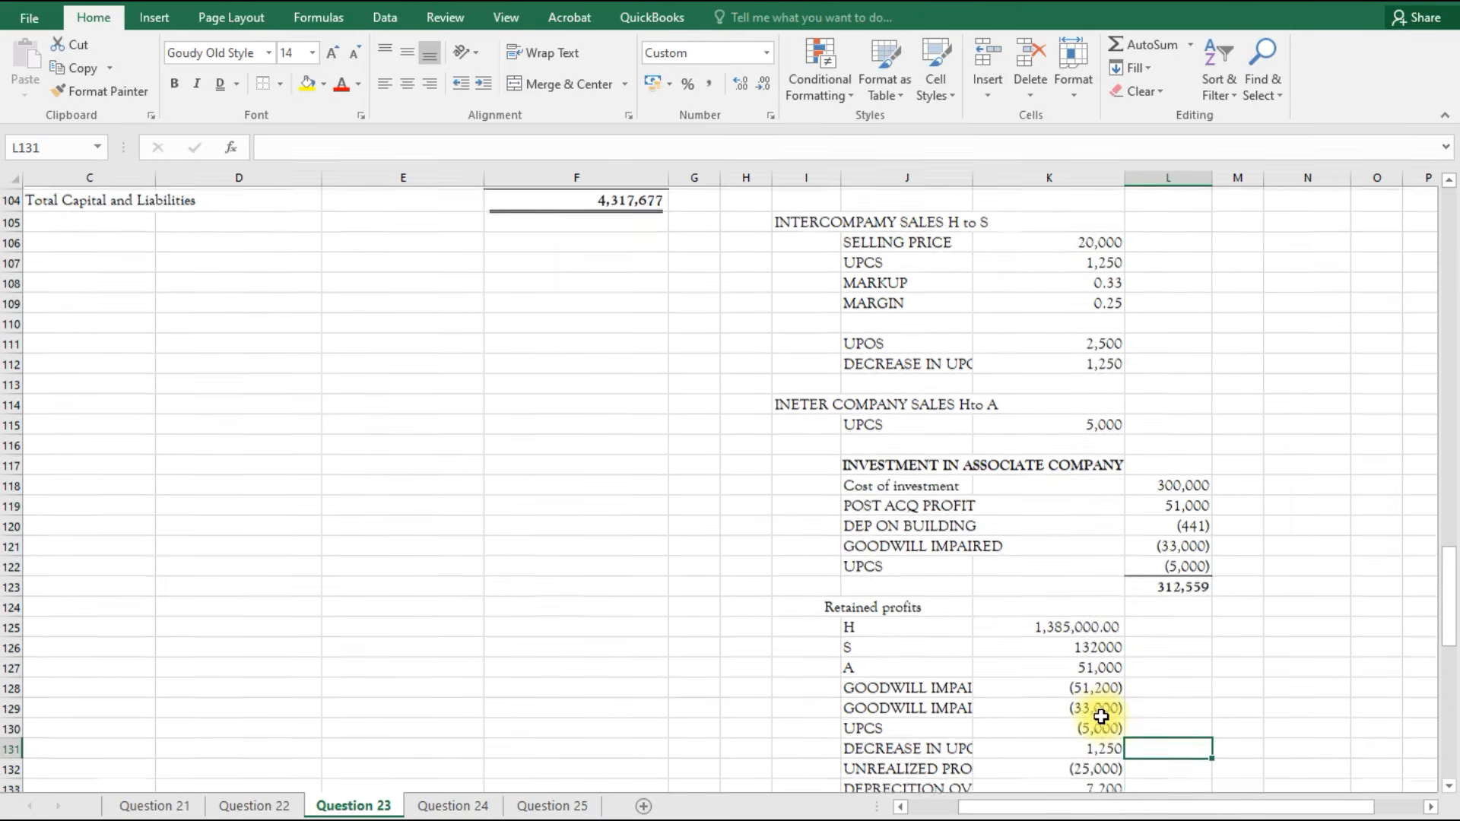
scroll(1100, 717, "down", 2)
left_click(1085, 623)
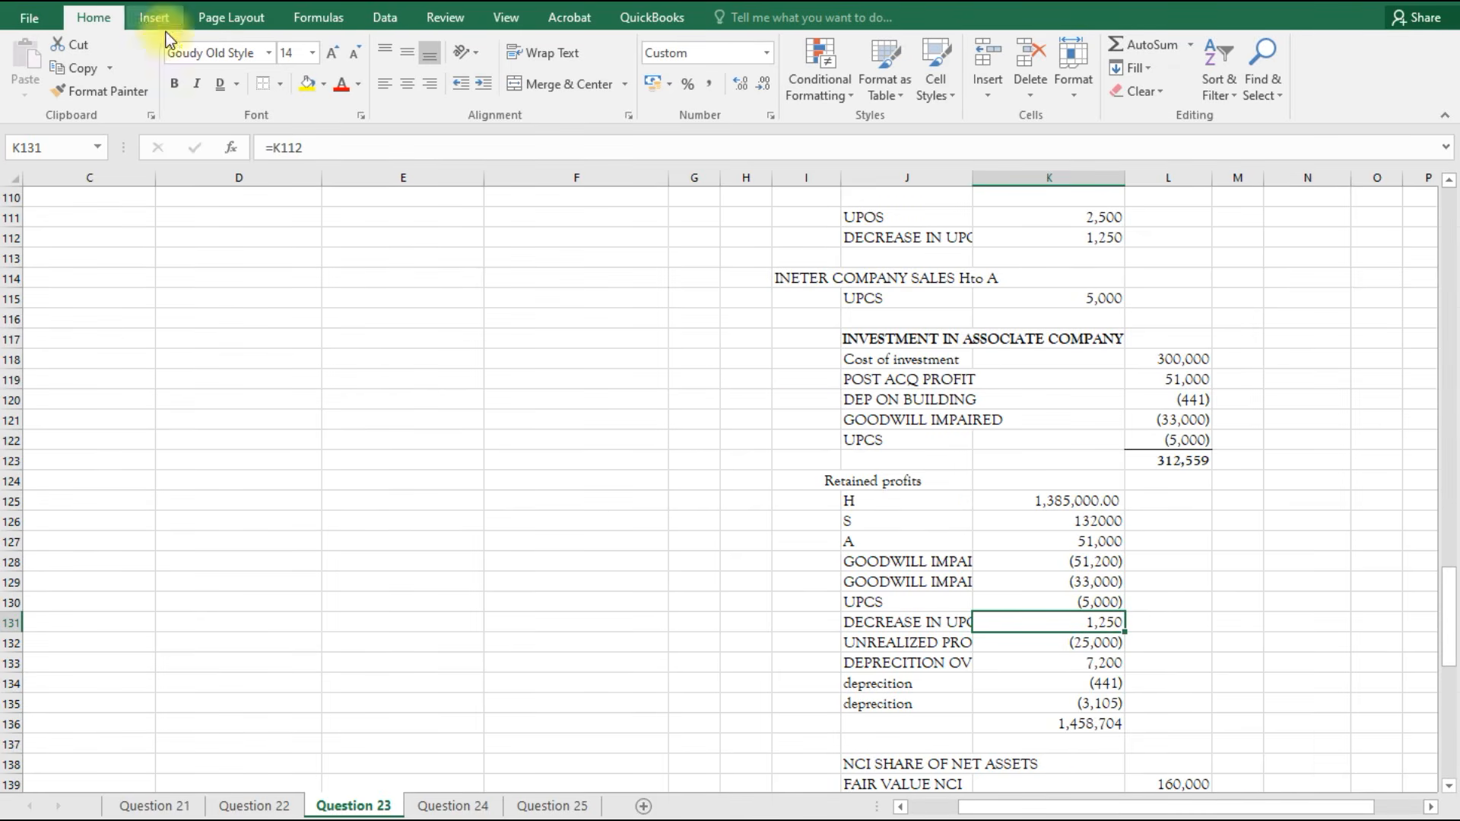
left_click(308, 149)
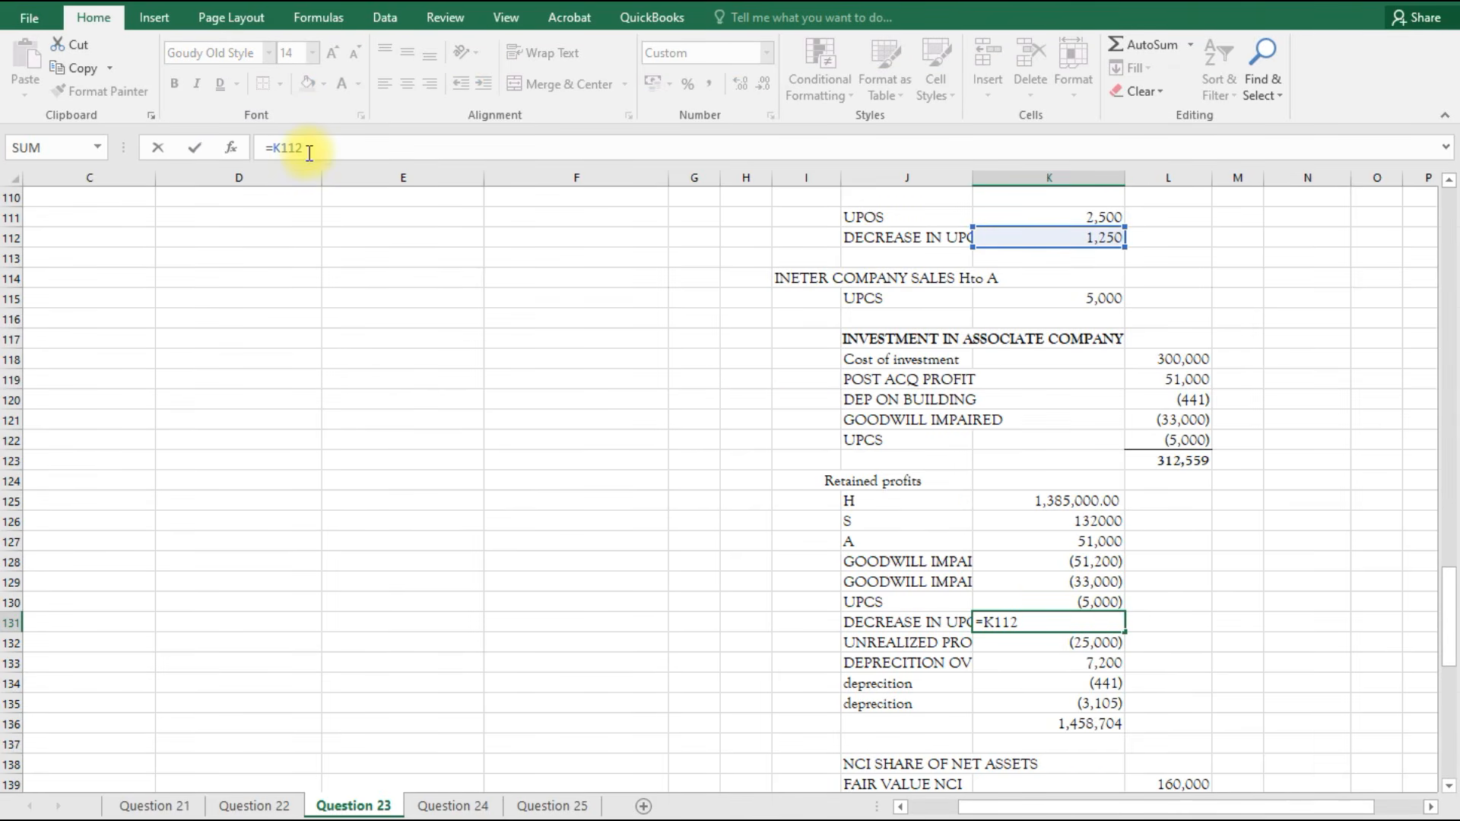
type("*")
key("Return")
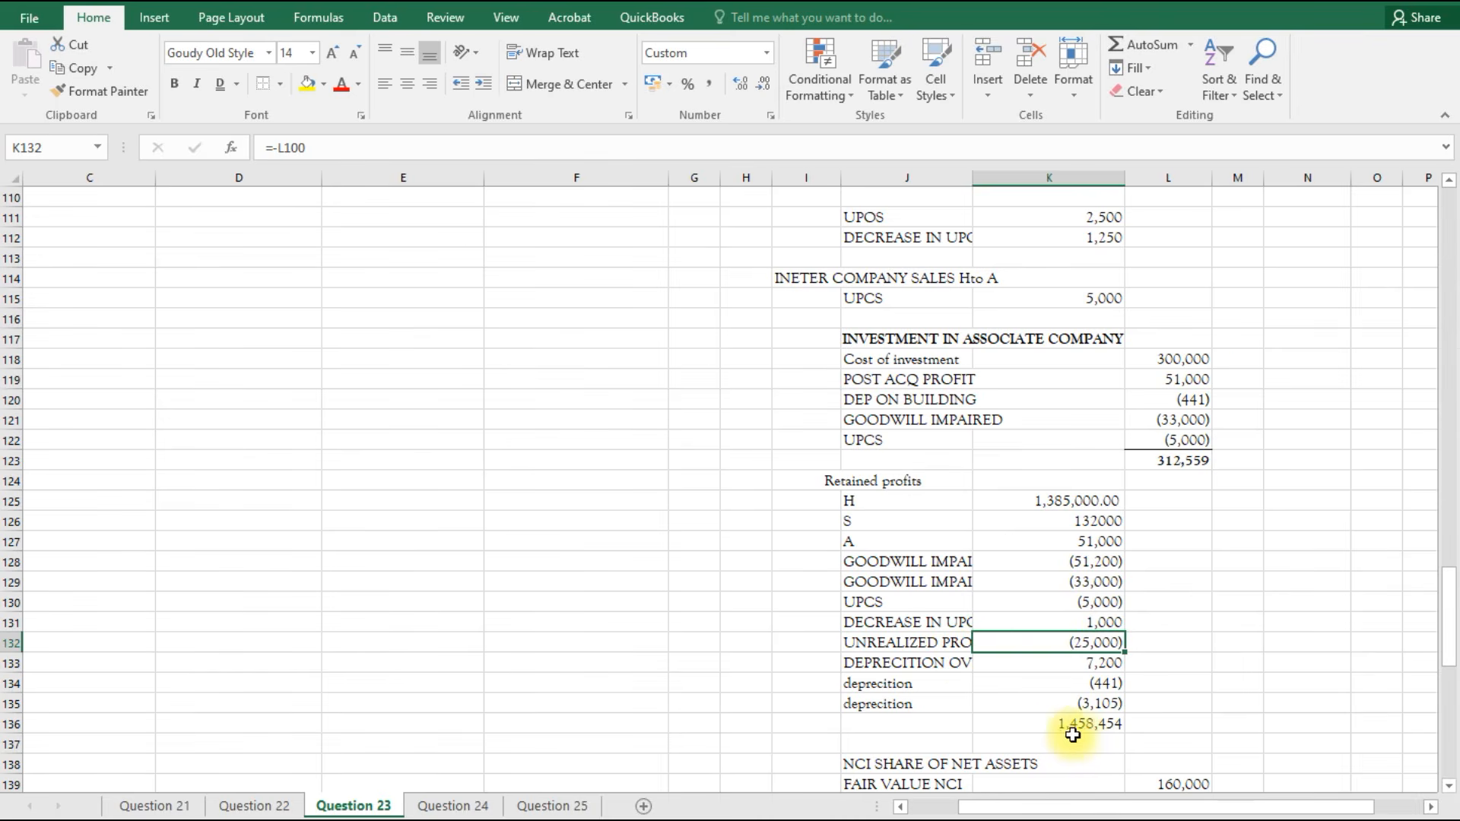
Make the Total Capital and Liabilities label in C104 bold.
scroll(596, 575, "up", 2)
scroll(597, 575, "up", 3)
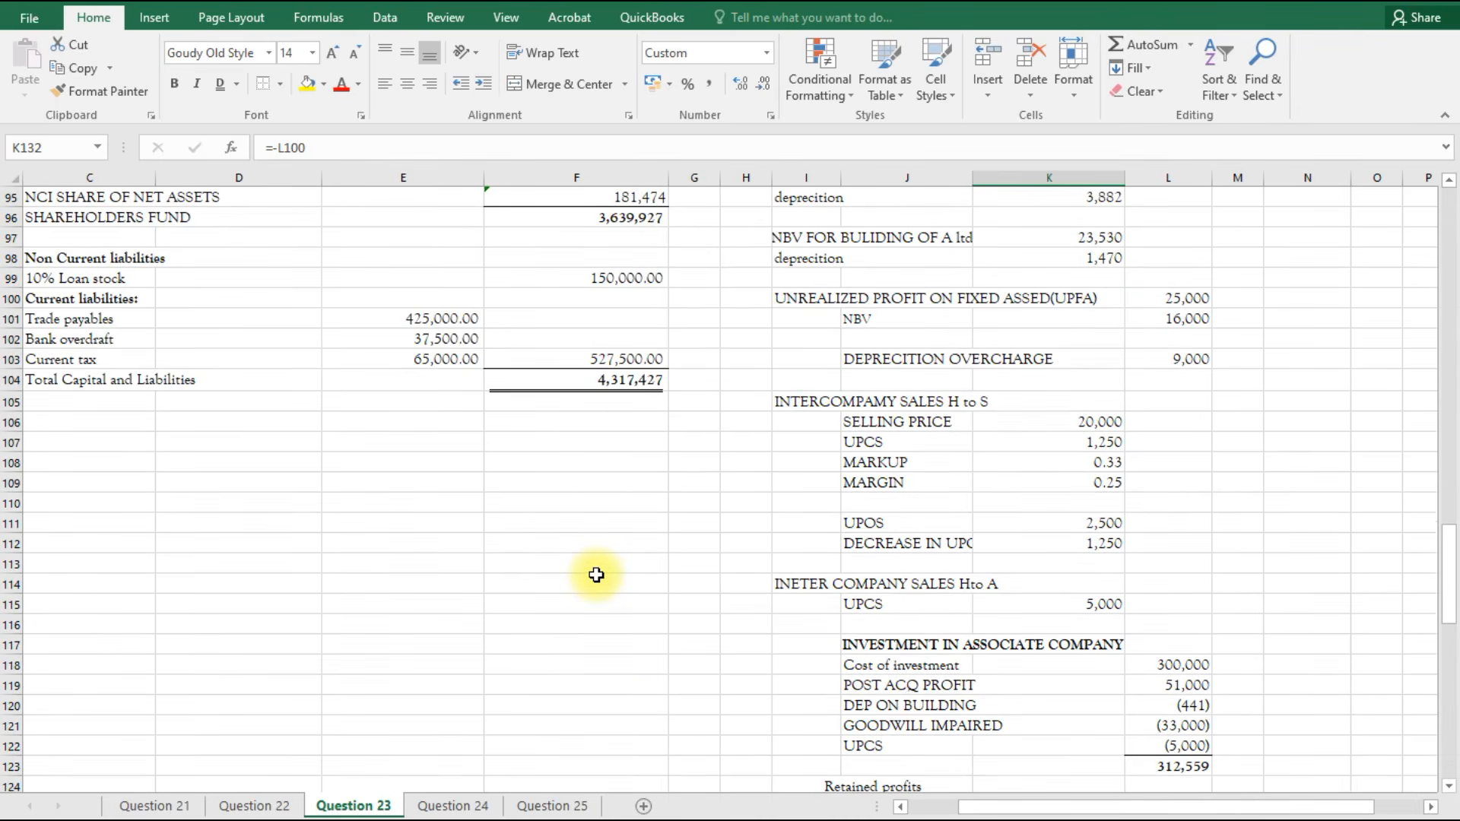
scroll(499, 534, "up", 3)
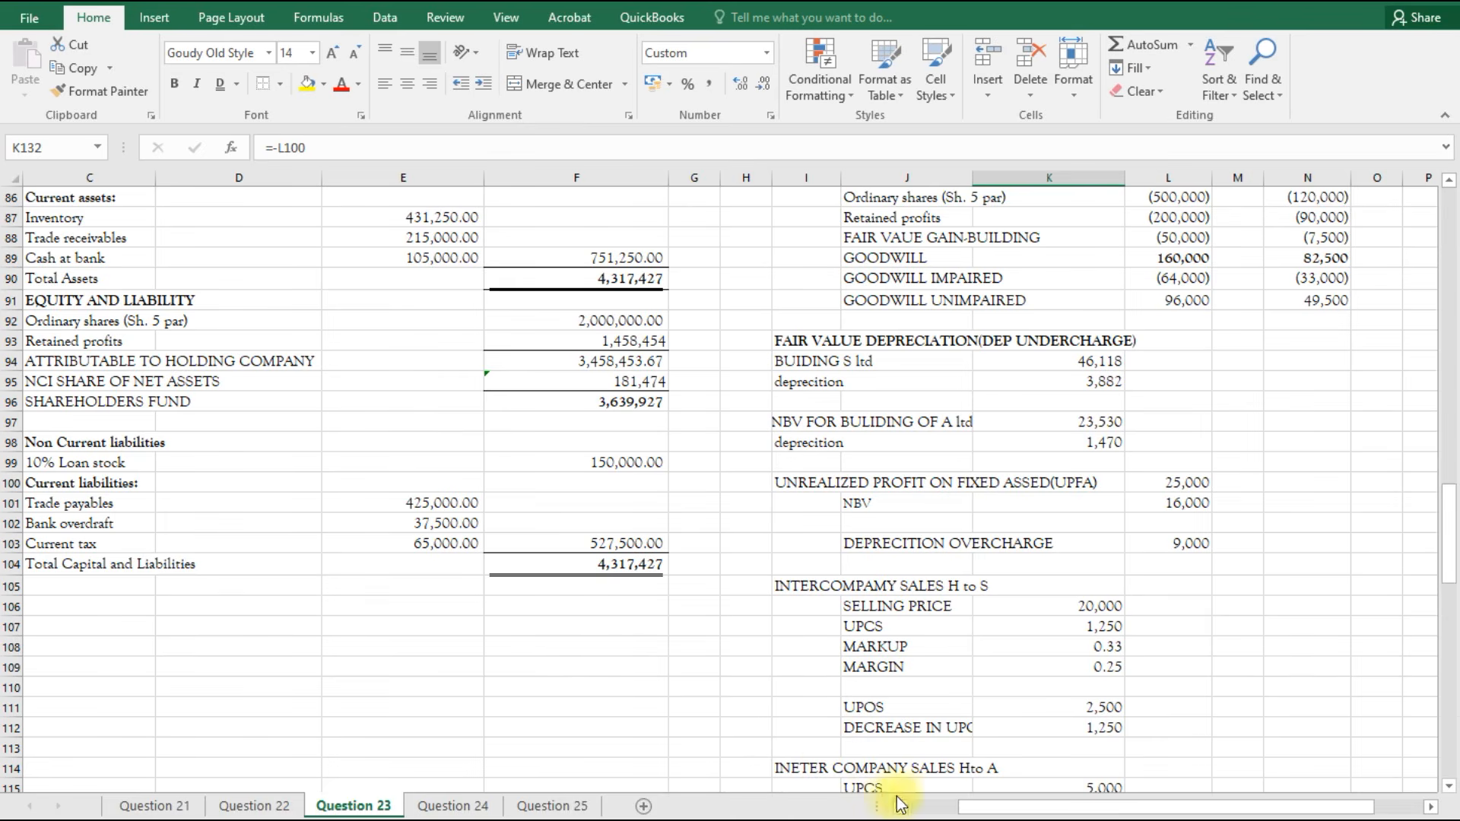
left_click_drag(965, 813, 946, 817)
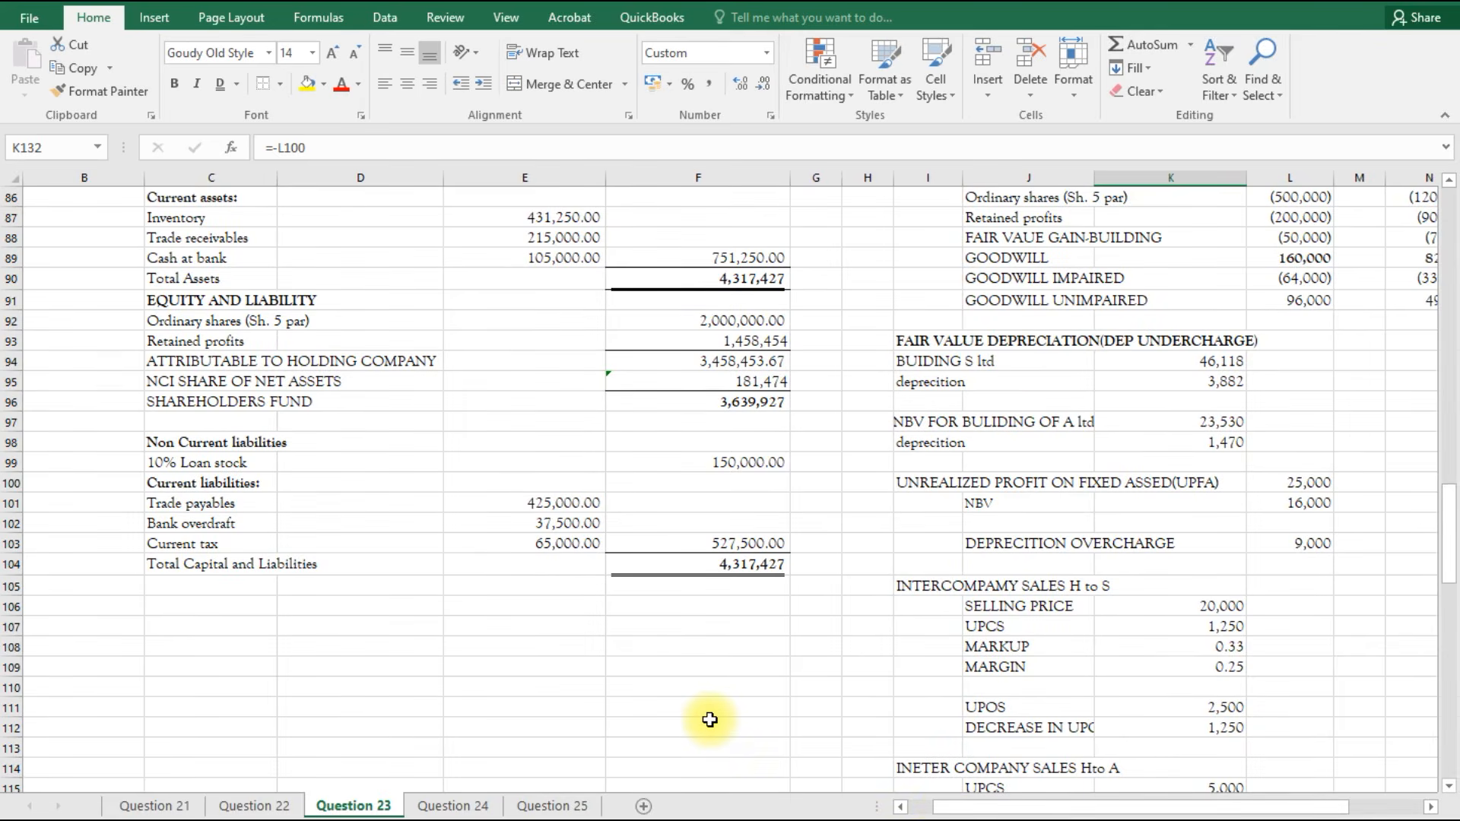
scroll(710, 717, "up", 1)
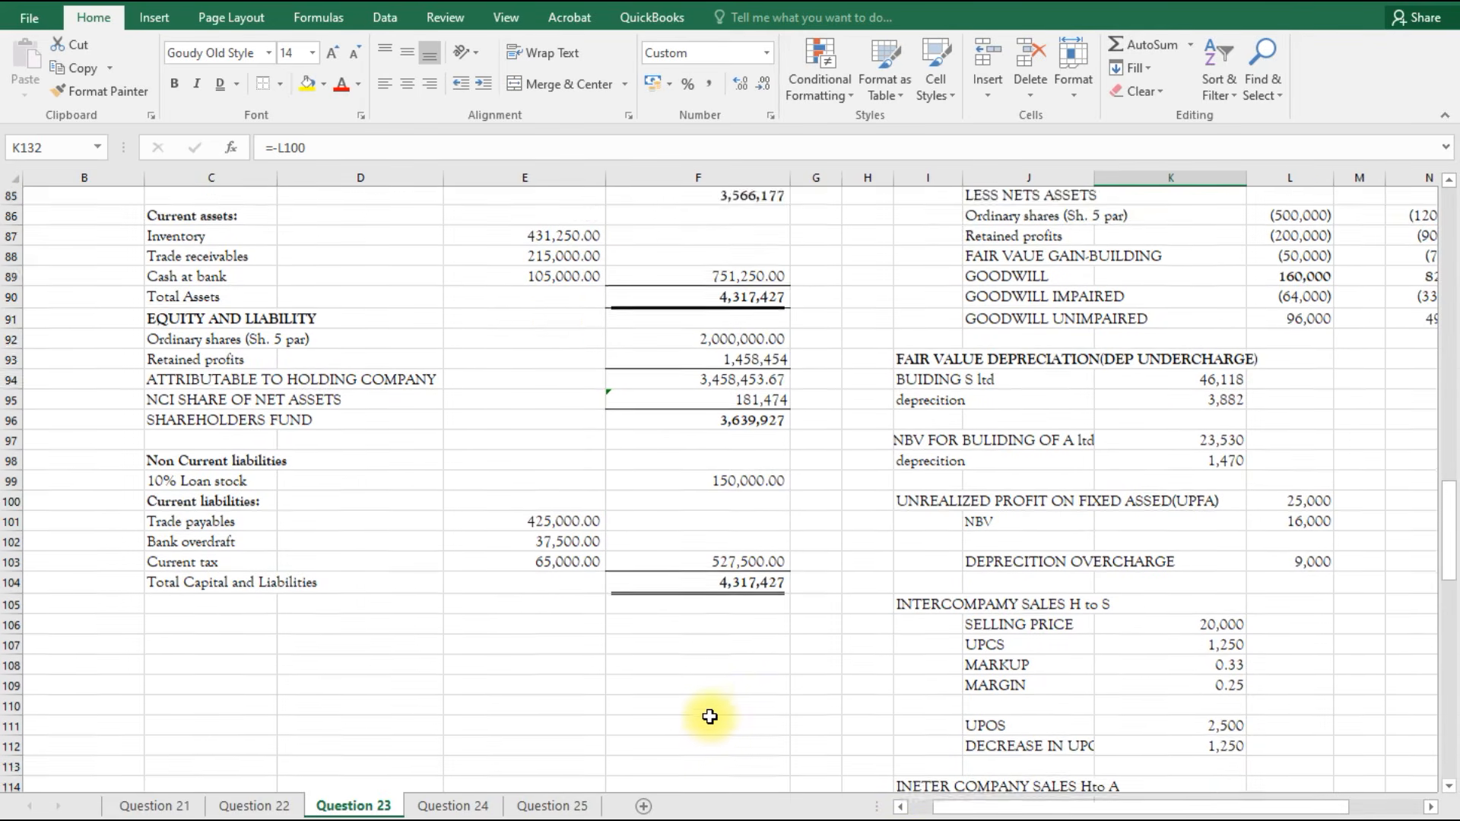
left_click(728, 633)
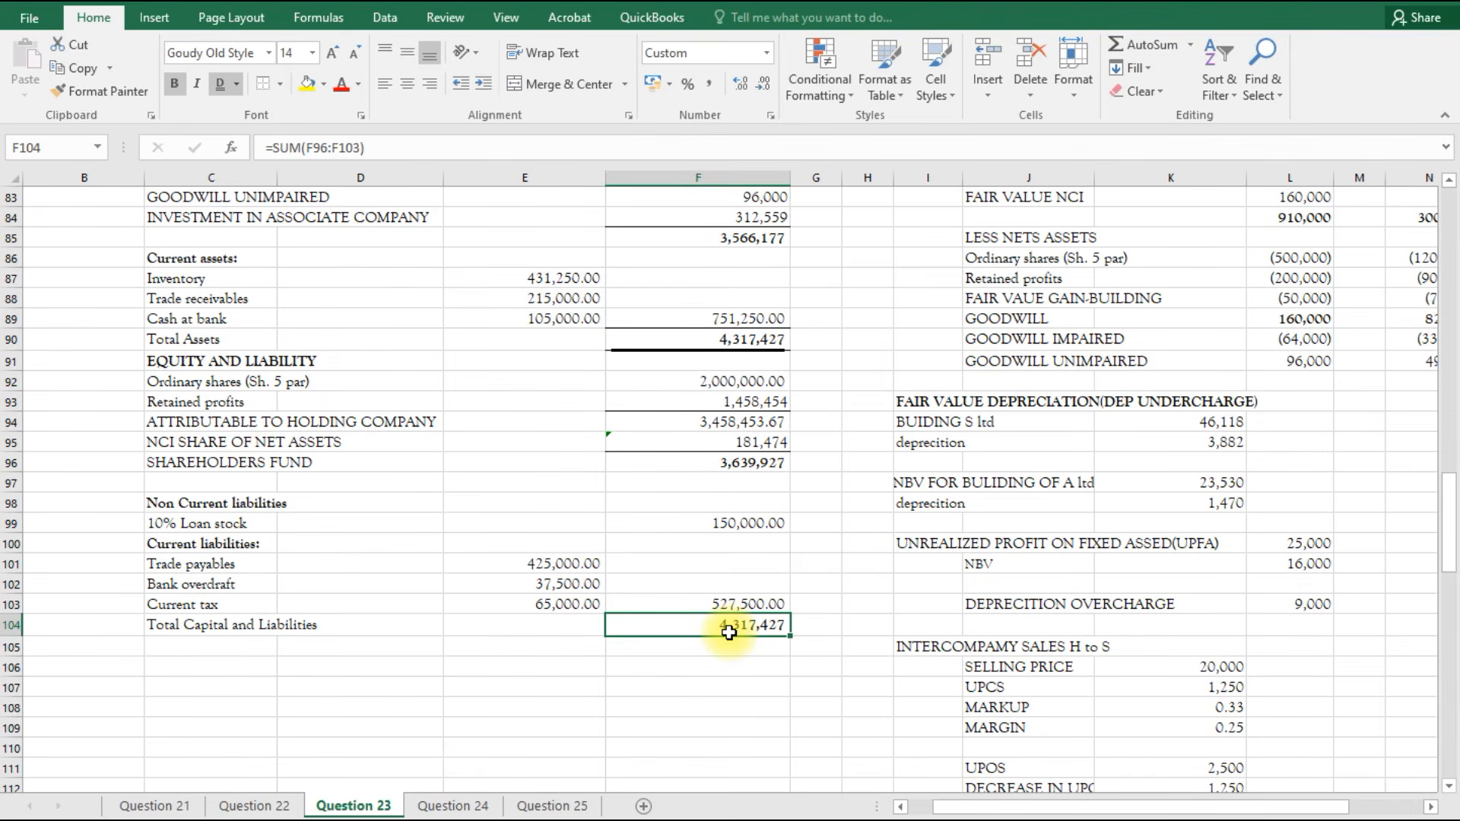
left_click(235, 622)
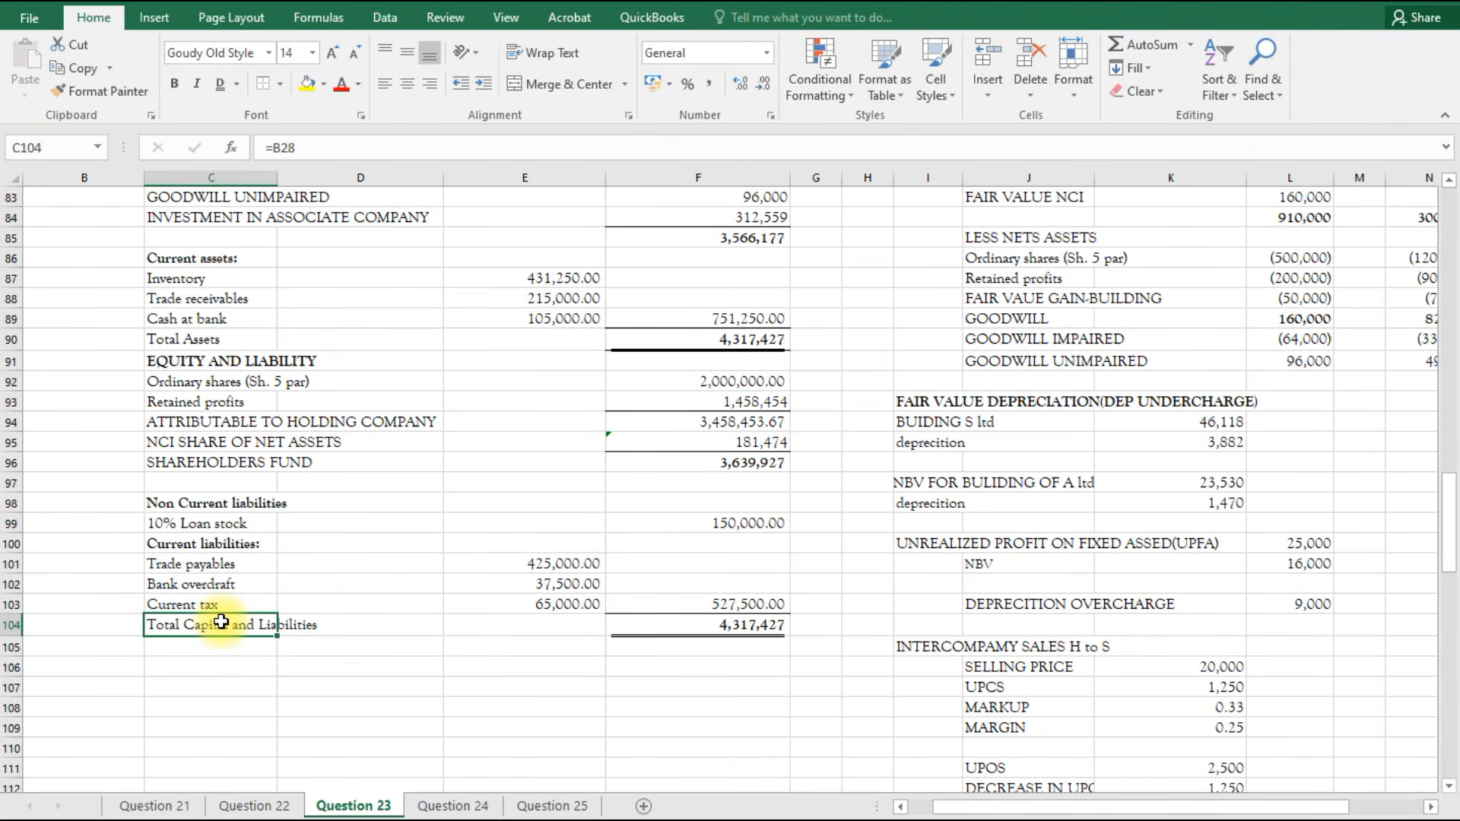
key("ctrl+b")
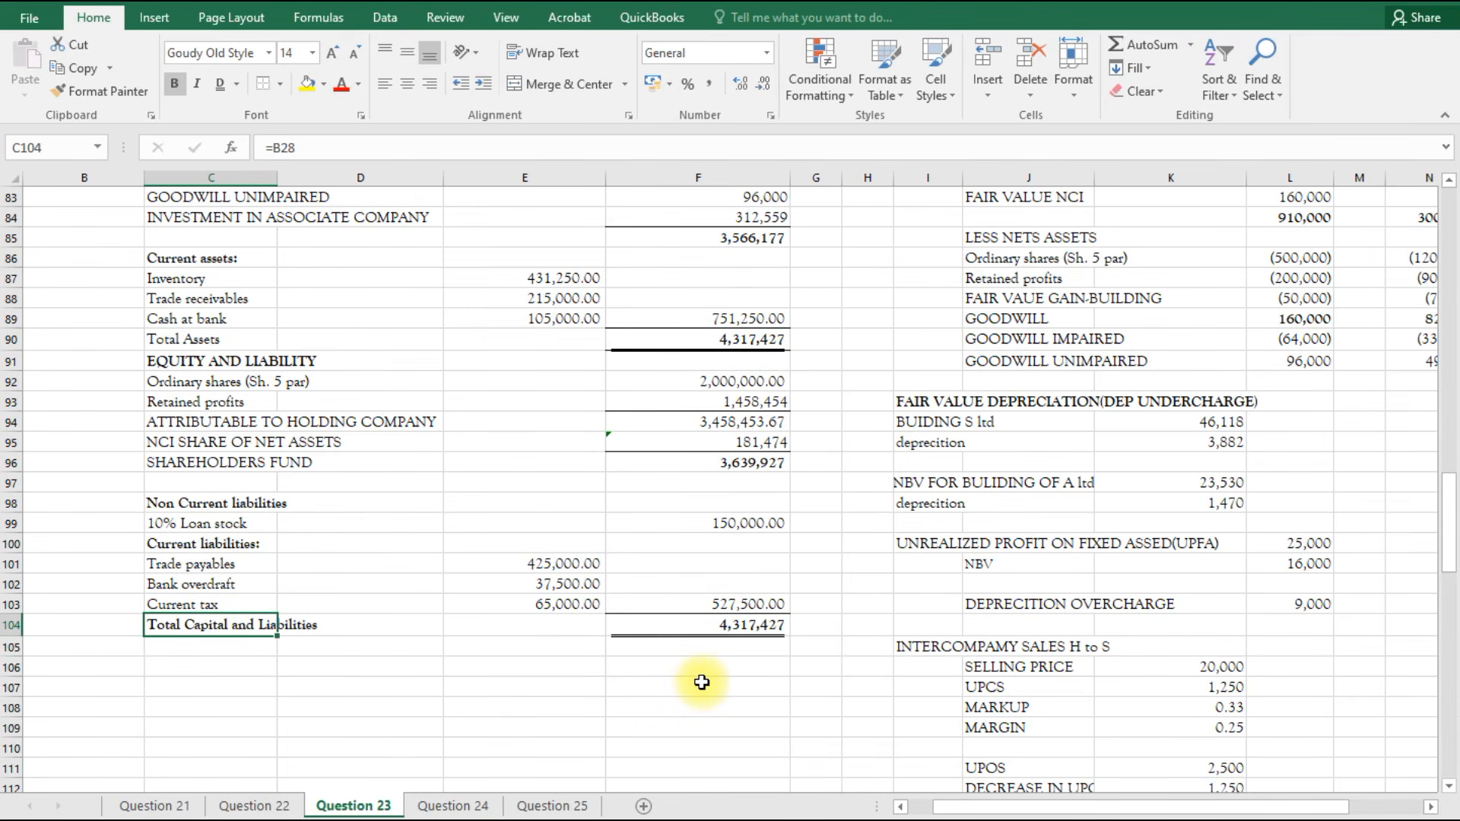
Make the S and A column headings of the goodwill working in L81 and N81 bold.
scroll(727, 712, "up", 2)
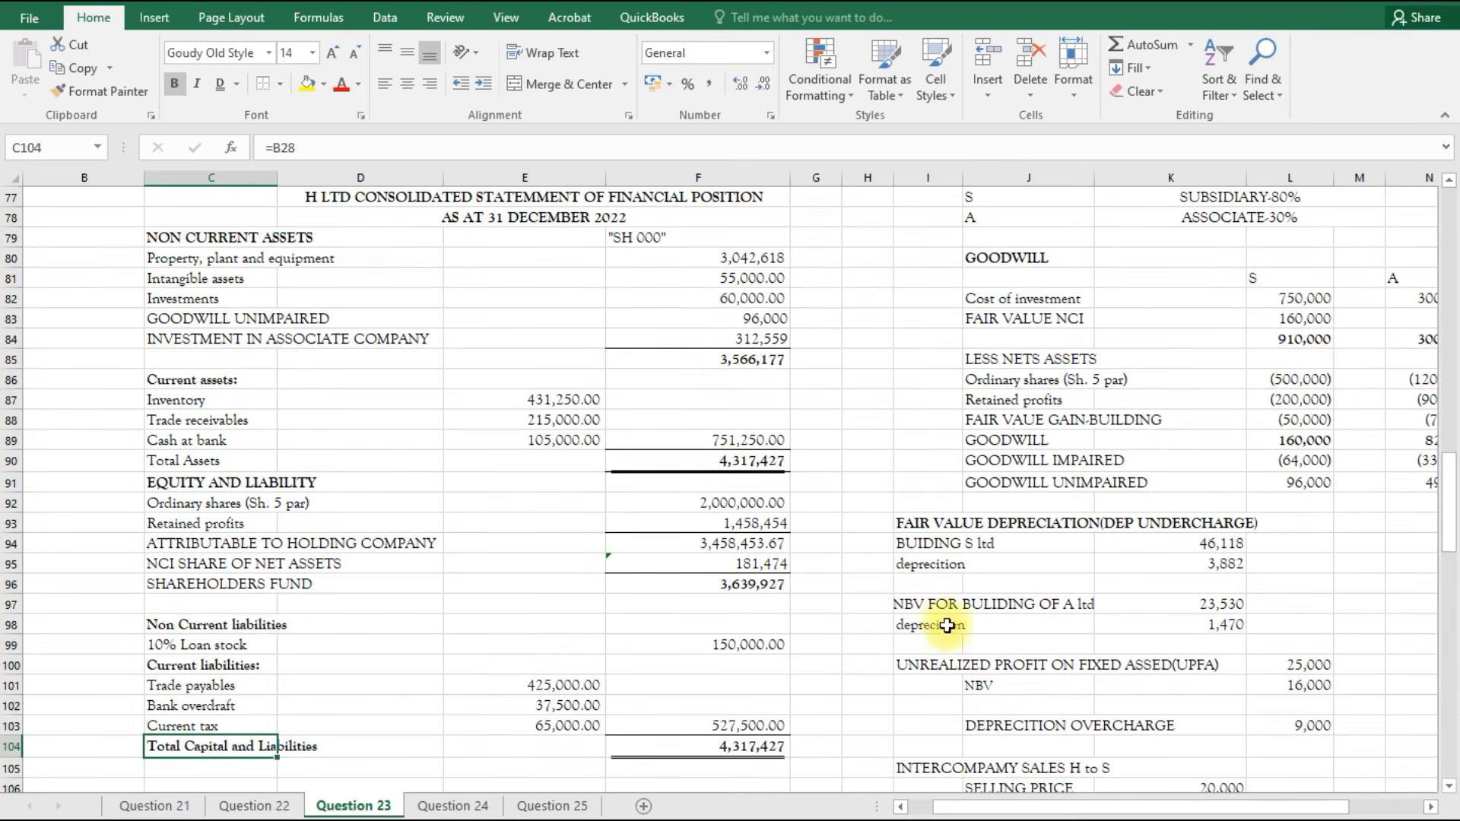
scroll(989, 609, "up", 1)
left_click_drag(942, 811, 968, 808)
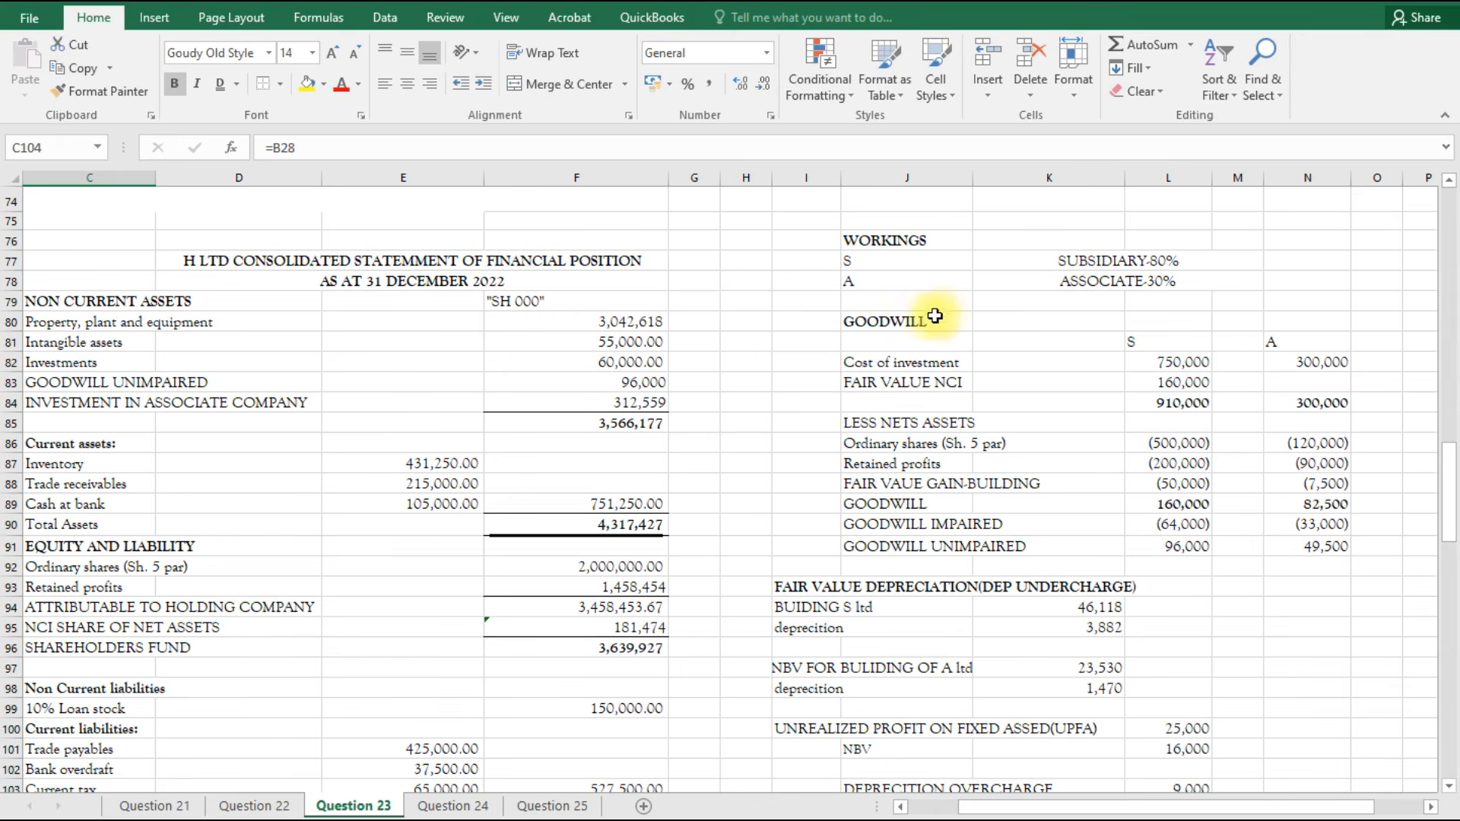
left_click(1146, 345)
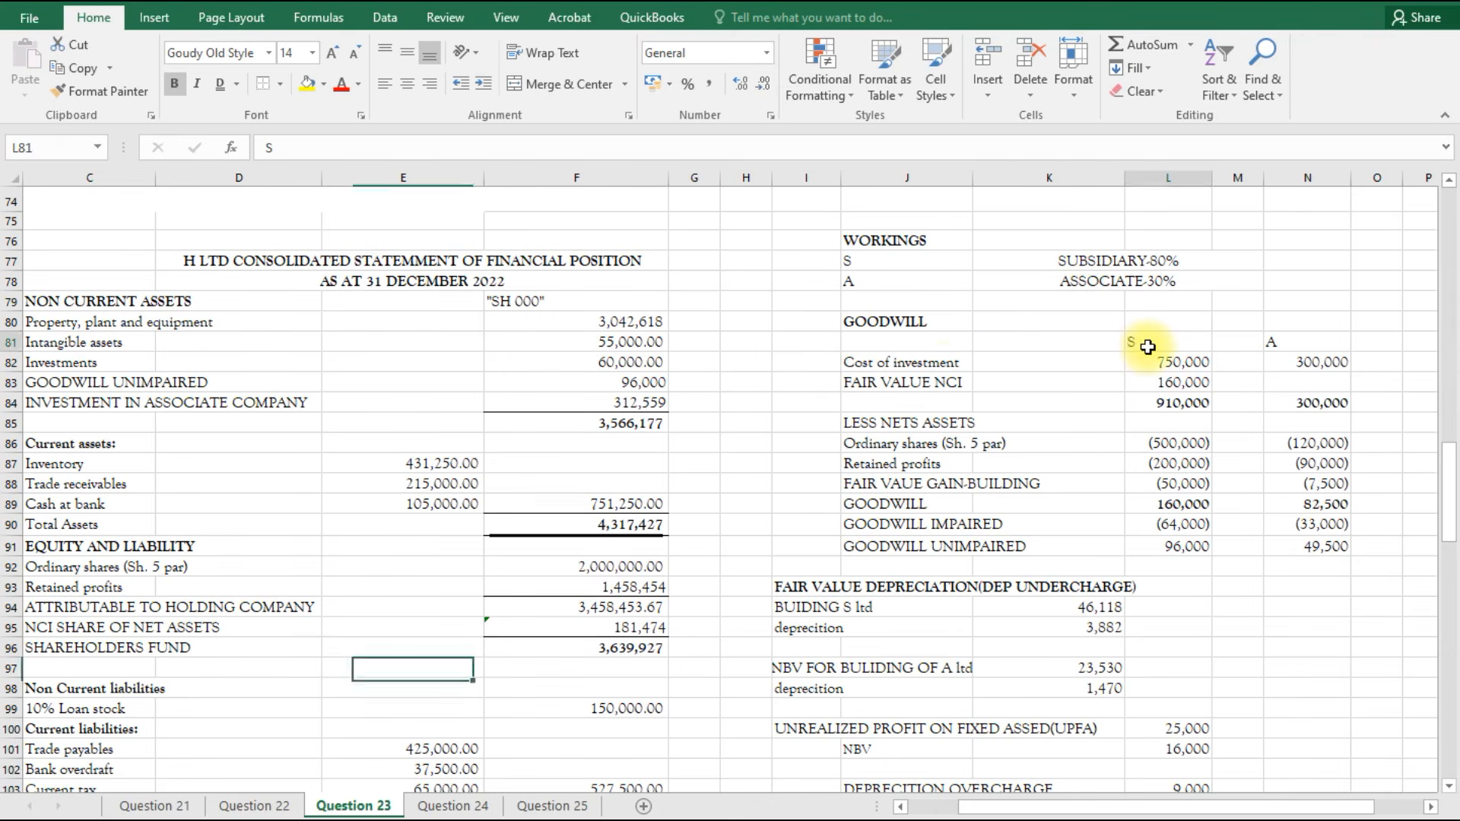
key("ctrl+b")
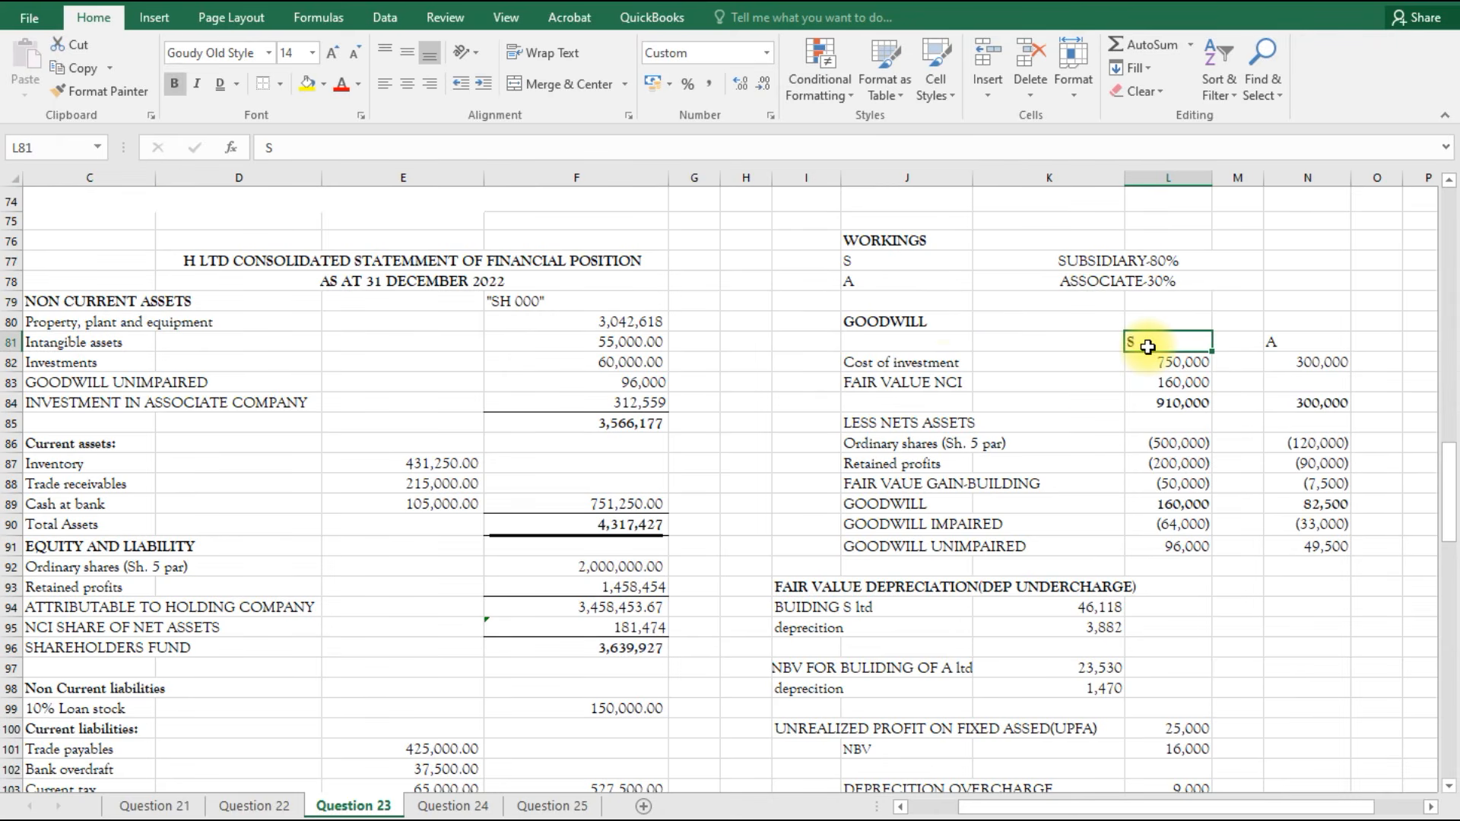
left_click(1335, 344)
key("ctrl+b")
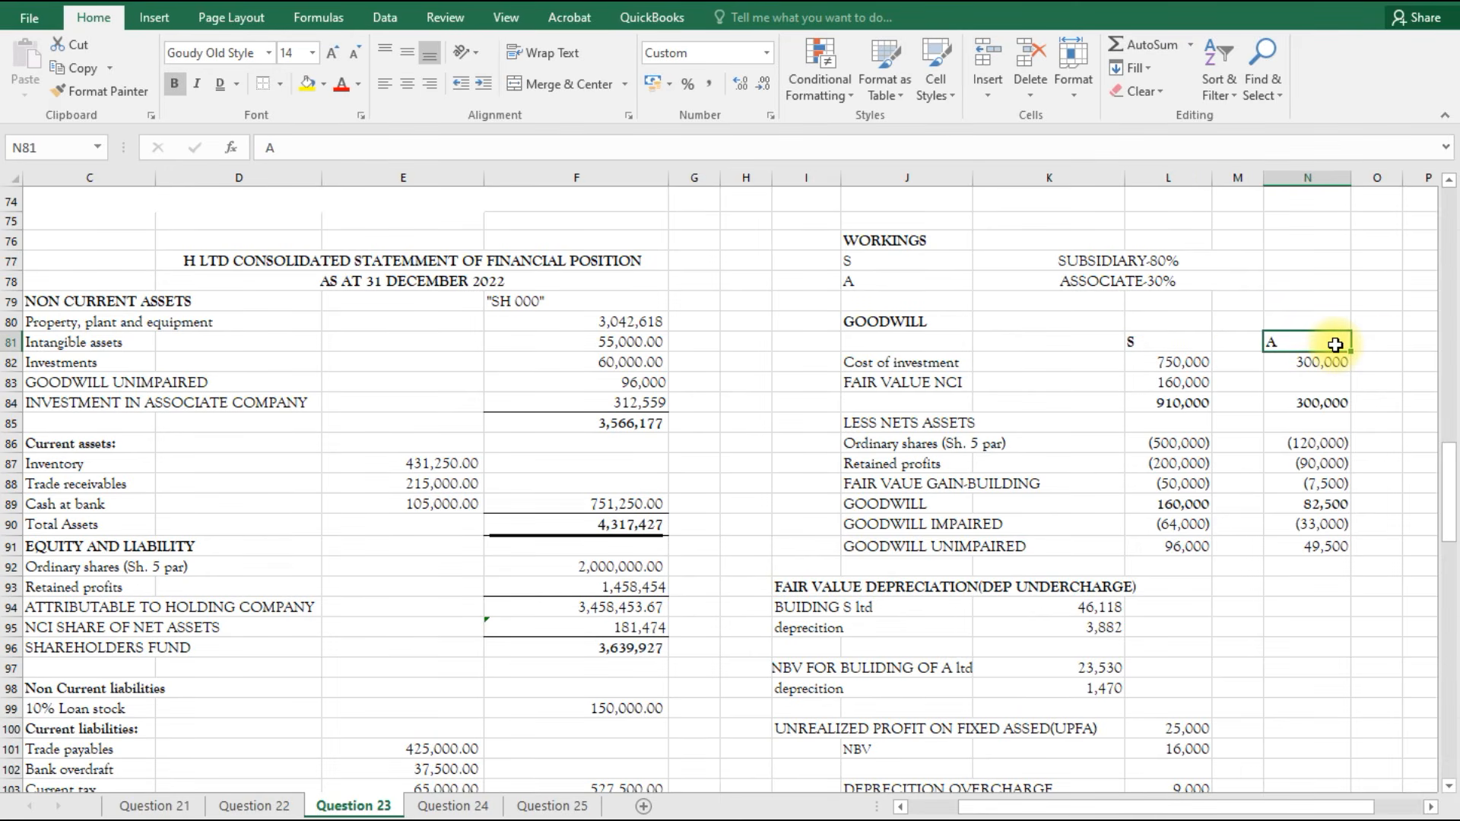
Add a top border to the goodwill working's S and A figures in rows 84, 89 and 91.
left_click(1176, 403)
left_click(258, 83)
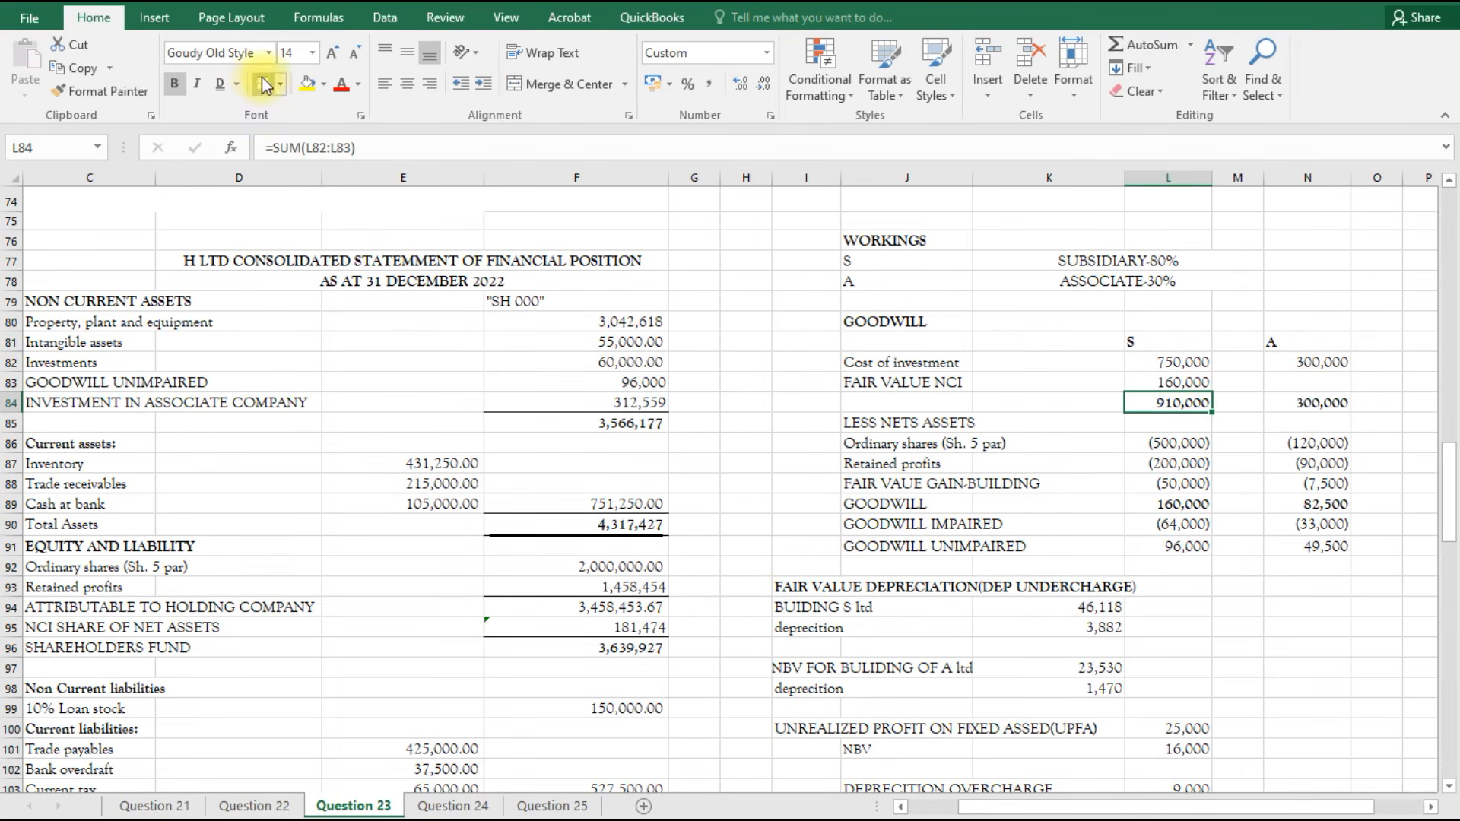
left_click(1280, 402)
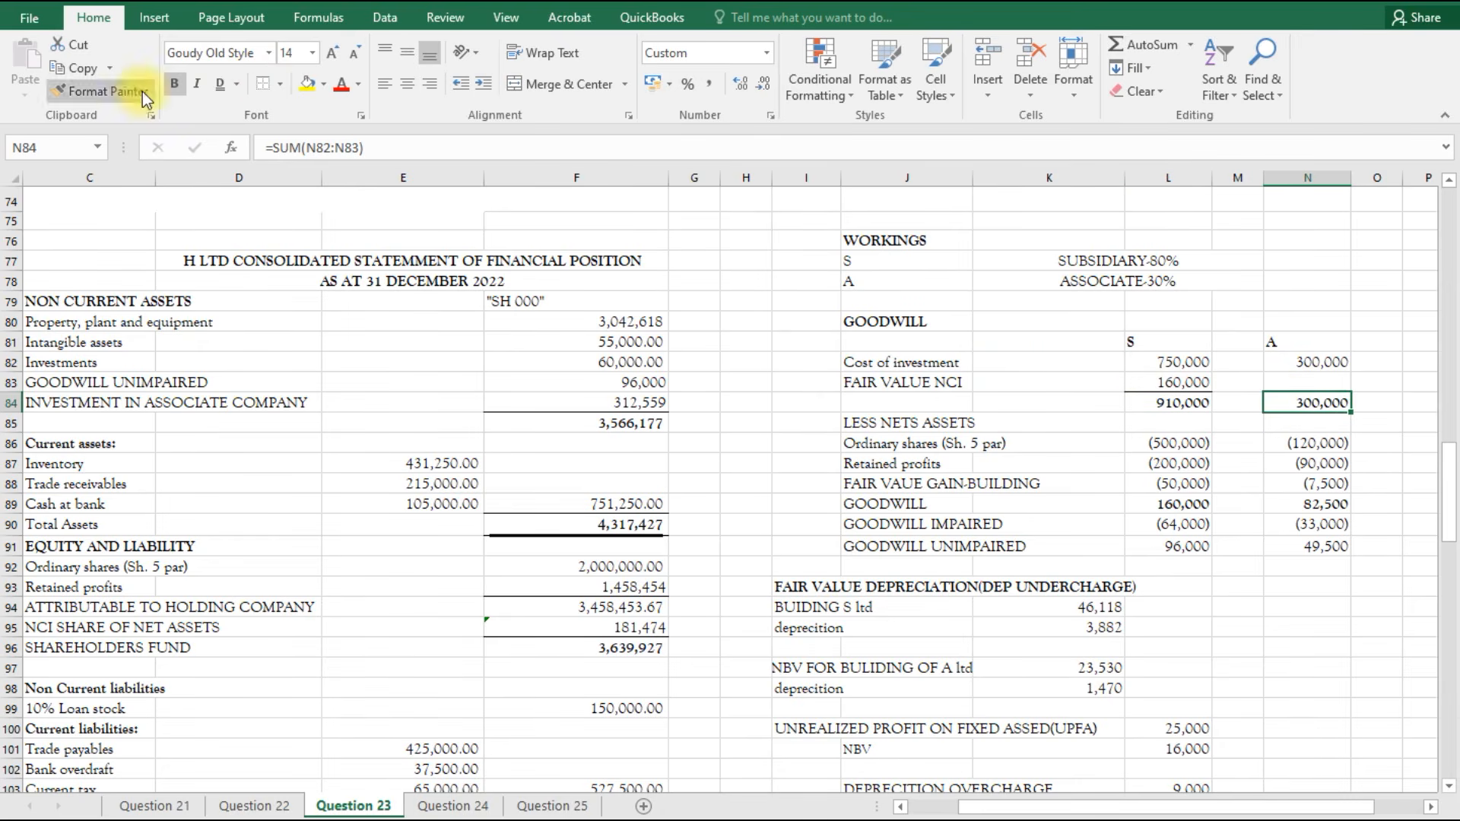
left_click(264, 83)
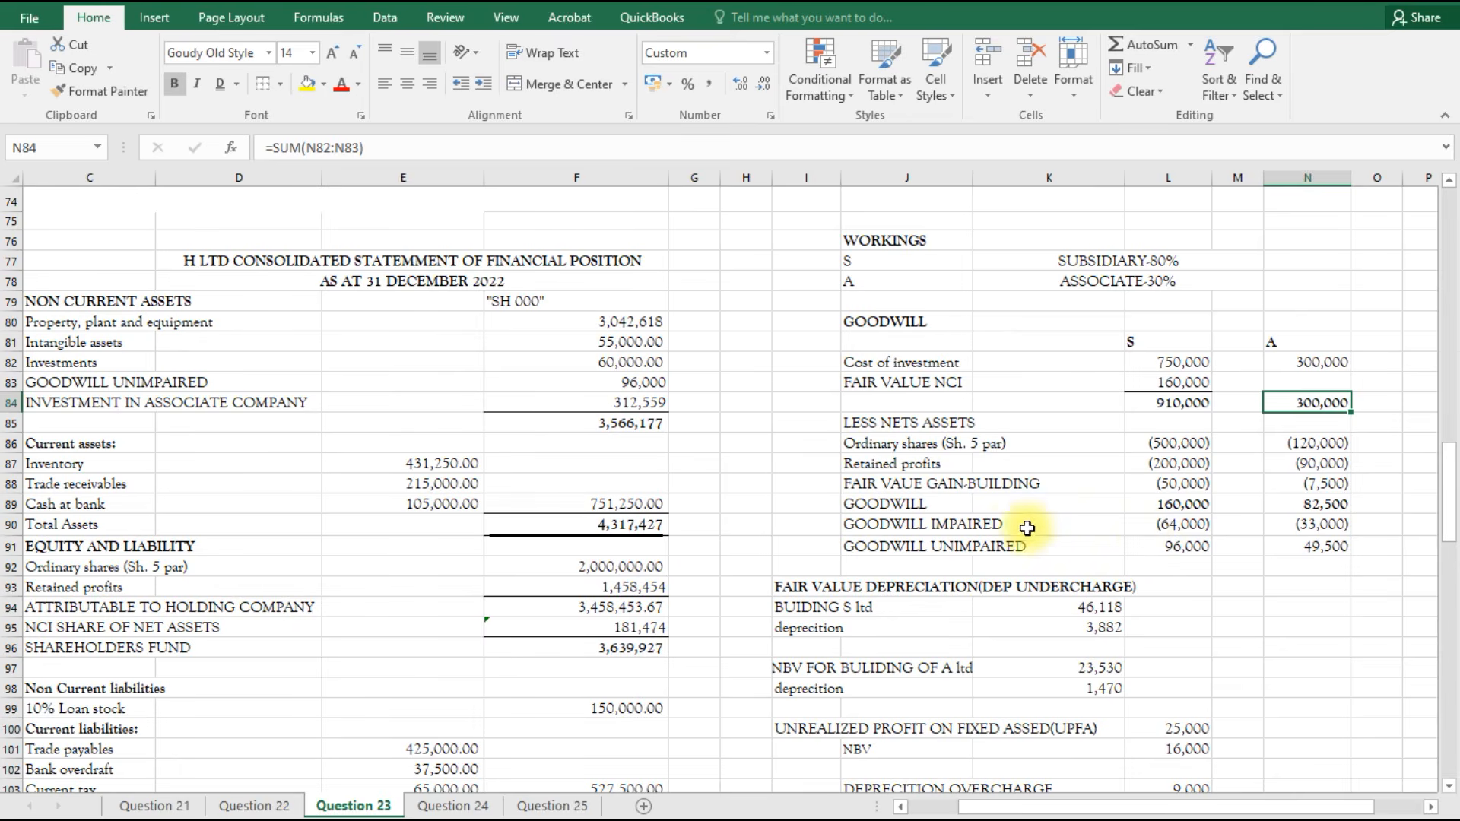
left_click(1183, 498)
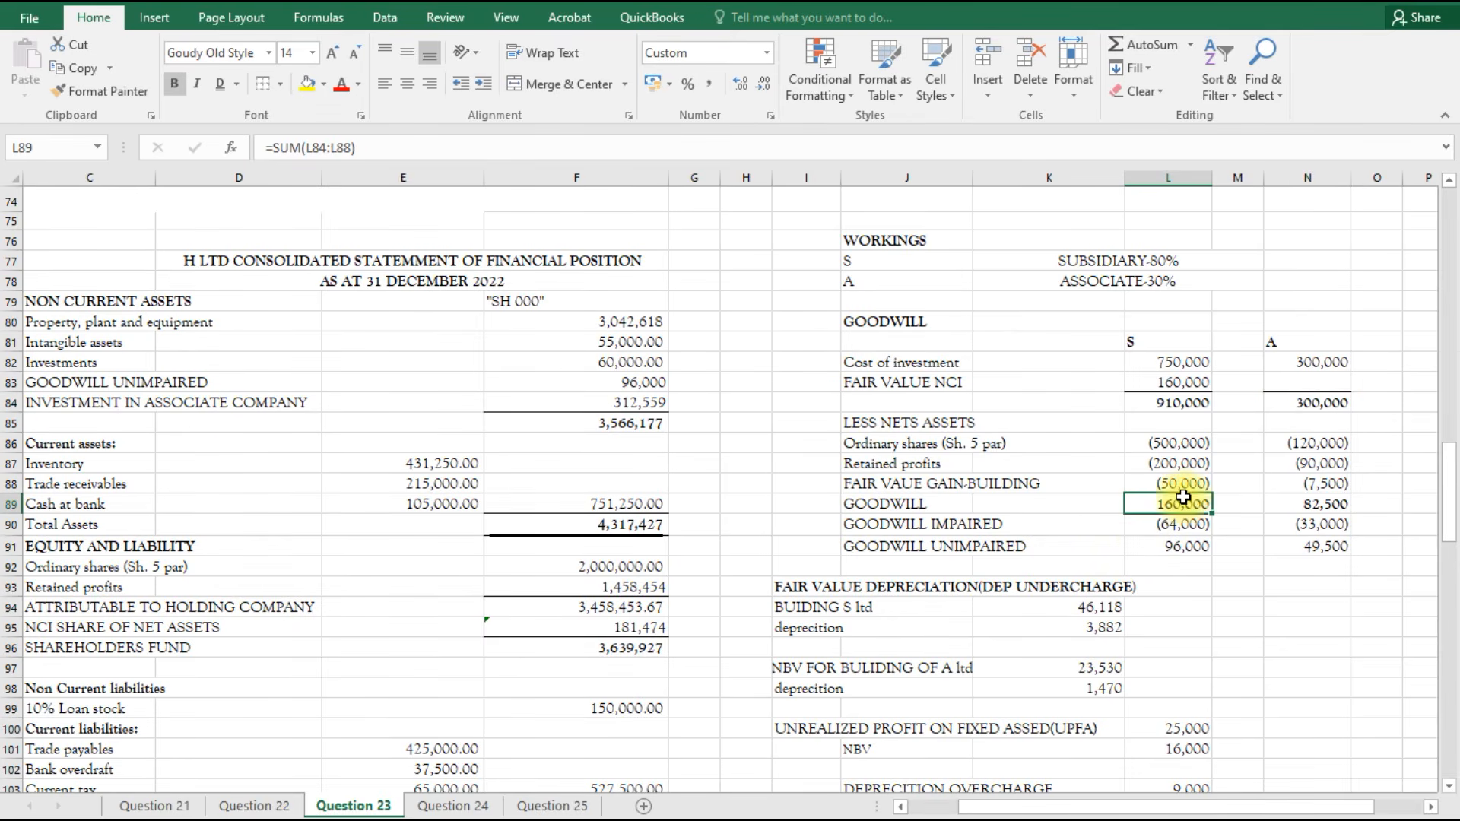
left_click(1302, 504)
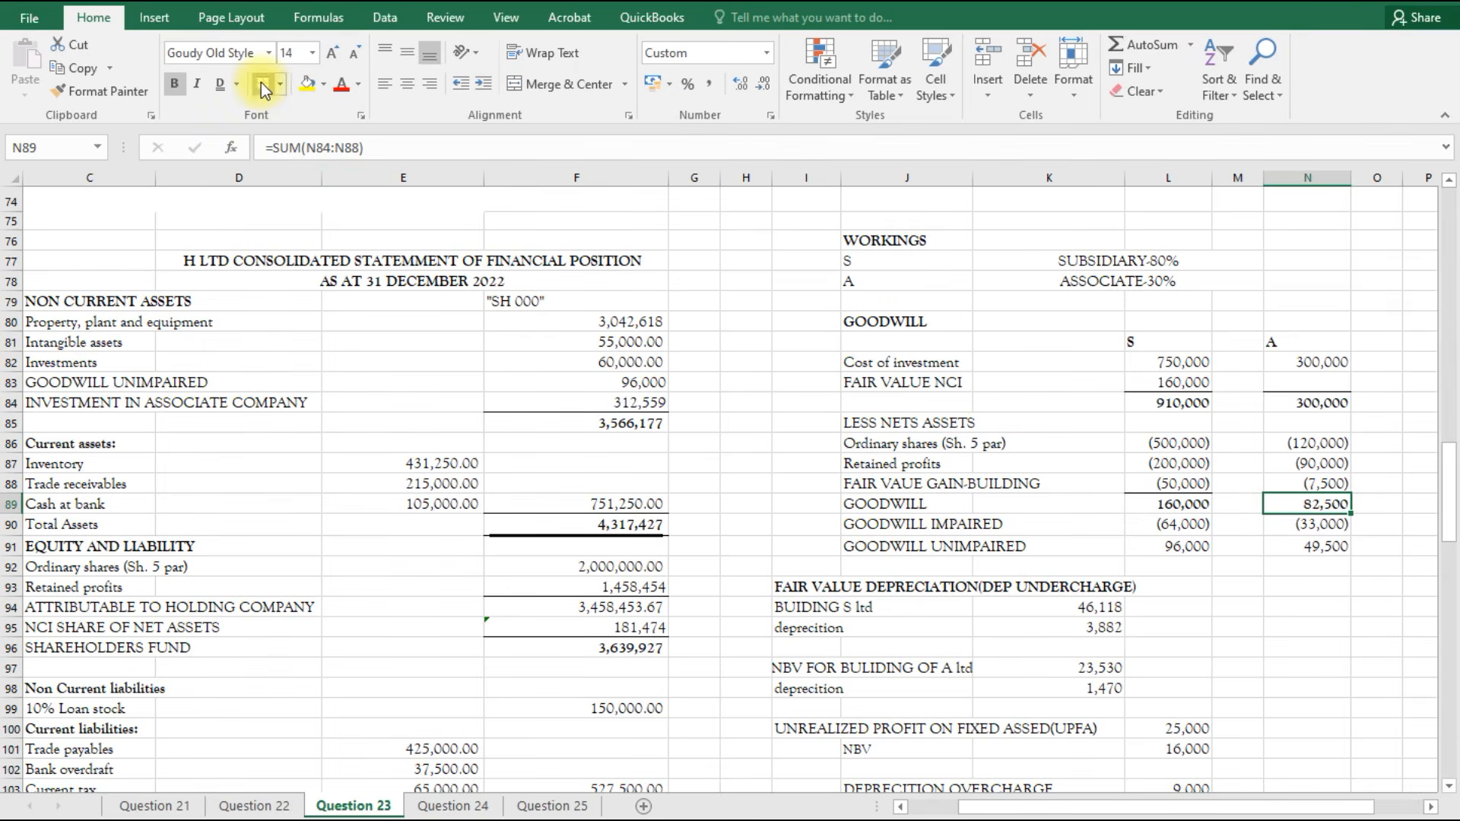
left_click(1179, 550)
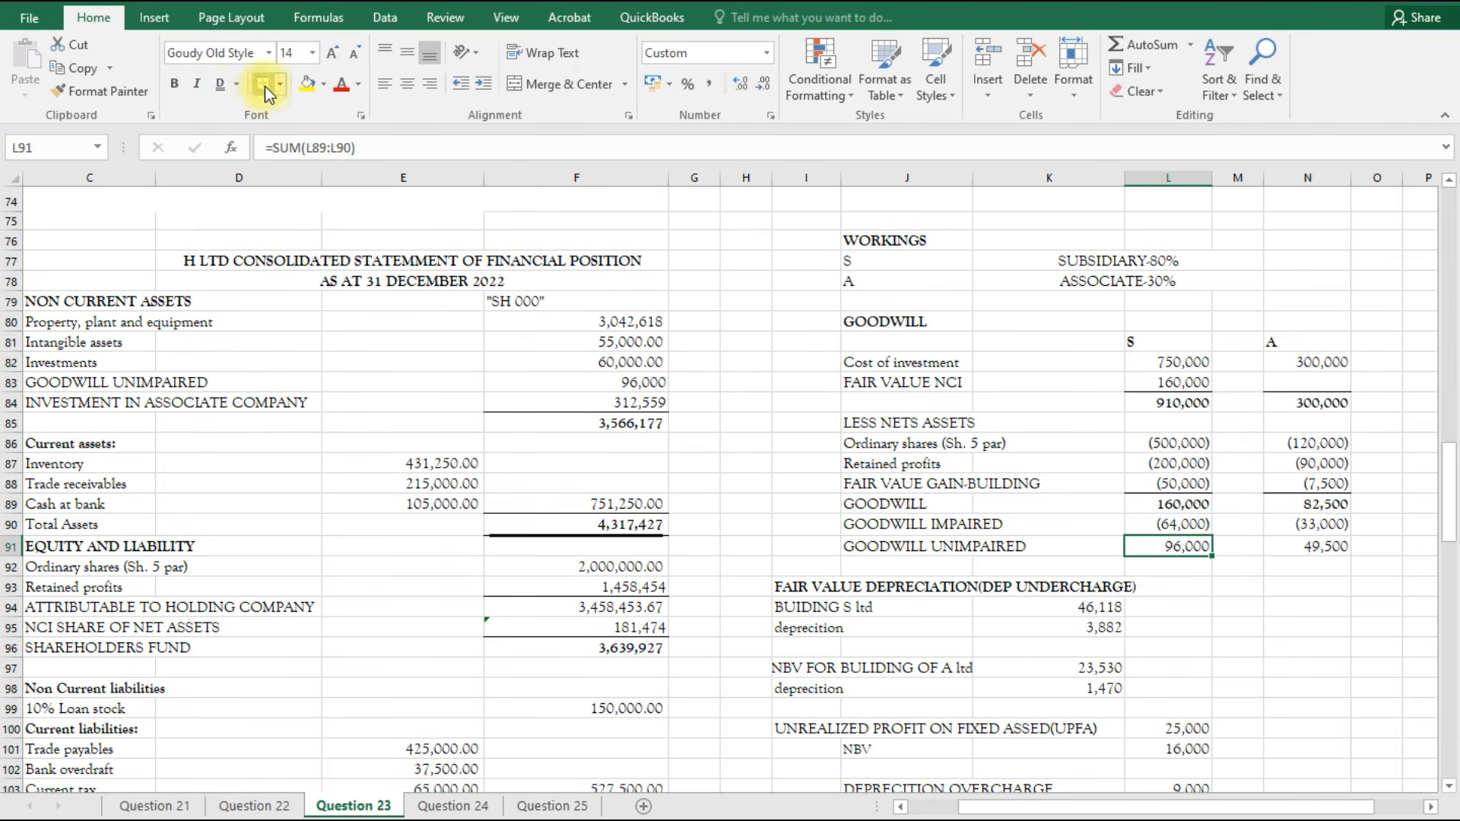
left_click(1320, 547)
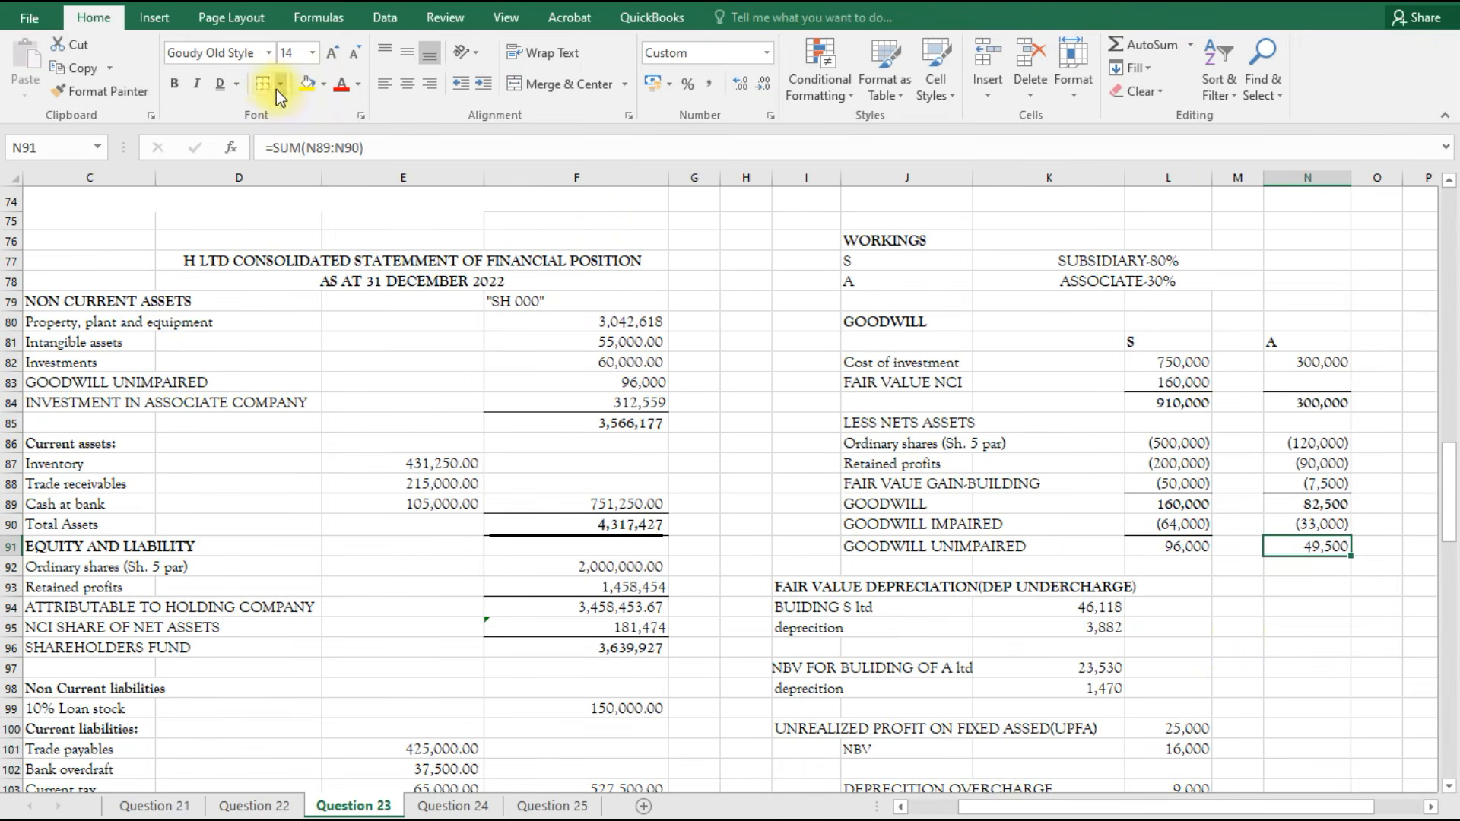
left_click(1242, 609)
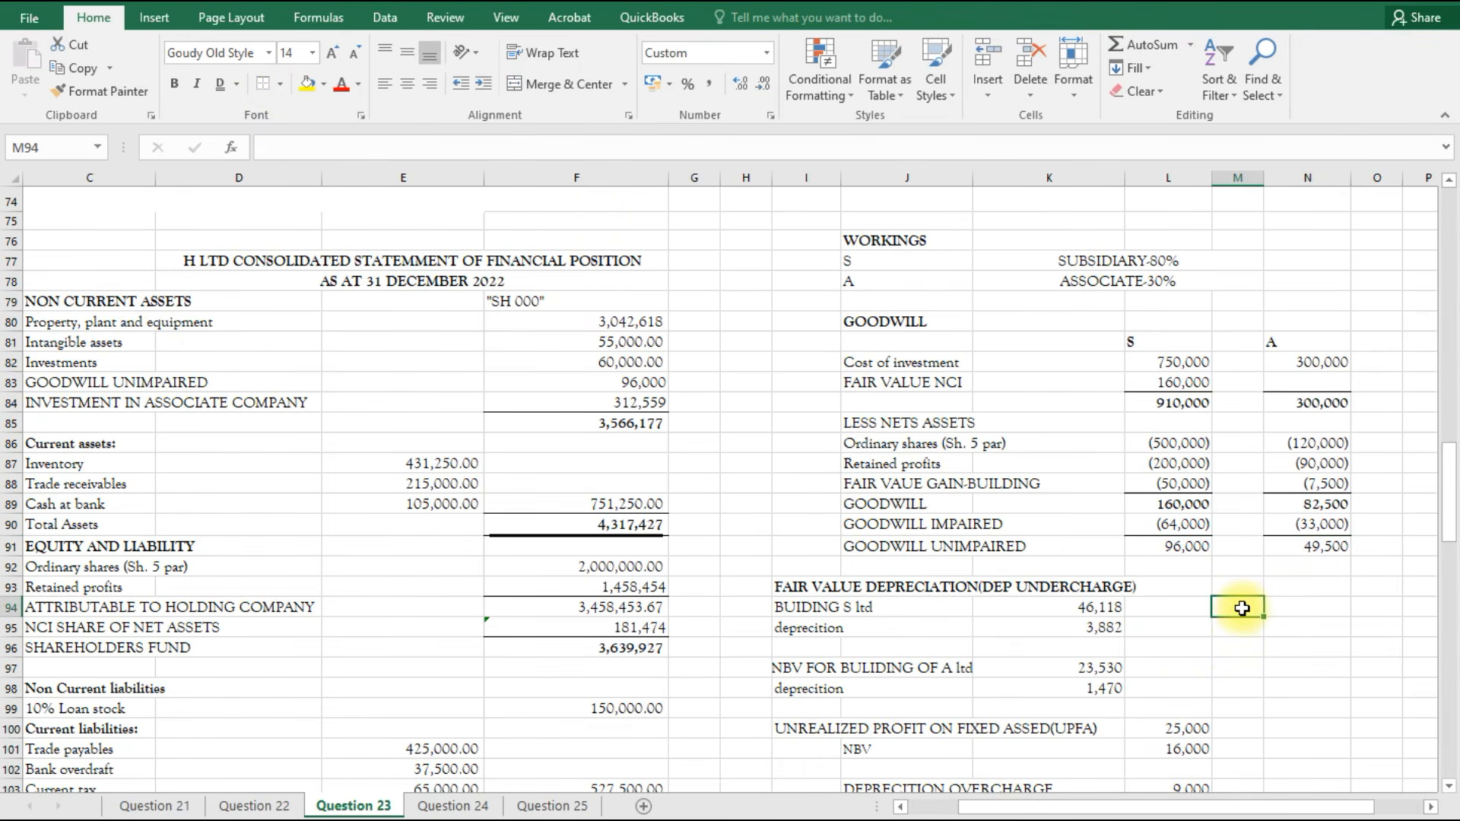
Make the Retained profits heading in I124 and the NCI SHARE OF NET ASSETS heading in J138 bold.
scroll(1242, 609, "down", 3)
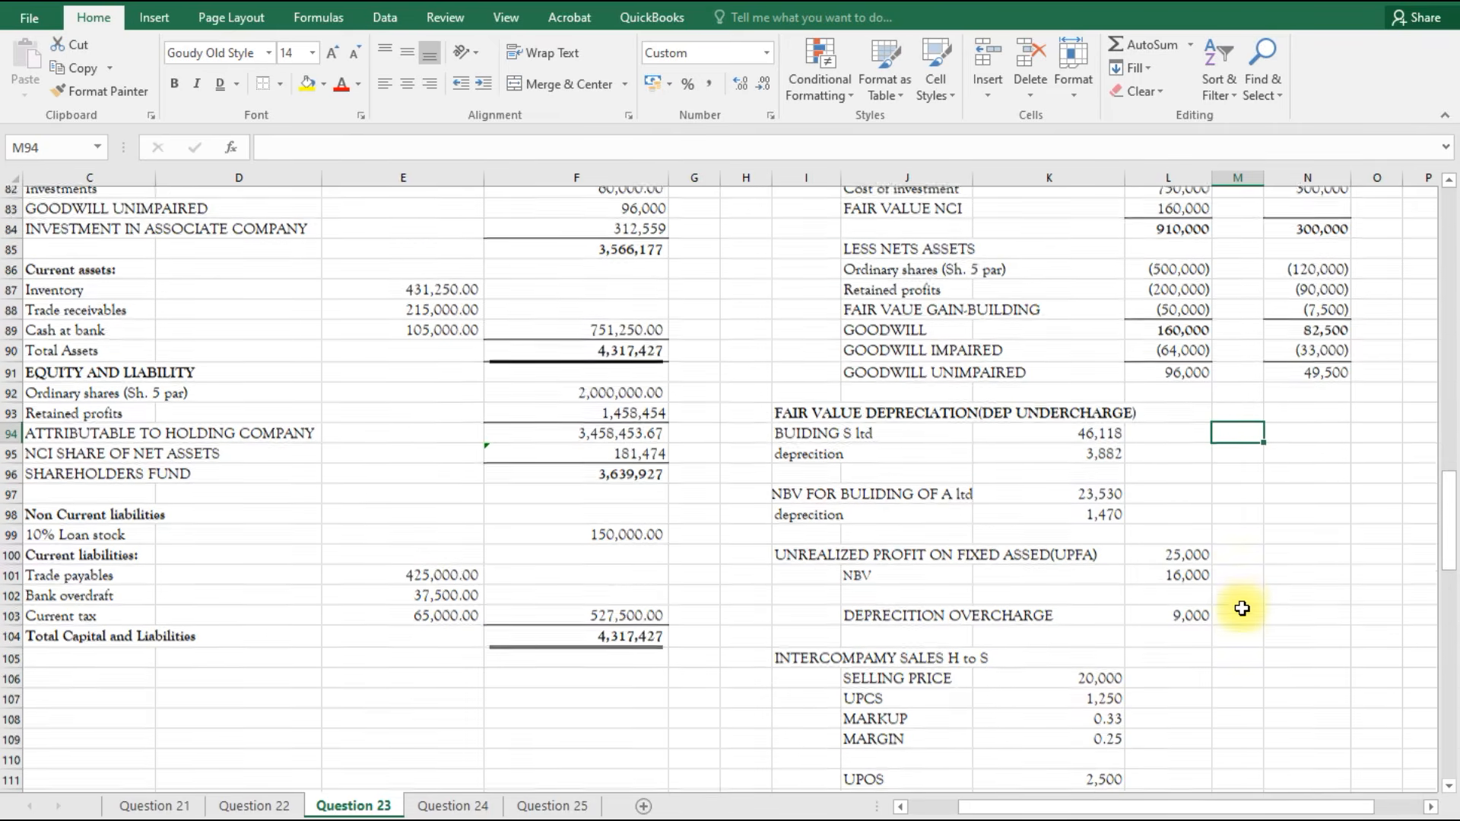
scroll(1242, 609, "down", 1)
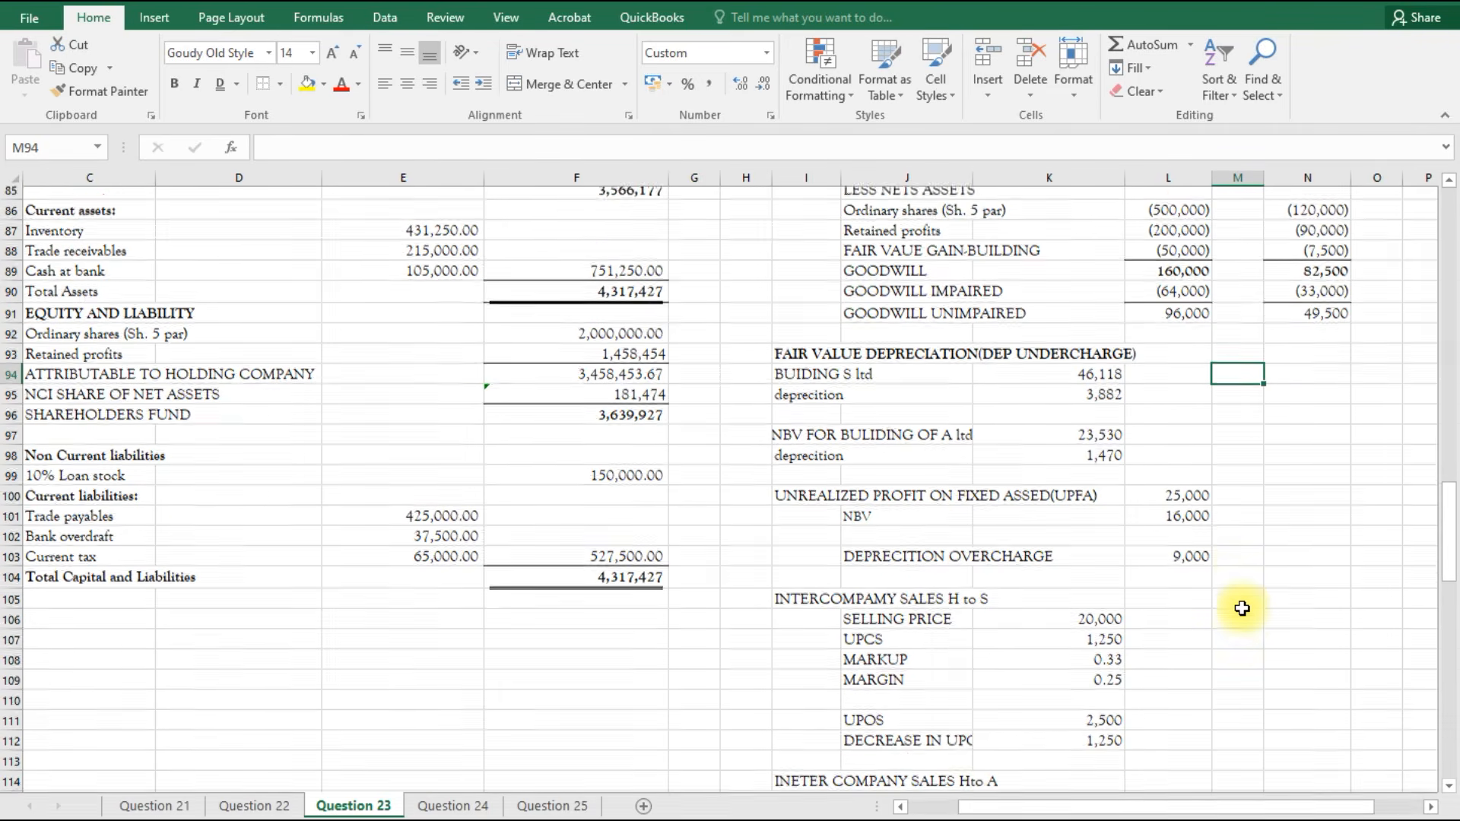
scroll(1242, 608, "down", 1)
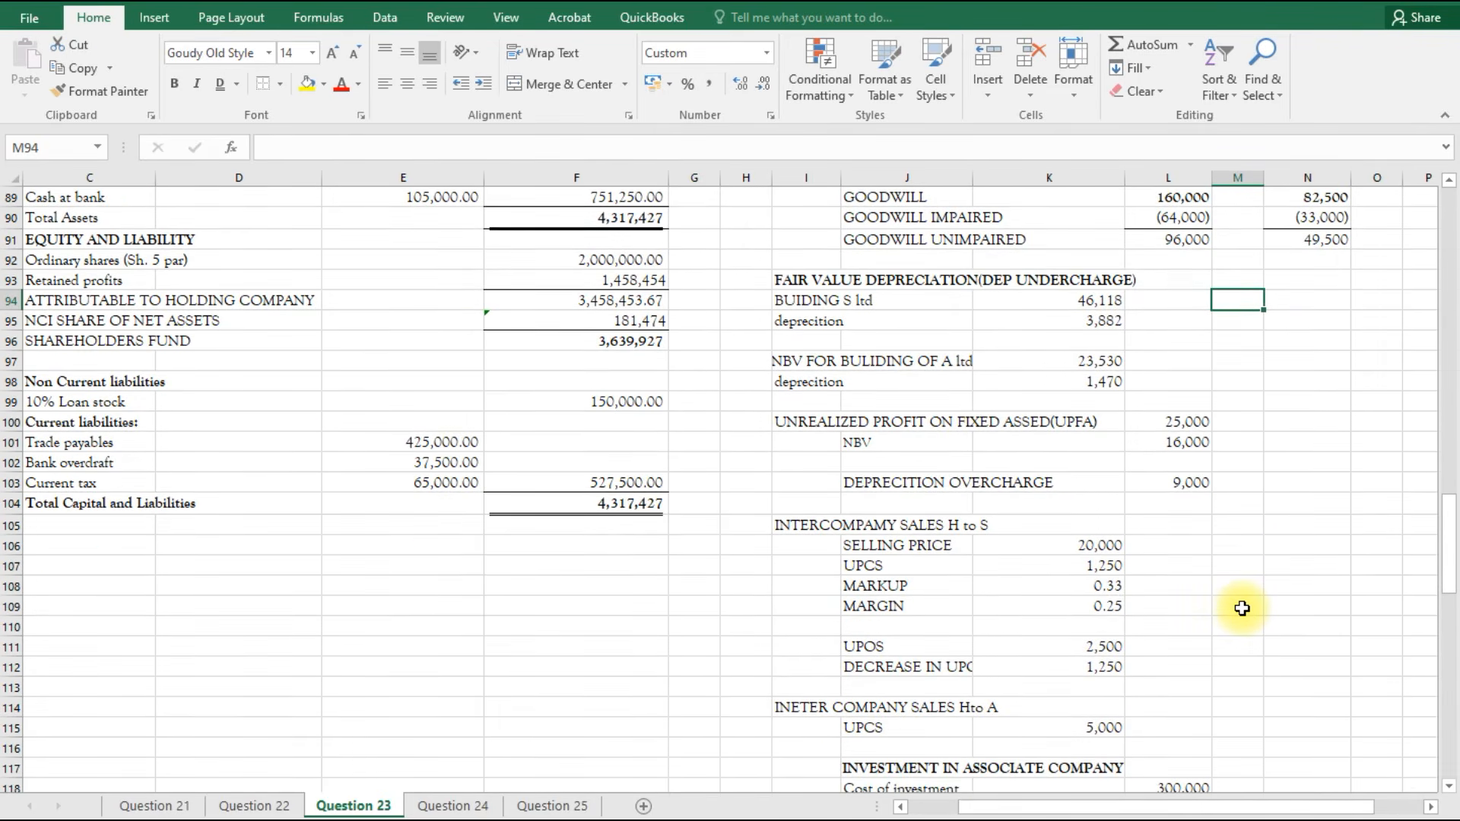
scroll(1242, 609, "down", 1)
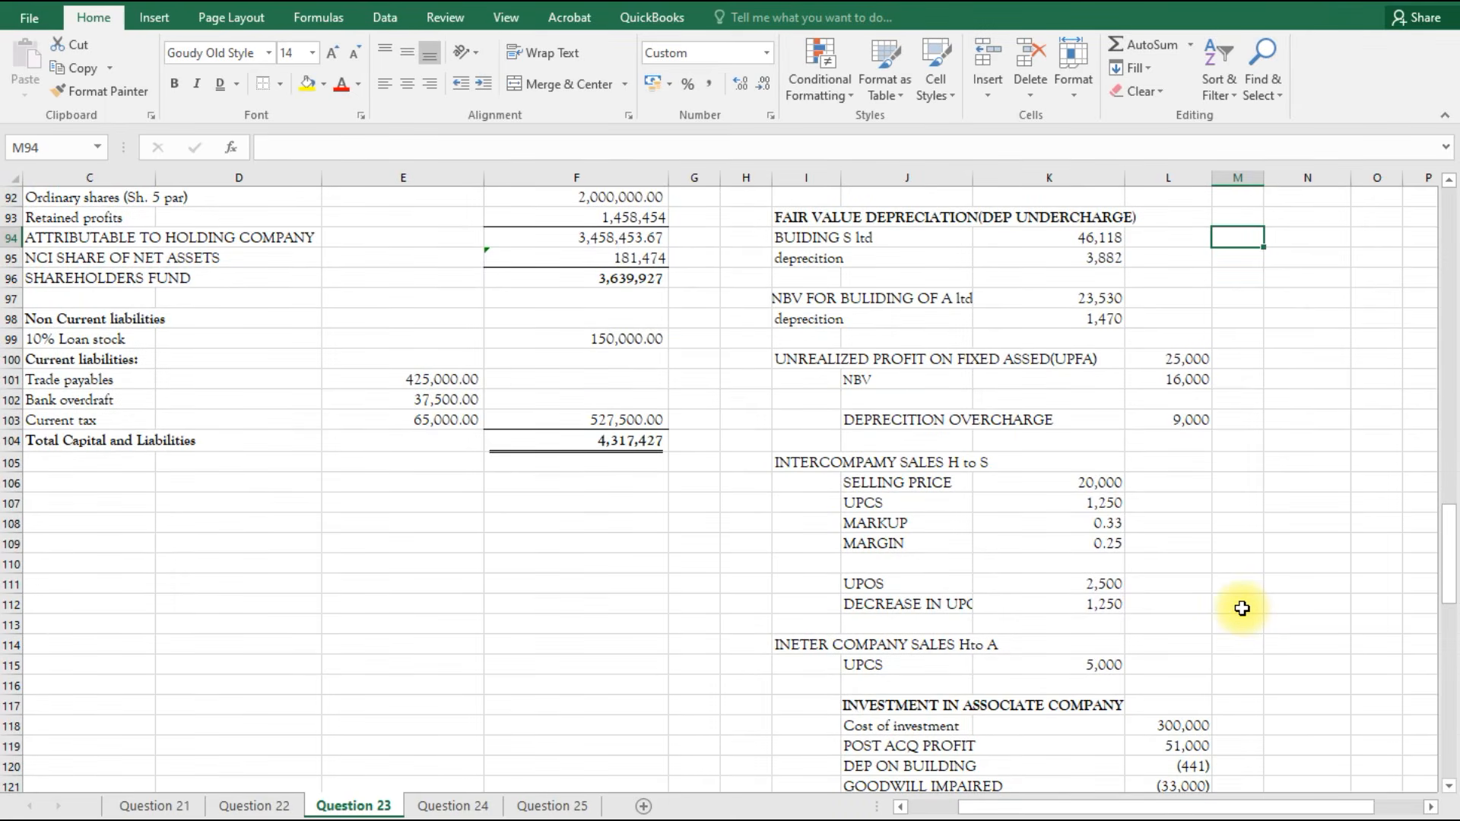
scroll(1242, 609, "down", 2)
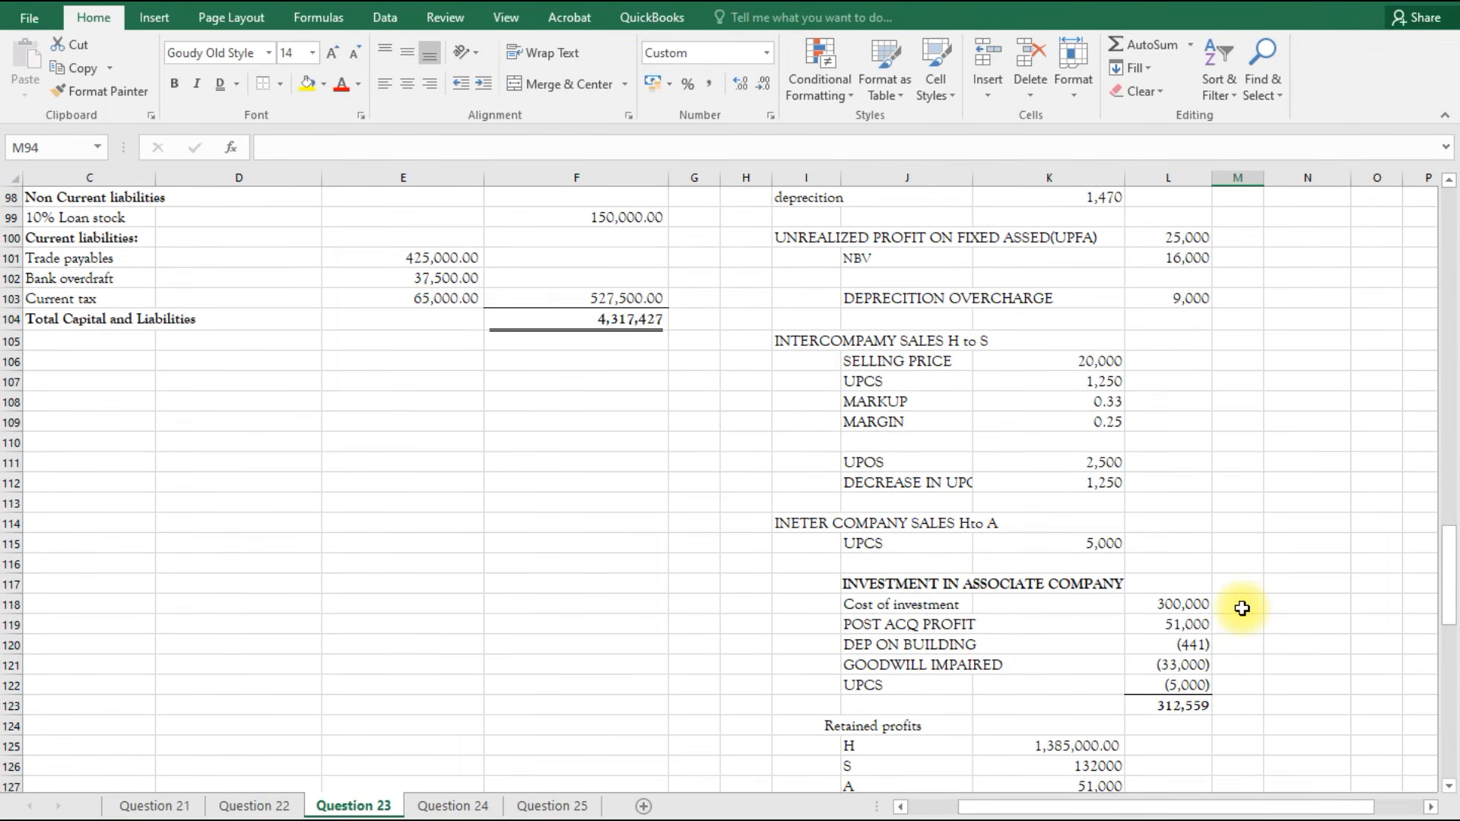
scroll(1242, 608, "down", 1)
scroll(1242, 608, "down", 1)
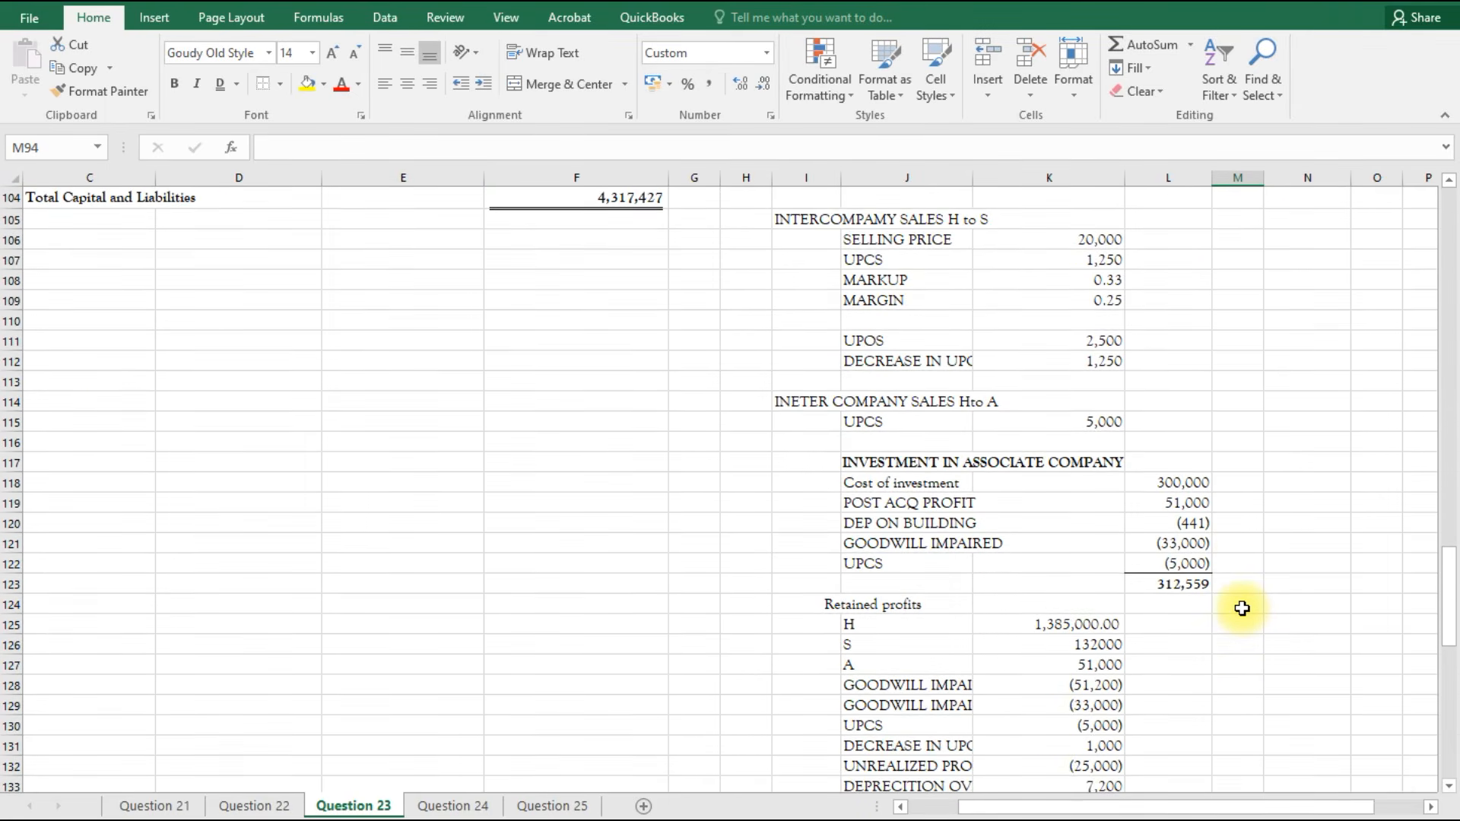
scroll(1242, 608, "down", 4)
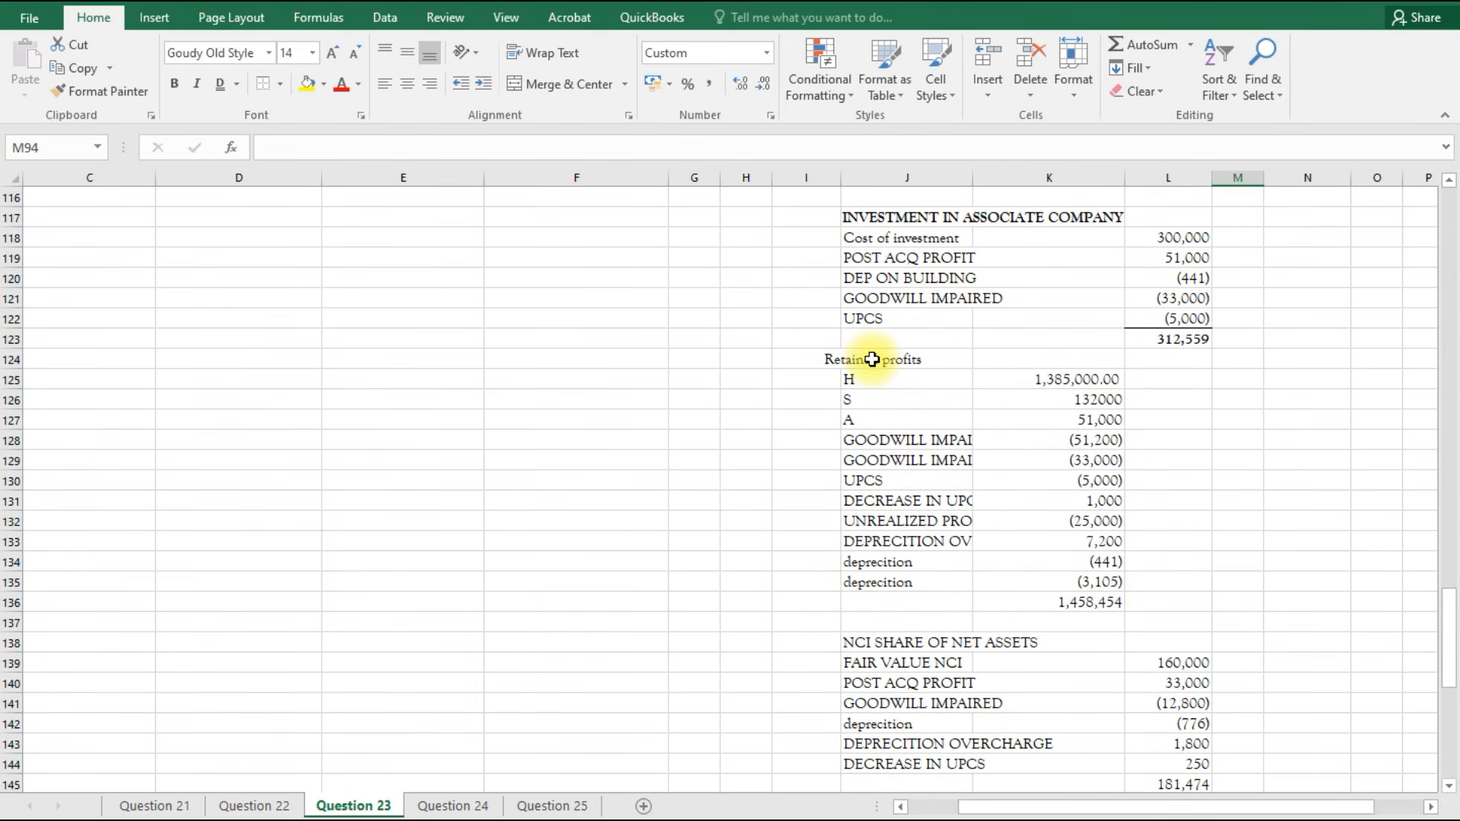
left_click(873, 359)
key("ctrl+b")
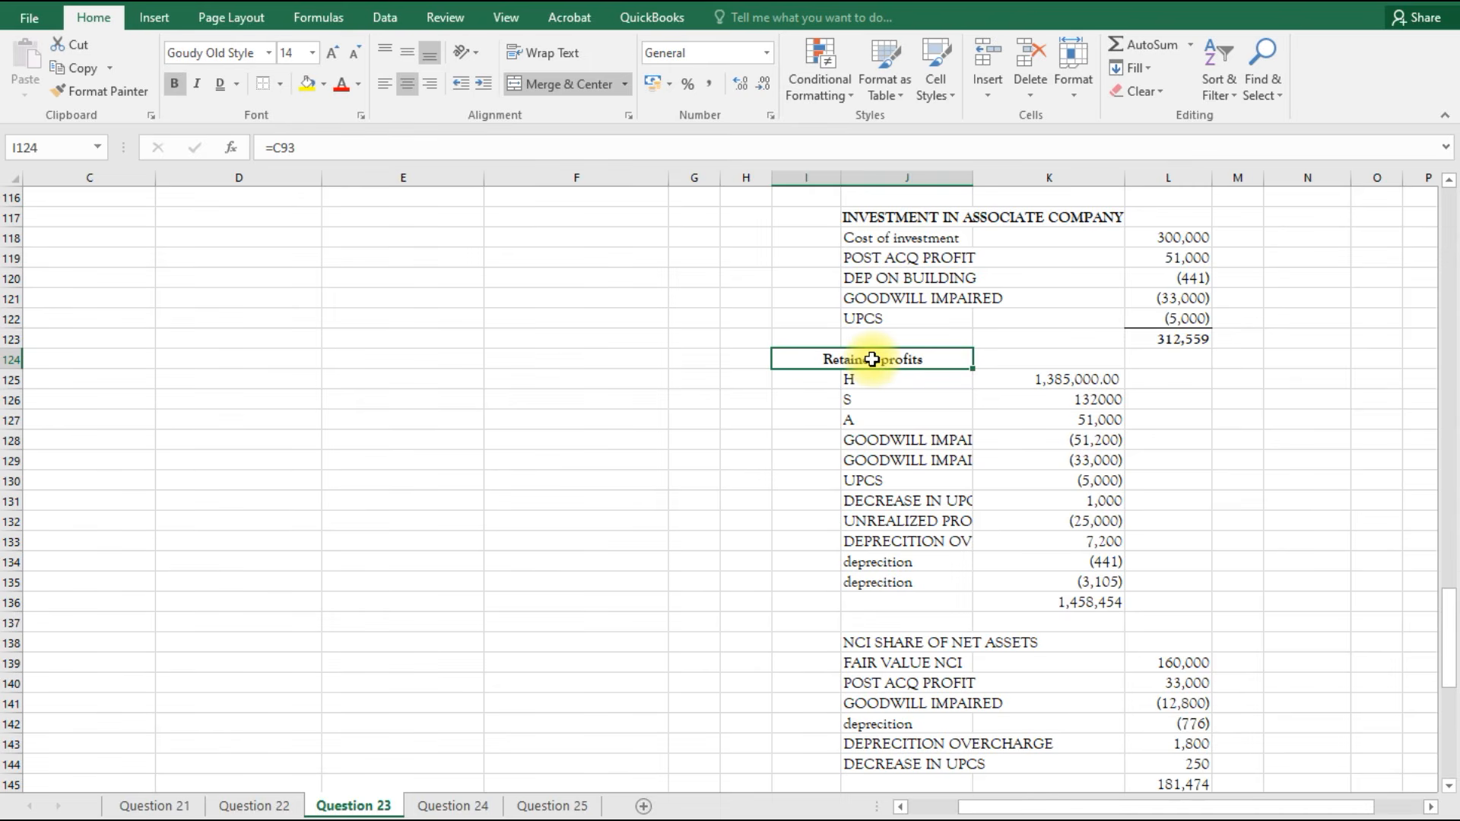
left_click(935, 642)
key("ctrl+b")
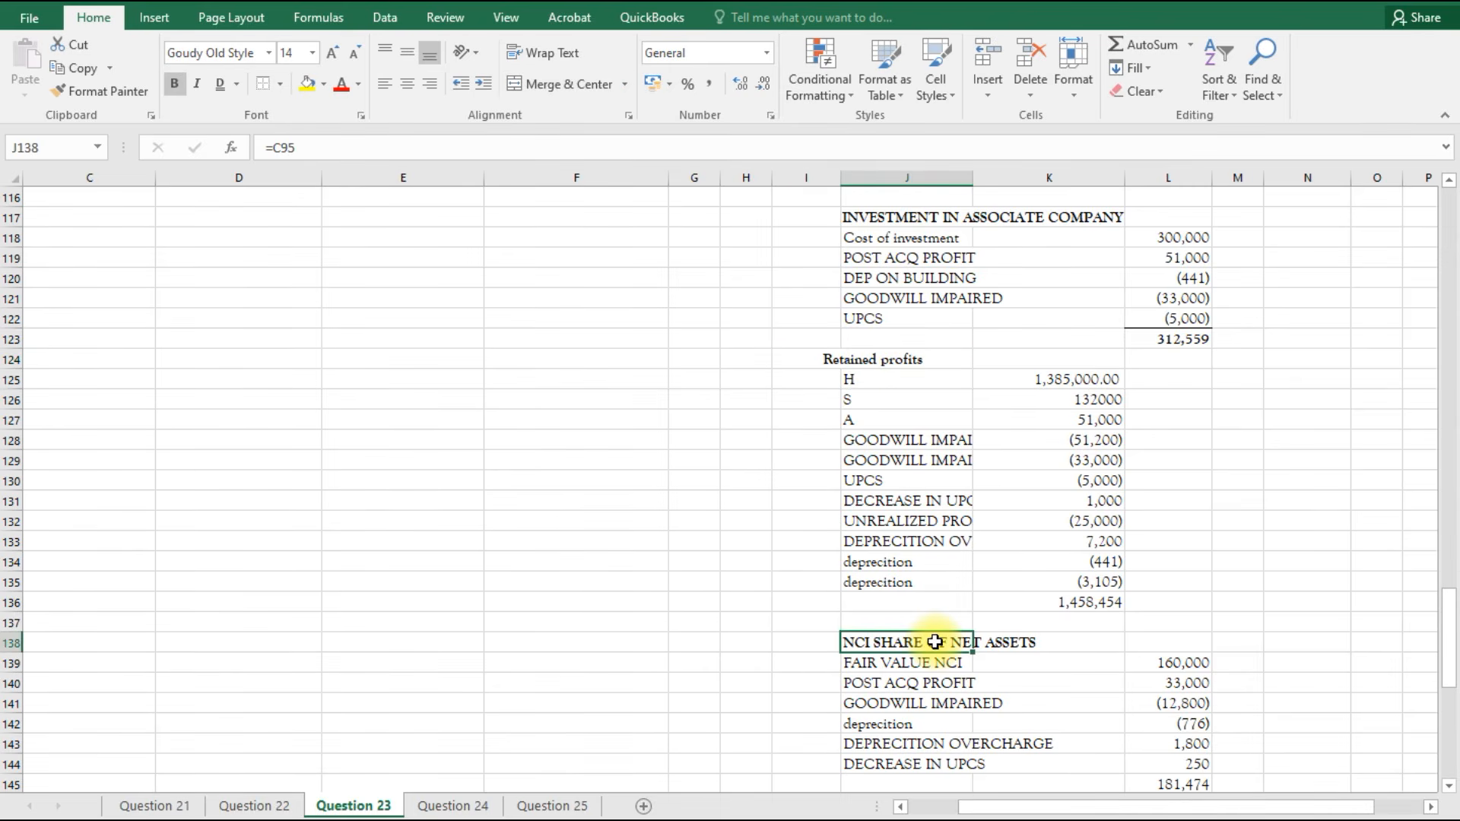
Add a top border to the NCI share of net assets total in L145 and select the retained profits total in K136.
scroll(935, 642, "down", 2)
scroll(601, 641, "up", 3)
scroll(600, 639, "up", 1)
scroll(601, 637, "down", 4)
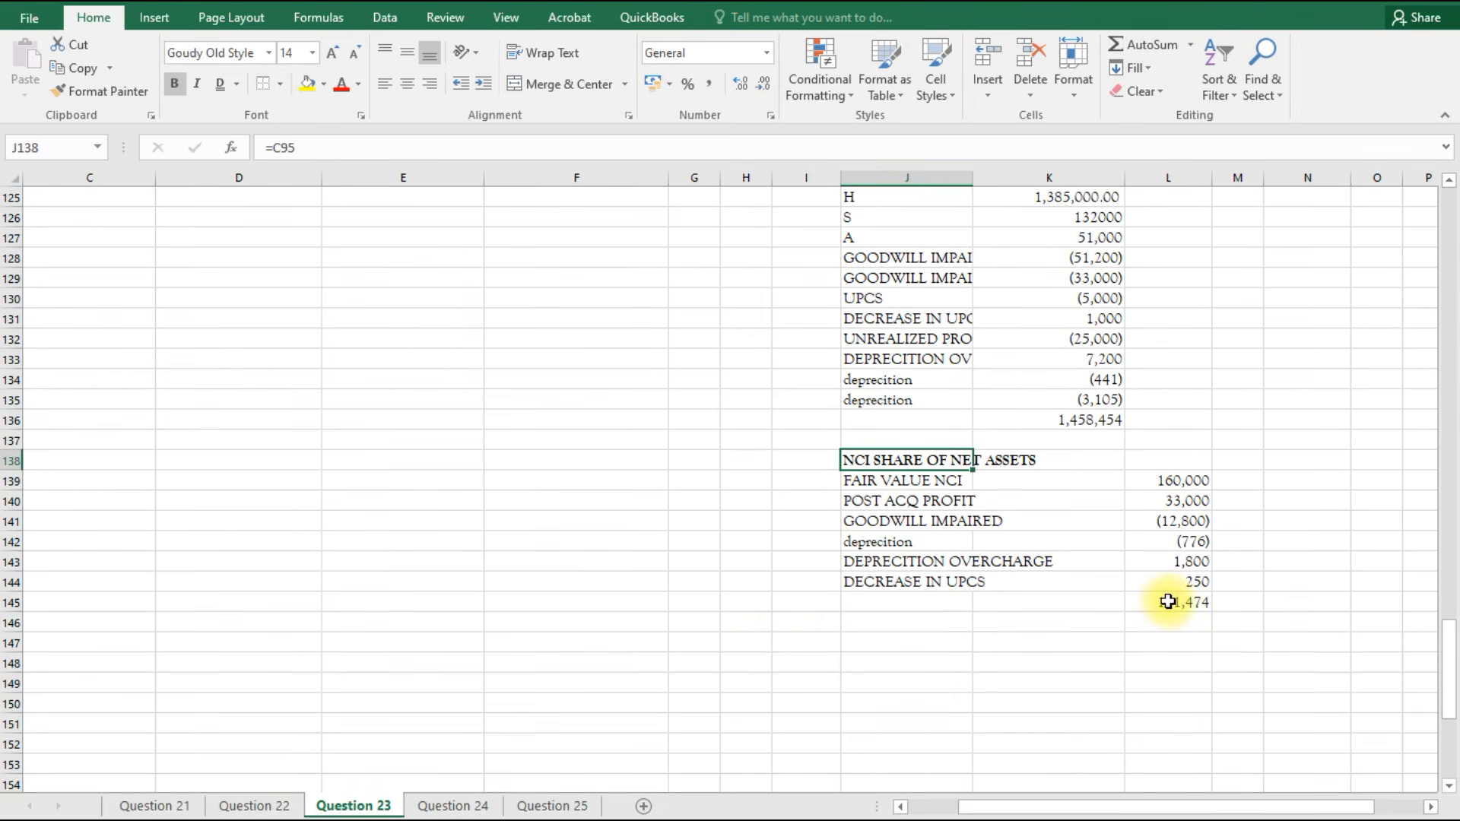
left_click(1169, 602)
left_click(264, 84)
scroll(1091, 650, "up", 1)
left_click(1076, 481)
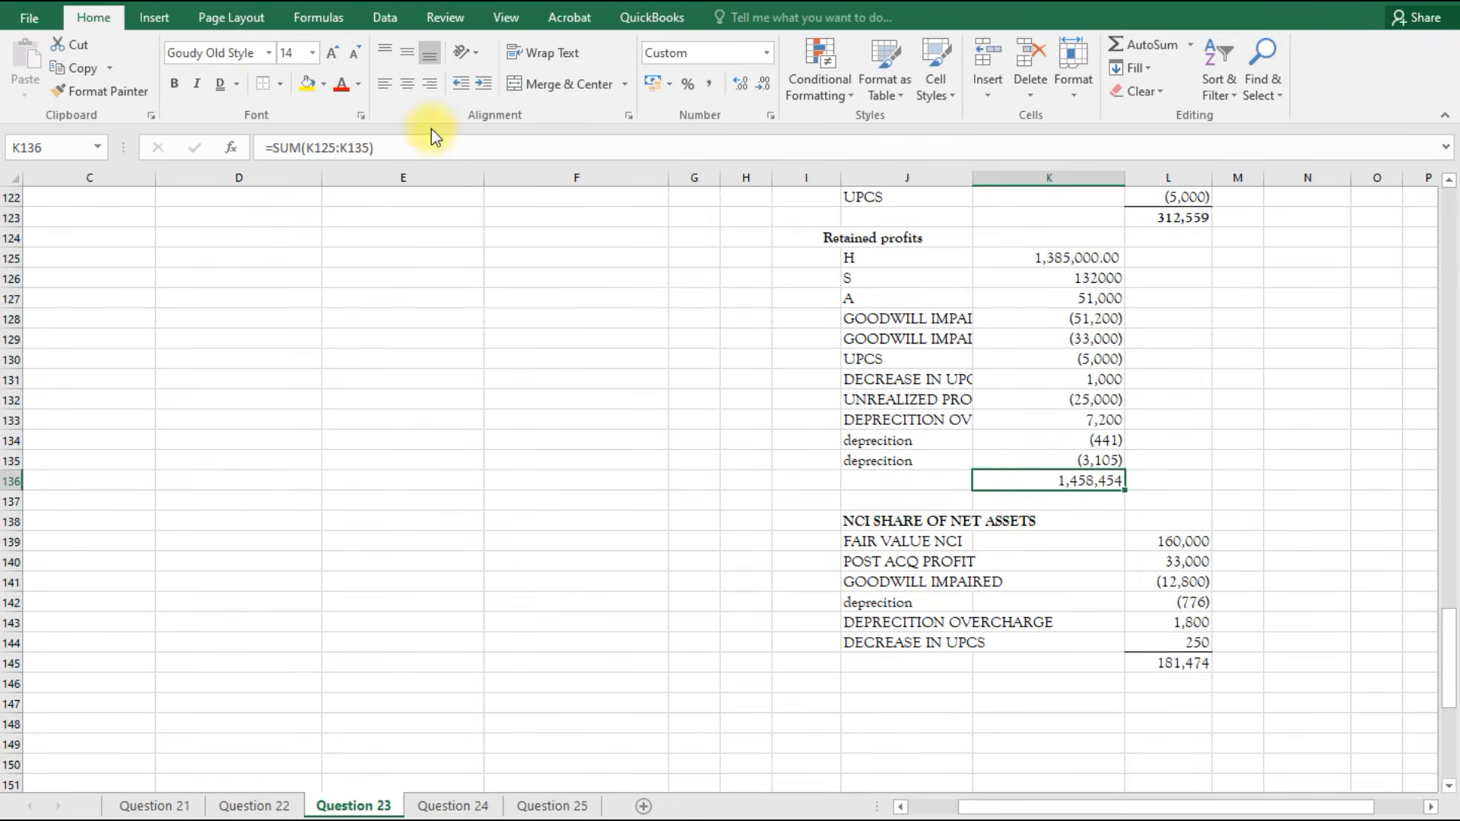
Review the workings, the draft financial statements of H Ltd, S Ltd and A Ltd, and the notes of Question Twenty Three.
scroll(947, 609, "up", 2)
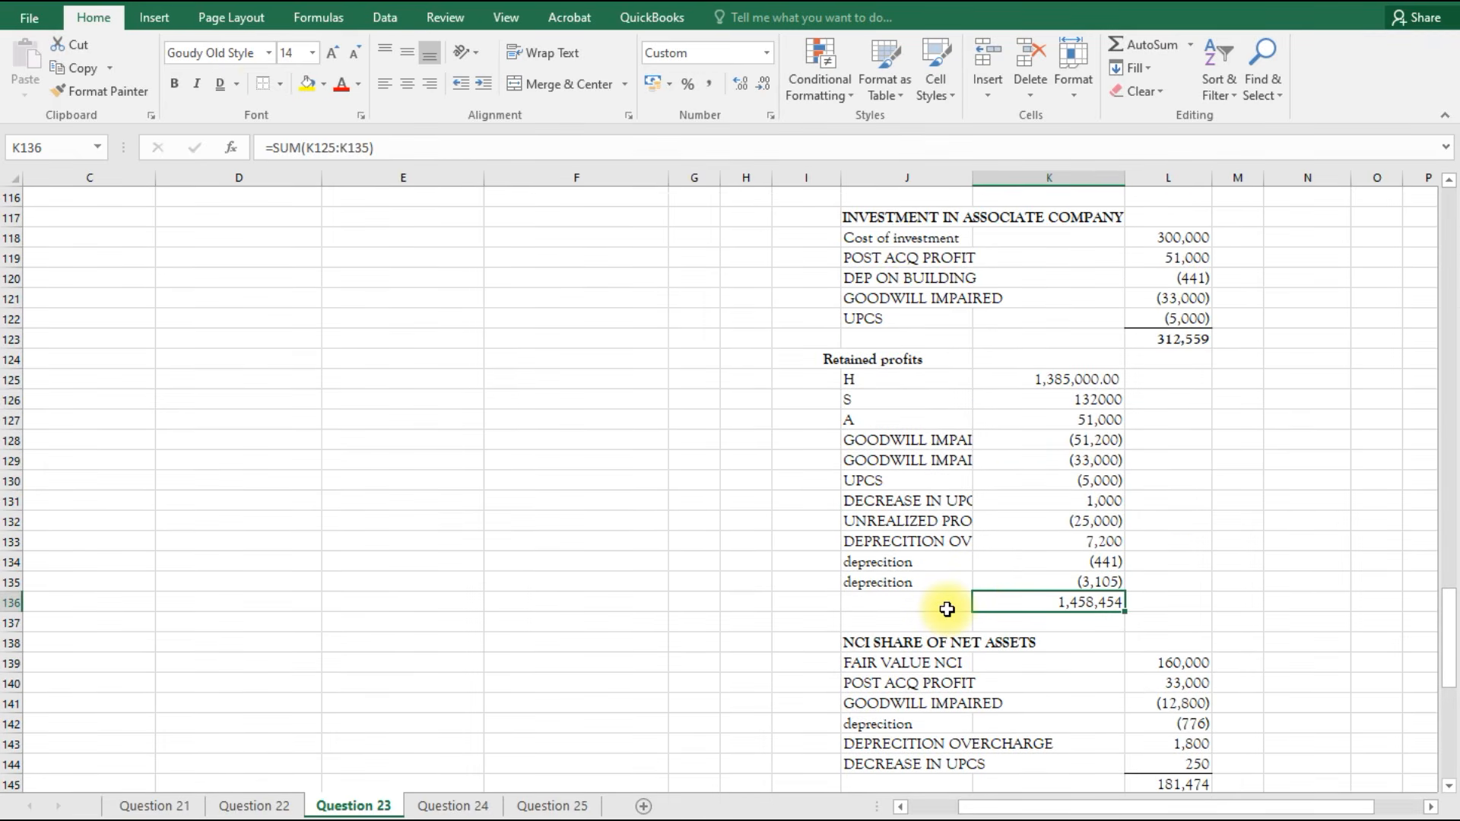
scroll(946, 610, "up", 8)
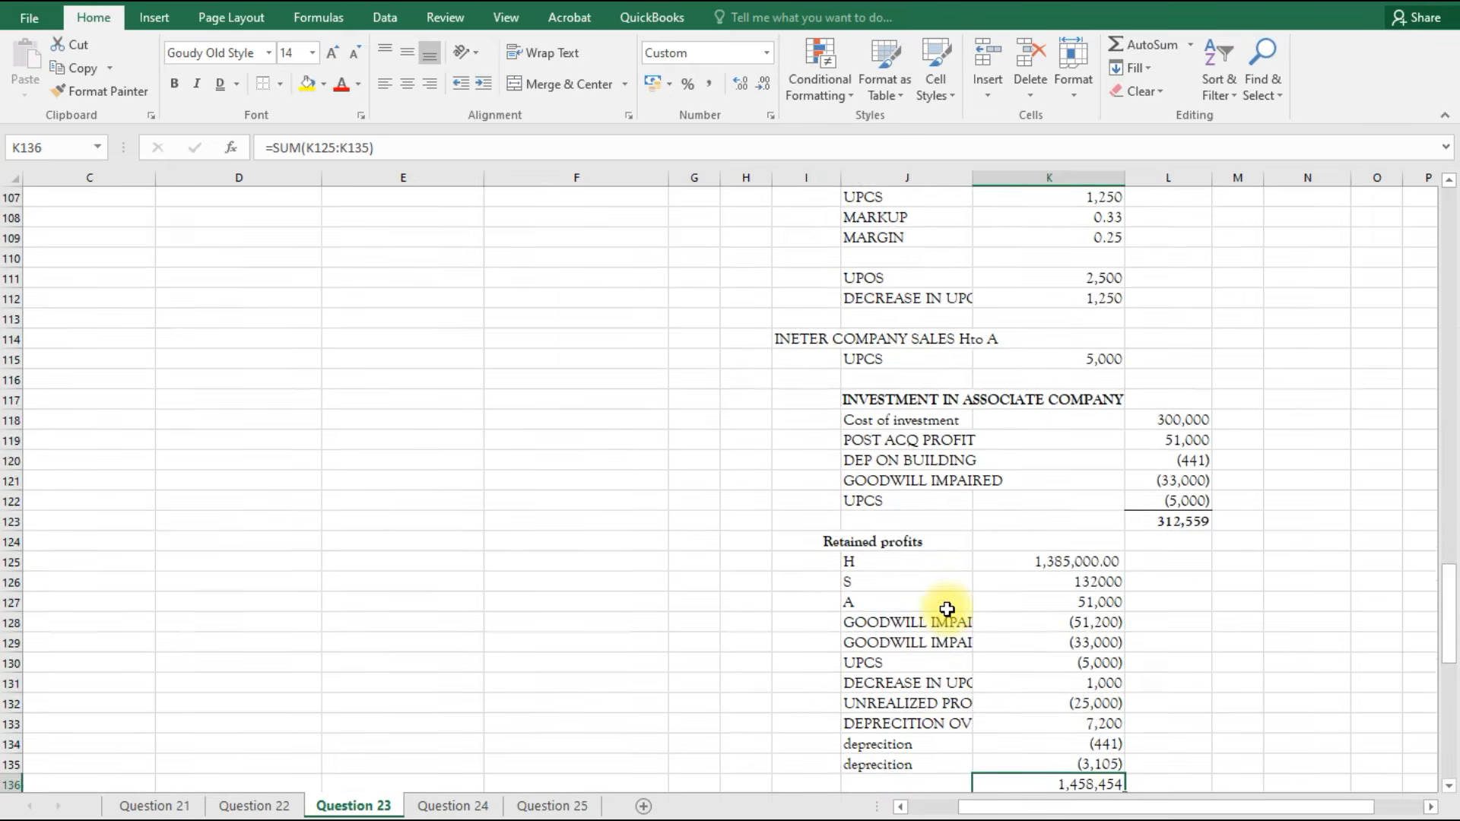
scroll(947, 609, "up", 4)
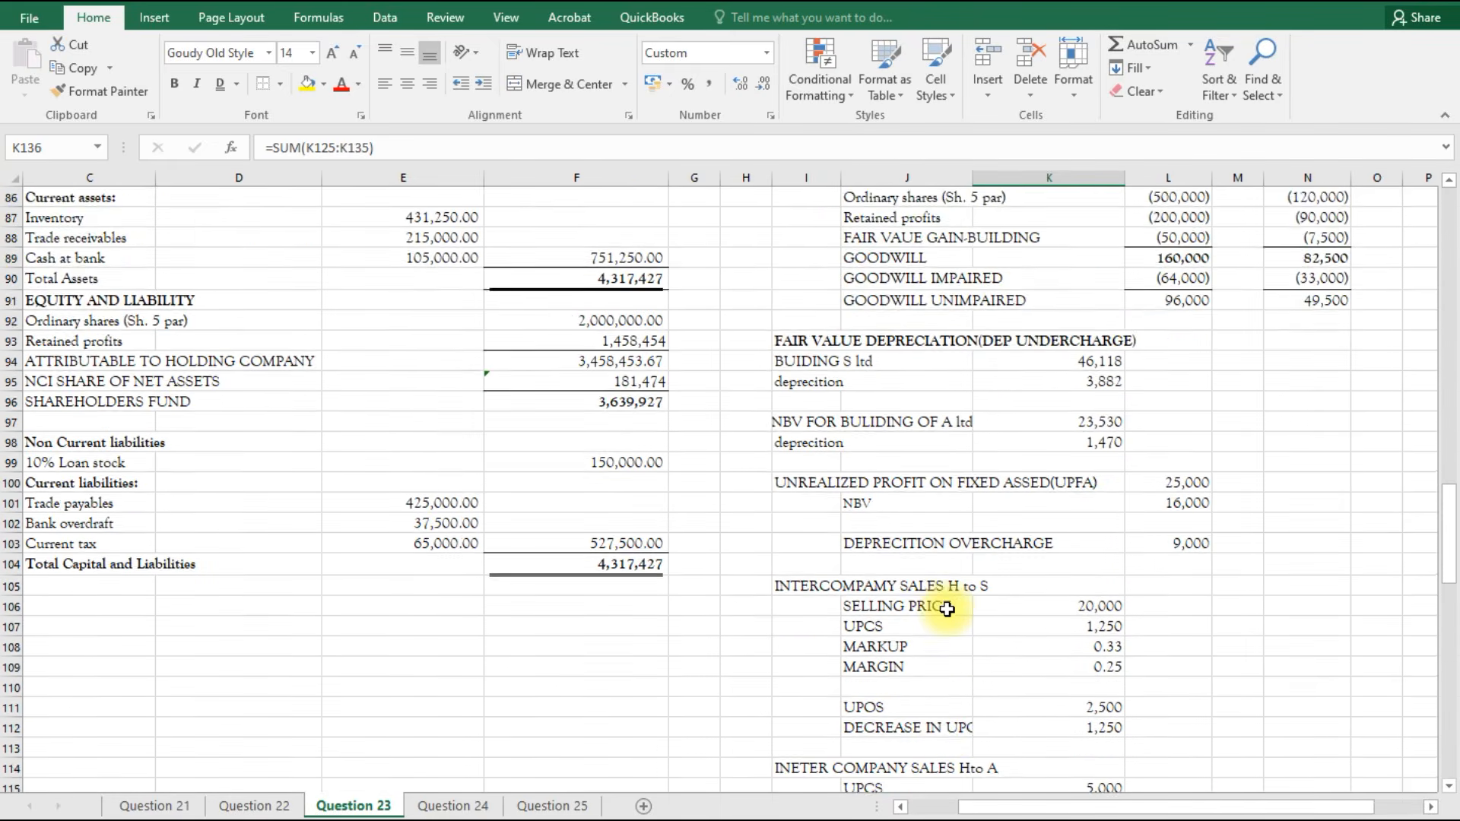
left_click_drag(976, 808, 856, 726)
scroll(856, 726, "up", 14)
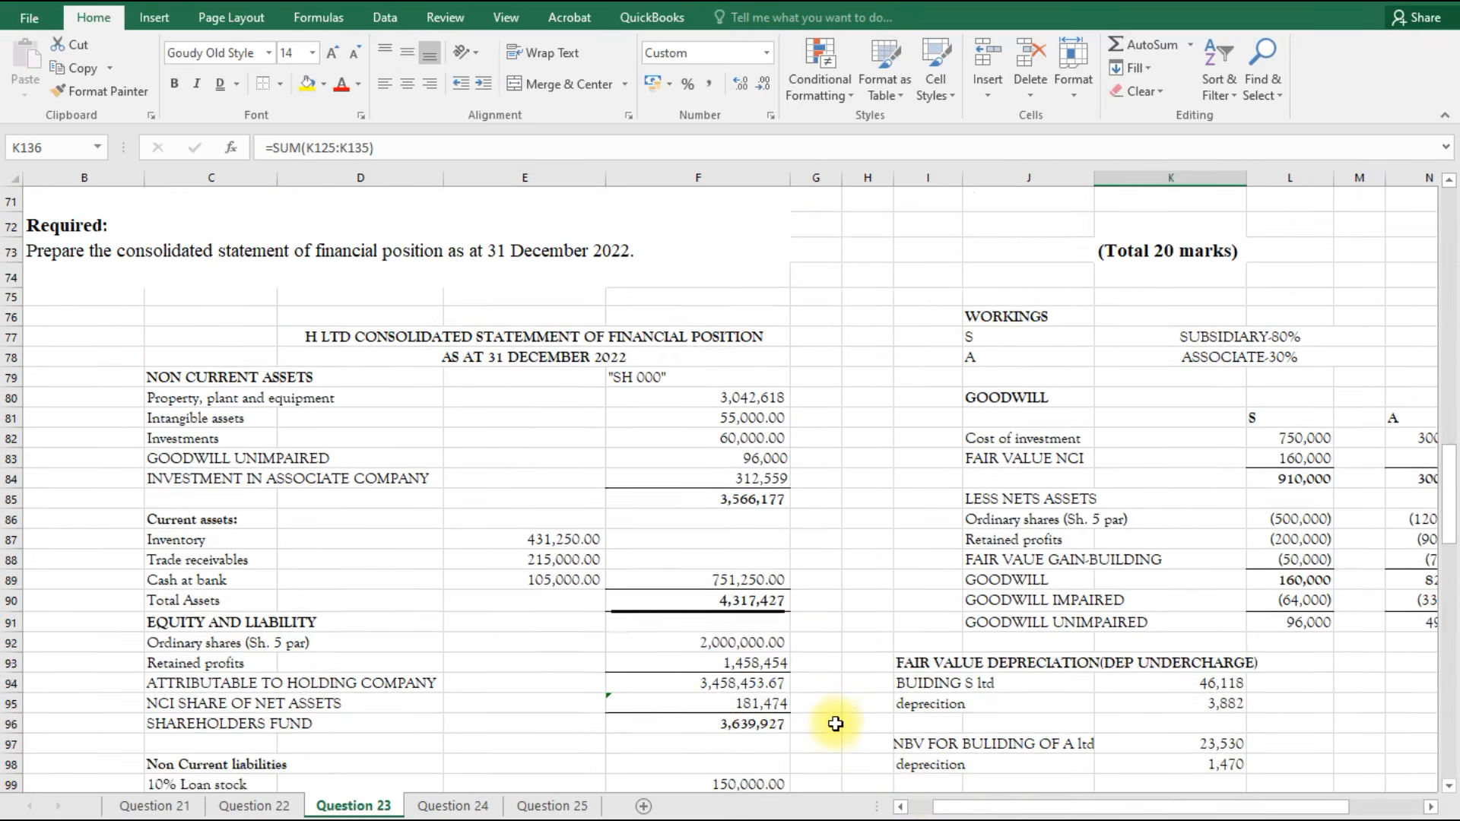
scroll(836, 724, "up", 12)
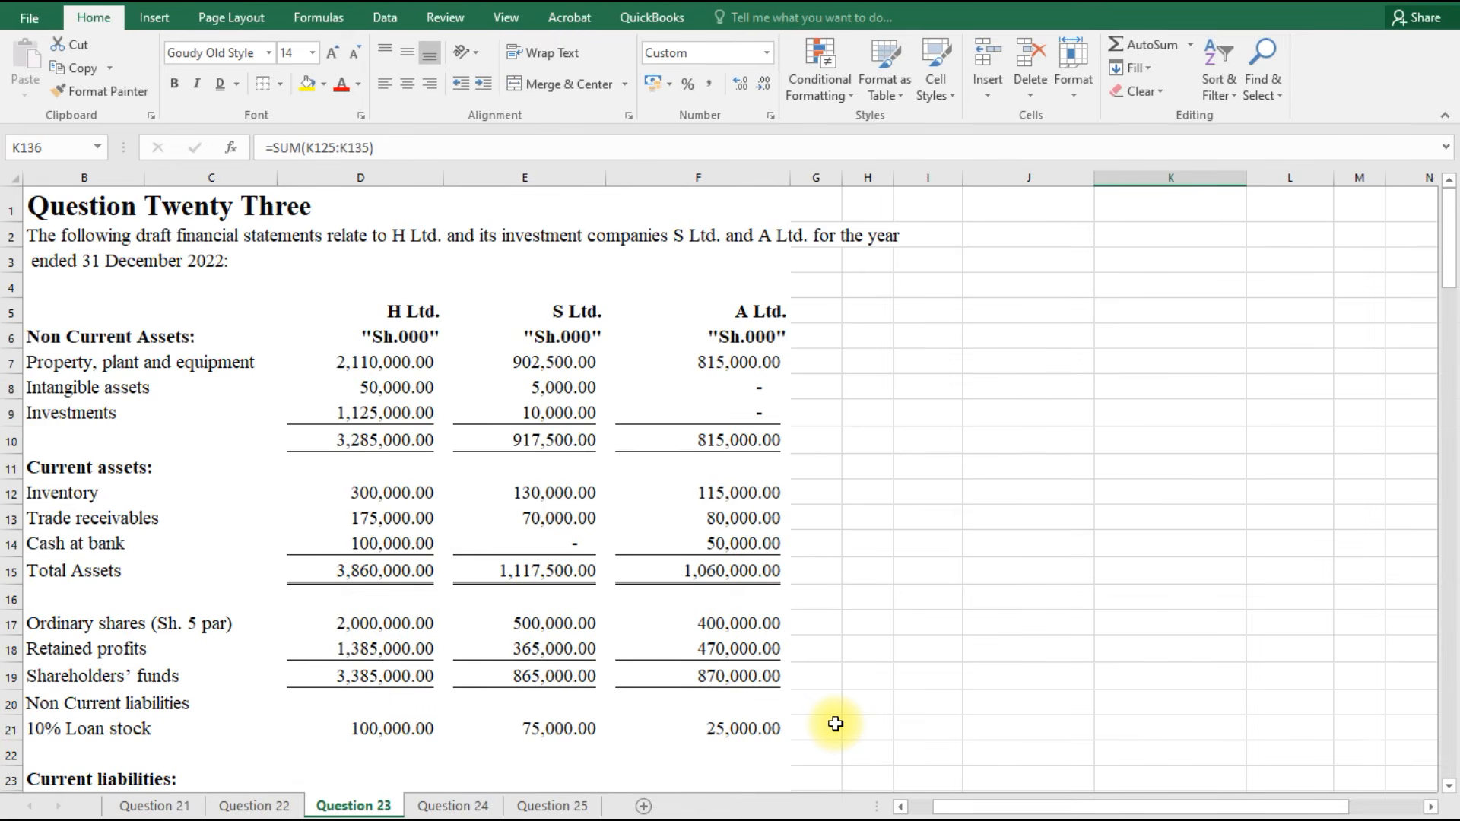
scroll(835, 724, "down", 12)
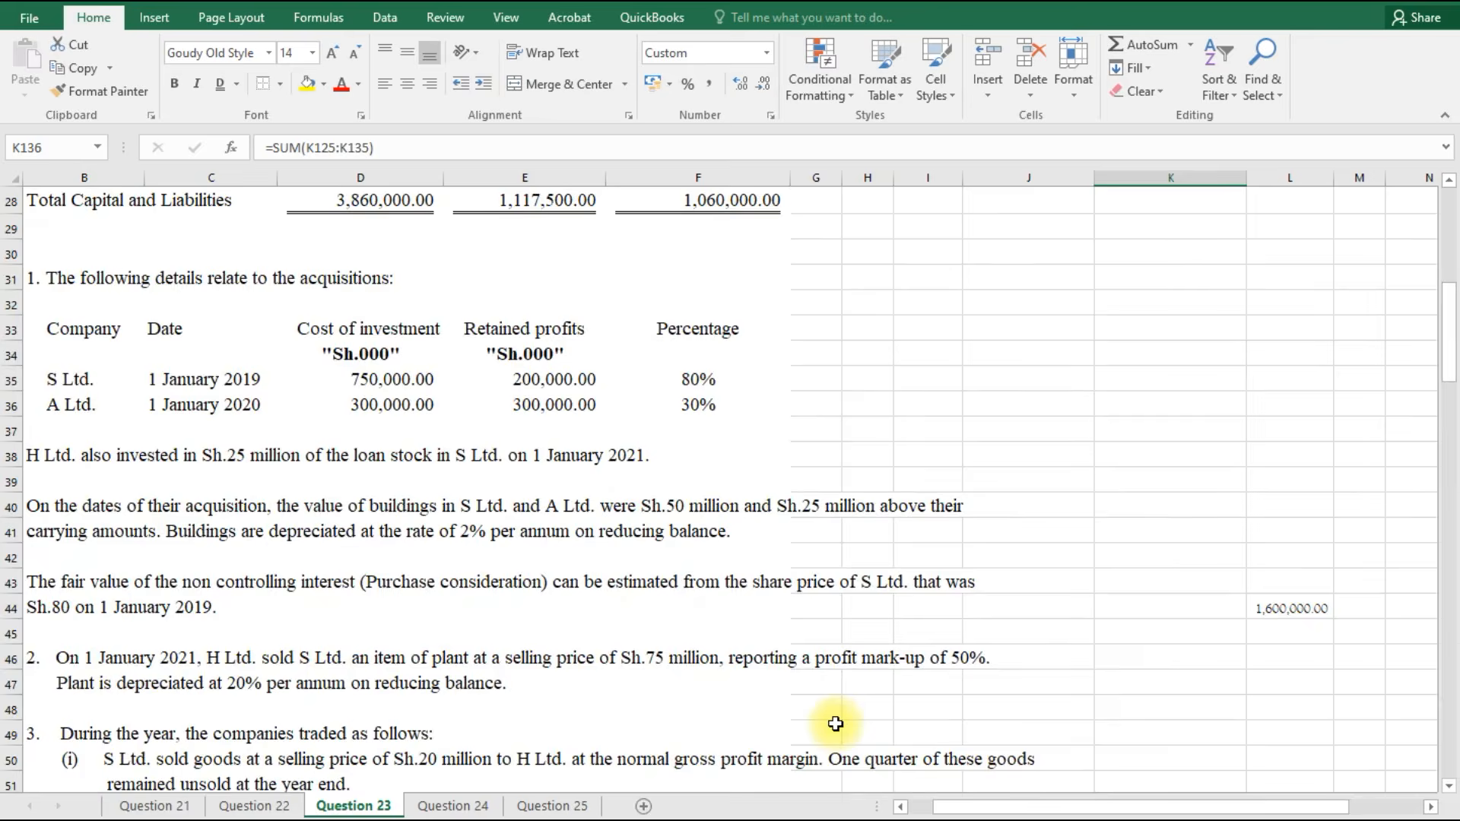
scroll(836, 724, "down", 10)
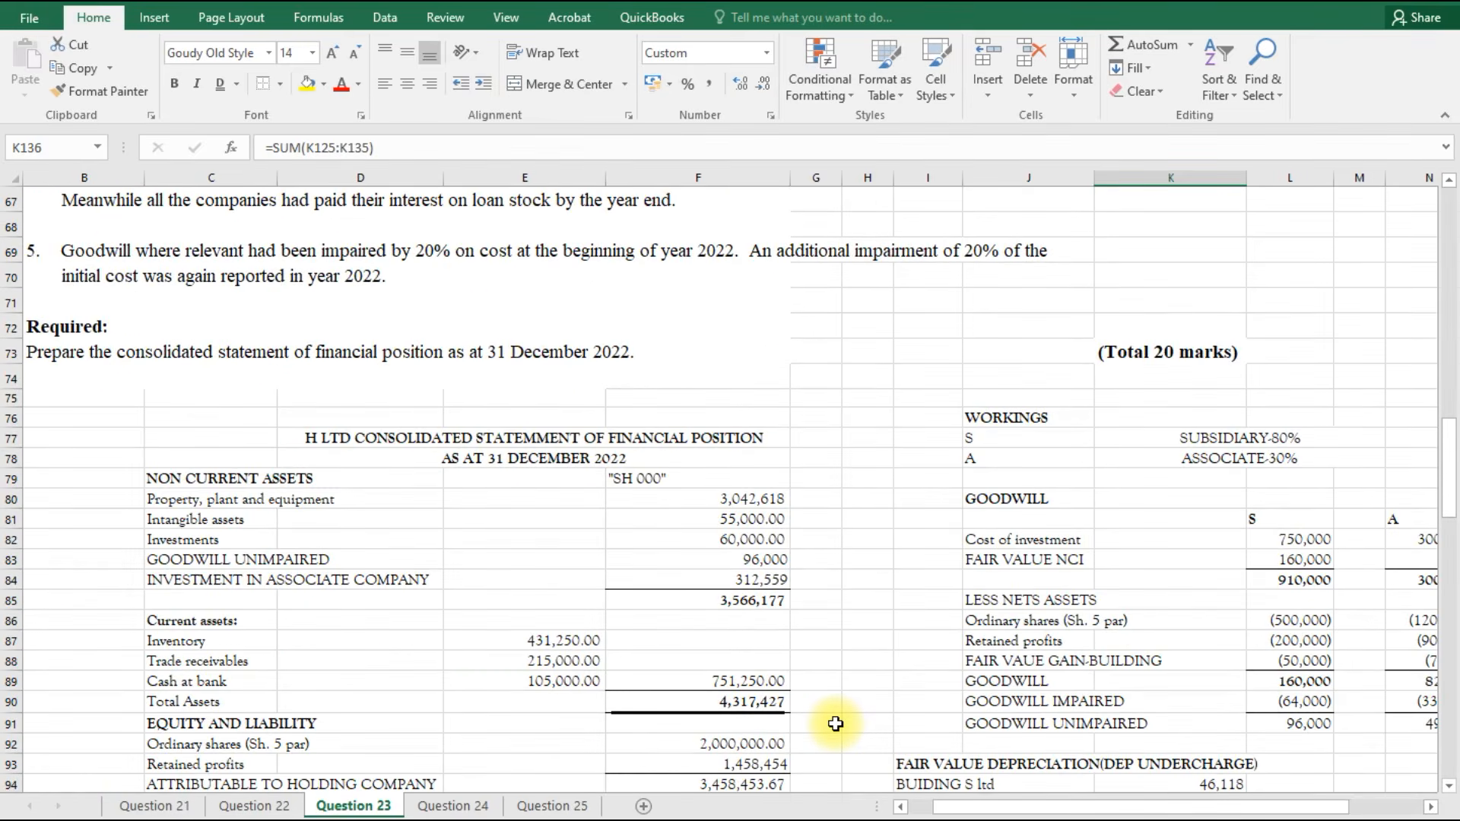
Examine H Ltd's consolidated statement of financial position, checking Total Assets against the Total Capital and Liabilities figure in F104.
scroll(836, 724, "down", 2)
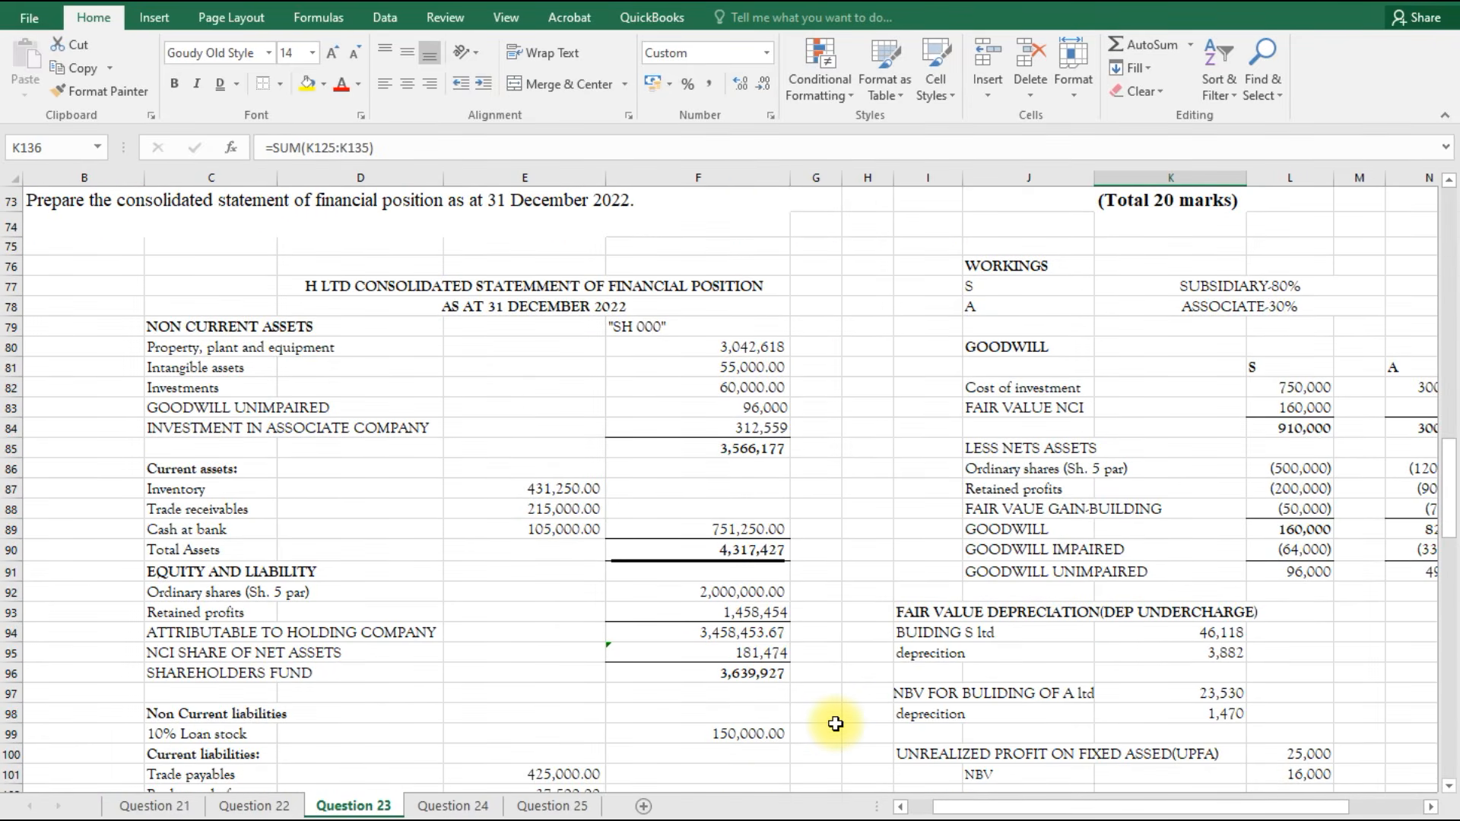
scroll(835, 724, "down", 1)
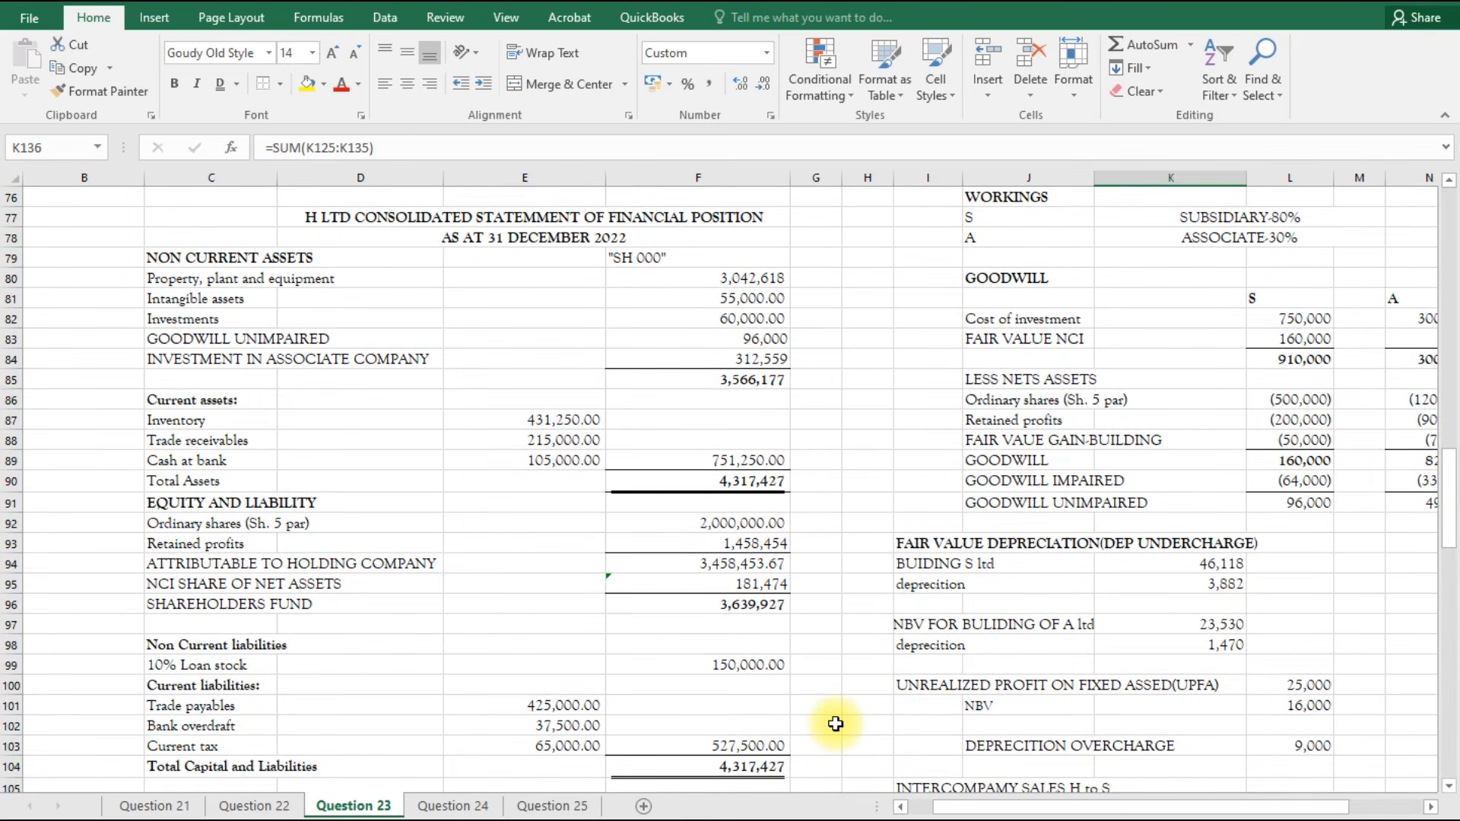
scroll(835, 724, "down", 1)
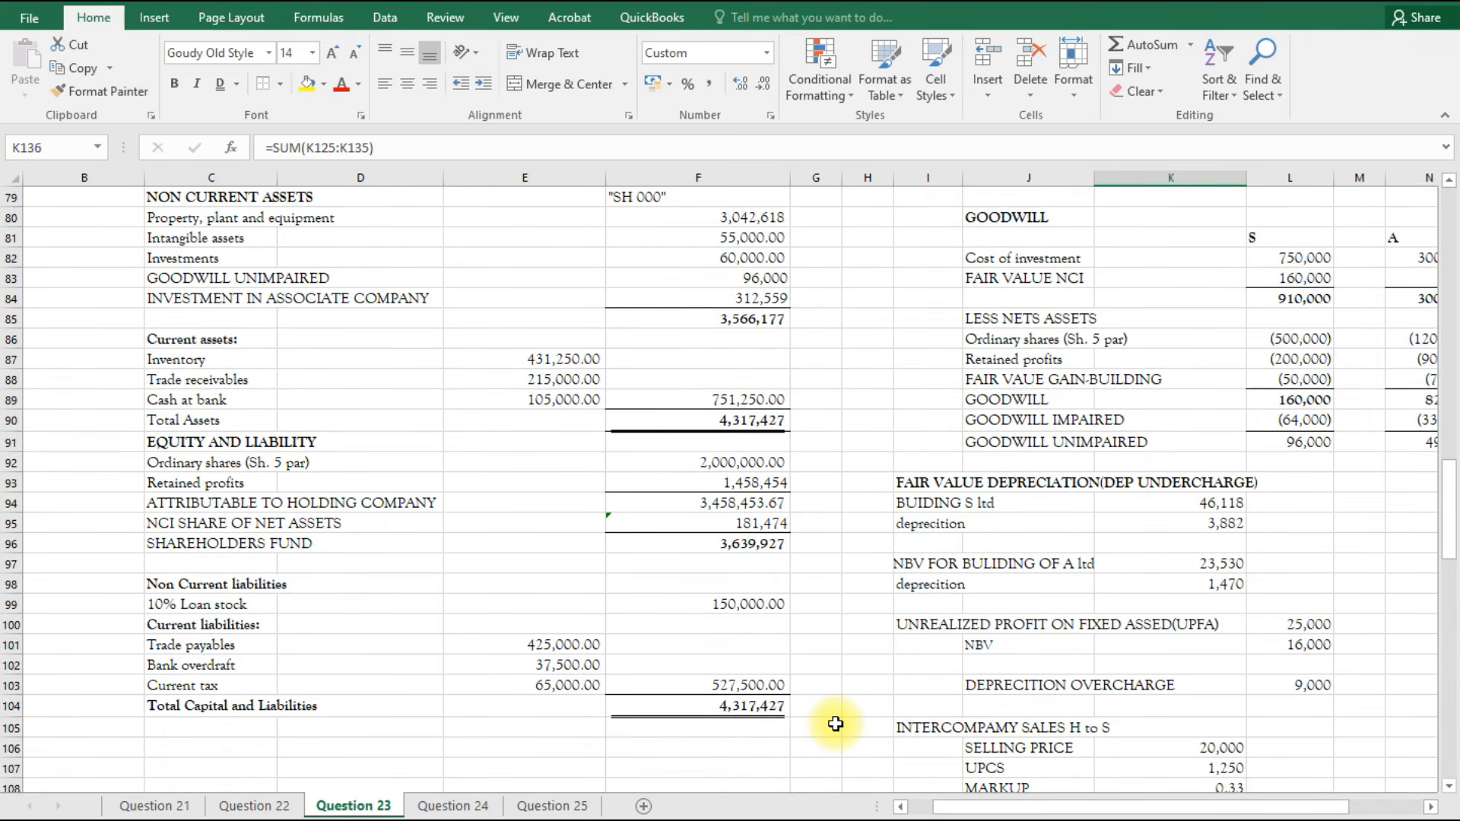
scroll(836, 724, "up", 1)
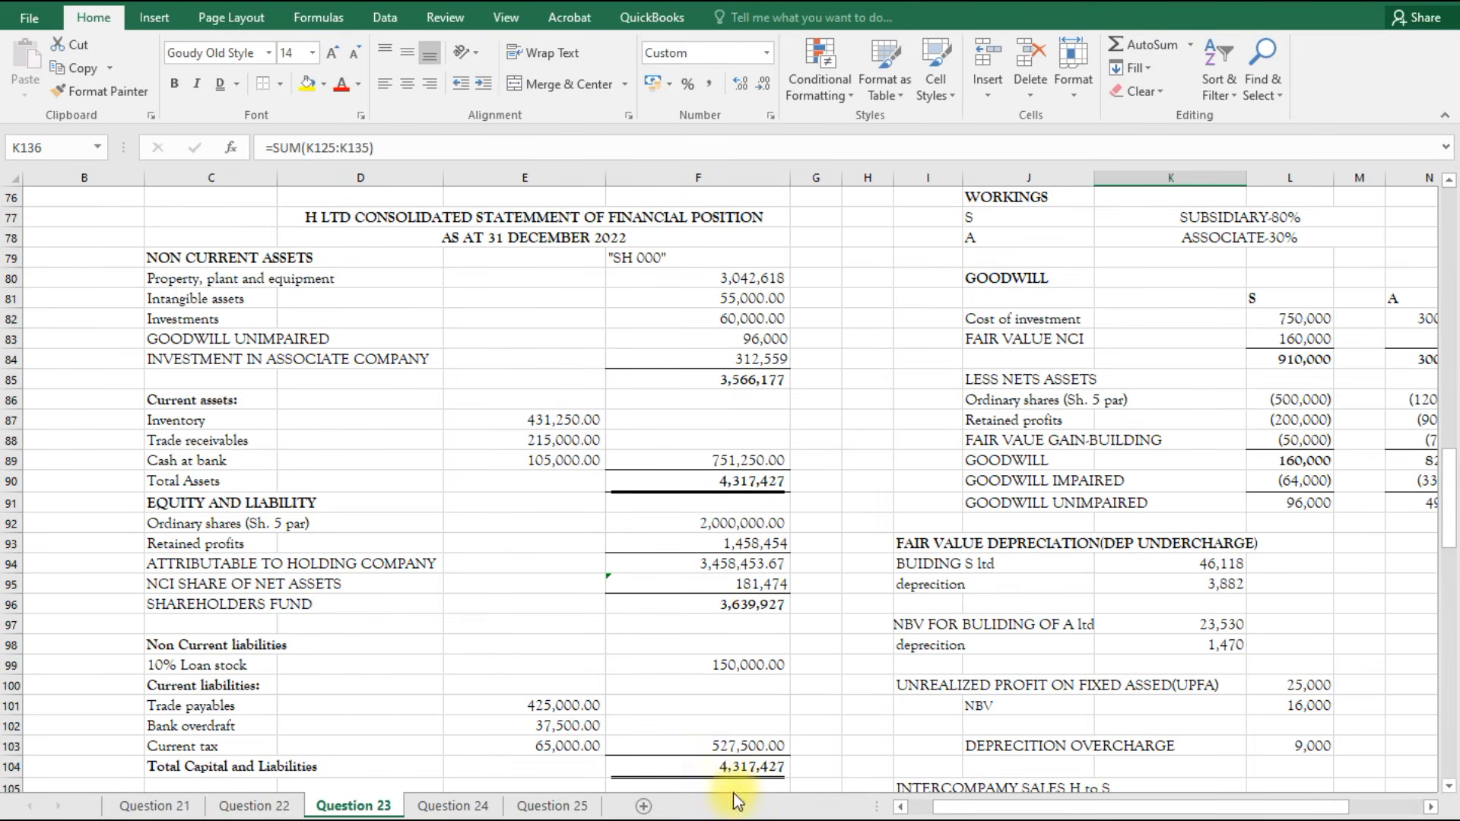
left_click(735, 770)
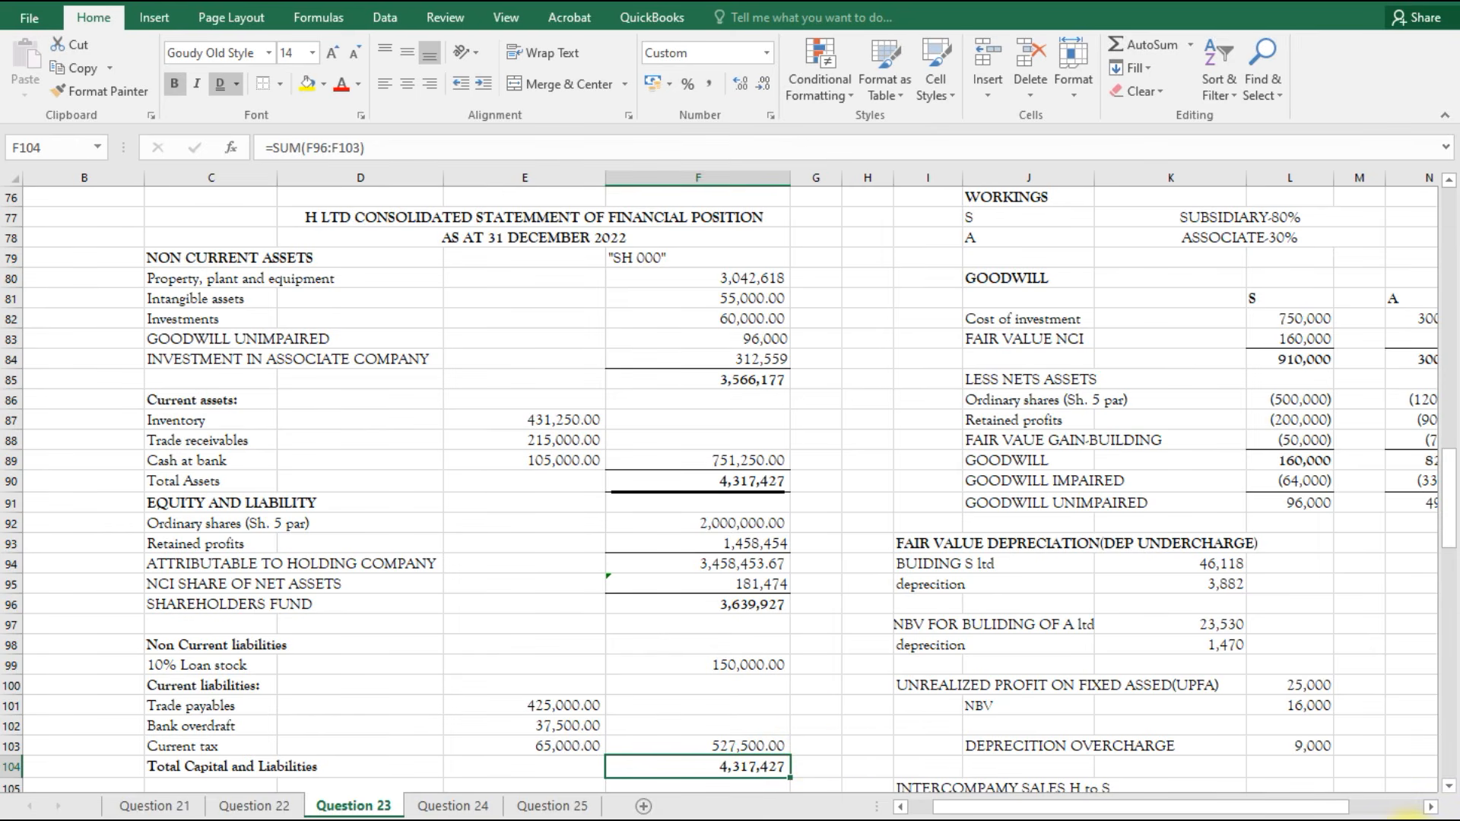
left_click(1406, 820)
left_click(1406, 820)
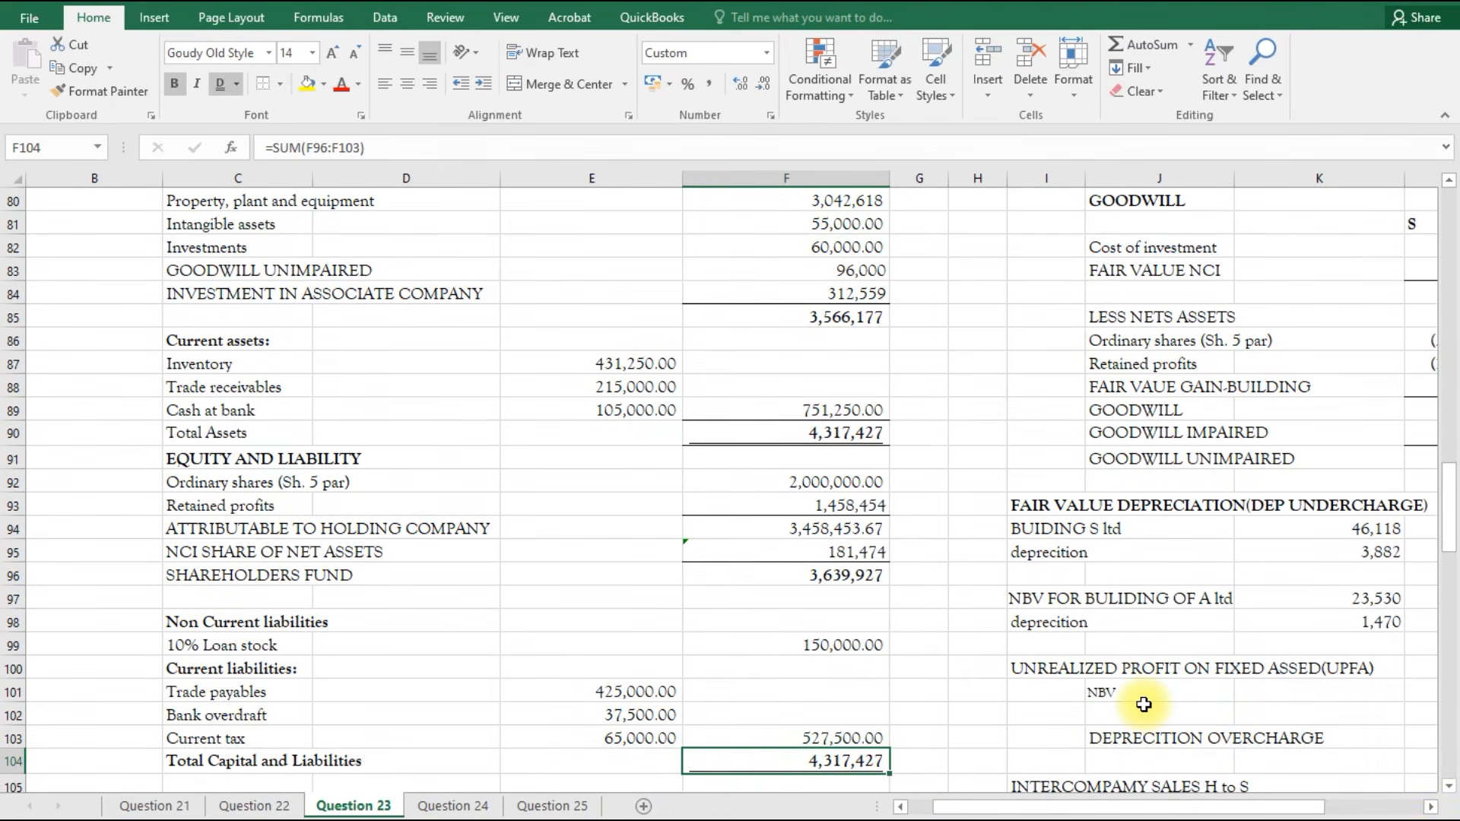
scroll(1144, 705, "up", 1)
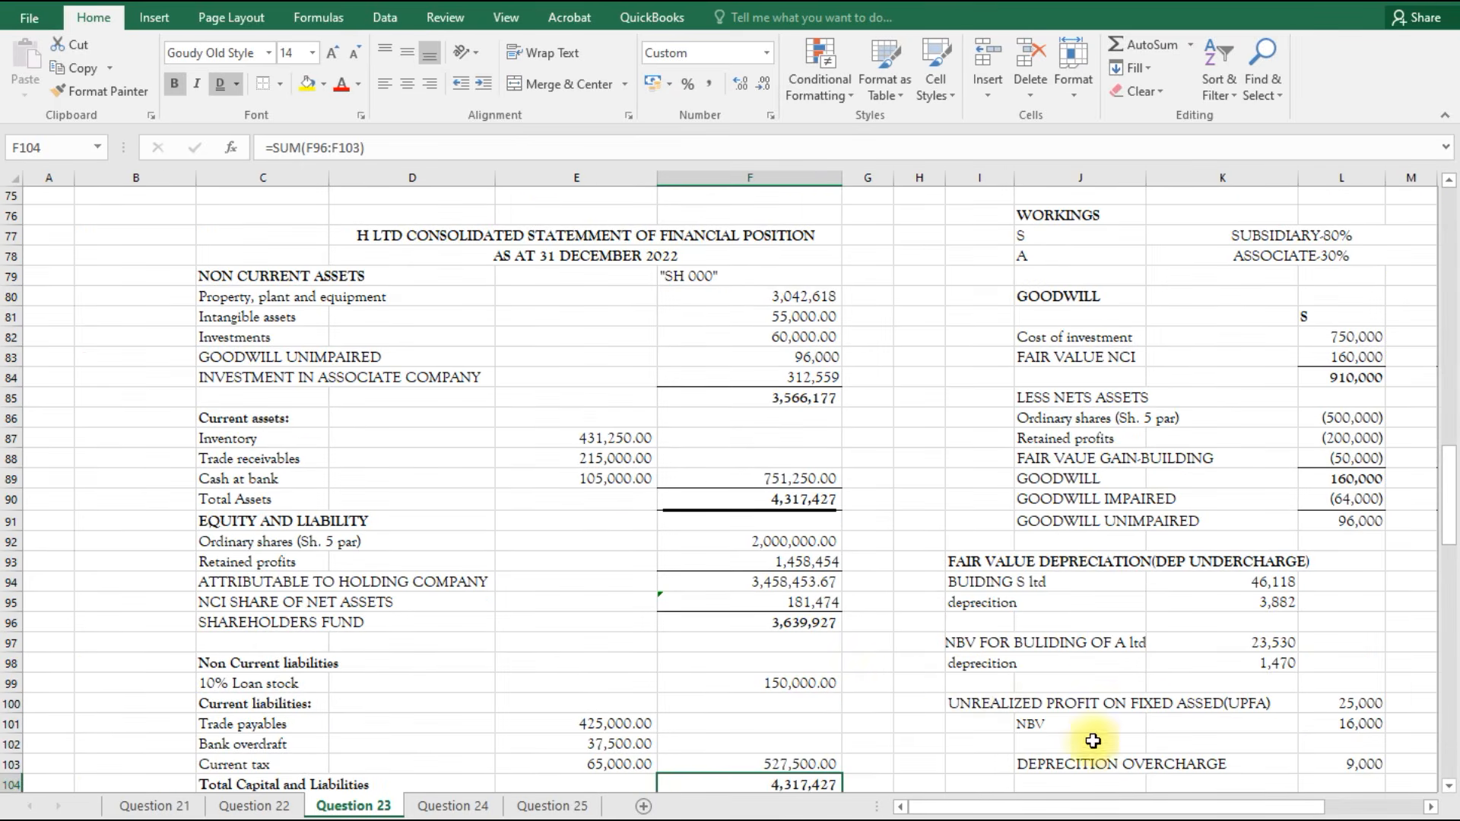
scroll(873, 673, "down", 1)
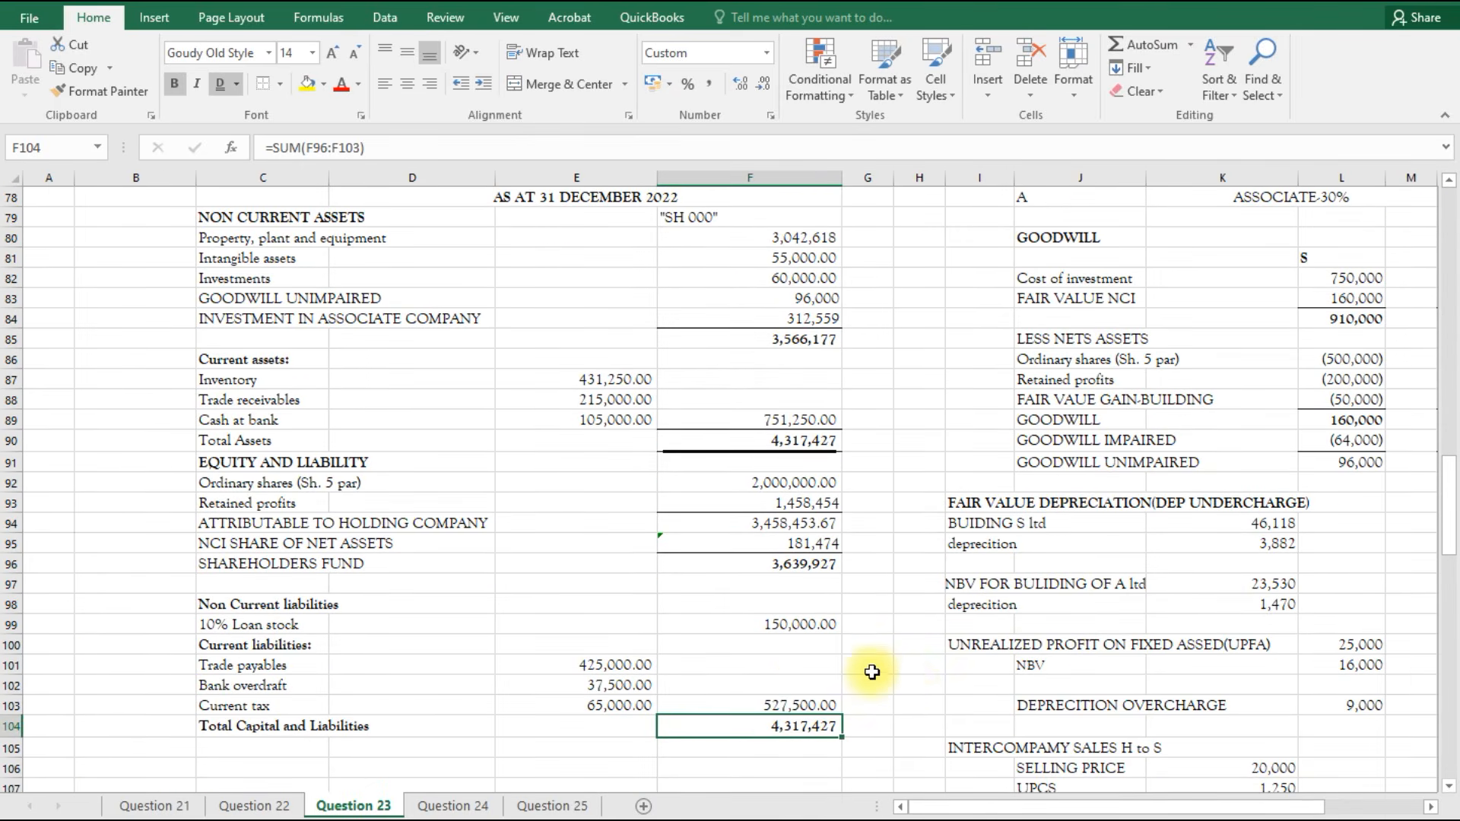
scroll(911, 690, "up", 1)
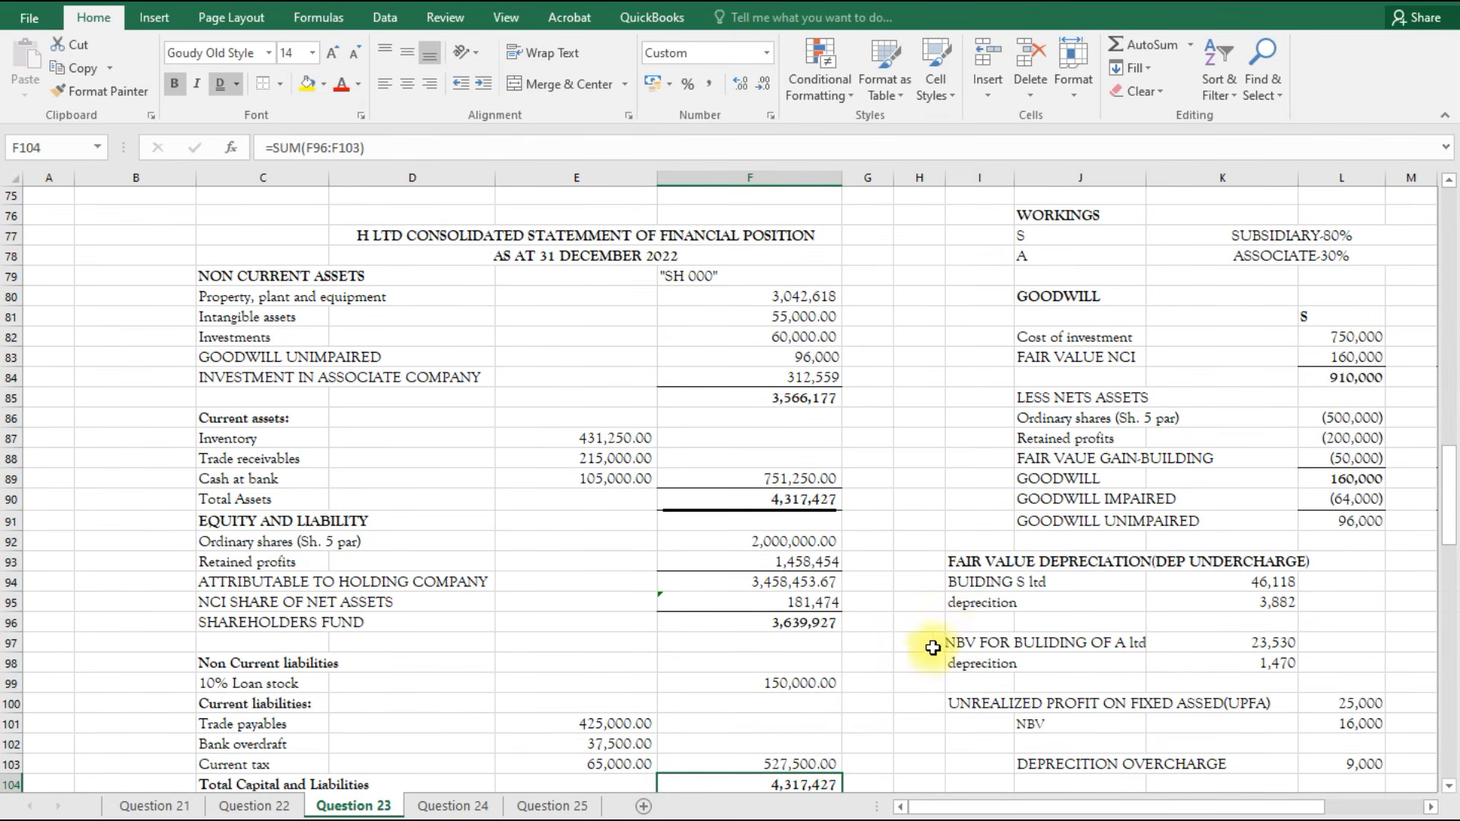
scroll(895, 695, "down", 1)
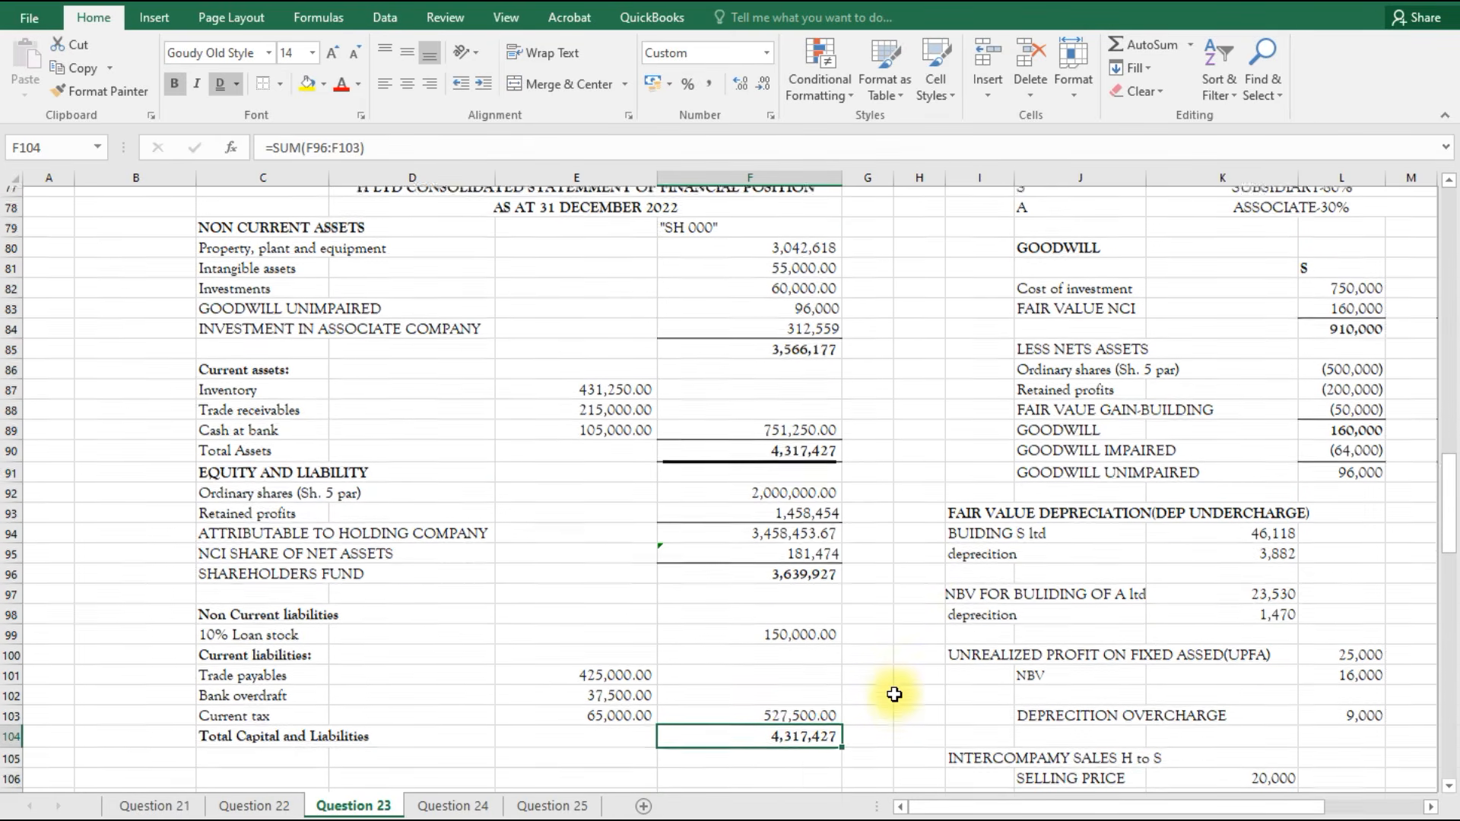
scroll(895, 695, "up", 1)
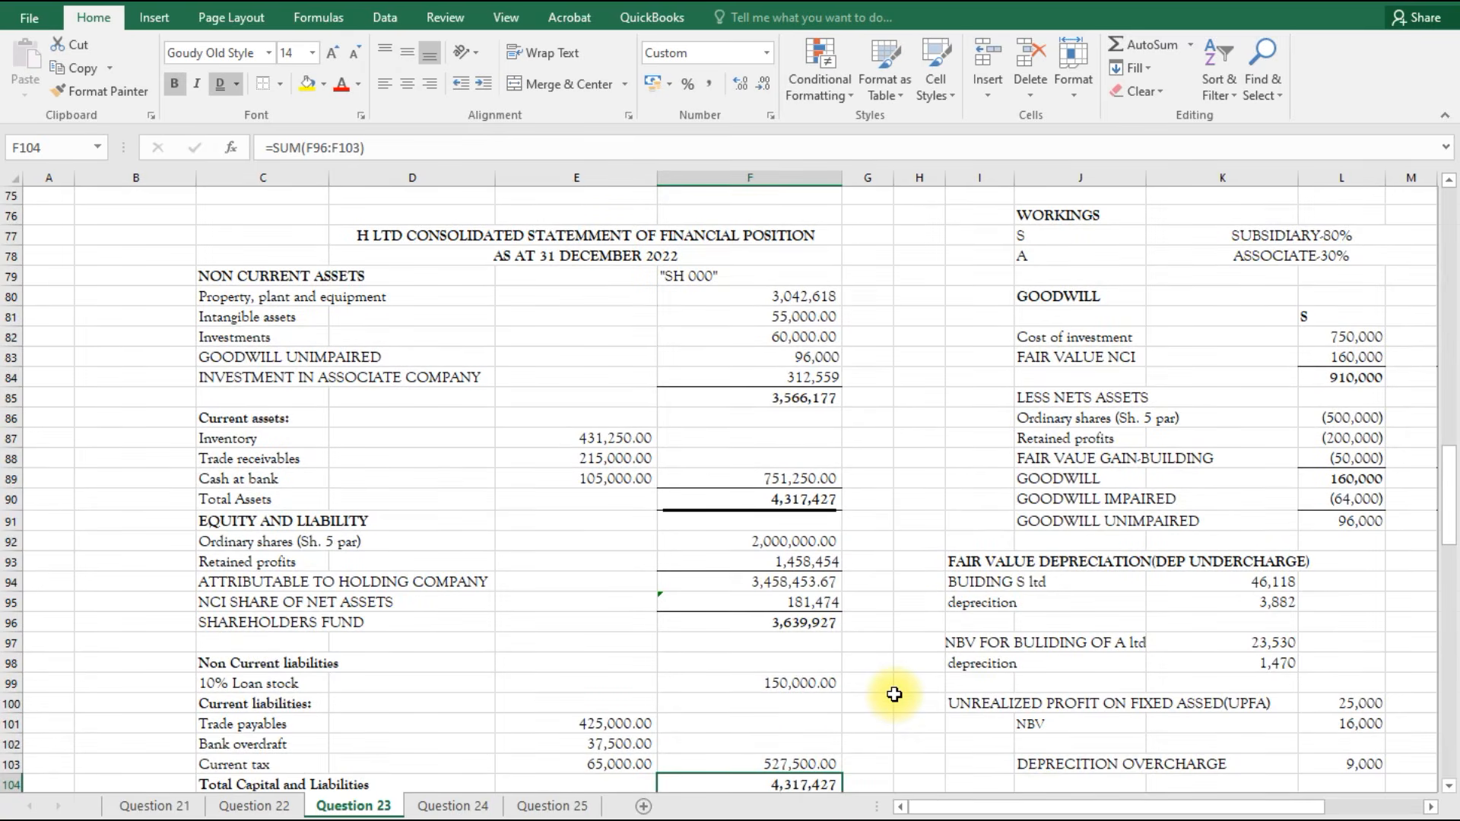